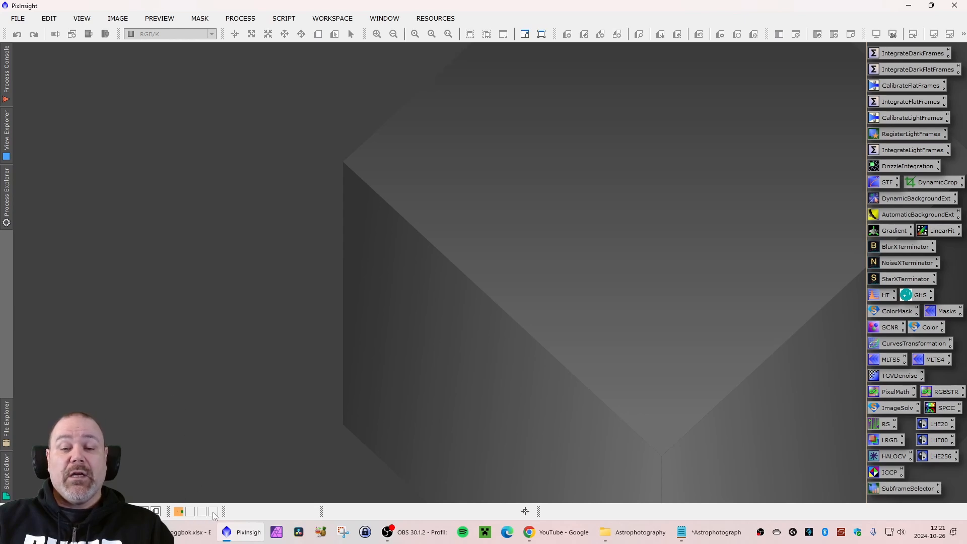
mouse_move(186, 515)
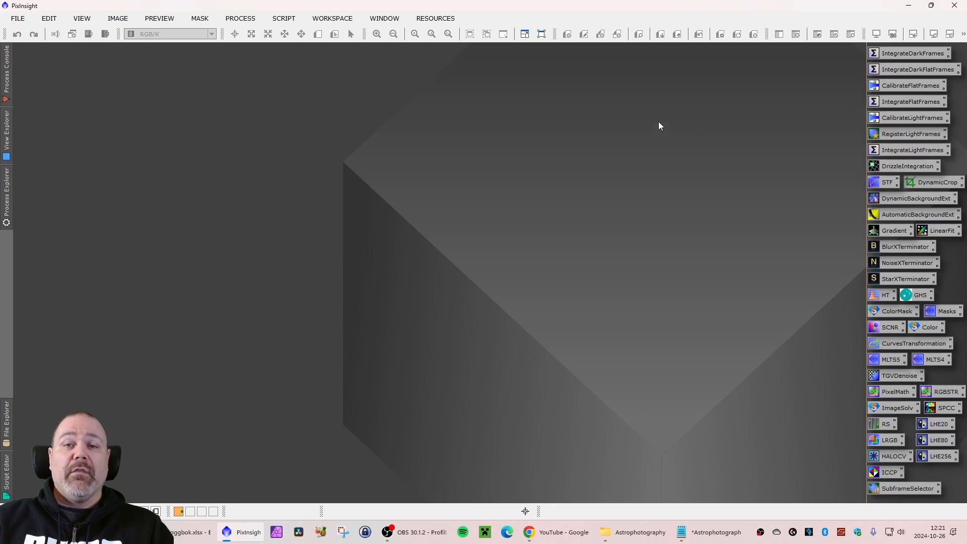
left_click(238, 20)
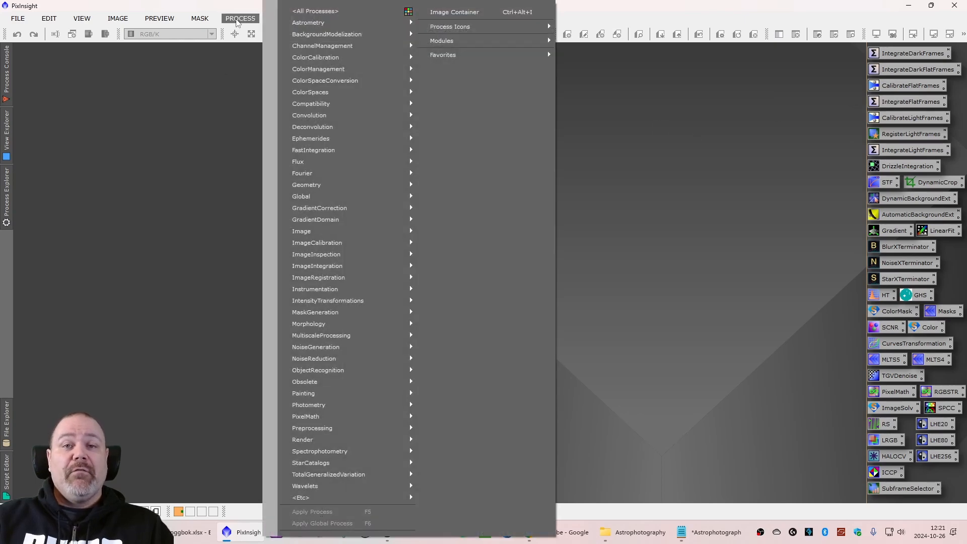
mouse_move(323, 14)
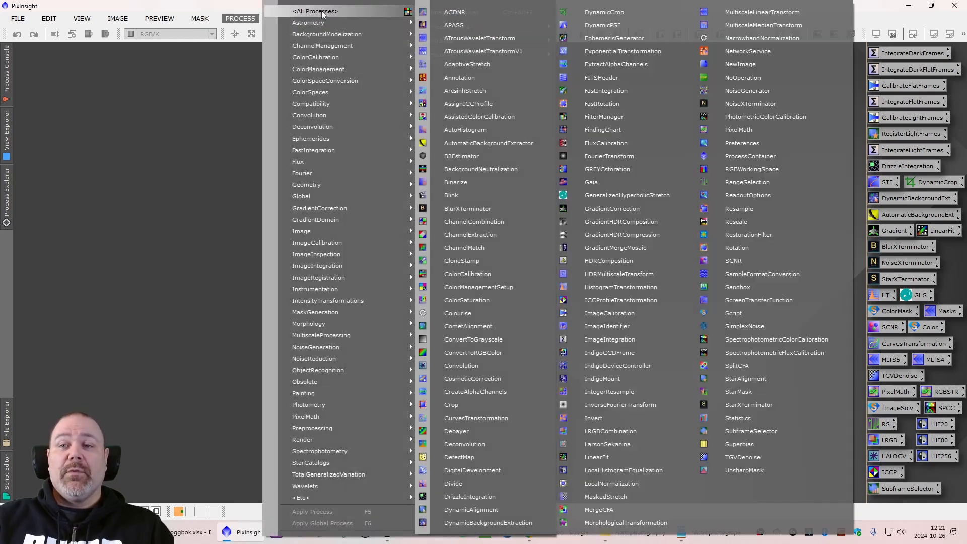
left_click(175, 81)
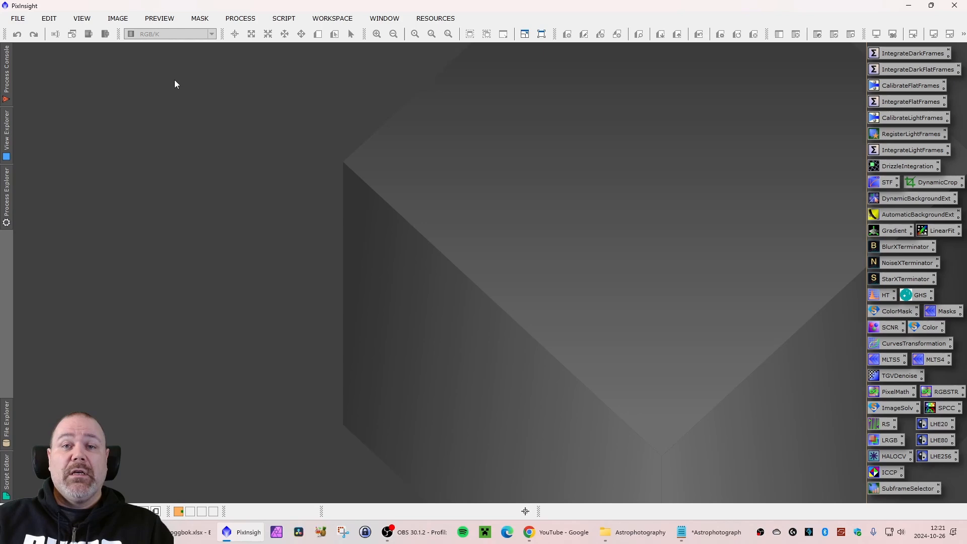
left_click(284, 19)
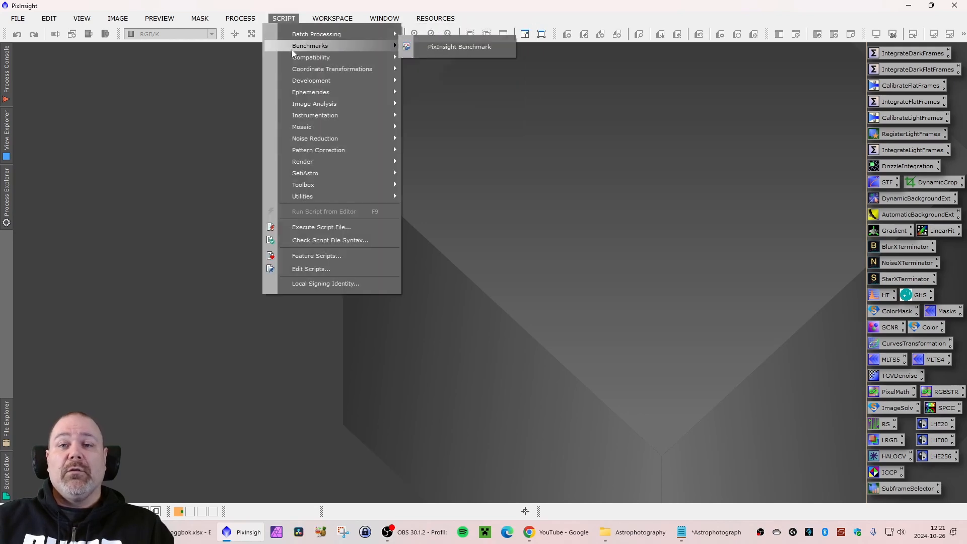
left_click(213, 206)
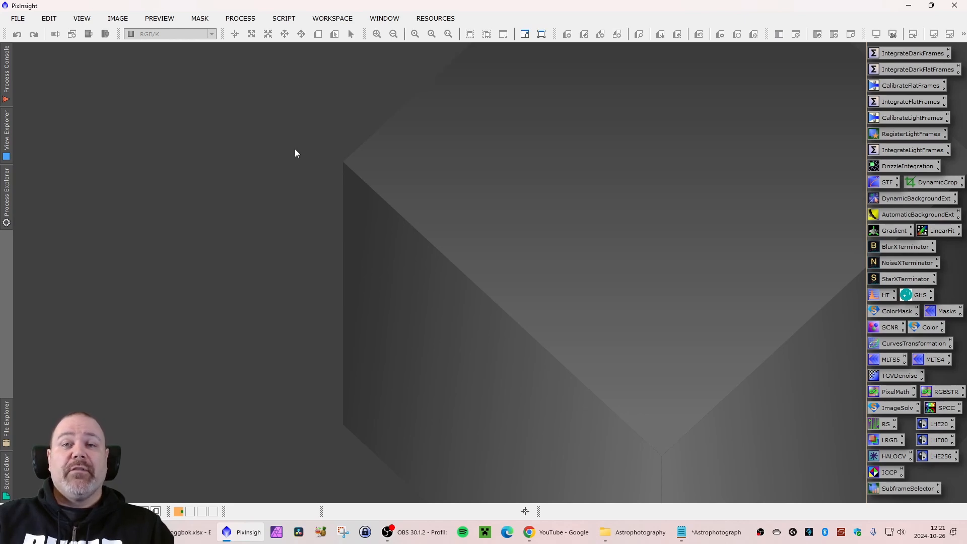
Open the update repository manager, enlarge its window to show the full list, examine the repository URLs, and close it.
left_click(435, 19)
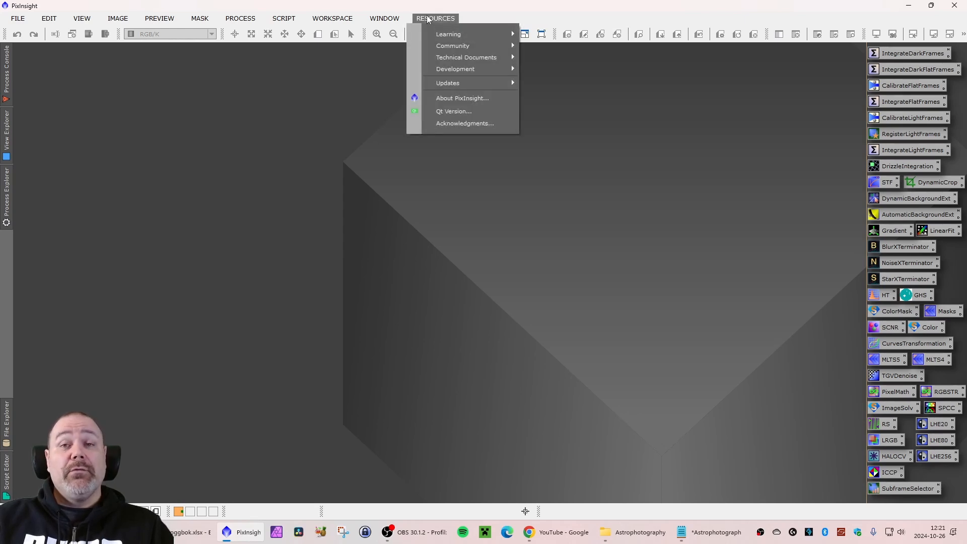
mouse_move(461, 82)
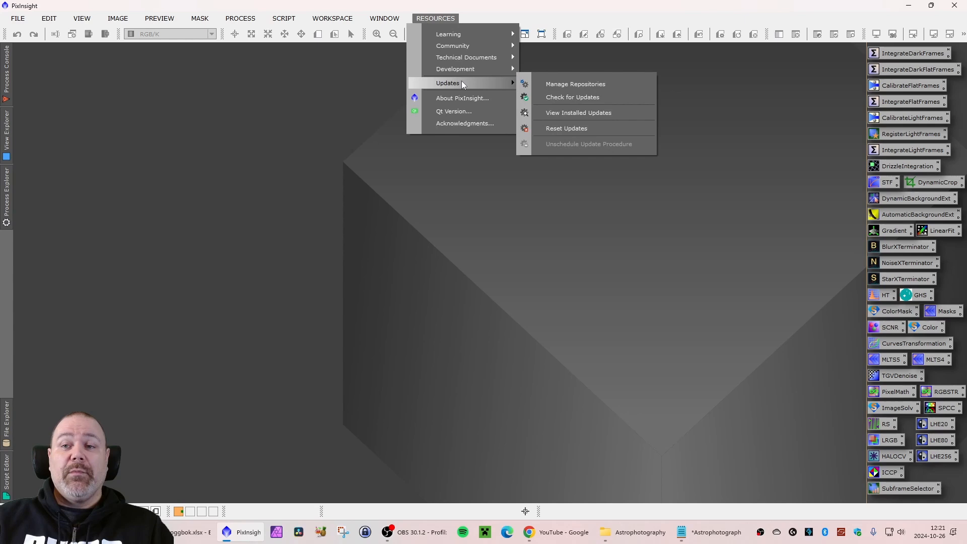
left_click(557, 85)
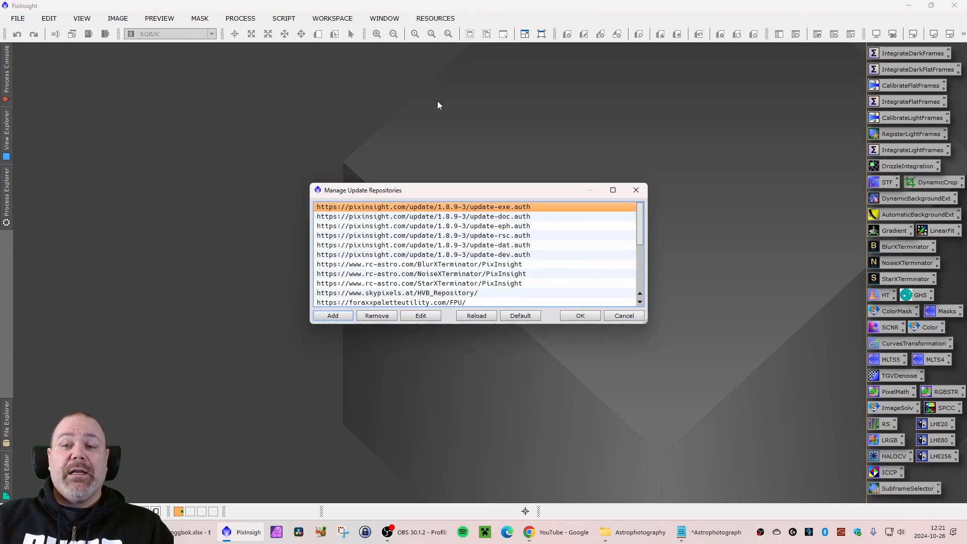
left_click_drag(431, 191, 387, 116)
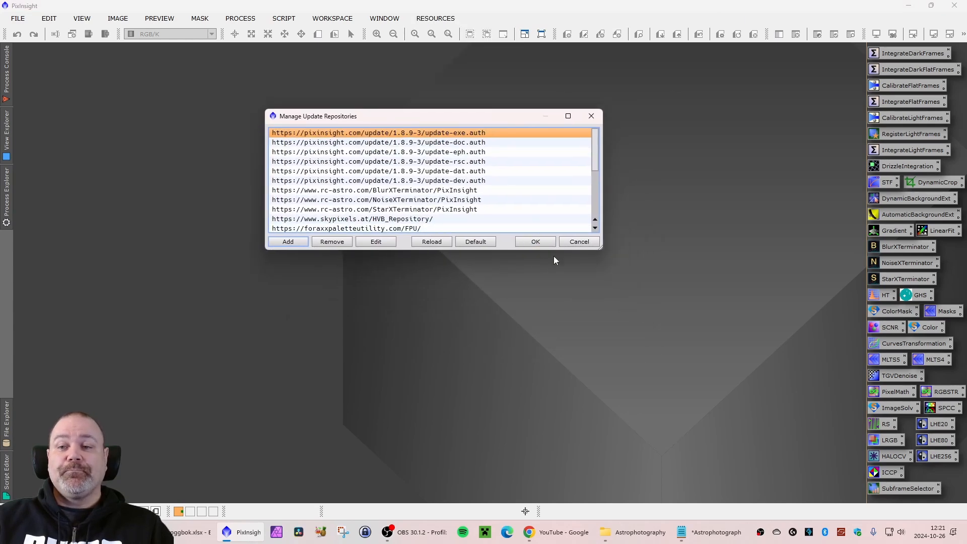
left_click_drag(603, 253, 615, 392)
left_click_drag(425, 119, 423, 126)
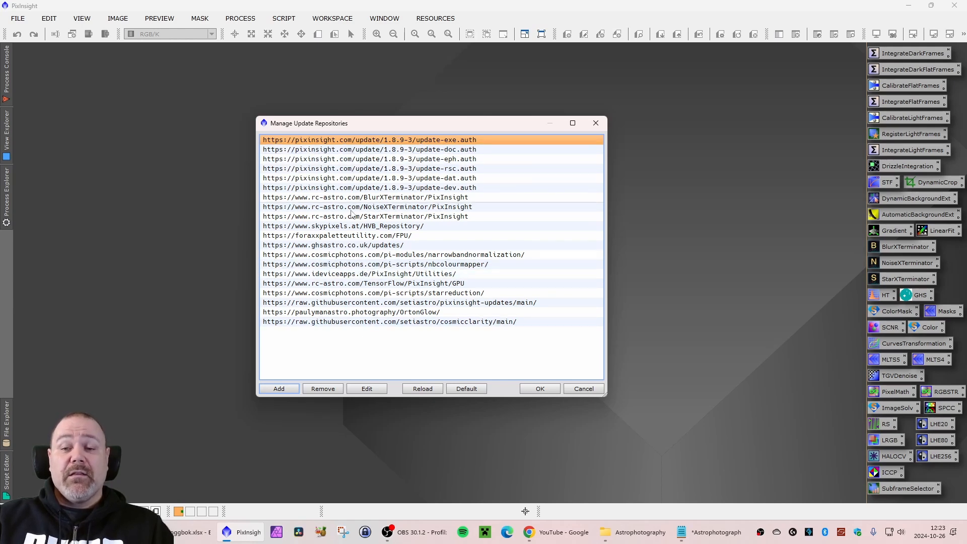
left_click(539, 389)
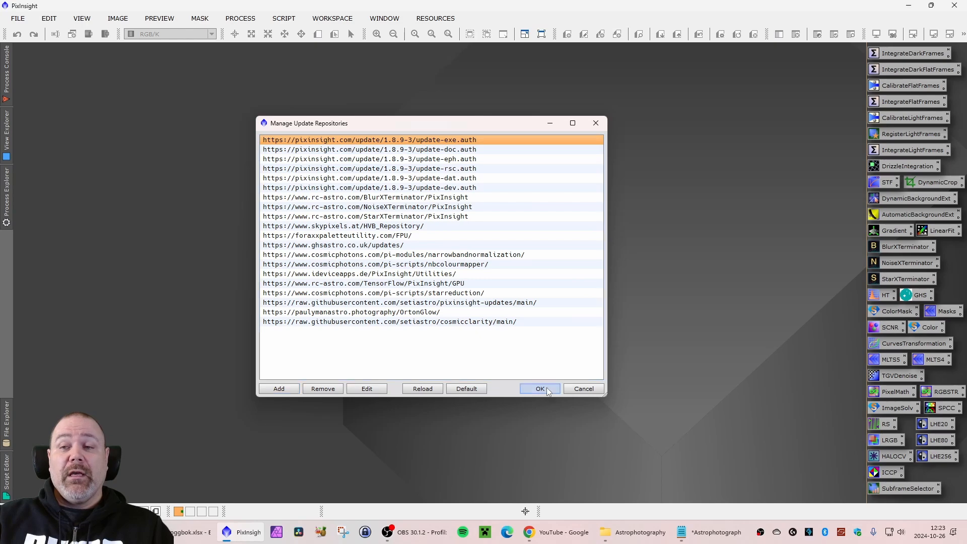
left_click(433, 20)
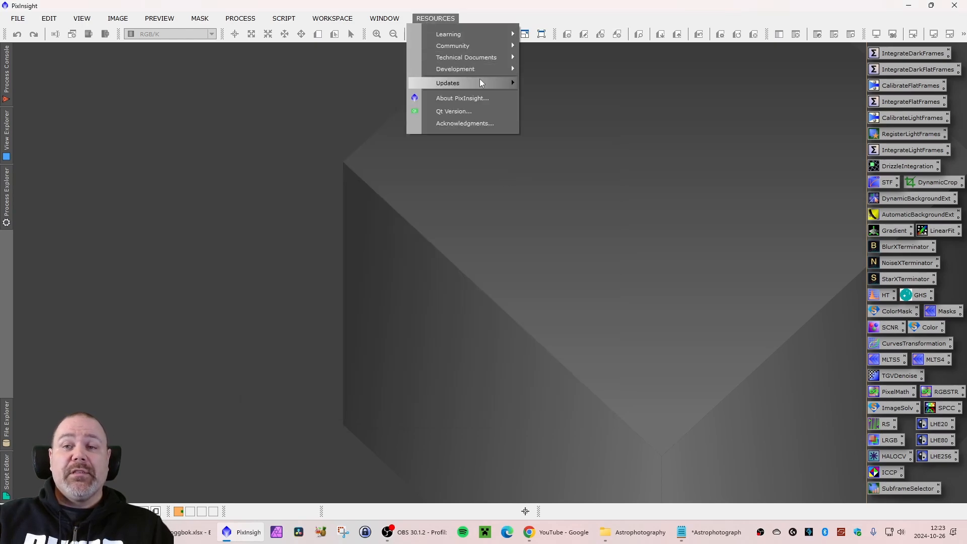
mouse_move(479, 79)
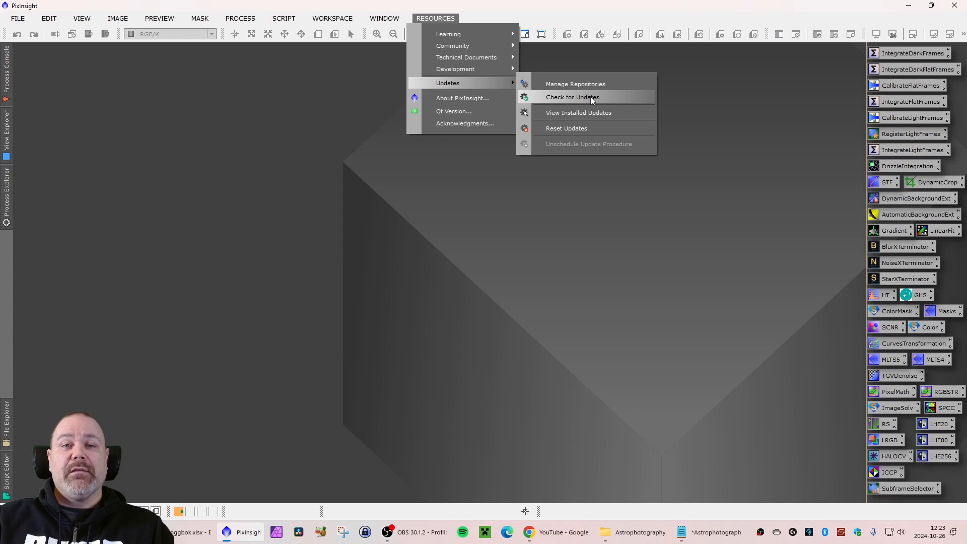
left_click(372, 210)
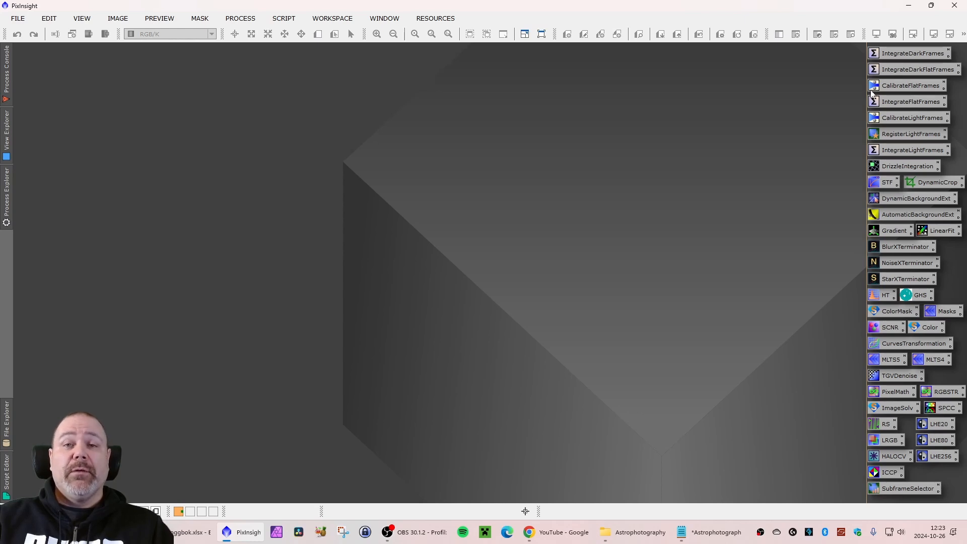
Open the BlurXTerminator process and set Sharpen Stars to 0.36.
left_click(258, 19)
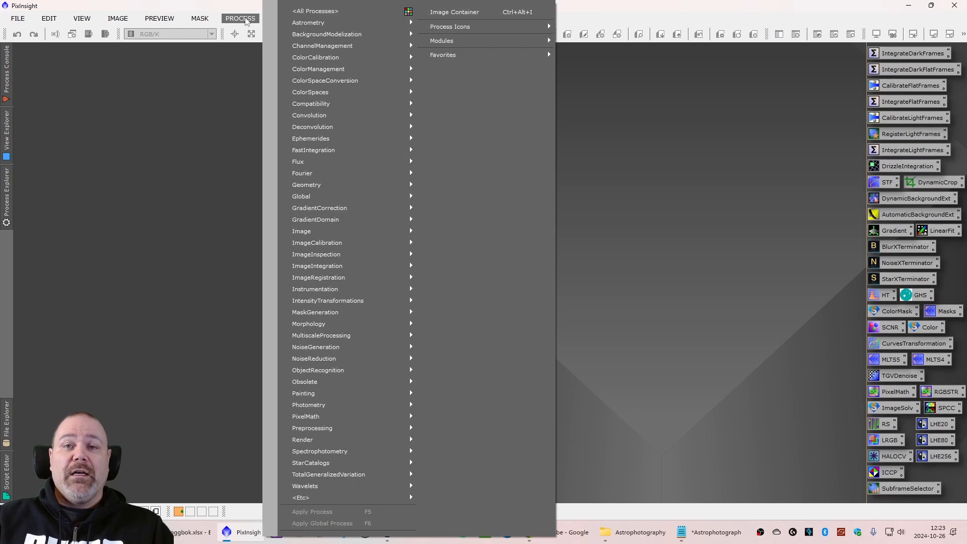
mouse_move(344, 11)
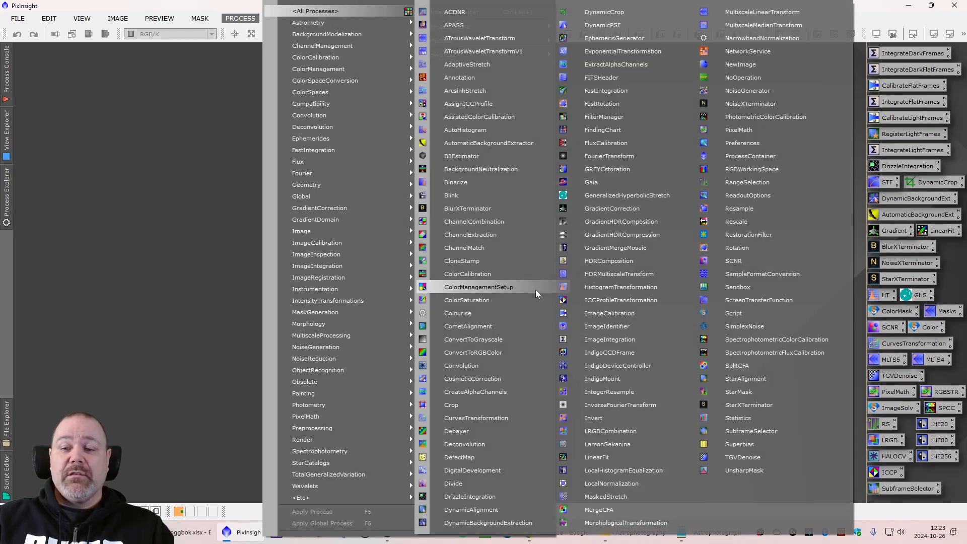
left_click(505, 208)
left_click_drag(850, 84, 555, 89)
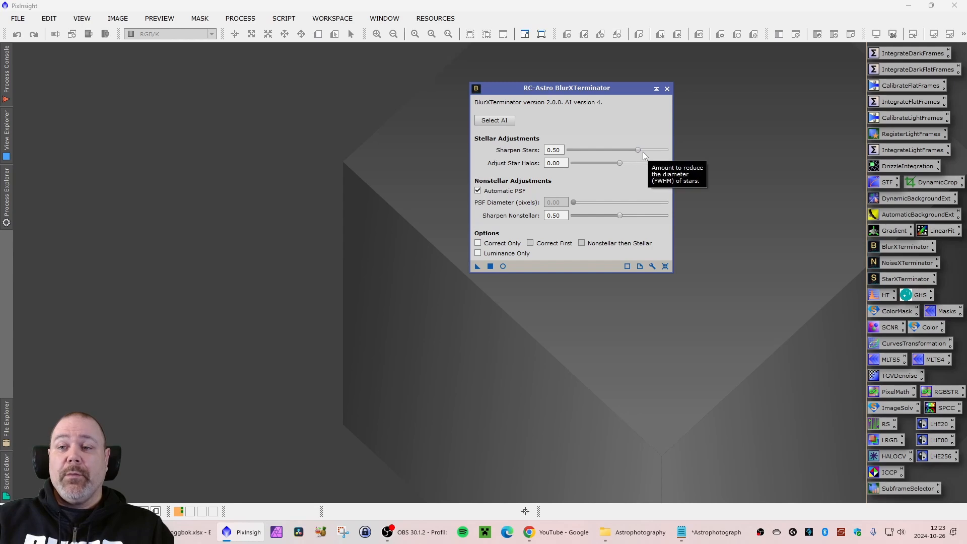
left_click_drag(638, 152, 617, 158)
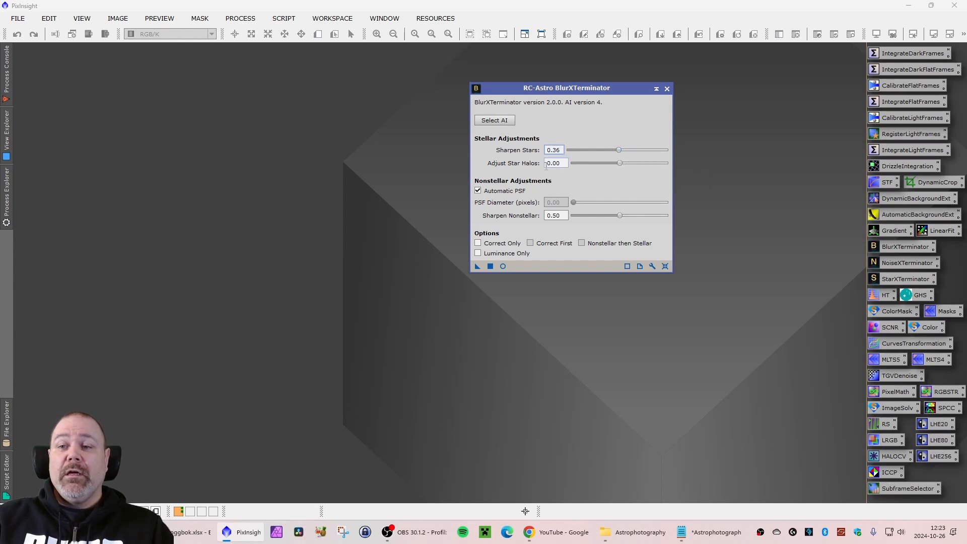
left_click_drag(564, 87, 578, 87)
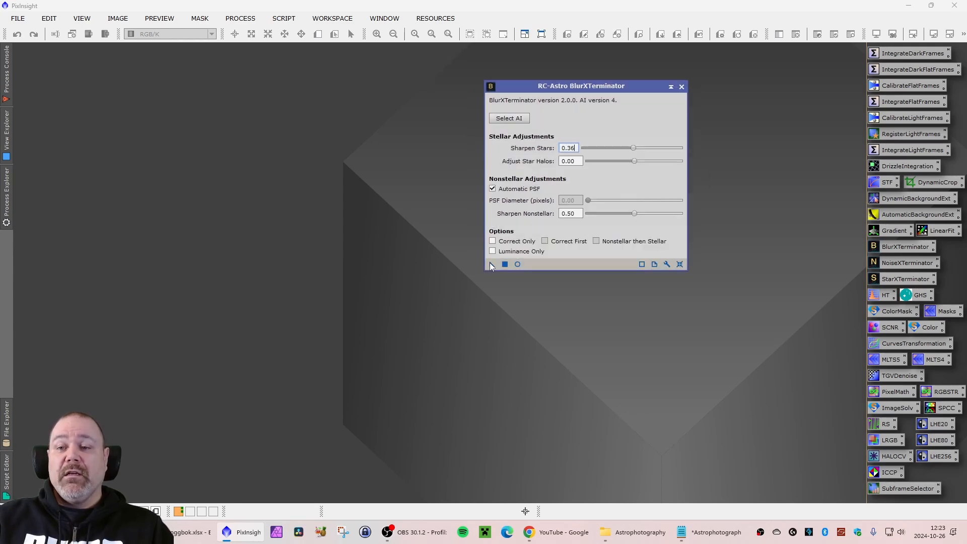
Save the configured BlurXTerminator instance as a process icon on the workspace and rename it BXTSettings.
left_click_drag(491, 265, 512, 181)
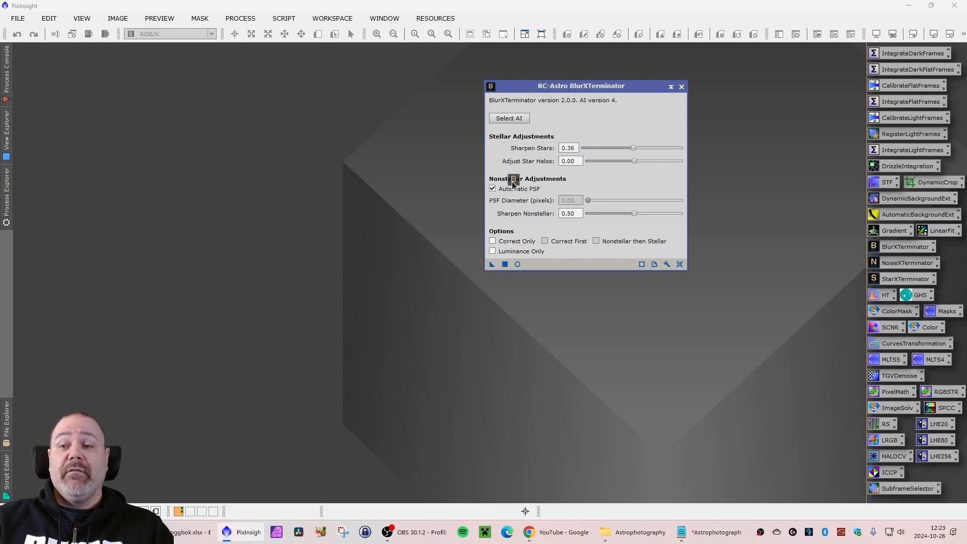
left_click_drag(359, 205, 236, 175)
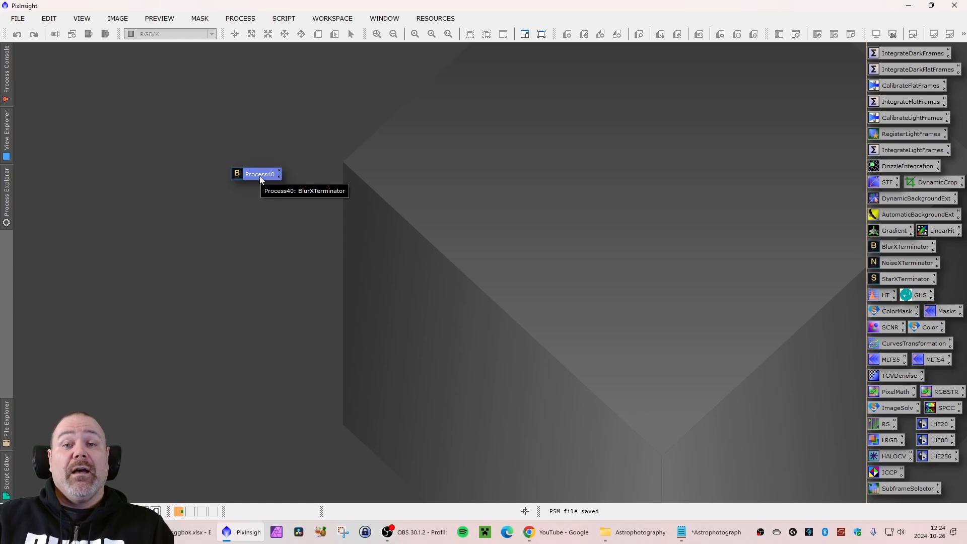
right_click(260, 176)
left_click(348, 263)
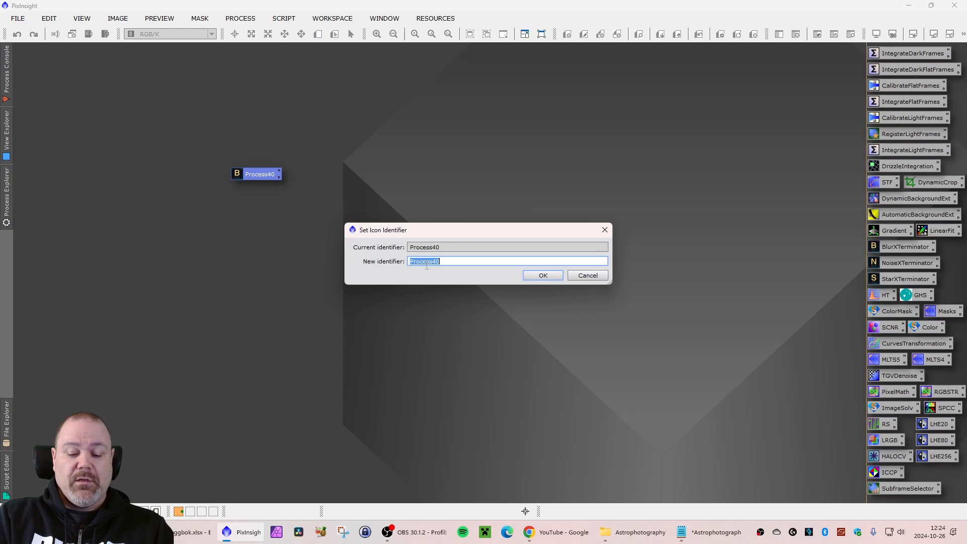
type("BXTSetting")
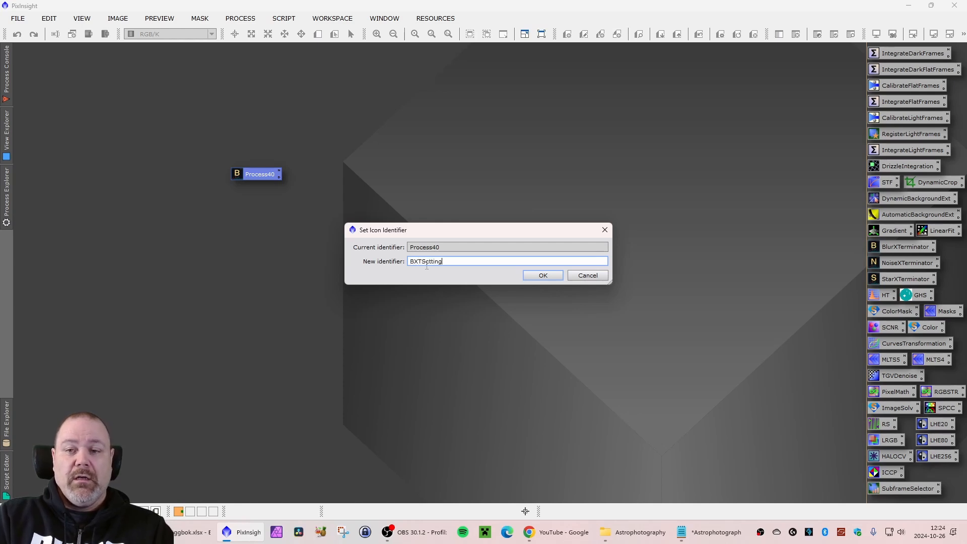
type("s")
key("Return")
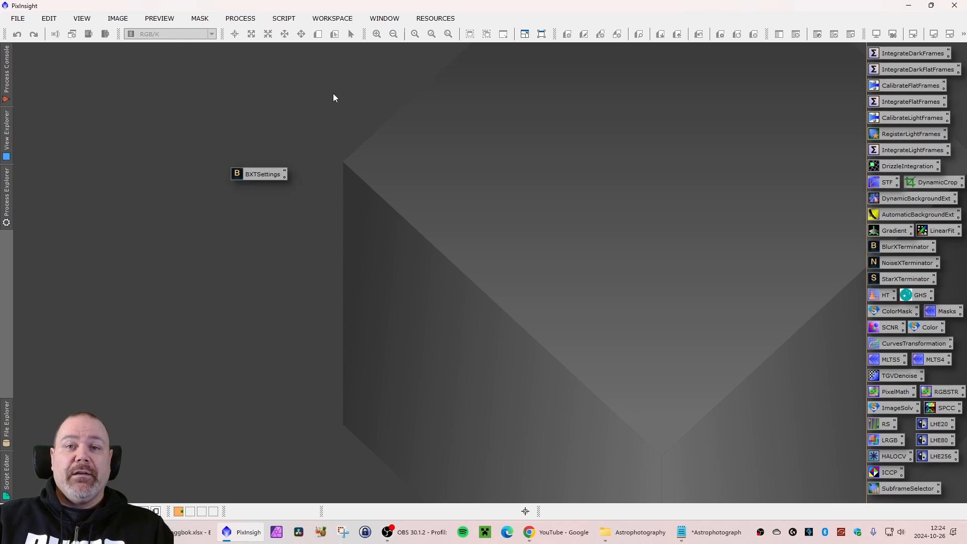
Load the BXTSettings icon, reset BlurXTerminator to its defaults and close it, and reopen the saved settings from the icon.
double_click(263, 174)
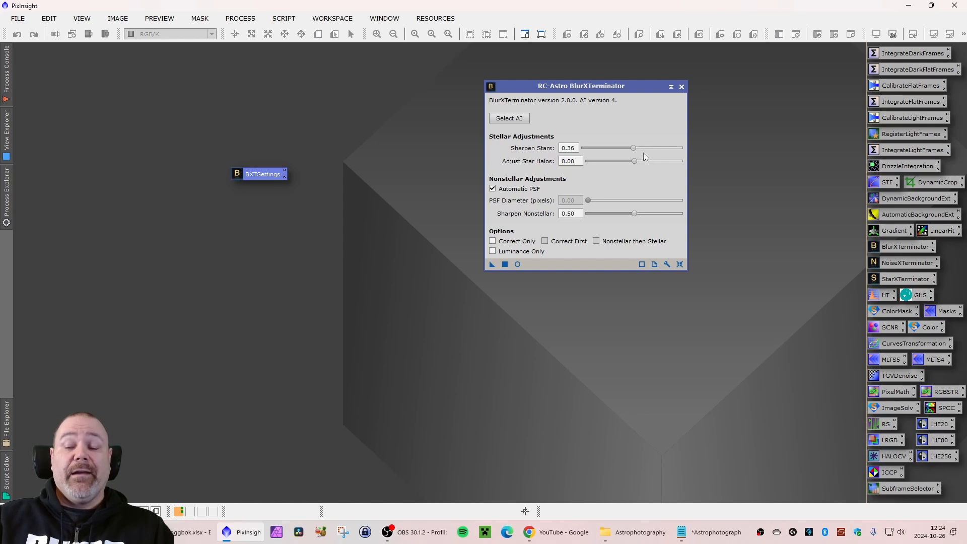
left_click(679, 265)
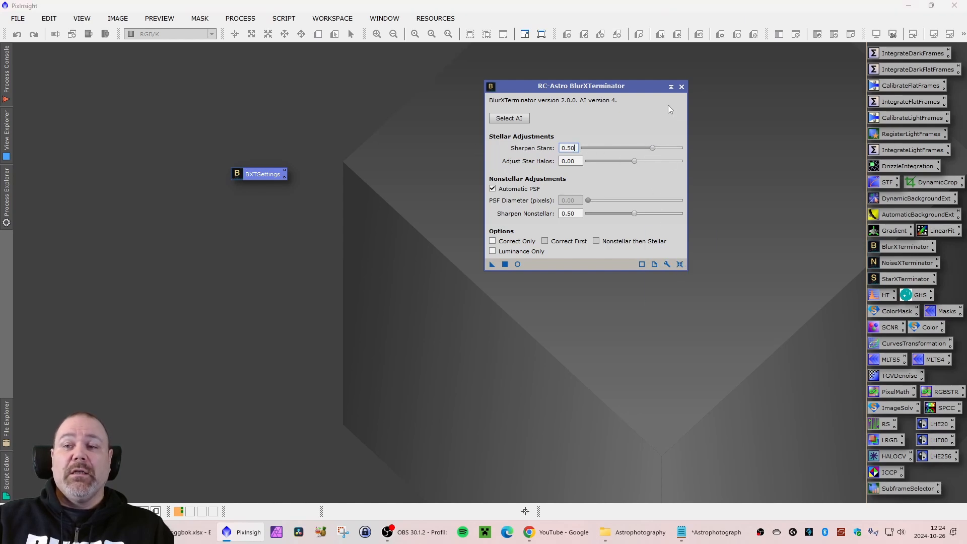
left_click(682, 87)
double_click(272, 175)
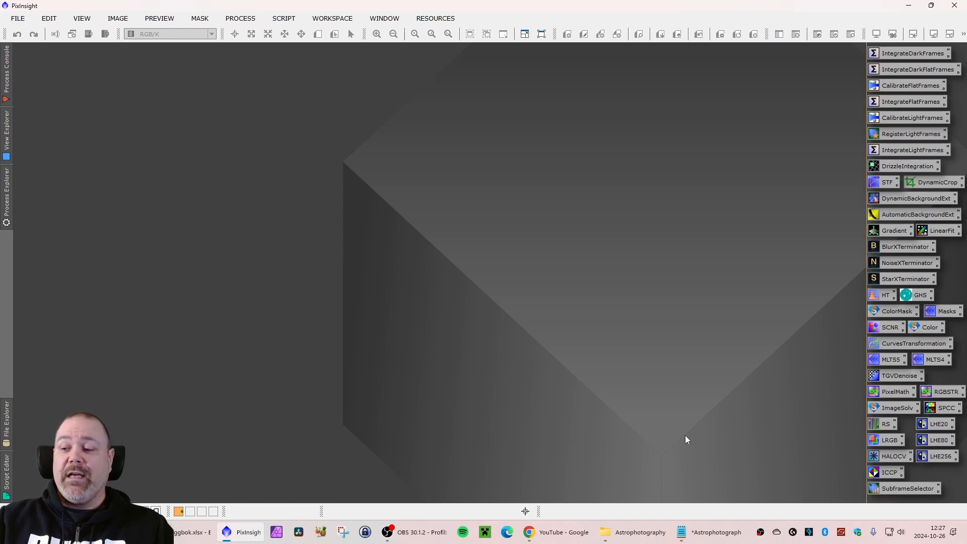
Open SubframeSelector and arrange its main, Expressions and Measurements windows side by side, narrowing the Measurements window.
double_click(905, 492)
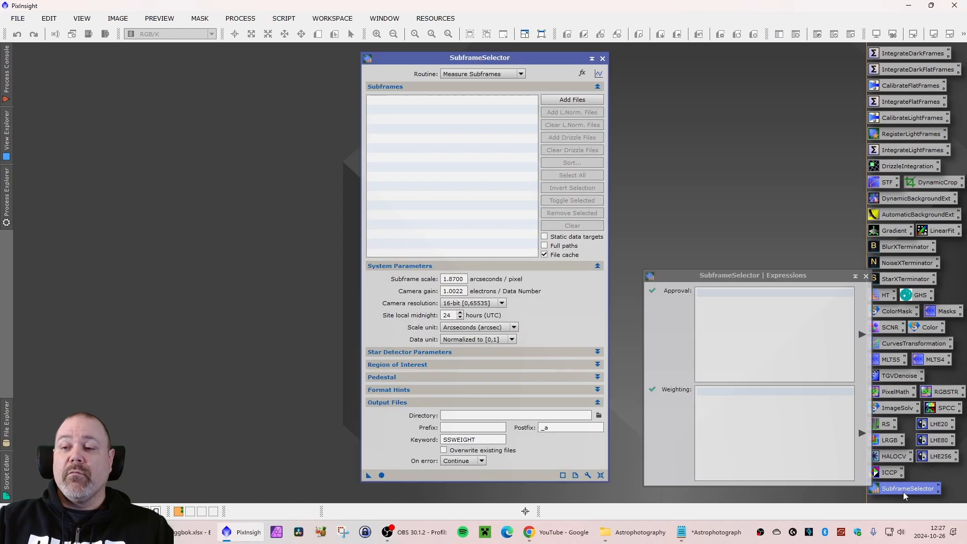
left_click_drag(482, 58, 509, 63)
left_click_drag(756, 282, 845, 286)
left_click_drag(518, 60, 614, 69)
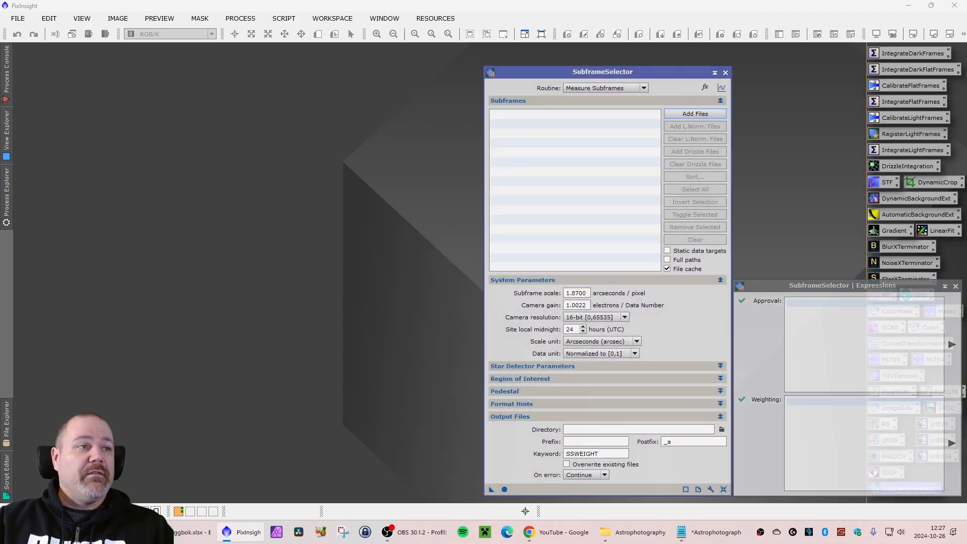
left_click_drag(0, 54, 300, 7)
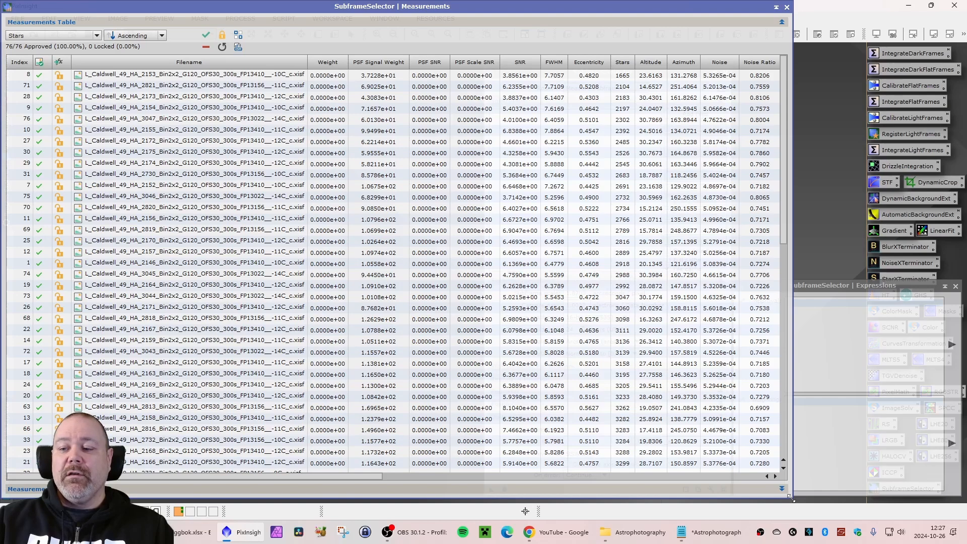
left_click_drag(789, 498, 481, 501)
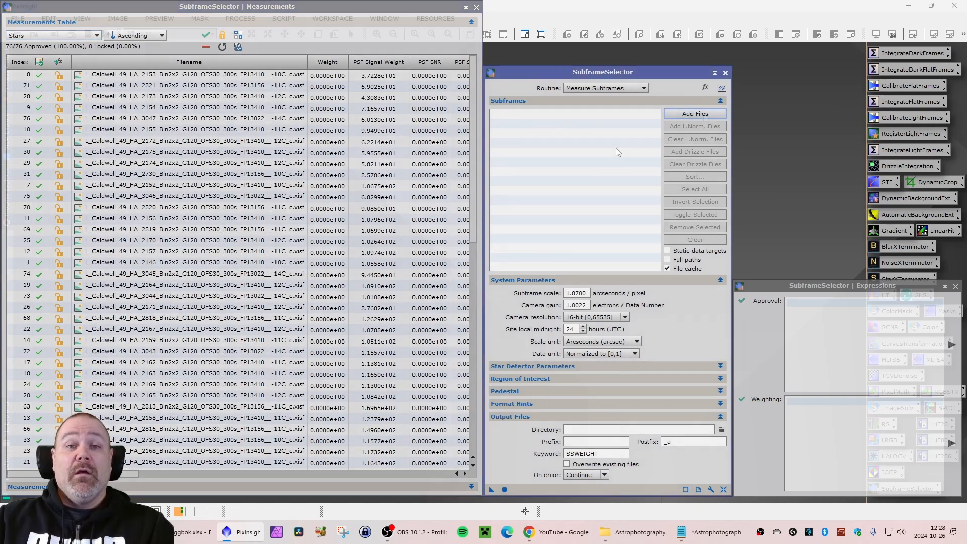
Start adding subframes and browse to Bilder > 2022 > 2022-11-16 > NGC1499 California Nebula SHO E300 -10C > Light frames calibrated.
left_click(682, 113)
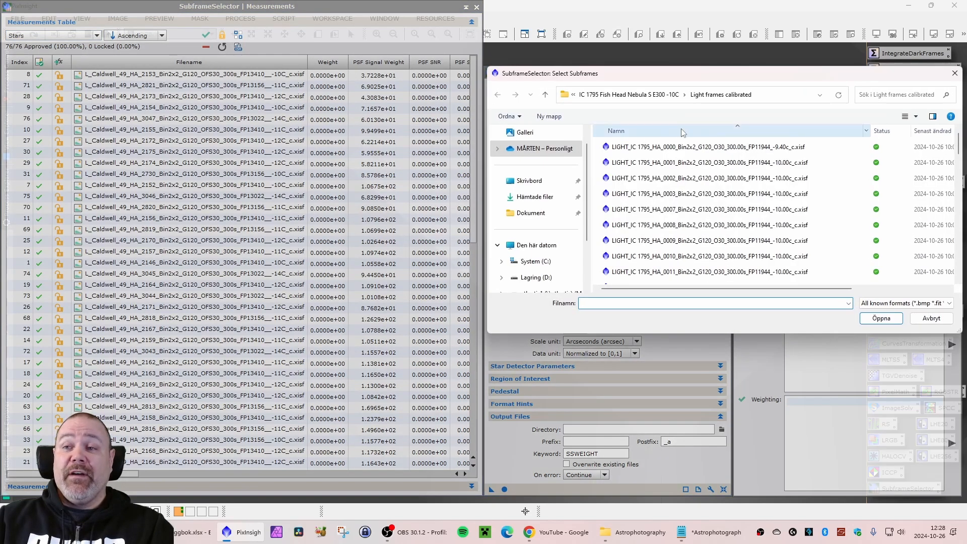
left_click(620, 99)
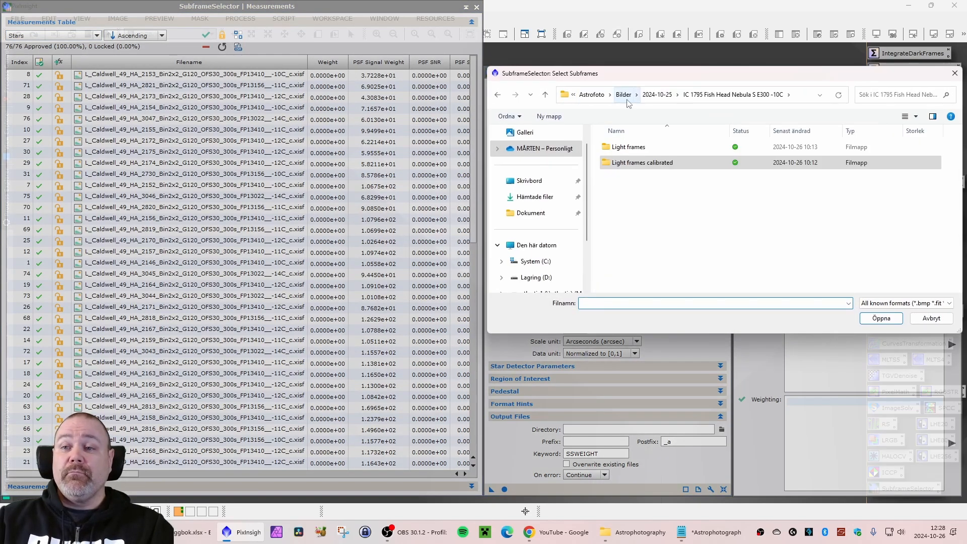
left_click(626, 97)
scroll(635, 190, "up", 5)
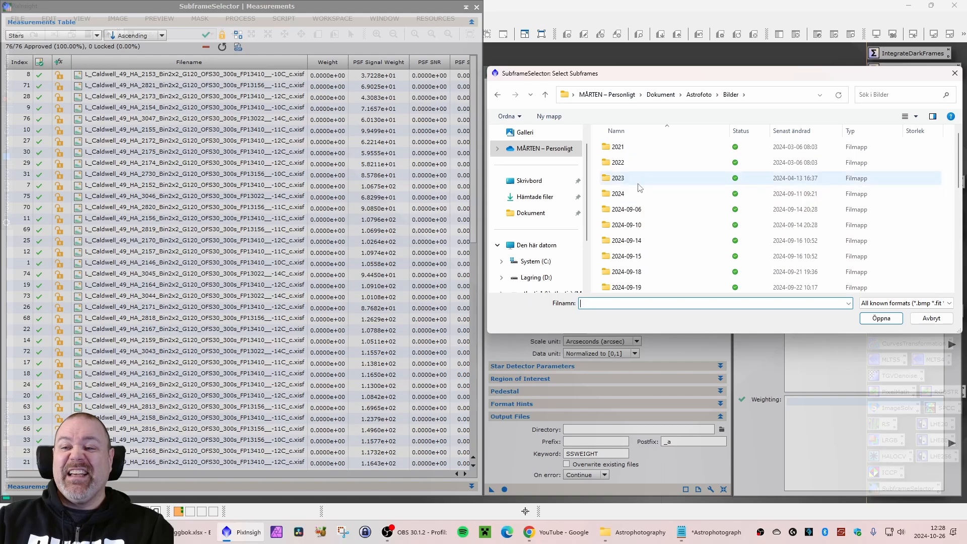
double_click(626, 161)
scroll(660, 212, "down", 10)
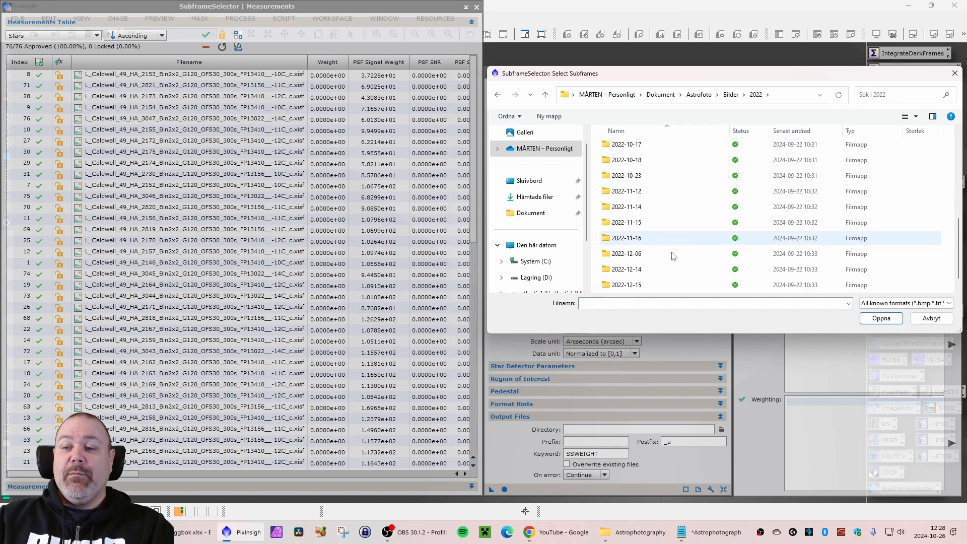
double_click(625, 239)
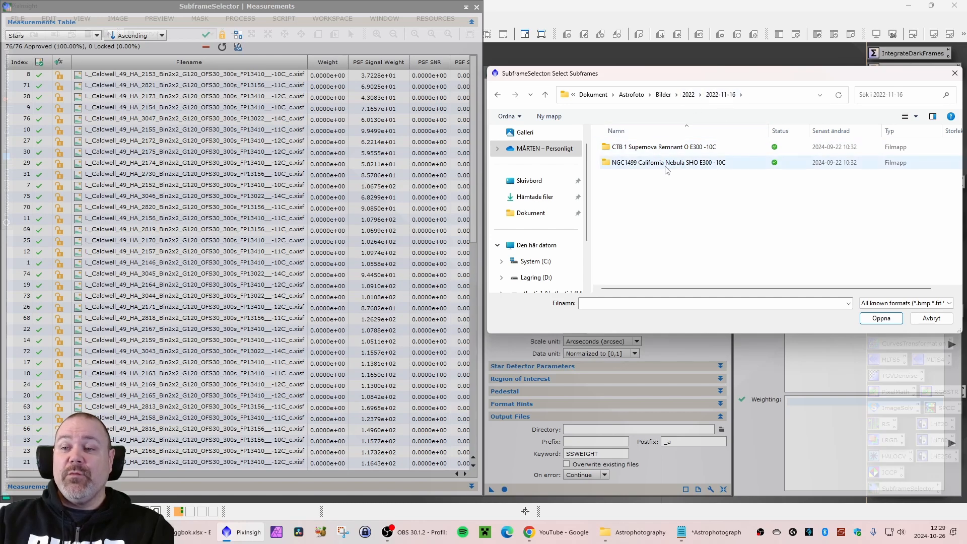
left_click(638, 168)
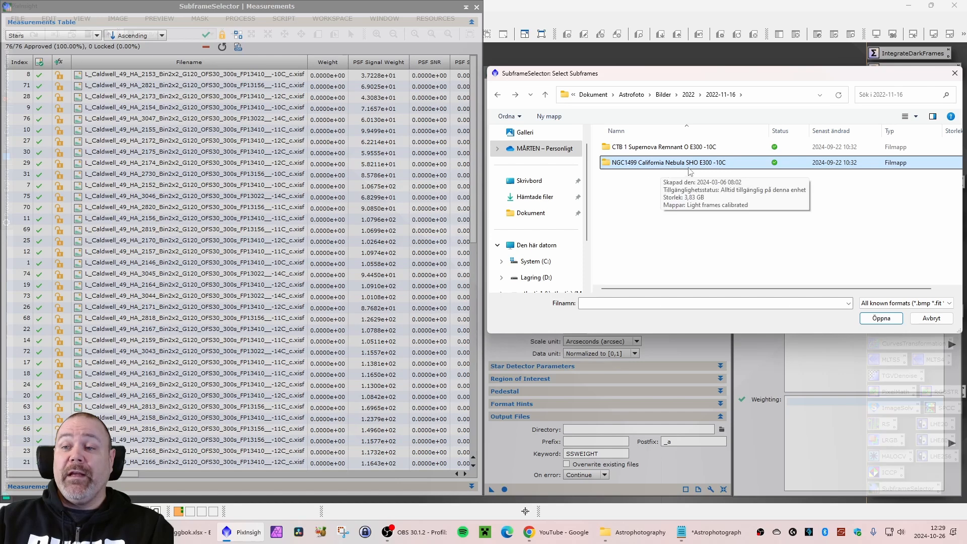
double_click(668, 164)
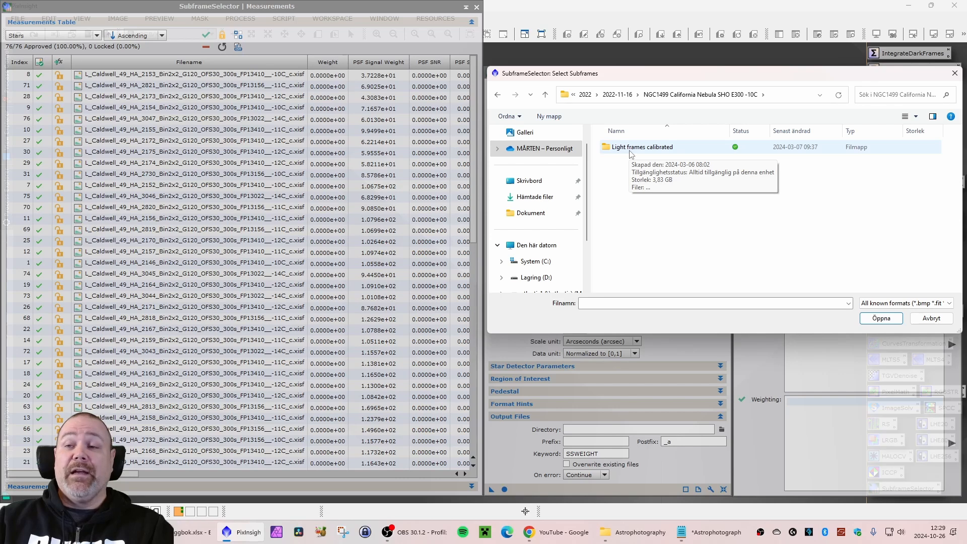
double_click(638, 147)
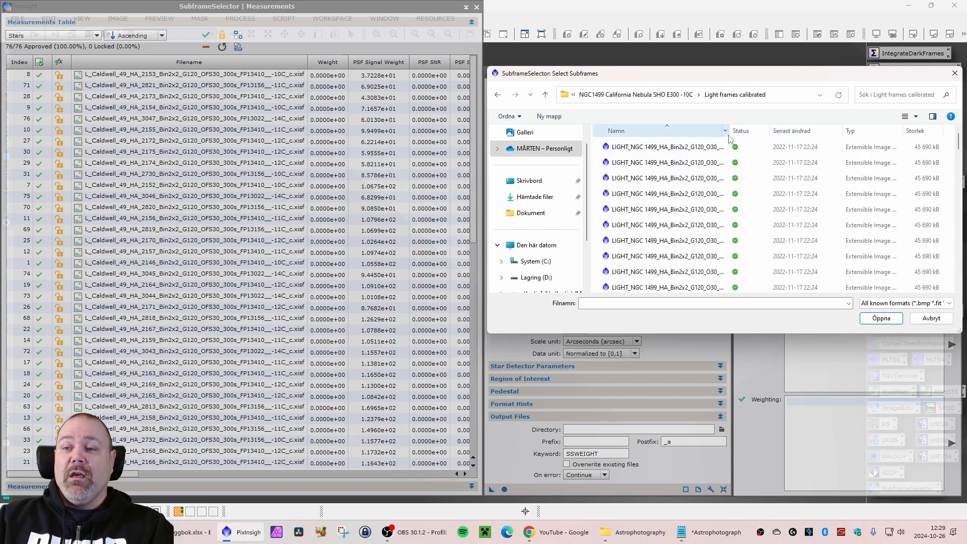
Widen the file name column and add all the NGC 1499 HA light frames to the subframe list, leaving out the OIII frames.
left_click_drag(729, 134, 849, 133)
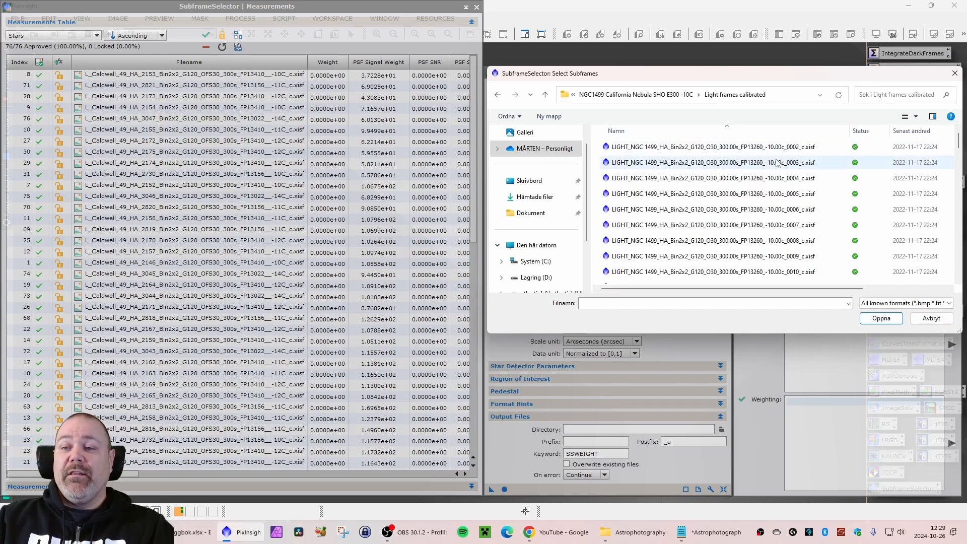
left_click(671, 150)
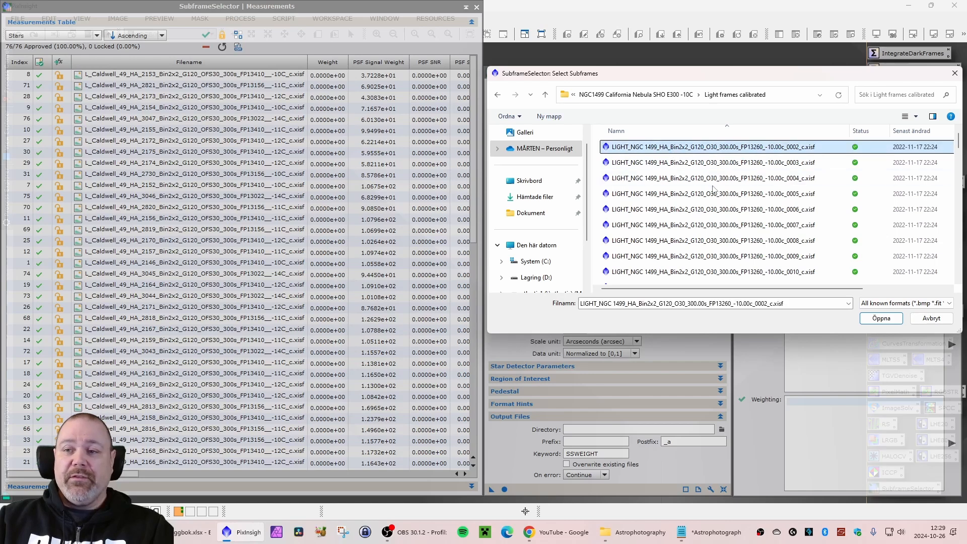
scroll(715, 191, "down", 6)
scroll(708, 202, "down", 1)
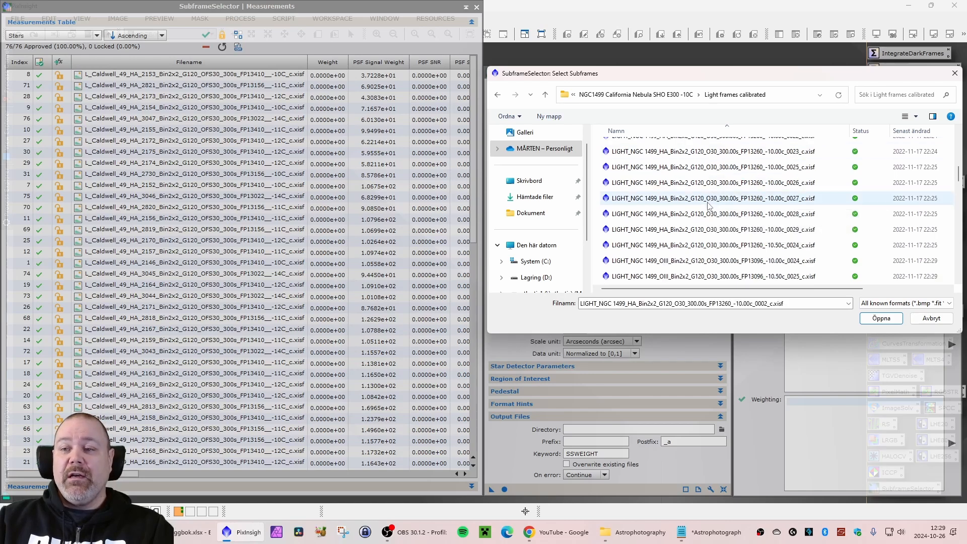
left_click(671, 245, "shift")
left_click(874, 319)
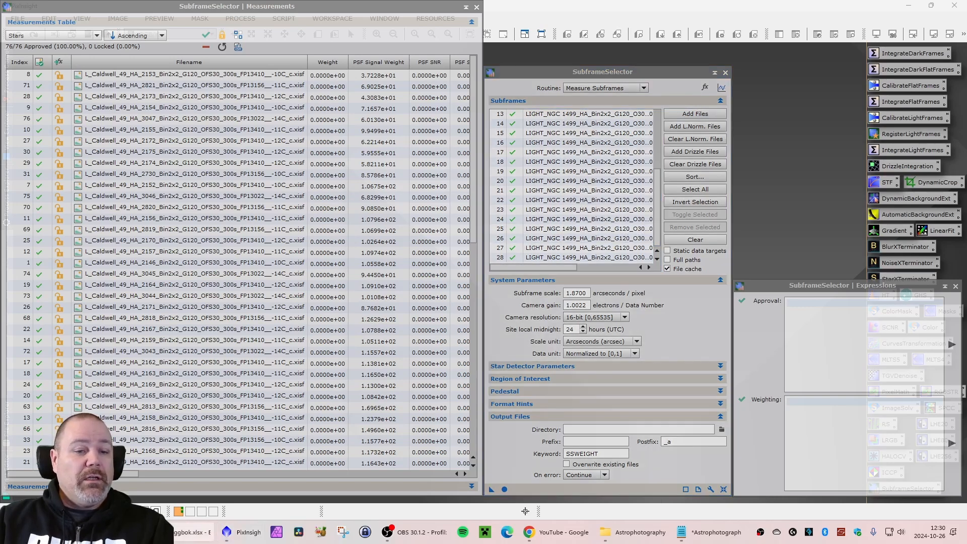
Look through the loaded subframes and select Measure Subframes as the routine.
left_click(577, 73)
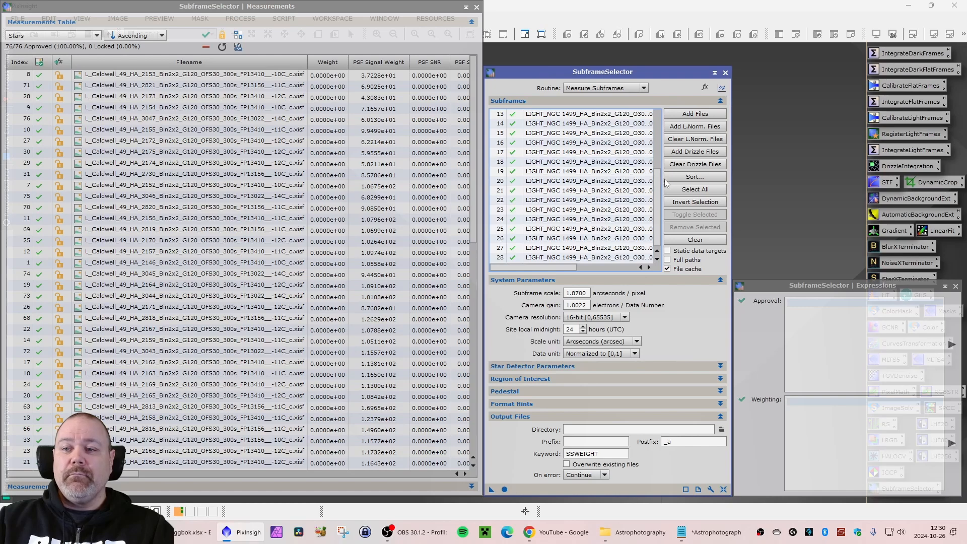
scroll(658, 181, "up", 2)
scroll(659, 178, "up", 1)
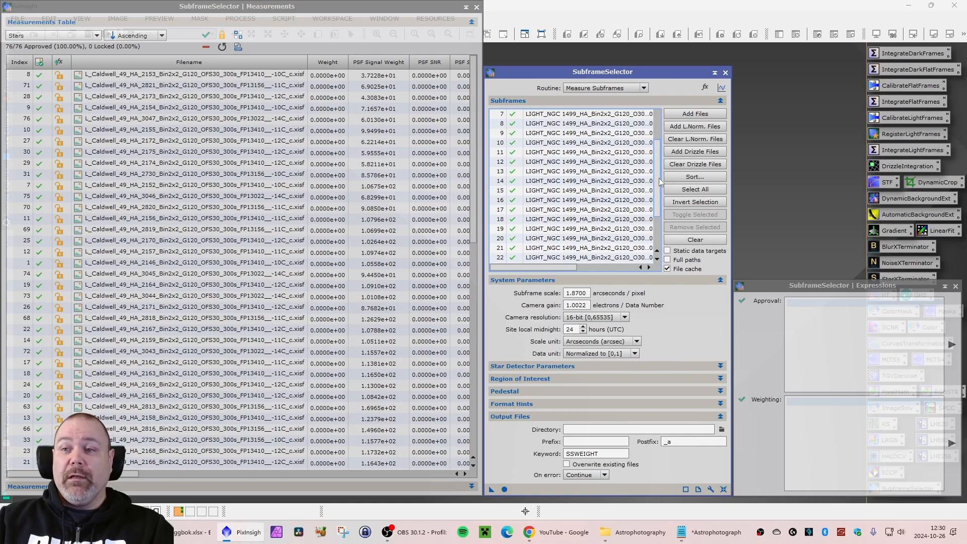
scroll(660, 181, "up", 3)
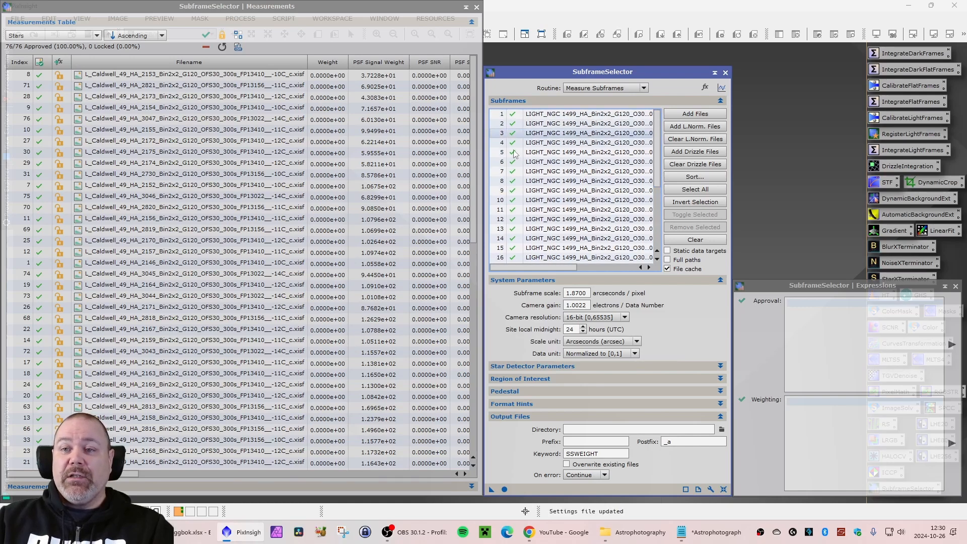
scroll(659, 180, "down", 4)
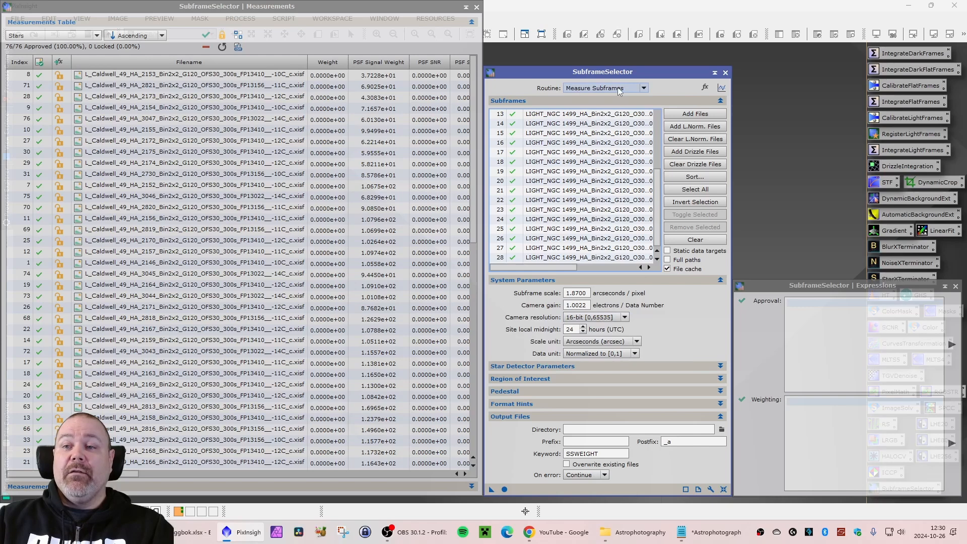
left_click(583, 88)
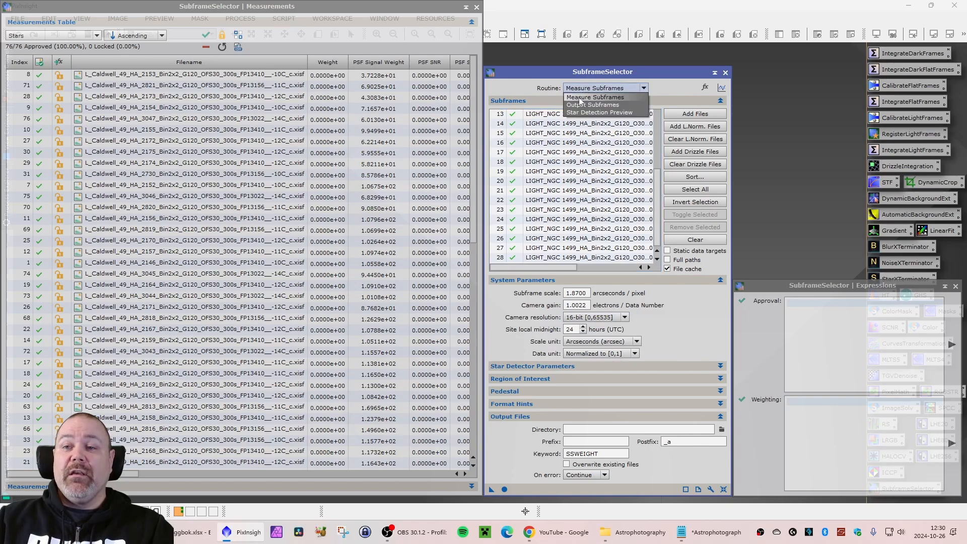
left_click(579, 99)
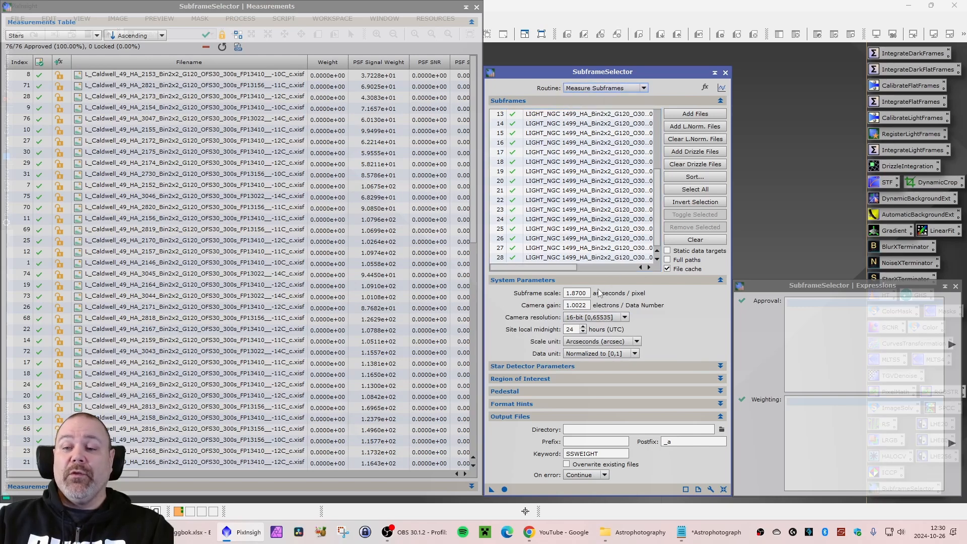
Examine the Star Detector Parameters, Region of Interest, Pedestal and Format Hints sections, collapsing each one again.
left_click(720, 366)
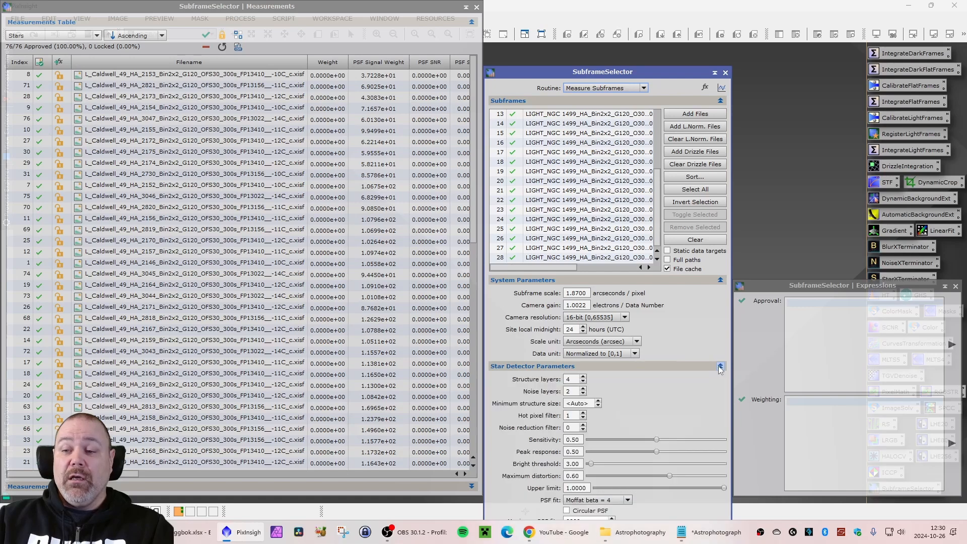
left_click(720, 366)
left_click(714, 377)
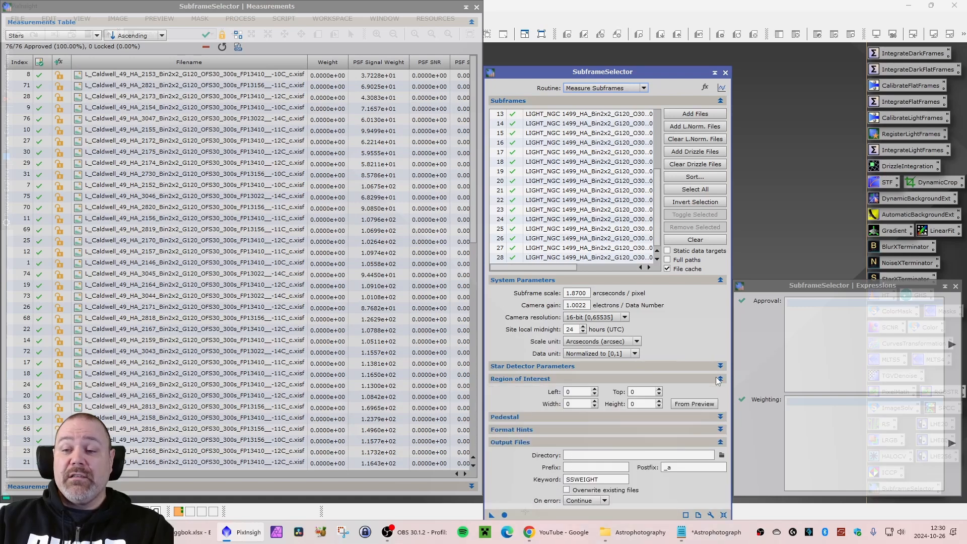
left_click(716, 378)
left_click(720, 391)
left_click(720, 392)
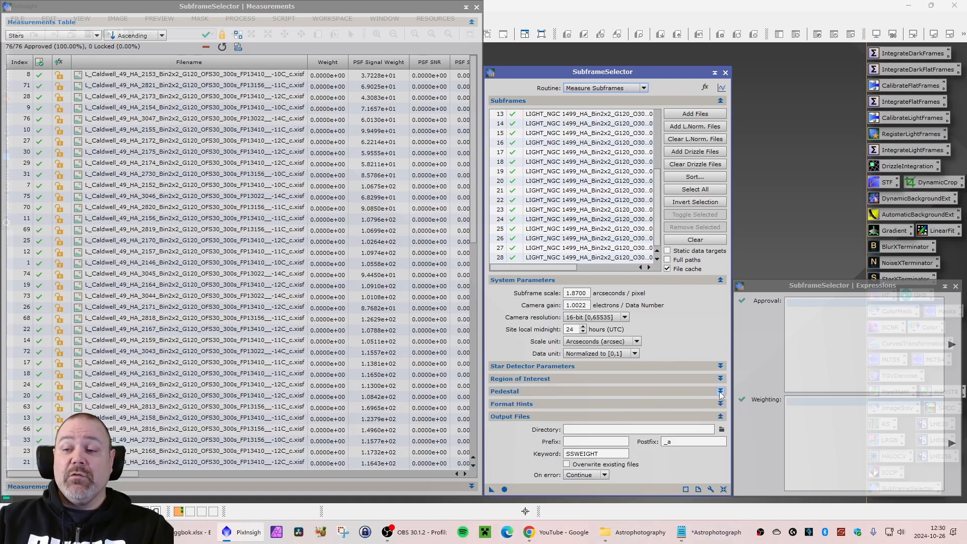
left_click(720, 404)
left_click(720, 404)
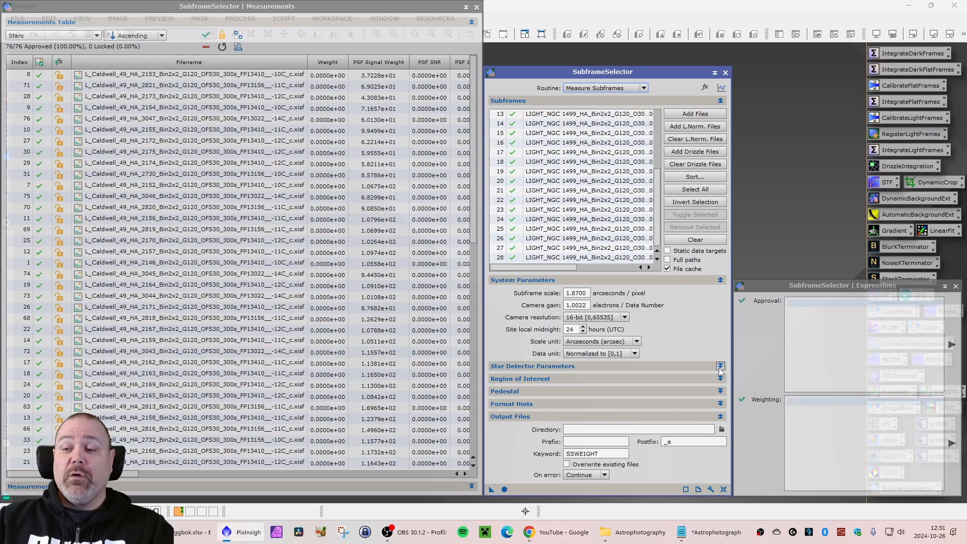
left_click(720, 366)
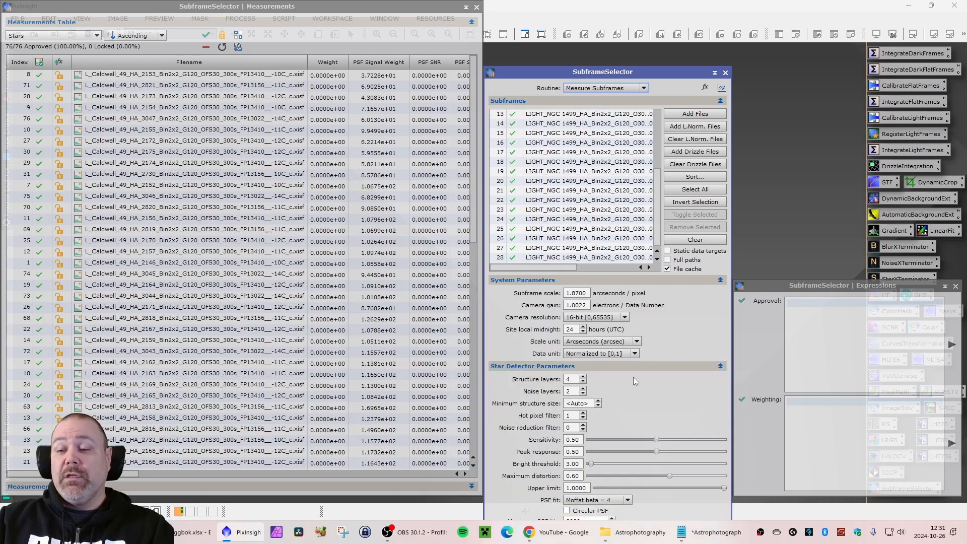
left_click(720, 368)
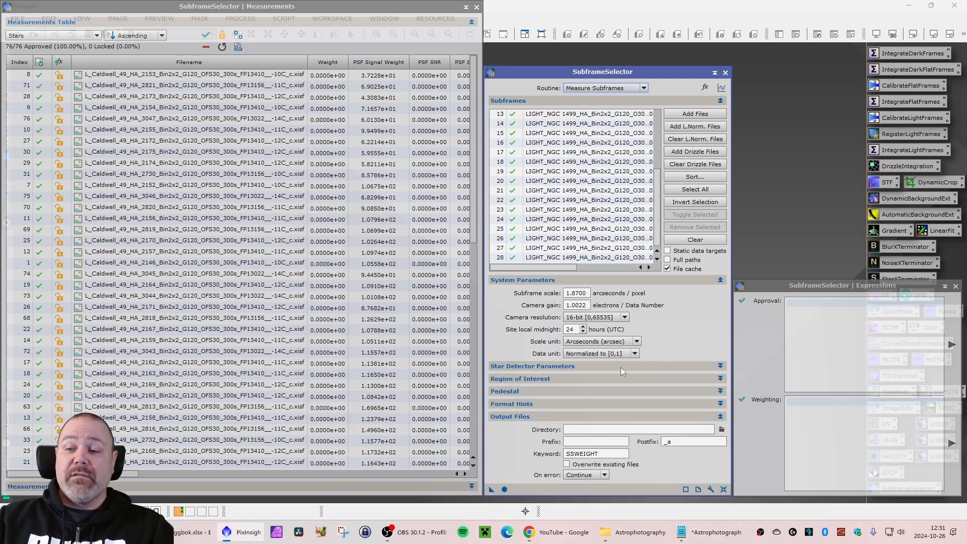
Run the measurement on the loaded subframes and bring the quality columns of the Measurements table into view.
left_click(504, 488)
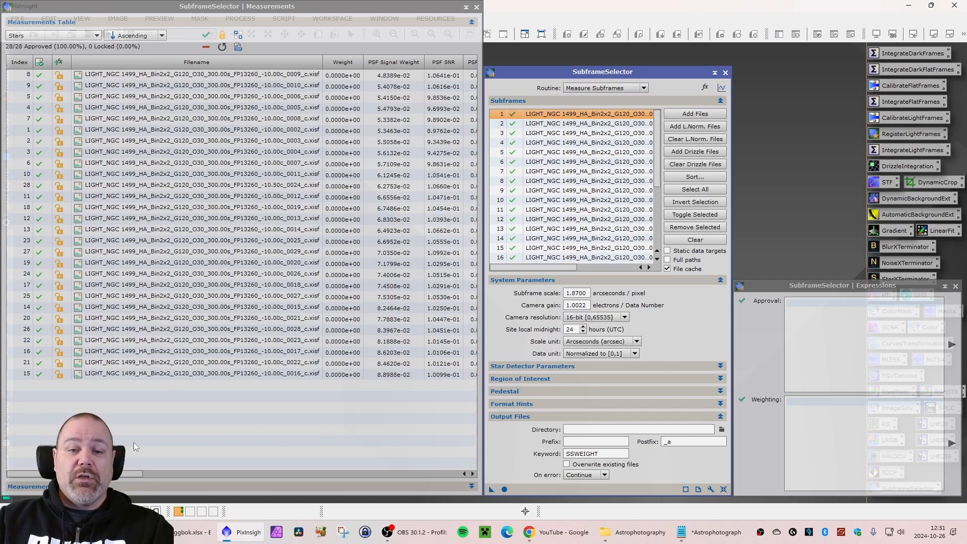
left_click_drag(102, 474, 159, 475)
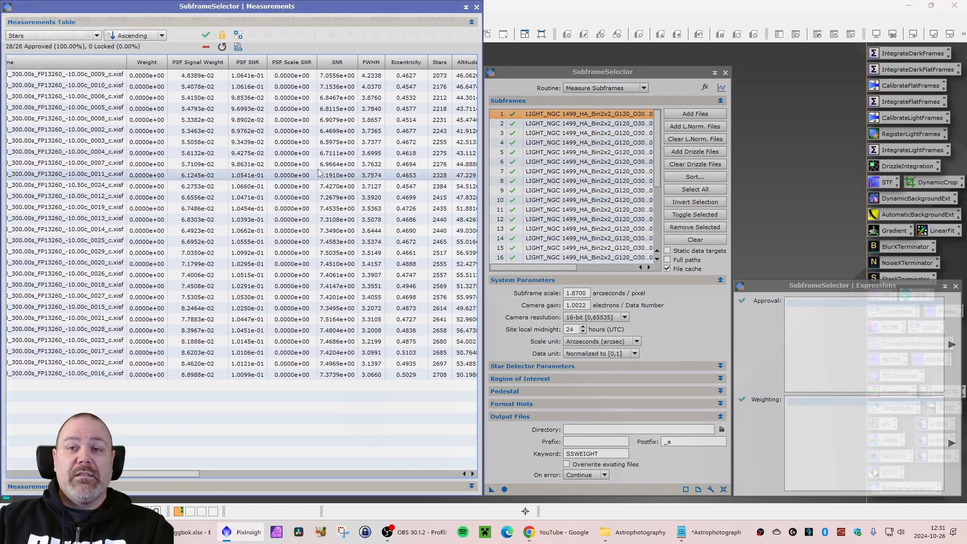
Place the FWHM column before Weight and the Eccentricity and Stars columns directly after Weight, and sort the measurements by FWHM.
left_click_drag(373, 67, 145, 67)
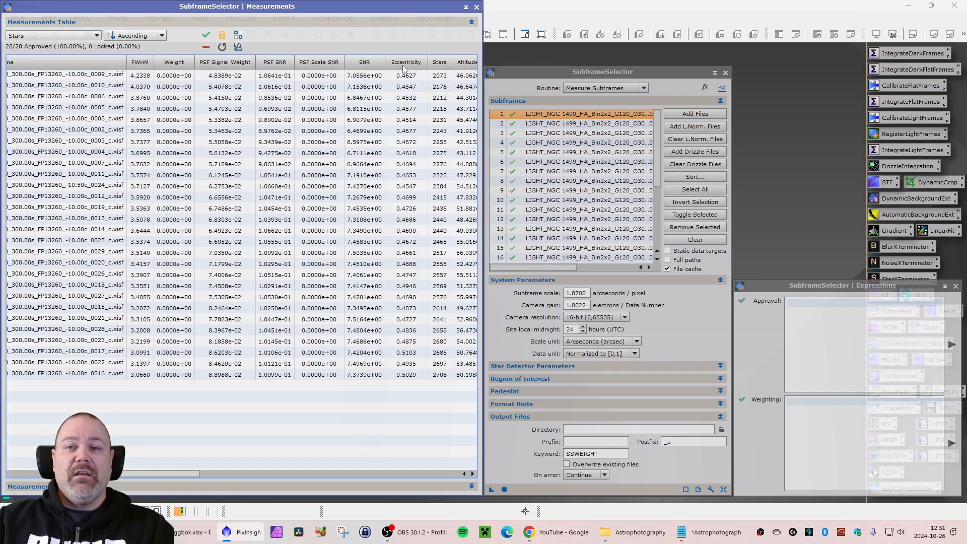
left_click_drag(414, 67, 186, 67)
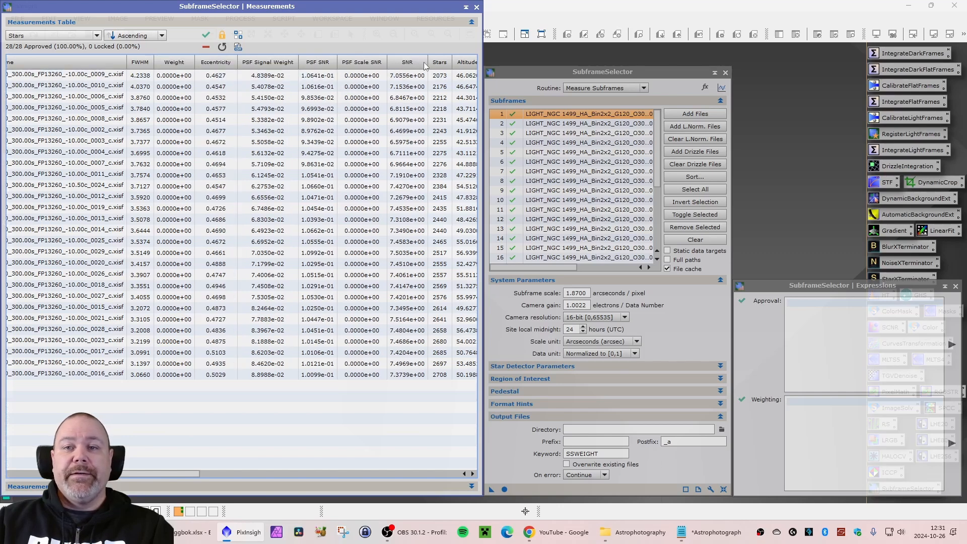
left_click_drag(439, 66, 249, 73)
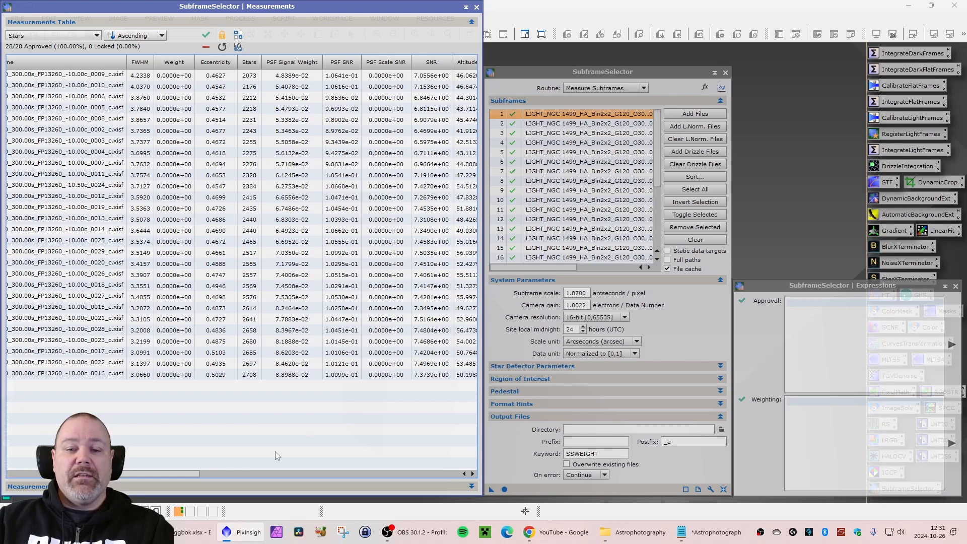
left_click_drag(168, 476, 53, 477)
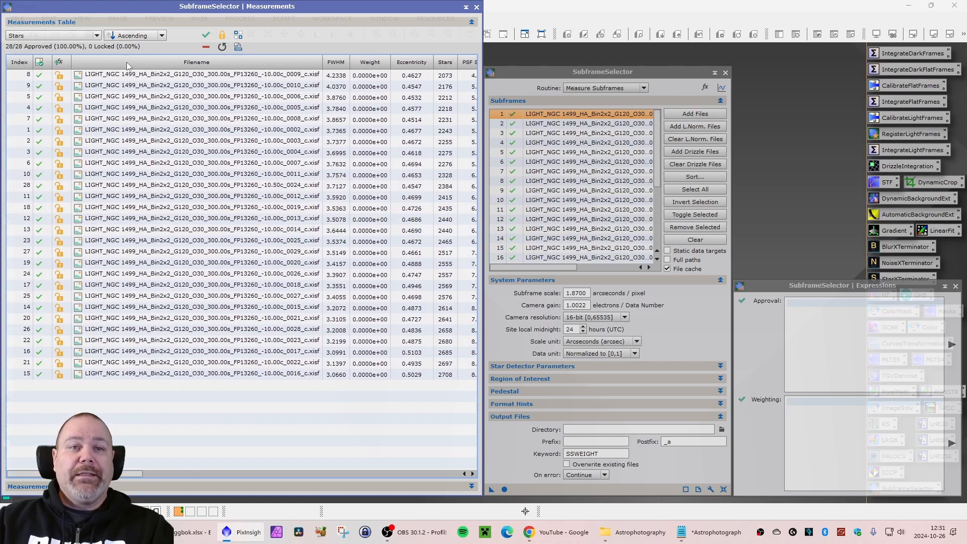
left_click(97, 35)
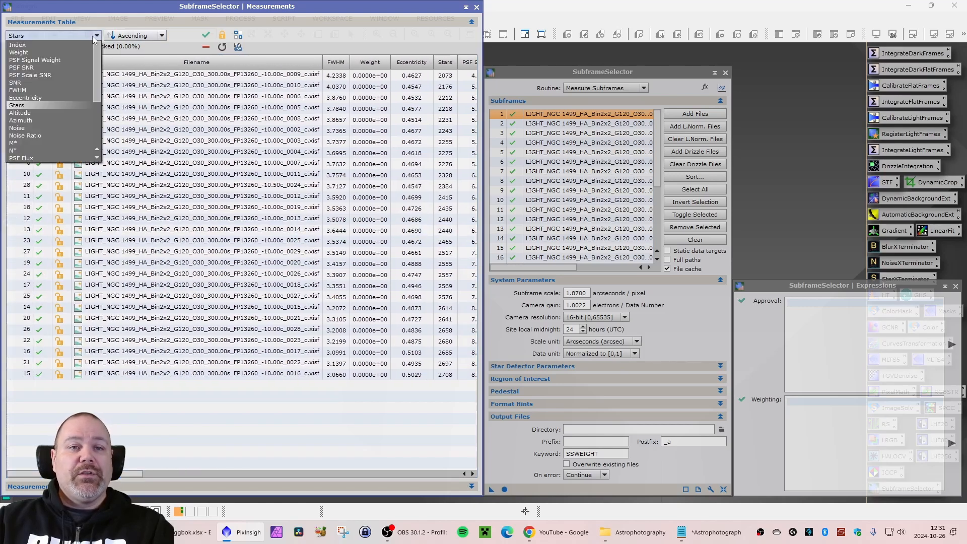
left_click(33, 89)
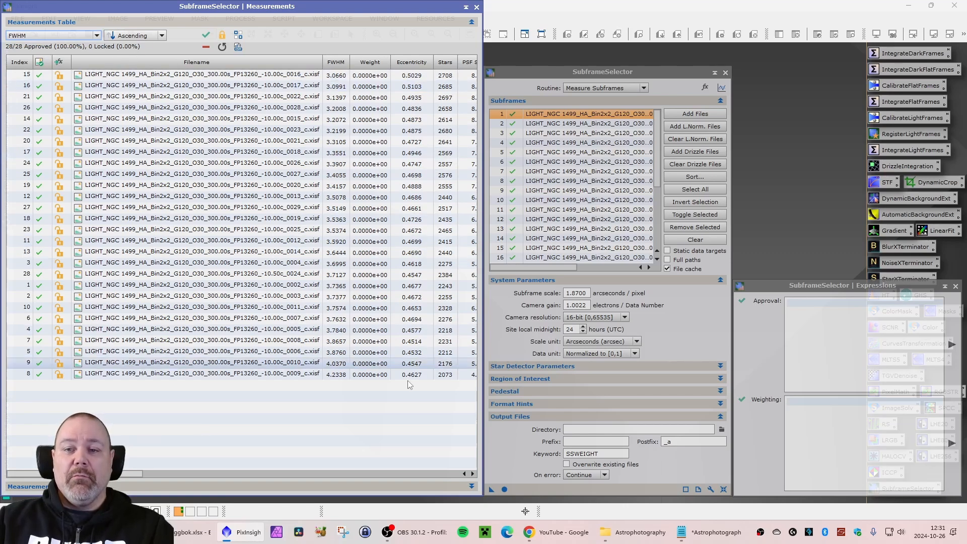
Enter the approval expression FWHM < 5.5 && Eccentricity < 0.65, taken from the Object.txt notes.
left_click(779, 288)
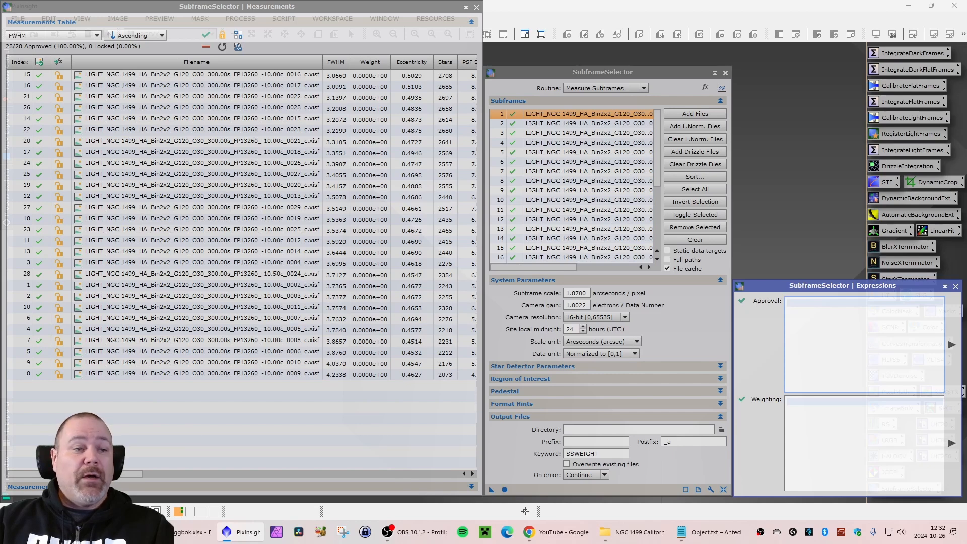
key("alt+Tab")
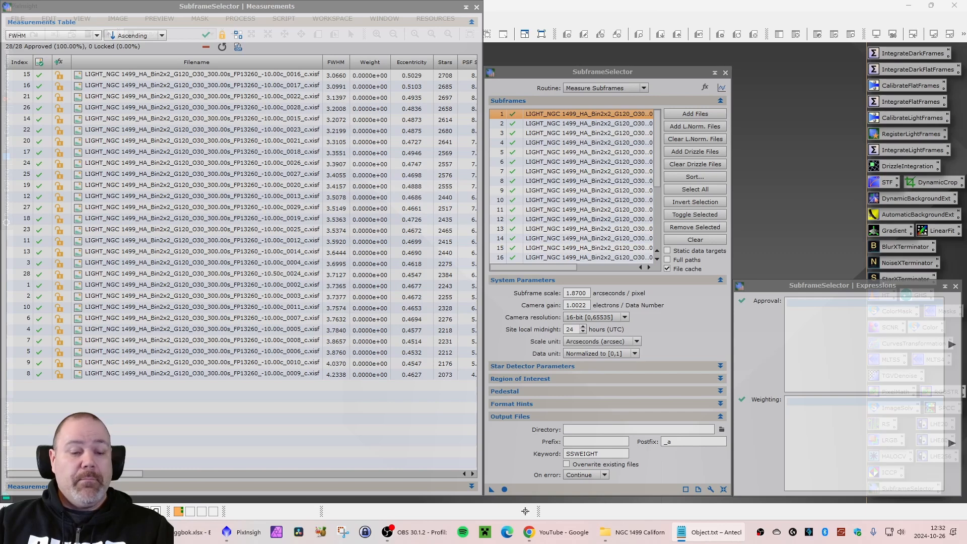
left_click(813, 309)
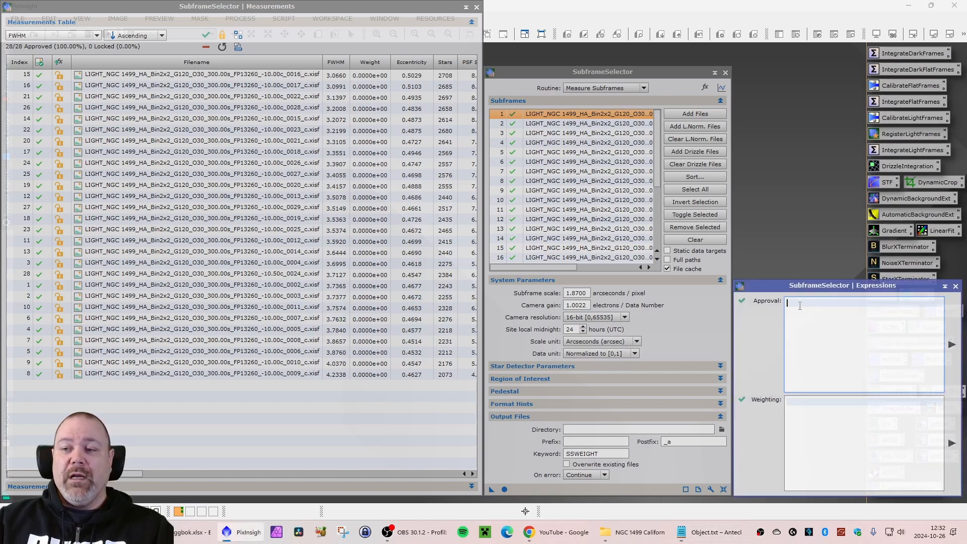
type("FWHM < 5.5 && Eccentricity < 0.65")
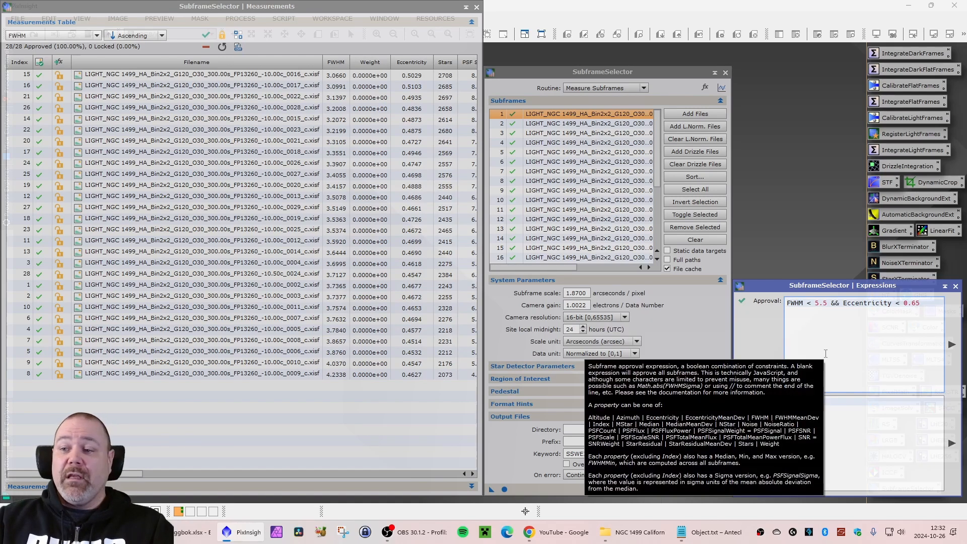
Paste the weighting expression based on FWHM and Stars, ending in +50, from the Object.txt notes, and review it along with the SSWEIGHT output keyword.
key("alt+Tab")
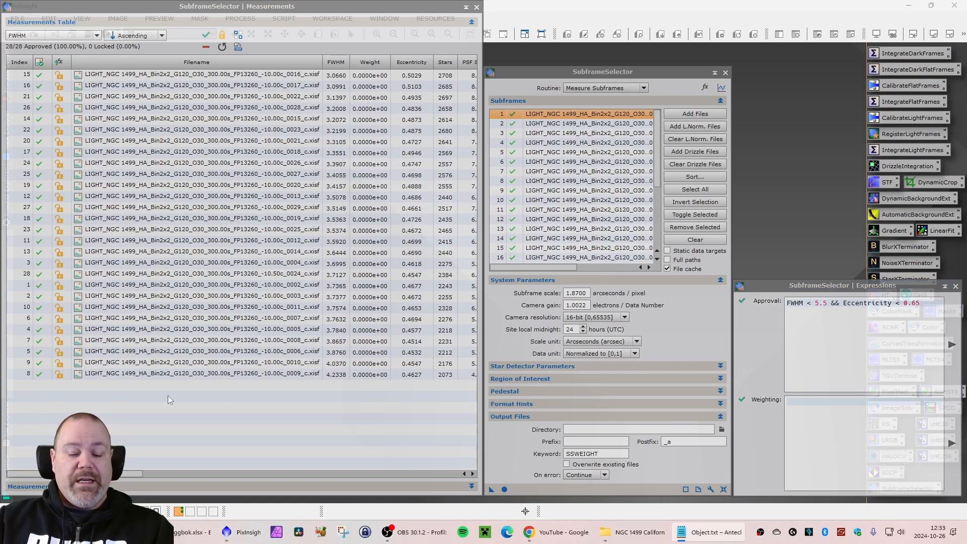
key("alt+Tab")
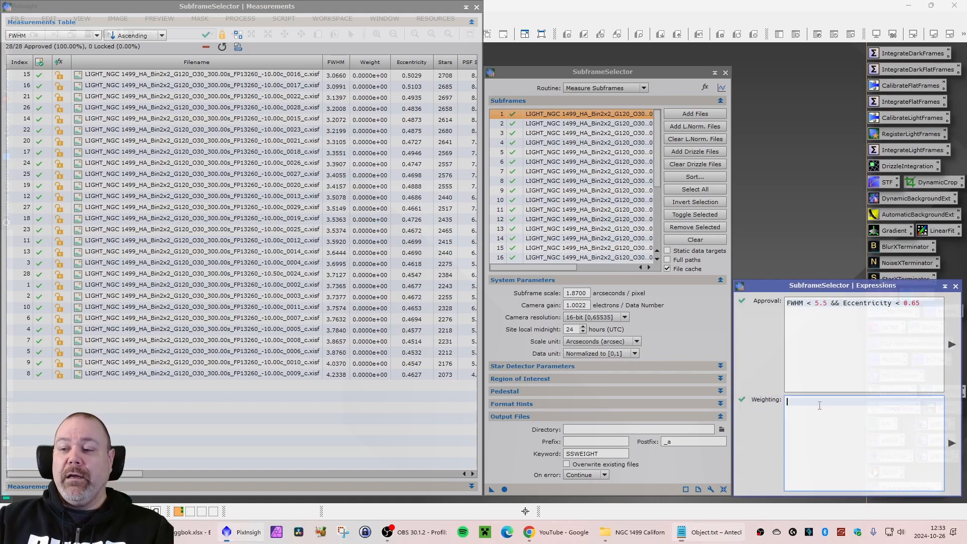
key("ctrl+v")
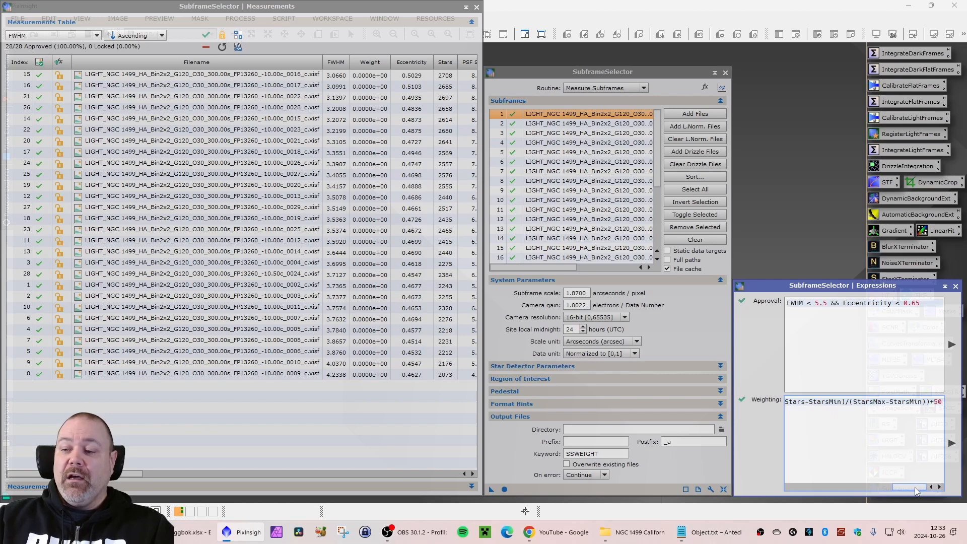
left_click_drag(915, 489, 799, 487)
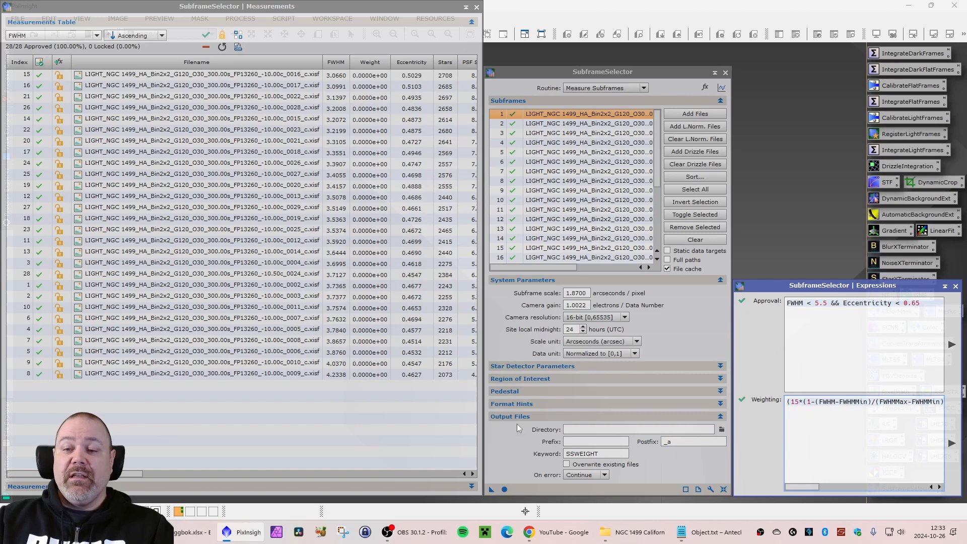
left_click(602, 453)
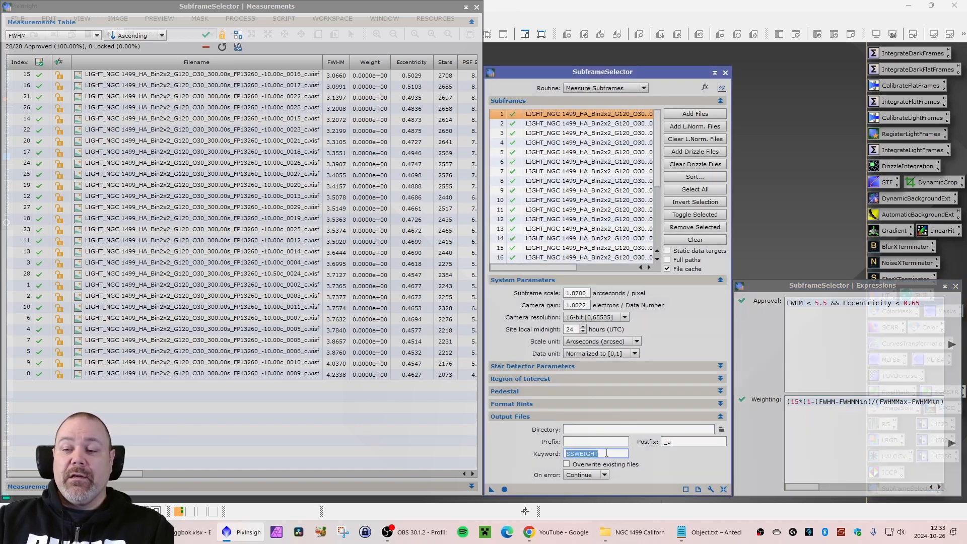
left_click(606, 453)
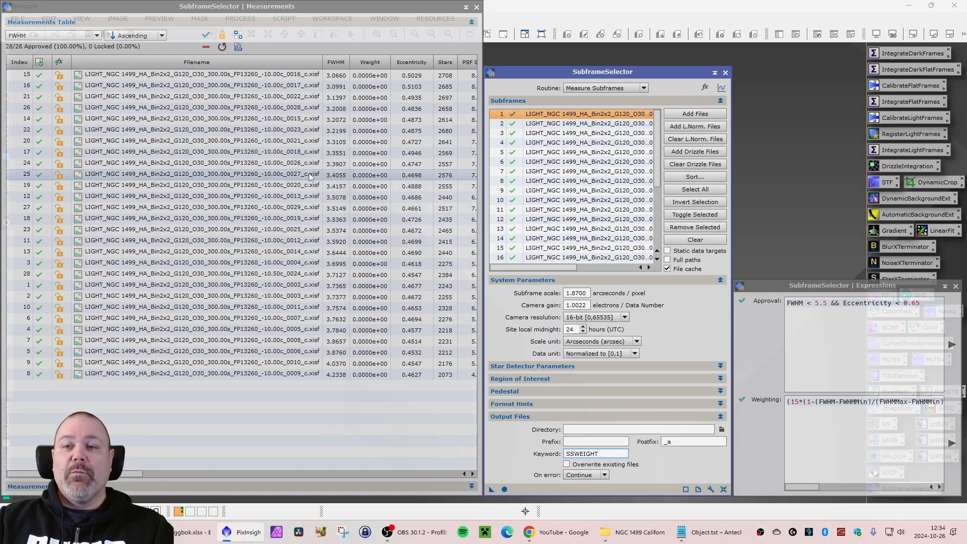
Sort the measurements by Stars, select the frame with the highest star count, and switch to the Object.txt notes.
left_click(96, 35)
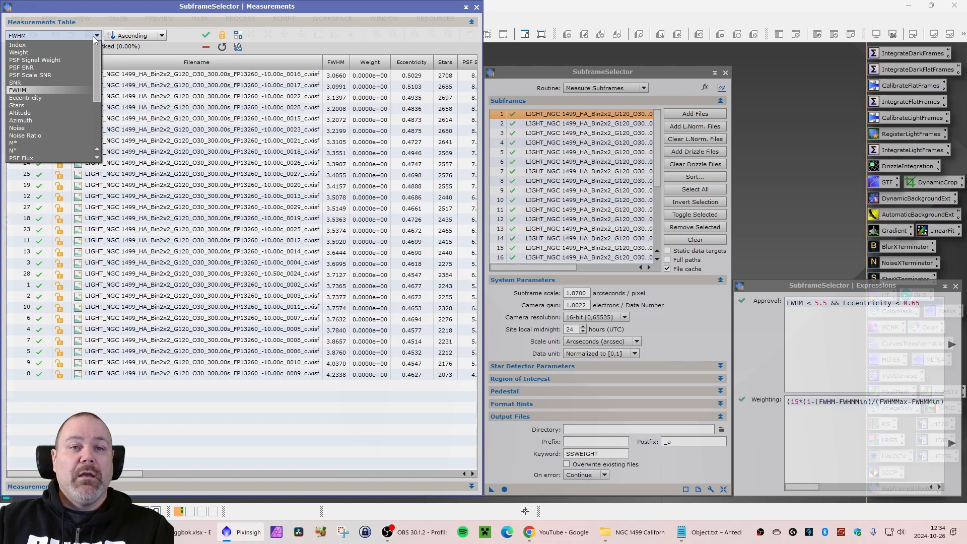
left_click(36, 105)
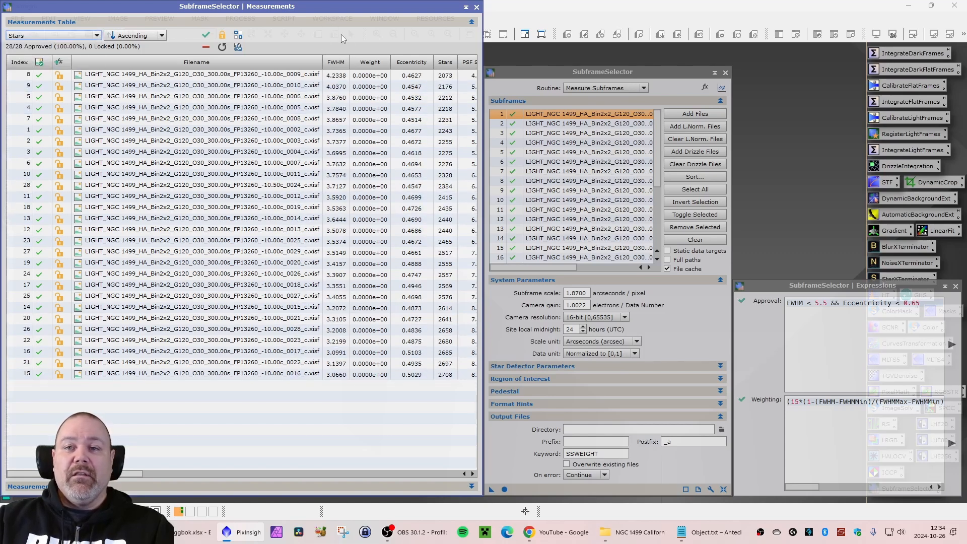
left_click(295, 375)
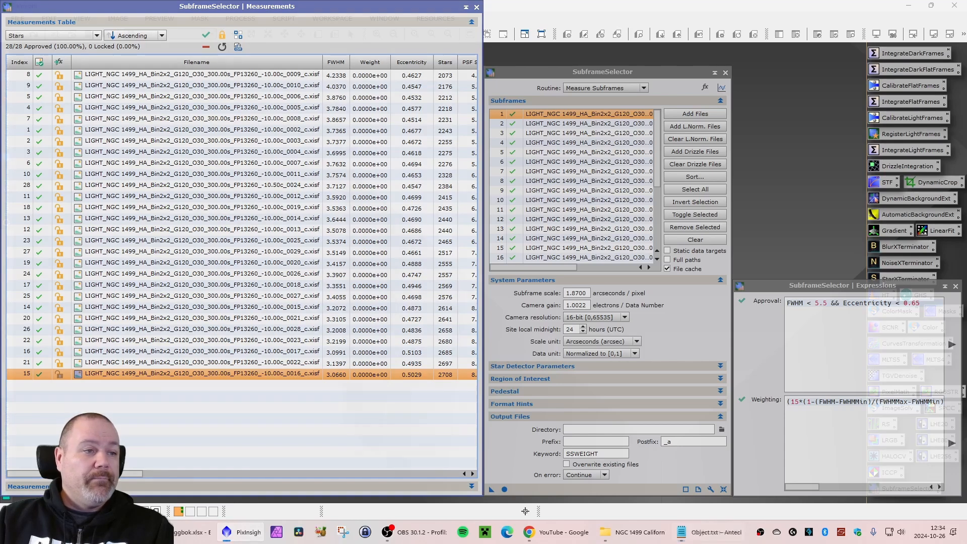
key("alt+Tab")
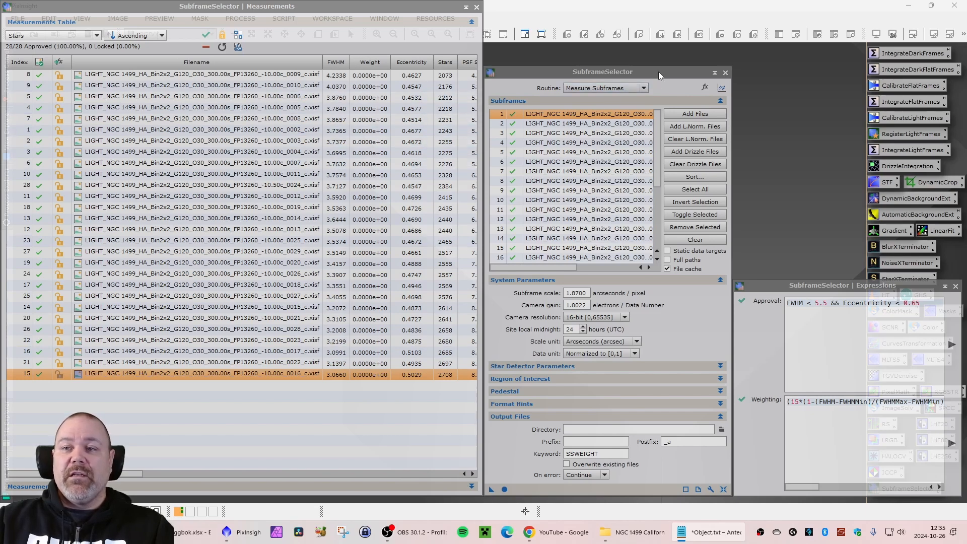
Return to SubframeSelector and set the routine to Output Subframes.
left_click(596, 72)
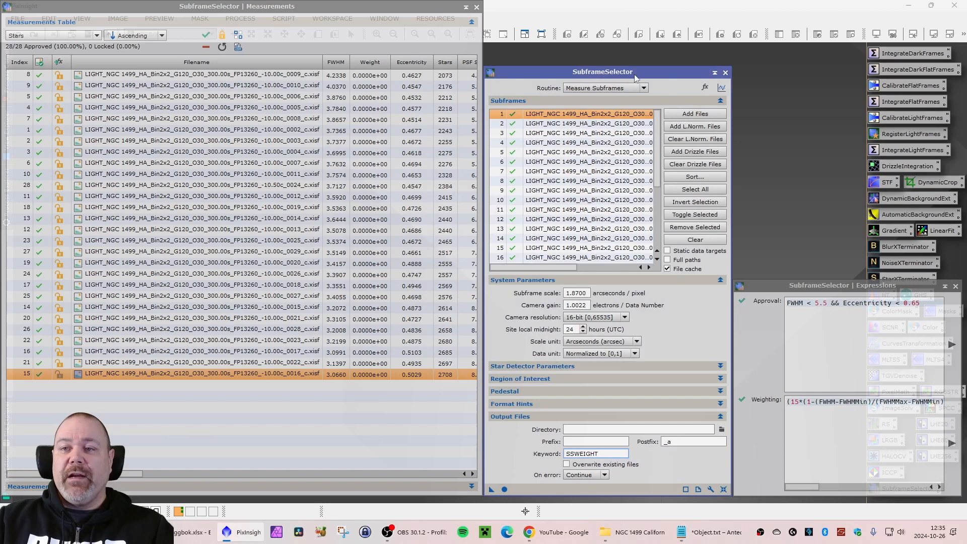
left_click(609, 88)
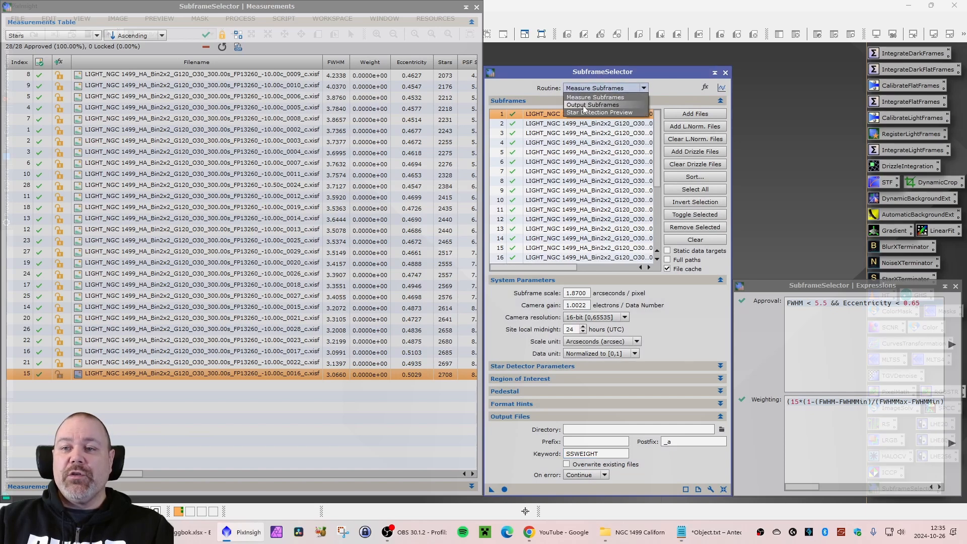
left_click(604, 105)
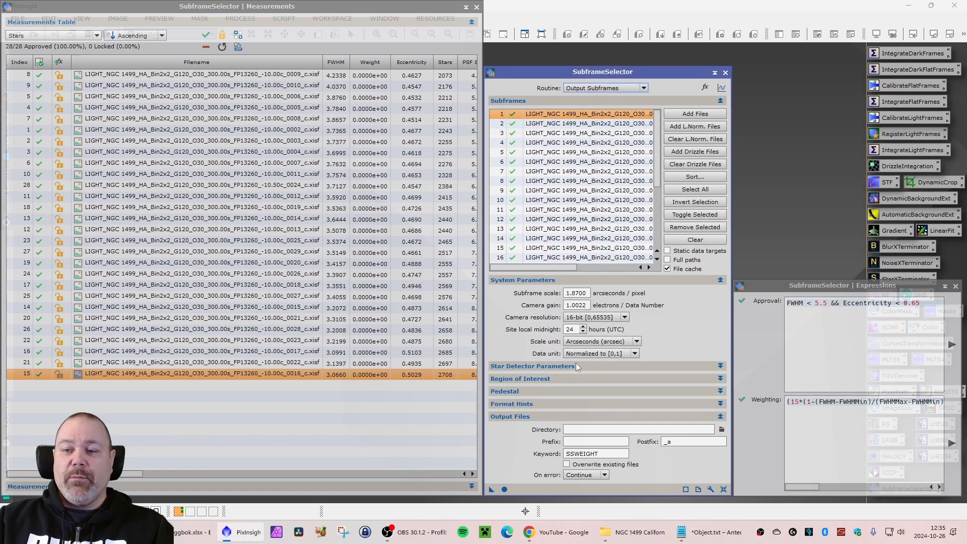
Set the output directory to Light frames approved in the NGC 1499 California Nebula 2024 SHO RP project folder, and output the approved subframes.
double_click(636, 428)
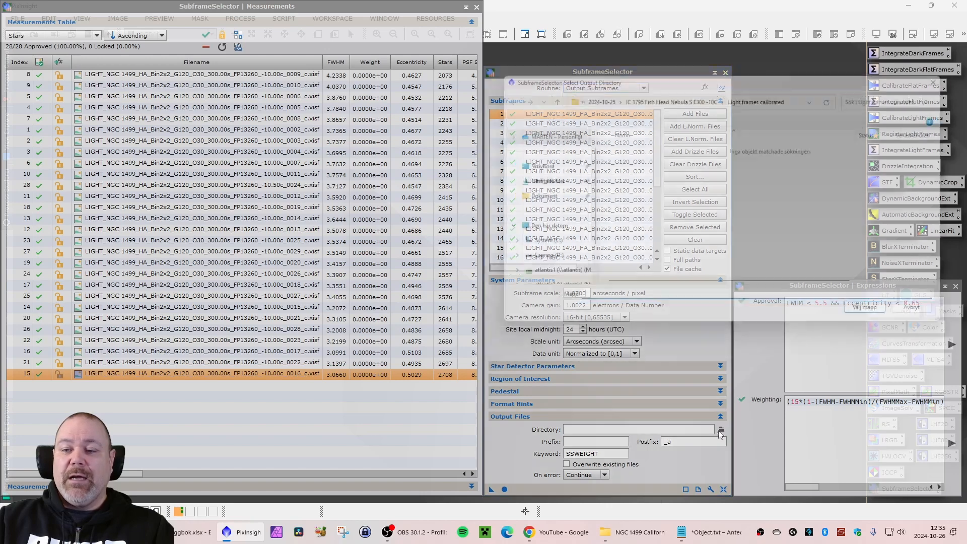
left_click(594, 94)
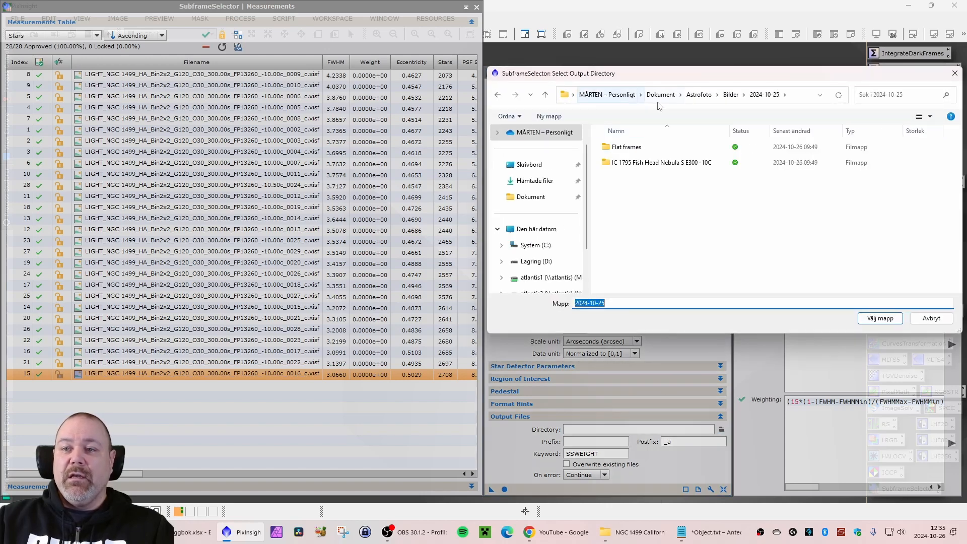
left_click(730, 94)
scroll(686, 255, "down", 3)
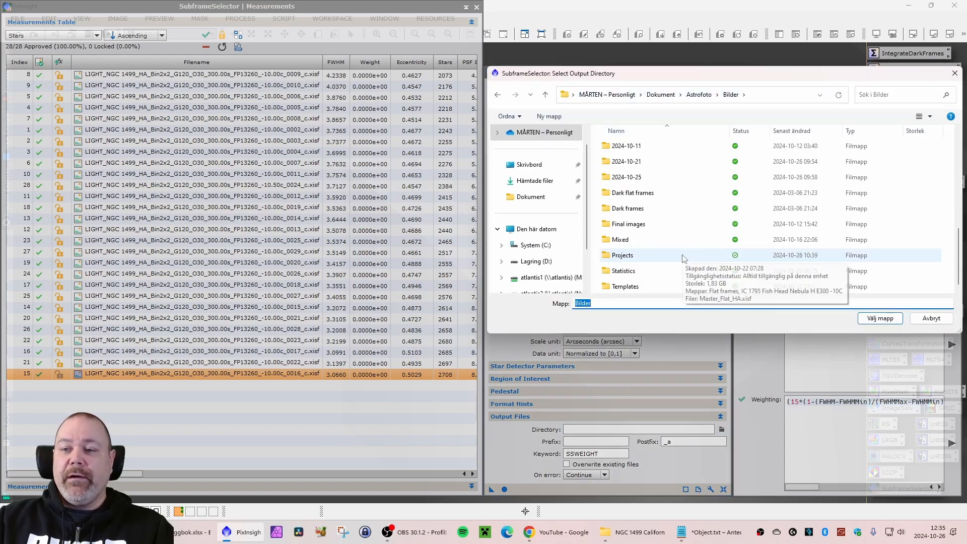
double_click(633, 261)
double_click(650, 179)
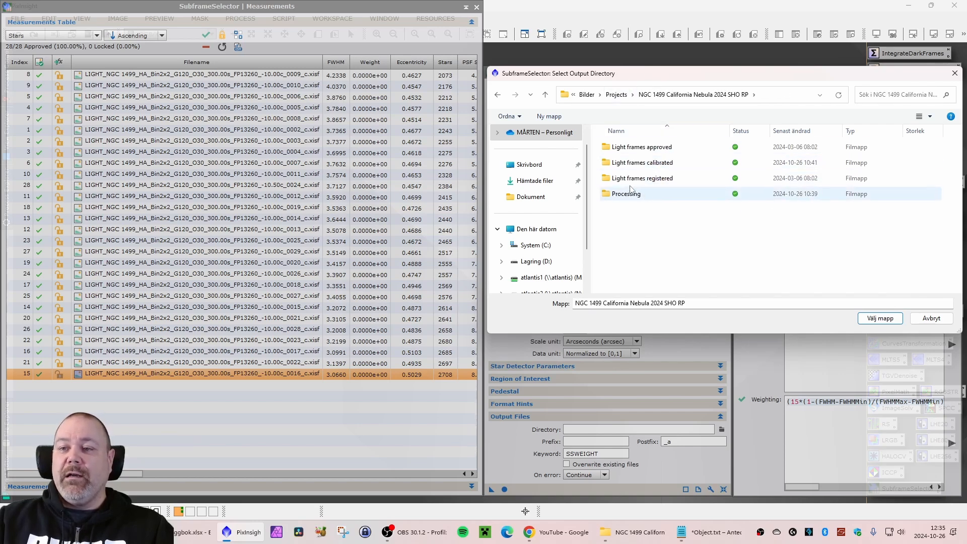
double_click(636, 148)
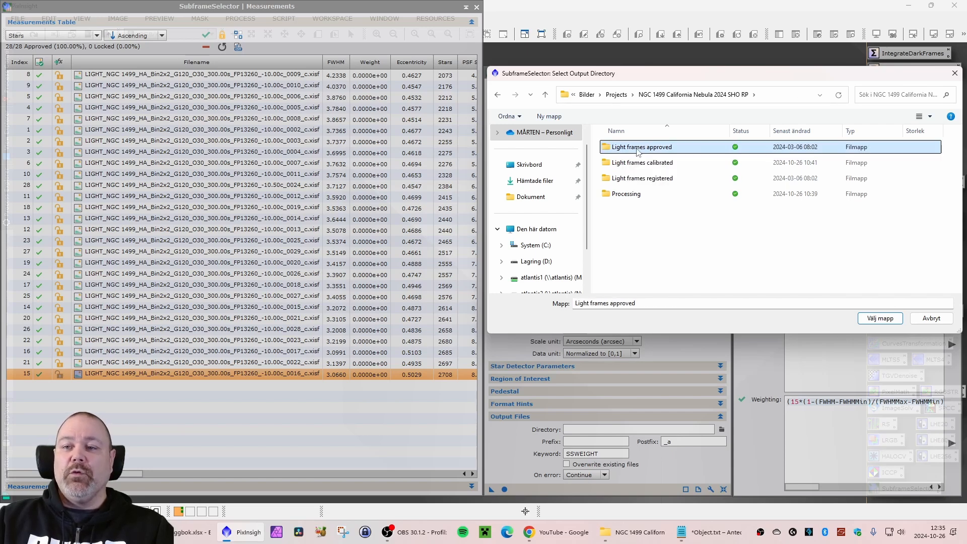
left_click(874, 317)
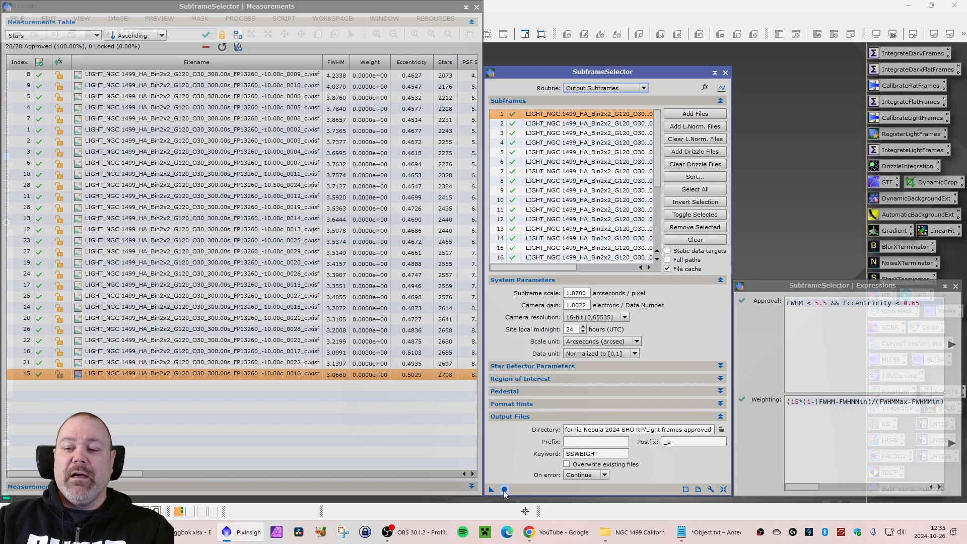
left_click_drag(503, 491, 500, 487)
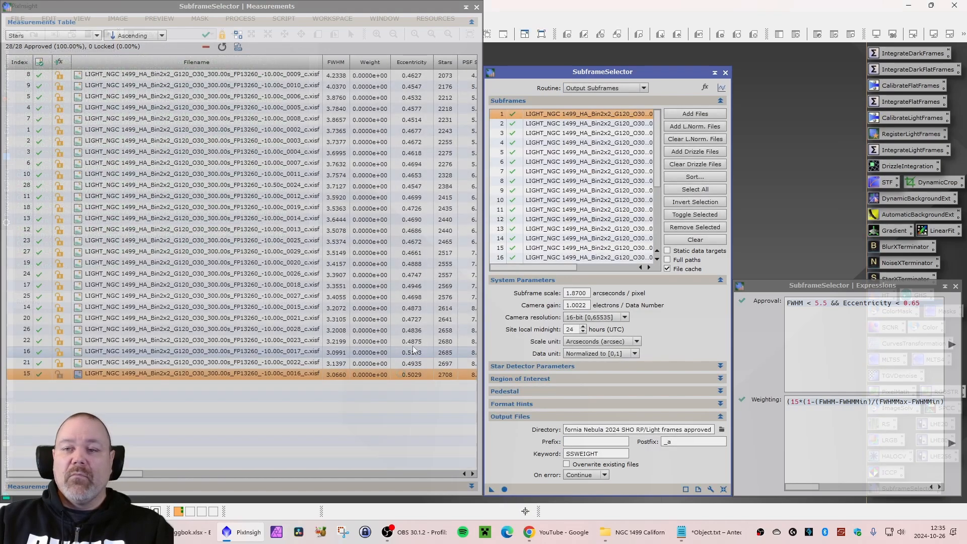
Switch to File Explorer and examine the full names of the exported files in the Light frames approved folder.
left_click(633, 531)
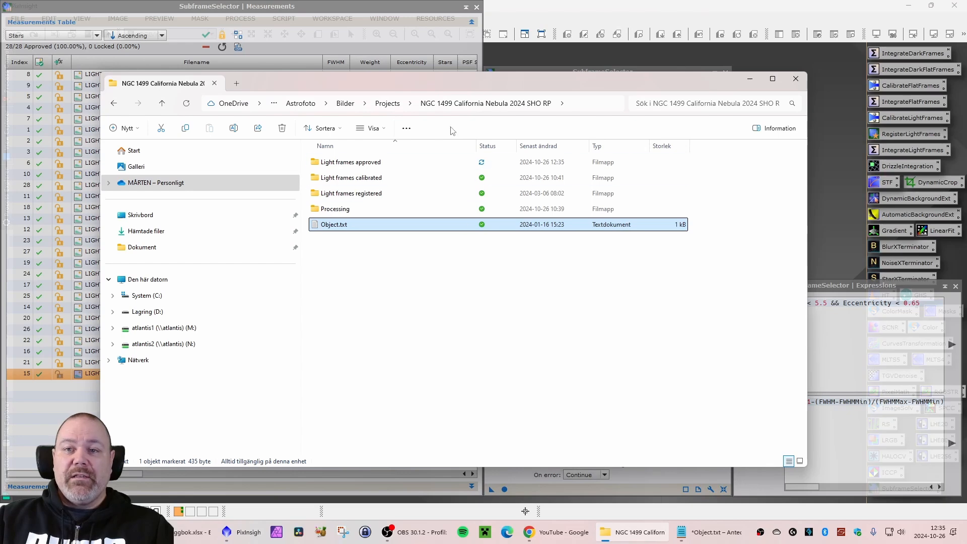
double_click(423, 161)
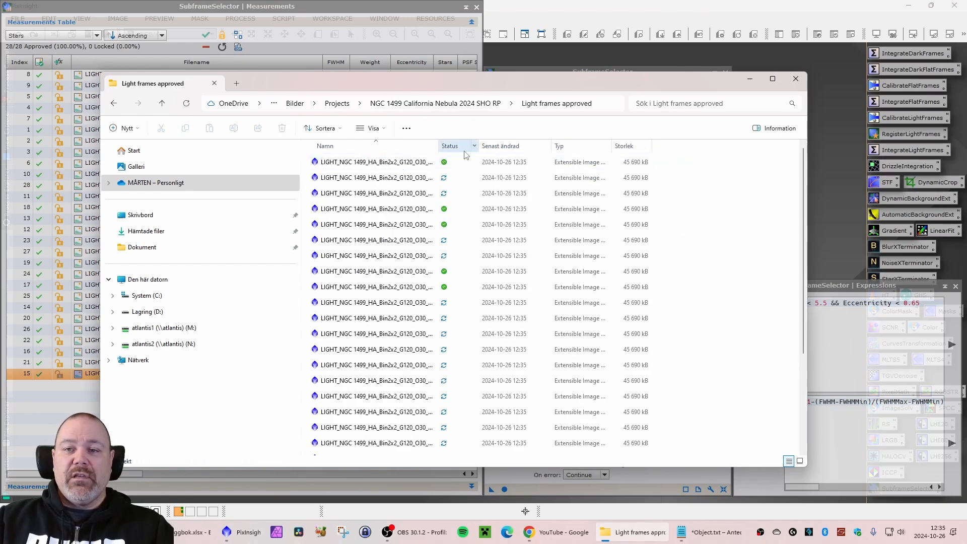
left_click_drag(441, 147, 598, 161)
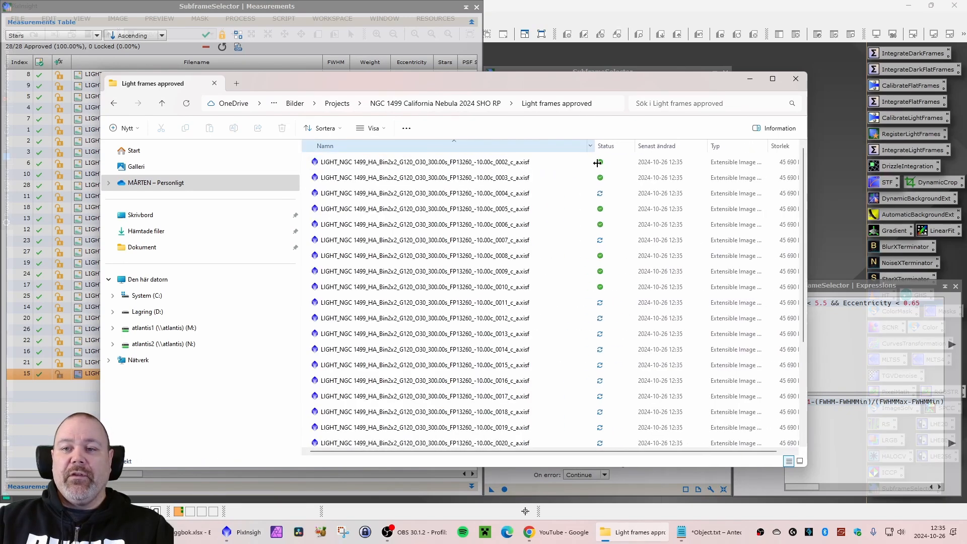
mouse_move(490, 85)
left_mouse_down()
mouse_move(501, 83)
mouse_move(495, 92)
left_mouse_up()
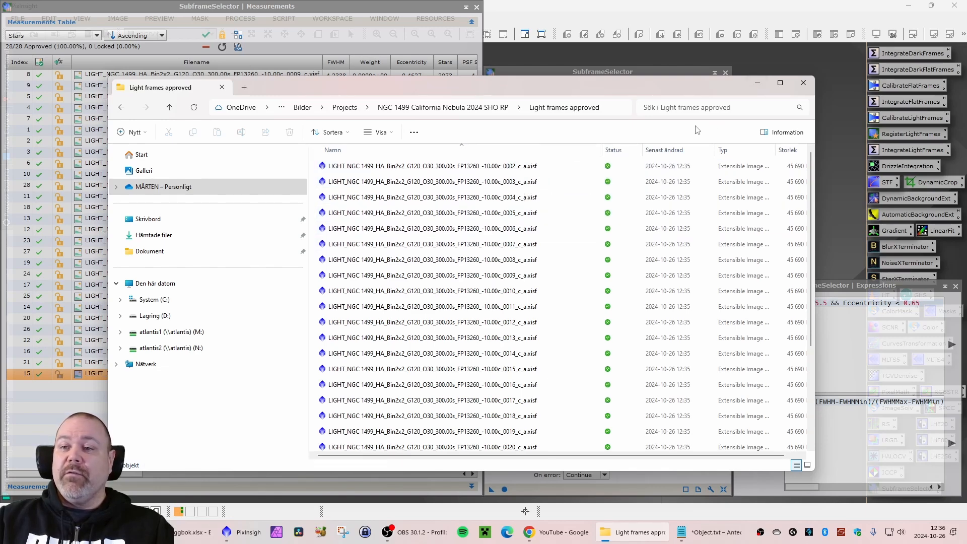
left_click(757, 84)
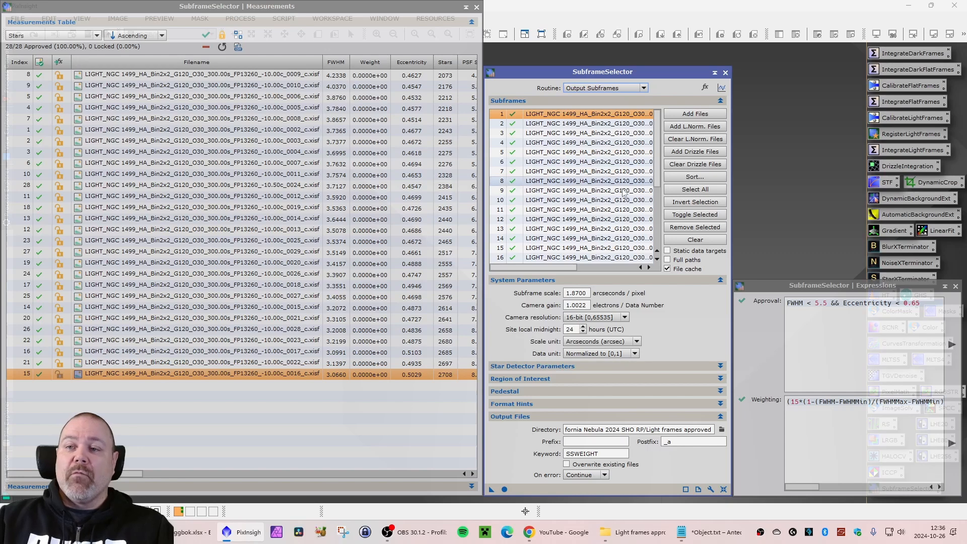
Replace the loaded subframes with all NGC 1499 OIII frames from the Light frames calibrated folder, and run Measure Subframes on them.
left_click(697, 240)
left_click(692, 117)
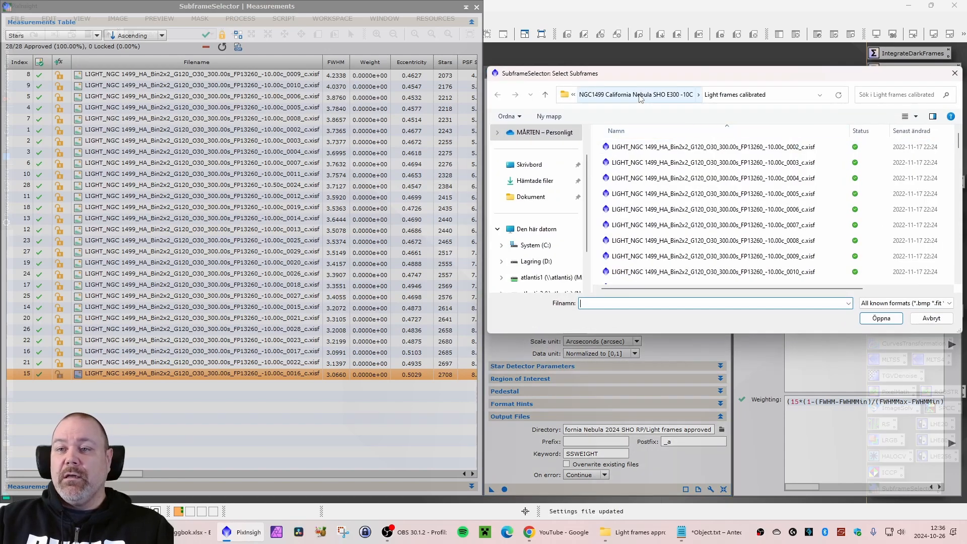
scroll(688, 181, "down", 15)
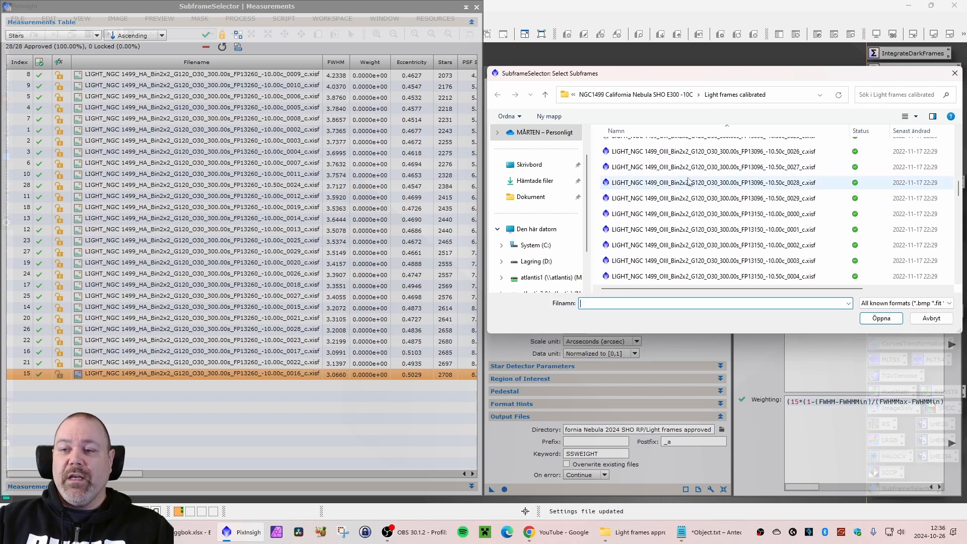
scroll(688, 181, "up", 2)
left_click(657, 208)
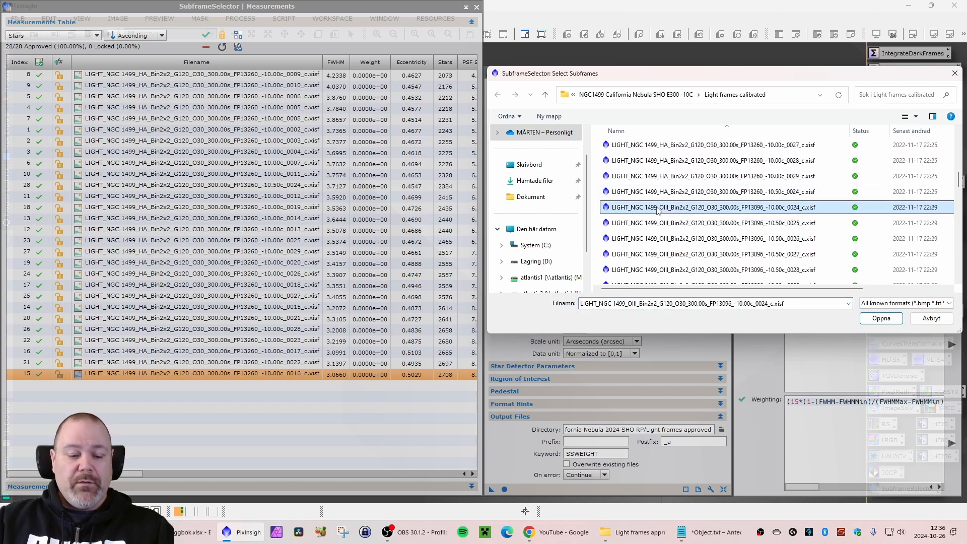
scroll(660, 212, "down", 5)
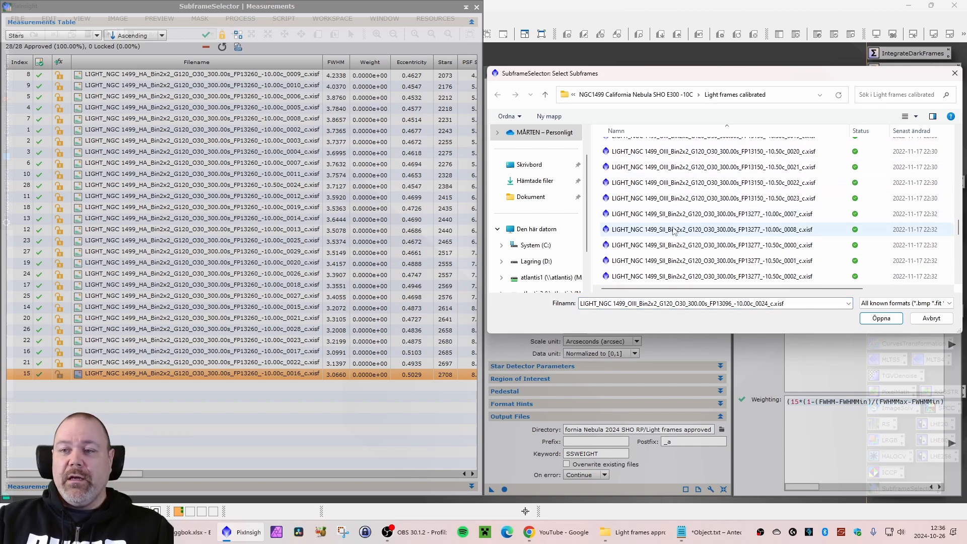
left_click(672, 200, "shift")
left_click(881, 318)
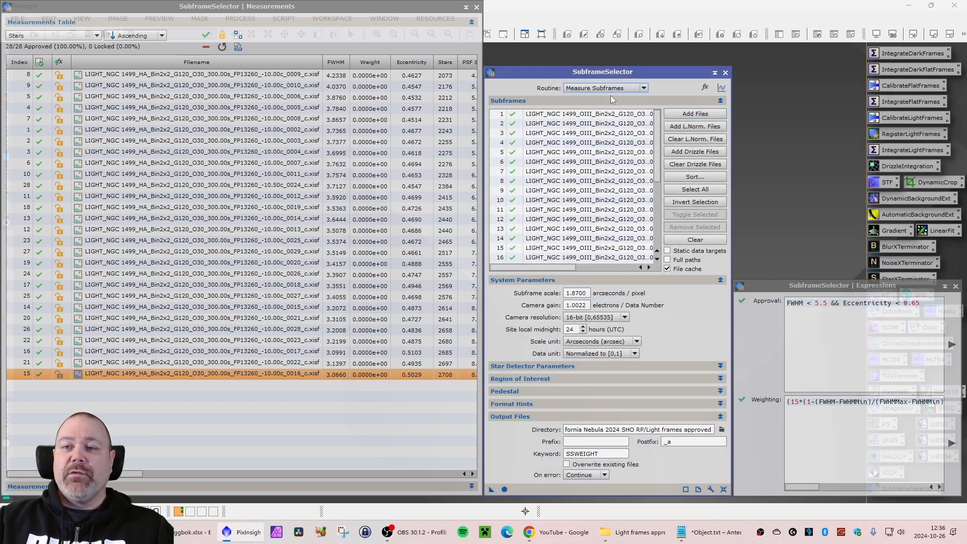
left_click(504, 488)
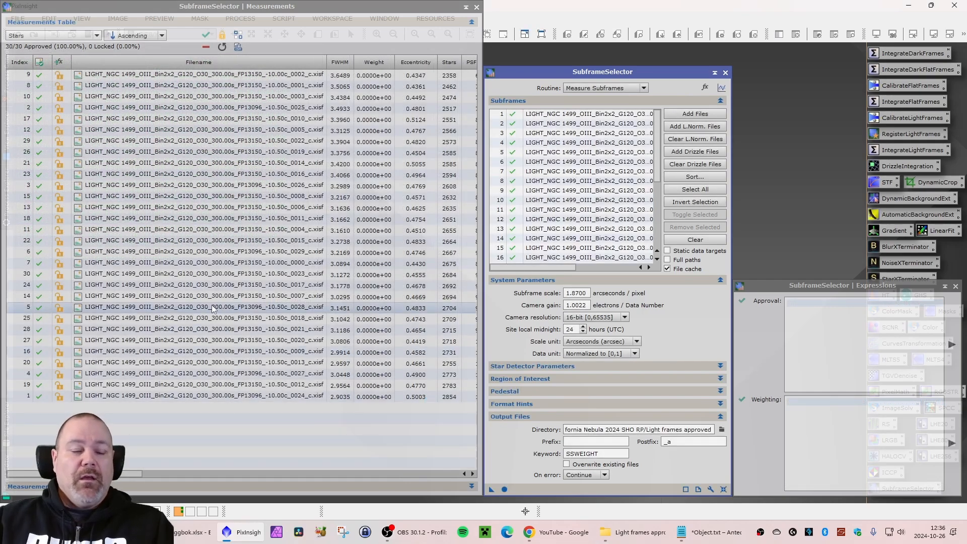
Pick the OIII frame with the highest star count in the measurements table and record it in the Object.txt notes.
key("alt+Tab")
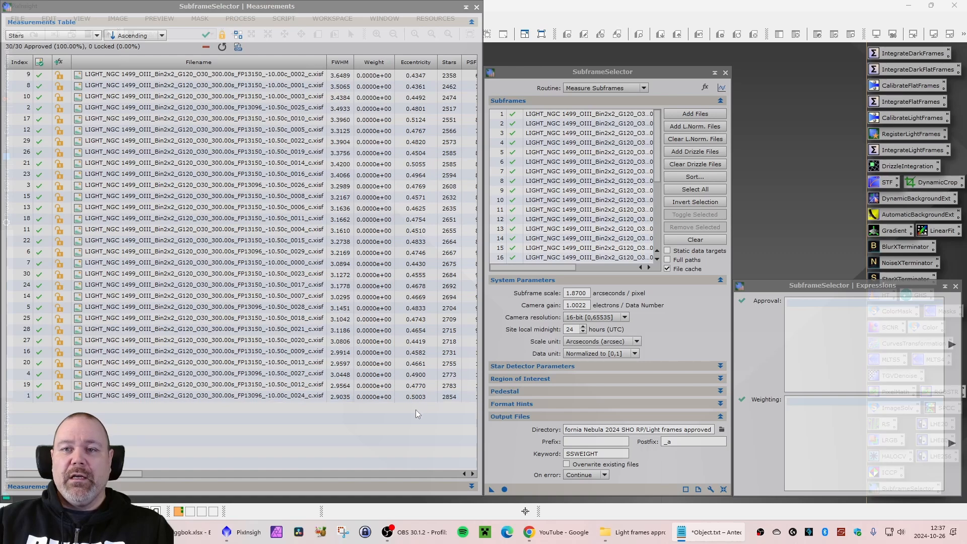
left_click(302, 396)
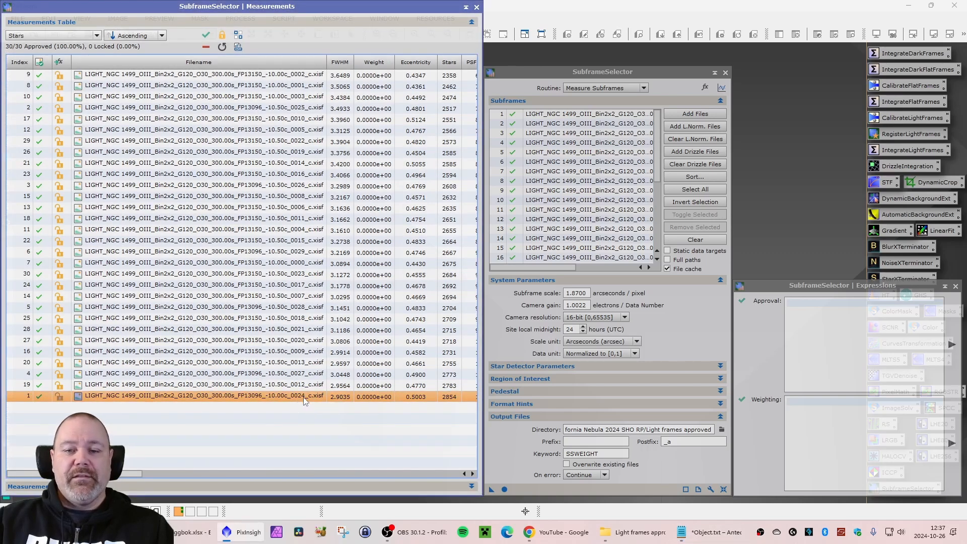
key("alt+Tab")
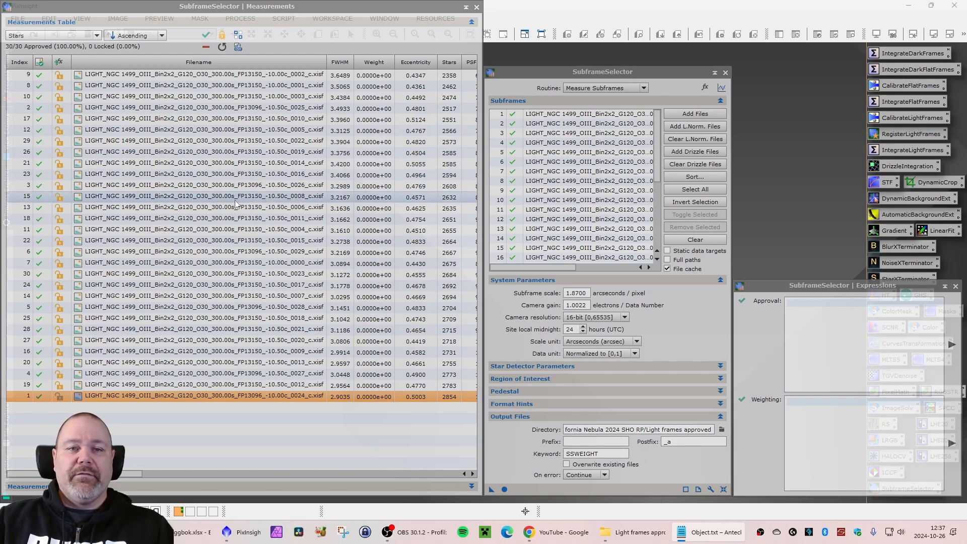
Set the routine to Output Subframes and output the approved OIII frames to the Light frames approved folder.
left_click(643, 88)
left_click(587, 104)
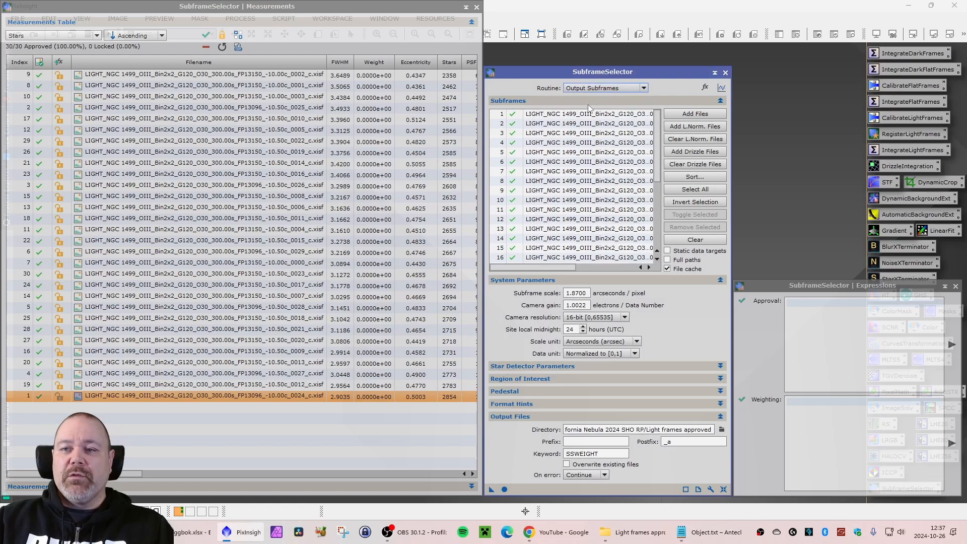
left_click(504, 489)
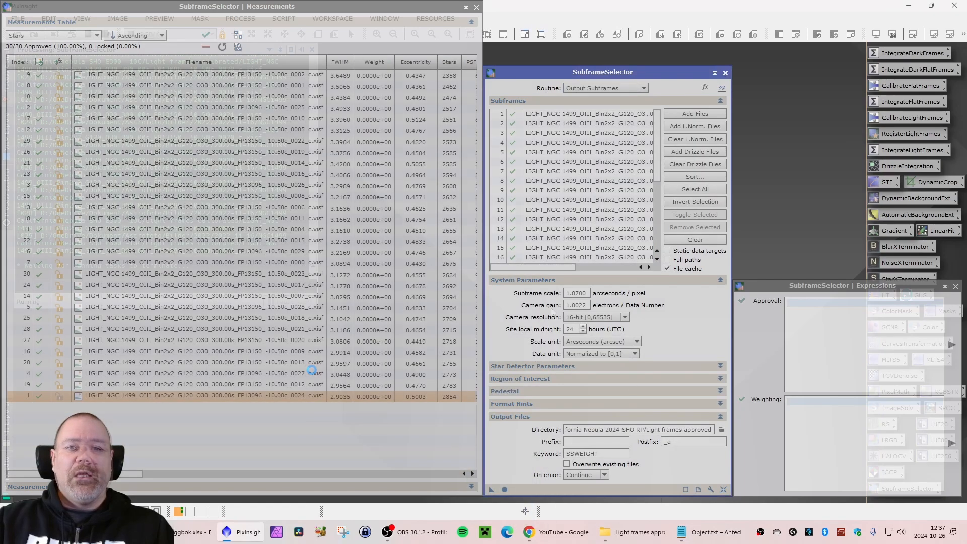
Replace the loaded OIII subframes with all NGC 1499 SII frames from the Light frames calibrated folder.
left_click(695, 239)
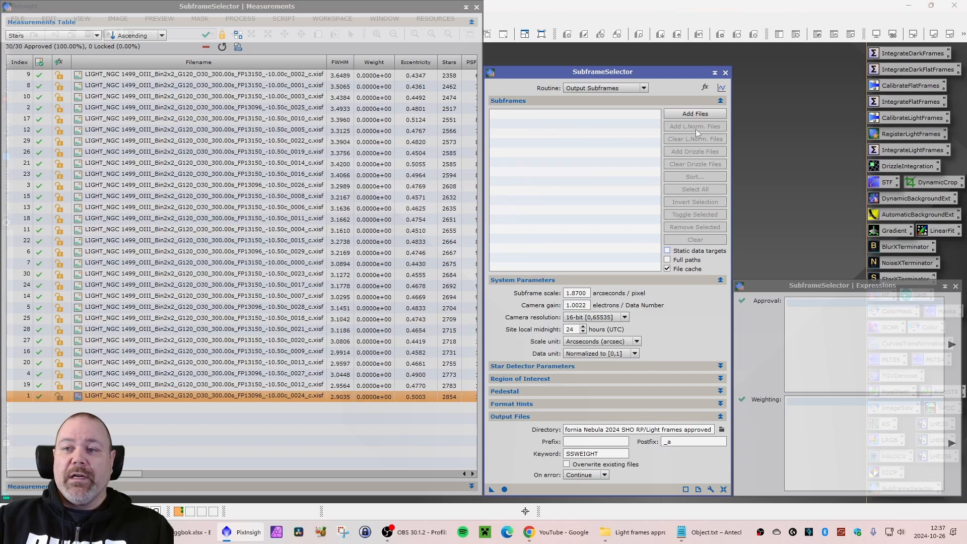
left_click(694, 114)
scroll(697, 212, "down", 5)
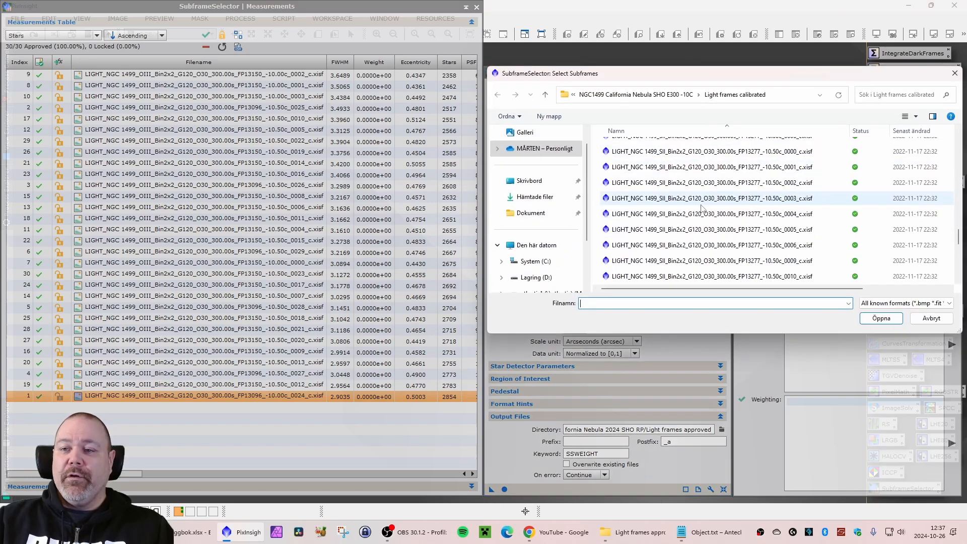
left_click(700, 161)
scroll(702, 237, "down", 5)
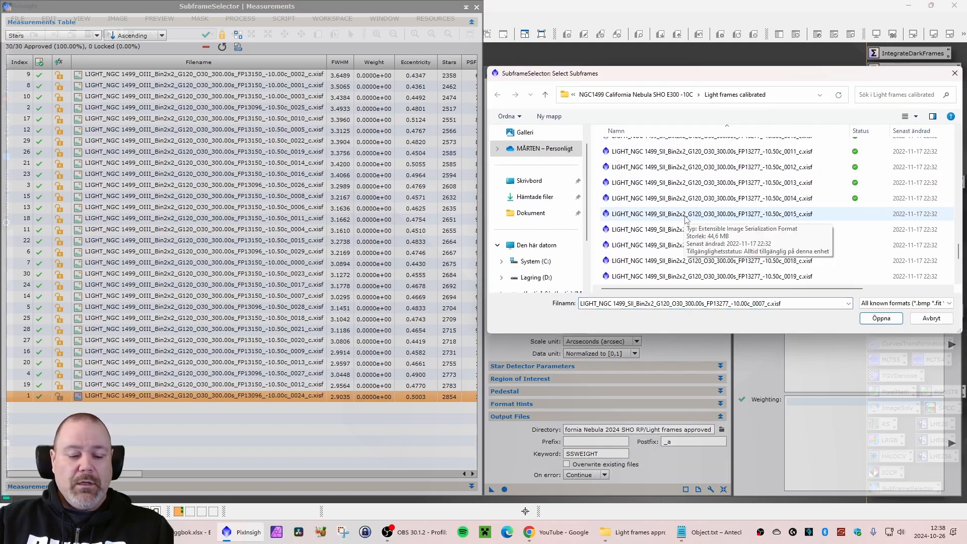
left_click(673, 276, "shift")
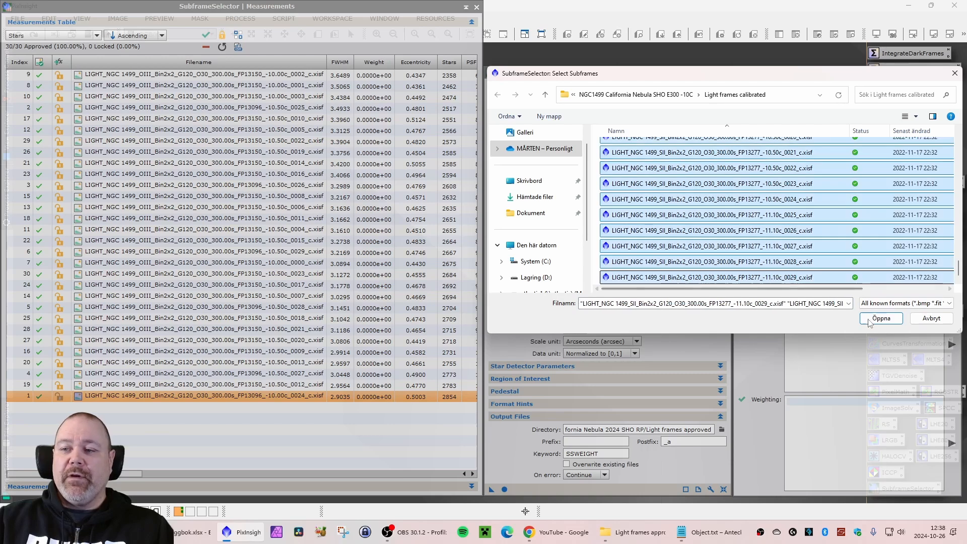
key("Return")
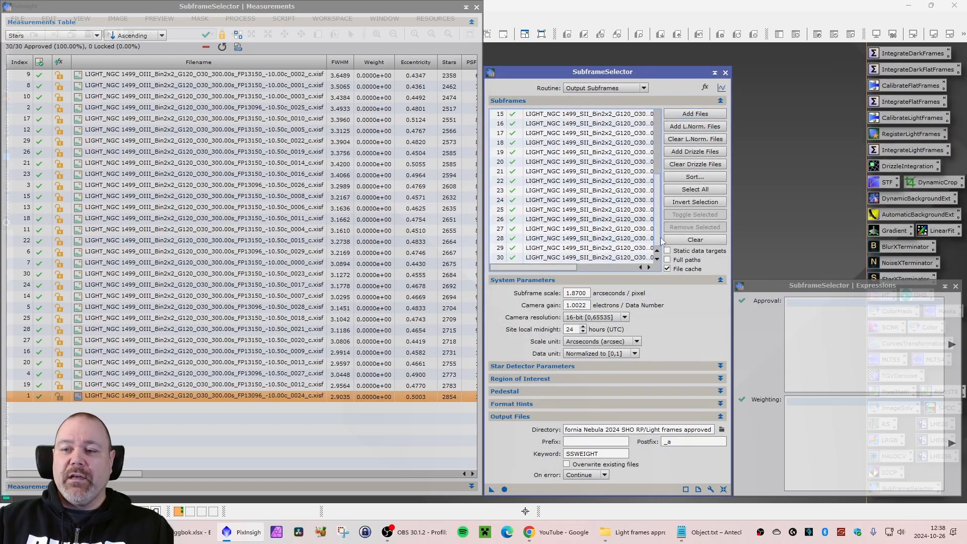
Set the routine to Measure Subframes and measure the loaded SII frames.
left_click(642, 88)
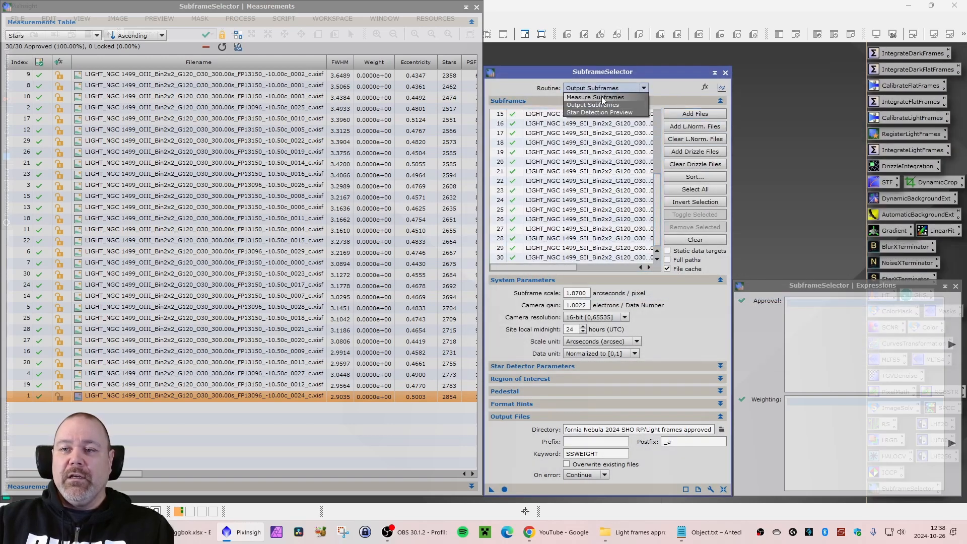
left_click(602, 97)
scroll(568, 238, "down", 5)
left_click(504, 488)
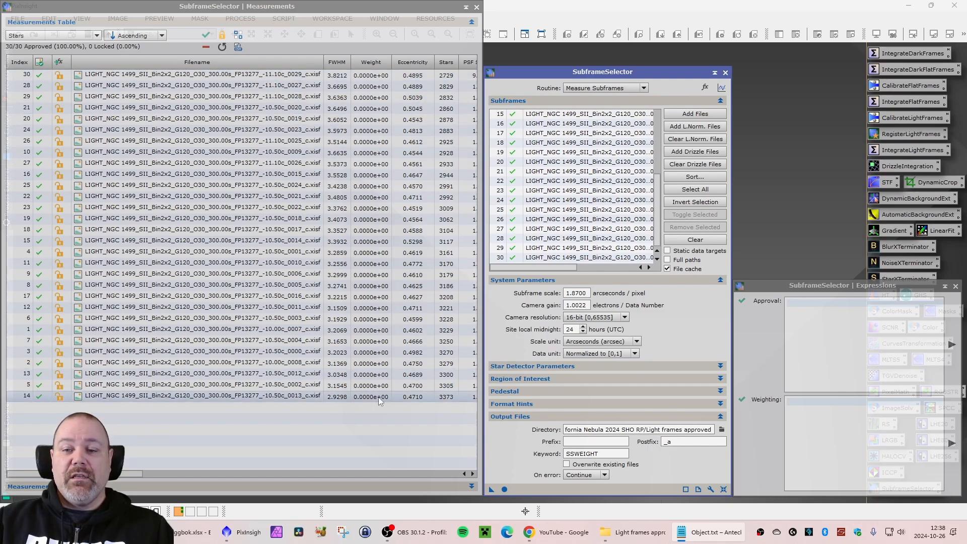
Pick the SII frame with the highest star count, record it in the Object.txt notes, and save the file.
left_click(89, 395)
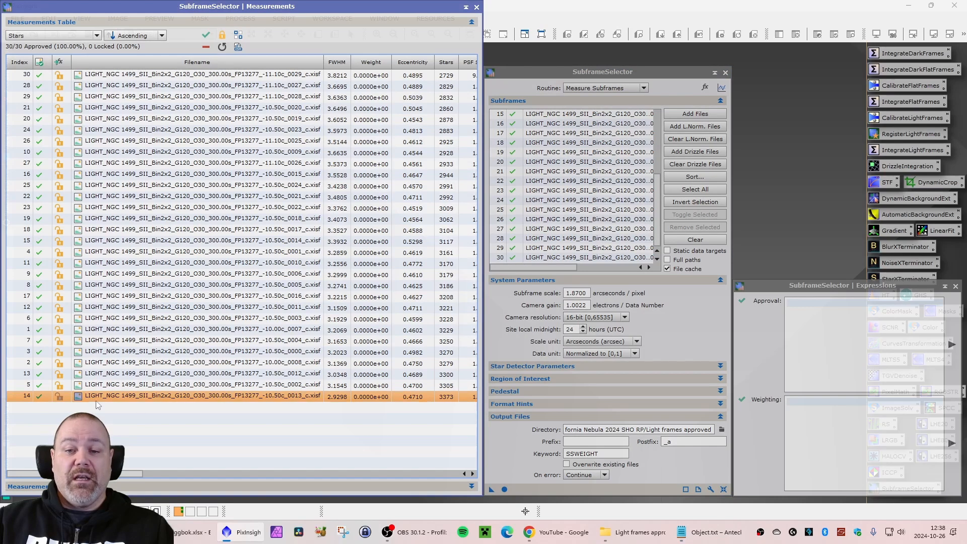
key("alt+Tab")
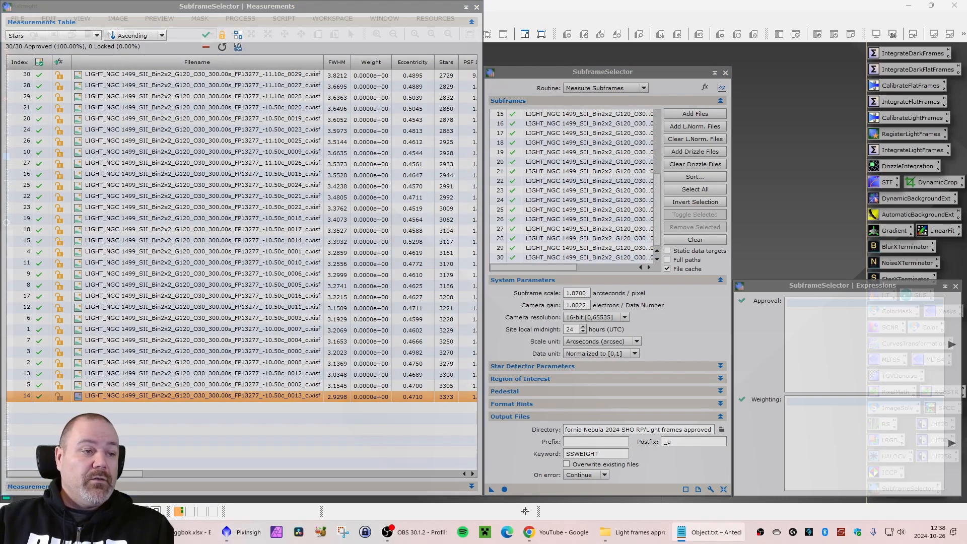
type("1")
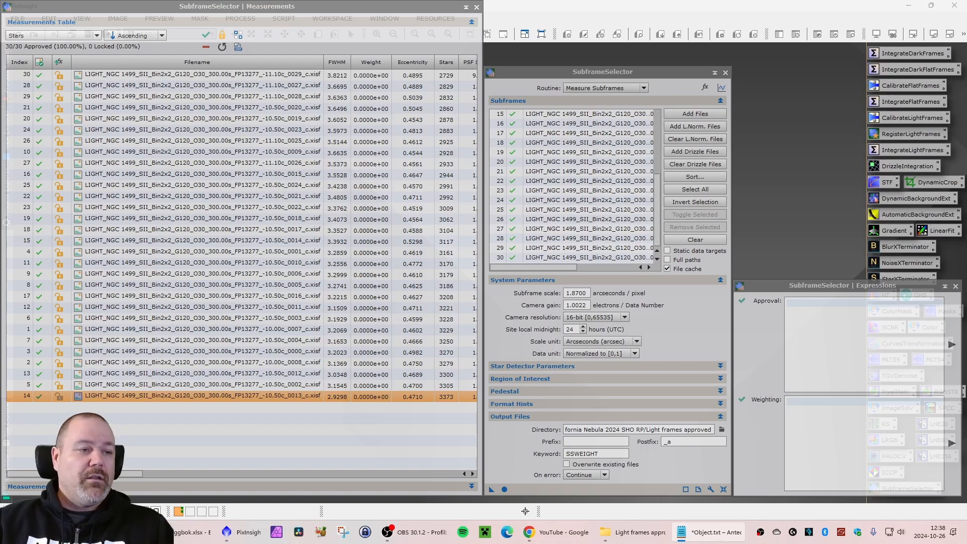
key("ctrl+s")
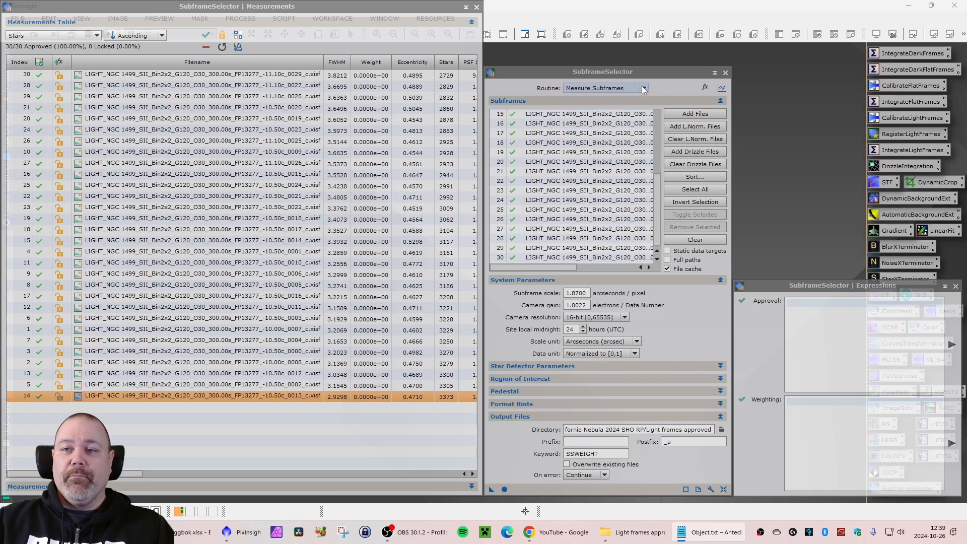
Set the routine to Output Subframes and output the approved SII frames to the Light frames approved folder.
left_click(605, 88)
left_click(608, 105)
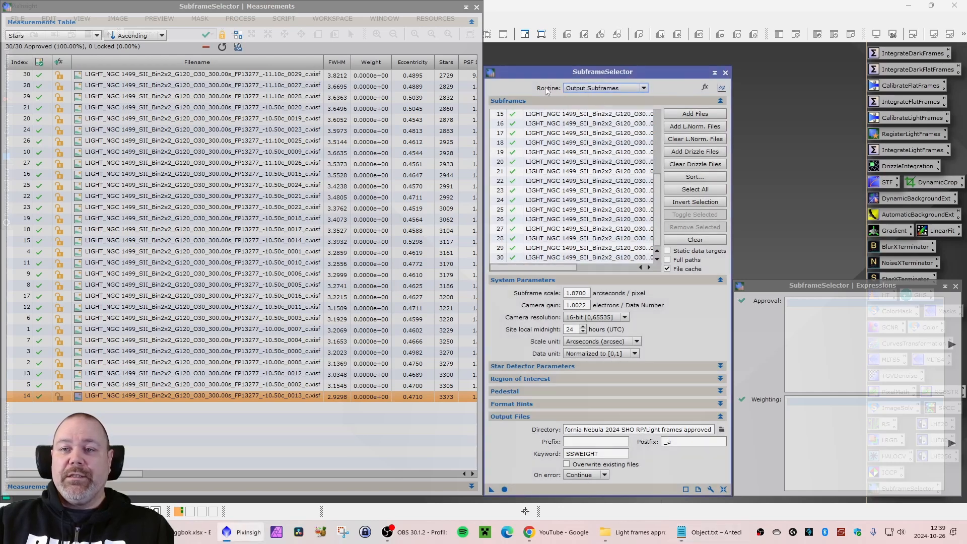
left_click(504, 489)
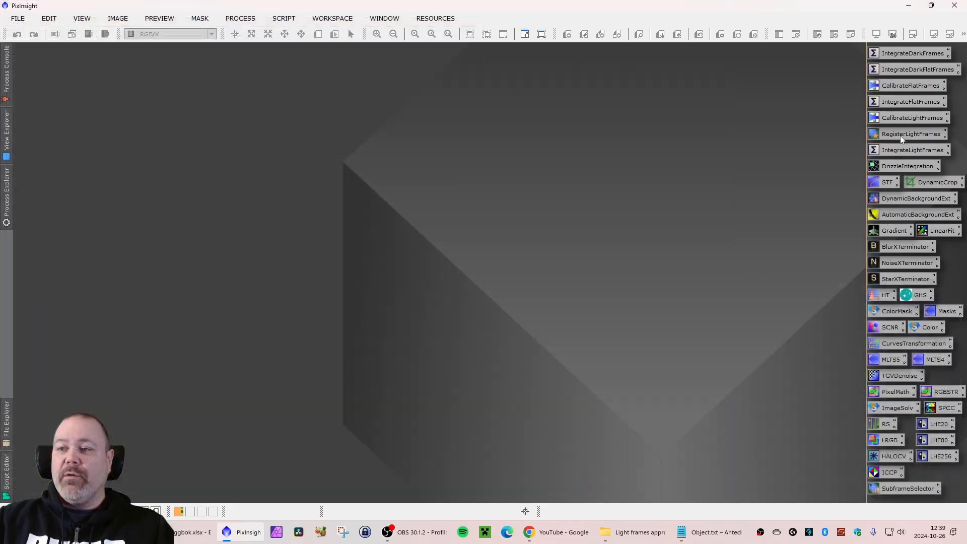
Open the RegisterLightFrames StarAlignment process and bring up the file selection for its reference image.
double_click(901, 140)
left_click_drag(726, 87, 552, 93)
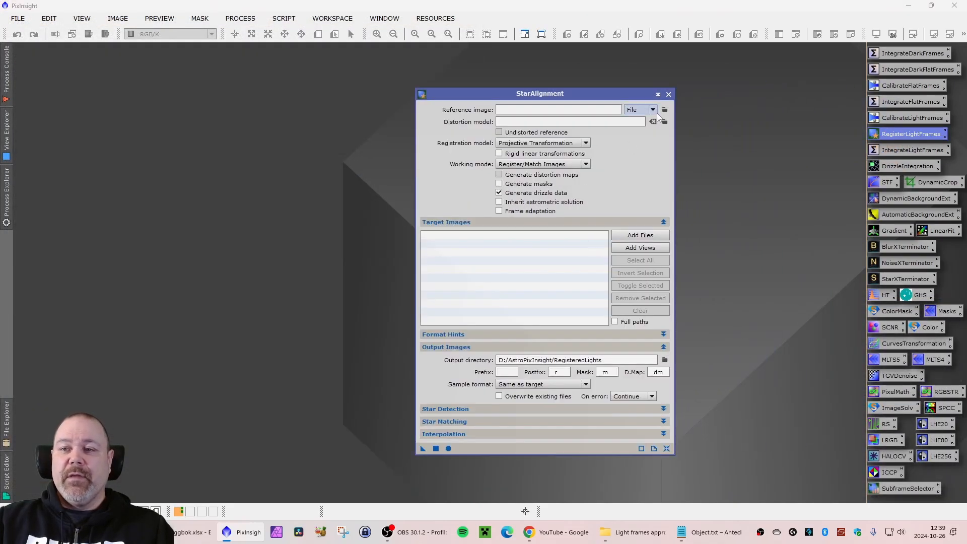
left_click(664, 109)
left_click_drag(666, 97, 633, 95)
Browse to the Light frames approved folder of the NGC 1499 California Nebula 2024 SHO RP project and widen the file name column.
left_click(547, 116)
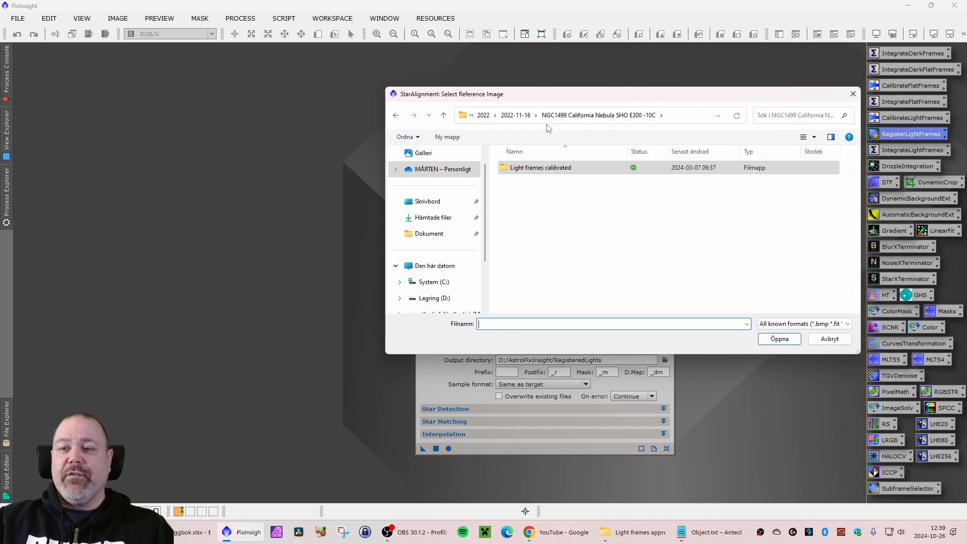
left_click(483, 115)
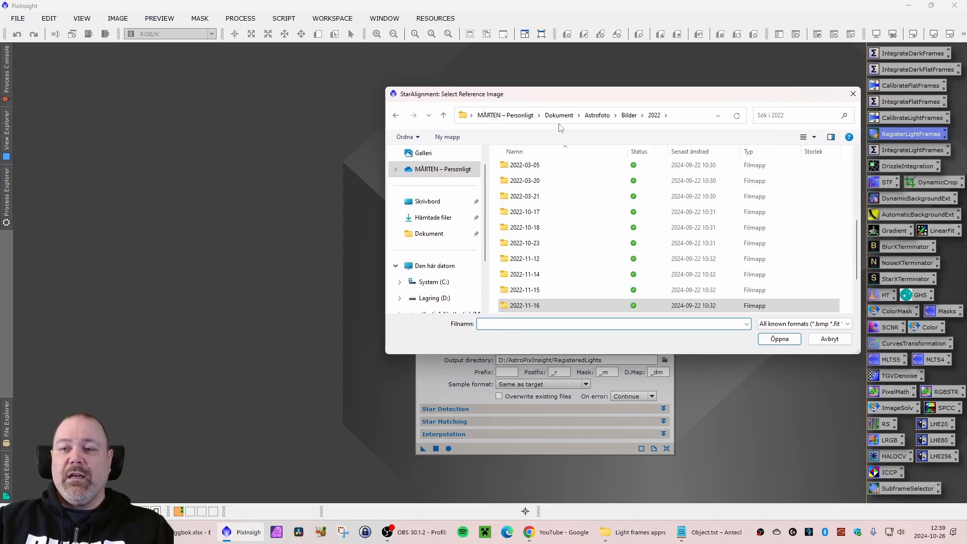
left_click(628, 115)
scroll(554, 256, "down", 5)
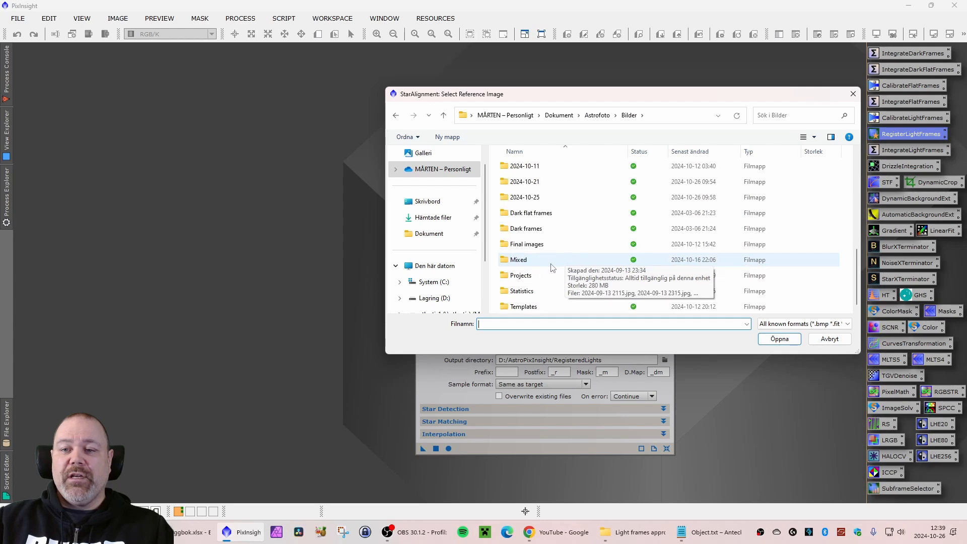
double_click(525, 278)
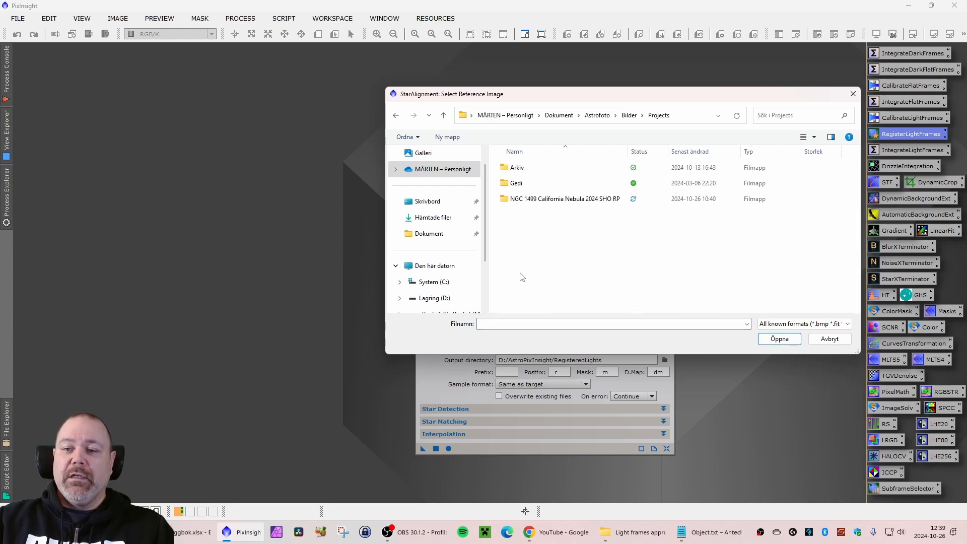
double_click(544, 199)
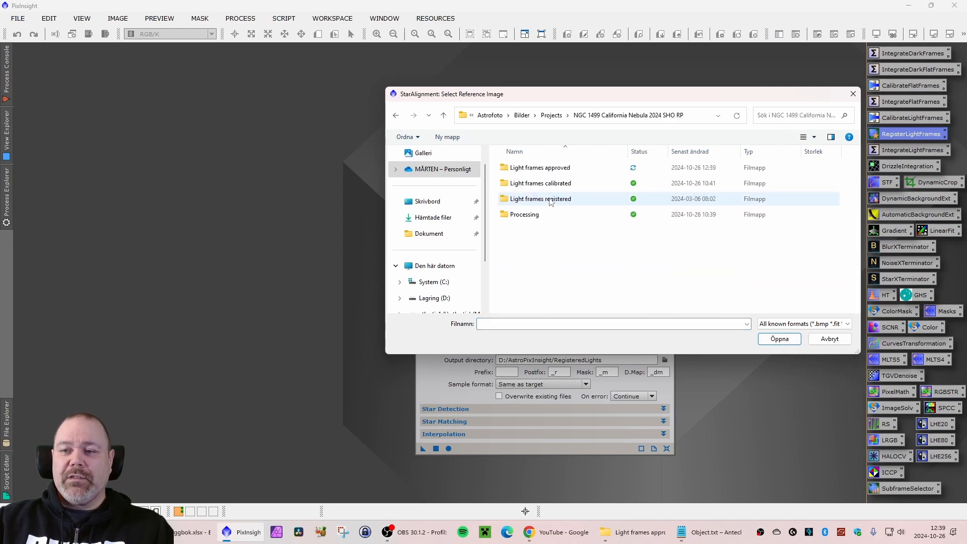
left_click_drag(630, 152, 659, 152)
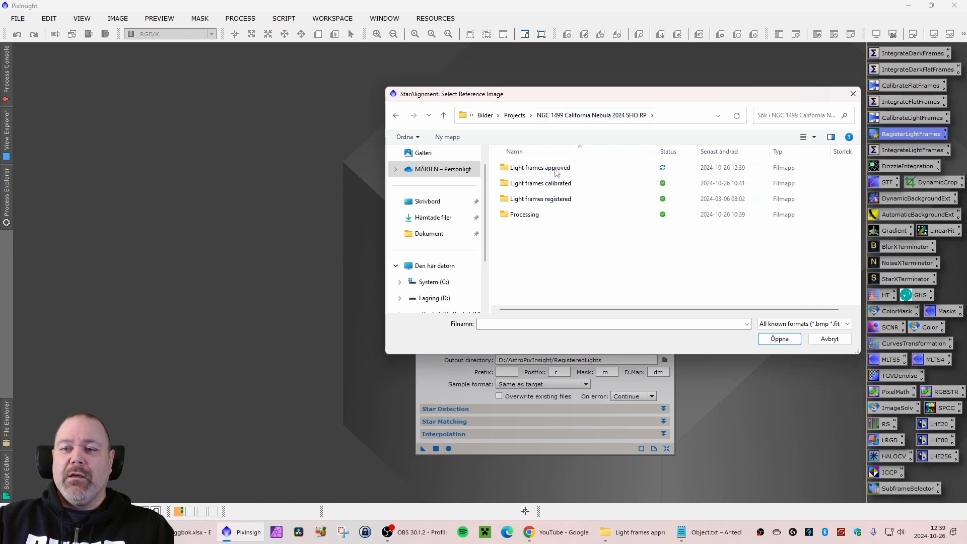
left_click(534, 172)
double_click(534, 172)
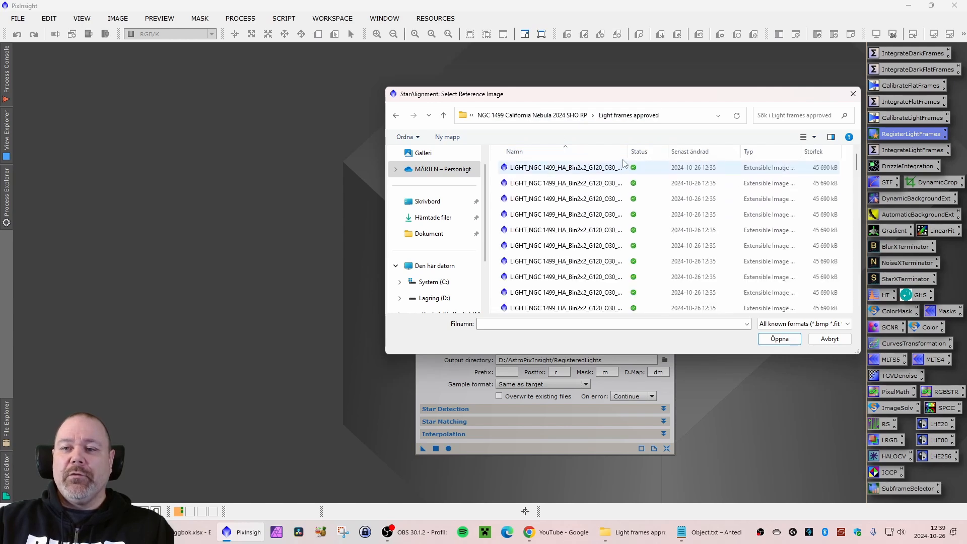
left_click_drag(639, 152, 758, 163)
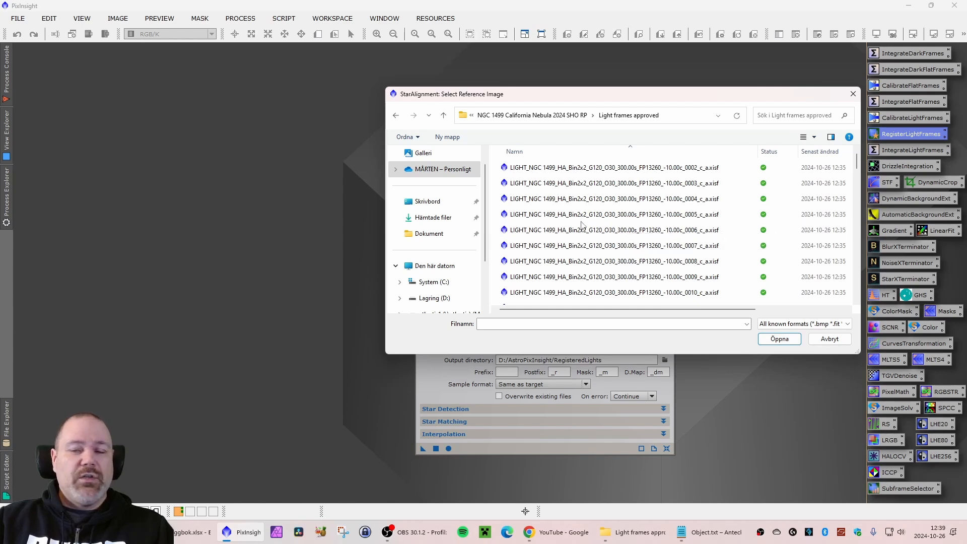
Set the approved SII frame ending in FP13277_-10.50c_0013_c_a.xisf as the StarAlignment reference image.
scroll(606, 234, "down", 6)
scroll(604, 252, "down", 15)
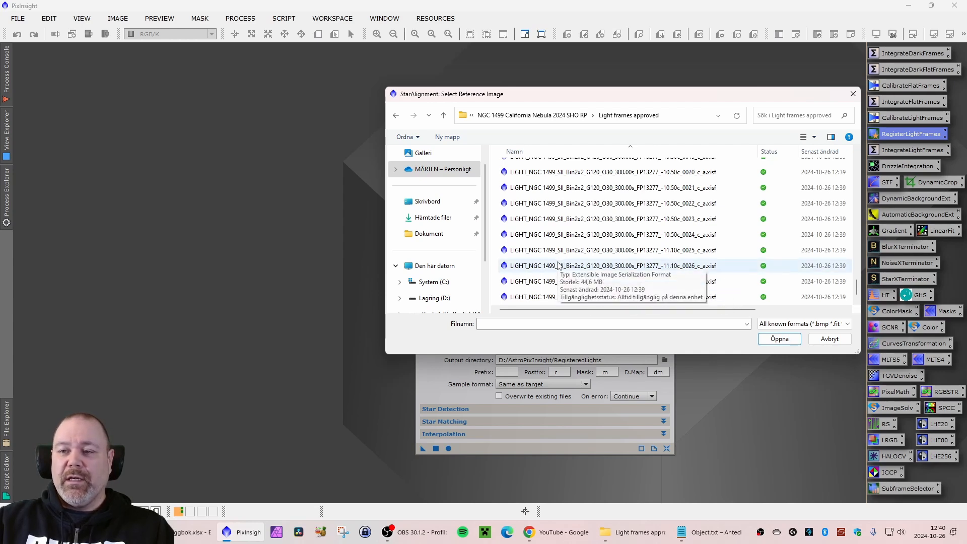
scroll(558, 263, "down", 1)
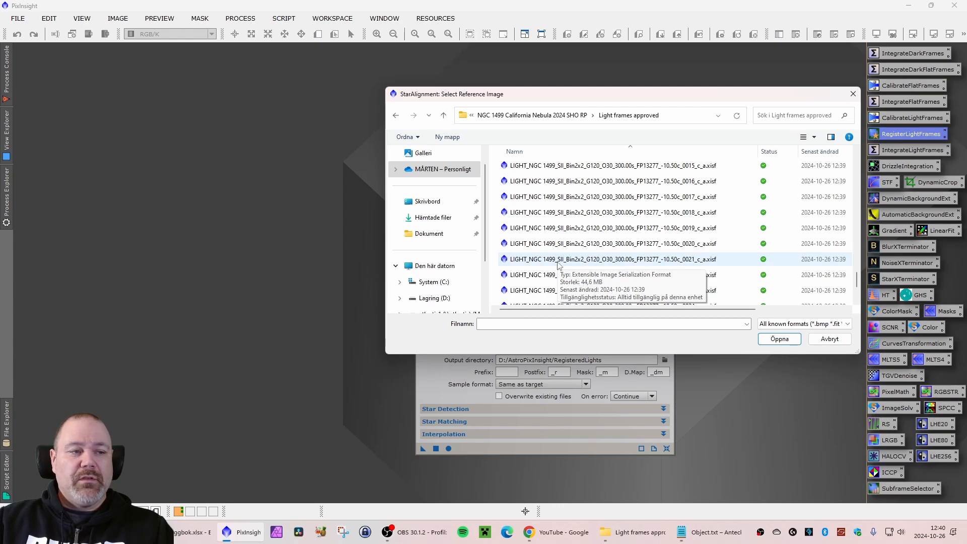
scroll(557, 264, "up", 1)
left_click(573, 188)
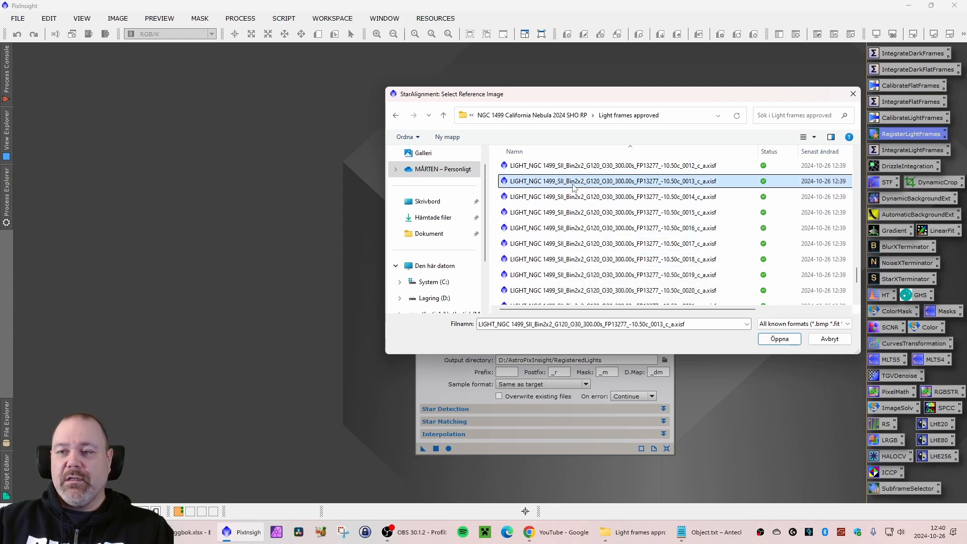
left_click(777, 338)
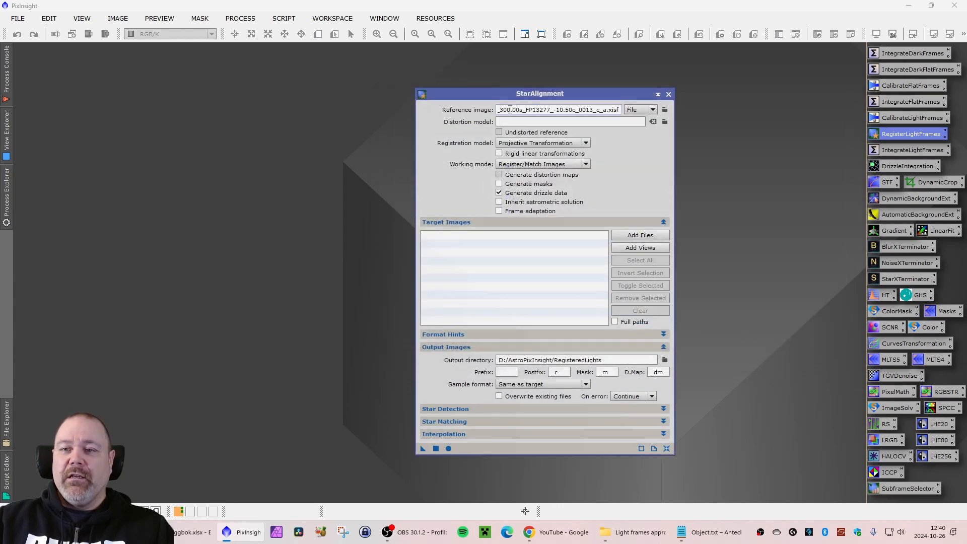
left_click_drag(503, 109, 465, 109)
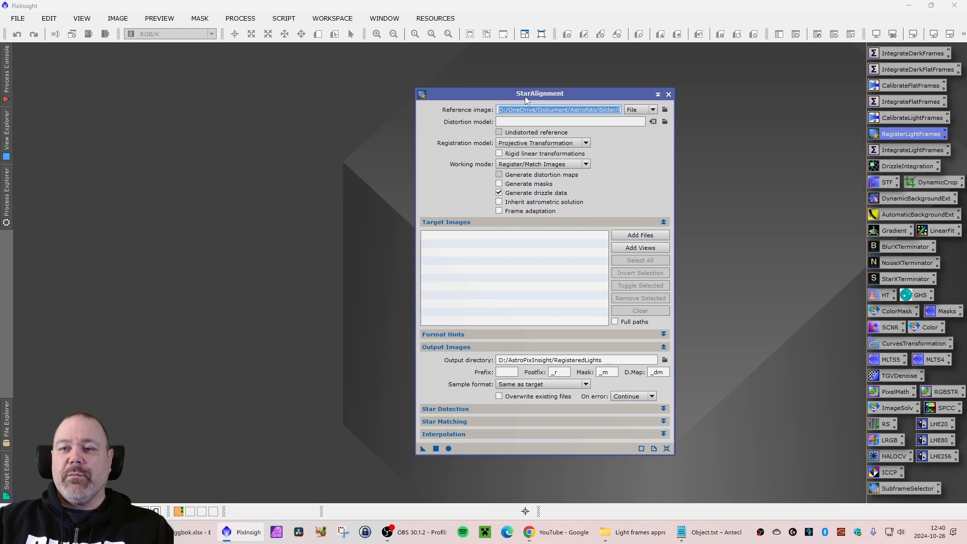
left_click(594, 107)
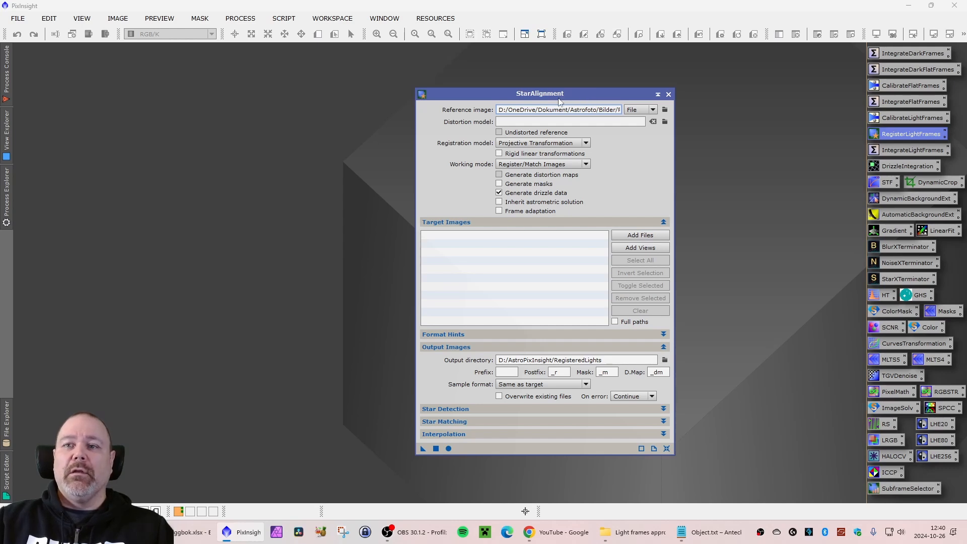
left_click_drag(546, 94, 557, 93)
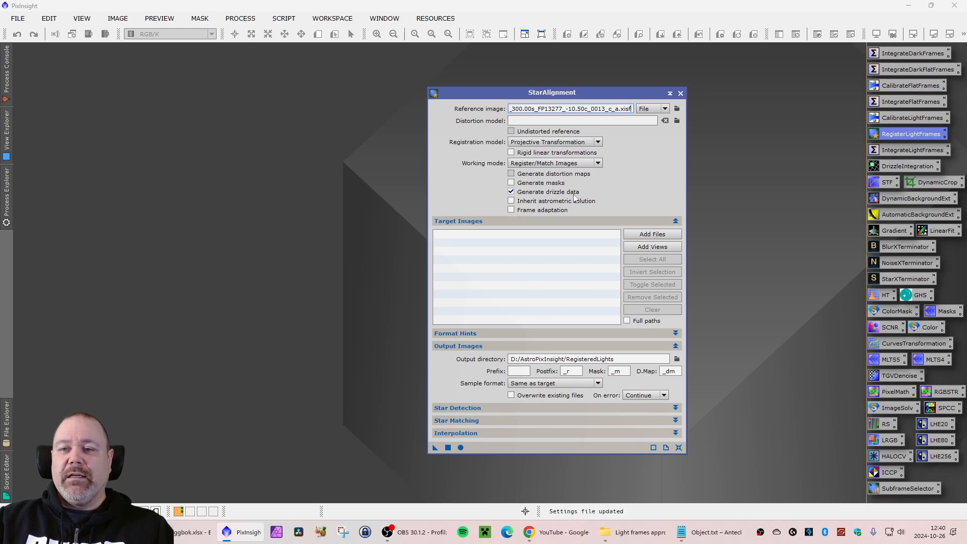
left_click_drag(527, 99, 531, 98)
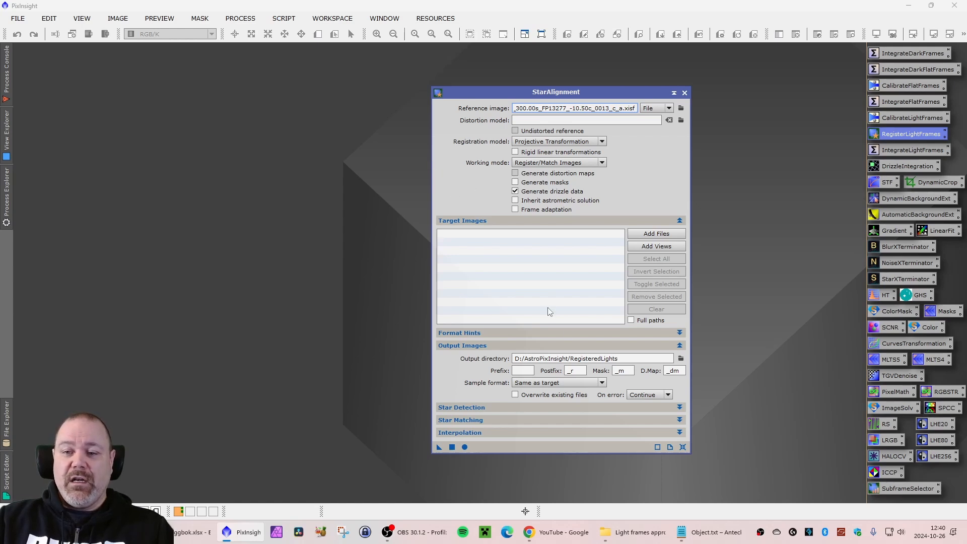
Set the StarAlignment output directory to the project's Light frames registered folder.
left_click(680, 358)
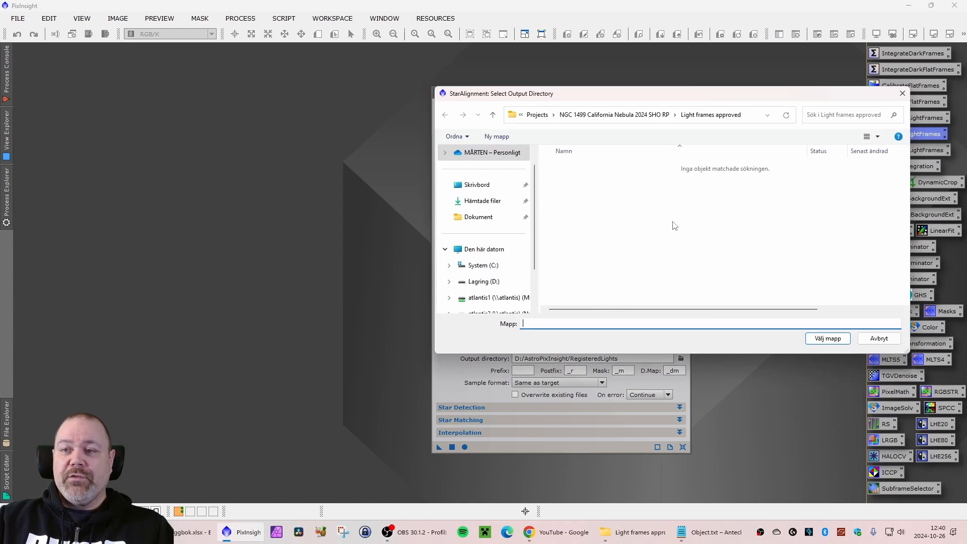
left_click(577, 119)
double_click(603, 200)
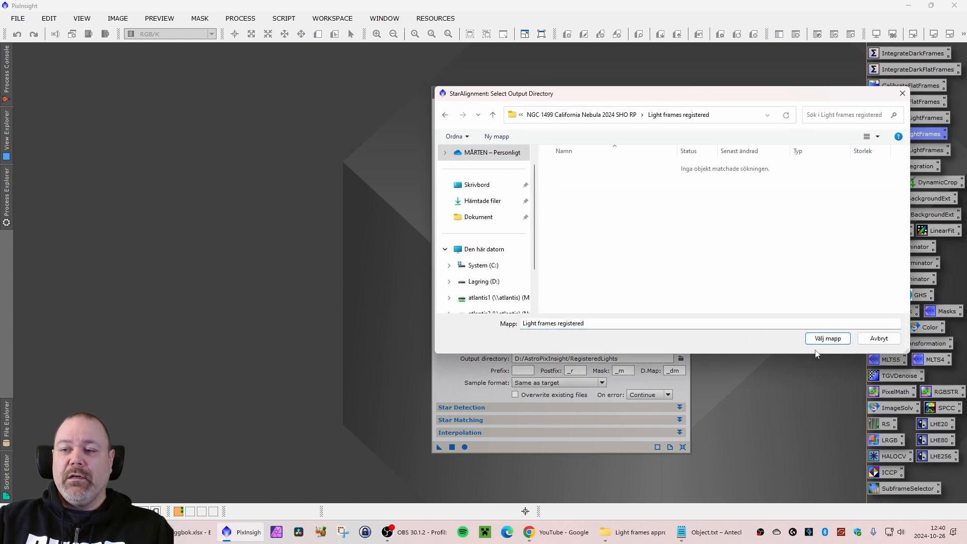
left_click(826, 339)
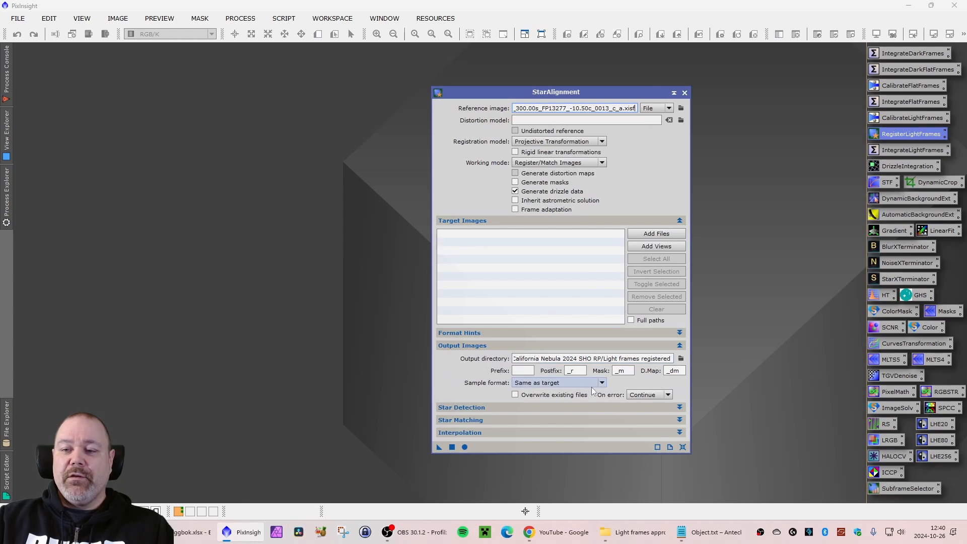
left_click(577, 370)
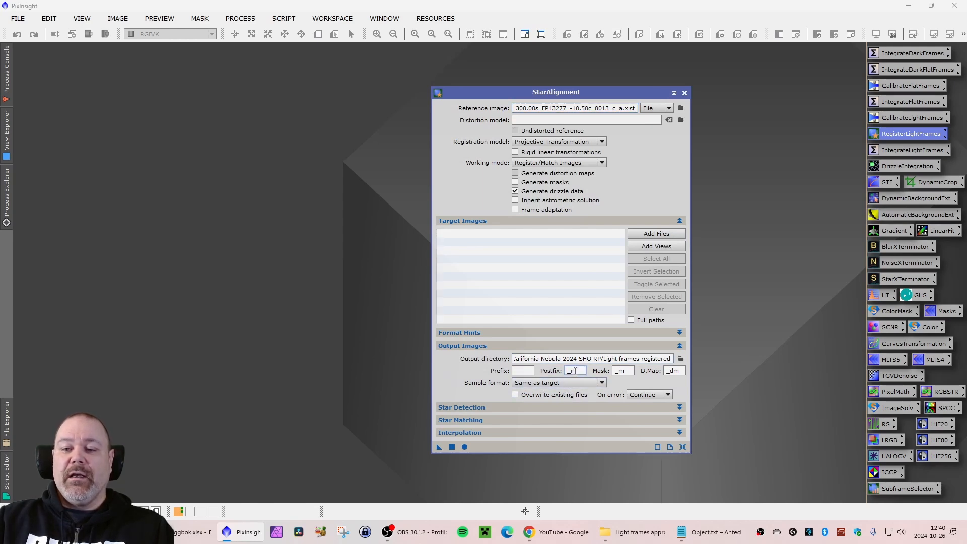
Add all HA, OIII and SII frames from the Light frames approved folder as StarAlignment target images.
left_click(655, 233)
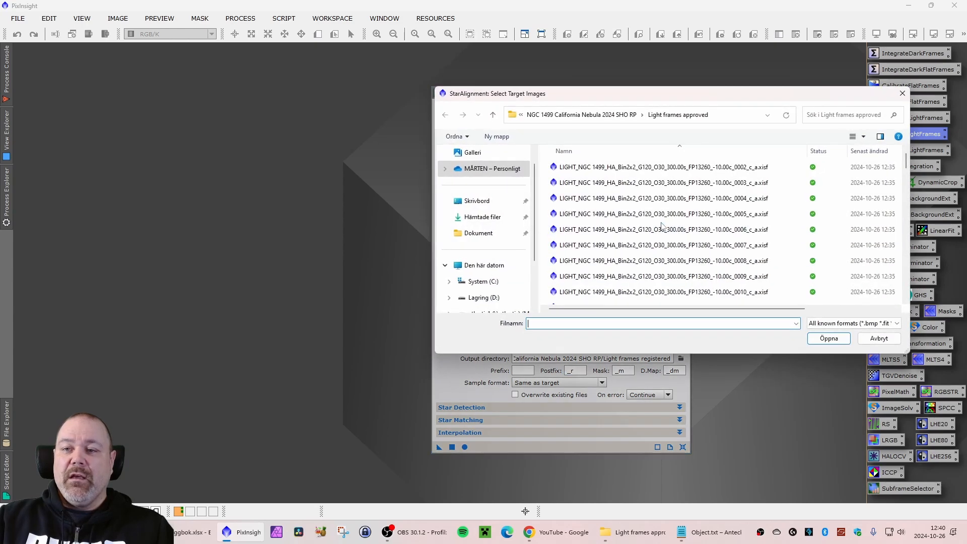
left_click(619, 119)
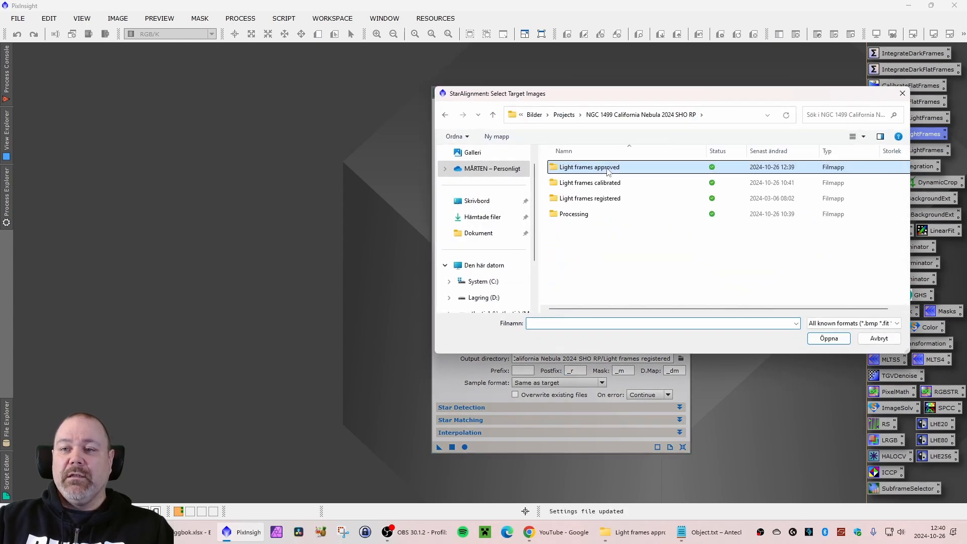
double_click(616, 168)
left_click(616, 169)
scroll(655, 252, "down", 6)
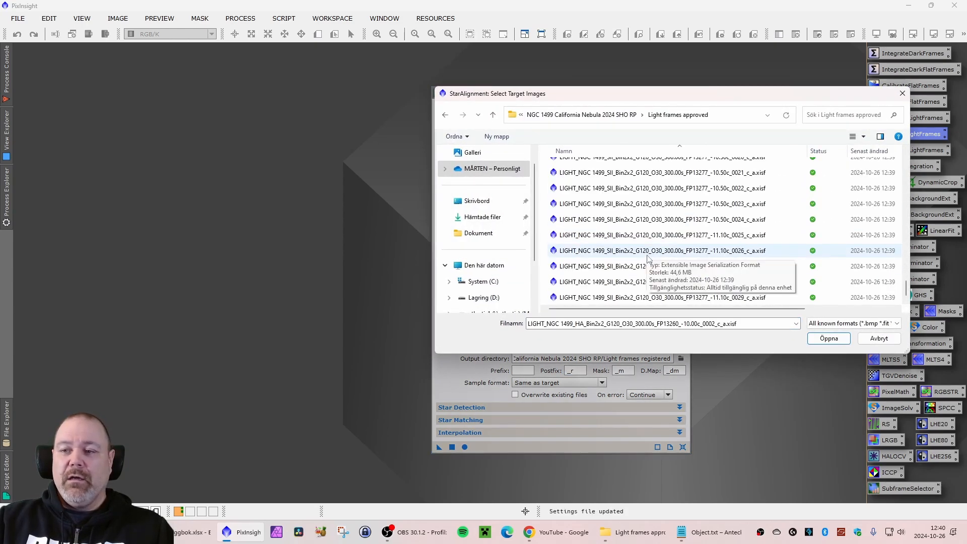
scroll(624, 297, "down", 20)
left_click(624, 297, "shift")
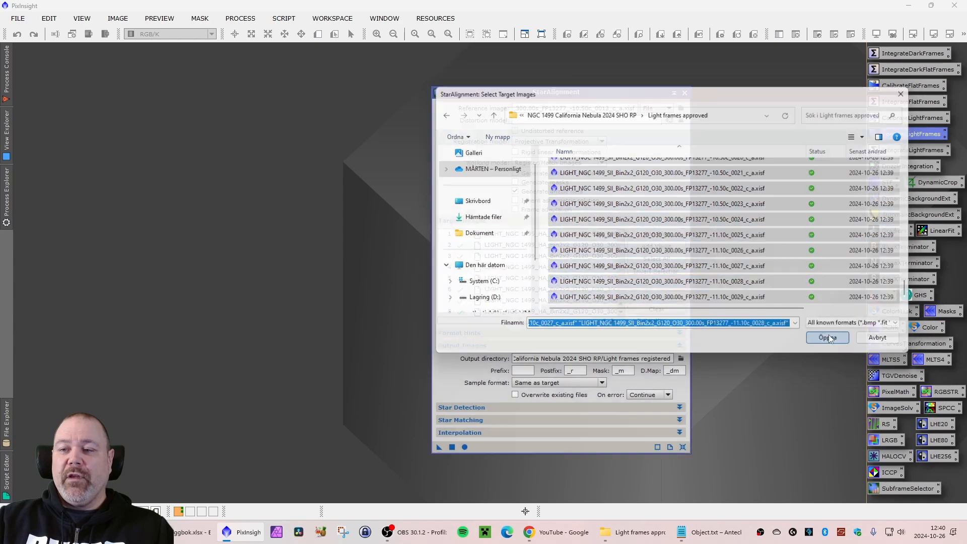
left_click(829, 337)
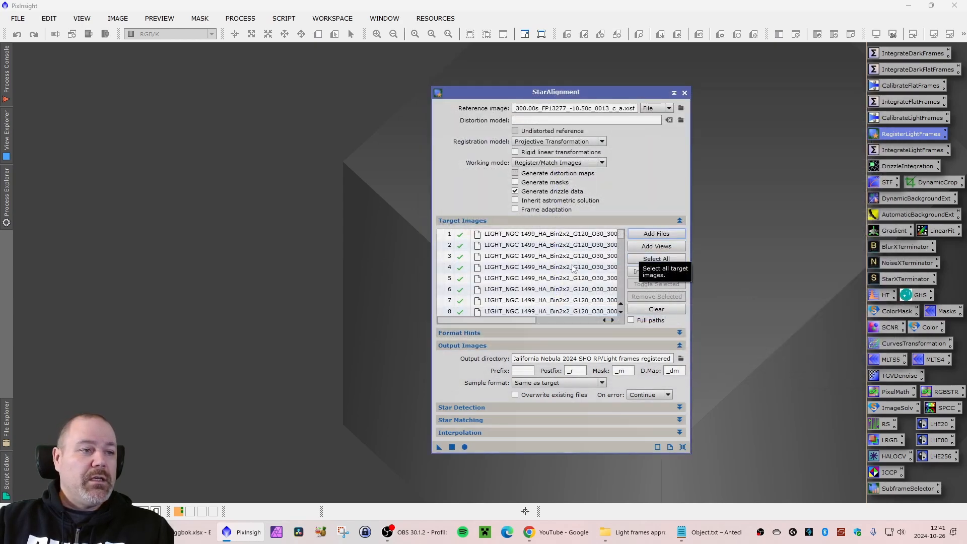
Check the target image list from start to end and run StarAlignment on all frames.
key("alt+Tab")
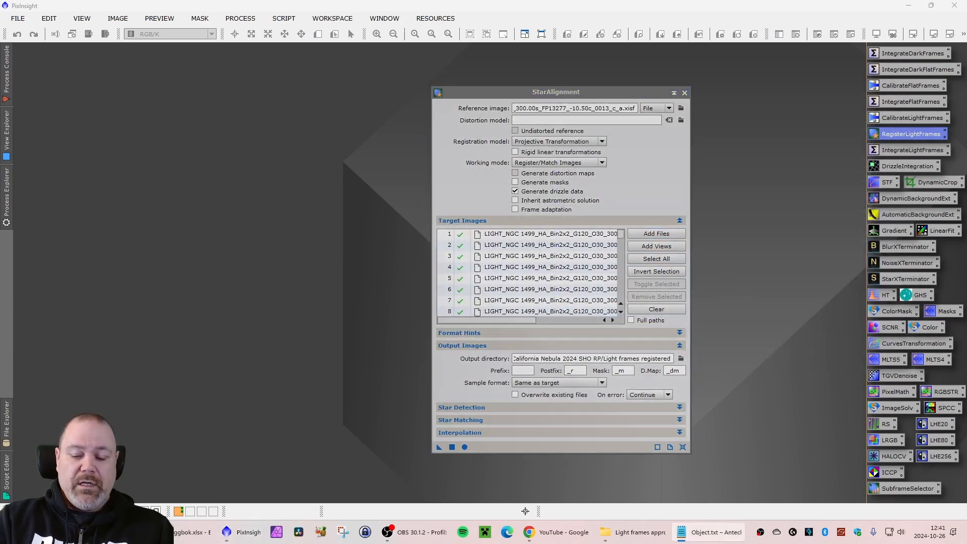
key("Return")
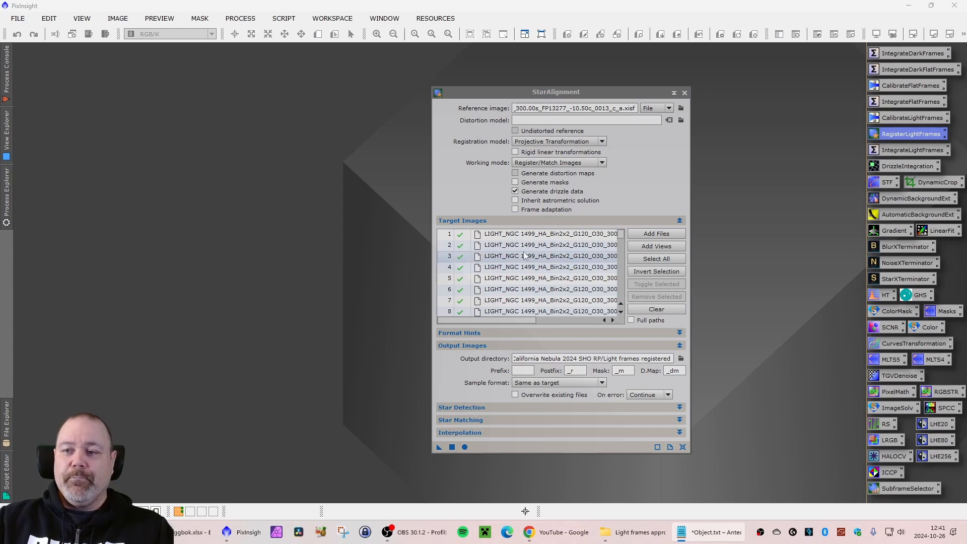
left_click(625, 258)
left_click_drag(623, 256, 620, 318)
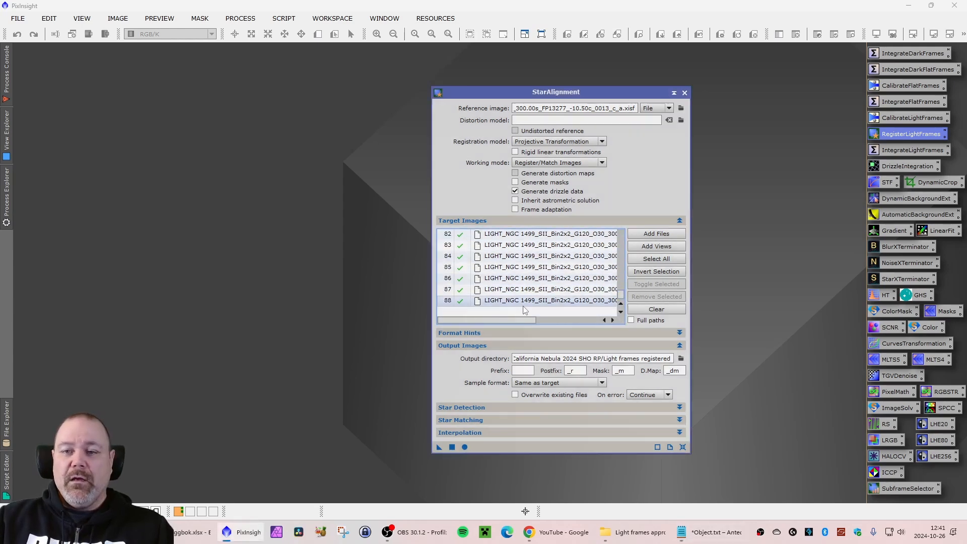
left_click_drag(622, 297, 624, 234)
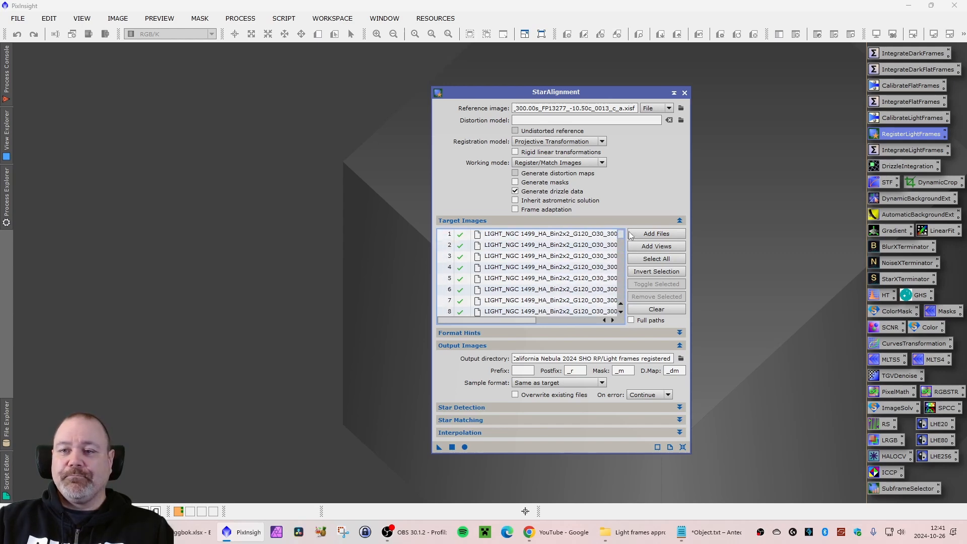
left_click(465, 448)
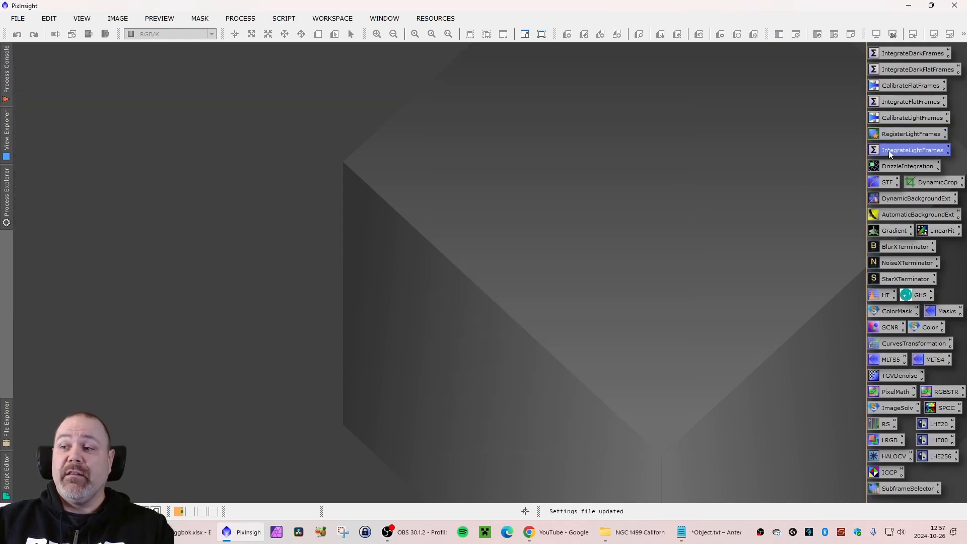
Open the IntegrateLightFrames ImageIntegration process and browse to the Light frames registered folder for its input images.
double_click(888, 150)
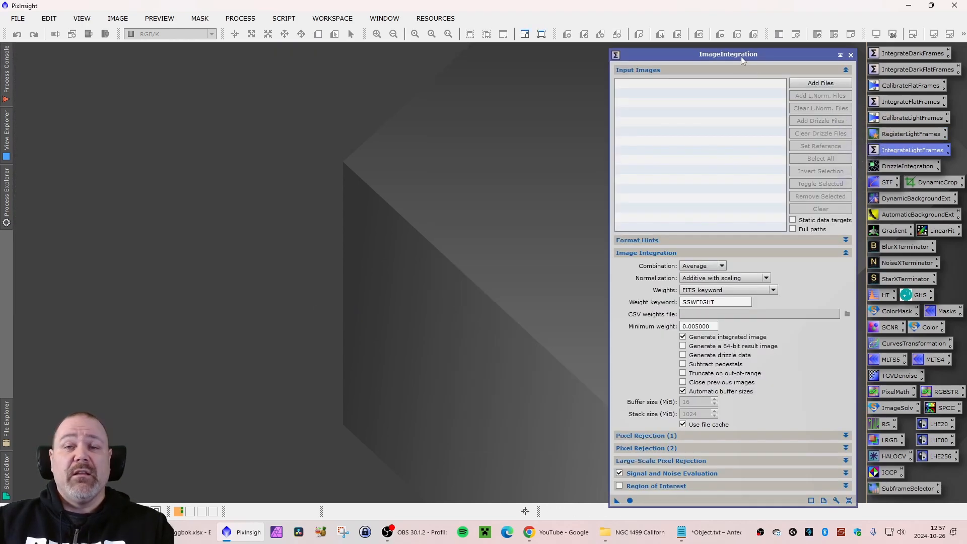
left_click(816, 84)
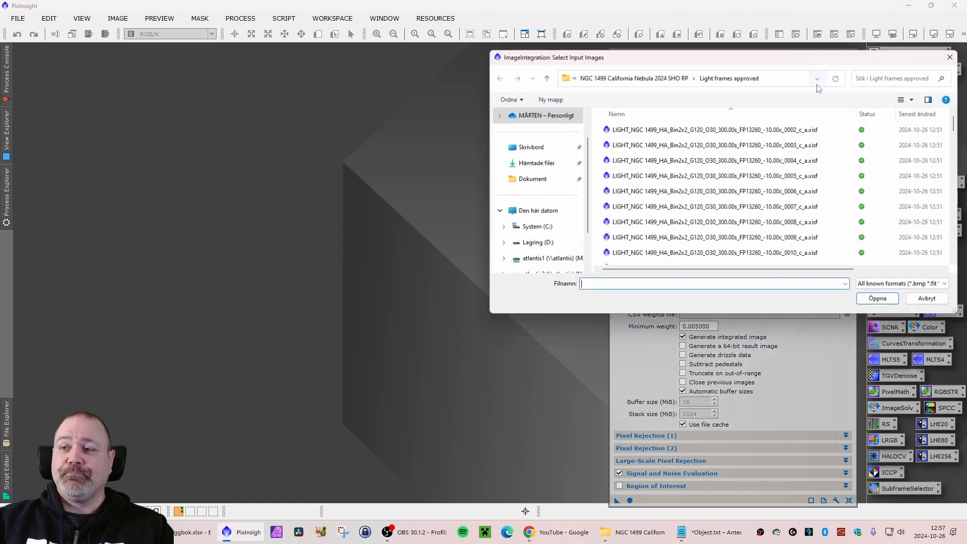
left_click(647, 76)
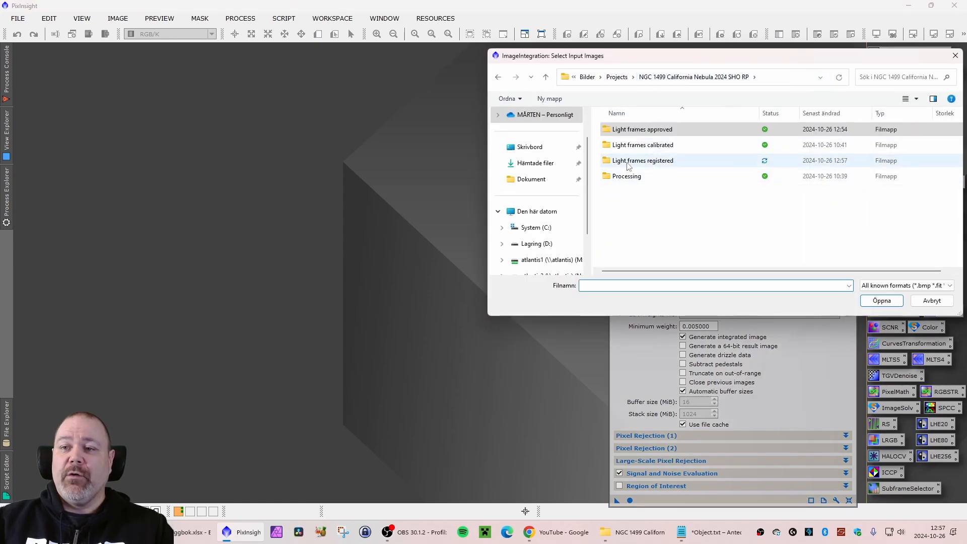
double_click(642, 162)
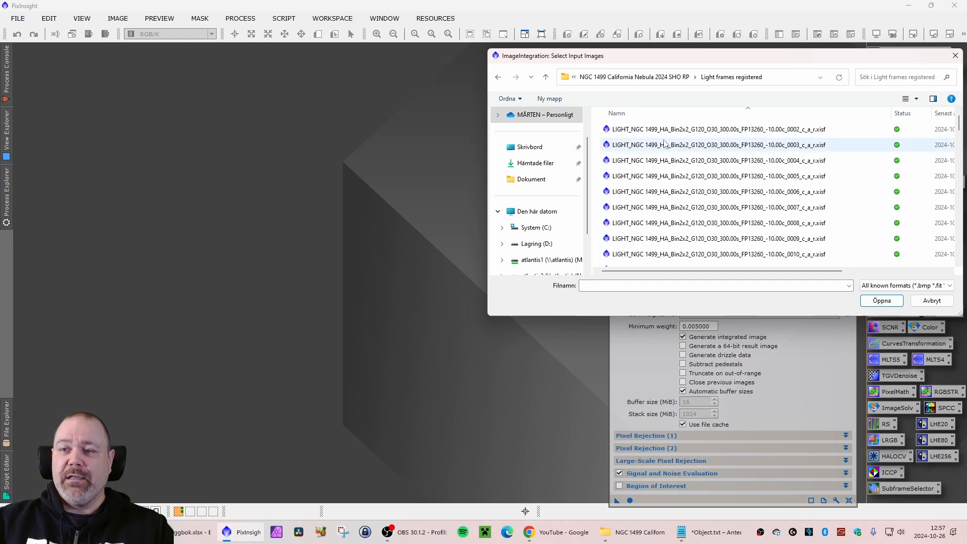
Add all registered HA frames, from -10.00c_0002 through -10.50c_0024, as ImageIntegration input images.
left_click(665, 130)
scroll(675, 161, "down", 8)
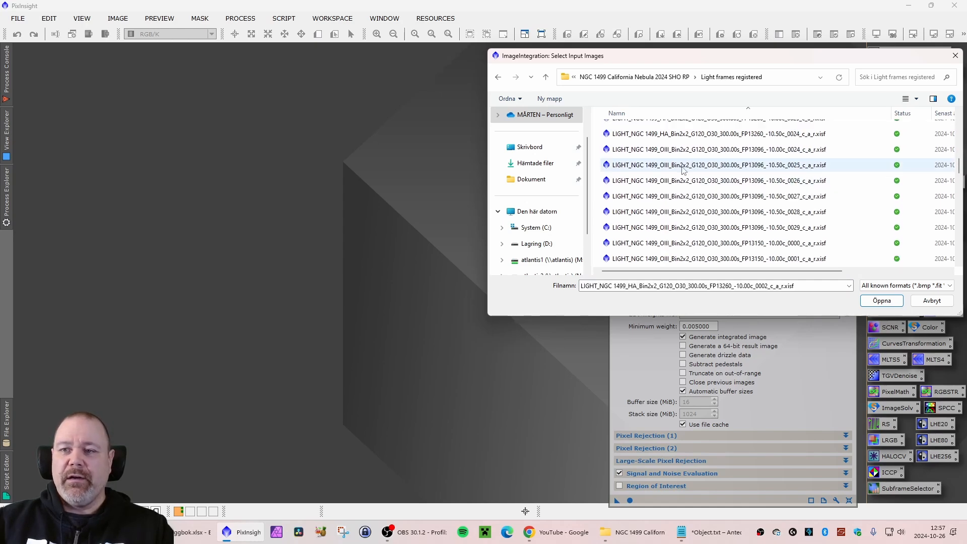
left_click(679, 133, "shift")
left_click(876, 300)
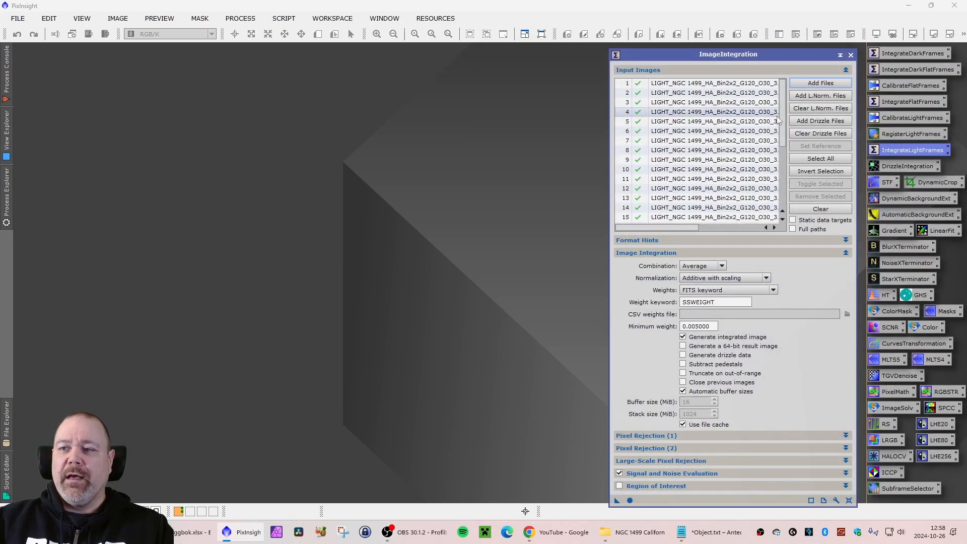
scroll(777, 120, "down", 5)
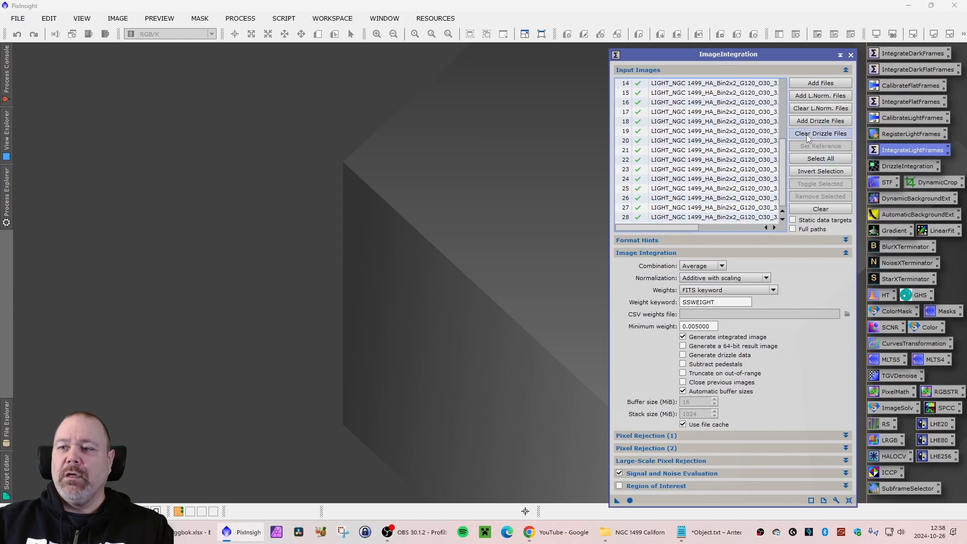
Add the matching HA .xdrz drizzle data files, from -10.00c_0002 through -10.50c_0024, to the input images.
left_click(805, 123)
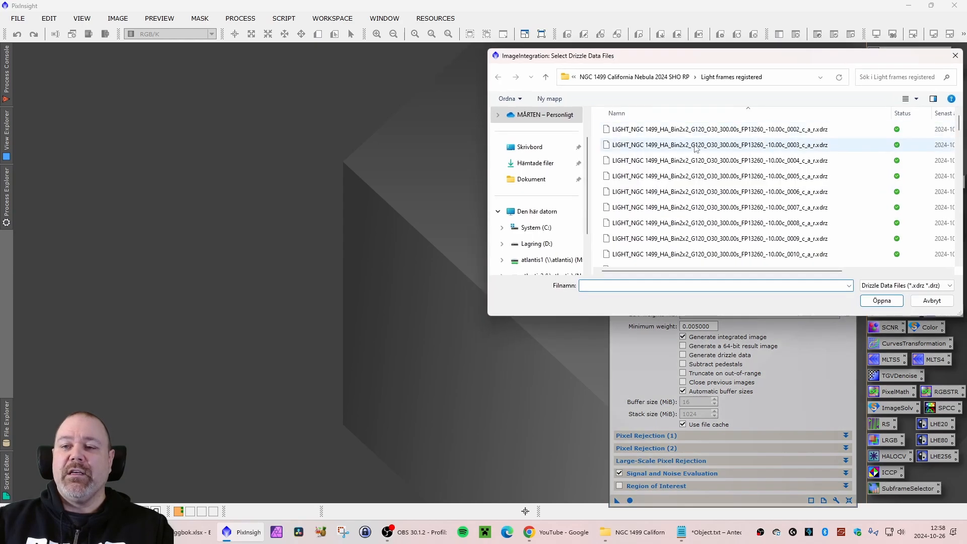
left_click(694, 129)
scroll(673, 190, "down", 6)
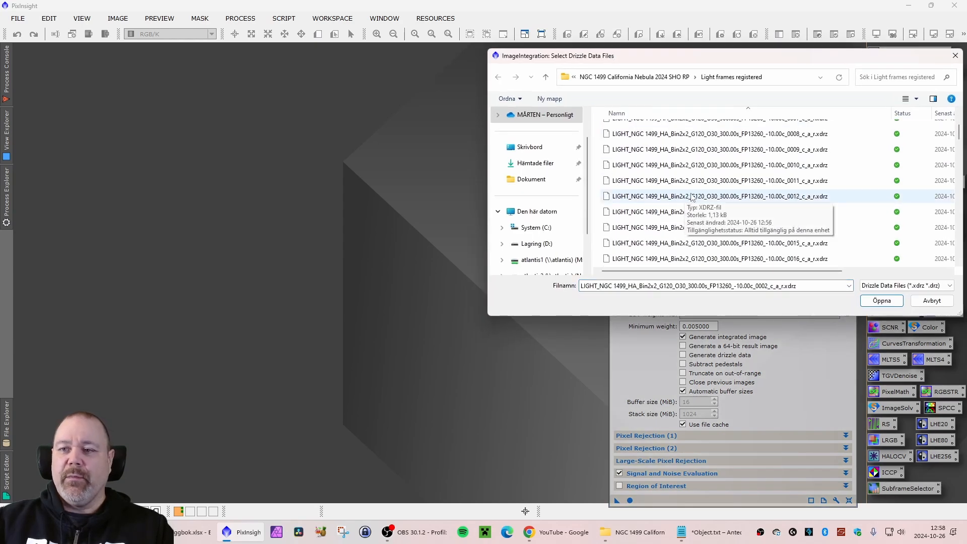
scroll(691, 201, "down", 2)
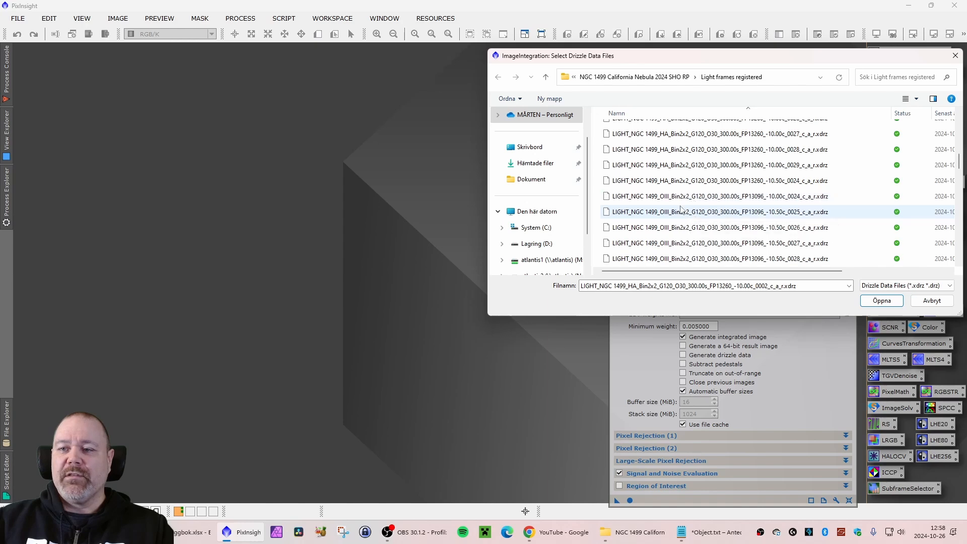
left_click(695, 180, "shift")
left_click(881, 301)
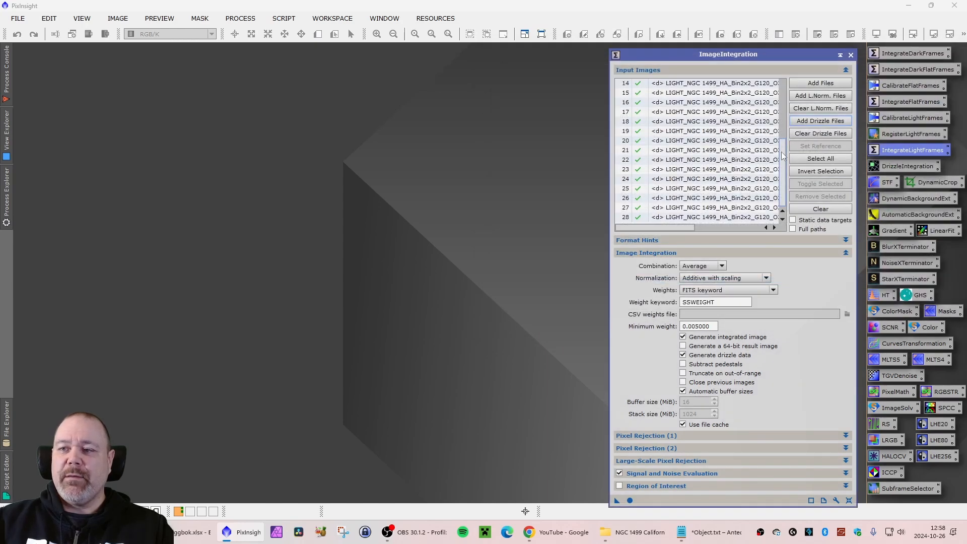
scroll(784, 159, "up", 5)
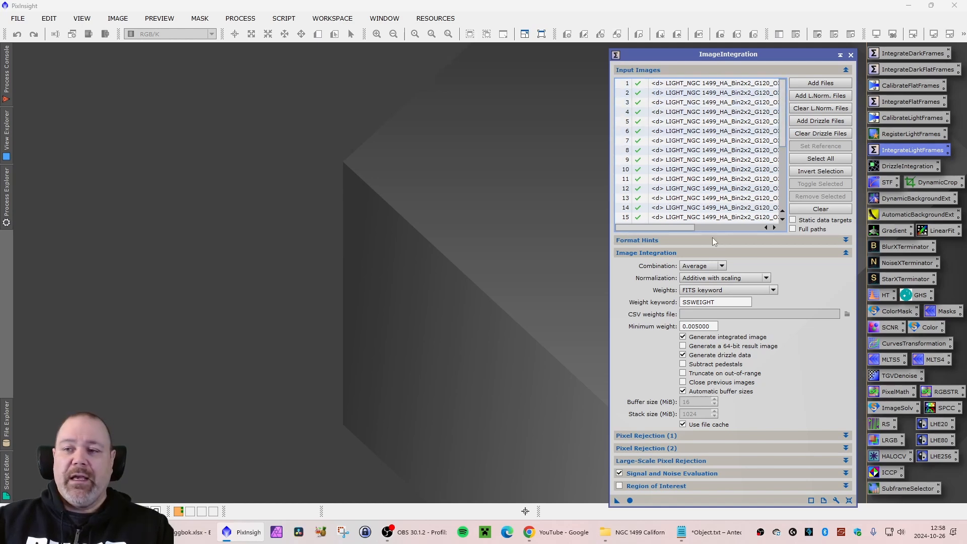
Set the registered HA frame ending in FP13260_-10.00c_0016_c_a_r.xisf as the integration reference.
left_click_drag(678, 227, 742, 226)
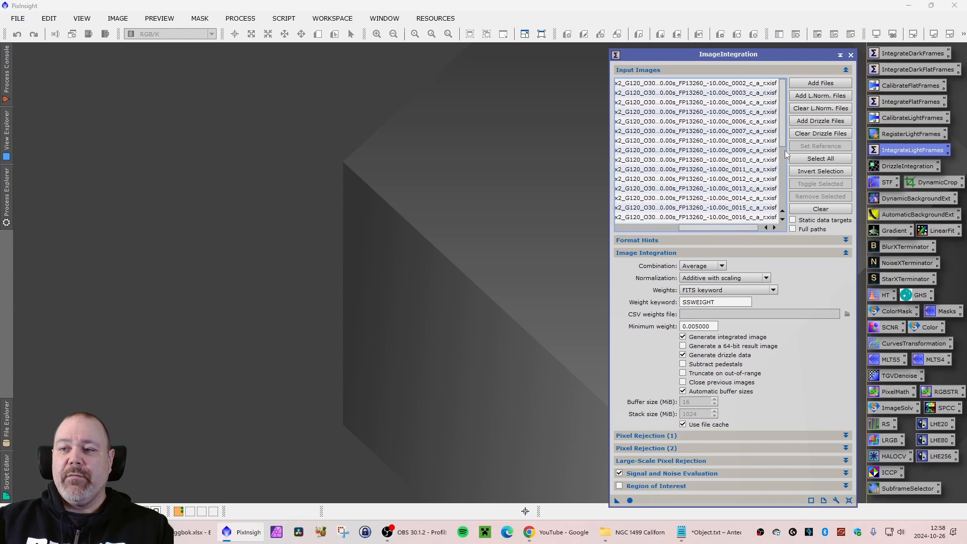
scroll(717, 174, "down", 2)
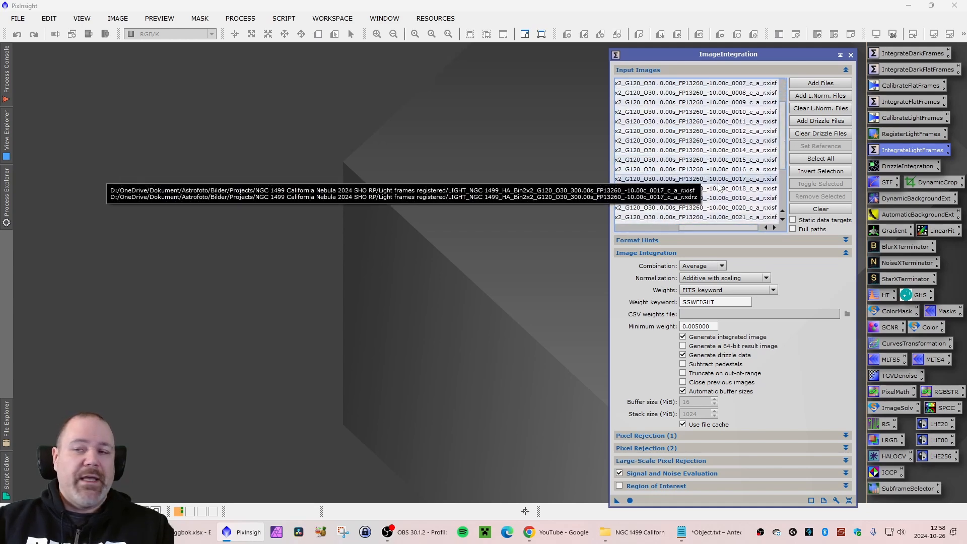
left_click(731, 171)
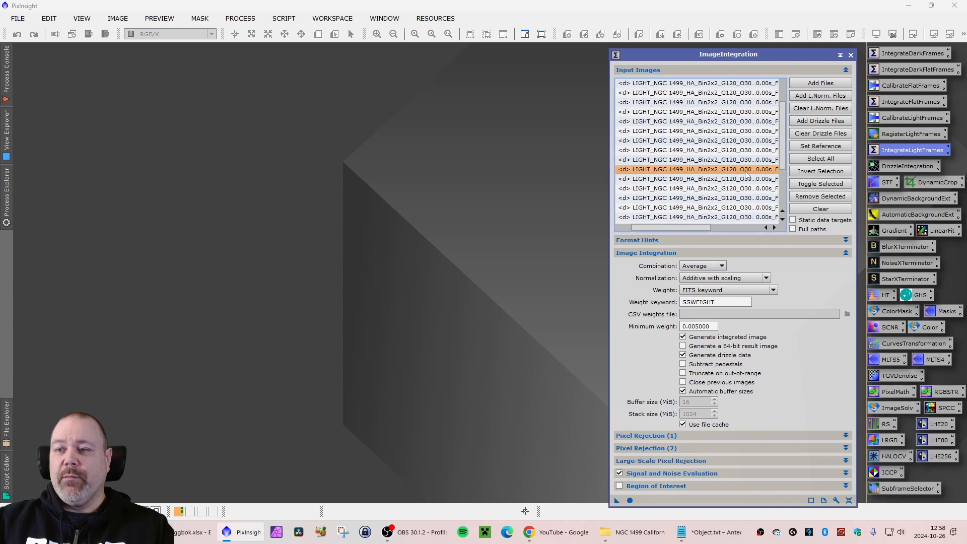
left_click(819, 146)
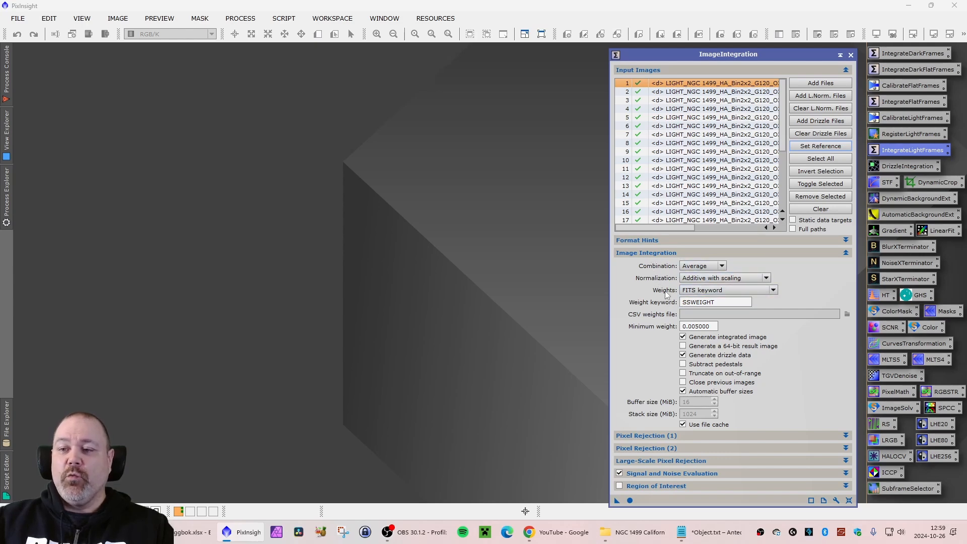
Check the SSWEIGHT weight keyword and run ImageIntegration on the registered HA frames.
left_click(715, 302)
double_click(721, 302)
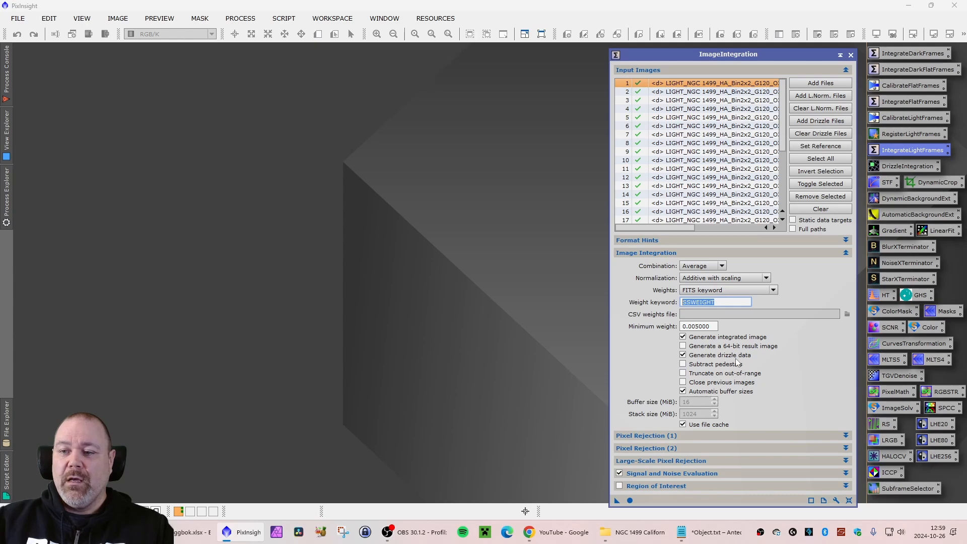
left_click(724, 300)
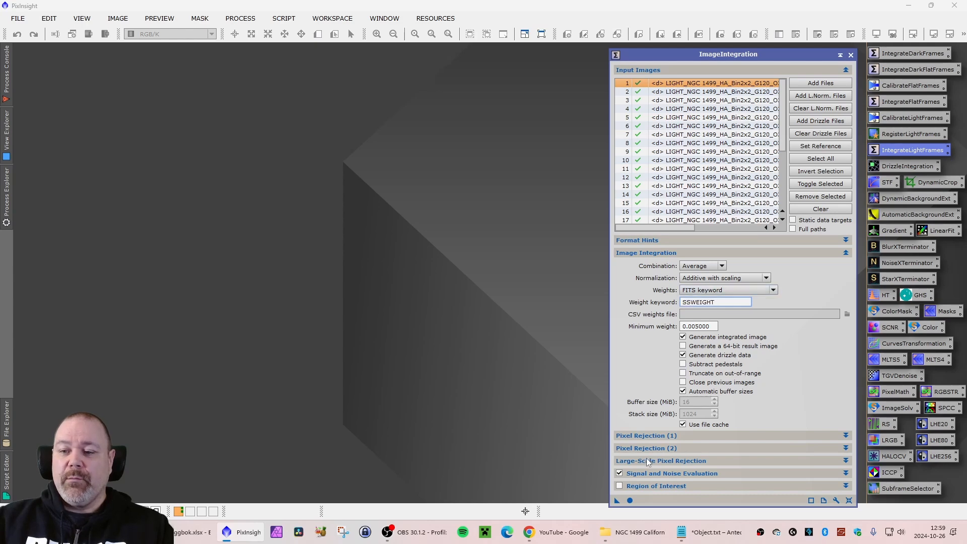
left_click(630, 500)
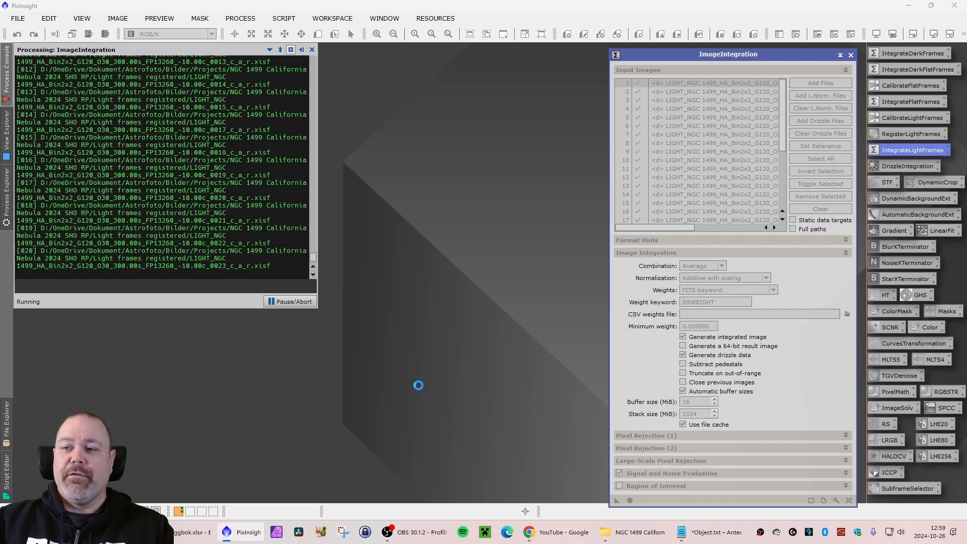
Close the two extra result windows and move the HA integration image away from the workspace corner.
left_click(469, 81)
left_click(453, 66)
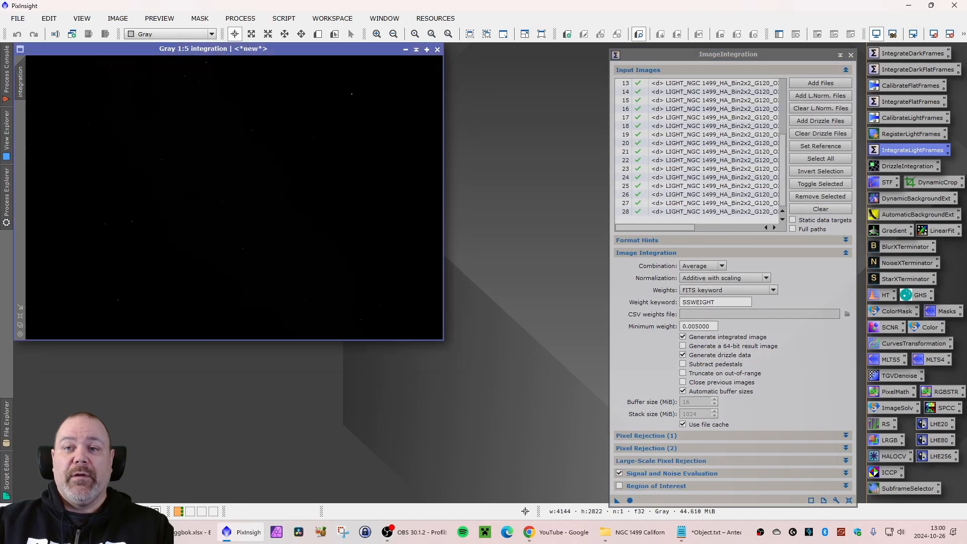
left_click_drag(361, 51, 403, 95)
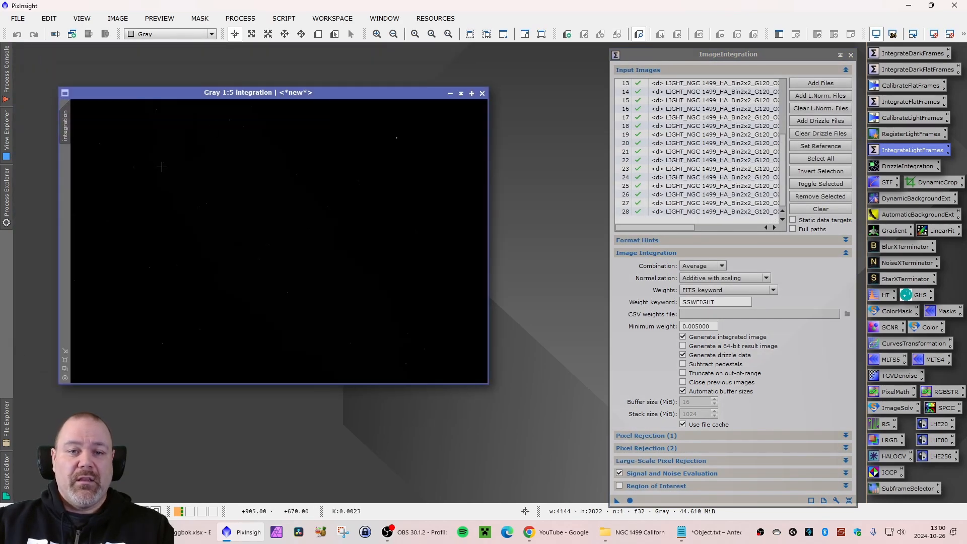
Auto-stretch the HA integration image and inspect the nebula, with its window placed near the workspace's upper edge.
key("ctrl+a")
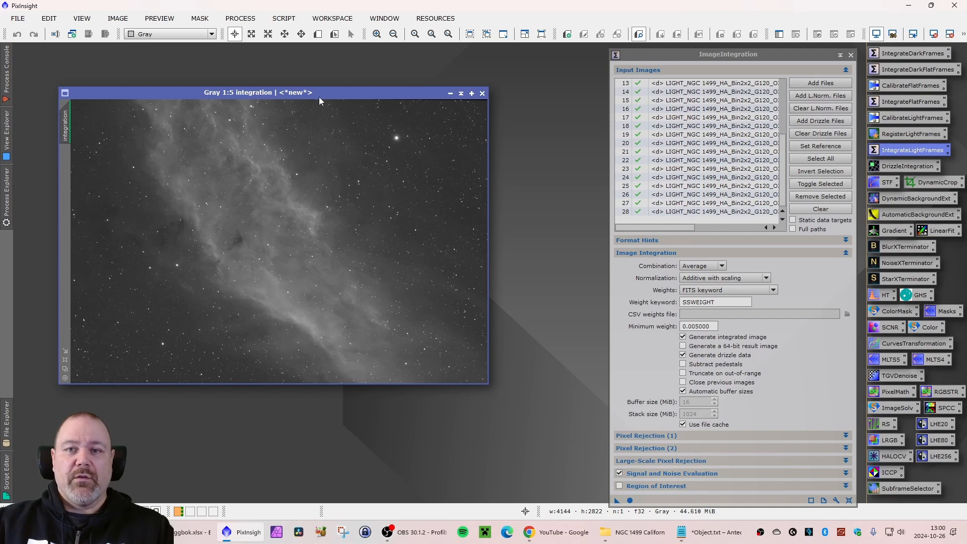
left_click_drag(316, 93, 279, 78)
scroll(213, 188, "up", 1)
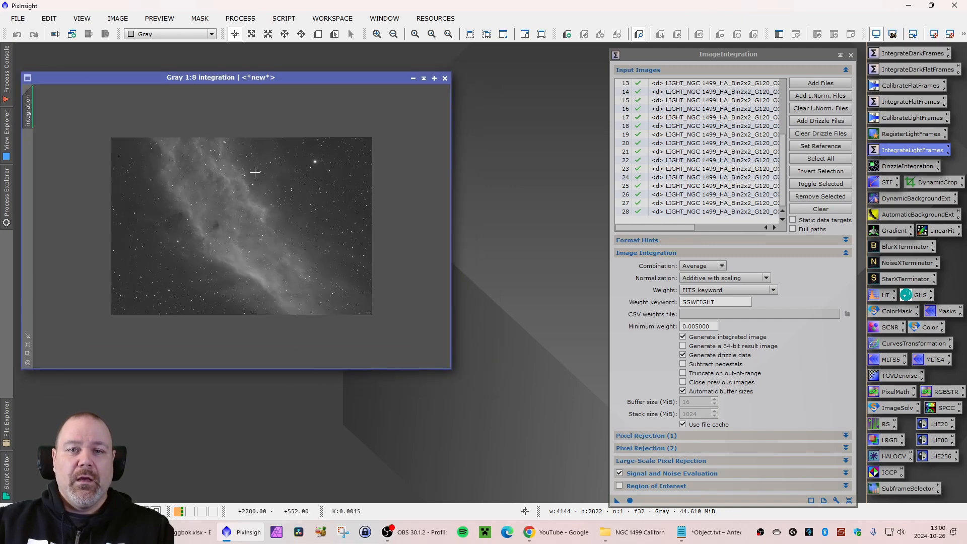
scroll(213, 188, "up", 1)
scroll(230, 187, "down", 3)
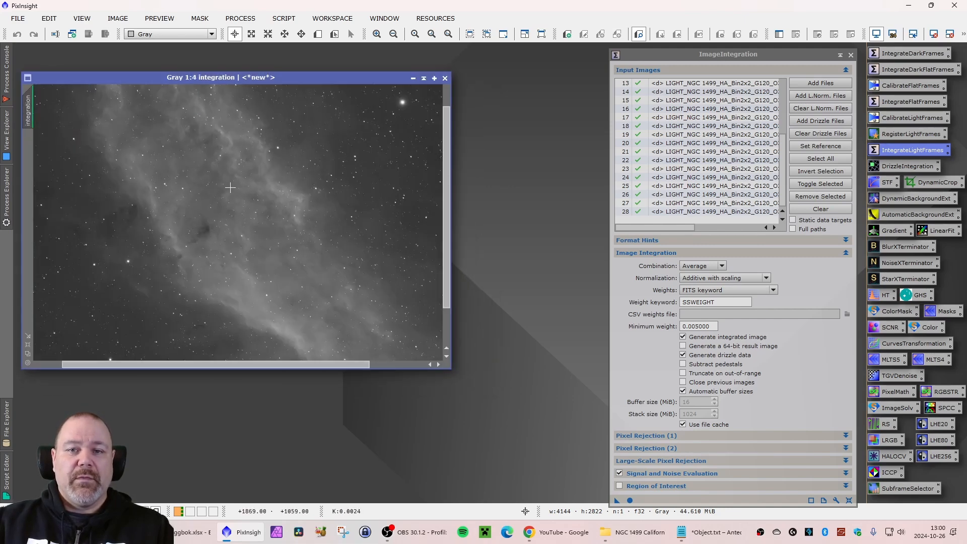
scroll(230, 187, "up", 1)
left_click_drag(204, 77, 202, 64)
Set the identifier of the HA integration image to Master_HA.
right_click(26, 99)
left_click(74, 142)
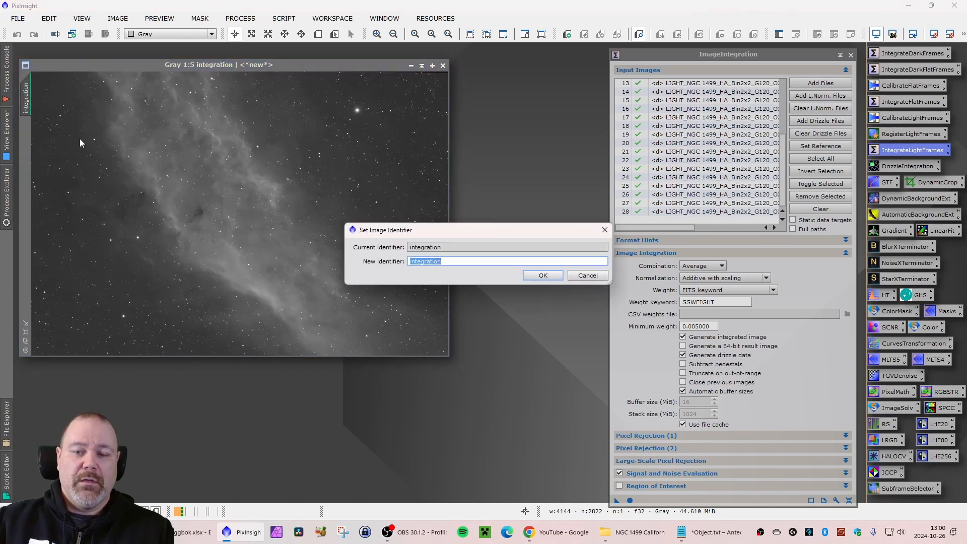
type("H")
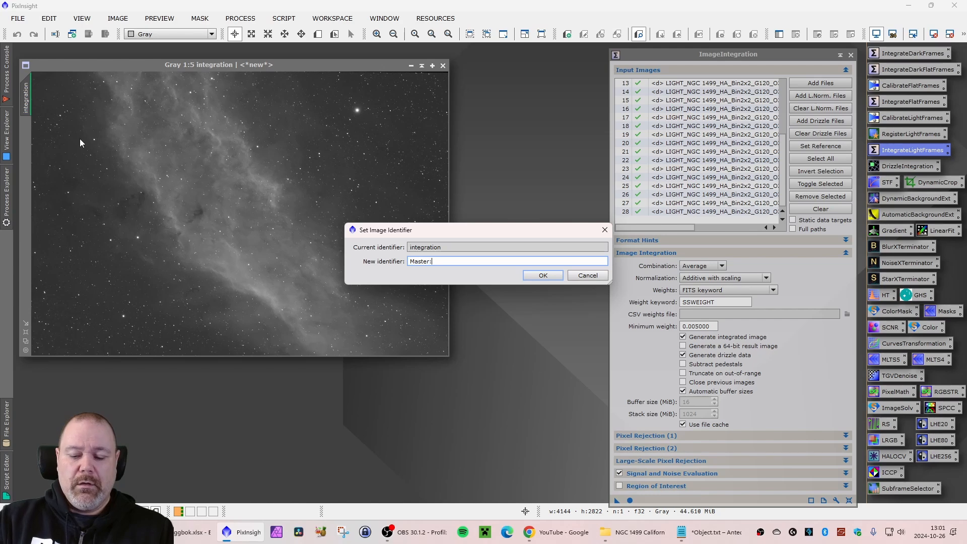
type("D")
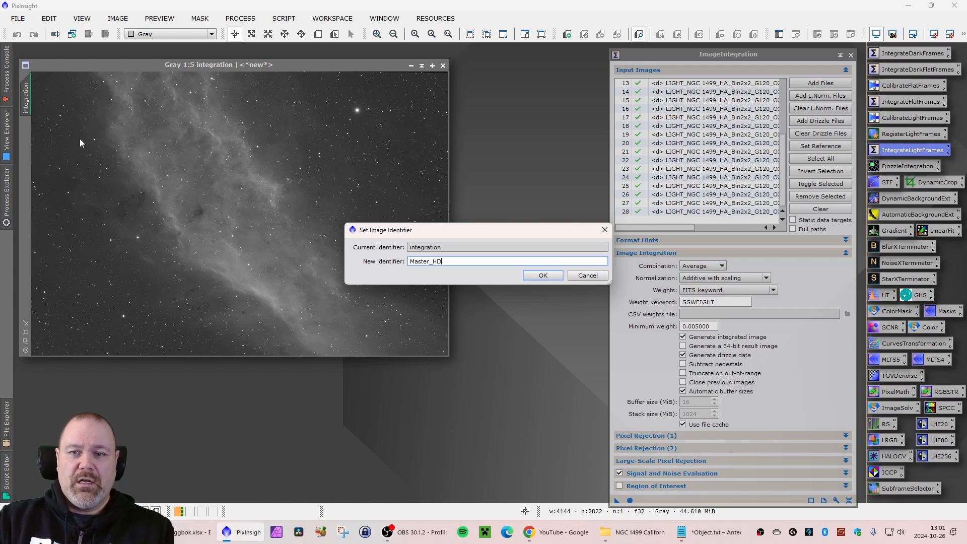
key("Return")
right_click(26, 98)
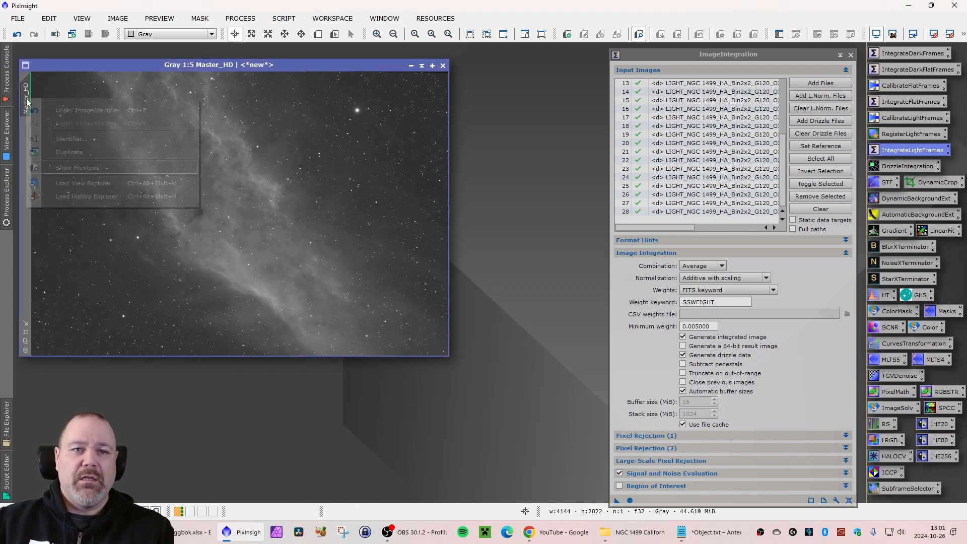
left_click(67, 138)
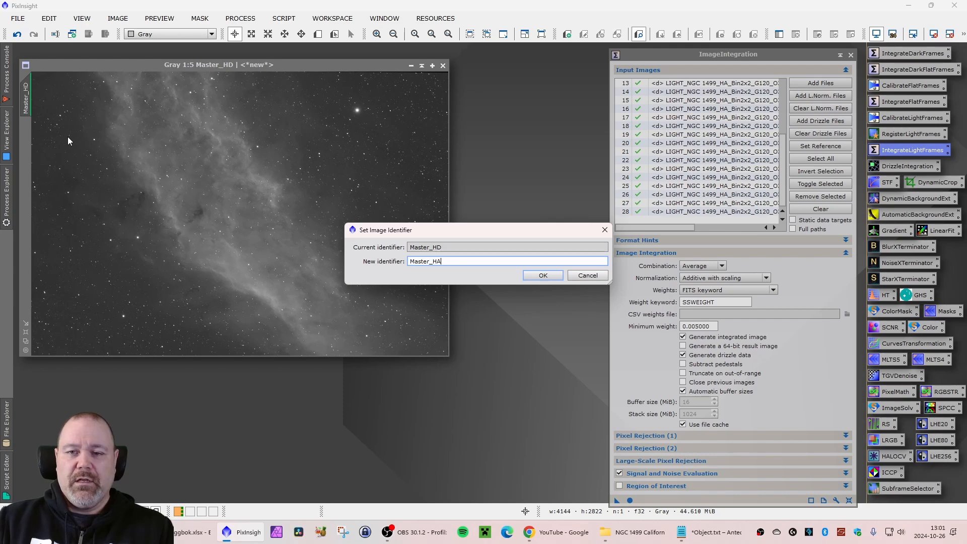
key("Return")
Save the HA image as Master_HA.xisf in the NGC 1499 California Nebula 2024 SHO RP project folder and close it.
left_click(18, 18)
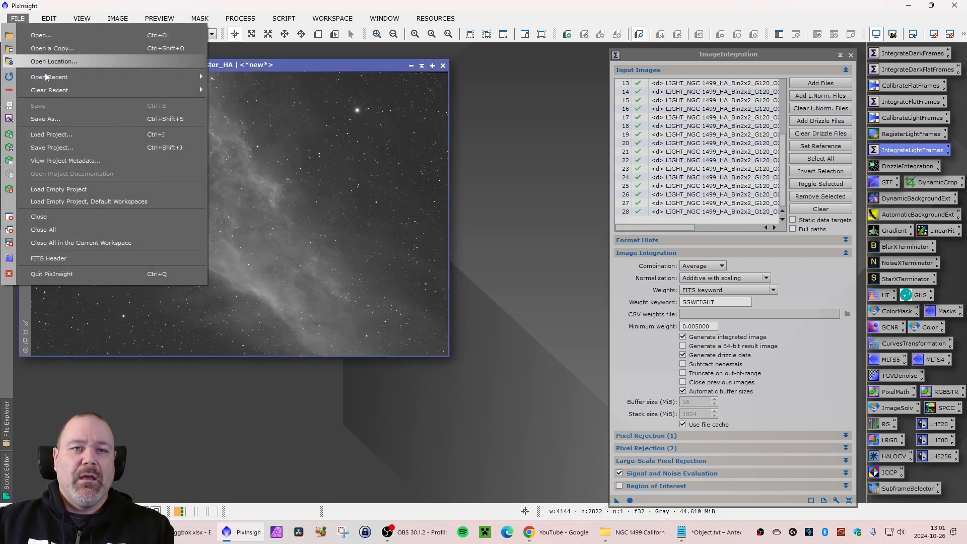
left_click(45, 119)
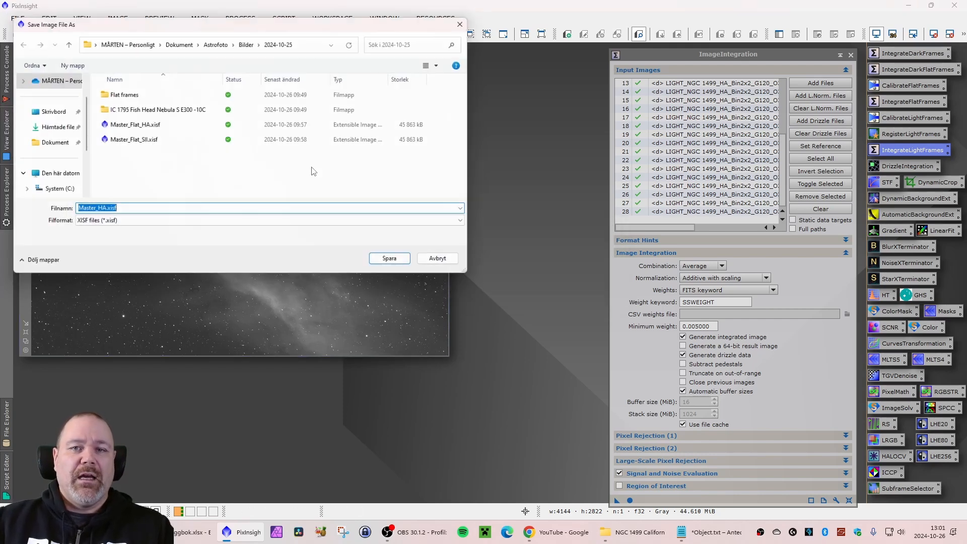
left_click(248, 40)
scroll(176, 181, "down", 5)
left_click(125, 180)
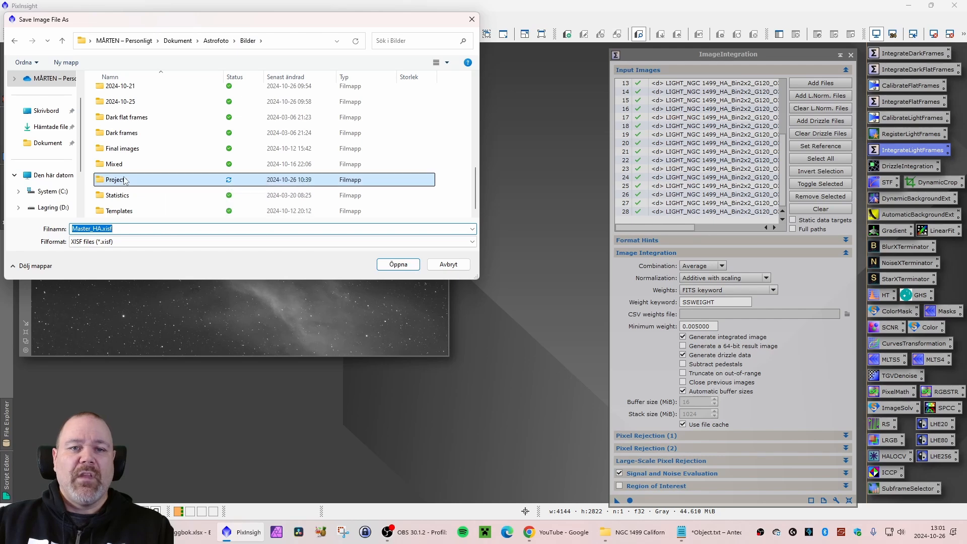
double_click(125, 180)
double_click(151, 124)
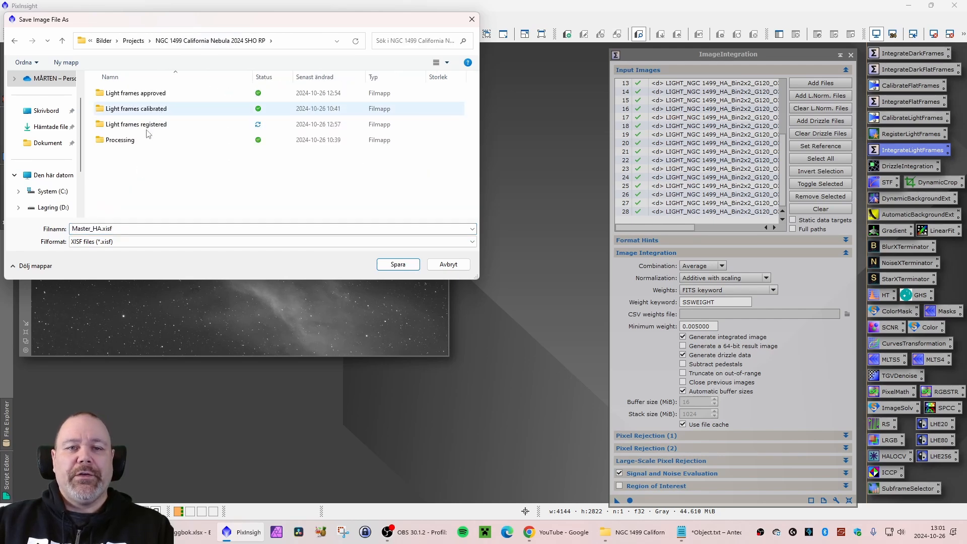
double_click(112, 141)
left_click_drag(241, 26, 261, 41)
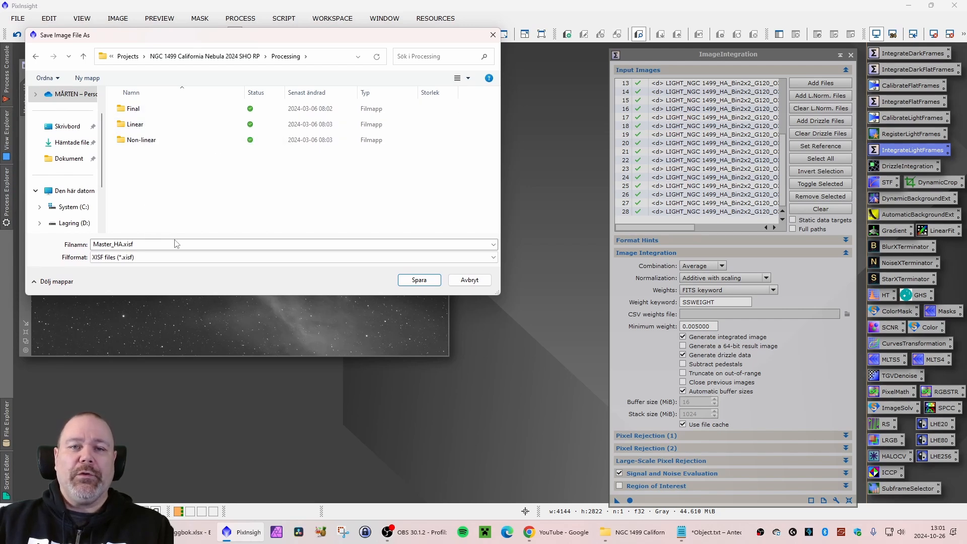
left_click(244, 57)
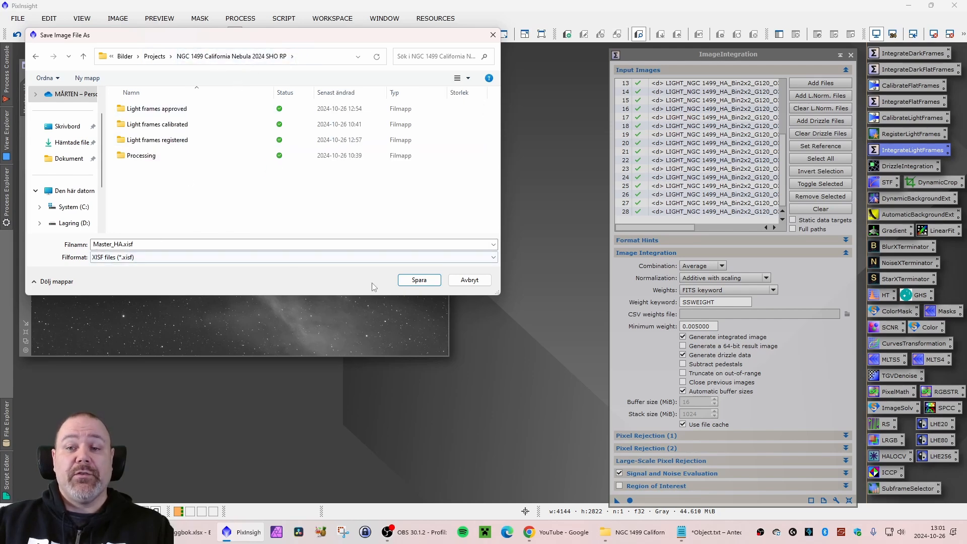
left_click(416, 281)
left_click(501, 380)
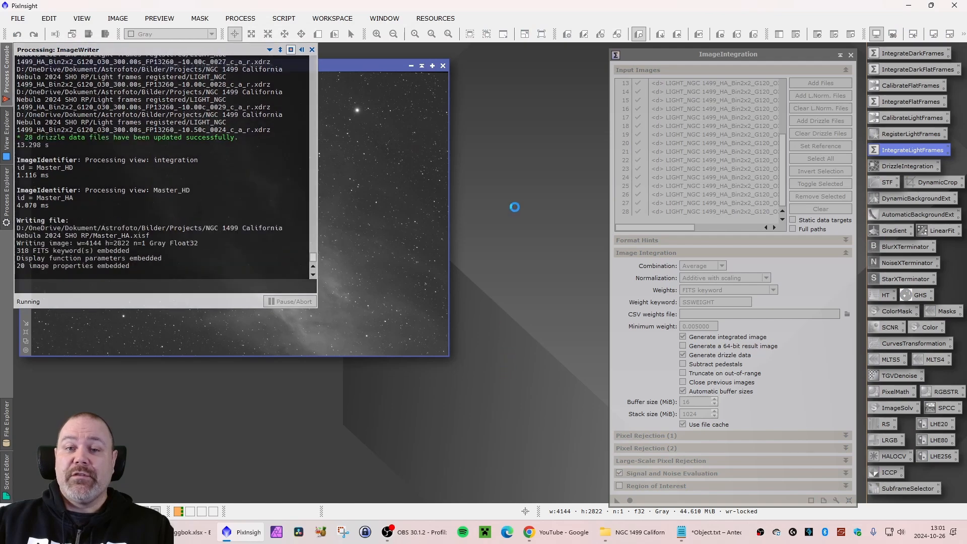
left_click(443, 66)
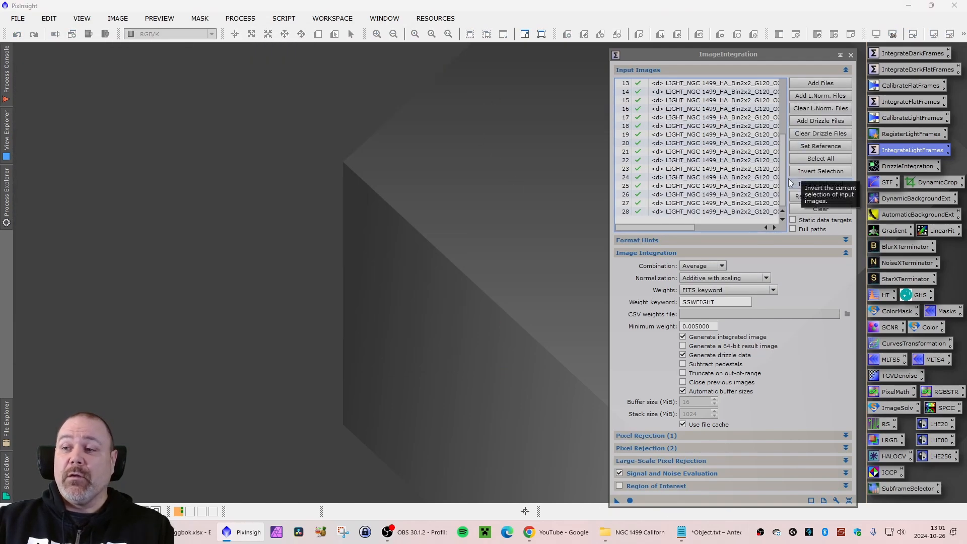
Replace the HA input images with all registered OIII .xisf frames, from FP13096_-10.00c_0024 through FP13150_-10.50c_0023.
left_click(817, 209)
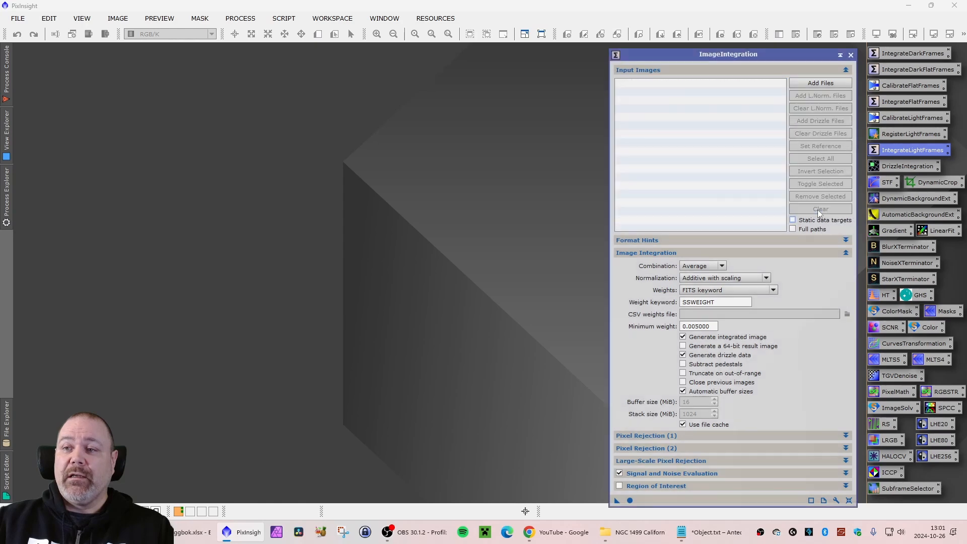
left_click(822, 84)
scroll(752, 136, "down", 15)
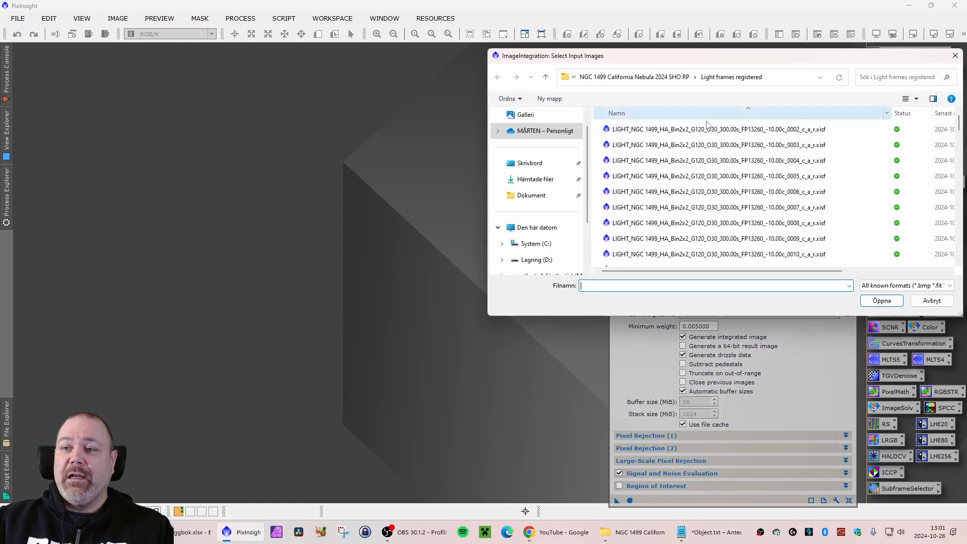
scroll(700, 174, "up", 1)
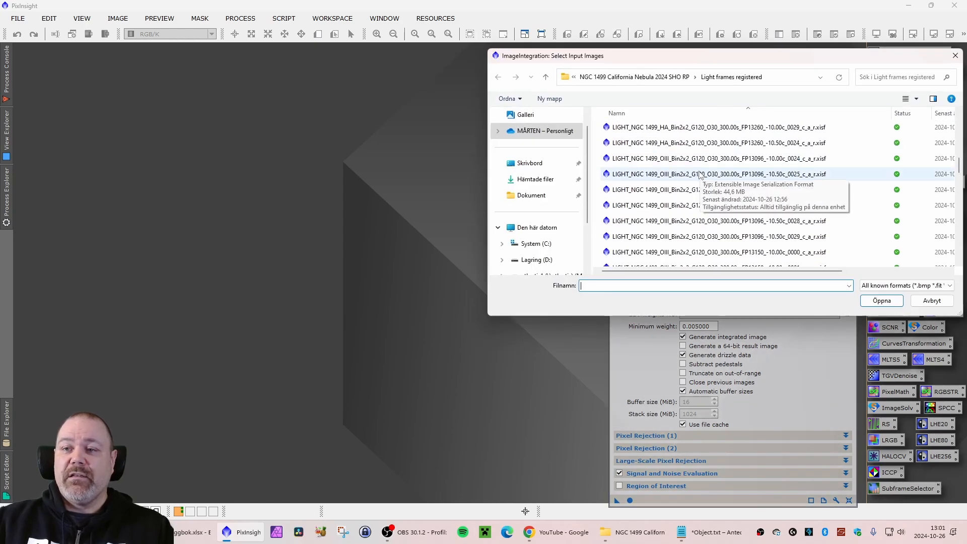
left_click(674, 159)
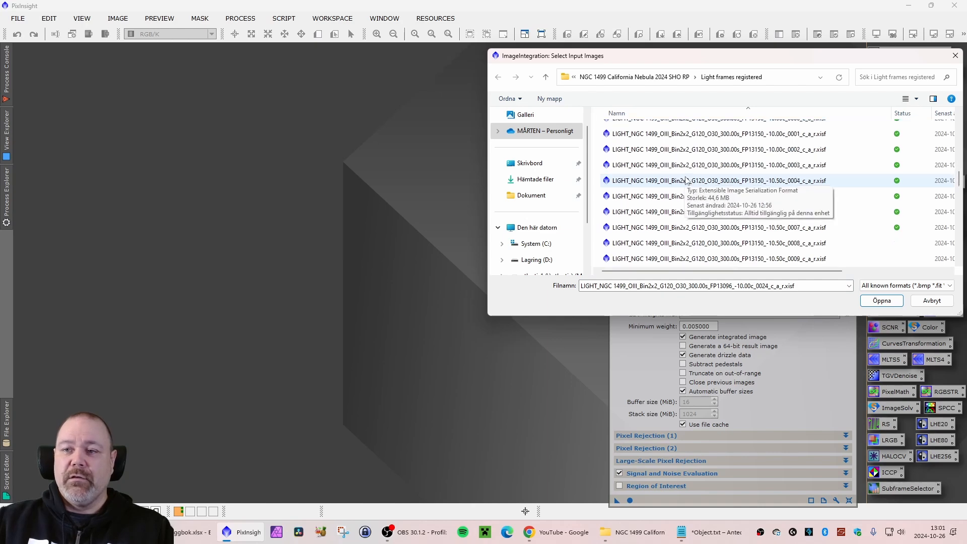
scroll(682, 186, "down", 8)
left_click(680, 196, "shift")
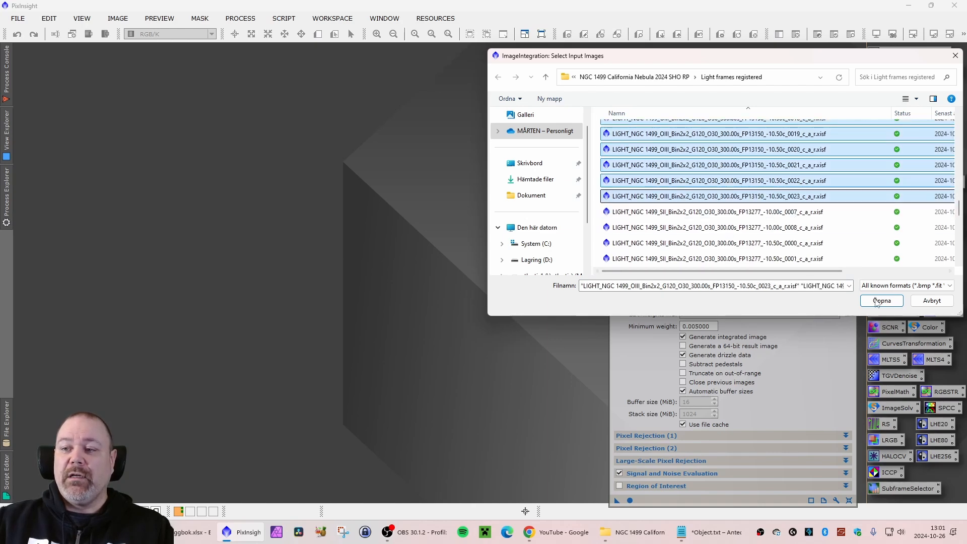
left_click(879, 300)
scroll(783, 108, "down", 5)
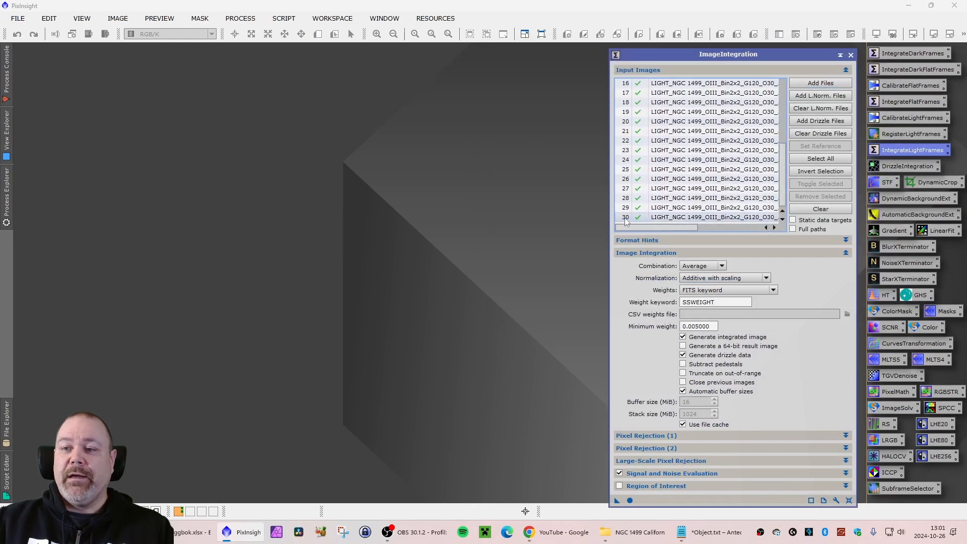
Add the matching OIII .xdrz drizzle data files, from FP13096_-10.00c_0024 through FP13150_-10.50c_0023, to the input images.
left_click(814, 125)
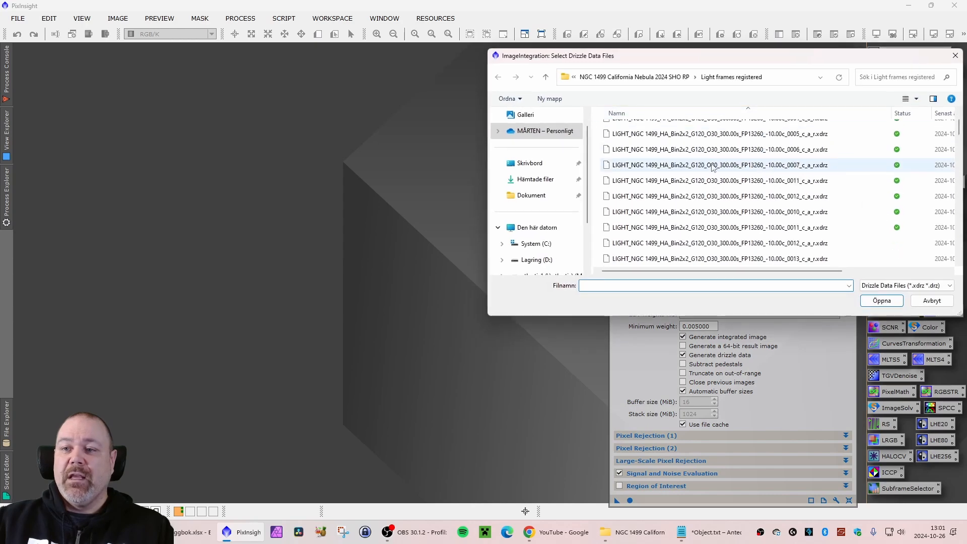
left_click(669, 196)
scroll(690, 202, "down", 5)
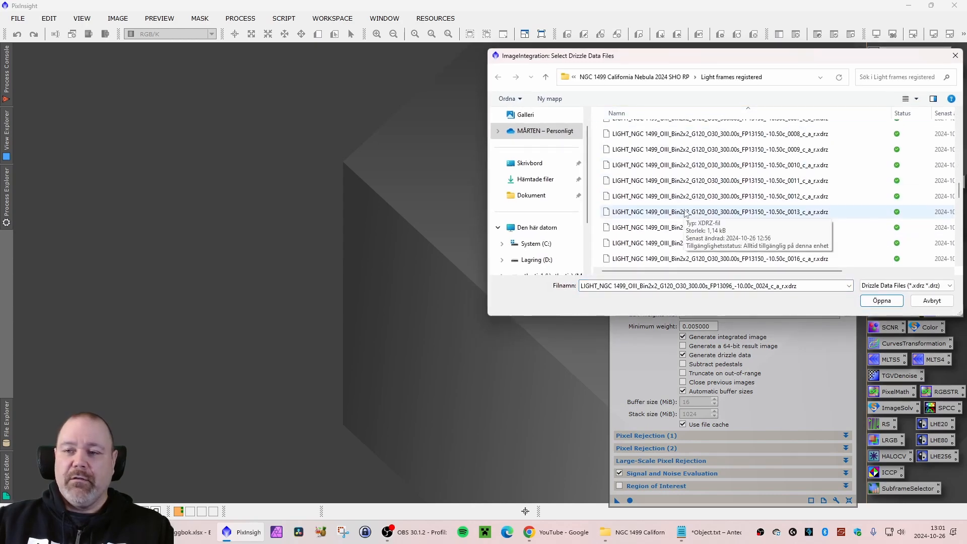
left_click(675, 198, "shift")
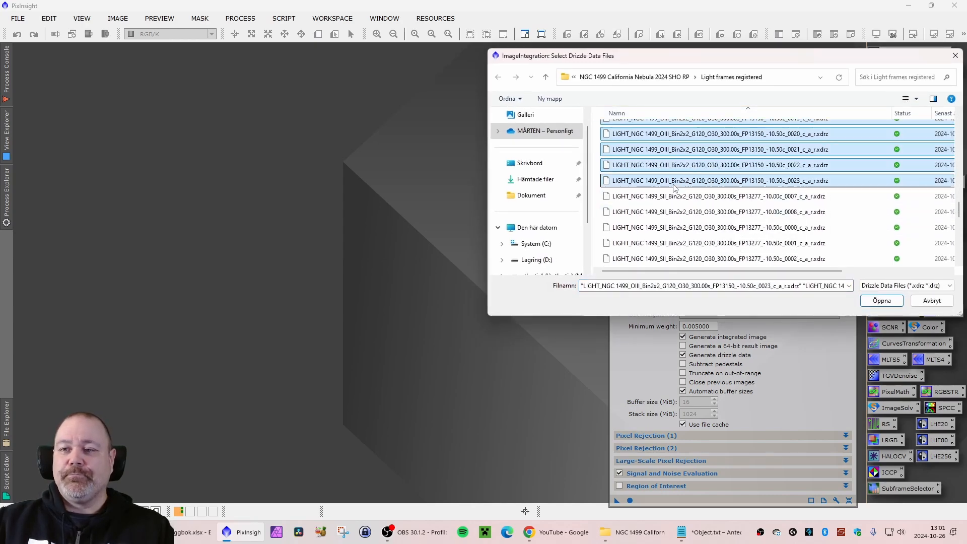
left_click(864, 300)
Set the OIII frame ending in FP13096_-10.00c_0024_c_a_r.xisf as the reference and run ImageIntegration on the OIII frames.
left_click_drag(782, 151, 785, 78)
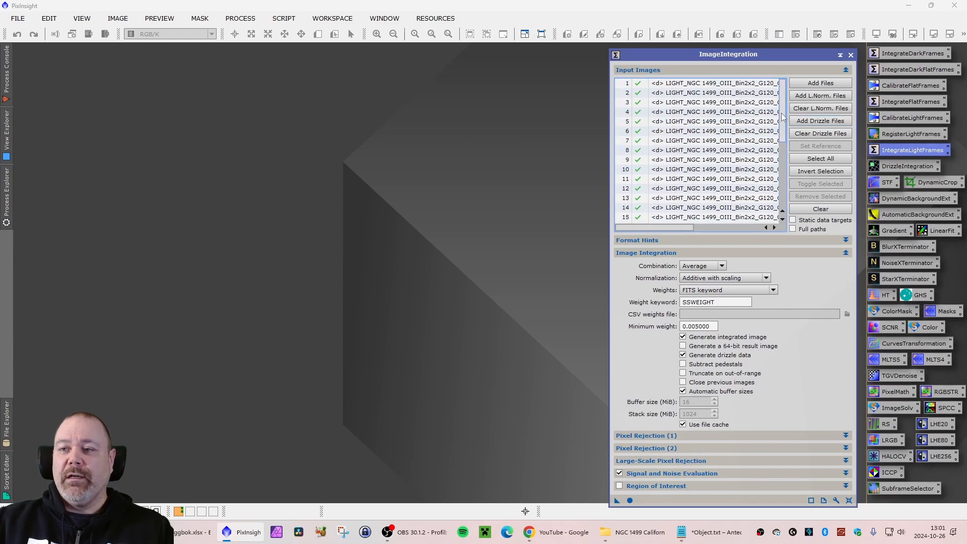
left_click(783, 180)
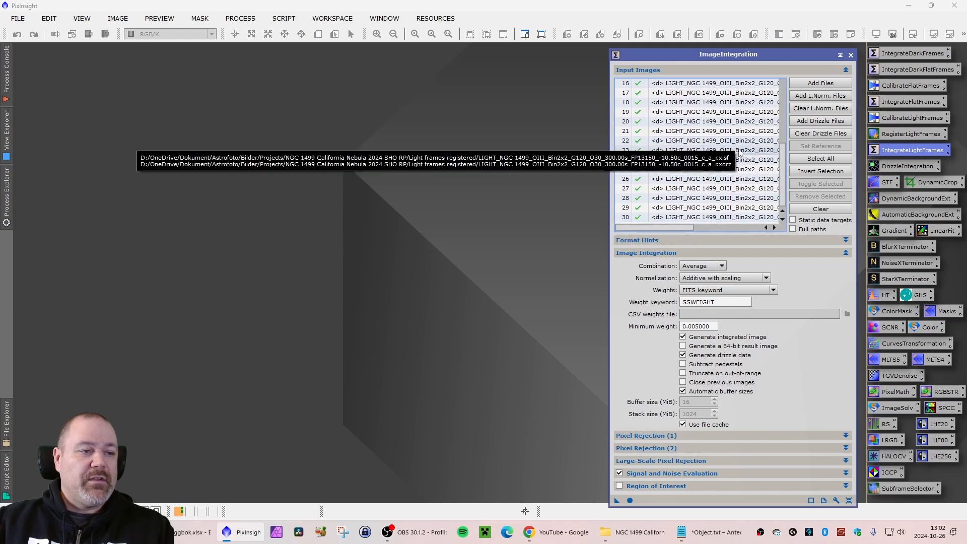
left_click_drag(685, 228, 748, 228)
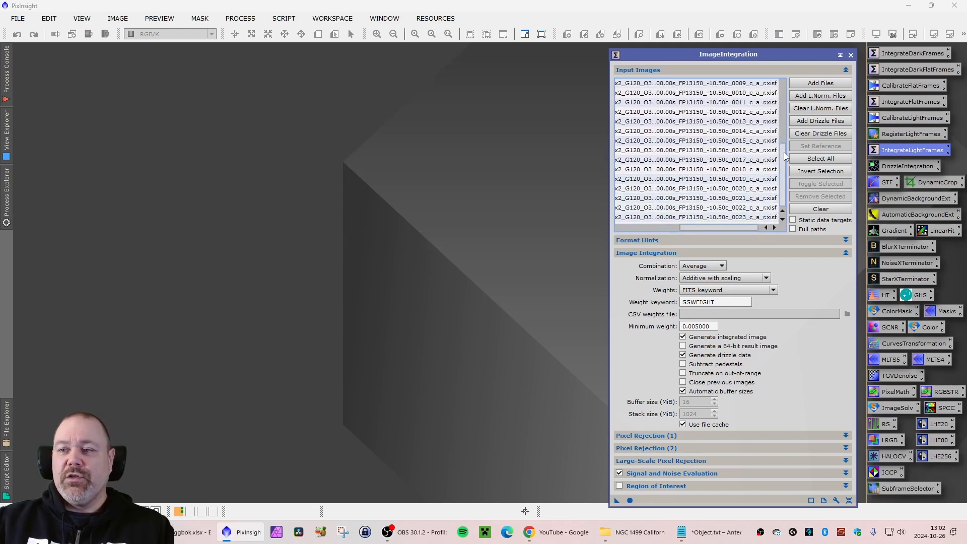
left_click_drag(783, 152, 774, 86)
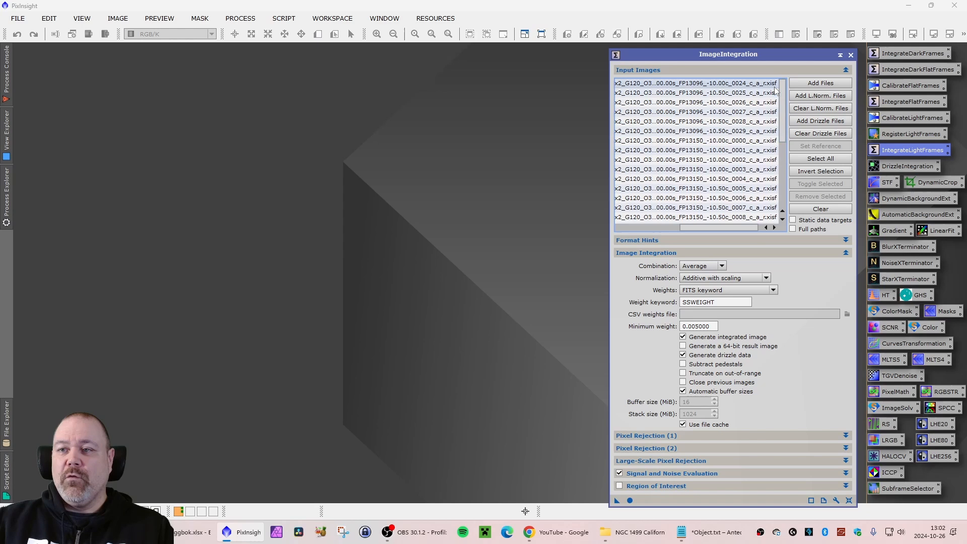
left_click(748, 86)
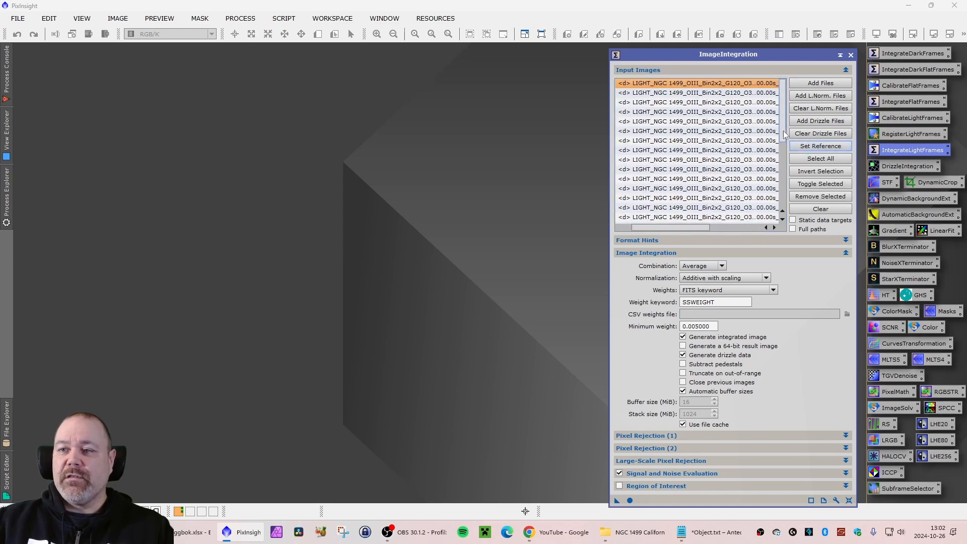
left_click_drag(781, 131, 782, 194)
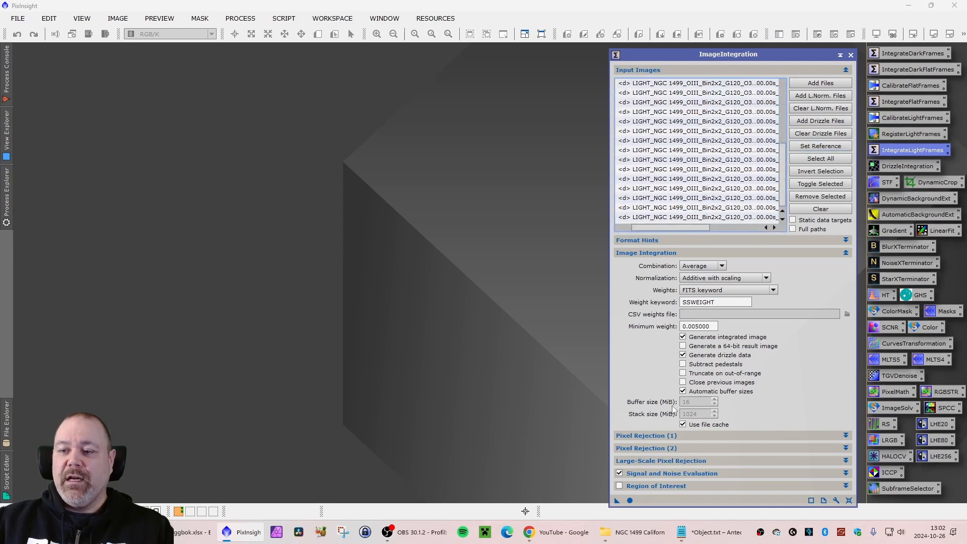
left_click(629, 500)
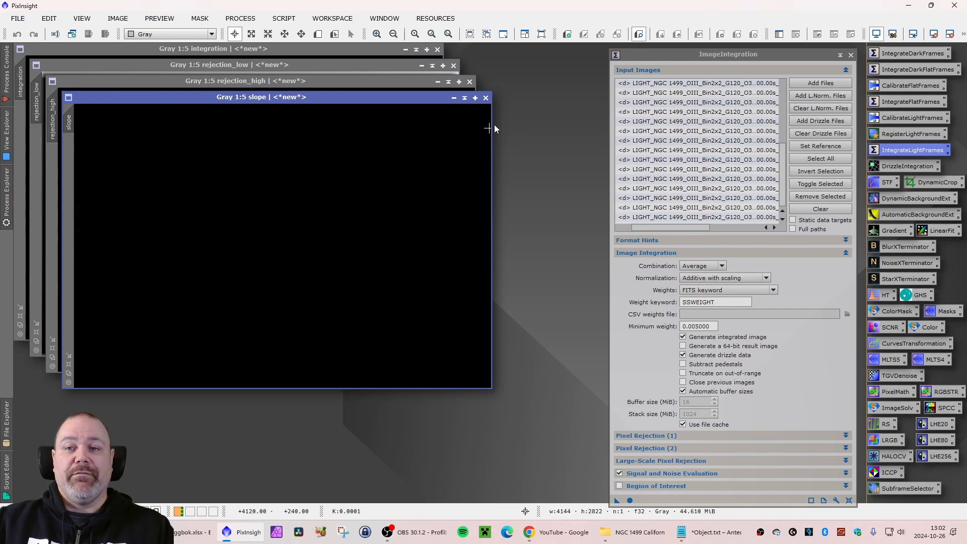
Close the slope, rejection_high and rejection_low images, and auto-stretch the OIII integration image after moving it clear of the workspace corner.
left_click(486, 97)
left_click(470, 81)
left_click(453, 66)
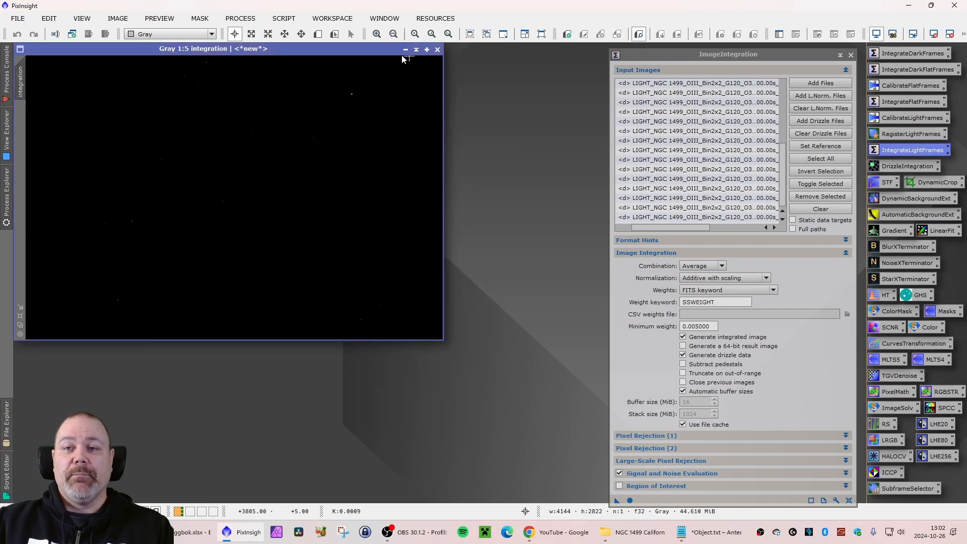
left_click_drag(354, 54, 392, 92)
key("ctrl+a")
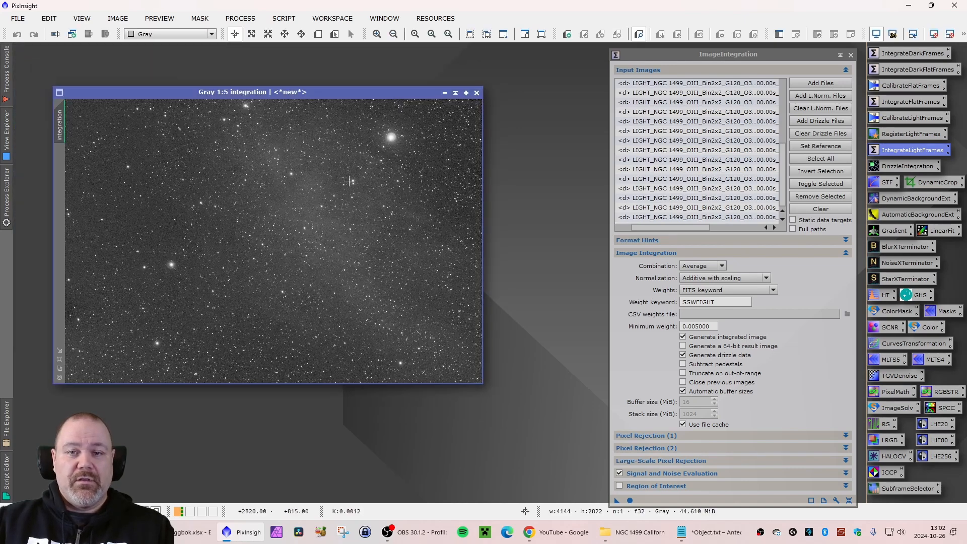
left_click_drag(275, 93, 288, 84)
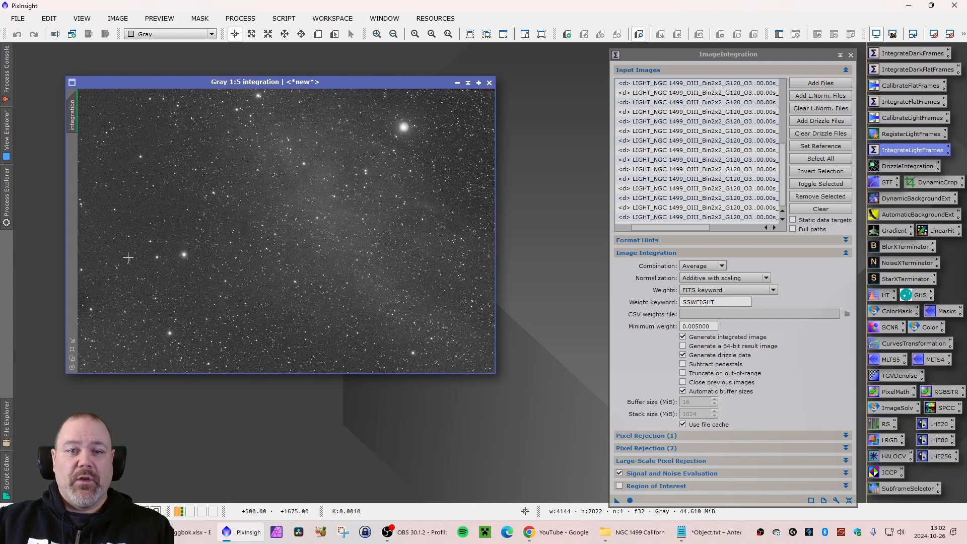
Inspect the stretched OIII integration image up close, and set its identifier to Master_OIII.
scroll(383, 120, "up", 4)
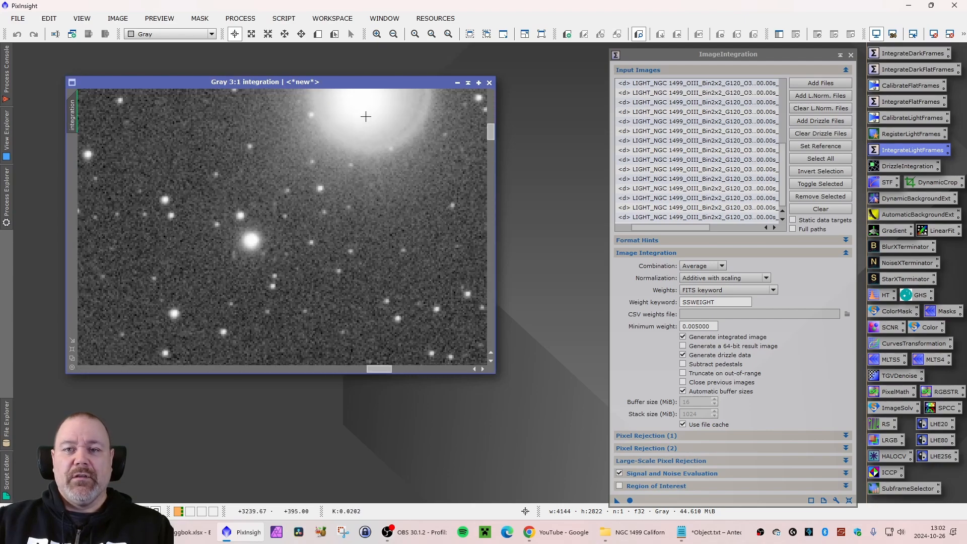
scroll(366, 116, "down", 4)
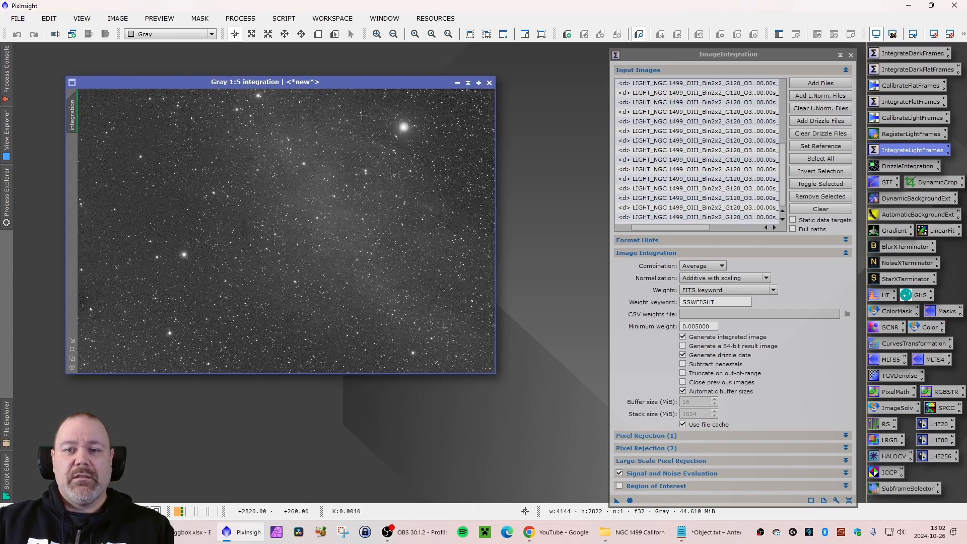
right_click(72, 123)
left_click(112, 161)
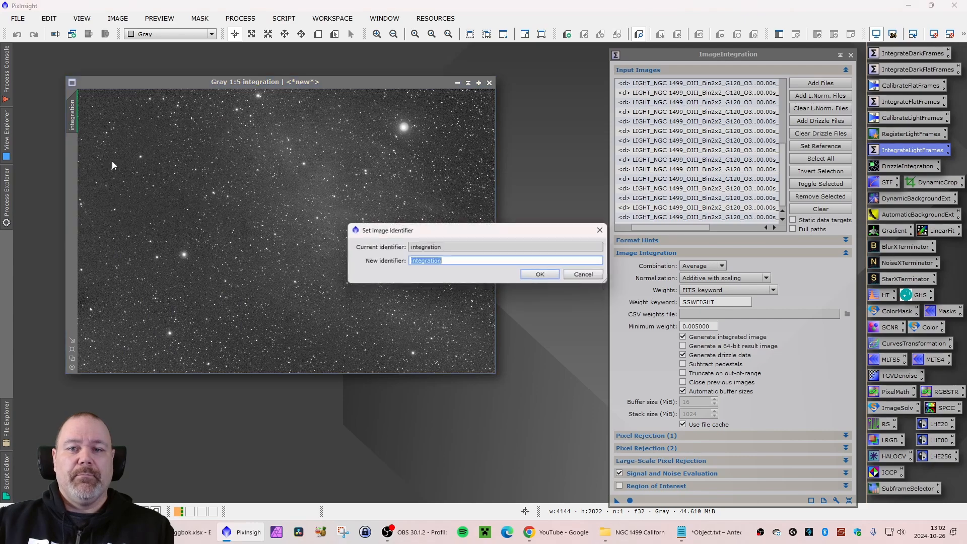
type("Master_OIII")
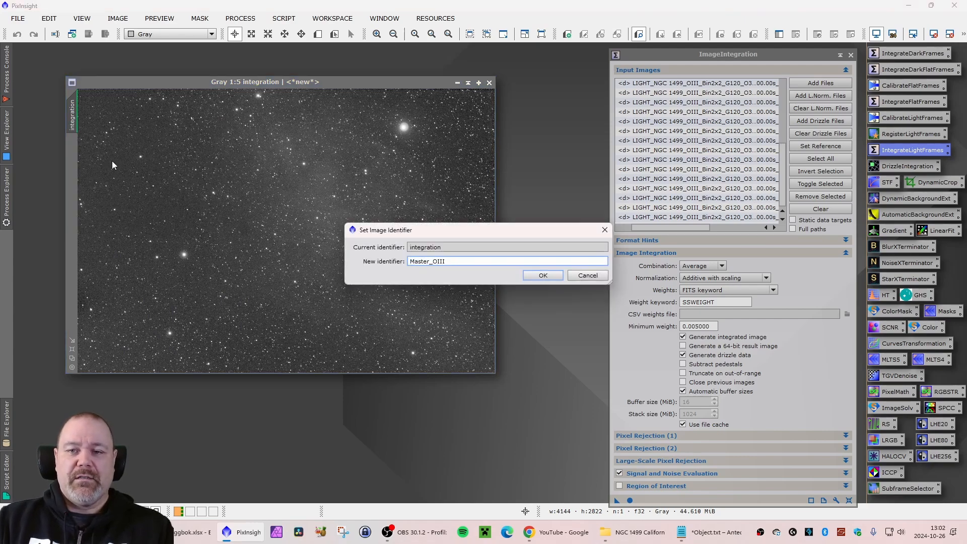
key("Return")
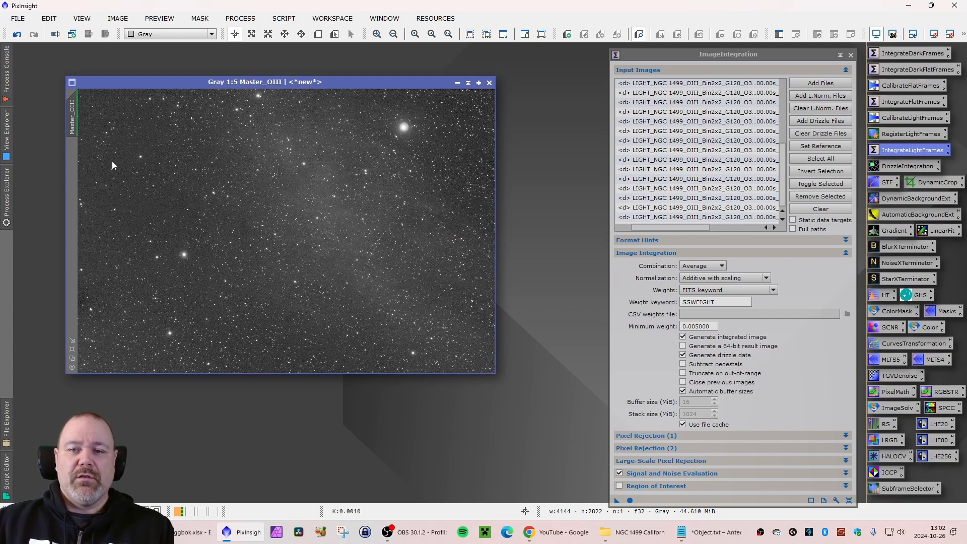
Save the OIII master as Master_OIII.xisf in the NGC 1499 California Nebula 2024 SHO RP folder with default XISF options, and close the image.
left_click(18, 18)
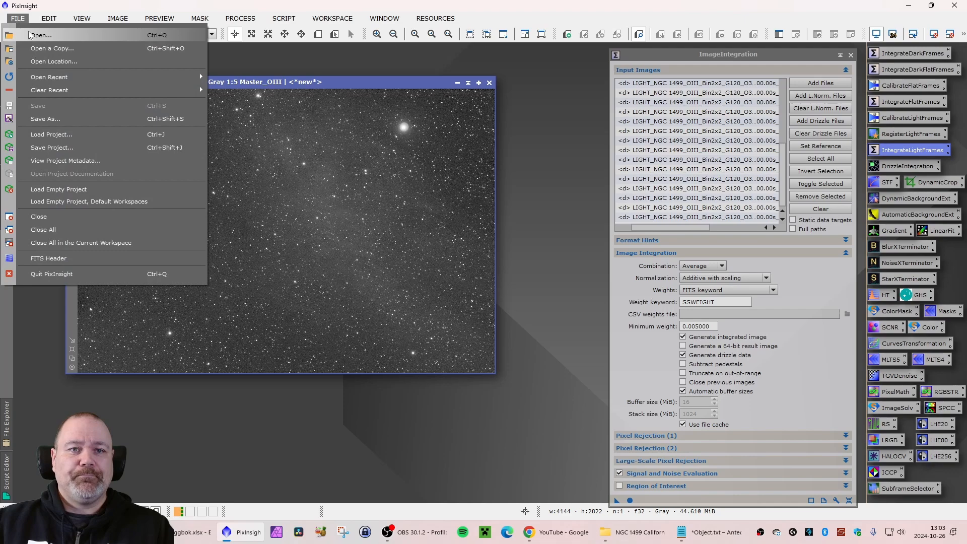
left_click(53, 120)
left_click(379, 264)
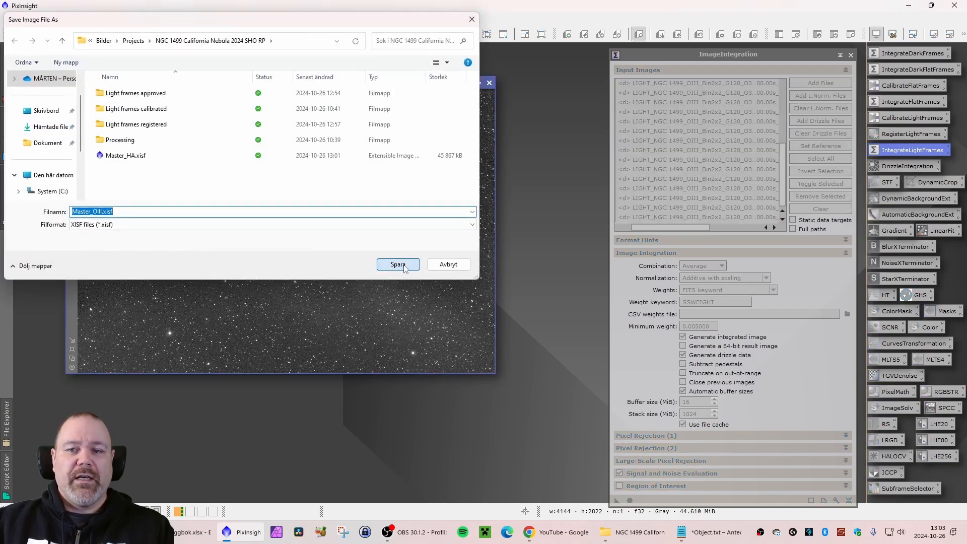
left_click(501, 383)
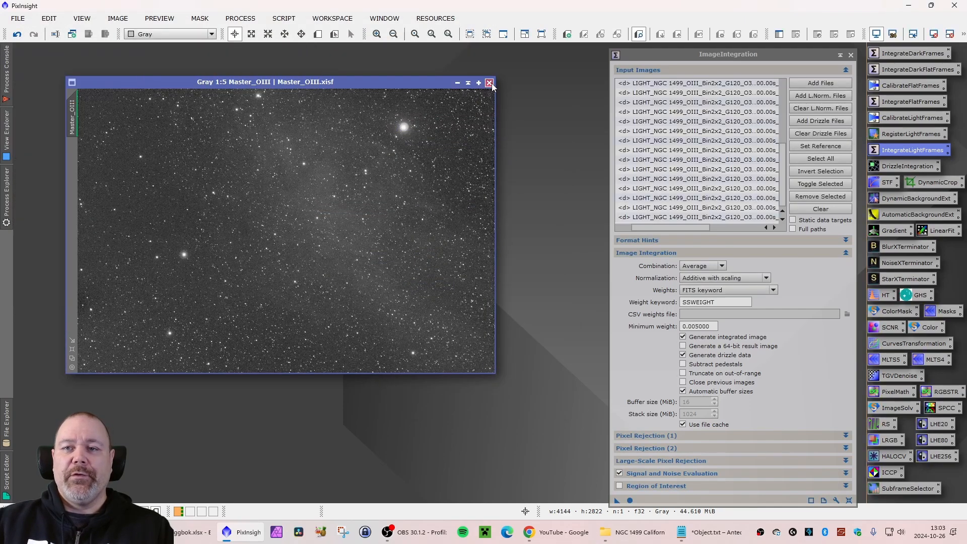
left_click(489, 82)
Replace the OIII input images with all registered SII .xisf frames, from FP13277_-10.00c_0007 through FP13277_-11.10c_0029.
left_click(820, 209)
left_click(827, 84)
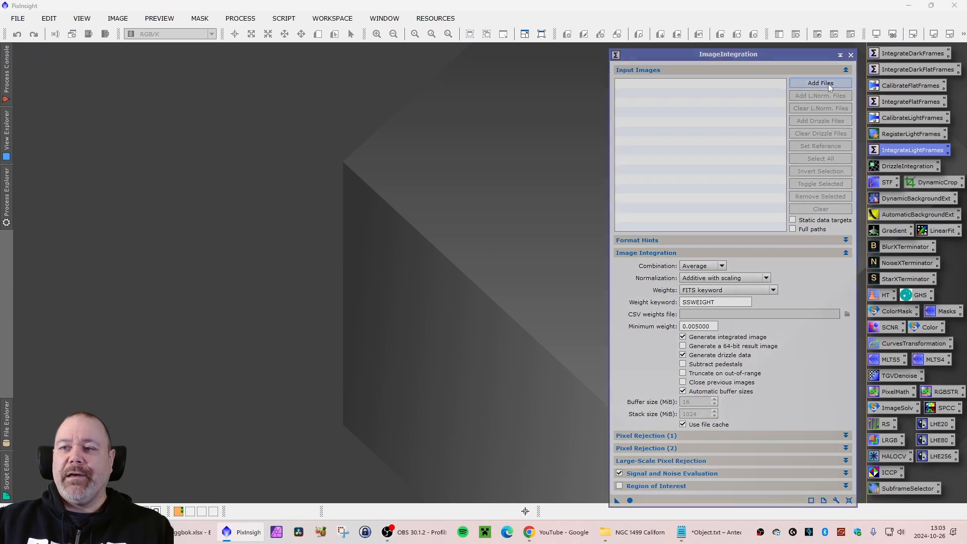
scroll(713, 166, "down", 8)
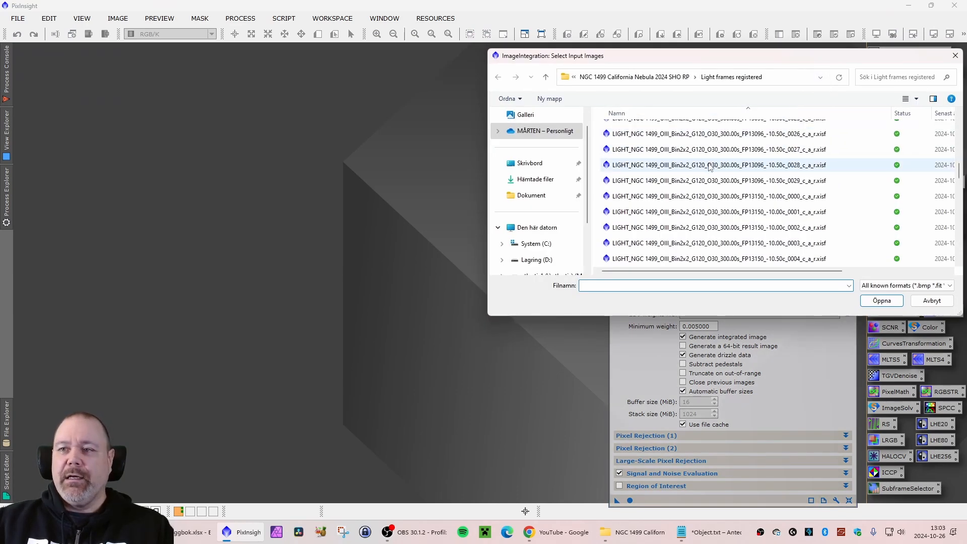
scroll(694, 167, "down", 7)
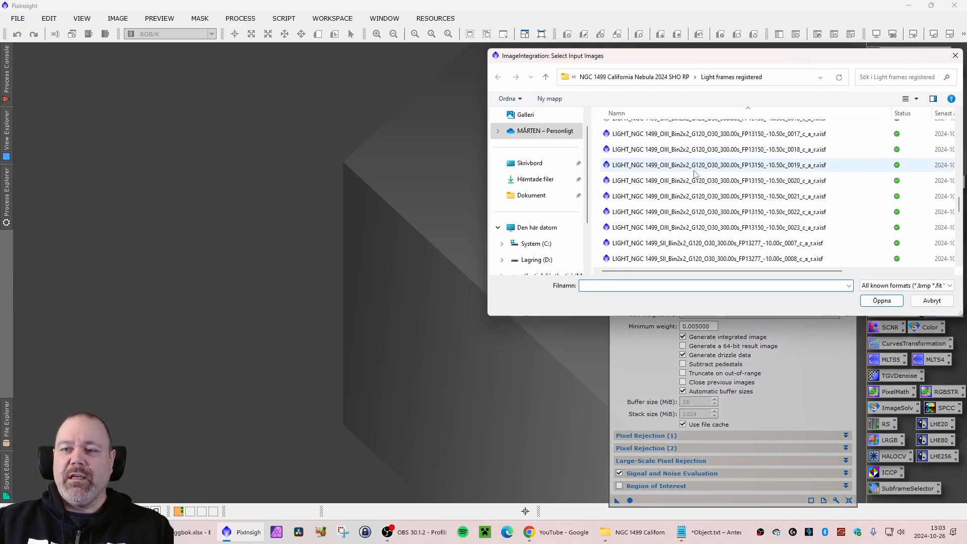
left_click(669, 196)
scroll(672, 205, "down", 6)
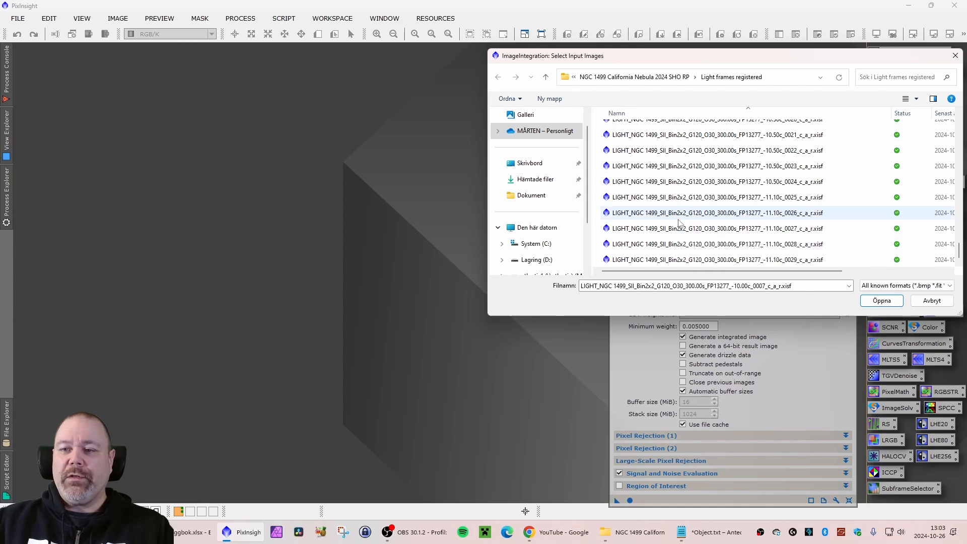
left_click(683, 258, "shift")
key("Return")
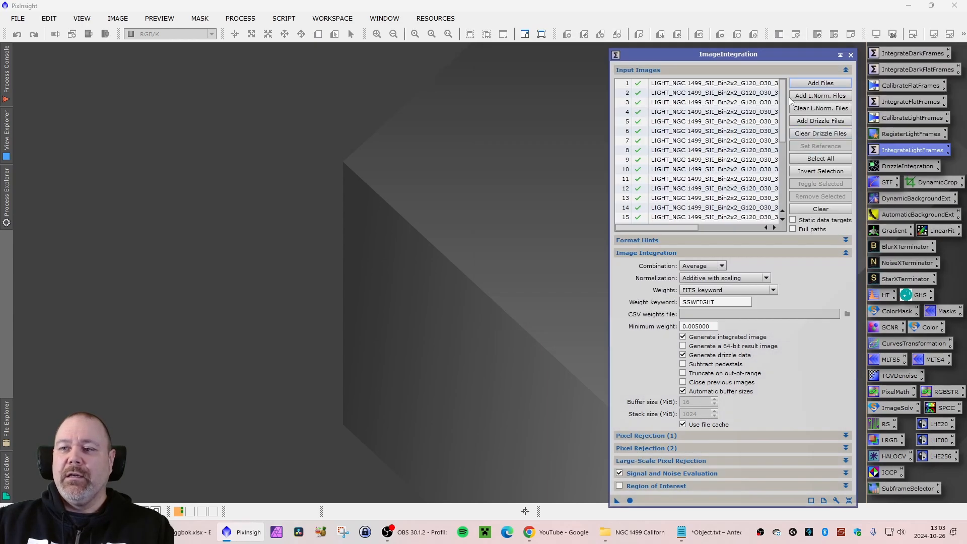
scroll(647, 213, "down", 5)
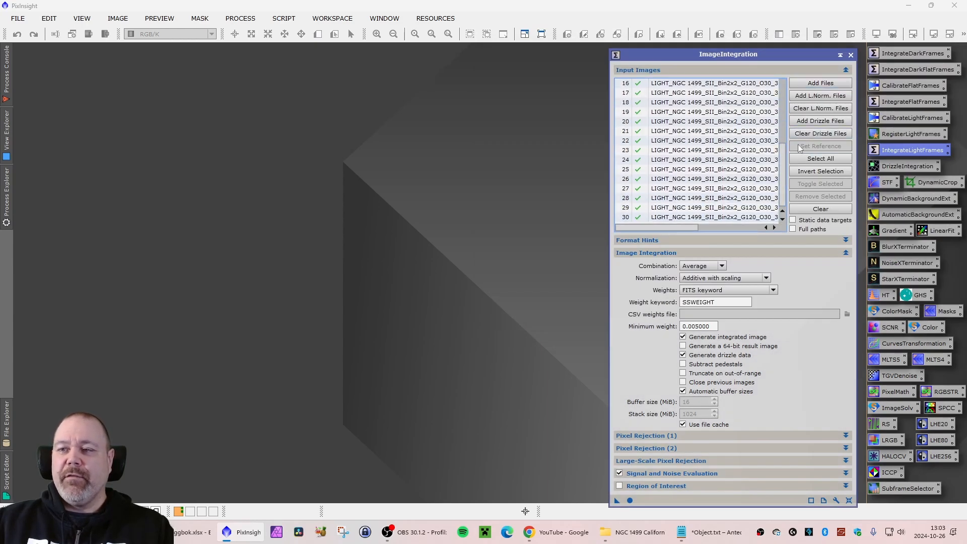
Add the matching SII .xdrz drizzle data files, from FP13277_-10.00c_0007 through FP13277_-11.10c_0029, to the input images.
left_click(820, 121)
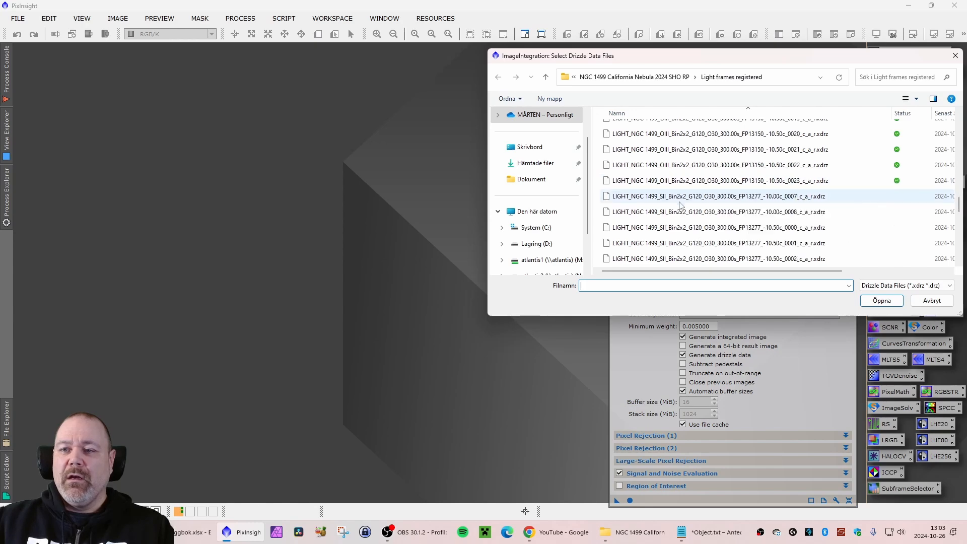
scroll(670, 194, "down", 5)
left_click(665, 194)
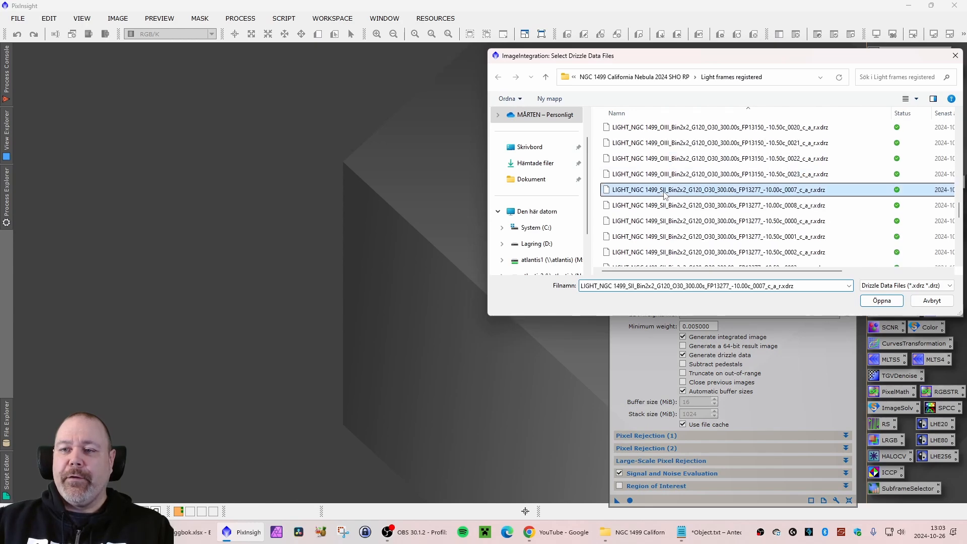
scroll(703, 212, "down", 8)
left_click(679, 260, "shift")
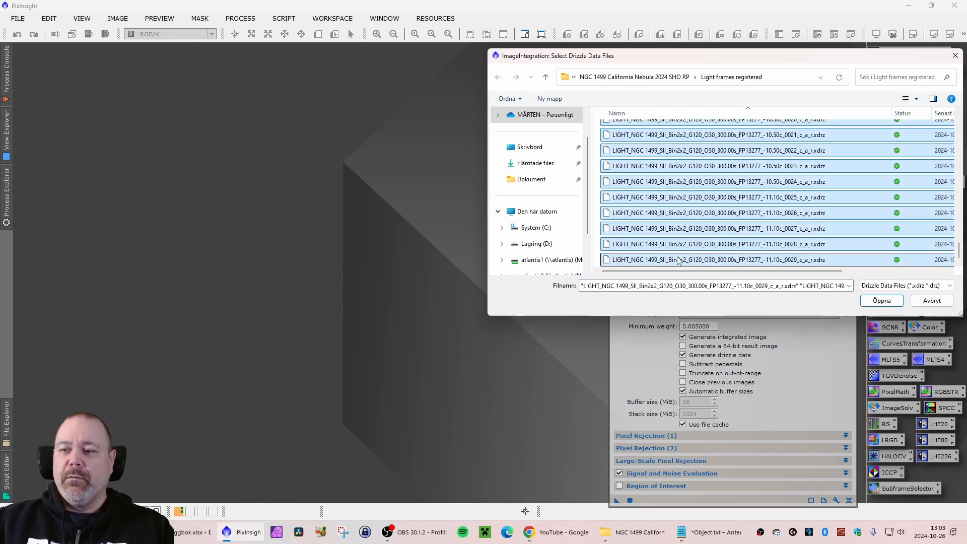
left_click(881, 301)
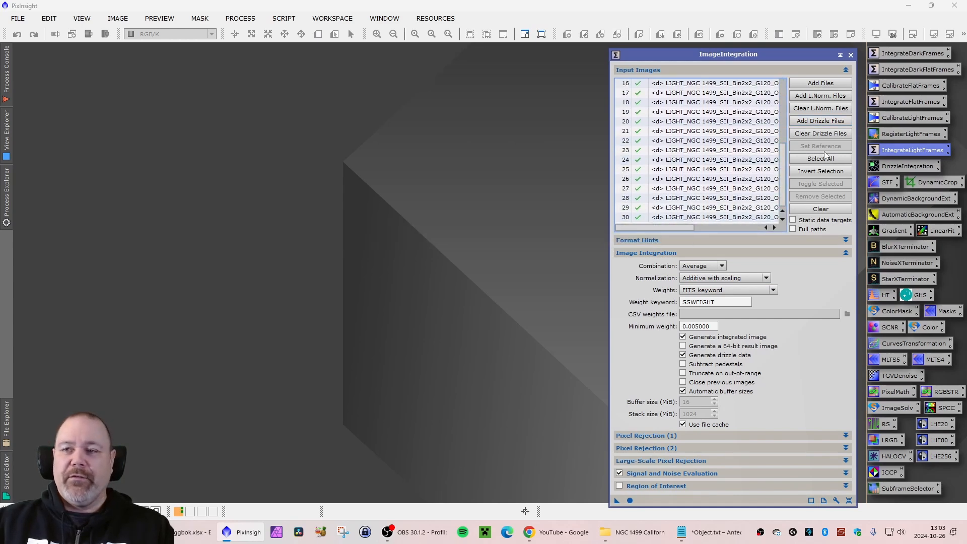
Set the SII frame ending in FP13277_-10.50c_0013_c_a_r.xisf as the reference and run ImageIntegration on the SII frames.
left_click_drag(687, 227, 755, 228)
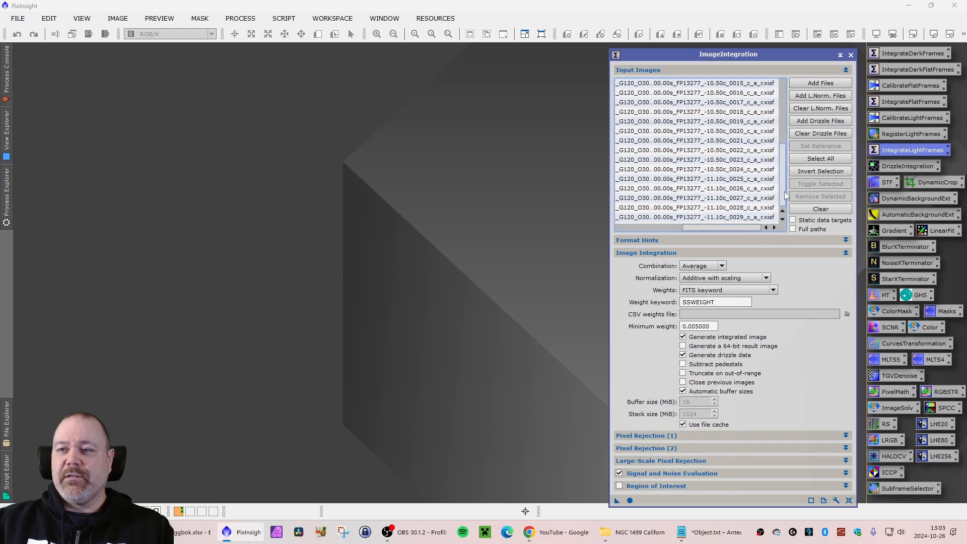
scroll(783, 169, "up", 2)
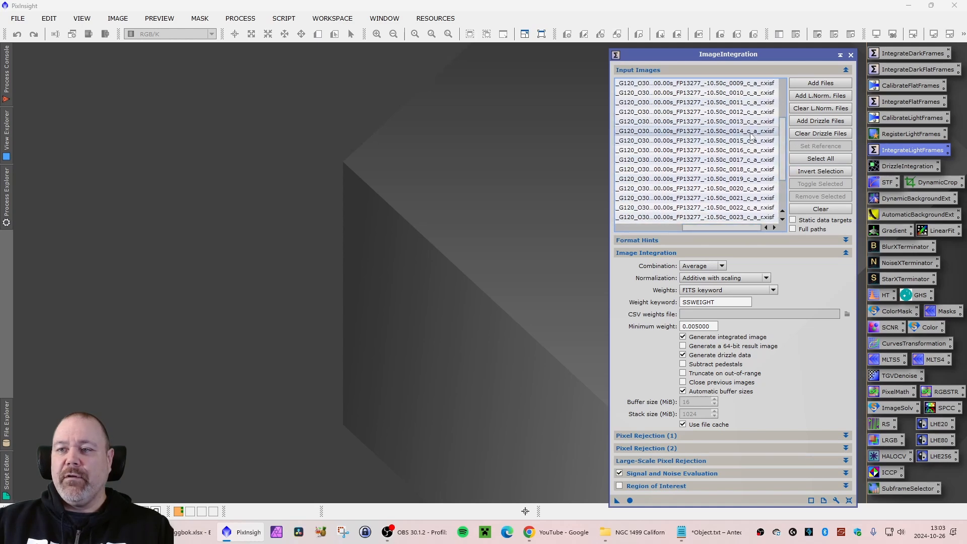
left_click(727, 121)
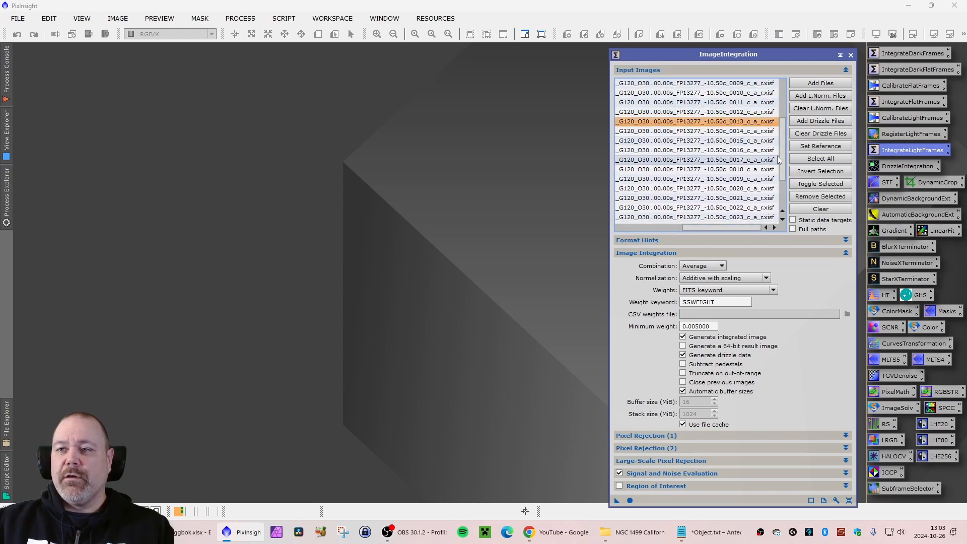
left_click(820, 146)
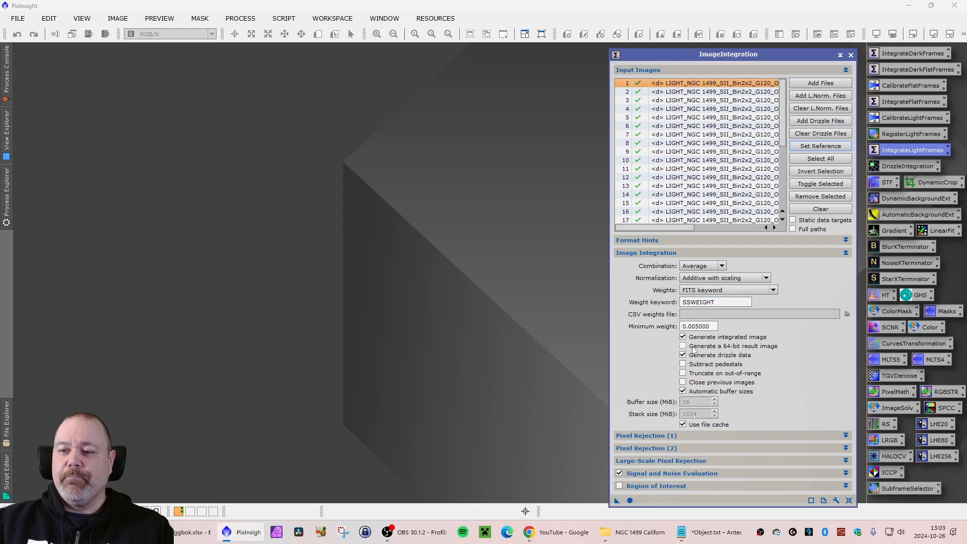
left_click(630, 500)
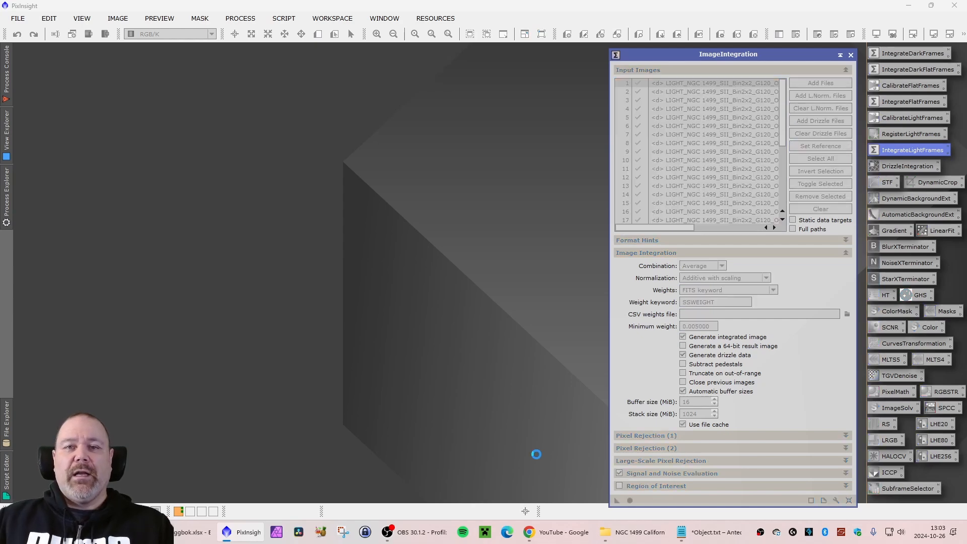
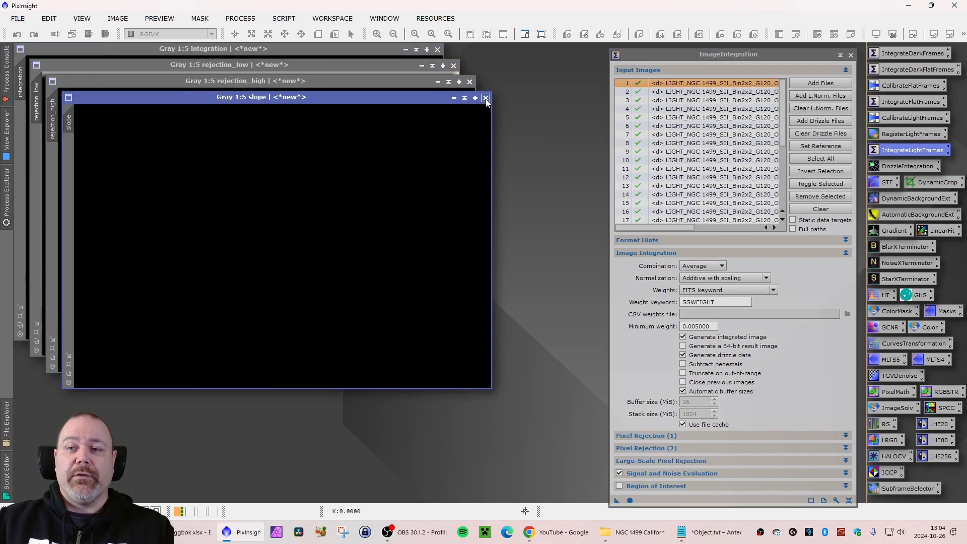
Close the slope, rejection_high and rejection_low images, and auto-stretch the SII integration image after moving it clear of the workspace corner.
left_click(486, 98)
left_click(469, 81)
left_click(453, 65)
key("ctrl+a")
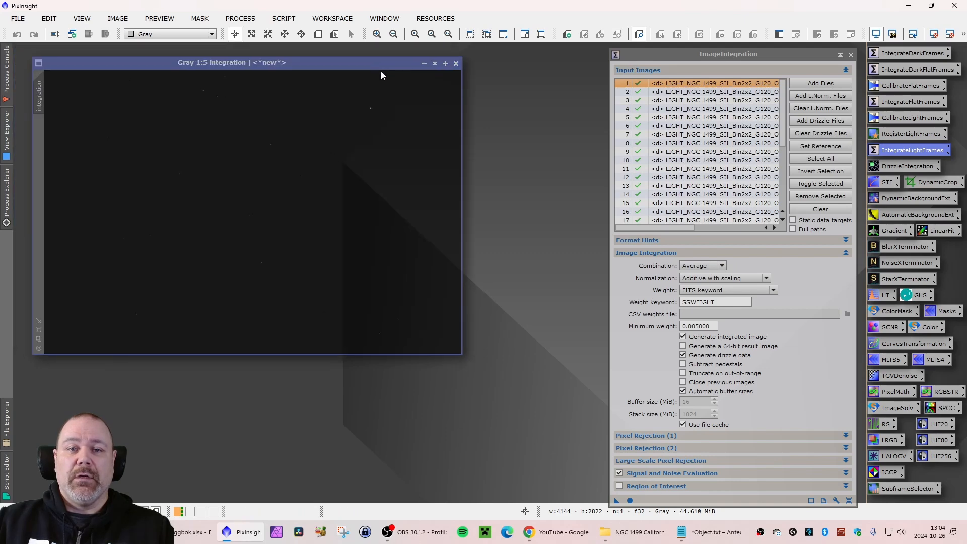
left_click_drag(380, 71, 374, 75)
key("ctrl+a")
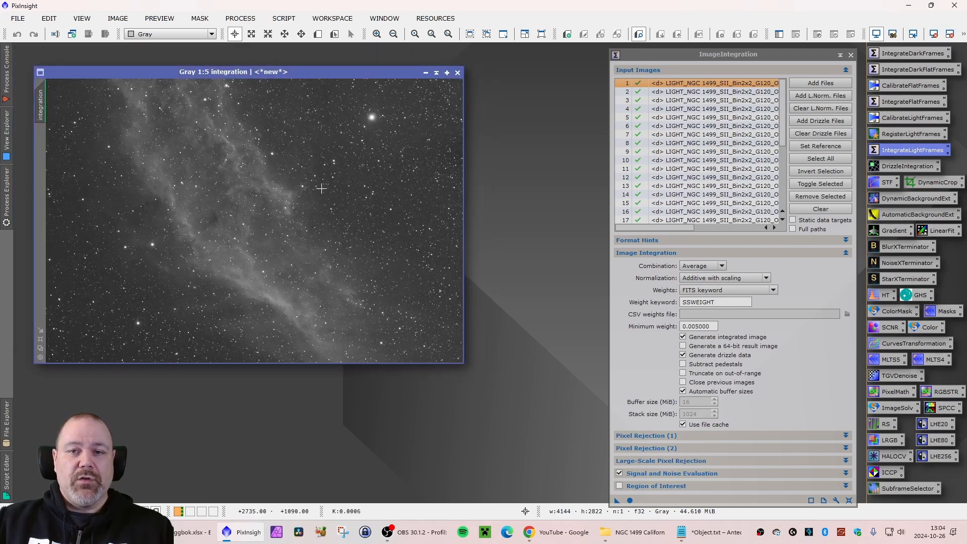
left_click_drag(220, 71, 233, 73)
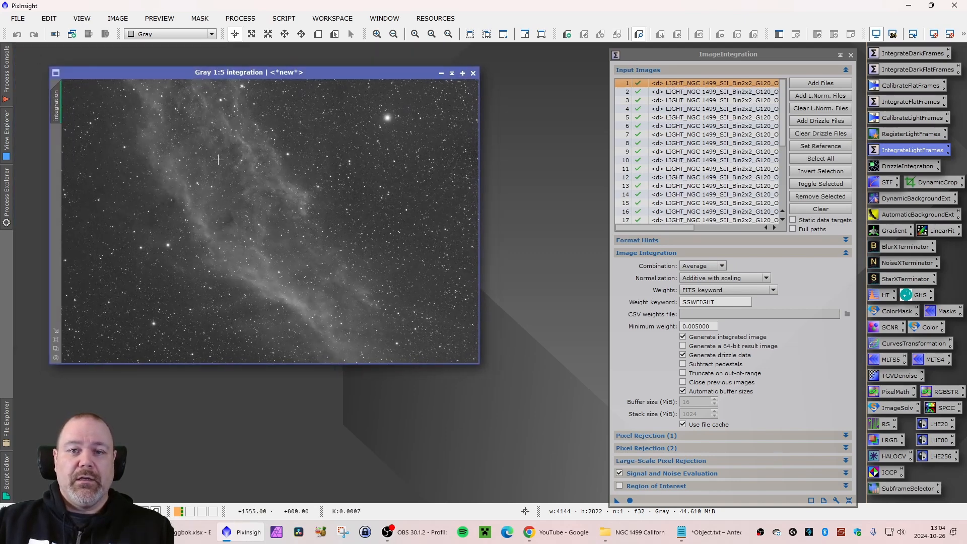
Set the identifier of the SII integration image to Master_SII.
right_click(56, 115)
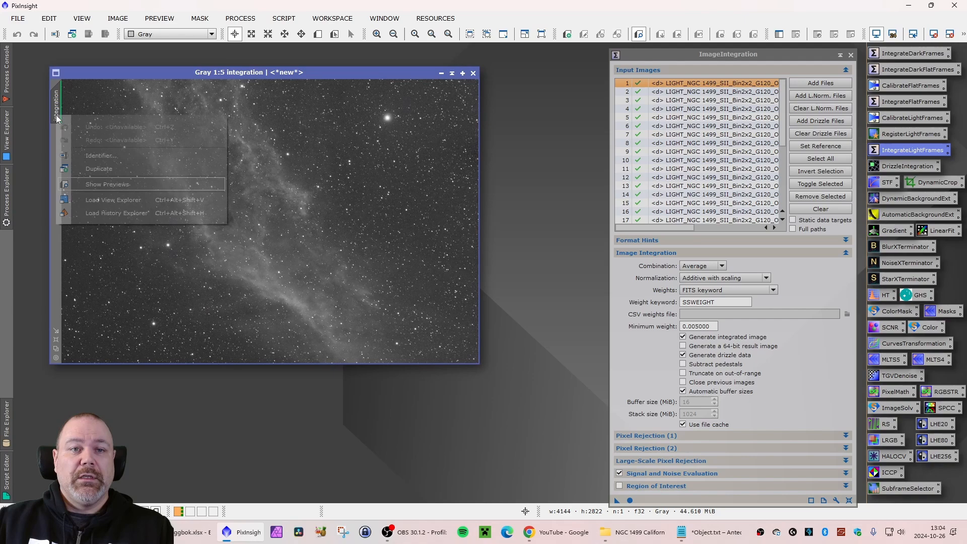
left_click(99, 157)
type("Maste")
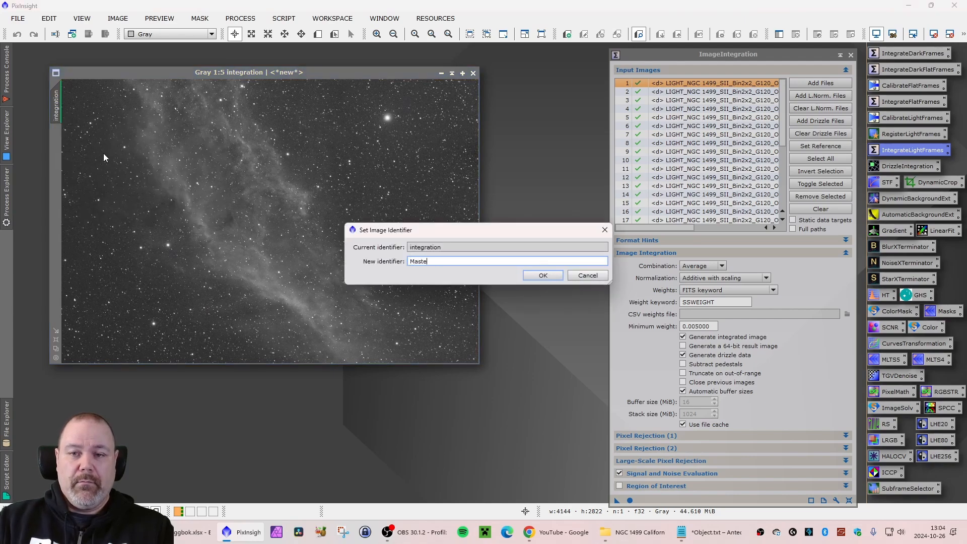
type("r_SII")
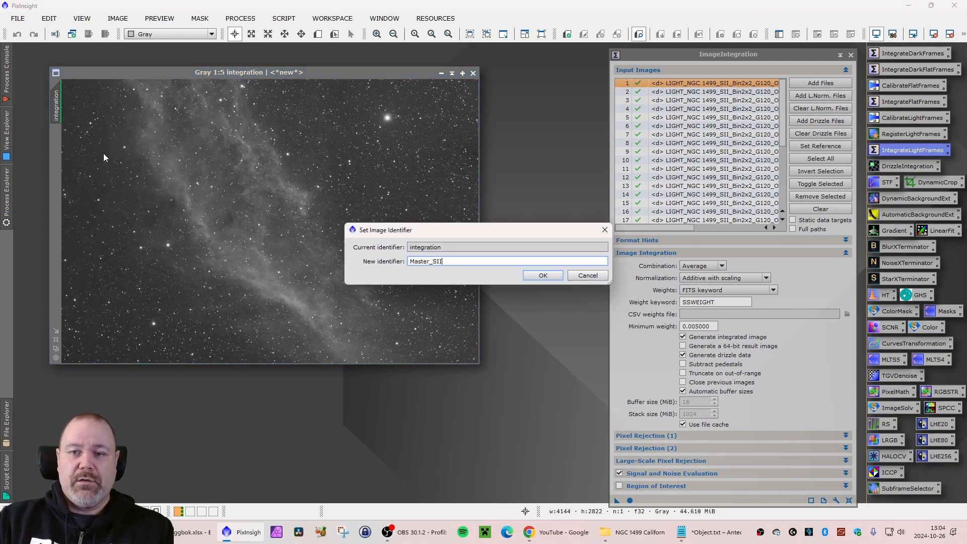
key("Return")
Save the SII master as Master_SII.xisf with 32-bit floating point samples and default XISF options, and close the image.
left_click(15, 18)
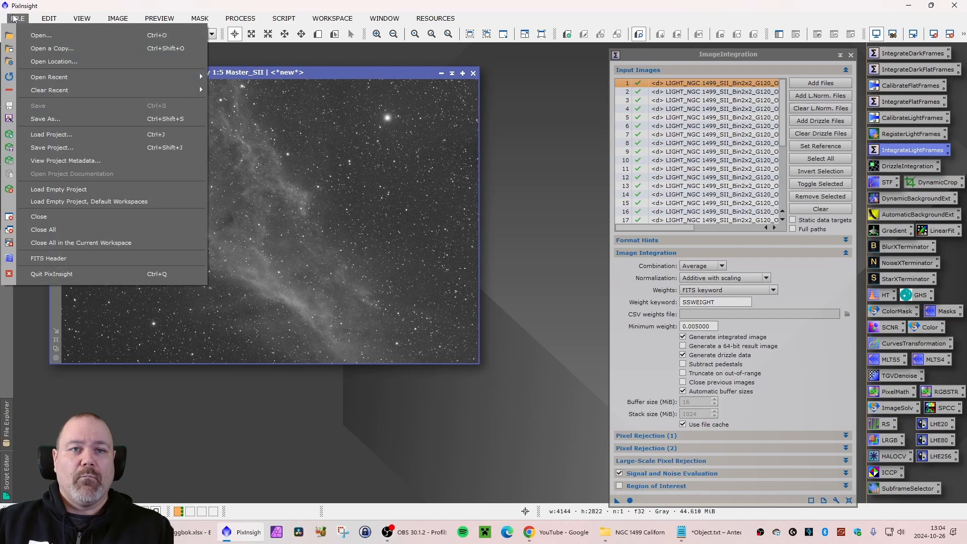
left_click(53, 119)
key("Return")
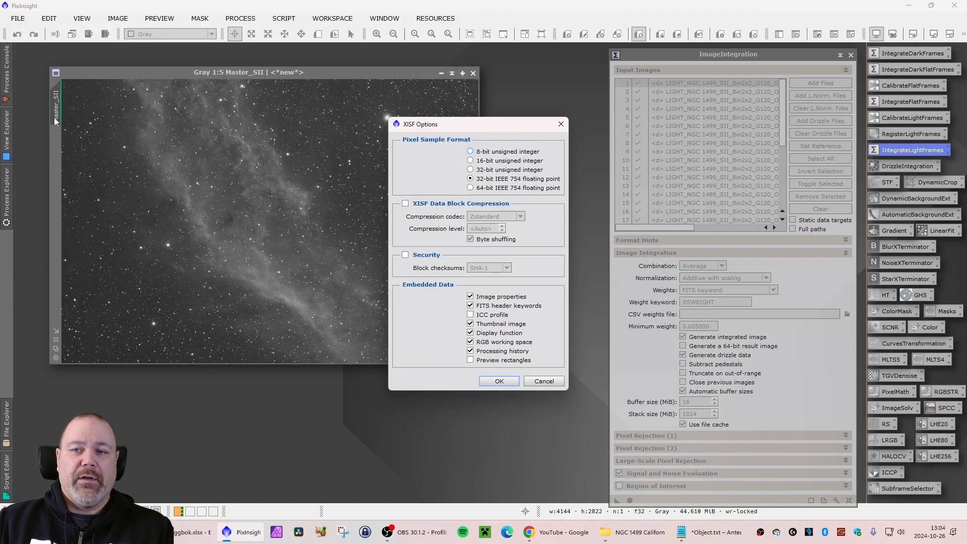
key("Return")
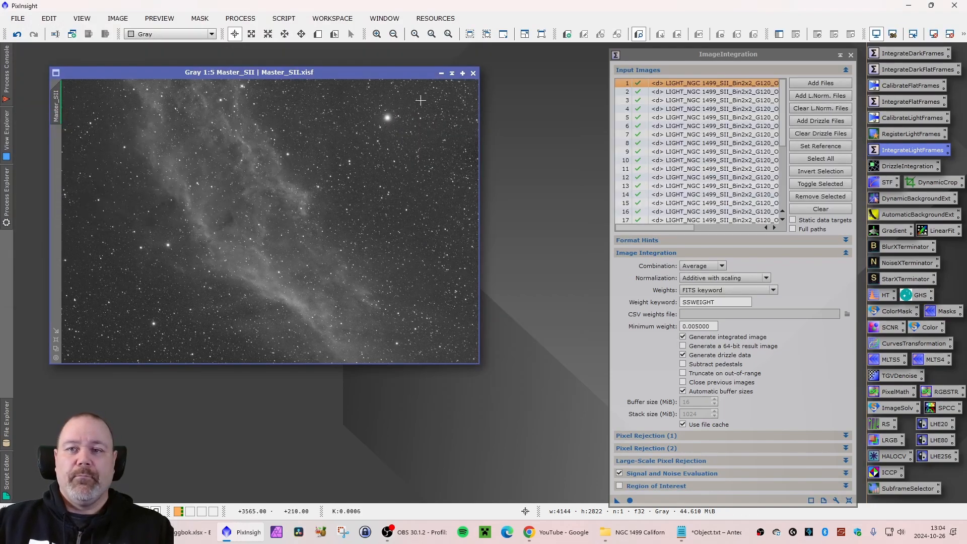
left_click(473, 73)
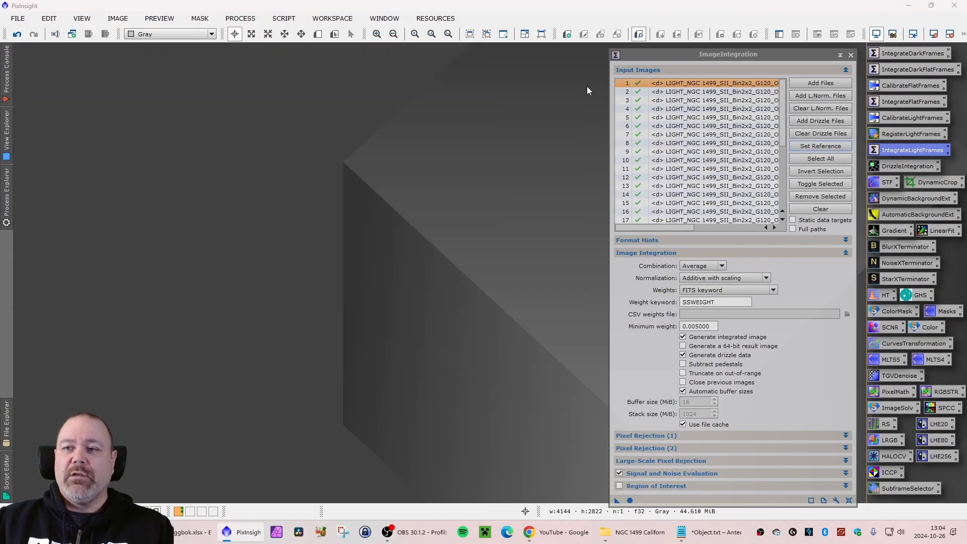
Close the ImageIntegration process and open the saved DrizzleIntegration process.
left_click(851, 55)
double_click(904, 168)
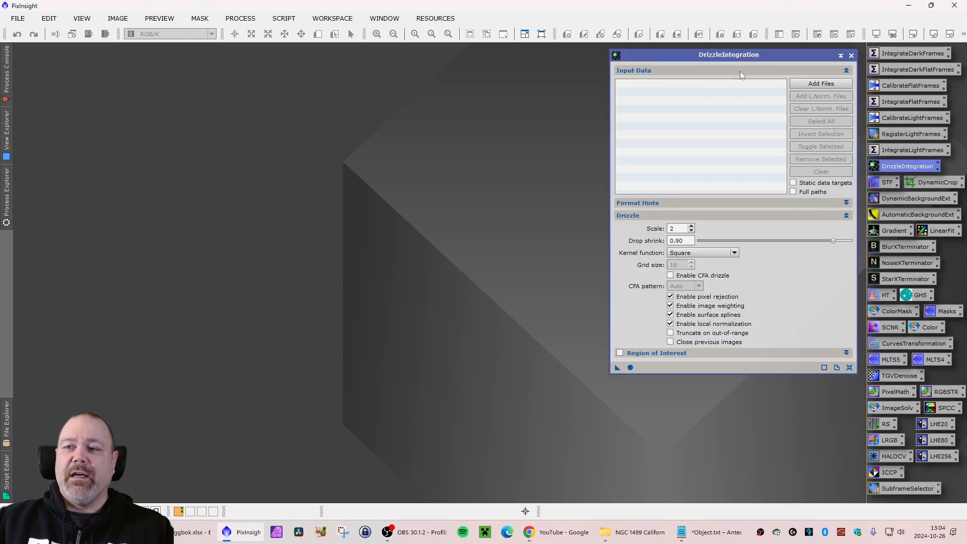
Add all the HA drizzle data files (.xdrz) from the Light frames registered folder to the DrizzleIntegration input data.
left_click_drag(718, 58, 698, 100)
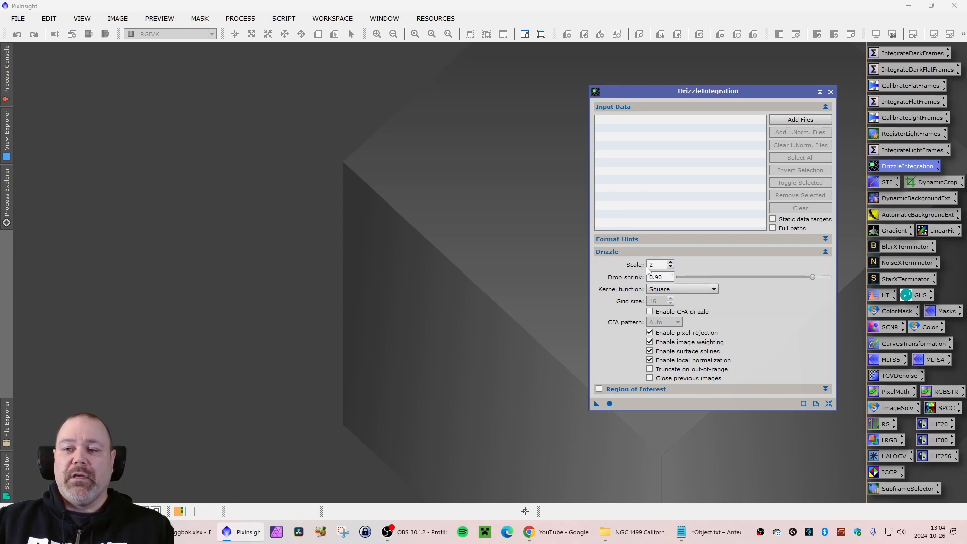
left_click(800, 120)
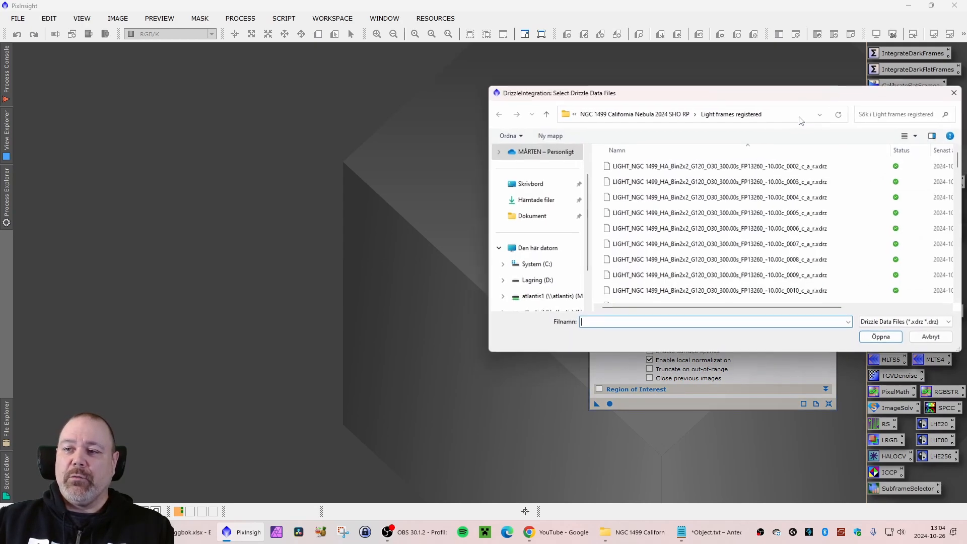
left_click_drag(702, 97, 671, 99)
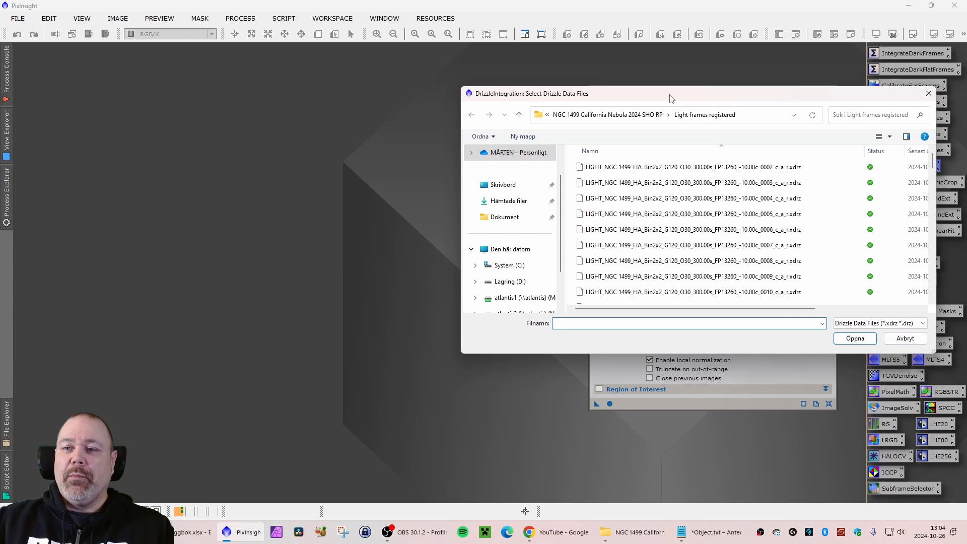
left_click(628, 115)
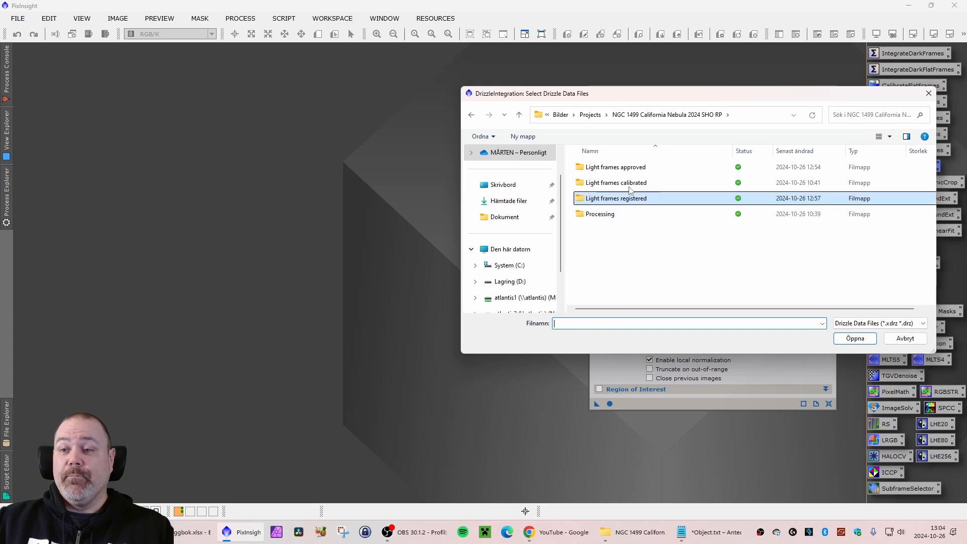
left_click(594, 200)
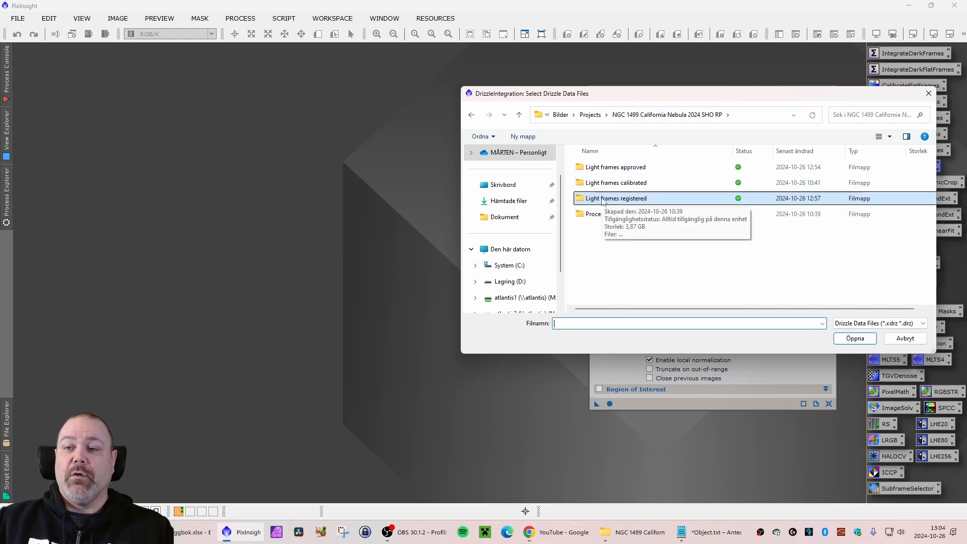
double_click(600, 199)
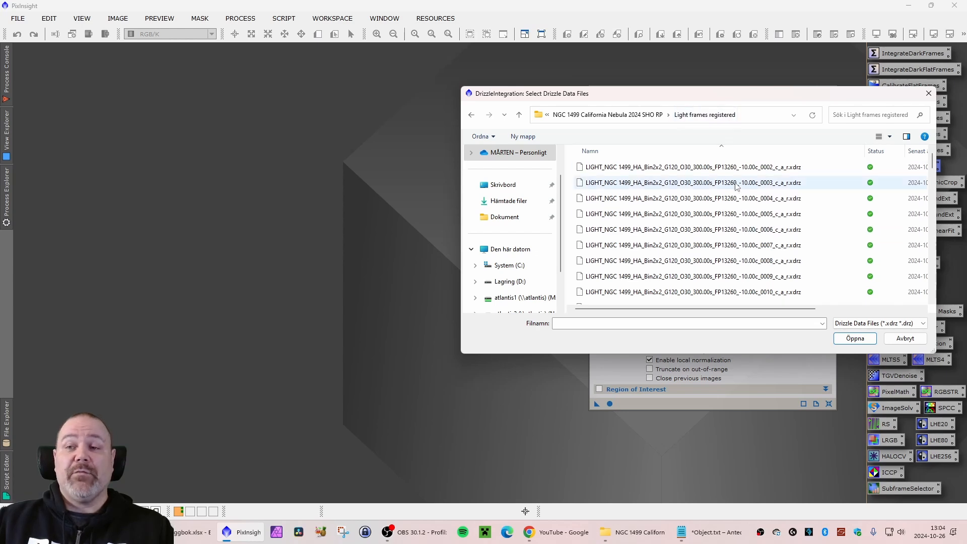
left_click(715, 166)
scroll(667, 212, "down", 1)
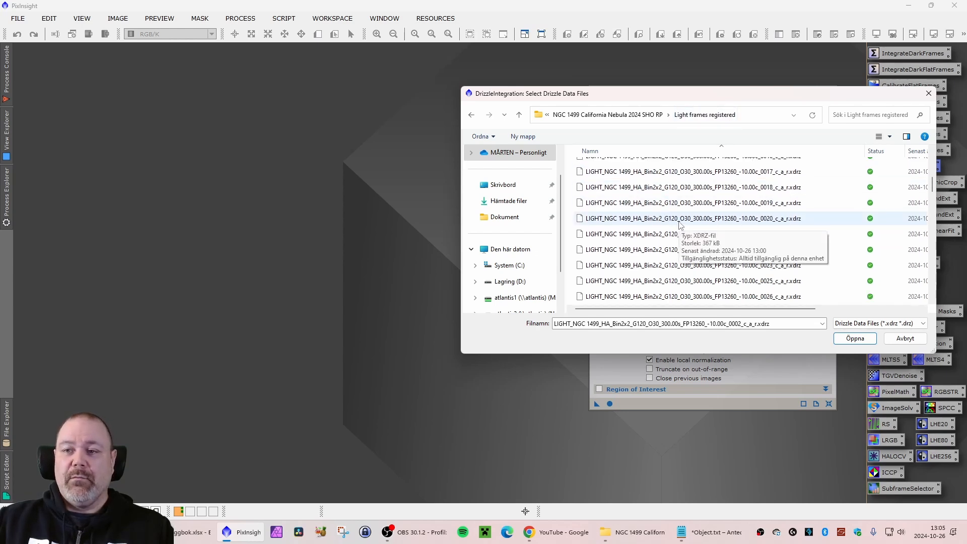
scroll(674, 226, "down", 8)
left_click(674, 218, "shift")
left_click(855, 341)
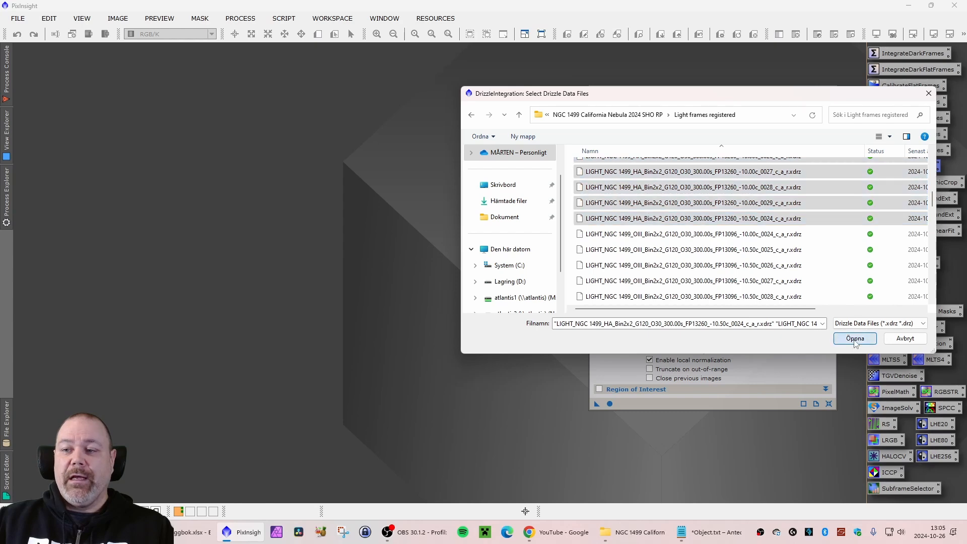
Check the HA file list to its end and run DrizzleIntegration with scale 2, drop shrink 0.90 and the Square kernel.
left_click_drag(763, 133, 761, 215)
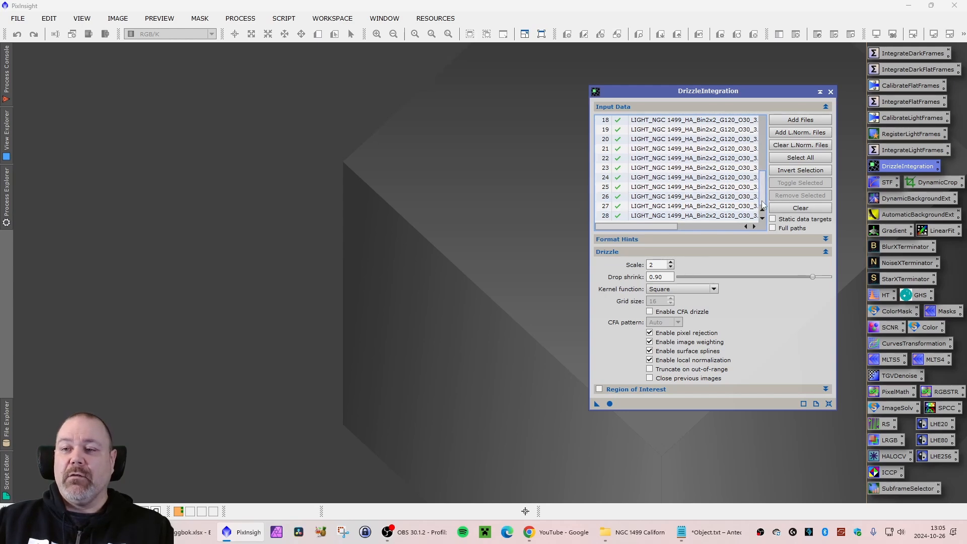
left_click_drag(763, 198, 759, 238)
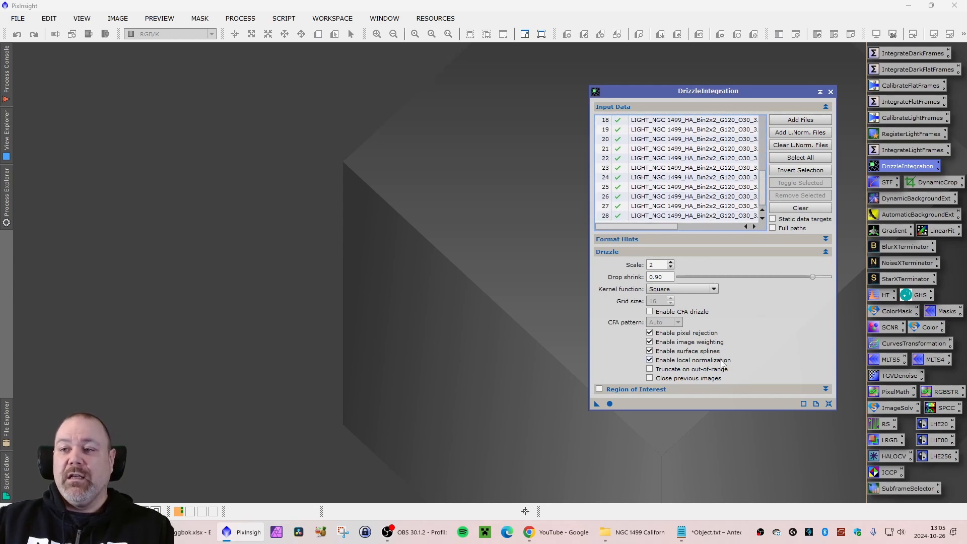
left_click(609, 404)
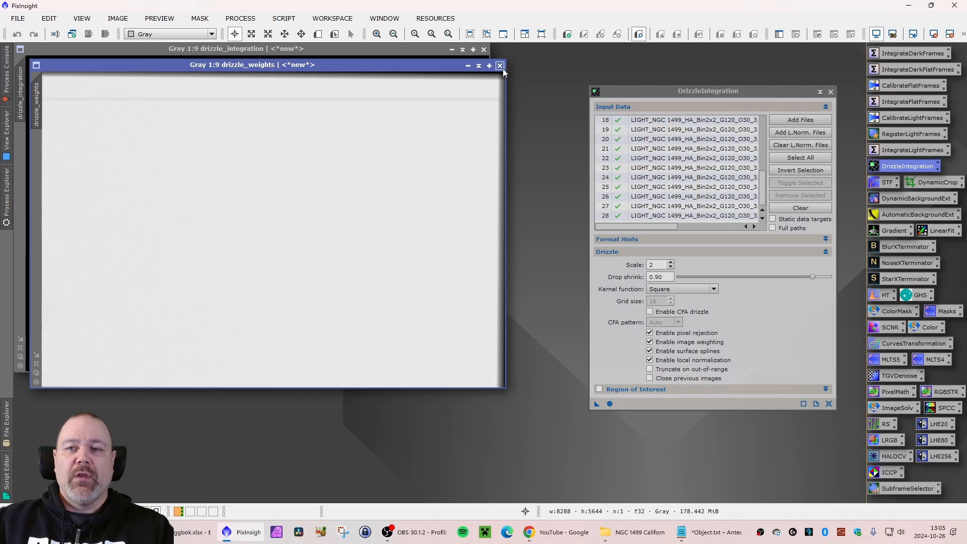
Close the drizzle_weights image, and auto-stretch the HA drizzle_integration image after moving it clear of the workspace corner.
left_click(499, 66)
left_click_drag(388, 49, 418, 81)
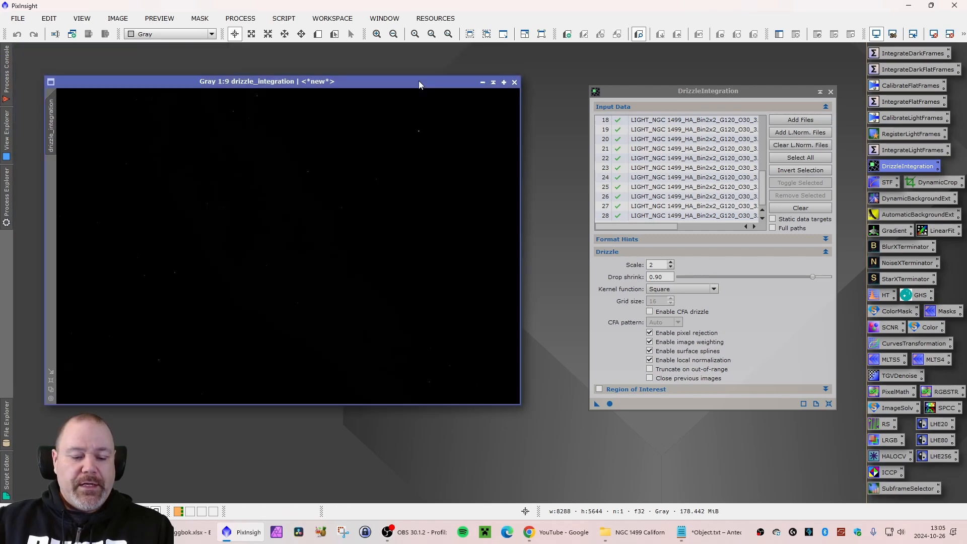
key("ctrl+a")
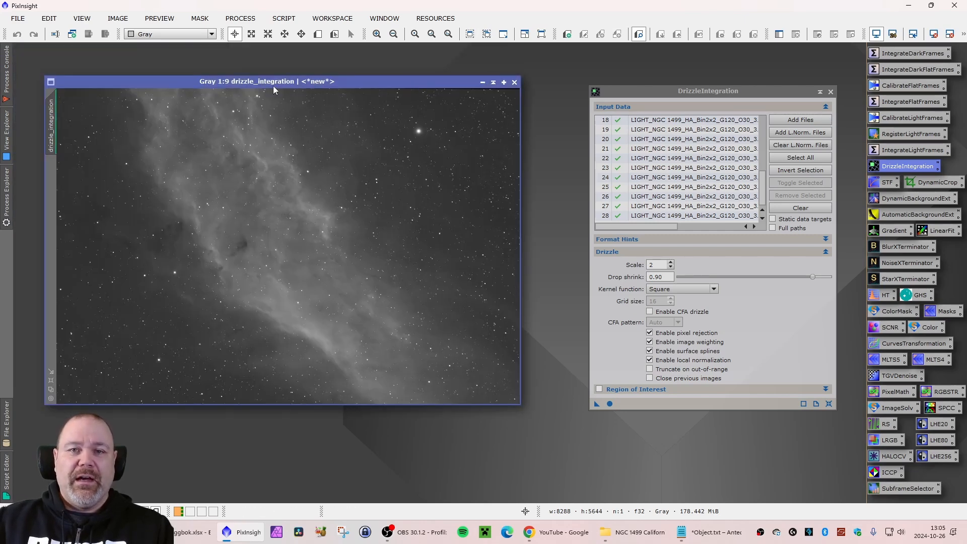
mouse_move(273, 86)
left_mouse_down()
mouse_move(280, 79)
mouse_move(265, 78)
left_mouse_up()
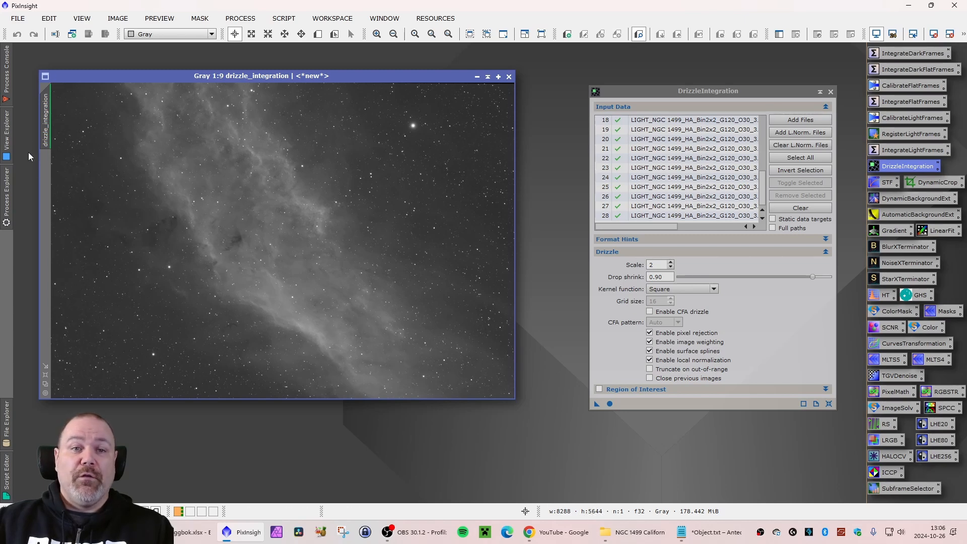
Set the identifier of the HA drizzle integration image to Master_HA_drizzle.
right_click(43, 136)
left_click(110, 173)
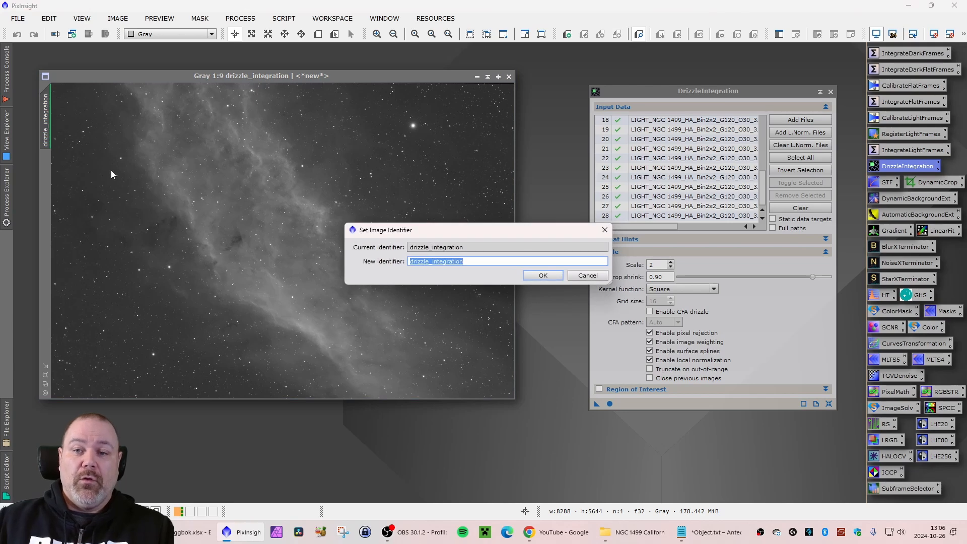
type("Ma")
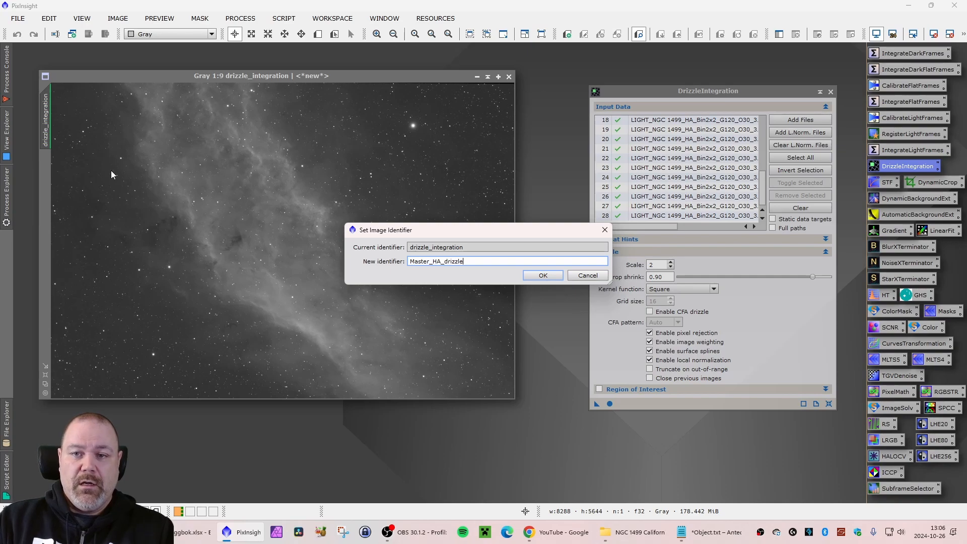
type("ster_HA_drizzle")
key("Return")
Save the drizzled HA master as Master_HA_drizzle.xisf with 32-bit floating point samples and default XISF options, and close the image.
left_click(18, 18)
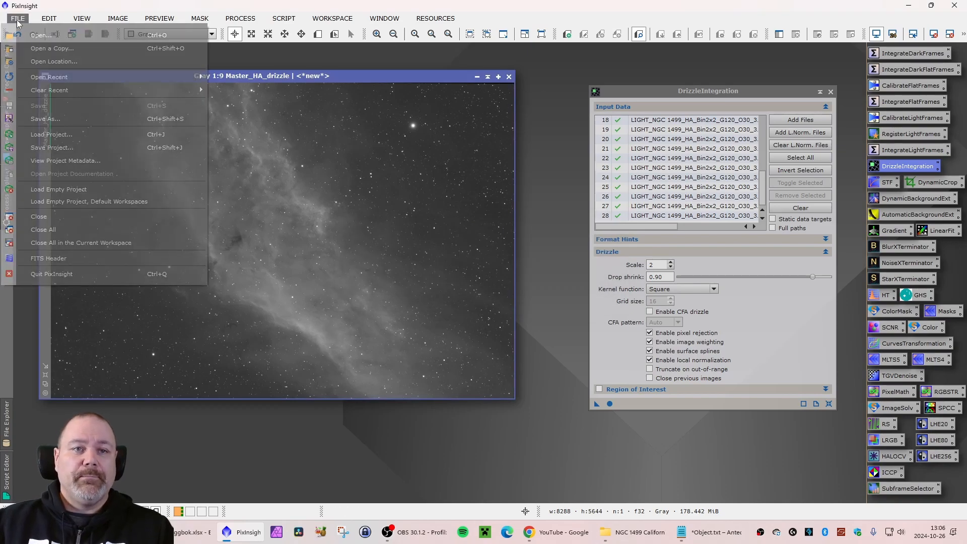
left_click(68, 121)
left_click(397, 263)
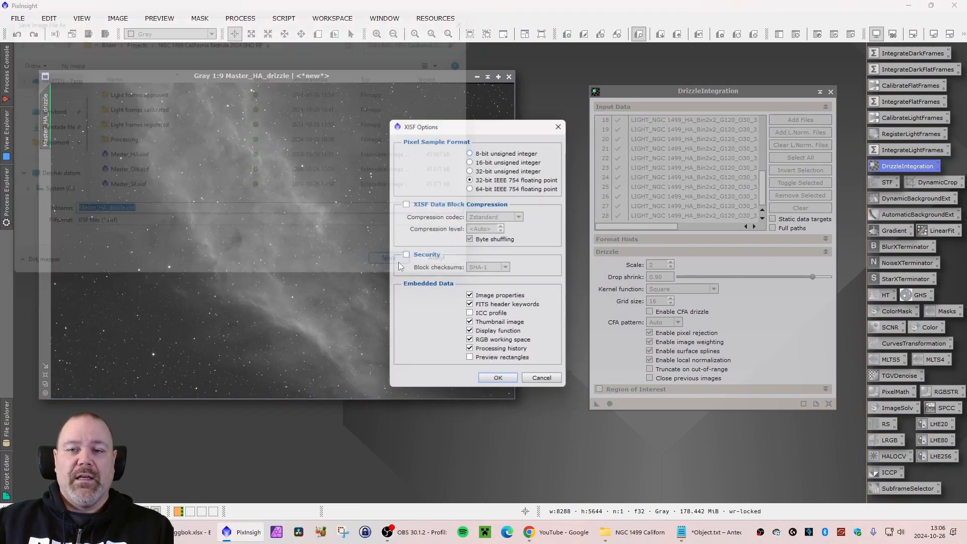
left_click(498, 379)
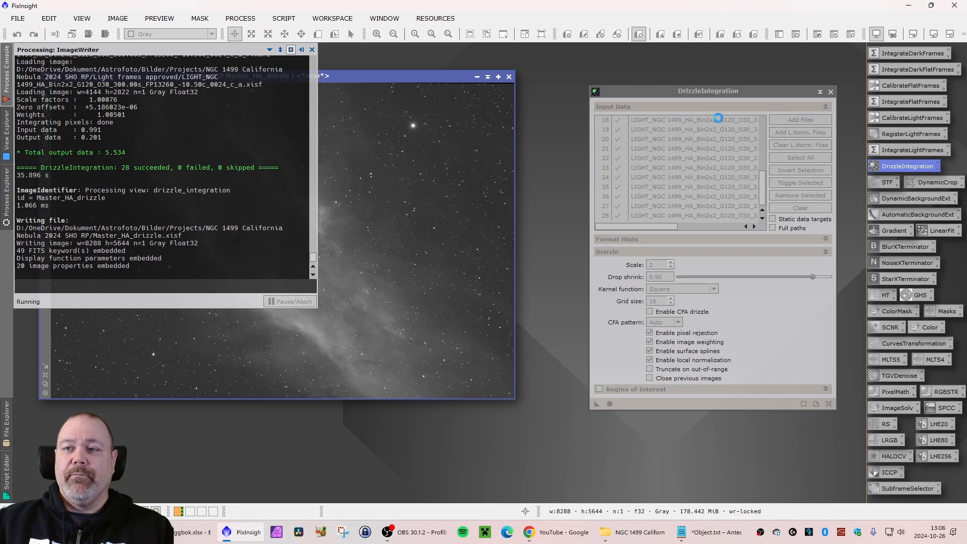
left_click(509, 76)
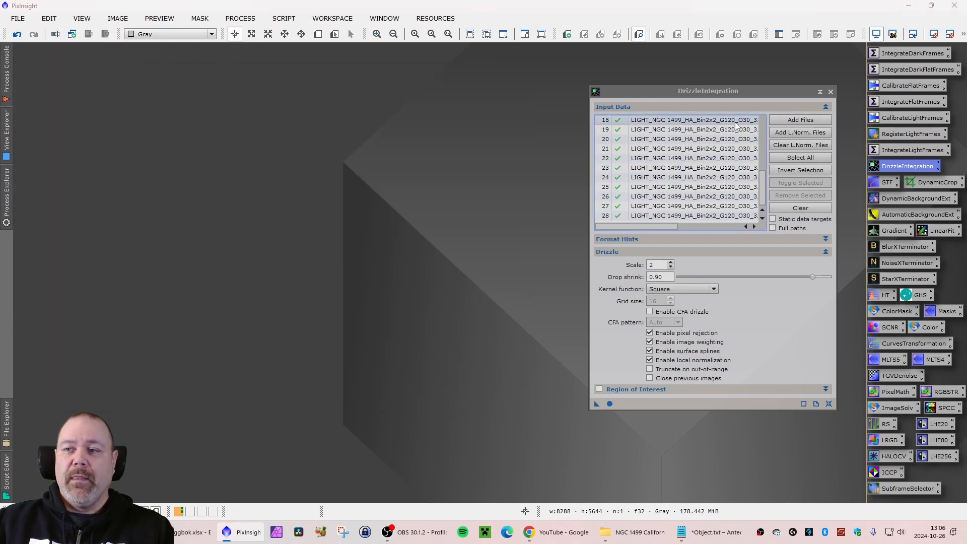
Clear the HA files from the DrizzleIntegration input data and add all the OIII drizzle data files from Light frames registered.
left_click(803, 207)
left_click(805, 121)
scroll(752, 180, "down", 8)
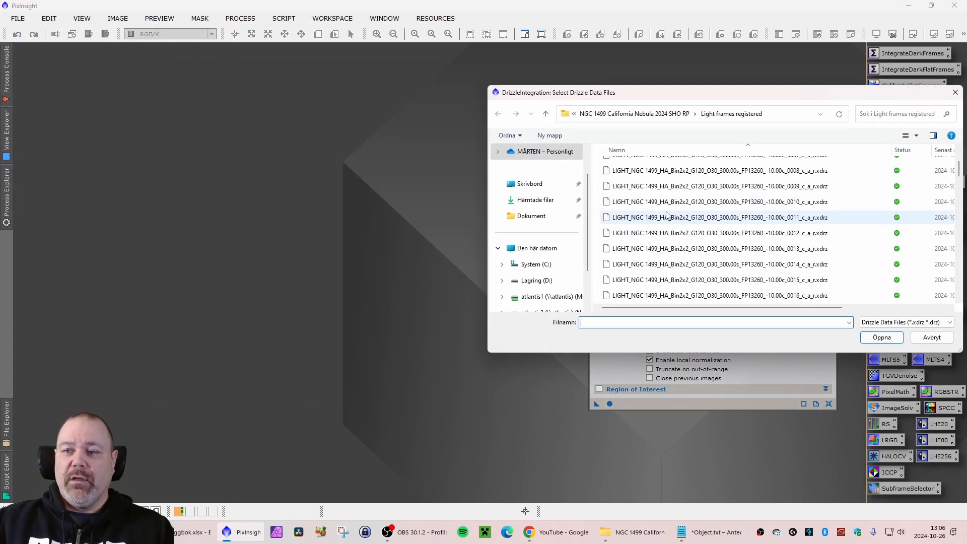
left_click(676, 233)
scroll(677, 240, "down", 5)
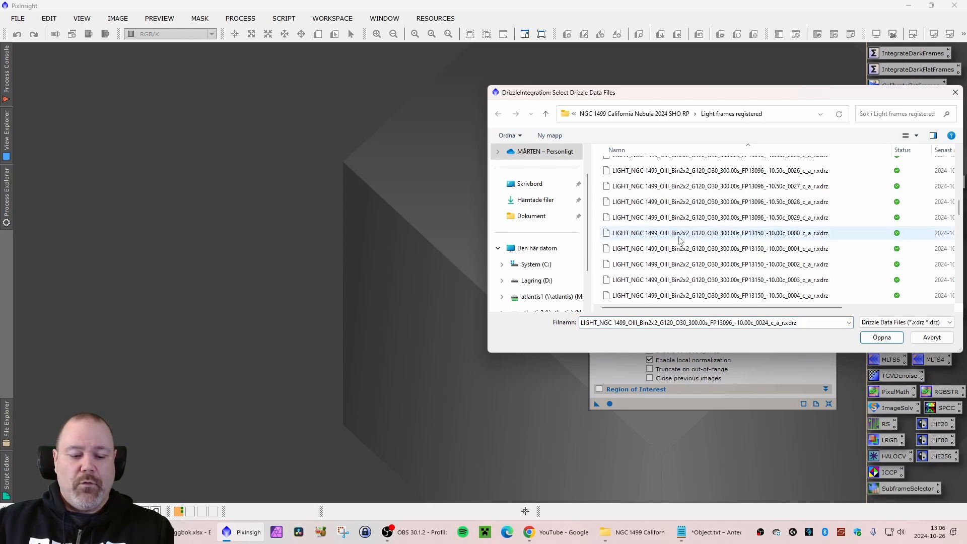
left_click(683, 219, "shift")
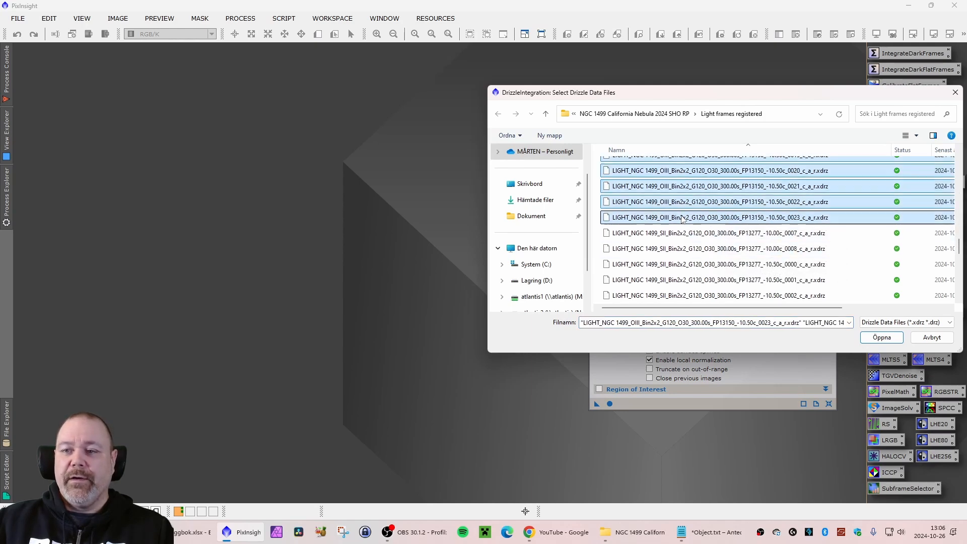
key("Return")
Run DrizzleIntegration on the OIII files at scale 2 and auto-stretch the resulting drizzle_integration image.
scroll(761, 139, "down", 6)
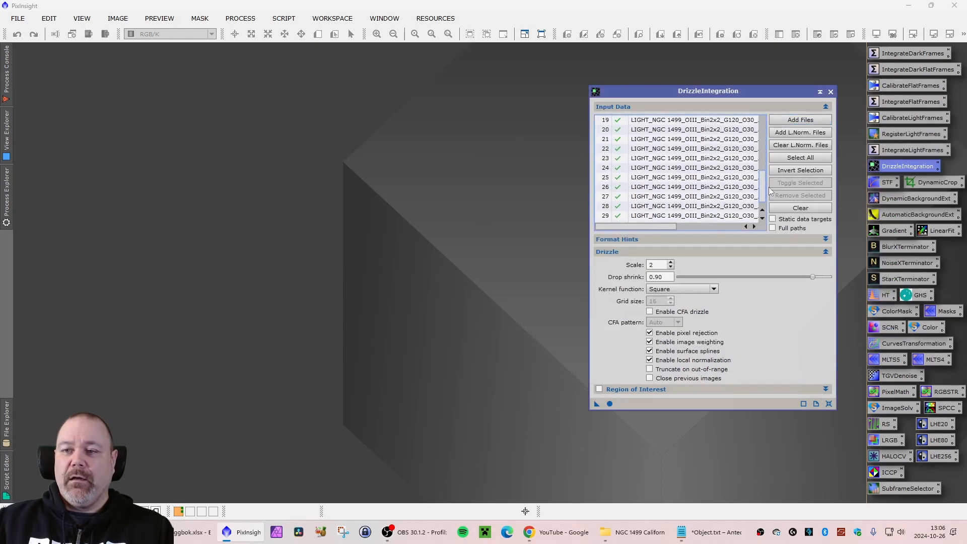
left_click(609, 403)
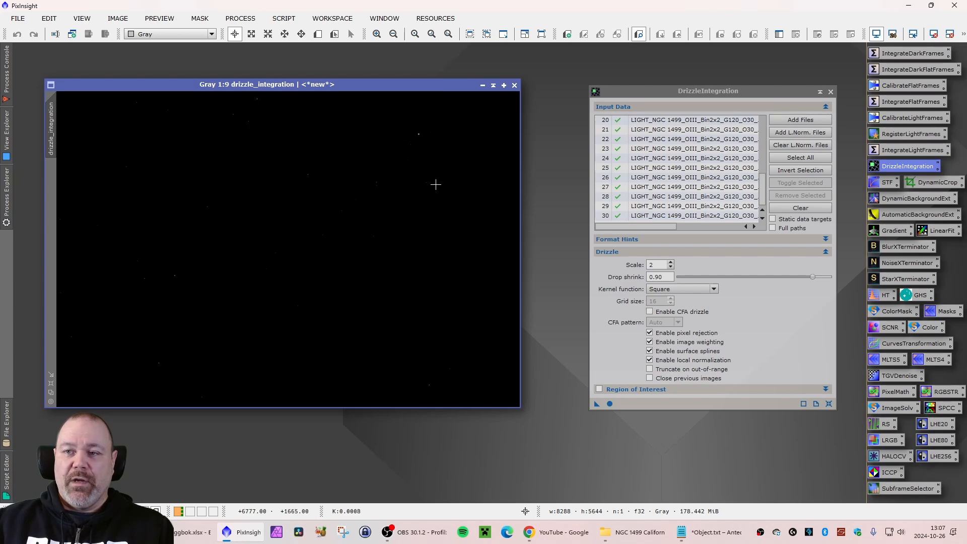
key("ctrl+a")
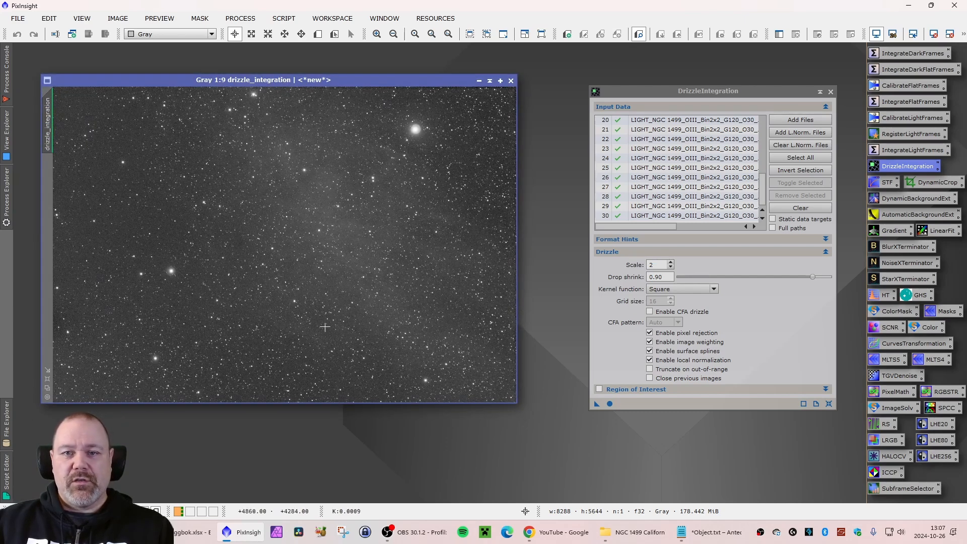
Set the identifier of the OIII drizzle integration image to Master_OIII_drizzle.
right_click(50, 125)
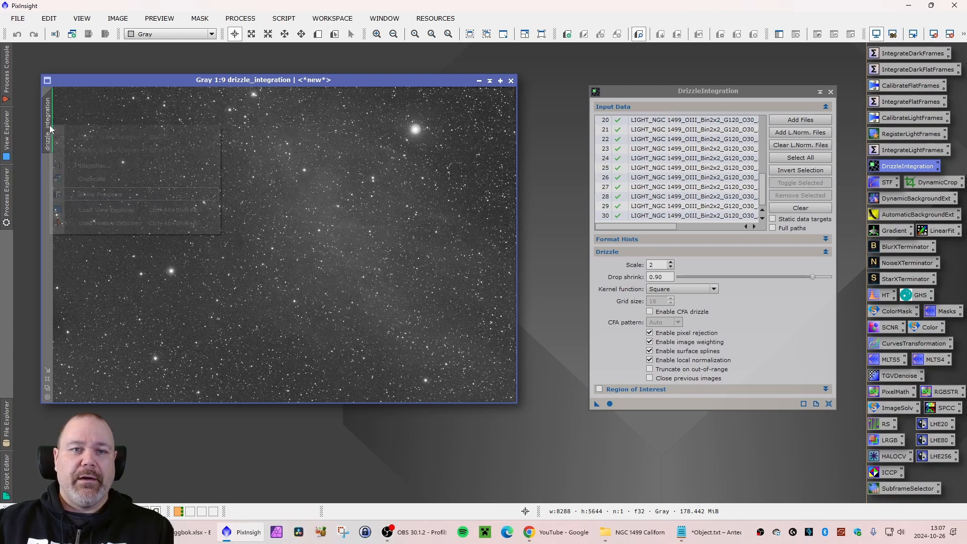
left_click(100, 170)
type("Master_OIII_")
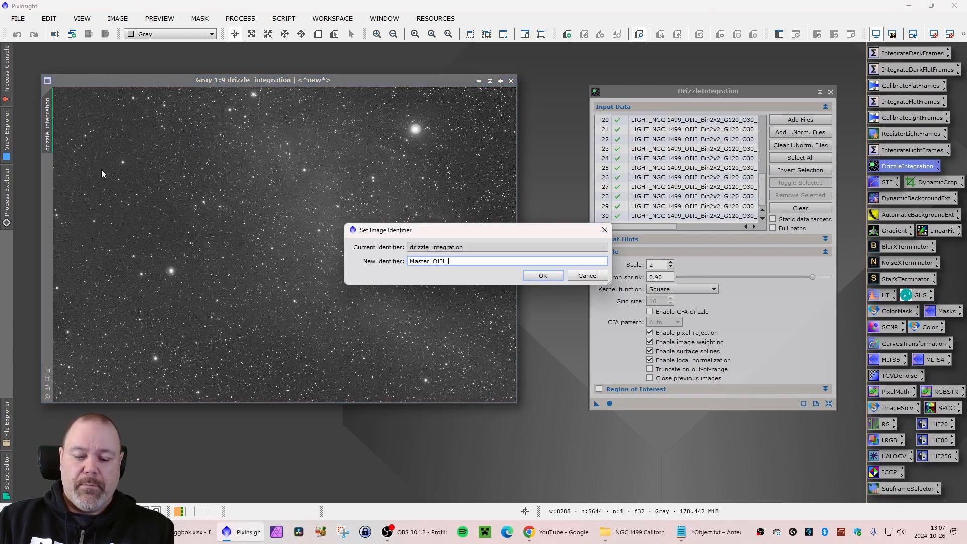
type("drizzle")
key("Return")
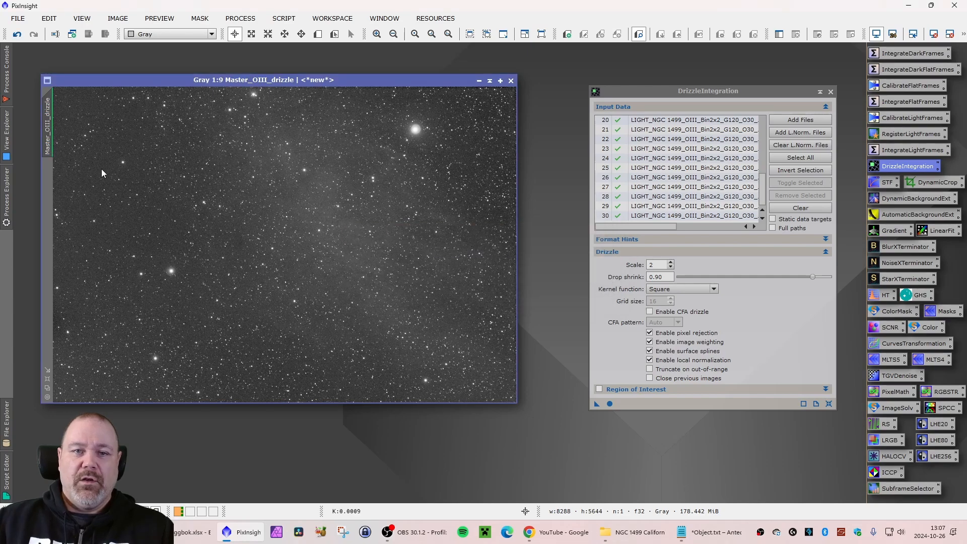
Save the drizzled OIII master as Master_OIII_drizzle.xisf with the default XISF options, and close the image.
left_click(18, 18)
left_click(58, 119)
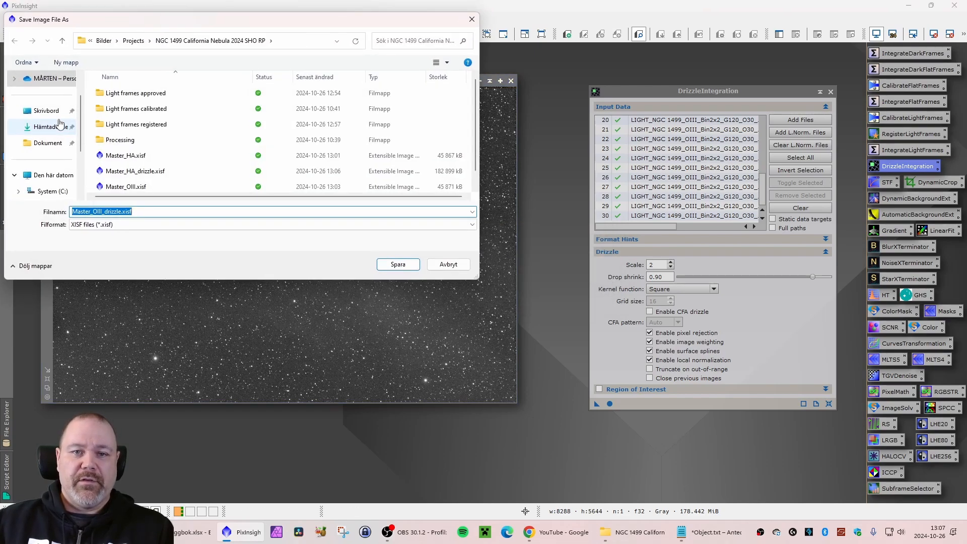
key("Return")
key("Return")
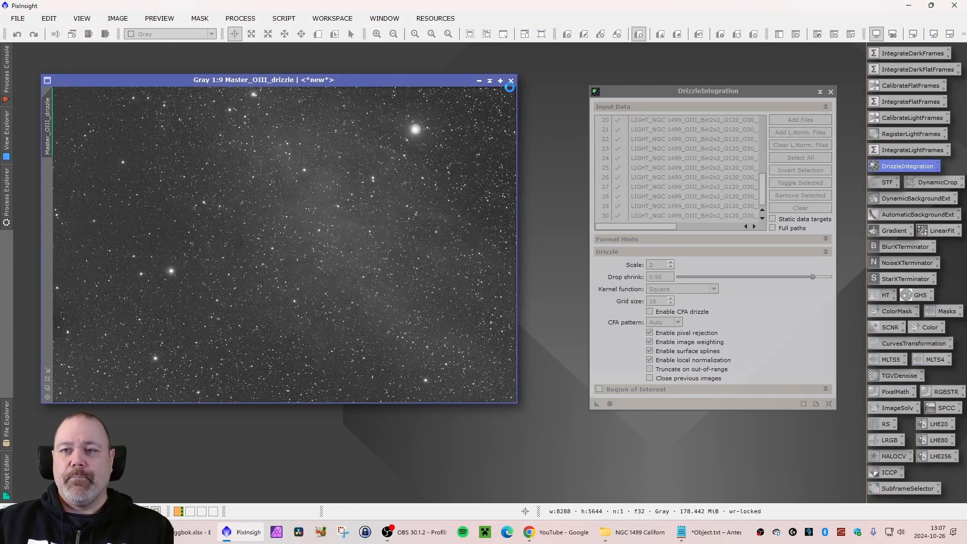
left_click(511, 79)
Clear the OIII files from the DrizzleIntegration input data and add all the SII drizzle data files from Light frames registered.
left_click(822, 209)
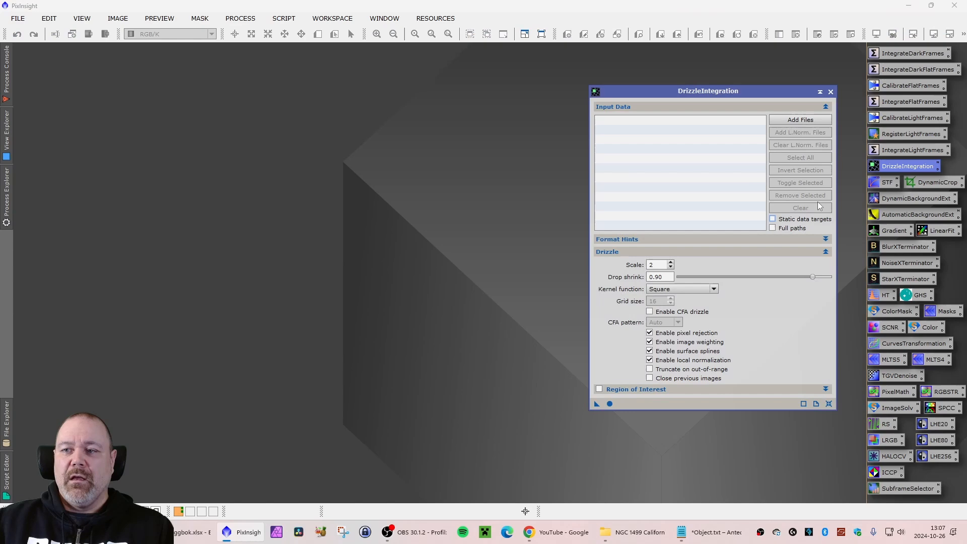
left_click(799, 121)
scroll(682, 234, "down", 1)
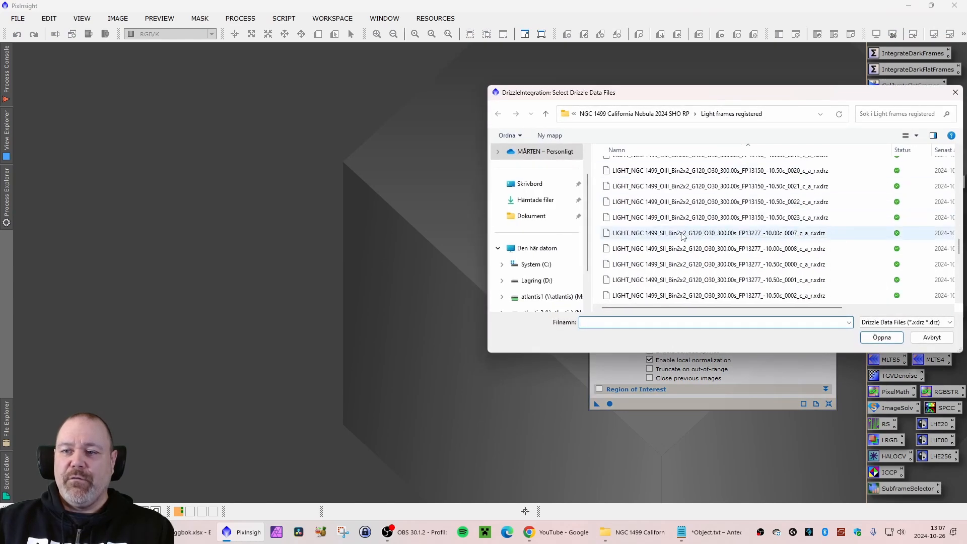
left_click(682, 235)
scroll(697, 259, "down", 8)
left_click(702, 296, "shift")
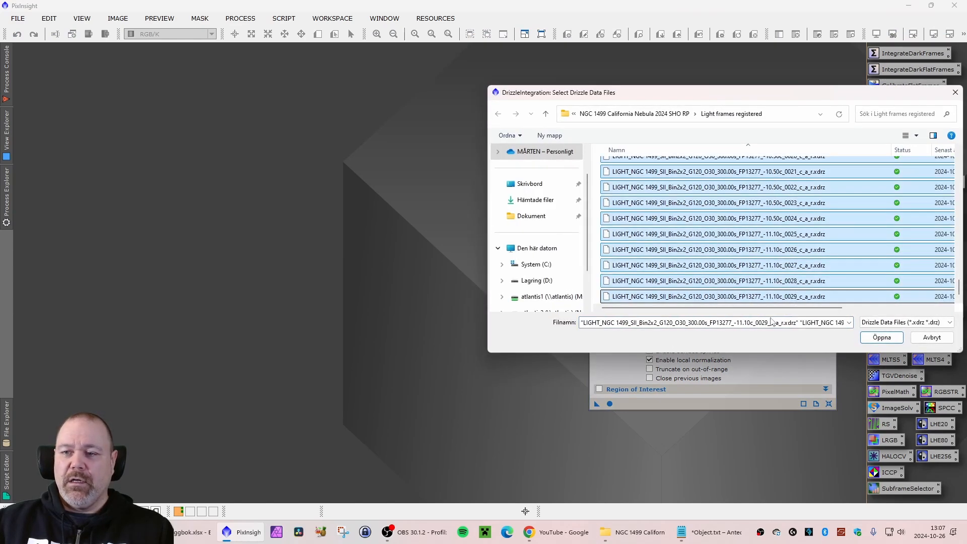
key("Return")
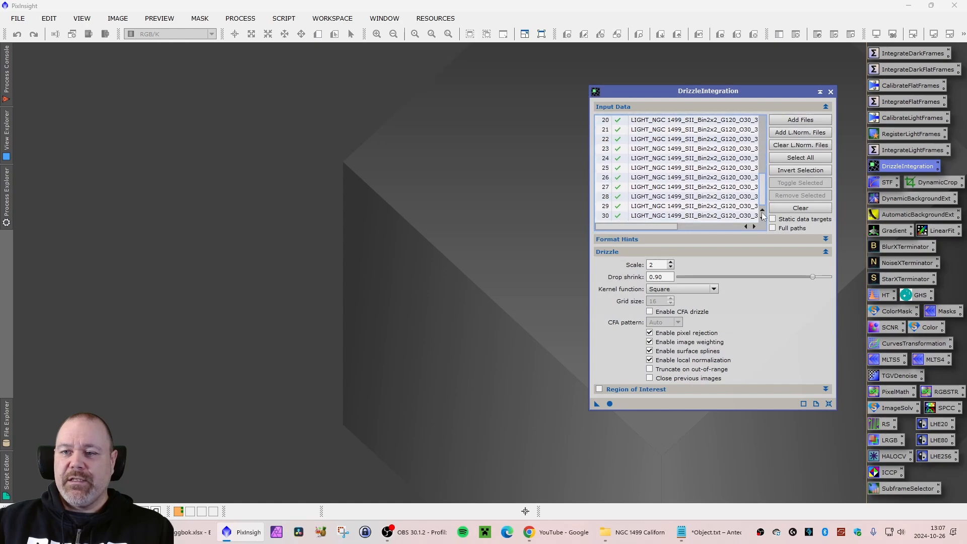
Run DrizzleIntegration on the SII files at scale 2, discard the drizzle_weights image and auto-stretch the drizzle_integration image.
left_click(610, 404)
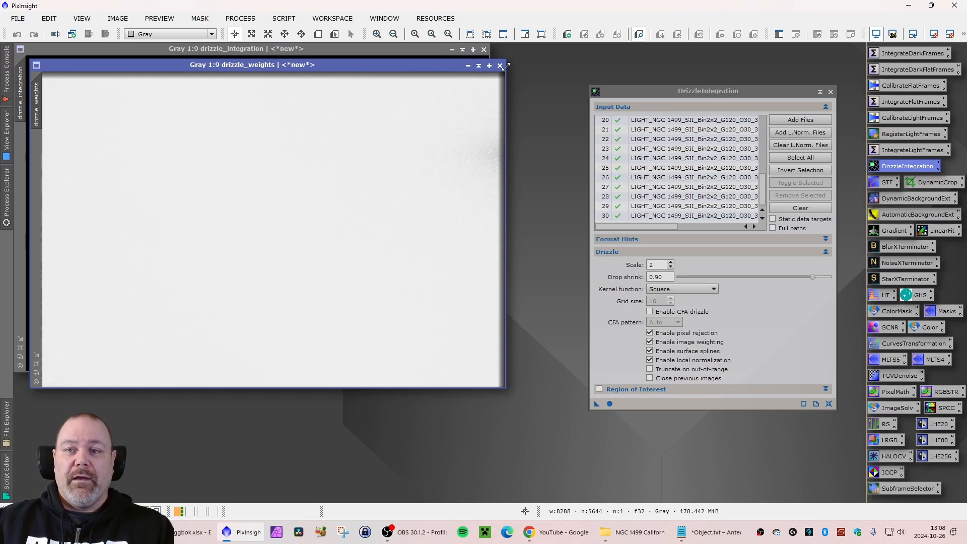
left_click(500, 65)
left_click_drag(390, 49, 422, 89)
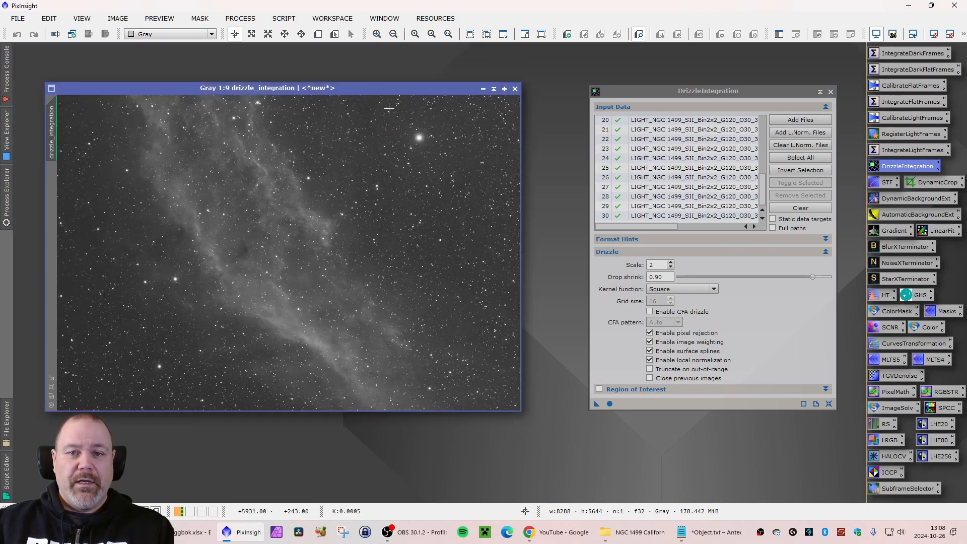
Set the identifier of the SII drizzle integration image to Master_SII_drizzle.
right_click(51, 141)
left_click(85, 180)
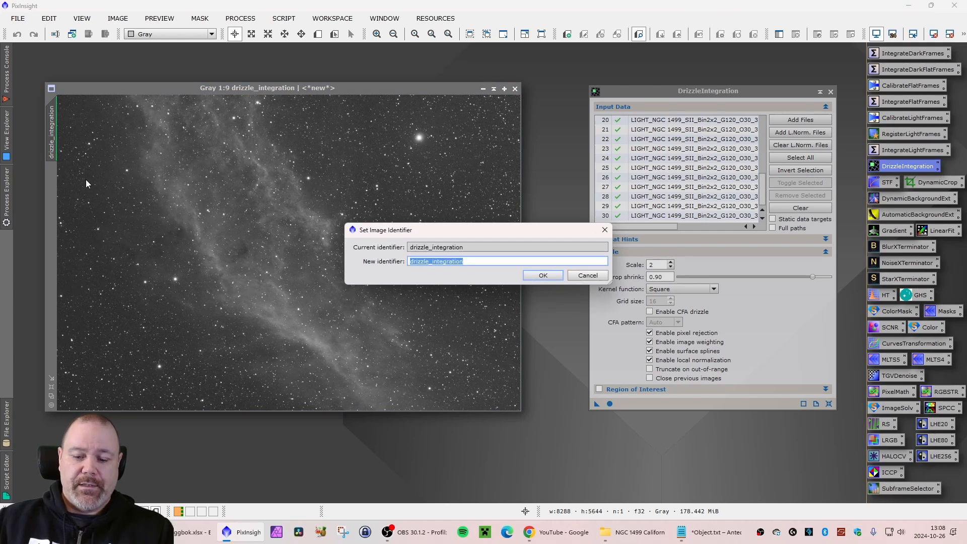
type("Ma")
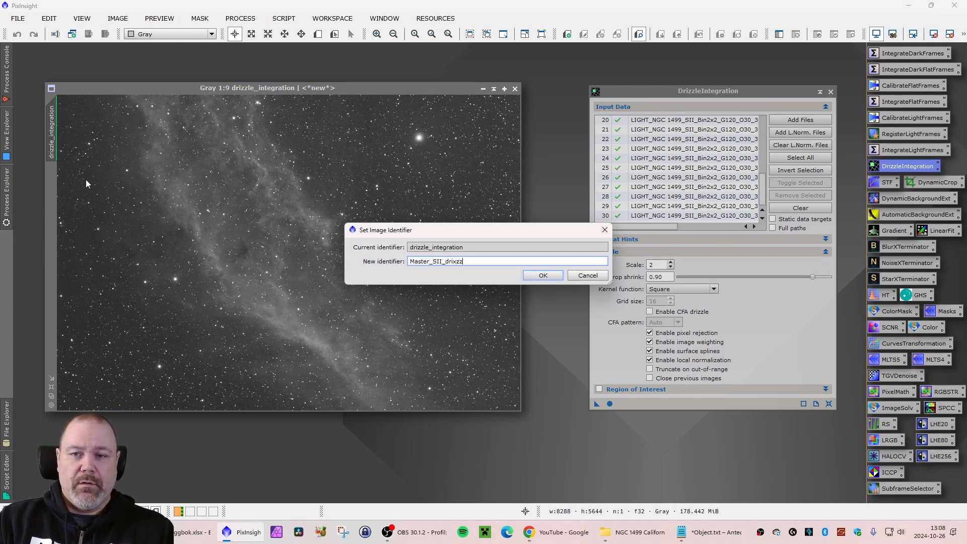
type("ster_SII_drizzle")
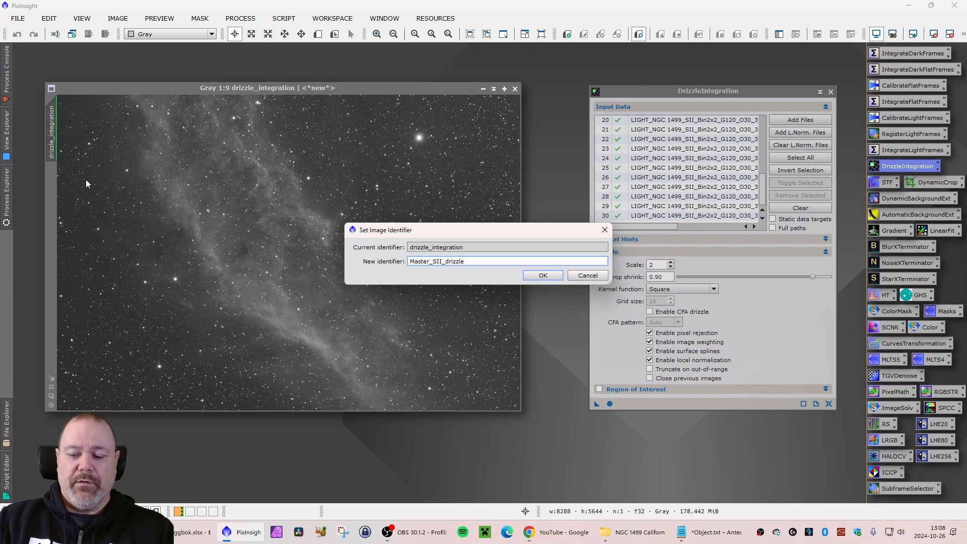
key("Return")
Save the drizzled SII master as Master_SII_drizzle.xisf with the default XISF options, and close the image and DrizzleIntegration.
left_click(17, 18)
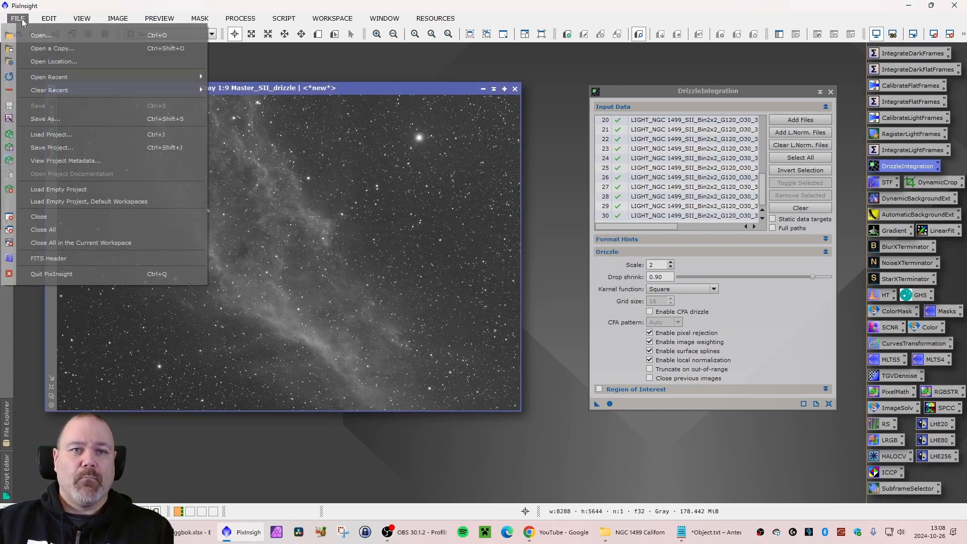
left_click(57, 119)
key("Return")
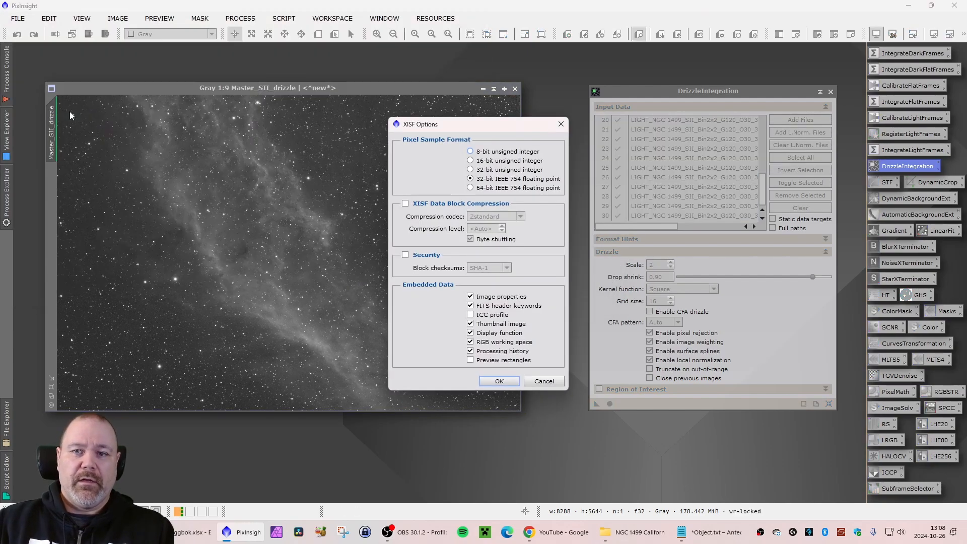
key("Return")
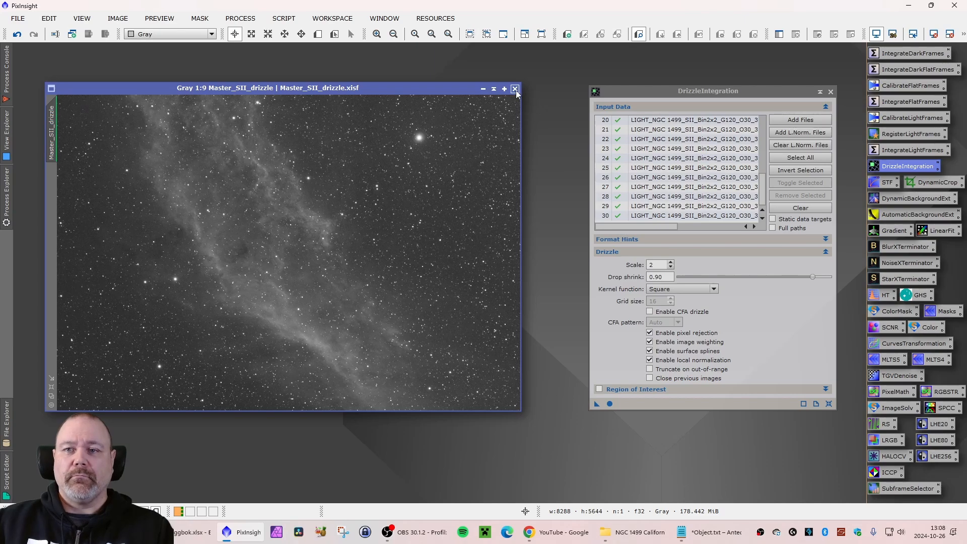
left_click(514, 89)
left_click(829, 92)
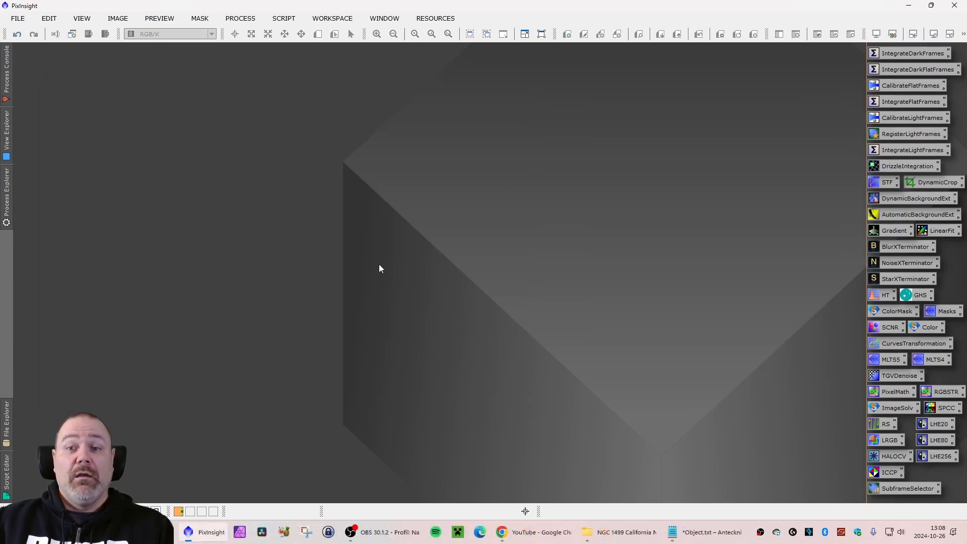
Open Master_HA_drizzle.xisf, Master_OIII_drizzle.xisf and Master_SII_drizzle.xisf together from the NGC 1499 California Nebula 2024 SHO RP project folder.
double_click(378, 264)
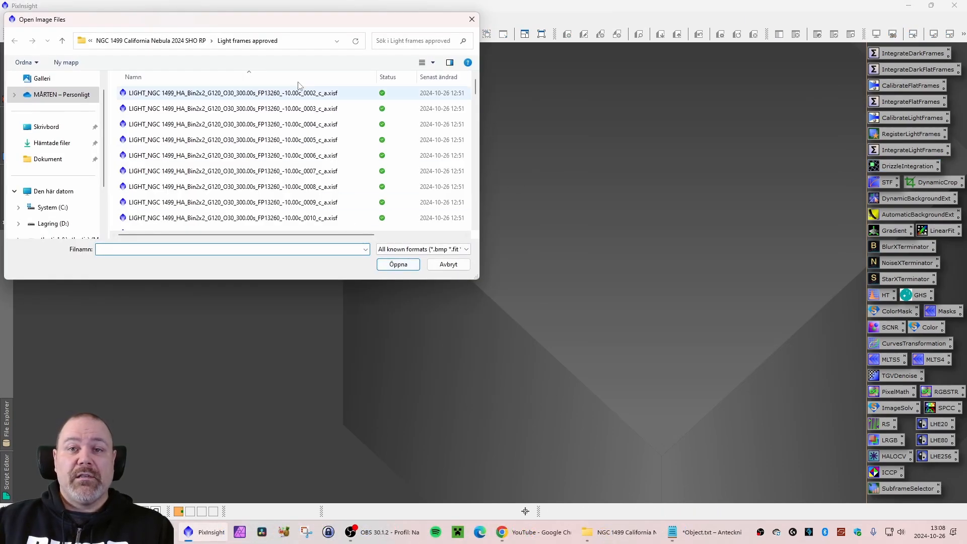
left_click_drag(175, 24, 298, 51)
left_click(296, 70)
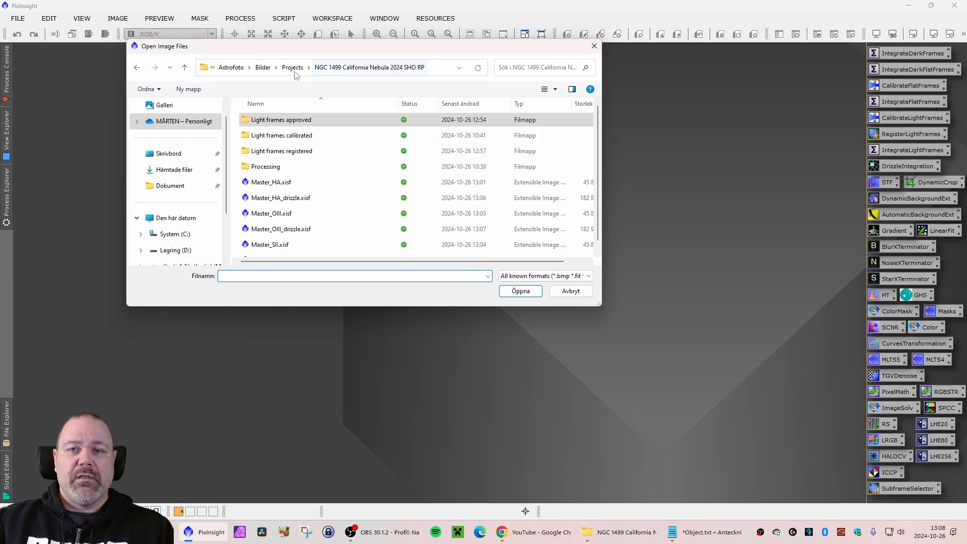
double_click(266, 167)
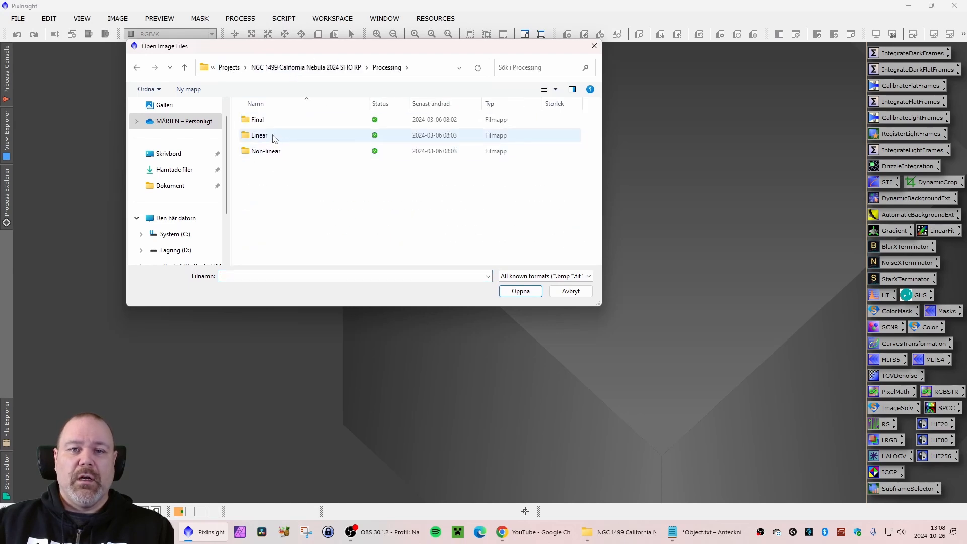
left_click(354, 69)
left_click(305, 198)
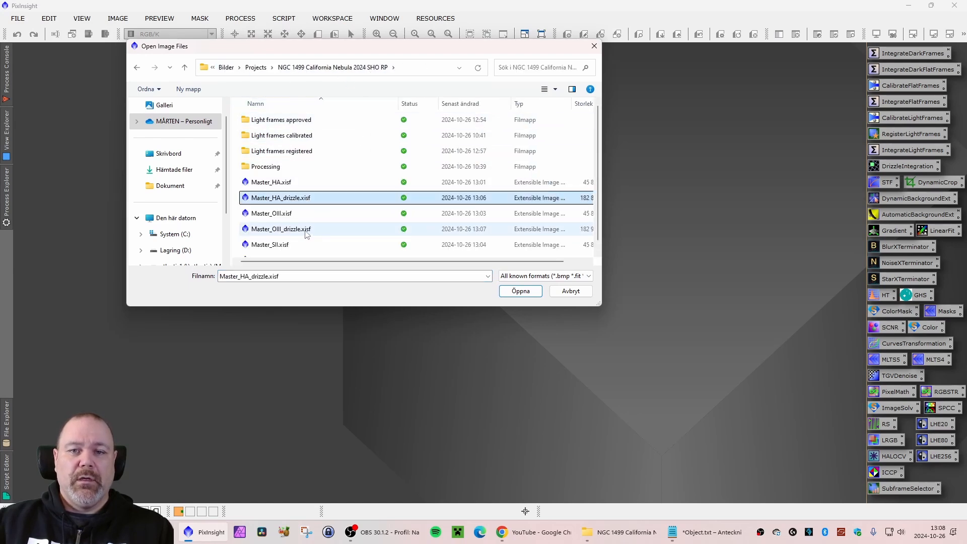
left_click(307, 229, "ctrl")
scroll(332, 233, "down", 1)
left_click(302, 249, "ctrl")
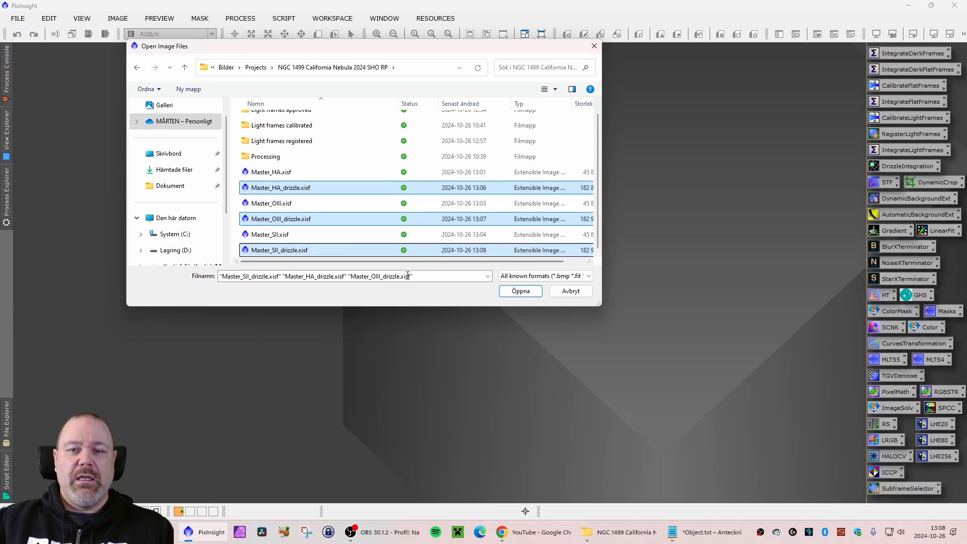
left_click(523, 292)
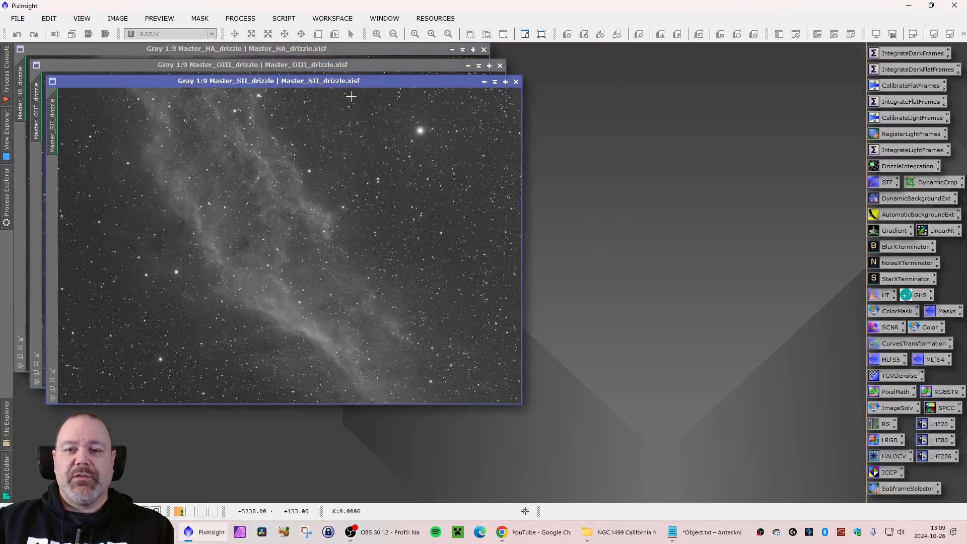
Spread out the SII and OIII drizzle image windows so that all three masters can be seen in the workspace.
left_click_drag(423, 135, 429, 139)
left_click_drag(320, 66, 630, 78)
left_click(317, 59)
left_click(279, 381)
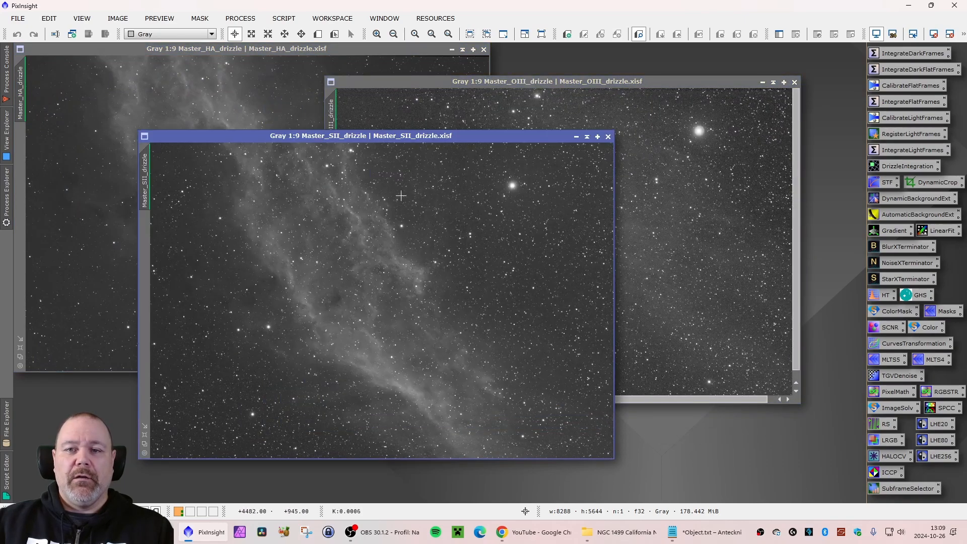
left_click_drag(400, 136, 298, 138)
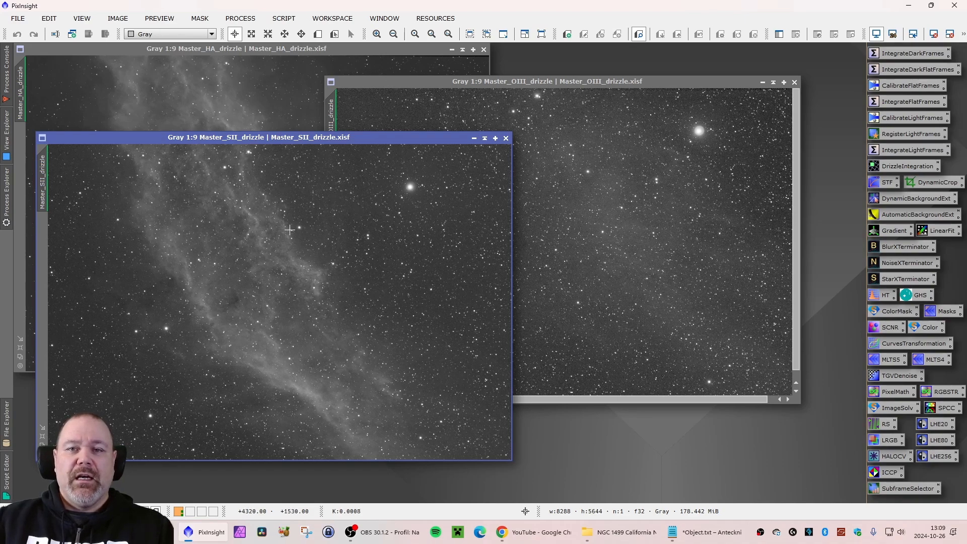
left_click_drag(383, 141, 412, 138)
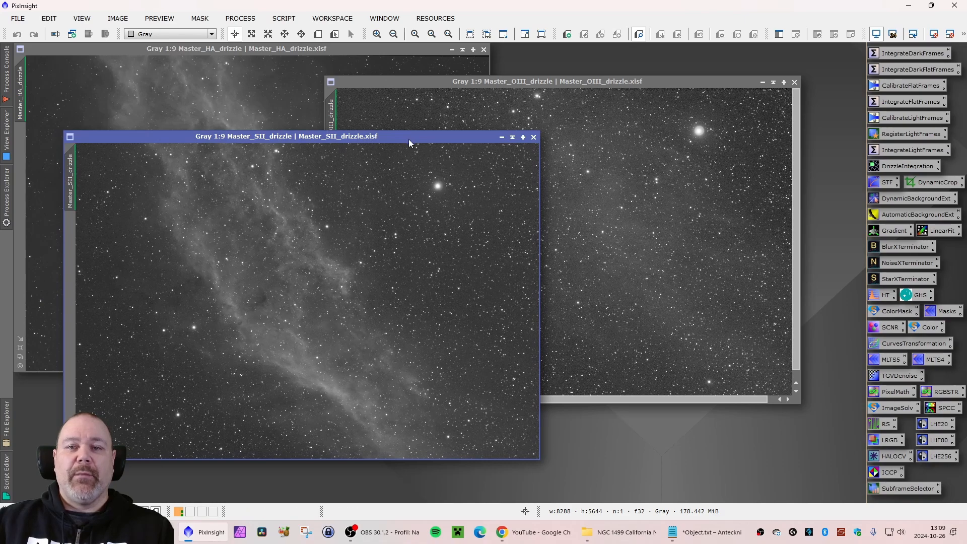
left_click(593, 84)
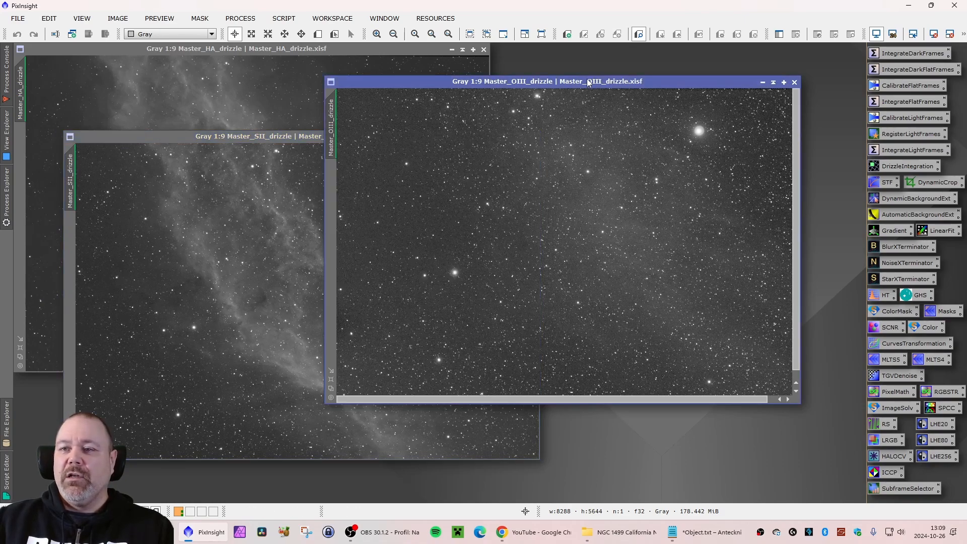
left_click_drag(584, 84, 555, 125)
Examine the upper edge of the Master_HA_drizzle image up close for stacking artifacts, and return to the full view.
left_click(365, 58)
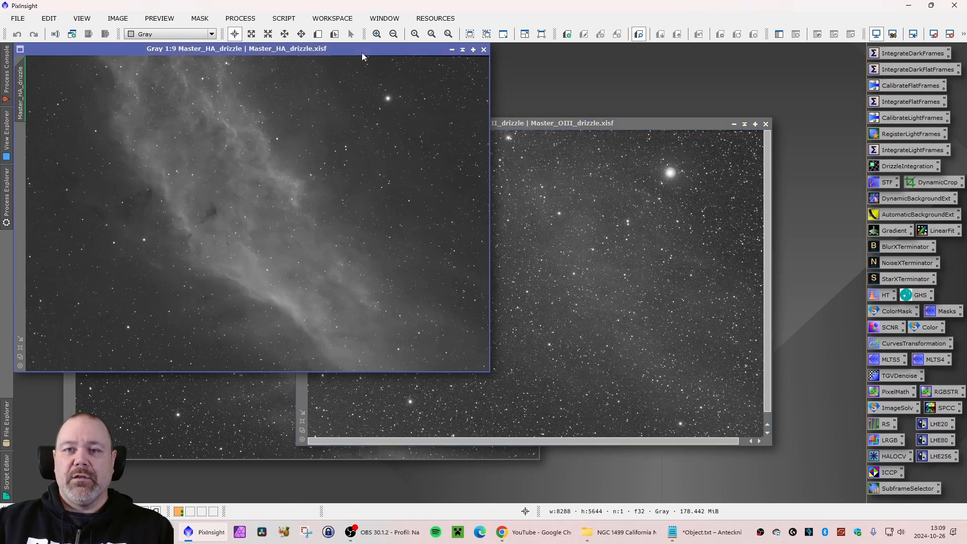
scroll(448, 70, "up", 2)
scroll(455, 65, "down", 4)
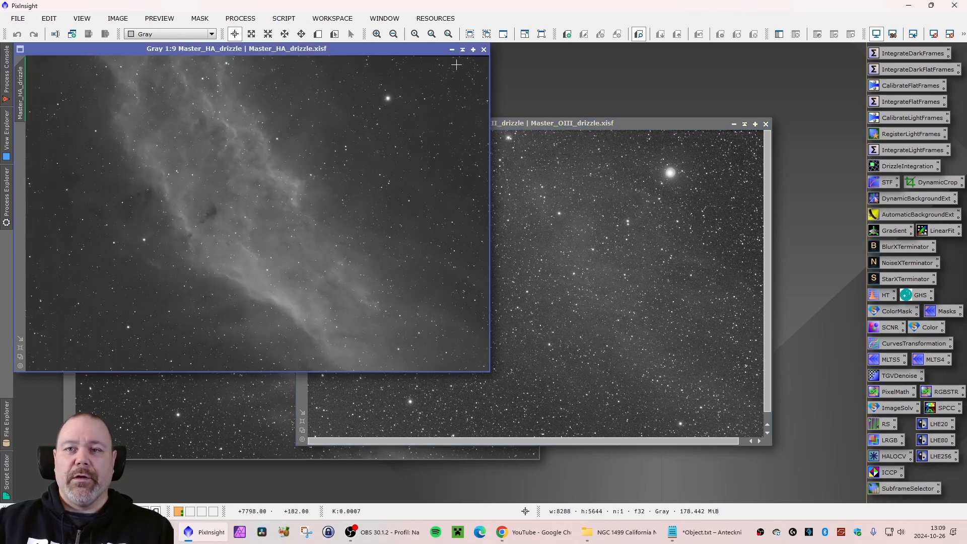
scroll(454, 59, "up", 11)
scroll(451, 60, "up", 5)
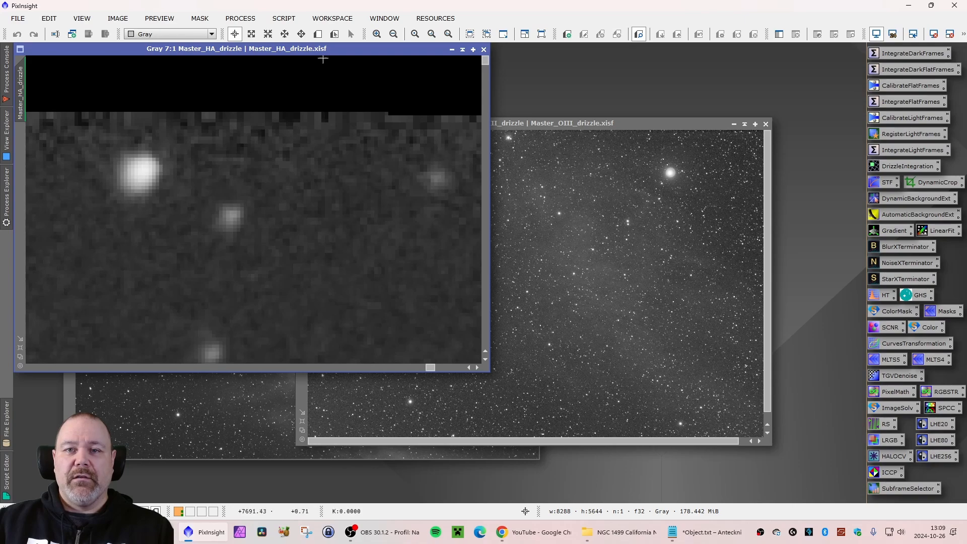
scroll(335, 120, "down", 7)
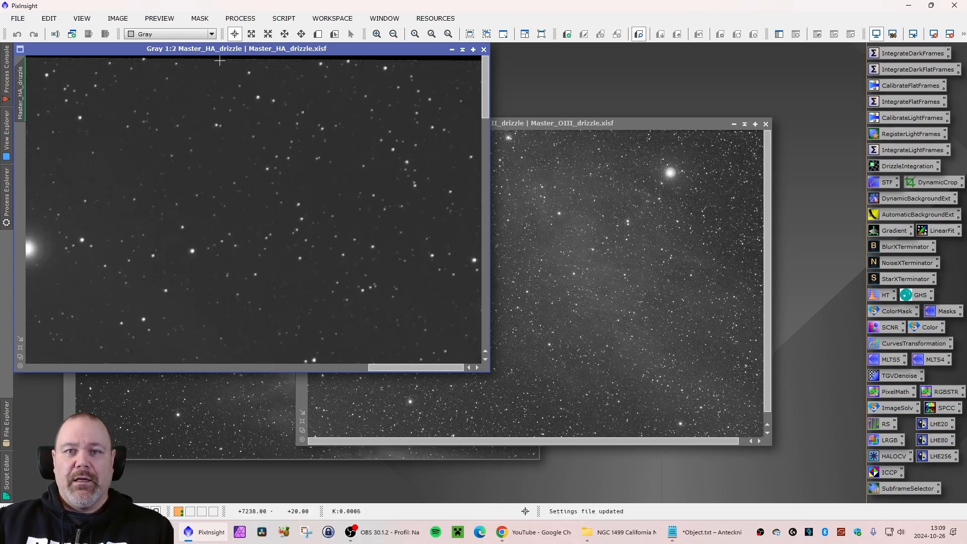
scroll(403, 93, "down", 5)
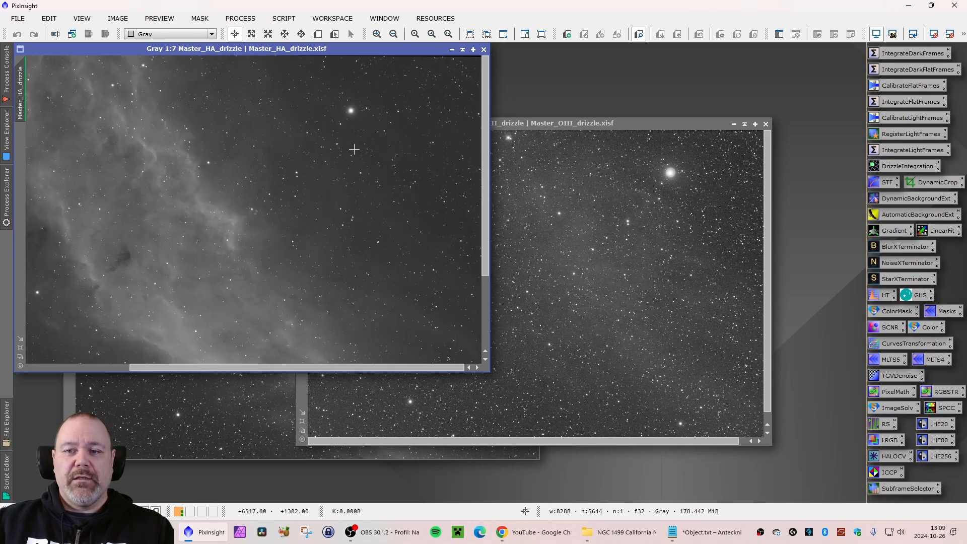
scroll(352, 150, "down", 2)
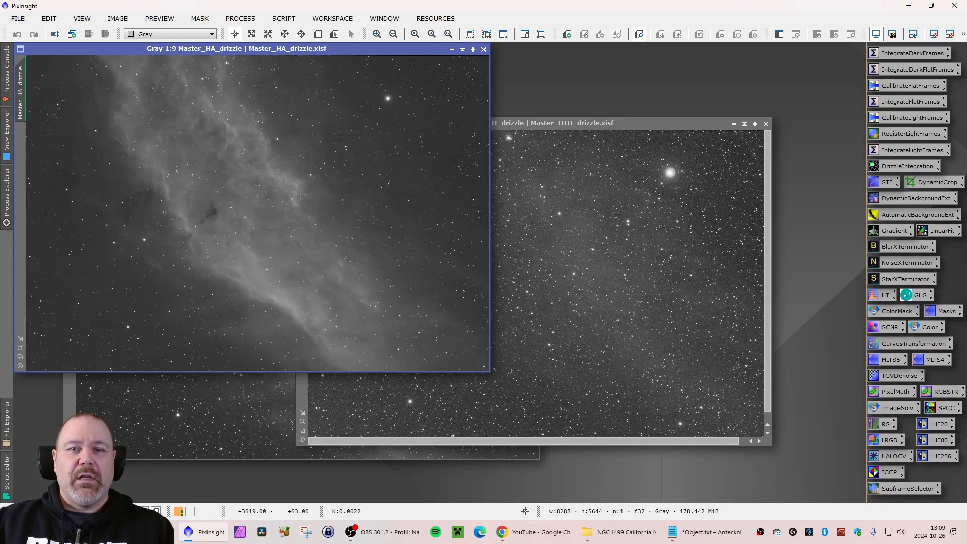
Reposition the HA and OIII drizzle windows in the workspace and fit the OIII window to its whole image.
left_click_drag(238, 48, 255, 60)
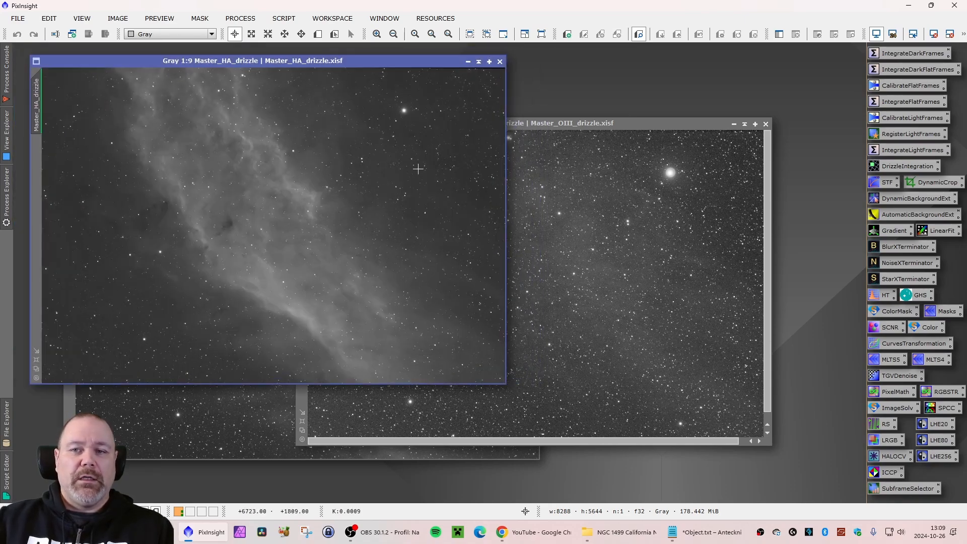
left_click_drag(545, 127, 580, 140)
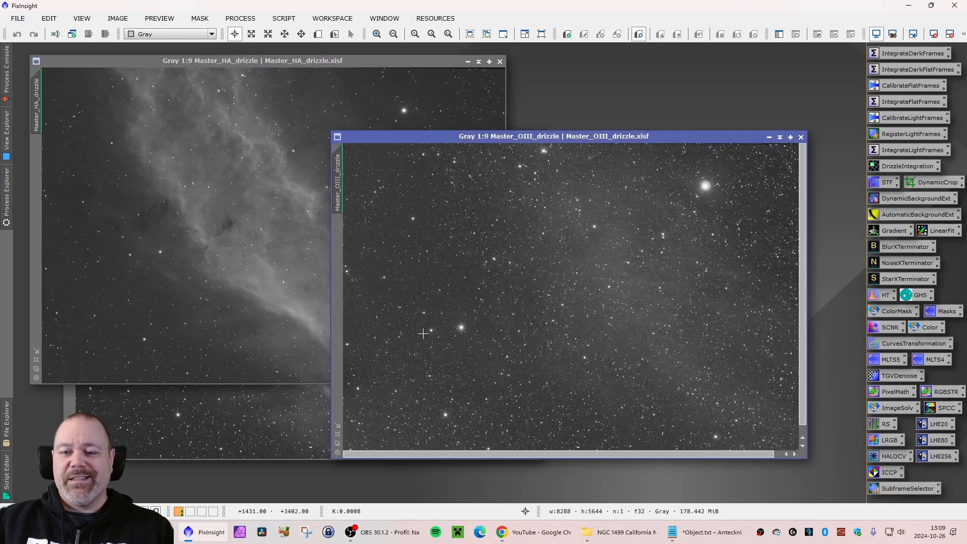
scroll(670, 360, "down", 1)
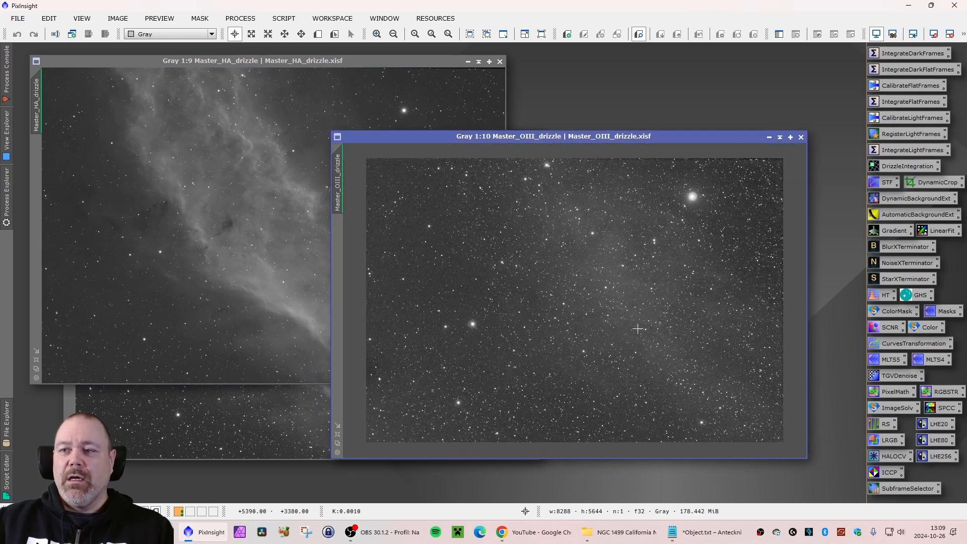
scroll(594, 268, "up", 1)
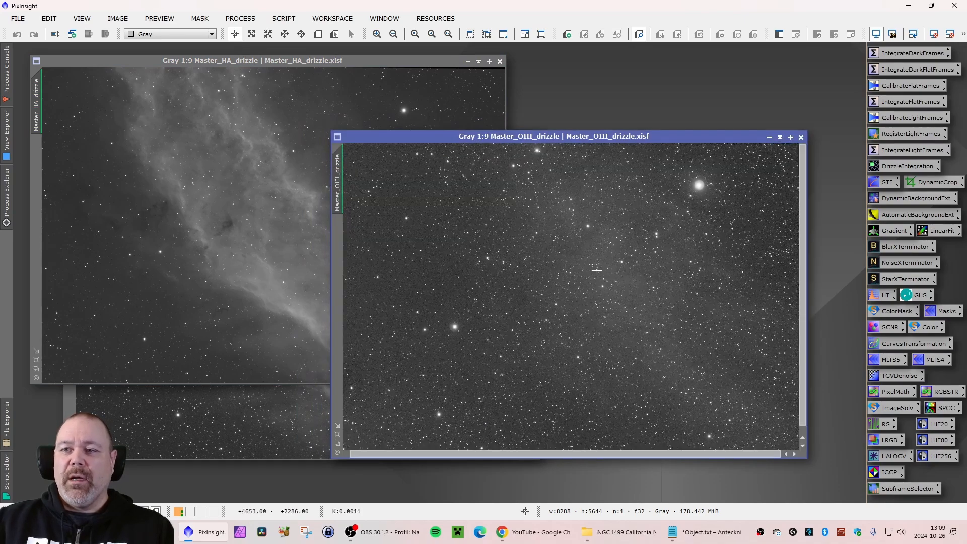
left_click(337, 434)
left_click_drag(463, 97, 316, 64)
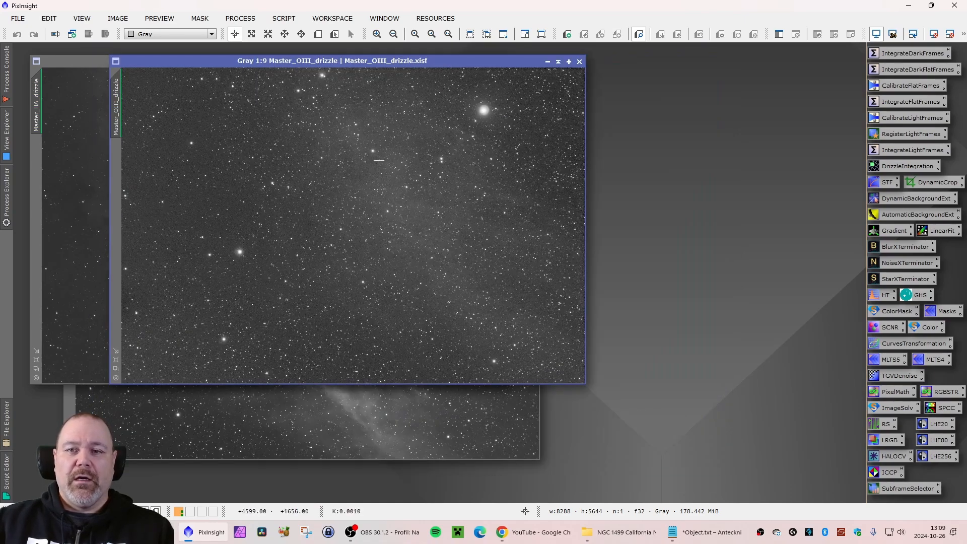
left_click_drag(382, 65, 539, 130)
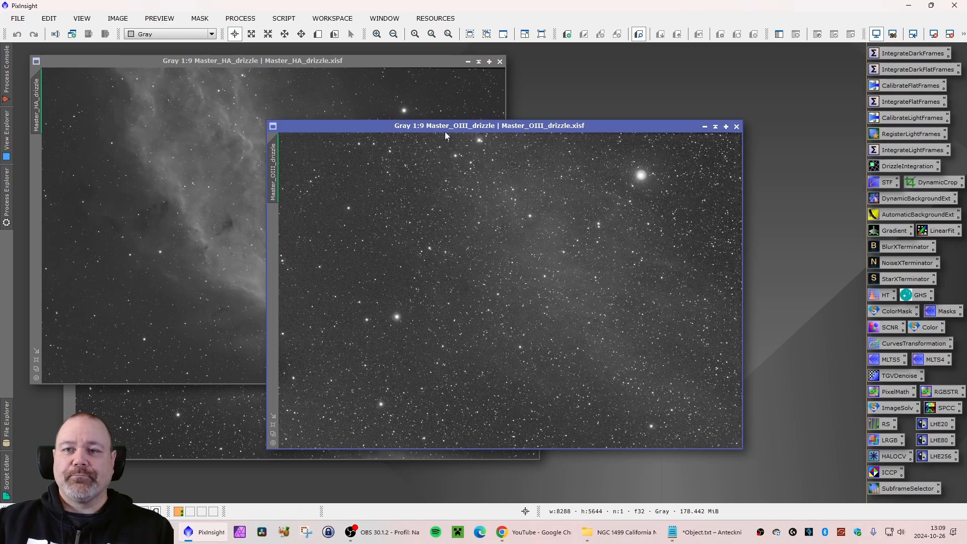
Examine the upper edge of the Master_OIII_drizzle image up close for noisy border pixels, and return to the full view.
scroll(675, 136, "up", 3)
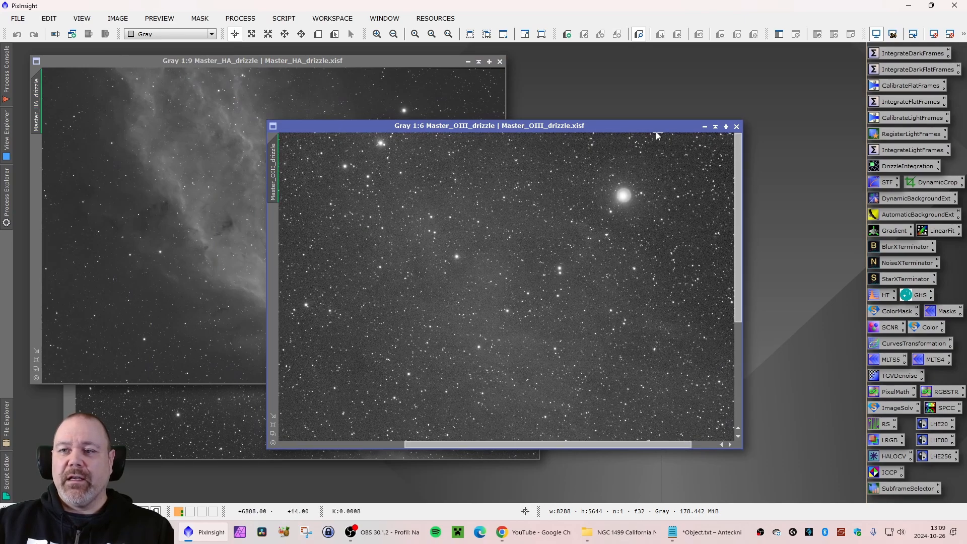
scroll(654, 133, "up", 7)
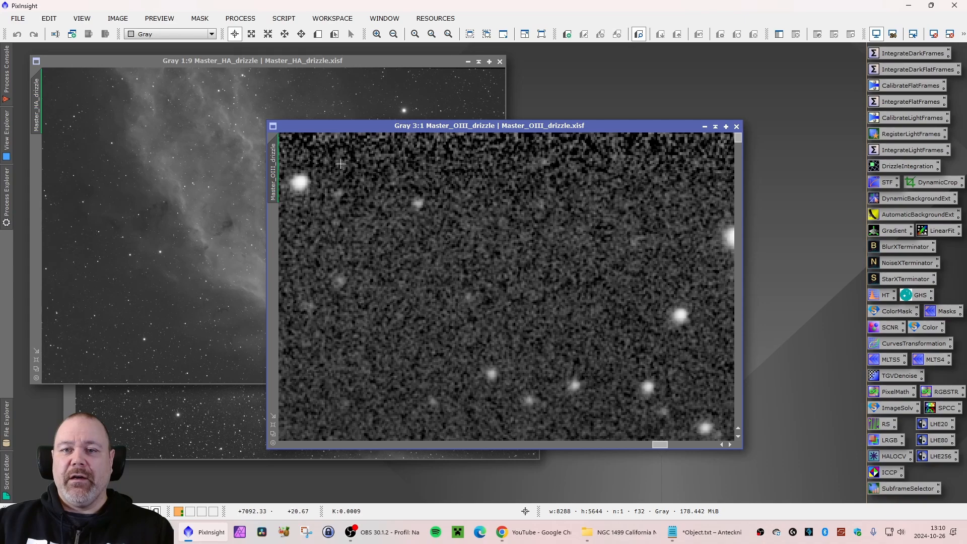
scroll(570, 227, "down", 7)
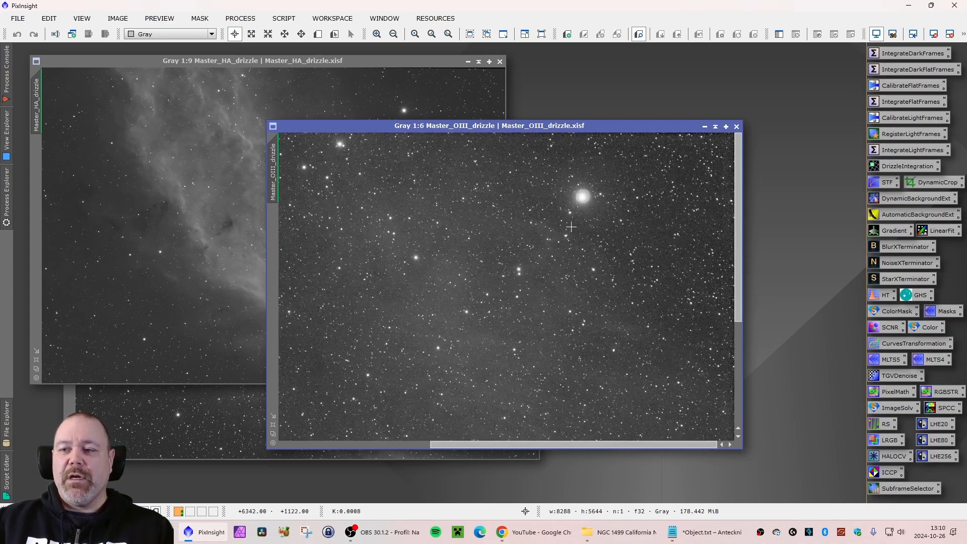
scroll(570, 227, "down", 3)
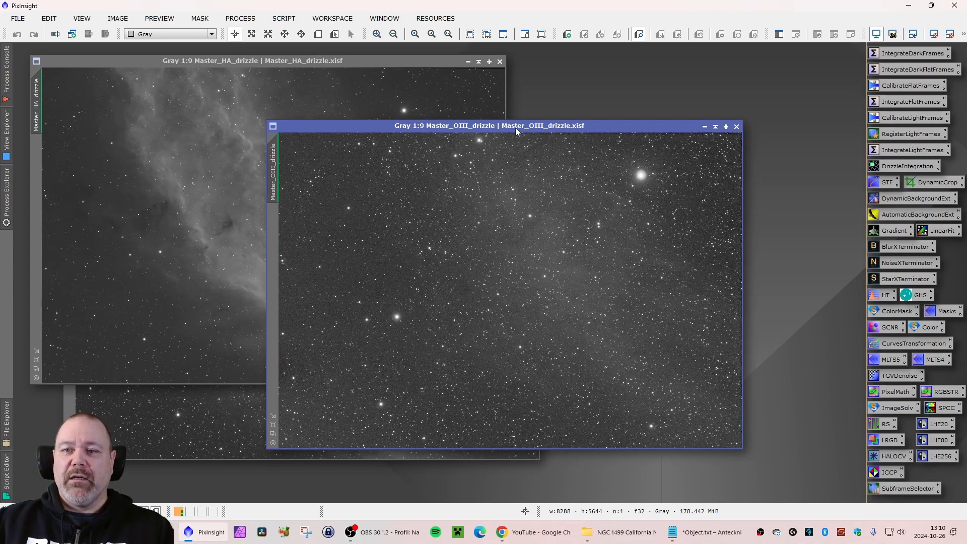
Reposition the OIII drizzle window in the workspace and start a DynamicCrop on the Master_OIII_drizzle image.
left_click_drag(473, 127, 331, 149)
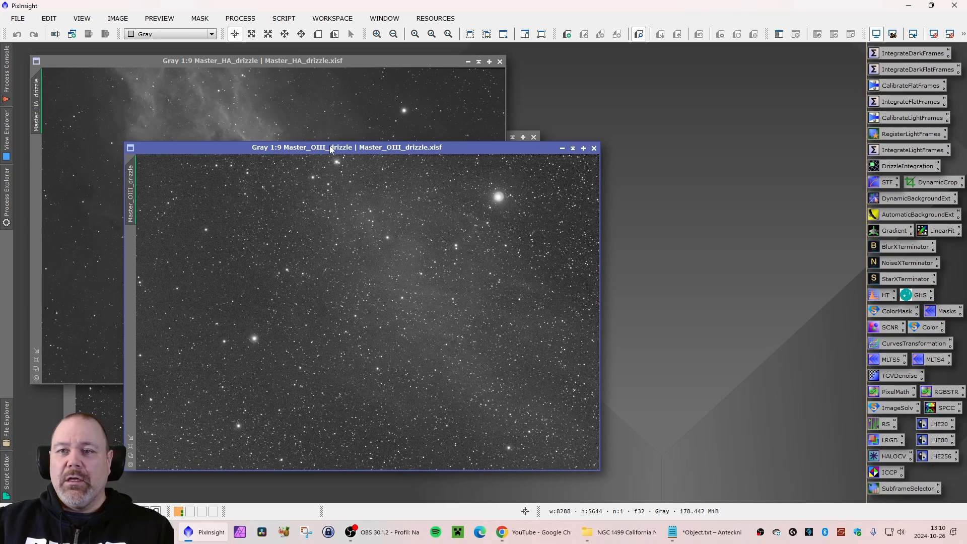
left_click_drag(421, 149, 451, 114)
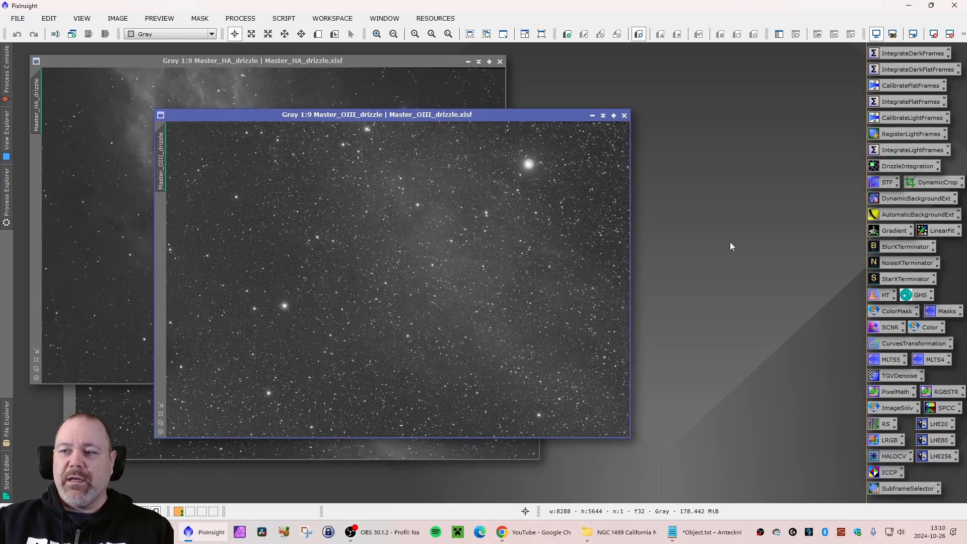
left_click(929, 186)
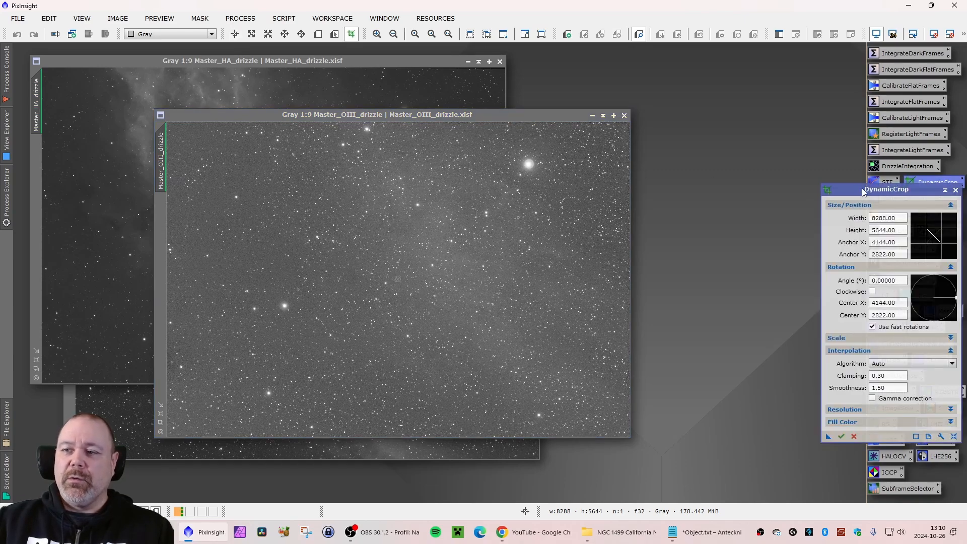
left_click_drag(852, 192, 739, 193)
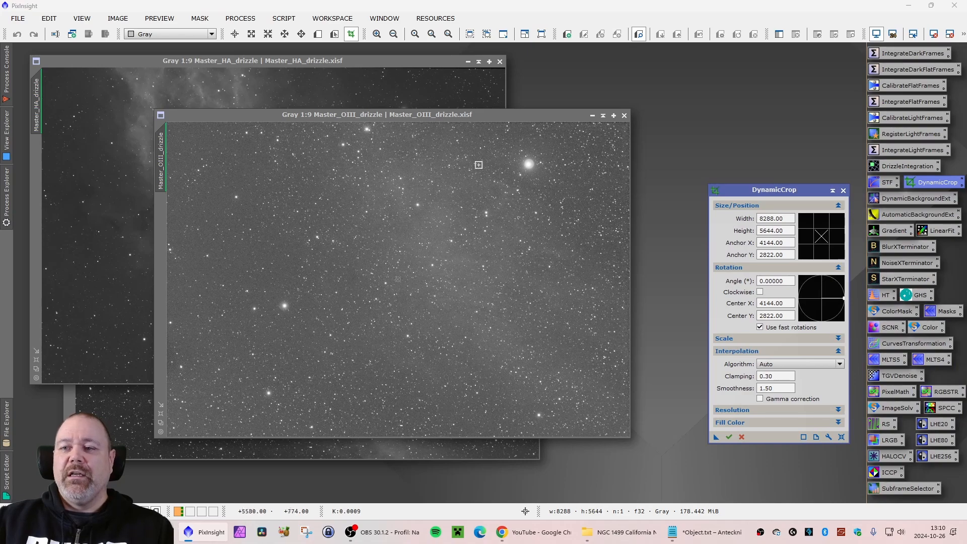
left_click(240, 19)
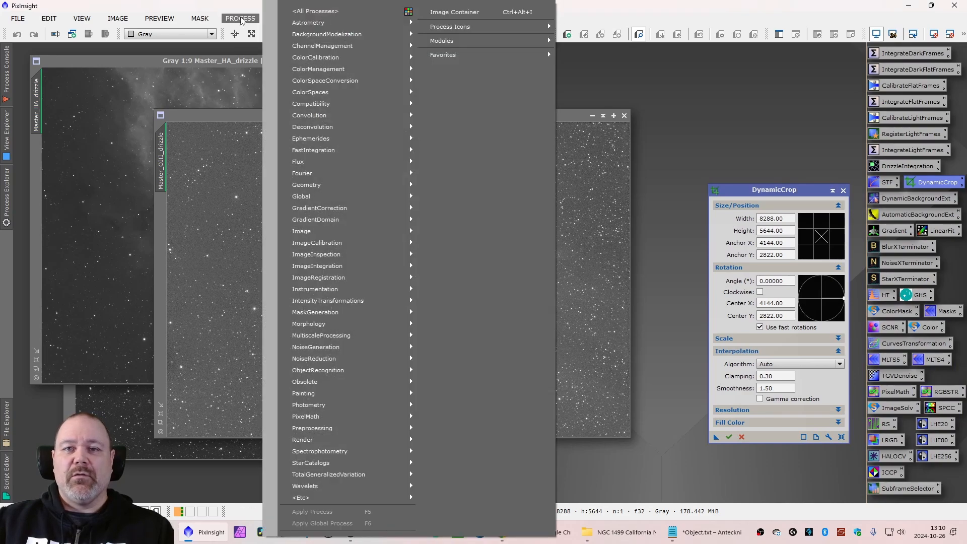
mouse_move(391, 12)
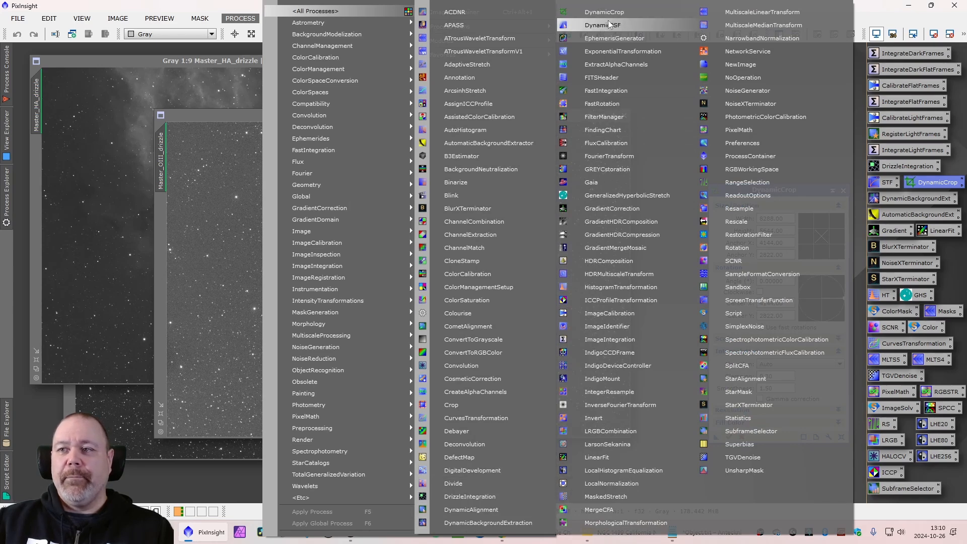
left_click(877, 128)
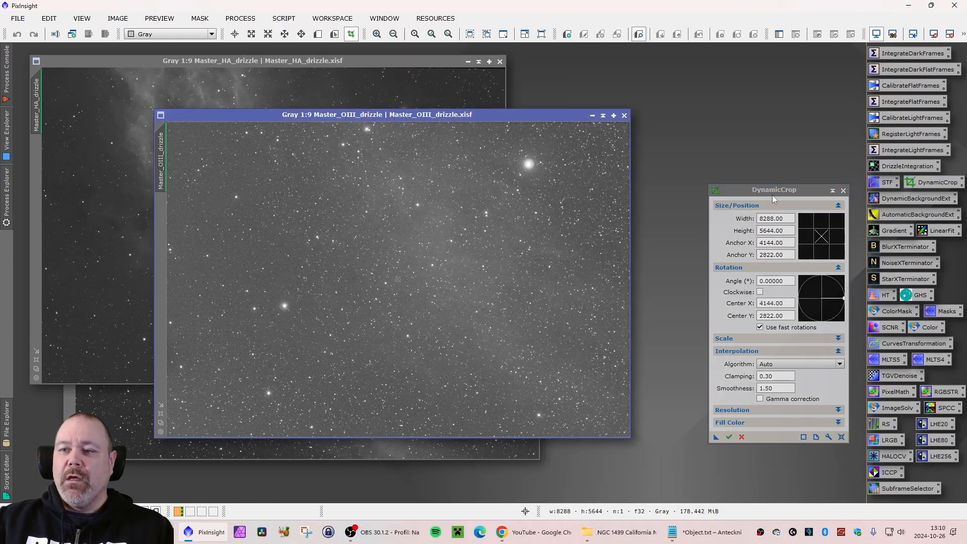
Inset the crop frame slightly on all four sides of the Master_OIII_drizzle image, to about 8153 by 5500 pixels.
left_click_drag(772, 198, 764, 185)
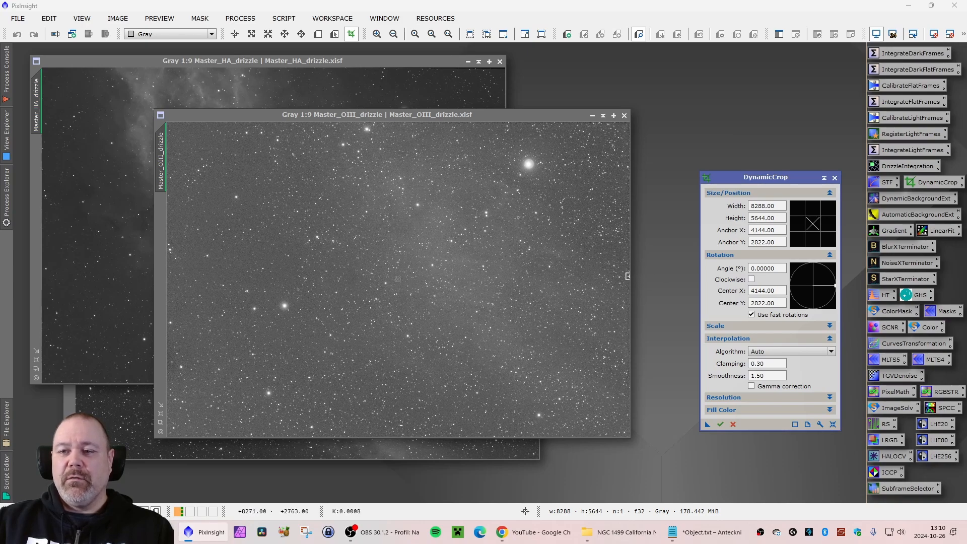
left_click_drag(627, 276, 625, 276)
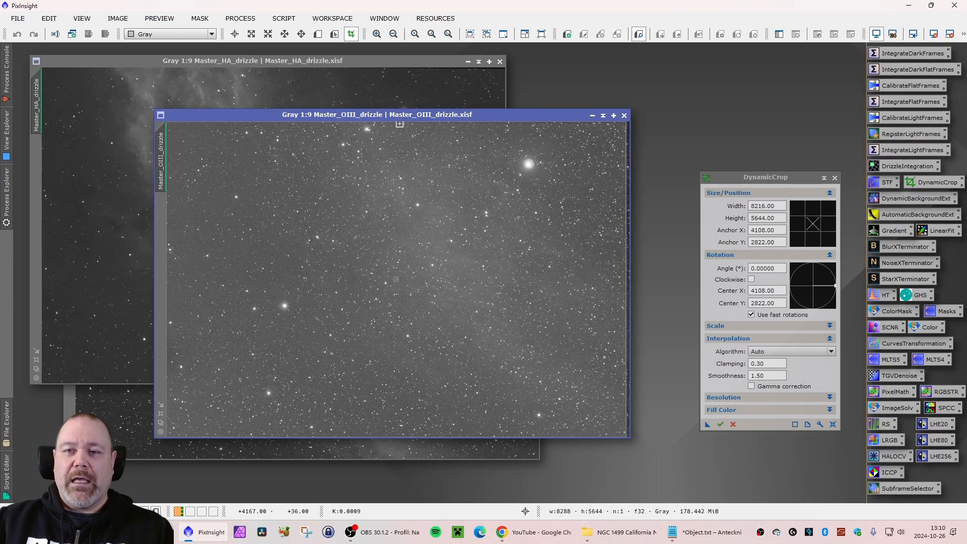
left_click_drag(400, 124, 400, 127)
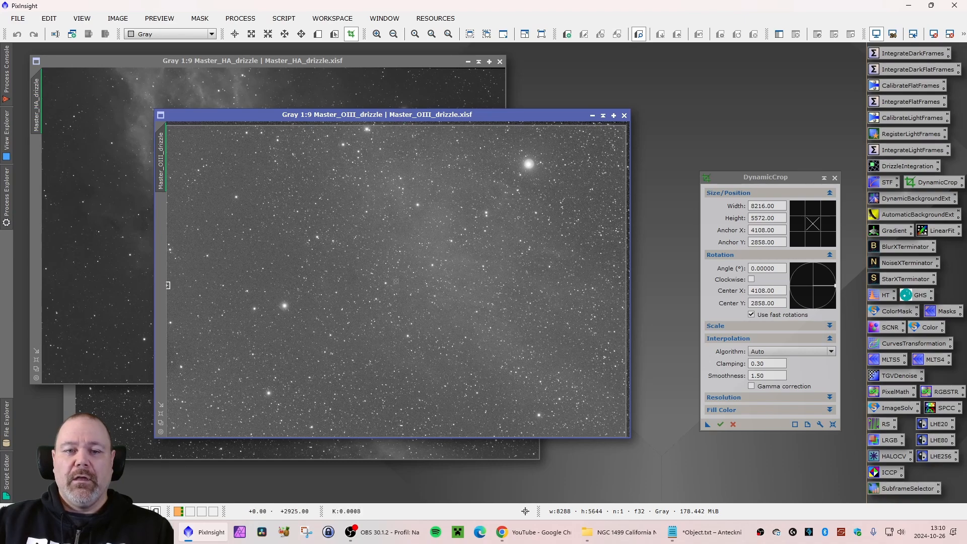
left_click_drag(168, 285, 171, 284)
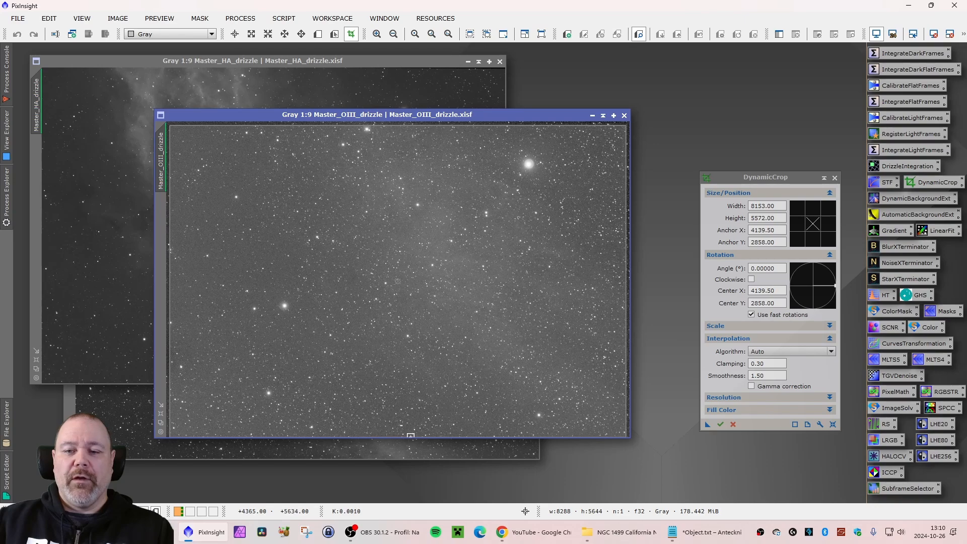
left_click_drag(410, 435, 409, 432)
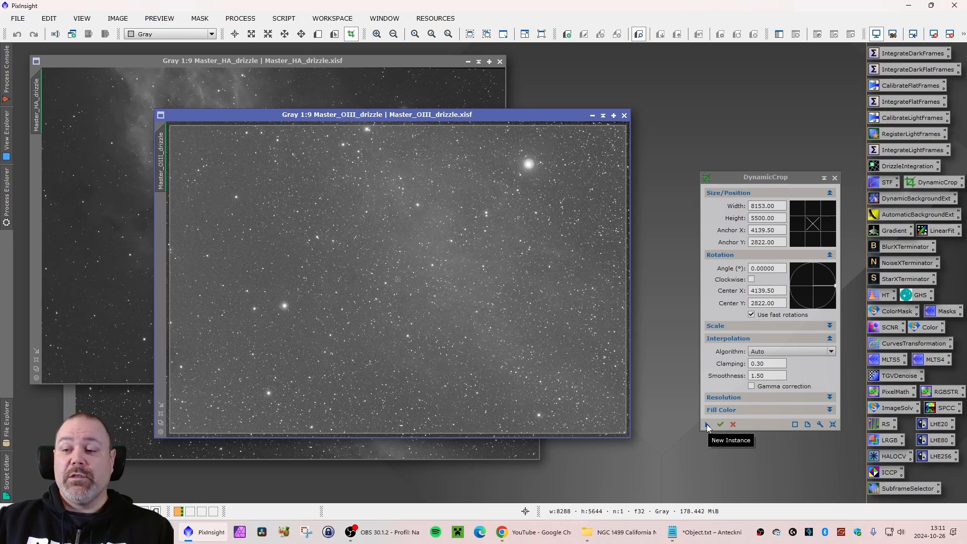
Store the crop settings as a process icon in the workspace and apply the same crop to Master_HA_drizzle.
left_click_drag(705, 425, 778, 73)
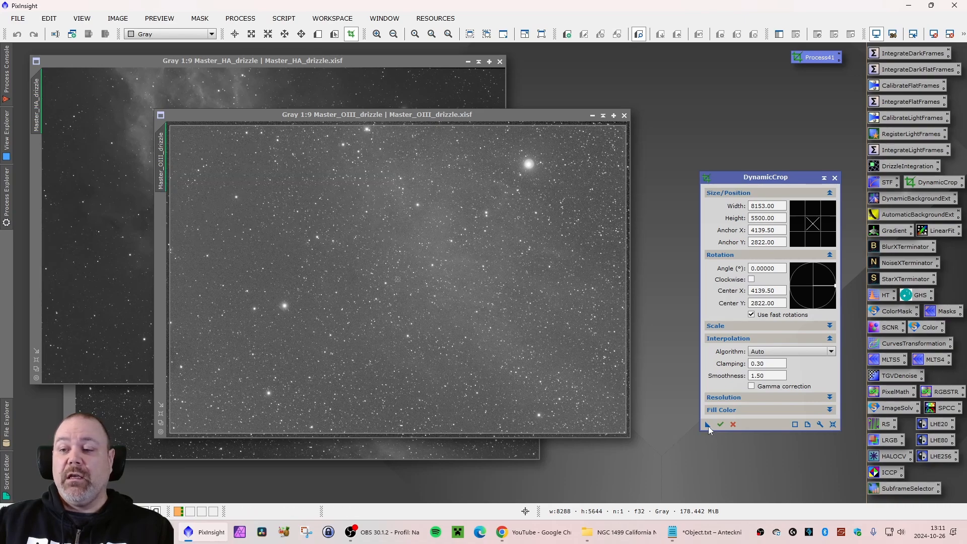
left_click_drag(705, 425, 134, 83)
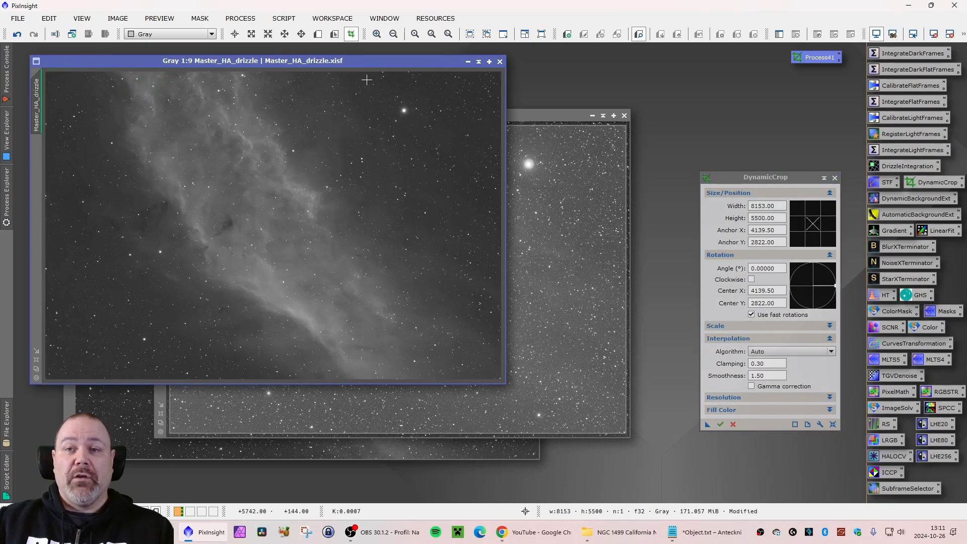
Move the HA window out of the way, bring the SII window forward and apply the same crop to Master_SII_drizzle.
left_click_drag(359, 62, 445, 226)
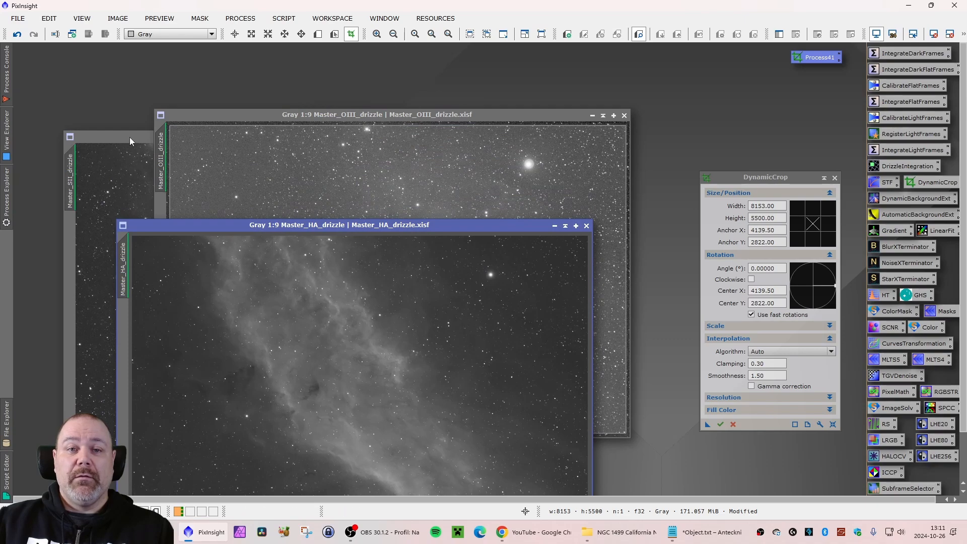
left_click_drag(129, 137, 125, 71)
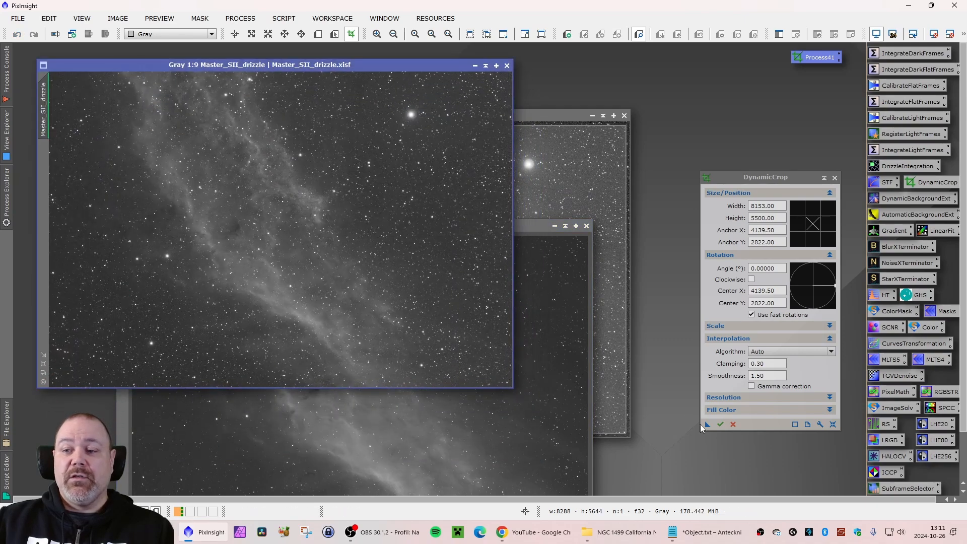
left_click_drag(706, 425, 238, 217)
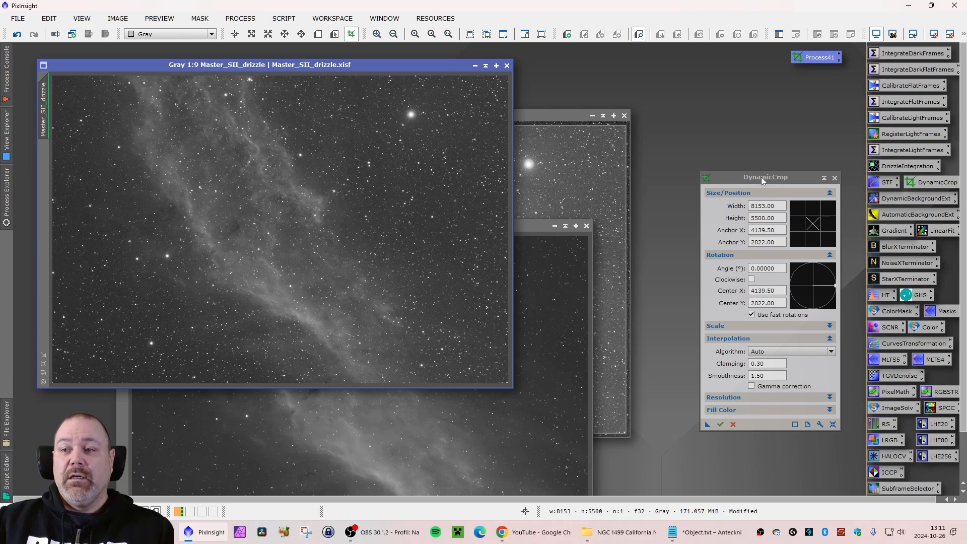
Execute the crop on the Master_OIII_drizzle image and close DynamicCrop.
left_click(555, 119)
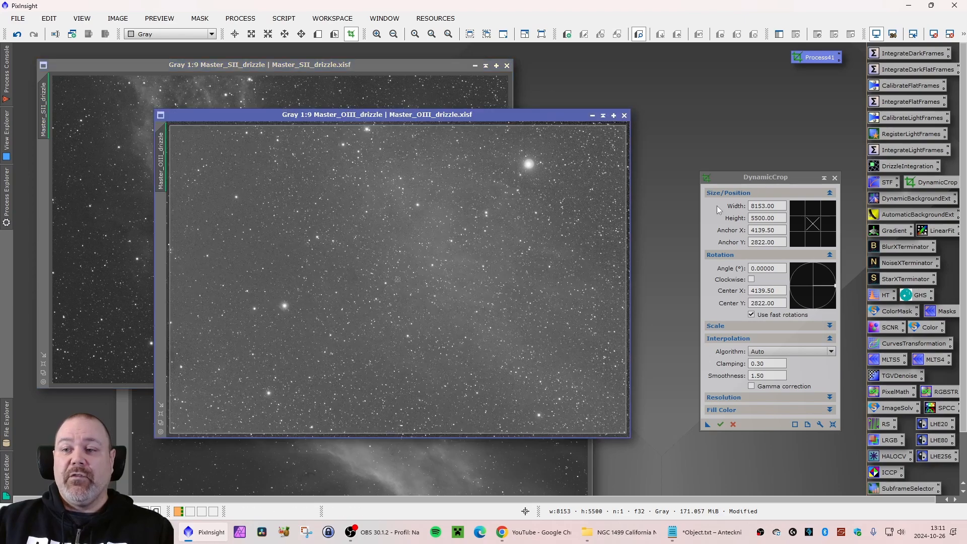
left_click(719, 424)
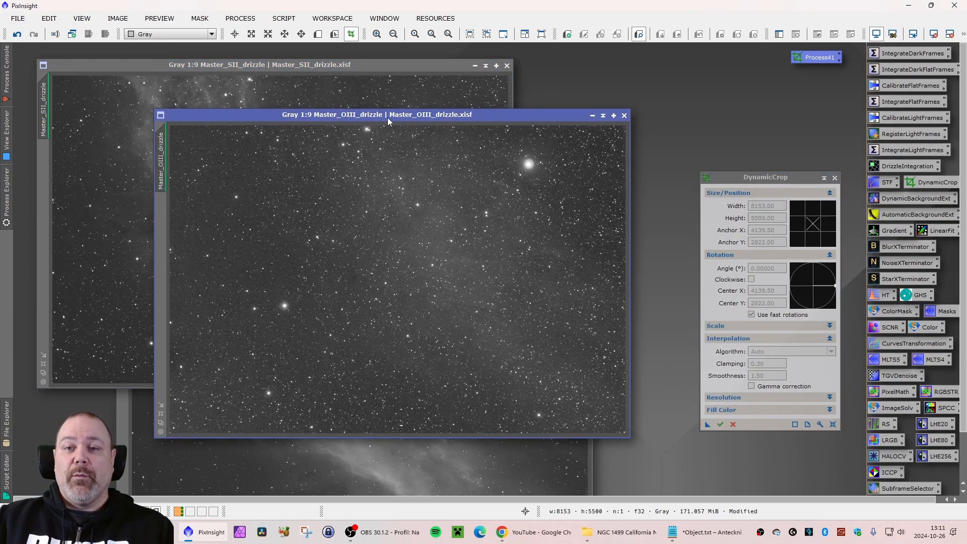
left_click(834, 178)
Spread the cropped OIII and SII windows apart in the workspace.
left_click_drag(461, 115, 574, 103)
left_click_drag(211, 64, 224, 65)
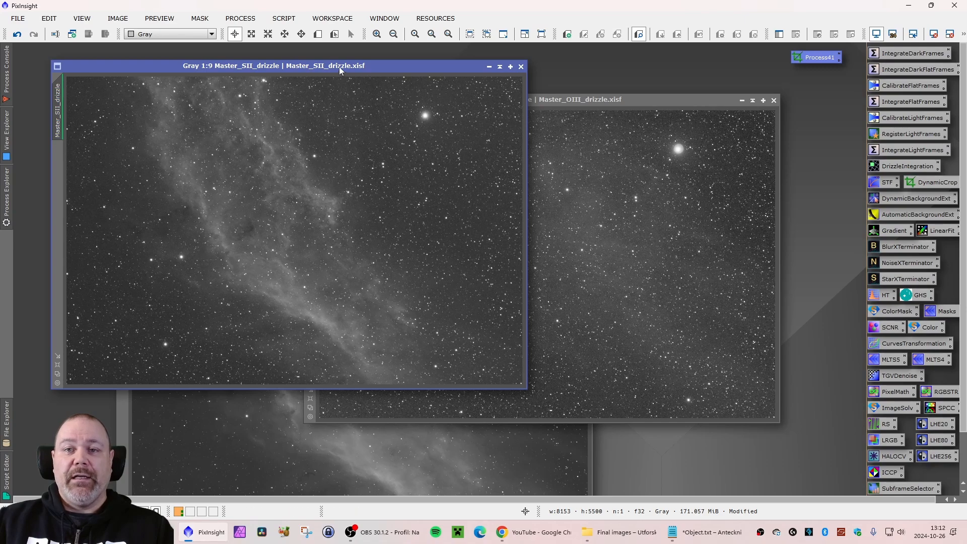
mouse_move(339, 66)
left_mouse_down()
mouse_move(283, 64)
mouse_move(412, 70)
mouse_move(427, 62)
mouse_move(324, 63)
left_mouse_up()
left_click_drag(209, 65, 203, 61)
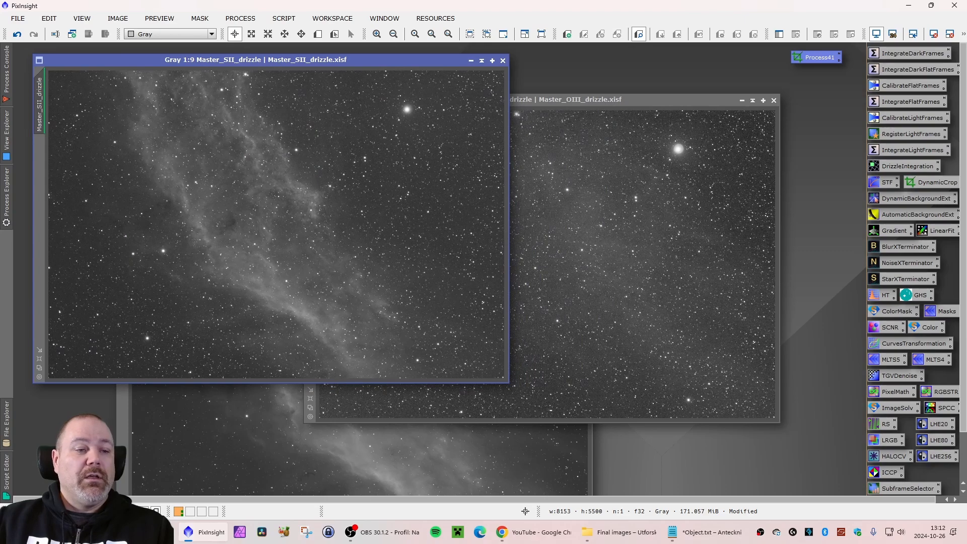
left_click_drag(236, 59, 240, 64)
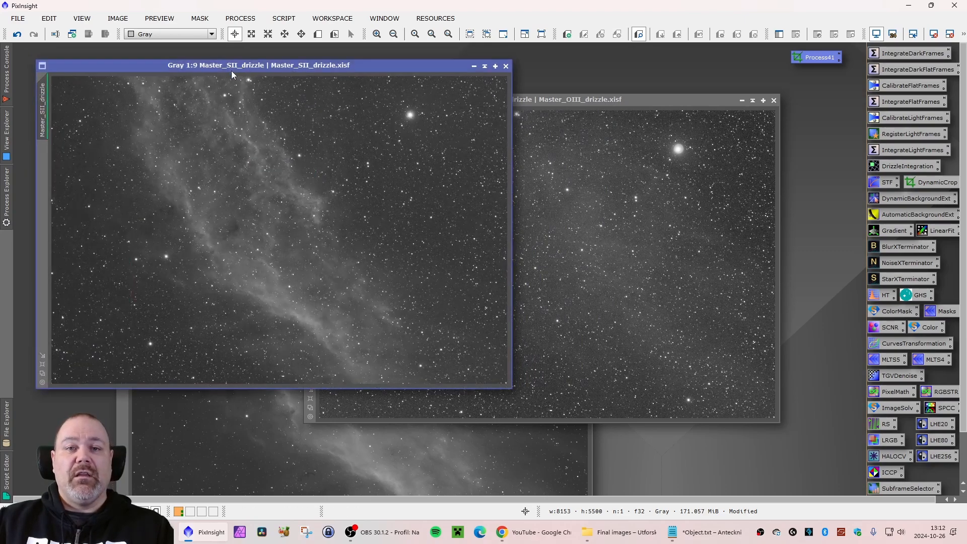
Rotate the Master_SII_drizzle image by 180°, fit its window to the image and move it to the workspace's upper corner.
left_click(120, 20)
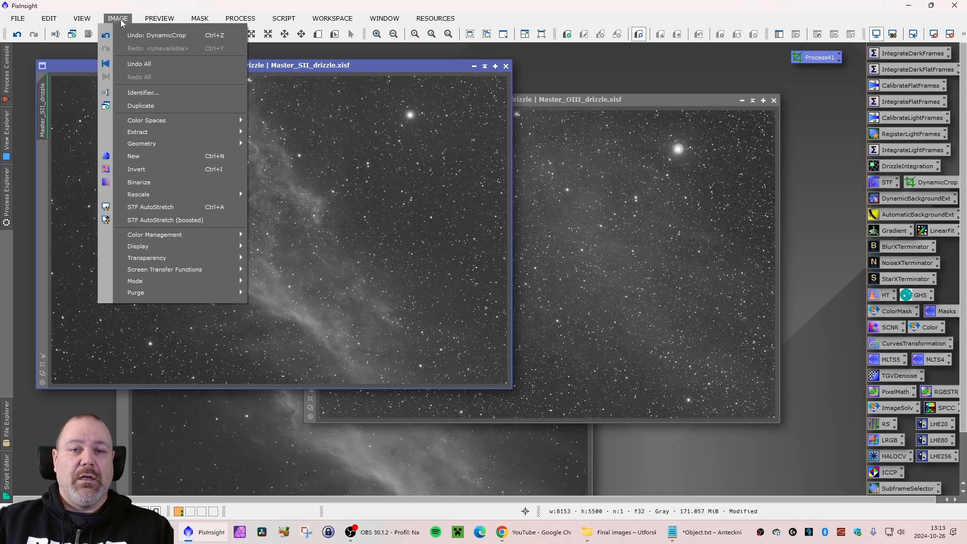
mouse_move(143, 146)
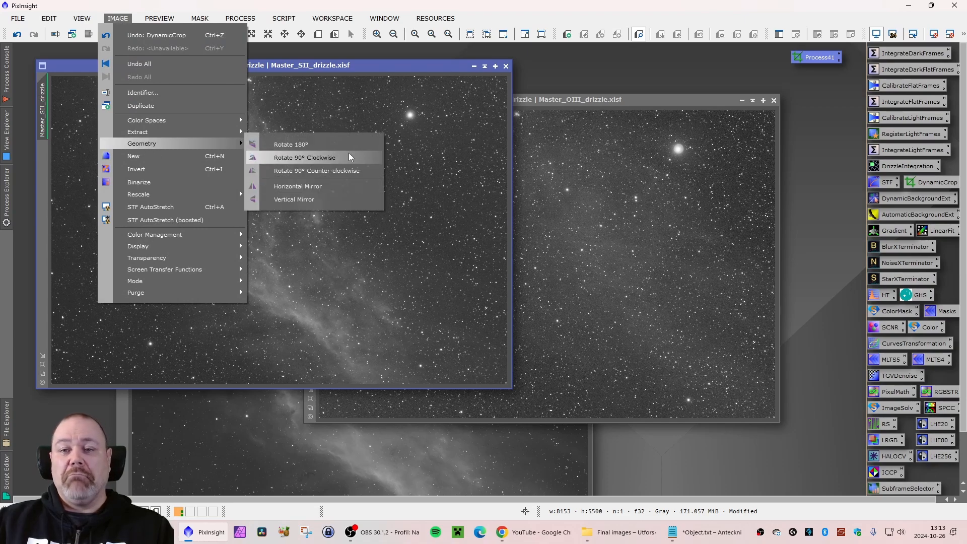
left_click(300, 156)
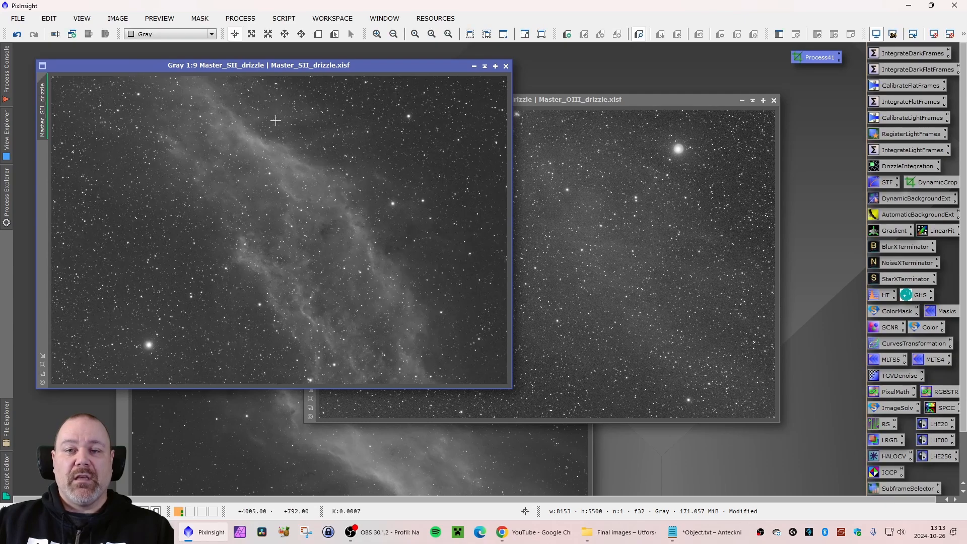
left_click(42, 373)
left_click_drag(318, 68, 296, 50)
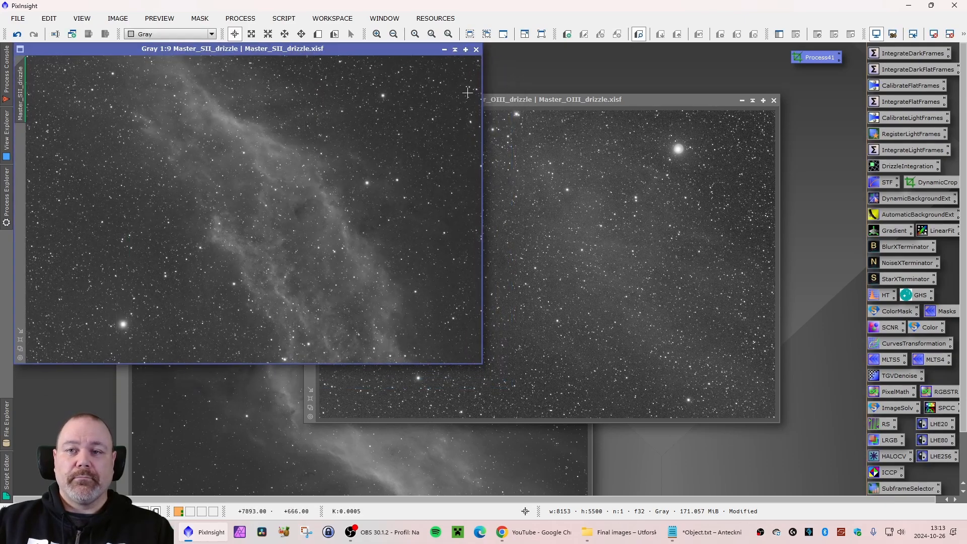
Rotate the Master_OIII_drizzle image by 180°, fit its window to the image and stack it over the SII window.
left_click_drag(531, 98, 369, 95)
left_click(118, 19)
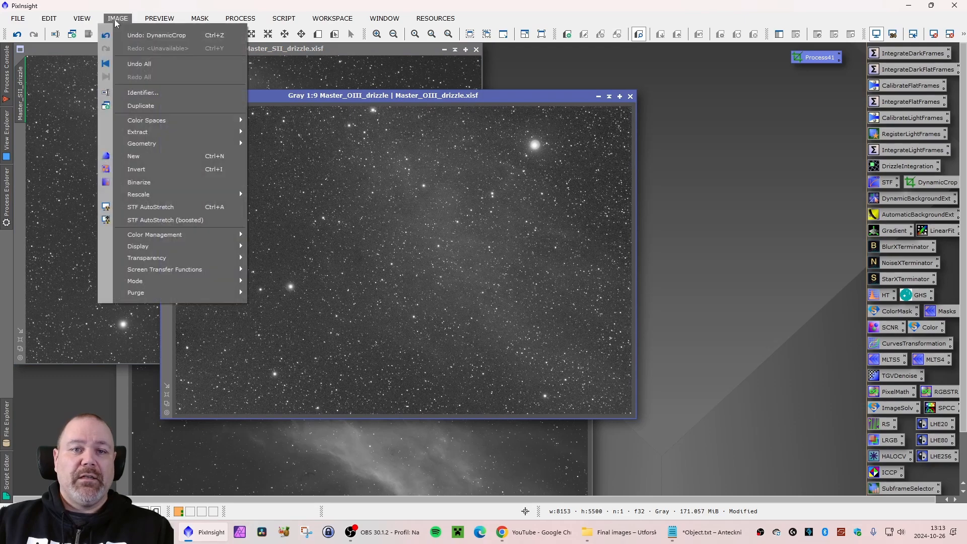
mouse_move(146, 142)
left_click(301, 146)
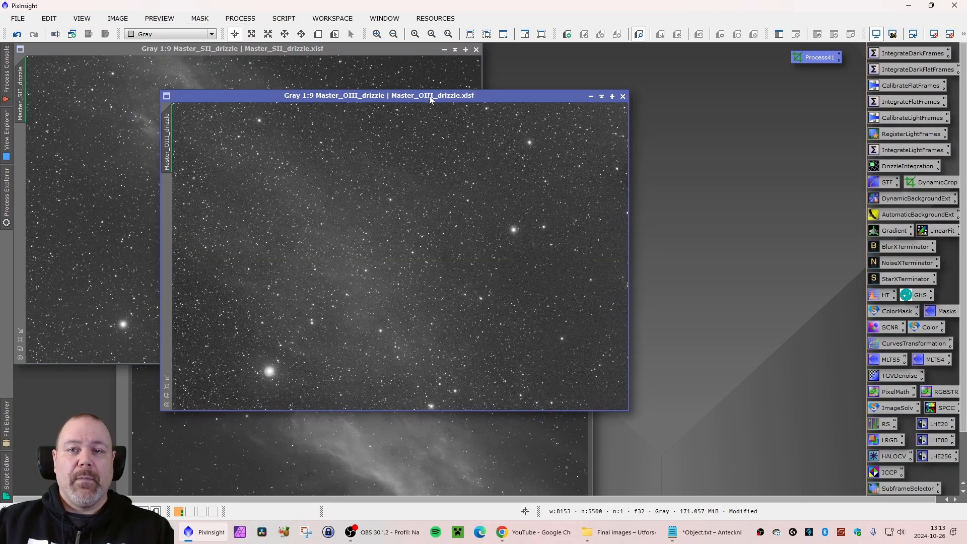
left_click_drag(414, 95, 268, 65)
Bring the Master_HA_drizzle window into full view, rotate the image by 180° and fit its window to the image.
left_click_drag(510, 225, 467, 99)
left_click(117, 18)
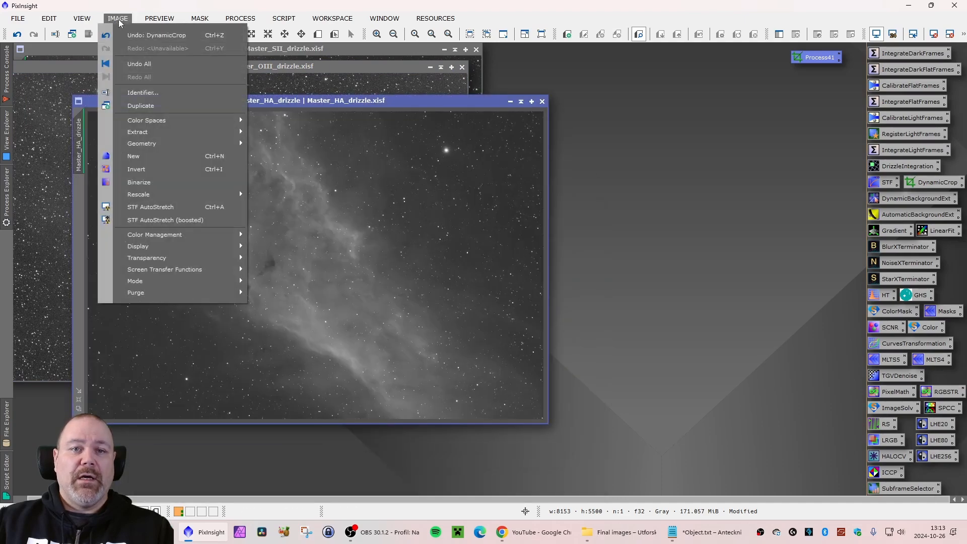
mouse_move(151, 143)
left_click(307, 146)
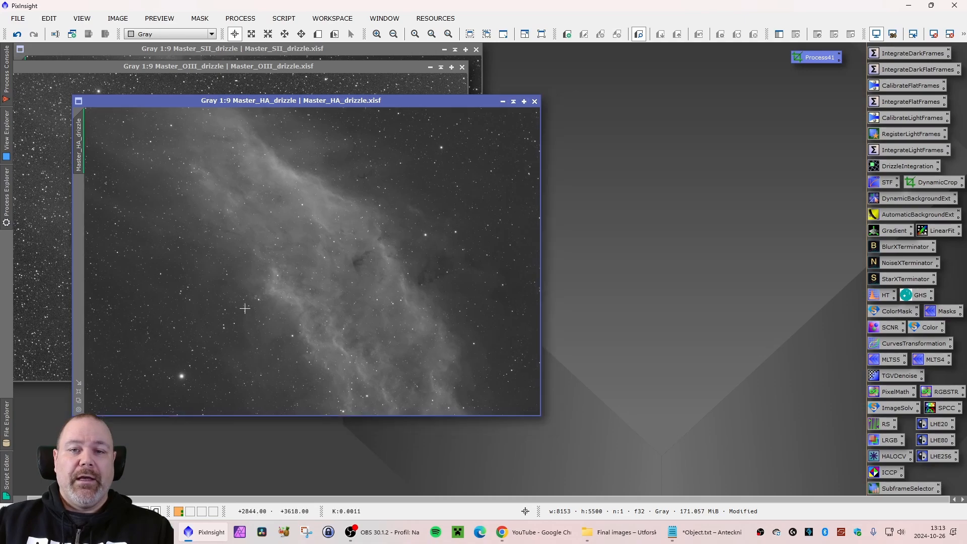
left_click_drag(302, 101, 353, 108)
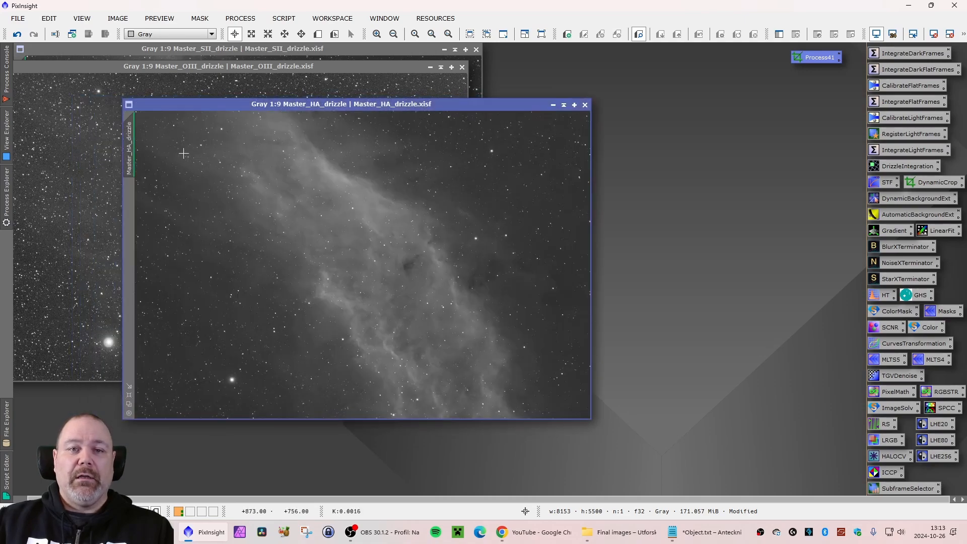
Change the identifier of the Master_HA_drizzle image to HA_dc.
right_click(129, 154)
left_click(185, 195)
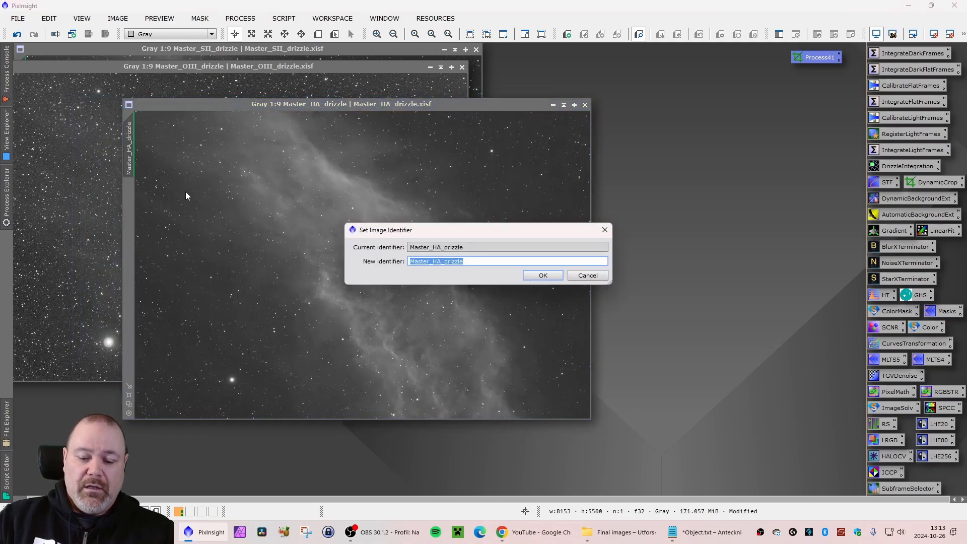
type("HA_")
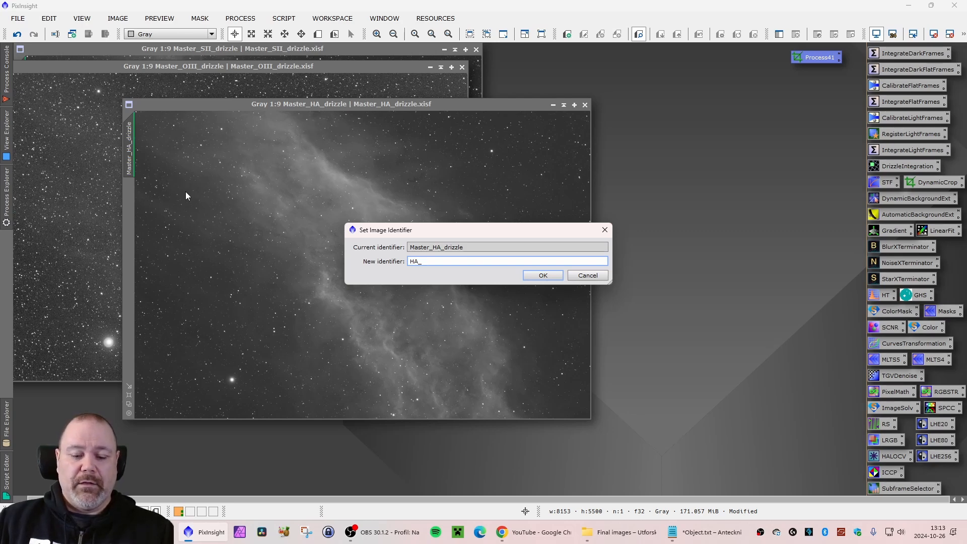
type("dc")
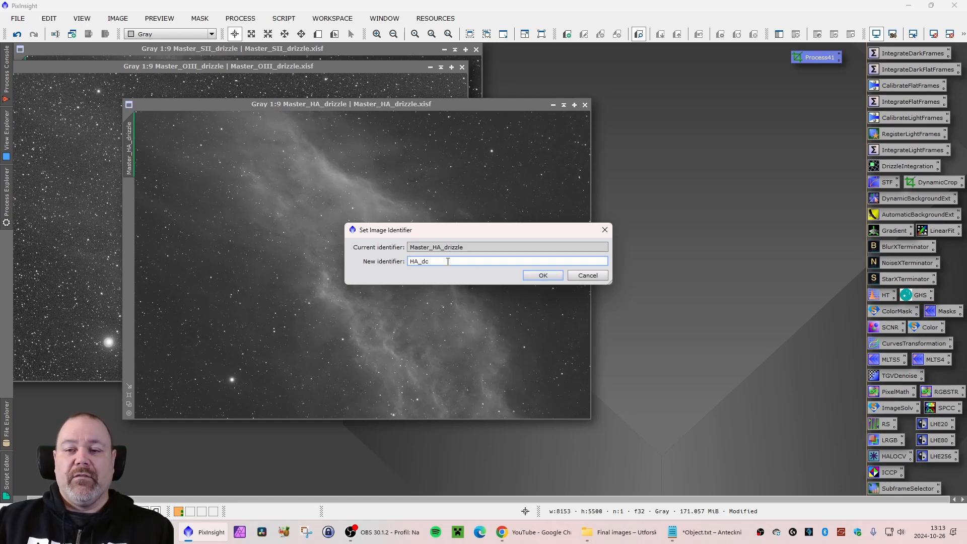
left_click(542, 275)
left_click_drag(354, 107, 347, 115)
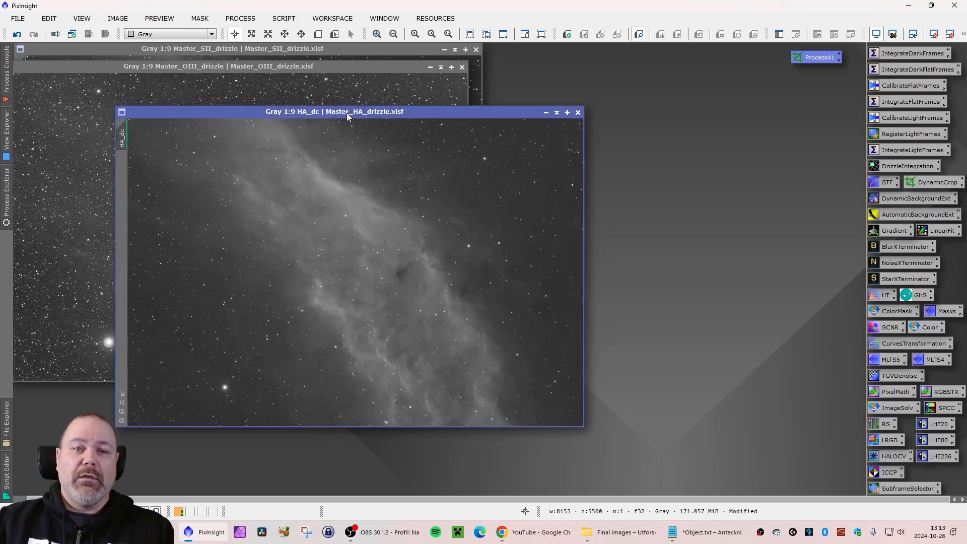
Save the HA_dc image as HA_dc in XISF format in the project's Processing/Linear folder, keeping the default 32-bit floating point options.
left_click(17, 18)
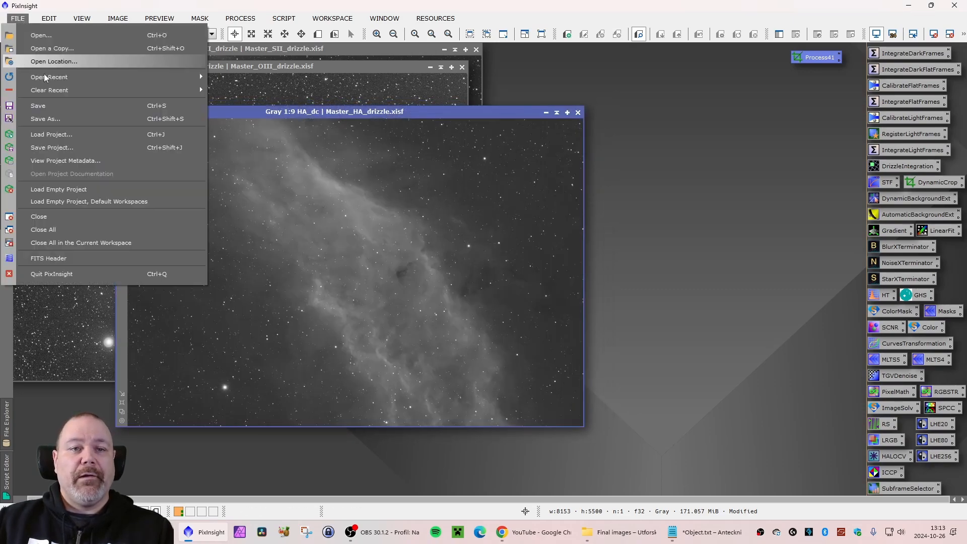
left_click(56, 120)
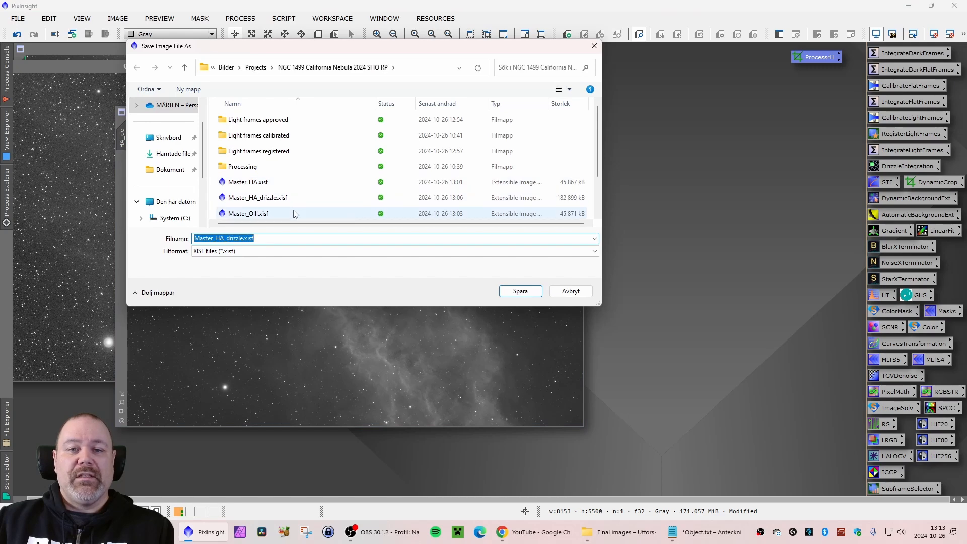
double_click(270, 166)
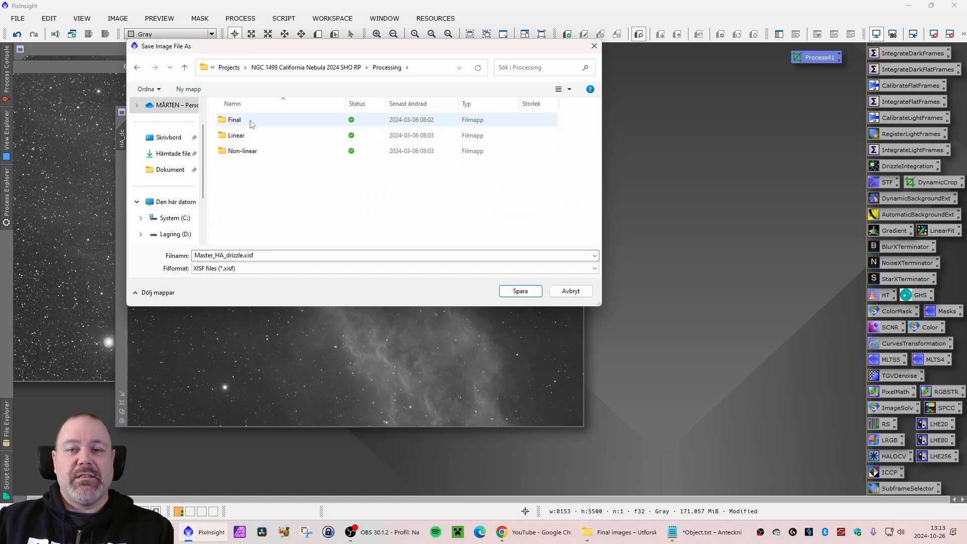
double_click(252, 139)
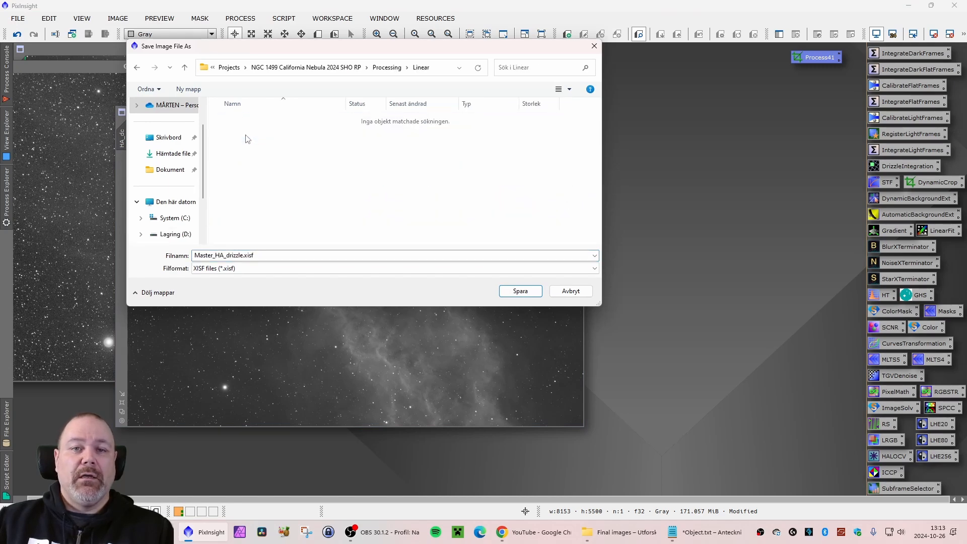
left_click(283, 258)
type("HA_dc")
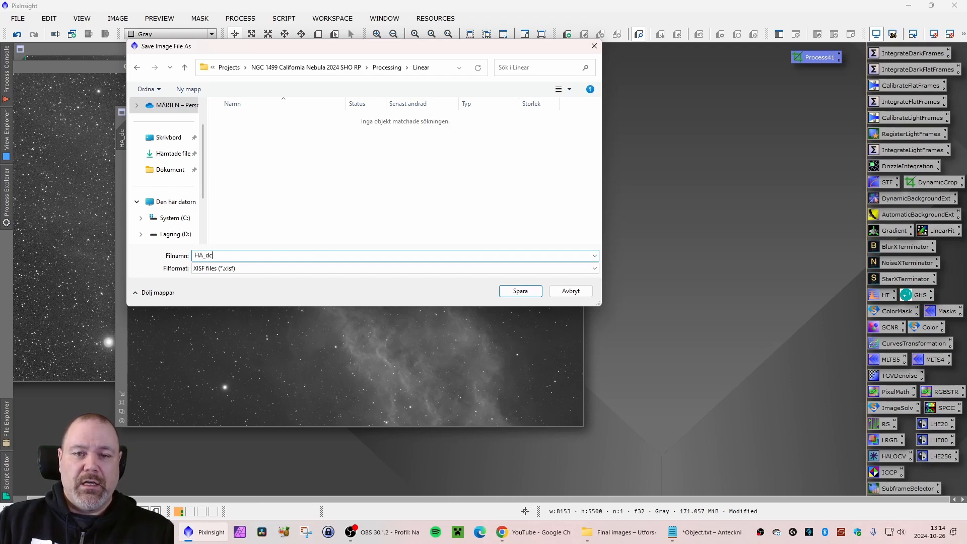
key("Return")
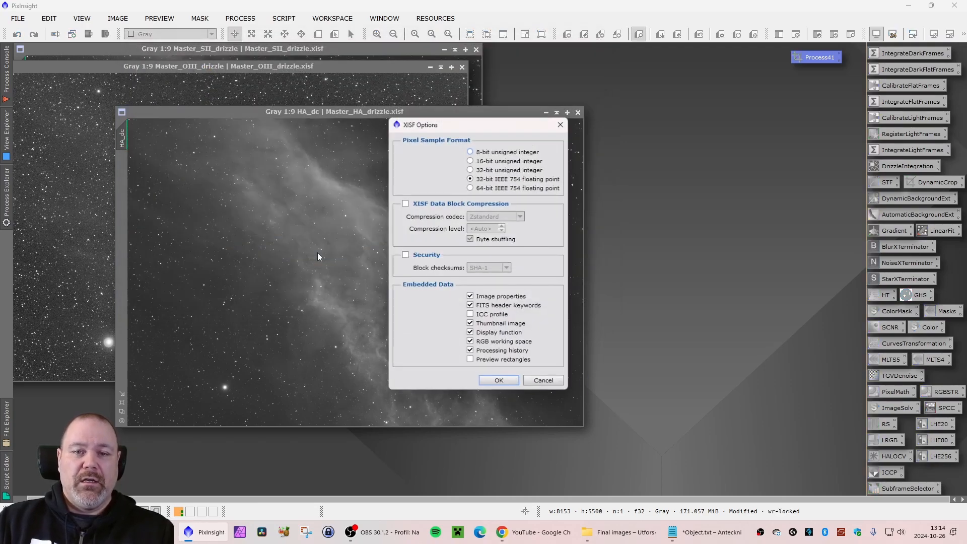
key("Return")
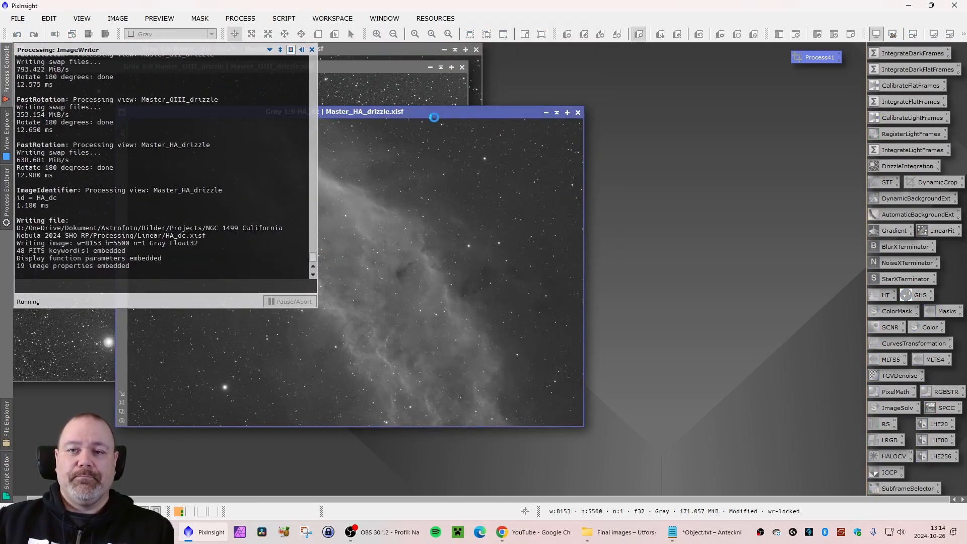
Spread out the HA_dc and Master_OIII_drizzle windows and change the OIII image's identifier to OIII_dc.
left_click_drag(412, 111, 554, 133)
left_click_drag(206, 68, 275, 85)
right_click(75, 139)
left_click(111, 179)
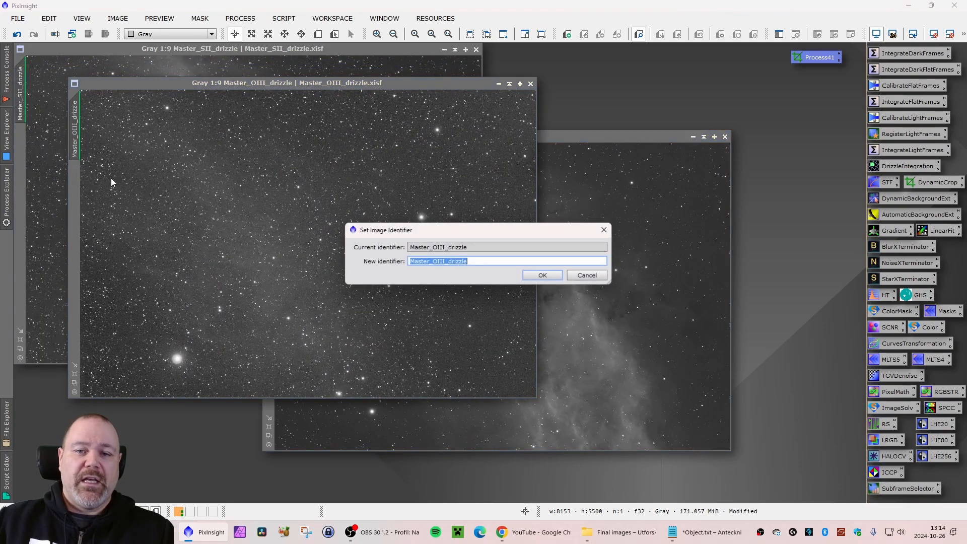
type("OIII_dc")
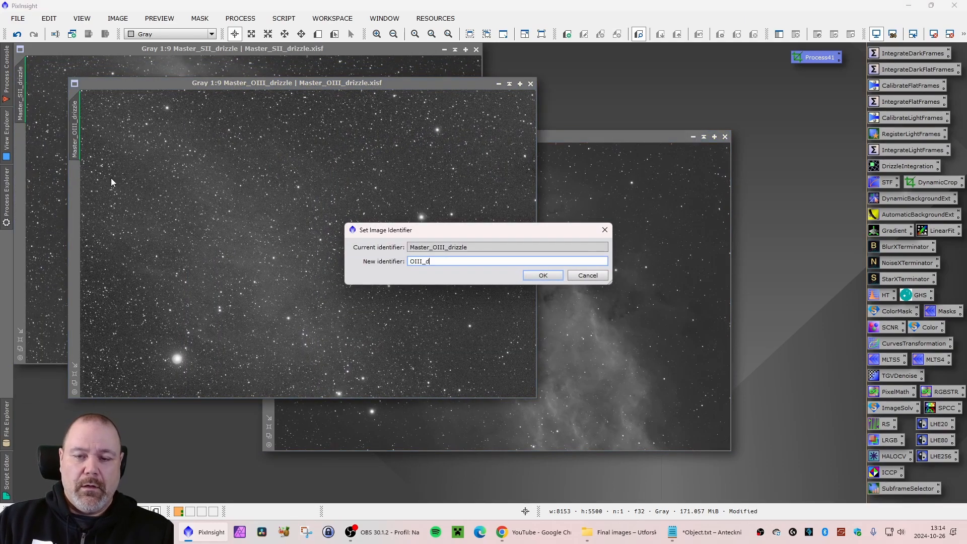
key("Return")
Save the OIII_dc image to a file.
left_click(17, 23)
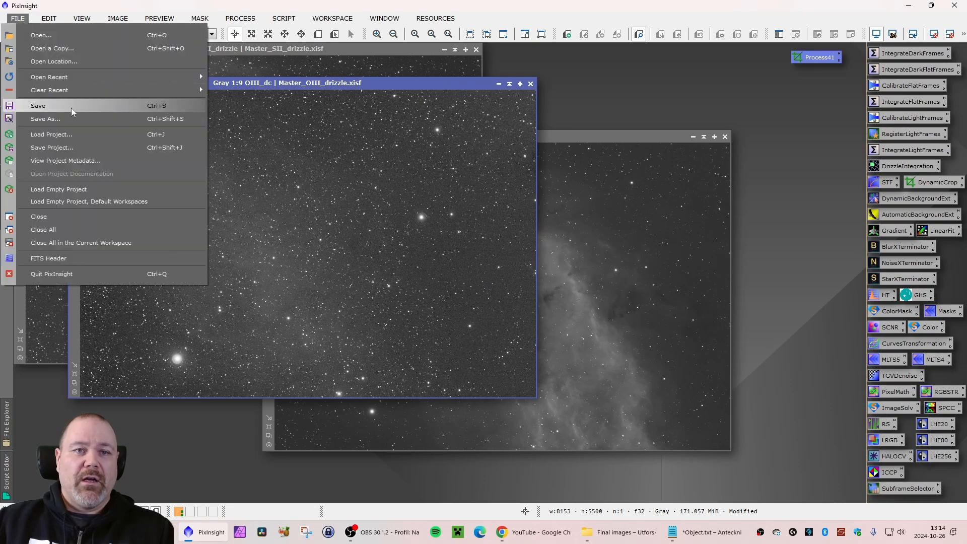
Save the OIII image as OIII_dc in XISF format in the project's Processing/Linear folder, keeping the 32-bit floating point options.
left_click(67, 116)
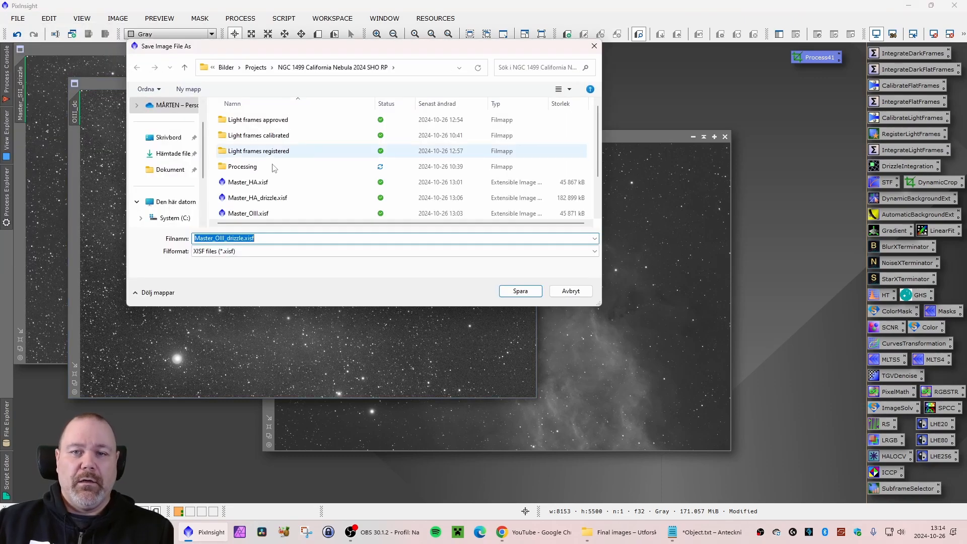
double_click(242, 166)
double_click(237, 135)
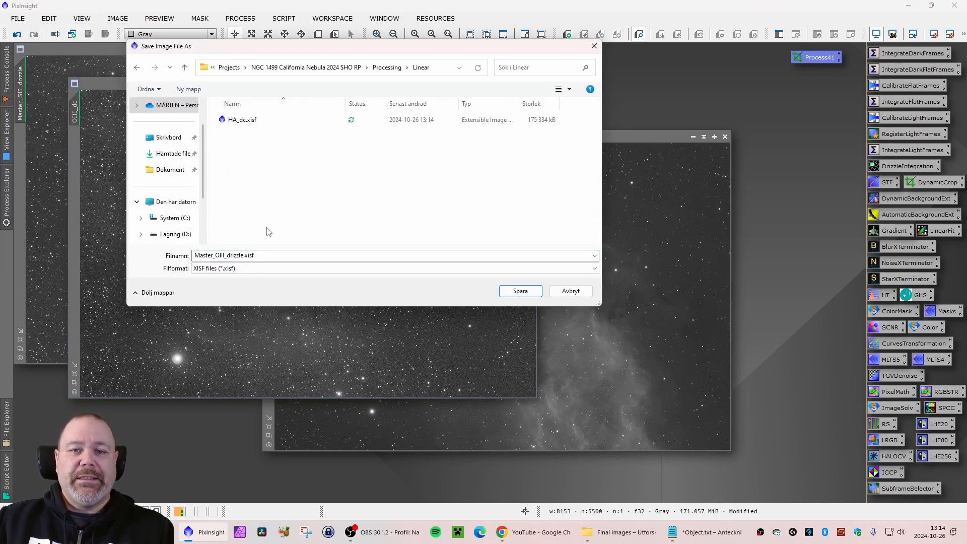
double_click(266, 259)
type("OIII")
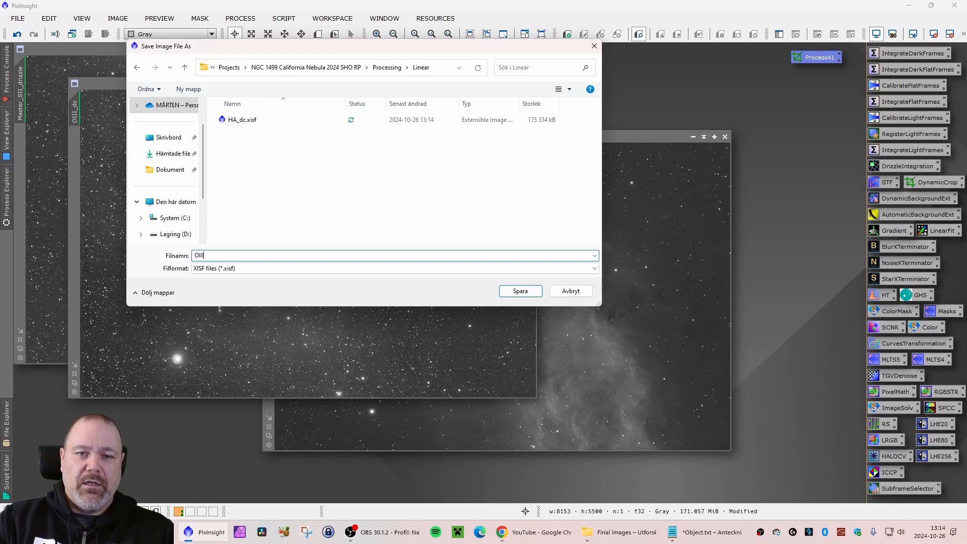
type("_dc")
key("Return")
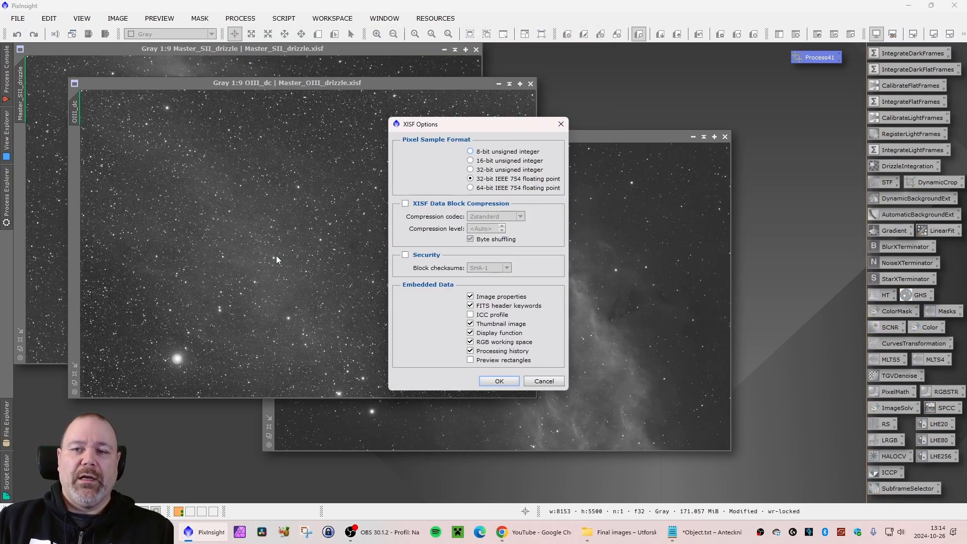
key("Return")
Bring the Master_SII_drizzle image window to the front and change its identifier to SII_dc.
left_click_drag(334, 83, 488, 151)
left_click(281, 53)
left_click_drag(280, 53, 313, 66)
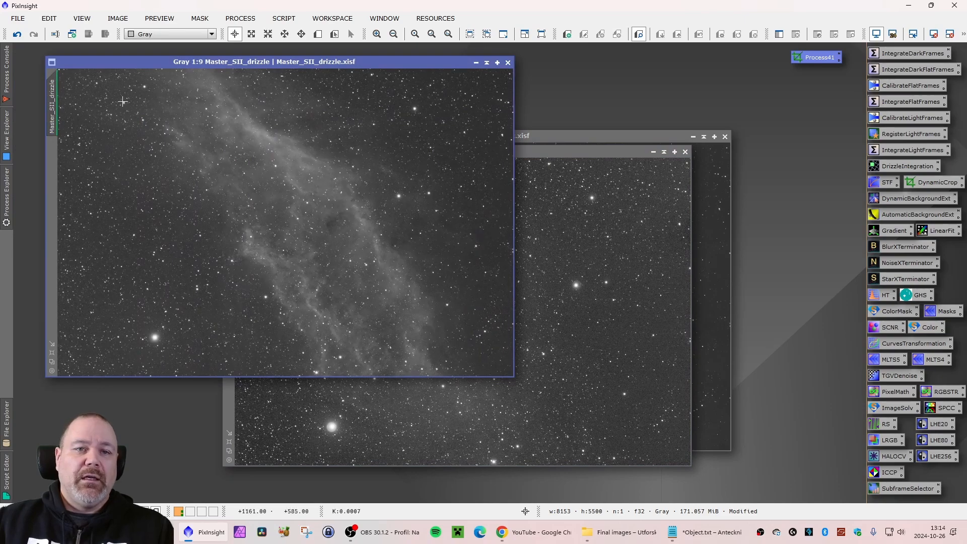
right_click(52, 125)
left_click(110, 164)
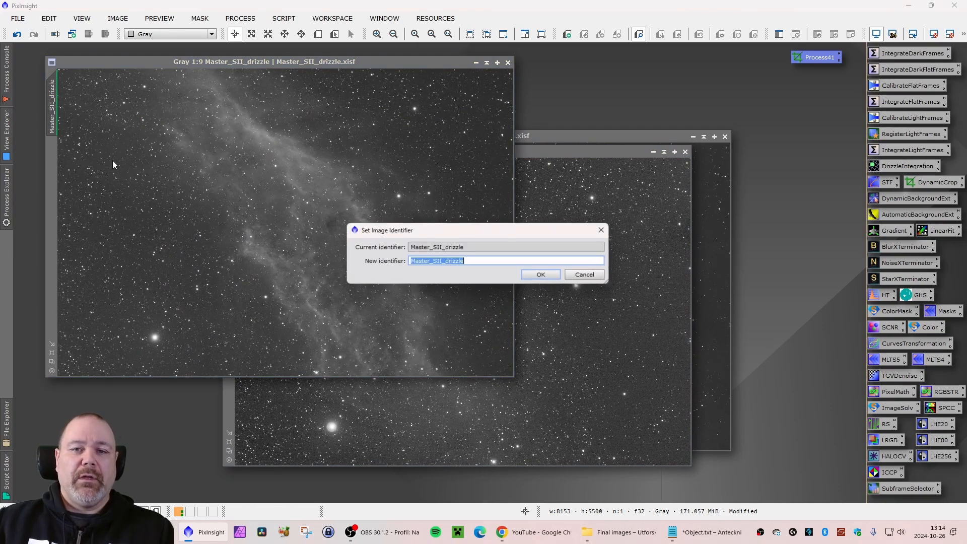
type("SII")
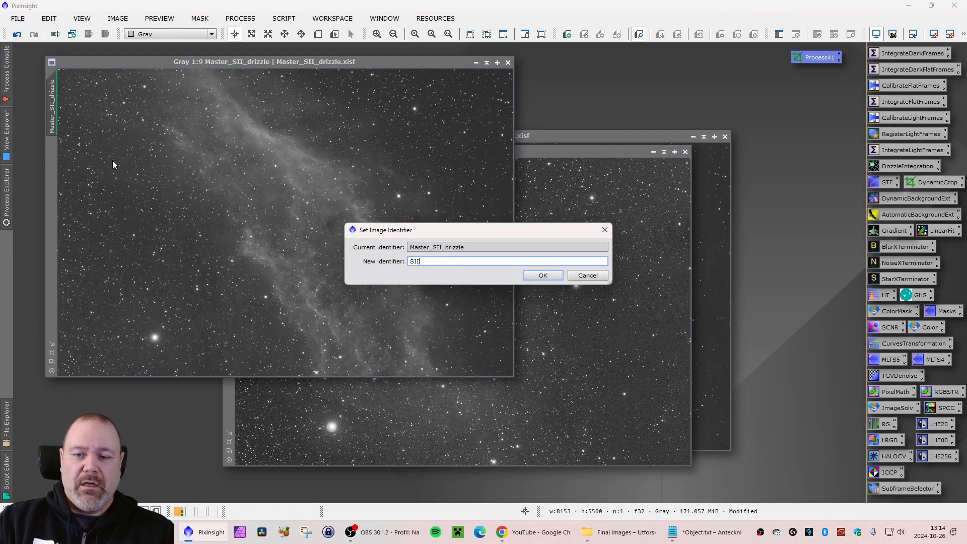
type("_dr")
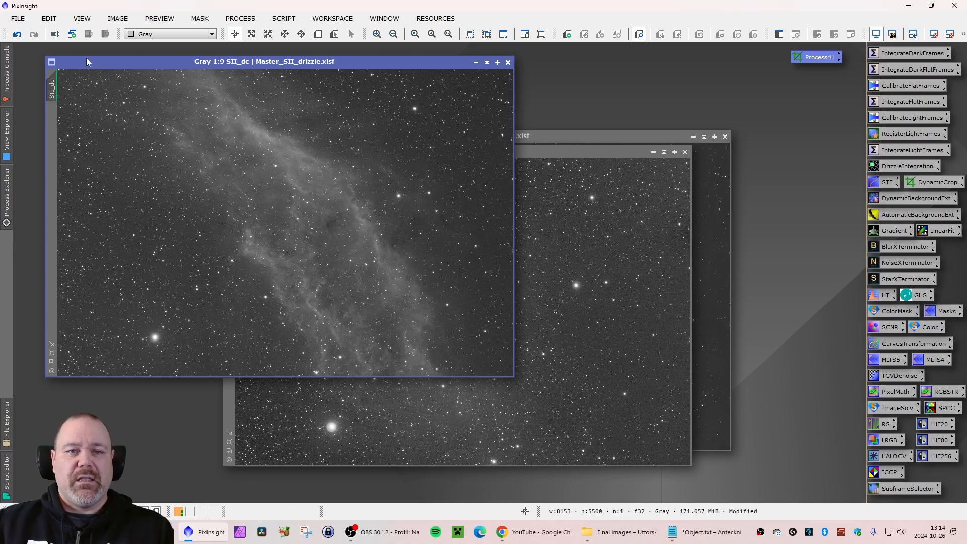
Save the SII image as SII_dc in XISF format in the project's Processing/Linear folder, keeping the 32-bit floating point options.
left_click(17, 18)
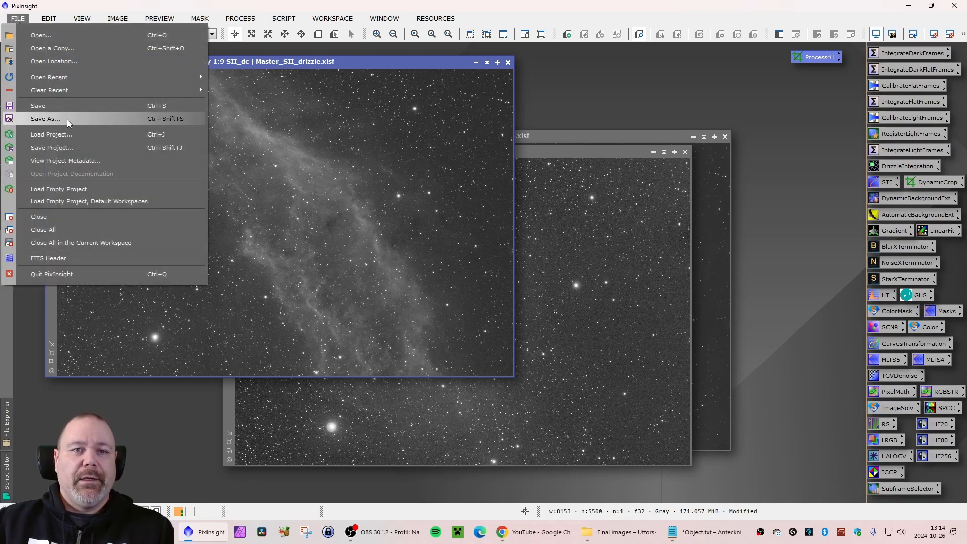
left_click(68, 119)
double_click(239, 166)
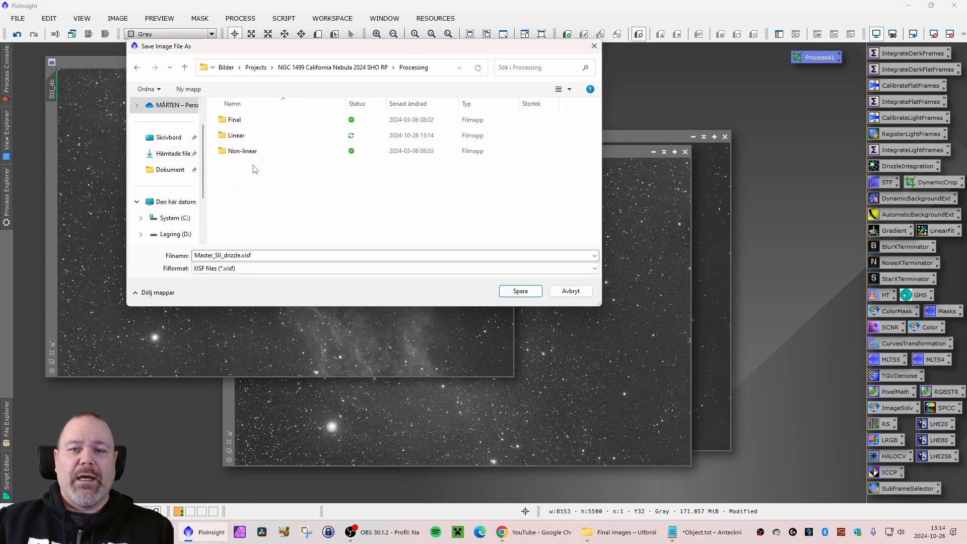
double_click(246, 135)
double_click(274, 255)
type("SII_dc")
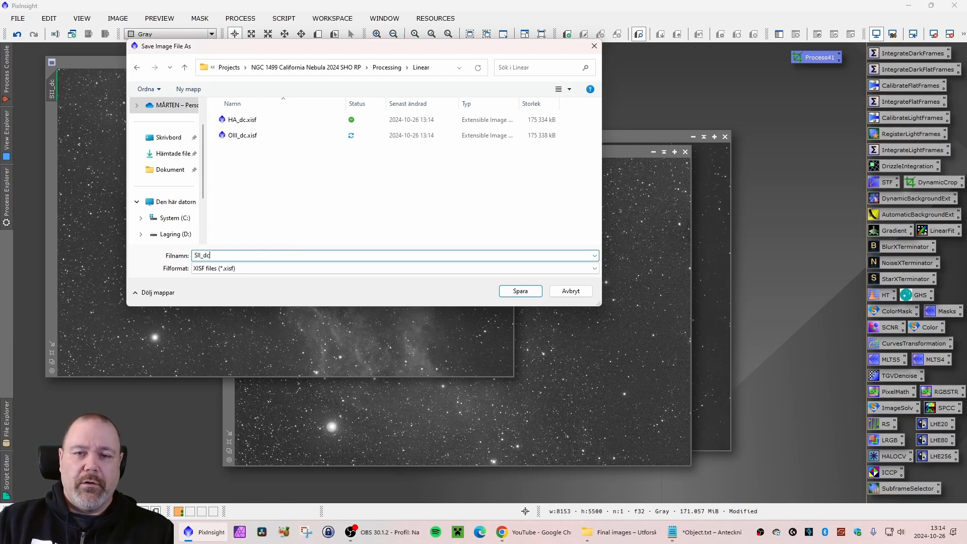
key("Return")
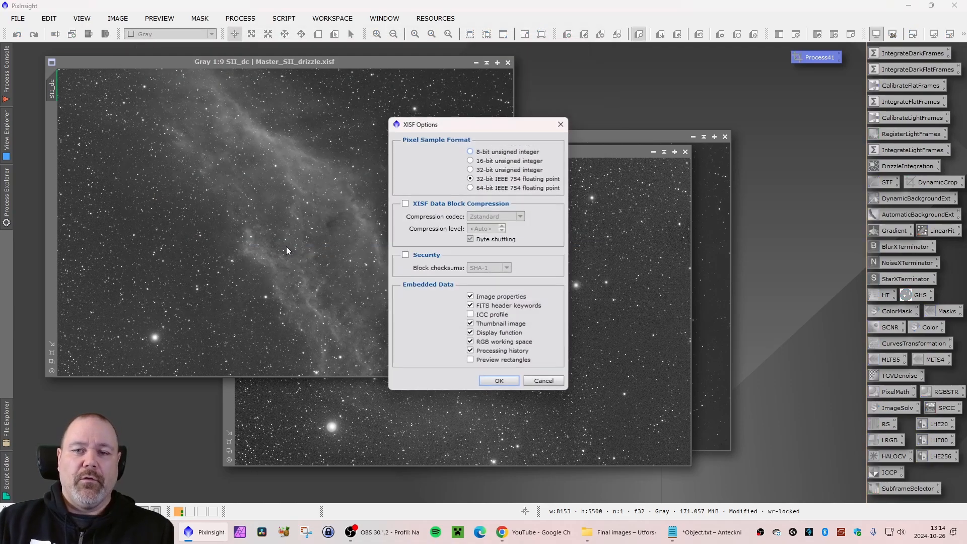
key("Return")
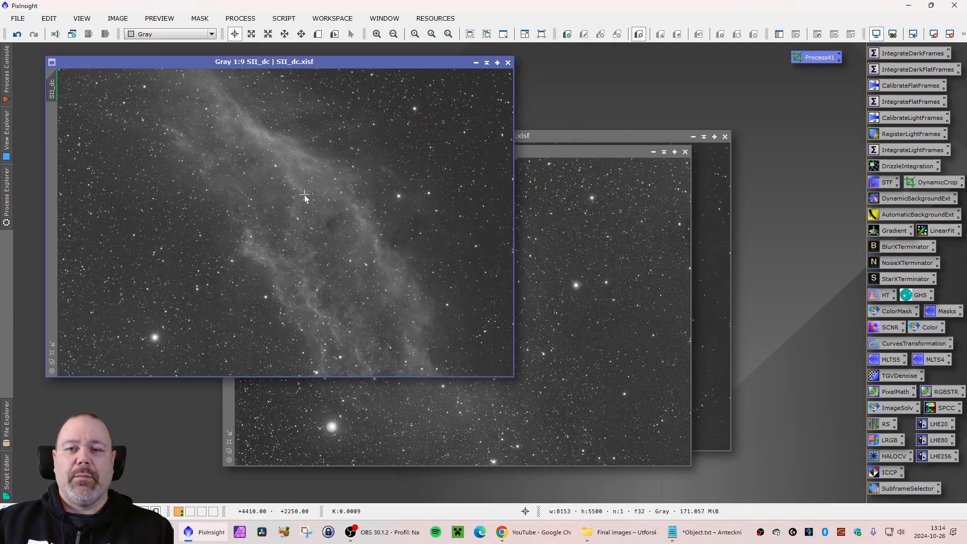
Arrange the SII_dc, OIII_dc and HA_dc image windows in an overlapping cascade with HA_dc in front.
left_click_drag(282, 61, 292, 69)
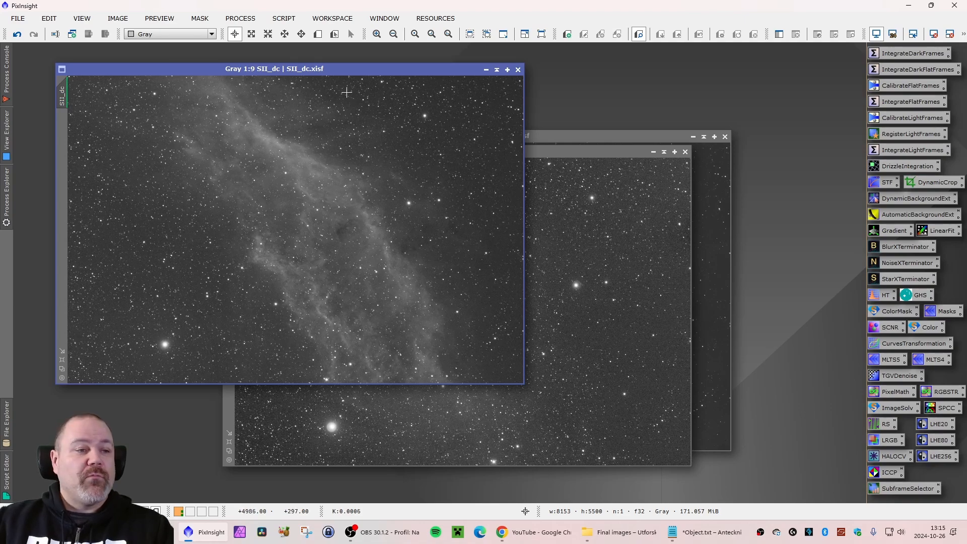
left_click_drag(322, 71, 299, 59)
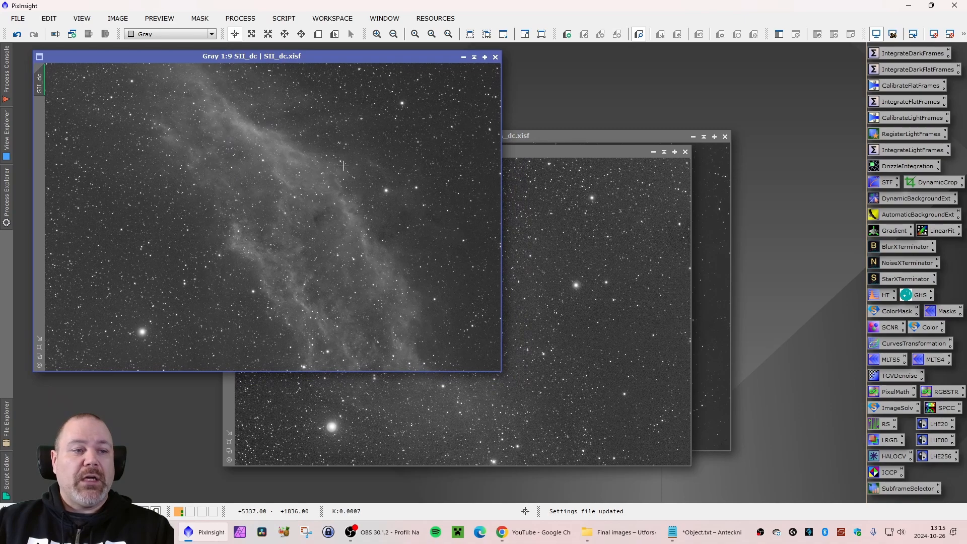
left_click_drag(560, 150, 458, 160)
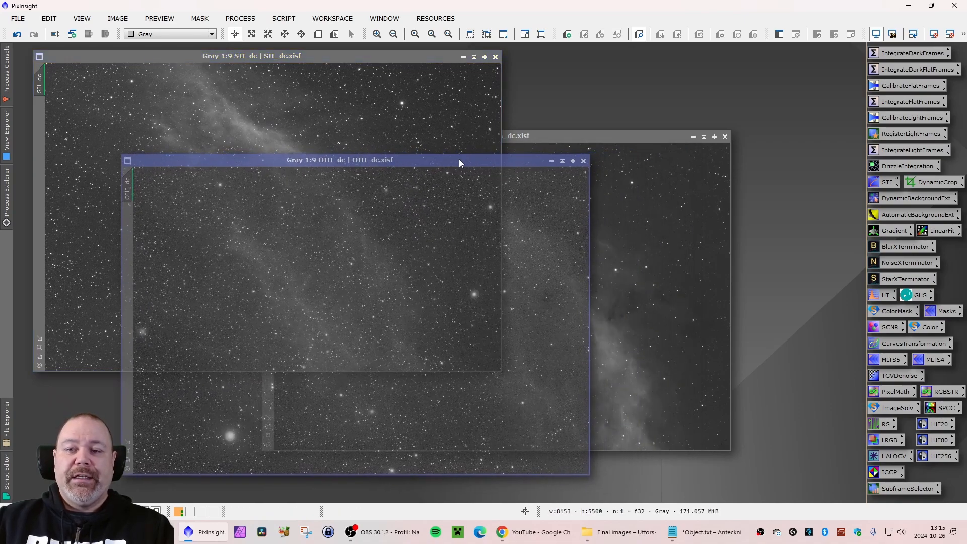
left_click_drag(570, 136, 619, 104)
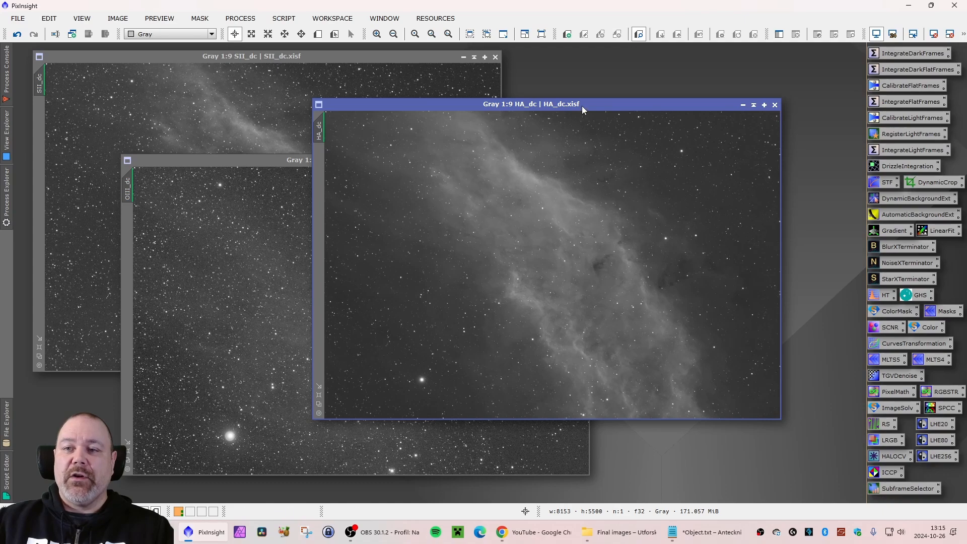
left_click_drag(581, 106, 499, 104)
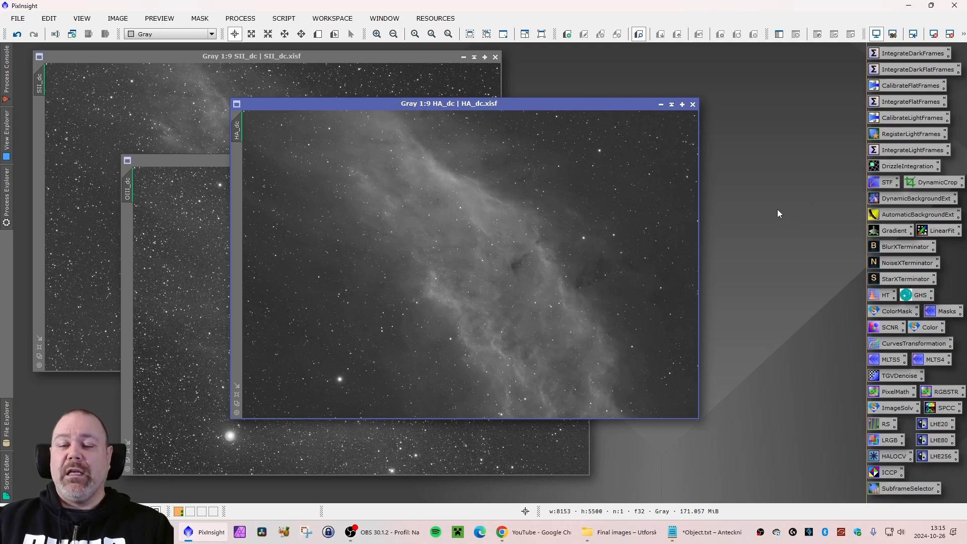
Examine the GradientCorrection settings and find the process in the full process list, closing its window when finished.
double_click(886, 232)
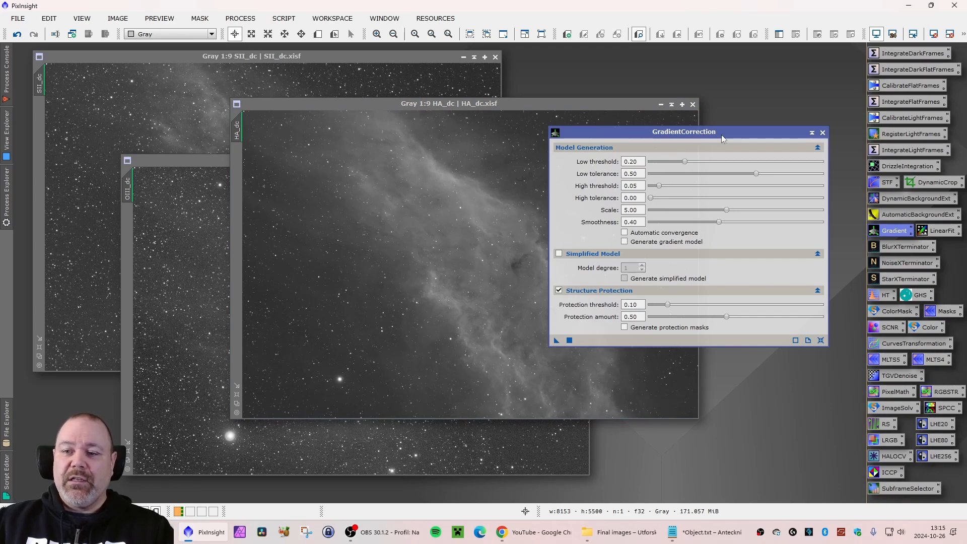
left_click(284, 19)
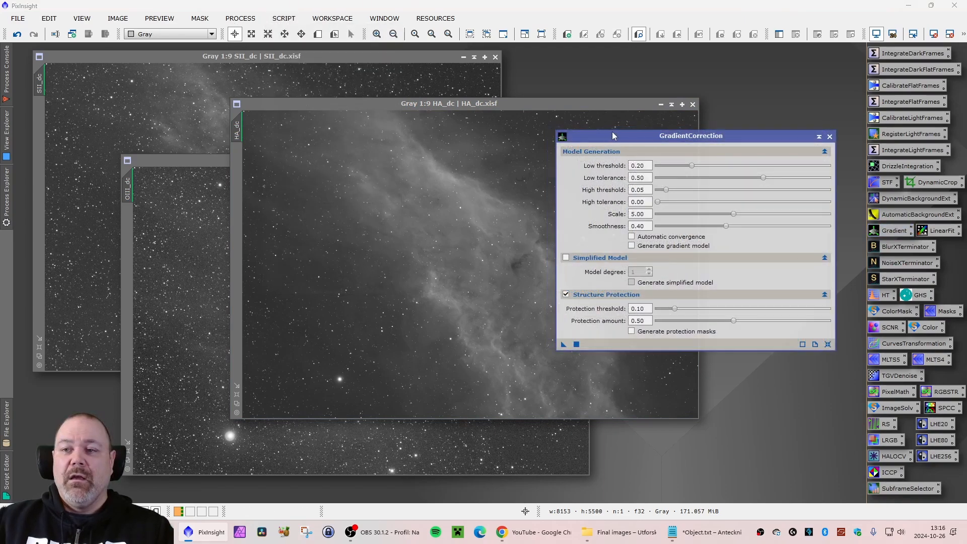
left_click(252, 19)
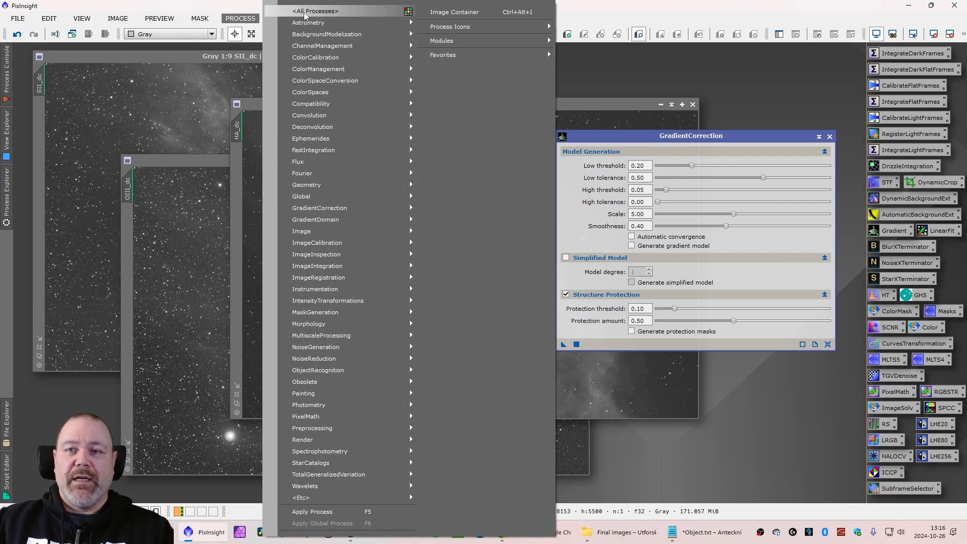
mouse_move(305, 15)
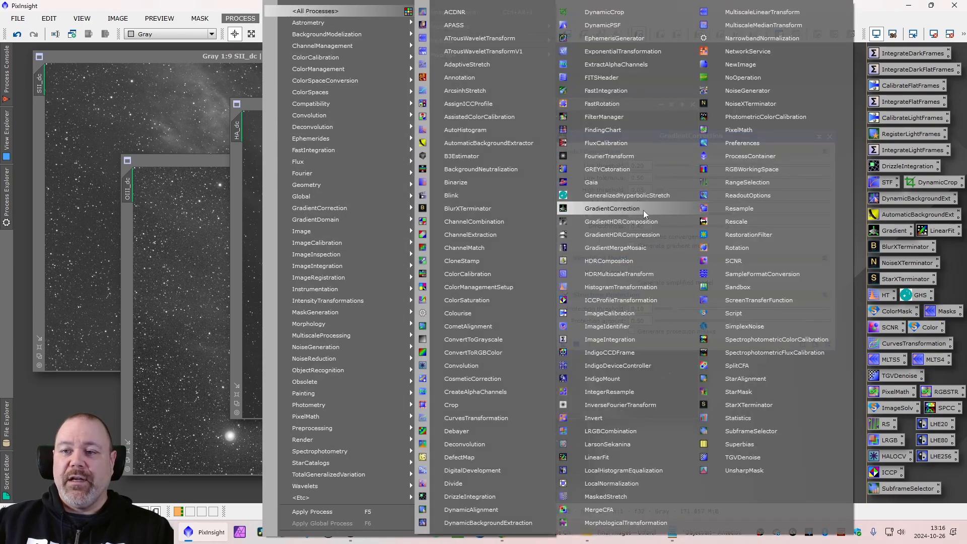
left_click(862, 107)
left_click_drag(737, 136, 739, 159)
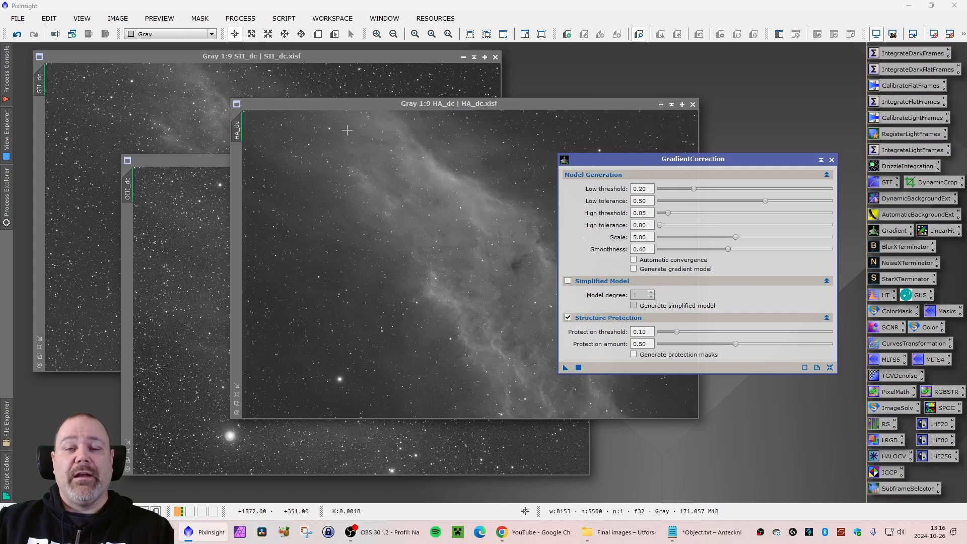
left_click(831, 160)
Move the HA_dc image aside and view the AutomaticBackgroundExtractor settings, closing them without applying the process.
left_click_drag(516, 106, 428, 89)
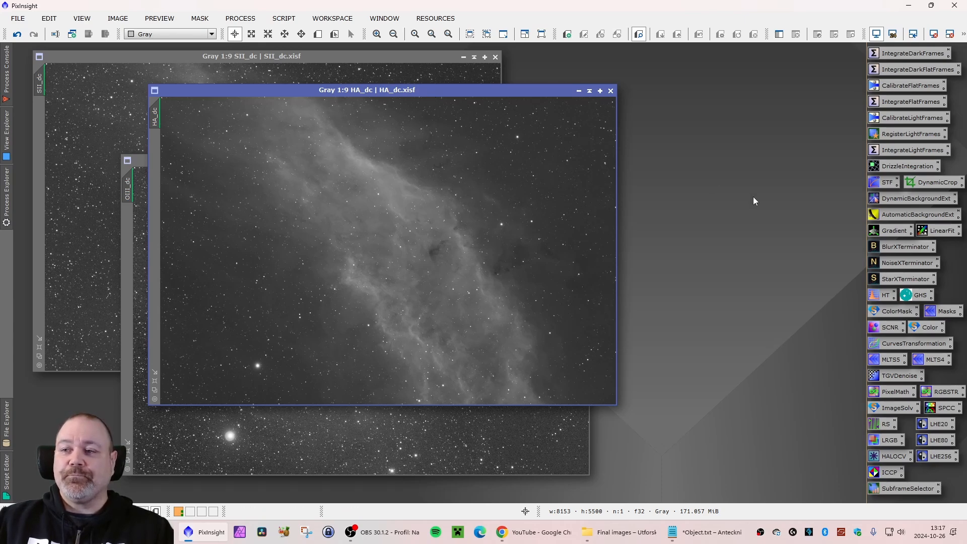
double_click(910, 218)
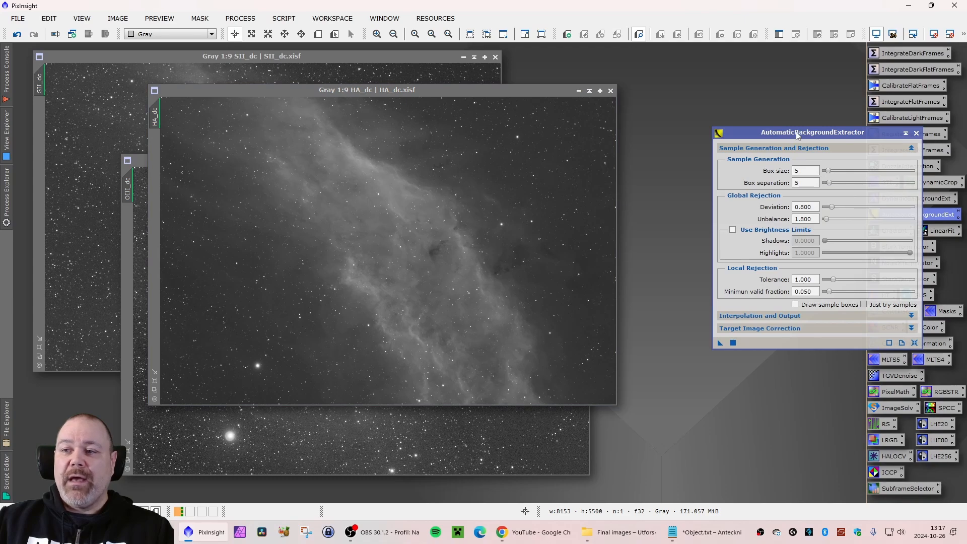
left_click_drag(797, 135, 758, 138)
left_click(877, 137)
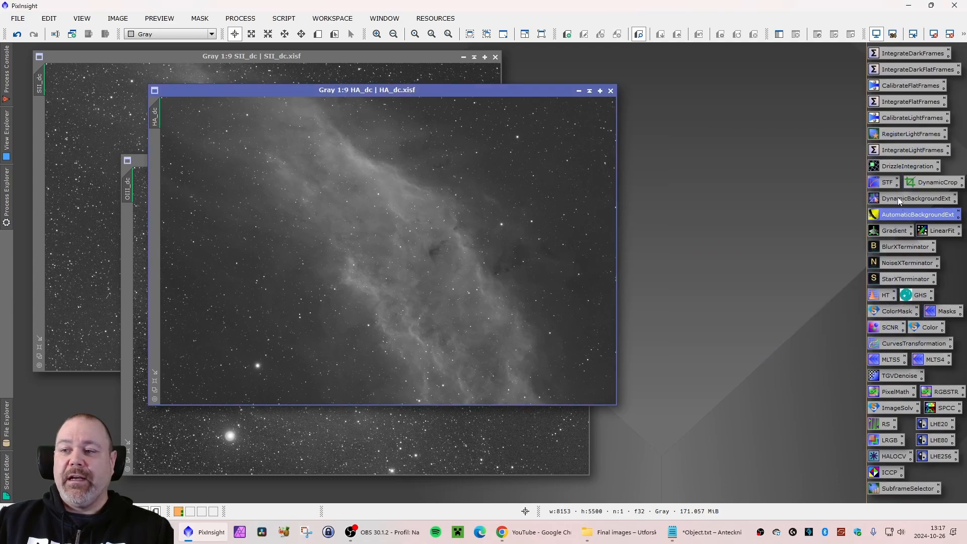
Set up DynamicBackgroundExtraction on the HA_dc image with 12 samples per row and add a sample in the dark sky beside the nebula.
double_click(899, 199)
left_click_drag(874, 109, 783, 120)
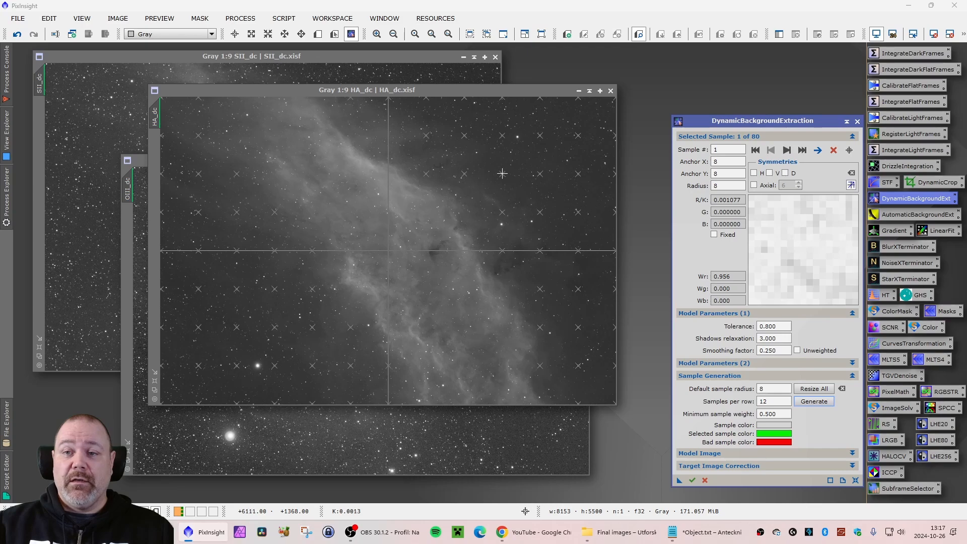
left_click(518, 186)
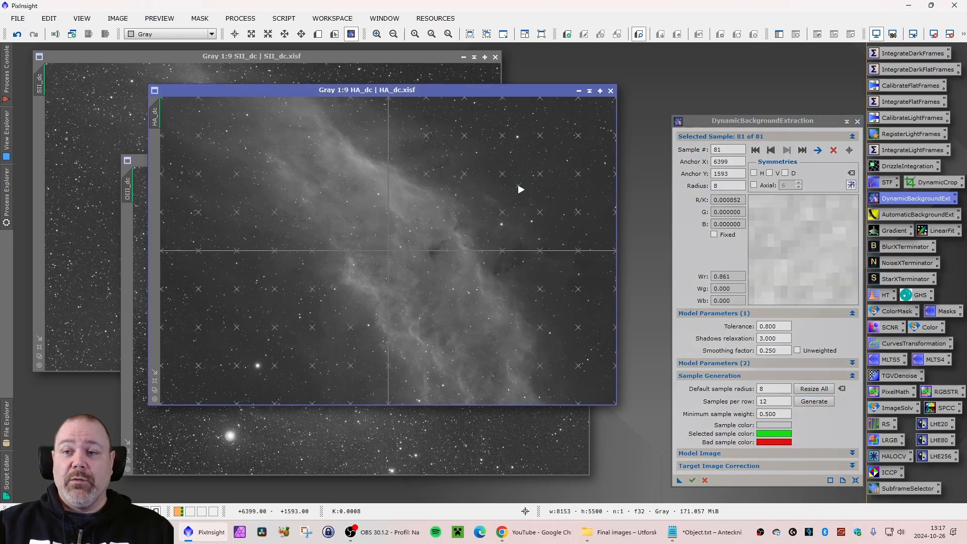
left_click_drag(518, 186, 518, 187)
Reposition a grid sample in the dark sky beside the nebula and place another background sample just above it.
scroll(503, 178, "up", 5)
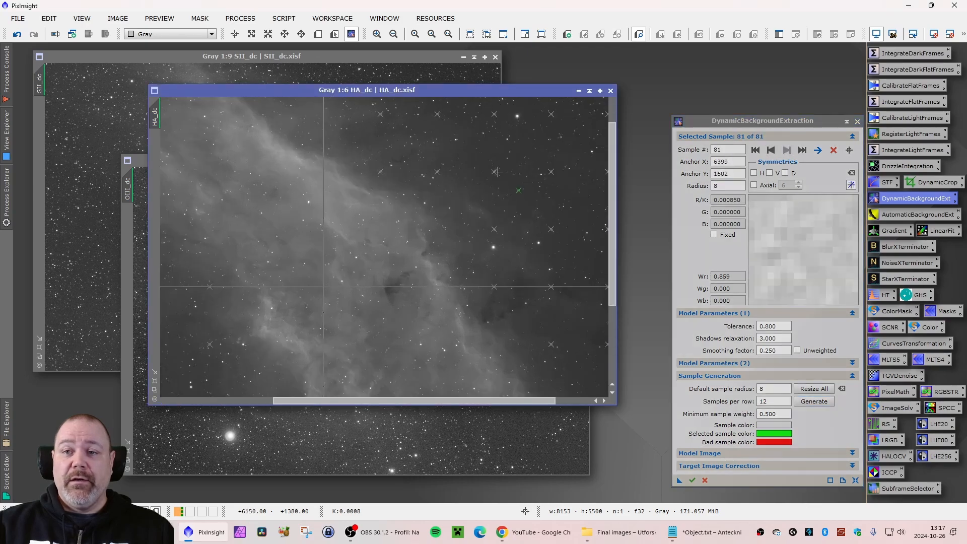
left_click(496, 177)
left_click_drag(495, 177, 513, 190)
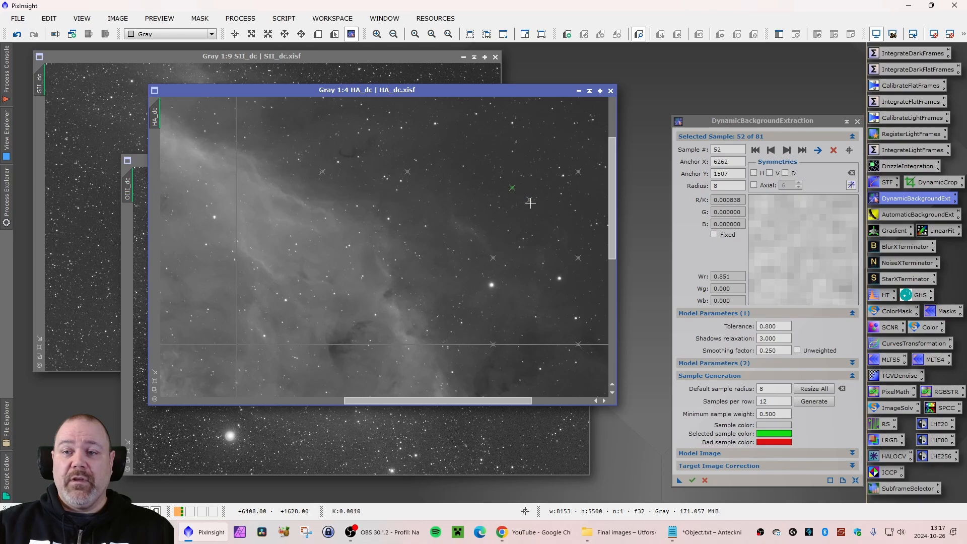
left_click(527, 151)
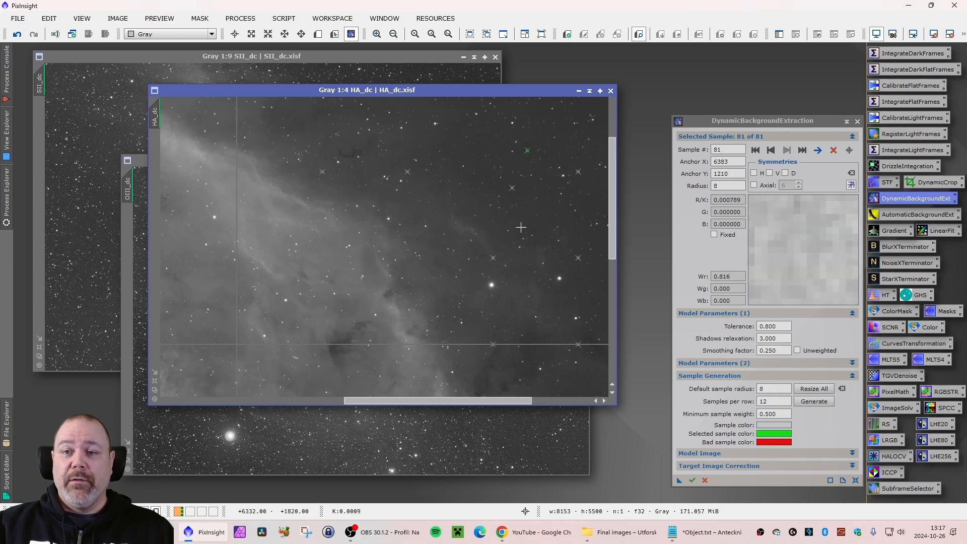
scroll(514, 226, "down", 2)
scroll(511, 227, "down", 3)
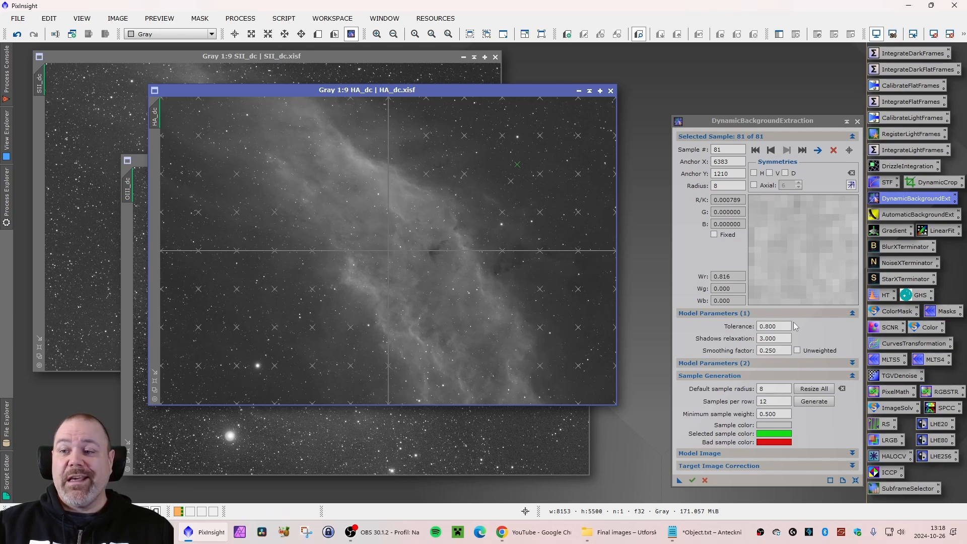
Reposition the HA_dc image window and enlarge it to a 1:7 view with the background samples displayed.
mouse_move(766, 327)
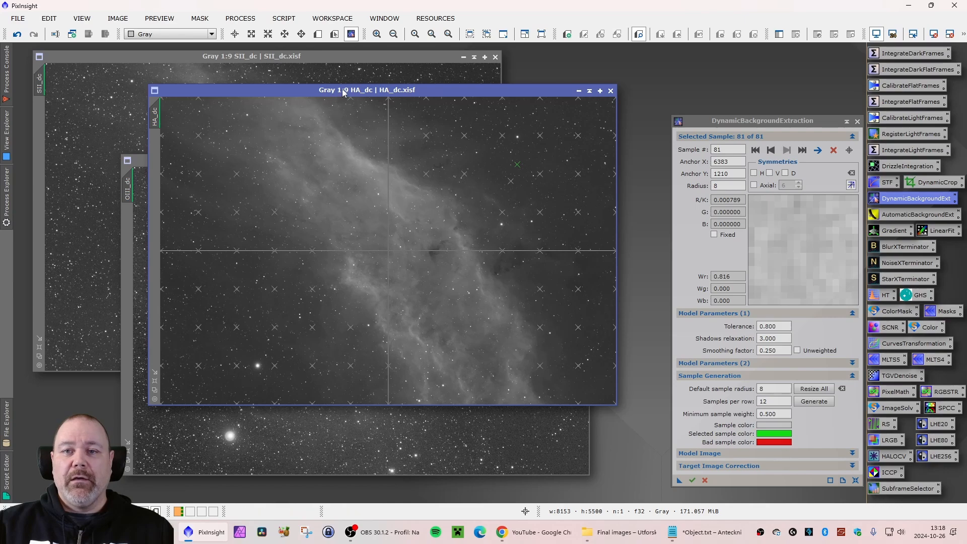
left_click_drag(342, 90, 336, 81)
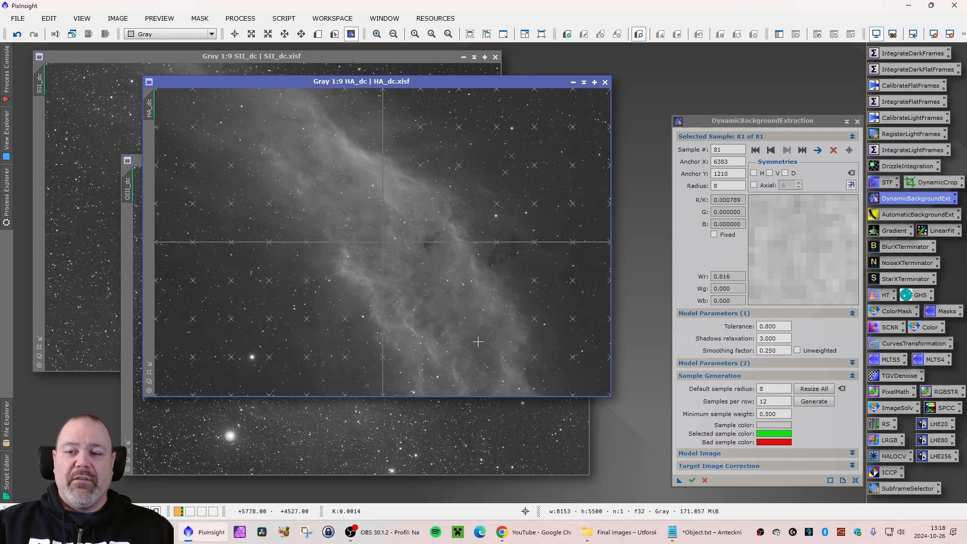
left_click(149, 374)
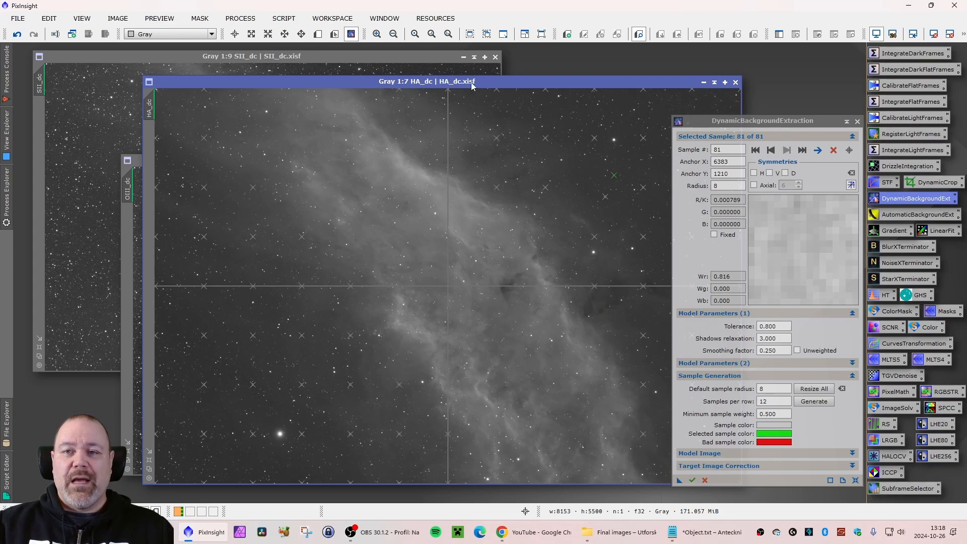
Move the HA_dc image window clear of the dialog and reposition the background sample near the image's upper-left corner to about X 9, Y 408.
left_click_drag(471, 83, 358, 56)
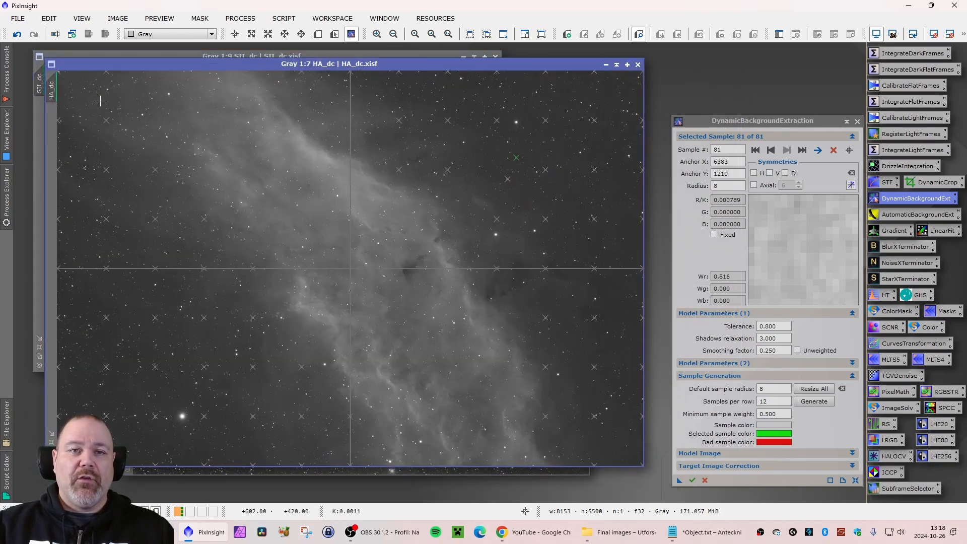
scroll(101, 79, "up", 3)
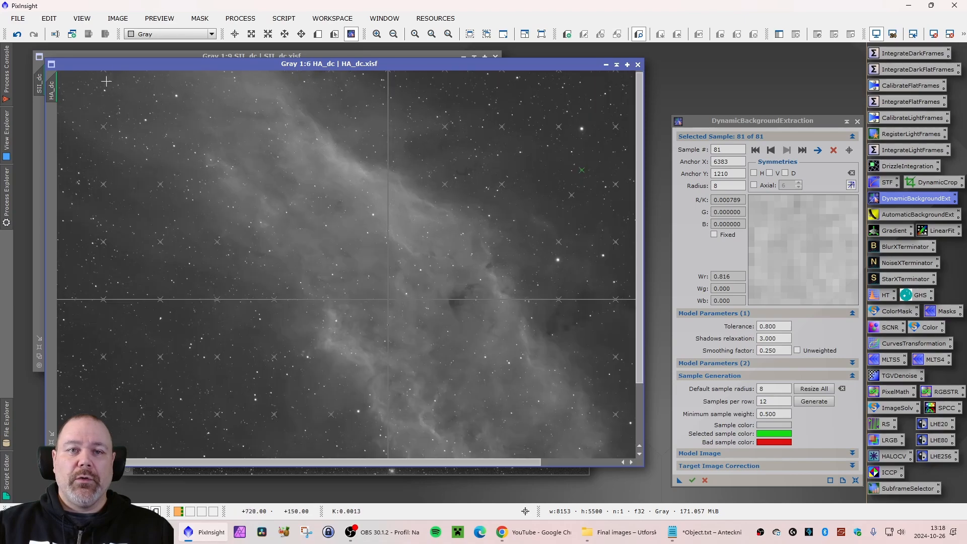
scroll(85, 79, "up", 2)
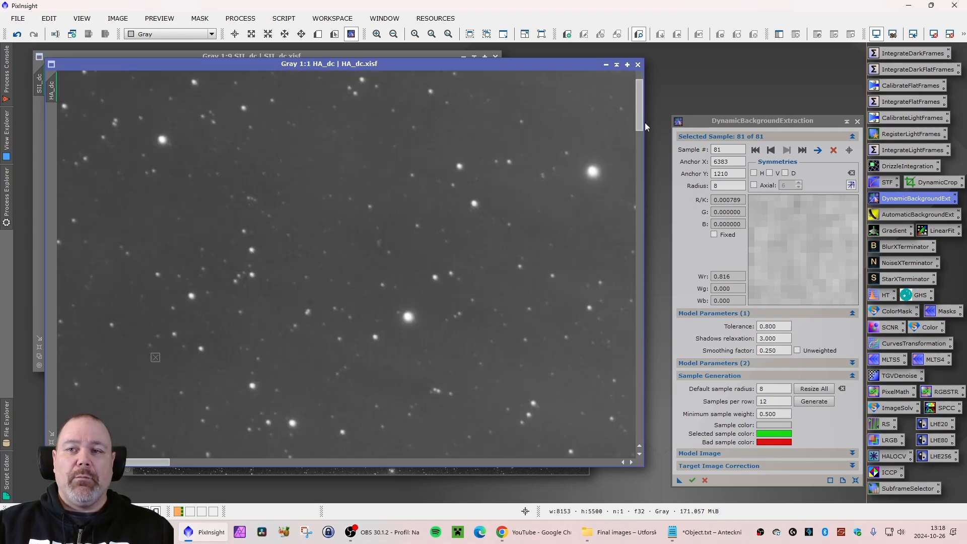
left_click_drag(637, 111, 637, 104)
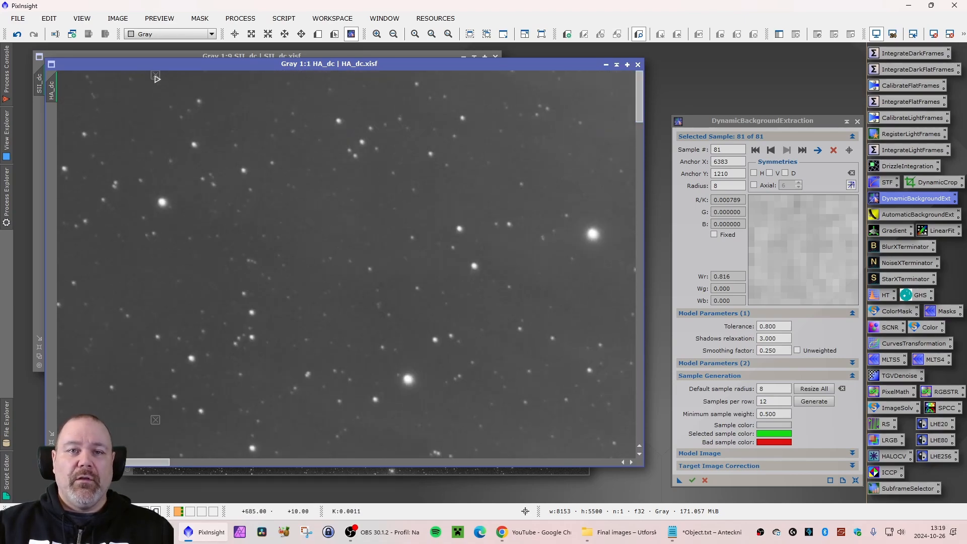
left_click_drag(156, 79, 91, 256)
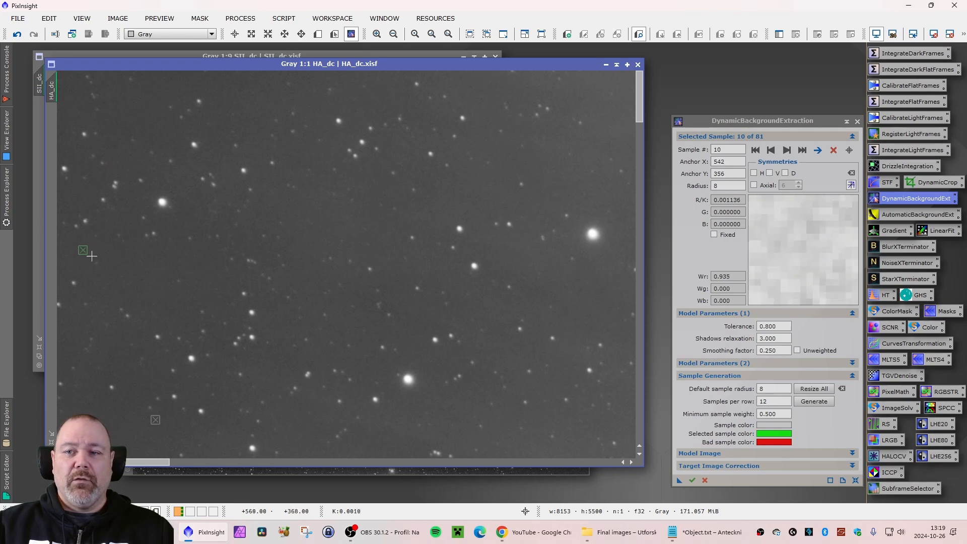
left_click_drag(146, 462, 113, 461)
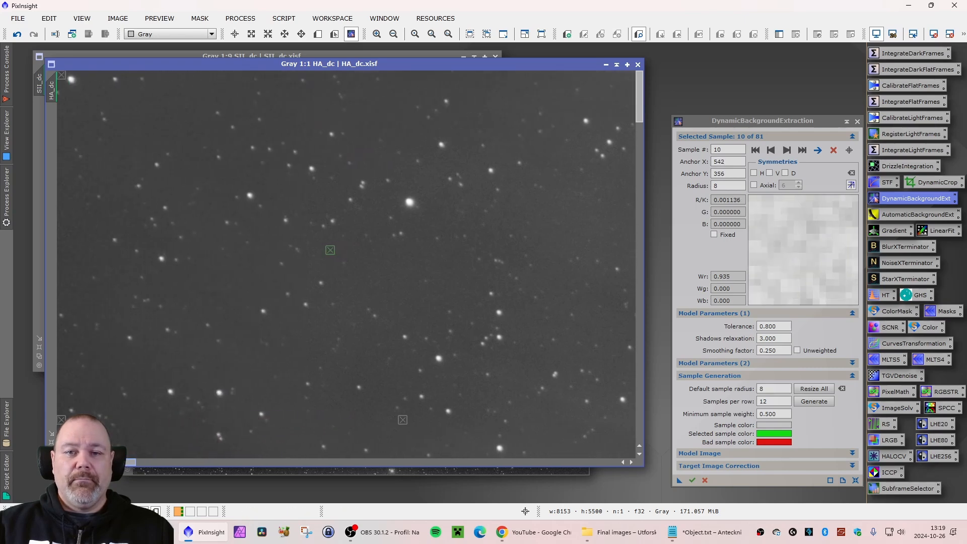
left_click_drag(330, 251, 62, 276)
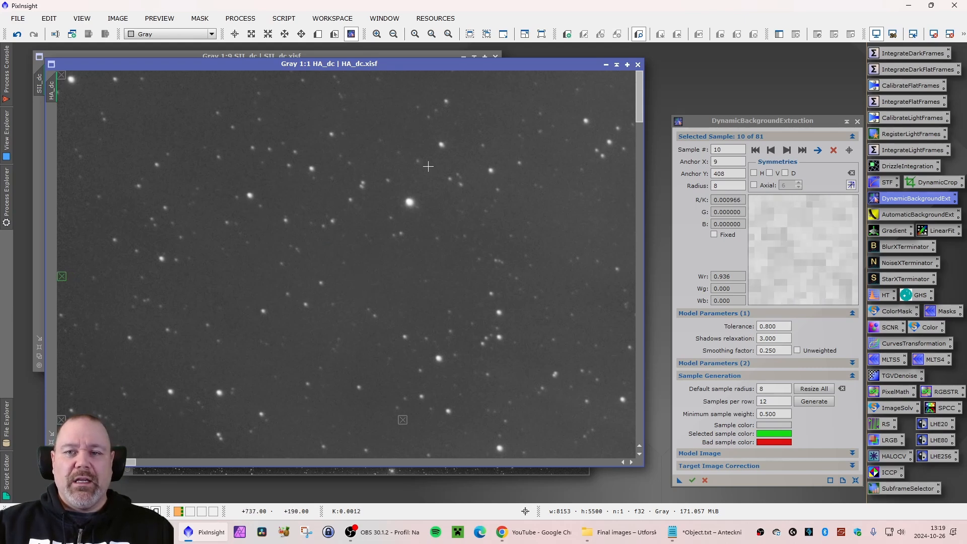
Move two background samples from the faint nebulosity into the darker sky at about X 474, Y 2121 and X 660, Y 2847.
scroll(427, 164, "down", 2)
scroll(341, 159, "up", 4)
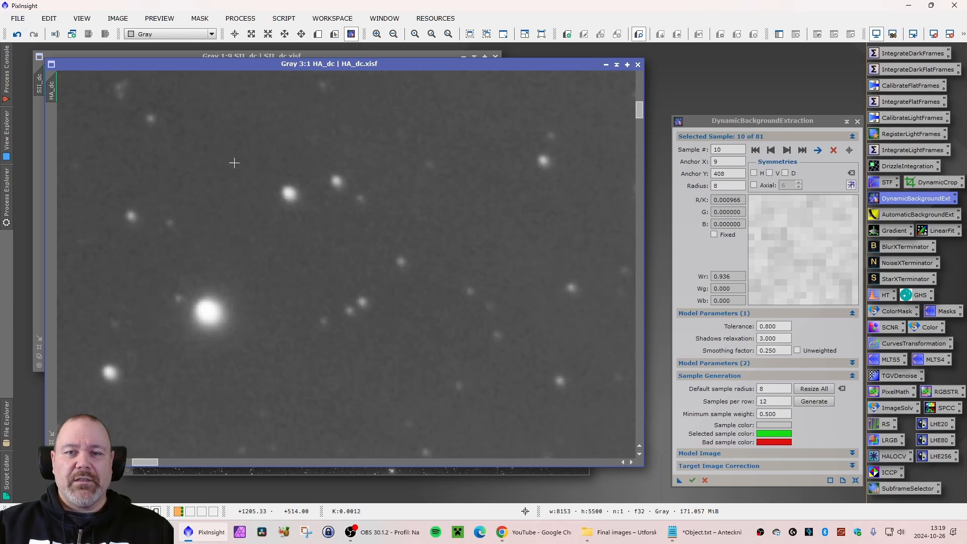
scroll(345, 218, "down", 5)
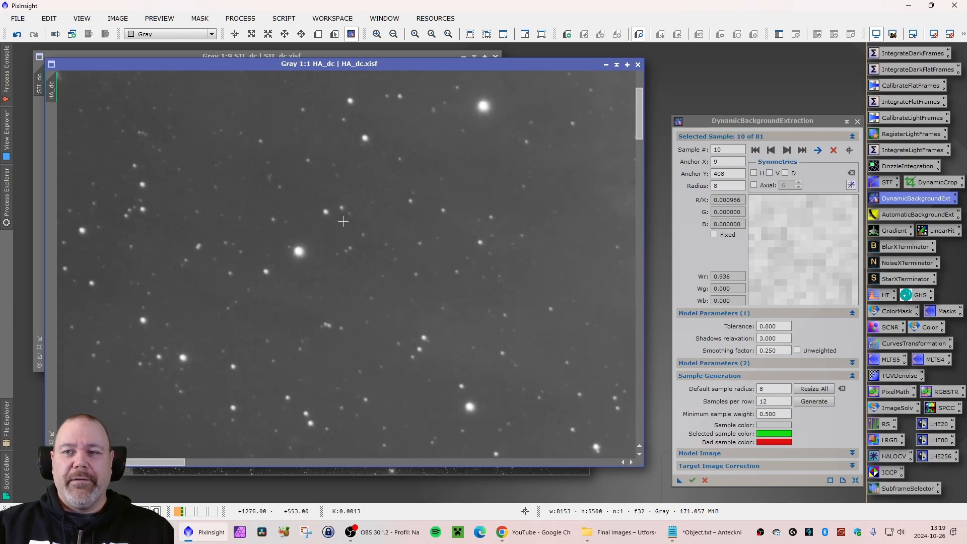
scroll(281, 225, "down", 1)
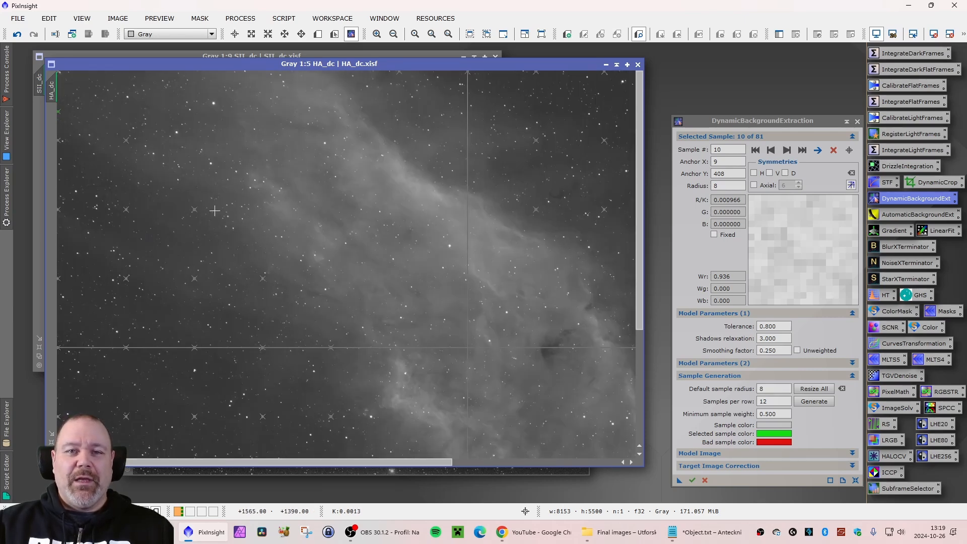
scroll(216, 216, "down", 1)
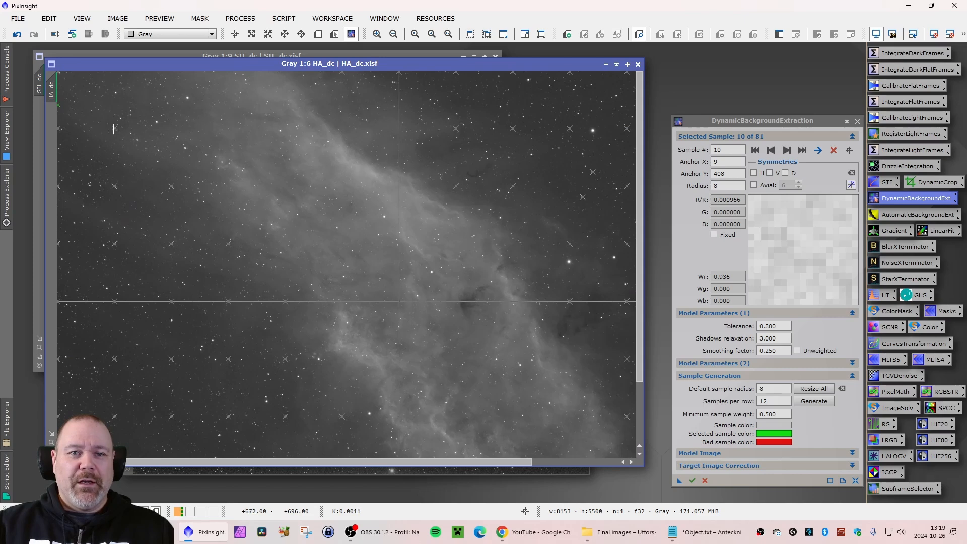
scroll(91, 132, "up", 2)
left_click_drag(126, 128, 100, 307)
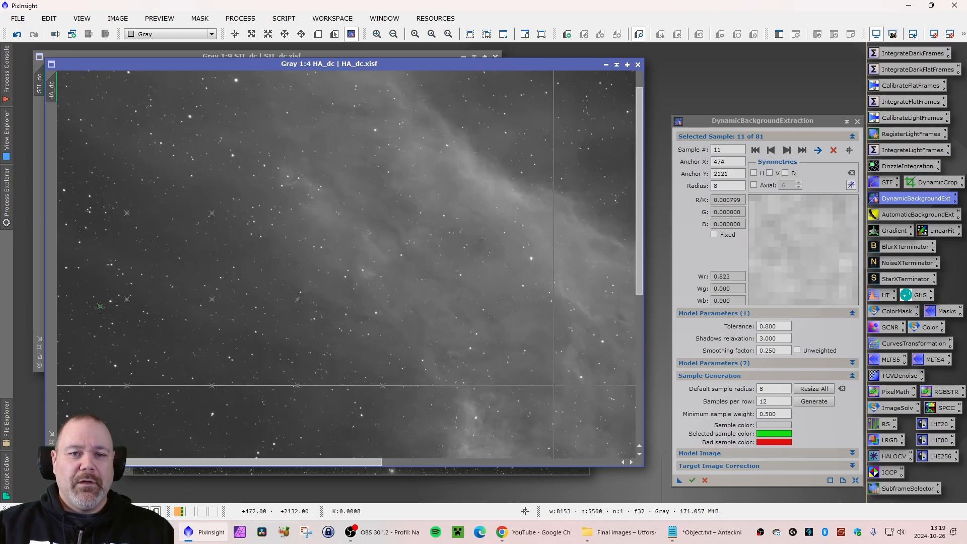
left_click_drag(211, 214, 123, 398)
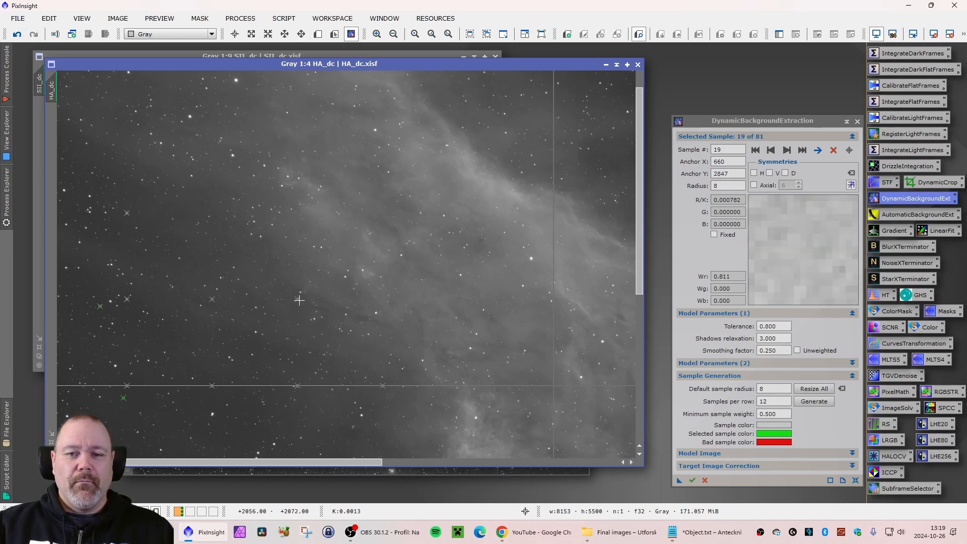
Relocate three samples off the nebula's edge to about X 1658, Y 2932, X 1728, Y 3158 and X 1570, Y 2650.
left_click_drag(299, 302, 252, 411)
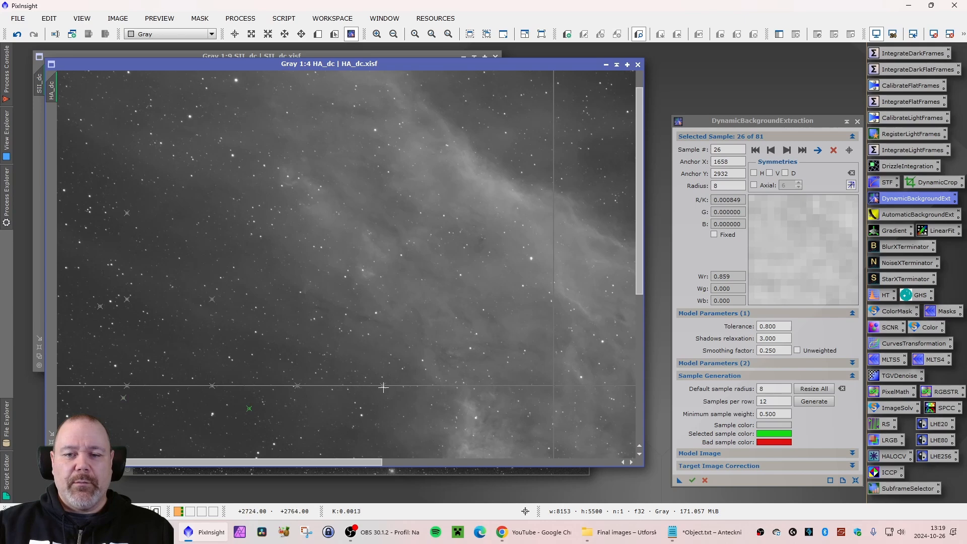
left_click_drag(386, 389, 260, 441)
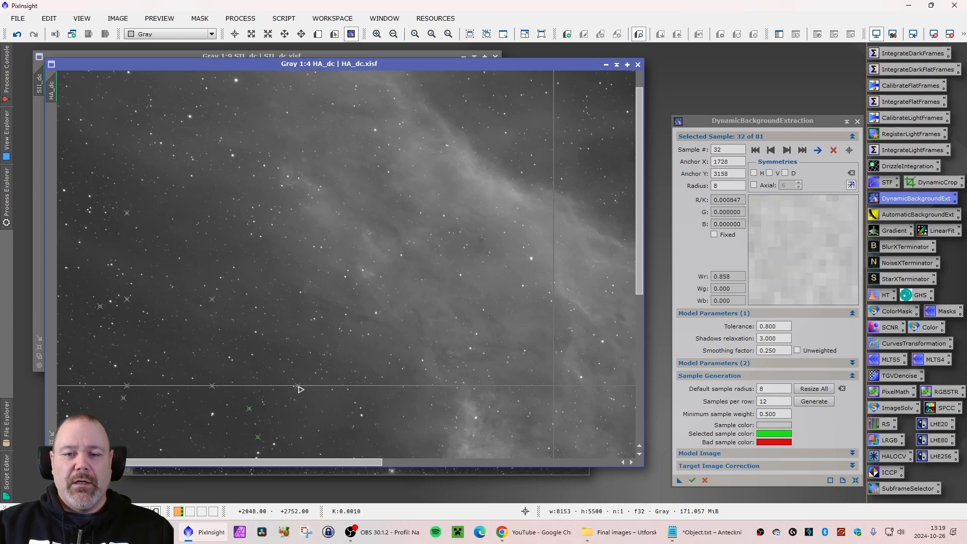
left_click_drag(300, 390, 238, 373)
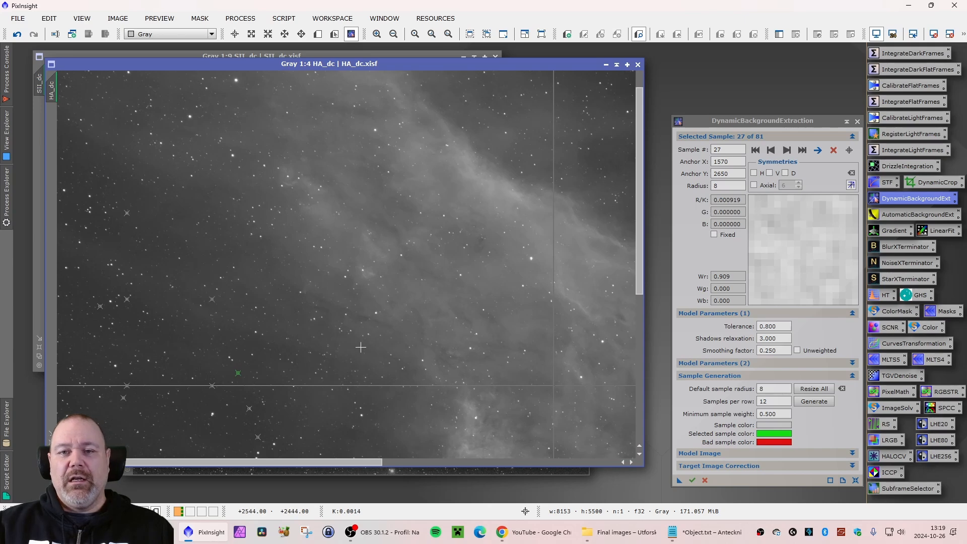
Shift four samples in the image's left part into darker sky, including to about X 306, Y 2384, X 314, Y 3173 and X 1084, Y 2449.
scroll(360, 347, "down", 1)
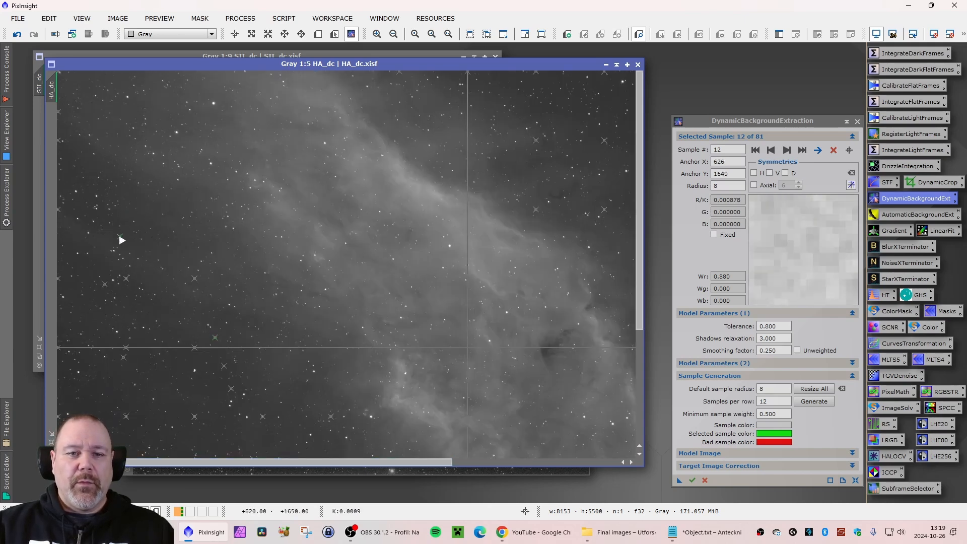
left_click(86, 311)
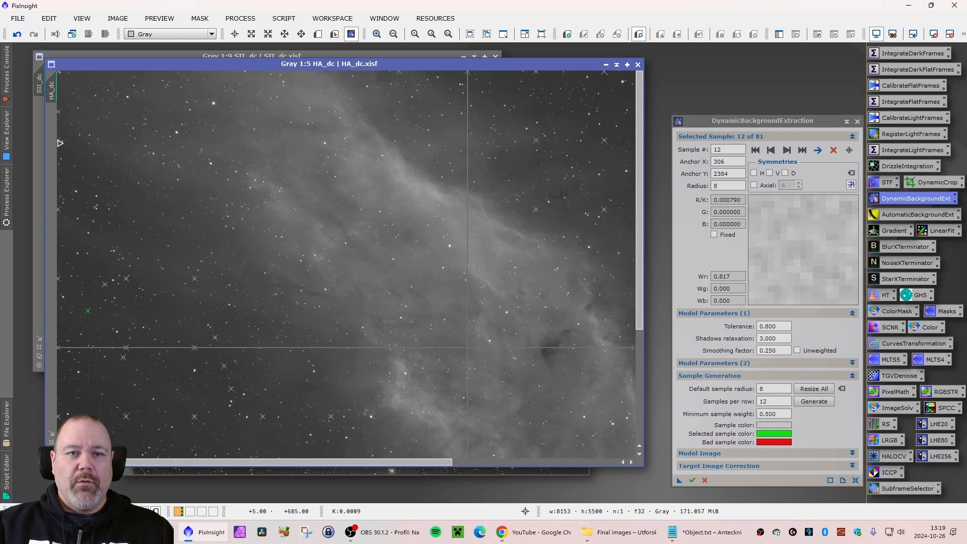
left_click(70, 244)
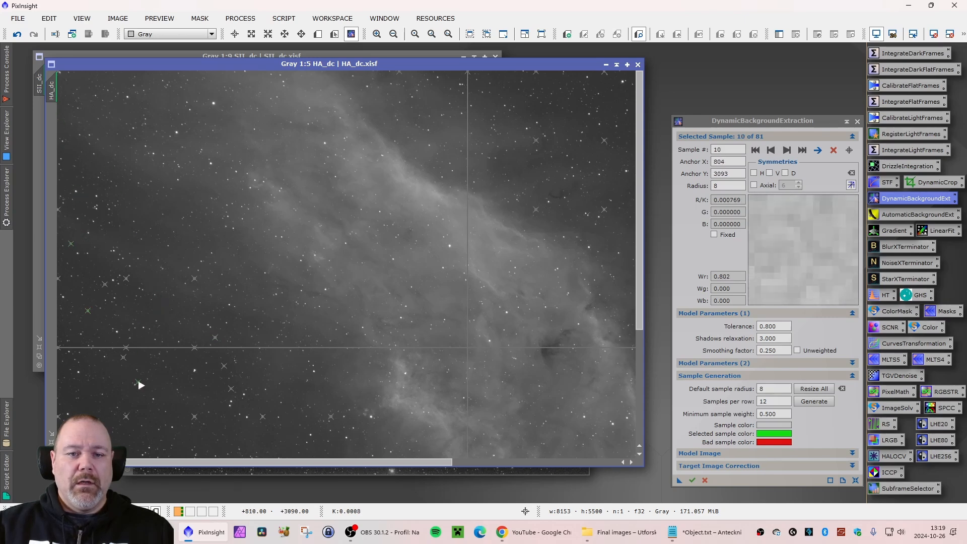
left_click(92, 392)
left_click_drag(91, 389, 93, 387)
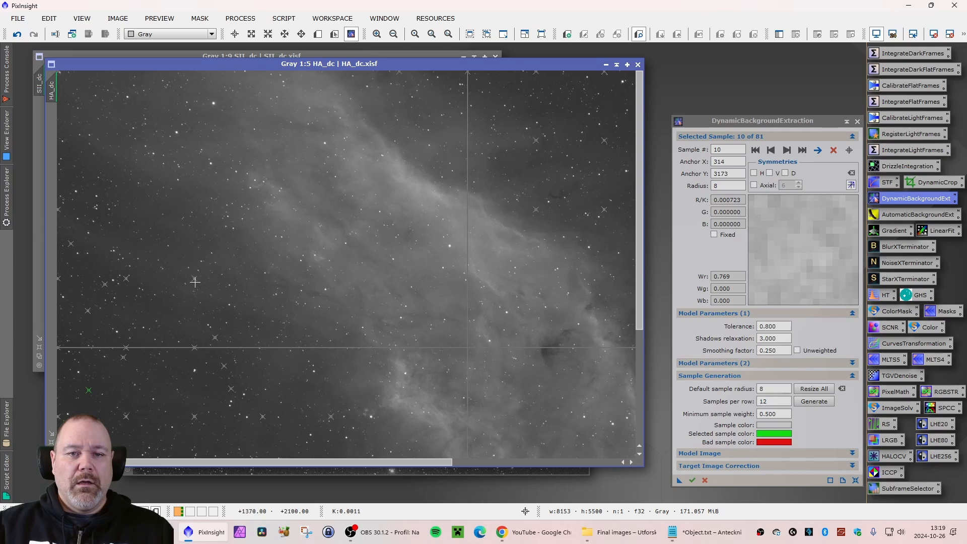
left_click(167, 320)
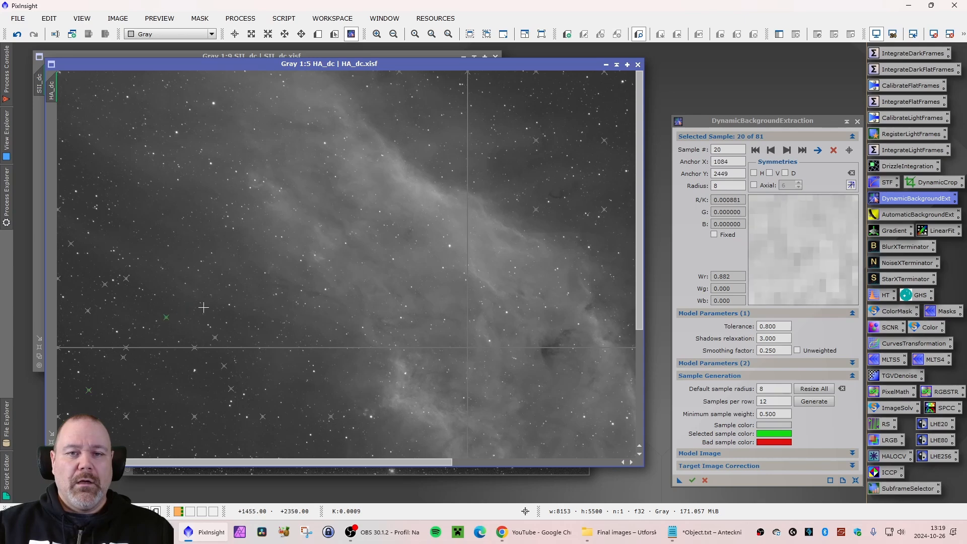
Move two samples into the dark sky near the image's lower-left corner at about X 883, Y 4341 and X 374, Y 4435.
scroll(203, 307, "down", 3)
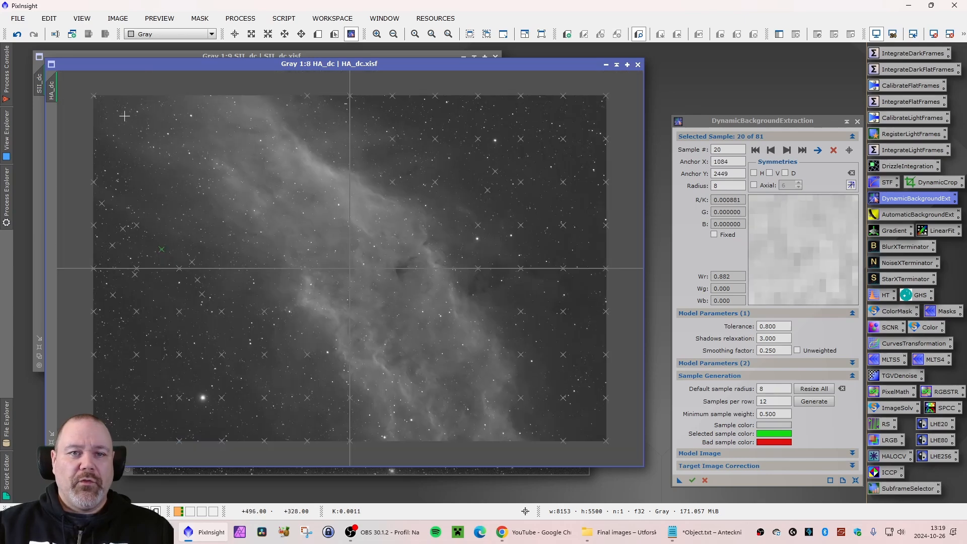
scroll(96, 98, "up", 1)
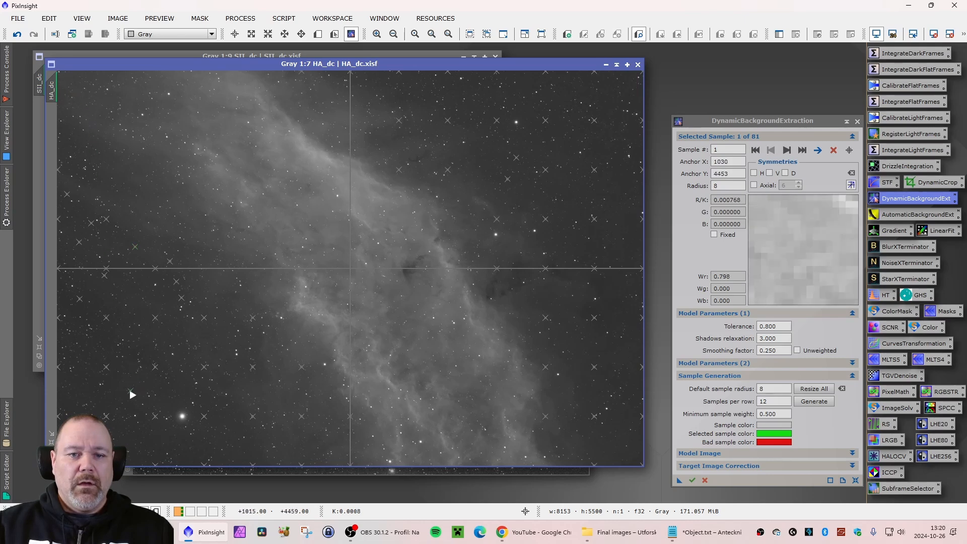
left_click(114, 384)
left_click_drag(115, 385, 121, 384)
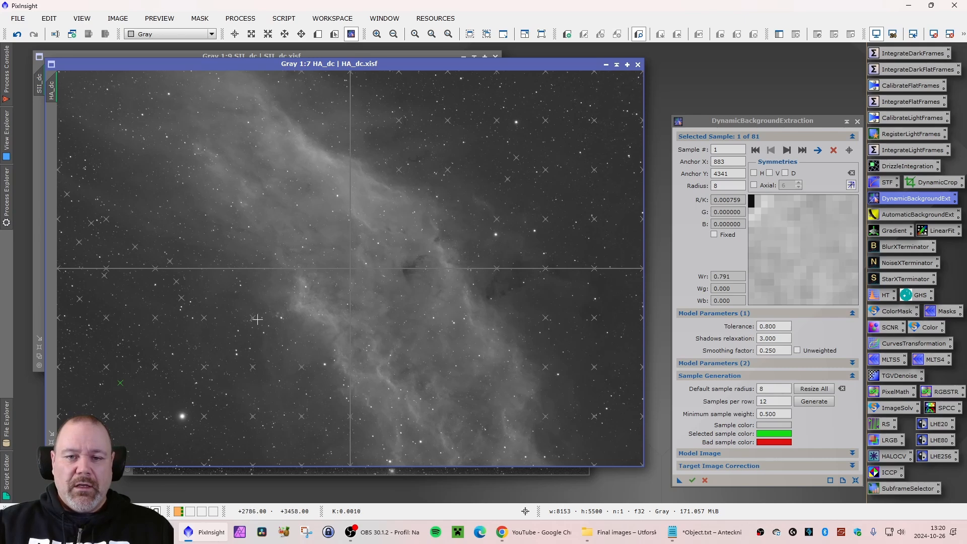
left_click_drag(253, 317, 184, 385)
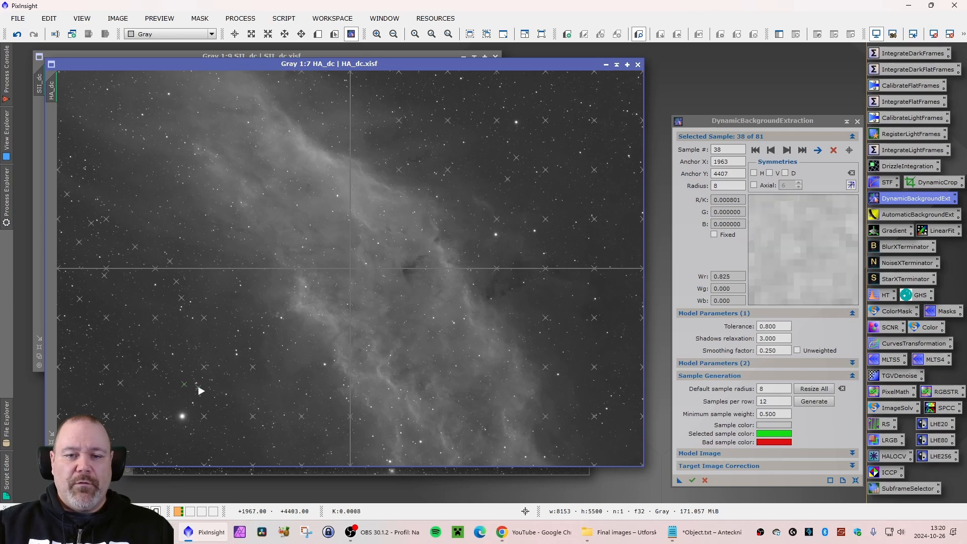
left_click(86, 392)
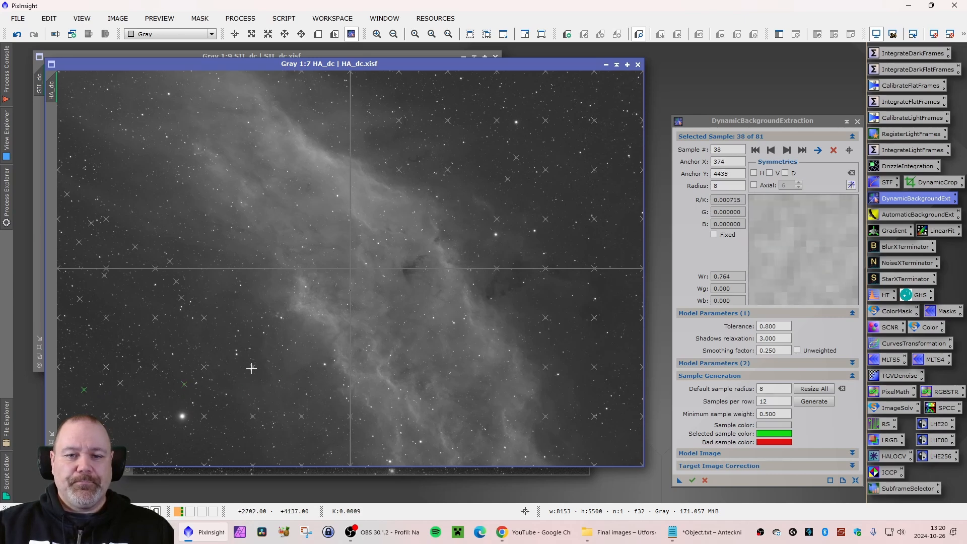
Place a sample just below the bright star and reposition others to about X 81, Y 4554, X 1252, Y 2897 and X 621, Y 3673.
left_click_drag(253, 367, 182, 439)
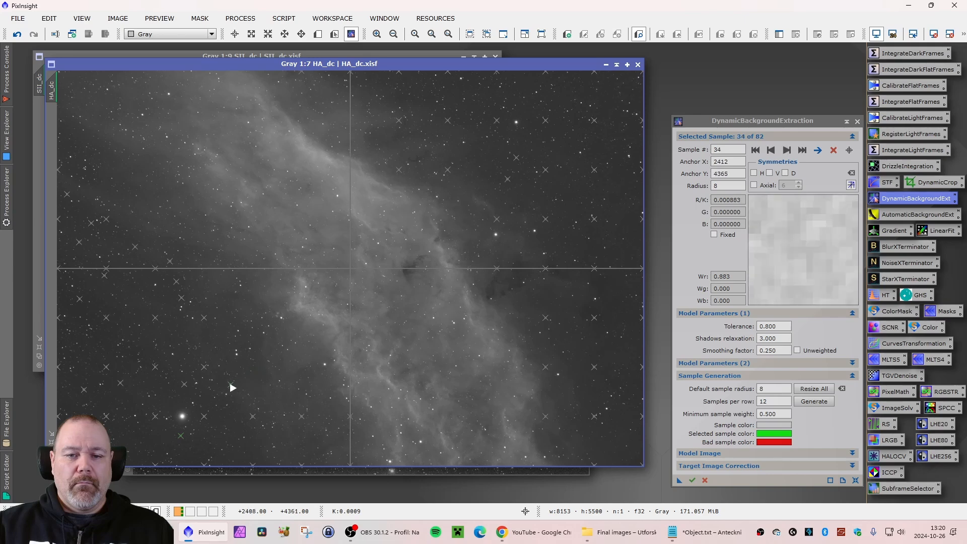
left_click(67, 400)
left_click_drag(67, 400, 65, 401)
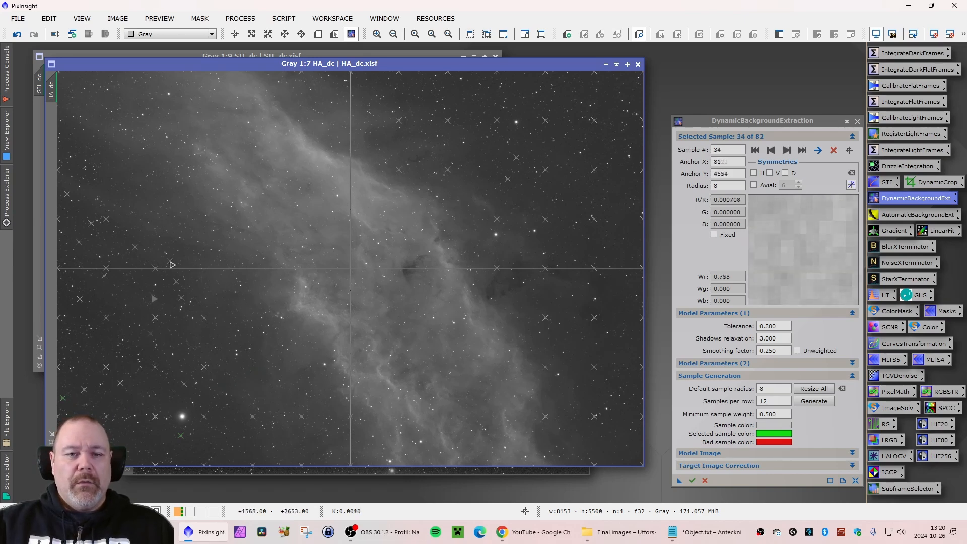
left_click(147, 280)
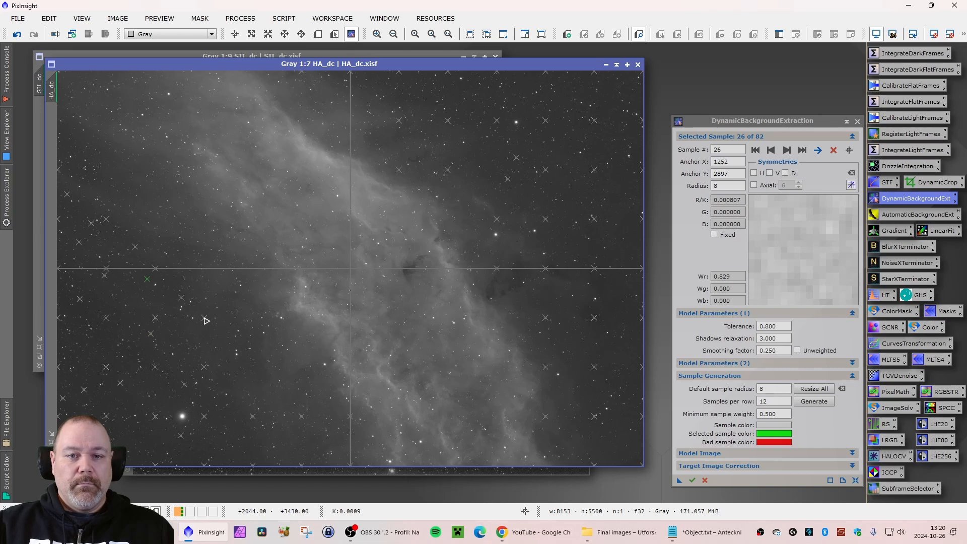
left_click(105, 338)
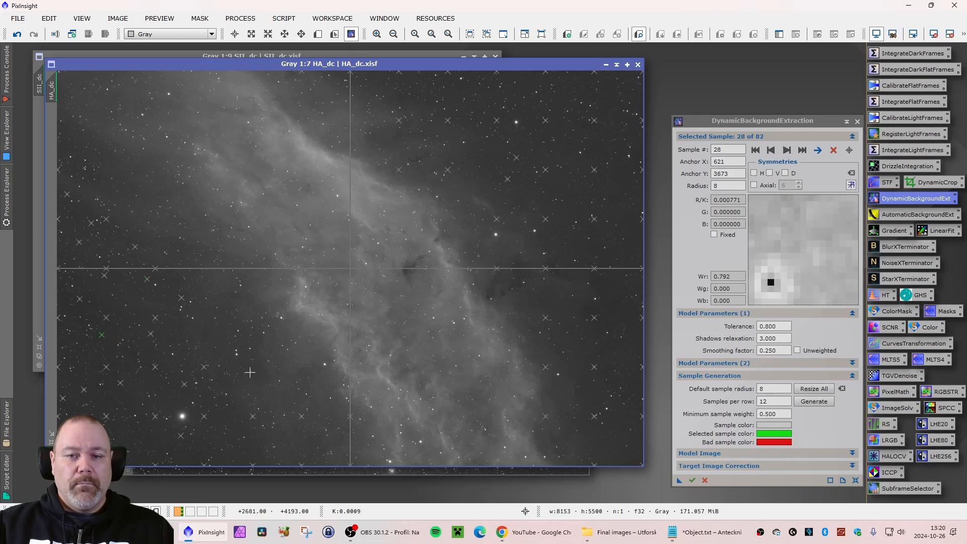
Move three samples from beside the lower nebula to darker sky at about X 2498, Y 5352, X 1928, Y 5322 and X 1412, Y 5094.
scroll(360, 411, "up", 1)
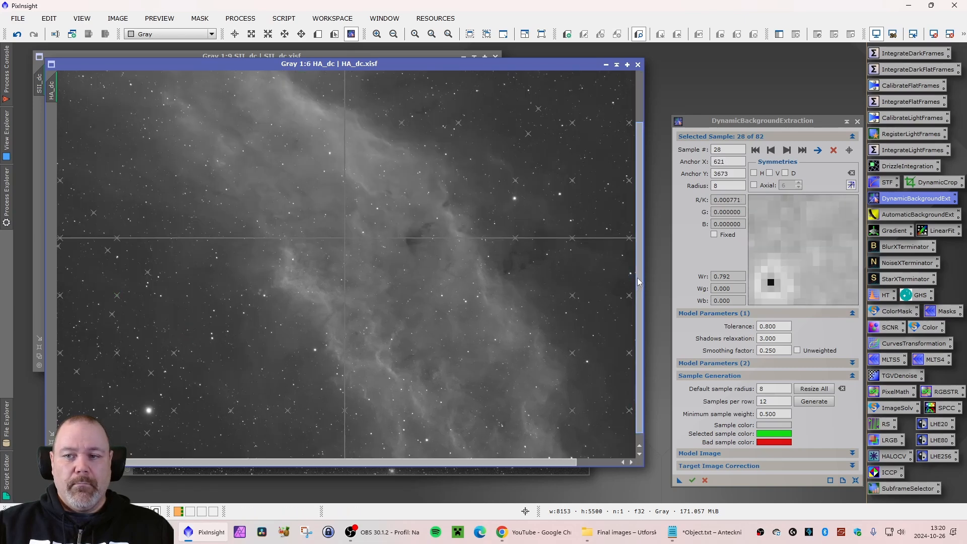
left_click_drag(639, 286, 639, 294)
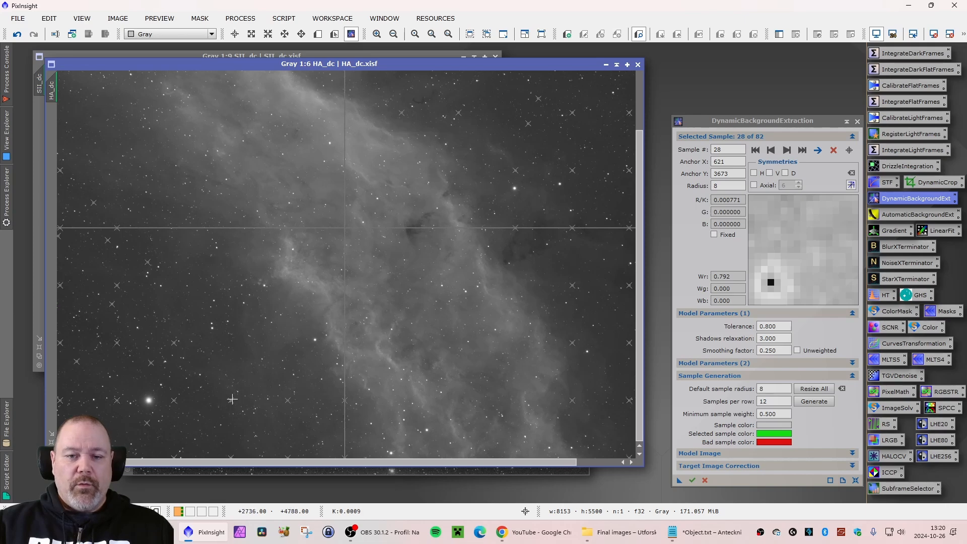
left_click_drag(233, 402, 215, 449)
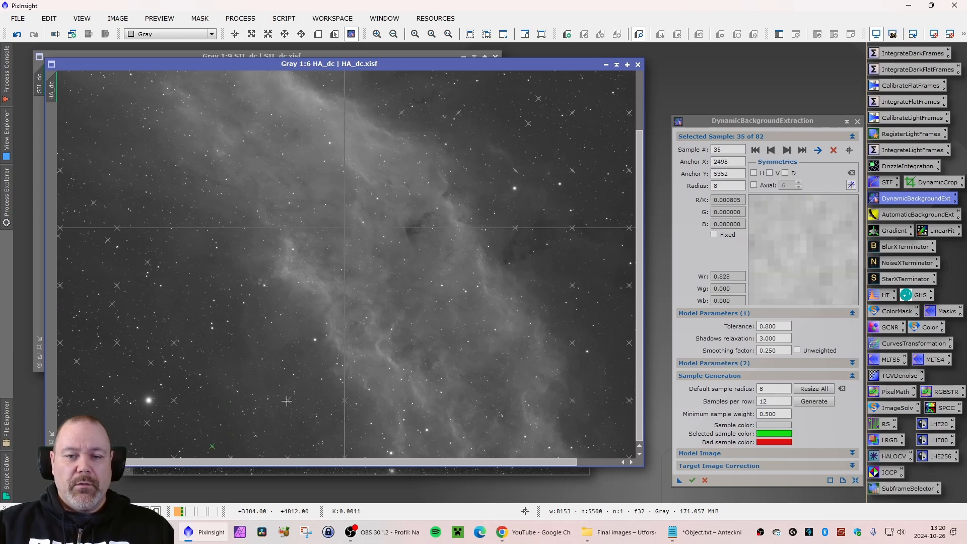
left_click_drag(286, 401, 164, 443)
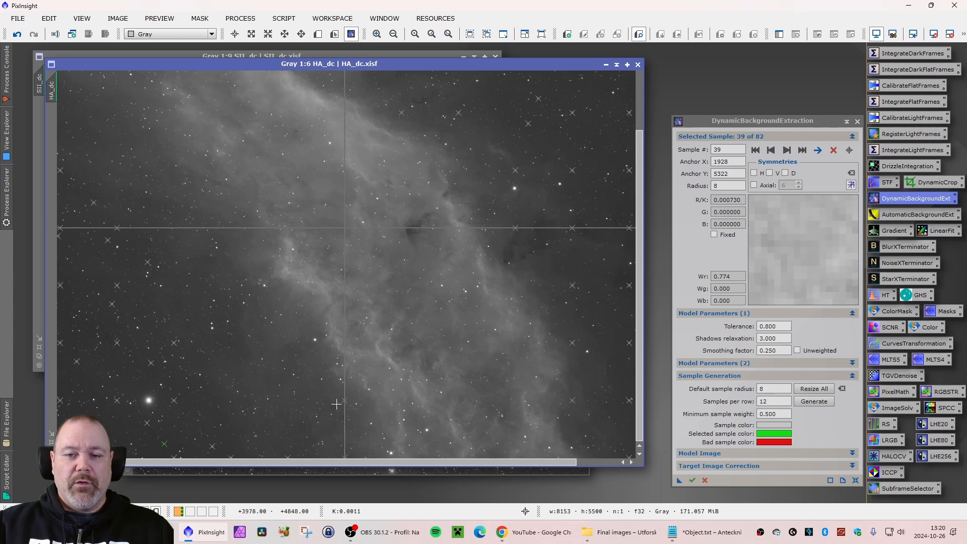
left_click_drag(345, 400, 120, 424)
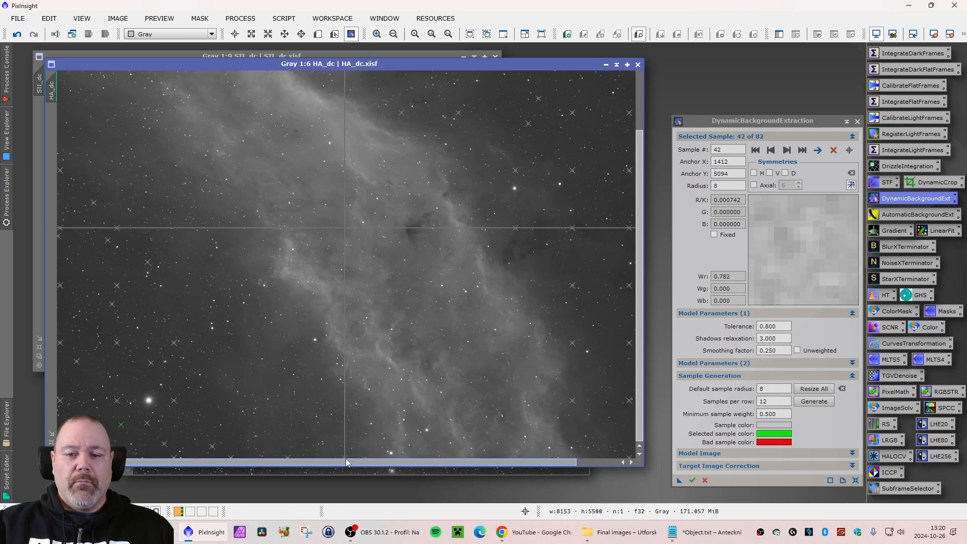
Move samples to darker sky at about X 2402, Y 4831, X 8054, Y 4290, X 7772, Y 3406 and X 7754, Y 3009.
left_click(204, 402)
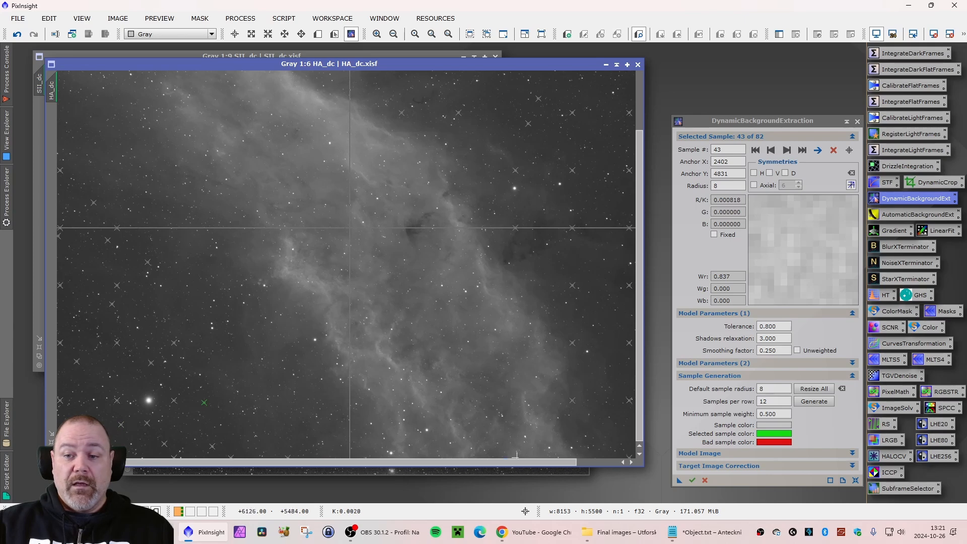
left_click_drag(500, 461, 600, 458)
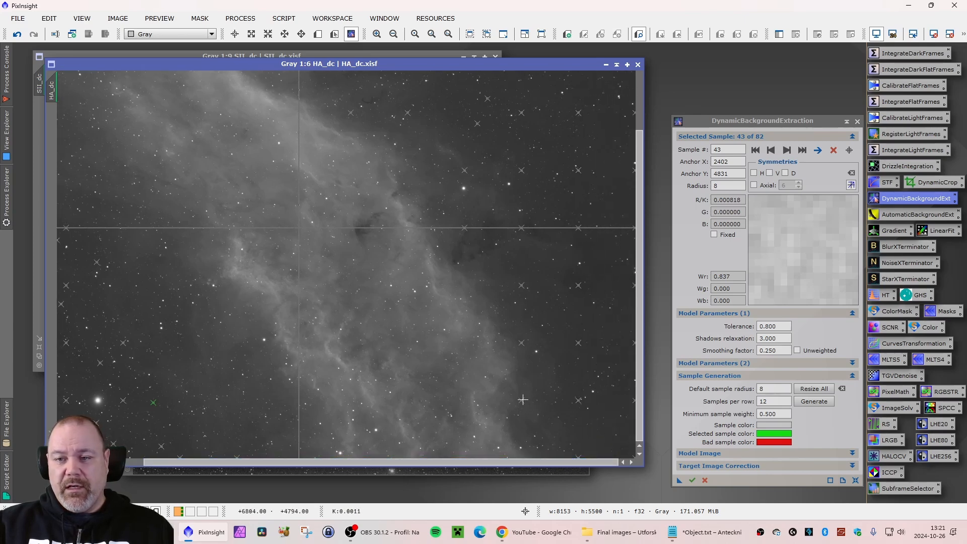
left_click(627, 357)
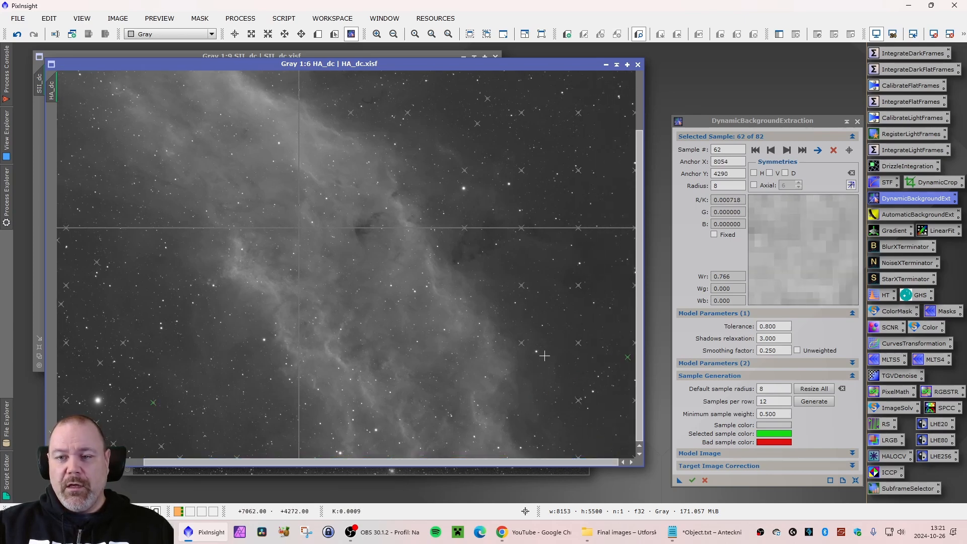
left_click(604, 283)
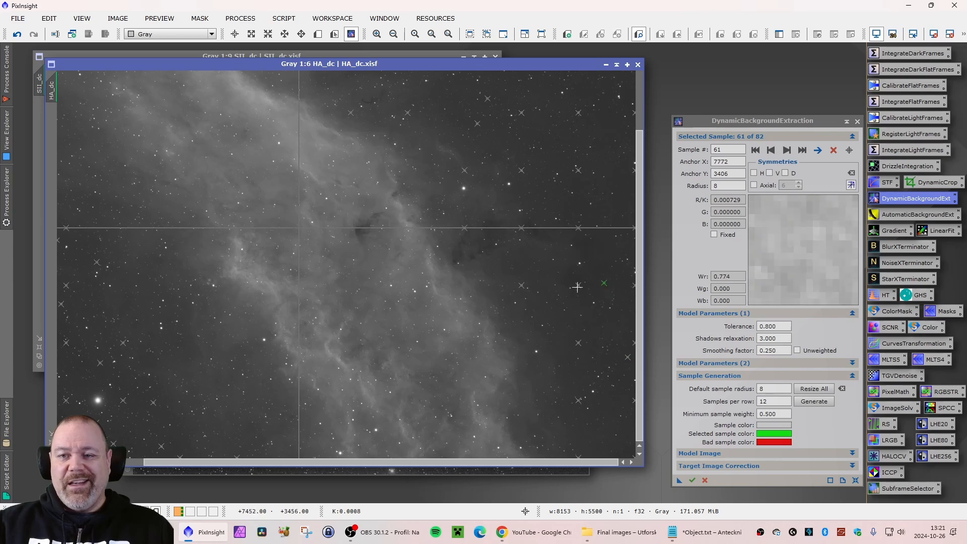
left_click(602, 249)
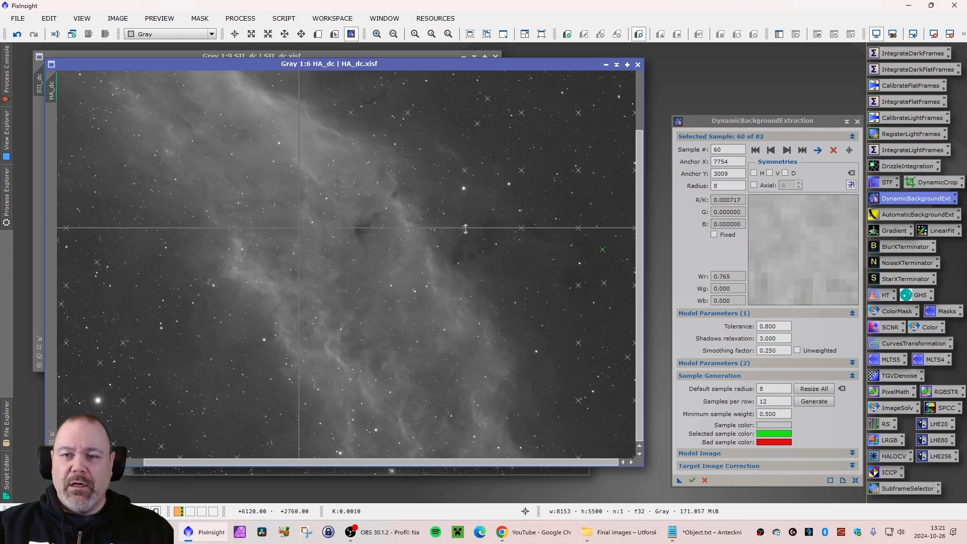
Reposition five samples in the sky right of the nebula, including to about X 7982, Y 2258, X 7754, Y 3165 and X 7844, Y 4866.
left_click_drag(463, 228, 493, 232)
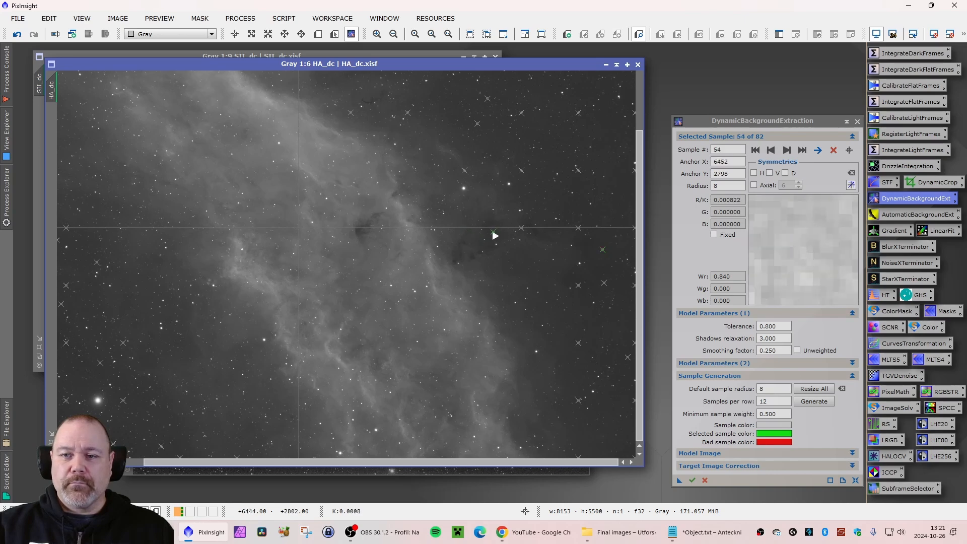
left_click(608, 208)
left_click(623, 185)
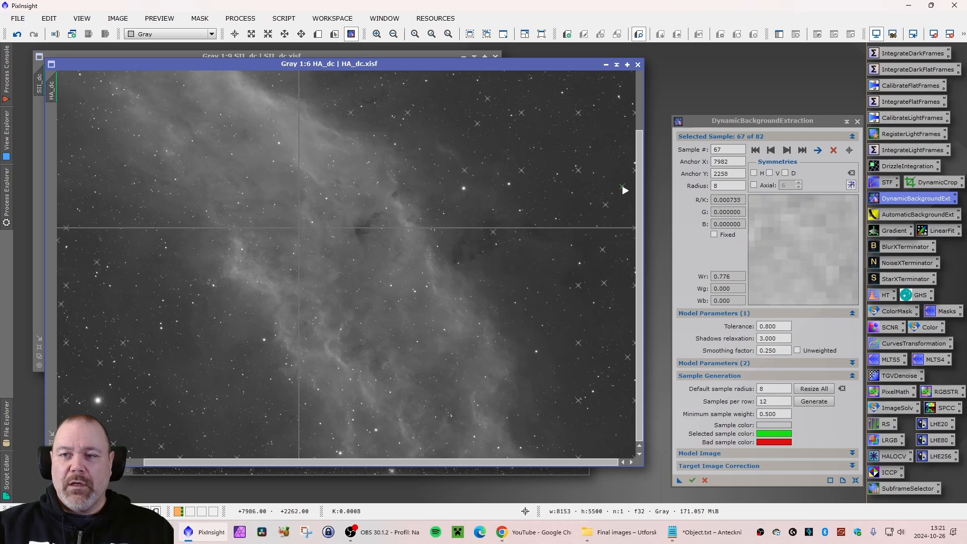
left_click(605, 266)
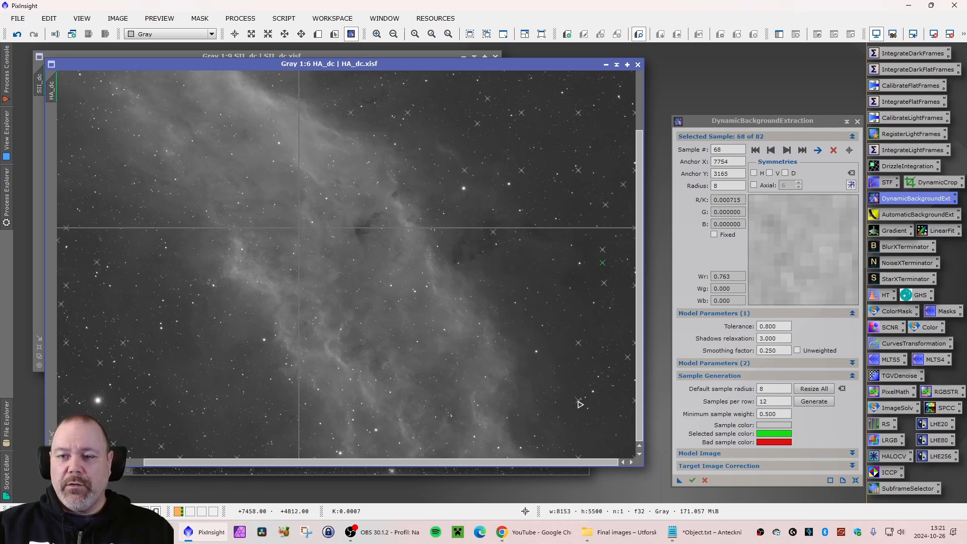
left_click(609, 406)
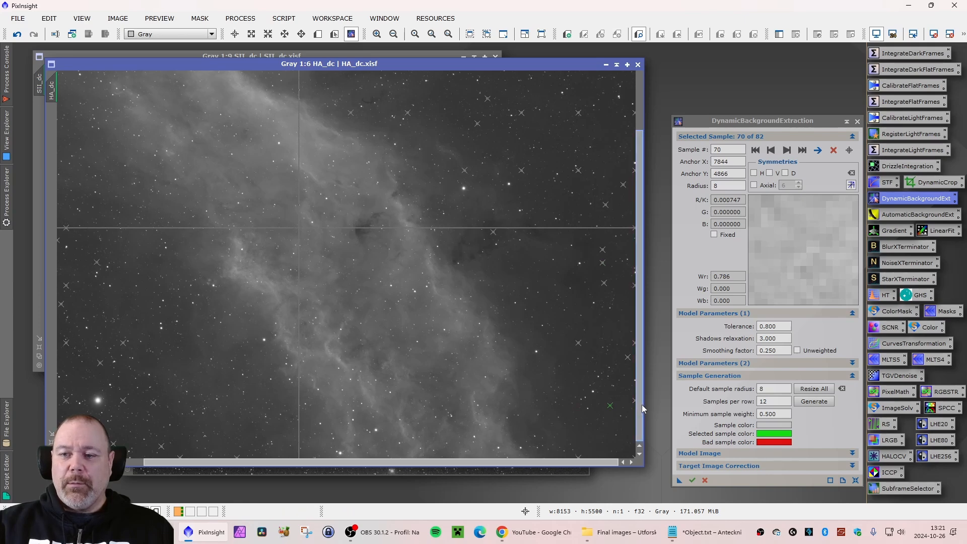
Add a sample at about X 4764, Y 1374 and move two others to the upper-right sky, one at about X 6932, Y 308.
scroll(640, 403, "up", 3)
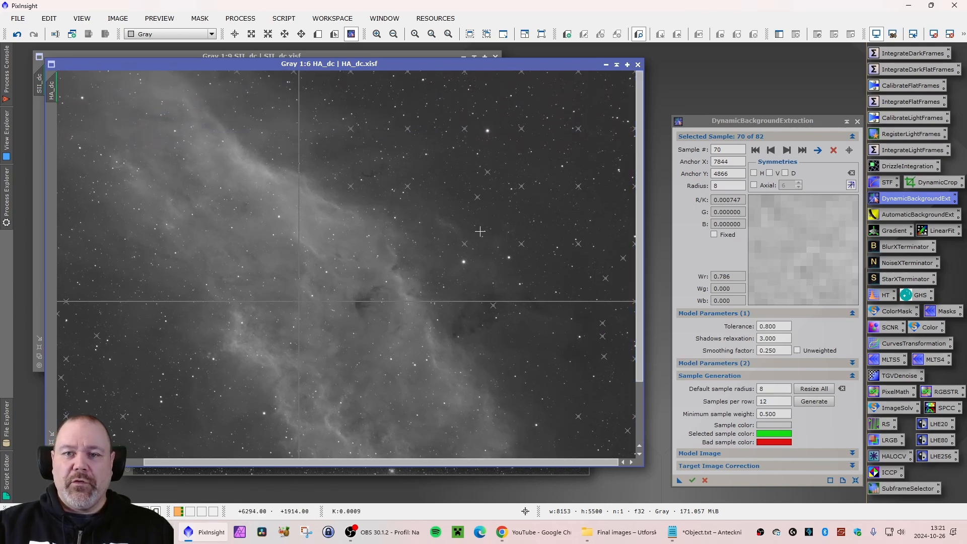
left_click(353, 190)
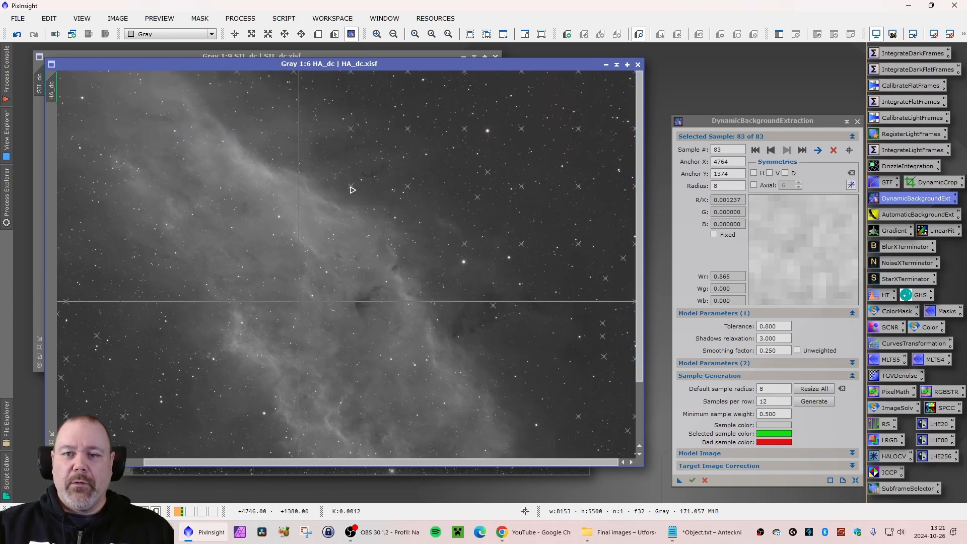
left_click(545, 92)
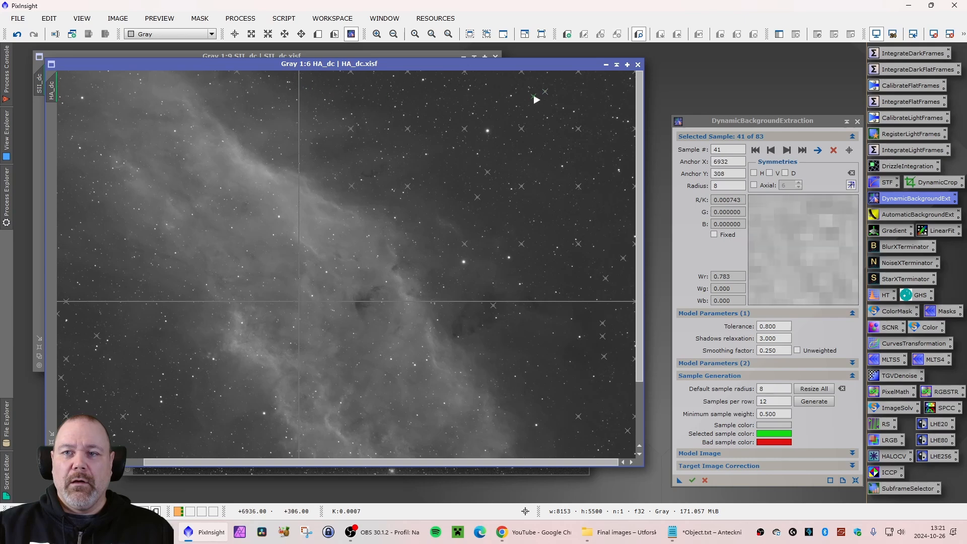
left_click(593, 95)
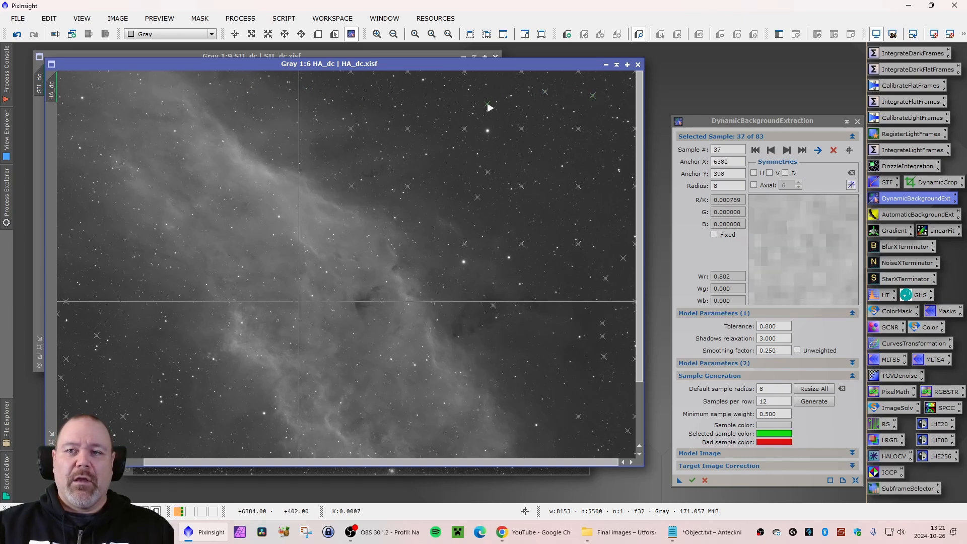
Shift two samples from the sky above the nebula toward the image's right edge, one to about X 7988, Y 891.
left_click(577, 96)
left_click_drag(579, 100, 588, 168)
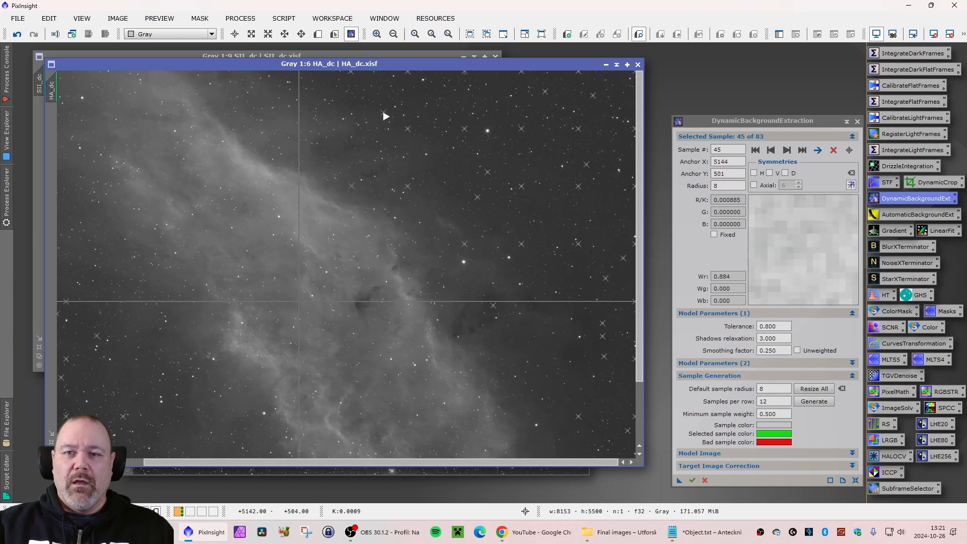
left_click(481, 114)
left_click_drag(481, 114, 623, 146)
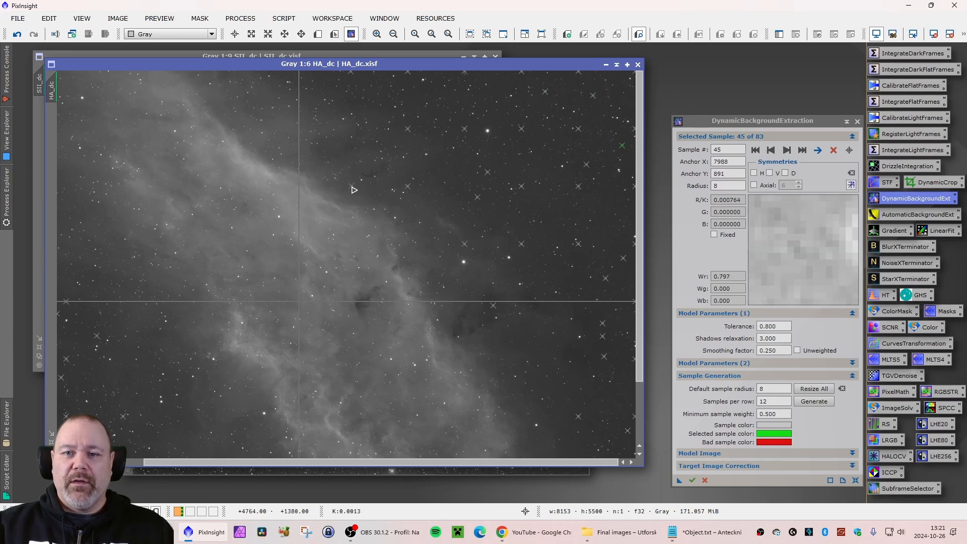
Move three samples near the nebula's upper edge to darker sky, including to about X 6948, Y 1626 and X 7616, Y 618.
left_click(535, 208)
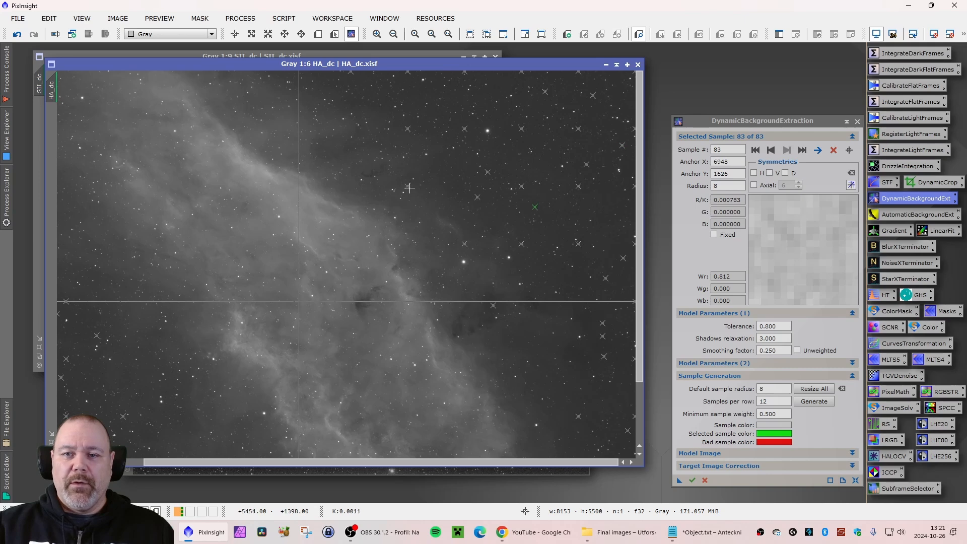
mouse_move(409, 191)
left_mouse_down()
mouse_move(470, 190)
mouse_move(589, 143)
mouse_move(606, 240)
left_mouse_up()
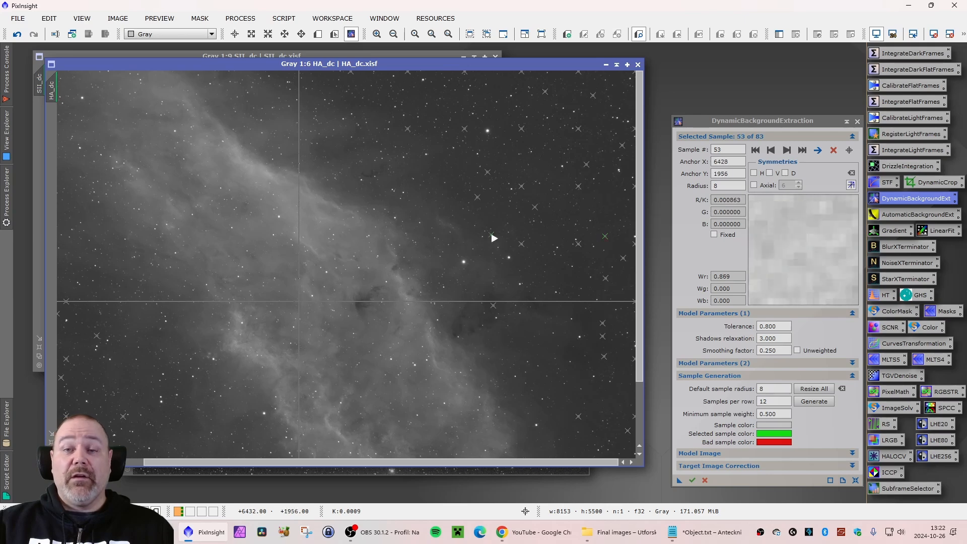
left_click(590, 122)
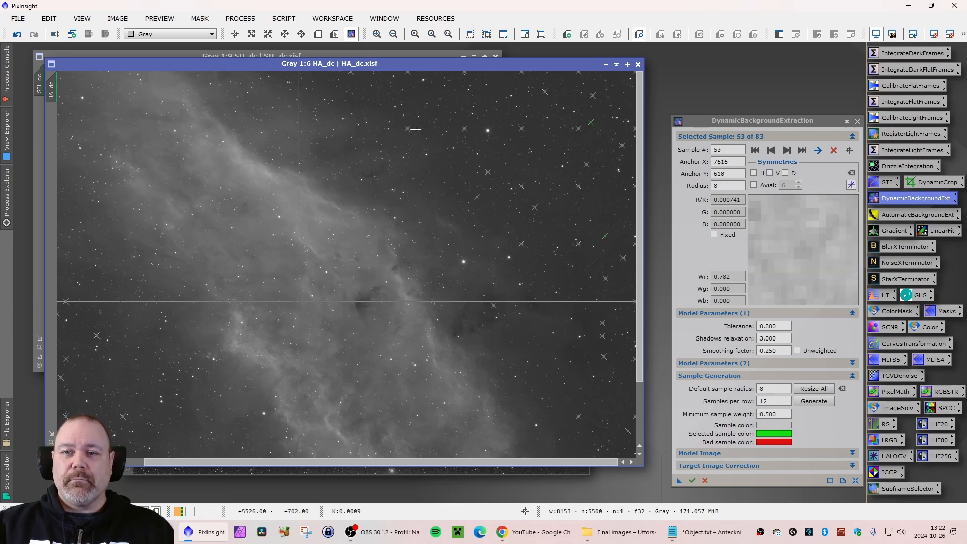
Reposition three samples in the image's right part to about X 6554, Y 147, X 7808, Y 1514 and X 7874, Y 3880.
mouse_move(411, 133)
left_mouse_down()
mouse_move(421, 101)
mouse_move(484, 123)
mouse_move(504, 86)
left_mouse_up()
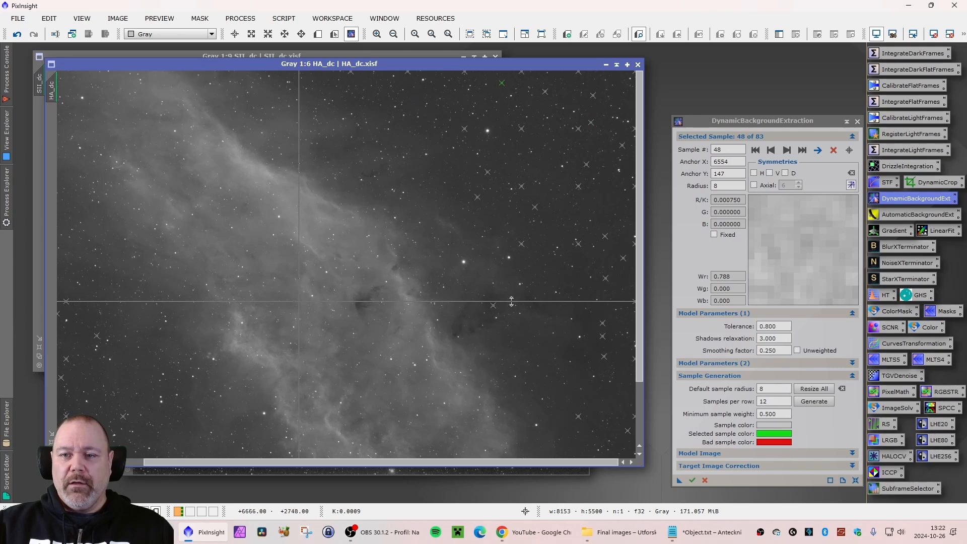
mouse_move(493, 306)
left_mouse_down()
mouse_move(565, 290)
mouse_move(607, 197)
left_mouse_up()
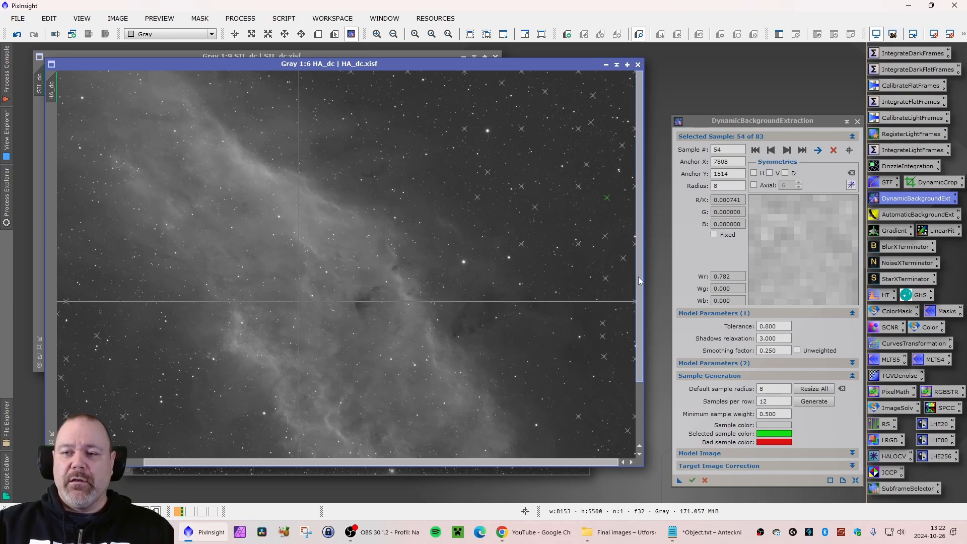
left_click_drag(638, 282, 644, 374)
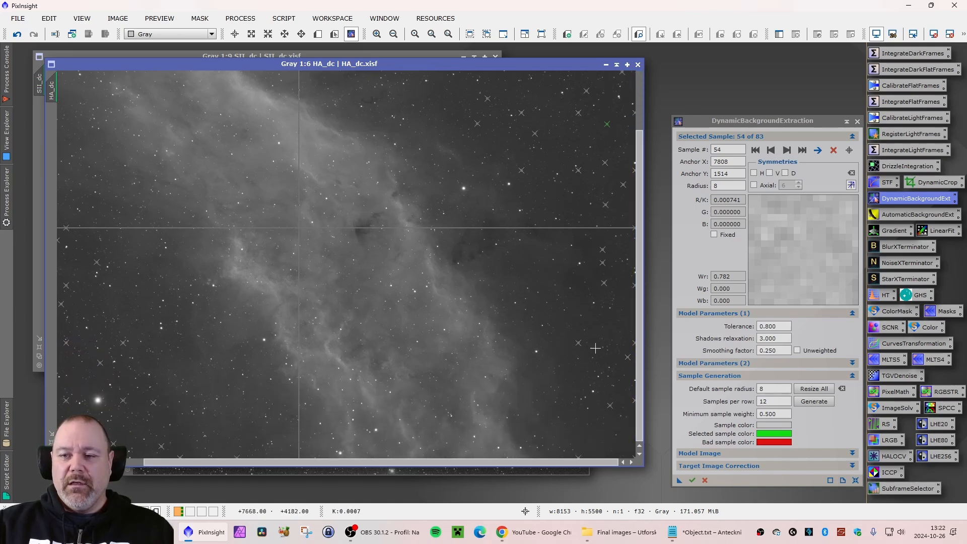
left_click_drag(580, 345, 614, 325)
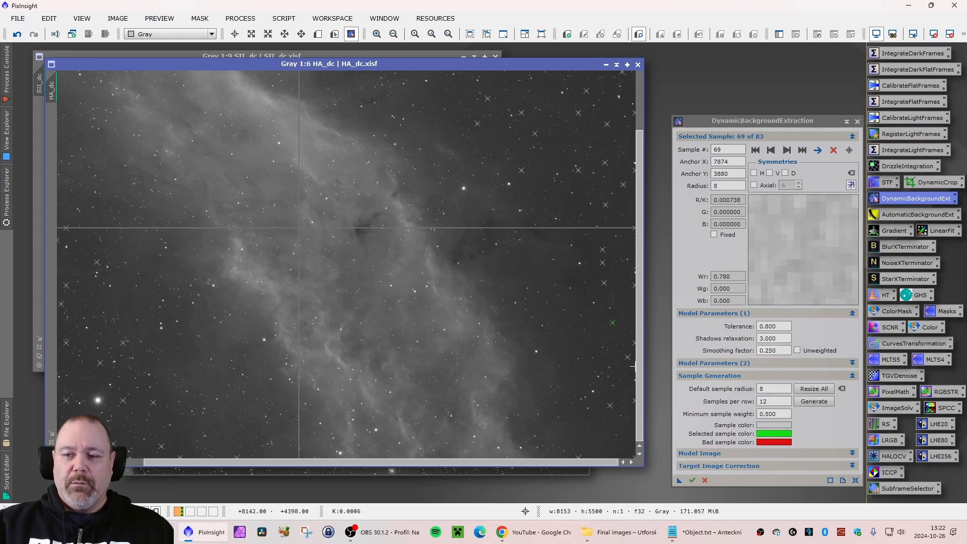
Move two samples left of the nebula to darker sky at about X 648, Y 3046 and X 1132, Y 3286.
scroll(445, 294, "up", 2)
scroll(444, 294, "down", 4)
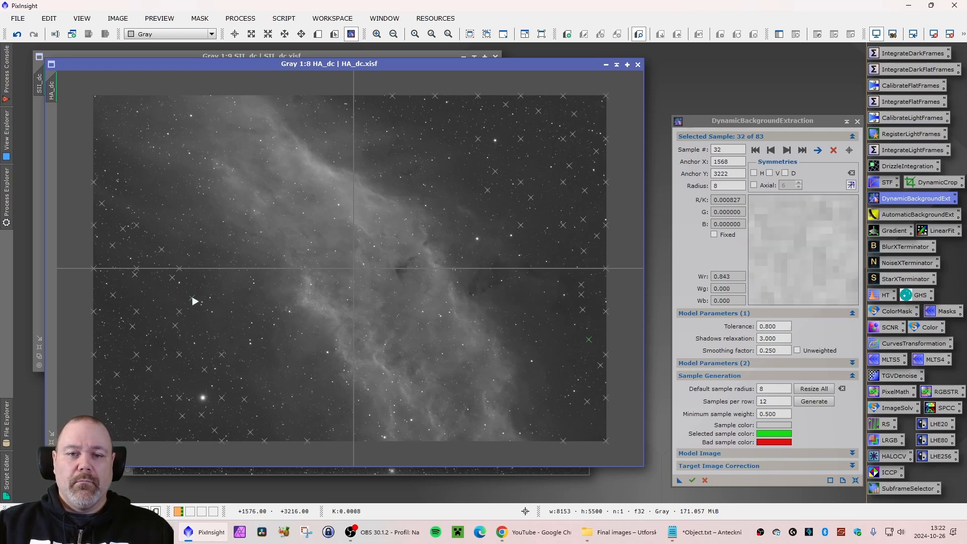
left_click(136, 290)
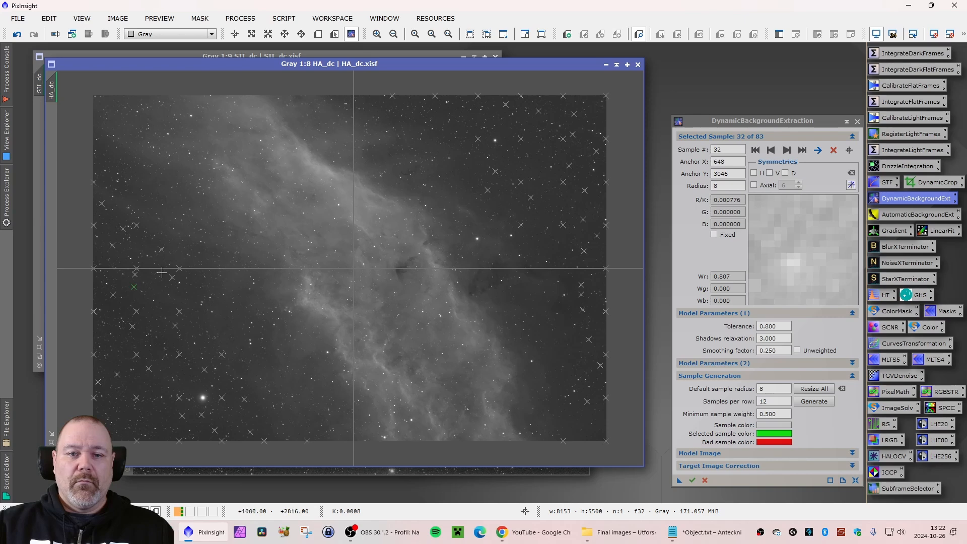
left_click_drag(179, 267, 179, 272)
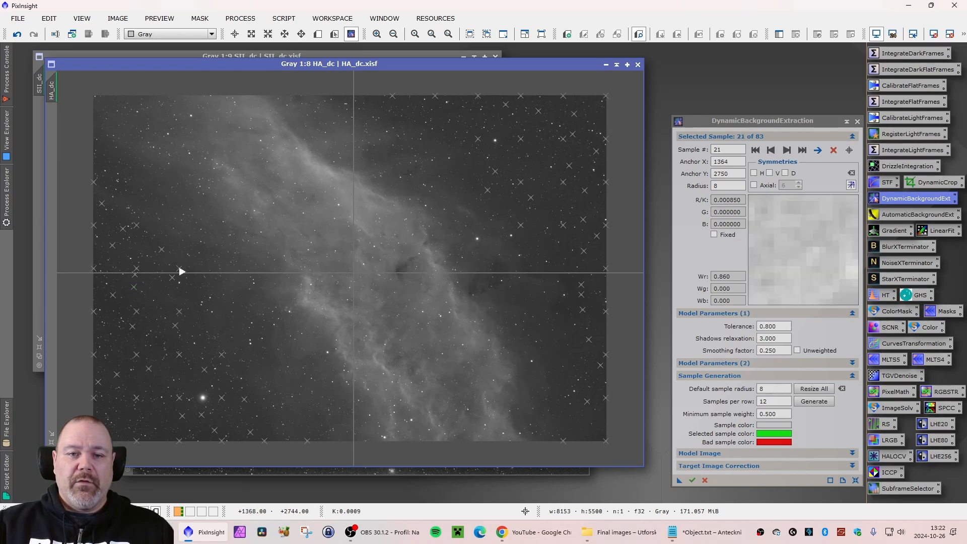
left_click(168, 305)
left_click_drag(168, 305, 167, 305)
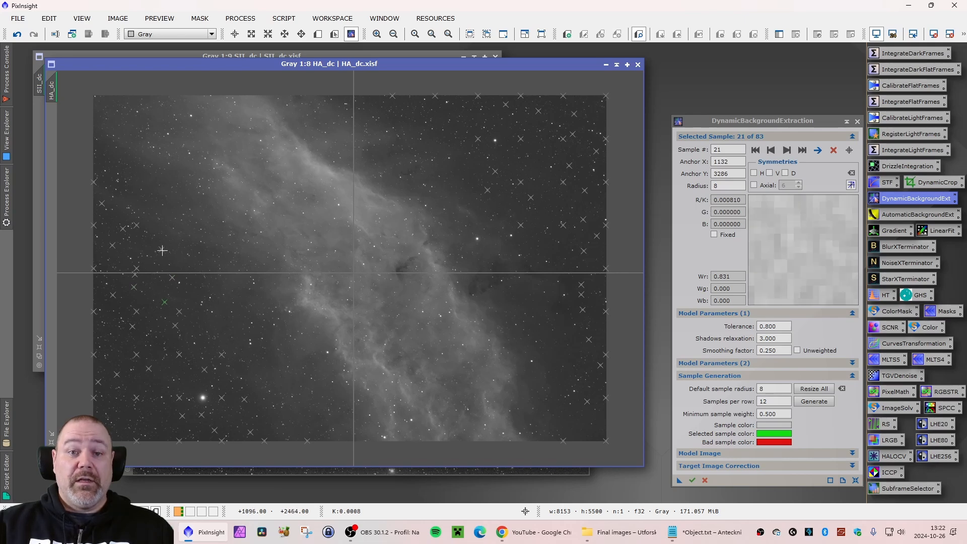
Shift the sample in the image's left-hand sky to about X 751, Y 2329.
scroll(116, 246, "up", 3)
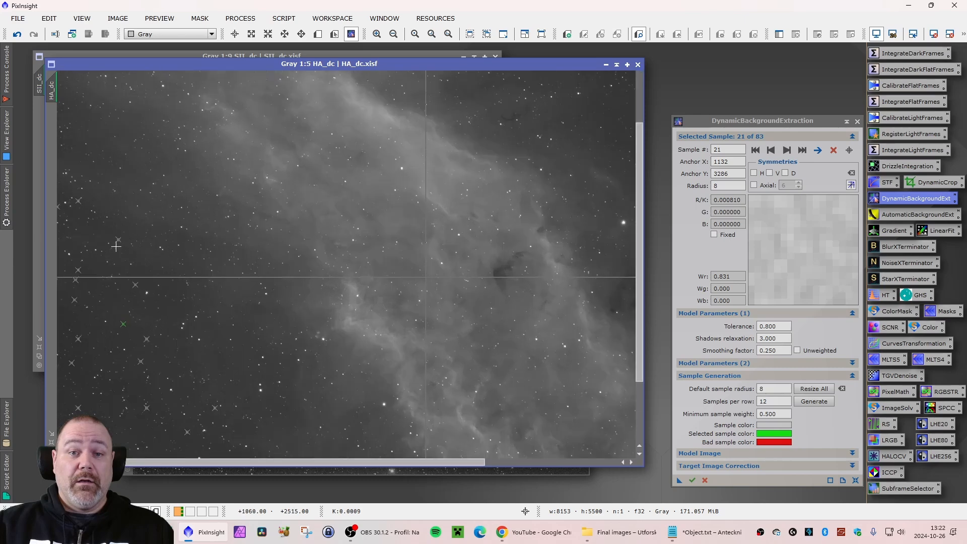
left_click_drag(244, 462, 211, 462)
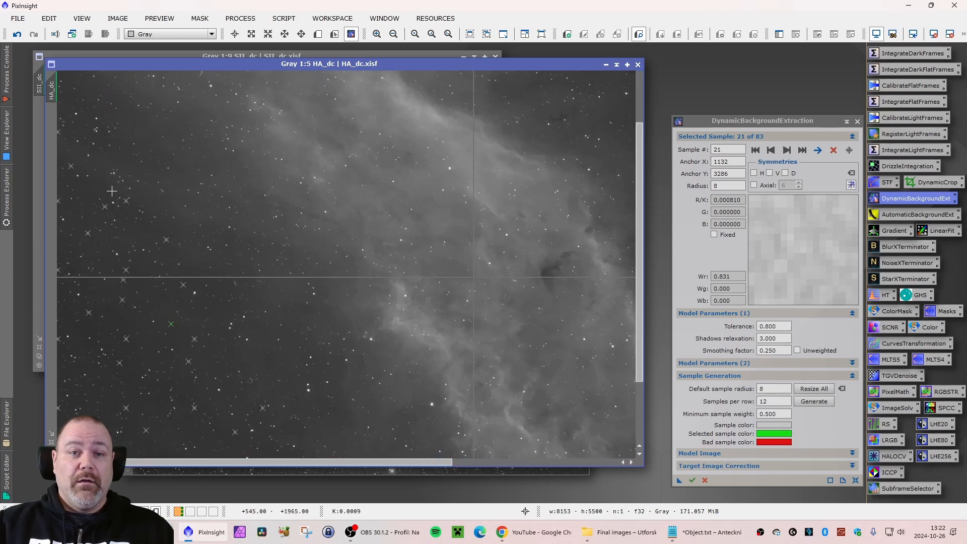
left_click_drag(125, 200, 133, 227)
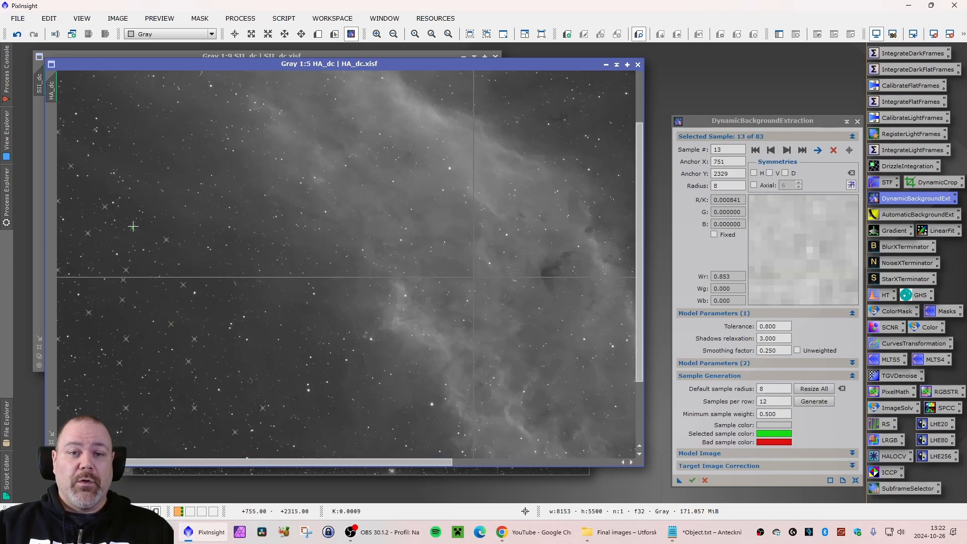
Save the DynamicBackgroundExtraction setup with its samples as a process icon on the workspace.
scroll(318, 259, "down", 2)
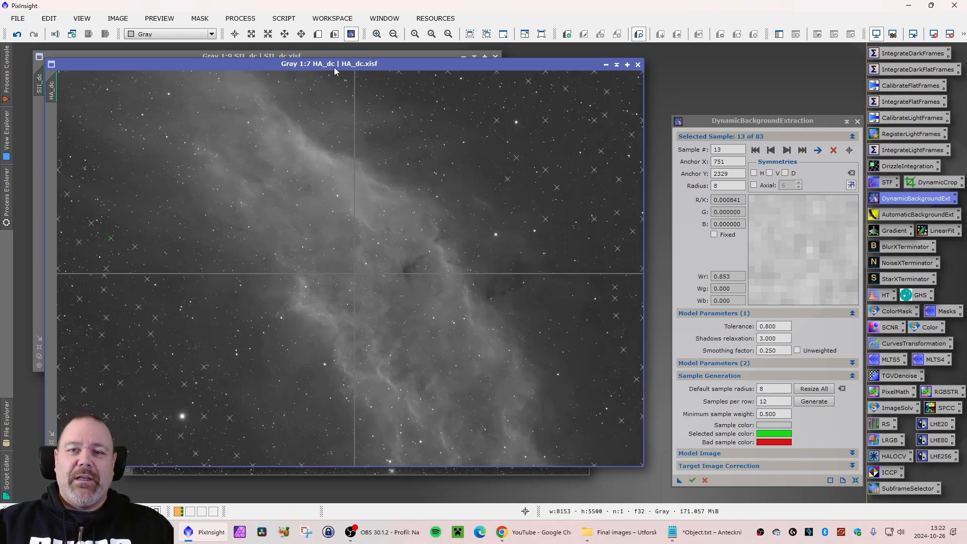
left_click_drag(333, 67, 329, 68)
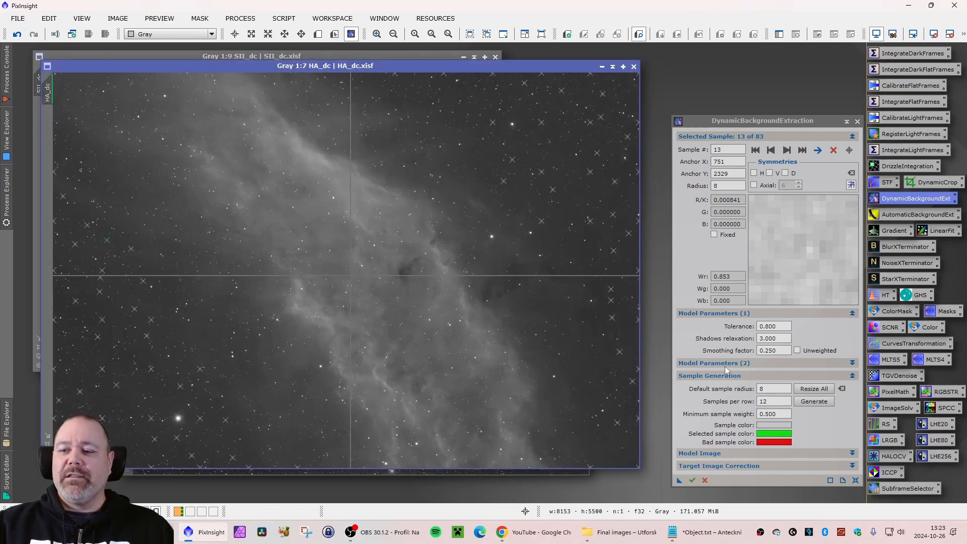
left_click_drag(677, 481, 791, 74)
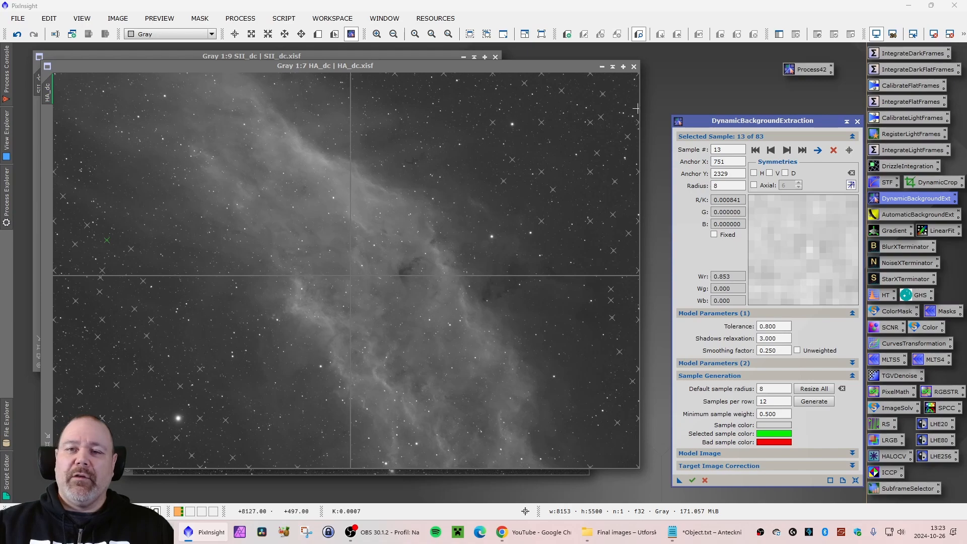
Run DynamicBackgroundExtraction on the HA image and bring the extracted background model to the front.
left_click_drag(397, 68, 406, 66)
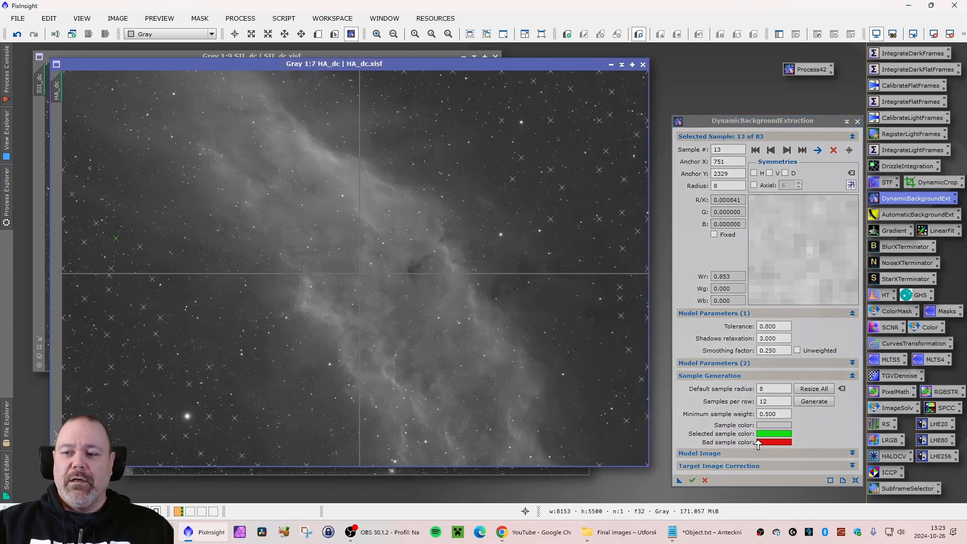
left_click(690, 481)
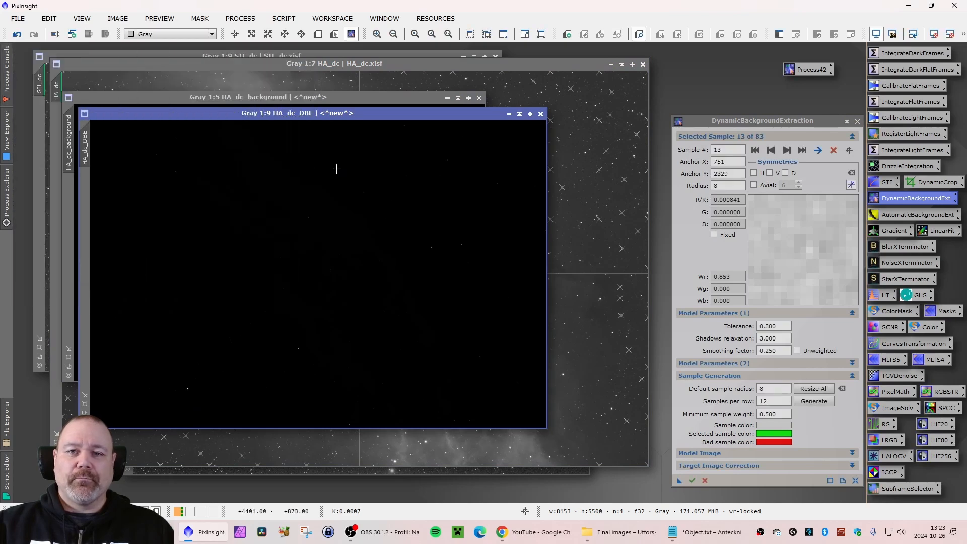
left_click(468, 98)
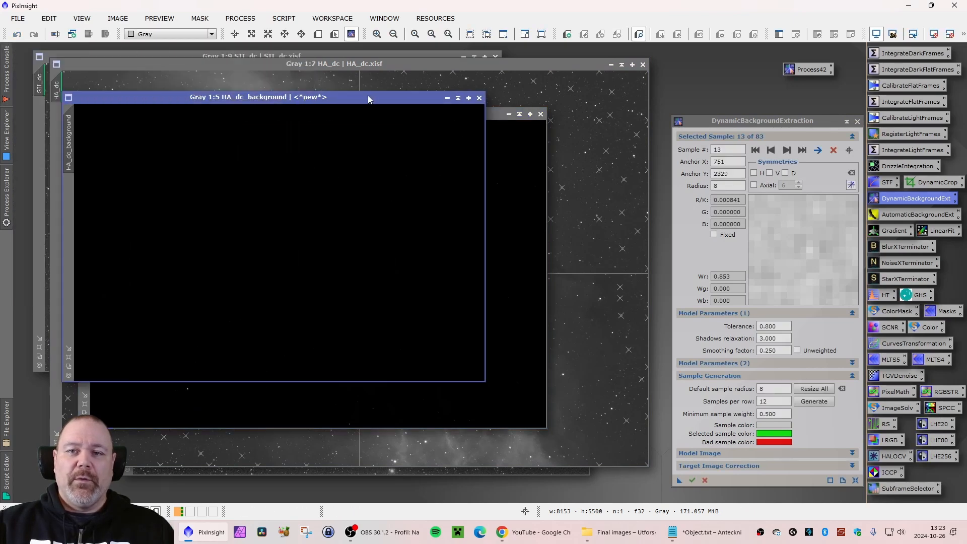
Discard the HA background model and auto-stretch the display of the corrected HA image.
left_click(478, 98)
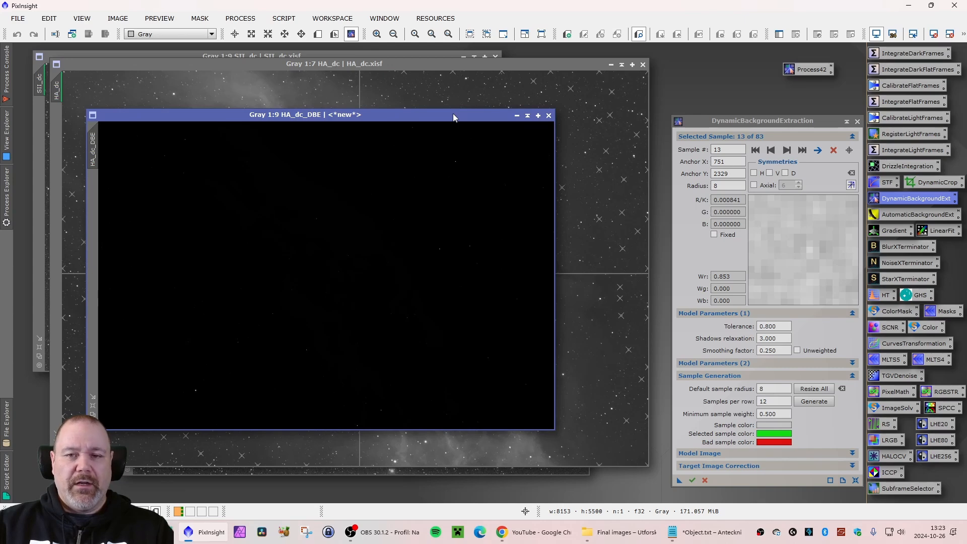
key("ctrl+a")
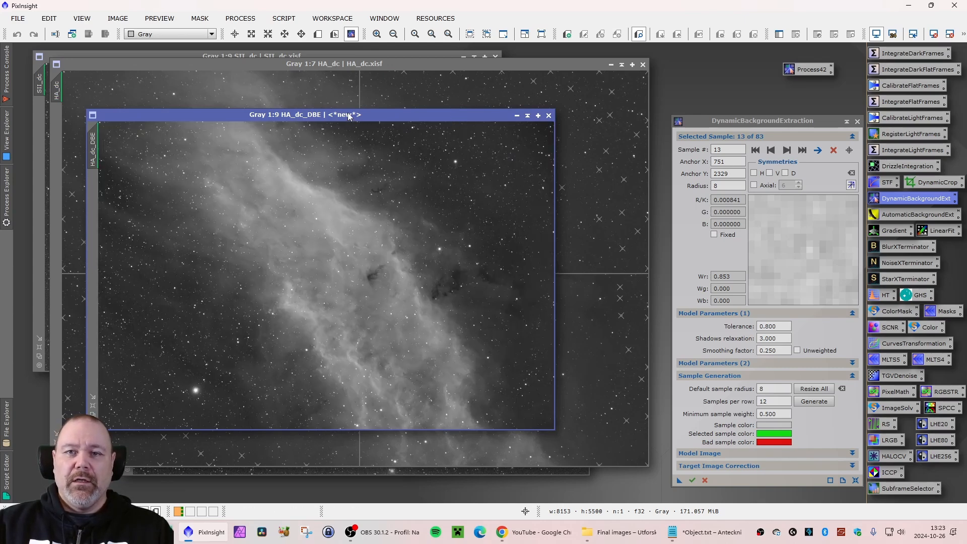
left_click_drag(353, 115, 377, 130)
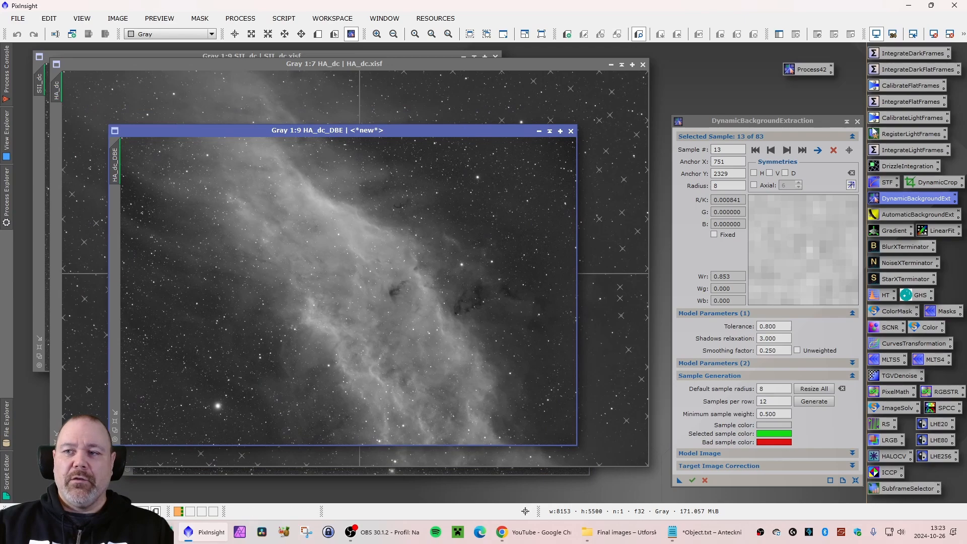
End the DynamicBackgroundExtraction session and place the original and corrected HA images side by side at 1:9 for comparison.
left_click(856, 122)
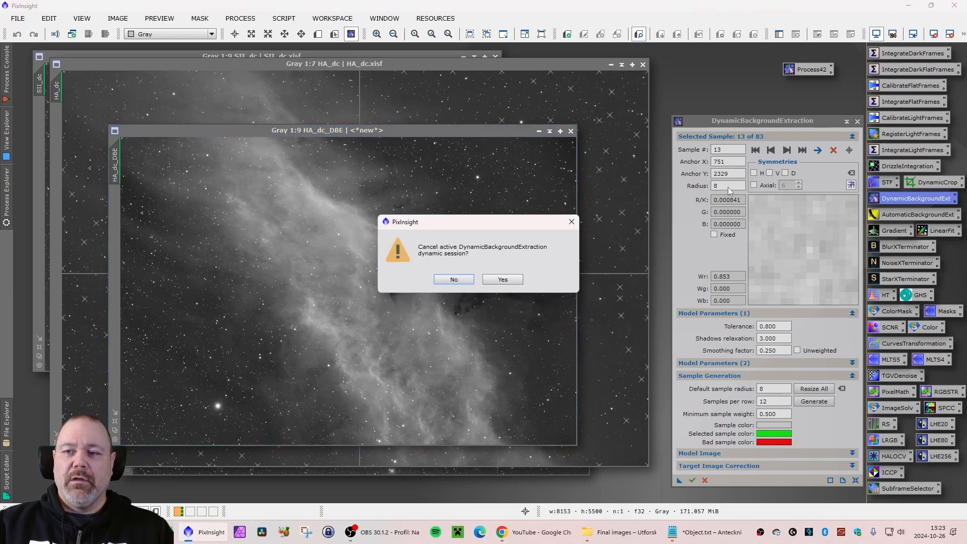
left_click(503, 278)
left_click_drag(379, 129, 507, 133)
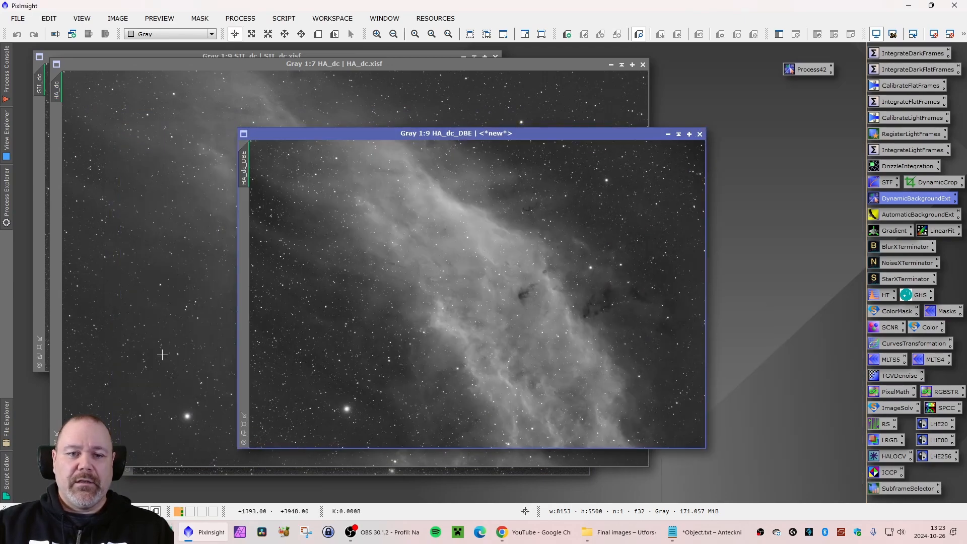
left_click(160, 353)
scroll(372, 190, "down", 2)
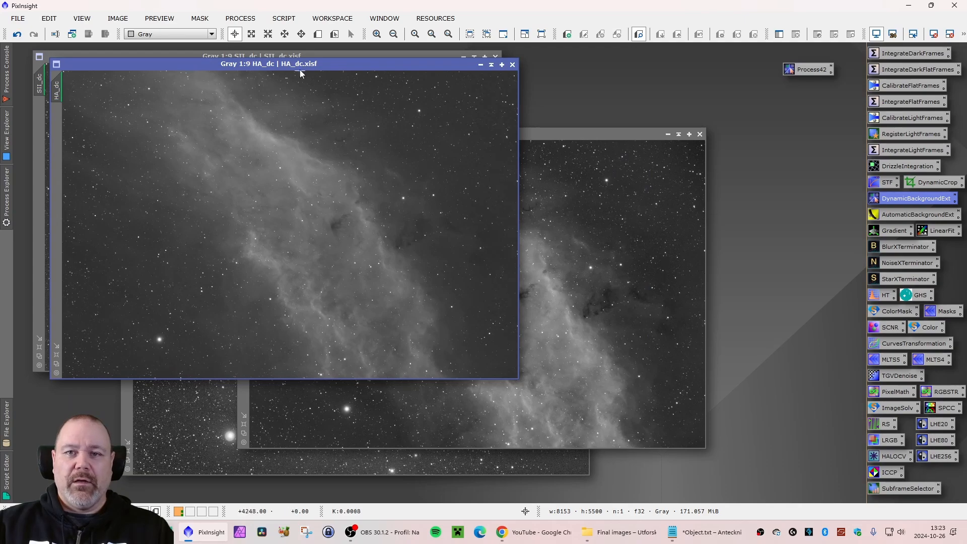
left_click_drag(301, 74, 271, 143)
left_click_drag(574, 138, 729, 137)
mouse_move(387, 132)
left_mouse_down()
mouse_move(362, 132)
mouse_move(397, 132)
left_mouse_up()
left_click_drag(511, 136, 556, 136)
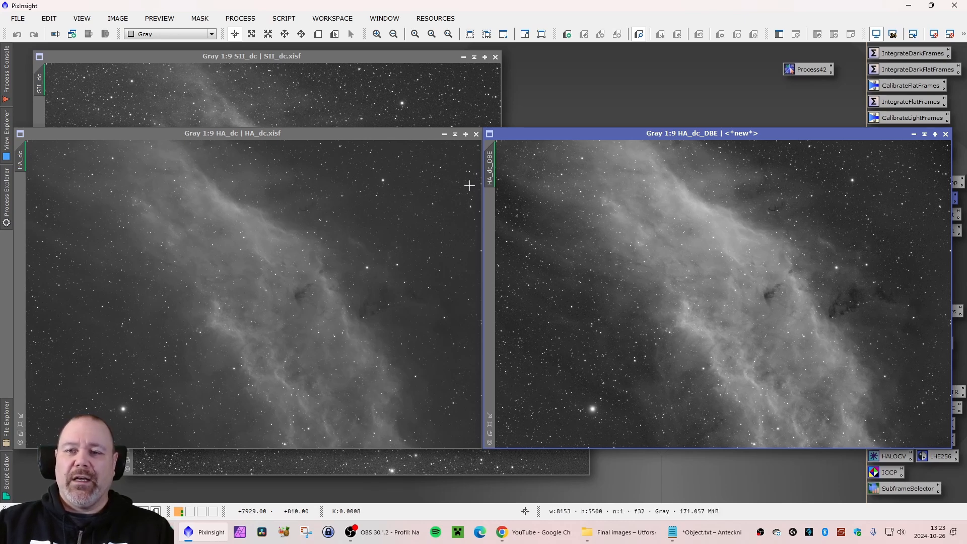
Change the identifier of the corrected HA image to HA_dc_dbe.
right_click(490, 173)
left_click(537, 217)
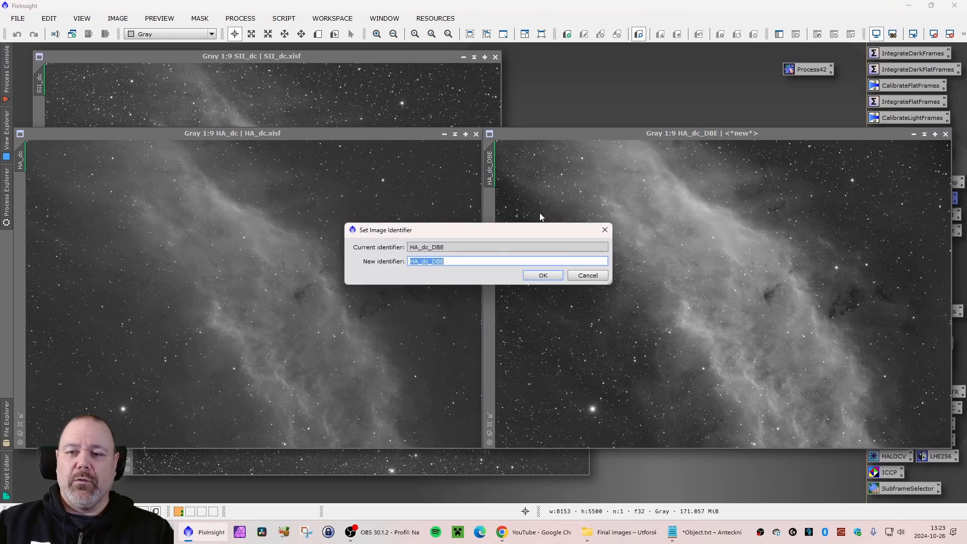
key("End")
key("BackSpace")
key("BackSpace")
key("BackSpace")
type("dbe")
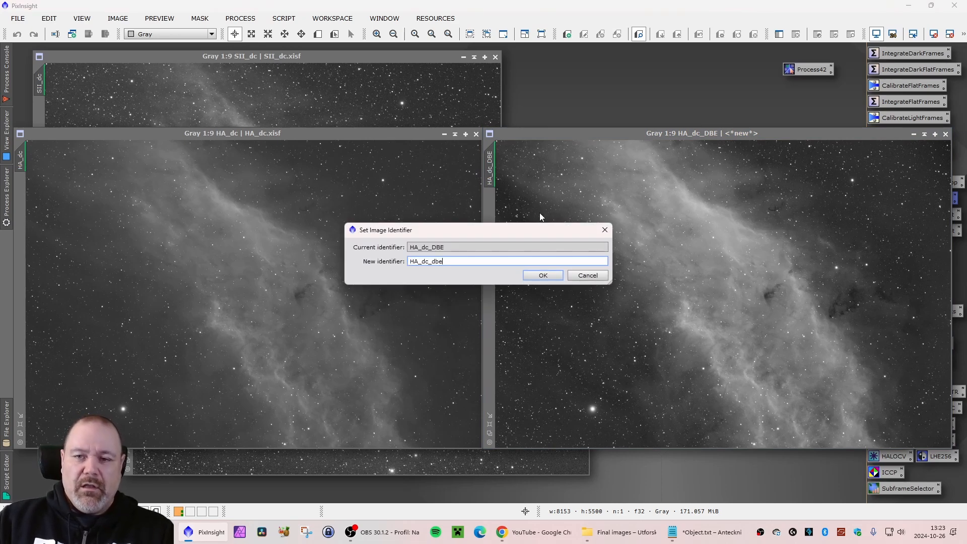
key("Return")
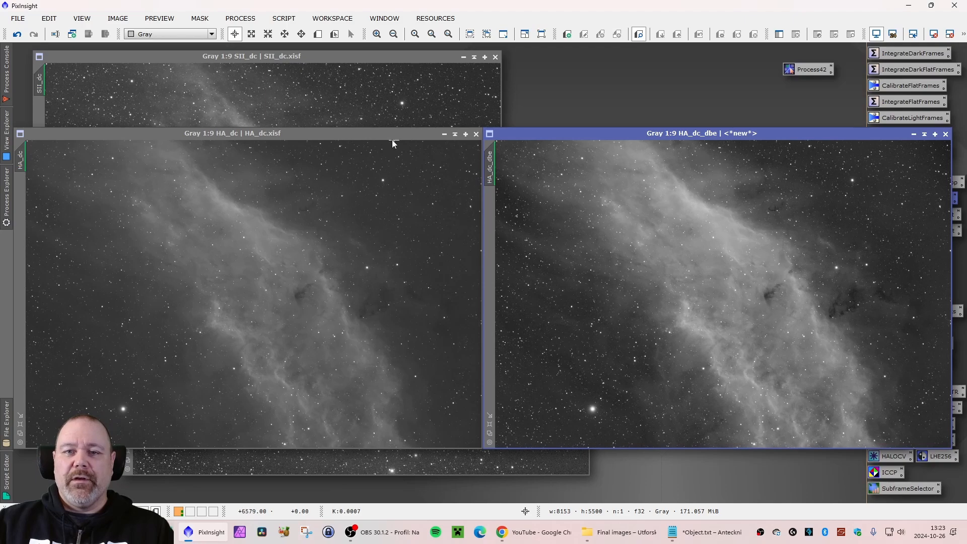
Save the corrected HA image as HA_dc_dbe.xisf in the project's Processing/Linear folder.
left_click_drag(535, 134, 400, 159)
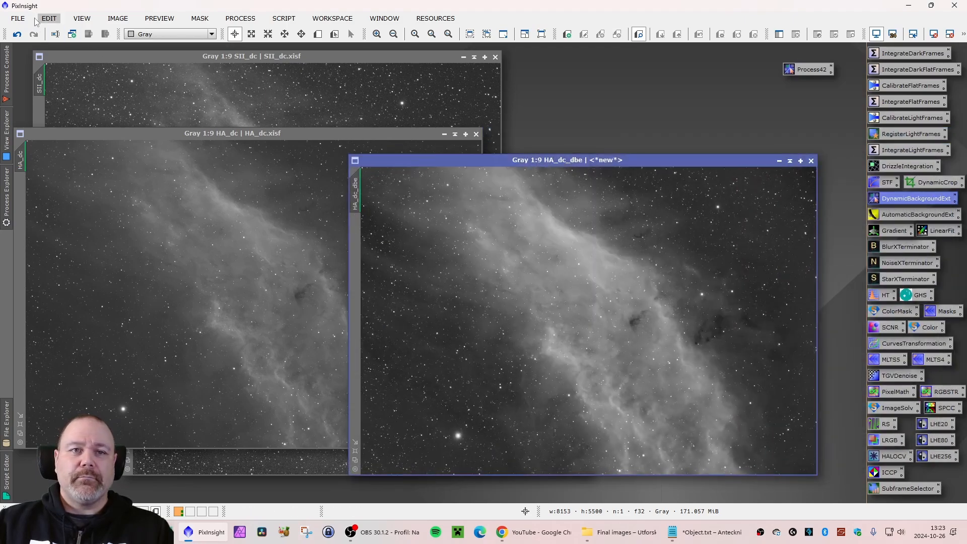
left_click(18, 18)
left_click(176, 117)
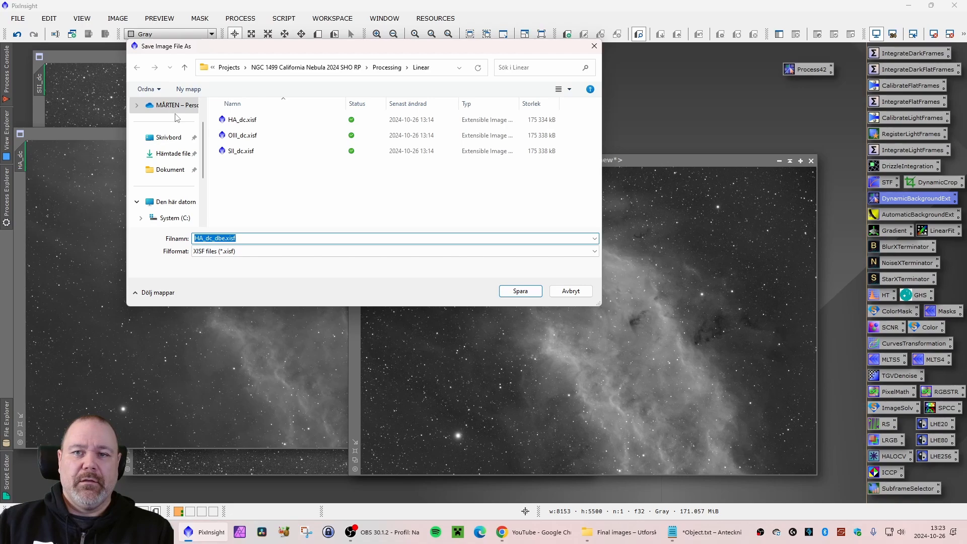
key("Return")
key("Return")
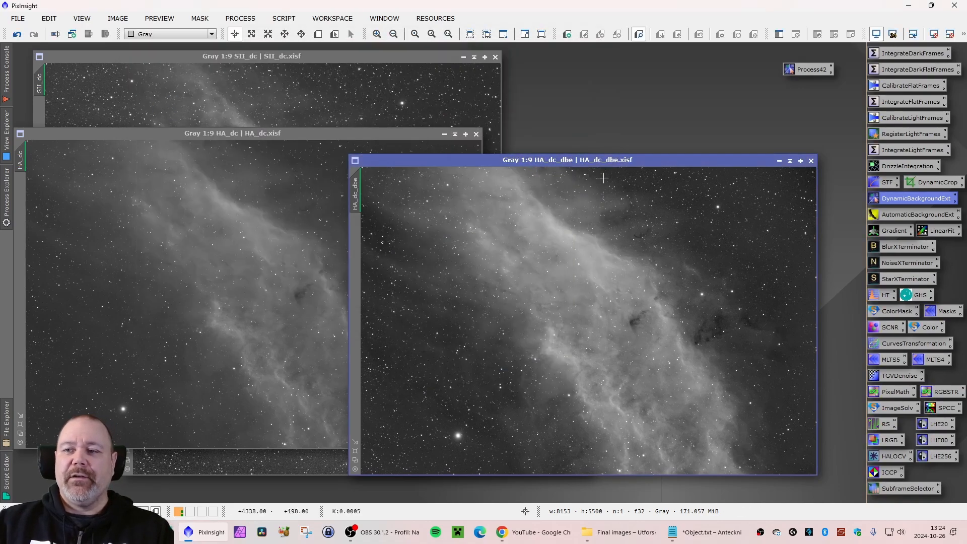
Iconize HA_dc_dbe near the upper edge of the workspace and close the original HA_dc image.
left_click(779, 161)
left_click(619, 319)
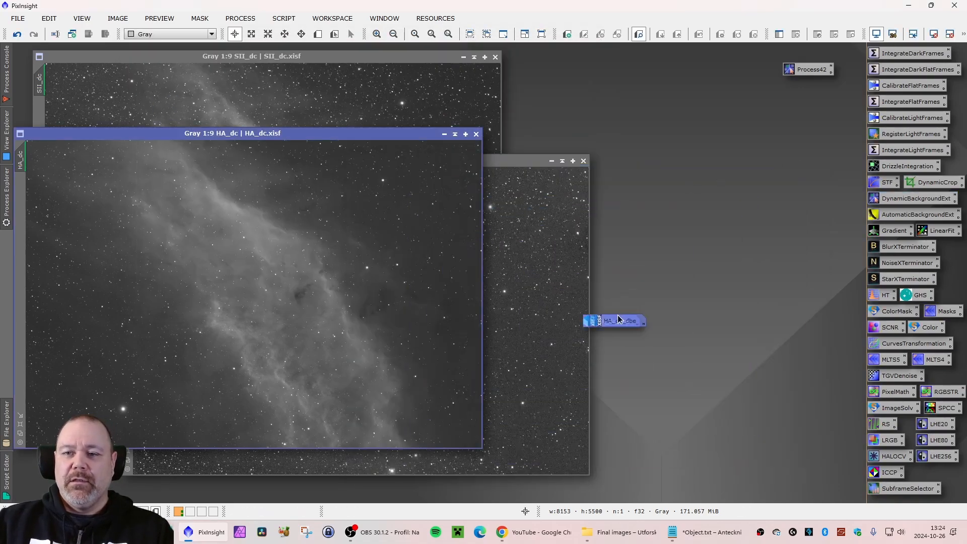
left_click_drag(619, 319, 596, 61)
left_click(476, 134)
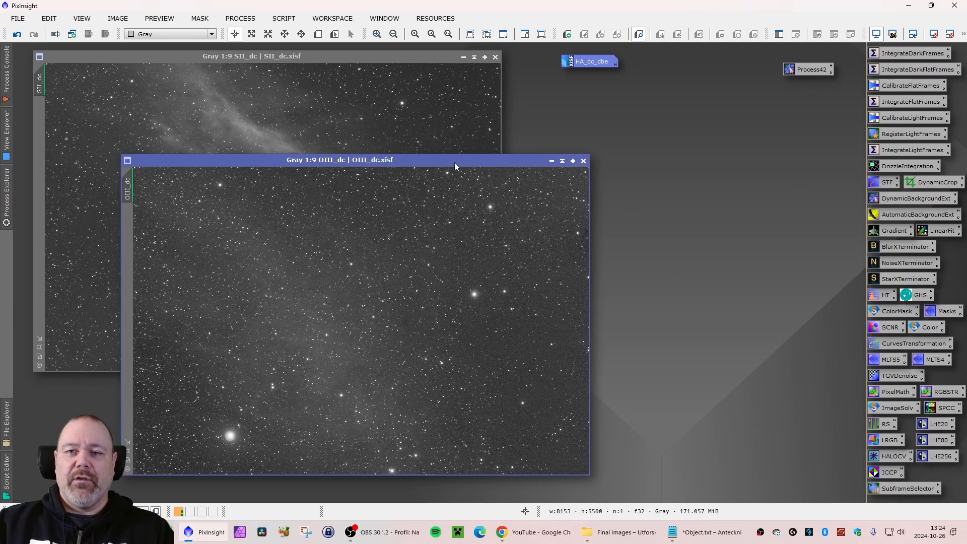
Load the saved DynamicBackgroundExtraction setup onto OIII_dc at 1:7 zoom and inspect the sample placement up close.
left_click_drag(454, 162, 390, 116)
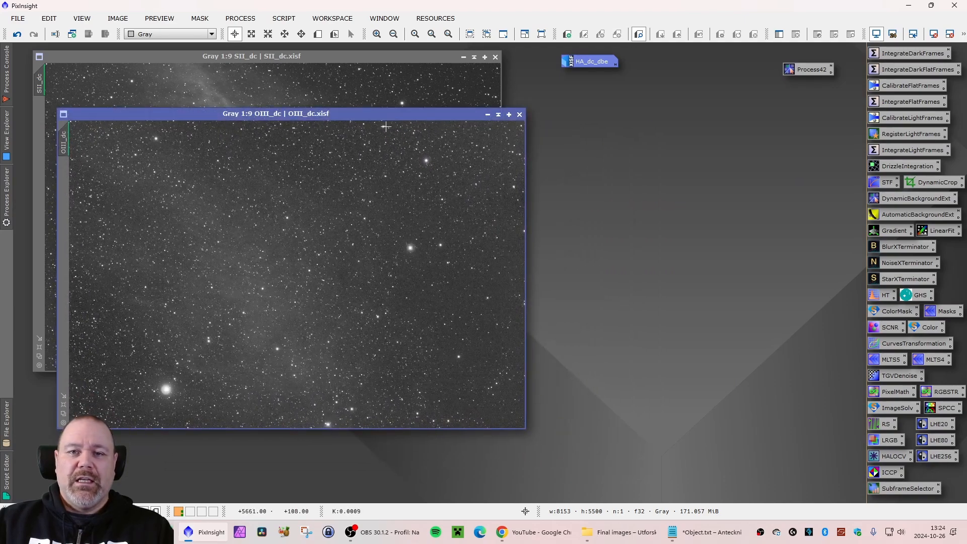
left_click(64, 408)
left_click_drag(334, 101, 305, 81)
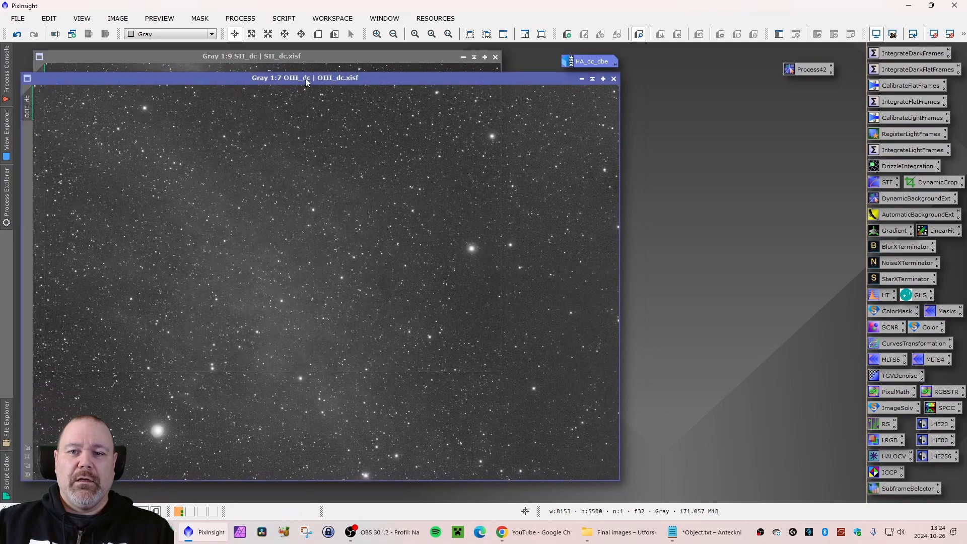
double_click(802, 71)
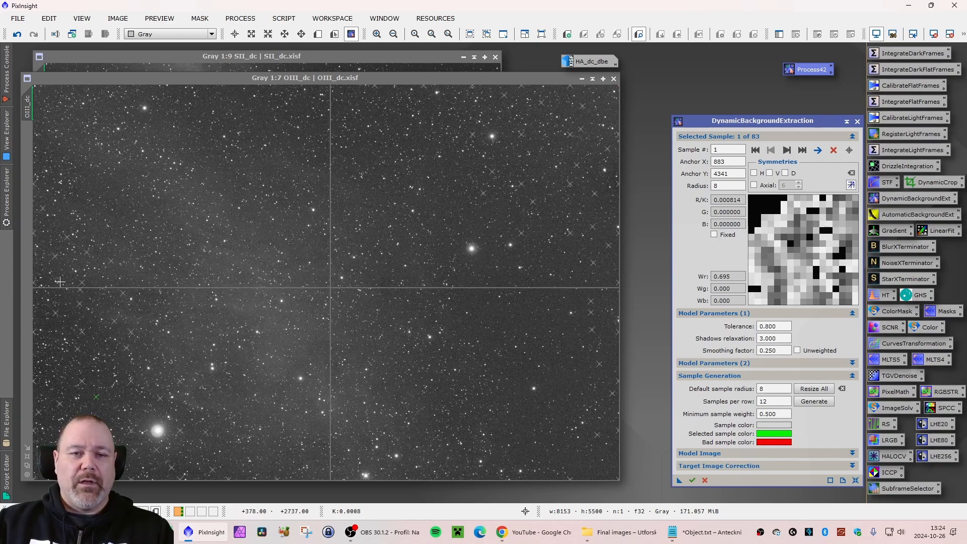
scroll(59, 282, "up", 5)
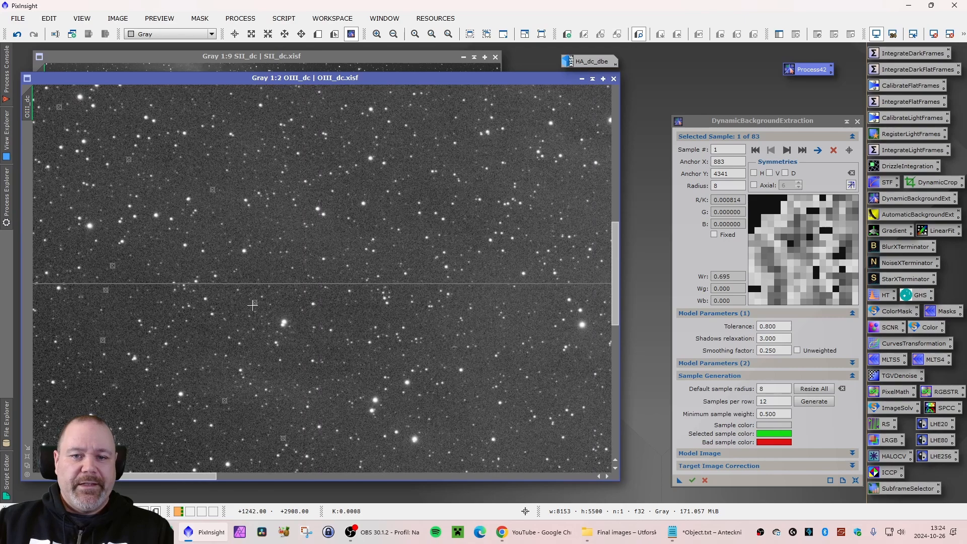
scroll(252, 305, "down", 5)
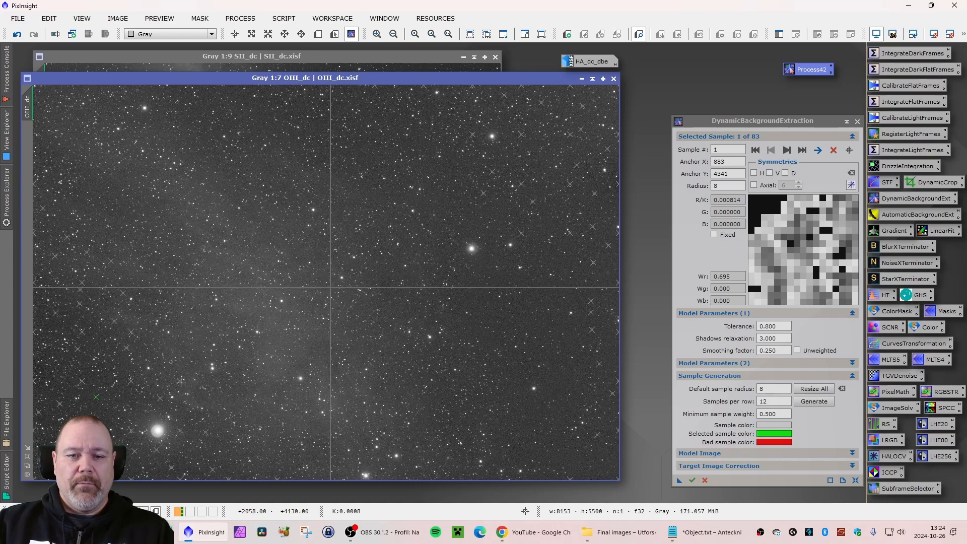
Relocate samples 22 and 20 to the image's right-hand sky at about X 8063, Y 369 and X 6922, Y 2967.
left_click_drag(180, 381, 49, 392)
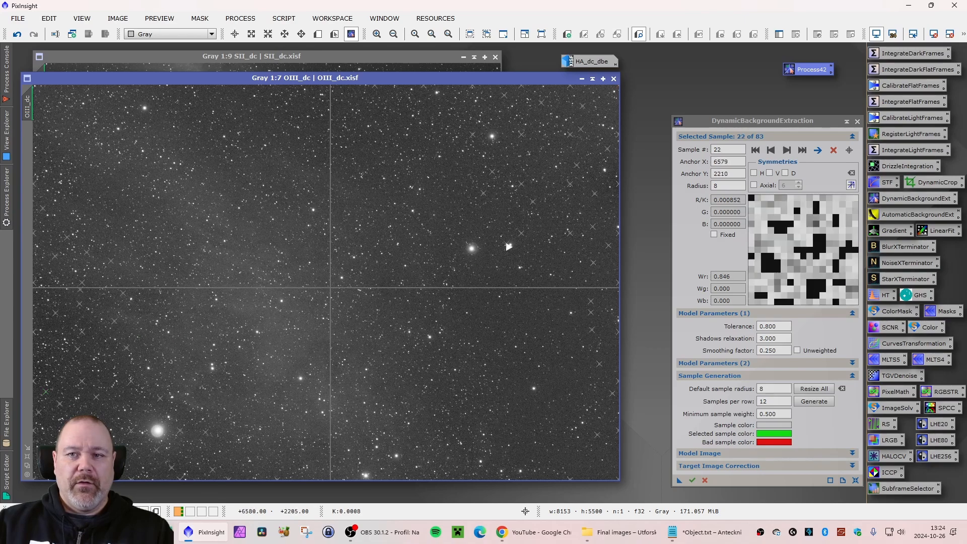
left_click(544, 172)
left_click_drag(544, 172, 615, 115)
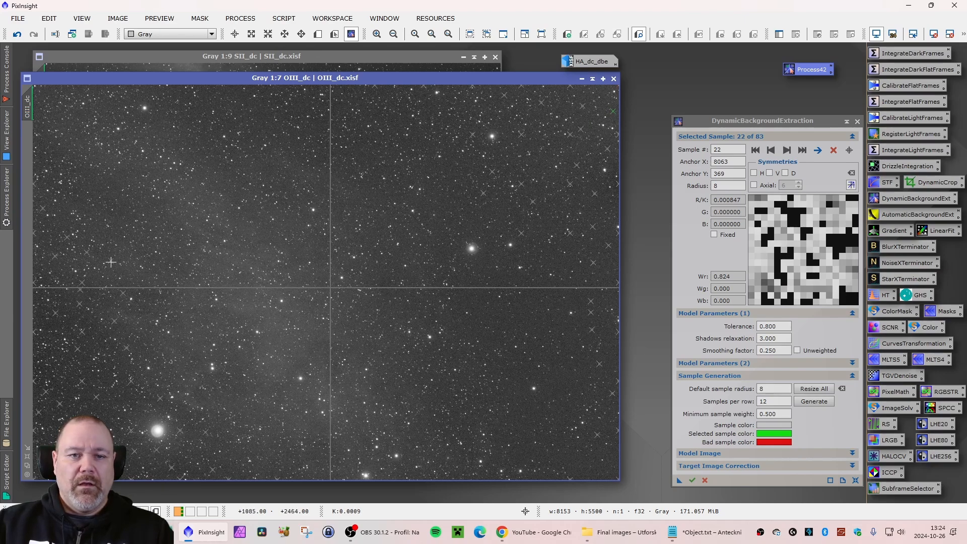
left_click(530, 298)
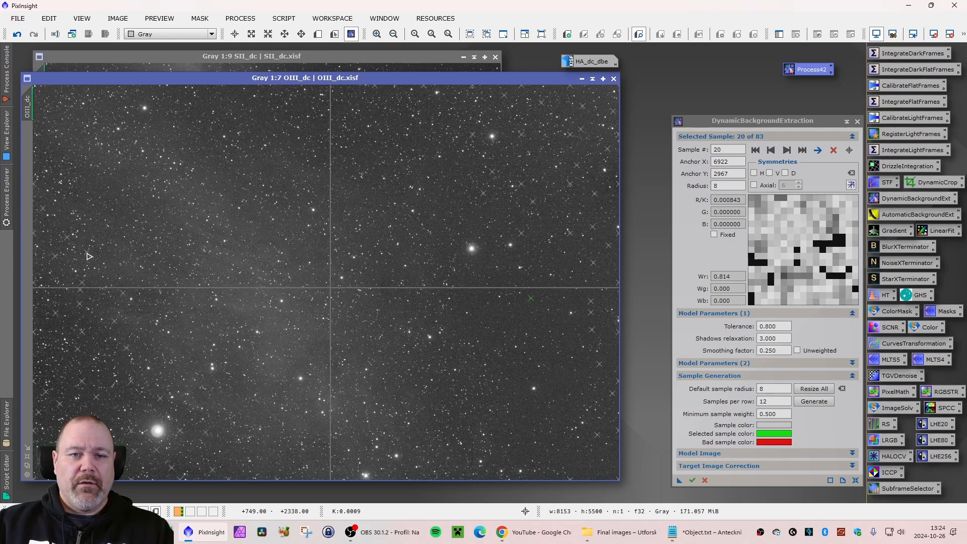
Relocate samples 13 and 43 to darker sky in OIII_dc at about X 7296, Y 4184 and X 6182, Y 2906.
left_click(580, 322)
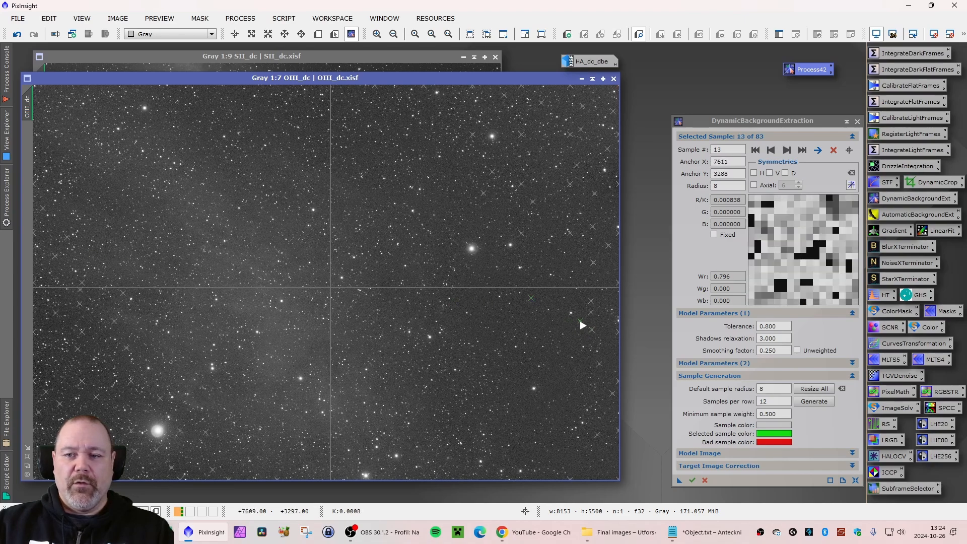
left_click_drag(583, 325, 557, 386)
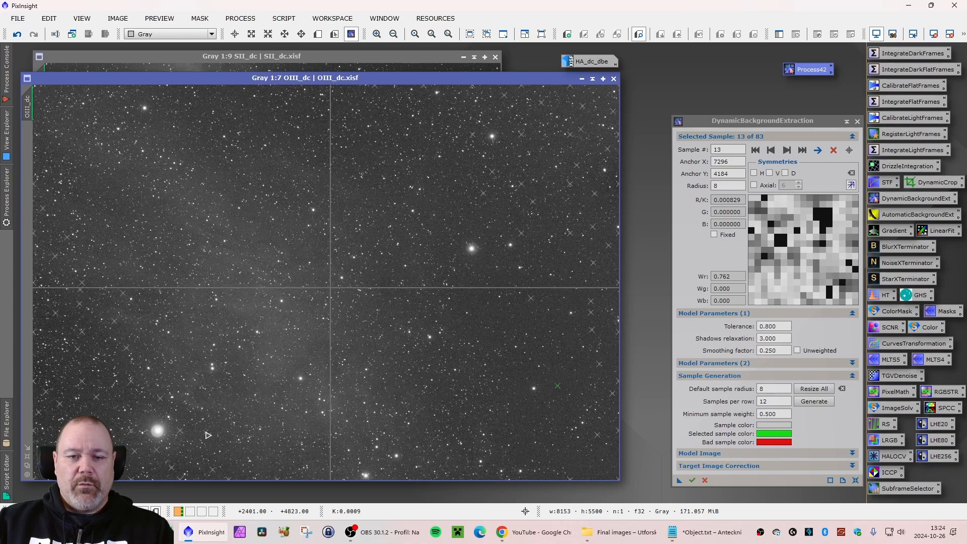
left_click(505, 304)
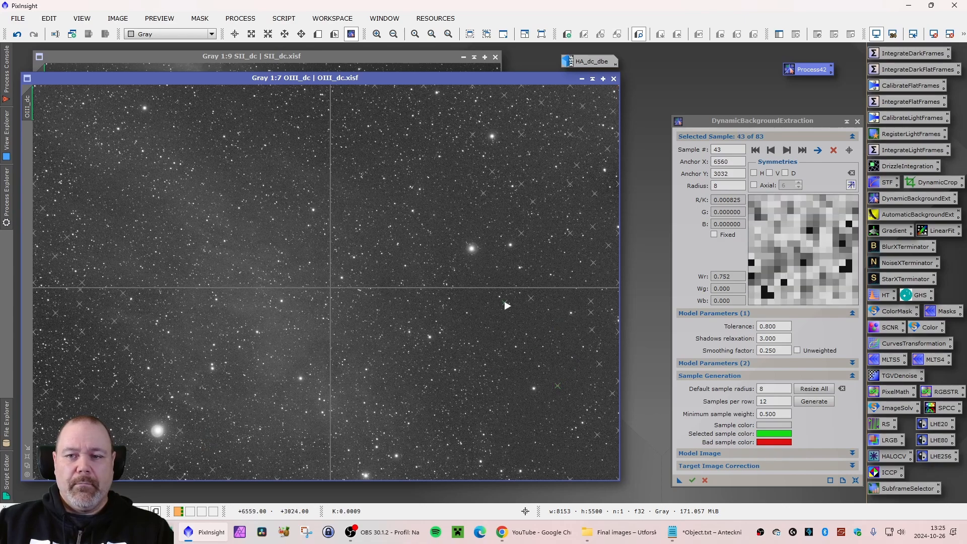
left_click_drag(506, 305, 479, 297)
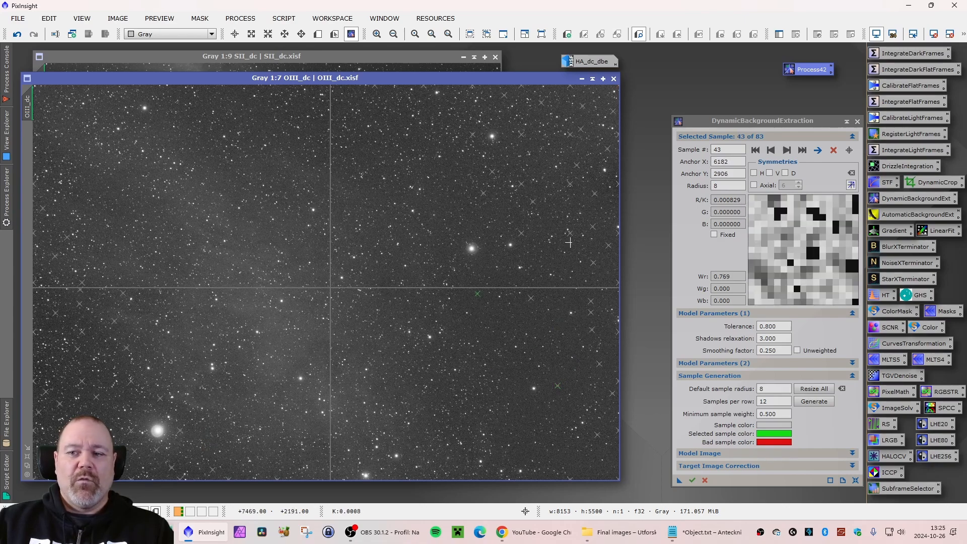
Run DynamicBackgroundExtraction on the OIII image, ending the session and discarding the extracted background model.
left_click(692, 479)
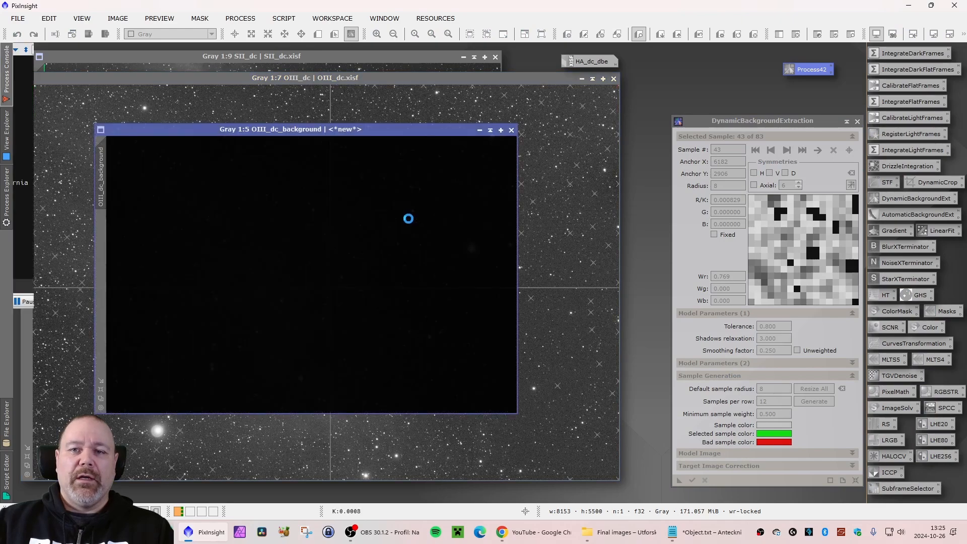
left_click(856, 122)
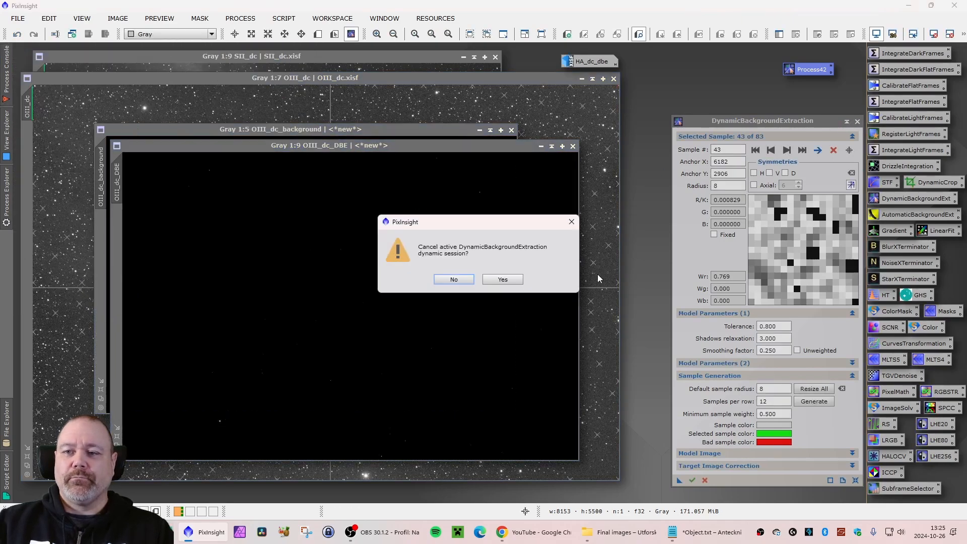
left_click(495, 280)
left_click(355, 128)
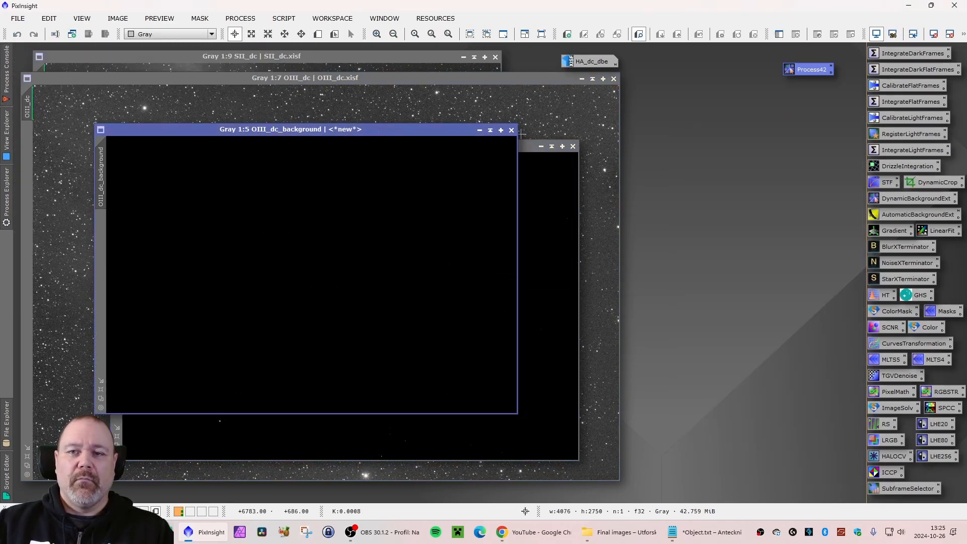
left_click(511, 130)
Place the original and corrected OIII images side by side at 1:9 and auto-stretch the corrected one for comparison.
left_click_drag(449, 144, 633, 138)
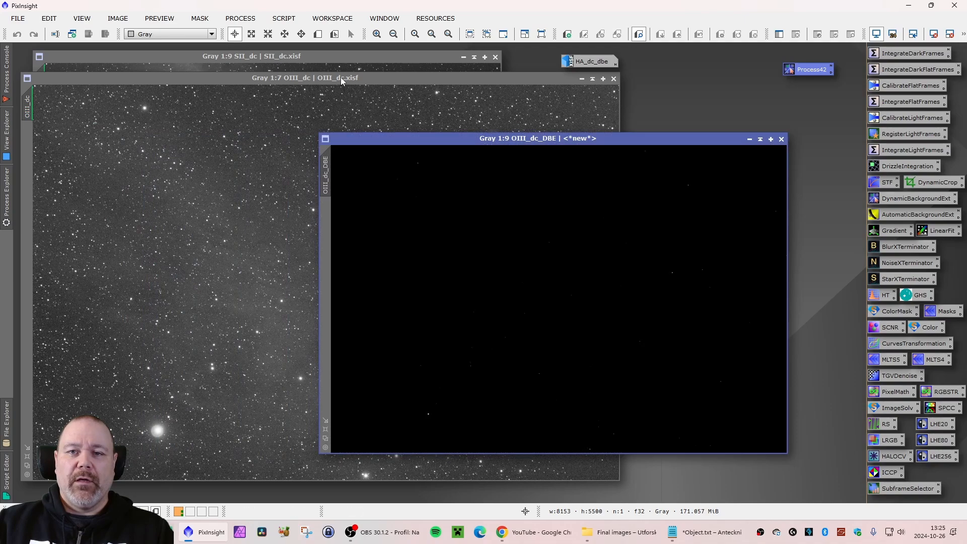
left_click(153, 372)
left_click(27, 456)
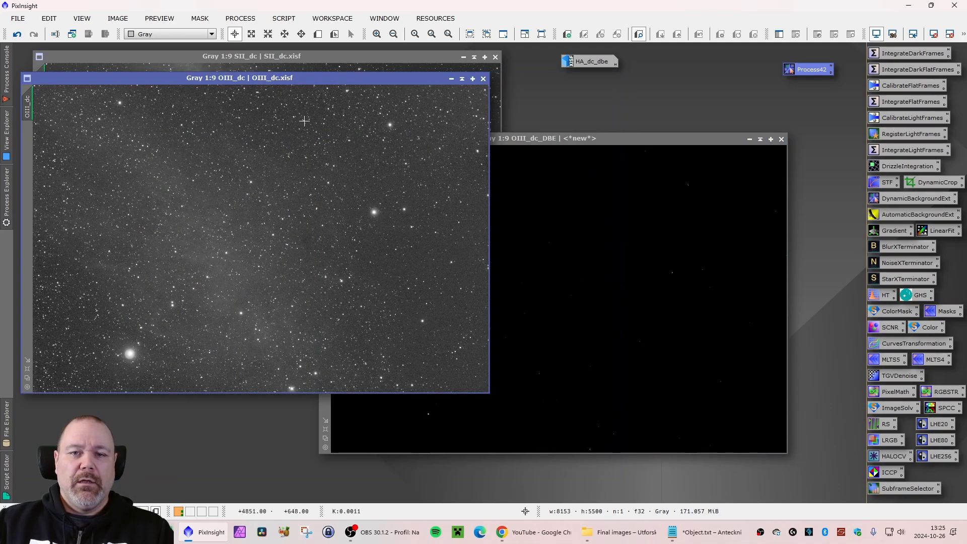
left_click_drag(280, 83, 273, 145)
left_click_drag(506, 139, 669, 143)
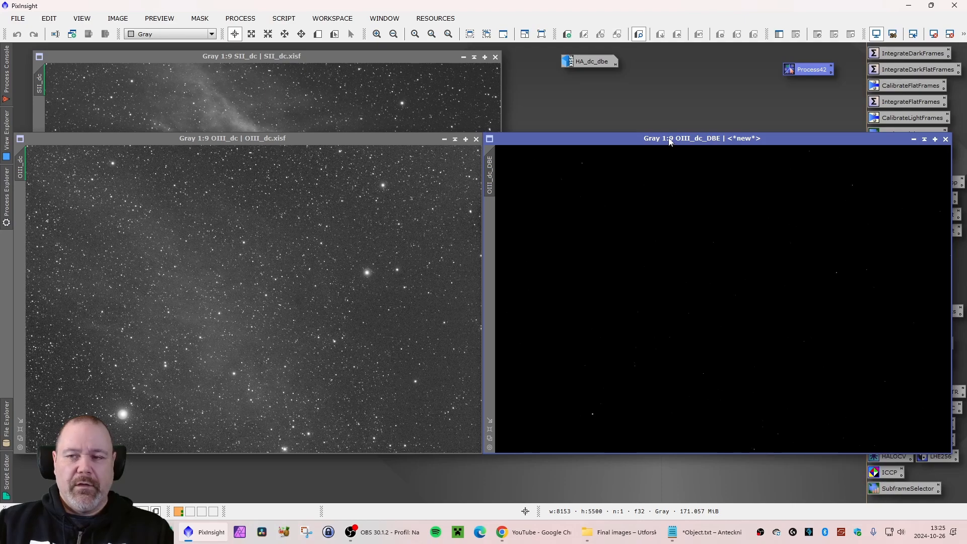
key("ctrl+a")
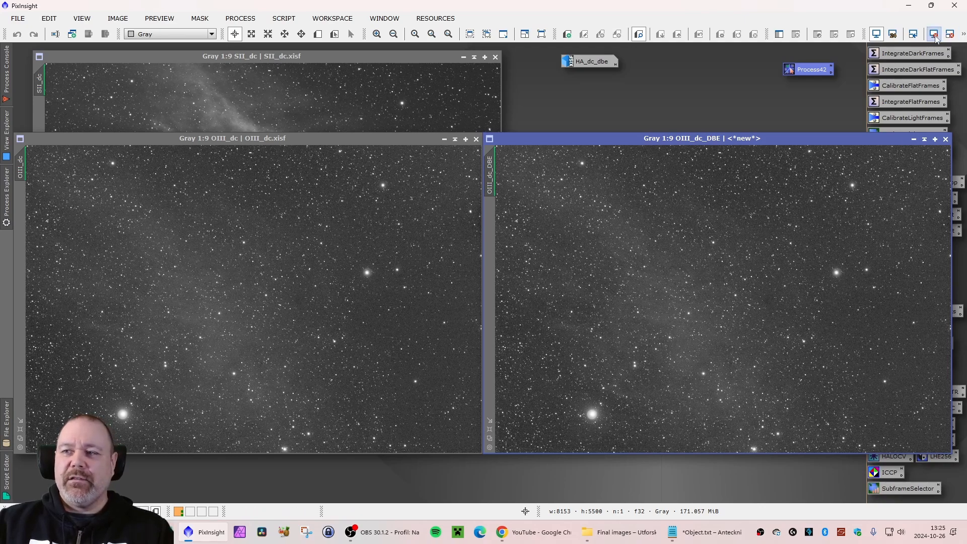
left_click_drag(659, 137, 408, 147)
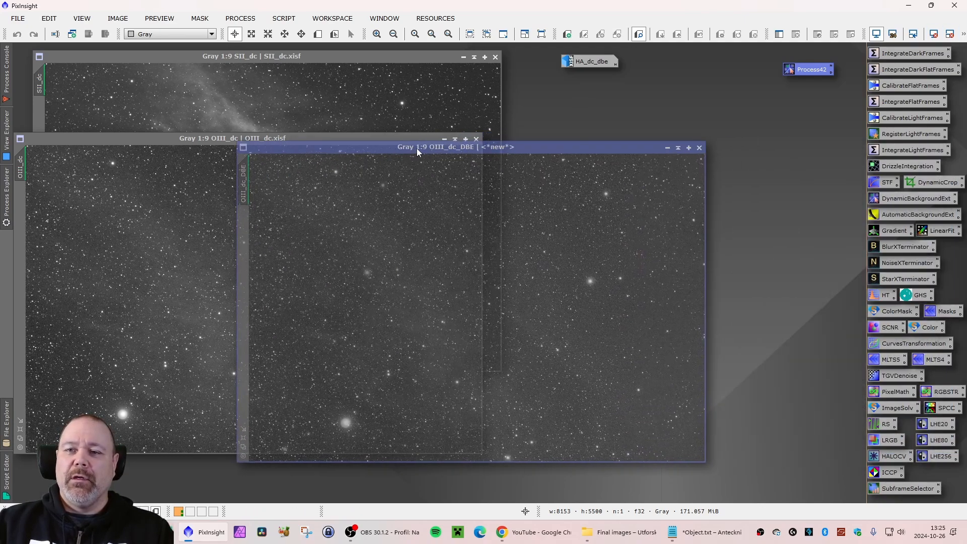
Line up the corrected OIII image beside the original for comparison, leaving the ScreenTransferFunction window closed.
double_click(882, 184)
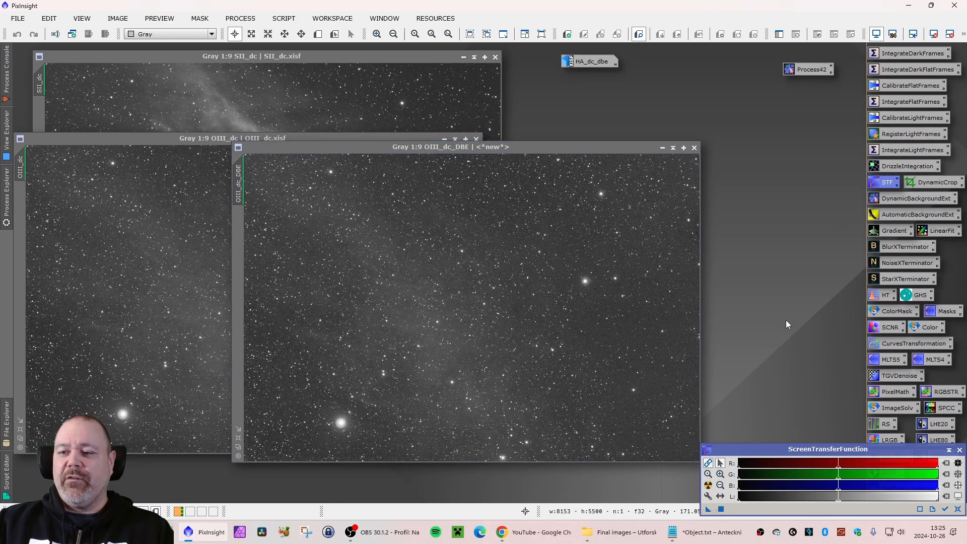
left_click(959, 449)
left_click_drag(432, 148, 656, 137)
Change the corrected OIII image's identifier to OIII_dc_dbe.
right_click(493, 181)
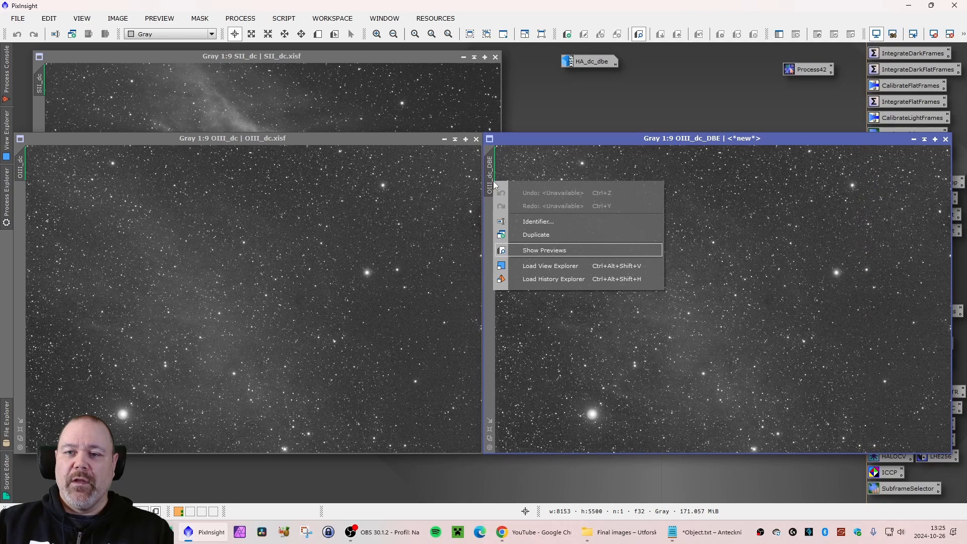
left_click(529, 220)
key("End")
key("BackSpace")
key("BackSpace")
key("BackSpace")
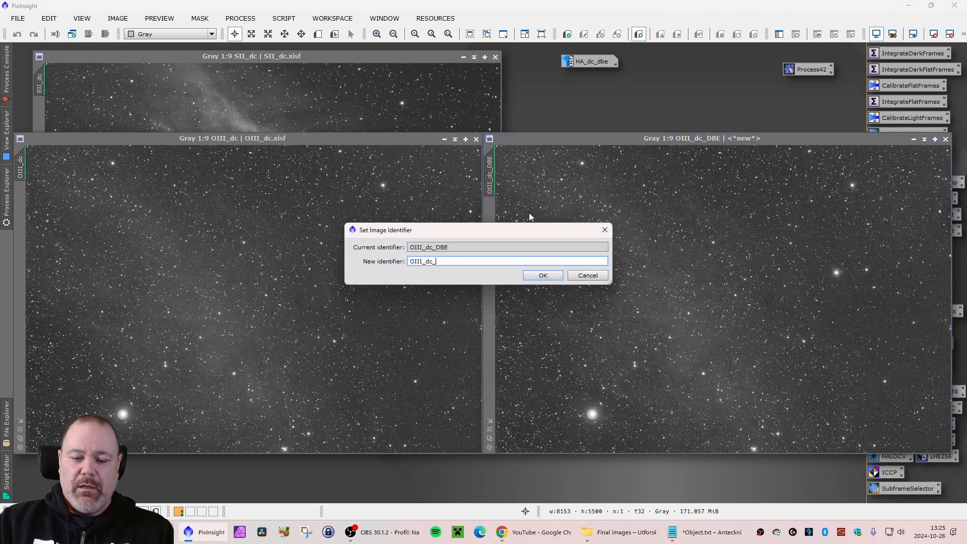
type("dbe")
key("Return")
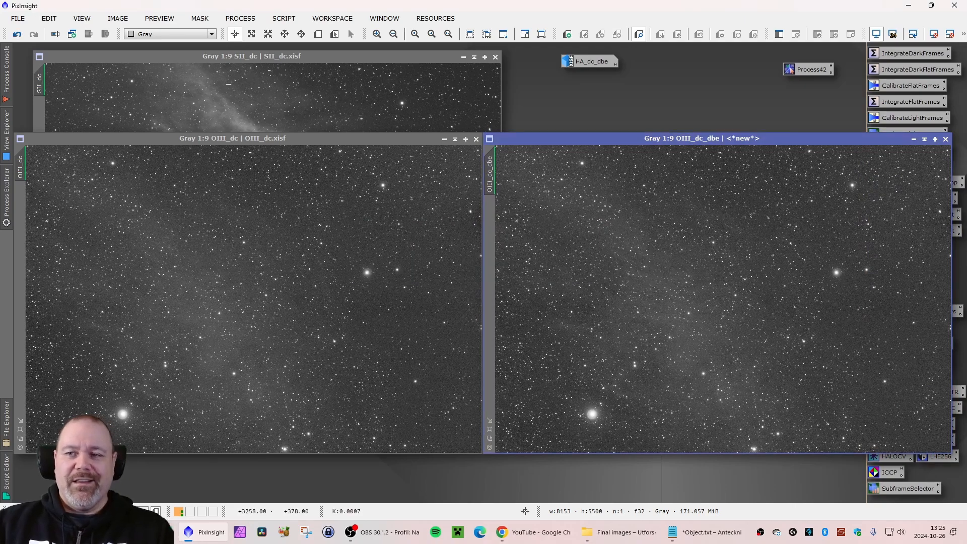
Save the corrected OIII image as OIII_dc_dbe.xisf in the Linear folder with the default format options.
left_click(18, 19)
left_click(44, 120)
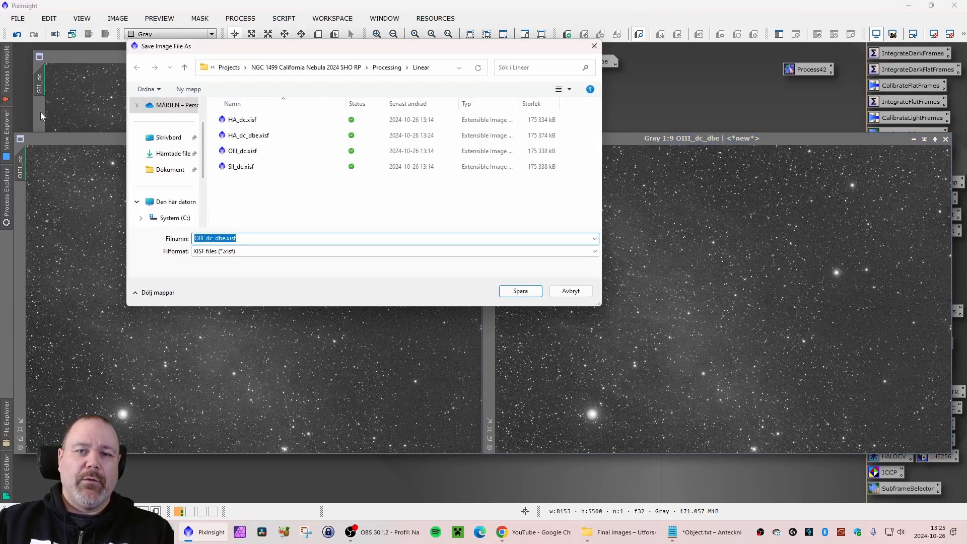
key("Return")
key("Return")
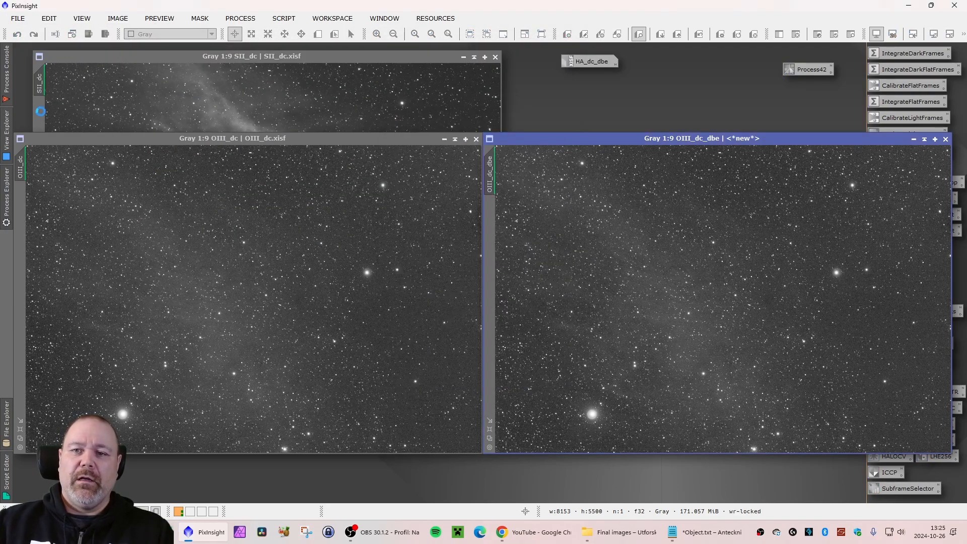
Close the original OIII_dc image and minimize OIII_dc_dbe to an icon stored below the HA_dc_dbe icon.
left_click(476, 139)
left_click_drag(778, 139, 627, 145)
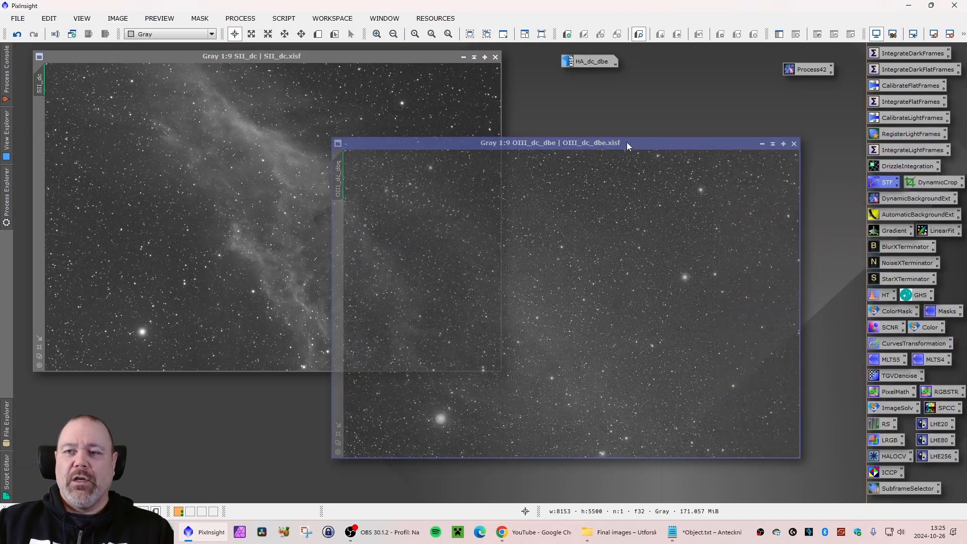
left_click(763, 145)
left_click_drag(591, 306, 588, 79)
Run the stored Process42 DynamicBackgroundExtraction instance on SII_dc, ending the session and discarding the extracted background model.
left_click_drag(332, 70, 323, 97)
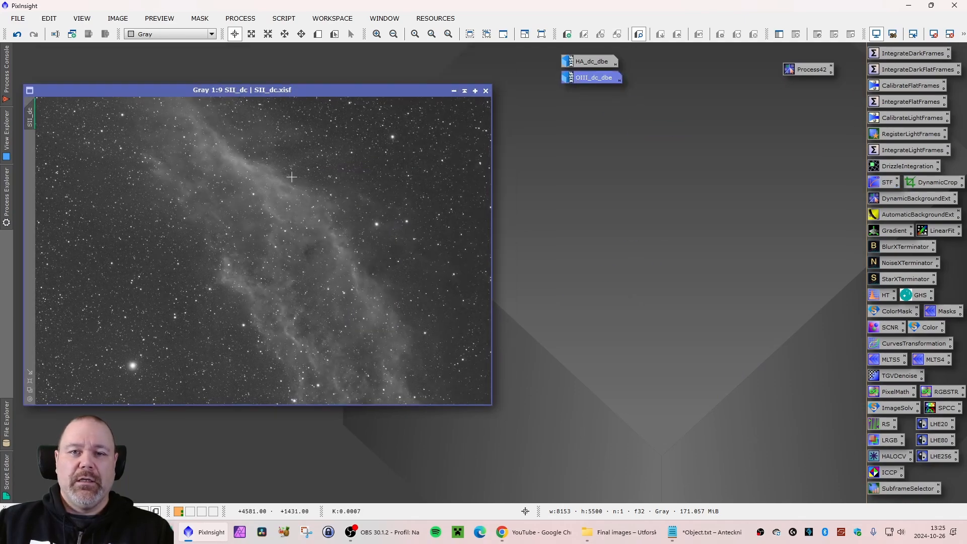
left_click(29, 382)
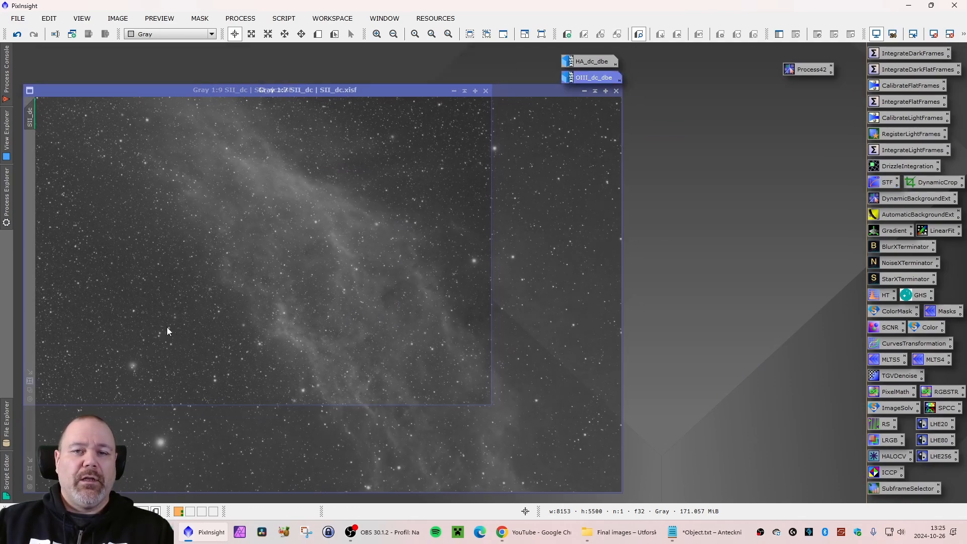
left_click_drag(362, 90, 364, 74)
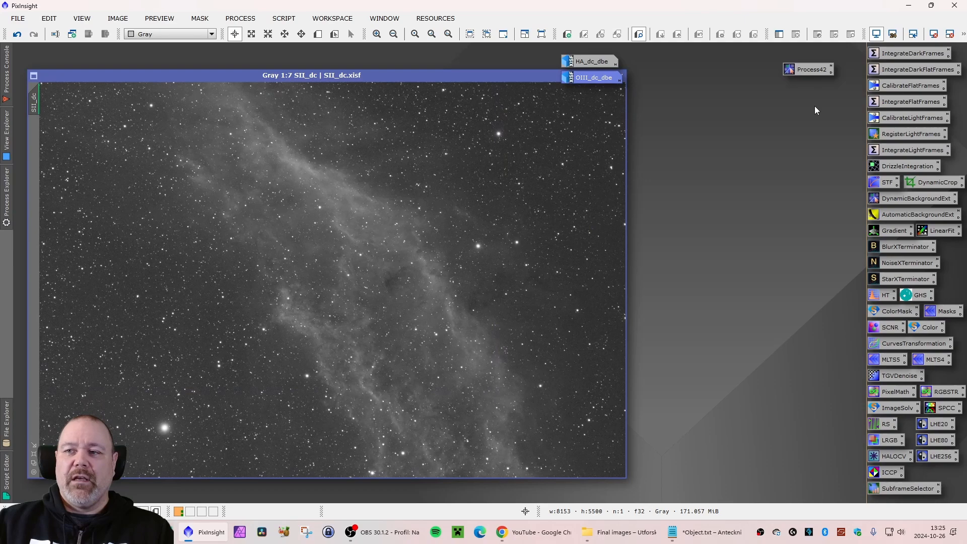
double_click(811, 71)
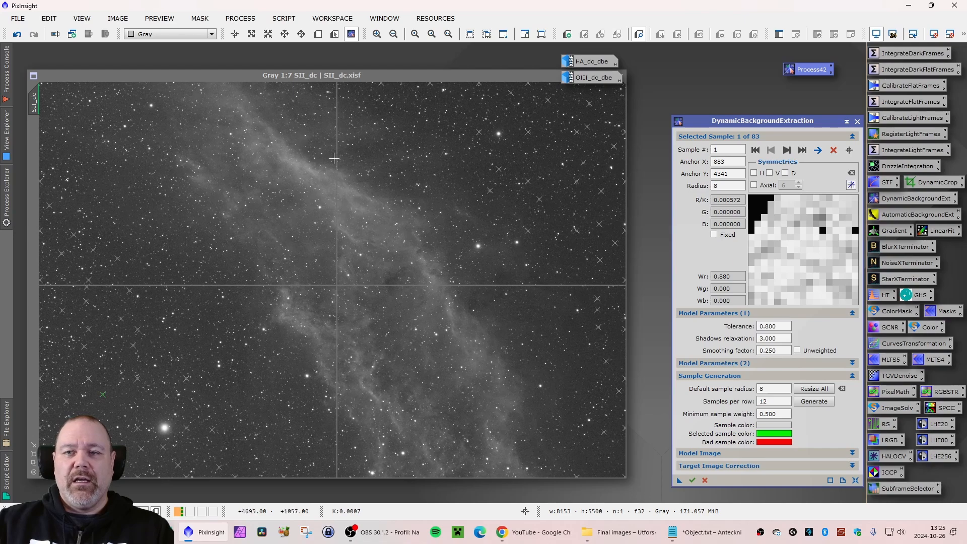
left_click(692, 481)
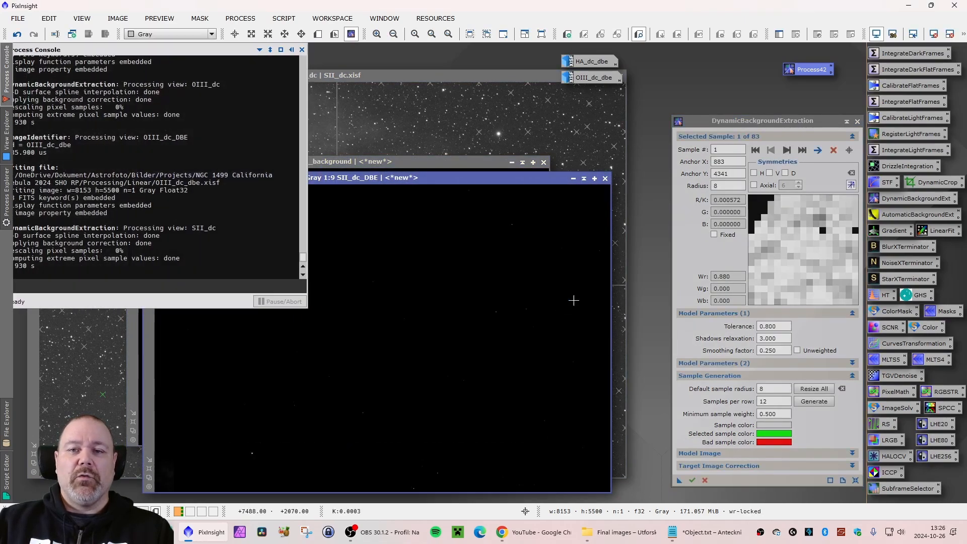
left_click(857, 121)
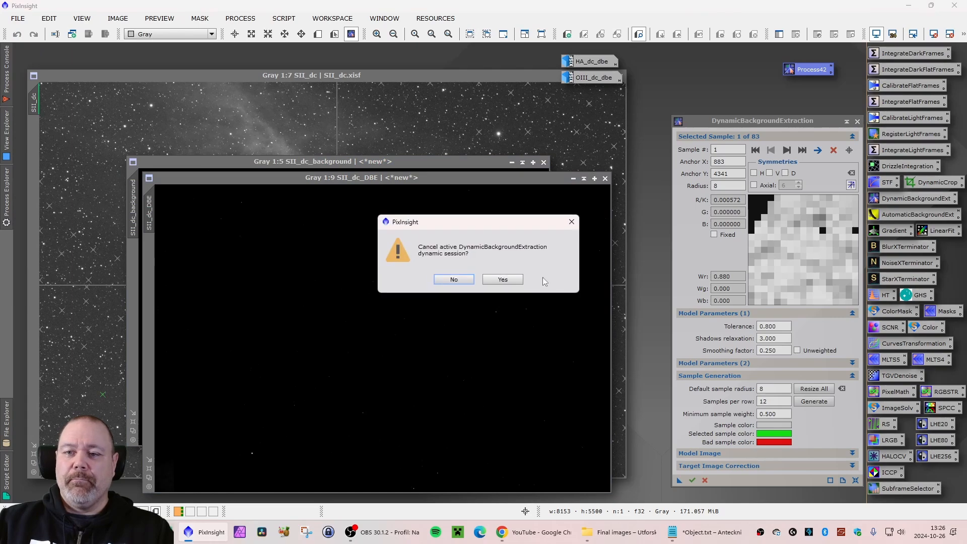
left_click(500, 279)
left_click(543, 162)
Place the original and corrected SII images side by side at 1:9 with the corrected one auto-stretched.
left_click_drag(540, 177, 843, 145)
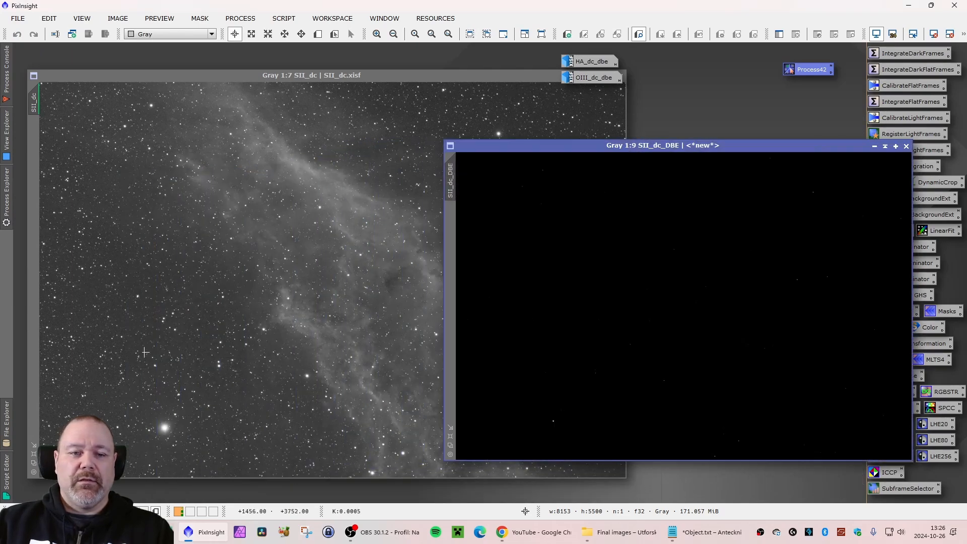
left_click(34, 459)
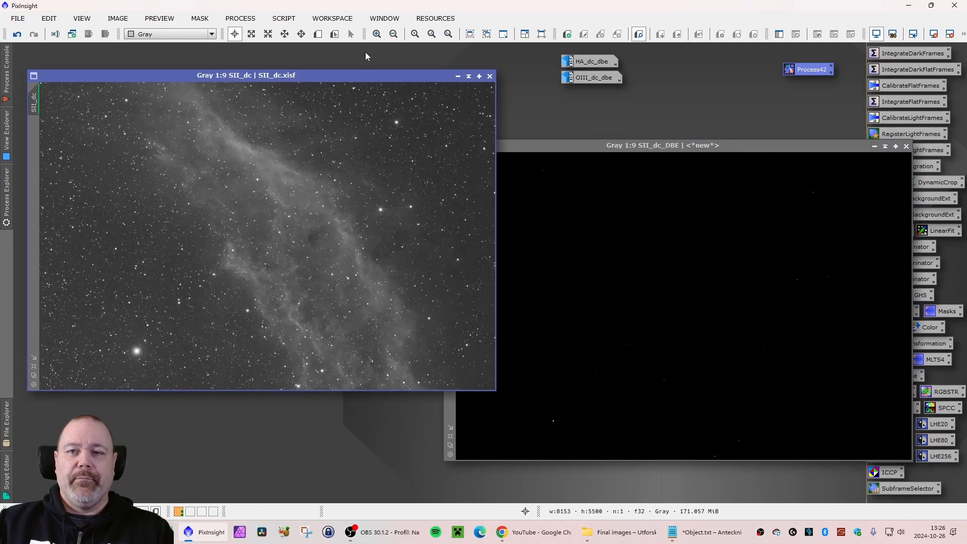
left_click_drag(325, 75, 313, 142)
left_click_drag(520, 146, 560, 144)
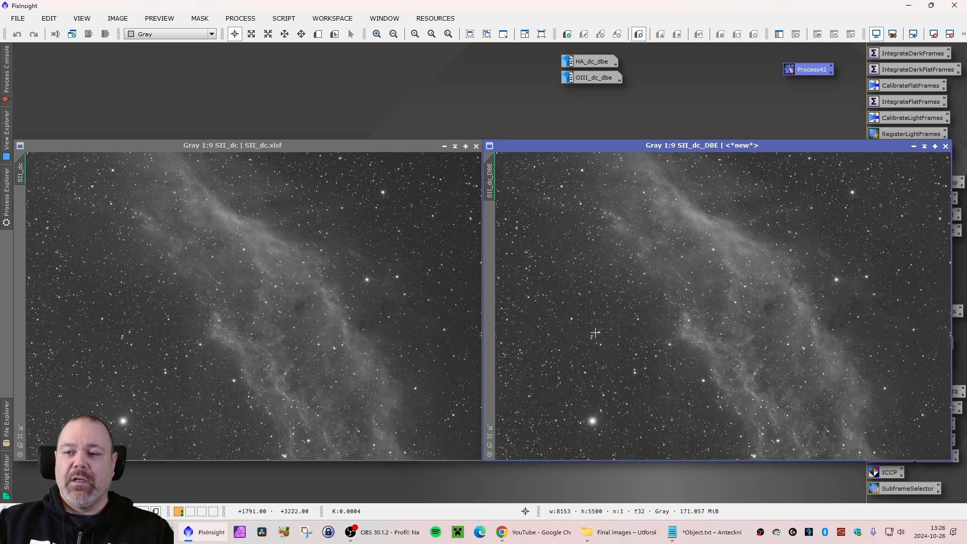
Change the corrected SII image's identifier to SII_dc_dbe.
right_click(491, 181)
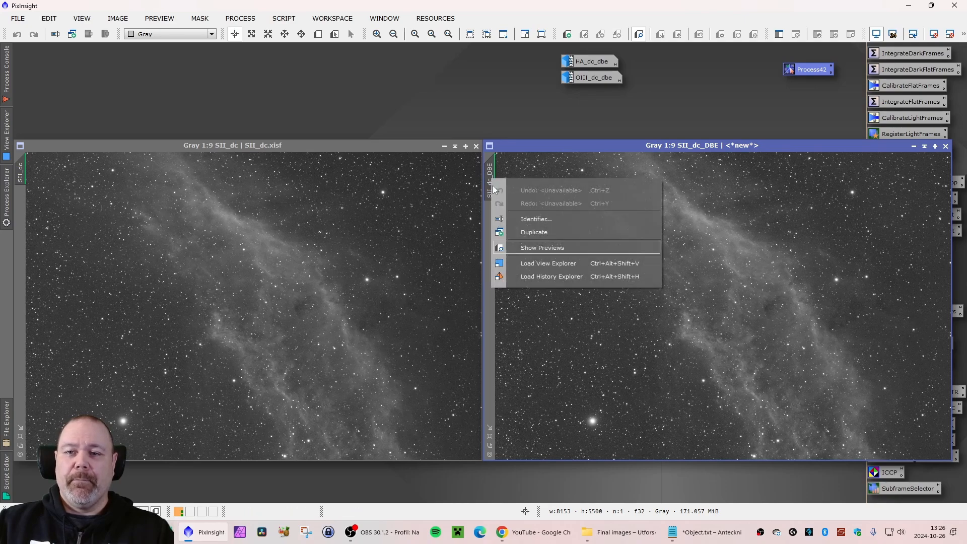
left_click(509, 218)
key("Right")
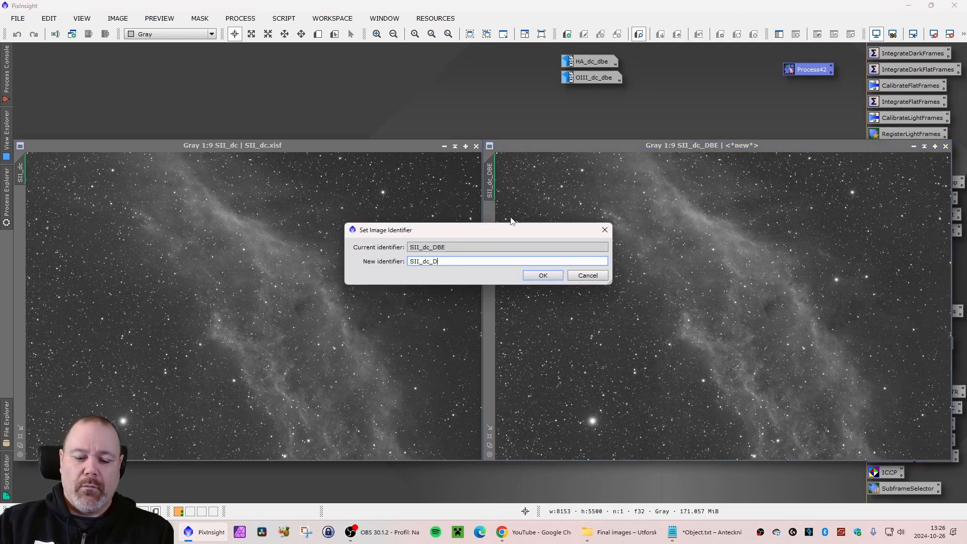
key("BackSpace")
type("dbe")
key("Return")
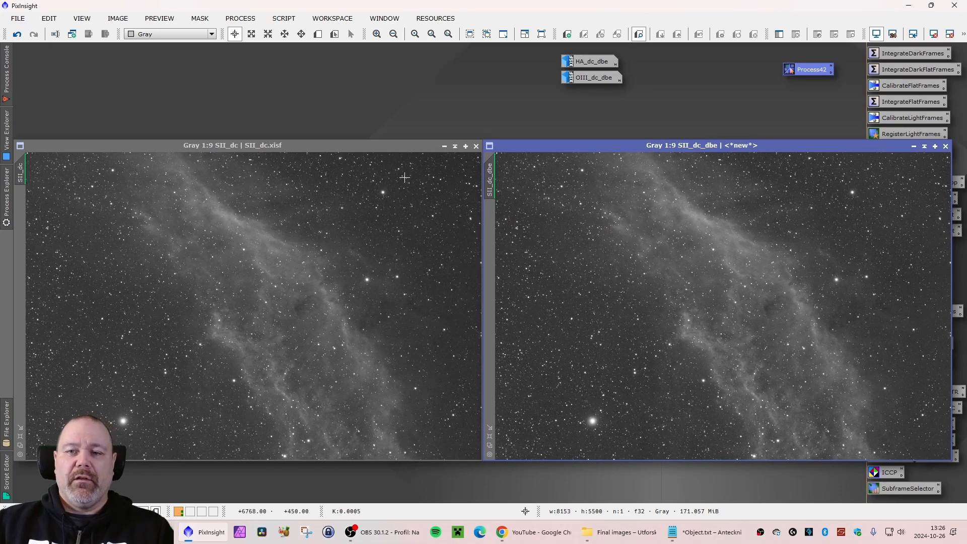
Save the corrected SII image as SII_dc_dbe.xisf in the Linear folder with the default format options.
left_click(17, 18)
left_click(61, 125)
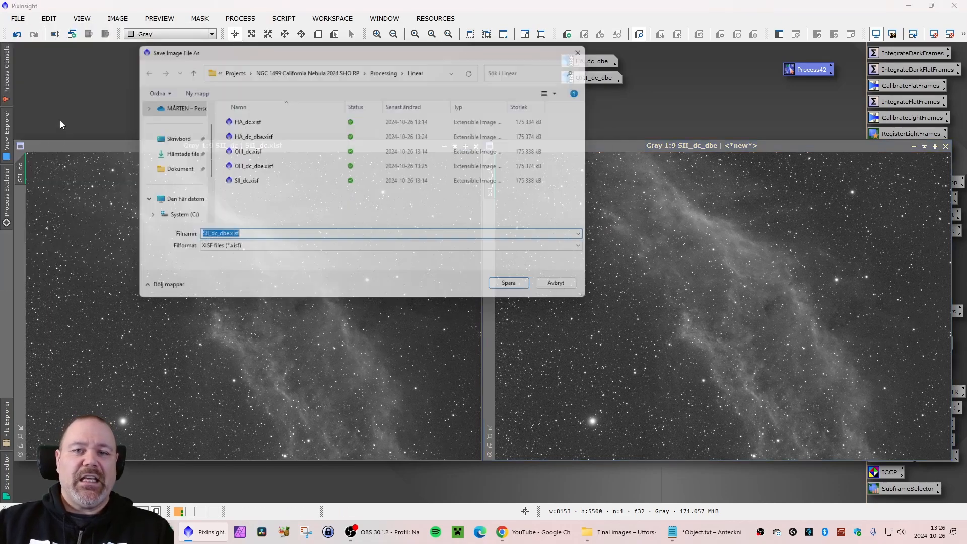
key("Return")
key("Return")
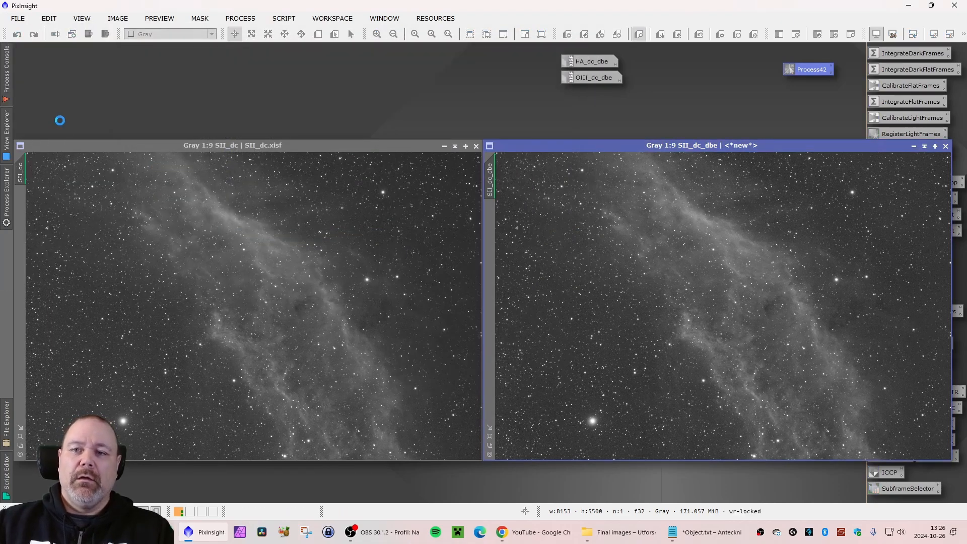
Close the original SII_dc image and minimize SII_dc_dbe to an icon.
left_click(476, 146)
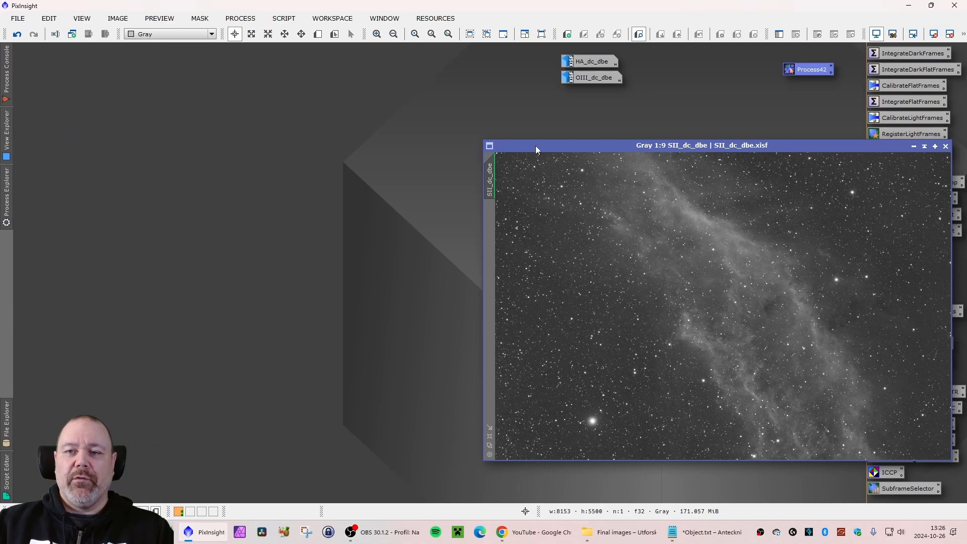
left_click_drag(536, 146, 216, 146)
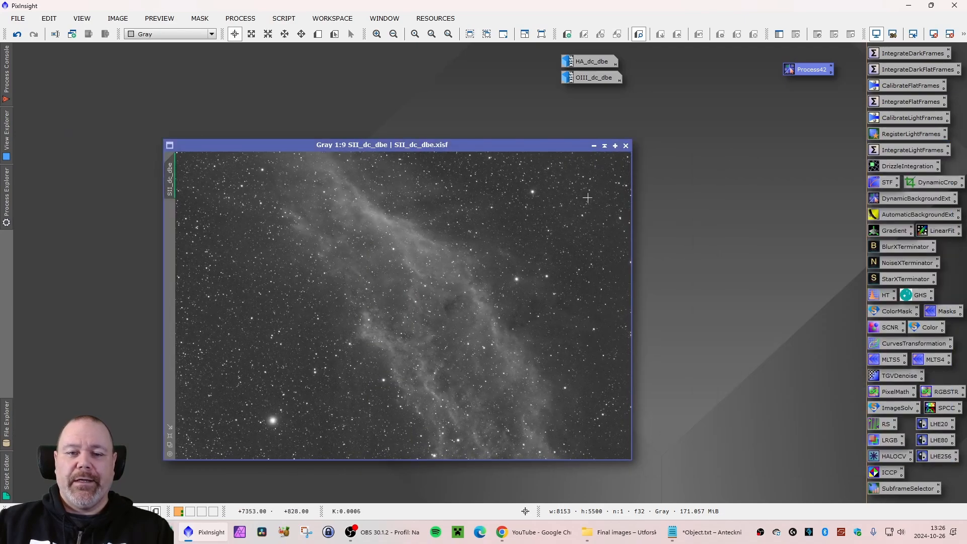
left_click(594, 145)
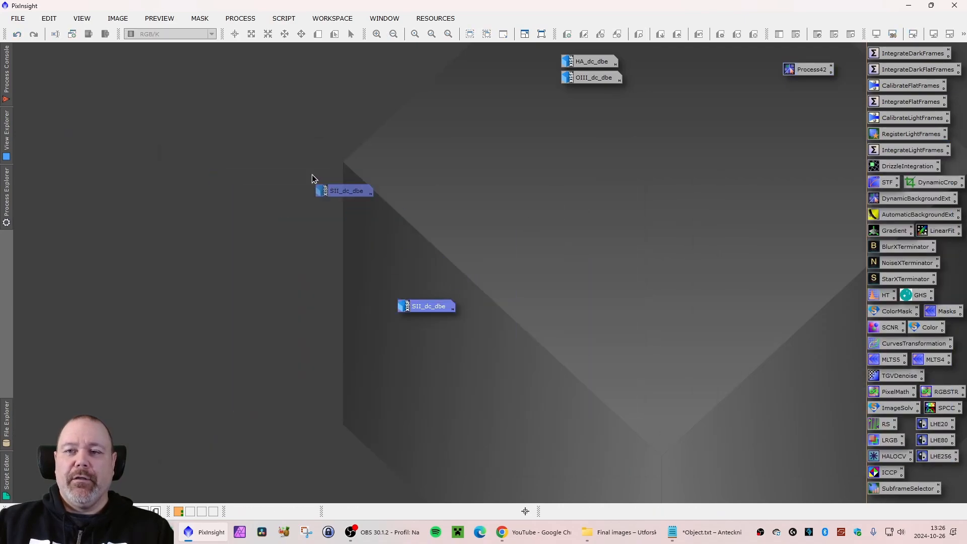
Stack the SII, HA and OIII image icons together in a workspace corner and delete the Process42 process icon.
left_click_drag(350, 194, 90, 73)
left_click_drag(587, 63, 55, 69)
left_click_drag(598, 80, 65, 86)
right_click(801, 73)
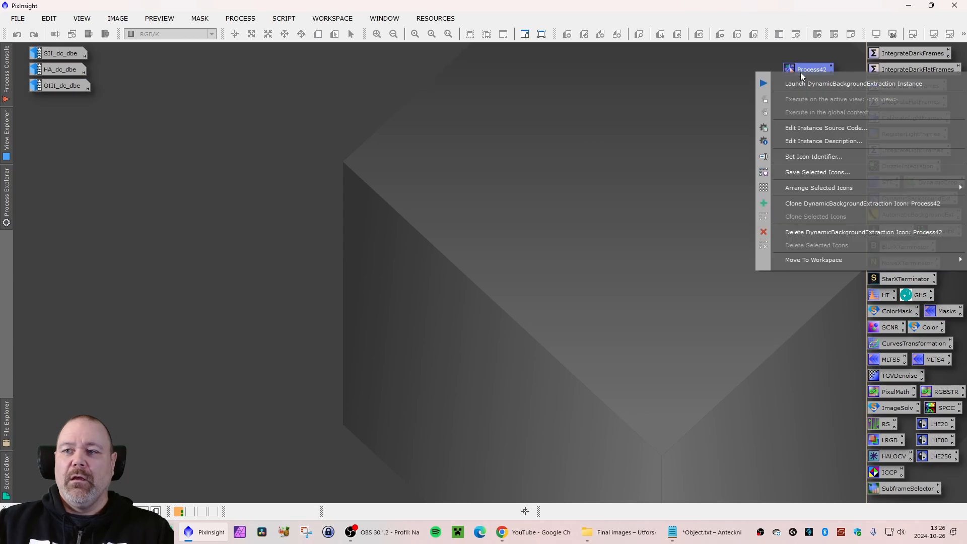
left_click(807, 232)
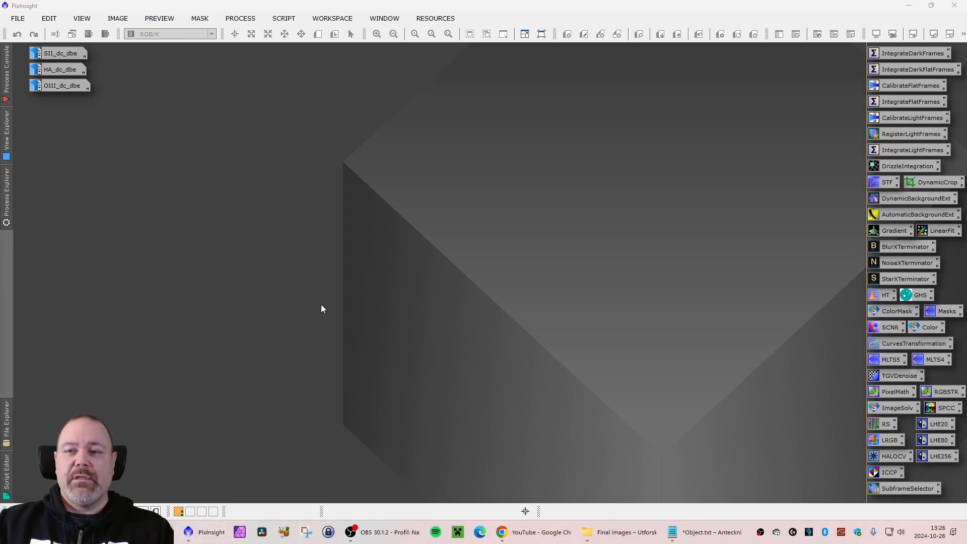
Restore the HA_dc_dbe and OIII_dc_dbe images from their icons and arrange them overlapping in the workspace.
double_click(61, 69)
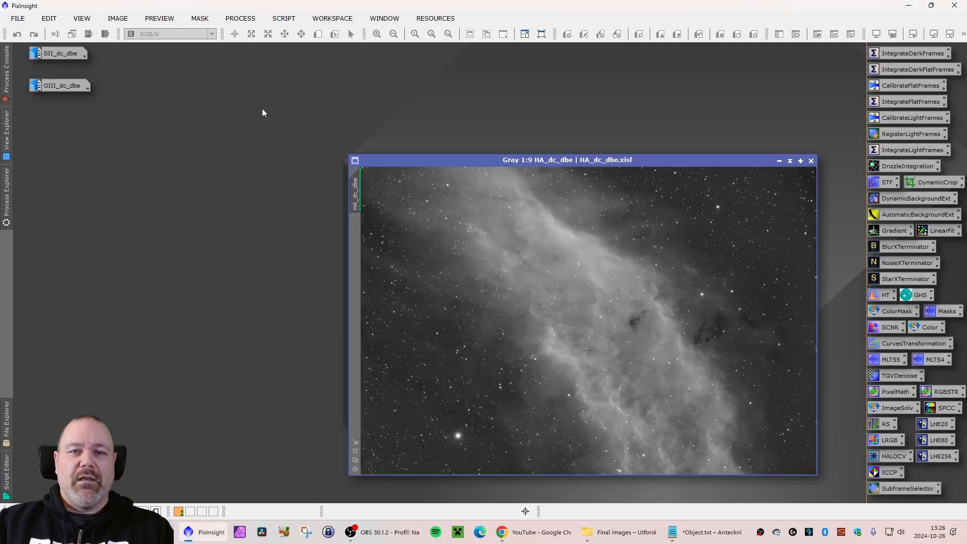
left_click_drag(469, 161, 258, 120)
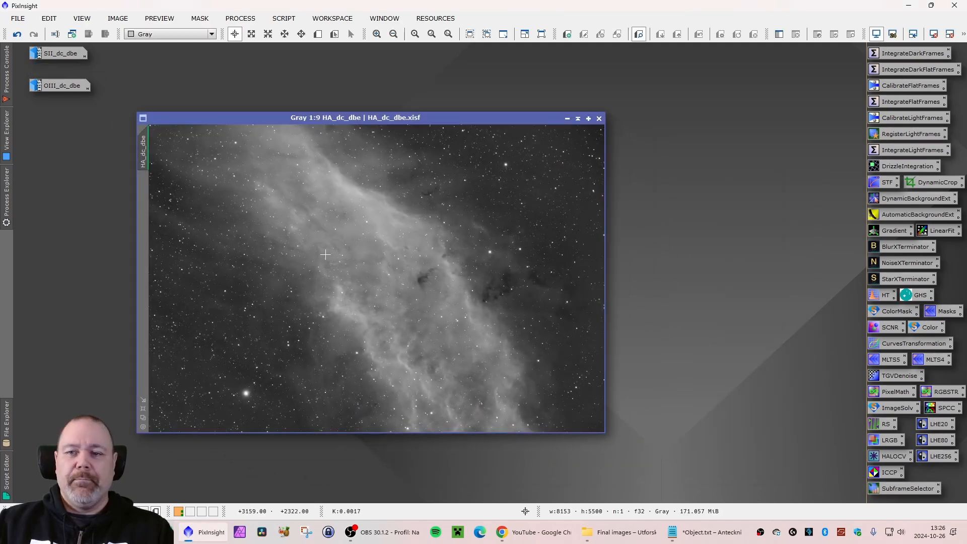
left_click_drag(328, 118, 303, 121)
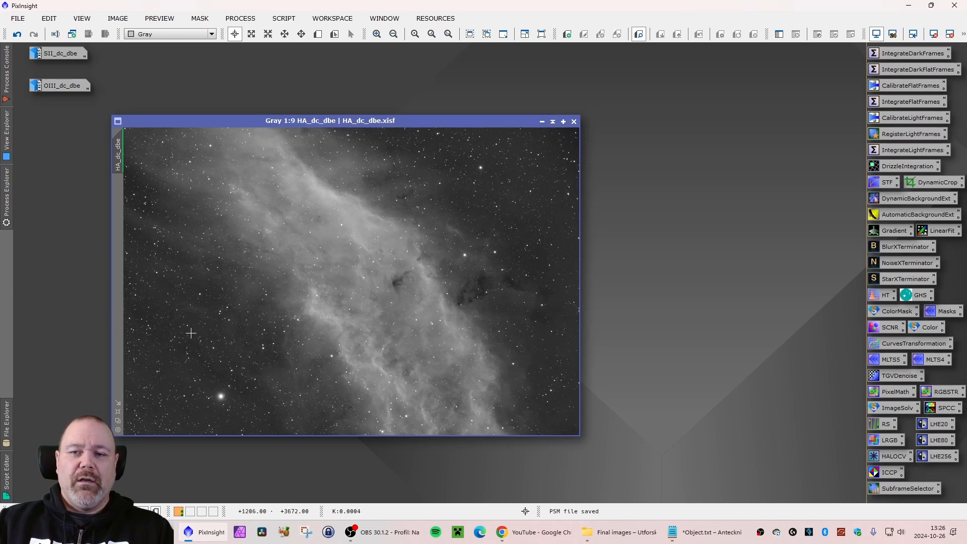
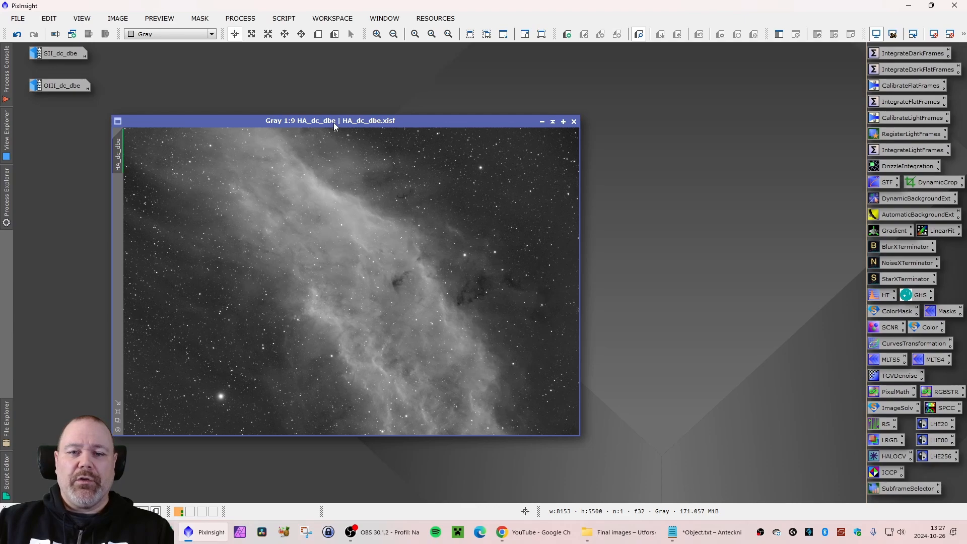
left_click_drag(325, 121, 306, 125)
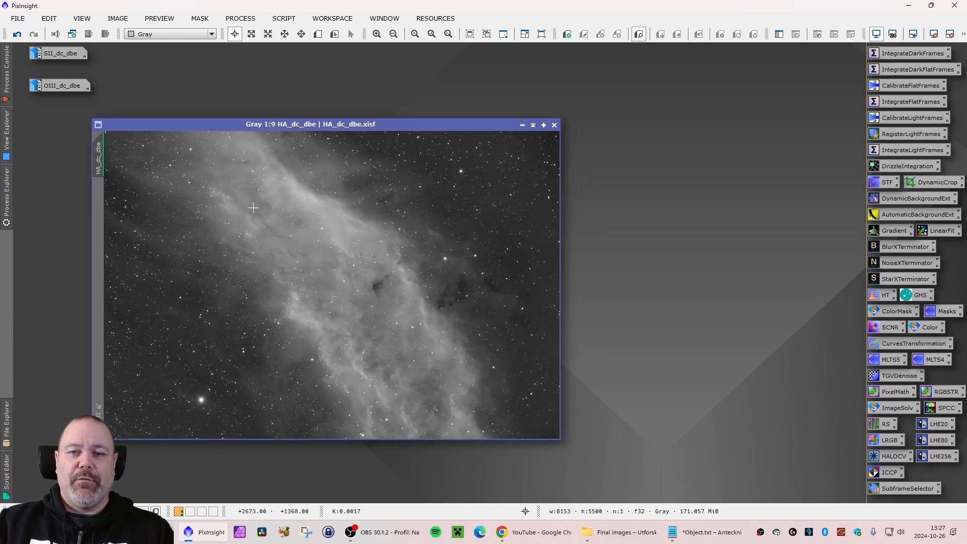
double_click(64, 87)
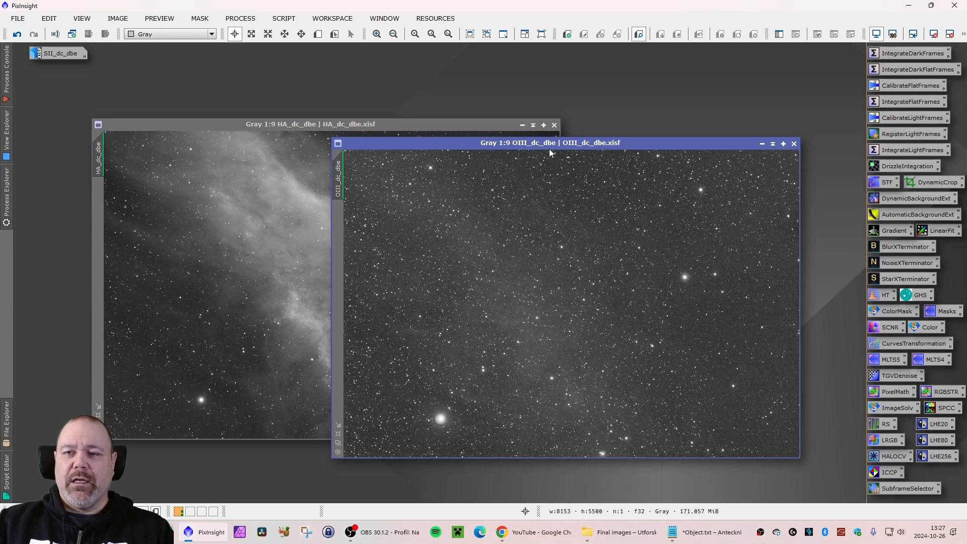
left_click_drag(549, 149, 348, 81)
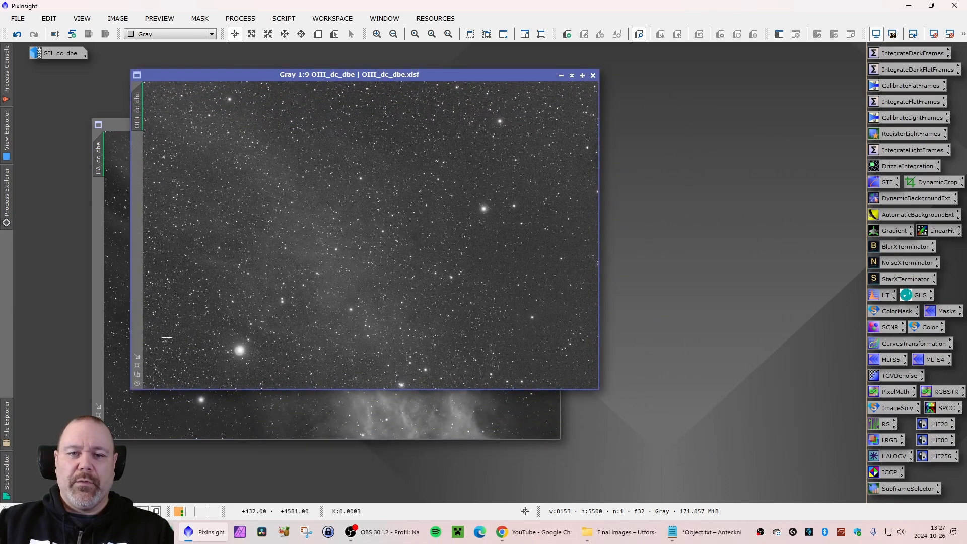
Try GradientCorrection with its existing settings on the OIII_dc_dbe image.
double_click(891, 230)
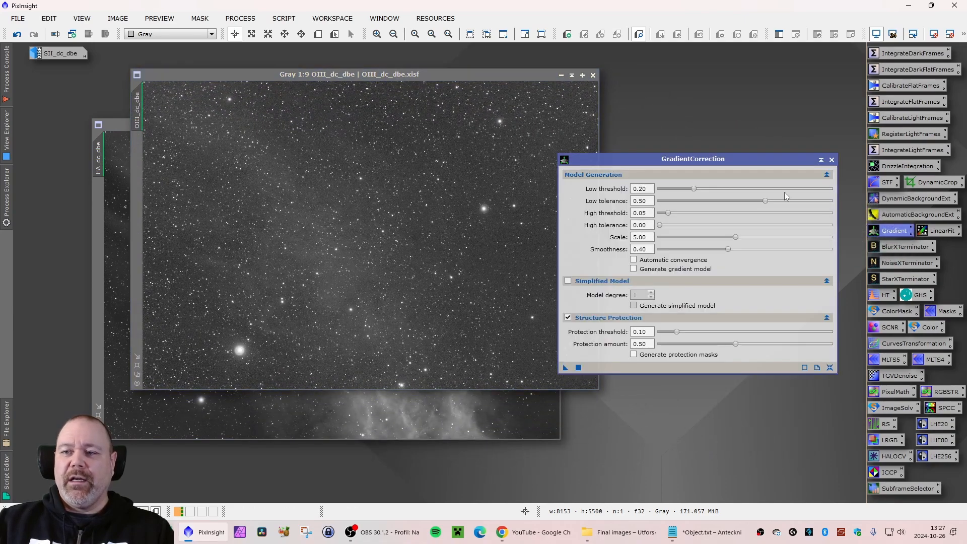
left_click_drag(713, 158, 774, 130)
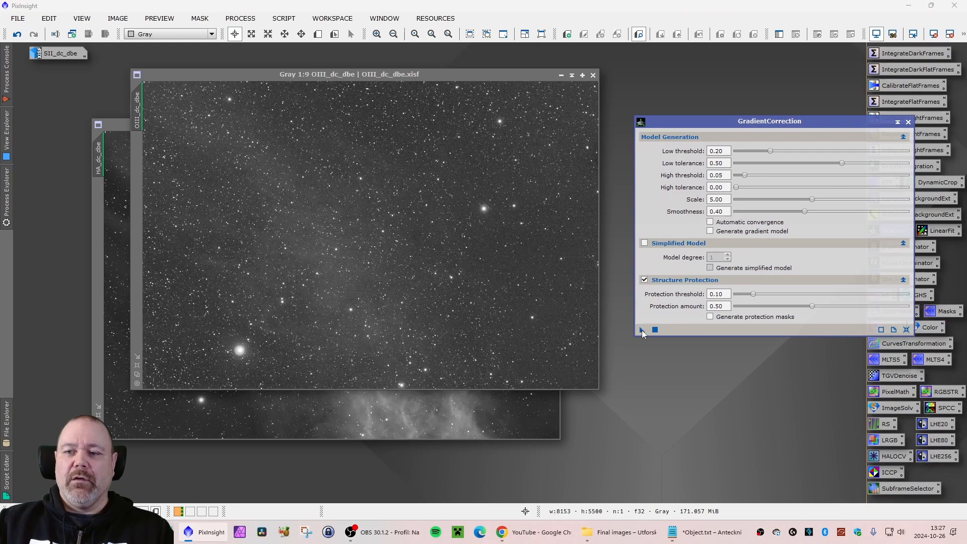
left_click_drag(642, 330, 467, 307)
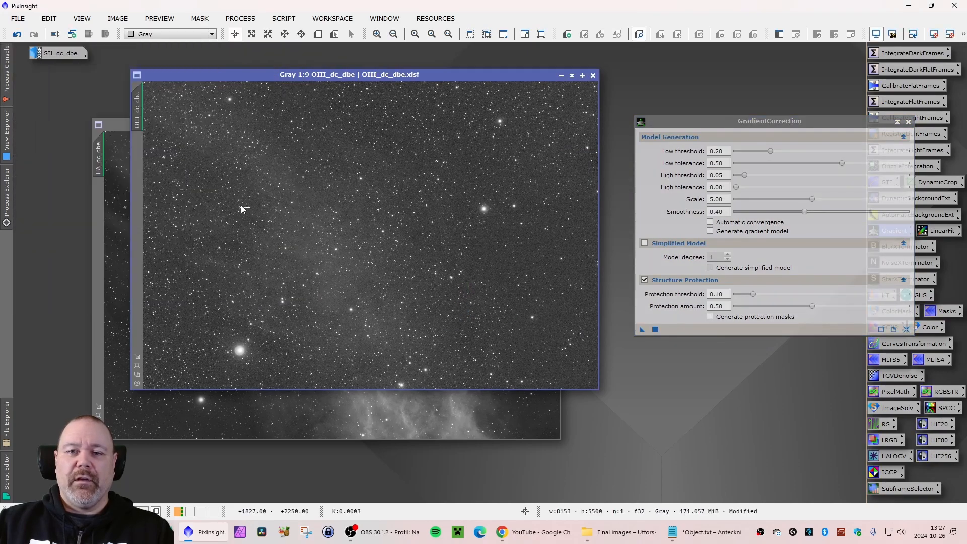
left_click_drag(226, 76, 201, 78)
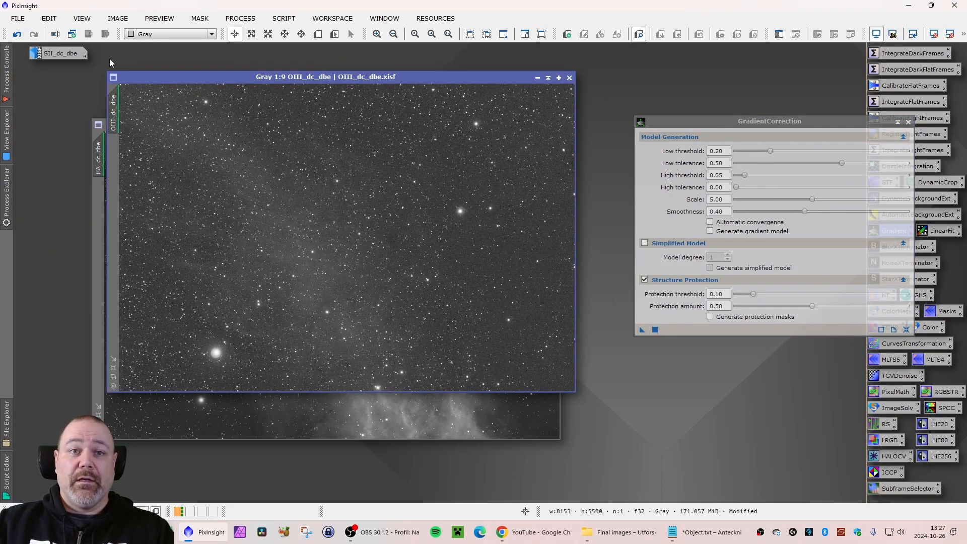
Undo and redo GradientCorrection on OIII_dc_dbe to compare, leave it undone, and close the process window.
left_click(18, 37)
left_click(37, 37)
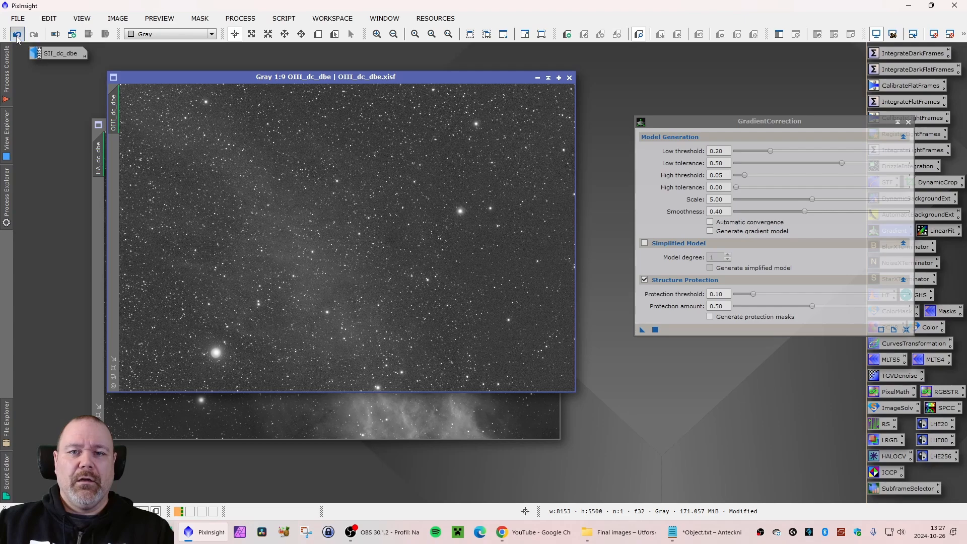
left_click(17, 37)
left_click(908, 121)
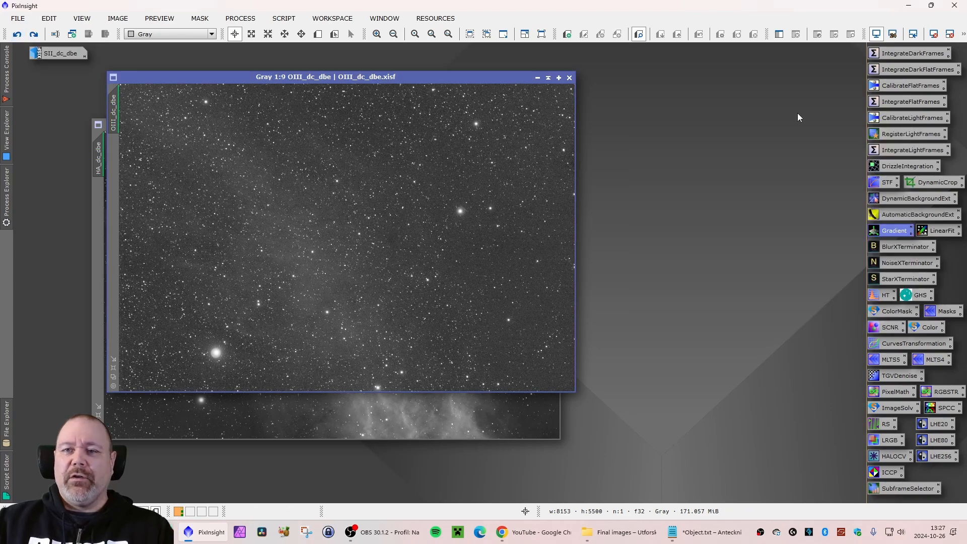
Minimize the OIII_dc_dbe and HA_dc_dbe images to icons and open the LinearFit process.
left_click(537, 78)
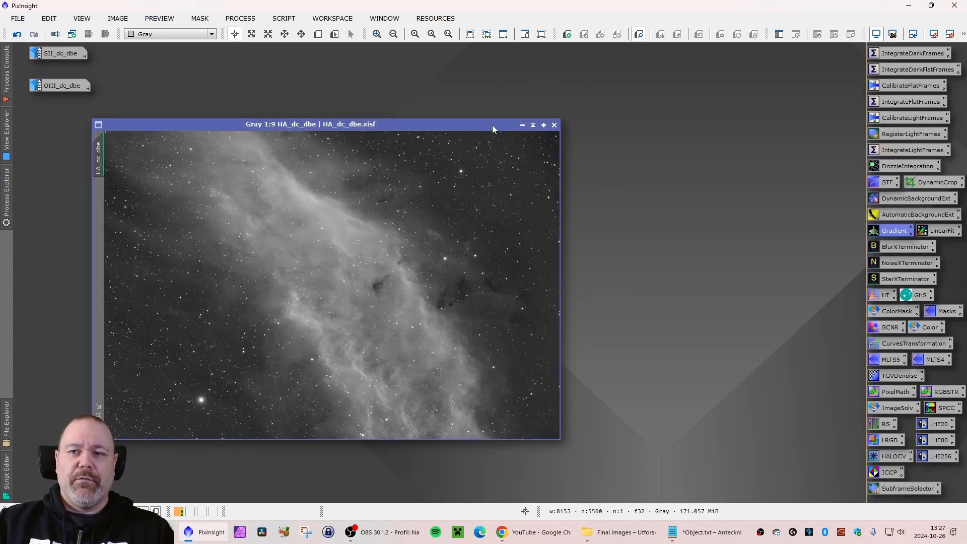
left_click(523, 125)
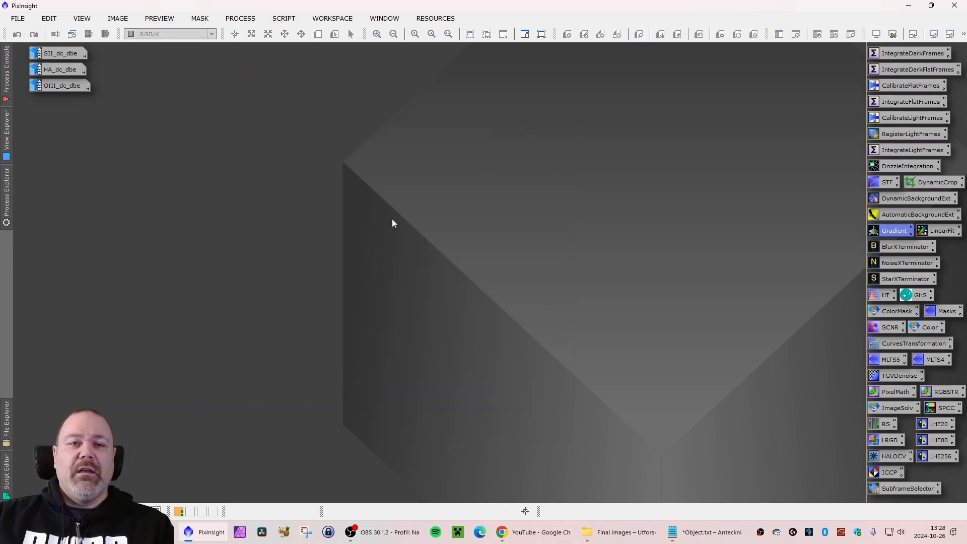
double_click(940, 230)
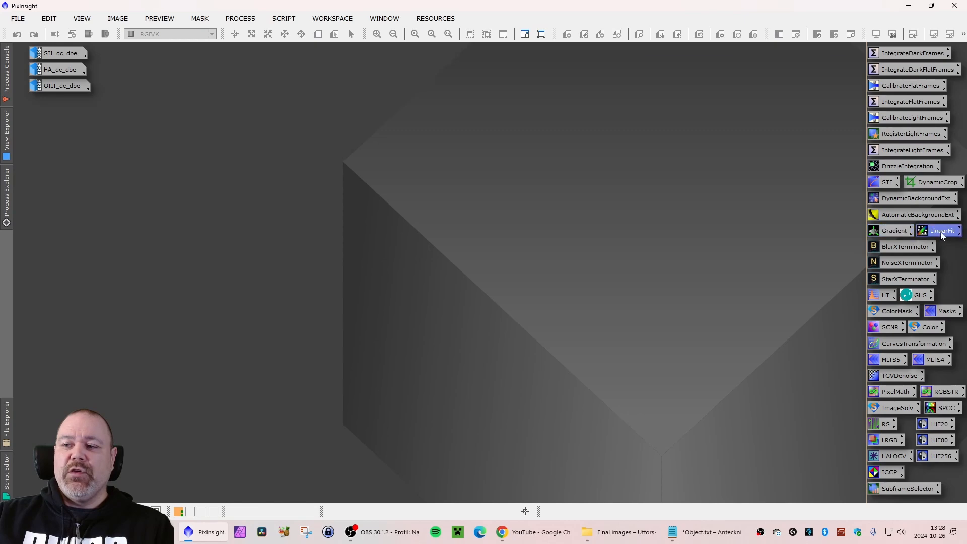
left_click_drag(746, 68, 754, 66)
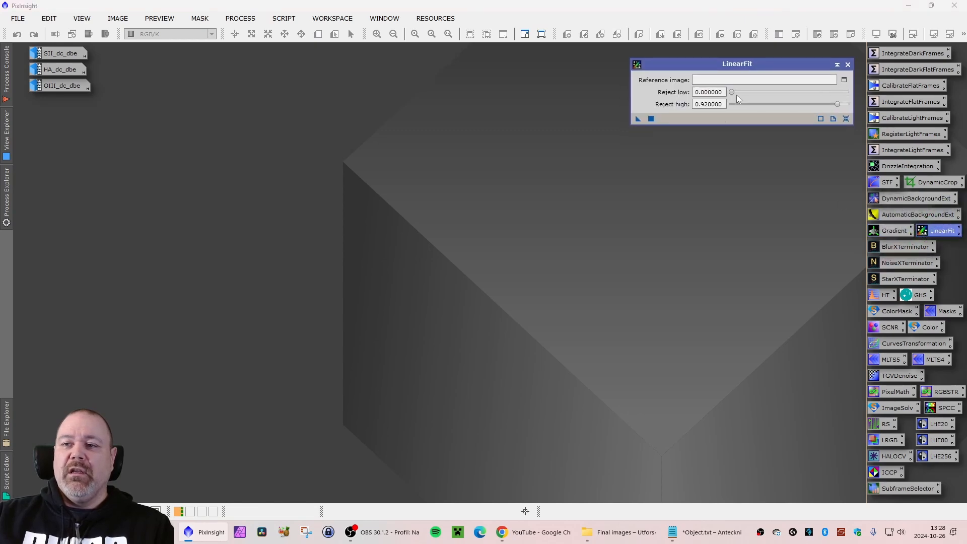
left_click(240, 18)
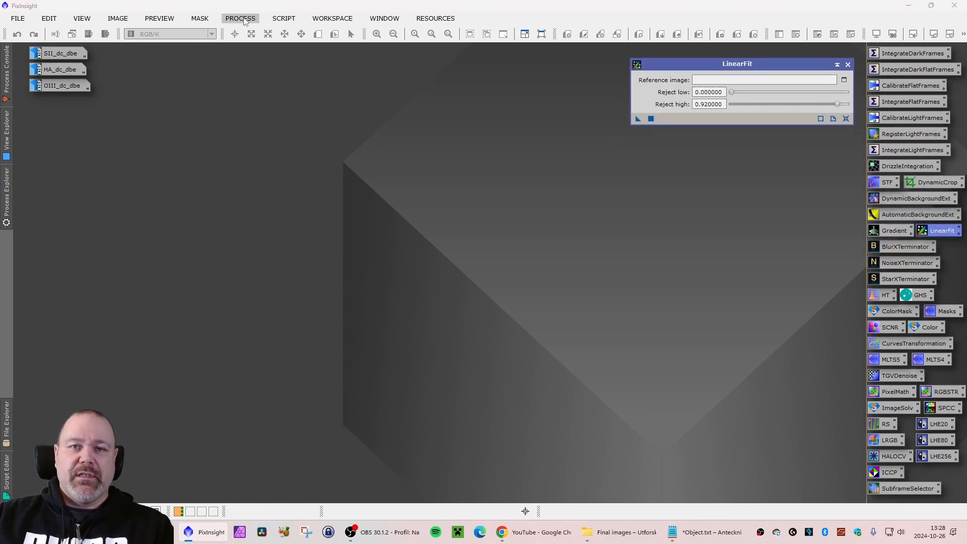
mouse_move(338, 9)
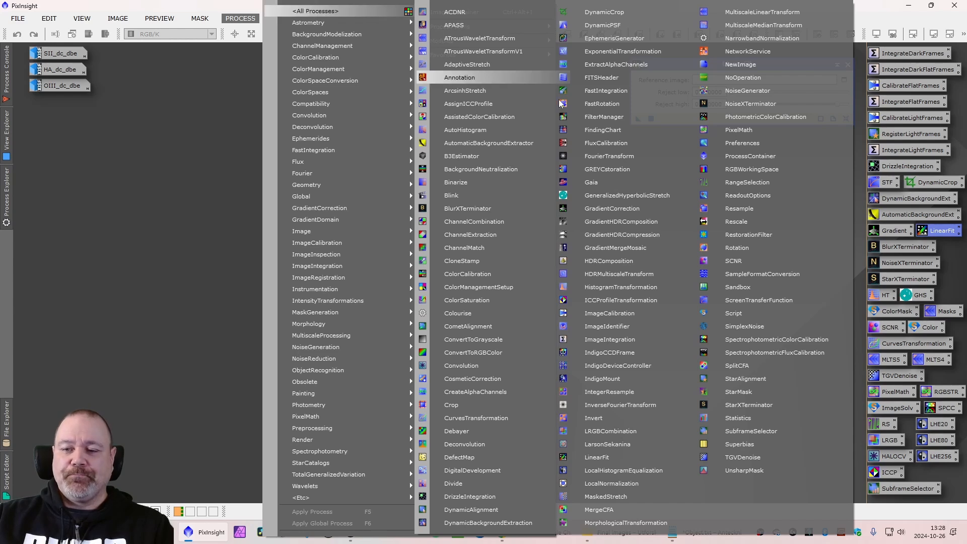
left_click(261, 268)
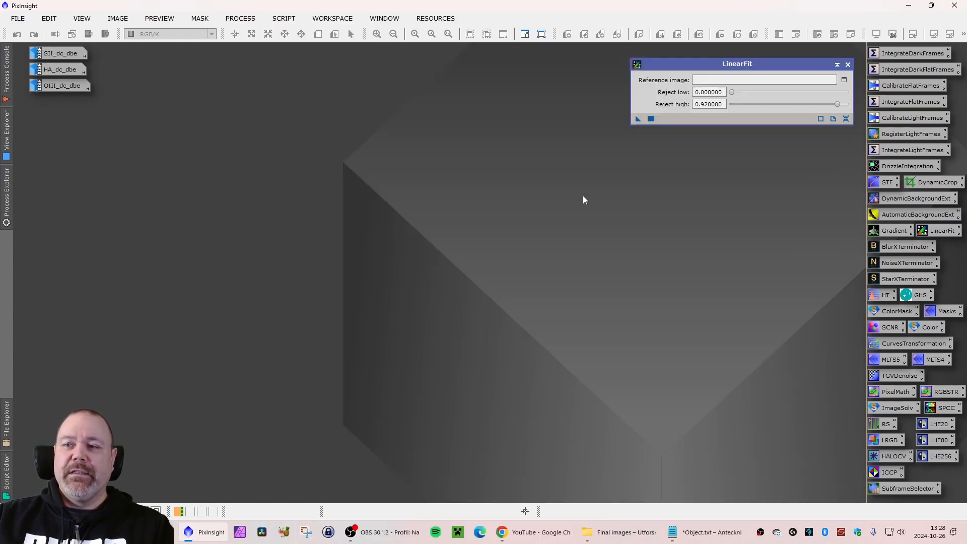
left_click_drag(675, 62, 678, 65)
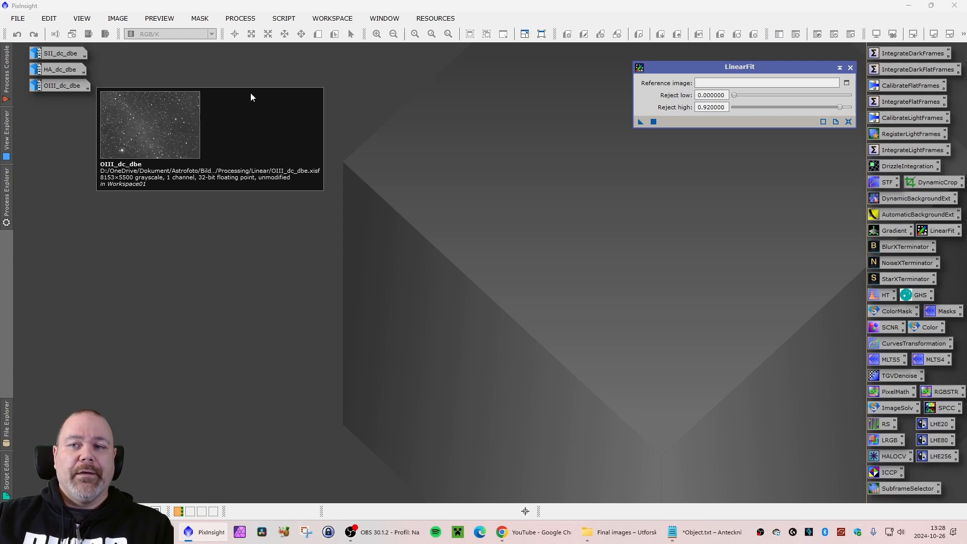
left_click_drag(746, 69, 748, 61)
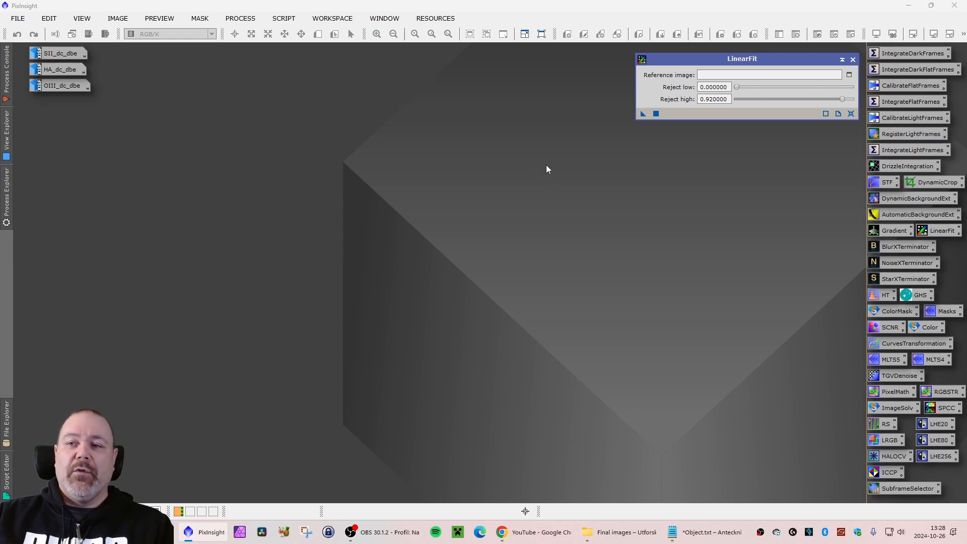
Set HA_dc_dbe as the reference image for LinearFit.
left_click(848, 76)
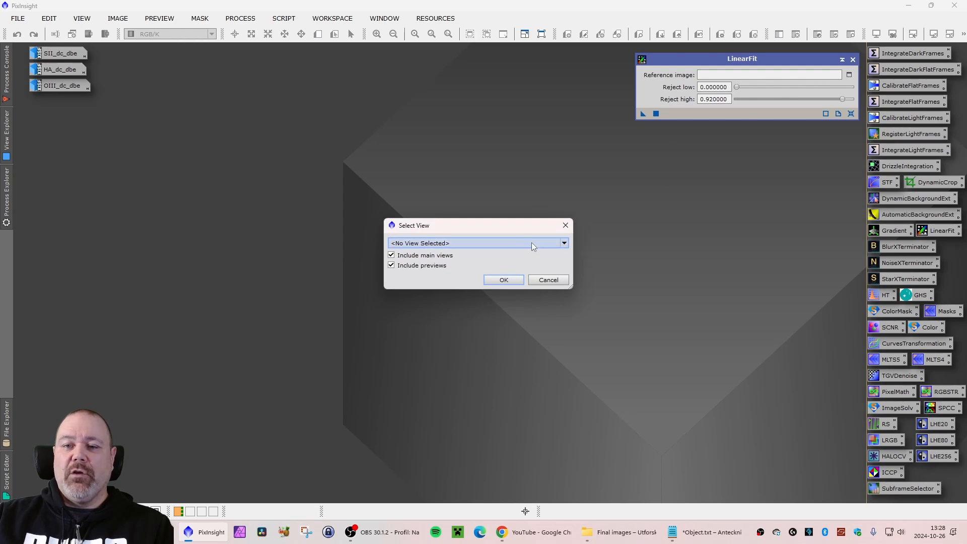
left_click_drag(443, 228, 469, 174)
left_click(458, 188)
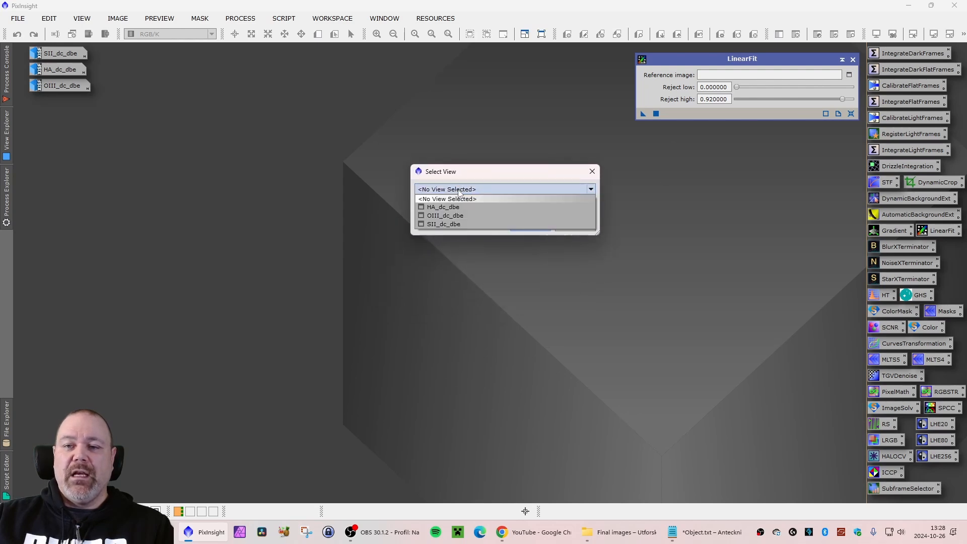
left_click(430, 208)
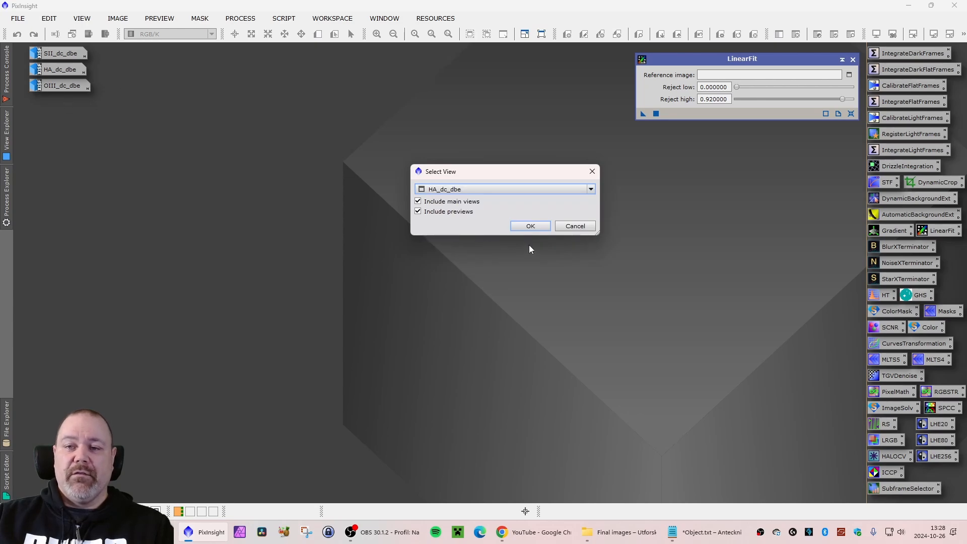
left_click(530, 226)
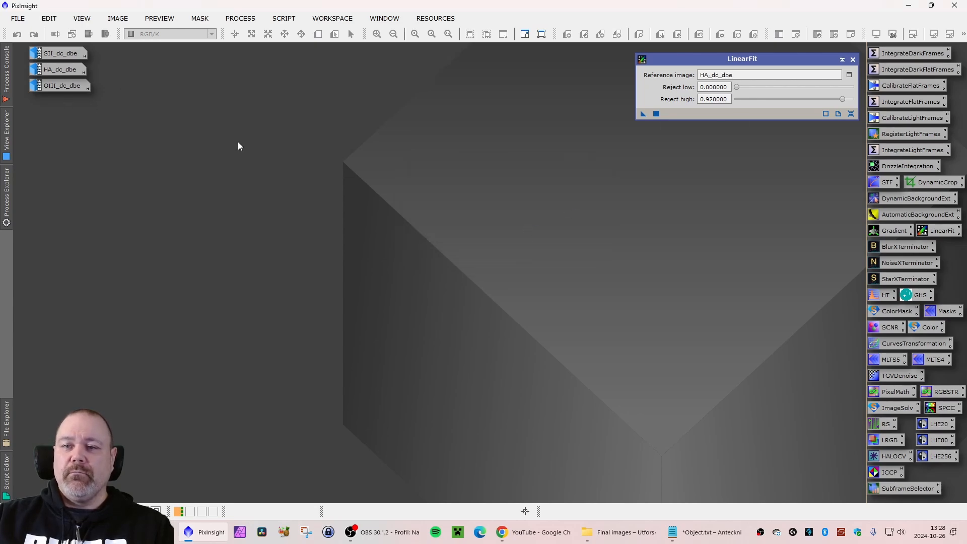
Restore the SII_dc_dbe image from its icon and apply LinearFit to it.
double_click(57, 55)
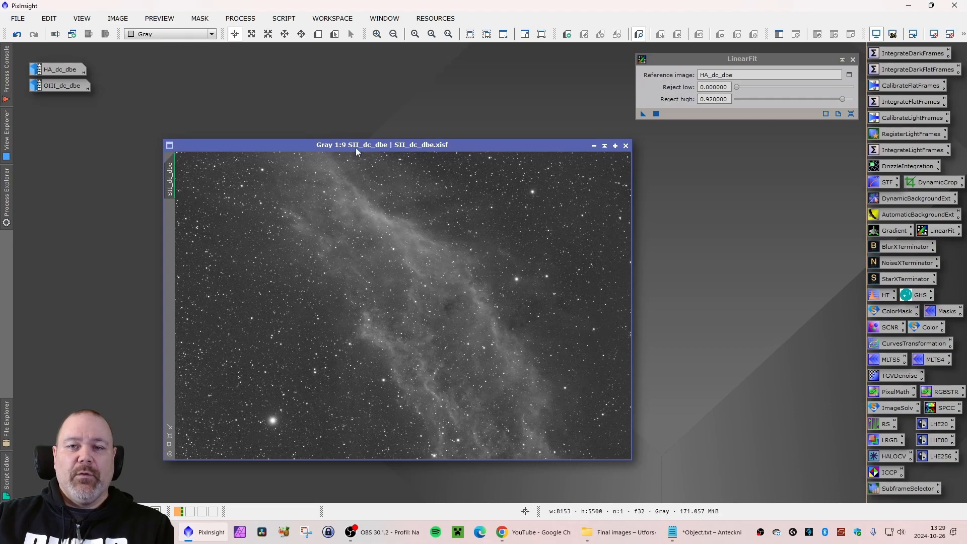
left_click_drag(356, 147, 259, 141)
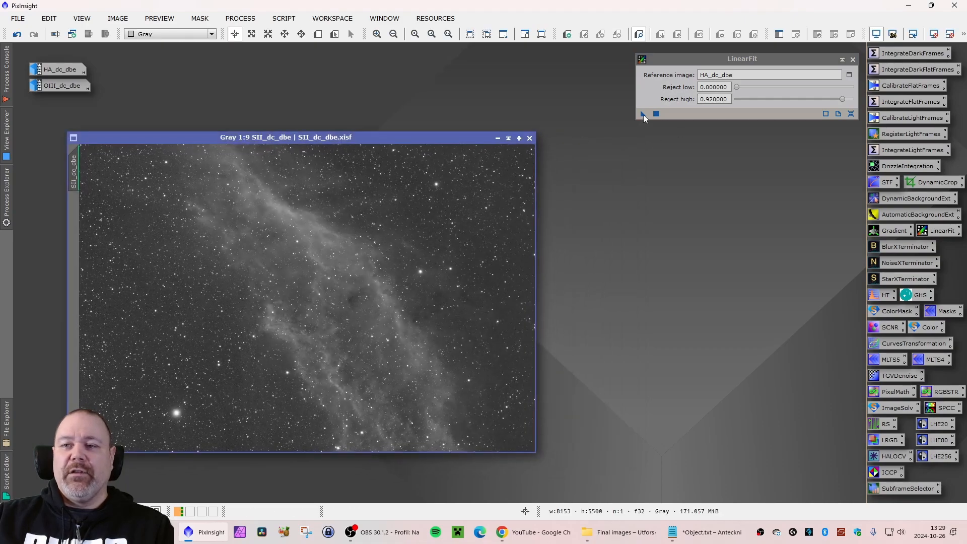
left_click_drag(330, 137, 360, 132)
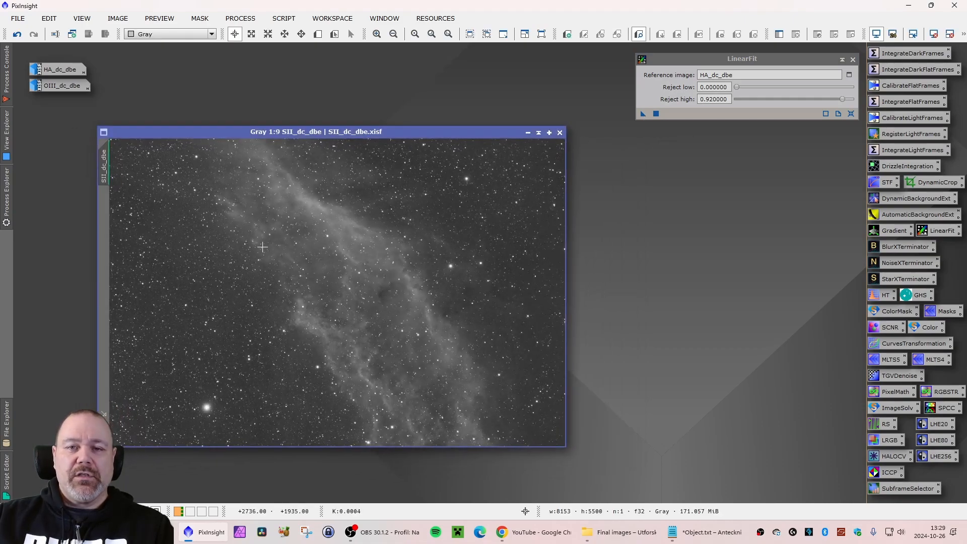
left_click(643, 114)
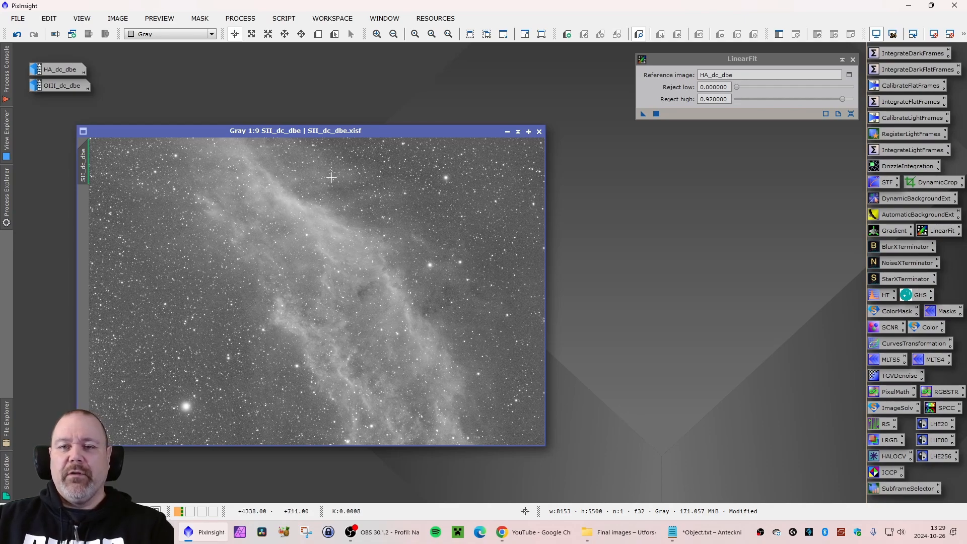
Reset the screen stretch on the fitted SII image and apply a new auto stretch.
left_click_drag(319, 132, 293, 141)
key("ctrl+F12")
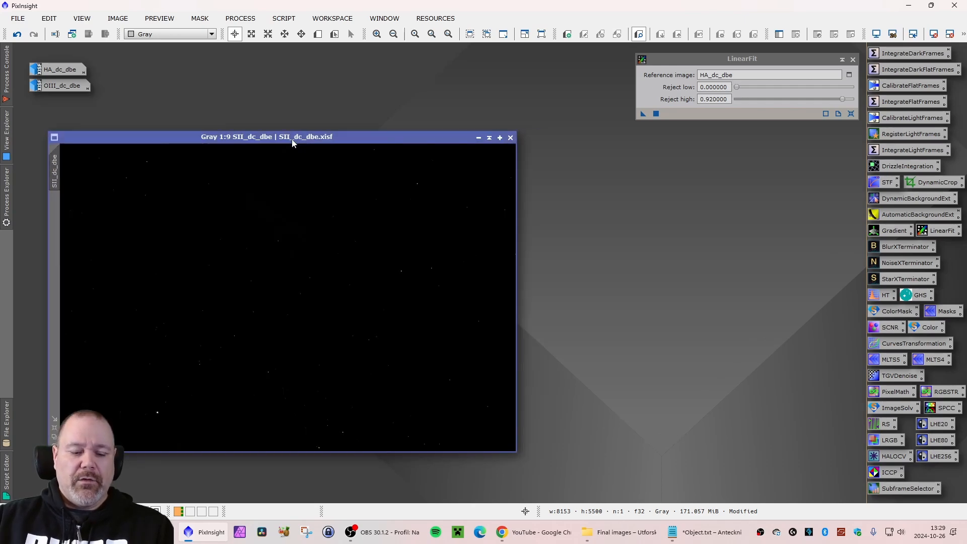
key("ctrl+a")
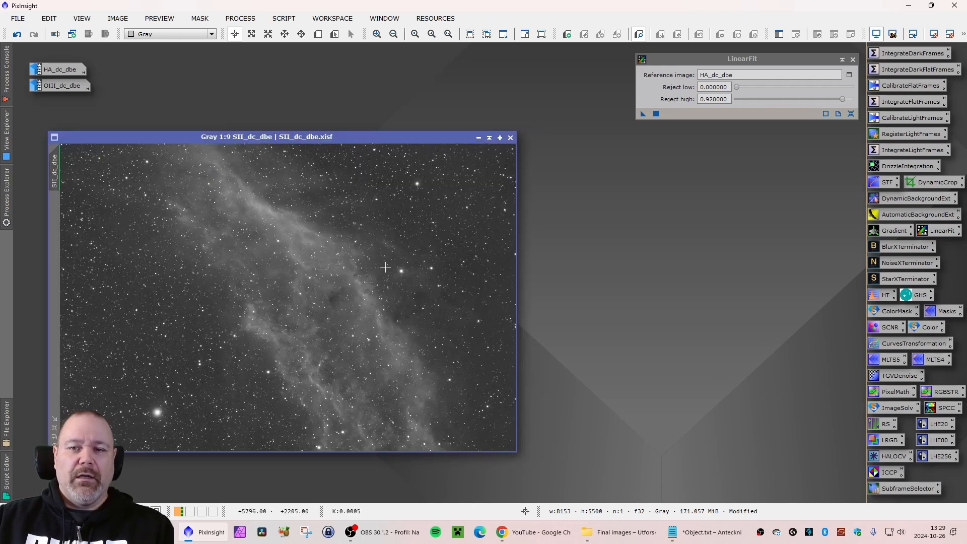
left_click_drag(338, 138, 370, 140)
Change the SII image's identifier to SII_dc_dbe_lf.
right_click(80, 176)
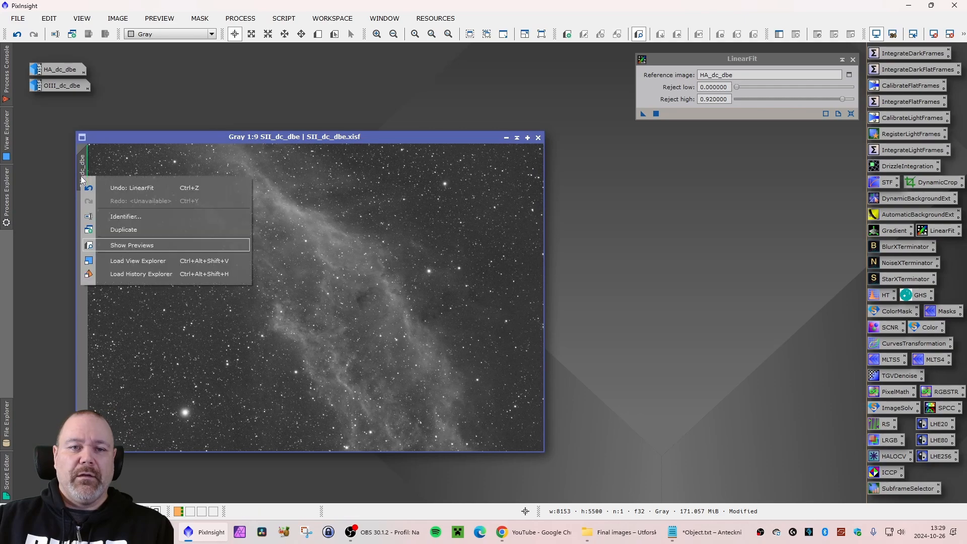
left_click(137, 218)
key("End")
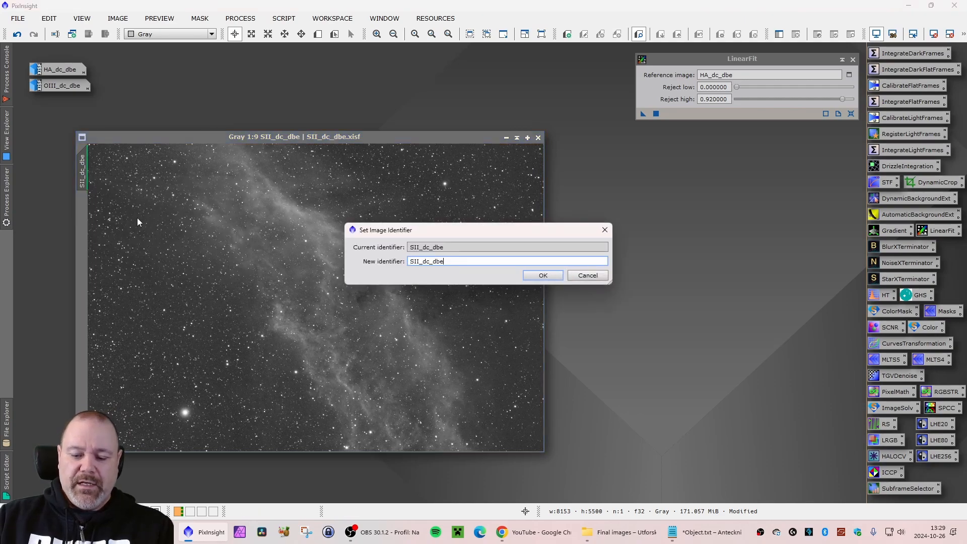
type("_lf")
key("Return")
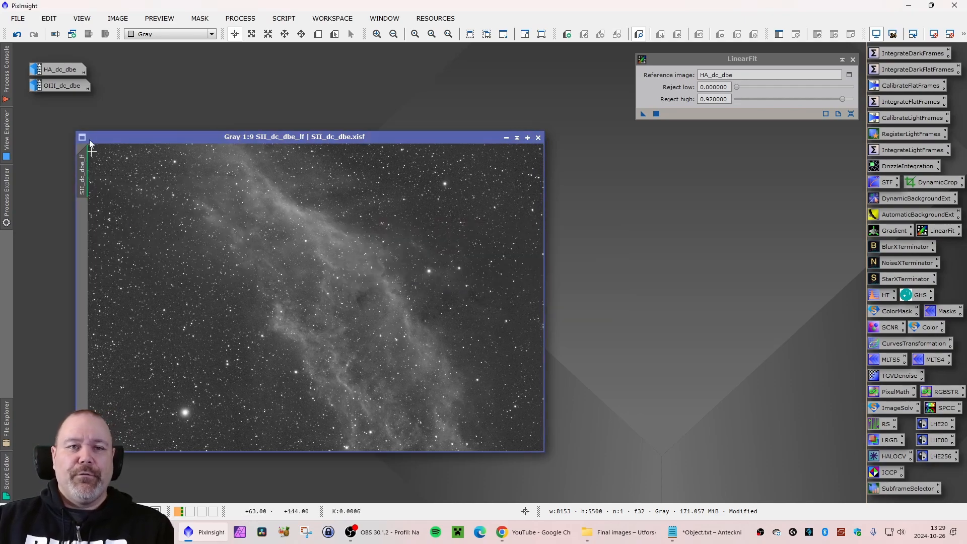
Save the fitted SII image as SII_dc_dbe_lf.xisf in the Linear folder with default format options and minimize it to an icon.
left_click(23, 21)
left_click(47, 116)
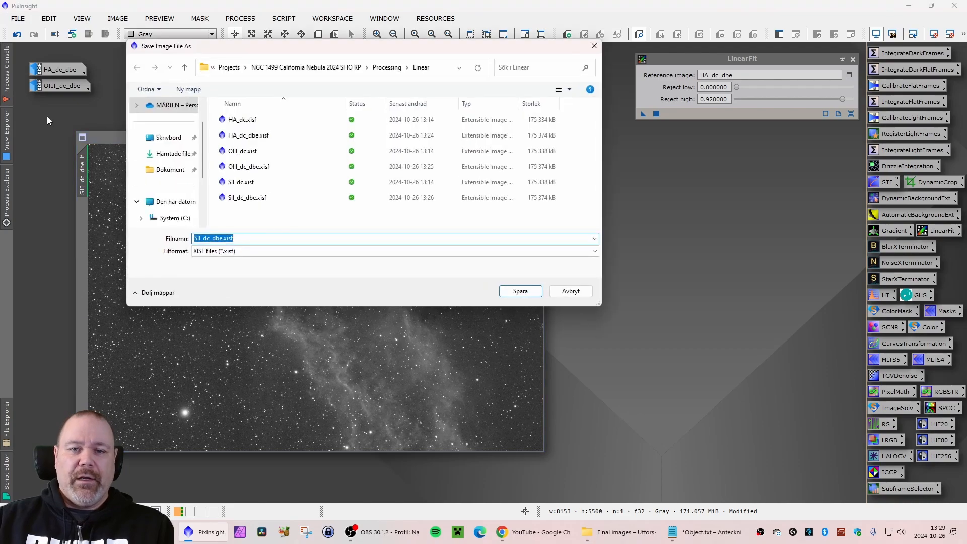
key("End")
key("Left")
key("Left")
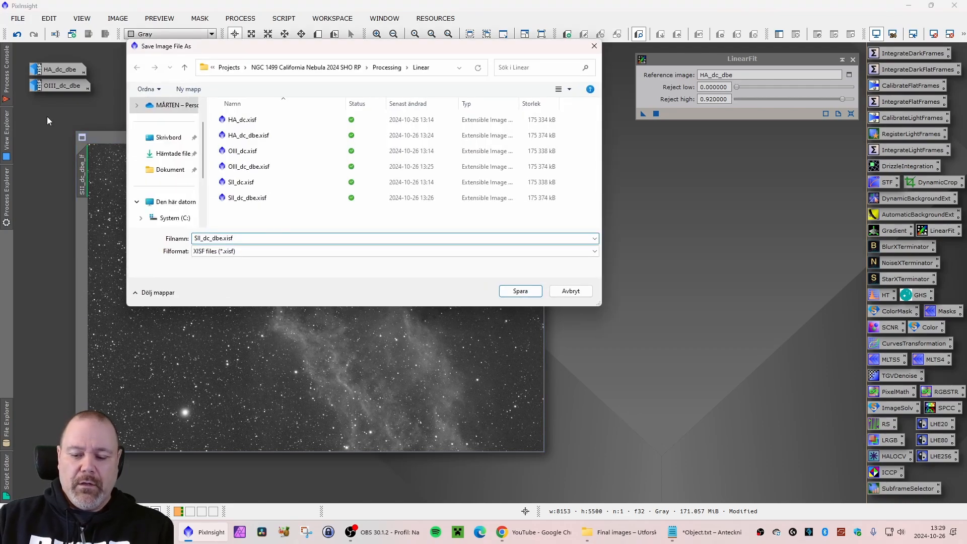
type("_lf")
key("Return")
key("Return")
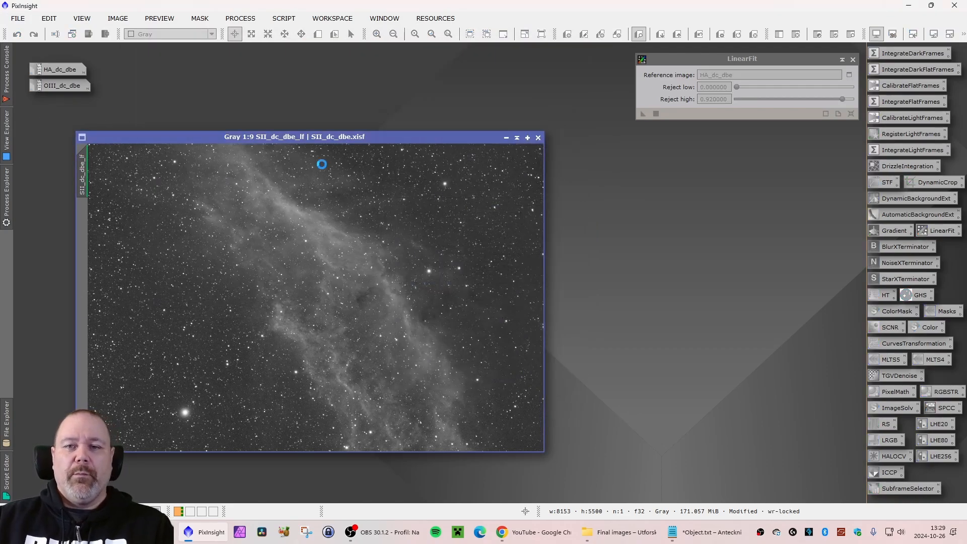
left_click(506, 138)
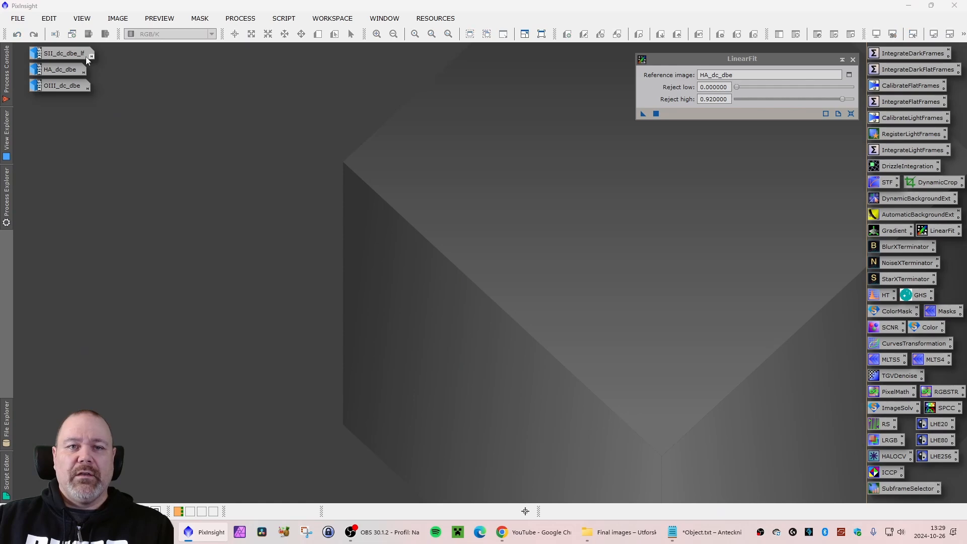
Restore the OIII_dc_dbe image, apply LinearFit to it with HA_dc_dbe as reference, and renew its auto screen stretch.
double_click(55, 88)
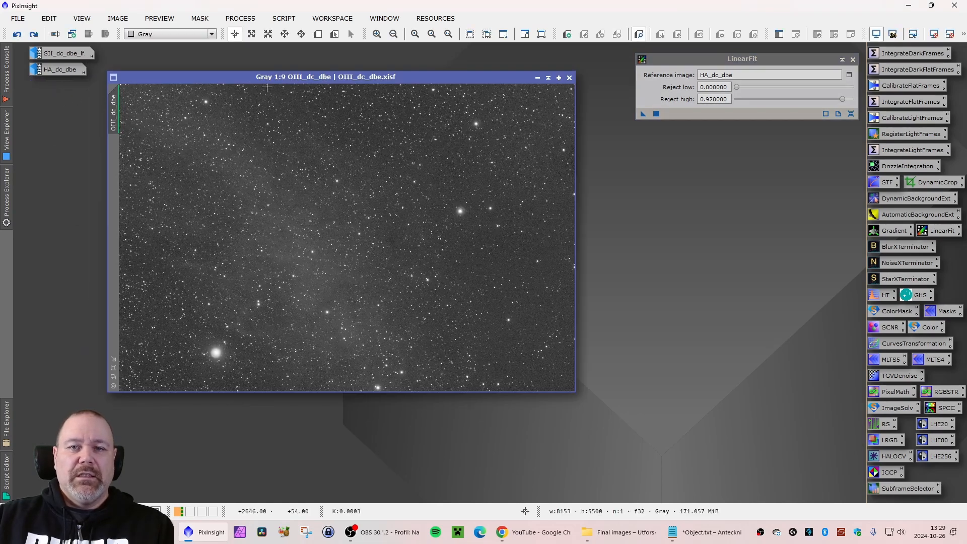
left_click(643, 114)
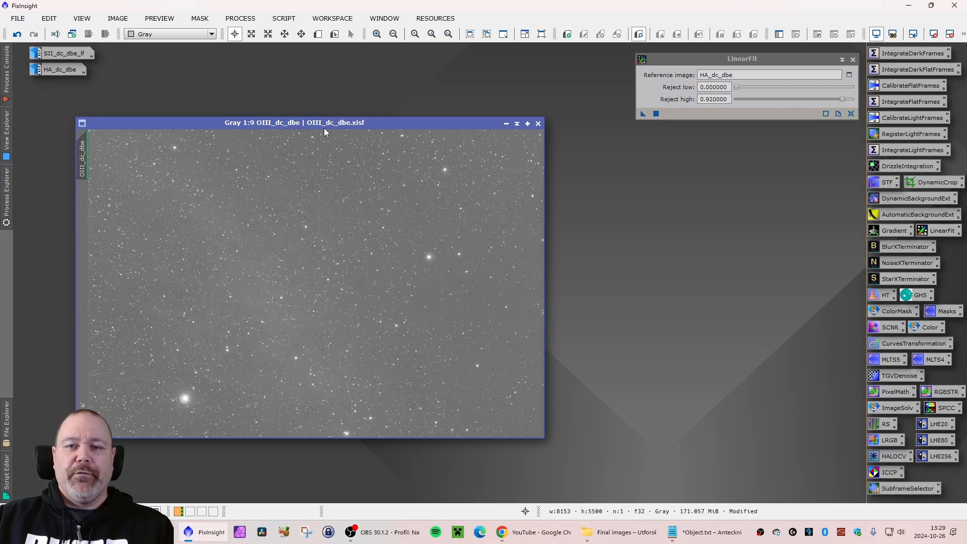
left_click_drag(324, 128, 322, 141)
key("ctrl+F12")
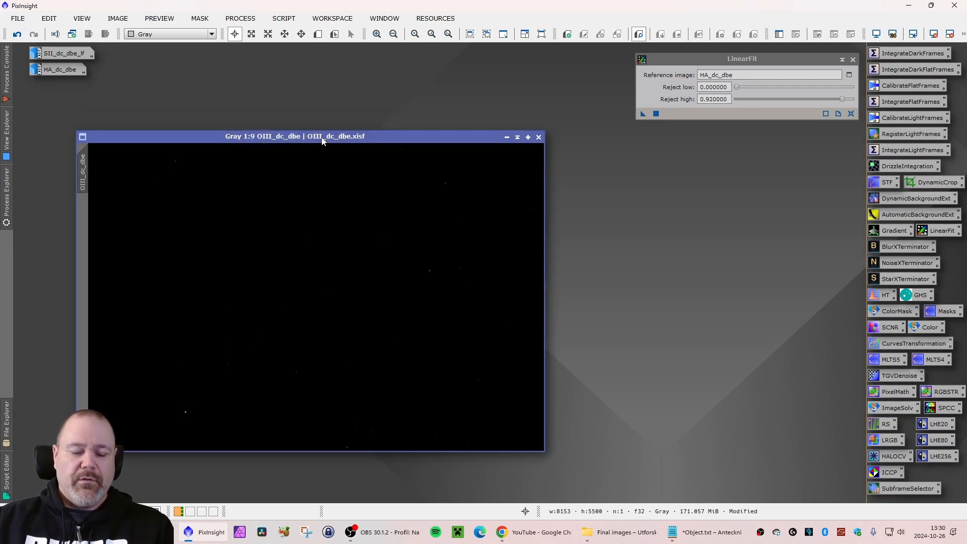
key("ctrl+F12")
left_click_drag(294, 137, 273, 131)
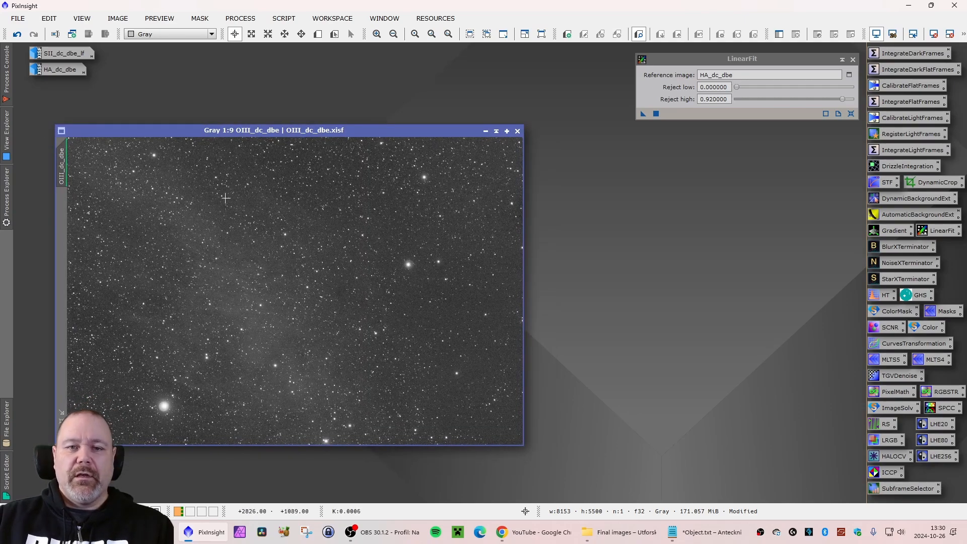
Change the OIII image's identifier to OIII_dc_dbe_lf.
right_click(73, 174)
left_click(99, 204)
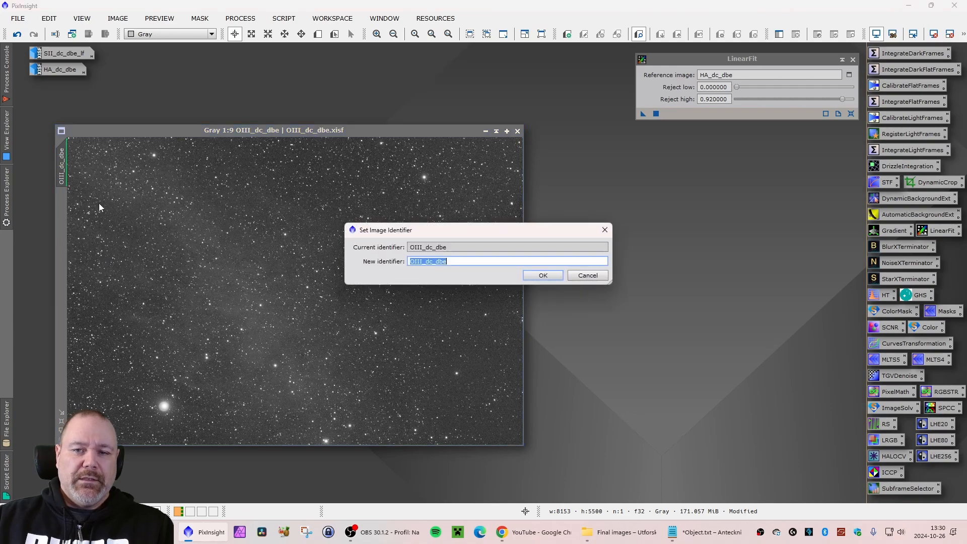
key("End")
type("_lf")
key("Return")
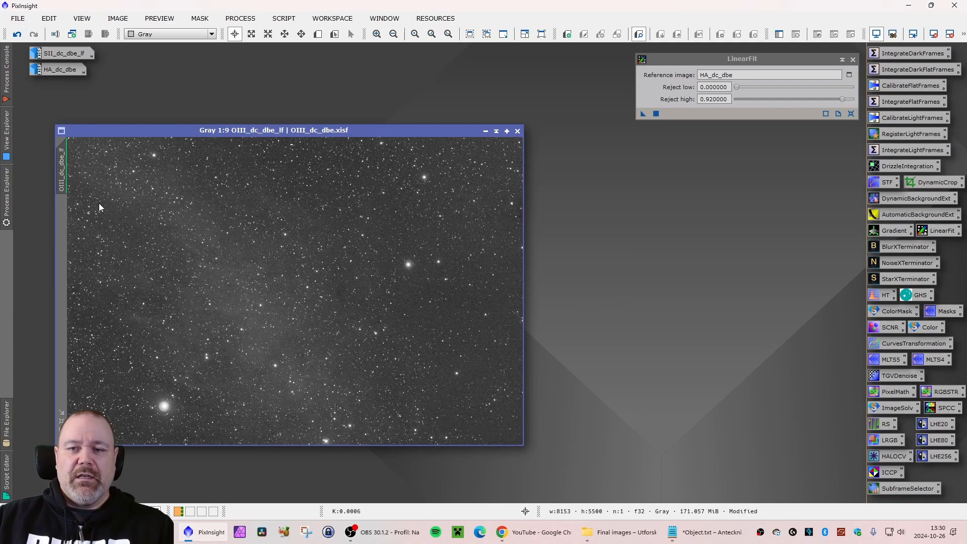
Save the fitted OIII image as OIII_dc_dbe_lf.xisf in the Linear folder, minimize it to an icon and close LinearFit.
left_click(18, 19)
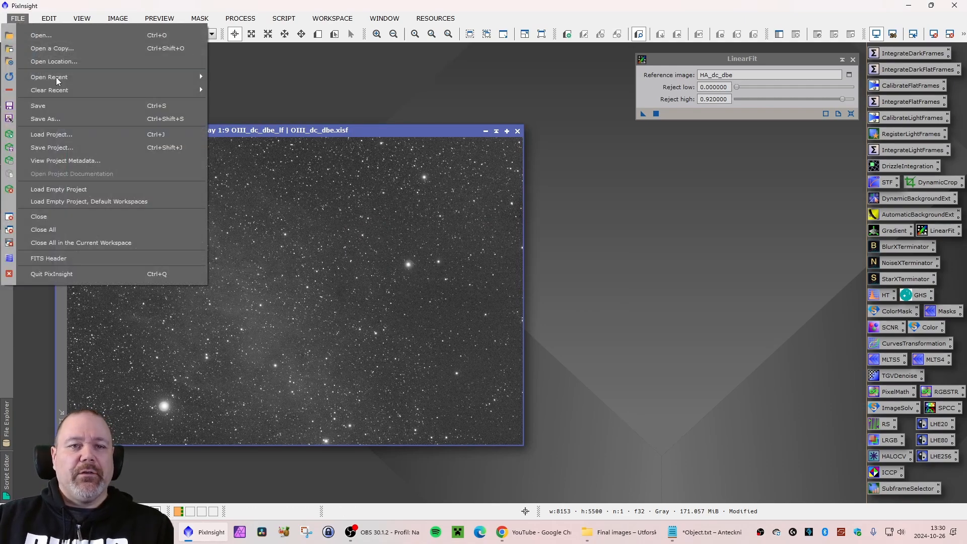
left_click(66, 122)
key("End")
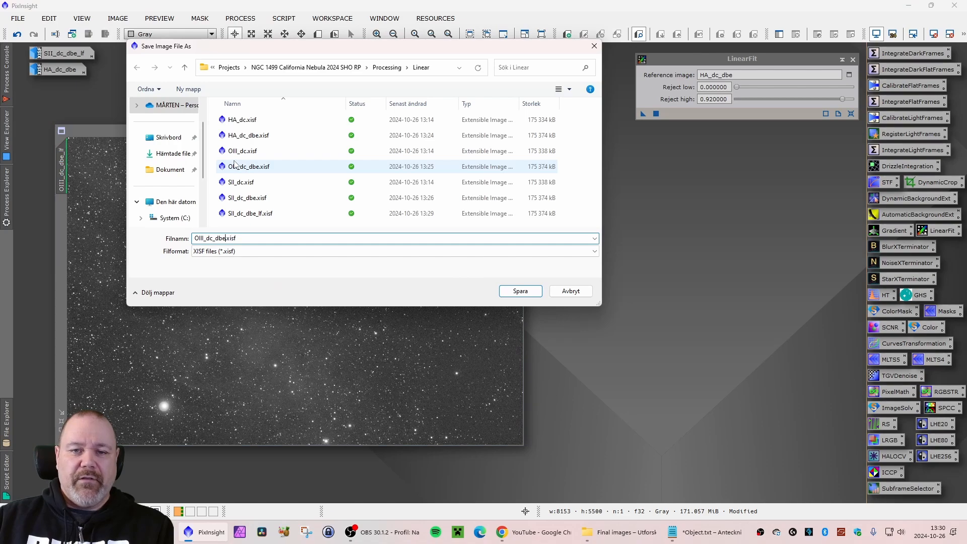
type("_lf")
key("Return")
key("Return")
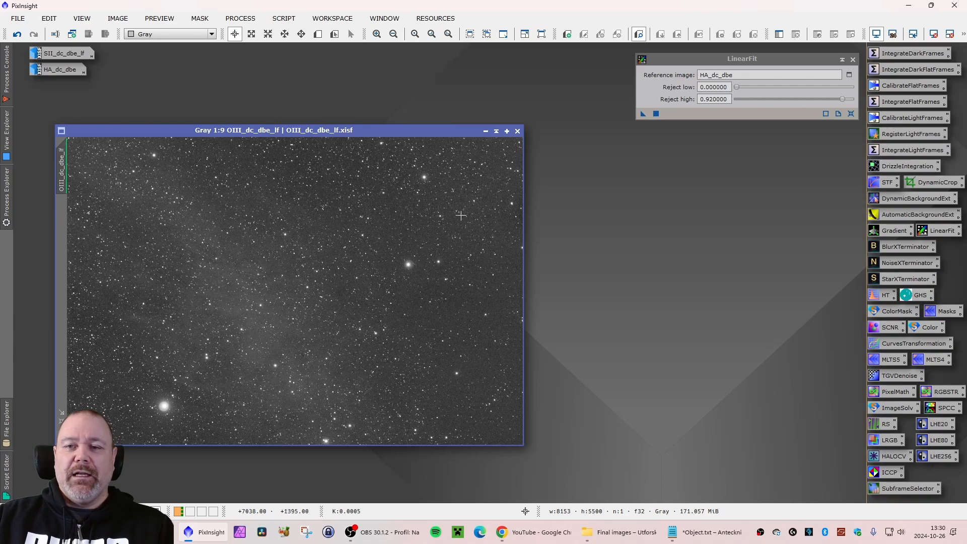
left_click(485, 131)
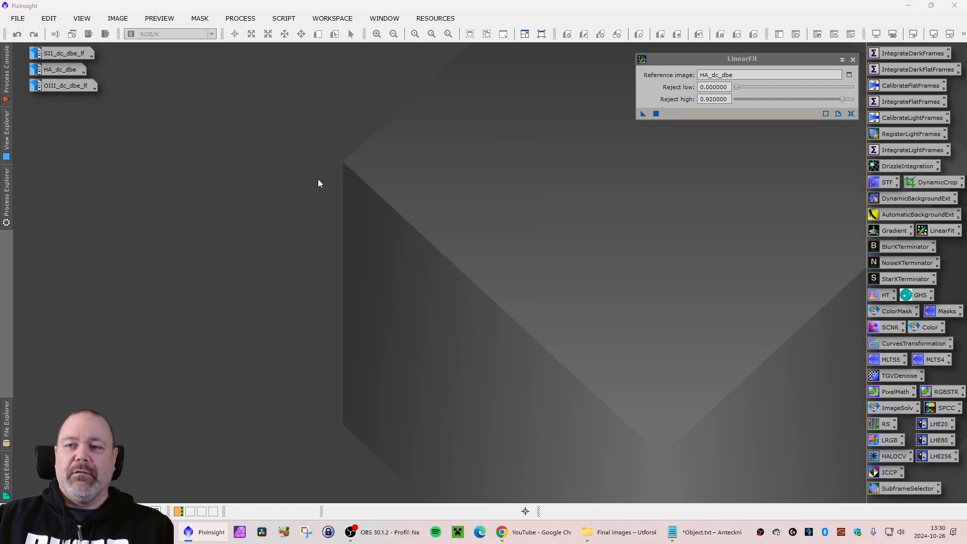
left_click(852, 59)
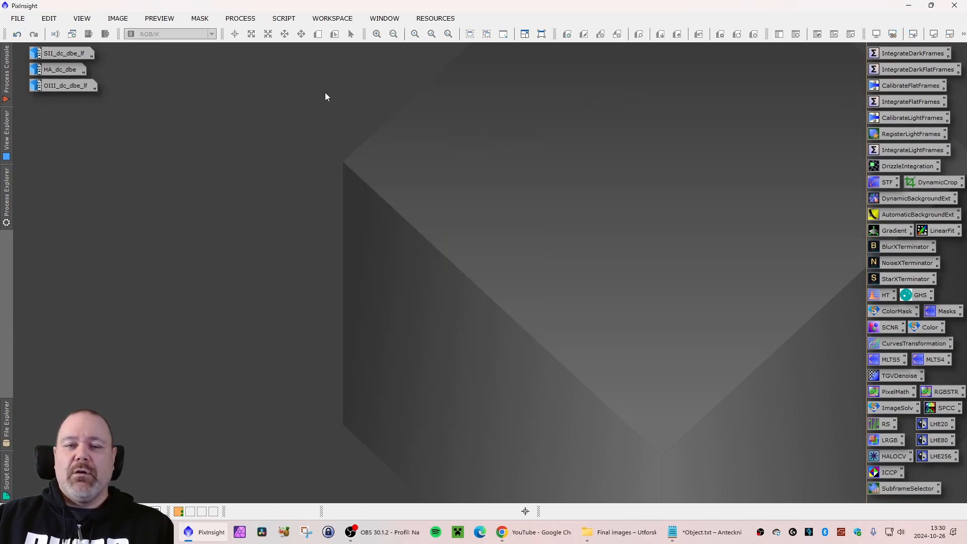
Restore the HA_dc_dbe image and change its identifier to HA_dc_dbe_lf.
right_click(45, 68)
double_click(38, 71)
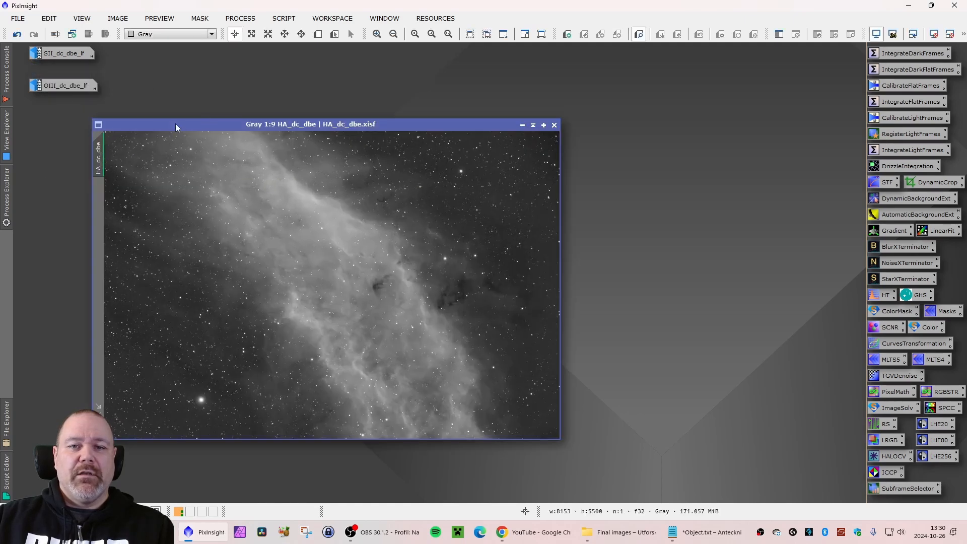
right_click(102, 158)
left_click(144, 197)
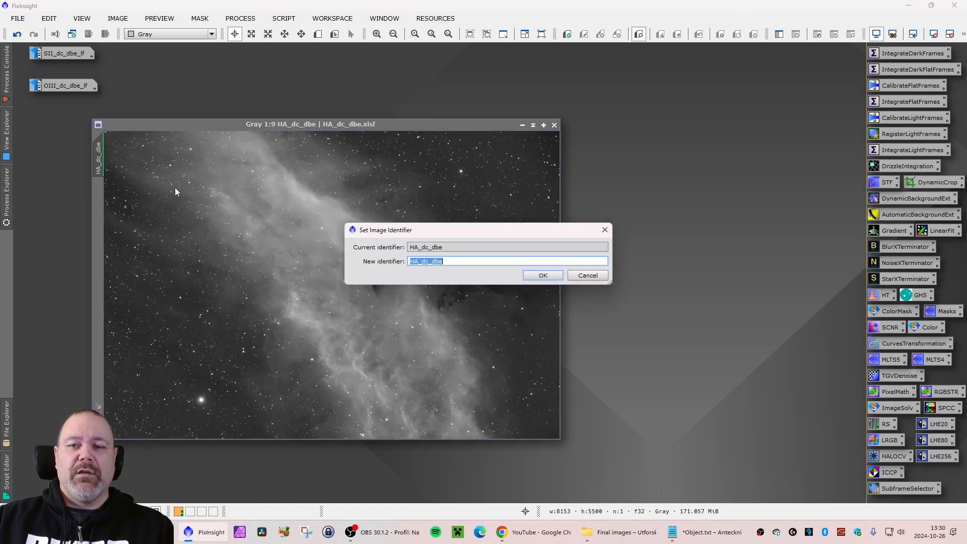
key("End")
type("_lf")
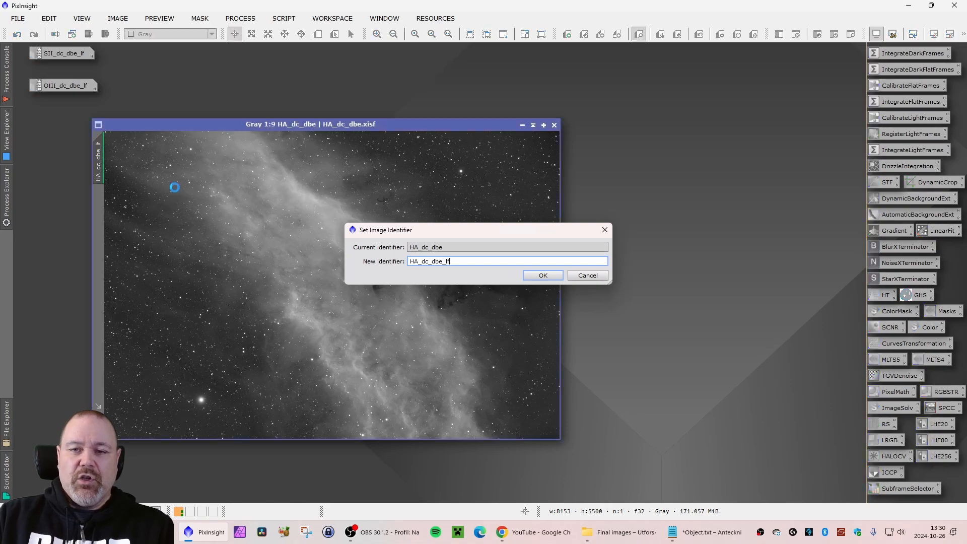
key("Return")
Save the HA image as HA_dc_dbe_lf.xisf in the Linear folder and minimize it to an icon.
left_click(19, 19)
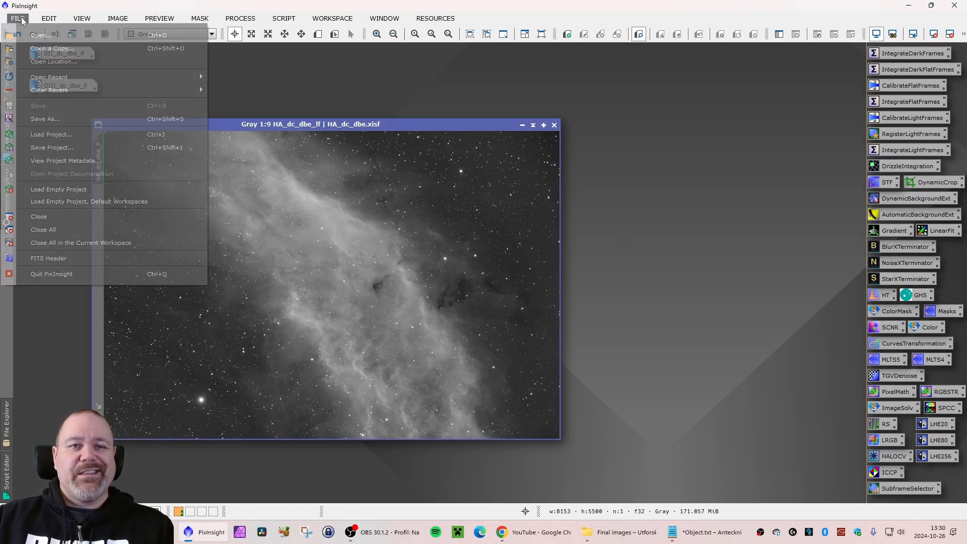
left_click(49, 119)
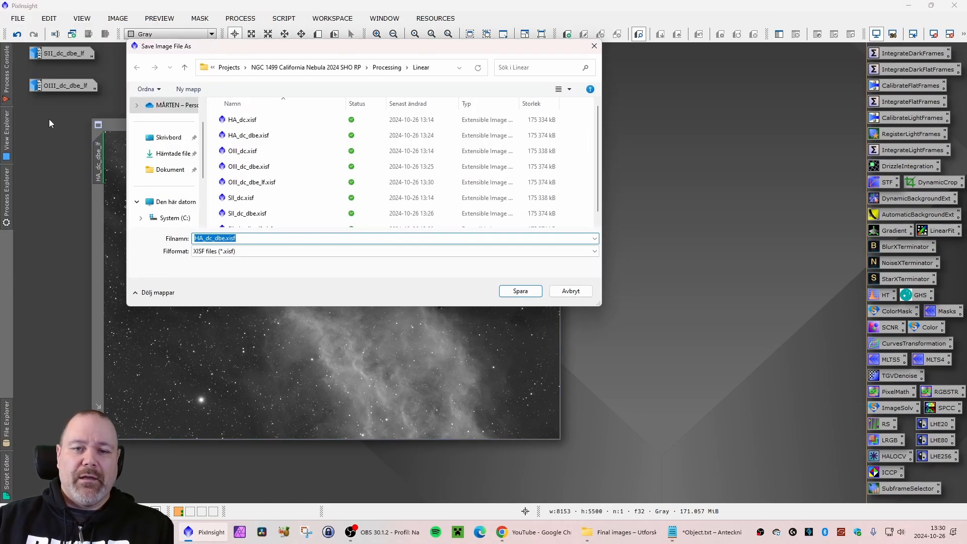
key("Left")
key("Left")
type("_lf")
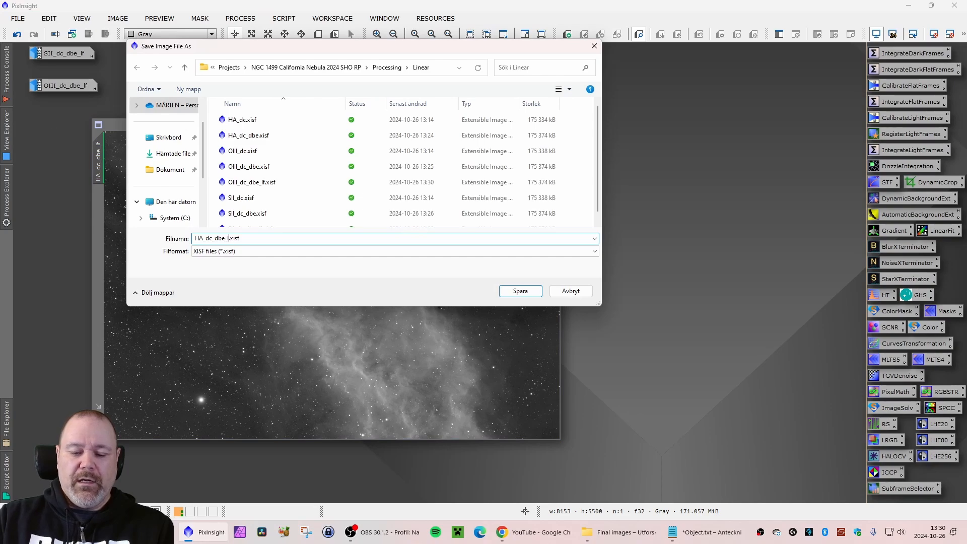
key("Return")
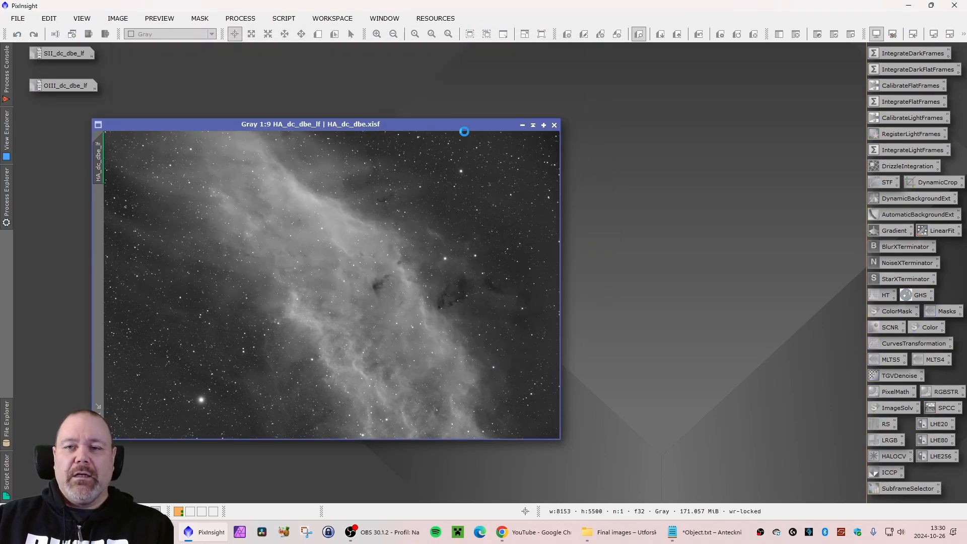
left_click(523, 124)
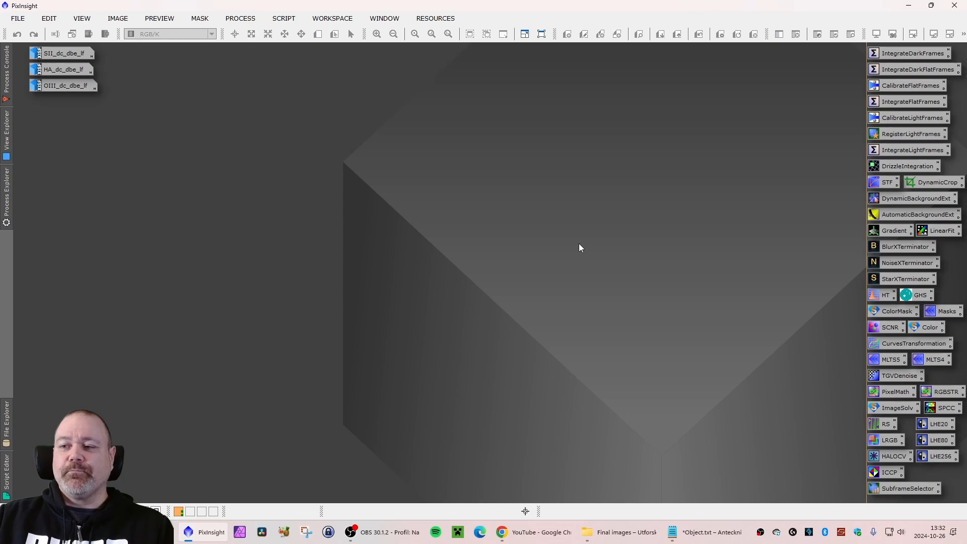
Restore the HA_dc_dbe_lf image and apply BlurXTerminator with Sharpen Stars 0.50, Sharpen Nonstellar 0.50 and Automatic PSF on.
double_click(68, 69)
left_click_drag(305, 126, 267, 136)
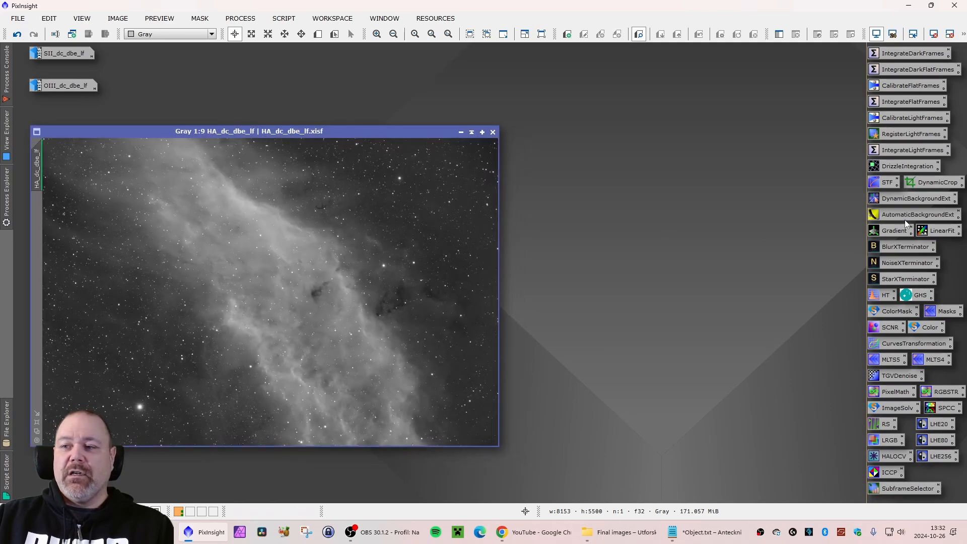
double_click(894, 251)
left_click_drag(597, 93, 739, 217)
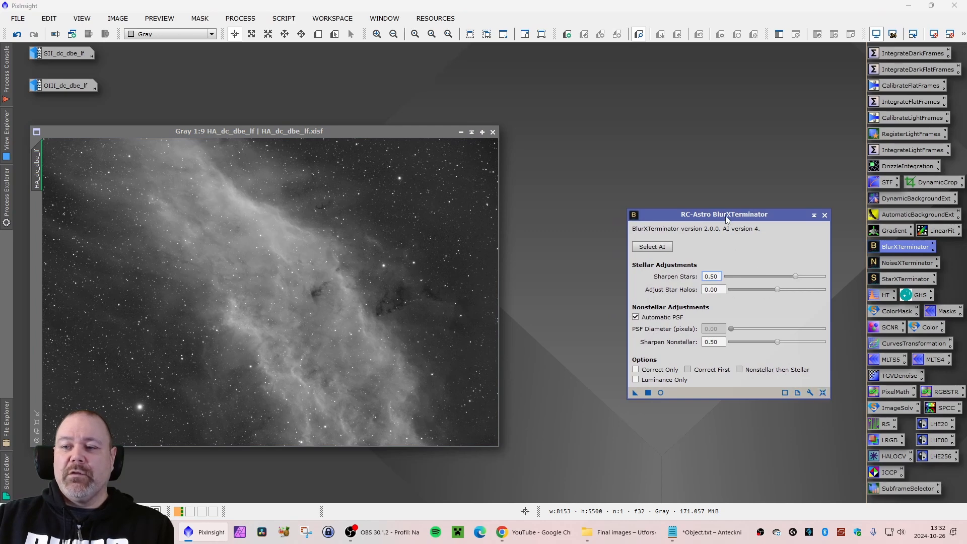
left_click_drag(726, 215, 755, 217)
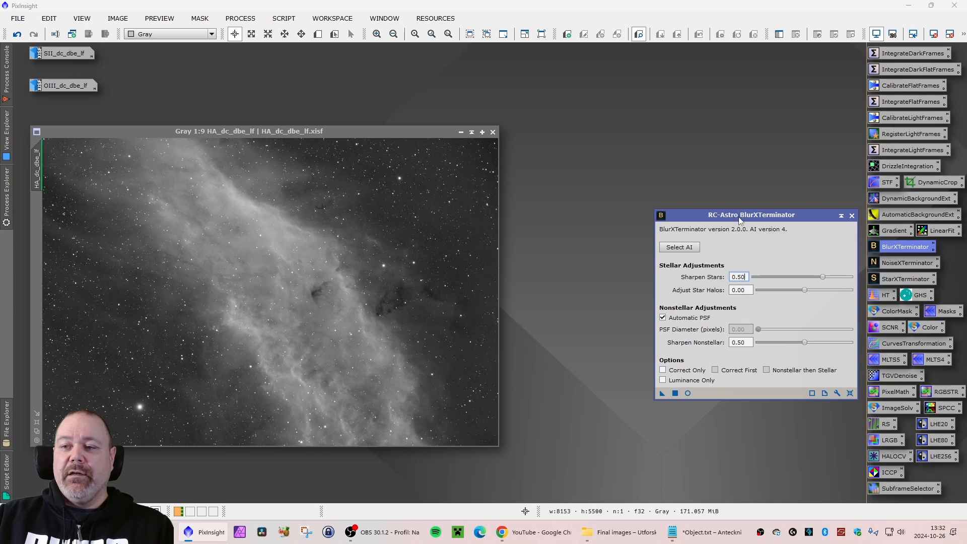
left_click_drag(739, 217, 733, 218)
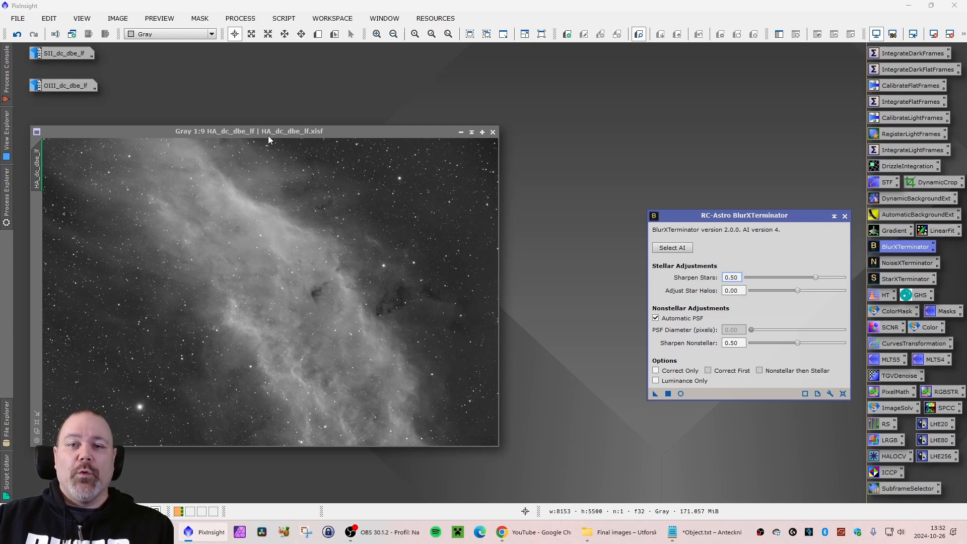
mouse_move(268, 135)
left_mouse_down()
mouse_move(283, 135)
mouse_move(269, 137)
left_mouse_up()
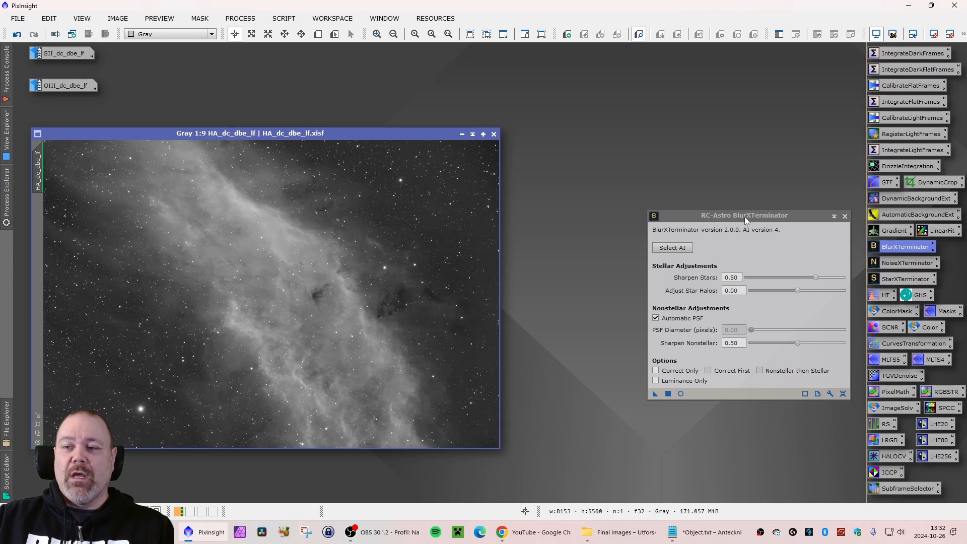
left_click_drag(745, 217, 737, 217)
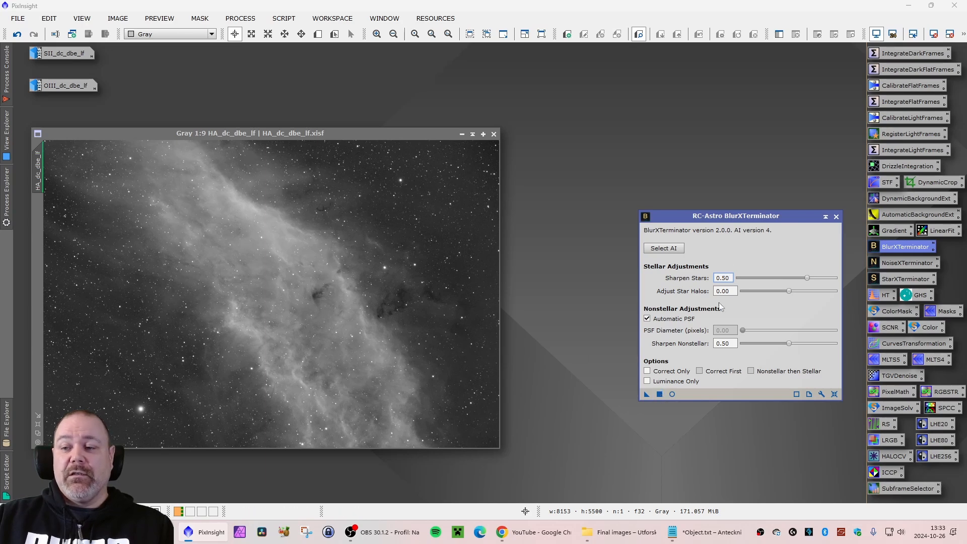
left_click_drag(742, 222, 744, 202)
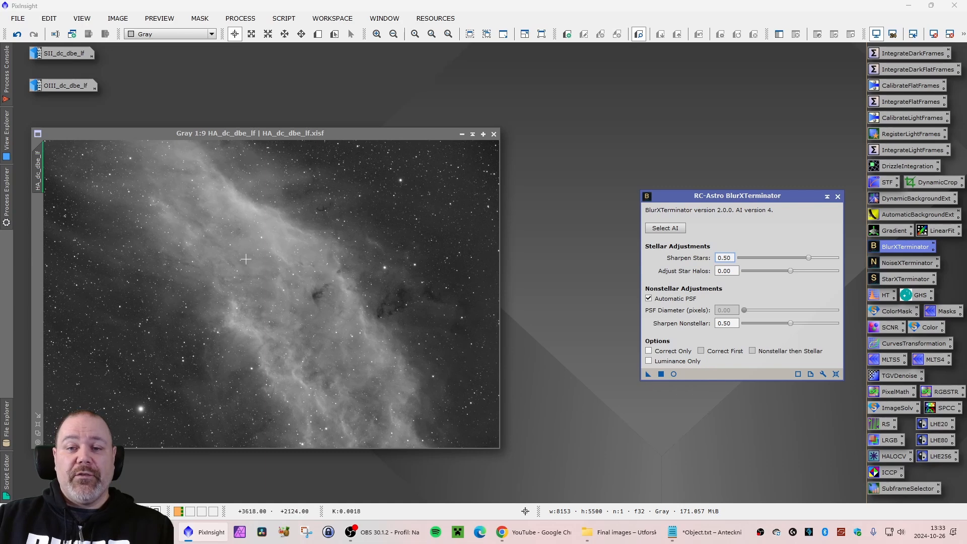
left_click(668, 375)
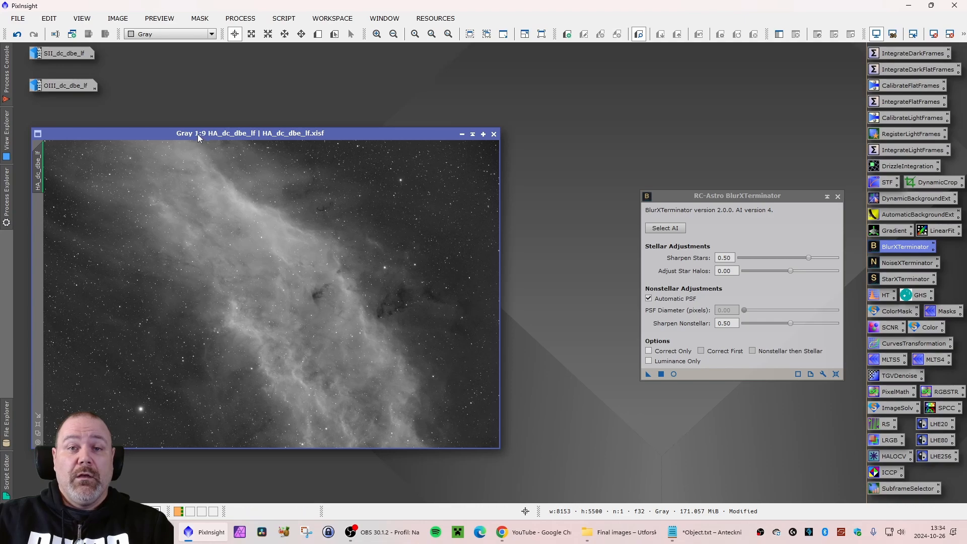
Inspect the HA image up close and compare its stars and nebula detail before and after BlurXTerminator by undoing and redoing it.
left_click_drag(197, 134, 185, 128)
scroll(133, 251, "up", 10)
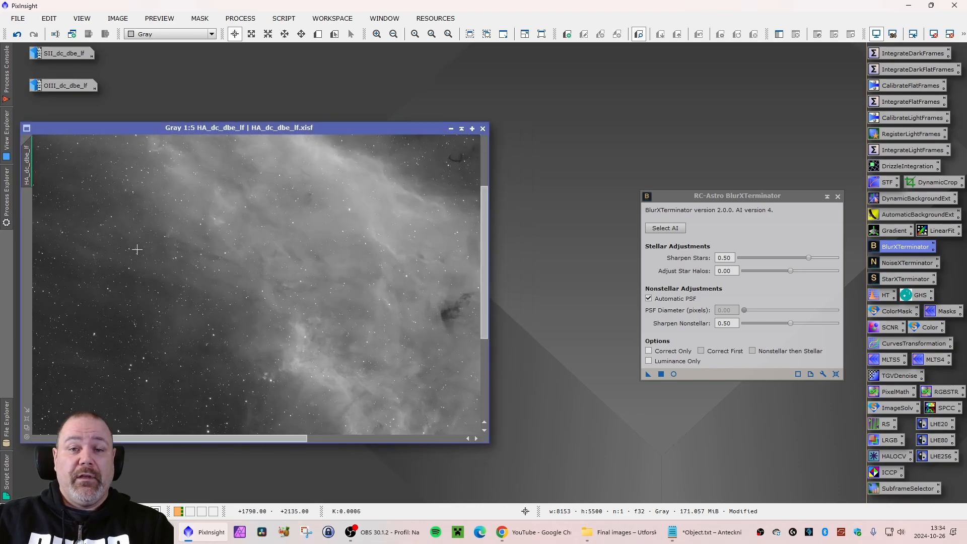
scroll(133, 254, "down", 7)
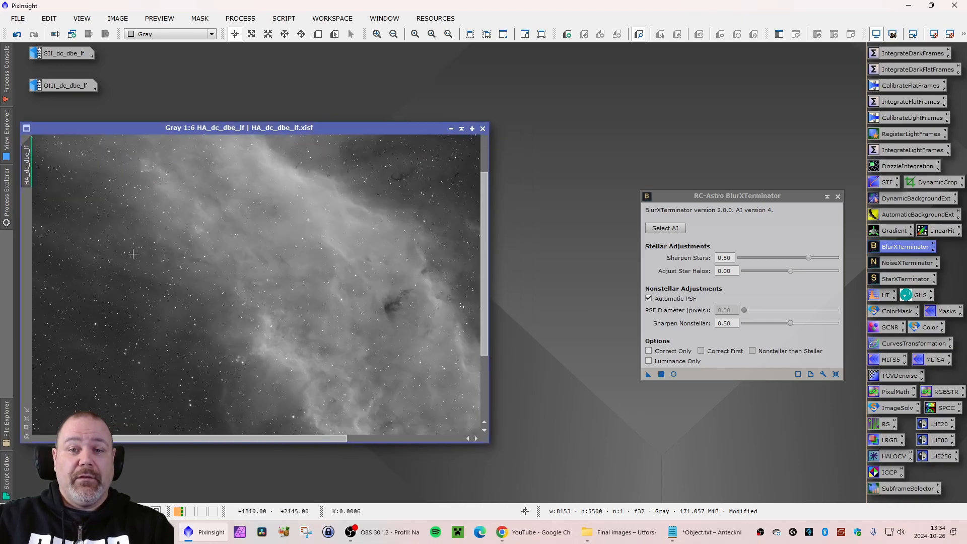
scroll(126, 312, "down", 2)
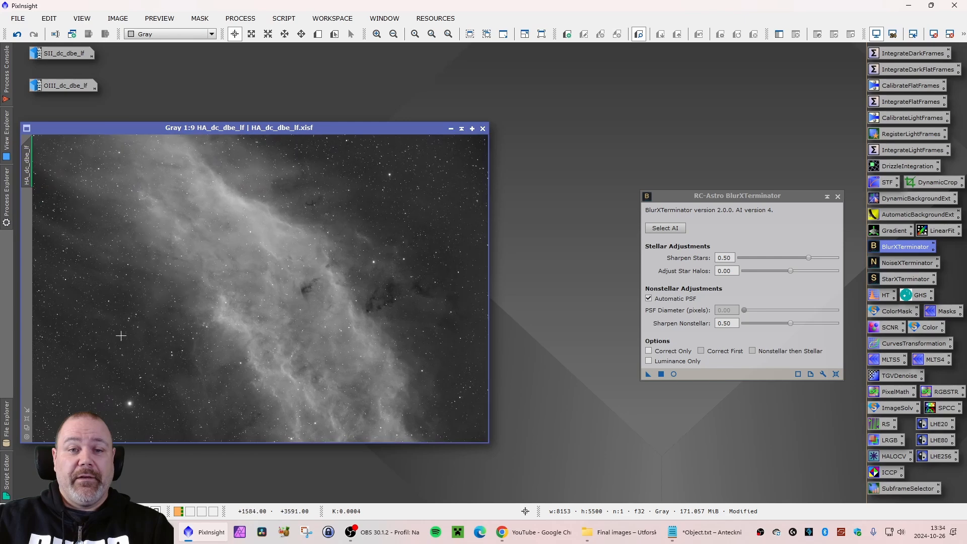
left_click(17, 34)
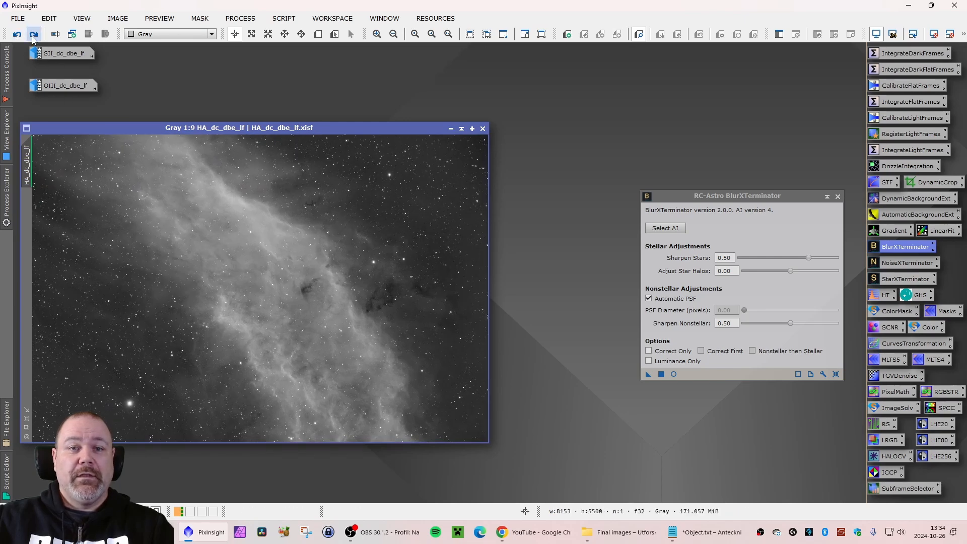
left_click(33, 34)
left_click(19, 35)
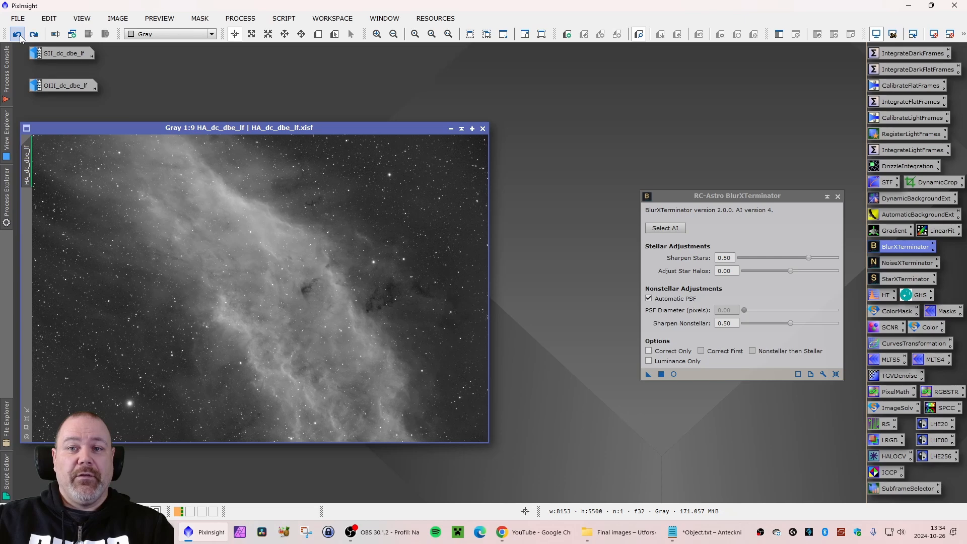
left_click(33, 35)
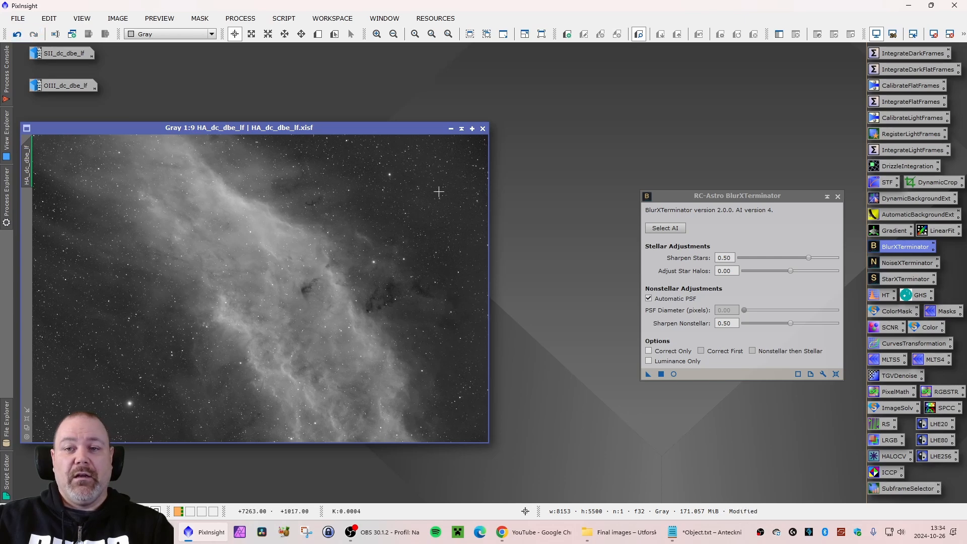
left_click(18, 35)
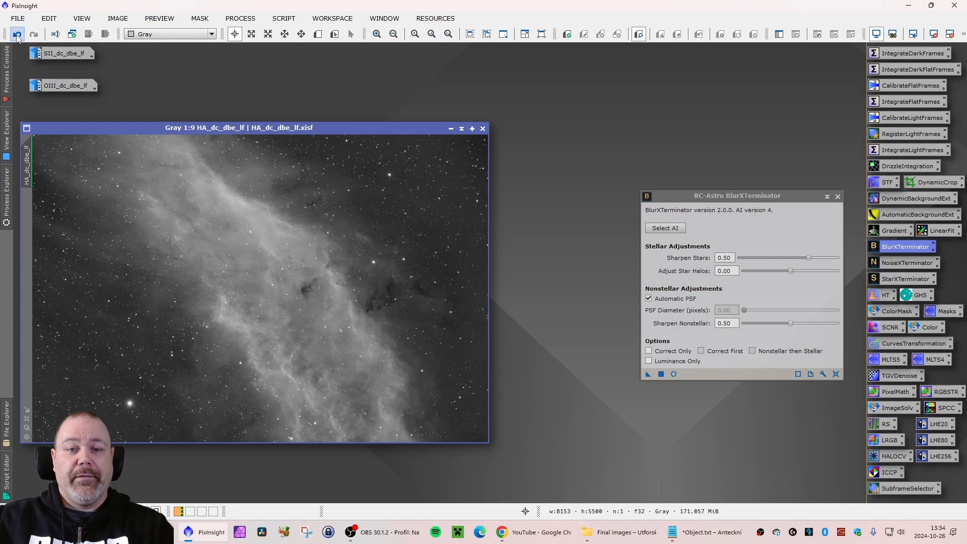
left_click(34, 35)
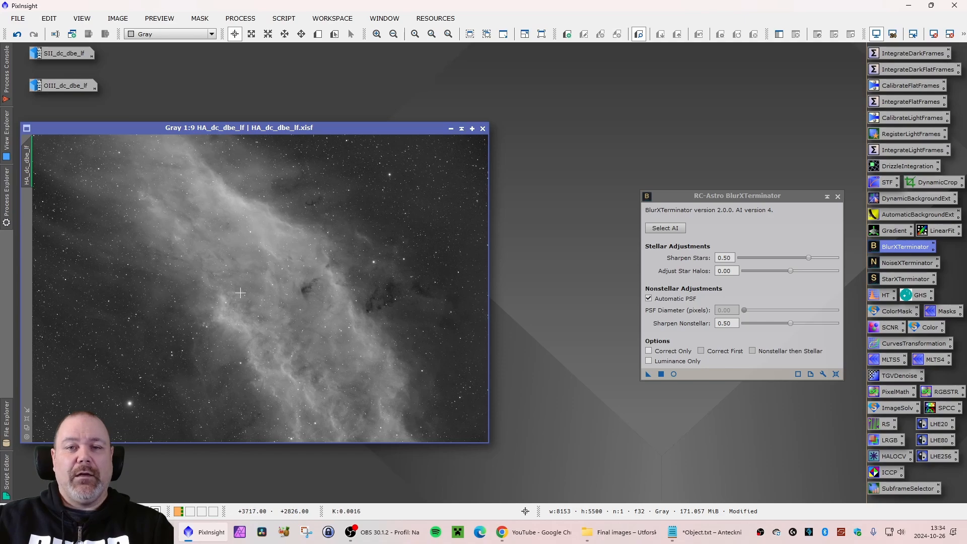
Change the sharpened HA image's identifier to HA_dc_dbe_lf_bxt.
left_click_drag(187, 129, 210, 135)
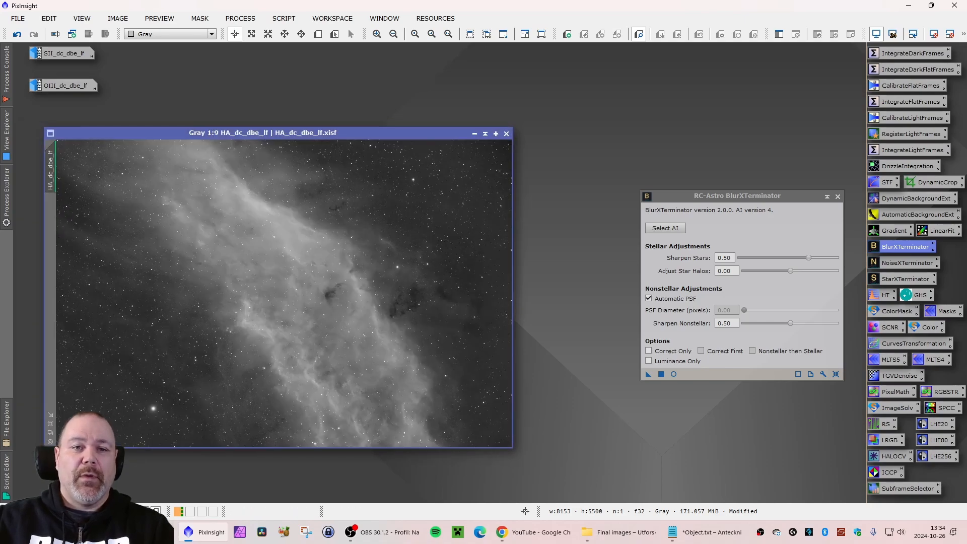
right_click(51, 174)
left_click(107, 216)
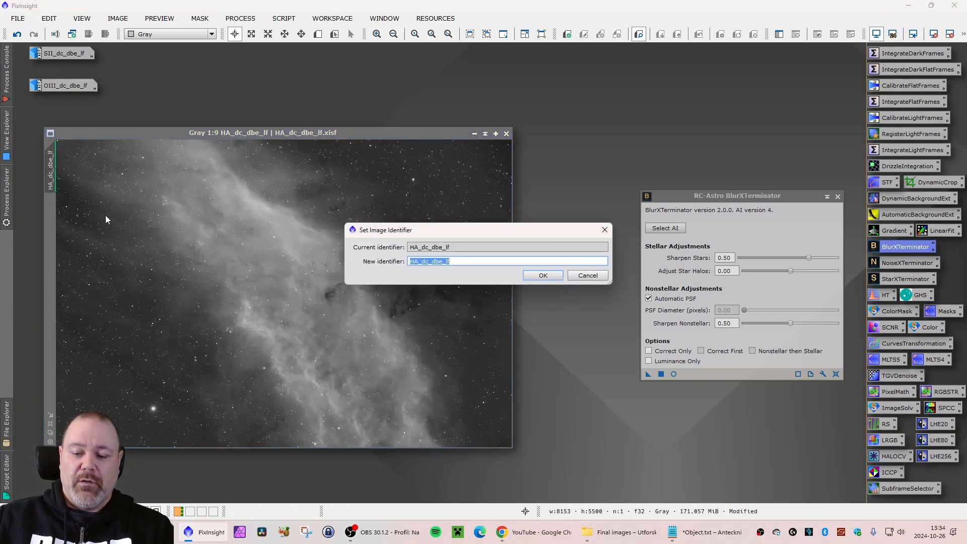
key("End")
type("_bxt")
key("Return")
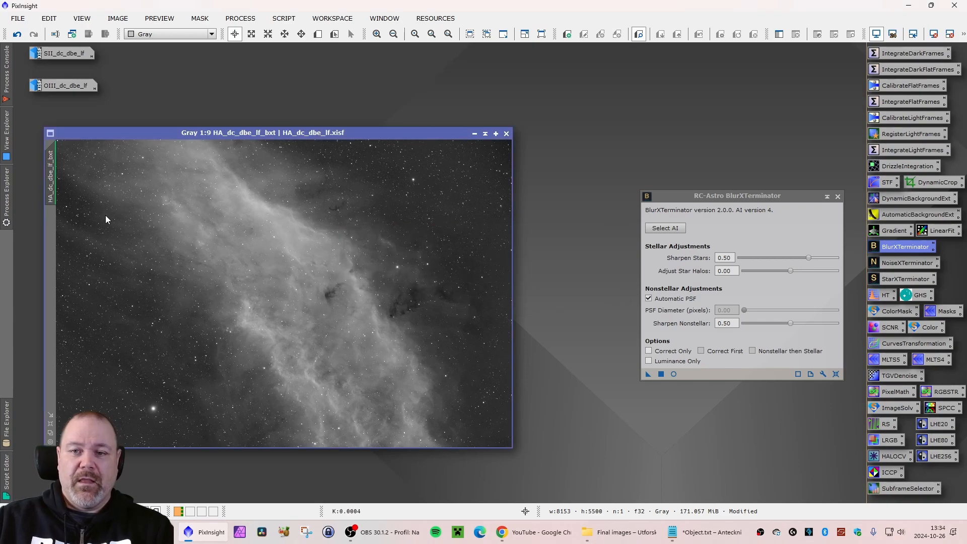
Save the HA image as HA_dc_dbe_lf_bxt.xisf in the Linear folder and minimize it to an icon.
left_click(23, 18)
left_click(48, 118)
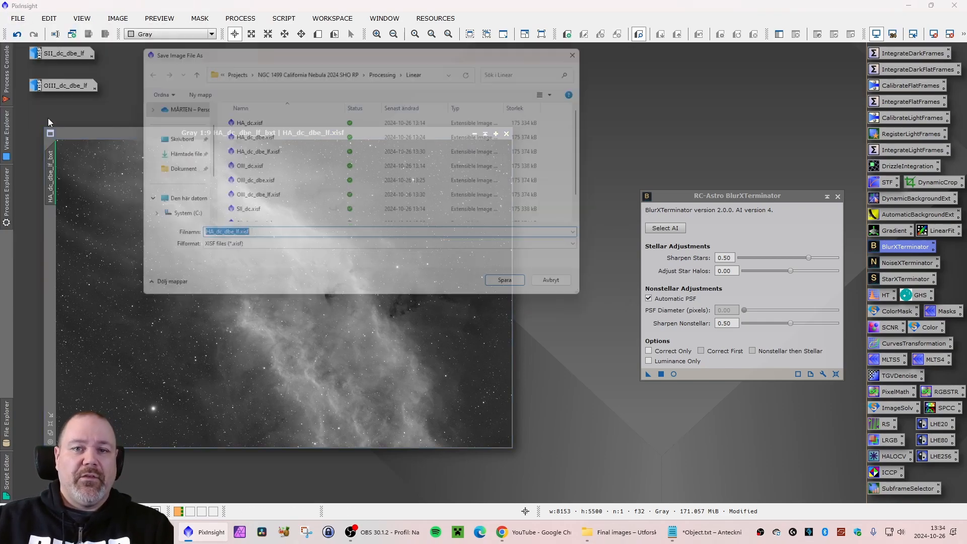
key("End")
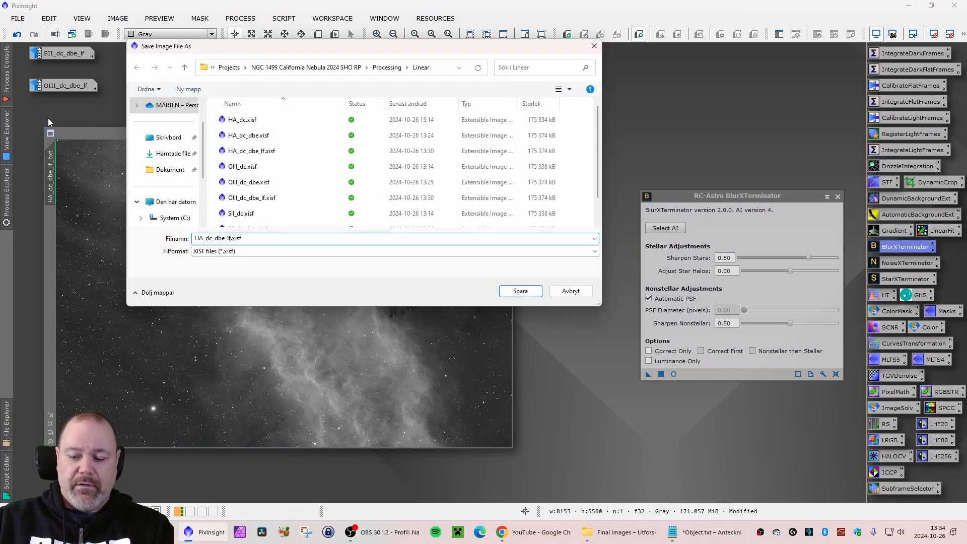
type("_bxt")
key("Return")
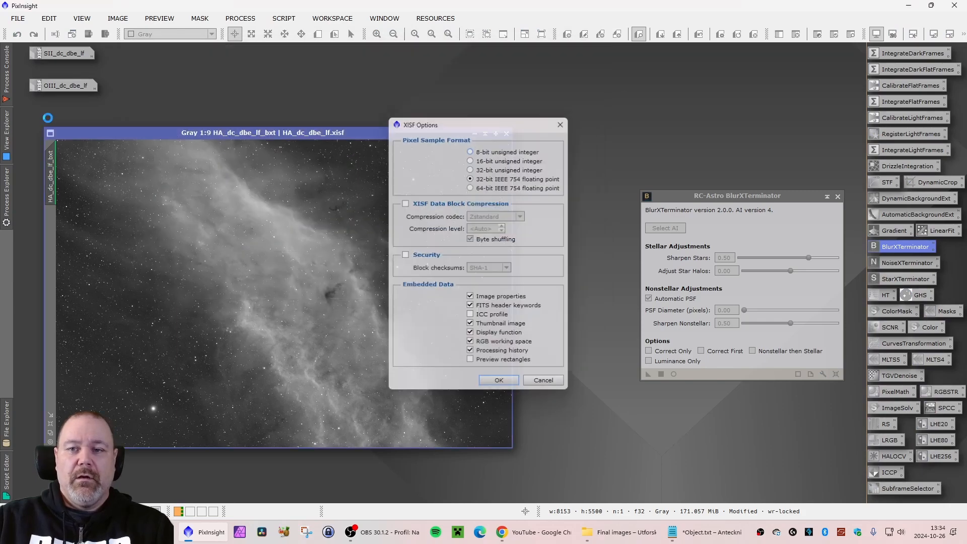
key("Return")
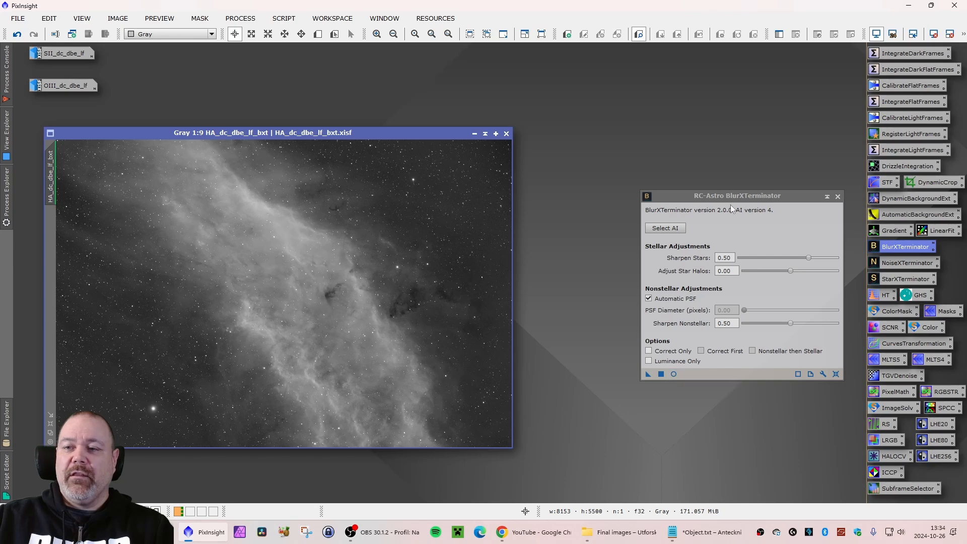
left_click_drag(729, 195, 736, 188)
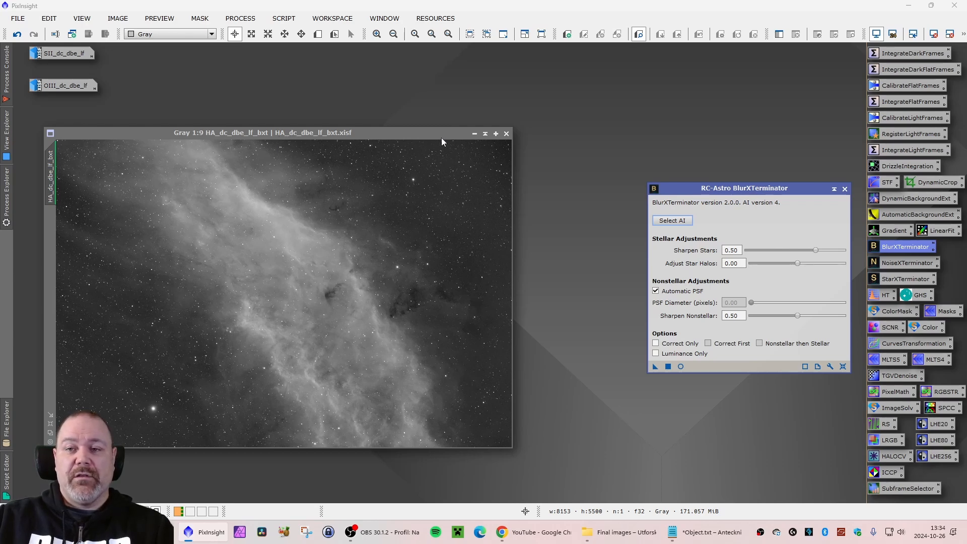
left_click(474, 134)
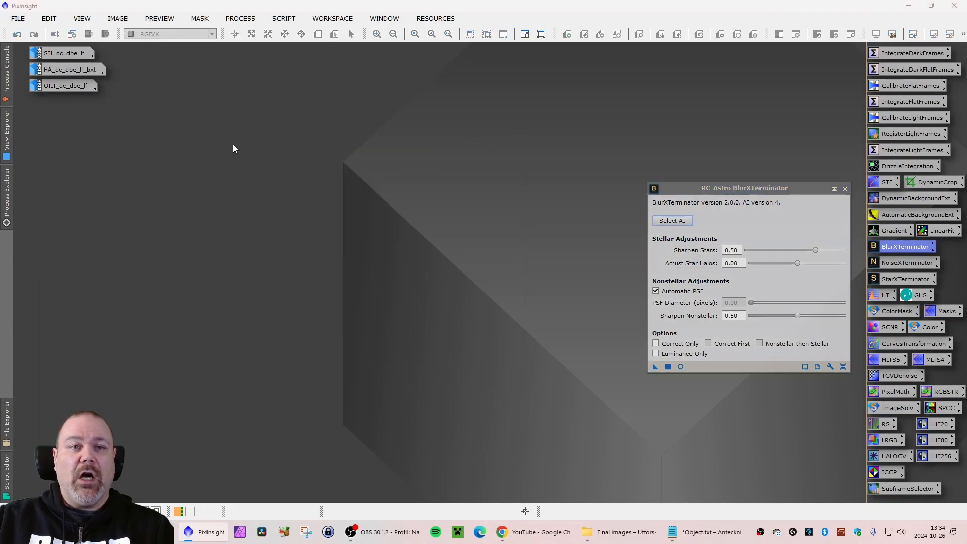
Restore the SII_dc_dbe_lf image and examine the halo around its brightest star up close.
double_click(62, 53)
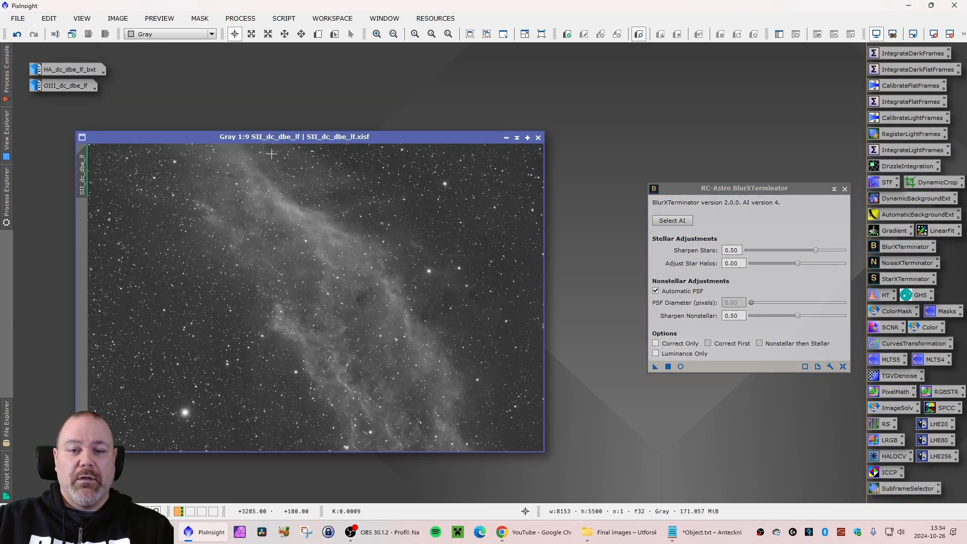
left_click_drag(270, 137, 245, 120)
scroll(174, 384, "up", 5)
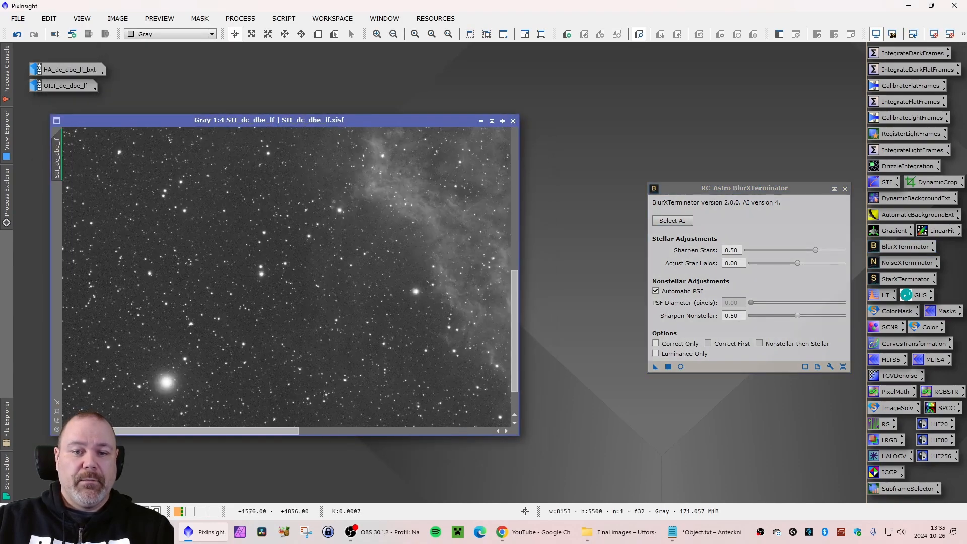
scroll(151, 381, "up", 1)
scroll(111, 375, "down", 6)
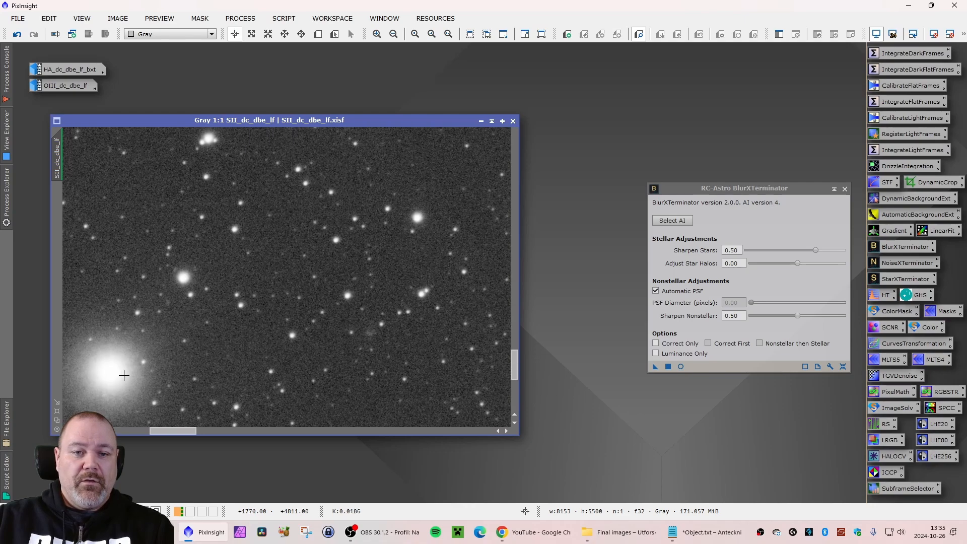
scroll(202, 388, "up", 7)
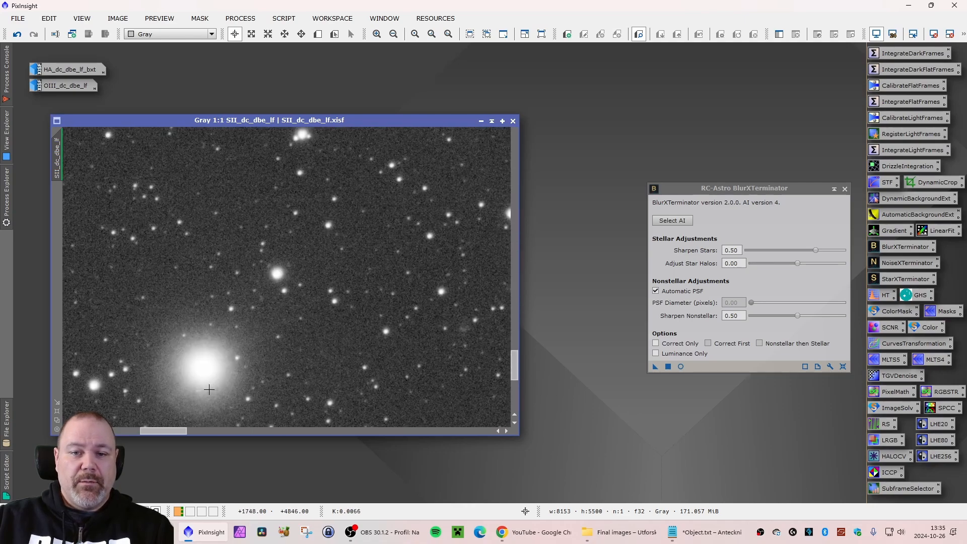
scroll(203, 388, "down", 1)
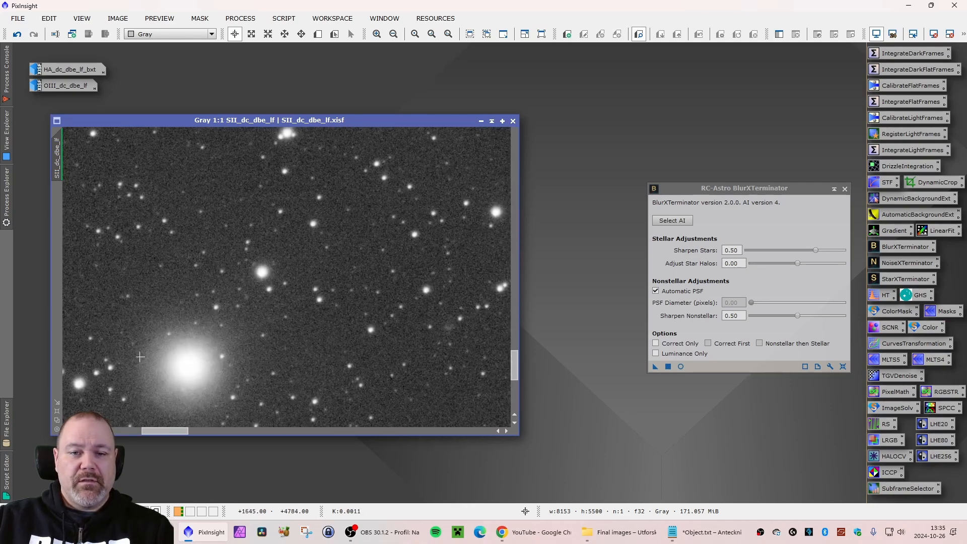
scroll(215, 378, "down", 9)
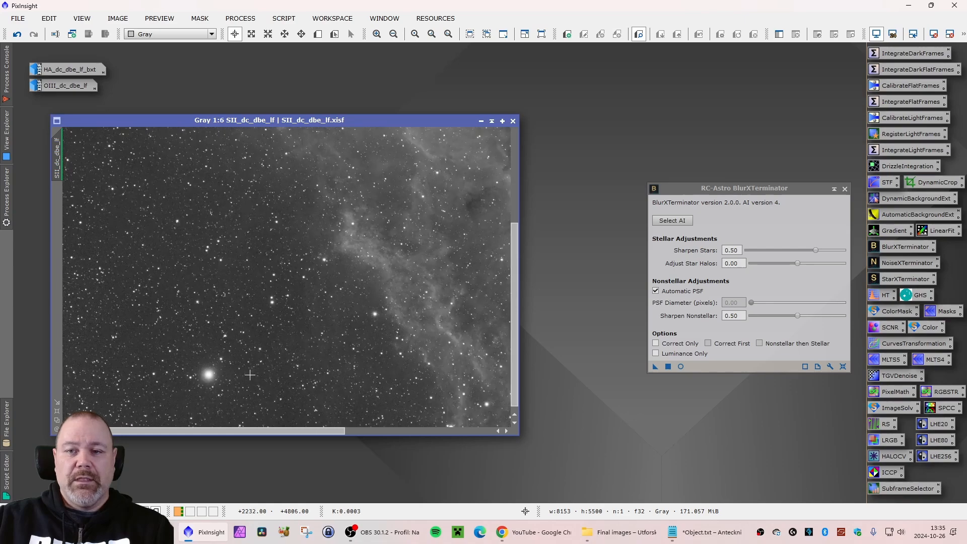
scroll(300, 367, "up", 1)
left_click_drag(274, 121, 259, 133)
Set Adjust Star Halos to -0.15, apply BlurXTerminator to the SII image and check the bright star up close.
left_click(760, 226)
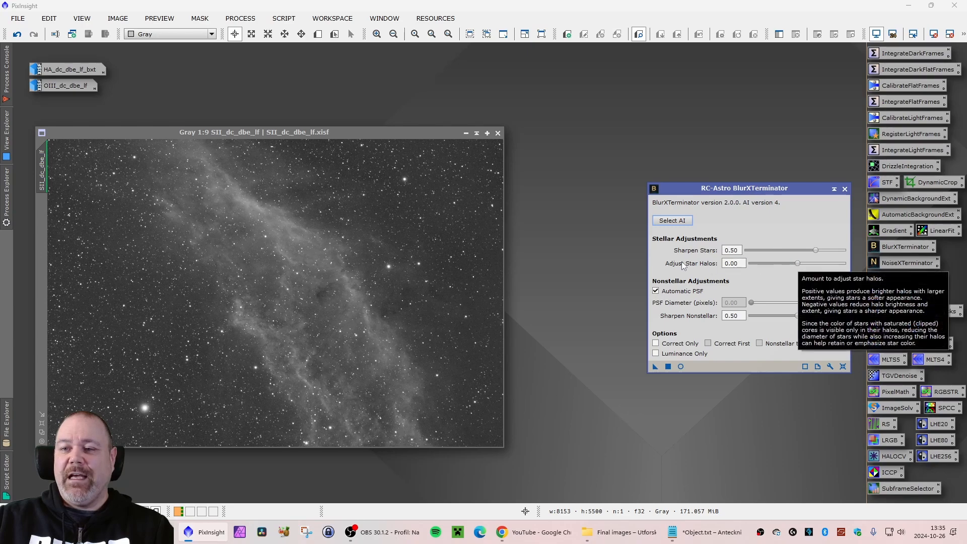
mouse_move(702, 268)
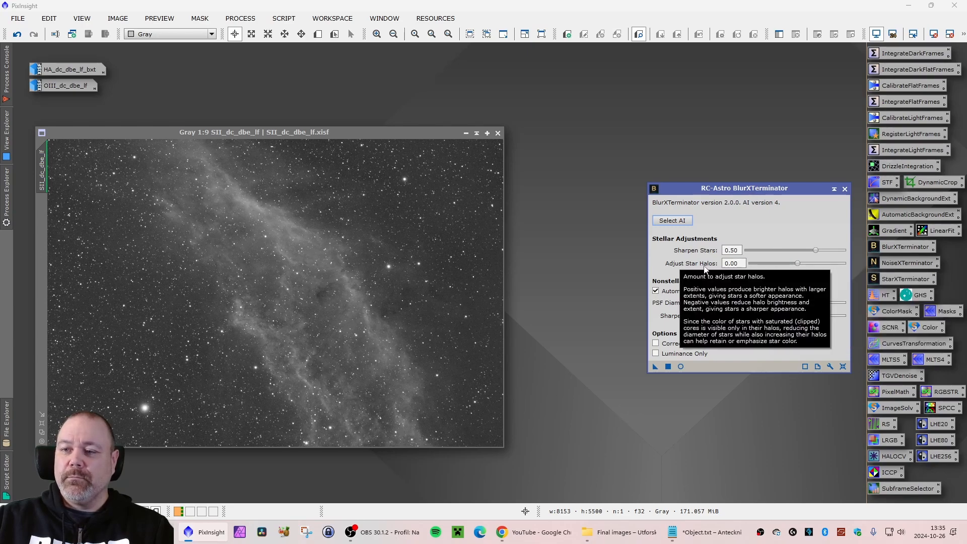
left_click(797, 264)
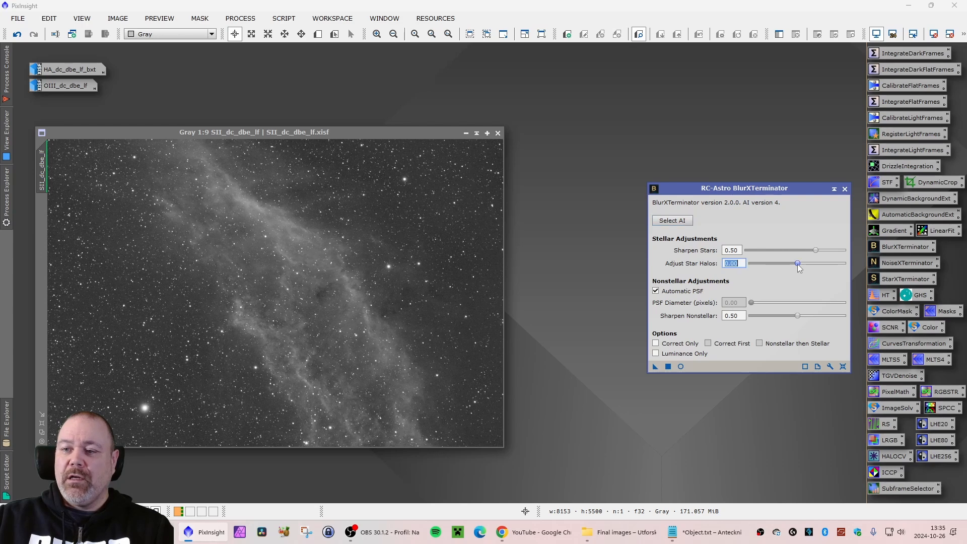
left_click_drag(797, 264, 788, 264)
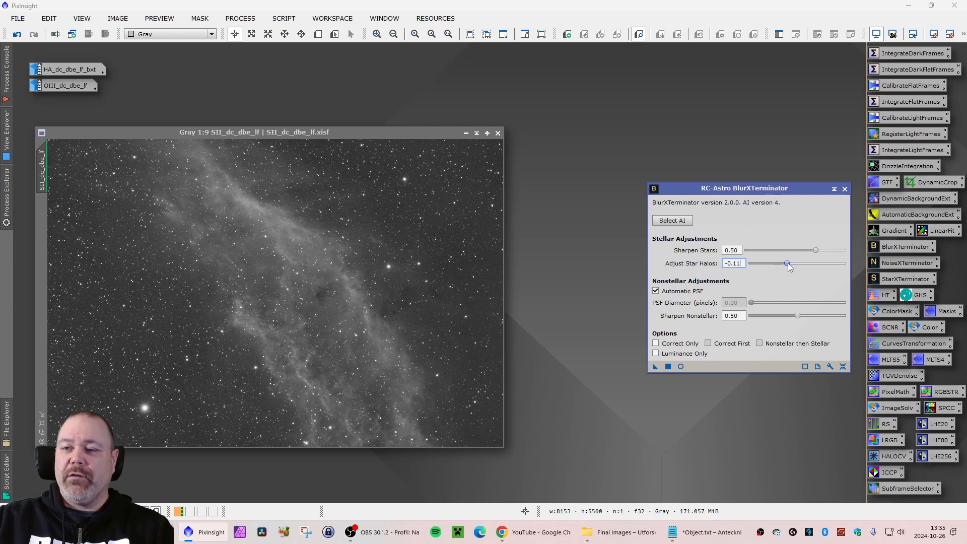
left_click(667, 366)
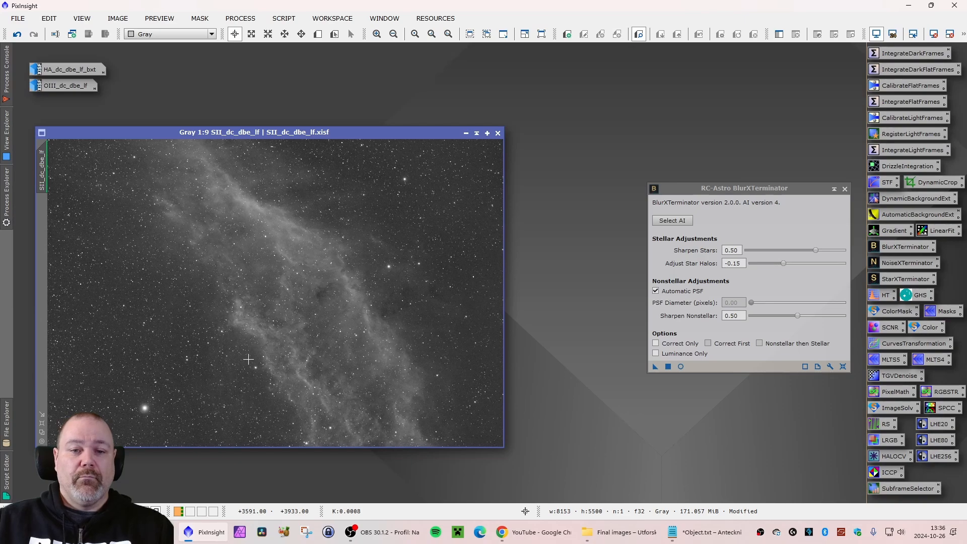
scroll(152, 359, "up", 9)
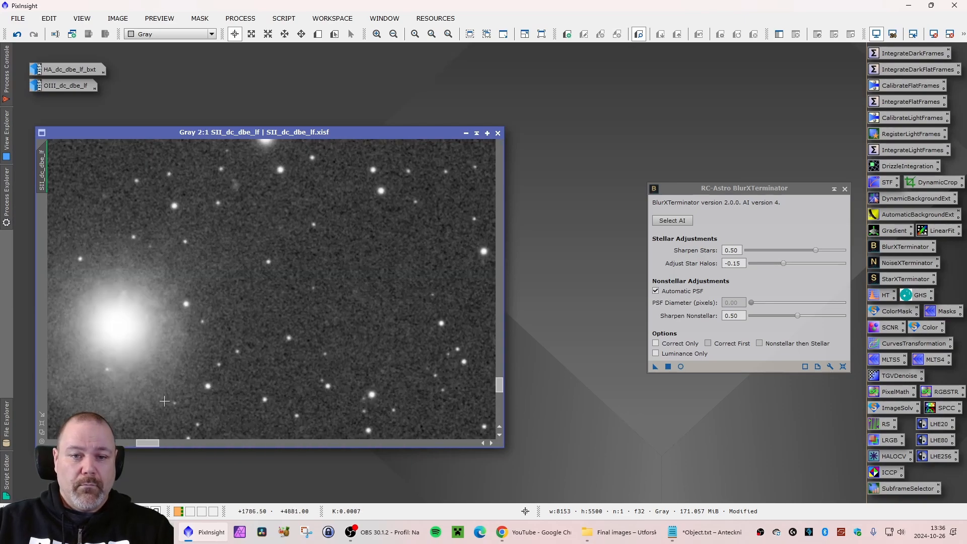
scroll(126, 394, "down", 11)
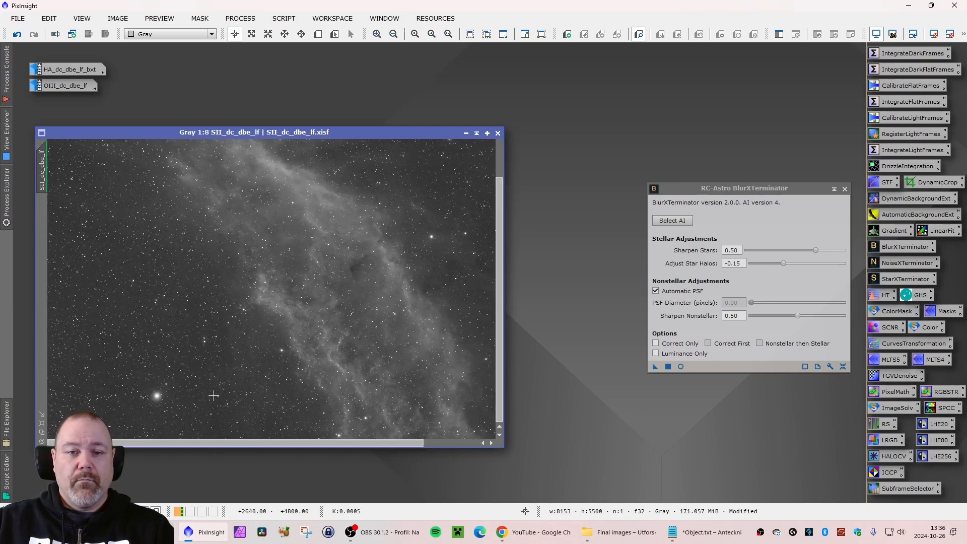
scroll(212, 396, "up", 1)
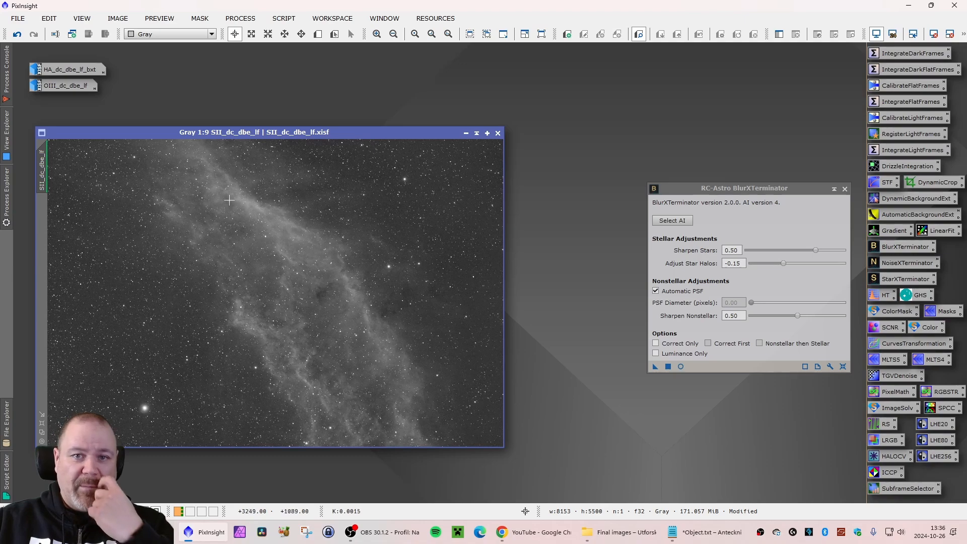
Change the sharpened SII image's identifier to SII_dc_dbe_lf_bxt.
left_click_drag(243, 132, 261, 134)
right_click(62, 183)
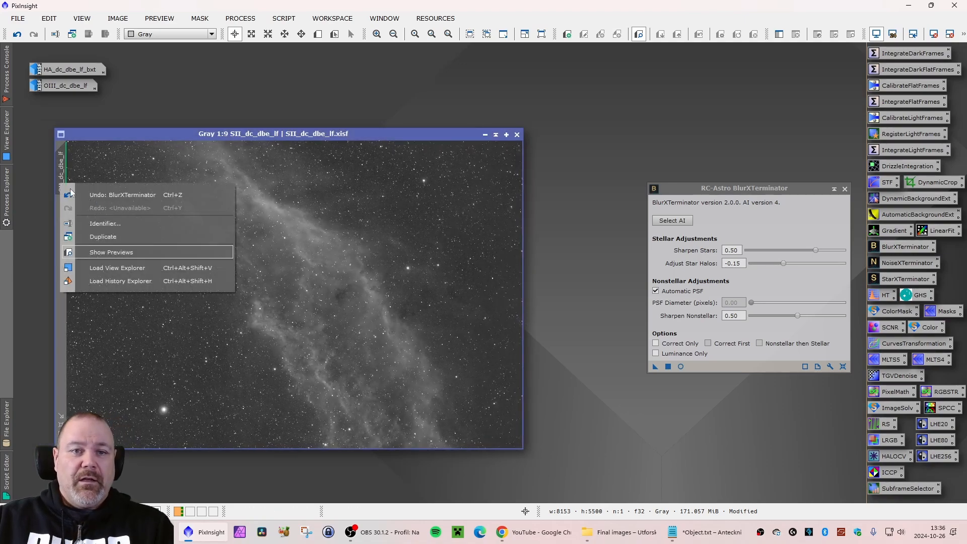
left_click(104, 222)
key("End")
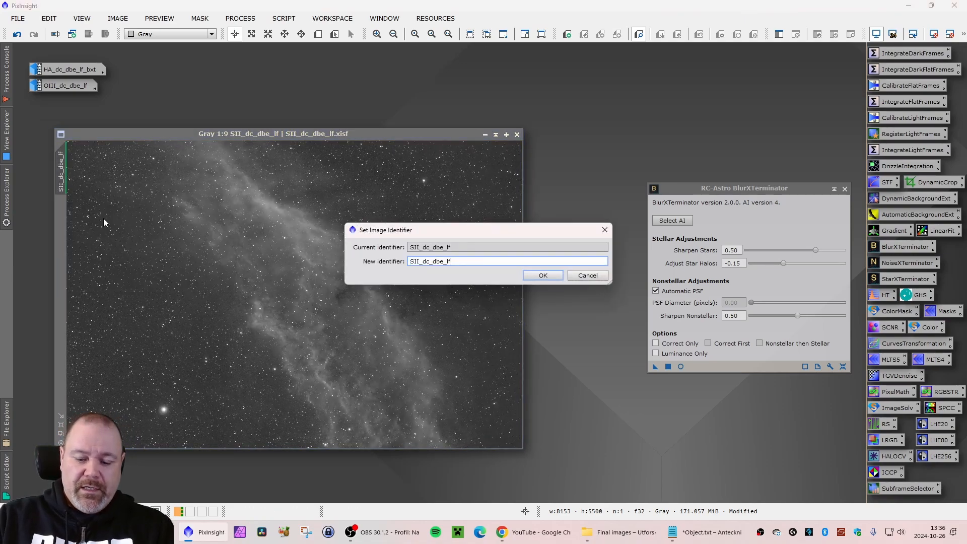
type("_bxt")
key("Return")
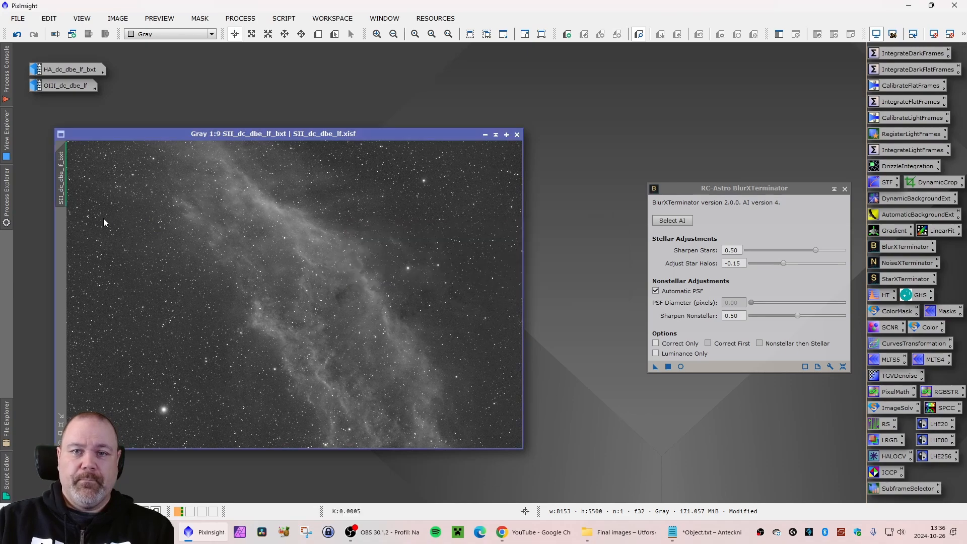
Save the SII image as SII_dc_dbe_lf_bxt.xisf in the Linear folder and minimize it to an icon.
left_click(18, 18)
left_click(48, 118)
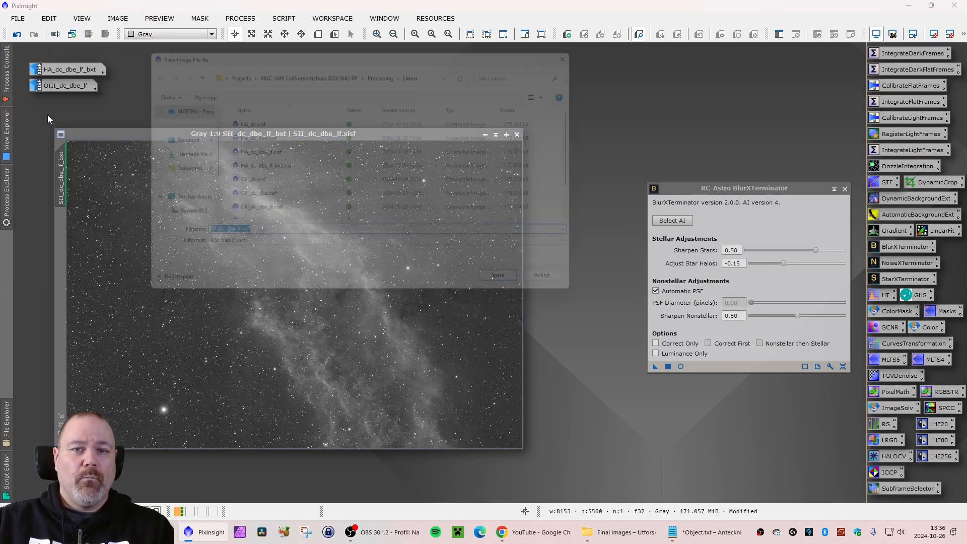
key("Right")
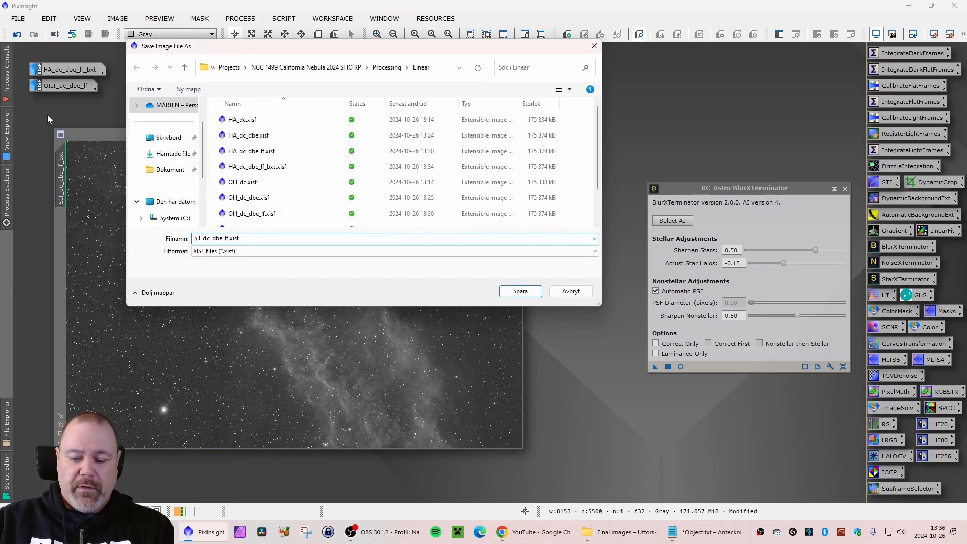
type("_bxt")
key("Return")
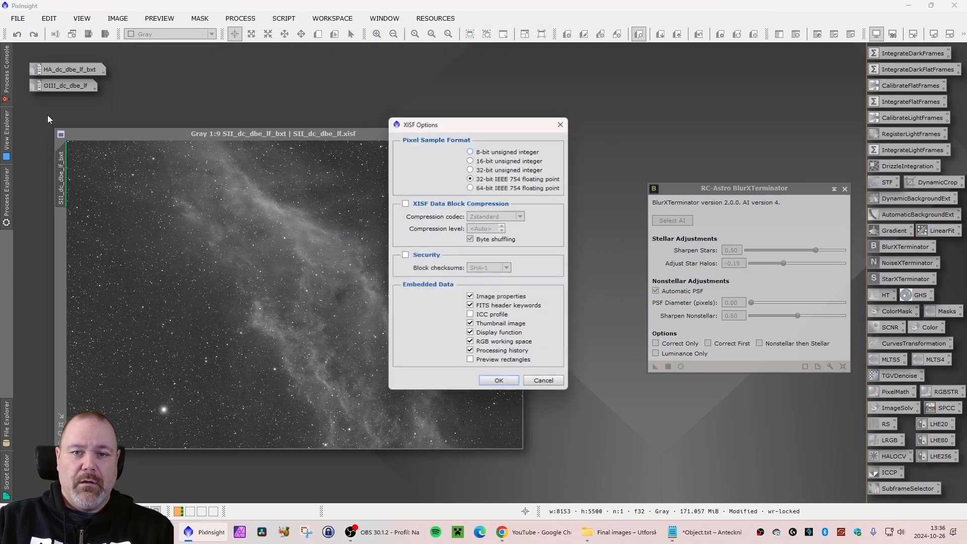
key("Return")
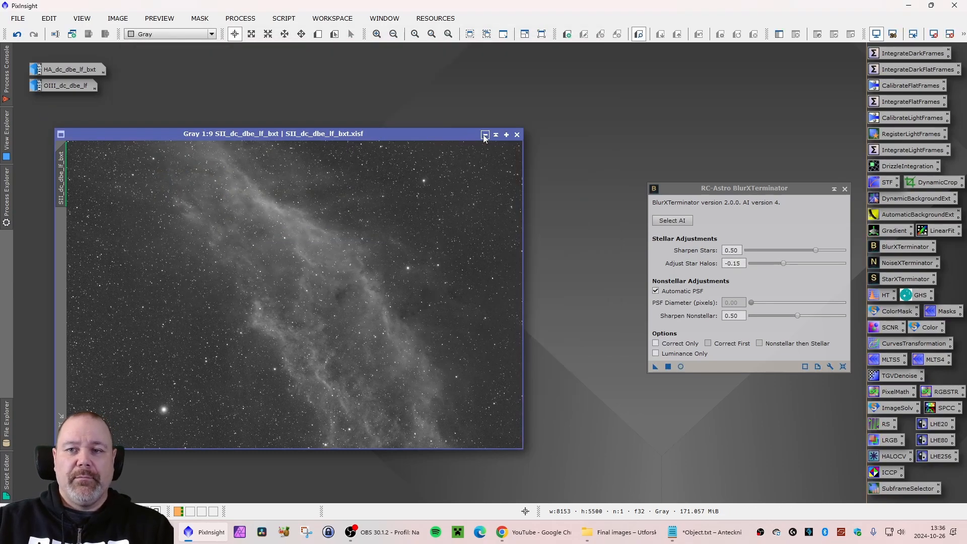
left_click(484, 134)
Restore the OIII_dc_dbe_lf image and examine the halo around one of its bright stars up close.
double_click(64, 87)
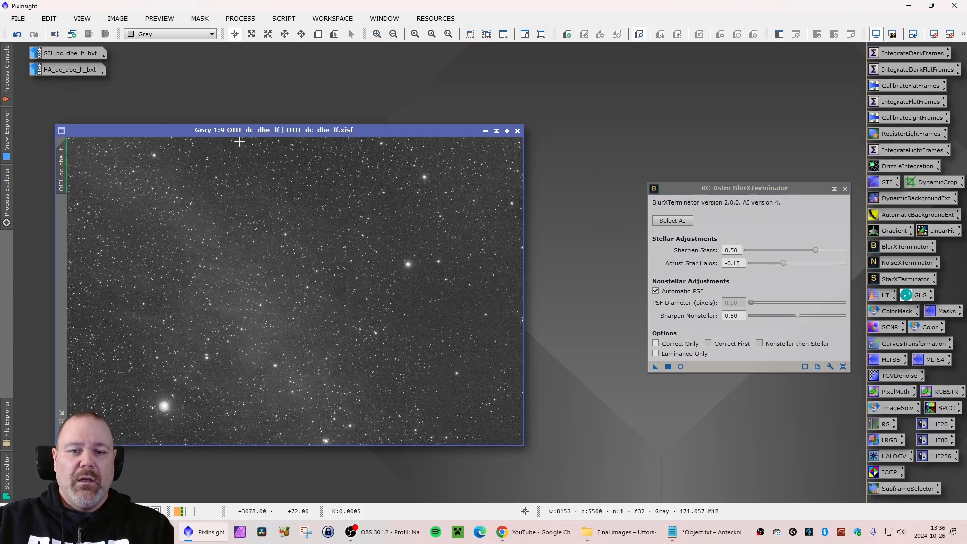
left_click_drag(304, 131, 318, 111)
scroll(400, 251, "up", 10)
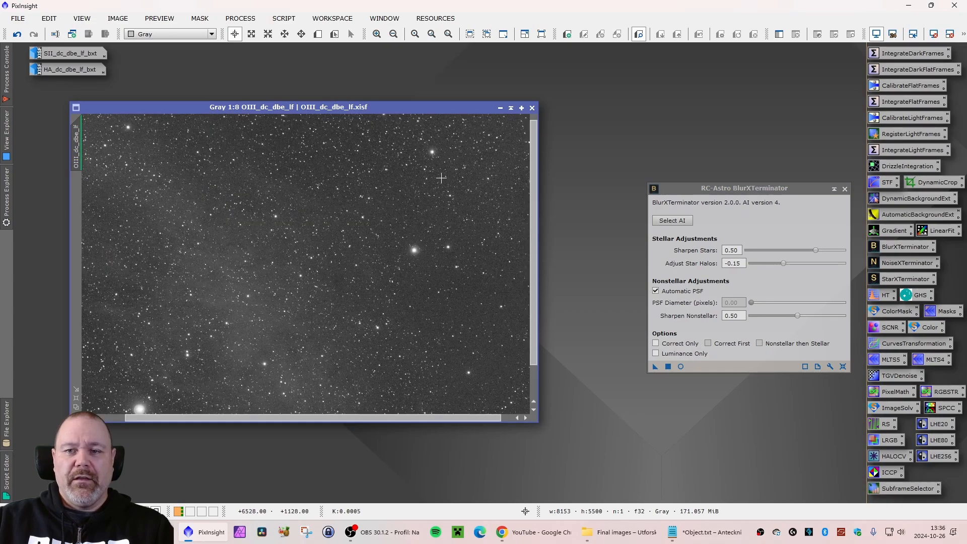
scroll(397, 251, "up", 2)
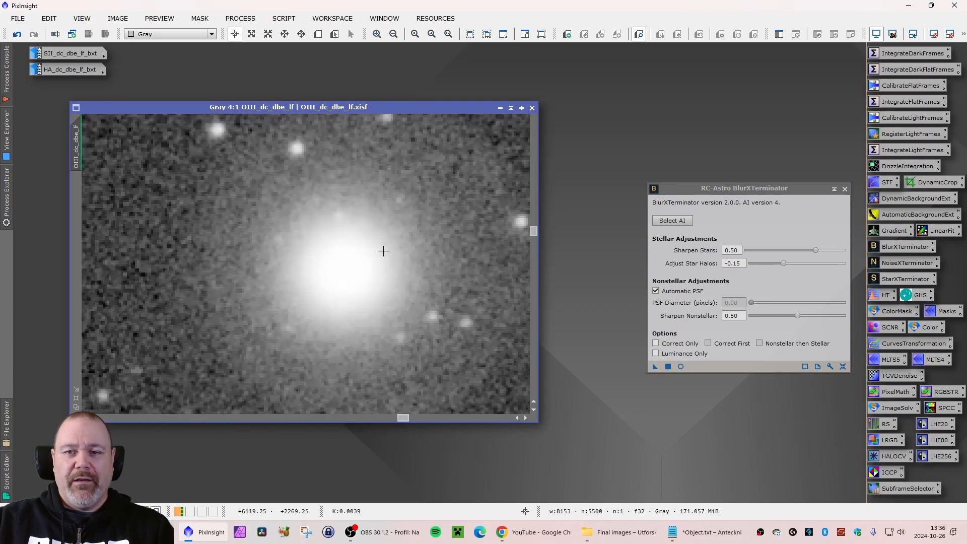
scroll(374, 250, "down", 1)
scroll(374, 250, "down", 2)
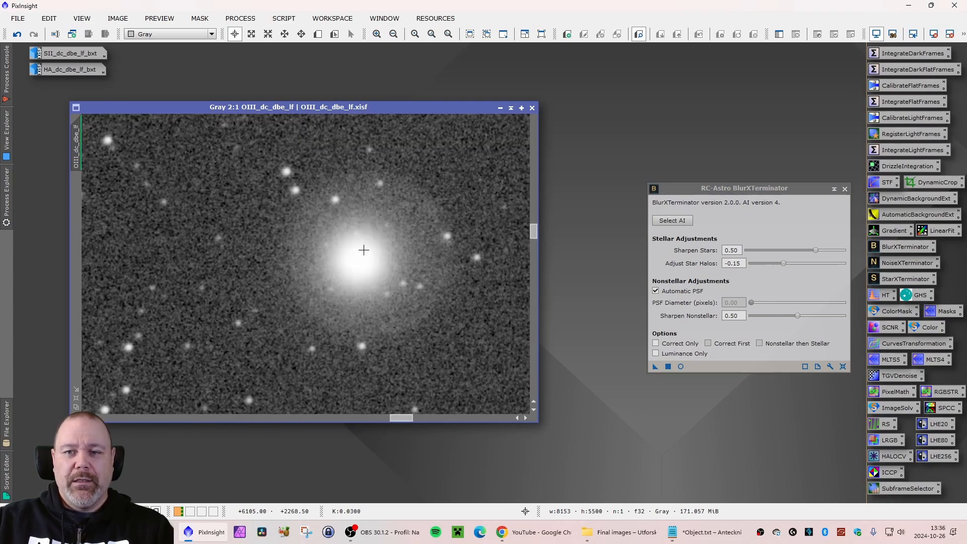
scroll(352, 247, "down", 8)
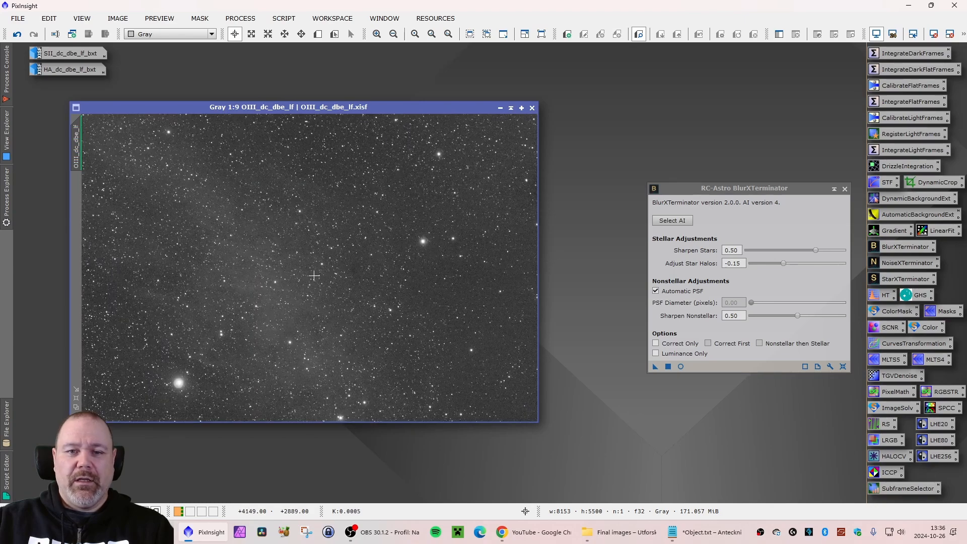
Apply BlurXTerminator with the current settings to the OIII image and change its identifier to OIII_dc_dbe_lf_bxt.
left_click_drag(264, 109, 251, 109)
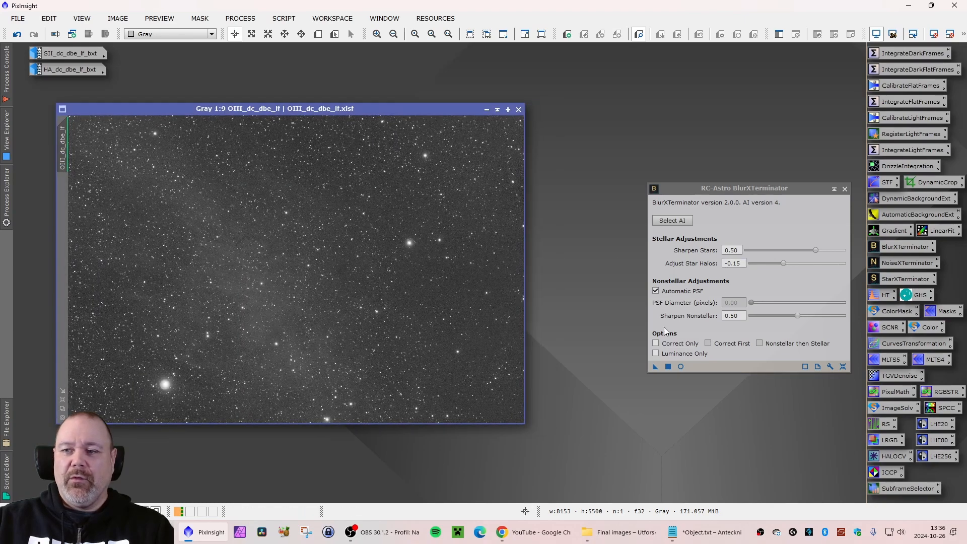
left_click(654, 366)
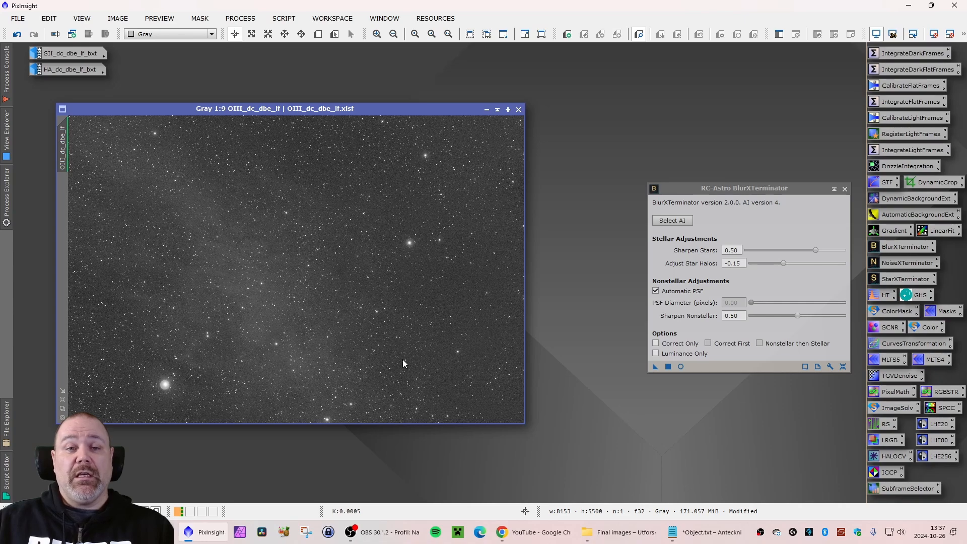
right_click(63, 162)
left_click(126, 201)
key("End")
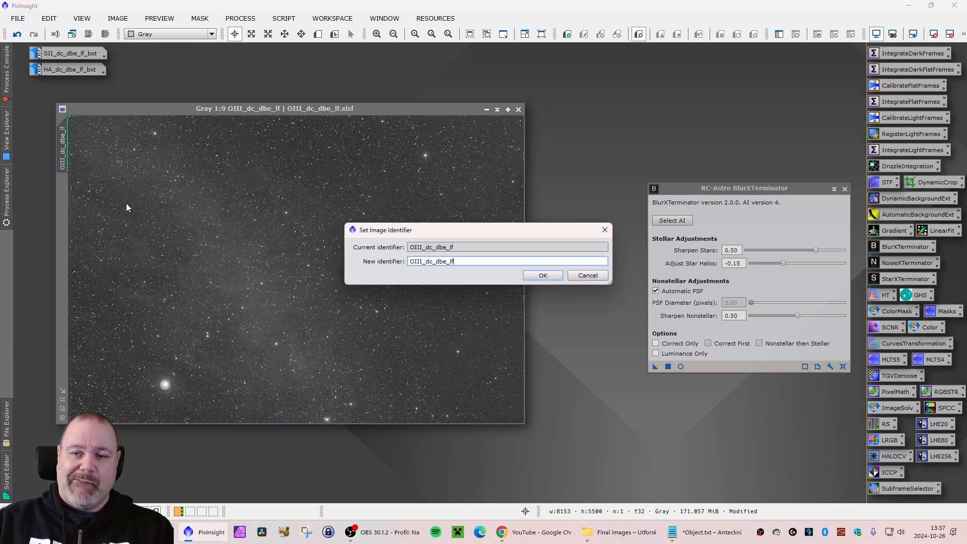
type("_bxt")
key("Return")
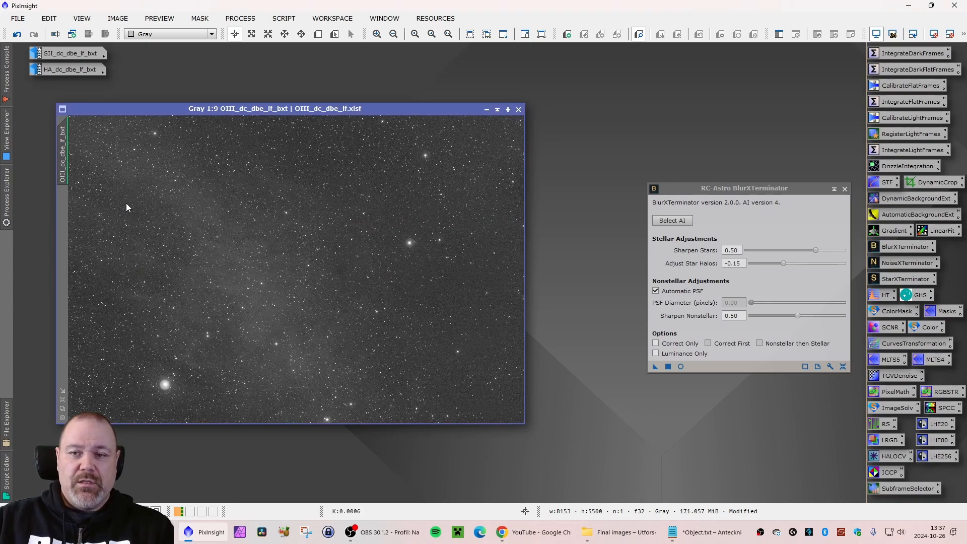
Save the OIII image as OIII_dc_dbe_lf_bxt.xisf in the Linear folder, minimize it to an icon and close BlurXTerminator.
left_click(22, 23)
left_click(71, 124)
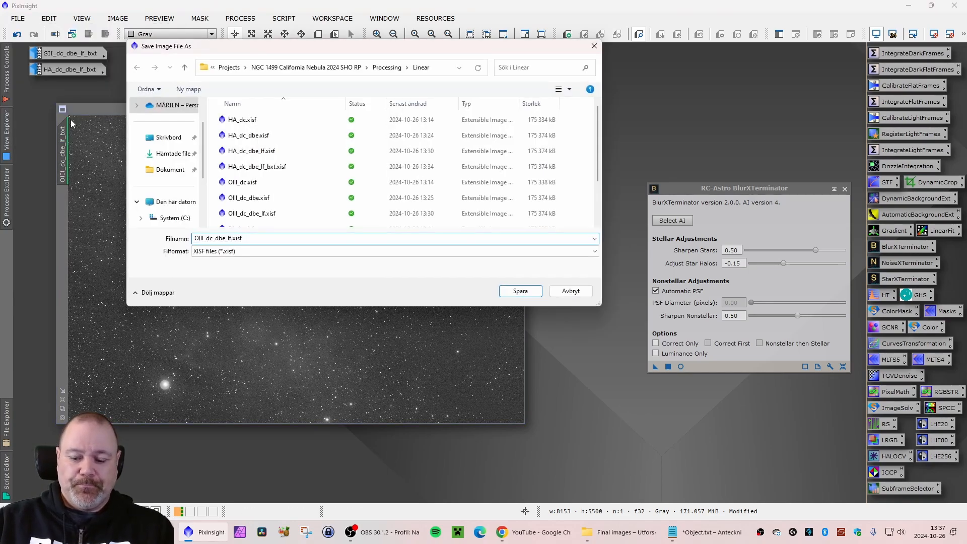
type("_bxt")
key("Return")
key("Return")
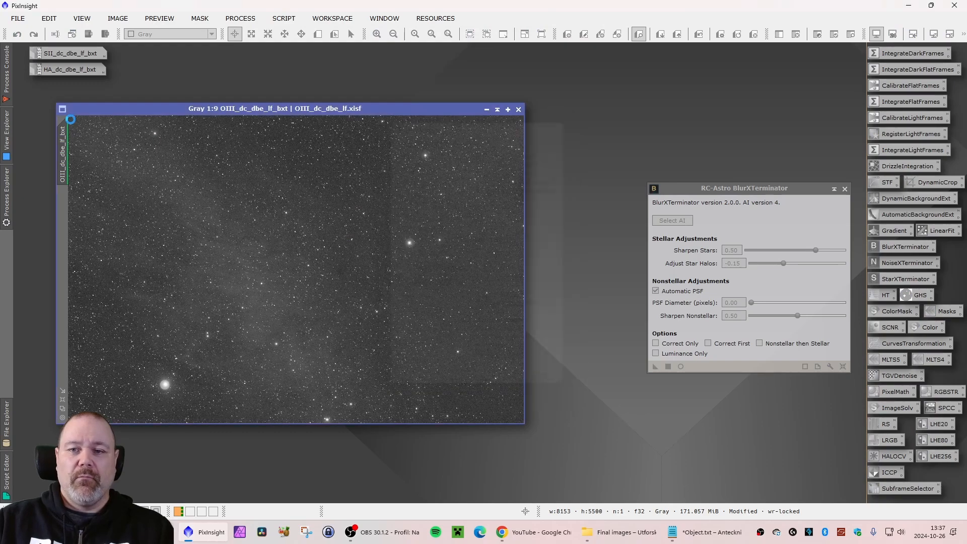
left_click(486, 109)
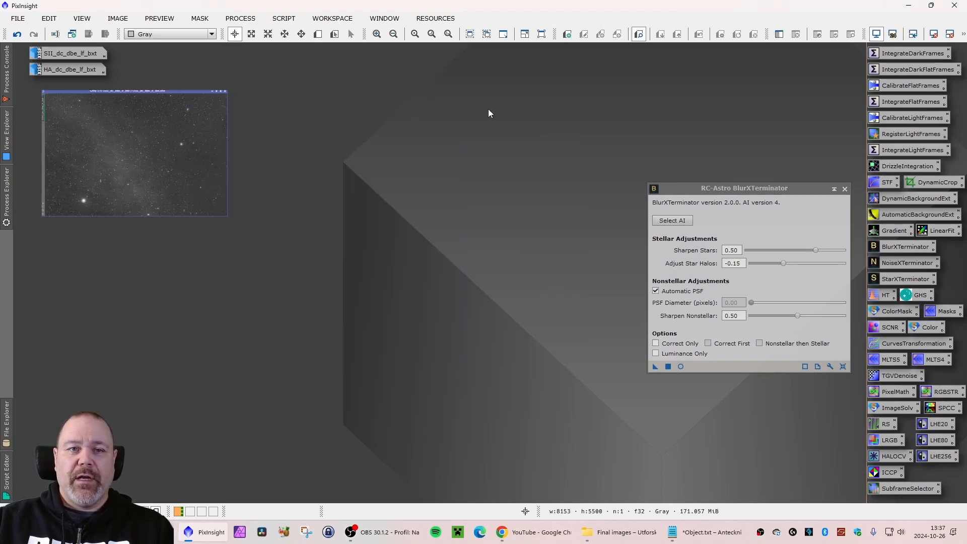
left_click(844, 189)
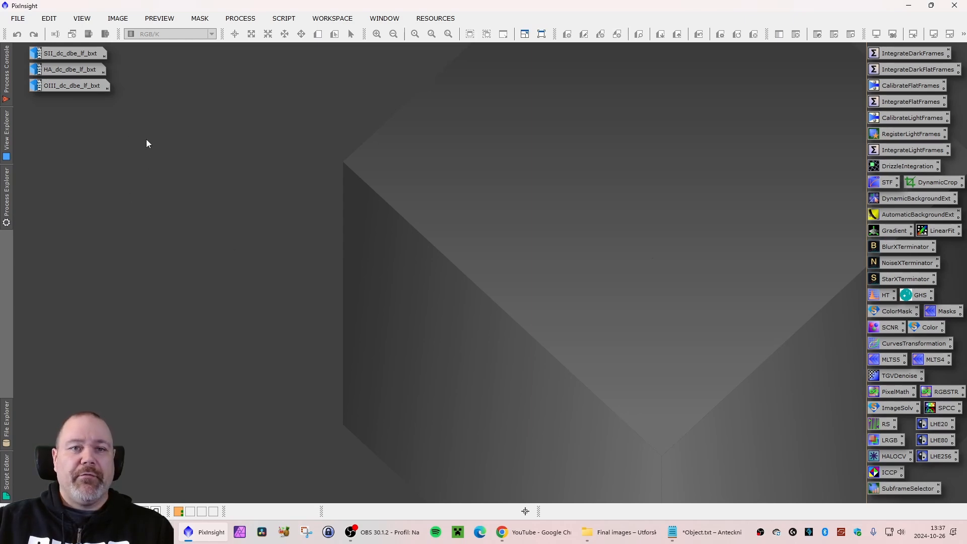
Restore the SII_dc_dbe_lf_bxt image and examine the halo around its bright star up close, then the whole frame.
double_click(71, 55)
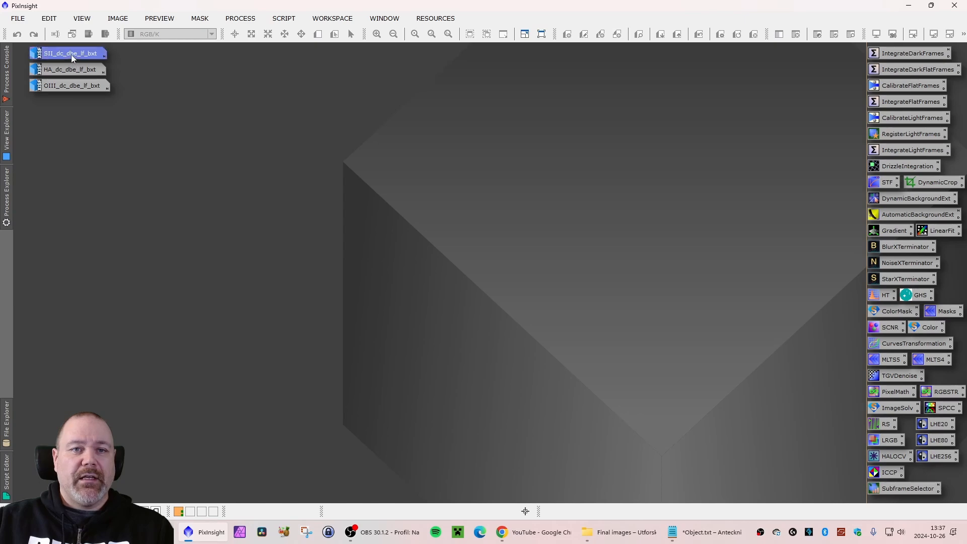
scroll(195, 408, "up", 1)
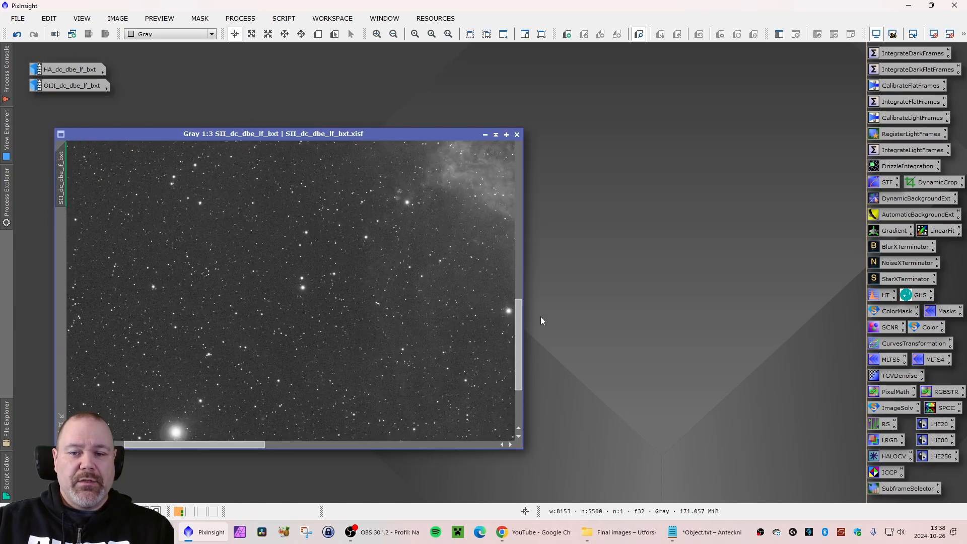
left_click_drag(520, 312, 519, 352)
scroll(147, 332, "up", 1)
scroll(147, 332, "up", 1)
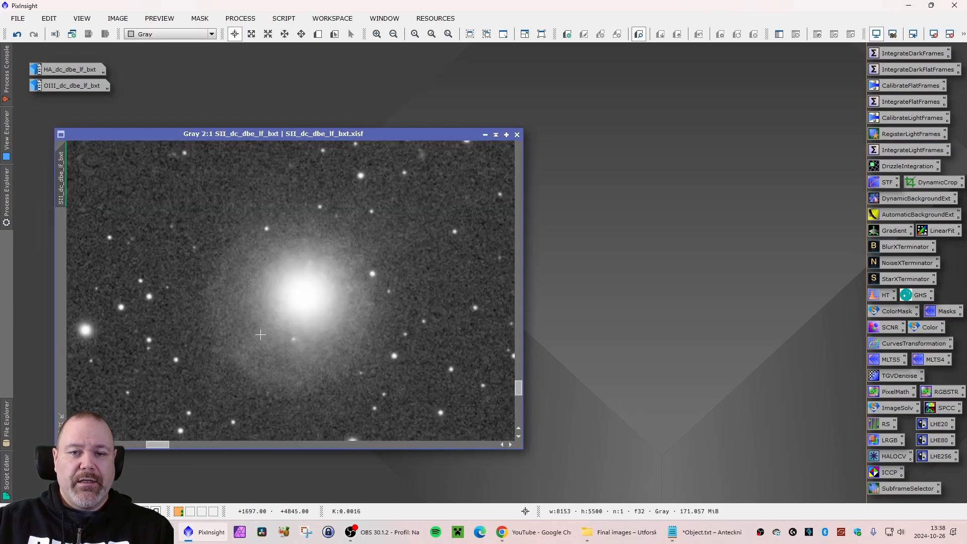
scroll(344, 333, "down", 1)
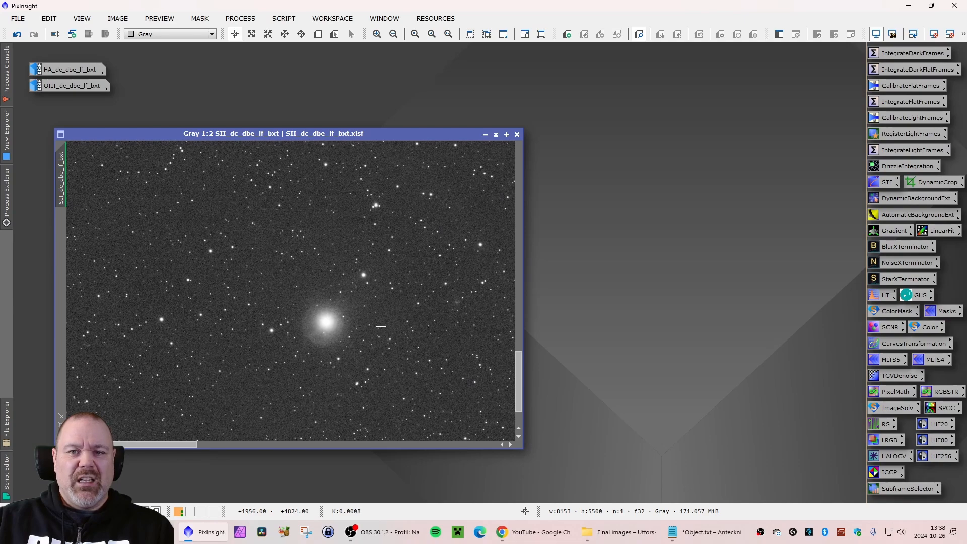
left_click_drag(327, 134, 311, 122)
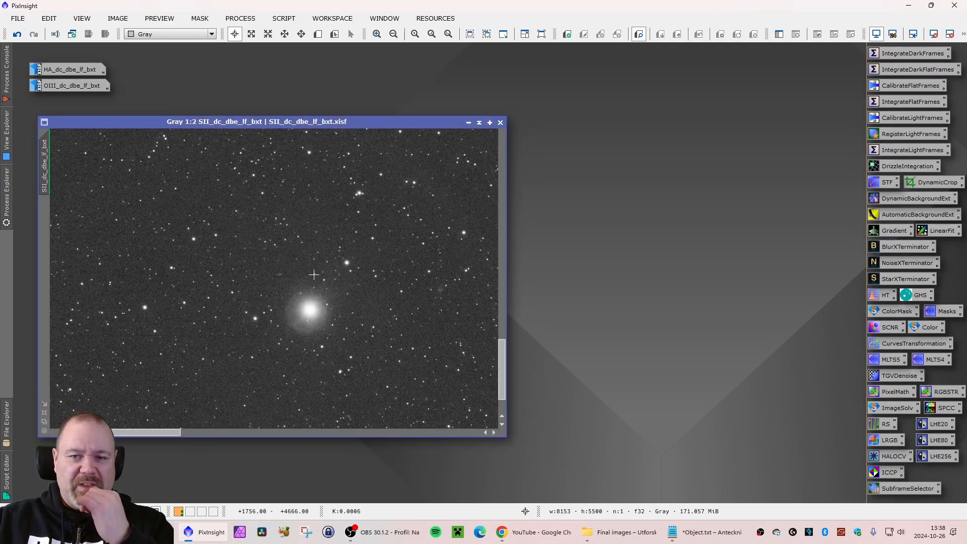
scroll(315, 300, "down", 6)
scroll(315, 301, "down", 1)
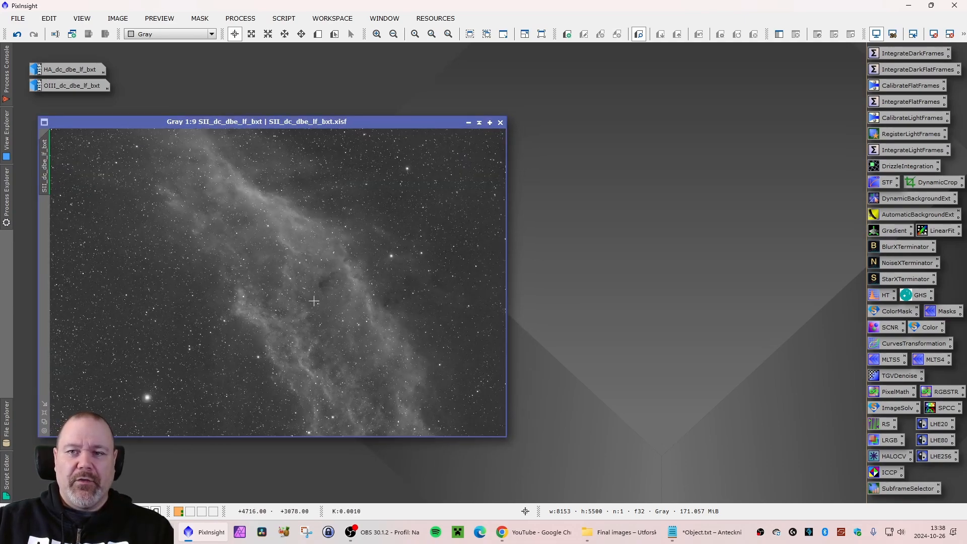
left_click_drag(220, 123, 242, 119)
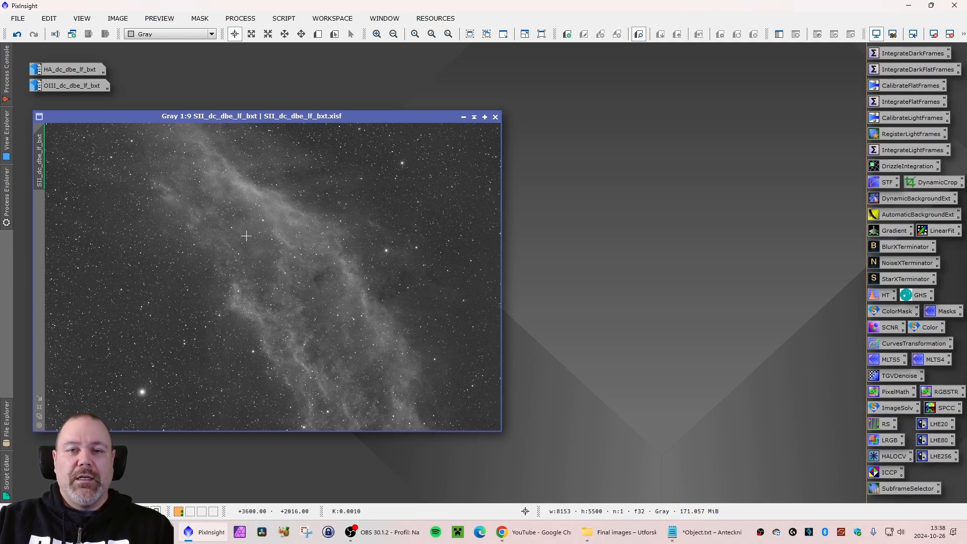
left_click_drag(222, 116, 217, 117)
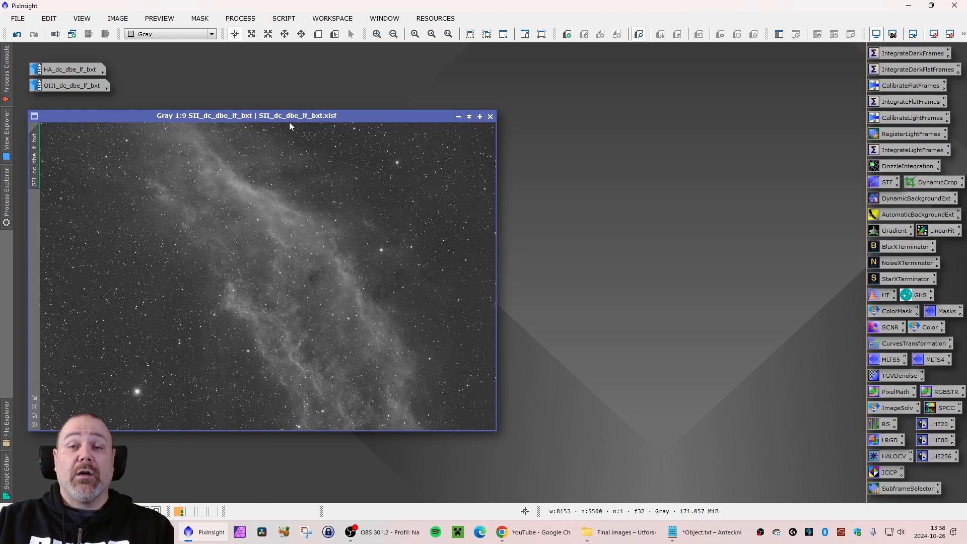
left_click_drag(286, 117, 290, 115)
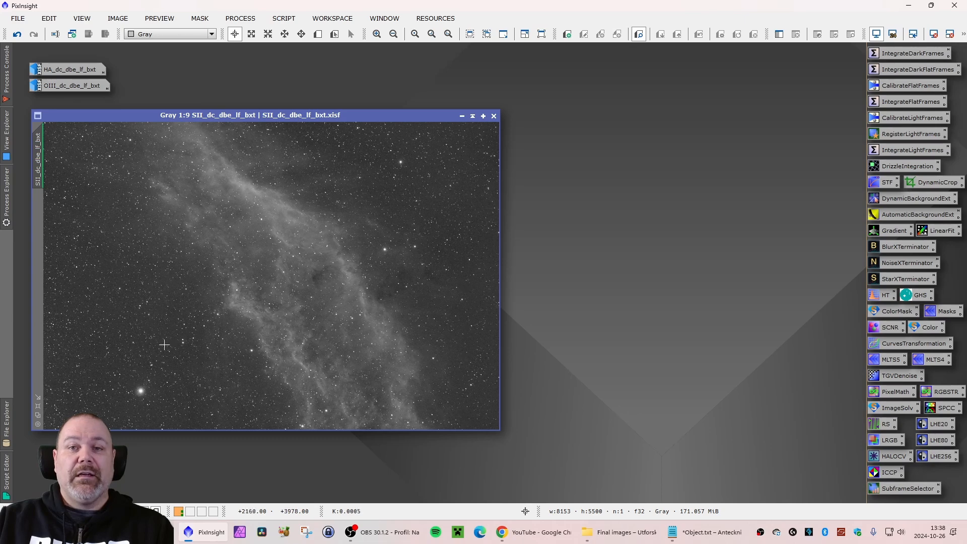
left_click_drag(266, 117, 260, 116)
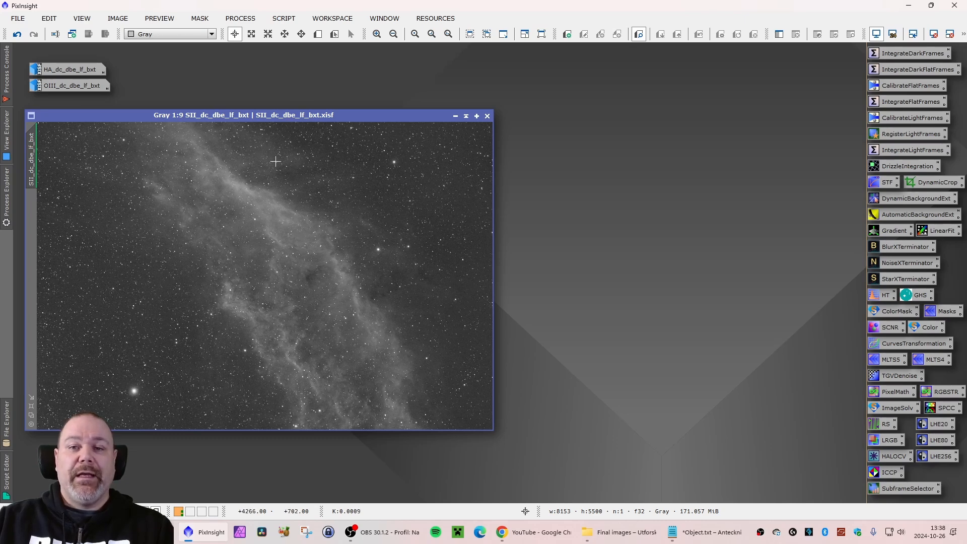
Launch the GAME mask script for the SII image, enable AutoSTF and enlarge the editor for a bigger preview.
left_click(284, 18)
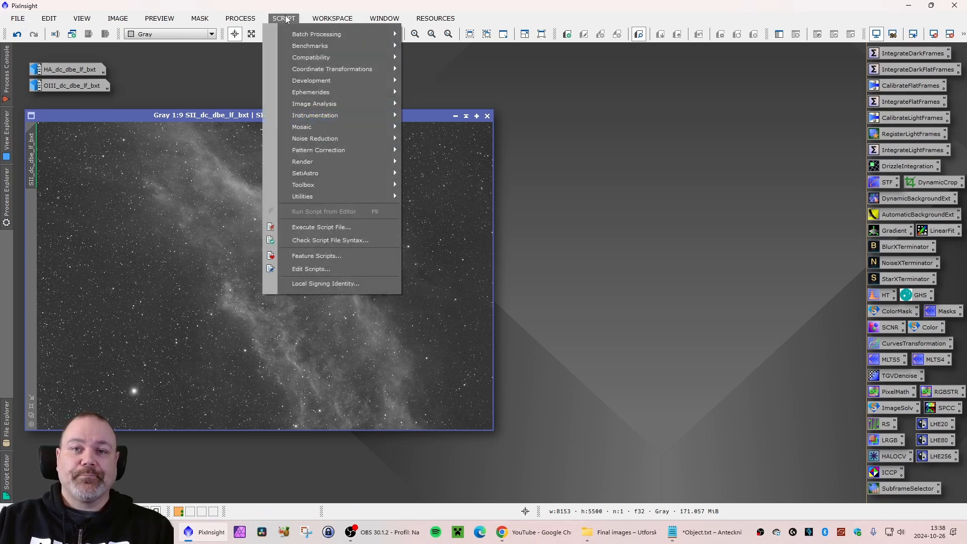
mouse_move(324, 196)
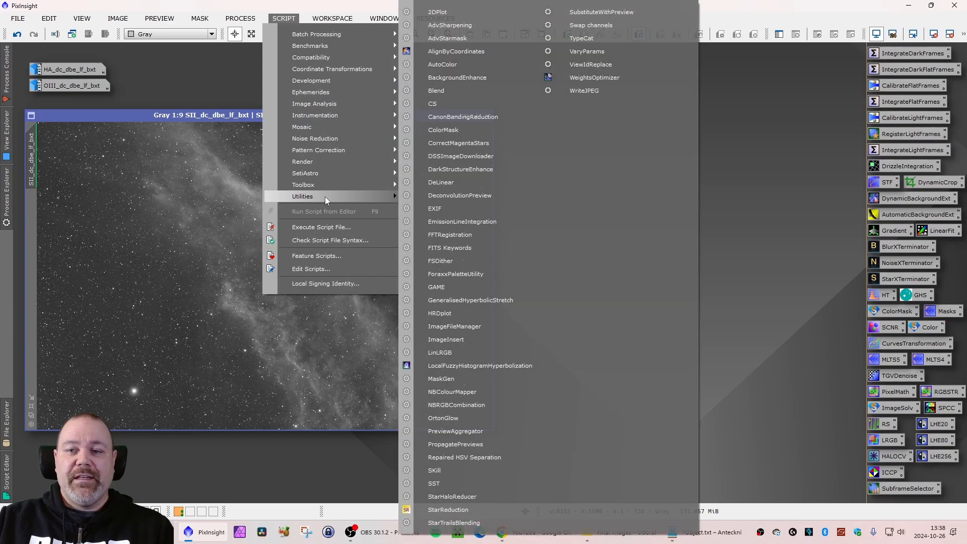
left_click(459, 288)
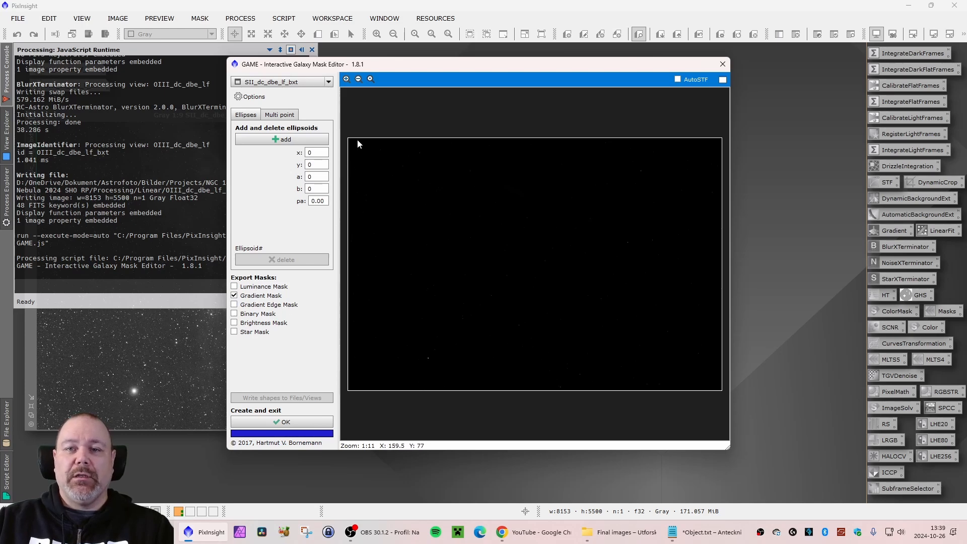
left_click_drag(655, 71, 612, 77)
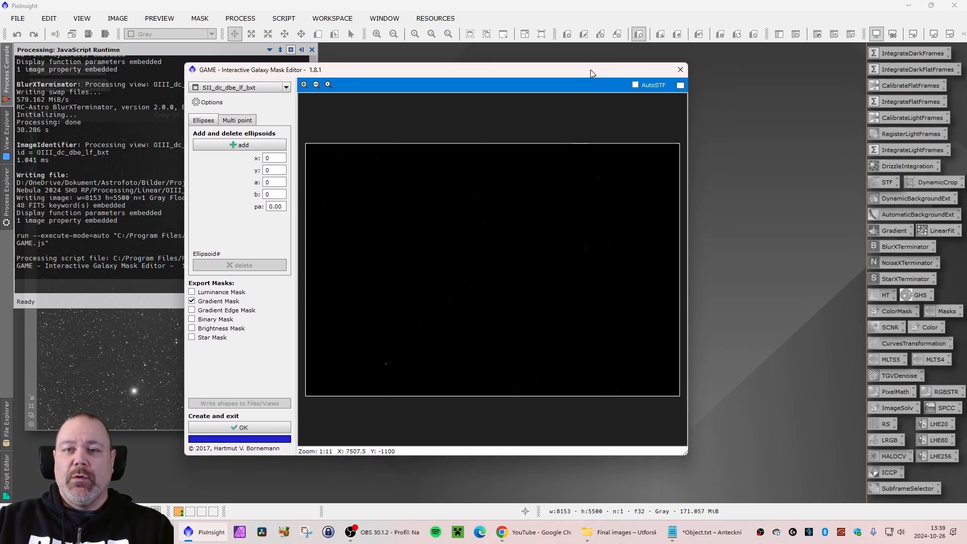
left_click(634, 85)
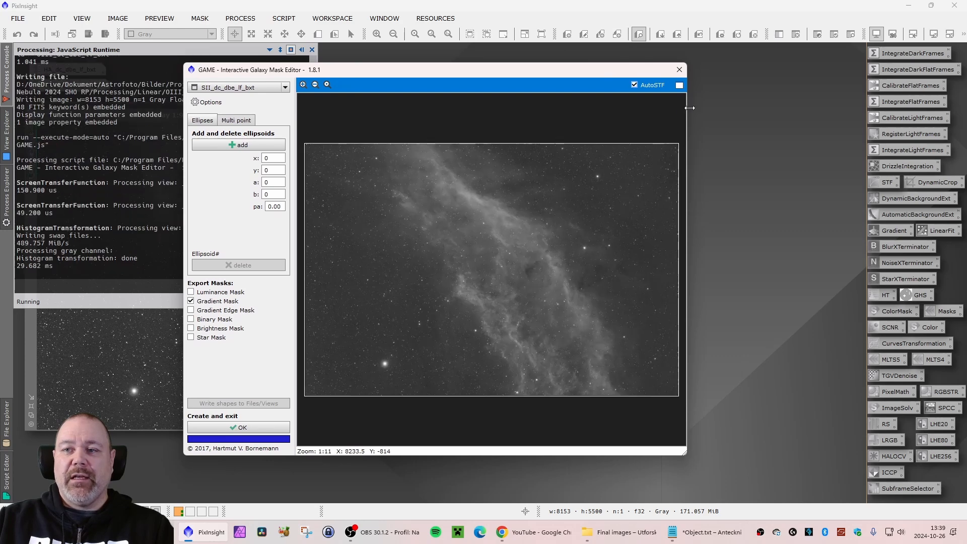
left_click_drag(689, 109, 845, 108)
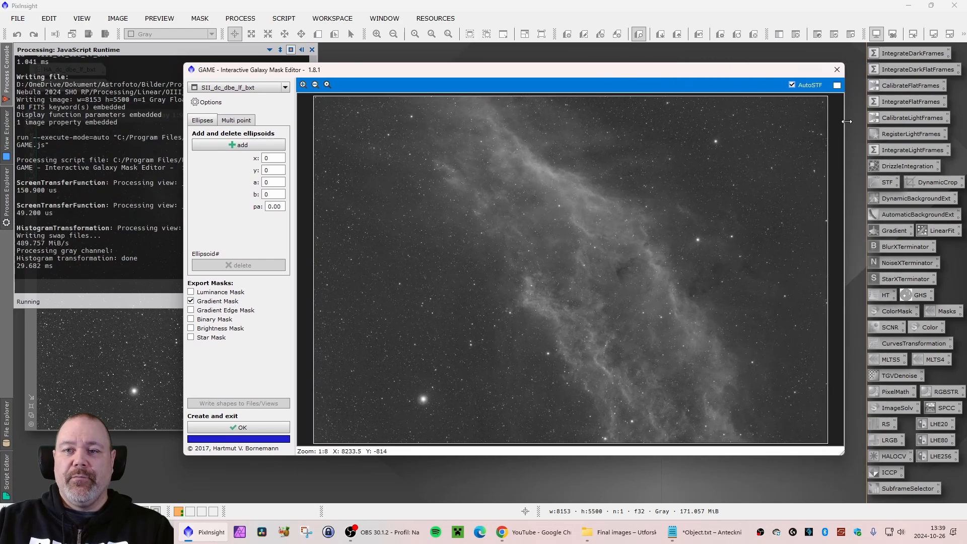
left_click_drag(627, 76, 575, 73)
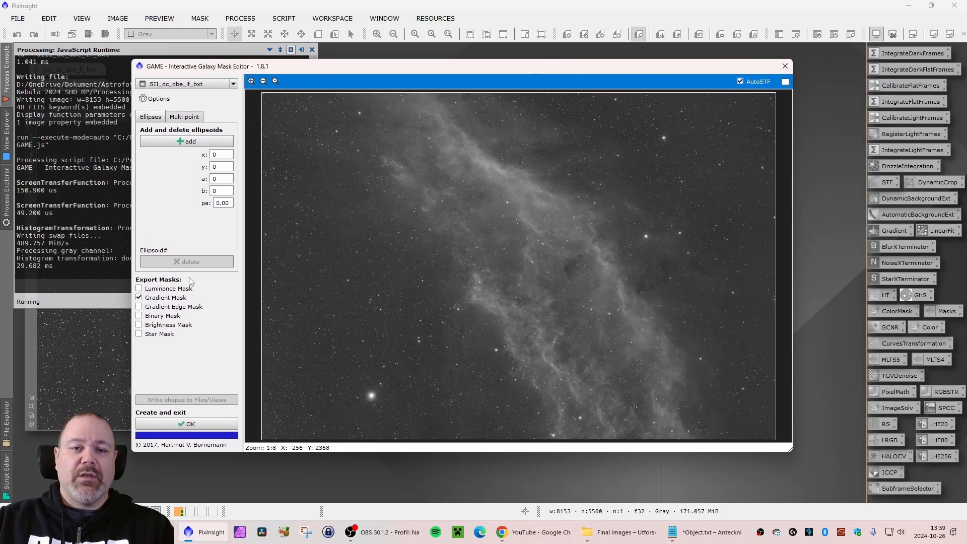
Choose Binary Mask as the only mask to export and place a new ellipse on the bright star.
left_click(139, 297)
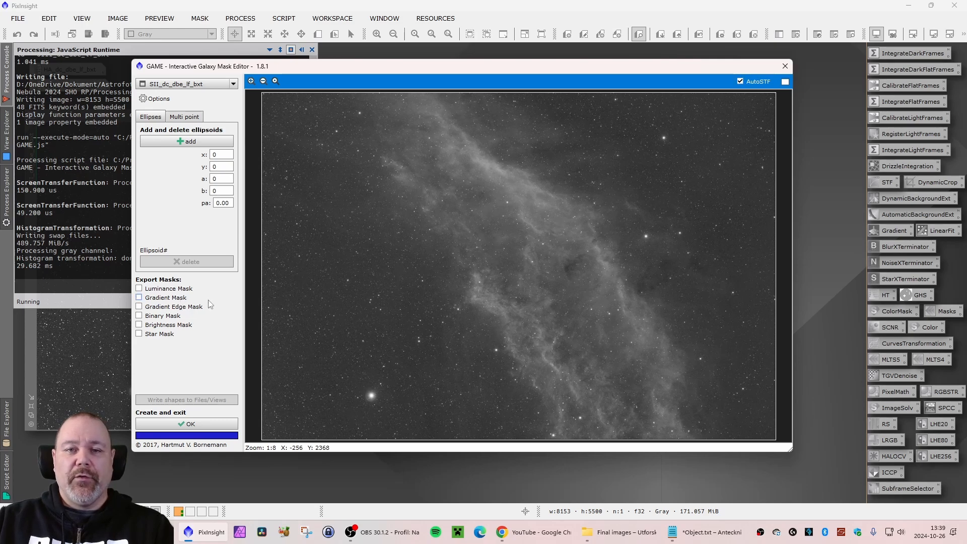
left_click(139, 315)
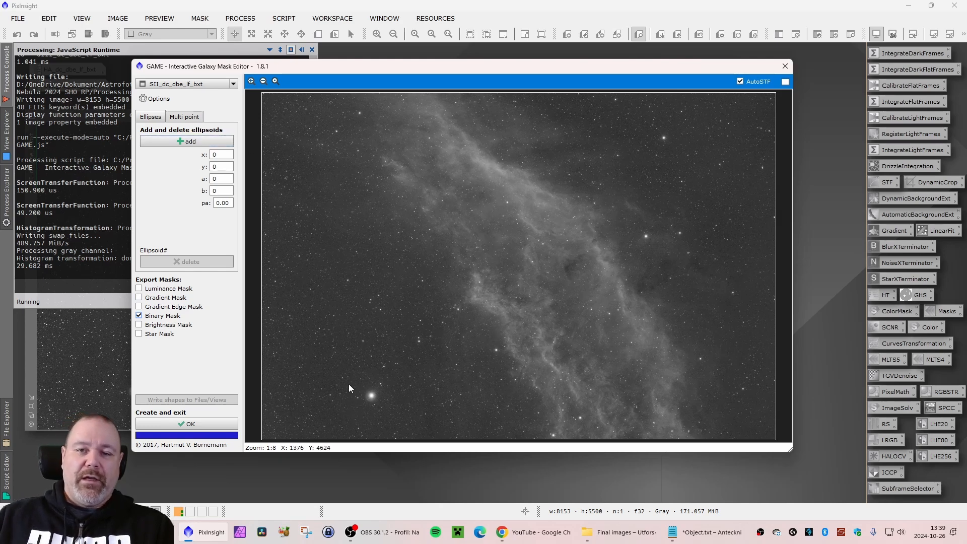
left_click(181, 142)
left_click_drag(518, 266, 372, 401)
Reshape the ellipse into a near-circle with radii of about 81 and 82, centred on the bright star's halo, and generate the binary mask.
scroll(393, 390, "up", 1)
scroll(644, 318, "up", 1)
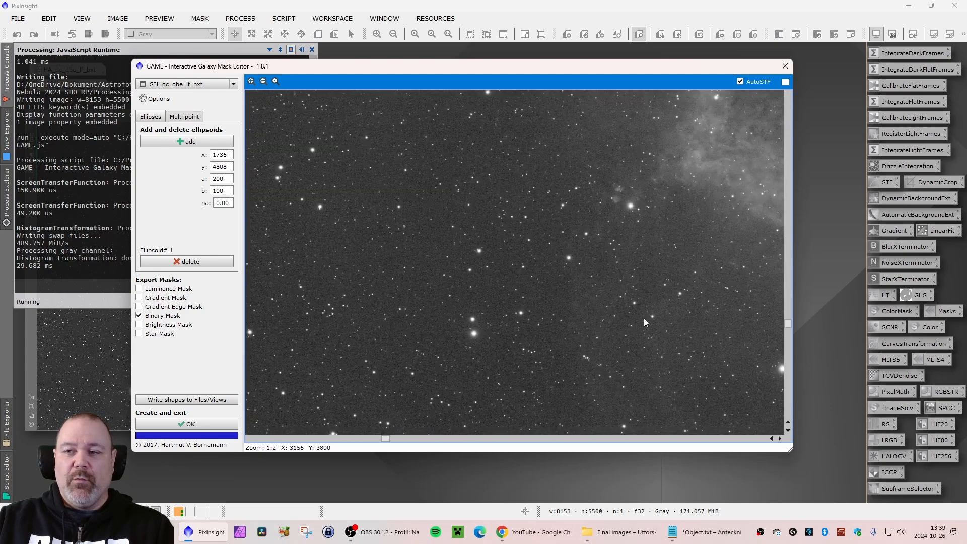
left_click_drag(788, 324, 801, 398)
left_click_drag(386, 438, 356, 438)
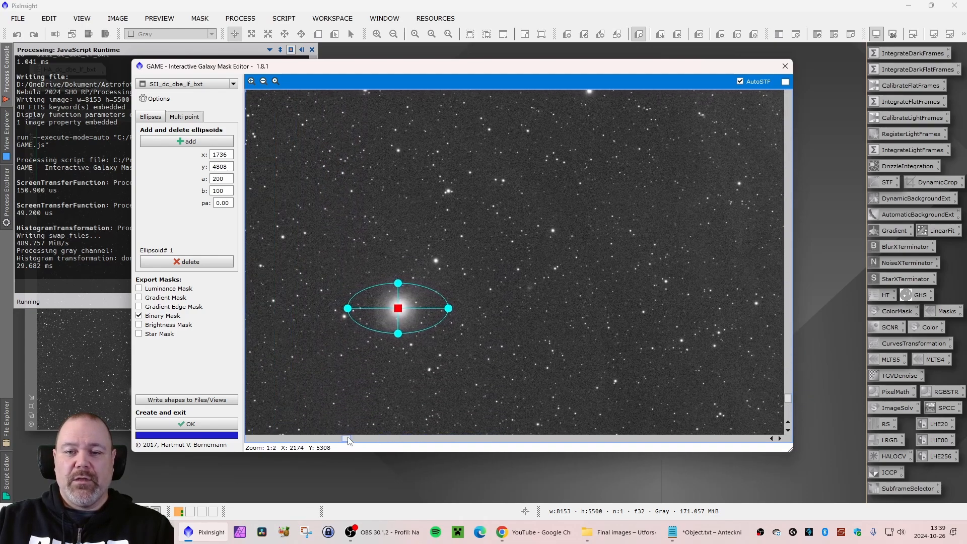
scroll(396, 312, "up", 1)
scroll(398, 311, "up", 1)
scroll(432, 350, "down", 1)
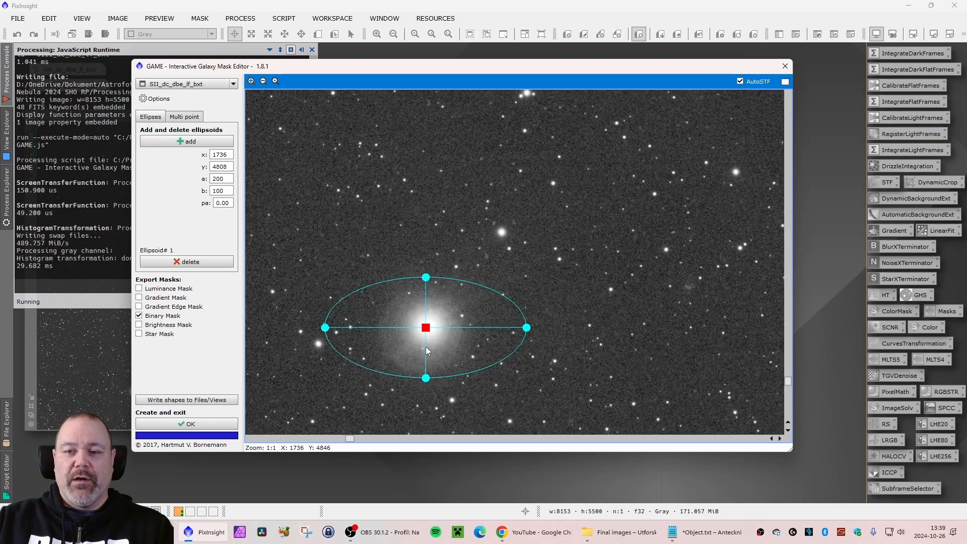
left_click_drag(787, 381, 788, 387)
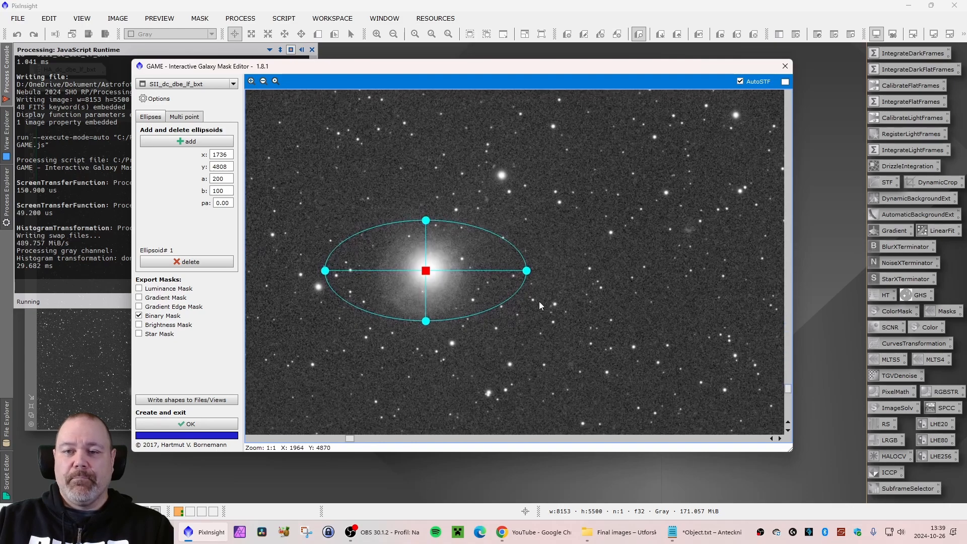
left_click_drag(427, 273, 430, 271)
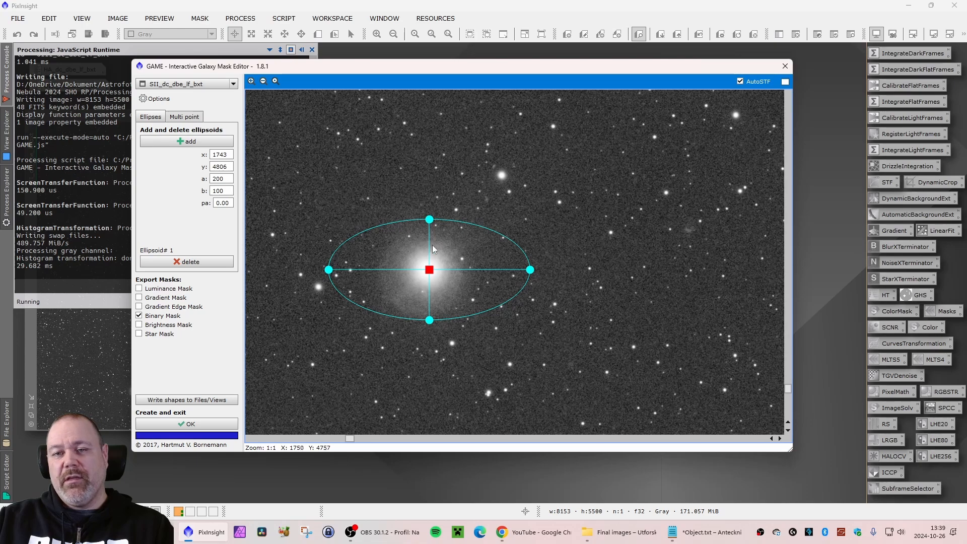
left_click_drag(328, 270, 371, 268)
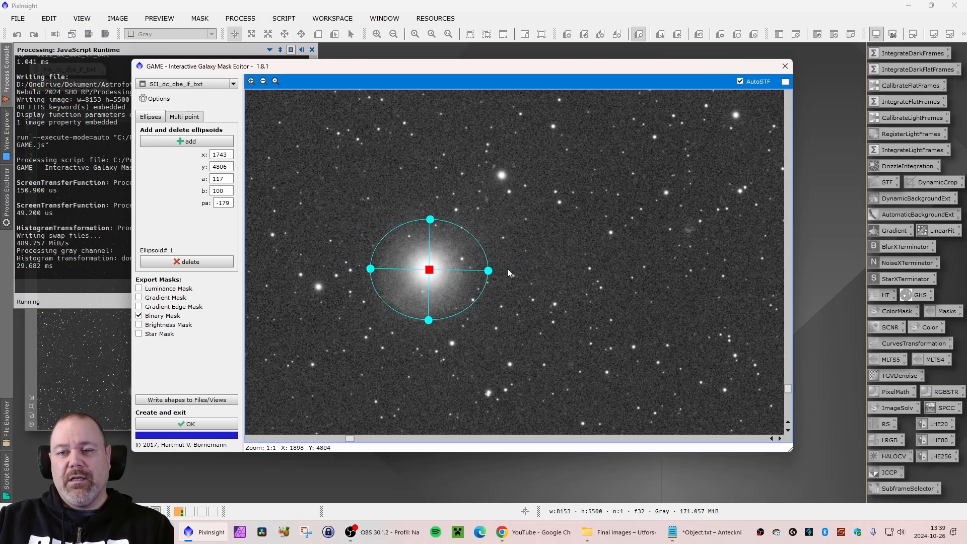
left_click_drag(486, 273, 425, 275)
left_click_drag(422, 221, 422, 230)
mouse_move(426, 269)
left_mouse_down()
mouse_move(484, 272)
mouse_move(427, 270)
mouse_move(463, 274)
mouse_move(418, 276)
mouse_move(383, 297)
mouse_move(447, 282)
mouse_move(417, 271)
mouse_move(422, 280)
mouse_move(427, 271)
mouse_move(424, 280)
left_mouse_up()
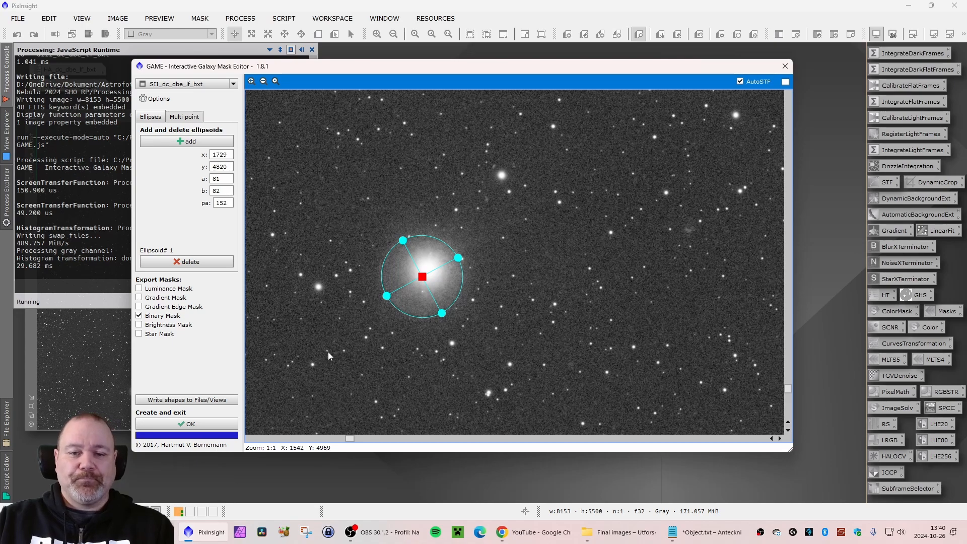
left_click(191, 424)
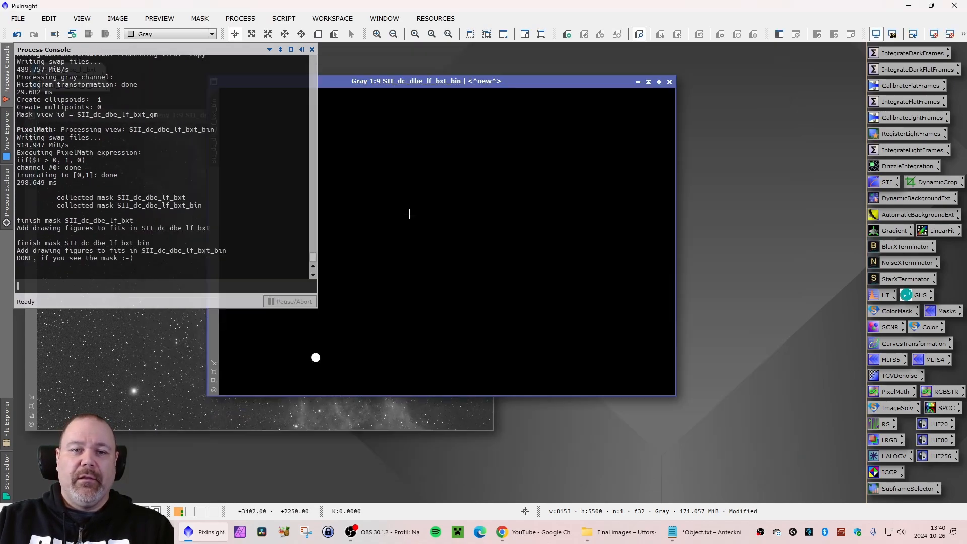
Blur the SII_dc_dbe_lf_bxt_bin mask with the saved HALOCV Convolution at StdDev 20, then collapse the Convolution window and set it aside.
left_click_drag(429, 82, 564, 73)
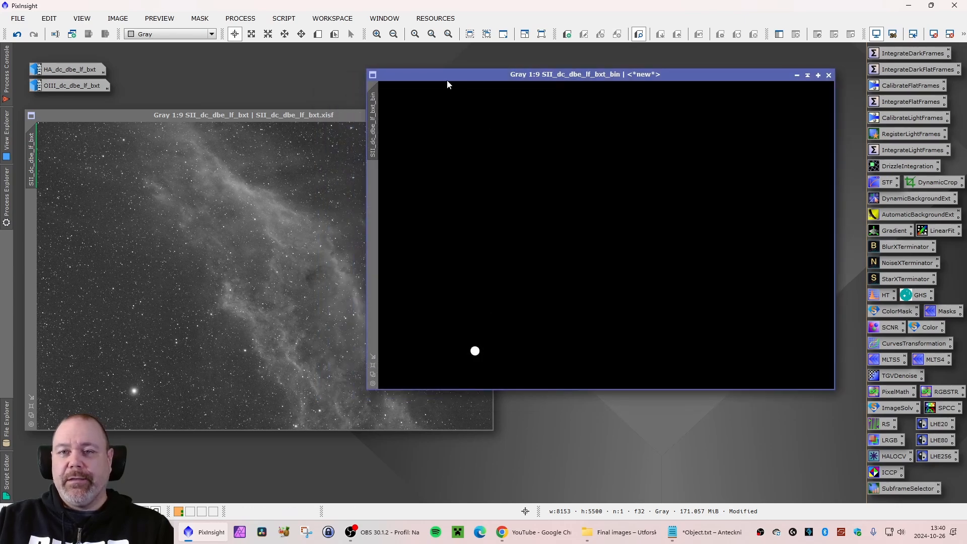
left_click_drag(442, 75, 453, 59)
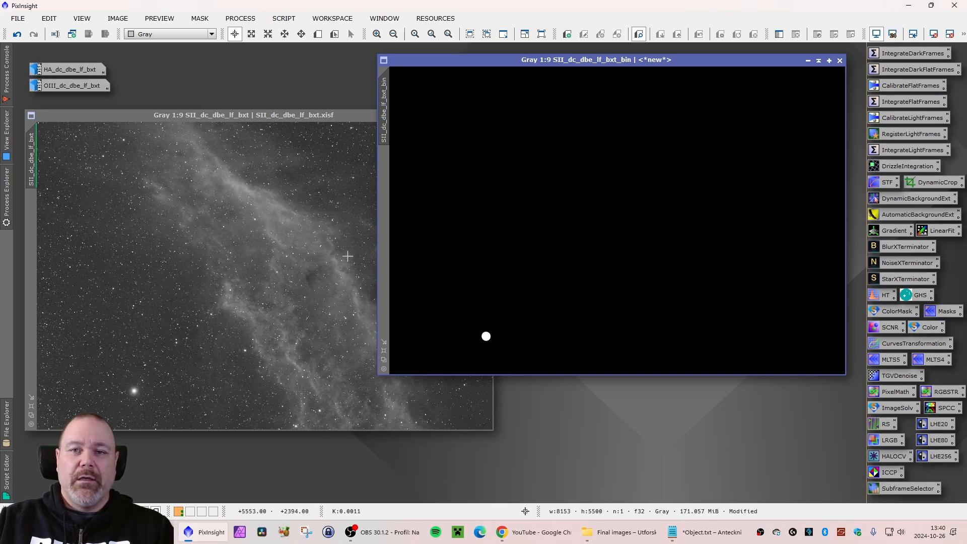
left_click_drag(604, 61, 485, 69)
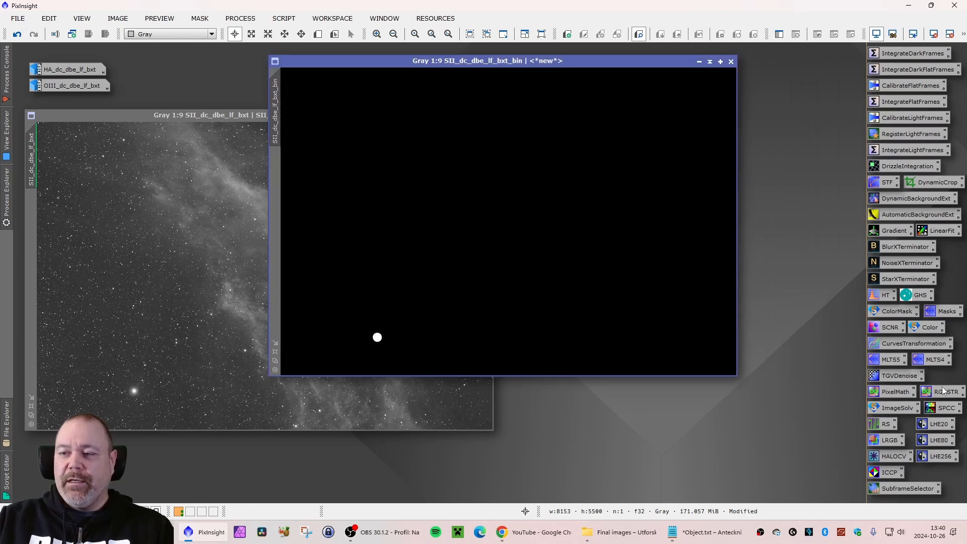
double_click(889, 459)
left_click_drag(787, 356, 697, 367)
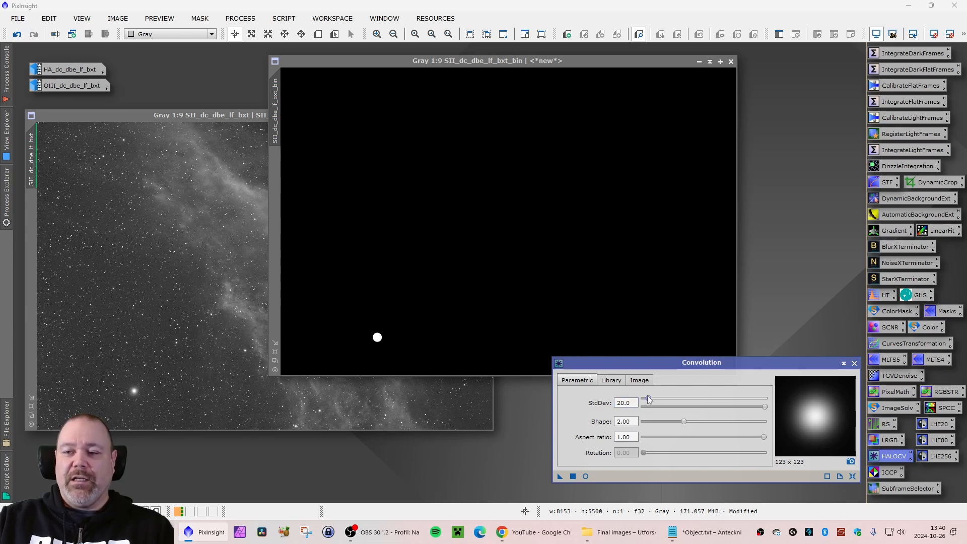
left_click_drag(674, 368, 752, 346)
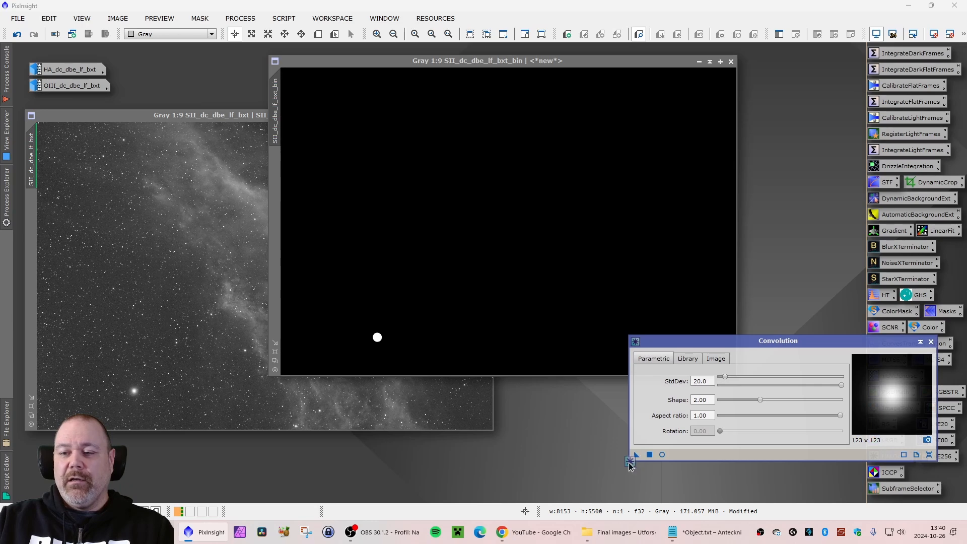
left_click_drag(636, 454, 356, 372)
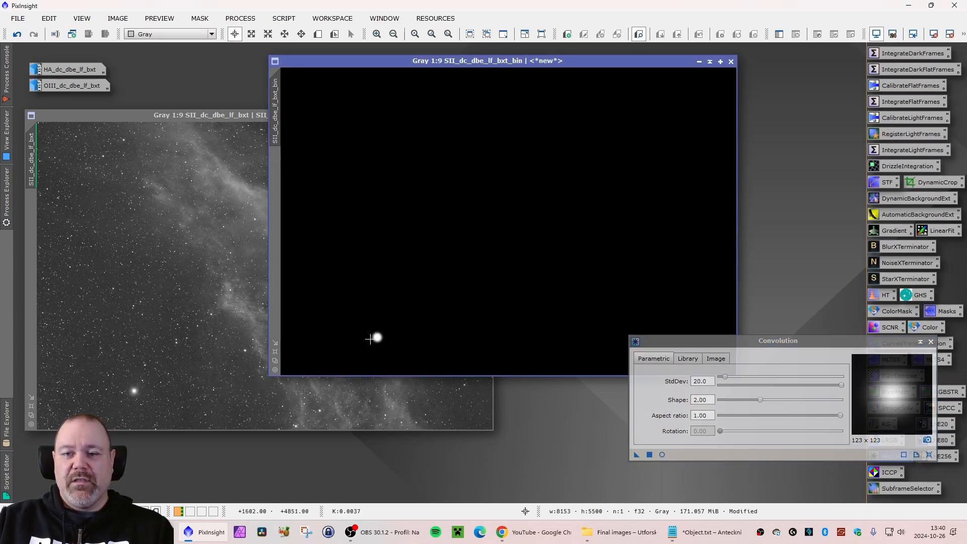
left_click(921, 342)
left_click_drag(818, 399, 853, 487)
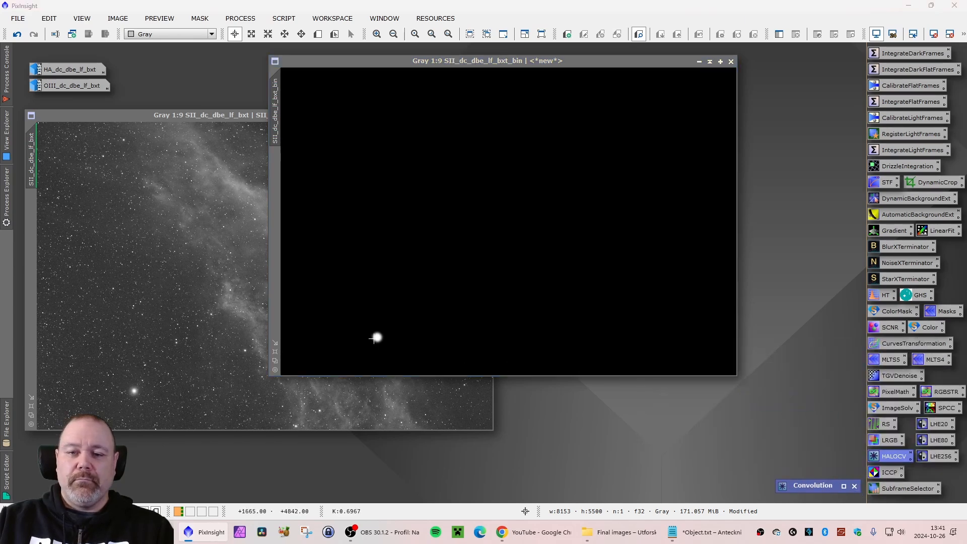
Apply the blurred mask to the SII_dc_dbe_lf_bxt image, then minimize the mask image and park it out of the way.
left_click_drag(416, 62, 499, 74)
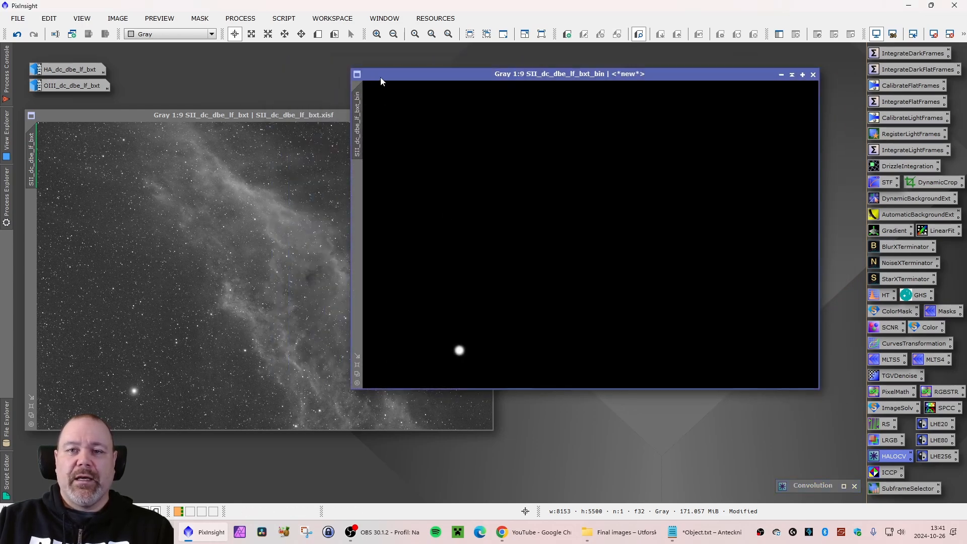
left_click_drag(381, 81, 360, 74)
left_click_drag(166, 118, 184, 125)
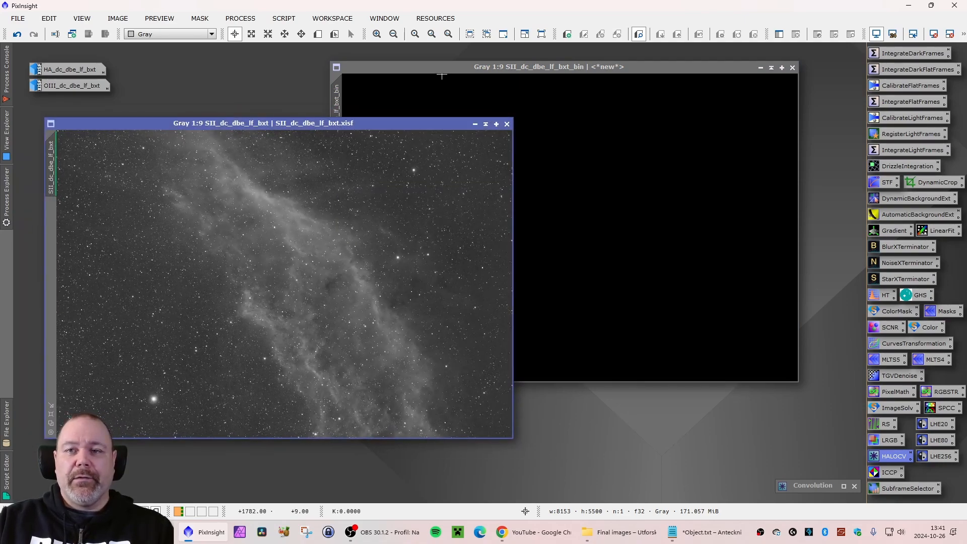
left_click(427, 65)
left_click_drag(339, 112, 52, 258)
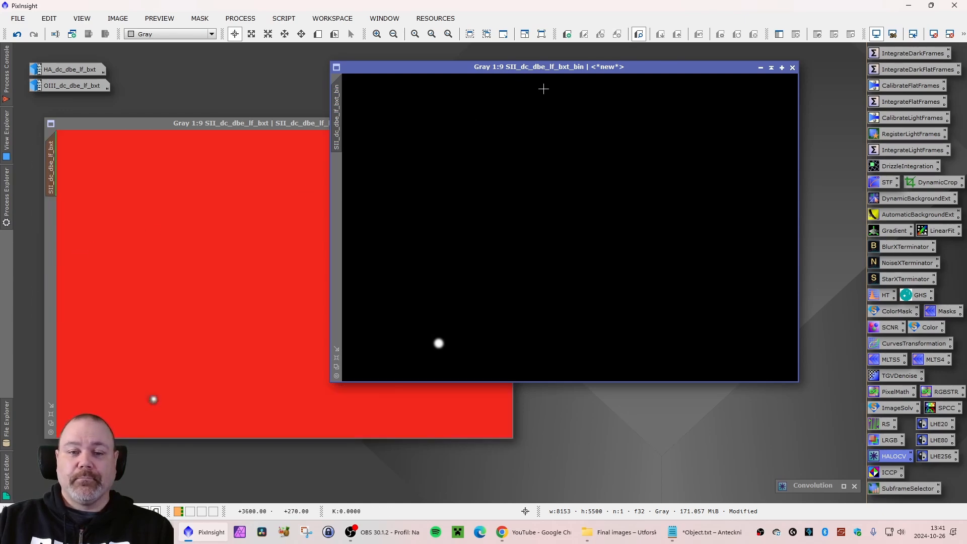
left_click(760, 67)
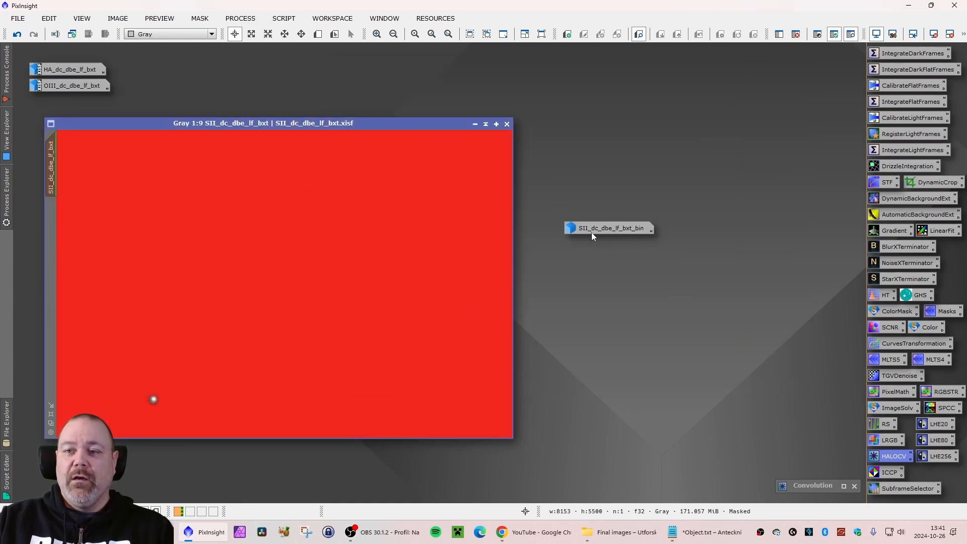
left_click_drag(592, 236, 795, 66)
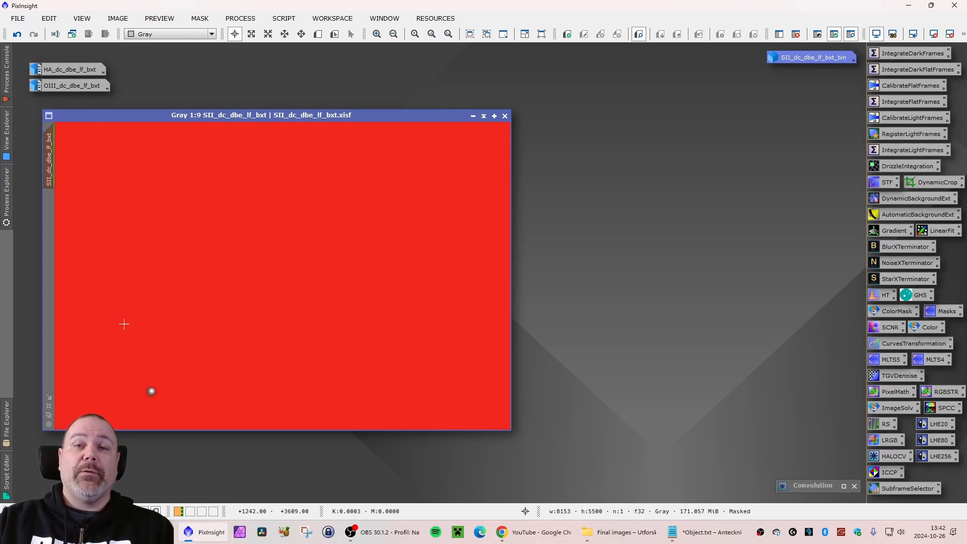
Invert the mask on the SII image, then invert it back so only the bright star is exposed.
left_click_drag(264, 114, 252, 113)
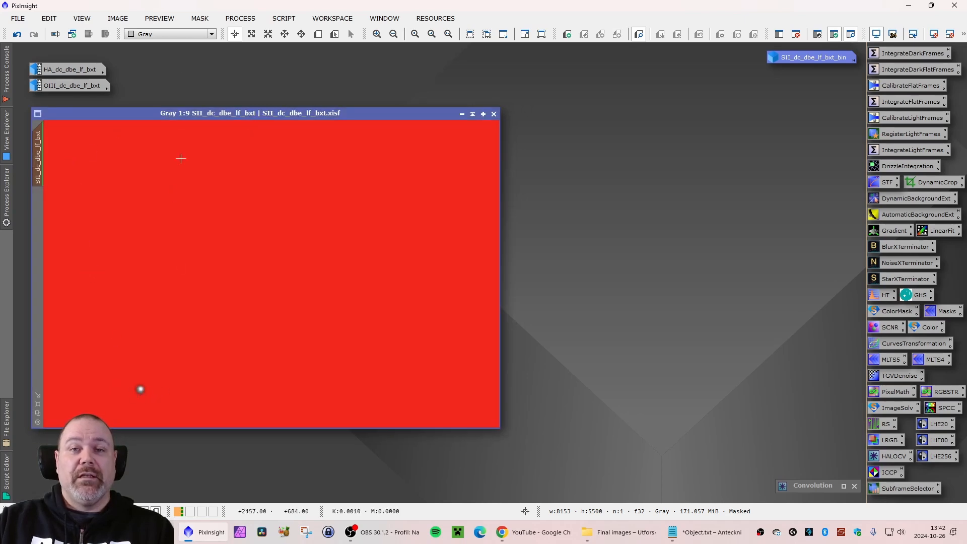
left_click(194, 19)
left_click(216, 64)
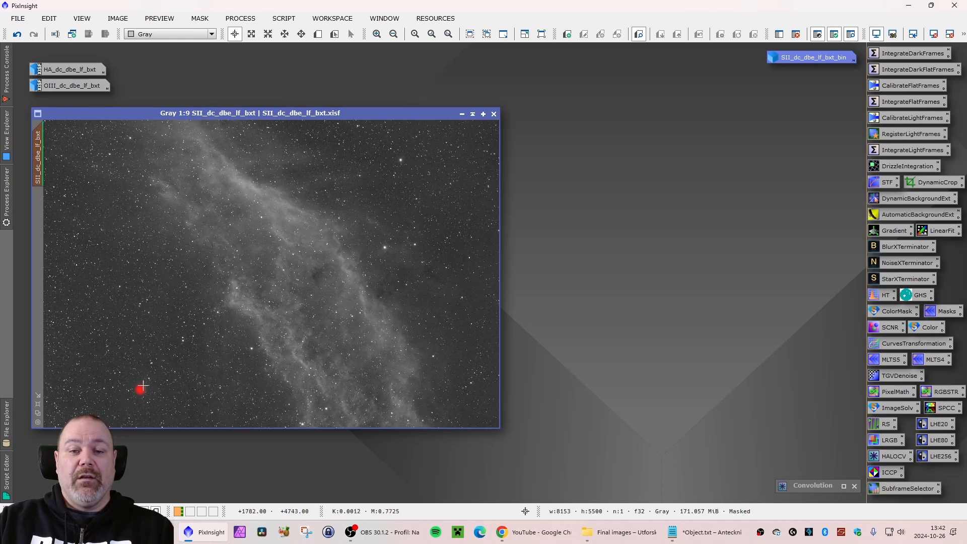
left_click(199, 18)
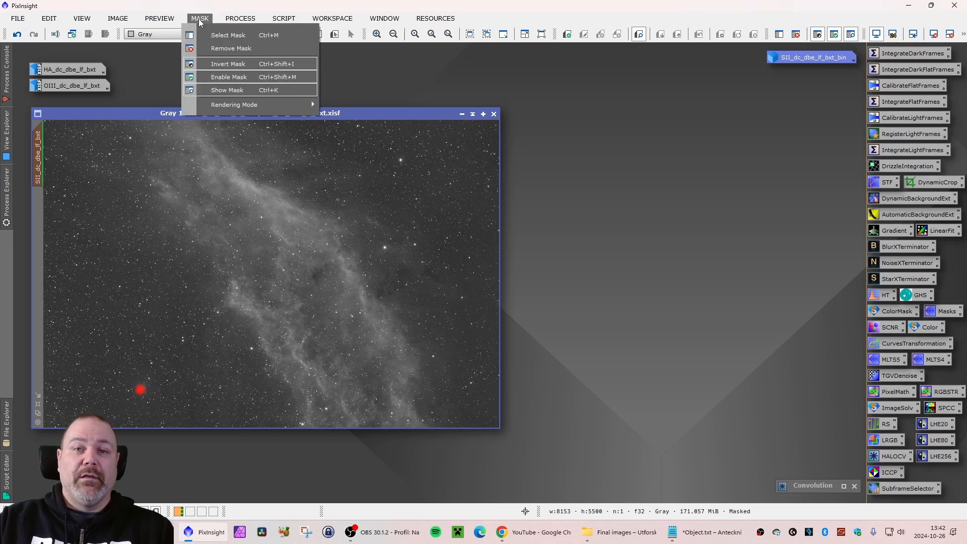
left_click(204, 61)
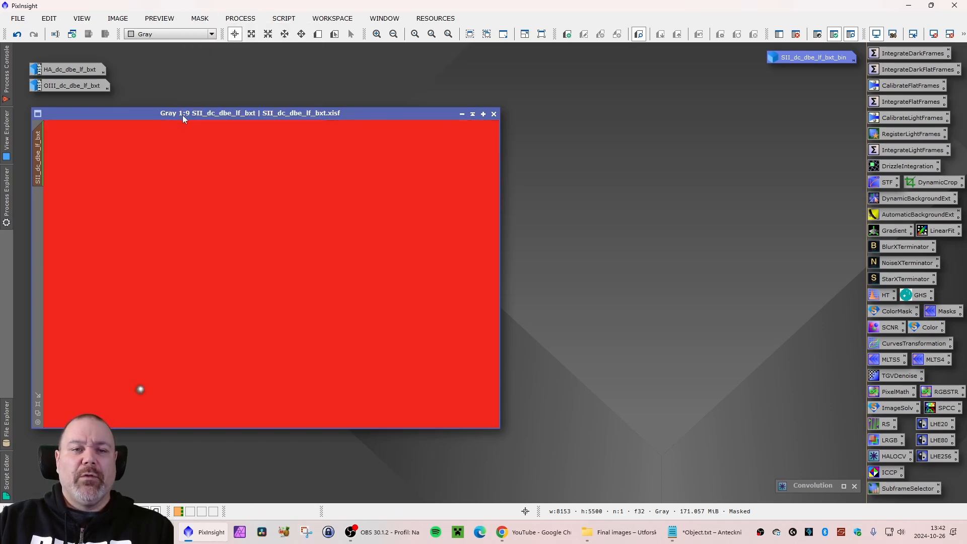
left_click_drag(174, 115, 189, 112)
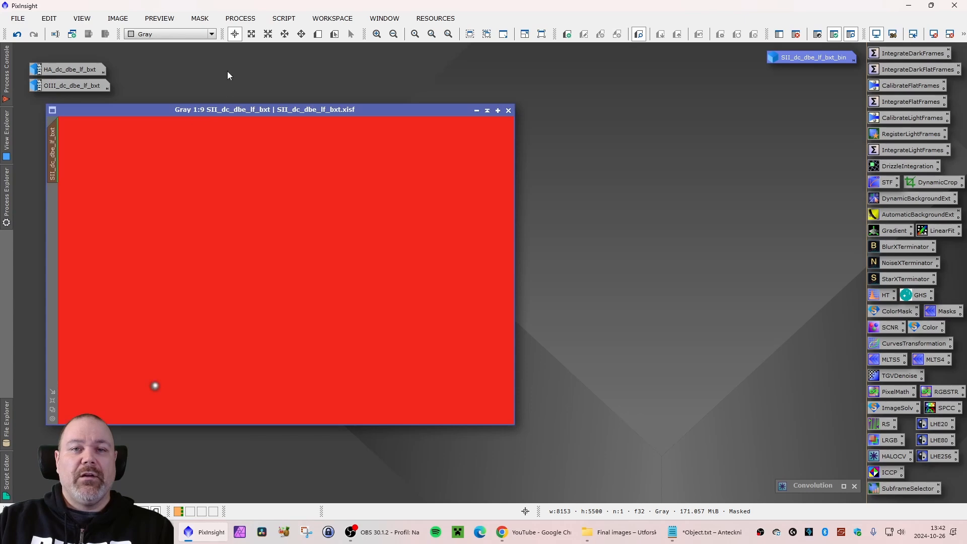
Hide the red mask overlay on the SII image while keeping the mask active.
left_click(200, 19)
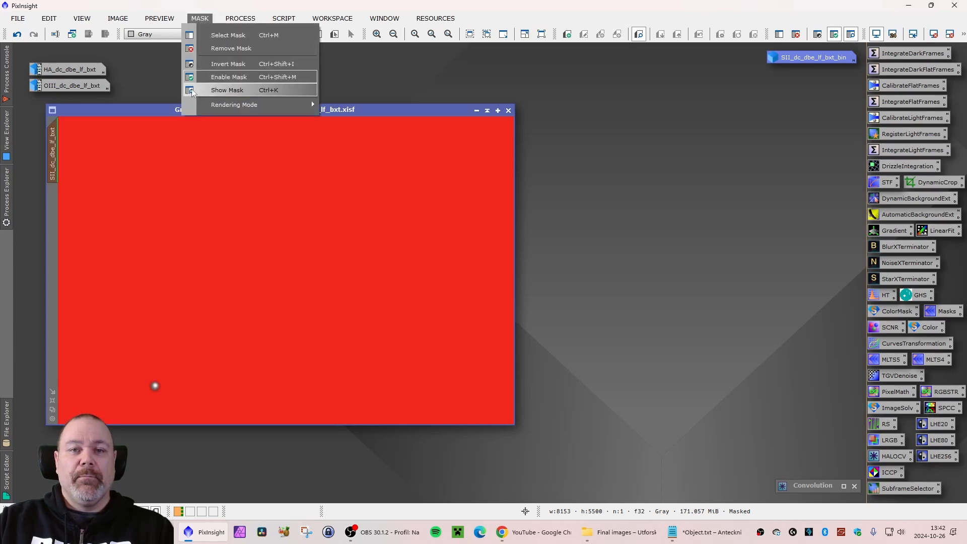
left_click(232, 92)
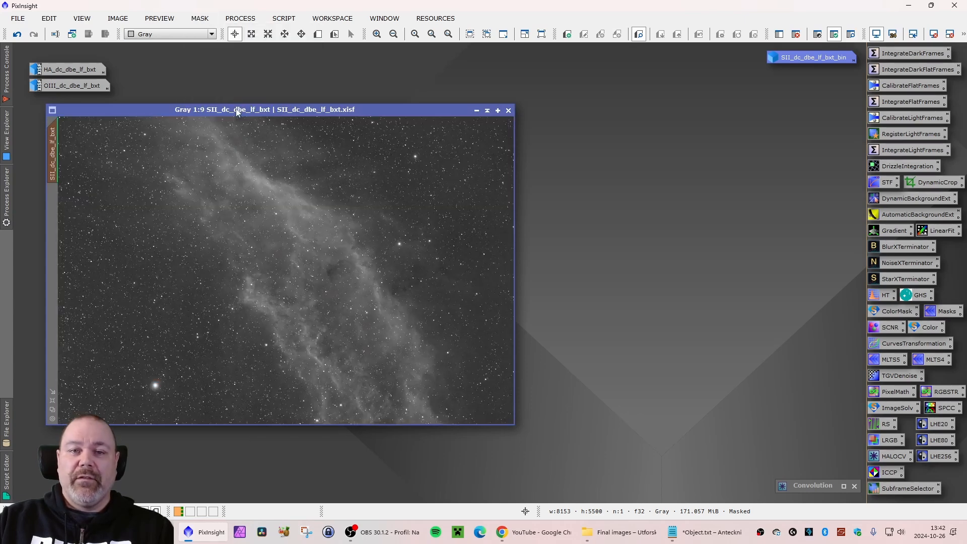
left_click_drag(238, 110, 225, 110)
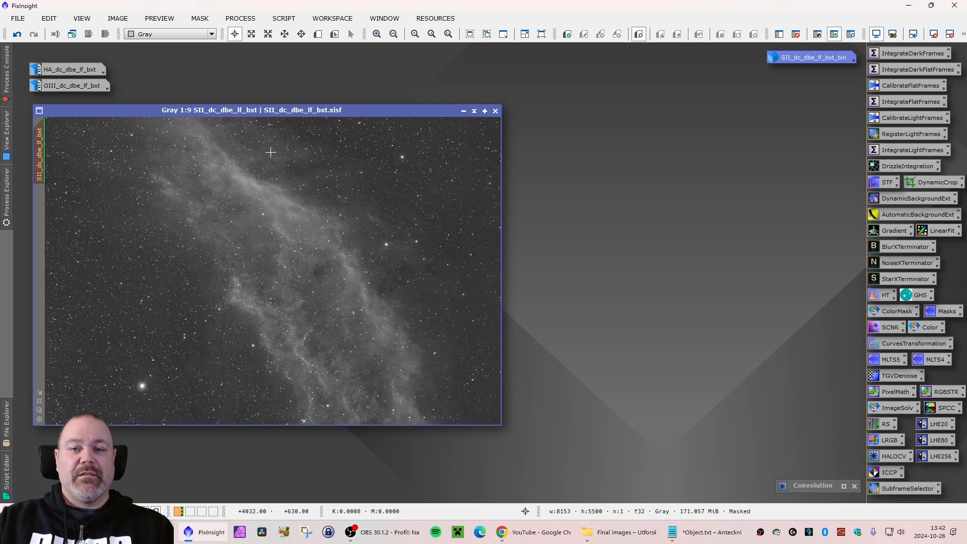
mouse_move(42, 134)
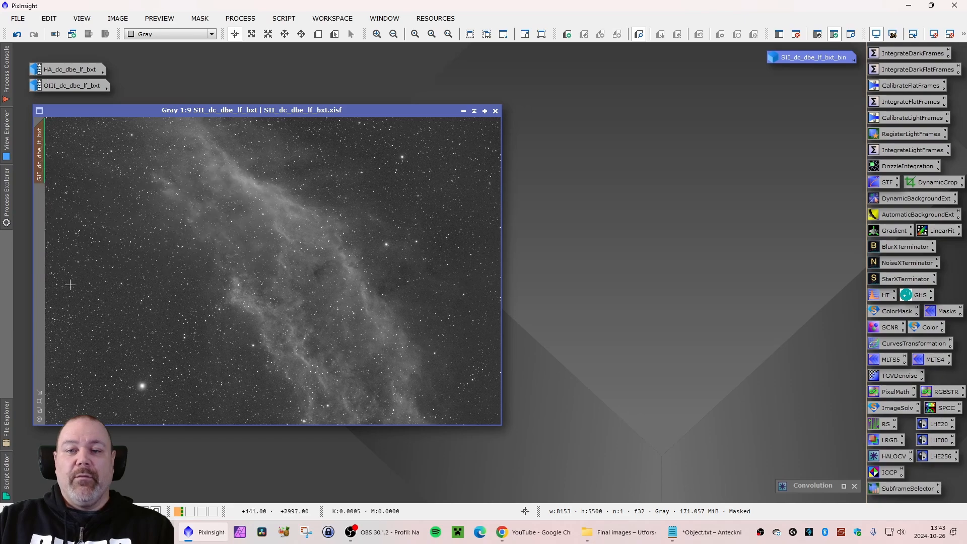
left_click_drag(264, 111, 274, 112)
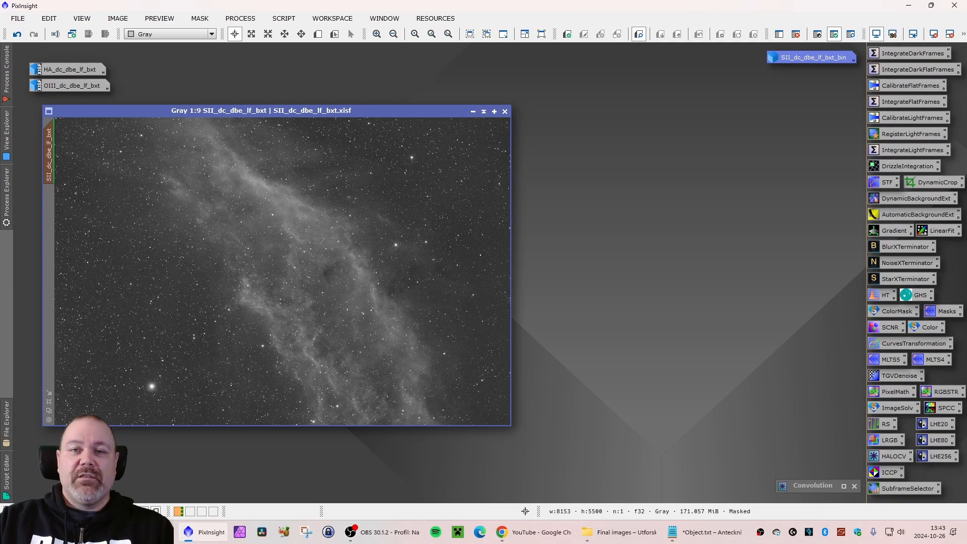
Start HistogramTransformation beside the SII image and choose SII_dc_dbe_lf_bxt as its view.
left_click(240, 18)
mouse_move(332, 10)
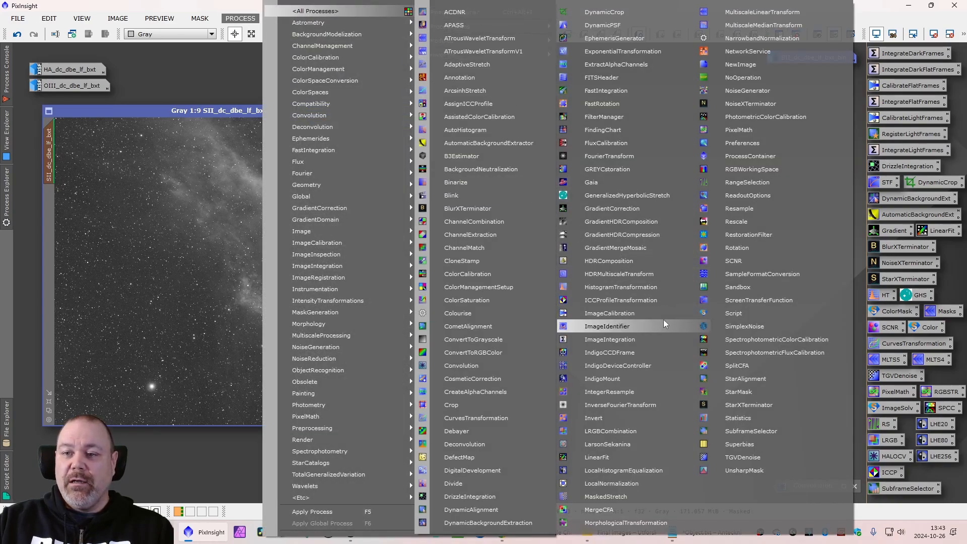
left_click(651, 288)
left_click_drag(725, 76, 739, 99)
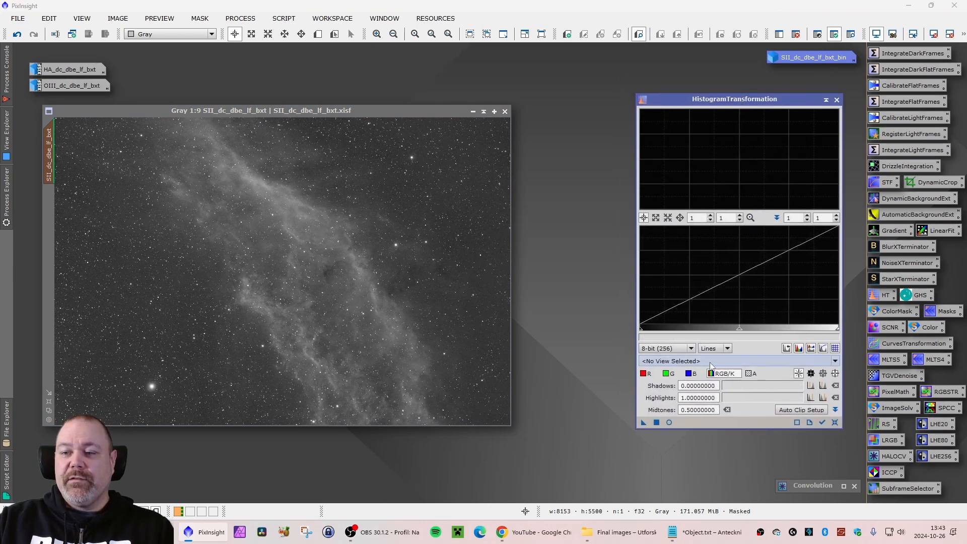
left_click(789, 360)
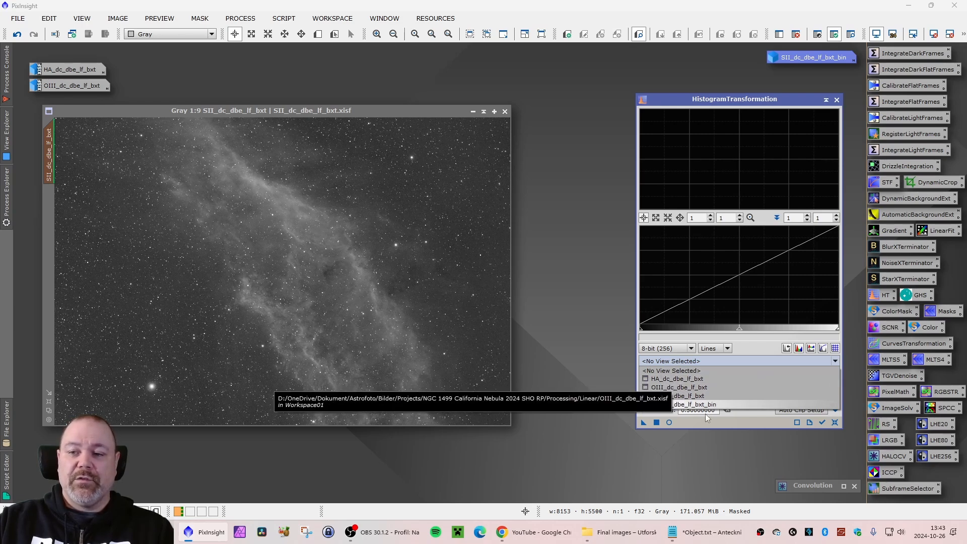
left_click(681, 397)
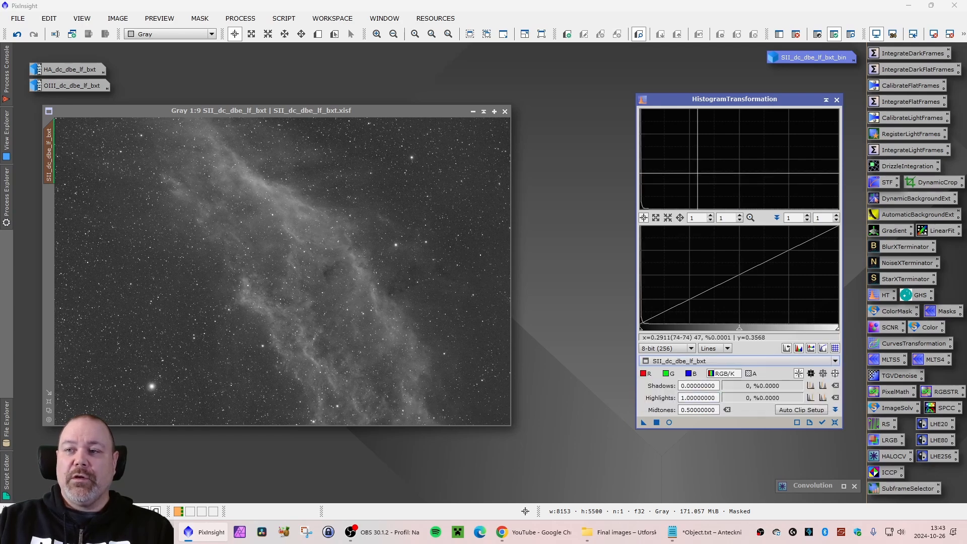
left_click(700, 363)
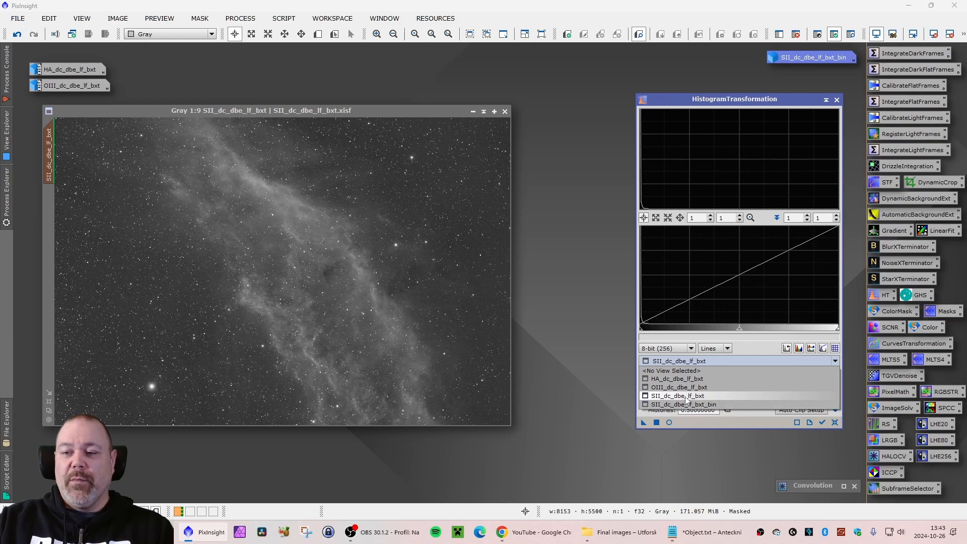
left_click(666, 400)
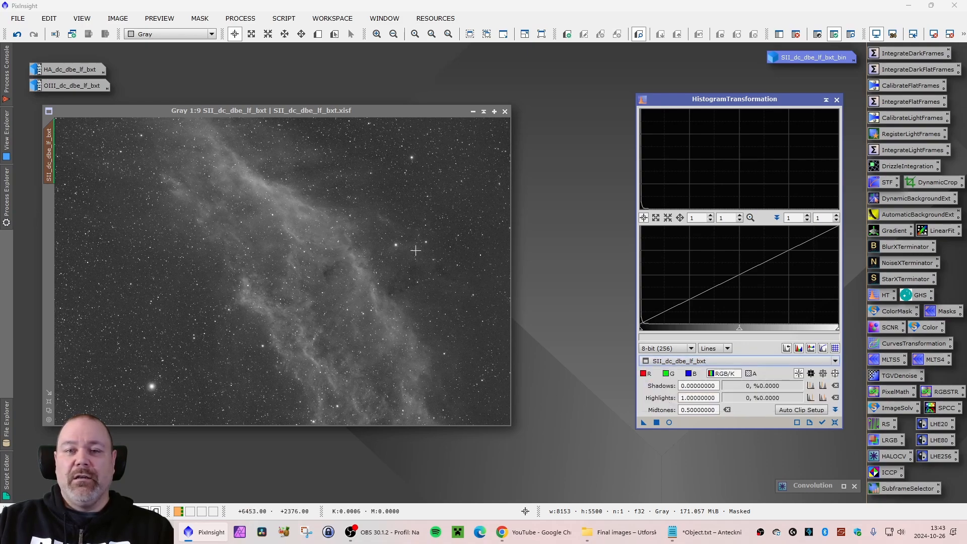
left_click_drag(203, 110, 195, 112)
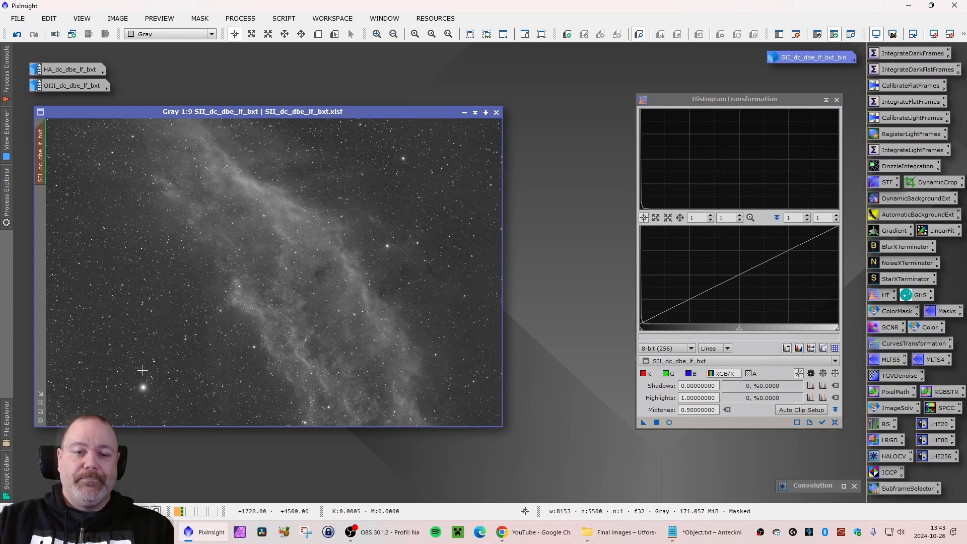
left_click_drag(755, 105, 761, 103)
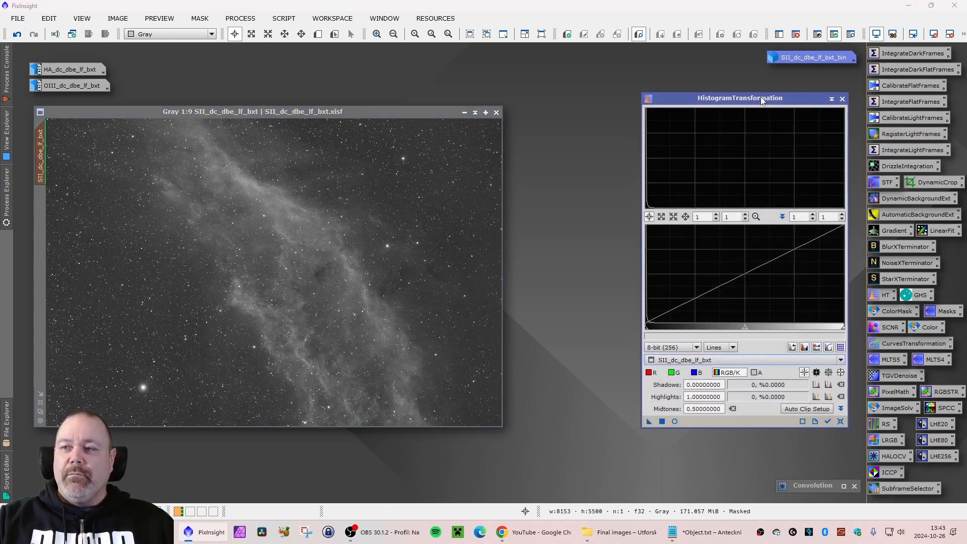
left_click_drag(218, 109, 225, 105)
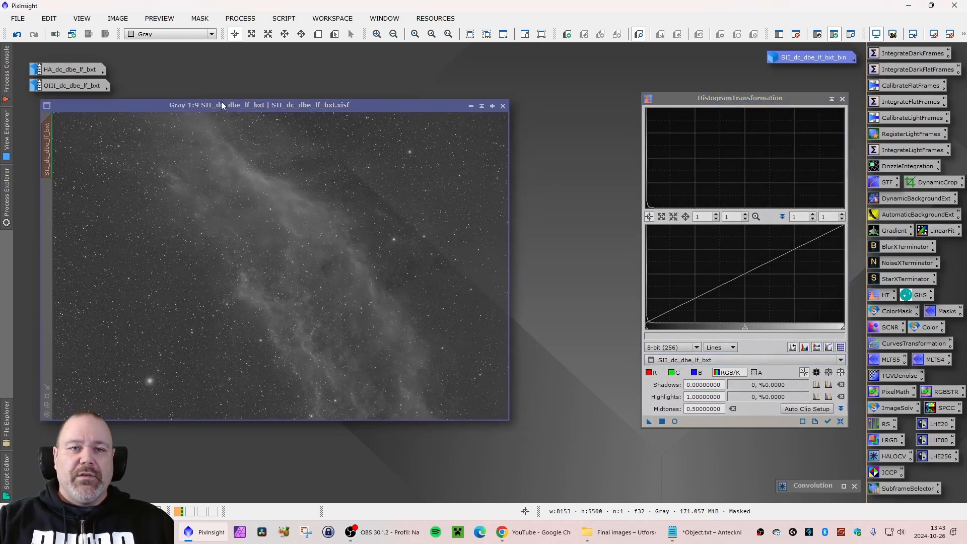
Open a real-time preview of HistogramTransformation and zoom it to 1:1 on the bright star and its halo.
left_click(675, 421)
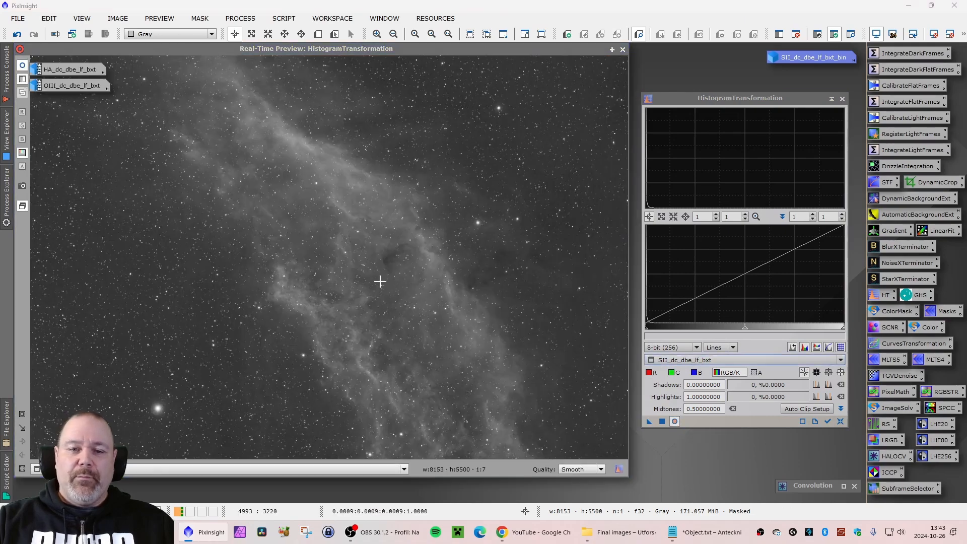
mouse_move(282, 49)
left_mouse_down()
mouse_move(295, 55)
mouse_move(286, 56)
left_mouse_up()
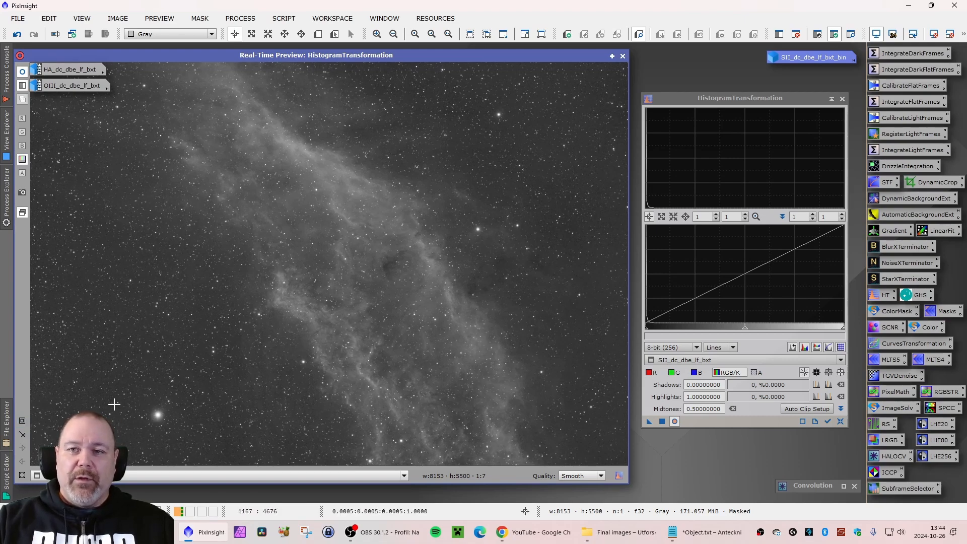
left_click(23, 421)
left_click_drag(125, 389, 184, 442)
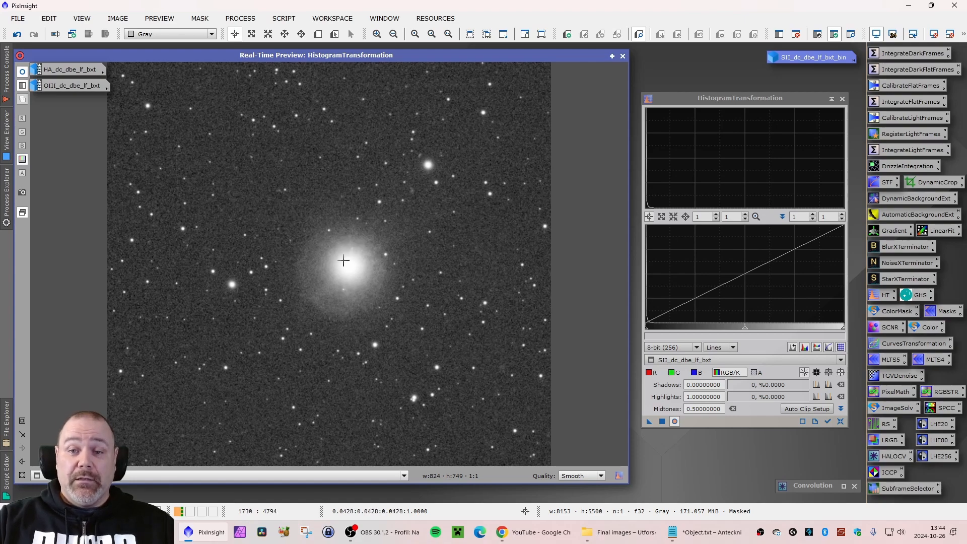
left_click_drag(731, 99, 730, 99)
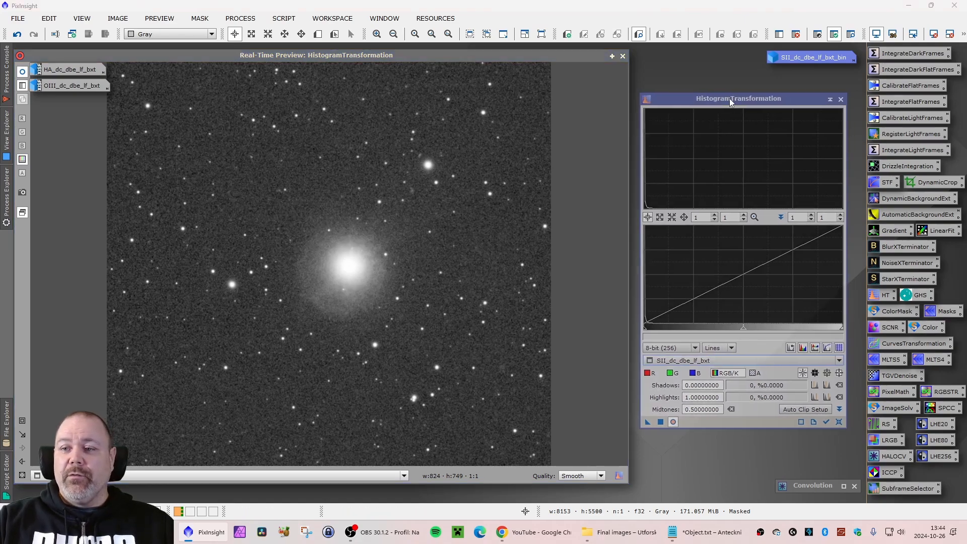
Try raising the midtones in HistogramTransformation to dim the bright star's halo, and reset the parameters.
left_click(729, 98)
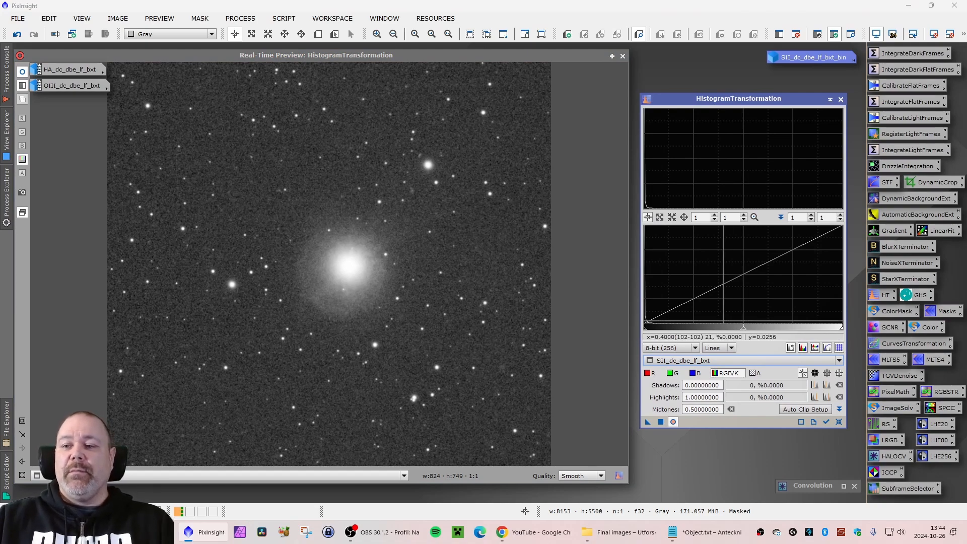
left_click(743, 332)
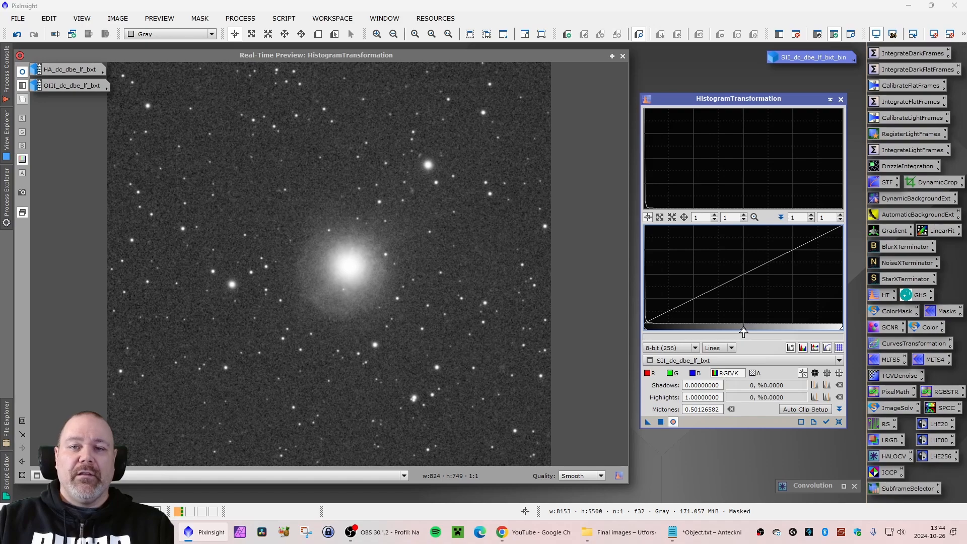
left_click_drag(743, 332, 768, 335)
left_click(839, 422)
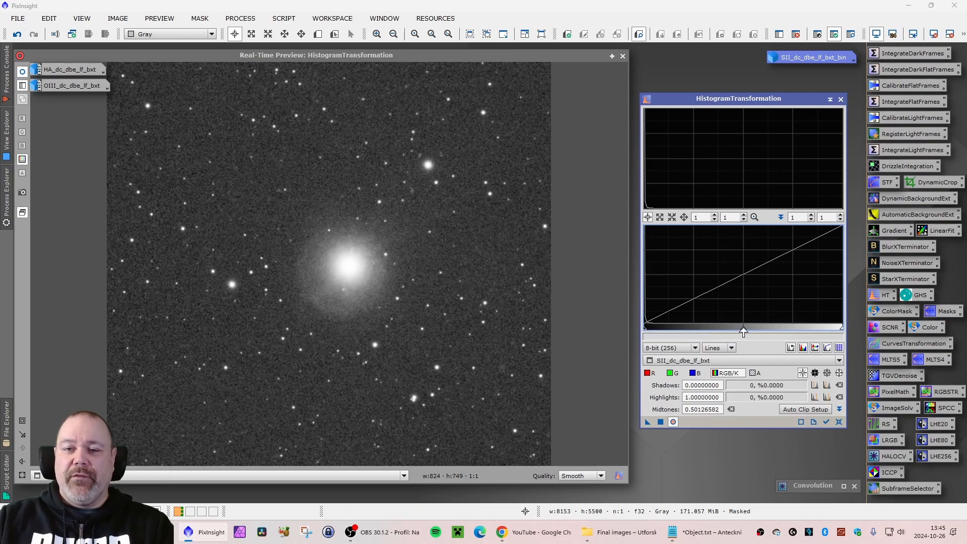
Raise the HistogramTransformation midtones to 0.60759494, apply it to the masked SII image and close the real-time preview.
left_click_drag(743, 331, 764, 330)
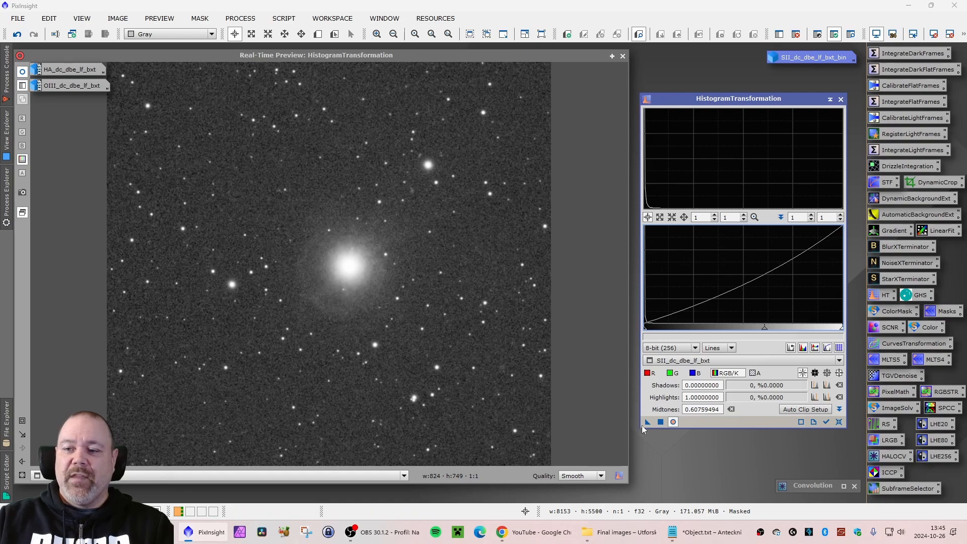
left_click(660, 423)
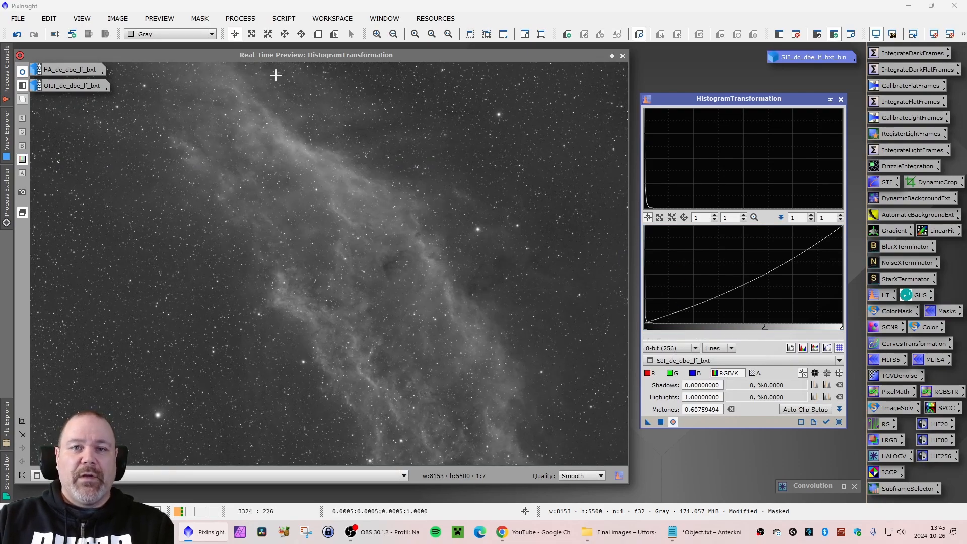
left_click(622, 56)
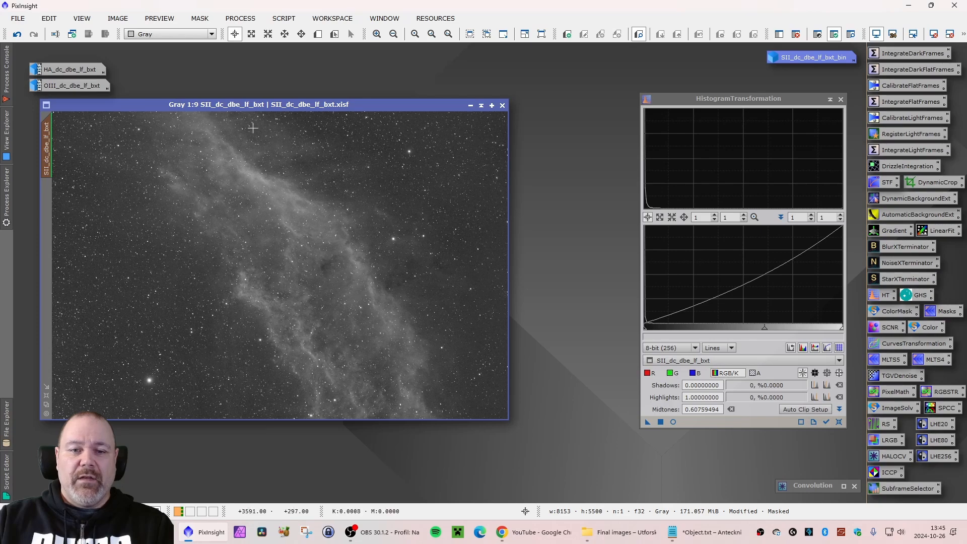
Move the SII image into clear view and compare the star's halo by undoing and redoing the HistogramTransformation.
left_click_drag(257, 108, 317, 116)
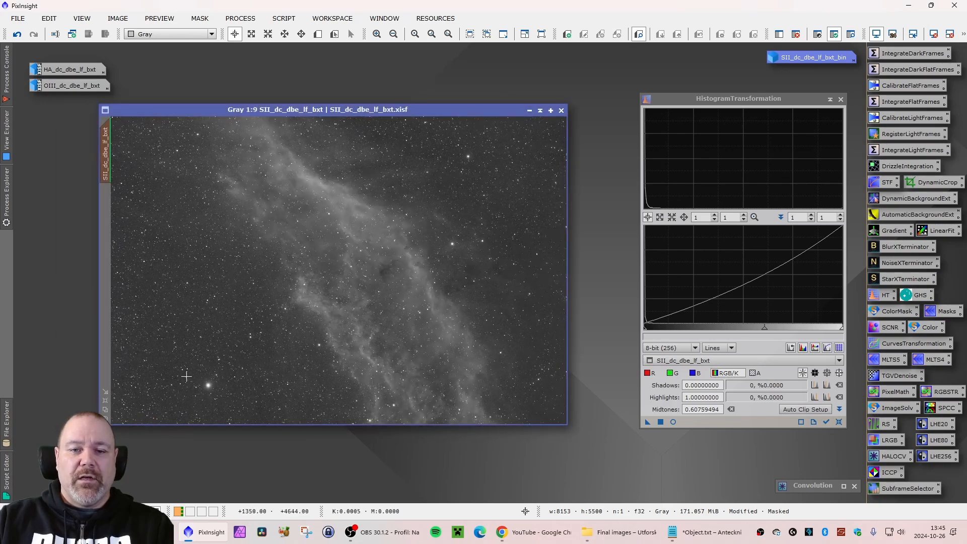
left_click(17, 35)
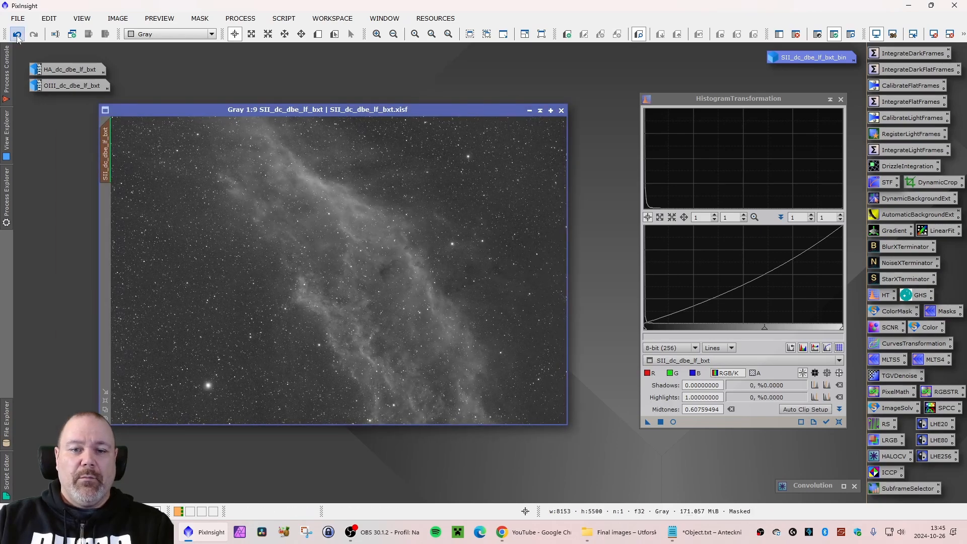
left_click(34, 34)
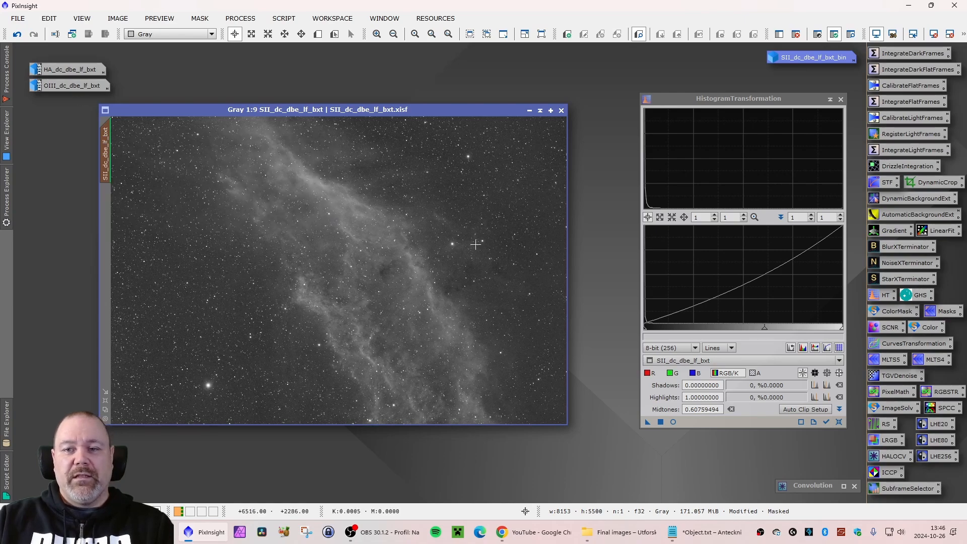
Close the HistogramTransformation window and remove the mask from the SII_dc_dbe_lf_bxt image.
left_click_drag(243, 114, 211, 120)
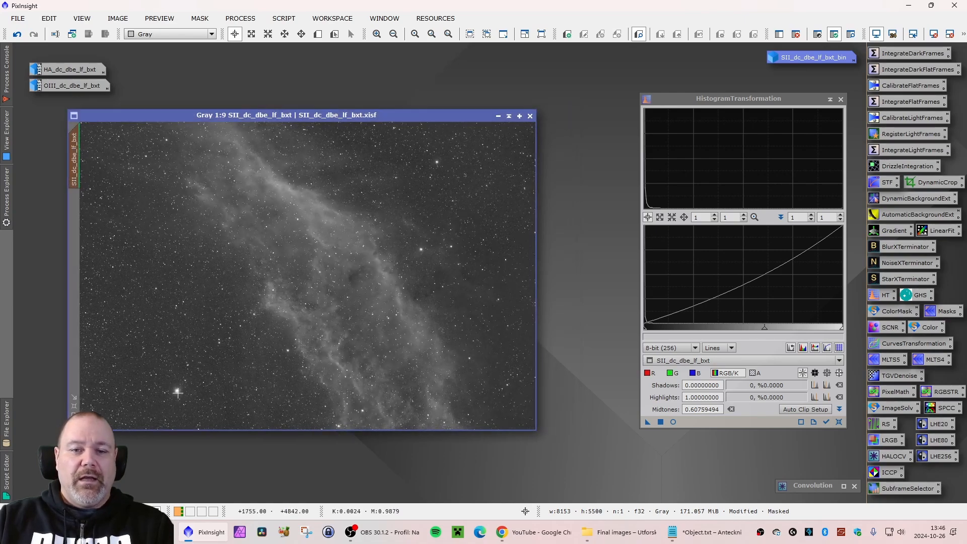
left_click(840, 99)
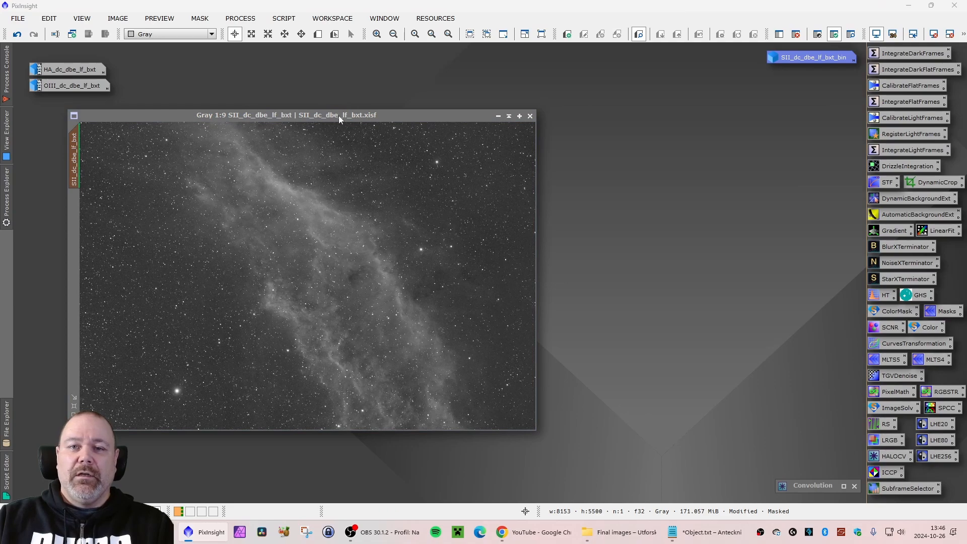
left_click_drag(339, 115, 336, 118)
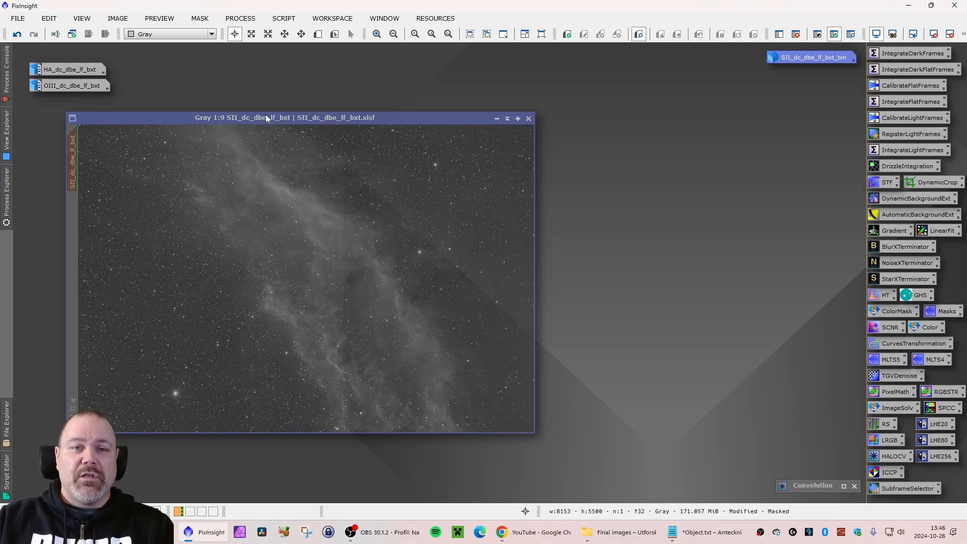
left_click_drag(267, 118, 249, 116)
left_click(198, 20)
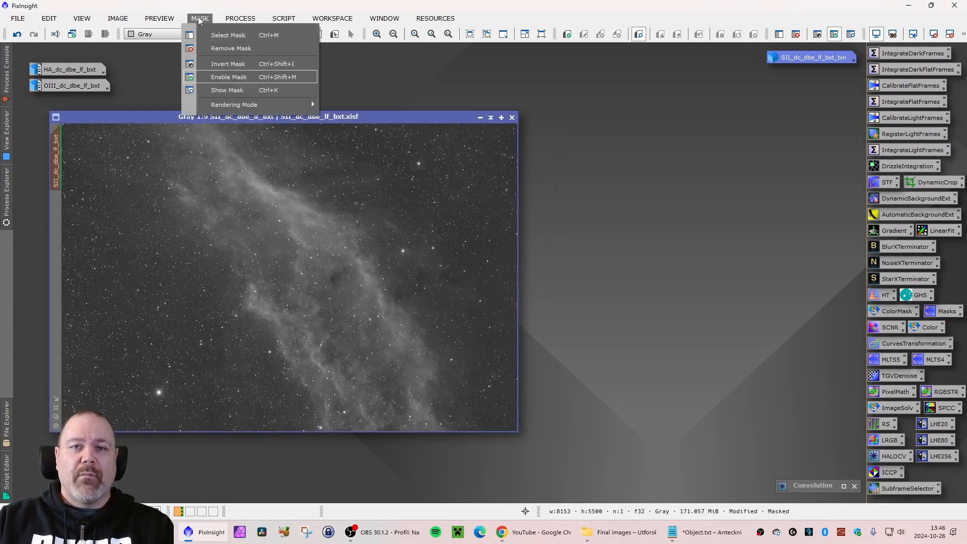
left_click(209, 50)
Change the SII image's identifier to SII_dc_dbe_lf_bxt_halo.
right_click(58, 164)
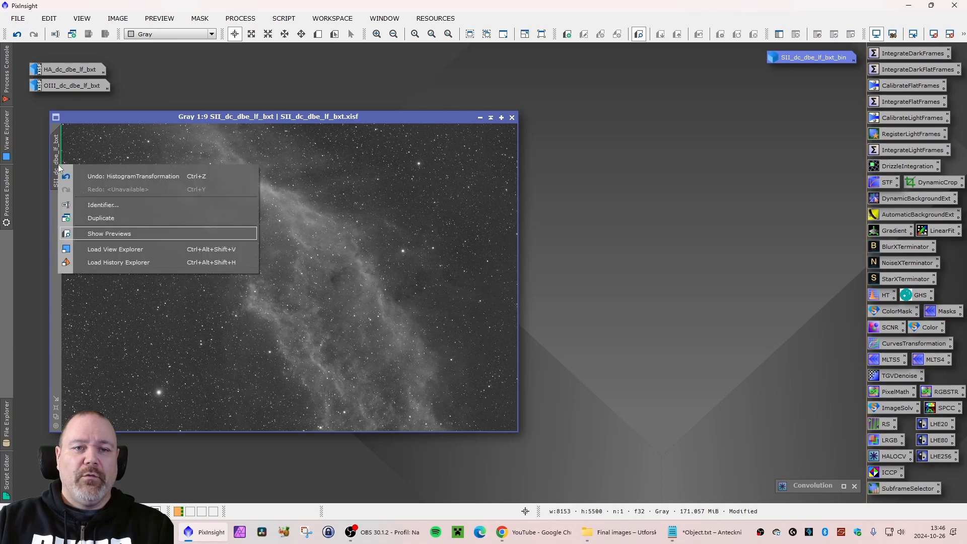
left_click(125, 206)
key("Right")
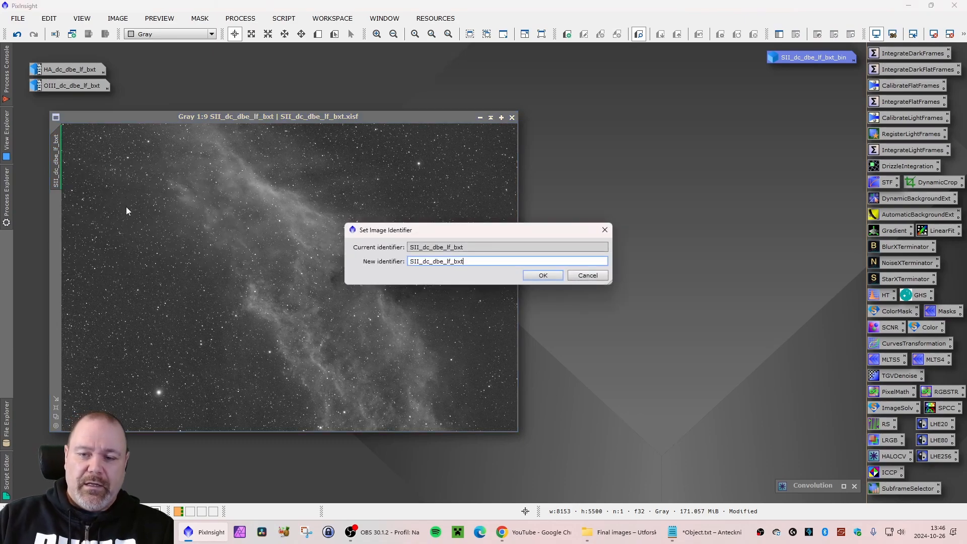
type("_halo")
key("Return")
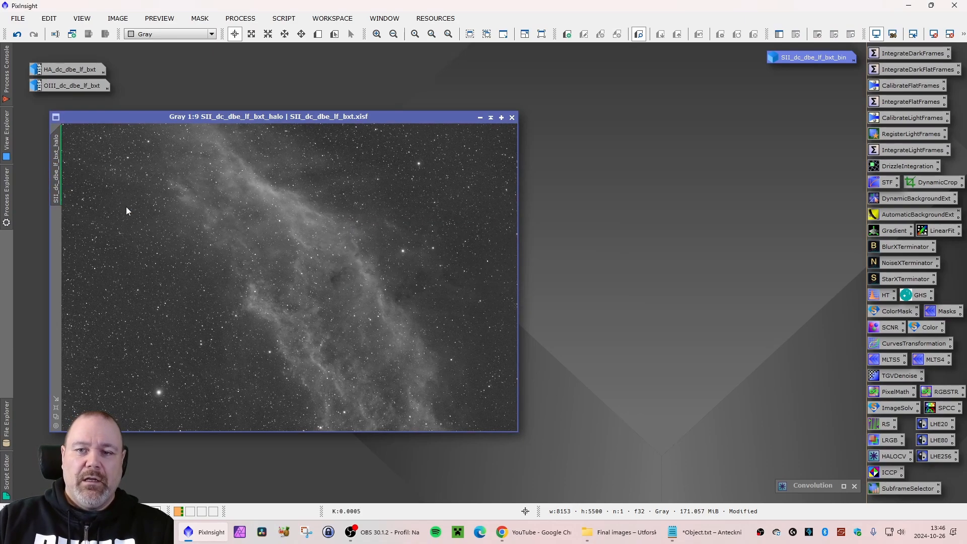
Save the renamed SII image in XISF format in the Linear folder and minimize its window.
left_click(18, 18)
left_click(58, 120)
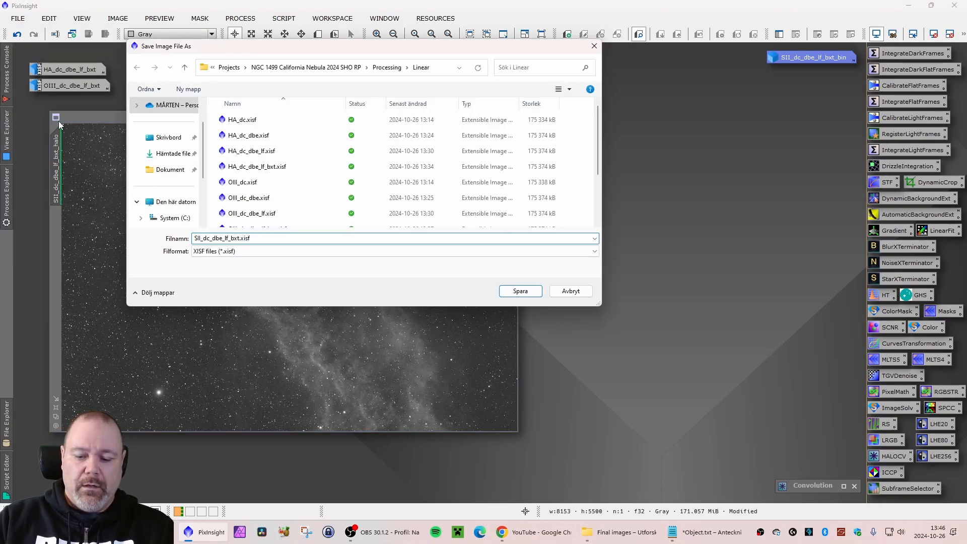
key("Return")
key("Return")
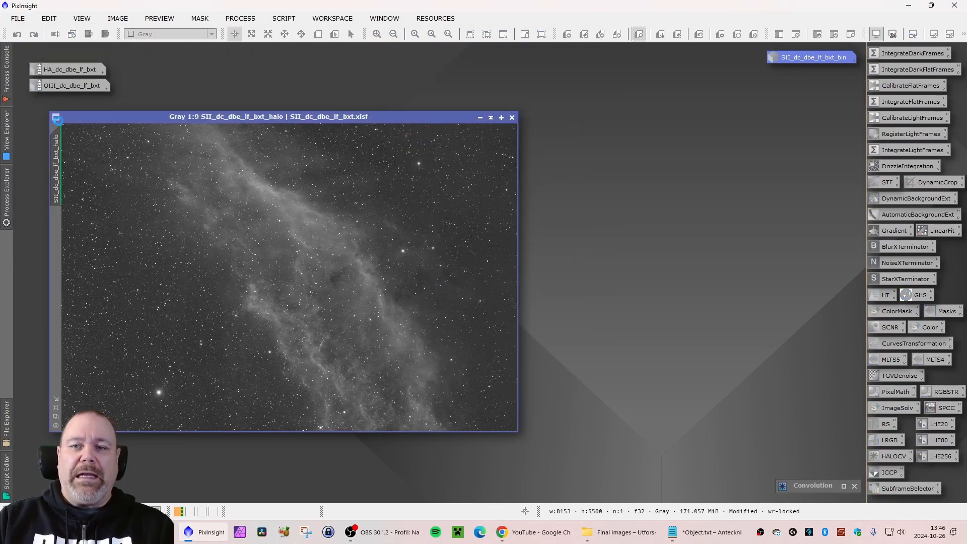
left_click(480, 118)
Restore the HA_dc_dbe_lf_bxt image and apply SII_dc_dbe_lf_bxt_bin to it as a mask around the bright star.
double_click(68, 70)
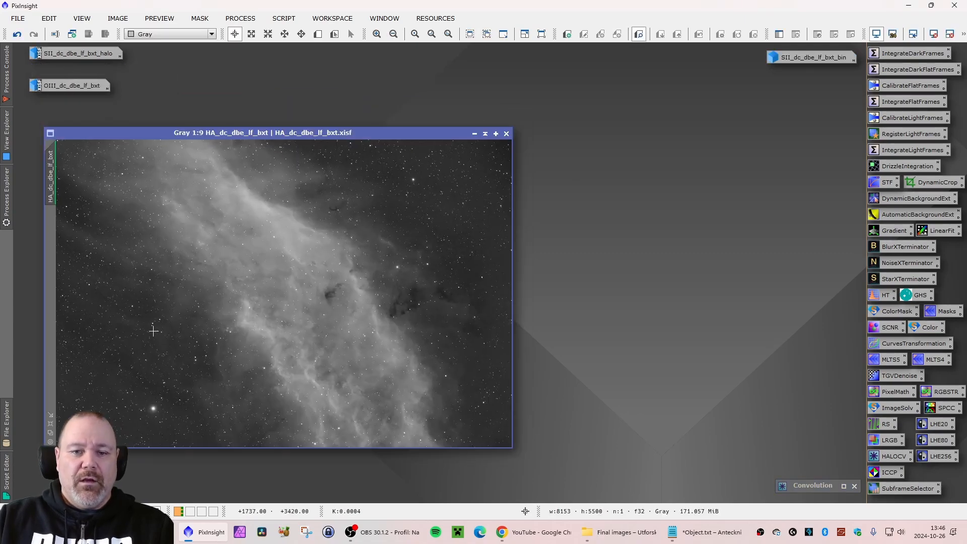
scroll(151, 407, "up", 7)
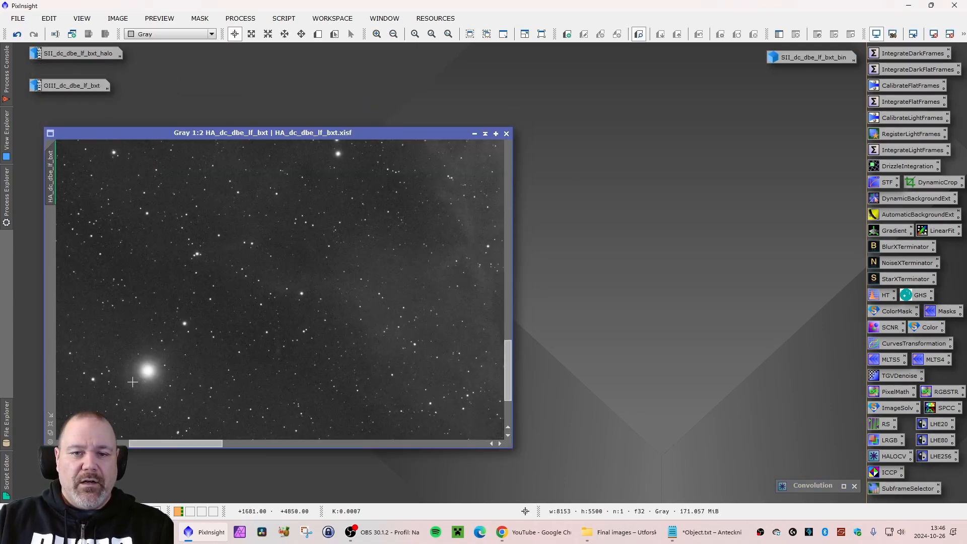
scroll(104, 384, "up", 1)
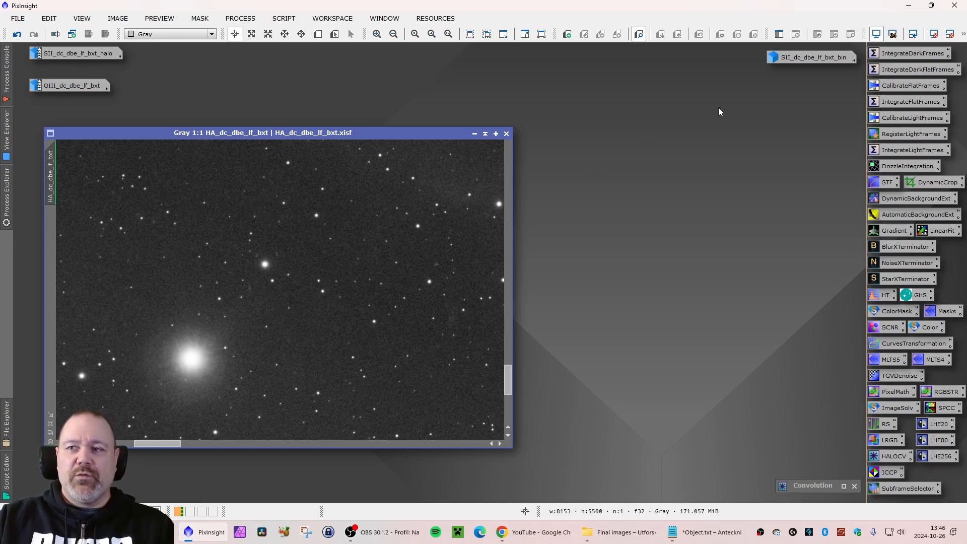
mouse_move(806, 61)
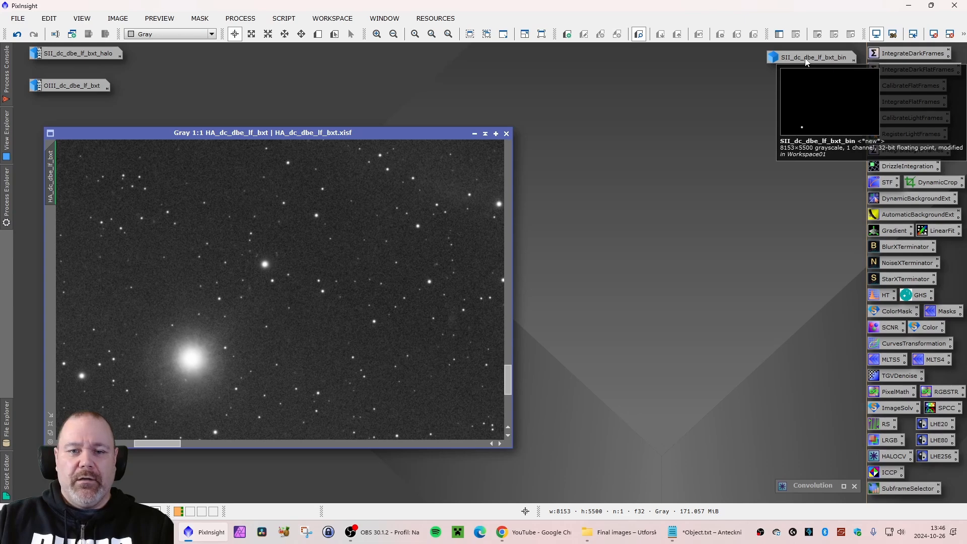
double_click(805, 59)
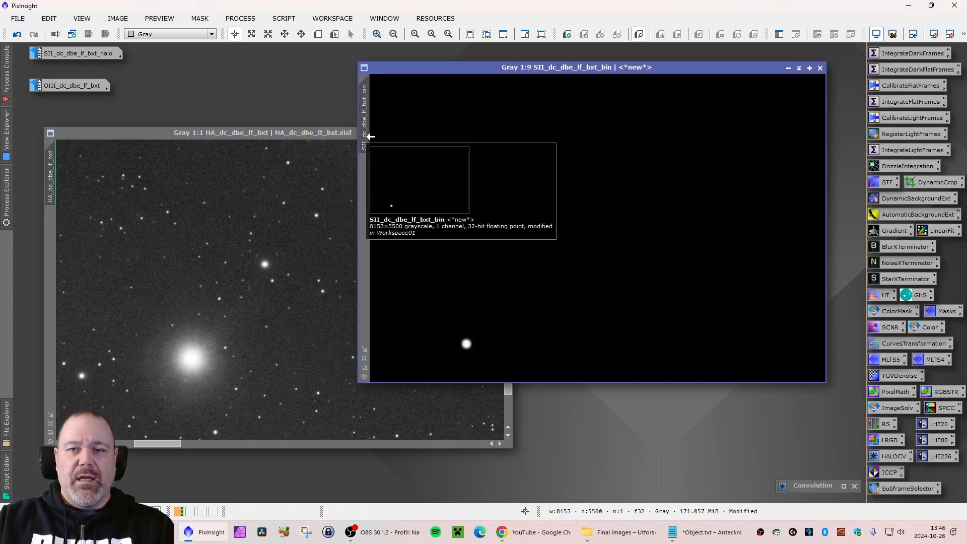
left_click_drag(364, 140, 54, 291)
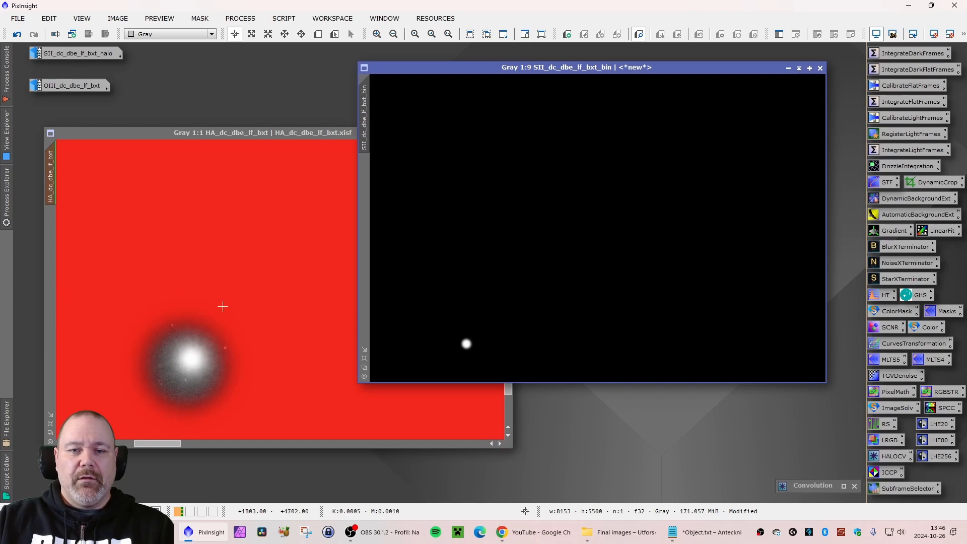
left_click(787, 67)
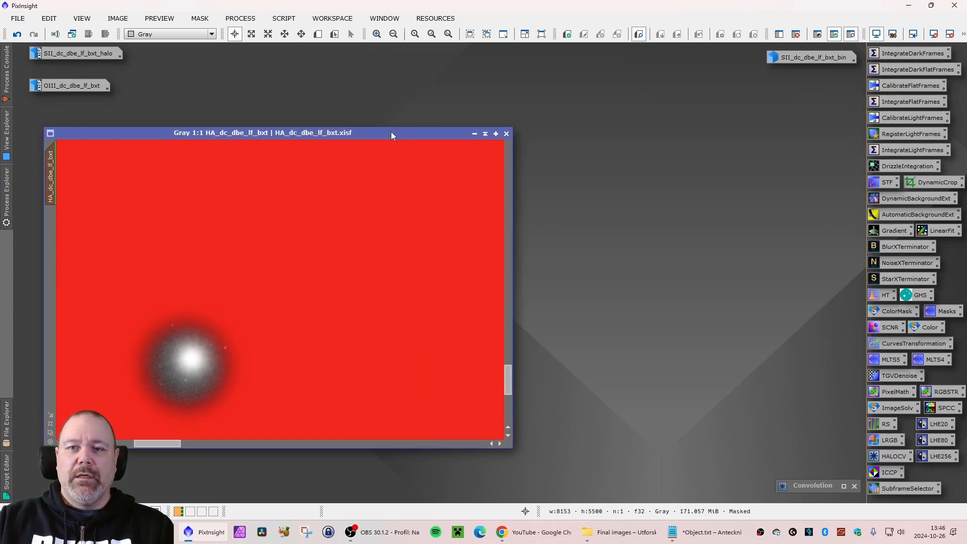
Hide the red mask overlay on the HA image while keeping the mask enabled.
left_click_drag(392, 133, 393, 130)
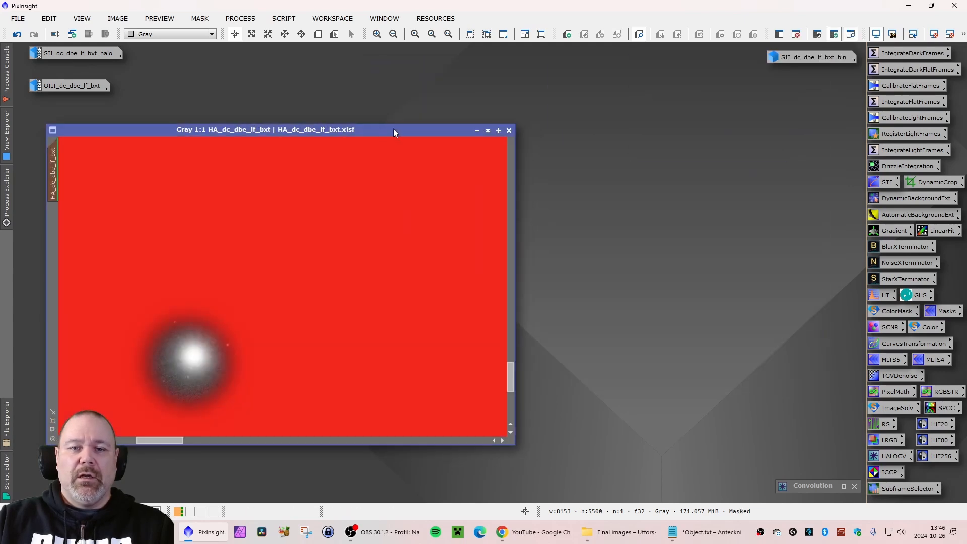
left_click(199, 19)
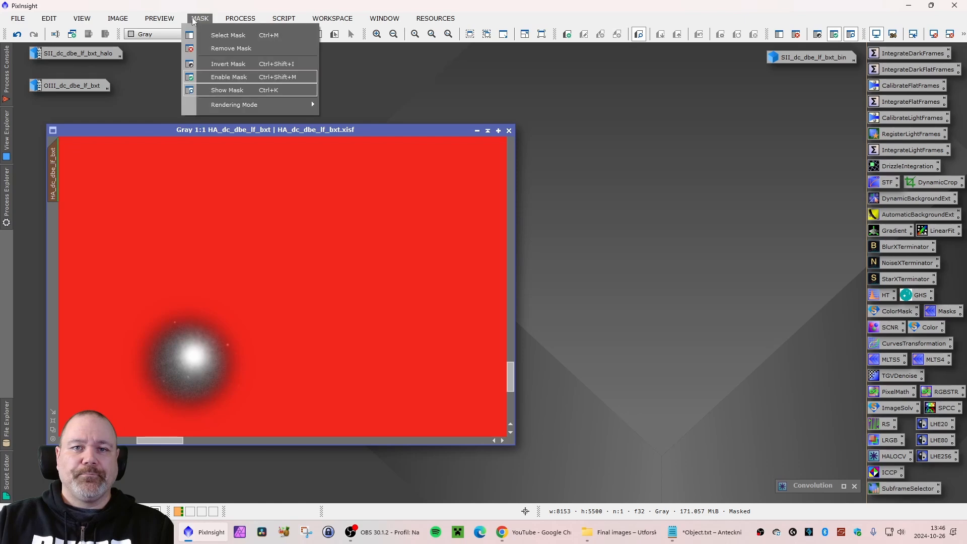
left_click(207, 90)
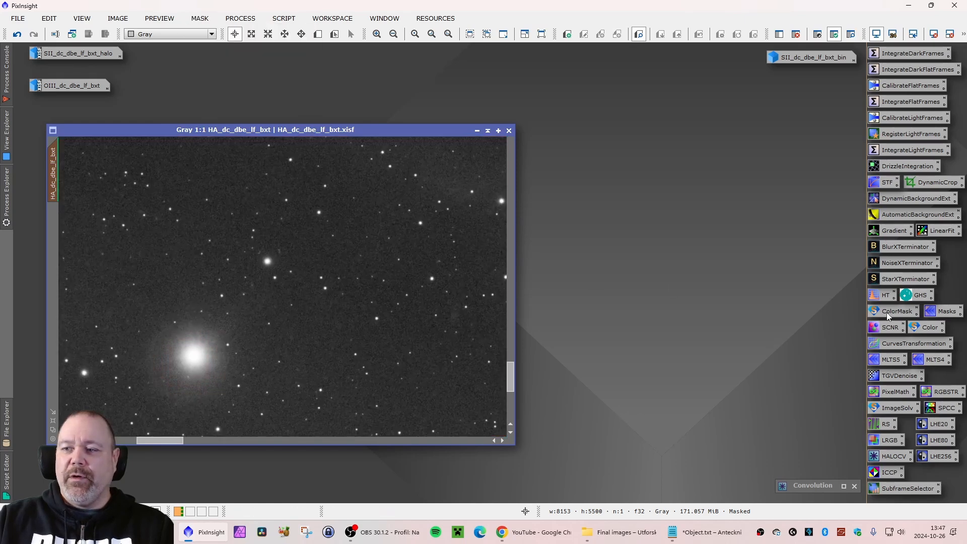
Open HistogramTransformation for HA_dc_dbe_lf_bxt with a real-time preview focused on the bright star and its halo.
left_click(884, 297)
left_click(738, 361)
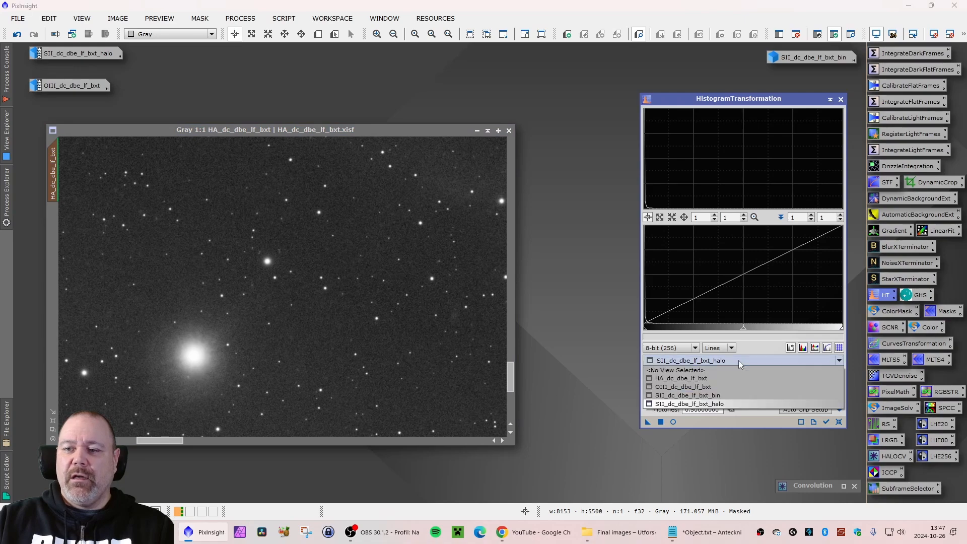
left_click(699, 378)
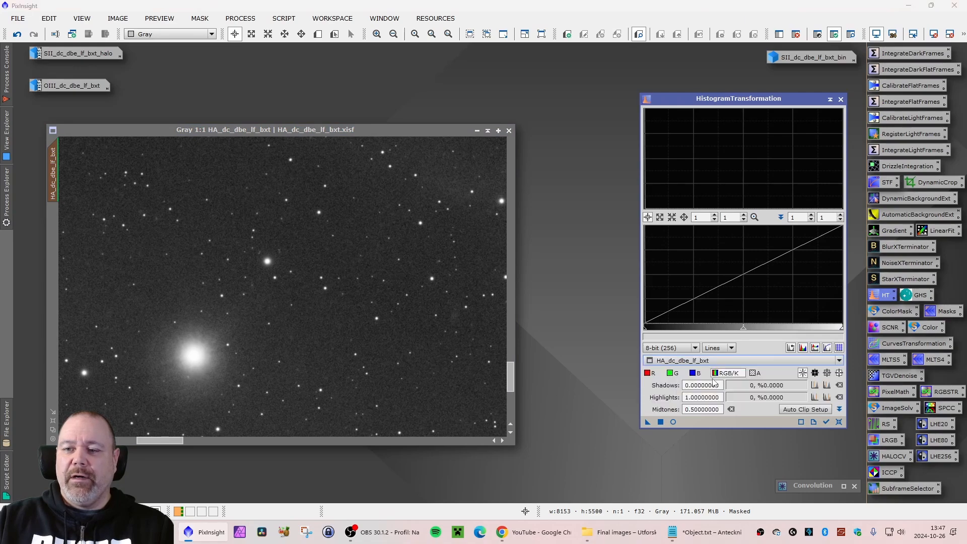
left_click(673, 422)
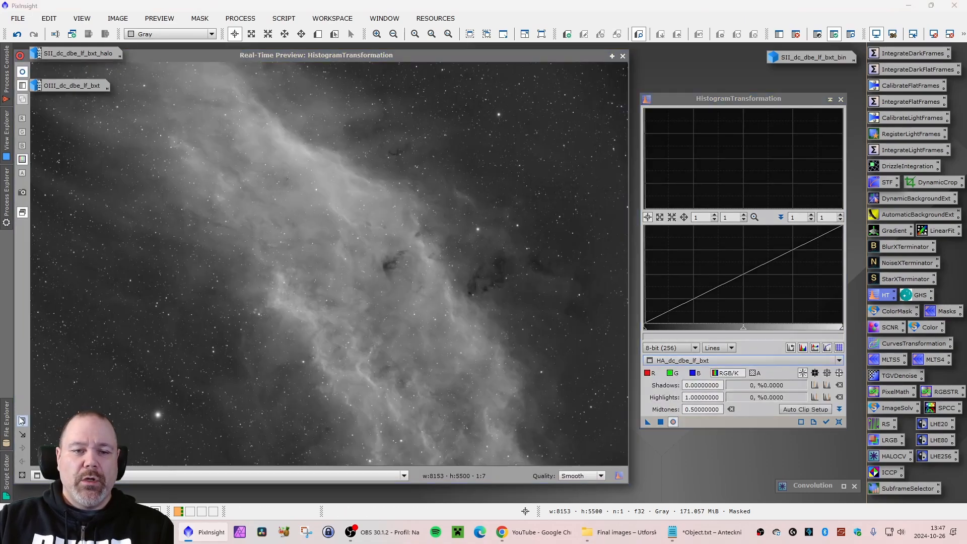
left_click_drag(129, 394, 192, 436)
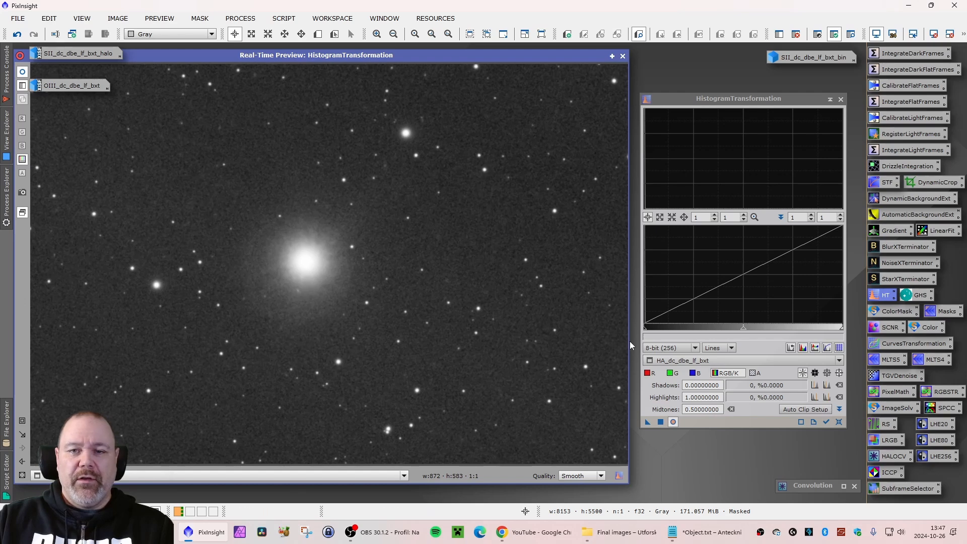
Raise the midtones to about 0.567, apply the transformation to the masked HA image, and close the process and its preview.
left_click_drag(743, 331, 756, 330)
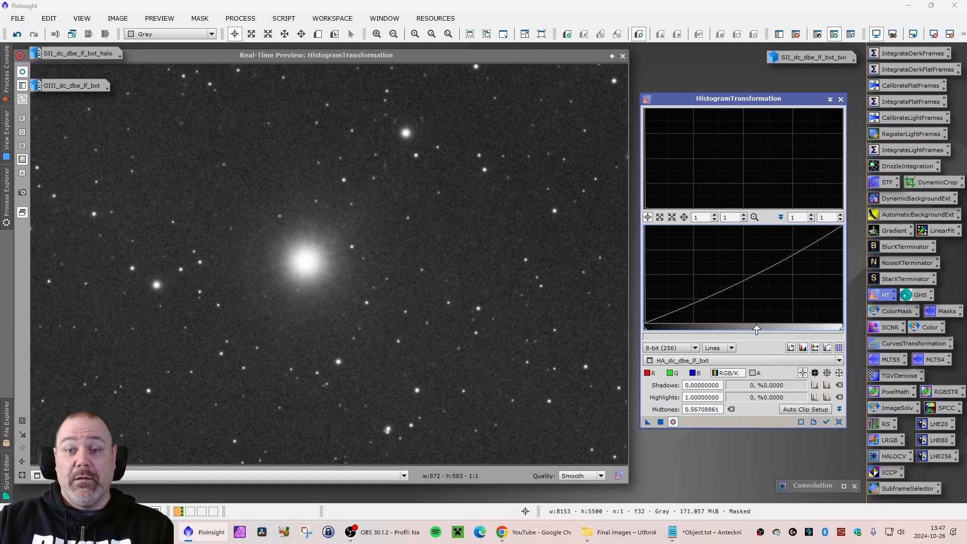
left_click(660, 422)
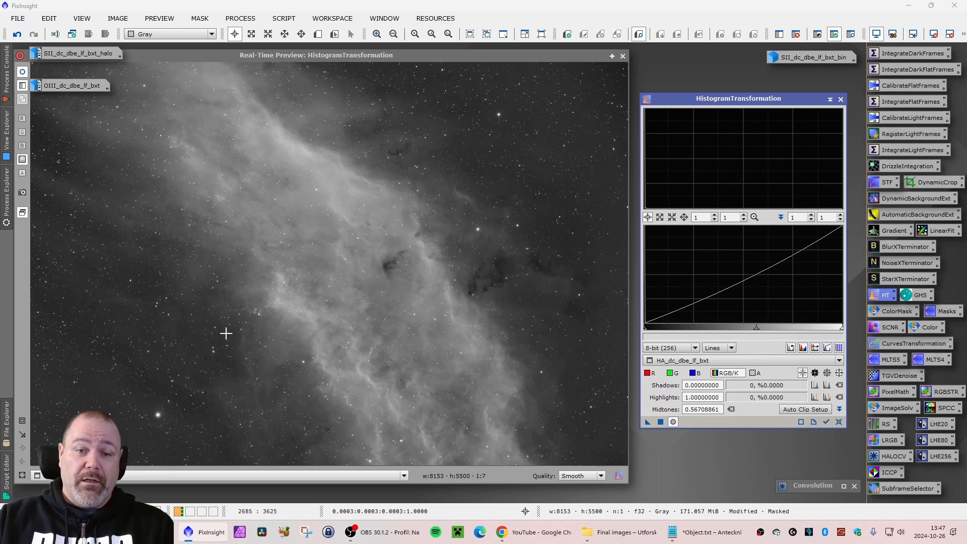
left_click(840, 99)
left_click(623, 56)
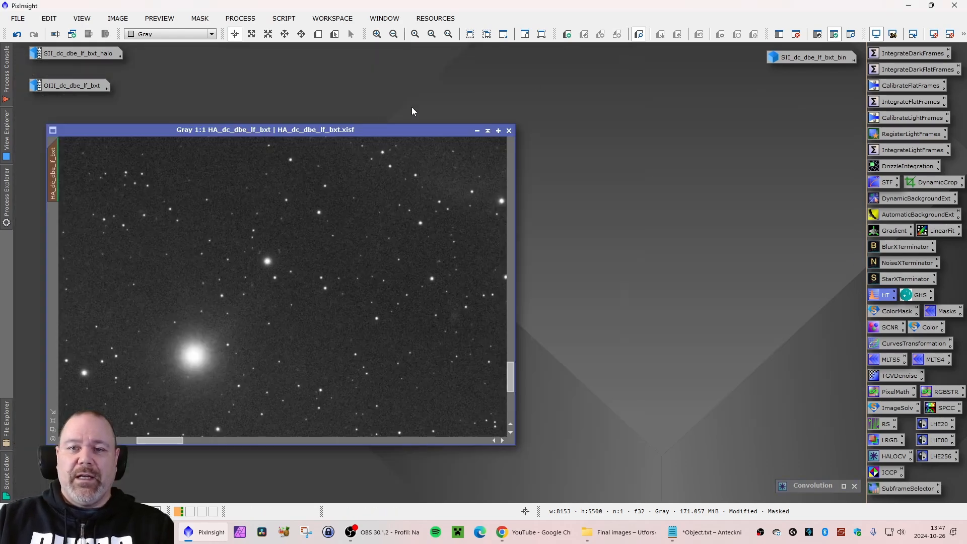
Compare the whole HA image before and after the halo reduction by undoing and redoing the transformation.
scroll(205, 231, "down", 8)
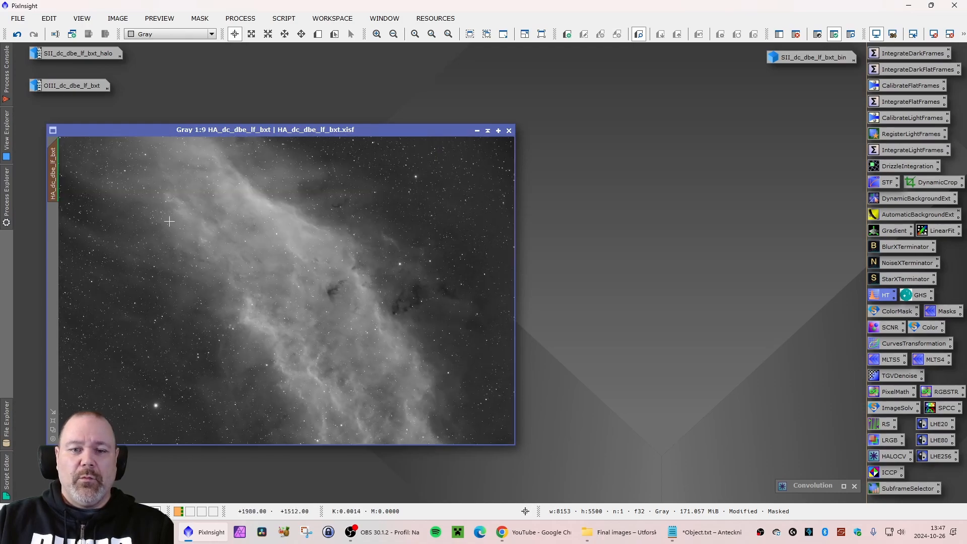
left_click_drag(129, 133, 141, 131)
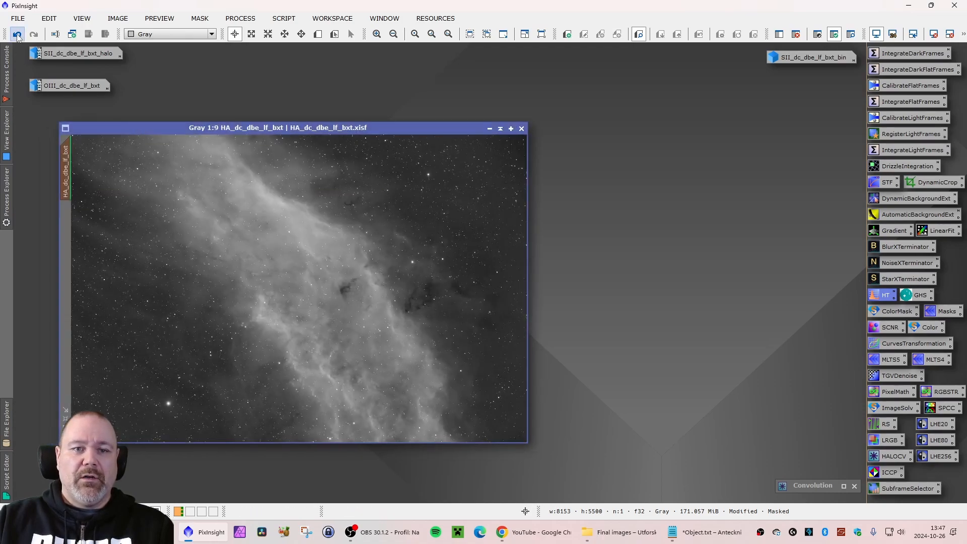
left_click(18, 34)
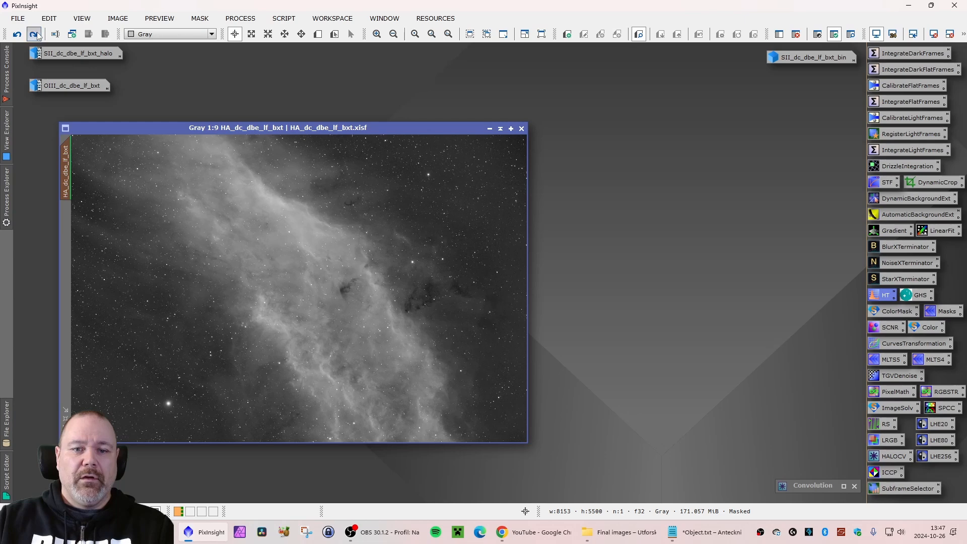
left_click(34, 35)
Remove the mask from the HA_dc_dbe_lf_bxt image.
mouse_move(70, 172)
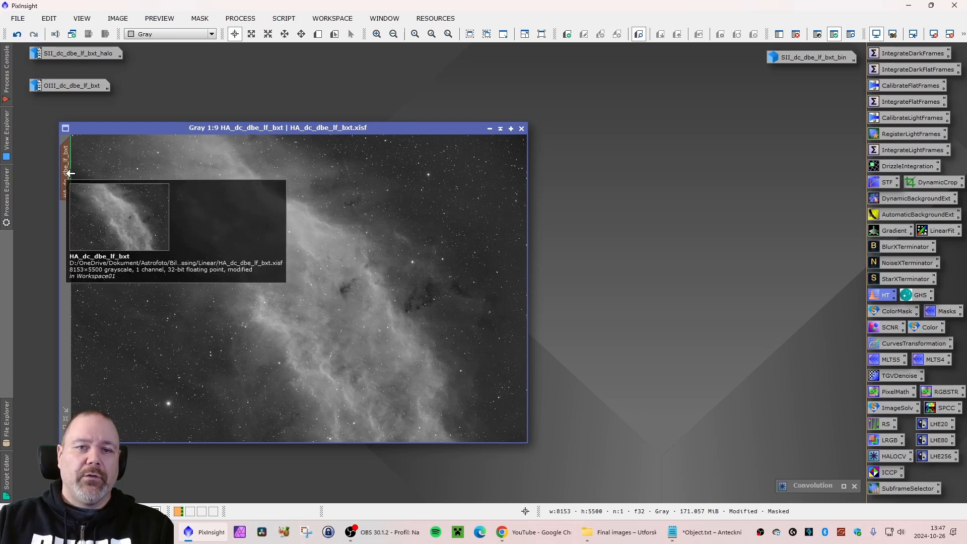
left_click(200, 18)
left_click(217, 45)
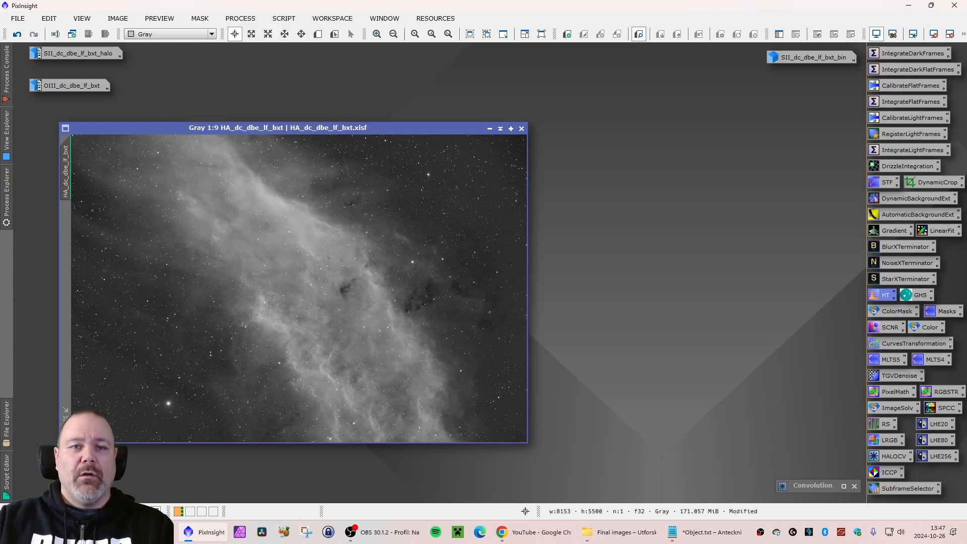
Change the HA image's identifier to HA_dc_dbe_lf_bxt_halo.
right_click(66, 168)
left_click(102, 201)
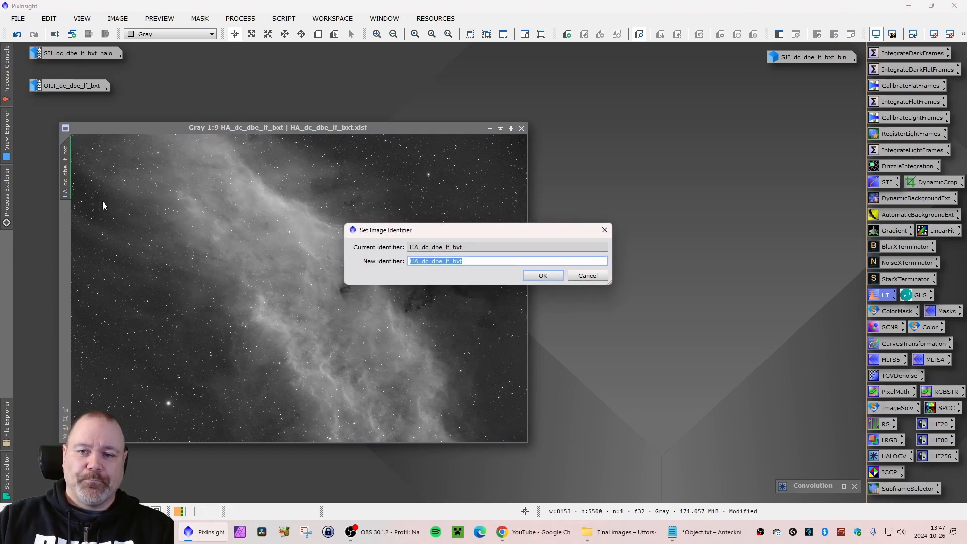
key("End")
type("_halo")
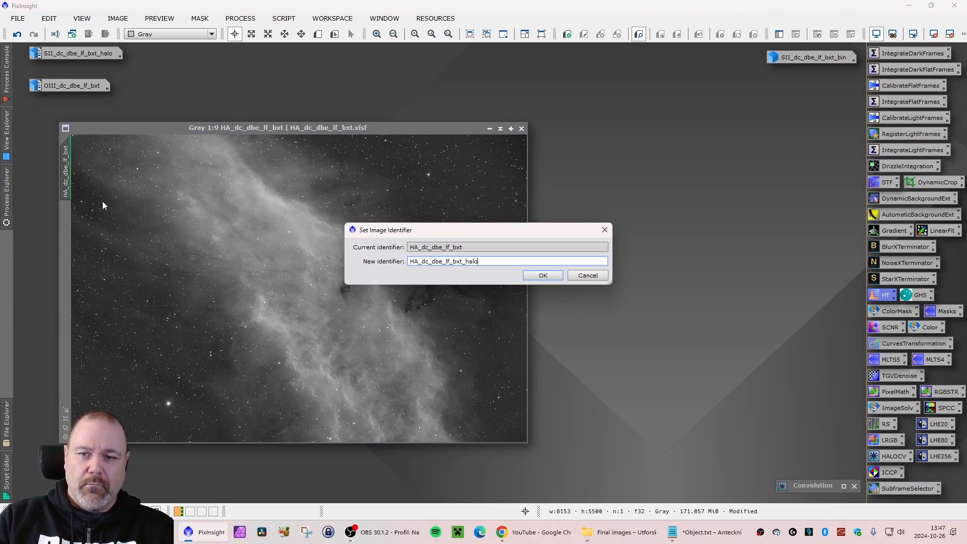
key("Return")
Save the HA image as HA_dc_dbe_lf_bxt_halo.xisf in the Linear folder and iconize its window.
left_click(17, 20)
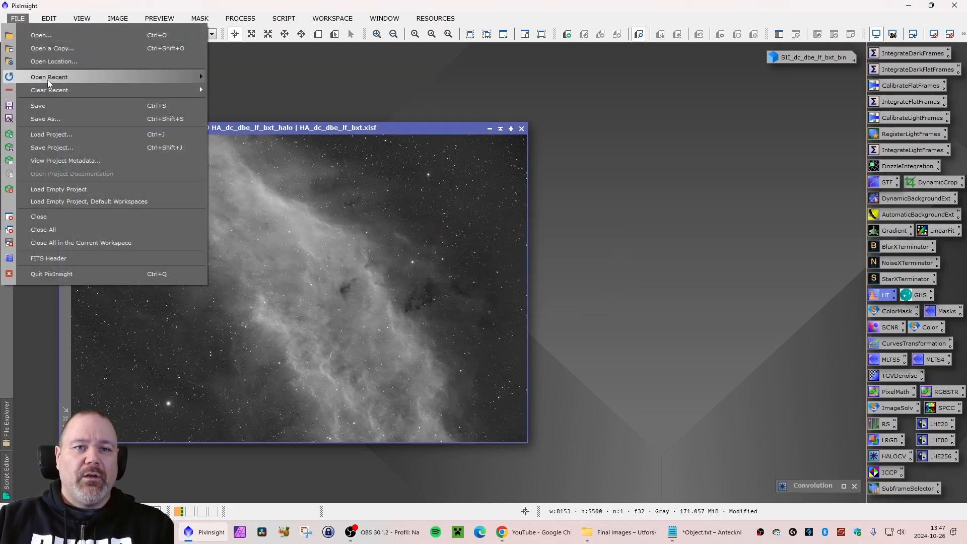
left_click(51, 123)
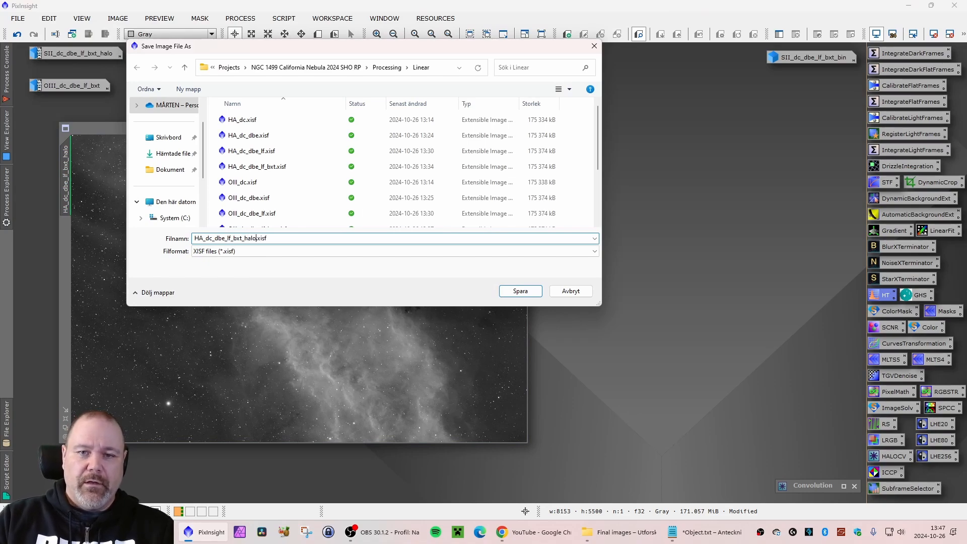
key("Return")
key("Return")
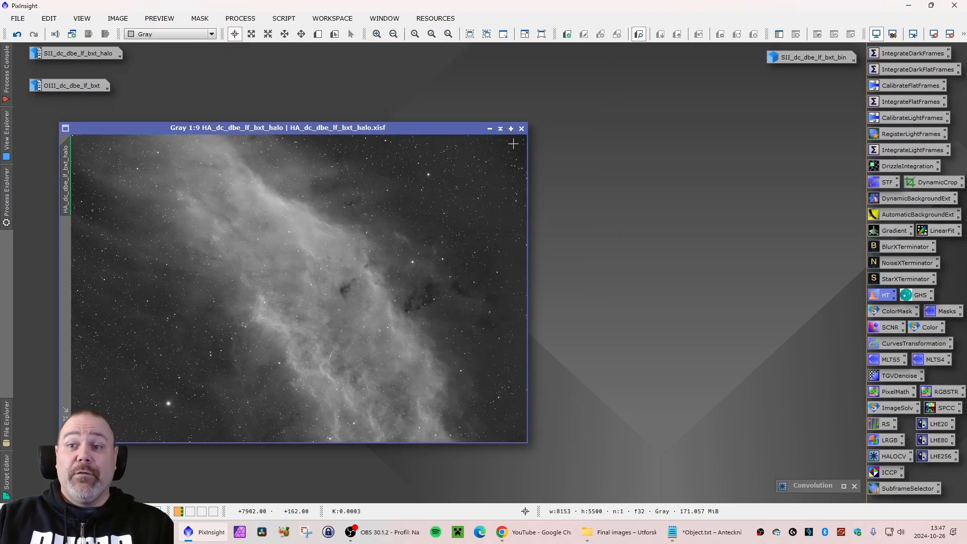
left_click(490, 128)
Restore the OIII_dc_dbe_lf_bxt image and examine the halos around its bright stars up close.
double_click(72, 89)
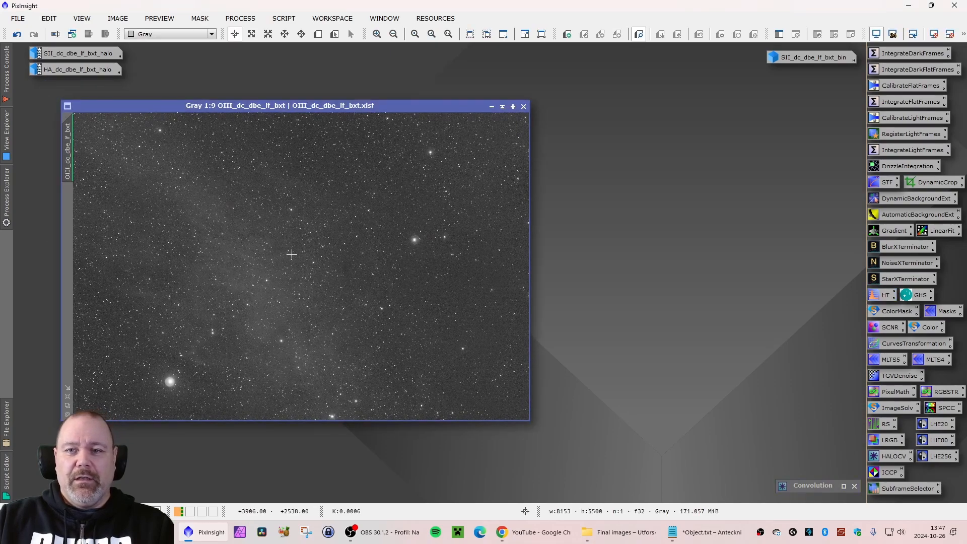
scroll(449, 255, "up", 7)
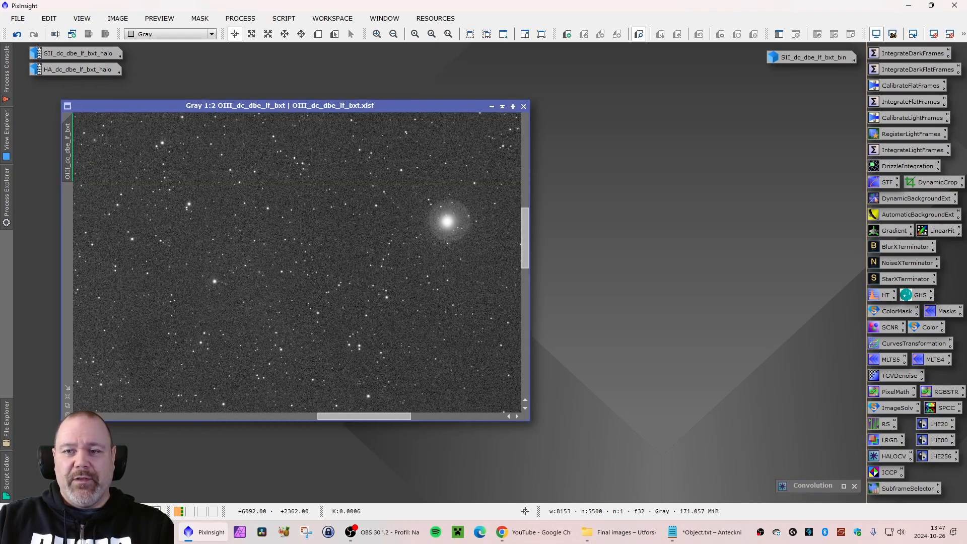
scroll(450, 204, "down", 6)
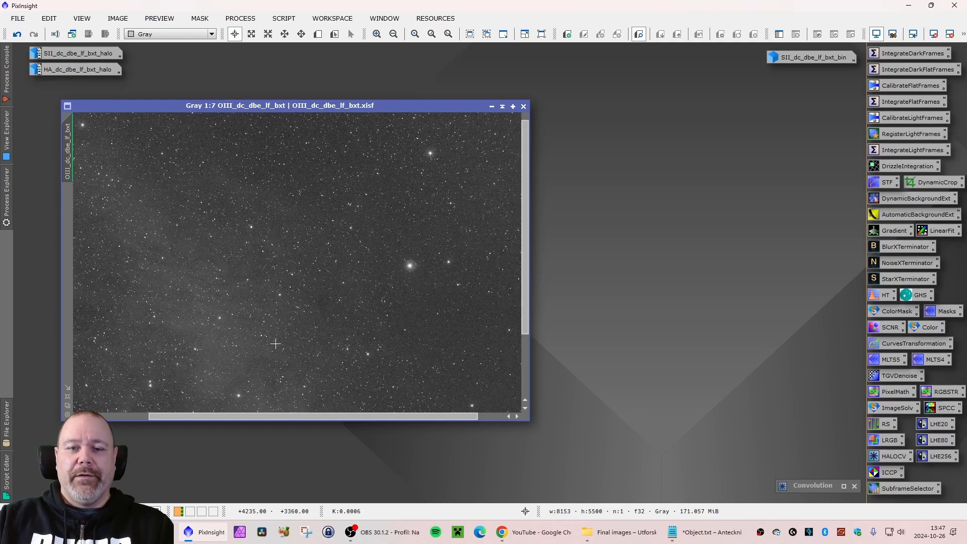
scroll(153, 382, "up", 7)
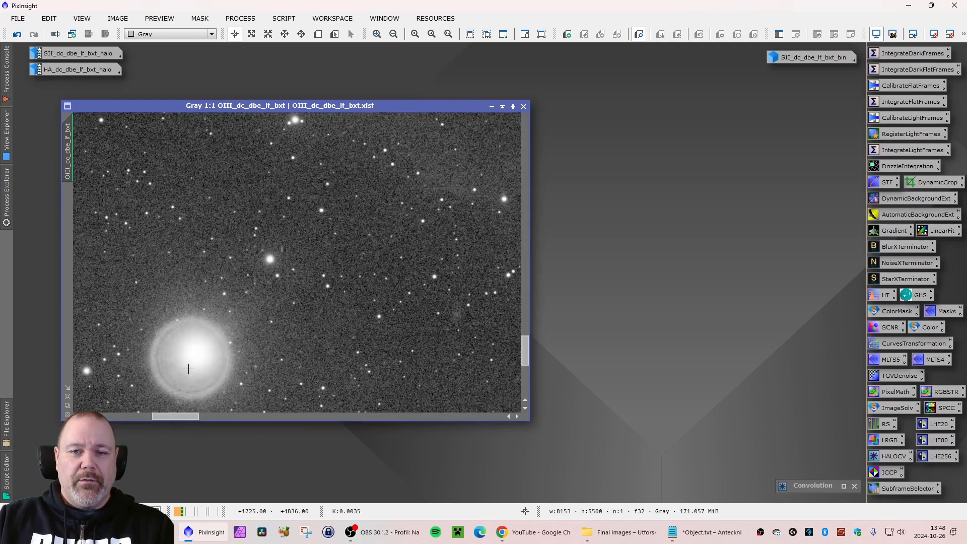
scroll(185, 369, "up", 1)
scroll(173, 369, "down", 1)
scroll(161, 368, "down", 6)
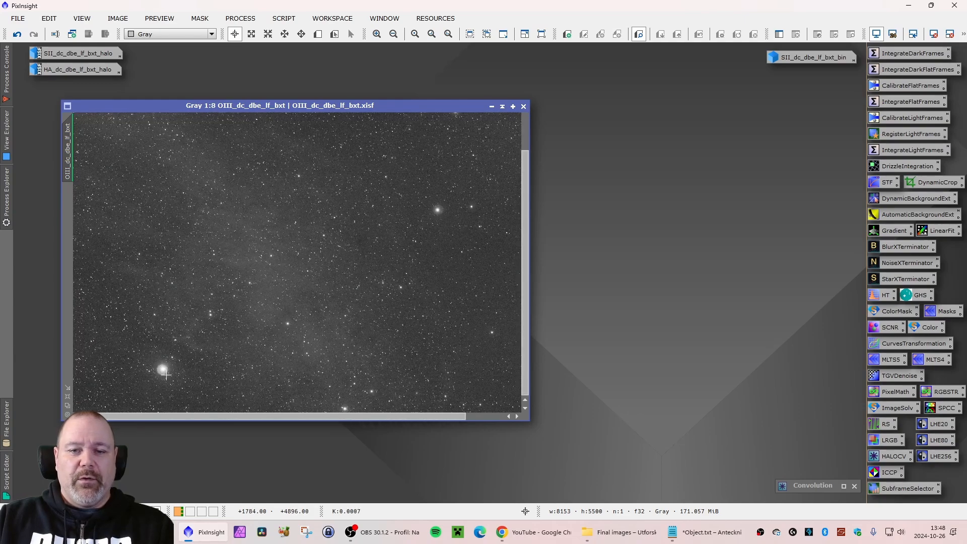
scroll(158, 375, "down", 1)
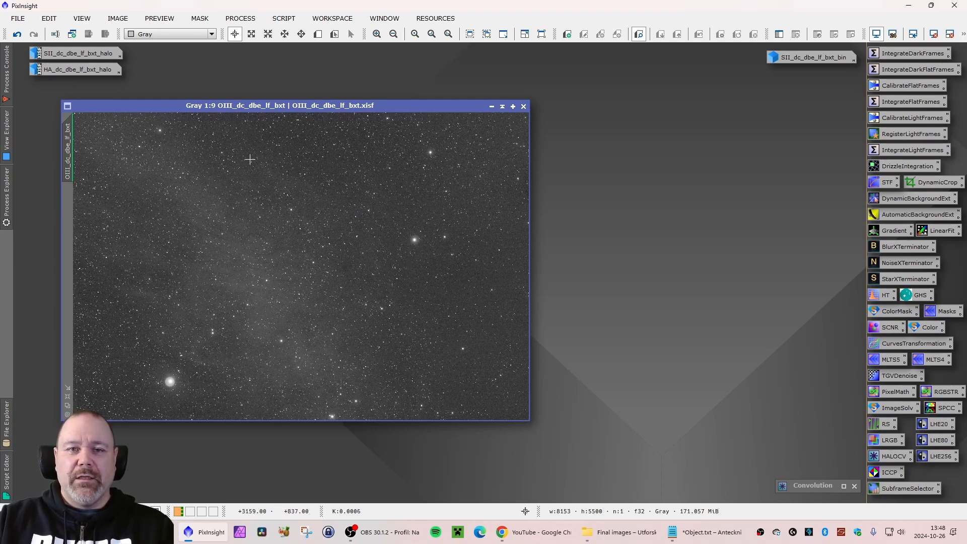
Delete the SII_dc_dbe_lf_bxt_bin mask image, discarding its unsaved data and breaking the existing mask references.
left_click_drag(292, 105, 304, 101)
right_click(809, 58)
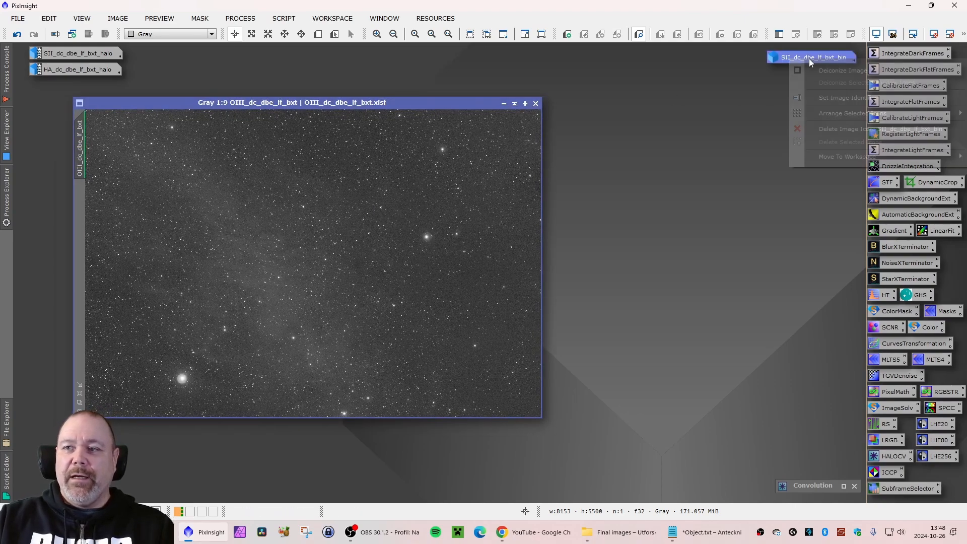
left_click(830, 129)
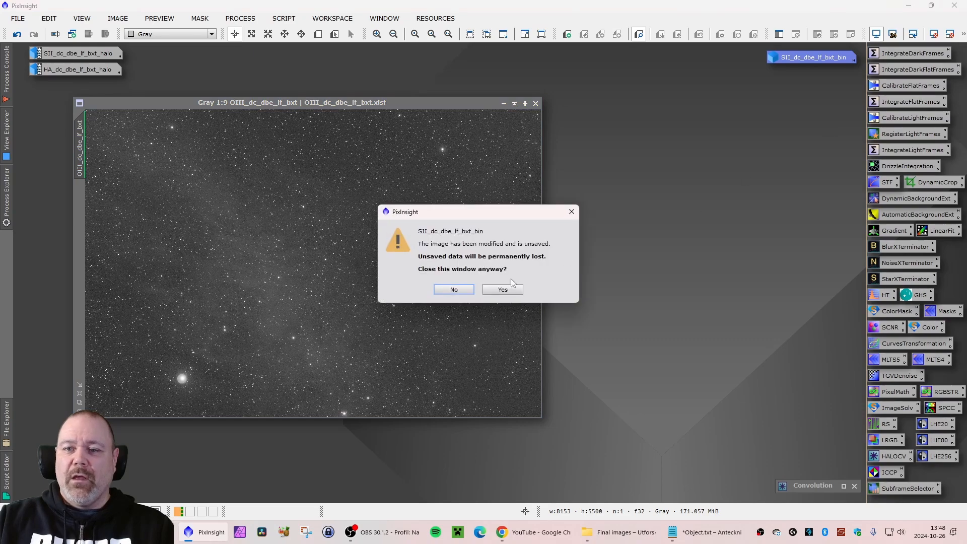
left_click(503, 289)
left_click(503, 289)
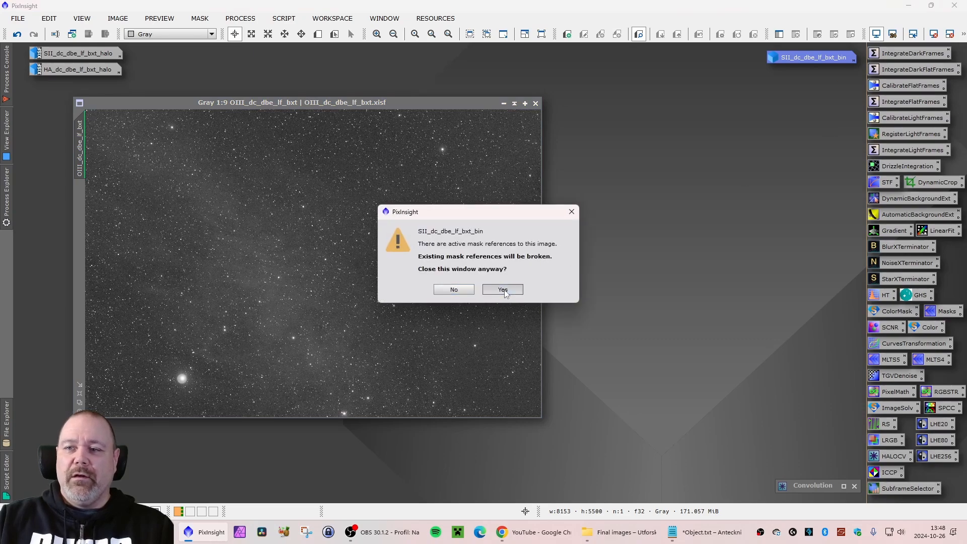
Launch the GAME galaxy mask editor script for the OIII_dc_dbe_lf_bxt image.
left_click_drag(262, 102, 222, 113)
left_click(332, 18)
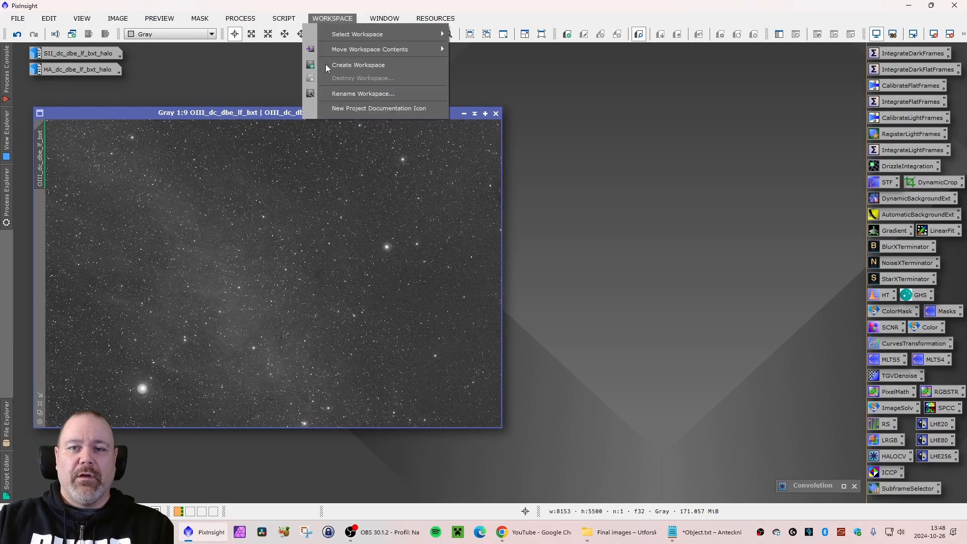
mouse_move(288, 19)
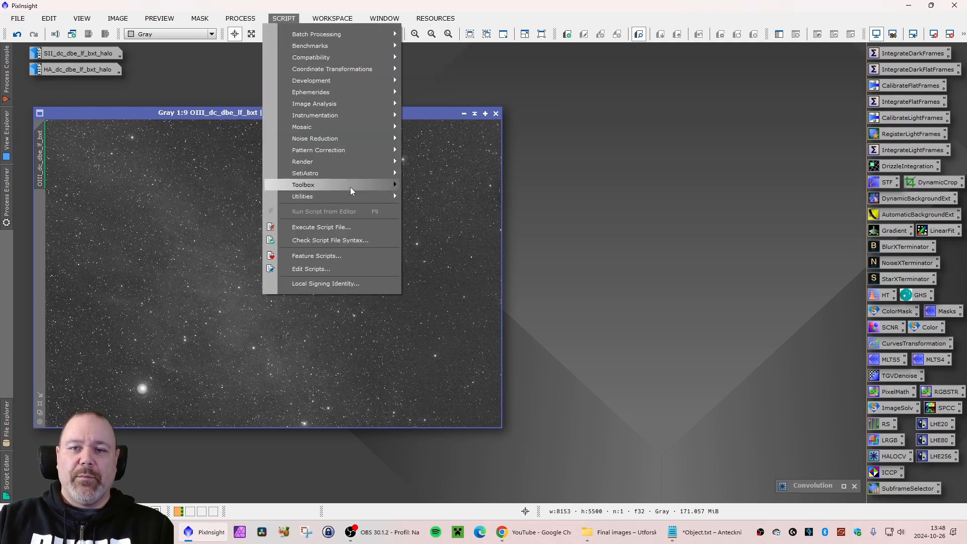
mouse_move(353, 185)
mouse_move(319, 200)
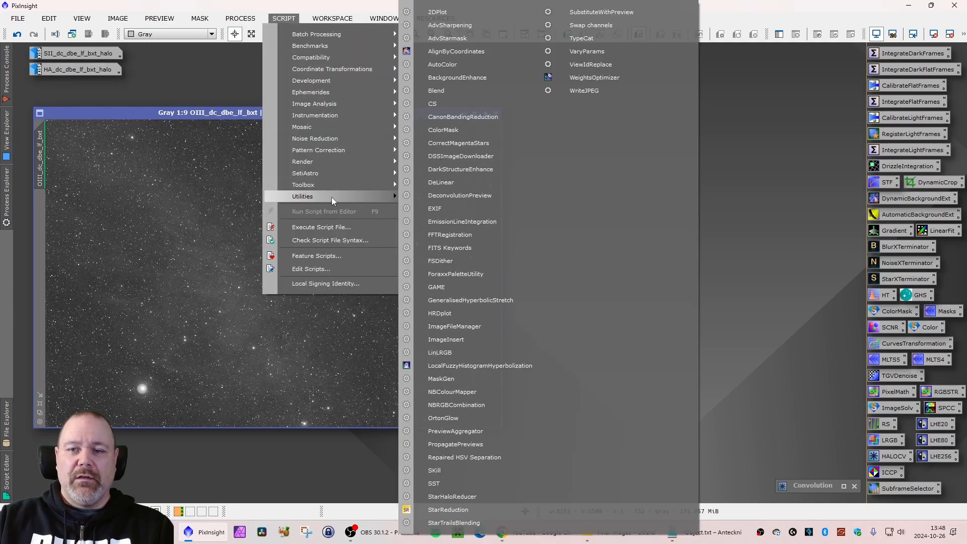
left_click(436, 286)
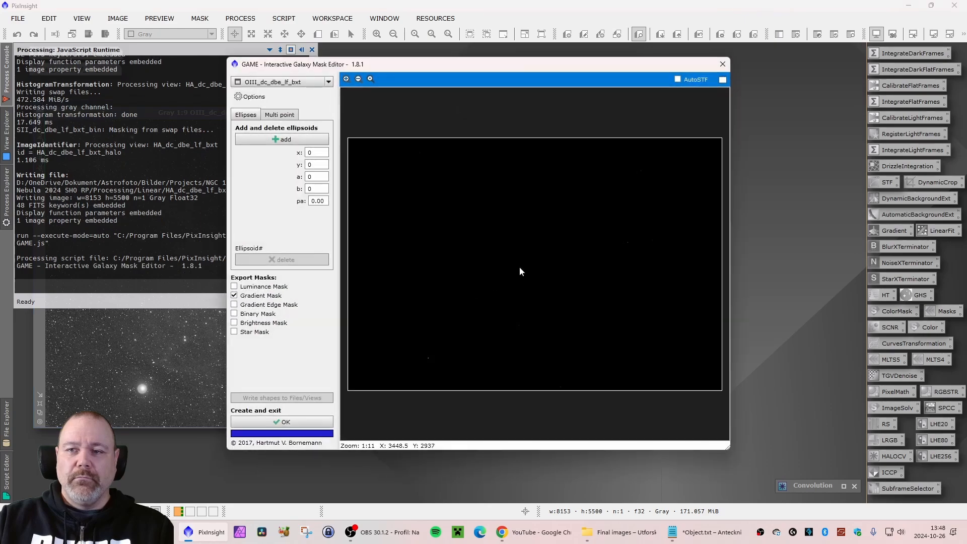
Turn on AutoSTF in the mask editor, widen its window, and choose Binary Mask as the exported mask.
left_click(678, 80)
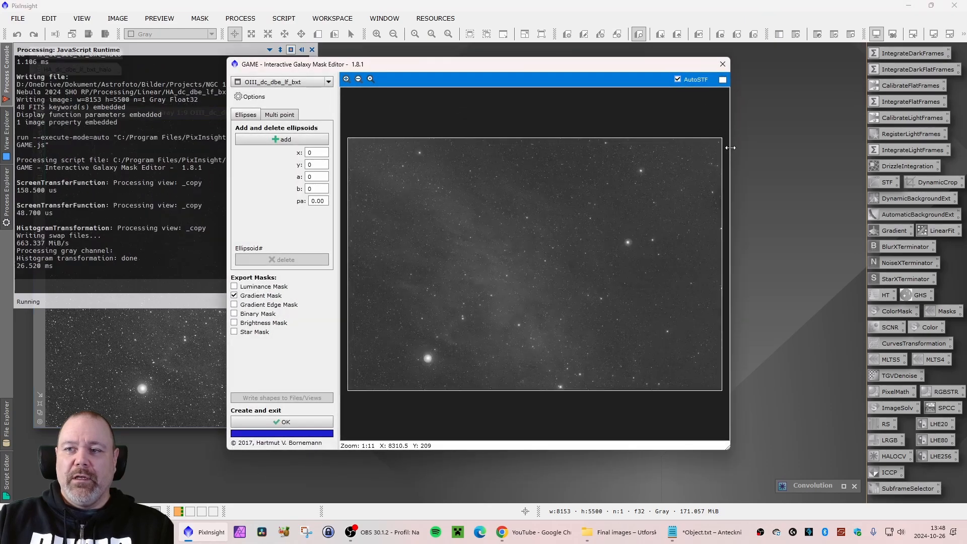
left_click_drag(730, 148, 963, 147)
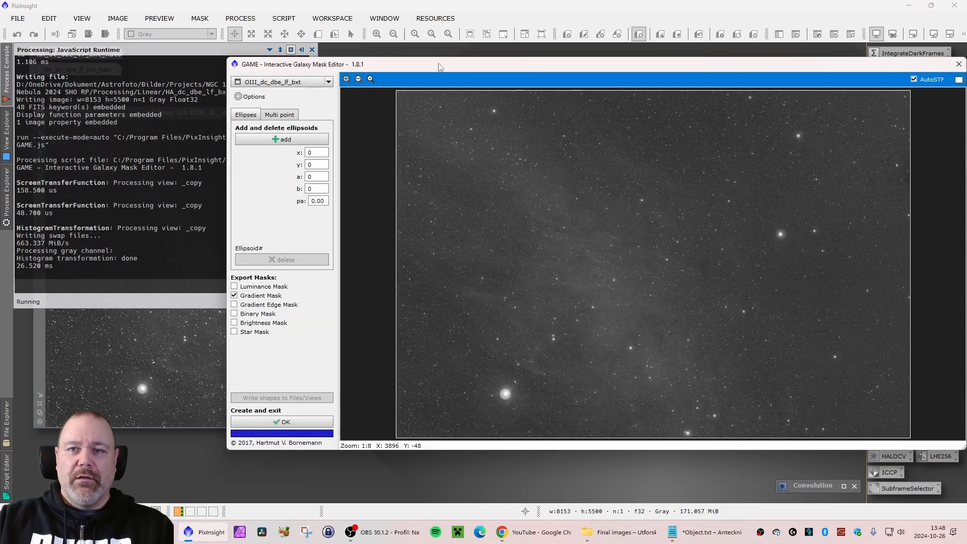
left_click_drag(440, 67, 266, 71)
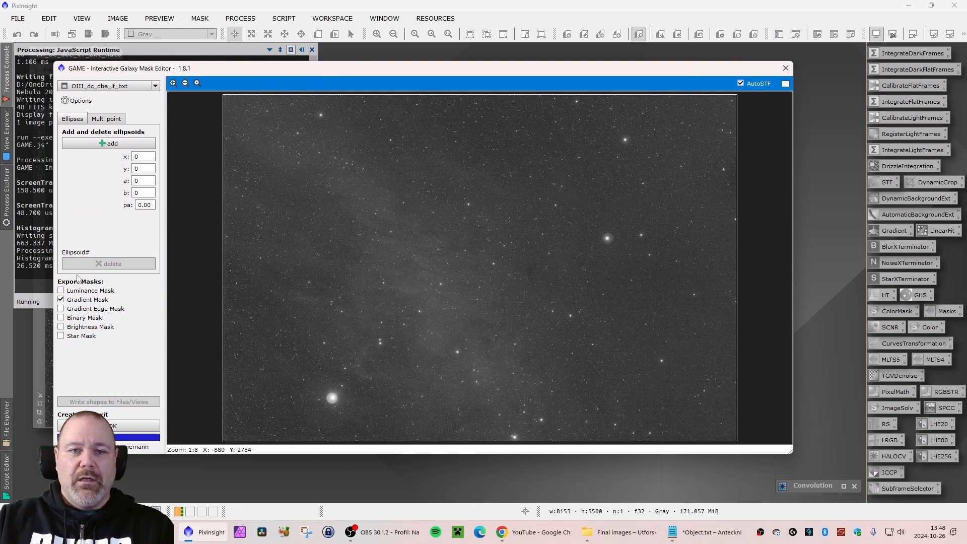
left_click(63, 318)
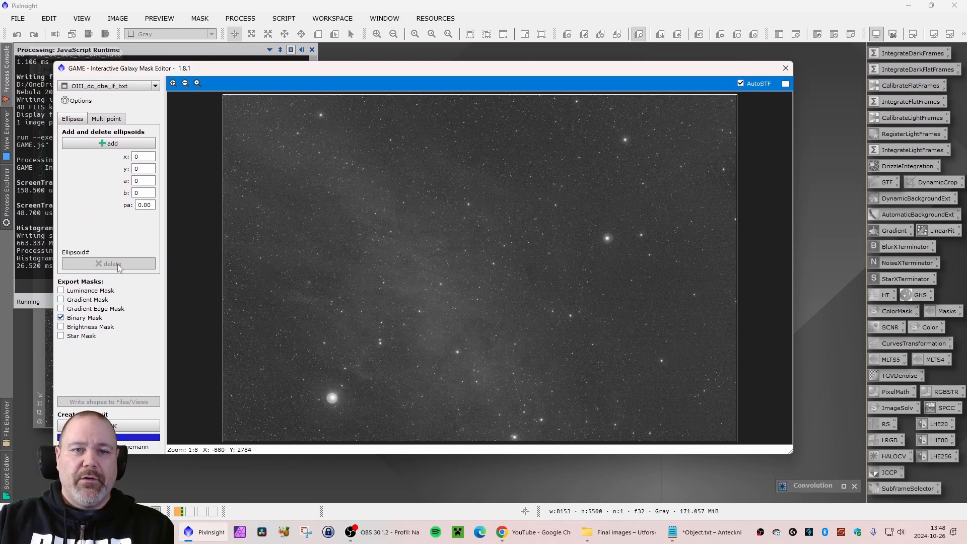
Fit a new ellipse around the haloed star near x 6107, y 2279 with semi-axes about 90 and 83, and generate the mask.
left_click(108, 143)
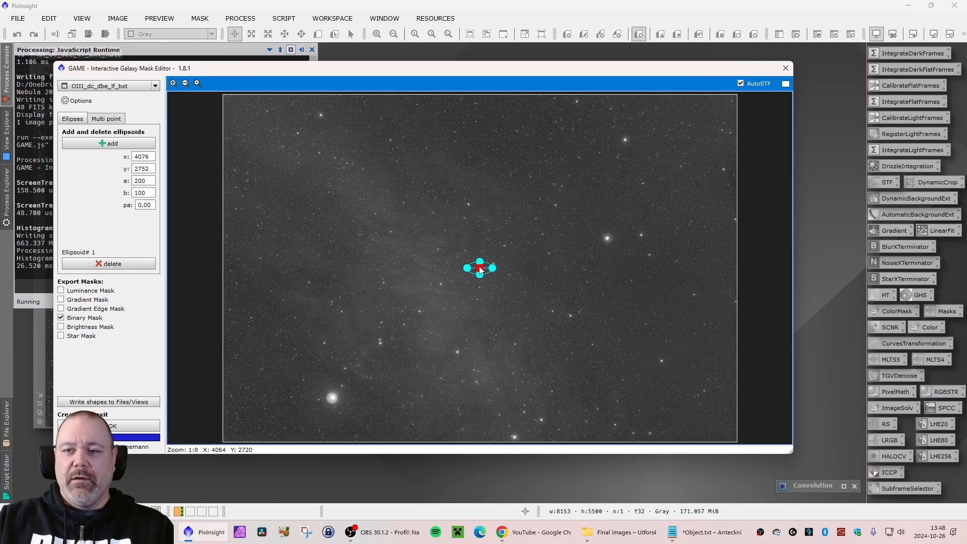
left_click_drag(484, 273, 606, 244)
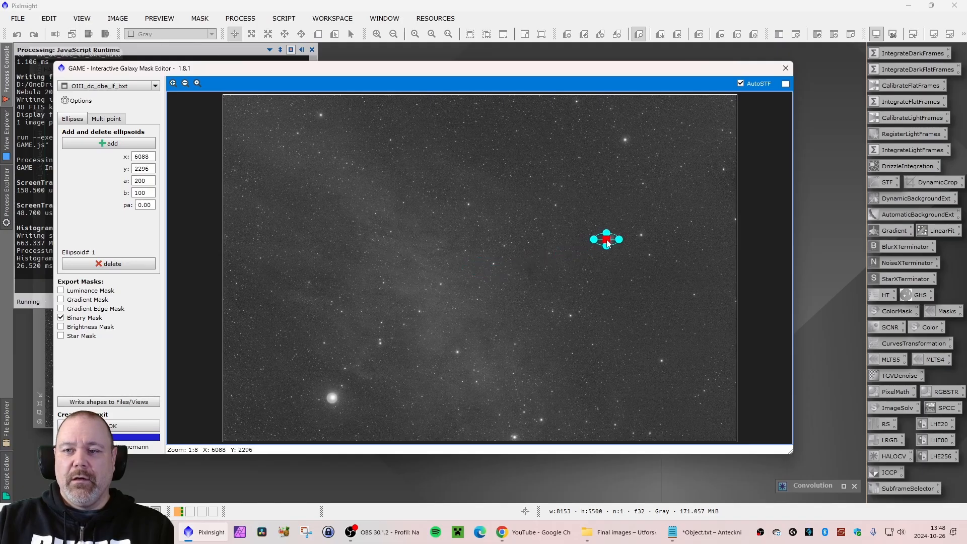
scroll(607, 243, "up", 7)
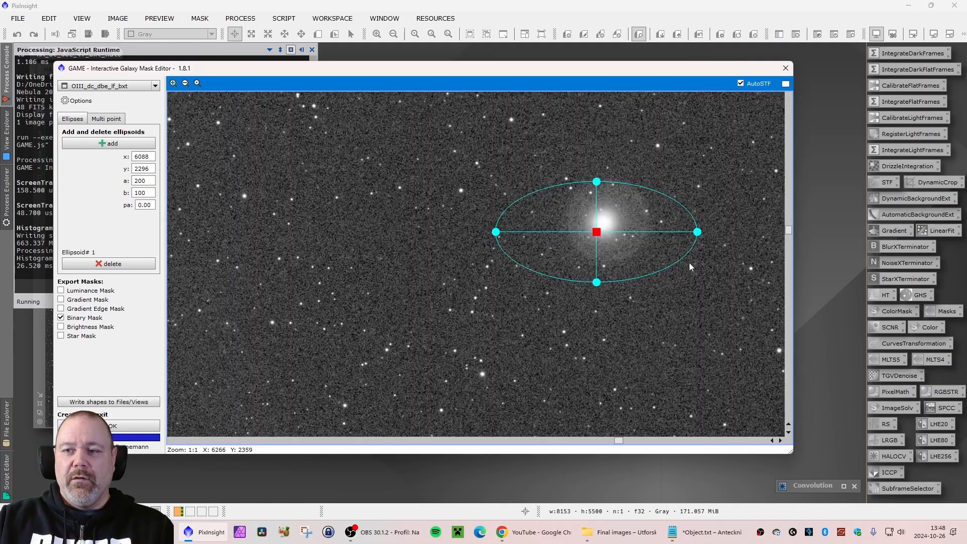
scroll(686, 265, "up", 1)
scroll(632, 223, "down", 1)
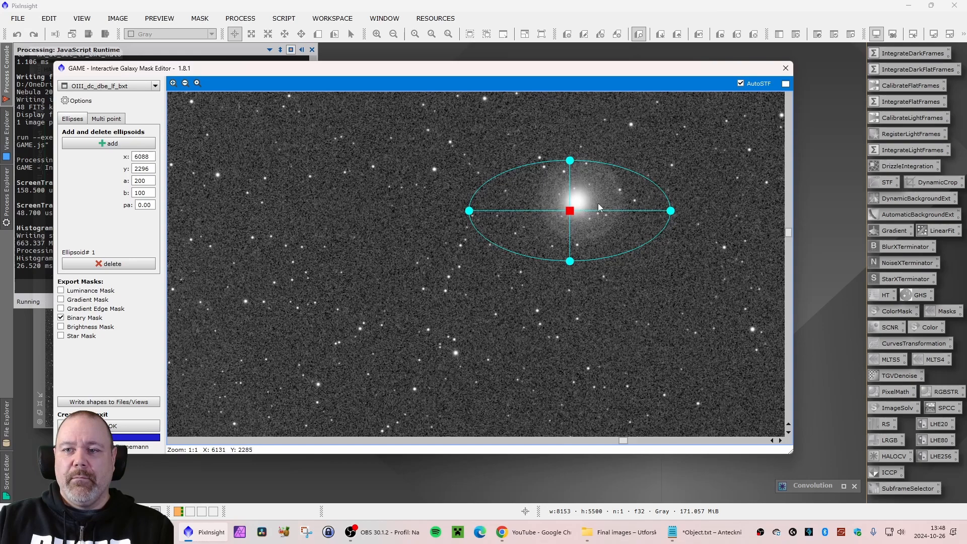
left_click_drag(670, 213, 629, 207)
left_click_drag(570, 215, 578, 206)
left_click_drag(518, 206, 533, 203)
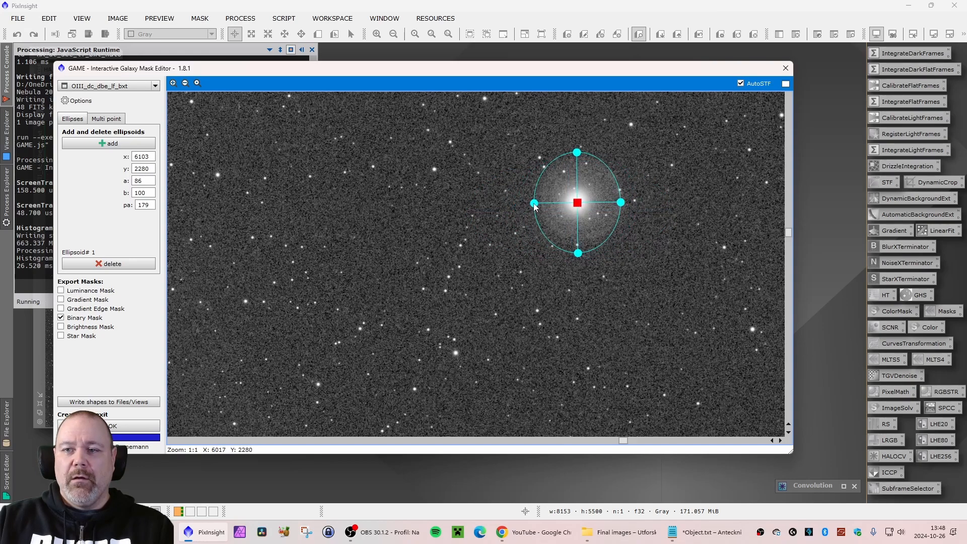
left_click_drag(578, 253, 580, 248)
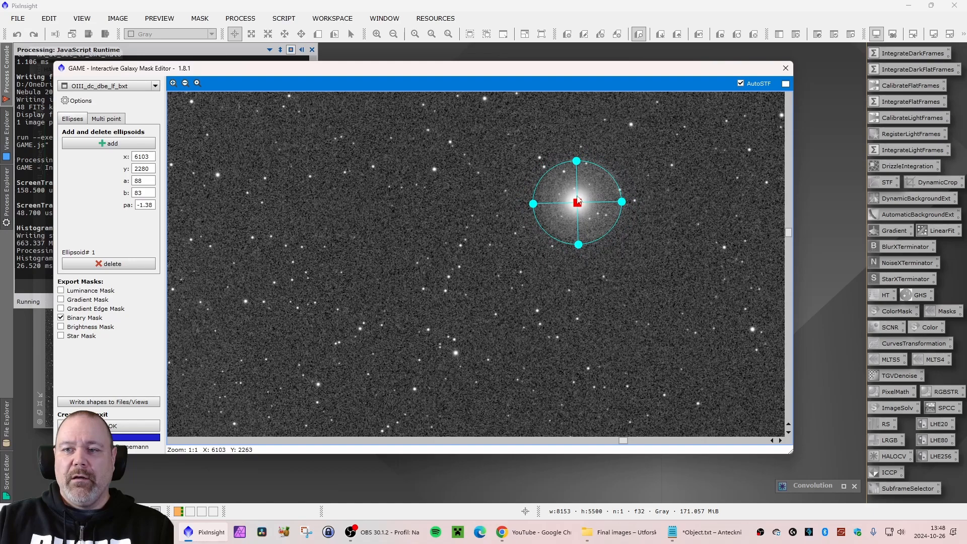
mouse_move(577, 200)
left_mouse_down()
mouse_move(627, 203)
mouse_move(580, 204)
left_mouse_up()
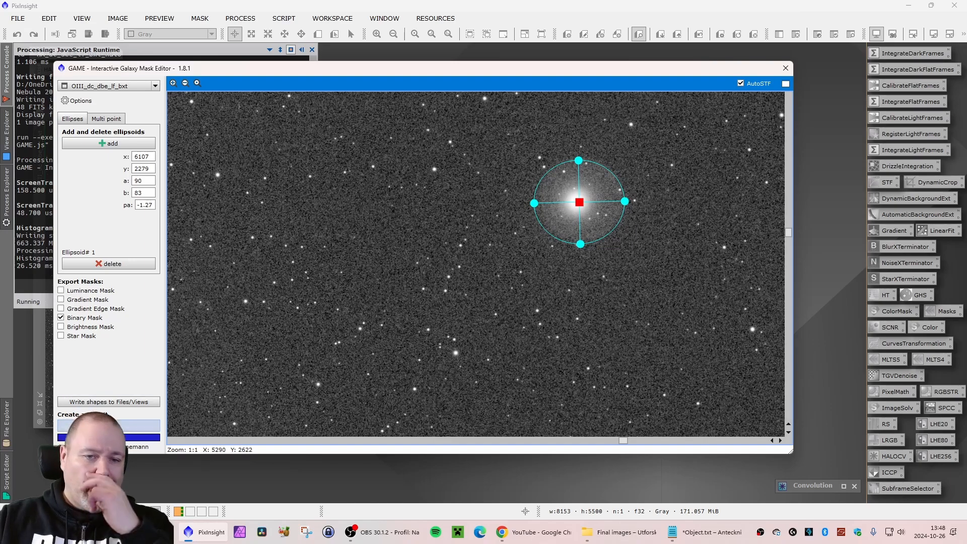
left_click(109, 426)
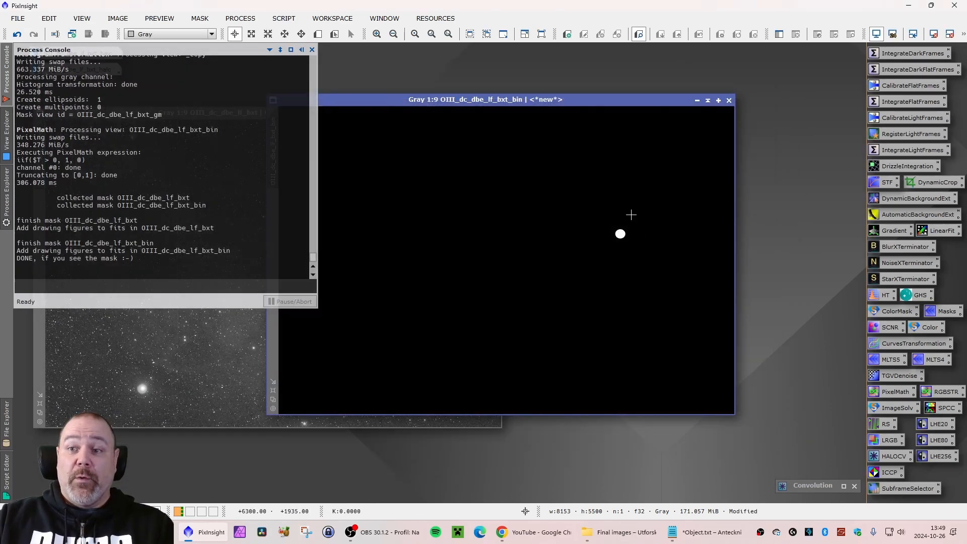
Blur the OIII_dc_dbe_lf_bxt_bin mask with Convolution at StdDev 20 and iconize the process.
double_click(813, 486)
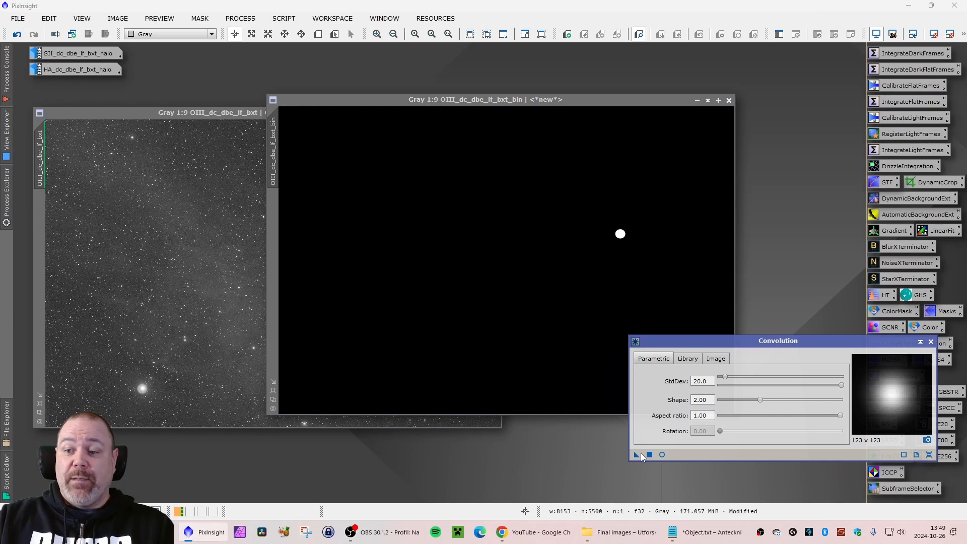
left_click_drag(646, 416, 625, 292)
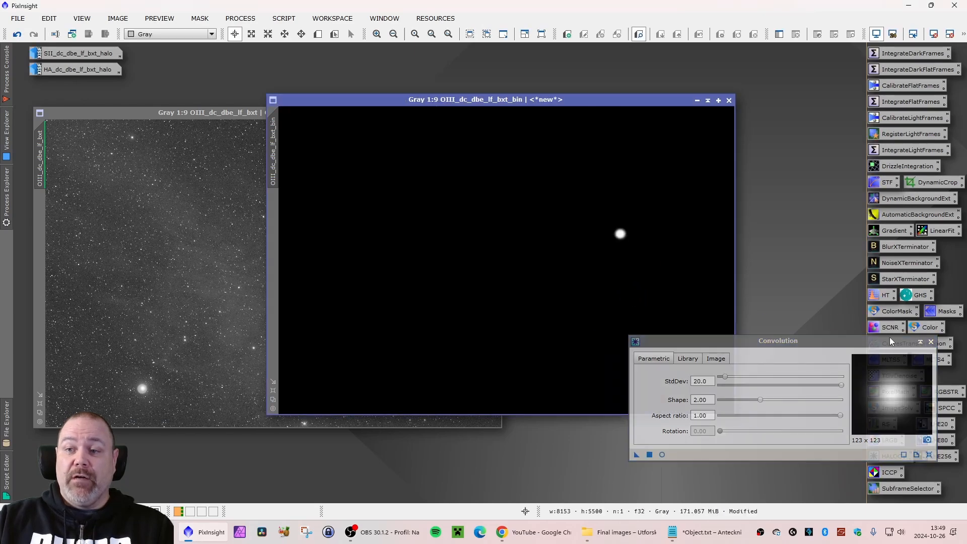
left_click(919, 342)
Apply the blurred star mask to the OIII_dc_dbe_lf_bxt image, iconize the mask window, and hide the mask overlay.
left_click_drag(371, 99, 488, 89)
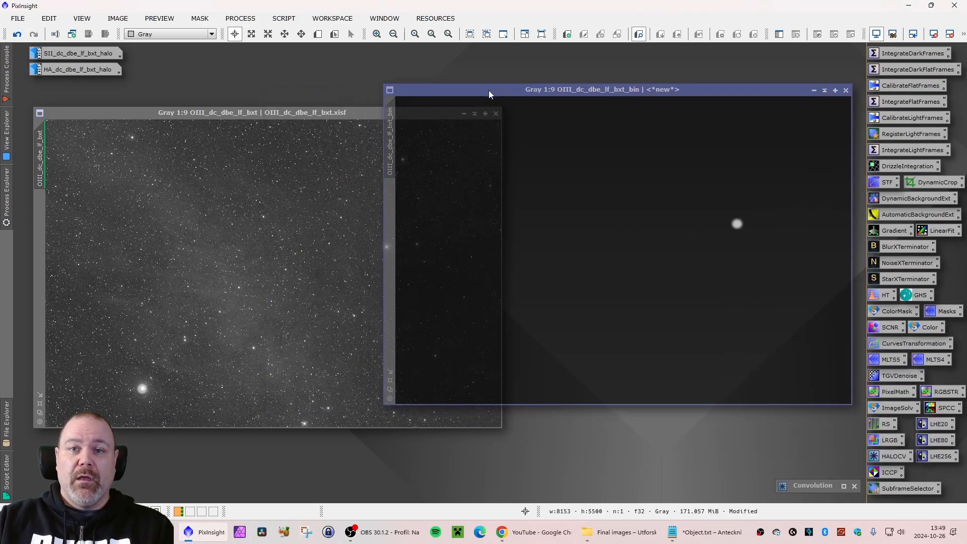
left_click_drag(391, 146, 53, 254)
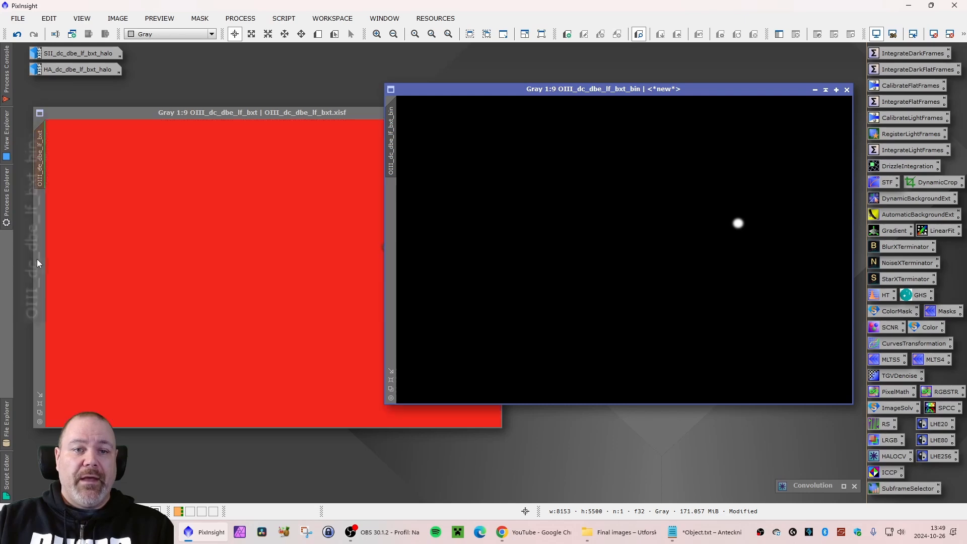
left_click(814, 90)
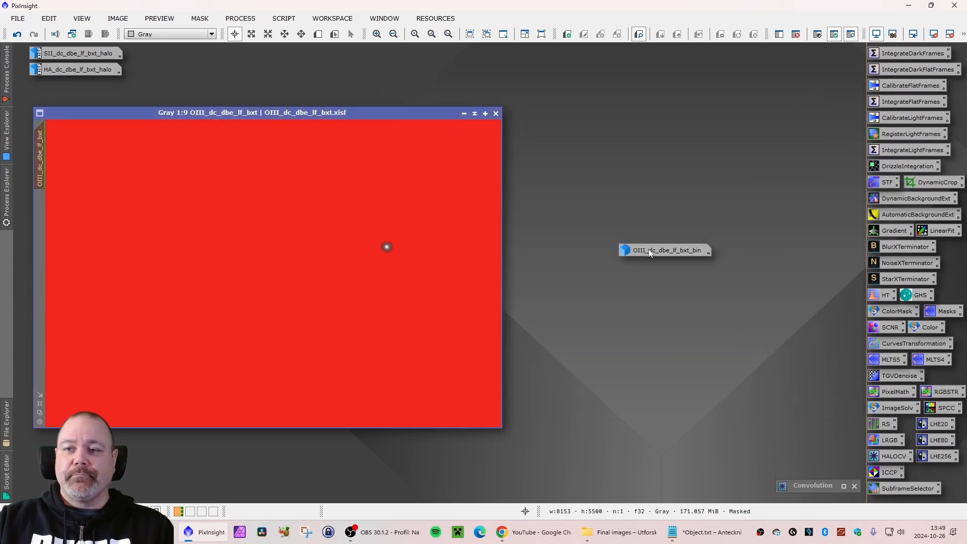
left_click_drag(310, 116, 316, 115)
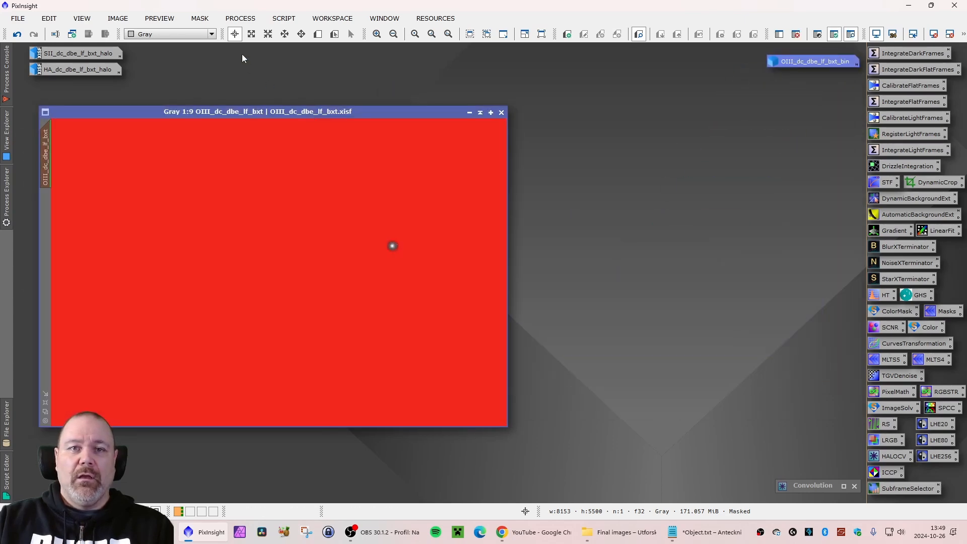
left_click(200, 19)
left_click(228, 90)
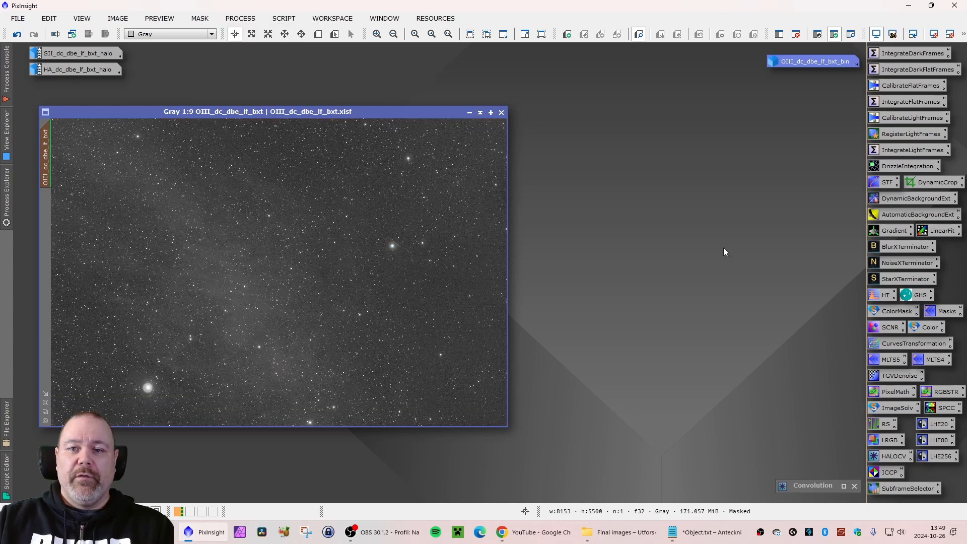
Load OIII_dc_dbe_lf_bxt into HistogramTransformation and frame the masked haloed star in a real-time preview.
double_click(882, 297)
left_click(727, 361)
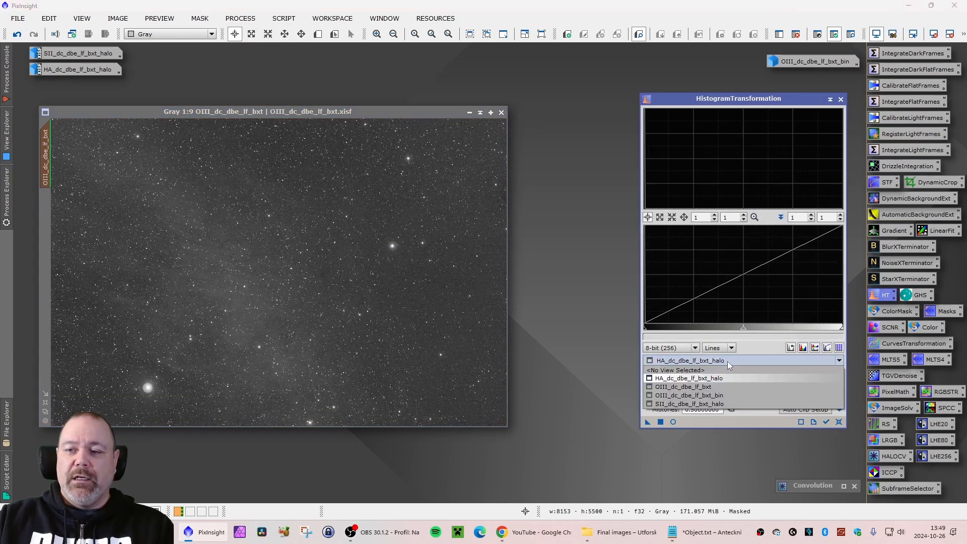
left_click(688, 386)
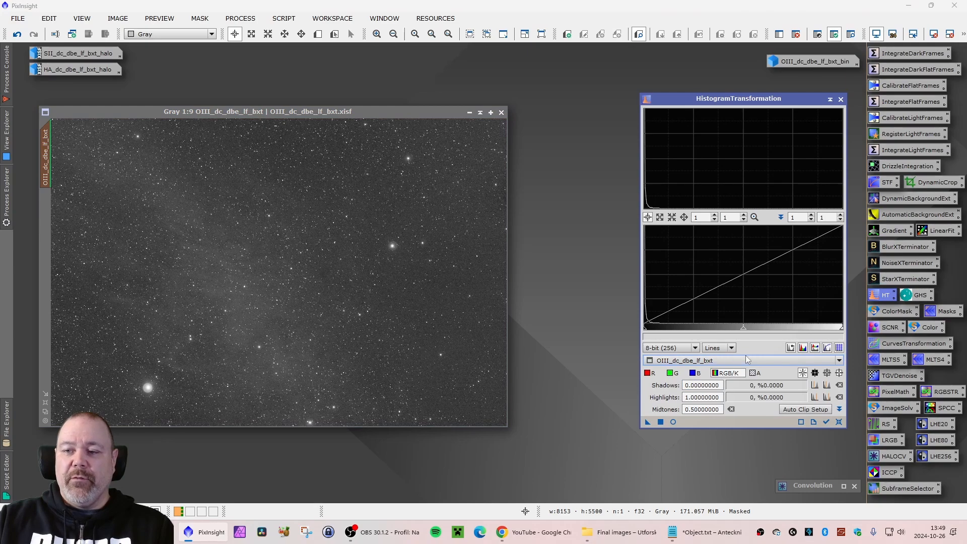
left_click(673, 422)
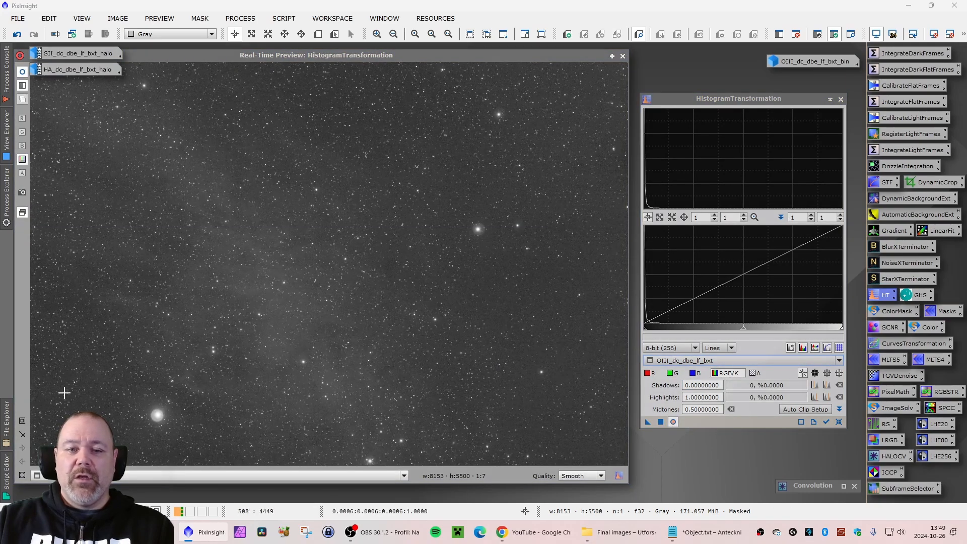
left_click(22, 421)
left_click_drag(450, 209, 498, 247)
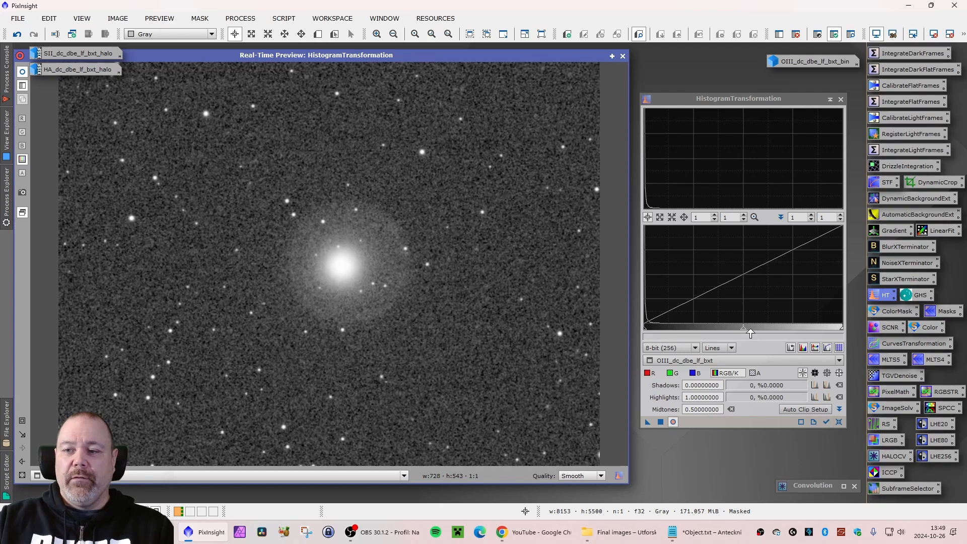
Raise the midtones to 0.51645570, apply the transformation to the masked OIII image, and close the process and its preview.
mouse_move(744, 332)
left_mouse_down()
mouse_move(773, 330)
mouse_move(739, 329)
mouse_move(752, 329)
left_mouse_up()
left_click(838, 421)
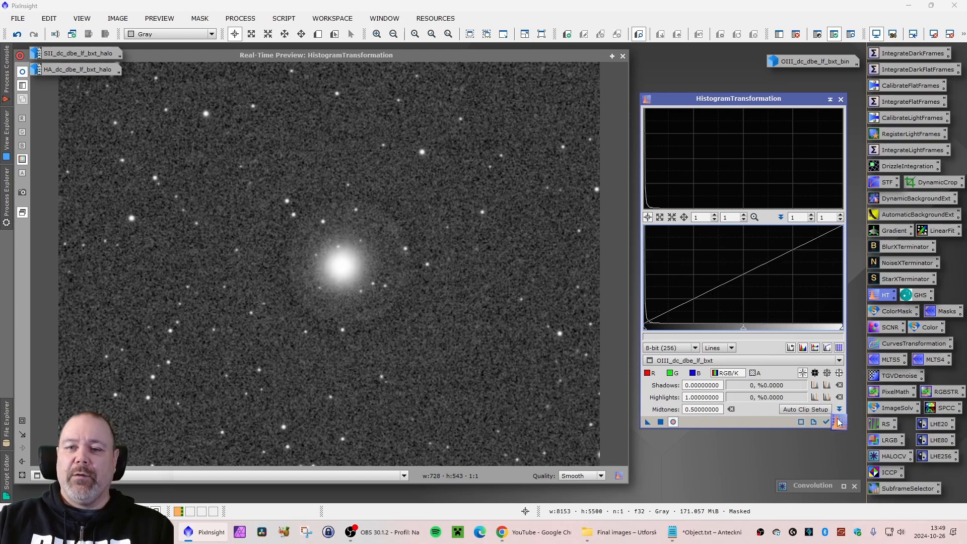
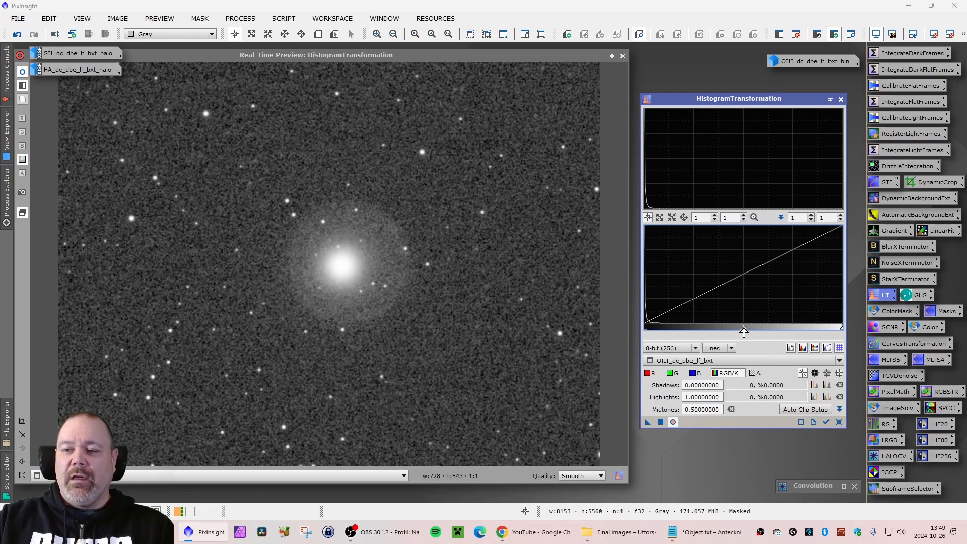
left_click_drag(744, 332, 746, 332)
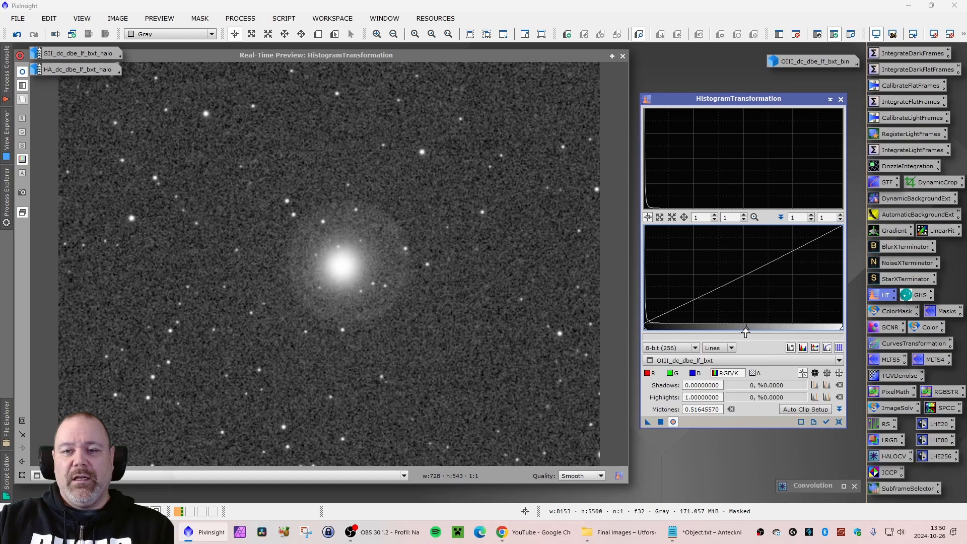
left_click(660, 423)
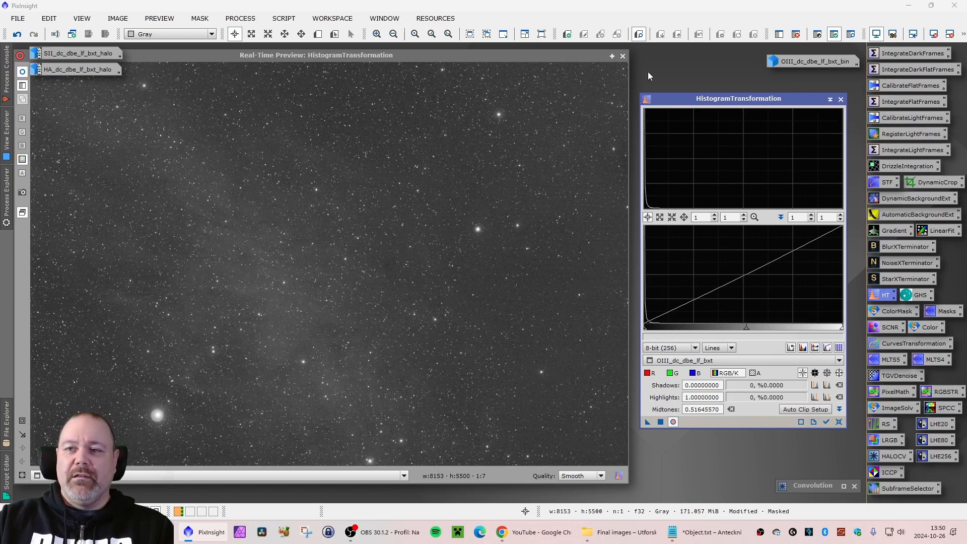
left_click(841, 99)
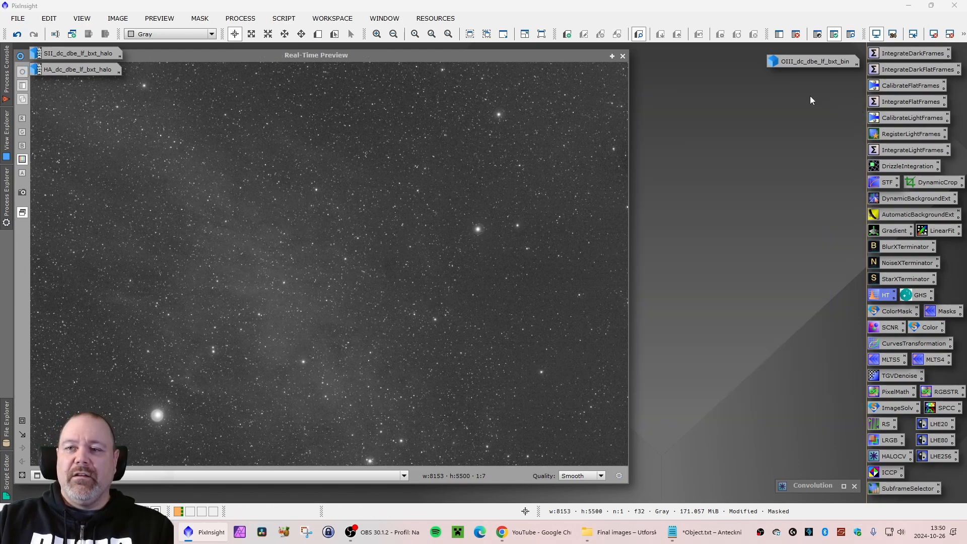
left_click(622, 56)
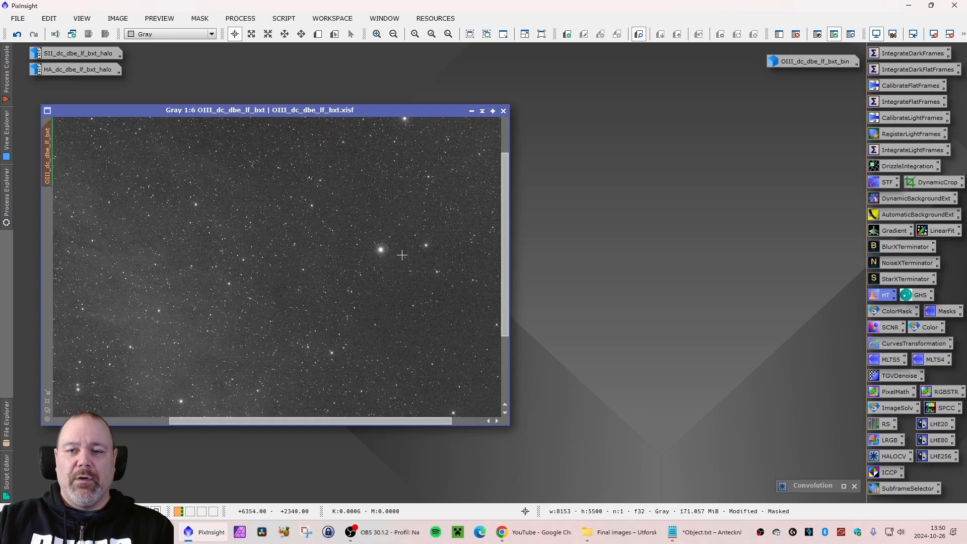
Check the star's reduced halo and remove the mask from the OIII_dc_dbe_lf_bxt image.
scroll(383, 260, "up", 1)
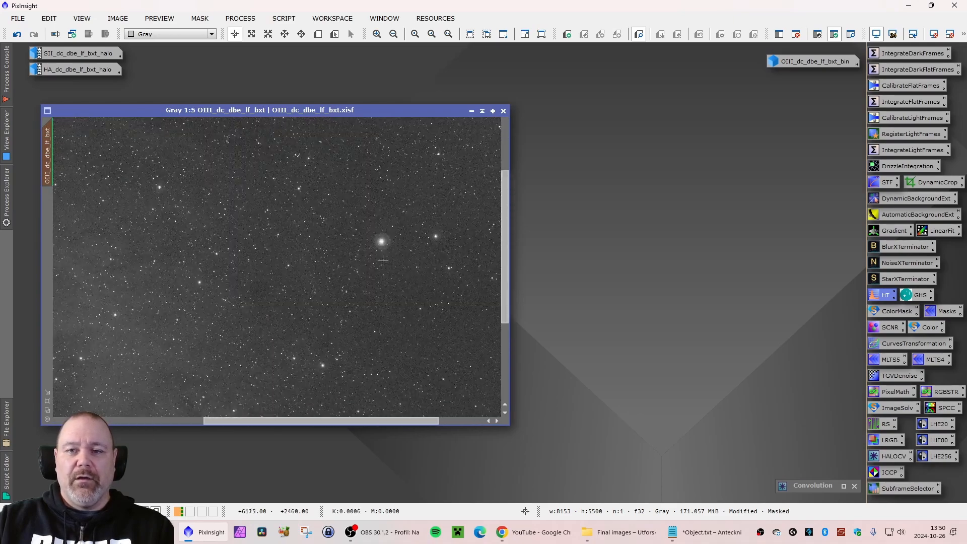
scroll(373, 260, "down", 4)
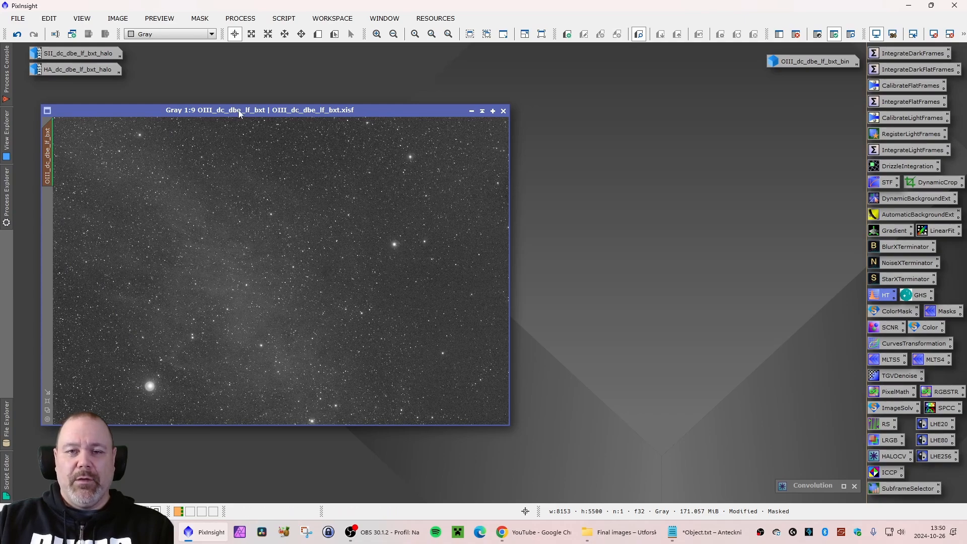
left_click_drag(233, 116, 232, 111)
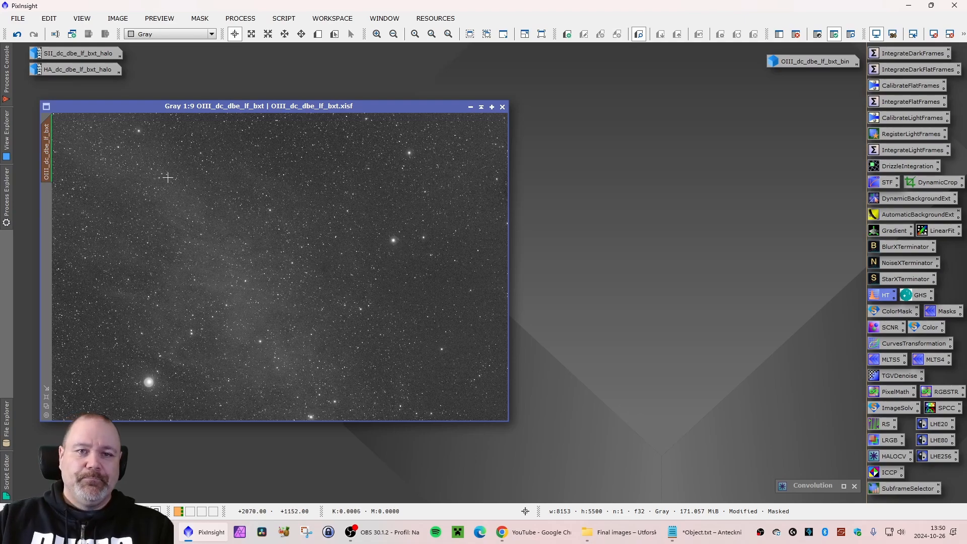
left_click(199, 19)
left_click(202, 46)
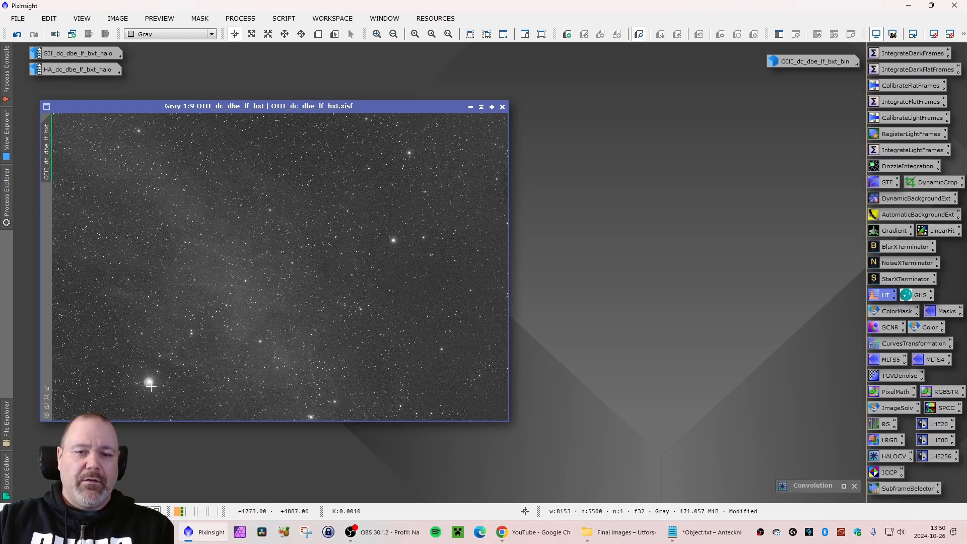
Open the GAME mask editor with AutoSTF on, widen its window, and export only the Binary Mask.
left_click(276, 18)
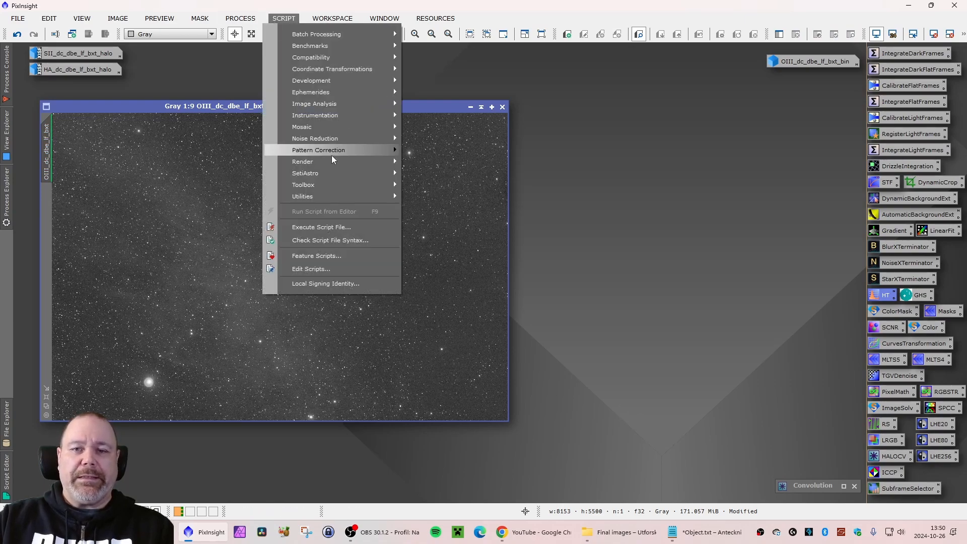
mouse_move(336, 196)
left_click(517, 291)
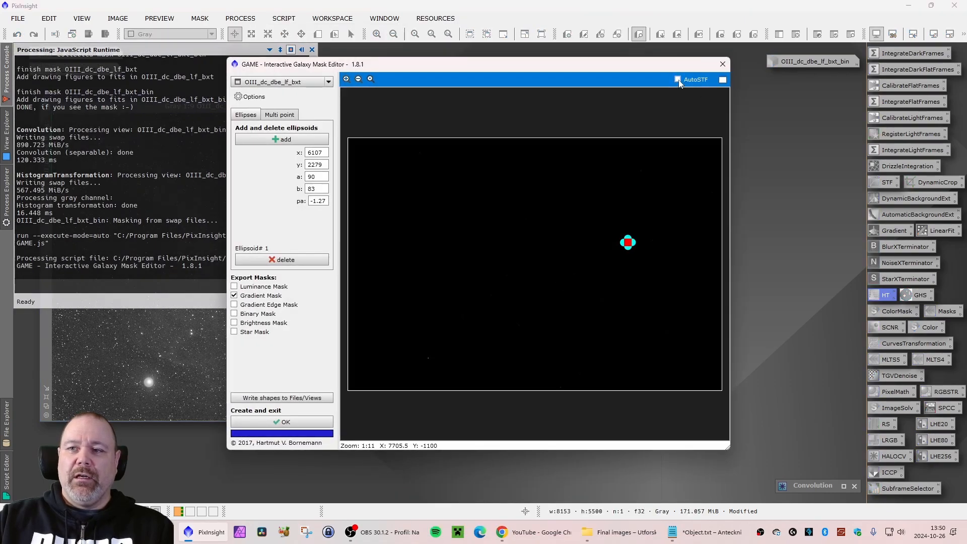
left_click(678, 80)
left_click_drag(731, 113, 793, 114)
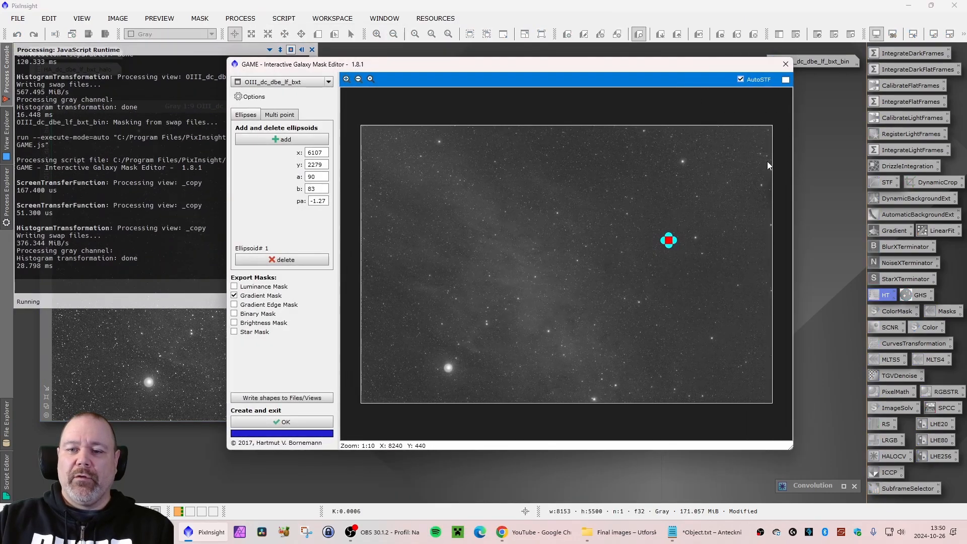
left_click_drag(476, 59, 347, 65)
left_click(106, 301)
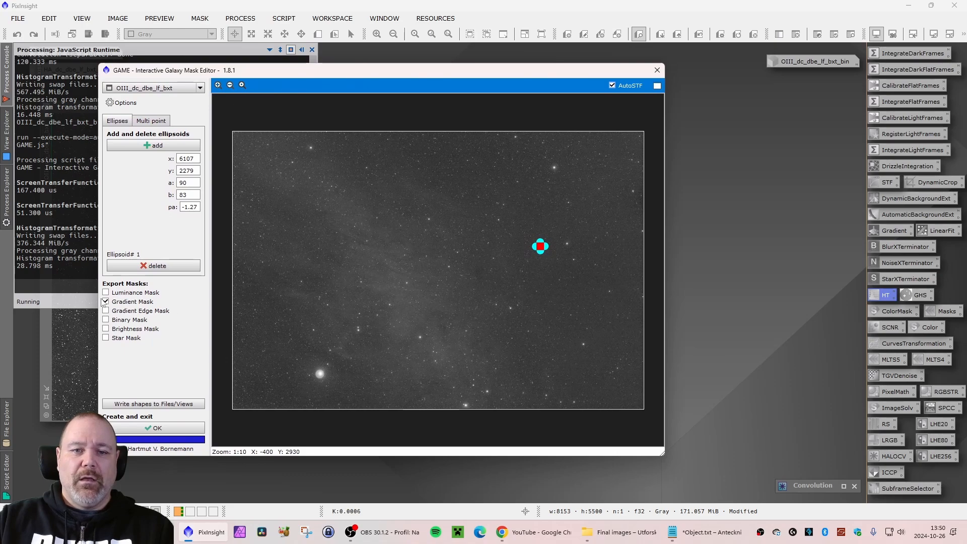
left_click(106, 319)
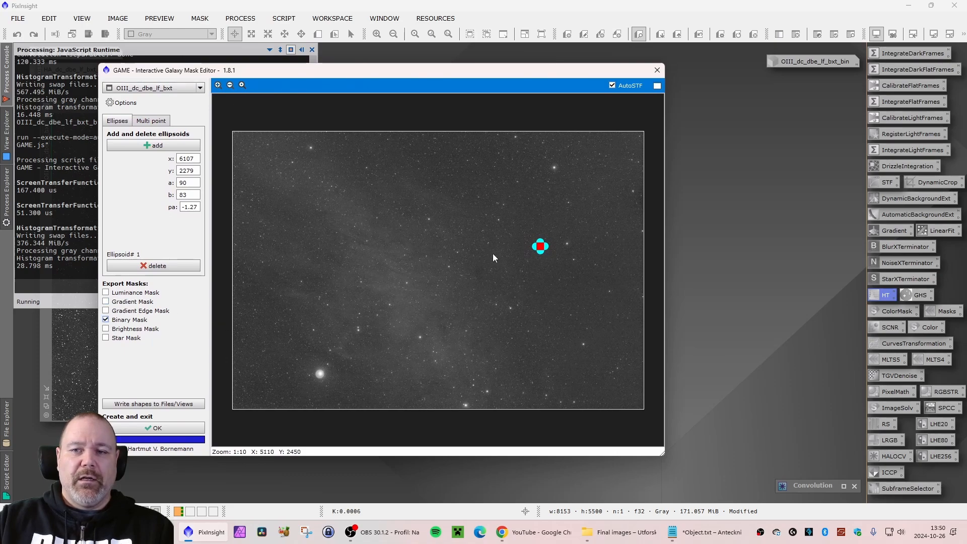
Fit the ellipse to the brightest star's halo near x 1730, y 4814 with semi-axes about 85 and 86, and generate the mask.
mouse_move(540, 250)
left_mouse_down()
mouse_move(504, 285)
mouse_move(320, 379)
left_mouse_up()
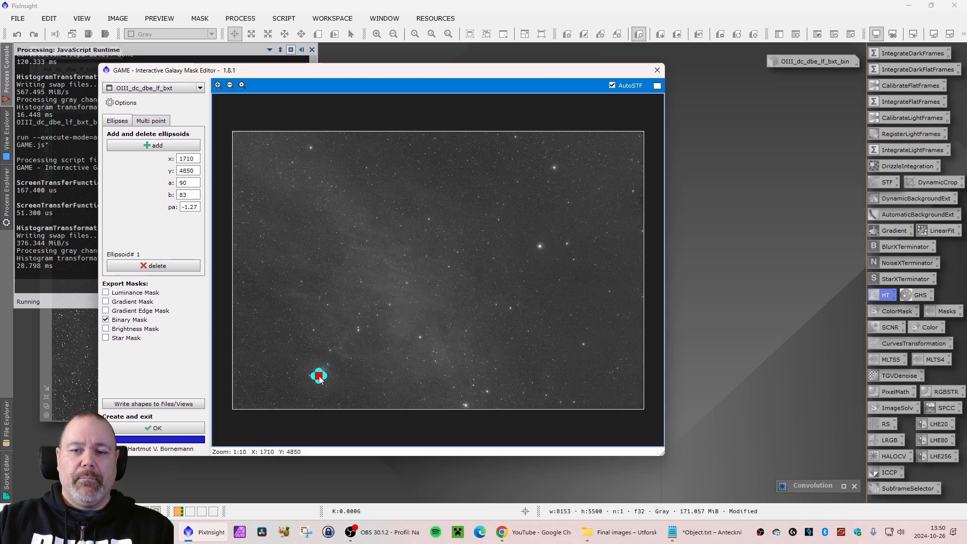
scroll(320, 379, "up", 7)
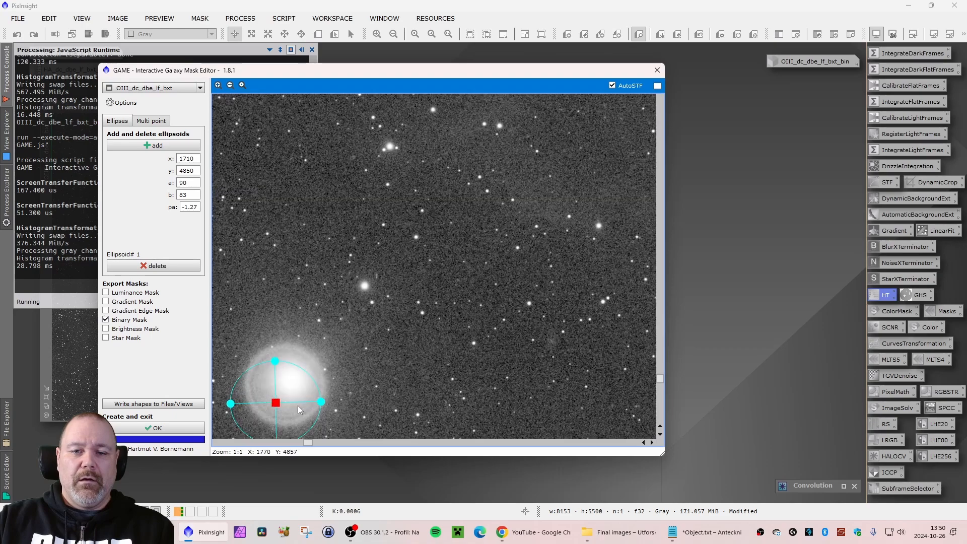
scroll(308, 404, "up", 1)
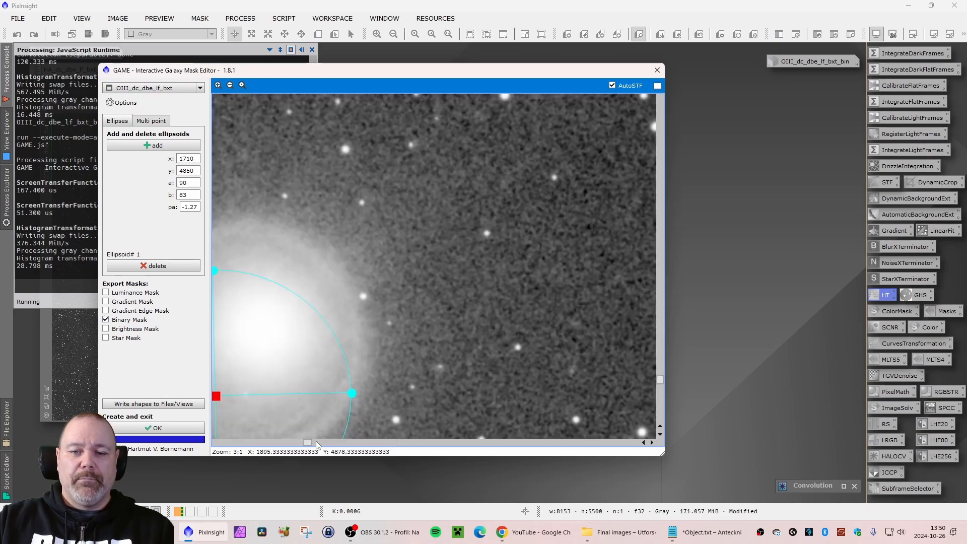
left_click_drag(307, 443, 299, 444)
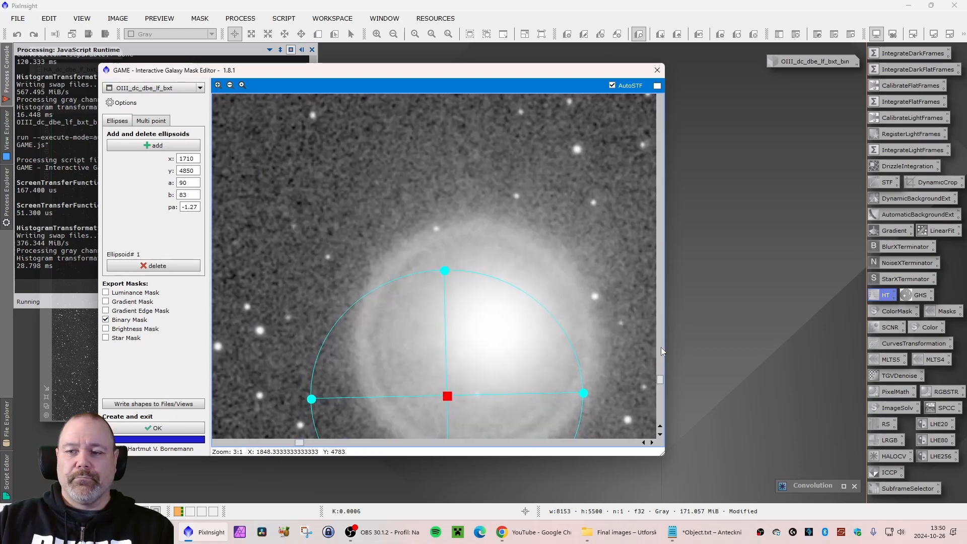
left_click_drag(659, 380, 660, 382)
left_click_drag(447, 313, 474, 256)
left_click_drag(610, 251, 603, 253)
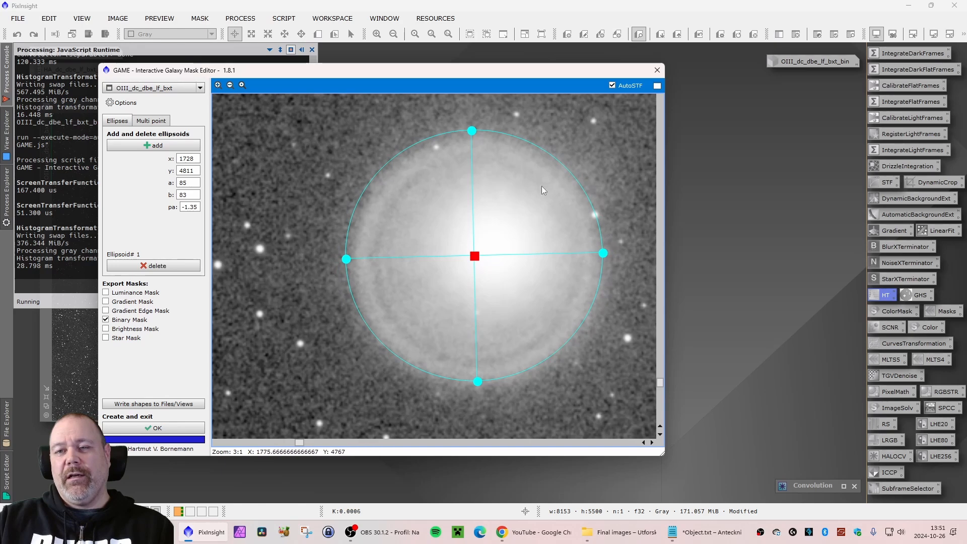
left_click_drag(474, 256, 477, 263)
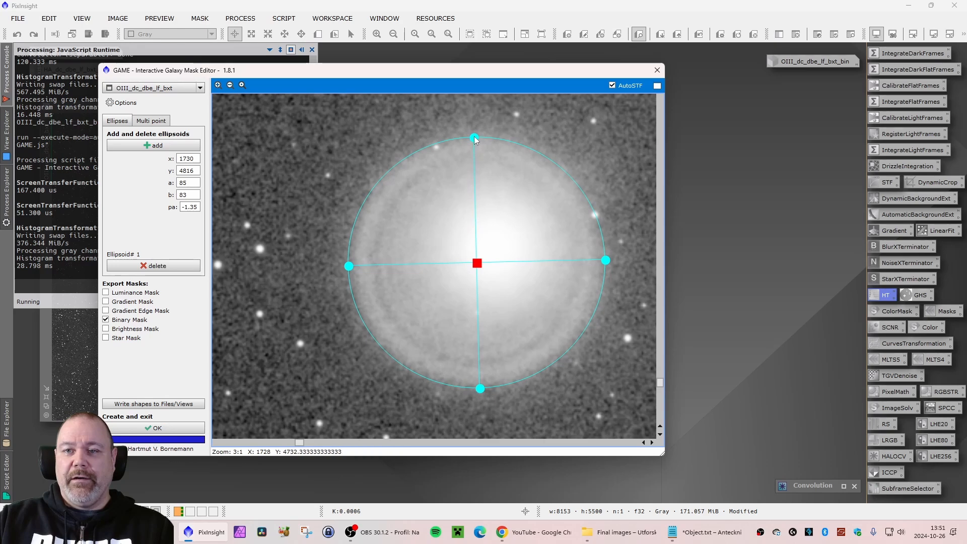
left_click_drag(474, 137, 474, 134)
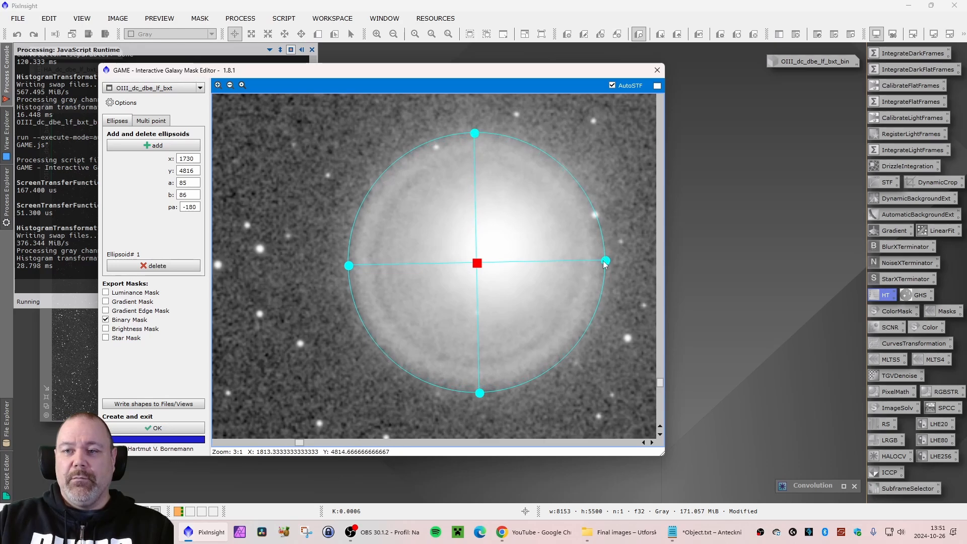
left_click_drag(605, 261, 605, 263)
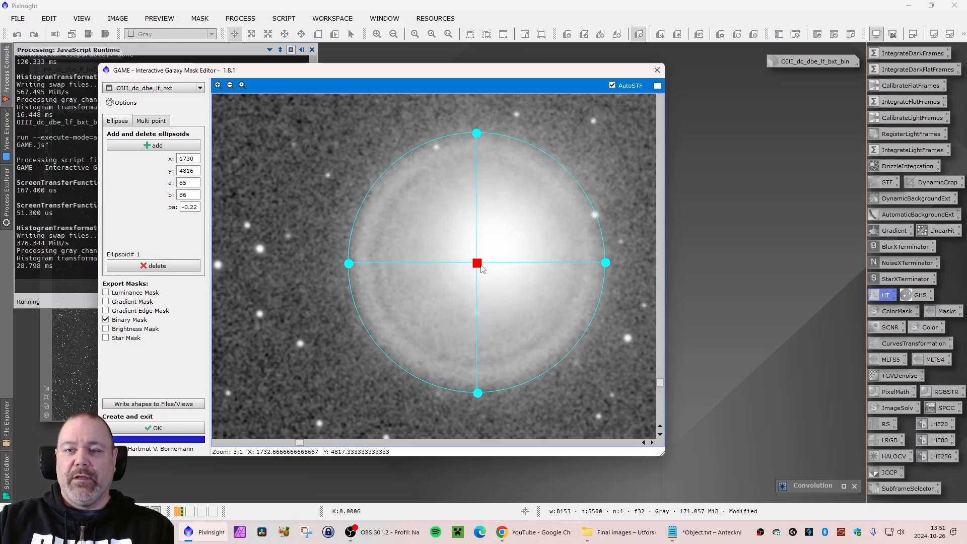
left_click_drag(477, 267, 478, 264)
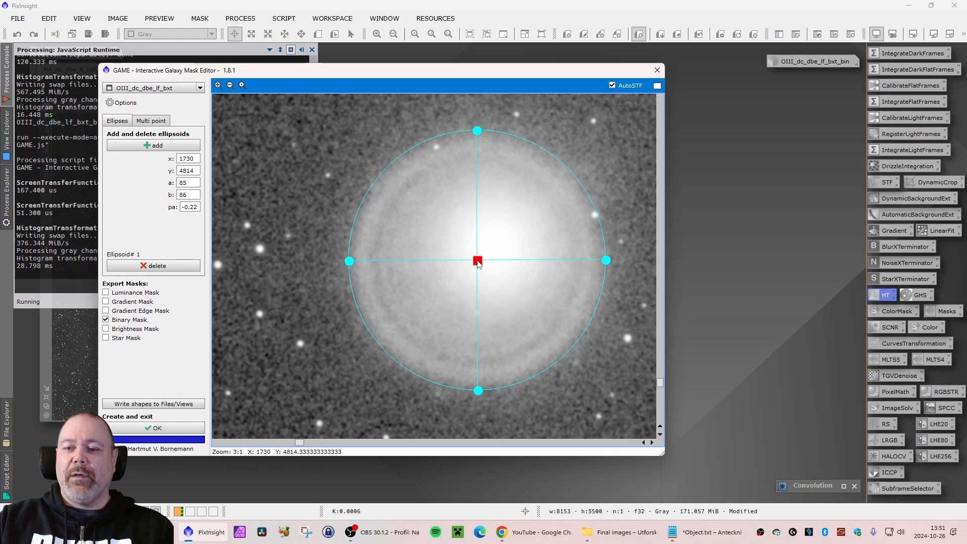
left_click(197, 429)
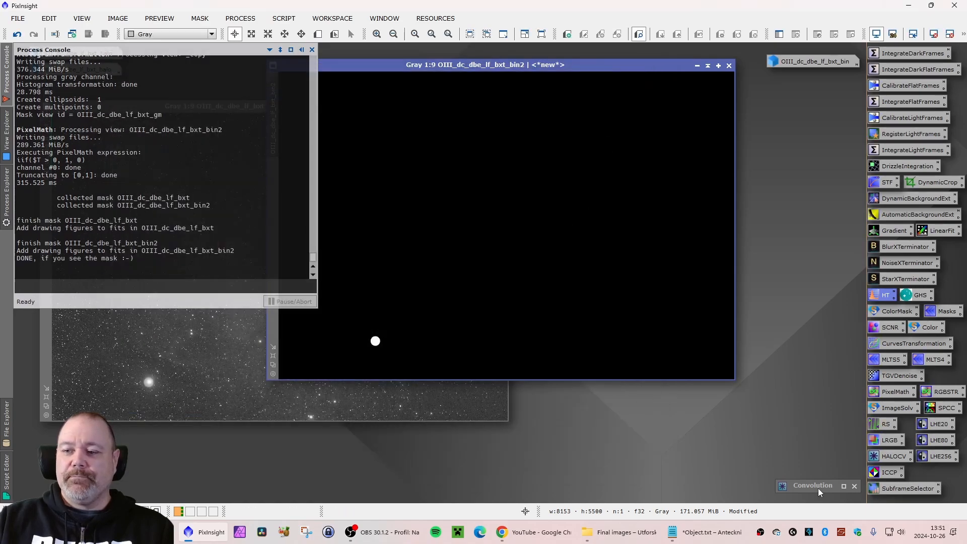
Blur the OIII_dc_dbe_lf_bxt_bin2 mask with Convolution at StdDev 20 and mask the OIII image with it, iconizing both windows.
double_click(815, 486)
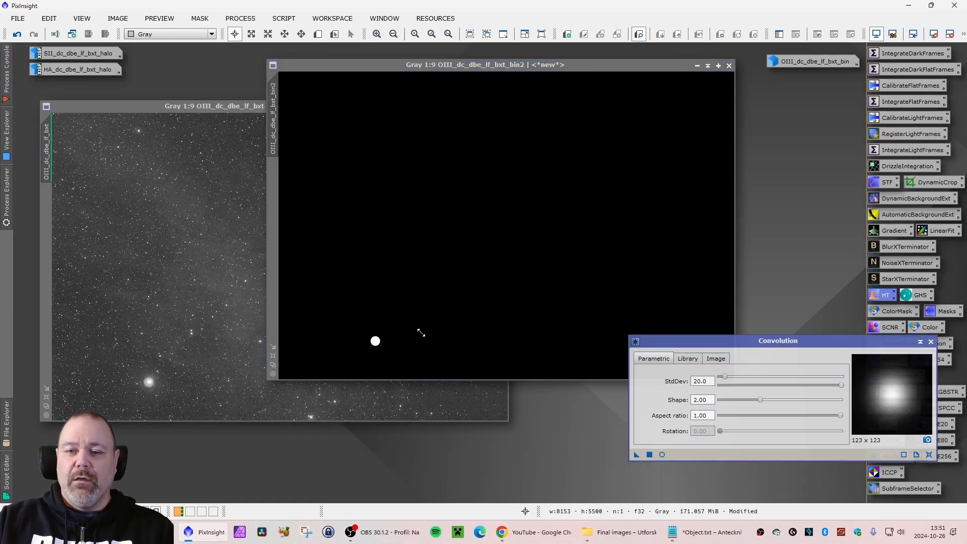
left_click(391, 327)
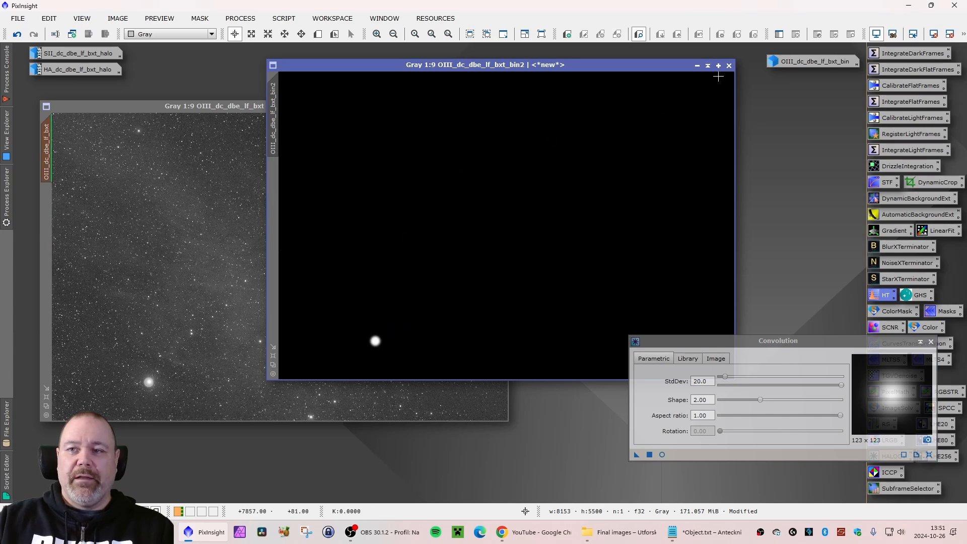
left_click(697, 66)
left_click_drag(563, 226, 838, 77)
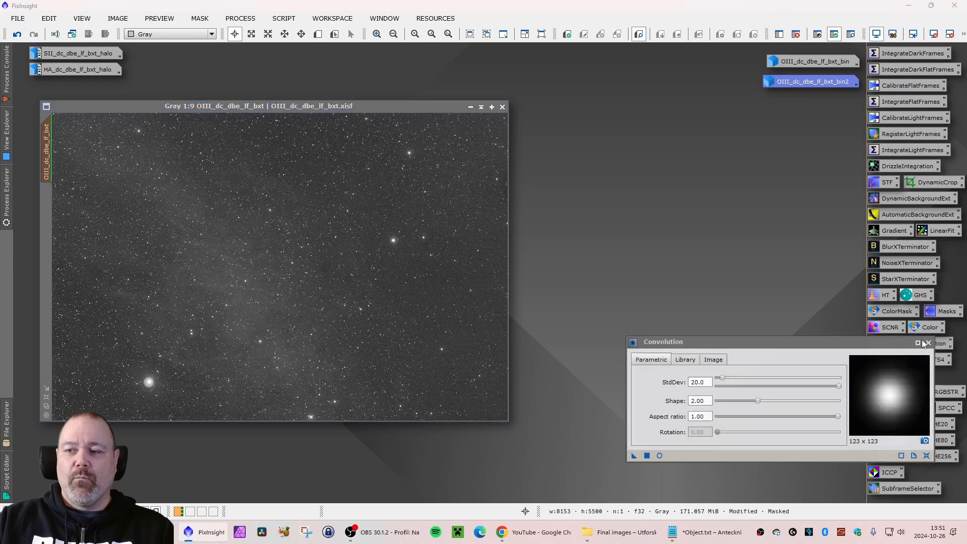
left_click(921, 342)
Open HistogramTransformation for OIII_dc_dbe_lf_bxt and zoom a real-time preview in on the brightest star's ringed halo.
double_click(884, 295)
left_click(697, 360)
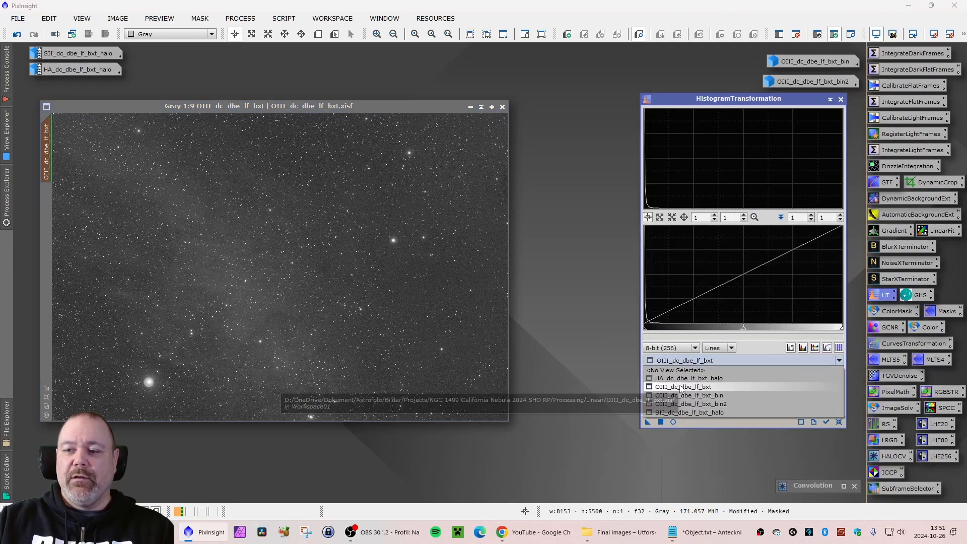
left_click(681, 386)
left_click(672, 422)
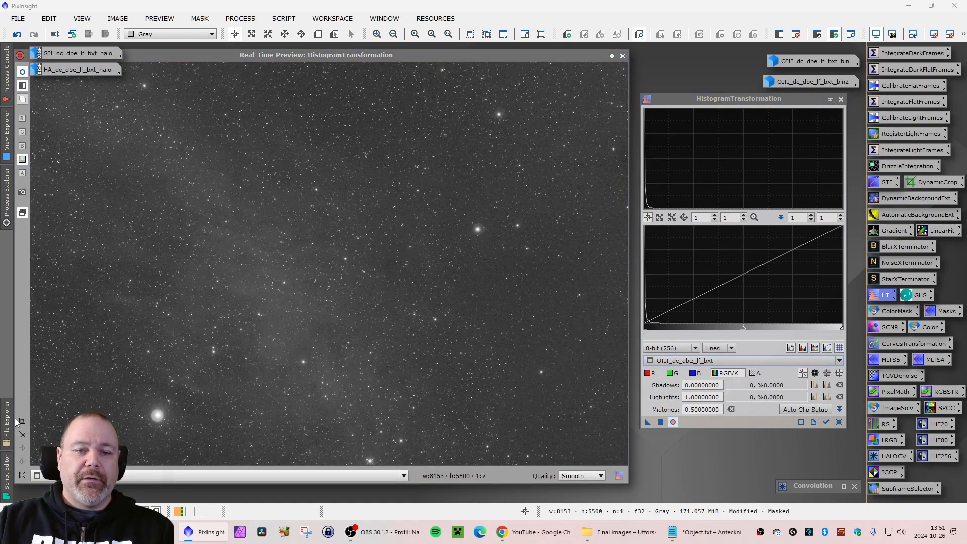
left_click_drag(123, 391, 212, 453)
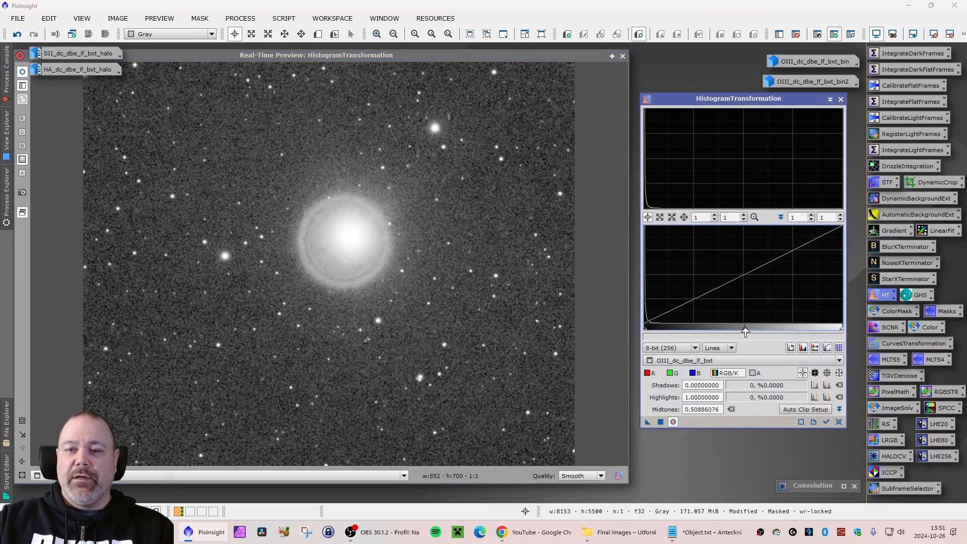
Set the HistogramTransformation midtones to about 0.684, apply it to the masked OIII_dc_dbe_lf_bxt image, and close the real-time preview.
left_click_drag(742, 332, 784, 332)
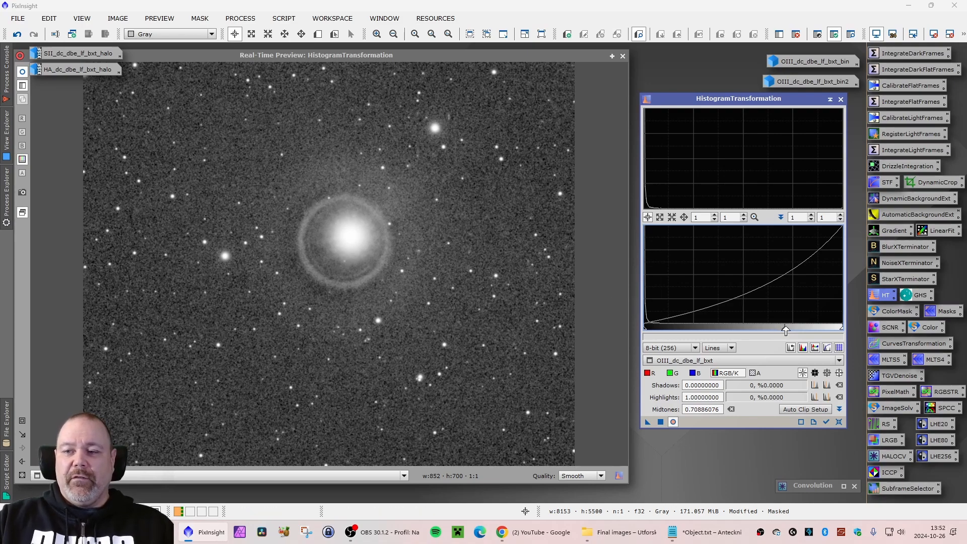
mouse_move(784, 327)
left_mouse_down()
mouse_move(772, 332)
mouse_move(780, 332)
left_mouse_up()
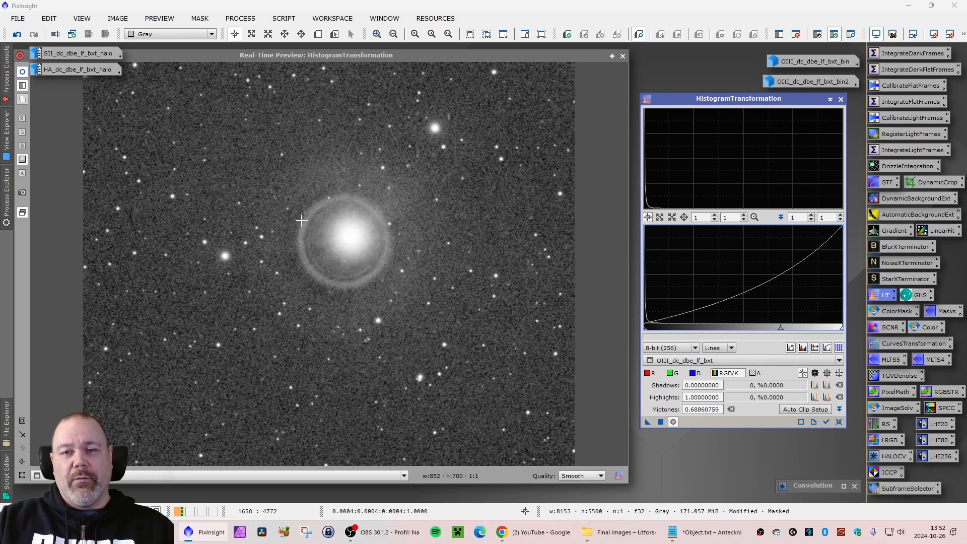
mouse_move(781, 331)
left_mouse_down()
mouse_move(771, 331)
mouse_move(780, 332)
left_mouse_up()
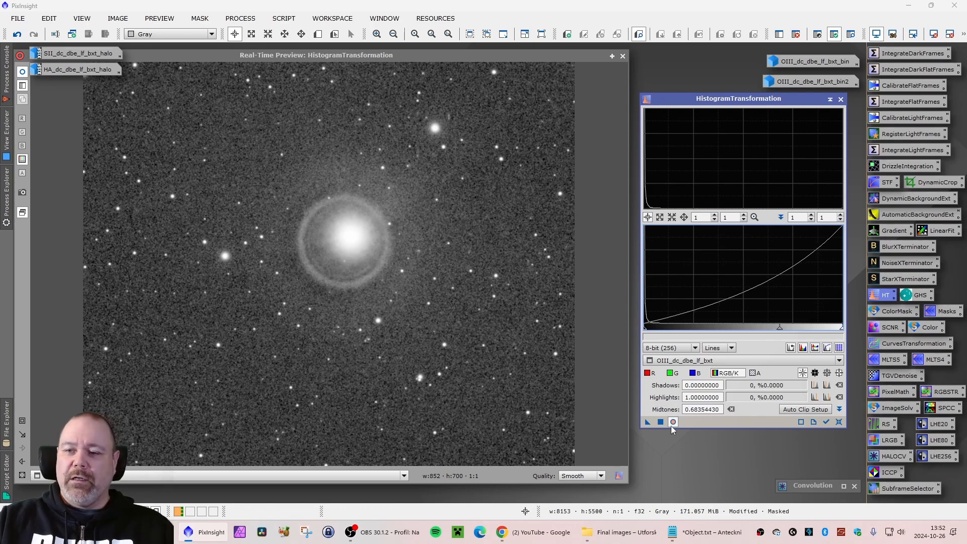
left_click_drag(663, 422, 690, 360)
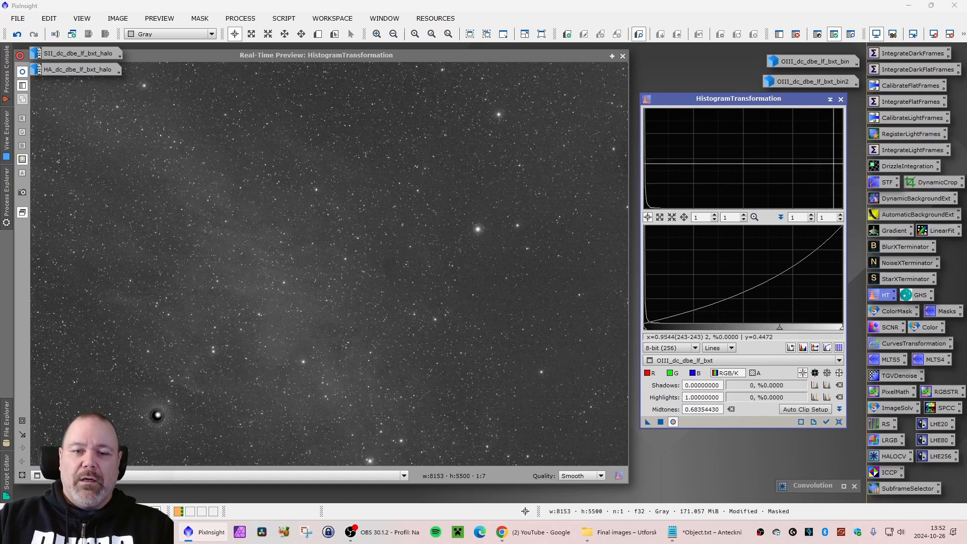
left_click(623, 56)
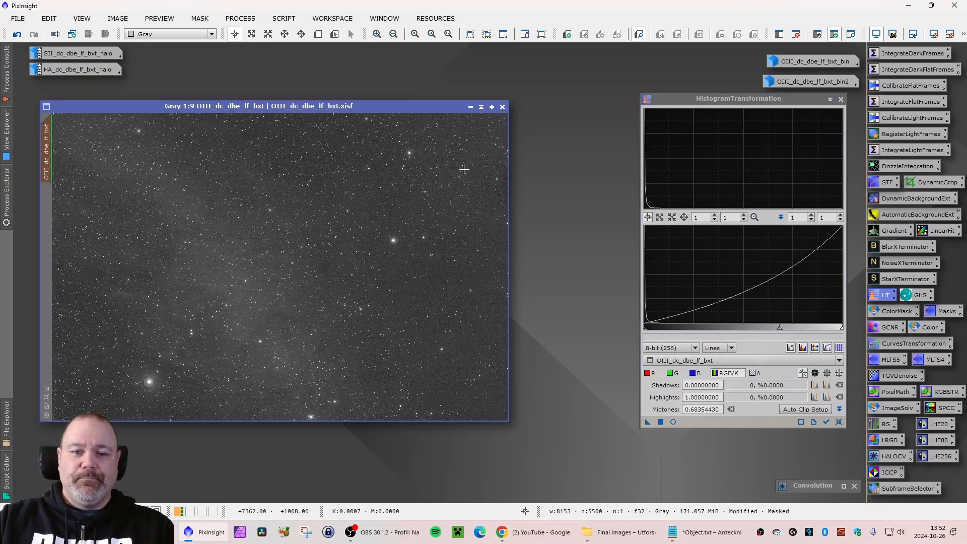
Examine the ringed halo around the brightest star in OIII_dc_dbe_lf_bxt, both close up and in the full image.
left_click_drag(259, 106, 285, 105)
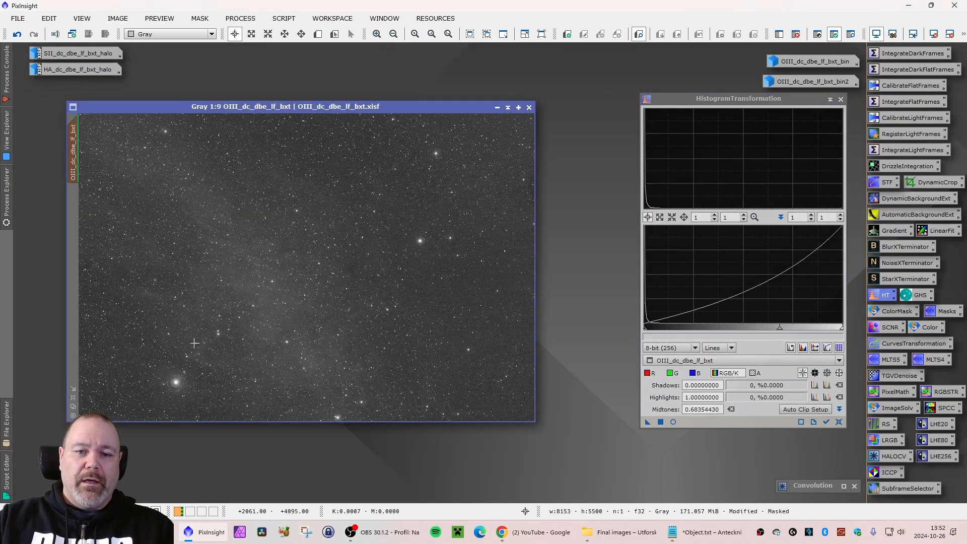
scroll(176, 386, "up", 4)
scroll(176, 387, "up", 5)
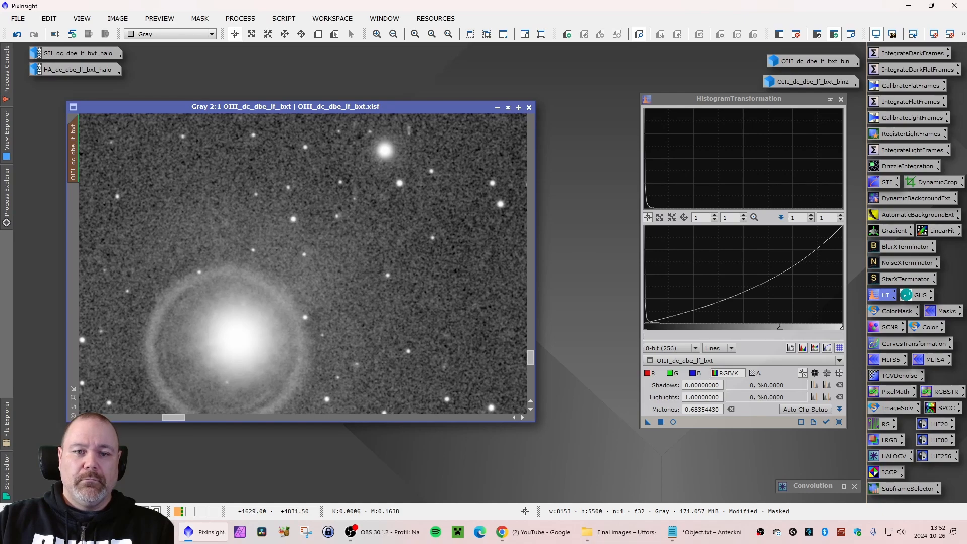
scroll(142, 362, "down", 4)
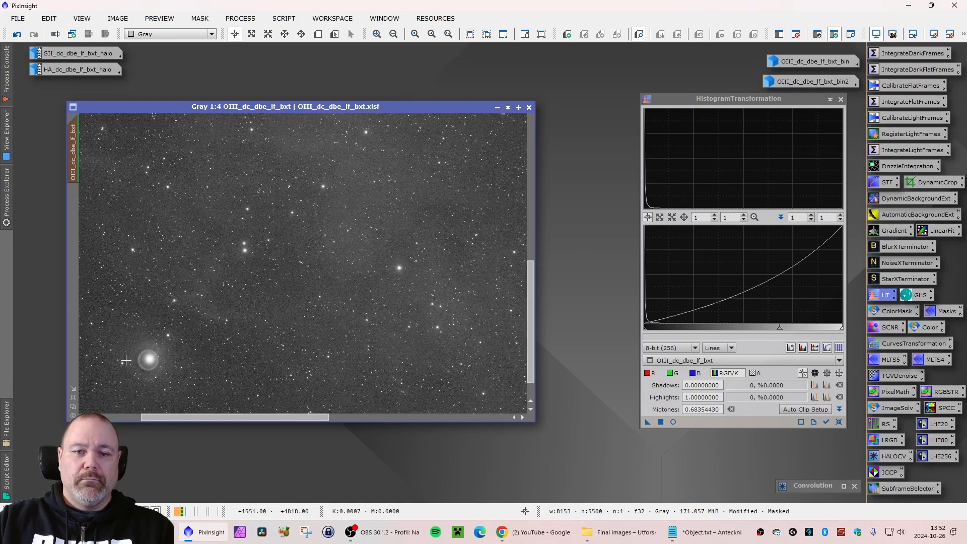
scroll(122, 360, "down", 3)
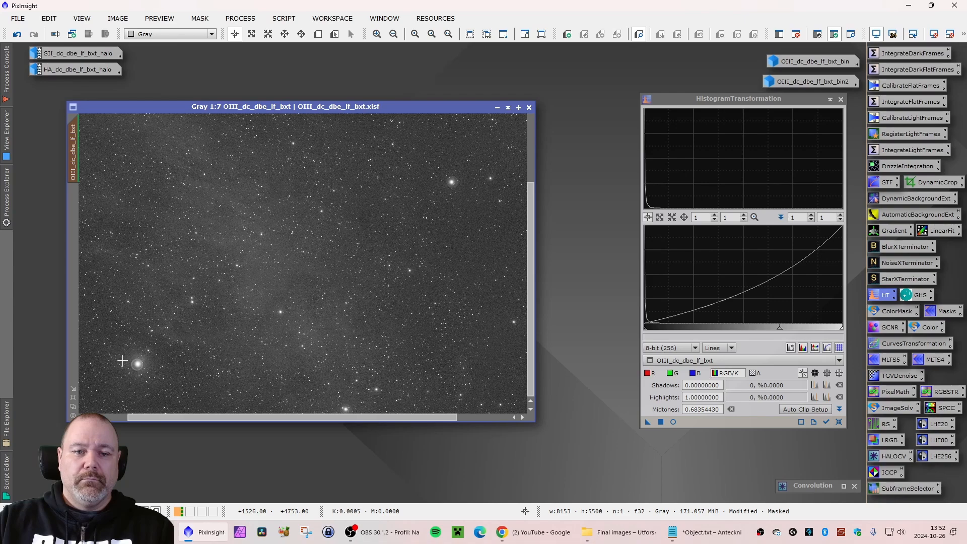
scroll(122, 361, "down", 2)
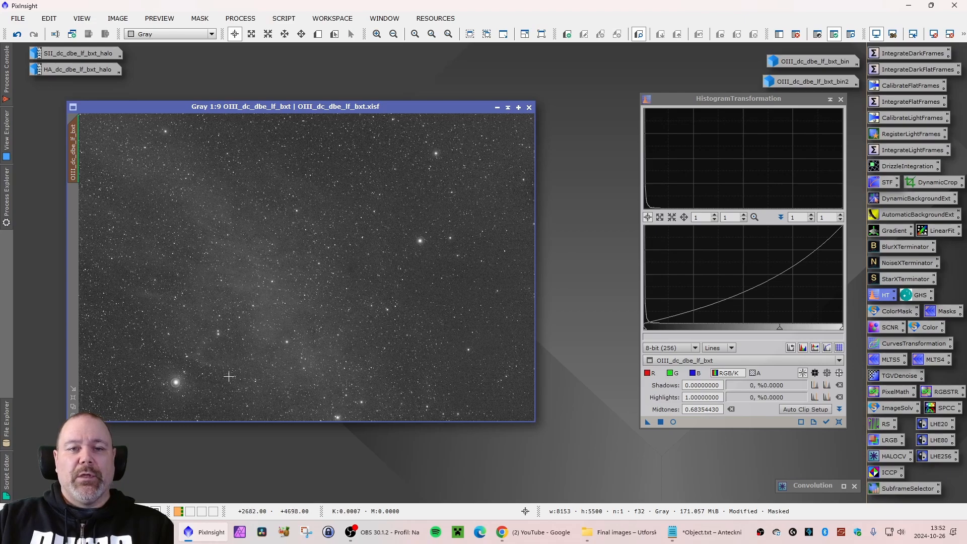
scroll(193, 371, "up", 10)
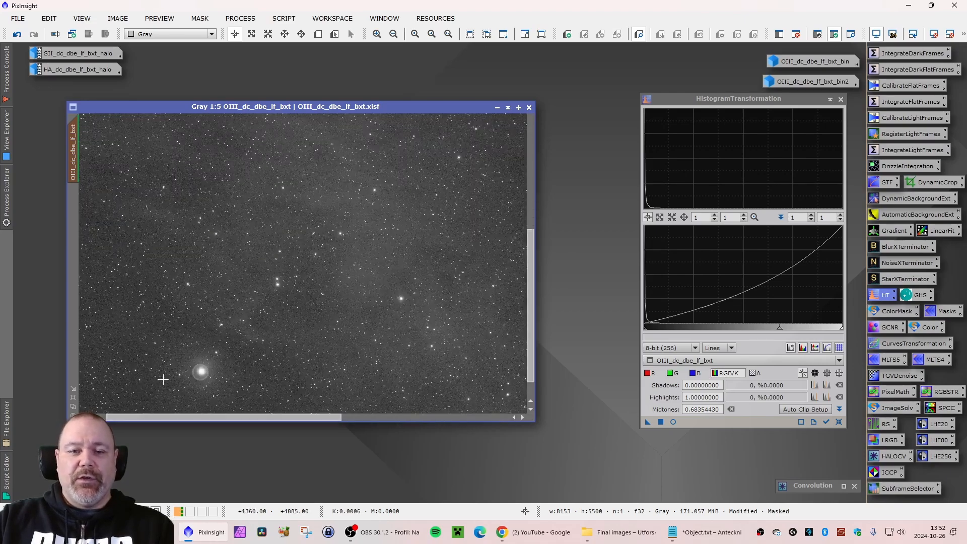
scroll(192, 371, "up", 2)
mouse_move(530, 356)
left_mouse_down()
mouse_move(531, 371)
mouse_move(532, 347)
mouse_move(536, 360)
left_mouse_up()
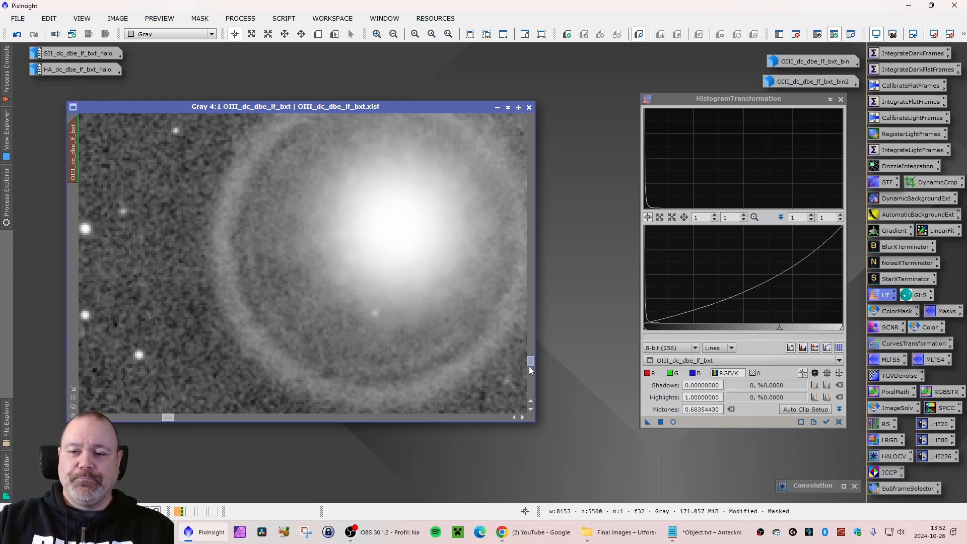
Enlarge the OIII image window, close HistogramTransformation, and check the remaining ring around the brightest star.
left_click(73, 397)
left_click_drag(343, 105, 301, 77)
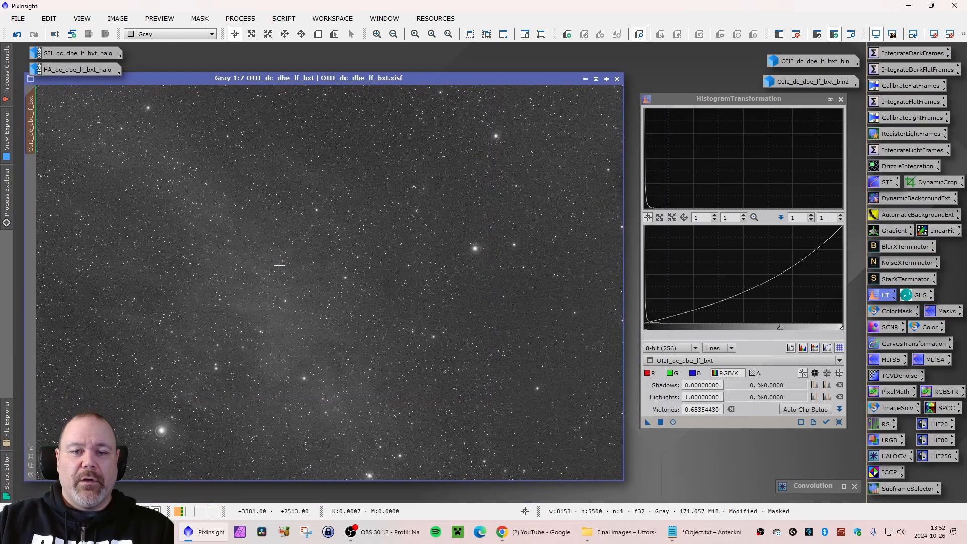
left_click(840, 99)
scroll(154, 408, "up", 7)
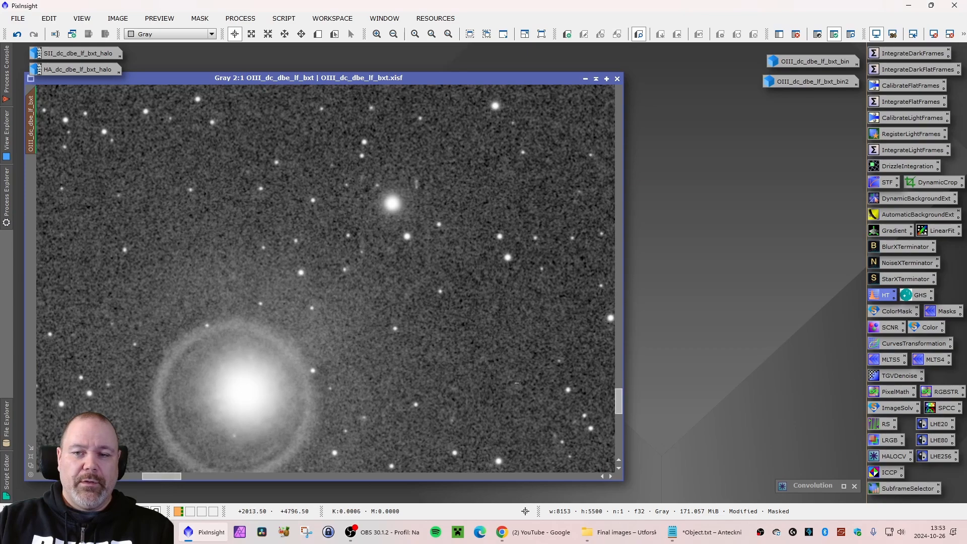
left_click_drag(620, 398, 621, 406)
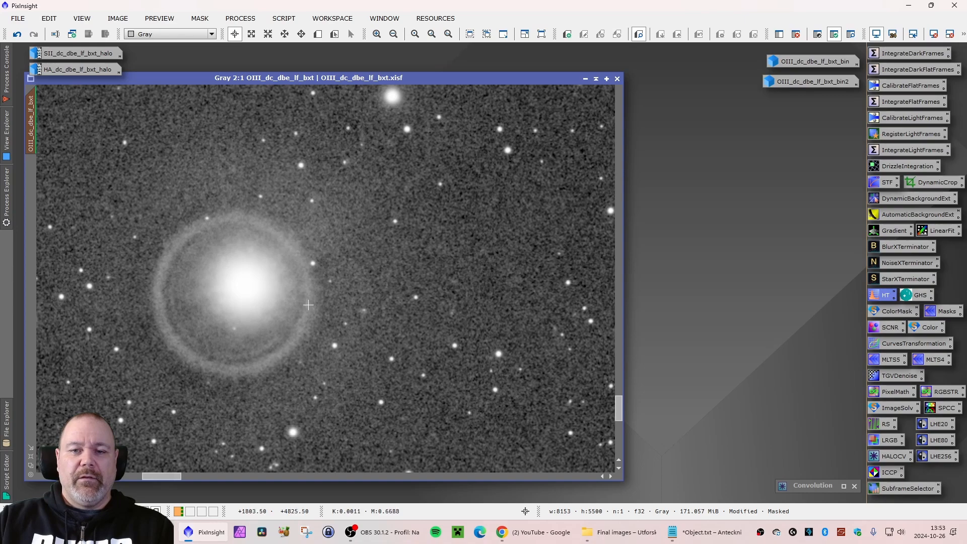
scroll(244, 345, "down", 8)
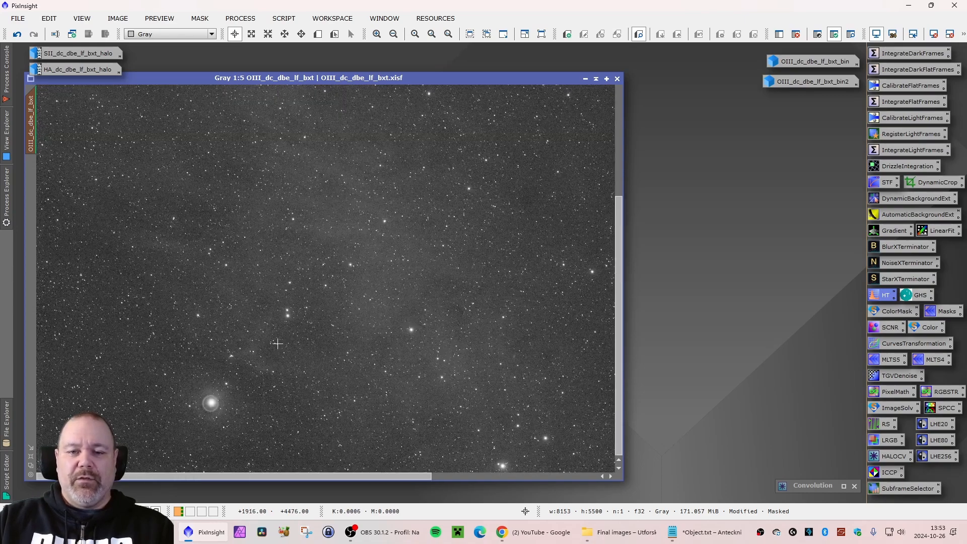
scroll(237, 342, "down", 1)
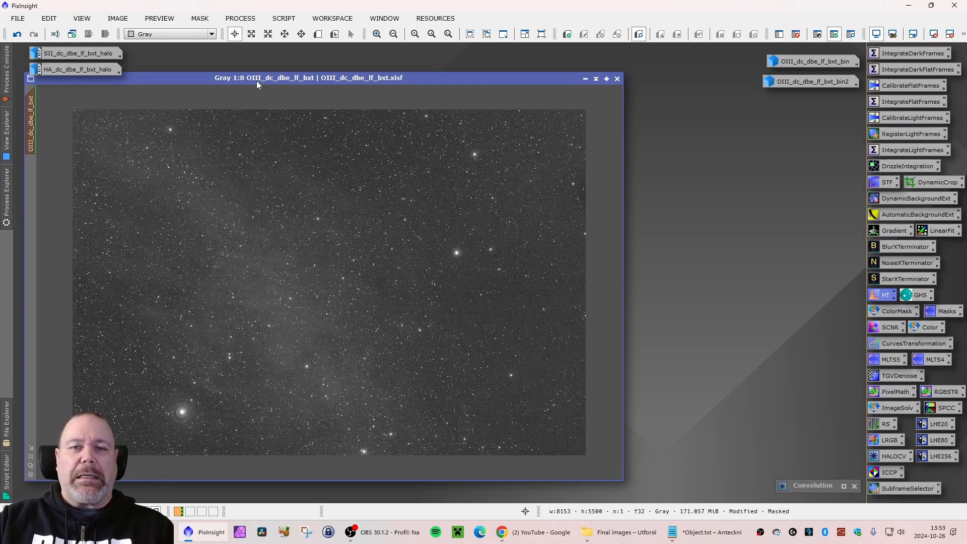
left_click_drag(208, 81, 215, 82)
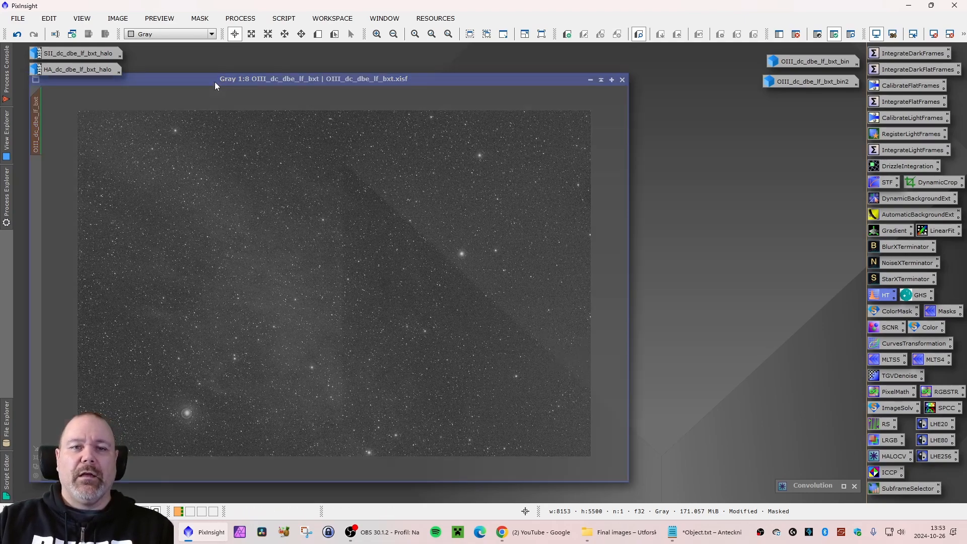
Remove the mask from the OIII image and change its identifier to OIII_dc_dbe_lf_bxt_halo.
left_click(200, 18)
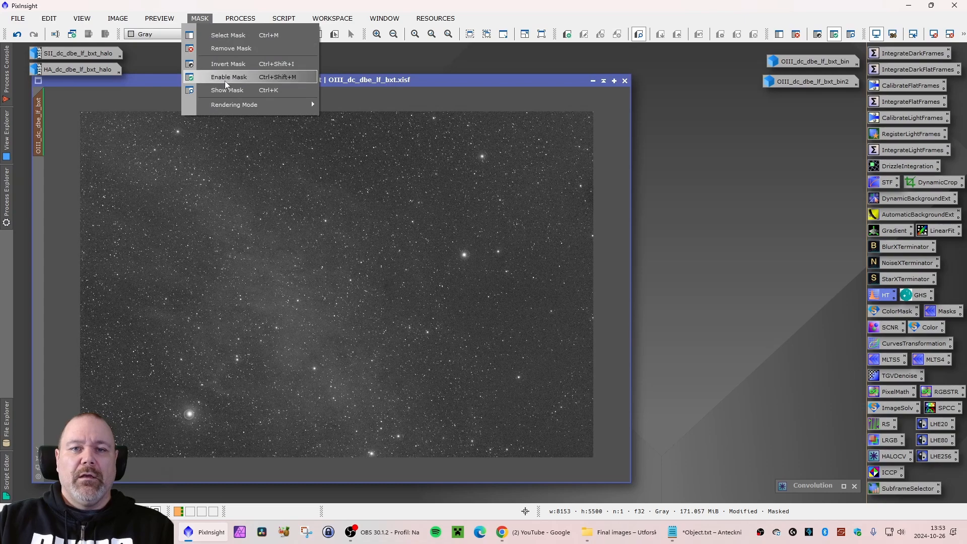
left_click(231, 49)
right_click(39, 125)
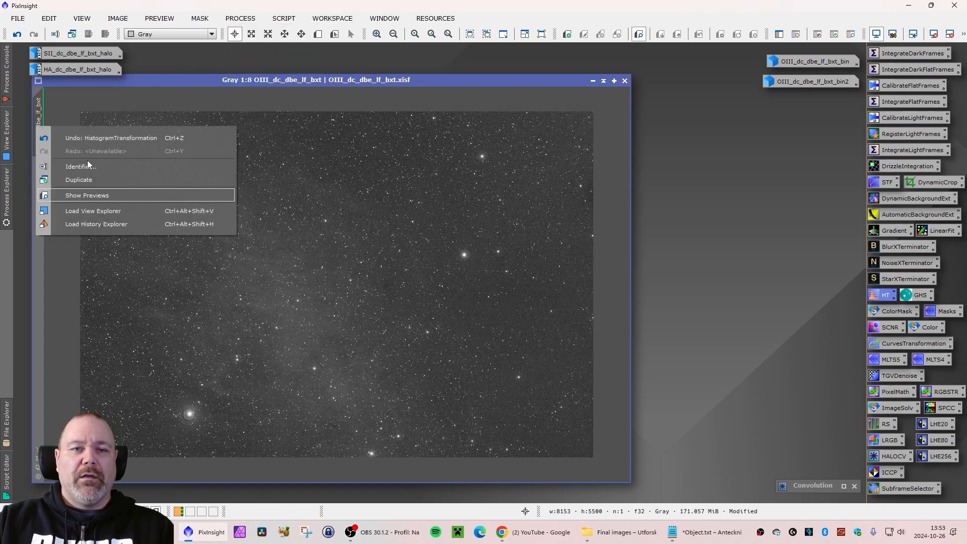
left_click(88, 166)
key("End")
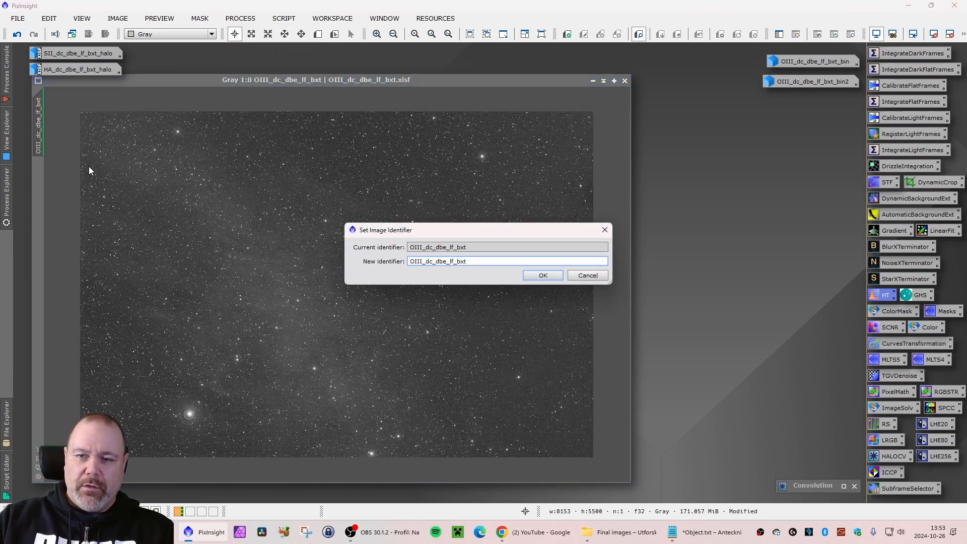
type("_halo")
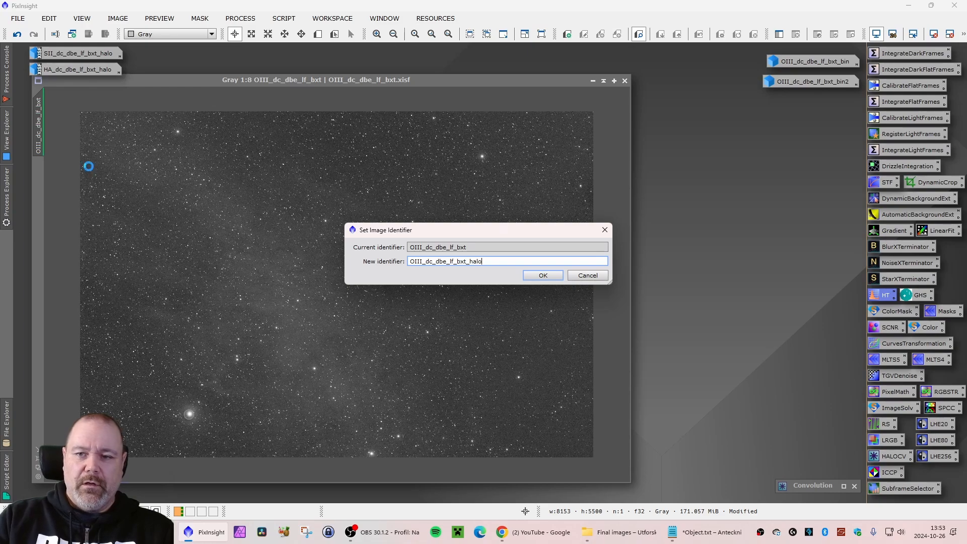
key("Return")
Save the OIII image as OIII_dc_dbe_lf_bxt_halo.xisf in the Linear folder and iconize its window.
left_click(18, 18)
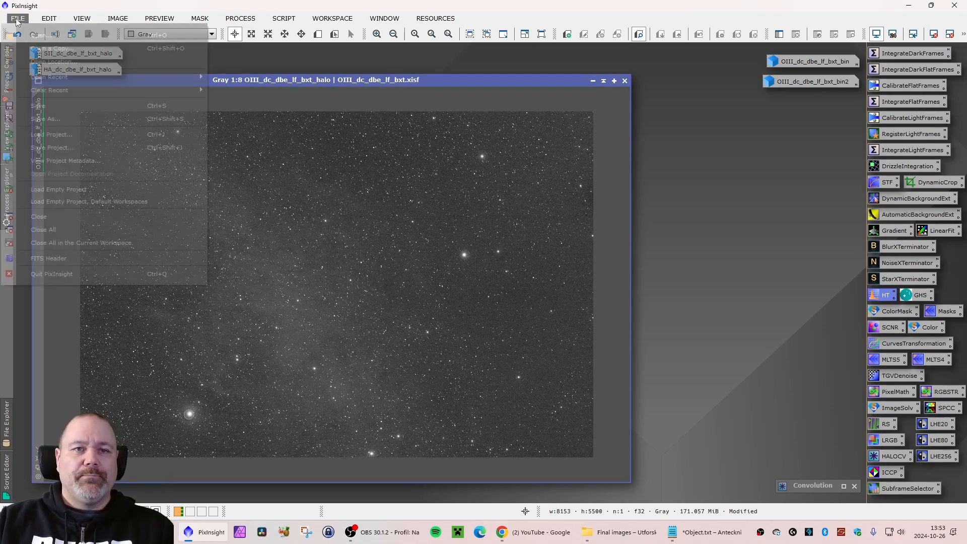
left_click(58, 113)
key("Right")
key("Left")
key("Left")
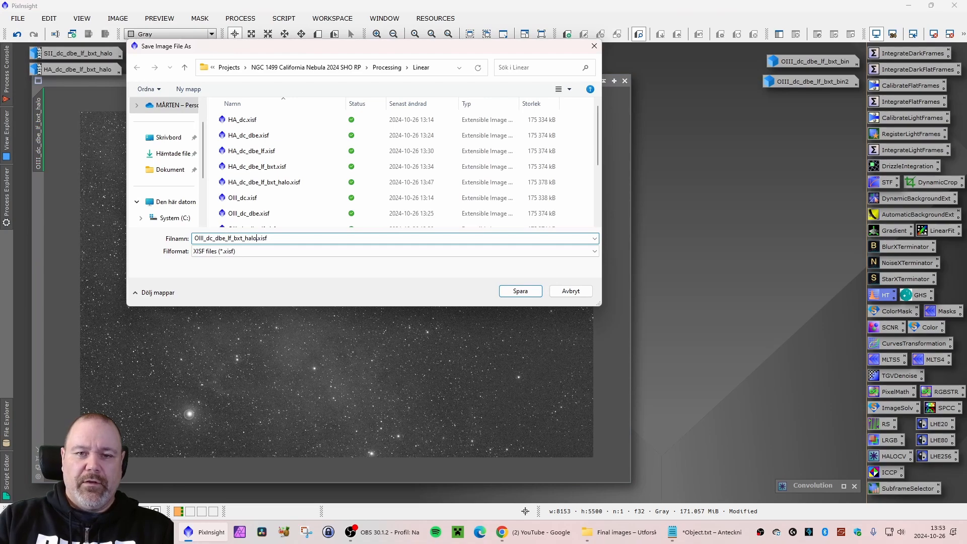
key("Return")
key("Return")
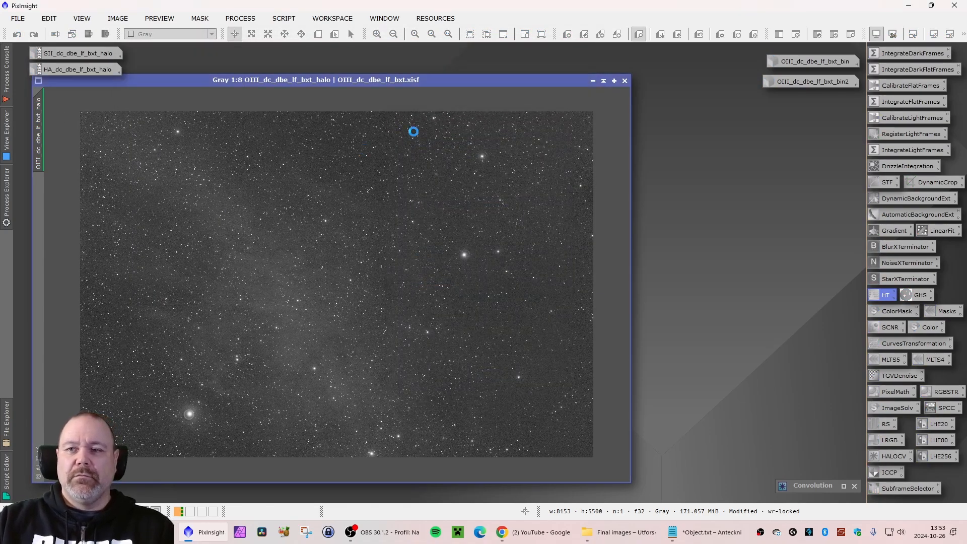
left_click(593, 81)
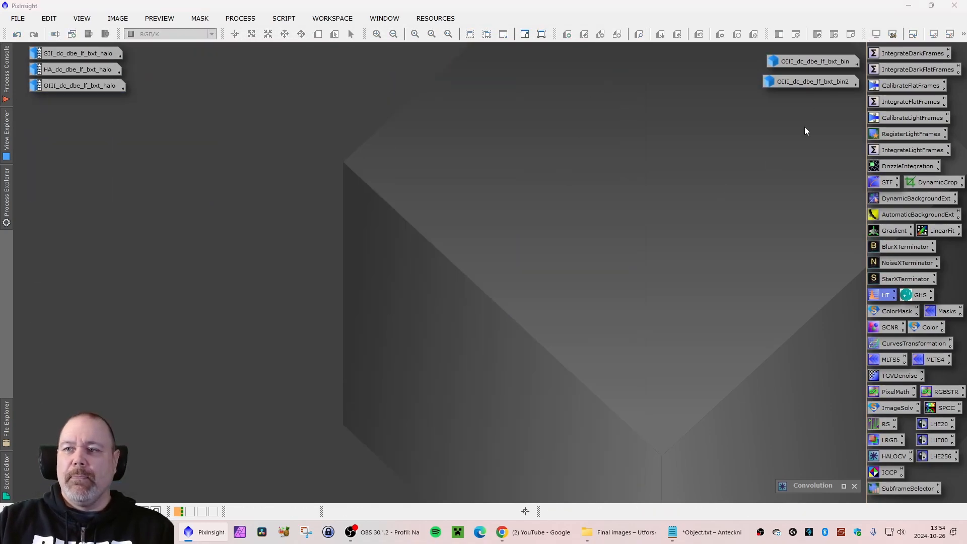
Delete the OIII_dc_dbe_lf_bxt_bin and OIII_dc_dbe_lf_bxt_bin2 masks without saving, and close Convolution.
left_click_drag(816, 105, 795, 58)
right_click(796, 58)
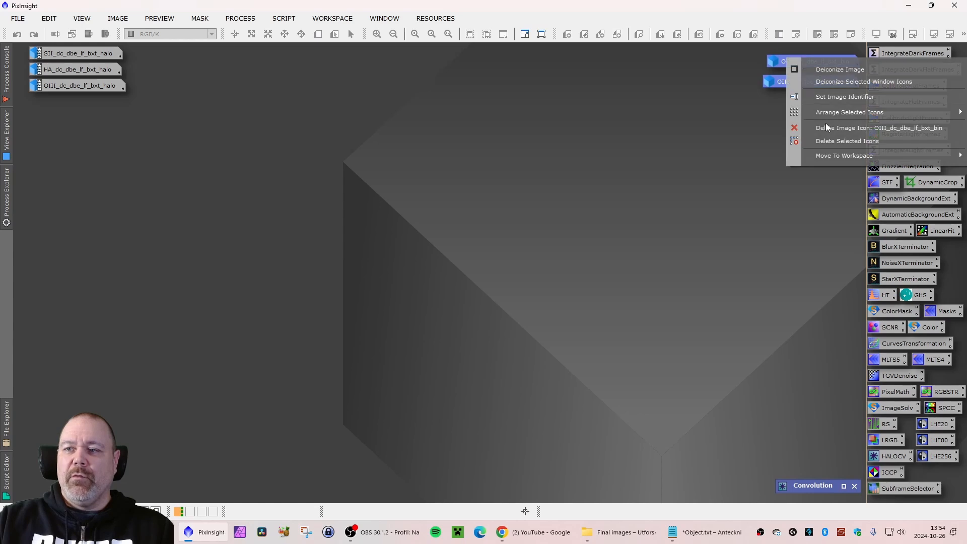
left_click(822, 141)
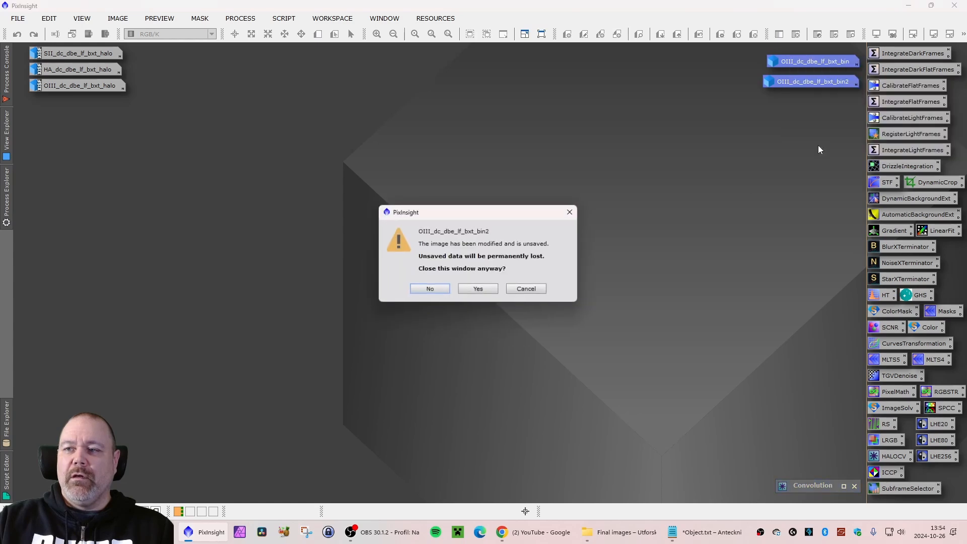
left_click(487, 290)
left_click(489, 291)
left_click(488, 291)
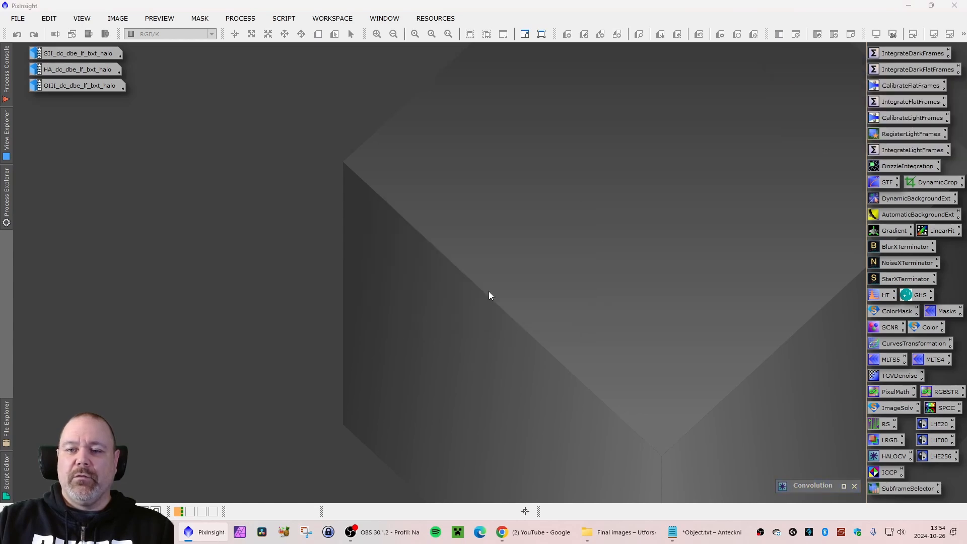
left_click(854, 486)
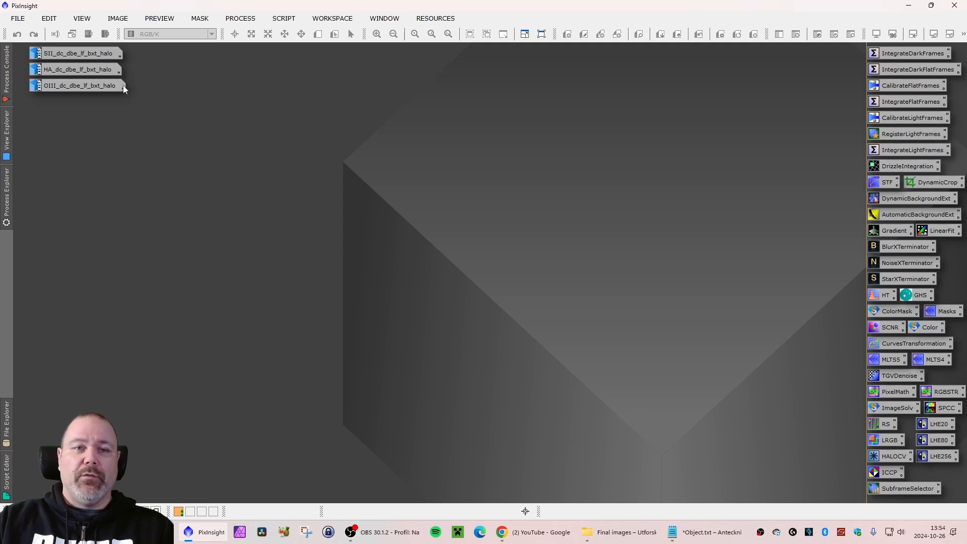
Apply NoiseXTerminator to SII_dc_dbe_lf_bxt_halo with Denoise 0.90 and Detail 0.15.
double_click(895, 264)
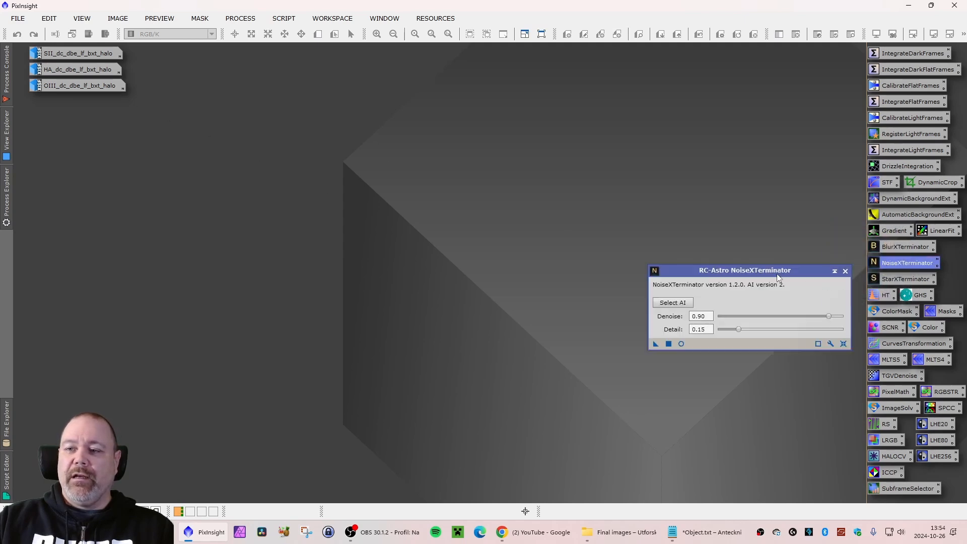
left_click_drag(779, 273, 779, 62)
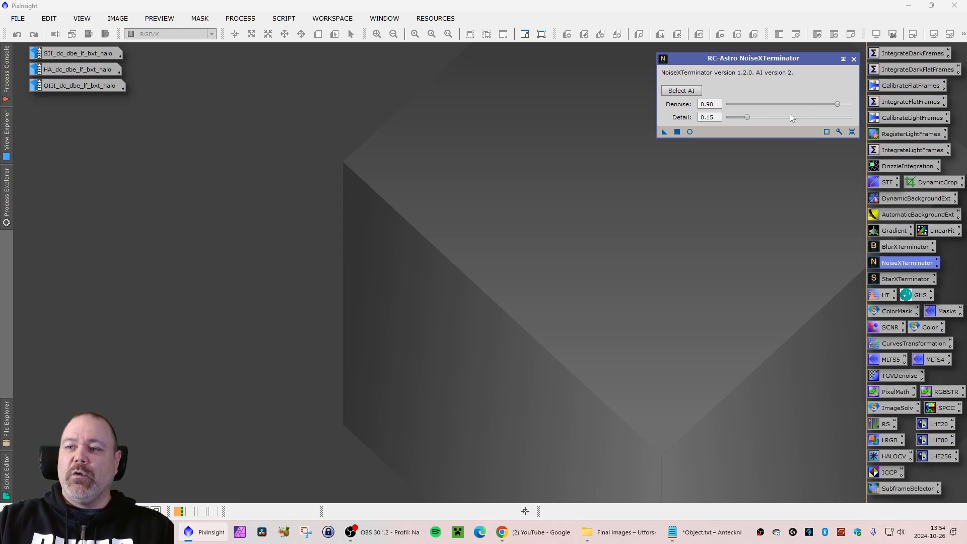
double_click(76, 54)
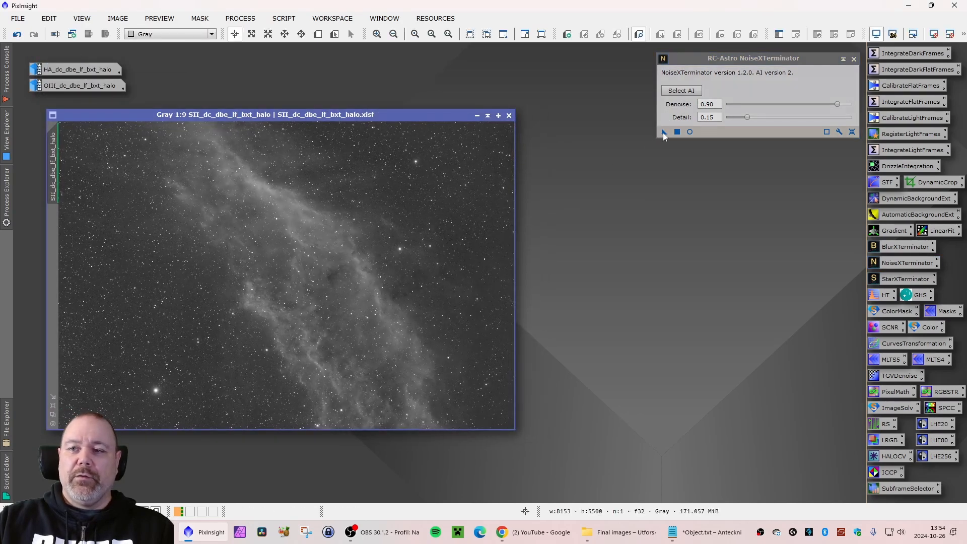
left_click(663, 131)
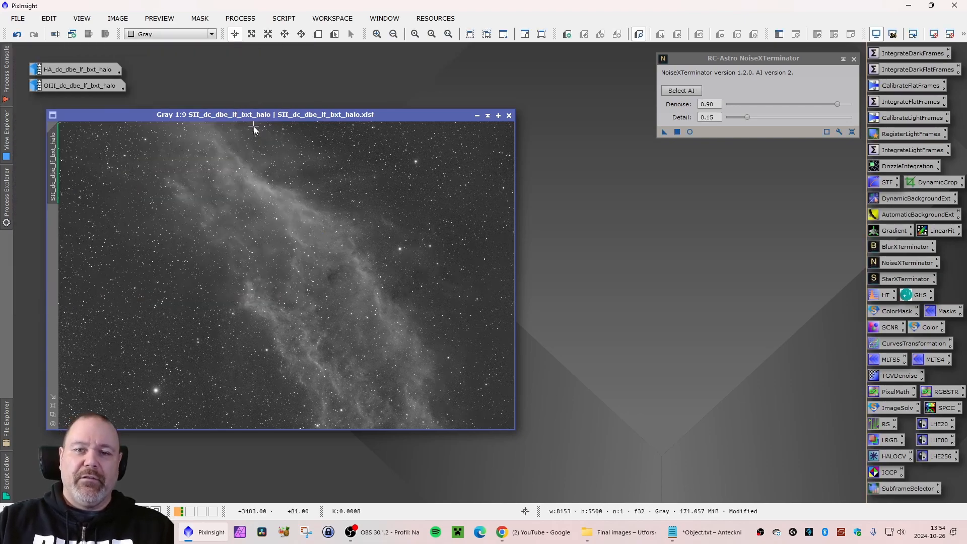
Change the denoised SII image's identifier to SII_dc_dbe_lf_bxt_halo_nxt.
left_click_drag(252, 115, 264, 119)
right_click(71, 184)
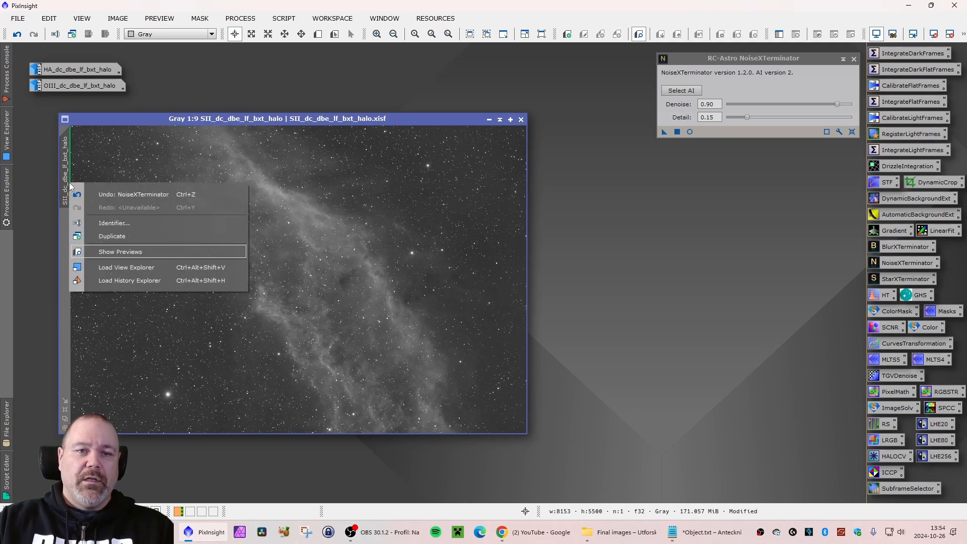
left_click(114, 220)
key("End")
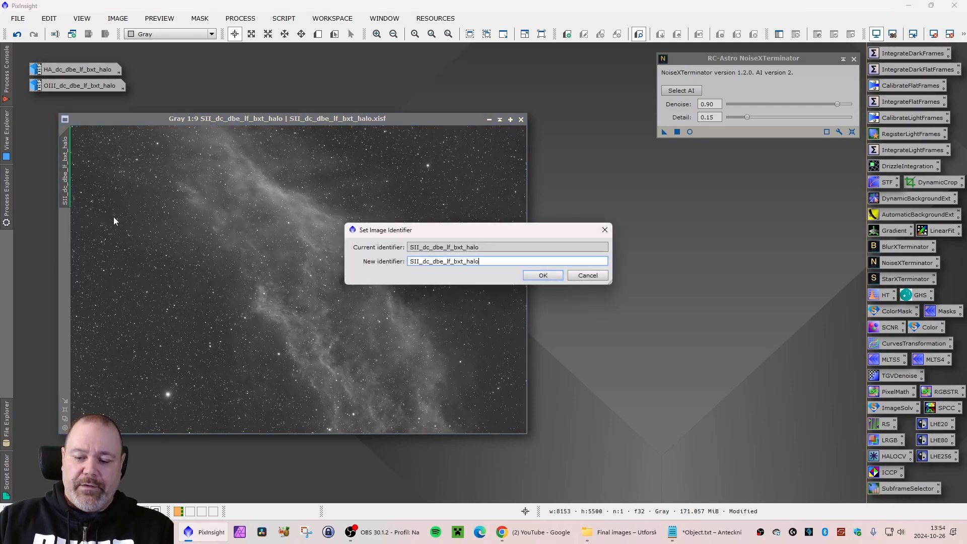
key("Return")
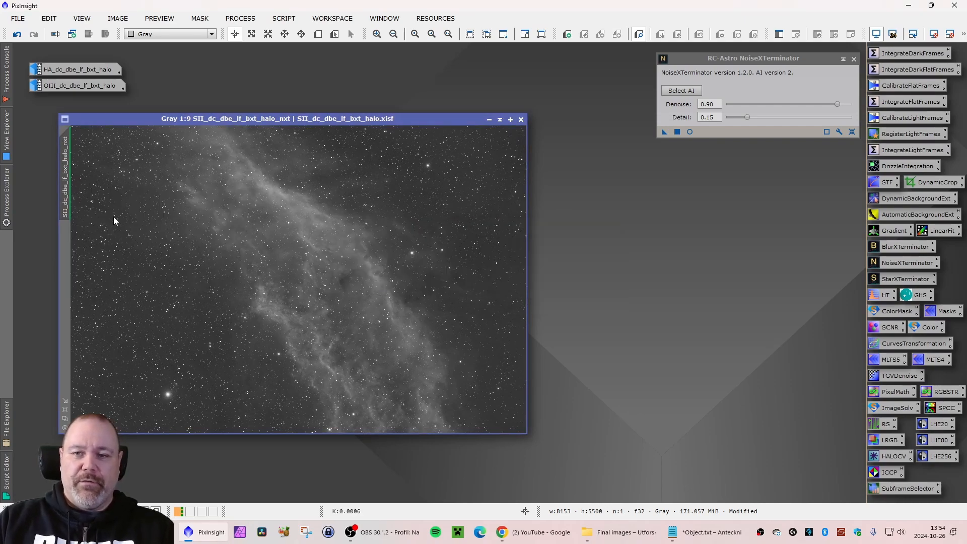
Save the SII image as SII_dc_dbe_lf_bxt_halo_nxt.xisf in the Linear folder and iconize its window.
left_click(18, 18)
left_click(50, 115)
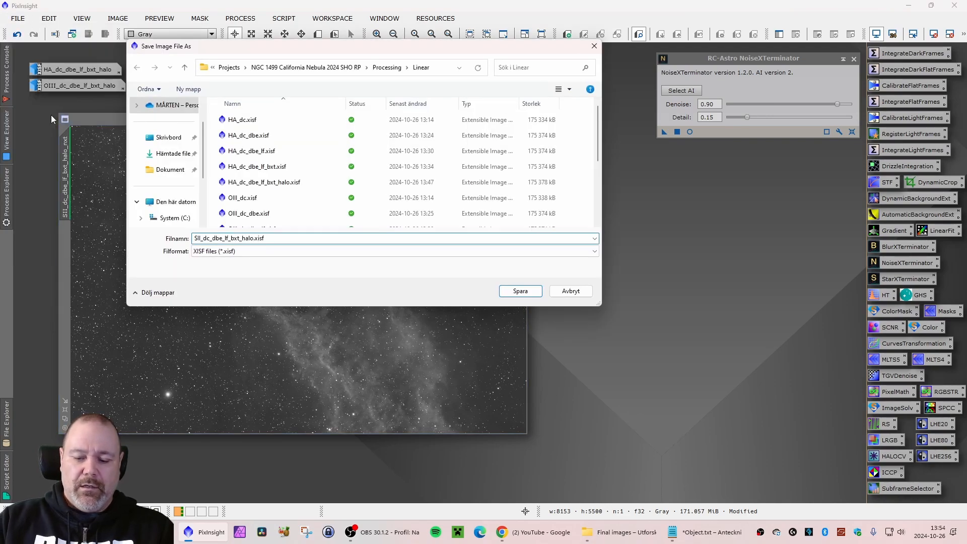
type("_nxt")
key("Return")
key("Return")
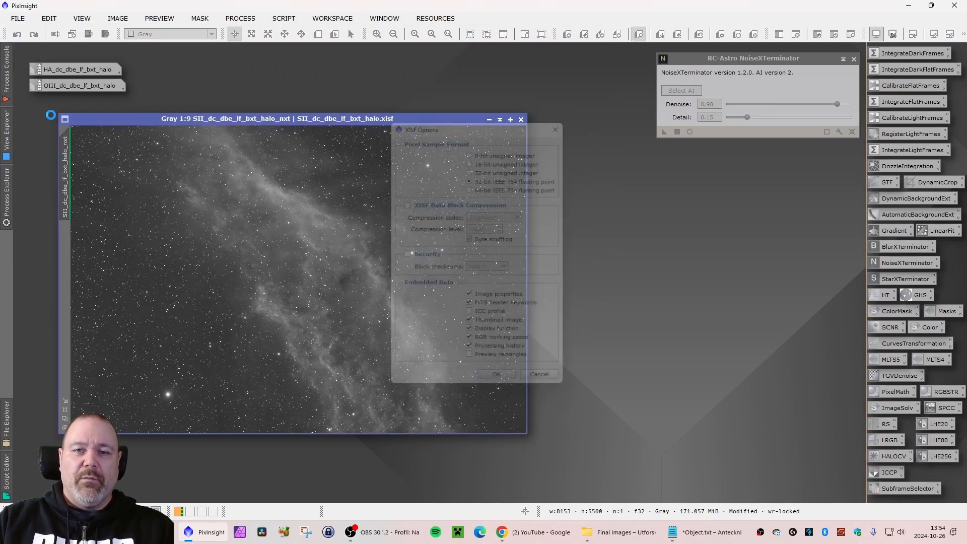
left_click(489, 120)
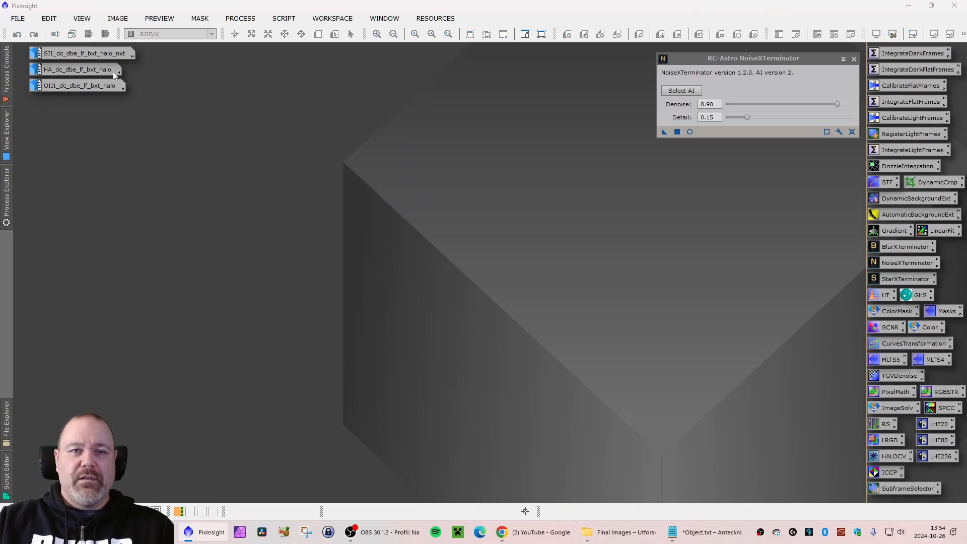
Apply NoiseXTerminator with the same settings to HA_dc_dbe_lf_bxt_halo and change its identifier to HA_dc_dbe_lf_bxt_halo_nxt.
double_click(97, 69)
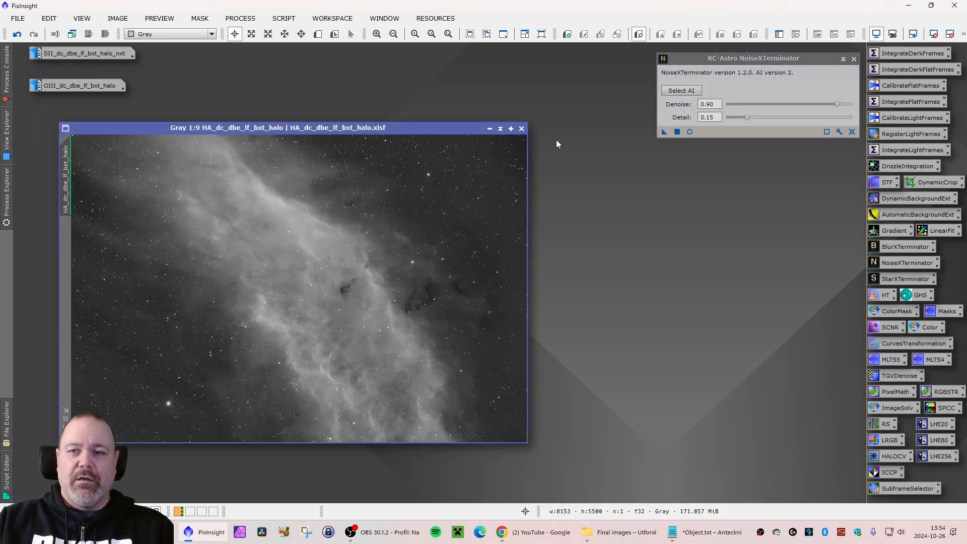
left_click(663, 132)
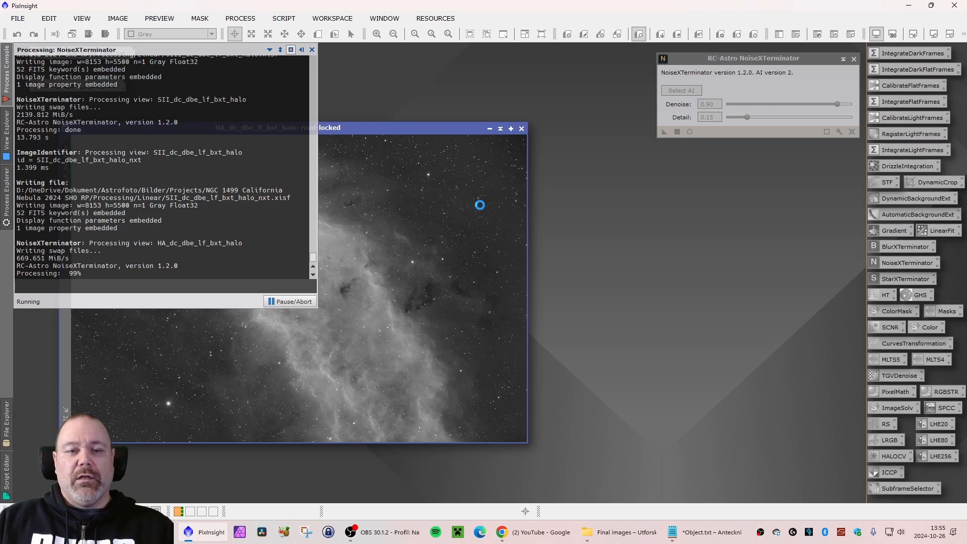
right_click(64, 188)
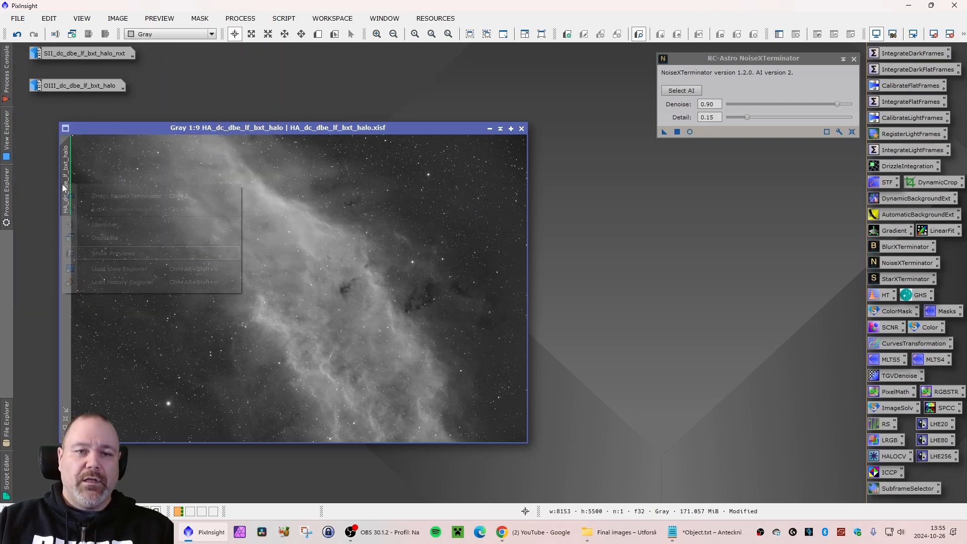
left_click(109, 224)
key("End")
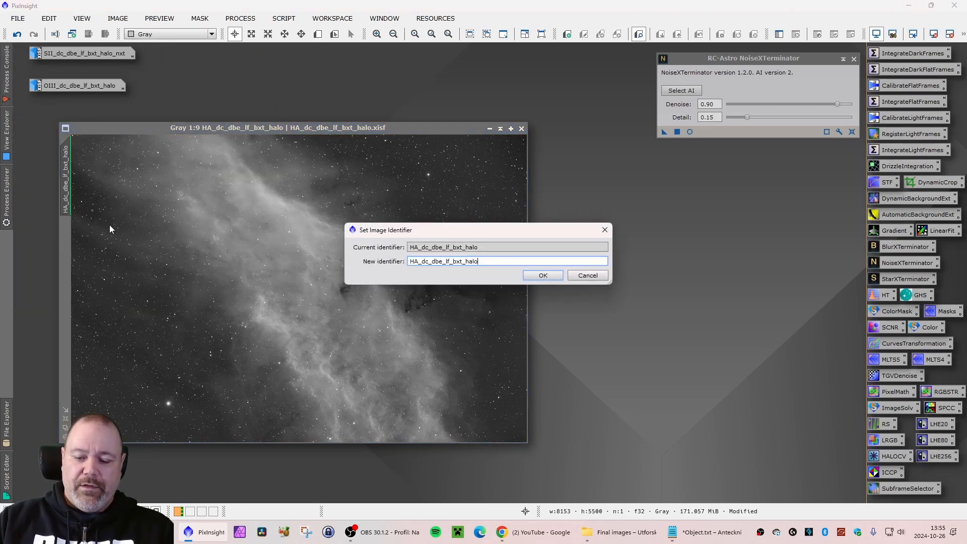
type("_nxt")
key("Return")
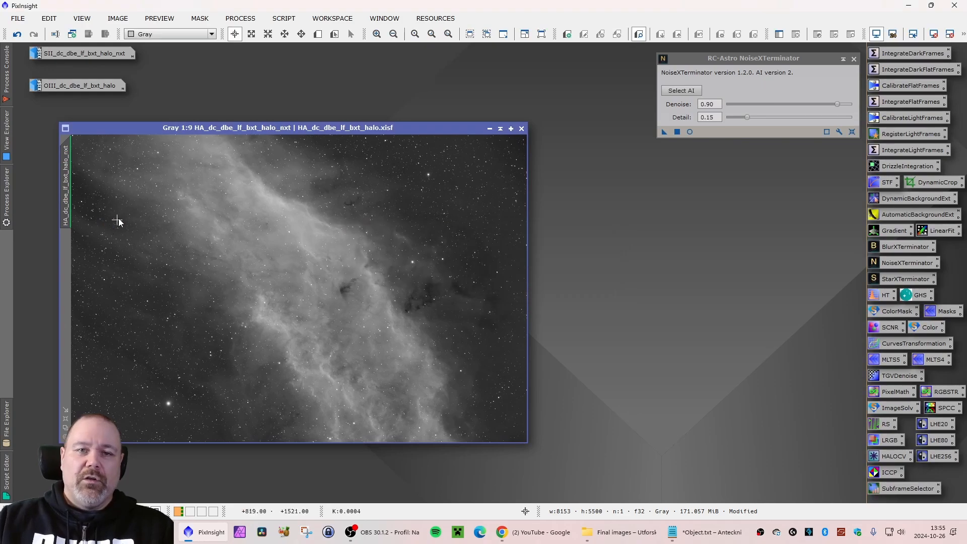
Save the HA image as HA_dc_dbe_lf_bxt_halo_nxt.xisf in the Linear folder and iconize its window.
left_click(17, 18)
left_click(48, 119)
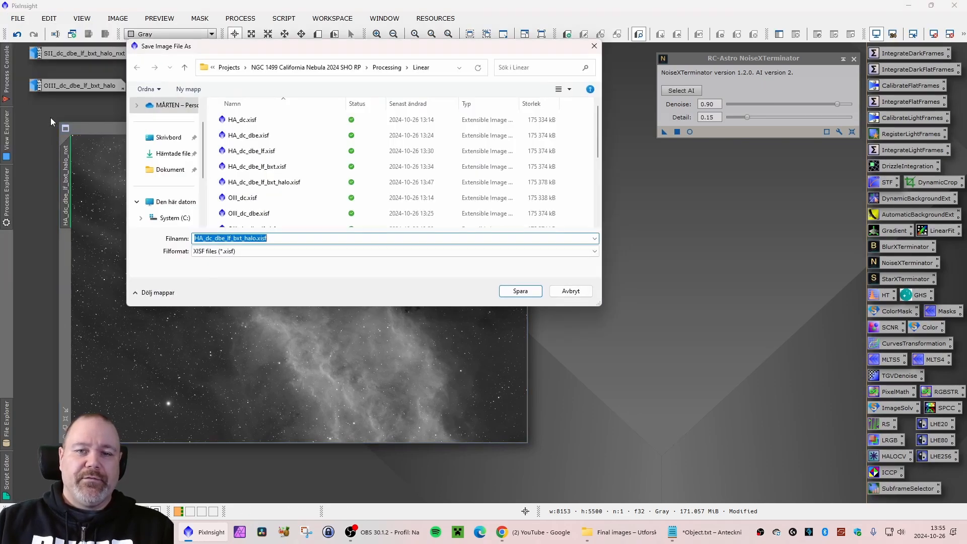
type("_nxt")
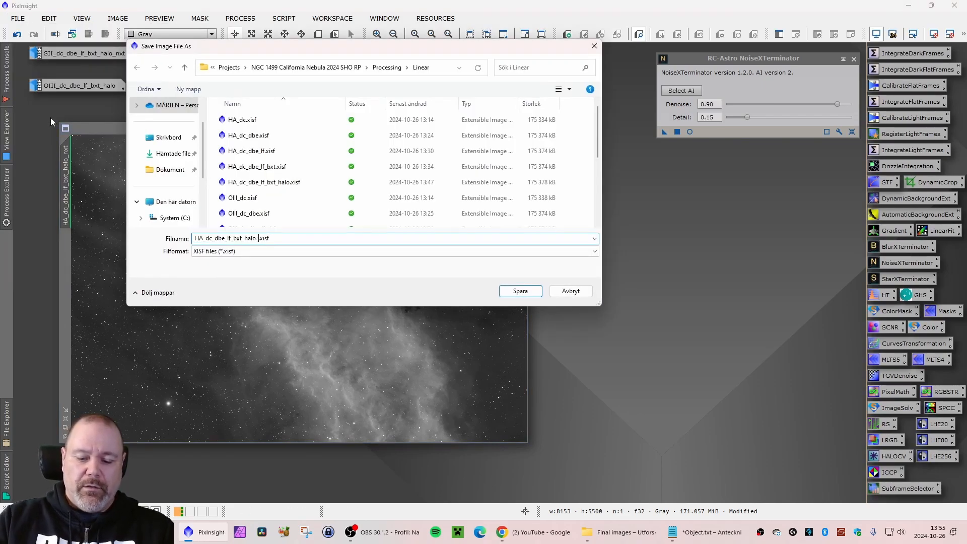
key("Return")
key("Return")
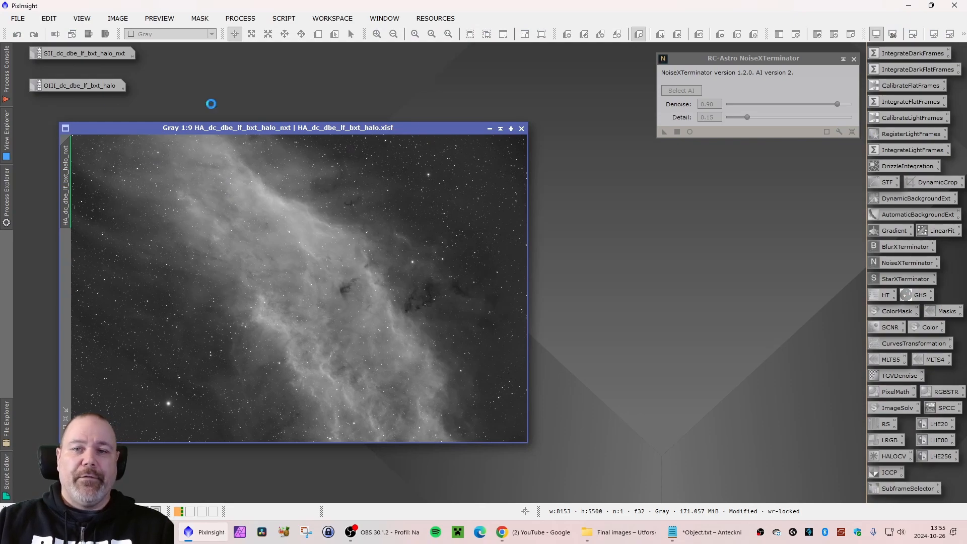
left_click(489, 128)
Apply NoiseXTerminator with the same settings to OIII_dc_dbe_lf_bxt_halo and change its identifier to OIII_dc_dbe_lf_bxt_halo_nxt.
double_click(91, 86)
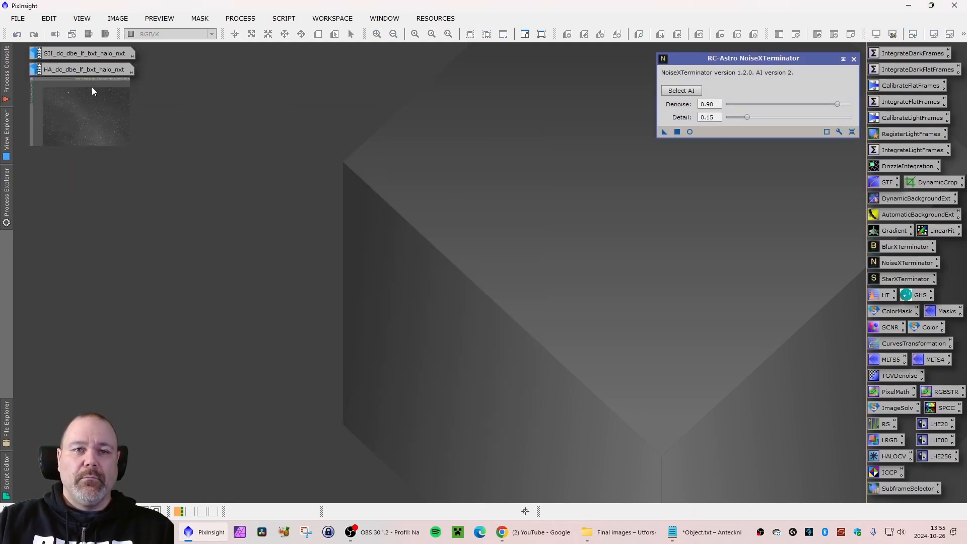
left_click(664, 132)
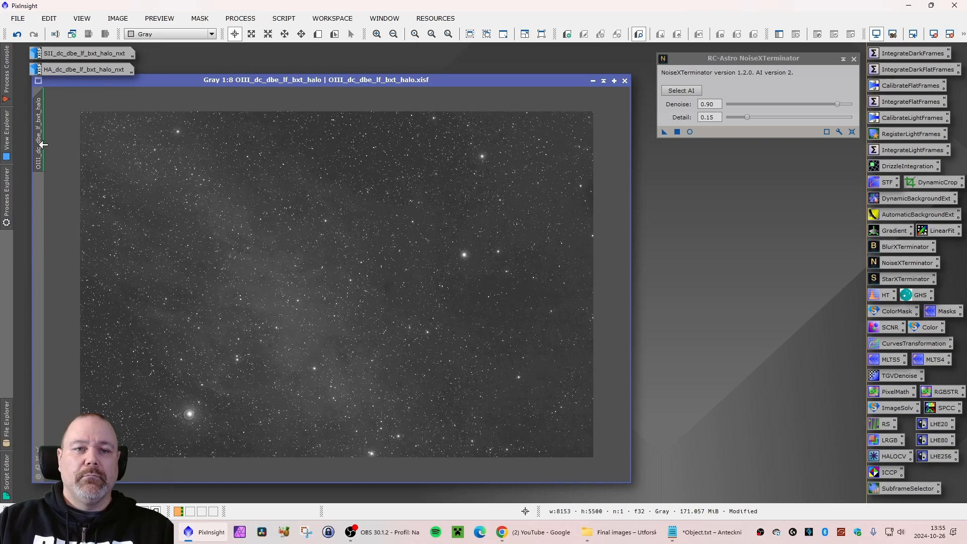
right_click(40, 149)
left_click(64, 182)
key("End")
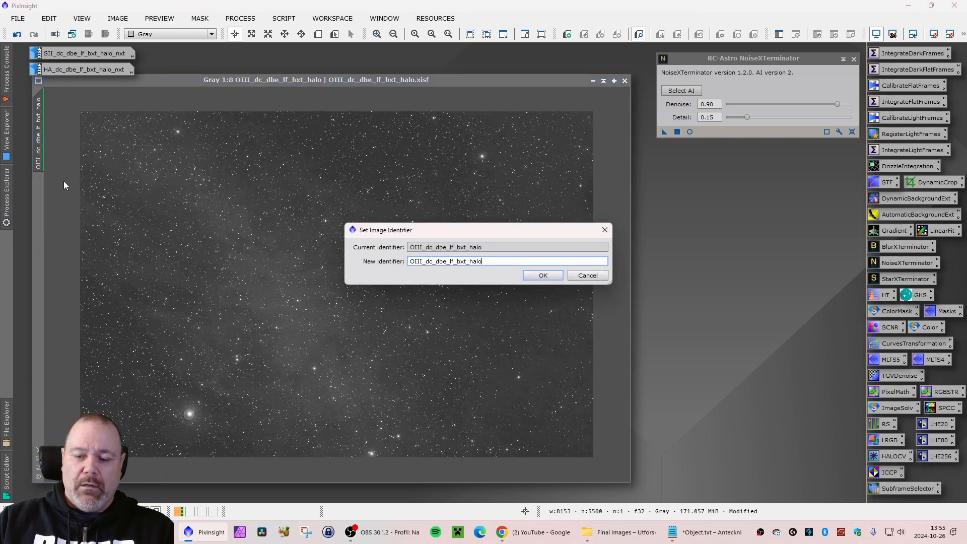
type("_nxt")
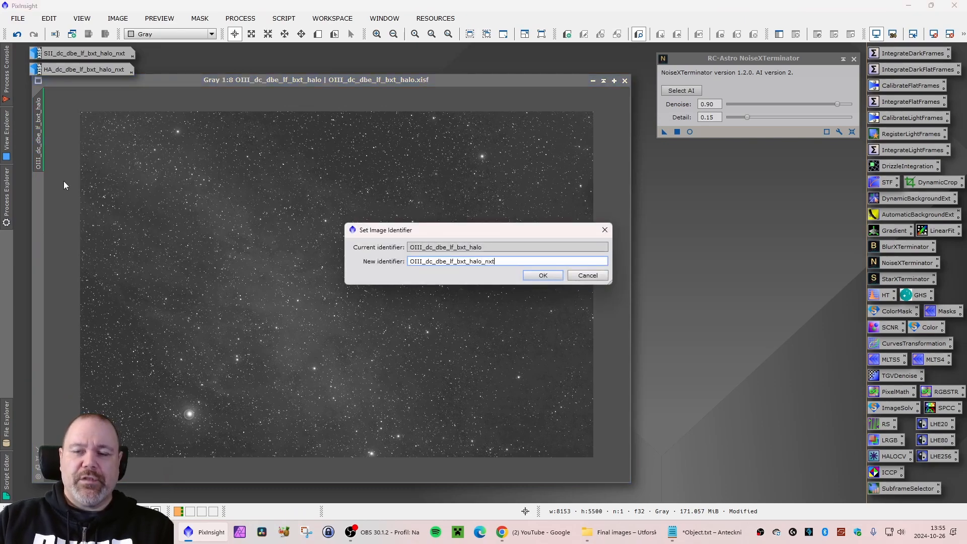
key("Return")
Save the OIII image as OIII_dc_dbe_lf_bxt_halo_nxt.xisf in the Linear folder and iconize its window.
left_click(18, 18)
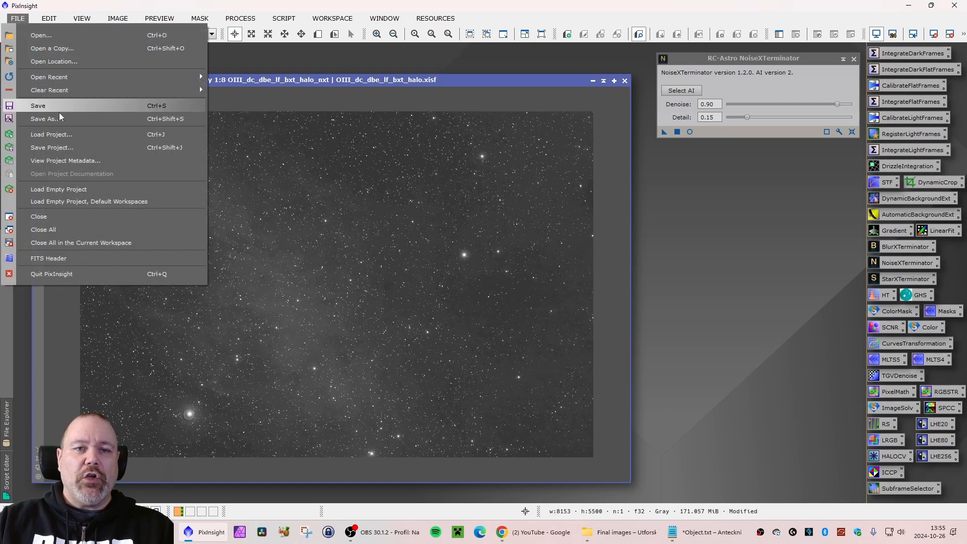
left_click(57, 119)
key("End")
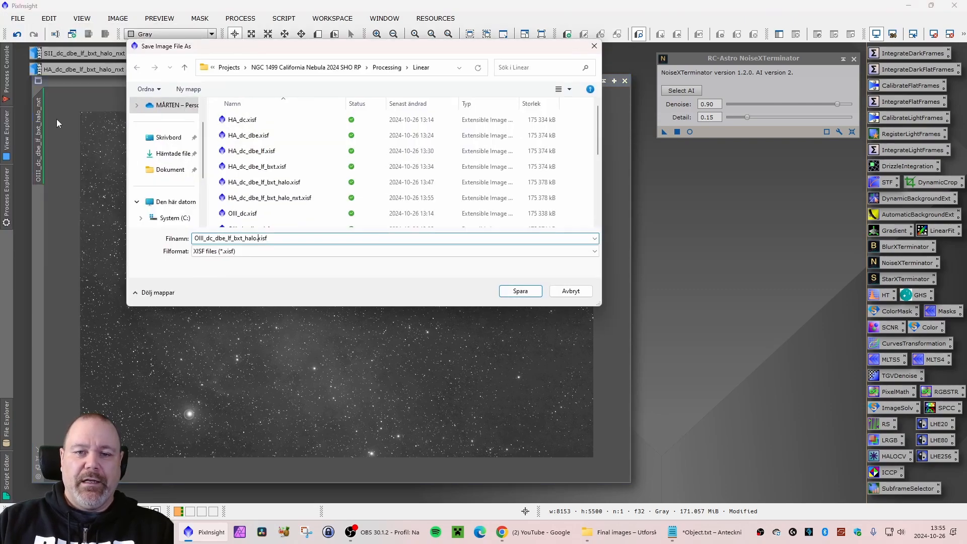
type("_nxt")
key("Return")
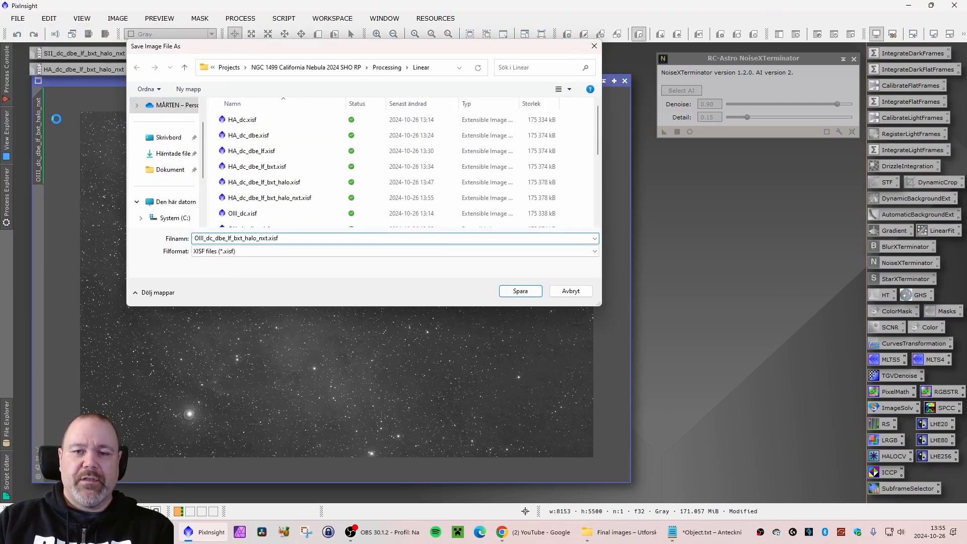
key("Return")
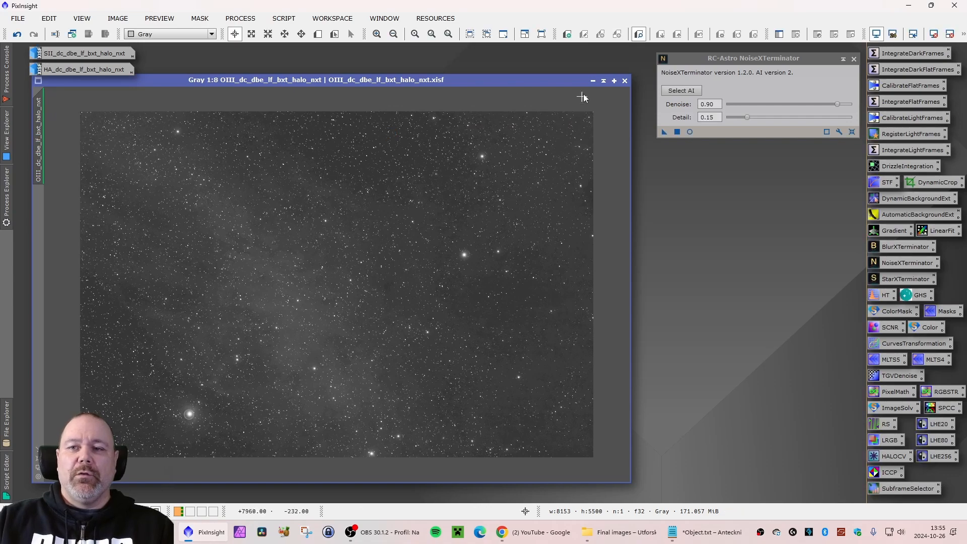
left_click(593, 80)
Close NoiseXTerminator and open StarXTerminator with Unscreen Stars turned off.
left_click(852, 59)
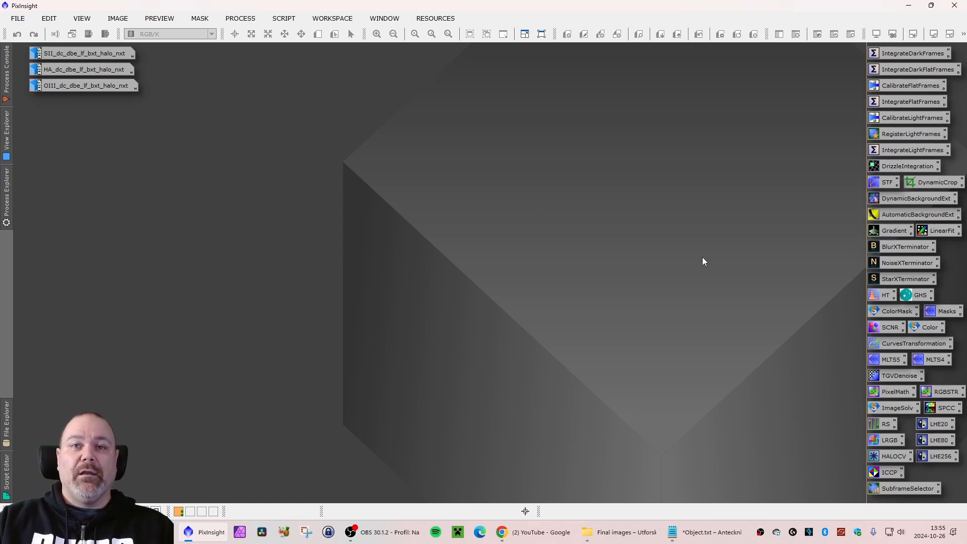
double_click(905, 278)
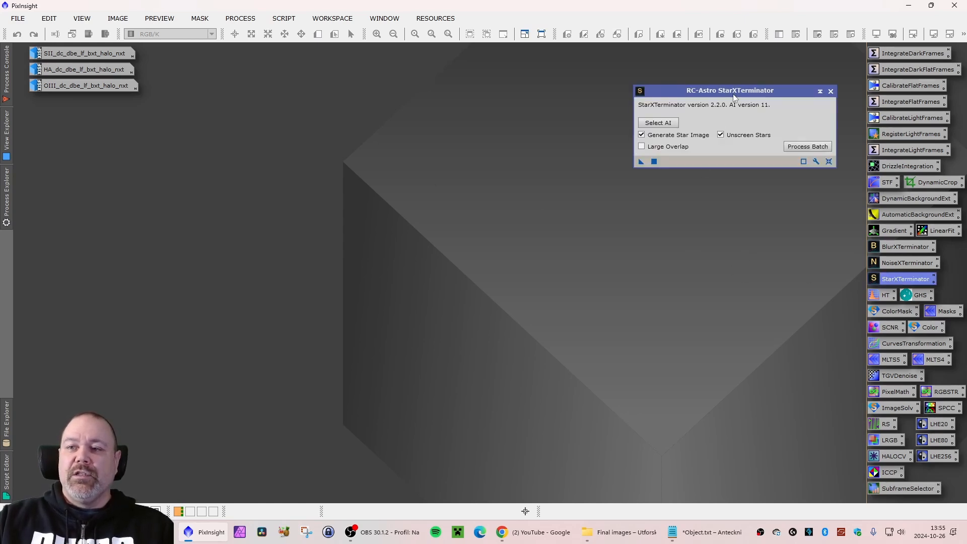
left_click_drag(734, 96, 752, 80)
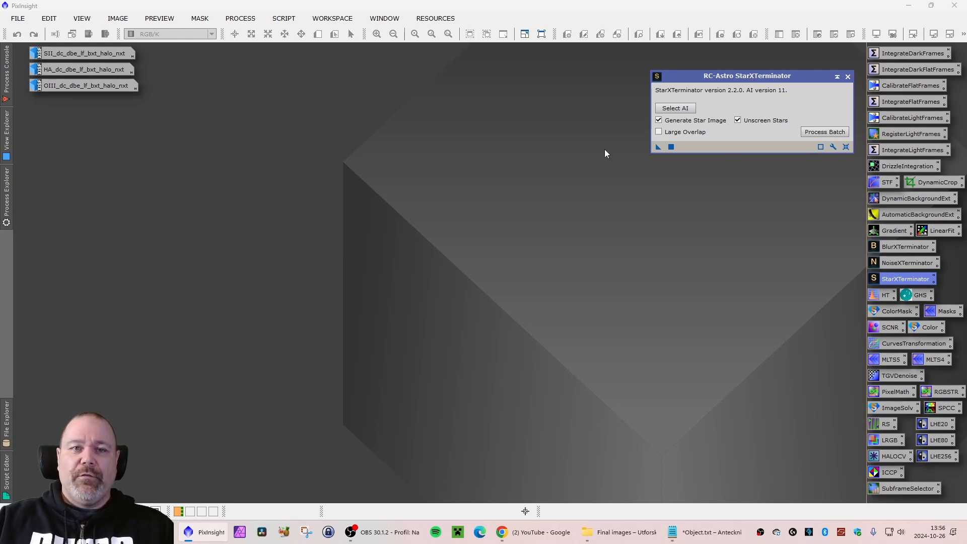
left_click_drag(744, 73, 736, 71)
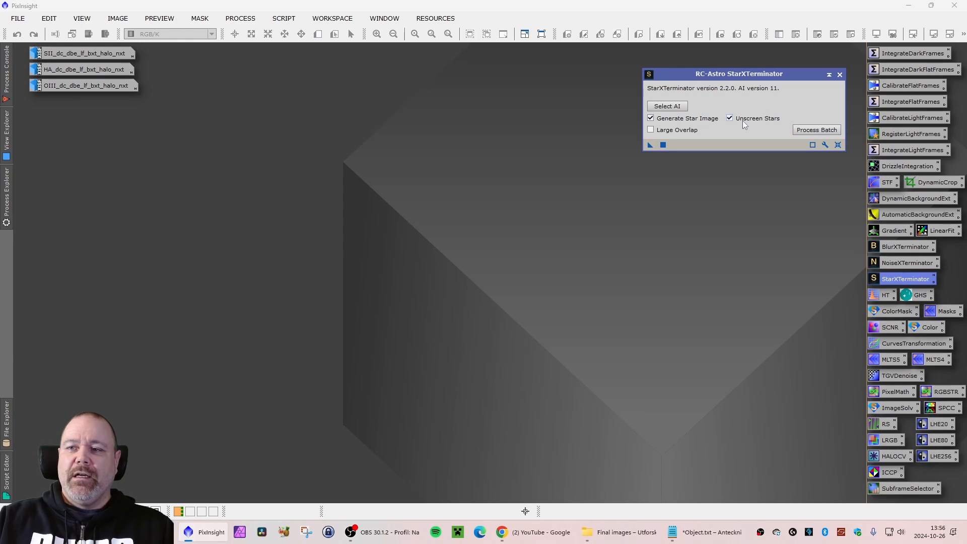
mouse_move(730, 120)
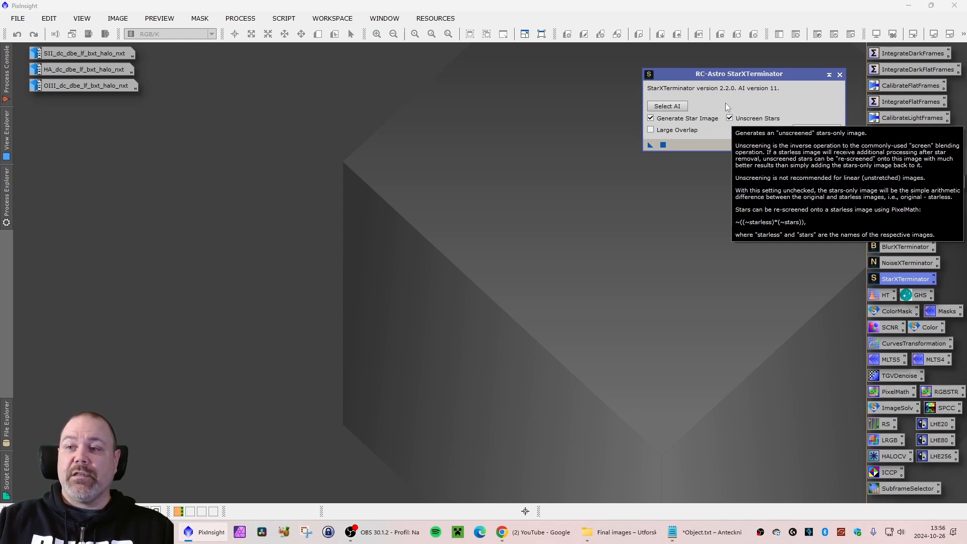
left_click(730, 118)
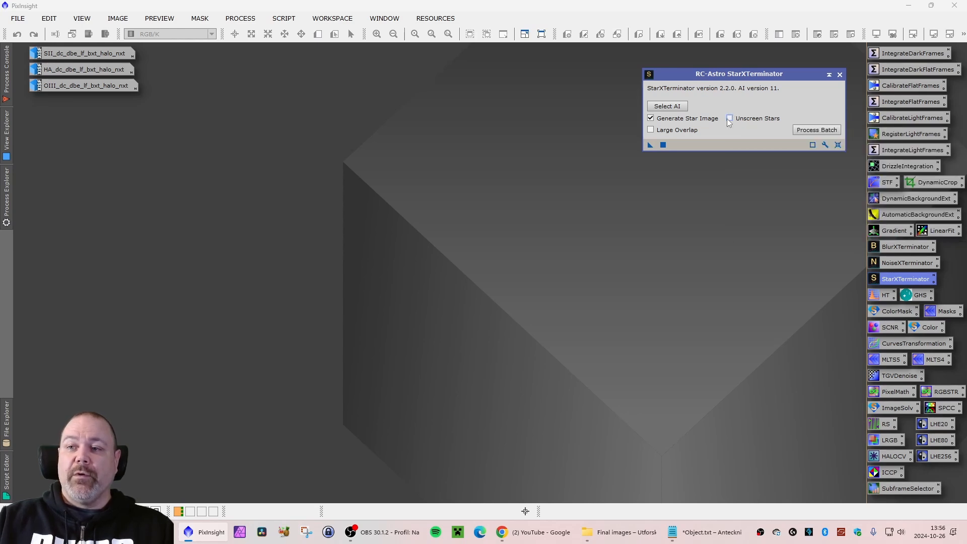
Delete the three iconized SII, HA and OIII halo_nxt images from the workspace.
left_click_drag(92, 88, 71, 54)
right_click(72, 53)
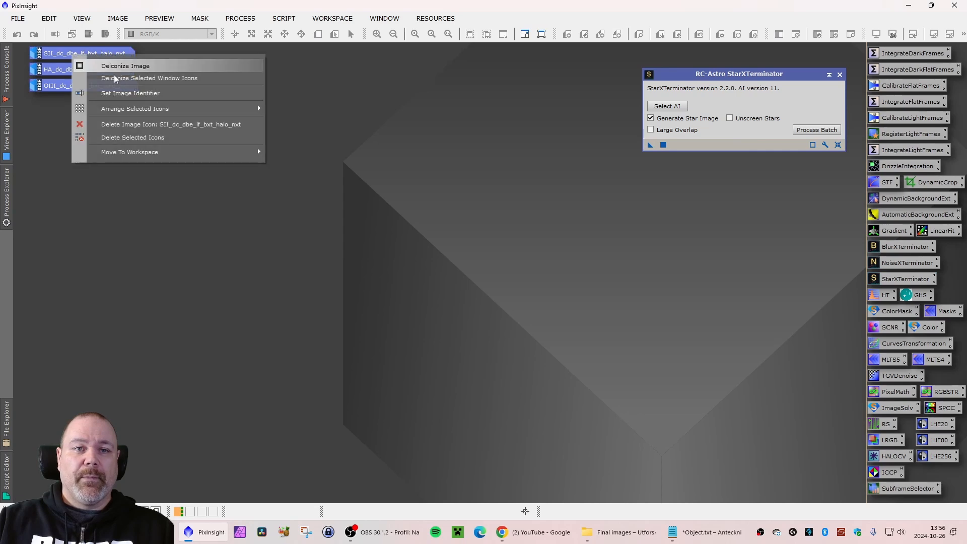
left_click(131, 138)
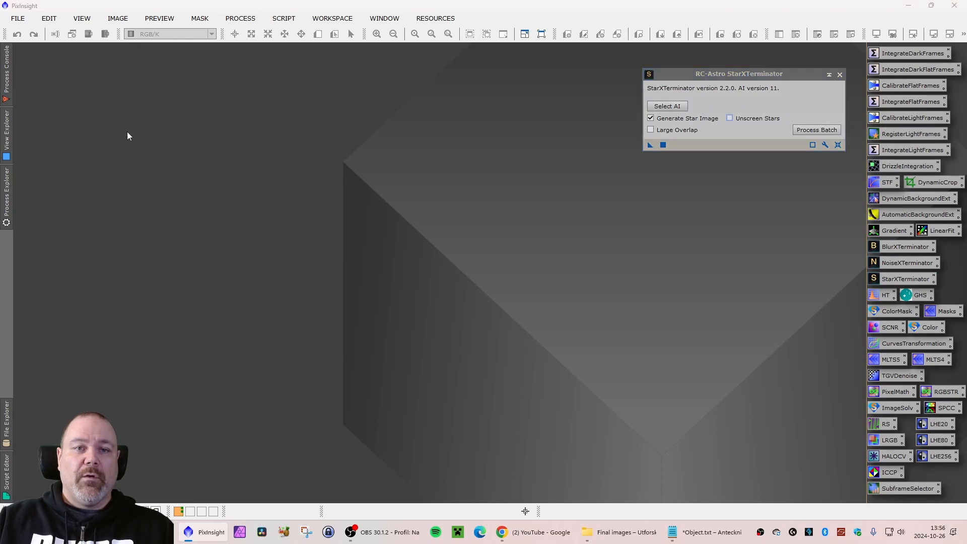
Open StarXTerminator batch processing and set the starless files' output folder to NGC 1499 California Nebula 2024 SHO RP/Processing/Linear.
left_click(810, 131)
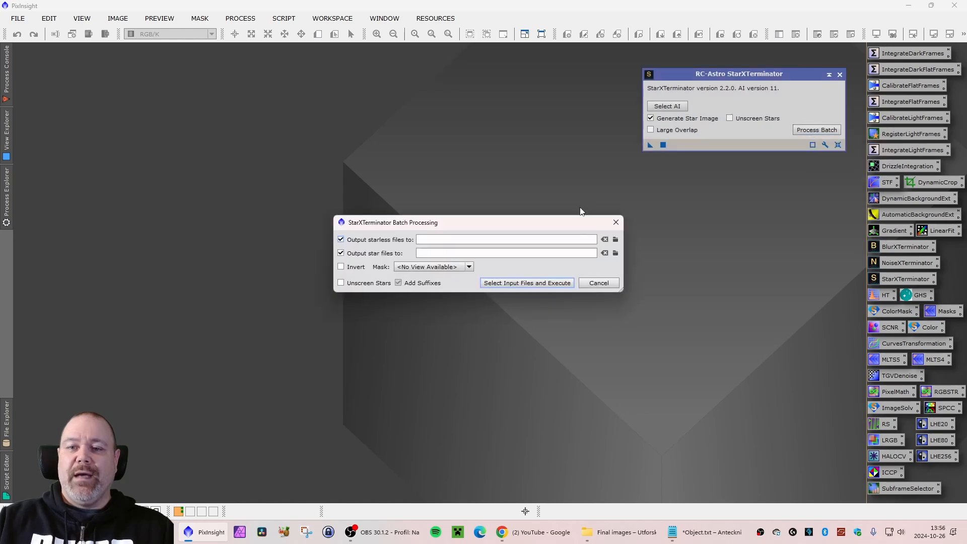
left_click(615, 239)
left_click_drag(520, 241, 368, 182)
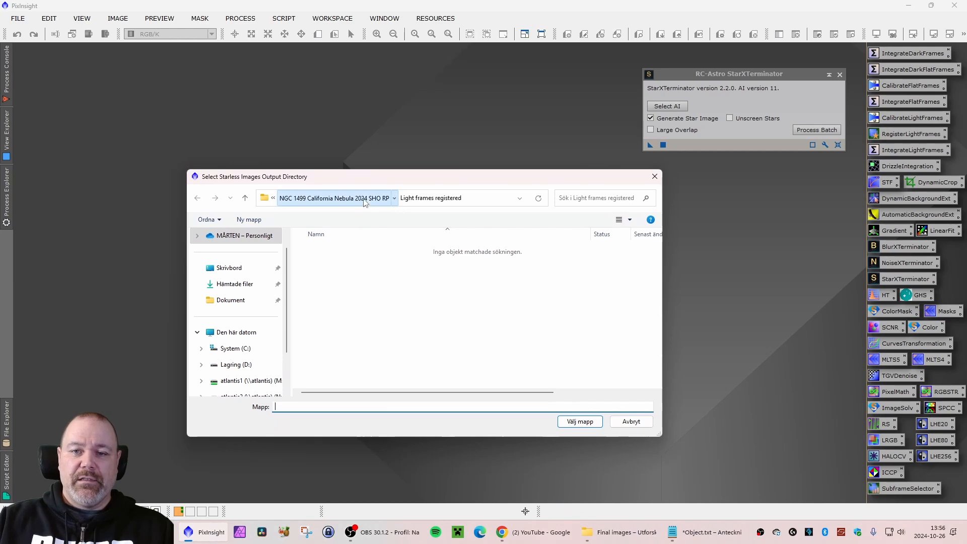
left_click(373, 198)
double_click(326, 299)
double_click(333, 265)
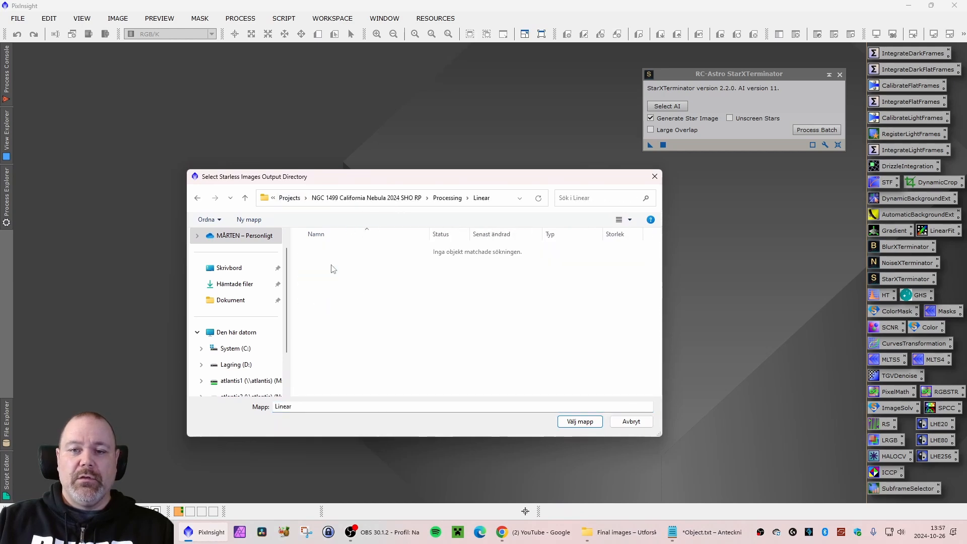
left_click(558, 423)
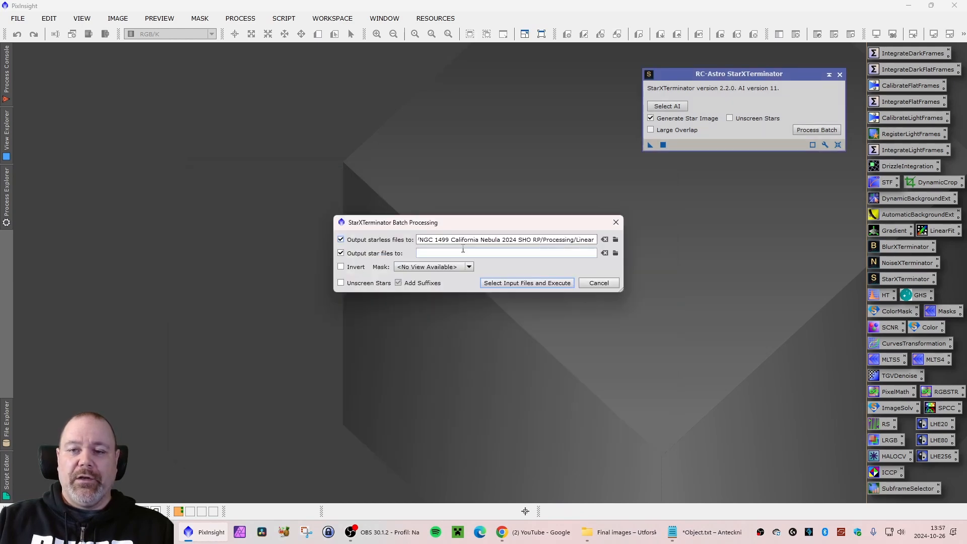
Set the star files' output folder to NGC 1499 California Nebula 2024 SHO RP/Processing/Linear.
left_click(615, 252)
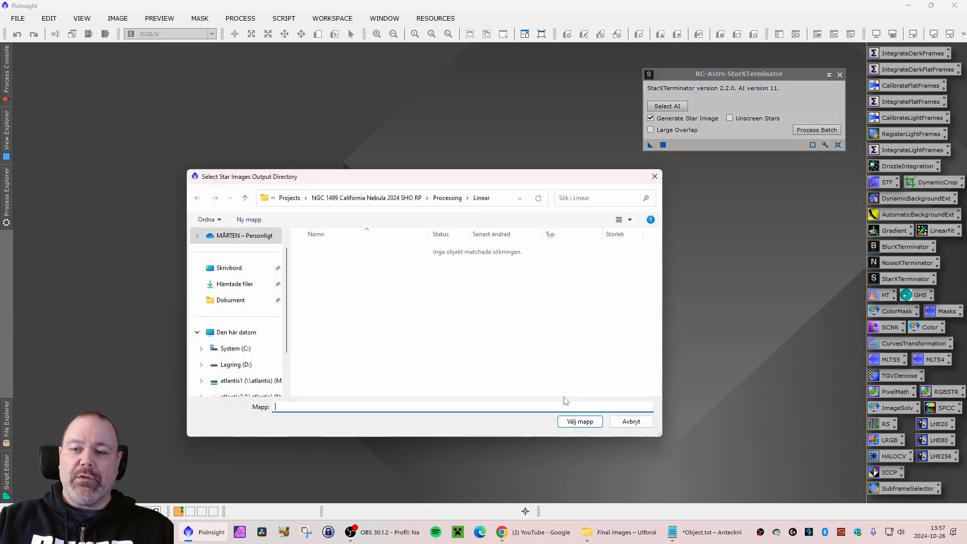
left_click(575, 422)
left_click_drag(457, 222, 429, 165)
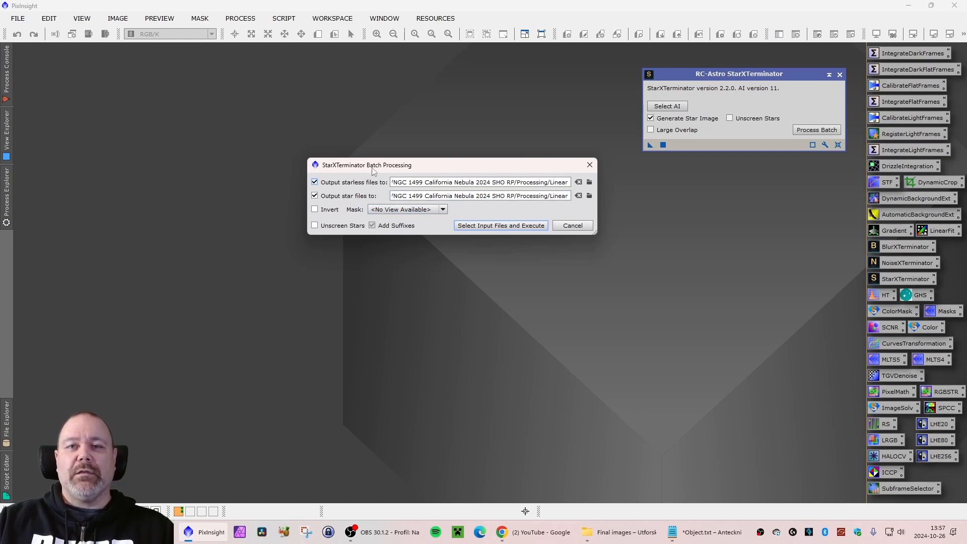
left_click_drag(450, 166, 465, 161)
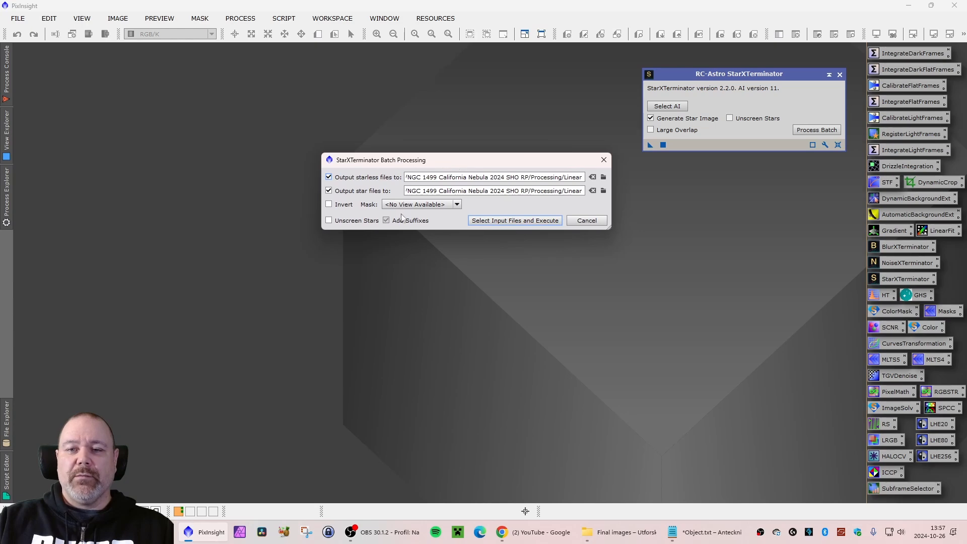
Start selecting the batch input files and browse to the project's Processing/Linear folder.
left_click(501, 222)
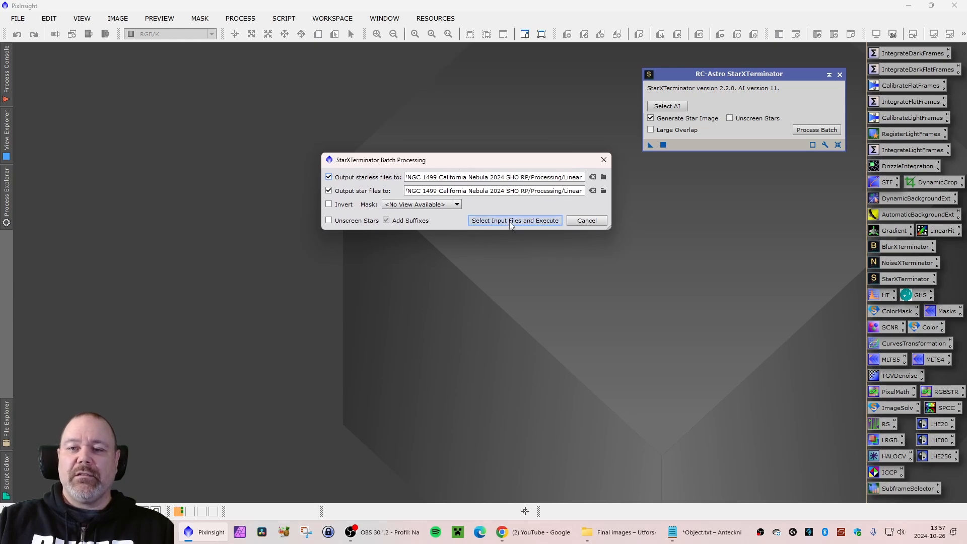
left_click(504, 197)
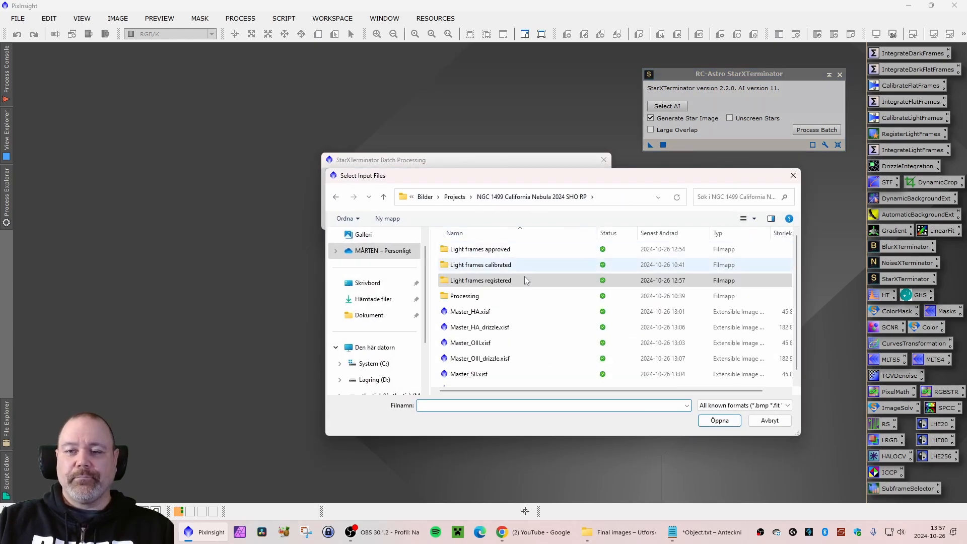
double_click(486, 295)
double_click(458, 265)
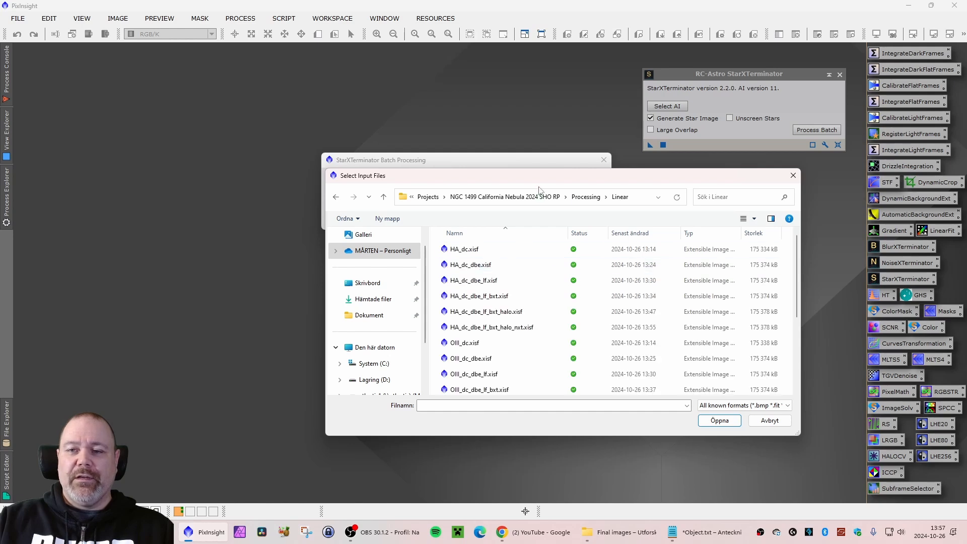
left_click_drag(538, 176, 454, 104)
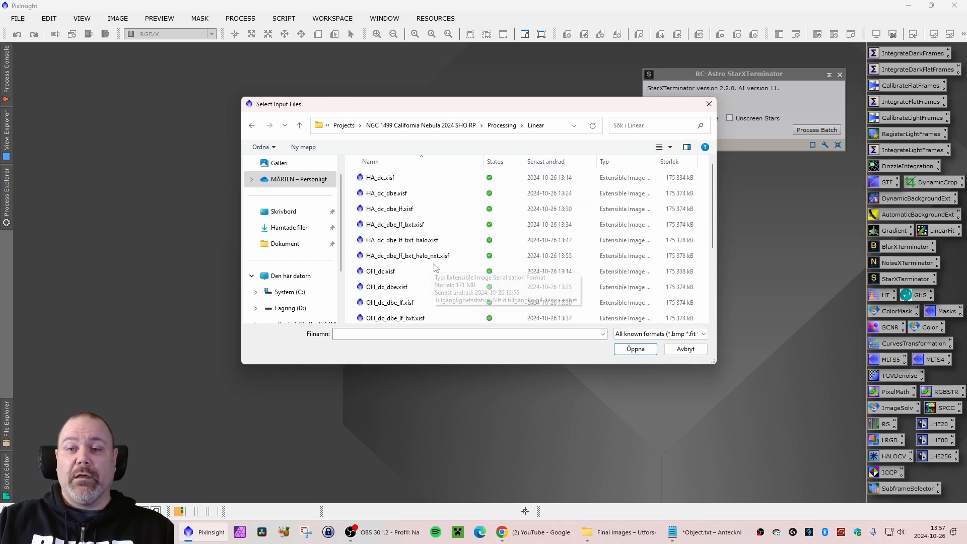
Choose the HA, OIII and SII _dc_dbe_lf_bxt_halo_nxt.xisf files as input and run the StarXTerminator batch.
left_click(411, 257)
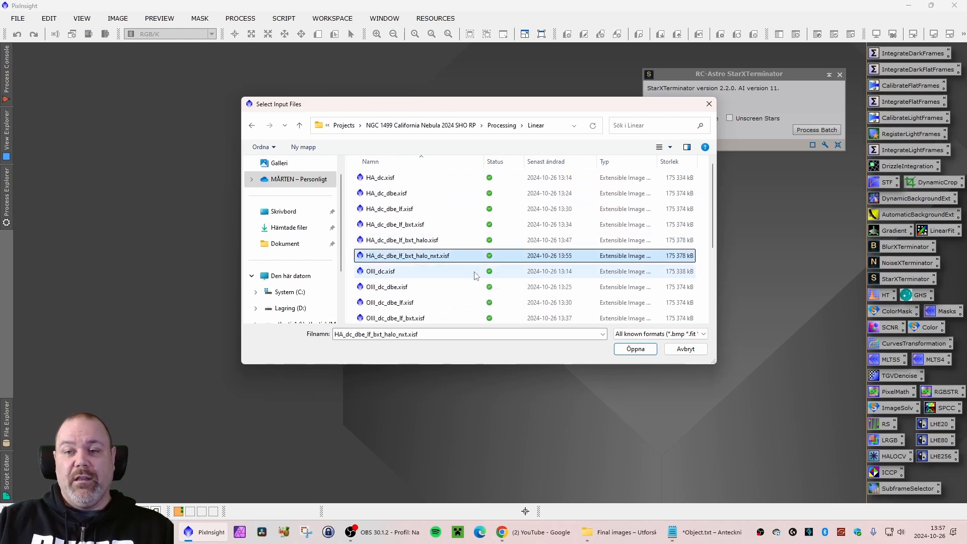
scroll(442, 288, "down", 2)
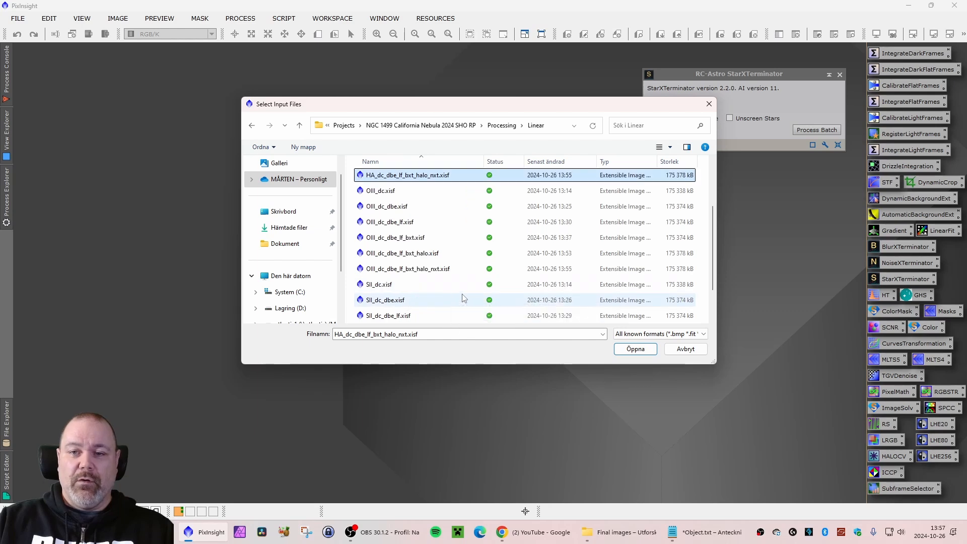
left_click(440, 272, "ctrl")
scroll(468, 285, "down", 1)
left_click(454, 316, "ctrl")
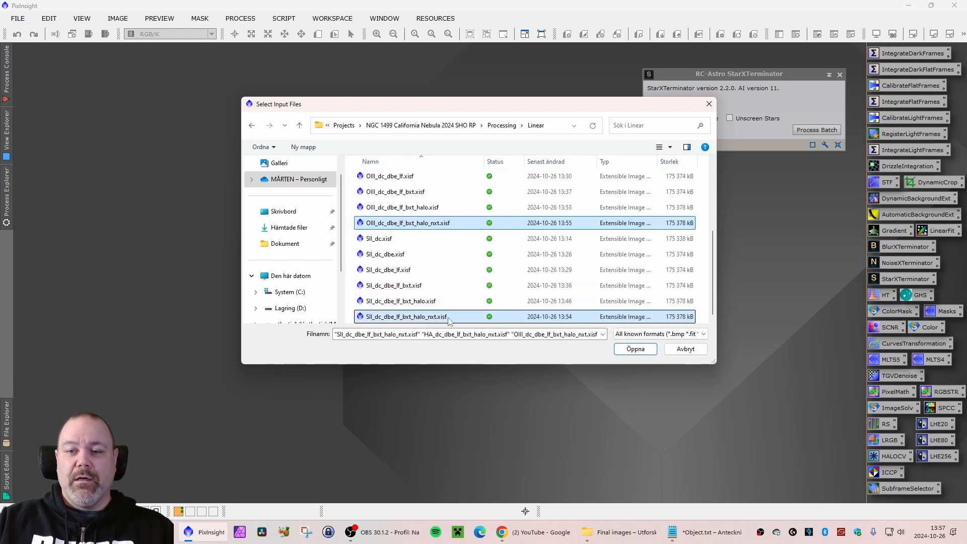
scroll(488, 293, "up", 3)
scroll(405, 240, "down", 1)
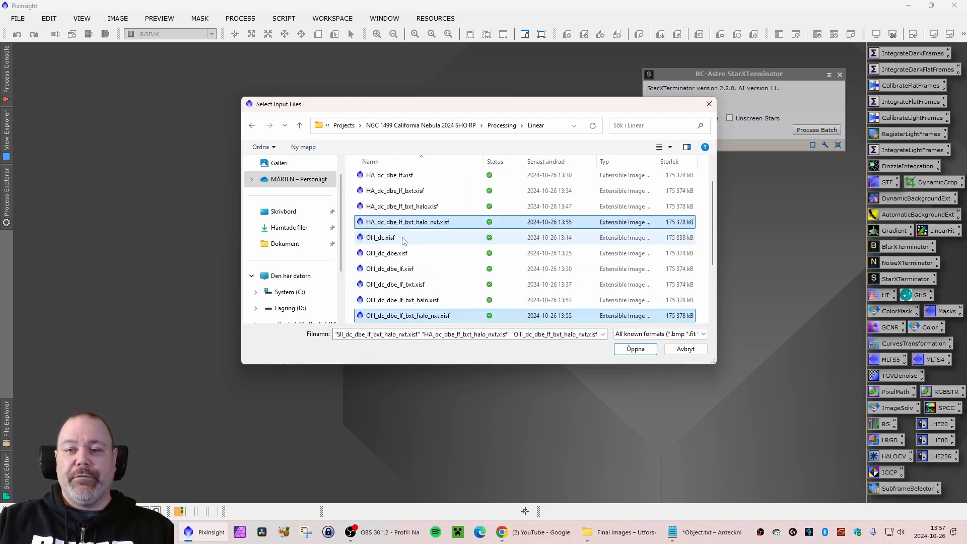
scroll(417, 237, "down", 3)
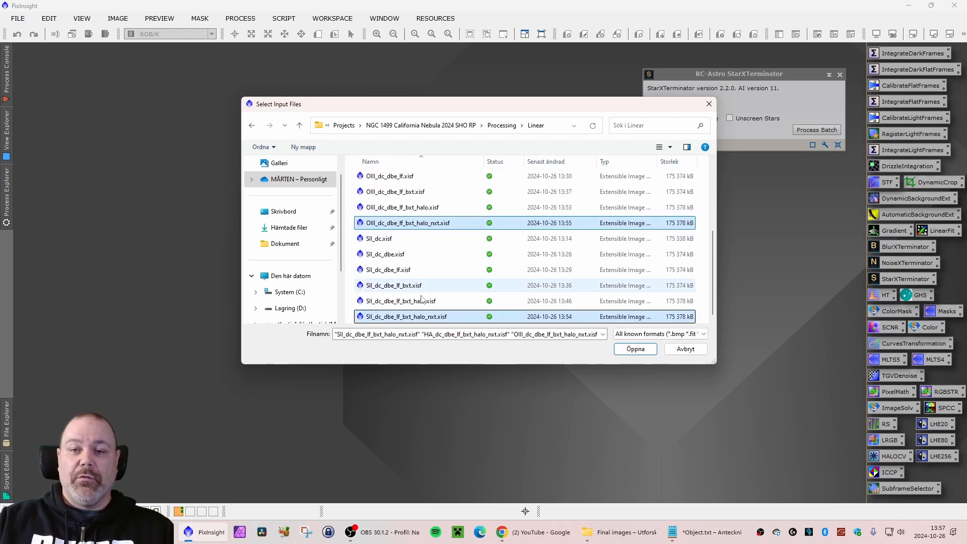
left_click(634, 349)
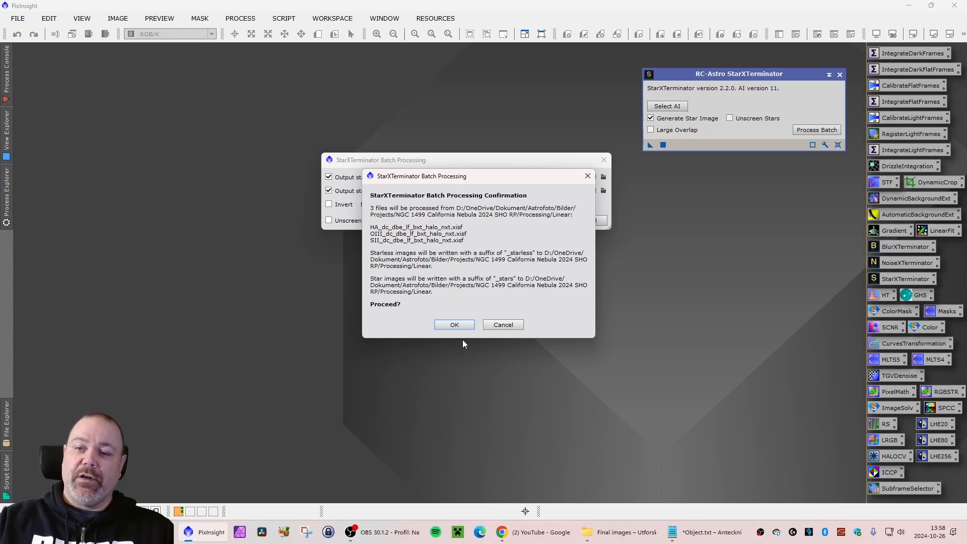
left_click(452, 325)
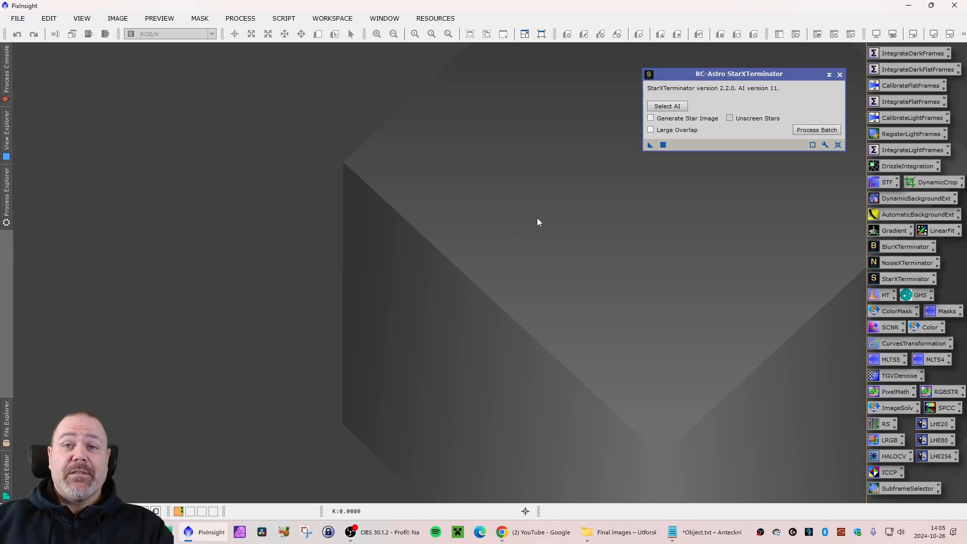
Close StarXTerminator and browse to the Processing/Linear folder for opening image files.
left_click(839, 75)
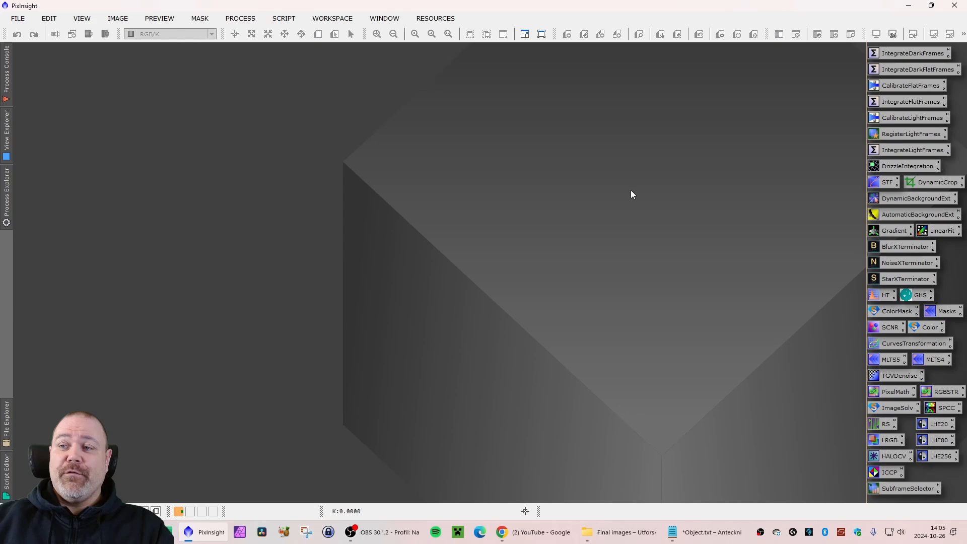
double_click(239, 251)
double_click(170, 140)
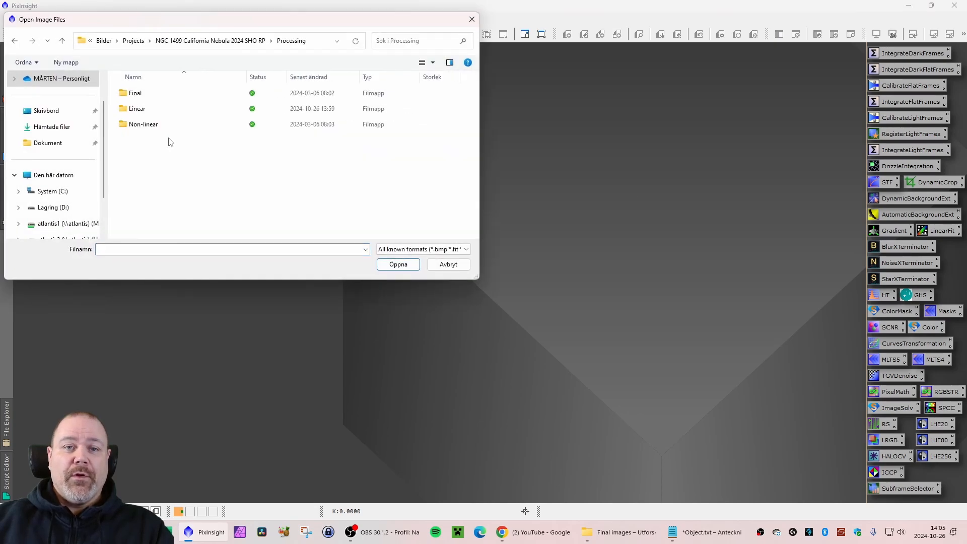
double_click(146, 110)
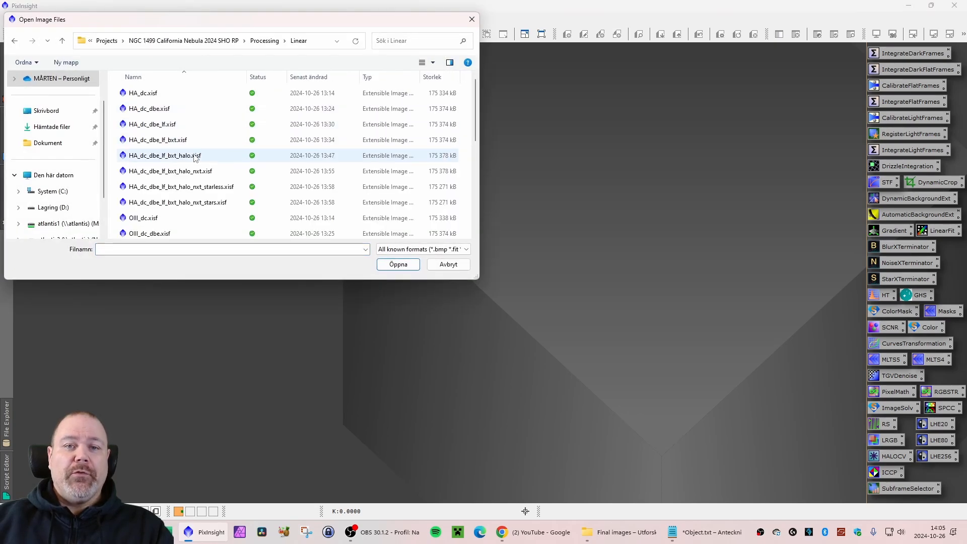
Open the HA, OIII and SII _dc_dbe_lf_bxt_halo_nxt_stars.xisf images from the Linear folder.
left_click(188, 187)
left_click(181, 203)
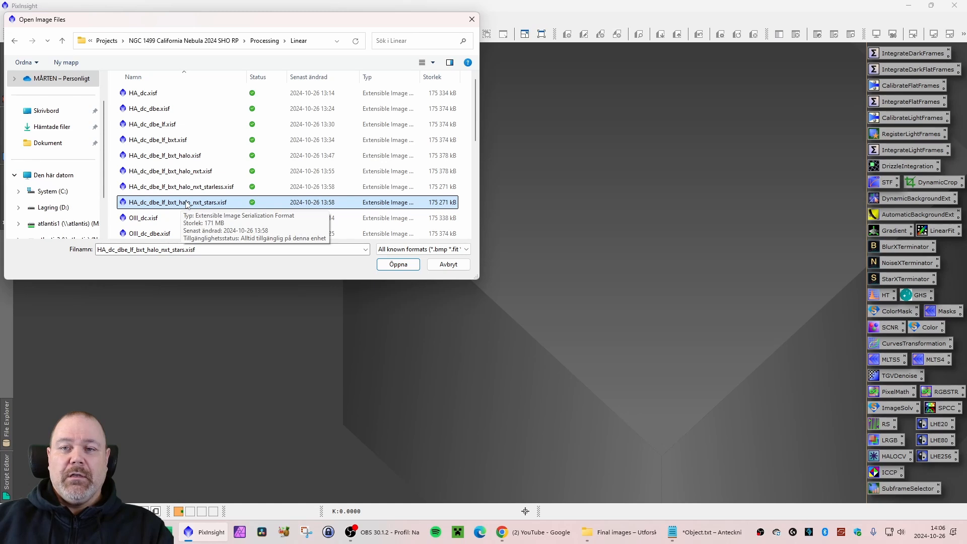
scroll(187, 204, "down", 5)
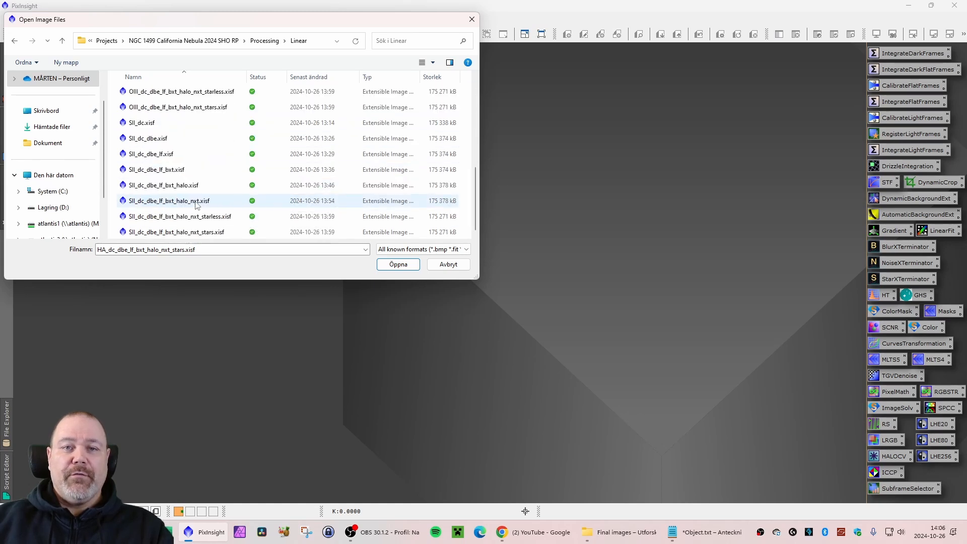
scroll(196, 204, "up", 5)
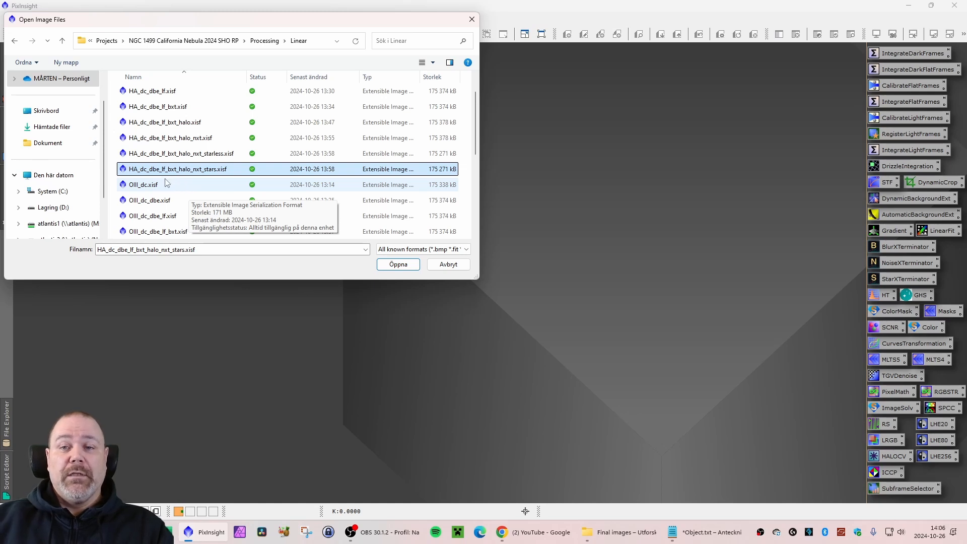
left_click(173, 153)
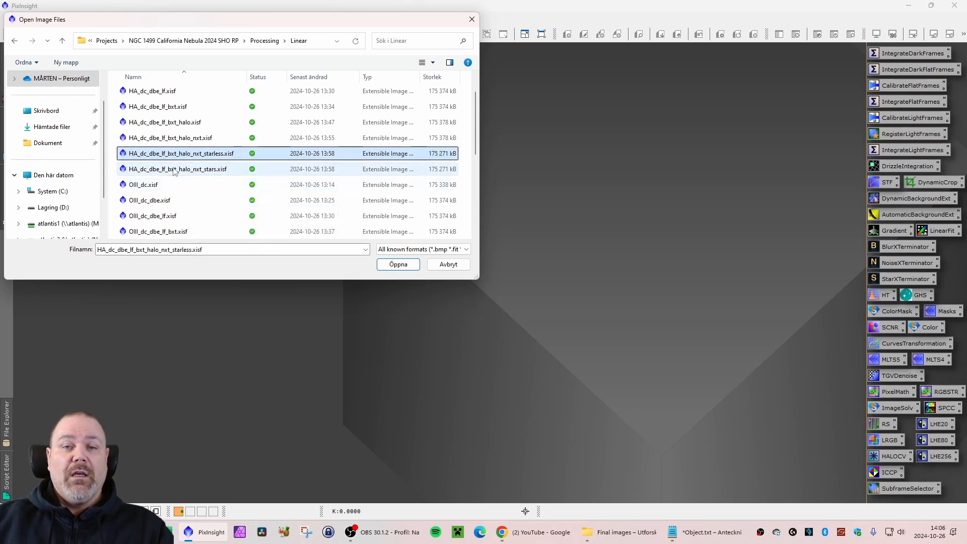
left_click(175, 170)
scroll(175, 170, "down", 3)
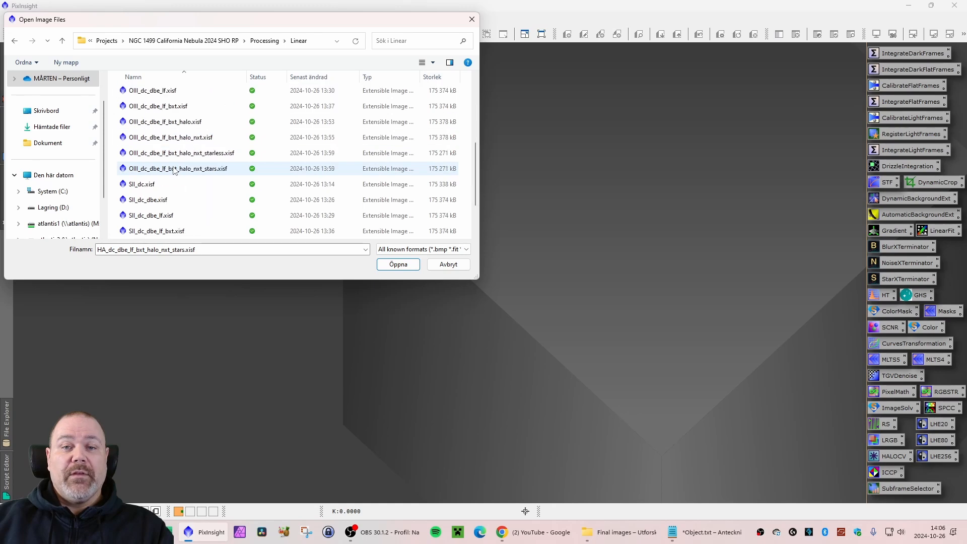
left_click(175, 170, "ctrl")
scroll(177, 171, "down", 2)
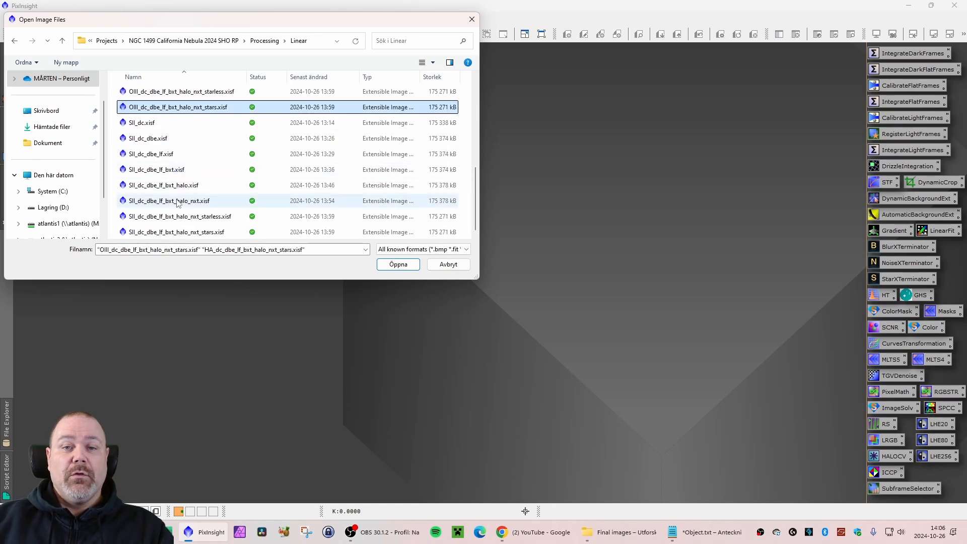
left_click(183, 234, "ctrl")
left_click(384, 269)
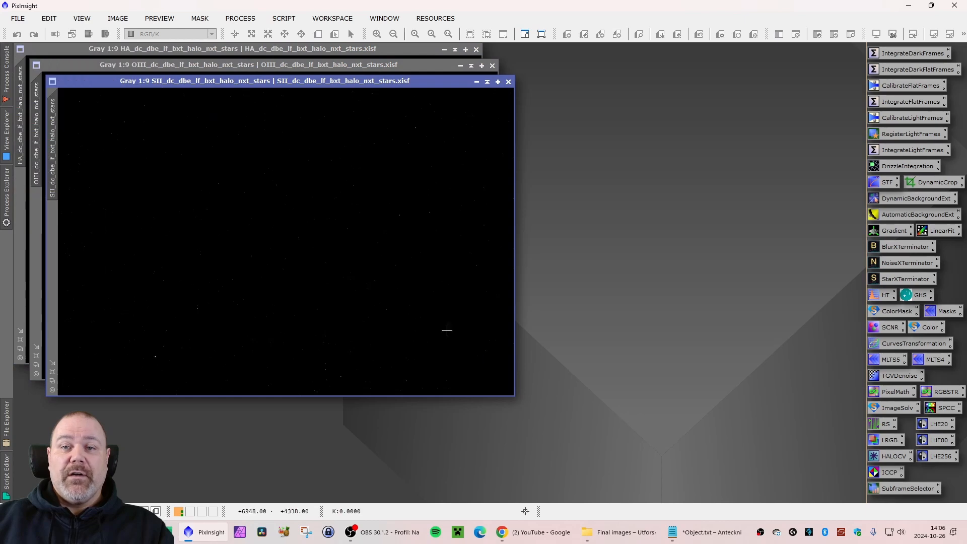
Arrange the three stars image windows in a cascade ordered HA, SII, OIII, keeping every title bar visible.
left_click_drag(341, 128, 251, 120)
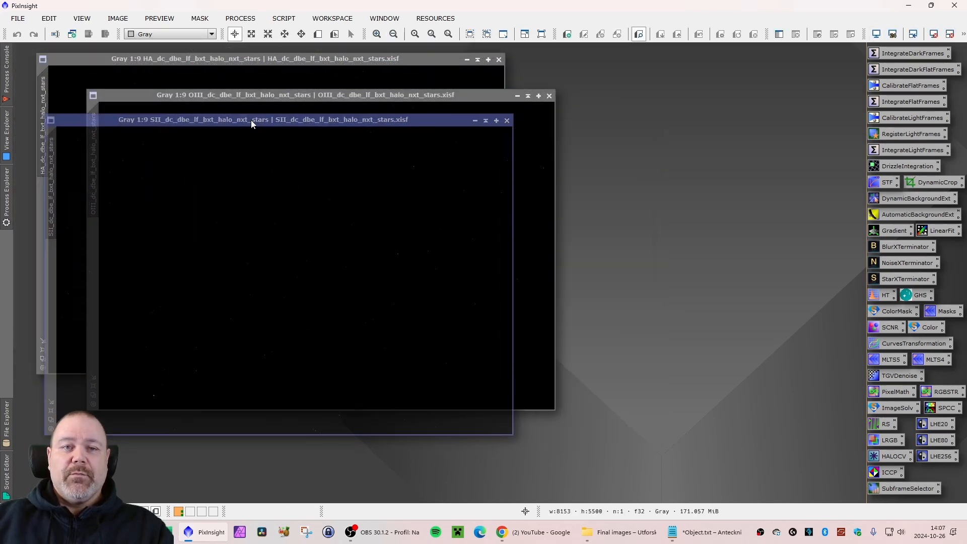
left_click_drag(306, 96, 386, 163)
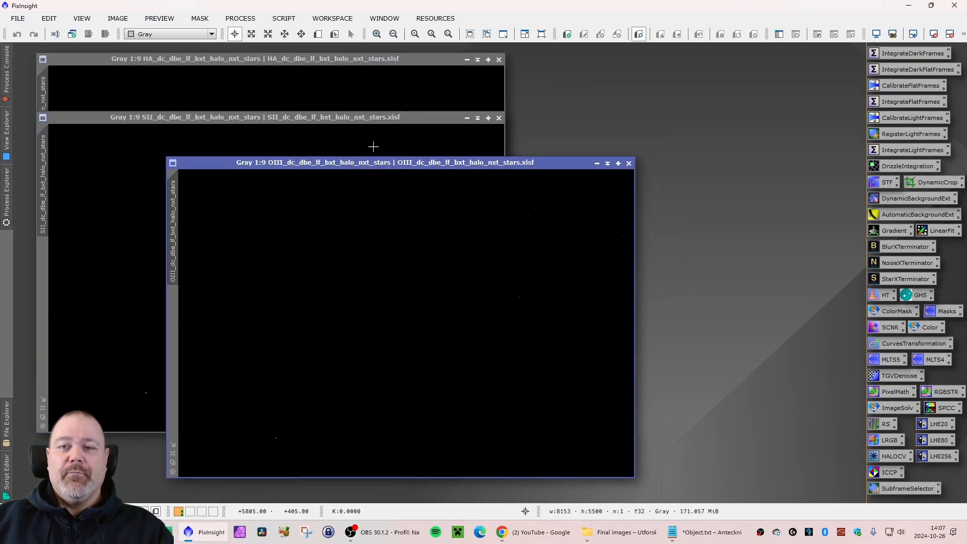
left_click_drag(358, 118, 345, 60)
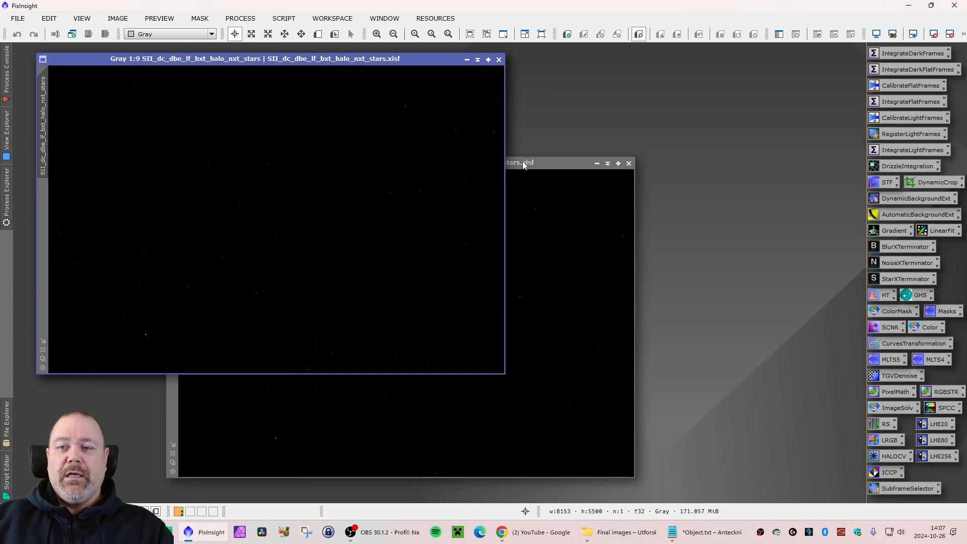
left_click_drag(524, 162, 412, 131)
left_click_drag(358, 61, 376, 83)
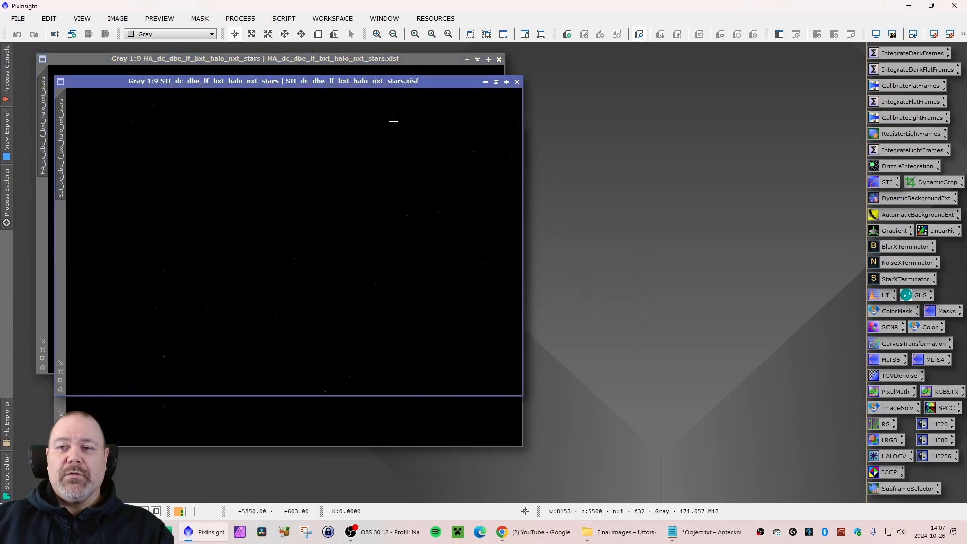
left_click(427, 168)
left_click_drag(420, 132, 445, 110)
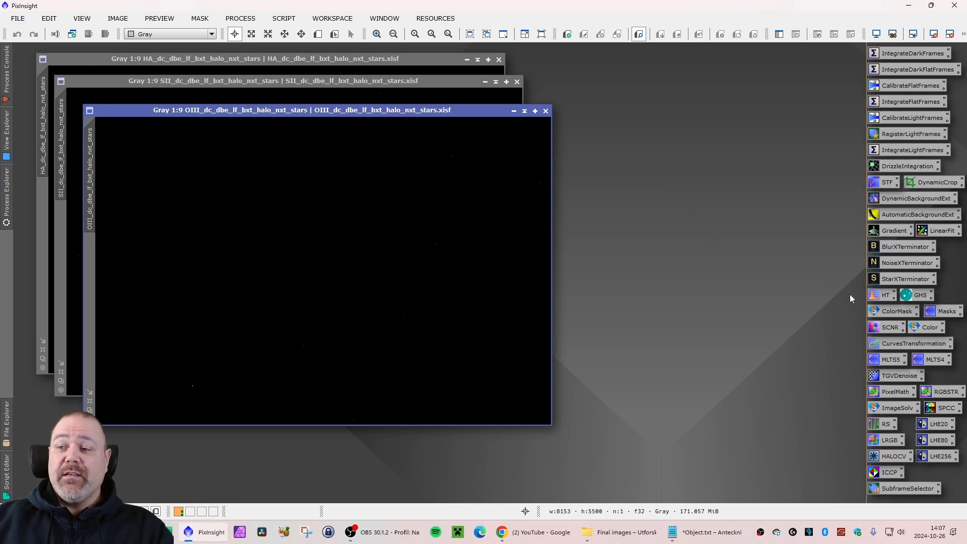
left_click_drag(420, 114, 437, 121)
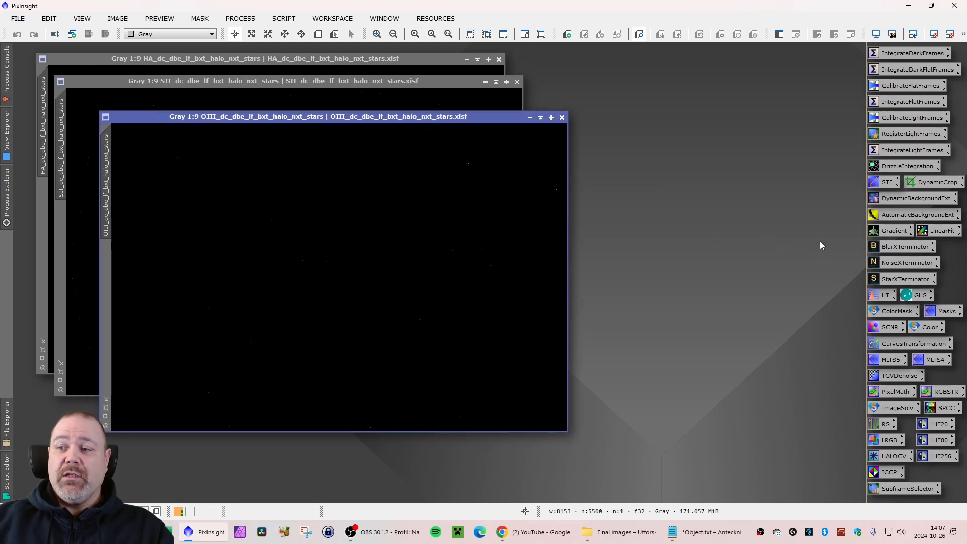
Open HistogramTransformation and move the OIII stars window clear of it.
double_click(884, 298)
left_click_drag(746, 103, 735, 102)
left_click_drag(387, 120, 303, 108)
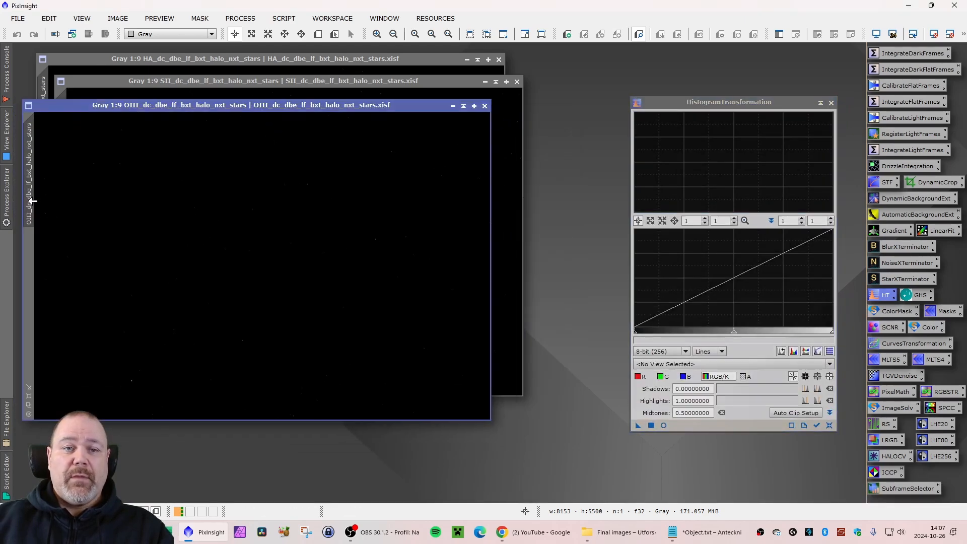
Clone the OIII stars image and place the clone over the other stars windows, clear of HistogramTransformation.
left_click_drag(30, 202, 550, 436)
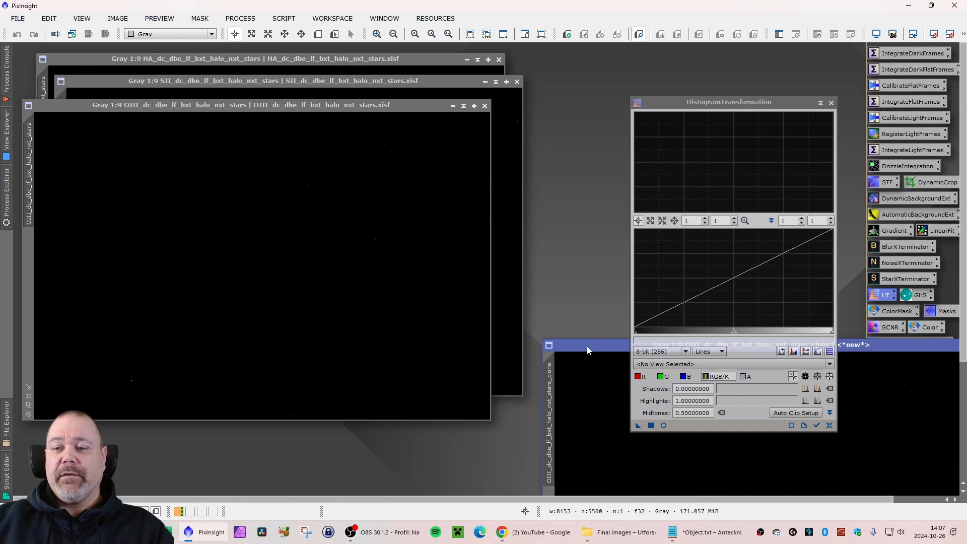
mouse_move(587, 346)
left_mouse_down()
mouse_move(509, 332)
mouse_move(165, 157)
mouse_move(160, 138)
left_mouse_up()
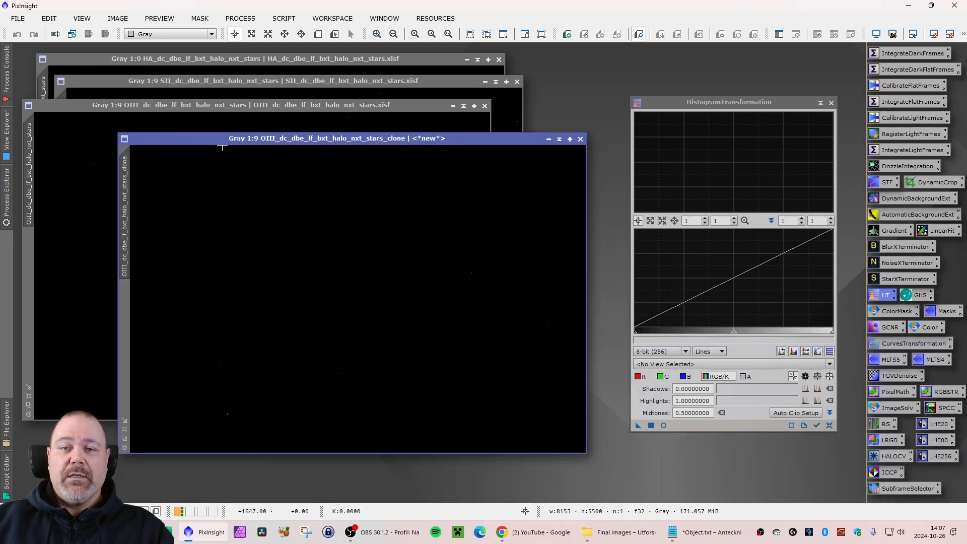
left_click_drag(224, 145, 219, 142)
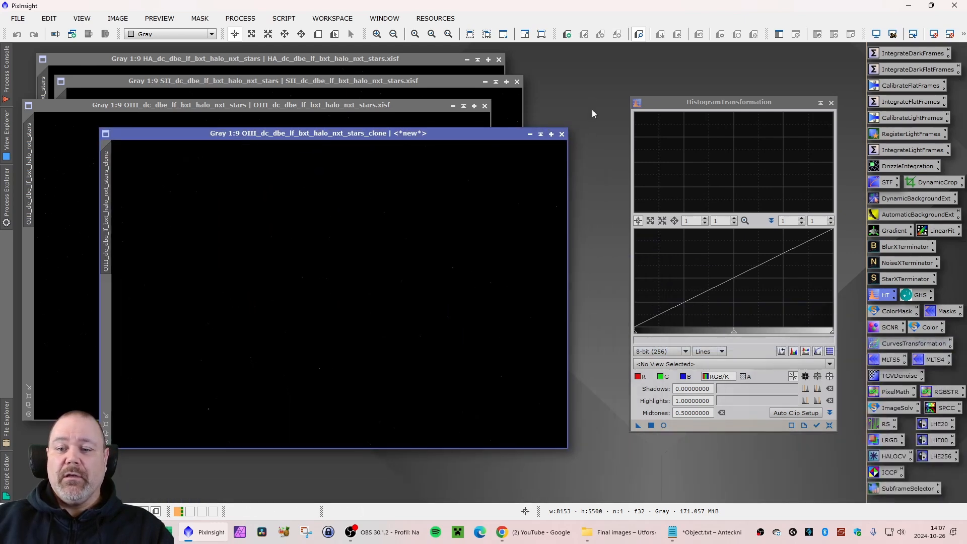
Target the OIII stars clone in HistogramTransformation and stretch it with midtones of 0.14936709, keeping the windows clear of each other.
left_click(692, 365)
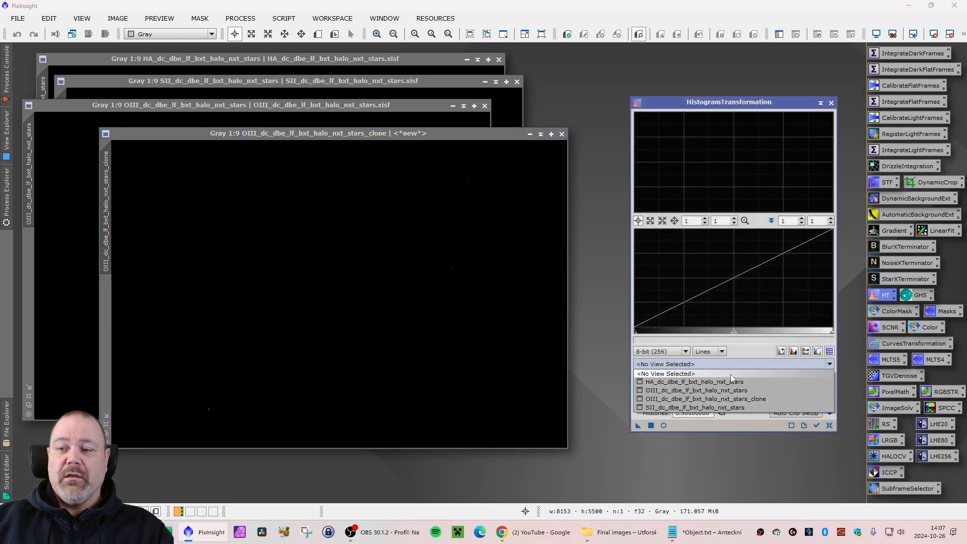
left_click(730, 400)
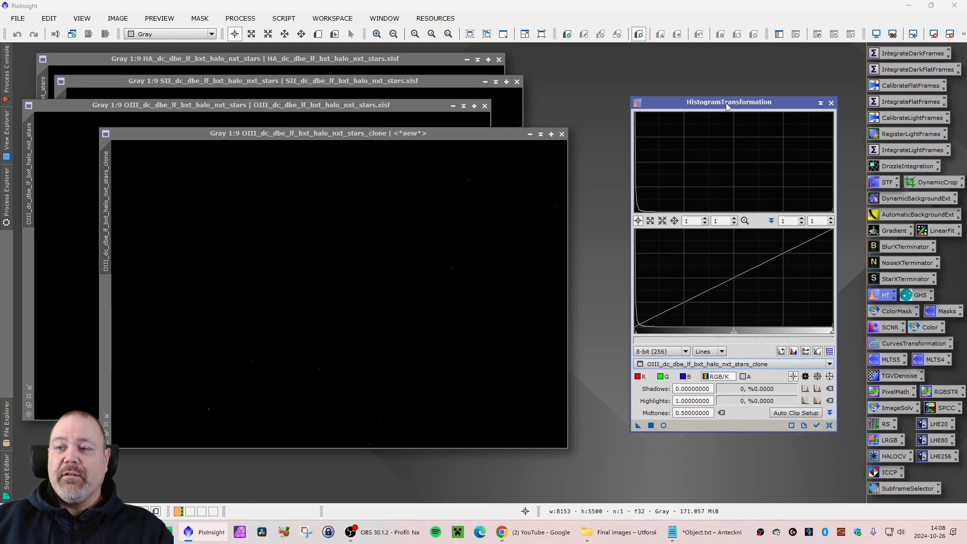
left_click_drag(726, 105, 739, 104)
left_click_drag(458, 139, 477, 142)
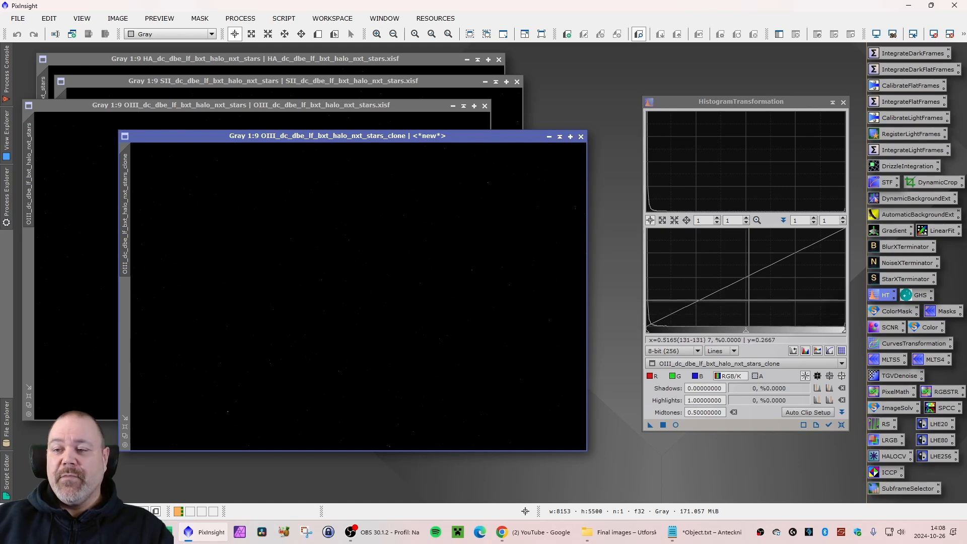
left_click_drag(745, 335, 675, 338)
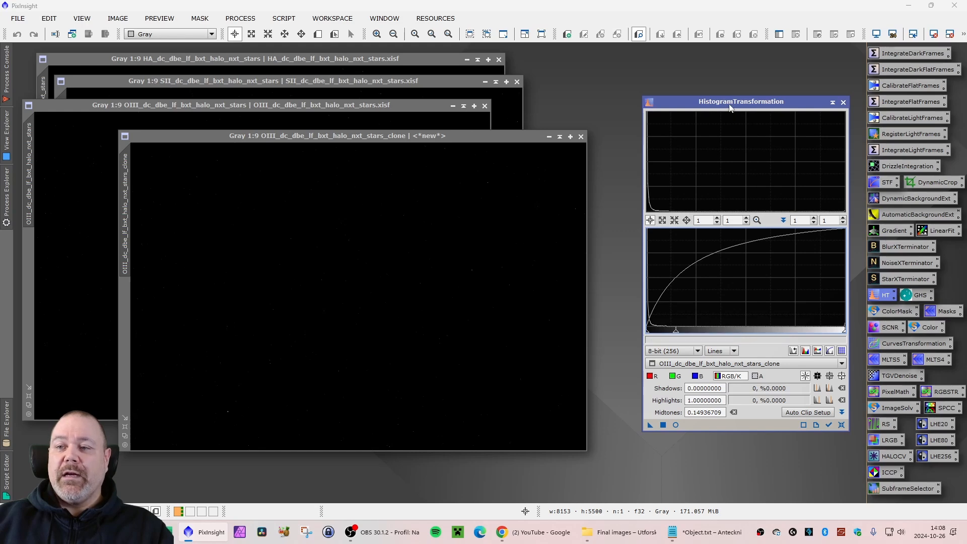
left_click_drag(729, 107, 721, 106)
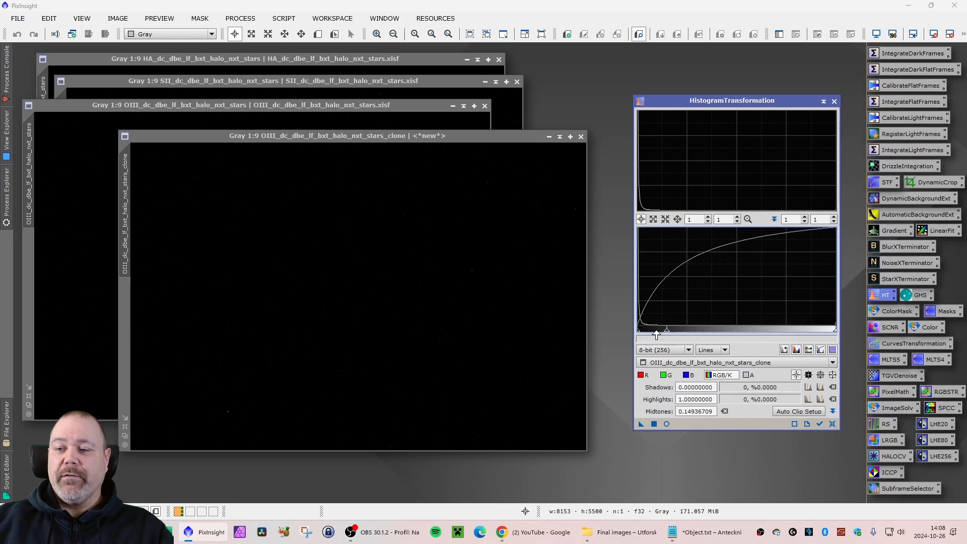
left_click(654, 424)
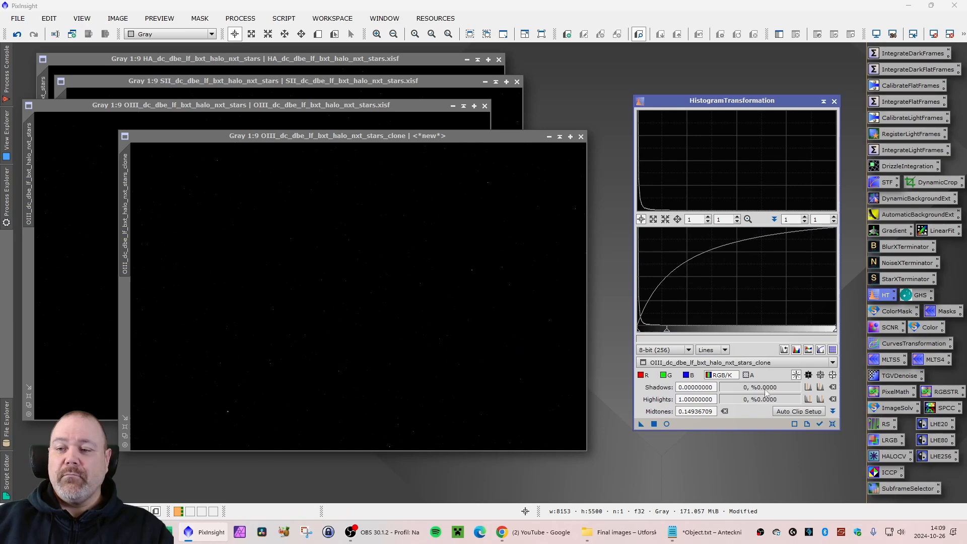
Stretch the OIII stars clone with midtones of 0.14936709 and again with 0.19493671, resetting HistogramTransformation before each pass.
left_click(832, 424)
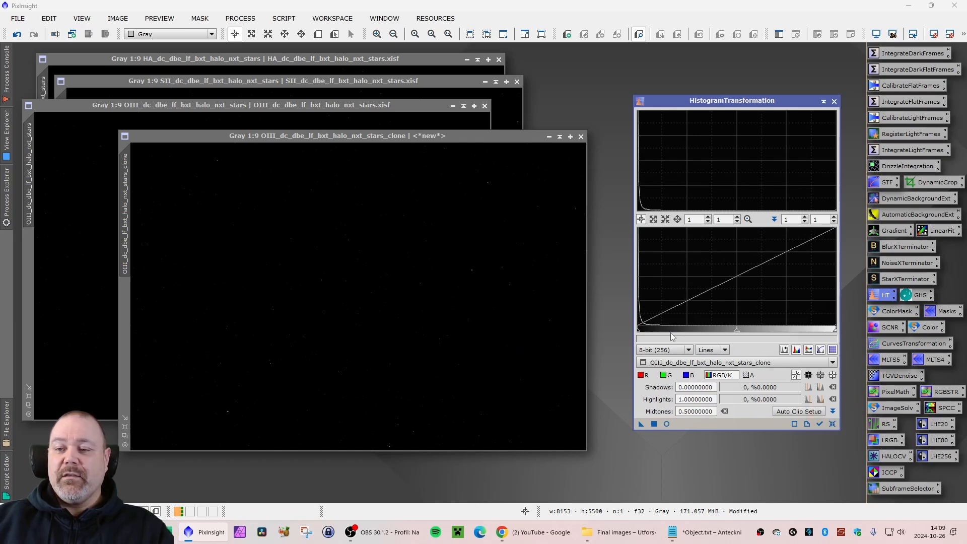
left_click_drag(737, 333, 666, 335)
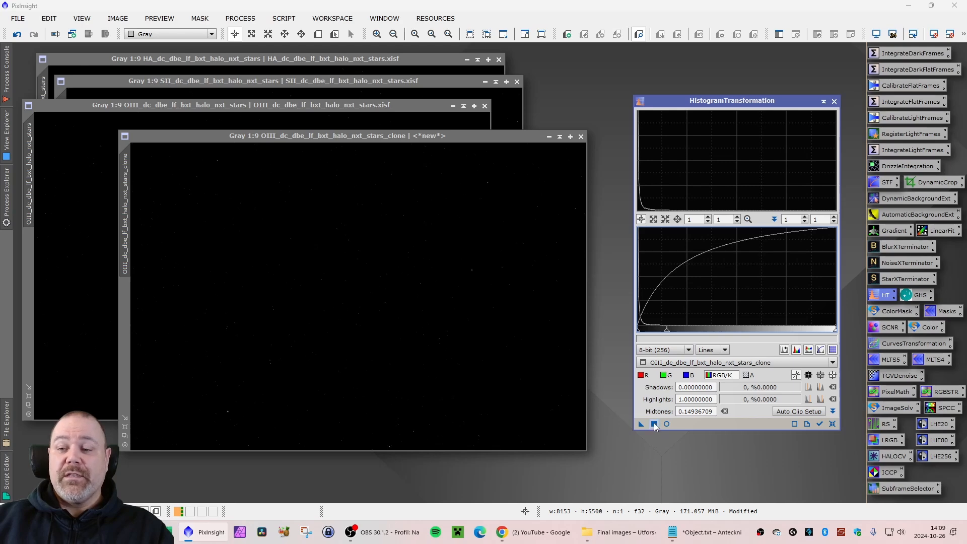
left_click(832, 424)
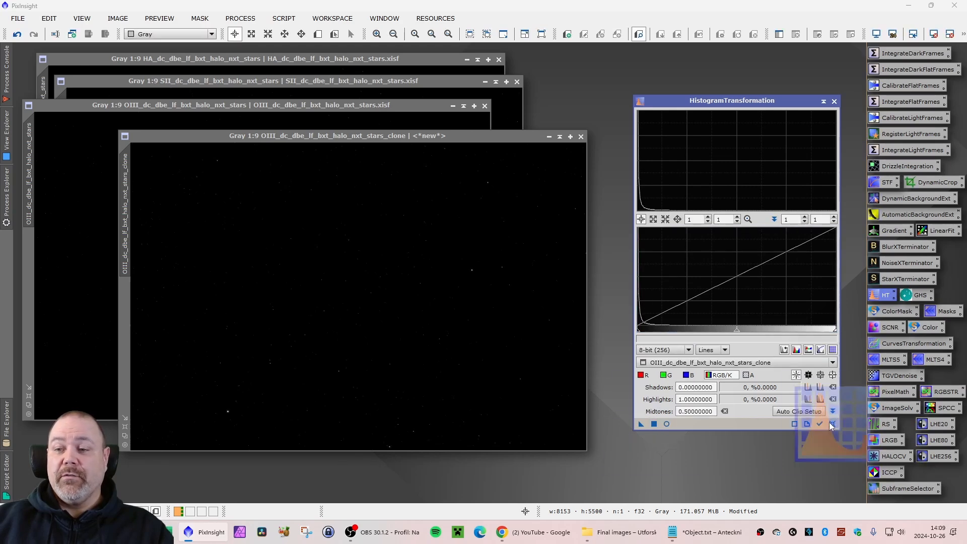
left_click_drag(737, 333, 677, 338)
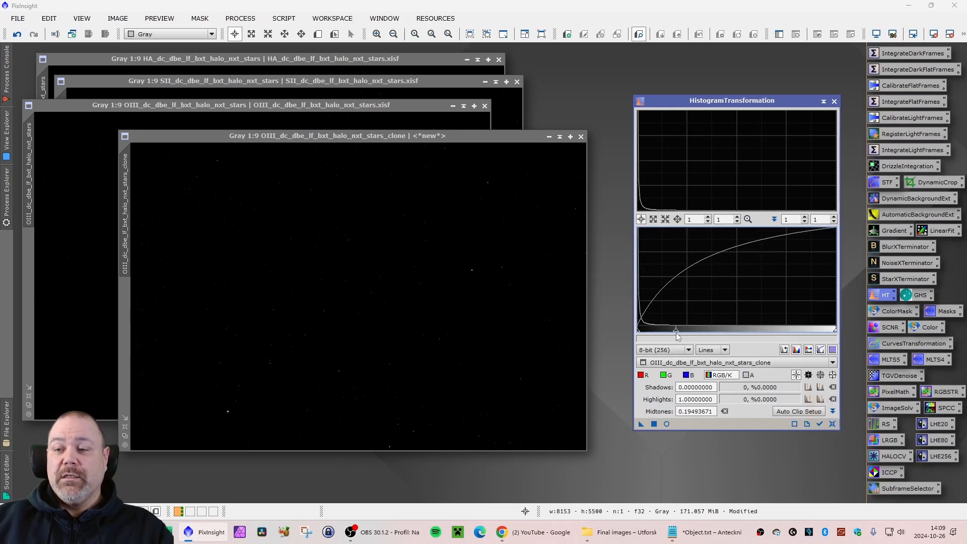
left_click(653, 424)
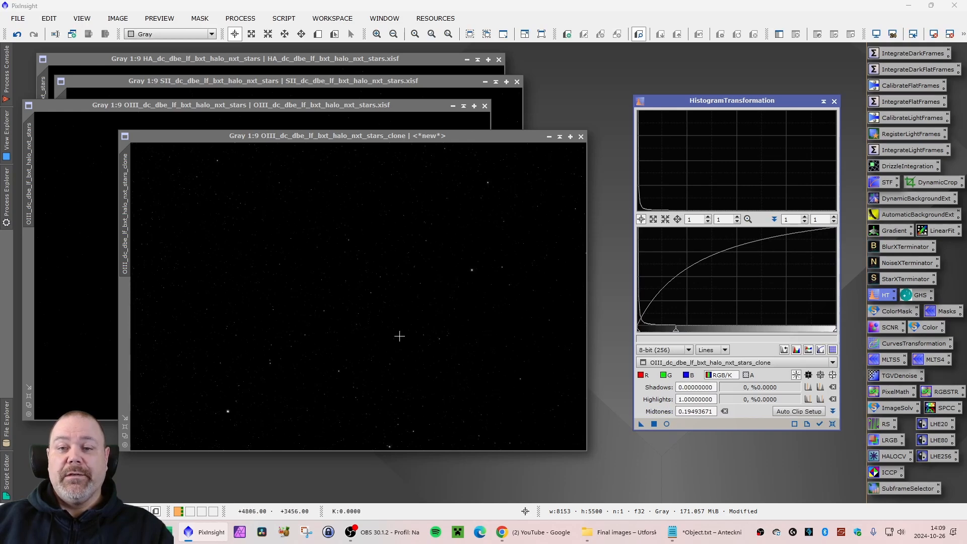
Apply two further stretches to the OIII stars clone with midtones of 0.22531646 and 0.21518987, resetting the curve before each.
left_click(832, 424)
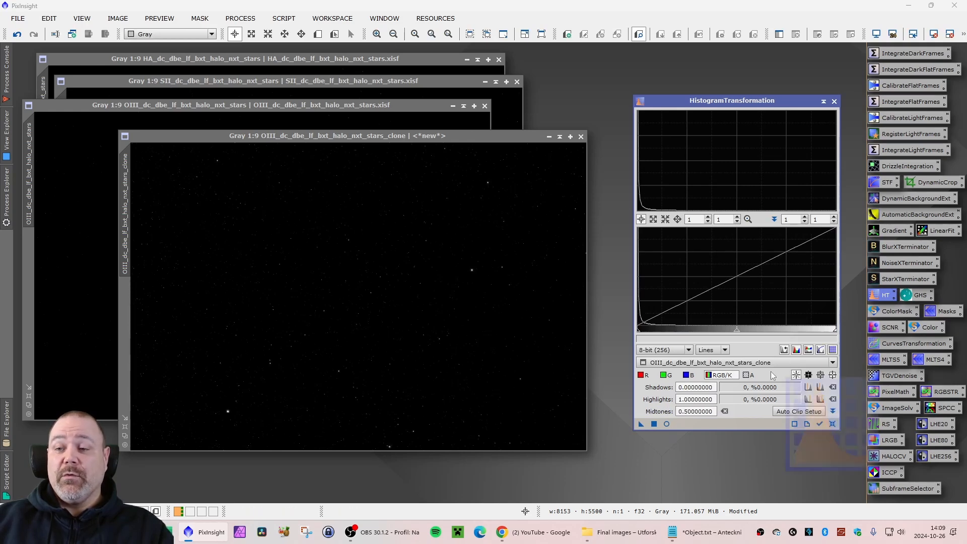
left_click_drag(732, 335, 682, 335)
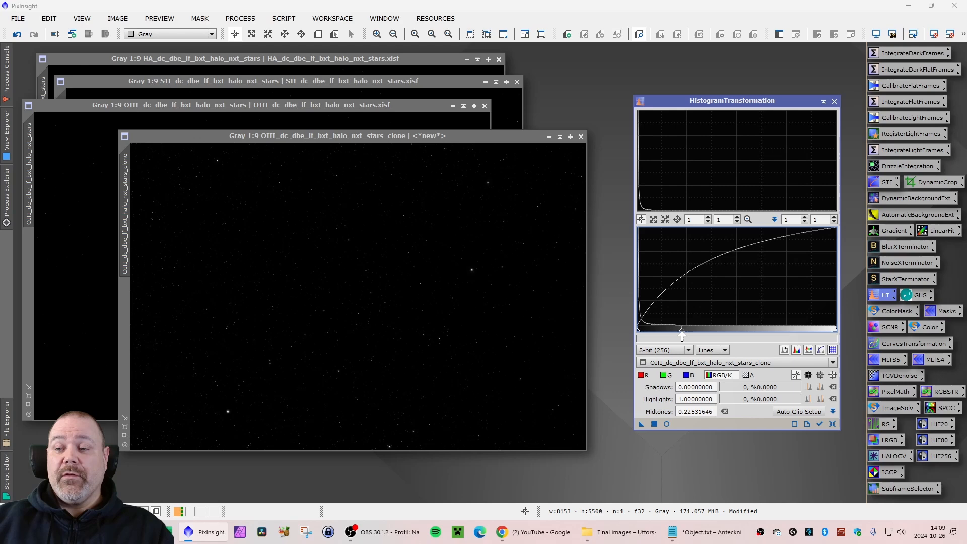
left_click(653, 425)
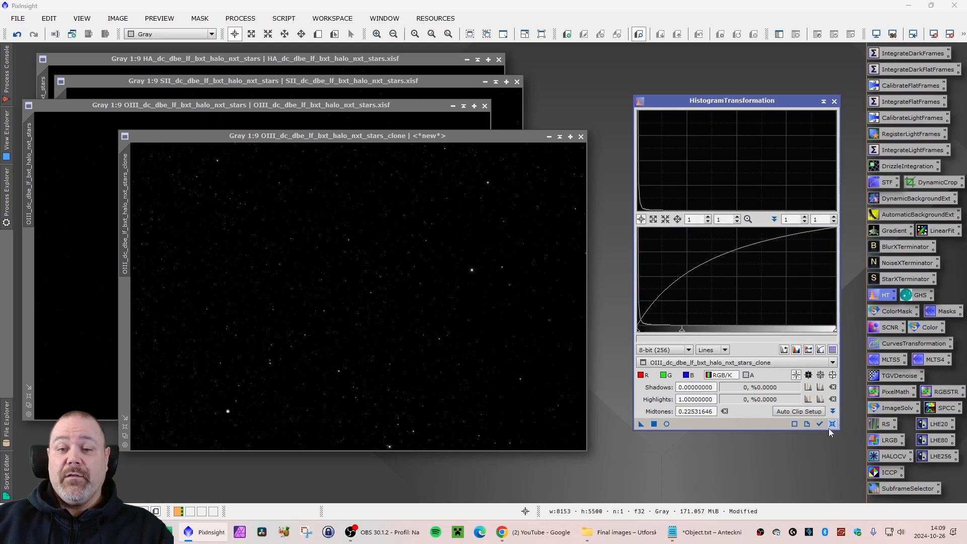
left_click(831, 424)
left_click_drag(734, 333, 680, 335)
left_click(653, 424)
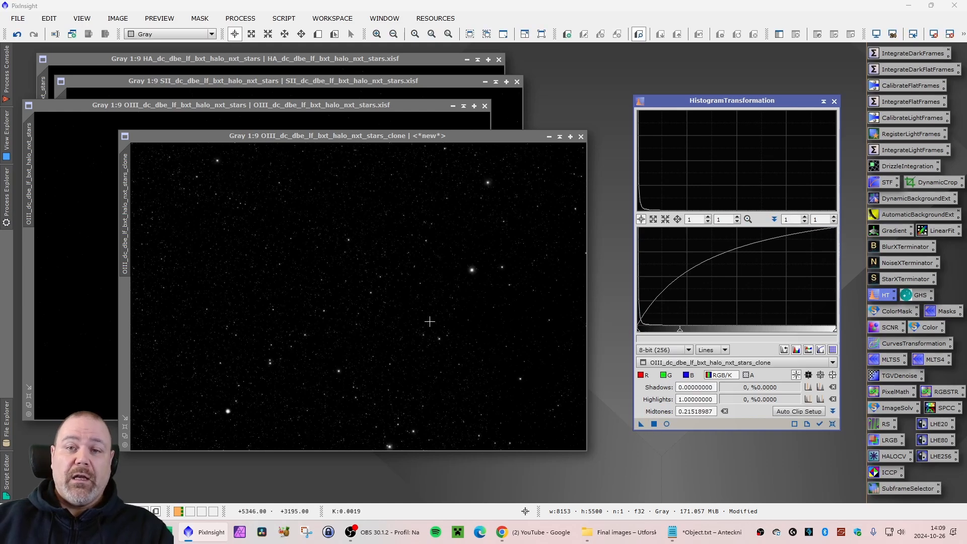
Try one more stretch on the OIII stars clone with midtones of 0.18987342 from a reset curve, and undo it.
left_click(831, 424)
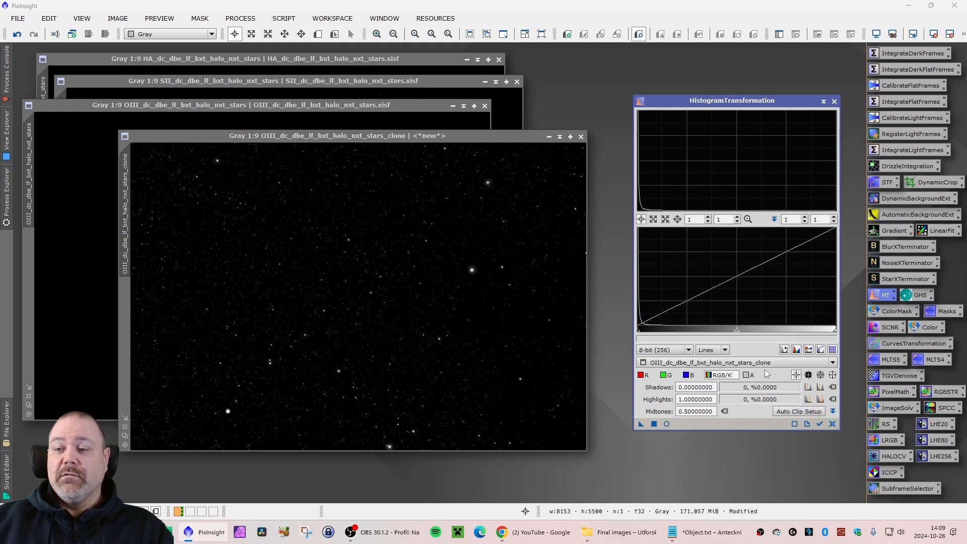
left_click_drag(736, 338, 675, 336)
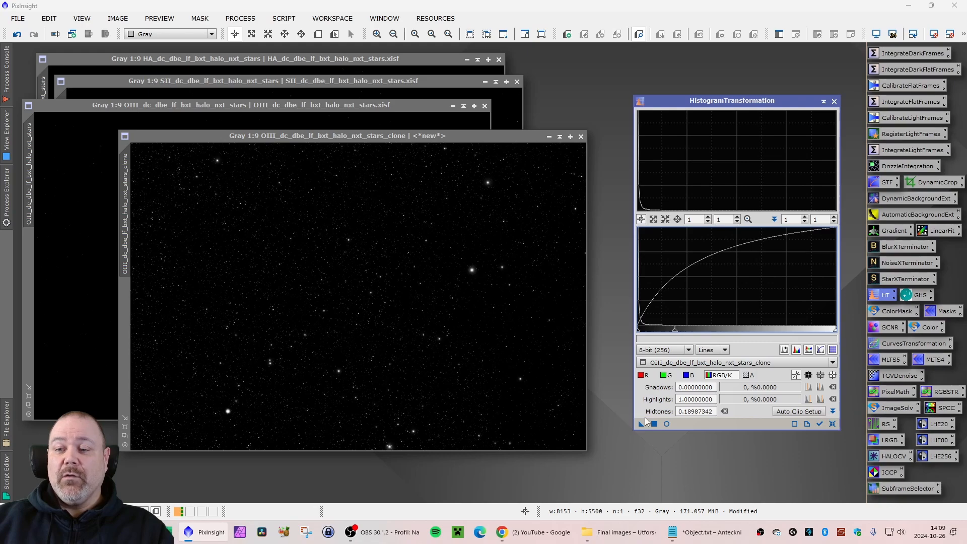
mouse_move(641, 424)
left_mouse_down()
mouse_move(655, 425)
mouse_move(529, 397)
left_mouse_up()
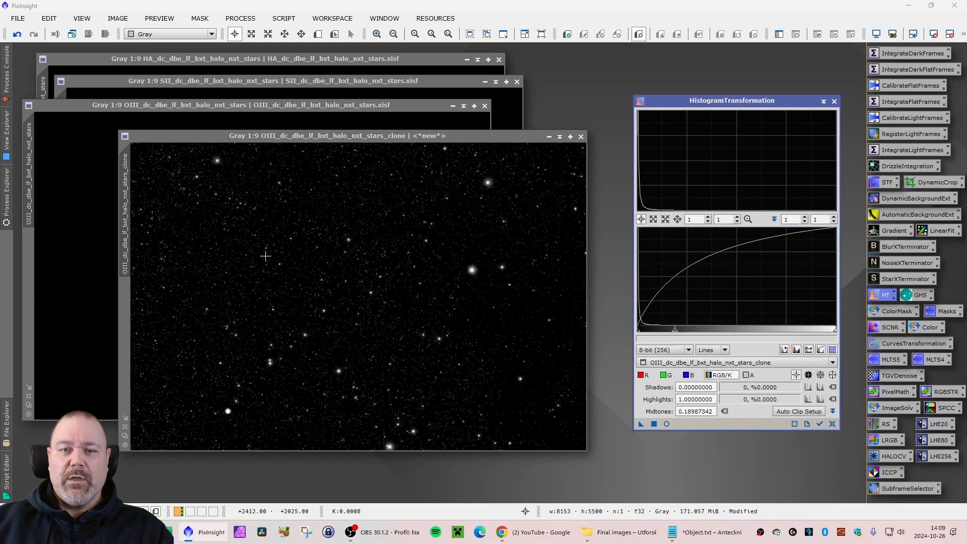
left_click(17, 33)
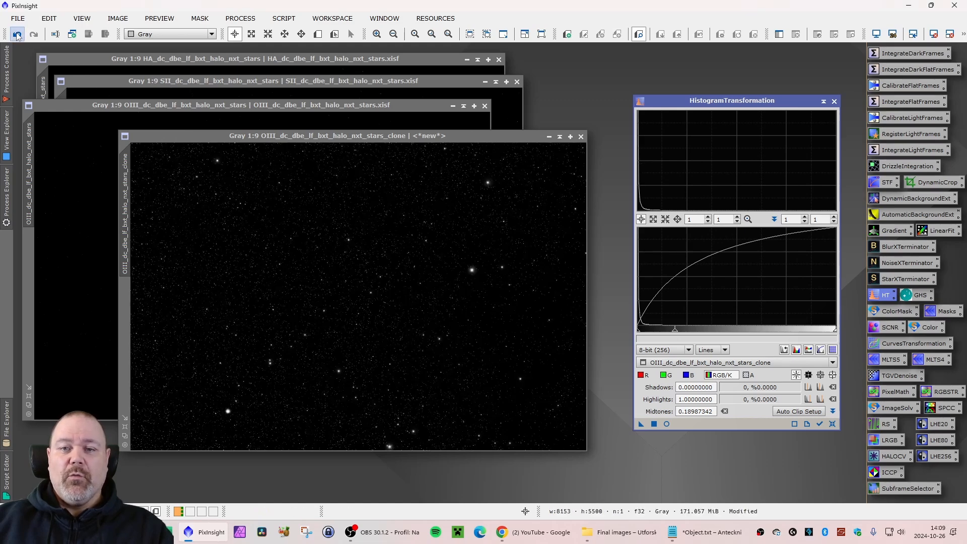
Close HistogramTransformation and the OIII stars clone without saving, and line the OIII stars window up with the cascade.
left_click(834, 102)
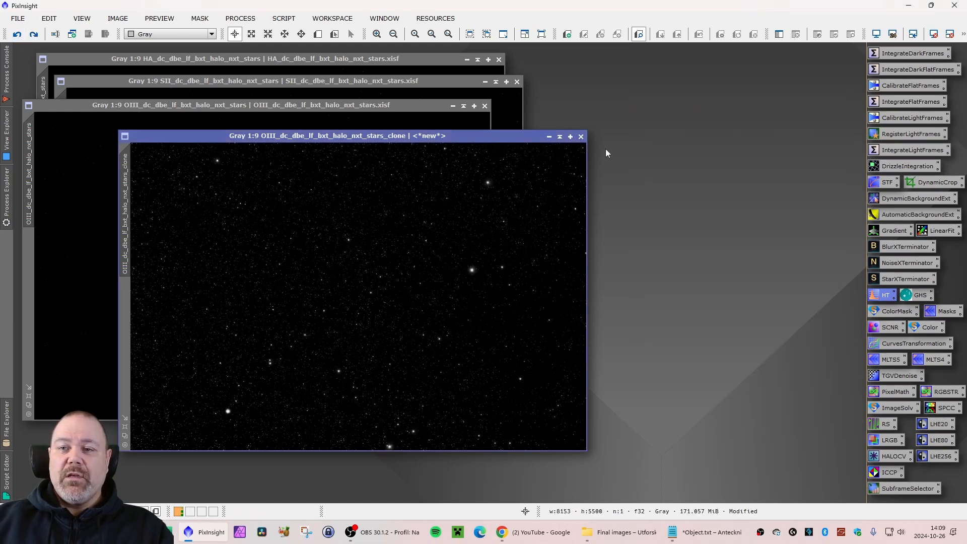
left_click(581, 137)
left_click(496, 292)
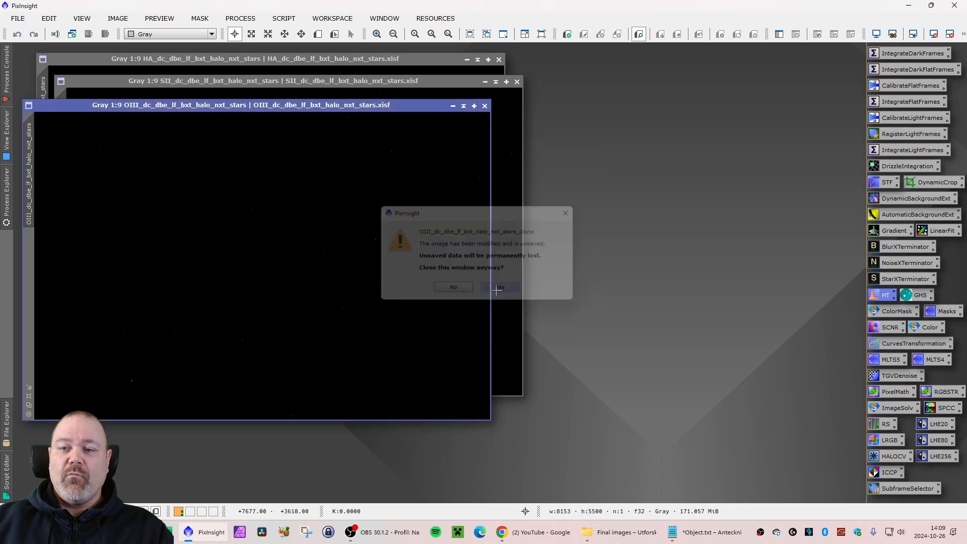
left_click_drag(362, 113, 411, 114)
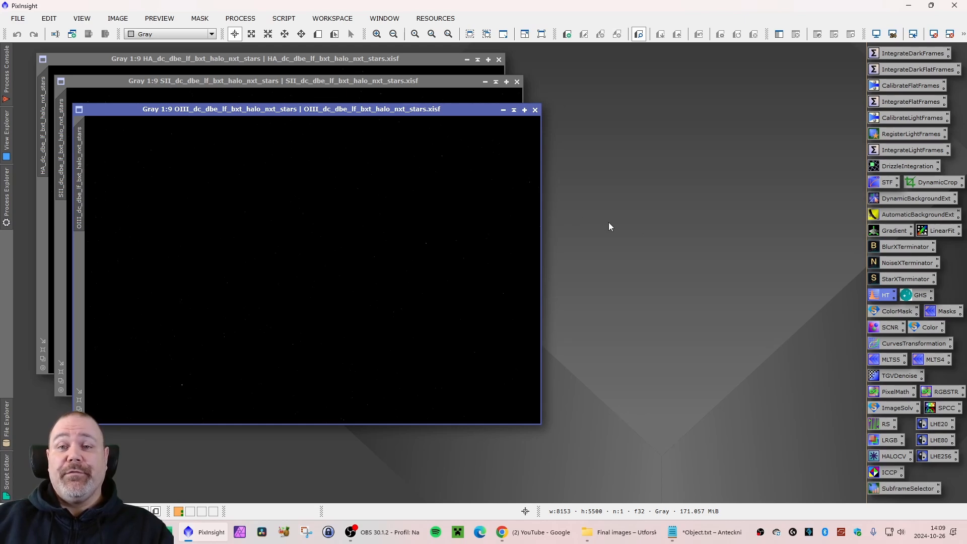
Open the GeneralizedHyperbolicStretch process beside the stars images.
double_click(920, 295)
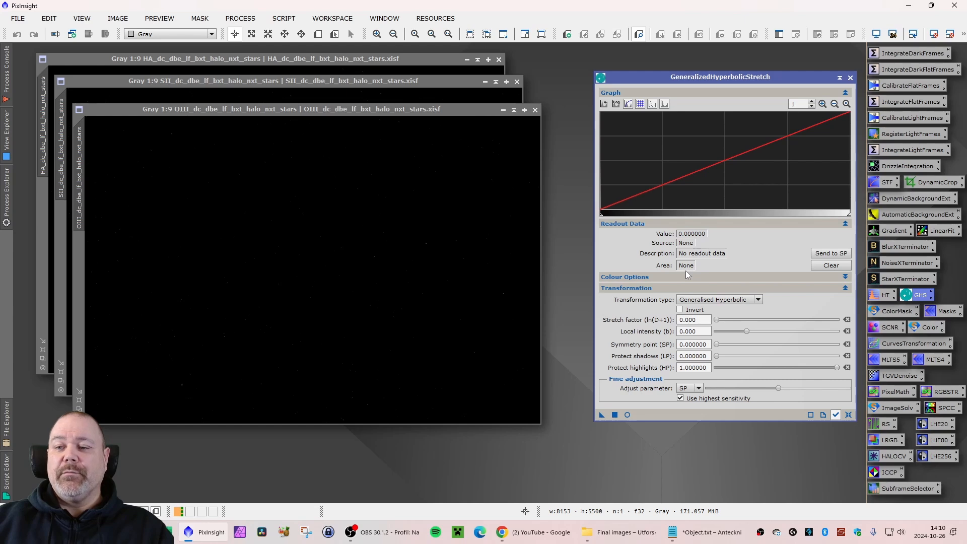
mouse_move(684, 270)
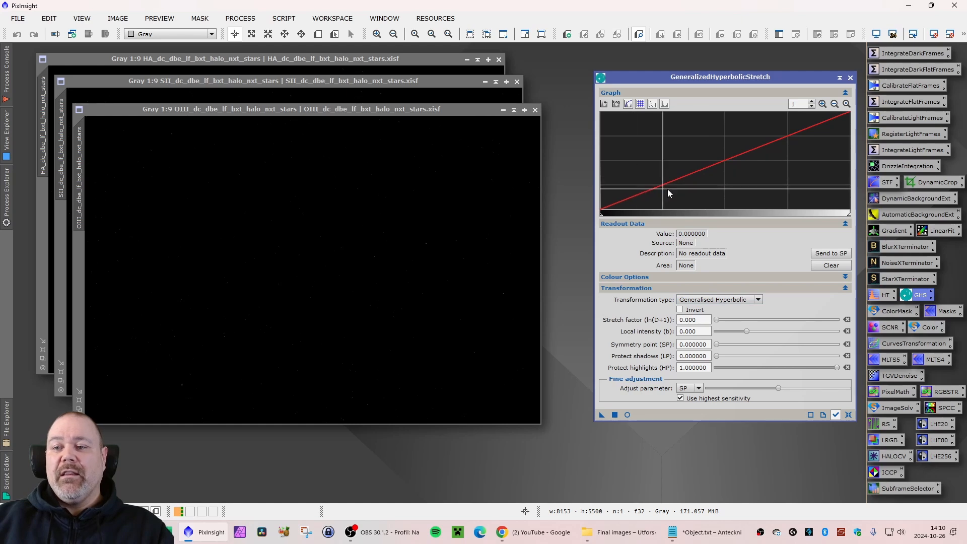
Try a symmetry point of 0.476861 with a stretch factor of 2.260 in GeneralizedHyperbolicStretch, and reset the parameters.
left_click(719, 167)
left_click(837, 253)
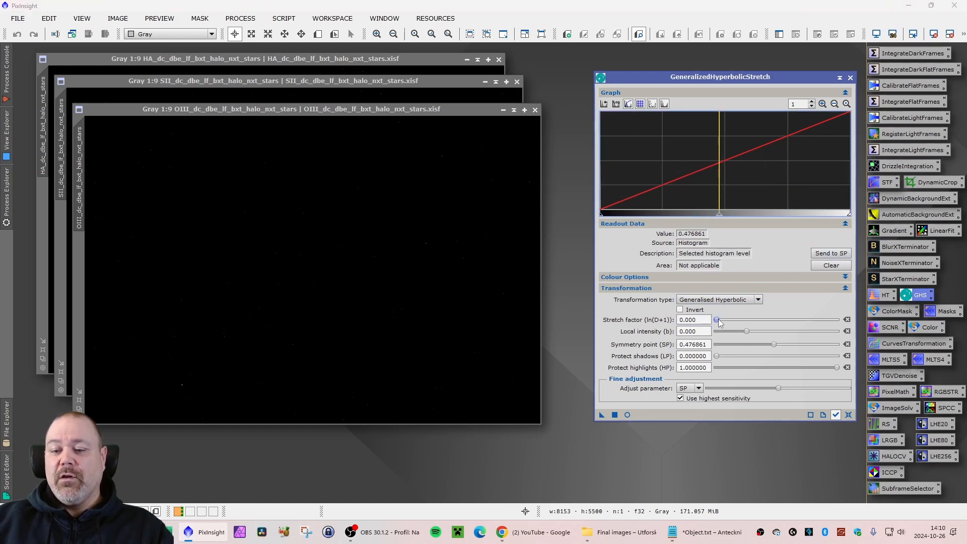
mouse_move(719, 322)
left_mouse_down()
mouse_move(756, 323)
mouse_move(733, 324)
left_mouse_up()
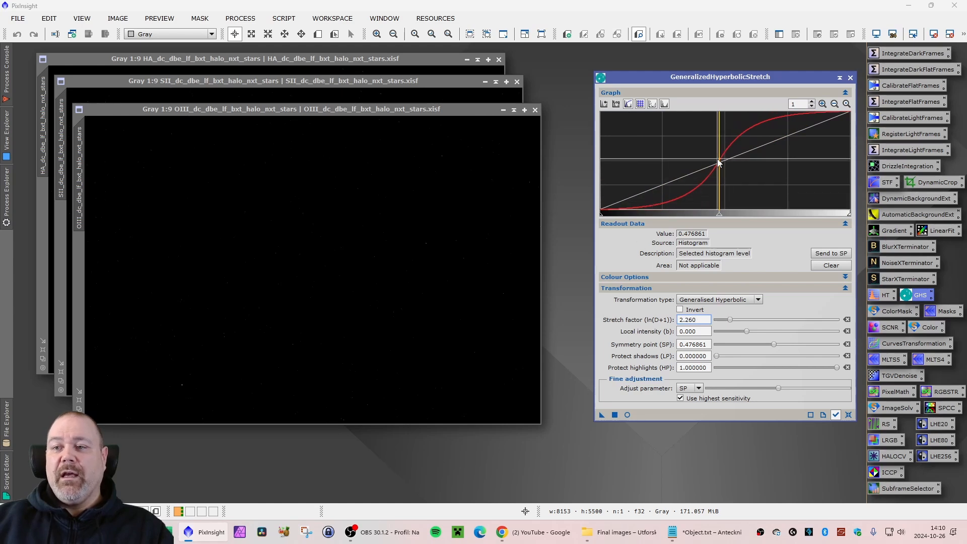
mouse_move(719, 166)
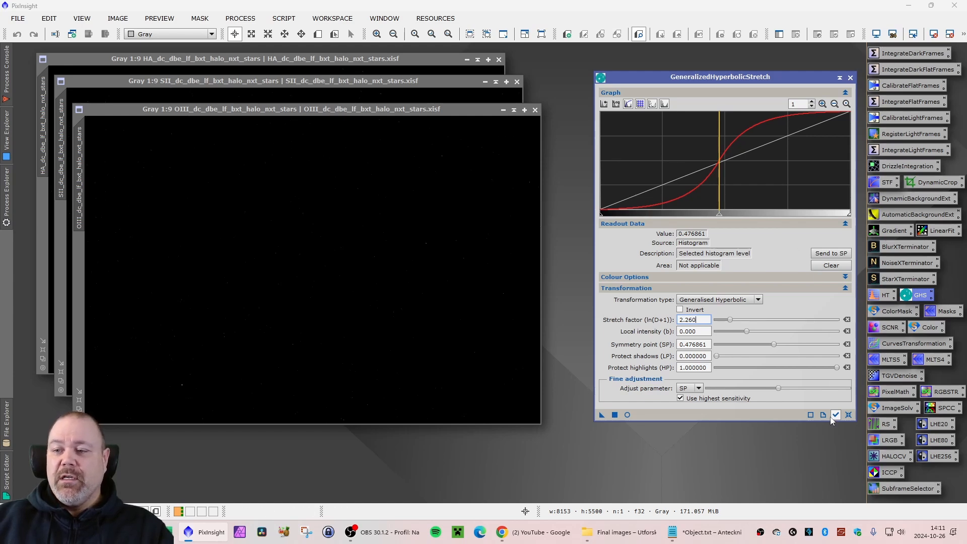
left_click(848, 415)
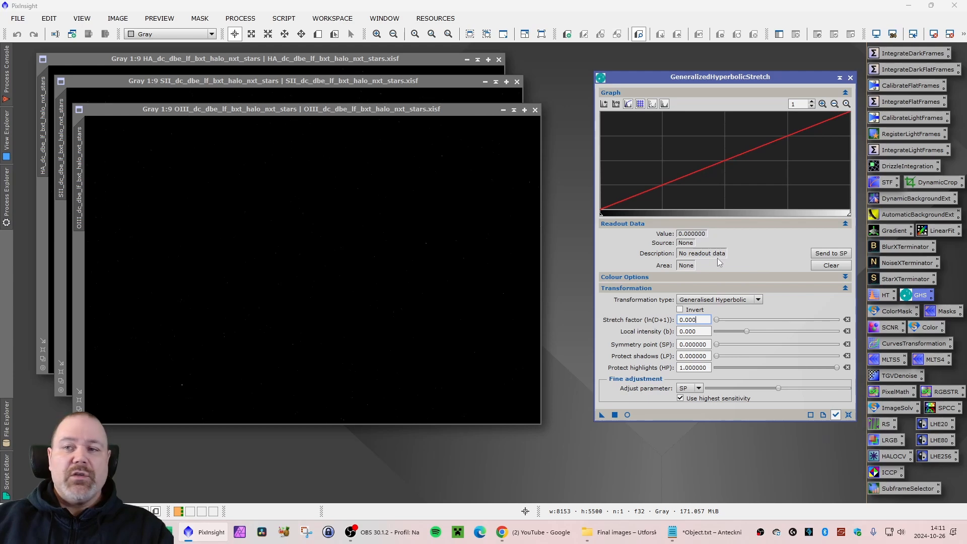
Set the local intensity (b) to 15.00 in GeneralizedHyperbolicStretch and make the OIII stars image the active window.
left_click_drag(433, 110, 453, 116)
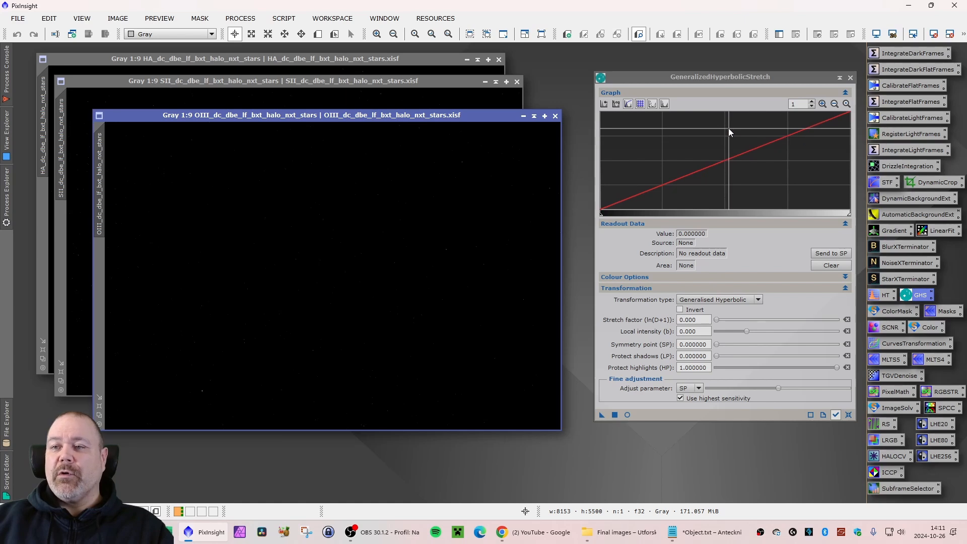
left_click_drag(724, 77, 723, 74)
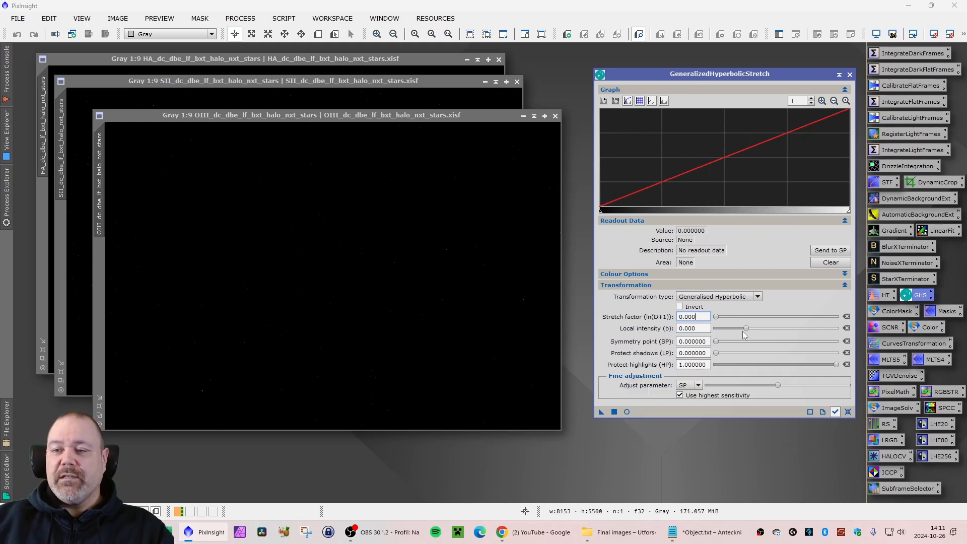
mouse_move(745, 332)
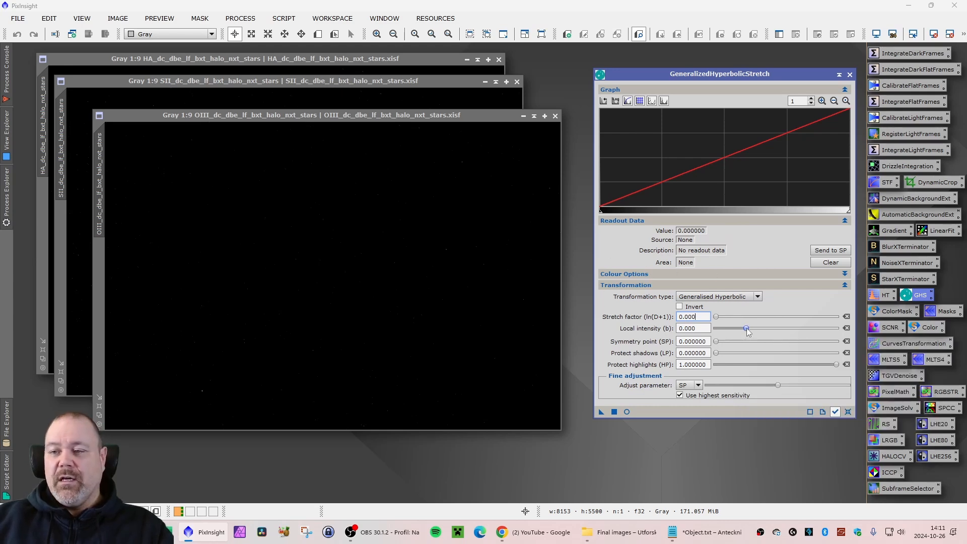
left_click_drag(747, 332, 782, 333)
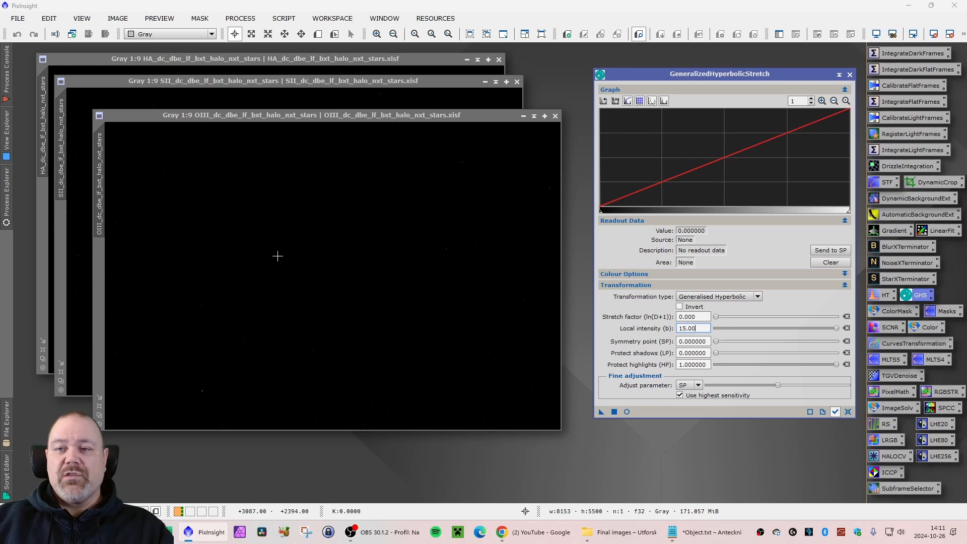
left_click_drag(324, 118, 333, 122)
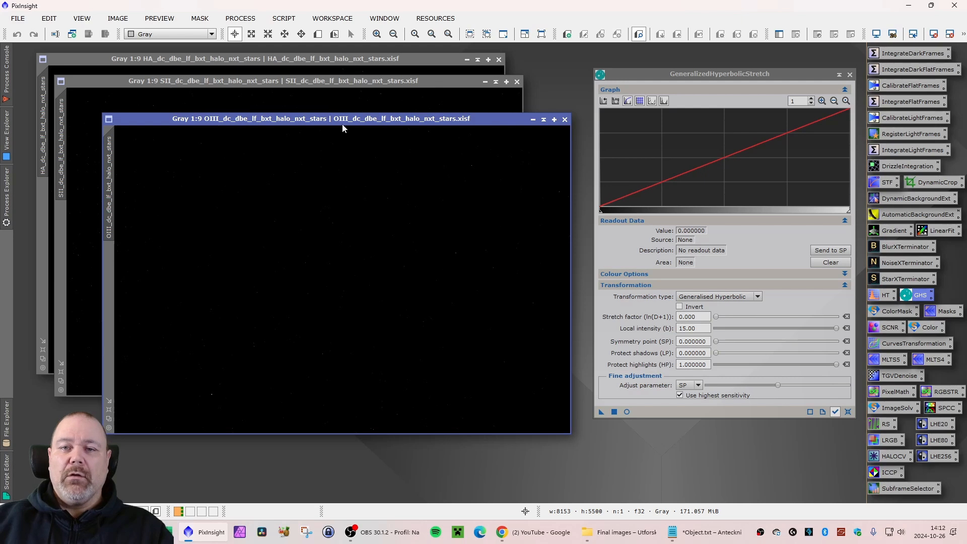
left_click_drag(355, 123, 347, 119)
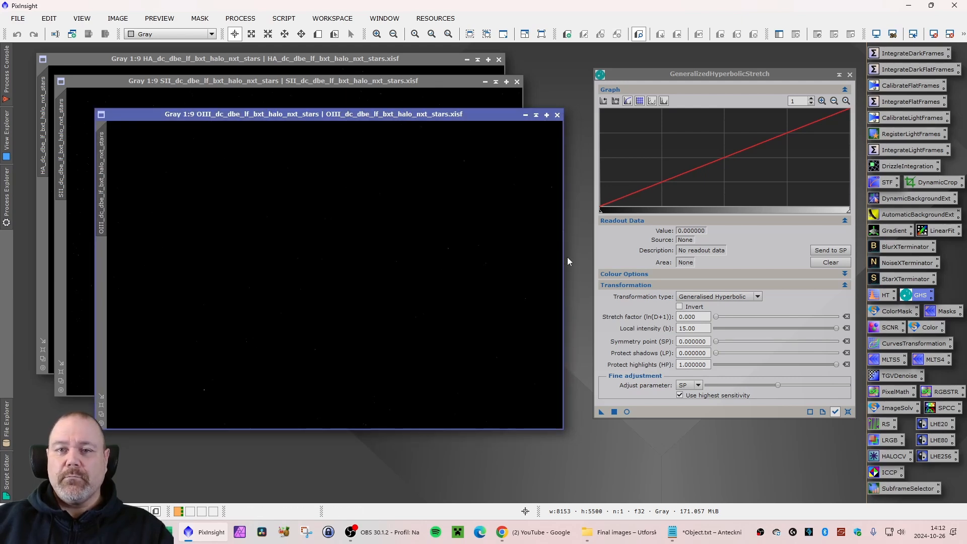
Open the real-time preview of the OIII stars image and move GeneralizedHyperbolicStretch clear of it.
left_click(627, 412)
left_click_drag(719, 74, 789, 76)
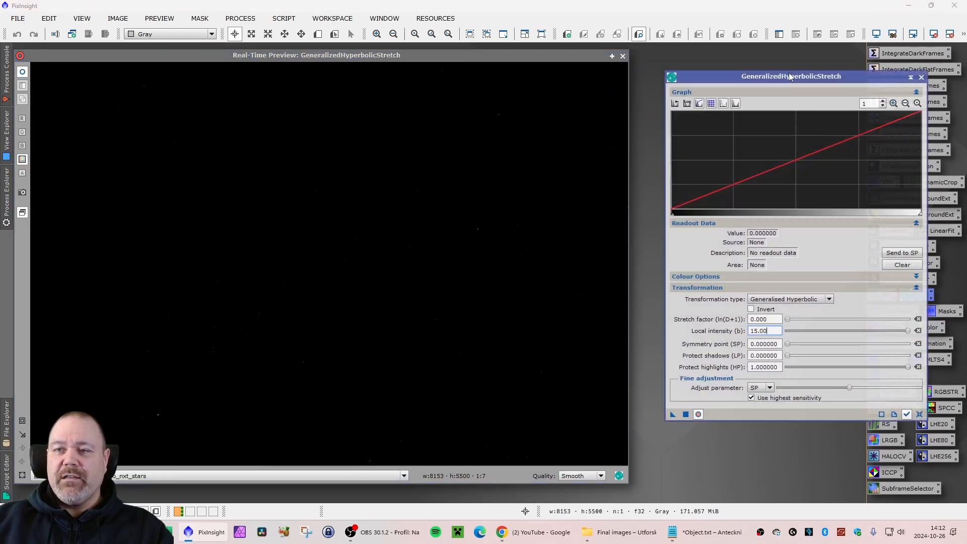
Set the GeneralizedHyperbolicStretch stretch factor to 5.770, judging a bright star's halo in the real-time preview, and close the preview.
mouse_move(427, 58)
left_mouse_down()
mouse_move(439, 56)
mouse_move(431, 58)
left_mouse_up()
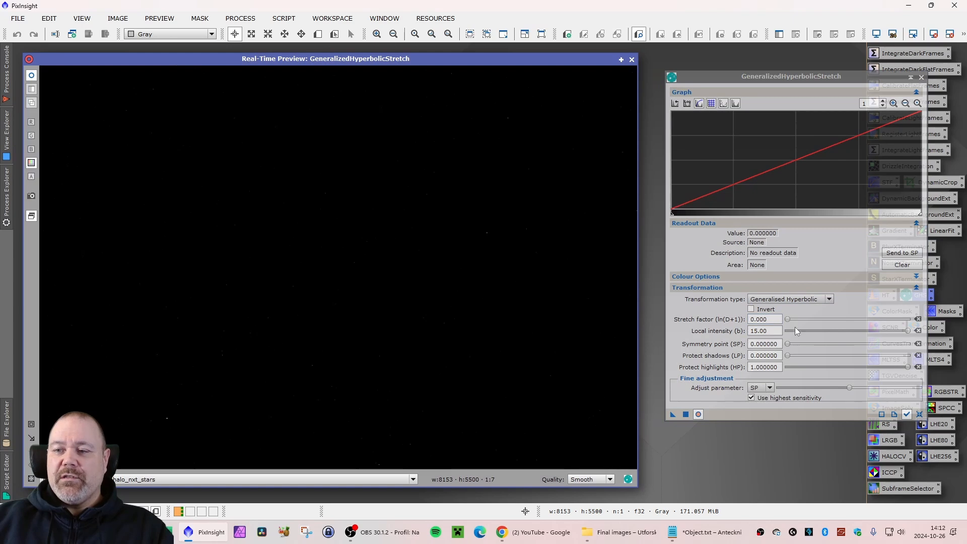
left_click_drag(788, 320, 824, 321)
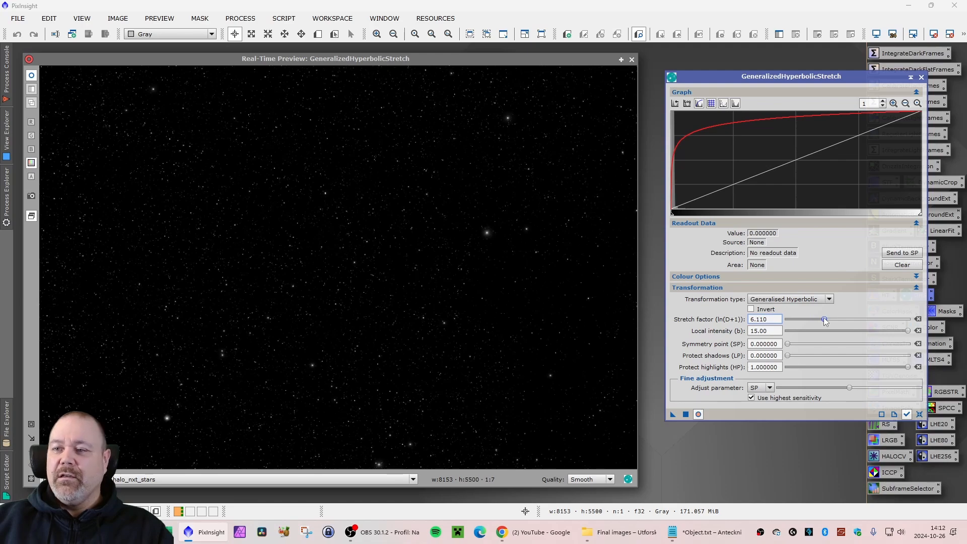
mouse_move(824, 322)
left_mouse_down()
mouse_move(873, 318)
mouse_move(830, 319)
left_mouse_up()
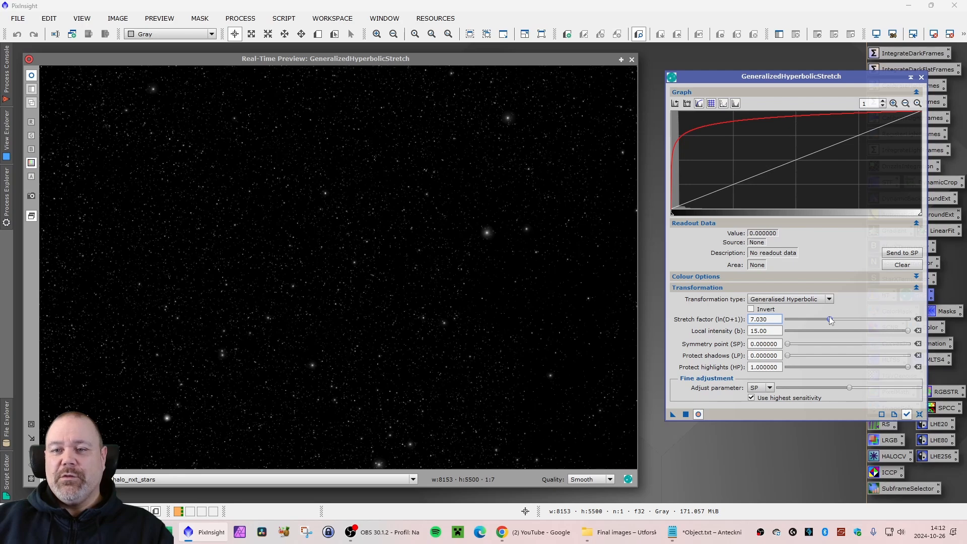
left_click_drag(829, 319, 827, 319)
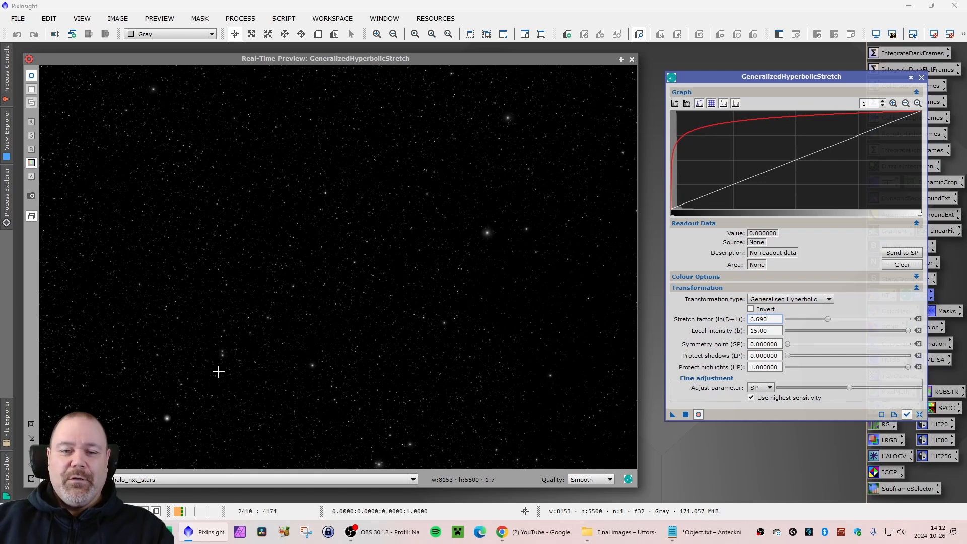
left_click_drag(123, 403, 191, 436)
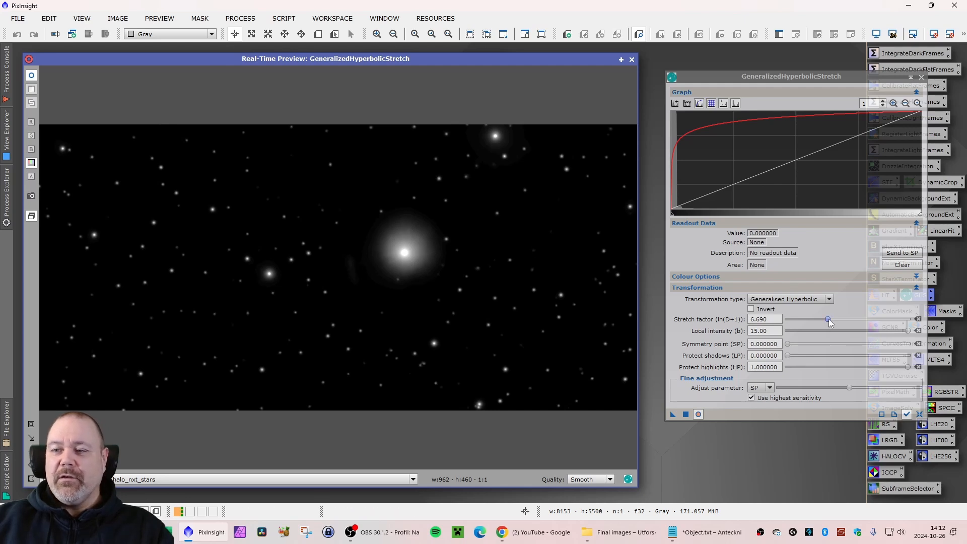
mouse_move(829, 323)
left_mouse_down()
mouse_move(812, 323)
mouse_move(849, 323)
mouse_move(836, 323)
left_mouse_up()
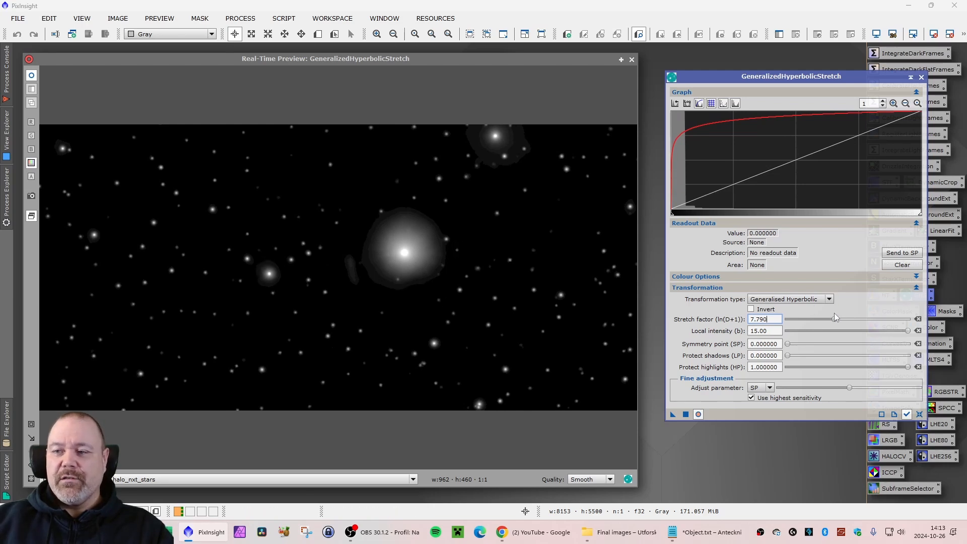
left_click_drag(836, 323, 830, 324)
left_click_drag(829, 324, 824, 324)
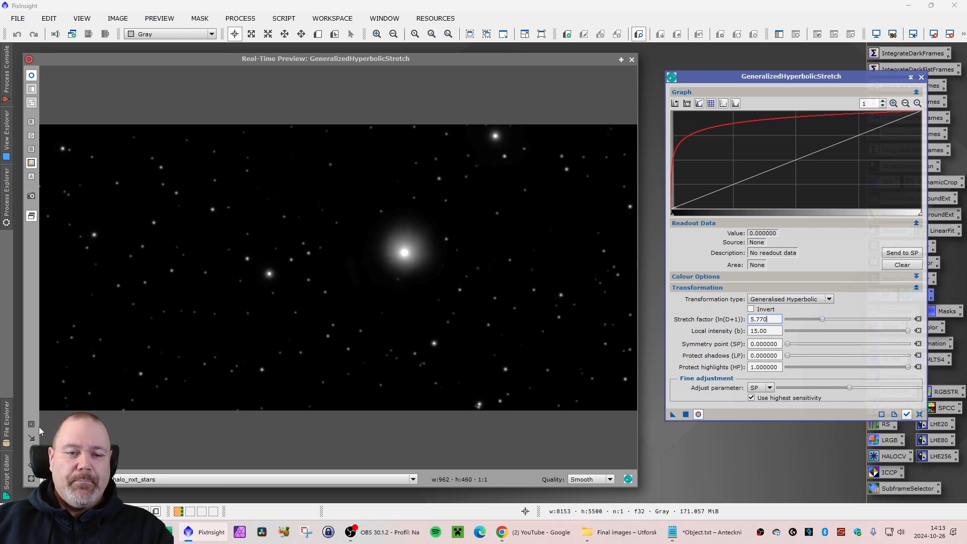
left_click(31, 478)
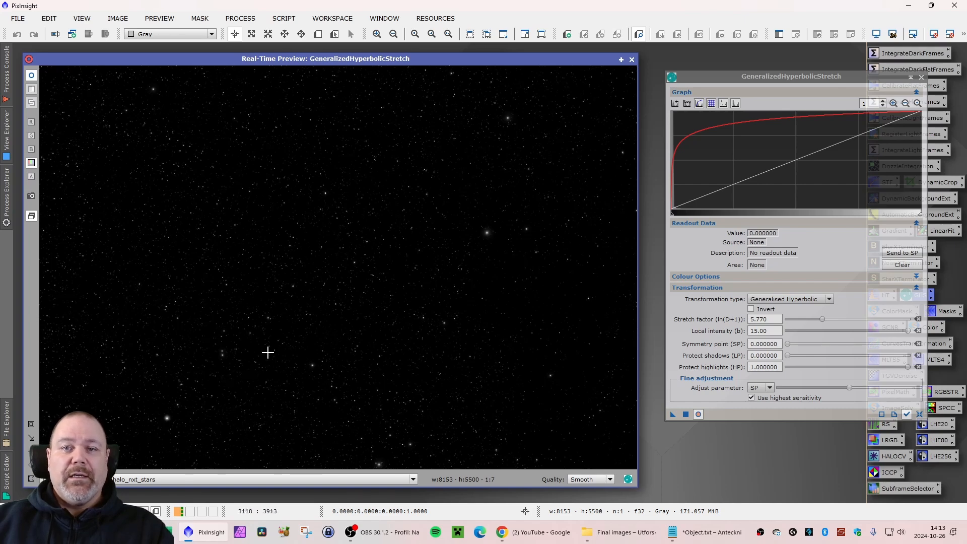
left_click(631, 60)
Spread out the HA, SII and OIII stars images and apply the stretch to the HA stars image.
left_click_drag(434, 117, 504, 166)
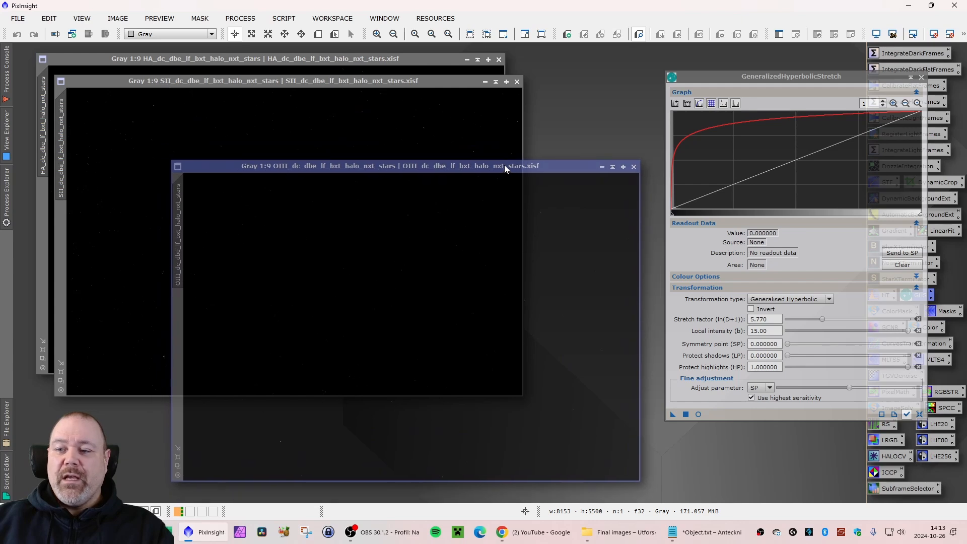
left_click(417, 84)
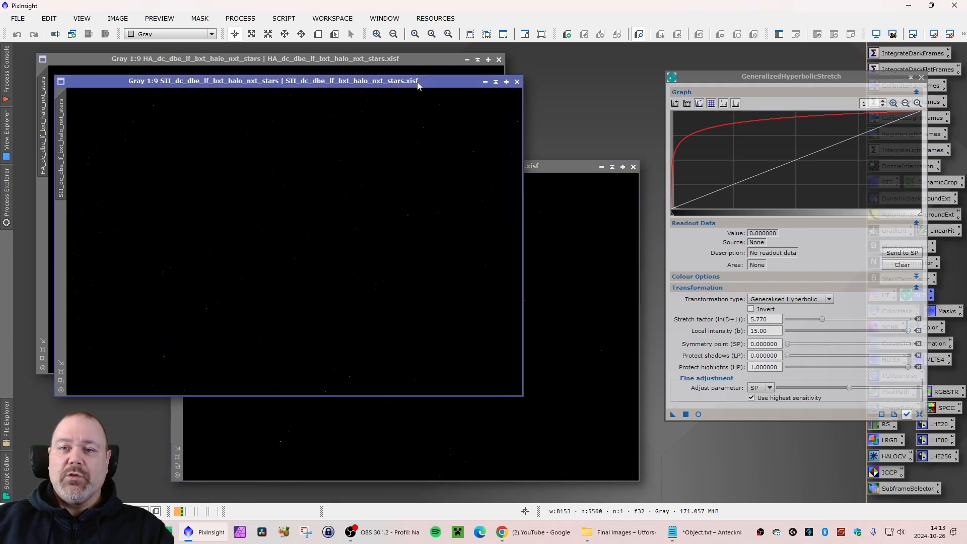
left_click_drag(417, 84, 450, 88)
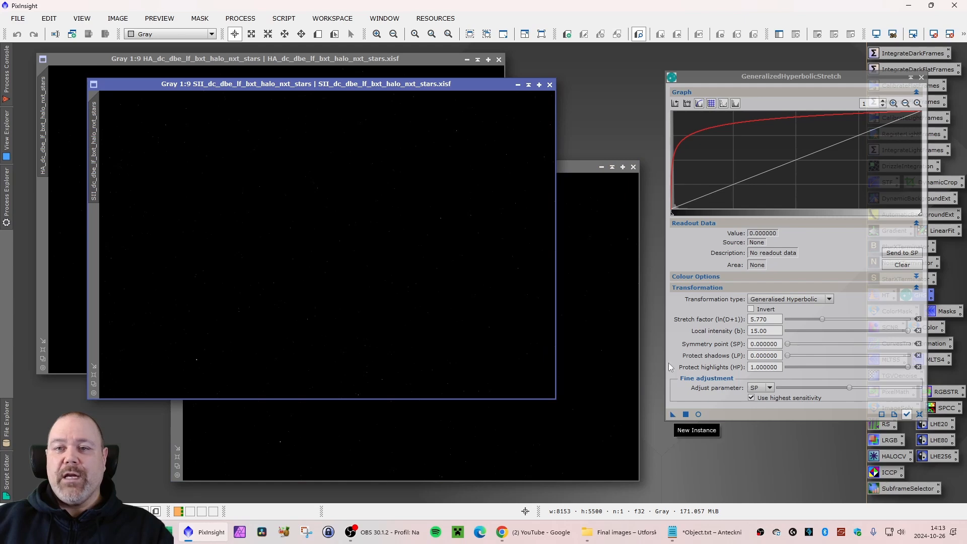
left_click_drag(346, 59, 348, 62)
left_click_drag(150, 62, 137, 59)
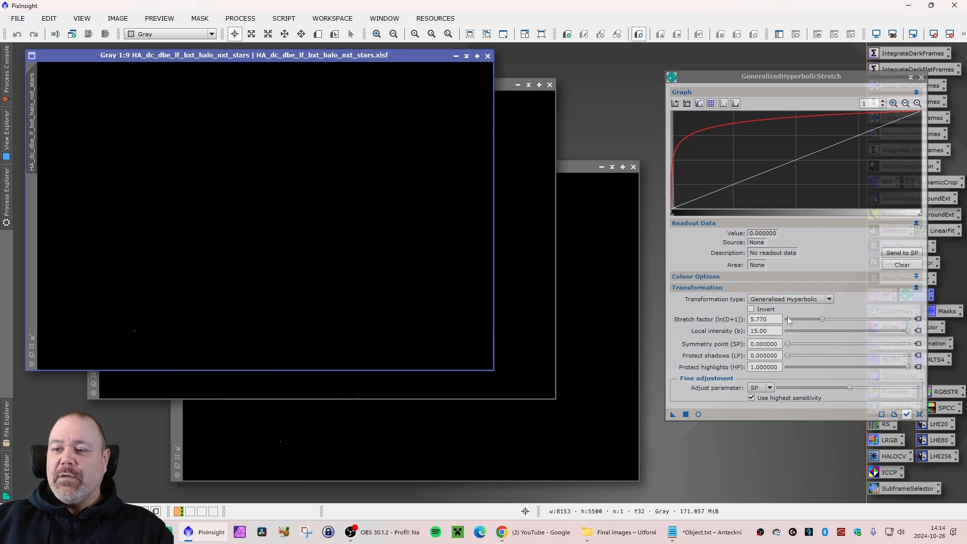
left_click(672, 413)
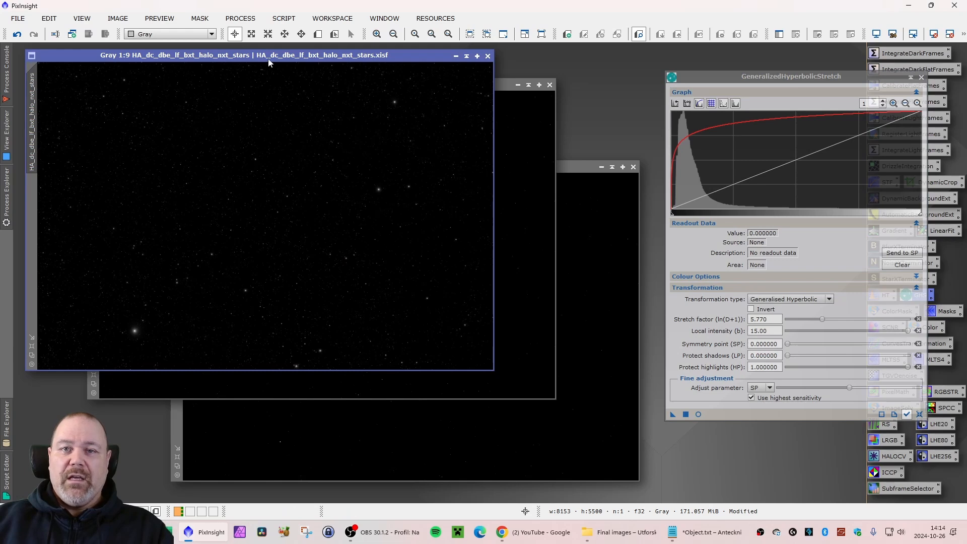
Bring the SII stars image to the front and apply the same stretch to it.
left_click_drag(269, 62, 261, 137)
left_click_drag(292, 84, 245, 56)
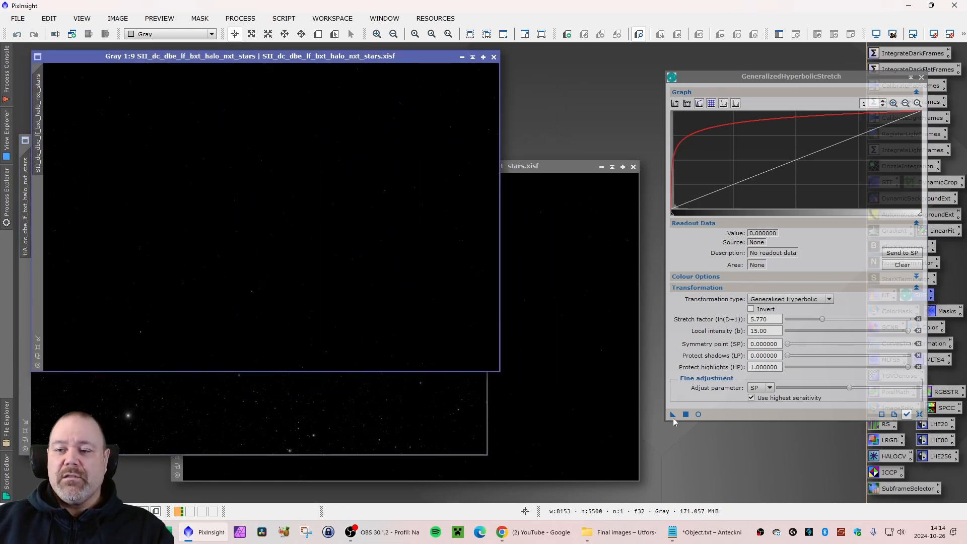
left_click_drag(672, 415, 334, 247)
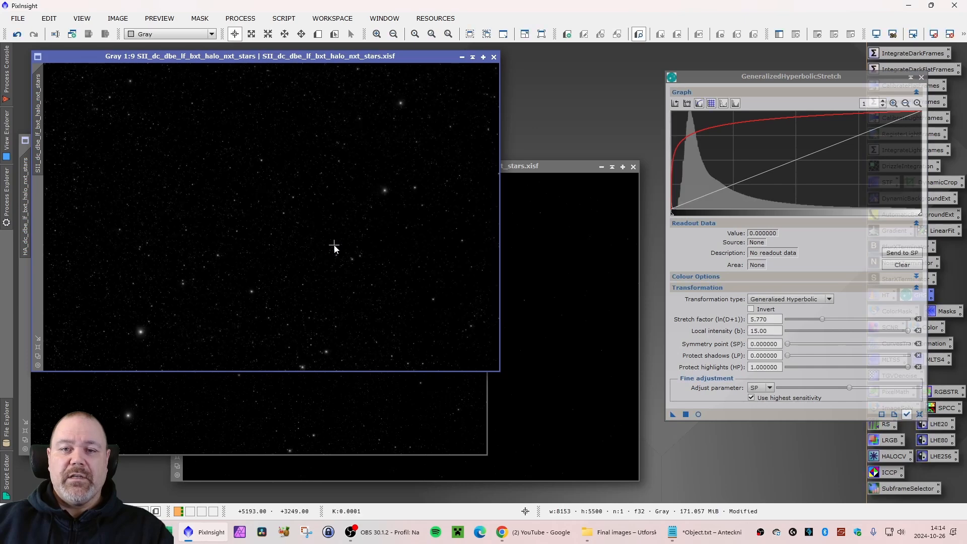
Bring the OIII stars image to the front, apply the same stretch to it and close GeneralizedHyperbolicStretch.
left_click(537, 168)
left_click_drag(505, 166, 466, 124)
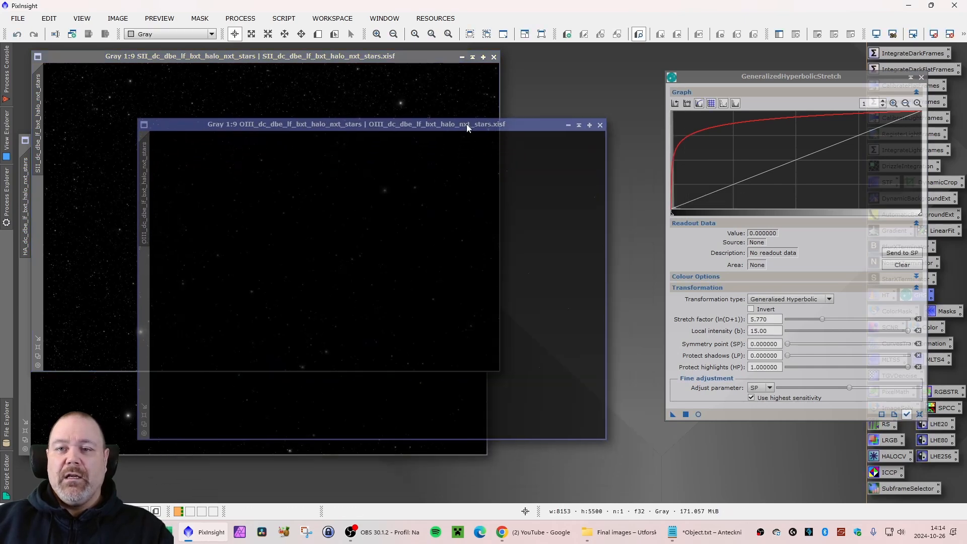
left_click_drag(673, 415, 472, 329)
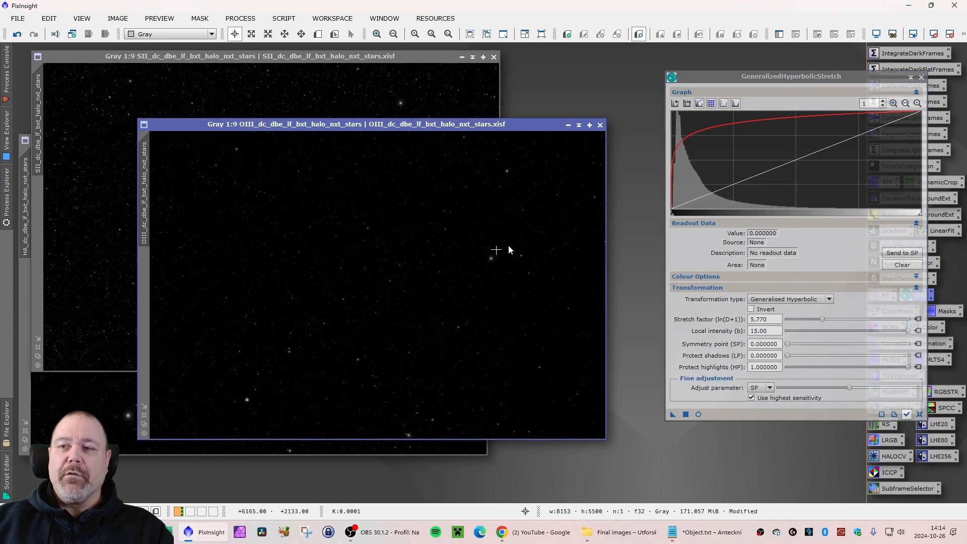
left_click(921, 77)
Rearrange the three stretched stars images so that the HA stars image lies in front and fully uncovered.
left_click_drag(477, 124, 639, 96)
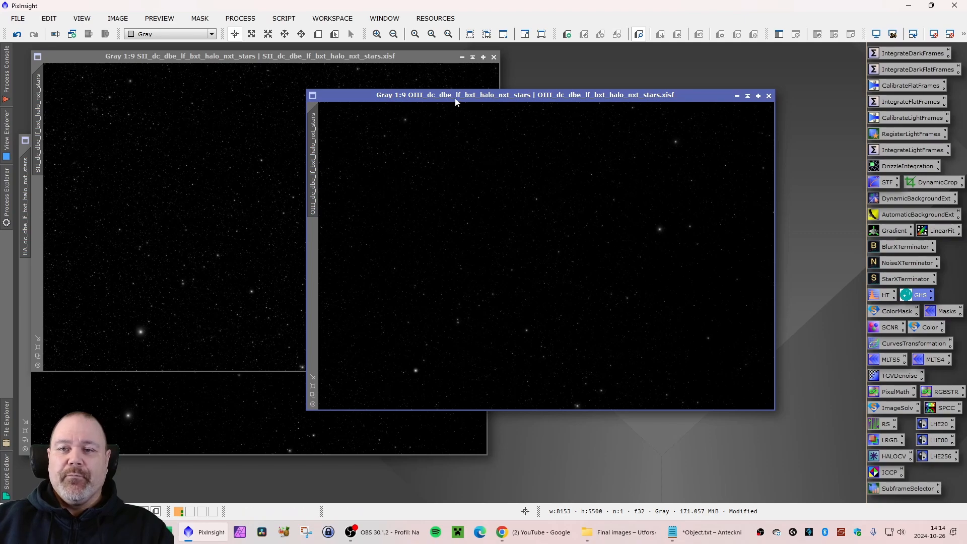
left_click_drag(464, 96, 477, 101)
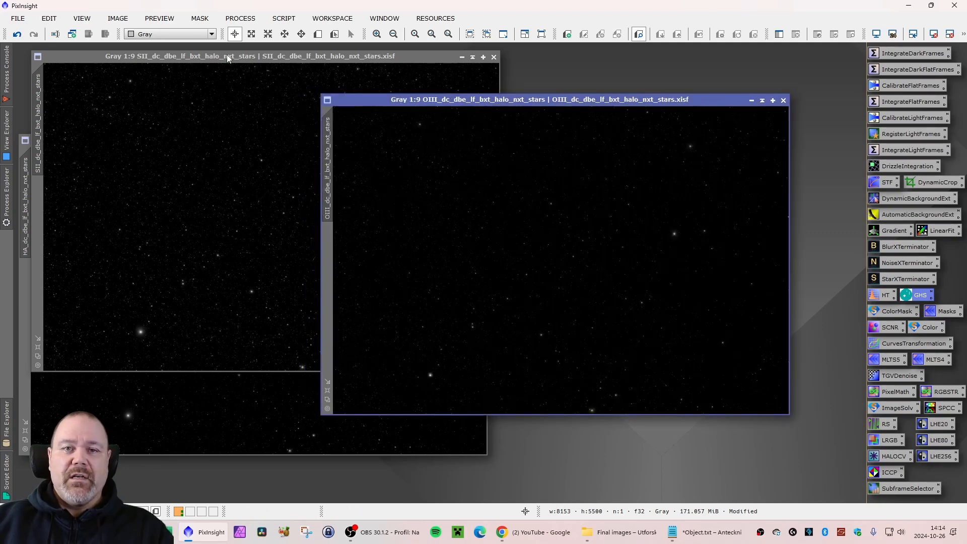
left_click_drag(225, 60, 396, 63)
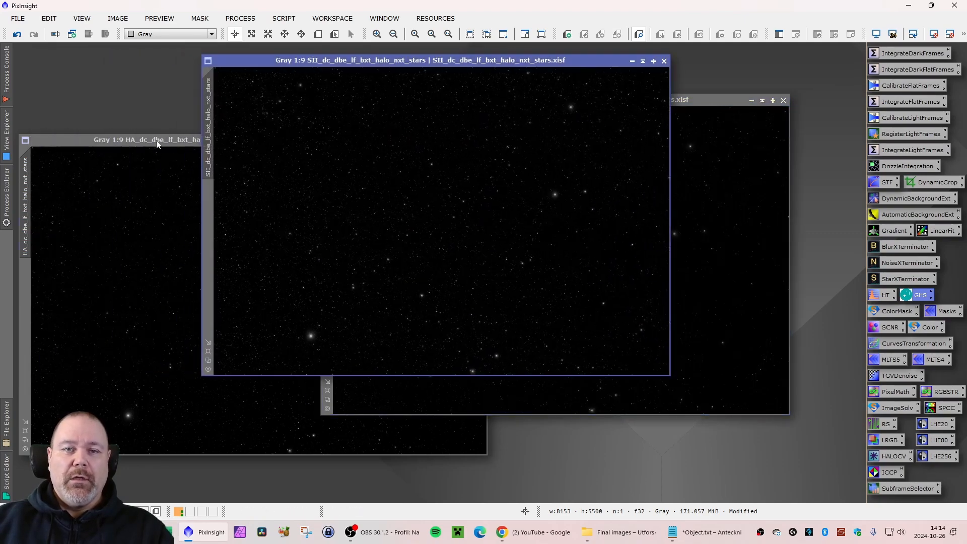
left_click_drag(156, 145, 246, 137)
Change the HA stars image's identifier to HA_stars.
right_click(114, 226)
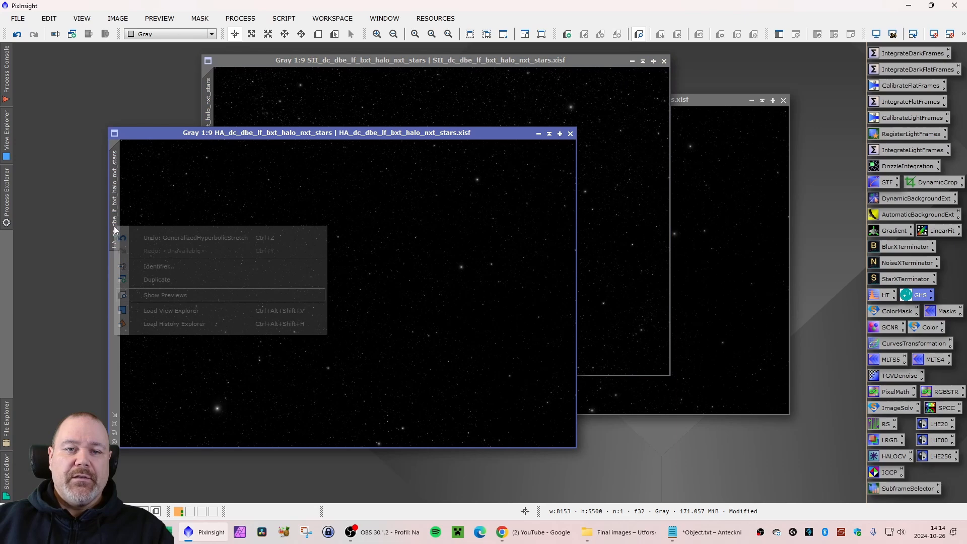
left_click(179, 264)
type("H")
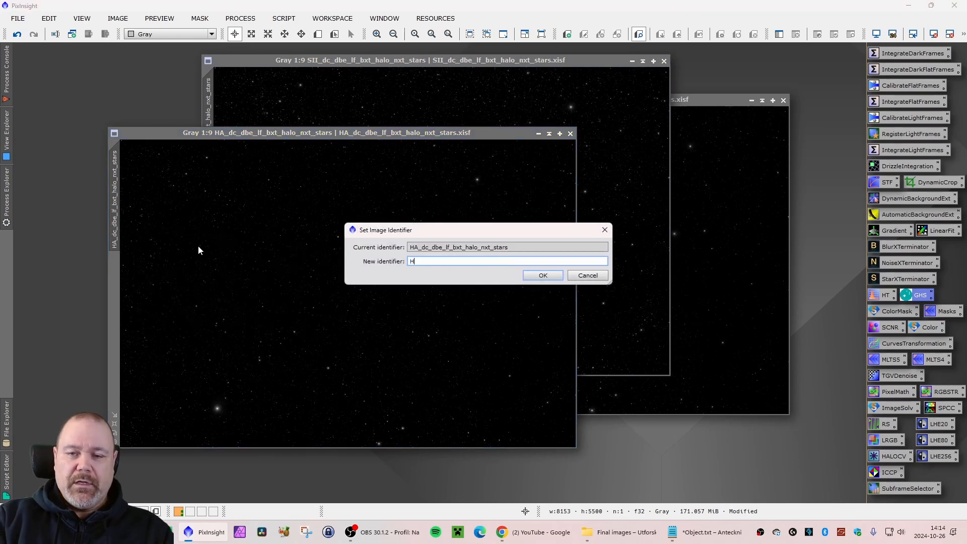
type("A_stars")
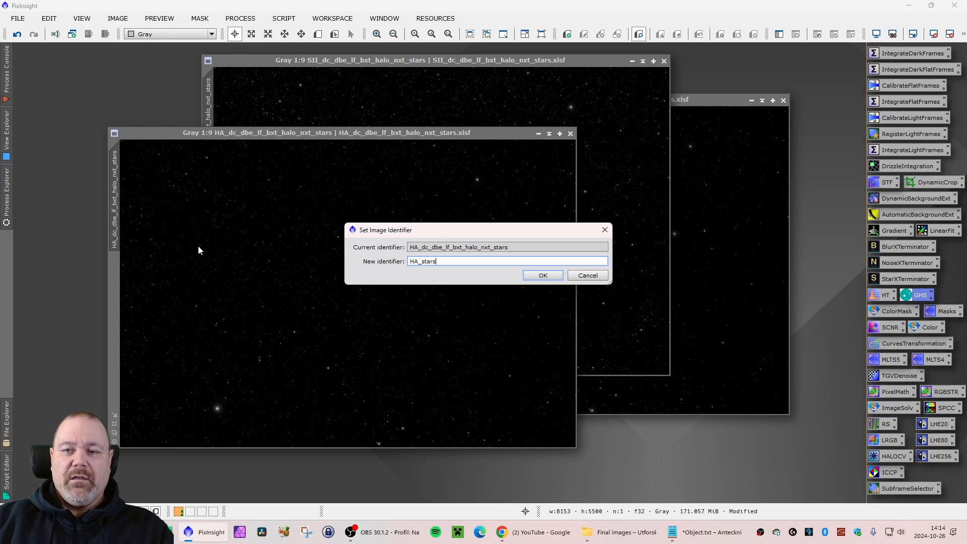
key("Return")
Save the HA stars image as HA_stars in the Non-linear folder, in XISF format with 32-bit floating point samples.
left_click(16, 19)
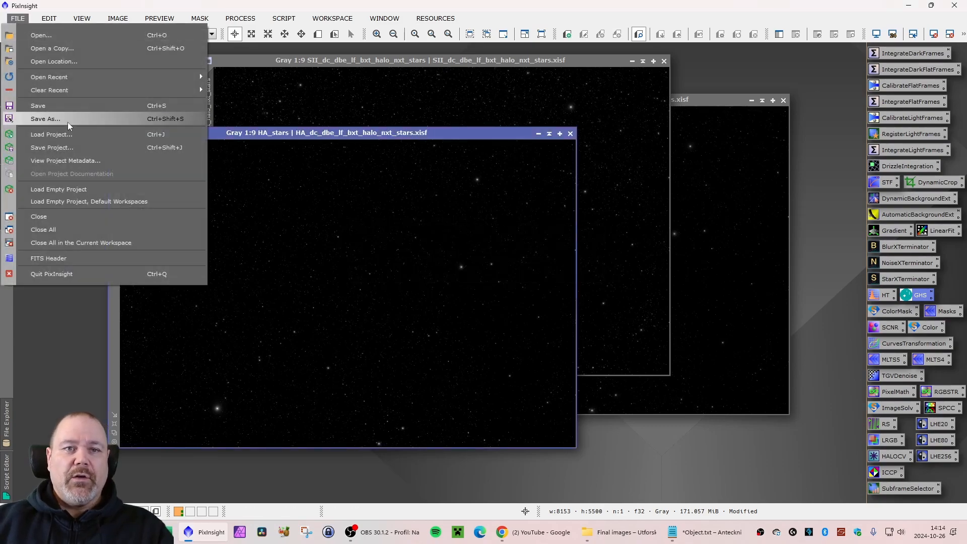
left_click(68, 121)
left_click(261, 44)
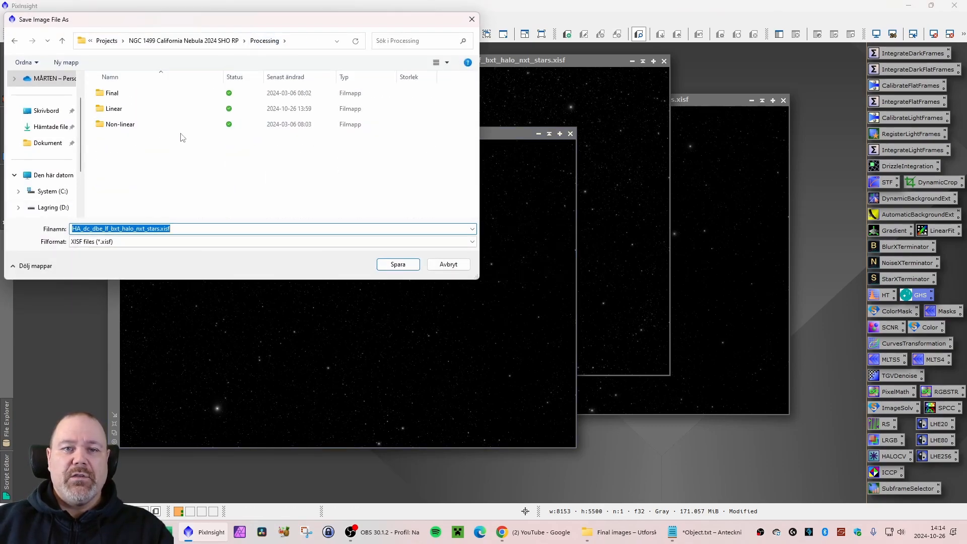
double_click(121, 125)
double_click(200, 228)
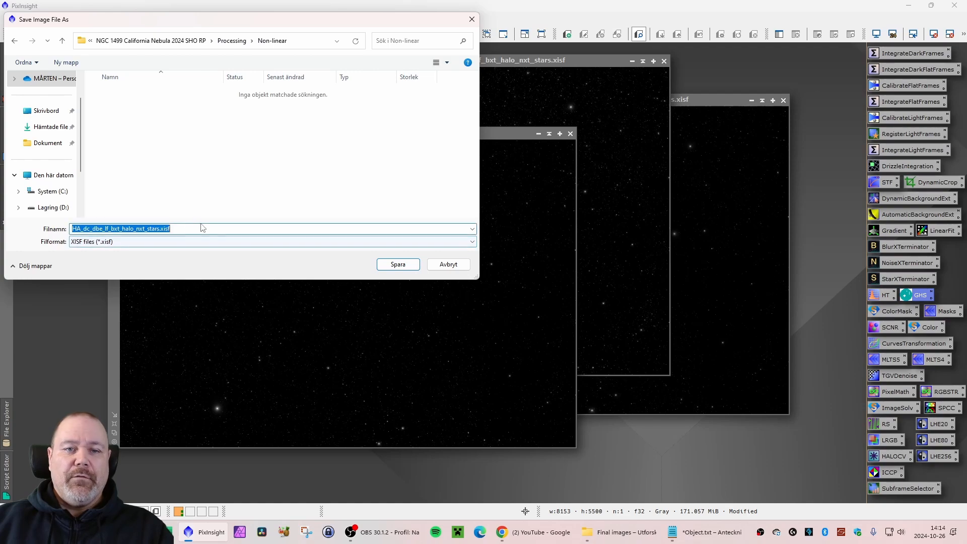
type("HA_s")
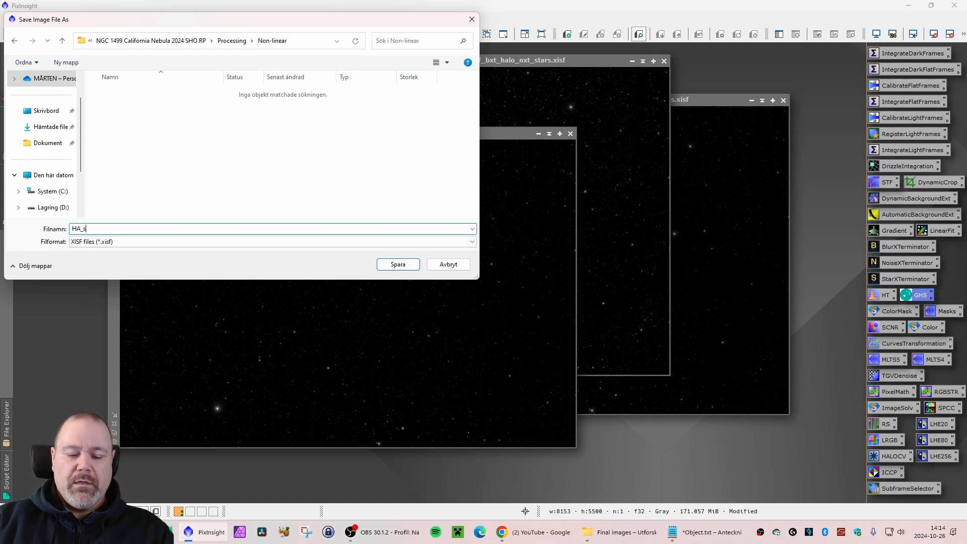
type("tars")
key("Return")
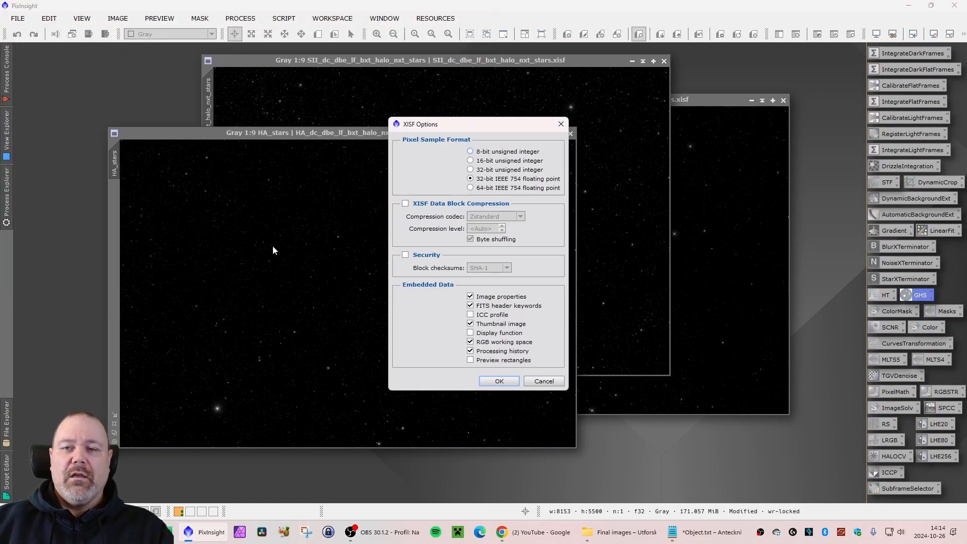
left_click(499, 380)
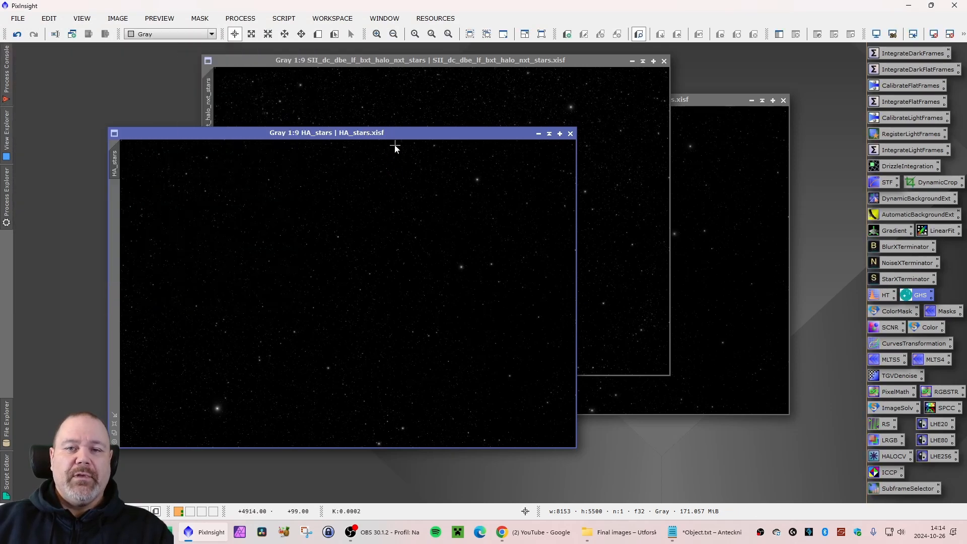
Minimise HA_stars, park its icon in a free corner of the workspace and move the SII stars image clear.
left_click(539, 134)
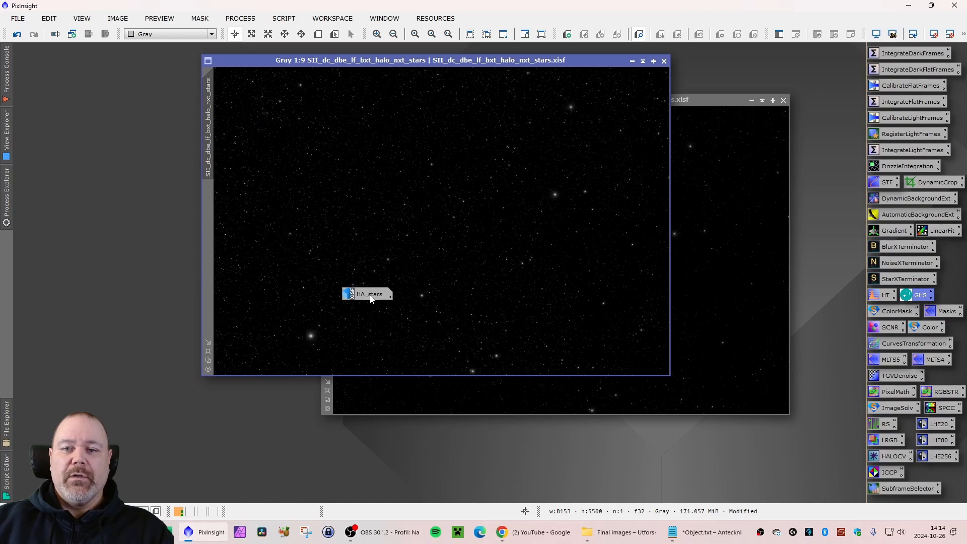
left_click_drag(372, 296, 43, 54)
left_click_drag(433, 61, 341, 91)
Change the SII stars image's identifier to SII_stars.
right_click(111, 176)
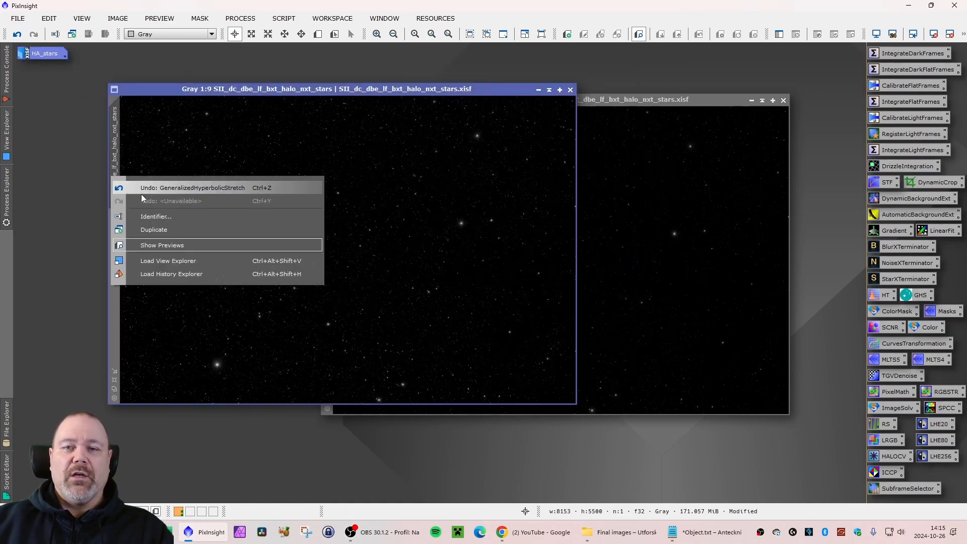
left_click(172, 219)
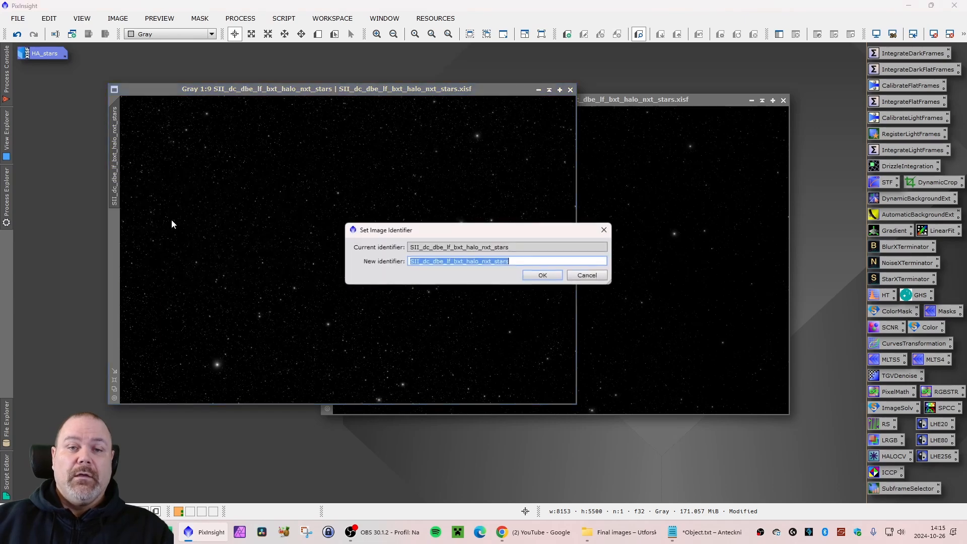
type("SII")
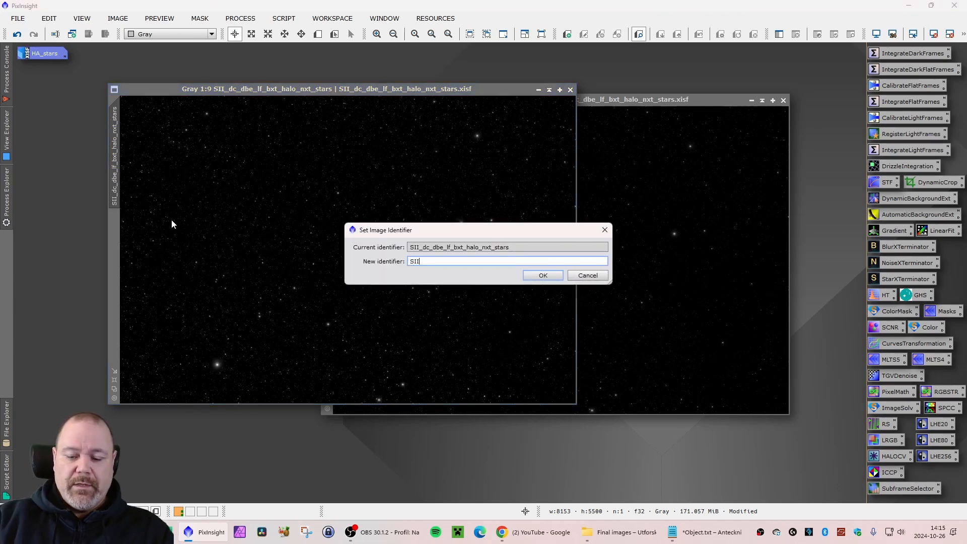
type("_stars")
key("Return")
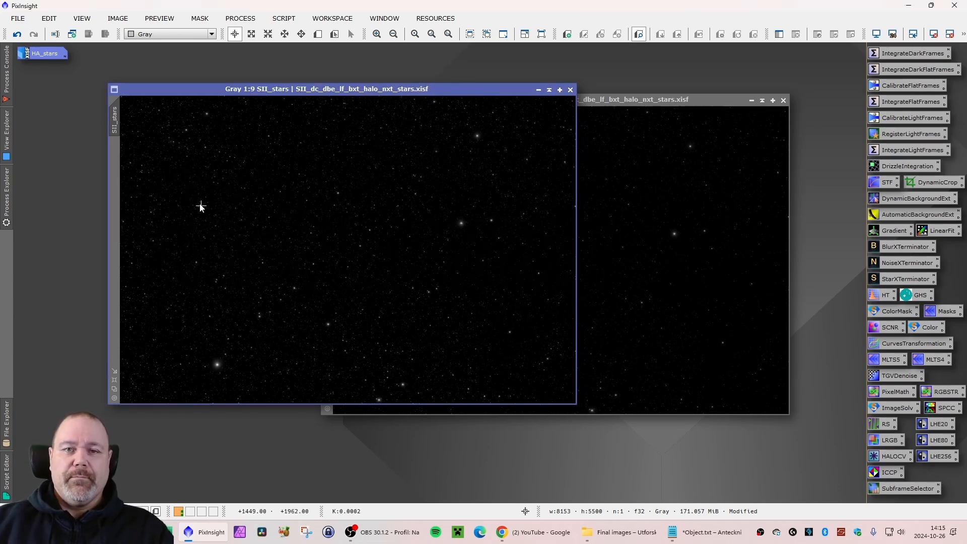
Save the SII stars image as SII_stars in the Non-linear folder, in XISF format with the default options.
left_click(17, 18)
left_click(50, 117)
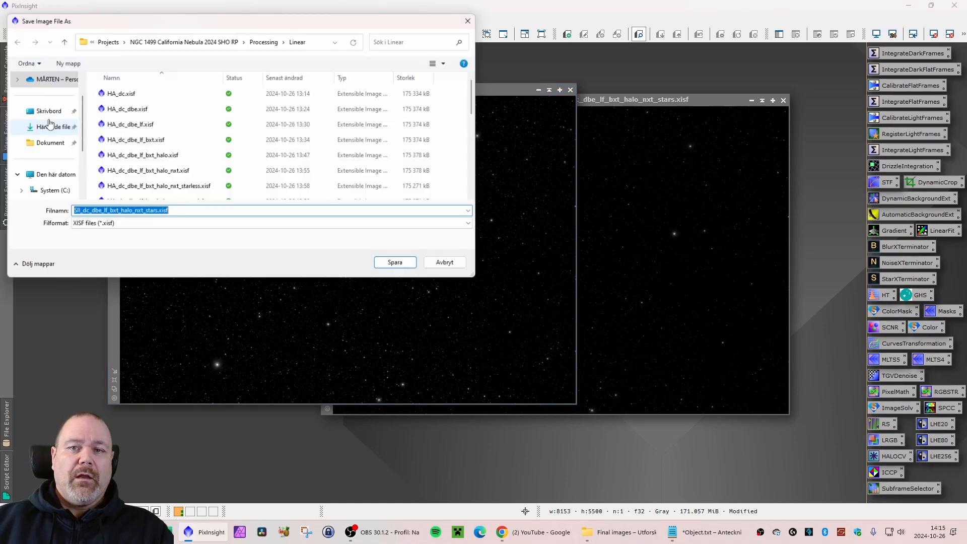
left_click(264, 40)
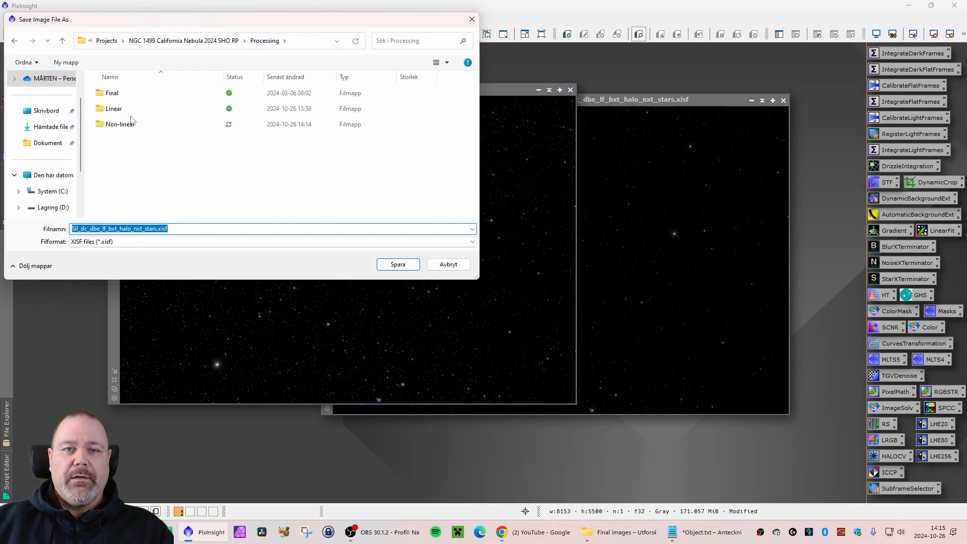
double_click(118, 126)
left_click(204, 228)
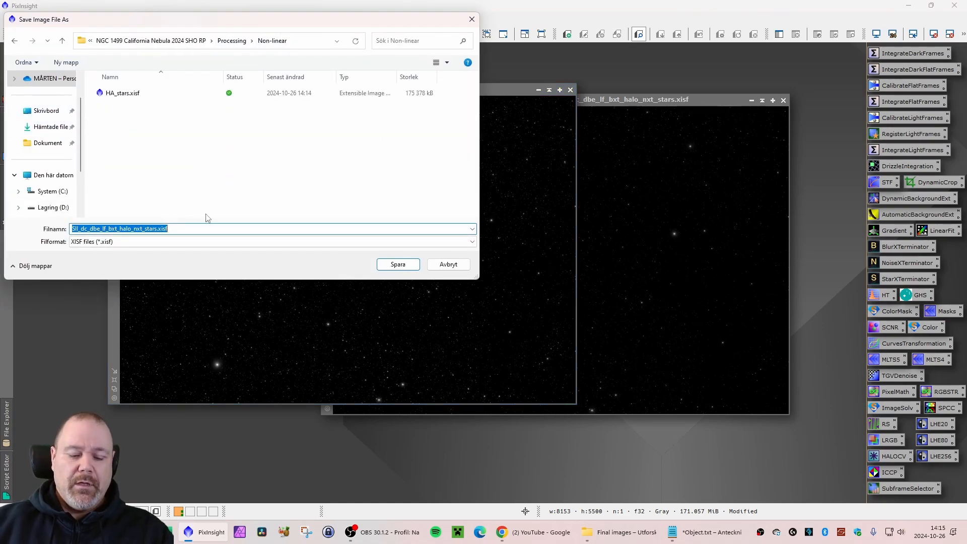
type("SII_star")
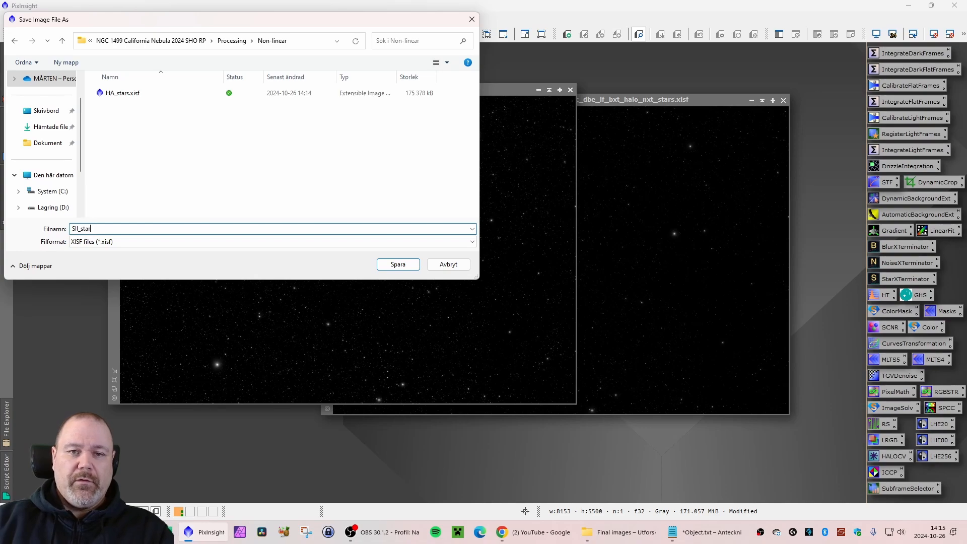
type("s")
key("Return")
key("Return")
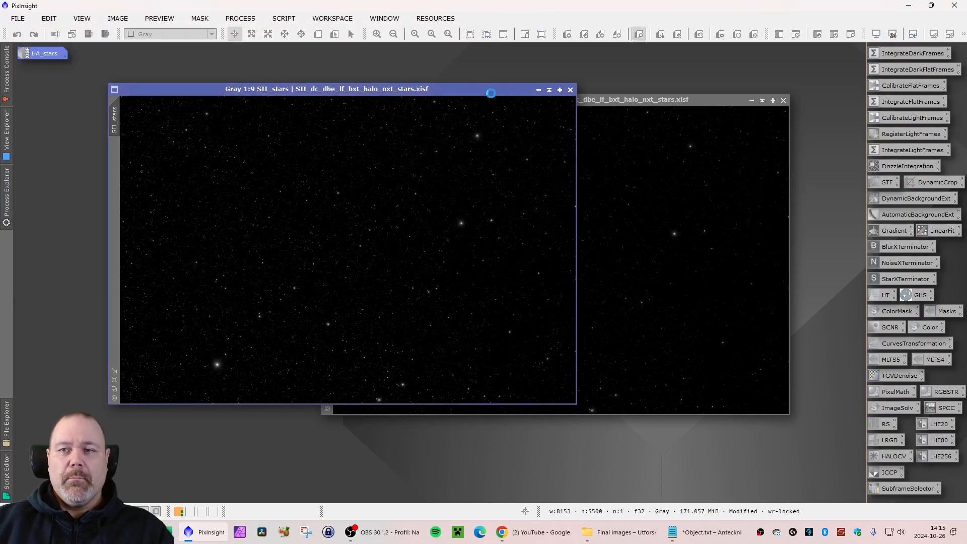
Minimise SII_stars and stack its icon directly above the HA_stars icon in the workspace corner.
left_click(538, 89)
left_click_drag(368, 250, 39, 60)
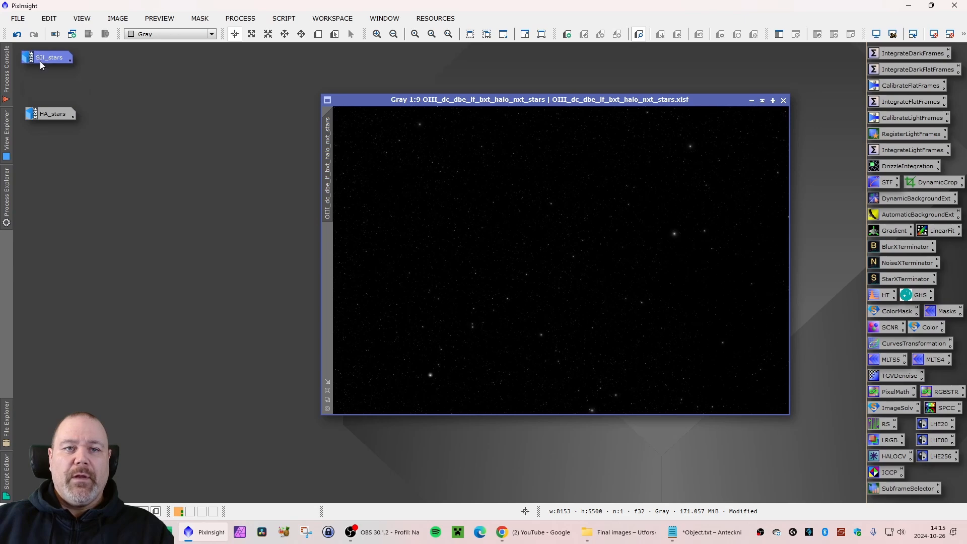
left_click_drag(48, 114, 44, 80)
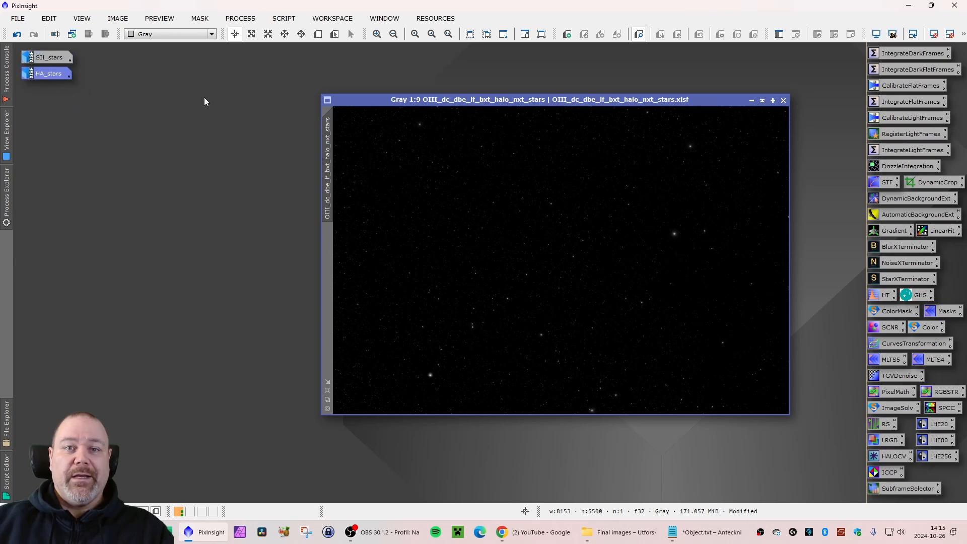
Change the OIII stars image's identifier to OIII_stars.
left_click_drag(451, 100, 397, 98)
right_click(273, 178)
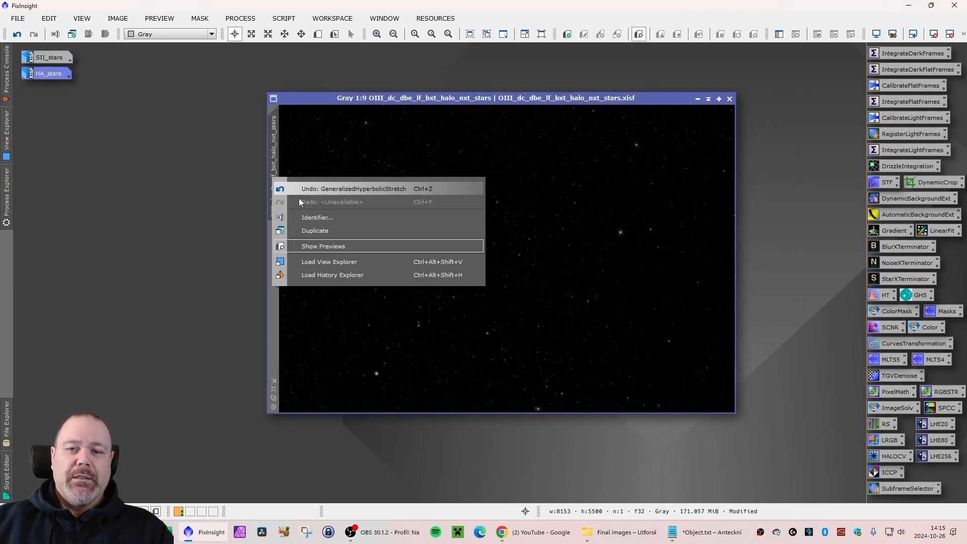
left_click(298, 194)
type("OII")
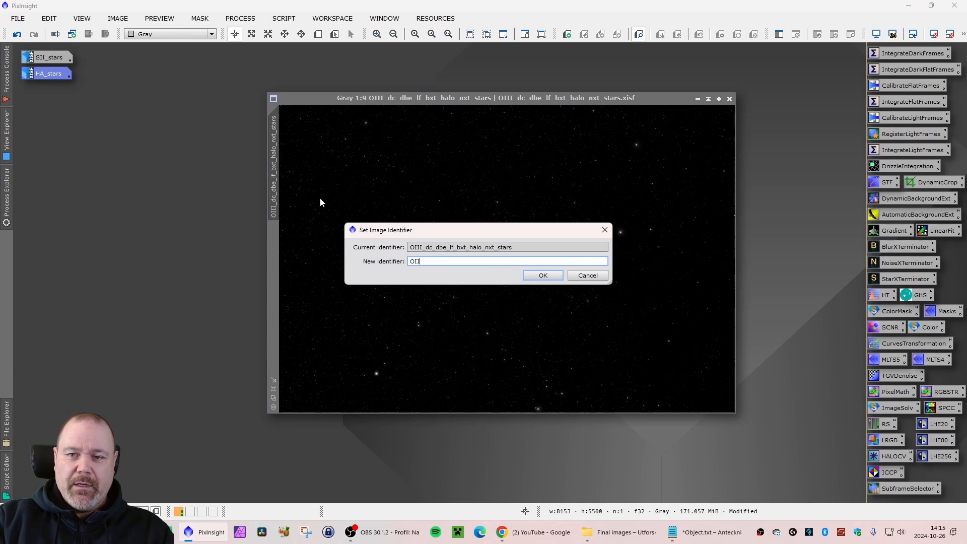
type("I_stars")
key("Return")
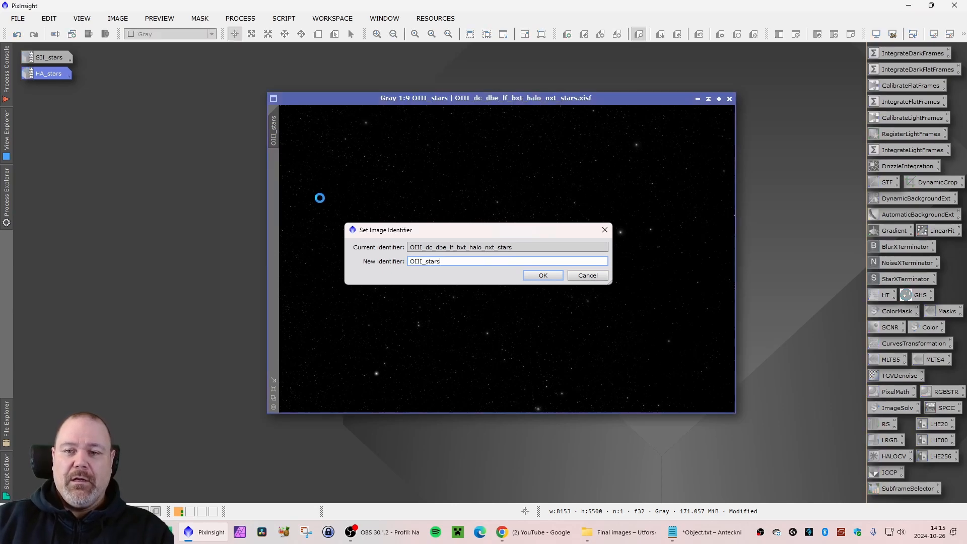
Save the OIII stars image as OIII_stars in the Non-linear folder, in XISF format with the default options.
left_click(18, 19)
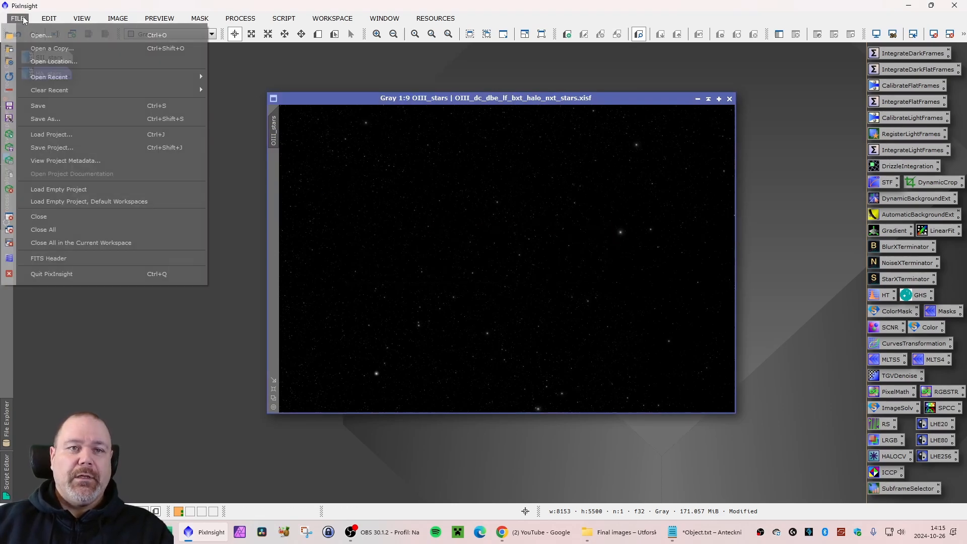
left_click(65, 118)
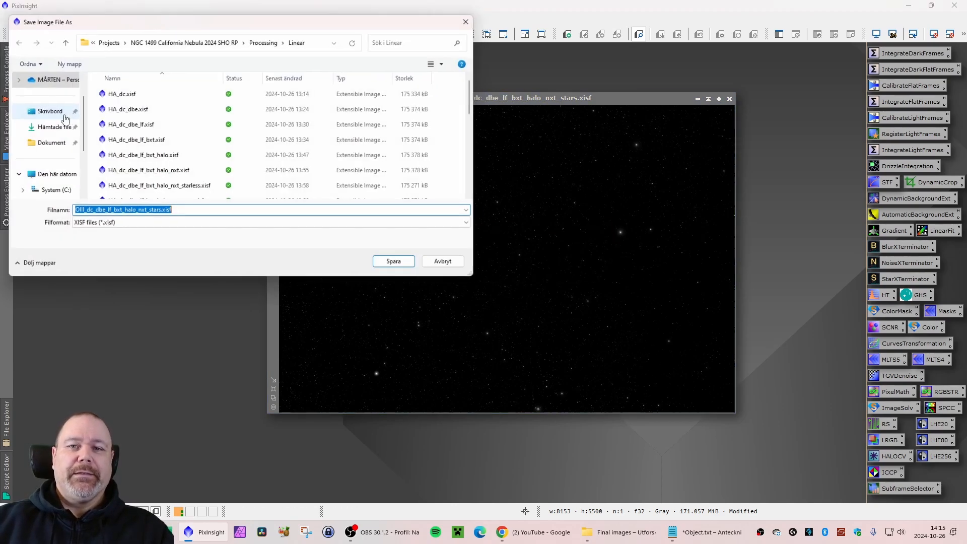
left_click(265, 40)
double_click(128, 124)
double_click(137, 227)
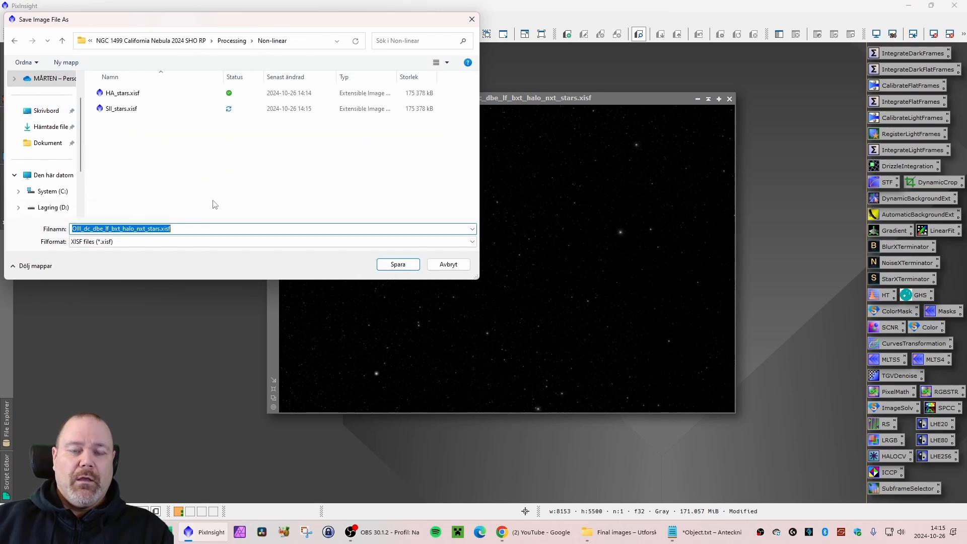
type("OIII_stars")
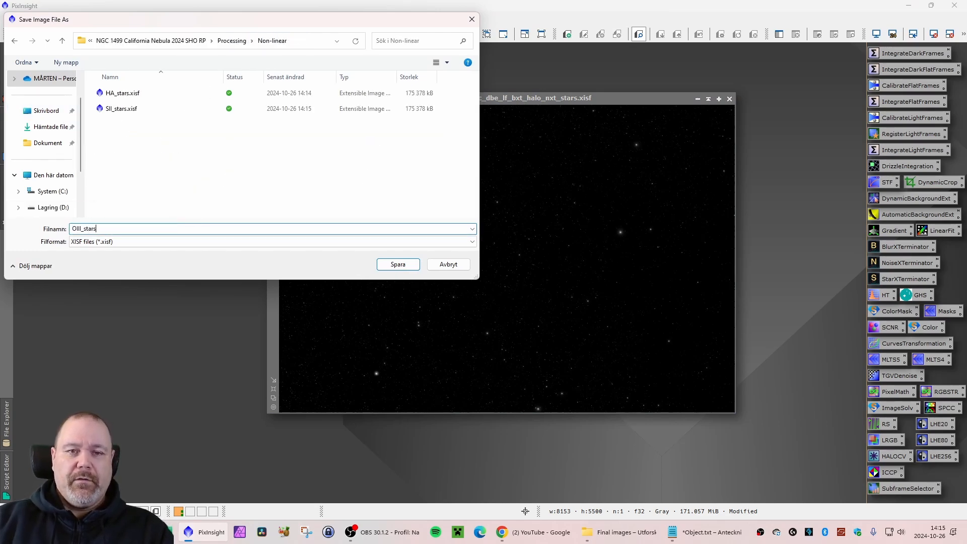
key("Return")
key("Return")
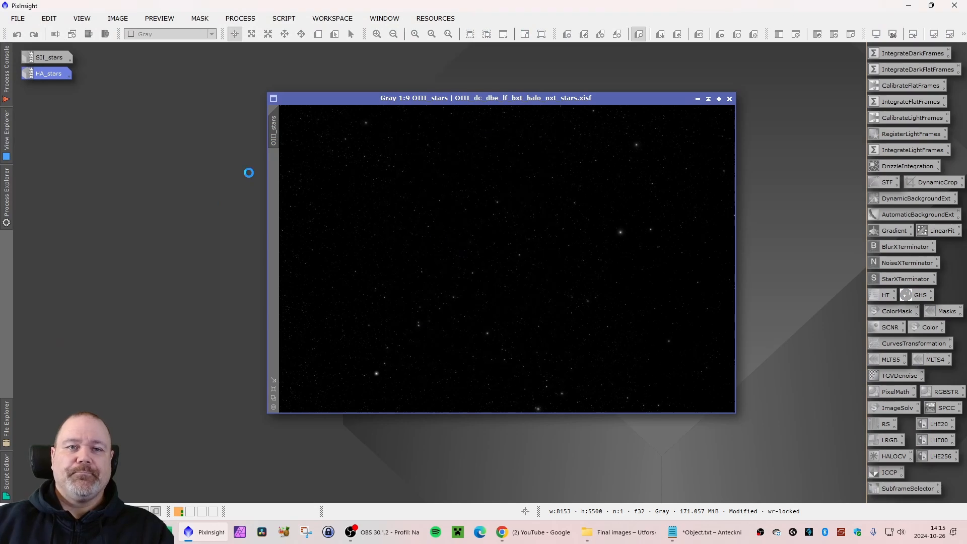
Minimise OIII_stars and line up its icon beneath the HA_stars icon.
left_click(697, 98)
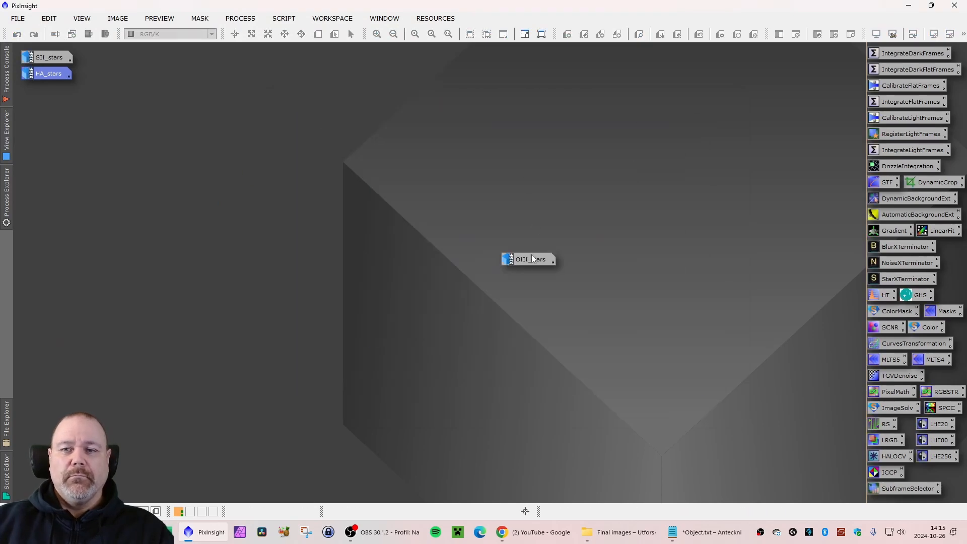
left_click_drag(531, 257, 84, 123)
left_click_drag(44, 88, 44, 89)
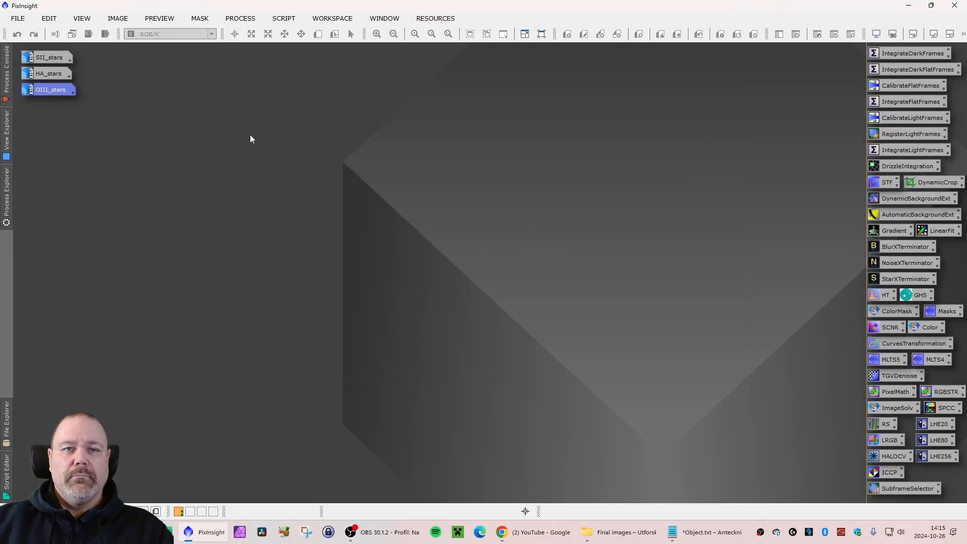
left_click(252, 143)
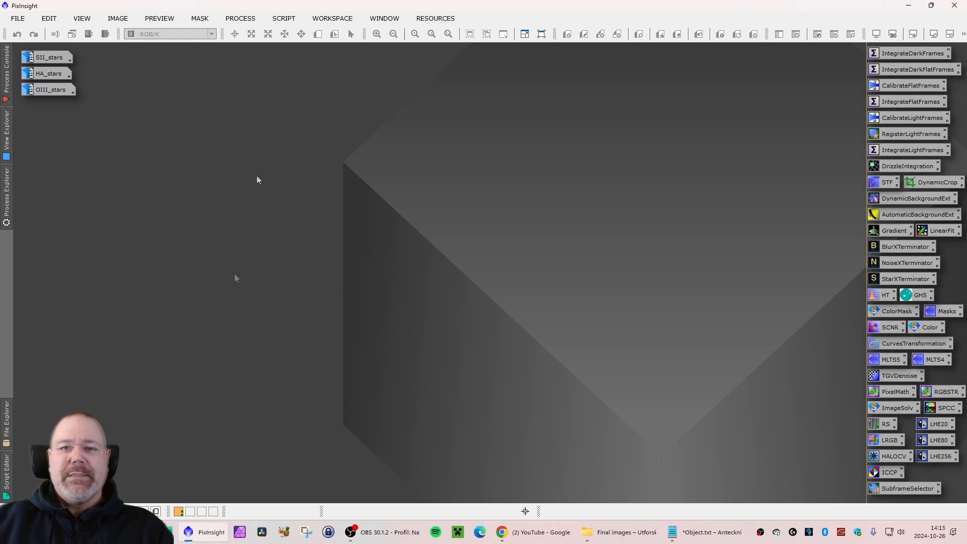
Open the HA, OIII and SII dc_dbe_lf_bxt_halo_nxt_starless XISF images together from the Linear folder.
double_click(268, 244)
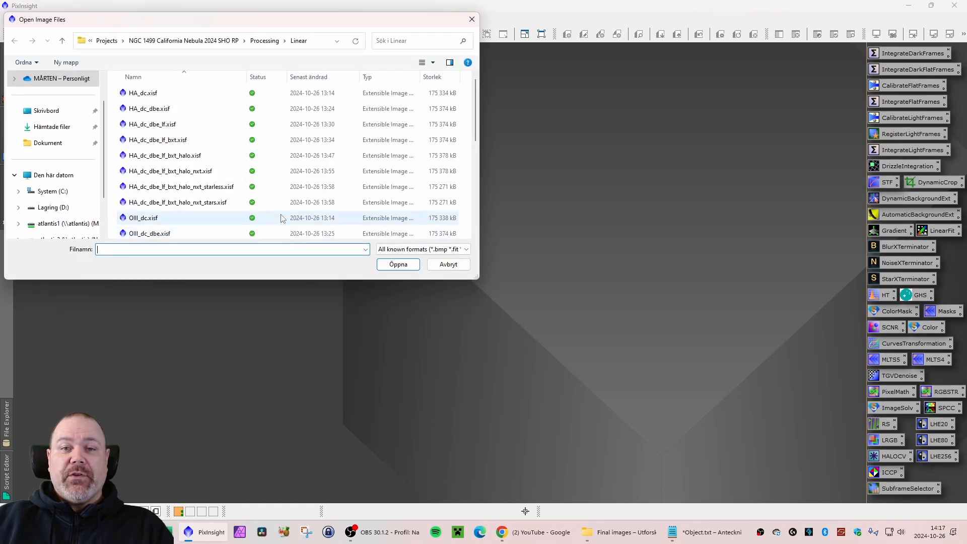
left_click_drag(239, 23, 315, 27)
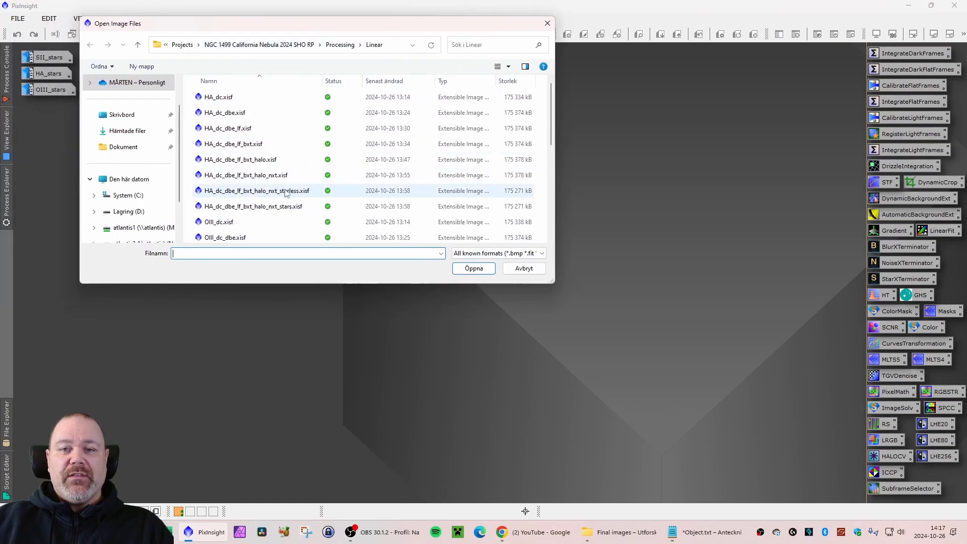
left_click(317, 190)
scroll(322, 211, "down", 3)
left_click(307, 188, "ctrl")
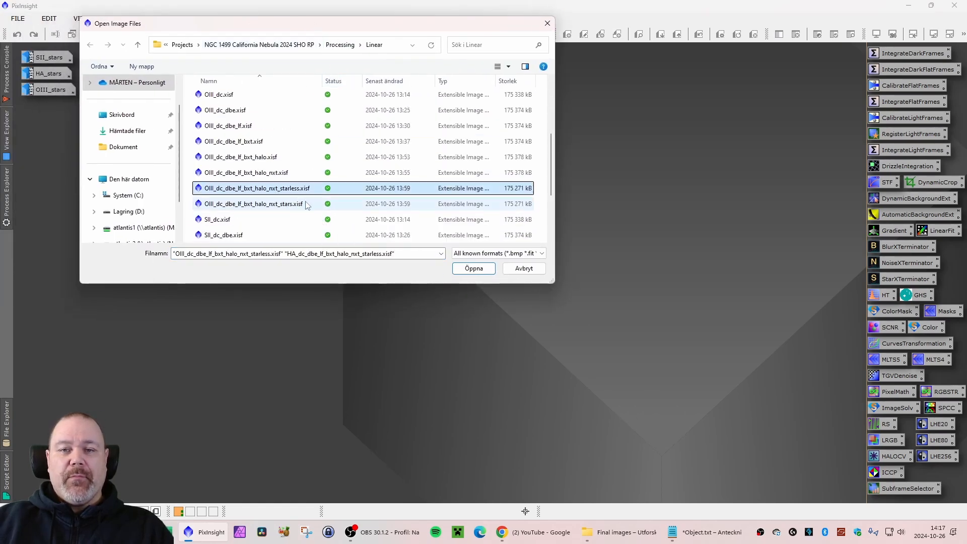
scroll(312, 202, "down", 6)
left_click(310, 220, "ctrl")
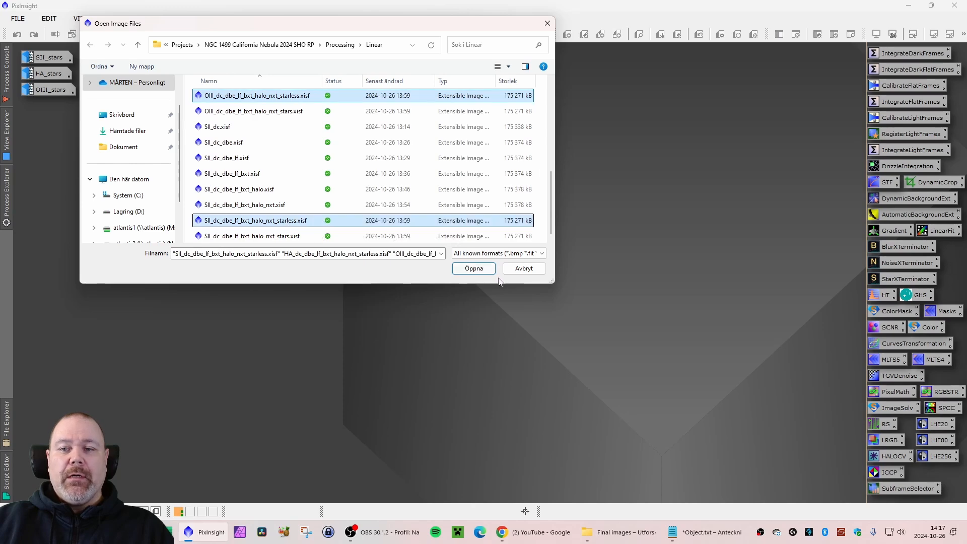
left_click(476, 269)
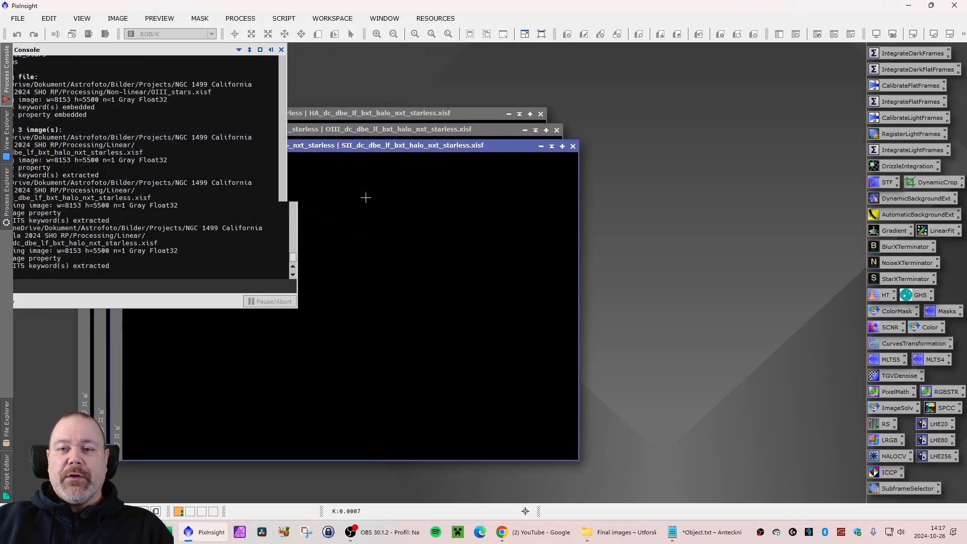
Stack the three starless image windows on one another, with the HA starless image in front.
left_click_drag(379, 148, 302, 152)
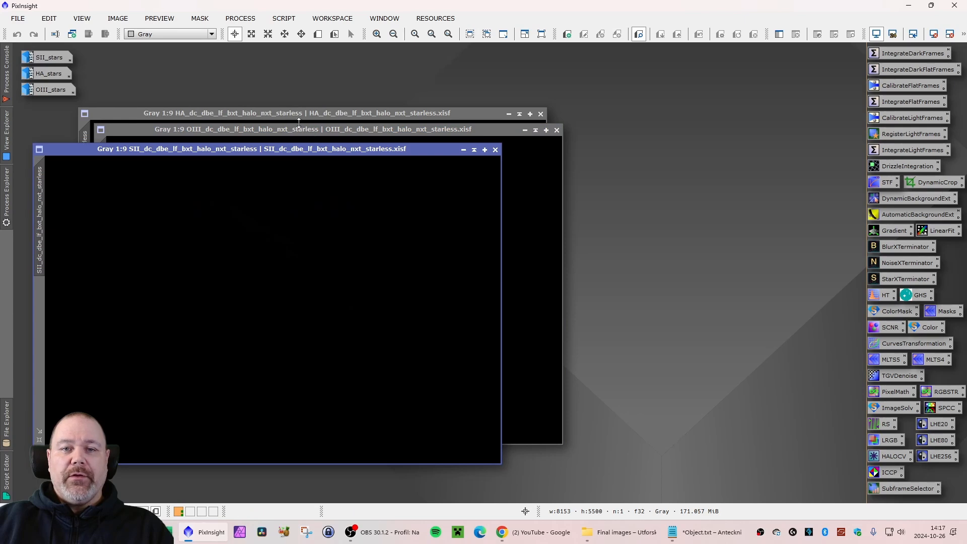
left_click_drag(296, 133, 235, 152)
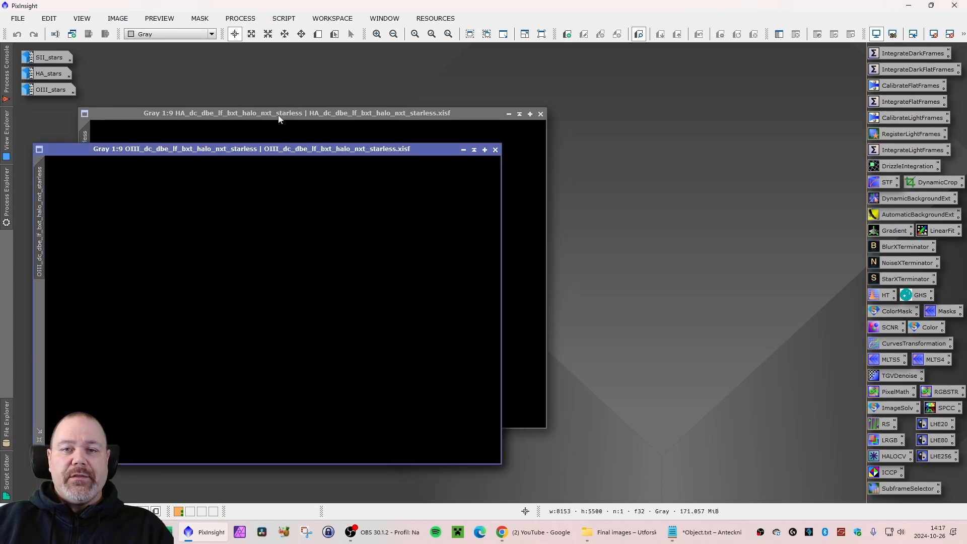
left_click_drag(278, 116, 562, 139)
left_click_drag(260, 151, 271, 114)
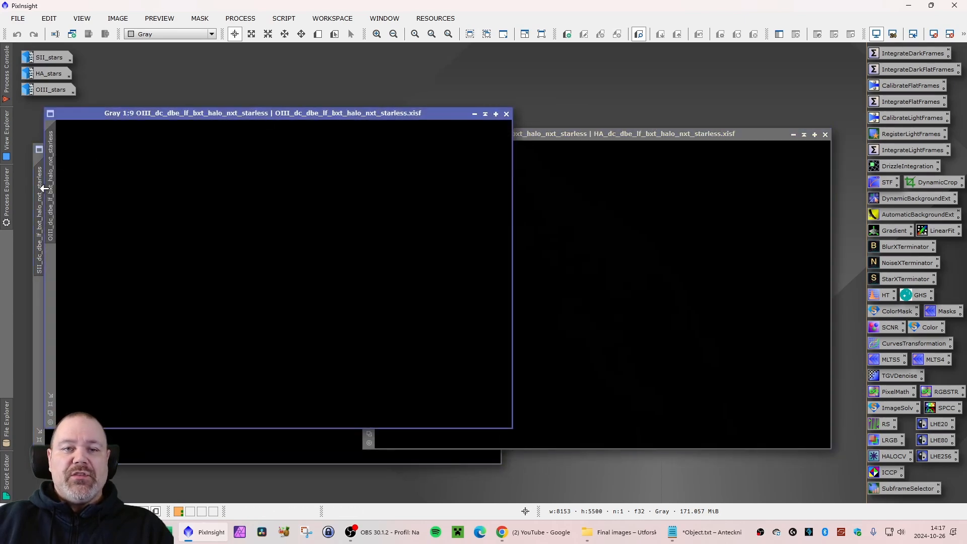
left_click(42, 208)
left_click_drag(201, 146, 193, 117)
left_click_drag(574, 136, 261, 116)
Open GeneralizedHyperbolicStretch and place its window beside the HA starless image.
double_click(919, 295)
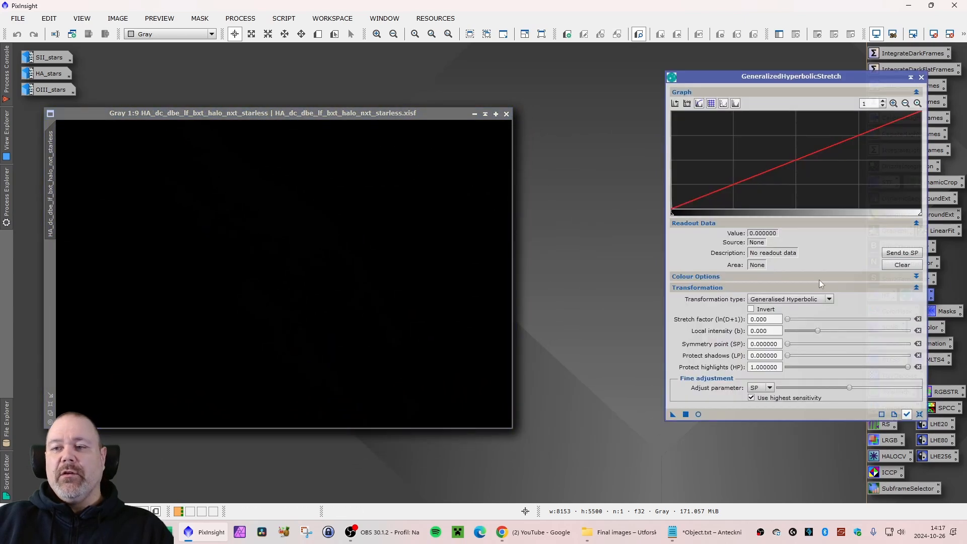
left_click_drag(809, 78, 694, 90)
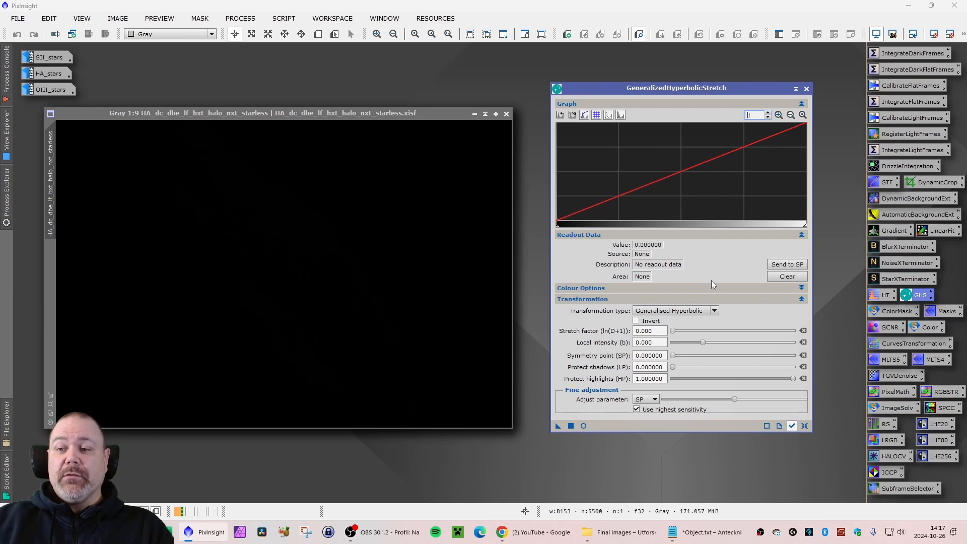
left_click(295, 24)
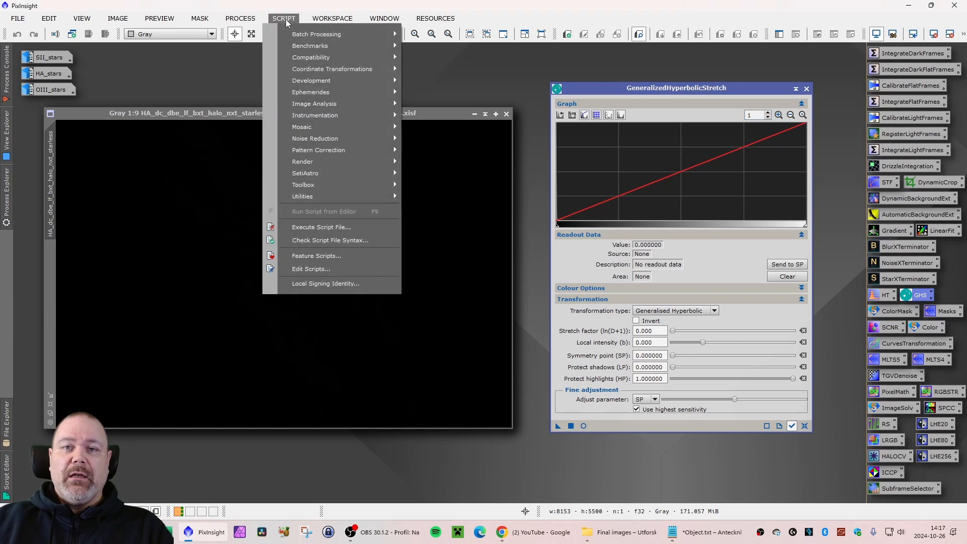
mouse_move(344, 178)
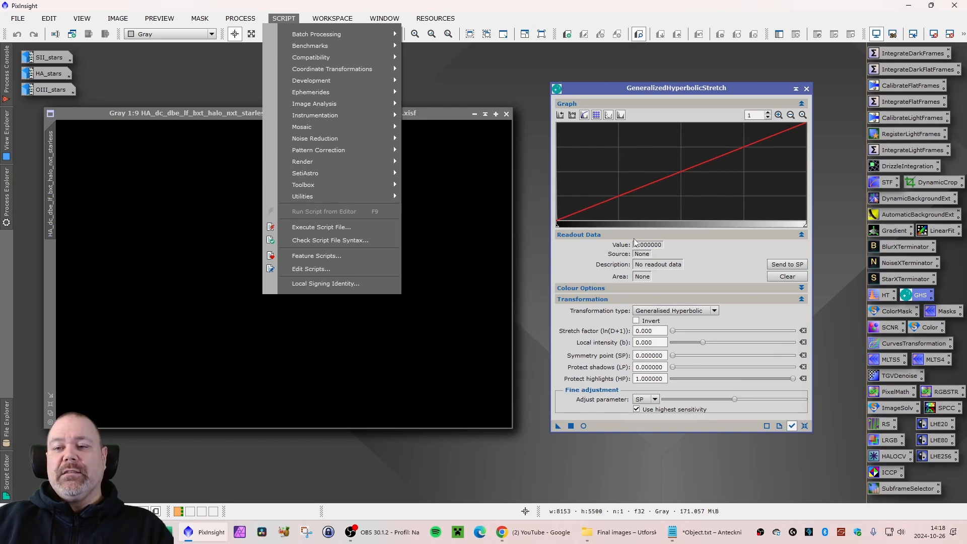
left_click(439, 112)
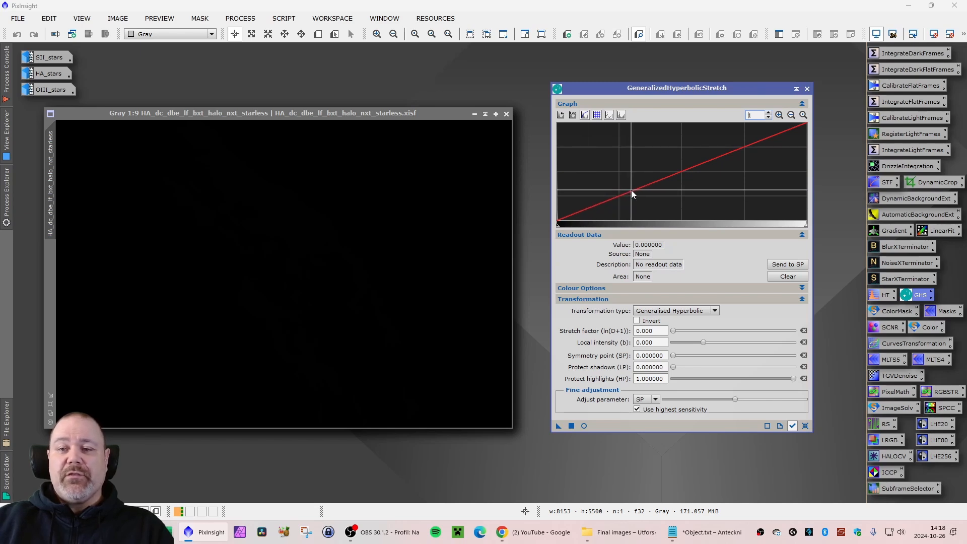
Examine the HA starless histogram at 250x horizontal zoom and the available transformation types in GeneralizedHyperbolicStretch.
mouse_move(629, 191)
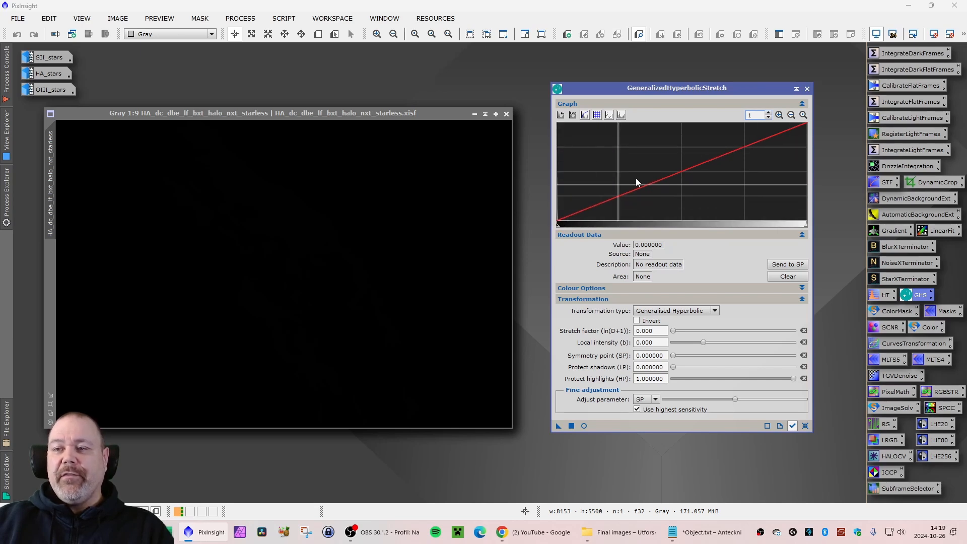
left_click(779, 116)
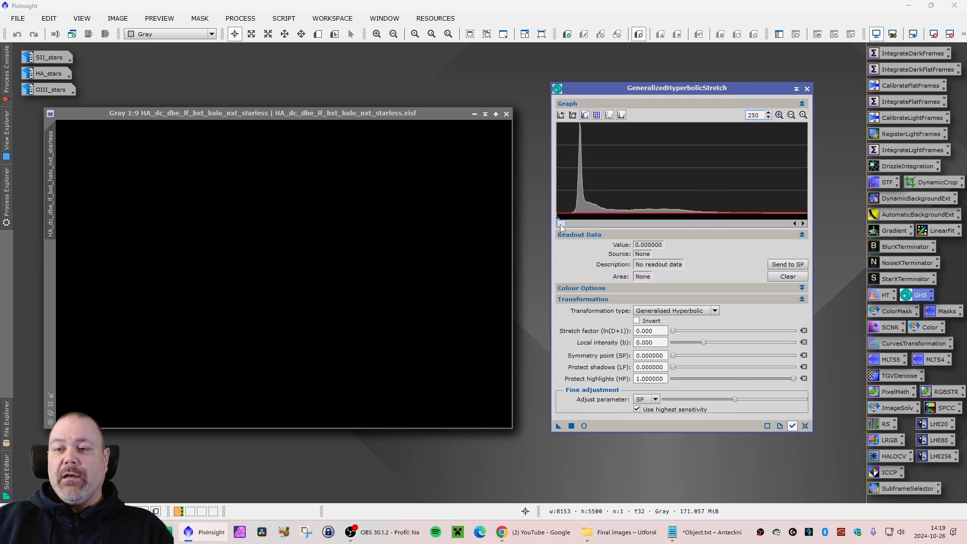
mouse_move(560, 224)
left_mouse_down()
mouse_move(799, 231)
mouse_move(558, 224)
left_mouse_up()
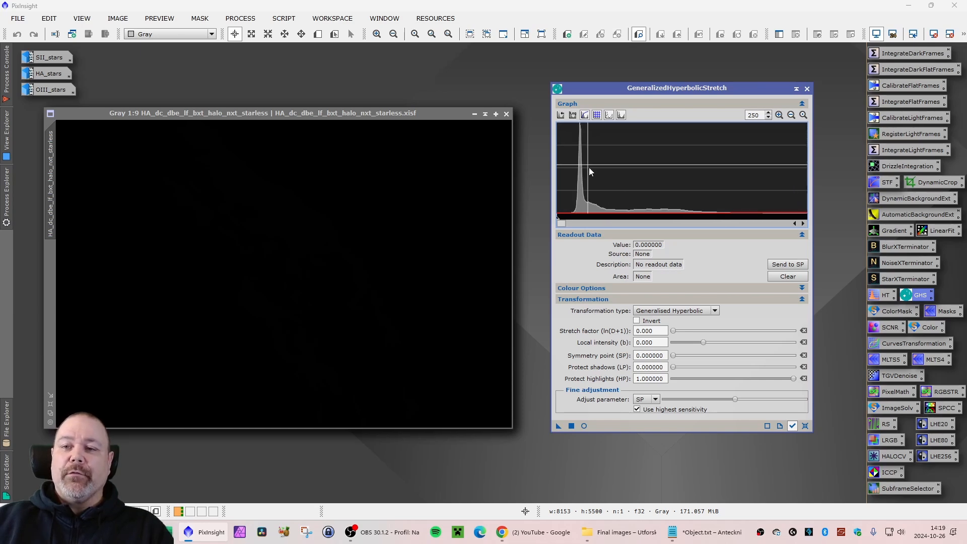
left_click(715, 311)
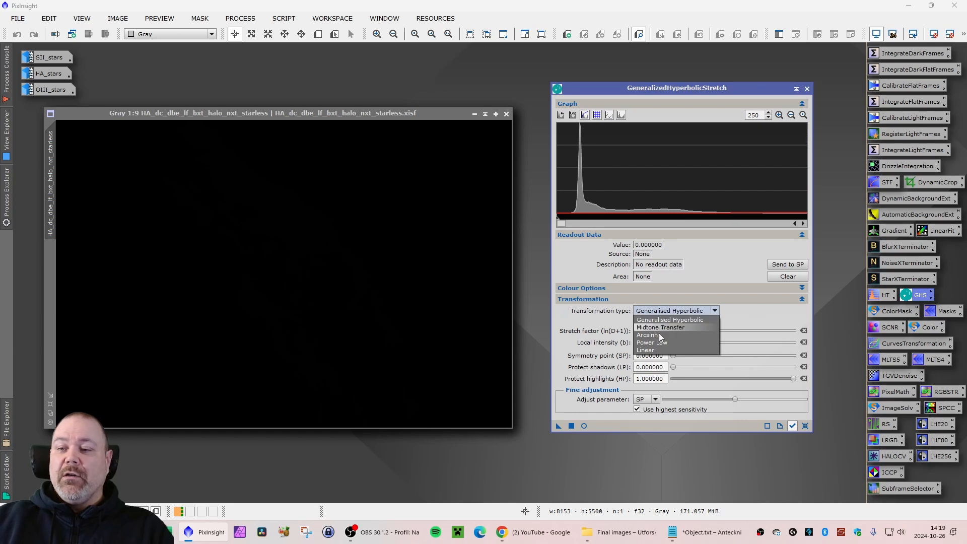
left_click(721, 248)
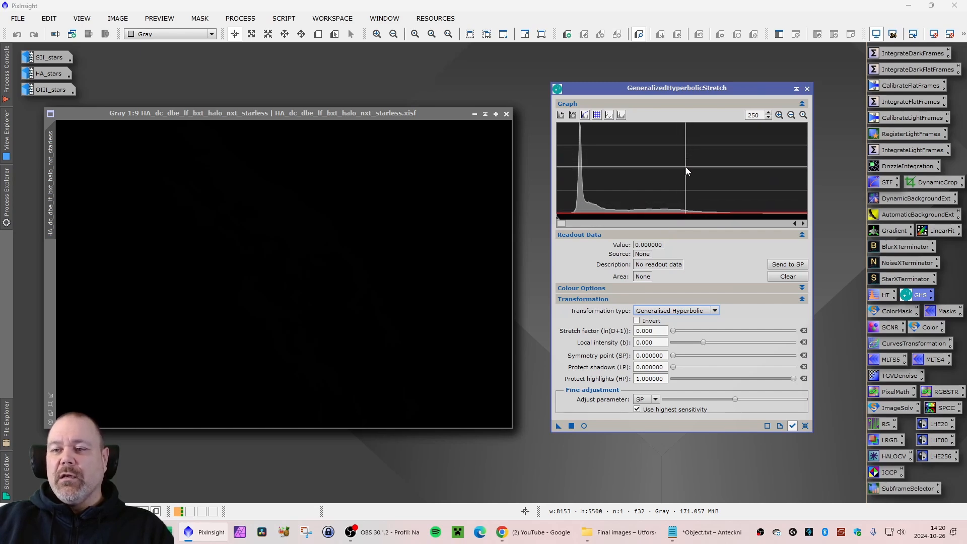
mouse_move(685, 168)
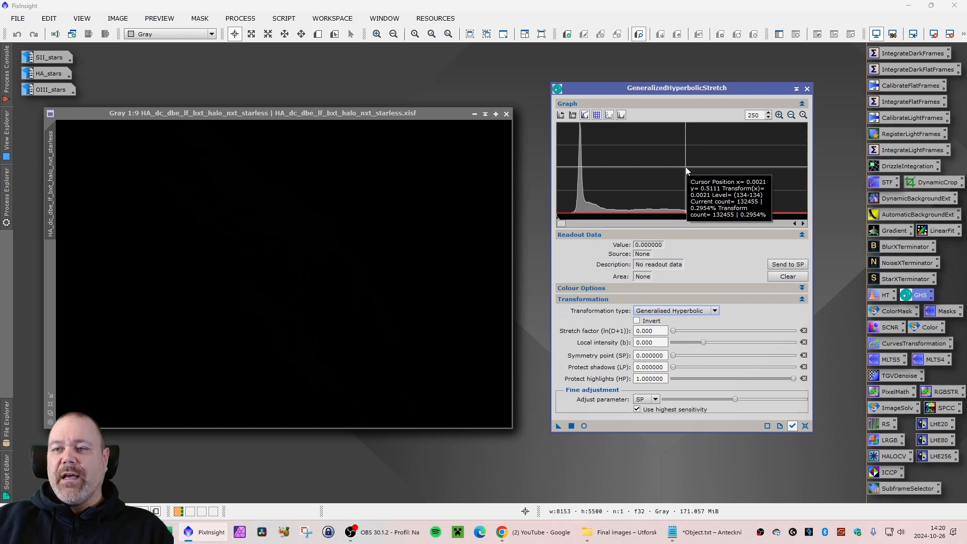
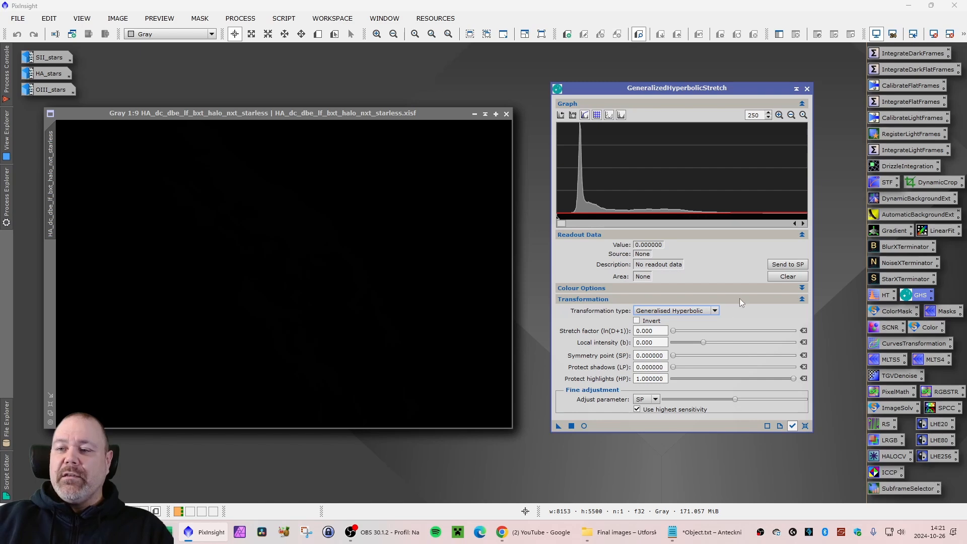
left_click(791, 115)
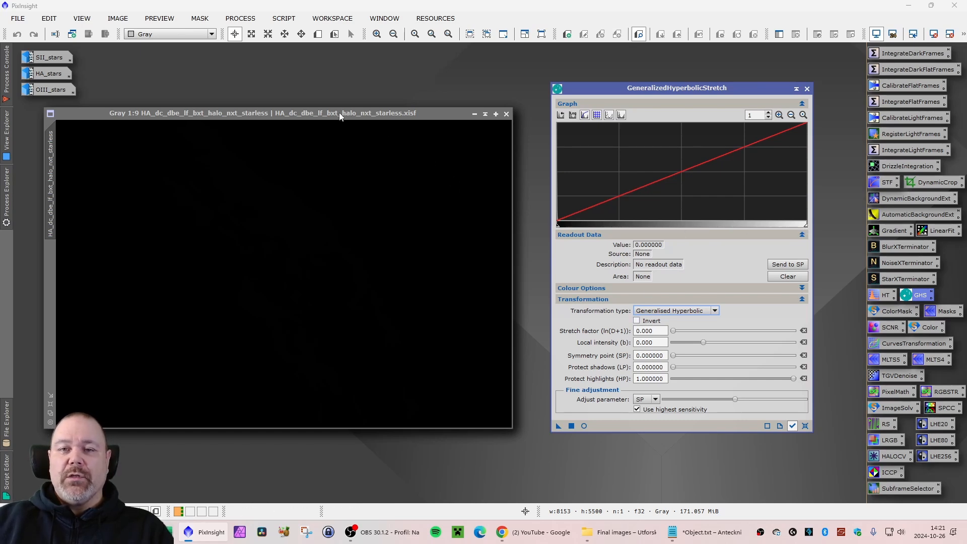
Move the GeneralizedHyperbolicStretch window farther from the HA starless image and magnify its histogram to 250x.
mouse_move(329, 116)
left_mouse_down()
mouse_move(329, 124)
mouse_move(339, 119)
mouse_move(327, 116)
left_mouse_up()
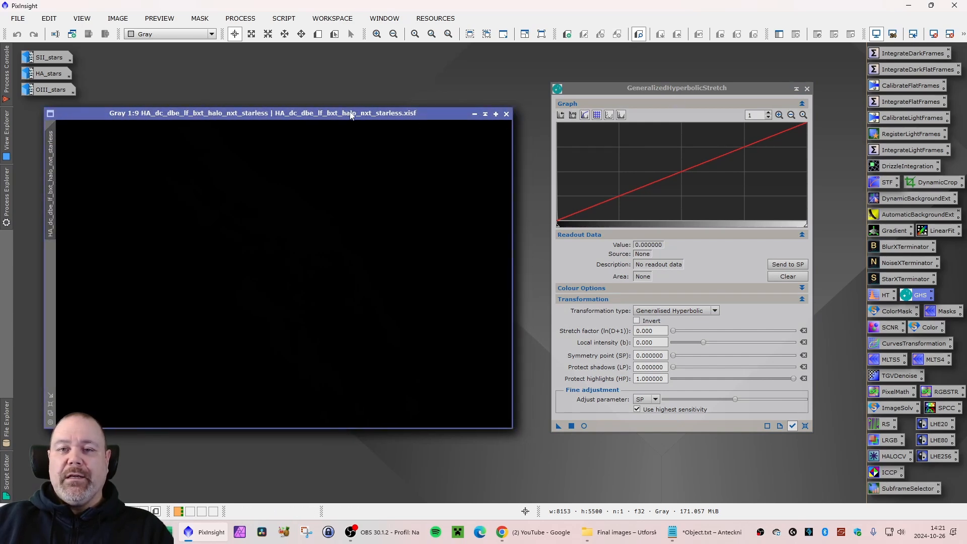
left_click_drag(676, 87, 821, 91)
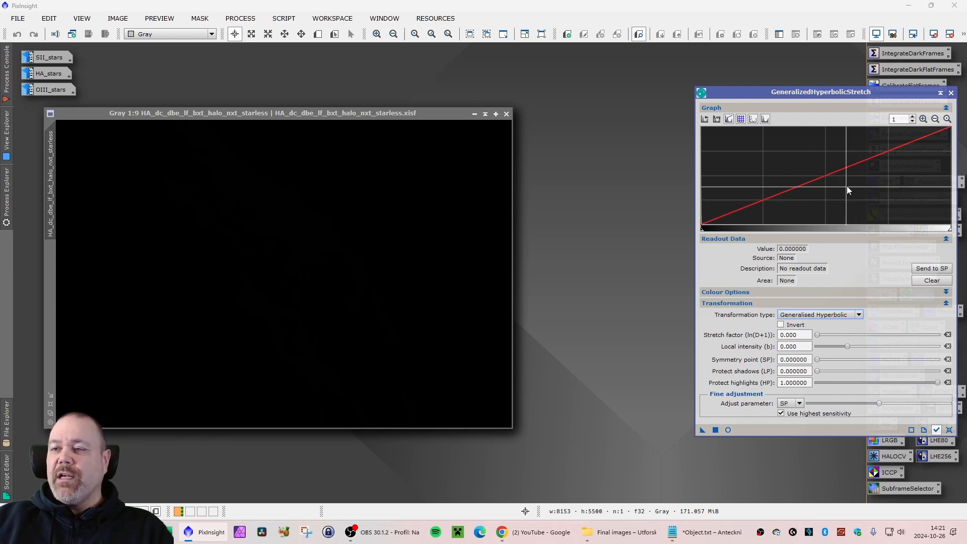
left_click(924, 119)
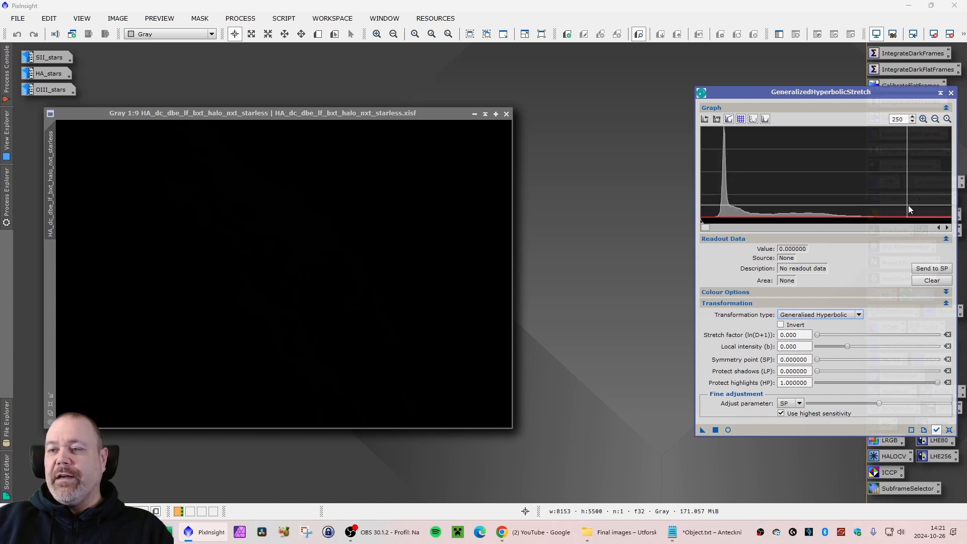
left_click(814, 316)
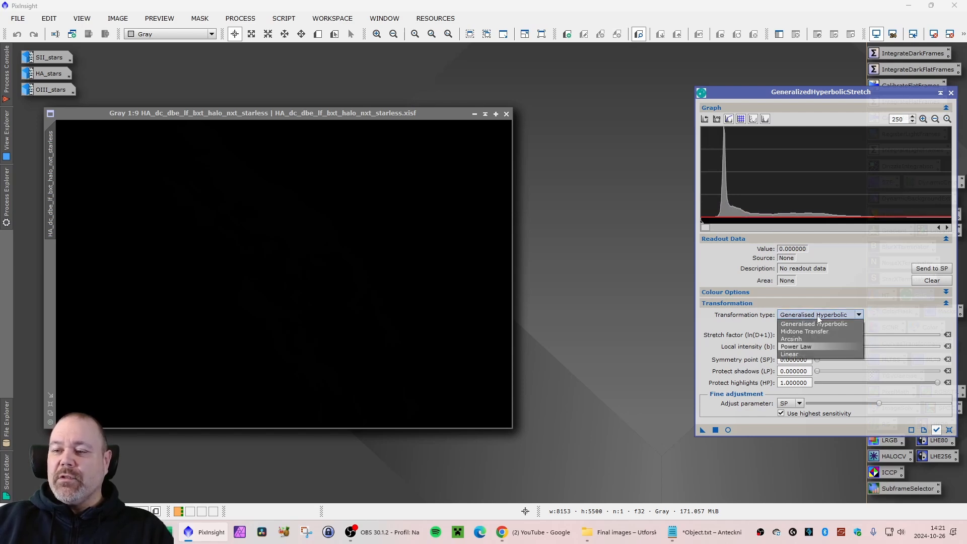
left_click(799, 355)
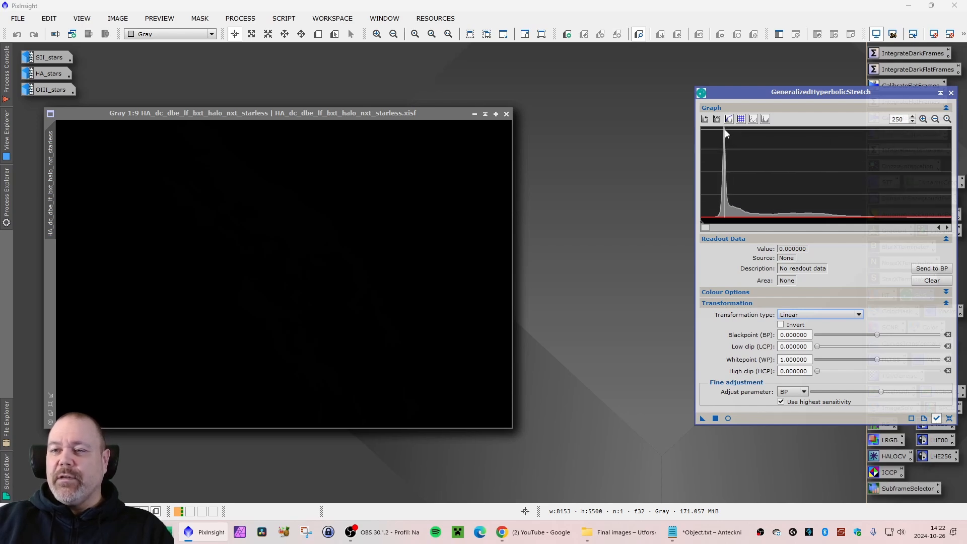
left_click(859, 313)
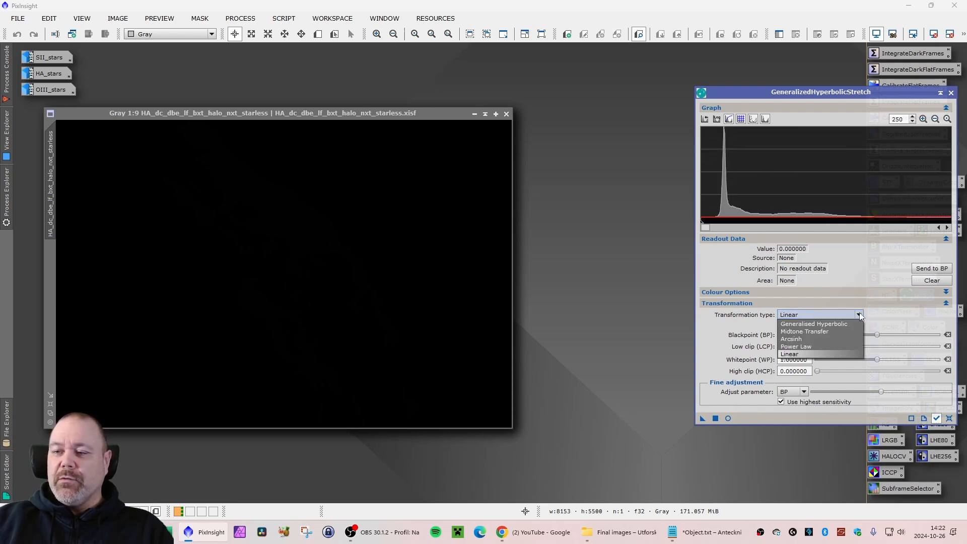
left_click(829, 322)
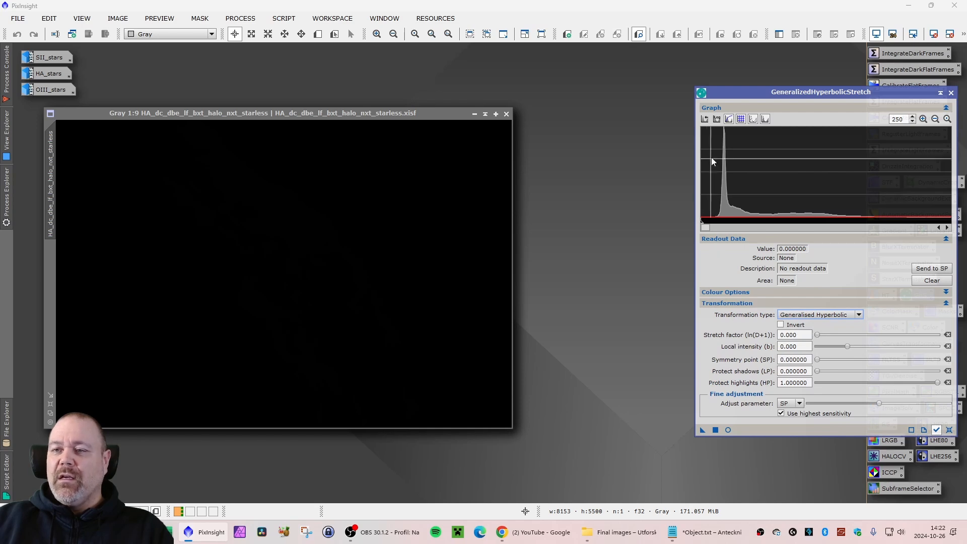
Sample the histogram peak, open the real-time preview and send the sampled level of 0.000361 to the symmetry point.
mouse_move(725, 165)
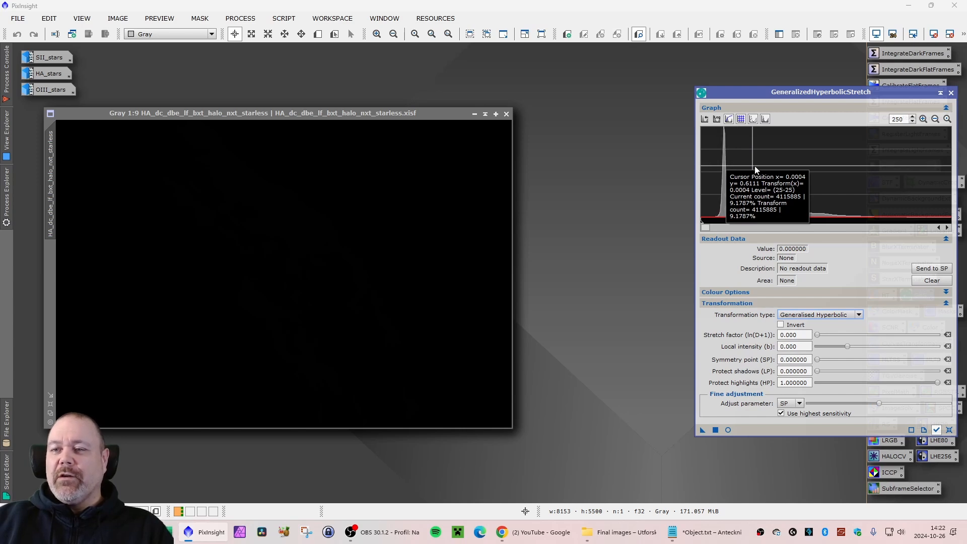
left_click(723, 171)
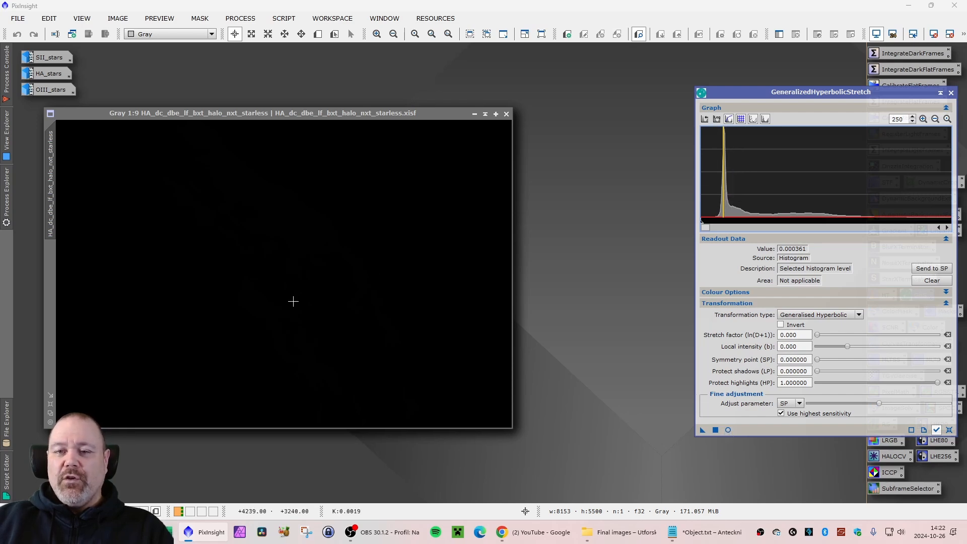
left_click(728, 430)
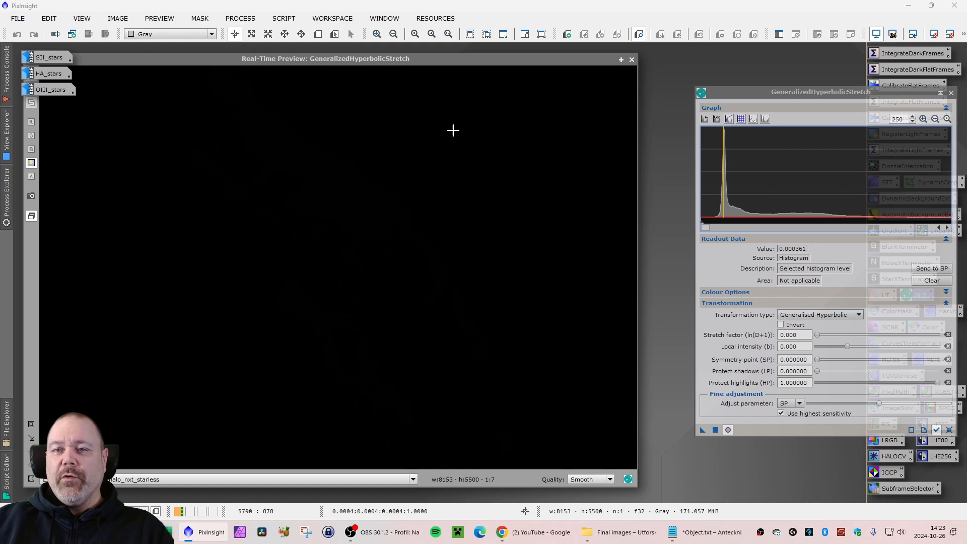
mouse_move(841, 92)
left_mouse_down()
mouse_move(827, 91)
mouse_move(846, 95)
left_mouse_up()
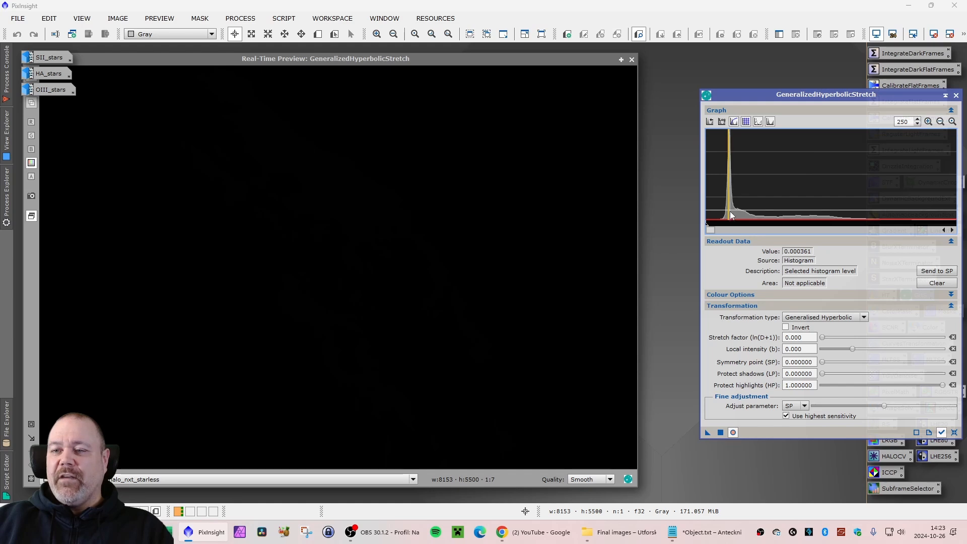
left_click(940, 274)
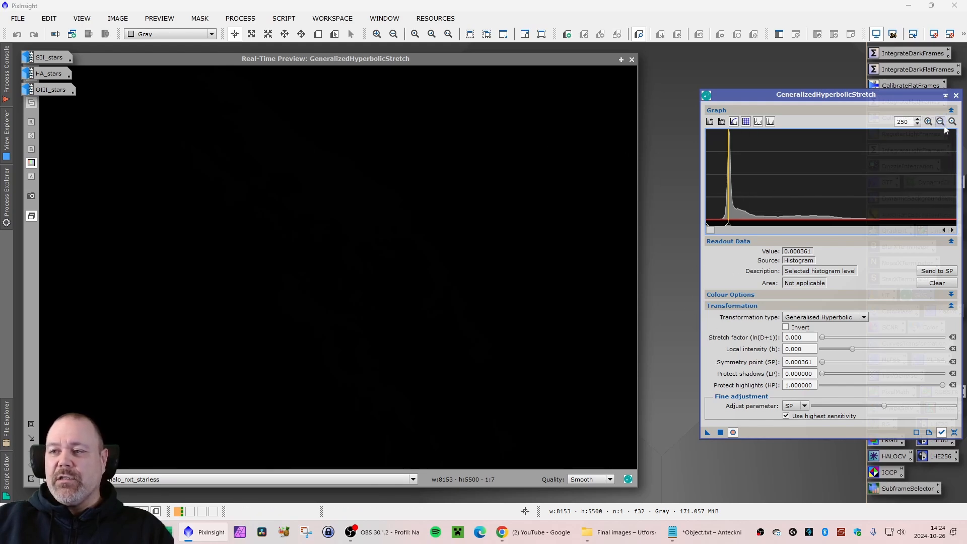
With the graph at 1x zoom, try stretch factors of 5.870, 5.690 and 4.100 in the preview and return the factor to 0.
left_click_drag(867, 94, 852, 94)
left_click(925, 122)
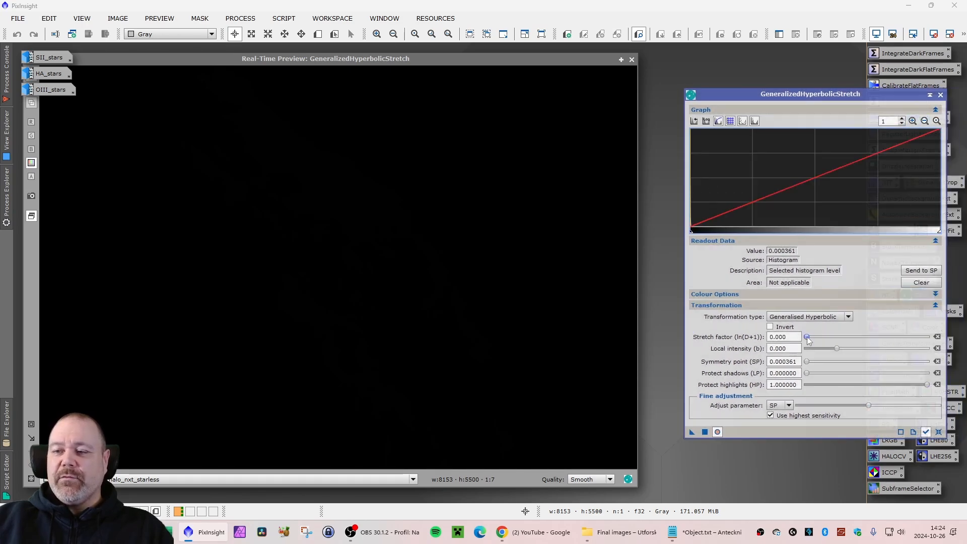
left_click_drag(807, 340, 843, 342)
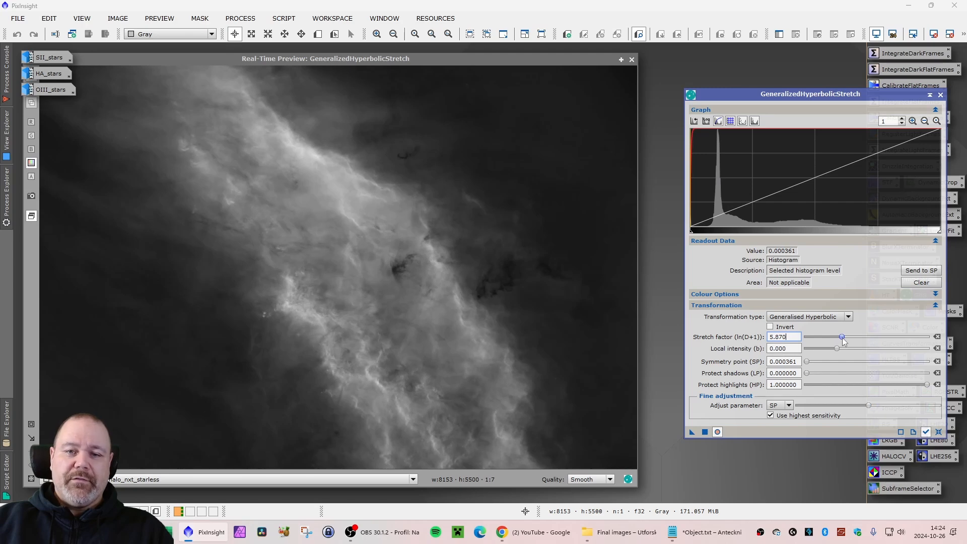
left_click_drag(843, 341, 840, 340)
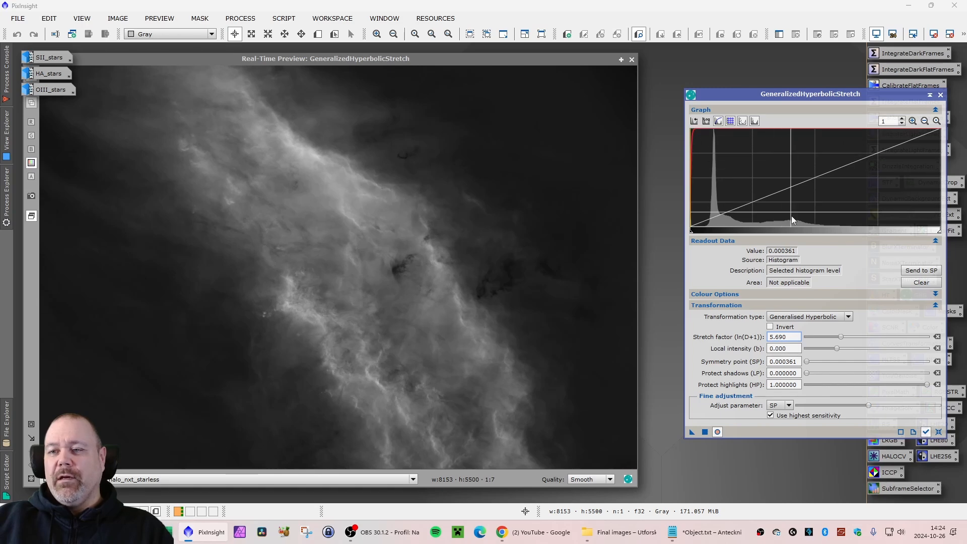
left_click_drag(841, 339, 832, 339)
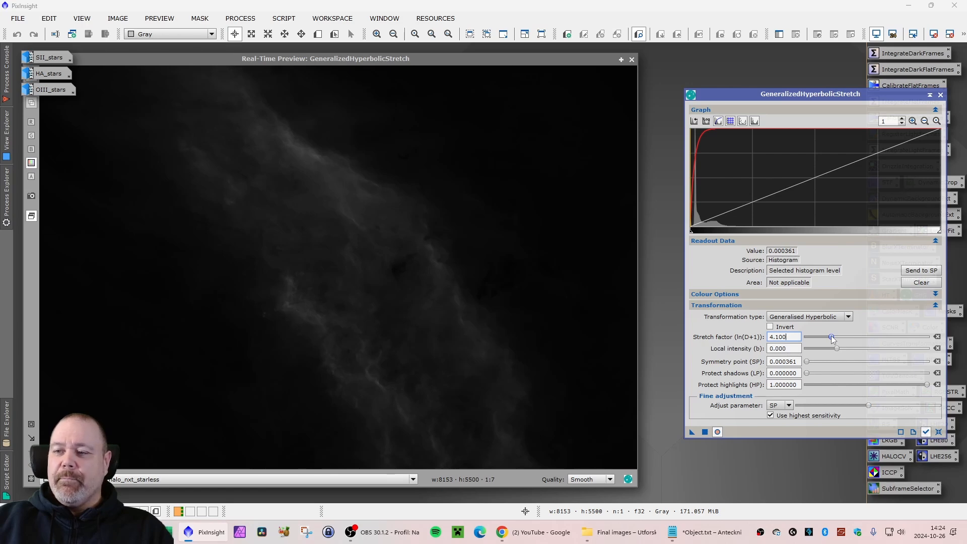
left_click_drag(831, 339, 806, 341)
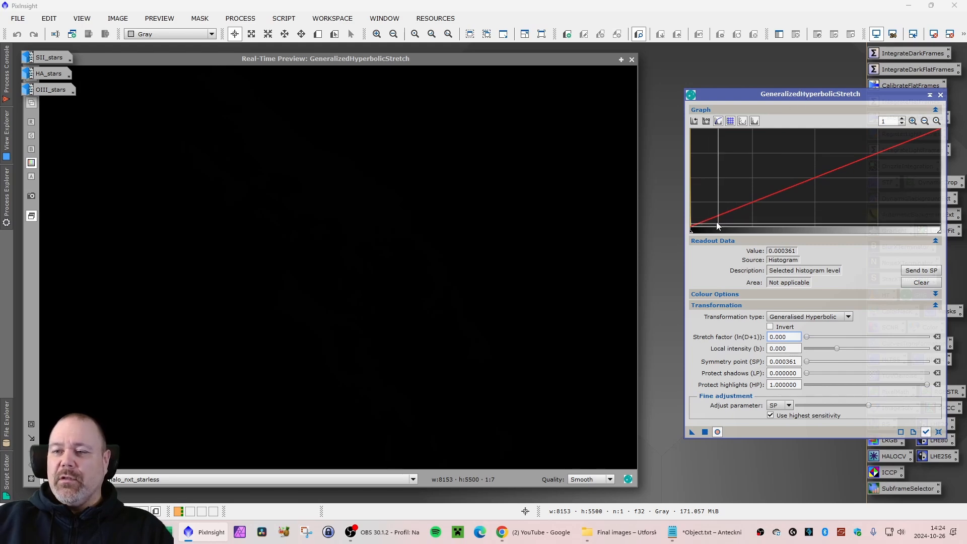
Set the stretch factor to 1.180, apply the stretch once to the HA starless image and shift the preview window aside.
mouse_move(702, 219)
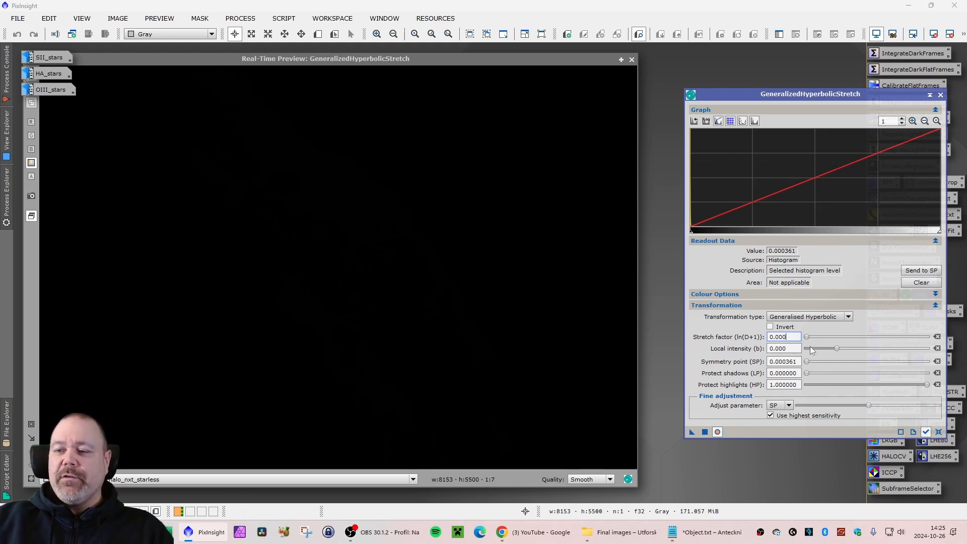
left_click_drag(806, 339, 814, 341)
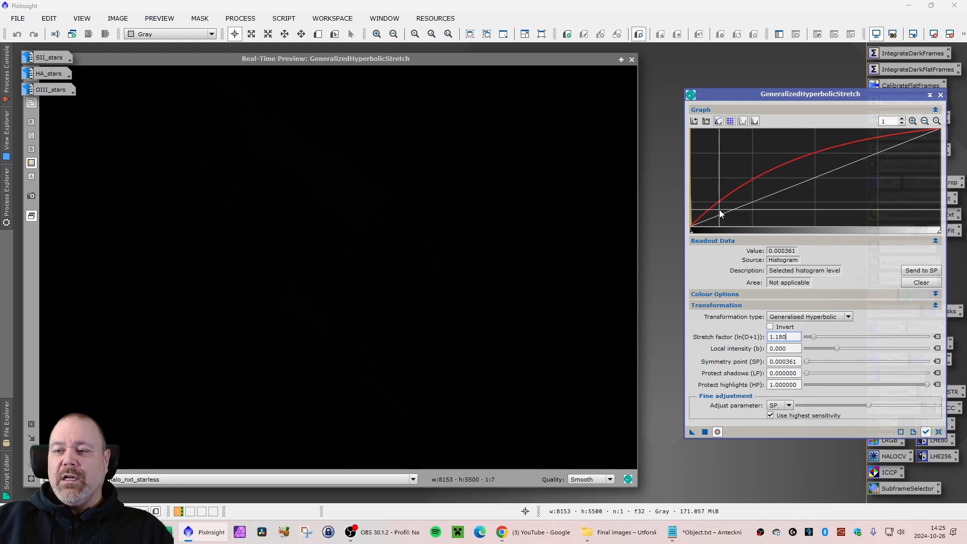
left_click(704, 432)
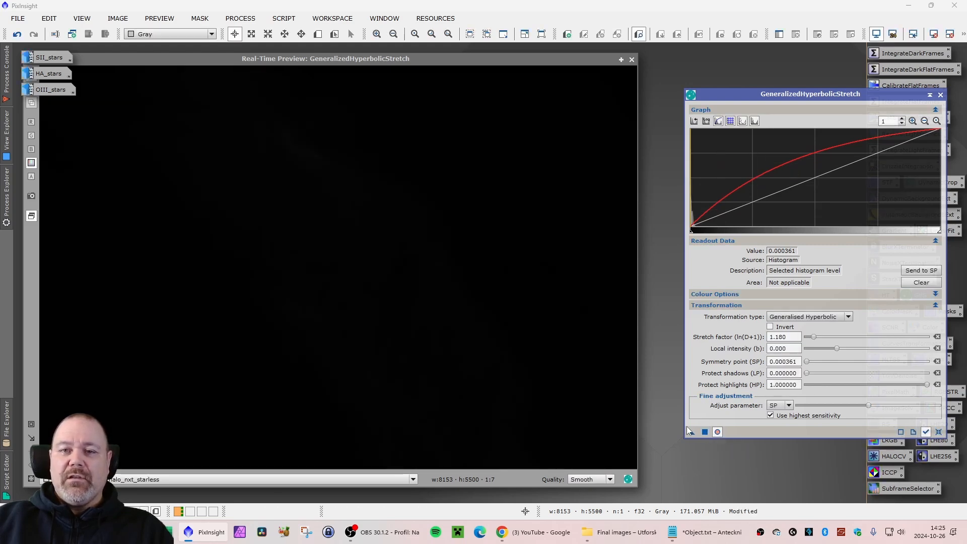
left_click_drag(344, 58, 372, 57)
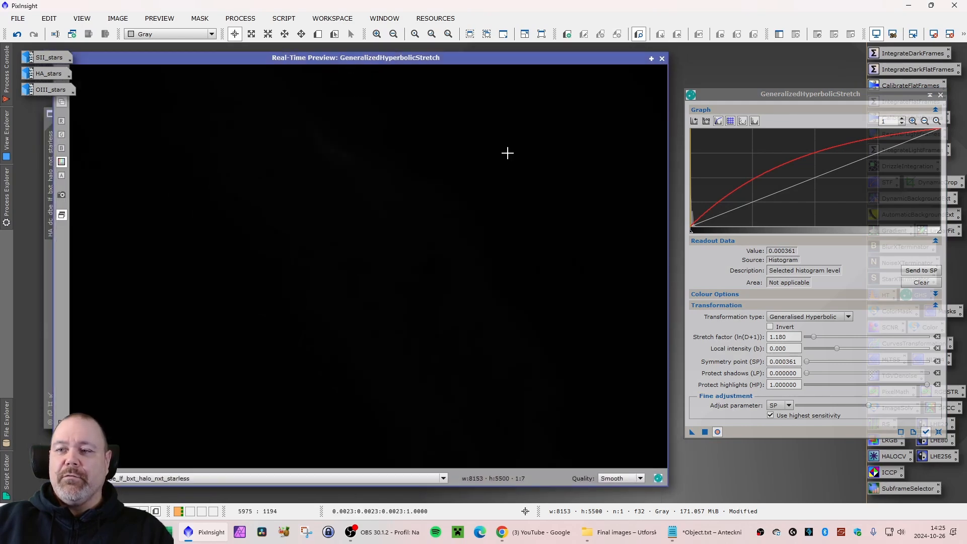
Apply the same stretch to the HA starless image five more times, checking the brightness in the real-time preview.
left_click(704, 433)
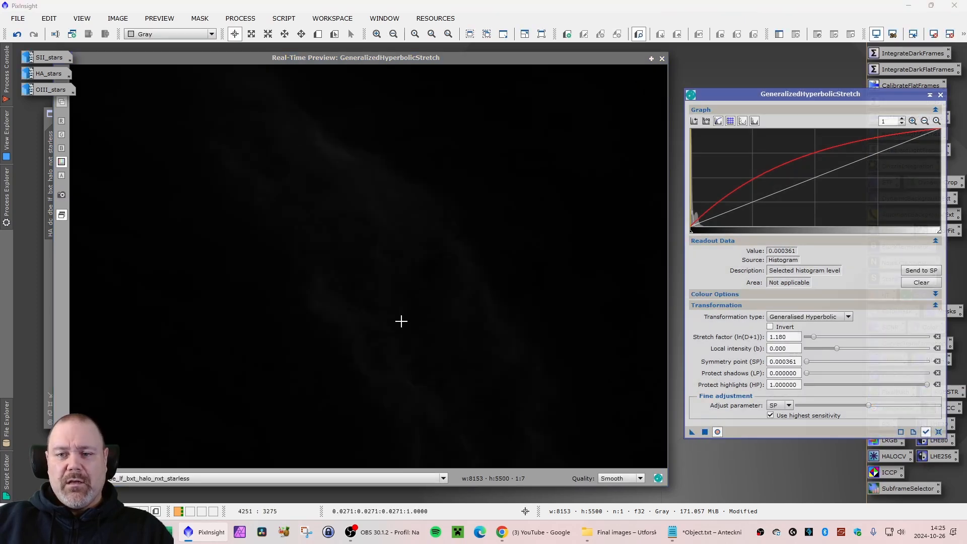
left_click(704, 433)
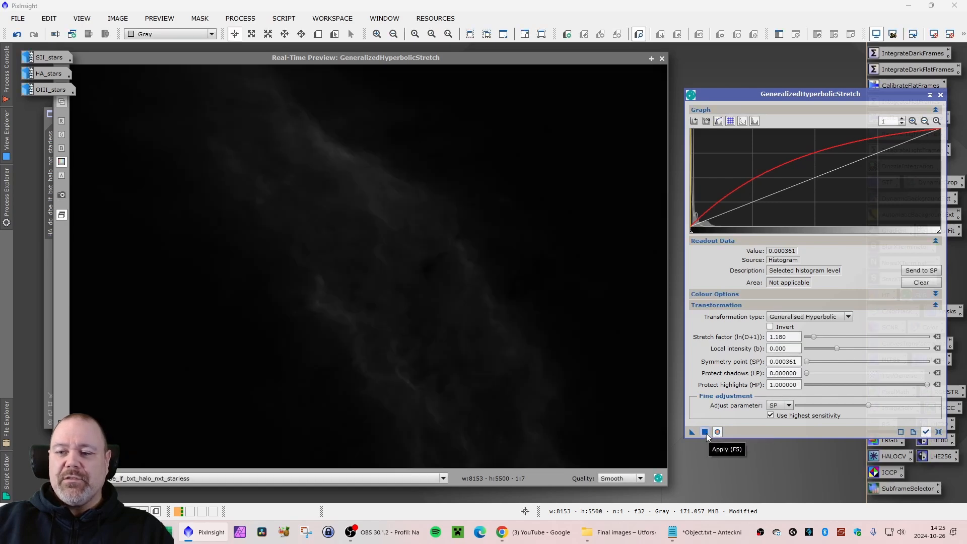
left_click(705, 432)
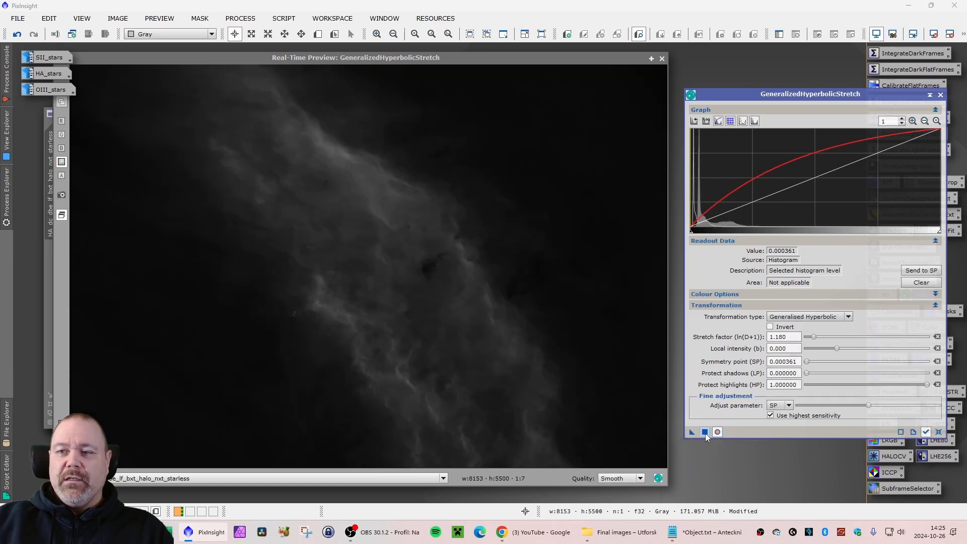
left_click(704, 433)
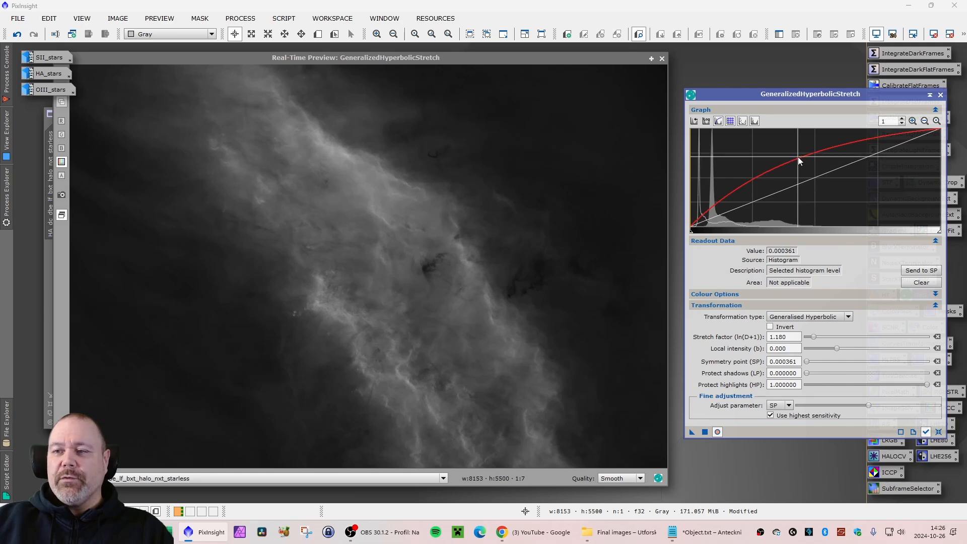
mouse_move(799, 164)
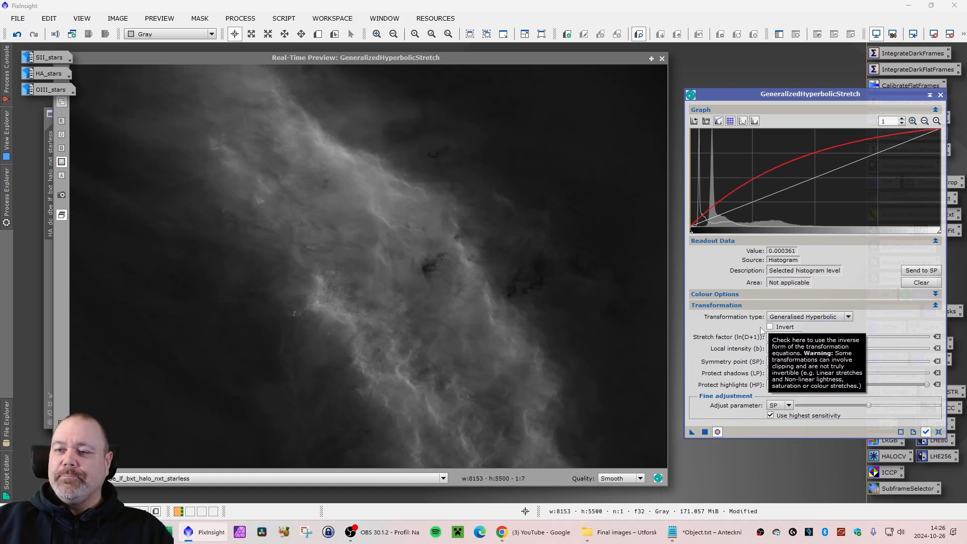
left_click(704, 433)
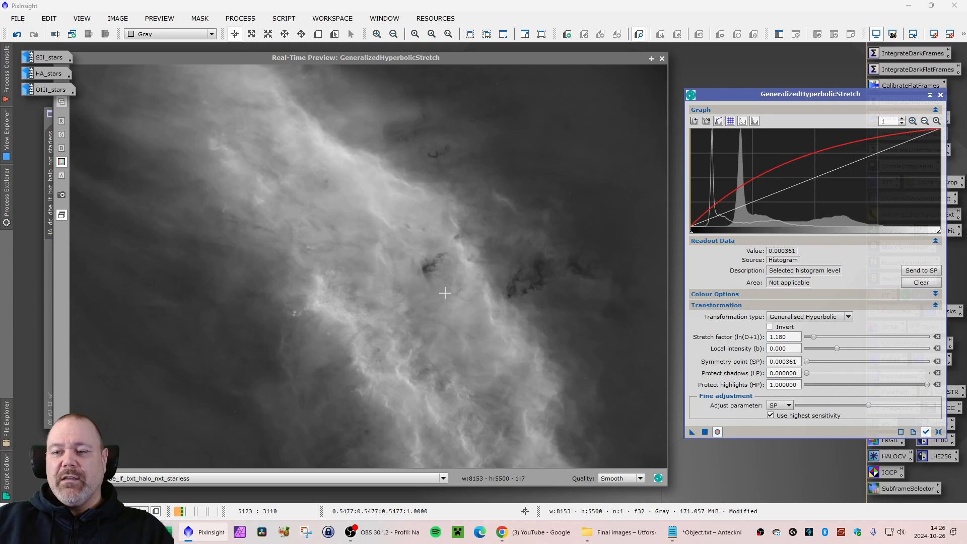
Undo the last stretch, lower the stretch factor to 0.760 and apply it twice to the HA starless image.
left_click(17, 35)
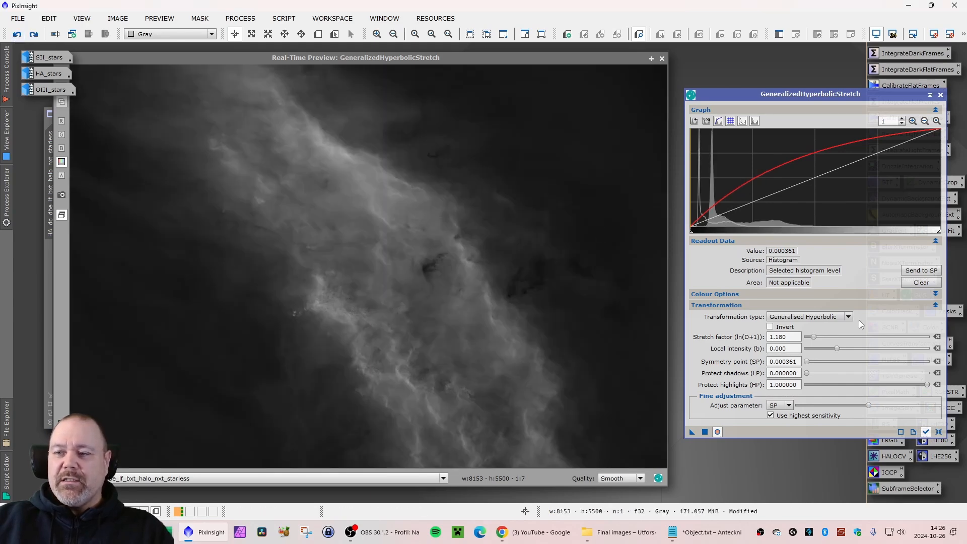
left_click_drag(814, 337, 812, 337)
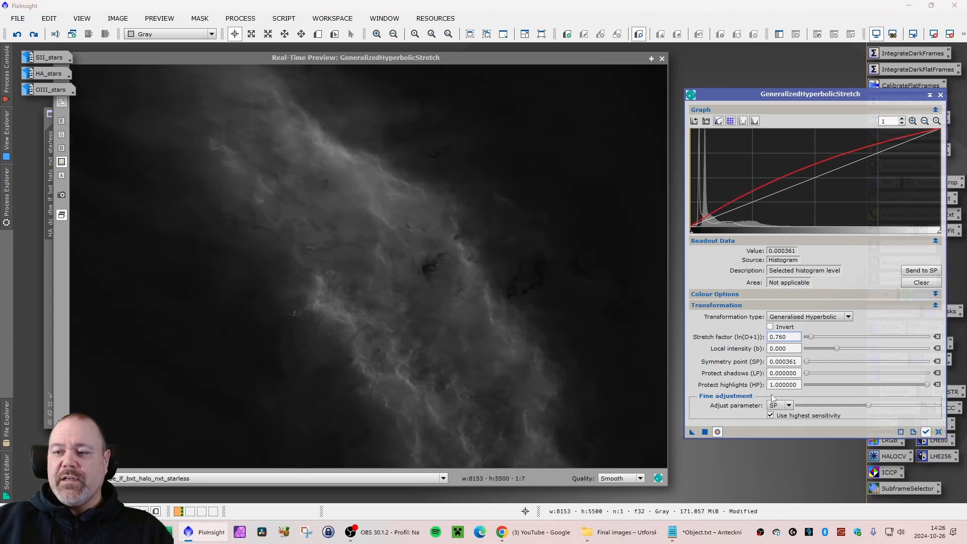
left_click(704, 432)
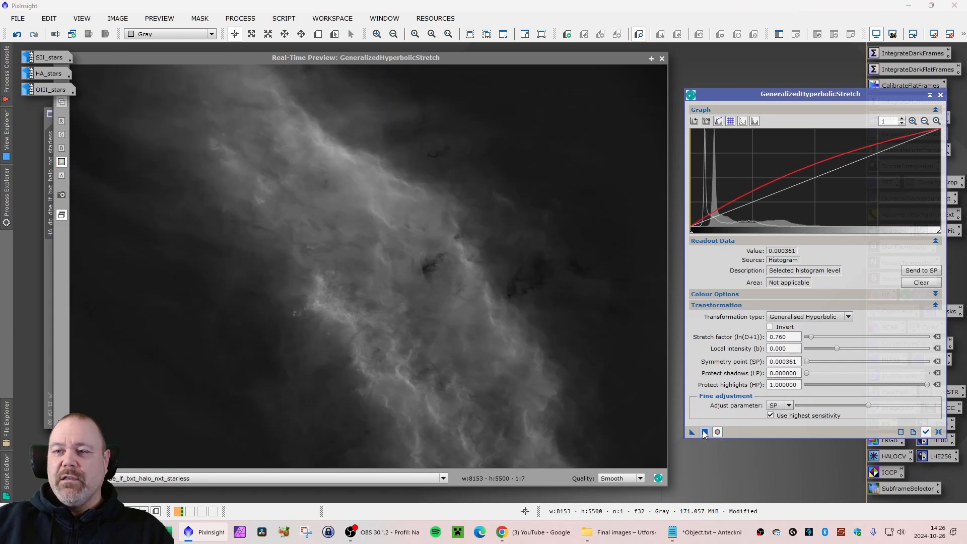
left_click(703, 432)
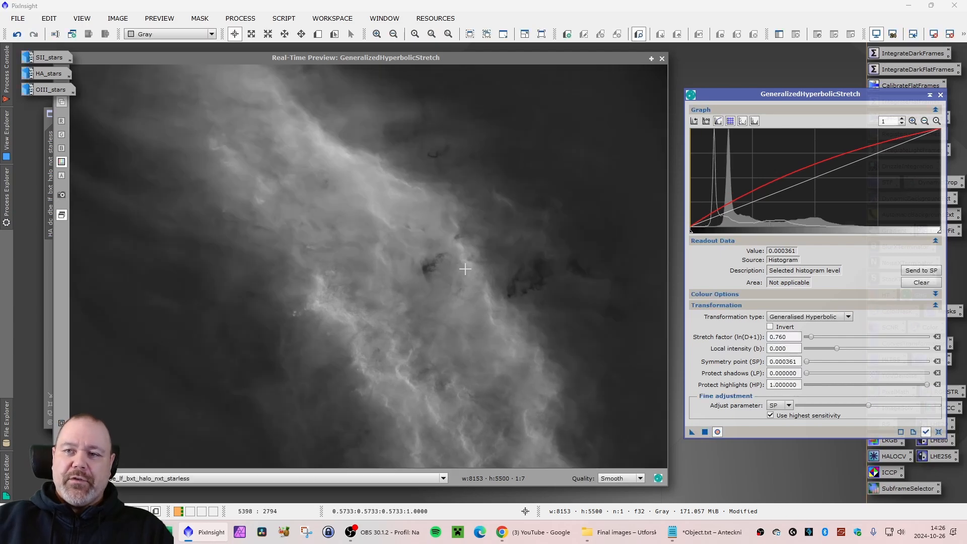
Try one stretch of the HA starless image with a factor of 0.660, and undo it.
mouse_move(730, 146)
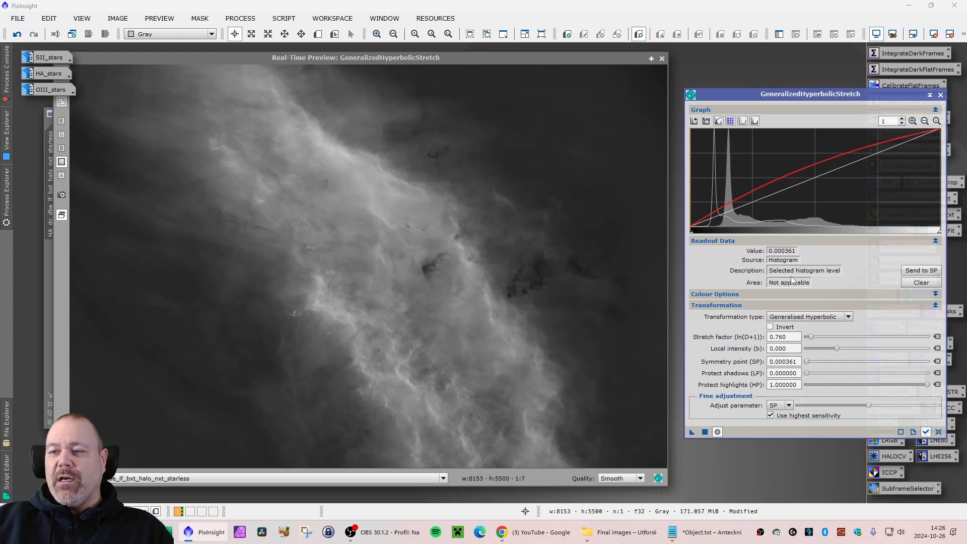
type("0.660")
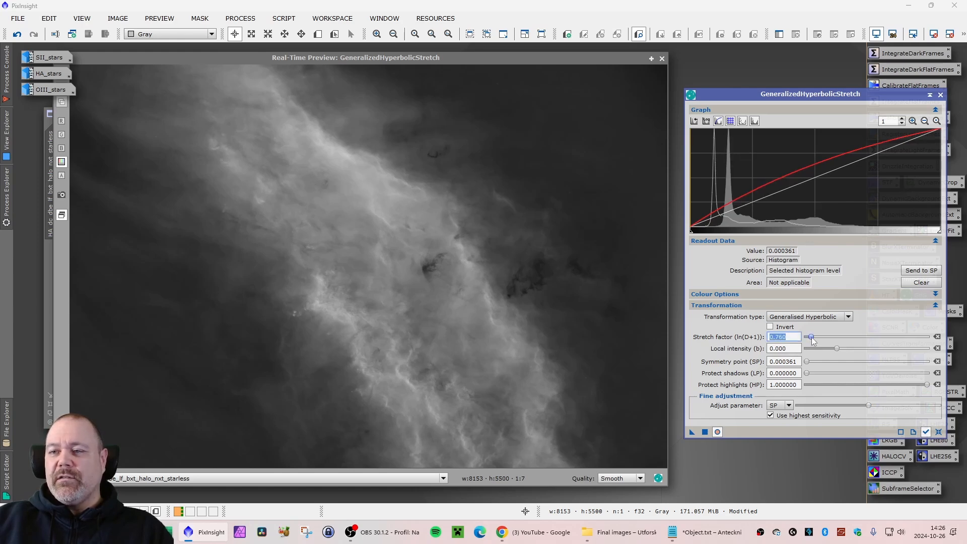
key("Return")
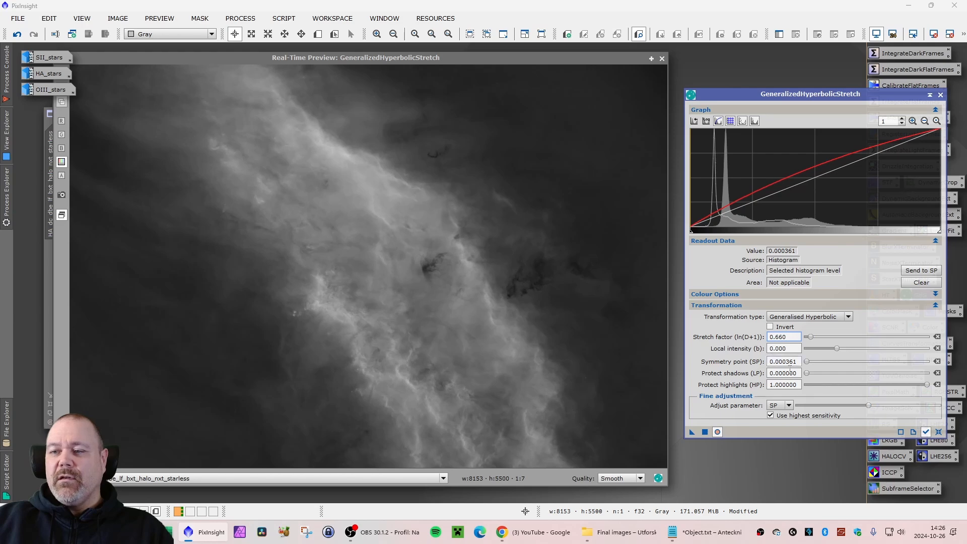
left_click(704, 432)
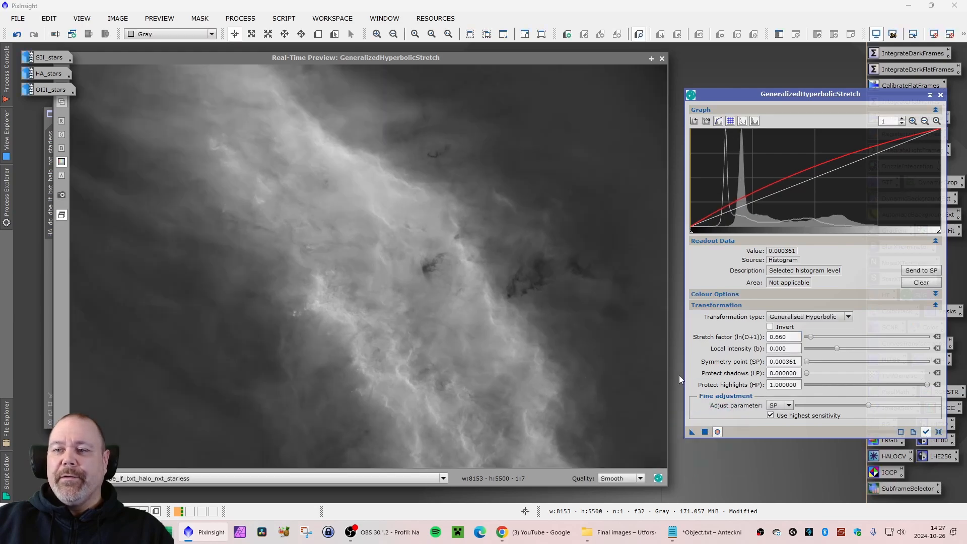
left_click(17, 34)
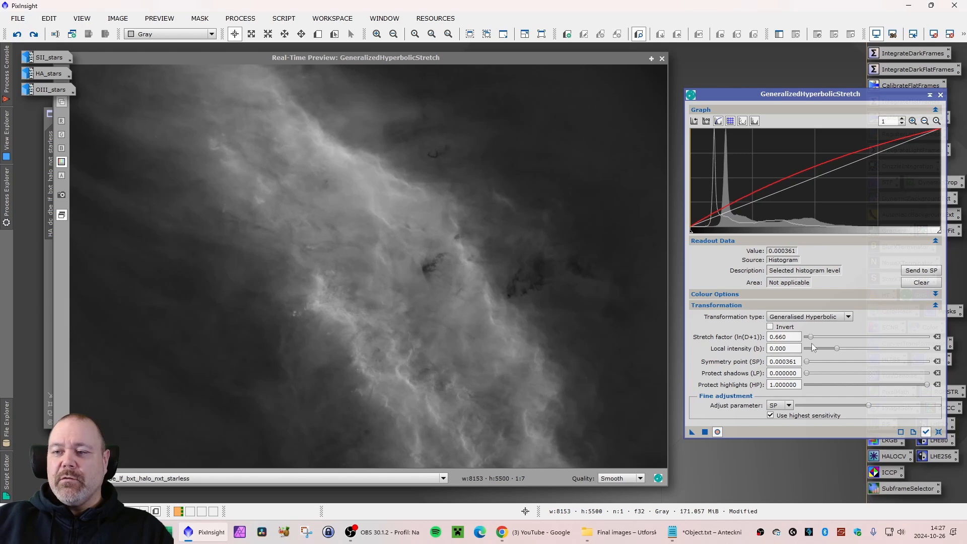
Set the stretch factor to 0.500, apply it once to the HA starless image and reset the stretch parameters to their defaults.
left_click_drag(811, 336, 809, 336)
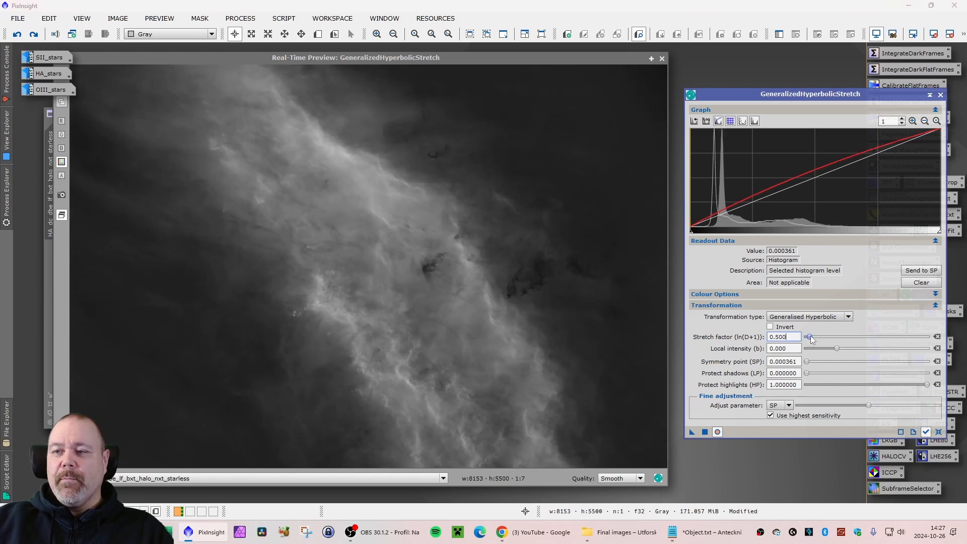
left_click(704, 431)
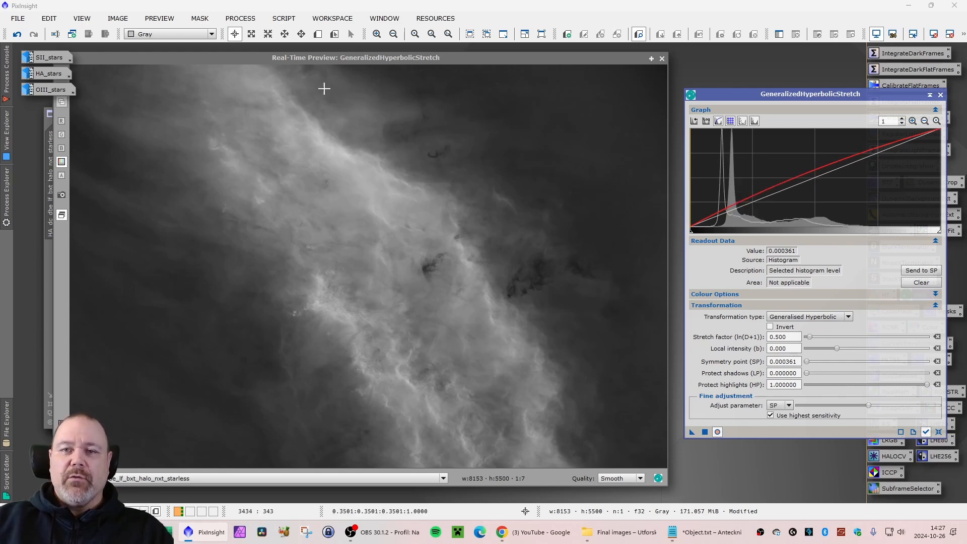
left_click(939, 432)
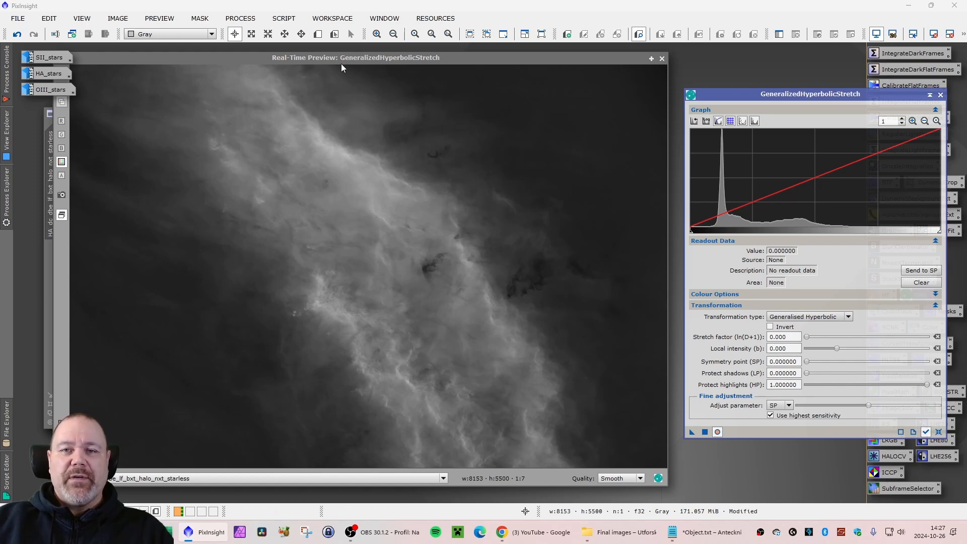
Shift the preview window slightly and sample the brightness at several spots in and around the upper part of the bright nebula band.
mouse_move(347, 57)
left_mouse_down()
mouse_move(722, 97)
mouse_move(366, 44)
mouse_move(316, 49)
mouse_move(347, 61)
mouse_move(334, 59)
left_mouse_up()
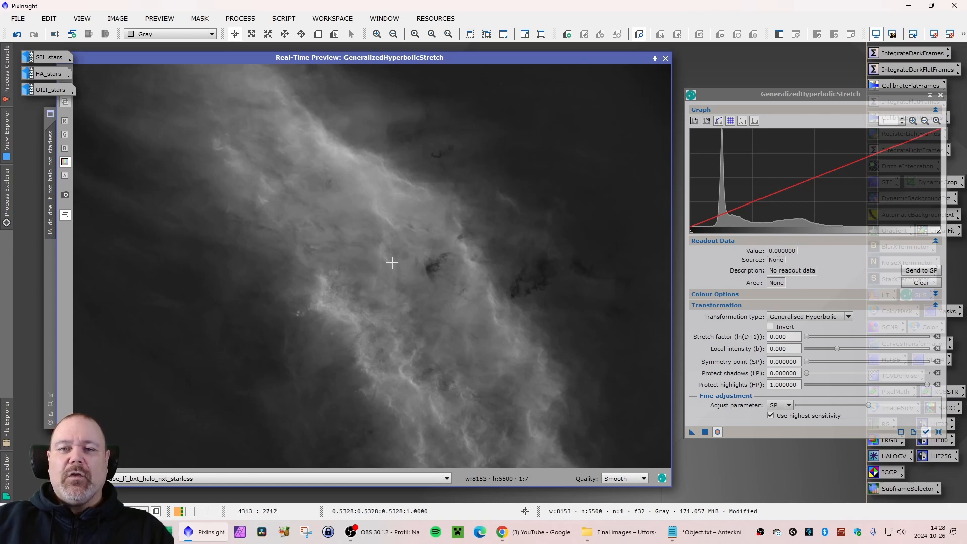
left_click_drag(473, 145, 465, 127)
left_click(405, 109)
left_click(308, 124)
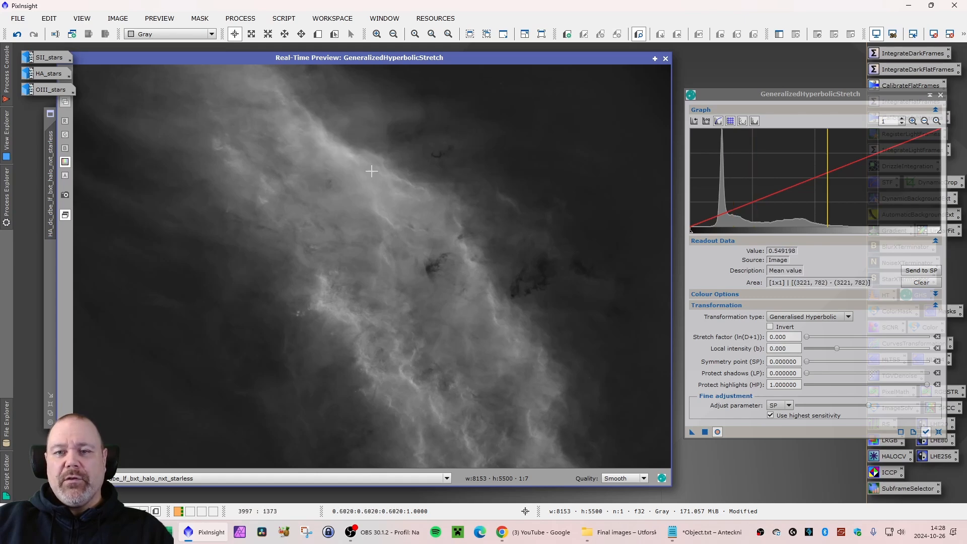
Sample the brightness of the nebula's central band and the bright knot on its lower-left edge in the preview.
left_click(373, 197)
left_click(378, 214)
left_click(384, 221)
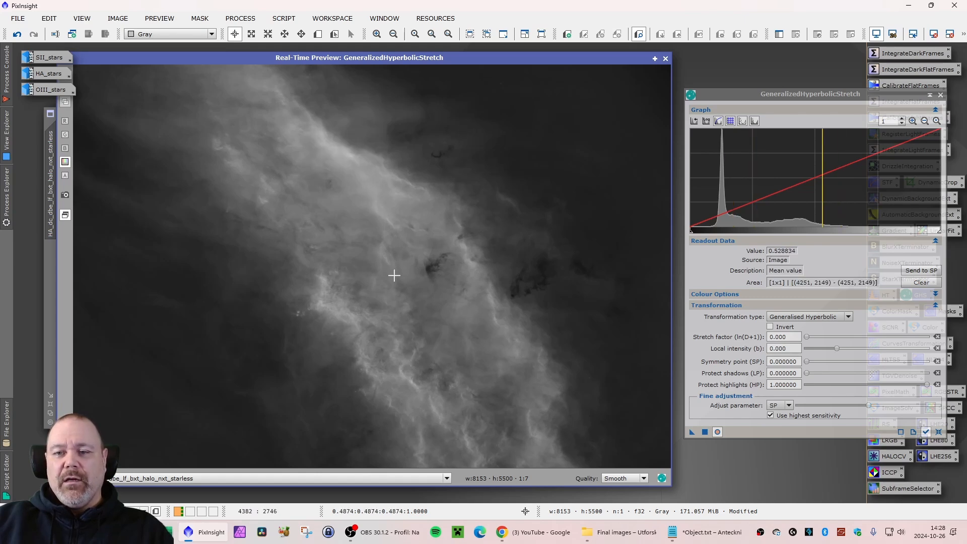
left_click(351, 325)
left_click(319, 305)
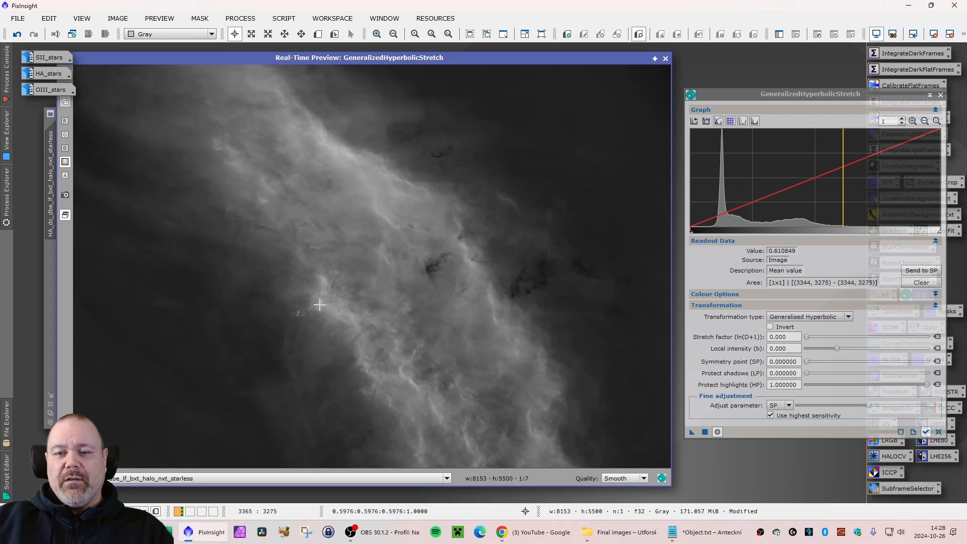
left_click(319, 304)
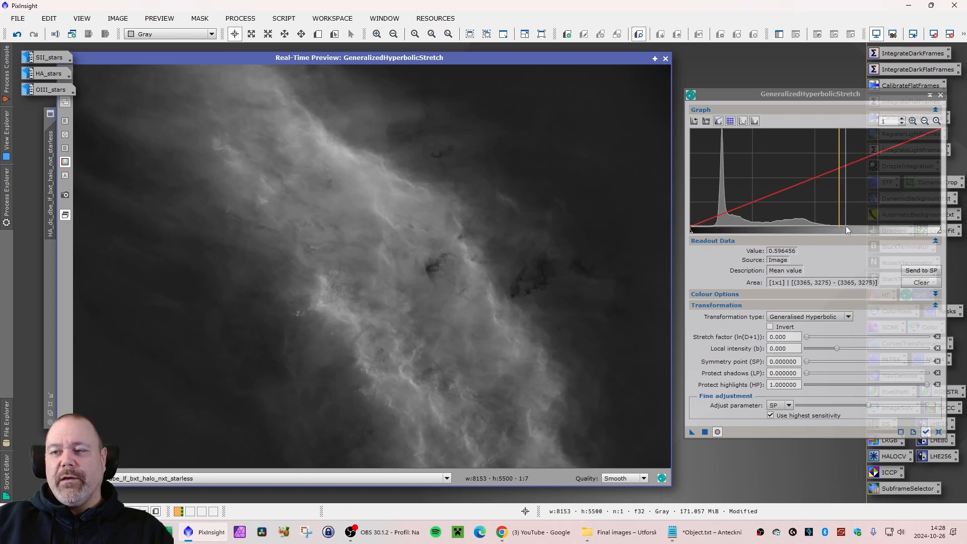
mouse_move(836, 226)
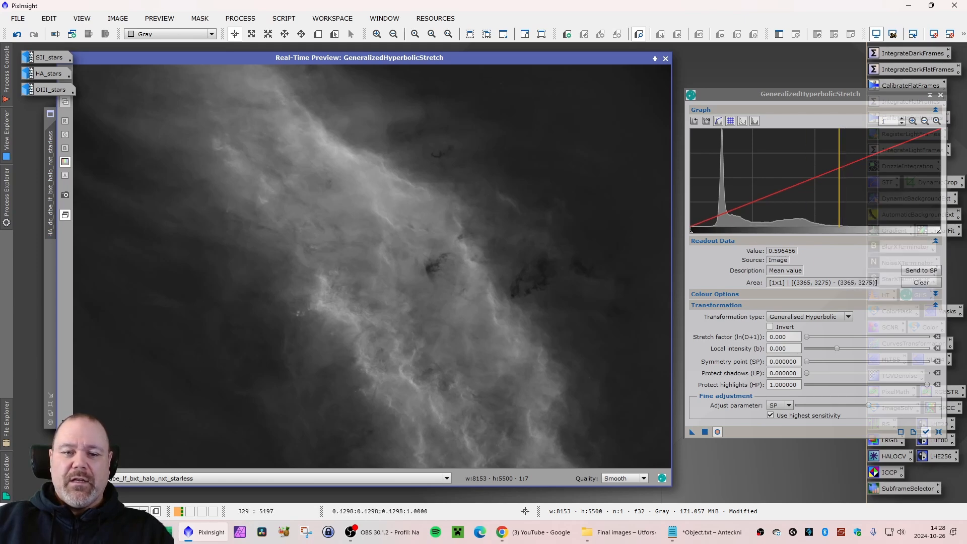
Sample the dark background near the image's lower-left corner and the dark patch beside the nebula band.
left_click(95, 444)
left_click_drag(81, 462, 79, 464)
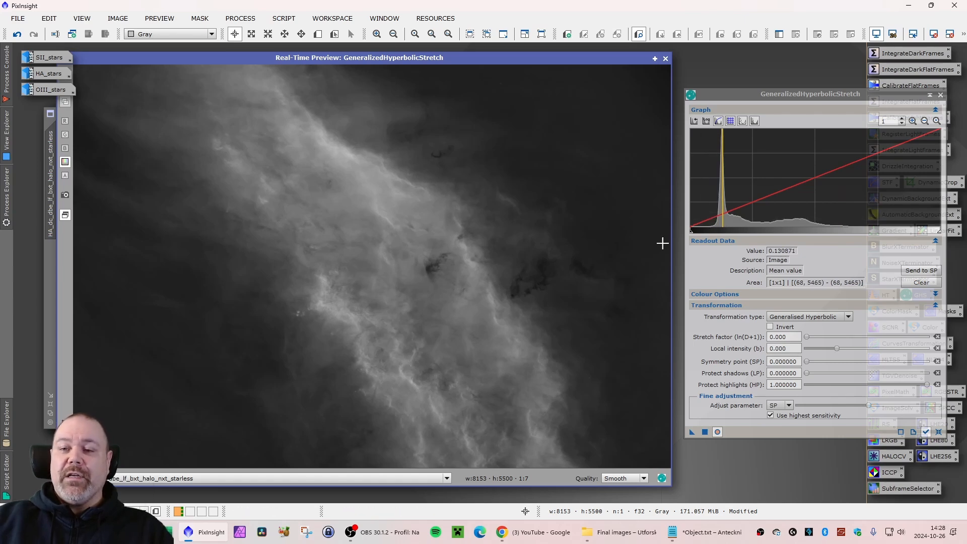
left_click(517, 288)
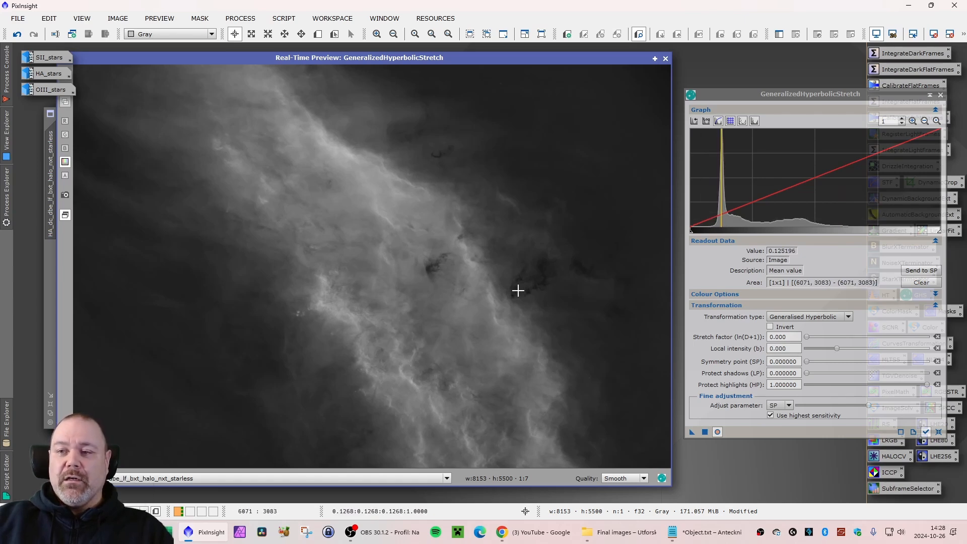
Sample the faint nebulosity above the bright band and in the dim area to the band's left.
left_click(417, 121)
left_click(423, 119)
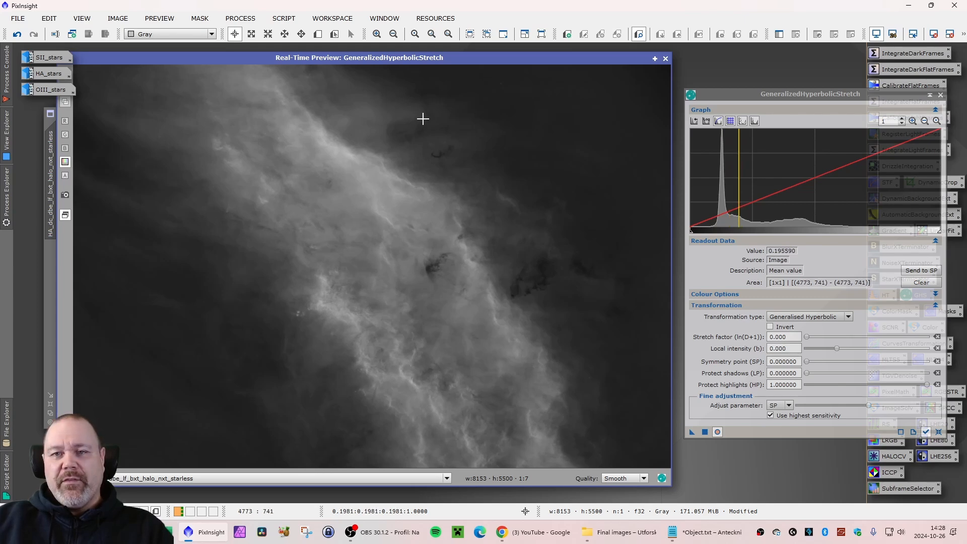
left_click(415, 125)
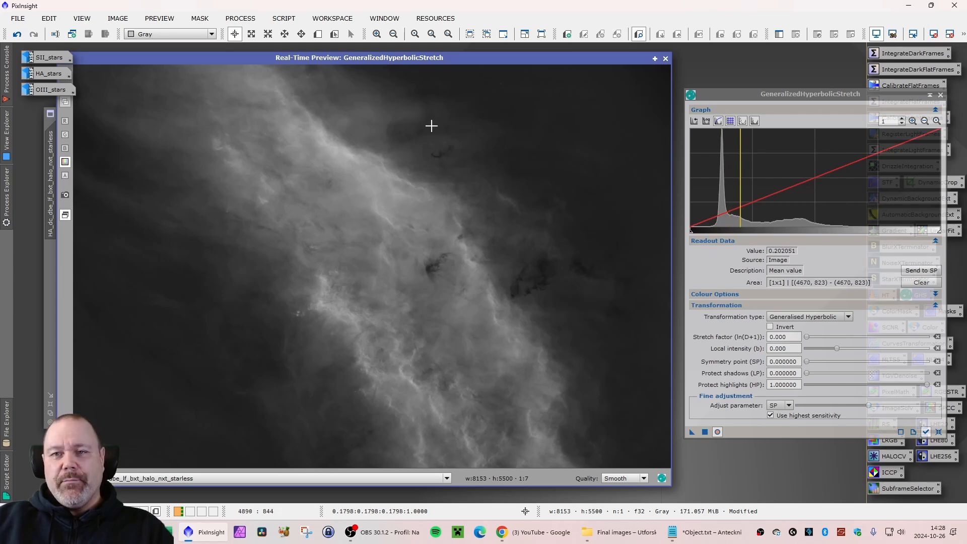
left_click(439, 102)
left_click(436, 108)
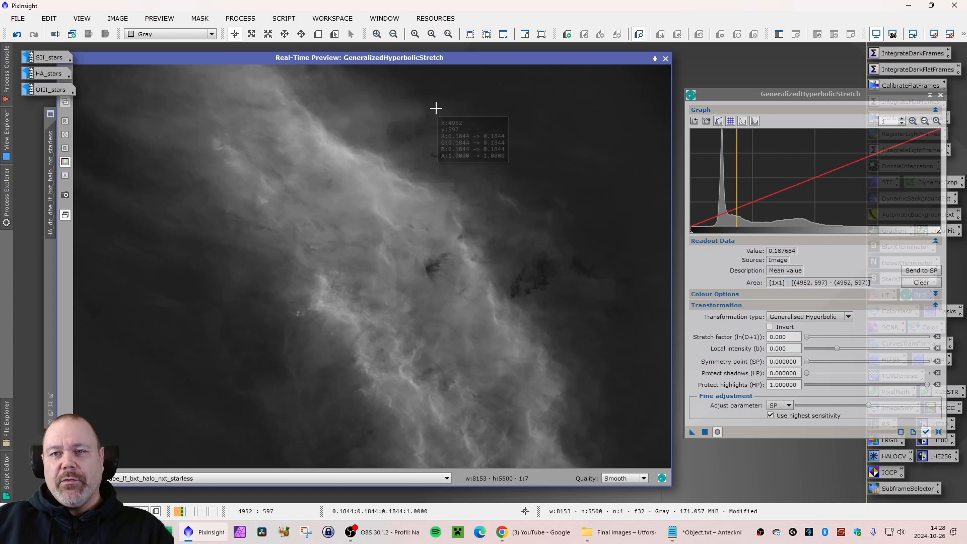
left_click(419, 121)
left_click(416, 126)
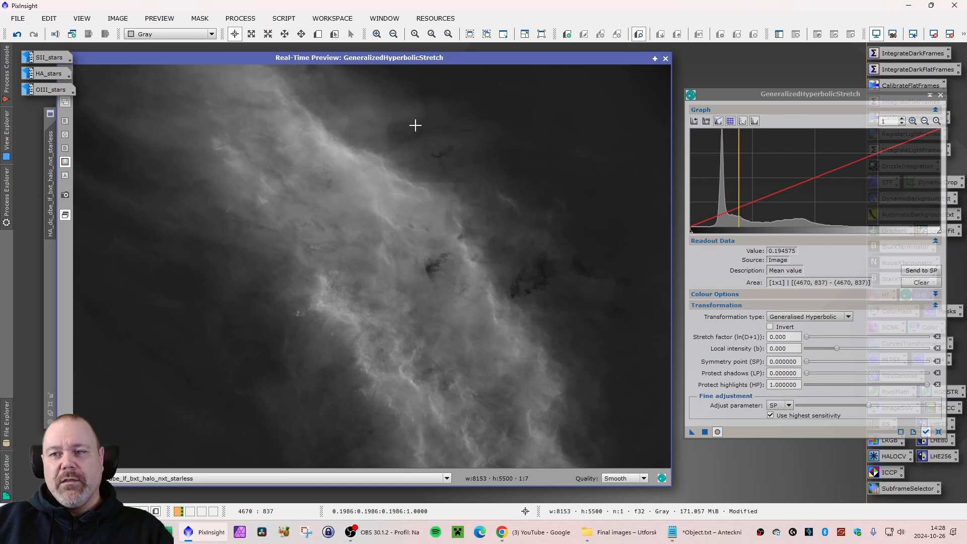
left_click(416, 123)
left_click(418, 123)
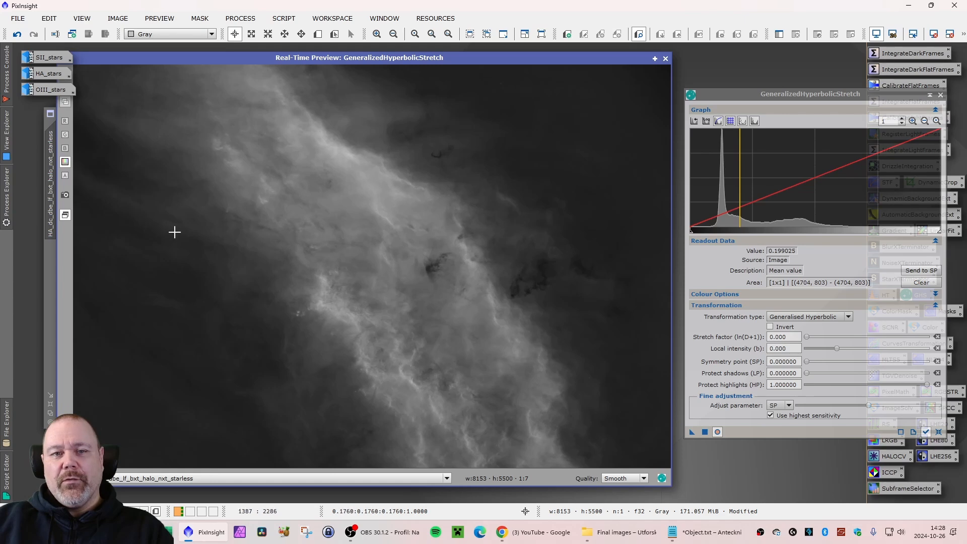
left_click(120, 196)
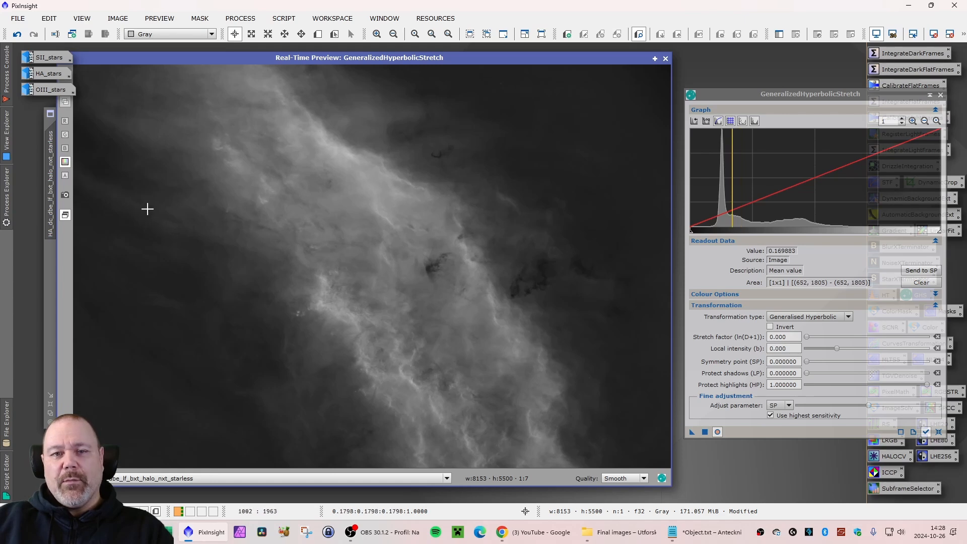
left_click(172, 220)
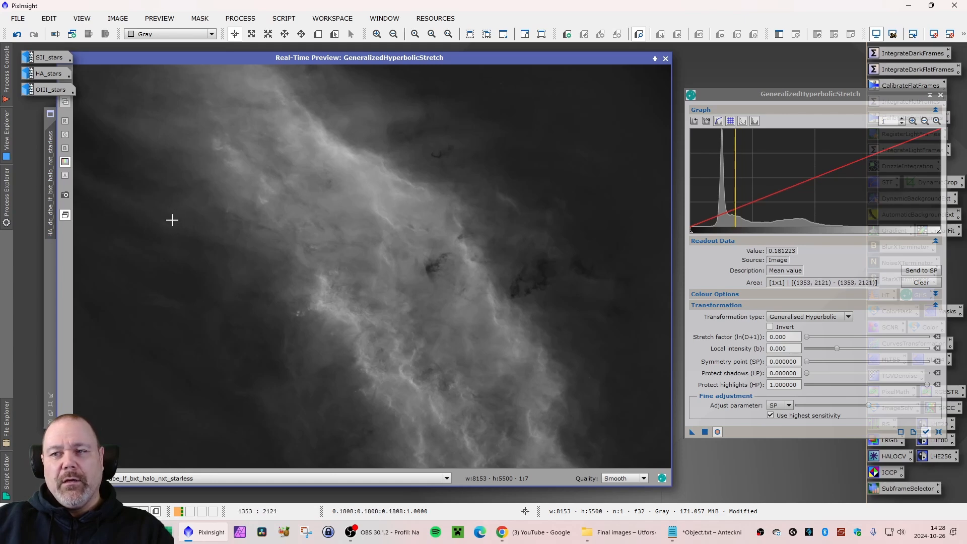
Sample the faint nebulosity just above the bright band and use the readout, 0.205496, as the symmetry point.
left_click(412, 120)
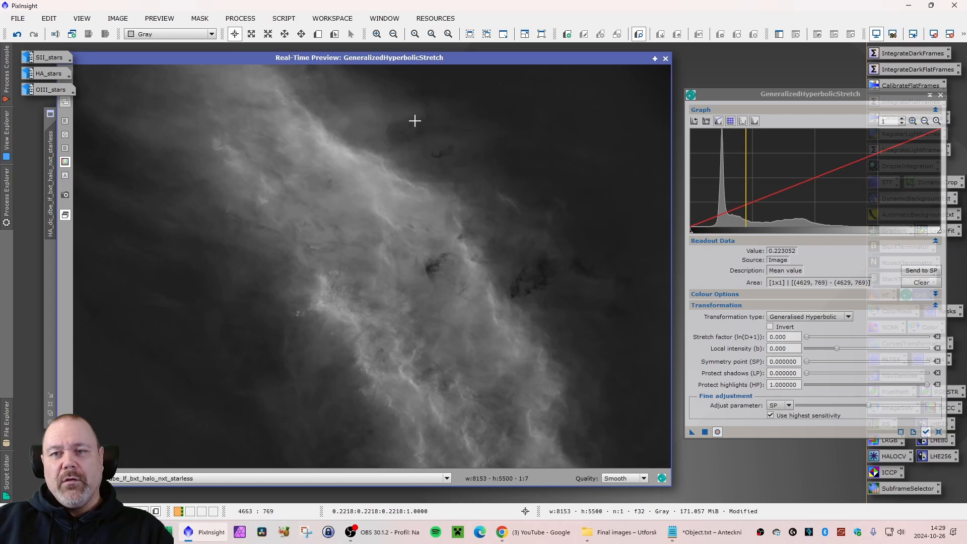
left_click(416, 122)
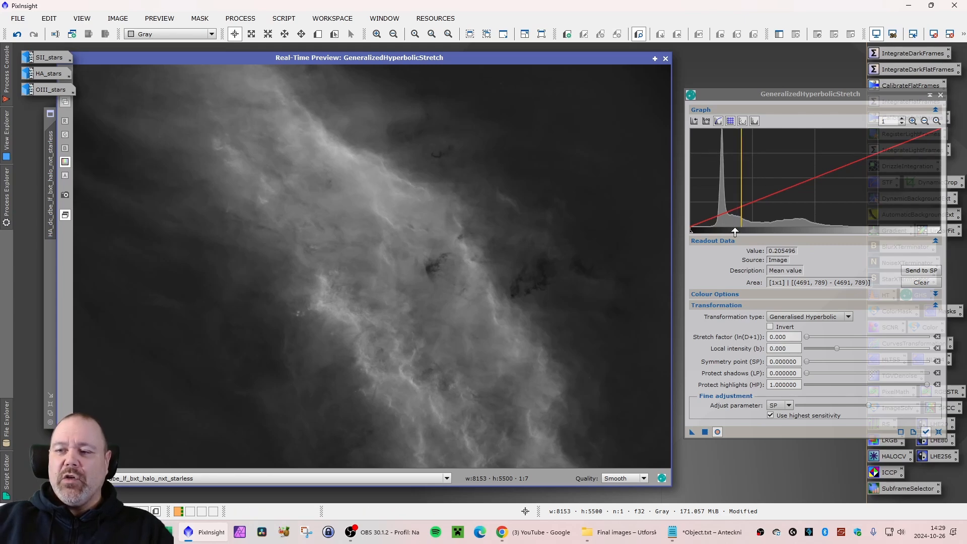
left_click(920, 272)
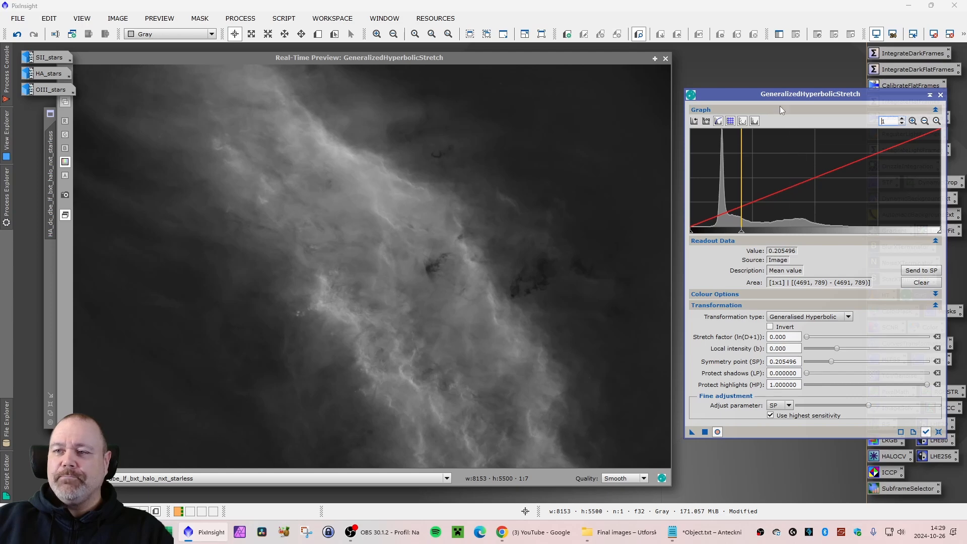
Set the local intensity to 0.370 and the stretch factor to 0.840.
left_click(836, 348)
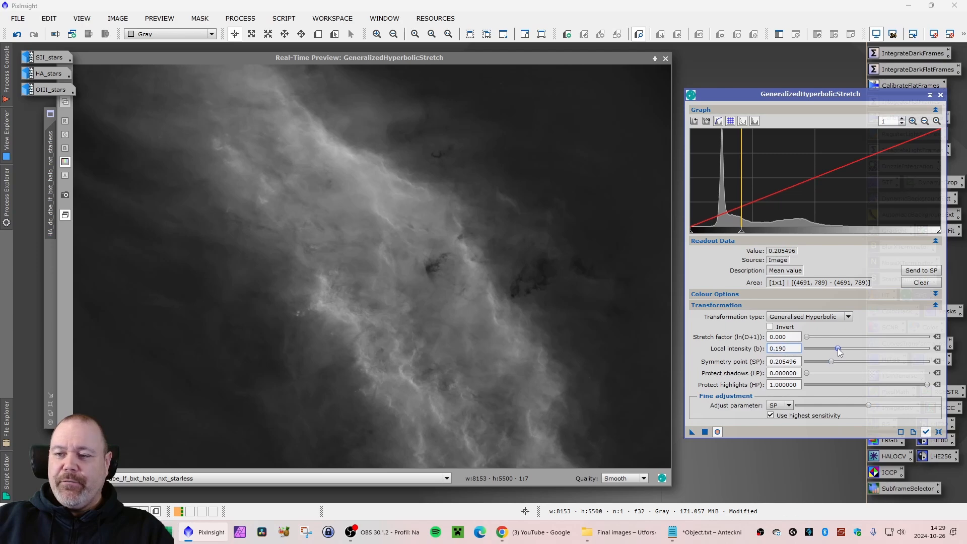
left_click_drag(837, 348, 839, 348)
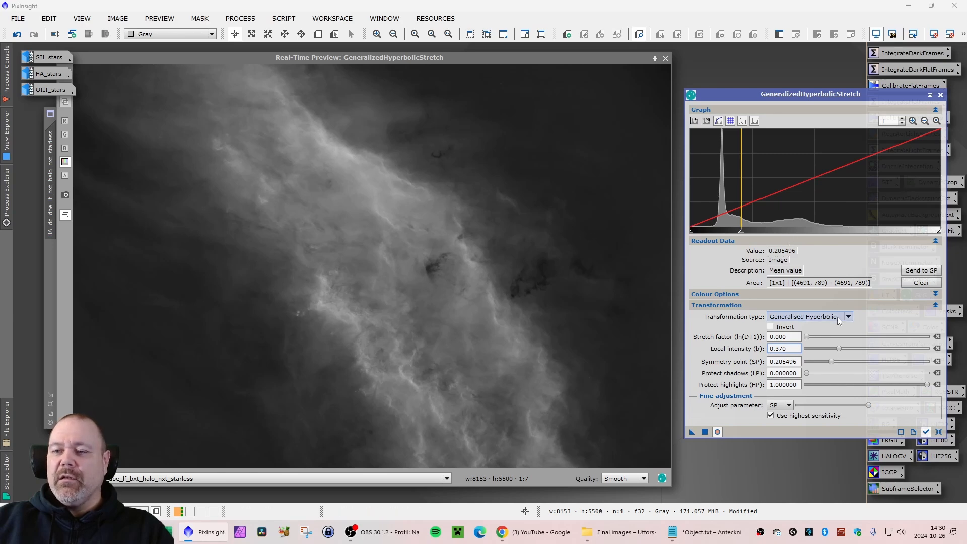
left_click_drag(807, 336, 812, 336)
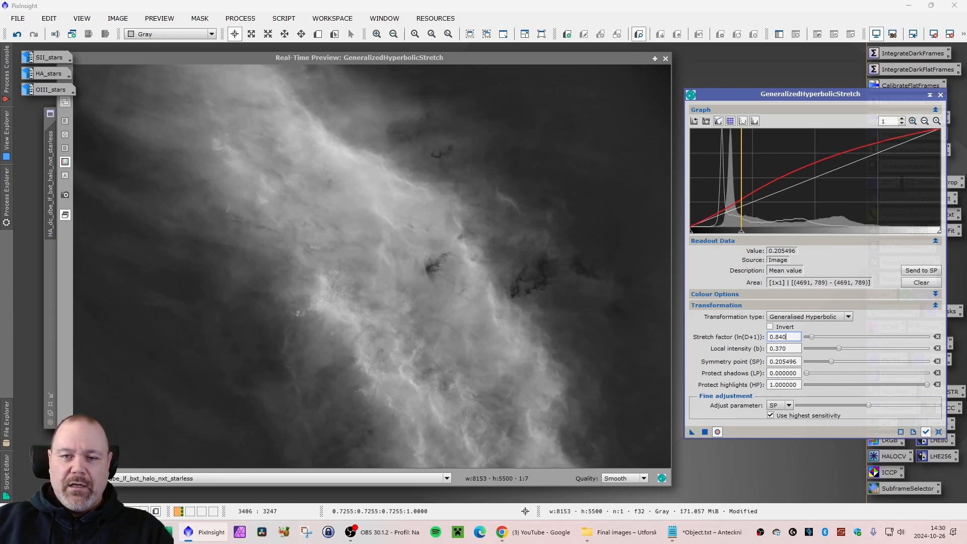
Check the stretched brightness of the knot on the band's lower-left edge and of other bright nebula areas.
left_click(322, 311)
left_click_drag(323, 310, 318, 308)
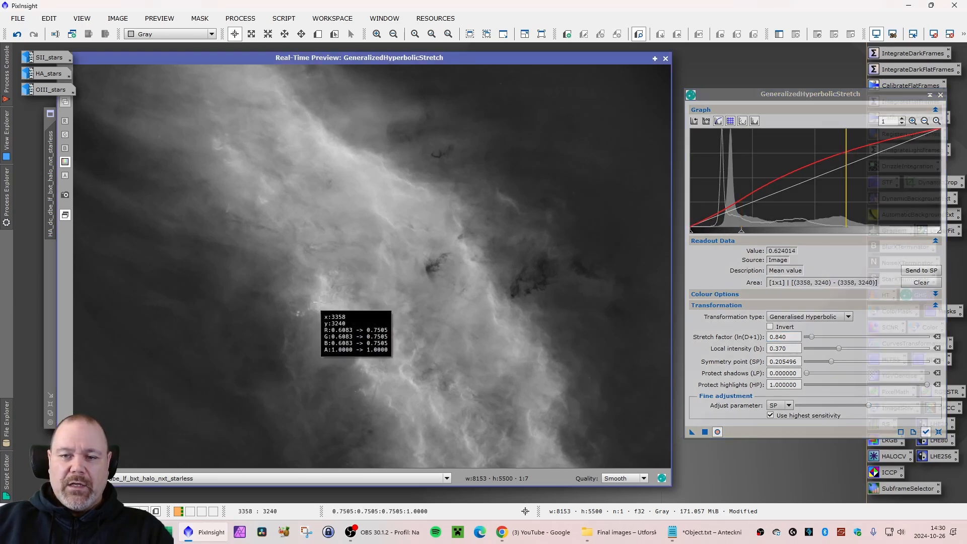
left_click(464, 260)
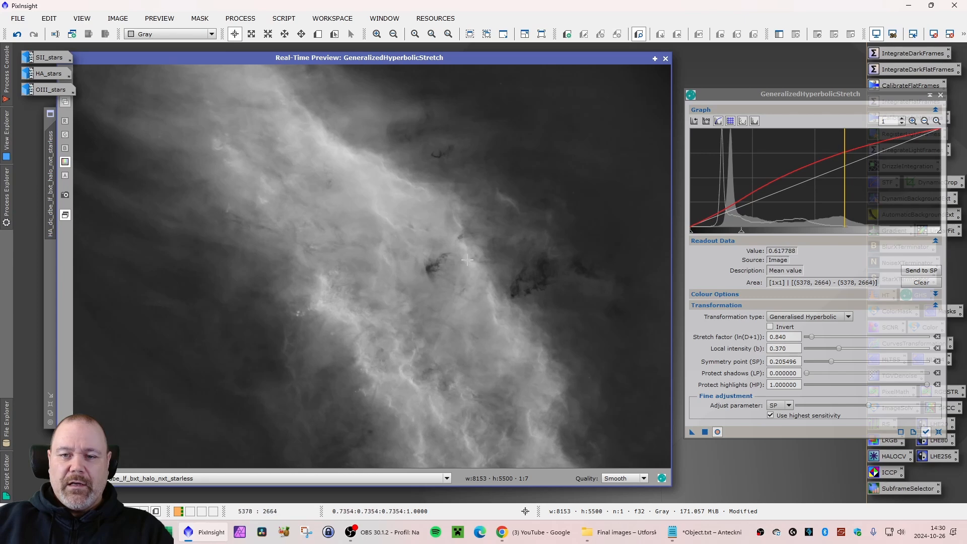
left_click(325, 303)
left_click(319, 302)
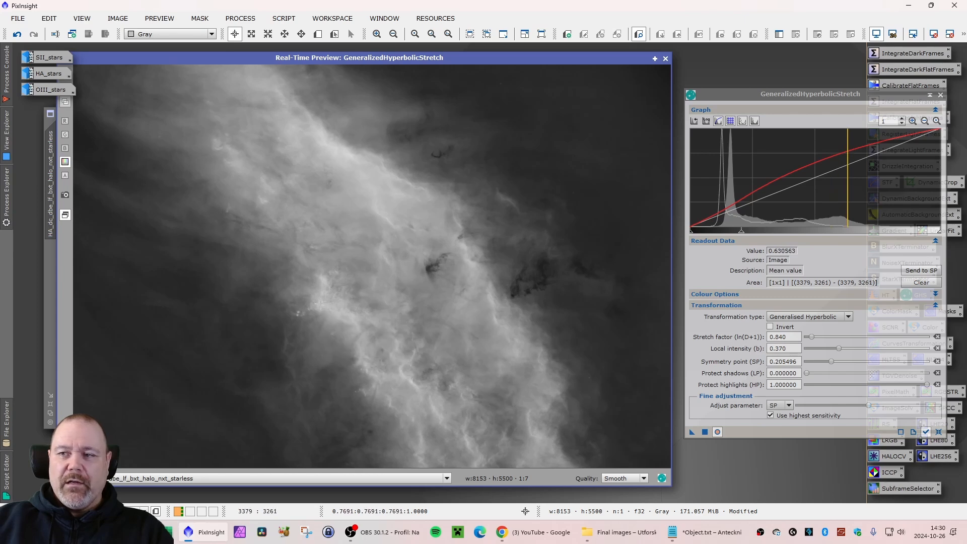
left_click(322, 278)
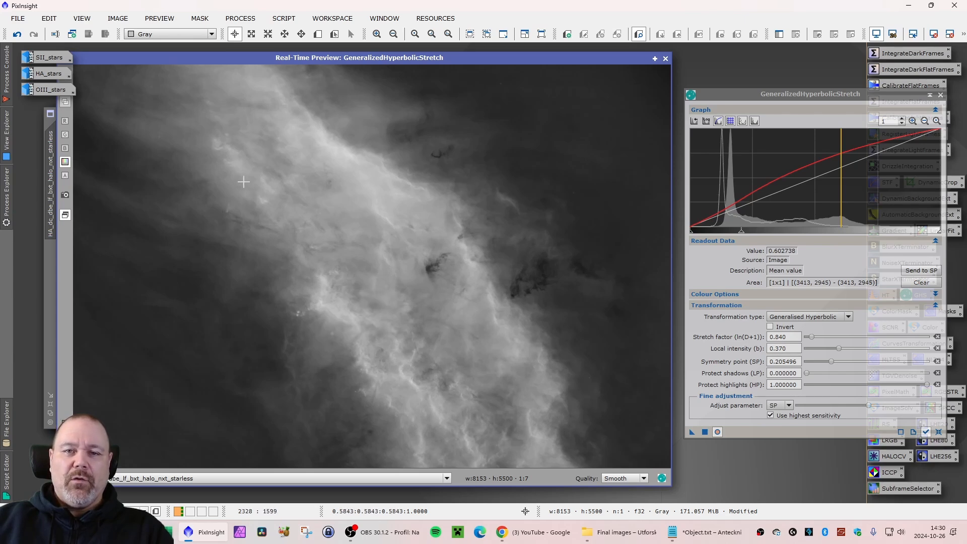
left_click(236, 167)
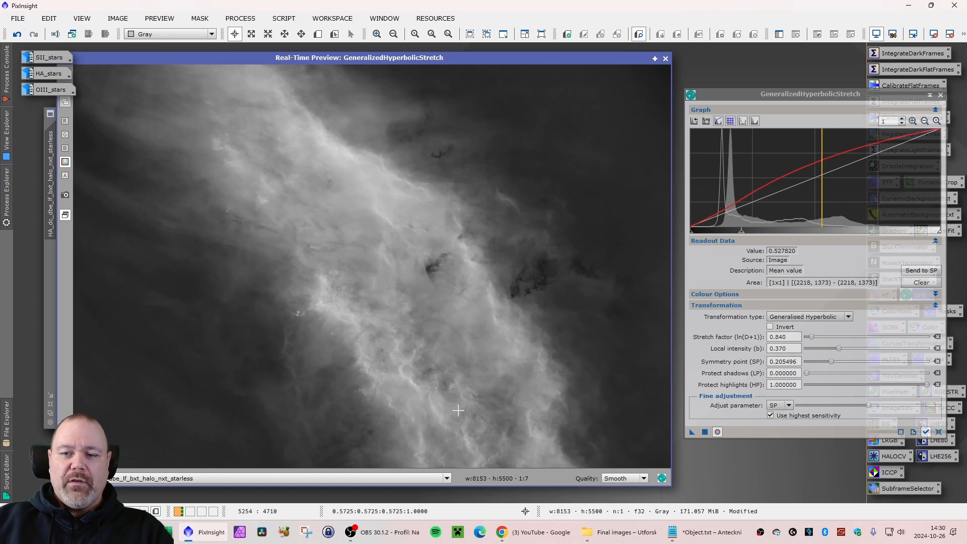
Check the stretched brightness of the lower filaments and the nebula band's right edge.
left_click(414, 382)
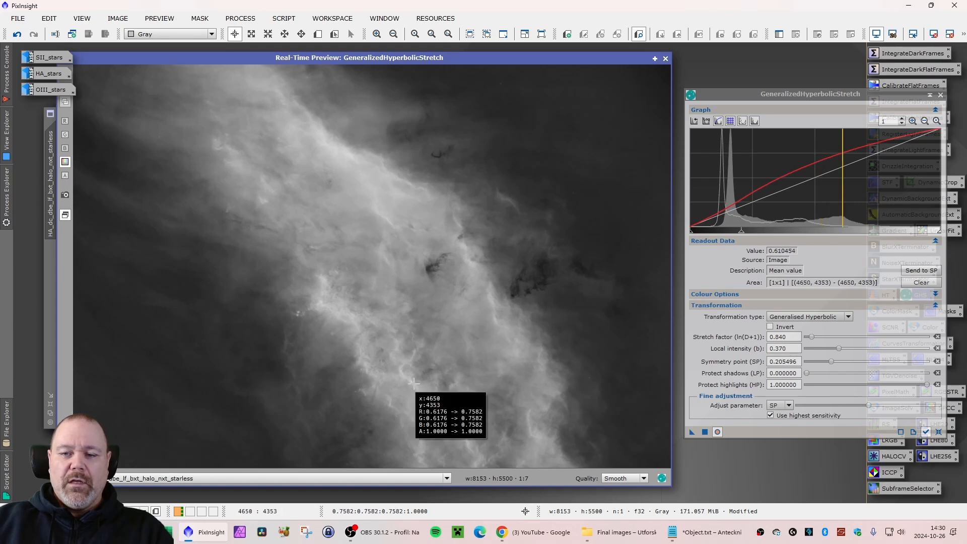
left_click(409, 381)
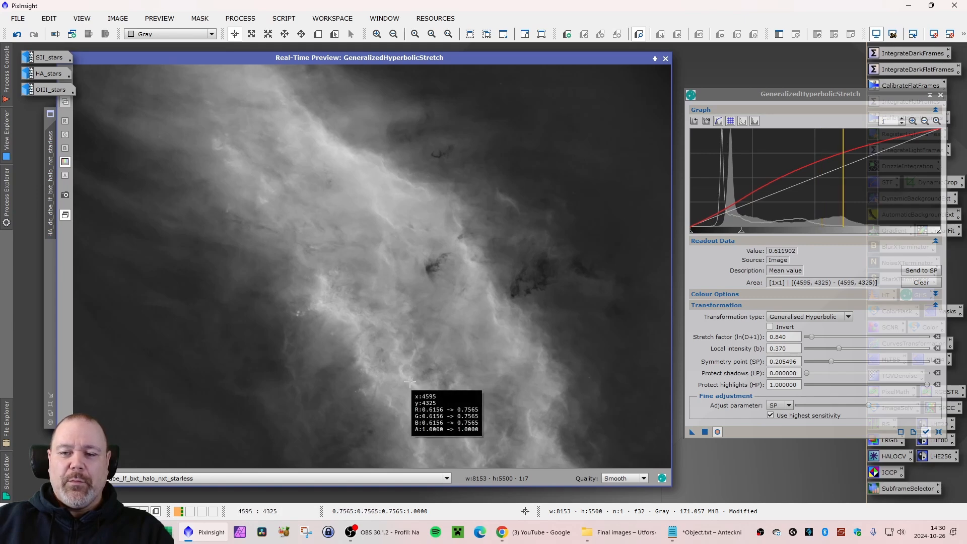
left_click(405, 377)
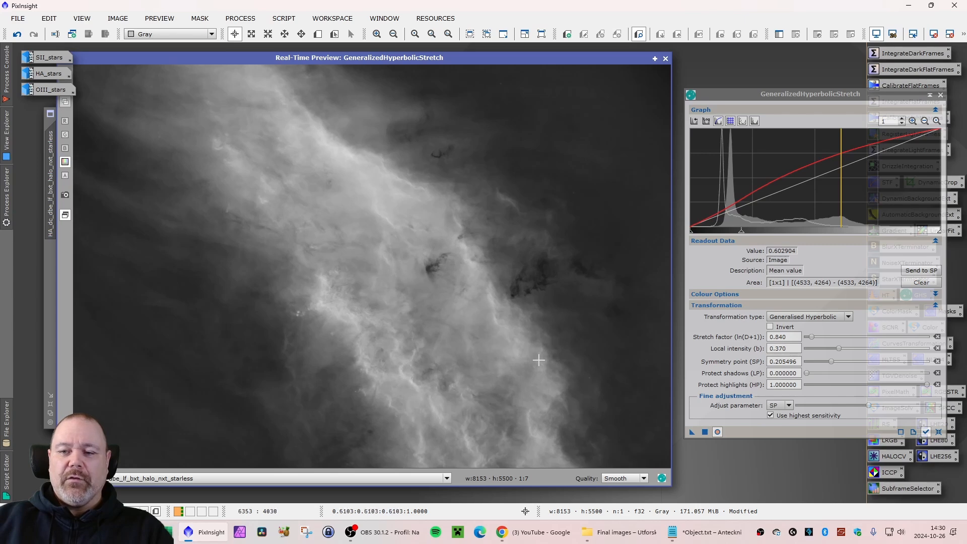
left_click(516, 338)
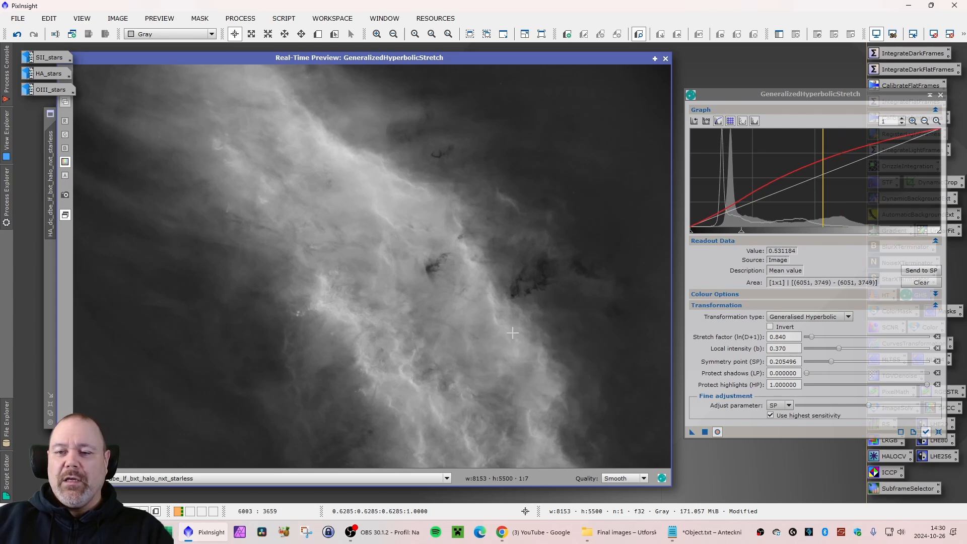
left_click(492, 297)
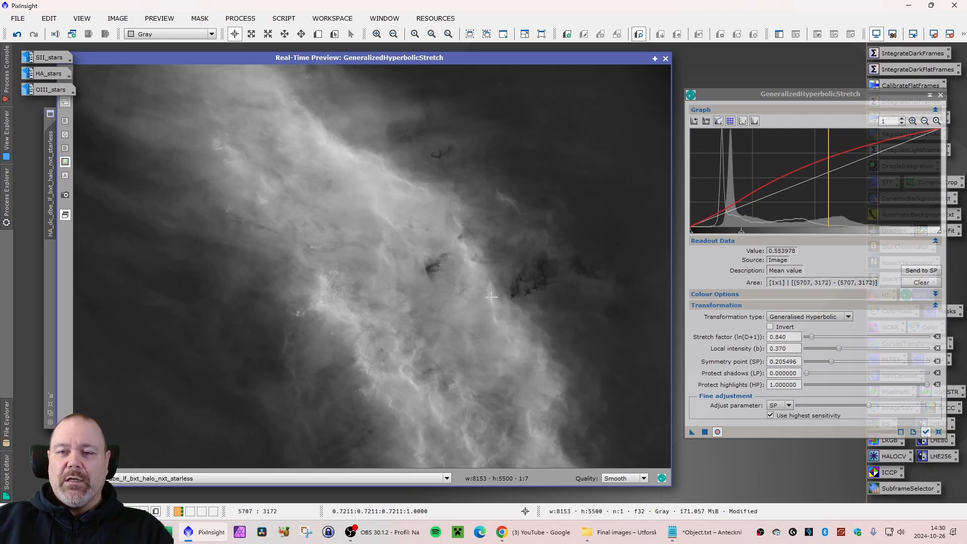
left_click(490, 288)
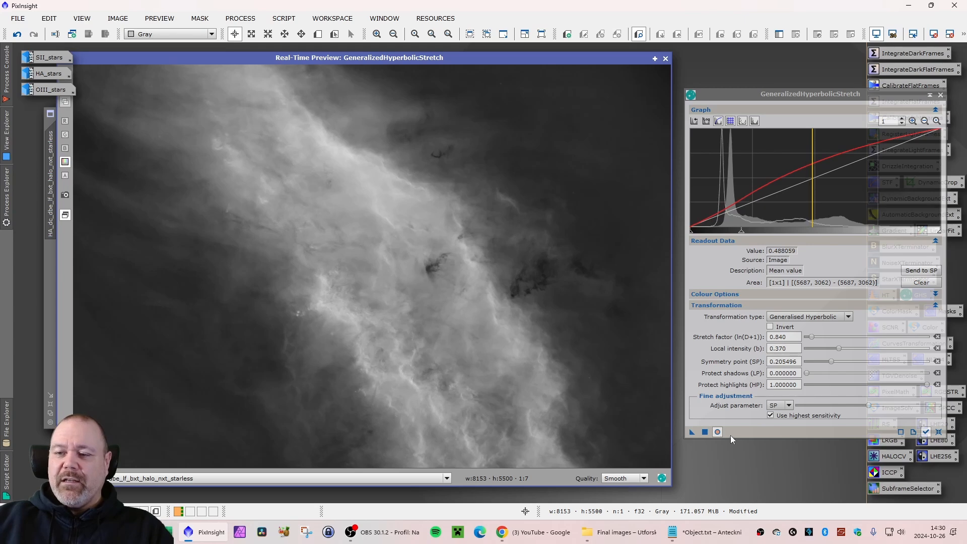
Apply the hyperbolic stretch to the starless Ha image and reset the stretch parameters to their defaults.
left_click(705, 432)
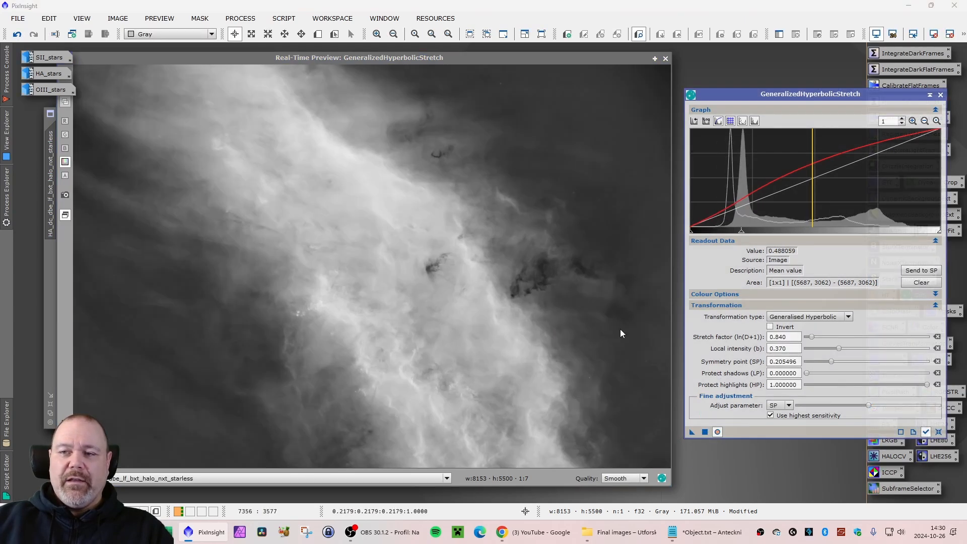
left_click(938, 432)
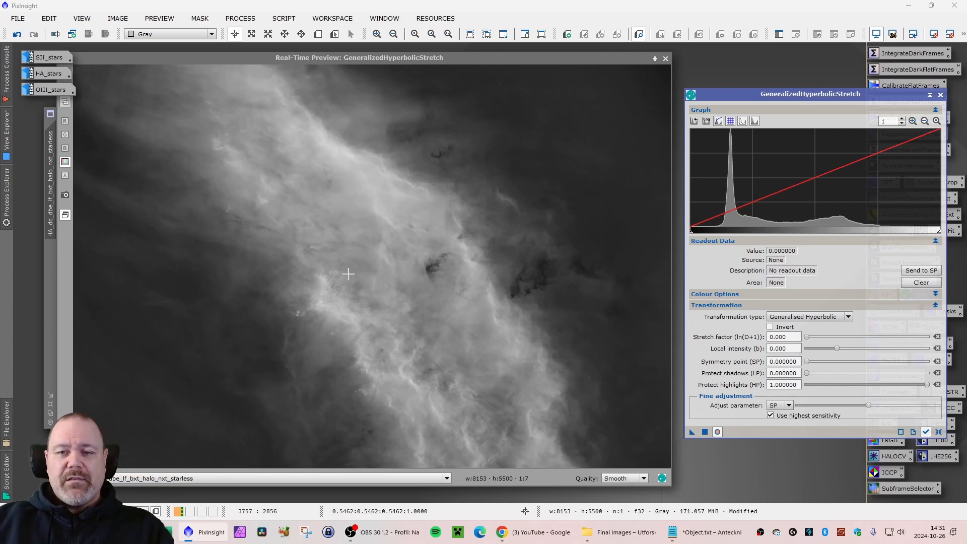
Switch the transformation type to Linear and raise the blackpoint to about 0.034.
left_click(847, 317)
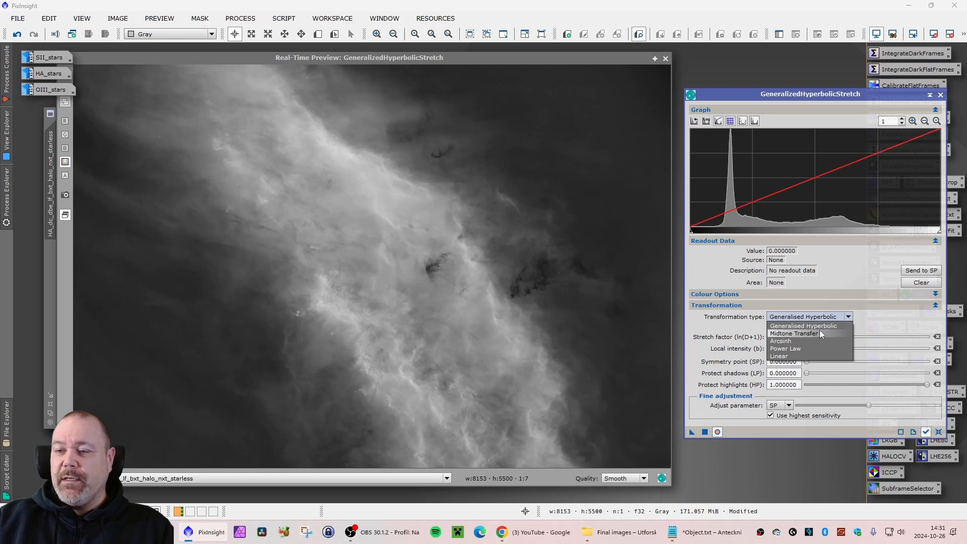
left_click(779, 357)
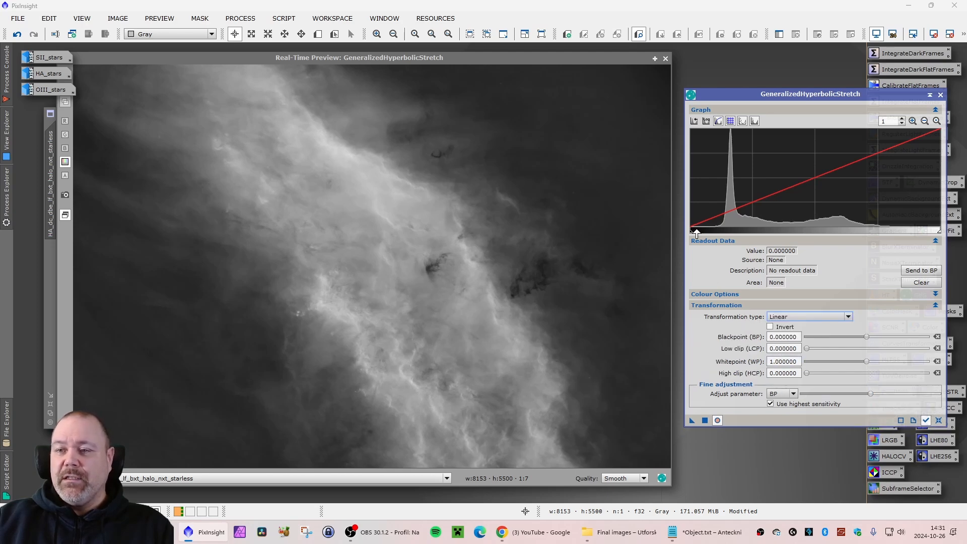
left_click_drag(691, 235, 699, 234)
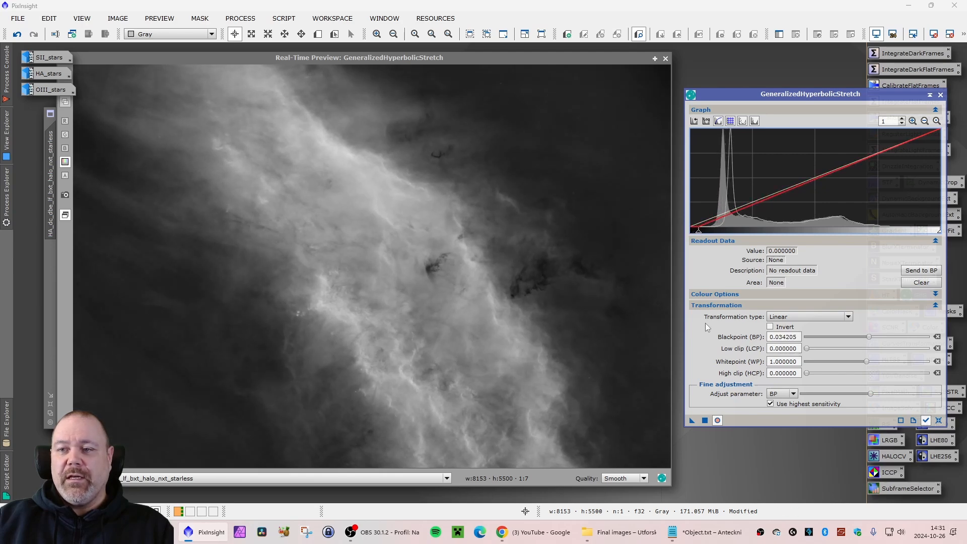
Apply the linear blackpoint adjustment to the starless Ha image, reset the parameters and set the transformation type to Generalised Hyperbolic.
left_click(704, 421)
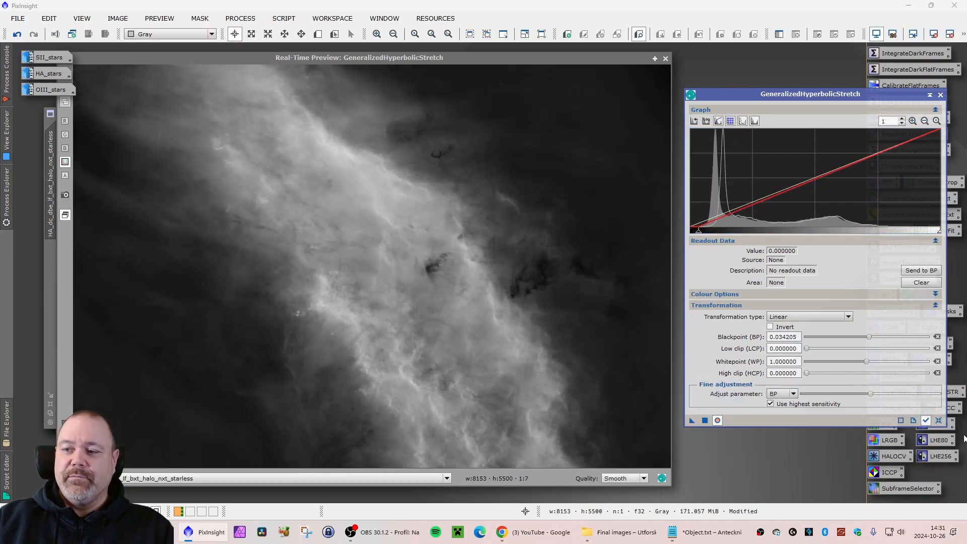
left_click(938, 421)
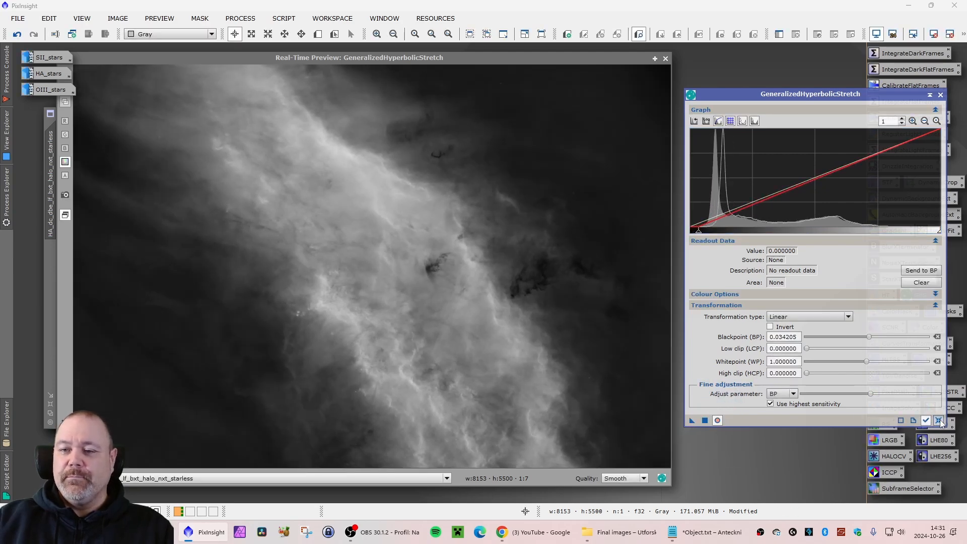
left_click(812, 319)
left_click(798, 322)
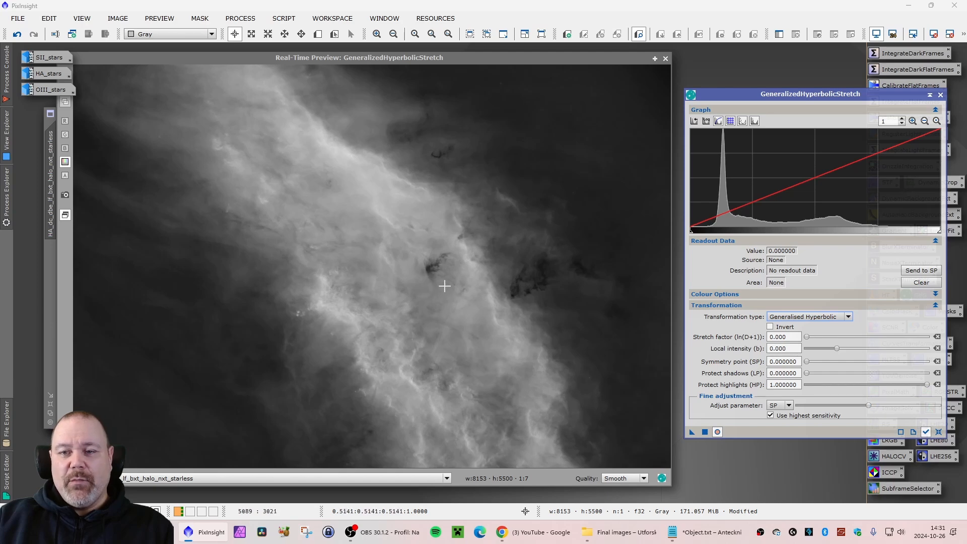
Sample mid-bright areas inside the nebula band and use the readout 0.506250 as the symmetry point.
left_click(421, 287)
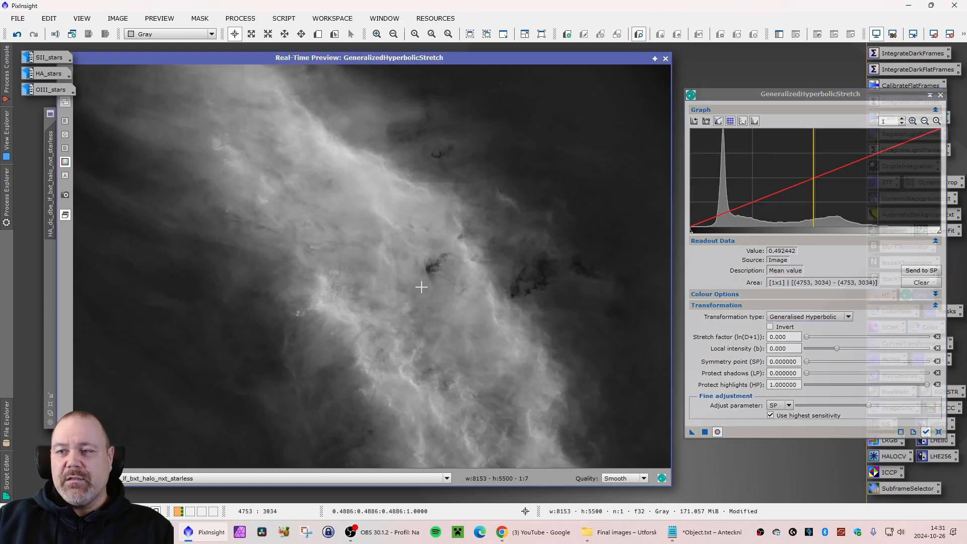
left_click(423, 285)
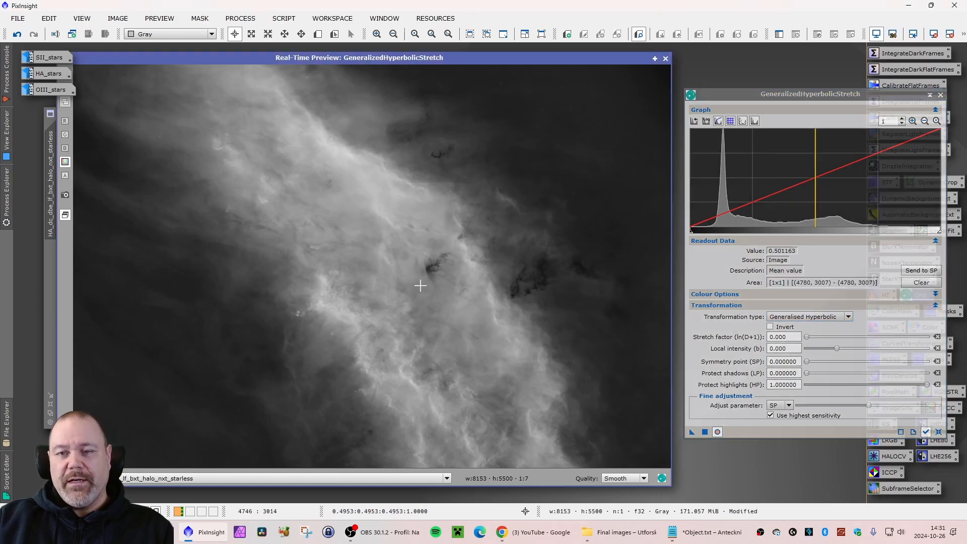
left_click(417, 286)
left_click(417, 285)
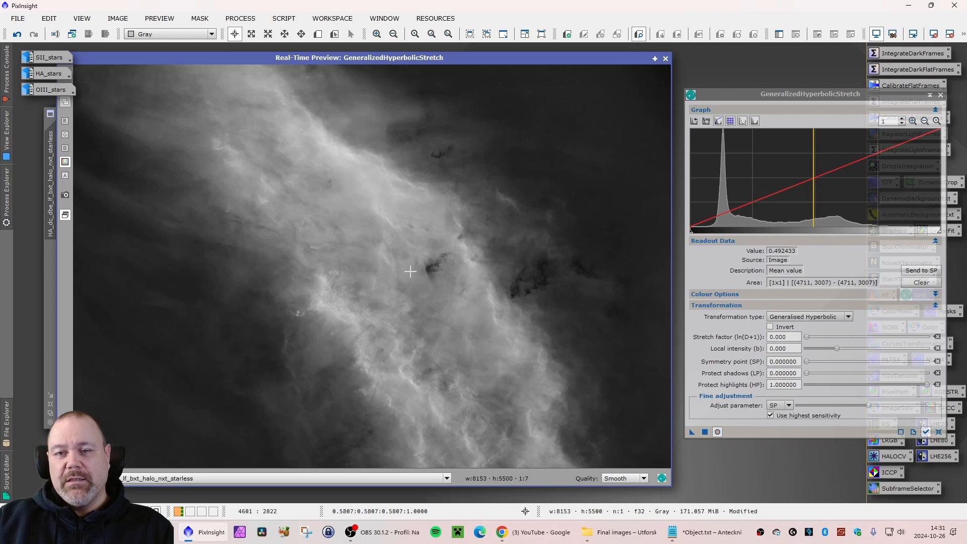
left_click(317, 305)
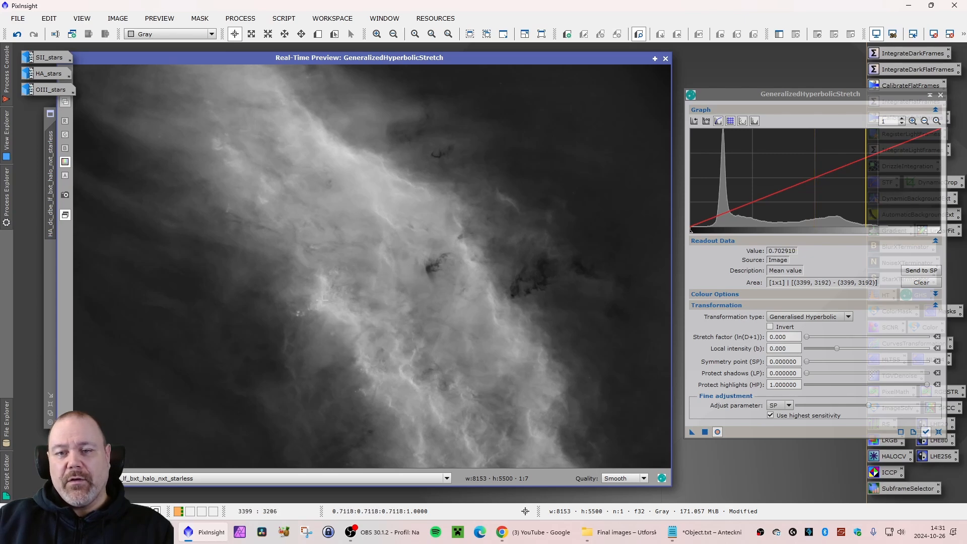
left_click(420, 294)
left_click(420, 293)
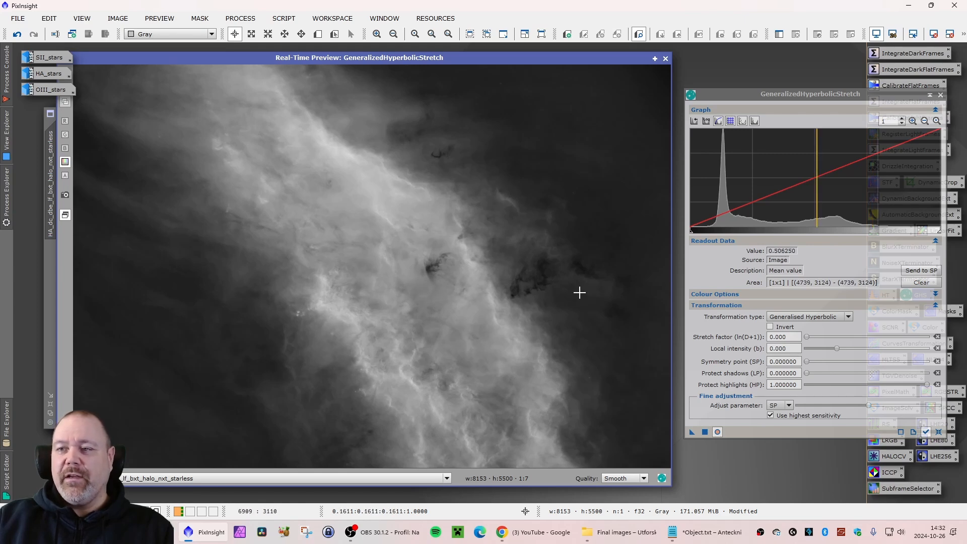
left_click(933, 270)
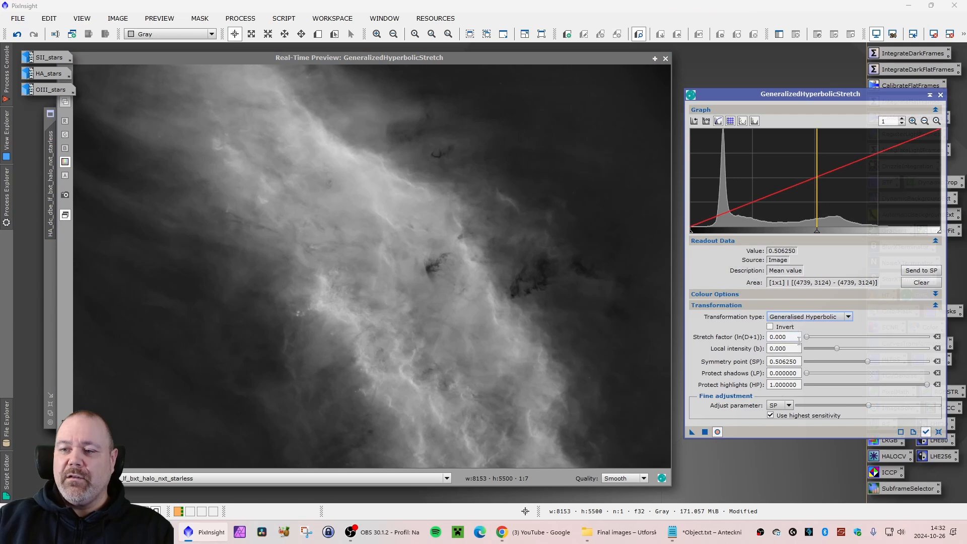
Set the local intensity to 0.270 and the stretch factor to 0.420, checking the bright knot's brightness.
left_click(836, 349)
left_click_drag(836, 351, 838, 351)
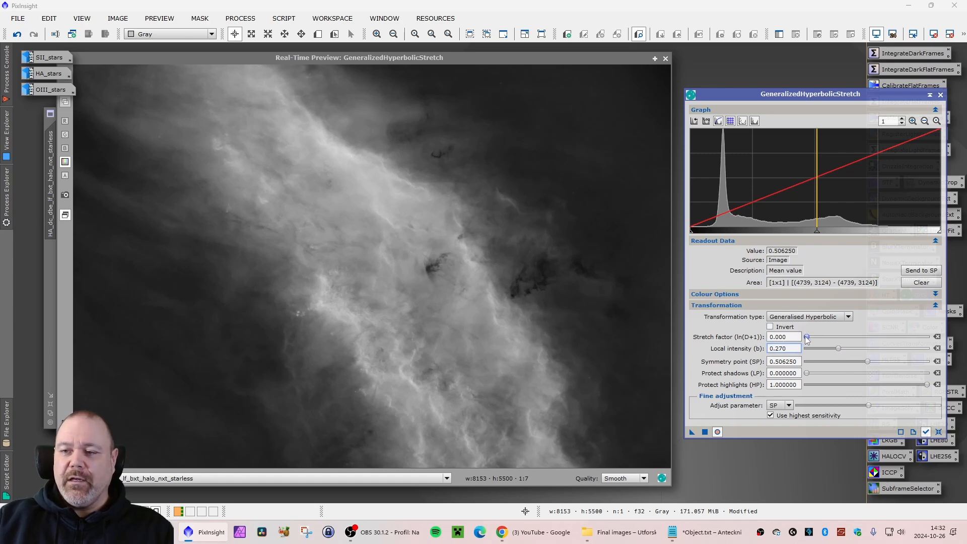
left_click_drag(807, 339, 810, 341)
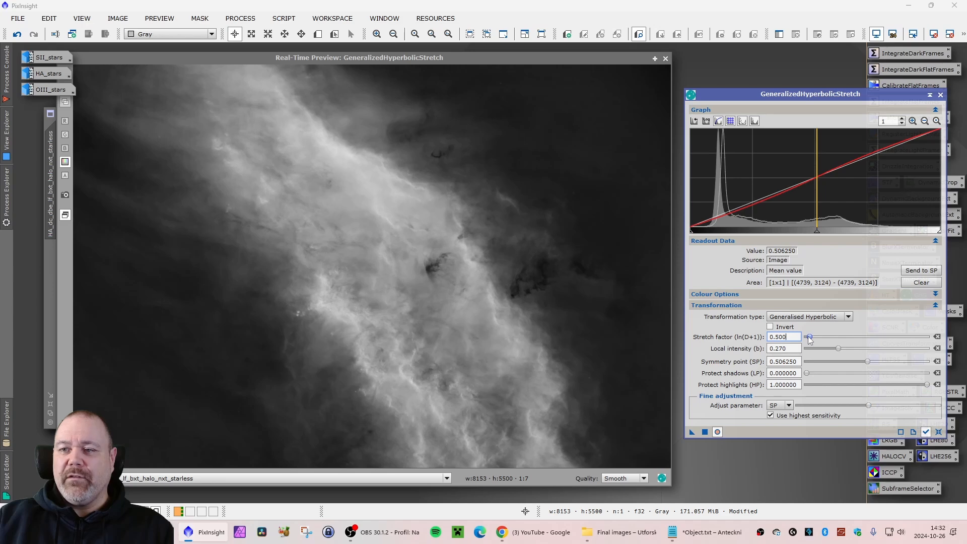
left_click_drag(810, 341, 808, 341)
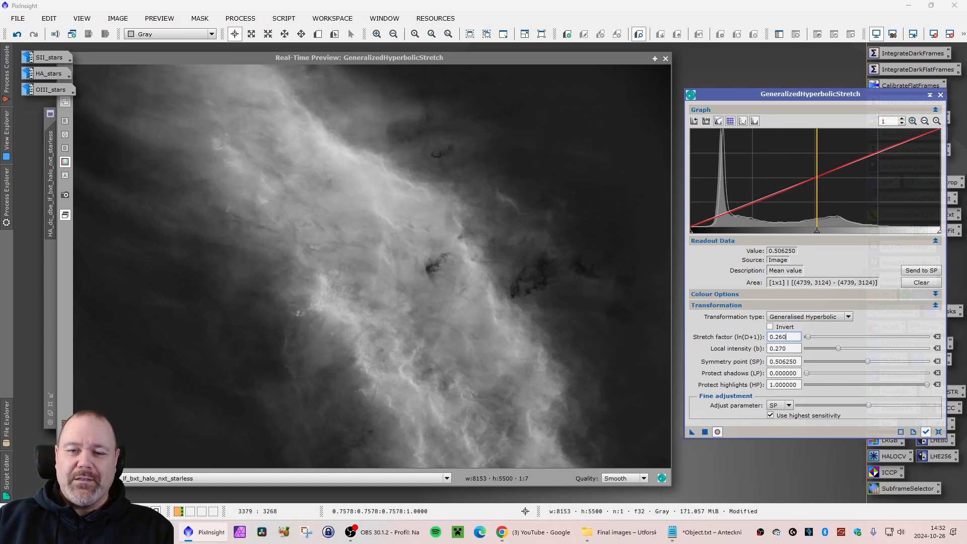
left_click(320, 311)
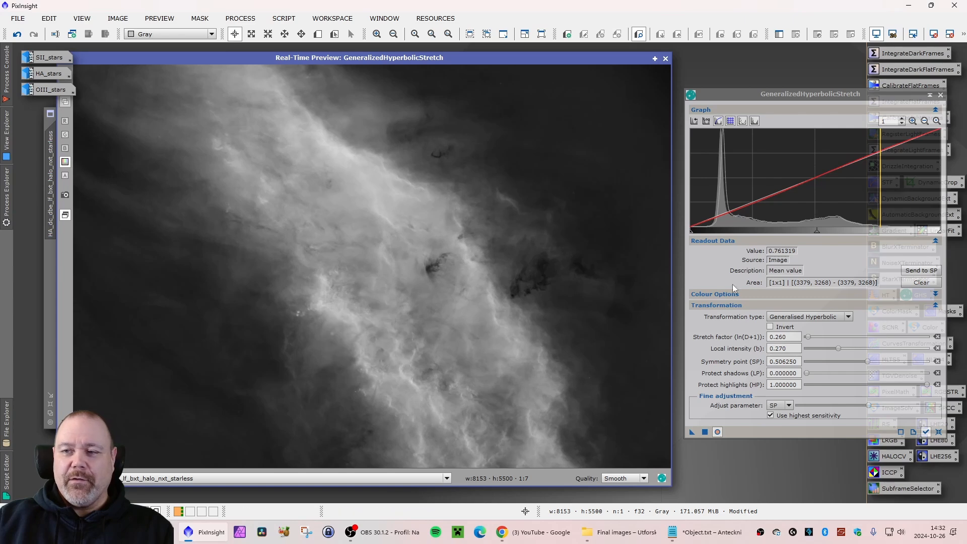
left_click_drag(809, 340, 811, 341)
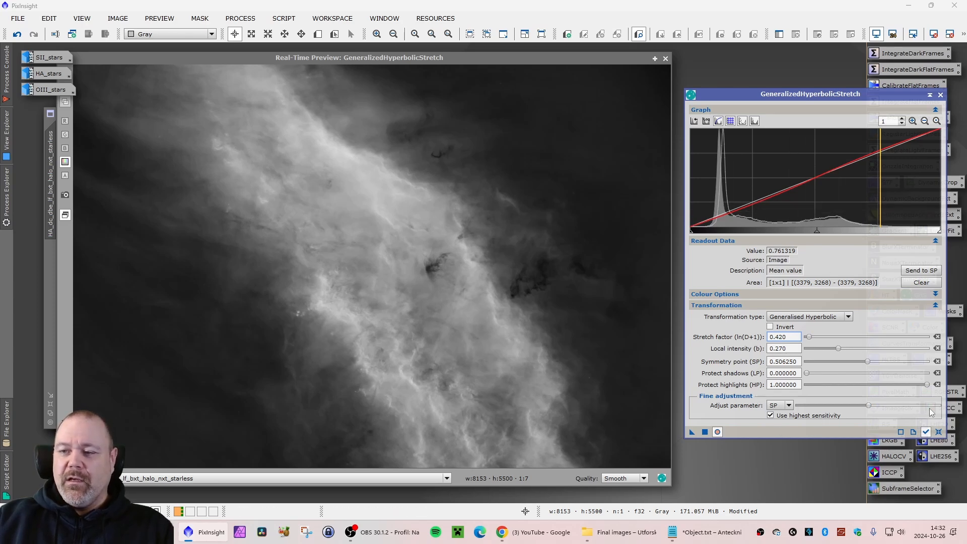
Lower highlight protection to 0.83, check a bright lower filament, apply the stretch to the image and reset the parameters.
mouse_move(928, 386)
left_mouse_down()
mouse_move(852, 391)
mouse_move(914, 389)
mouse_move(892, 393)
mouse_move(906, 395)
left_mouse_up()
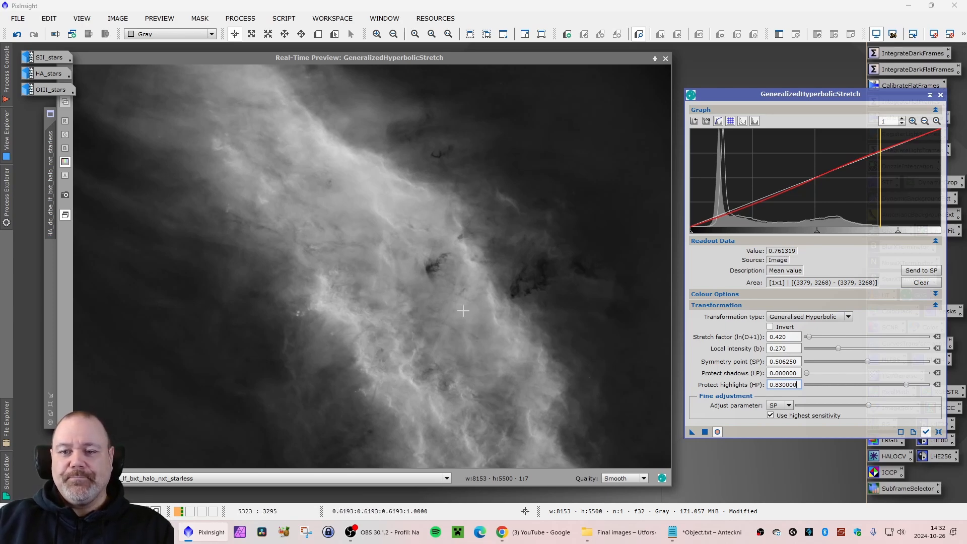
left_click(401, 373)
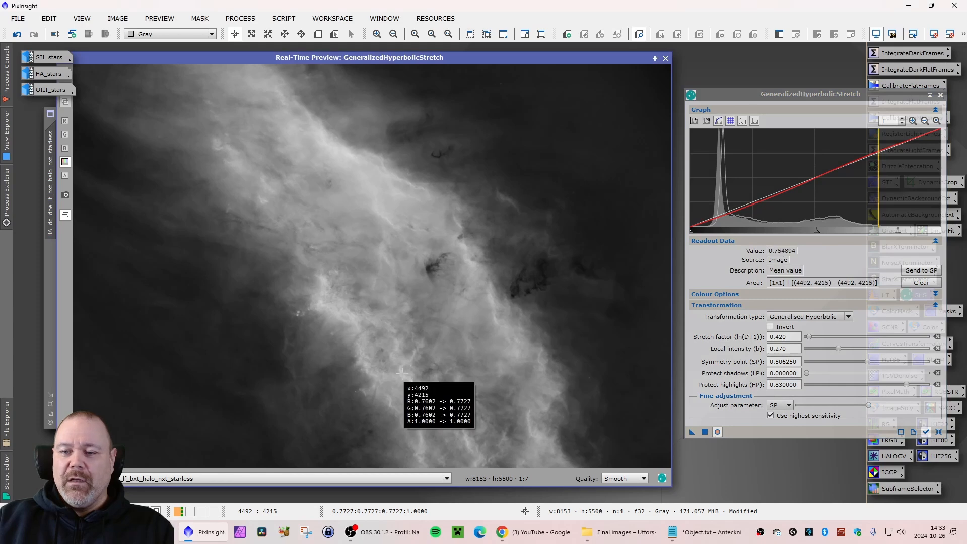
left_click(704, 432)
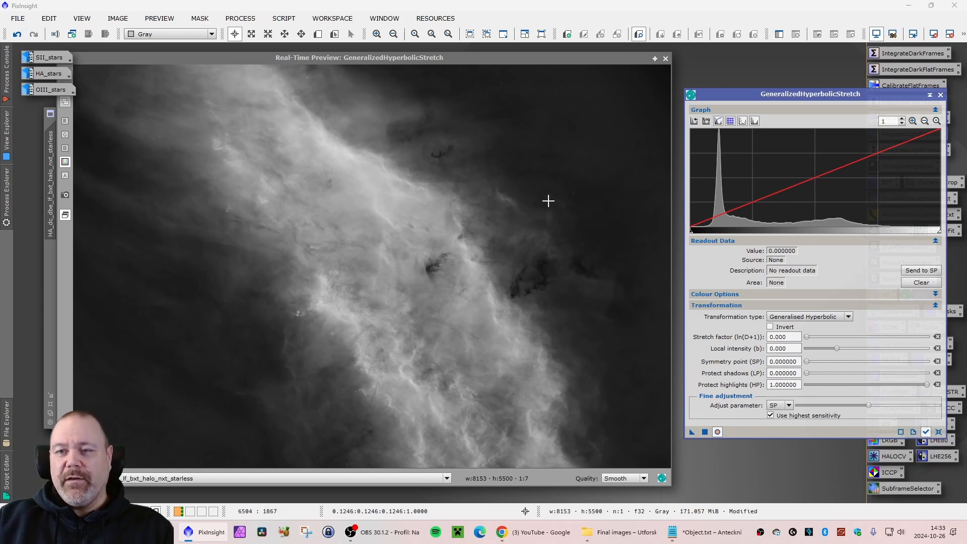
Sample the faint nebulosity above the band's right edge and use the readout 0.133445 as the symmetry point.
left_click(534, 193)
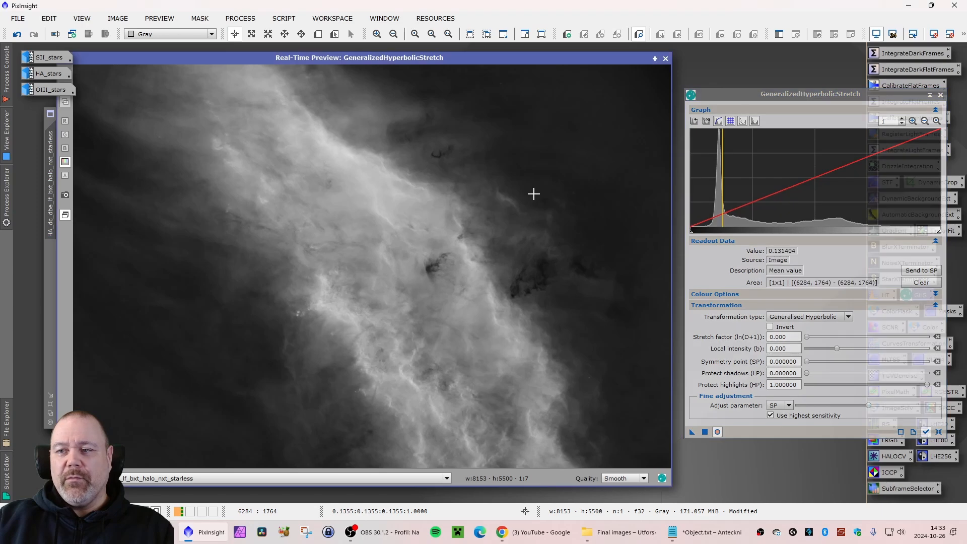
left_click(532, 191)
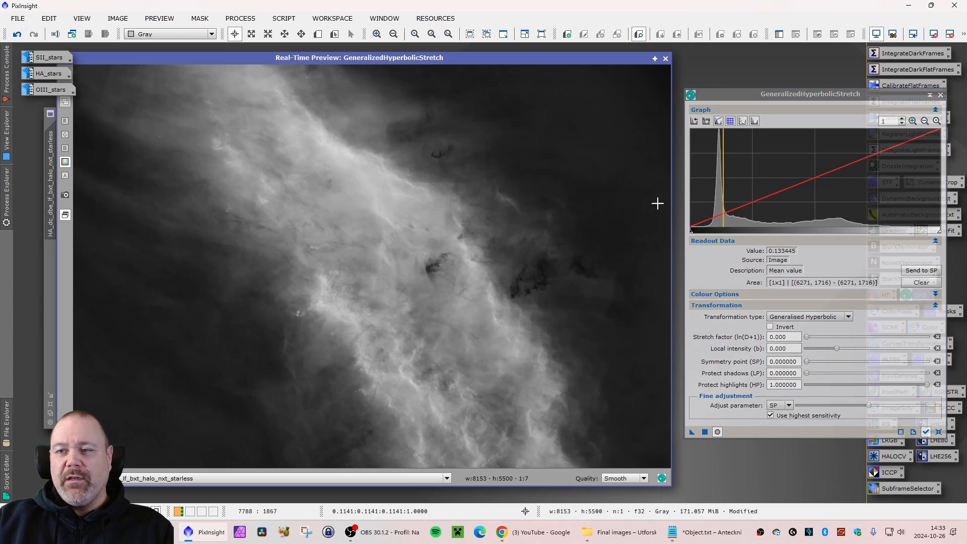
left_click(919, 271)
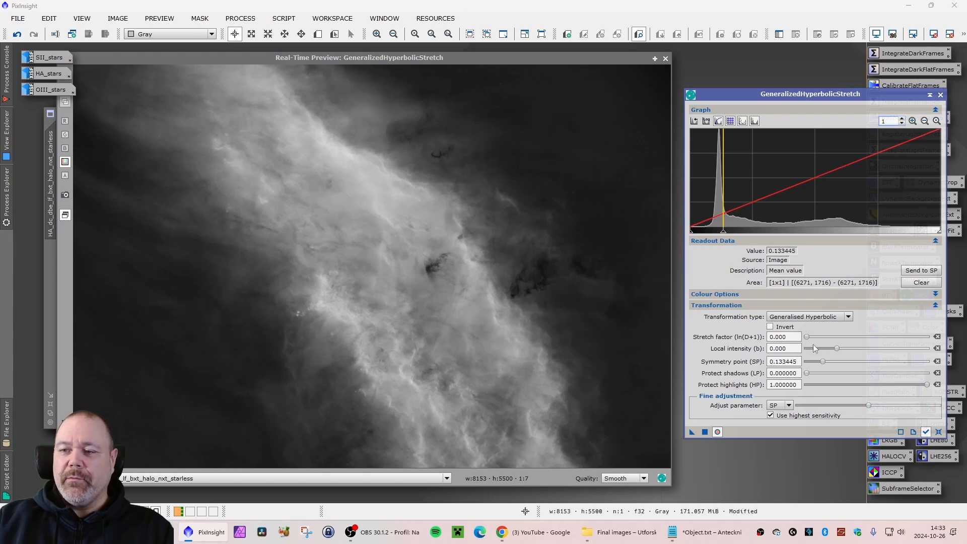
Set the local intensity to 0.370, the stretch factor to 0.660 and highlight protection to 0.69.
left_click(839, 347)
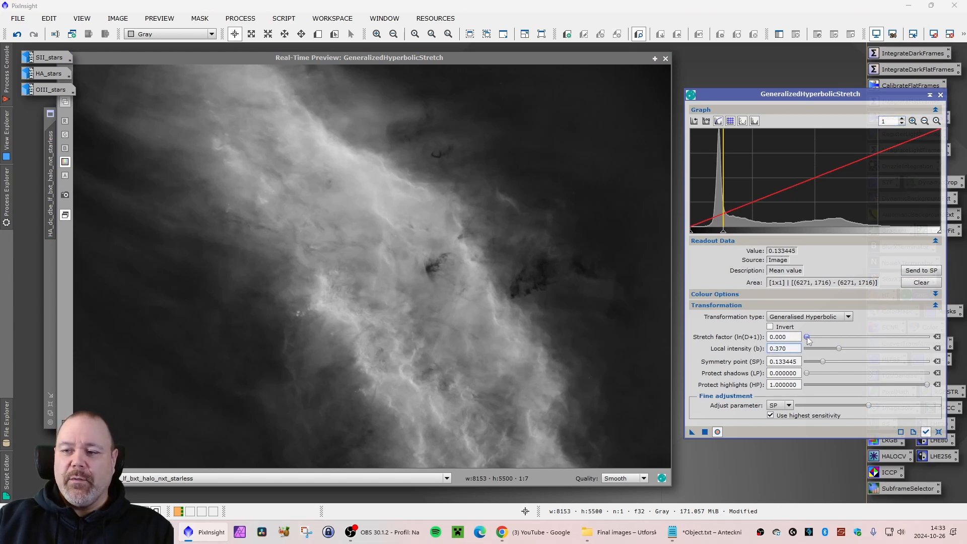
left_click_drag(807, 337, 809, 338)
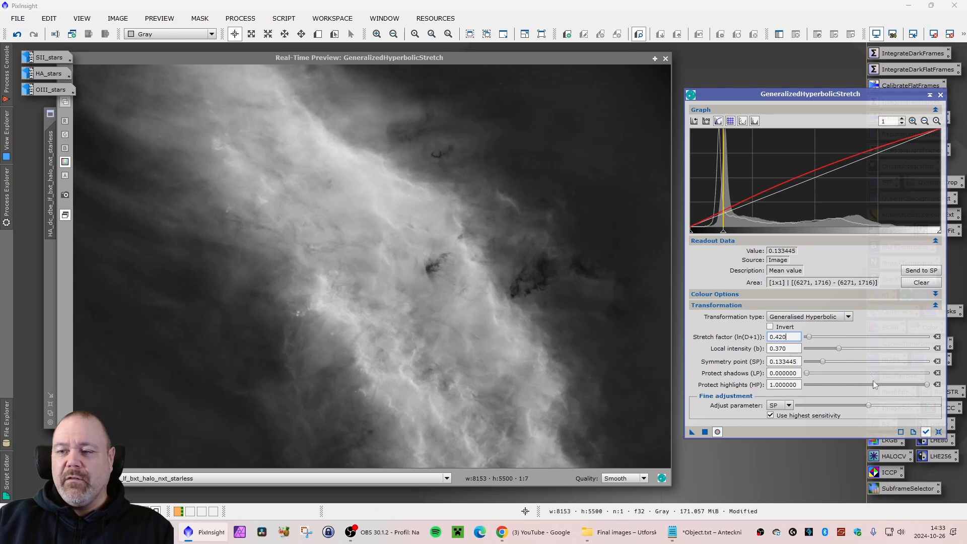
left_click_drag(926, 385, 889, 385)
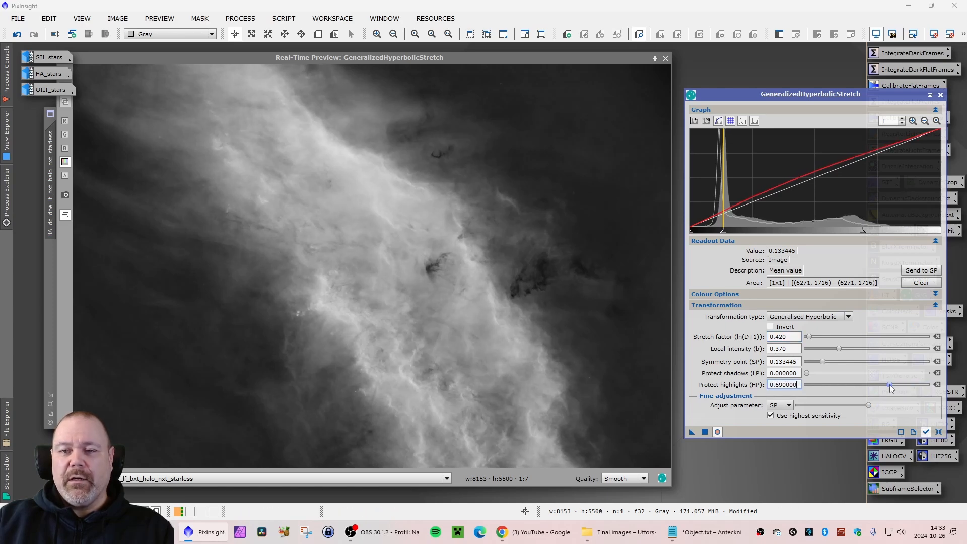
left_click_drag(808, 336, 810, 337)
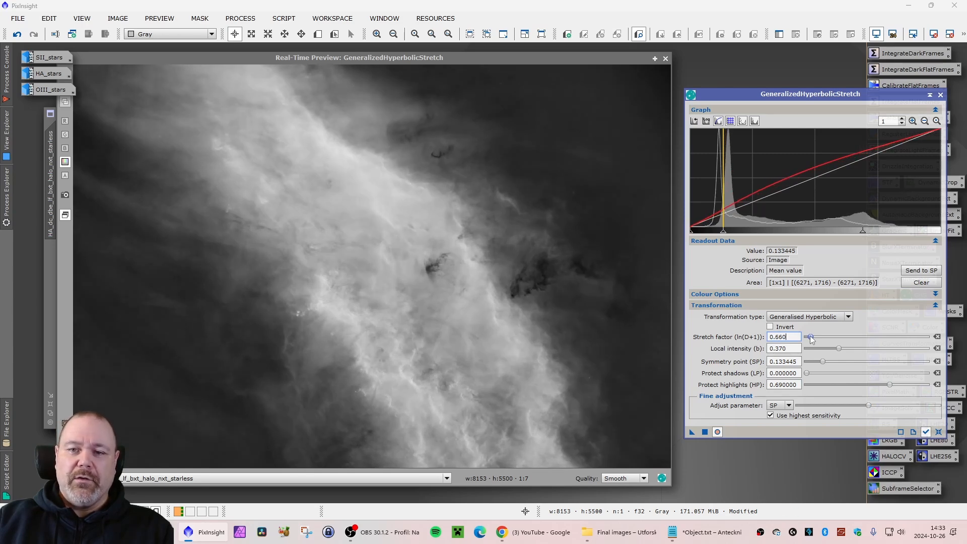
Check the stretched brightness of the bright knot and the band's edges, then apply the stretch and reset the parameters.
left_click(320, 303)
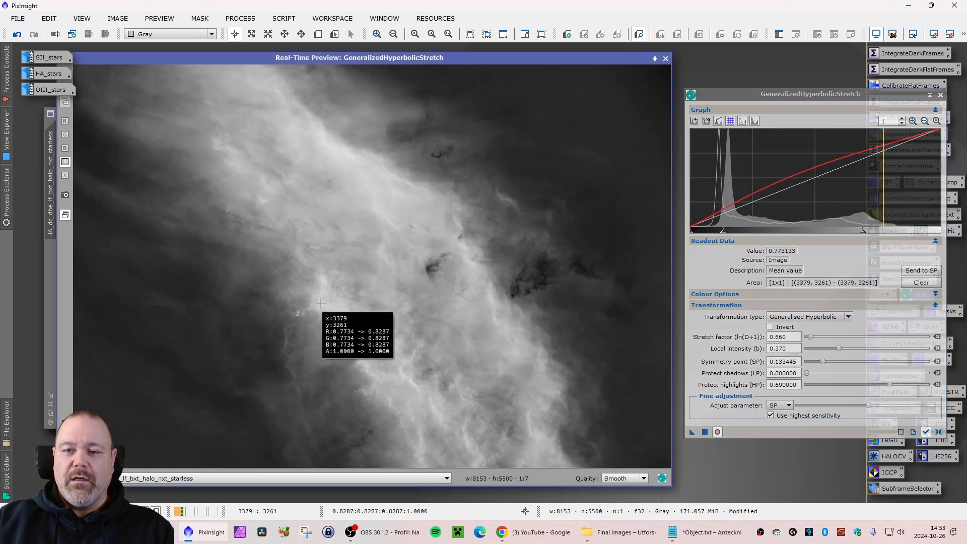
left_click(324, 284)
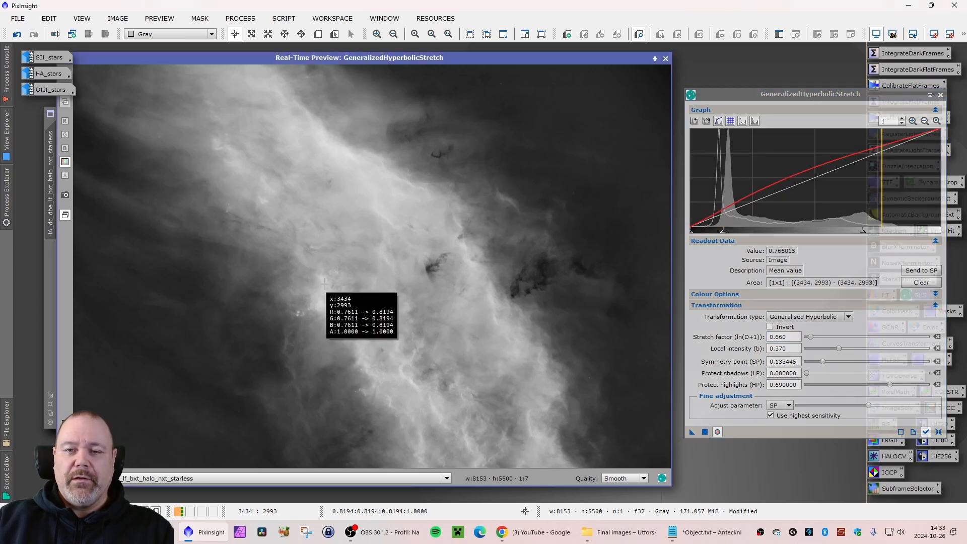
left_click(215, 144)
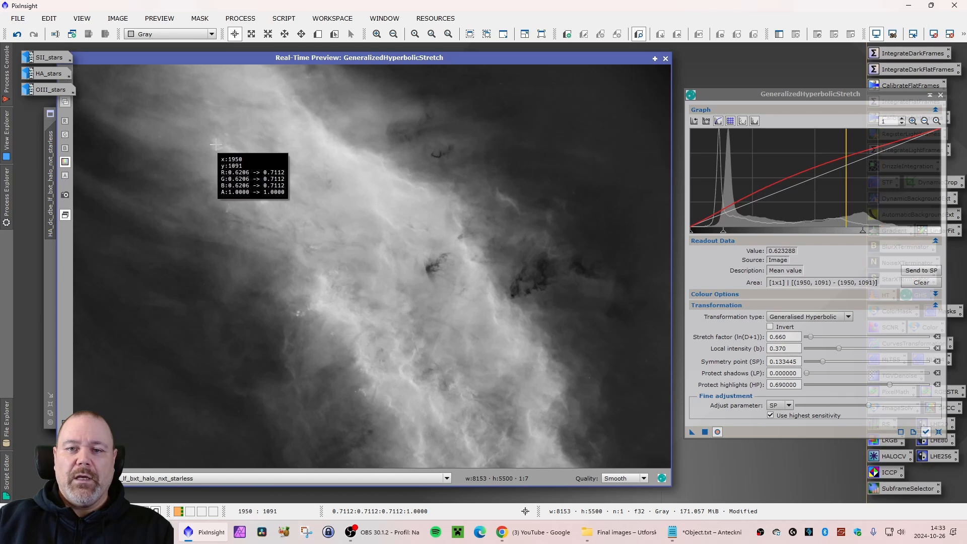
left_click(491, 296)
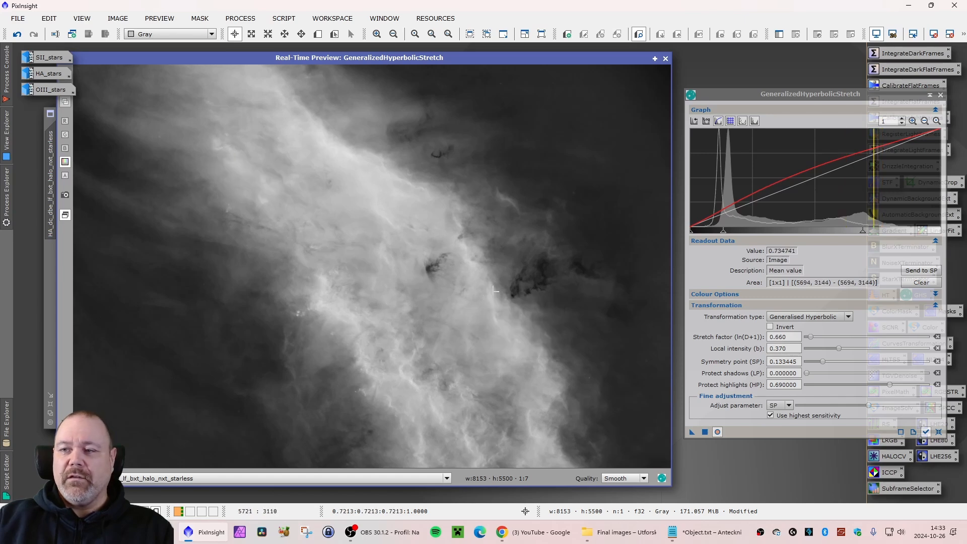
left_click(703, 433)
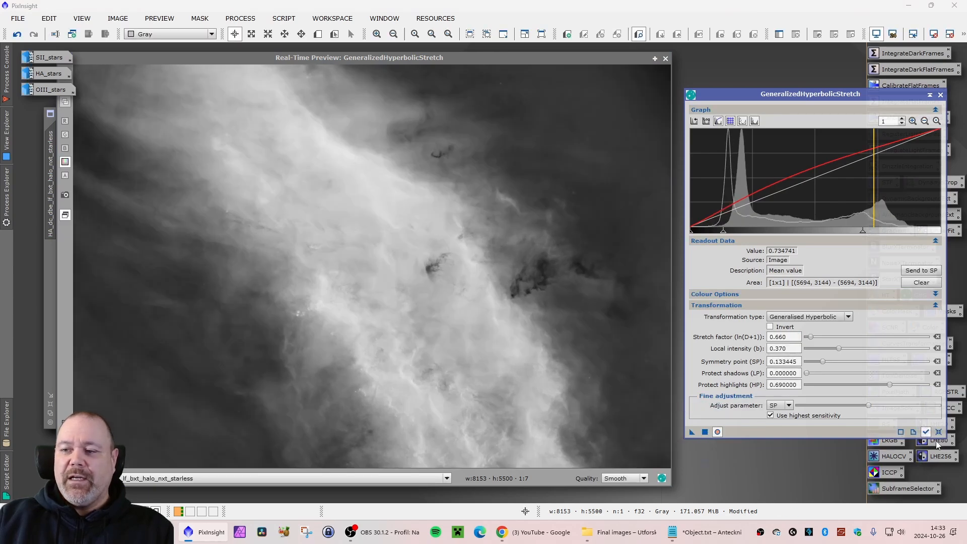
left_click(938, 432)
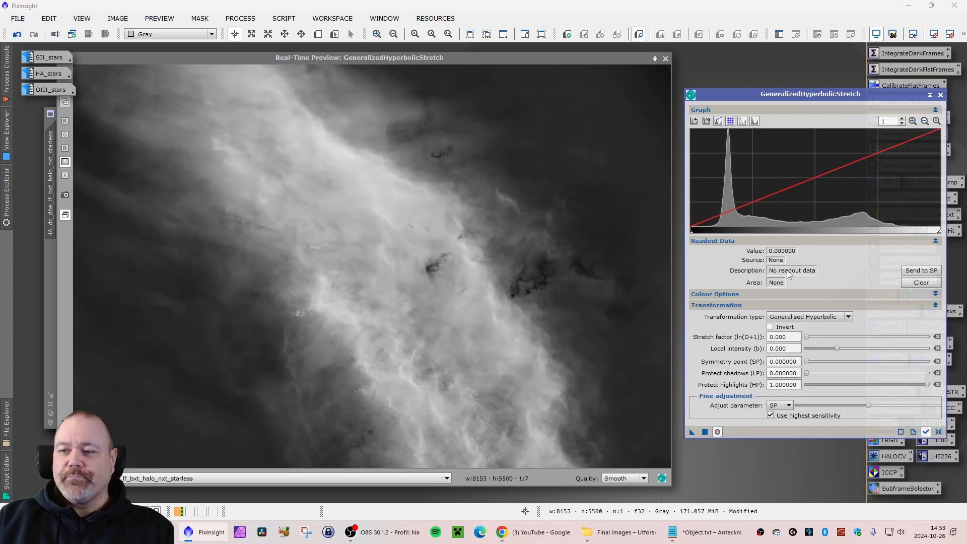
Apply a Linear transformation with the blackpoint raised to 0.034205 and reset the parameters to their defaults.
left_click(817, 317)
left_click(790, 358)
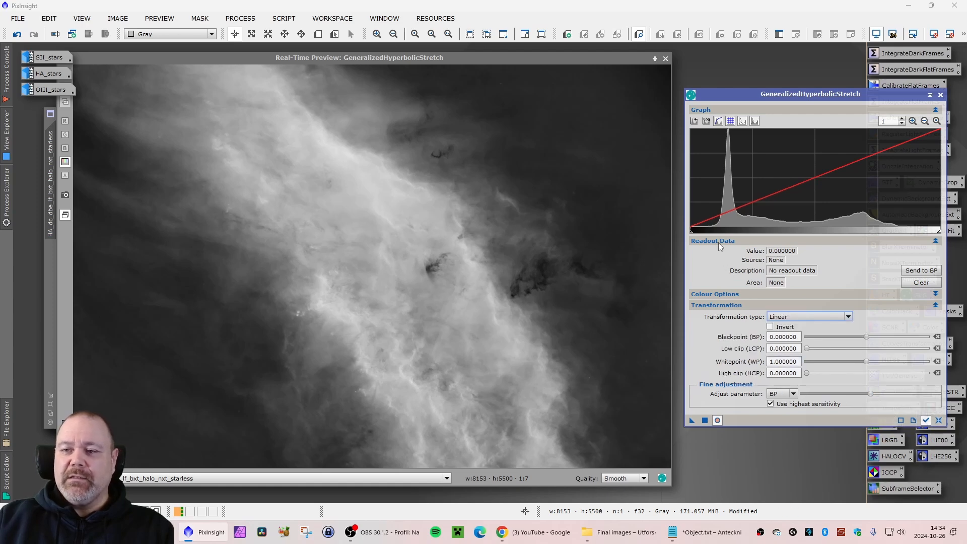
left_click_drag(692, 234, 698, 234)
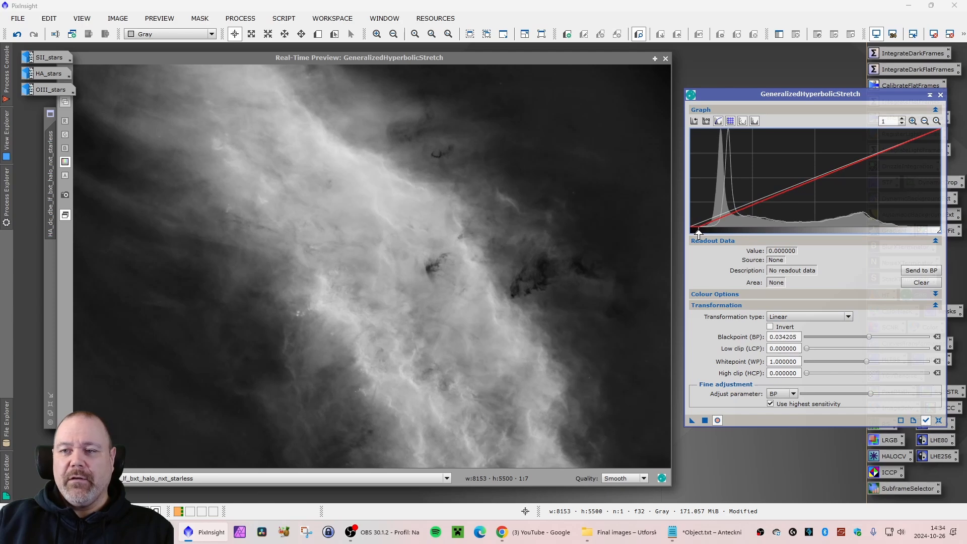
left_click(704, 420)
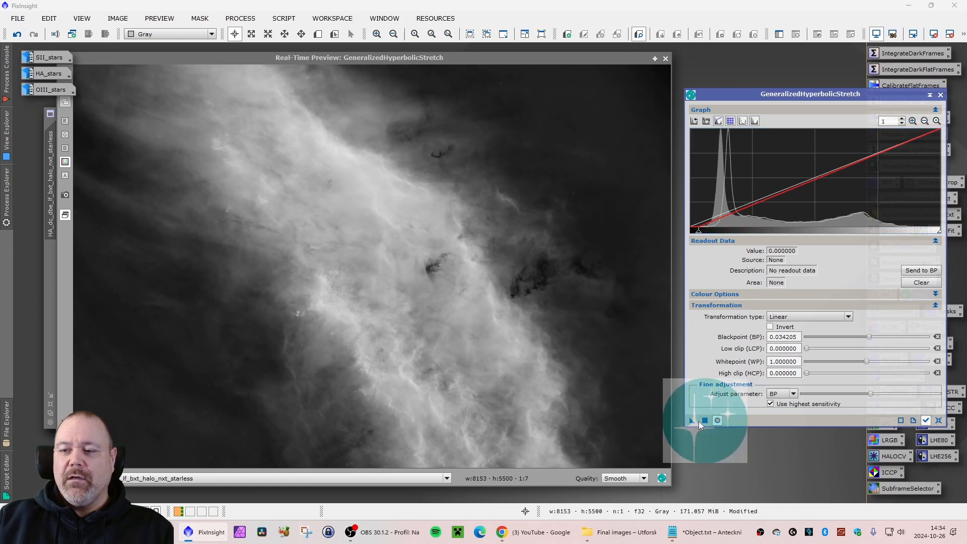
left_click(927, 420)
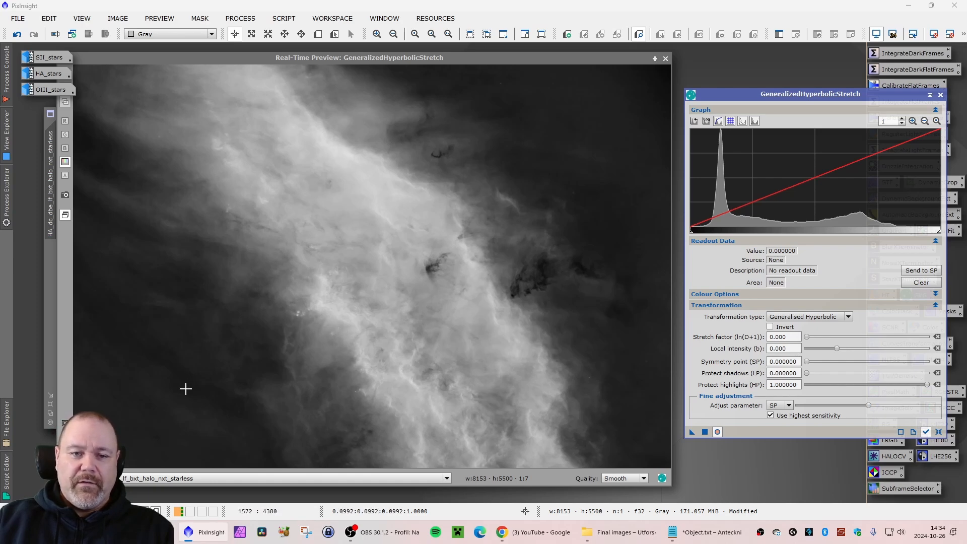
Inspect the bright knot on the nebula band's lower-left edge at 1:1 in the real-time preview.
left_click(264, 344)
left_click_drag(268, 265, 385, 331)
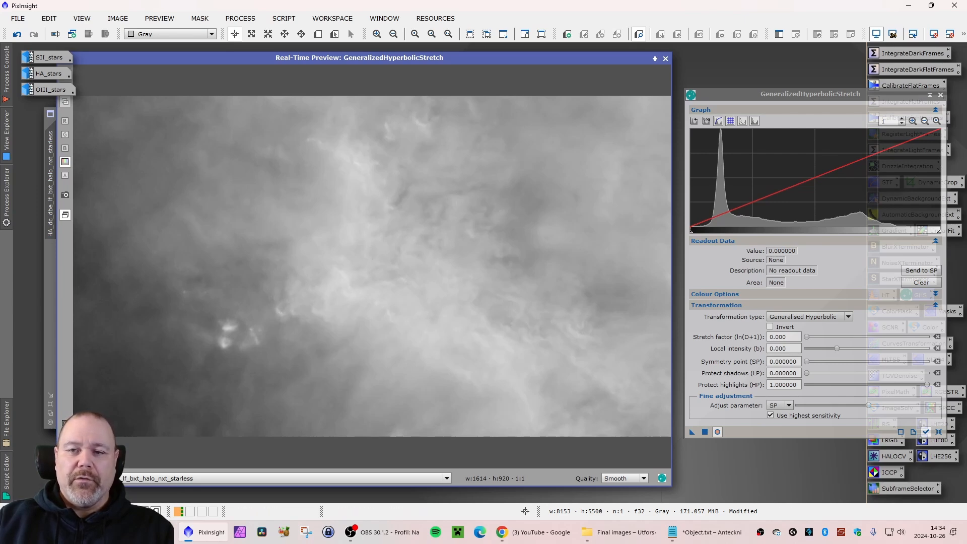
Sample the upper-right edge of the bright nebula band and use its value, 0.598010, as the symmetry point.
left_click(65, 436)
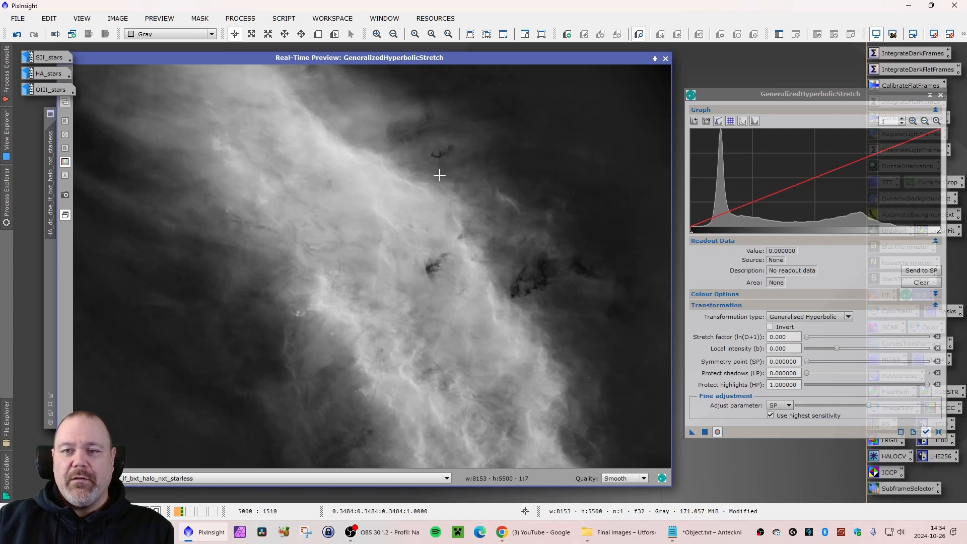
left_click(506, 199)
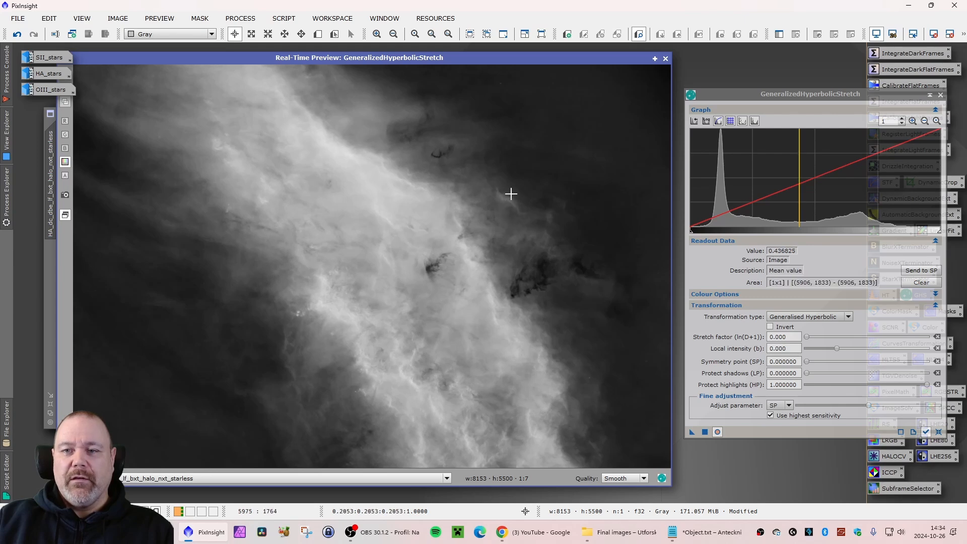
left_click(510, 189)
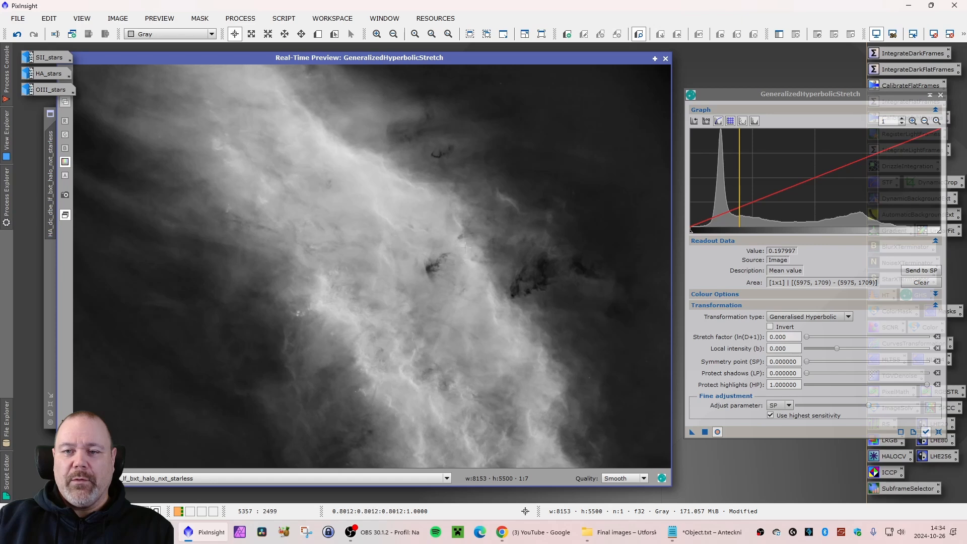
left_click(449, 218)
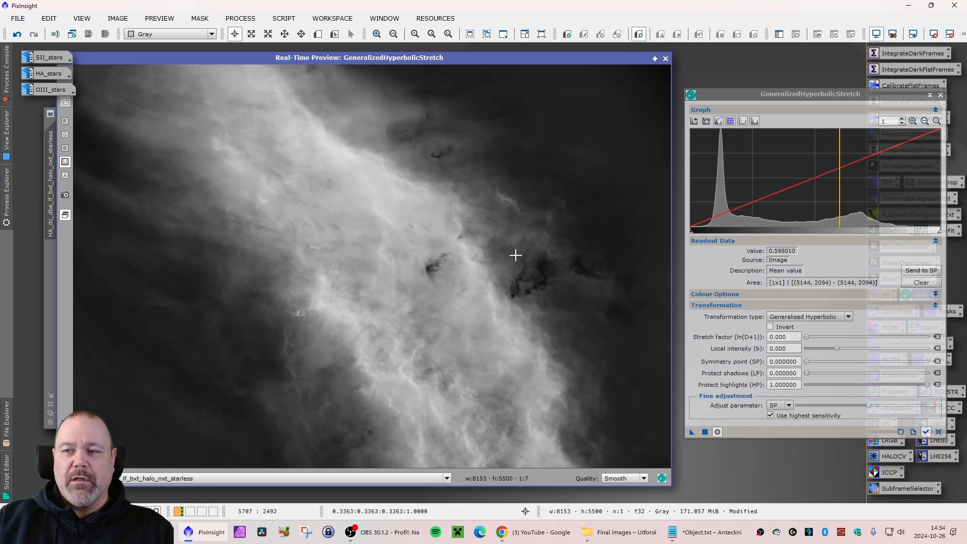
left_click(921, 270)
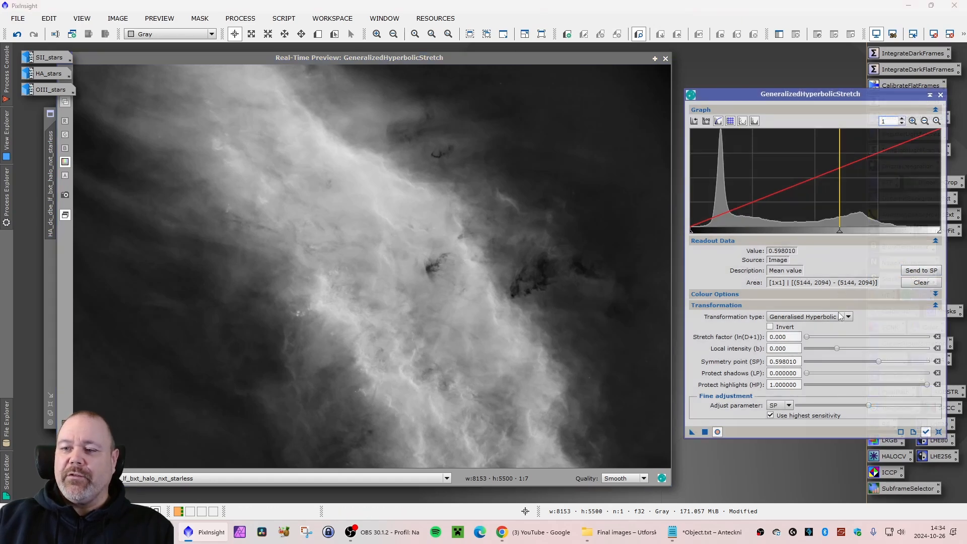
Set the local intensity to 0.270, the stretch factor to 0.260 and highlight protection to 0.82.
left_click(839, 347)
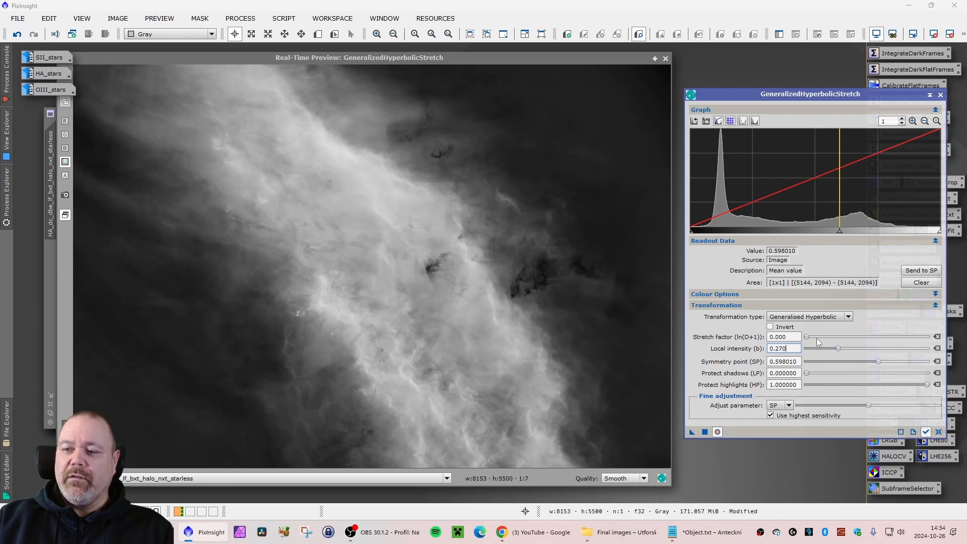
left_click_drag(807, 337, 809, 338)
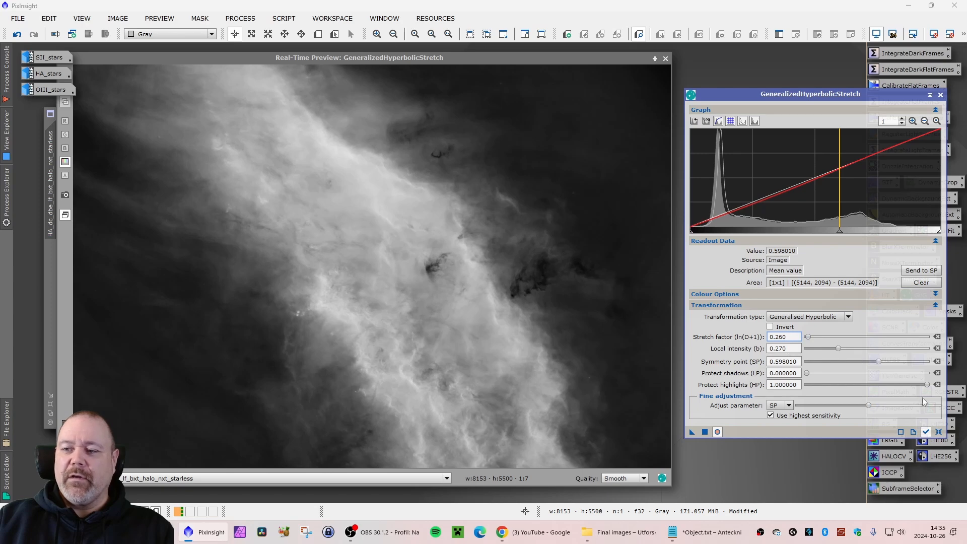
left_click_drag(925, 384, 905, 386)
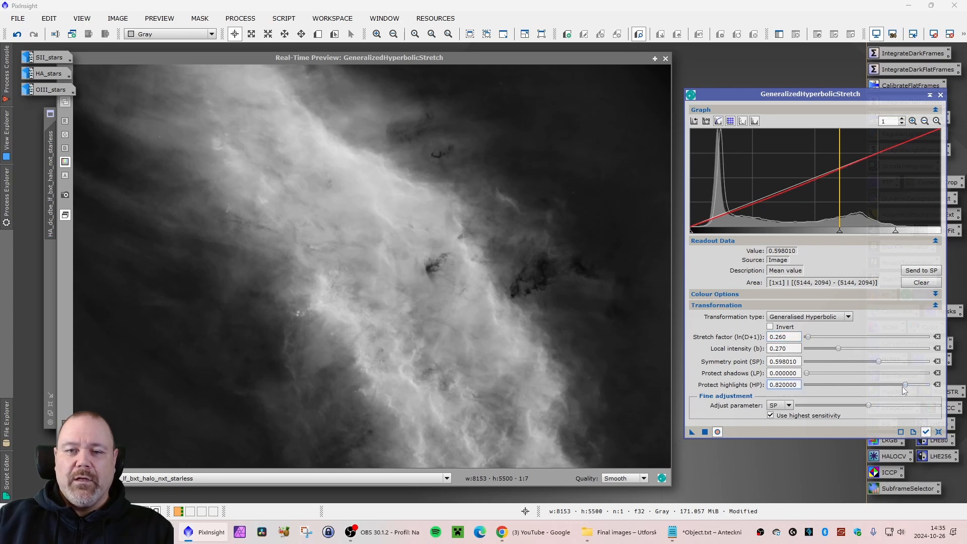
Check the brightness of the filaments on the band's lower-left edge, then apply the stretch and reset the parameters.
left_click(318, 305)
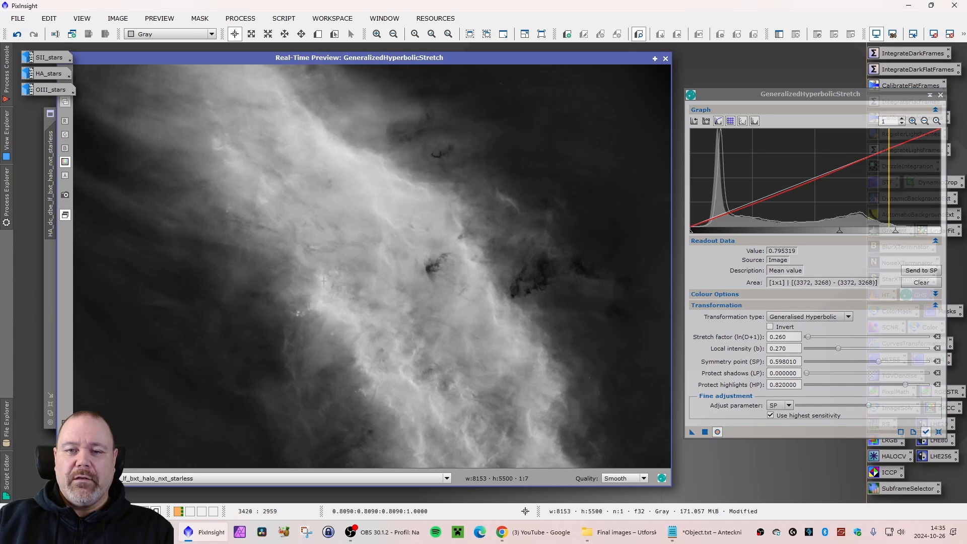
left_click(323, 280)
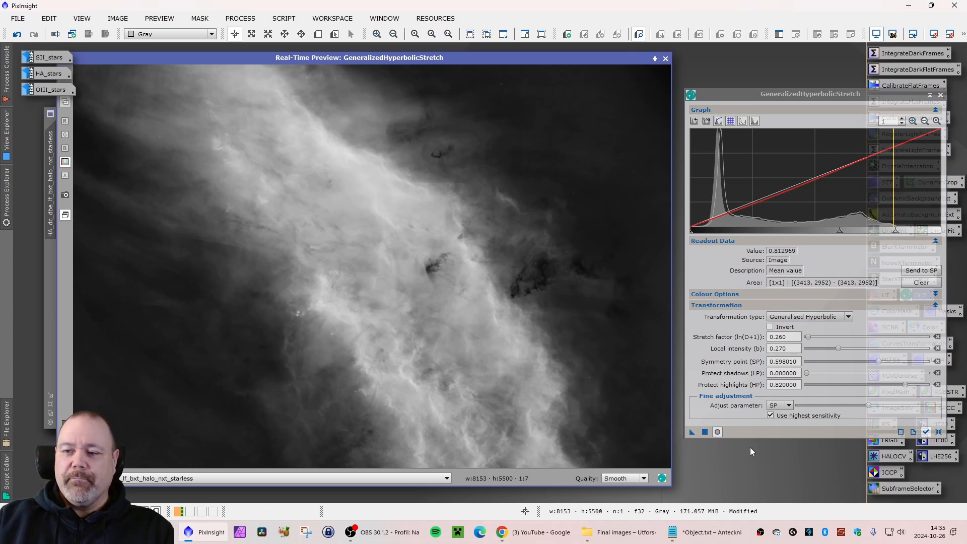
left_click(704, 432)
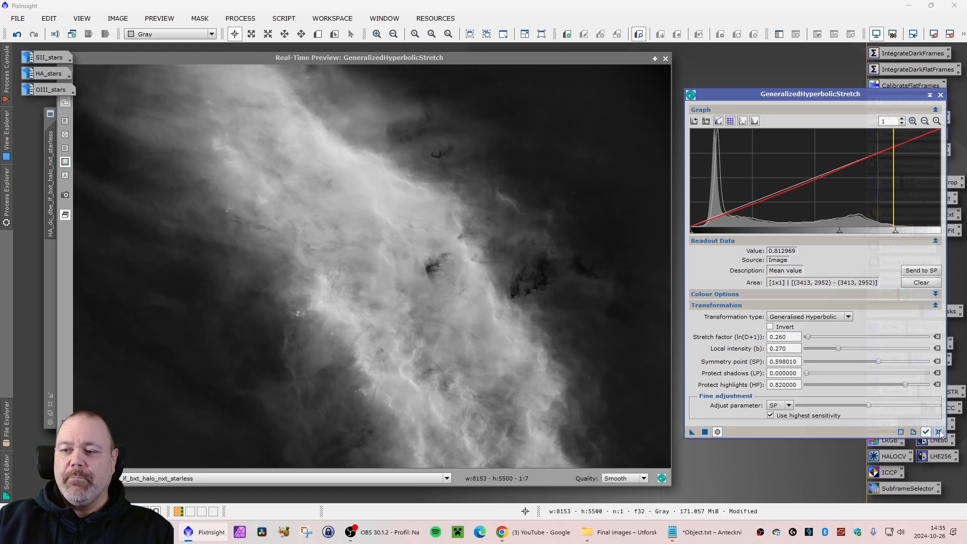
Use the dark area beside the band's lower-left edge (0.157990) as symmetry point, with local intensity 0.270, stretch factor 0.420 and highlight protection 0.79.
left_click(273, 337)
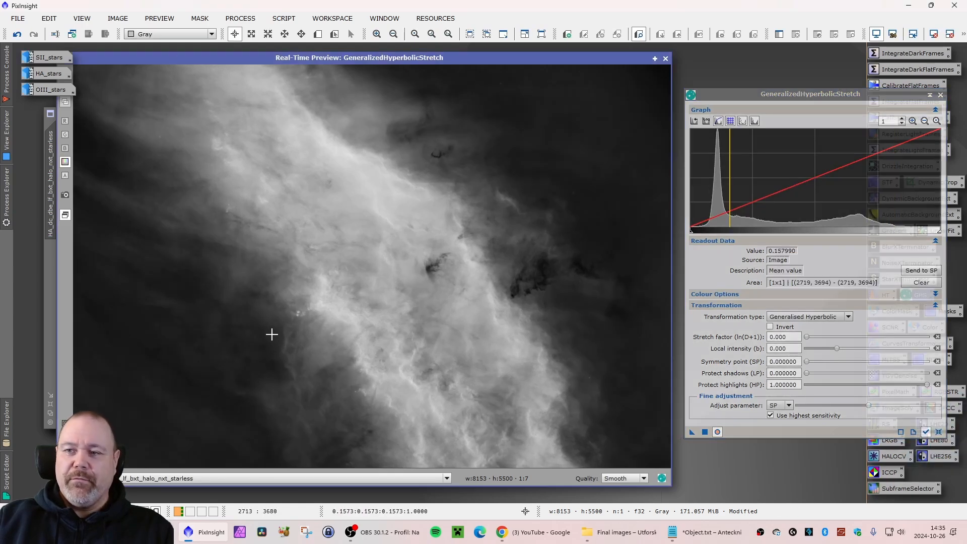
left_click(922, 272)
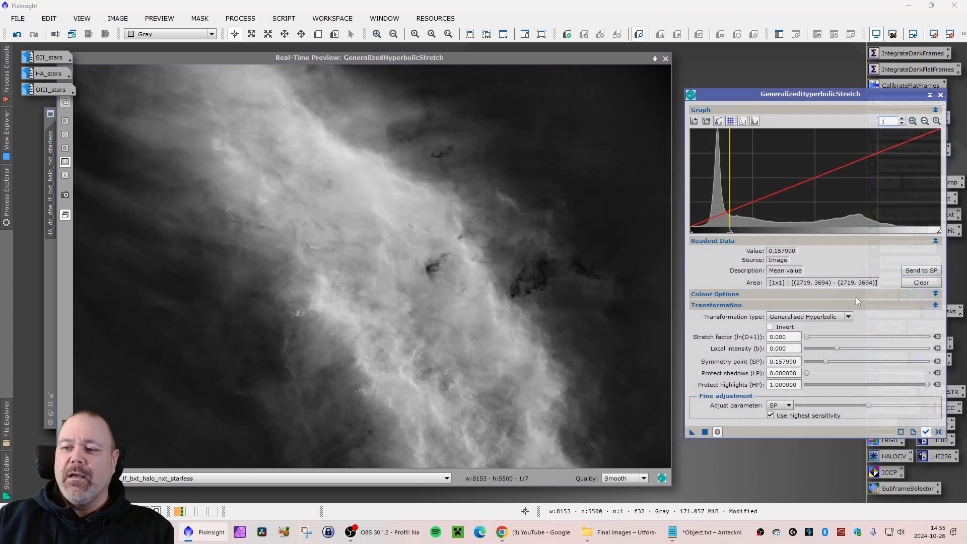
left_click_drag(838, 348, 839, 348)
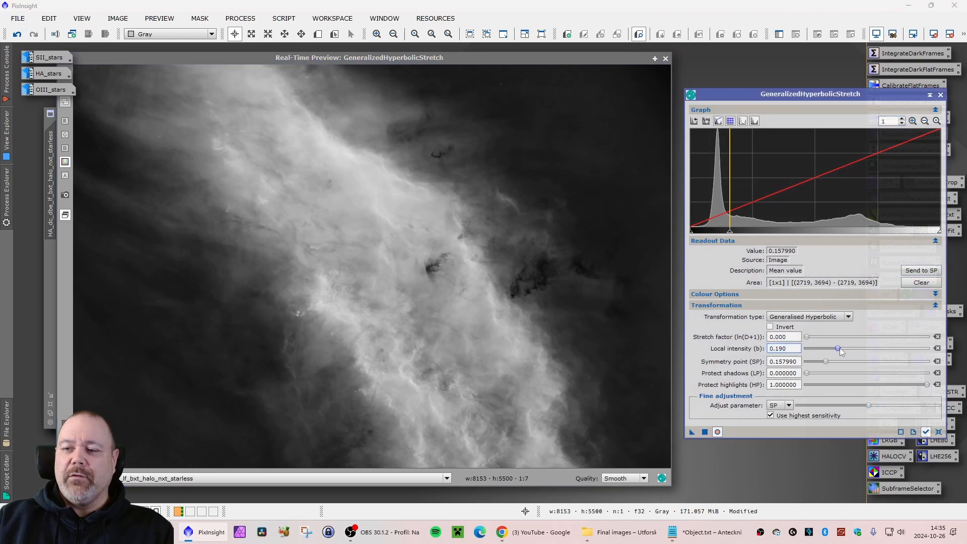
left_click(807, 337)
left_click_drag(806, 338, 809, 341)
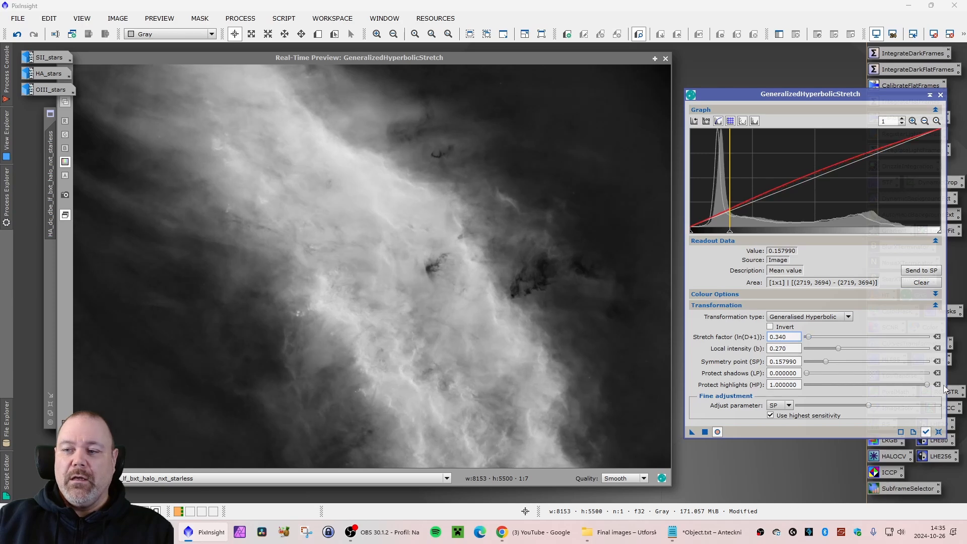
left_click_drag(926, 383, 902, 384)
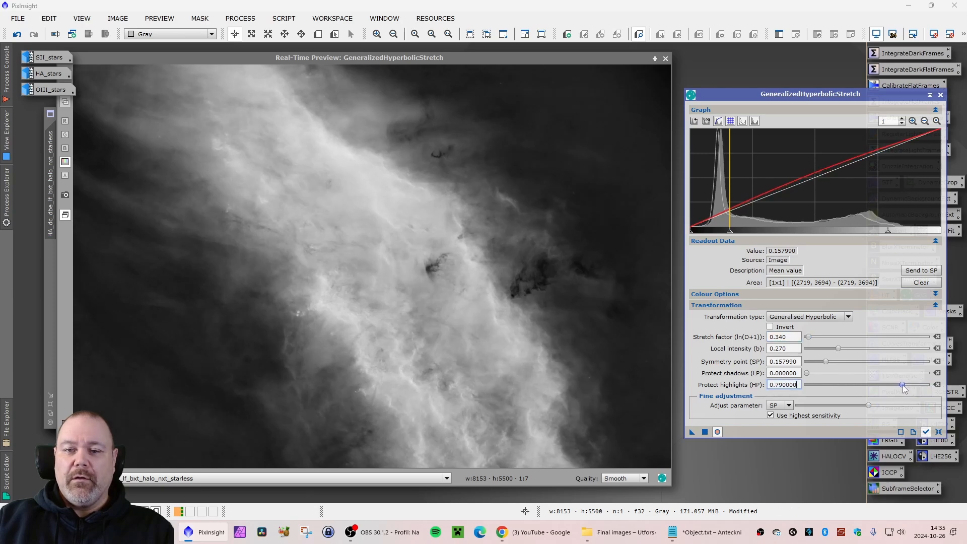
left_click_drag(809, 341, 811, 340)
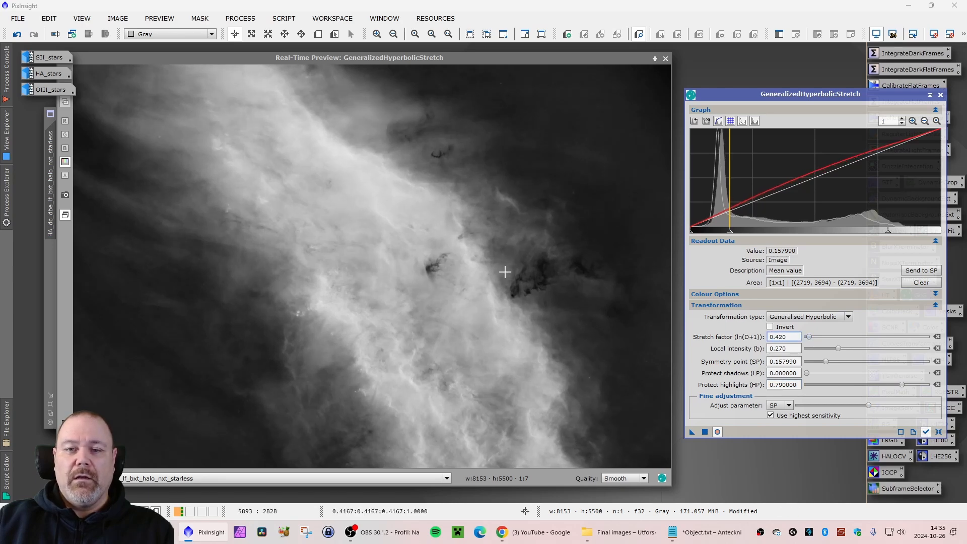
Check the stretched brightness along both edges of the band, then apply the stretch and reset the parameters.
left_click(320, 303)
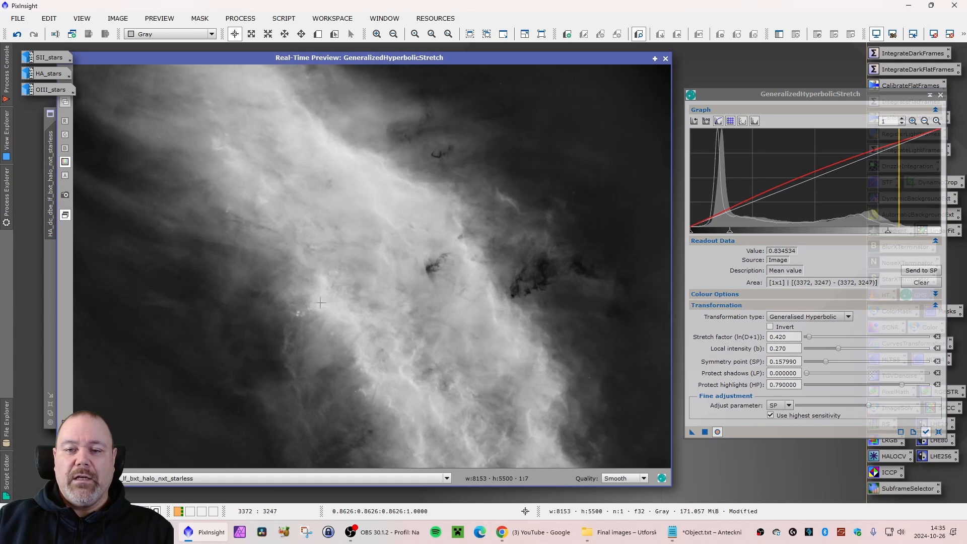
left_click(321, 303)
left_click(324, 279)
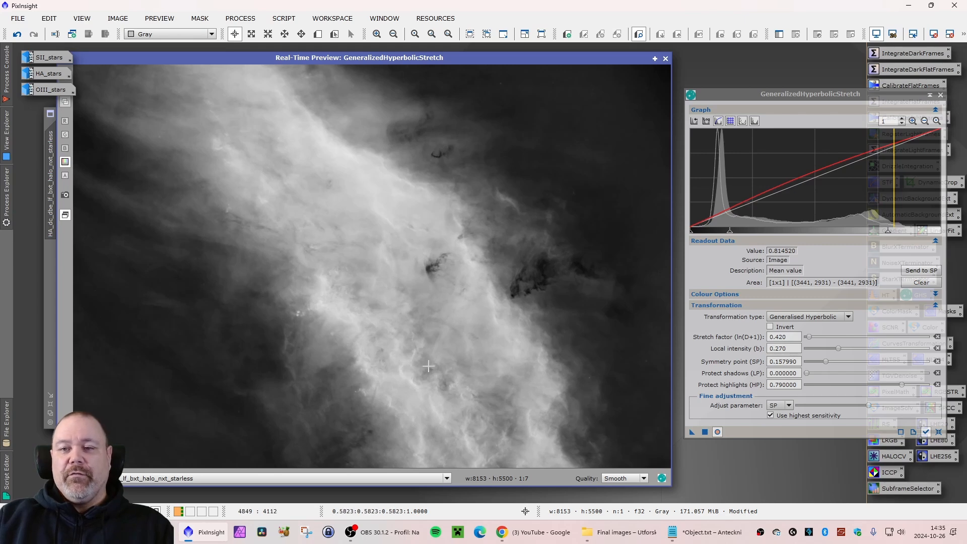
left_click(474, 259)
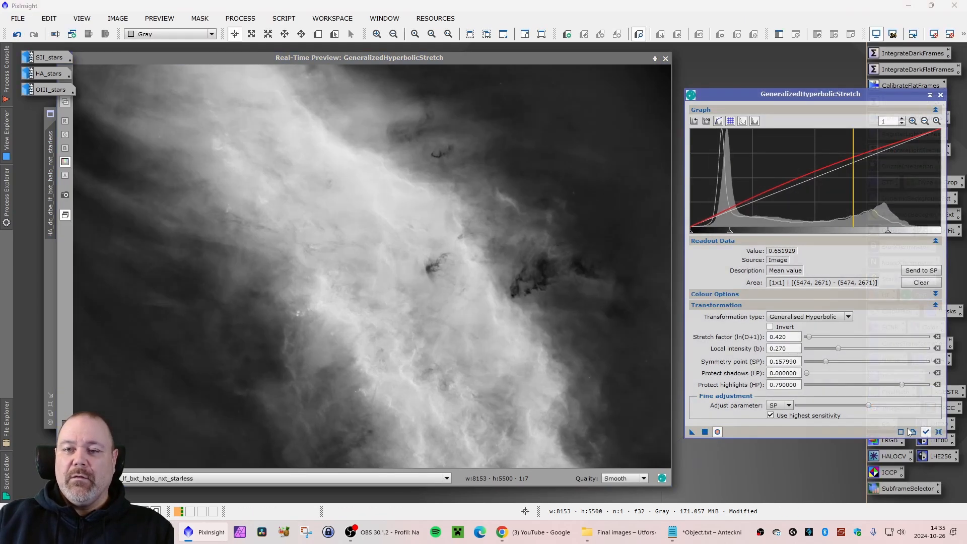
left_click(939, 431)
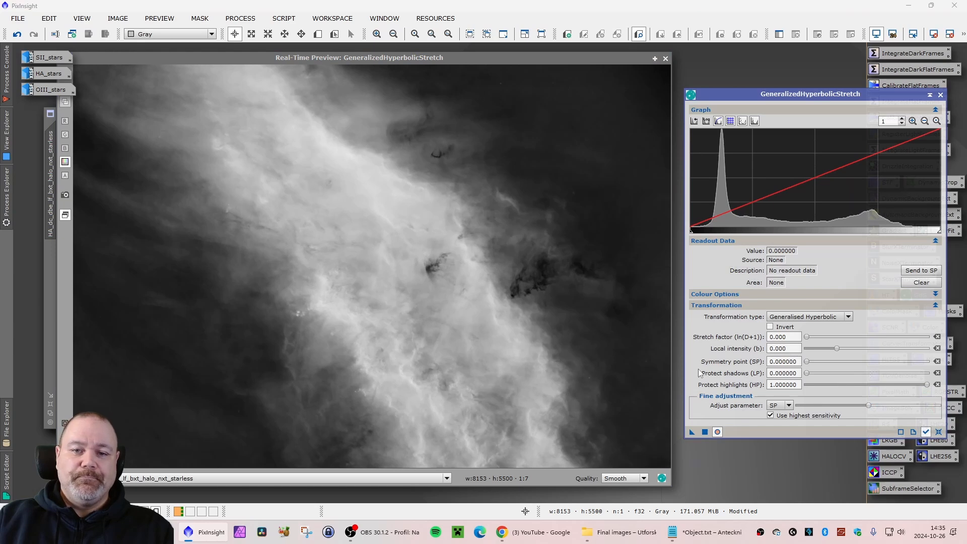
Apply a Linear transformation with the blackpoint raised to 0.014085 and reset the parameters to their defaults.
left_click(826, 317)
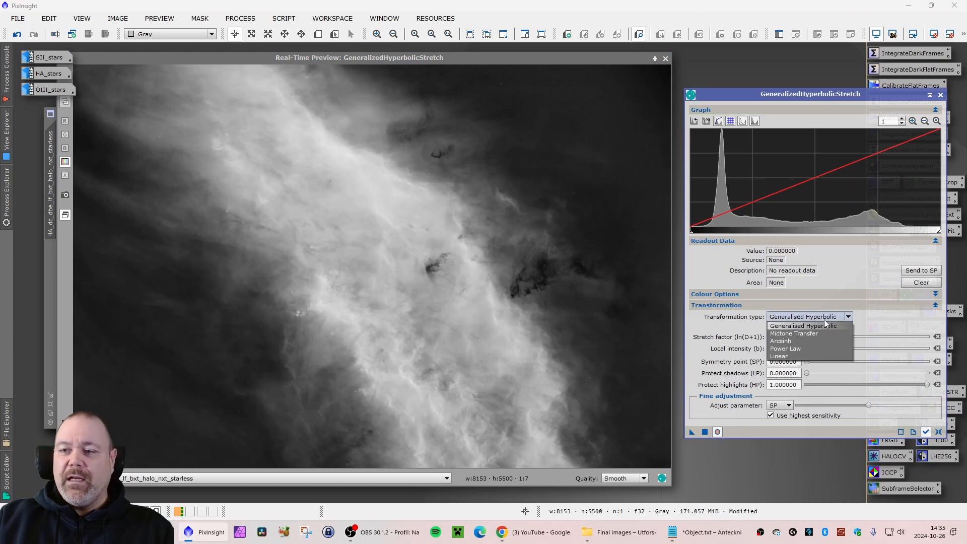
left_click(792, 358)
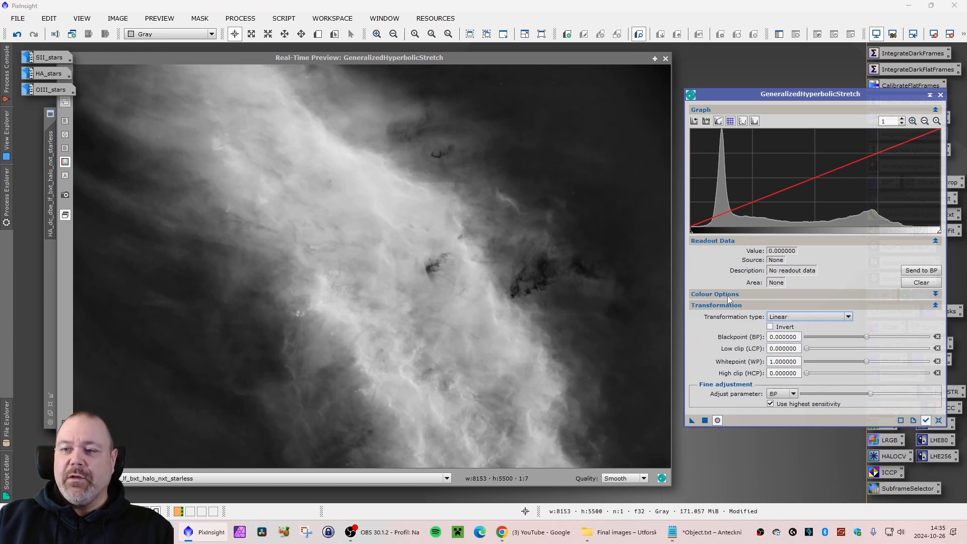
left_click_drag(691, 234, 693, 233)
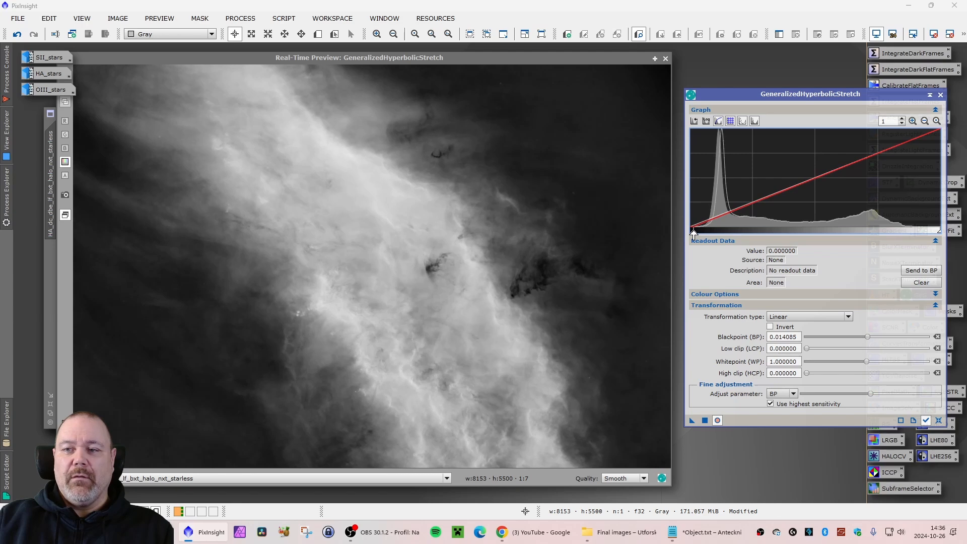
left_click(705, 420)
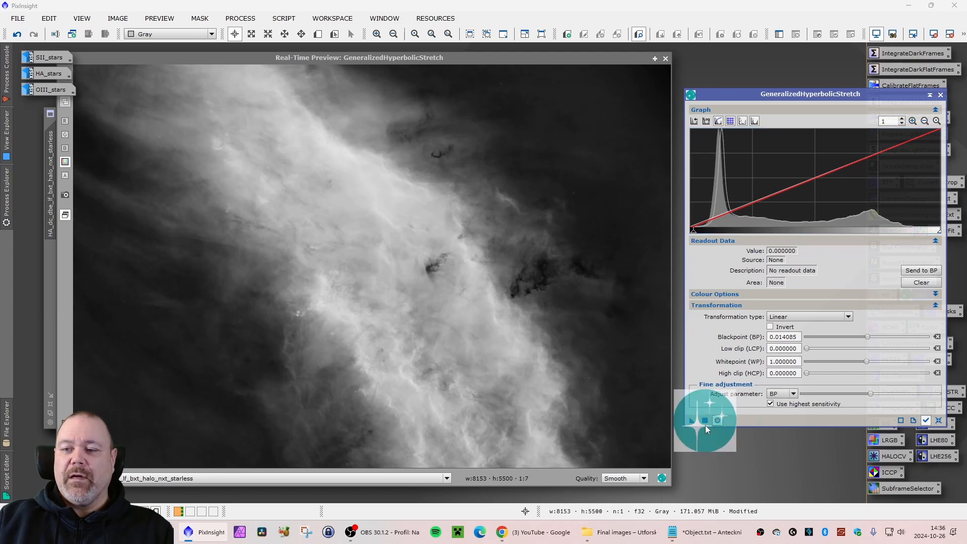
left_click(938, 419)
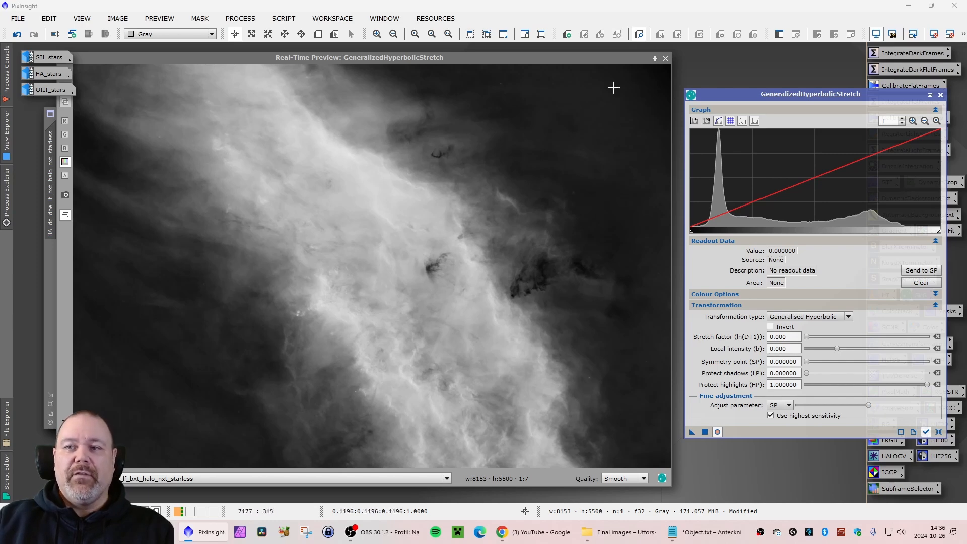
Close the real-time preview, reposition the starless Ha image window and enlarge its view to 1:7.
left_click(665, 59)
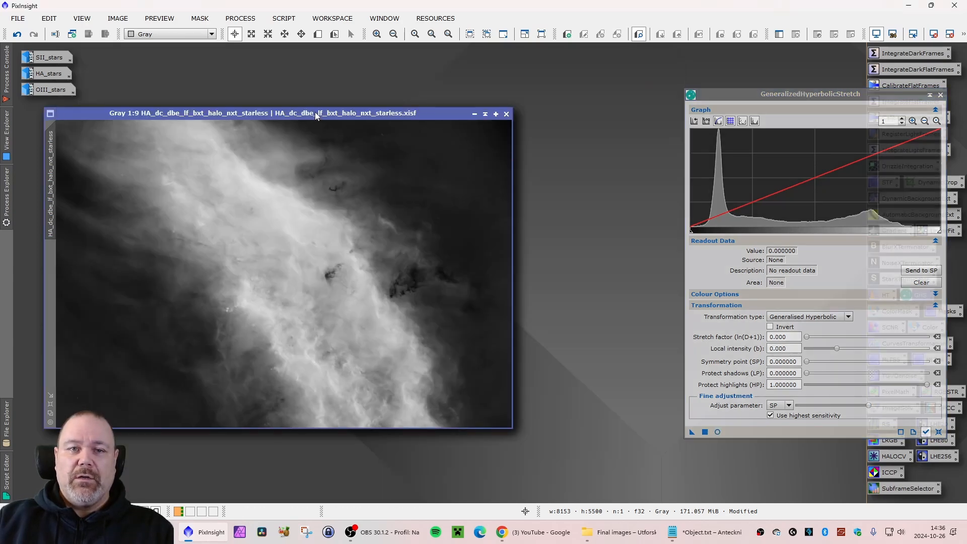
mouse_move(315, 113)
left_mouse_down()
mouse_move(365, 135)
mouse_move(365, 148)
mouse_move(320, 100)
left_mouse_up()
left_click(82, 390)
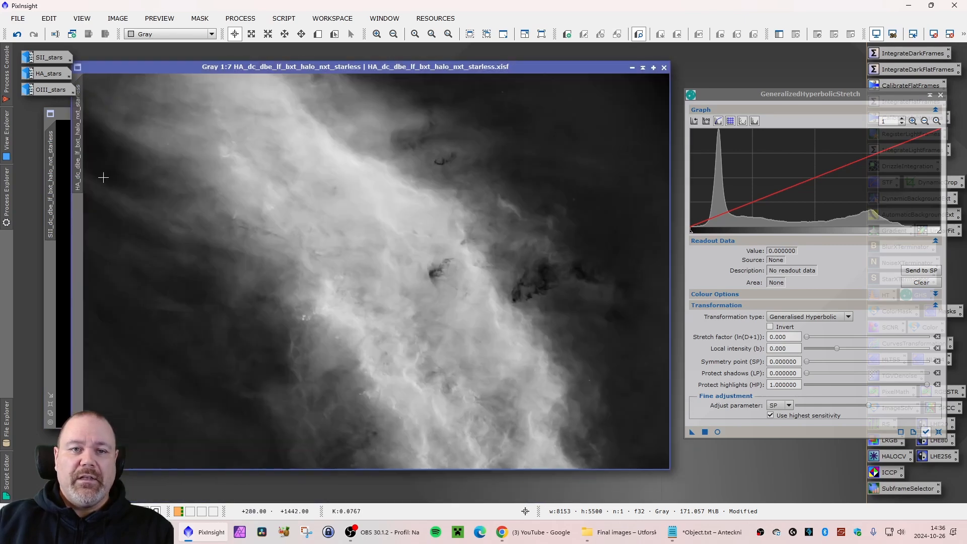
Change the identifier of the stretched Ha image to HA_starless.
right_click(78, 176)
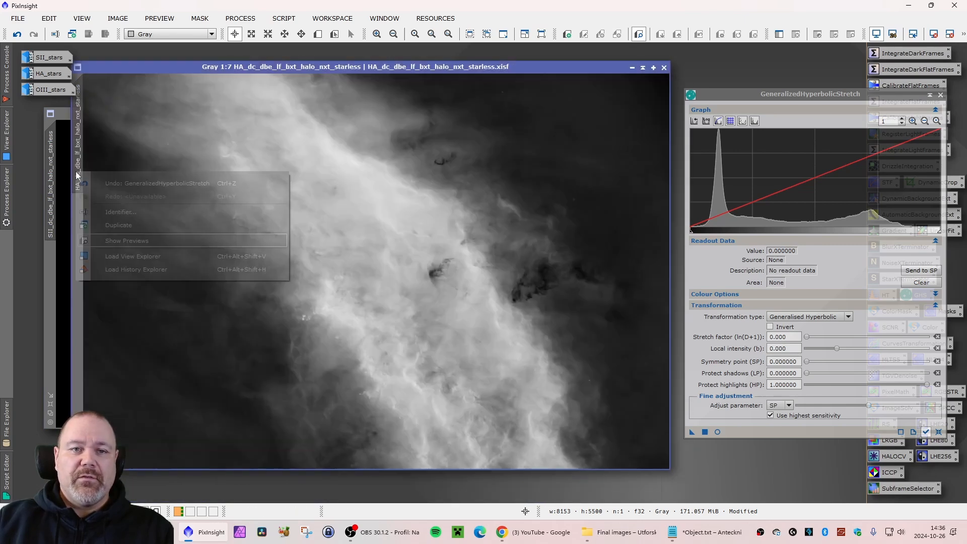
left_click(120, 211)
type("HA")
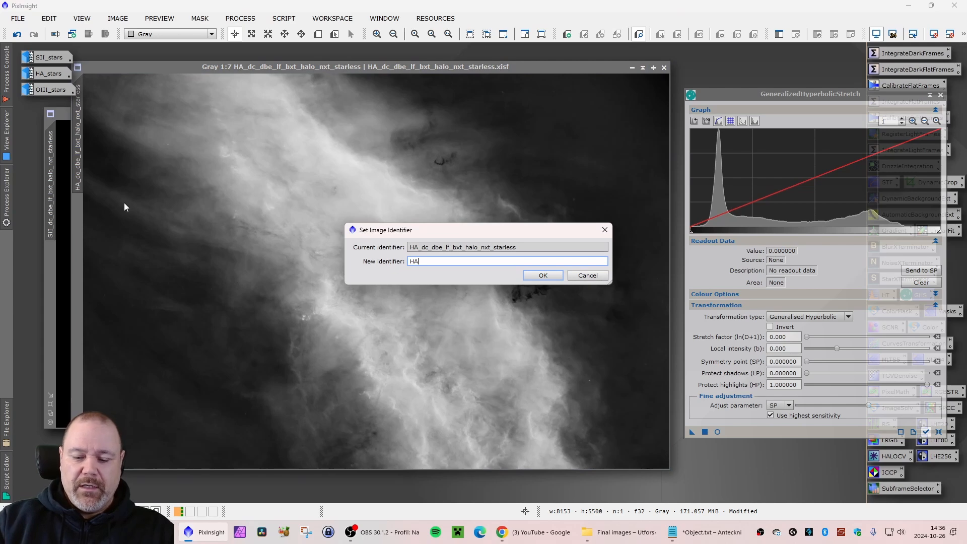
type("_starless")
key("Return")
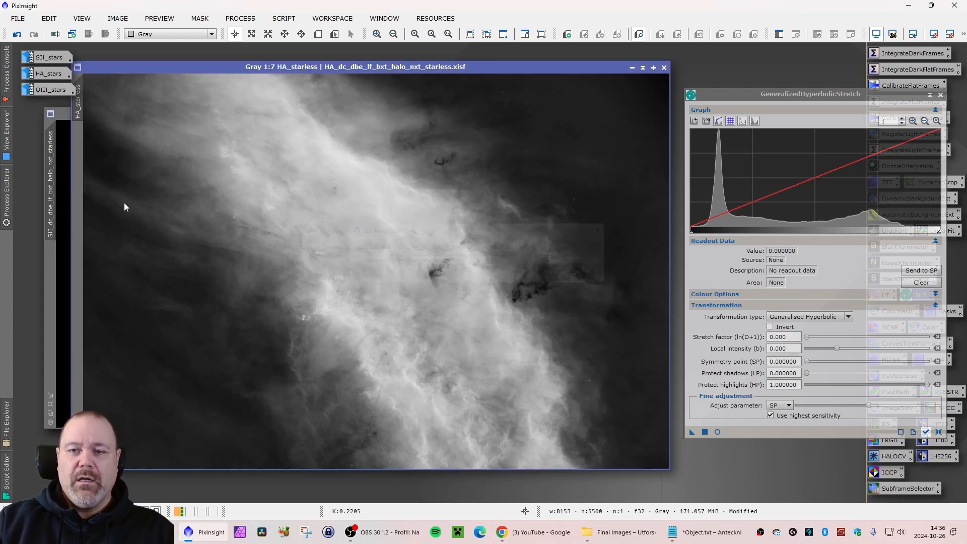
Save the image as HA_starless in XISF format in the Non-linear folder, using 32-bit IEEE 754 floating point samples.
left_click(18, 18)
left_click(50, 119)
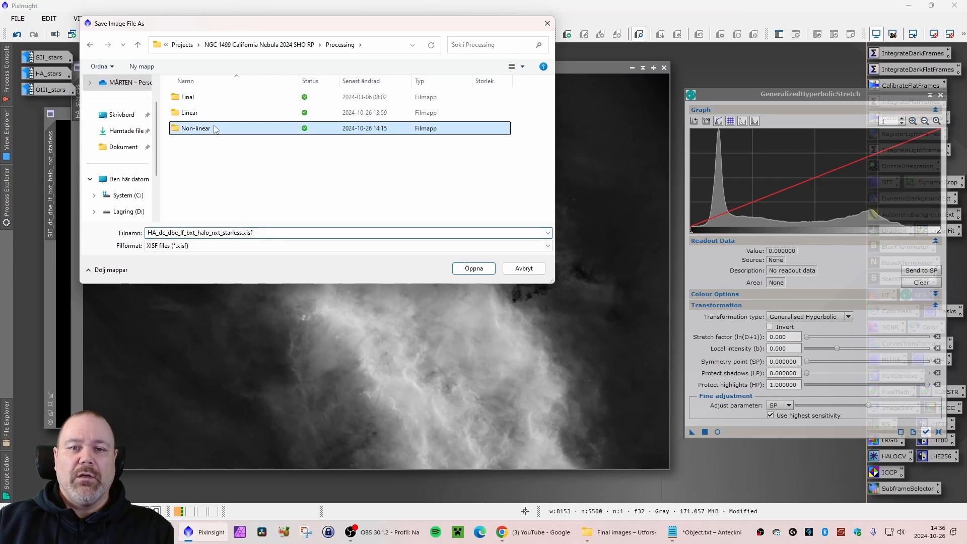
double_click(196, 129)
double_click(227, 232)
type("HA_starless")
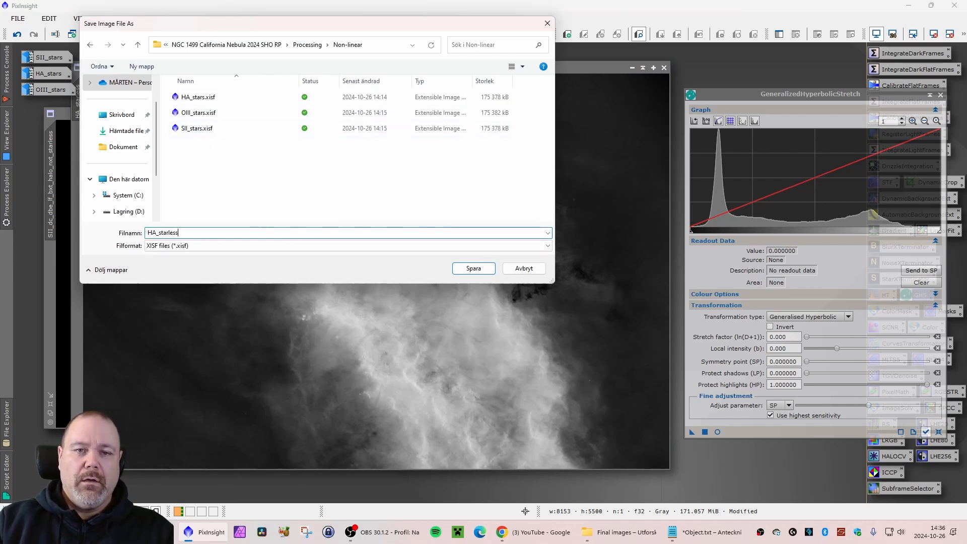
key("Return")
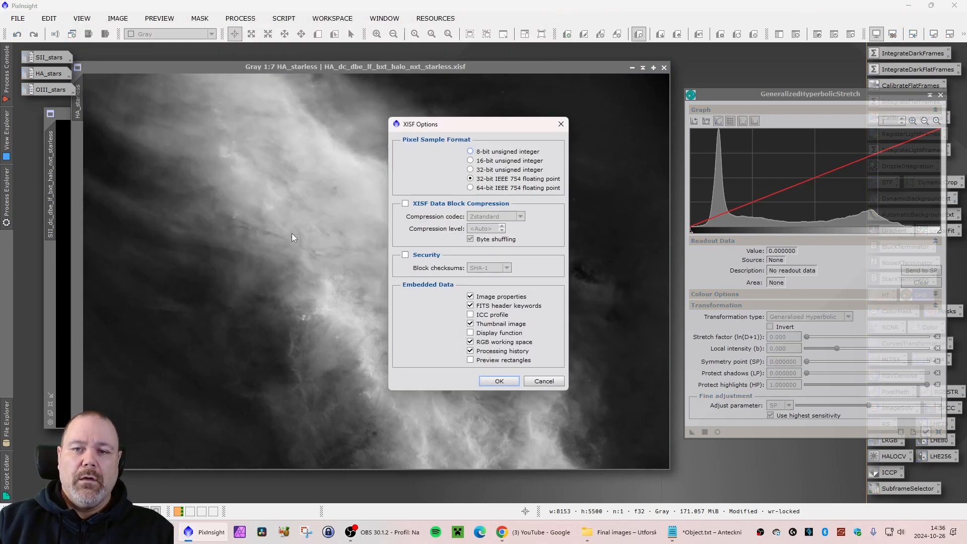
key("Return")
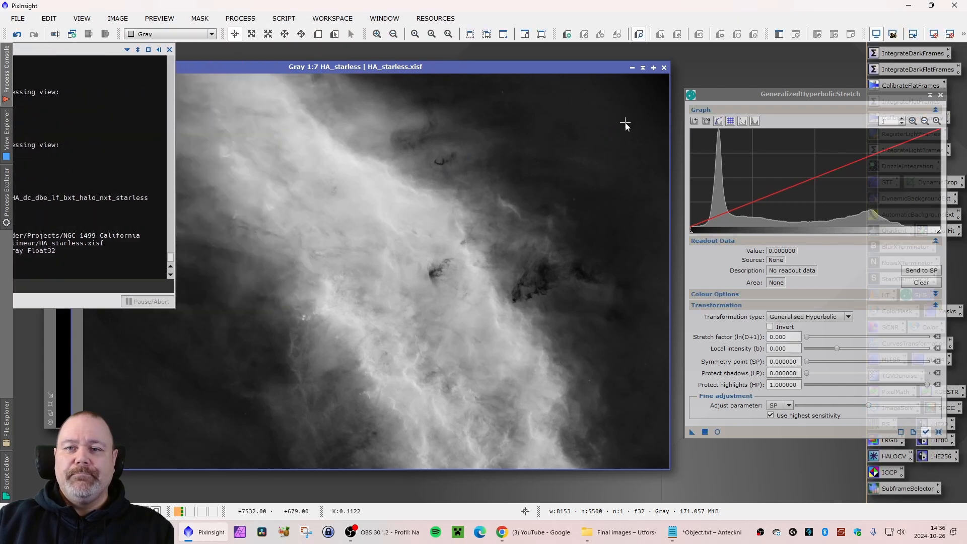
Minimize the HA_starless image and place its icon beside the HA_stars icon, keeping the starless SII window in front.
left_click(632, 68)
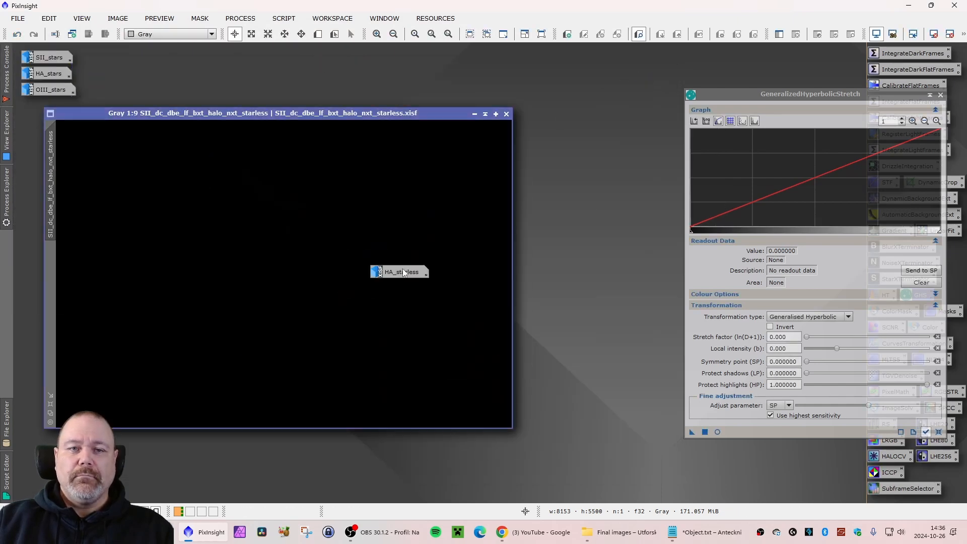
left_click_drag(402, 271, 121, 77)
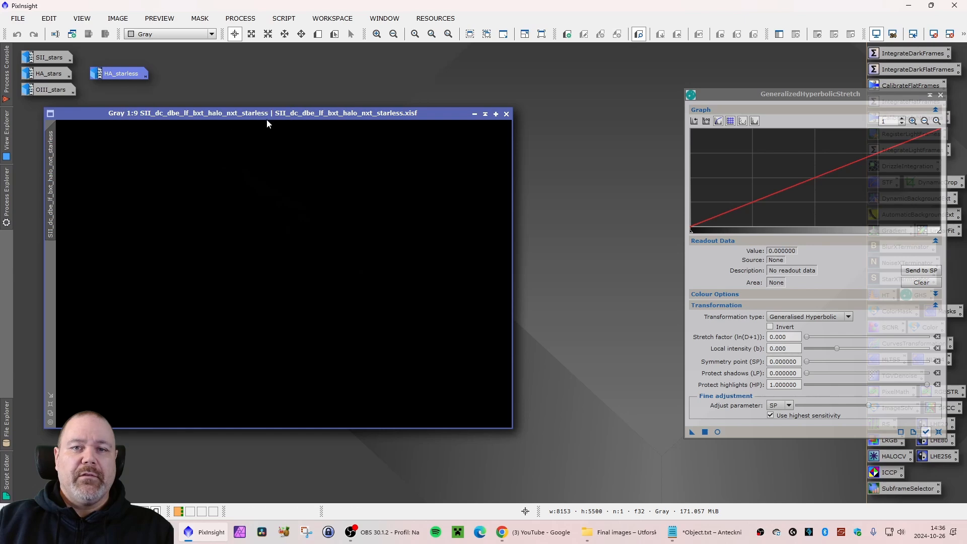
left_click_drag(268, 117, 294, 144)
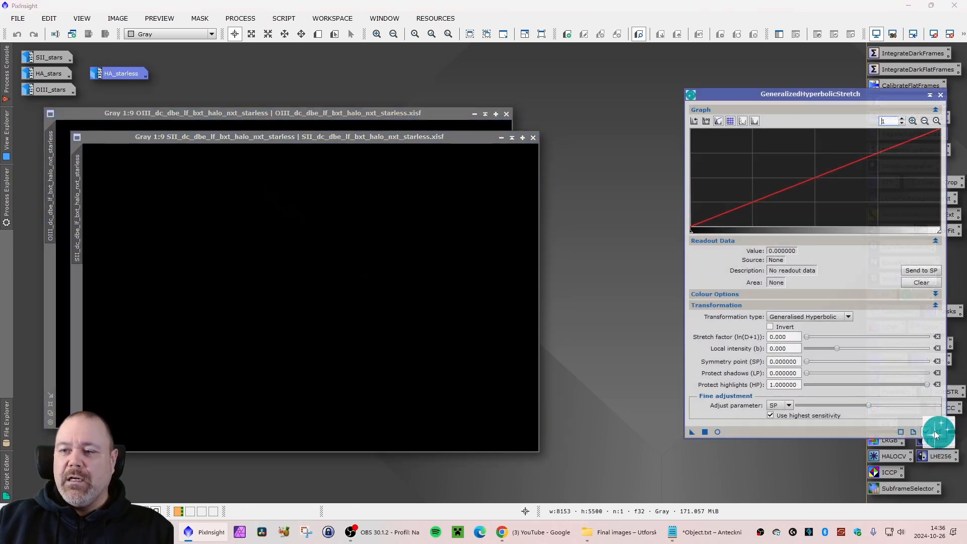
left_click_drag(319, 136, 345, 112)
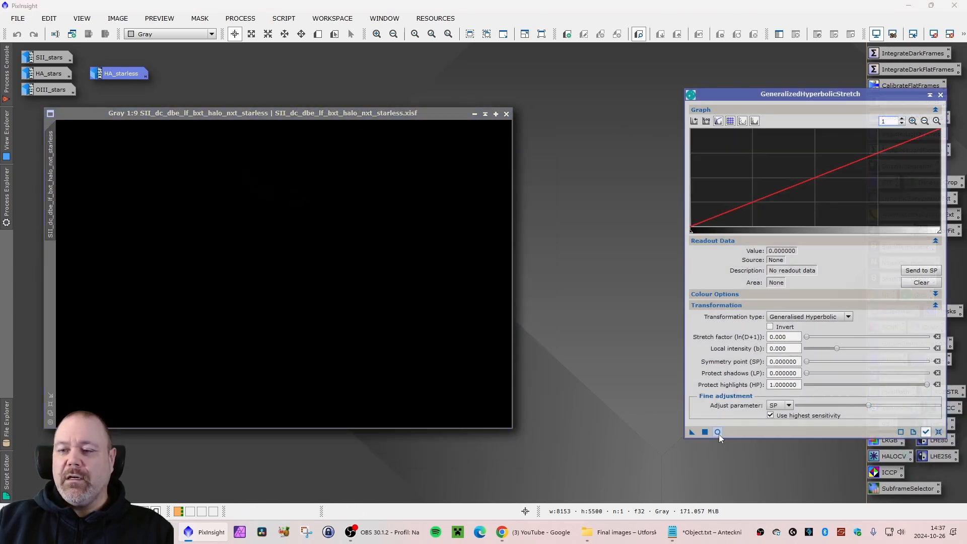
Start a real-time preview of the starless SII image and set the symmetry point to 0.000498 at the histogram peak.
left_click(717, 432)
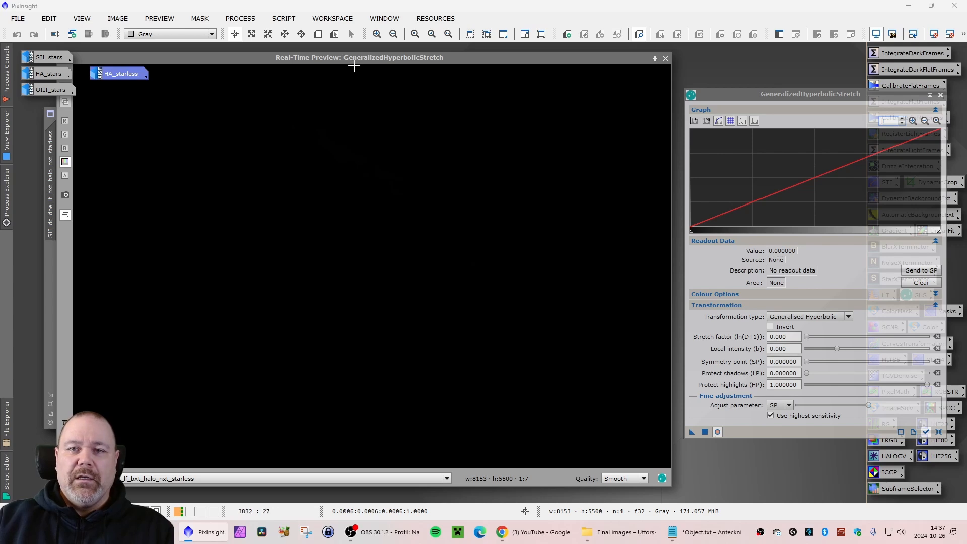
left_click_drag(354, 66, 359, 67)
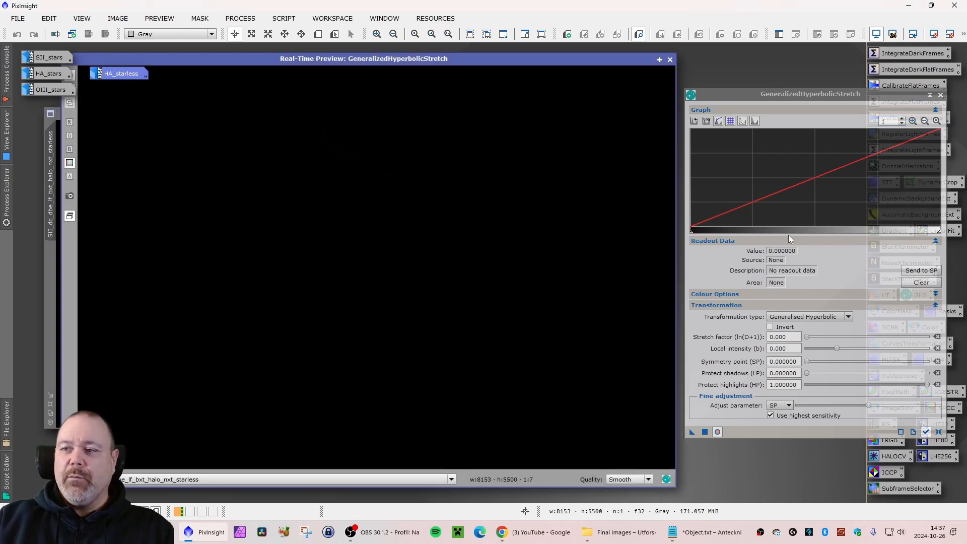
left_click(912, 121)
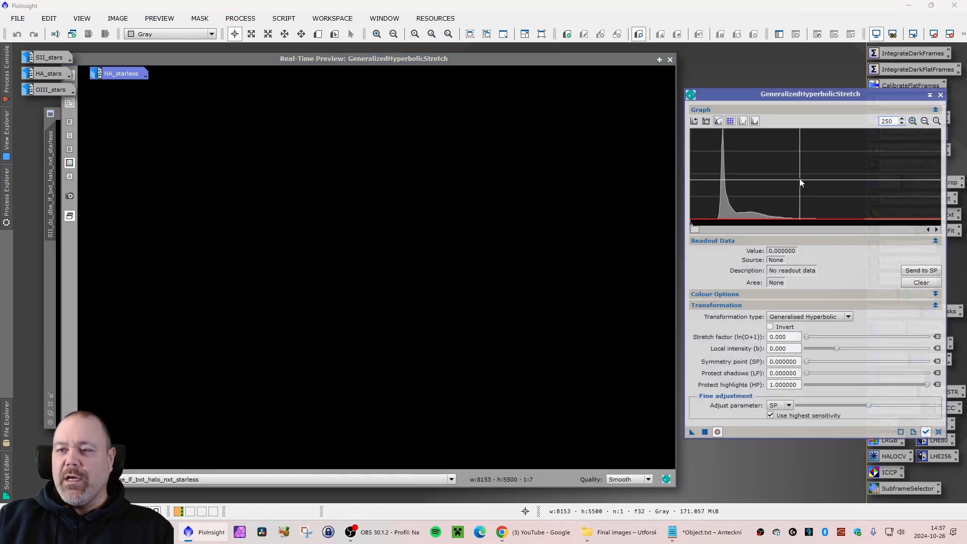
left_click(722, 185)
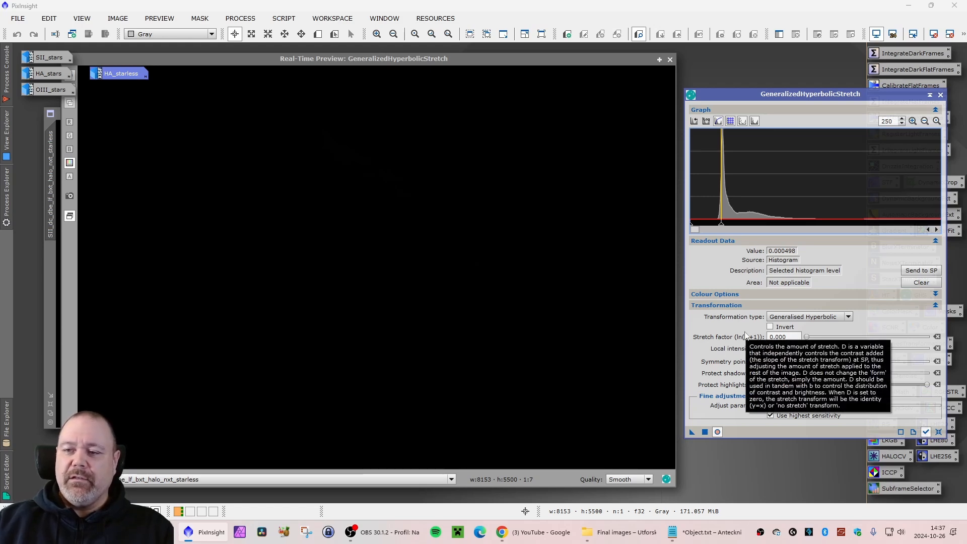
mouse_move(728, 352)
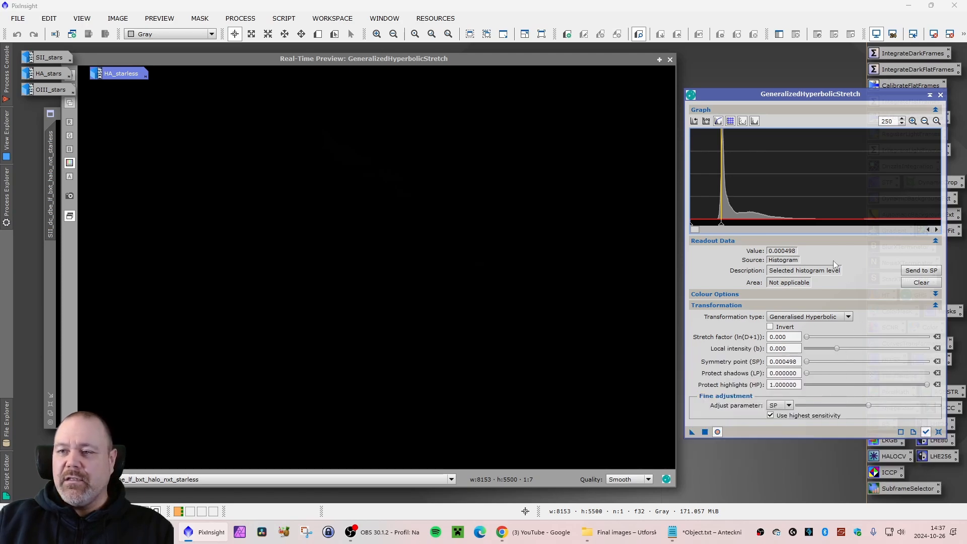
left_click(925, 120)
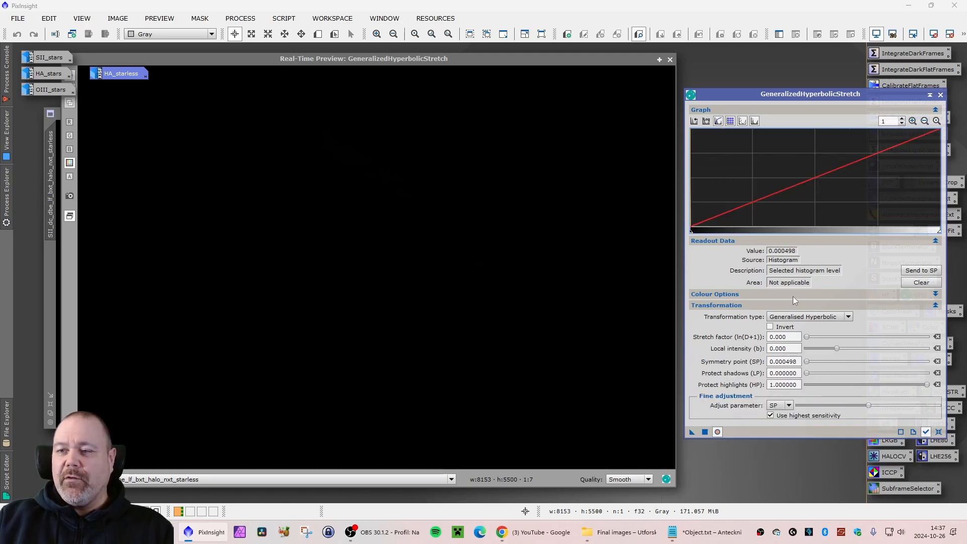
Set the stretch factor to 0.920 and apply the stretch repeatedly until the SII nebula is clearly visible.
left_click_drag(806, 337, 813, 338)
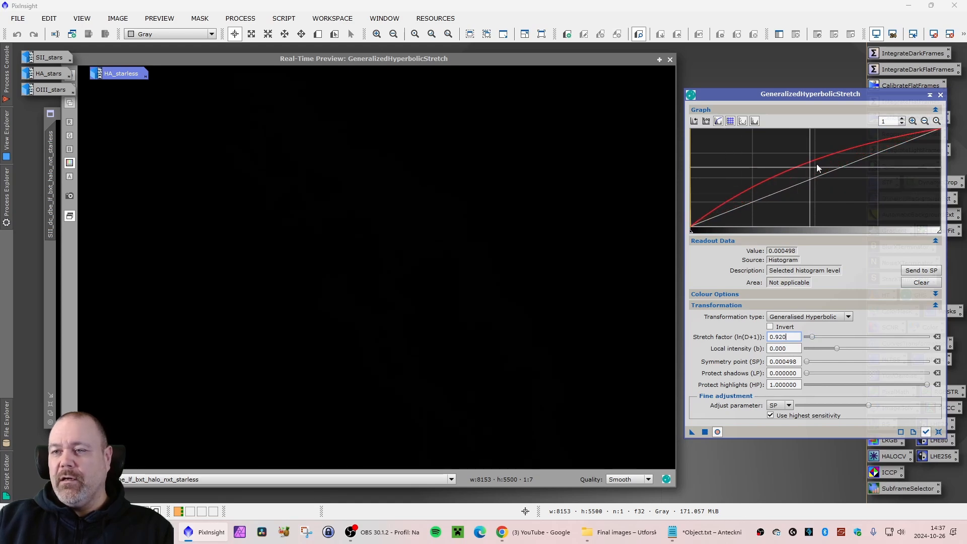
left_click(706, 433)
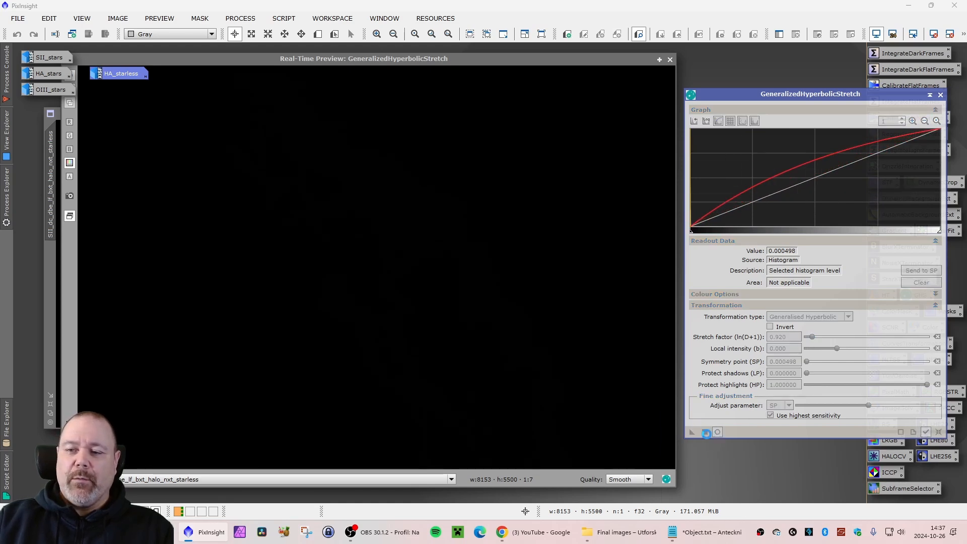
left_click(705, 433)
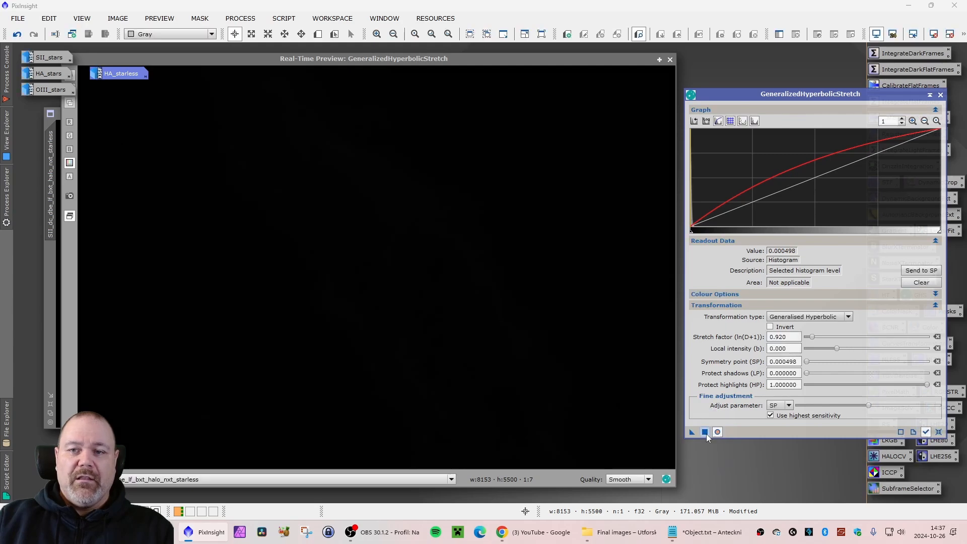
left_click(706, 433)
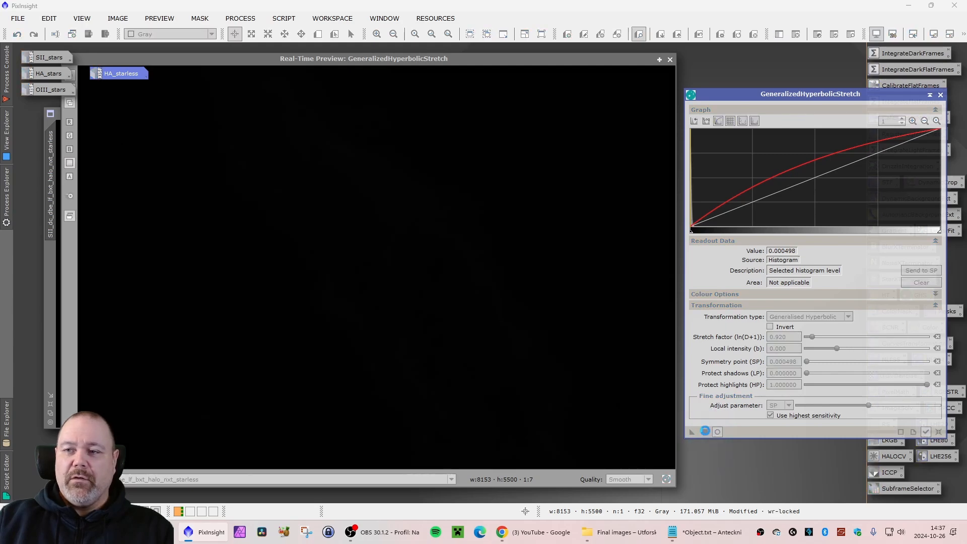
left_click(705, 433)
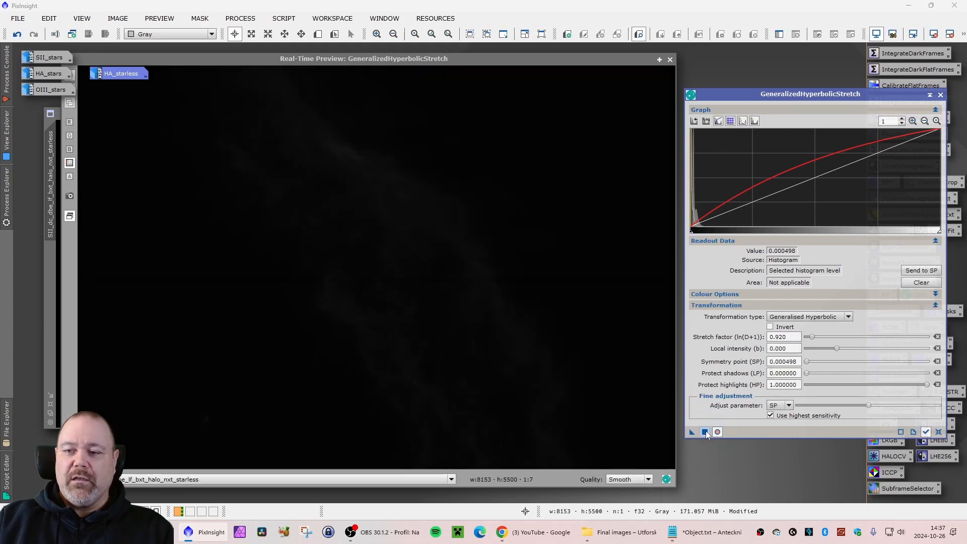
left_click(705, 433)
left_click(705, 433)
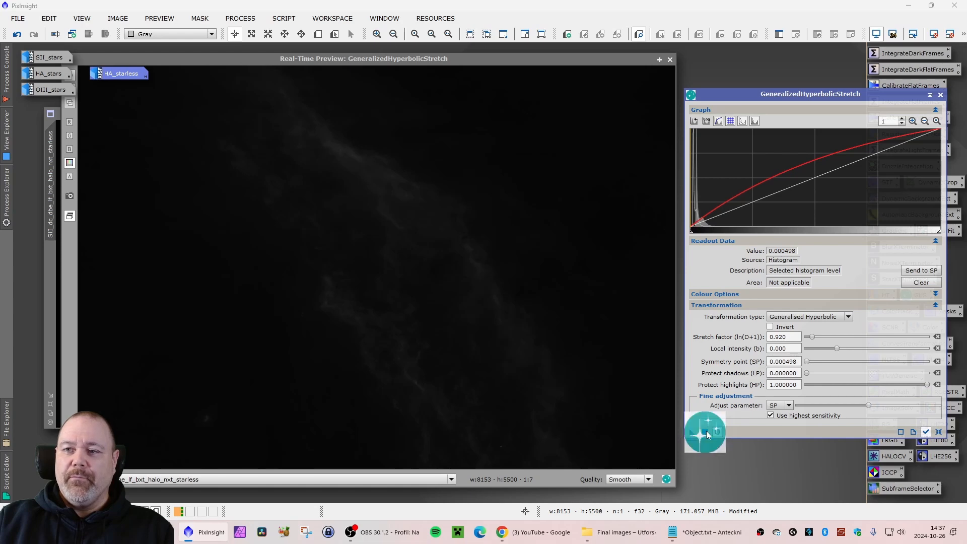
left_click(705, 433)
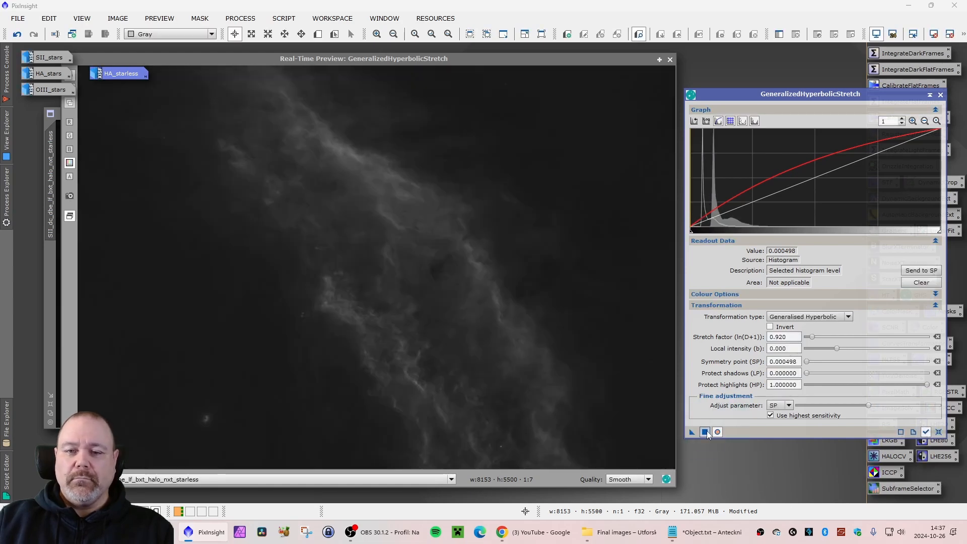
left_click(706, 433)
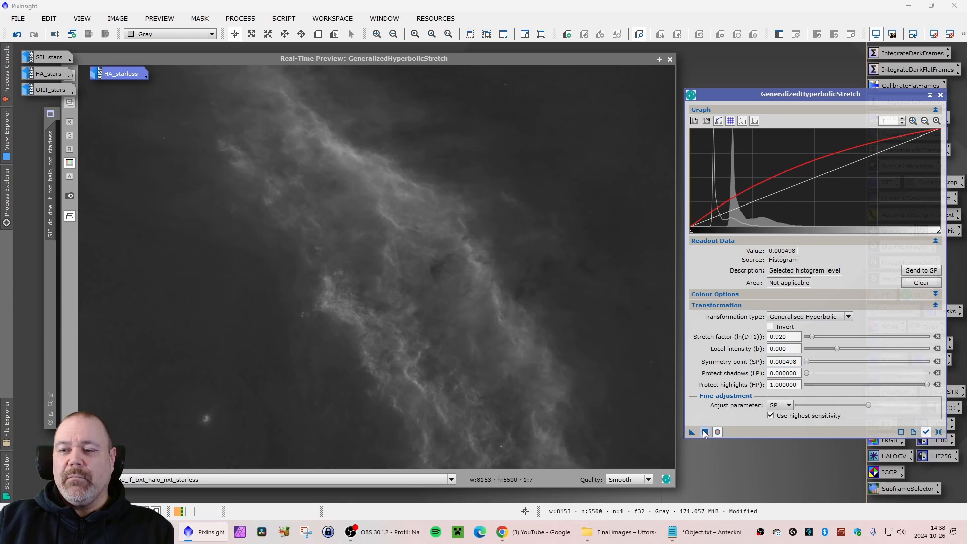
Apply one more stretch to the SII image with the stretch factor lowered to 0.580, and reset the parameters to their defaults.
left_click_drag(415, 68, 394, 57)
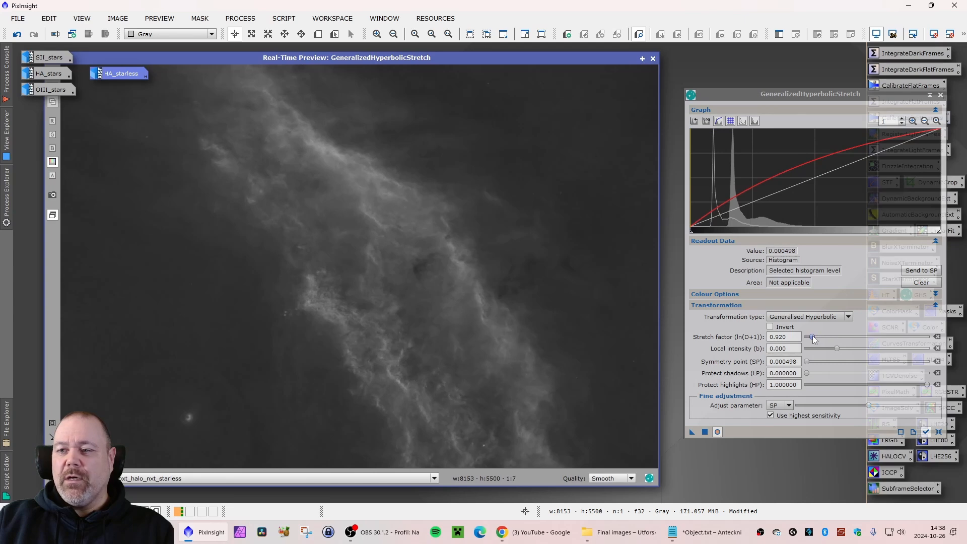
left_click_drag(811, 335, 809, 336)
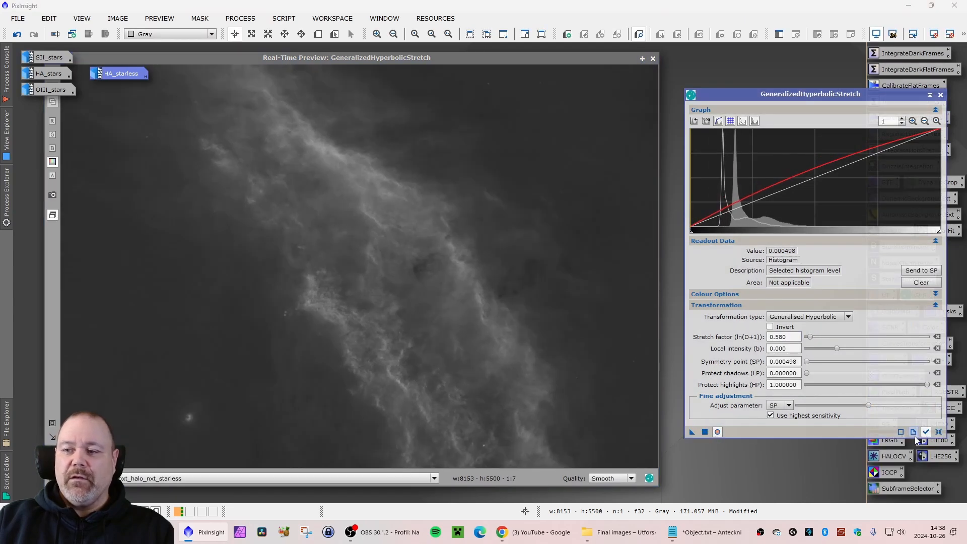
left_click(938, 432)
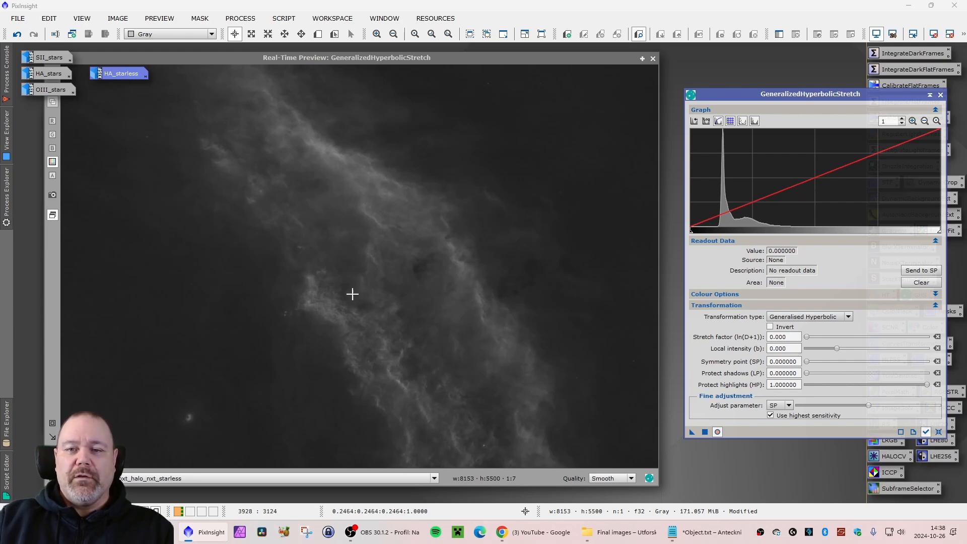
Sample brightness values in the preview and use the faint area above the nebula for a symmetry point of 0.157115.
left_click(314, 290)
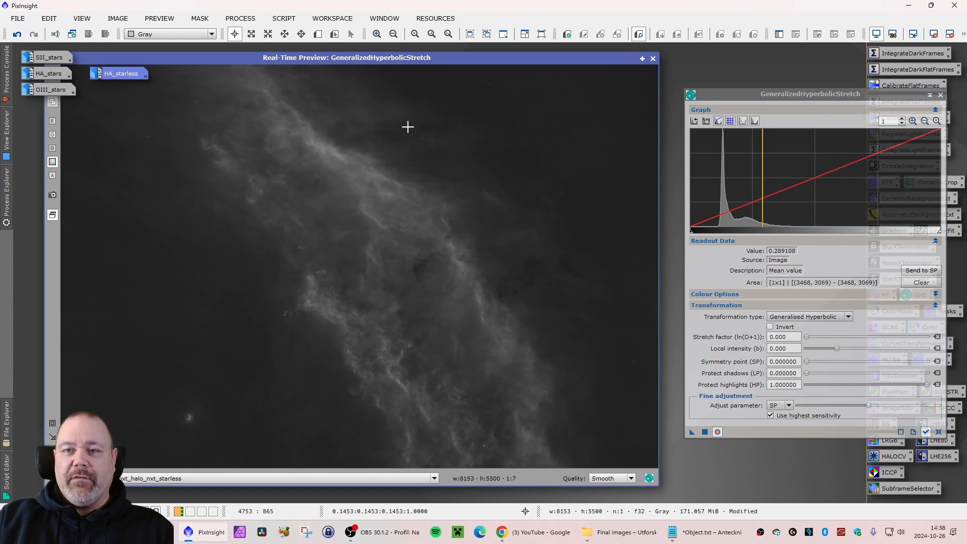
left_click(399, 111)
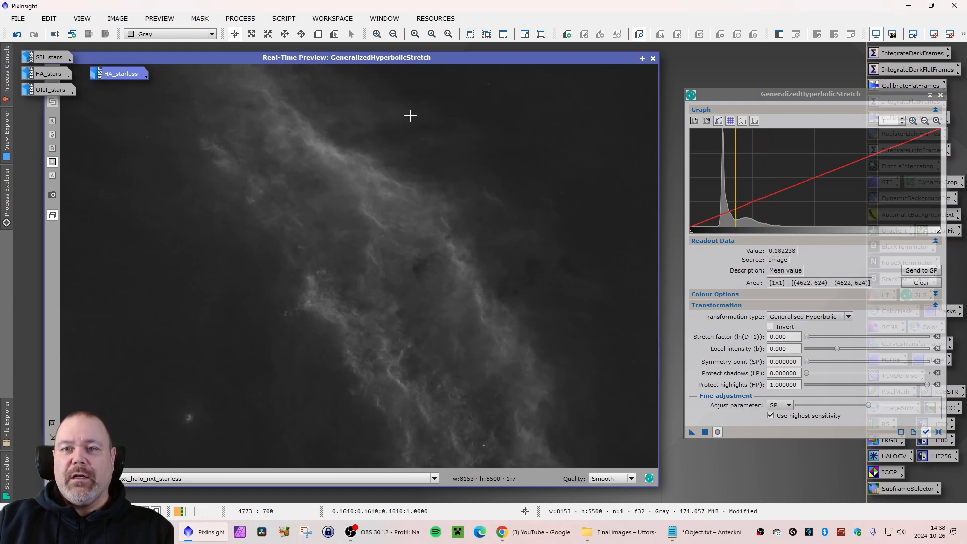
left_click(407, 107)
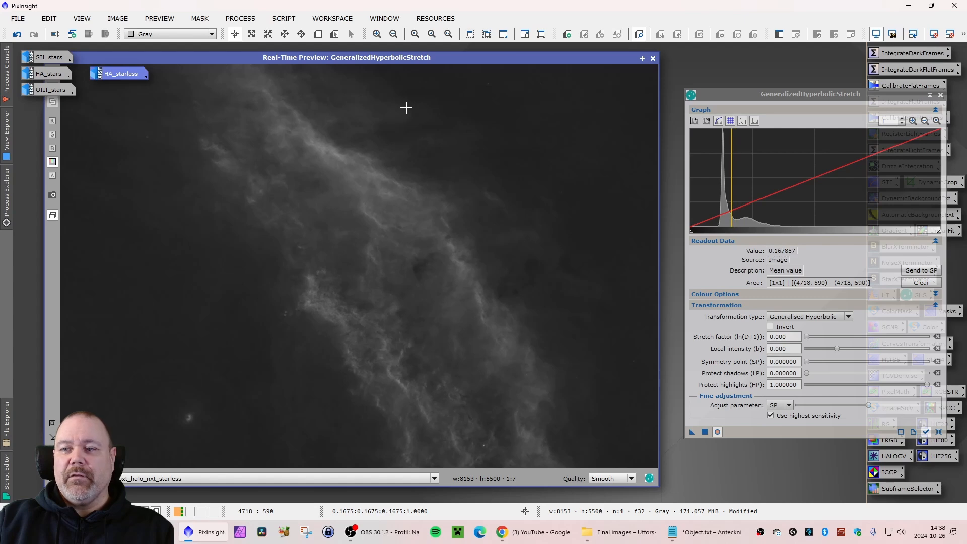
left_click(411, 108)
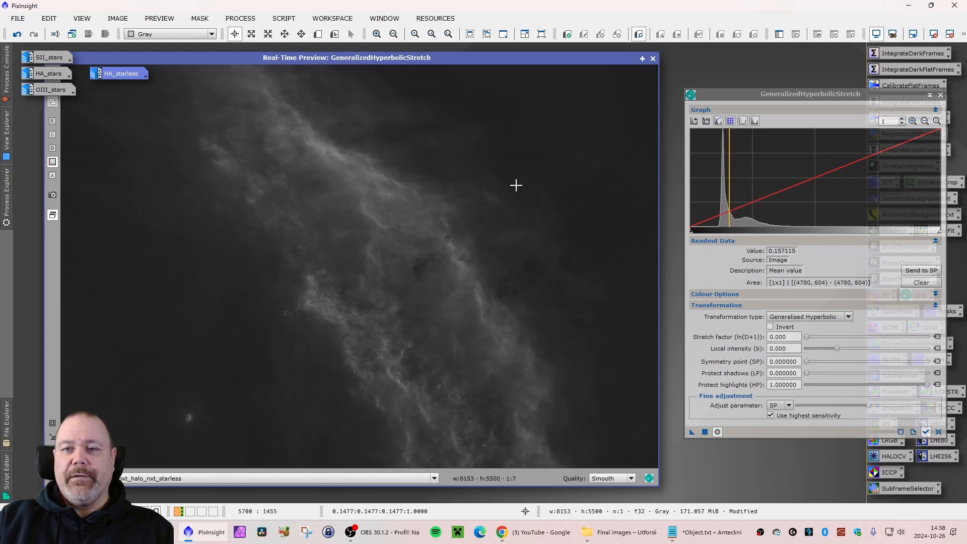
left_click(929, 273)
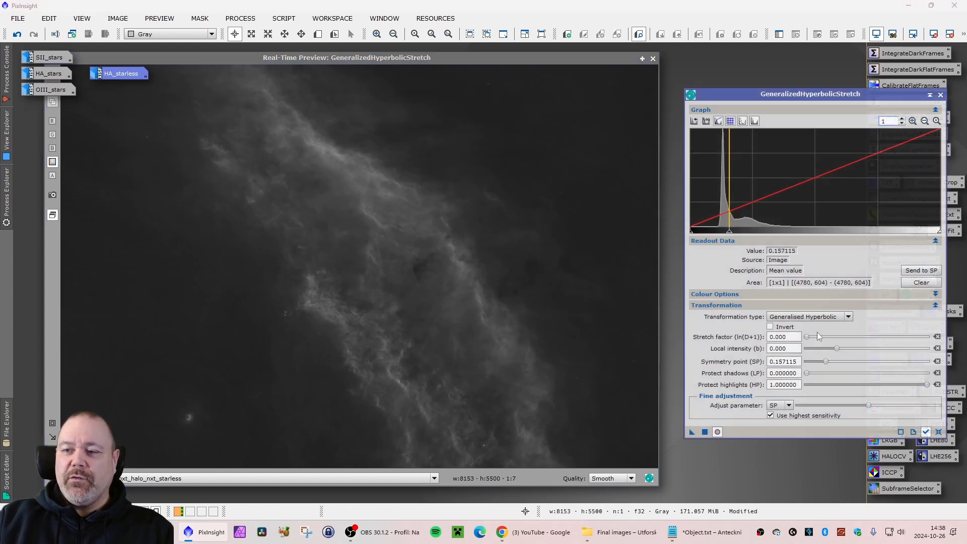
Apply a stretch with local intensity 0.370 and stretch factor 0.920, and reset the parameters to their defaults.
left_click_drag(836, 348, 838, 348)
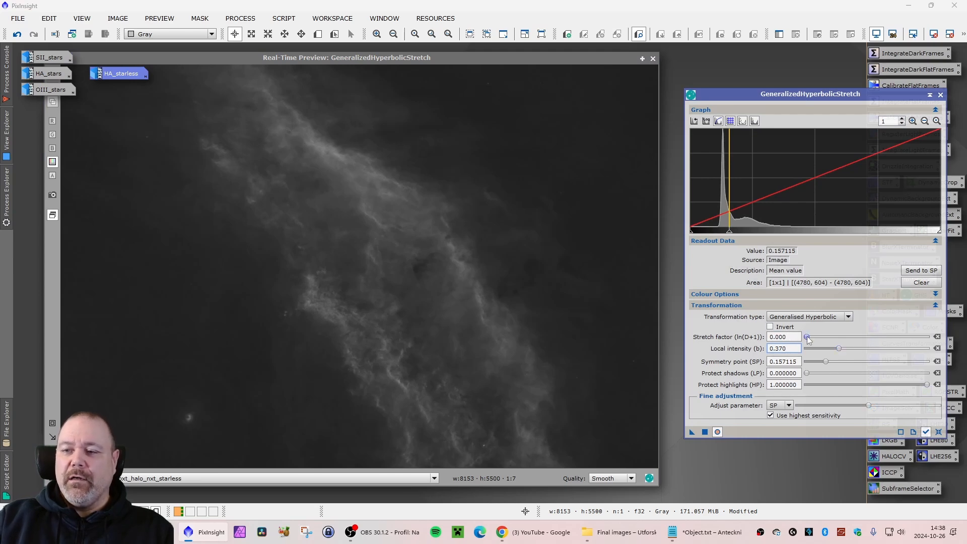
left_click_drag(807, 338, 814, 340)
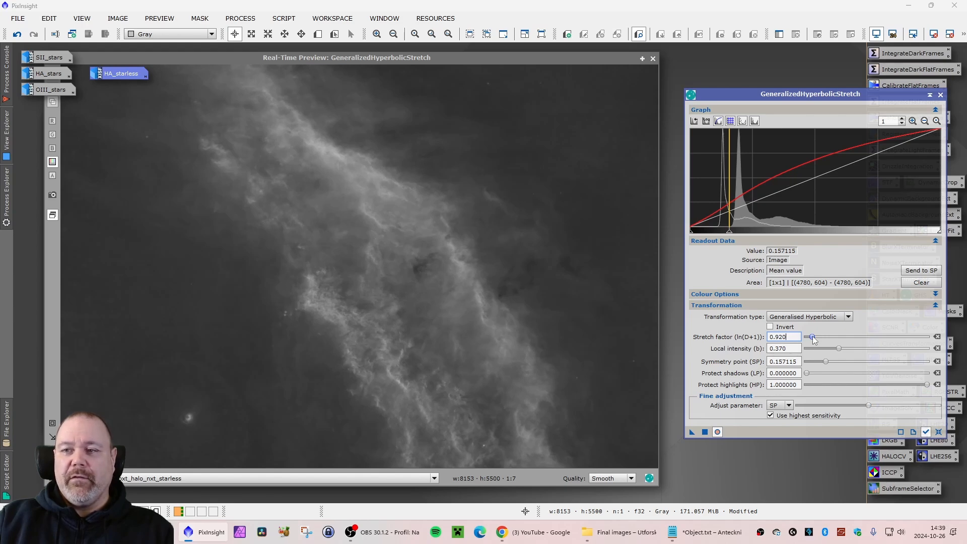
left_click(701, 431)
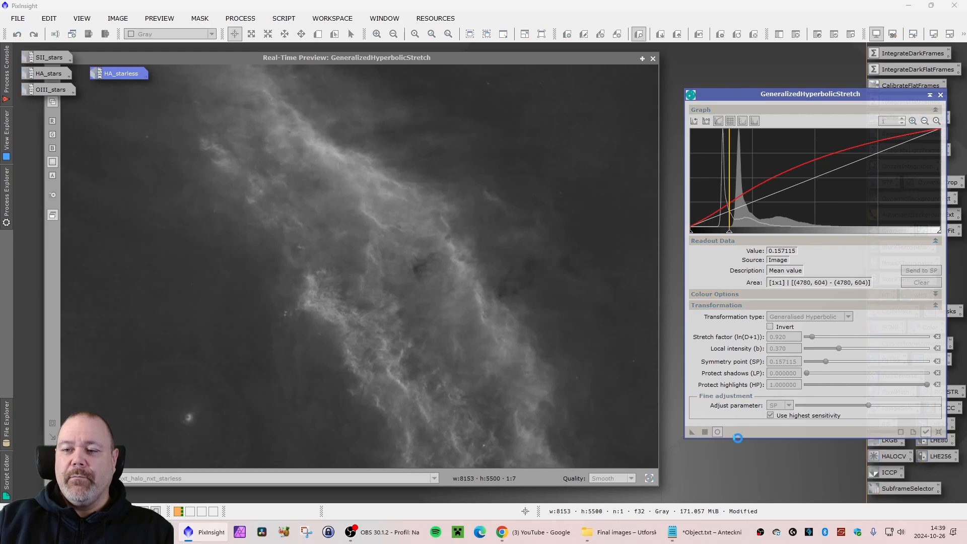
left_click(938, 431)
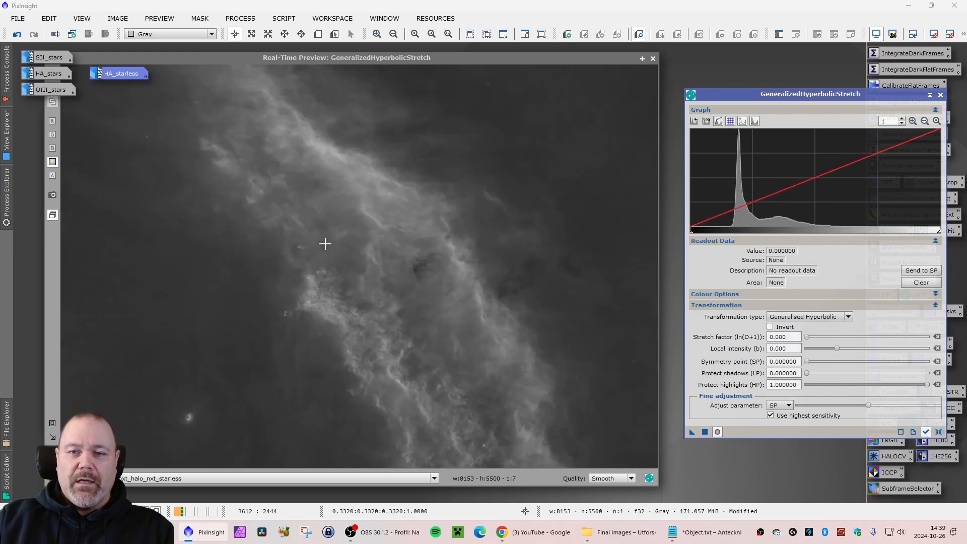
left_click(358, 242)
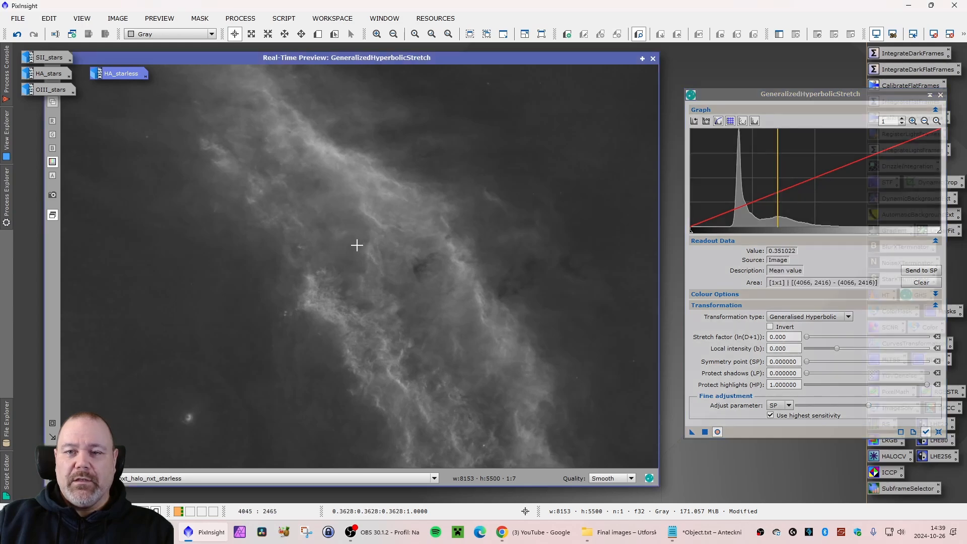
left_click(367, 240)
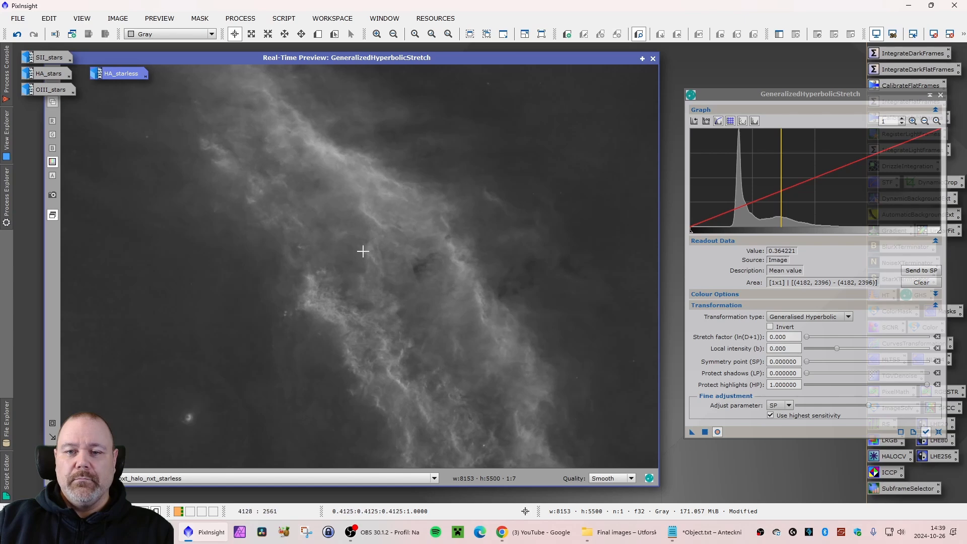
left_click(362, 245)
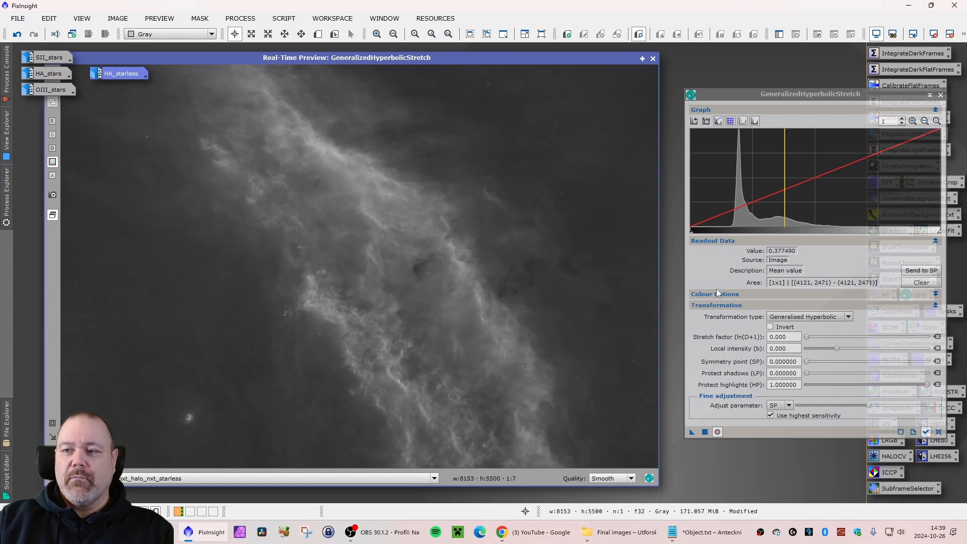
left_click(935, 274)
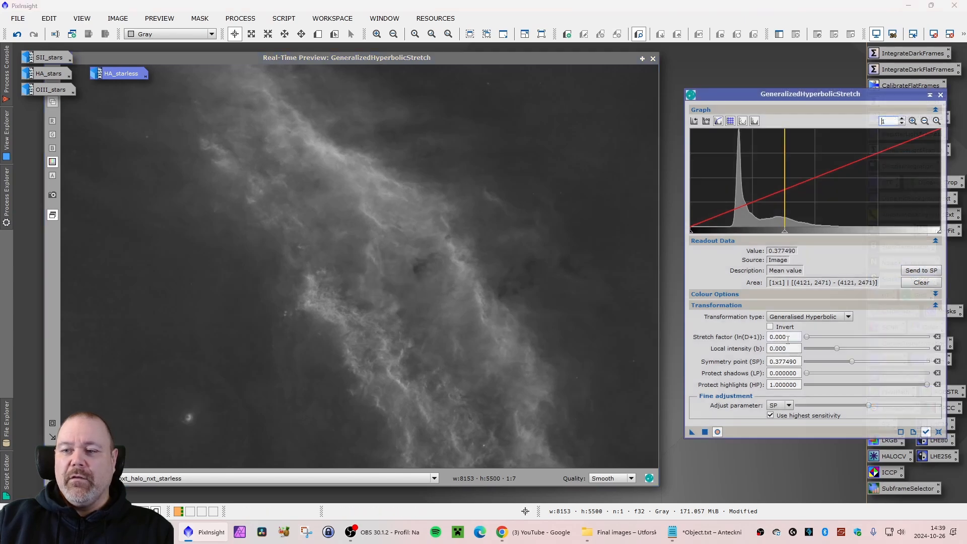
left_click(835, 347)
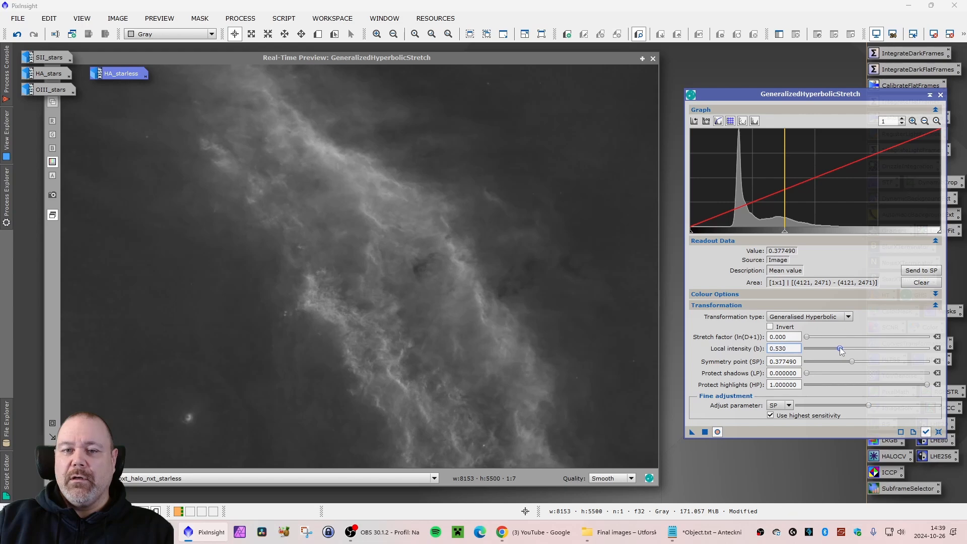
left_click(937, 431)
Apply a linear transformation with the blackpoint at 0.050302 to darken the SII background, and return to the default Generalised Hyperbolic settings.
left_click(847, 316)
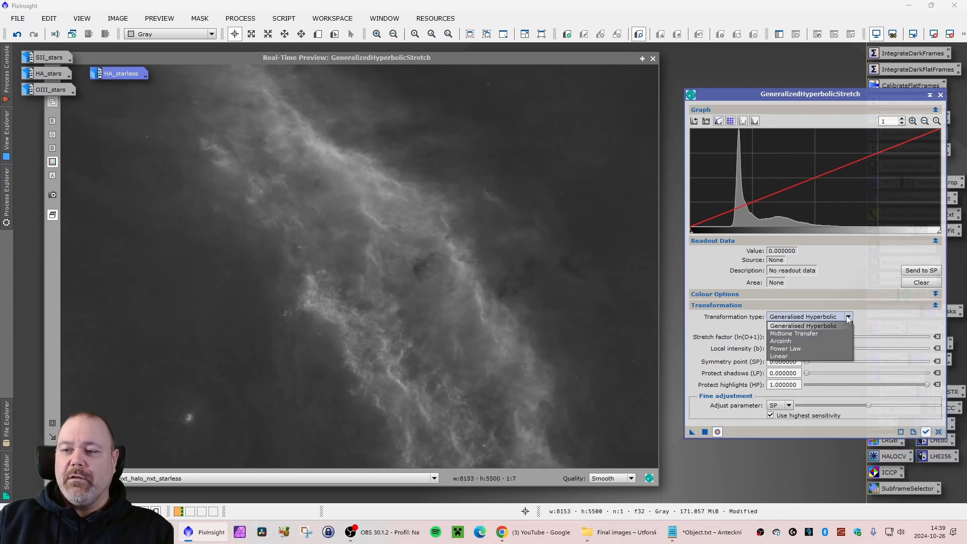
left_click(789, 355)
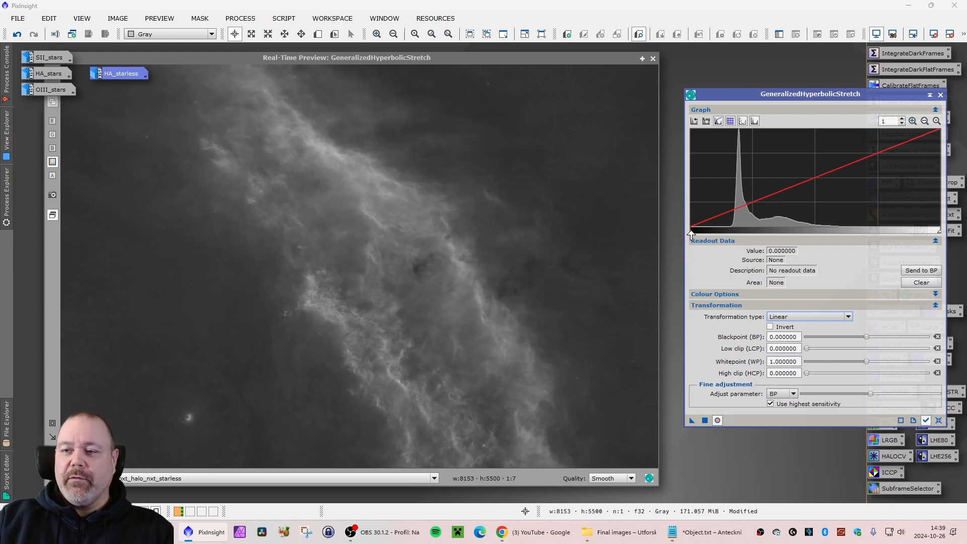
left_click_drag(692, 234, 702, 236)
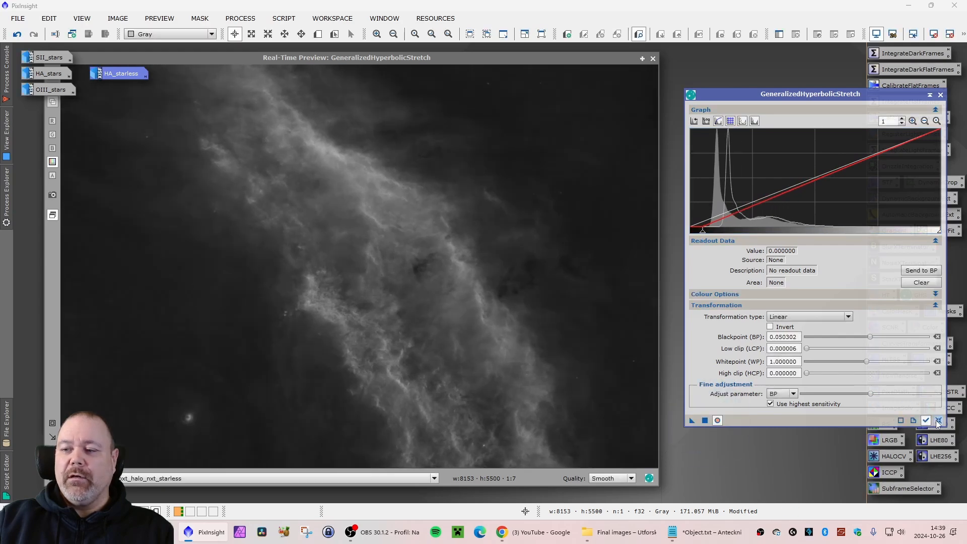
left_click(937, 419)
left_click(799, 315)
left_click(797, 326)
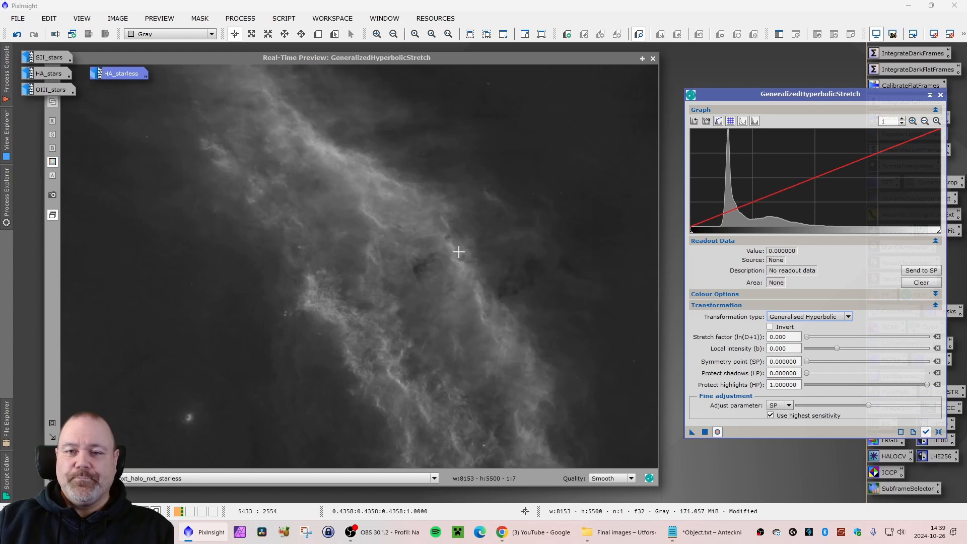
Sample brightness in the upper bright band of the nebula and use 0.416202 as the symmetry point.
left_click(353, 202)
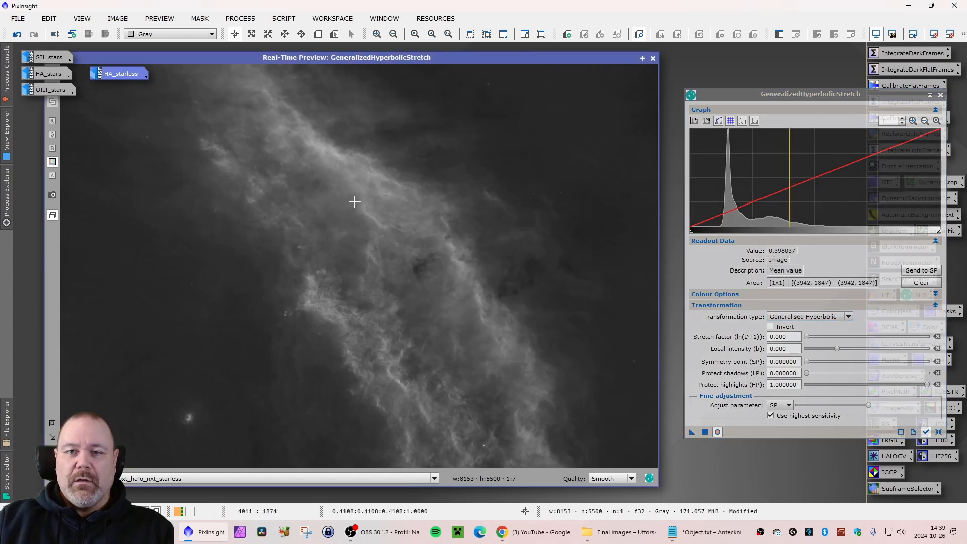
left_click(355, 201)
left_click(349, 202)
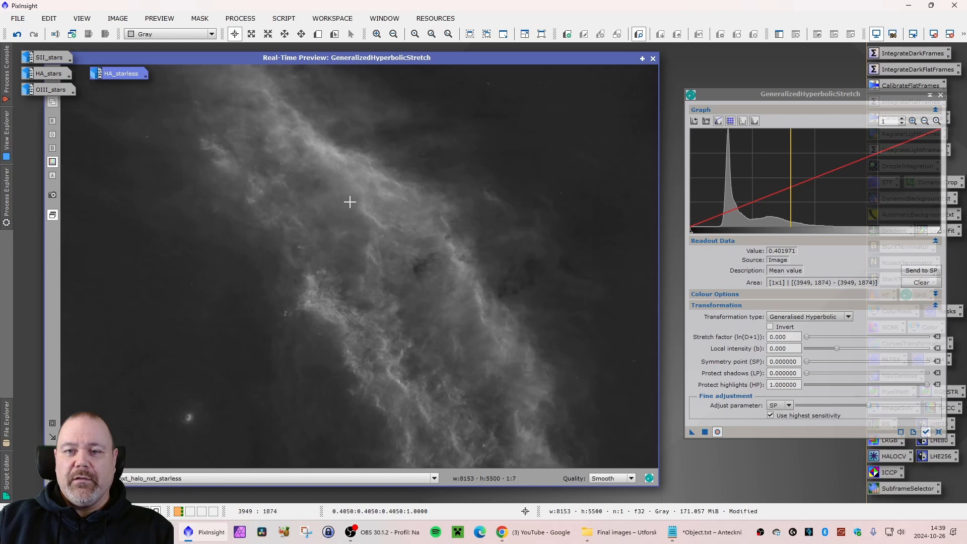
left_click(351, 202)
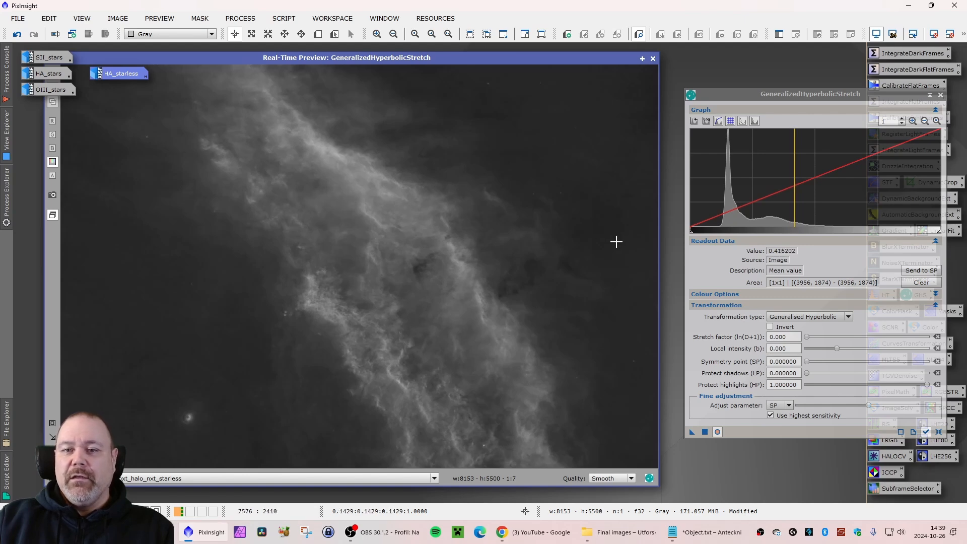
left_click(925, 272)
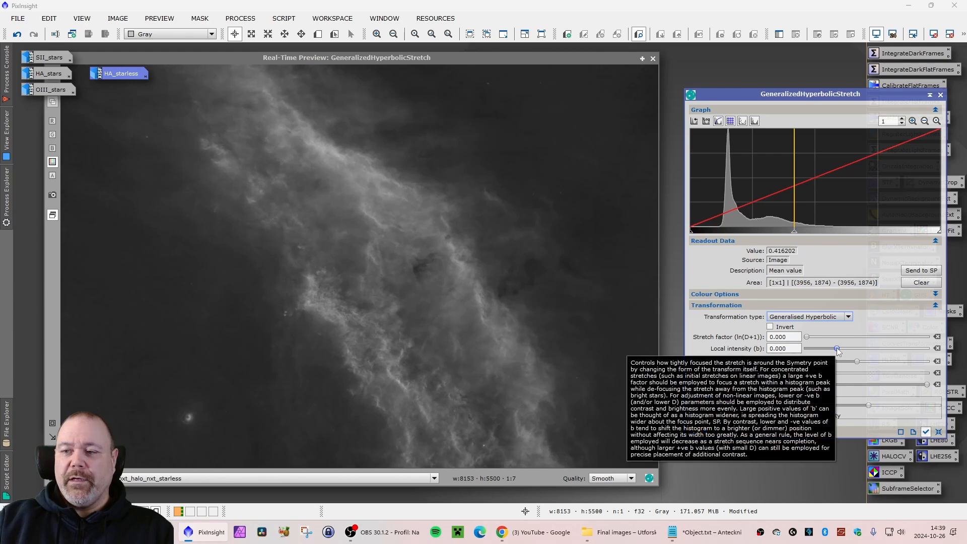
Apply a stretch with local intensity 0.370 and stretch factor 0.500, checking a bright filament's brightness, and reset the parameters.
left_click_drag(836, 347, 808, 340)
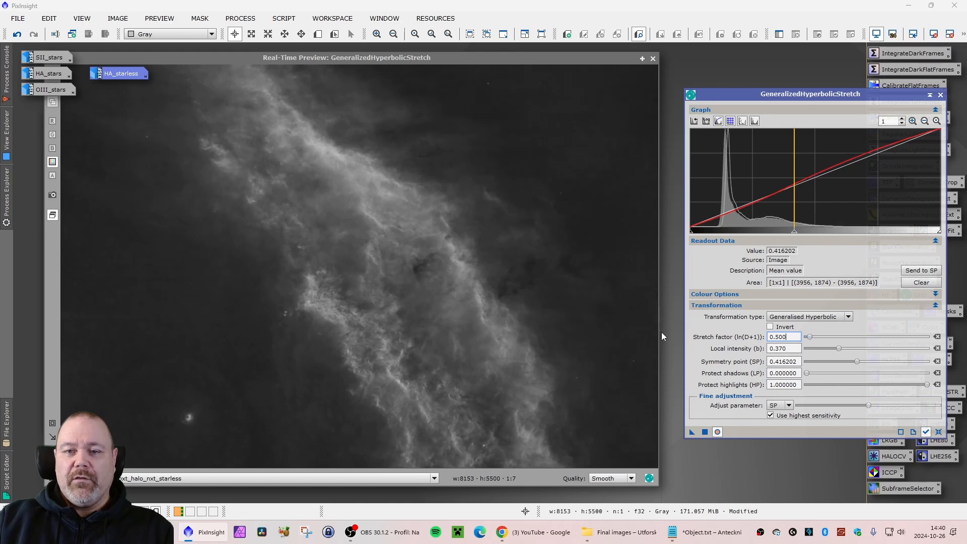
left_click(312, 280)
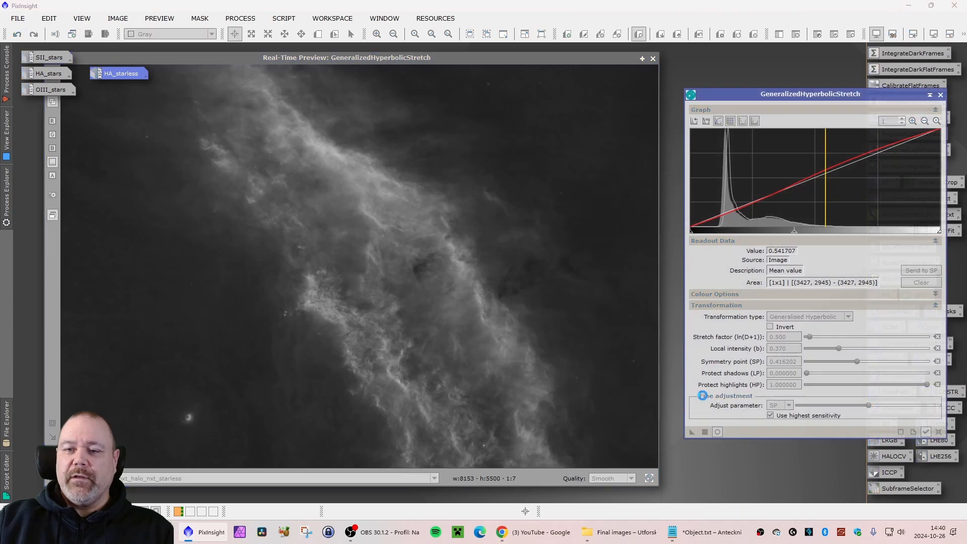
left_click(938, 432)
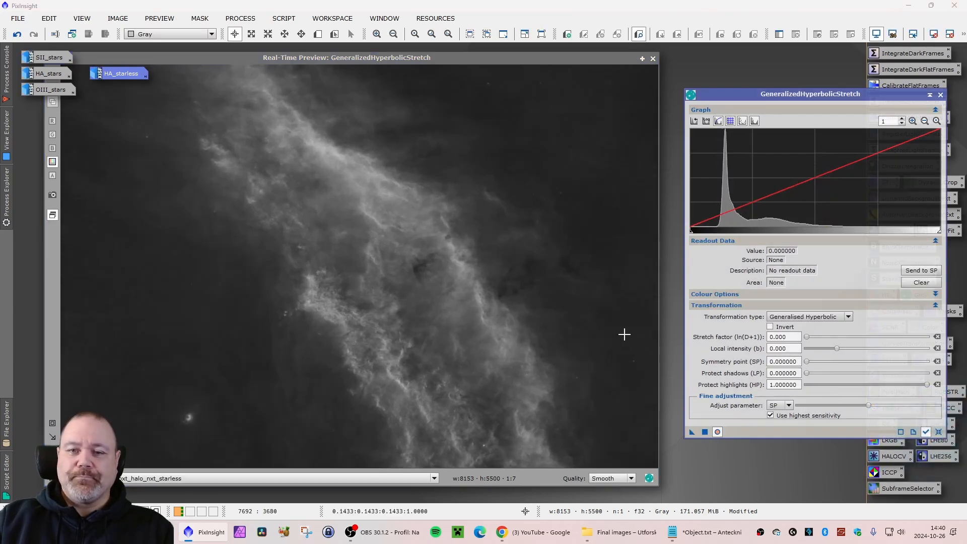
Stretch around the bright central filament with symmetry point 0.577946, local intensity 0.370 and stretch factor 0.260, and reset the parameters.
left_click(310, 276)
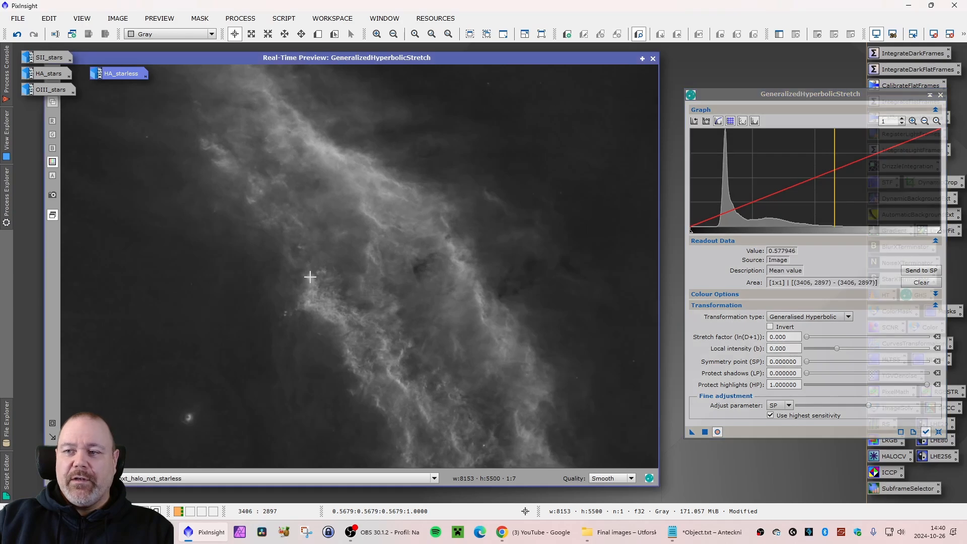
left_click(920, 269)
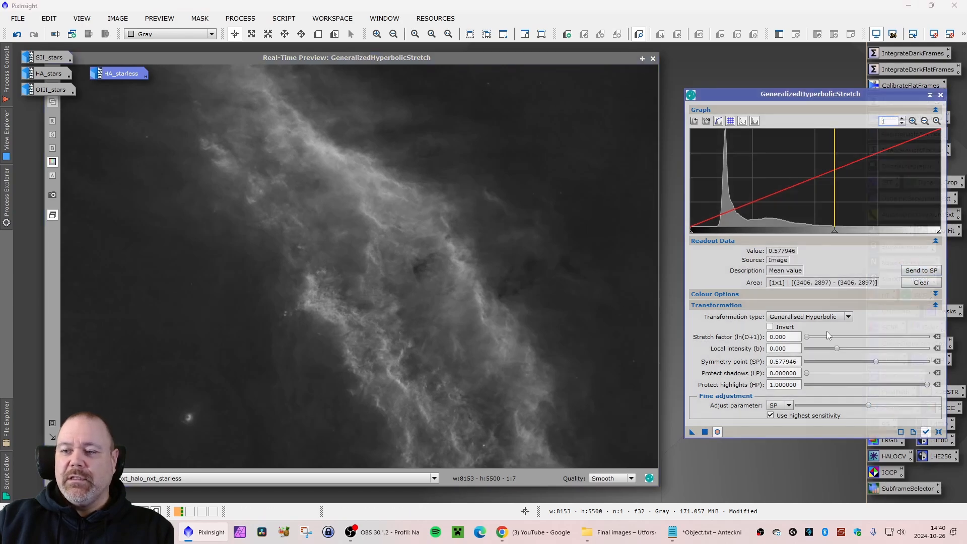
left_click(838, 349)
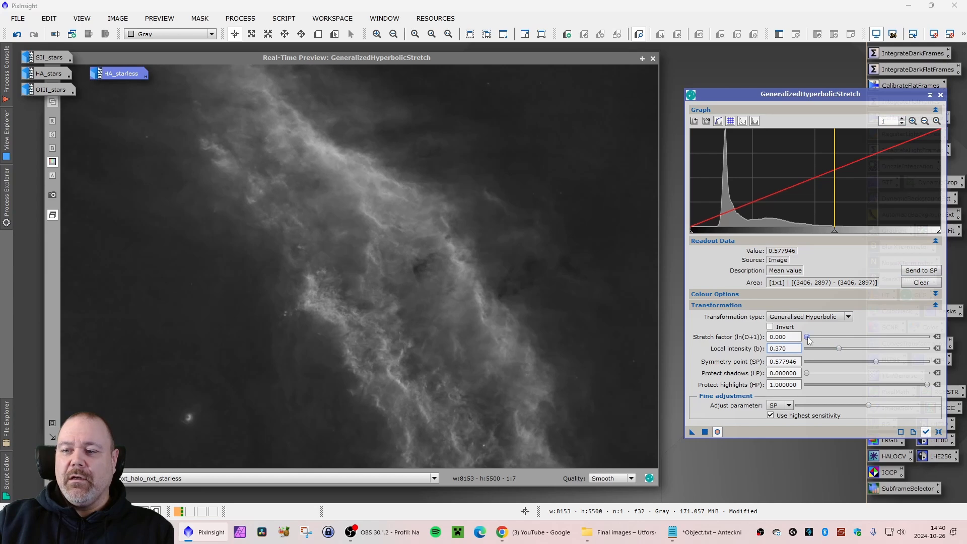
left_click_drag(807, 338, 808, 337)
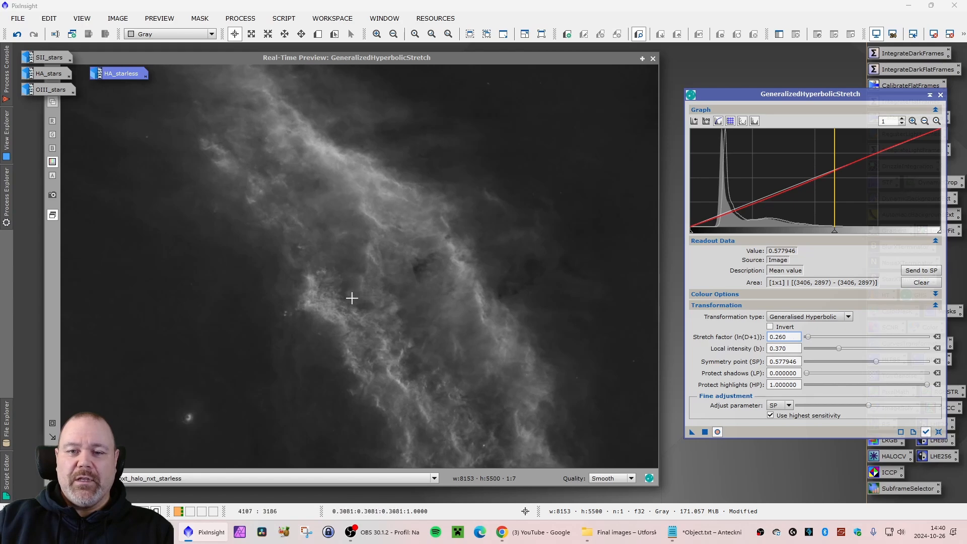
left_click(313, 278)
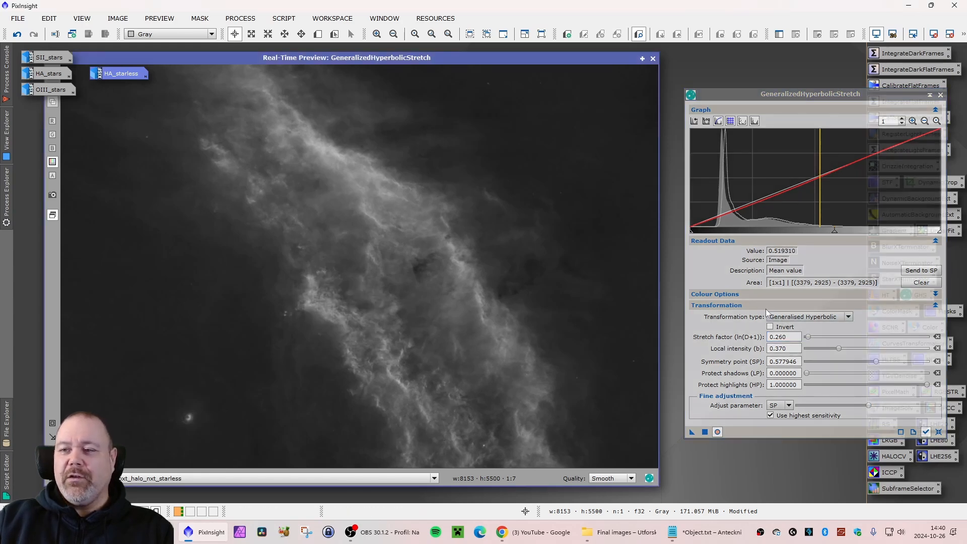
left_click(707, 432)
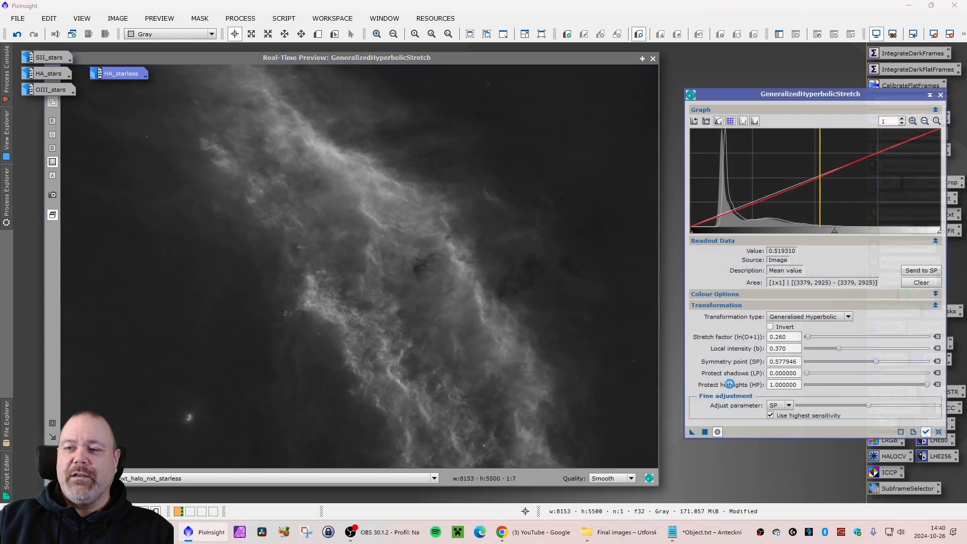
left_click(938, 432)
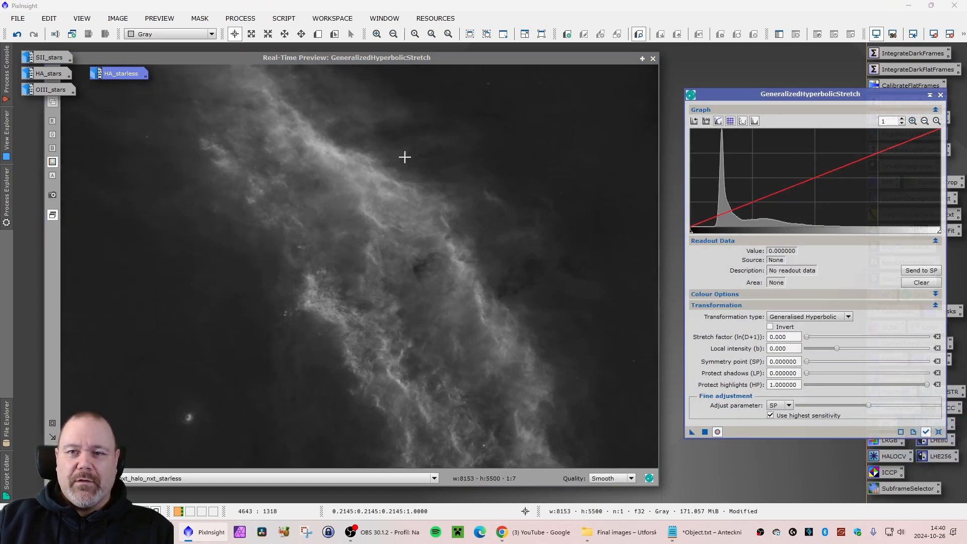
Sample the faint area above the nebula and use 0.150124 as the symmetry point.
left_click(424, 107)
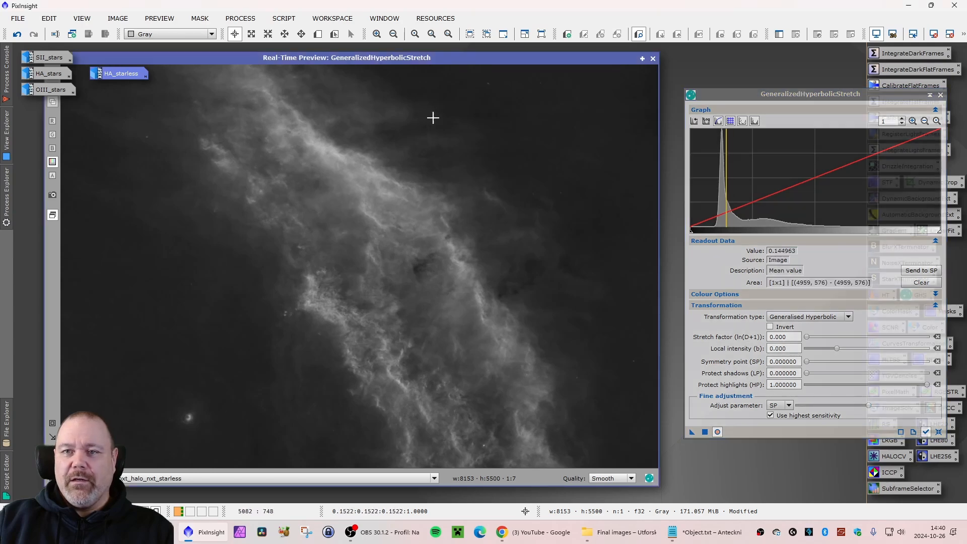
left_click(427, 115)
left_click(421, 112)
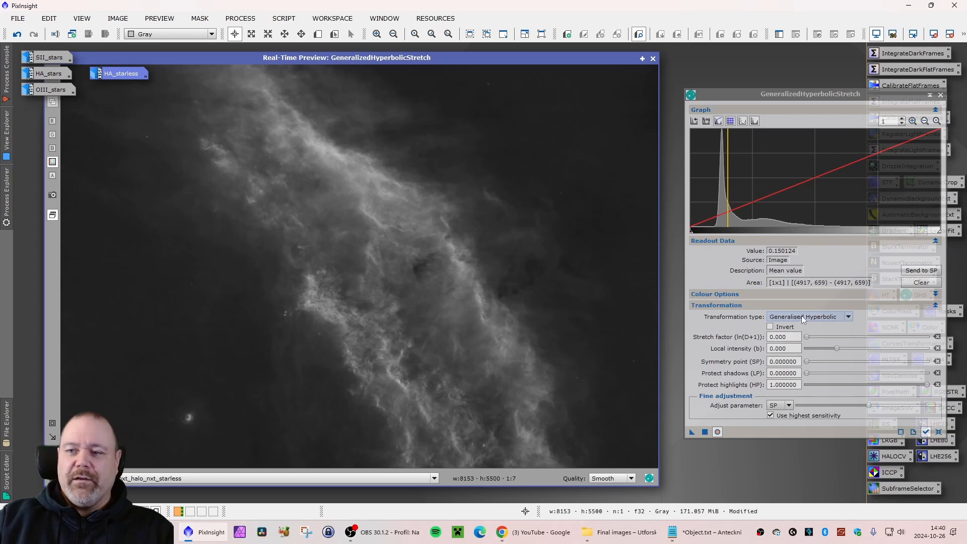
left_click(920, 271)
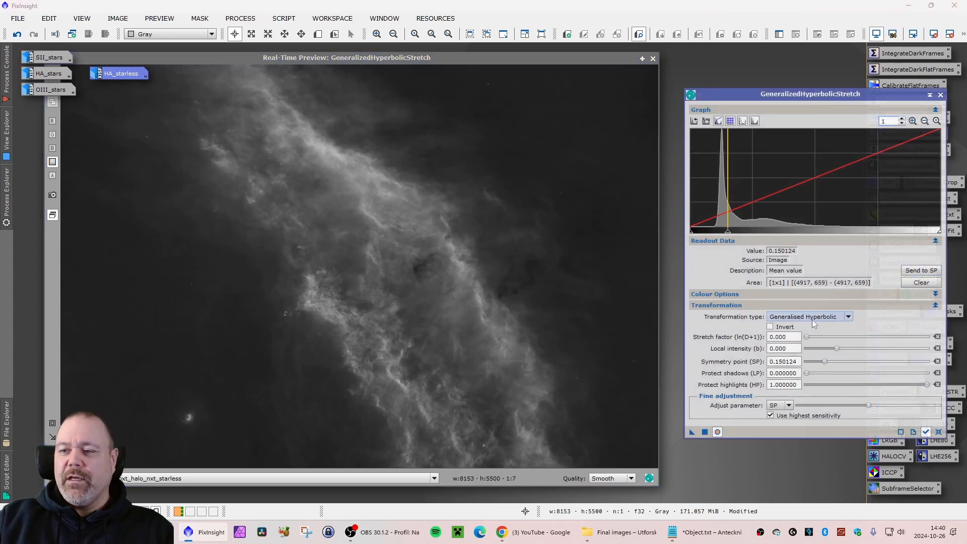
Apply a stretch with local intensity 0.370, stretch factor 0.760 and highlight protection 0.950, checking bright areas' brightness, and reset the parameters.
left_click_drag(832, 351, 837, 351)
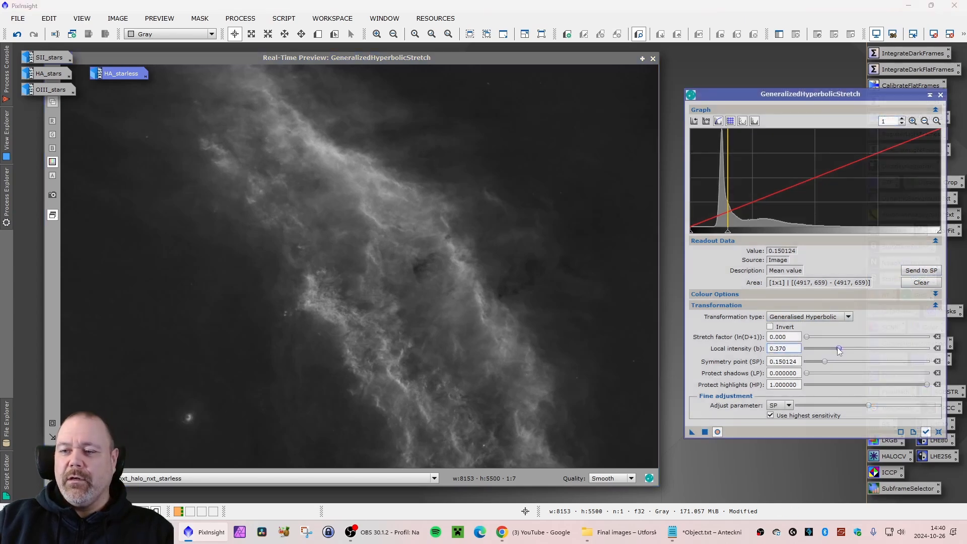
left_click_drag(806, 335, 810, 337)
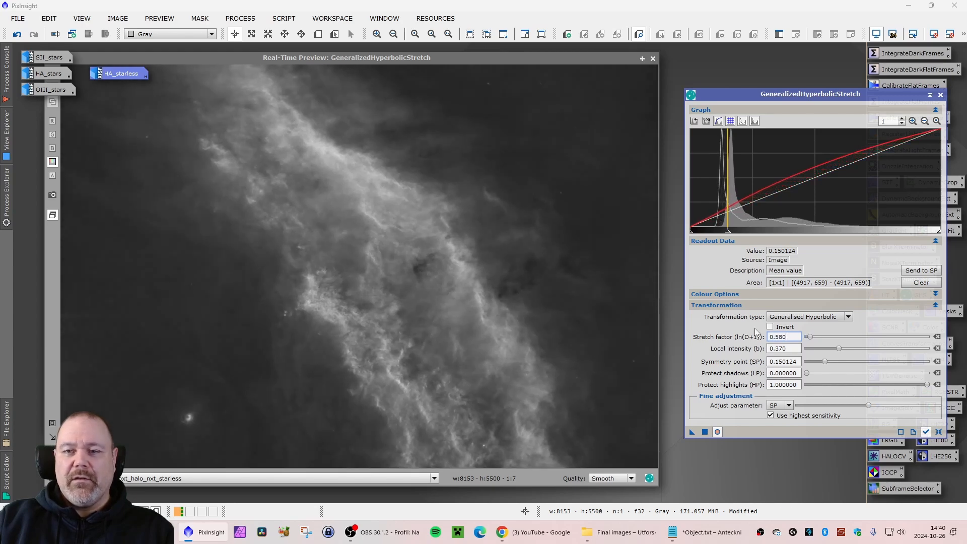
left_click(309, 279)
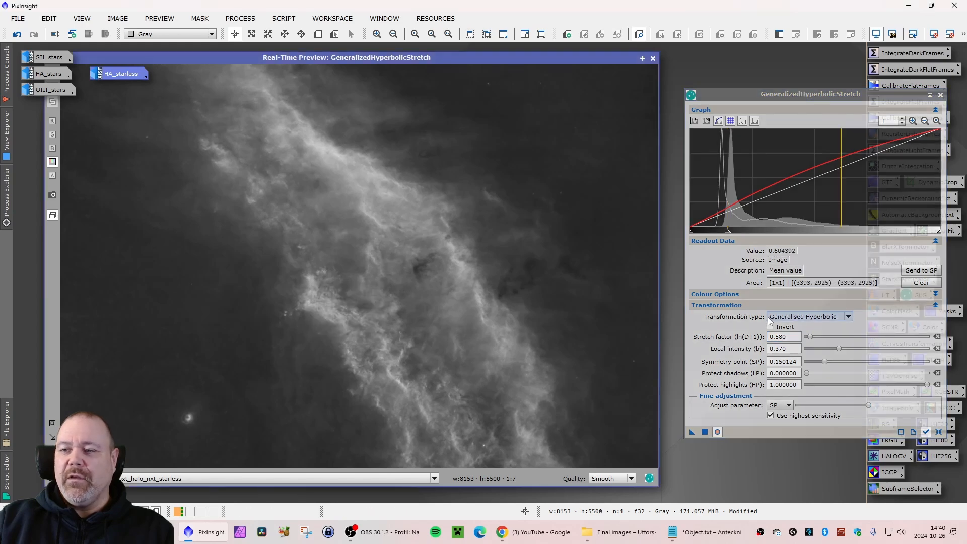
left_click_drag(810, 337, 811, 338)
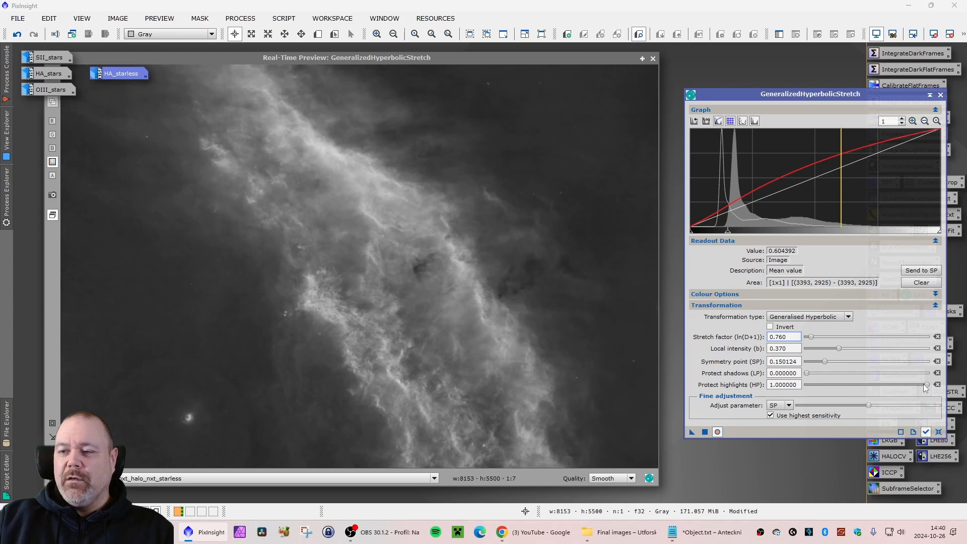
left_click(311, 277)
left_click(477, 296)
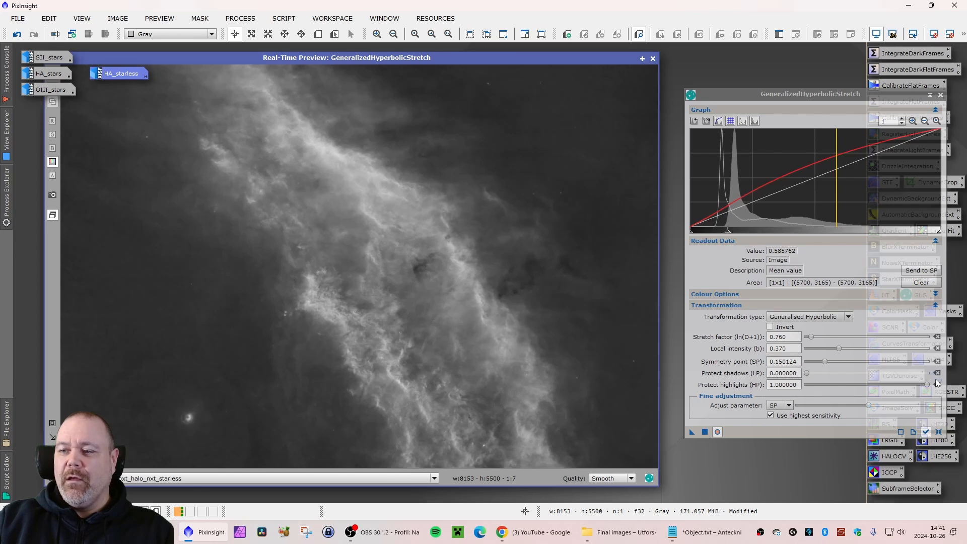
left_click_drag(927, 385, 921, 387)
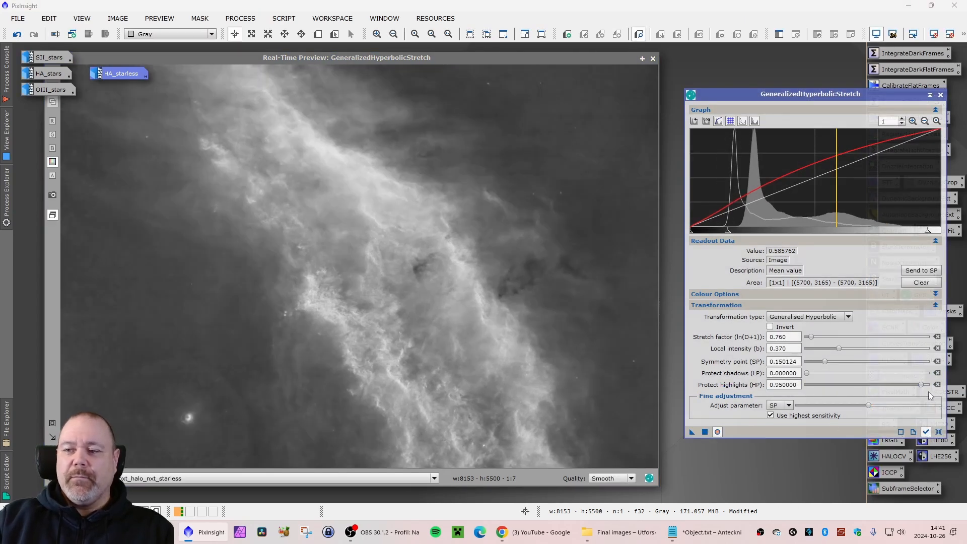
left_click(938, 431)
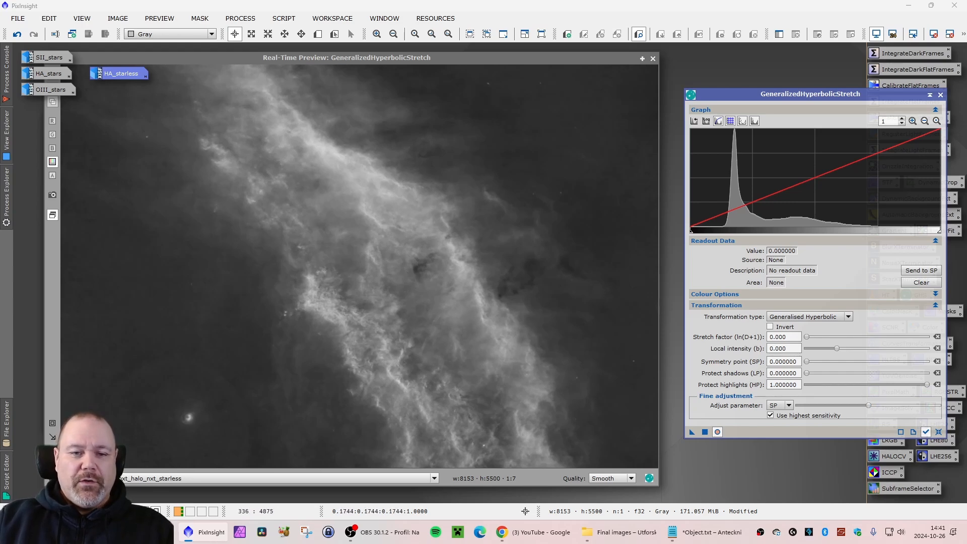
Inspect the small bright isolated object beside the nebula at 1:1, and return to the view of the whole image.
left_click(53, 423)
left_click(189, 417)
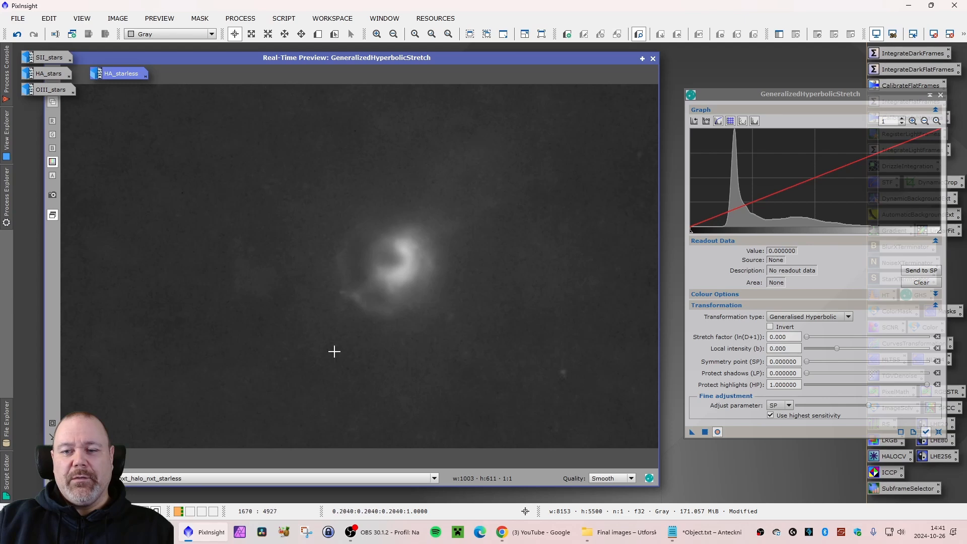
scroll(212, 373, "down", 8)
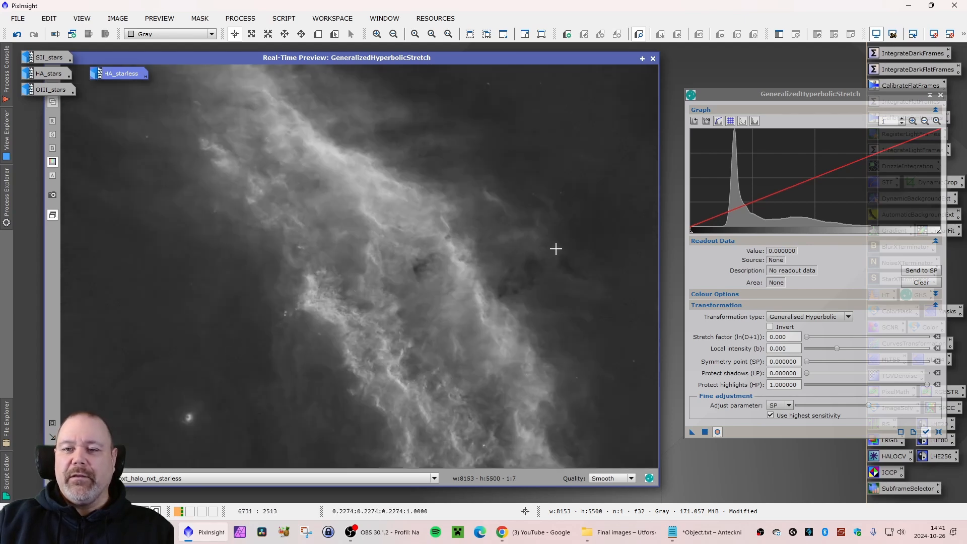
Apply a Linear transformation with the blackpoint at 0.050302 to darken the SII background, and reset the parameters.
left_click(811, 318)
left_click(792, 359)
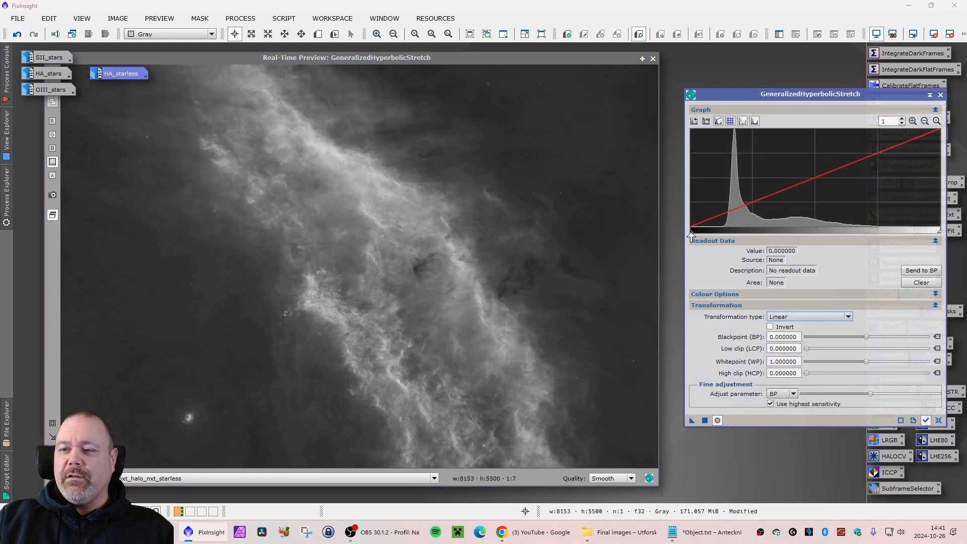
left_click_drag(691, 234, 701, 234)
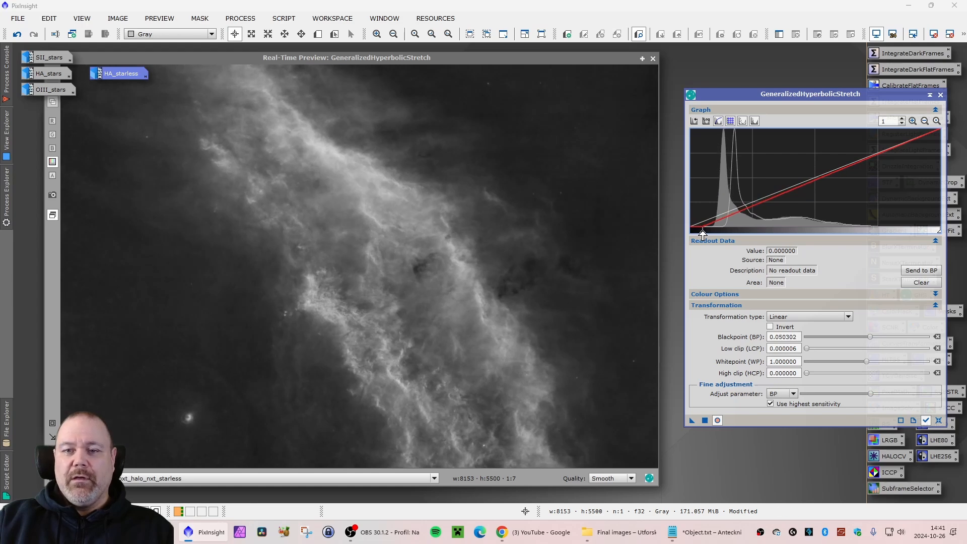
left_click(704, 419)
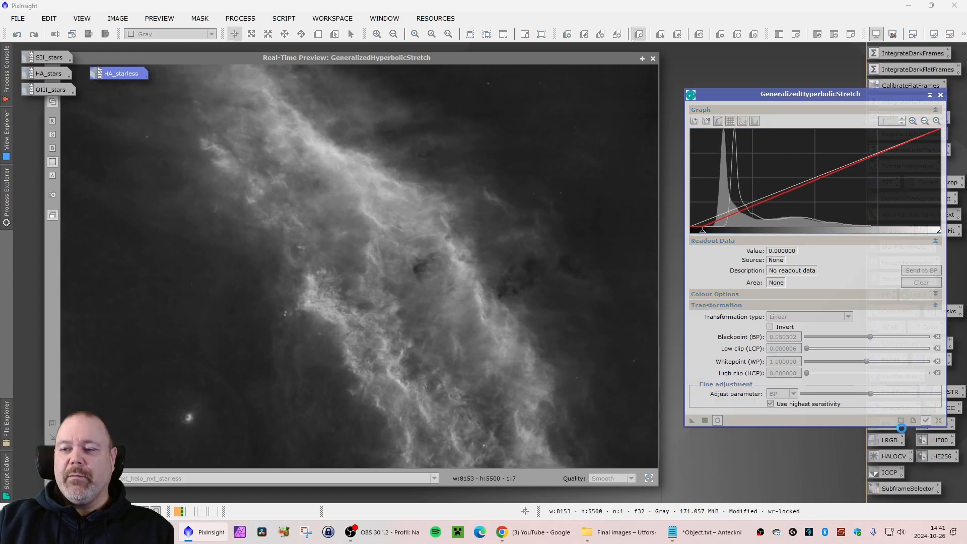
left_click(938, 419)
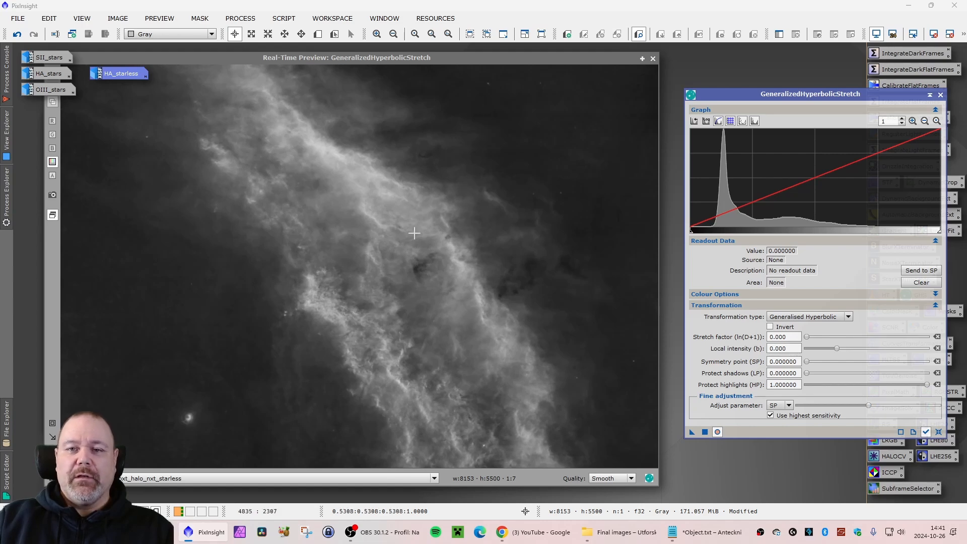
Sample bright filament areas and stretch with symmetry point 0.732108, local intensity 0.270 and stretch factor 0.160.
left_click(321, 149)
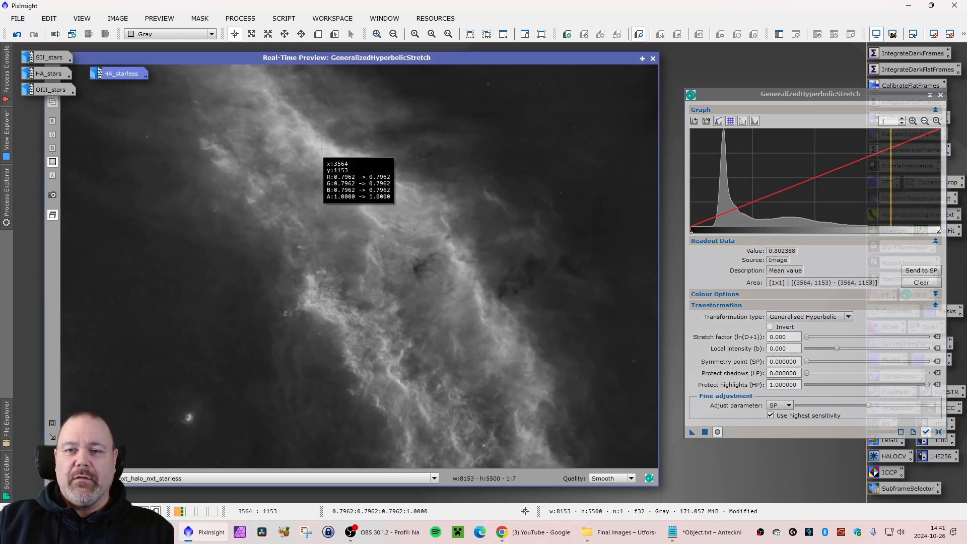
left_click(445, 223)
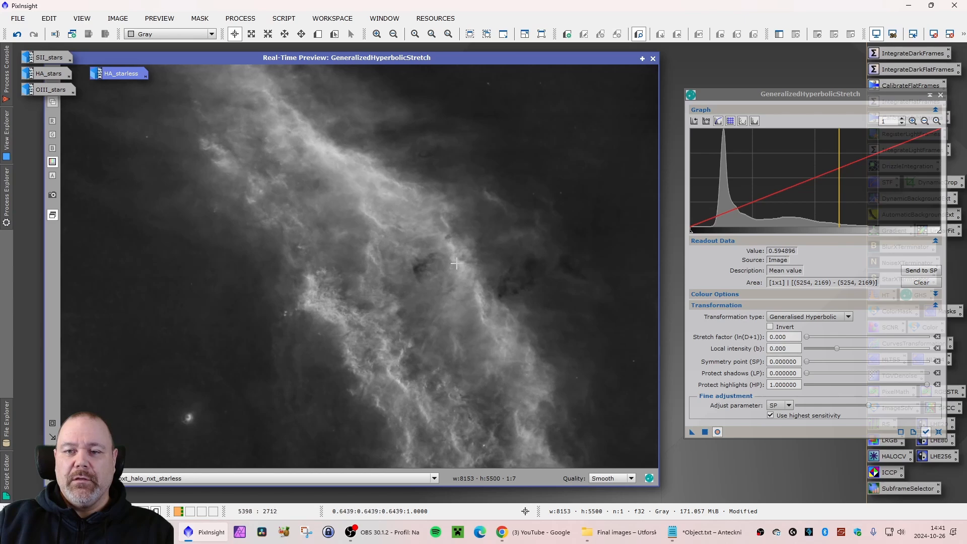
left_click(455, 264)
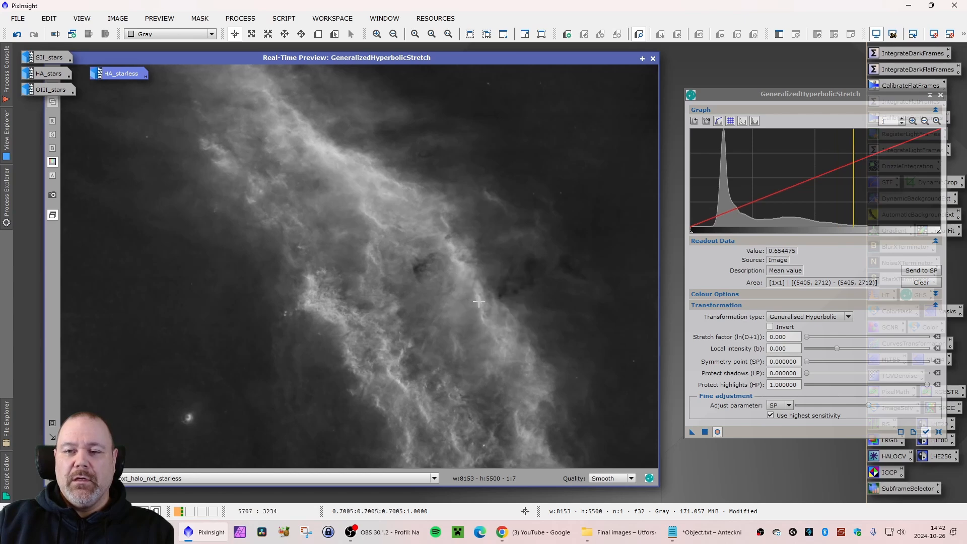
left_click(479, 301)
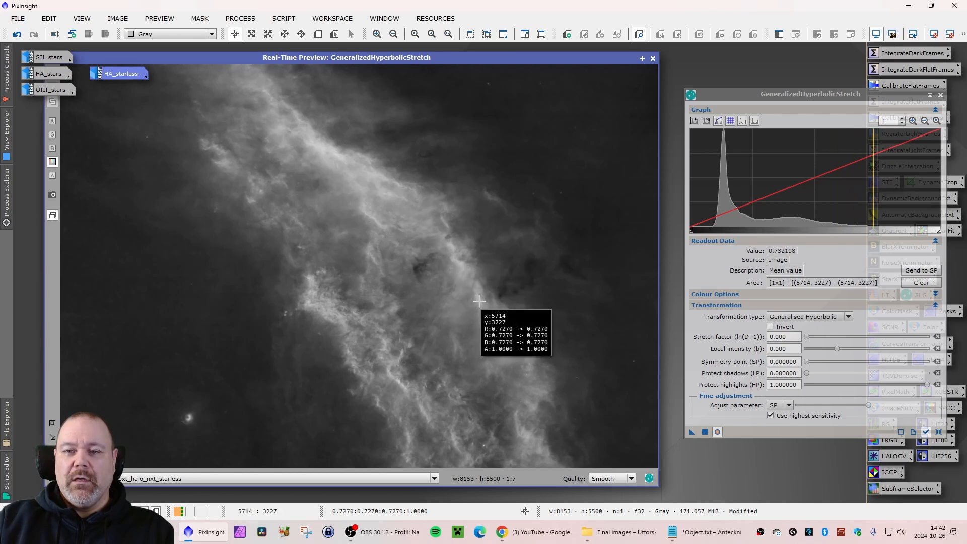
left_click(919, 270)
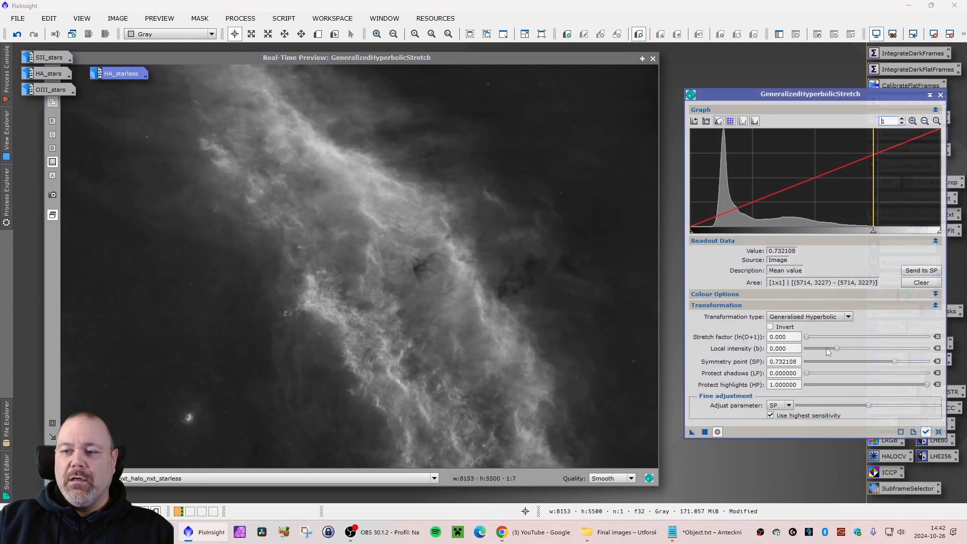
left_click_drag(837, 351, 809, 340)
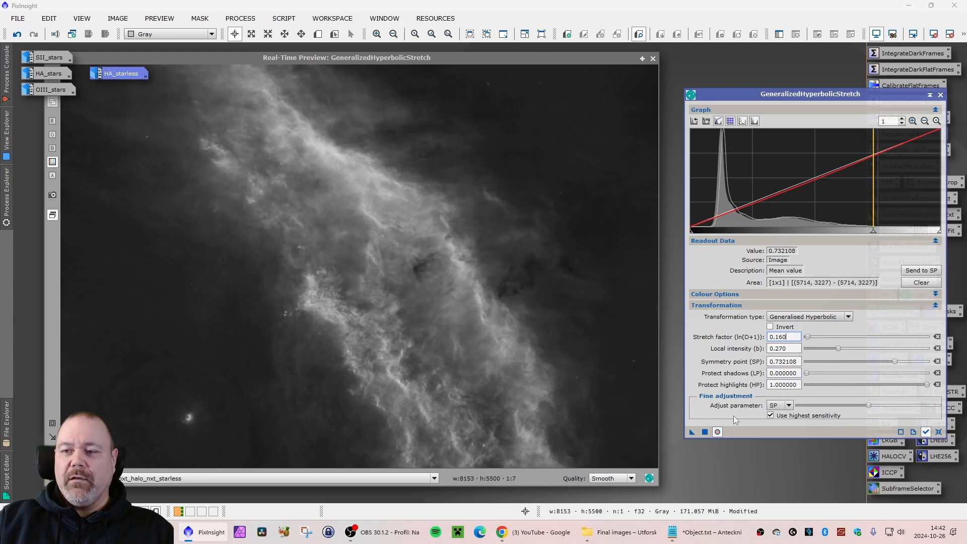
left_click(704, 432)
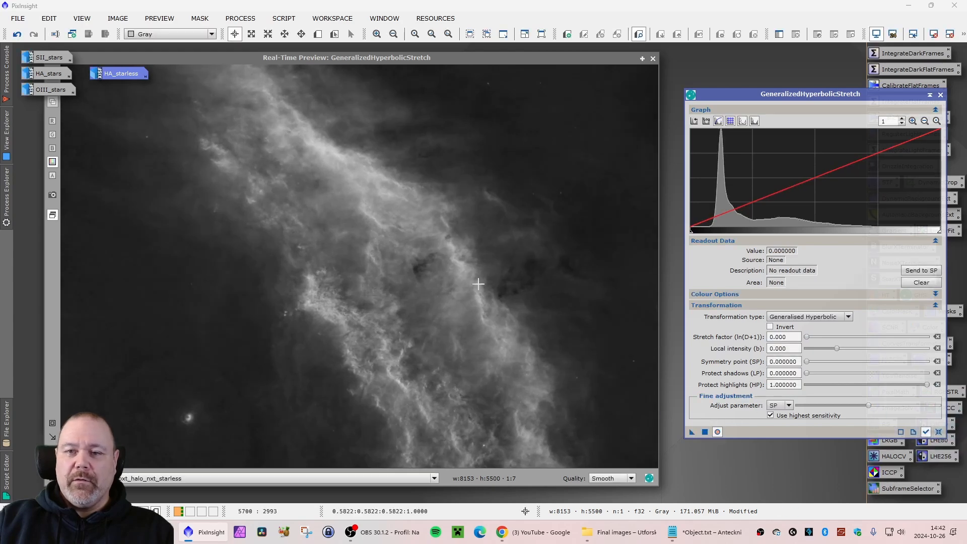
Stretch around a sampled mid-tone nebula area with symmetry point 0.389293, local intensity 0.370, stretch factor 0.500 and highlight protection 0.950.
left_click(308, 278)
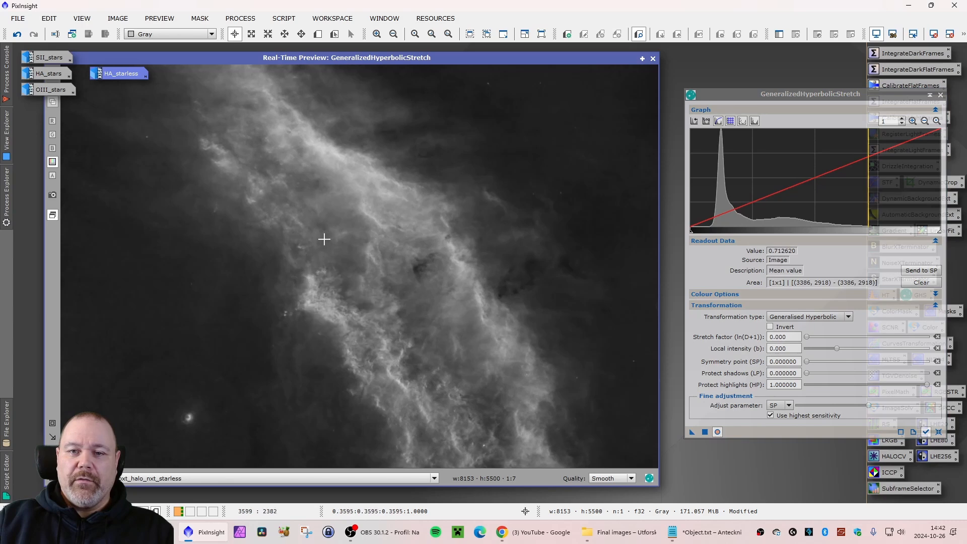
left_click(334, 218)
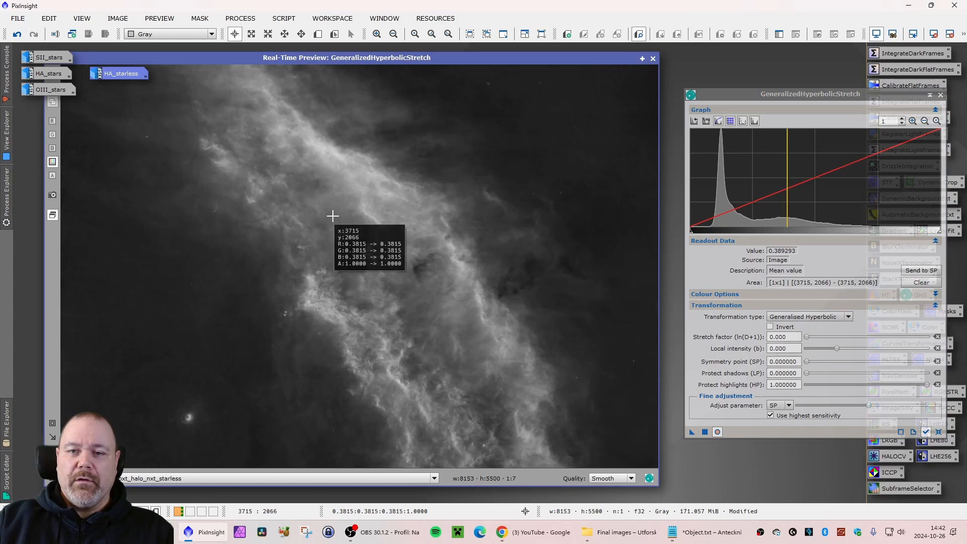
left_click(920, 271)
left_click_drag(836, 348, 812, 341)
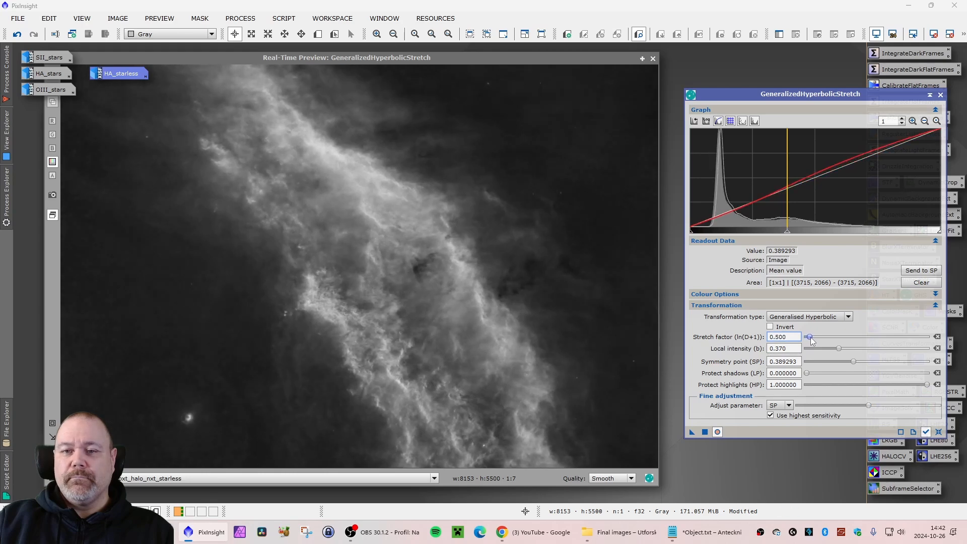
left_click(312, 282)
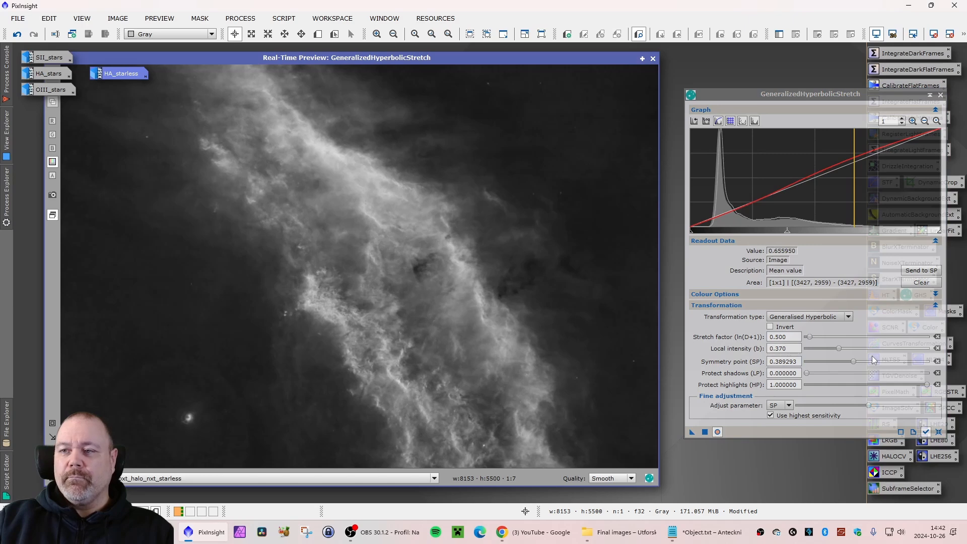
left_click_drag(927, 385, 920, 385)
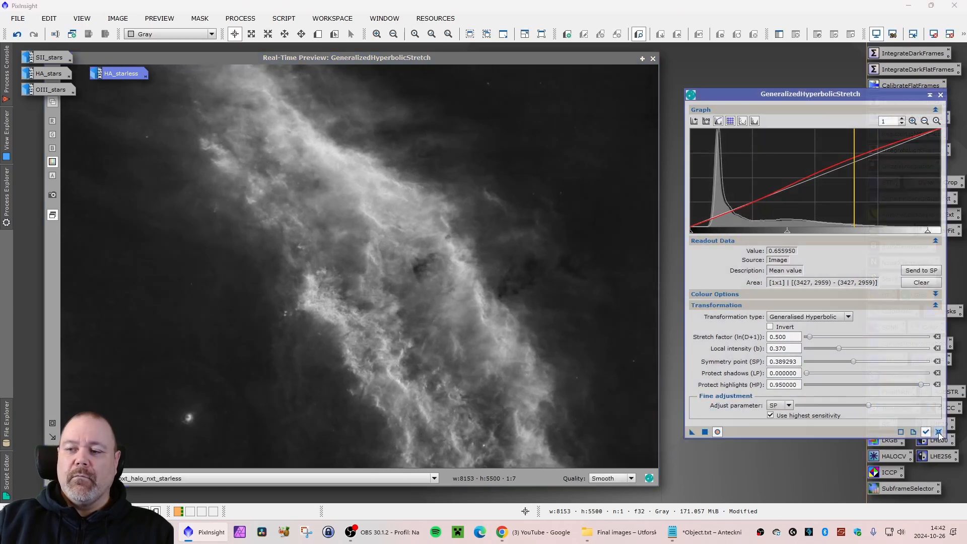
left_click(705, 432)
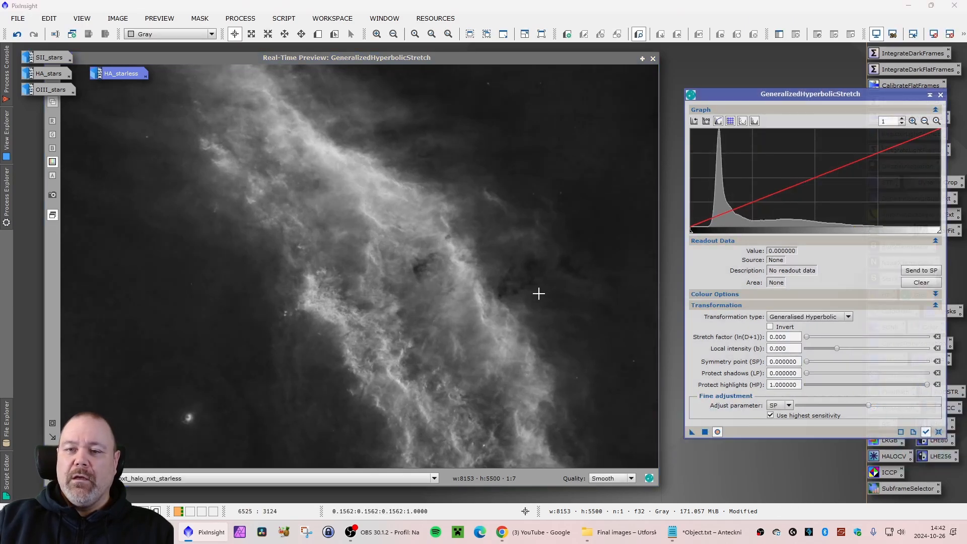
Stretch around the nebula's upper edge with symmetry point 0.360042, local intensity 0.270 and stretch factor 0.260, and reset the parameters.
left_click(365, 117)
left_click(920, 270)
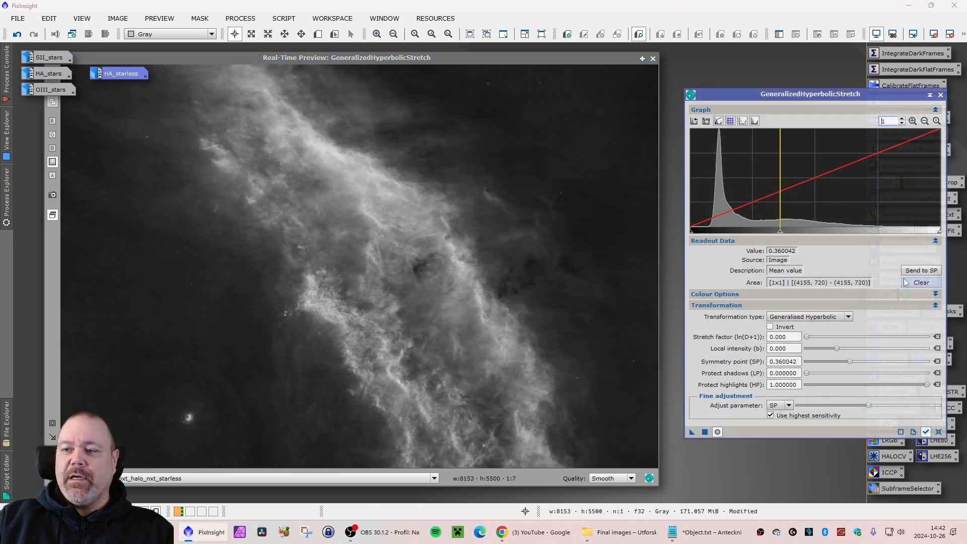
left_click_drag(836, 348, 808, 337)
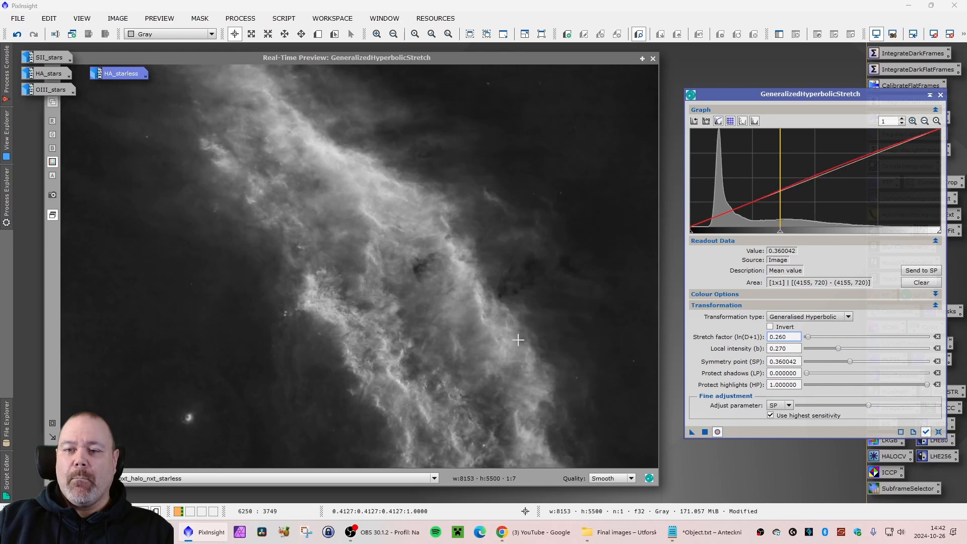
left_click(479, 304)
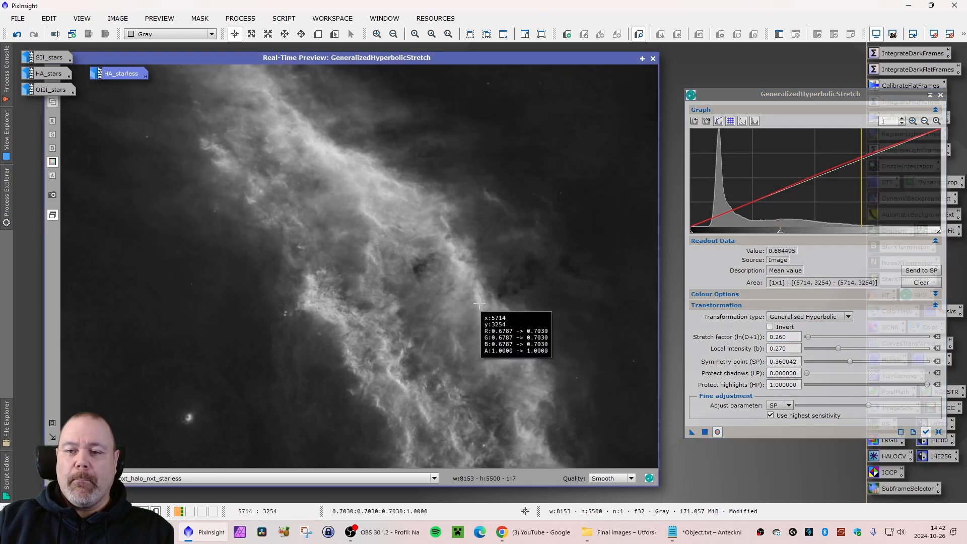
left_click(704, 431)
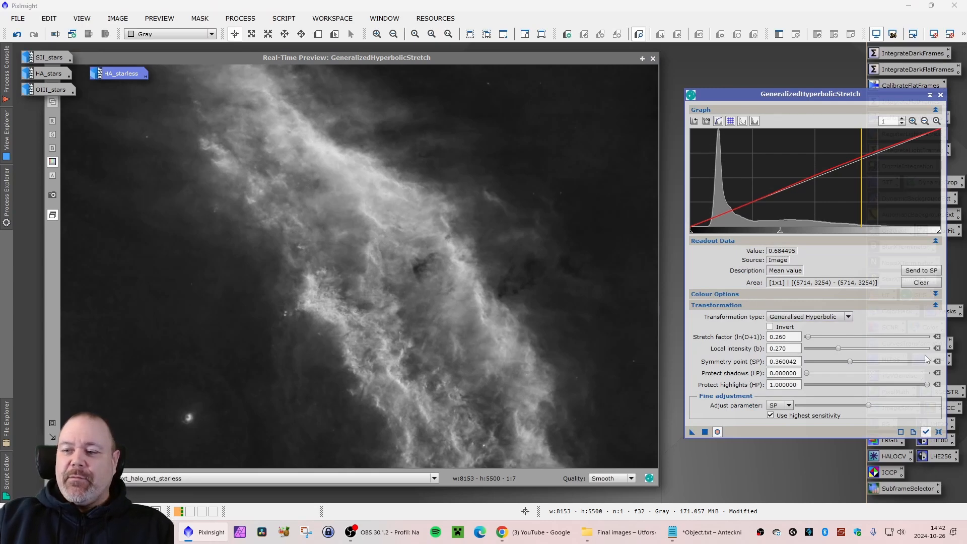
left_click(921, 282)
Trim the shadows with a Linear transformation using a blackpoint of 0.012072, and reset the parameters.
left_click(806, 317)
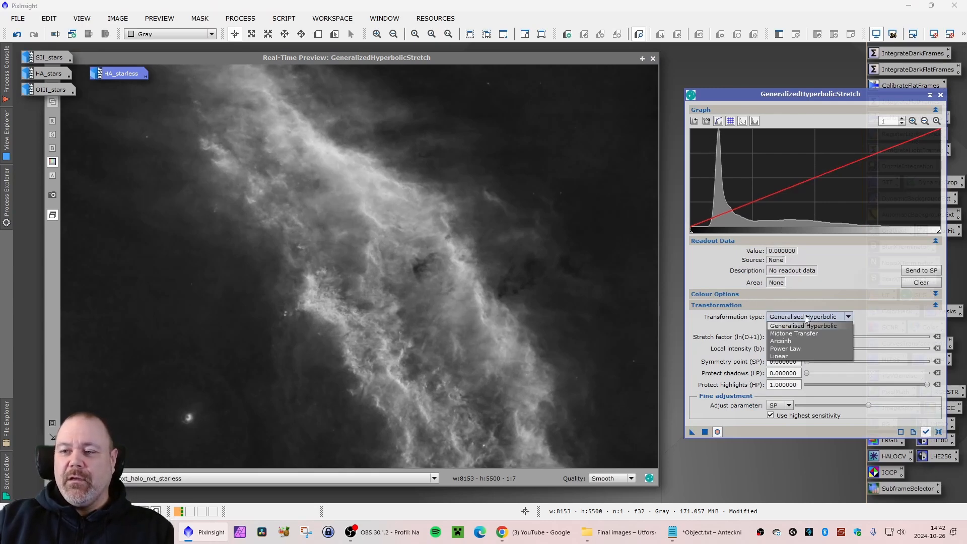
left_click(795, 356)
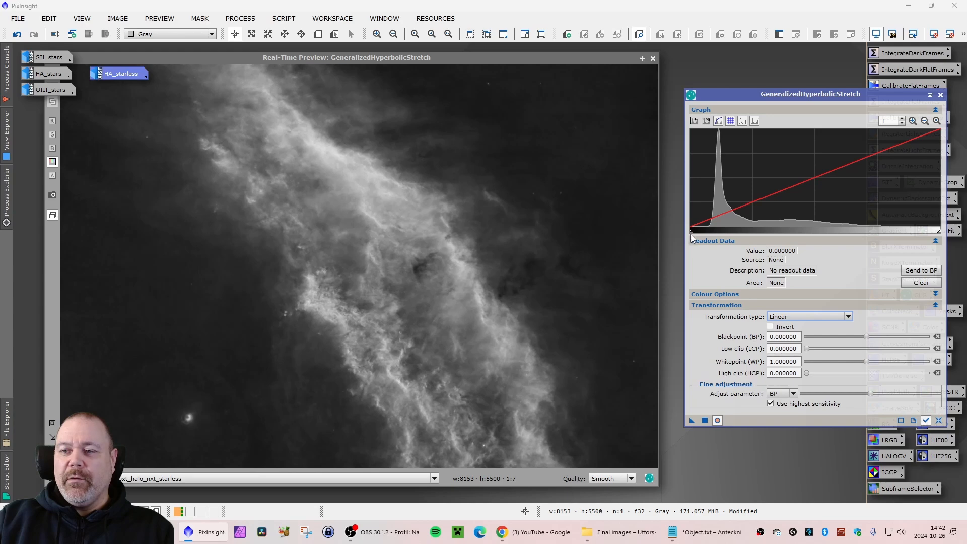
left_click_drag(690, 234, 693, 234)
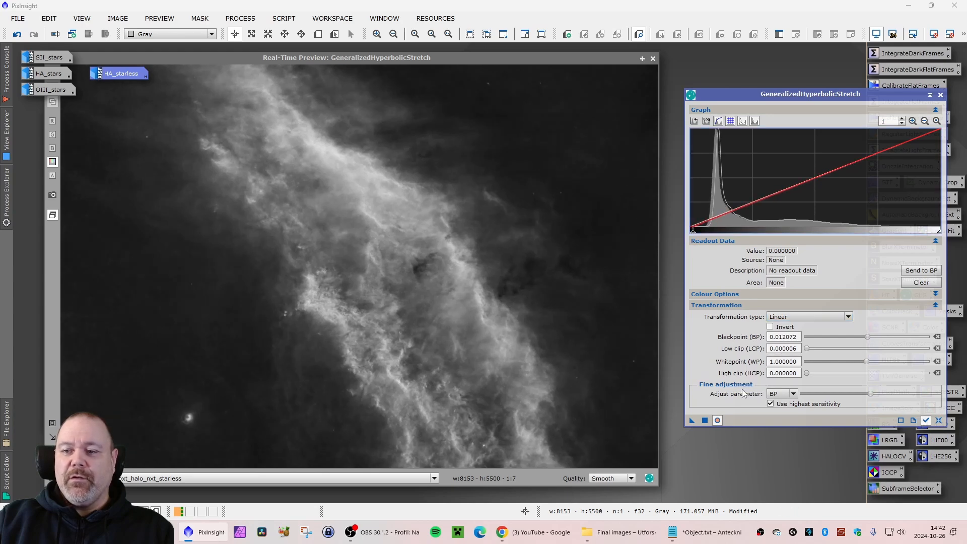
left_click(705, 420)
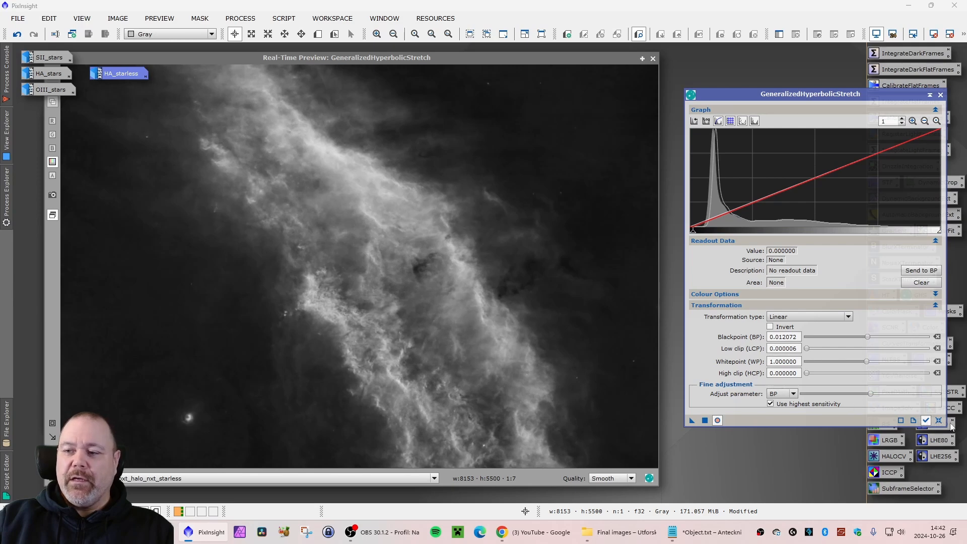
left_click(938, 421)
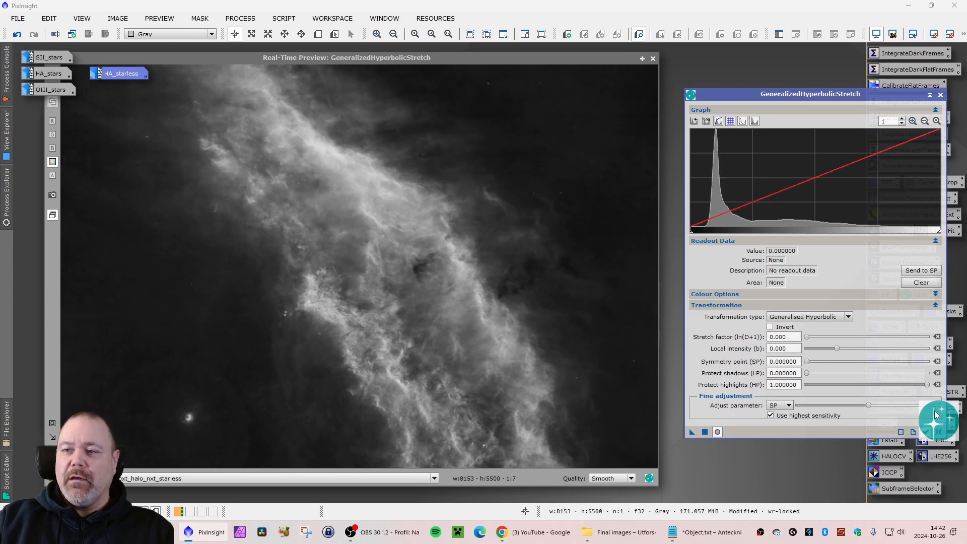
Close the real-time preview and inspect the stretched SII nebula at 1:1, returning to the view of the whole image.
left_click(652, 58)
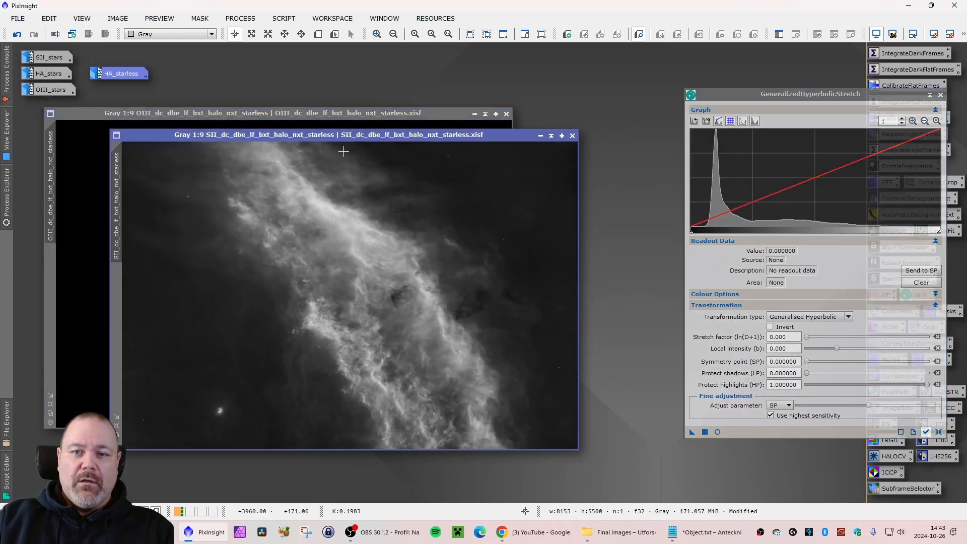
scroll(338, 282, "up", 8)
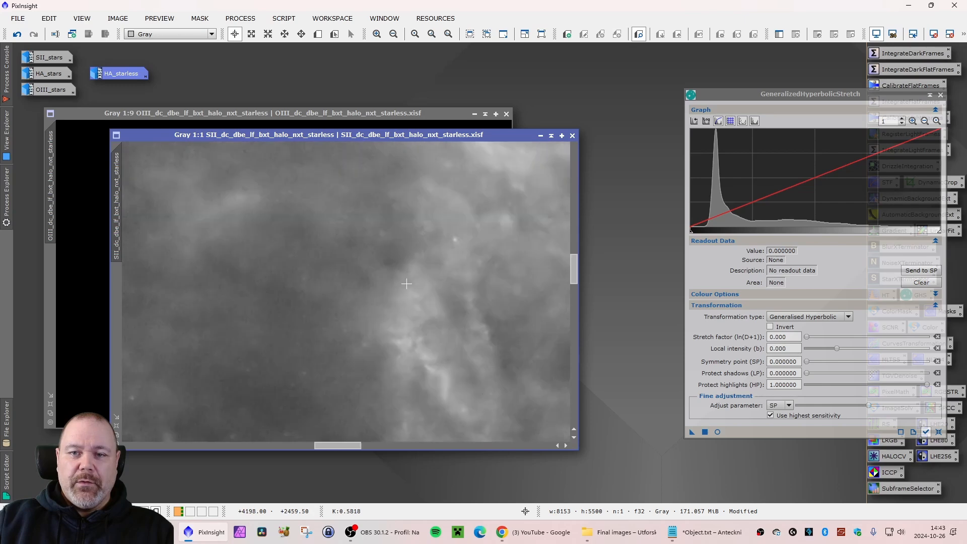
scroll(406, 284, "down", 7)
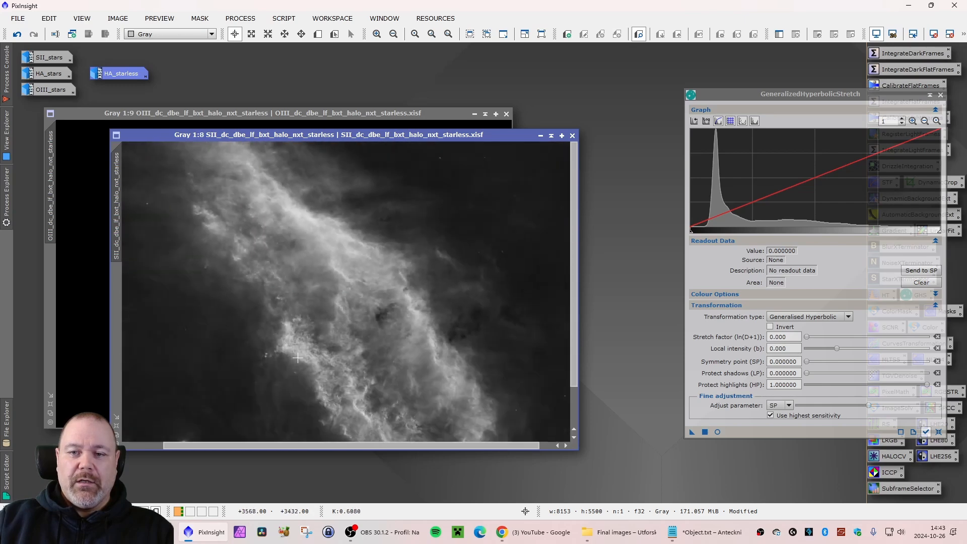
scroll(298, 357, "down", 1)
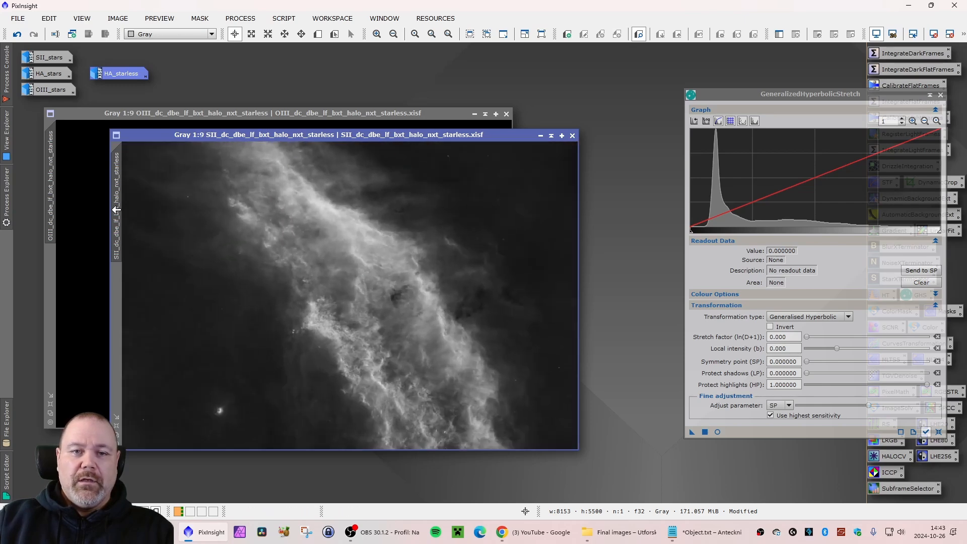
Change the stretched SII image's identifier to SII_starless.
right_click(116, 210)
left_click(159, 253)
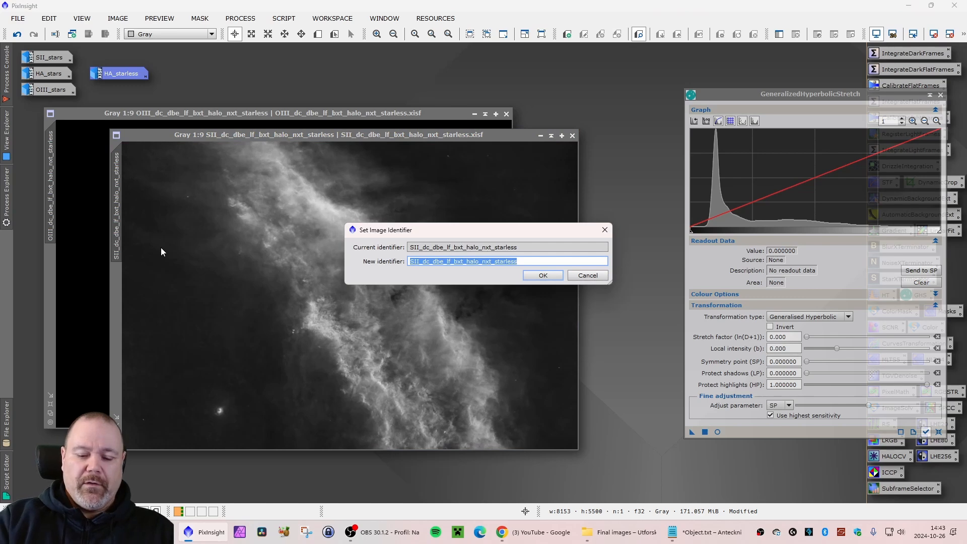
type("SII_star")
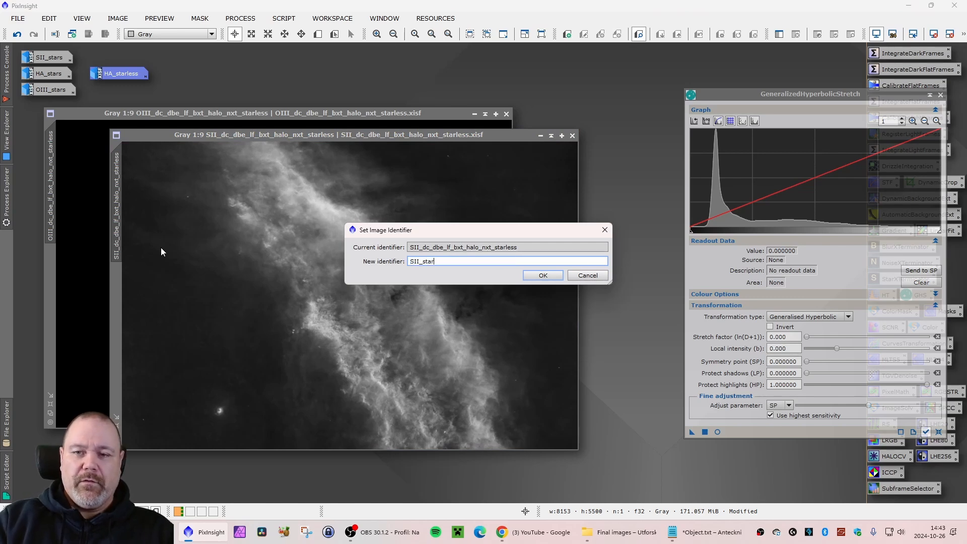
type("less")
key("Return")
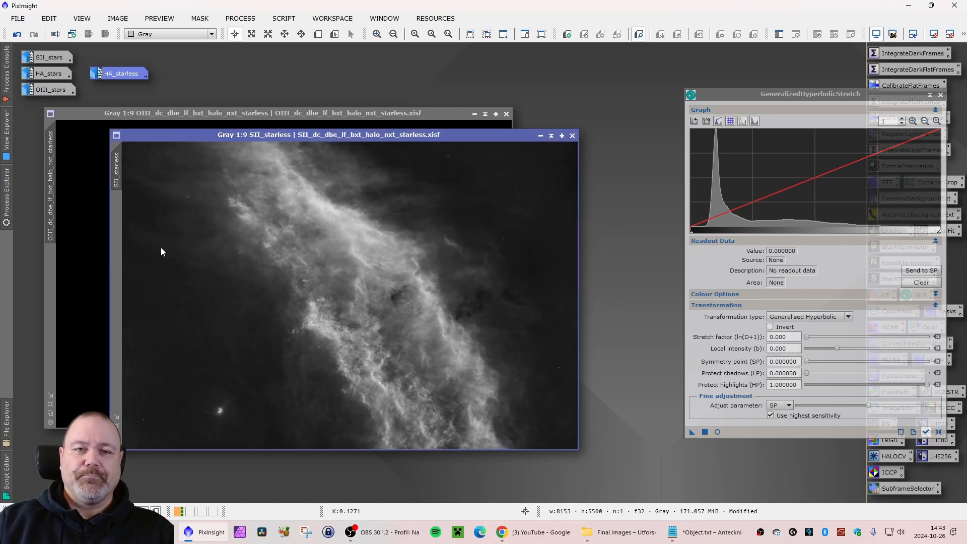
Save the stretched SII image as SII_starless in XISF format in the Non-linear folder, accepting the default format options.
left_click(21, 19)
left_click(50, 118)
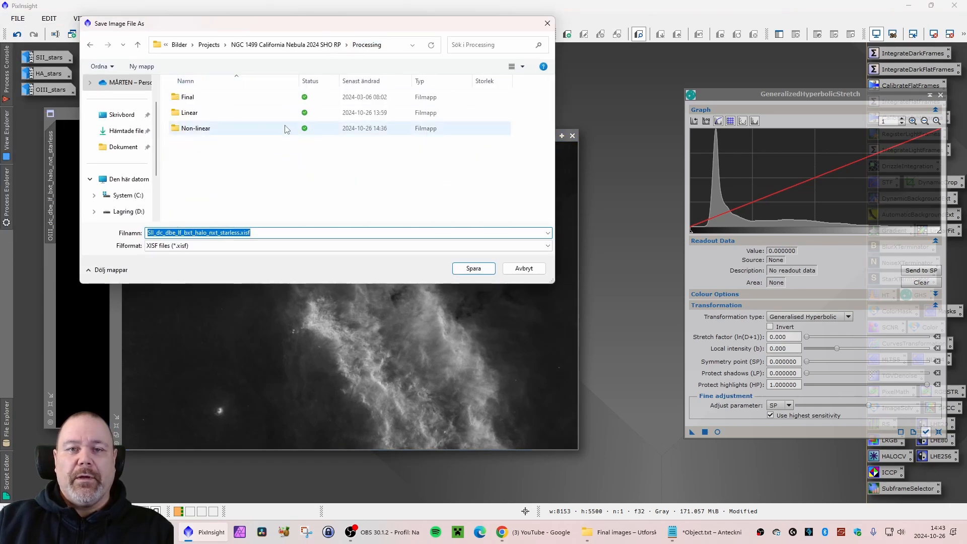
double_click(284, 129)
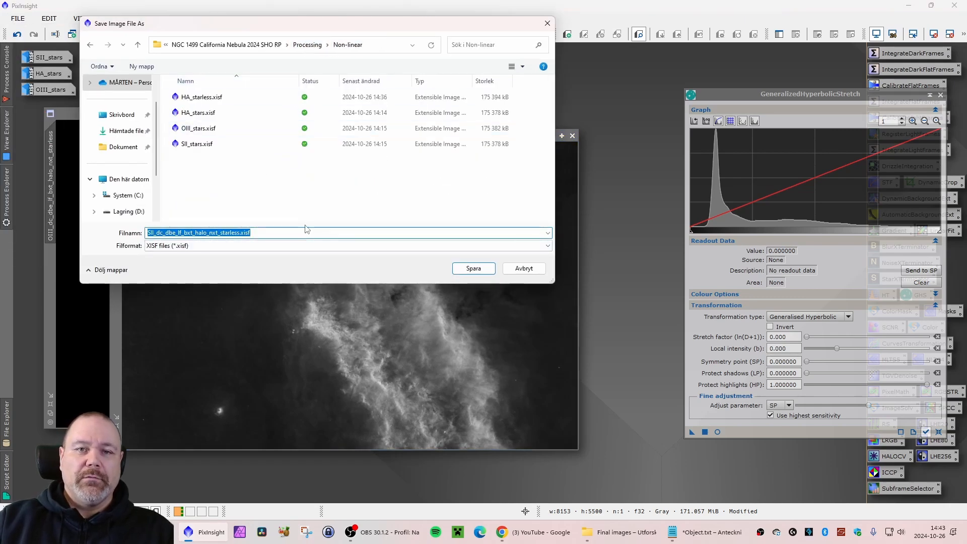
type("SII")
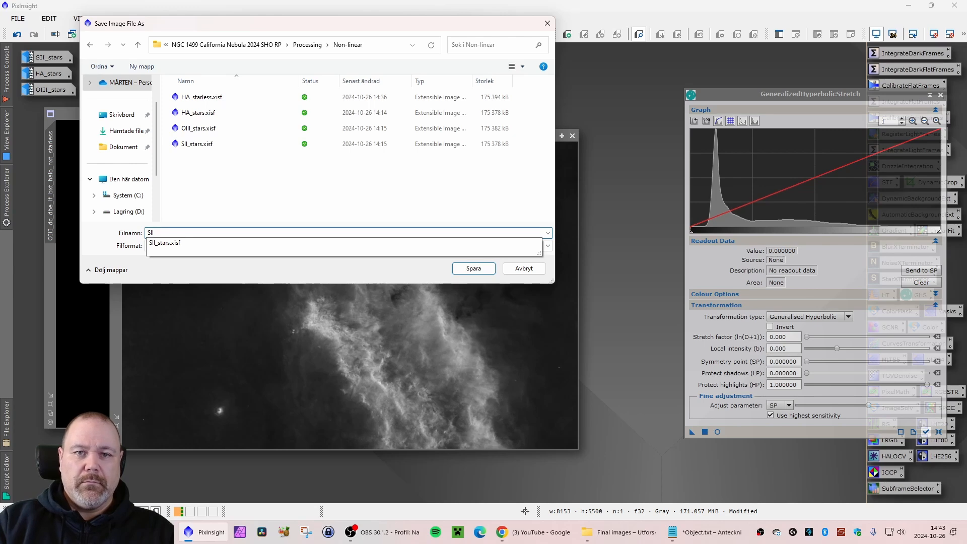
type("_starless")
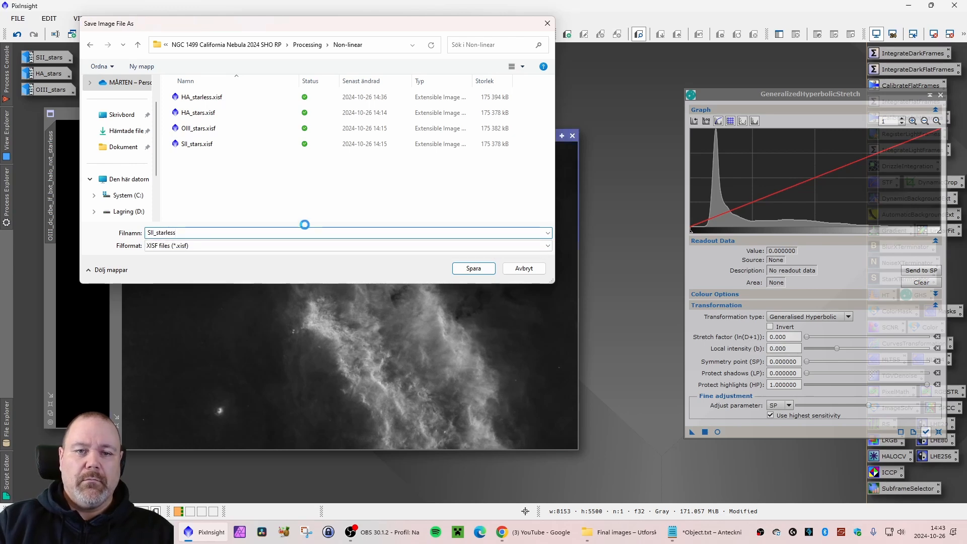
key("Return")
key("Return")
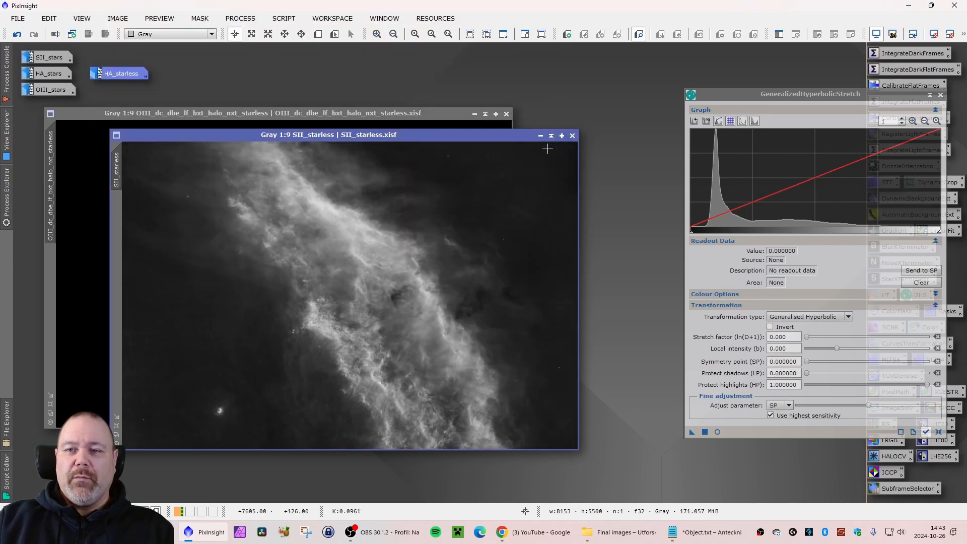
Minimise SII_starless and place its icon above HA_starless, then reposition the OIII image and the GeneralizedHyperbolicStretch window.
left_click(540, 135)
left_click_drag(373, 294, 119, 60)
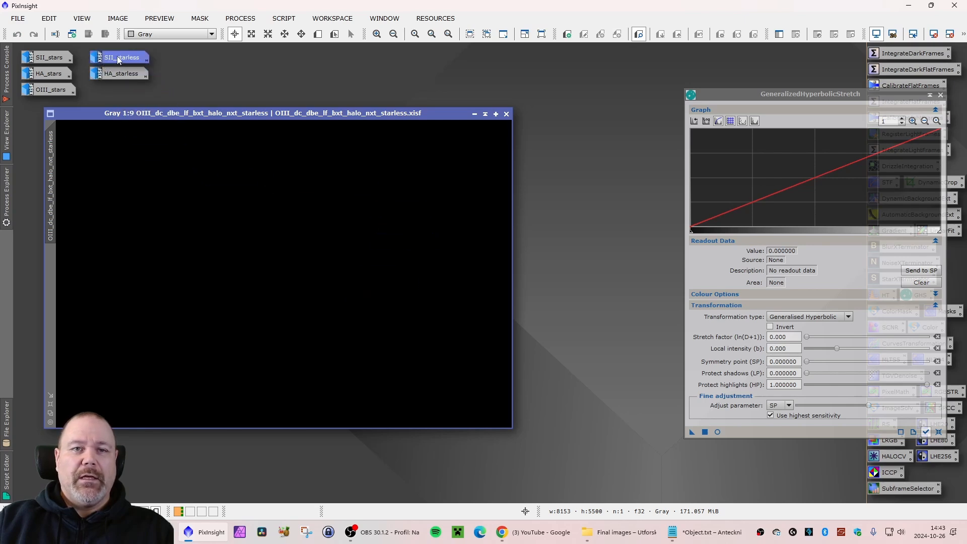
mouse_move(204, 115)
left_mouse_down()
mouse_move(223, 116)
mouse_move(200, 117)
left_mouse_up()
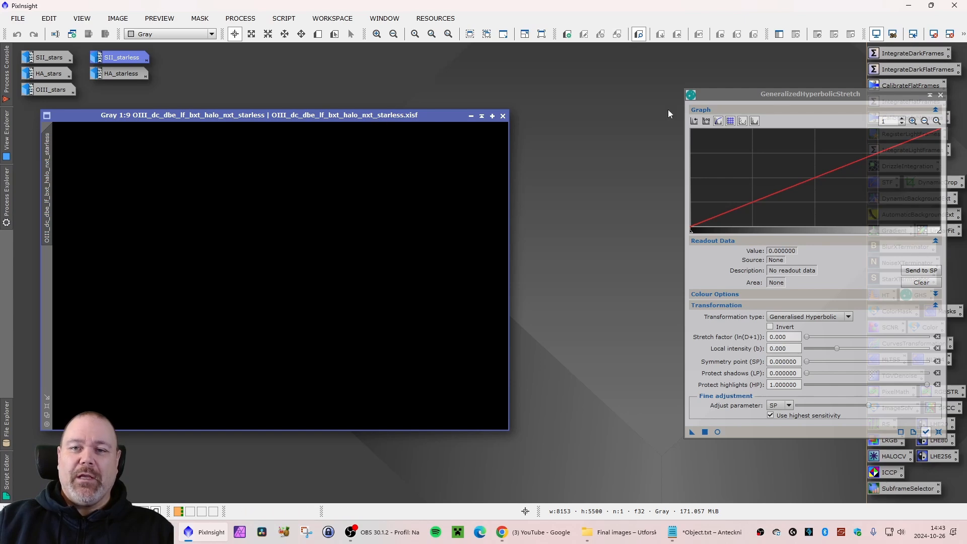
left_click_drag(822, 98, 804, 100)
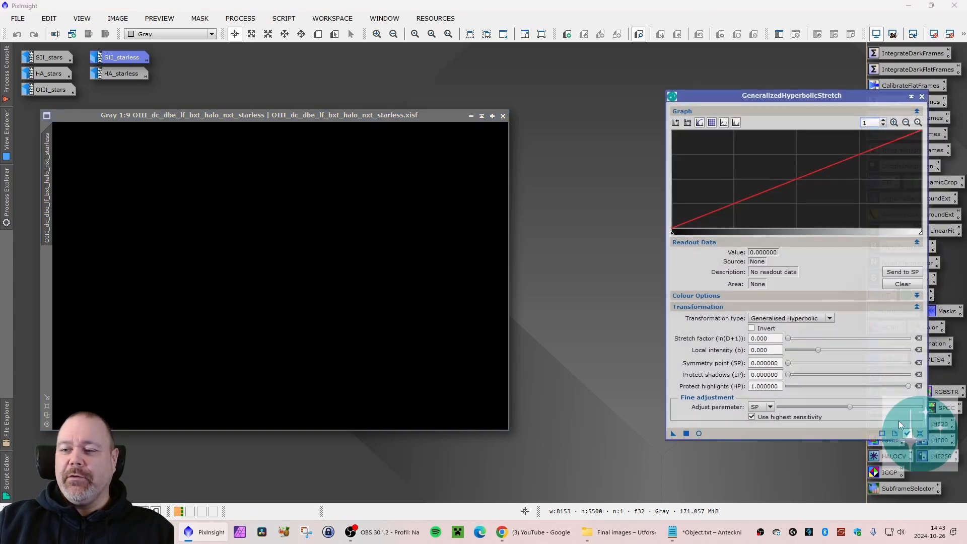
Set the symmetry point to 0.000546 at the OIII histogram peak, with a stretch factor of 0.760, and open the real-time preview.
left_click(894, 122)
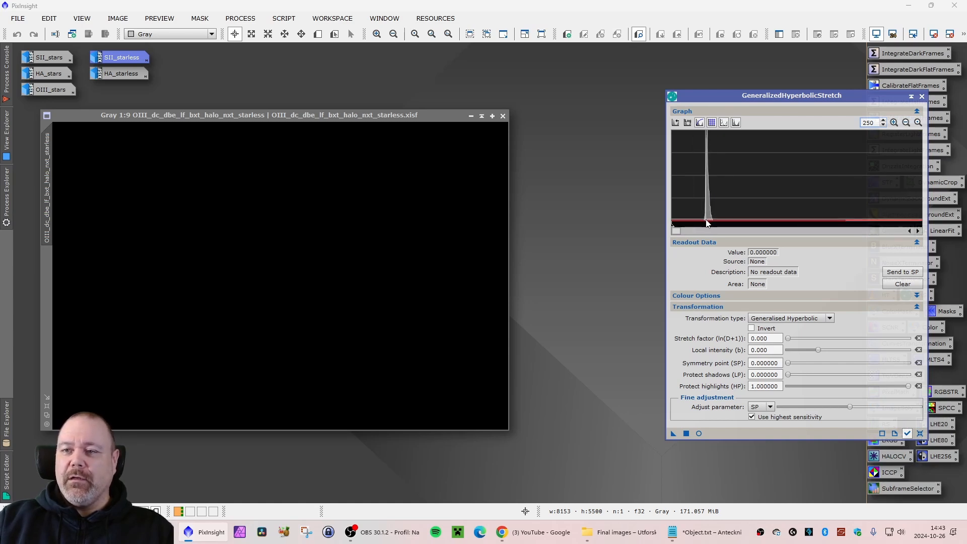
mouse_move(706, 223)
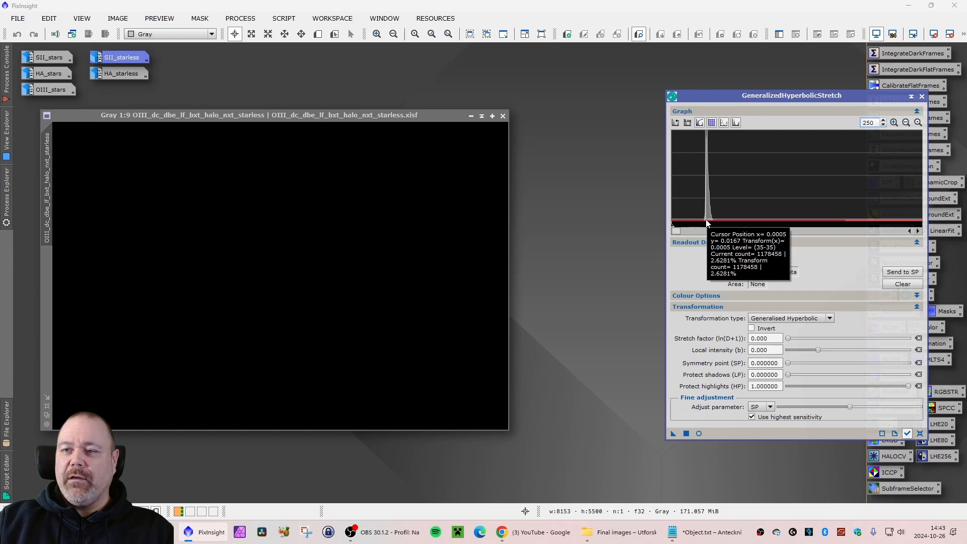
left_click(706, 223)
left_click(903, 272)
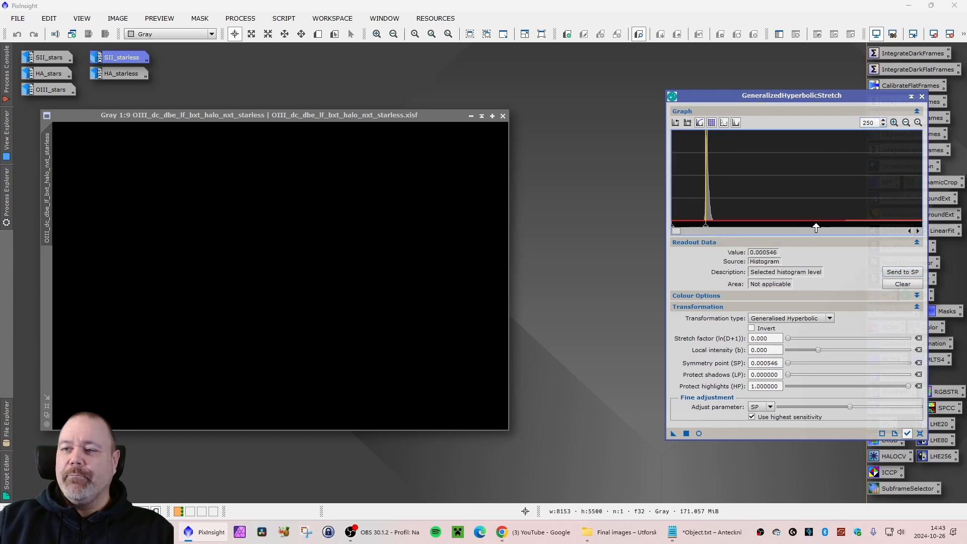
left_click(906, 123)
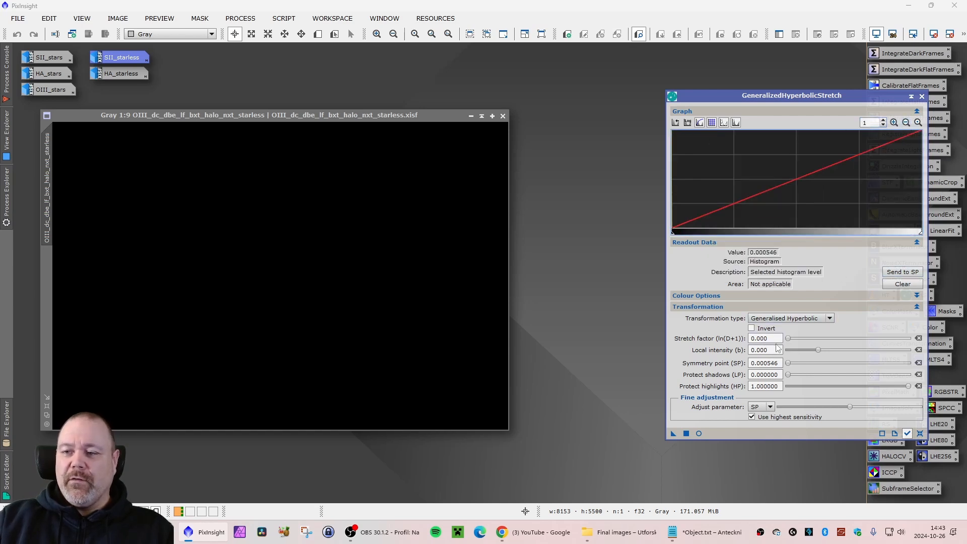
left_click_drag(791, 341, 794, 341)
left_click(697, 433)
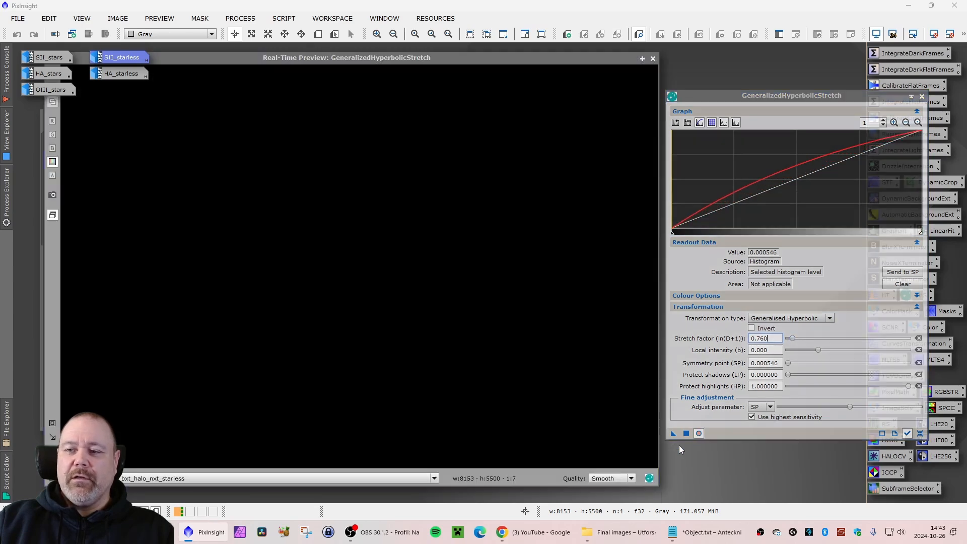
Apply the 0.760 stretch repeatedly to the OIII image to lift its histogram peak away from the shadows.
left_click(685, 434)
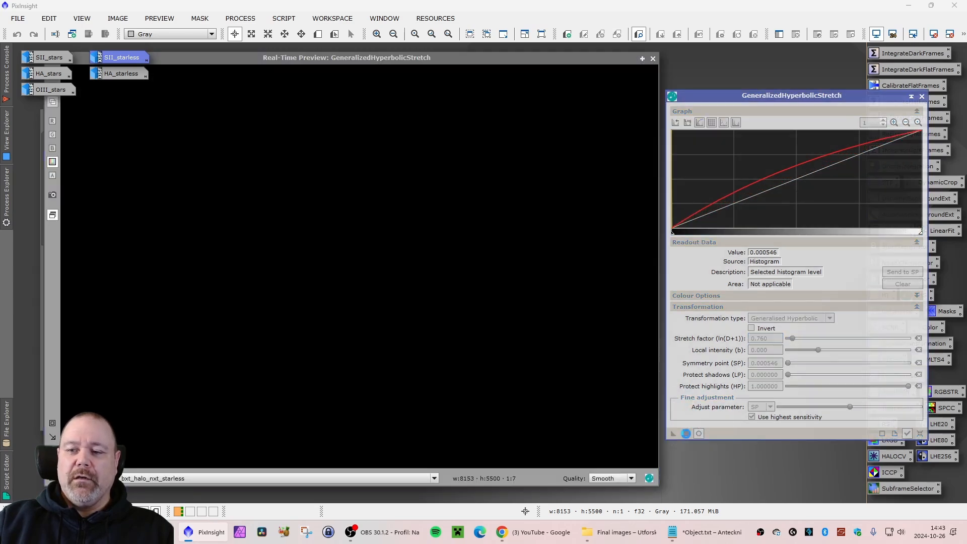
left_click(686, 434)
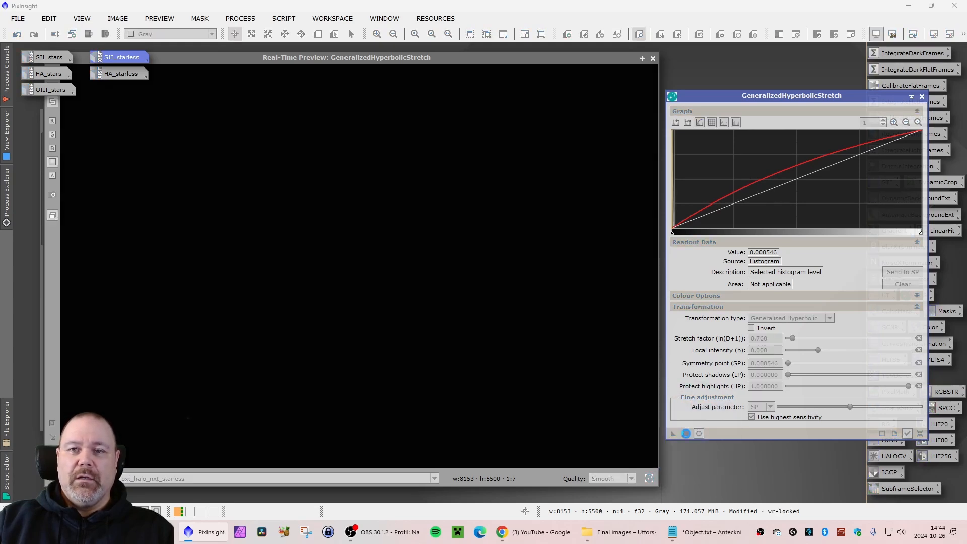
left_click(685, 433)
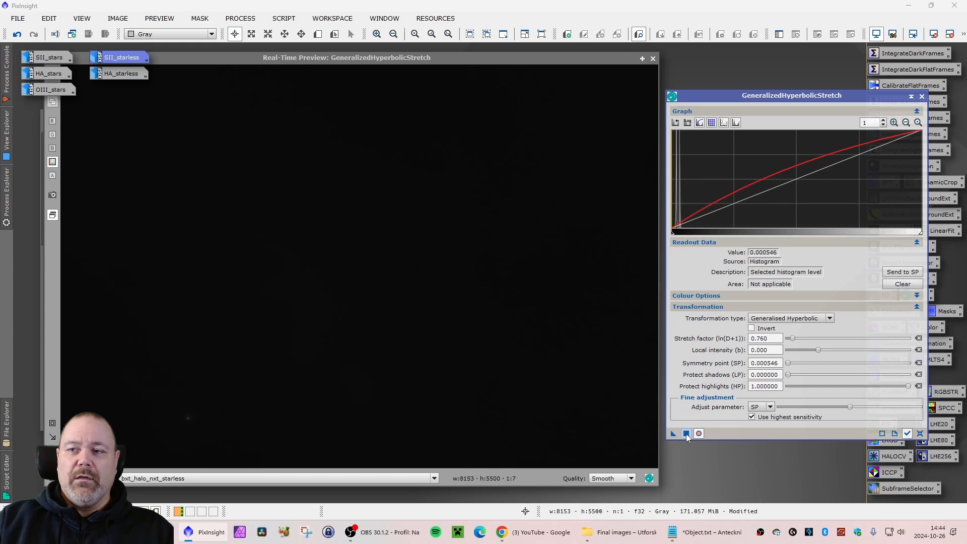
left_click(686, 434)
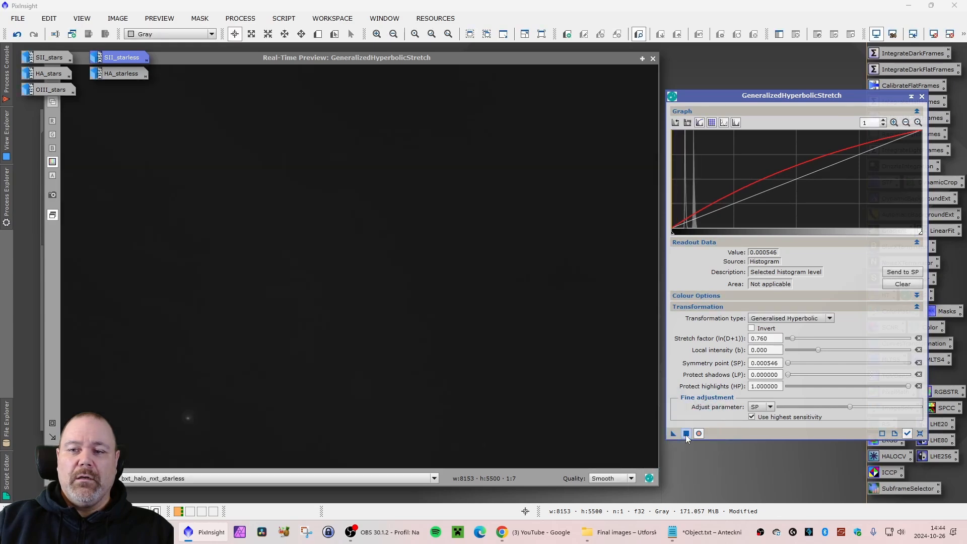
left_click(686, 433)
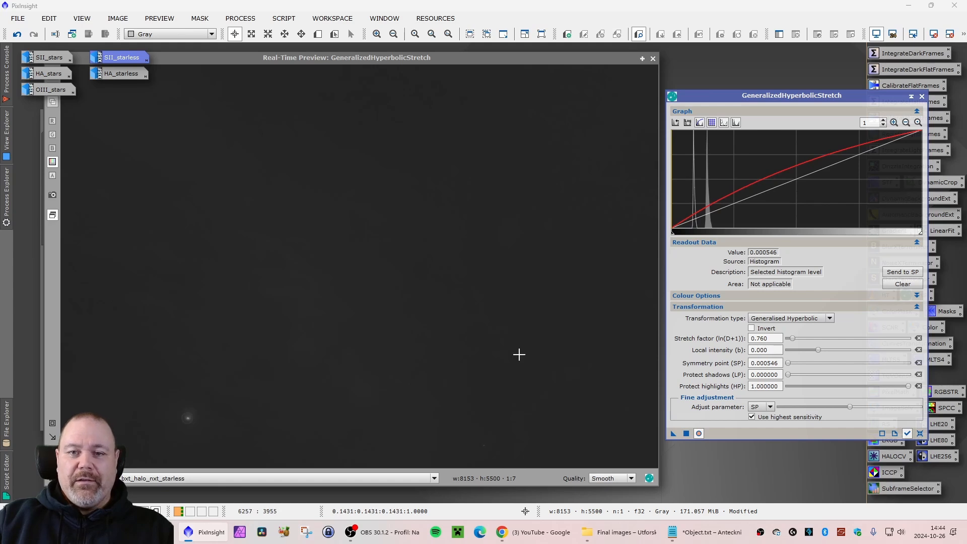
left_click(687, 434)
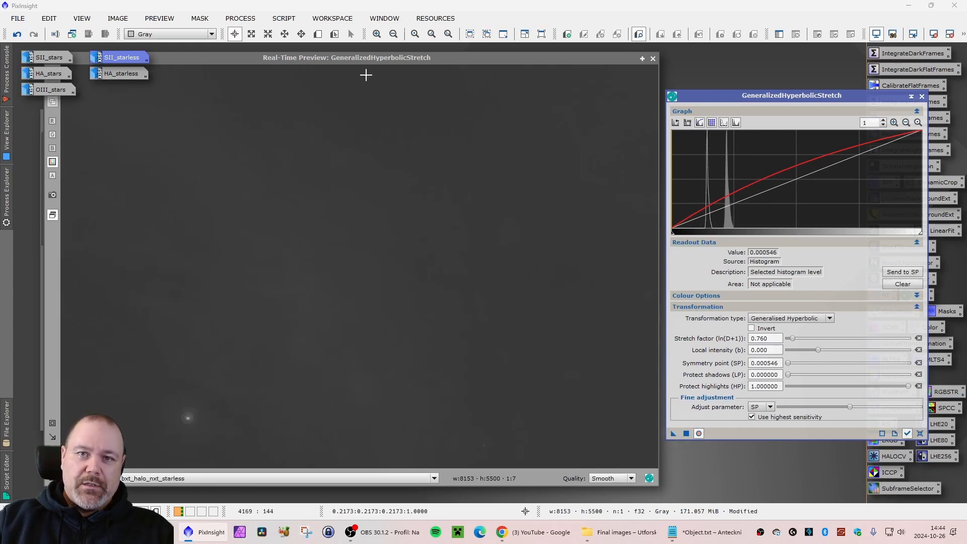
Lower the stretch factor to 0.500, apply the stretch to the OIII image once more, and reset the parameters.
left_click_drag(363, 58, 361, 66)
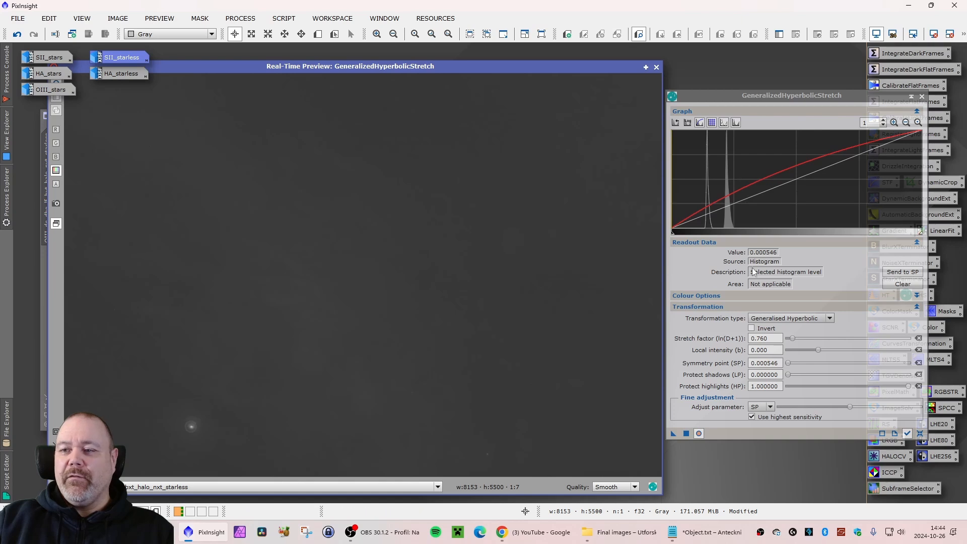
left_click_drag(794, 341, 794, 341)
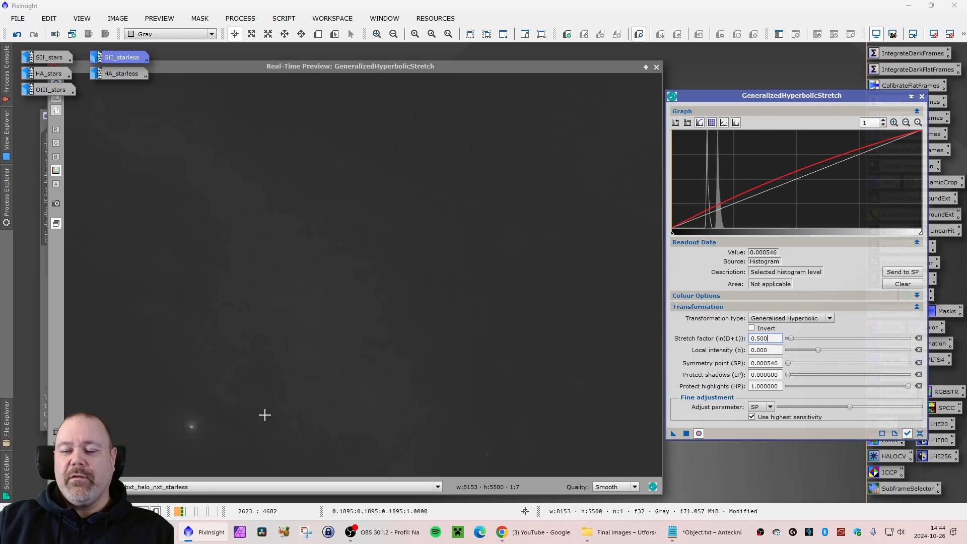
left_click(686, 433)
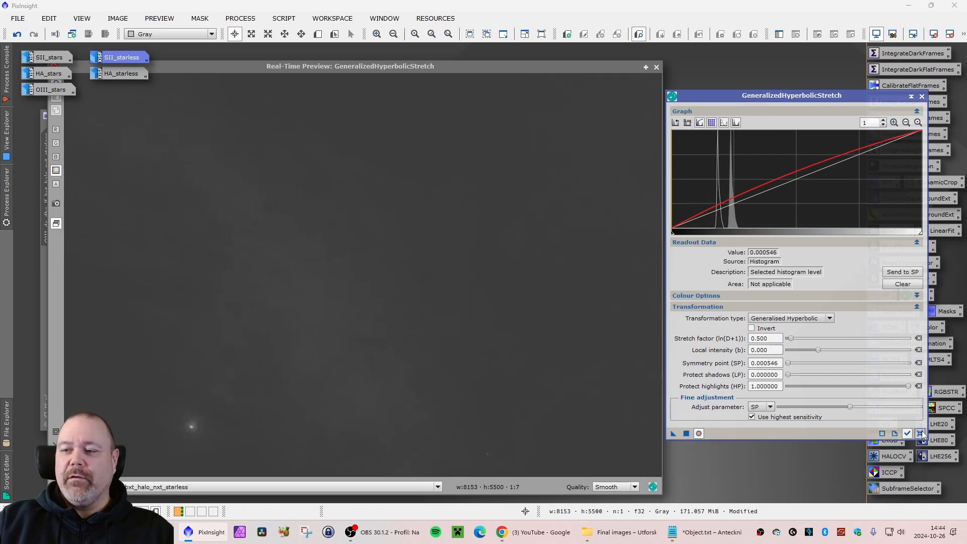
left_click(920, 433)
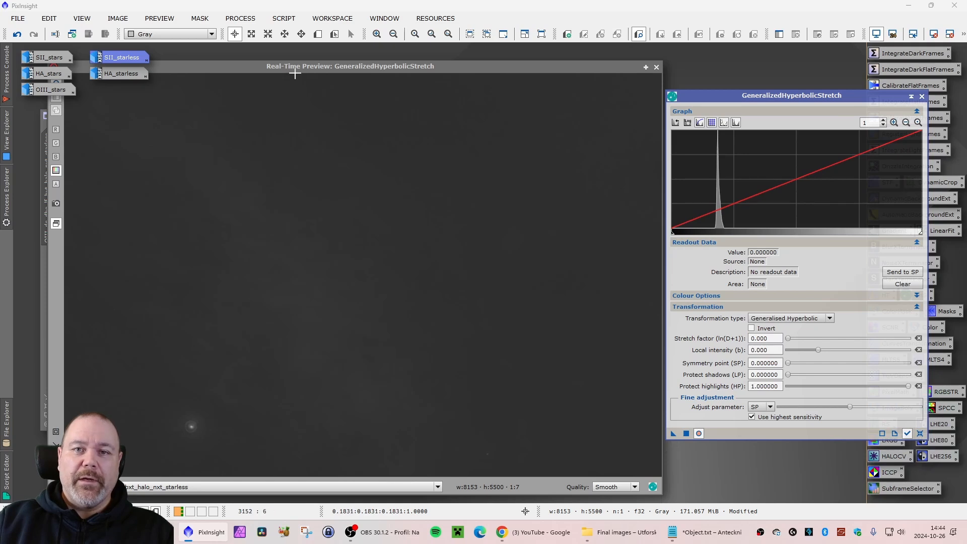
Sample several spots of the faint OIII nebula and set the symmetry point to 0.196174 from its upper part.
left_click_drag(299, 67, 302, 62)
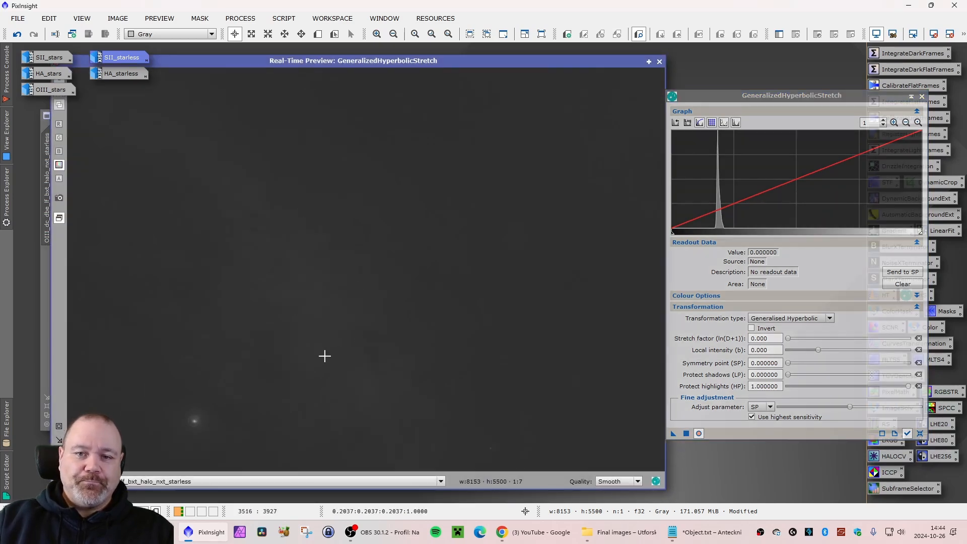
left_click(305, 328)
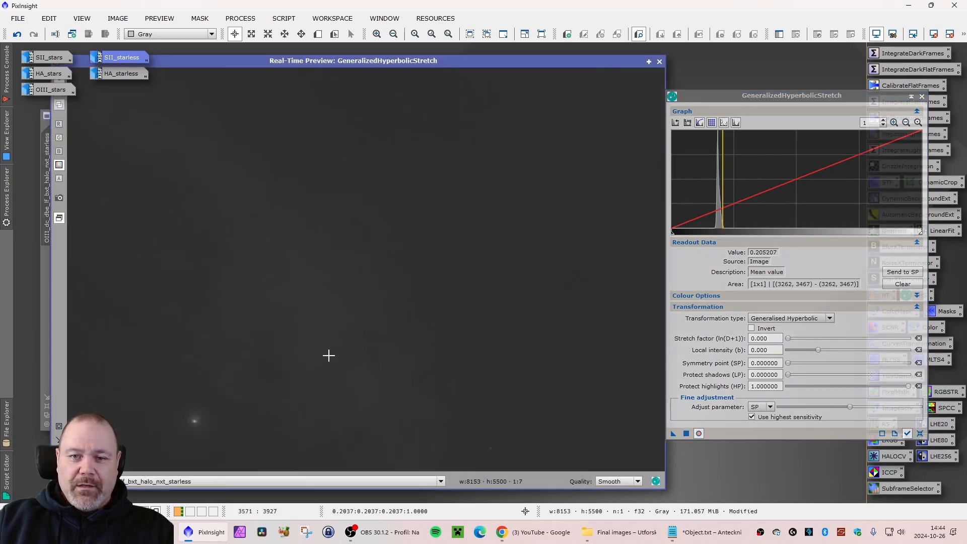
left_click(316, 352)
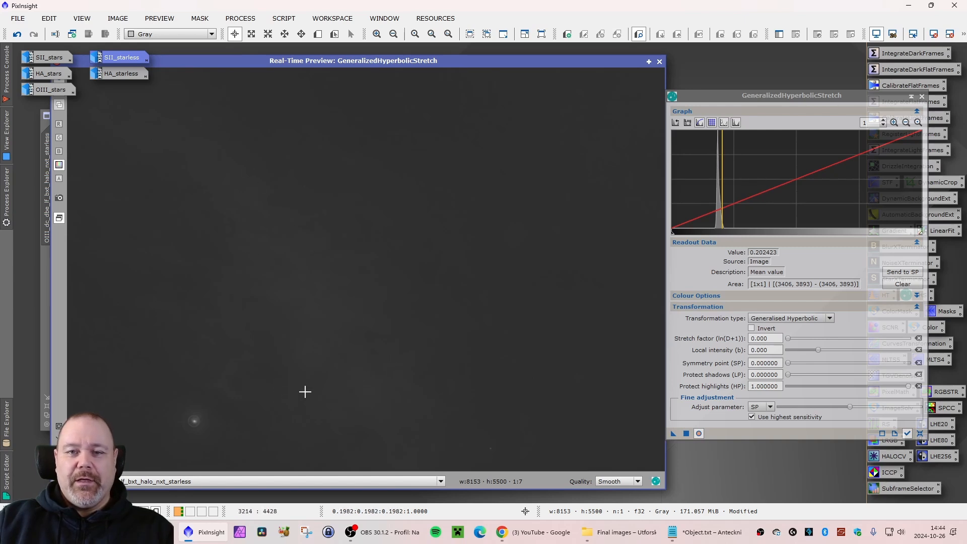
left_click(270, 205)
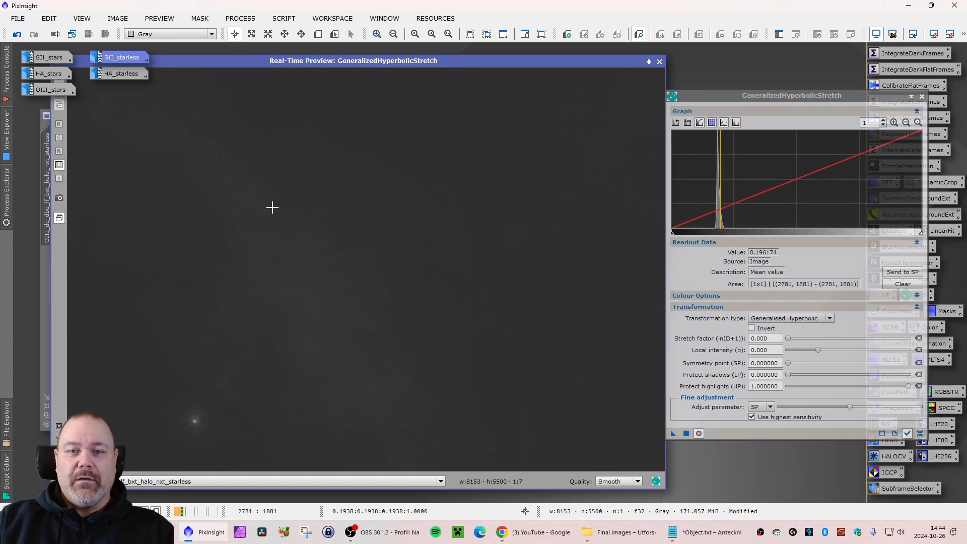
left_click(920, 274)
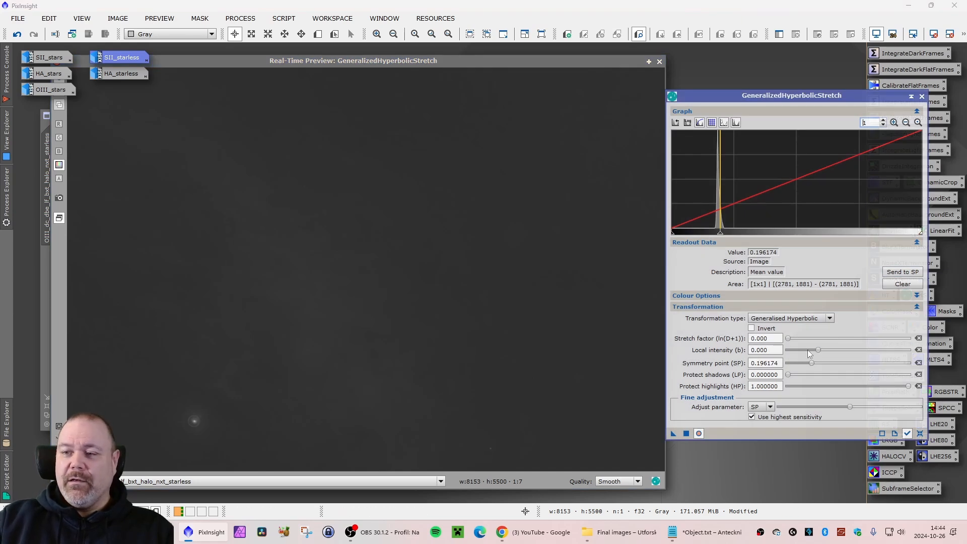
Stretch the OIII nebula with local intensity 0.370, stretch factor 0.580, shadow protection 0.060000 and highlight protection 0.920000, and reset the parameters.
left_click_drag(817, 352, 821, 354)
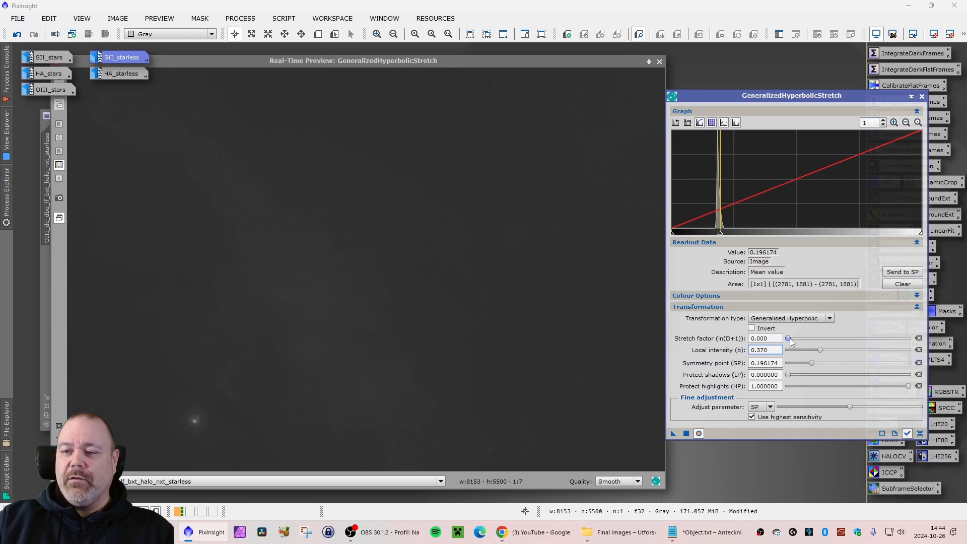
mouse_move(790, 339)
left_mouse_down()
mouse_move(803, 342)
mouse_move(794, 343)
left_mouse_up()
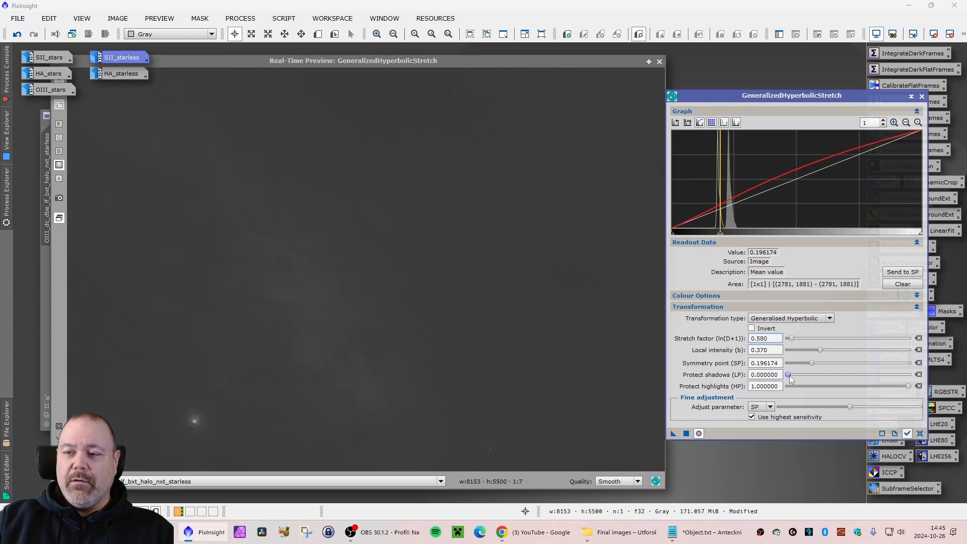
left_click_drag(789, 375, 795, 375)
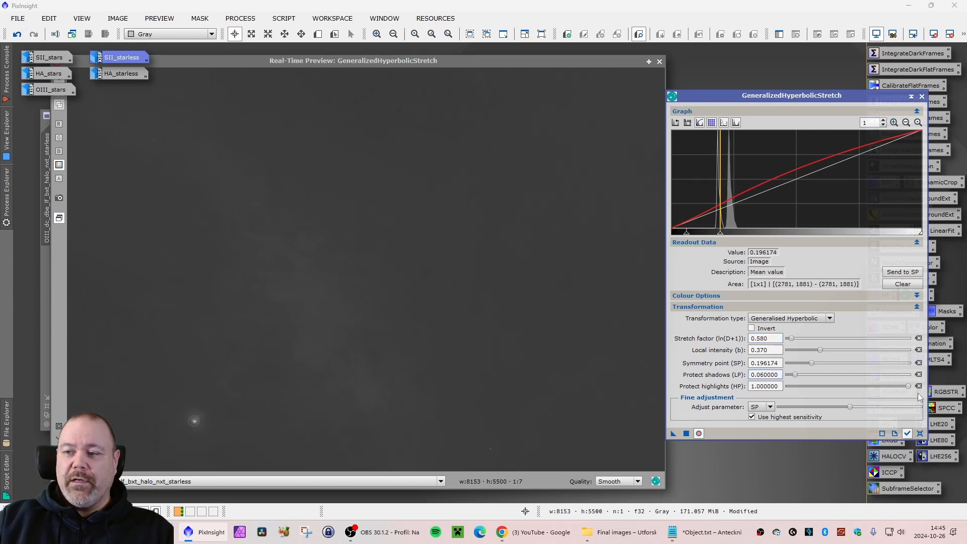
left_click_drag(908, 386, 900, 386)
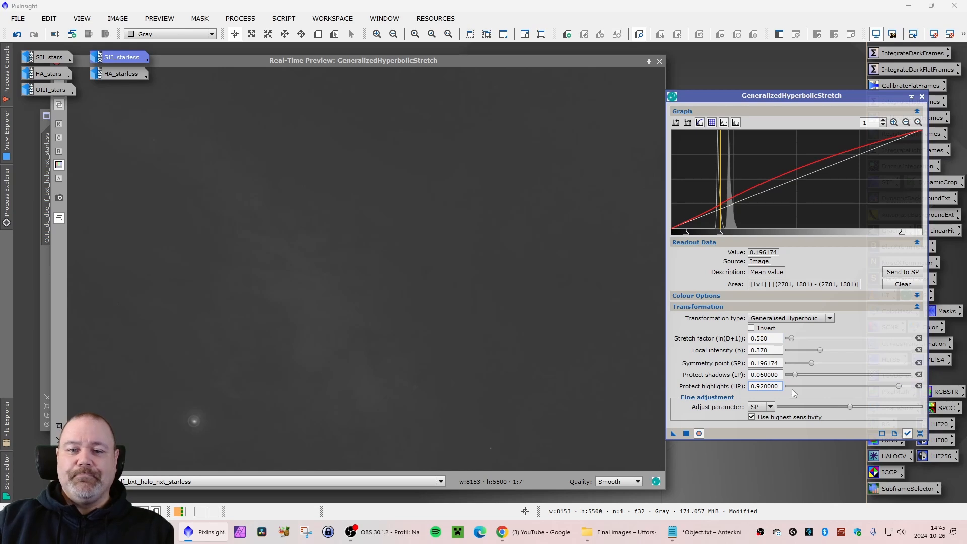
left_click(685, 433)
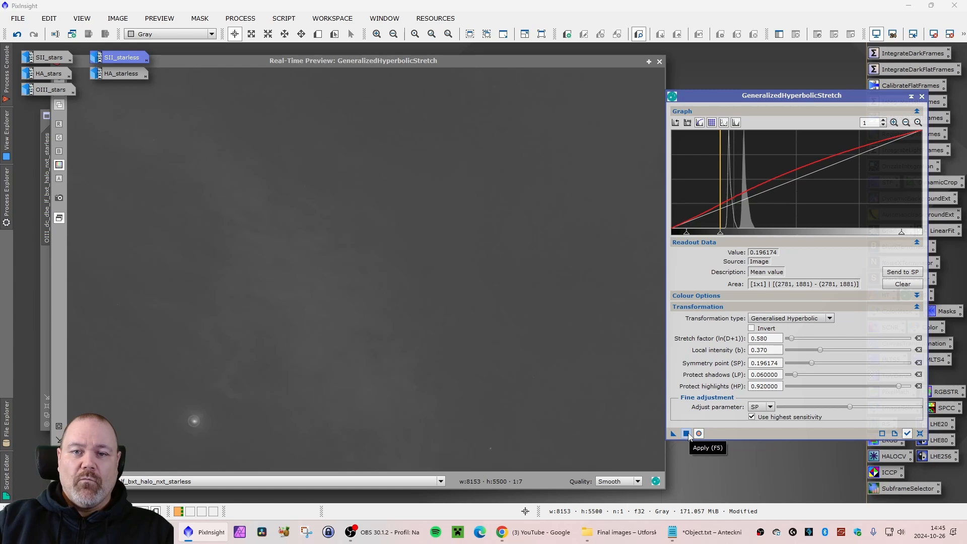
left_click(920, 433)
Trim the OIII image's shadows with a Linear transformation using a blackpoint of 0.070423.
left_click(801, 318)
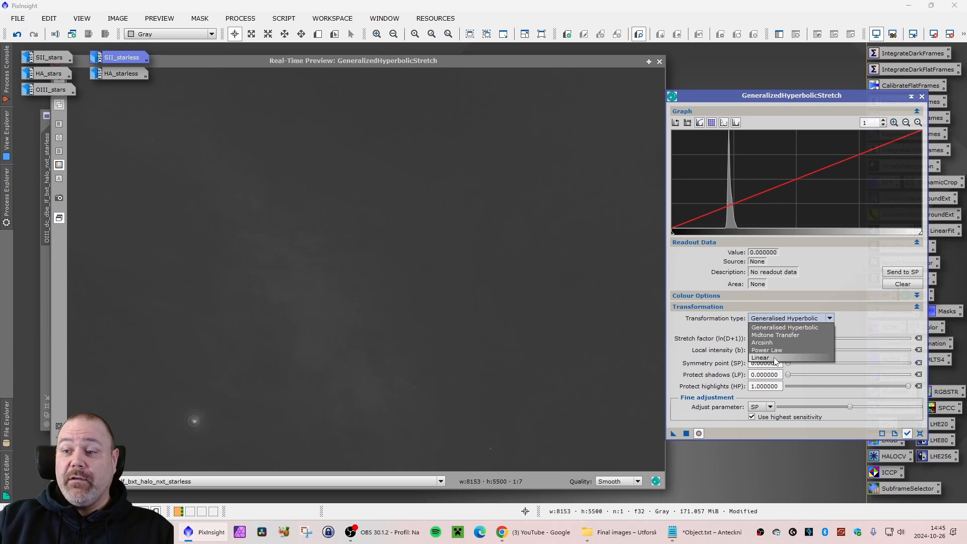
left_click(805, 357)
left_click_drag(673, 236, 689, 236)
left_click(687, 422)
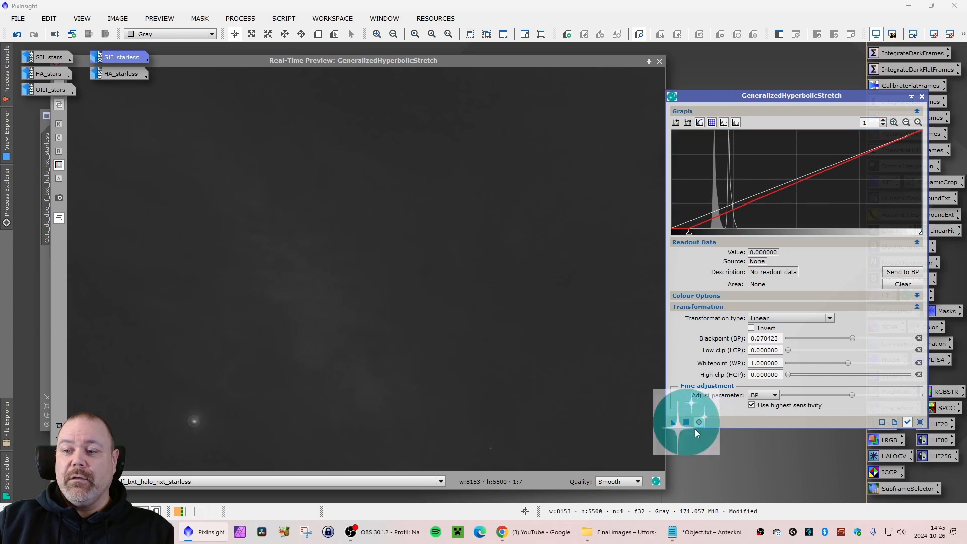
Reset the parameters, sample several spots of the OIII nebula, and set the symmetry point to 0.200210 from its lower central part.
left_click(919, 422)
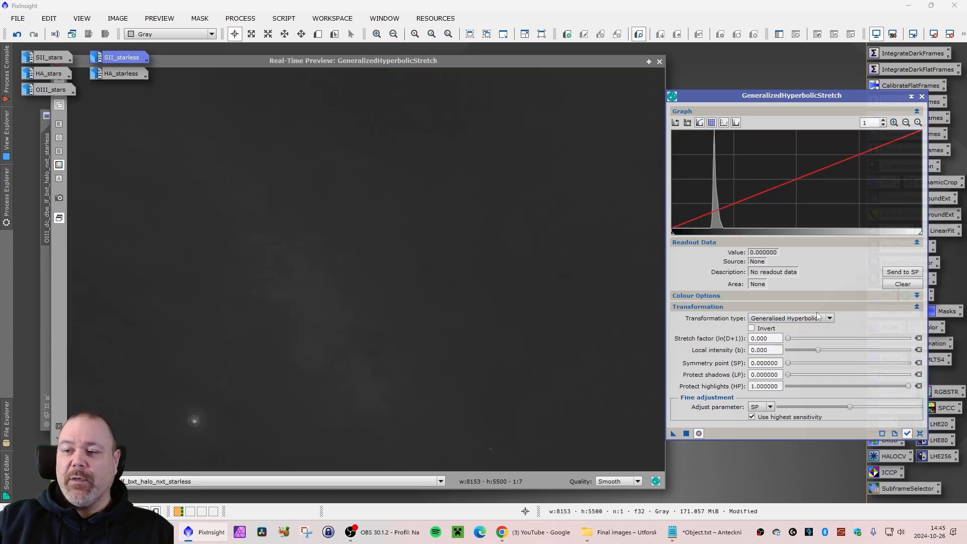
left_click(242, 183)
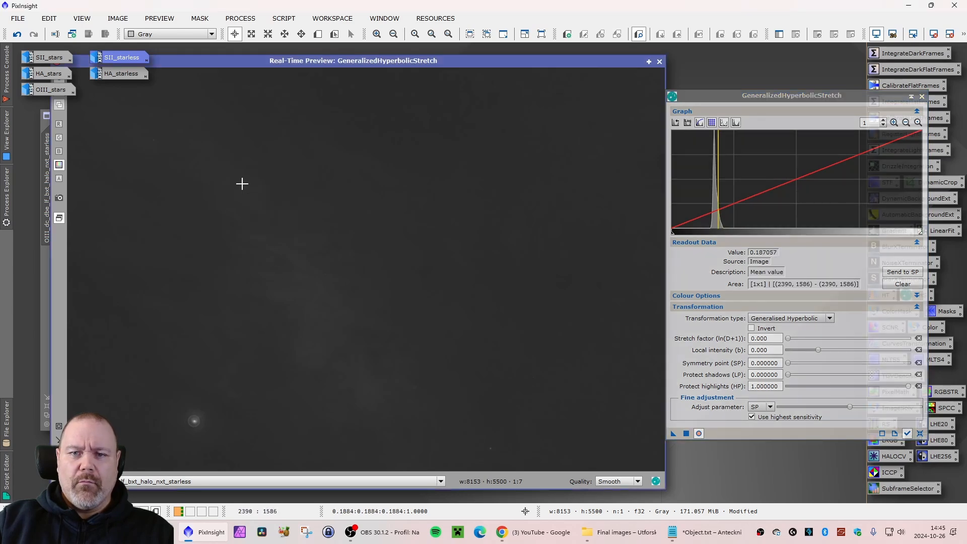
left_click(328, 340)
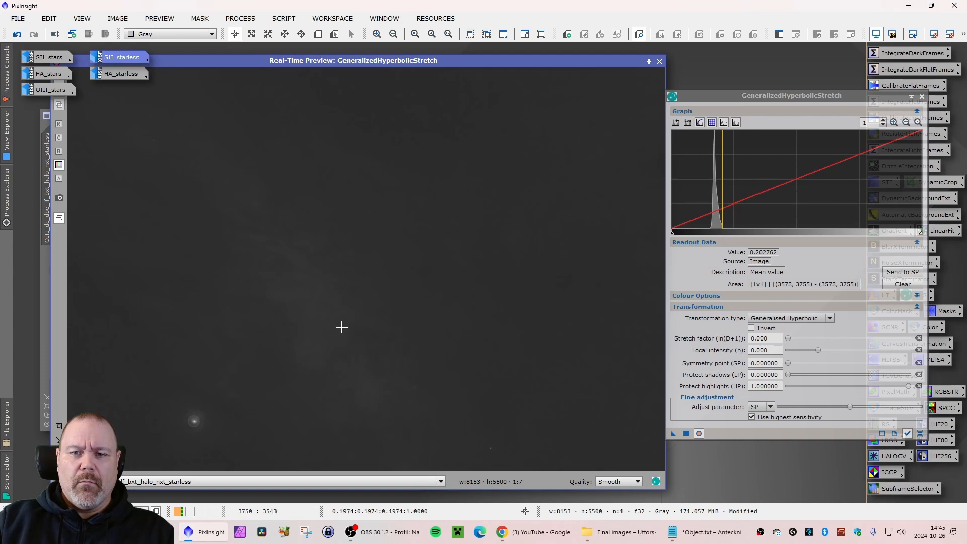
left_click(328, 331)
left_click(332, 334)
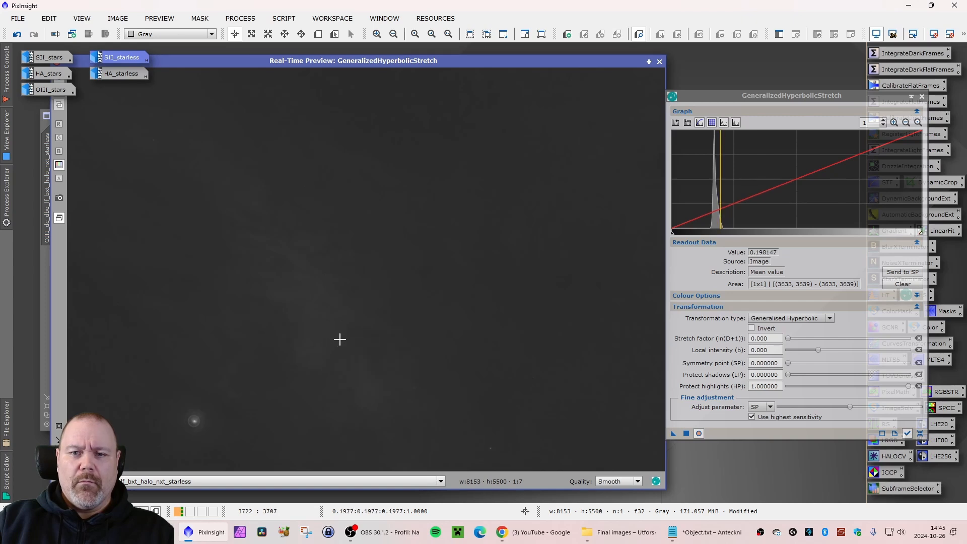
left_click(360, 359)
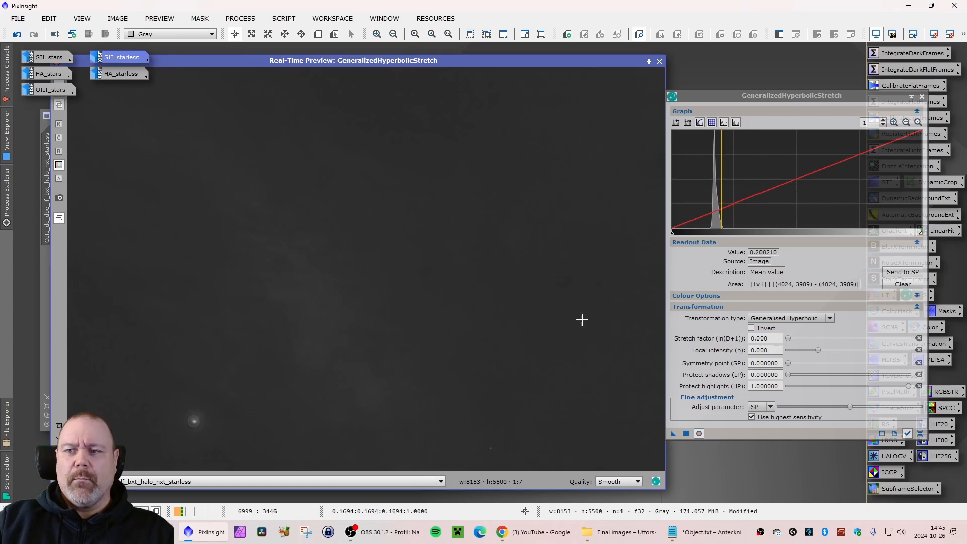
left_click(902, 272)
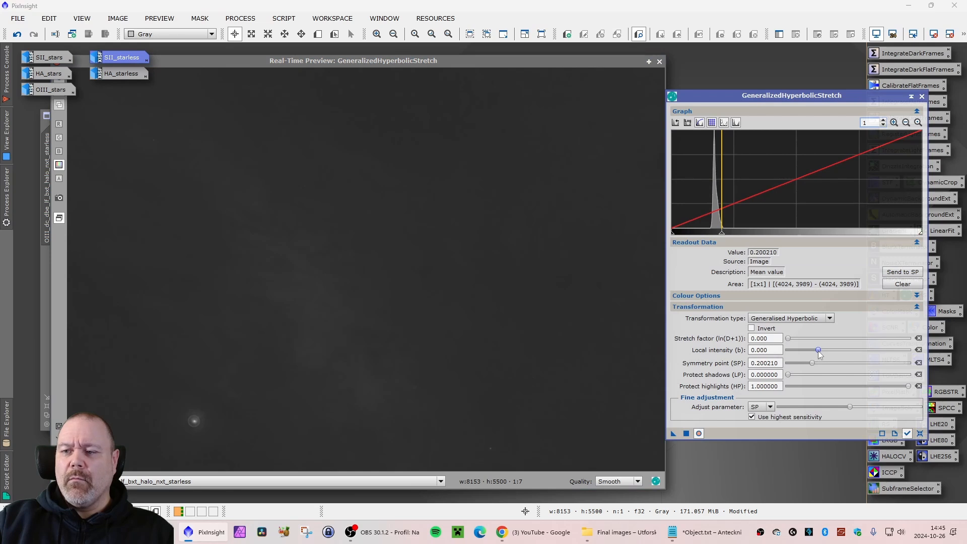
Stretch the OIII image with local intensity 0.370 and stretch factor 0.660, and reset the parameters.
left_click_drag(819, 350, 793, 342)
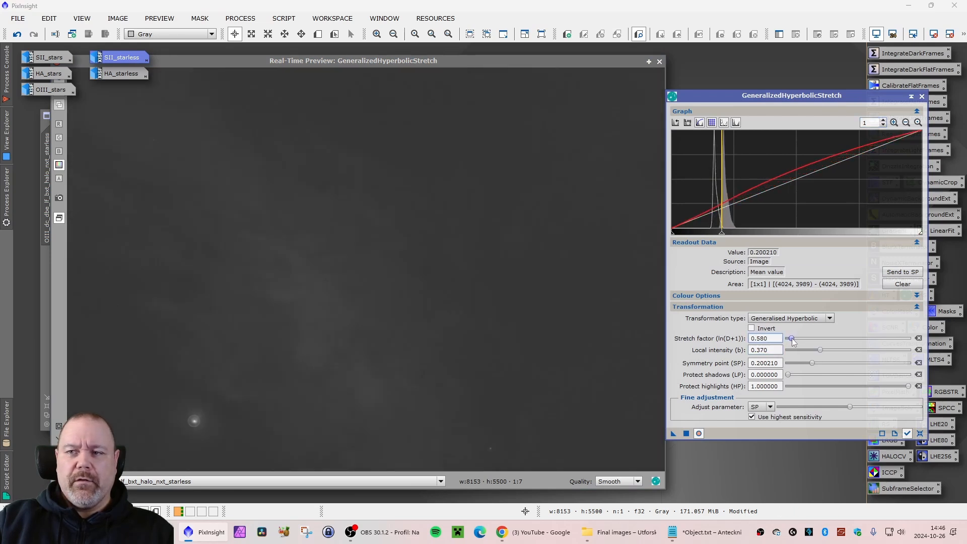
left_click(685, 434)
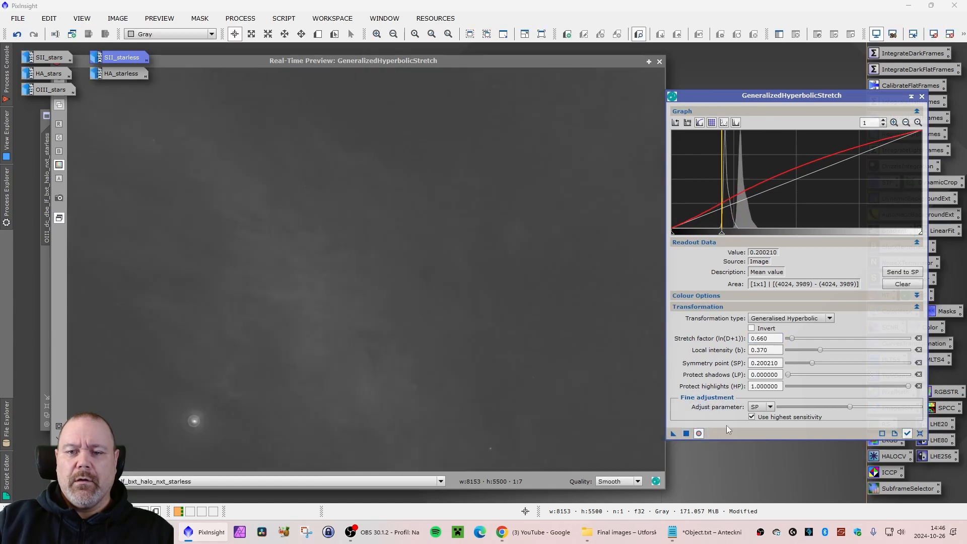
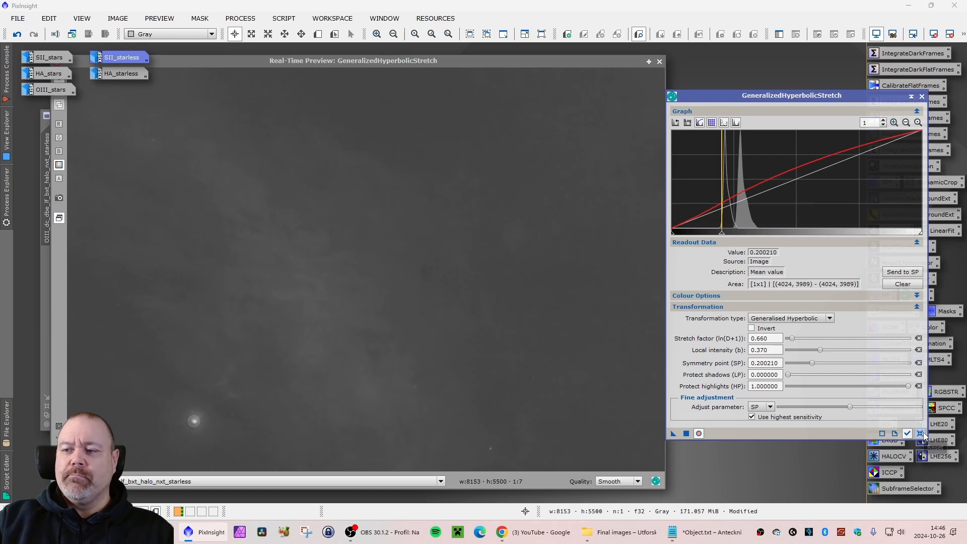
left_click(919, 434)
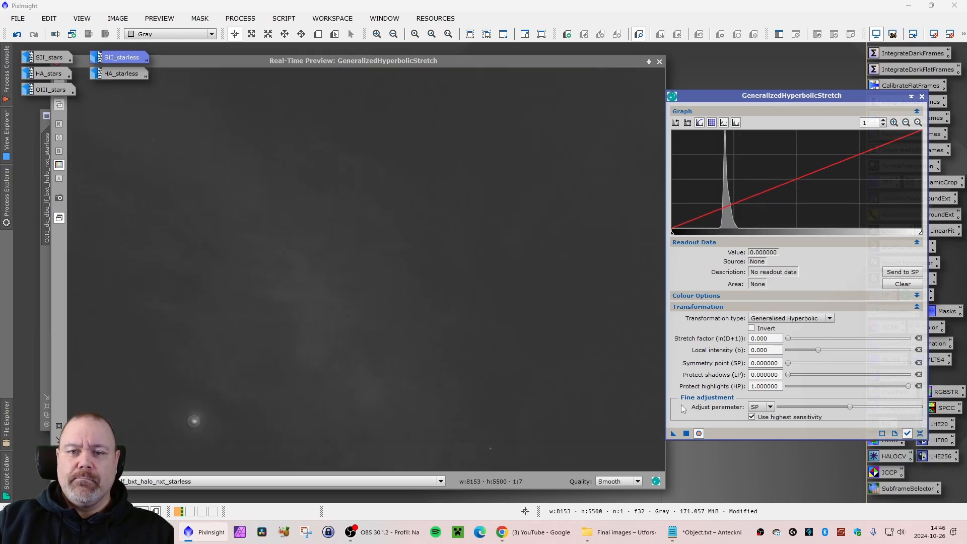
Stretch the OIII image around symmetry point 0.238647 from the upper nebula with local intensity 0.270 and stretch factor 0.760, and reset the parameters.
left_click(262, 210)
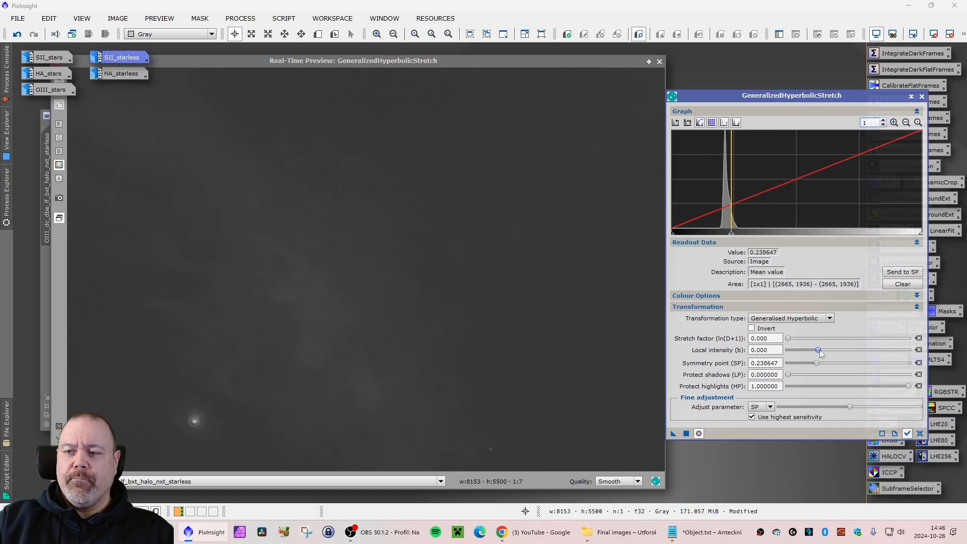
left_click_drag(817, 350, 794, 342)
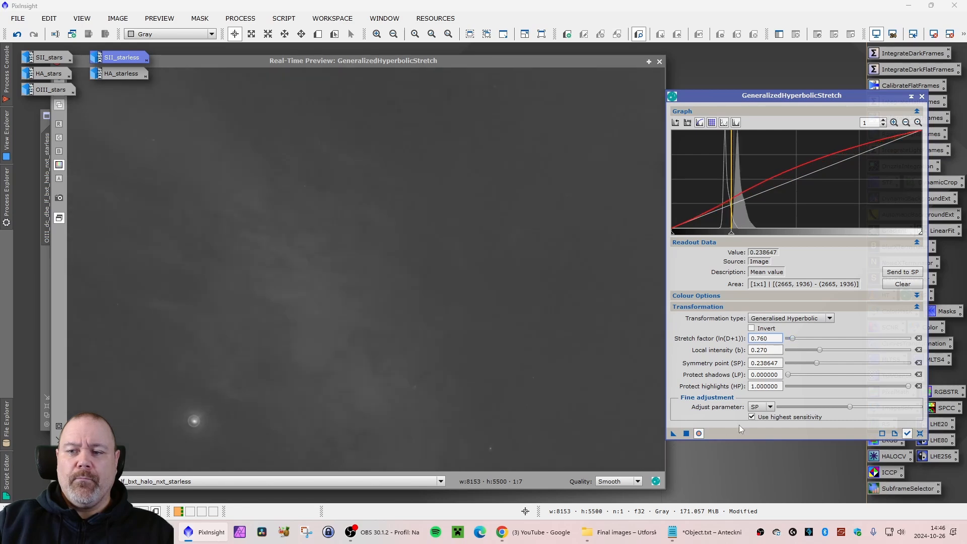
left_click(686, 433)
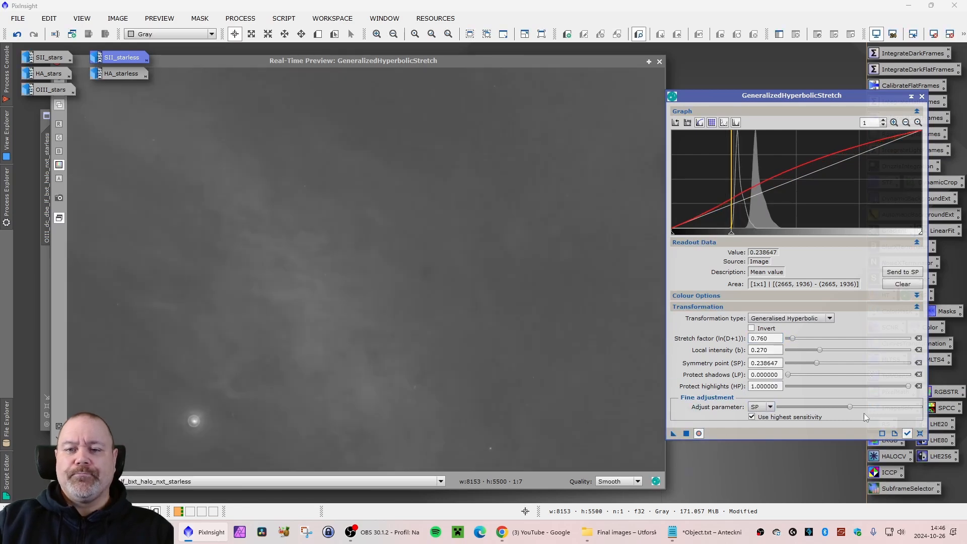
left_click(920, 432)
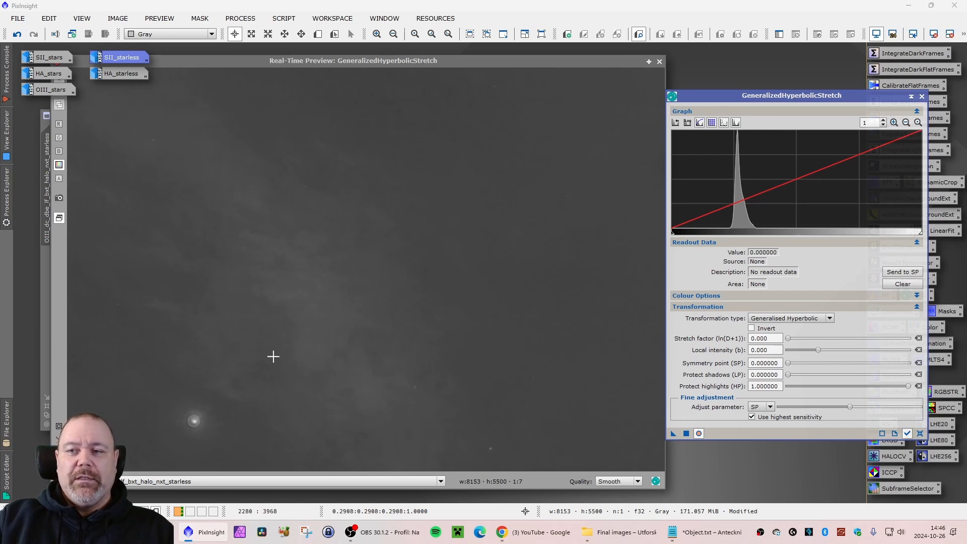
Darken the OIII background using a Linear transformation with blackpoint 0.094567, and reset the parameters.
left_click(788, 318)
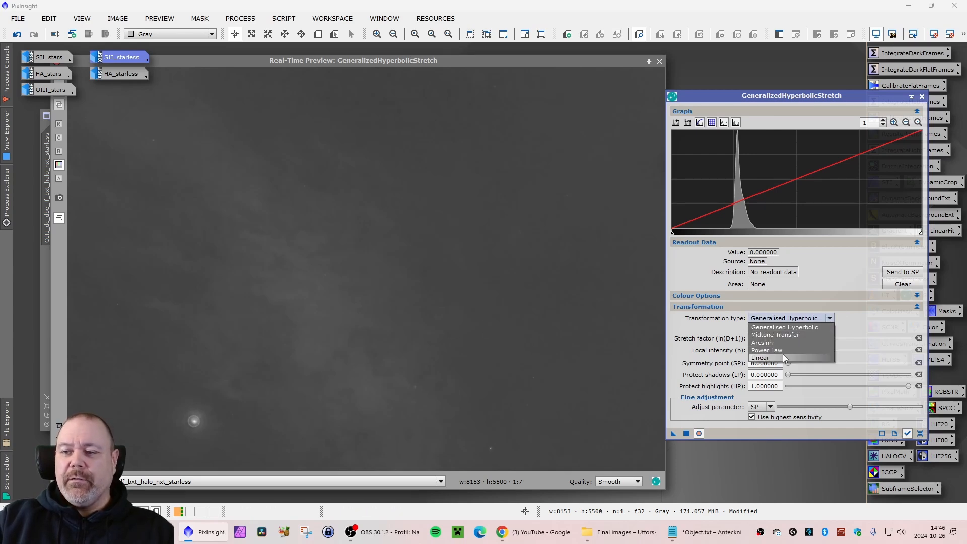
left_click(783, 356)
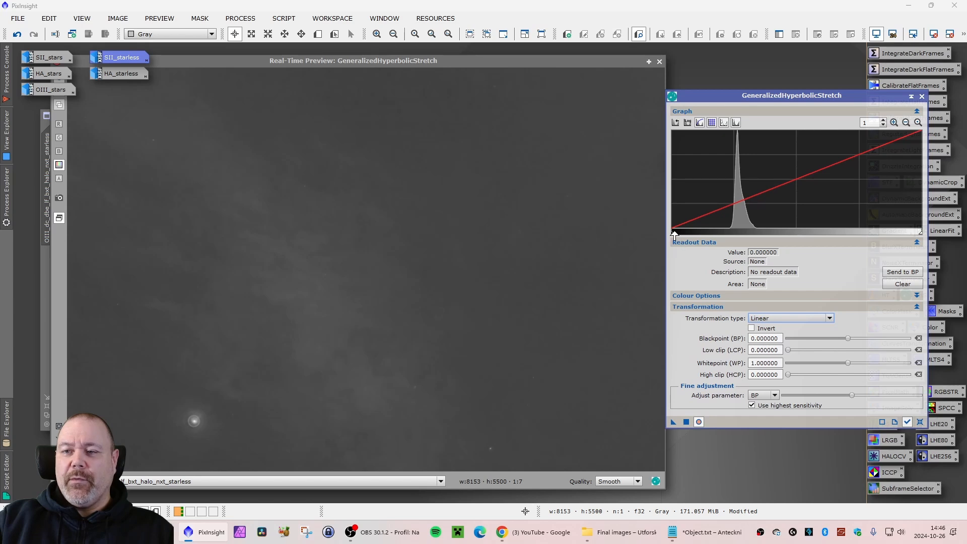
left_click_drag(674, 234, 695, 235)
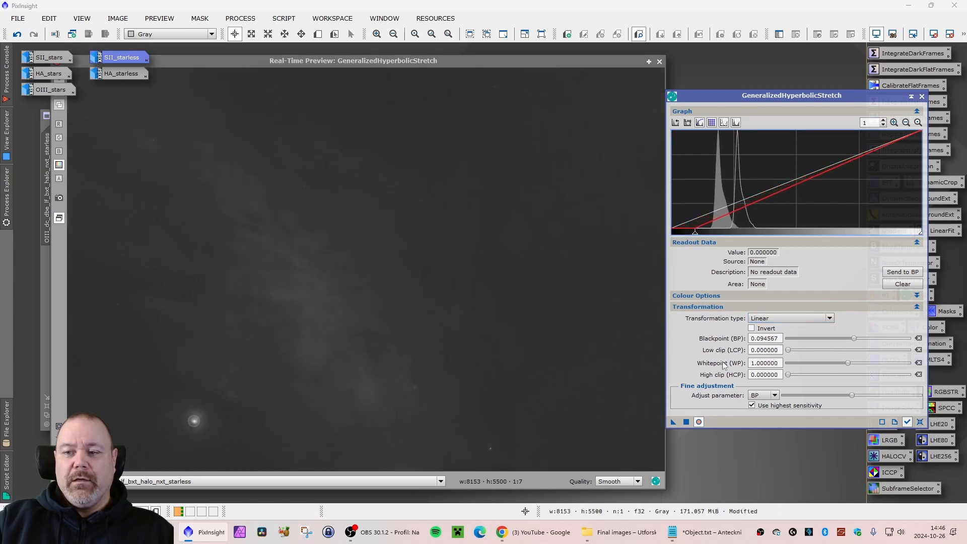
left_click(686, 421)
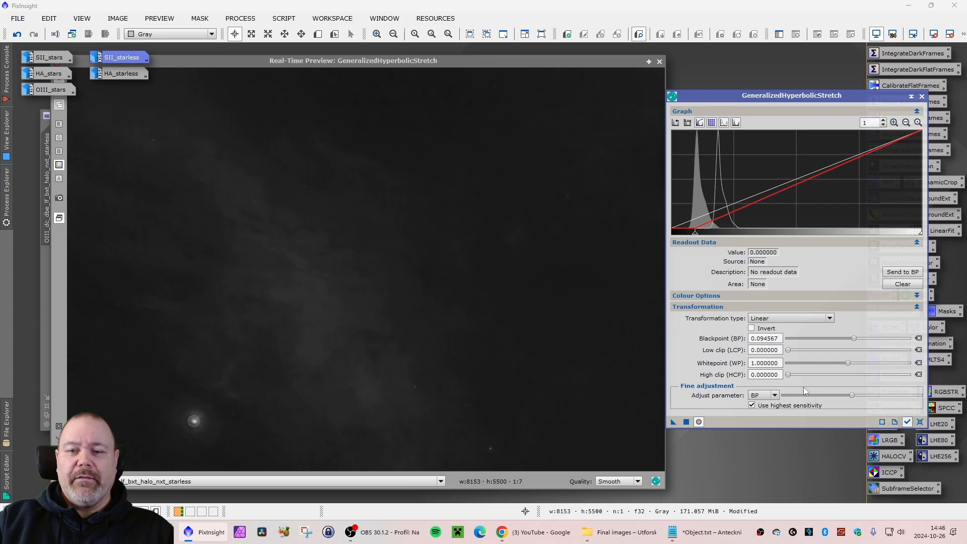
left_click(919, 422)
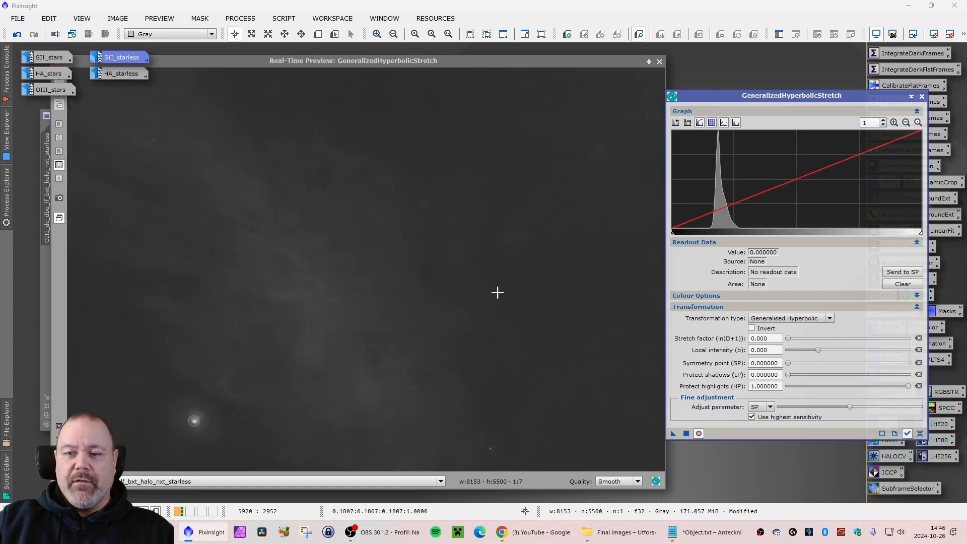
Stretch the OIII image around symmetry point 0.260421 from the nebula's middle with local intensity 0.370 and stretch factor 0.920, and reset the parameters.
left_click(278, 295)
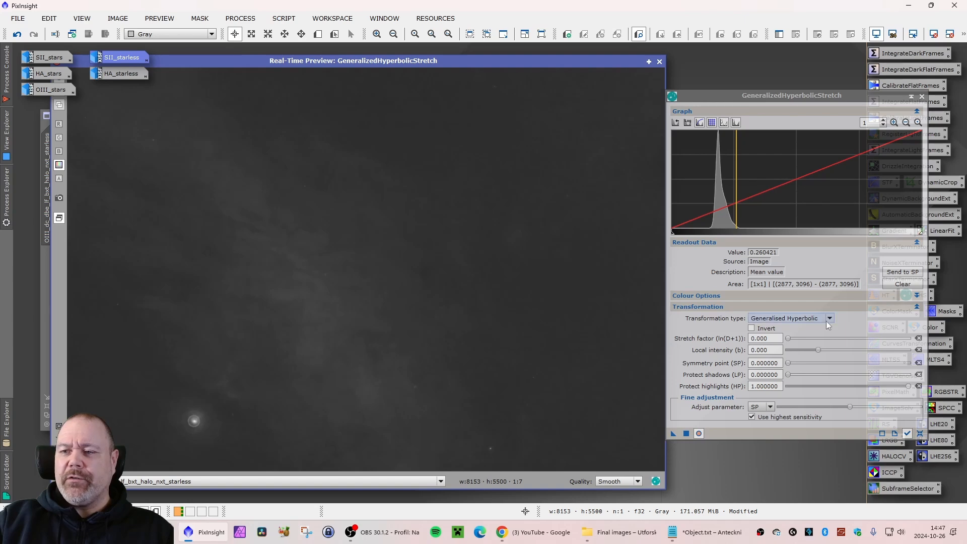
left_click(902, 272)
left_click(819, 349)
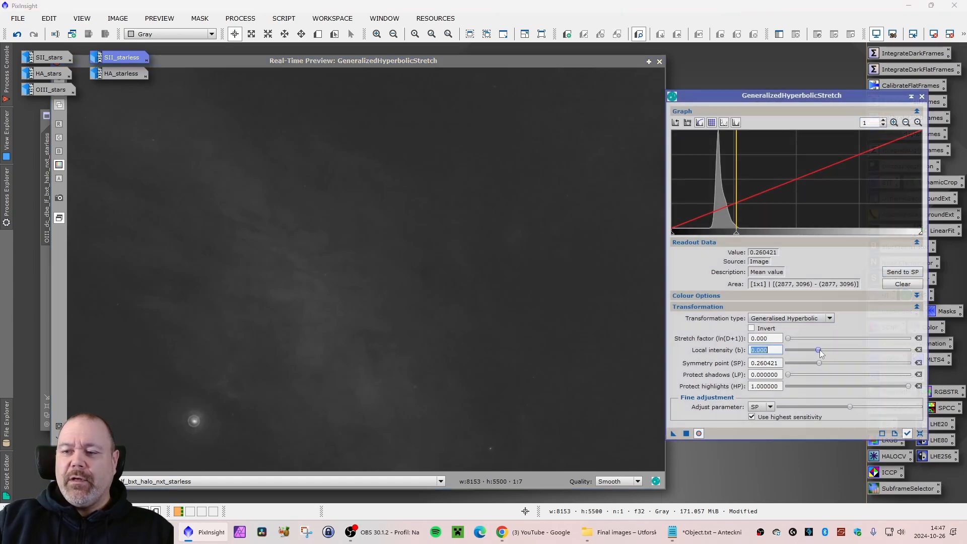
left_click_drag(788, 338, 796, 341)
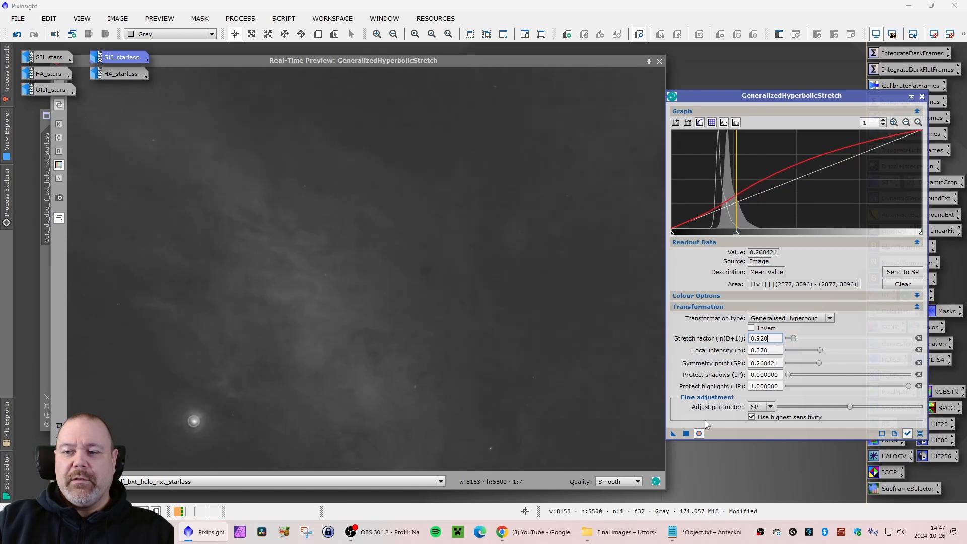
left_click(685, 434)
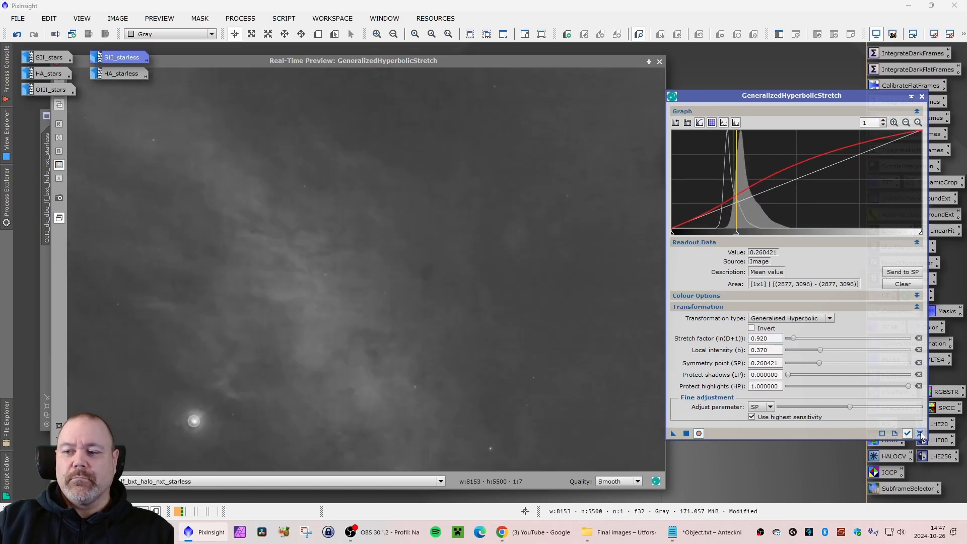
left_click(919, 433)
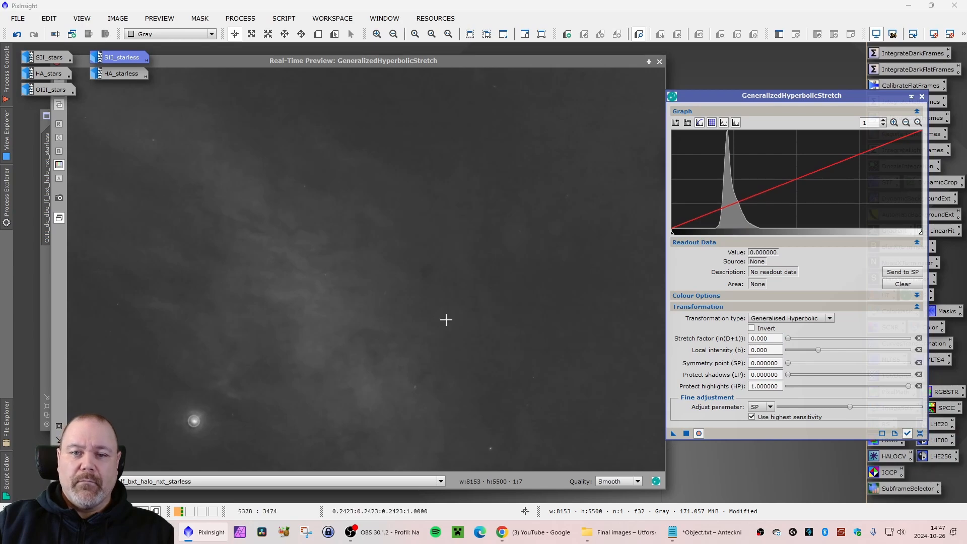
Stretch the OIII image around symmetry point 0.245978 from the faint outer nebula with local intensity 0.370 and stretch factor 0.840, and reset the parameters.
left_click(110, 197)
left_click(902, 272)
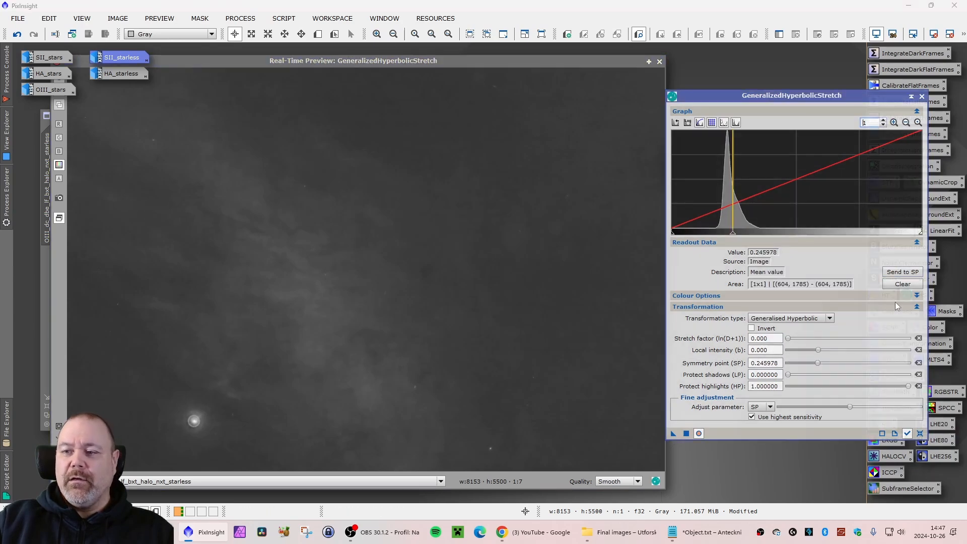
left_click_drag(818, 351, 794, 340)
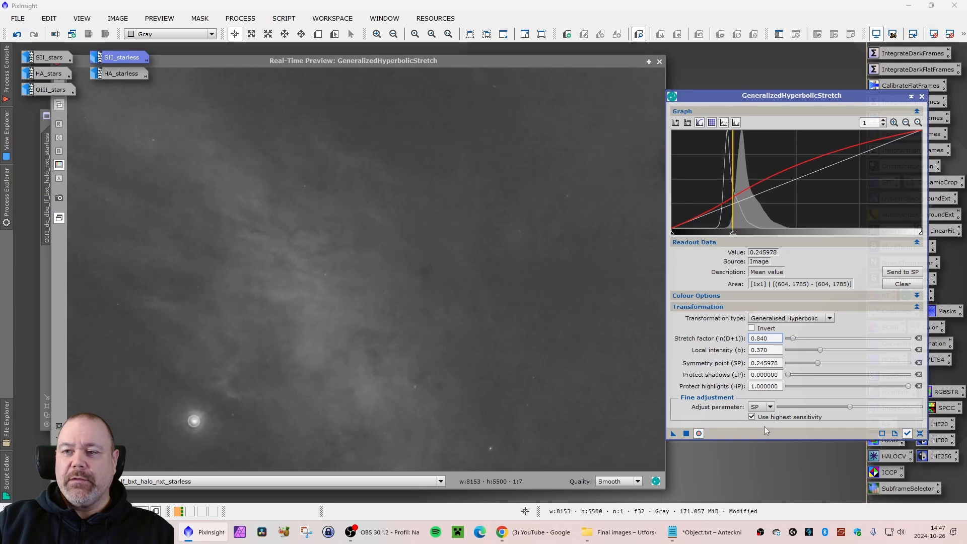
left_click(686, 433)
left_click(919, 433)
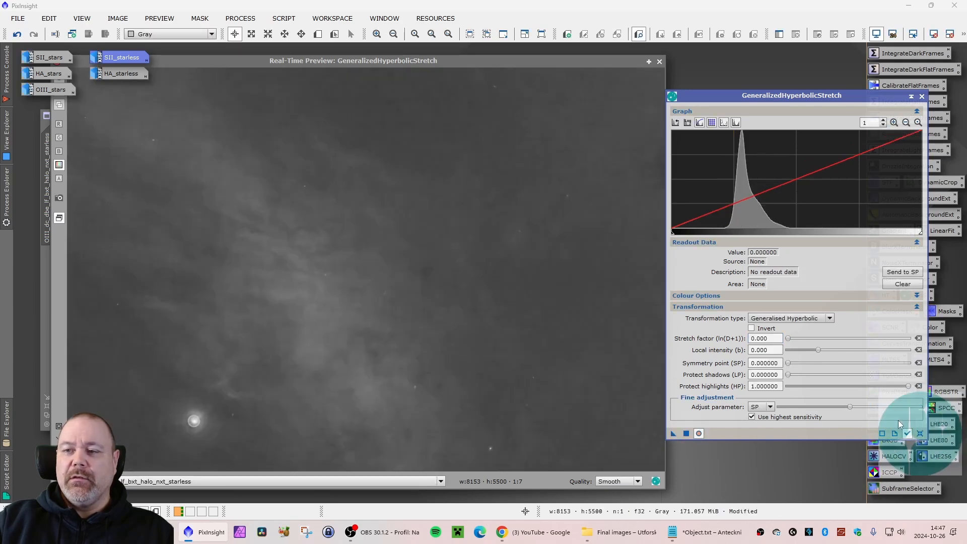
Trim the OIII image's shadows again using a Linear transformation with blackpoint 0.092555, and reset the parameters.
left_click(793, 321)
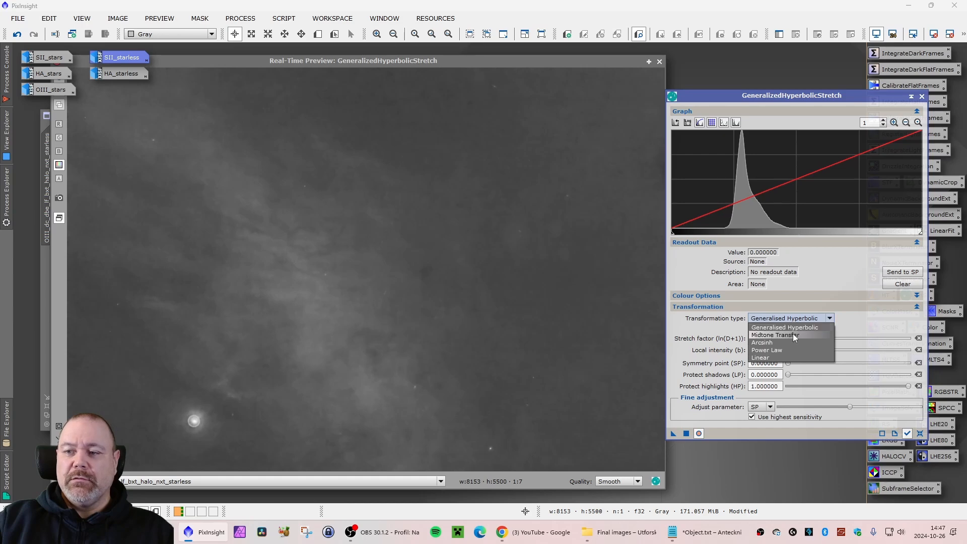
left_click(779, 357)
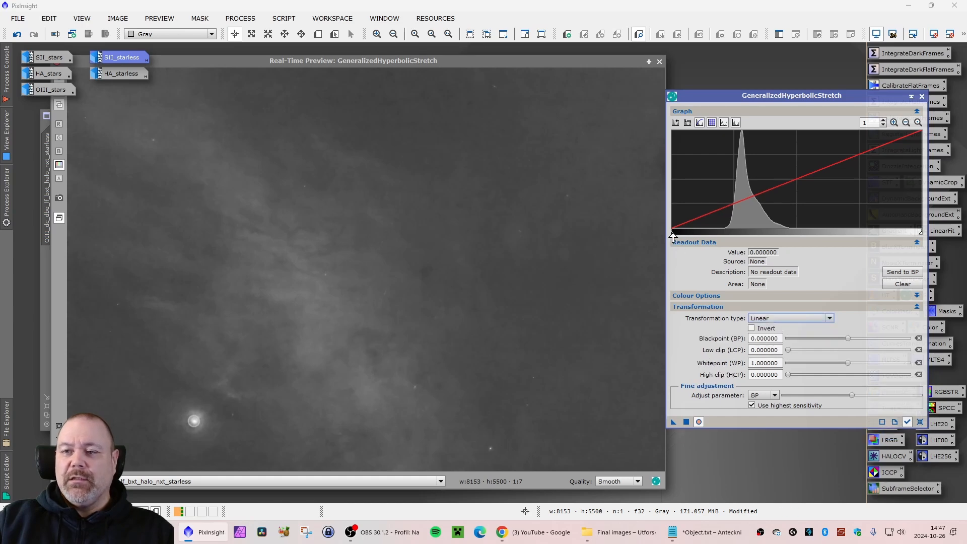
left_click_drag(673, 236, 694, 236)
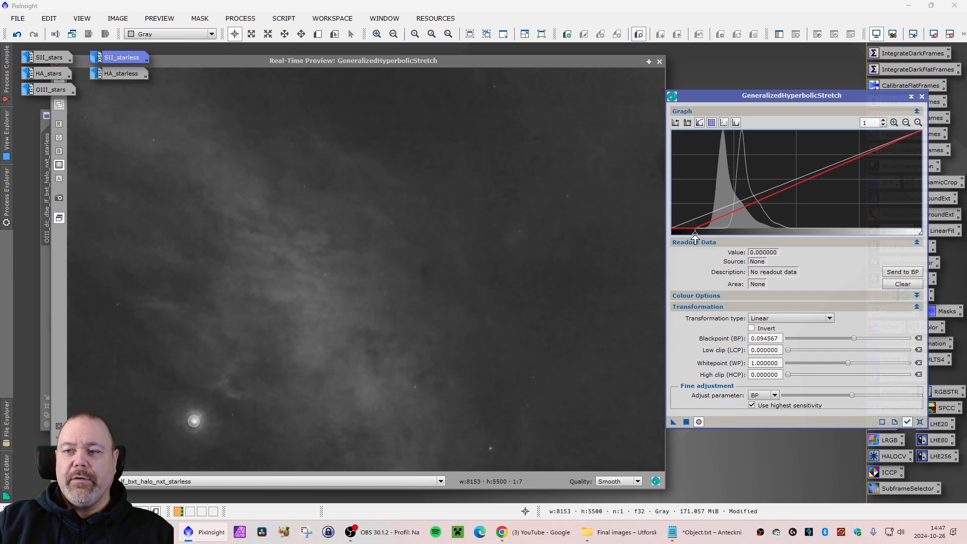
left_click_drag(694, 236, 695, 236)
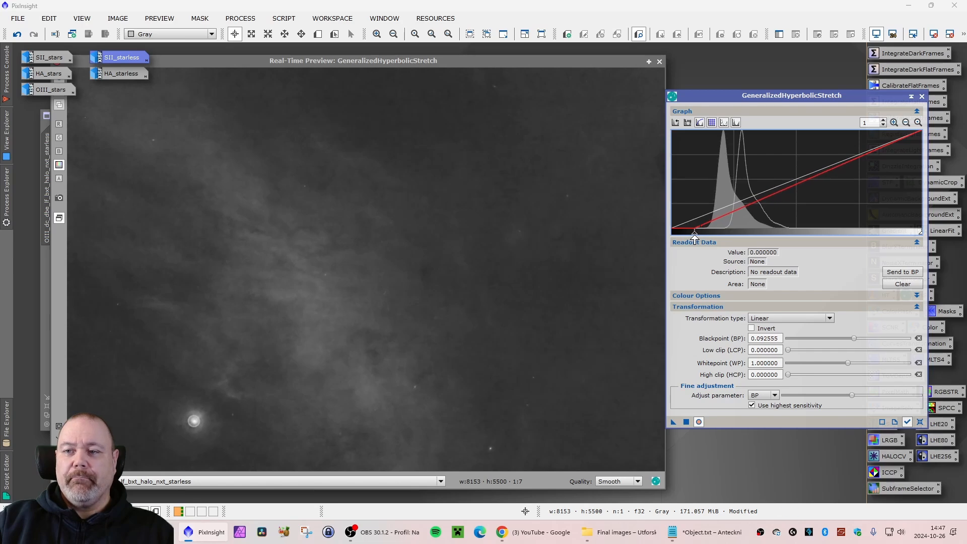
left_click(686, 422)
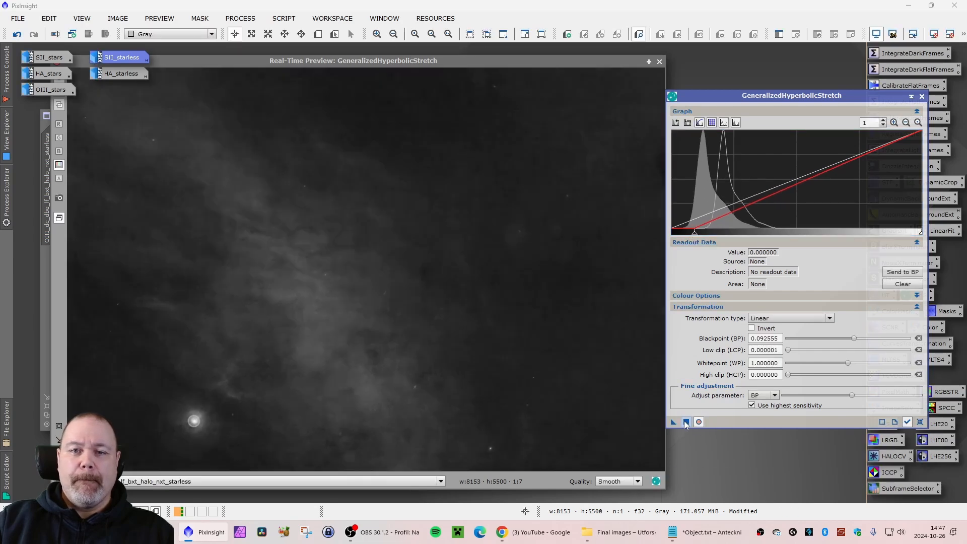
left_click(920, 423)
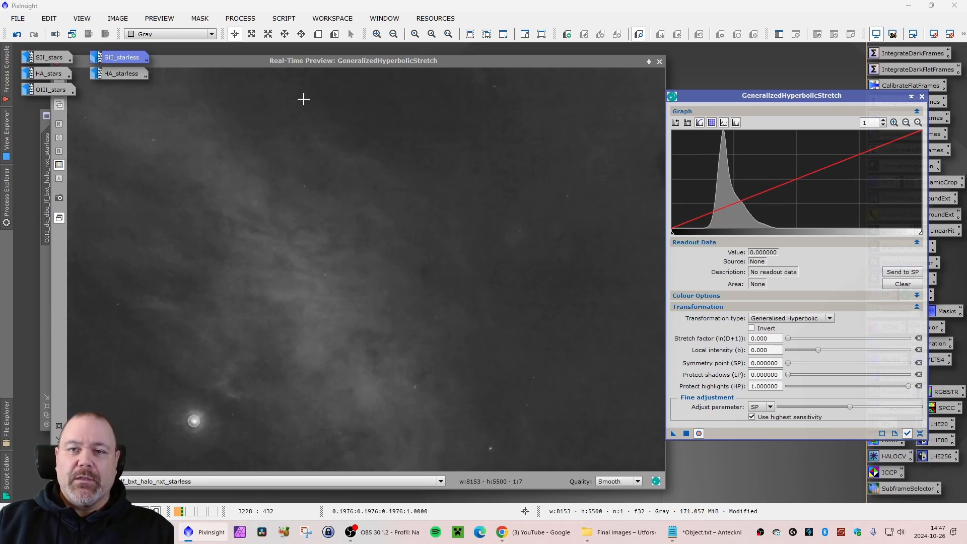
Stretch the OIII image around symmetry point 0.386824 from the bright nebula with local intensity 0.370 and stretch factor 0.920, and reset the parameters.
left_click_drag(302, 61, 275, 66)
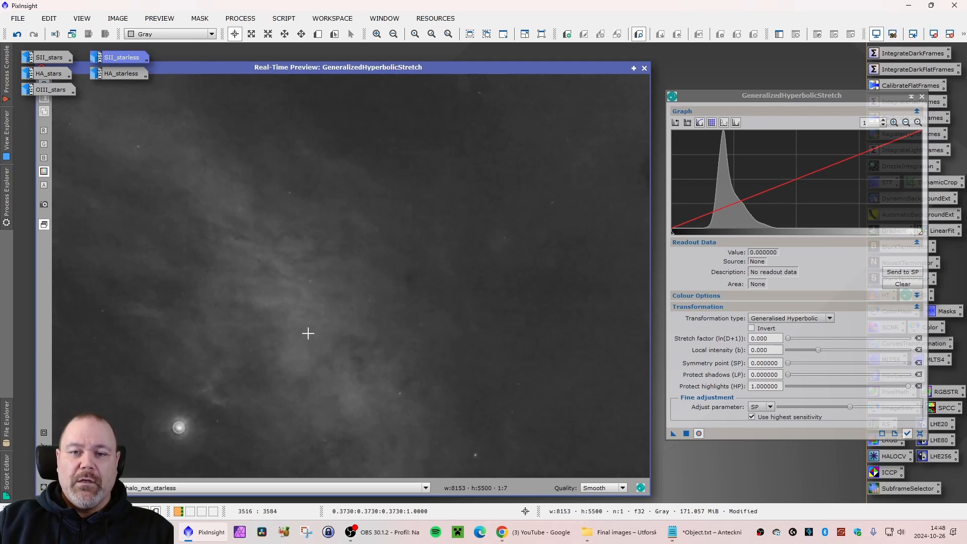
left_click(272, 303)
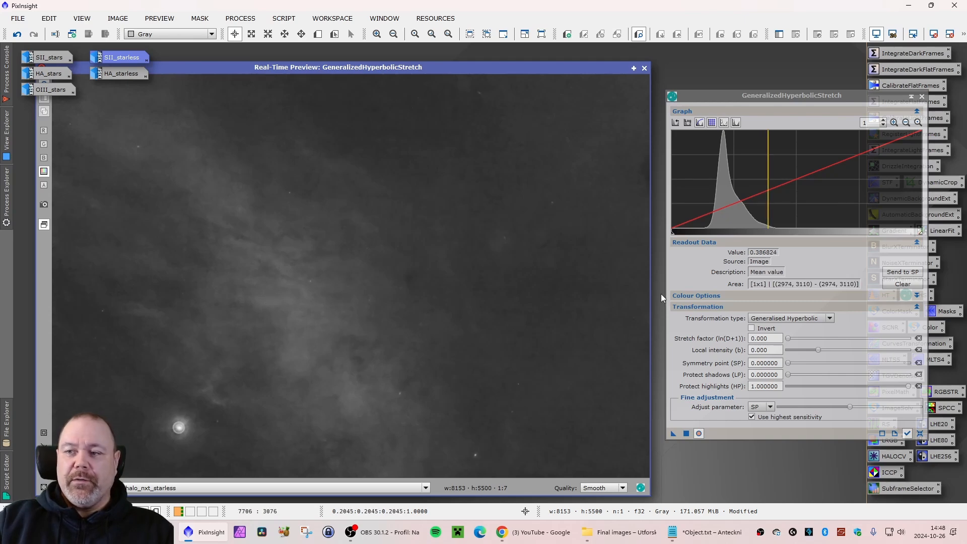
left_click(904, 272)
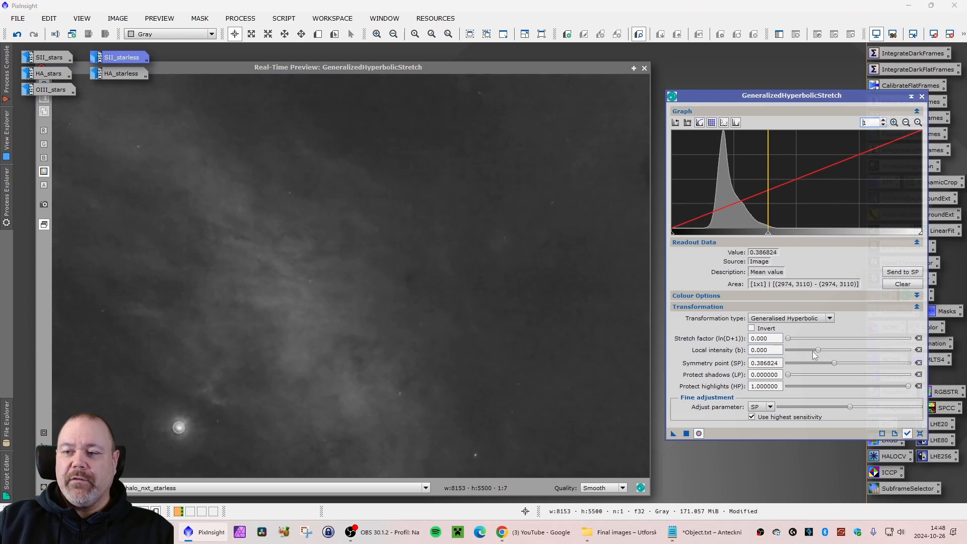
left_click_drag(817, 351, 794, 344)
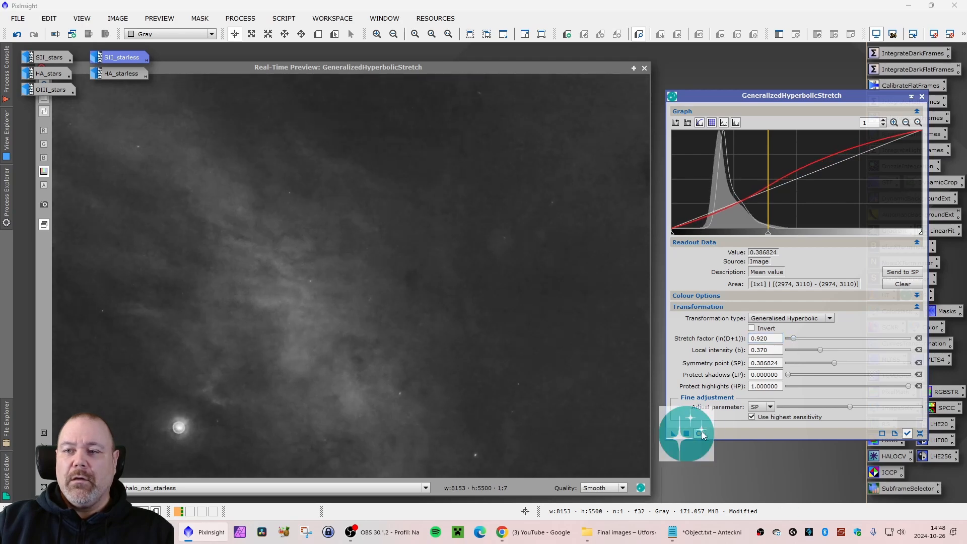
left_click(919, 433)
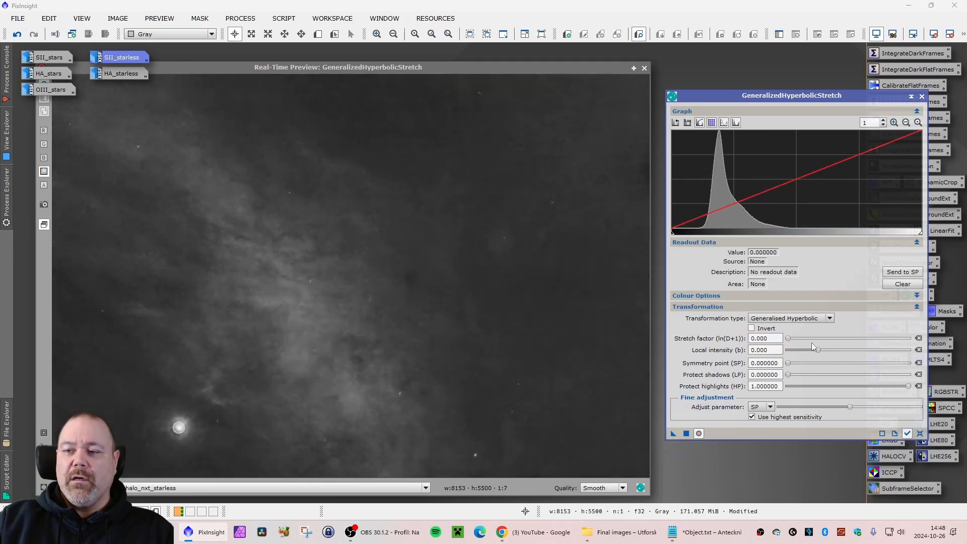
Darken the OIII background using a Linear transformation with blackpoint 0.034205, and reset the parameters.
left_click(770, 351)
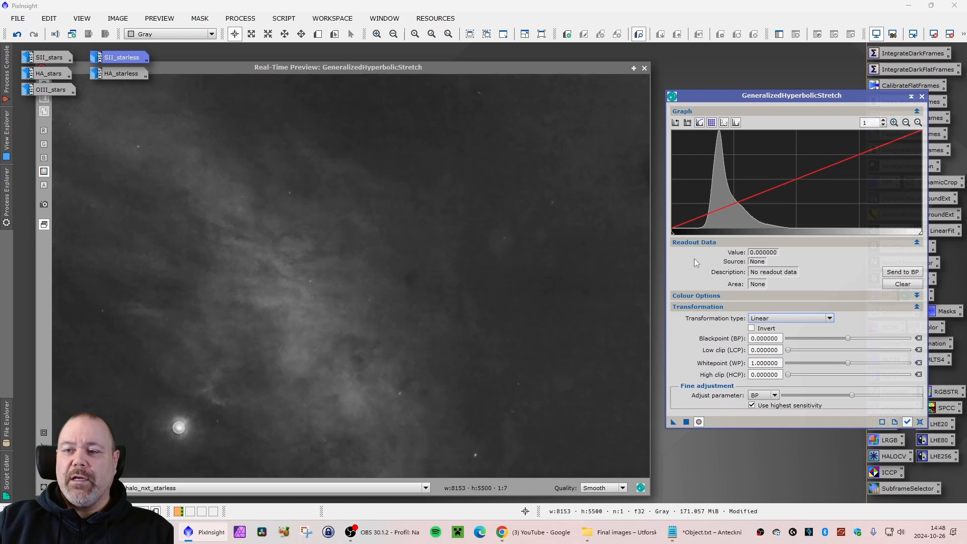
left_click_drag(673, 237, 679, 236)
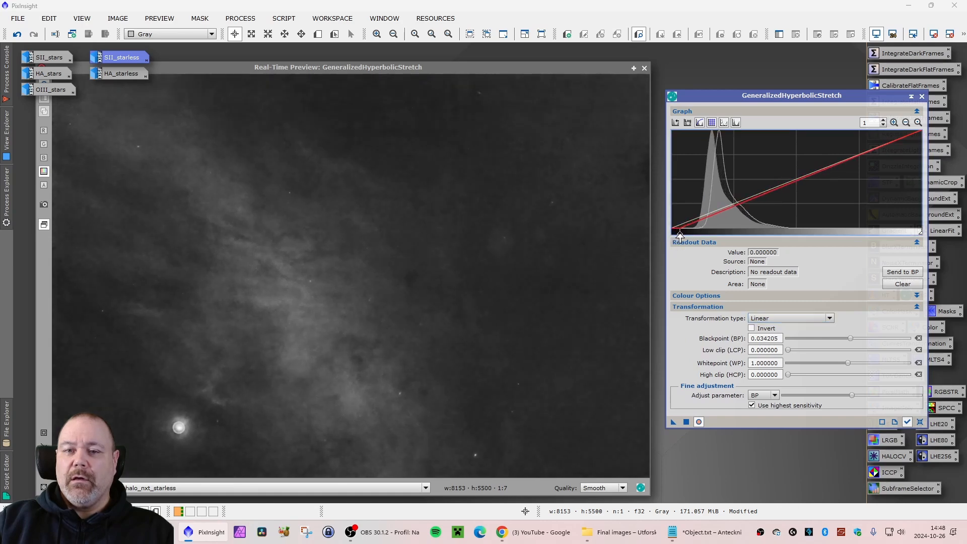
left_click(686, 421)
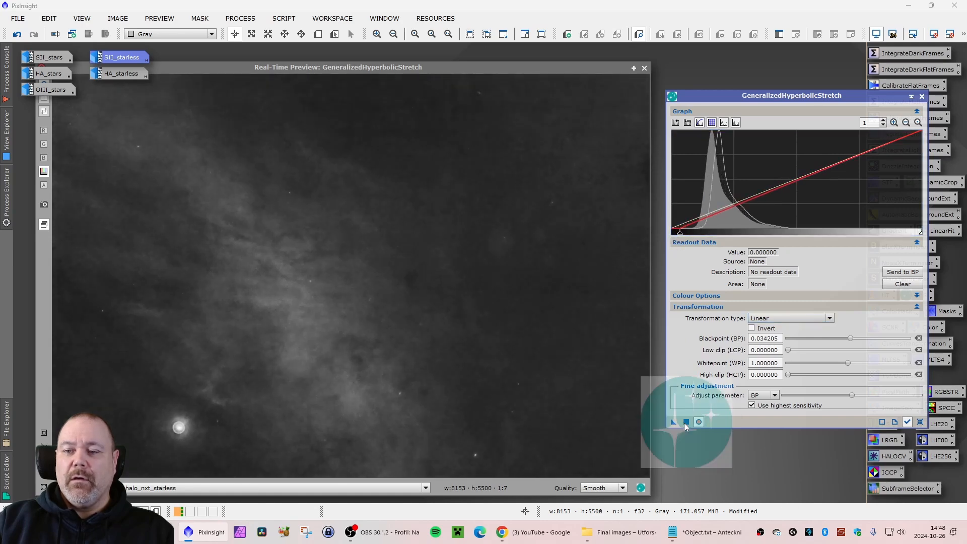
left_click(919, 422)
Trim the OIII shadows once more with a Linear blackpoint of 0.024145, reset the parameters and close the real-time preview.
left_click(788, 320)
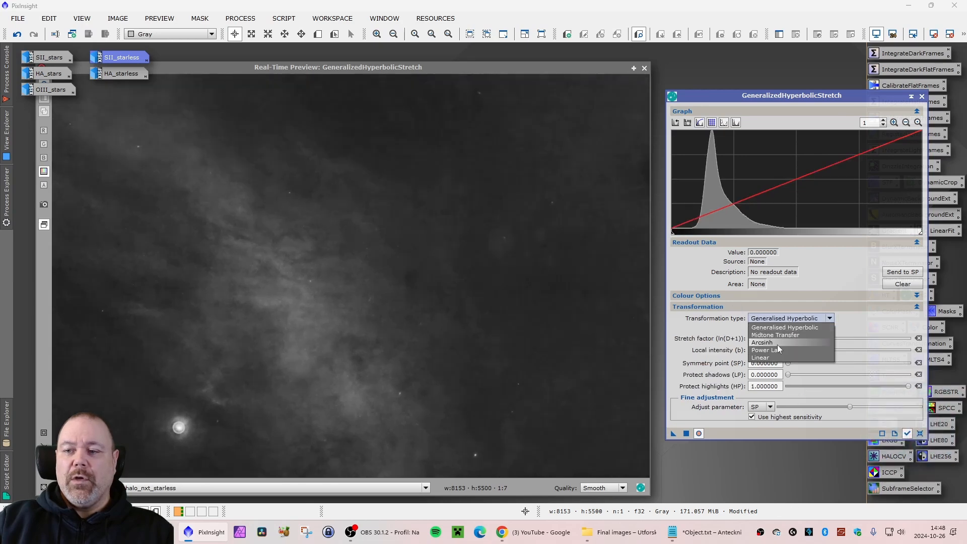
left_click(781, 352)
left_click_drag(674, 235, 678, 235)
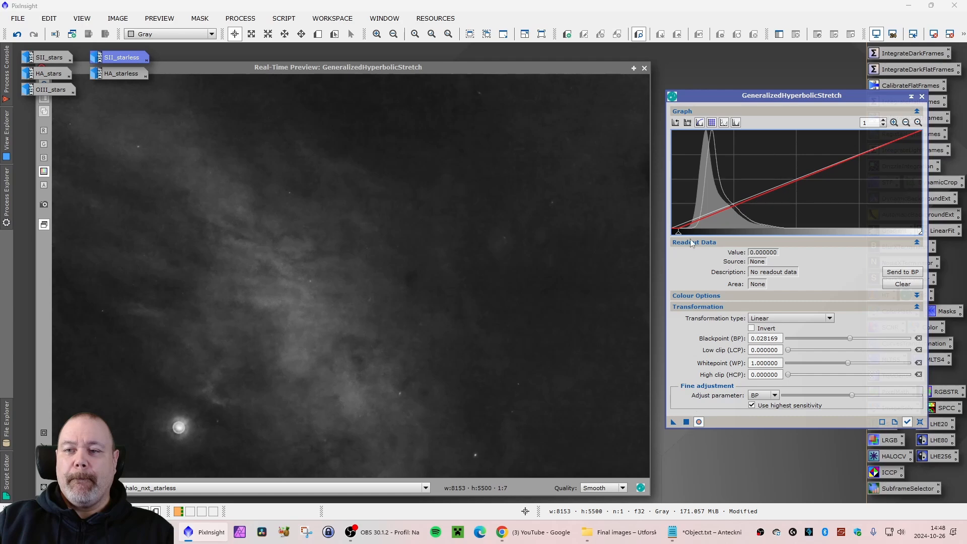
left_click_drag(680, 235, 677, 237)
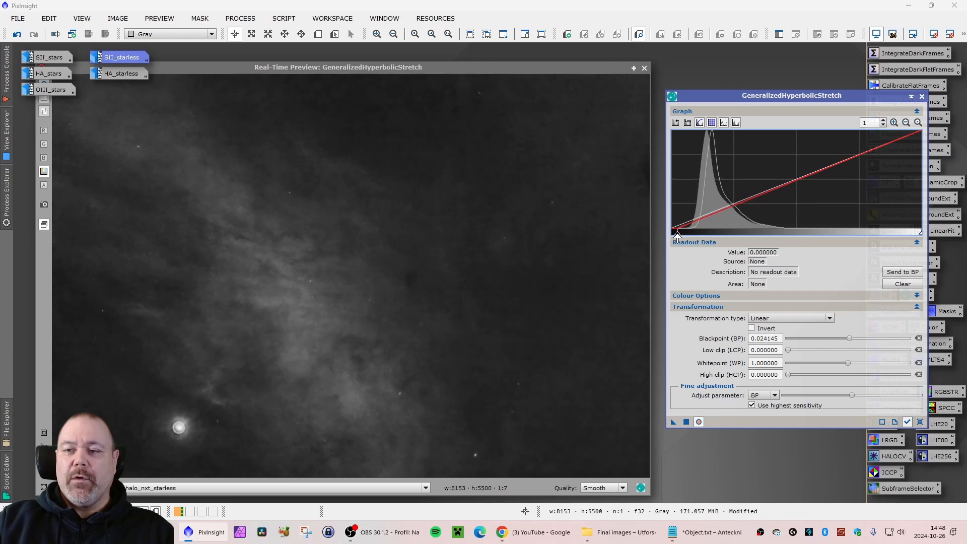
left_click(686, 422)
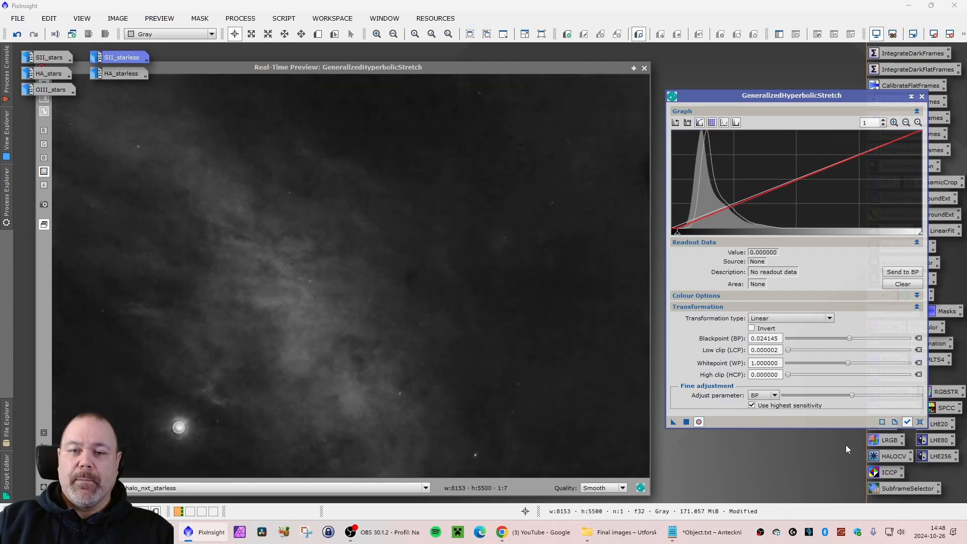
left_click(919, 422)
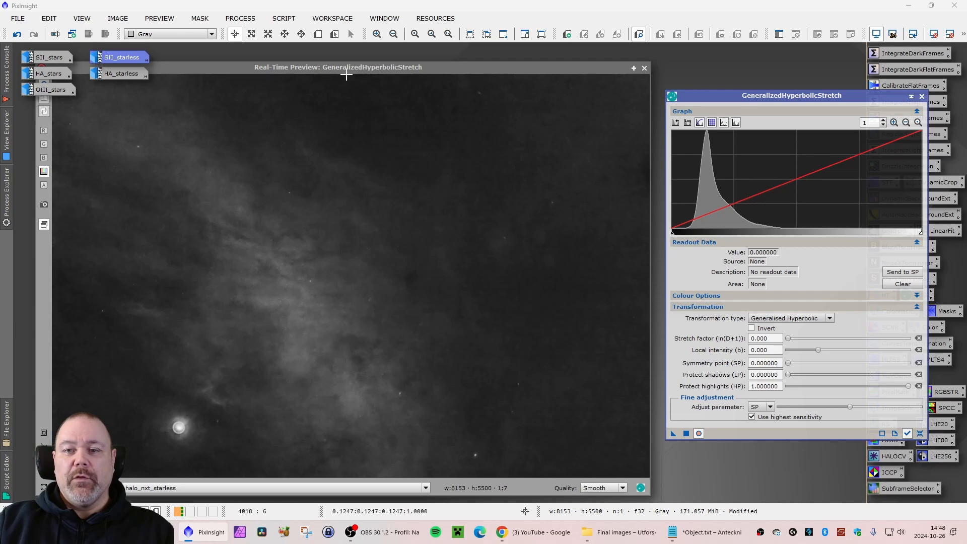
left_click(644, 68)
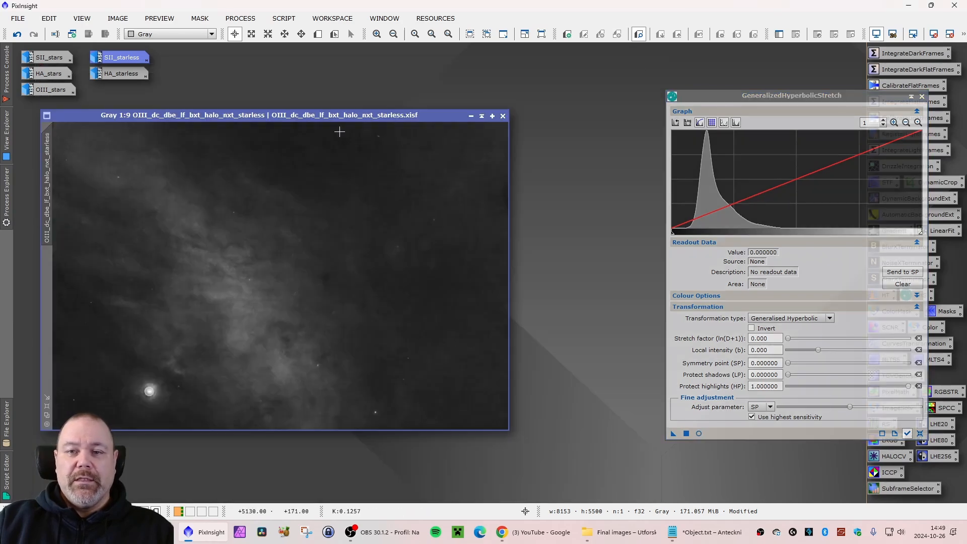
Restore the SII_starless image to compare its brightness with the stretched OIII image, and minimize it again.
left_click_drag(289, 114, 358, 111)
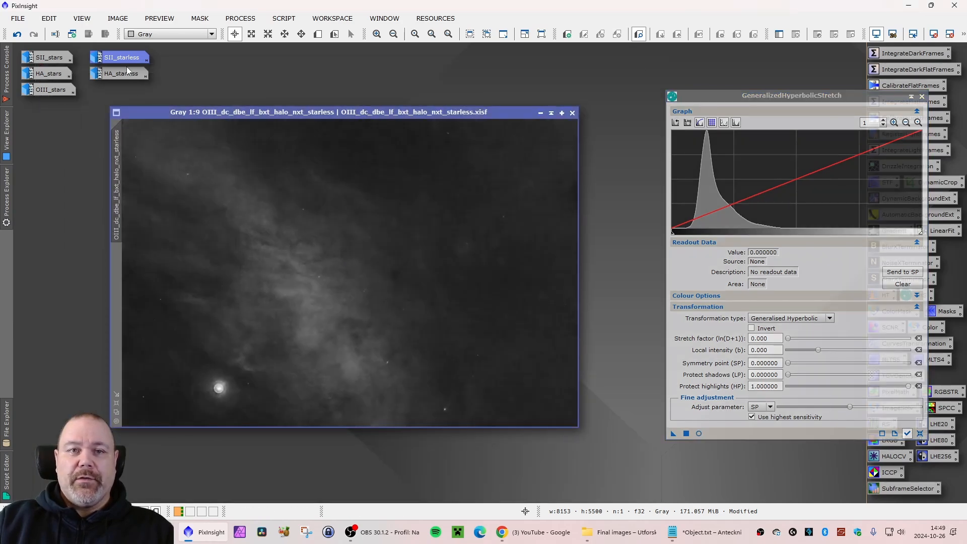
double_click(125, 59)
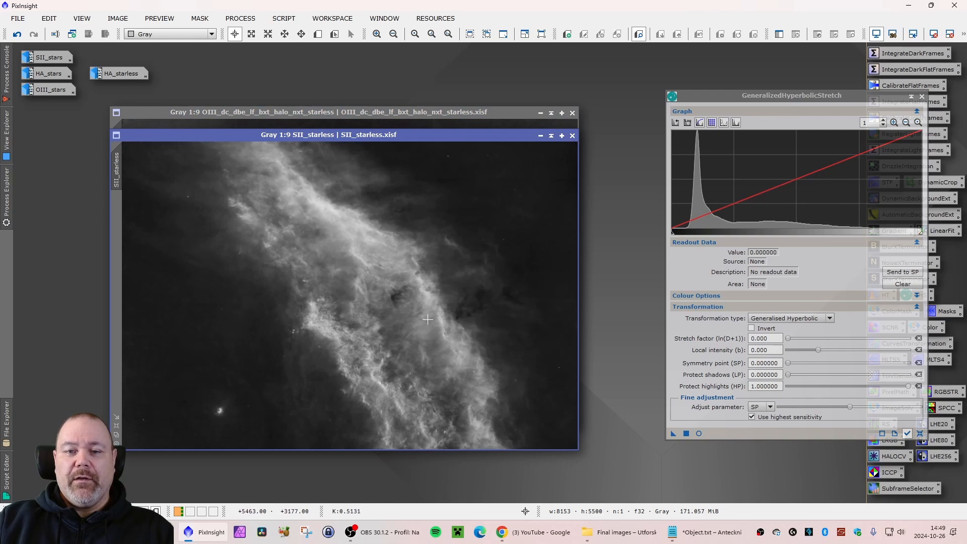
left_click(540, 135)
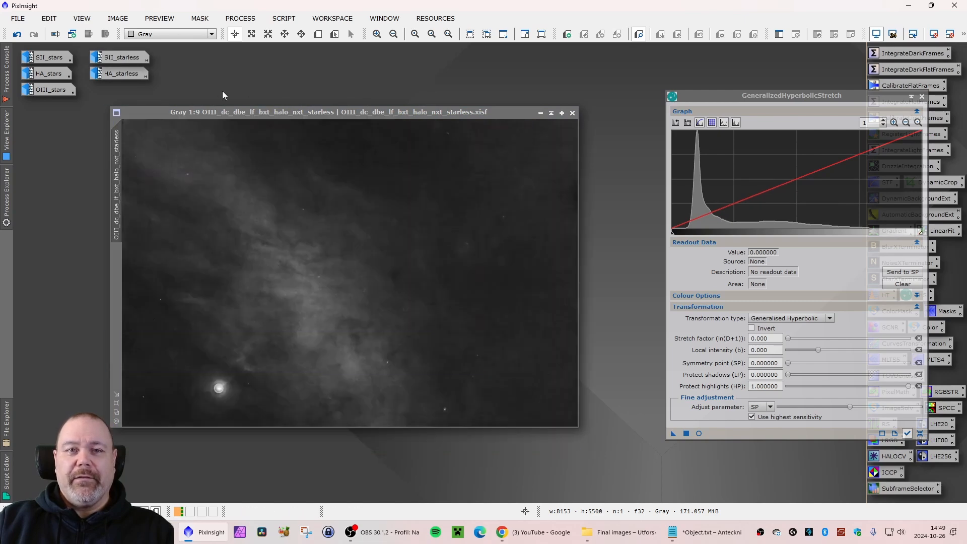
Examine the HA_starless image up close, sampling pixel values in the brightest part of the nebula, and minimize it again.
double_click(112, 71)
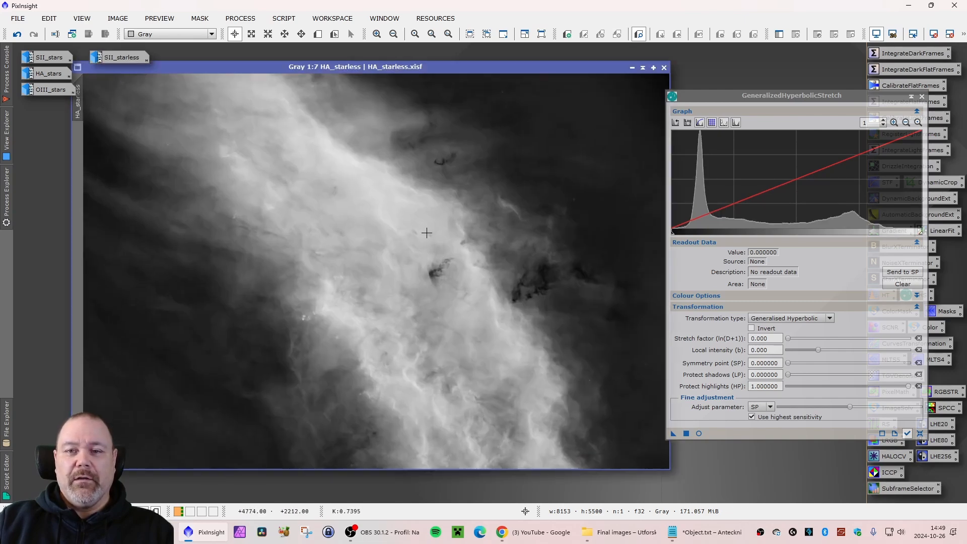
scroll(411, 230, "up", 5)
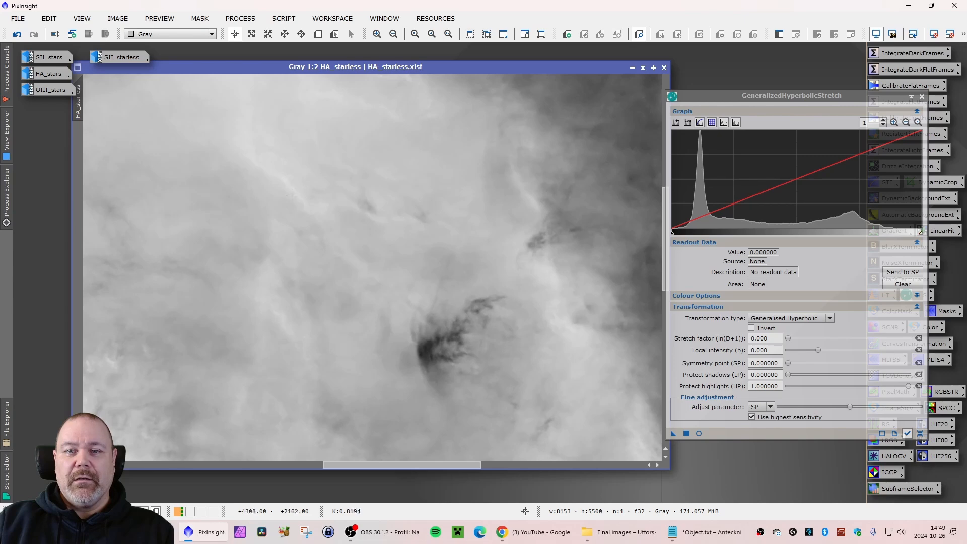
left_click(290, 186)
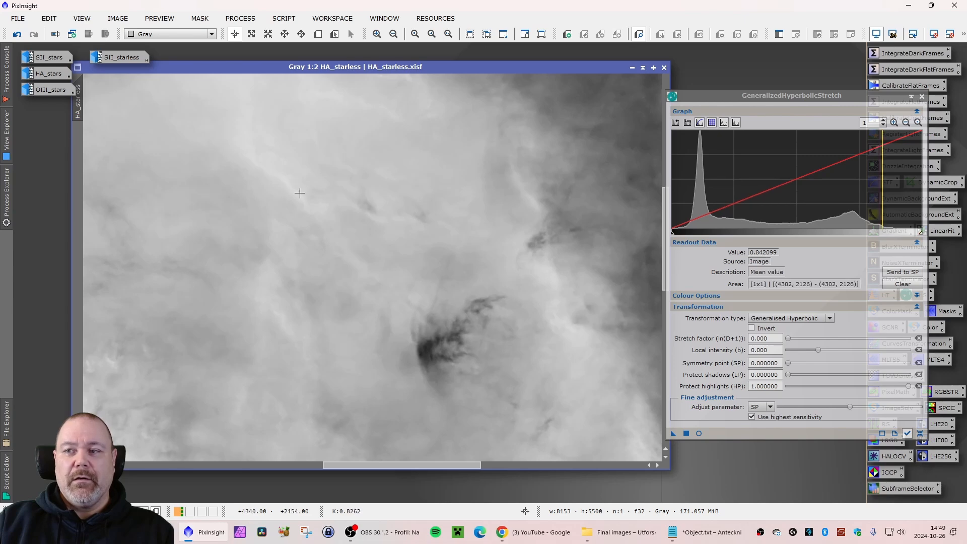
left_click(283, 179)
scroll(295, 198, "down", 4)
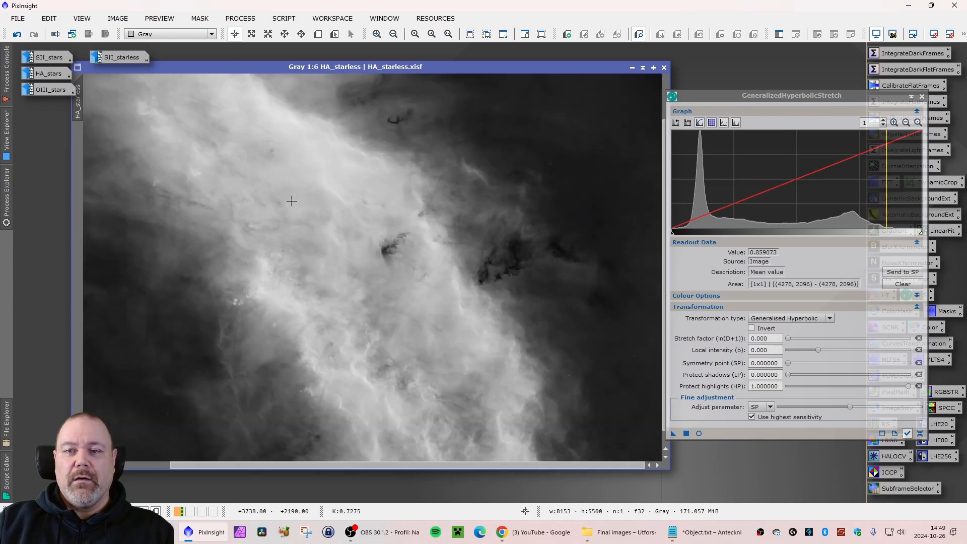
scroll(281, 201, "down", 2)
scroll(230, 205, "up", 1)
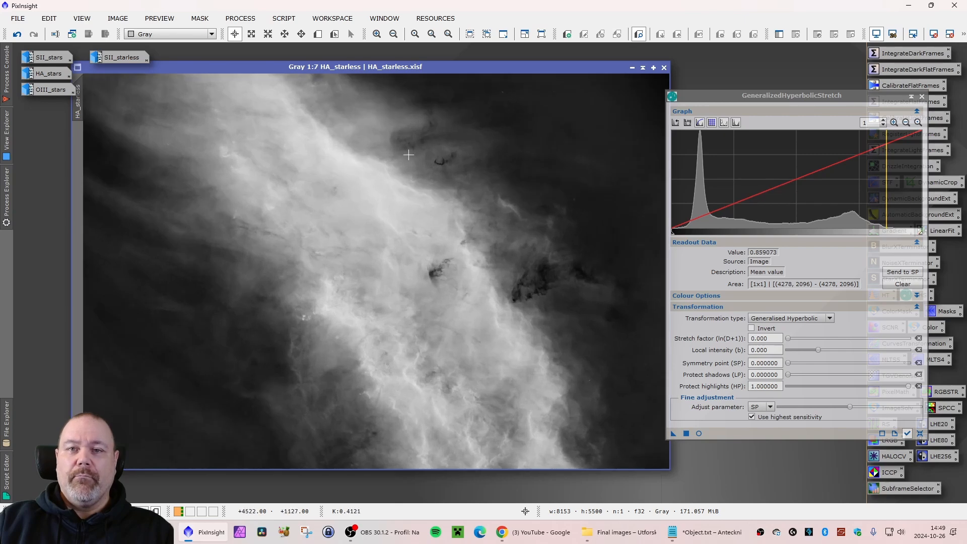
left_click(633, 68)
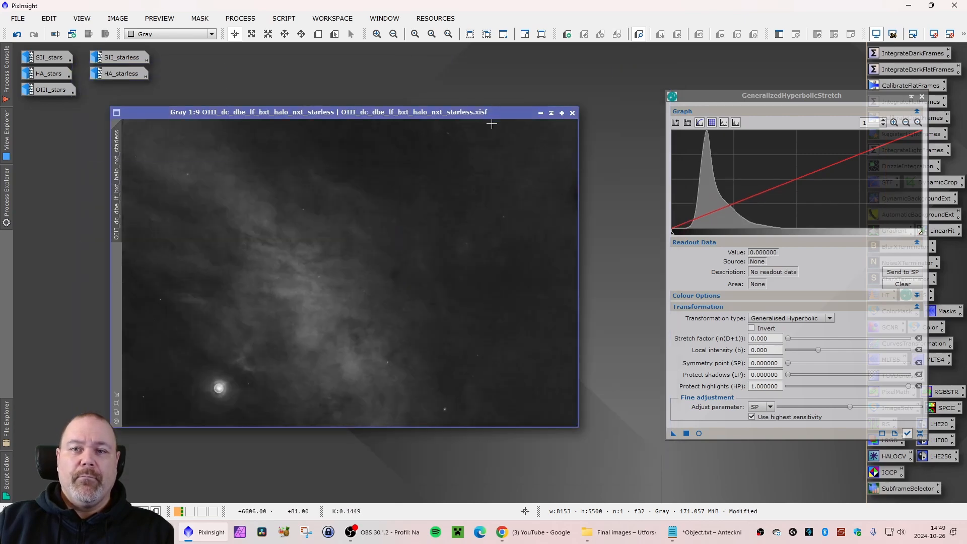
Review the finished SII_starless image again beside the OIII image, and minimize it.
left_click_drag(476, 109, 421, 122)
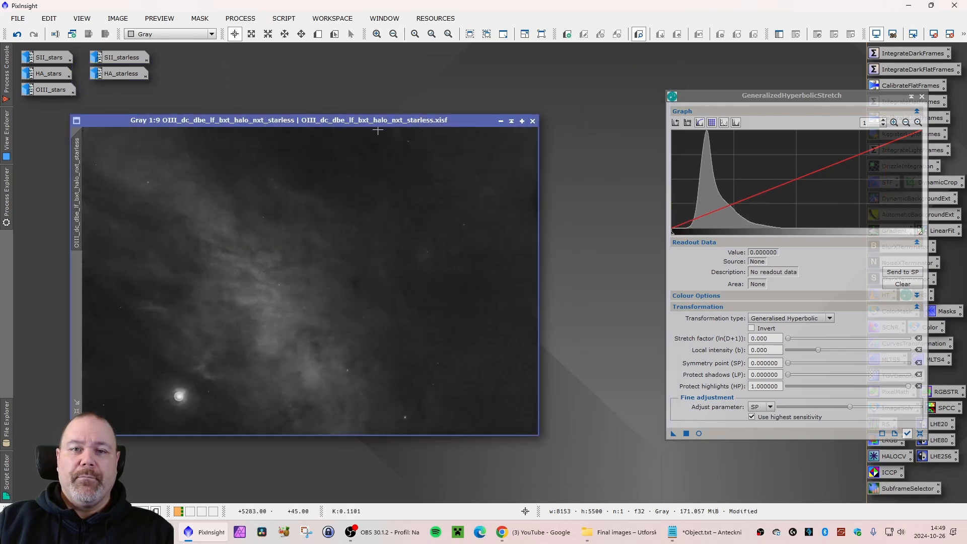
right_click(75, 182)
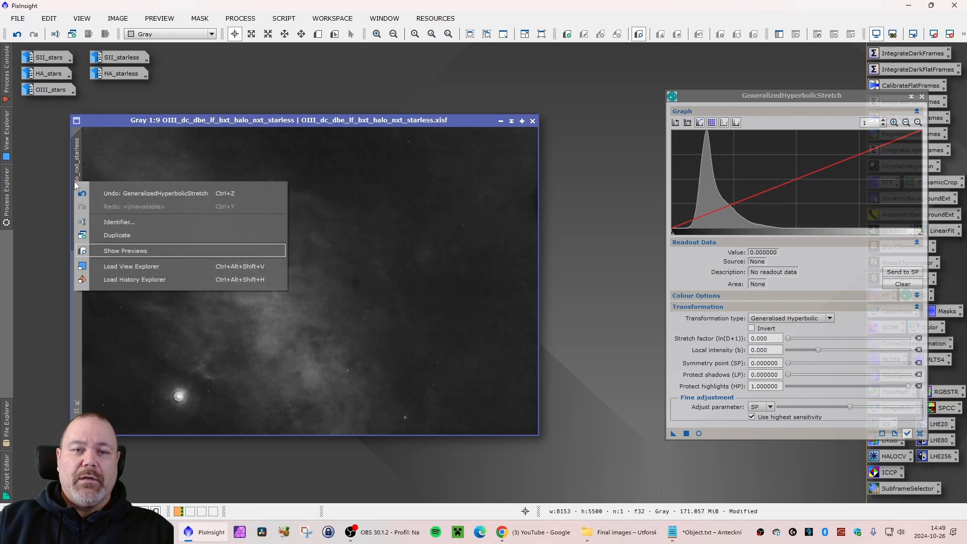
left_click(224, 121)
double_click(124, 57)
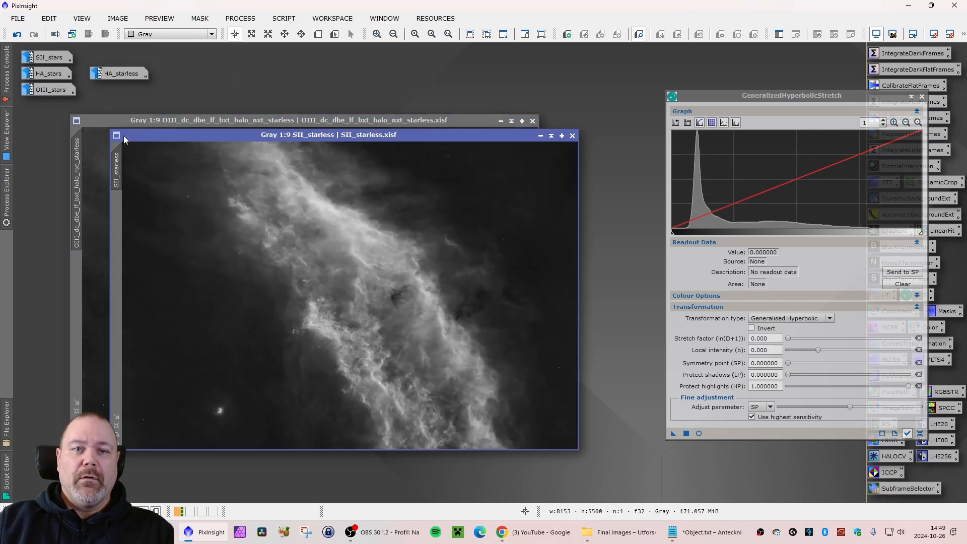
left_click(541, 136)
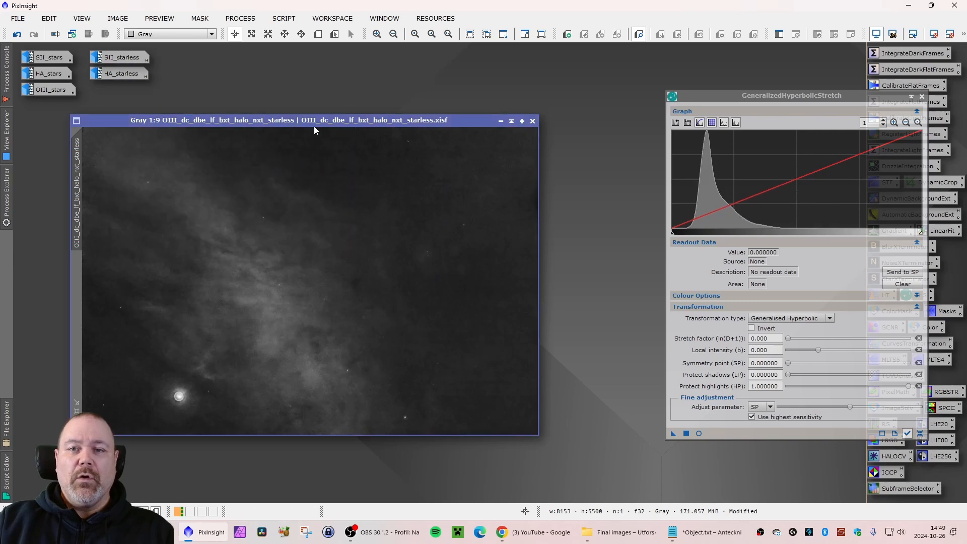
Change the stretched OIII image's identifier to OIII_starless.
left_click_drag(313, 126, 319, 122)
right_click(86, 211)
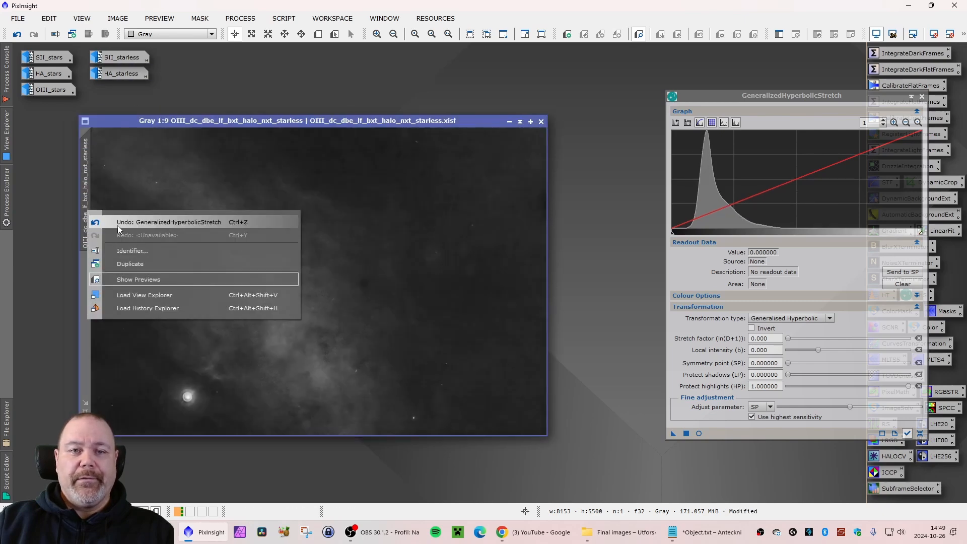
left_click(134, 252)
type("OII")
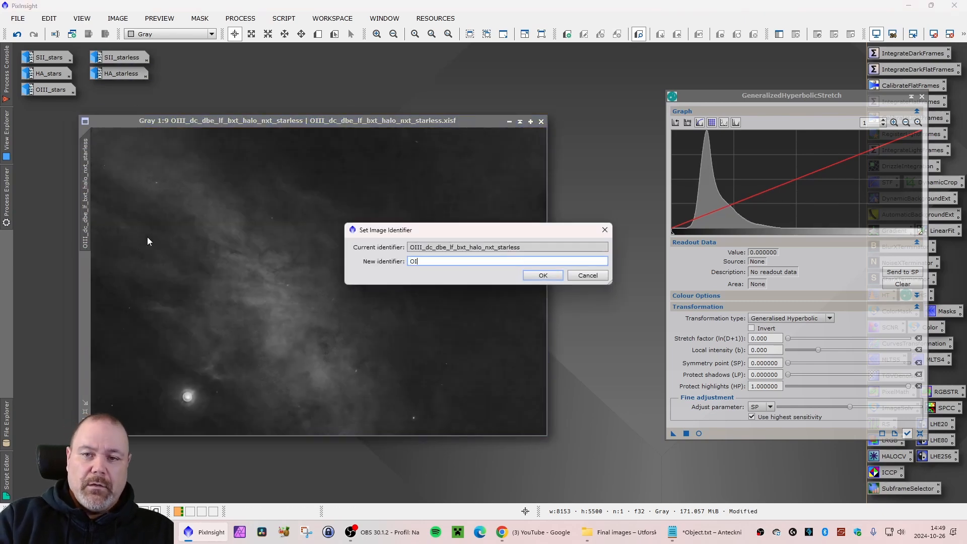
type("I_st")
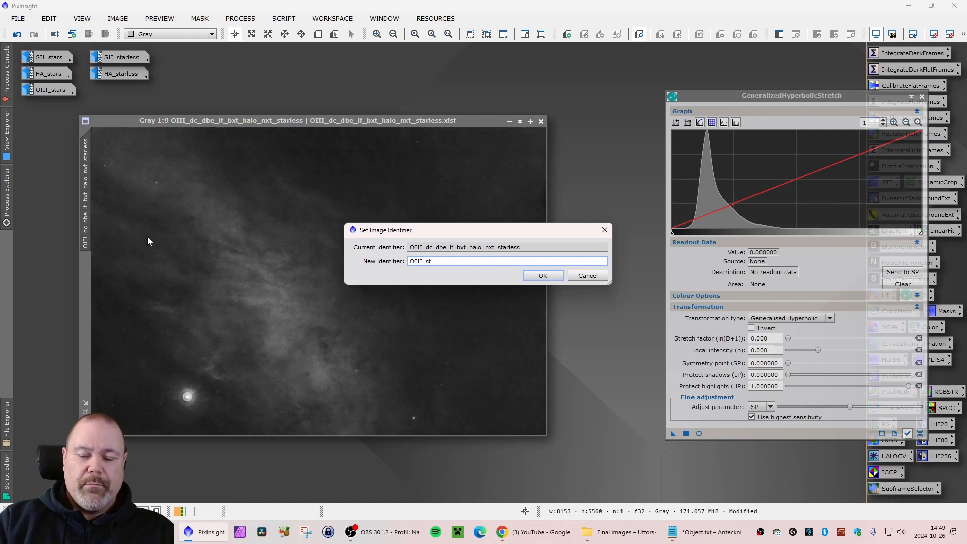
type("arless")
key("Return")
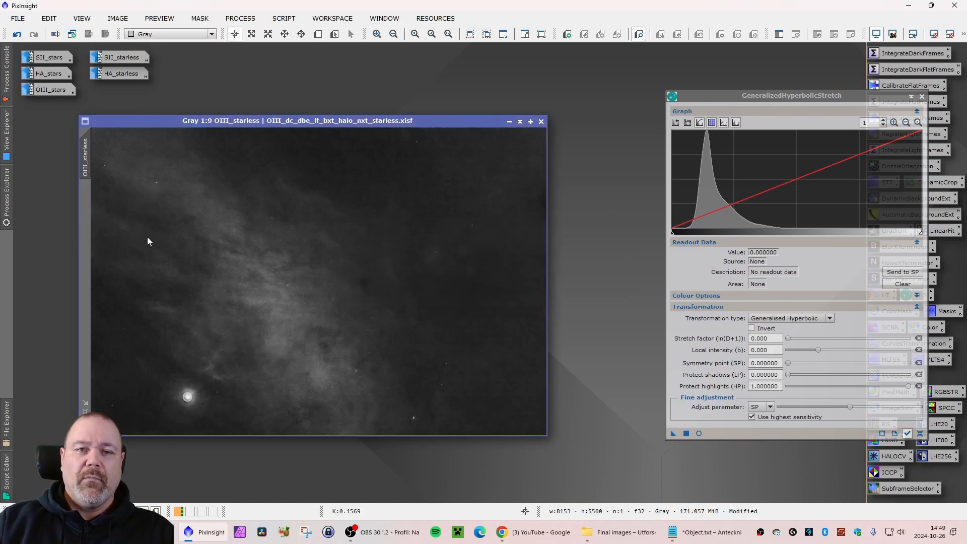
Save the stretched OIII image as OIII_starless in the Processing > Non-linear folder with the default XISF options, and minimize it beneath HA_starless.
left_click(18, 18)
left_click(30, 104)
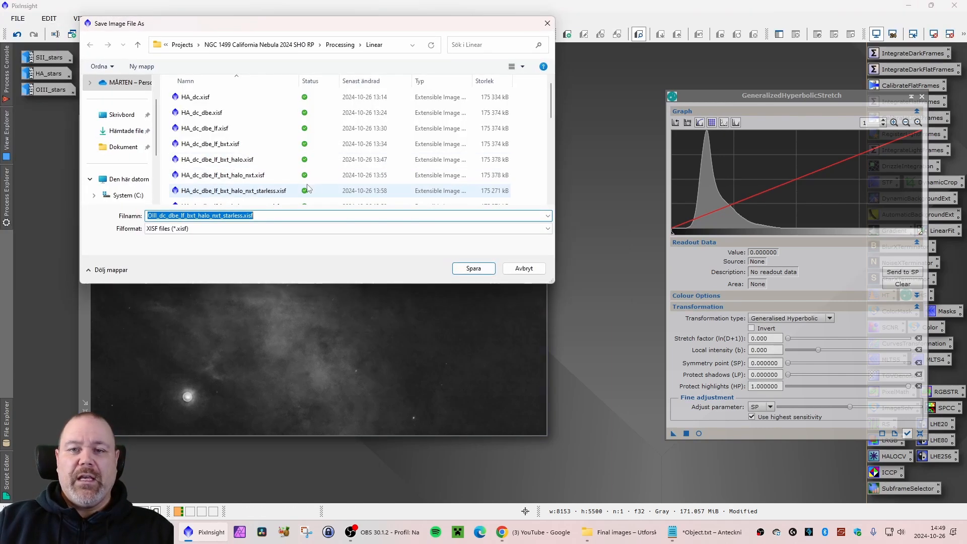
left_click(334, 45)
left_click(312, 45)
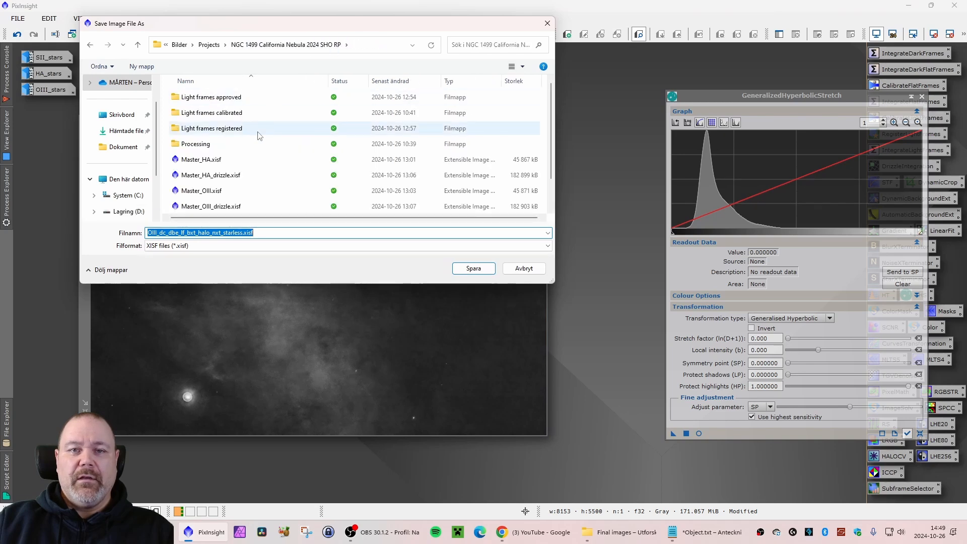
double_click(211, 146)
double_click(195, 128)
left_click(271, 232)
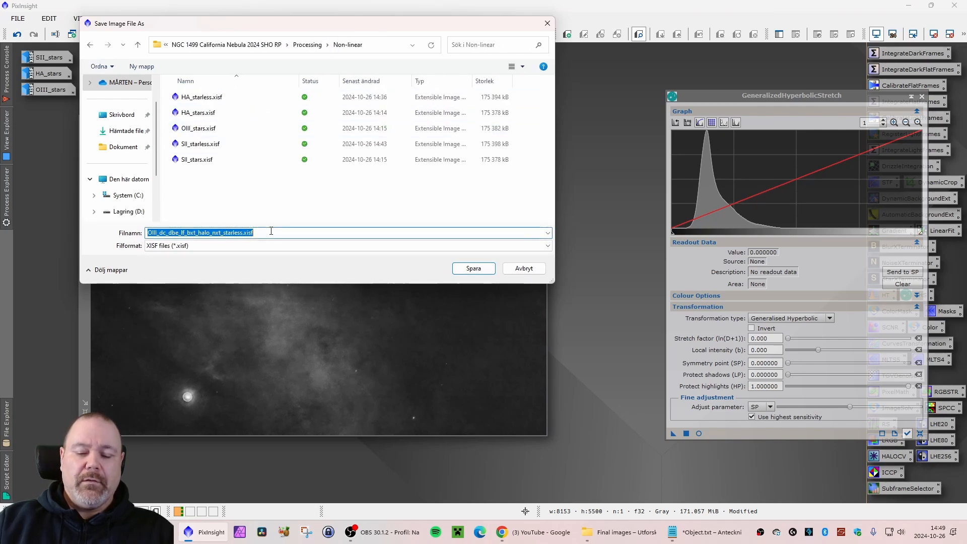
type("OIII_st")
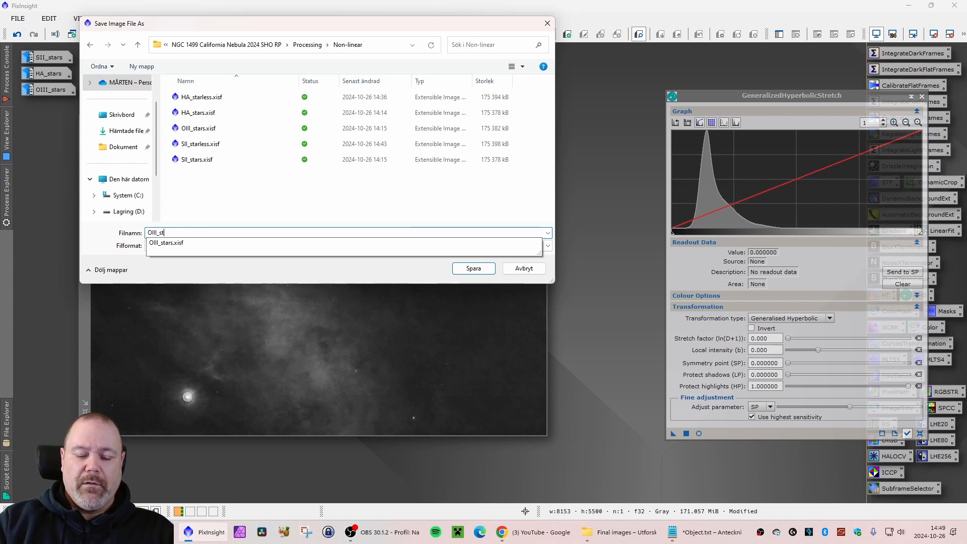
type("arless")
key("Return")
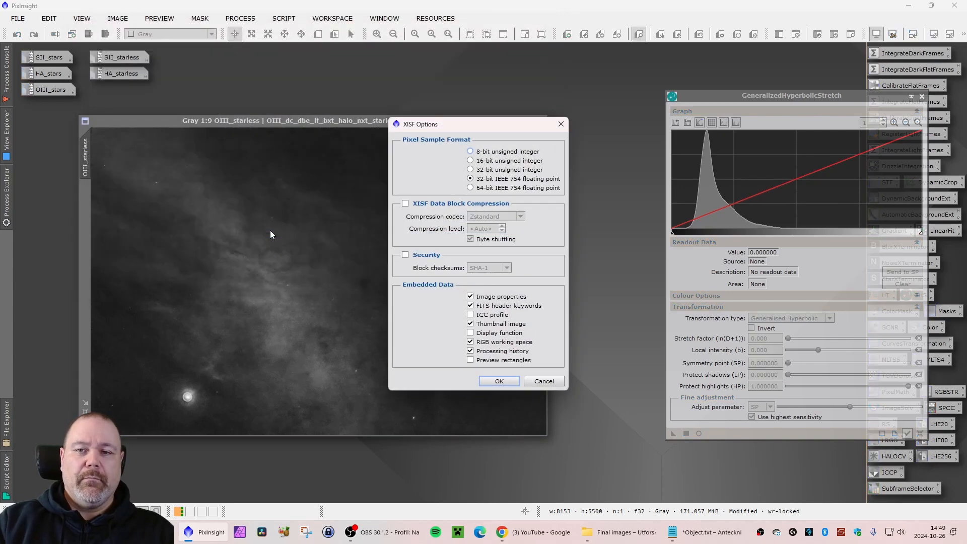
key("Return")
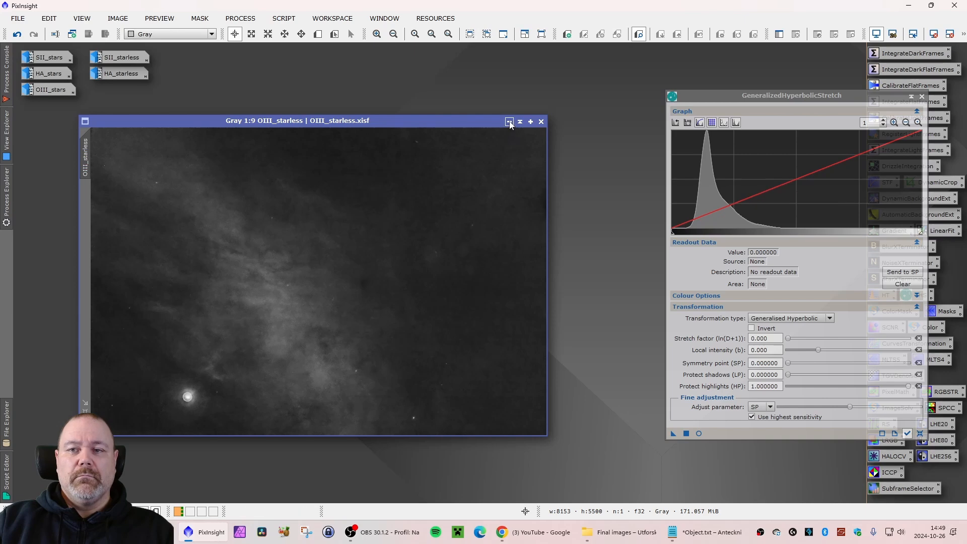
left_click(509, 121)
left_click_drag(337, 283, 114, 88)
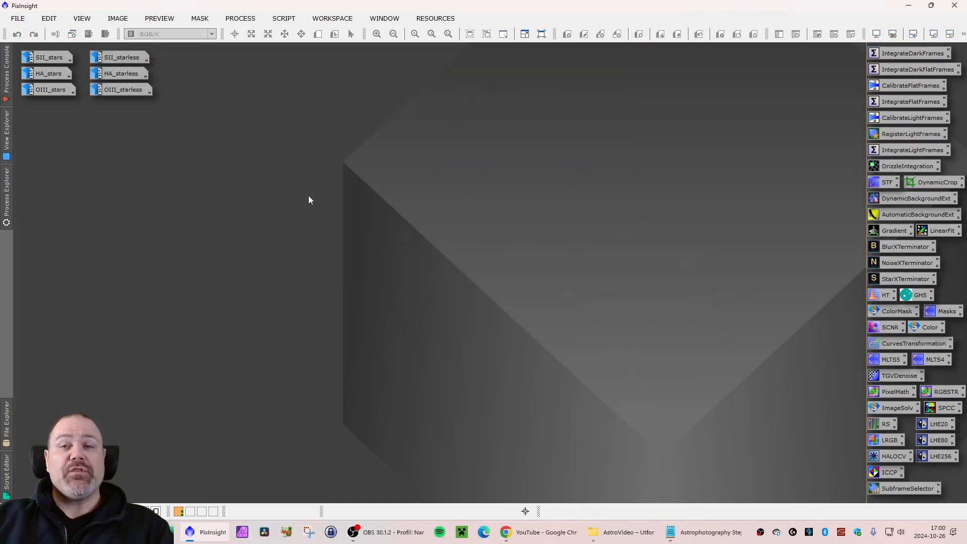
Restore the SII_stars, HA_stars and OIII_stars images and spread their windows out so all three are accessible.
double_click(44, 61)
mouse_move(313, 134)
left_mouse_down()
mouse_move(332, 130)
mouse_move(317, 126)
left_mouse_up()
left_click_drag(327, 91, 397, 81)
left_click(177, 123)
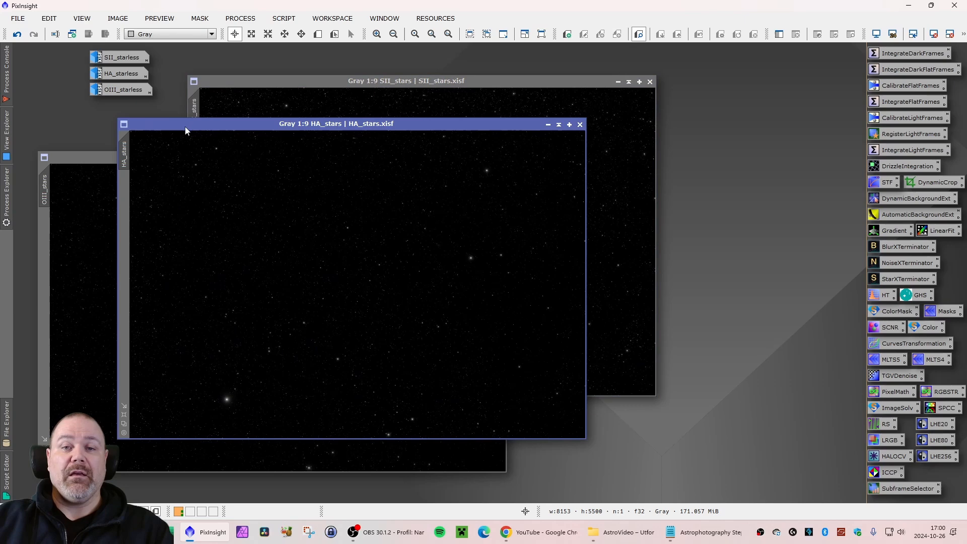
left_click(80, 157)
left_click_drag(274, 159, 280, 161)
left_click_drag(340, 124, 330, 116)
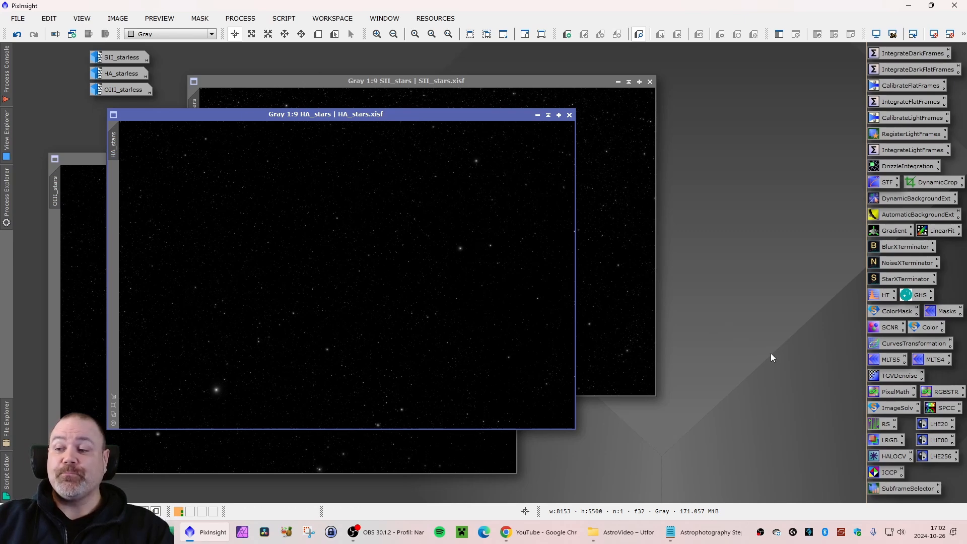
Open the saved RGBSTR PixelMath instance and place its window beside the star images.
double_click(939, 392)
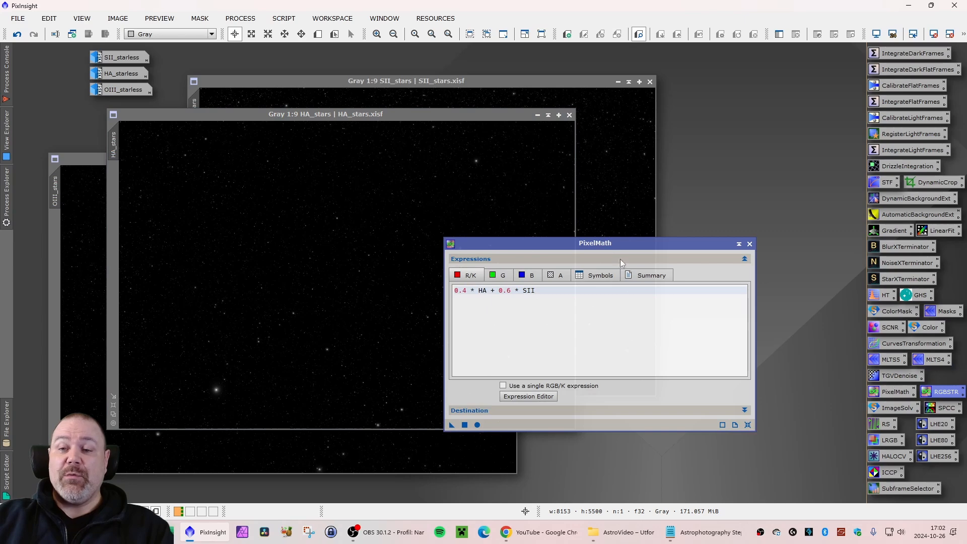
left_click_drag(608, 244, 755, 295)
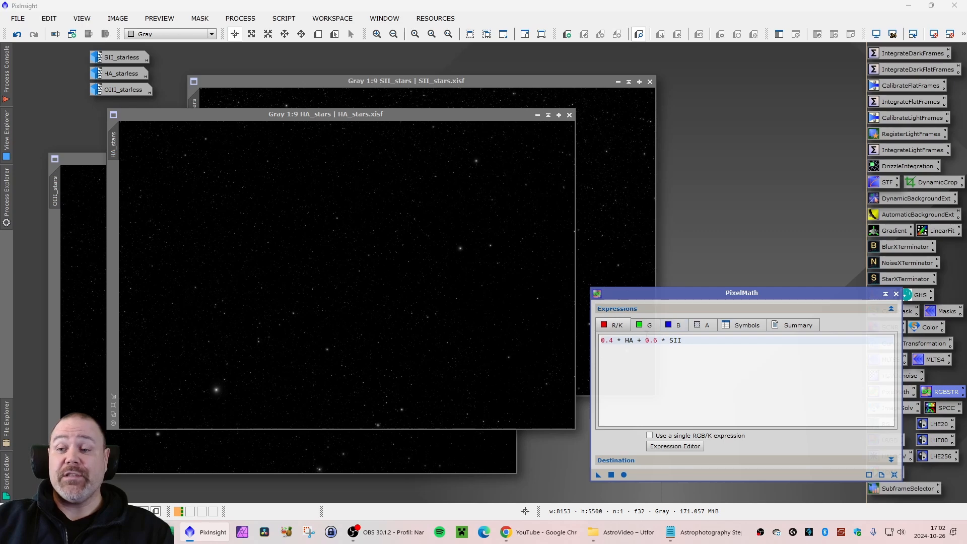
left_click_drag(675, 292, 669, 277)
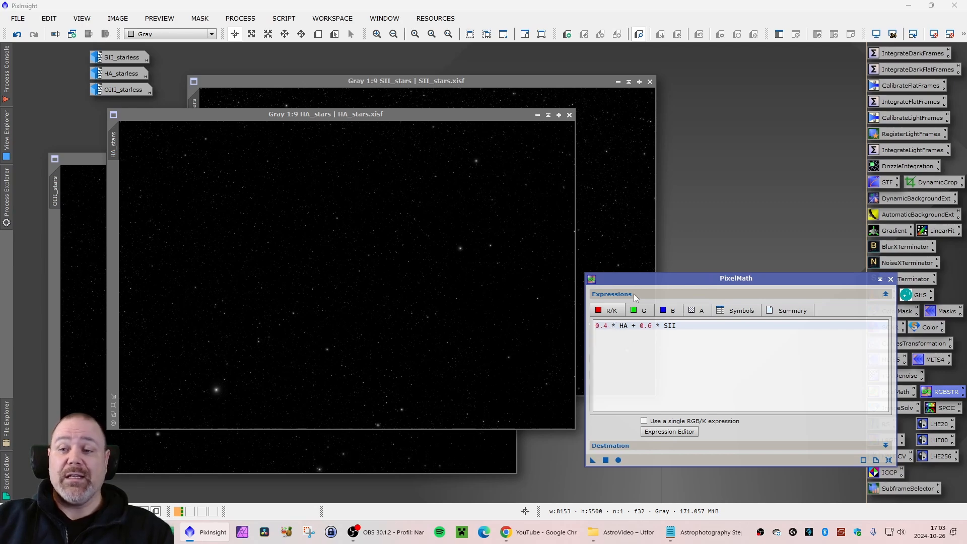
left_click_drag(663, 280, 676, 253)
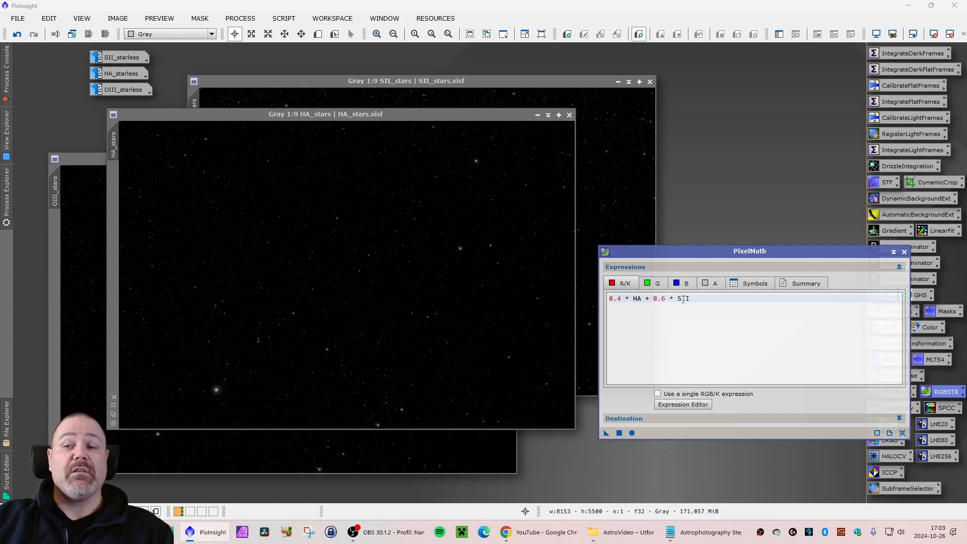
Review the green, blue and red channel expressions and the destination settings of the PixelMath star combination.
left_click(654, 284)
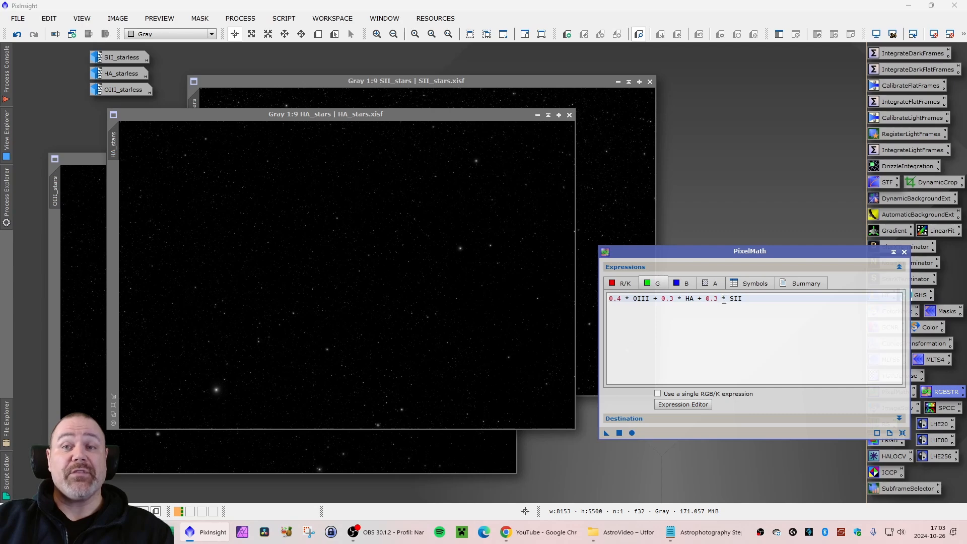
left_click(682, 285)
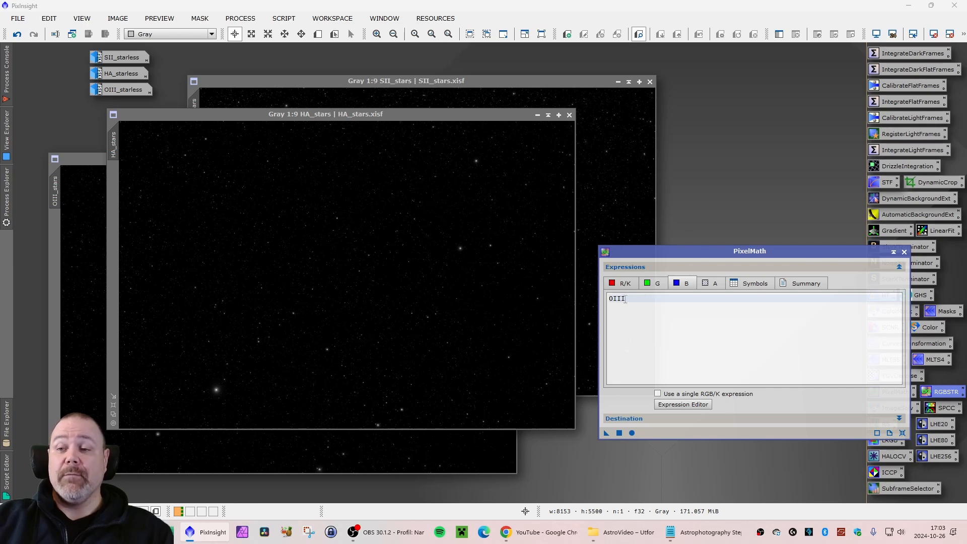
left_click(632, 285)
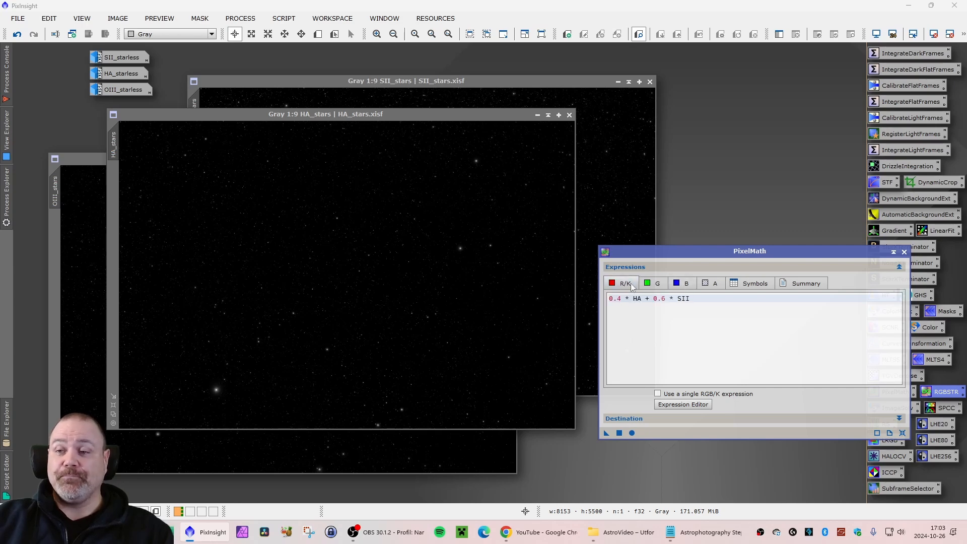
left_click_drag(684, 255, 683, 161)
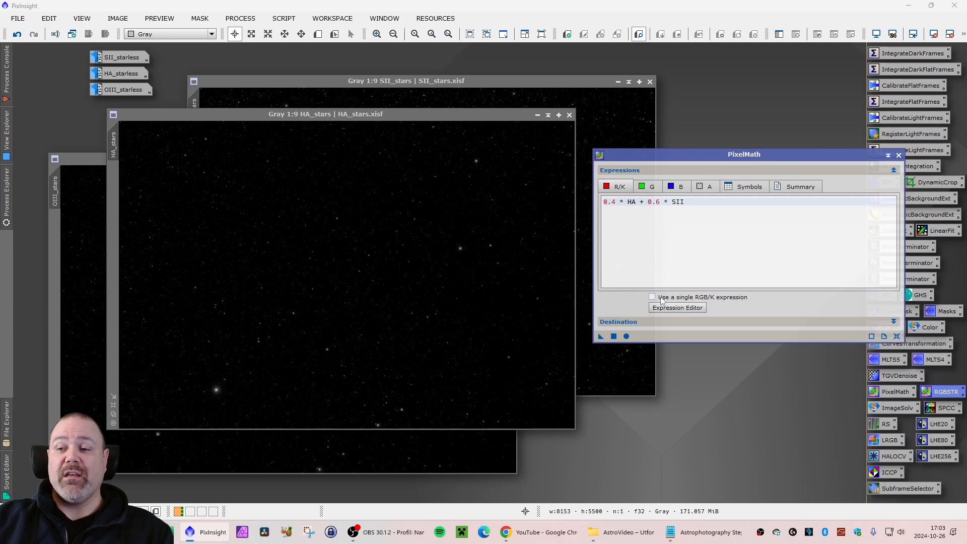
left_click(893, 322)
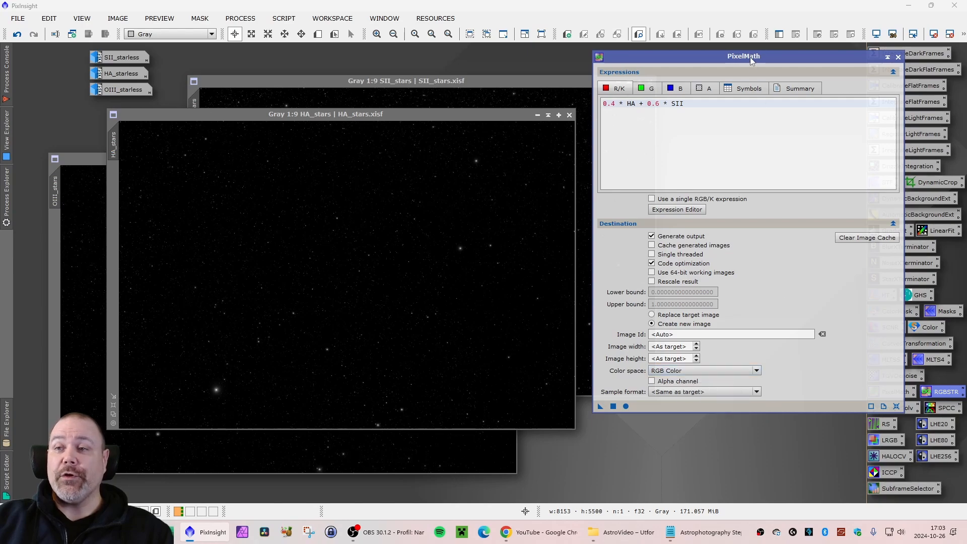
left_click_drag(750, 60, 758, 95)
left_click(901, 259)
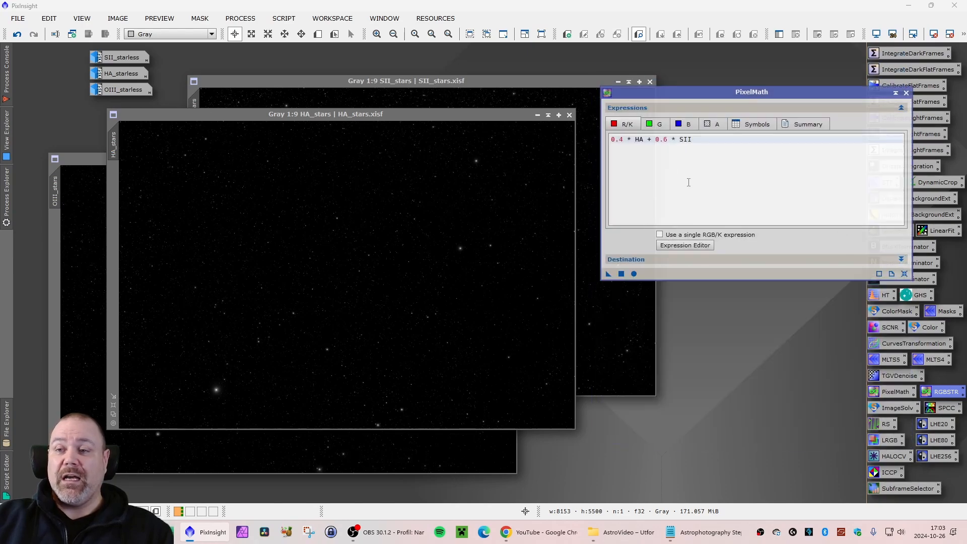
left_click_drag(700, 95, 695, 139)
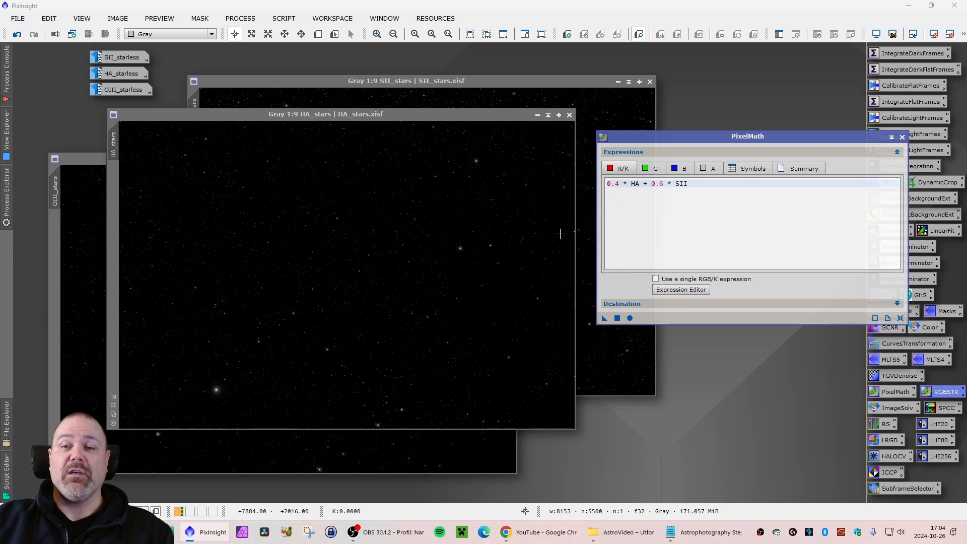
left_click_drag(705, 136, 709, 153)
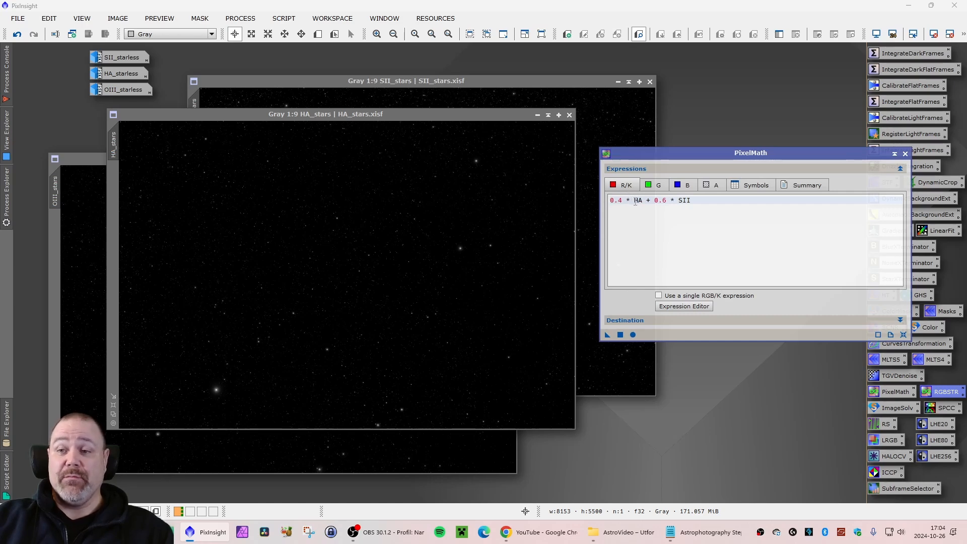
double_click(635, 201)
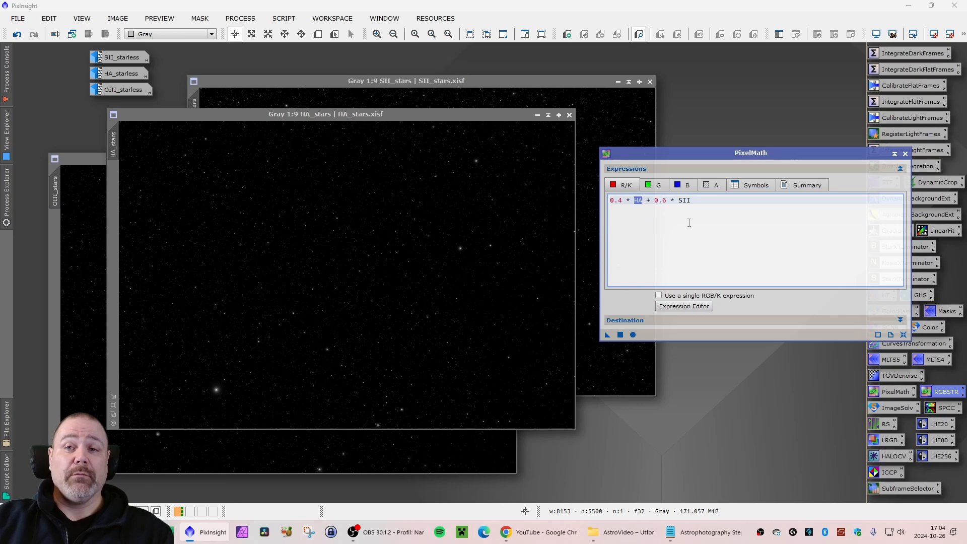
Duplicate the HA_stars, SII_stars and OIII_stars images, and minimize the three originals.
left_click_drag(114, 144, 633, 435)
left_click(538, 115)
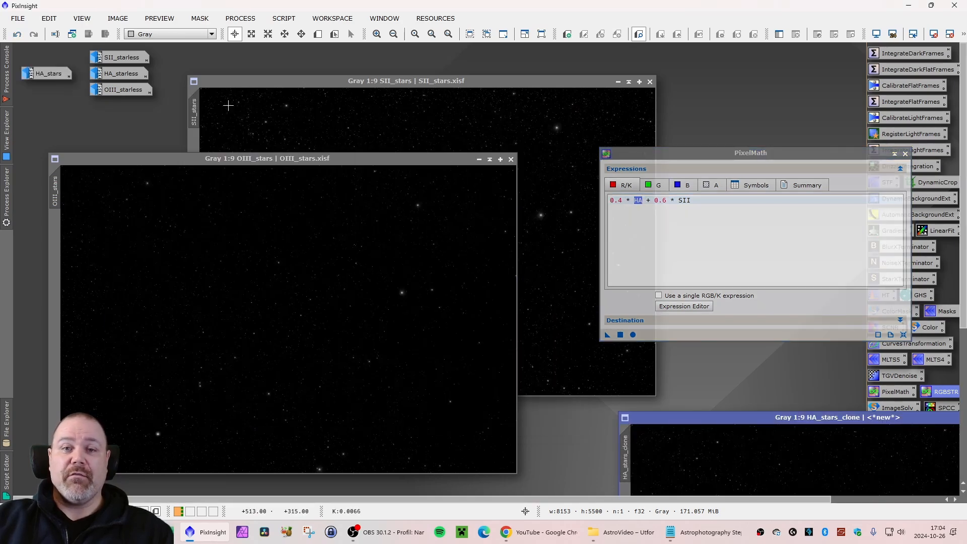
left_click_drag(194, 112, 563, 439)
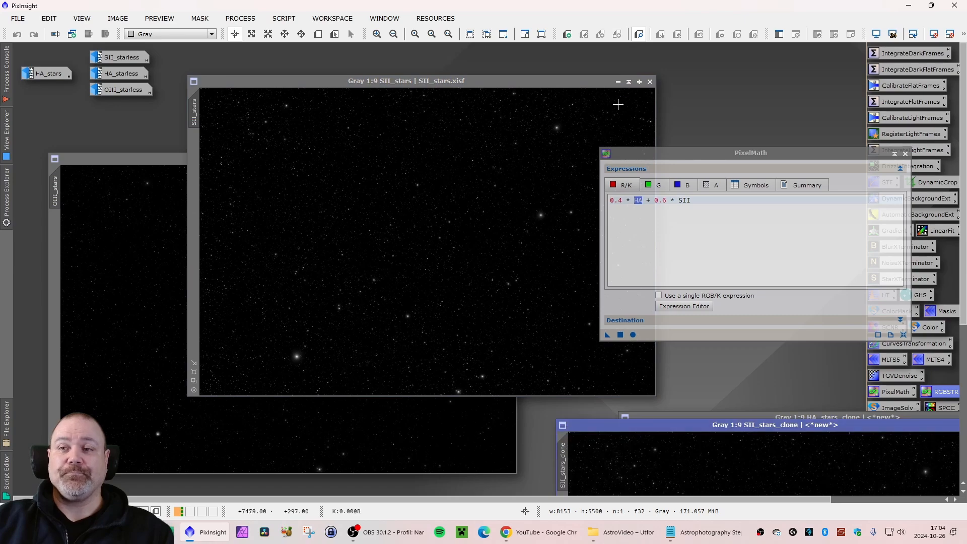
left_click(618, 81)
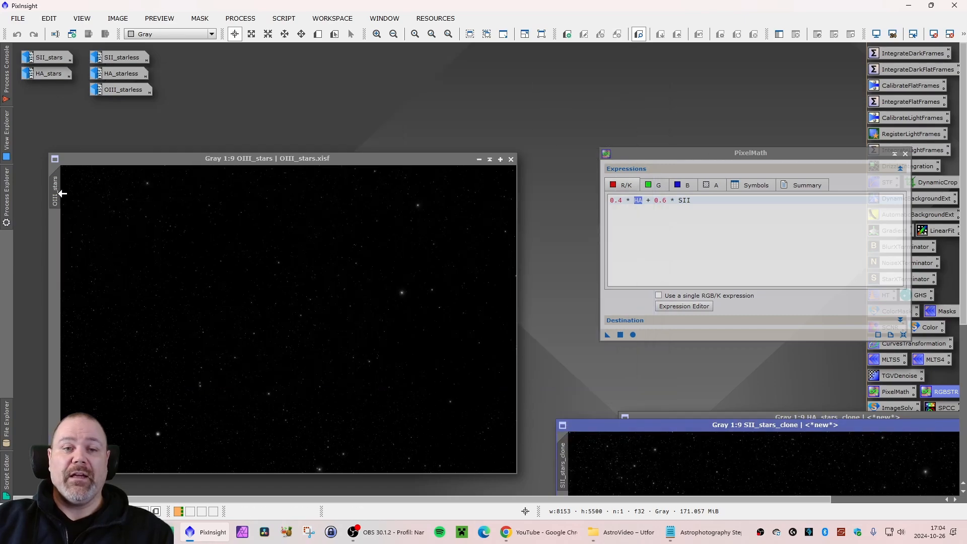
left_click_drag(62, 194, 138, 128)
left_click(479, 159)
Change the identifier of the duplicated OIII stars image to OIII.
right_click(116, 171)
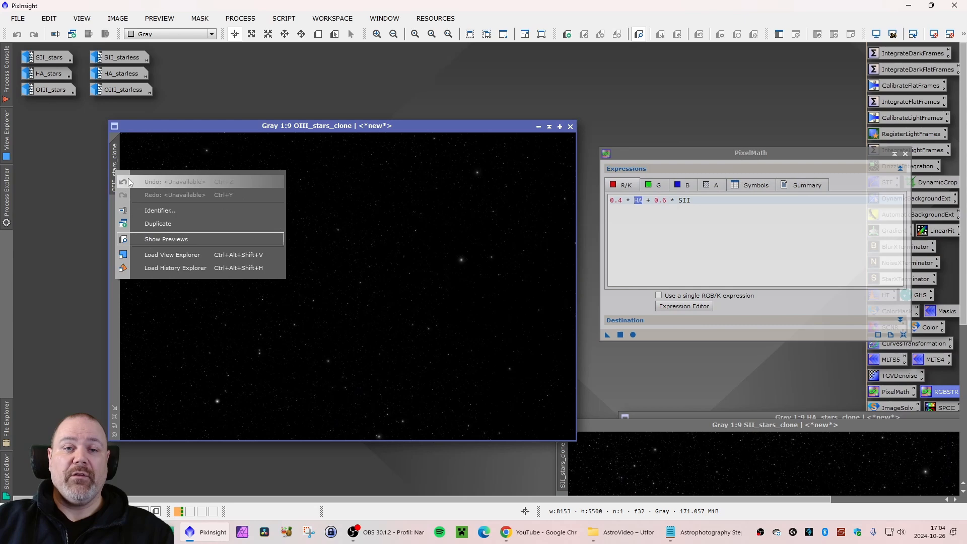
left_click(156, 210)
type("OIII")
key("Return")
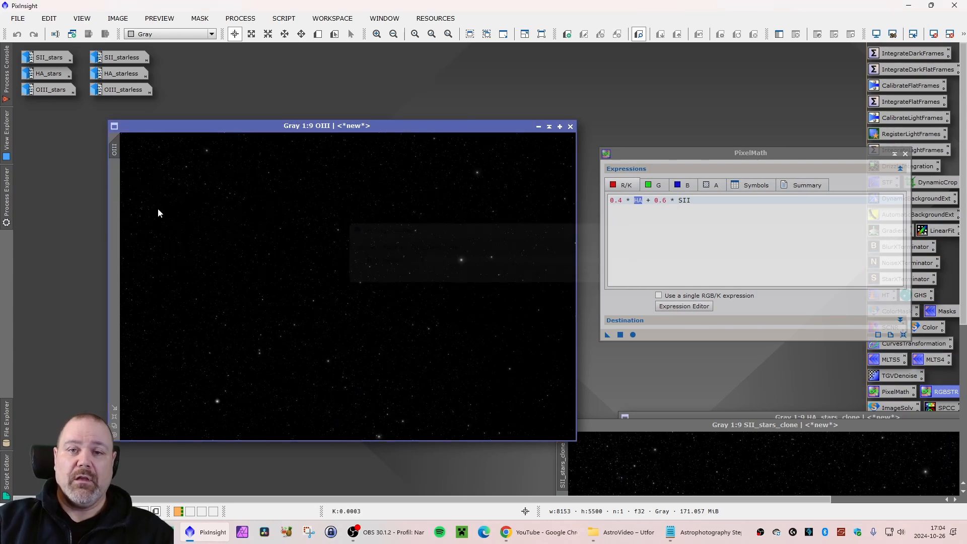
Bring the duplicated SII stars image into view and change its identifier to SII.
left_click_drag(656, 425, 155, 140)
right_click(62, 182)
left_click(93, 219)
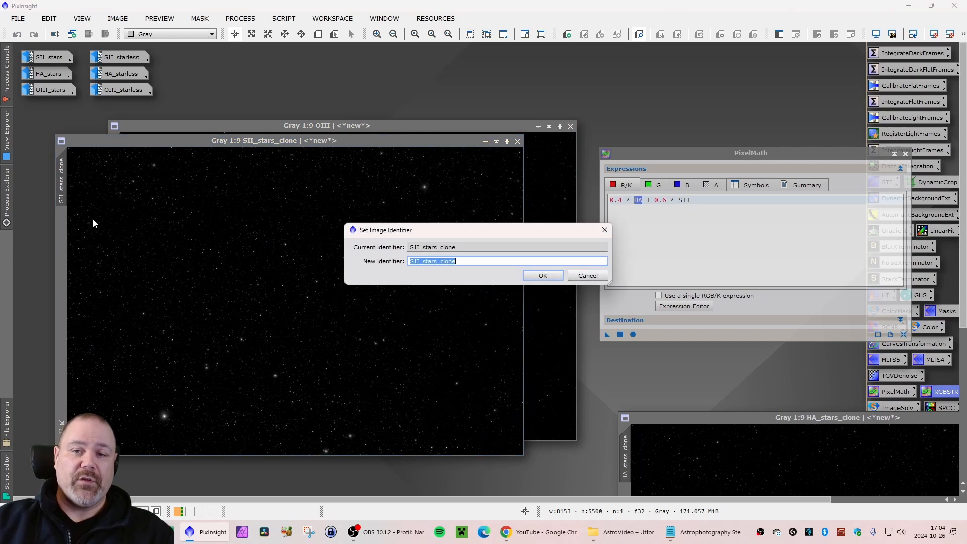
type("SII")
key("Return")
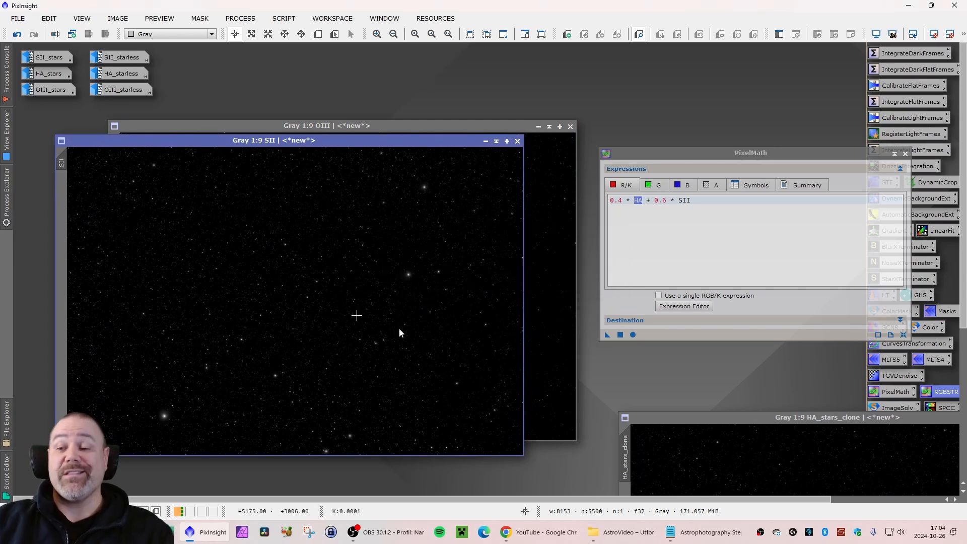
Bring the duplicated HA stars image into view and change its identifier to HA.
left_click_drag(736, 417, 201, 162)
right_click(91, 208)
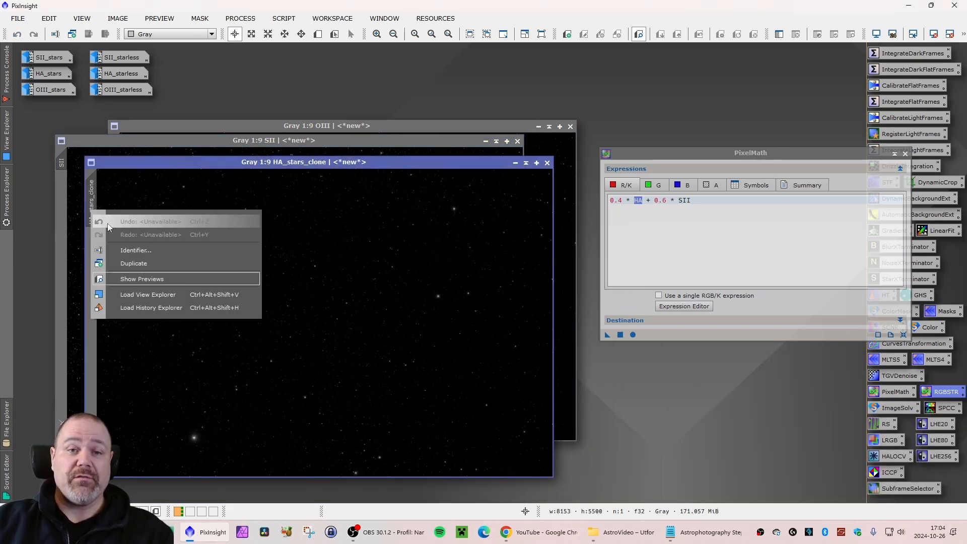
left_click(119, 249)
type("HA")
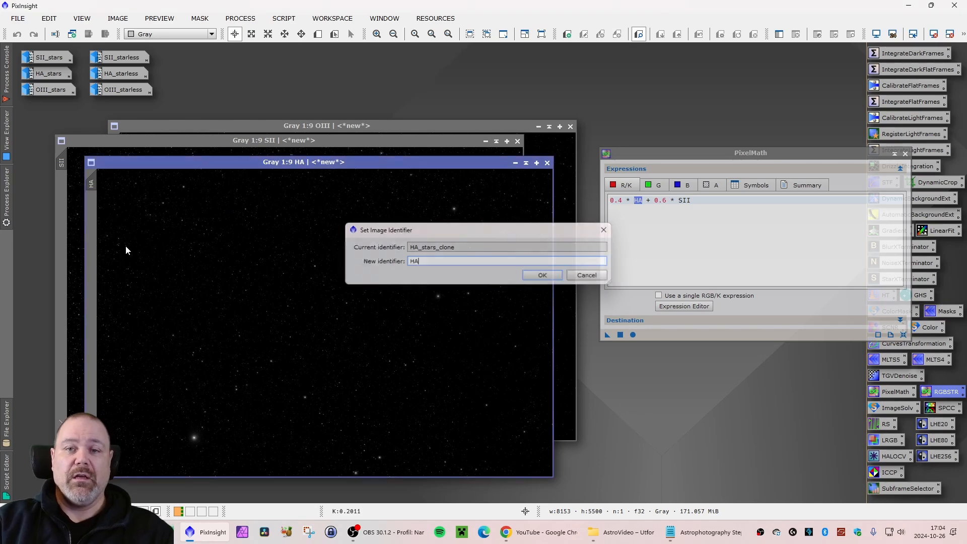
key("Return")
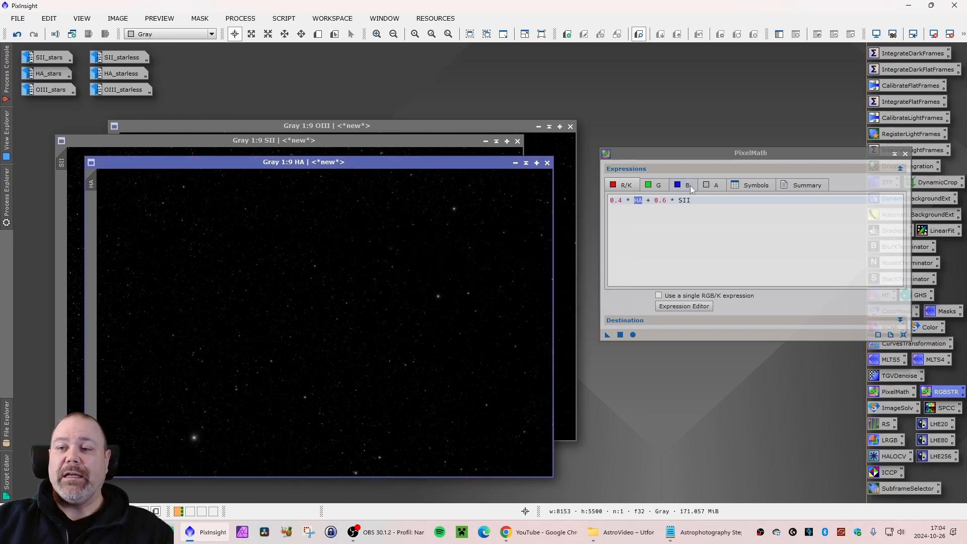
Try to run the PixelMath star combination in the global context.
left_click(701, 201)
left_click_drag(711, 157, 705, 150)
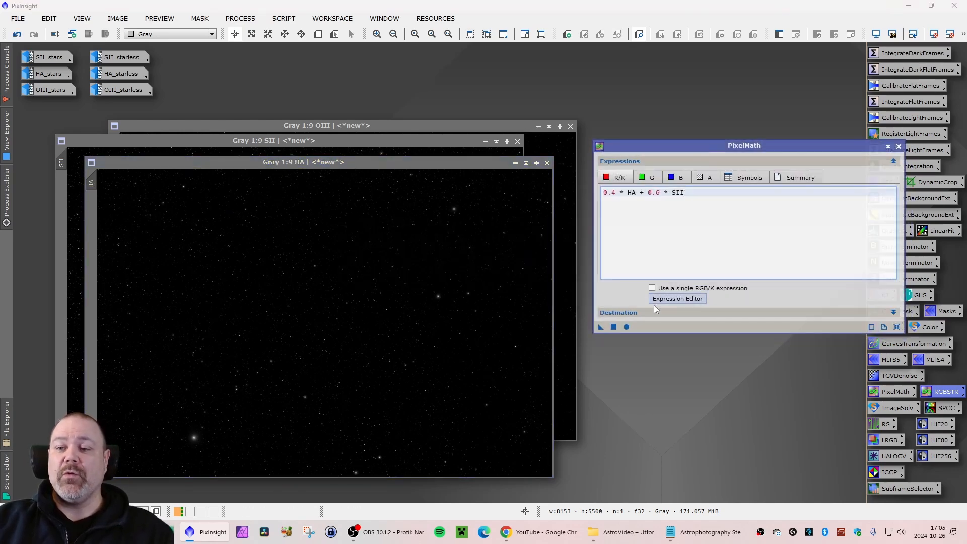
left_click(628, 326)
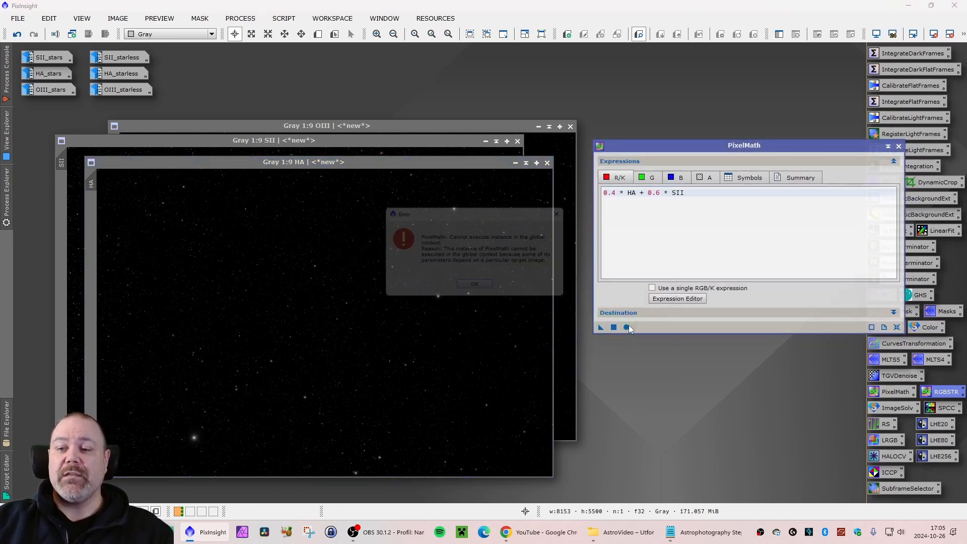
left_click(485, 289)
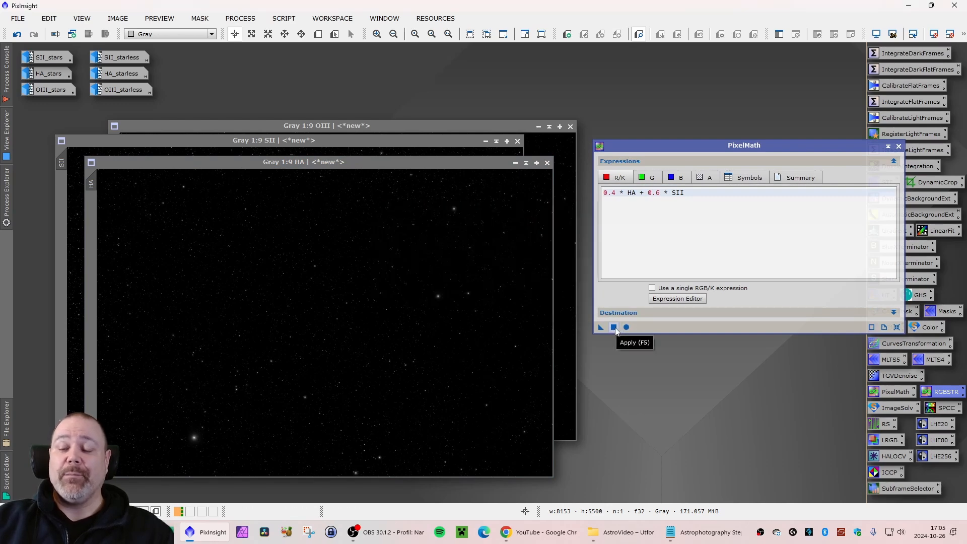
Apply the PixelMath star combination to create a new RGB image, move that image clear of the expressions window and close PixelMath.
left_click(613, 327)
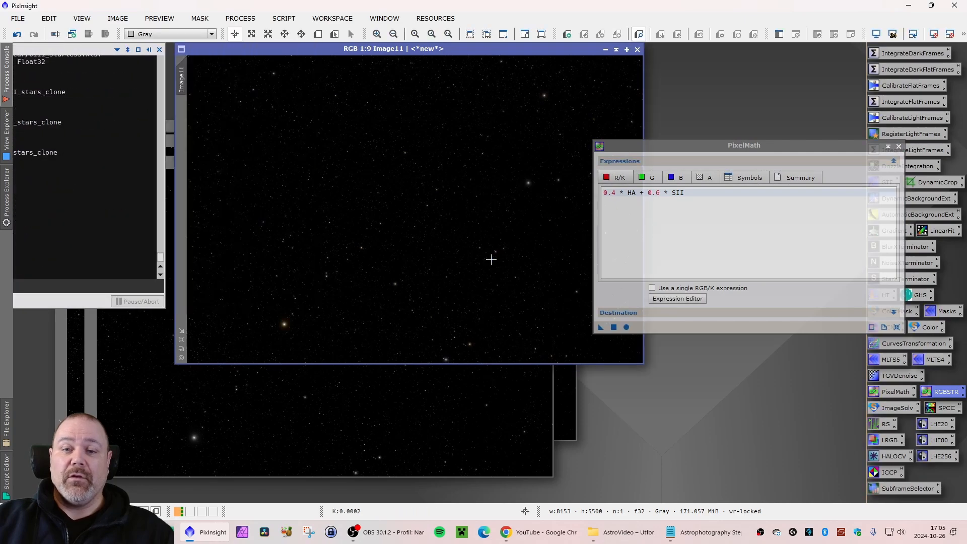
left_click_drag(445, 48, 645, 87)
left_click(899, 147)
Close the duplicated HA, SII and OIII star images, keeping only the combined RGB image open.
left_click(306, 161)
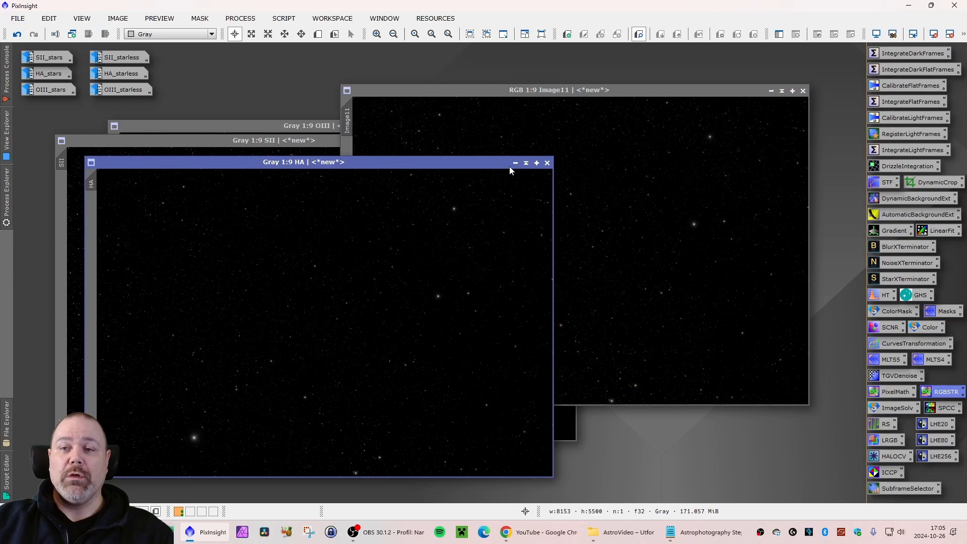
left_click(547, 162)
left_click(338, 146)
left_click(517, 140)
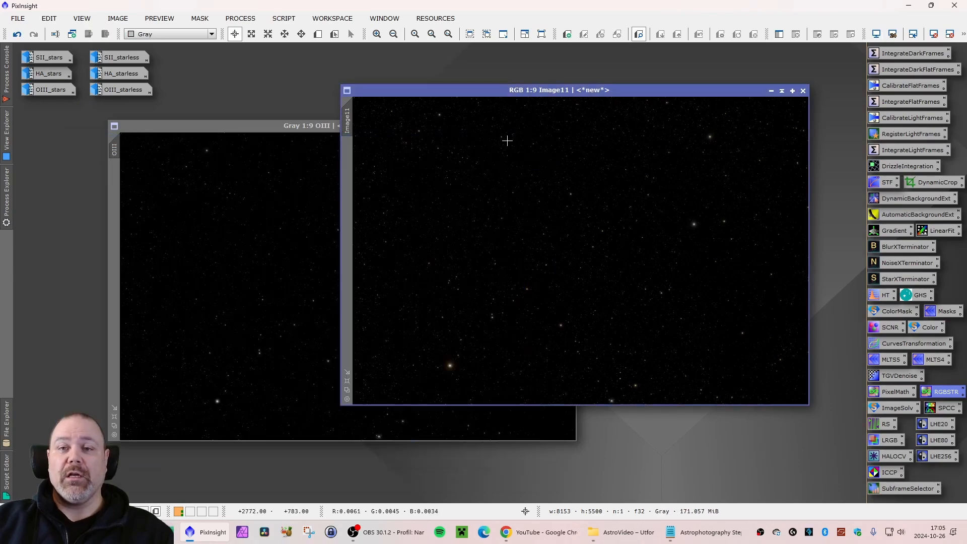
left_click(325, 125)
left_click(570, 126)
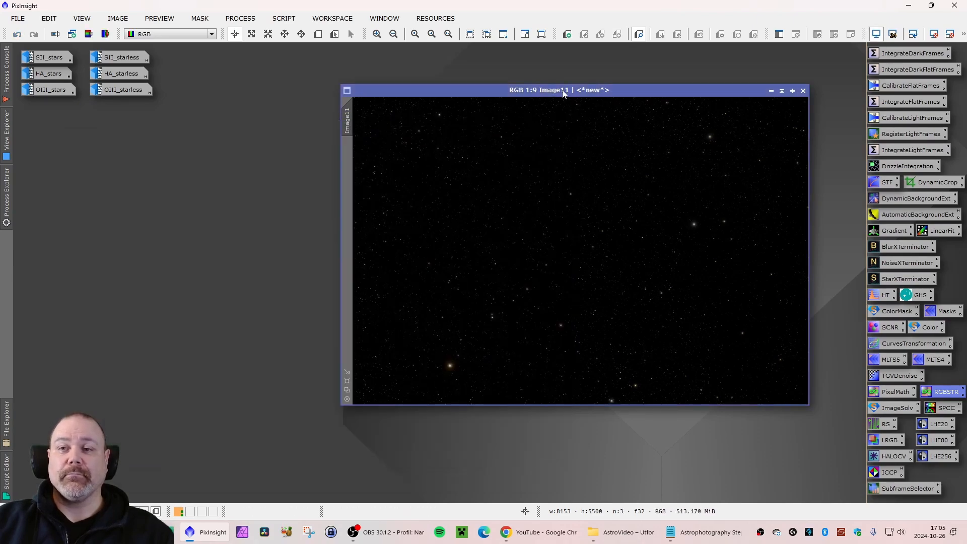
Examine the star colours in the combined RGB image at close range, including around the brightest stars.
left_click_drag(562, 92, 272, 122)
scroll(151, 375, "up", 7)
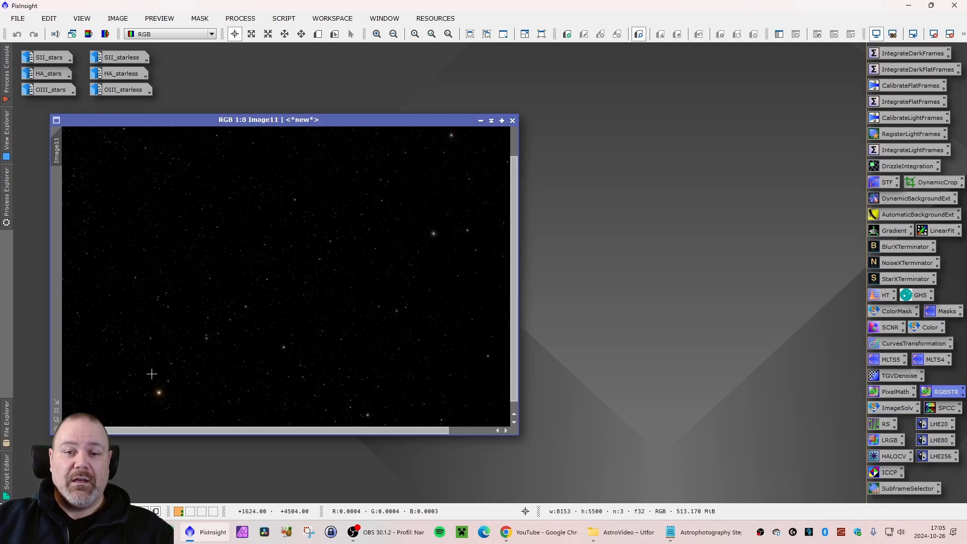
scroll(145, 405, "up", 2)
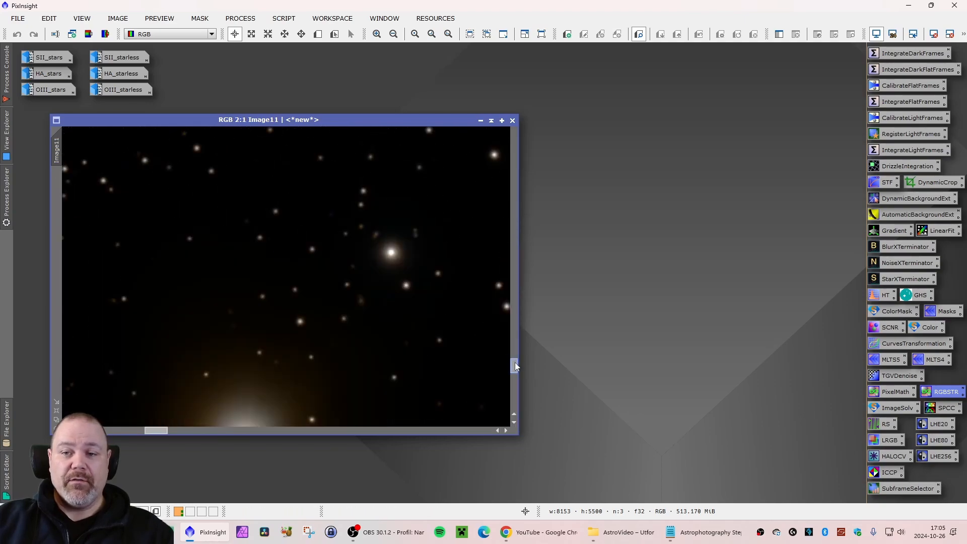
left_click_drag(512, 362, 514, 253)
scroll(400, 252, "down", 9)
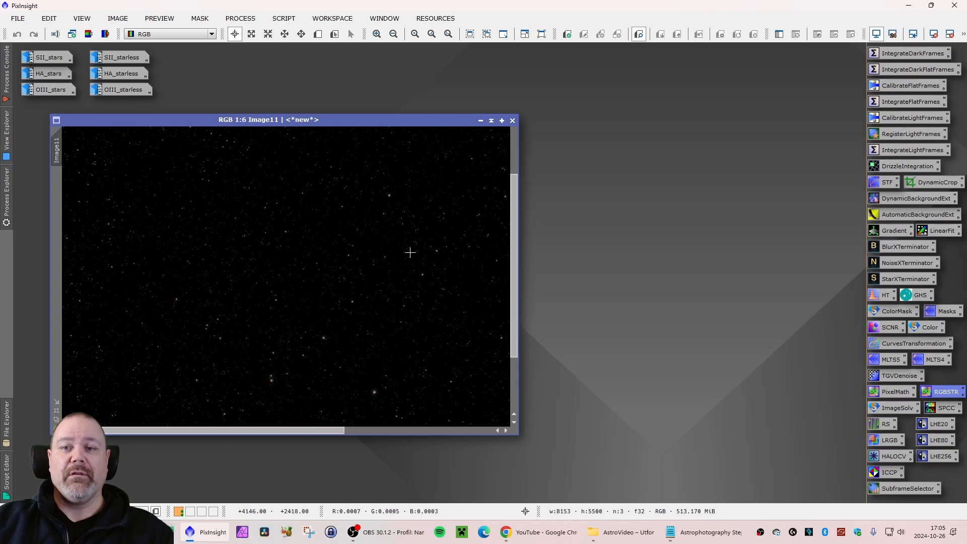
scroll(446, 244, "up", 10)
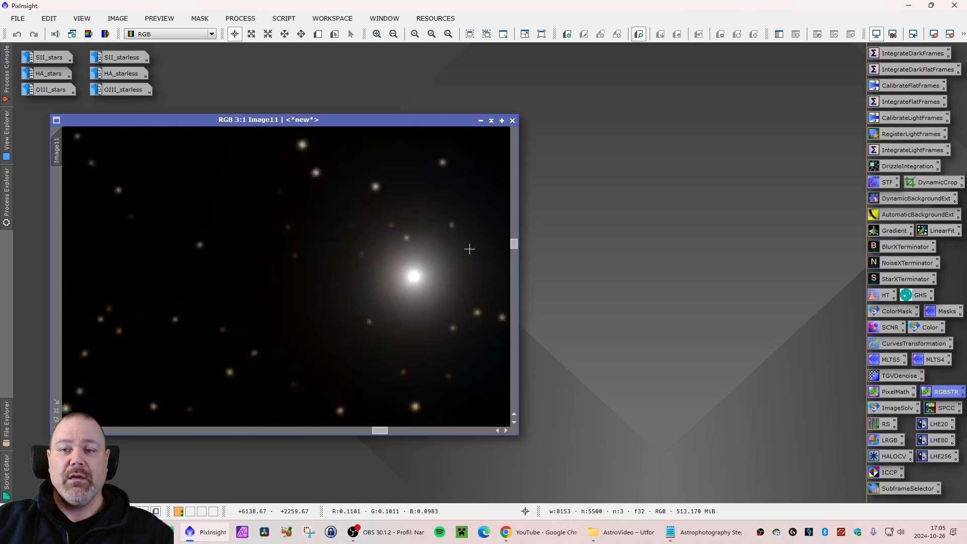
scroll(225, 263, "down", 10)
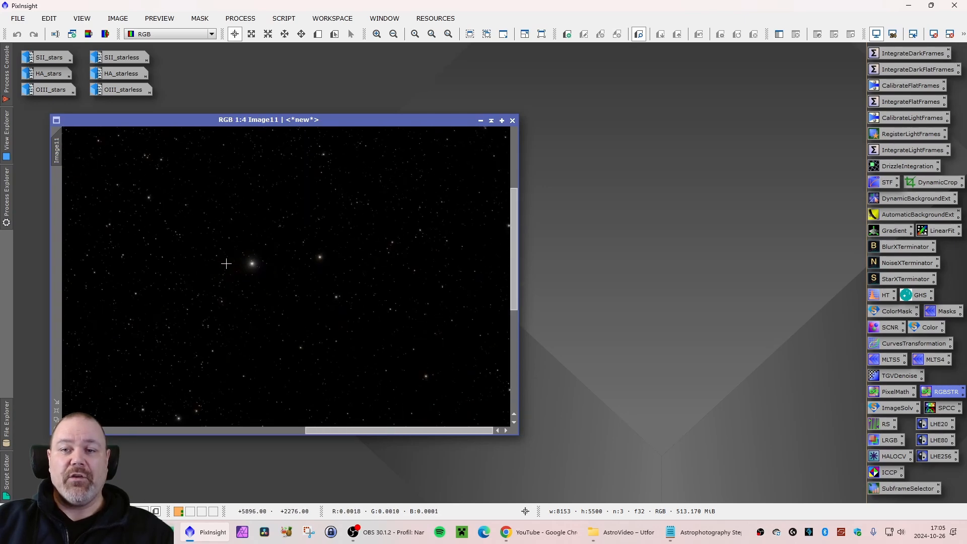
scroll(233, 264, "down", 1)
Change the identifier of the combined RGB stars image to SHO_stars.
mouse_move(258, 120)
left_mouse_down()
mouse_move(282, 122)
mouse_move(262, 122)
left_mouse_up()
right_click(59, 159)
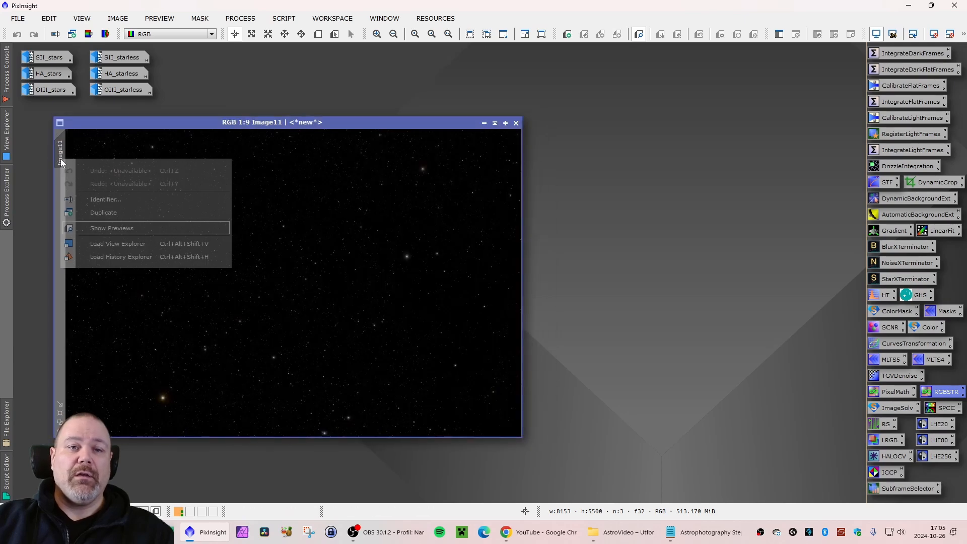
left_click(120, 197)
type("SHO")
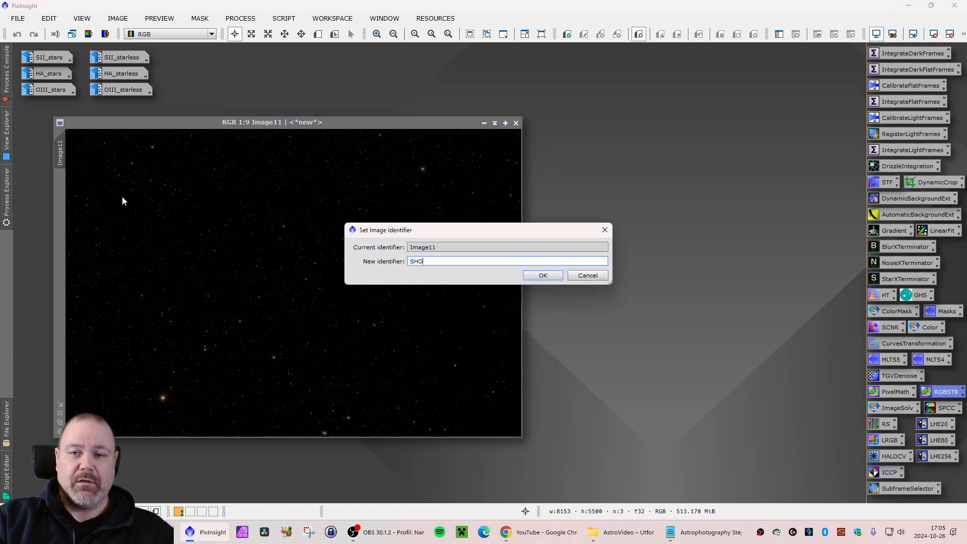
type("_stars")
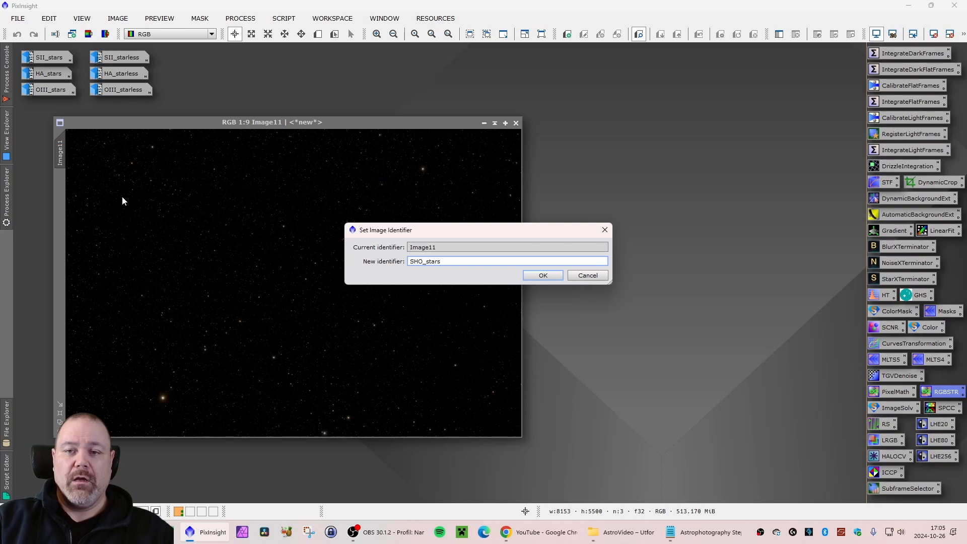
key("Return")
Save the combined stars image as SHO_stars.xisf in the Non-linear folder, in 32-bit IEEE 754 floating point format.
left_click_drag(214, 125, 222, 128)
left_click(17, 19)
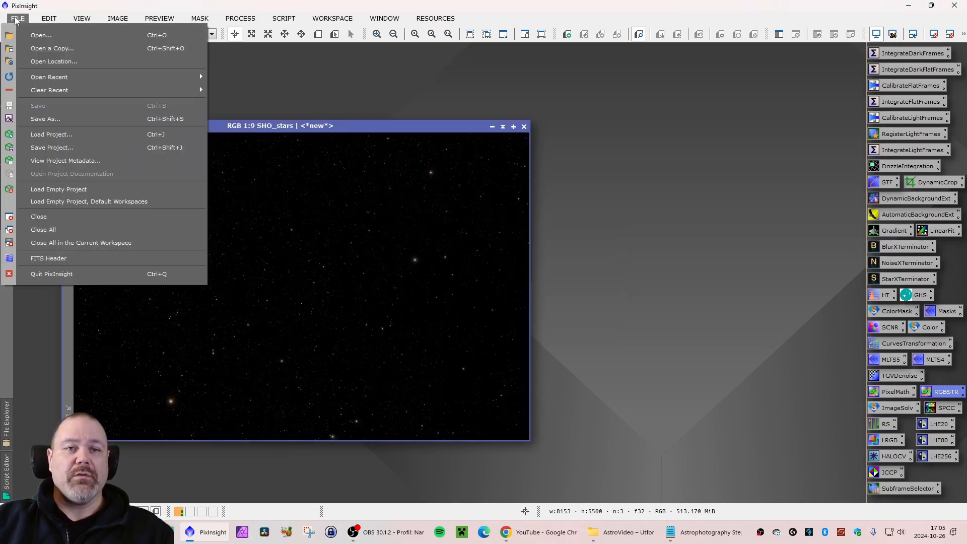
left_click(45, 119)
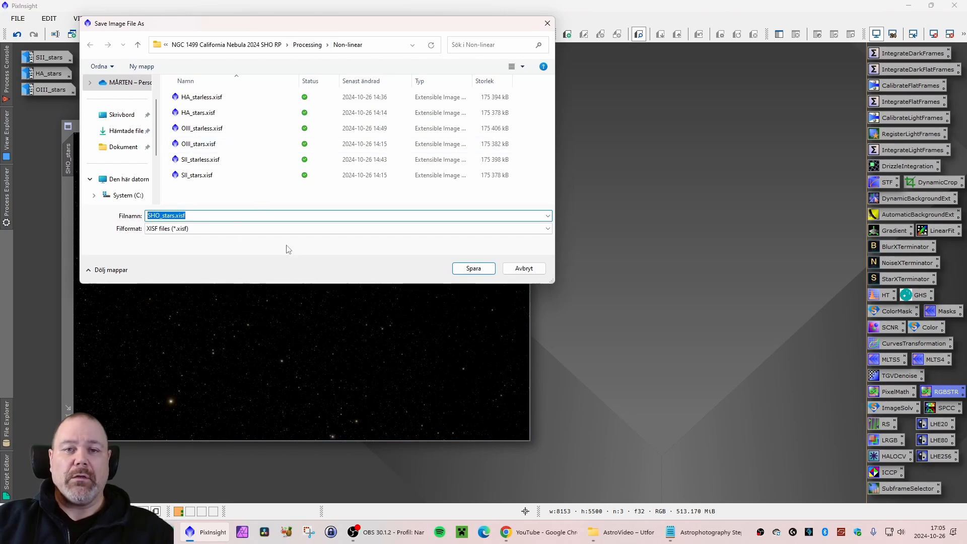
left_click(472, 269)
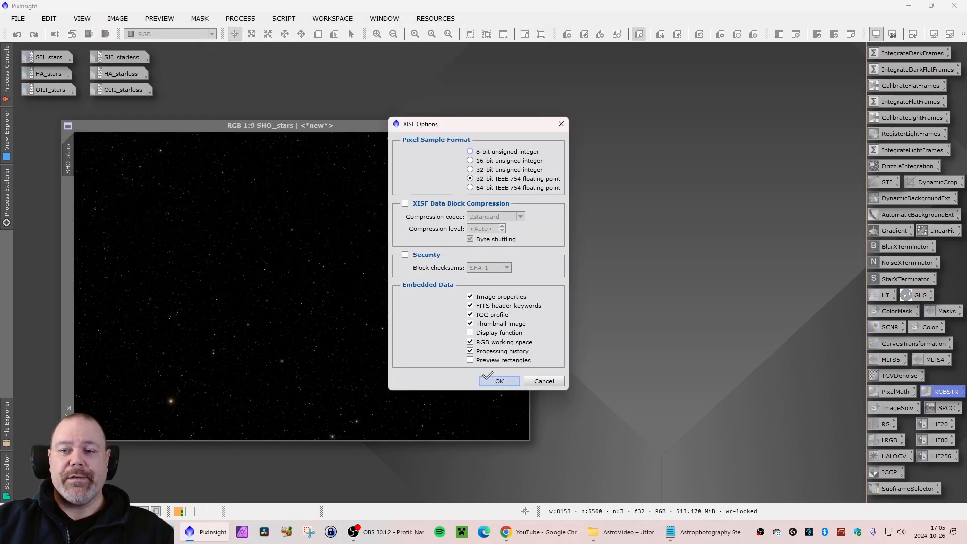
left_click(487, 377)
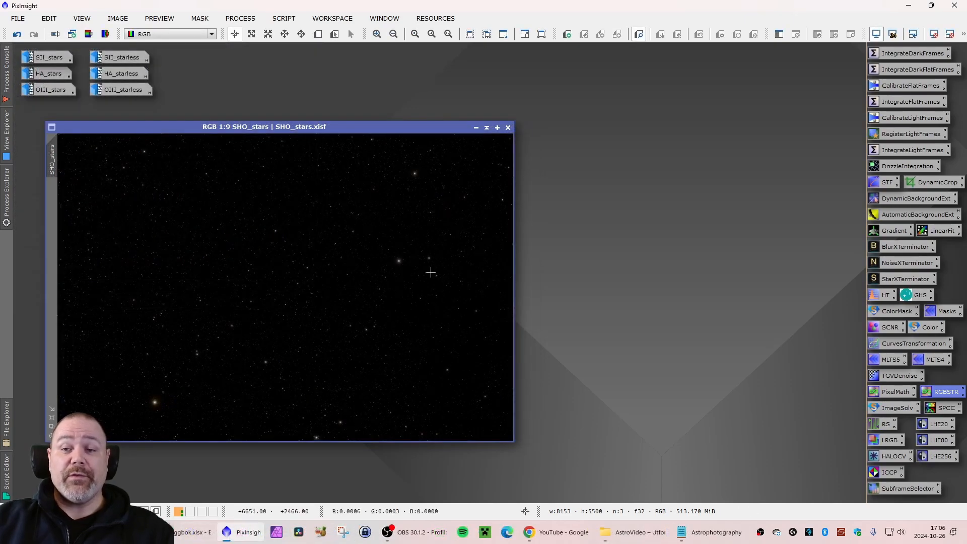
left_click_drag(248, 134, 236, 130)
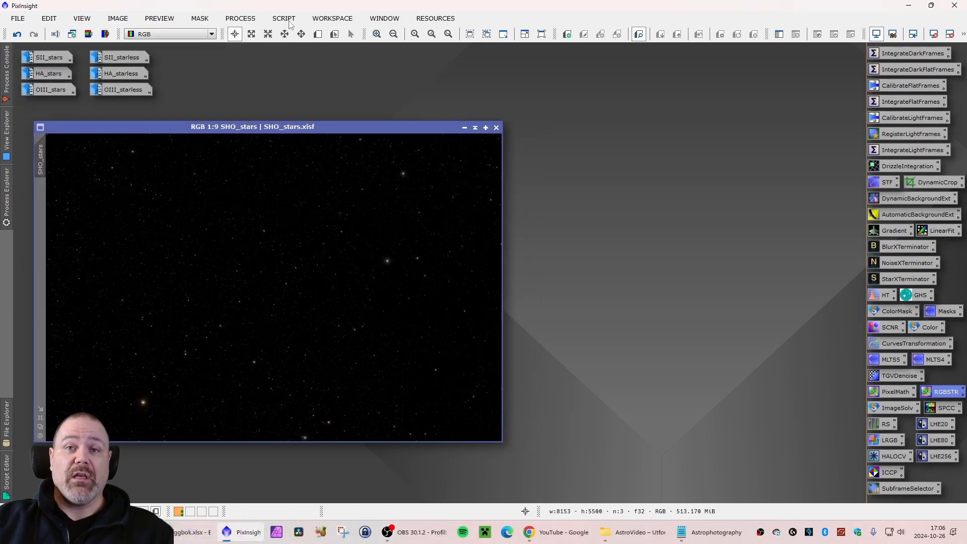
left_click(240, 18)
mouse_move(358, 12)
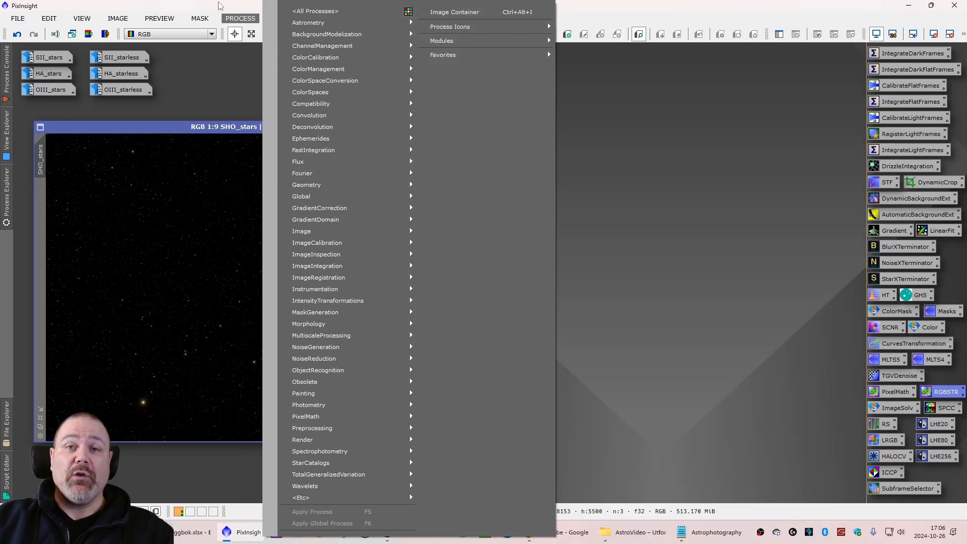
mouse_move(205, 18)
left_click(464, 109)
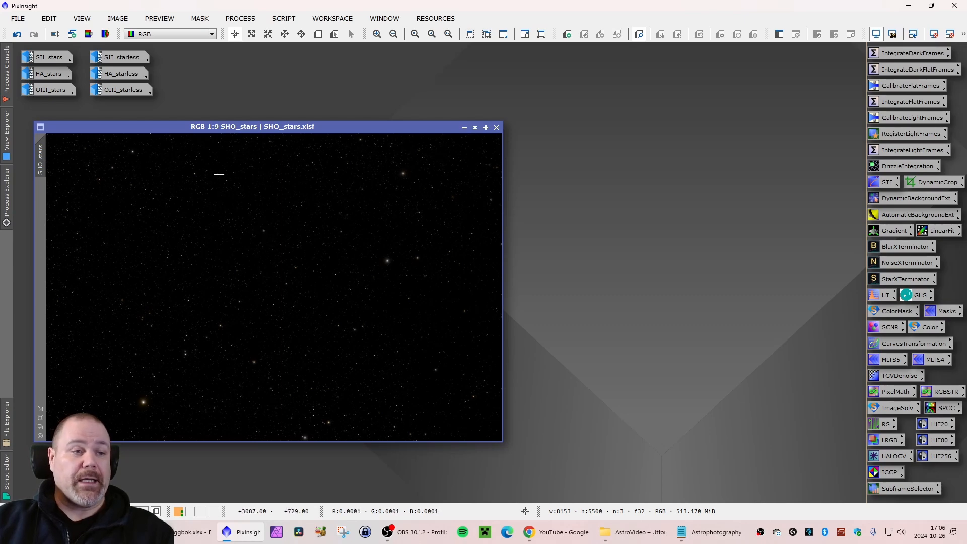
Open the ImageSolver script for the SHO_stars image and move its dialog clear of the image.
left_click(285, 19)
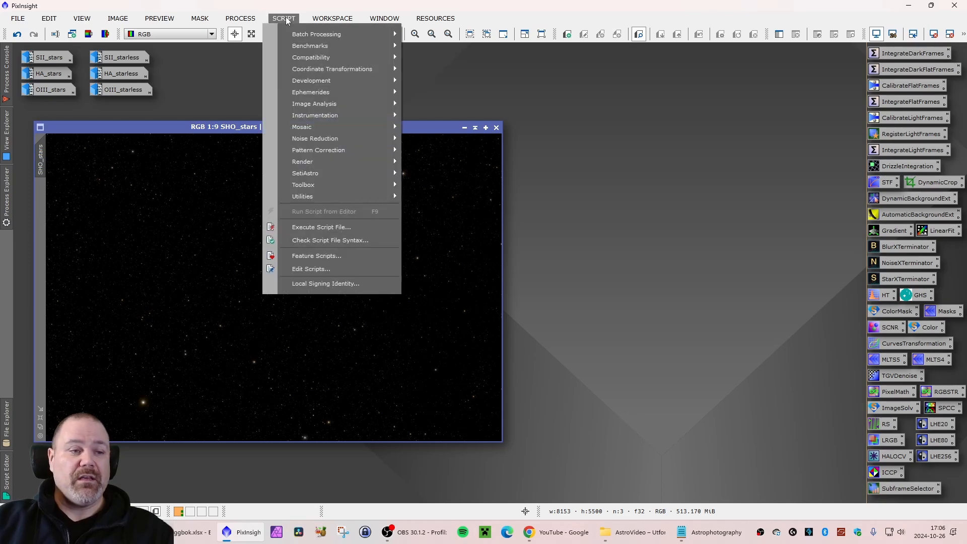
mouse_move(313, 104)
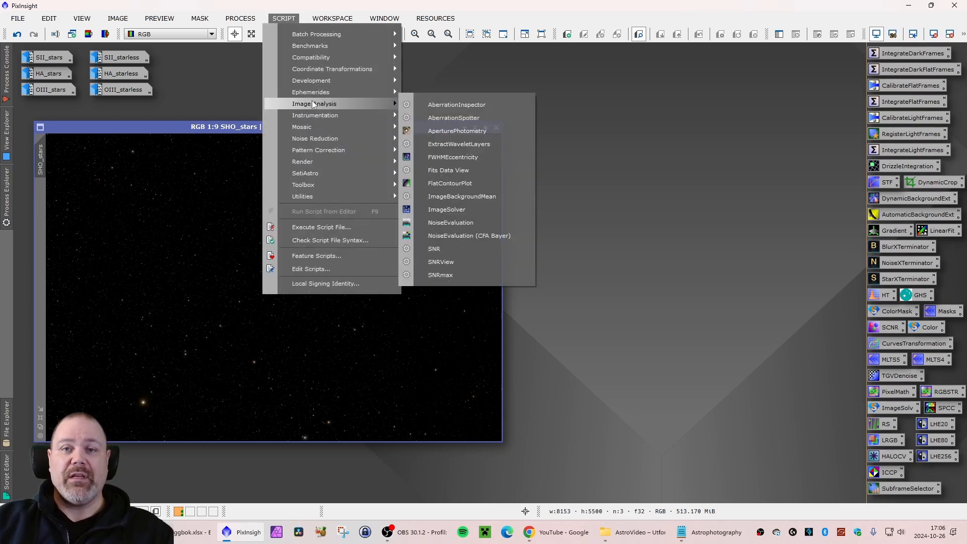
left_click(465, 209)
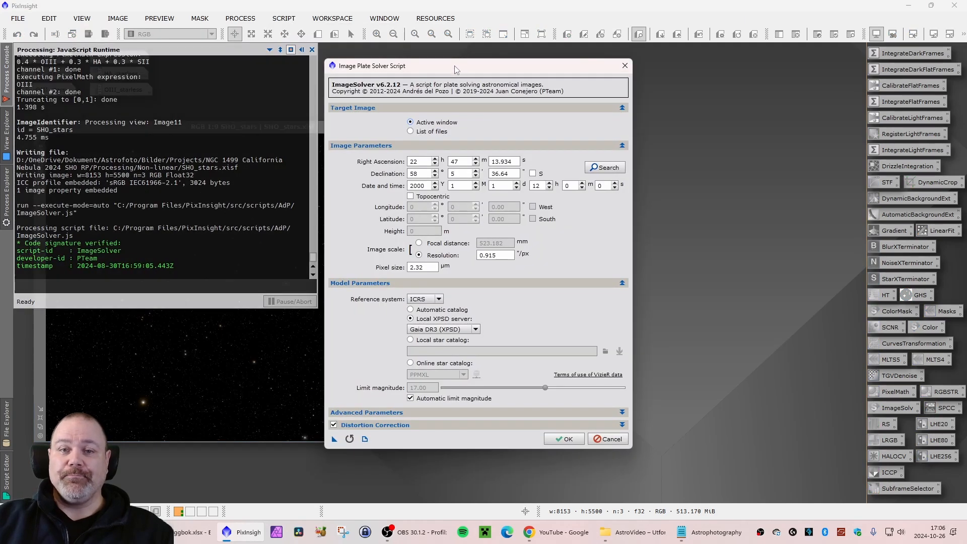
left_click_drag(454, 65, 668, 73)
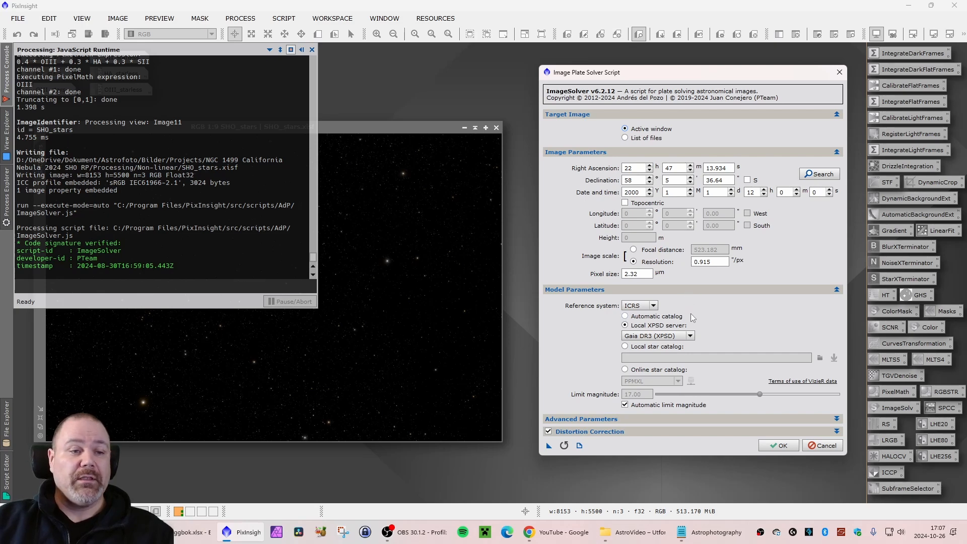
left_click(197, 537)
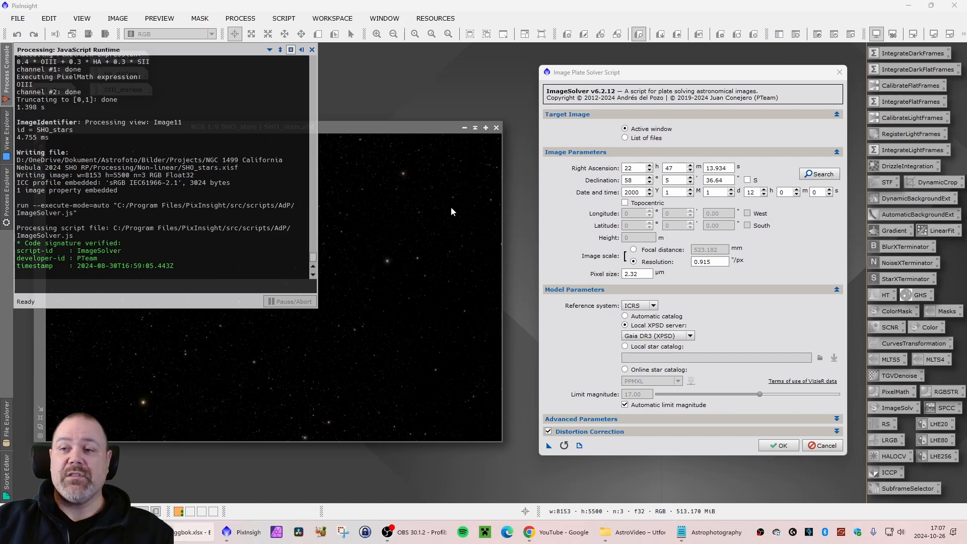
left_click_drag(702, 74, 694, 74)
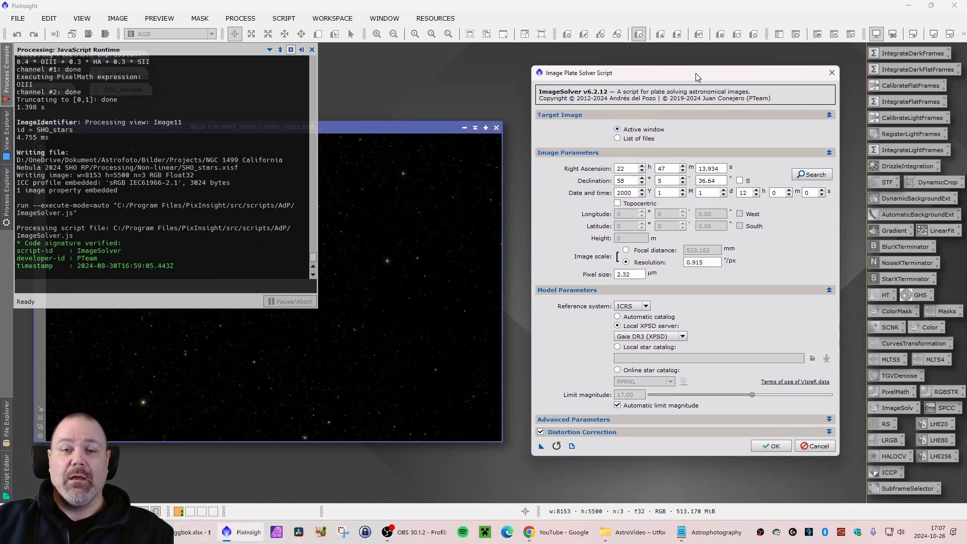
Set the plate solver's right ascension to 4 h 1 m 4 s.
double_click(628, 168)
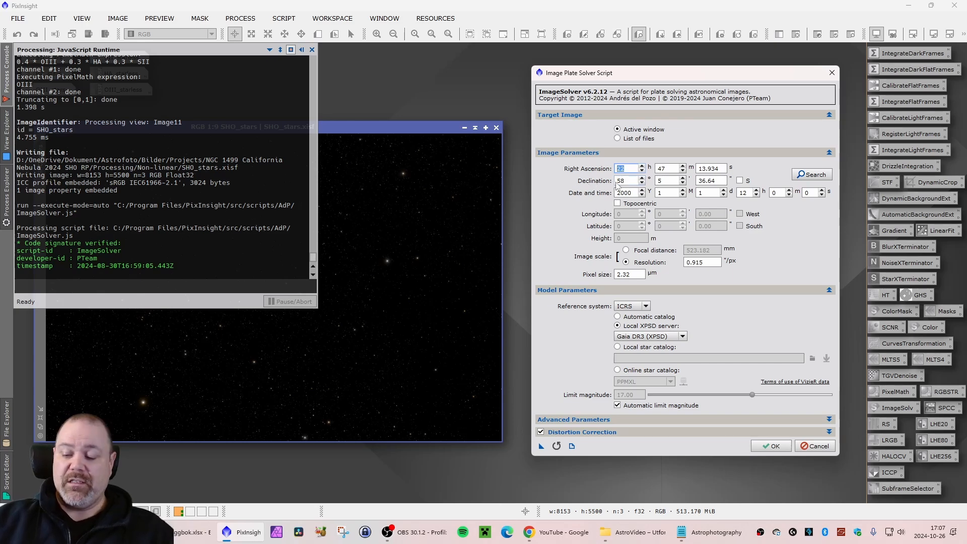
type("4")
key("Tab")
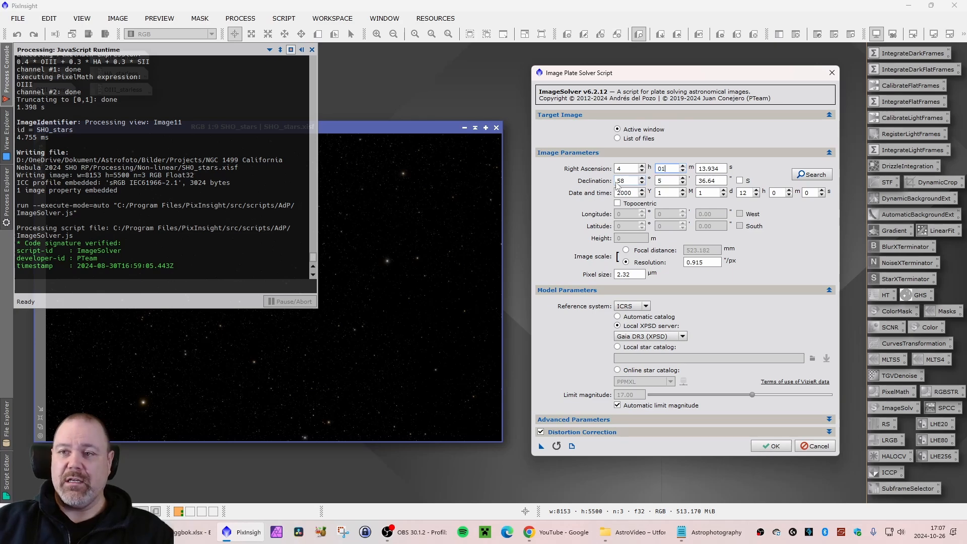
key("Tab")
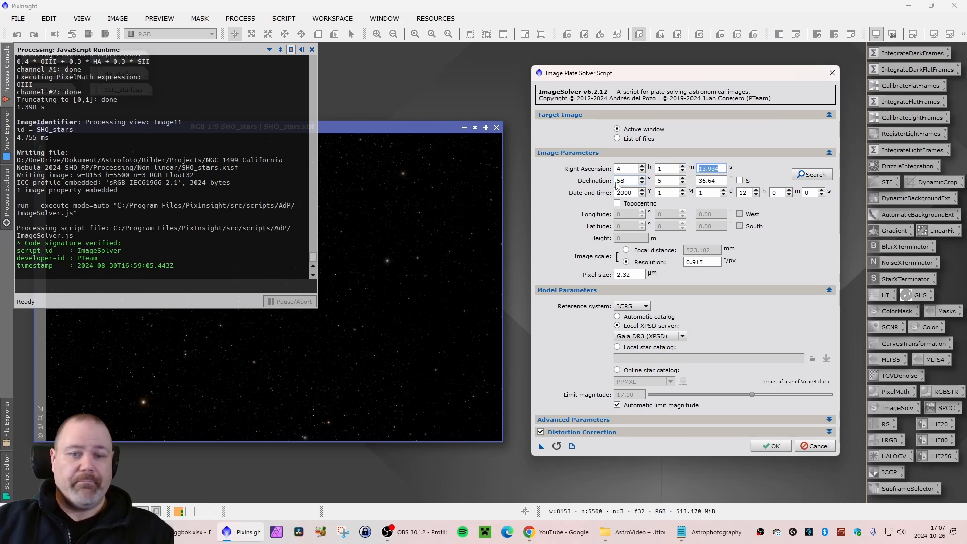
type("04")
key("Tab")
key("Tab")
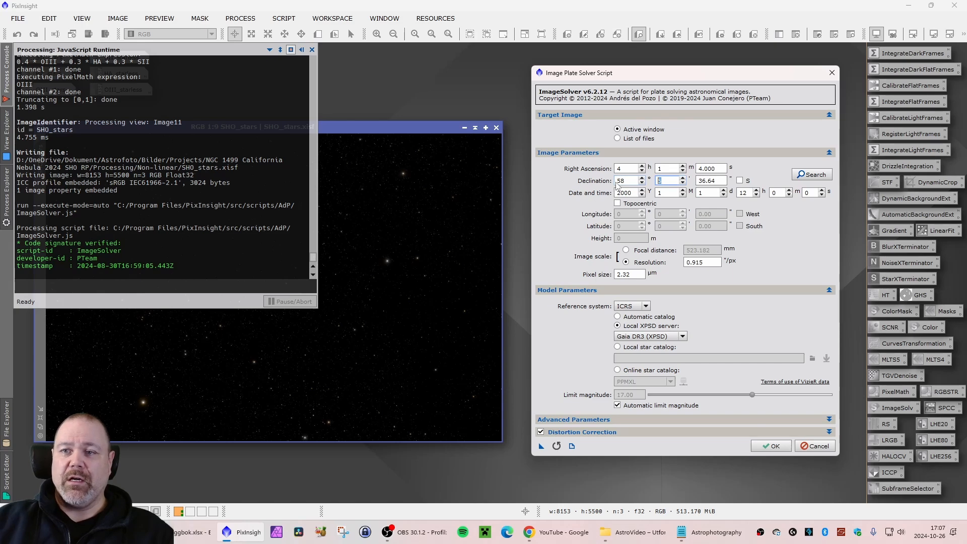
Set the plate solver's declination to 36° 29′ 3″.
left_click_drag(630, 180, 606, 184)
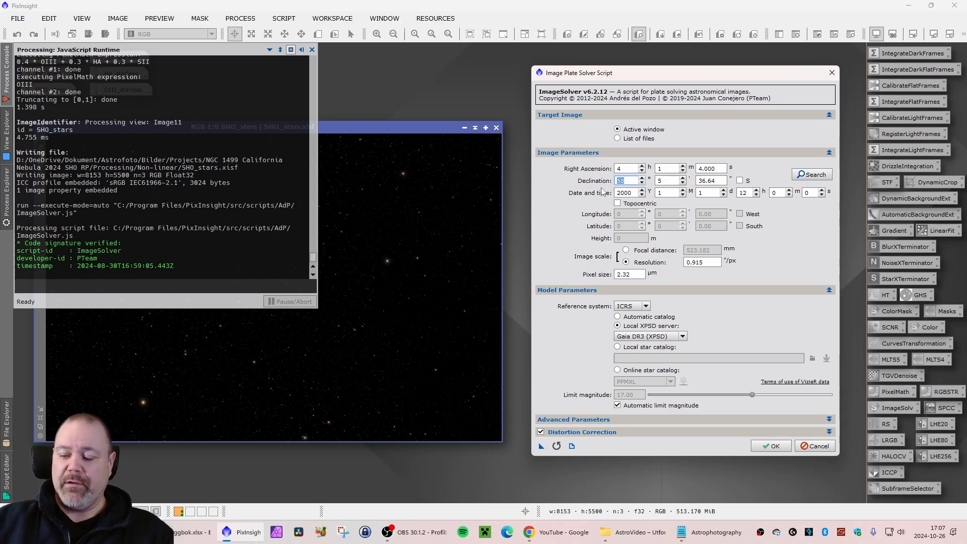
type("36")
key("Tab")
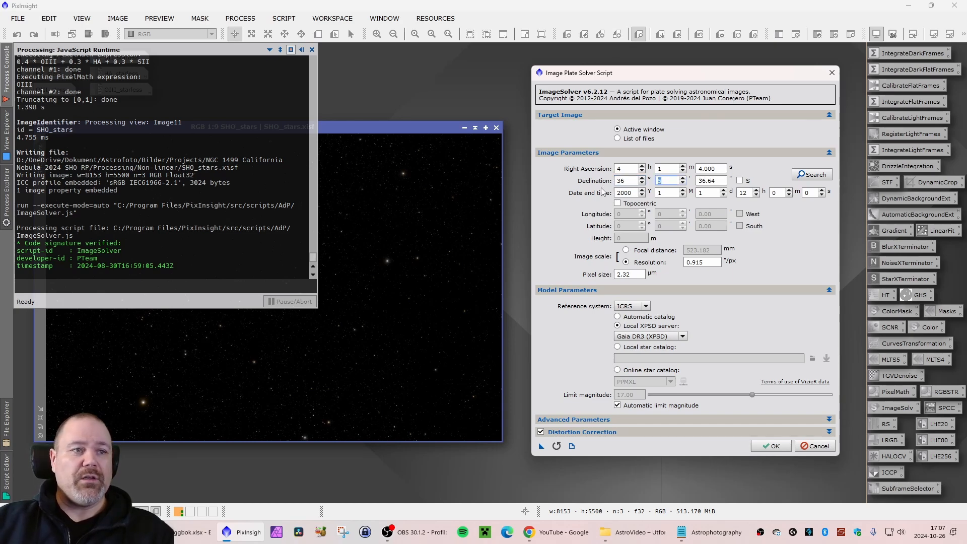
type("29")
key("Tab")
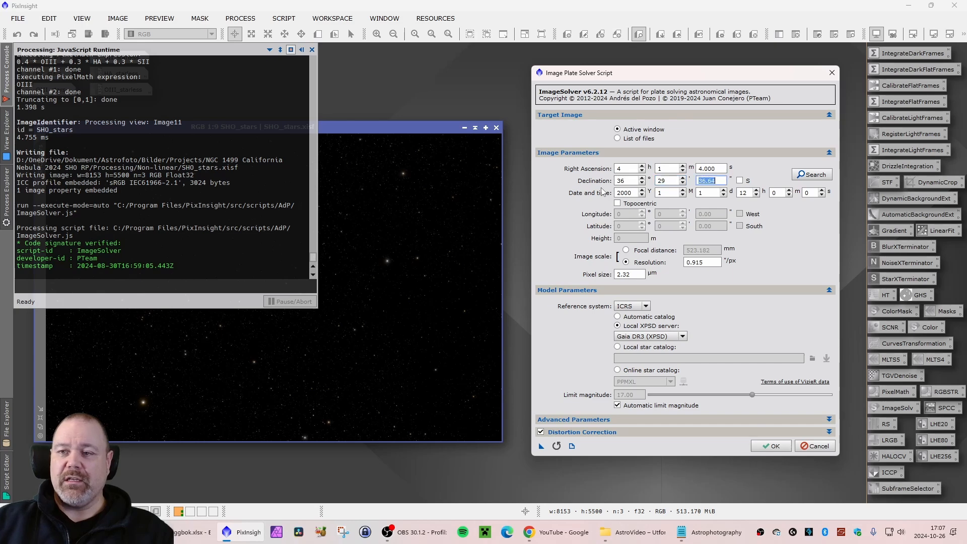
type("03")
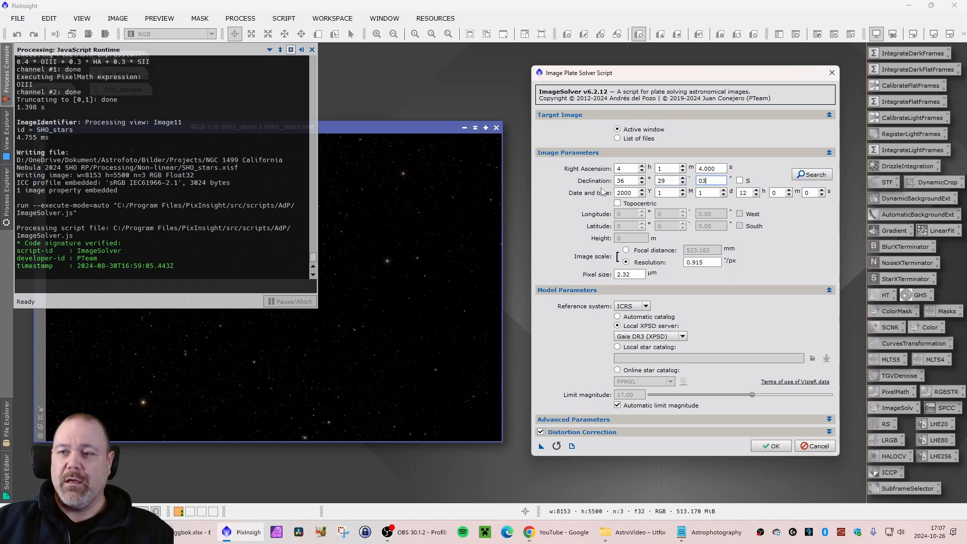
Set the plate solver's observation date to year 2022, month 3, day 10.
left_click(636, 192)
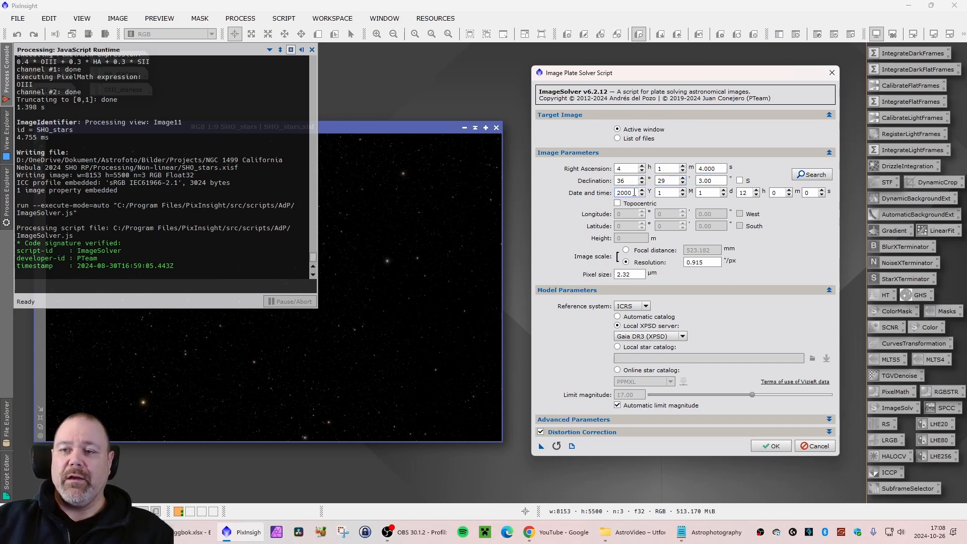
left_click_drag(635, 192, 606, 193)
type("2022")
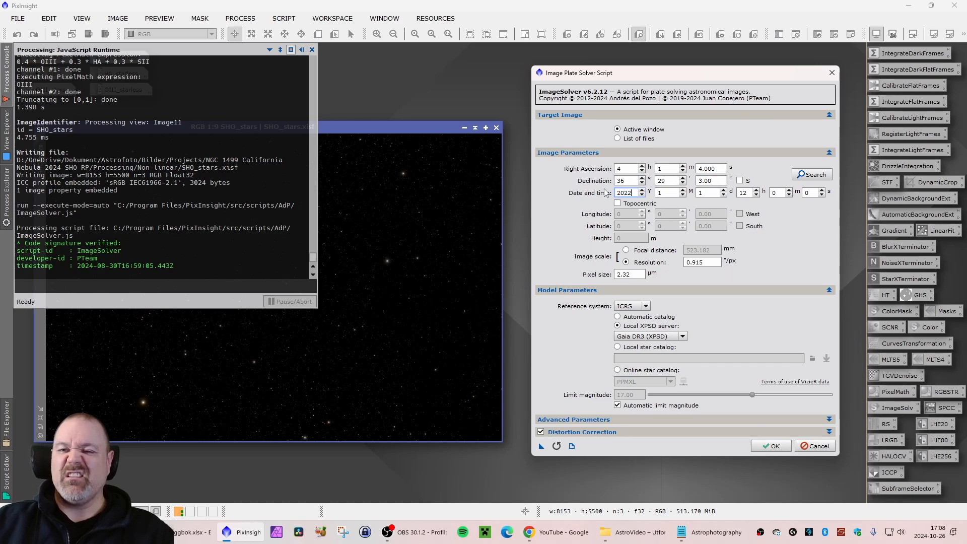
key("Tab")
type("0")
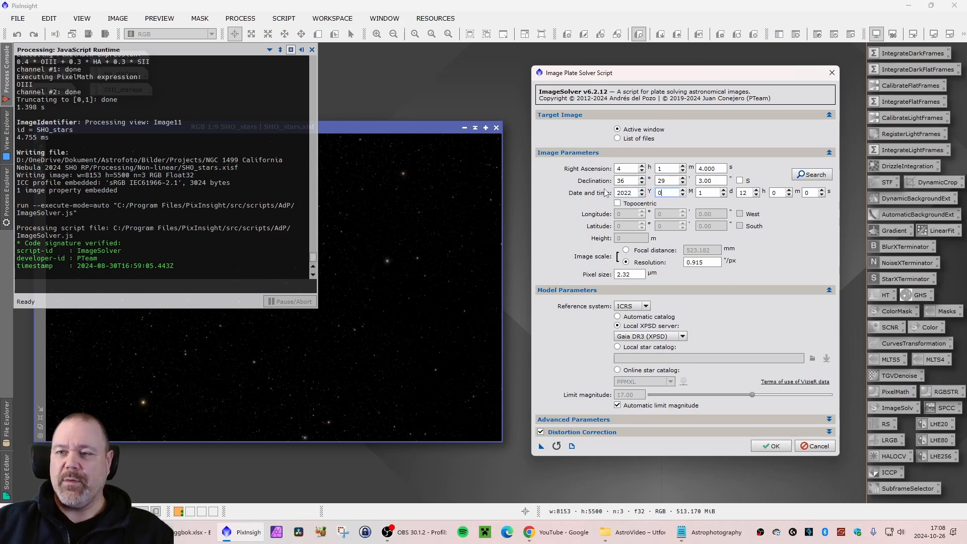
type("3")
key("Tab")
type("0")
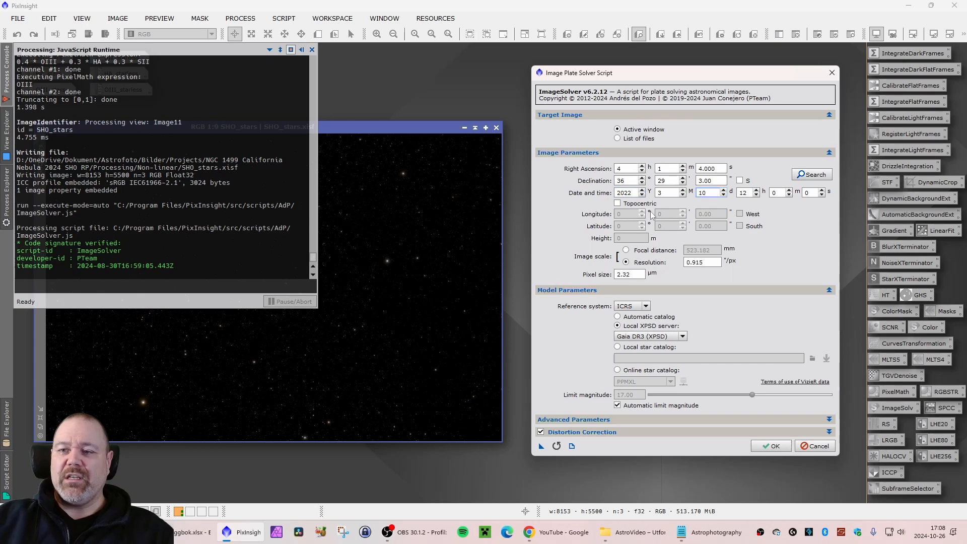
Define the image scale by focal distance instead of resolution and run the plate solve on SHO_stars.
left_click(625, 250)
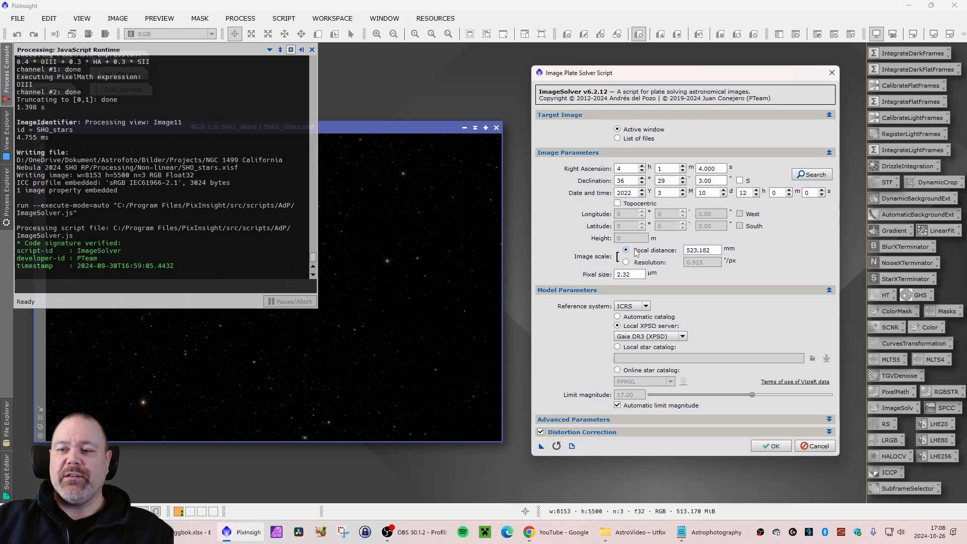
left_click(687, 250)
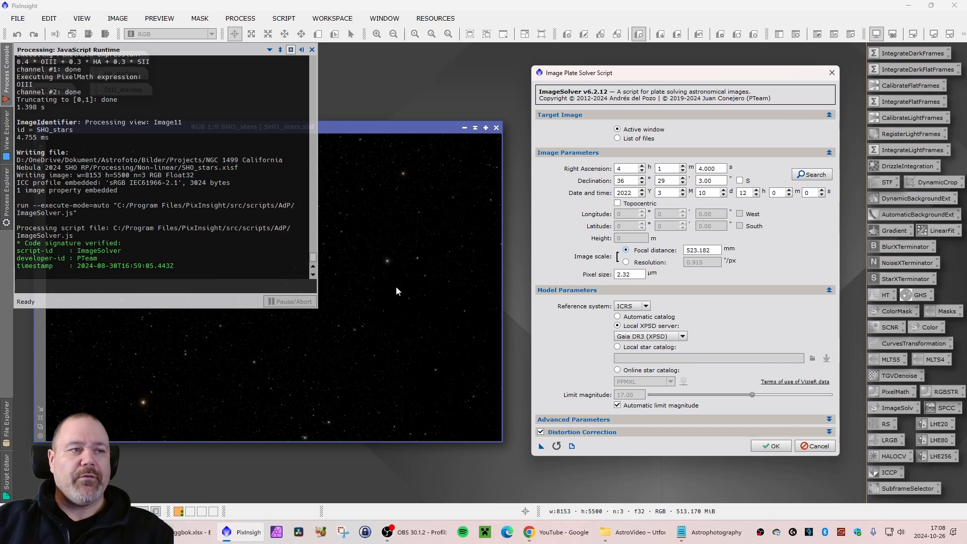
double_click(633, 273)
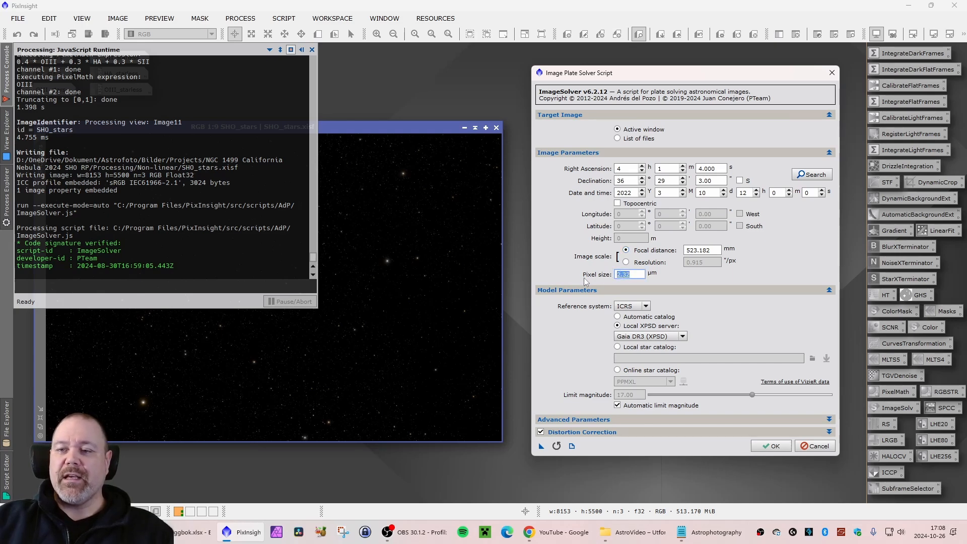
left_click(639, 274)
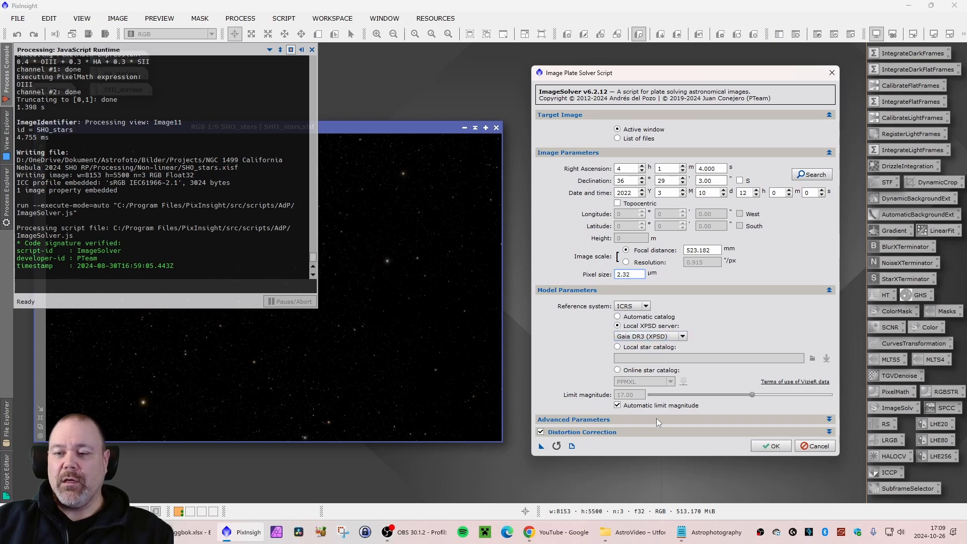
left_click(774, 448)
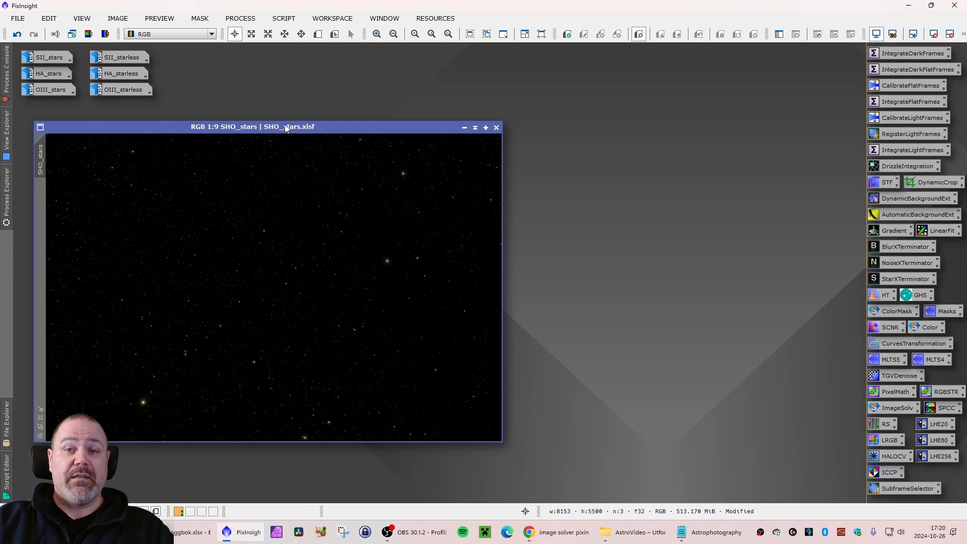
Save the plate-solved SHO_stars image to its existing file.
mouse_move(286, 127)
left_mouse_down()
mouse_move(295, 131)
mouse_move(281, 131)
left_mouse_up()
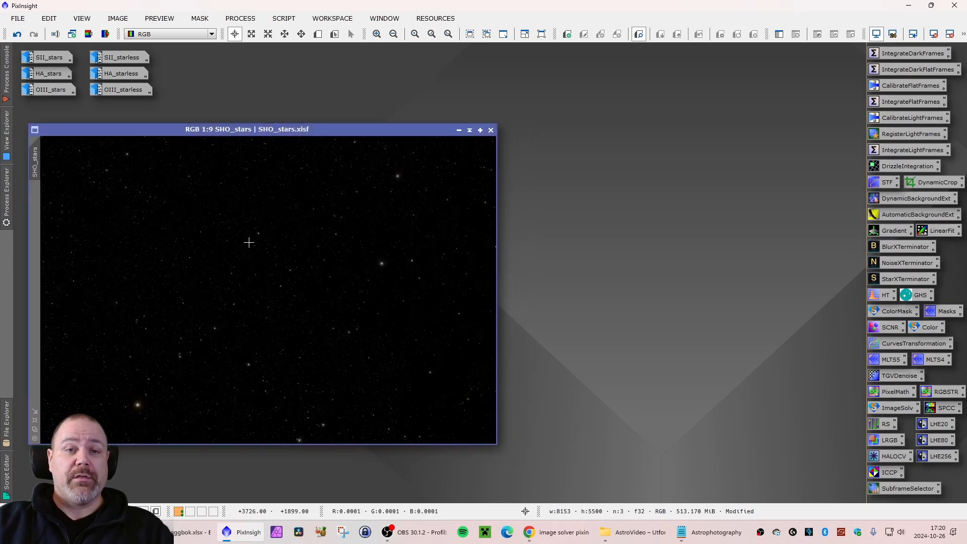
left_click(18, 18)
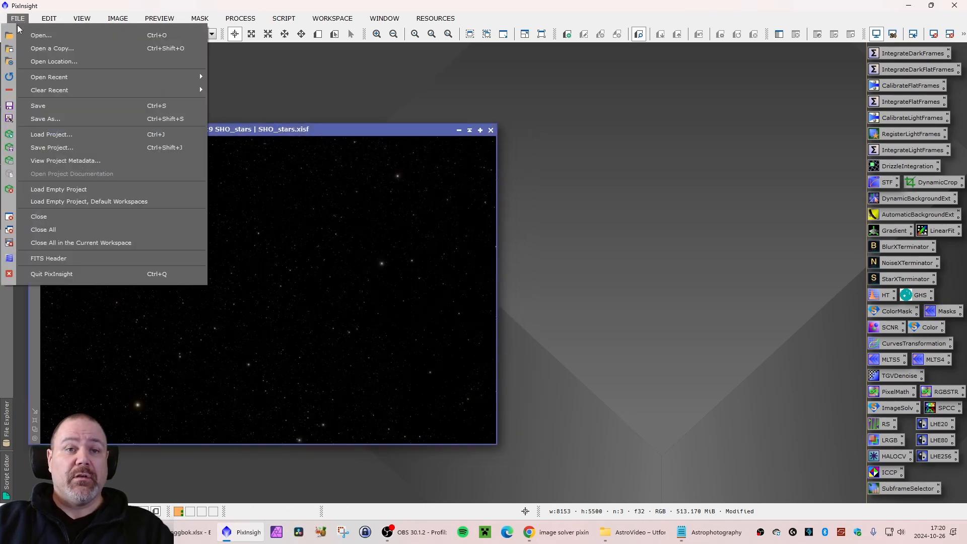
left_click(71, 106)
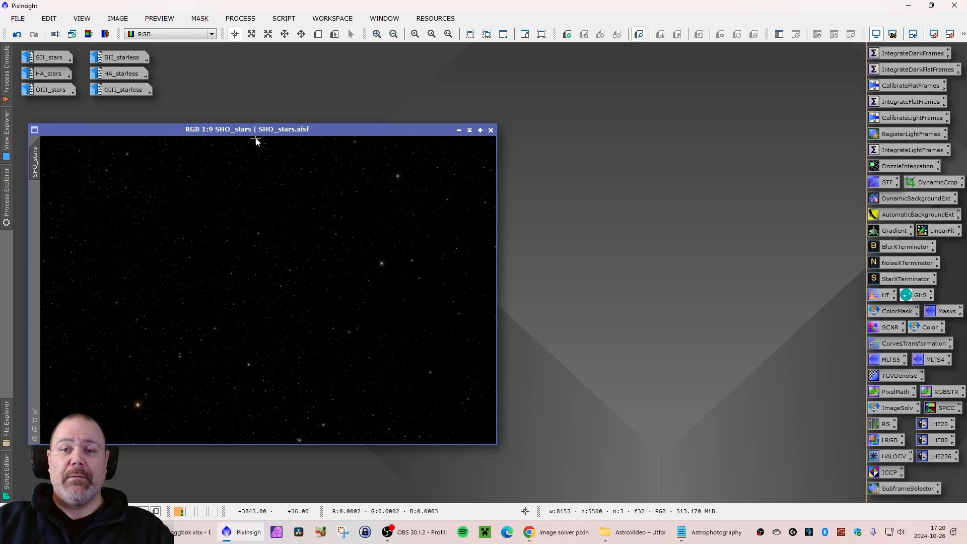
mouse_move(255, 130)
left_mouse_down()
mouse_move(271, 129)
mouse_move(258, 126)
left_mouse_up()
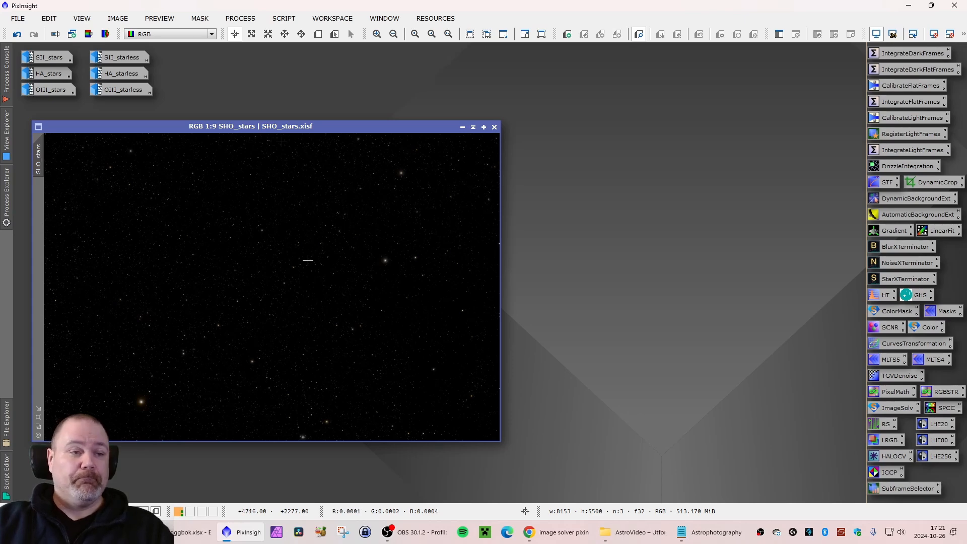
Open the SpectrophotometricColorCalibration process from its saved SPCC instance and place its window beside the SHO_stars image.
left_click_drag(276, 130, 273, 134)
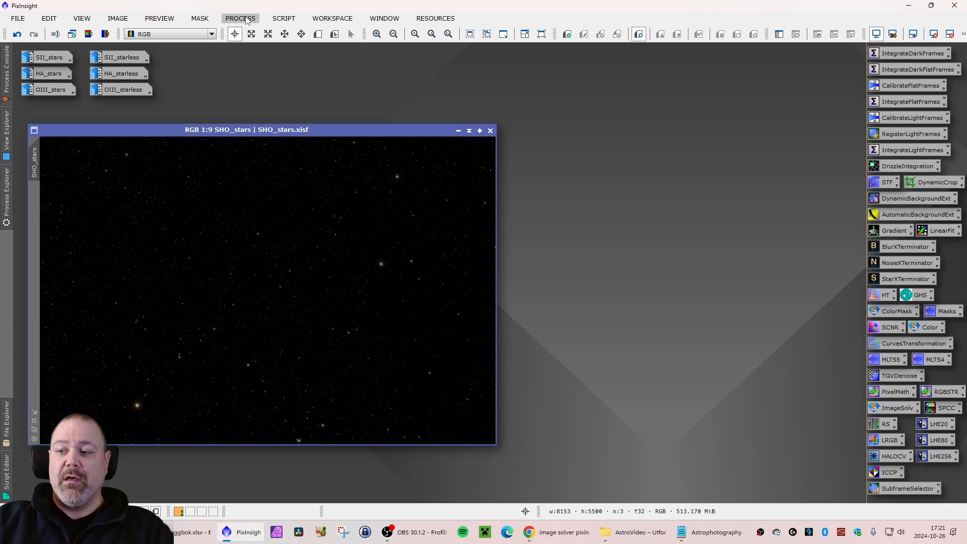
double_click(943, 408)
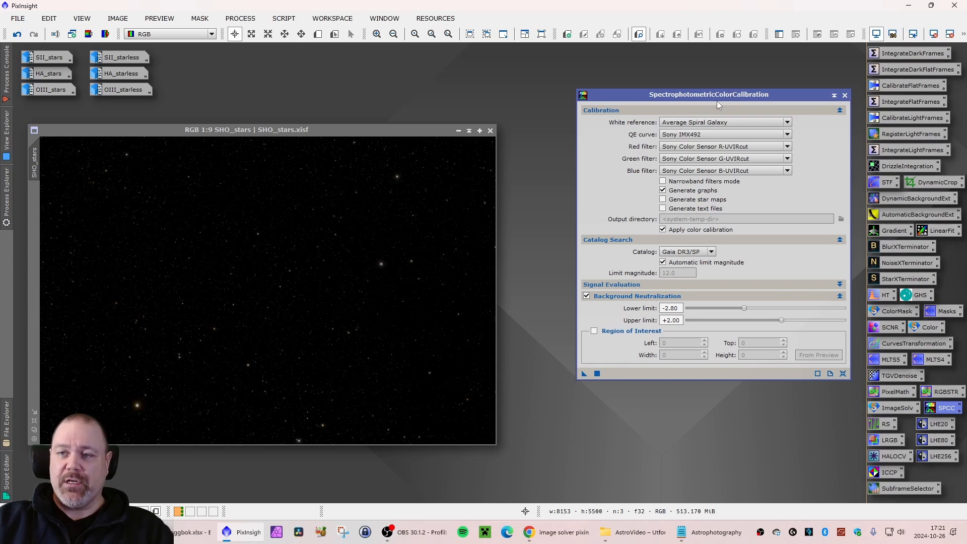
left_click_drag(714, 98, 715, 101)
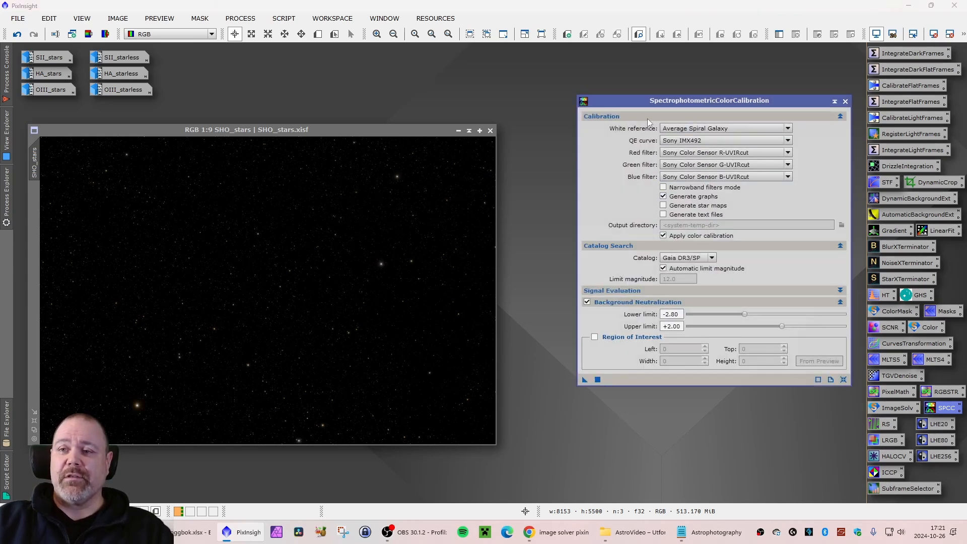
mouse_move(665, 101)
left_mouse_down()
mouse_move(650, 100)
mouse_move(661, 101)
left_mouse_up()
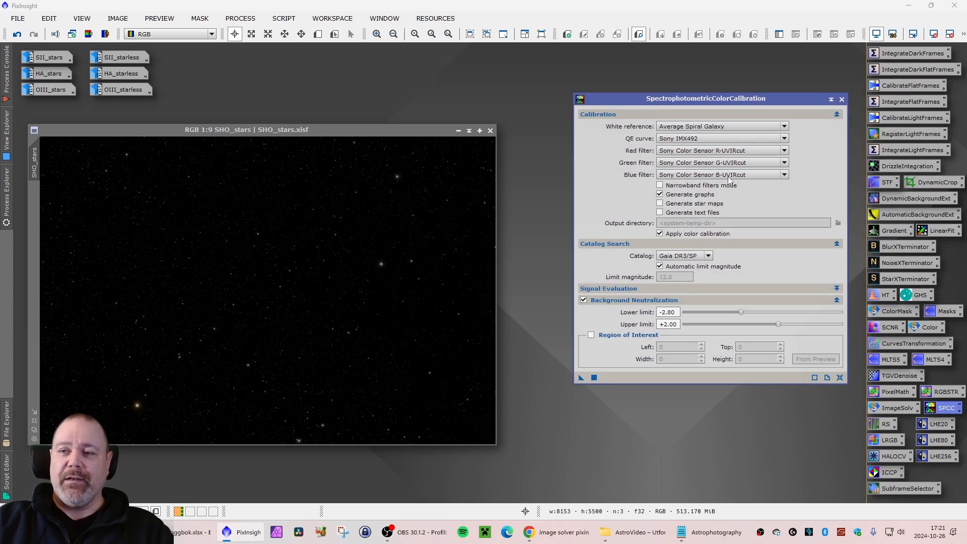
left_click_drag(690, 100, 684, 95)
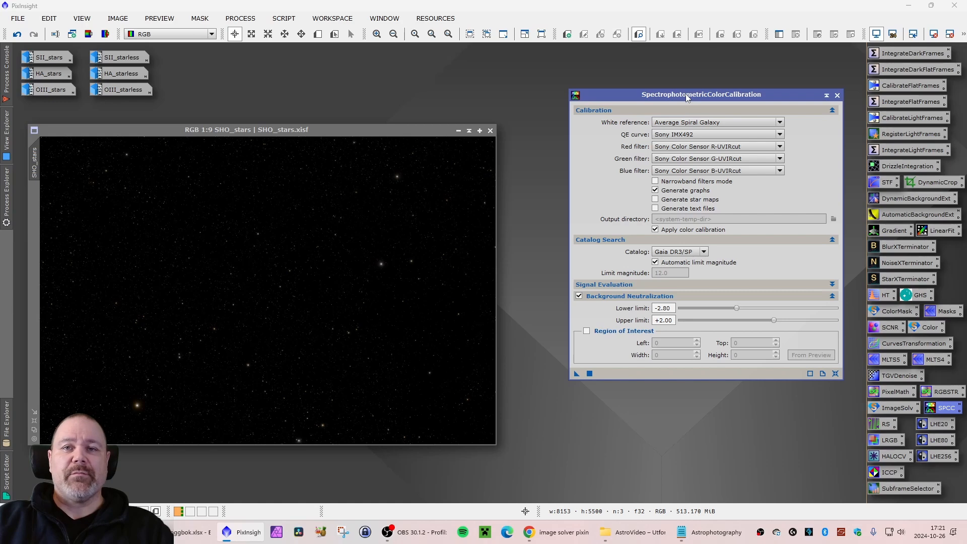
Choose the Sony IMX492 QE curve and run SpectrophotometricColorCalibration on the SHO_stars image.
left_click_drag(688, 97, 689, 99)
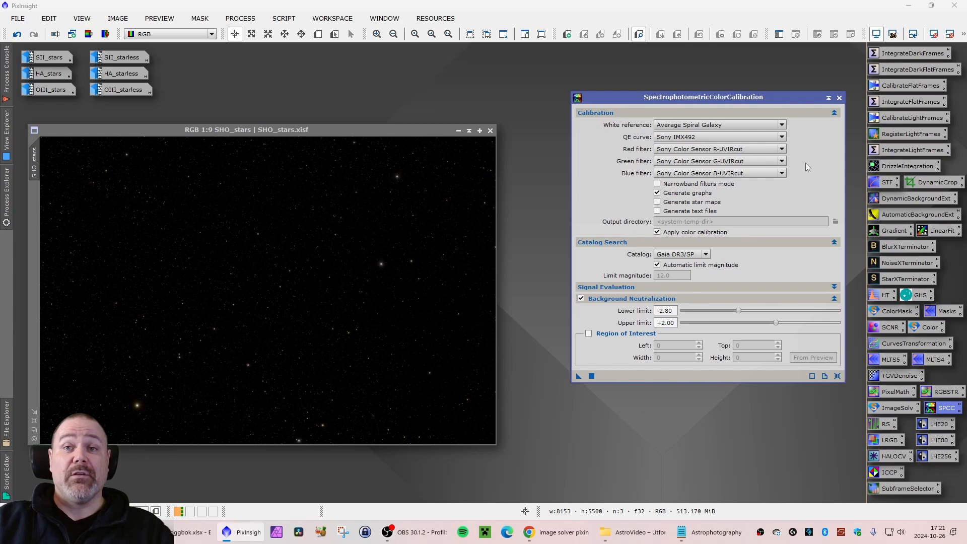
left_click(693, 142)
left_click(694, 227)
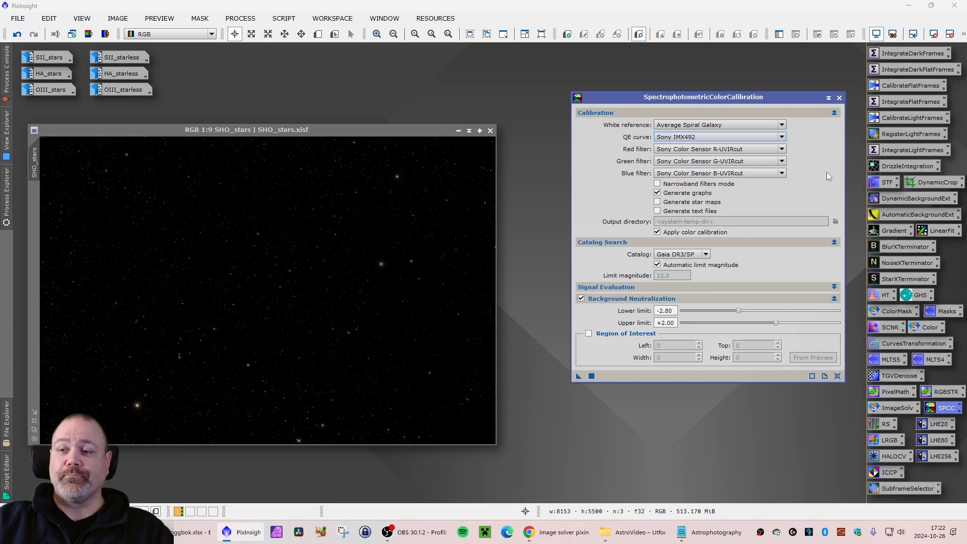
left_click_drag(710, 99, 696, 98)
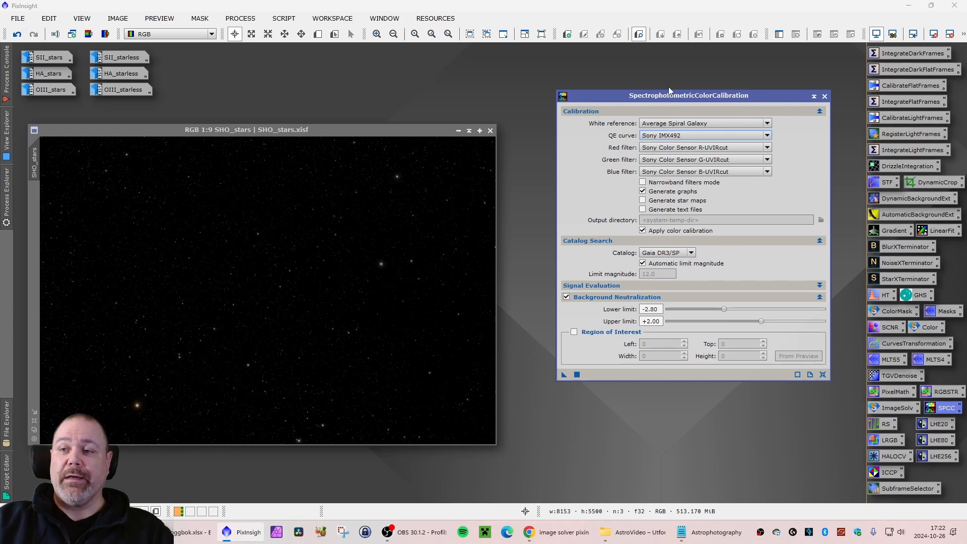
mouse_move(663, 95)
left_mouse_down()
mouse_move(642, 100)
mouse_move(657, 97)
left_mouse_up()
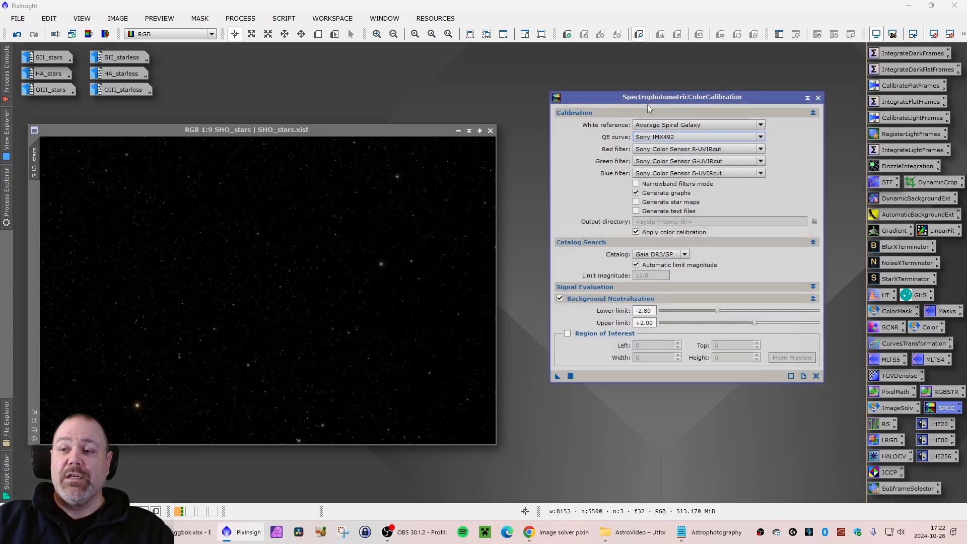
left_click(556, 375)
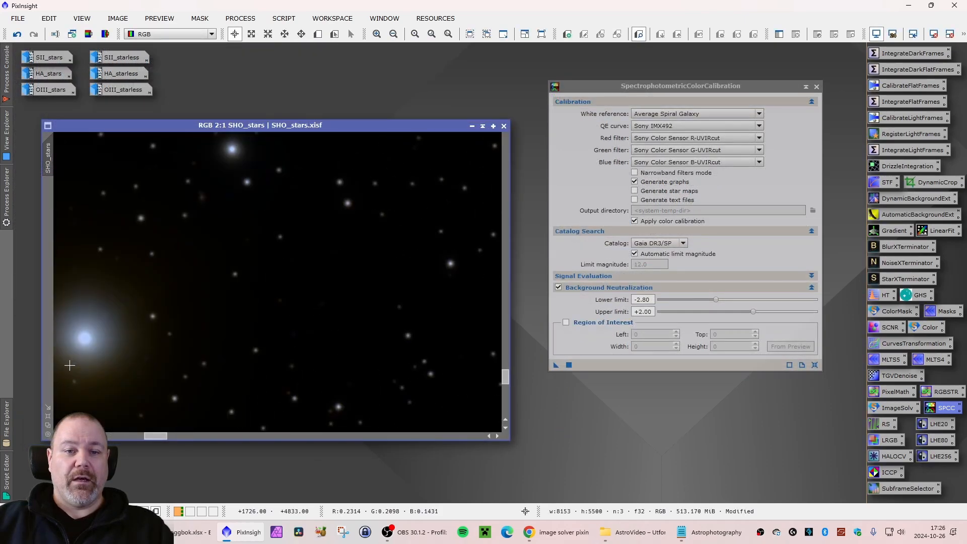
Examine the star colors across the calibrated SHO_stars image, looking closely at the brightest stars.
scroll(69, 365, "down", 8)
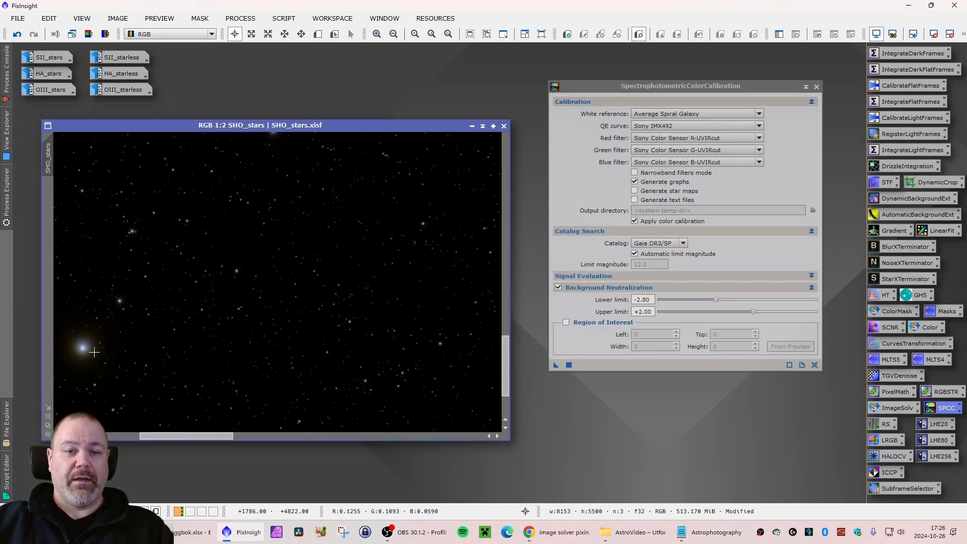
scroll(354, 343, "down", 2)
scroll(409, 183, "up", 9)
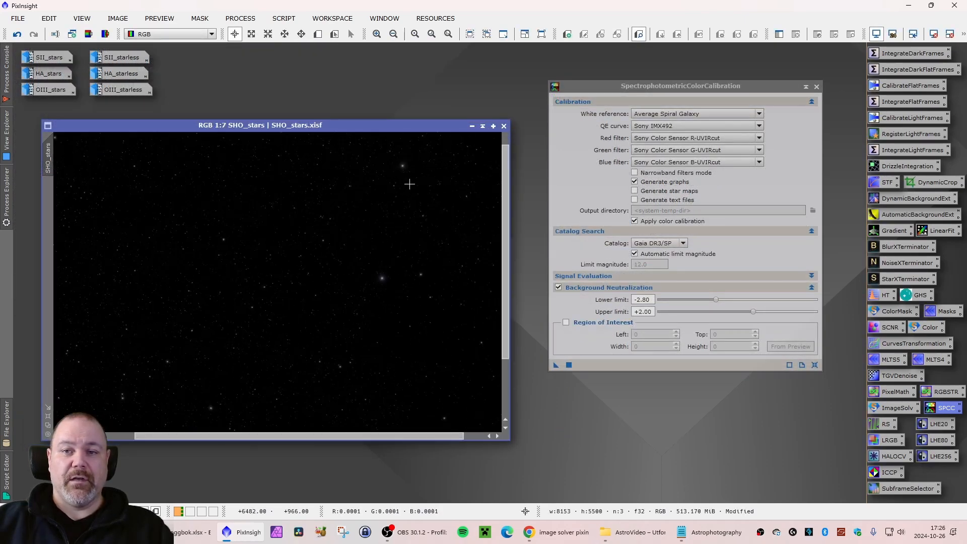
scroll(330, 306, "down", 4)
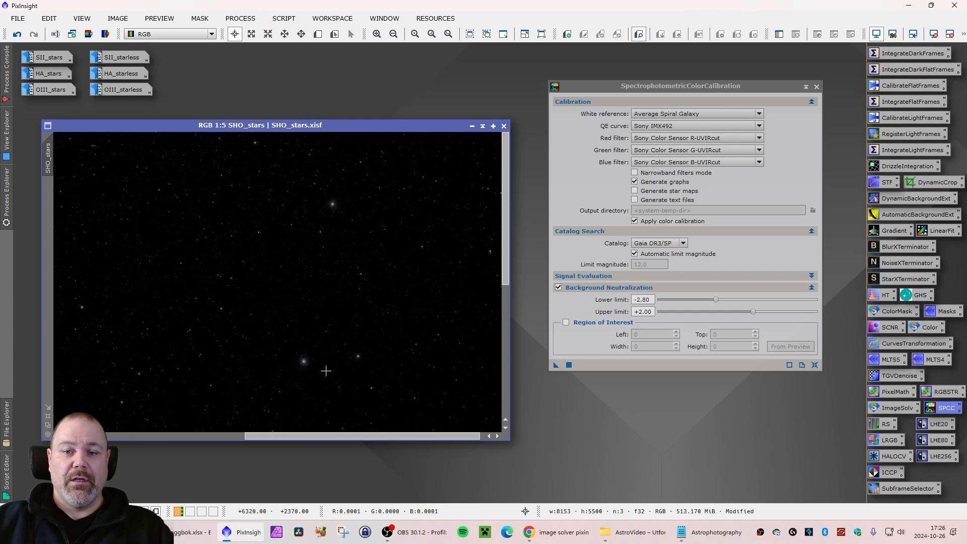
scroll(312, 366, "up", 5)
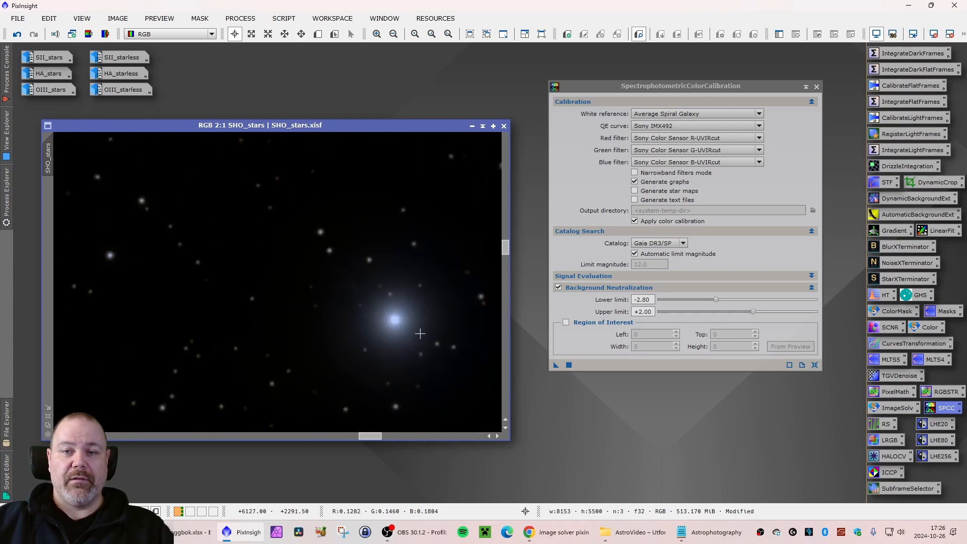
scroll(420, 333, "down", 8)
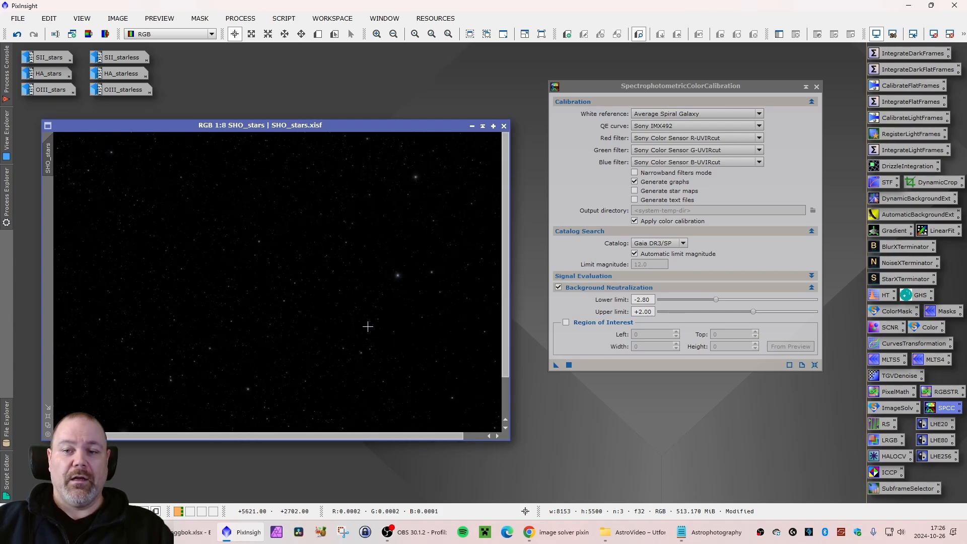
scroll(367, 326, "down", 1)
left_click_drag(298, 125, 300, 129)
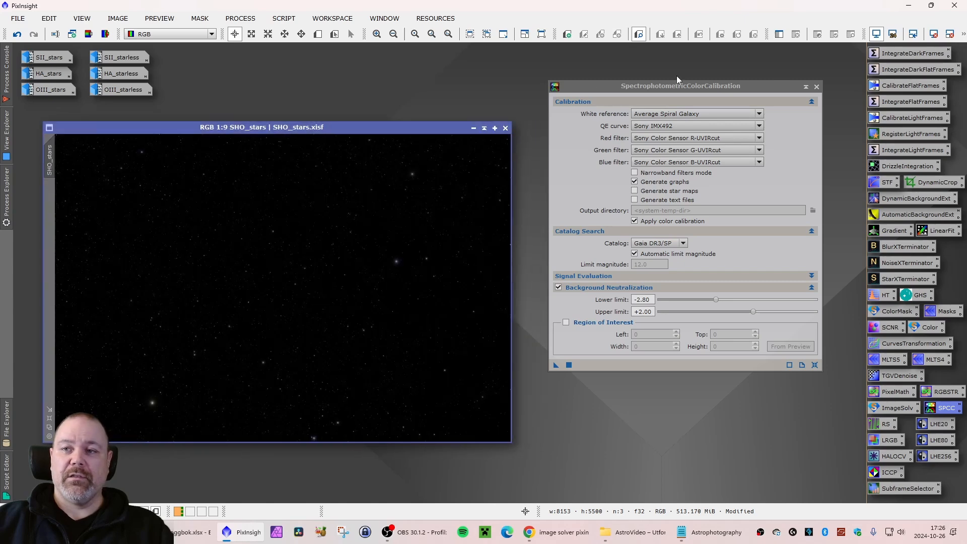
Close the SpectrophotometricColorCalibration process and save the calibrated SHO_stars image to its existing file.
left_click(816, 86)
left_click_drag(321, 129, 319, 129)
left_click_drag(89, 128, 81, 128)
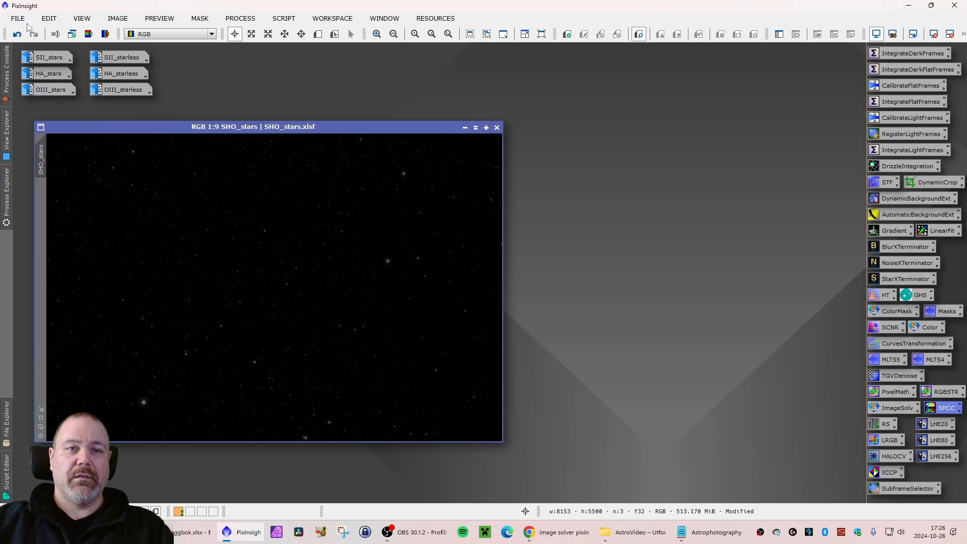
left_click(28, 24)
left_click(42, 107)
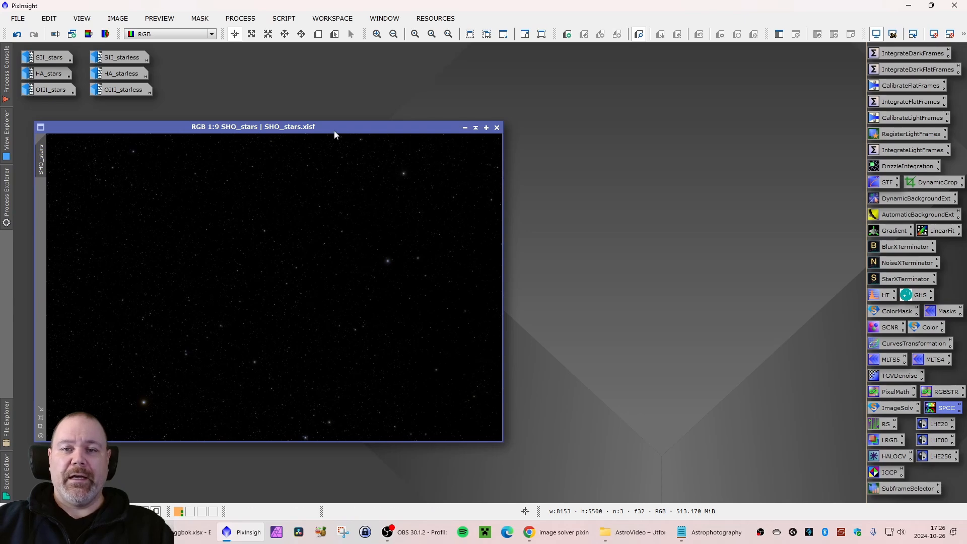
Launch the SelectiveColorCorrection script on SHO_stars and widen its window for a larger preview.
mouse_move(334, 130)
left_mouse_down()
mouse_move(351, 132)
mouse_move(325, 124)
left_mouse_up()
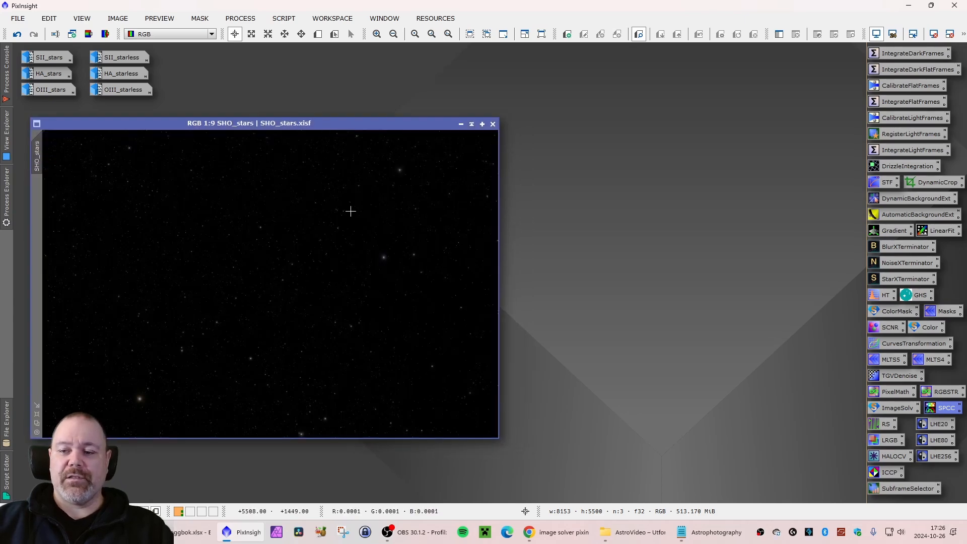
left_click_drag(235, 121, 229, 115)
left_click(233, 19)
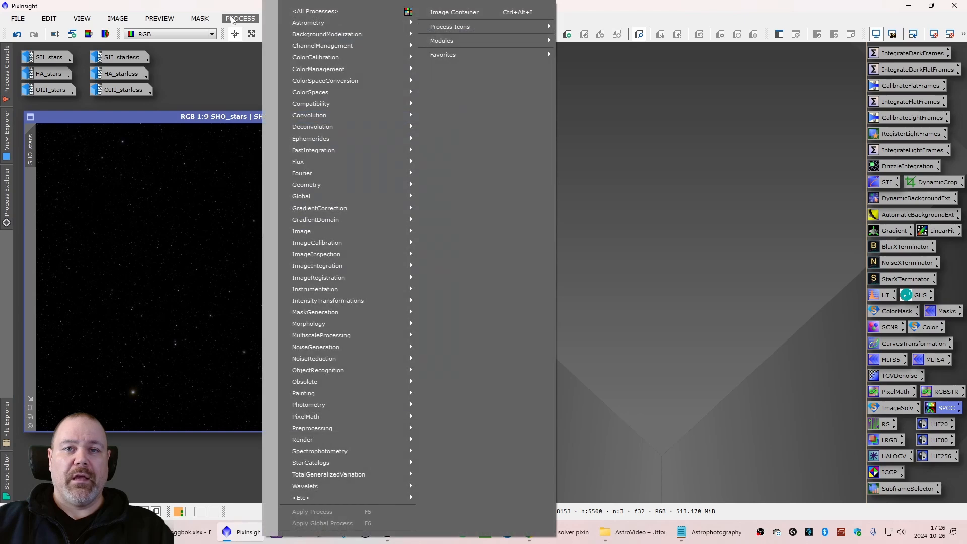
left_click(233, 19)
left_click(287, 20)
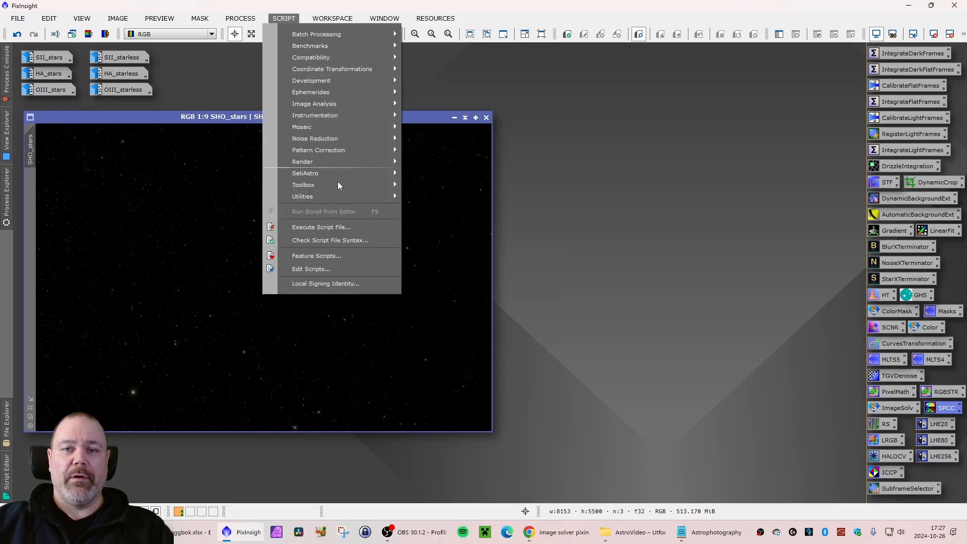
mouse_move(341, 197)
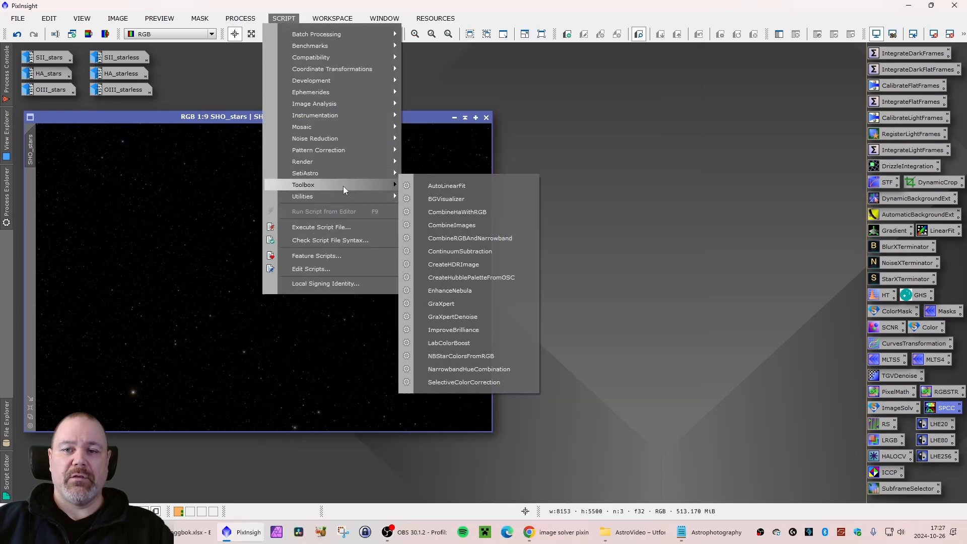
left_click(447, 387)
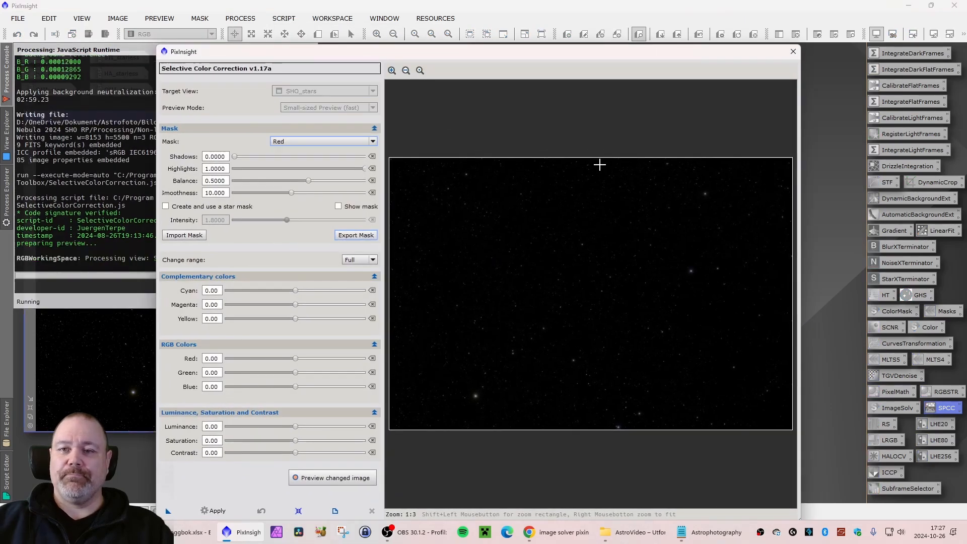
left_click_drag(565, 53, 449, 59)
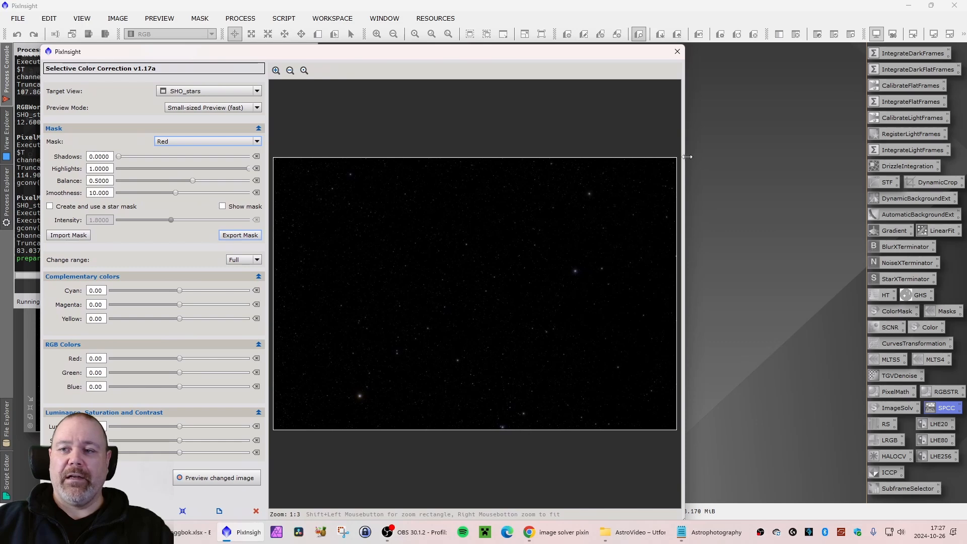
left_click_drag(686, 157, 947, 157)
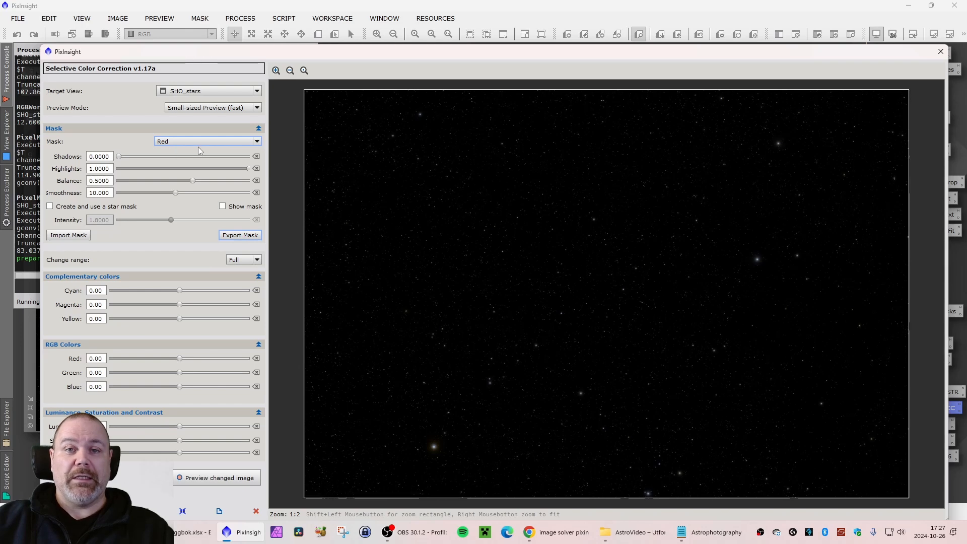
Apply a Blue-mask correction to SHO_stars with Blue at 22 and slightly raised saturation and contrast, and reset the adjustments.
left_click(257, 142)
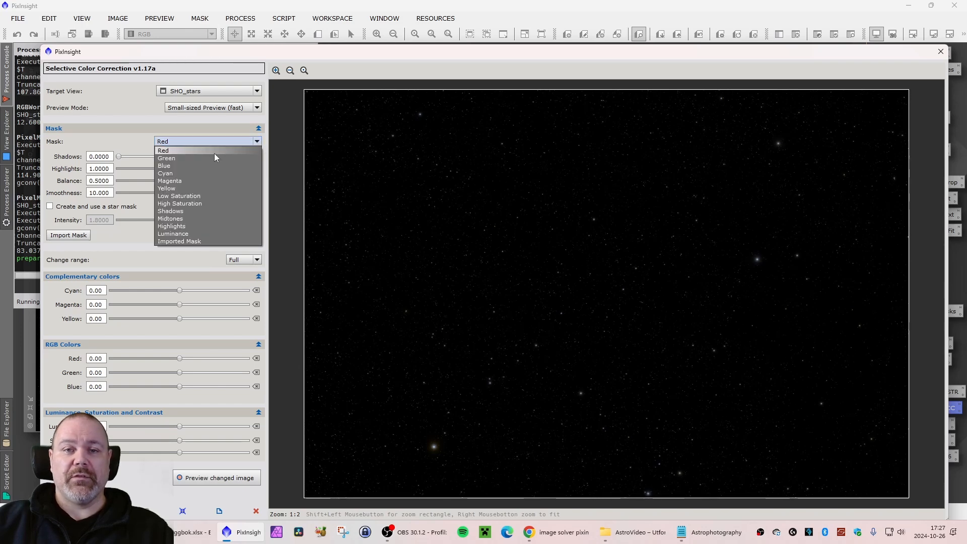
left_click(130, 140)
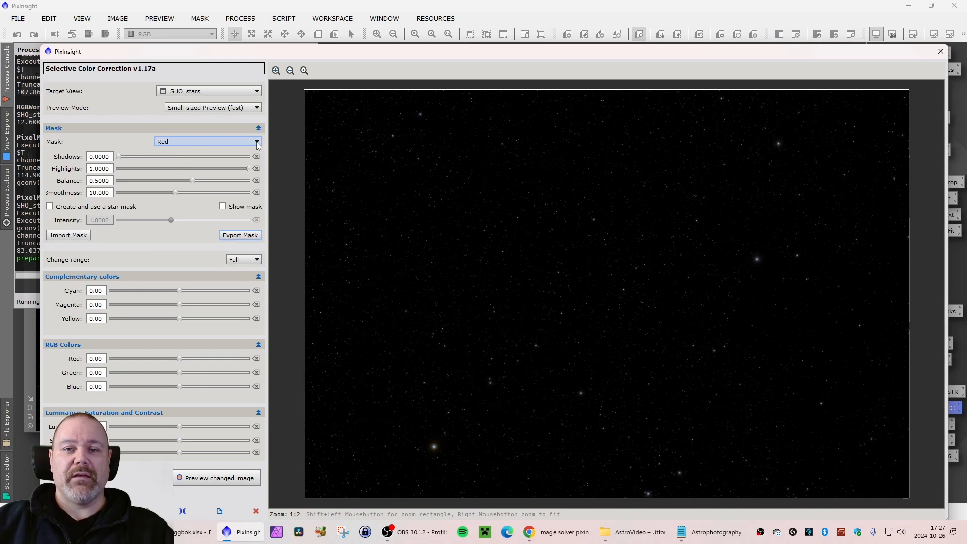
left_click(222, 141)
left_click(180, 166)
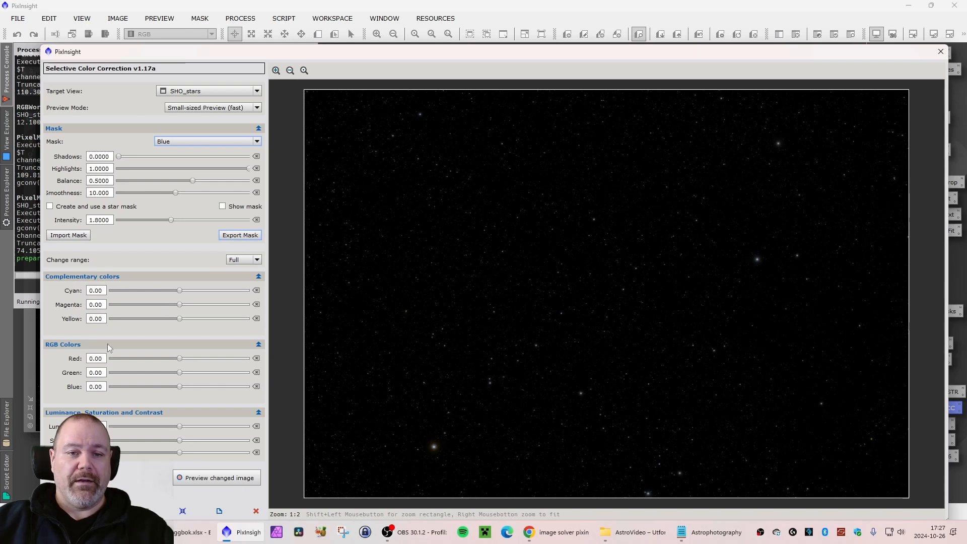
left_click_drag(179, 386, 194, 387)
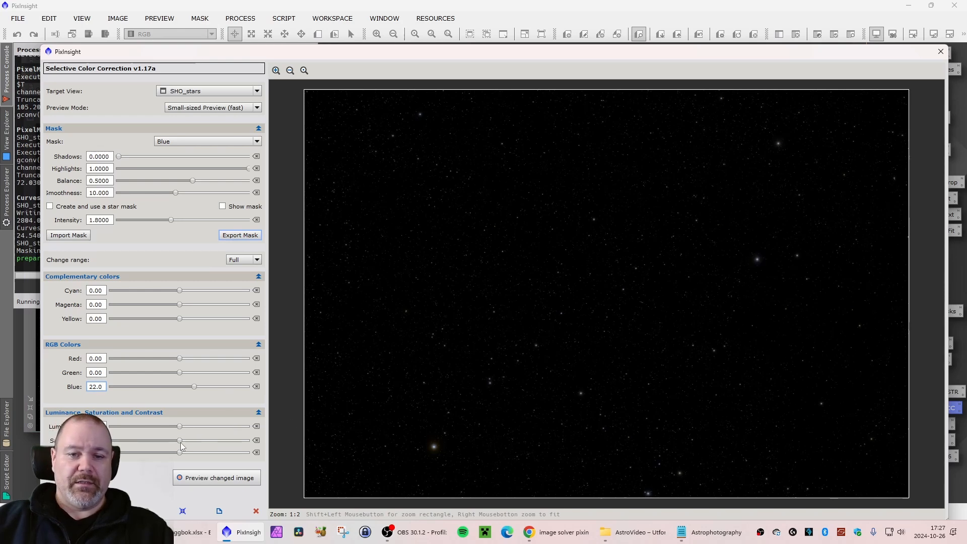
left_click_drag(179, 440, 191, 453)
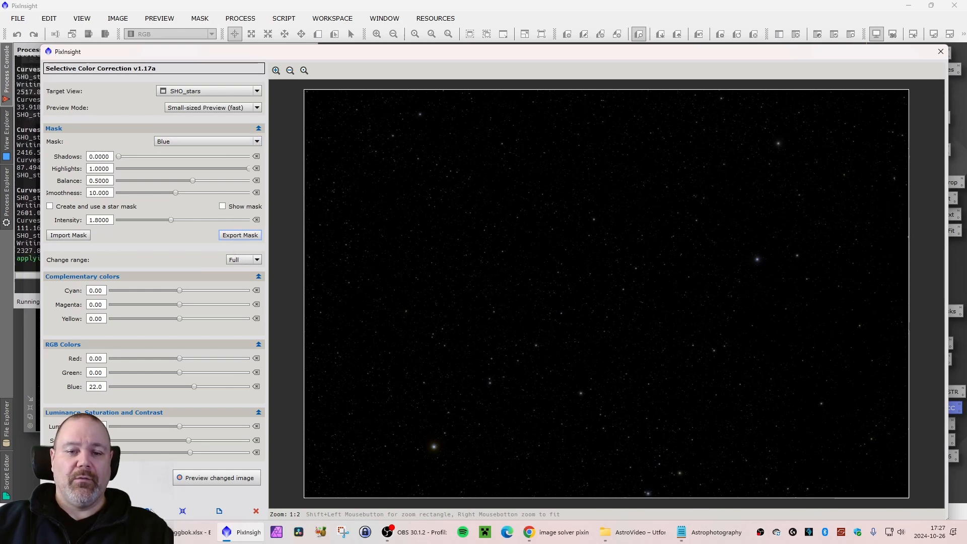
left_click(182, 511)
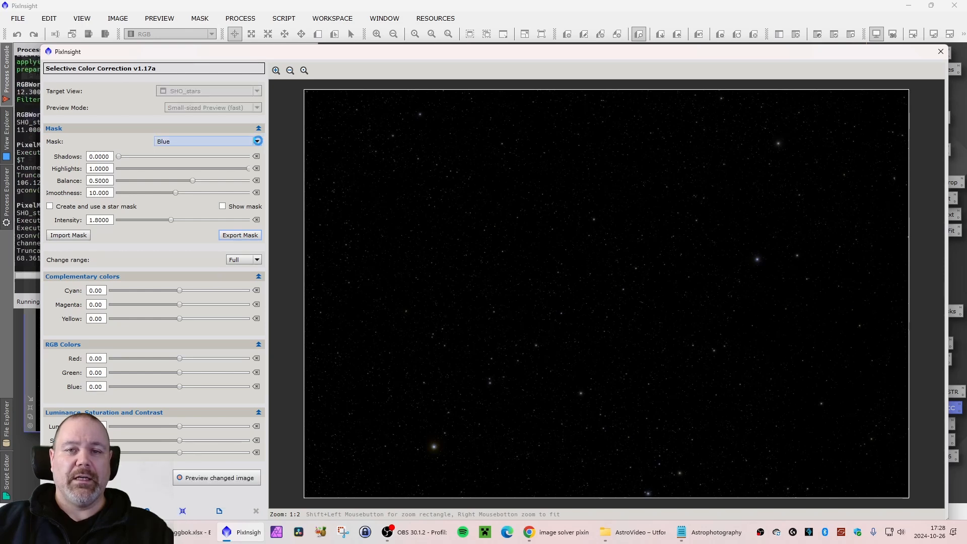
Apply a Red-mask correction to SHO_stars with Red at 16 and slightly raised saturation and contrast, and close the script.
left_click(258, 141)
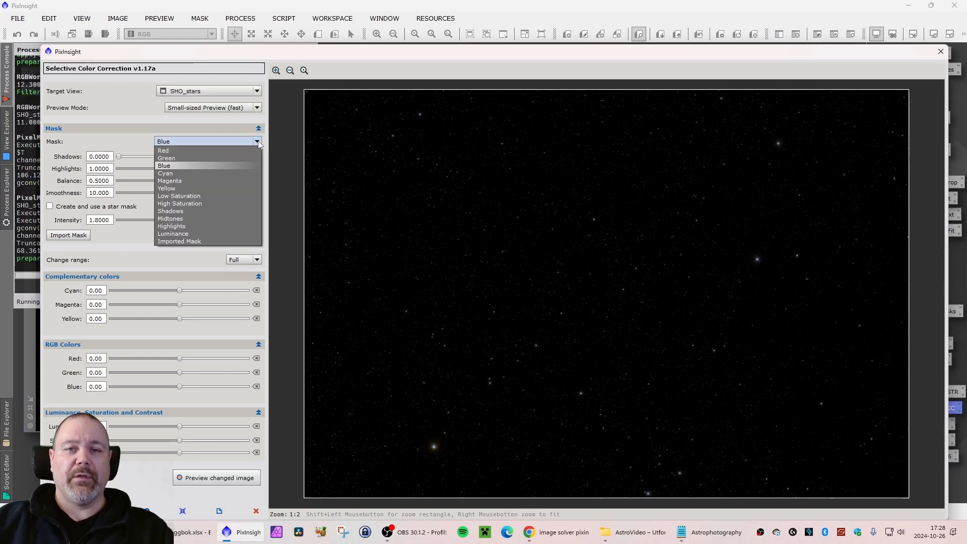
left_click(178, 150)
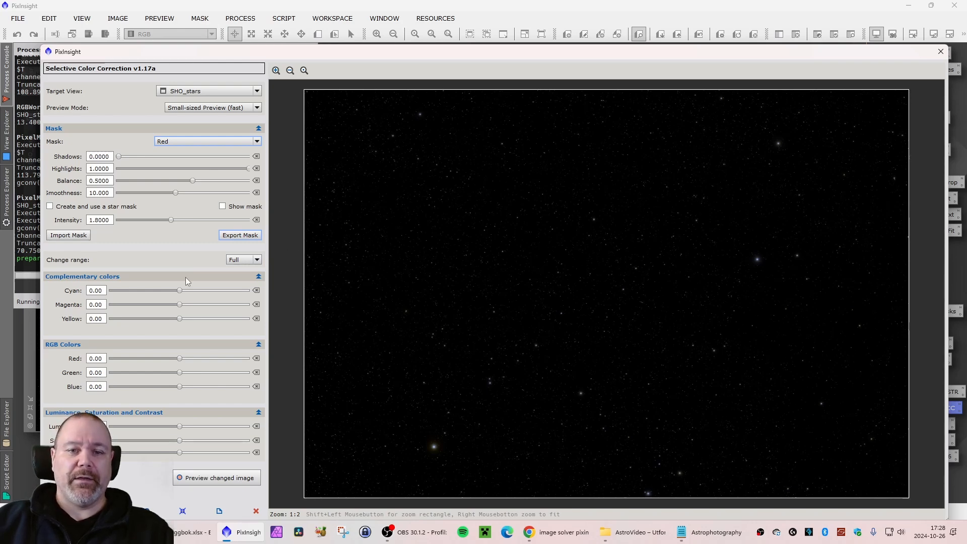
left_click_drag(179, 358, 189, 358)
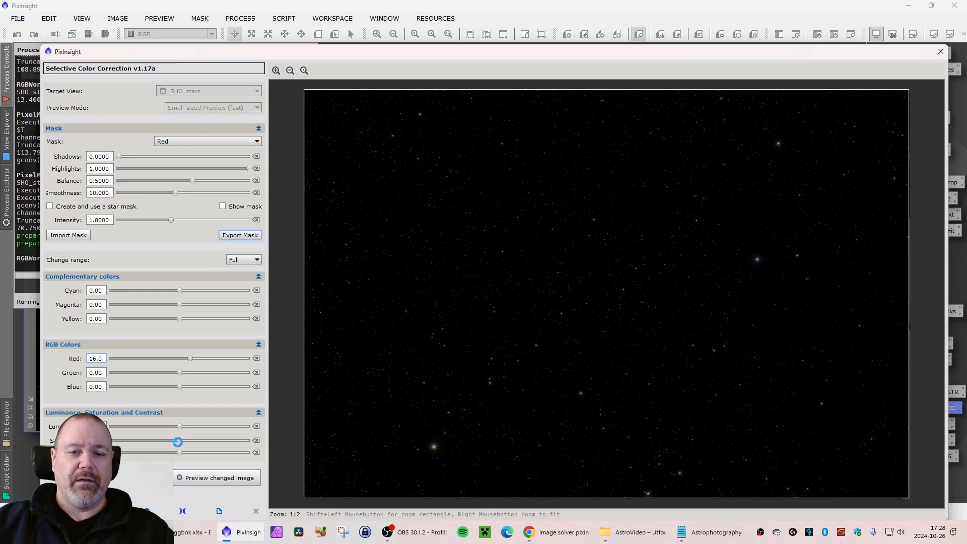
left_click_drag(179, 441, 190, 452)
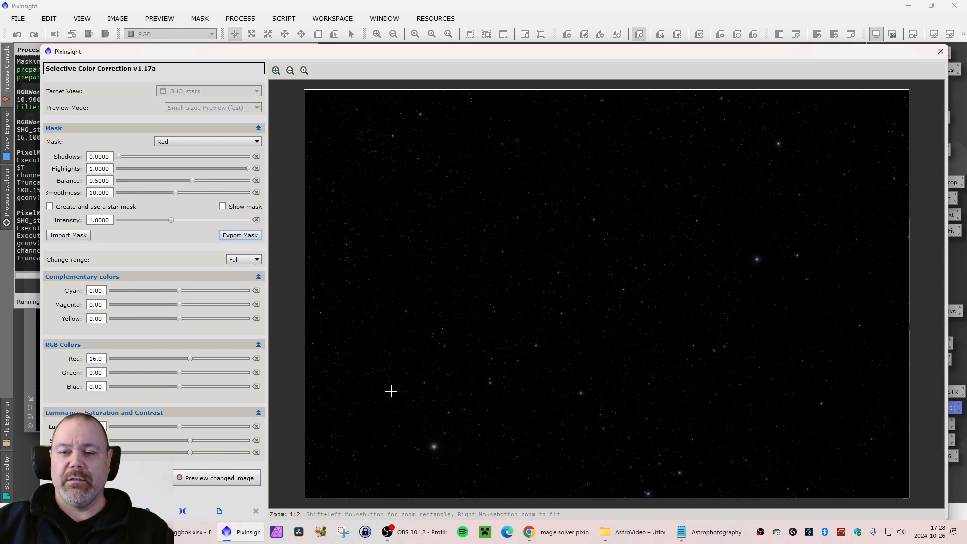
left_click(220, 509)
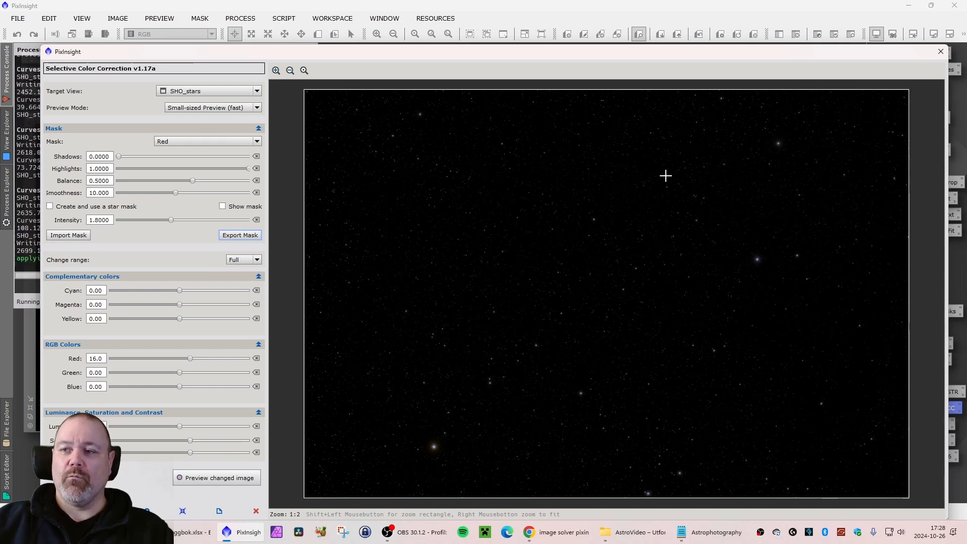
left_click(940, 52)
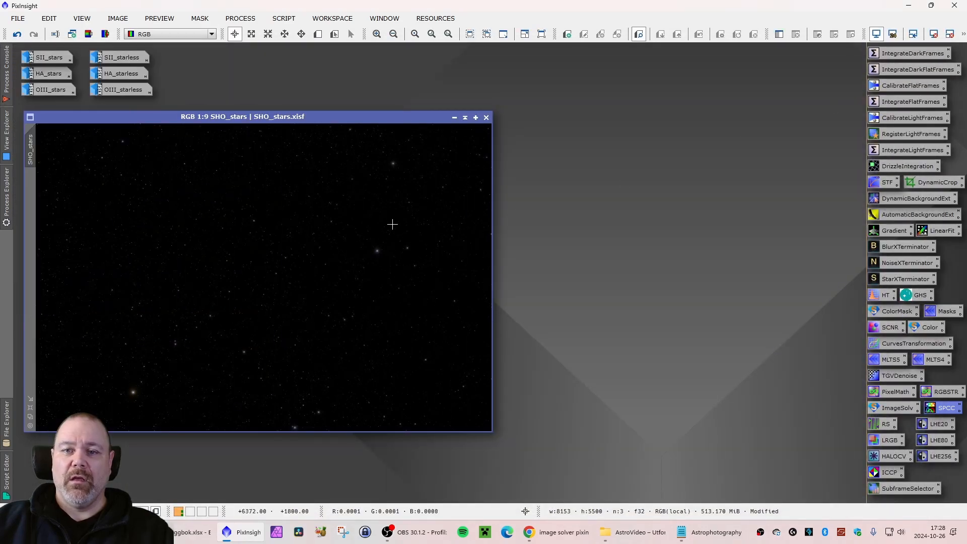
Inspect the corrected blue and red stars in the SHO_stars image.
left_click_drag(263, 118, 307, 118)
scroll(433, 250, "up", 8)
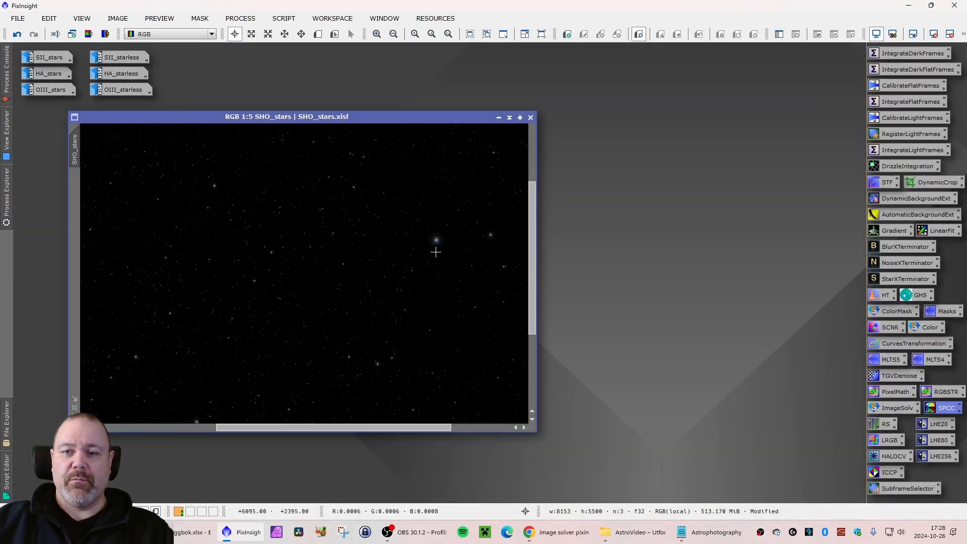
scroll(250, 253, "down", 8)
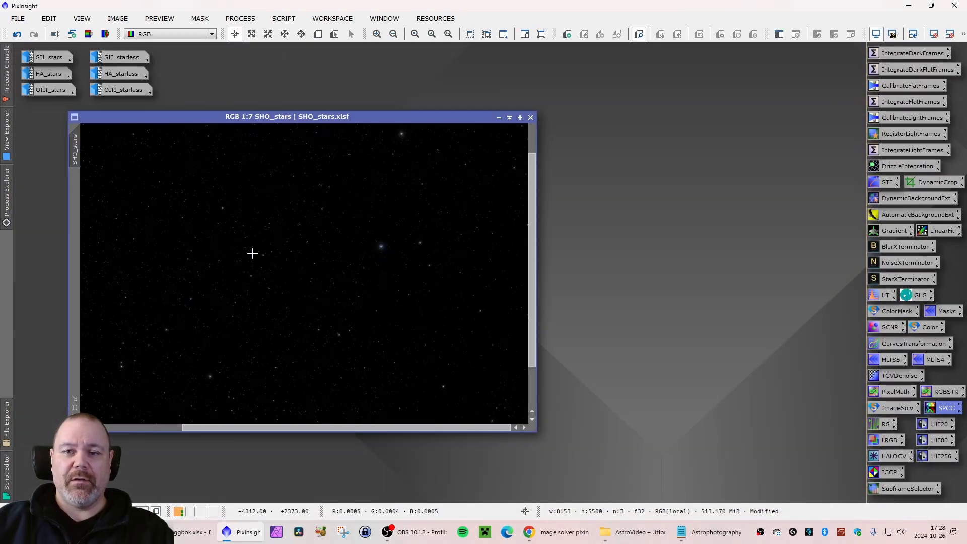
left_click_drag(168, 117, 145, 122)
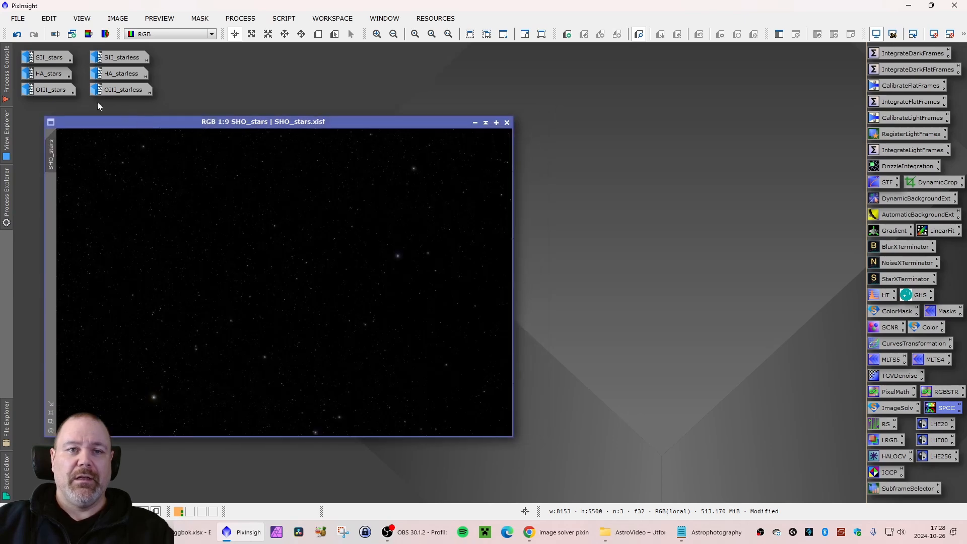
Rename the SHO_stars image identifier to SHO_stars_color and shift its window slightly.
right_click(52, 162)
left_click(104, 199)
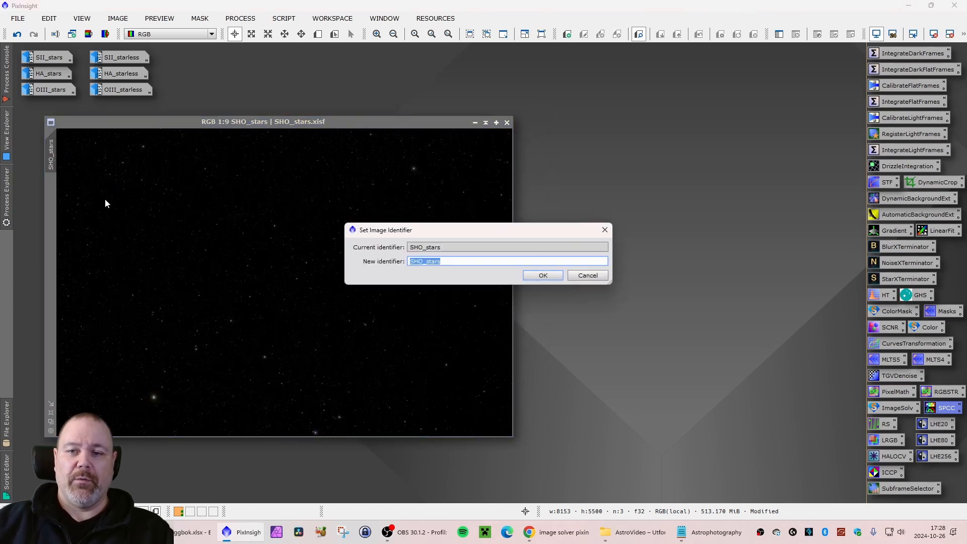
key("End")
type("_color")
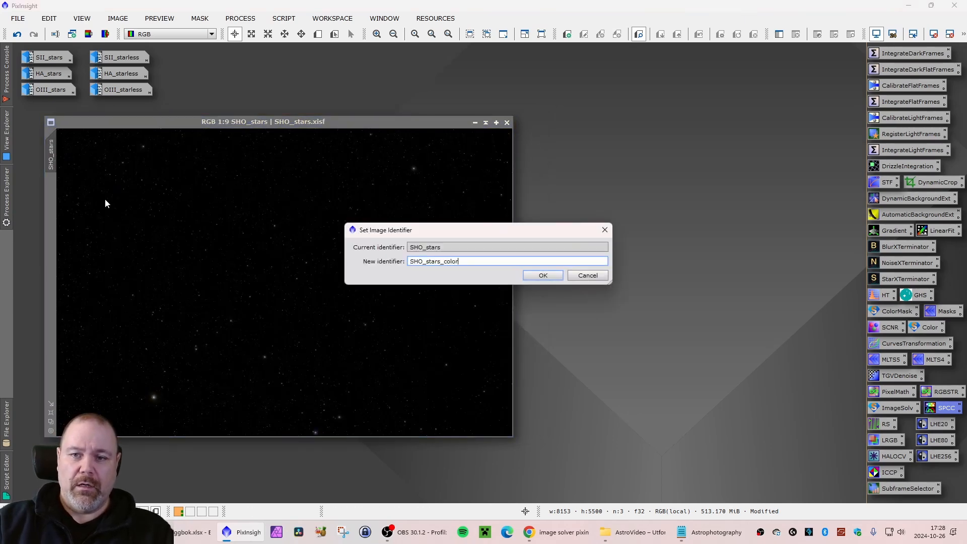
key("Return")
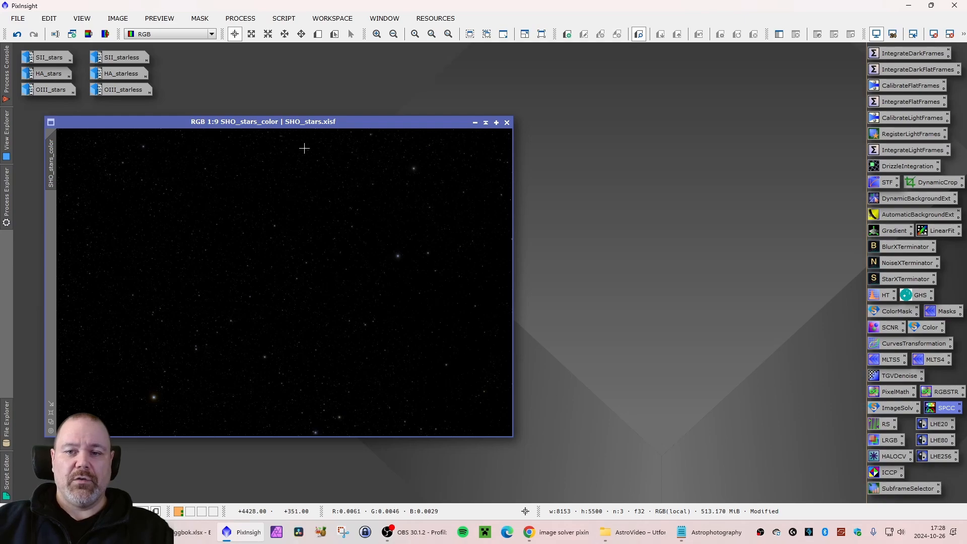
left_click_drag(265, 122, 258, 124)
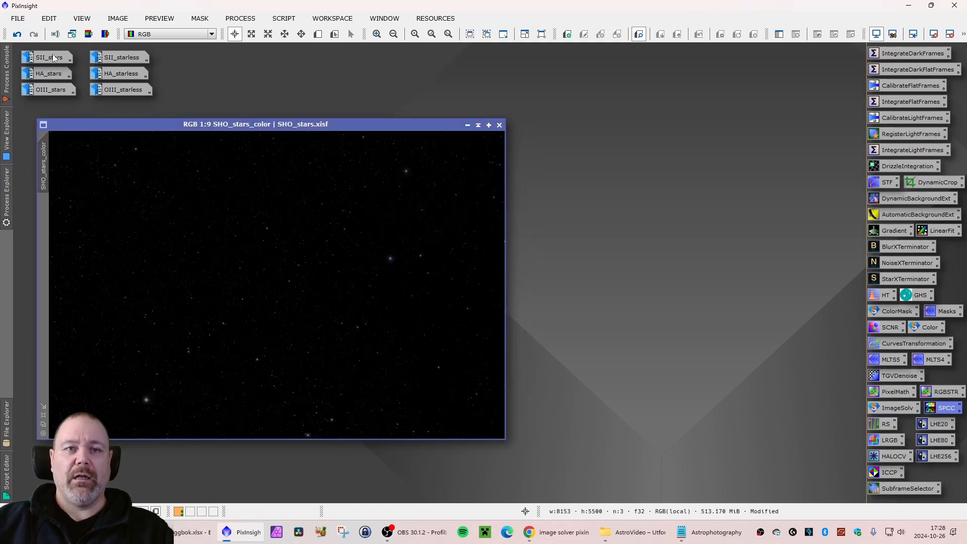
Save the image as SHO_stars_color.xisf in the Non-linear folder, and iconize it away from the other image icons.
left_click(18, 18)
left_click(53, 119)
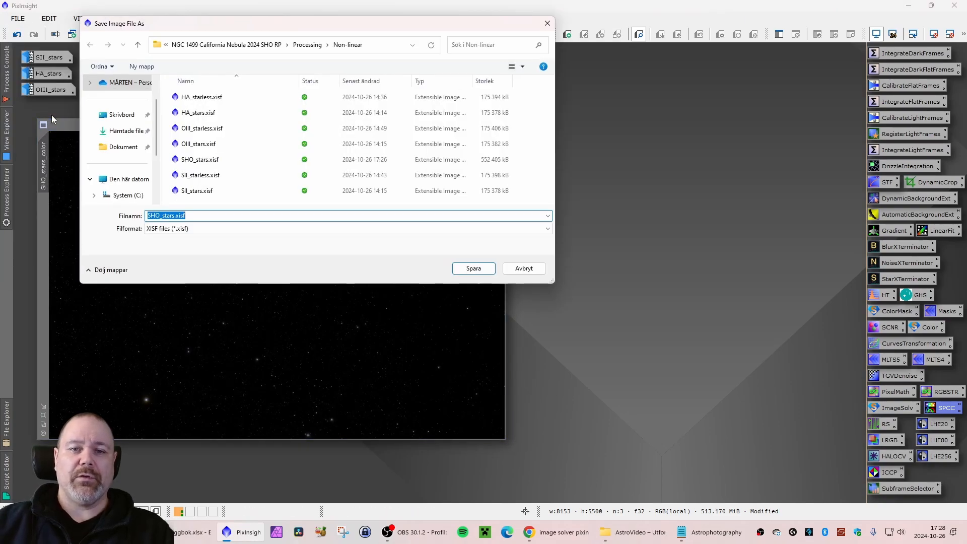
key("Right")
key("Left")
key("Left")
key("Left")
type("_color")
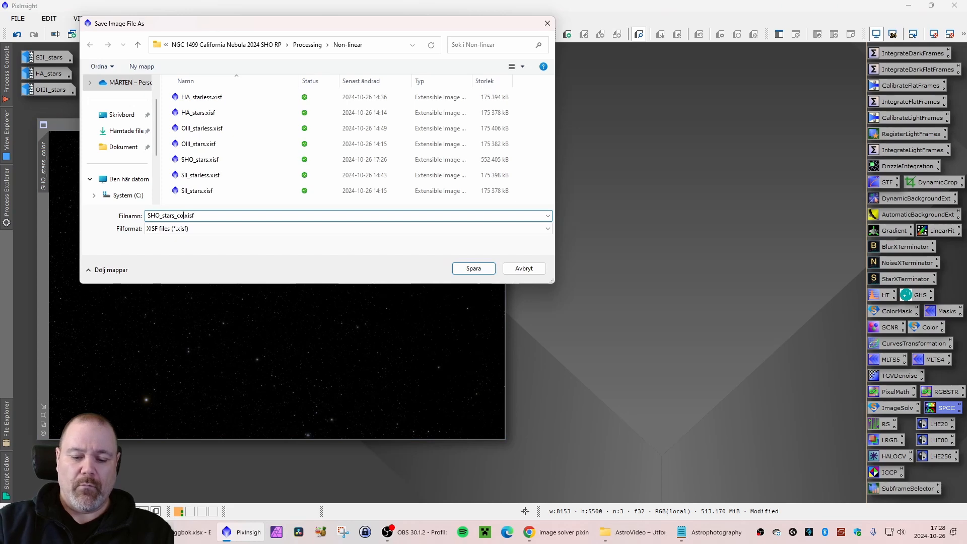
key("Return")
key("Return")
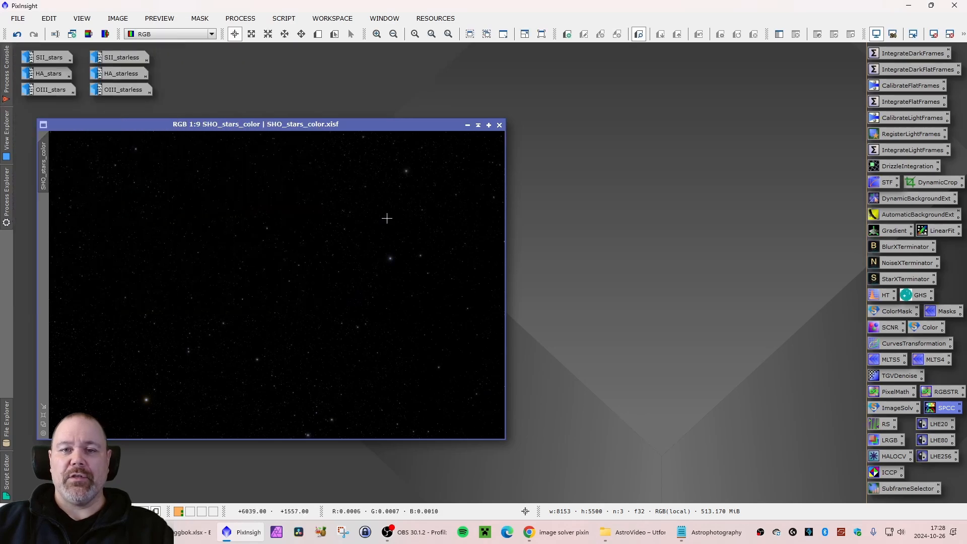
left_click(467, 125)
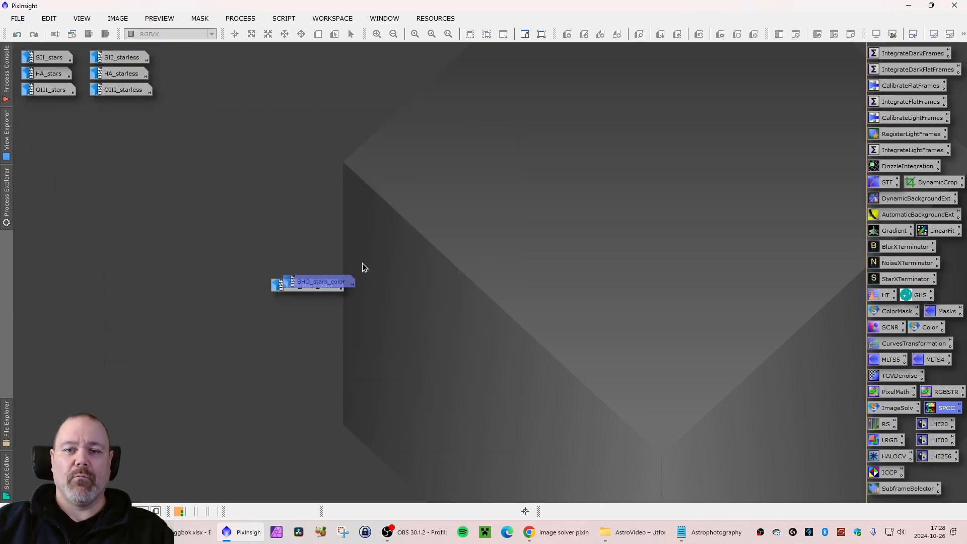
left_click_drag(364, 266, 812, 57)
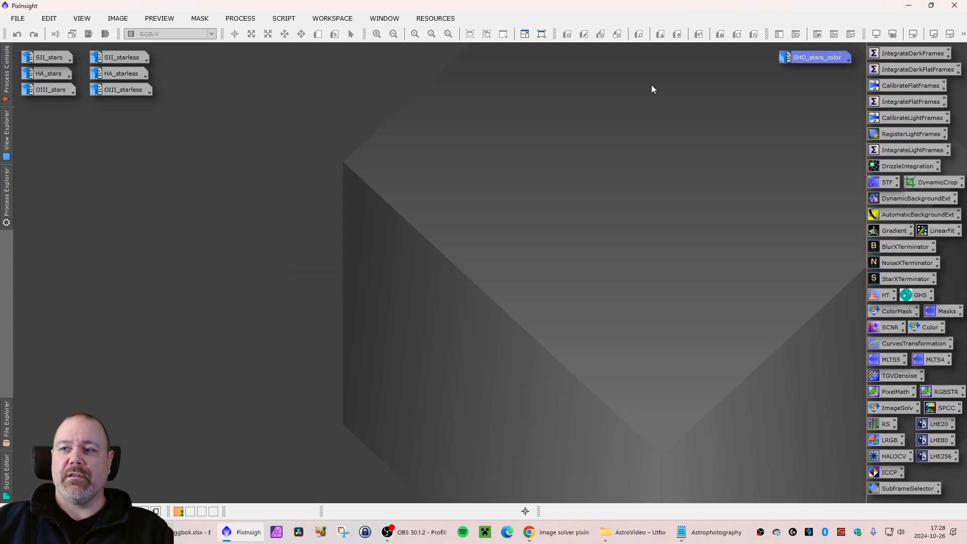
Delete the SII_stars, HA_stars and OIII_stars image icons and move the three starless icons into their place.
left_click_drag(88, 135, 25, 48)
right_click(34, 56)
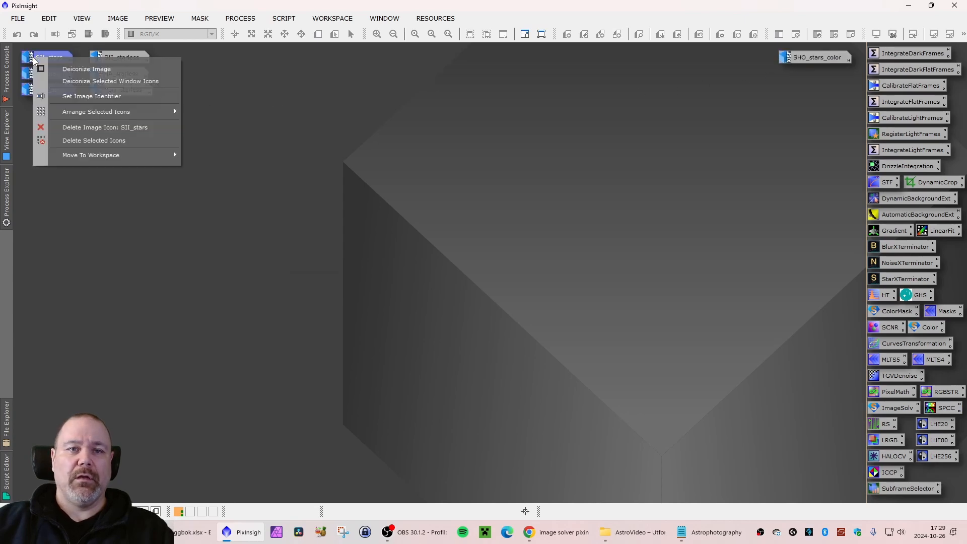
left_click(83, 138)
left_click_drag(191, 132, 88, 48)
left_click_drag(120, 59, 52, 55)
left_click(281, 81)
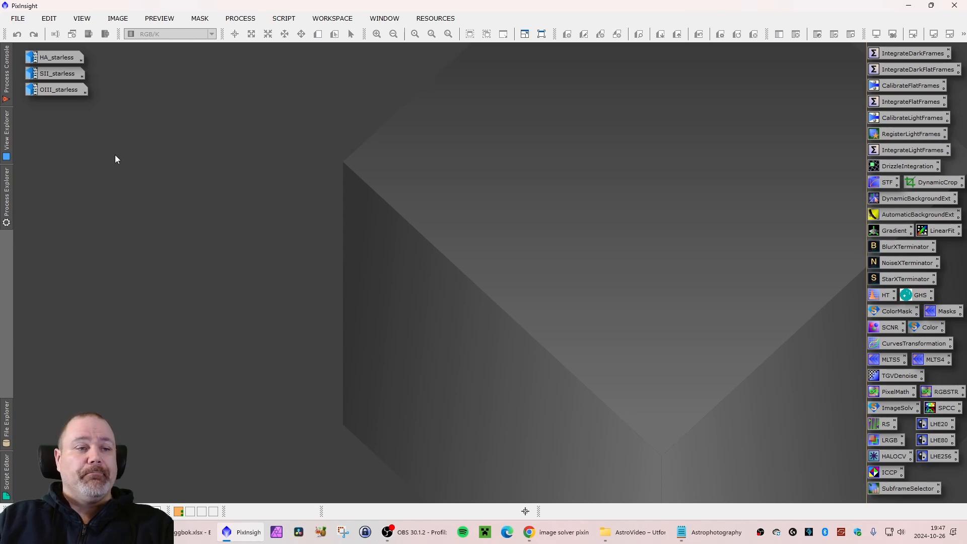
Open the HA_starless, SII_starless and OIII_starless images and arrange their windows for comparison.
double_click(55, 58)
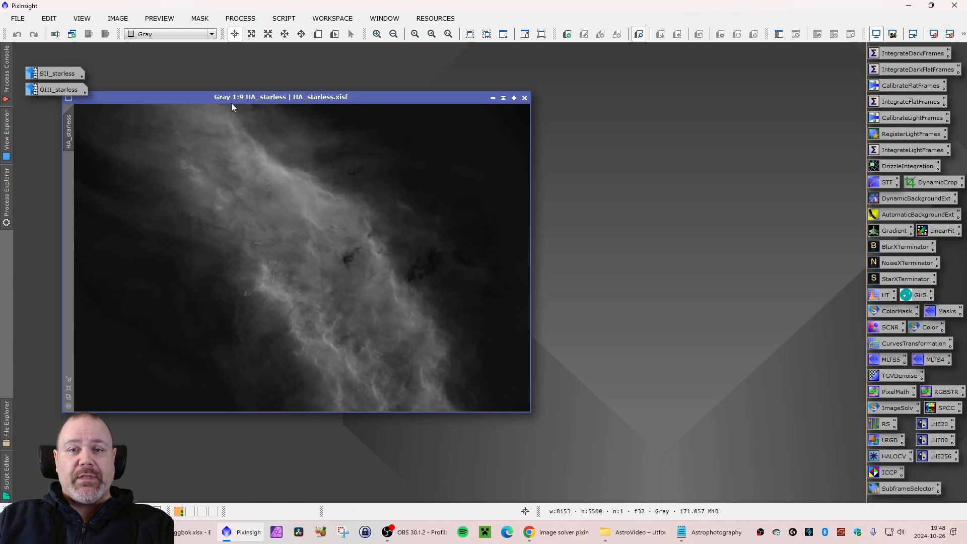
left_click_drag(231, 102, 202, 134)
double_click(61, 75)
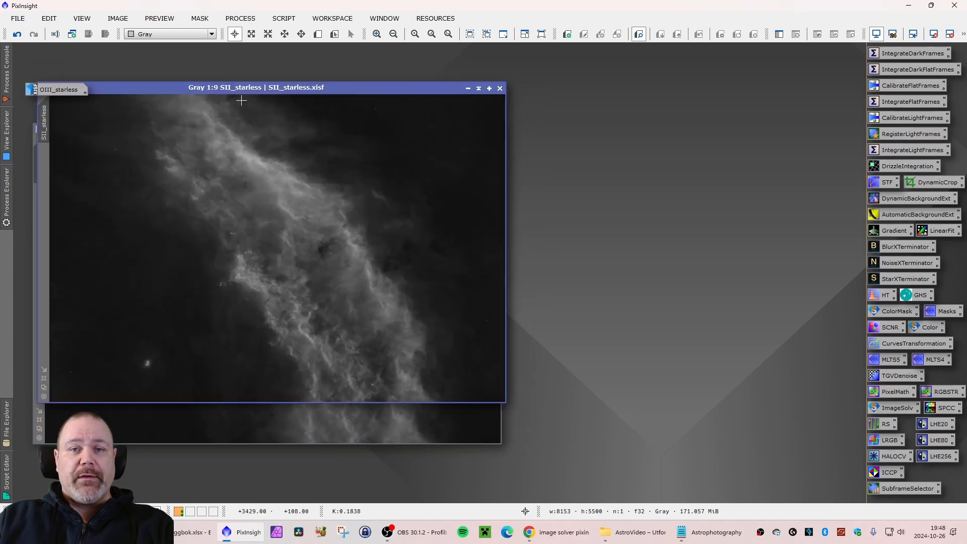
left_click_drag(249, 93, 553, 99)
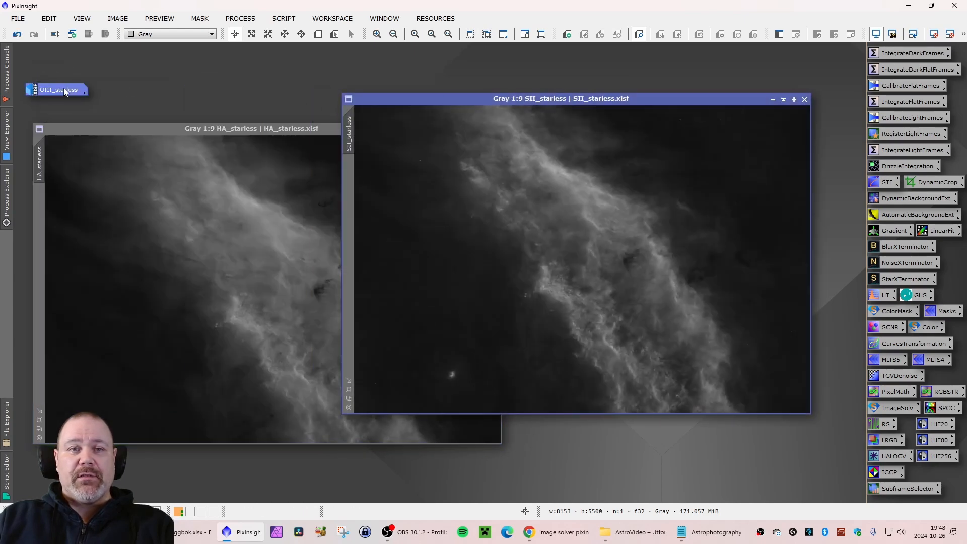
double_click(56, 89)
left_click_drag(348, 115, 308, 70)
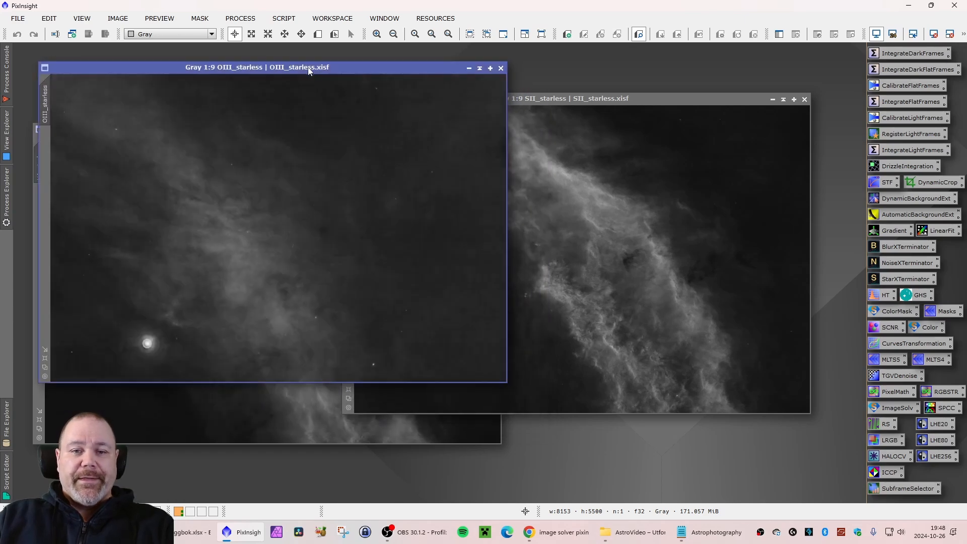
Iconize OIII_starless, reposition SII_starless, and examine the nebula in HA_starless up close.
left_click(469, 67)
left_click_drag(448, 98, 392, 88)
left_click(240, 131)
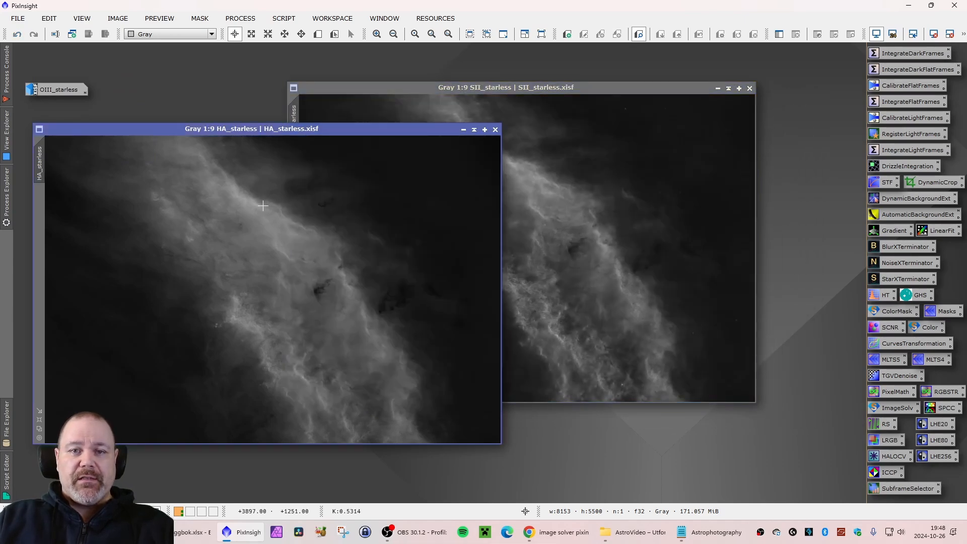
scroll(233, 190, "up", 7)
scroll(309, 212, "down", 7)
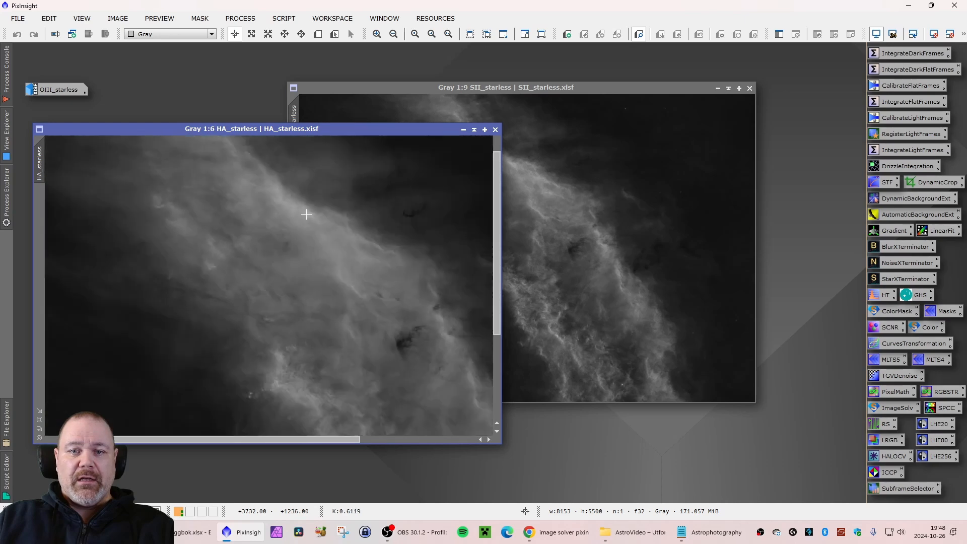
Rename the HA_starless image identifier to HA_starless_bg.
right_click(41, 162)
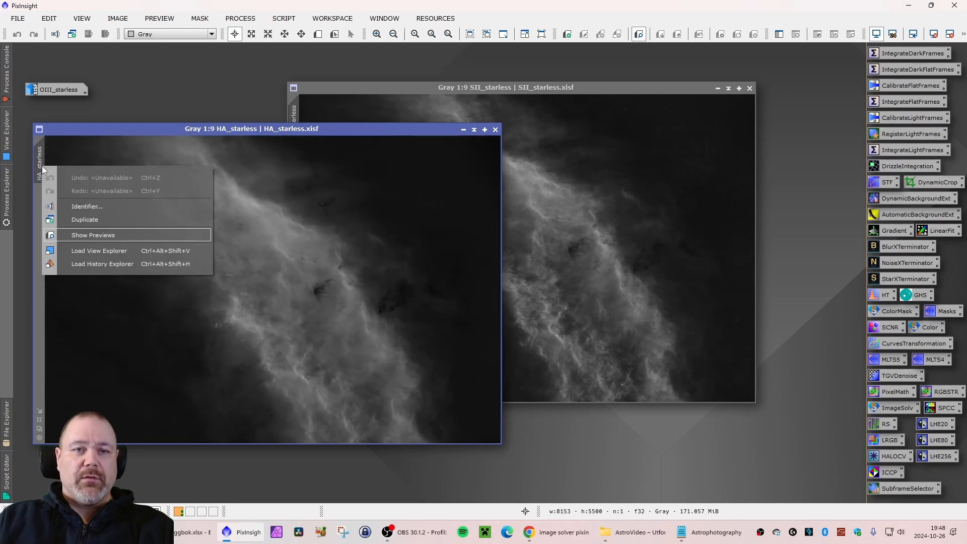
left_click(86, 207)
key("End")
type("_bg")
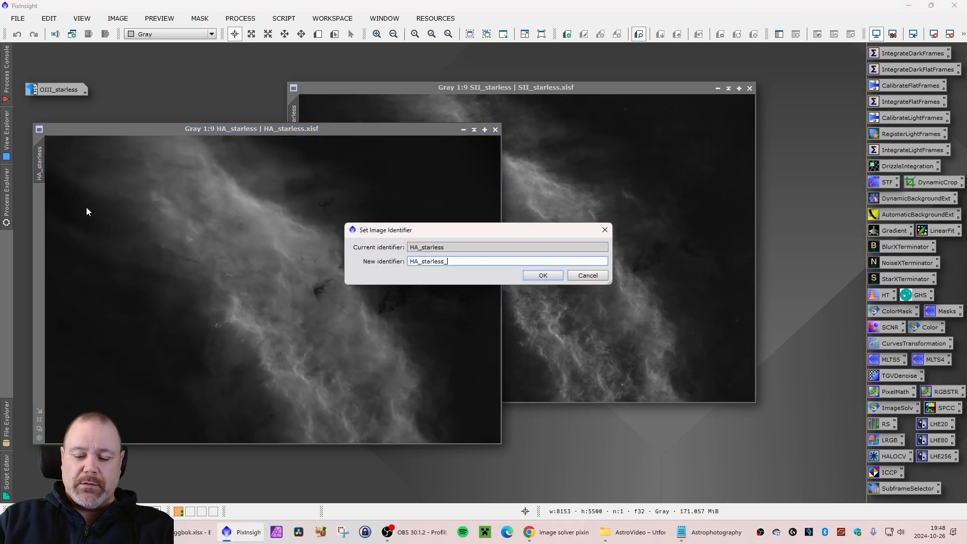
key("Return")
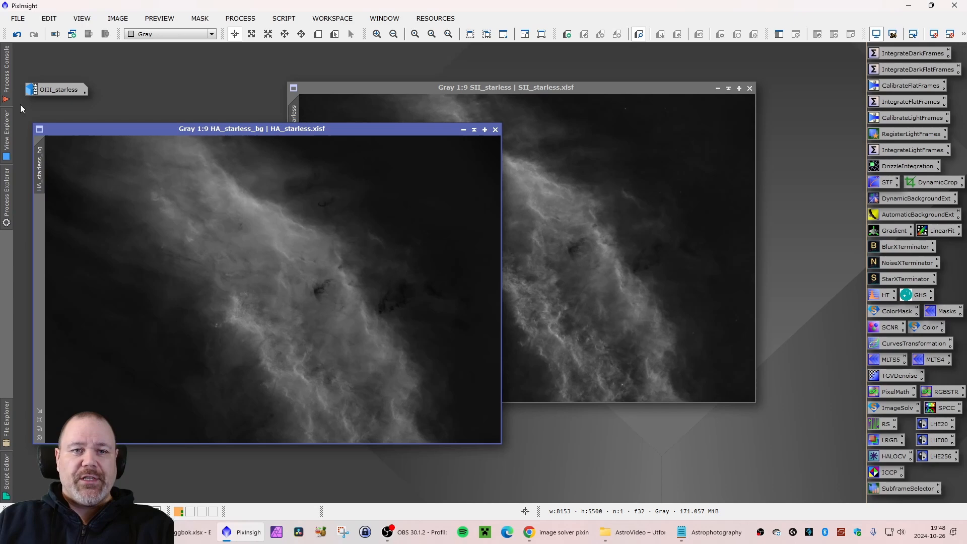
Save the image as HA_starless_bg.xisf, overwriting the existing file with the default XISF options, and iconize it above OIII_starless.
left_click(17, 18)
left_click(64, 120)
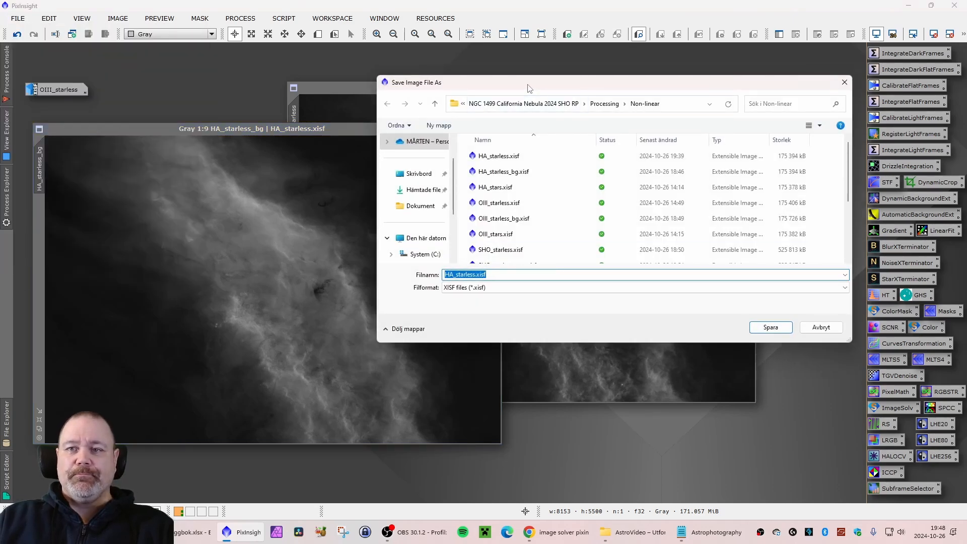
left_click_drag(529, 84, 430, 85)
left_click(378, 276)
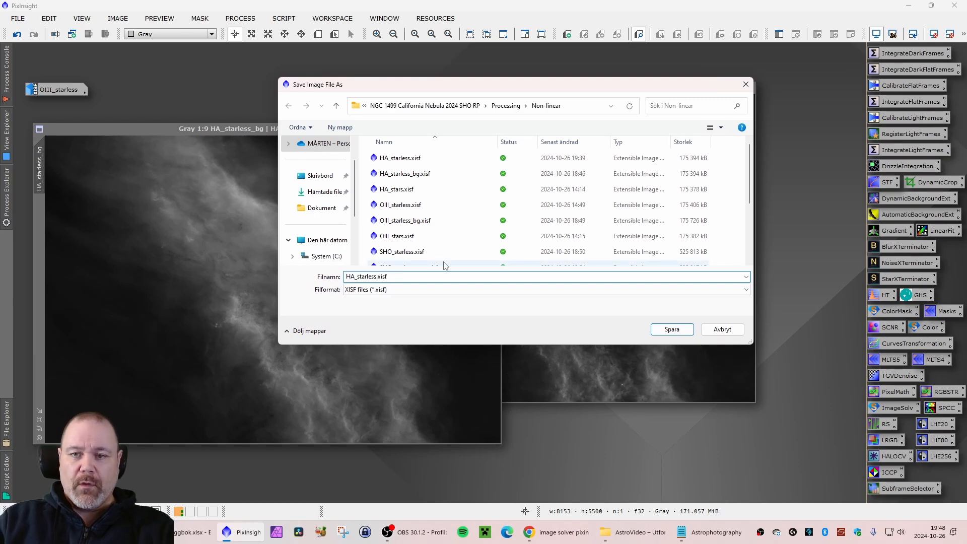
key("Return")
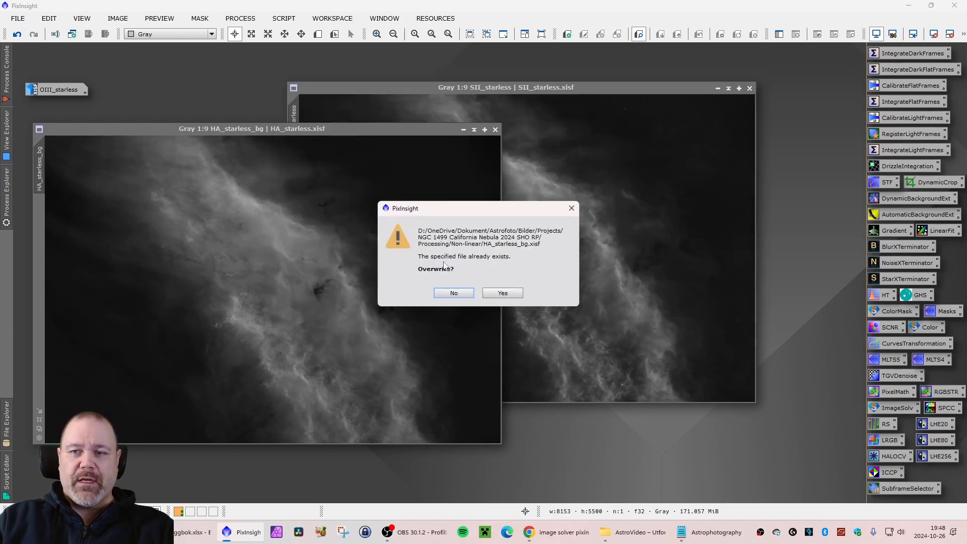
left_click(502, 293)
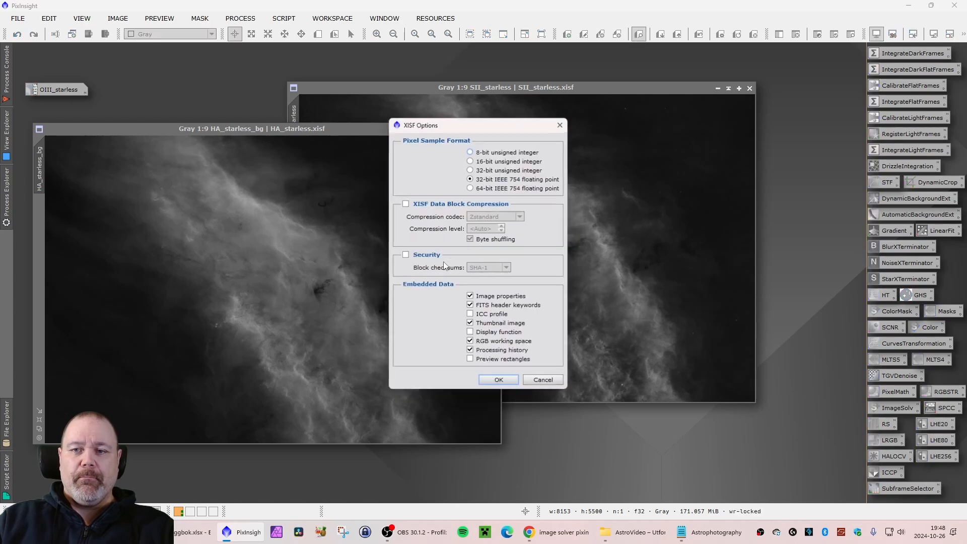
left_click(506, 377)
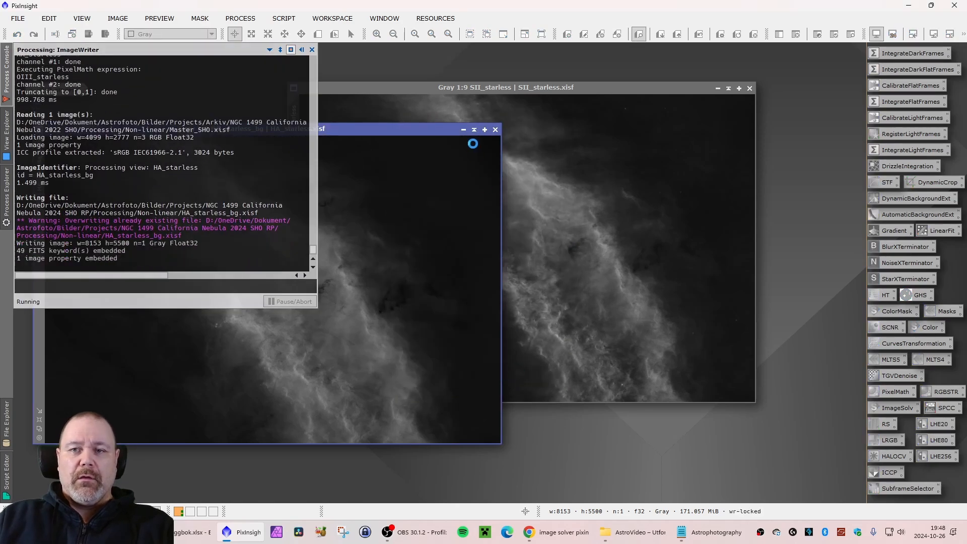
left_click(464, 130)
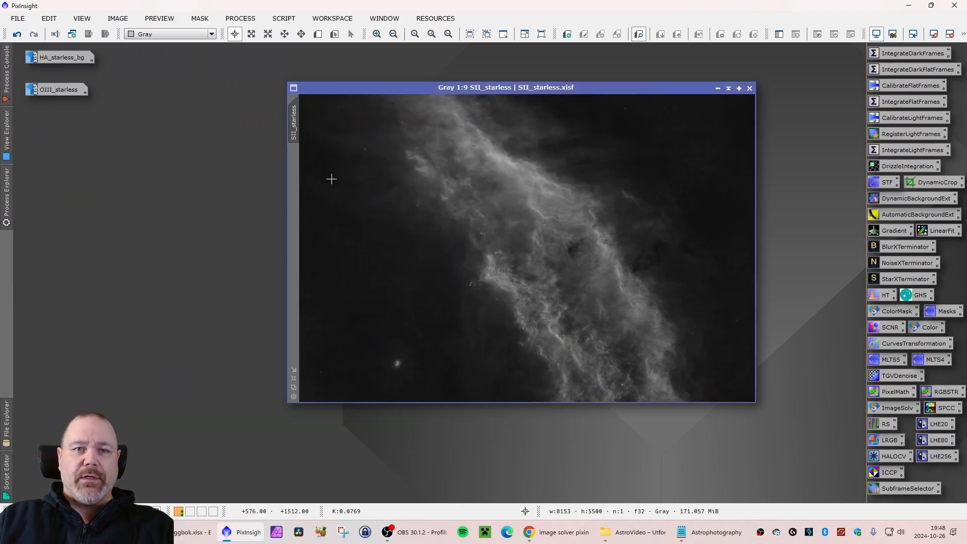
left_click_drag(59, 57, 59, 73)
Launch the CloneStamp process and set SII_starless as its target image.
left_click_drag(414, 94, 197, 129)
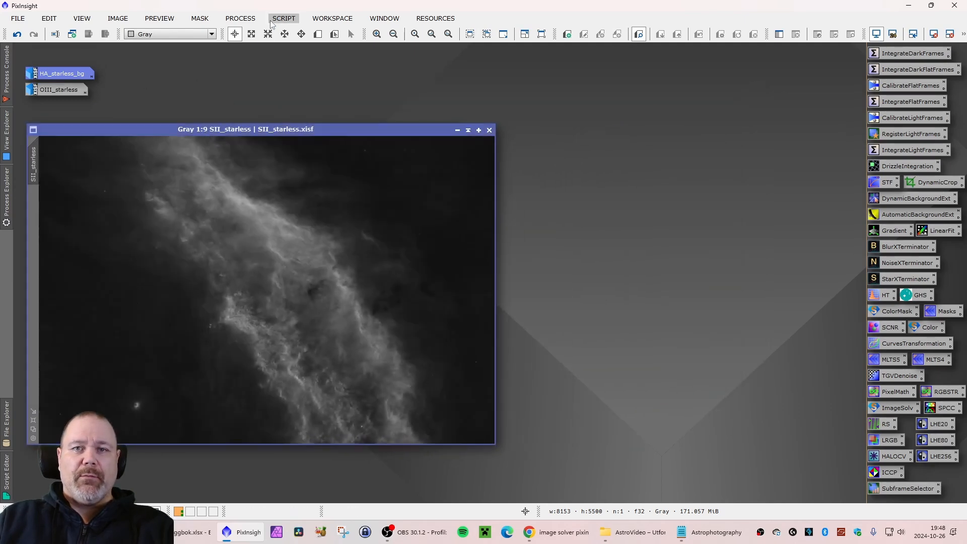
left_click(240, 18)
mouse_move(326, 17)
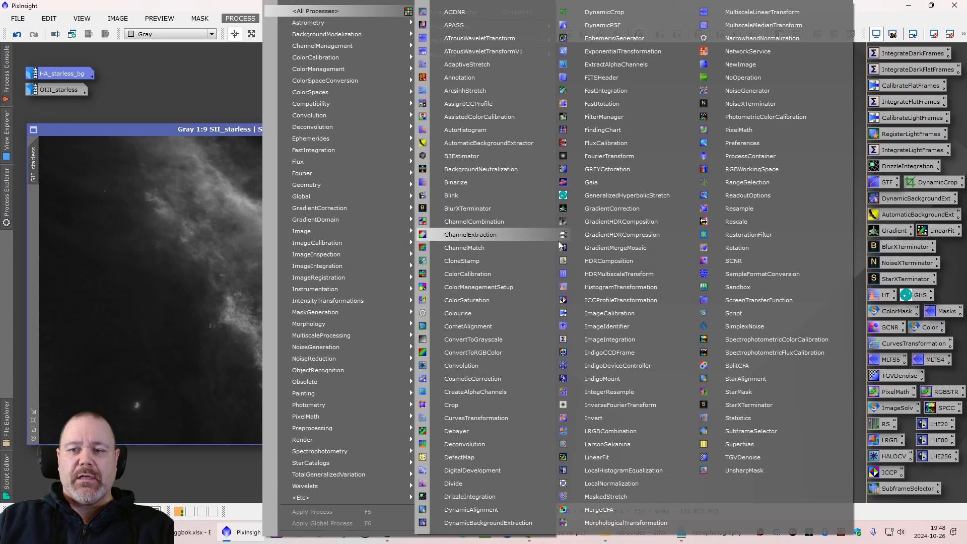
left_click(516, 261)
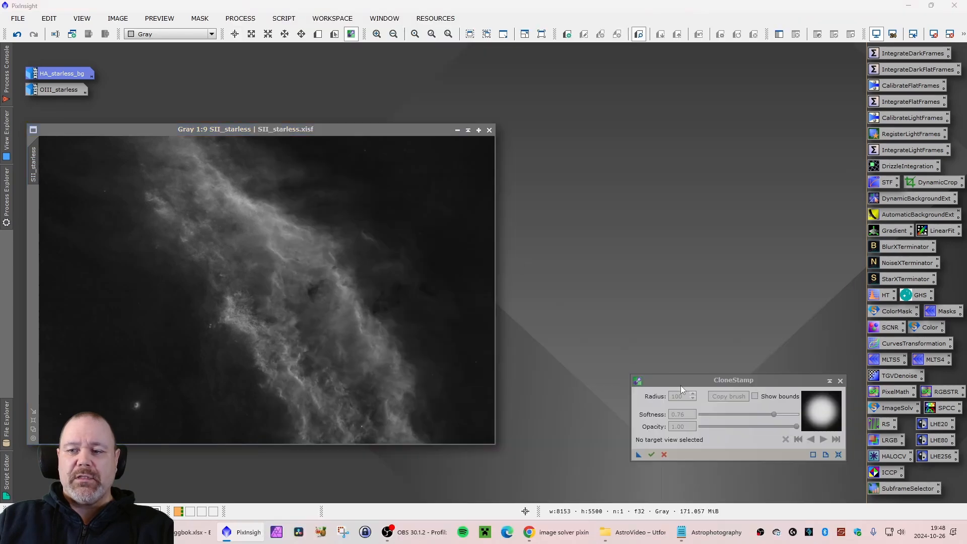
left_click(143, 406)
Clone nearby dark background over the bright star residue in the lower-left area of SII_starless, using a brush radius of 100.
scroll(136, 403, "up", 7)
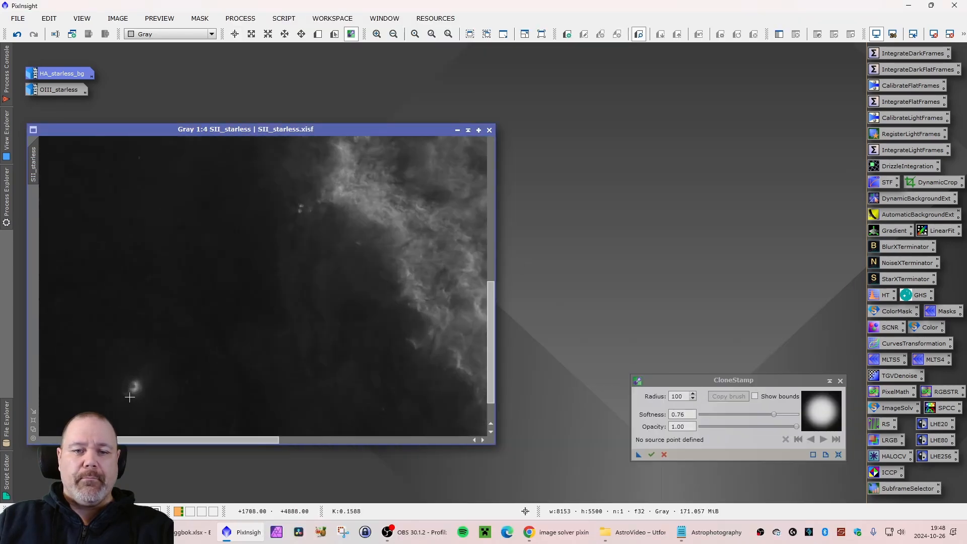
left_click_drag(491, 367, 491, 391)
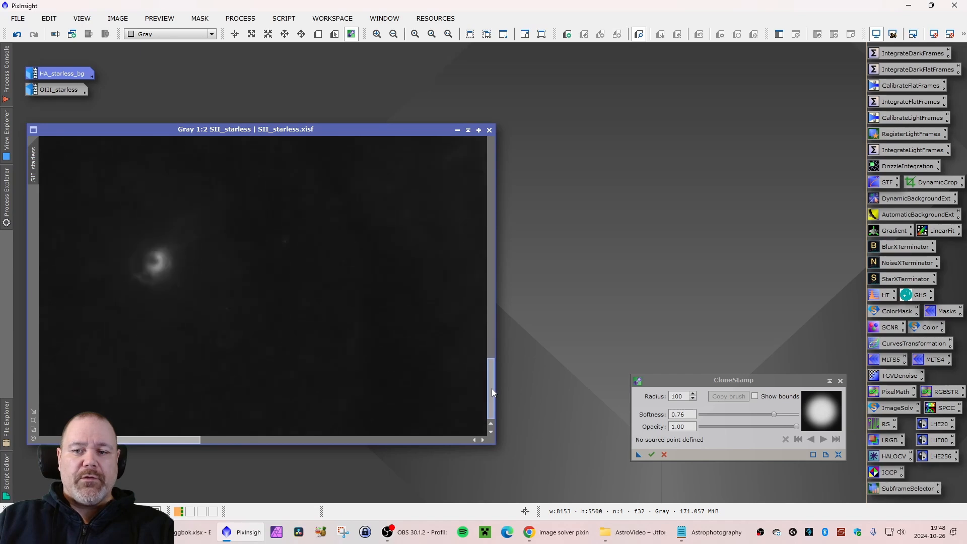
left_click_drag(175, 441, 155, 441)
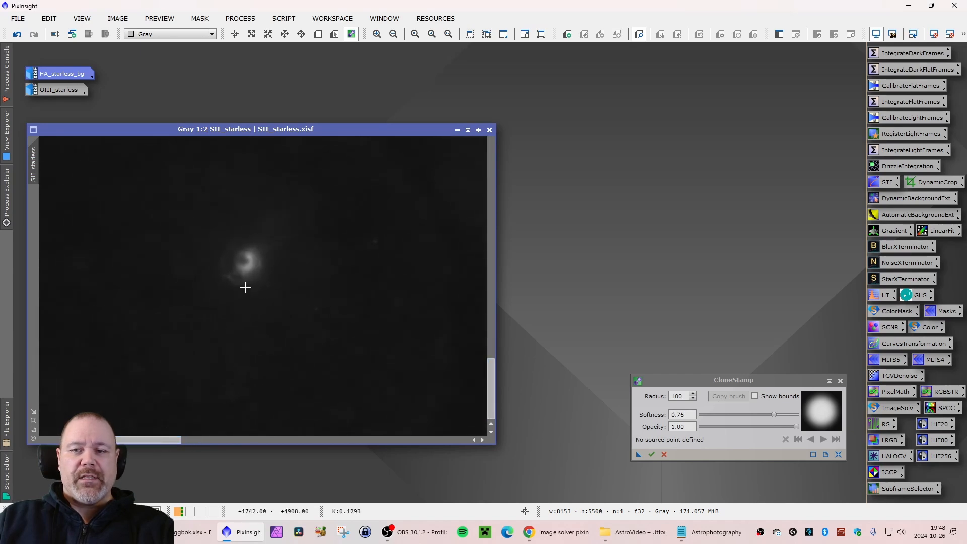
left_click(182, 337, "ctrl")
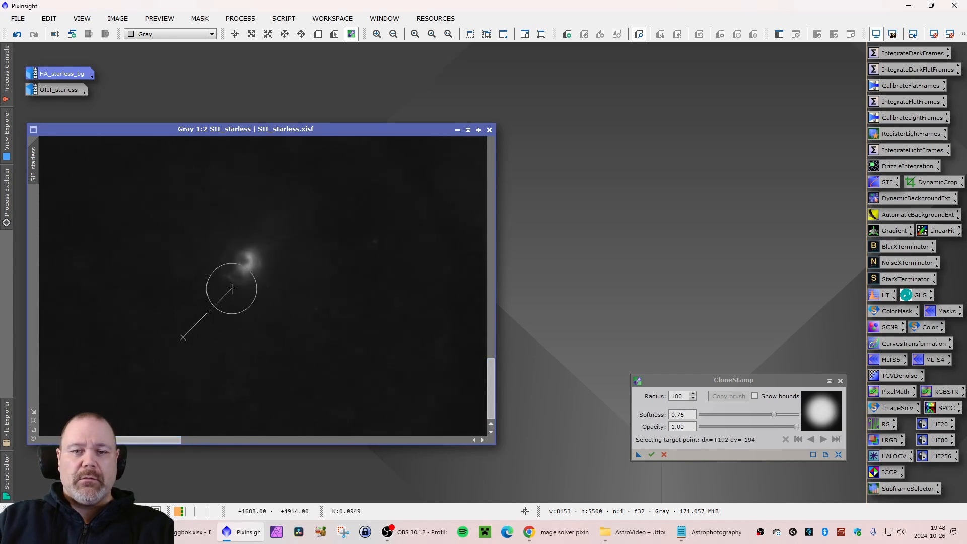
left_click(243, 264)
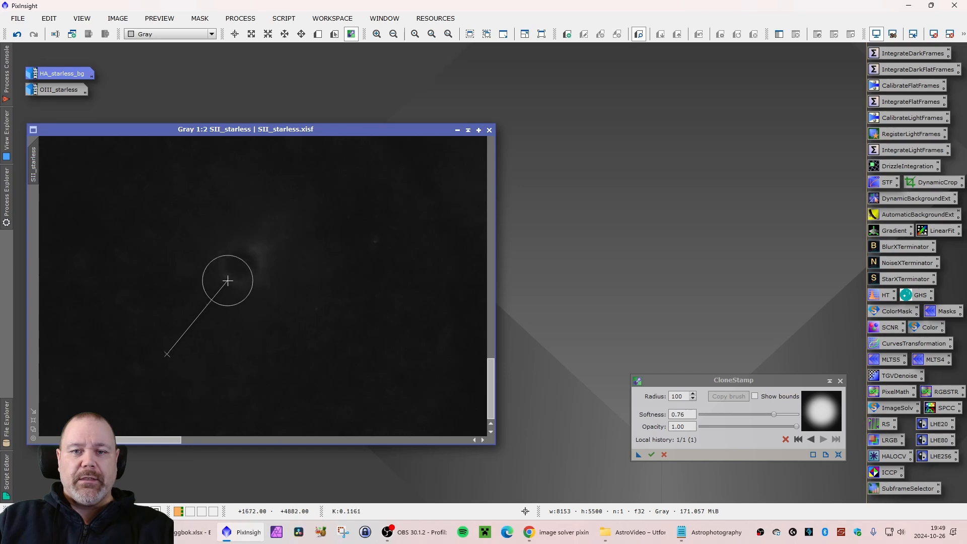
mouse_move(218, 277)
left_mouse_down()
mouse_move(251, 261)
mouse_move(228, 250)
mouse_move(187, 277)
left_mouse_up()
left_click(182, 279)
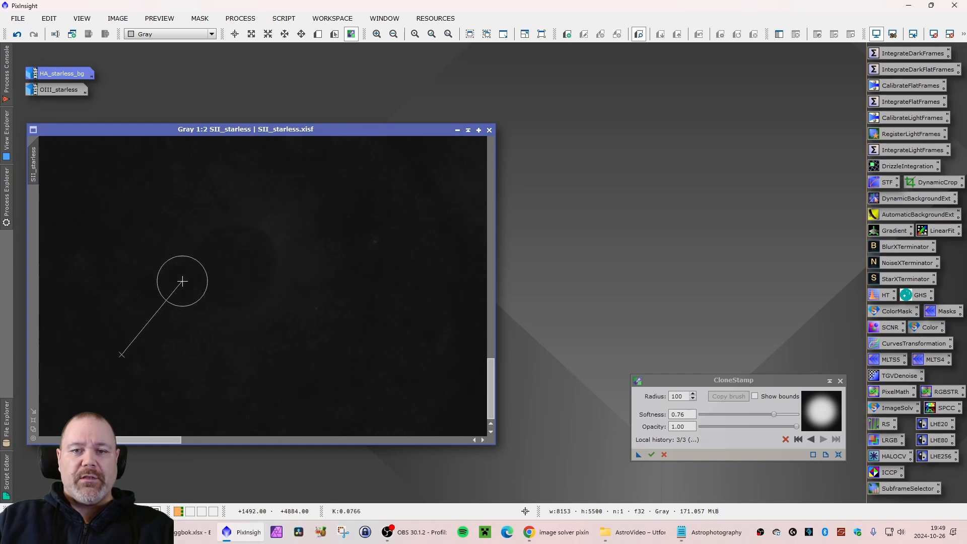
Blend the faint halo around the removed star residue using several surrounding background samples, and apply the CloneStamp edits to SII_starless.
left_click(319, 363, "ctrl")
mouse_move(281, 321)
left_mouse_down()
mouse_move(247, 299)
mouse_move(286, 283)
mouse_move(279, 272)
mouse_move(238, 334)
mouse_move(191, 315)
mouse_move(222, 325)
mouse_move(230, 348)
left_mouse_up()
left_click(303, 387, "ctrl")
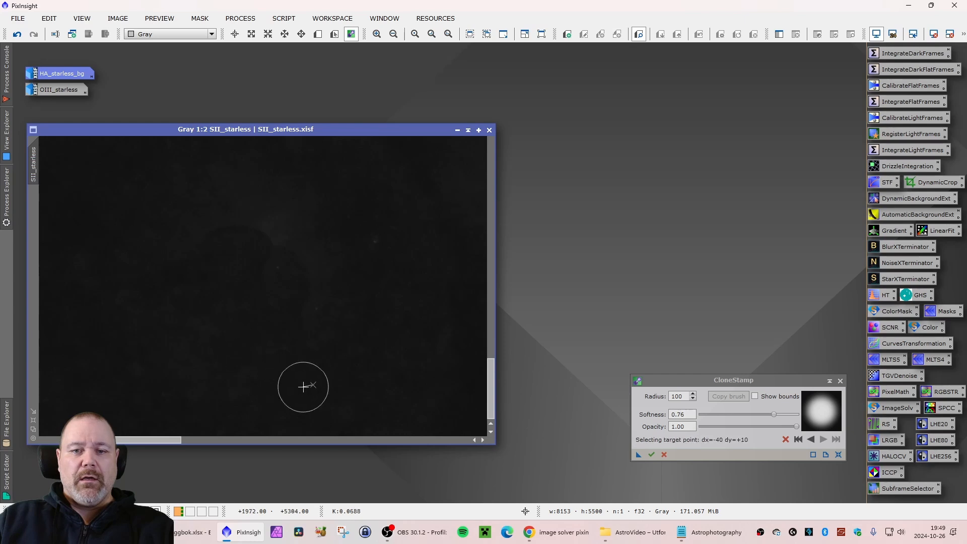
mouse_move(237, 391)
left_mouse_down()
mouse_move(207, 355)
mouse_move(226, 359)
mouse_move(232, 377)
mouse_move(182, 383)
mouse_move(180, 370)
mouse_move(166, 368)
mouse_move(136, 382)
mouse_move(129, 347)
mouse_move(170, 312)
mouse_move(145, 288)
mouse_move(184, 297)
left_mouse_up()
mouse_move(206, 260)
left_mouse_down()
mouse_move(172, 235)
mouse_move(205, 249)
mouse_move(150, 236)
mouse_move(167, 190)
left_mouse_up()
left_click(173, 181, "ctrl")
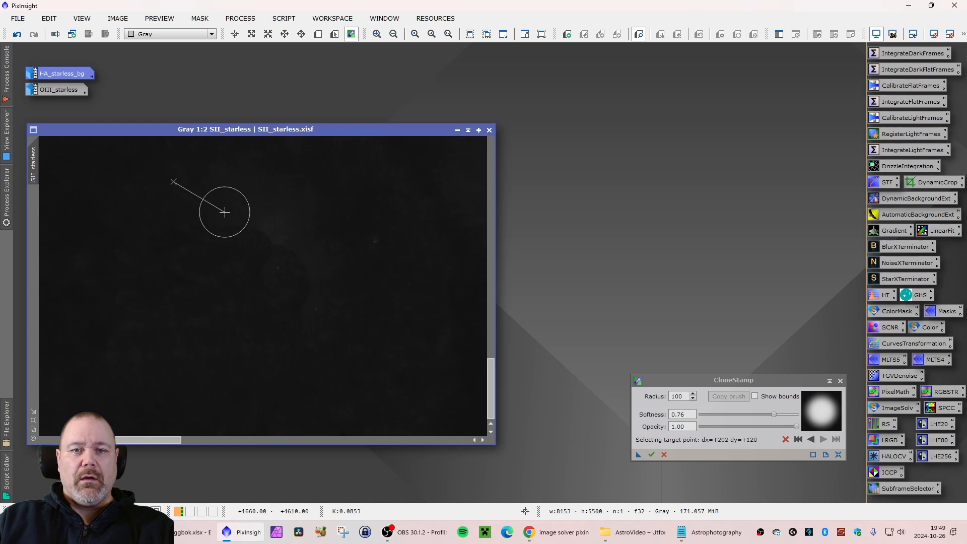
mouse_move(225, 211)
left_mouse_down()
mouse_move(254, 230)
mouse_move(237, 243)
mouse_move(272, 265)
mouse_move(313, 342)
mouse_move(183, 286)
mouse_move(194, 263)
mouse_move(228, 268)
mouse_move(159, 163)
mouse_move(153, 175)
mouse_move(223, 178)
mouse_move(329, 267)
mouse_move(273, 241)
mouse_move(300, 348)
left_mouse_up()
left_click(159, 162, "ctrl")
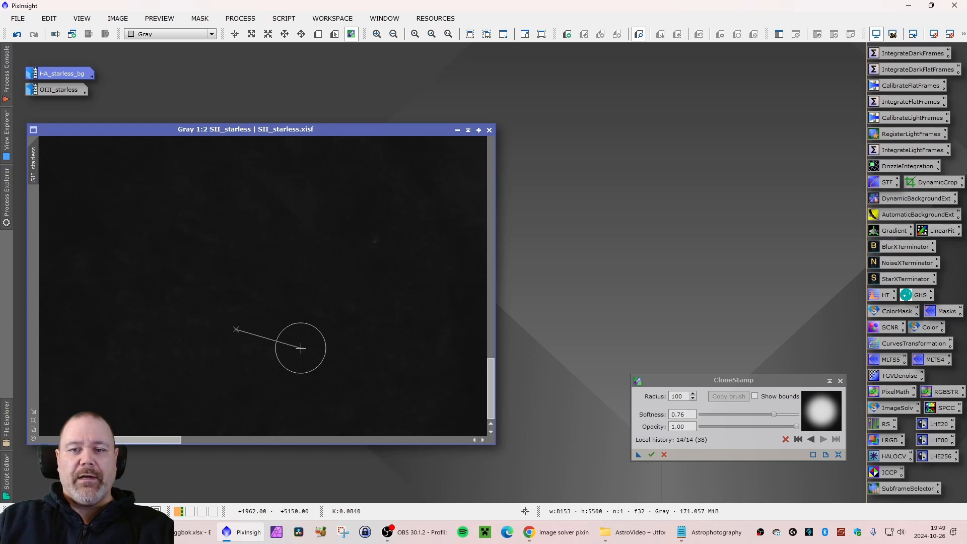
scroll(271, 341, "down", 6)
scroll(271, 344, "up", 5)
scroll(273, 341, "up", 8)
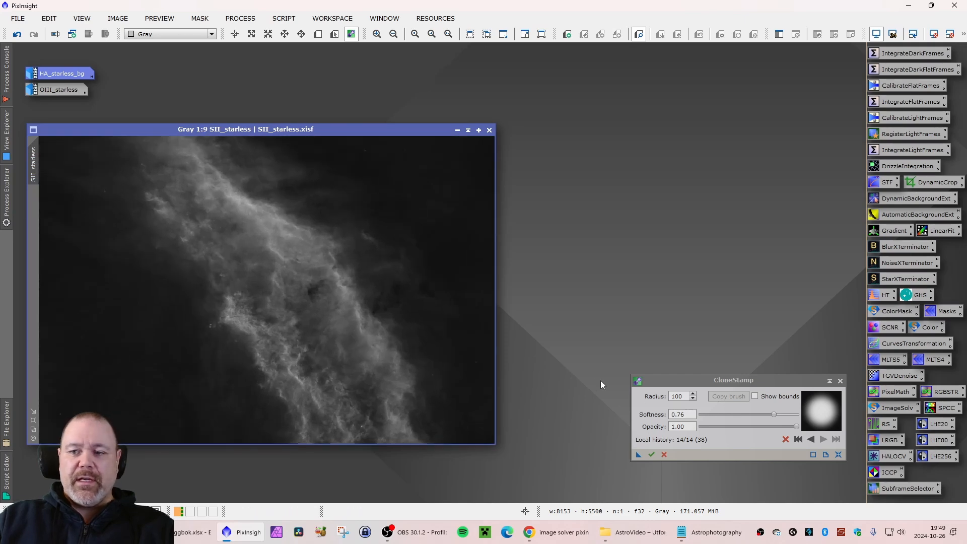
left_click(651, 454)
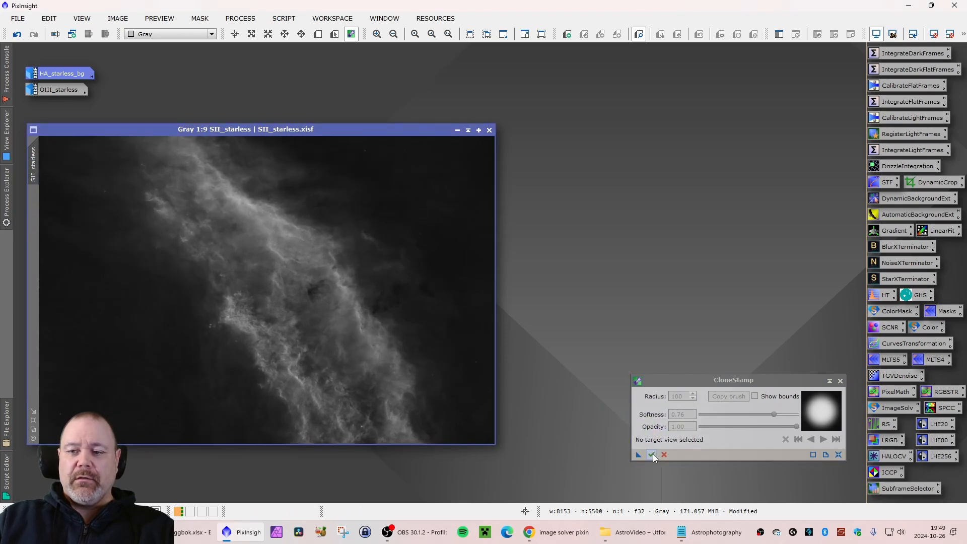
Rename the SII_starless image identifier to SII_starless_bg.
right_click(31, 165)
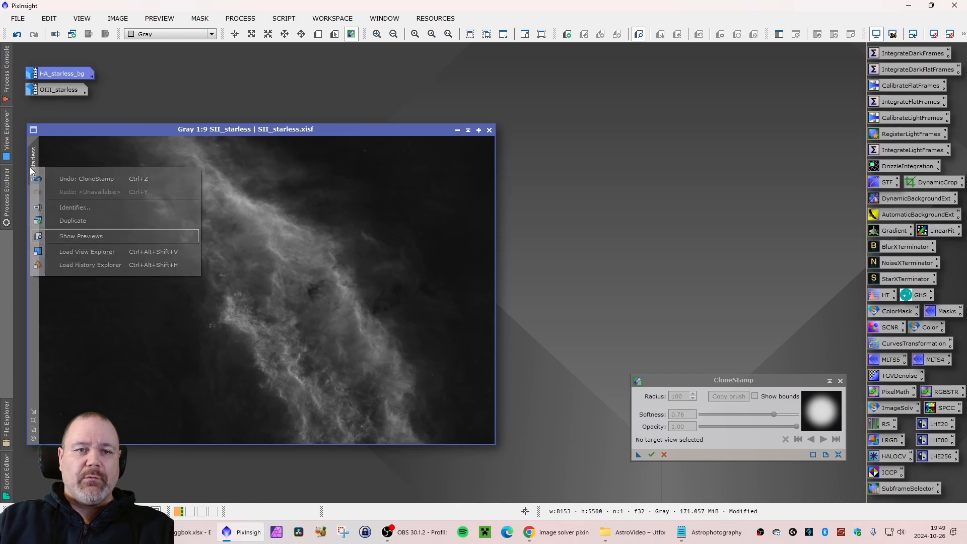
left_click(74, 207)
key("End")
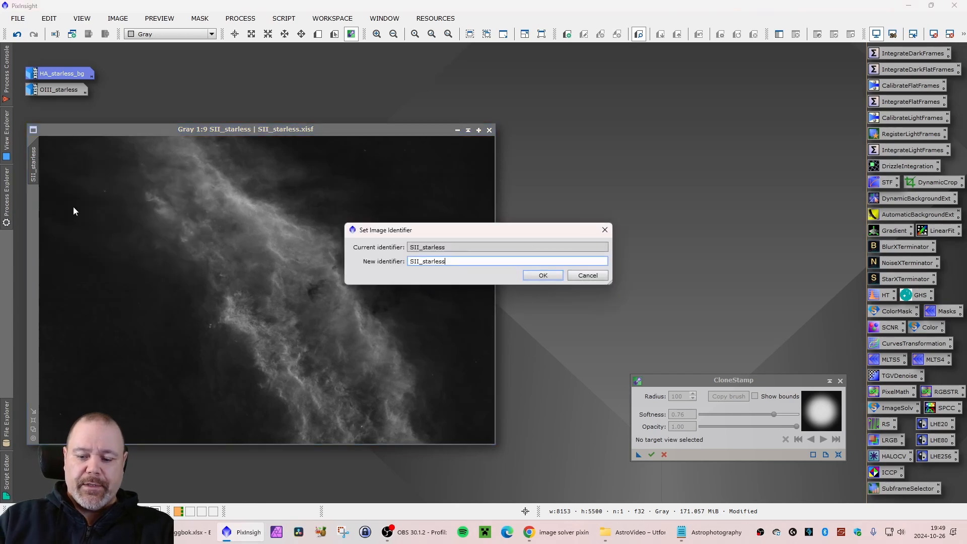
type("_bg")
key("Return")
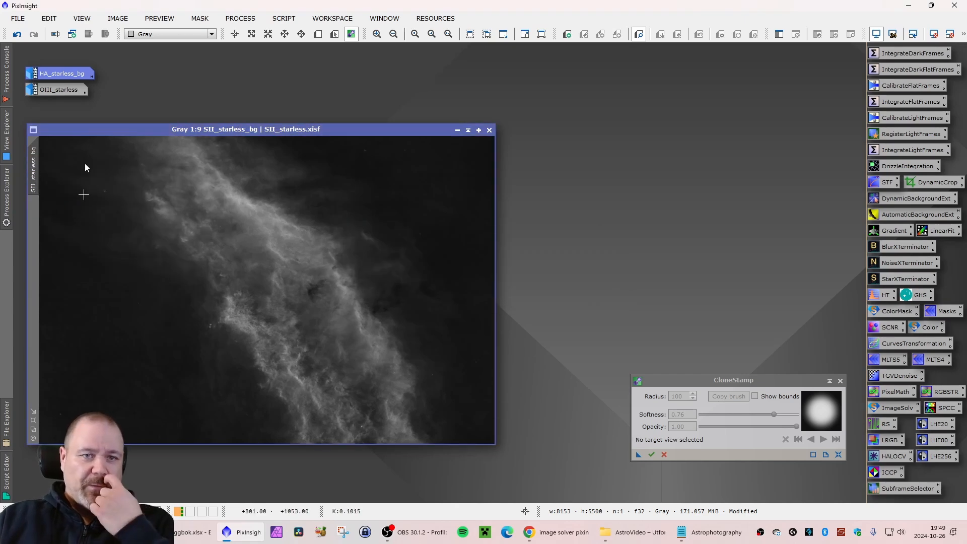
Save the image as SII_starless_bg.xisf with the default XISF options, and iconize it above HA_starless_bg.
left_click(17, 18)
left_click(59, 119)
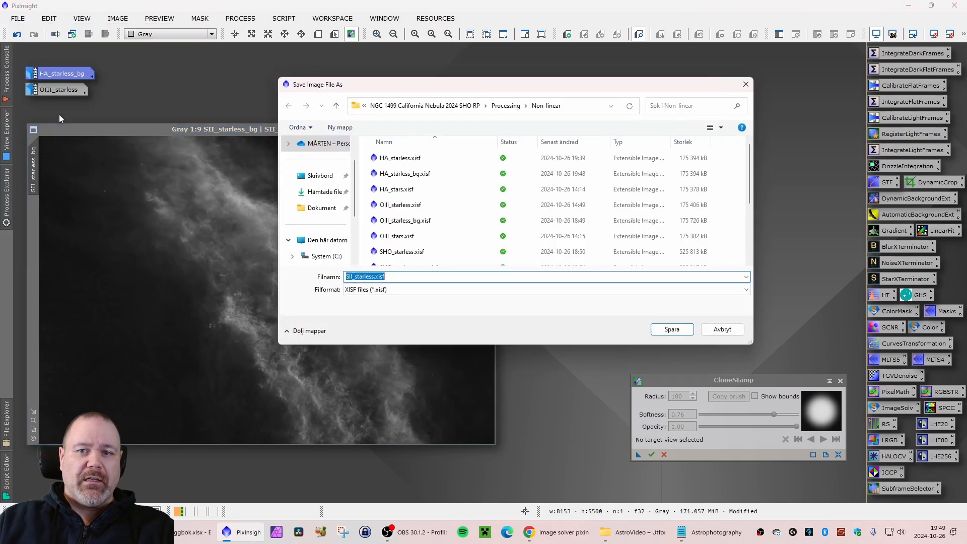
key("End")
type("_bg")
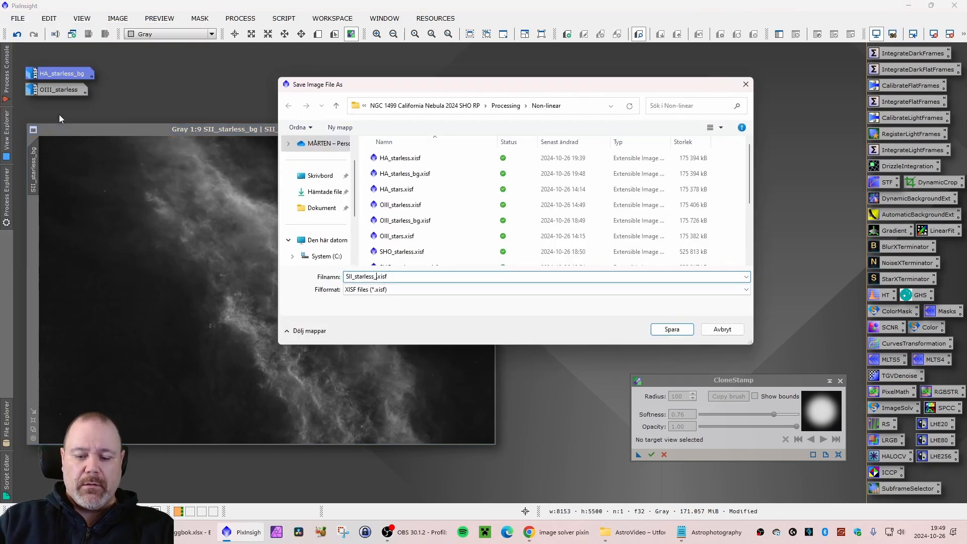
key("Return")
key("Return")
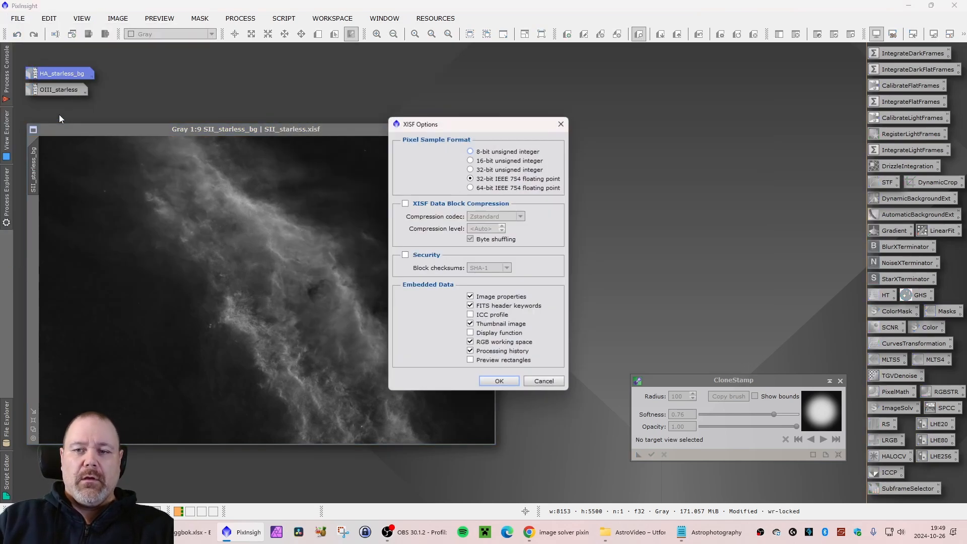
key("Return")
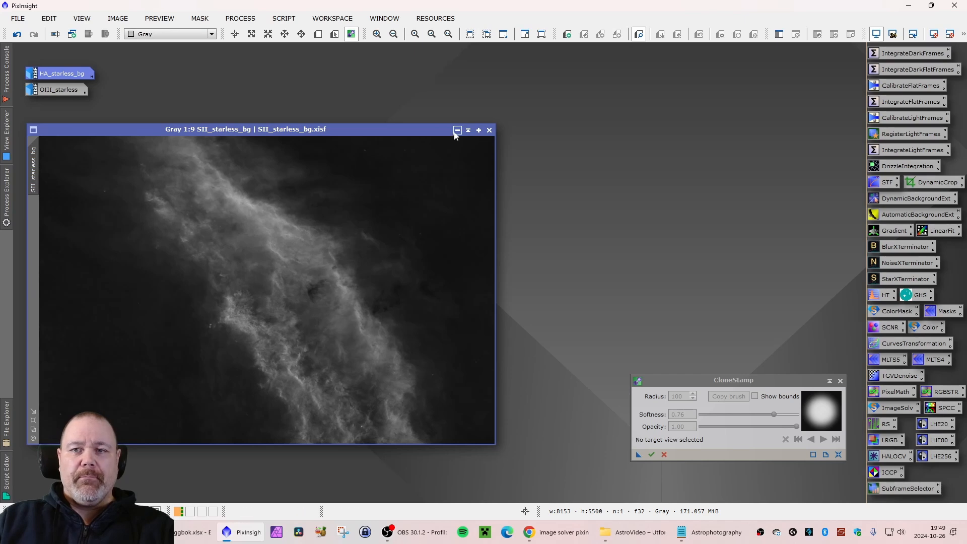
left_click(457, 130)
left_click_drag(58, 74, 63, 63)
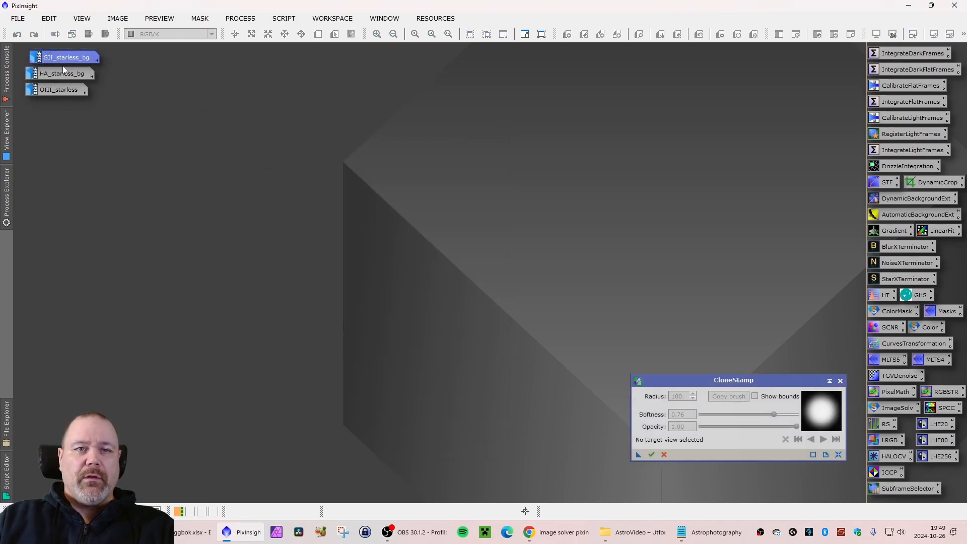
Restore and reposition the OIII_starless image, and bring its bright star residue into close view.
double_click(64, 94)
left_click_drag(227, 75, 282, 115)
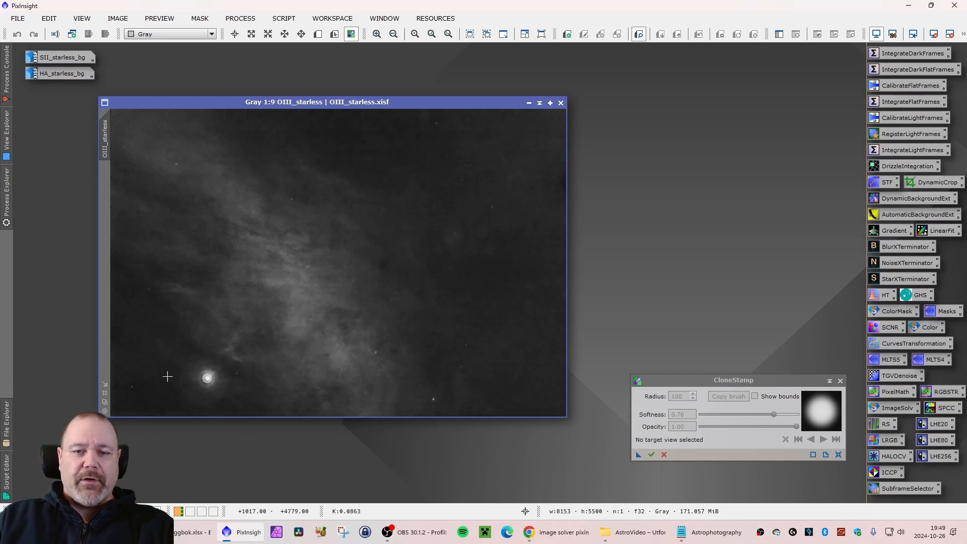
scroll(146, 366, "up", 3)
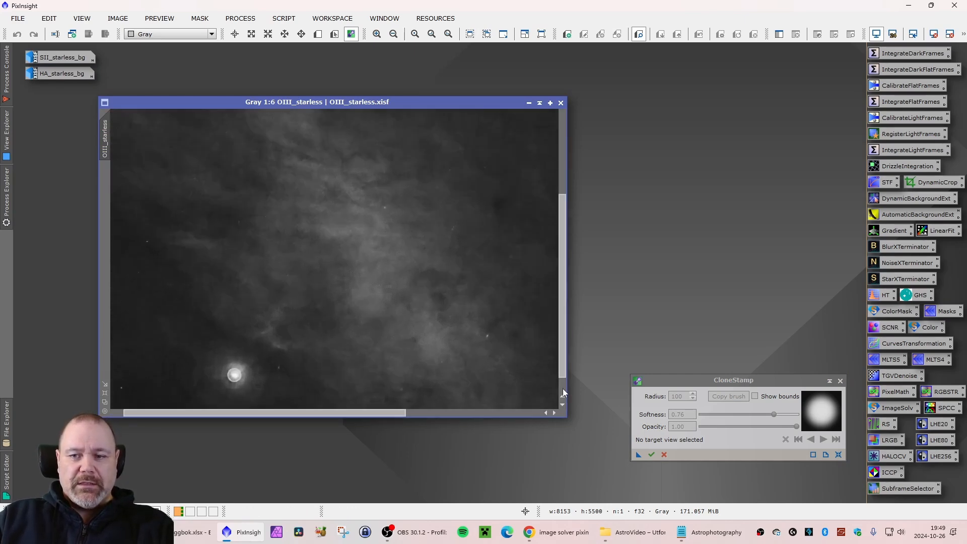
scroll(562, 393, "down", 1)
scroll(160, 347, "up", 2)
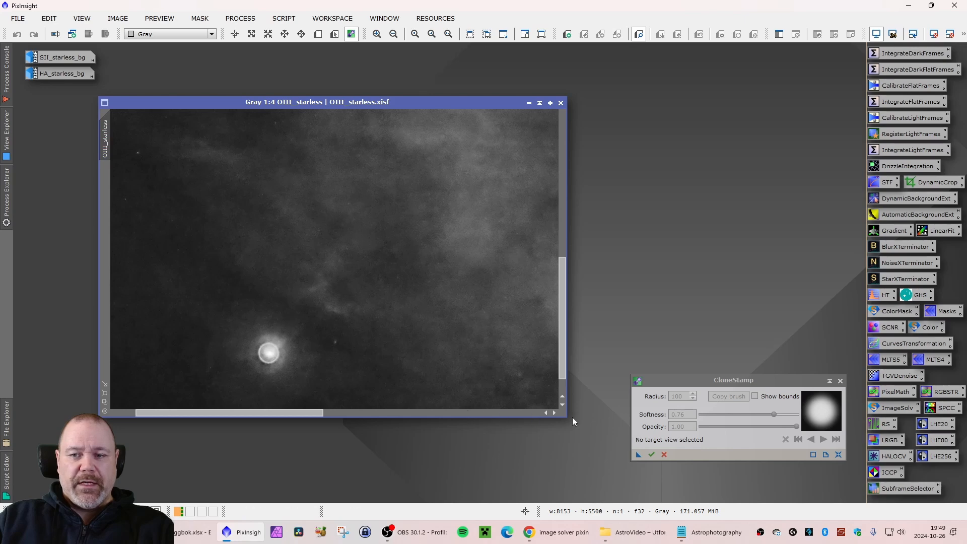
scroll(392, 363, "up", 1)
left_click_drag(564, 346, 565, 363)
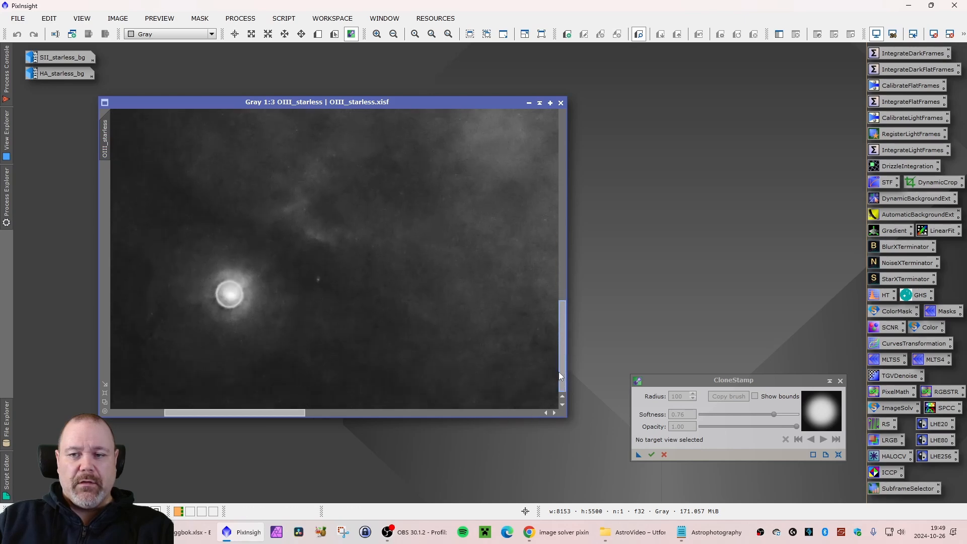
left_click_drag(279, 412, 225, 413)
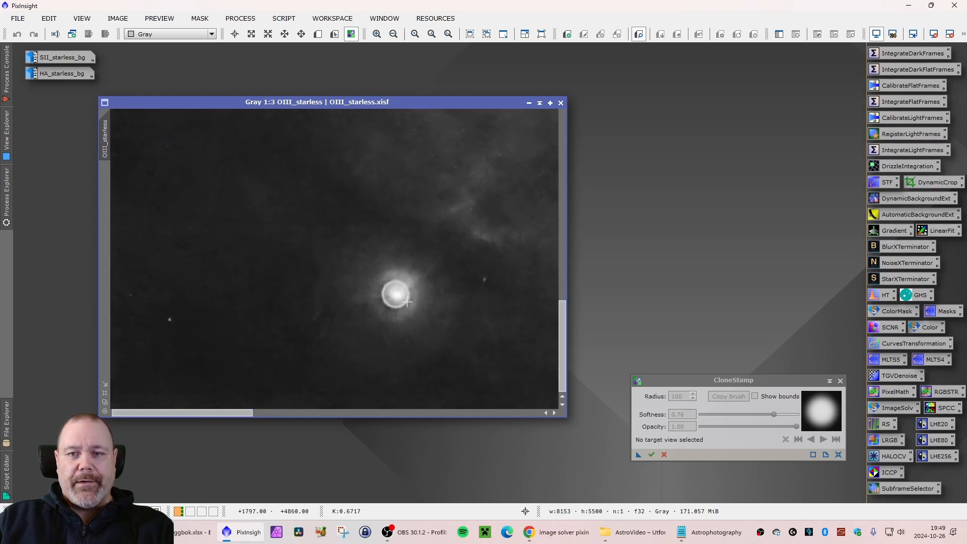
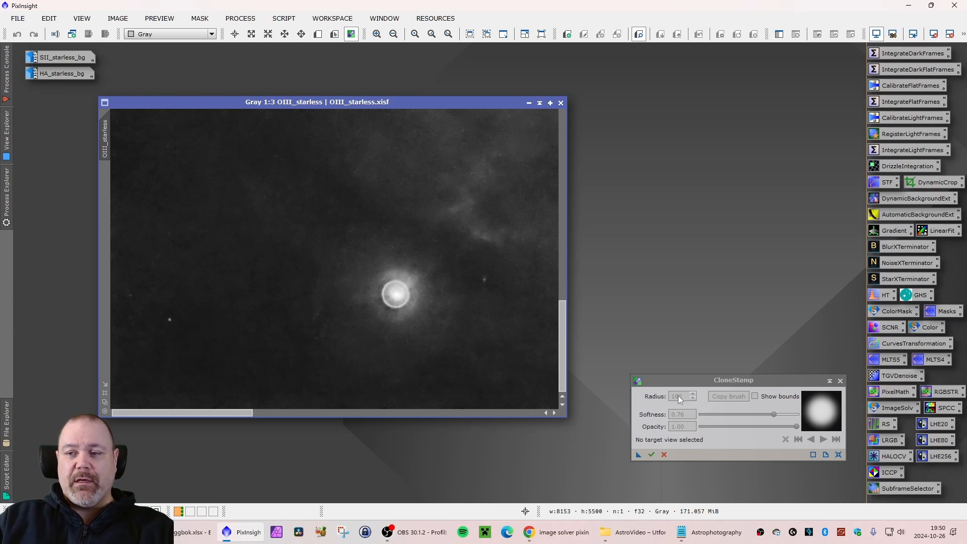
Set OIII_starless as the CloneStamp target image and set the brush radius to 200.
left_click(462, 369)
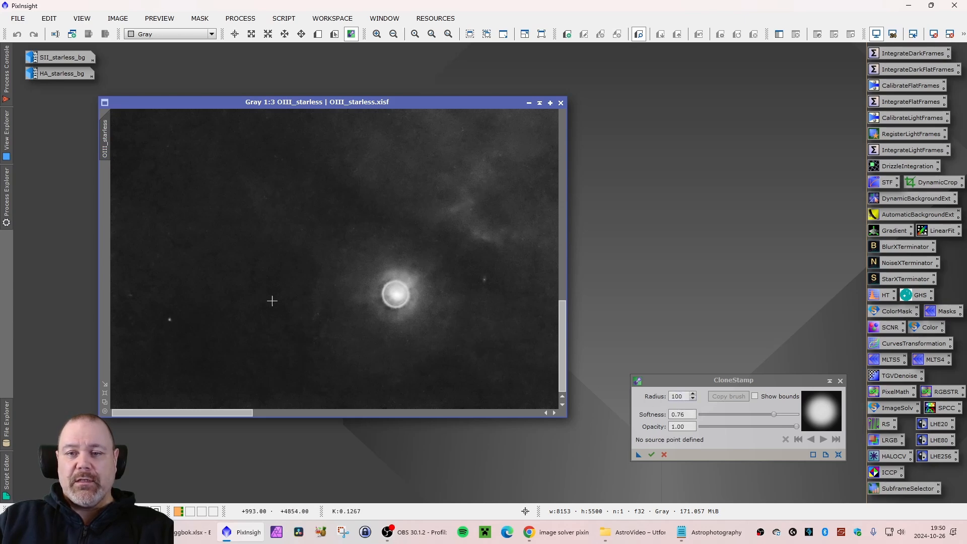
left_click(241, 253, "ctrl")
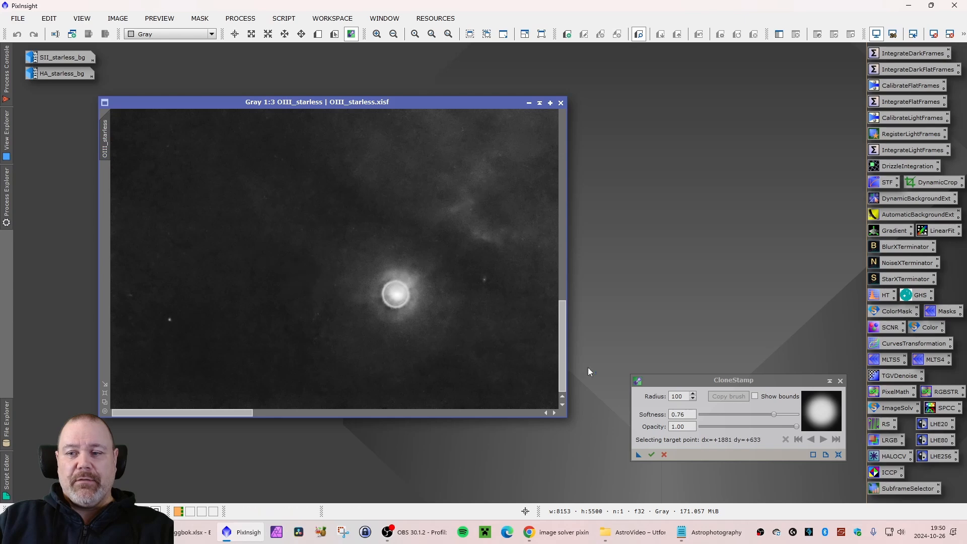
left_click_drag(686, 397, 644, 390)
type("200")
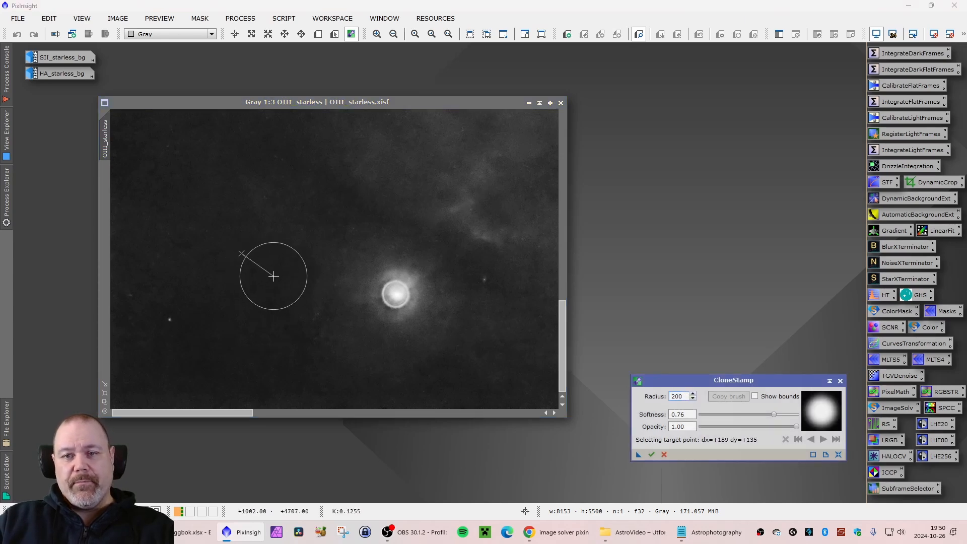
Clone dark background from up and left of the bright star residue over the lower-left part of its halo and core.
key("ctrl")
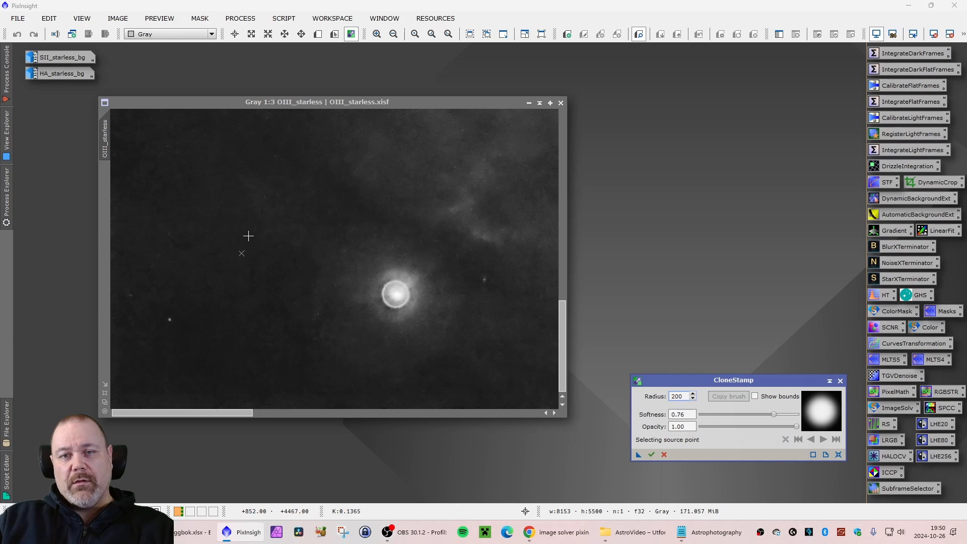
left_click(248, 236, "ctrl")
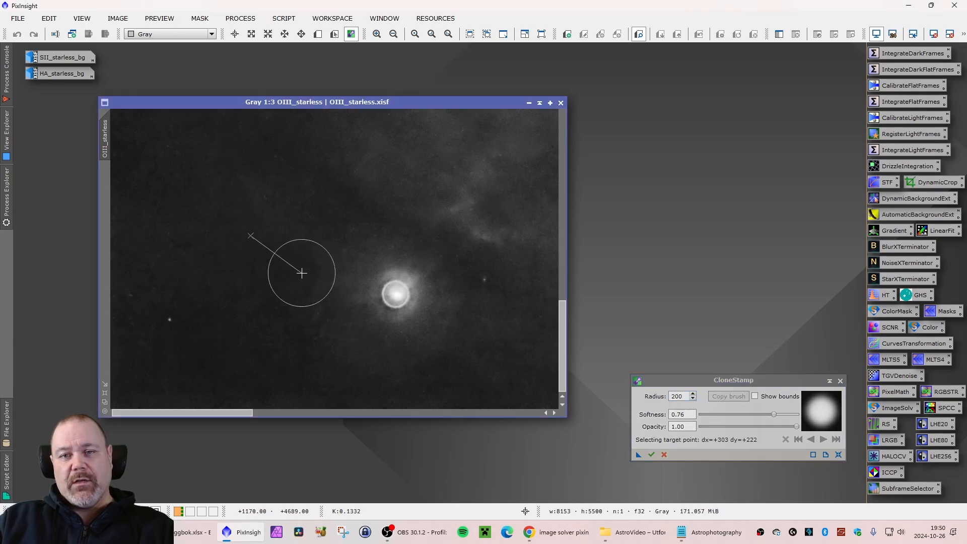
left_click_drag(301, 273, 448, 384)
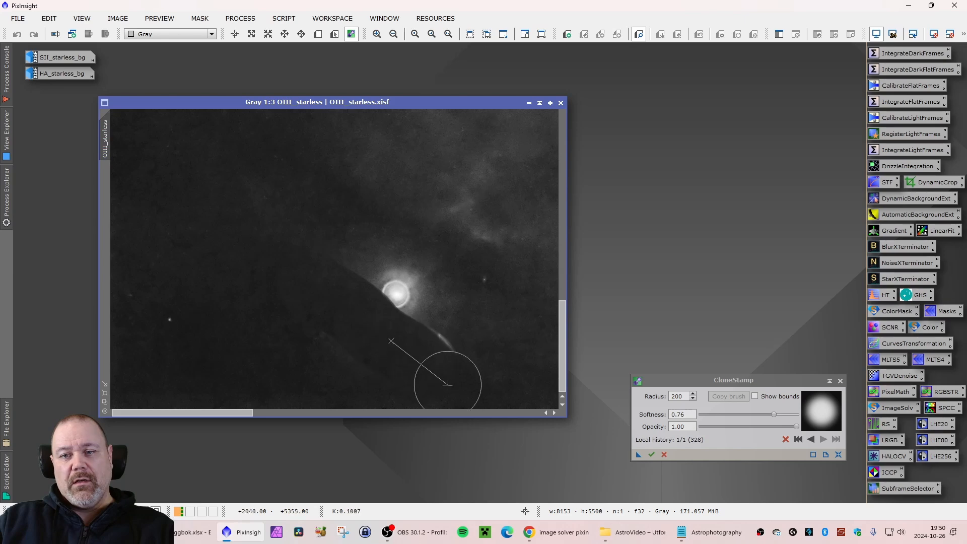
key("ctrl")
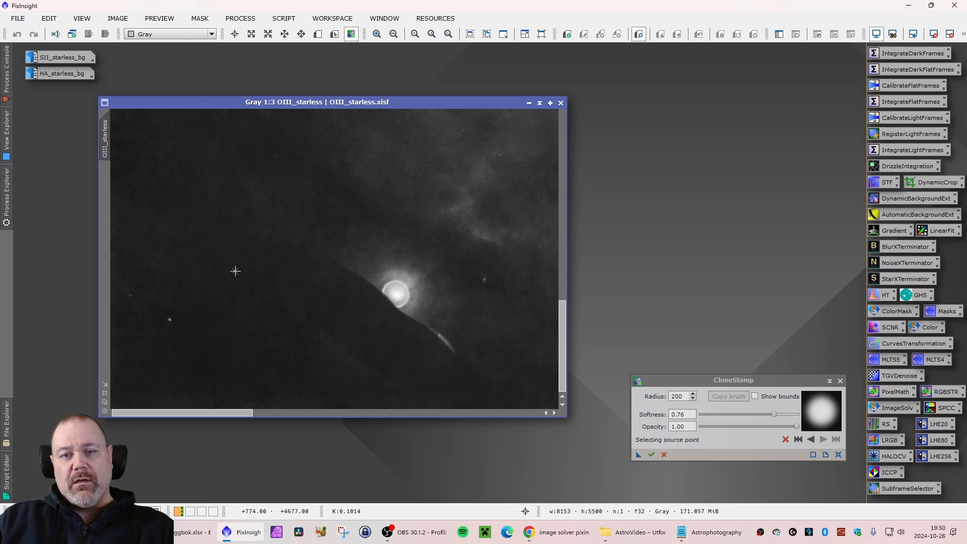
left_click(236, 270, "ctrl")
left_click_drag(292, 320, 399, 398)
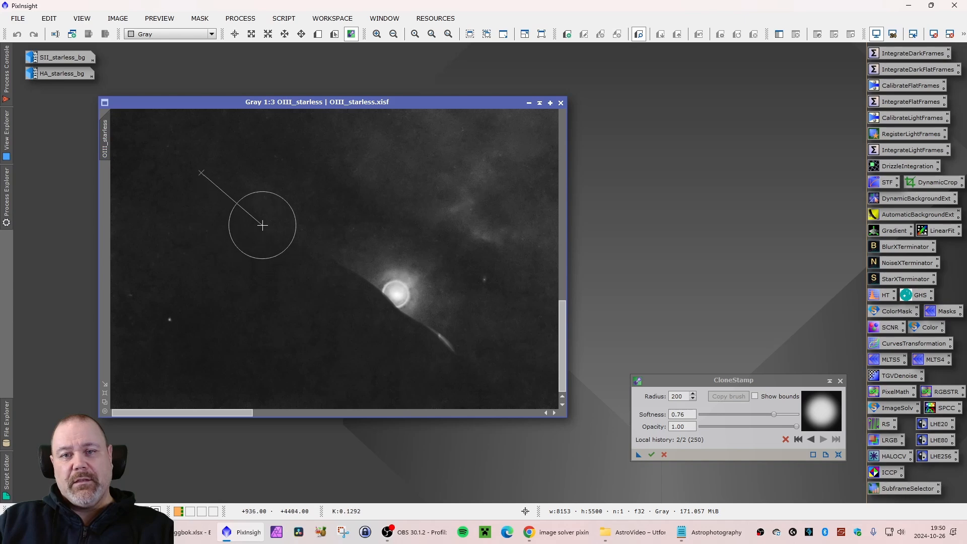
mouse_move(263, 225)
left_mouse_down()
mouse_move(464, 363)
mouse_move(354, 393)
left_mouse_up()
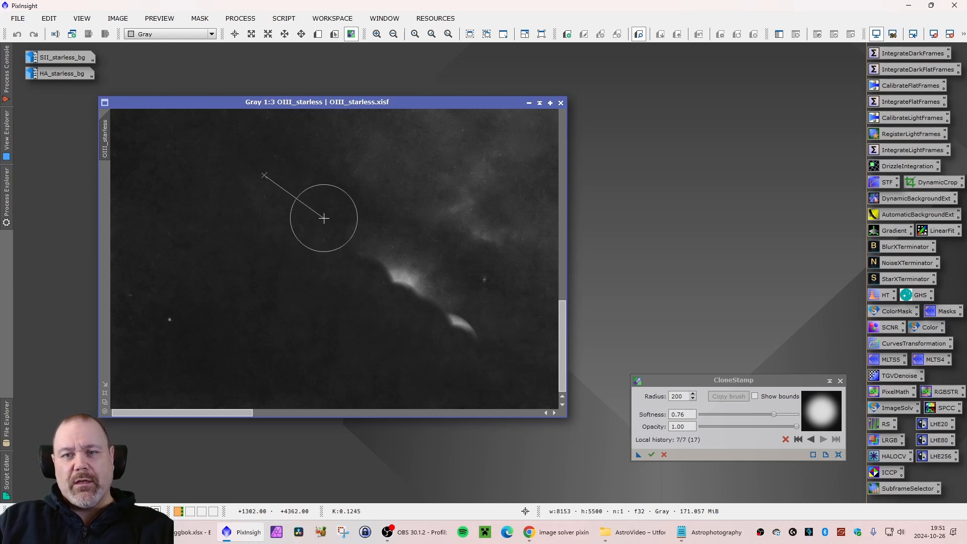
Sample clean background above the remaining star glow and clone it diagonally over the rest of the residue.
left_click(308, 204, "ctrl")
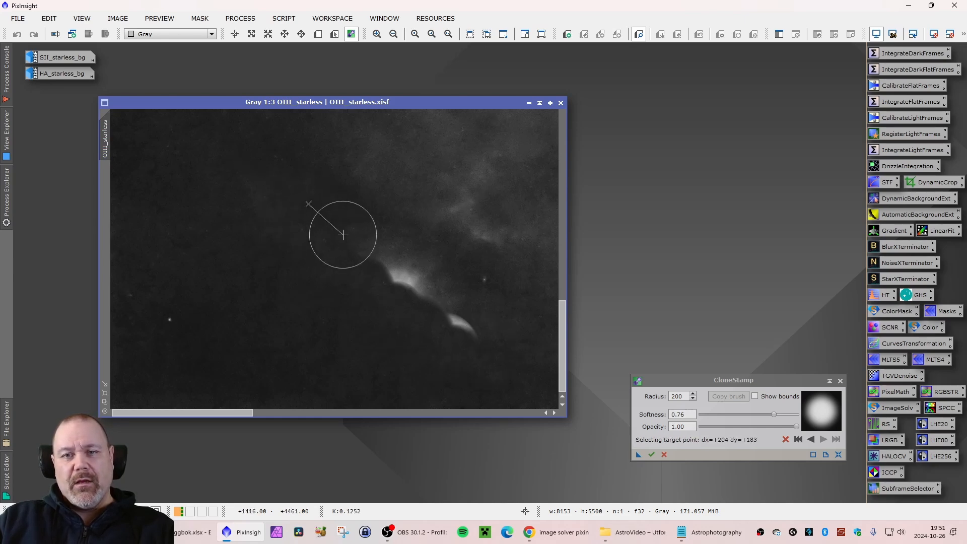
left_click(287, 186, "ctrl")
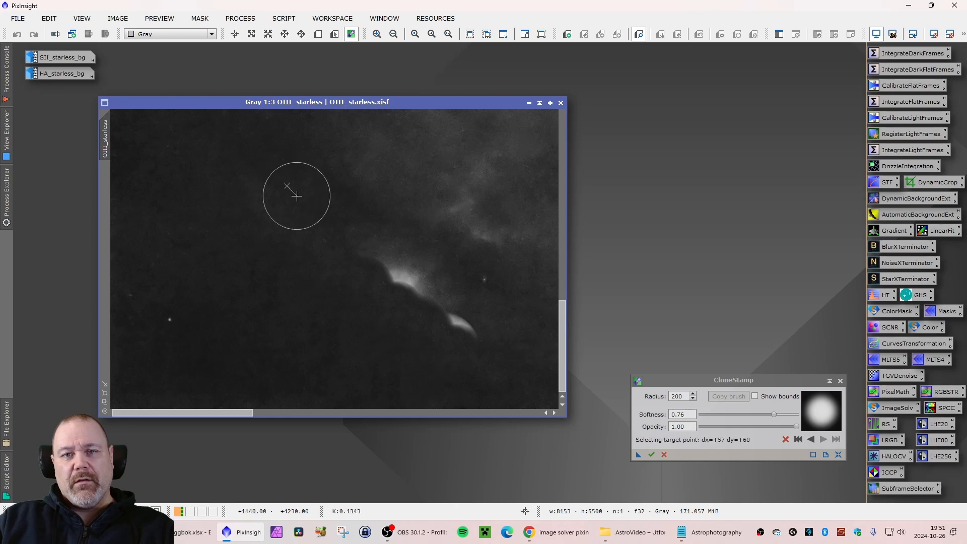
mouse_move(296, 196)
left_mouse_down()
mouse_move(451, 316)
mouse_move(511, 383)
mouse_move(486, 377)
left_mouse_up()
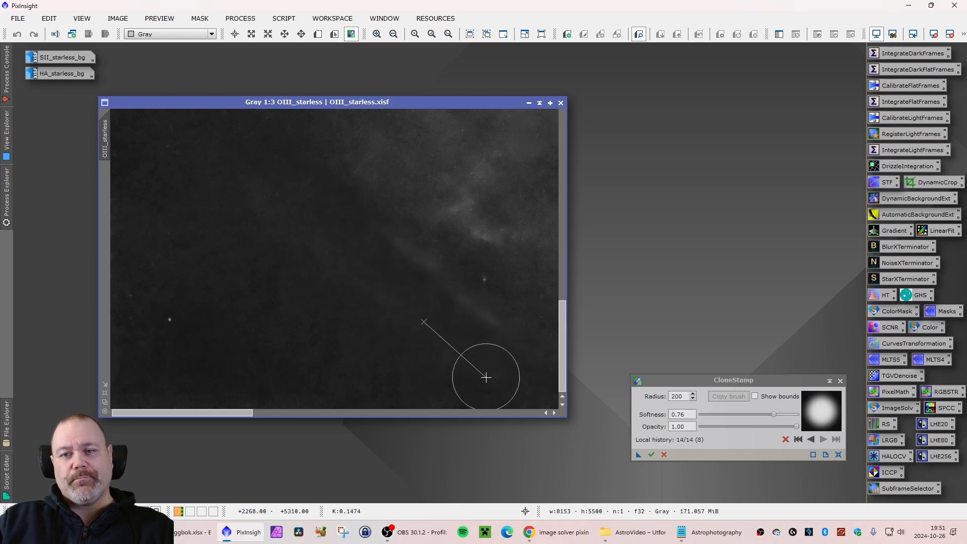
Set the brush radius to 125 and clone dark background over the faint diagonal streak left beside the nebulosity.
left_click_drag(248, 414, 313, 419)
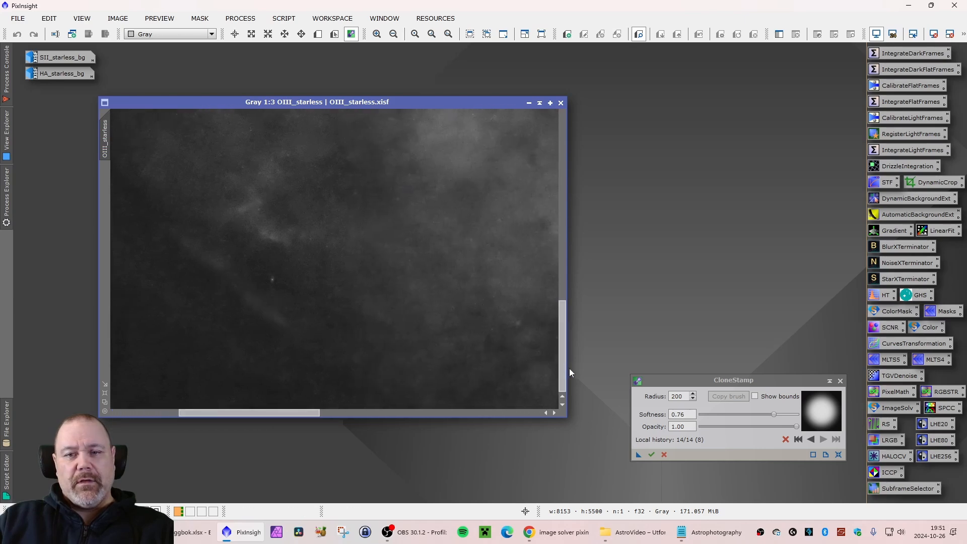
left_click(678, 396)
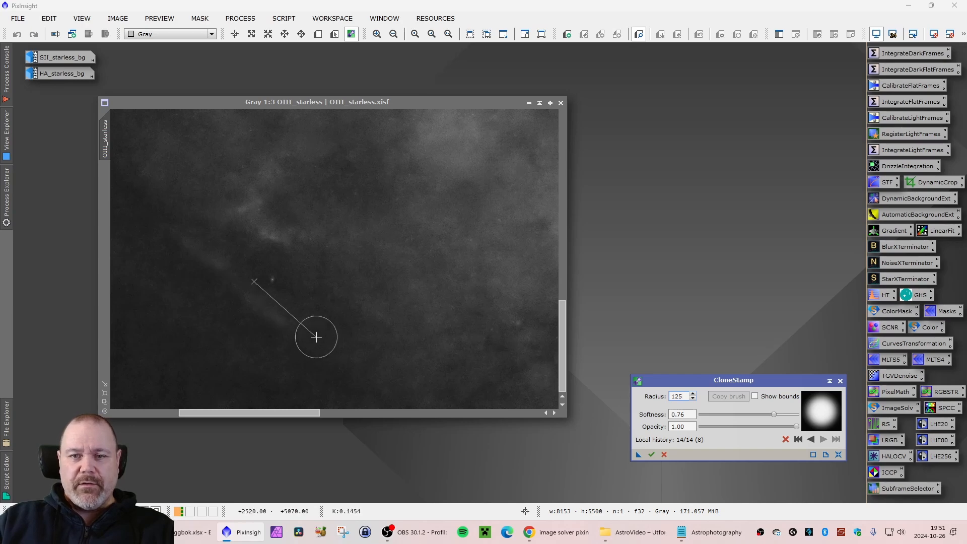
left_click(336, 365, "ctrl")
mouse_move(292, 332)
left_mouse_down()
mouse_move(188, 258)
mouse_move(166, 261)
left_mouse_up()
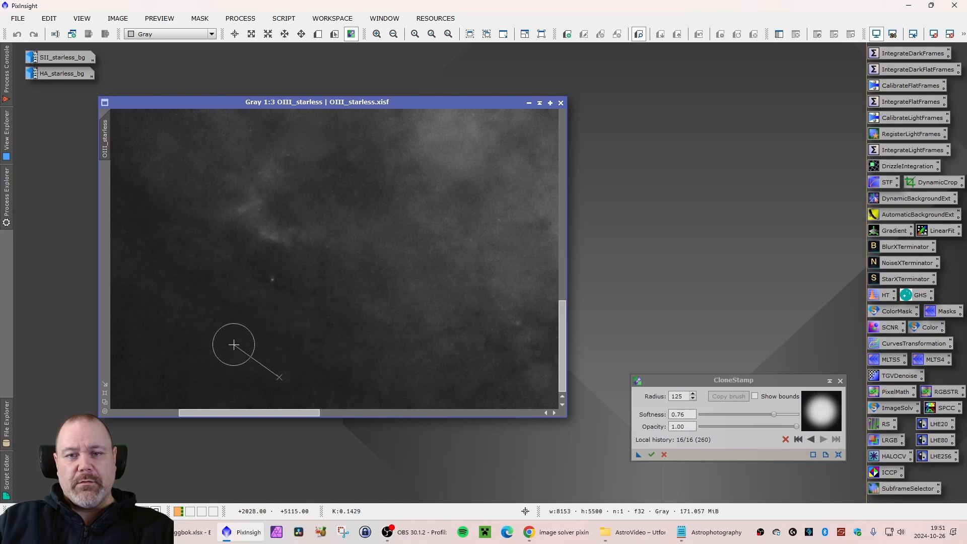
Inspect the retouched area and the whole OIII_starless image, and apply the CloneStamp edits.
scroll(411, 321, "up", 1)
scroll(373, 323, "up", 3)
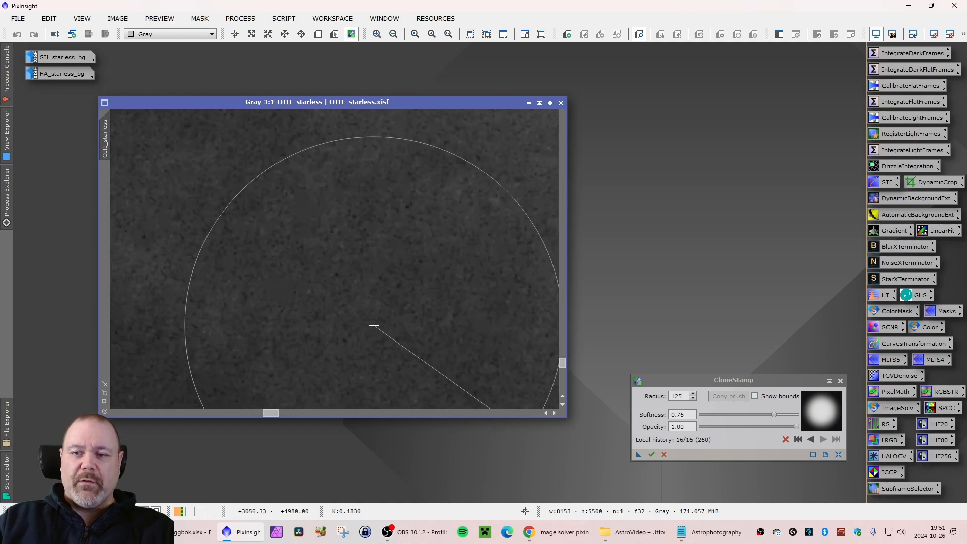
scroll(339, 318, "down", 11)
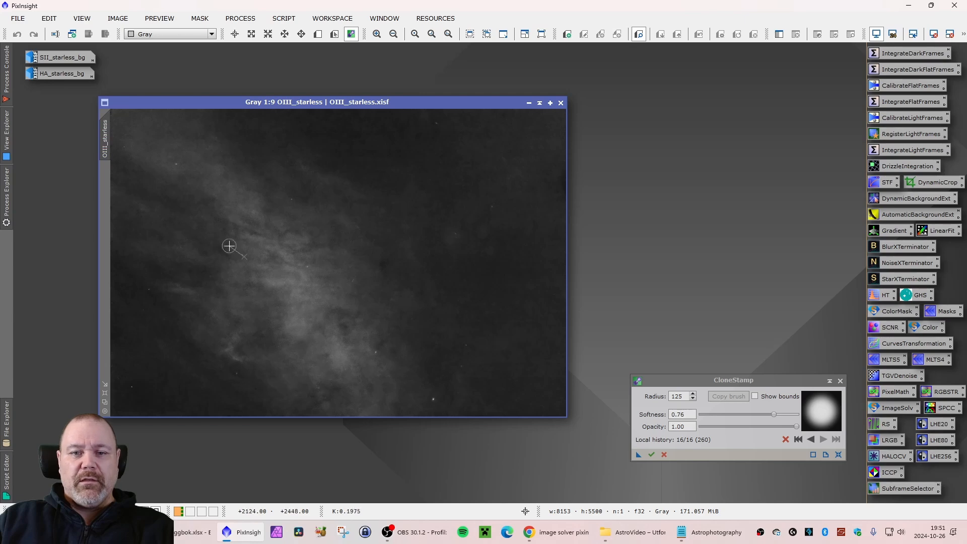
left_click_drag(239, 102, 241, 114)
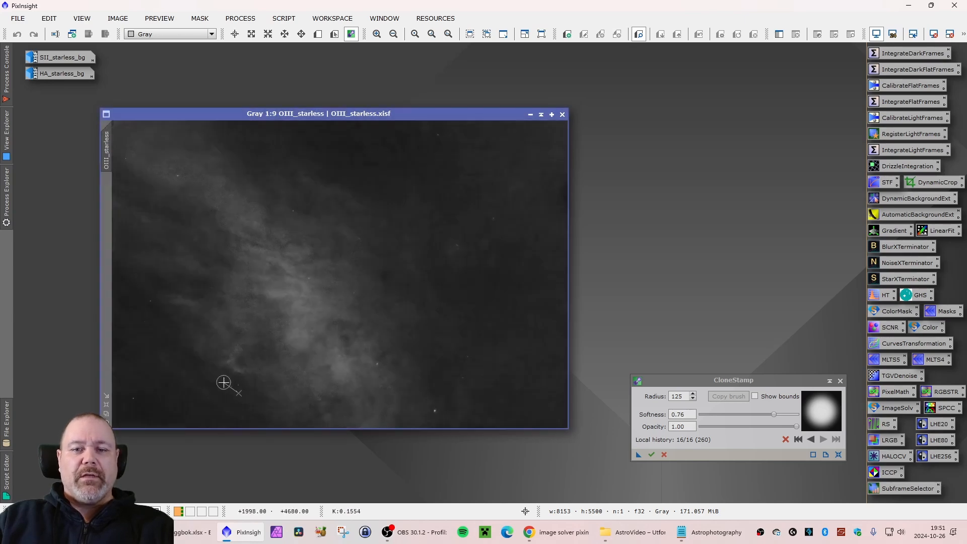
left_click(651, 455)
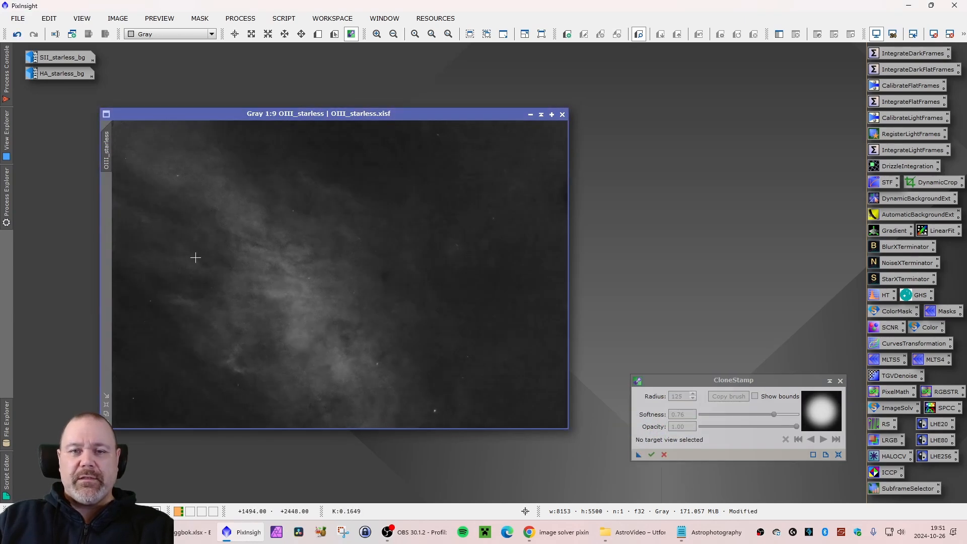
Rename the OIII_starless image identifier to OIII_starless_bg.
right_click(106, 144)
left_click(146, 186)
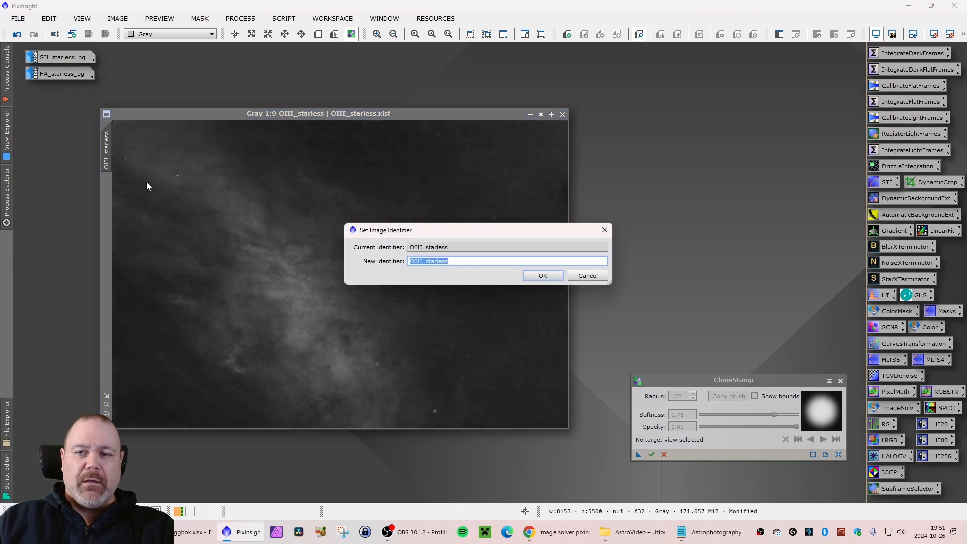
type("_bg")
key("Return")
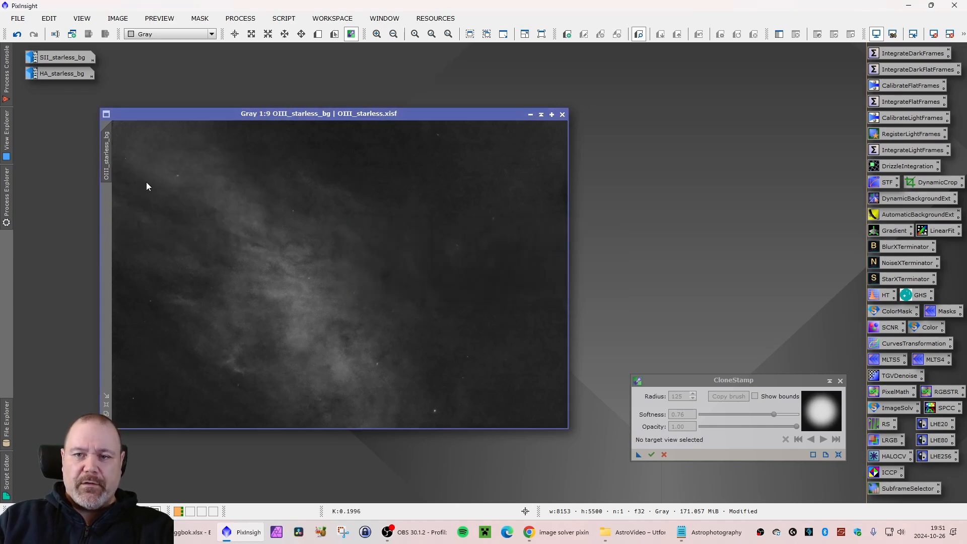
Save the image as OIII_starless_bg.xisf, overwriting the existing file with the default XISF options, and iconize it.
left_click(18, 18)
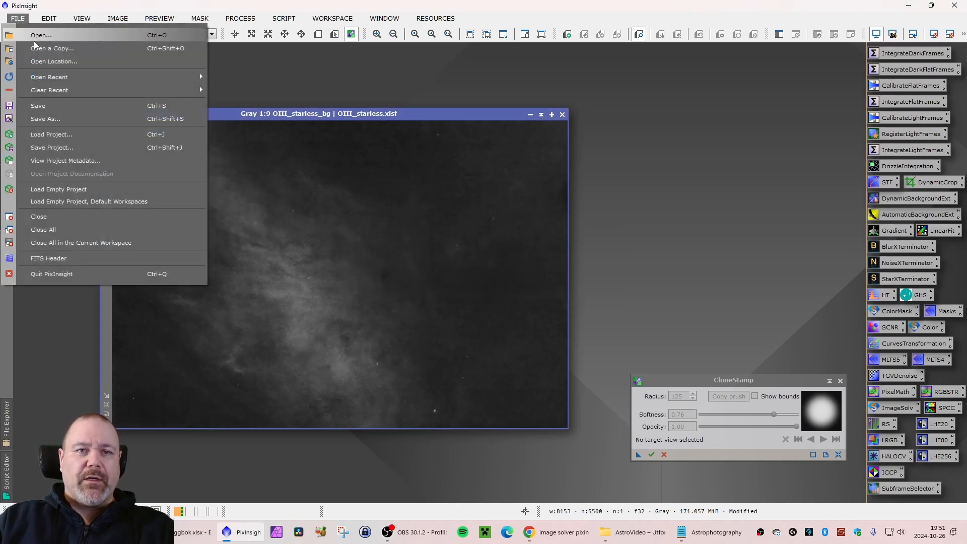
left_click(48, 116)
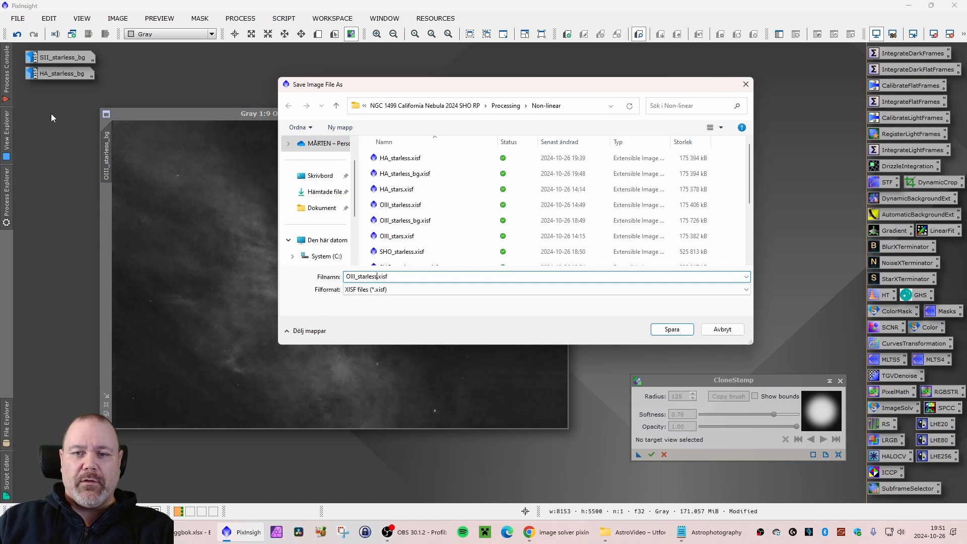
type("_bg")
key("Return")
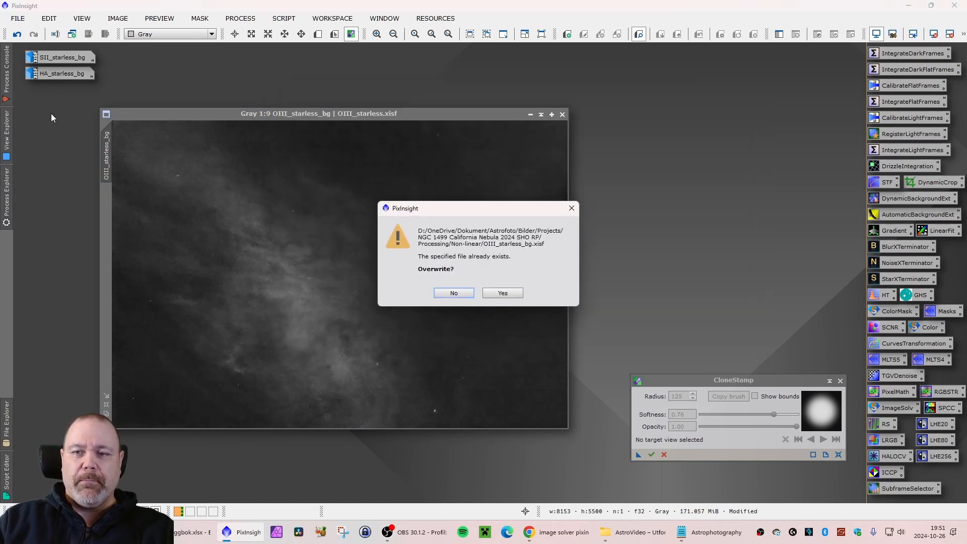
key("Tab")
key("Return")
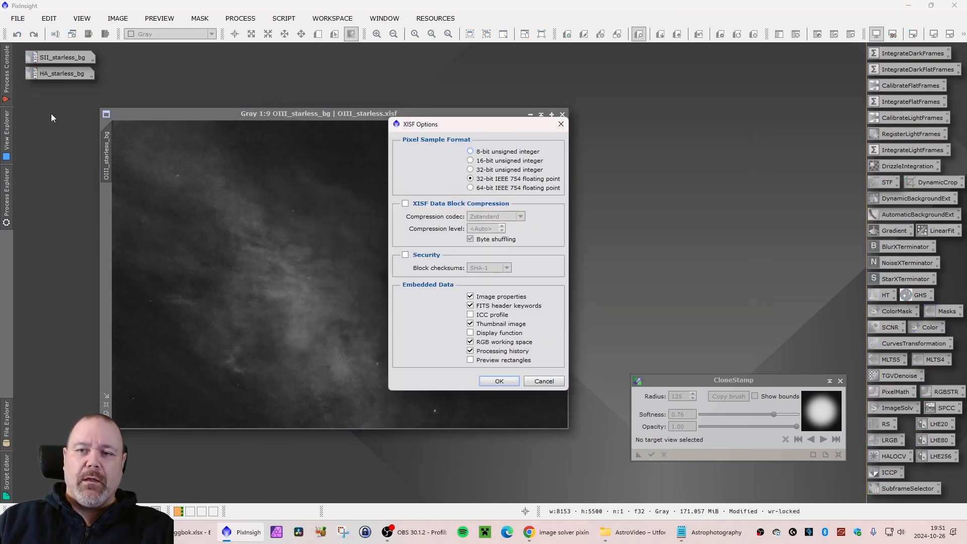
left_click(499, 378)
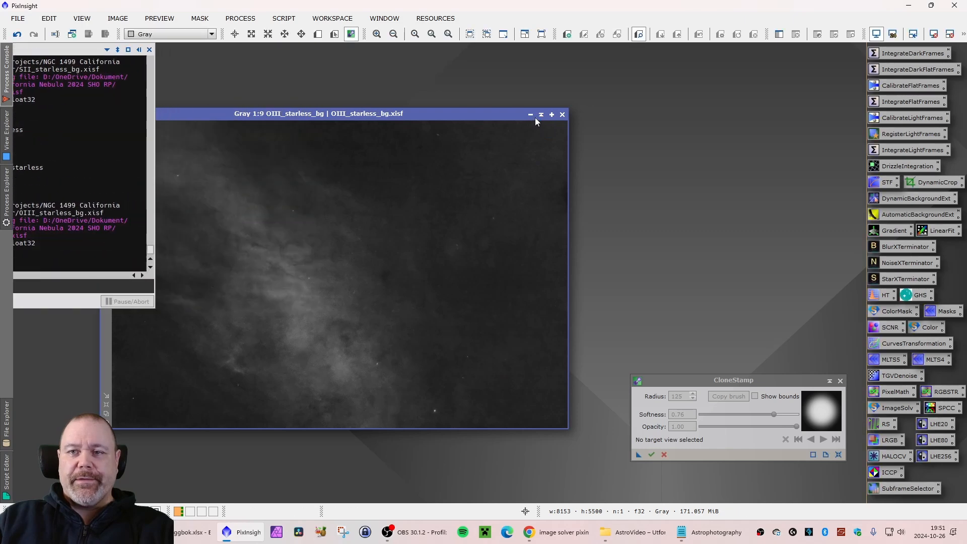
left_click(530, 114)
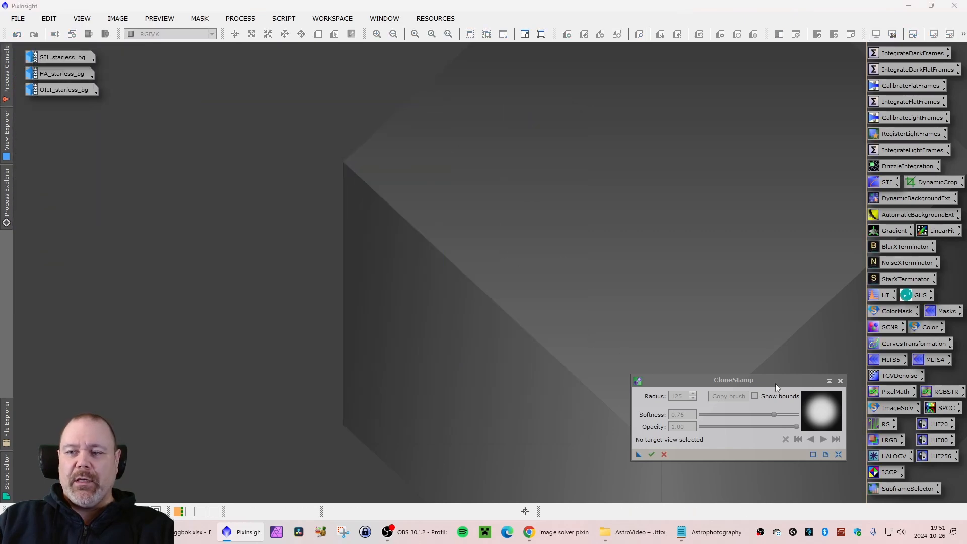
Close CloneStamp and open PixelMath with separate channel expressions, setting the R/K expression to SII_starless_bg.
left_click(840, 381)
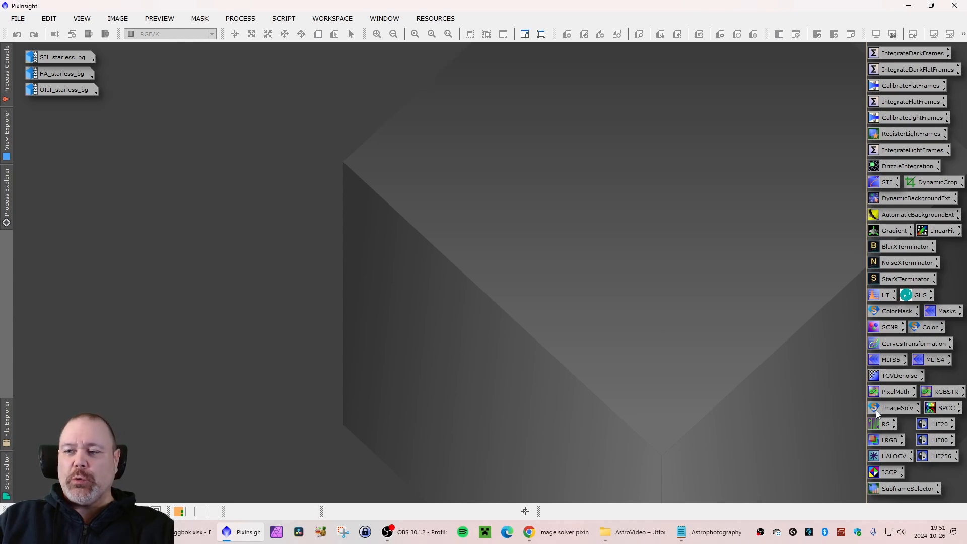
double_click(892, 392)
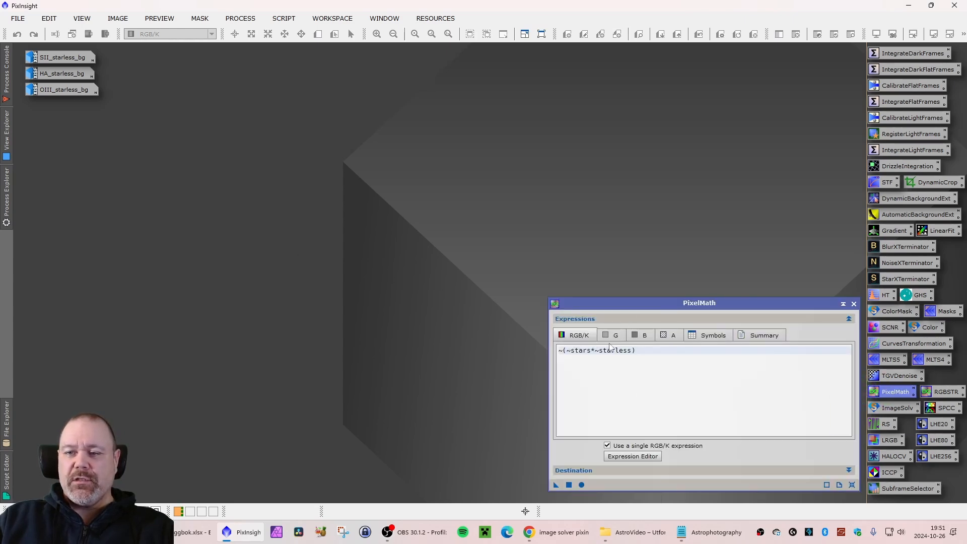
left_click(635, 447)
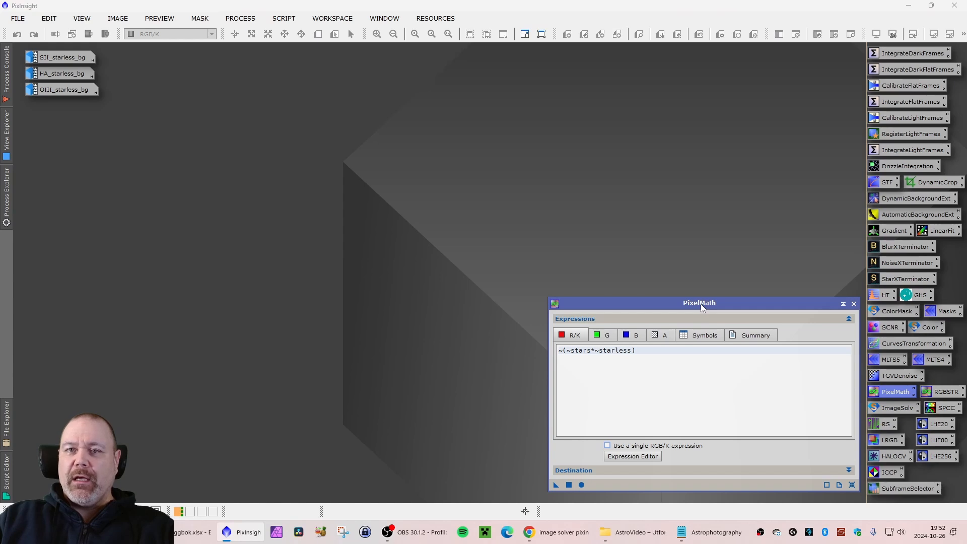
left_click_drag(678, 300, 681, 296)
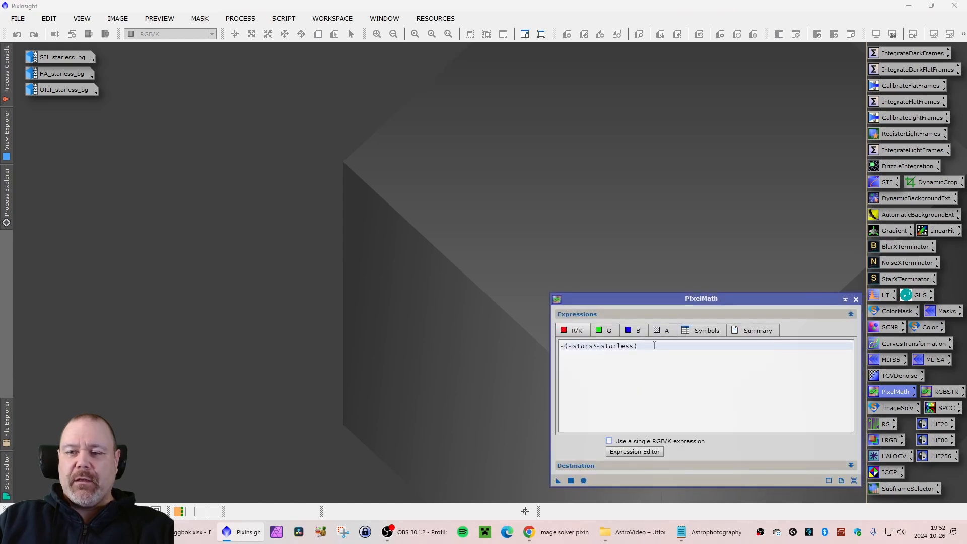
left_click_drag(638, 345, 560, 335)
type("SII_starless_")
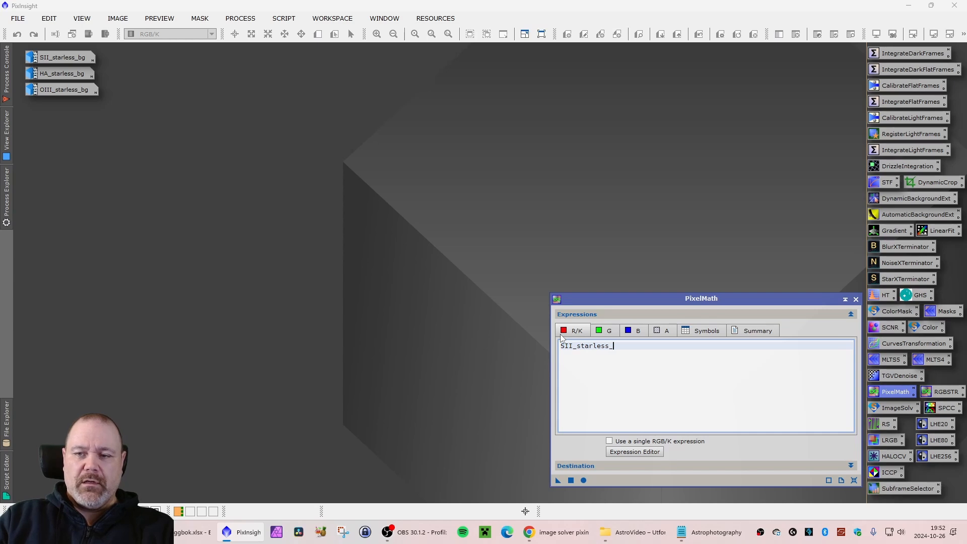
type("bg")
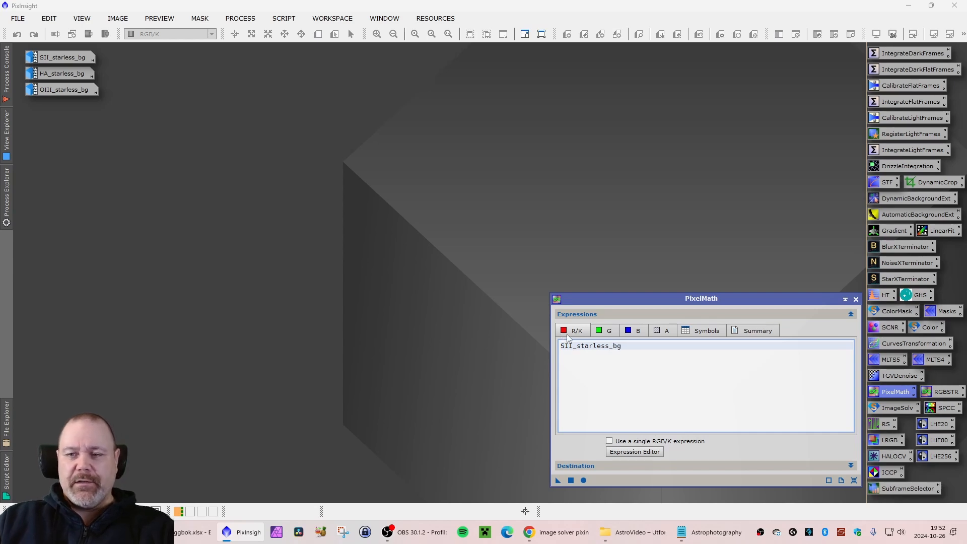
Set the PixelMath green expression to HA_starless_bg and the blue expression to OIII_starless_bg.
left_click_drag(634, 347, 538, 349)
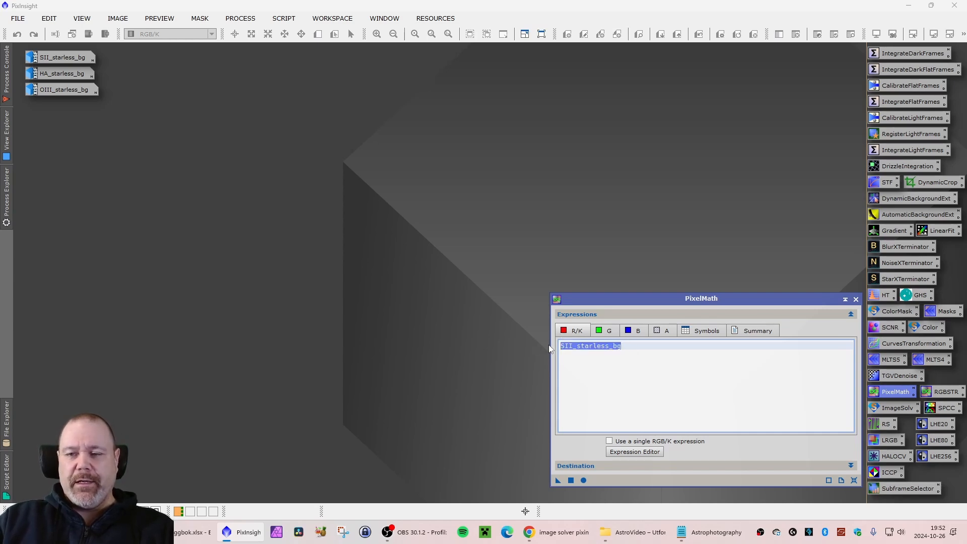
left_click(611, 336)
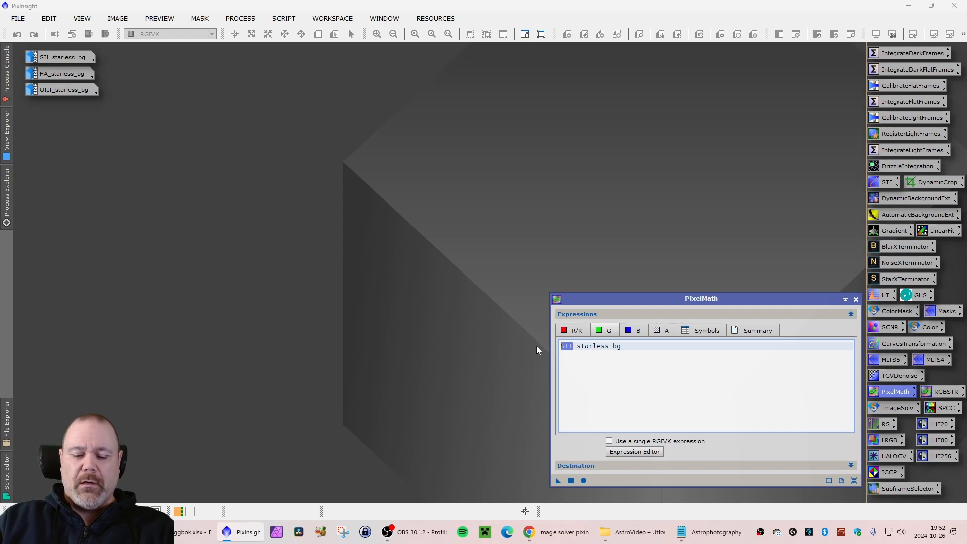
key("BackSpace")
type("HA")
left_click(634, 331)
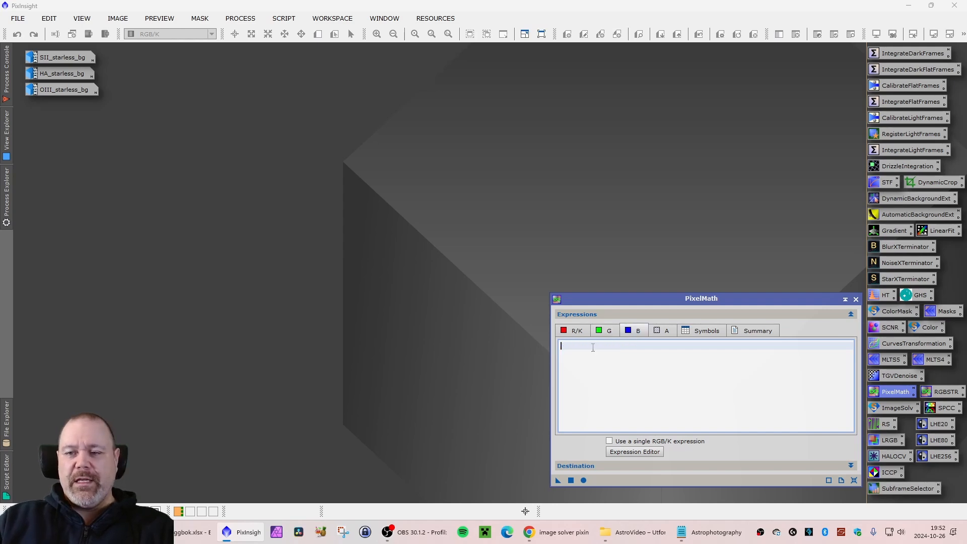
key("BackSpace")
type("OIII_starless_bg")
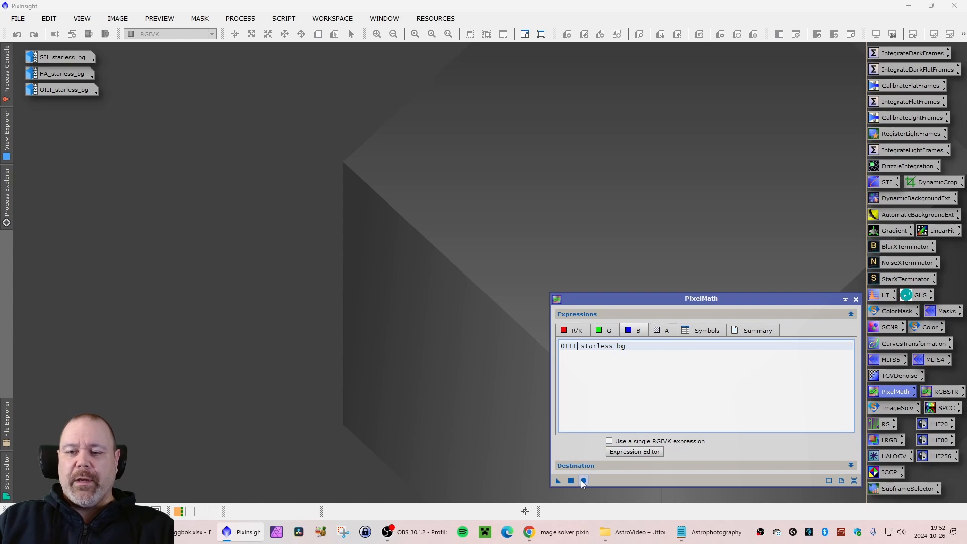
Run PixelMath to create the combined RGB image, close the process, and iconize SII_starless_bg.
double_click(65, 58)
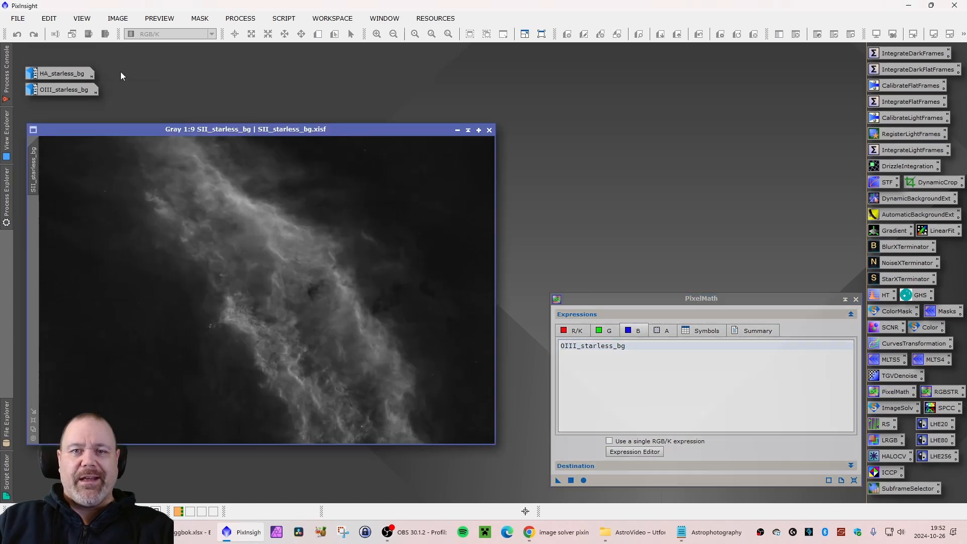
left_click(575, 479)
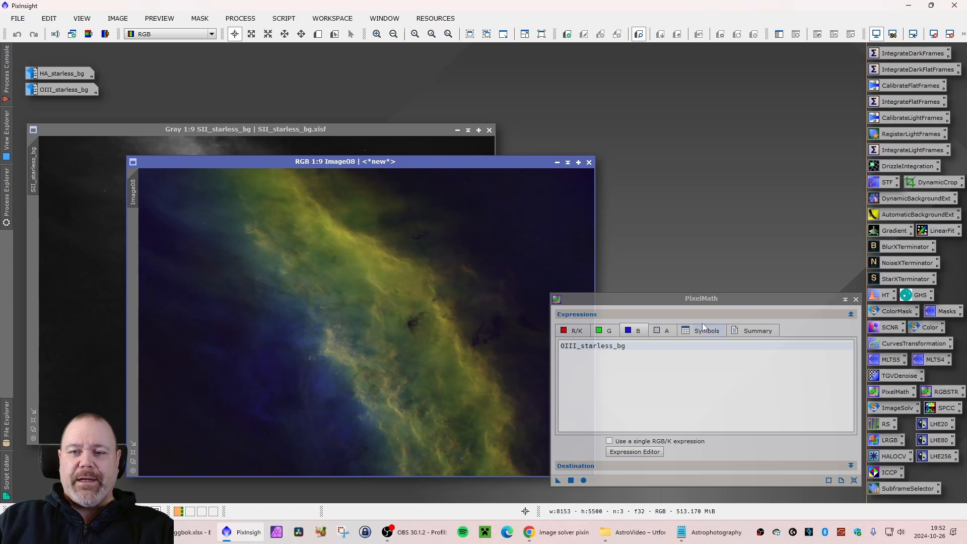
left_click(855, 299)
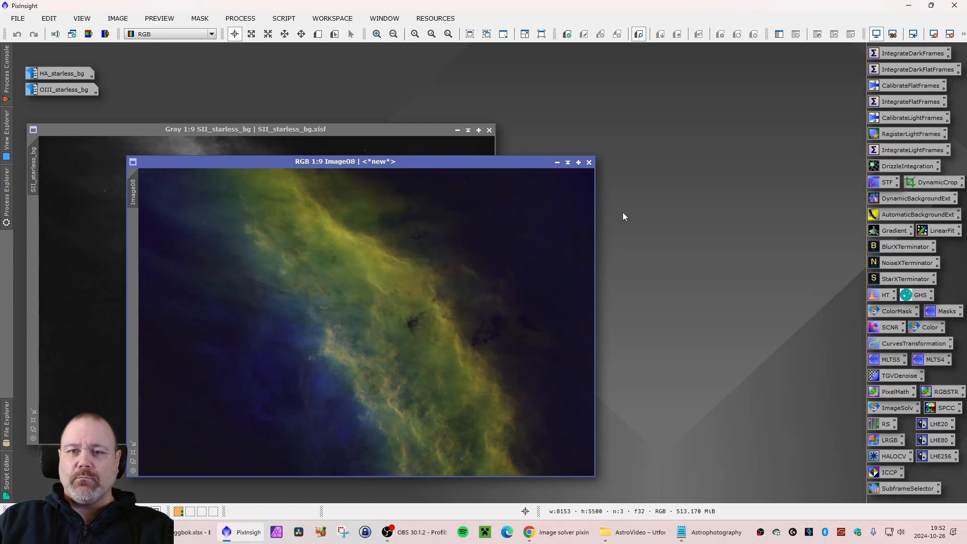
left_click(457, 130)
left_click_drag(422, 162, 373, 158)
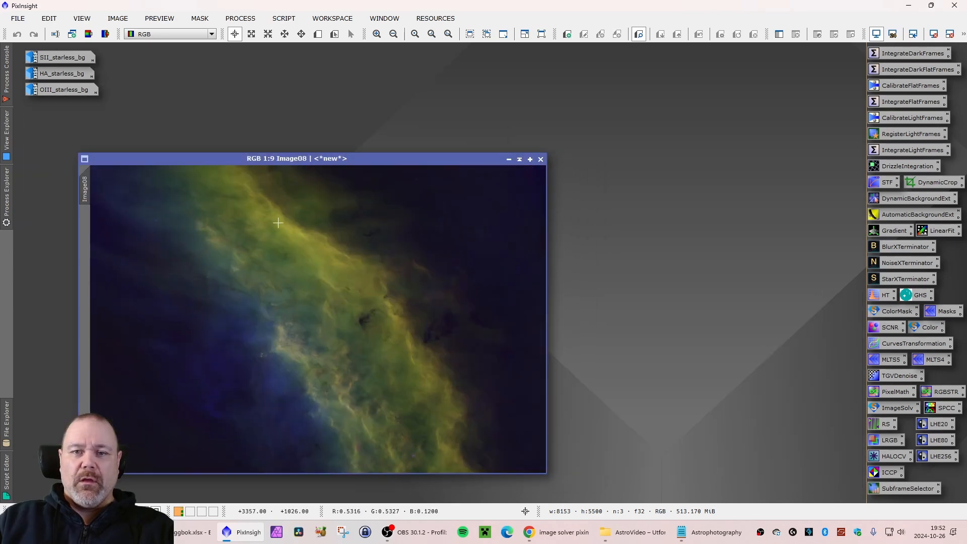
scroll(304, 236, "up", 7)
scroll(304, 236, "down", 7)
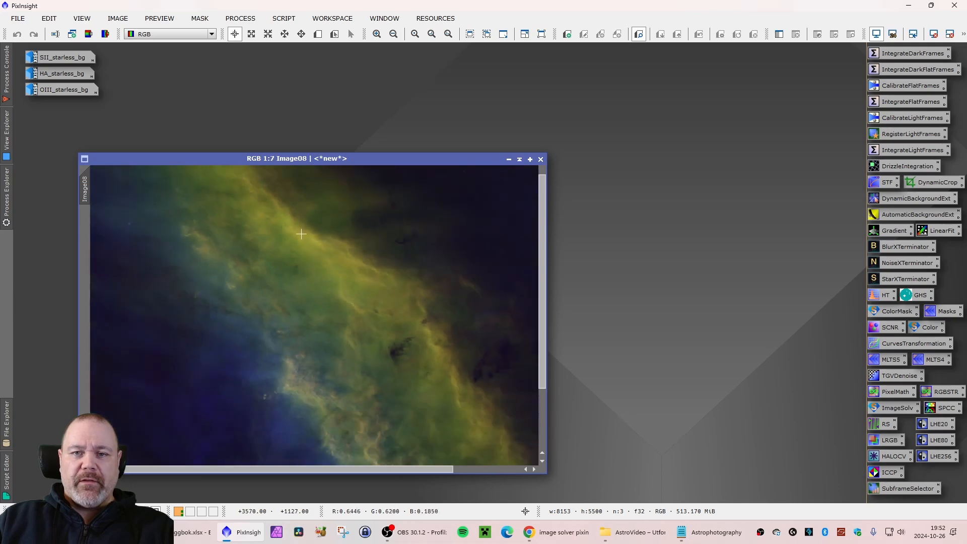
Rename the combined image's identifier to SHO.
right_click(84, 186)
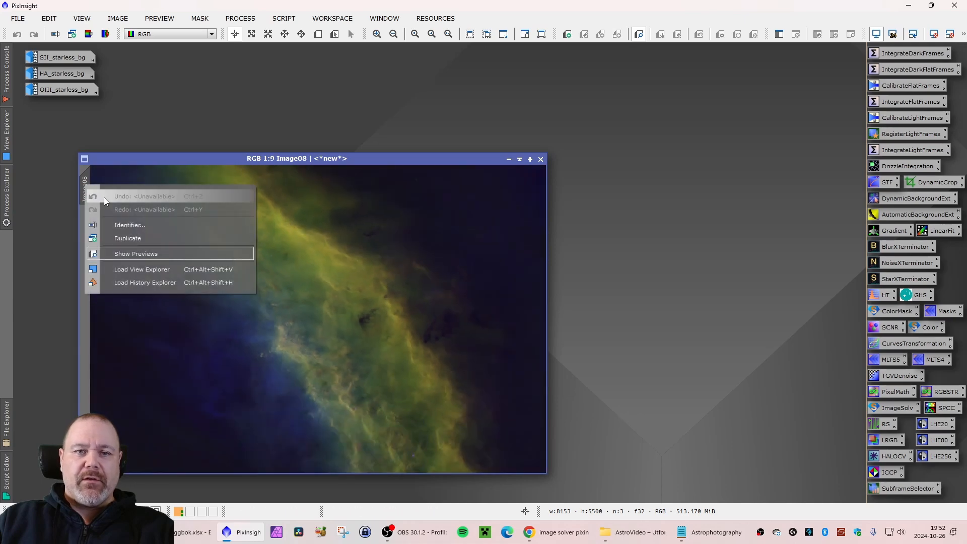
left_click(125, 223)
type("SHO")
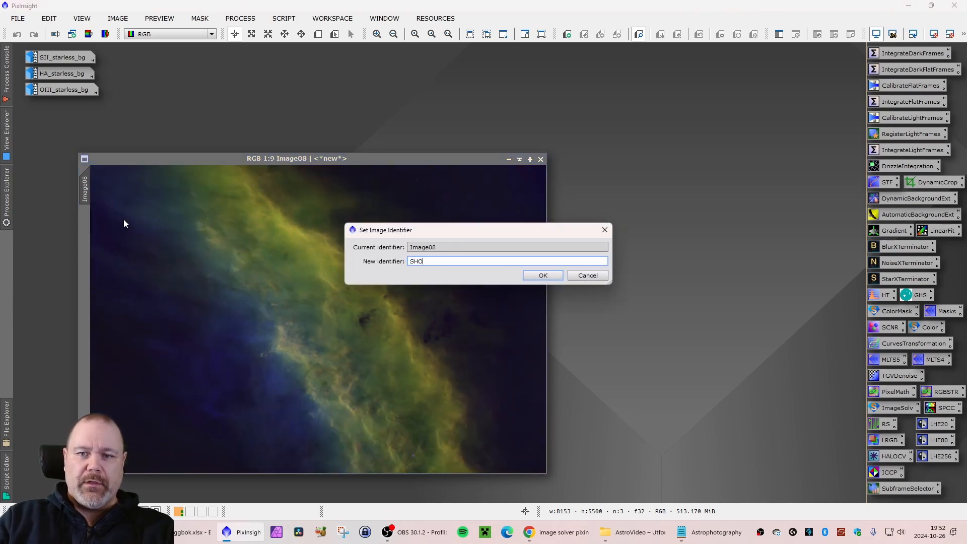
key("Return")
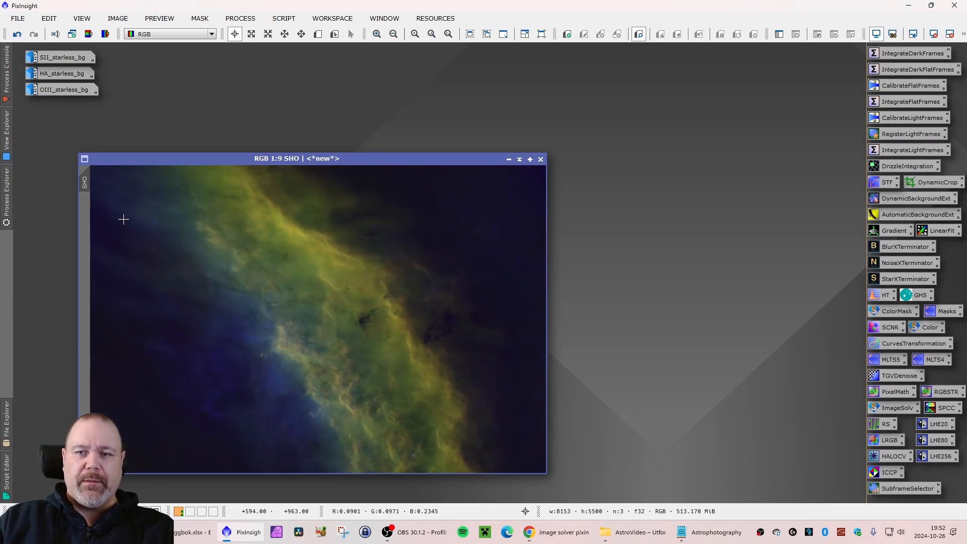
left_click(20, 17)
left_click(59, 123)
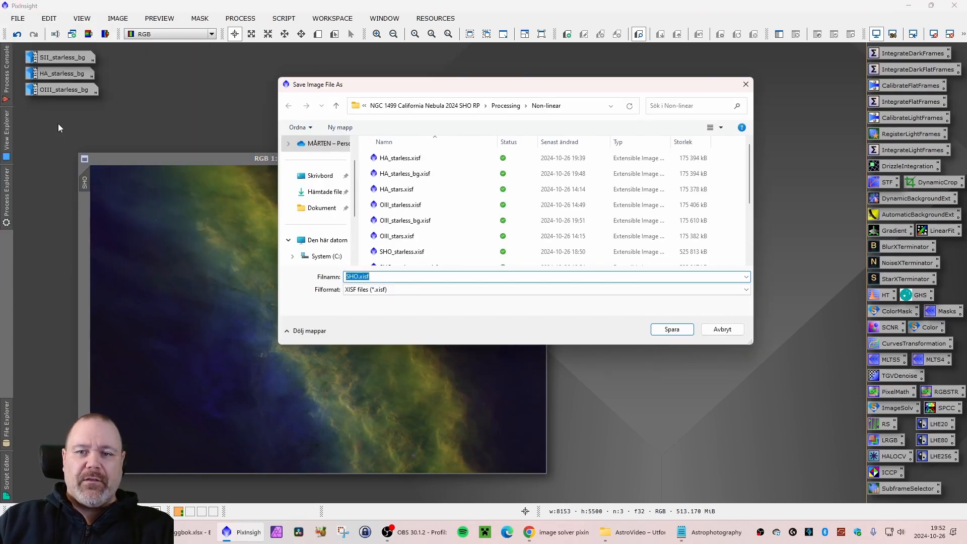
key("Return")
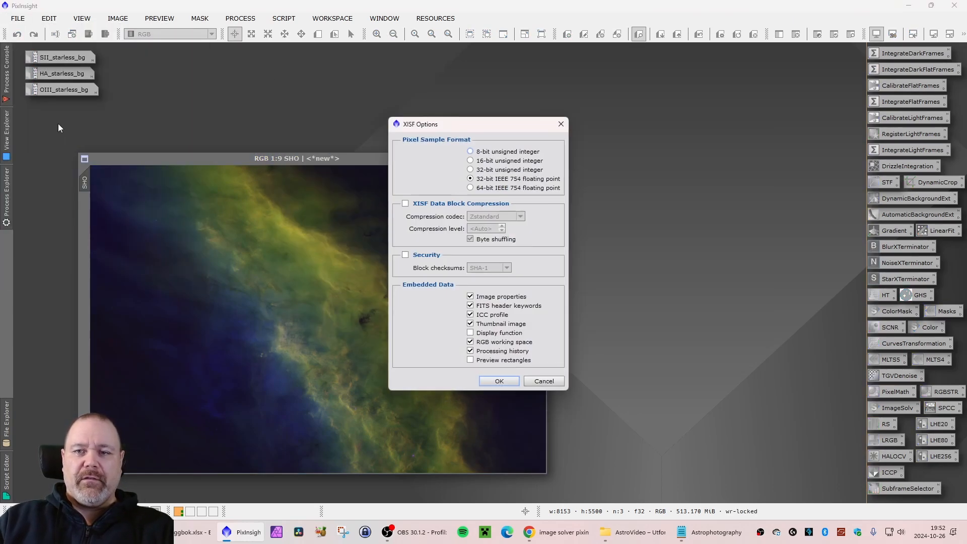
key("Return")
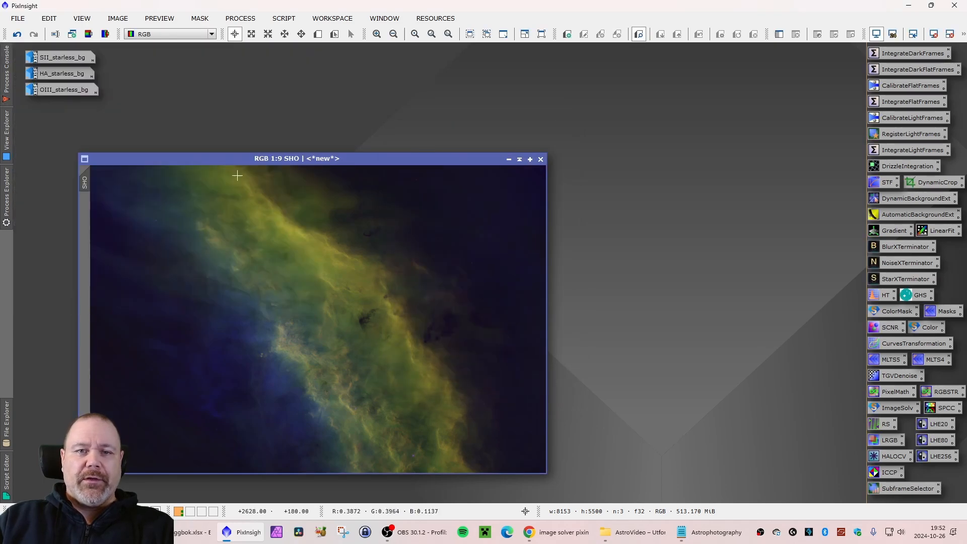
Rename the SHO image's identifier to SHO_starless.
right_click(88, 181)
left_click(126, 217)
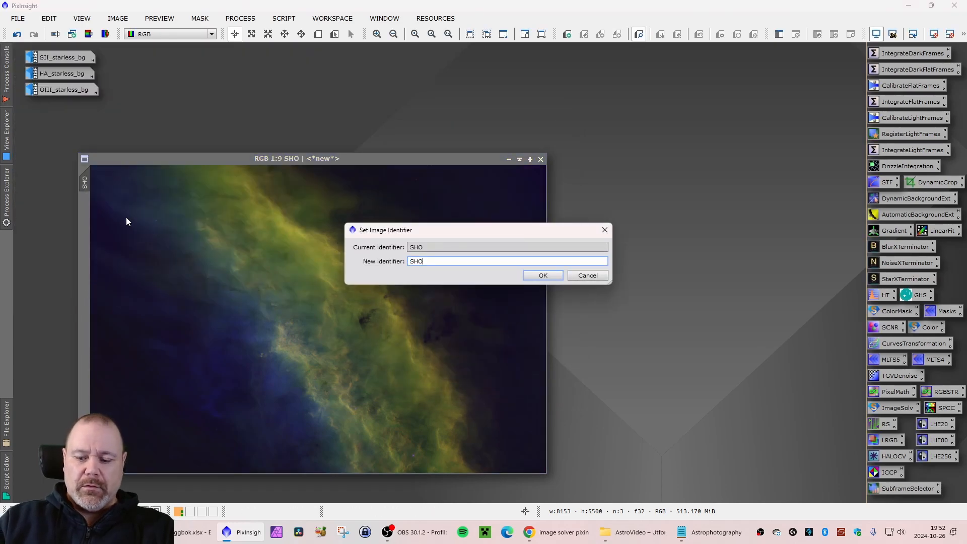
type("SHO_starless")
key("Return")
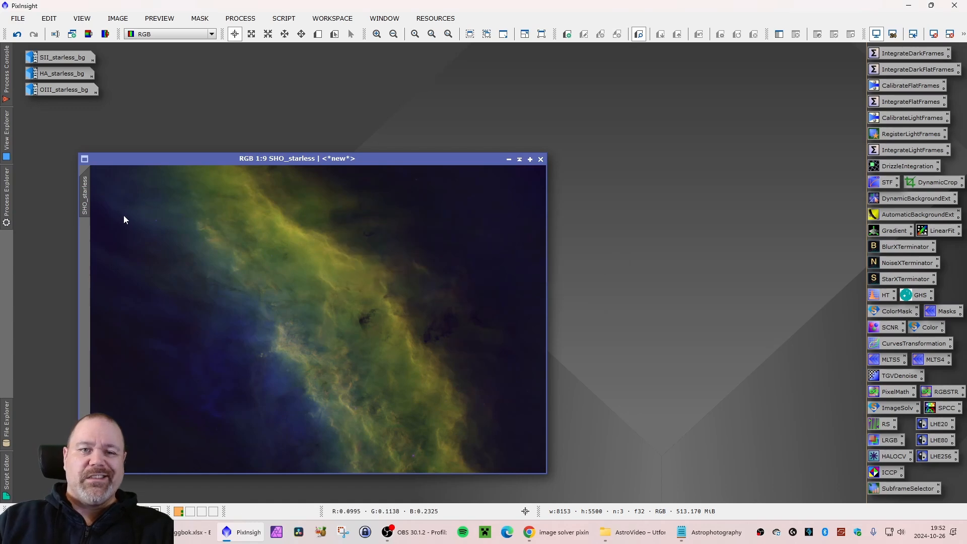
Save the image as SHO_starless.xisf in the Non-linear folder, overwriting the existing file with the default XISF options.
left_click(17, 18)
left_click(49, 118)
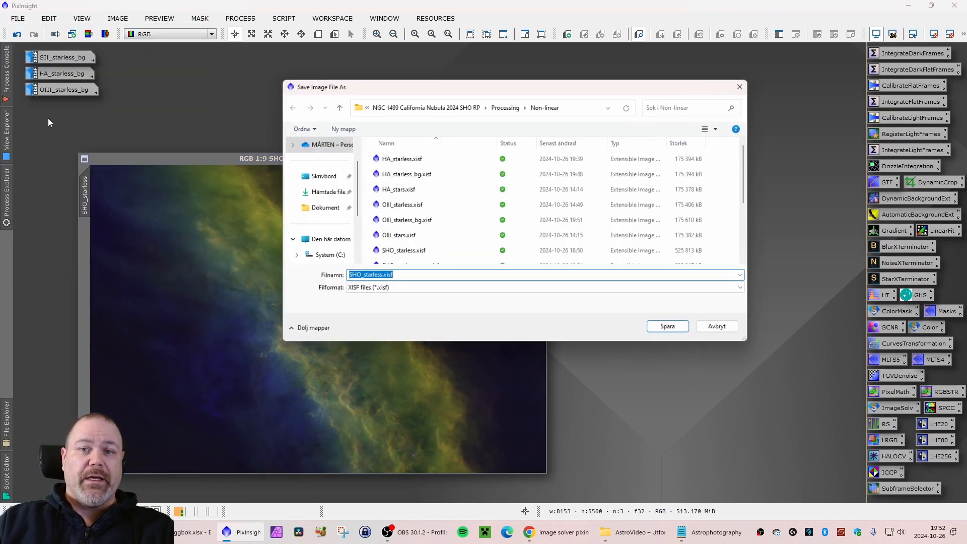
key("Return")
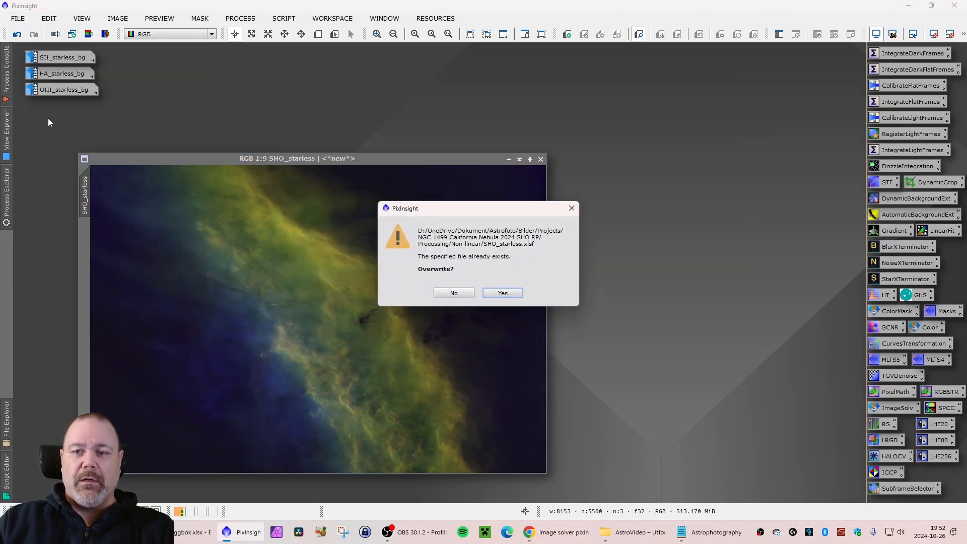
key("Return")
key("Return")
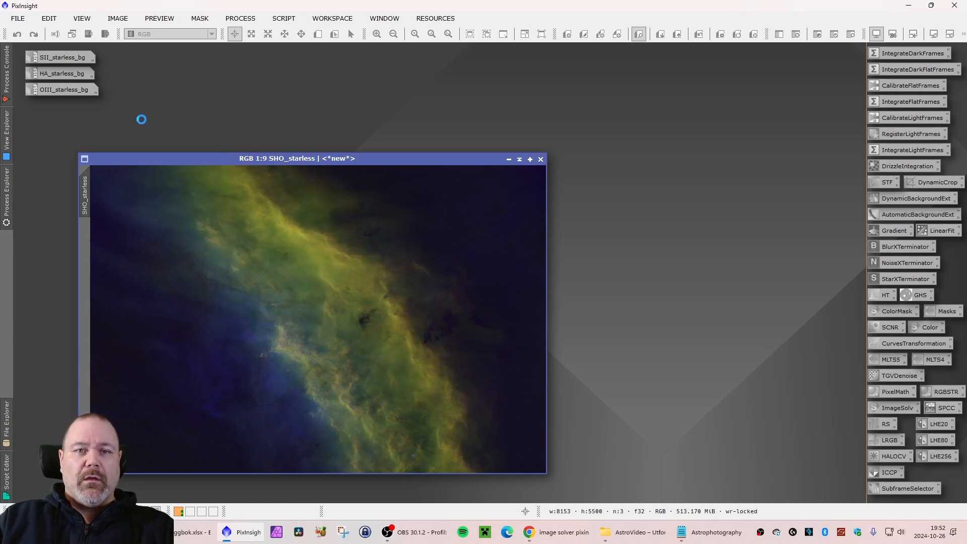
Close the three iconized SII, HA and OIII starless_bg images and reposition the SHO_starless window.
left_click_drag(182, 160, 118, 157)
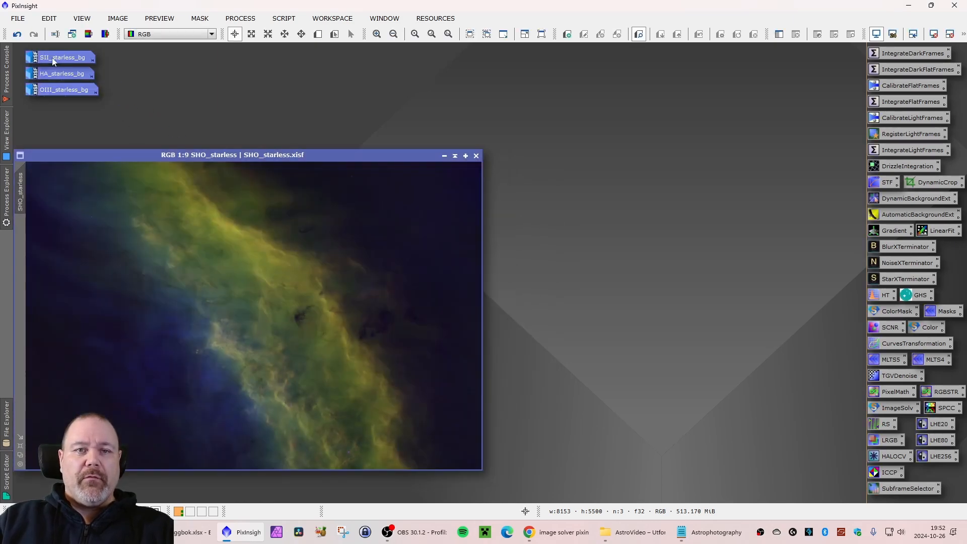
right_click(53, 58)
left_click(101, 139)
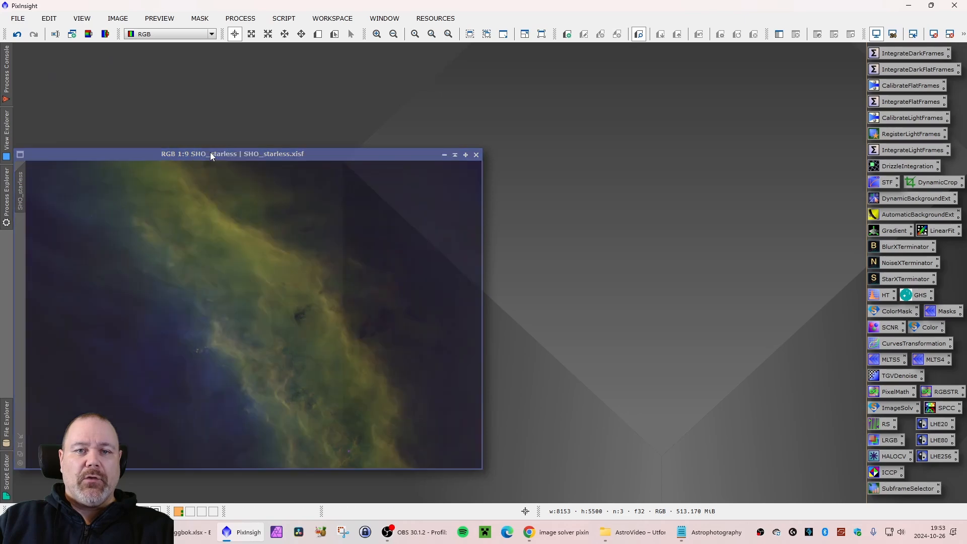
left_click_drag(211, 156, 220, 176)
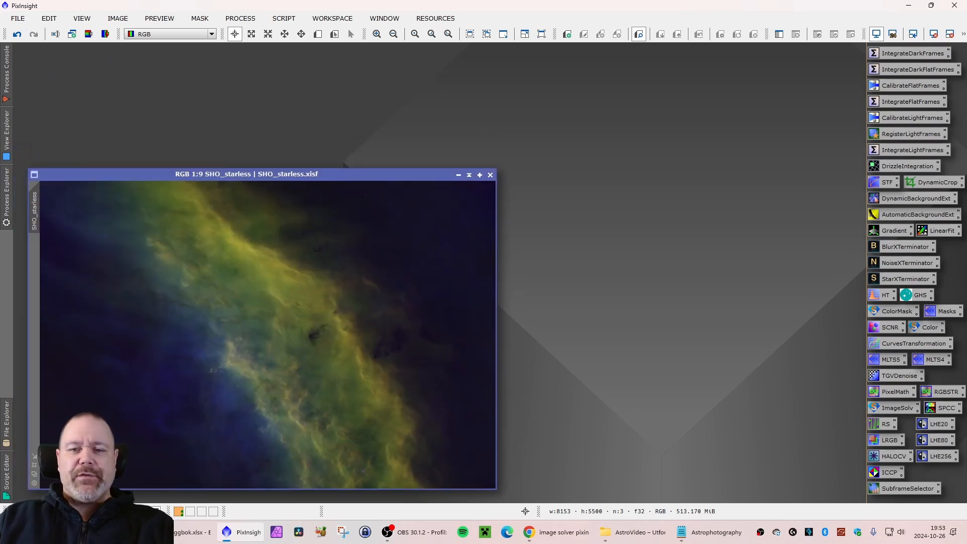
left_click_drag(254, 177, 247, 180)
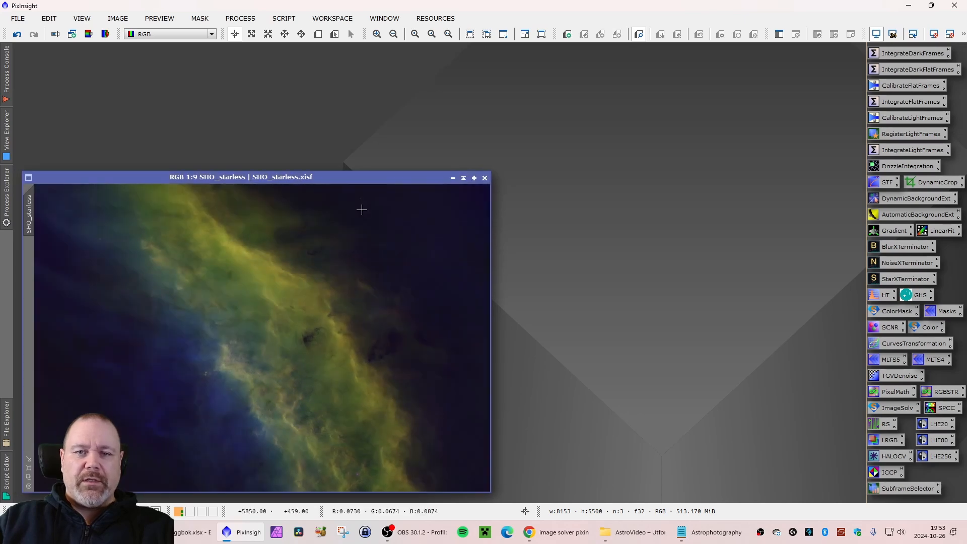
Create a cyan Chrominance mask from SHO_starless with the ColorMask script, using 4 mask blur layers, and place it beside the image.
left_click(283, 18)
mouse_move(355, 200)
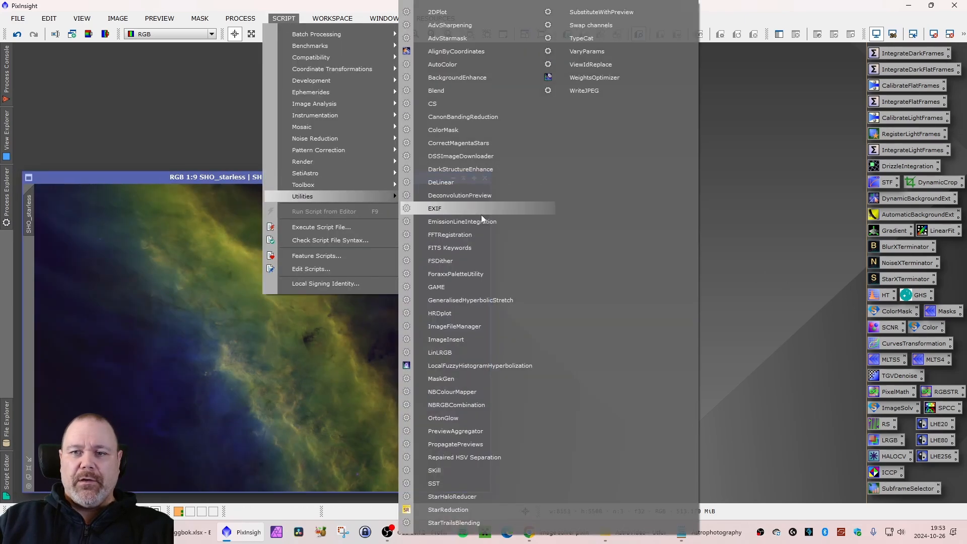
left_click(454, 131)
left_click_drag(462, 111, 701, 167)
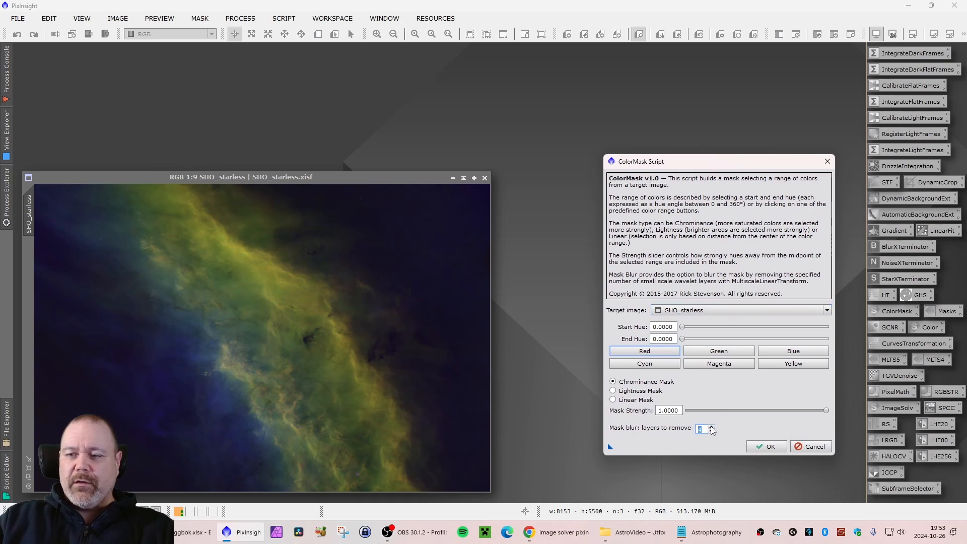
left_click(657, 365)
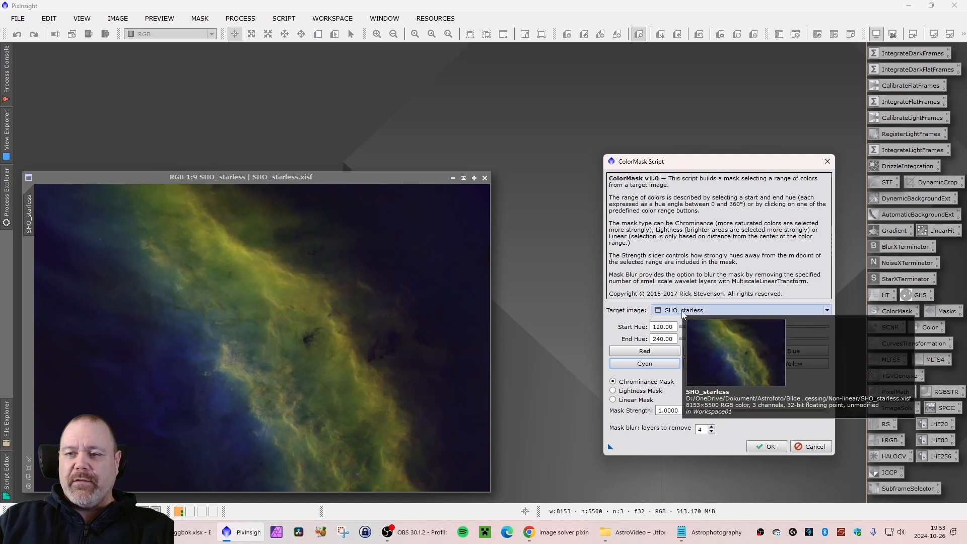
left_click(766, 446)
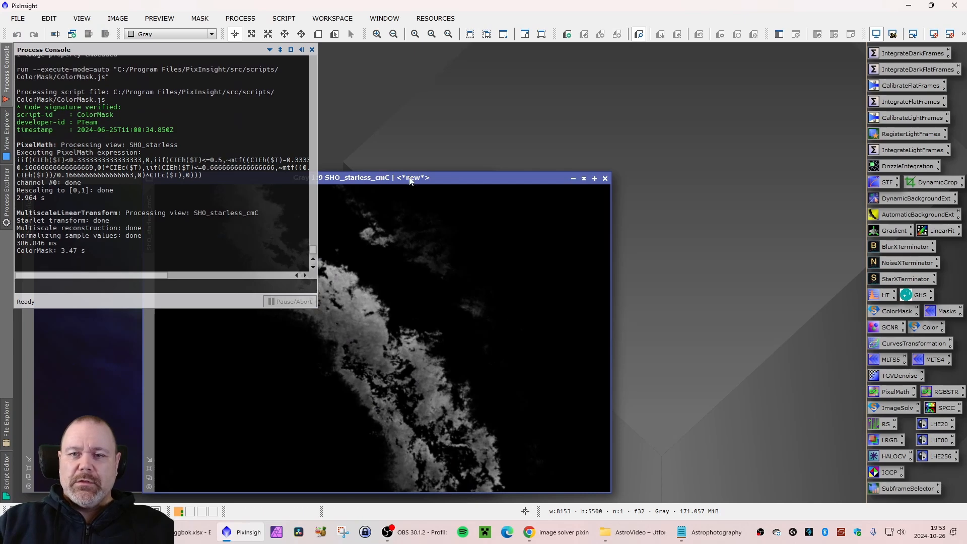
left_click_drag(410, 180, 739, 54)
left_click_drag(320, 174, 321, 174)
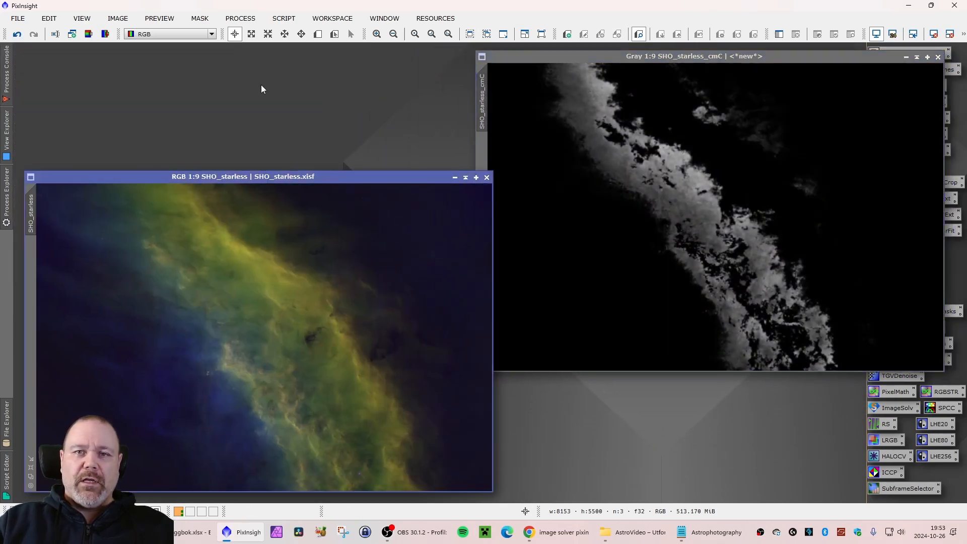
Create a yellow Lightness mask from SHO_starless with ColorMask, using 4 mask blur layers, and rearrange the two mask windows.
left_click(275, 19)
mouse_move(327, 196)
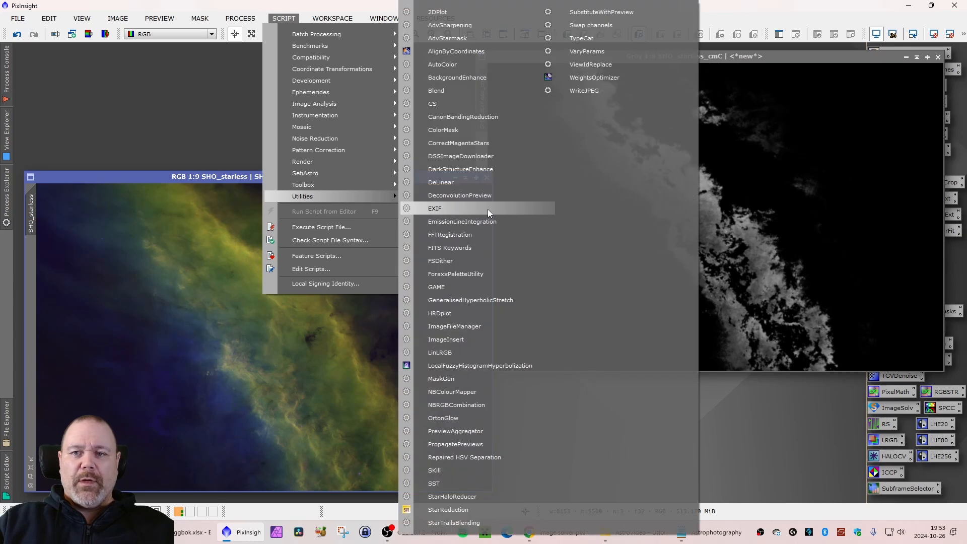
left_click(476, 131)
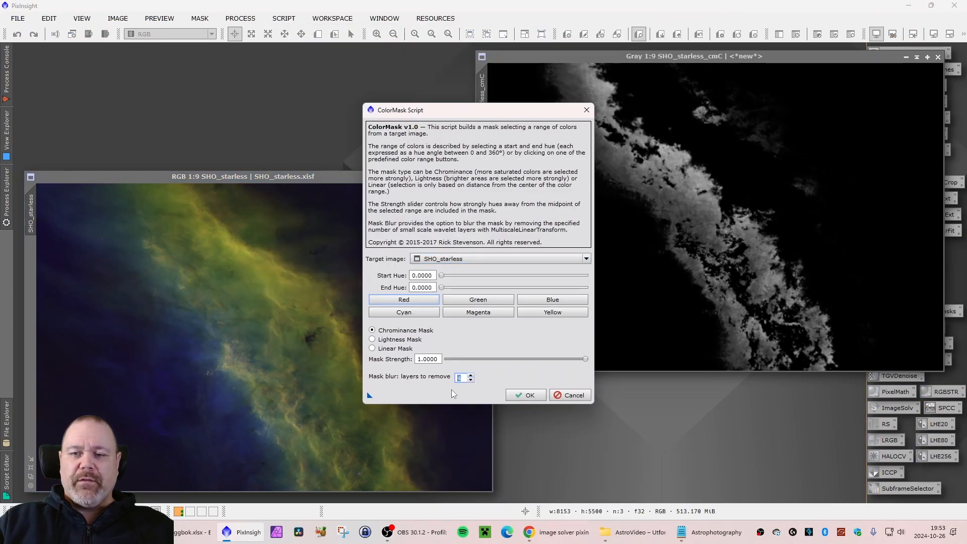
left_click(477, 339)
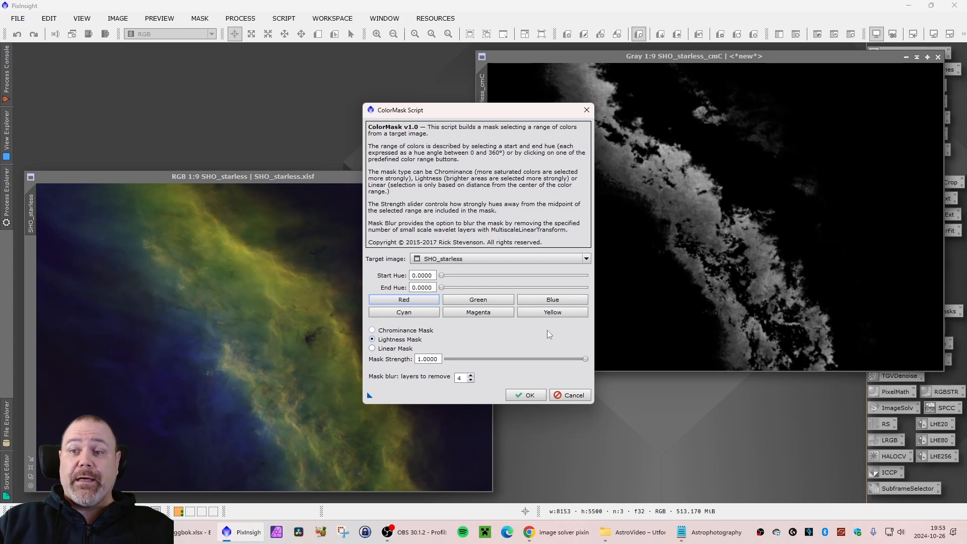
left_click(569, 315)
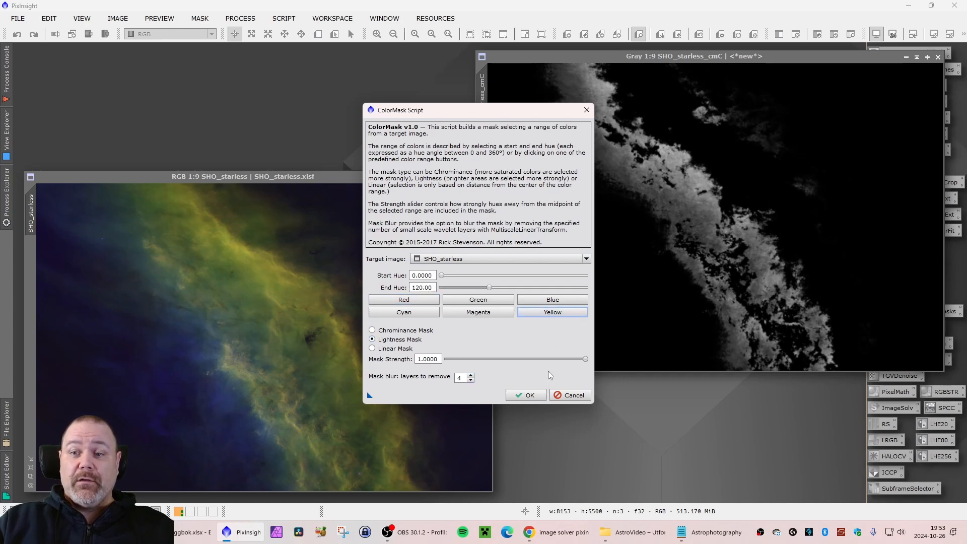
left_click(524, 395)
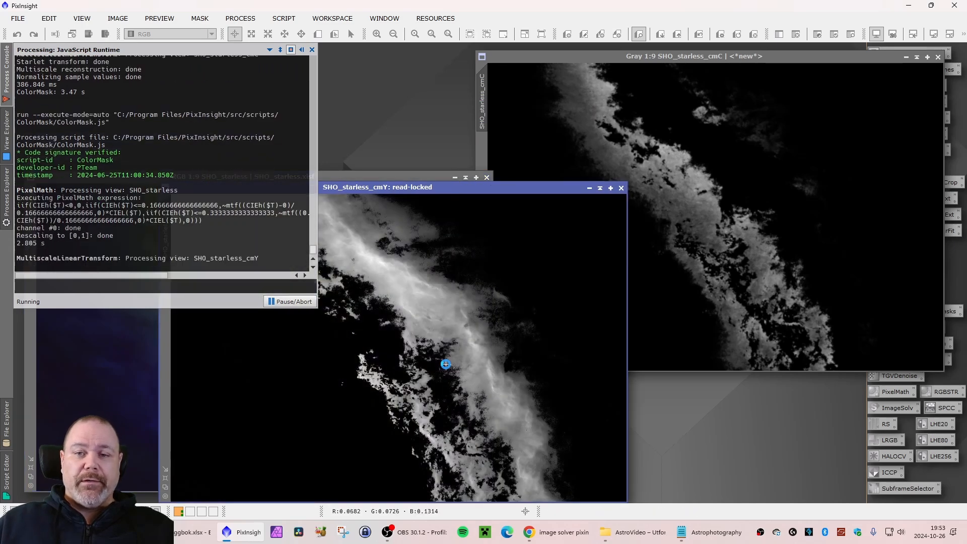
left_click_drag(453, 193, 607, 140)
left_click_drag(661, 59, 247, 99)
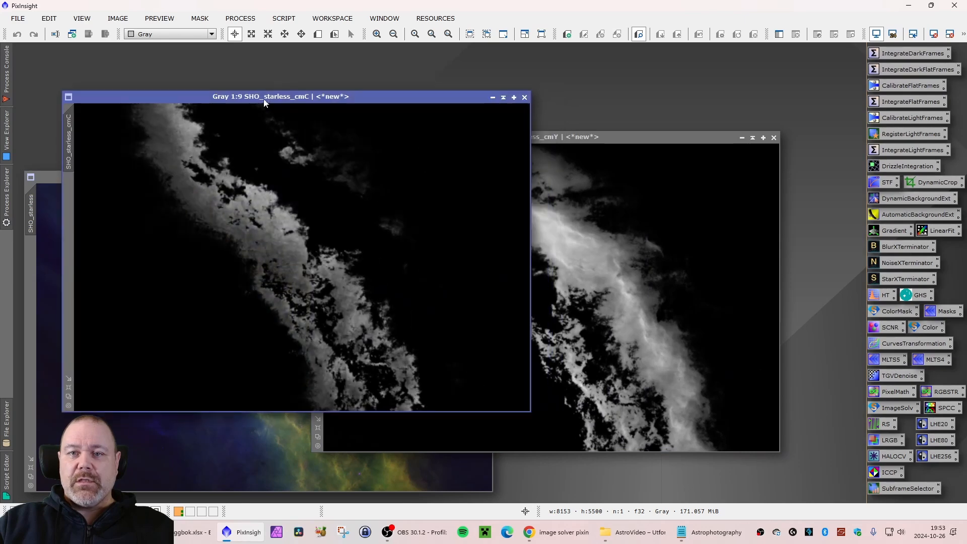
left_click_drag(550, 137, 363, 161)
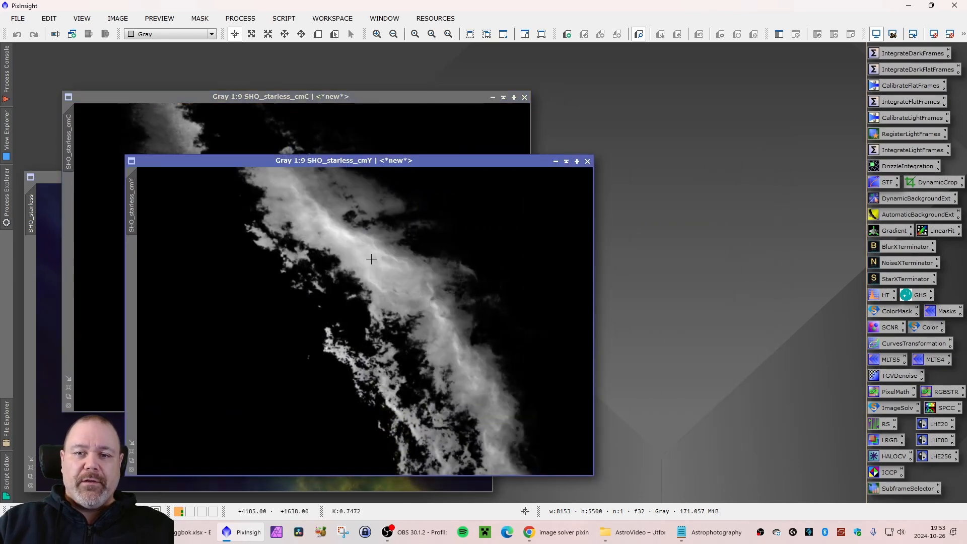
Smooth the yellow mask using the saved Masks preset of MultiscaleLinearTransform, then iconize the mask and set its icon aside.
double_click(943, 310)
left_click_drag(826, 132, 737, 128)
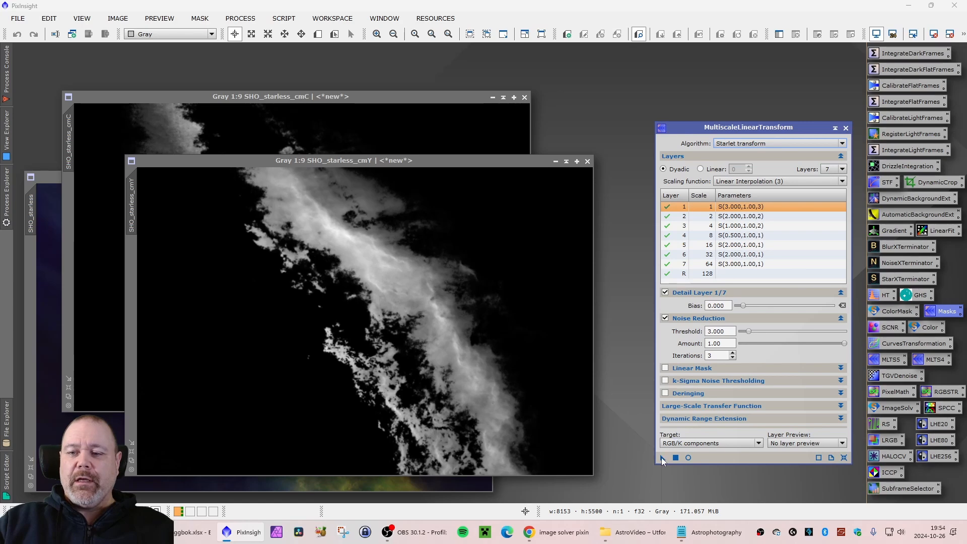
left_click_drag(663, 459, 348, 264)
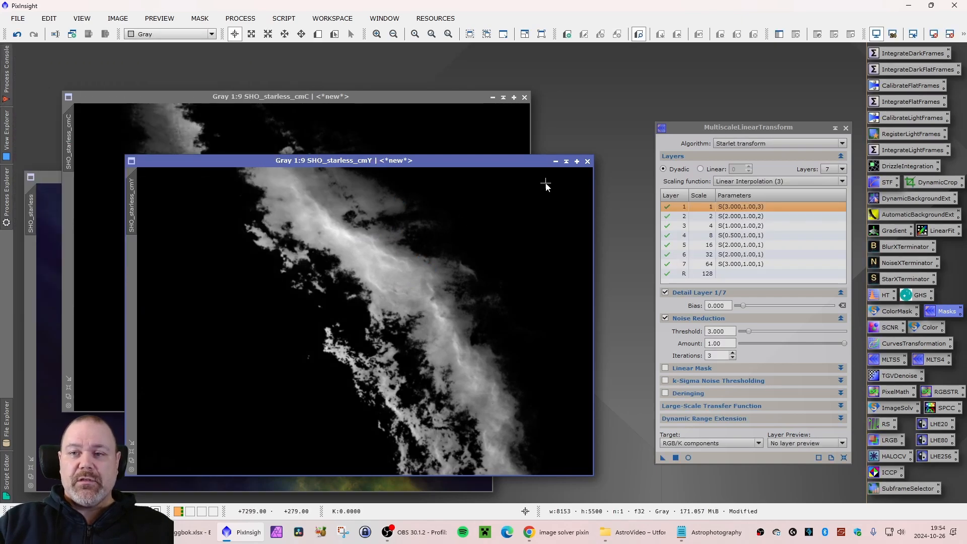
left_click(555, 161)
left_click_drag(387, 321, 803, 59)
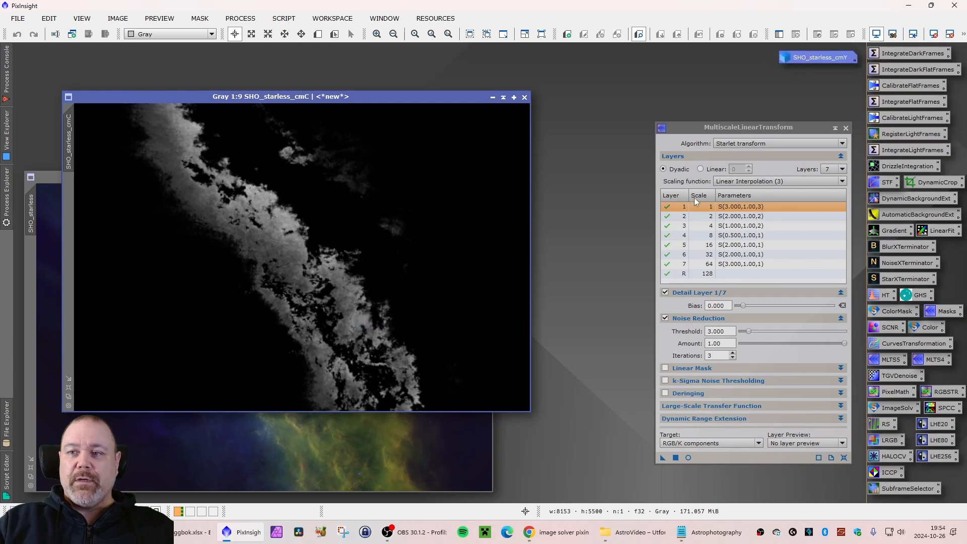
Smooth the cyan mask with the loaded MultiscaleLinearTransform settings, iconize it below the yellow mask's icon, and close the process.
left_click(663, 457)
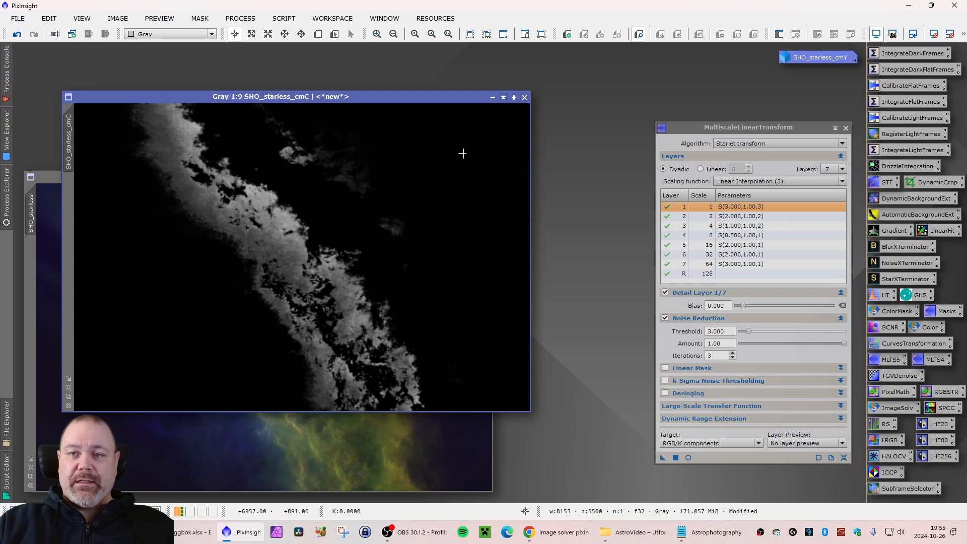
left_click(492, 97)
left_click_drag(335, 257, 818, 74)
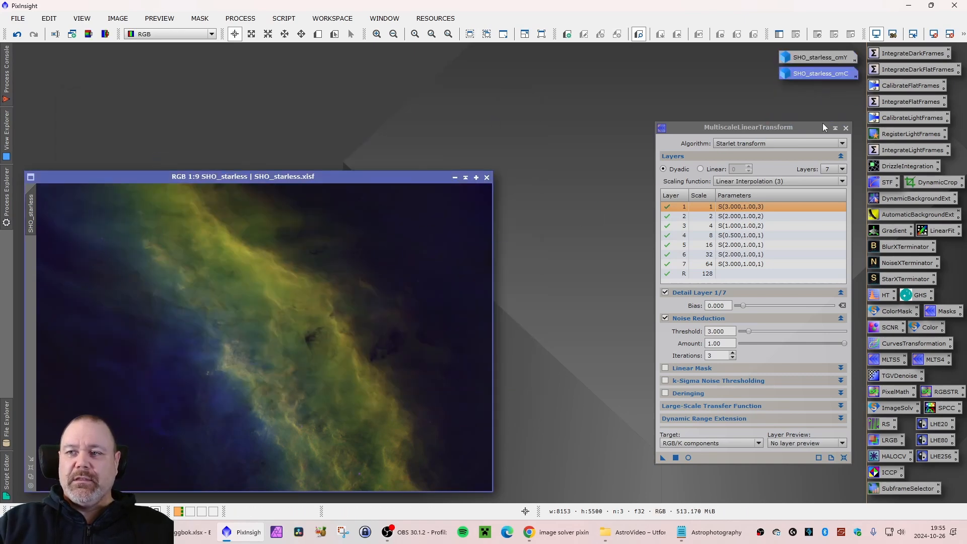
left_click(846, 128)
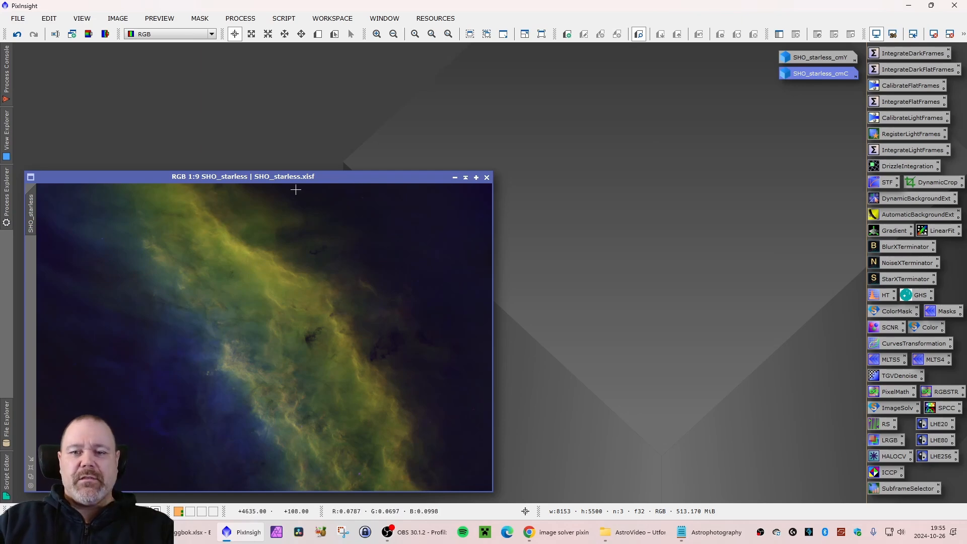
Reposition the SHO_starless window and open the saved SCNR process beside it.
mouse_move(259, 180)
left_mouse_down()
mouse_move(266, 173)
mouse_move(255, 178)
mouse_move(256, 170)
left_mouse_up()
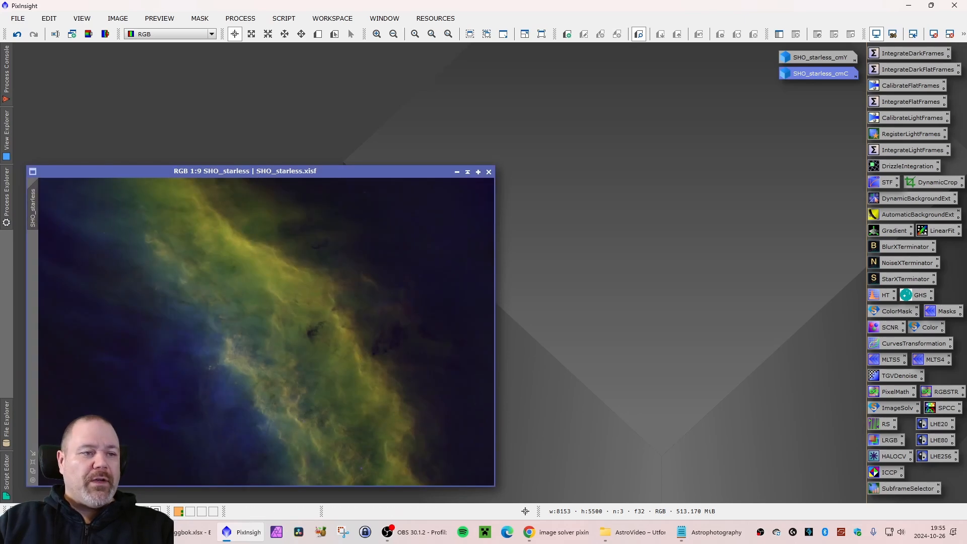
left_click_drag(355, 173, 354, 169)
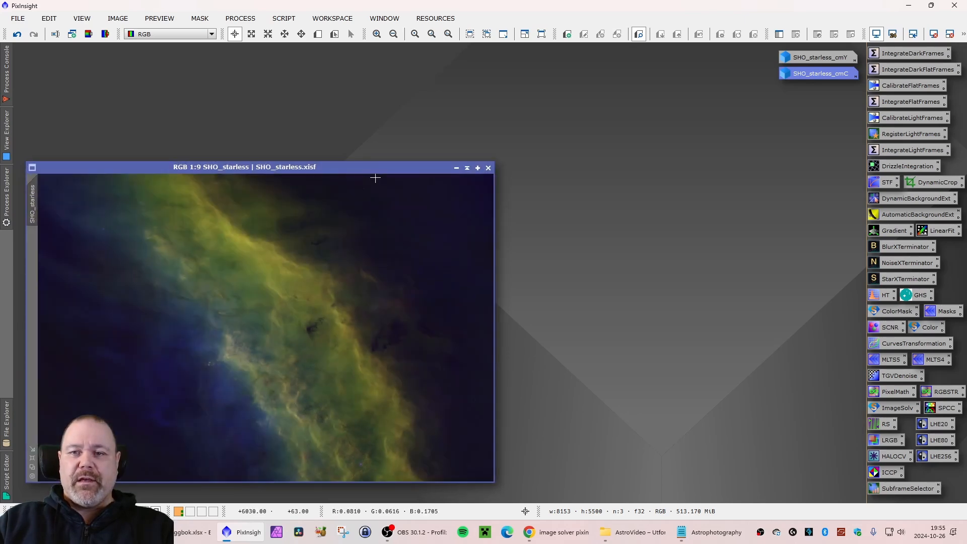
double_click(887, 327)
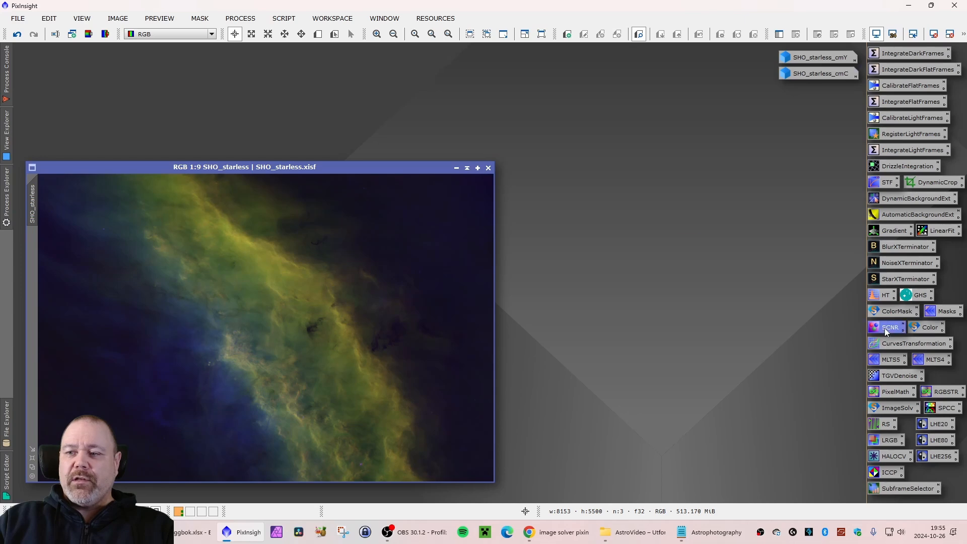
left_click_drag(756, 163, 730, 162)
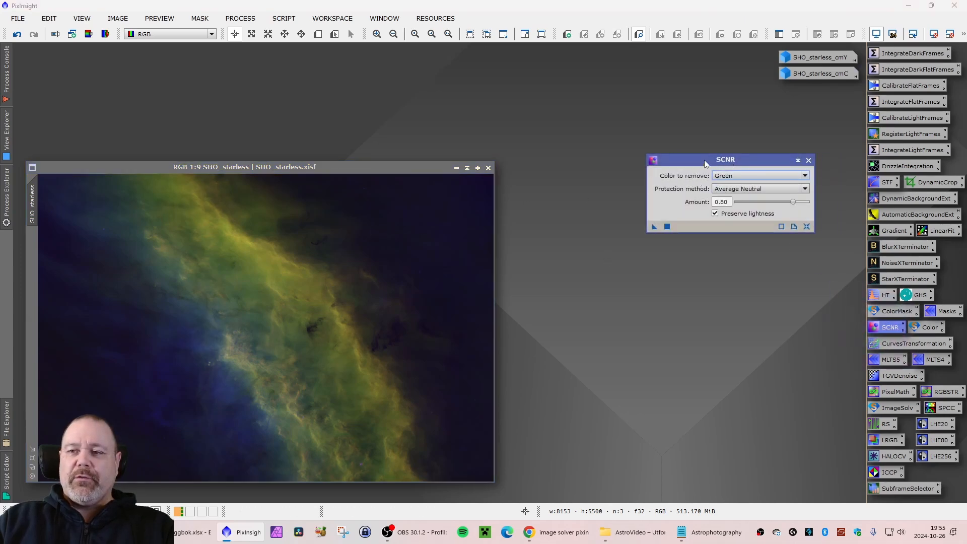
left_click(240, 19)
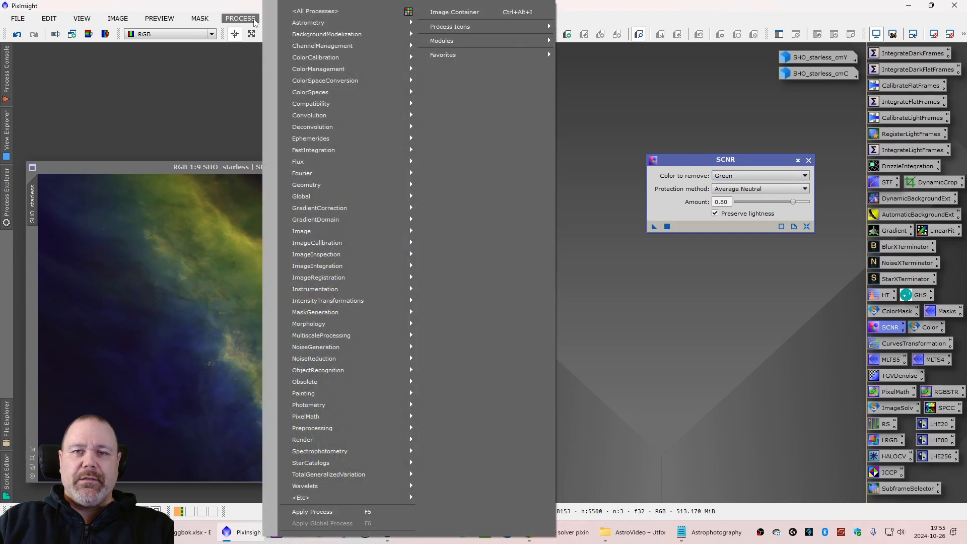
mouse_move(317, 15)
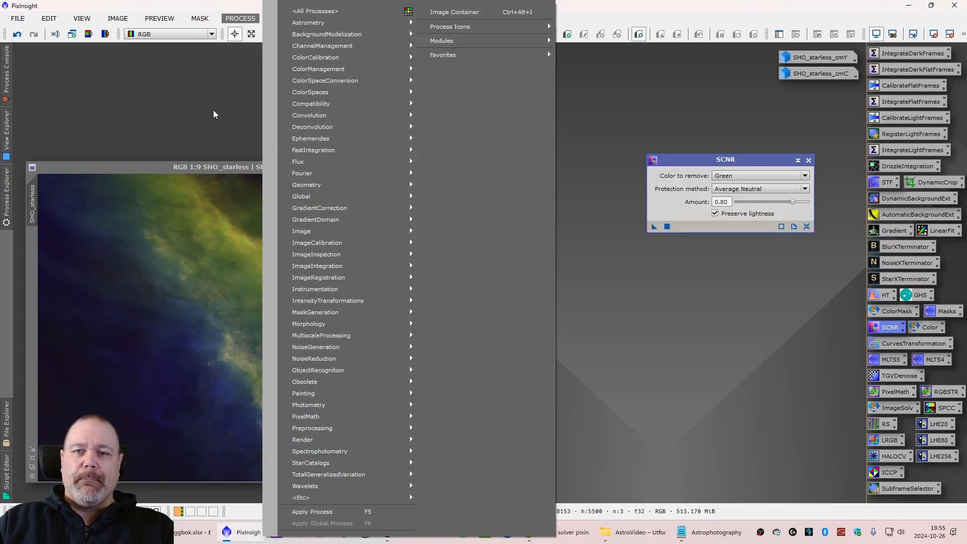
left_click(213, 110)
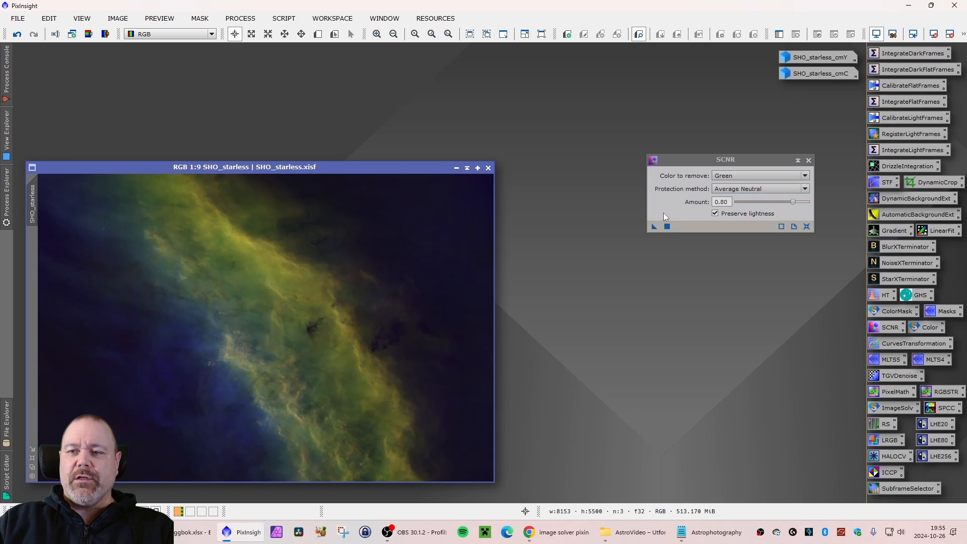
Remove green from SHO_starless with SCNR, using Average Neutral protection, amount 0.80 and preserved lightness, repositioning the image window.
left_click_drag(411, 170, 431, 168)
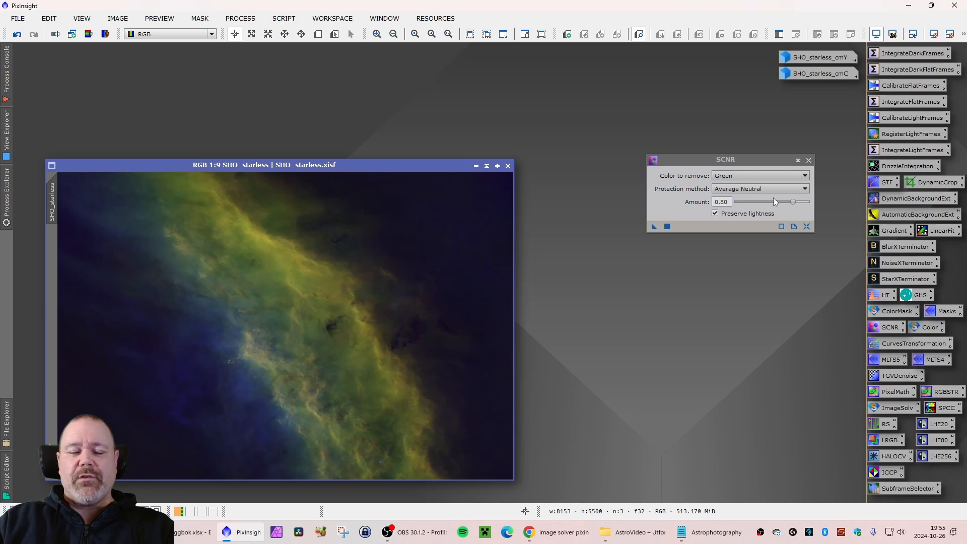
left_click_drag(654, 227, 267, 316)
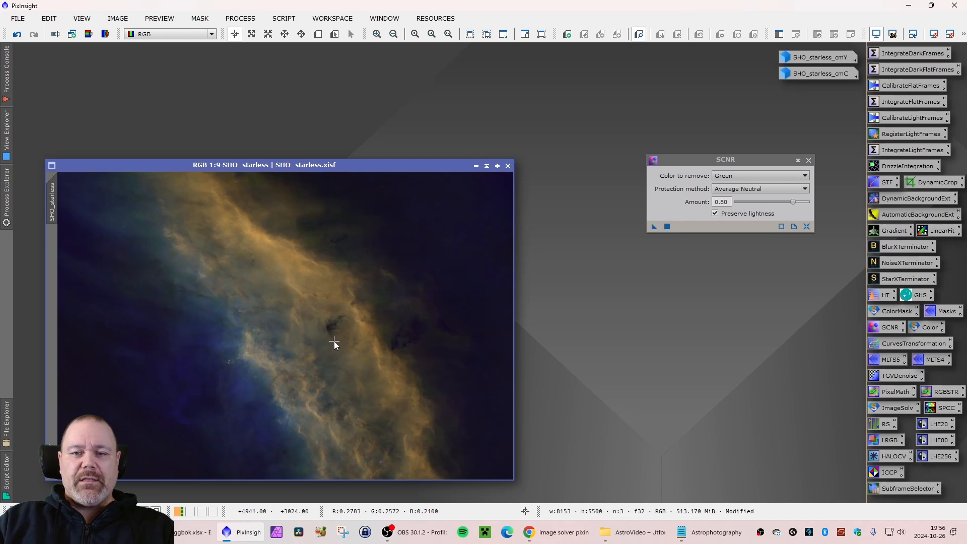
left_click_drag(269, 166, 253, 160)
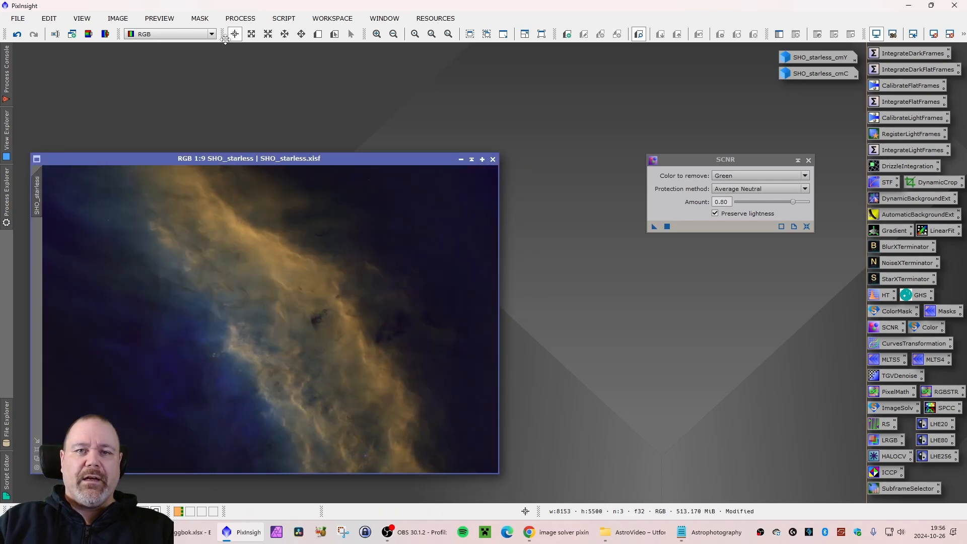
Invert SHO_starless and apply SCNR for green to the inverted image with the amount set to 1.00.
left_click(117, 18)
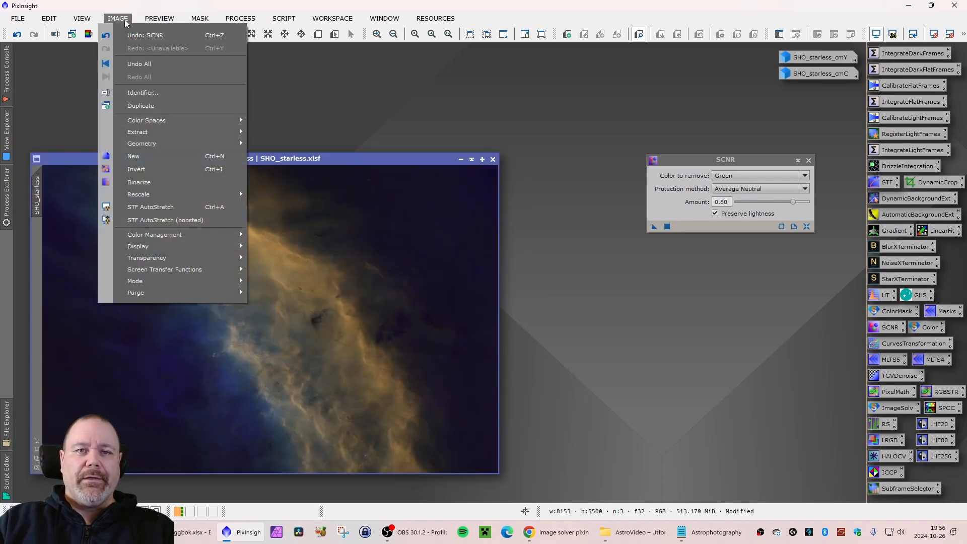
left_click(160, 170)
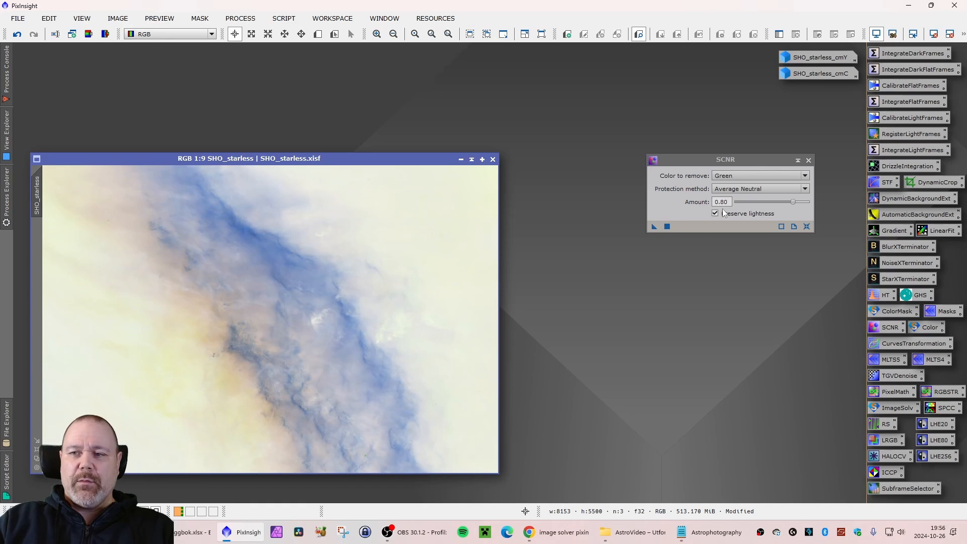
left_click(713, 202)
type("1")
key("Return")
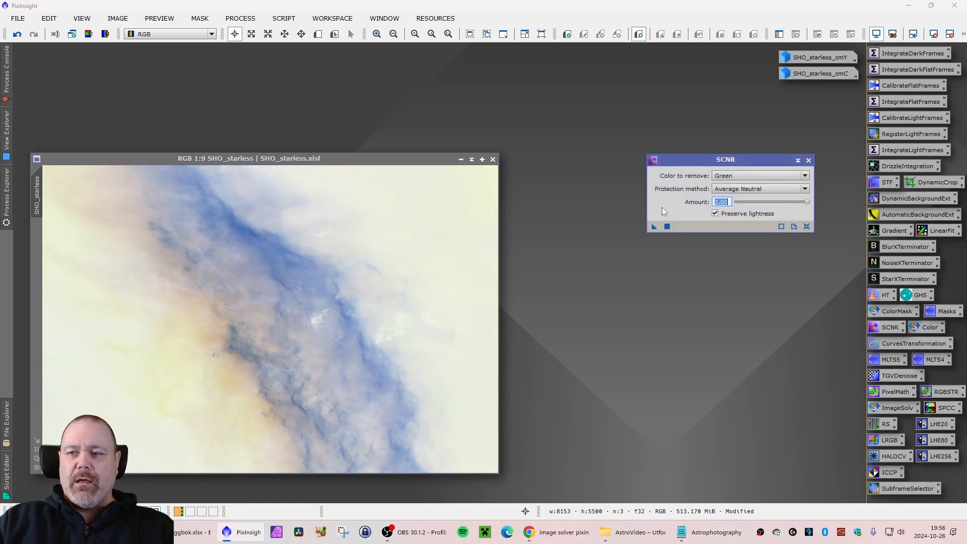
left_click_drag(666, 227, 326, 280)
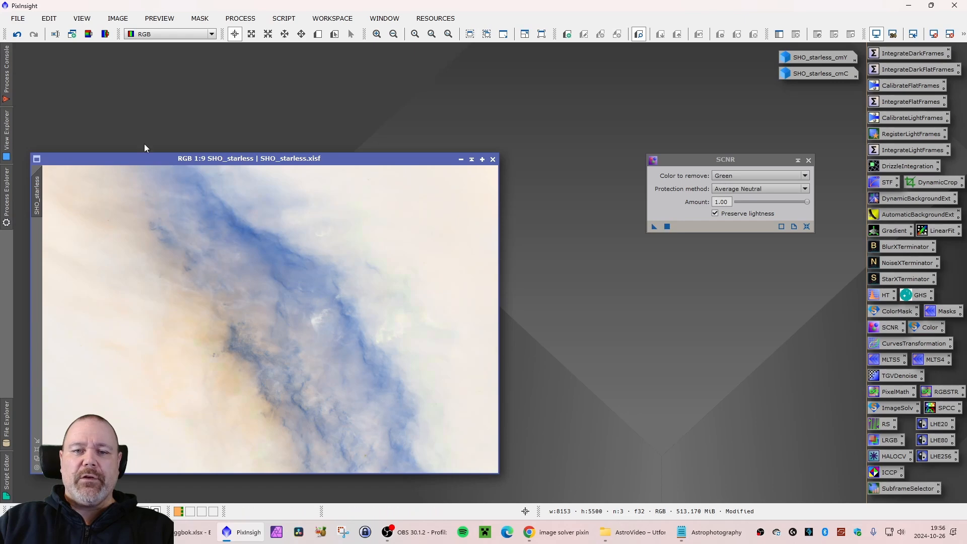
Invert SHO_starless back to its positive colors and close the SCNR process.
left_click(112, 21)
left_click(133, 157)
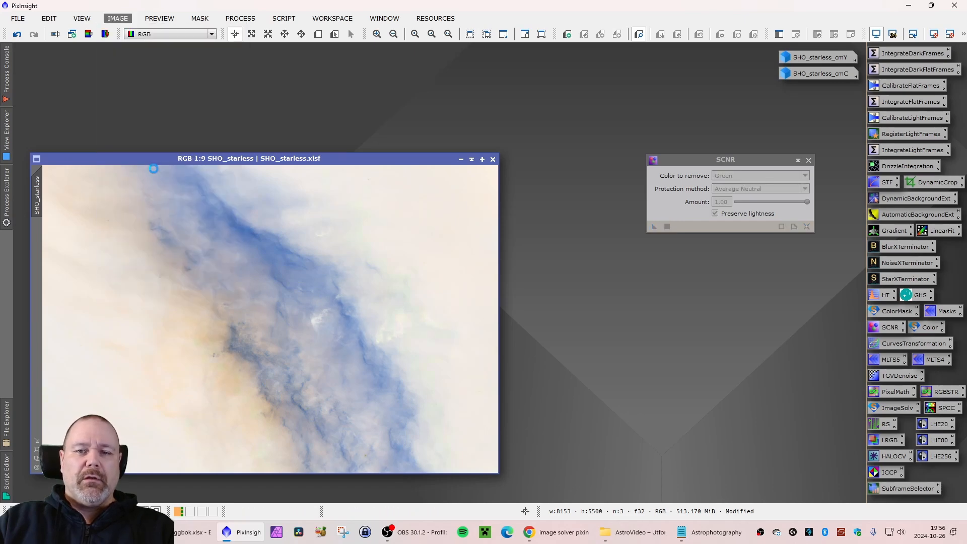
left_click(808, 159)
Change the image identifier of SHO_starless to SHO_starless_scnr.
right_click(40, 203)
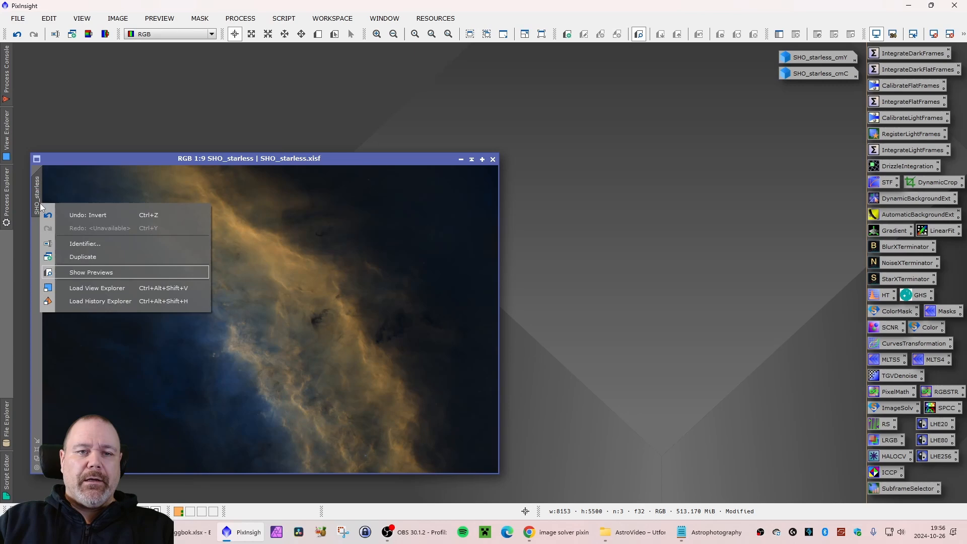
left_click(86, 242)
key("End")
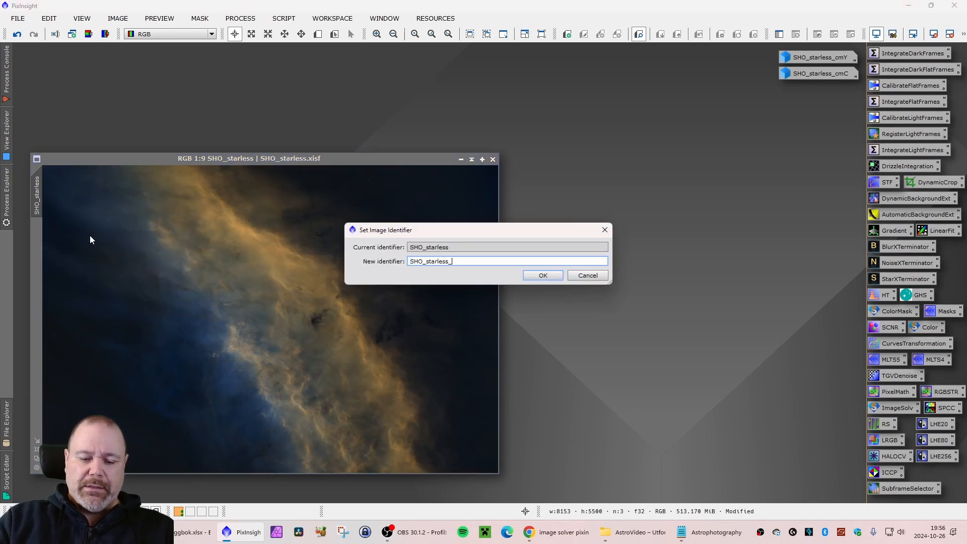
key("Return")
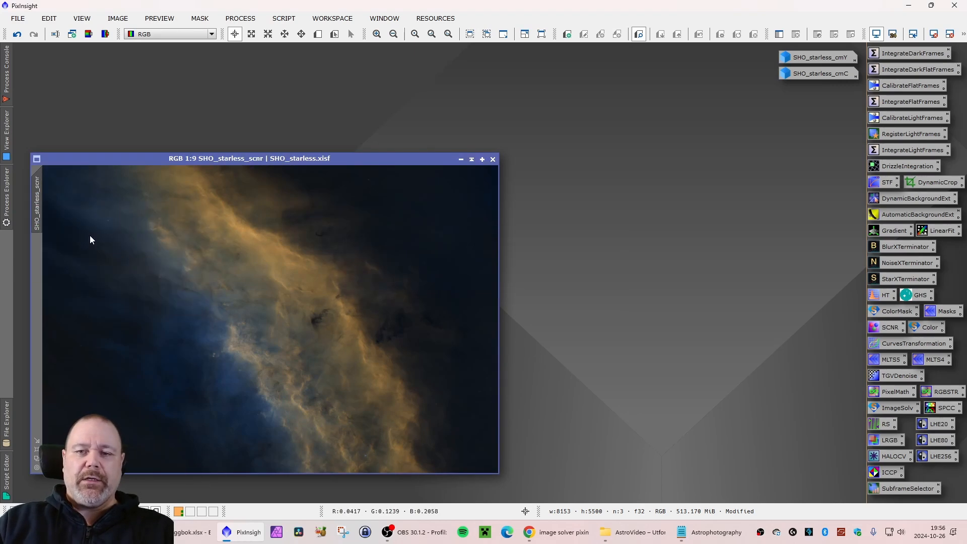
Save the image as SHO_starless_scnr.xisf in the Non-linear folder as 32-bit IEEE 754 floating point, overwriting the existing file.
left_click(18, 18)
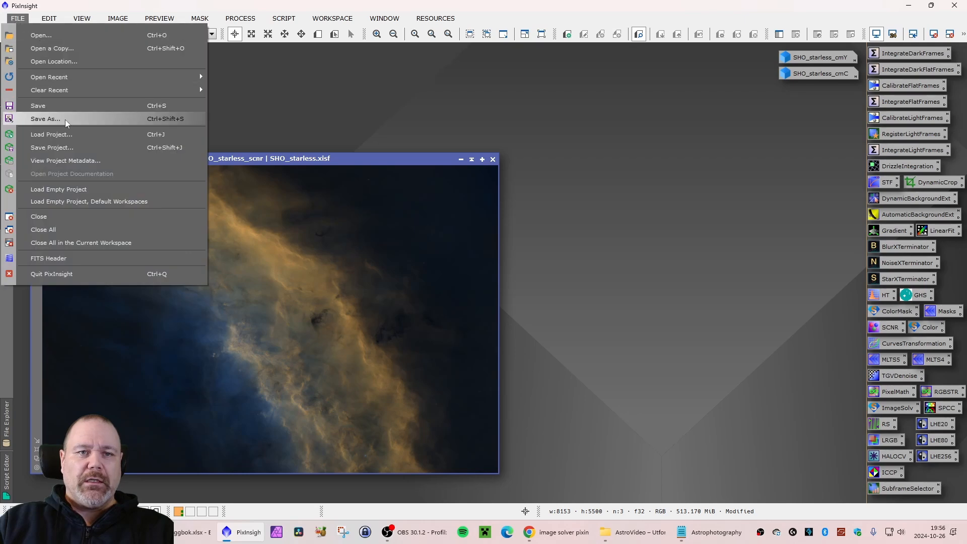
left_click(62, 122)
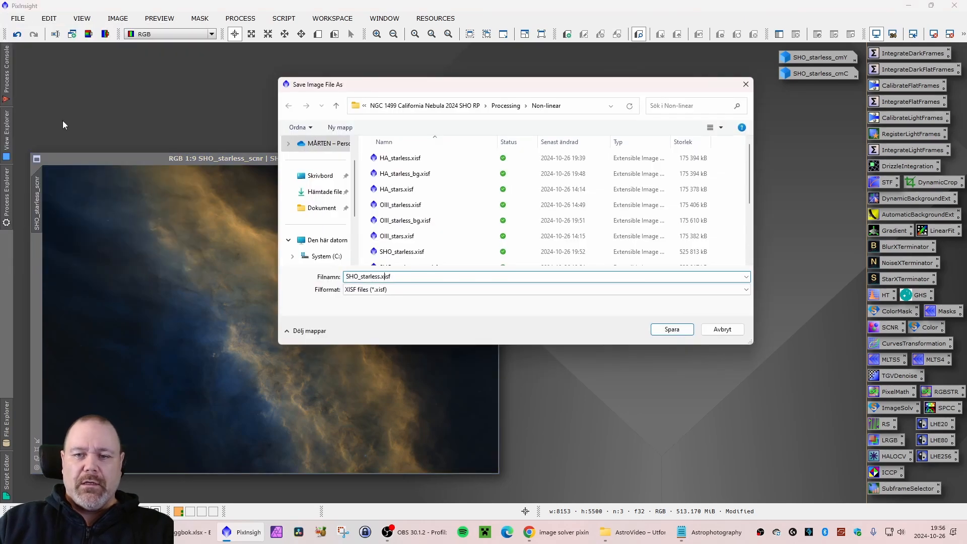
type("_scnr")
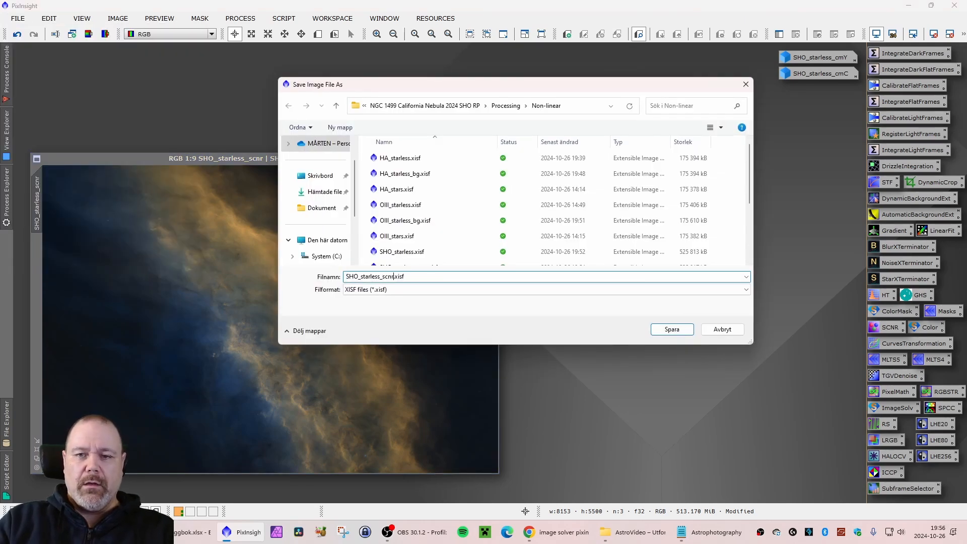
key("Return")
key("Tab")
key("Return")
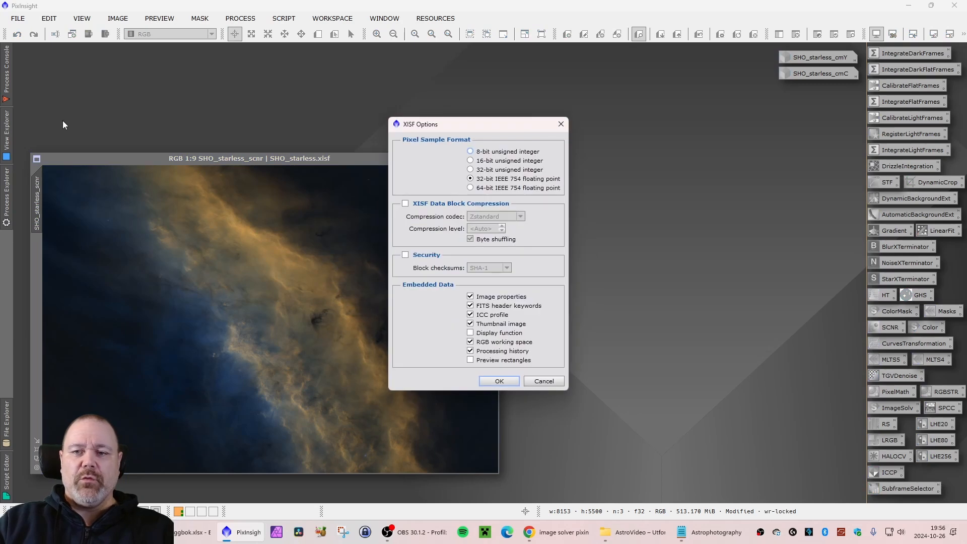
key("Return")
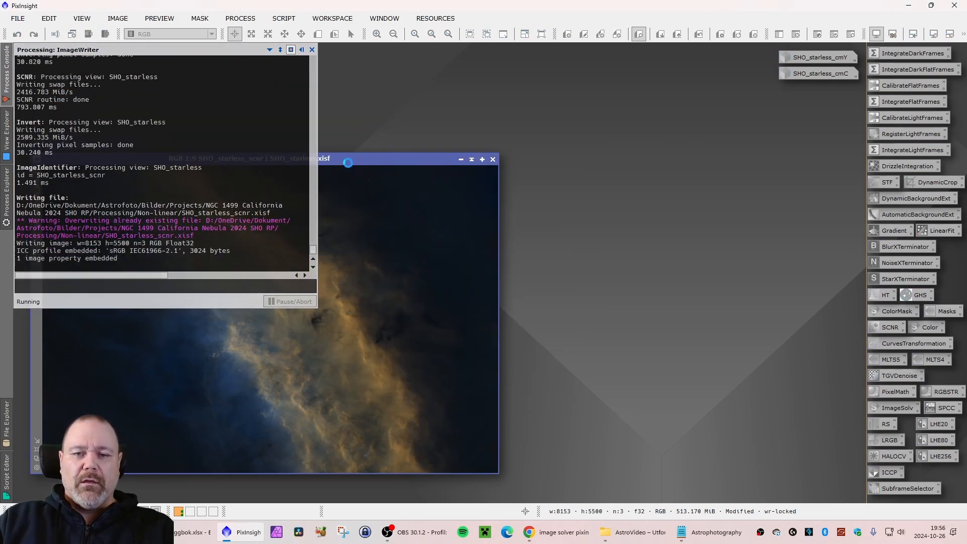
Examine the nebula's color and detail in SHO_starless_scnr up close and at full view, repositioning its window.
left_click_drag(324, 158, 335, 159)
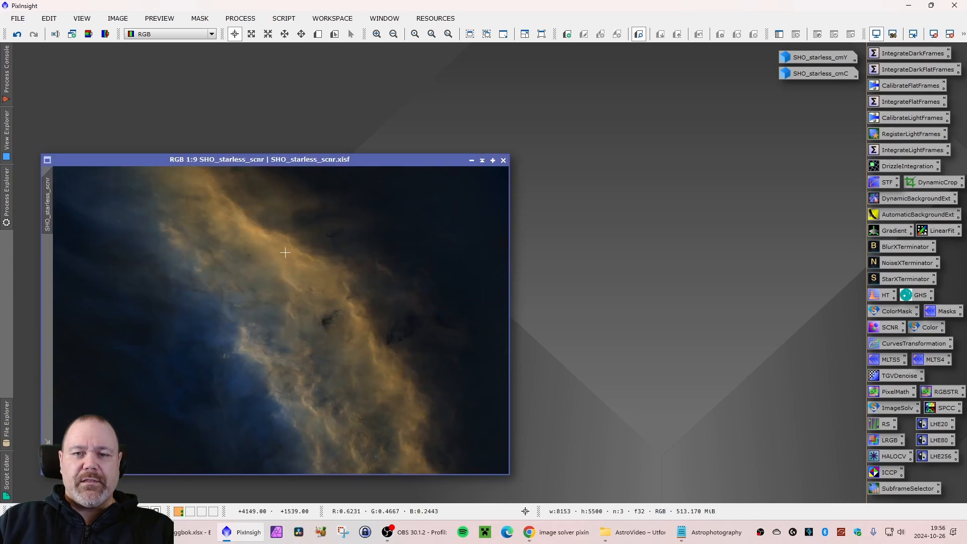
scroll(299, 244, "up", 4)
scroll(299, 244, "up", 2)
scroll(166, 219, "up", 2)
scroll(229, 219, "down", 4)
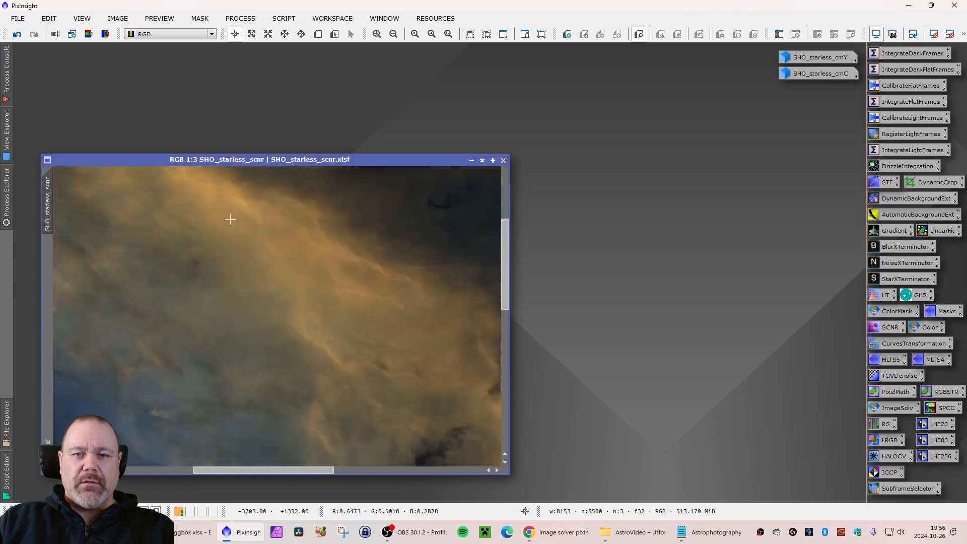
scroll(289, 235, "down", 4)
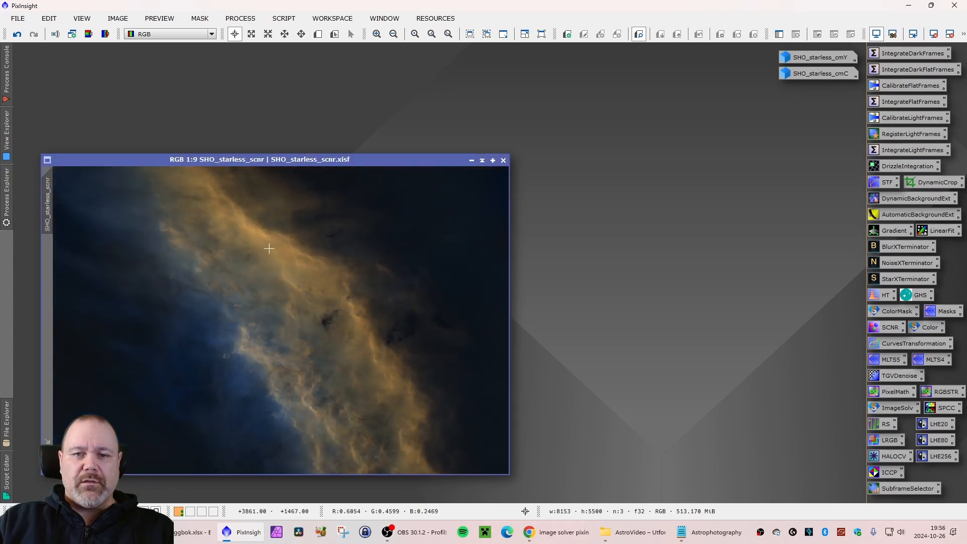
left_click_drag(243, 167, 228, 157)
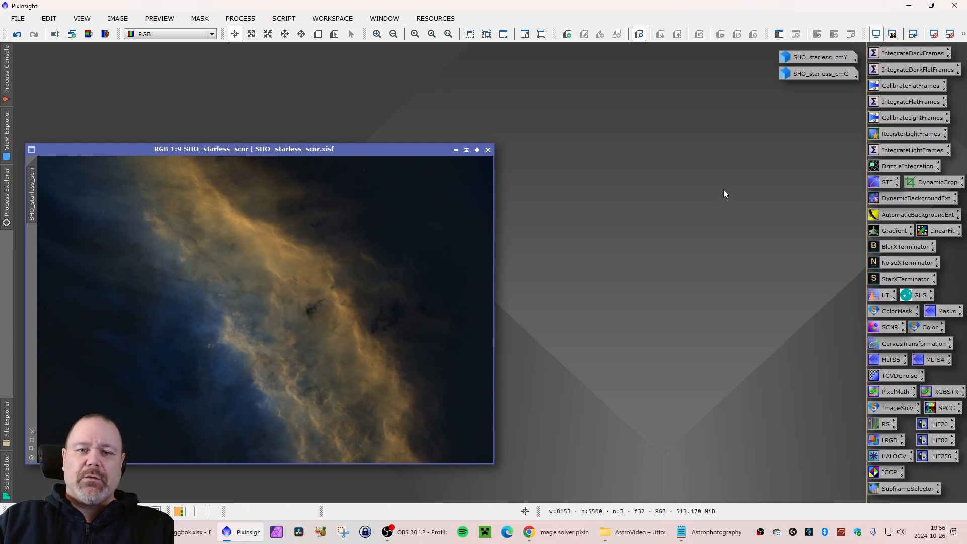
left_click_drag(304, 148, 318, 144)
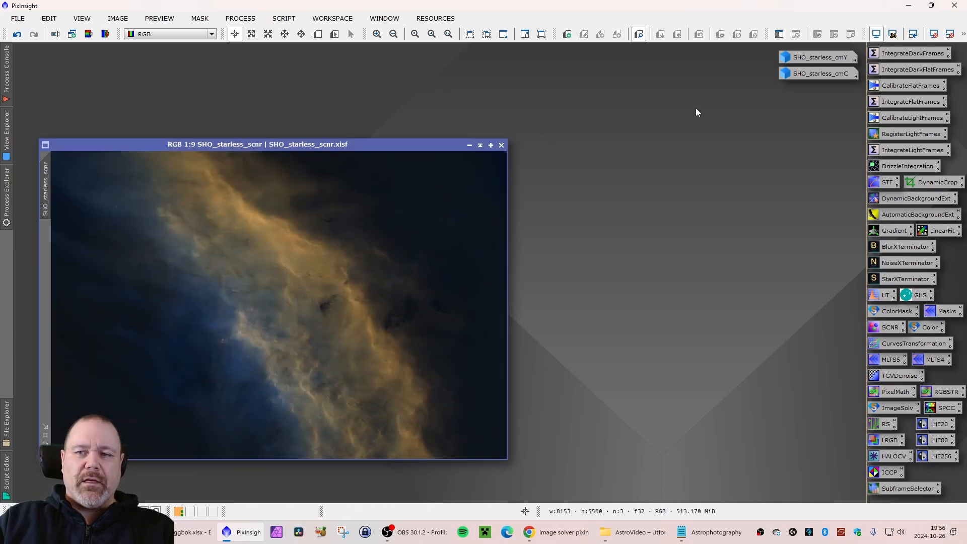
View the yellow mask SHO_starless_cmY beside the image, discard its accidental clone, and iconize the mask again.
double_click(806, 59)
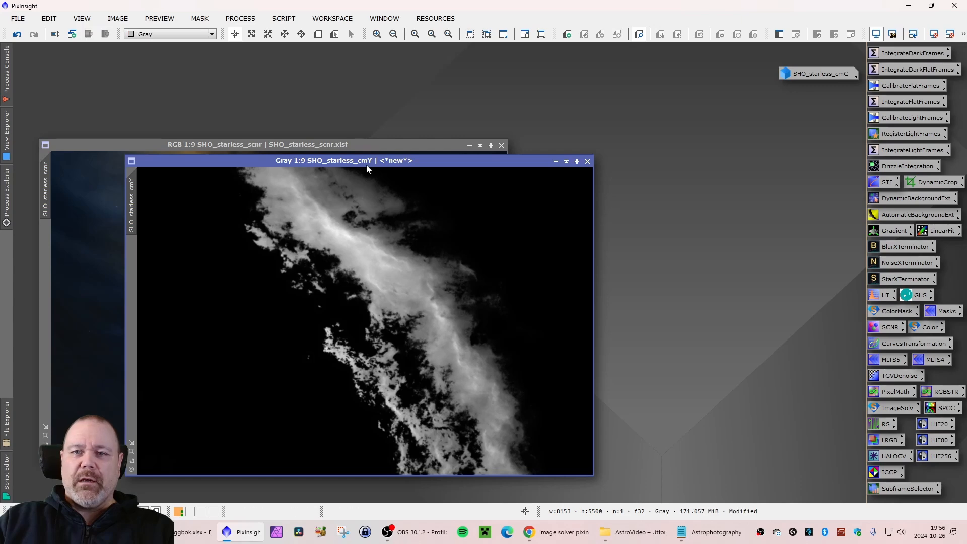
left_click_drag(403, 159, 582, 134)
left_click_drag(318, 181, 470, 90)
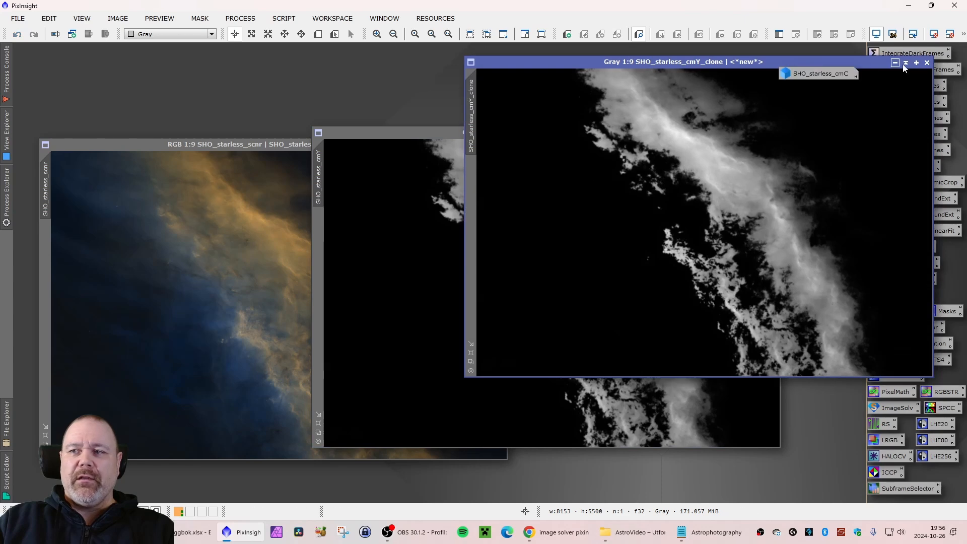
left_click(926, 62)
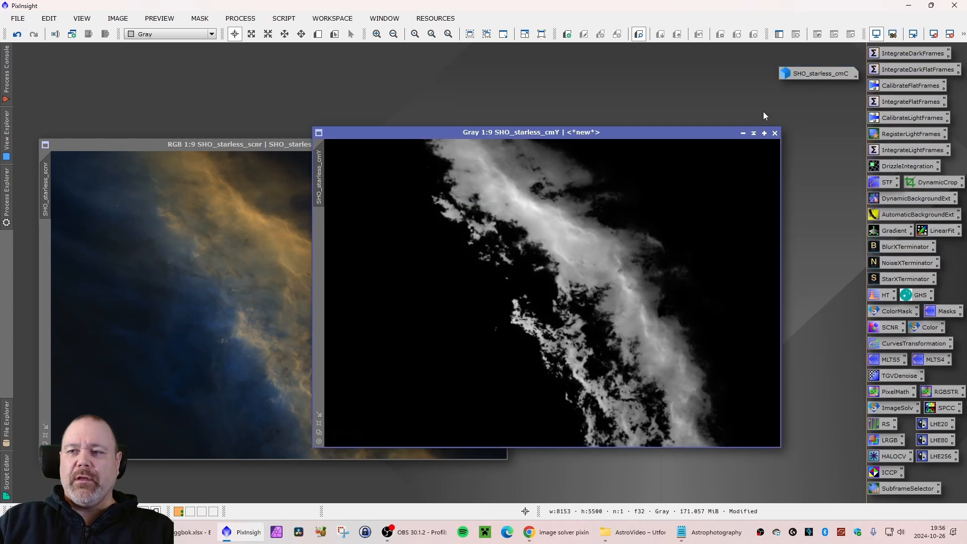
left_click(742, 133)
Open the cyan mask SHO_starless_cmC, apply it as the mask on SHO_starless_scnr, and iconize the mask window.
double_click(811, 74)
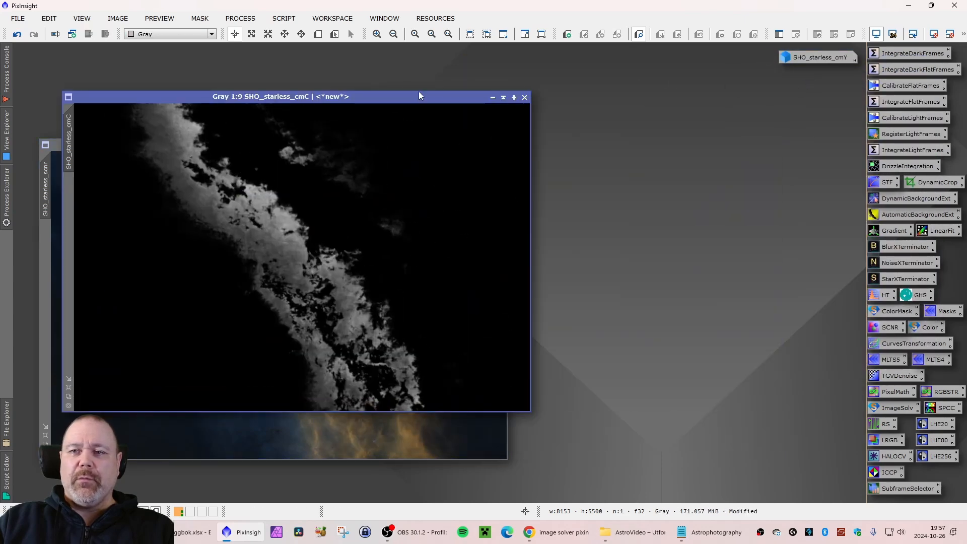
left_click_drag(421, 97, 668, 100)
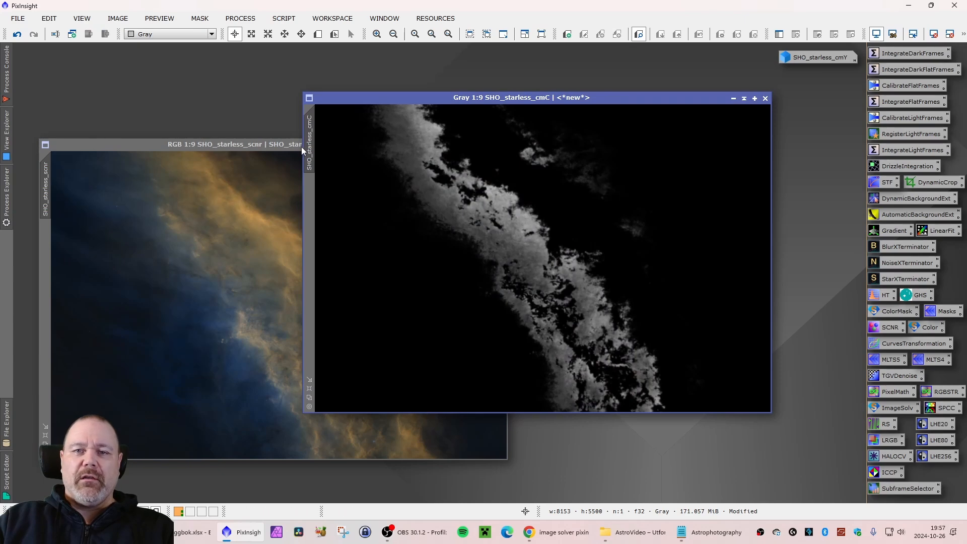
left_click_drag(316, 139, 222, 231)
left_click_drag(55, 268, 52, 269)
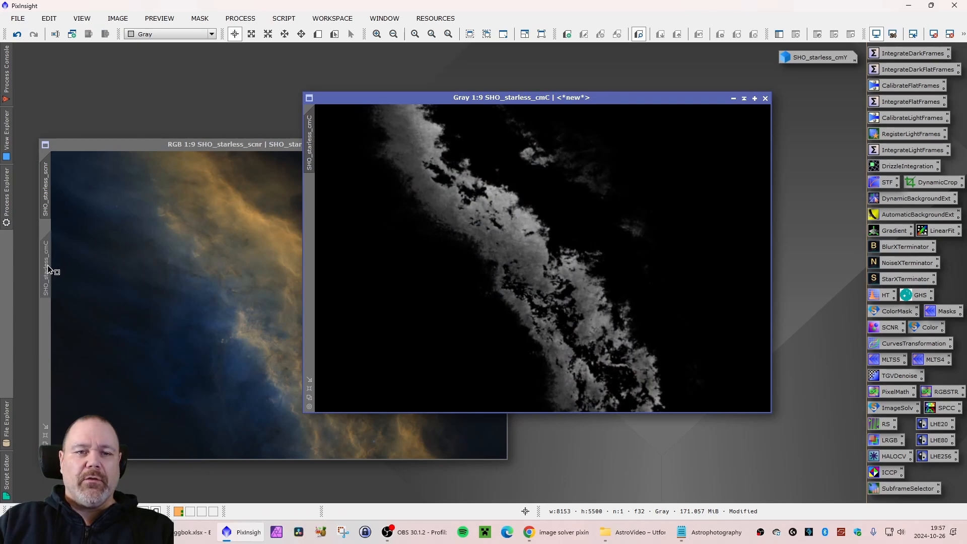
left_click(733, 98)
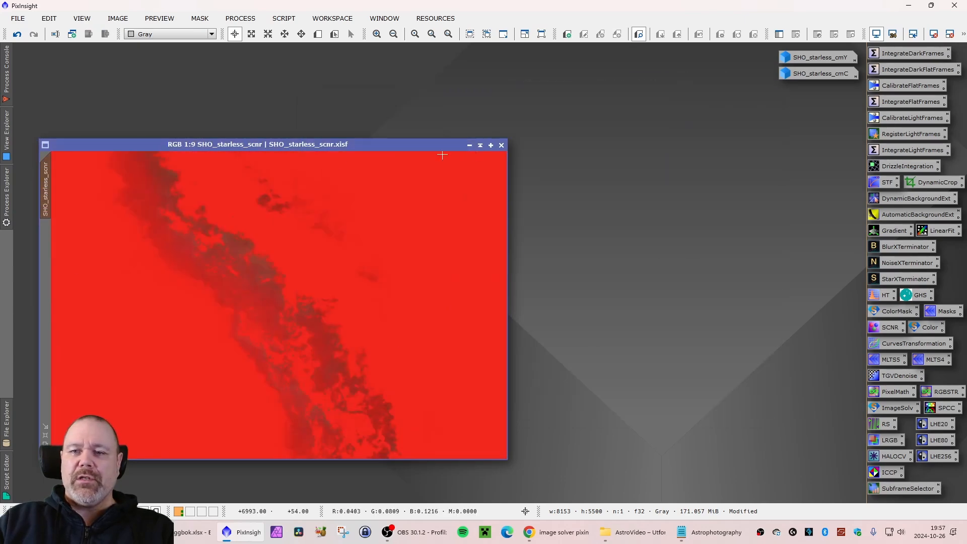
Hide the red mask overlay on SHO_starless_scnr and reposition the image window.
left_click_drag(291, 145, 292, 140)
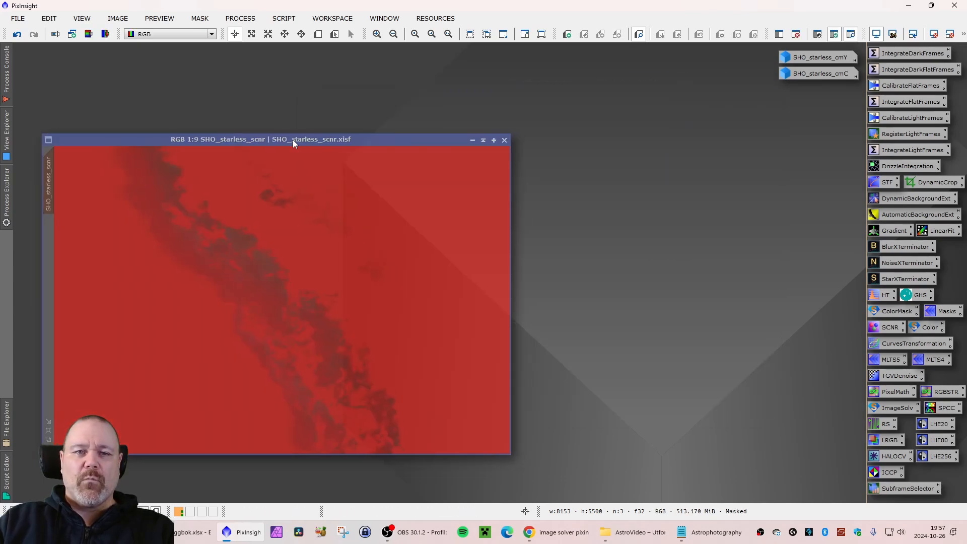
left_click(204, 20)
left_click(218, 90)
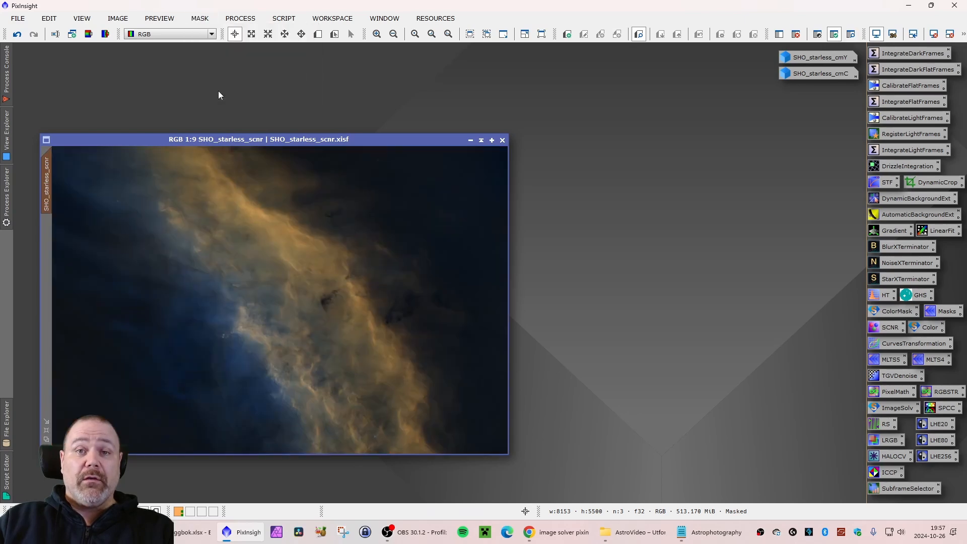
left_click_drag(253, 143, 244, 155)
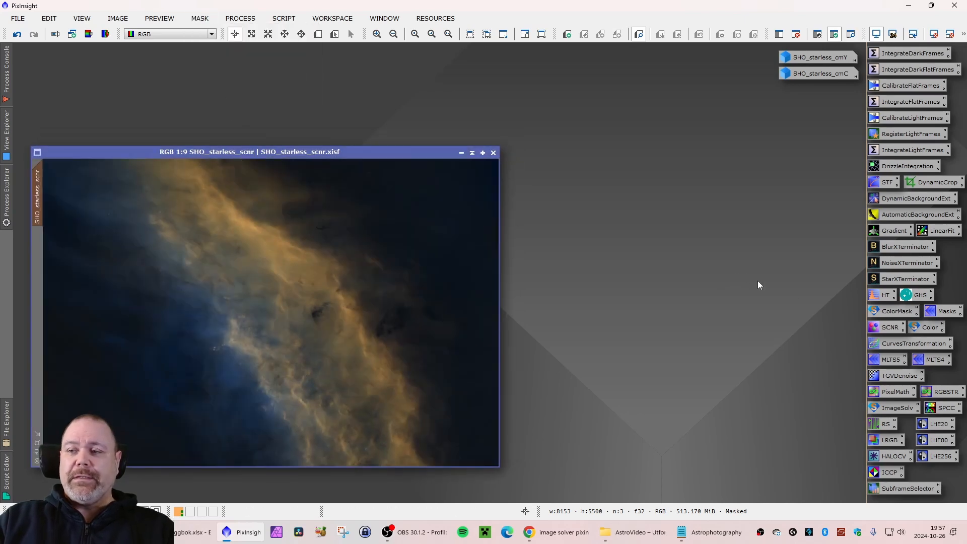
Open CurvesTransformation with a real-time preview of the masked image and arrange the two windows side by side.
double_click(896, 345)
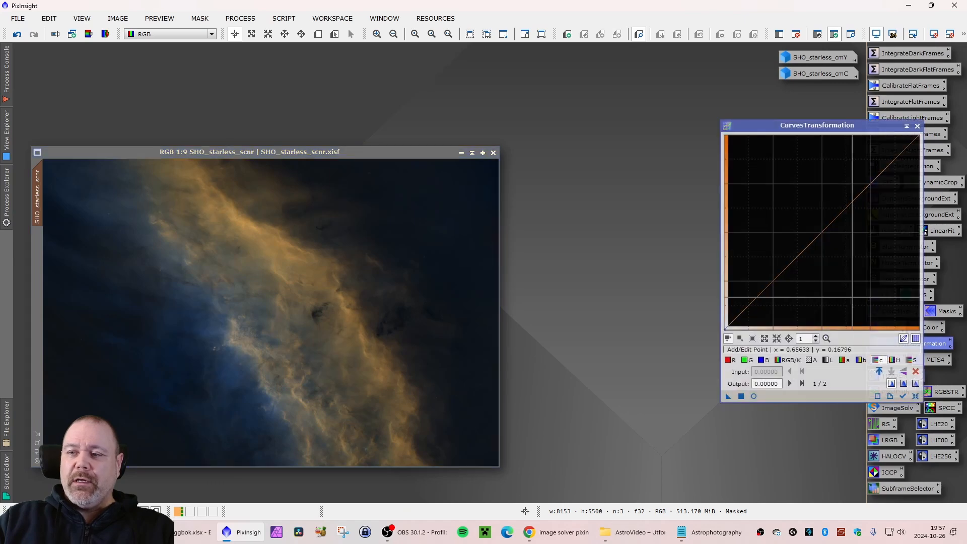
left_click_drag(816, 128, 652, 147)
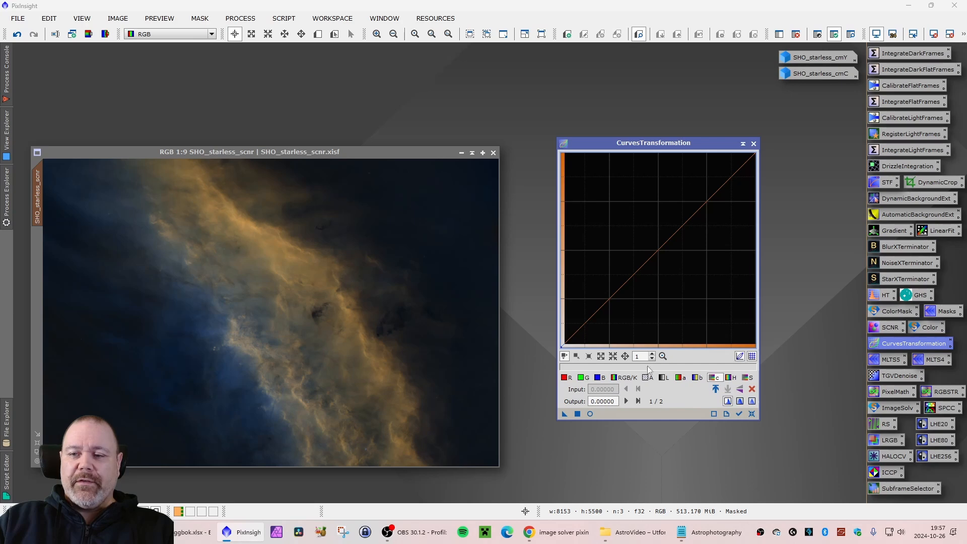
left_click(590, 413)
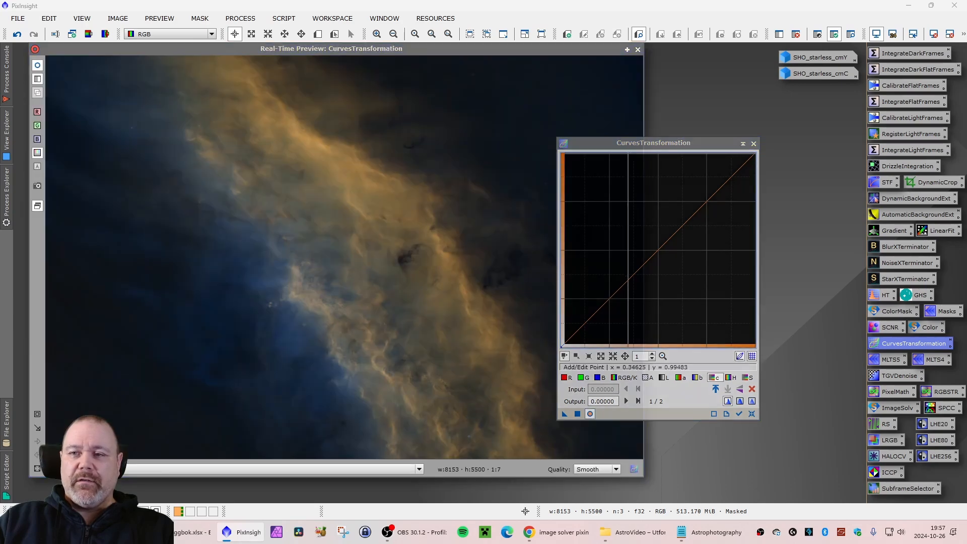
left_click_drag(630, 147, 777, 177)
left_click_drag(464, 59, 478, 73)
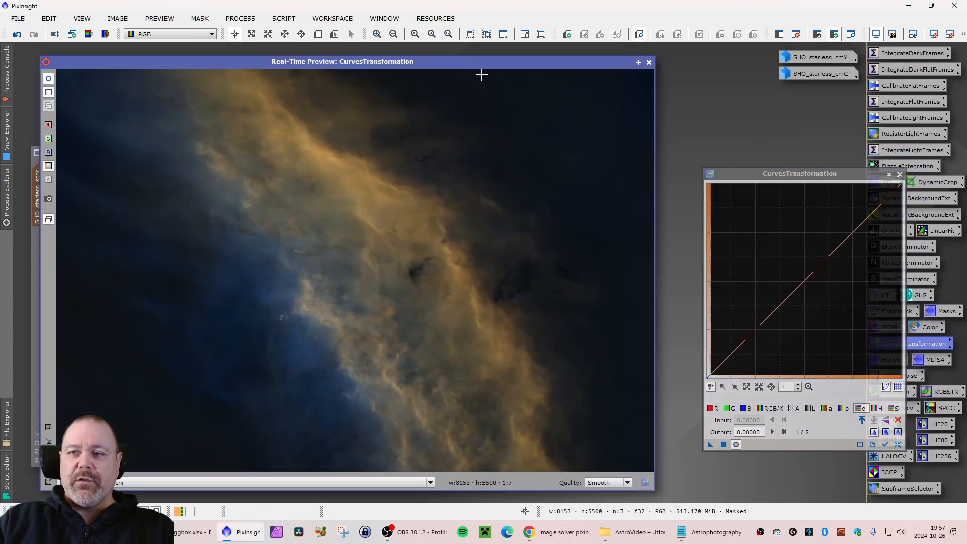
Try raising the blue curve, moderately and up to about 0.496 output at 0.186 input, resetting the curves after each trial.
left_click(747, 409)
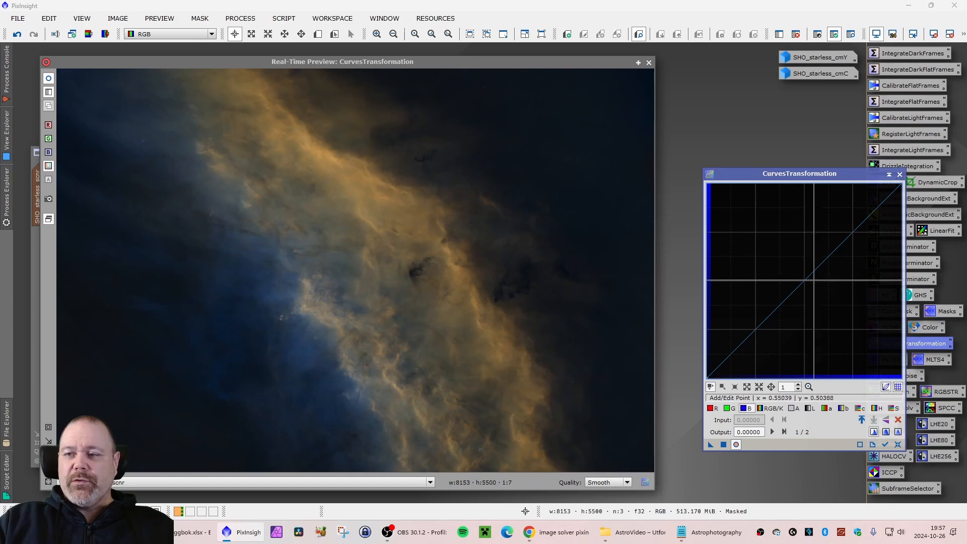
mouse_move(806, 280)
left_mouse_down()
mouse_move(780, 257)
mouse_move(875, 348)
mouse_move(805, 302)
mouse_move(846, 281)
mouse_move(828, 292)
mouse_move(794, 266)
left_mouse_up()
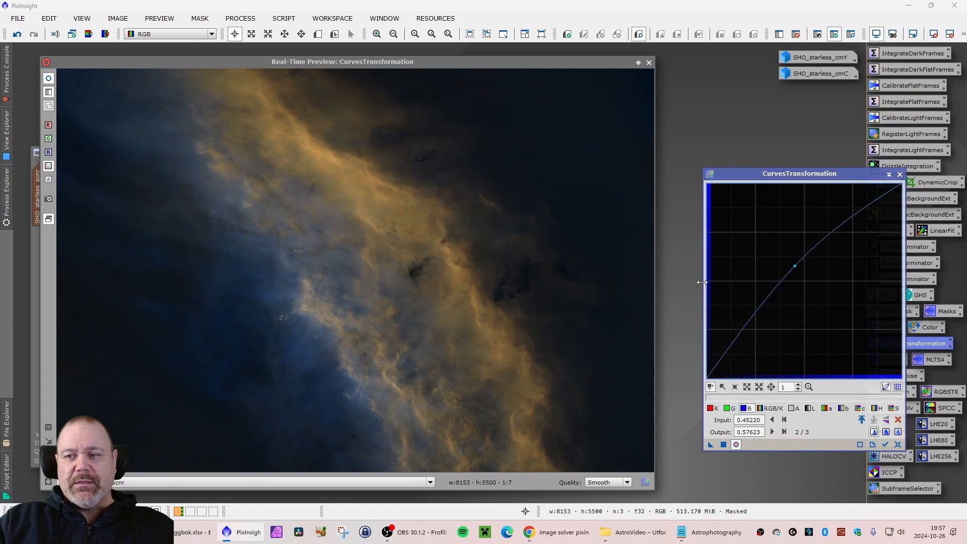
left_click_drag(795, 265, 743, 281)
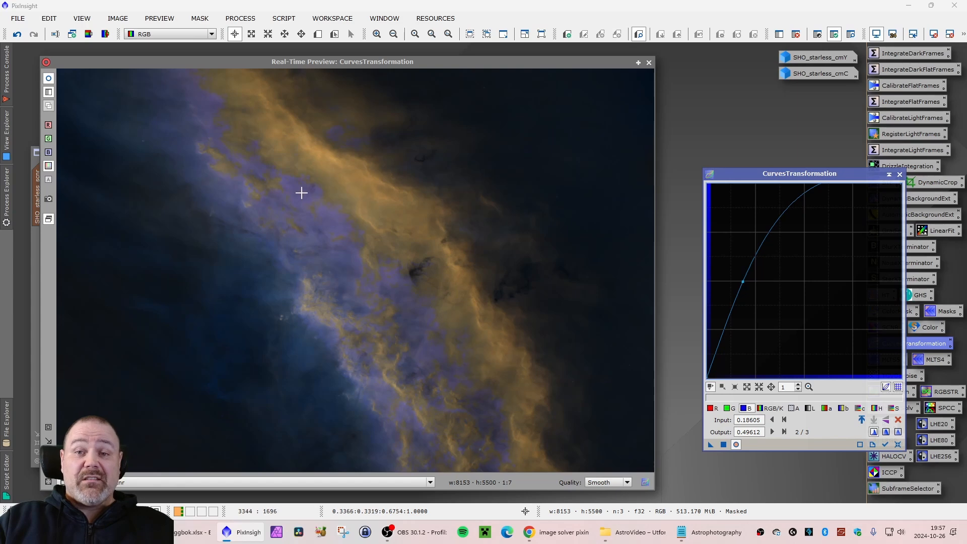
left_click(897, 444)
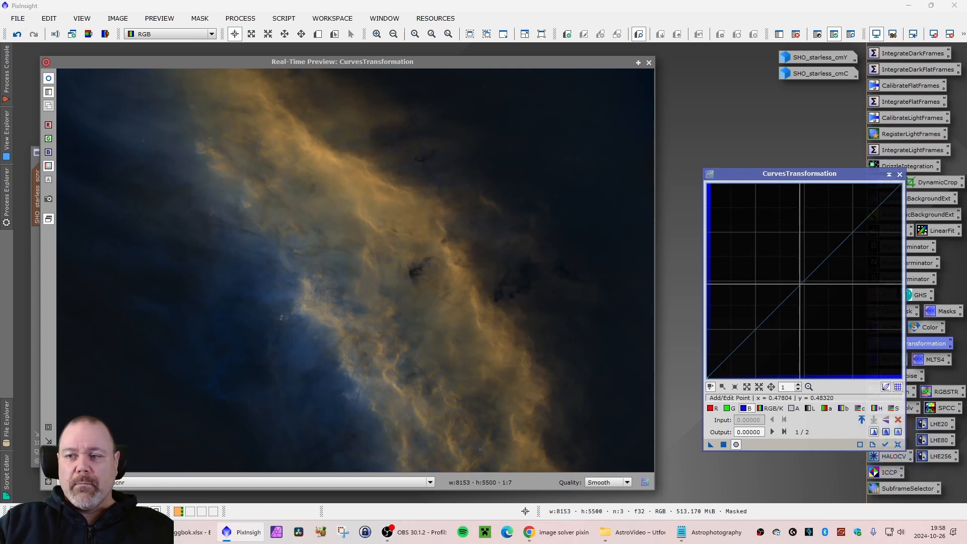
left_click_drag(799, 283, 788, 275)
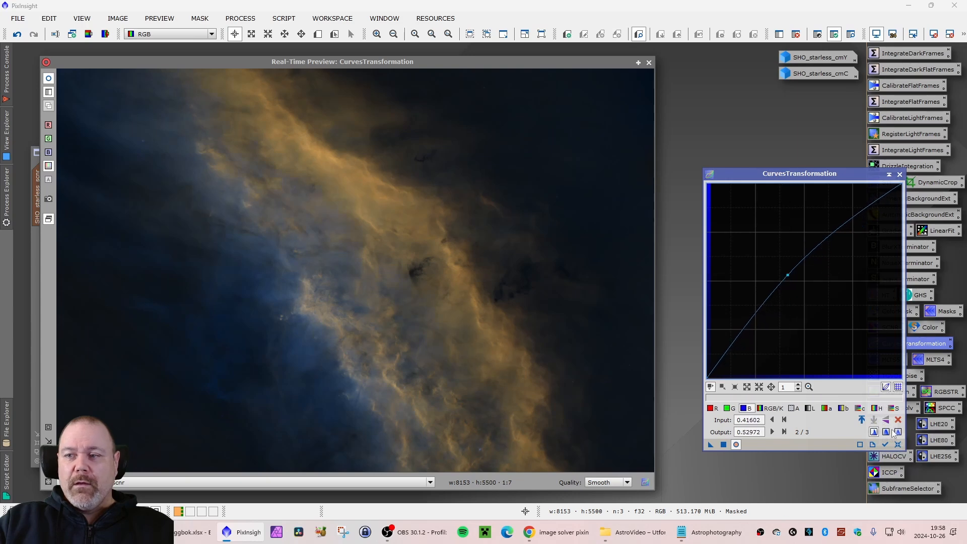
left_click(897, 445)
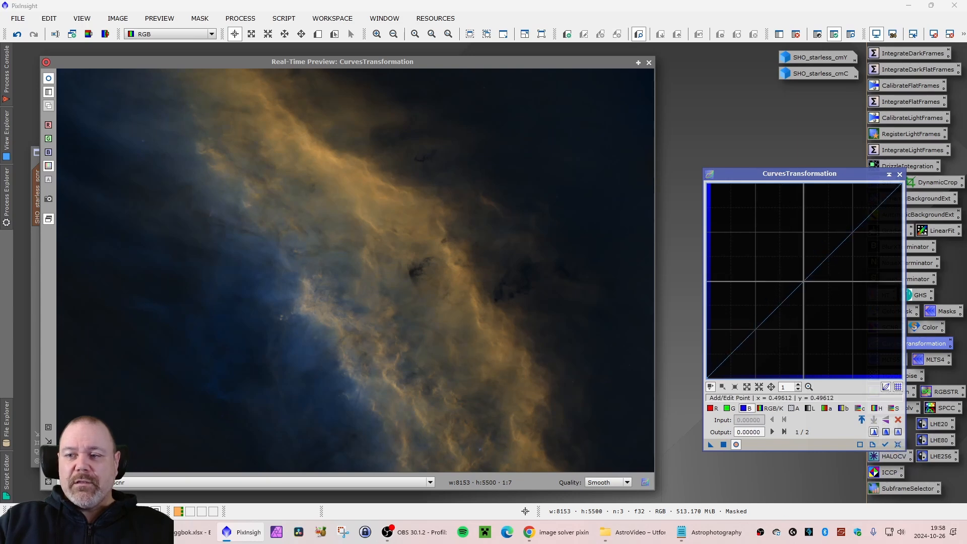
Try raising blue while lowering green and red, with red at about 0.463 output for 0.558 input, and reset the curves.
left_click_drag(791, 281, 815, 288)
left_click(731, 409)
left_click(710, 408)
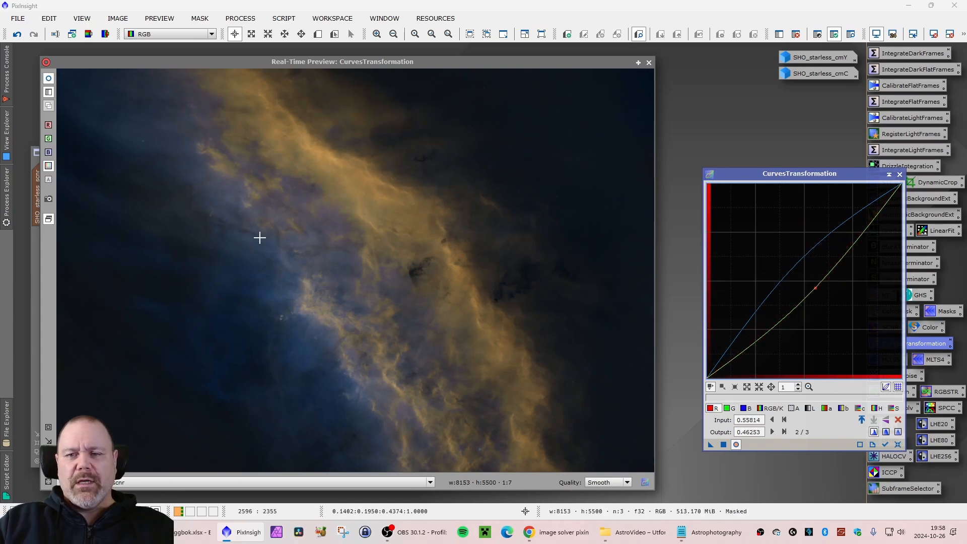
left_click(898, 445)
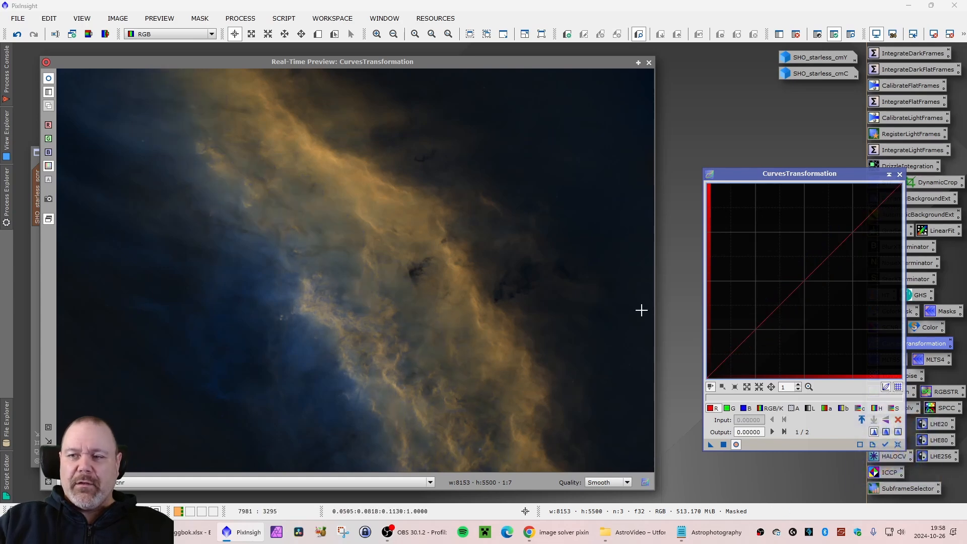
Try raising the saturation curve to about 0.623 output at 0.439 input, and reset the curves.
left_click(744, 408)
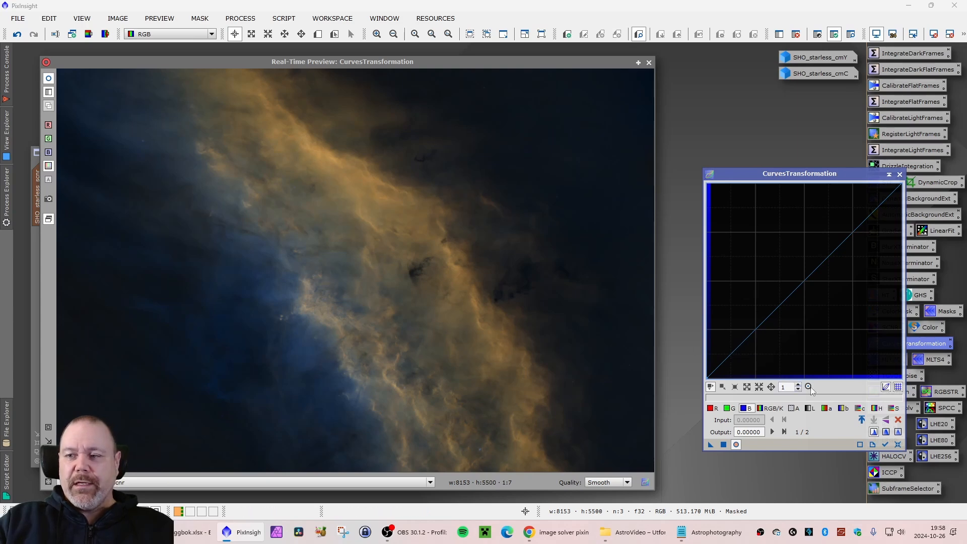
left_click(895, 408)
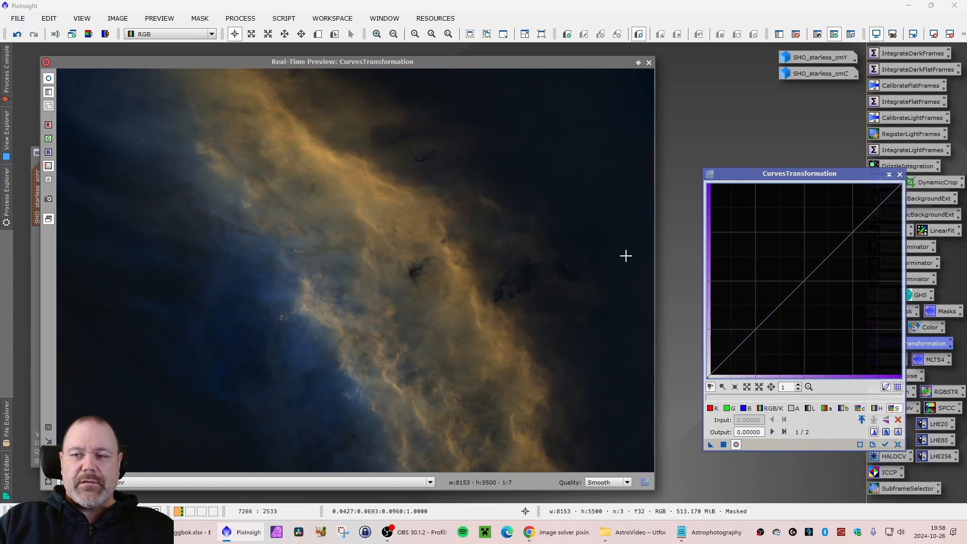
left_click_drag(790, 293, 791, 257)
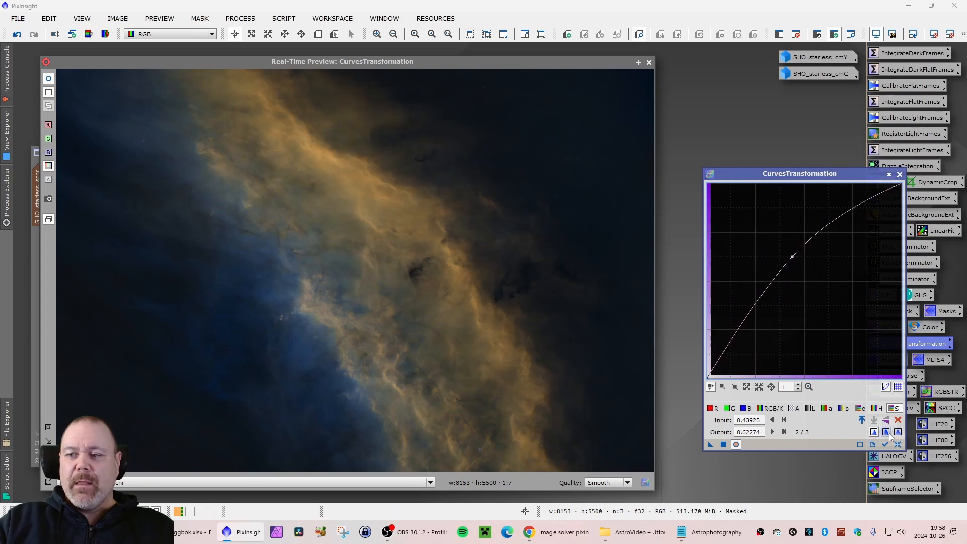
left_click(897, 444)
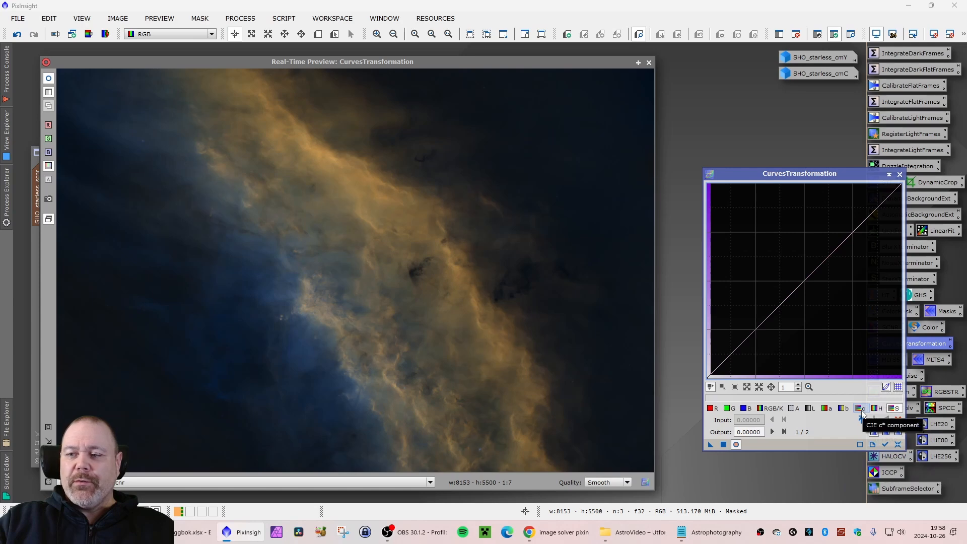
Try raising the CIE c* curve to about 0.589 output at 0.460 input, and reset the curves.
left_click(860, 408)
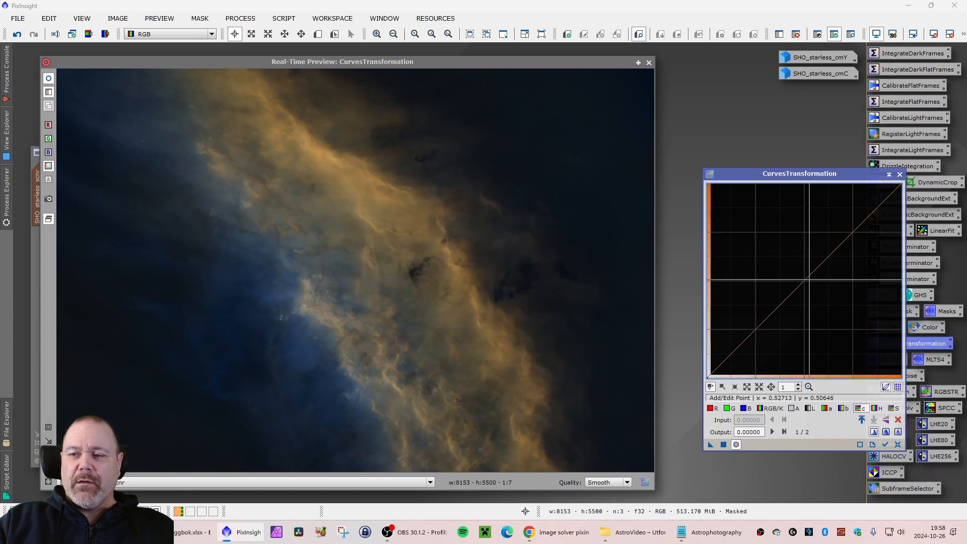
mouse_move(805, 279)
left_mouse_down()
mouse_move(824, 293)
mouse_move(813, 336)
mouse_move(836, 282)
mouse_move(830, 298)
mouse_move(796, 263)
left_mouse_up()
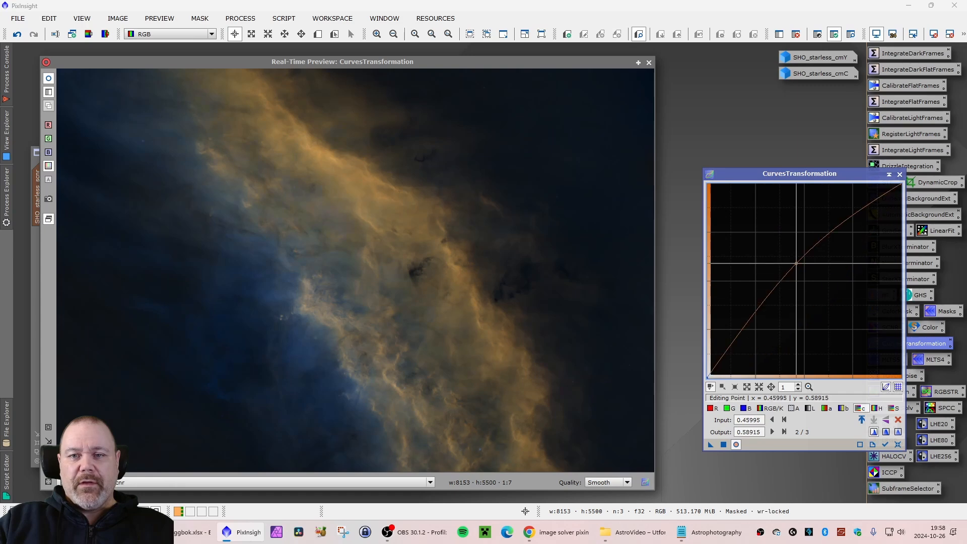
left_click(899, 444)
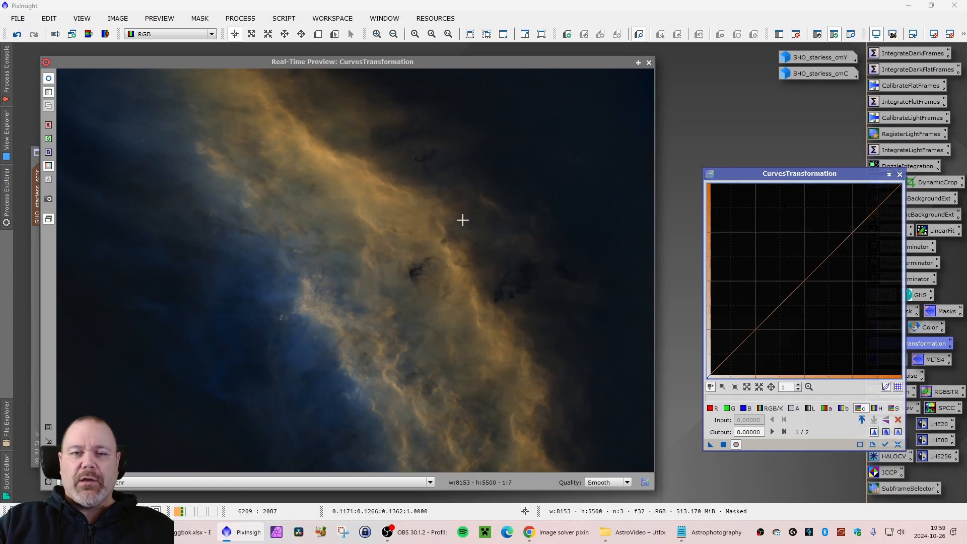
Close CurvesTransformation and its real-time preview, and remove the cyan mask from SHO_starless_scnr.
left_click(899, 175)
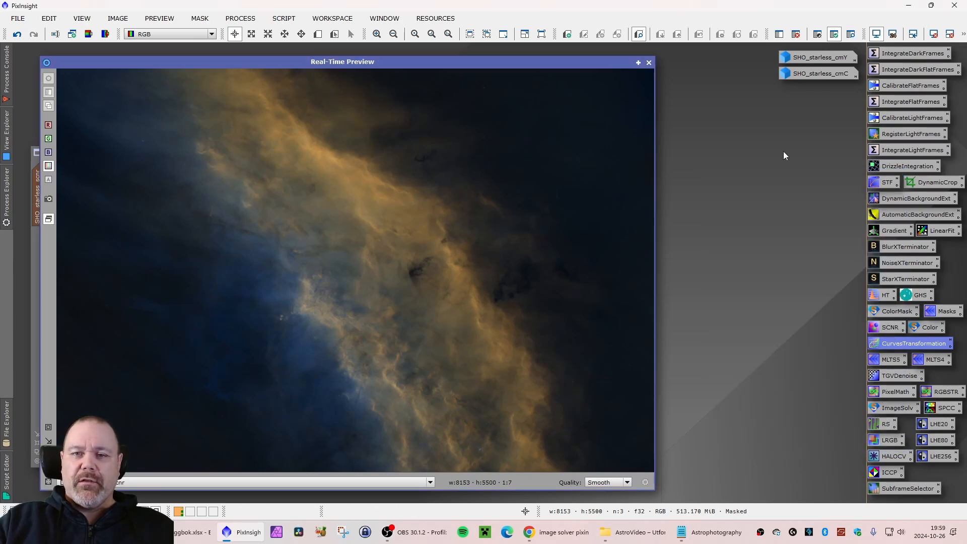
left_click(649, 63)
left_click_drag(386, 154, 395, 154)
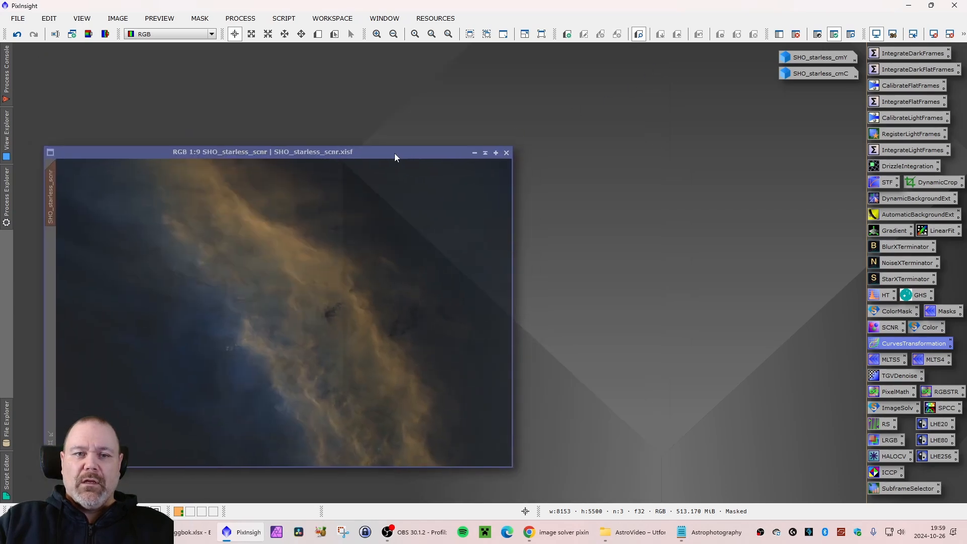
mouse_move(281, 151)
left_mouse_down()
mouse_move(253, 151)
mouse_move(282, 144)
left_mouse_up()
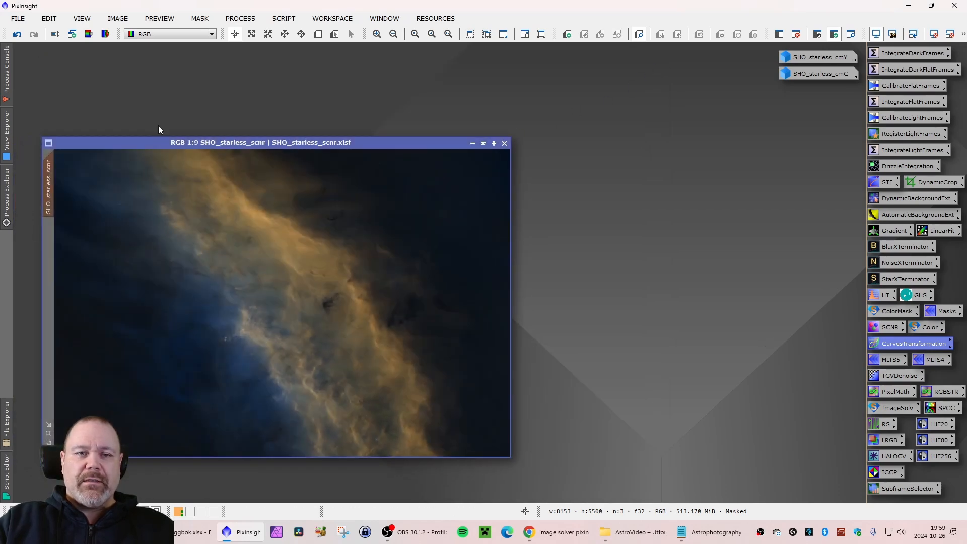
left_click(199, 19)
left_click(219, 50)
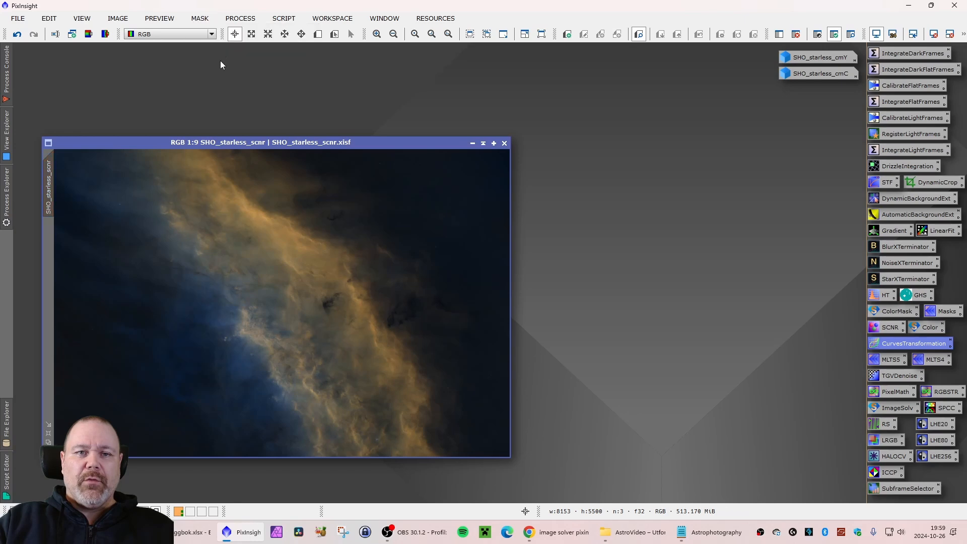
Open the yellow mask SHO_starless_cmY, apply it as the mask on SHO_starless_scnr, and iconize the mask window.
double_click(818, 57)
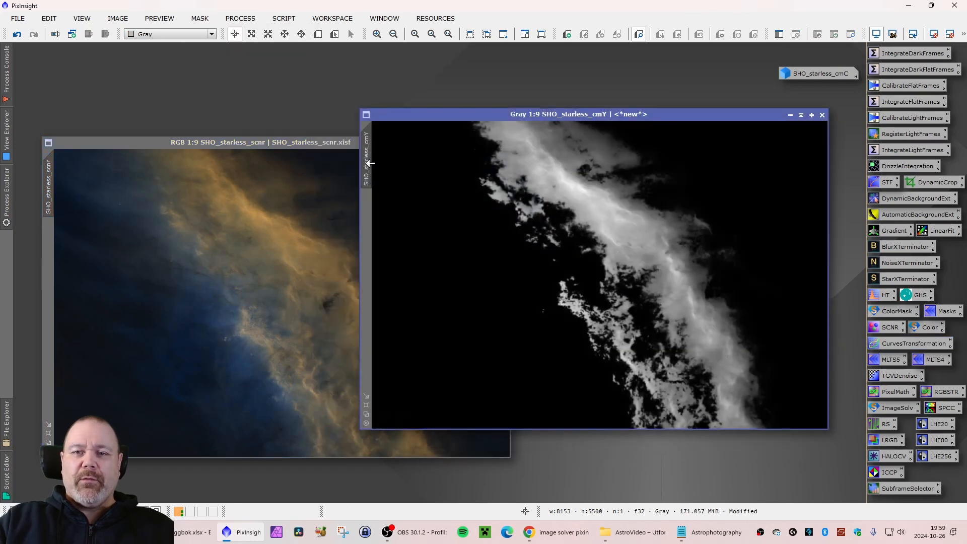
left_click_drag(422, 110, 429, 102)
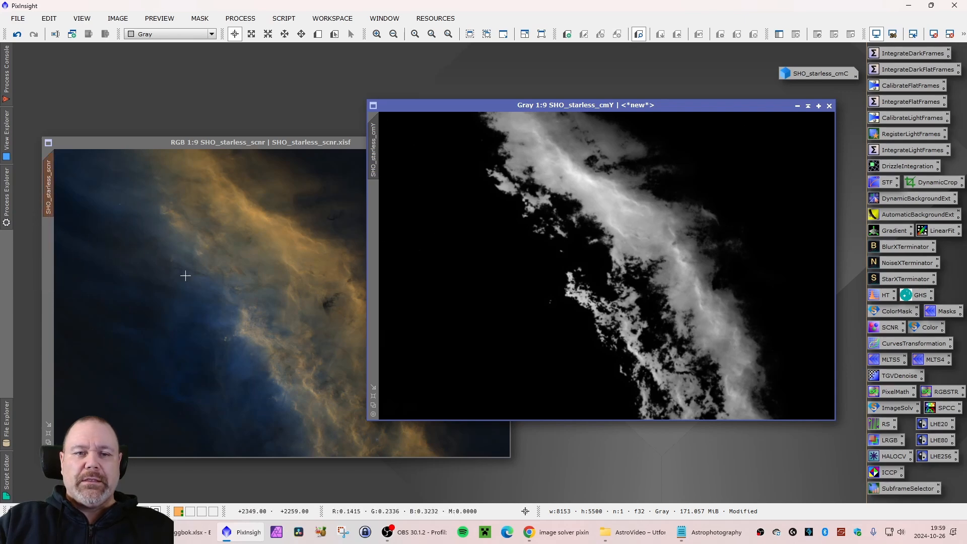
left_click(797, 105)
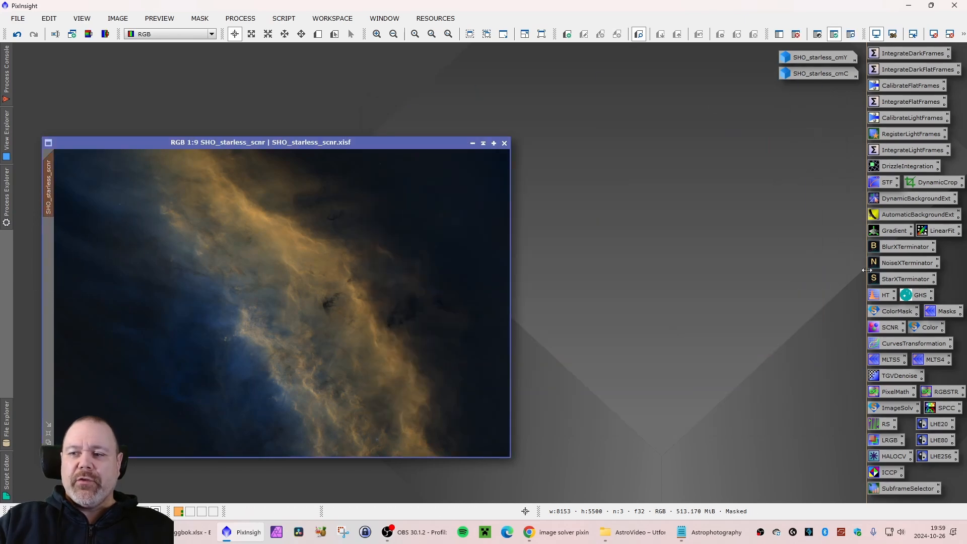
Open CurvesTransformation with a real-time preview and try raising the red curve to about 0.504 output at 0.450 input.
double_click(886, 343)
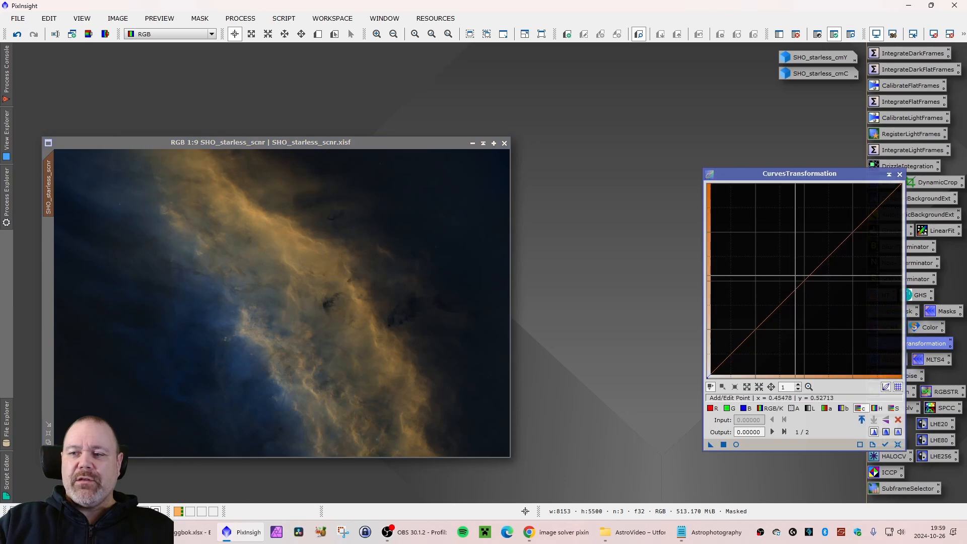
left_click_drag(779, 174, 748, 145)
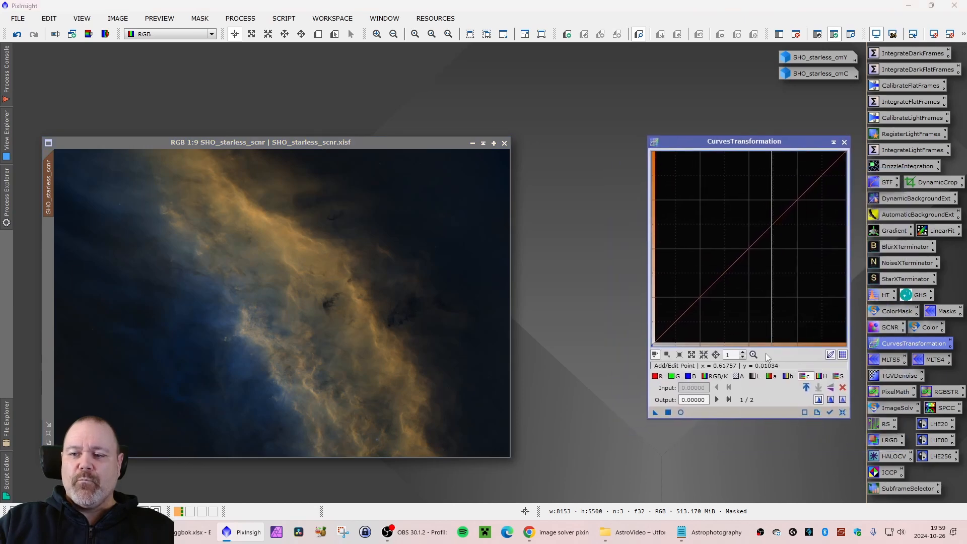
left_click(681, 412)
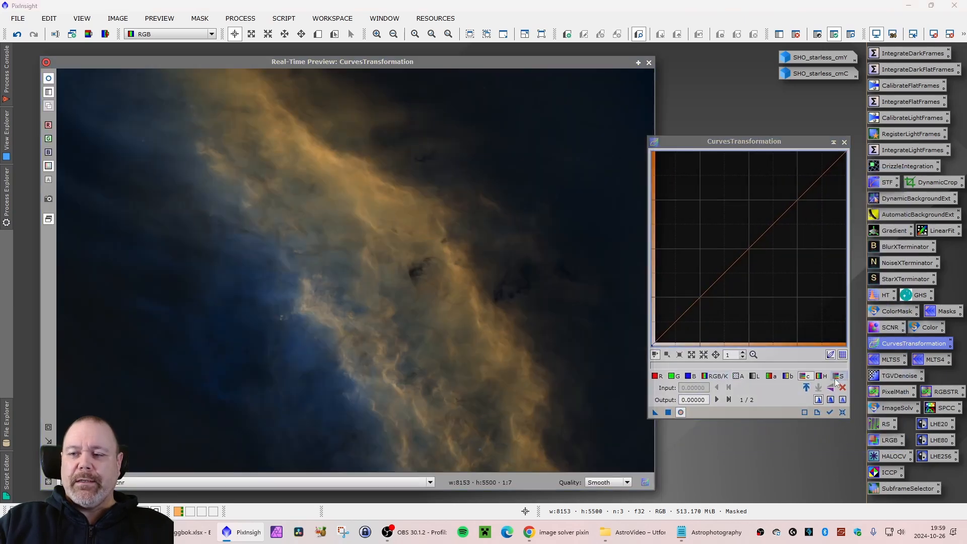
left_click(656, 376)
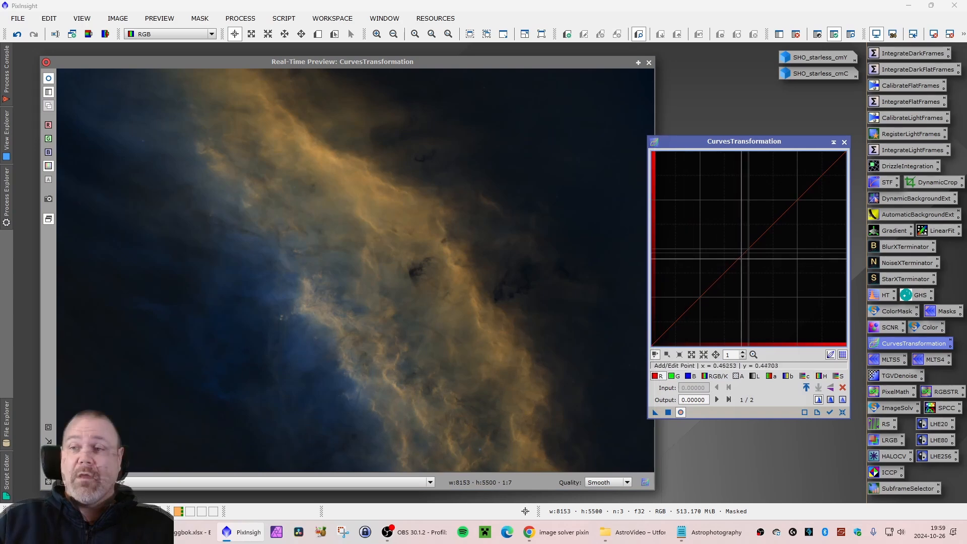
left_click(746, 247)
mouse_move(745, 247)
left_mouse_down()
mouse_move(707, 201)
mouse_move(738, 257)
mouse_move(778, 292)
mouse_move(731, 239)
mouse_move(738, 247)
left_mouse_up()
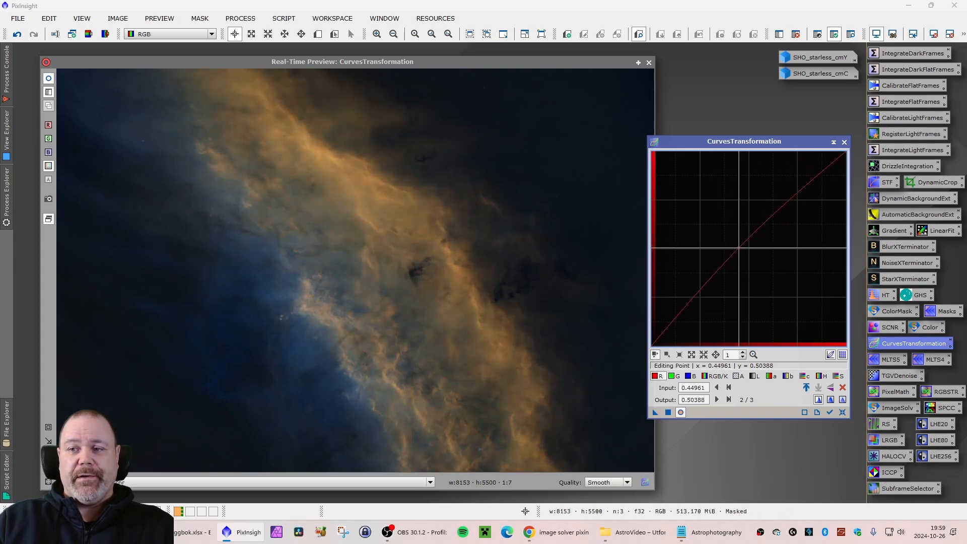
Try lowering the green curve slightly and the blue curve to about 0.455 output at 0.486 input, and reset the blue-channel and other curves.
left_click(674, 376)
left_click(688, 376)
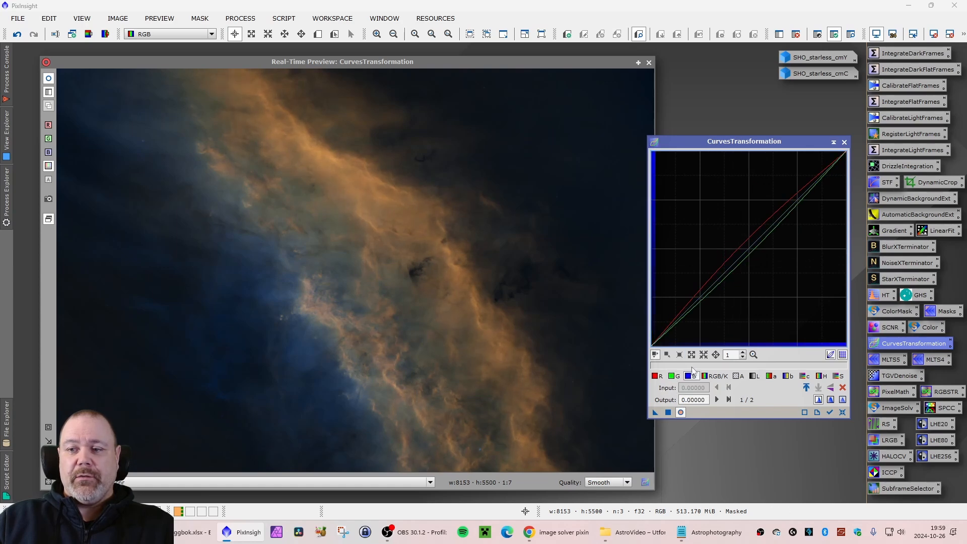
left_click(745, 257)
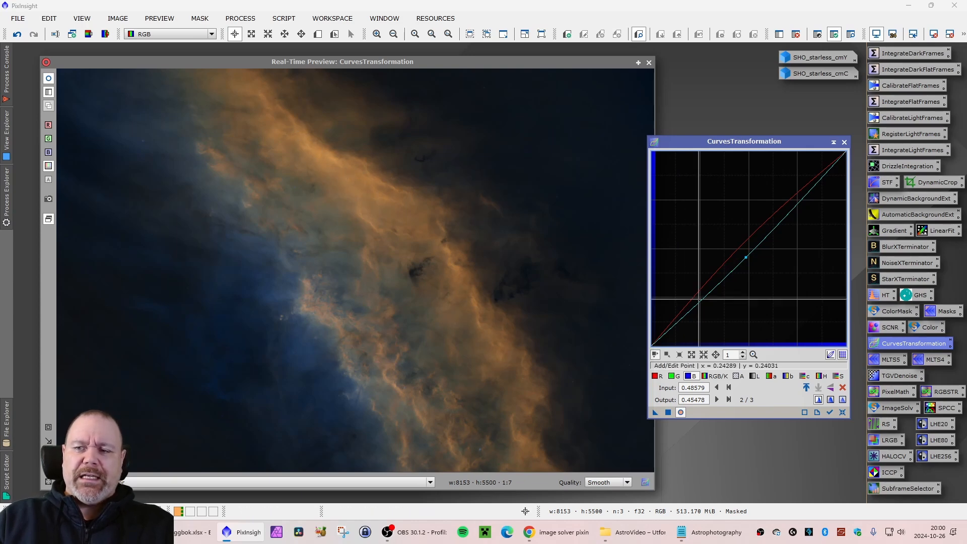
left_click(841, 387)
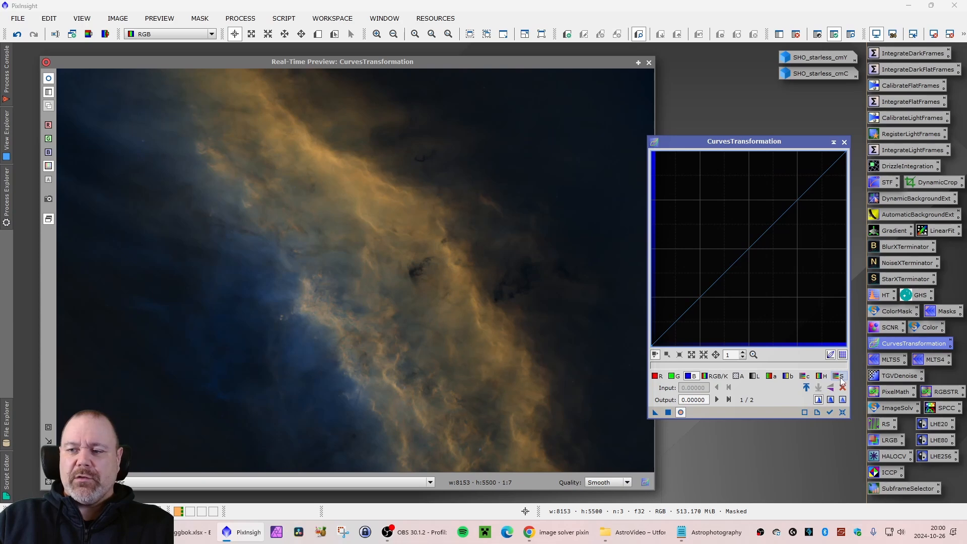
Try adjustments on the saturation and CIE c* curves through the yellow mask, resetting the curves after each attempt.
left_click(838, 375)
mouse_move(738, 257)
left_mouse_down()
mouse_move(738, 236)
mouse_move(756, 236)
mouse_move(745, 249)
mouse_move(721, 227)
mouse_move(752, 256)
mouse_move(739, 239)
mouse_move(745, 246)
left_mouse_up()
left_click(842, 412)
left_click(805, 376)
left_click(841, 413)
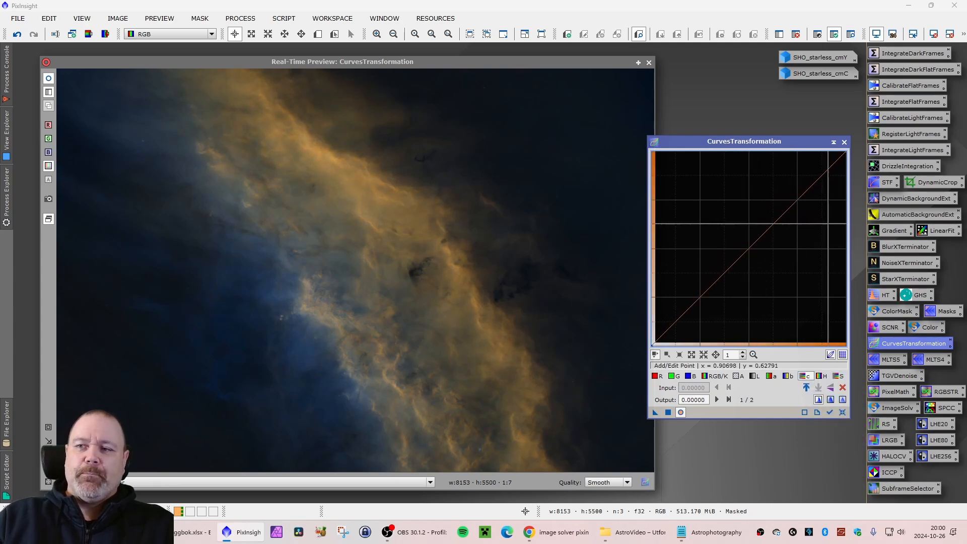
Close CurvesTransformation and its real-time preview, and remove the yellow mask from SHO_starless_scnr.
left_click(844, 142)
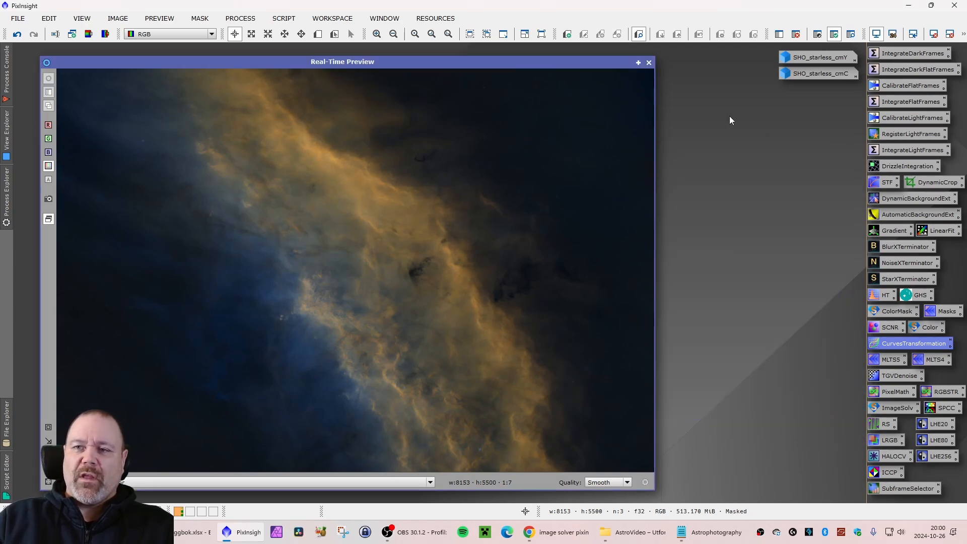
left_click(649, 63)
left_click_drag(285, 142, 286, 132)
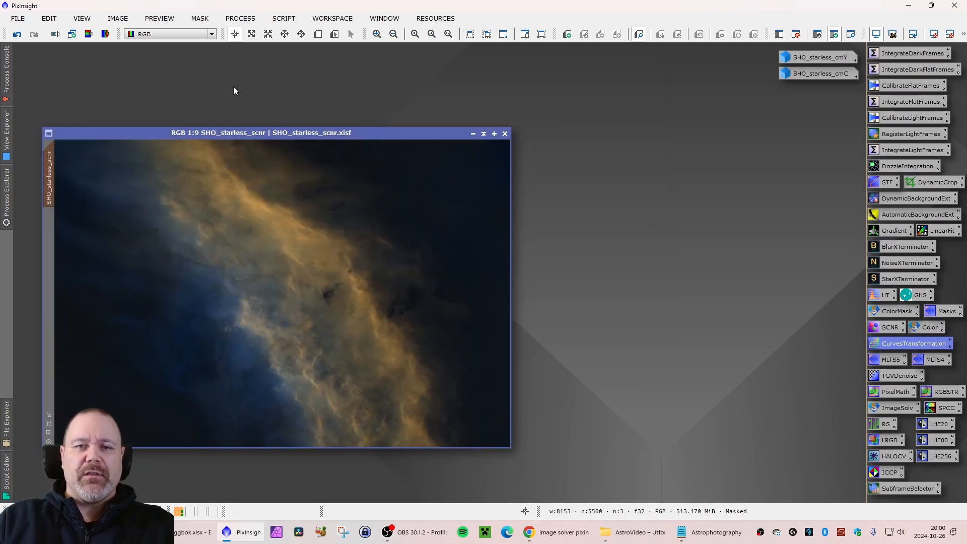
left_click(207, 19)
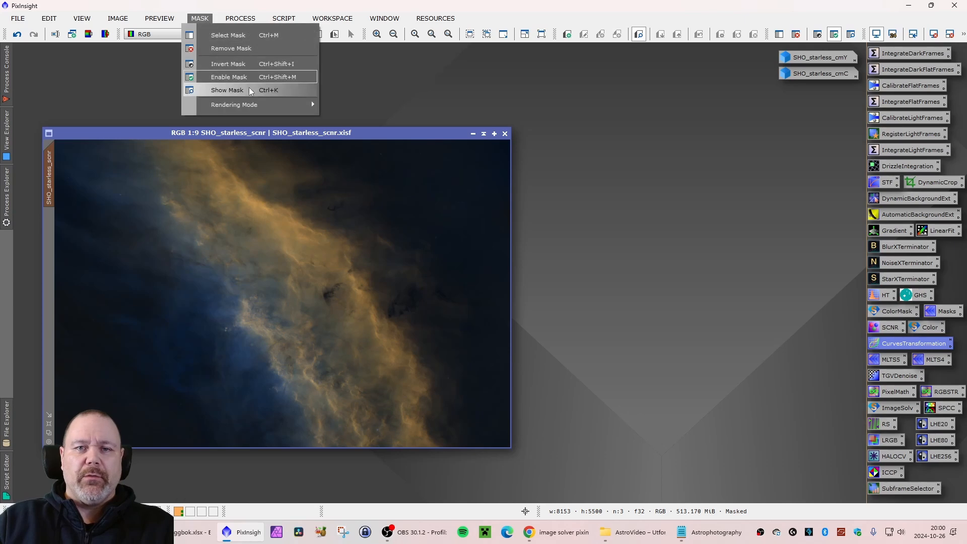
left_click(232, 50)
left_click_drag(244, 137, 234, 130)
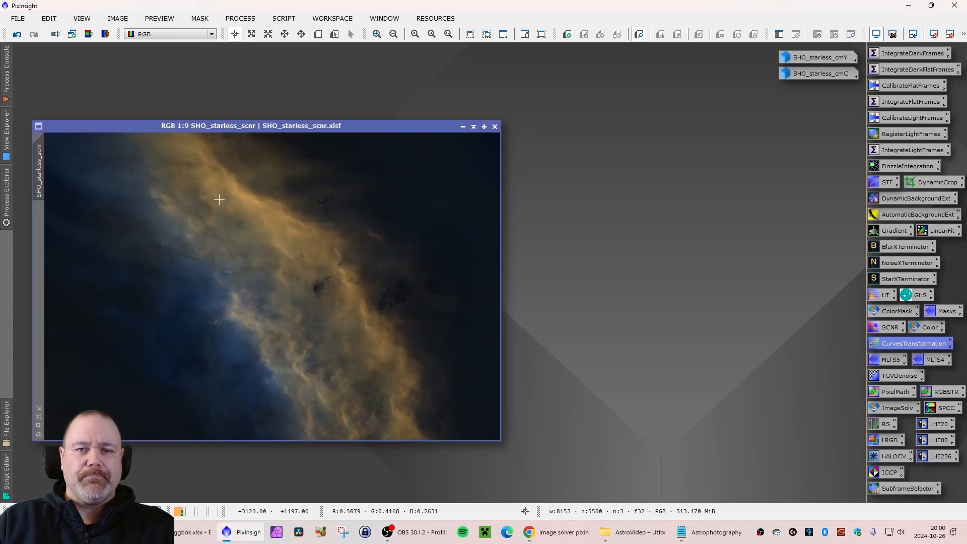
Run the SelectiveColorCorrection script on SHO_starless_scnr and widen its dialog to enlarge the preview.
left_click(285, 21)
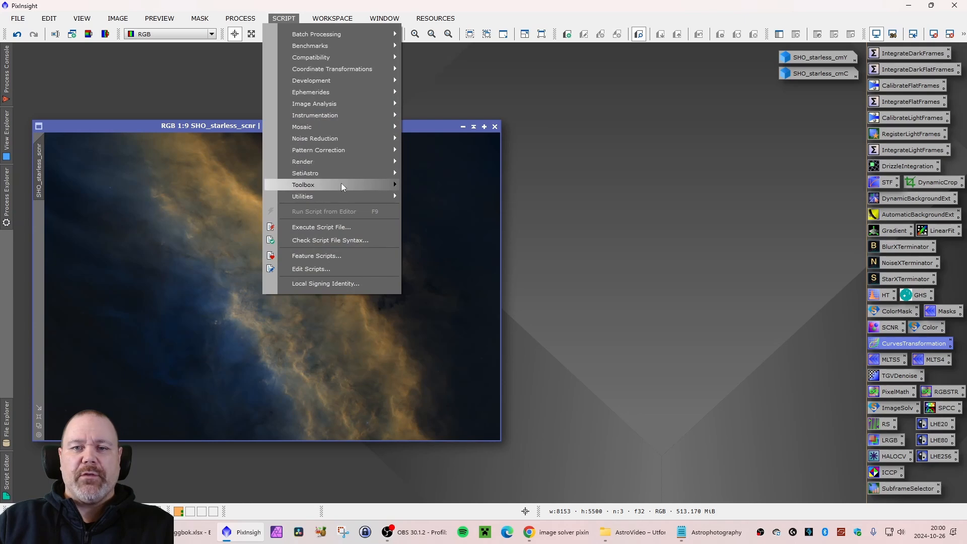
mouse_move(341, 186)
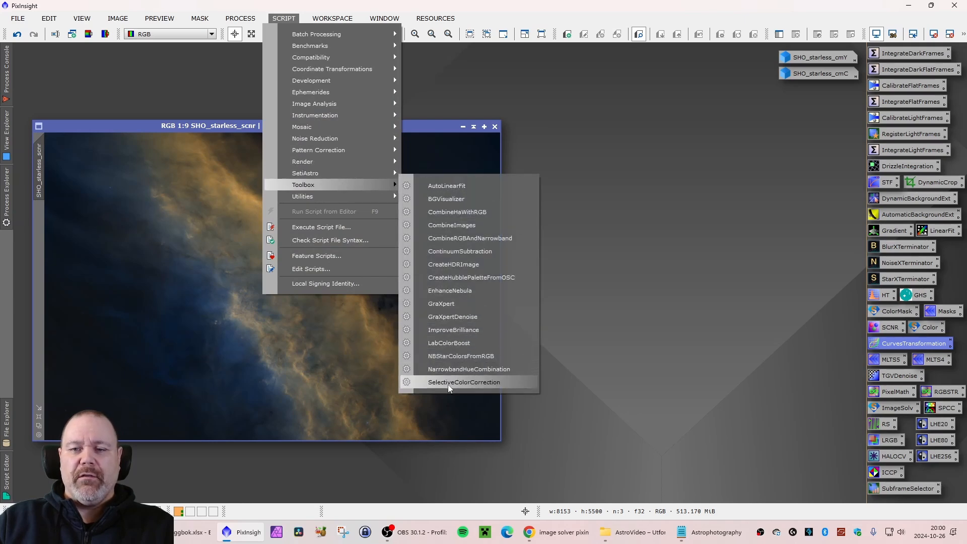
left_click(463, 382)
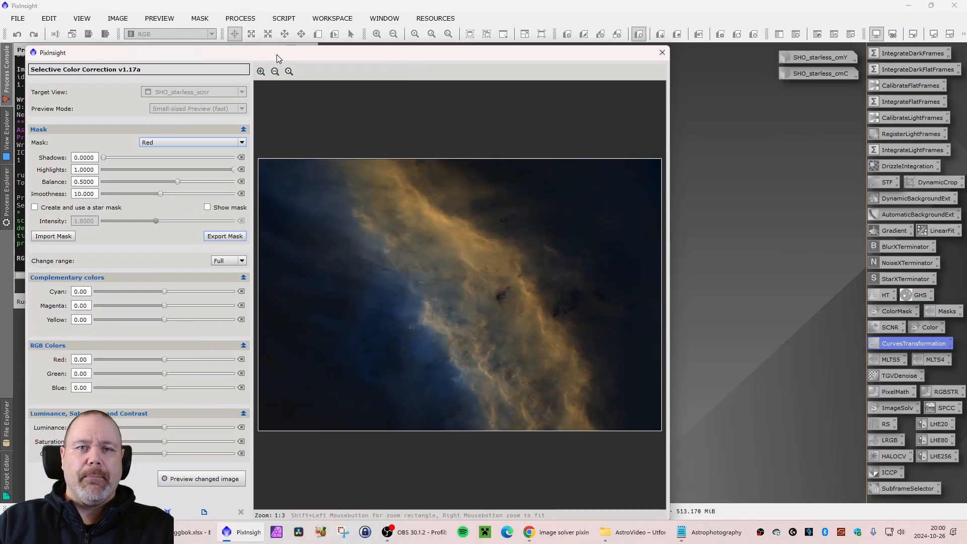
left_click_drag(276, 54, 254, 52)
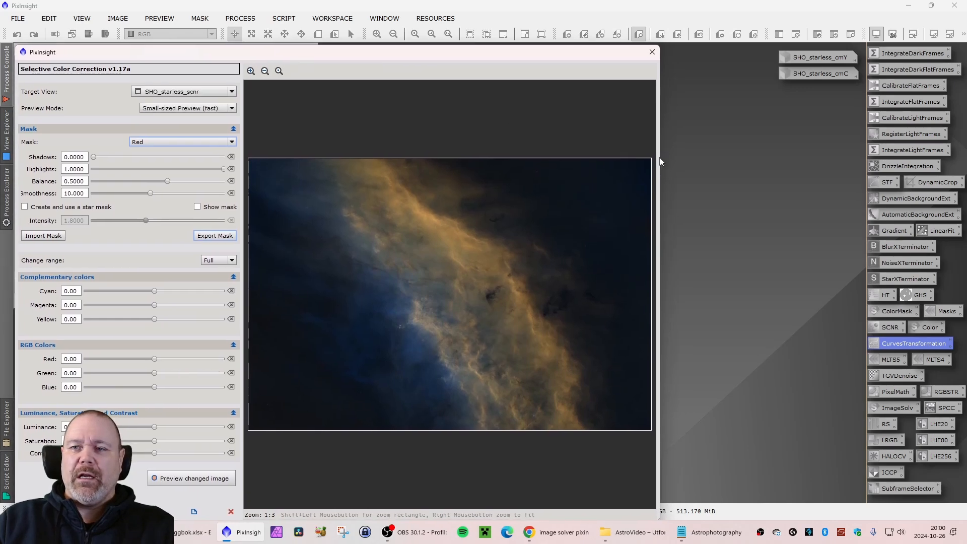
left_click_drag(661, 156, 950, 156)
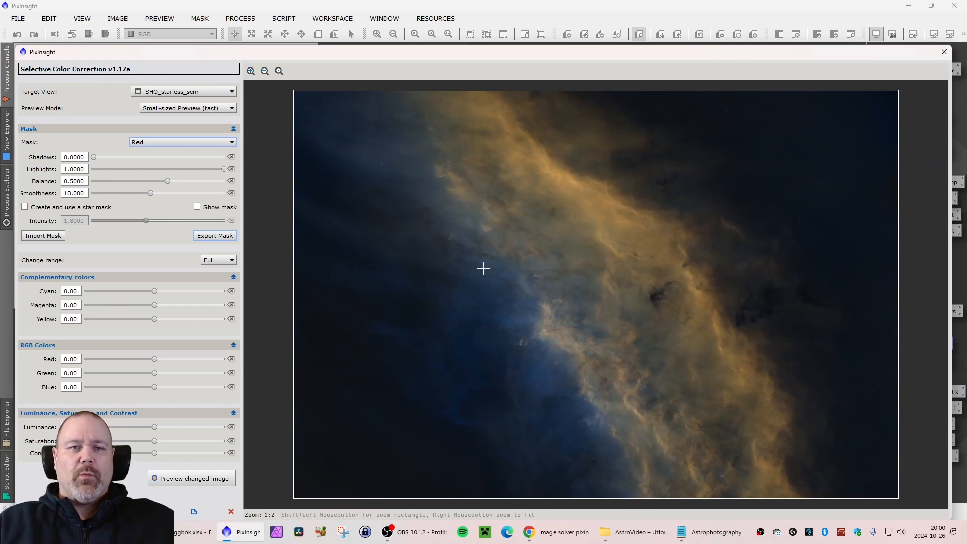
Choose the Blue mask and raise the blue RGB color value to 28, trying lower and higher amounts.
left_click(222, 142)
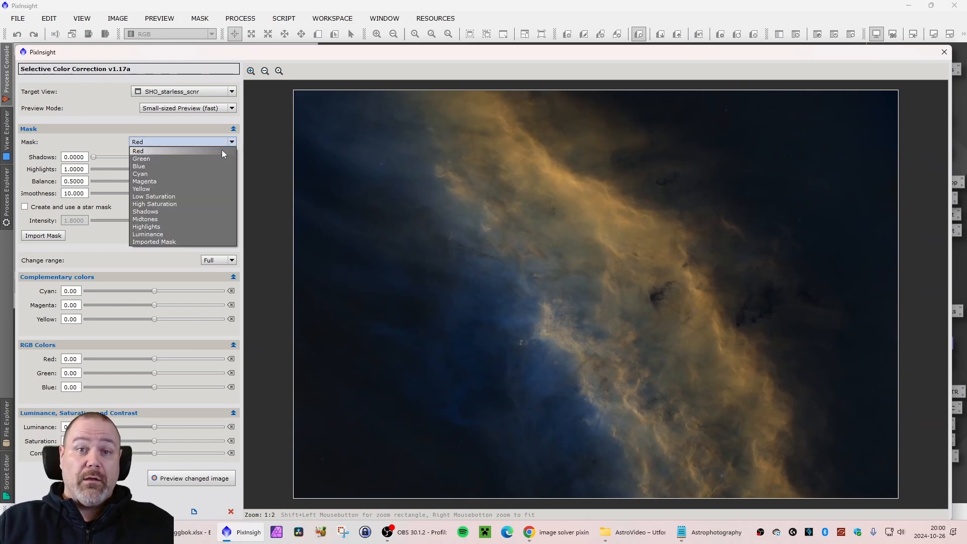
left_click(171, 165)
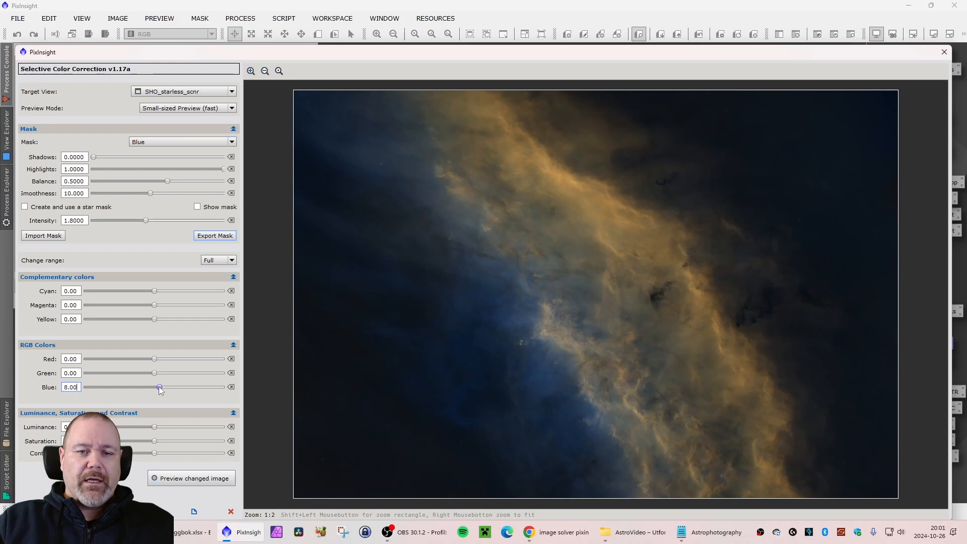
left_click_drag(164, 387, 171, 389)
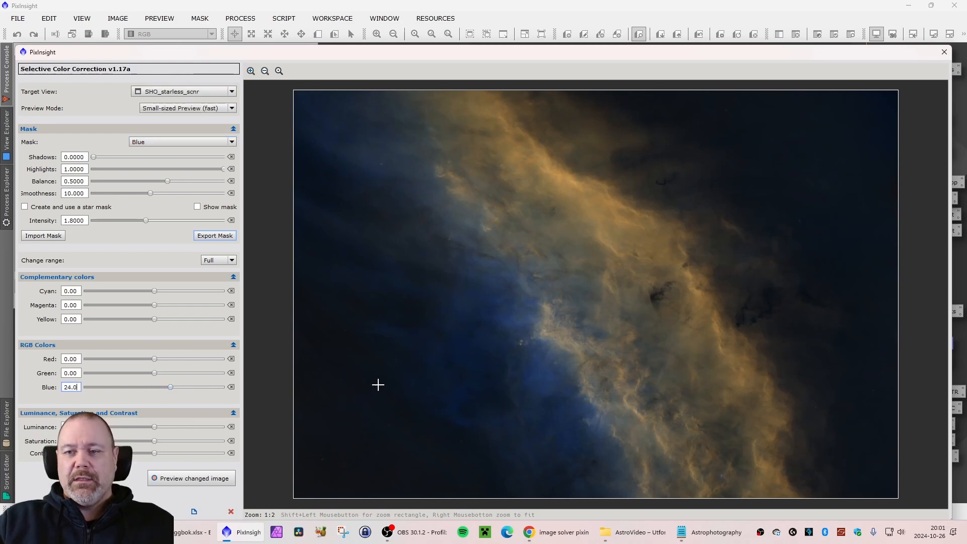
left_click_drag(171, 388, 135, 388)
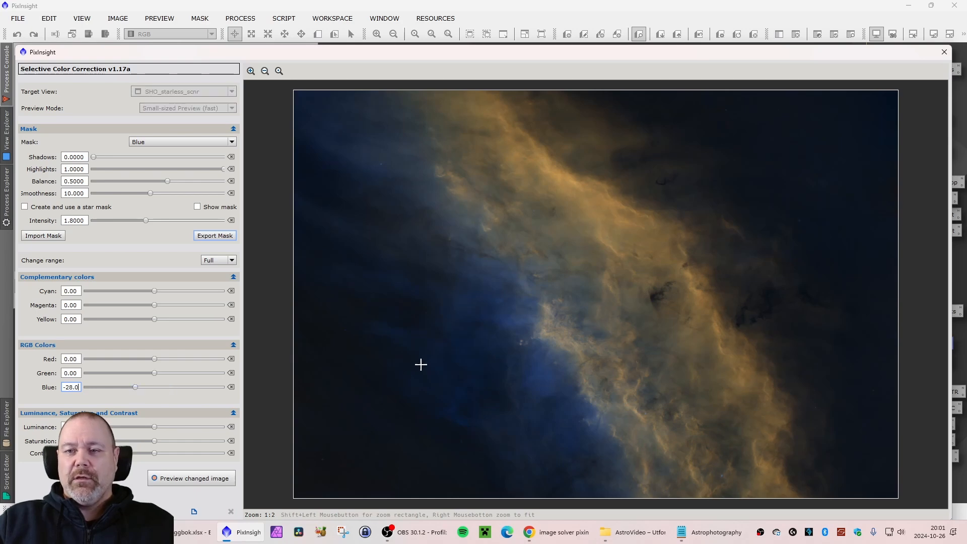
left_click_drag(138, 386, 196, 387)
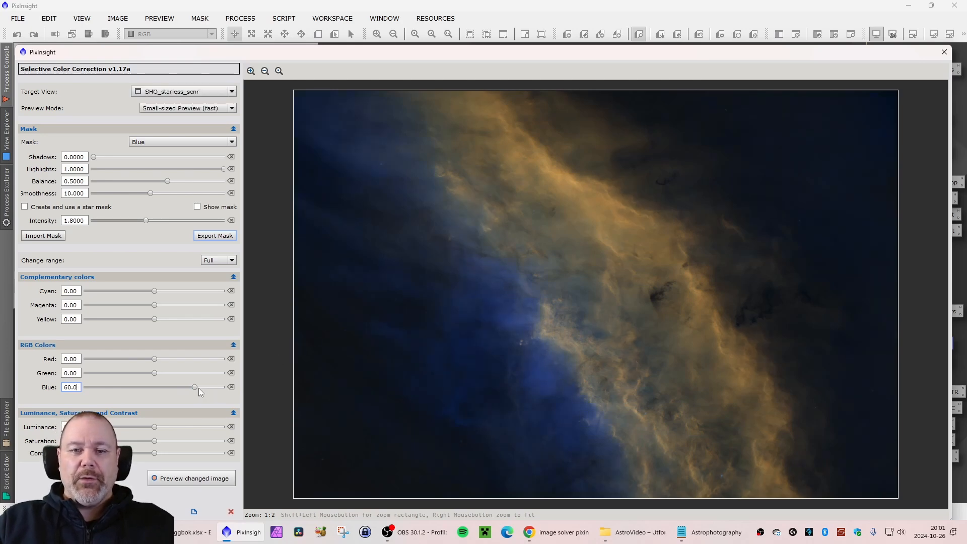
left_click_drag(194, 387, 180, 386)
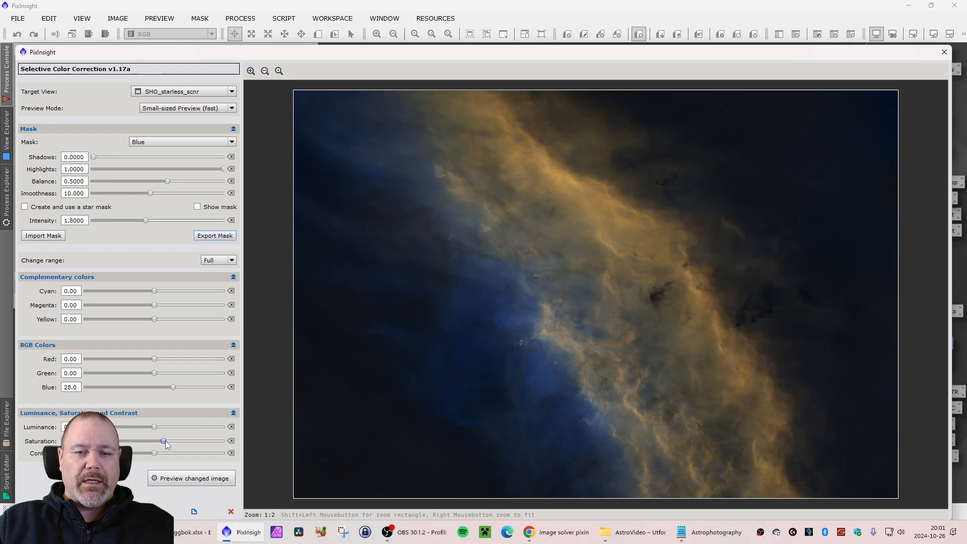
Raise the saturation slightly for the areas covered by the Blue mask.
left_click_drag(164, 440, 178, 440)
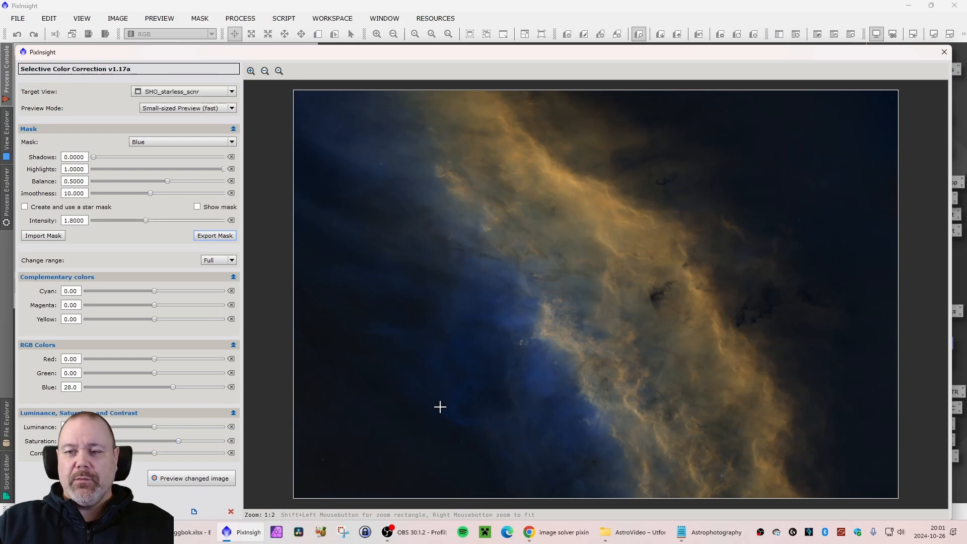
left_click_drag(178, 441, 165, 440)
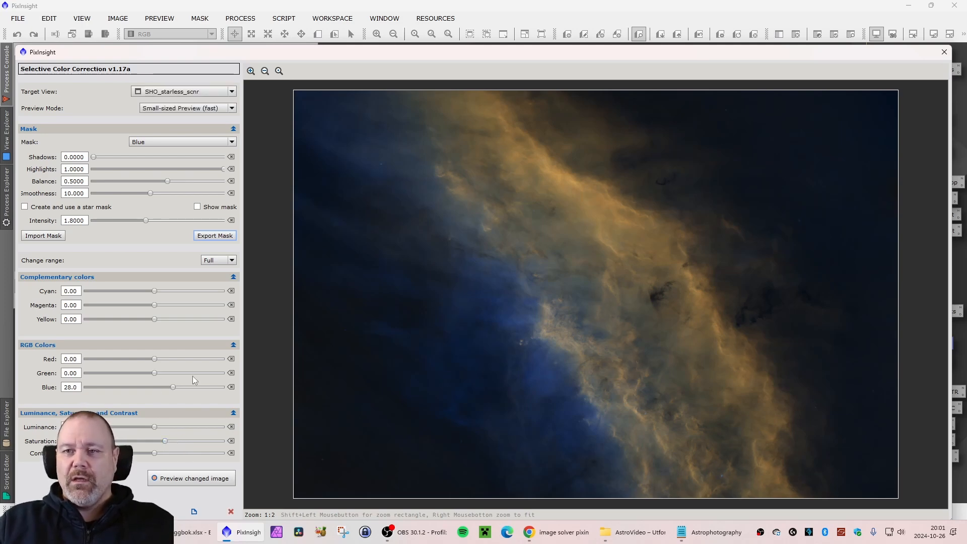
left_click_drag(164, 441, 162, 440)
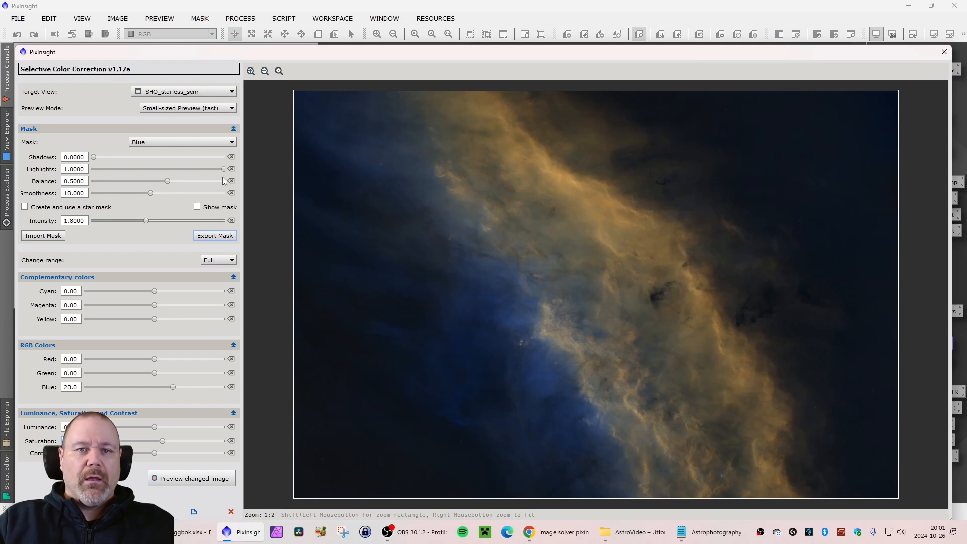
Switch the correction mask to Red, try a red value of 8.00, and return it to 0.00.
left_click(231, 145)
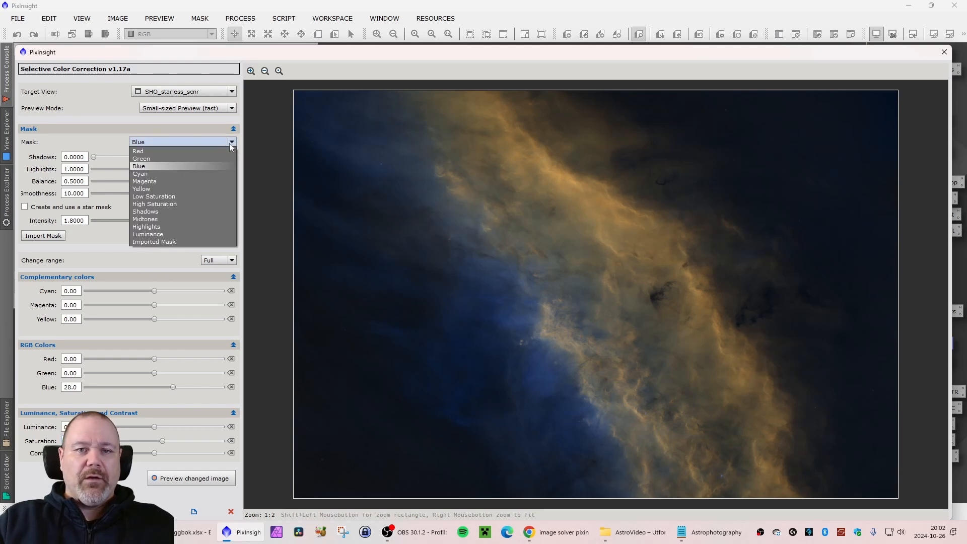
left_click(149, 152)
left_click(206, 208)
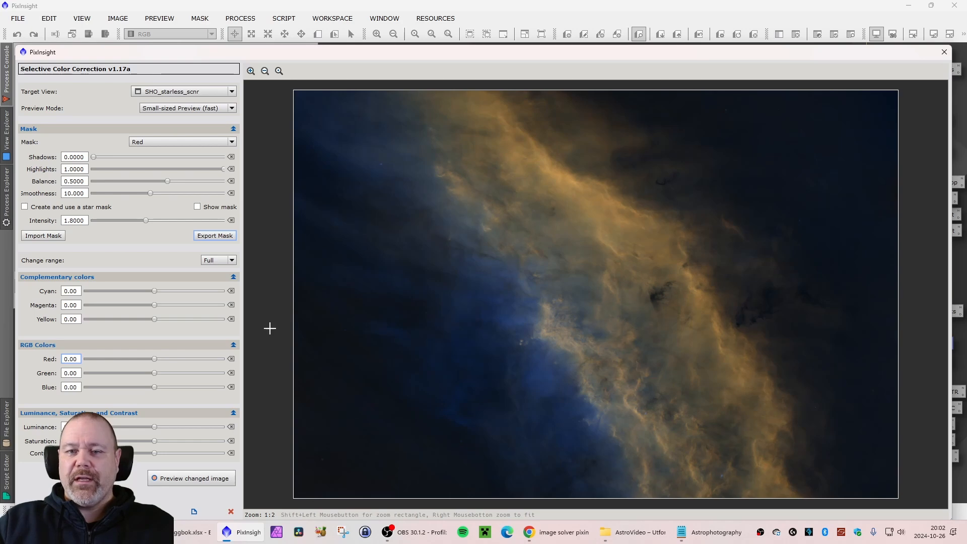
left_click_drag(158, 358, 161, 359)
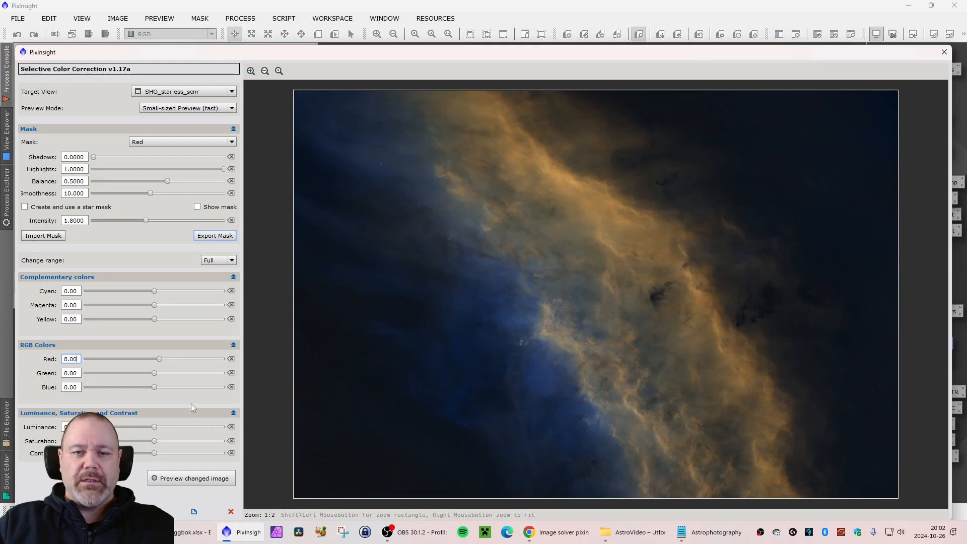
left_click_drag(160, 360, 155, 360)
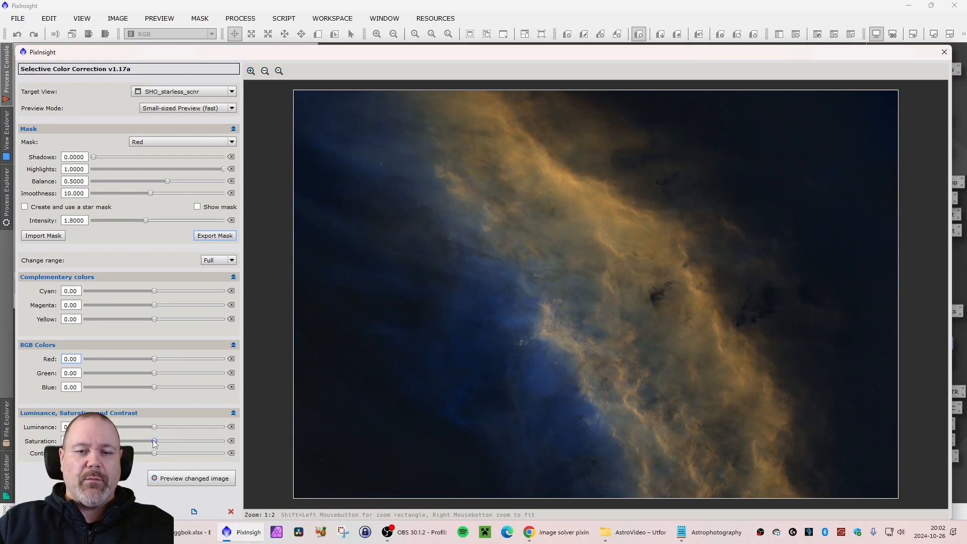
For the Red mask, raise the saturation slightly, lower the luminance slightly, set red to 8.00, and commit these corrections.
left_click_drag(164, 441, 174, 441)
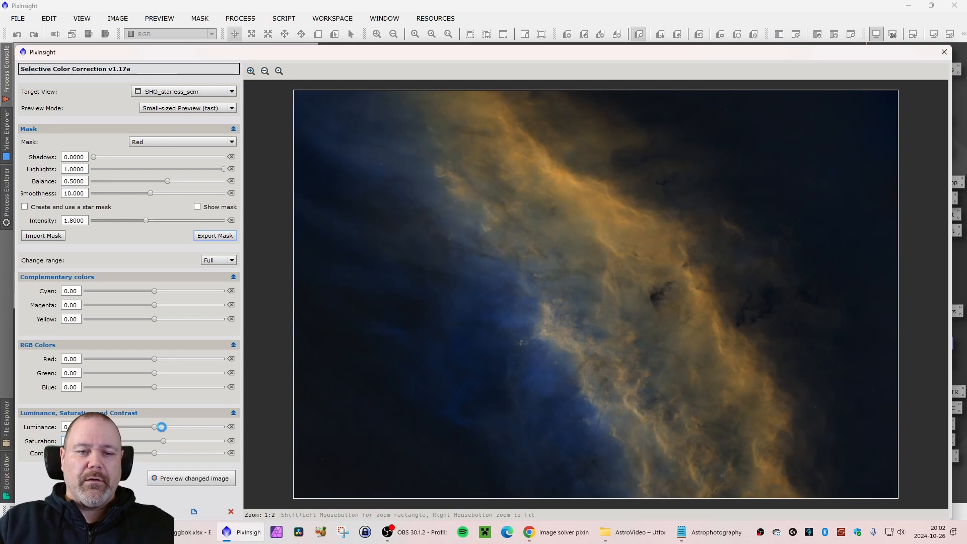
left_click_drag(161, 427, 145, 442)
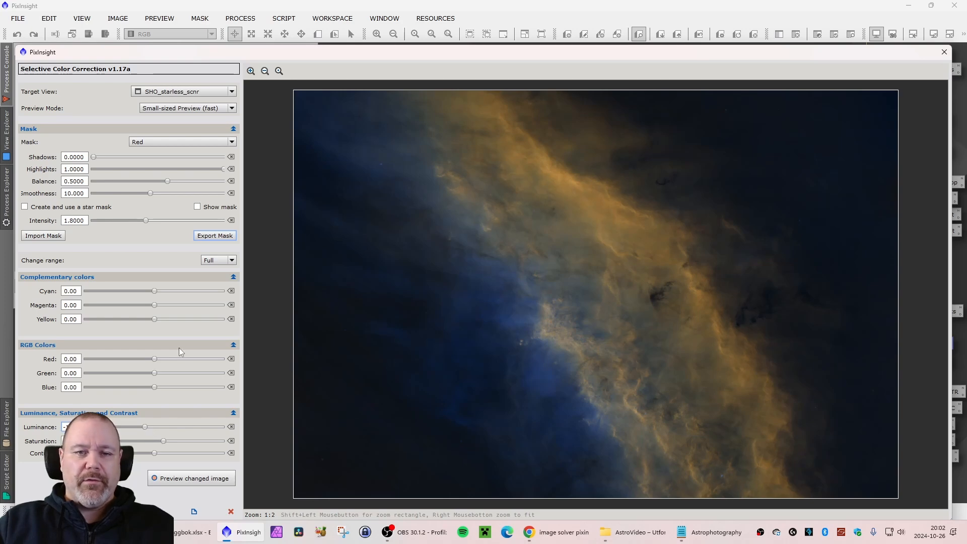
left_click_drag(156, 358, 159, 359)
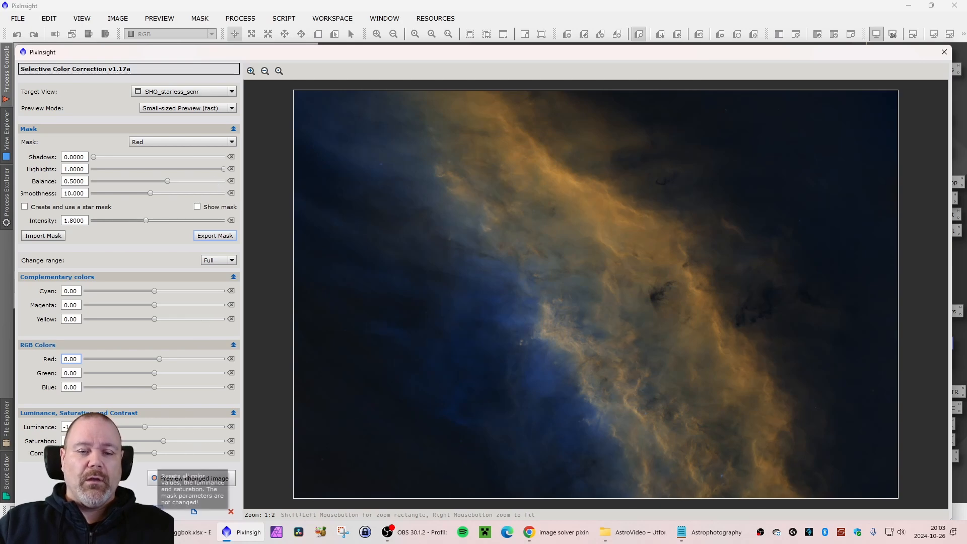
left_click(157, 511)
Choose the Low Saturation mask and raise its saturation slightly, trying a much higher amount as well.
left_click(232, 141)
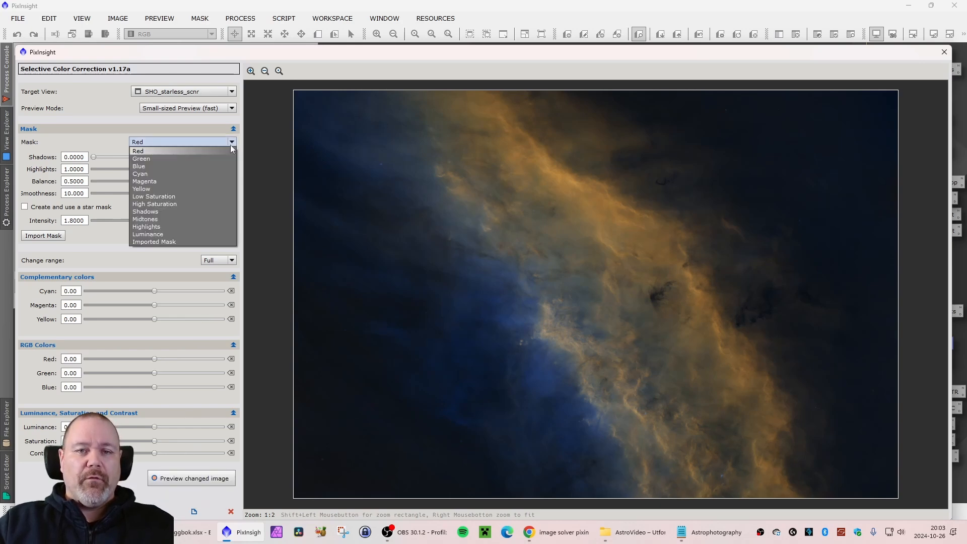
left_click(170, 196)
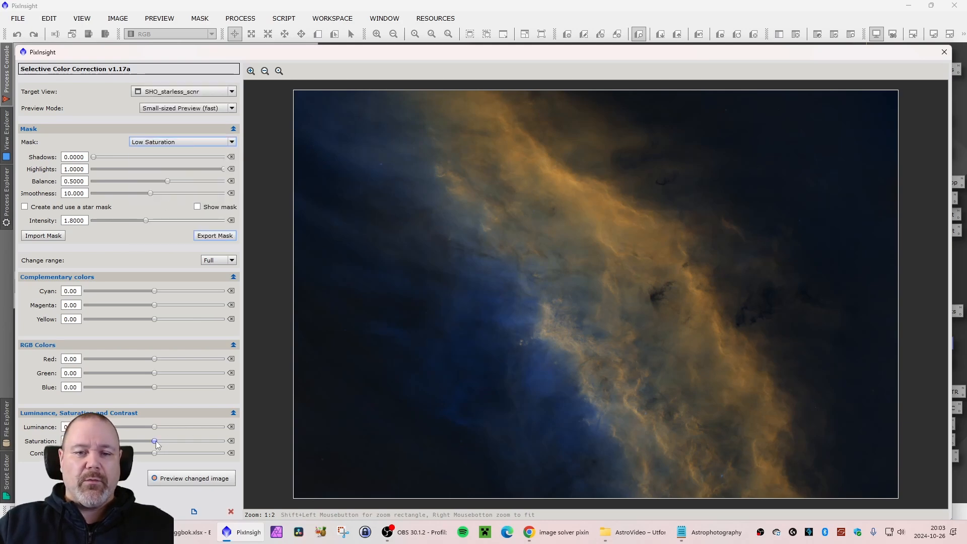
left_click(231, 453)
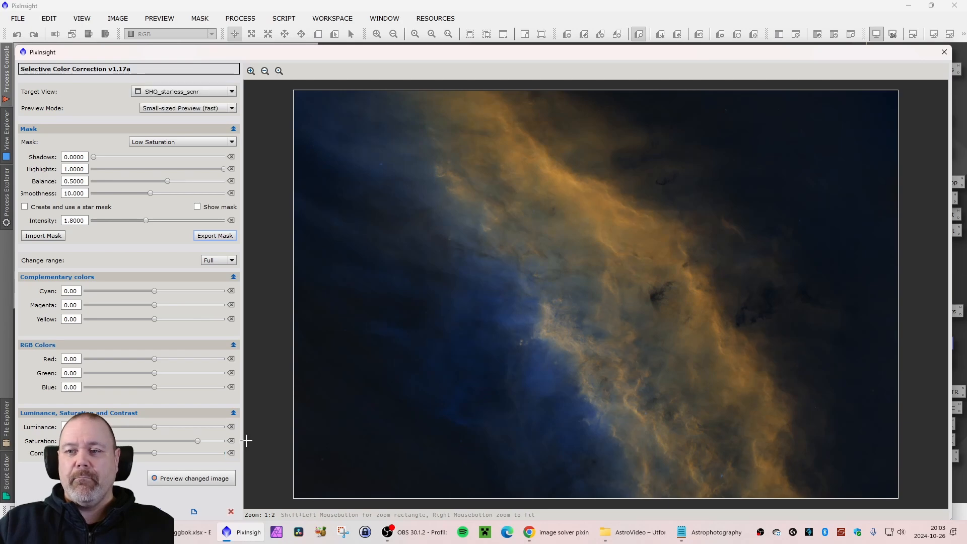
left_click_drag(197, 441, 192, 443)
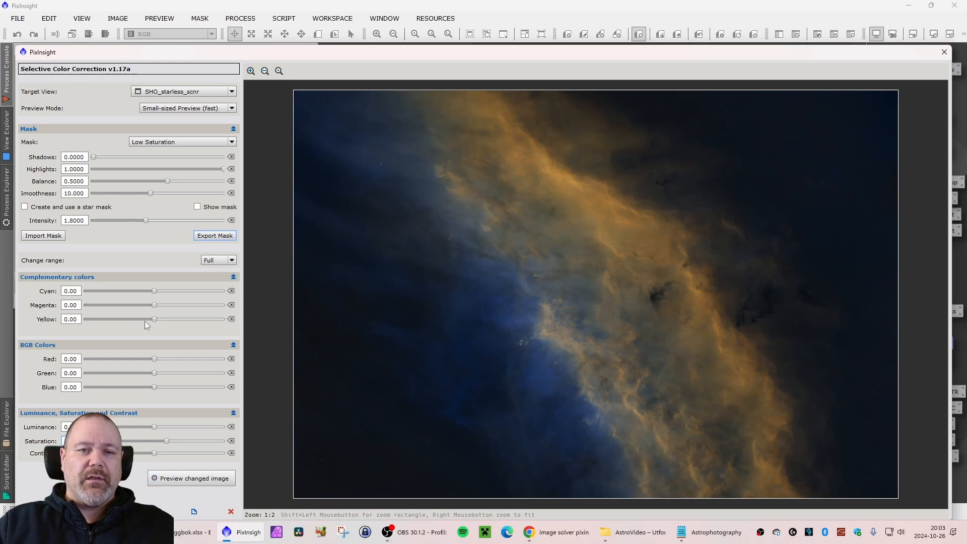
Switch the mask to Highlights after trying Yellow, lower its luminance slightly, and raise its saturation slightly.
left_click(232, 143)
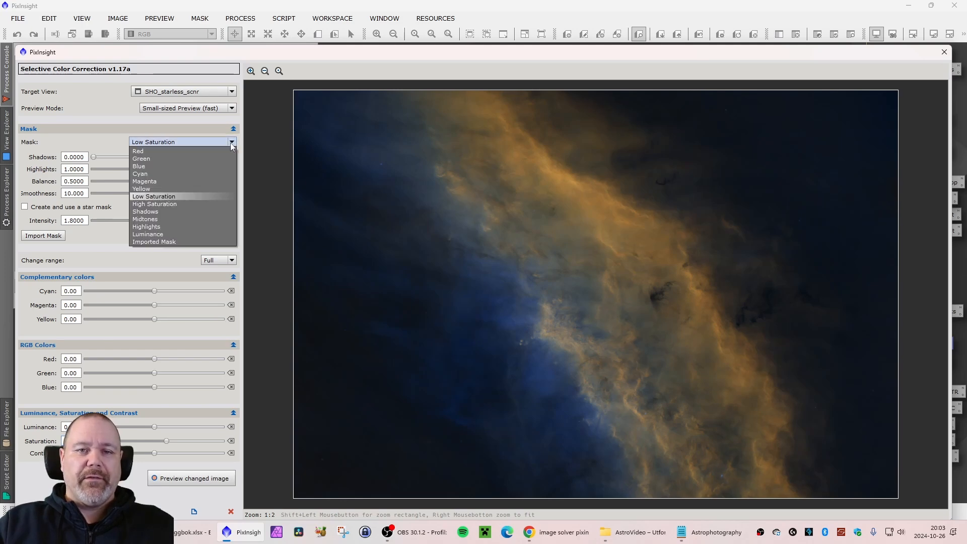
left_click(185, 189)
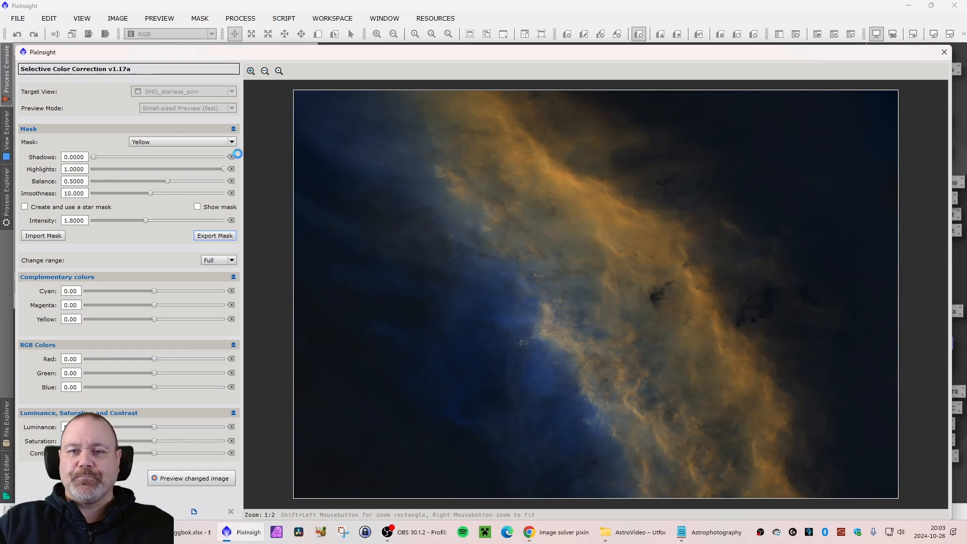
left_click(232, 142)
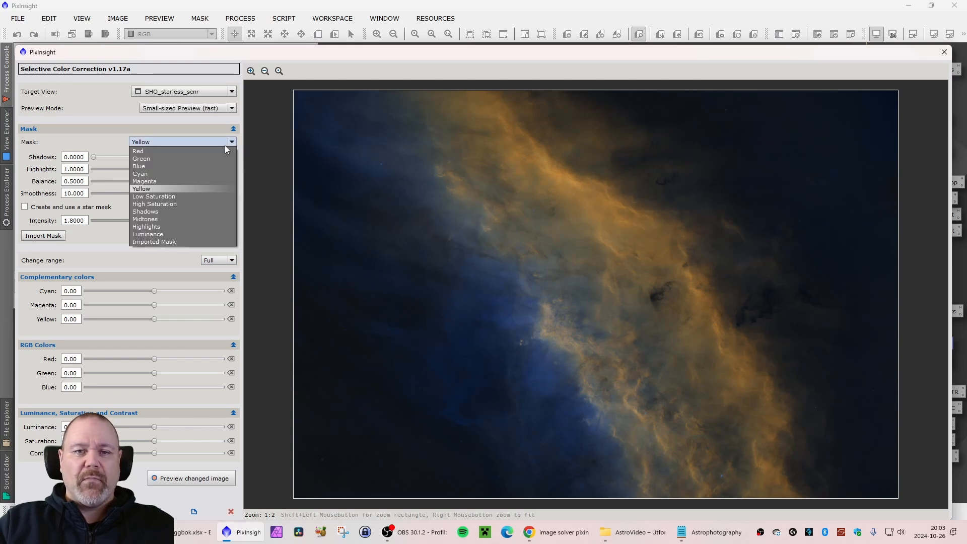
left_click(168, 227)
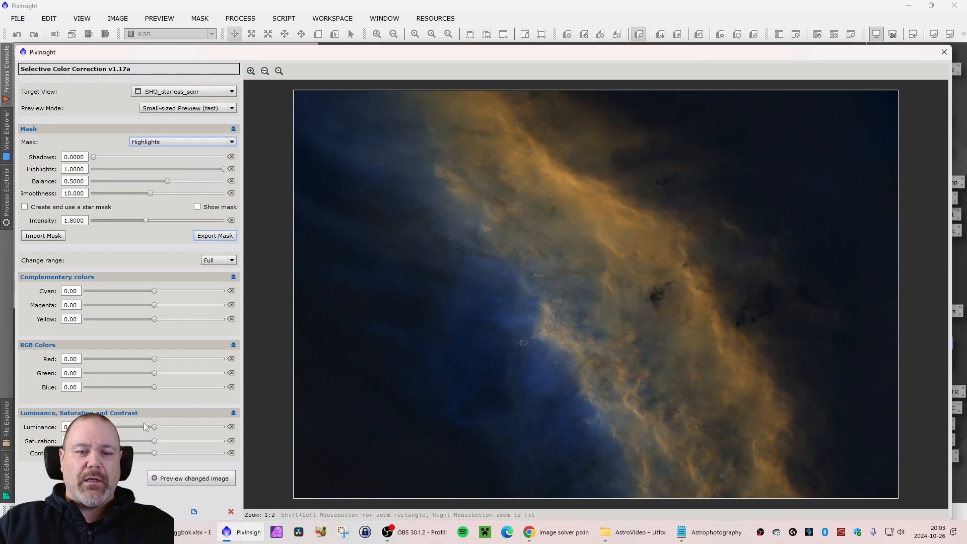
left_click_drag(154, 428, 148, 427)
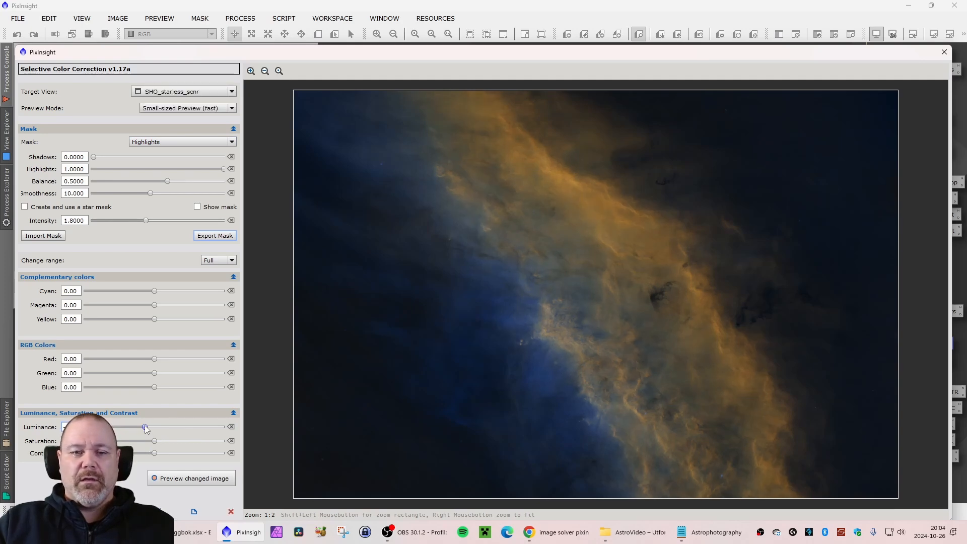
left_click(147, 427)
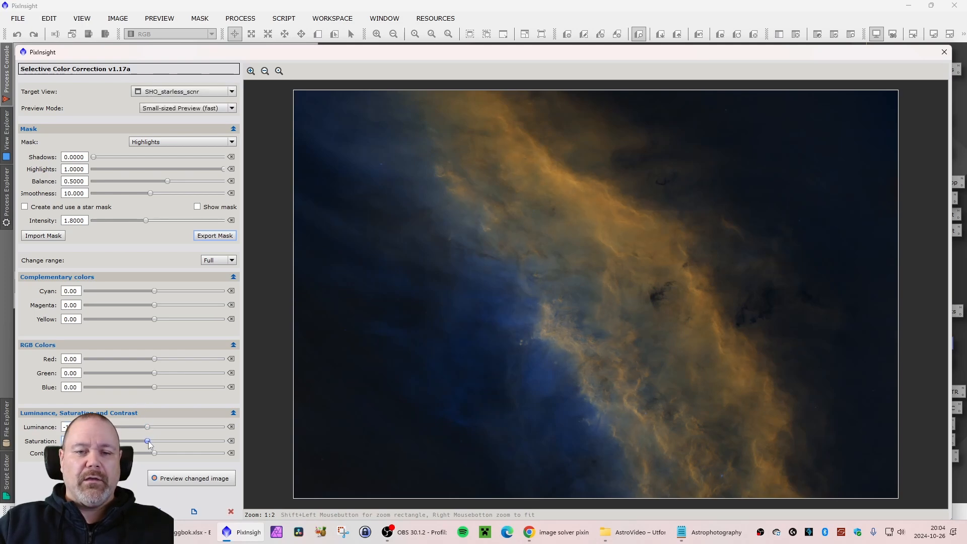
left_click(148, 441)
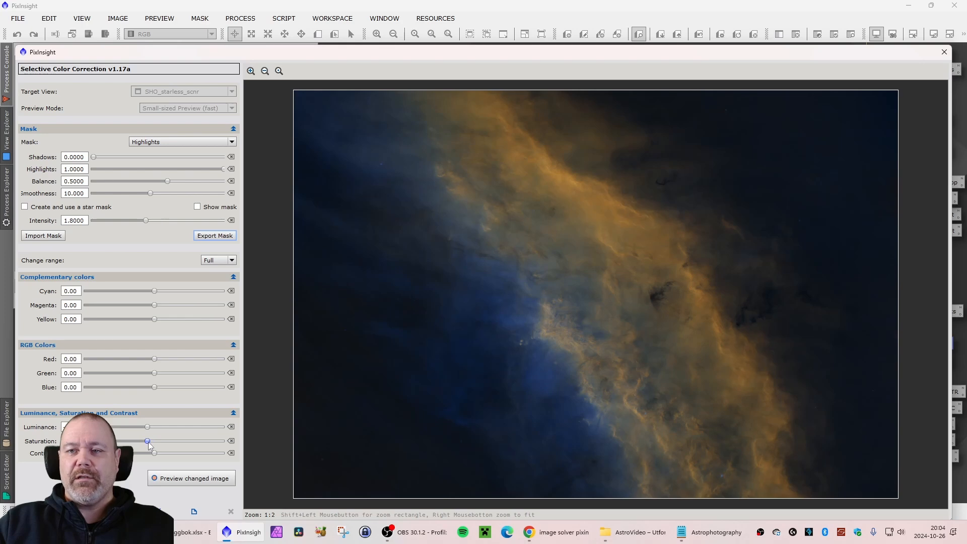
left_click_drag(147, 441, 174, 441)
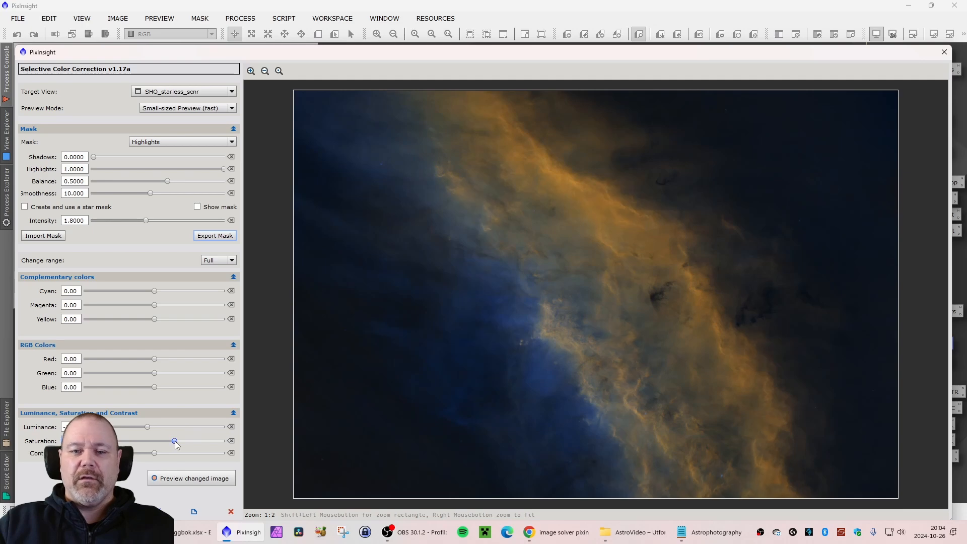
left_click_drag(174, 441, 165, 441)
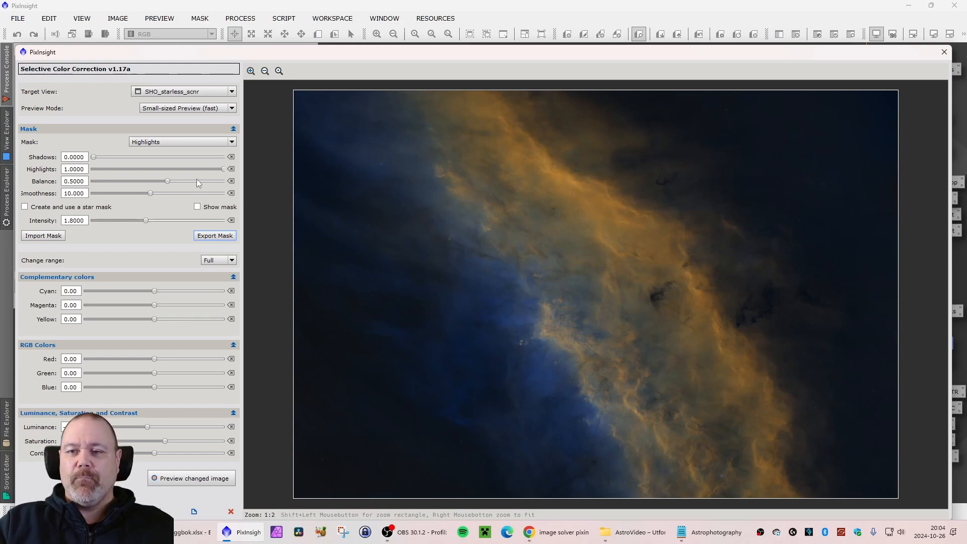
For the Shadows mask, try higher saturation and luminance, return both to neutral, and raise the contrast slightly.
left_click(231, 142)
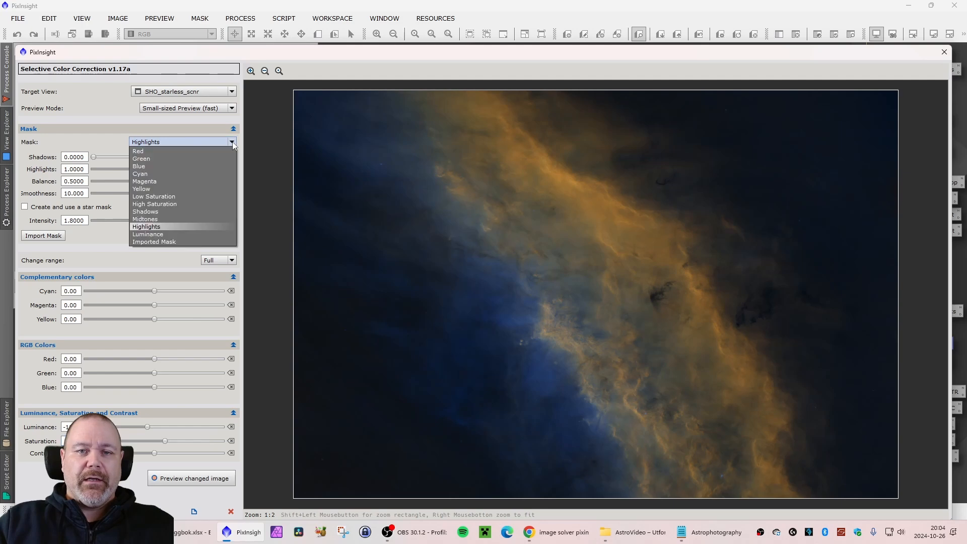
left_click(163, 212)
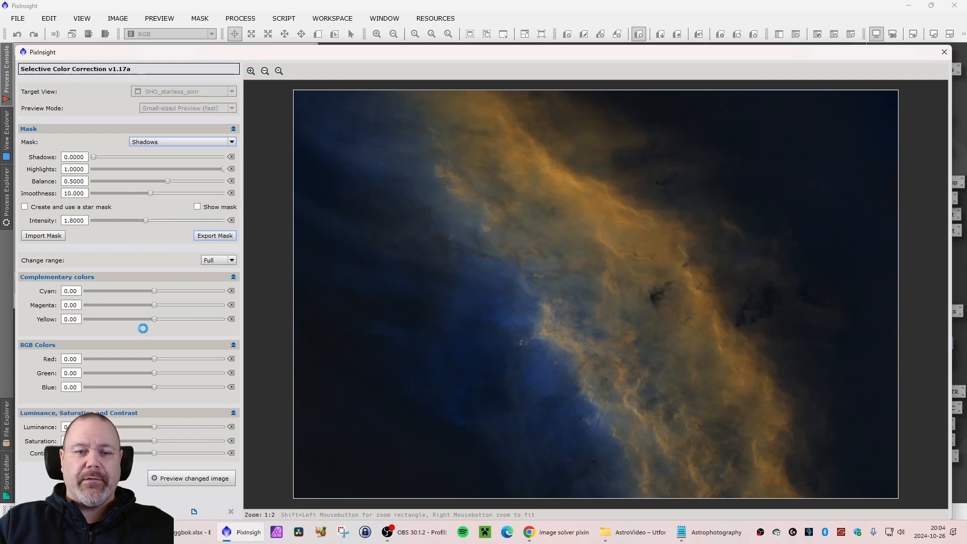
left_click_drag(154, 443, 194, 443)
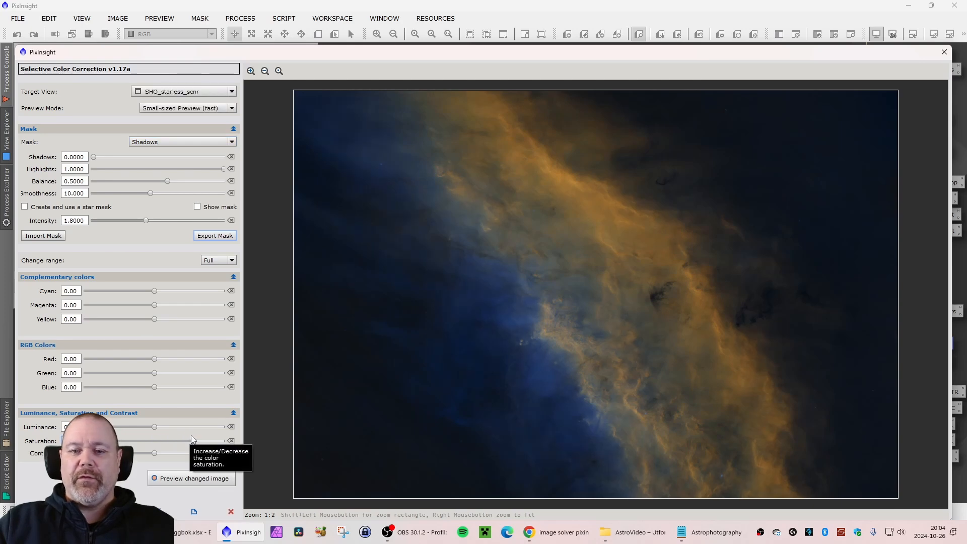
left_click_drag(190, 441, 155, 445)
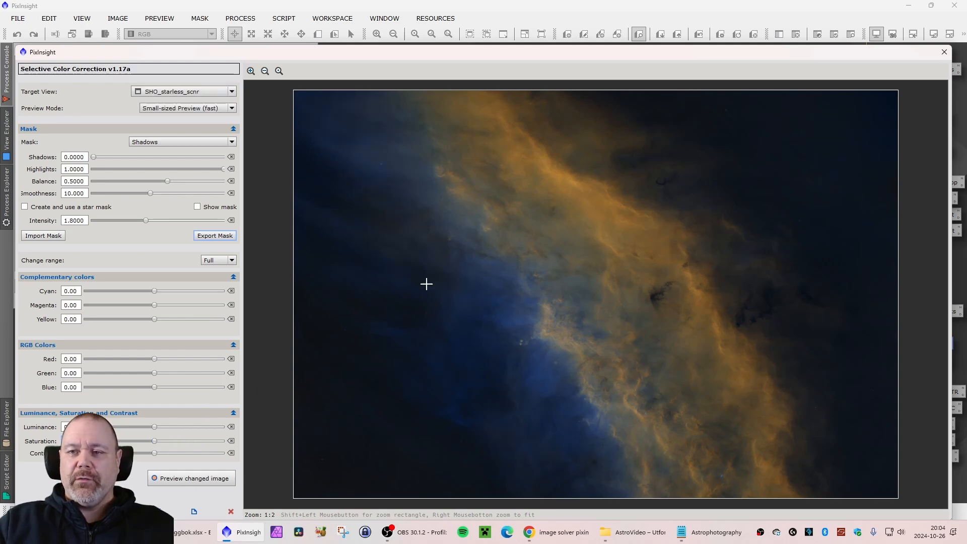
left_click_drag(157, 429, 200, 429)
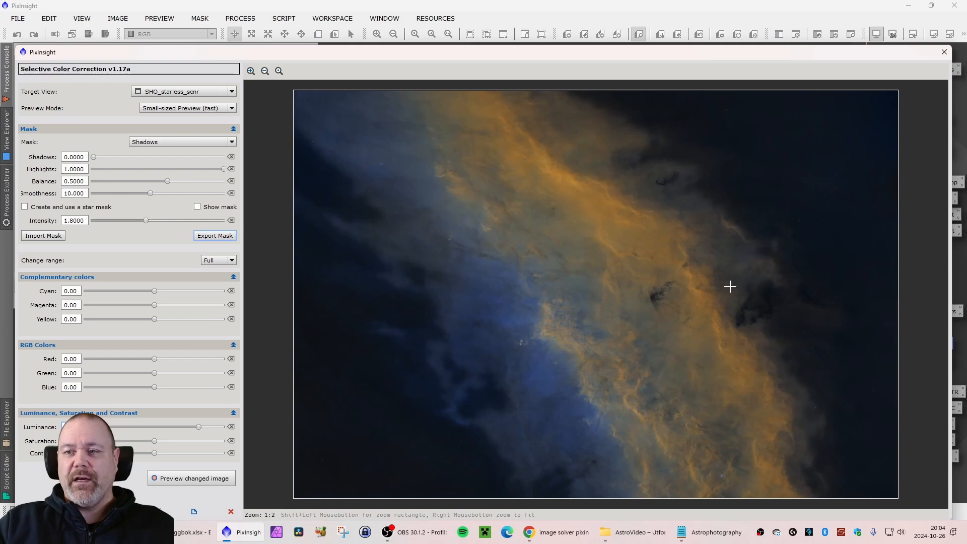
left_click_drag(199, 427, 164, 427)
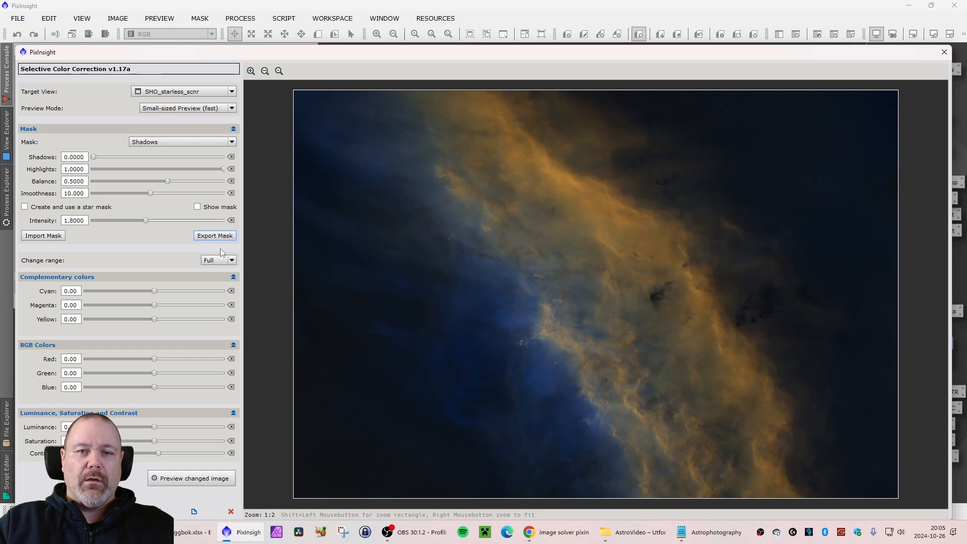
For the Midtones mask, raise the saturation slightly, trying luminance and contrast changes too, and close the color correction script.
left_click(232, 142)
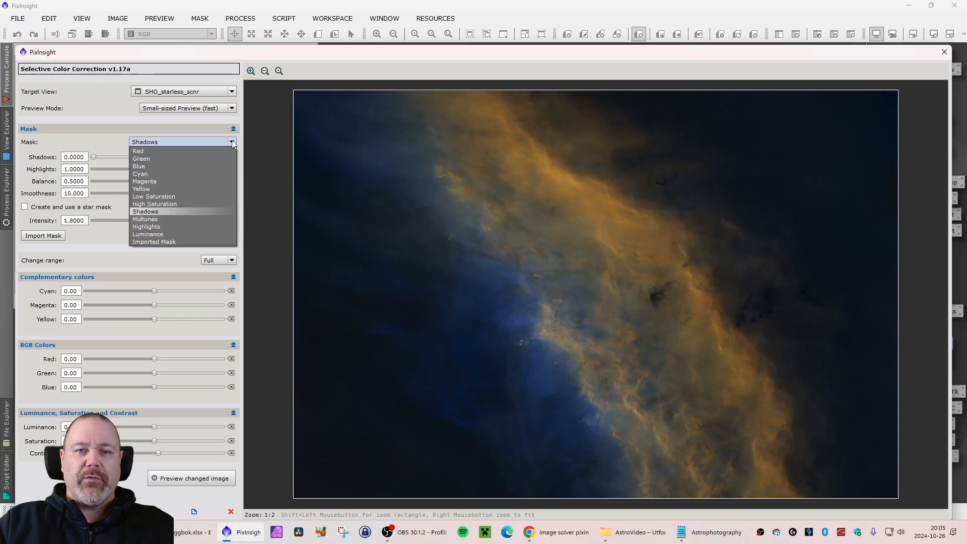
left_click(162, 218)
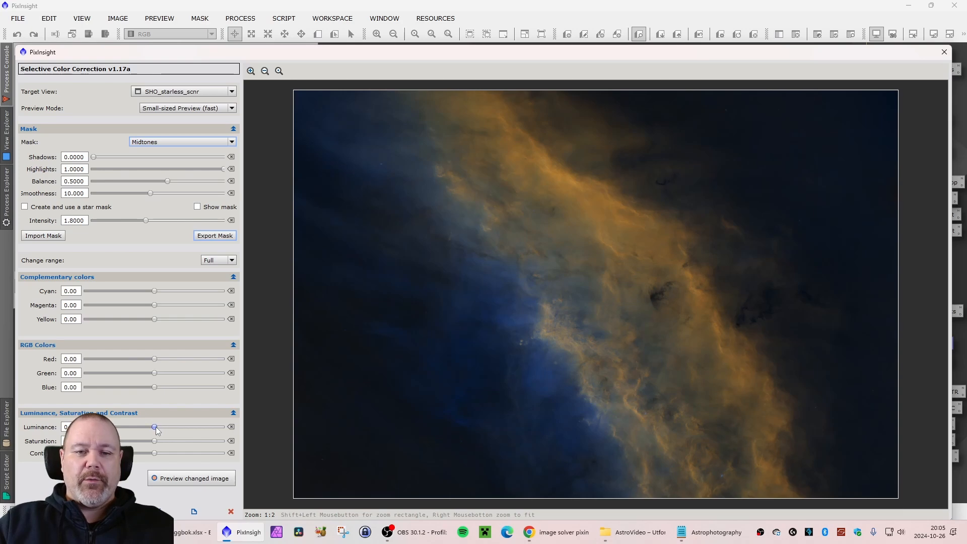
left_click_drag(155, 427, 193, 427)
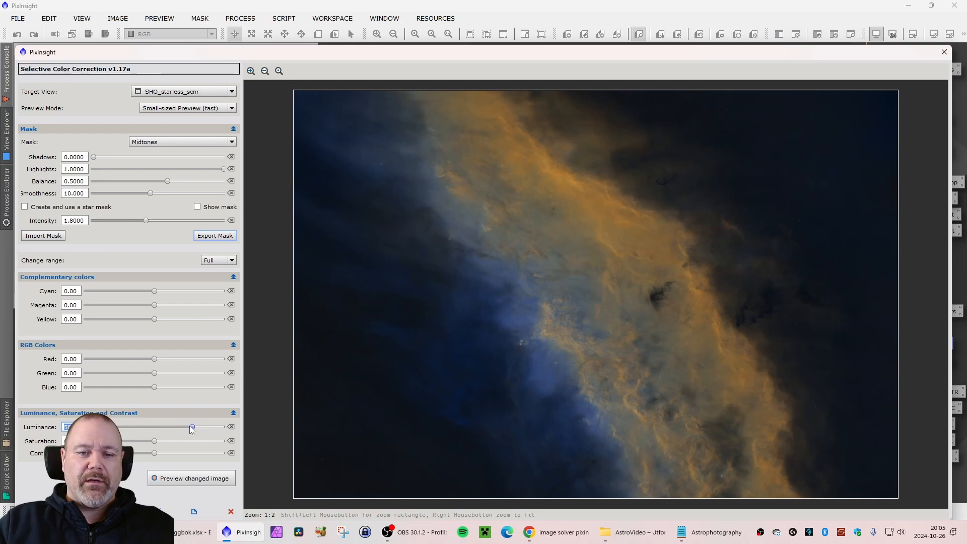
left_click_drag(191, 427, 154, 429)
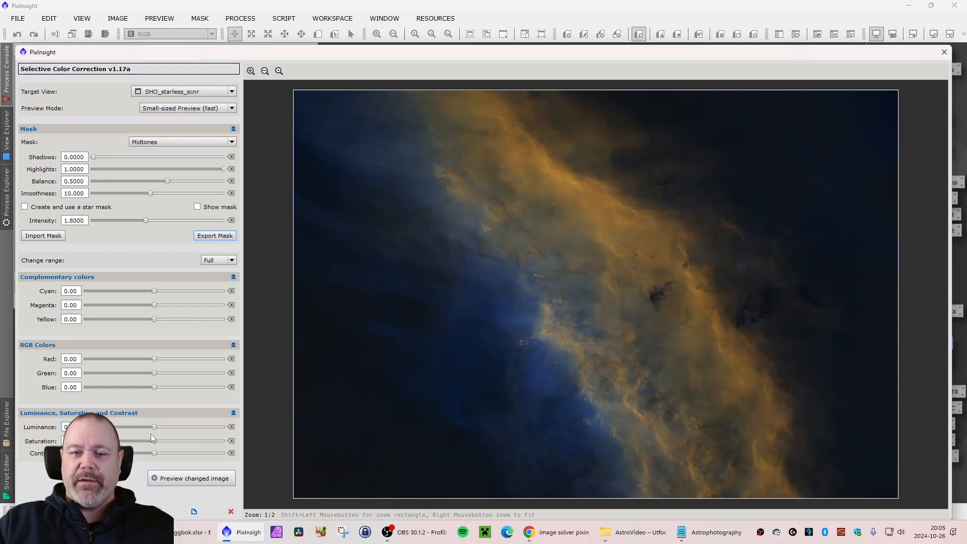
left_click_drag(154, 442, 161, 444)
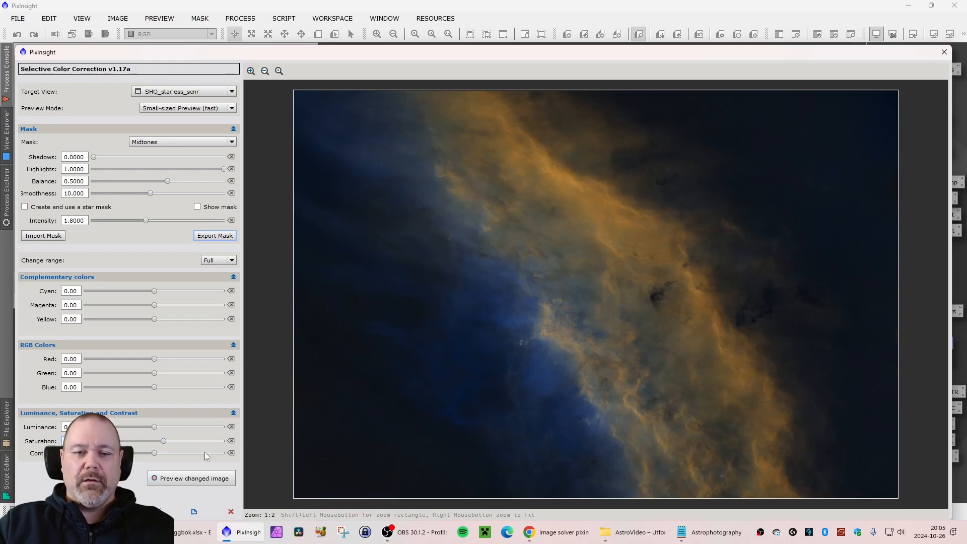
left_click_drag(154, 453, 158, 453)
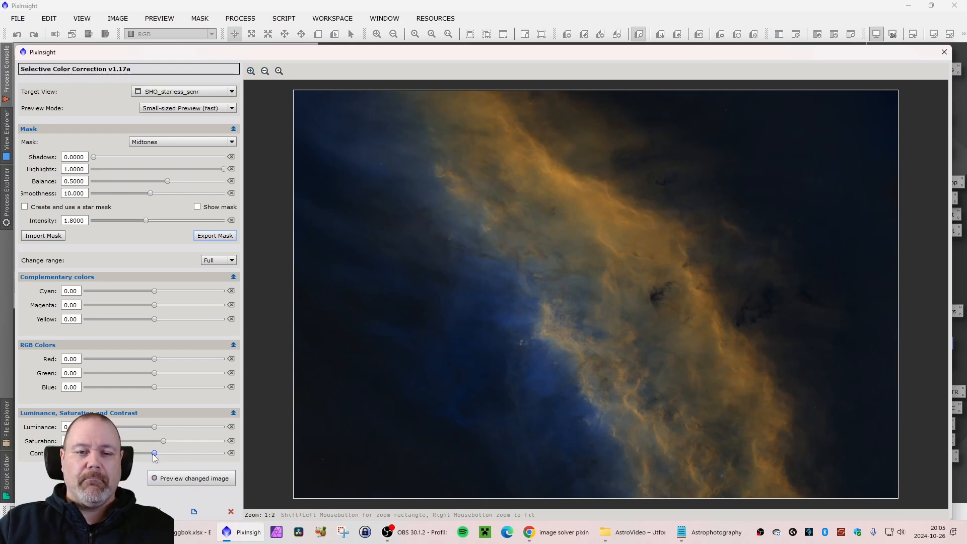
left_click_drag(162, 440, 164, 441)
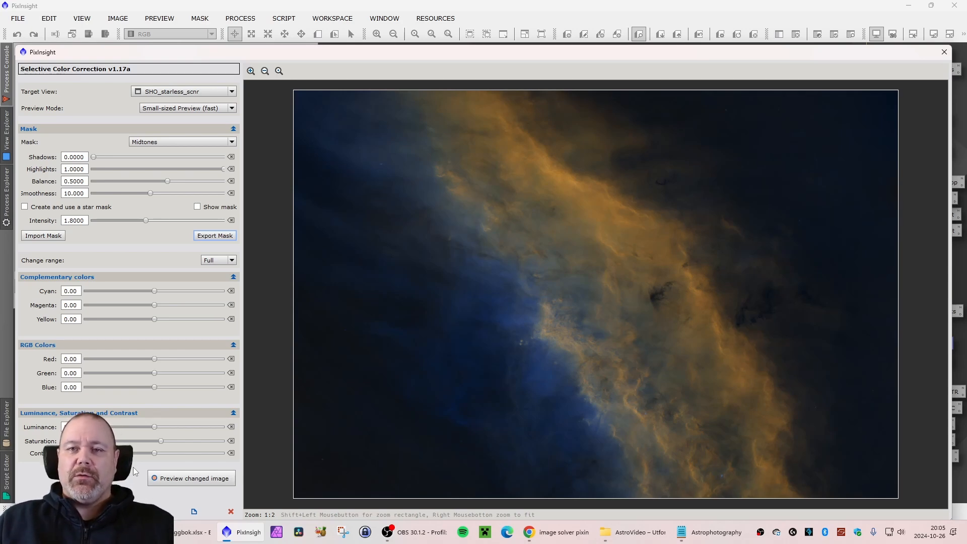
left_click(943, 52)
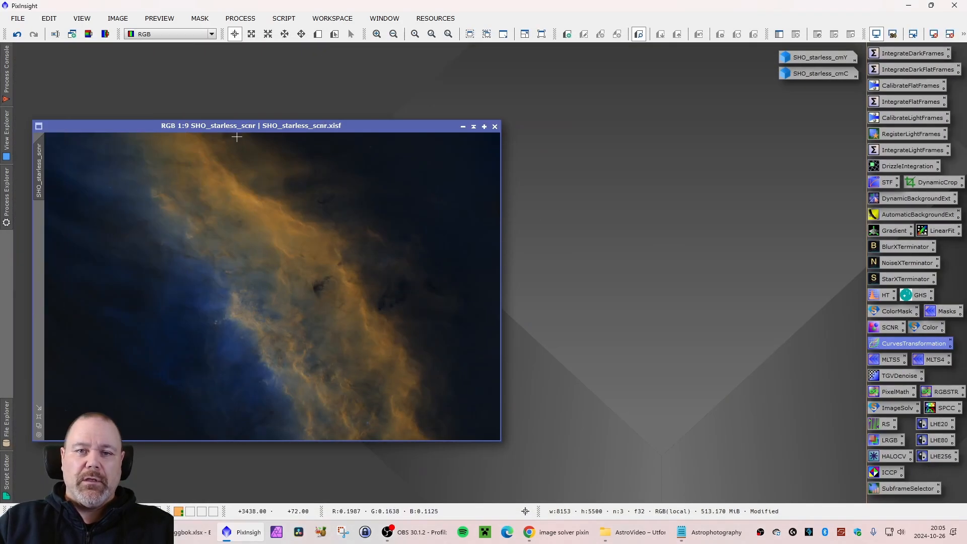
Rename the corrected image's identifier to SHO_starless_scnr_color.
left_click_drag(237, 126, 285, 128)
right_click(87, 174)
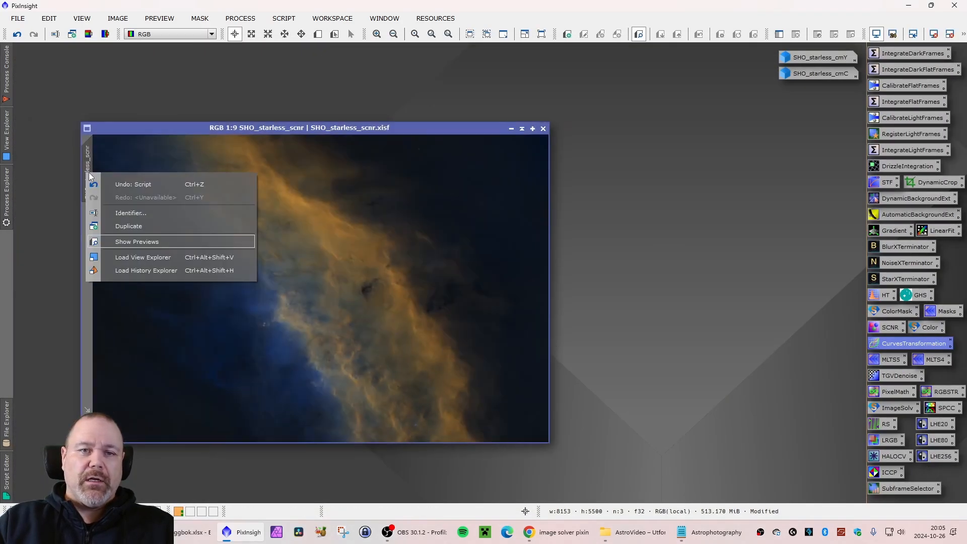
left_click(135, 212)
key("End")
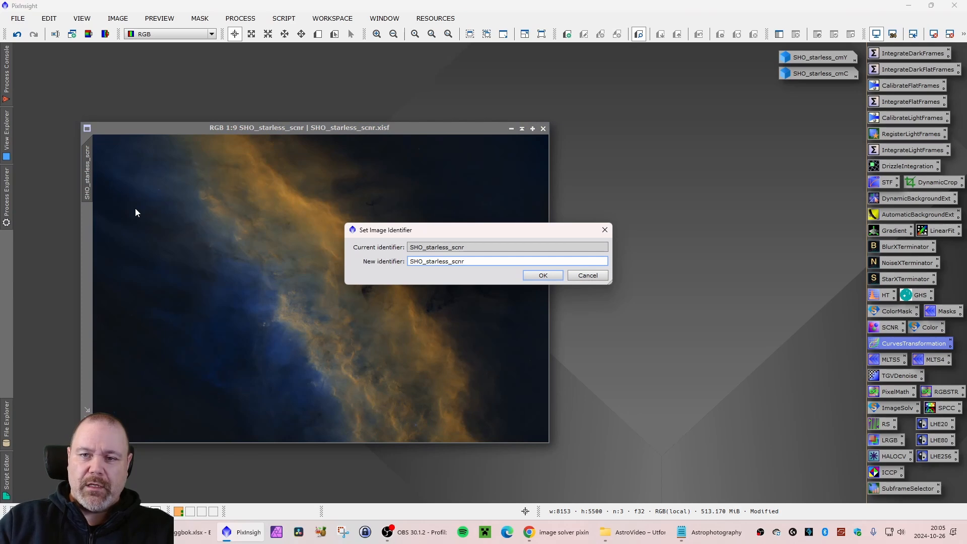
type("_color")
key("Return")
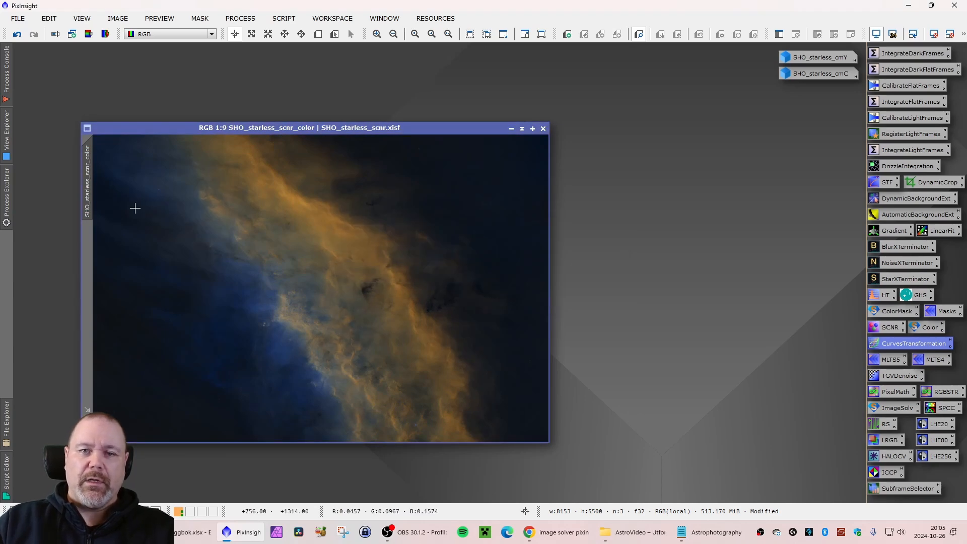
Save the image as SHO_starless_scnr_color.xisf in the Non-linear folder, overwriting the existing file and keeping 32-bit IEEE 754 floating point.
left_click(17, 18)
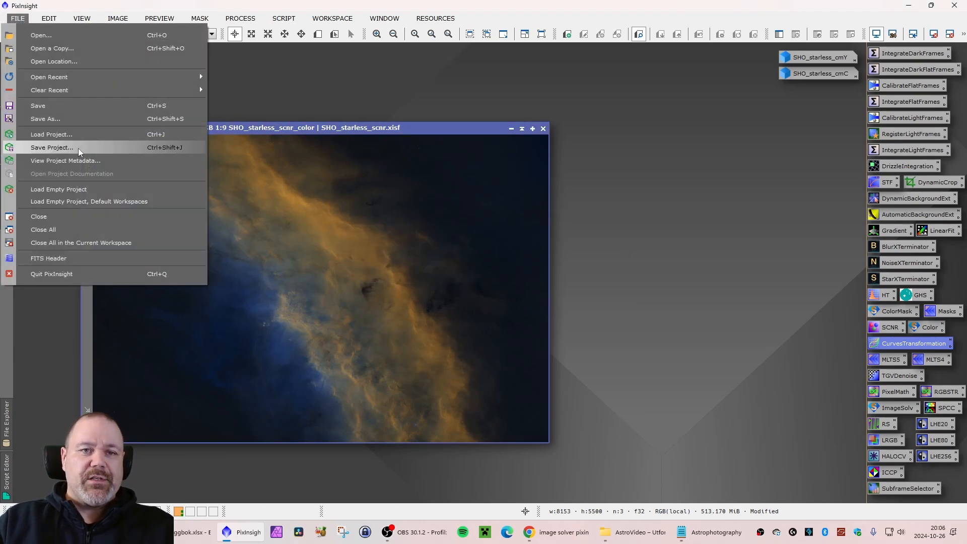
left_click(75, 119)
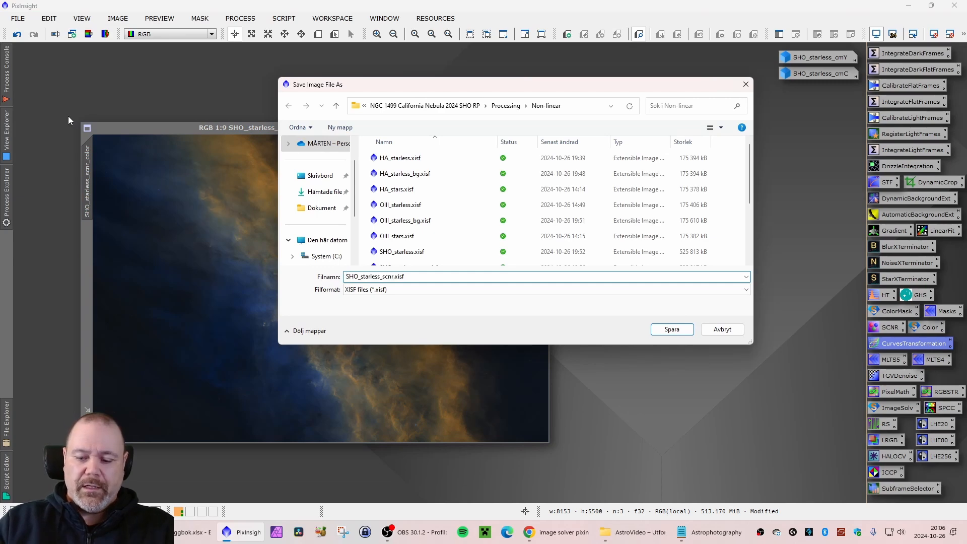
type("_c")
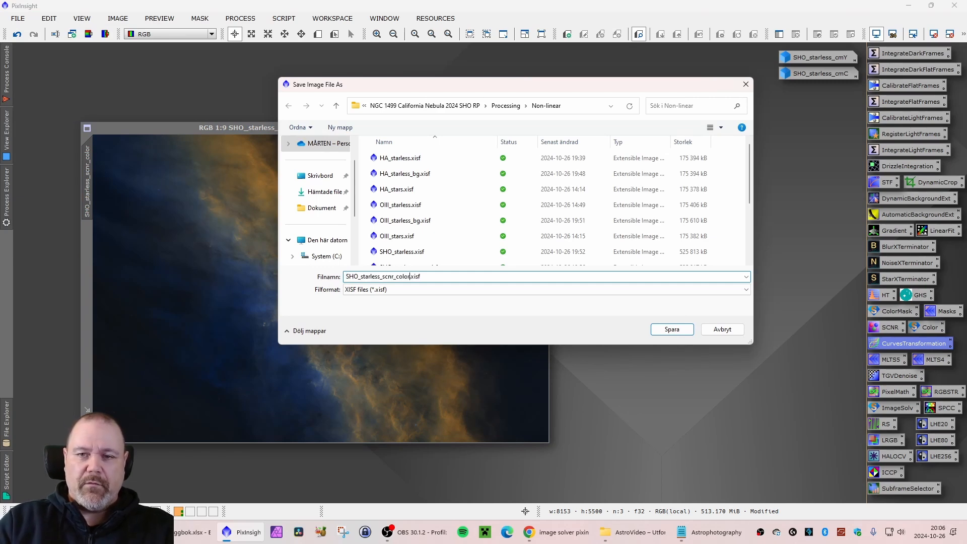
type("olor")
key("Return")
key("Return")
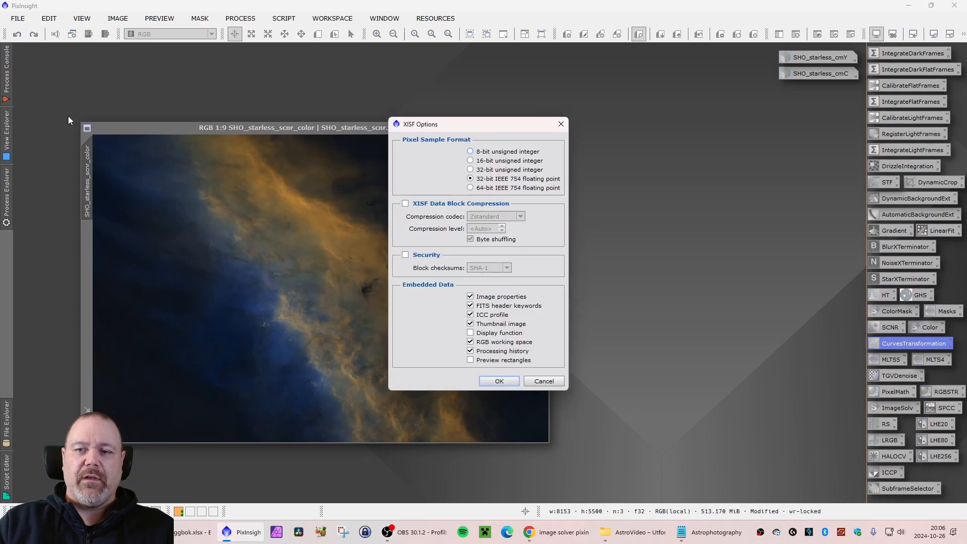
key("Return")
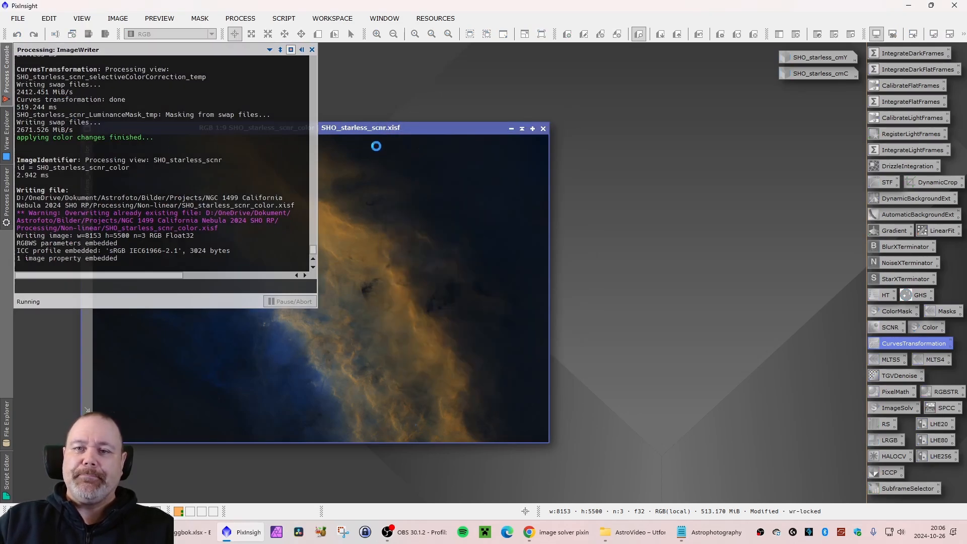
Extract the luminance of SHO_starless_scnr_color as a separate grayscale image and place it clear of the color image.
left_click_drag(339, 133, 282, 154)
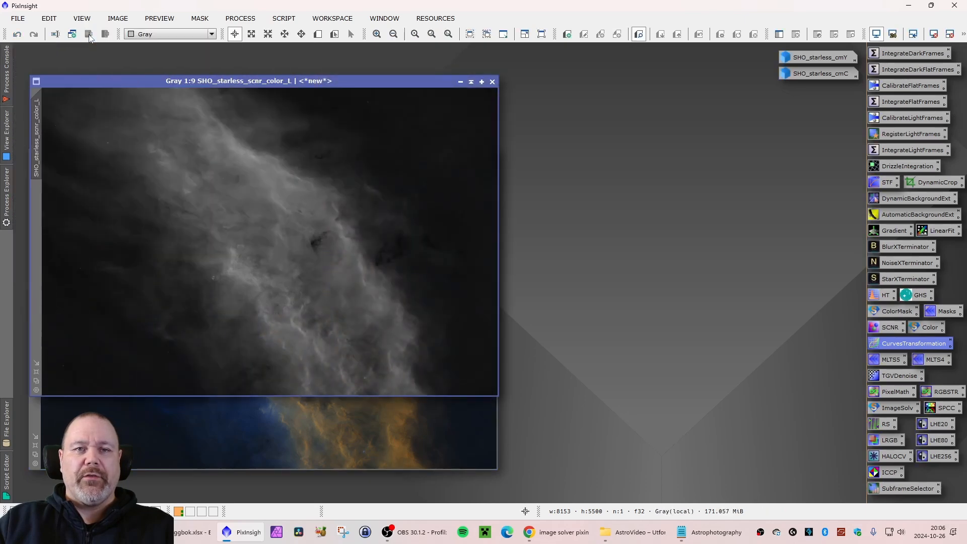
left_click_drag(204, 81, 371, 81)
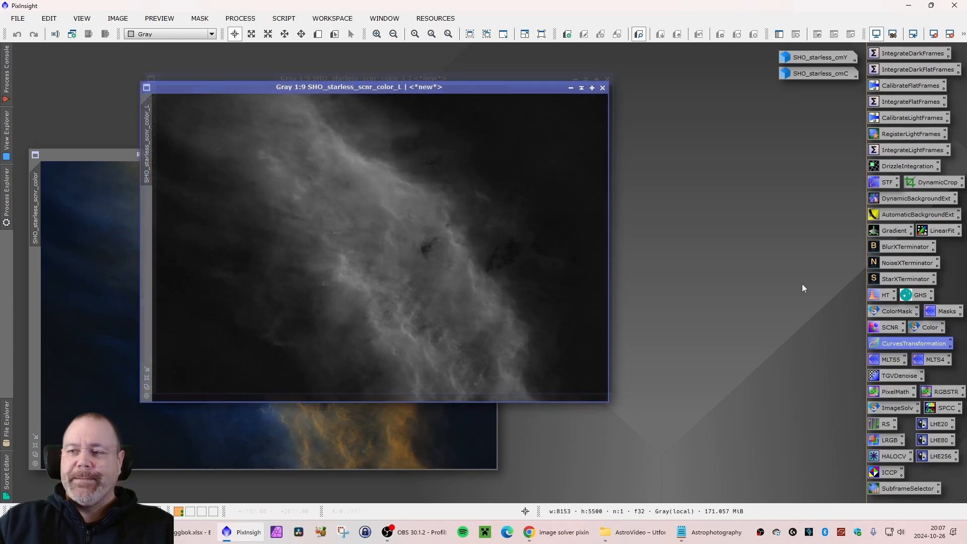
Darken SHO_starless_scnr_color_L using HistogramTransformation with shadows at 0.05822785 and midtones at 0.58870968, checking it in a real-time preview.
double_click(880, 294)
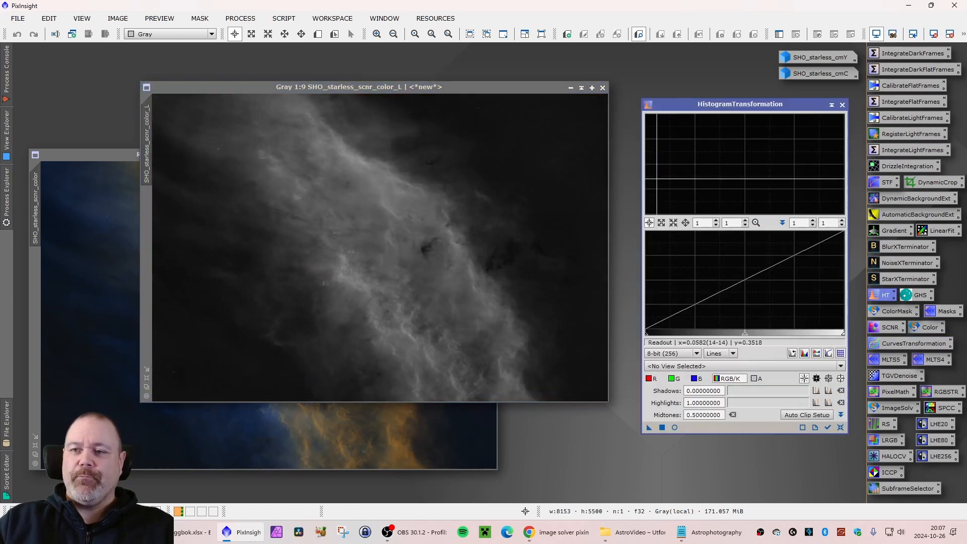
left_click(709, 370)
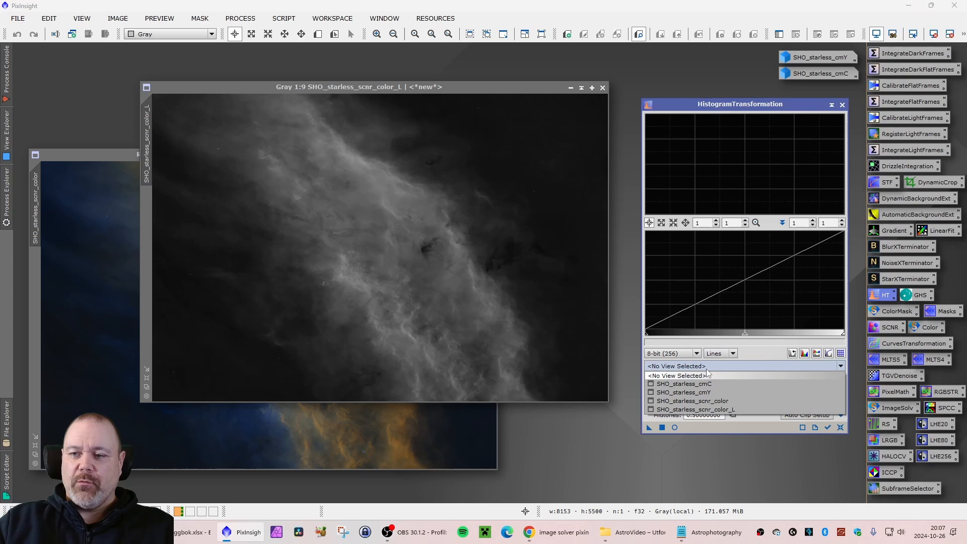
left_click(699, 408)
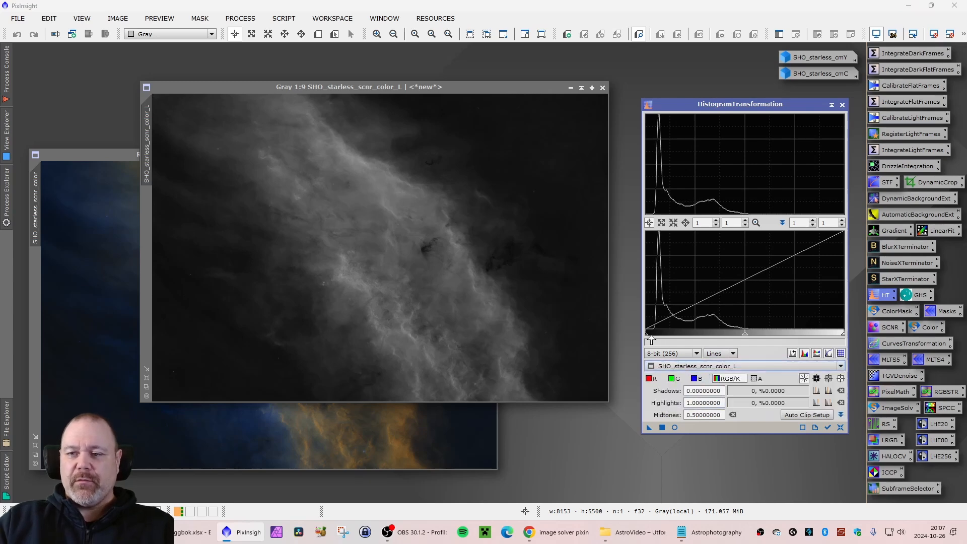
left_click(674, 427)
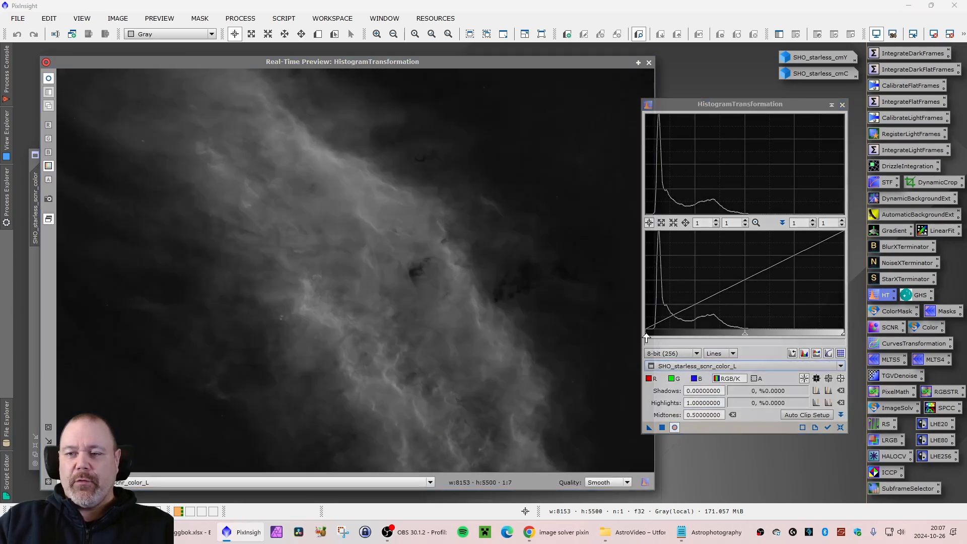
left_click_drag(646, 337, 656, 336)
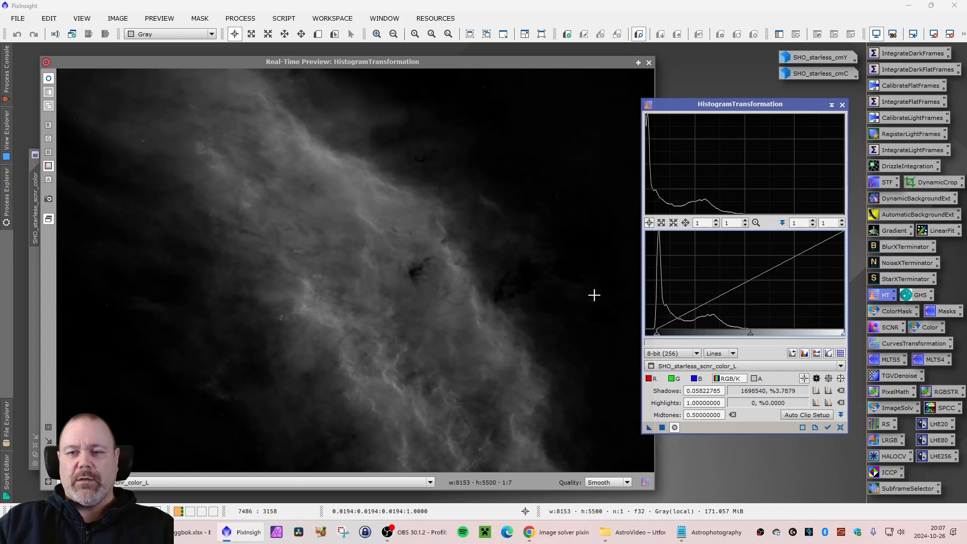
left_click_drag(749, 336, 767, 337)
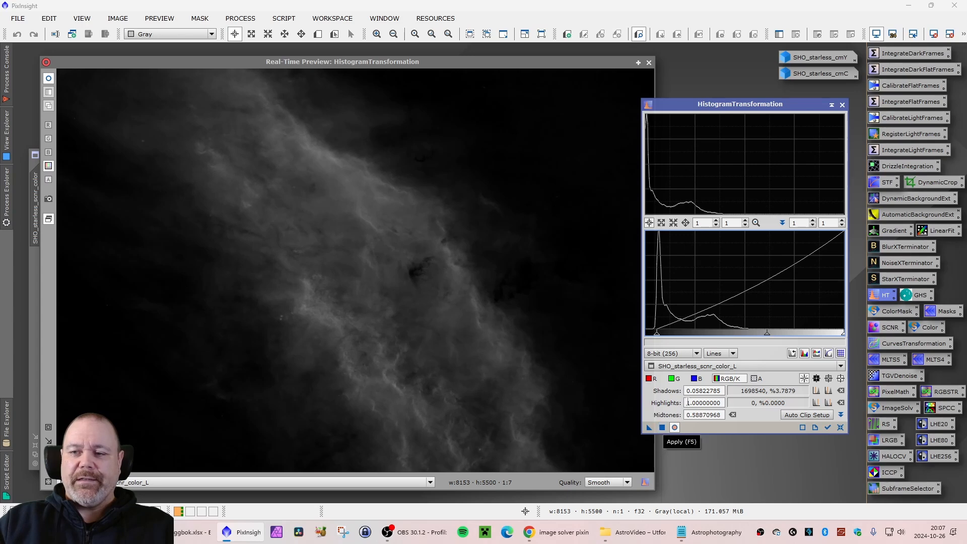
left_click(662, 427)
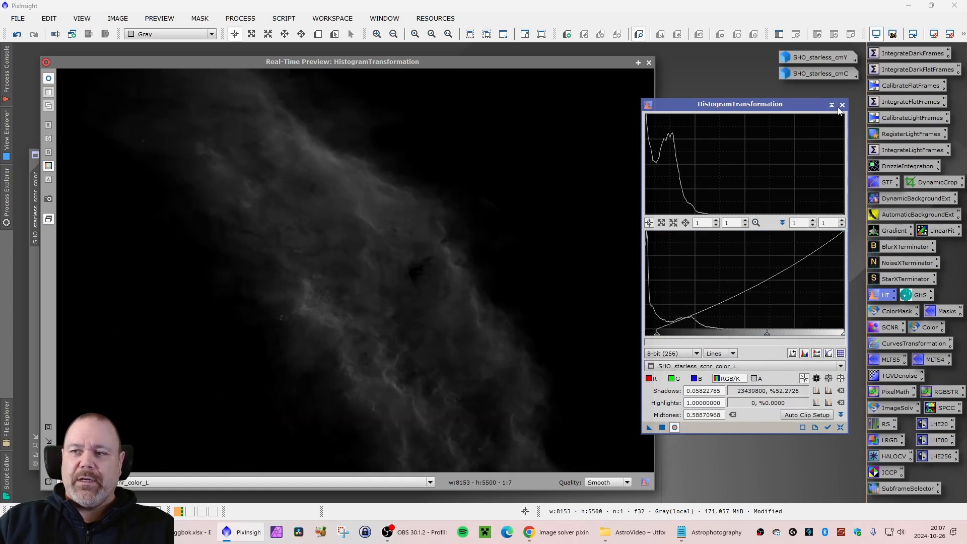
left_click(842, 105)
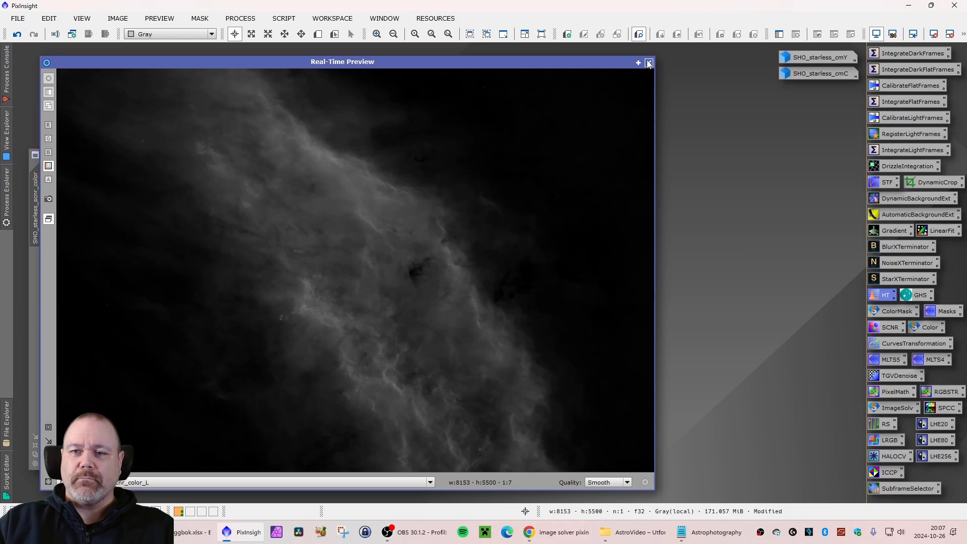
left_click(648, 62)
Apply SHO_starless_scnr_color_L as a mask to the SHO_starless_scnr_color image and minimize the mask image.
left_click_drag(584, 99, 555, 101)
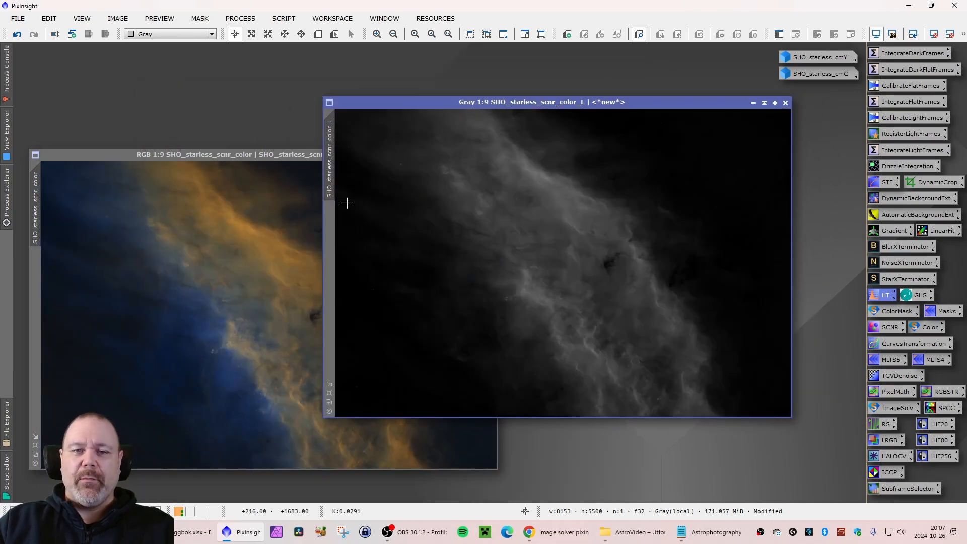
left_click_drag(499, 101, 473, 65)
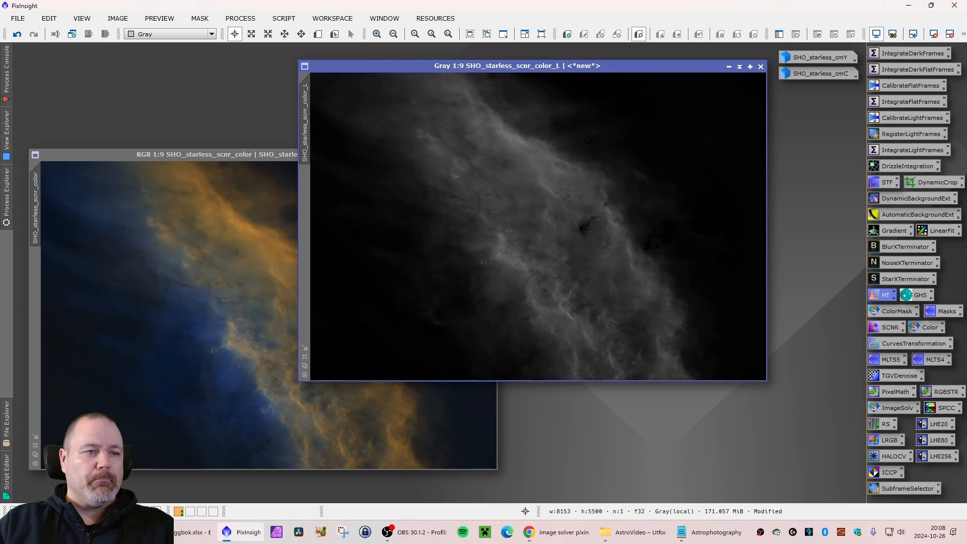
left_click_drag(483, 67, 519, 90)
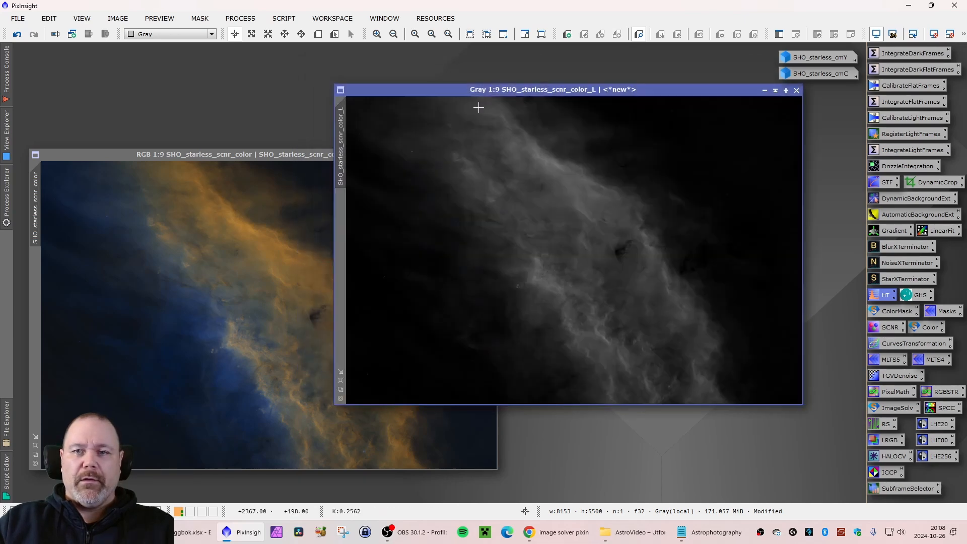
left_click_drag(341, 141, 35, 307)
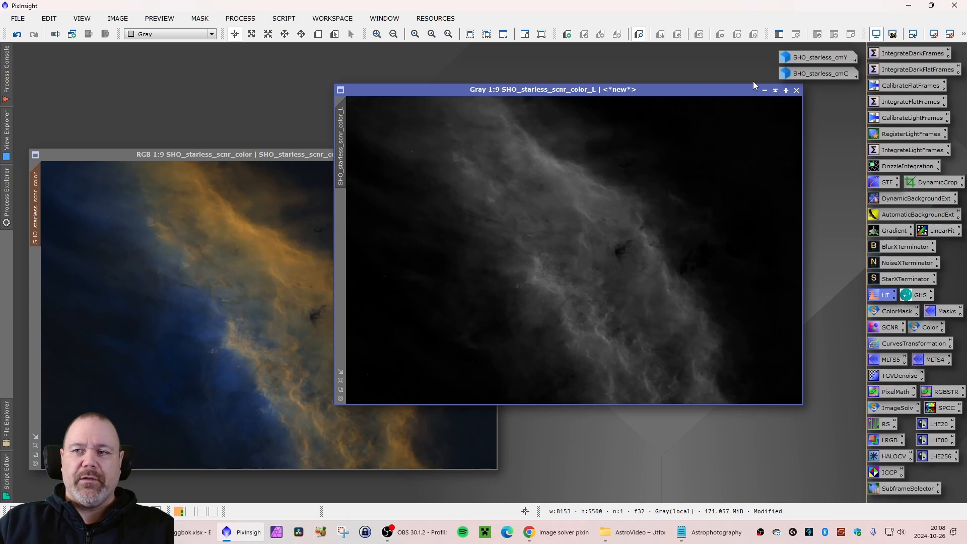
left_click(764, 91)
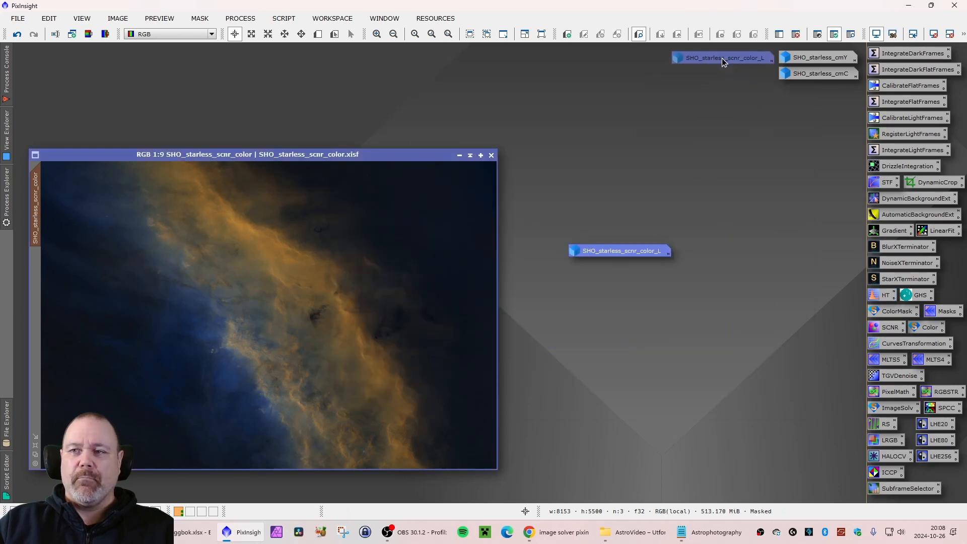
left_click_drag(231, 156, 247, 152)
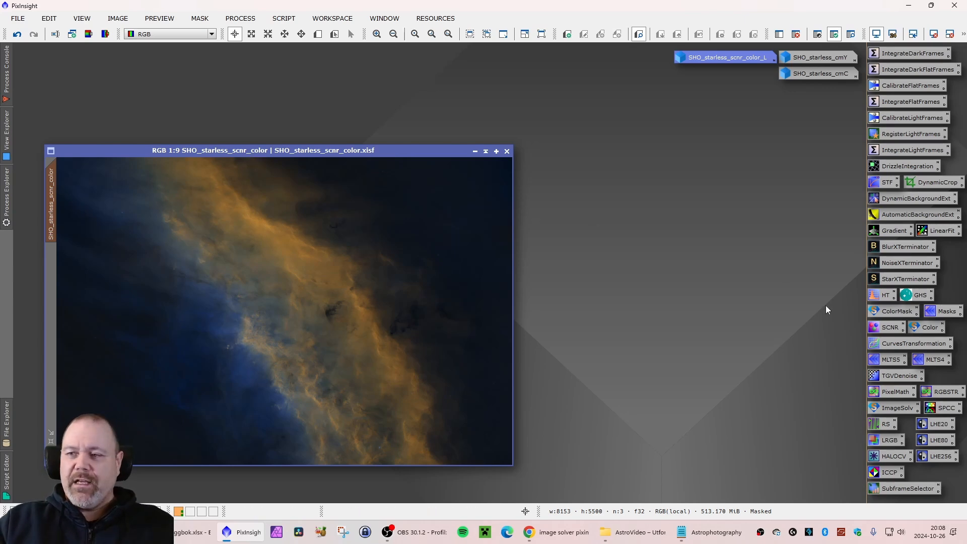
Sharpen the masked color image with the five-layer MultiscaleLinearTransform preset, using biases 0.100, 0.075, 0.050 and 0.025 on layers 2 to 5.
double_click(886, 360)
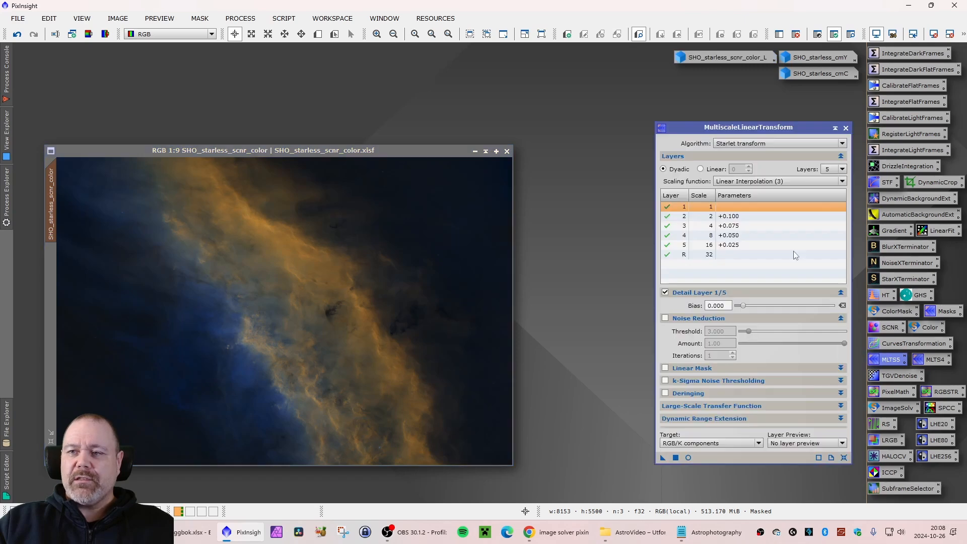
left_click_drag(750, 132, 753, 107)
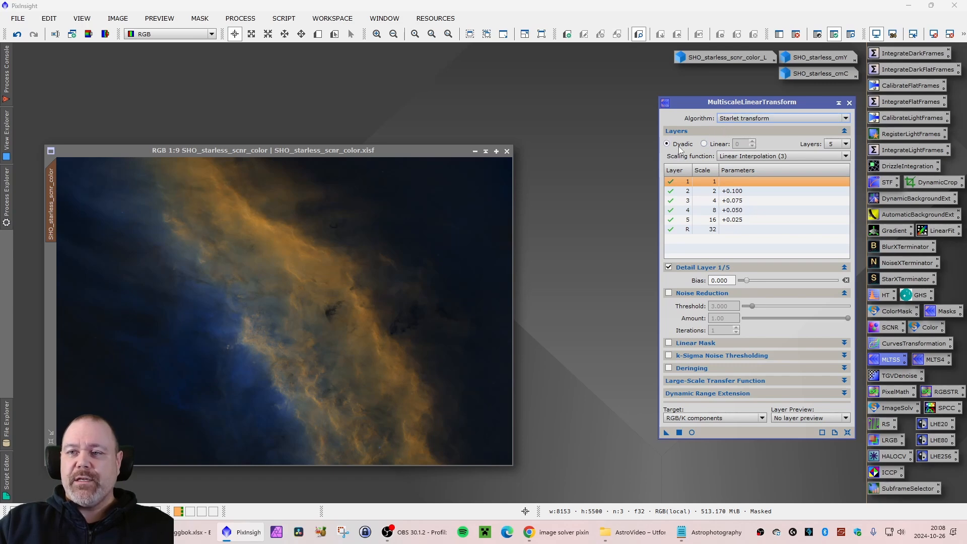
left_click(727, 190)
left_click(740, 201)
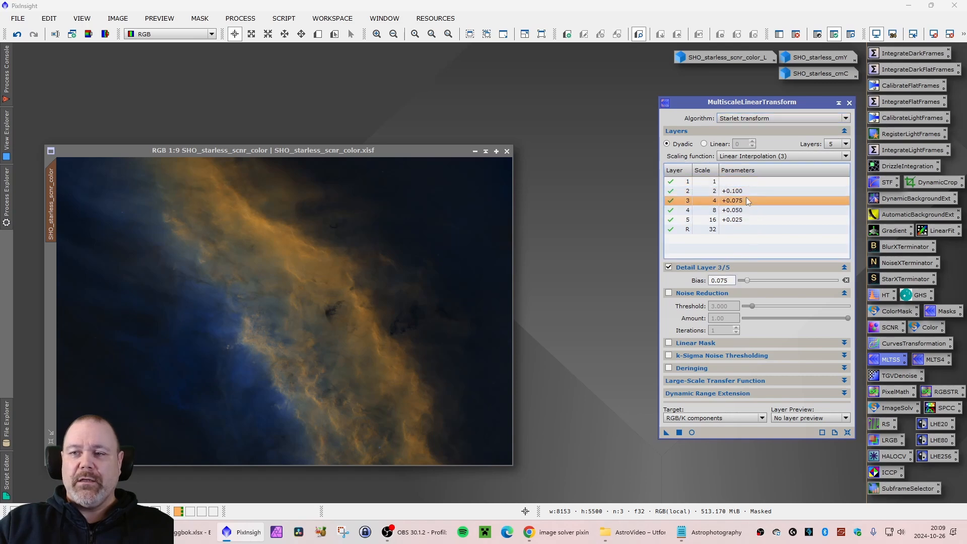
left_click(740, 210)
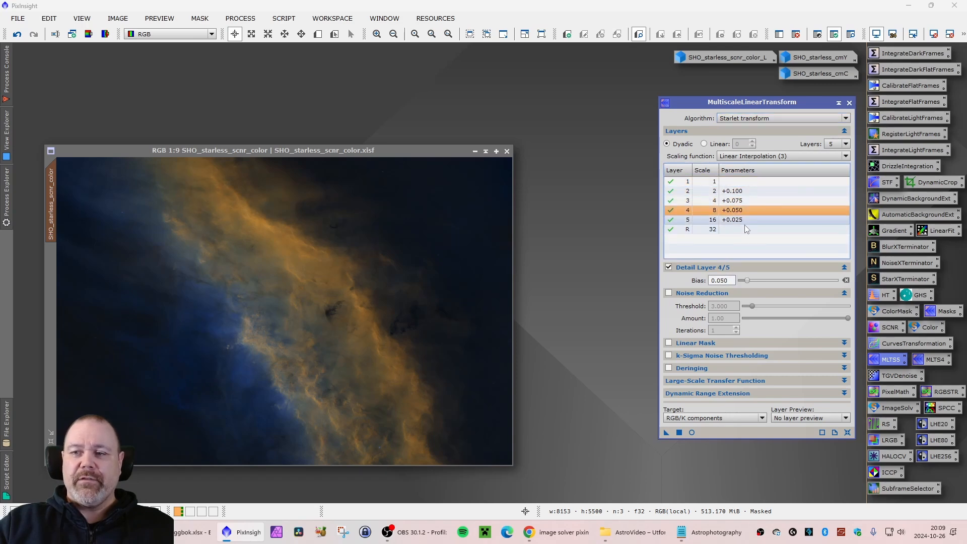
left_click(741, 222)
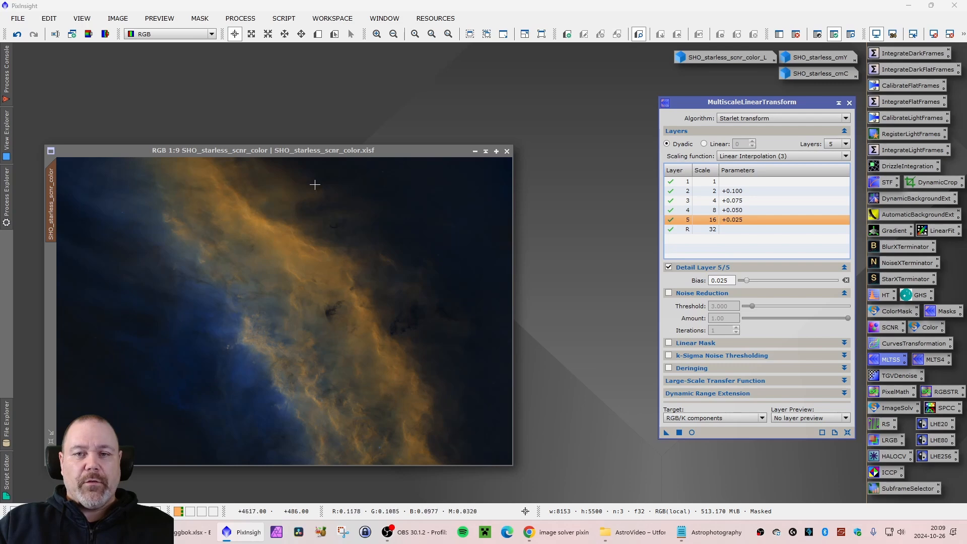
left_click_drag(291, 150, 283, 144)
left_click_drag(770, 101, 766, 106)
left_click_drag(662, 437, 259, 291)
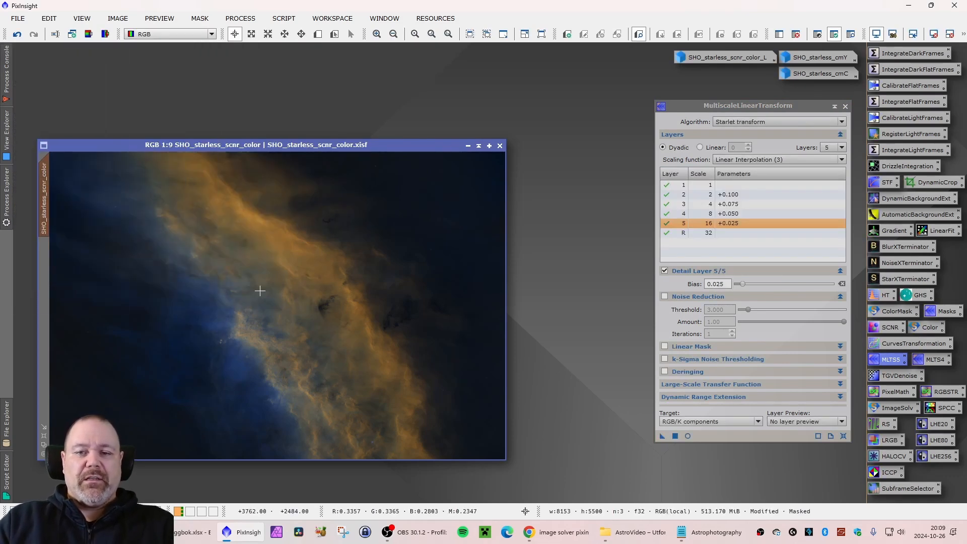
Compare the nebula's fine detail with and without the sharpening by undoing and redoing it at close magnification.
scroll(302, 279, "up", 6)
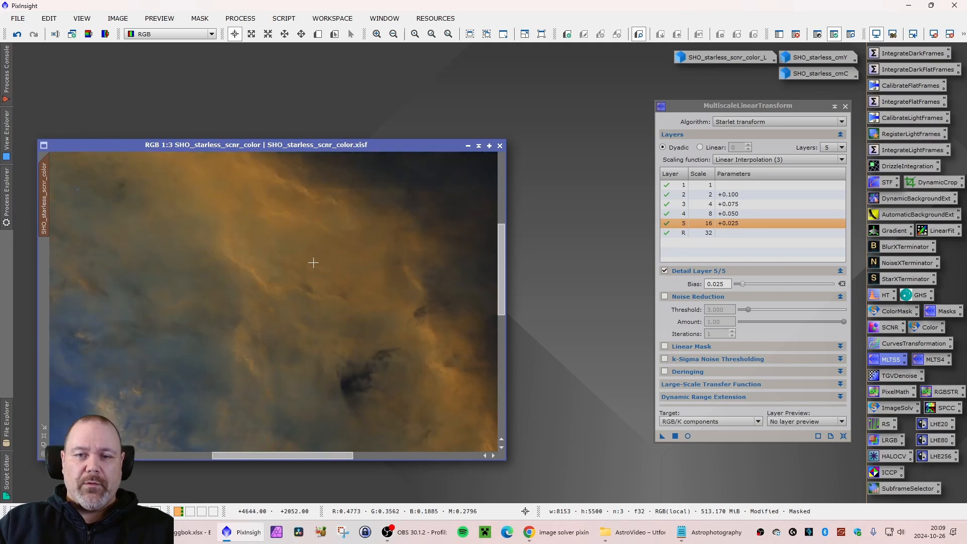
scroll(370, 267, "up", 2)
scroll(371, 266, "down", 5)
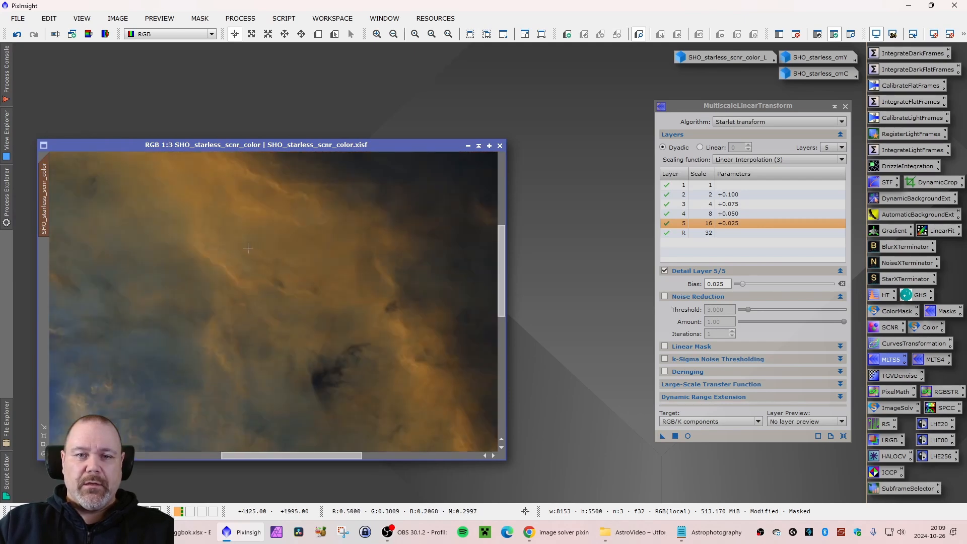
scroll(127, 374, "up", 5)
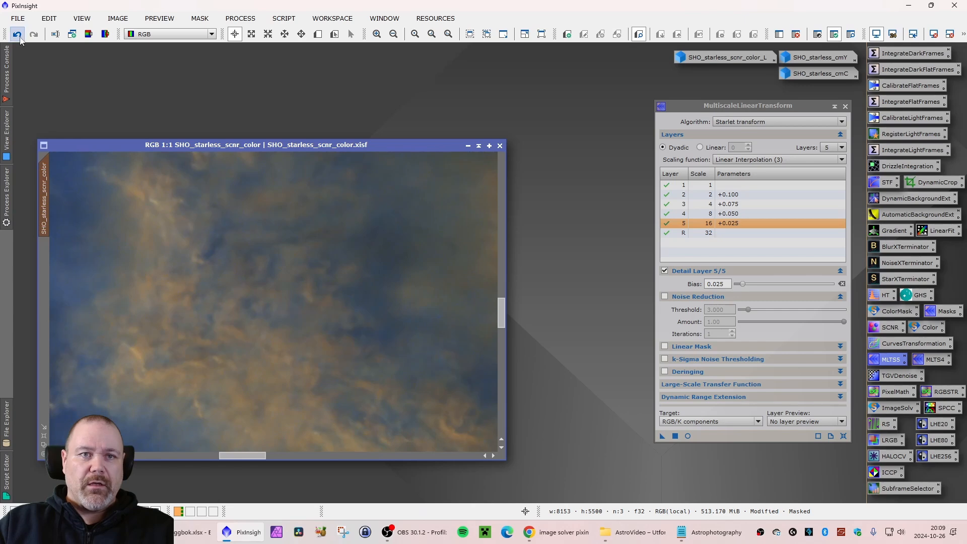
left_click(19, 37)
left_click(33, 37)
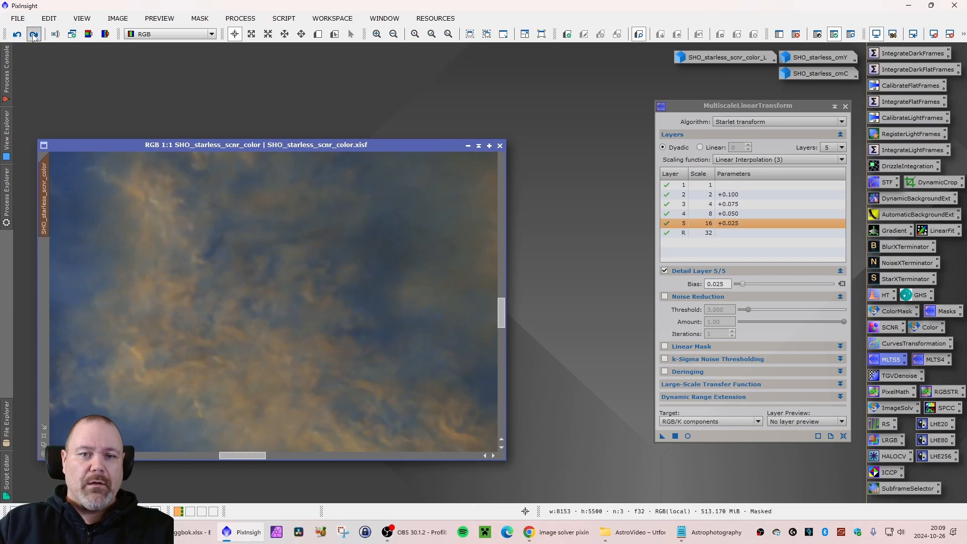
scroll(211, 305, "down", 6)
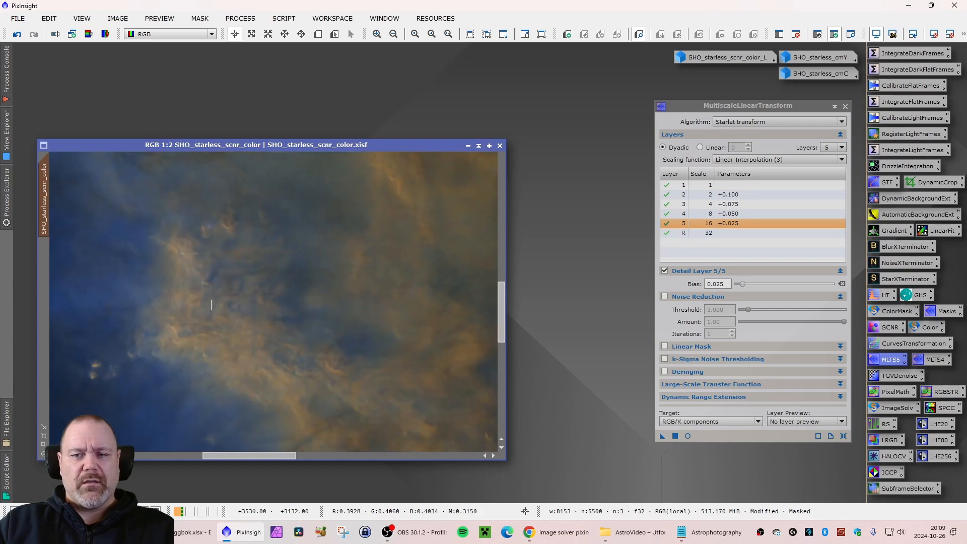
scroll(223, 302, "down", 2)
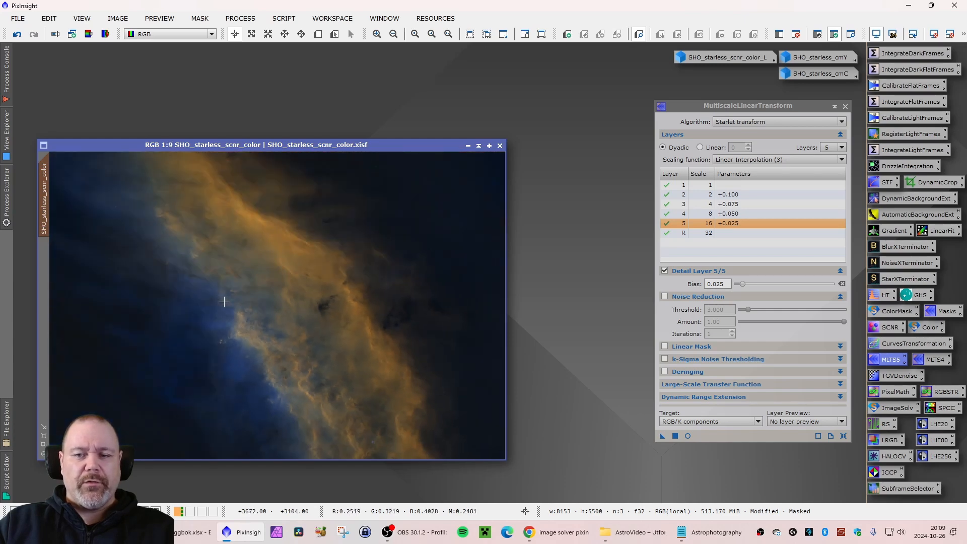
Close the MultiscaleLinearTransform process and remove the mask from the SHO_starless_scnr_color image.
left_click_drag(252, 146, 248, 139)
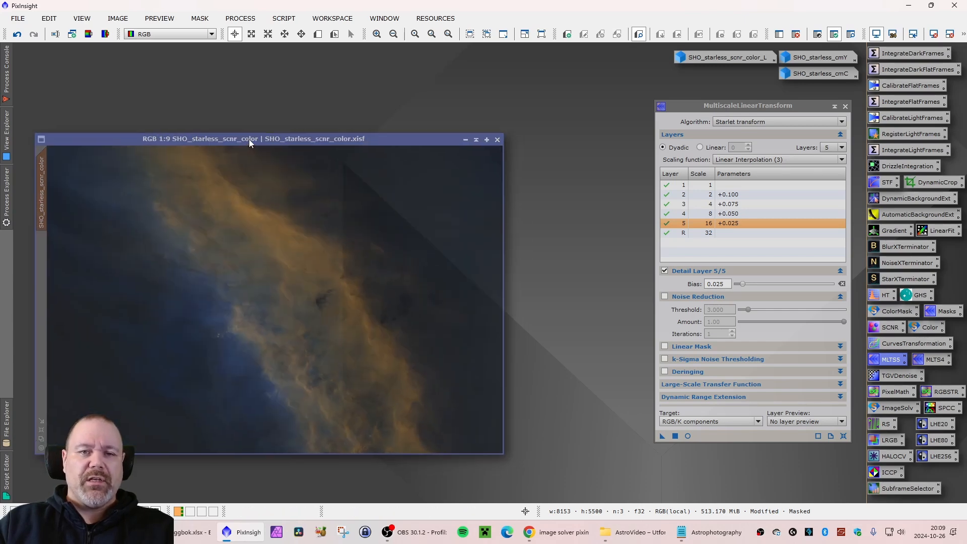
left_click(844, 107)
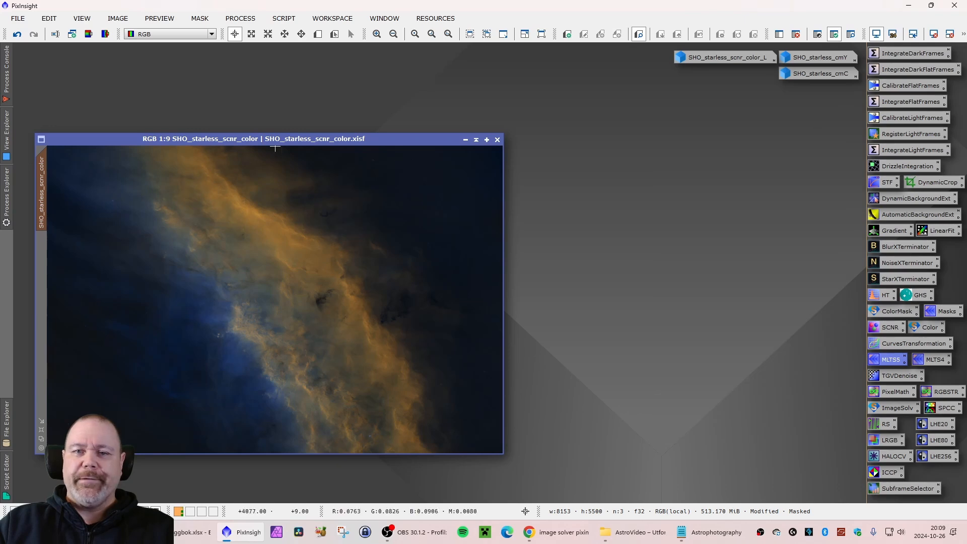
left_click_drag(181, 138, 217, 135)
left_click(199, 16)
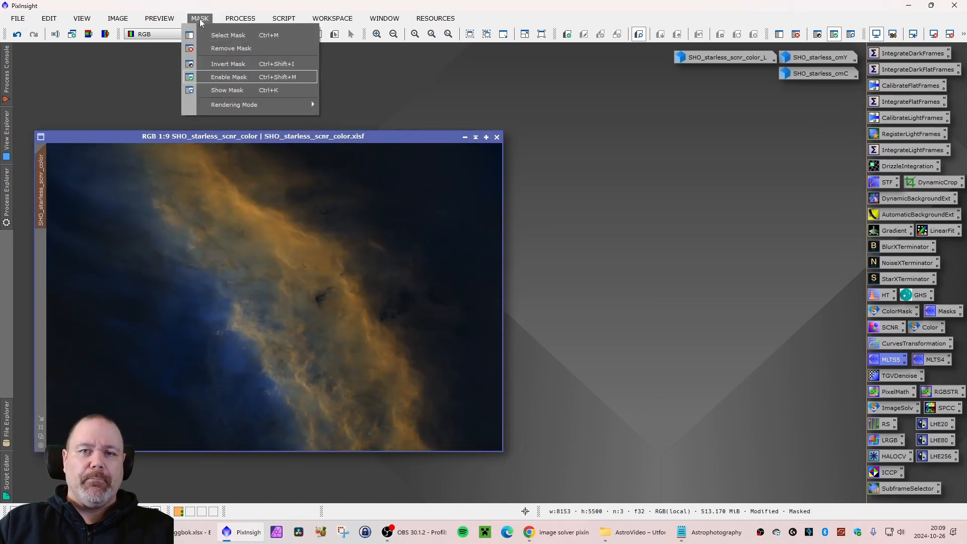
left_click(243, 49)
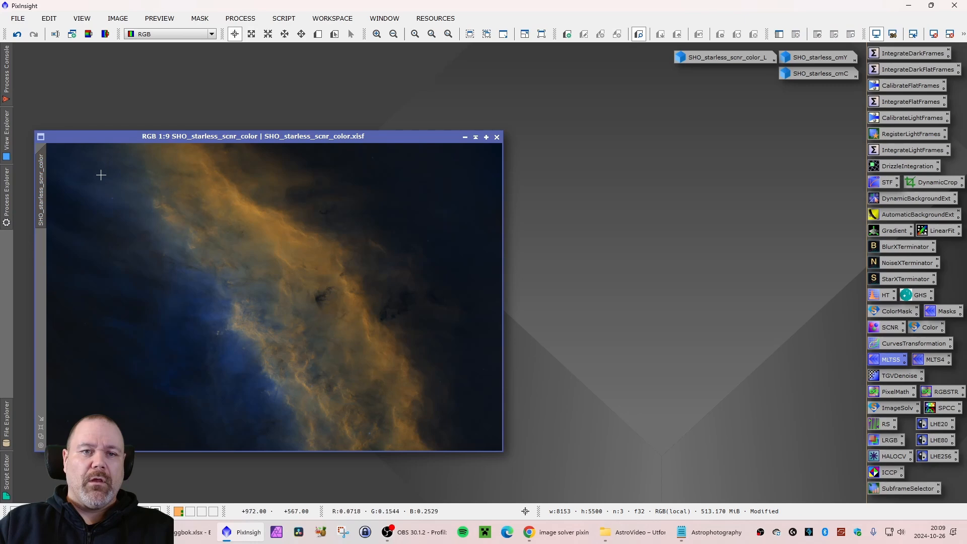
Change the colour image's identifier to SHO_starless_scnr_color_sharp.
right_click(43, 208)
left_click(90, 245)
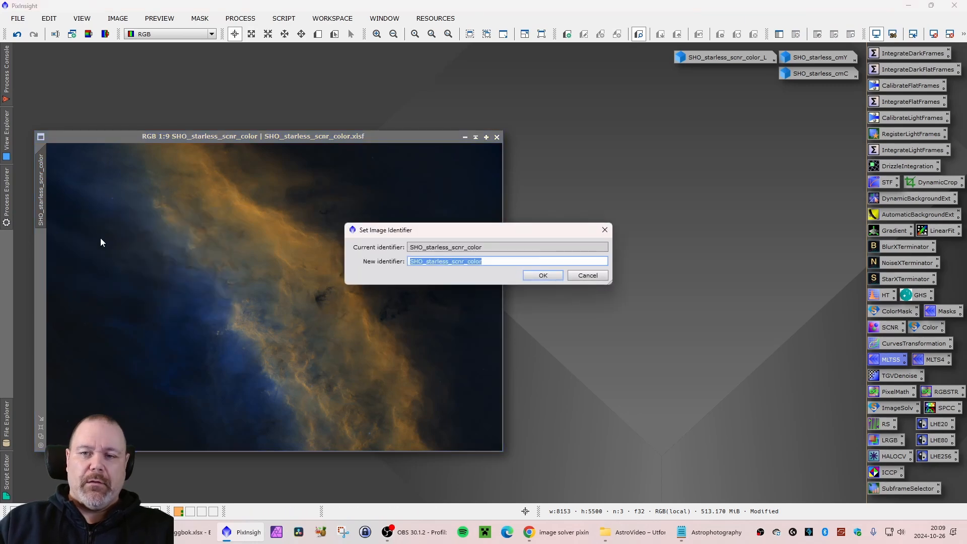
key("End")
type("_sharp")
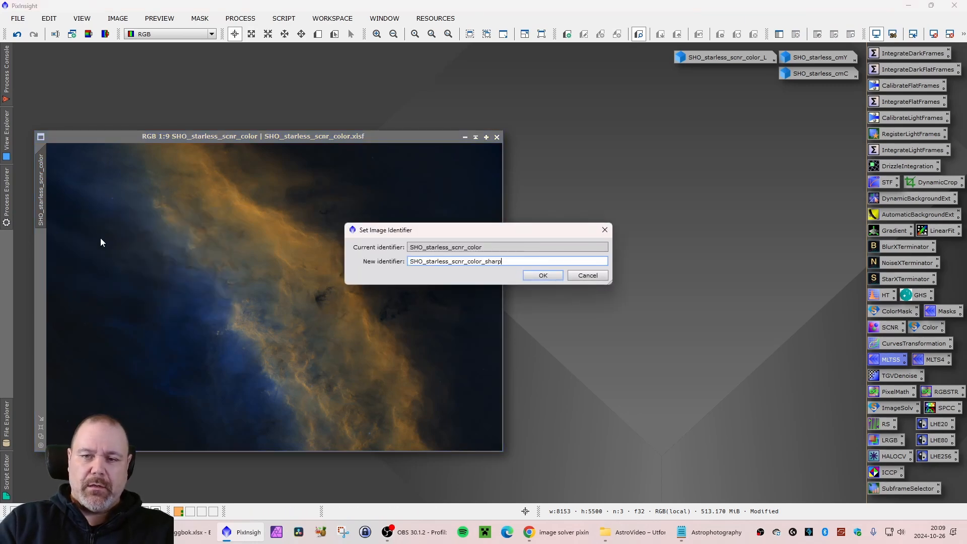
key("Return")
Save the image as a new file named SHO_starless_scnr_color_sharp.xisf in the Non-linear folder with the default format options.
left_click(18, 18)
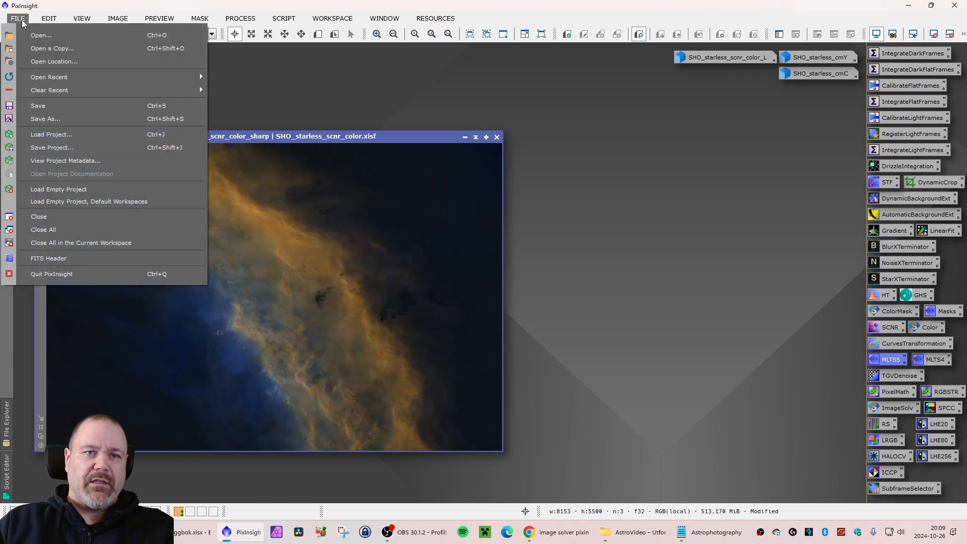
left_click(45, 119)
key("End")
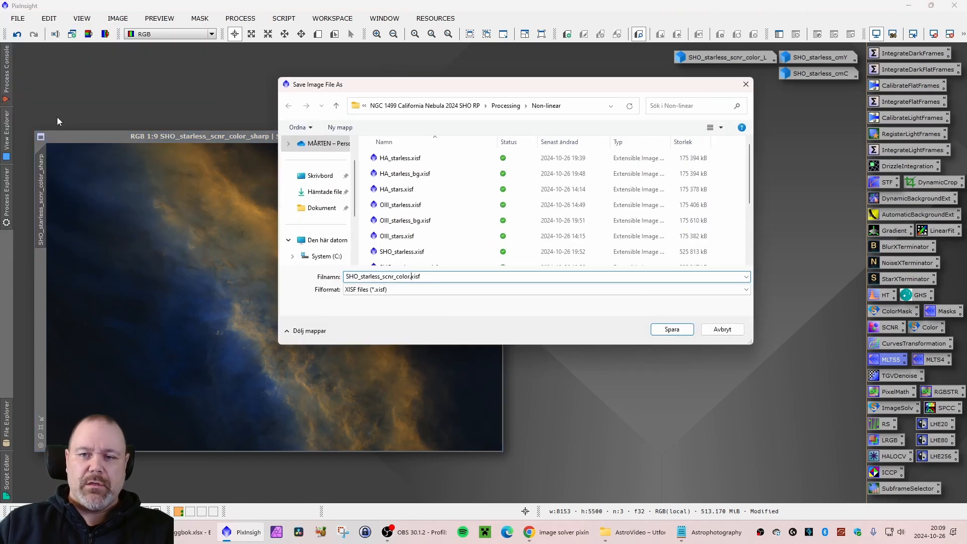
type("_sharp")
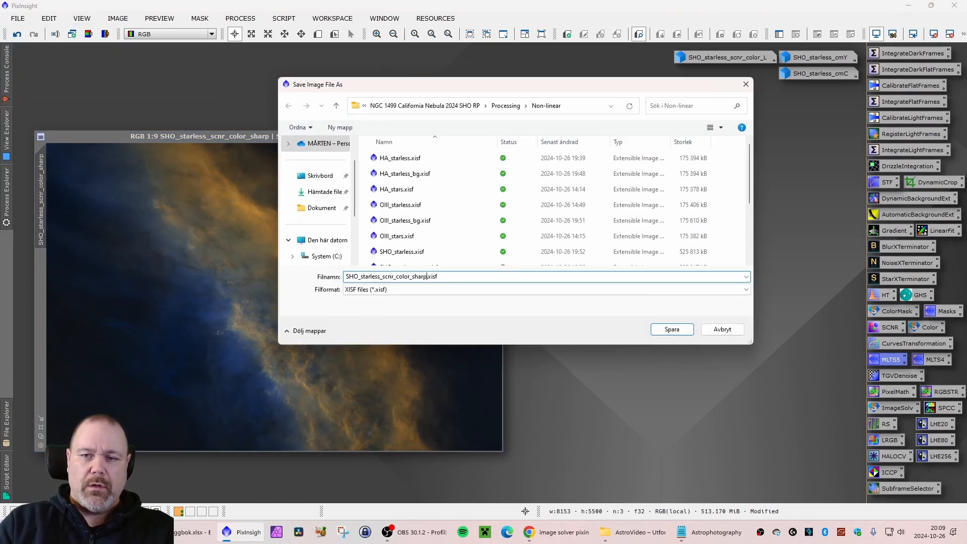
key("Return")
key("Return")
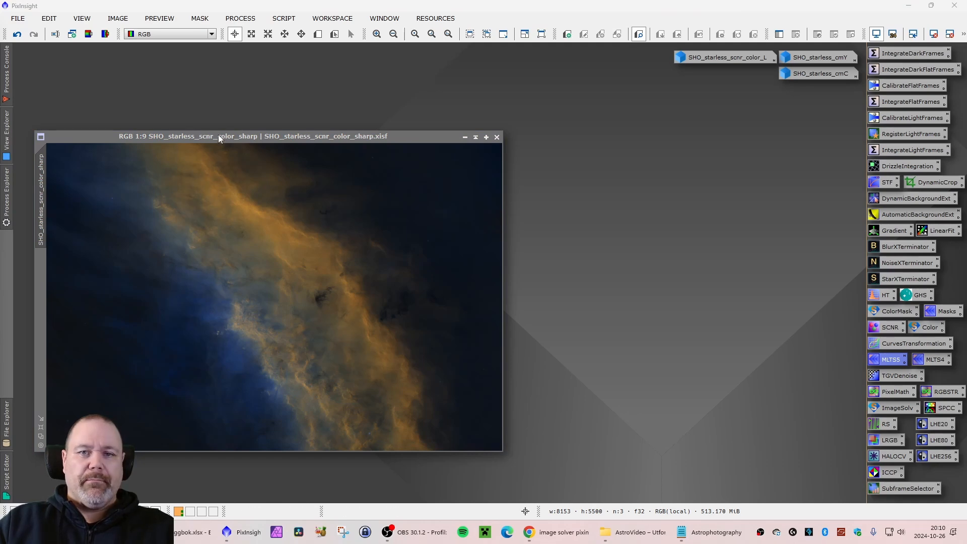
Examine the bright nebula and the dark background areas of the sharpened image at several magnifications.
left_click_drag(219, 135, 219, 142)
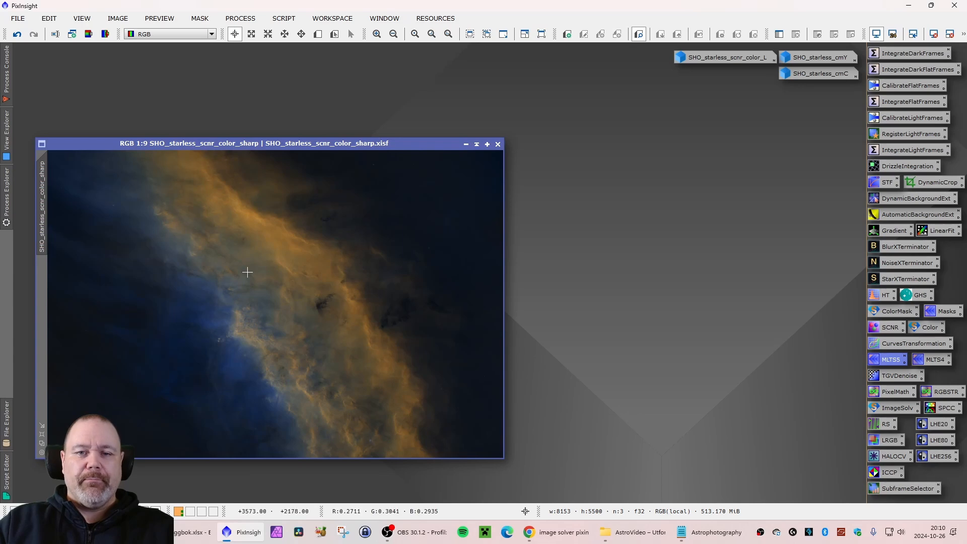
scroll(244, 272, "up", 7)
scroll(222, 261, "up", 2)
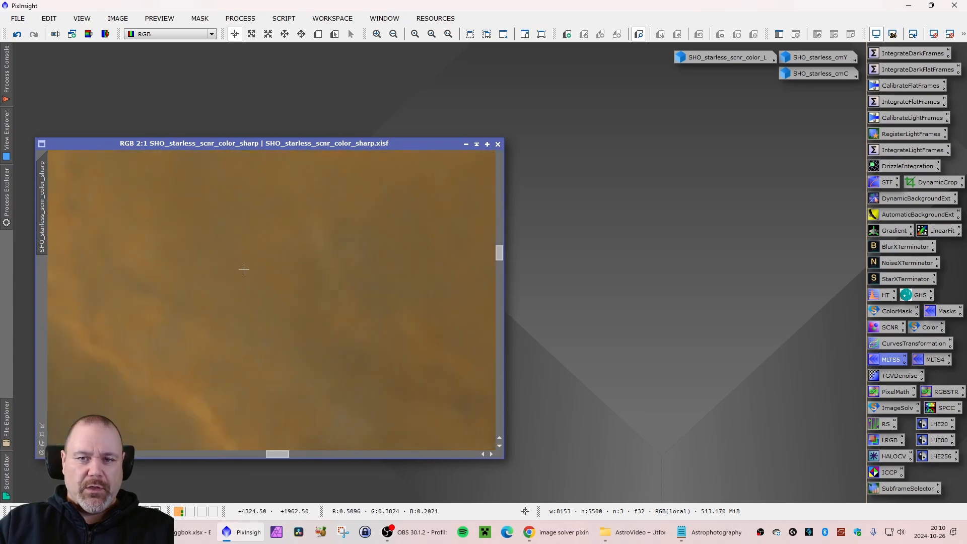
scroll(244, 270, "down", 4)
scroll(430, 182, "up", 5)
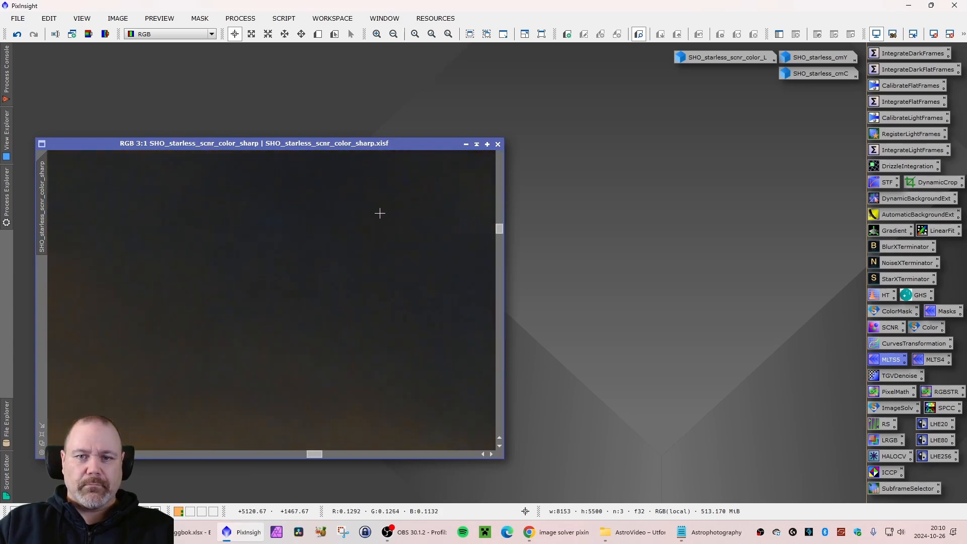
scroll(173, 266, "down", 3)
scroll(147, 271, "up", 3)
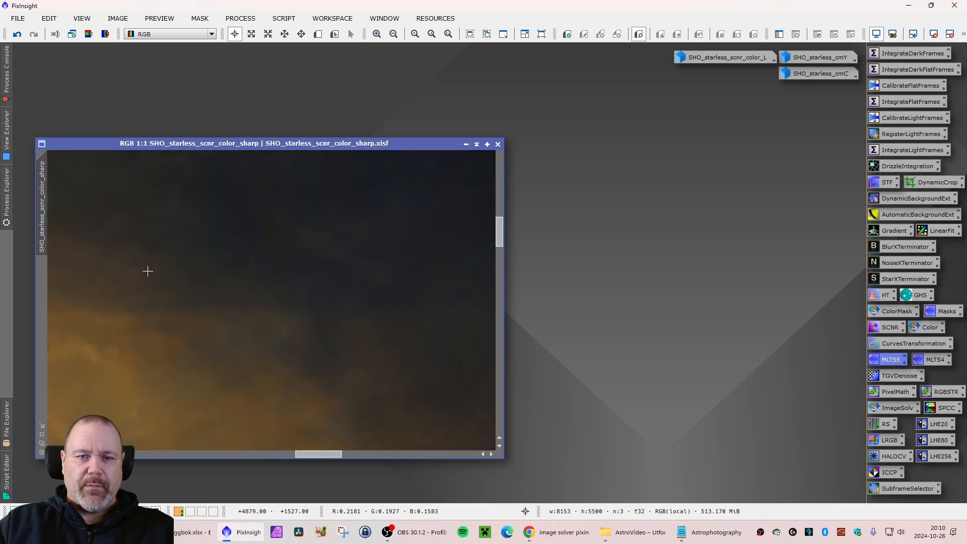
scroll(151, 269, "down", 9)
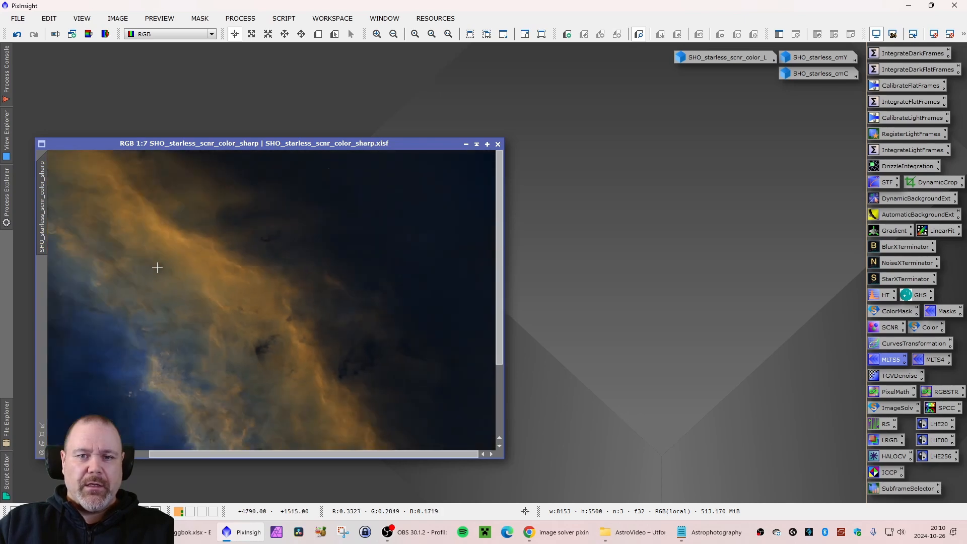
scroll(94, 302, "up", 8)
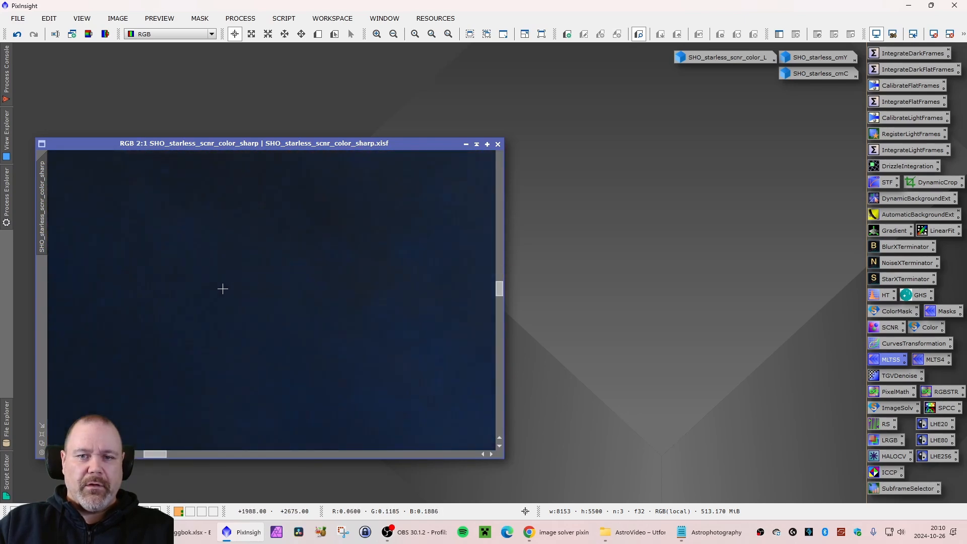
scroll(223, 286, "down", 5)
scroll(222, 285, "down", 4)
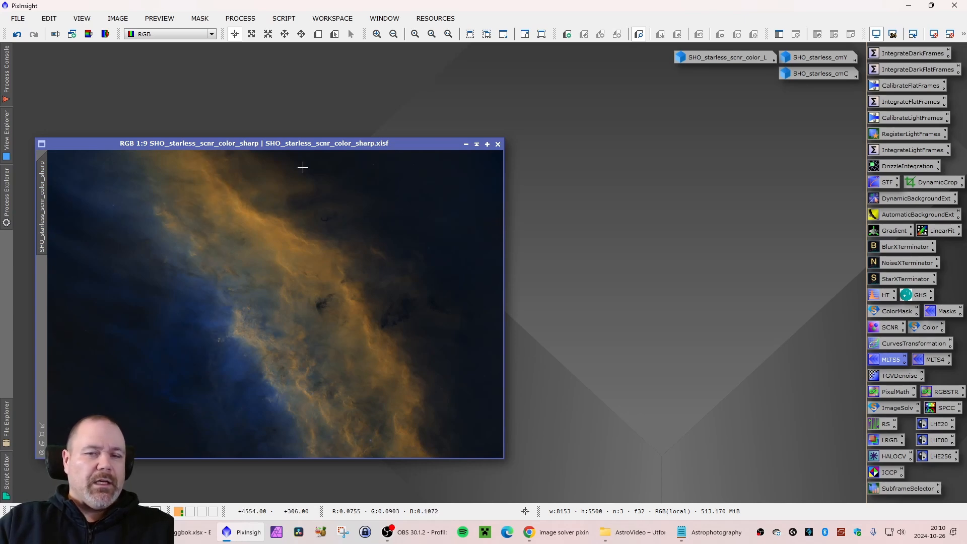
left_click_drag(301, 144, 297, 150)
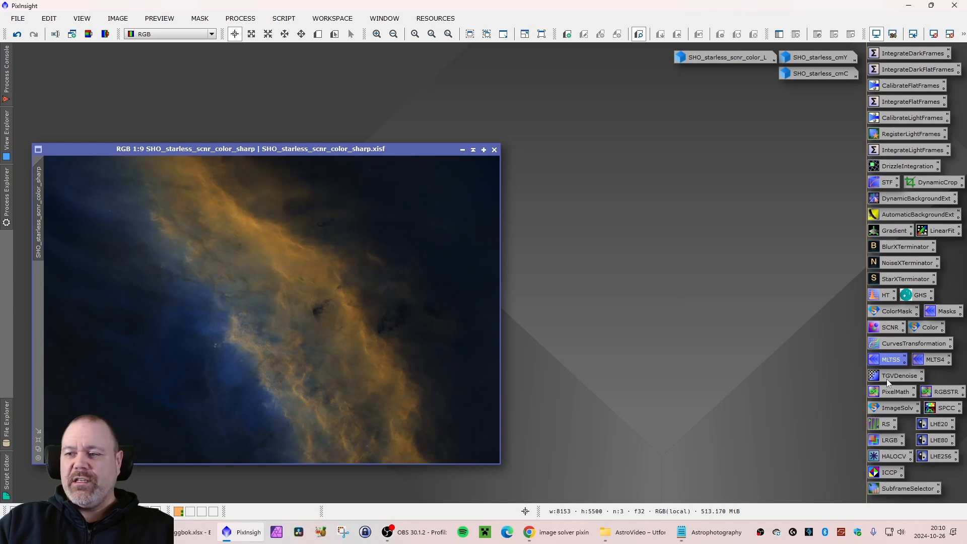
left_click_drag(220, 151, 214, 151)
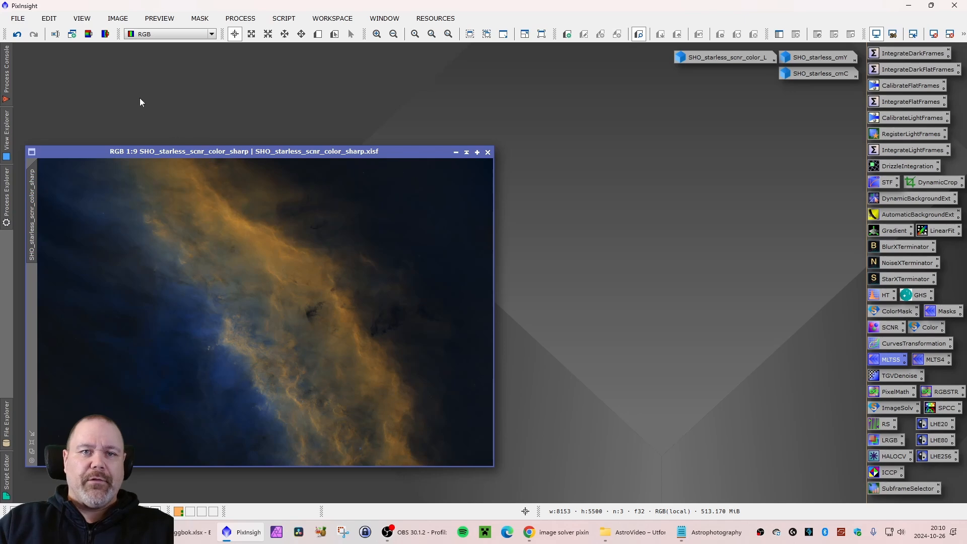
Extract the lightness component of the sharpened colour image and give the new grayscale image the identifier lum.
left_click(91, 37)
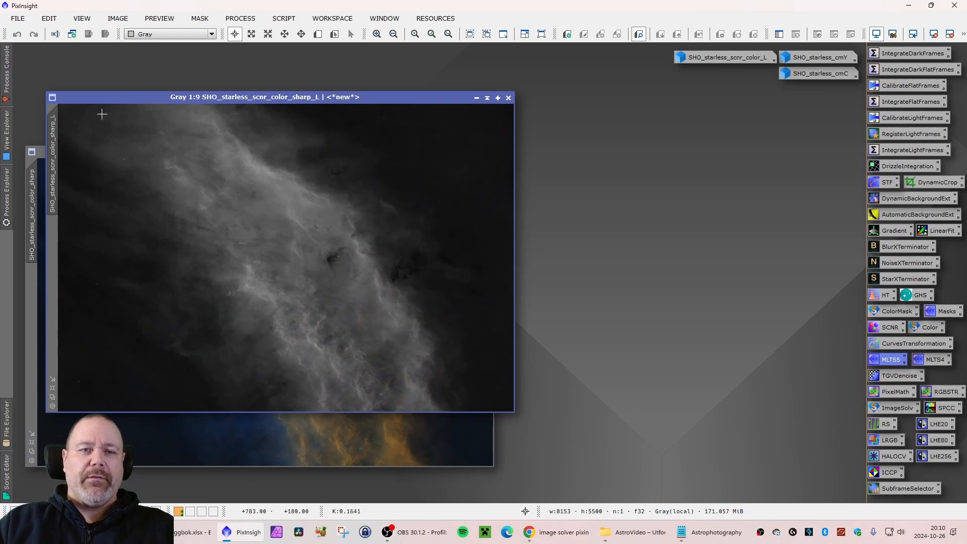
right_click(52, 174)
left_click(91, 209)
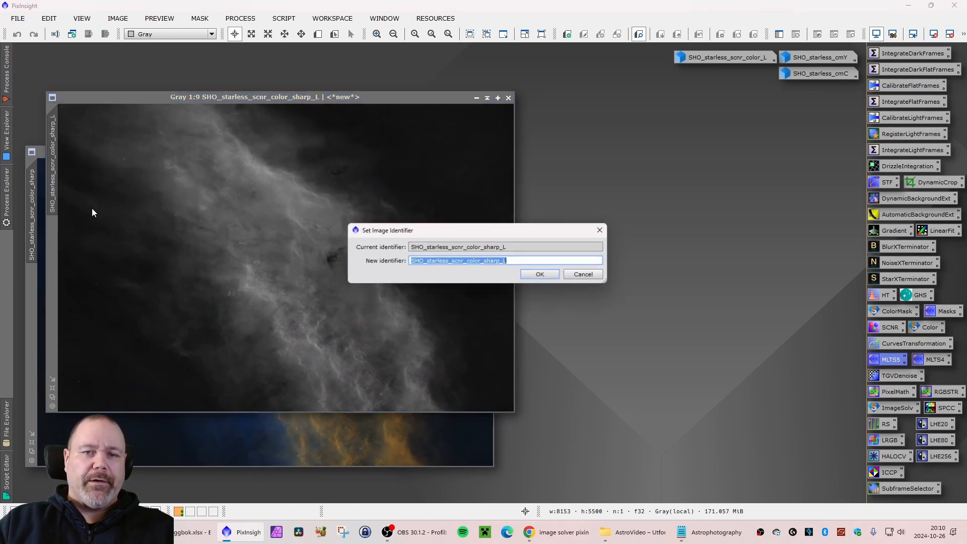
type("lum")
key("Return")
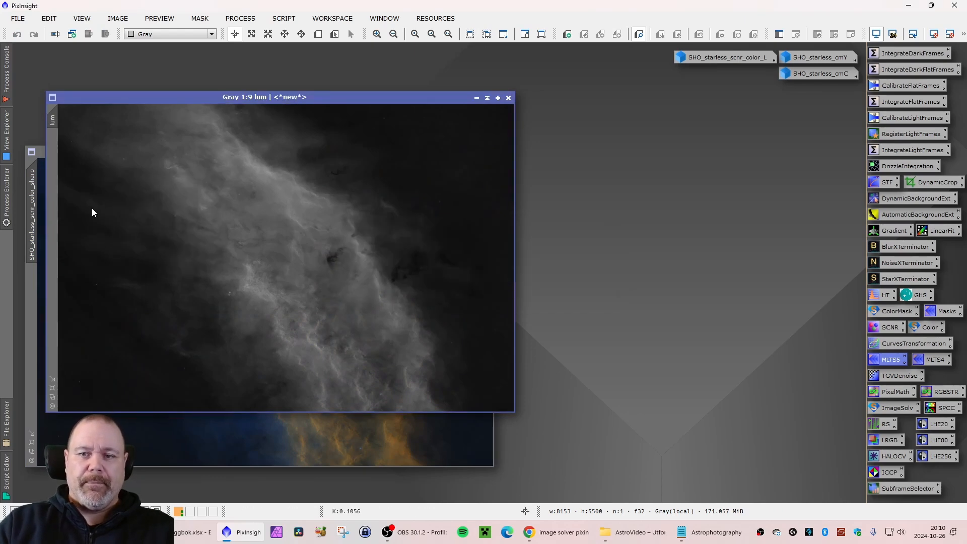
Duplicate the lum image, park the minimized original beside the other image icons, and place the clone over the colour image.
left_click_drag(238, 103, 277, 101)
left_click_drag(577, 248, 578, 248)
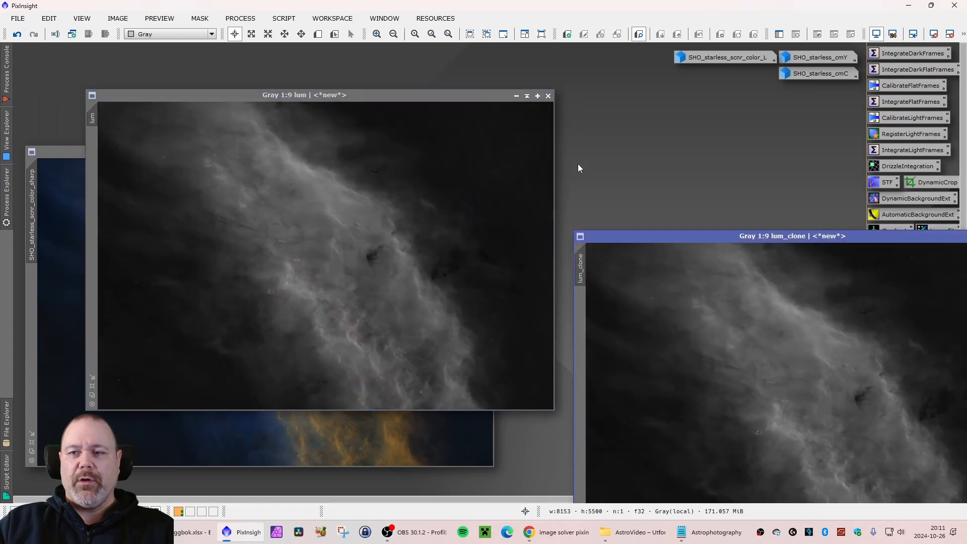
left_click(516, 95)
left_click_drag(330, 262, 645, 60)
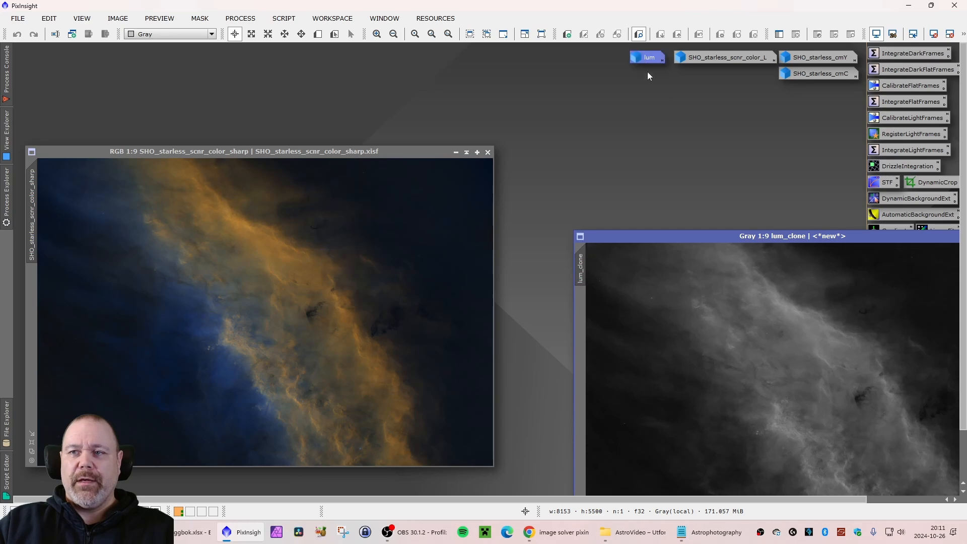
left_click_drag(700, 239, 216, 108)
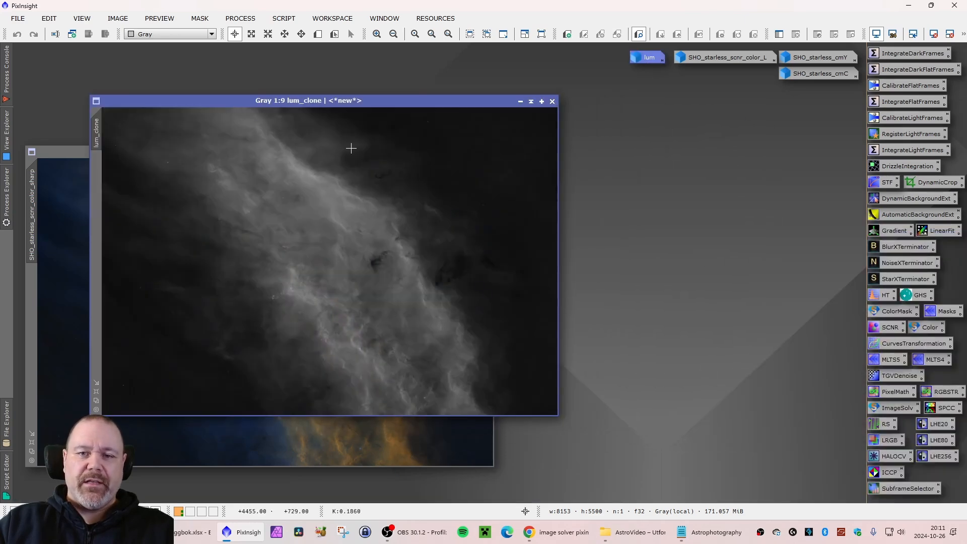
left_click_drag(336, 102, 320, 95)
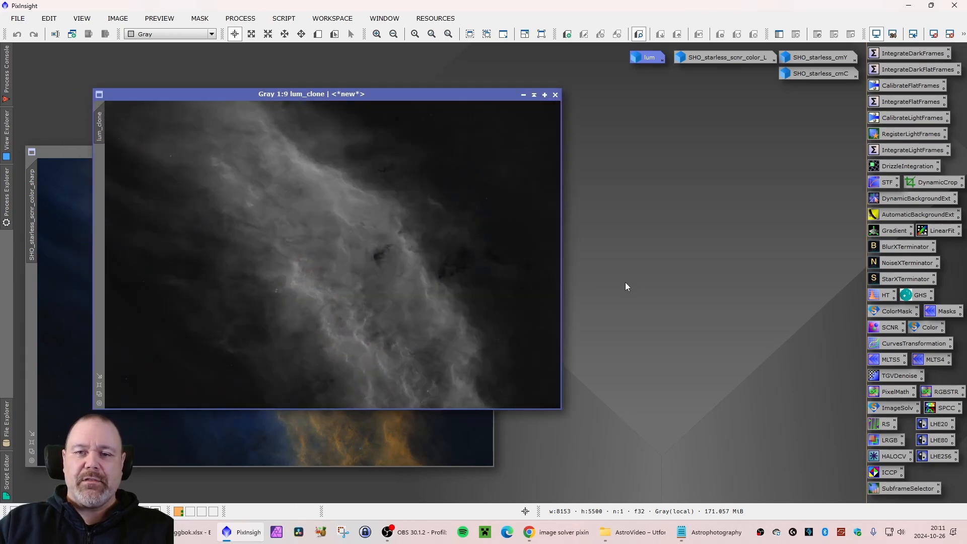
left_click_drag(357, 96, 350, 92)
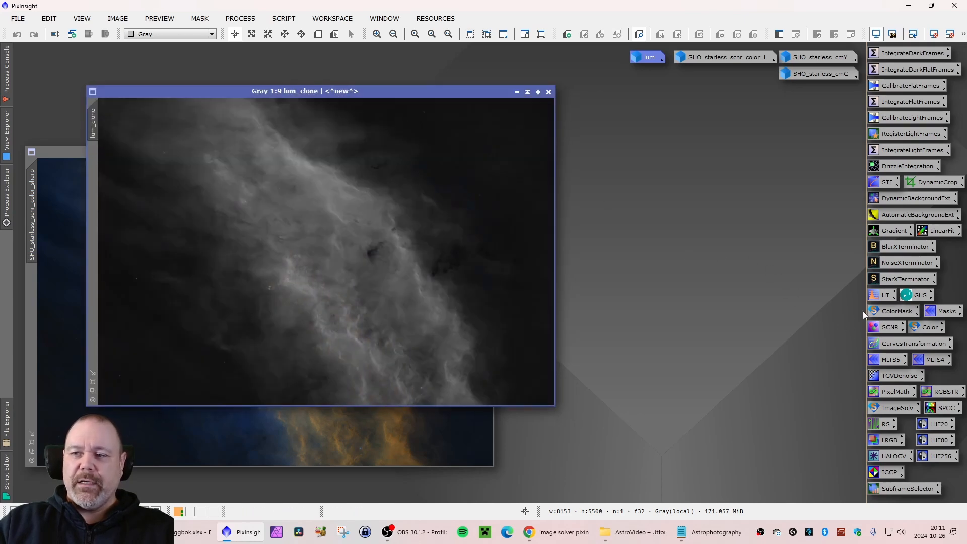
Start a curves transformation and set the output of the RGB/K curve's black end point to 0.2.
left_click(890, 344)
double_click(890, 344)
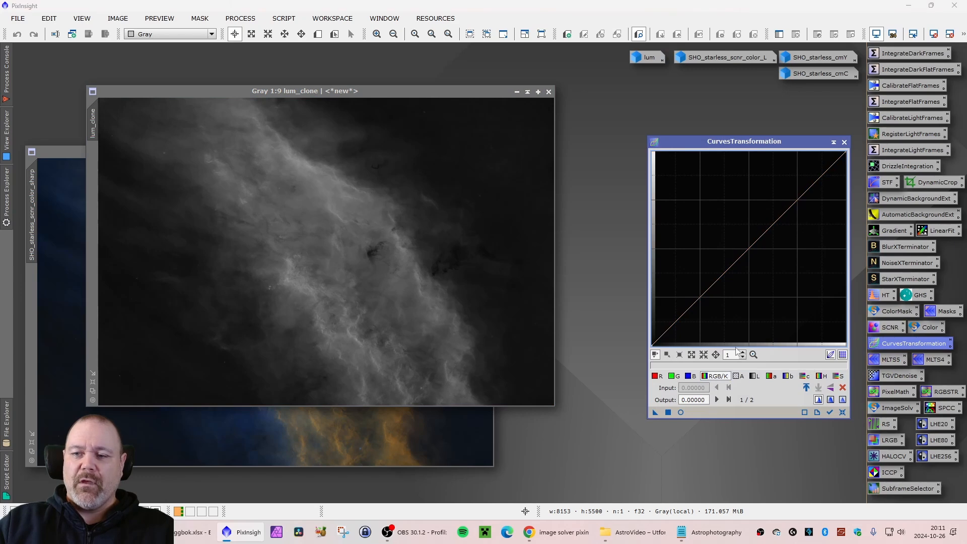
mouse_move(681, 141)
left_mouse_down()
mouse_move(650, 136)
mouse_move(678, 126)
left_mouse_up()
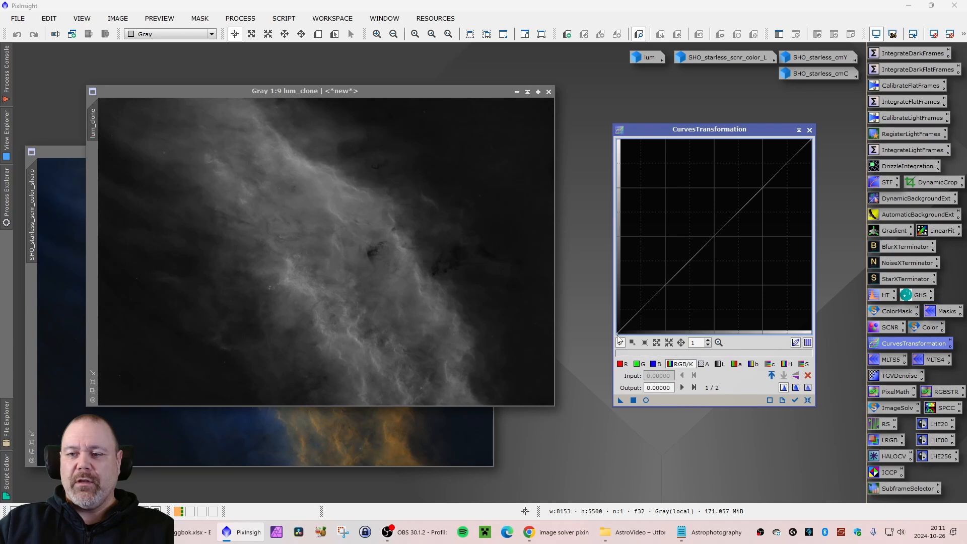
mouse_move(618, 331)
left_mouse_down()
mouse_move(618, 312)
mouse_move(617, 321)
left_mouse_up()
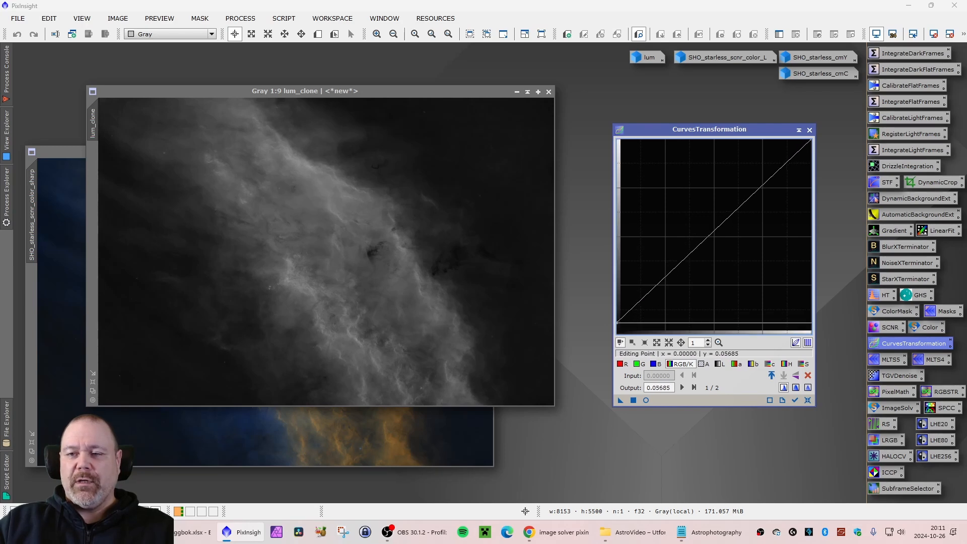
double_click(652, 387)
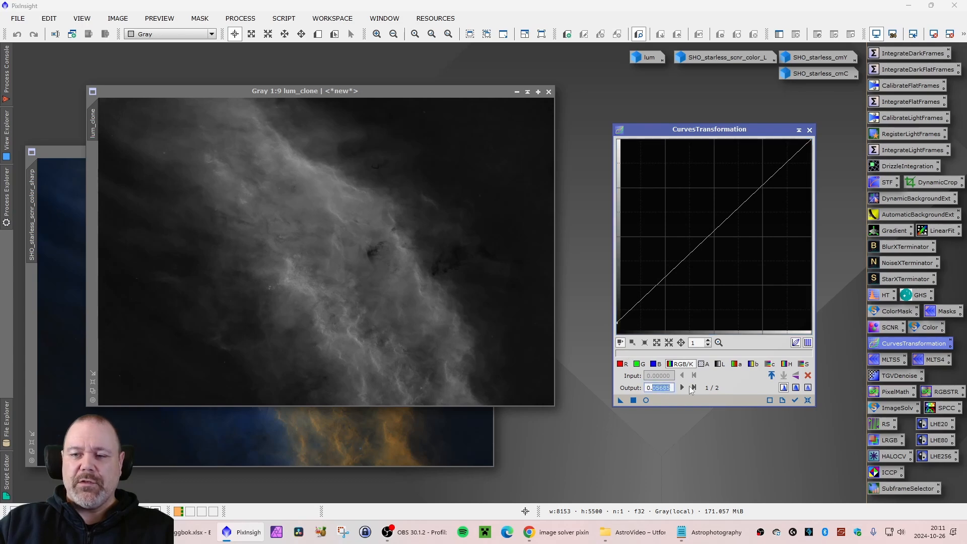
type("0.2")
key("Return")
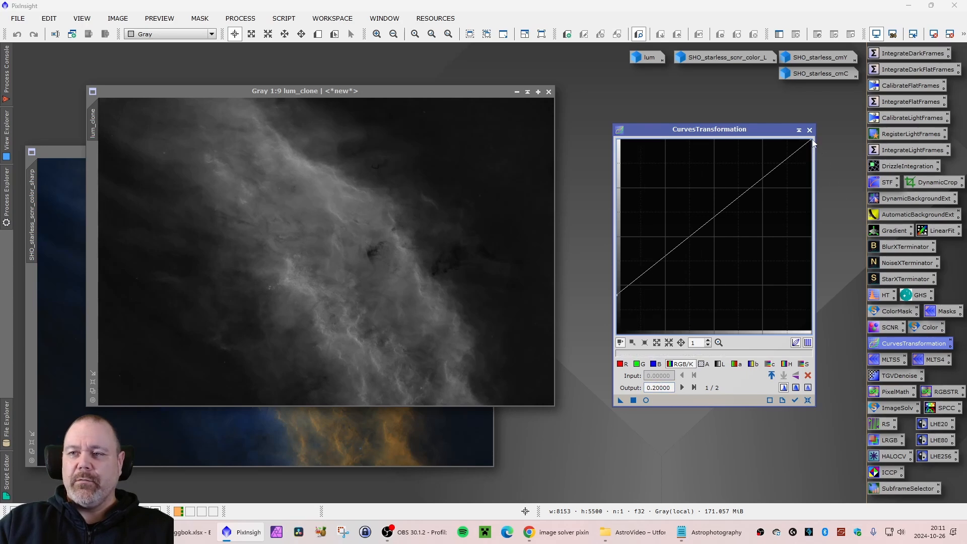
Set the output of the curve's white end point to 0.5 and apply the curves transformation to lum_clone.
left_click_drag(812, 144, 824, 156)
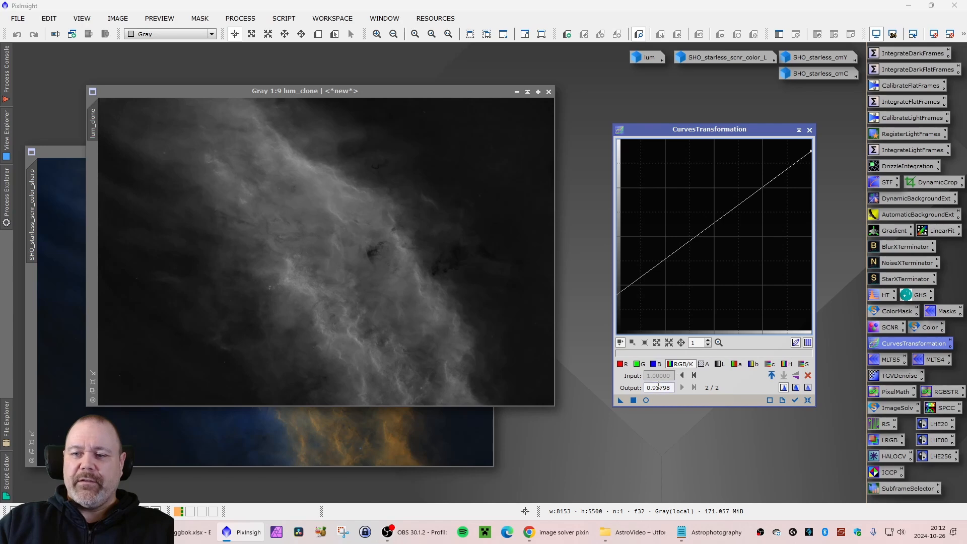
double_click(655, 387)
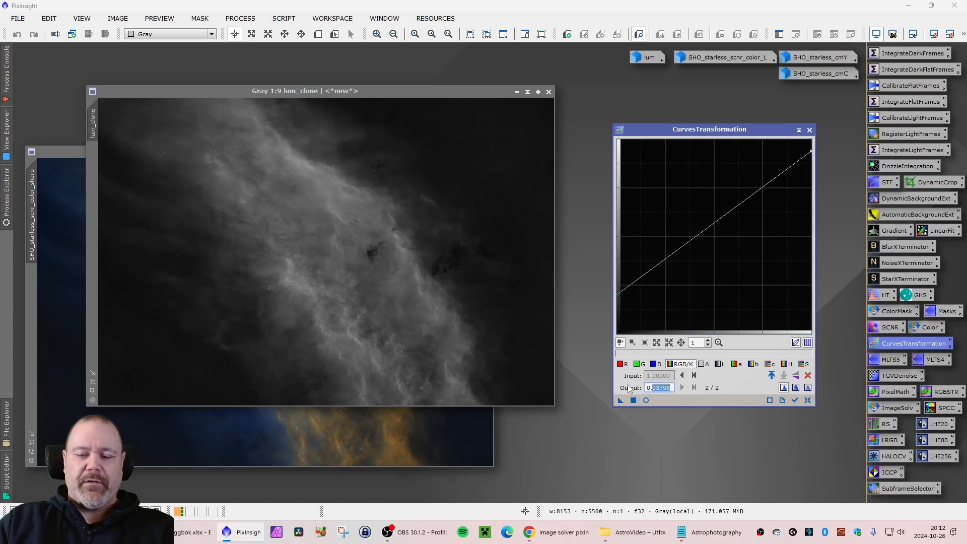
type("5")
key("Return")
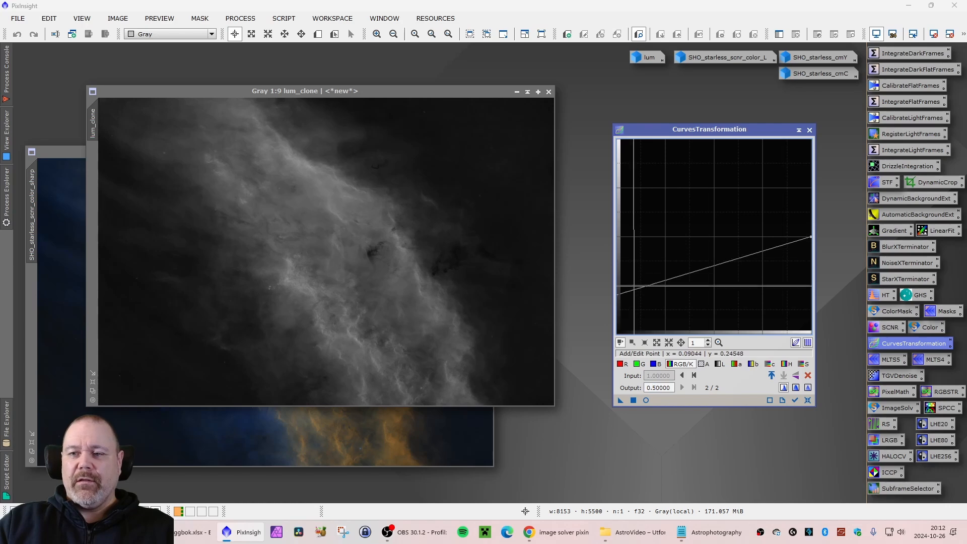
left_click(633, 399)
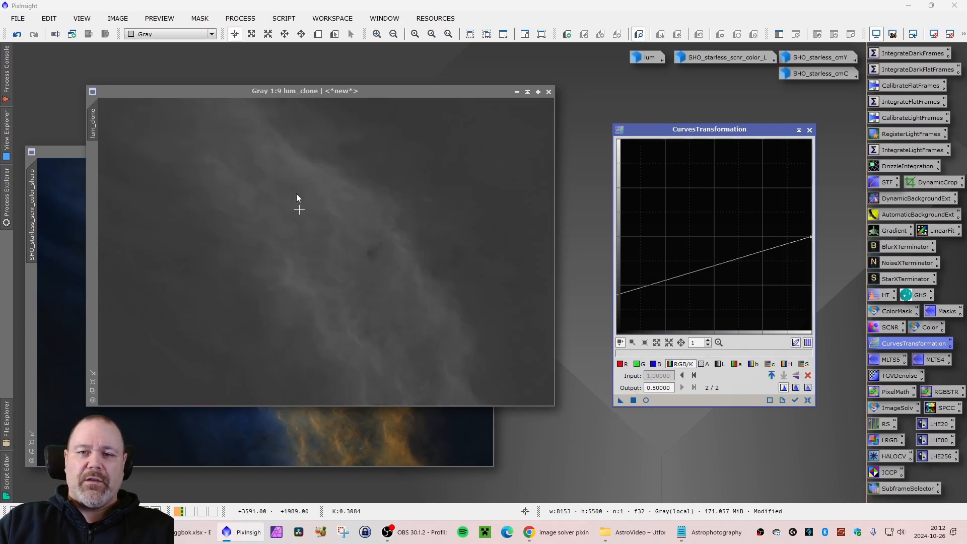
left_click_drag(318, 90, 379, 88)
left_click(809, 131)
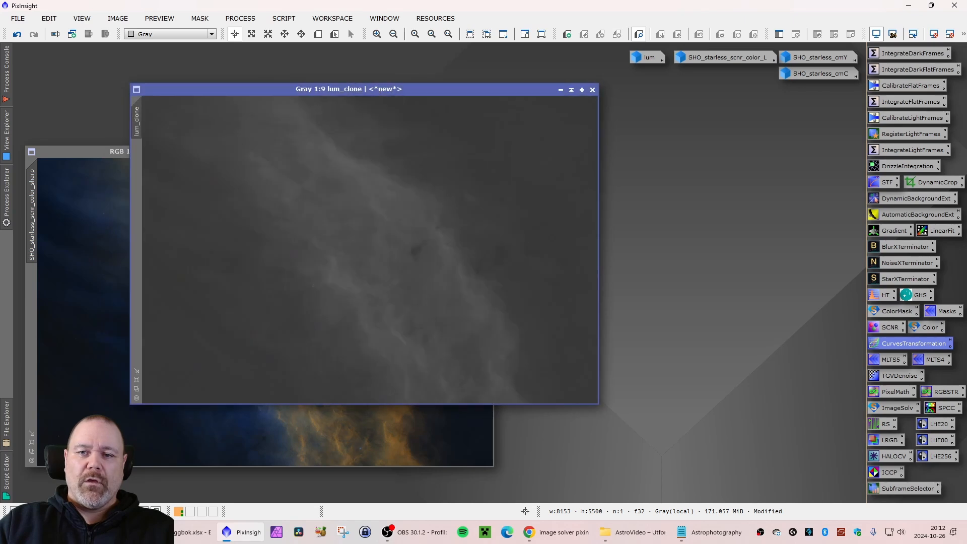
Apply a histogram transformation to lum_clone with the midtones at about 0.225, aligned with the histogram peak.
double_click(883, 295)
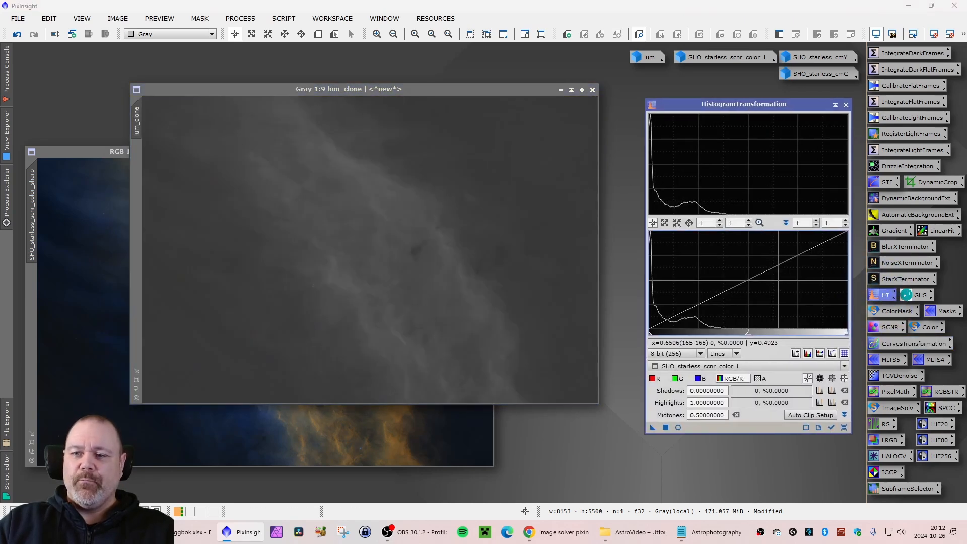
left_click(727, 366)
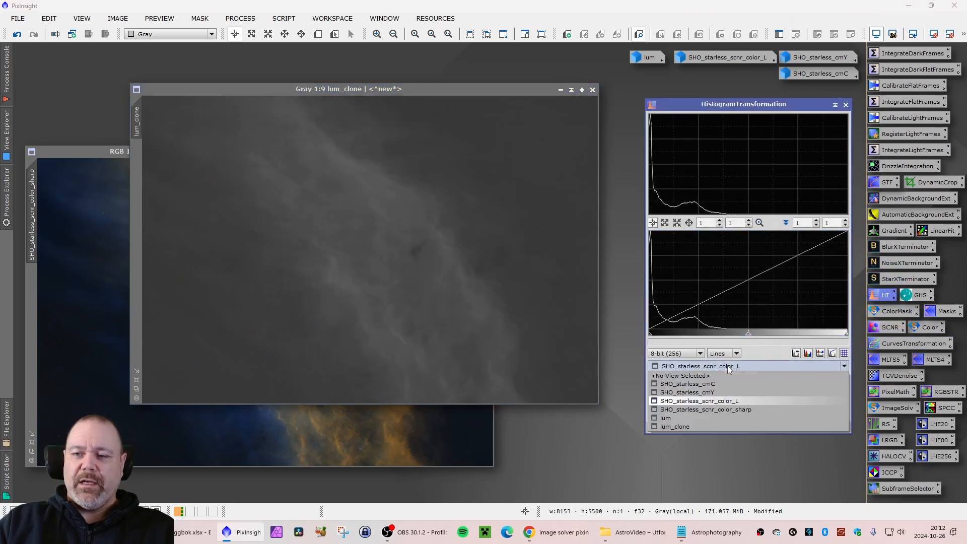
left_click(680, 426)
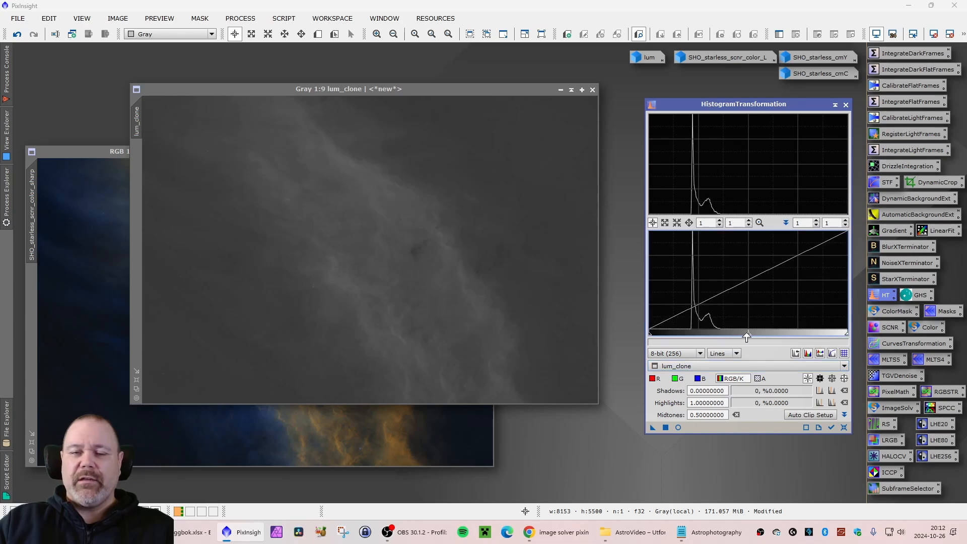
left_click_drag(746, 337, 693, 340)
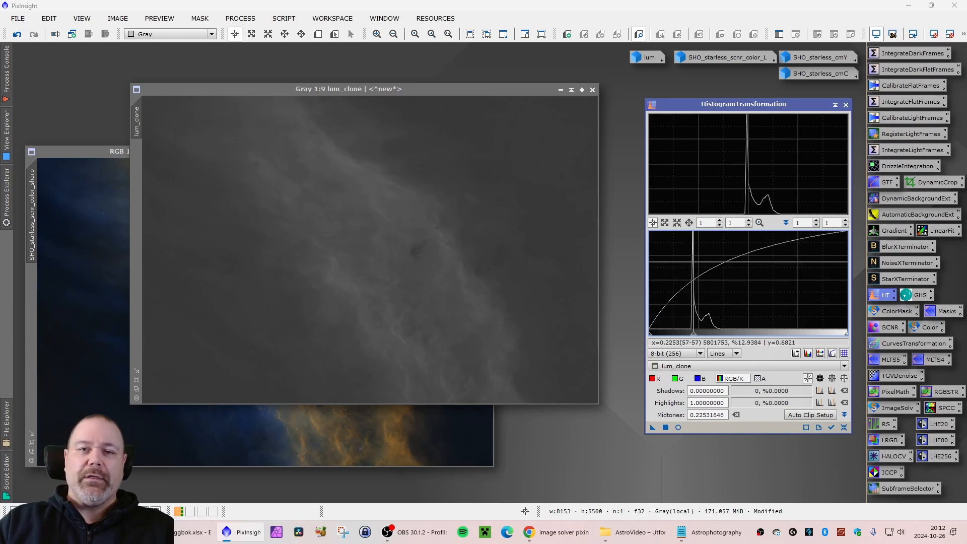
left_click(665, 426)
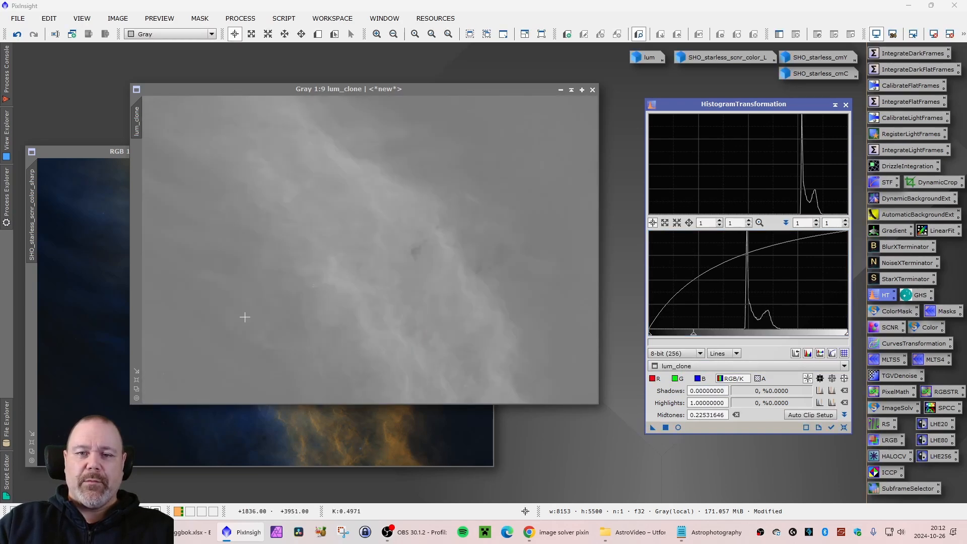
left_click(845, 104)
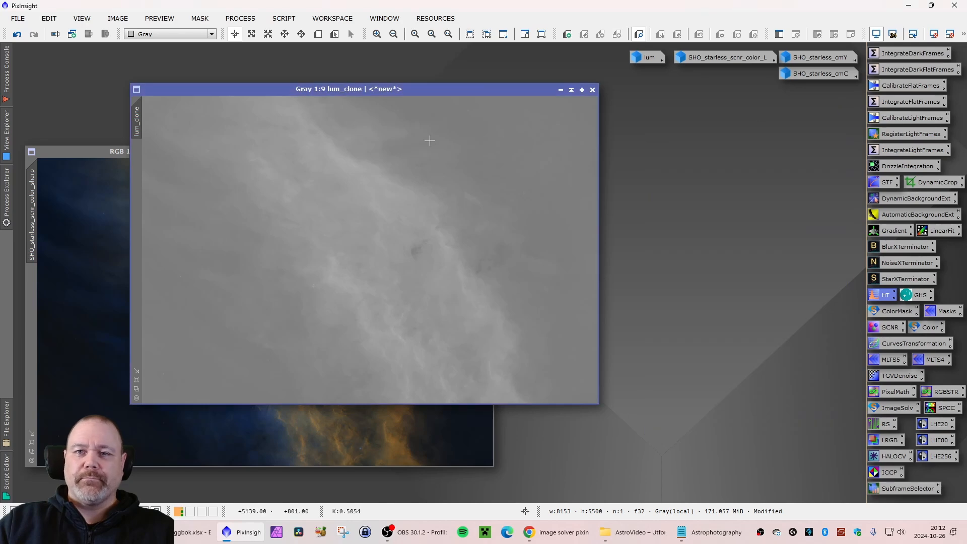
Change the identifier of lum_clone to tgv and move it aside to uncover the colour image.
right_click(141, 122)
left_click(193, 164)
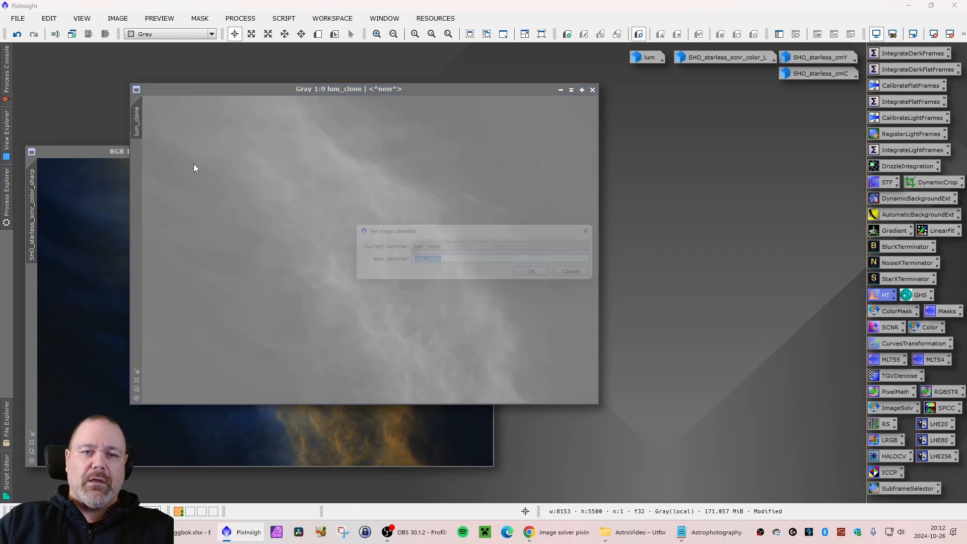
type("tgv")
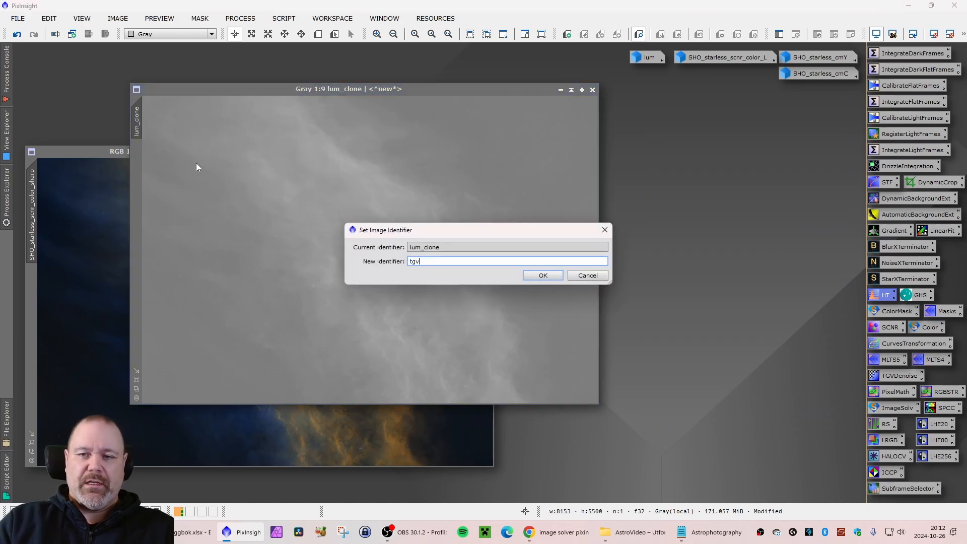
key("Return")
left_click_drag(406, 88, 640, 102)
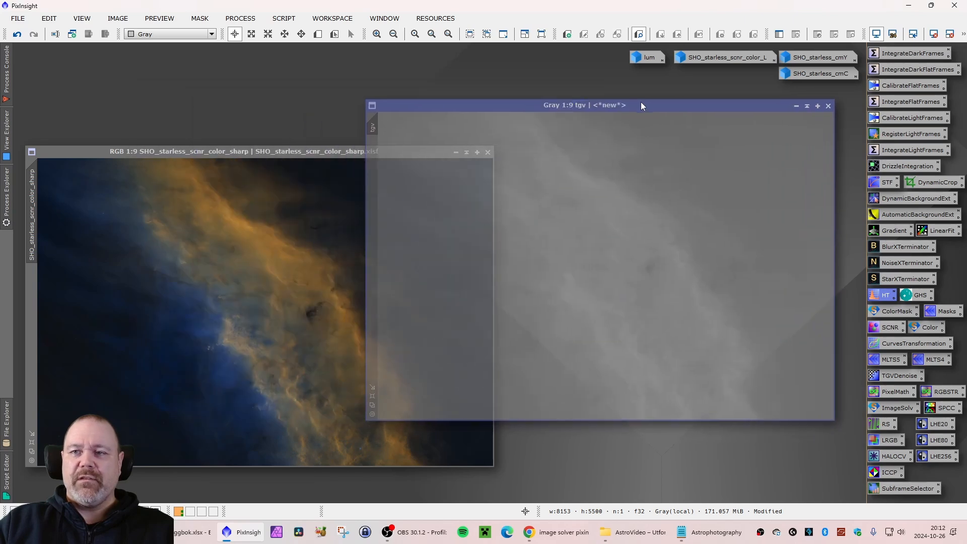
Mask the sharpened colour image with the tgv image, invert the mask, and minimize the tgv image.
left_click(253, 153)
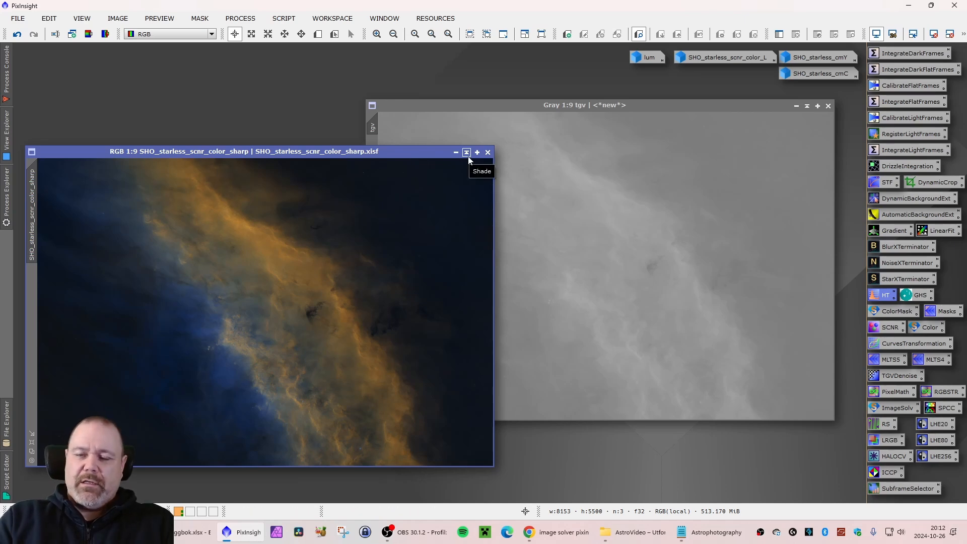
left_click(615, 104)
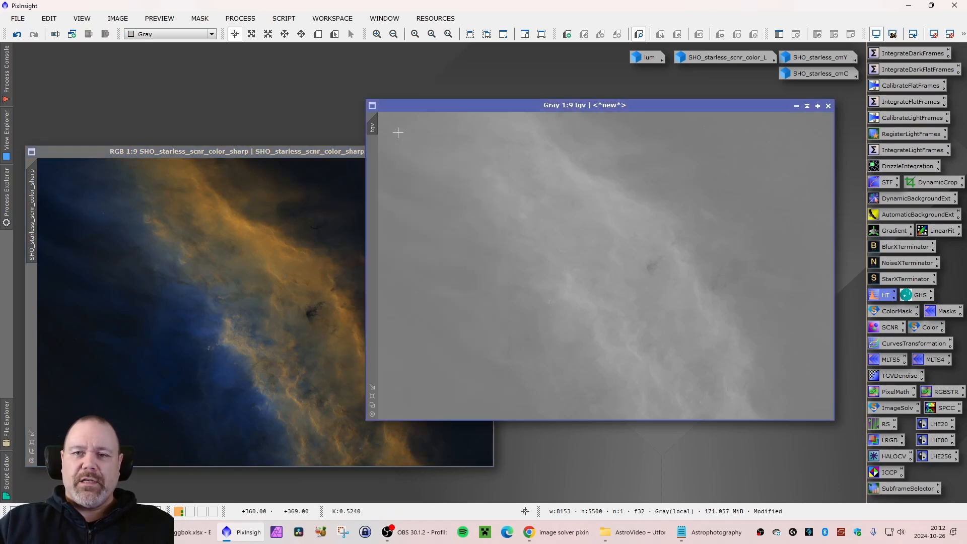
left_click_drag(372, 129, 107, 264)
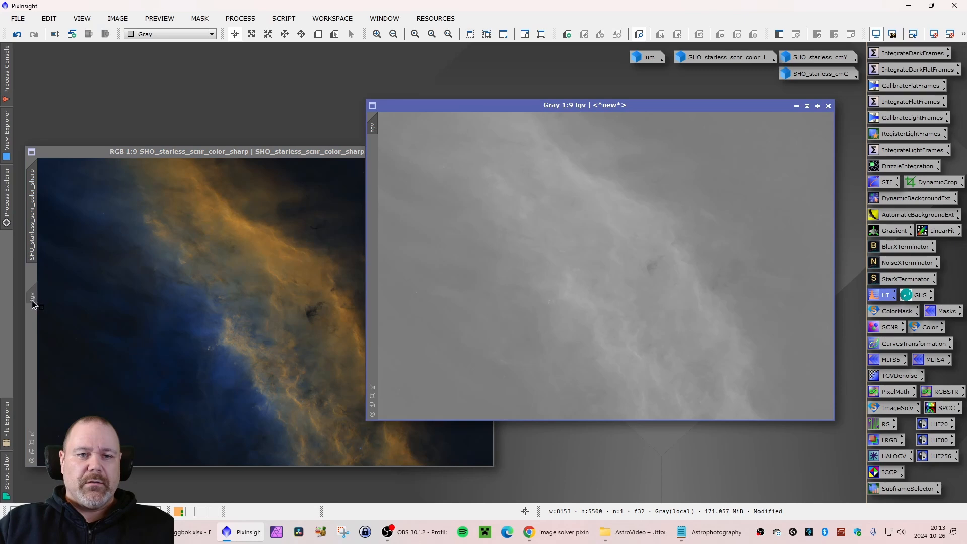
left_click_drag(31, 300, 32, 300)
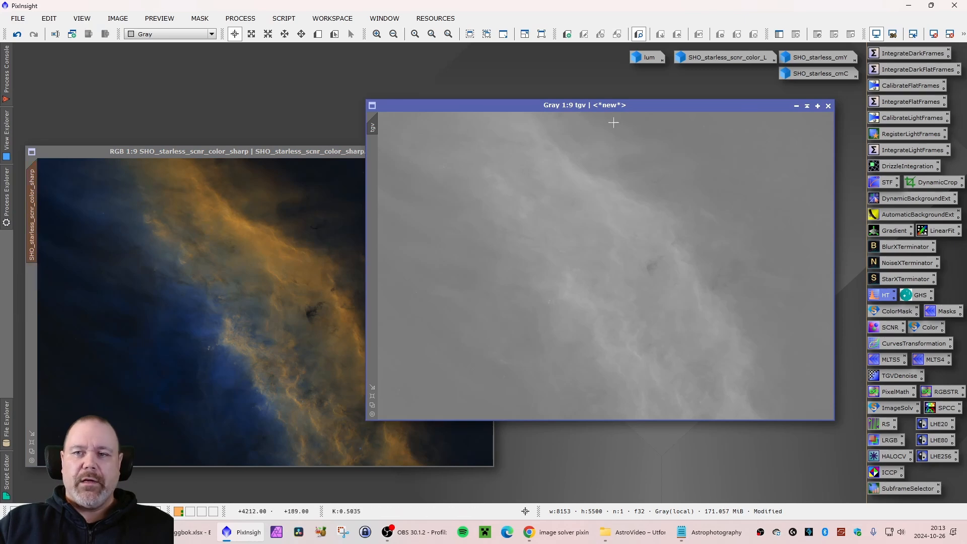
left_click(291, 156)
left_click_drag(291, 156, 297, 150)
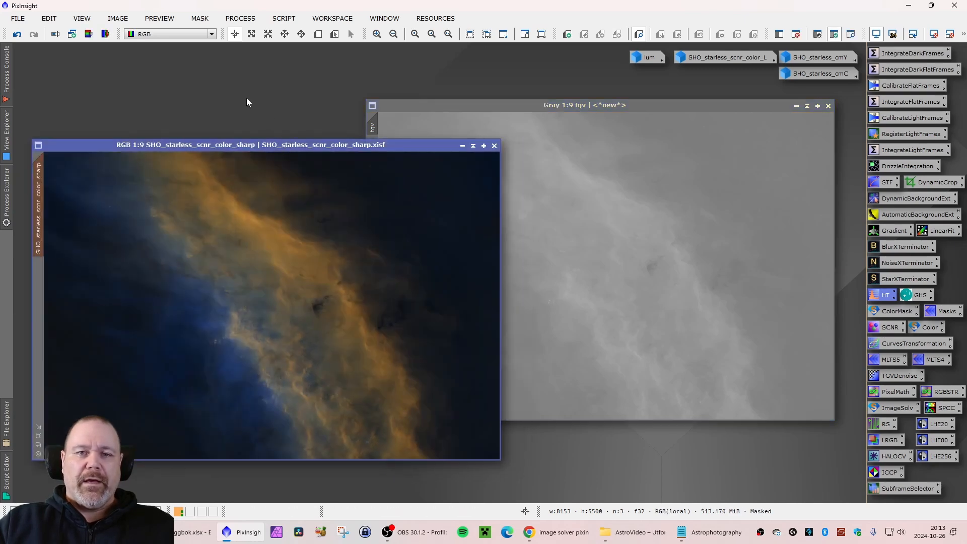
left_click(199, 18)
left_click(215, 66)
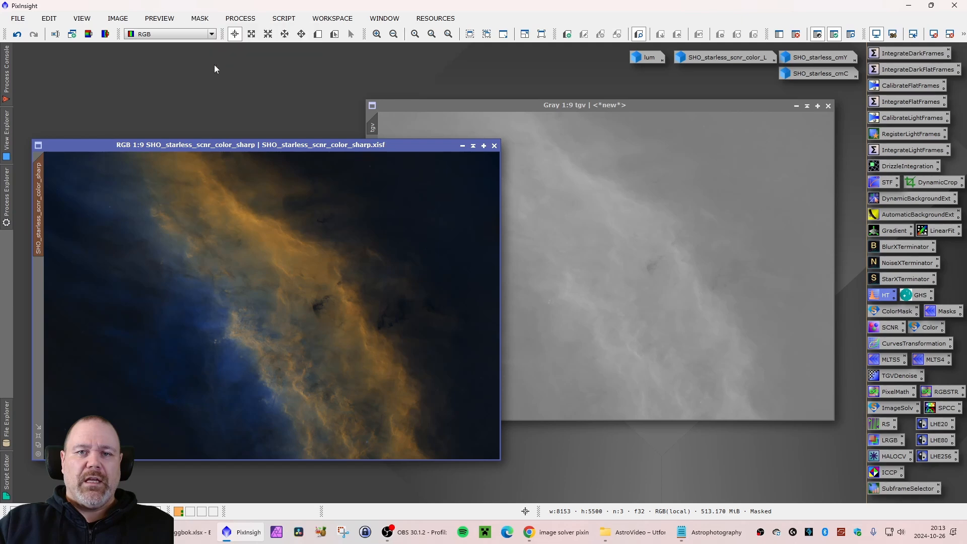
left_click(796, 107)
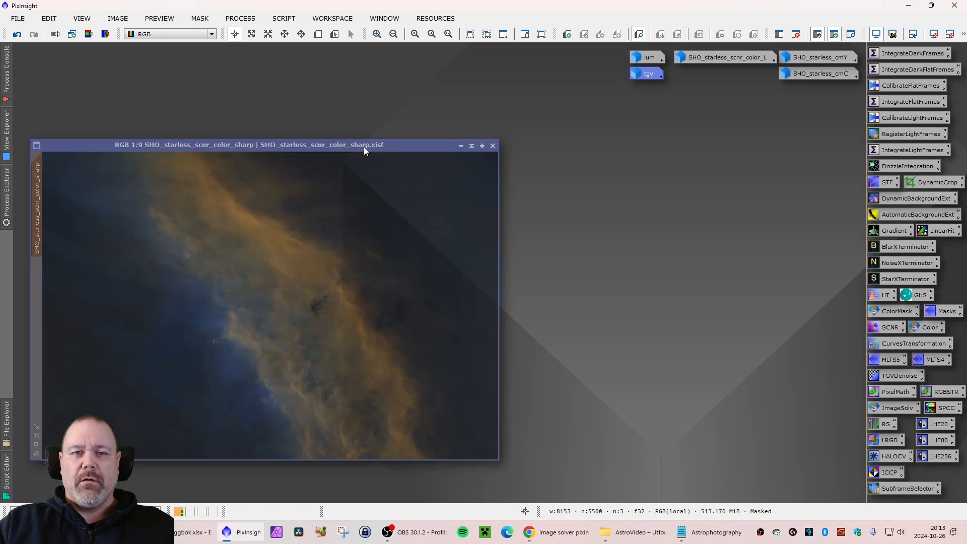
left_click_drag(364, 146, 360, 147)
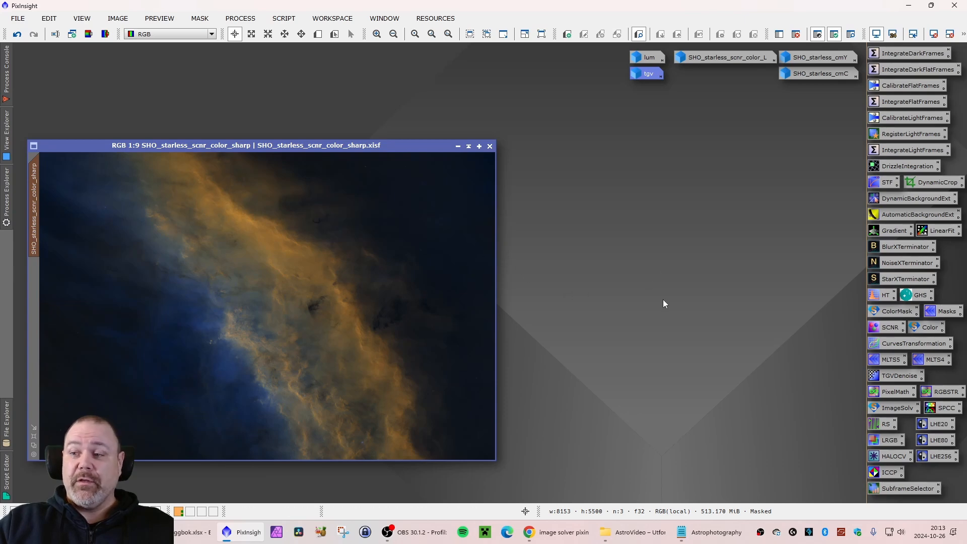
Run TGVDenoise in CIE L*a*b* mode on the masked colour image, using lum as the local support image.
left_click(896, 378)
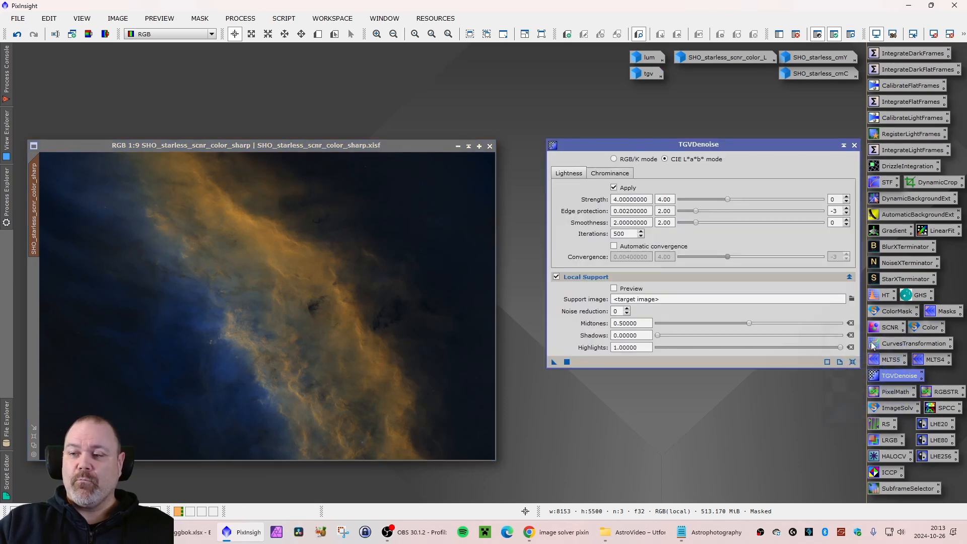
left_click_drag(711, 147, 706, 104)
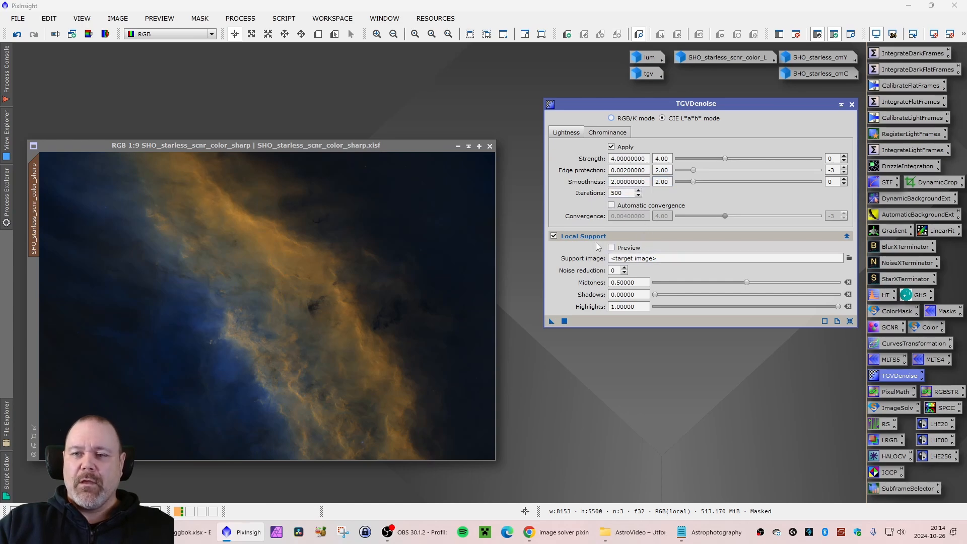
left_click(849, 258)
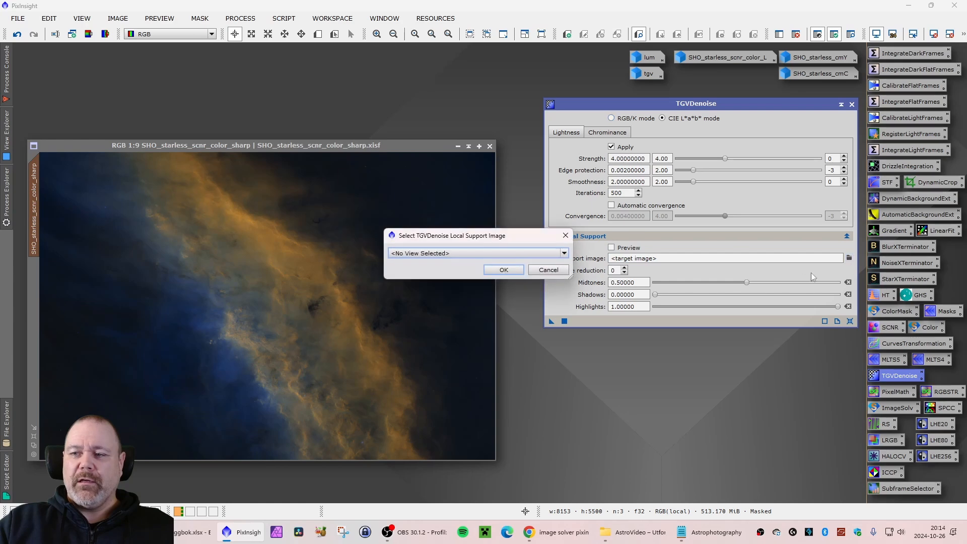
left_click(478, 260)
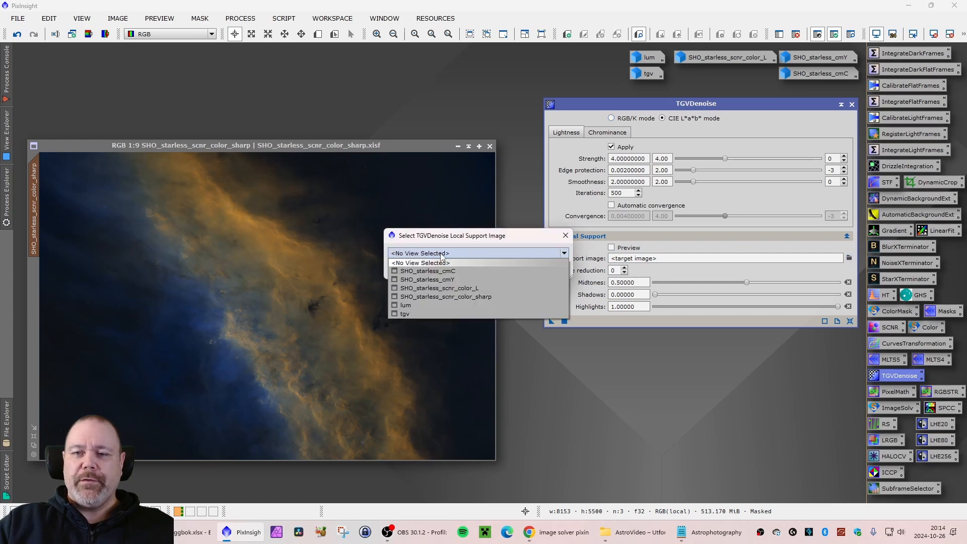
left_click(412, 309)
left_click(503, 270)
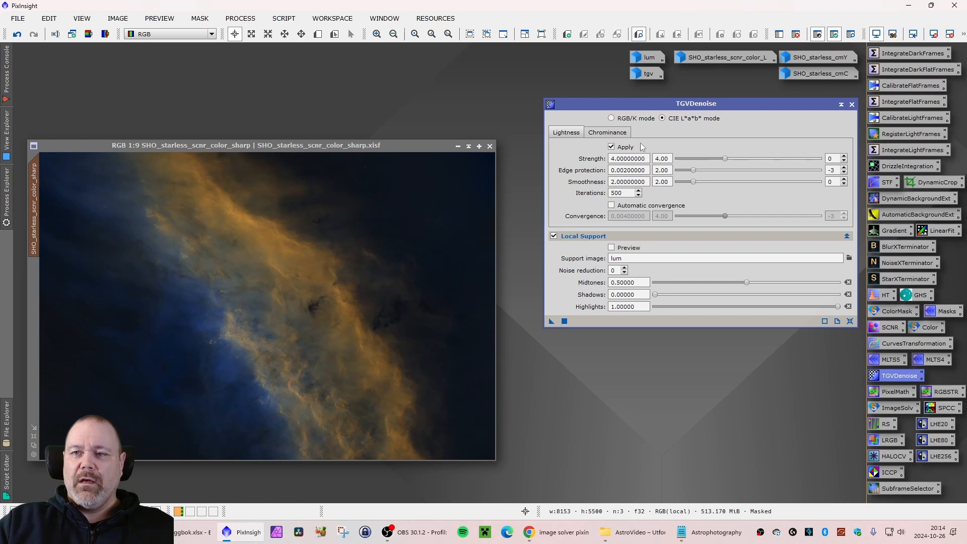
left_click_drag(633, 106, 632, 114)
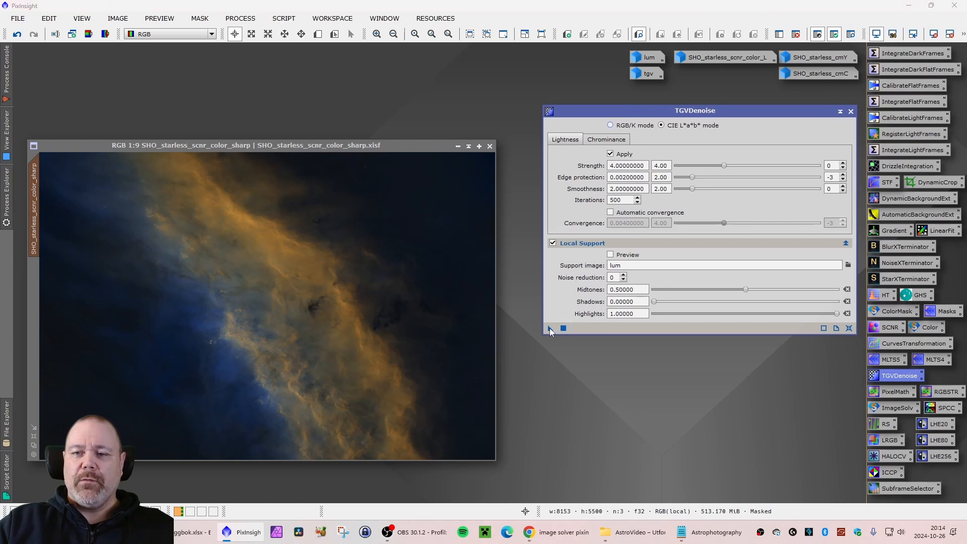
left_click_drag(550, 328, 282, 339)
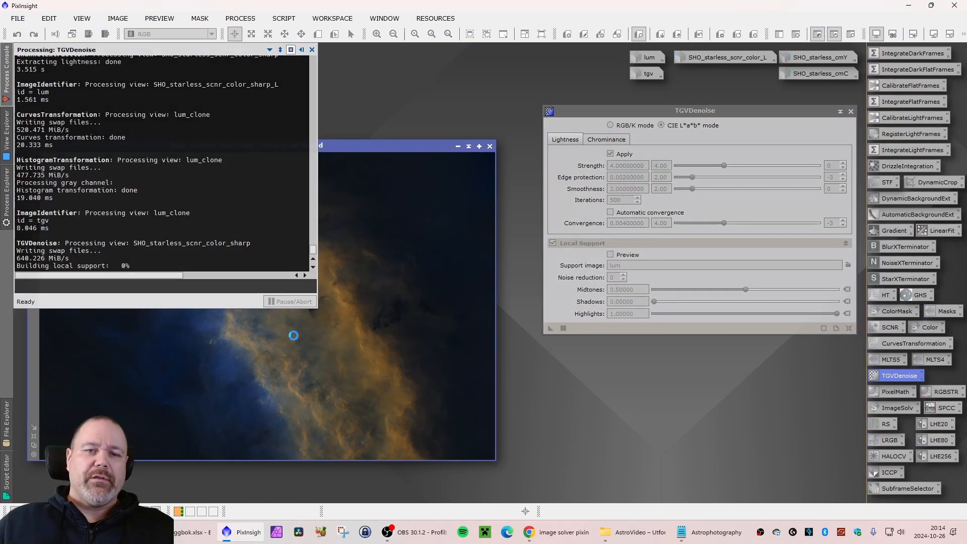
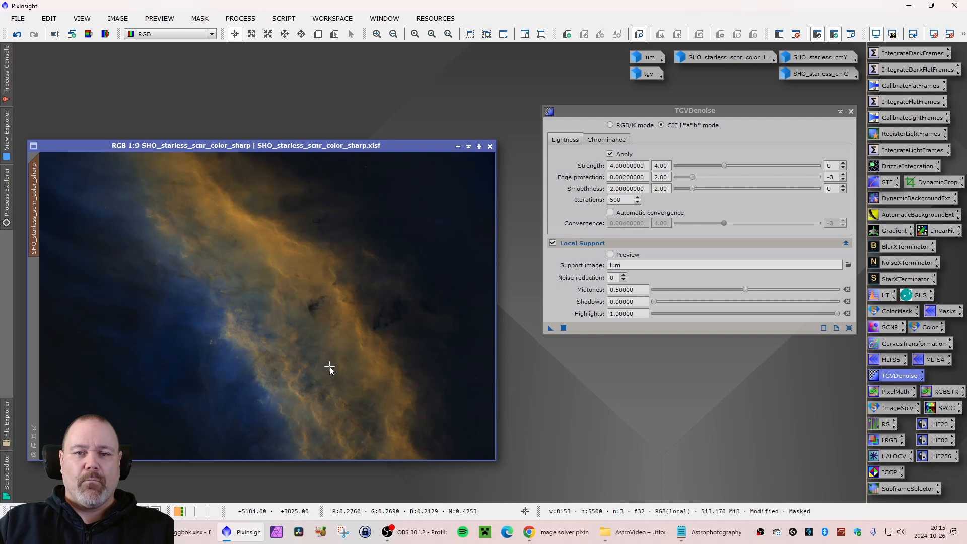
Close TGVDenoise and compare the colour image before and after the noise reduction at high magnification.
left_click(851, 110)
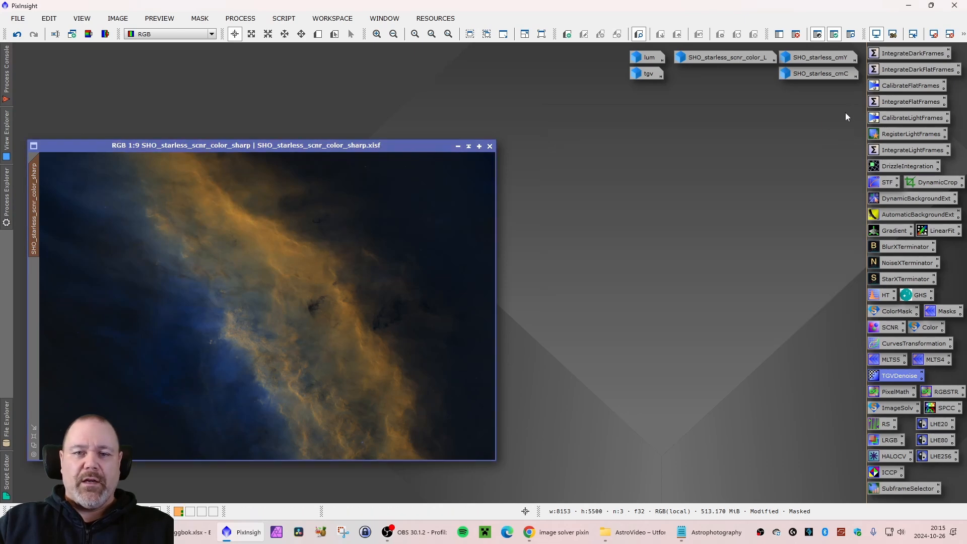
scroll(252, 265, "up", 12)
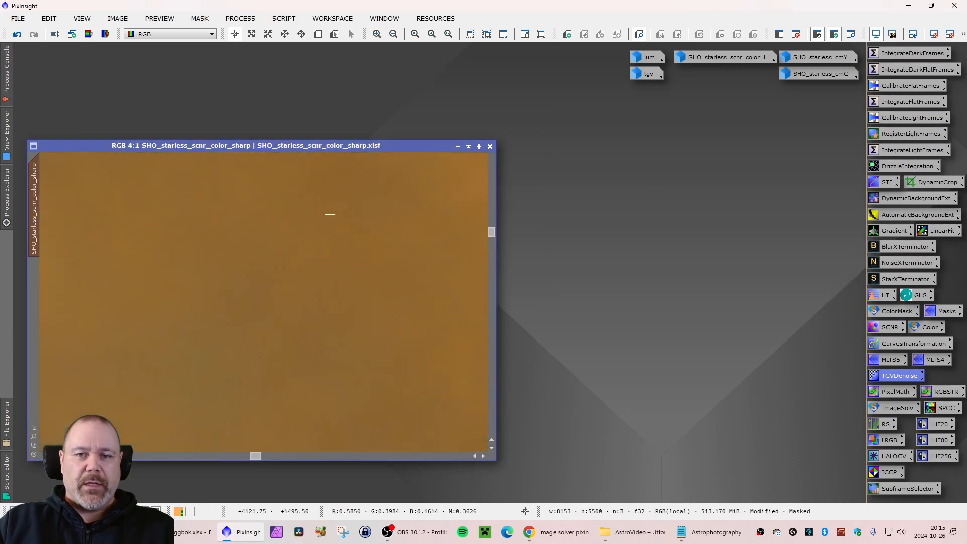
left_click(17, 34)
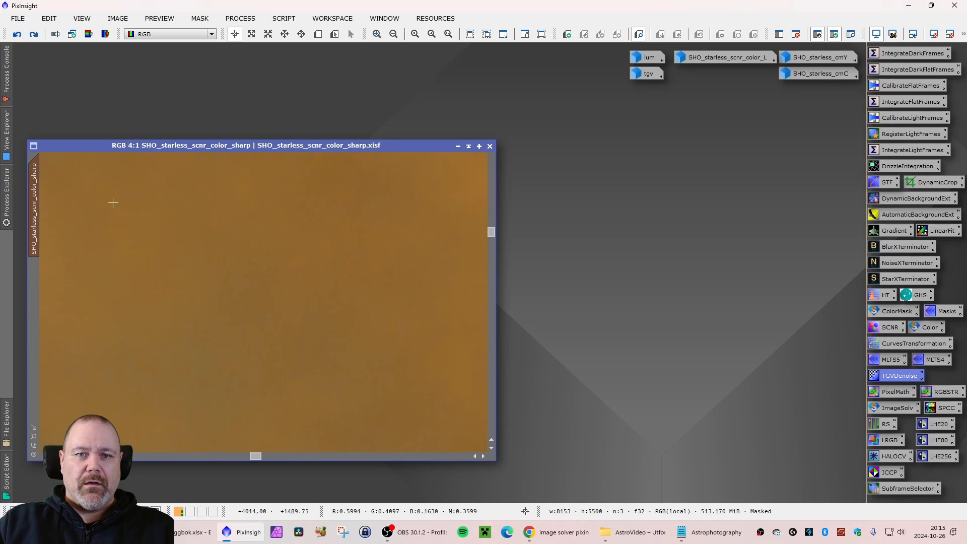
left_click(33, 33)
scroll(266, 227, "down", 4)
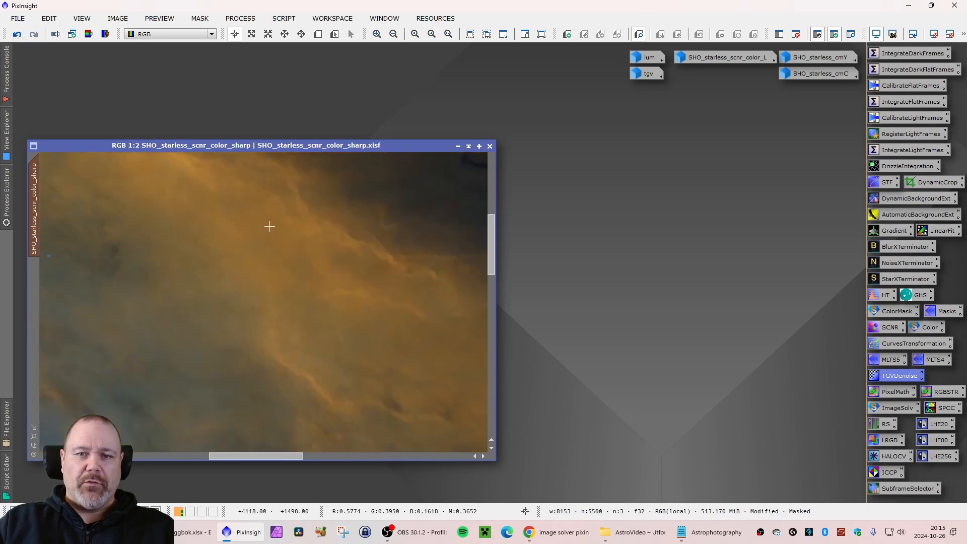
scroll(269, 227, "down", 8)
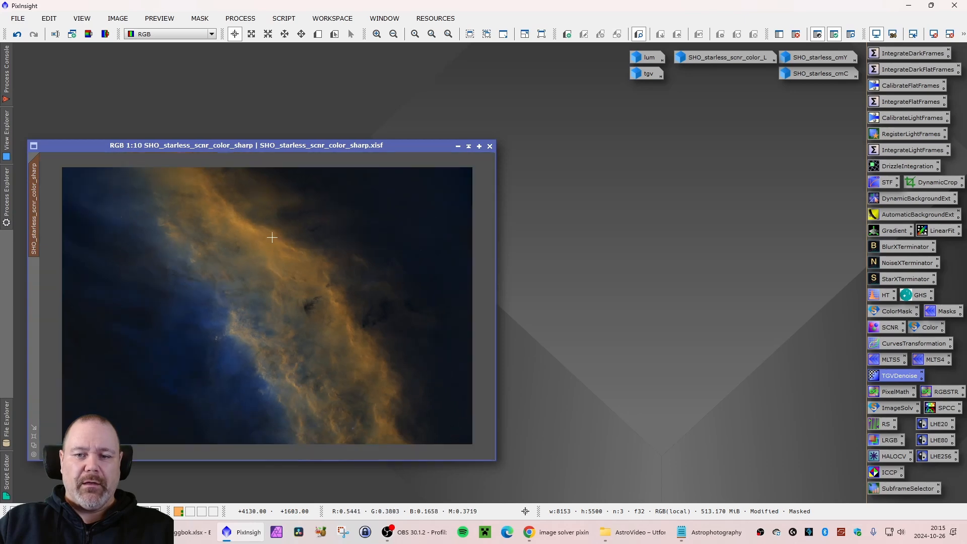
scroll(272, 237, "up", 1)
Remove the mask from the denoised colour image.
left_click_drag(201, 150, 209, 146)
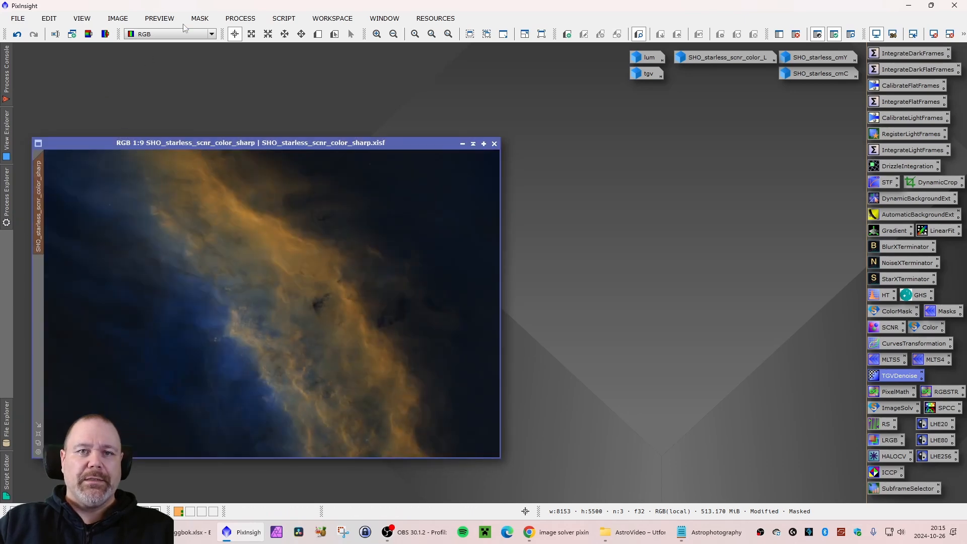
left_click(199, 19)
left_click(217, 45)
left_click_drag(166, 144, 170, 143)
Change the colour image's identifier to SHO_starless_scnr_color_sharp_noise.
right_click(43, 201)
left_click(87, 240)
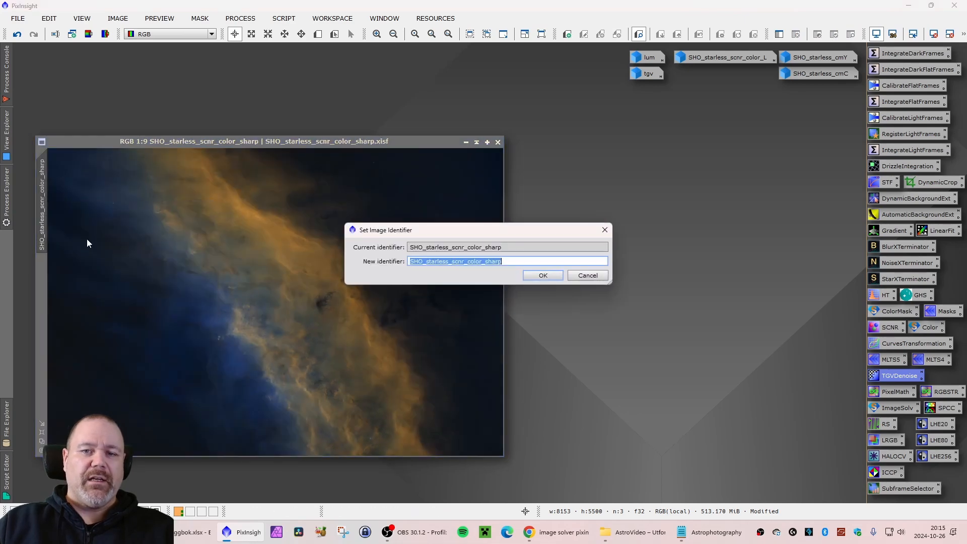
key("End")
type("_no")
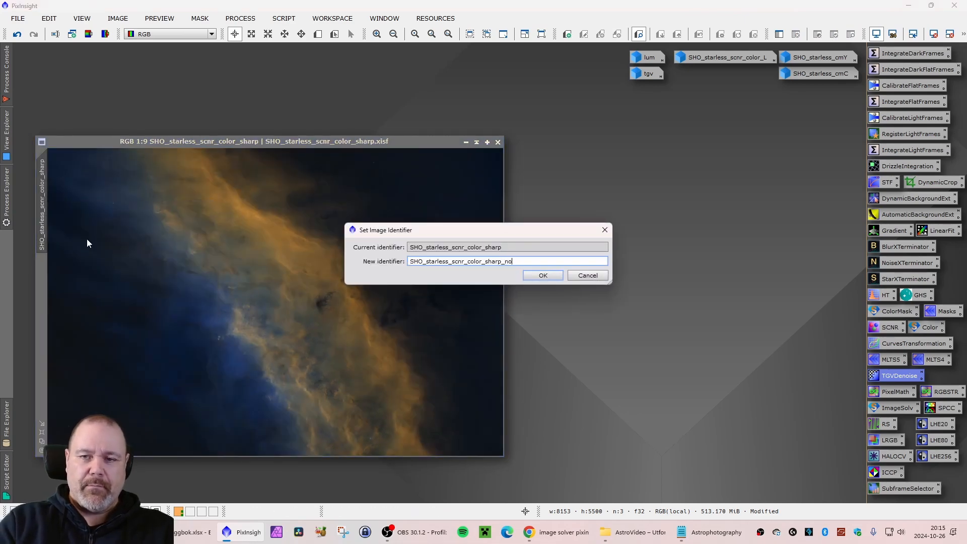
type("ise")
key("Return")
Save the denoised image as SHO_starless_scnr_color_sharp_noise.xisf in the 2024 project's Non-linear folder, accepting the default format options.
left_click(18, 18)
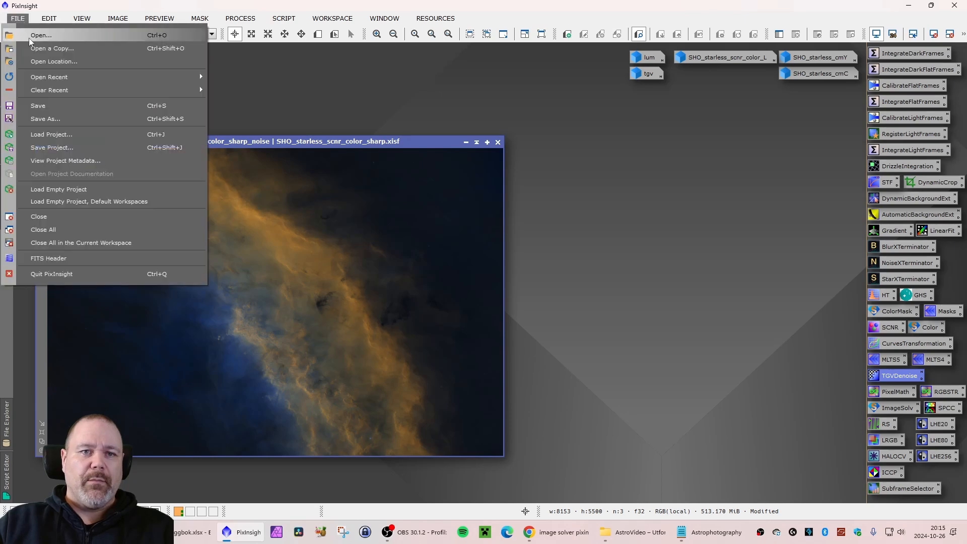
left_click(52, 119)
key("End")
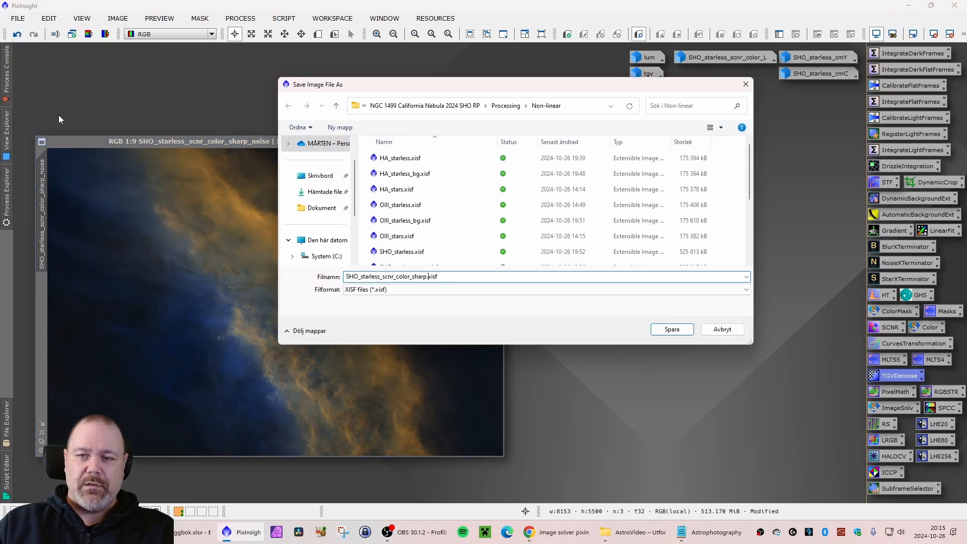
type("_noise")
key("Return")
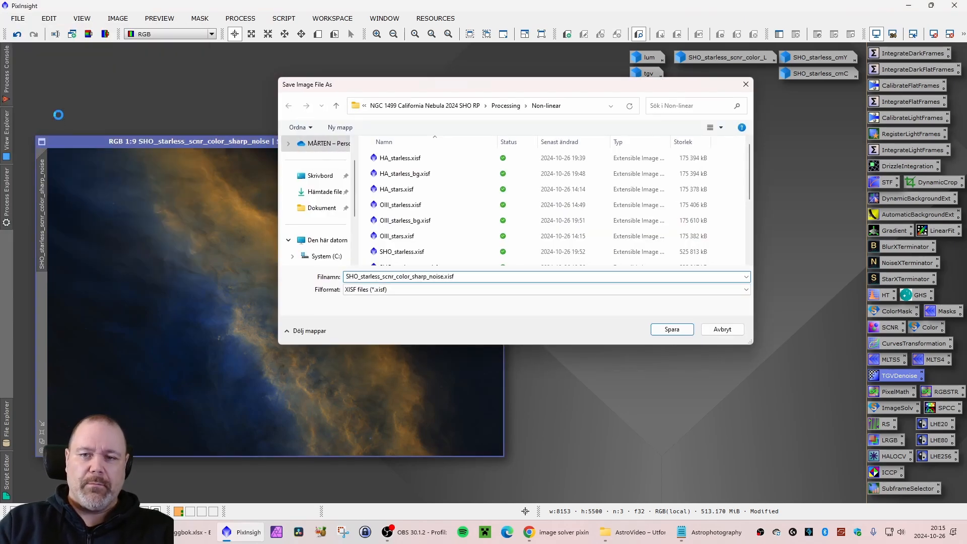
key("Return")
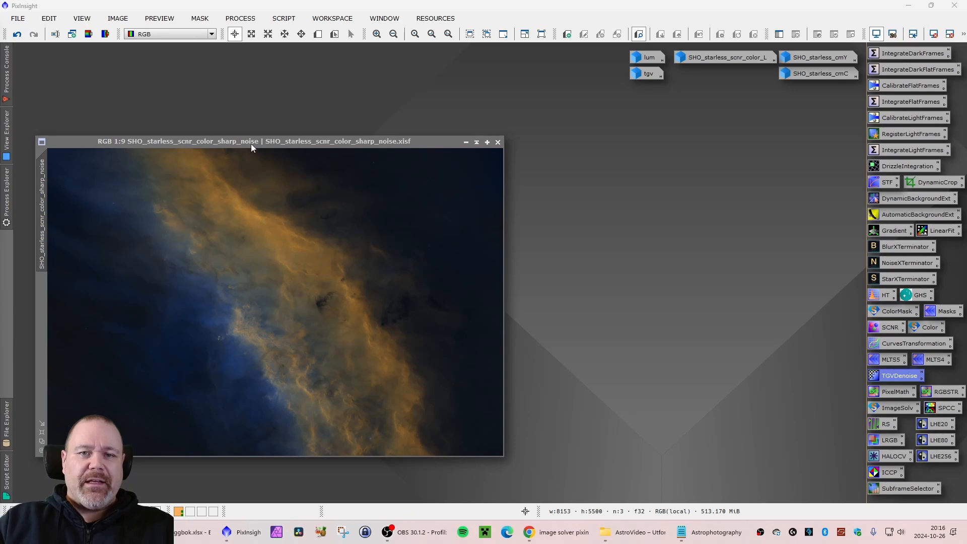
Examine the denoised nebula's bright ridge at 1:1 magnification and then the whole image.
left_click_drag(251, 144, 252, 154)
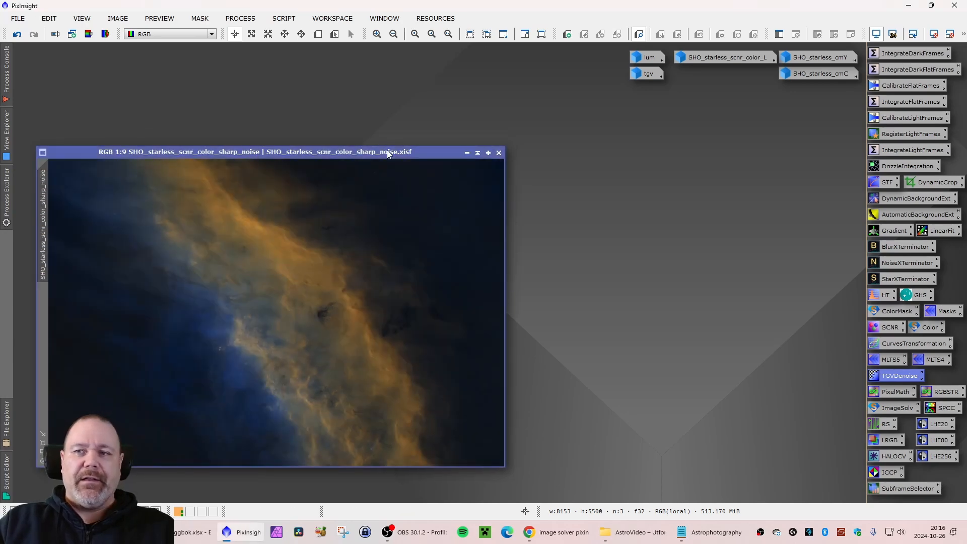
left_click_drag(366, 152, 371, 161)
scroll(265, 238, "up", 4)
scroll(243, 227, "up", 3)
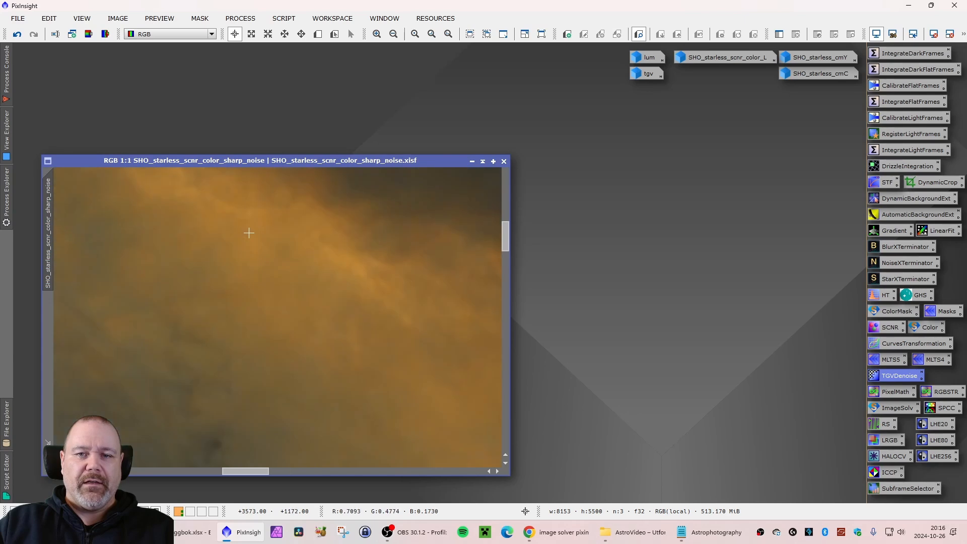
scroll(251, 232, "down", 6)
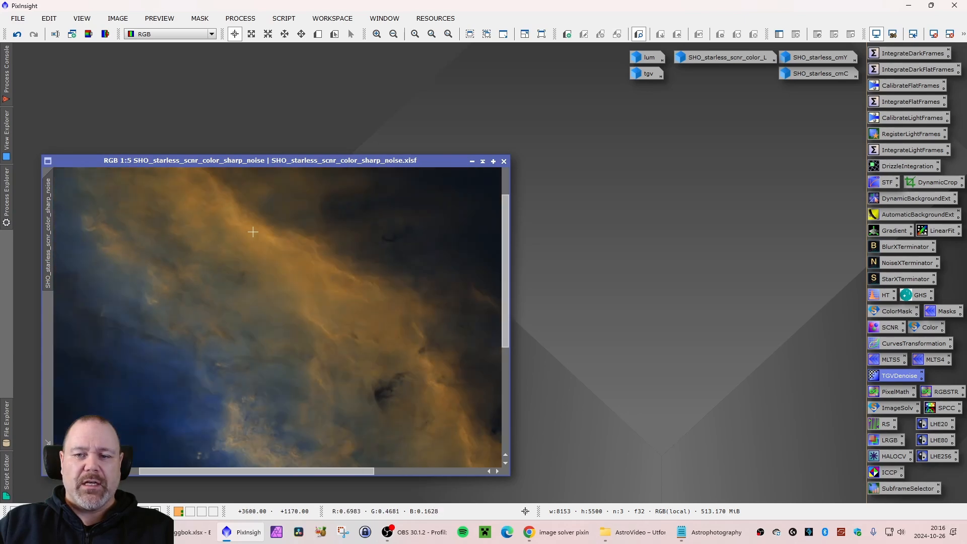
scroll(255, 231, "down", 1)
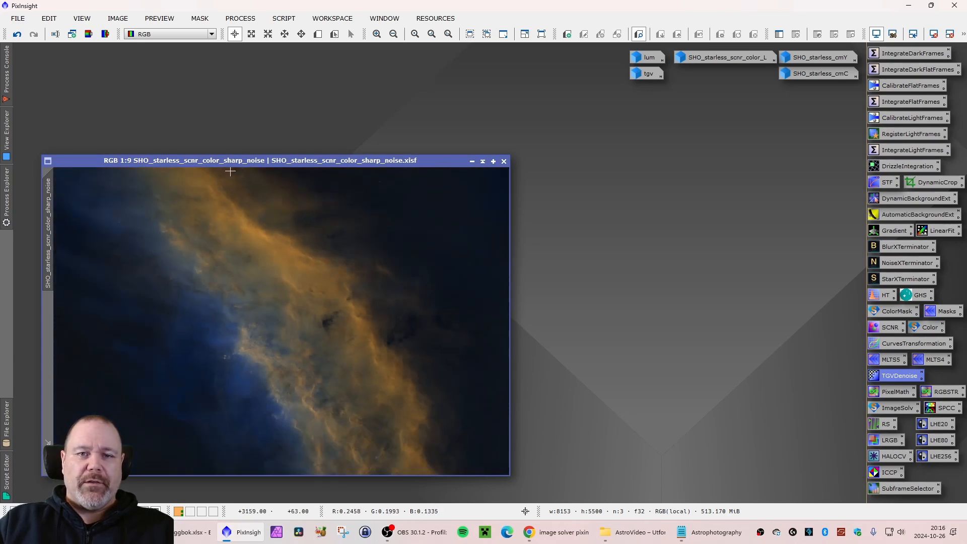
left_click_drag(224, 162, 210, 159)
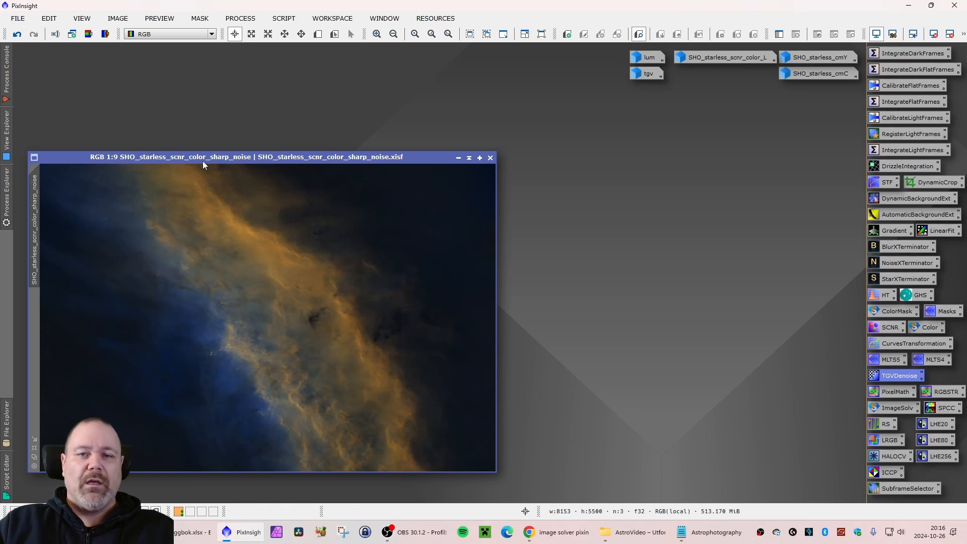
key("ctrl+o")
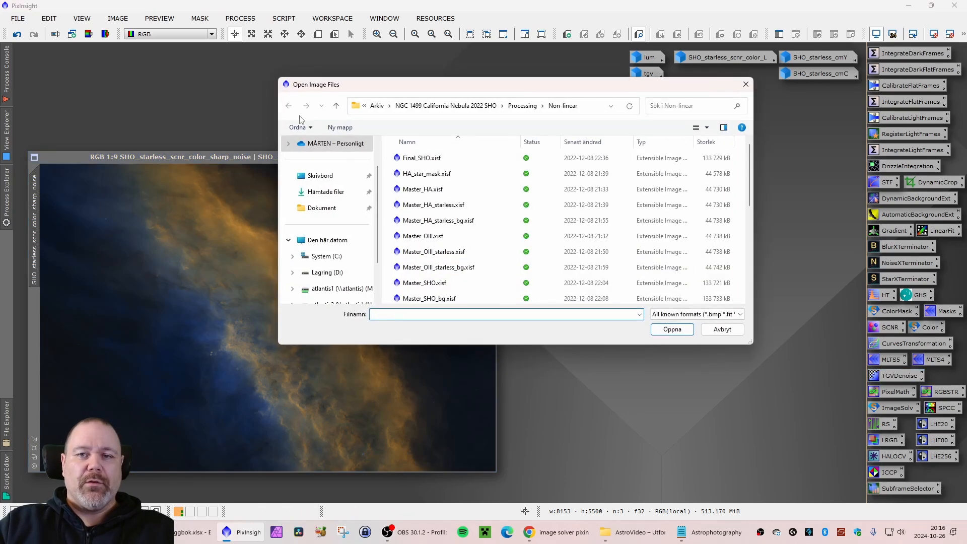
left_click(522, 105)
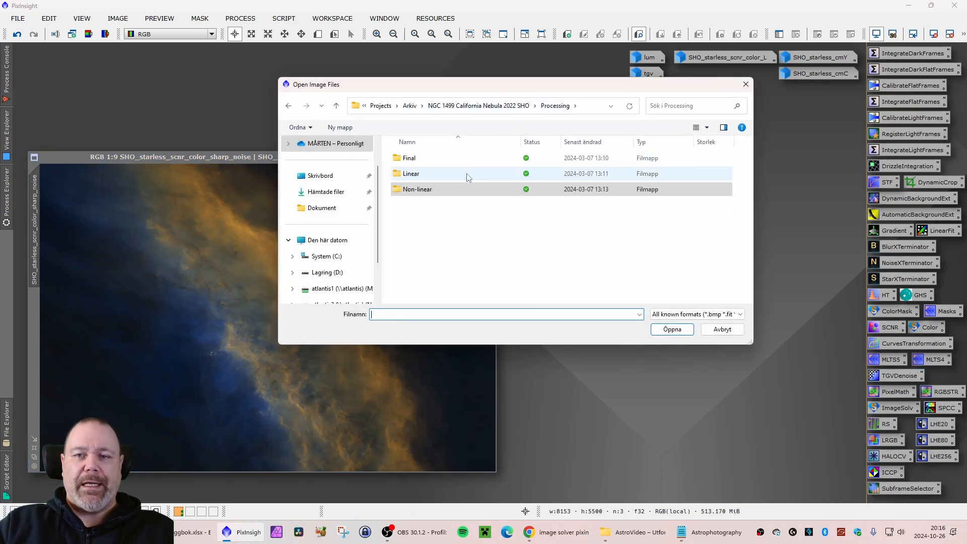
double_click(417, 190)
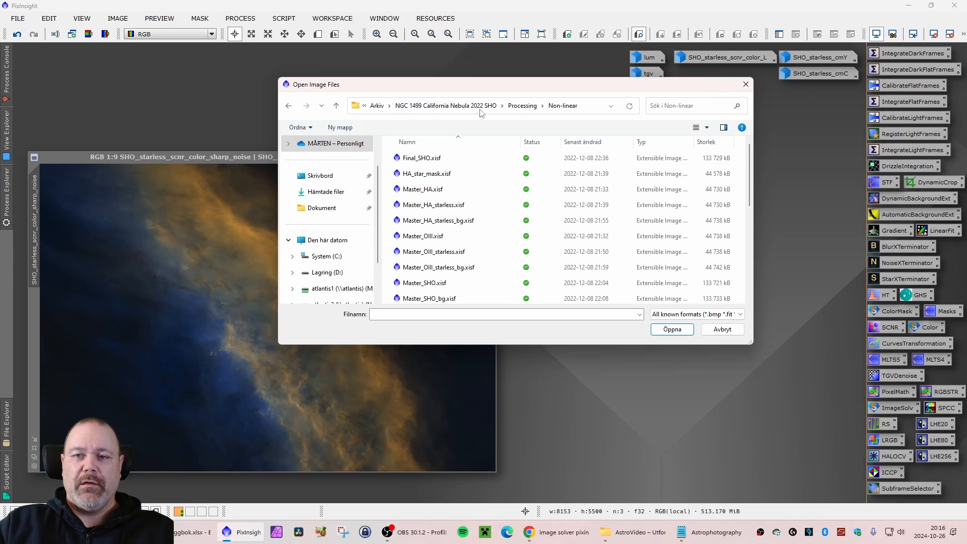
left_click_drag(479, 89, 380, 90)
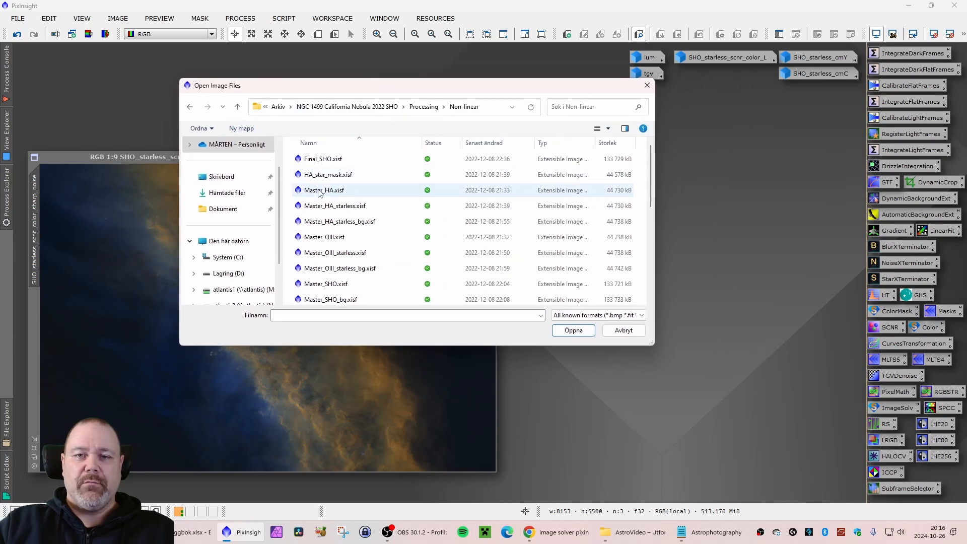
double_click(325, 207)
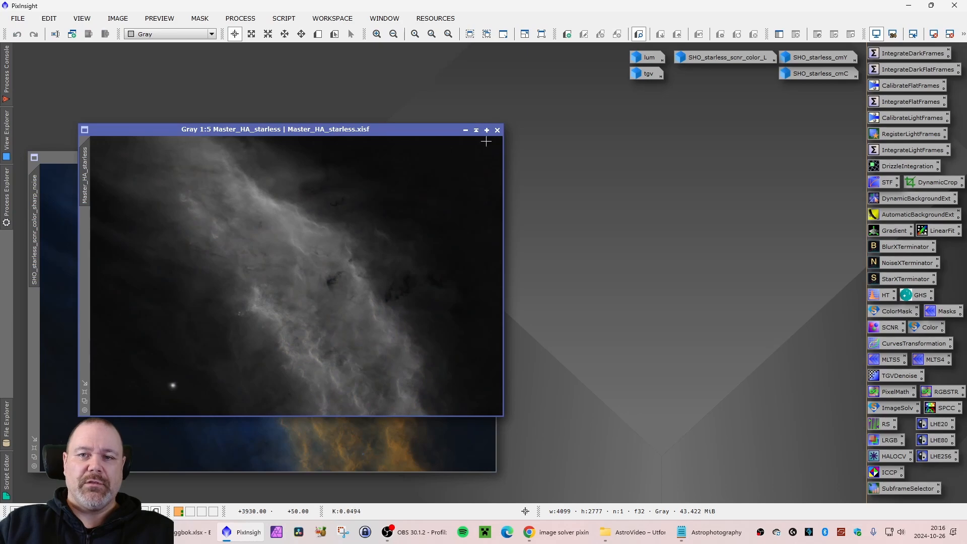
left_click(498, 131)
Open HA_starless_bg.xisf from the Processing\Non-linear folder of the NGC 1499 California Nebula 2024 SHO RP project.
double_click(321, 107)
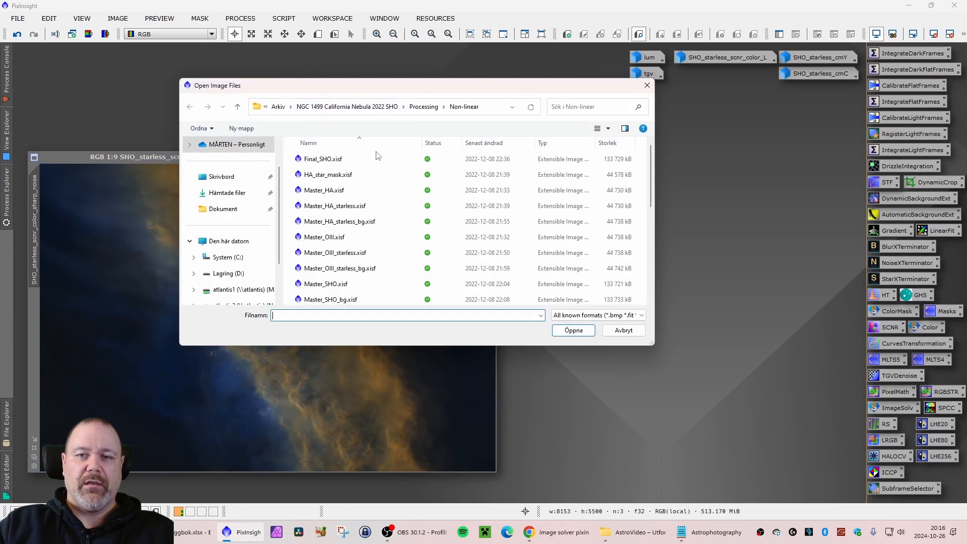
left_click(279, 108)
left_click(385, 107)
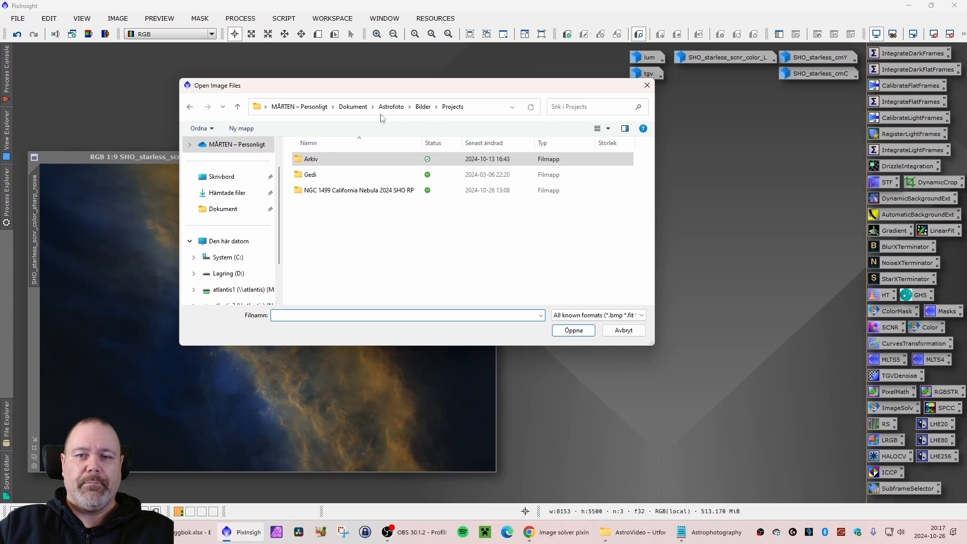
double_click(356, 194)
double_click(318, 206)
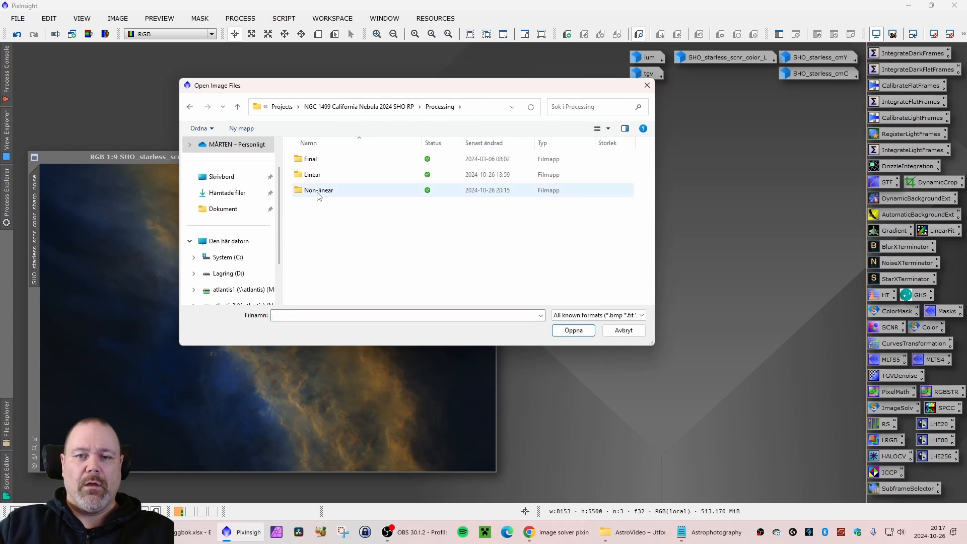
double_click(318, 192)
double_click(346, 177)
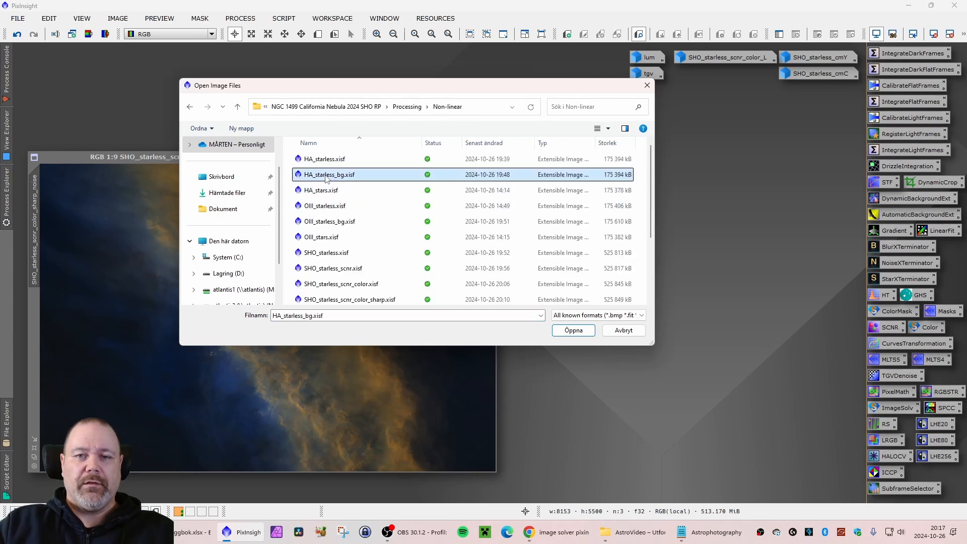
Duplicate the HA_starless_bg image, close the original, and place the clone over the upper part of the colour image.
left_click_drag(333, 147, 319, 79)
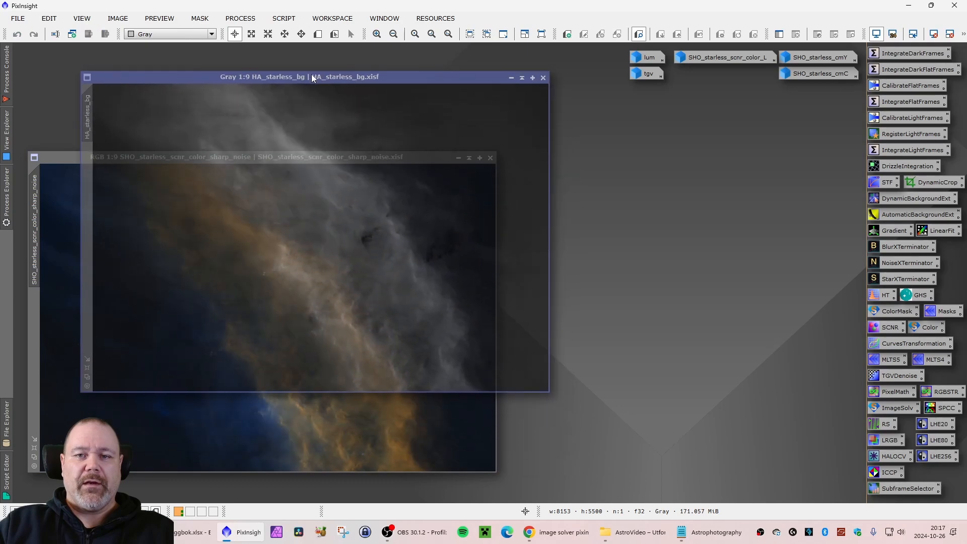
left_click_drag(170, 80, 155, 80)
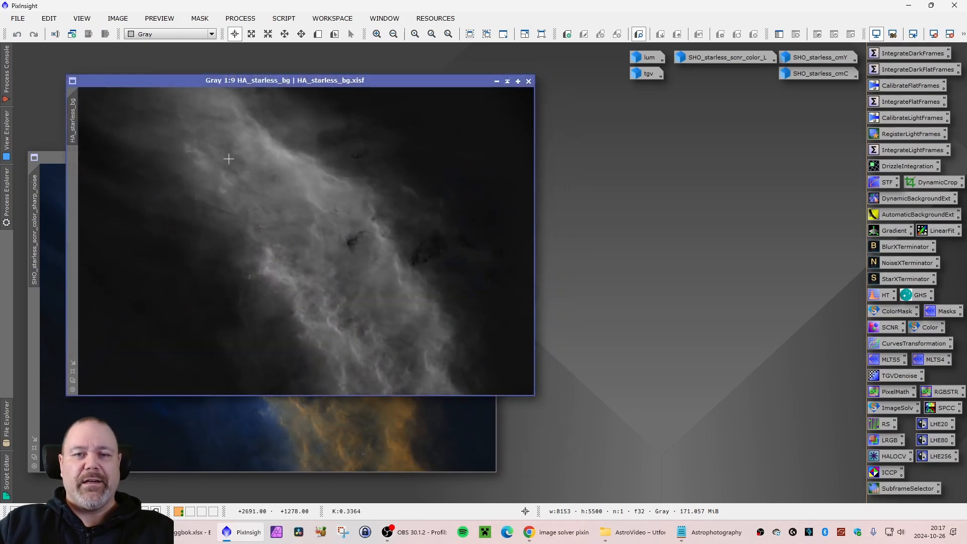
left_click_drag(275, 80, 258, 82)
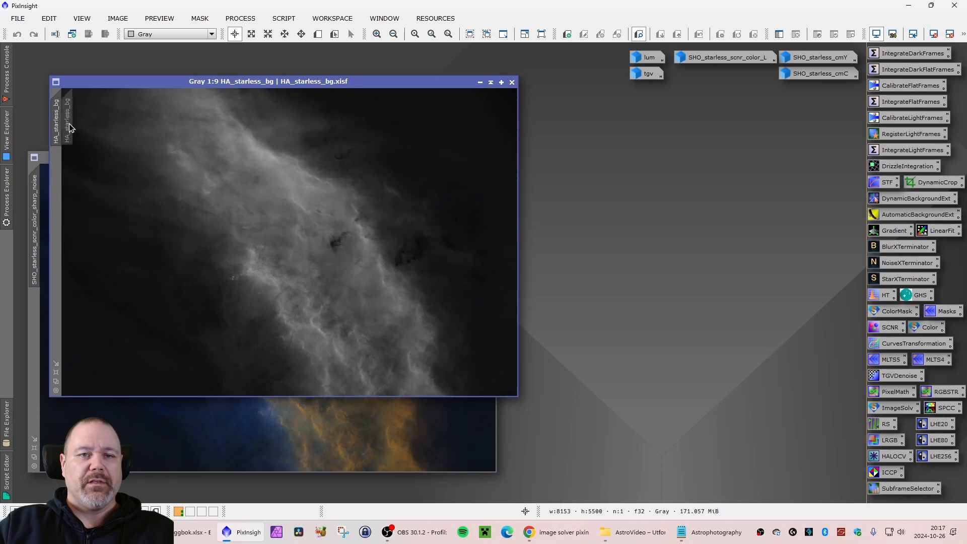
left_click_drag(58, 123, 559, 212)
left_click(512, 82)
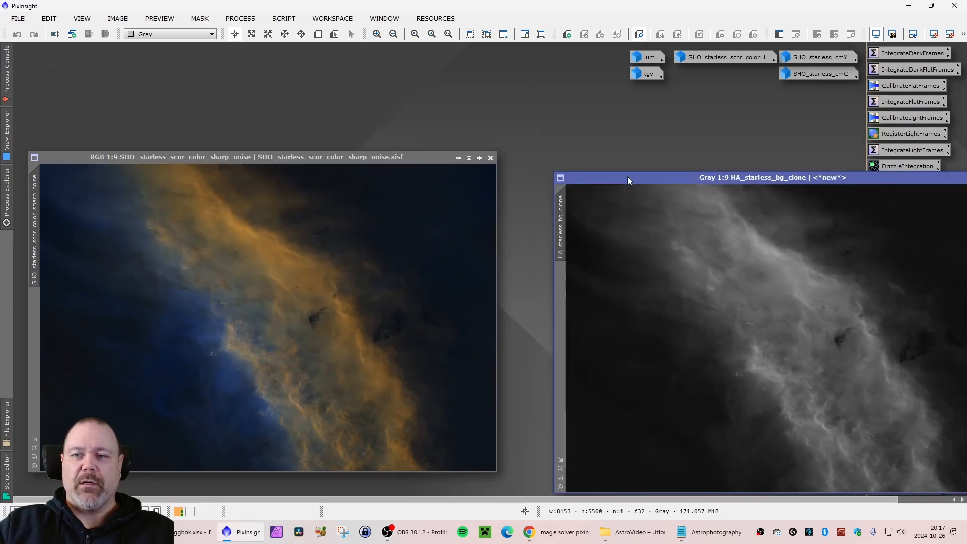
mouse_move(627, 176)
left_mouse_down()
mouse_move(328, 103)
mouse_move(139, 84)
left_mouse_up()
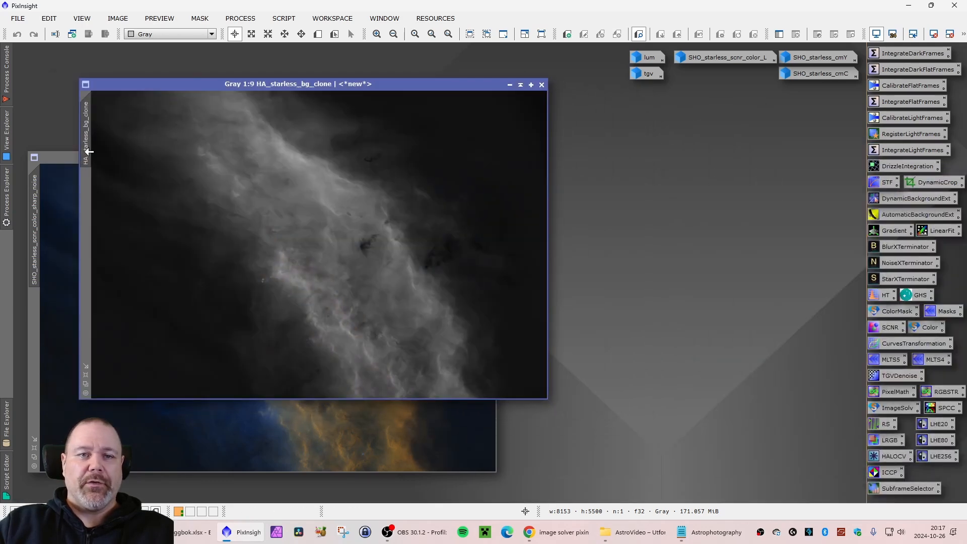
left_click_drag(313, 85, 305, 80)
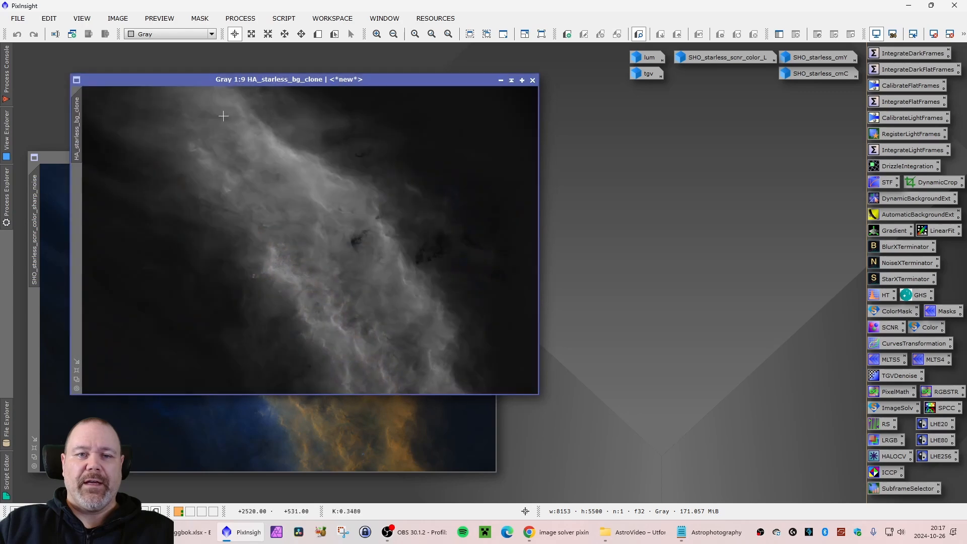
Delete the five iconized images, including lum, tgv and SHO_starless_scnr_color_L, from the workspace, discarding their unsaved data.
left_click_drag(648, 118, 619, 90)
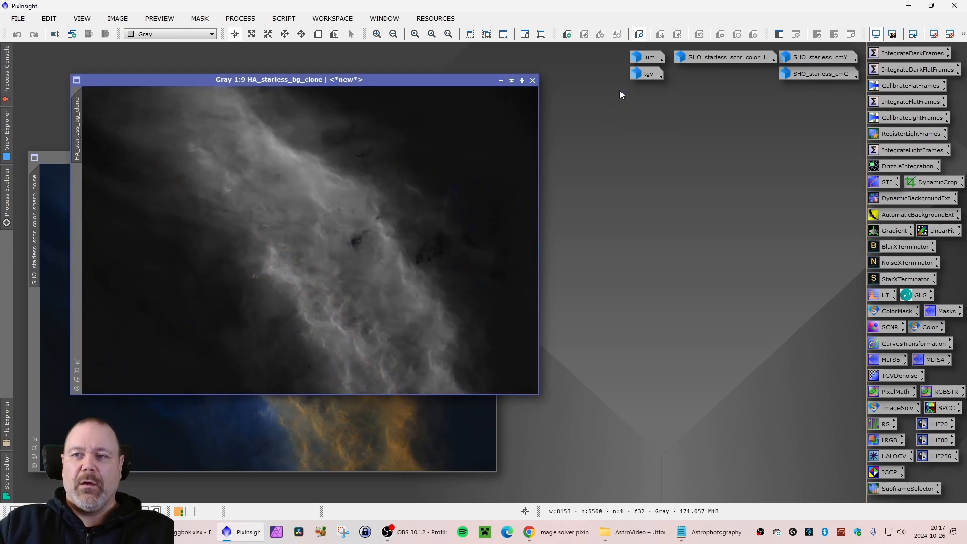
left_click_drag(785, 125, 642, 54)
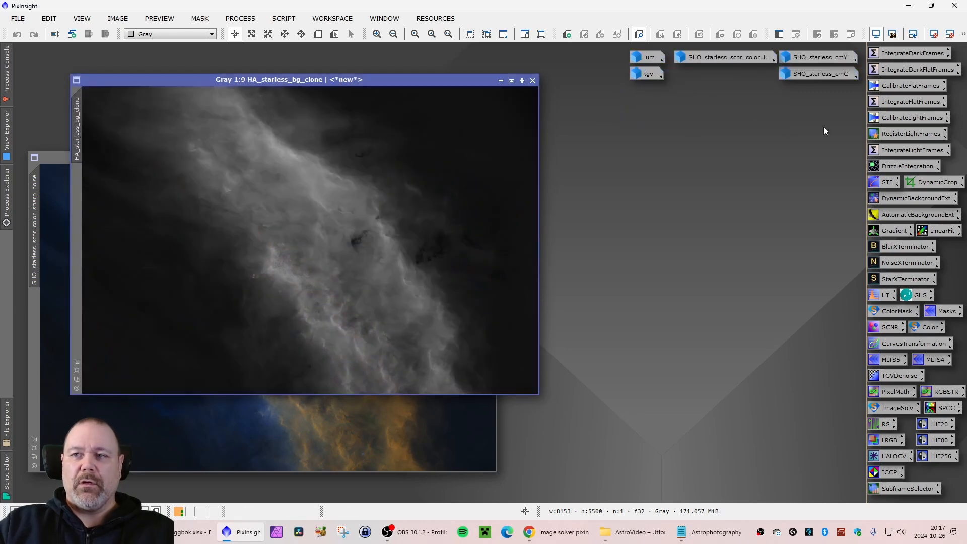
left_click_drag(825, 127, 645, 57)
right_click(655, 60)
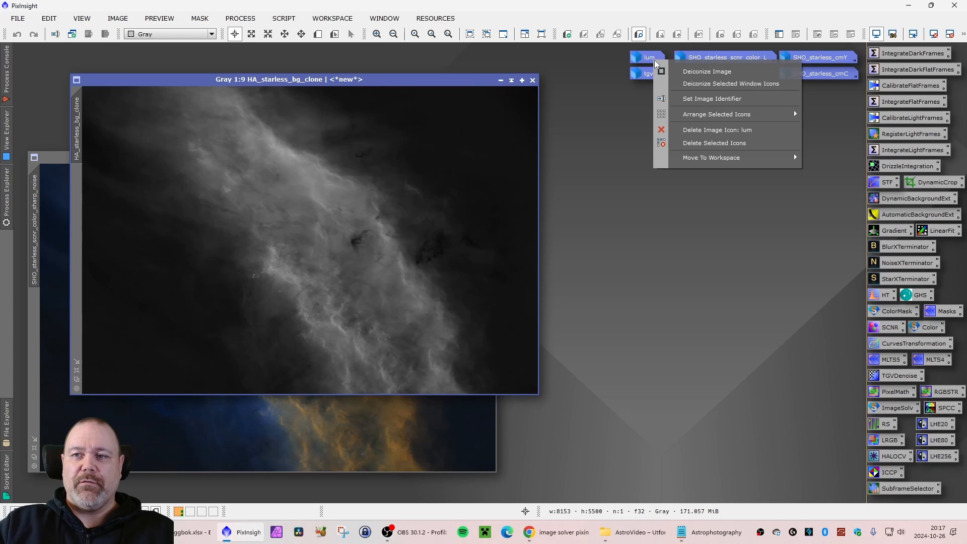
left_click(725, 143)
left_click(484, 286)
left_click(485, 286)
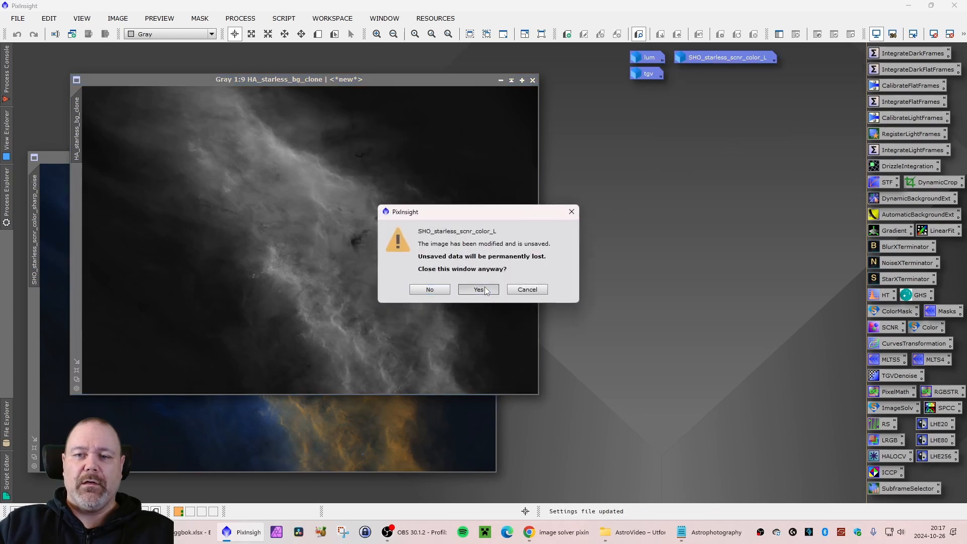
left_click(485, 286)
left_click(485, 286)
left_click(486, 286)
left_click(486, 286)
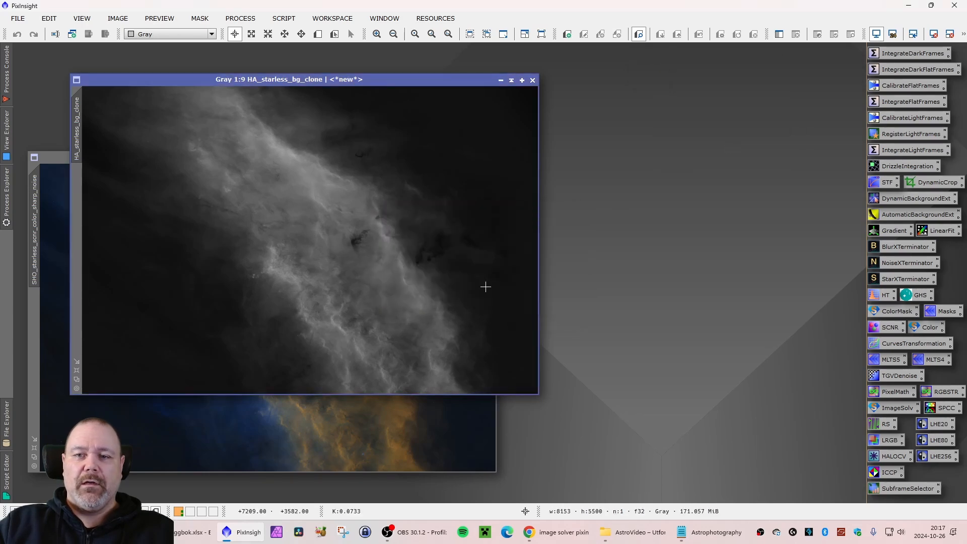
Rename the HA_starless_bg_clone image to lum and place its window over the upper part of the colour image.
right_click(80, 134)
left_click(128, 171)
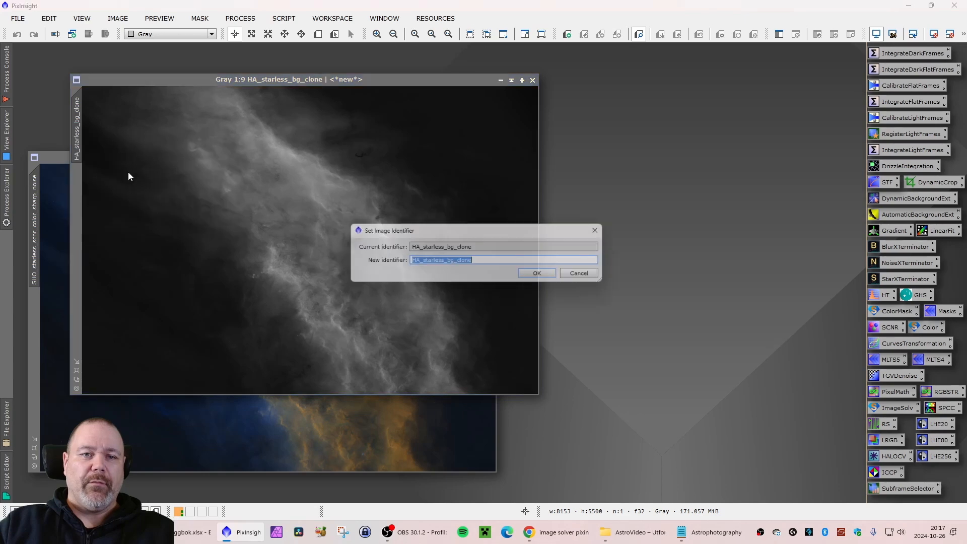
type("lum")
key("Return")
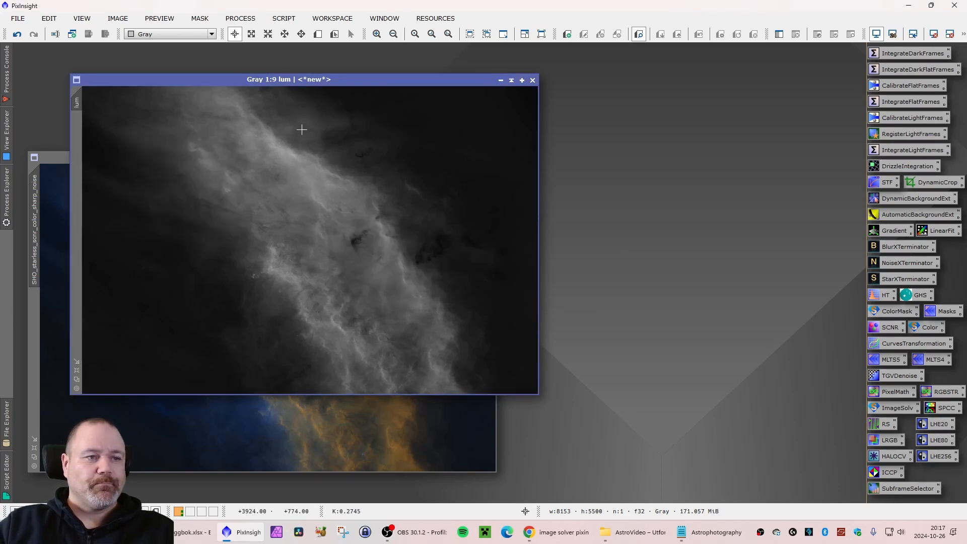
left_click_drag(315, 81, 284, 94)
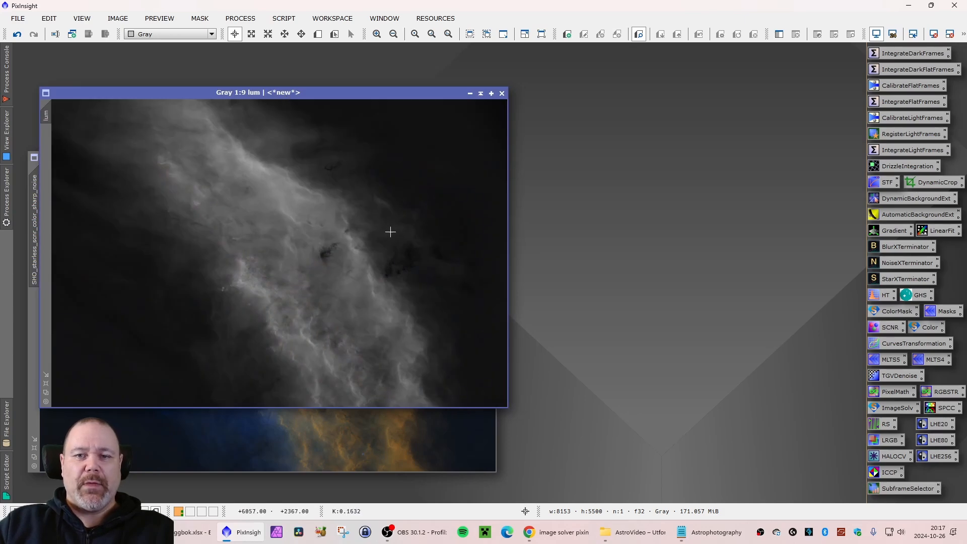
mouse_move(278, 93)
left_mouse_down()
mouse_move(256, 86)
mouse_move(269, 84)
left_mouse_up()
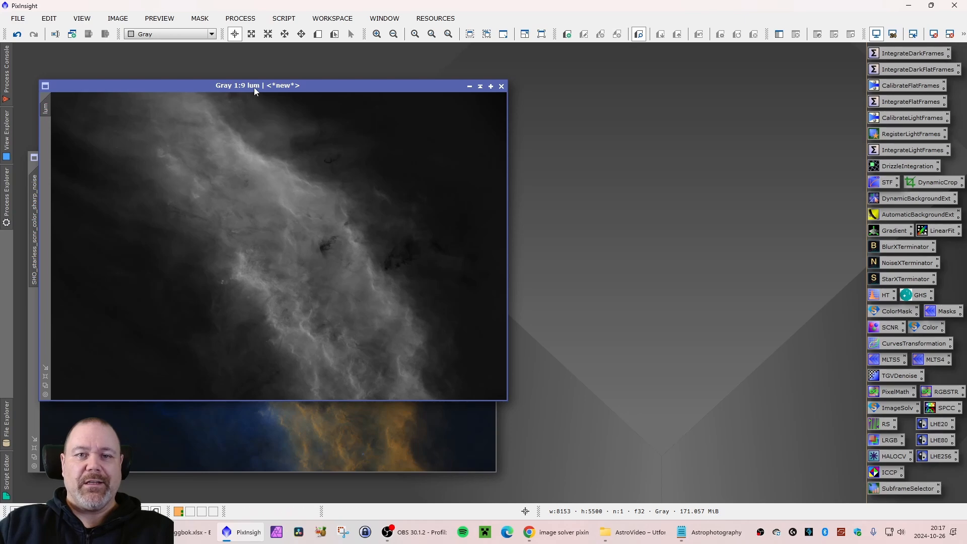
left_click_drag(253, 87, 255, 86)
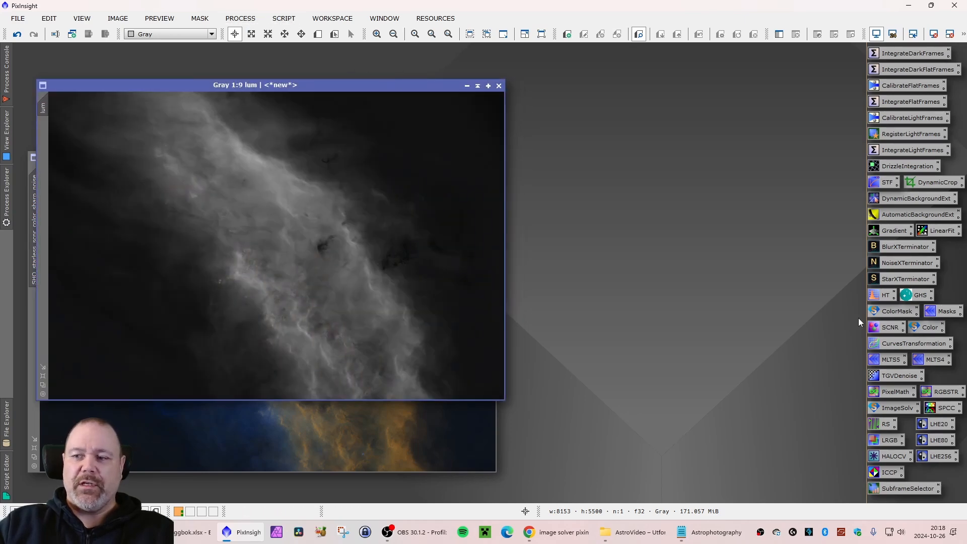
Open RangeSelection with a real-time preview of the lum image, arranging the windows so that the settings stay clear of the preview.
double_click(884, 425)
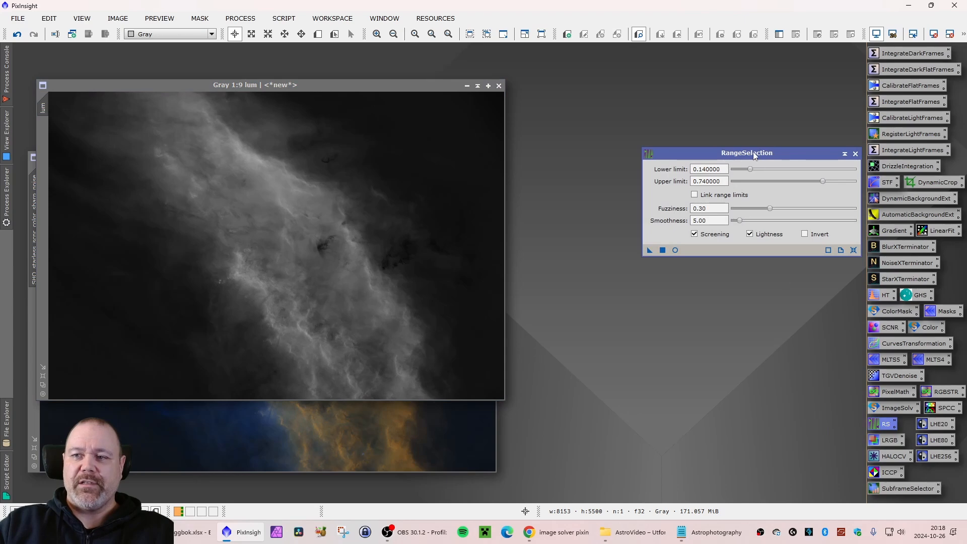
left_click_drag(755, 156, 754, 351)
left_click_drag(750, 374, 750, 375)
left_click_drag(264, 85, 247, 62)
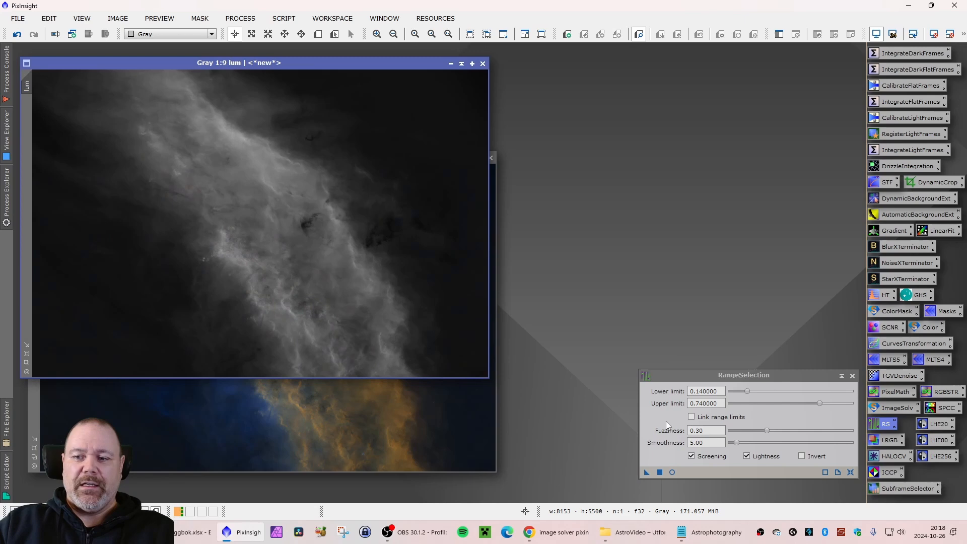
left_click(668, 472)
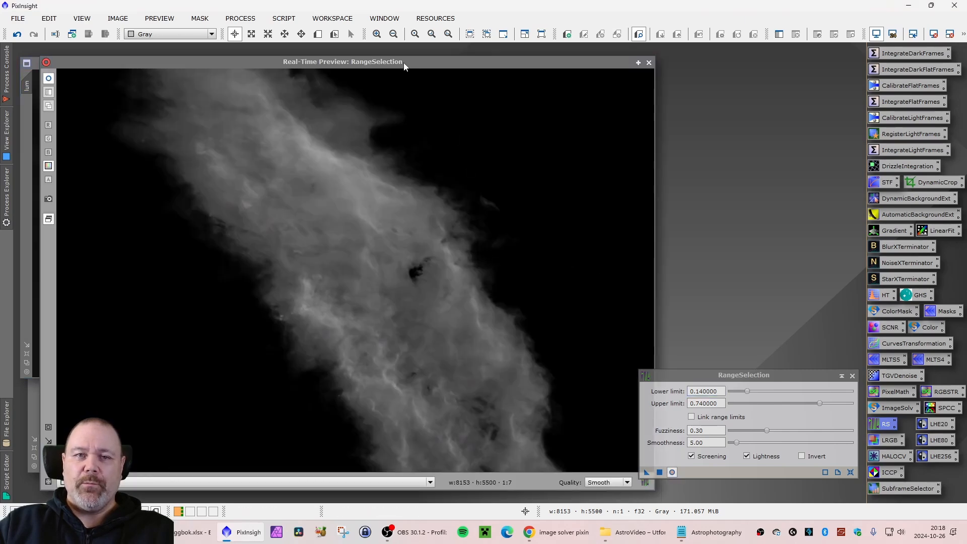
left_click_drag(404, 62, 391, 57)
left_click_drag(730, 376, 757, 367)
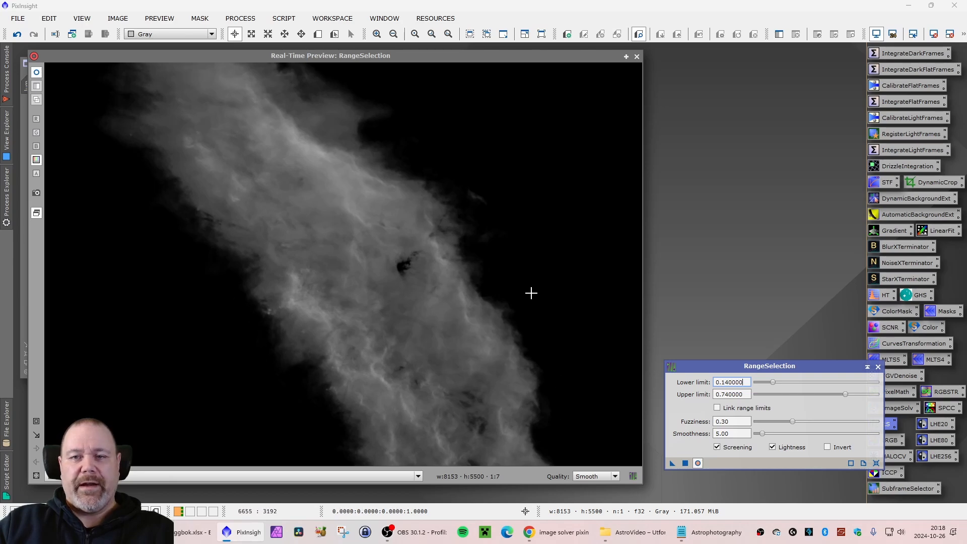
Generate a range mask from lum with lower limit 0.16 and upper limit 0.56, and close the preview and RangeSelection.
left_click_drag(774, 384, 751, 383)
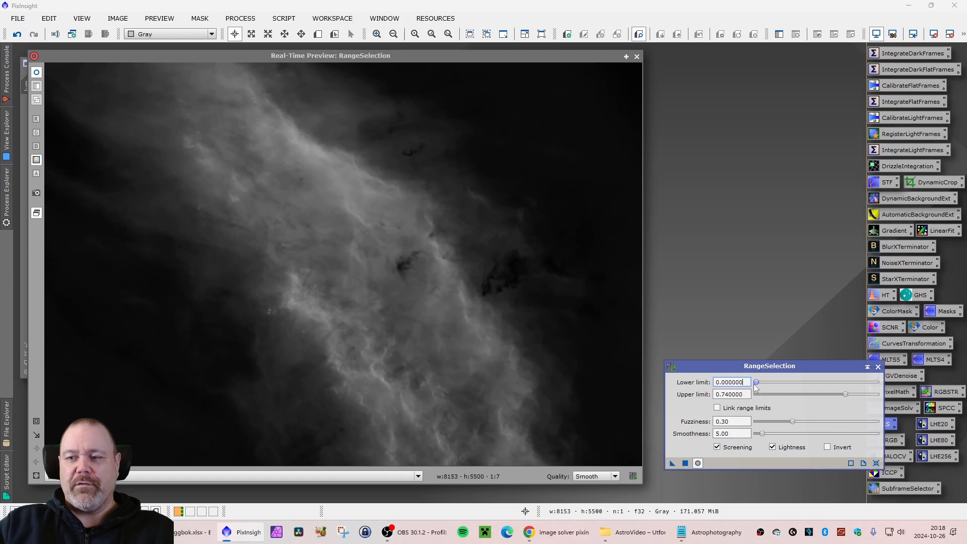
left_click_drag(756, 382, 777, 381)
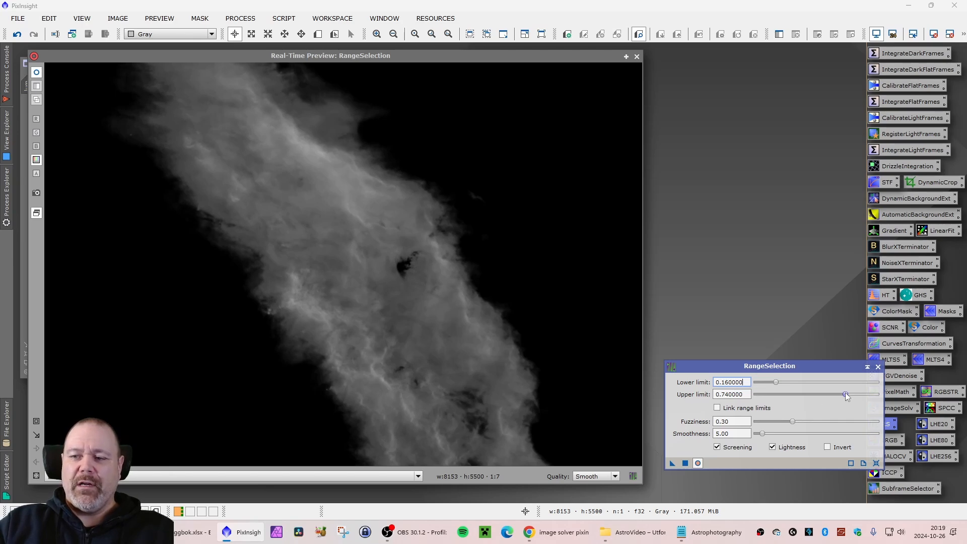
left_click_drag(845, 392, 823, 393)
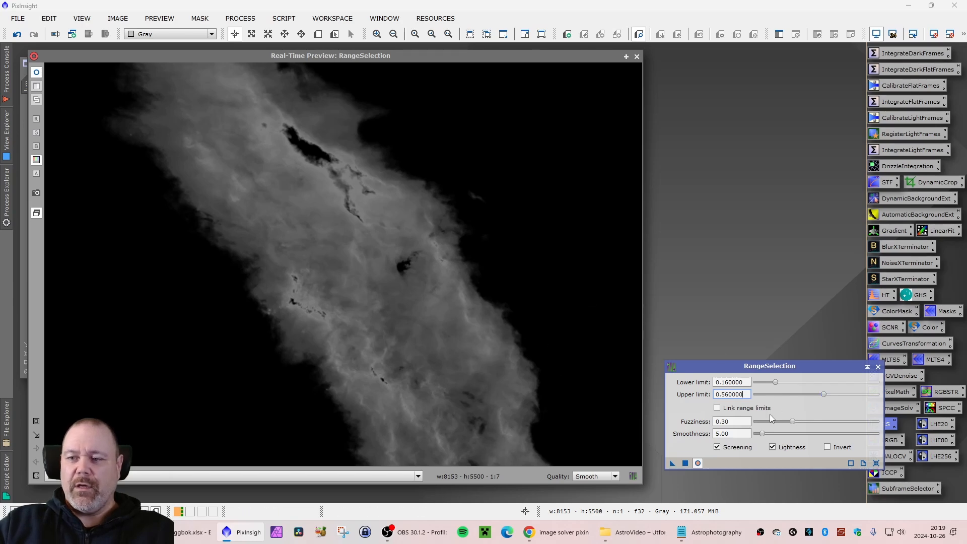
left_click(685, 462)
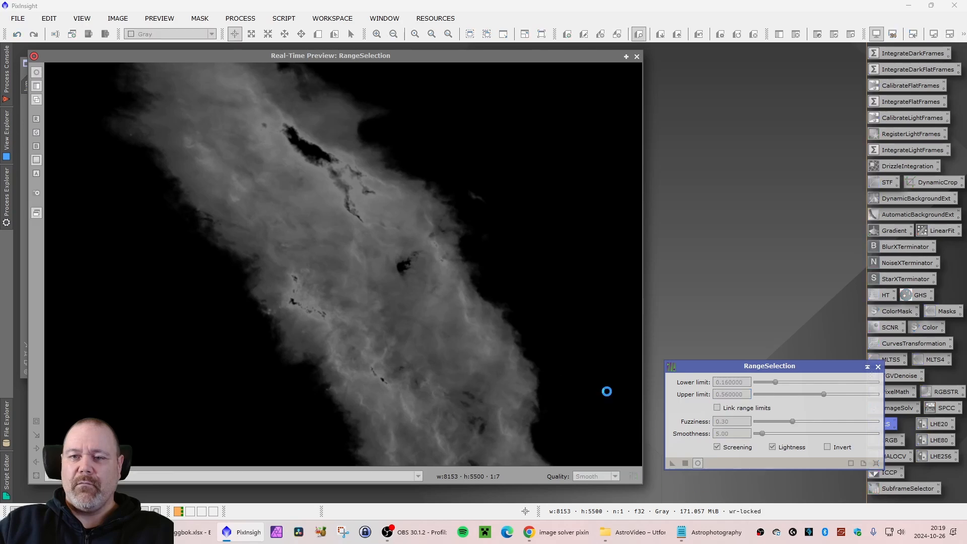
left_click(636, 56)
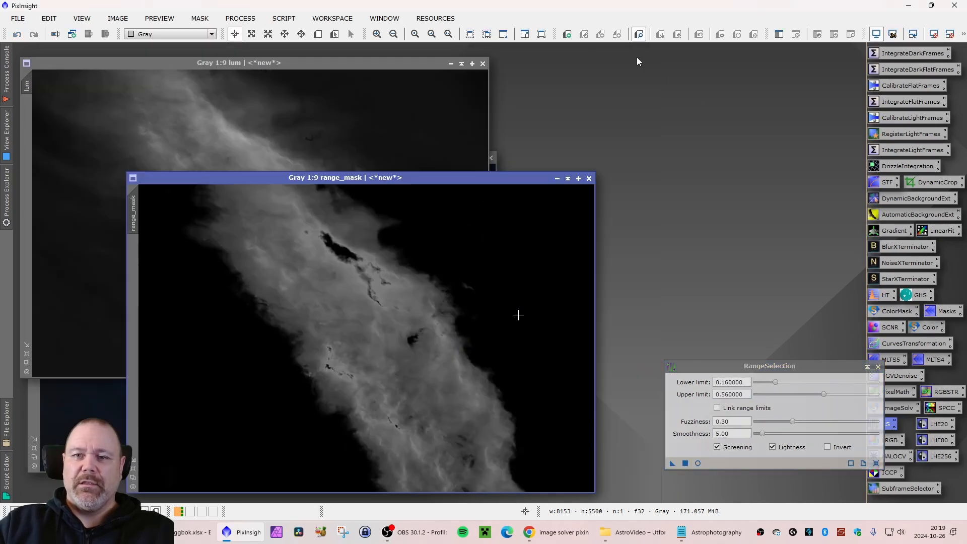
left_click(878, 366)
Position the range_mask window so that it partly overlaps the lum image.
left_click_drag(415, 183, 618, 129)
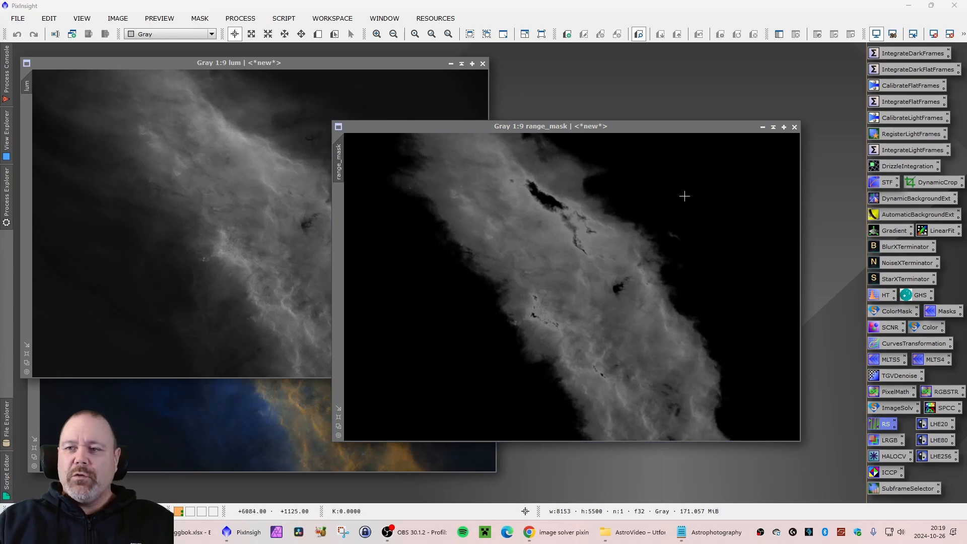
left_click_drag(670, 132, 719, 98)
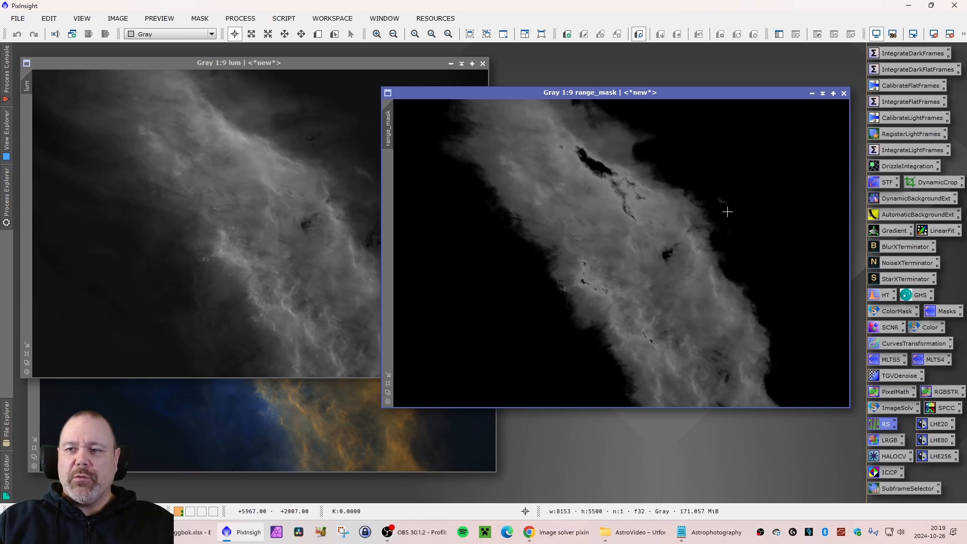
left_click_drag(744, 96, 692, 105)
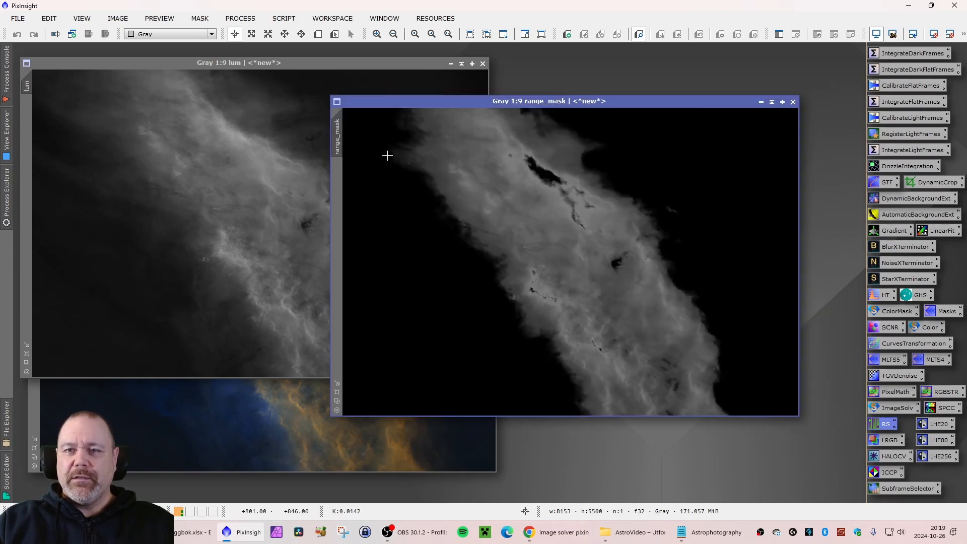
left_click_drag(476, 104, 376, 125)
Use CloneStamp with radius 125 to paint black background over the stray faint patches along the nebula's upper-right edge in range_mask.
left_click(240, 18)
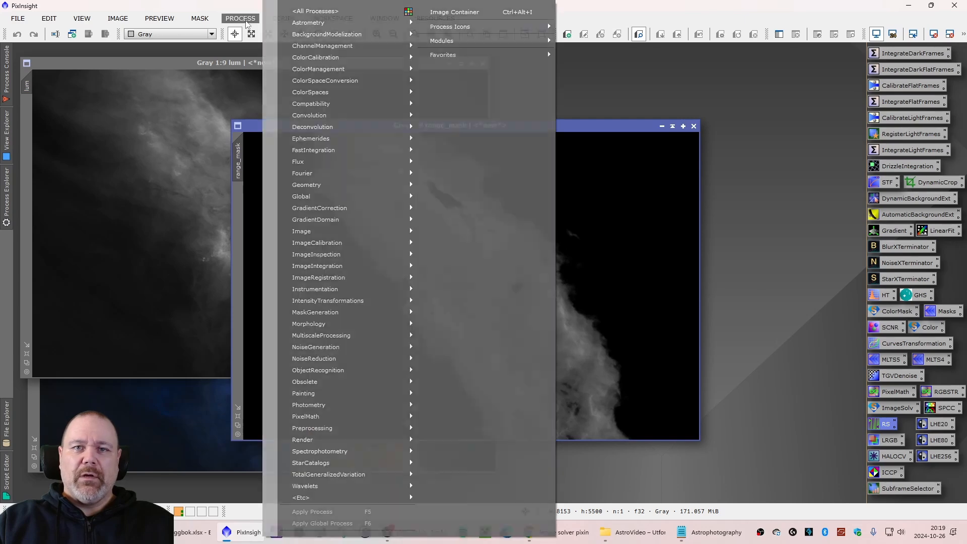
mouse_move(332, 16)
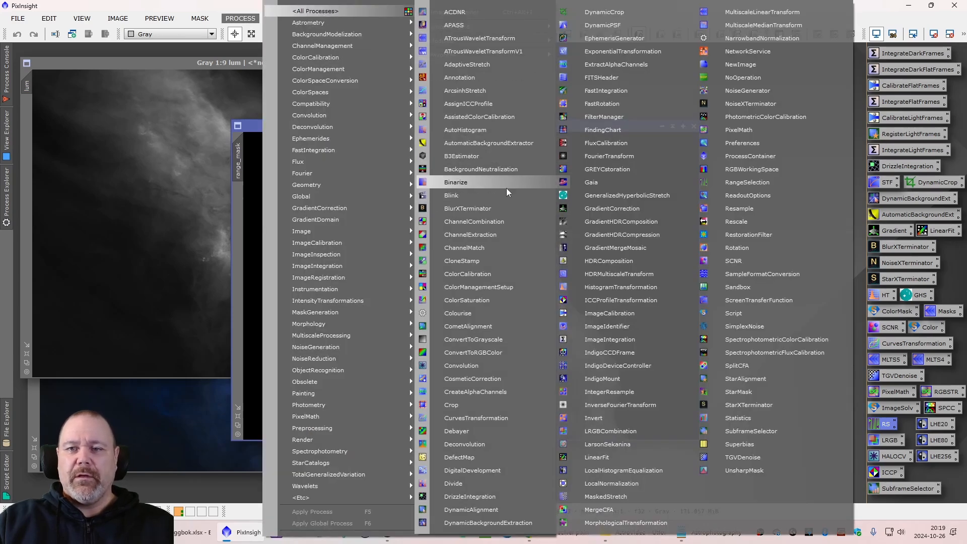
left_click(505, 262)
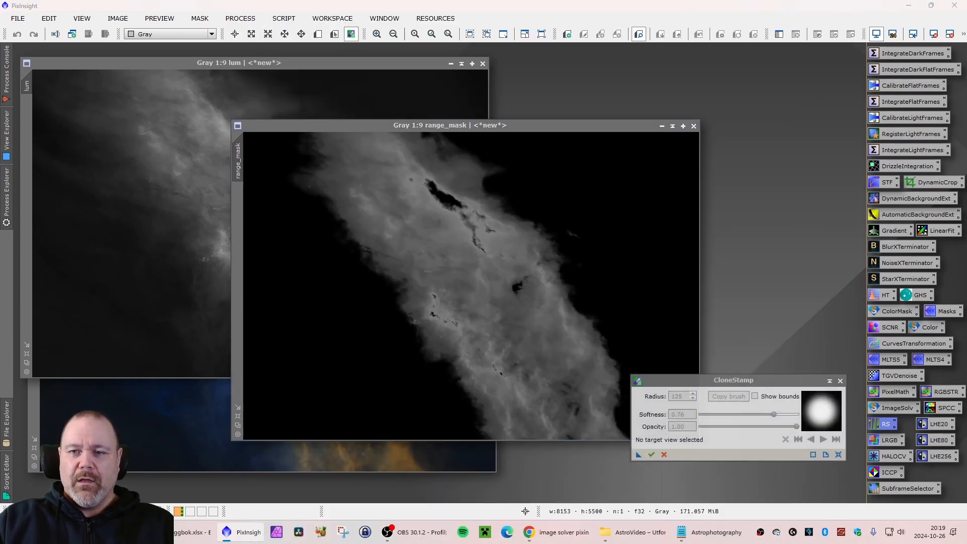
left_click(609, 254)
left_click(648, 286, "ctrl")
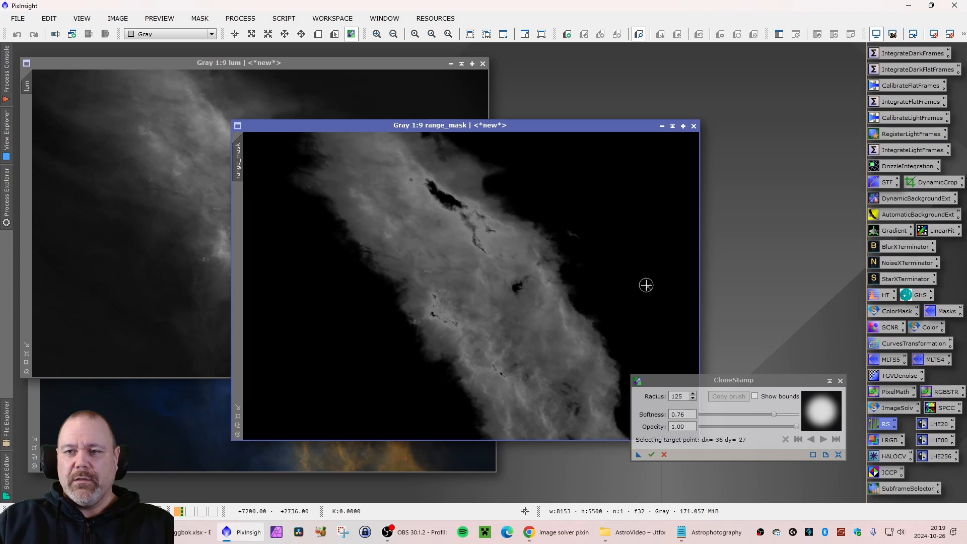
mouse_move(599, 266)
left_mouse_down()
mouse_move(586, 241)
mouse_move(564, 226)
mouse_move(591, 267)
mouse_move(589, 241)
mouse_move(527, 173)
mouse_move(510, 162)
mouse_move(497, 177)
mouse_move(495, 157)
mouse_move(493, 181)
mouse_move(488, 156)
left_mouse_up()
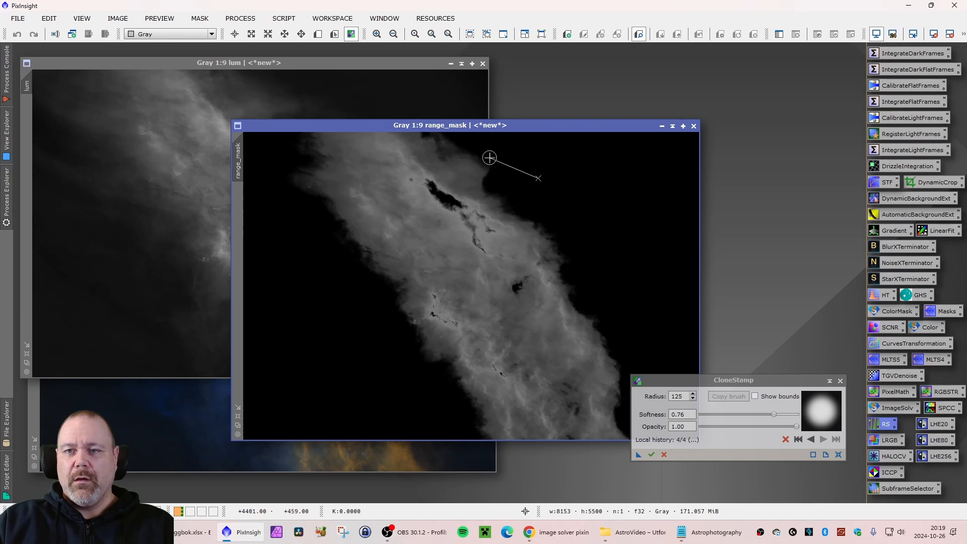
left_click_drag(607, 312, 597, 311)
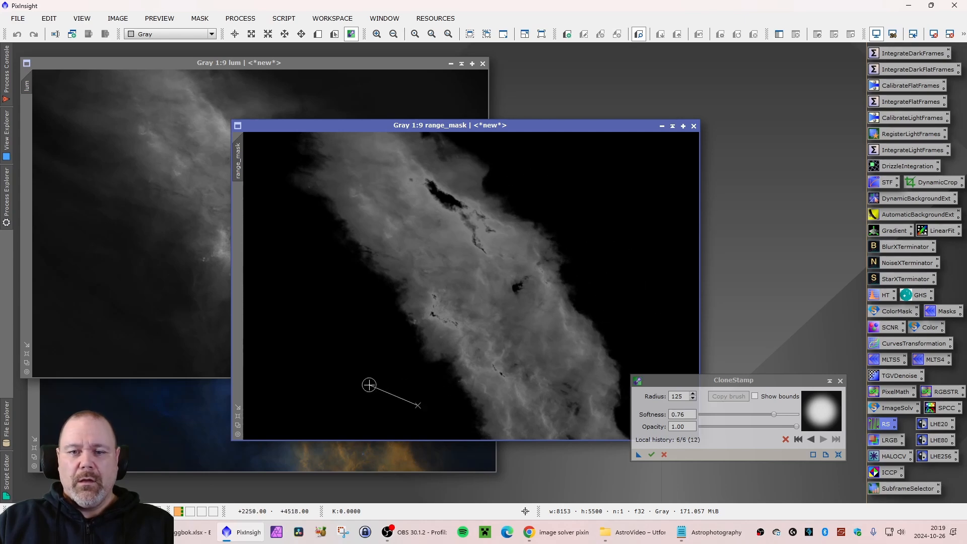
Clone black background over the area left of the nebula in range_mask, enlarging the brush radius to 250.
left_click(309, 379, "ctrl")
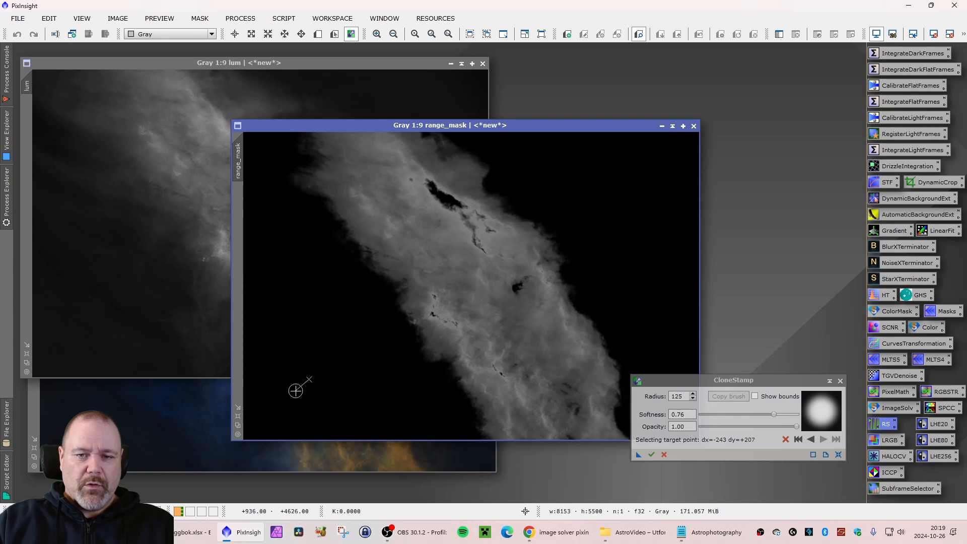
left_click(296, 388)
left_click(645, 398)
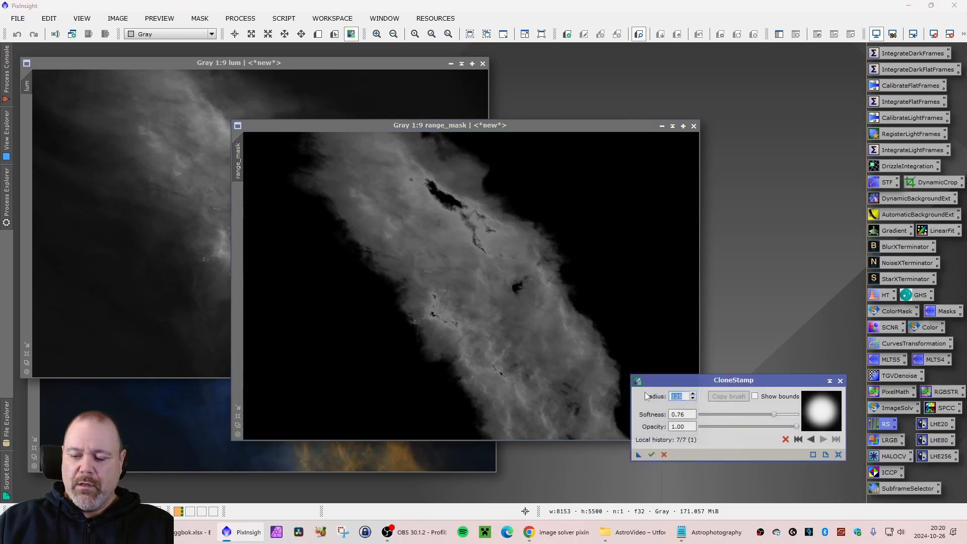
type("250")
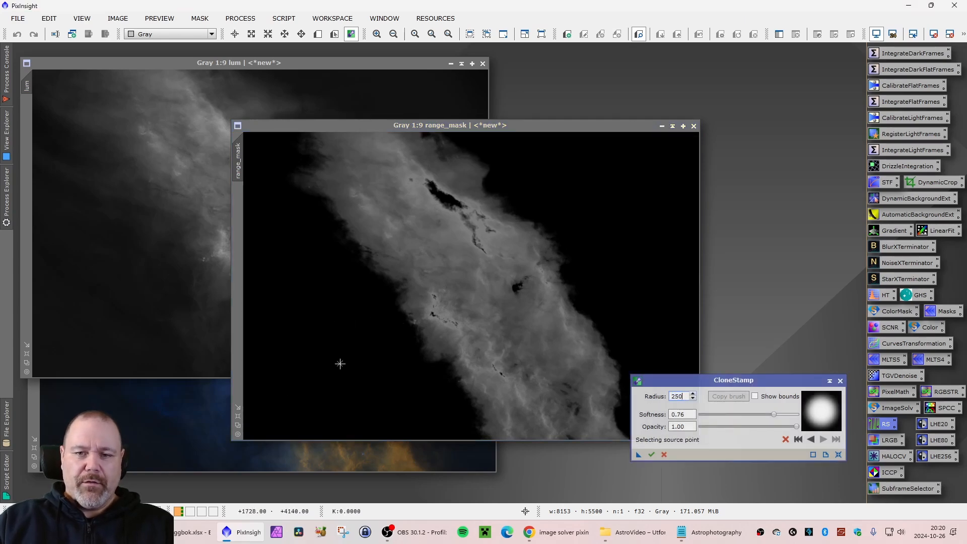
mouse_move(339, 363)
left_mouse_down()
mouse_move(291, 398)
mouse_move(249, 409)
mouse_move(258, 431)
mouse_move(300, 433)
mouse_move(274, 401)
left_mouse_up()
left_click(274, 291, "ctrl")
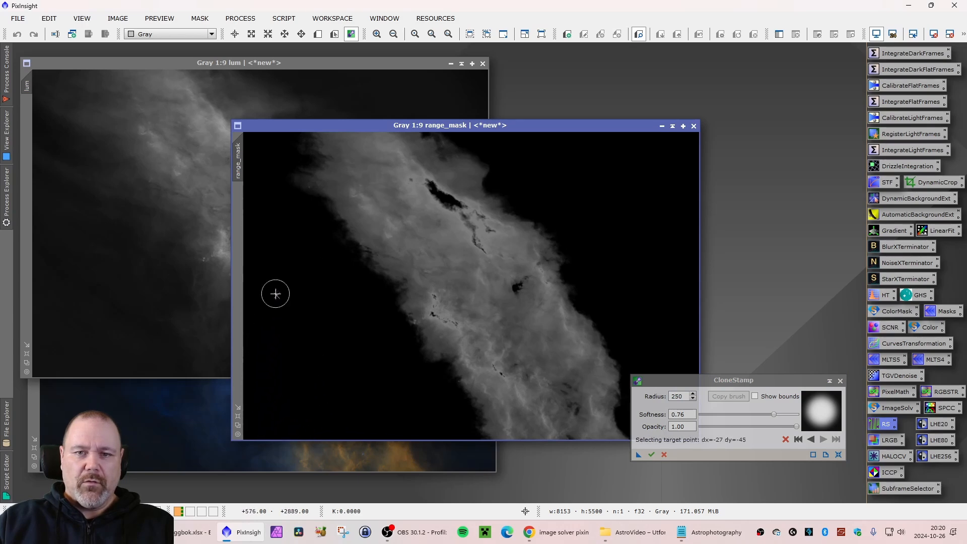
mouse_move(270, 224)
left_mouse_down()
mouse_move(270, 158)
mouse_move(256, 171)
mouse_move(278, 213)
left_mouse_up()
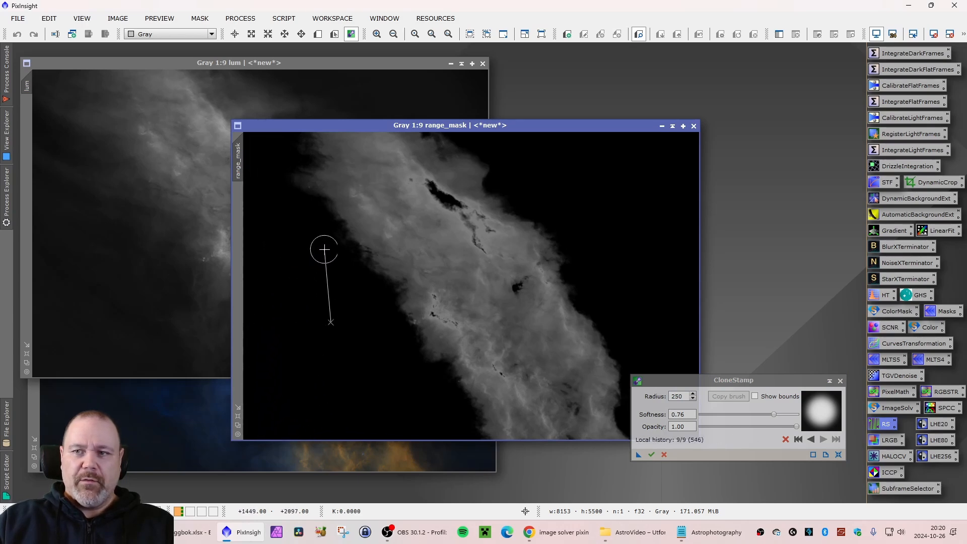
Clone black background over the upper-right corner of range_mask, apply the CloneStamp edits and close the tool.
left_click(627, 179, "ctrl")
mouse_move(675, 153)
left_mouse_down()
mouse_move(696, 274)
mouse_move(677, 191)
mouse_move(659, 211)
left_mouse_up()
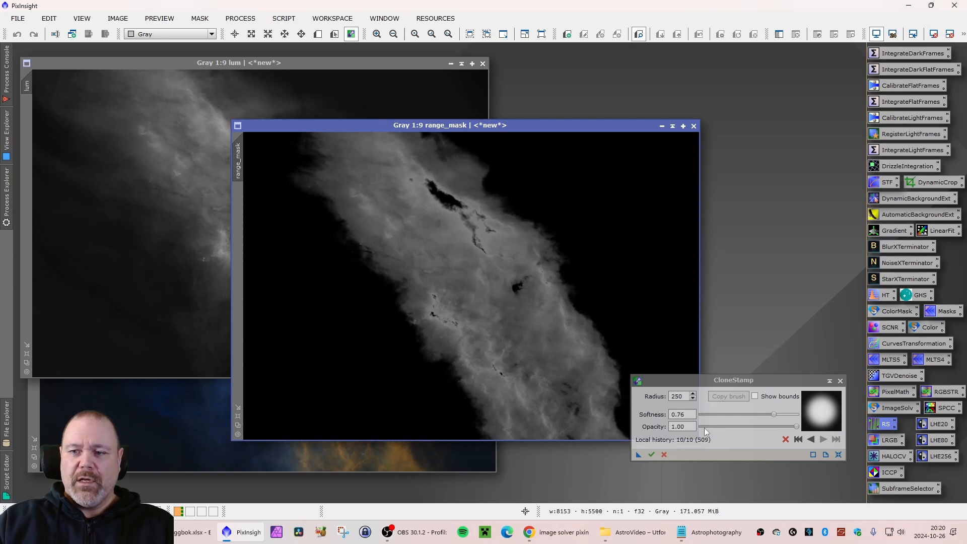
left_click(651, 455)
left_click(840, 381)
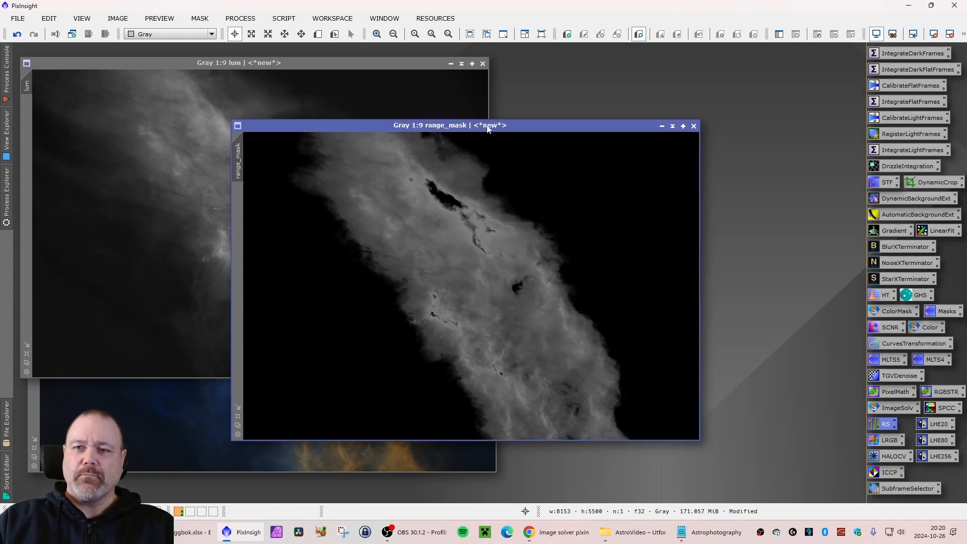
Arrange the range_mask and lum windows so both are accessible and apply range_mask as the mask on lum.
left_click_drag(492, 123, 619, 109)
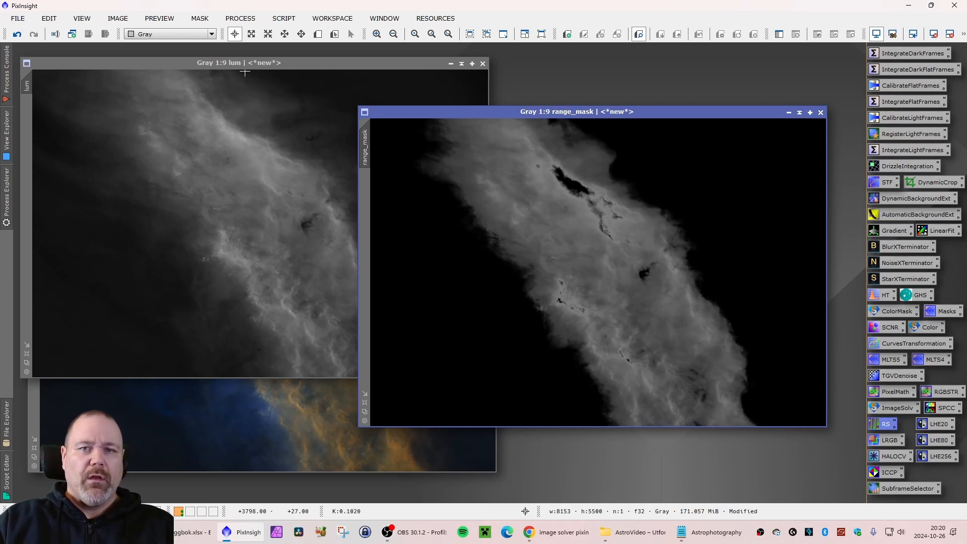
left_click_drag(244, 63, 260, 68)
left_click(588, 116)
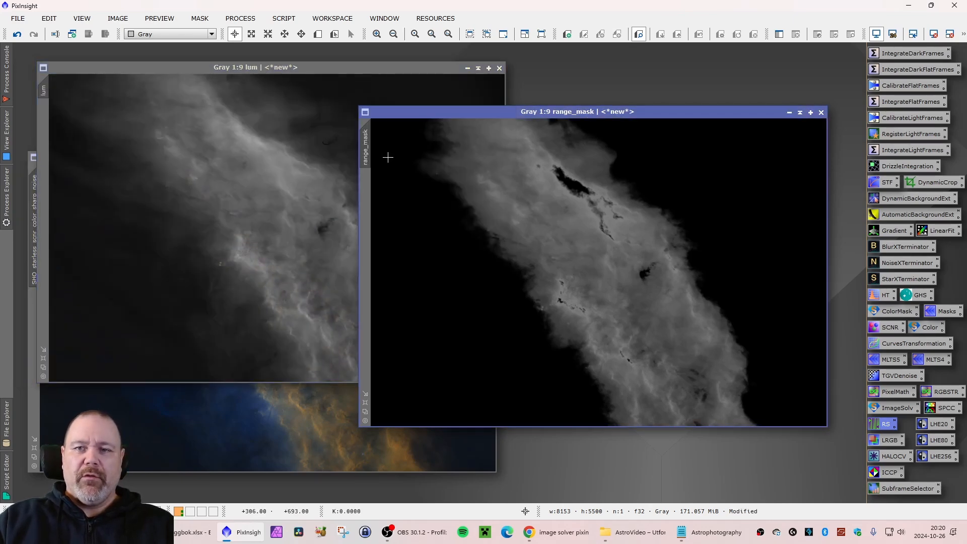
mouse_move(370, 157)
left_click_drag(370, 157, 45, 165)
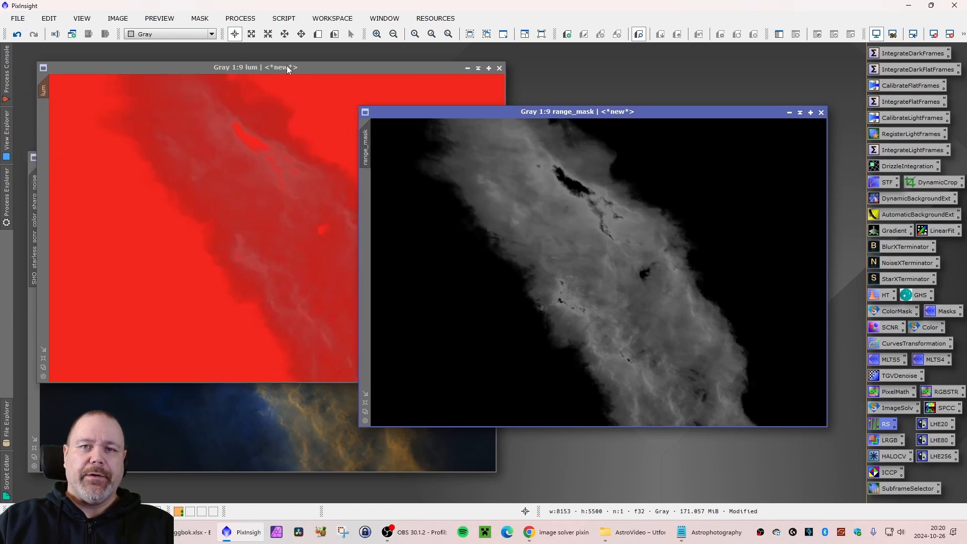
Iconize the range_mask window, park its icon in an empty corner of the workspace and reposition the lum window.
left_click(783, 114)
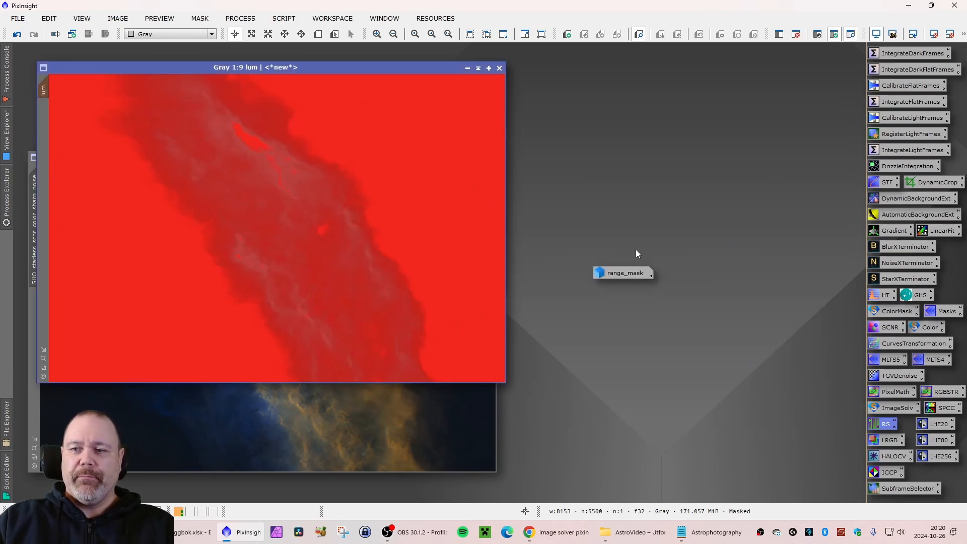
left_click_drag(828, 59, 827, 53)
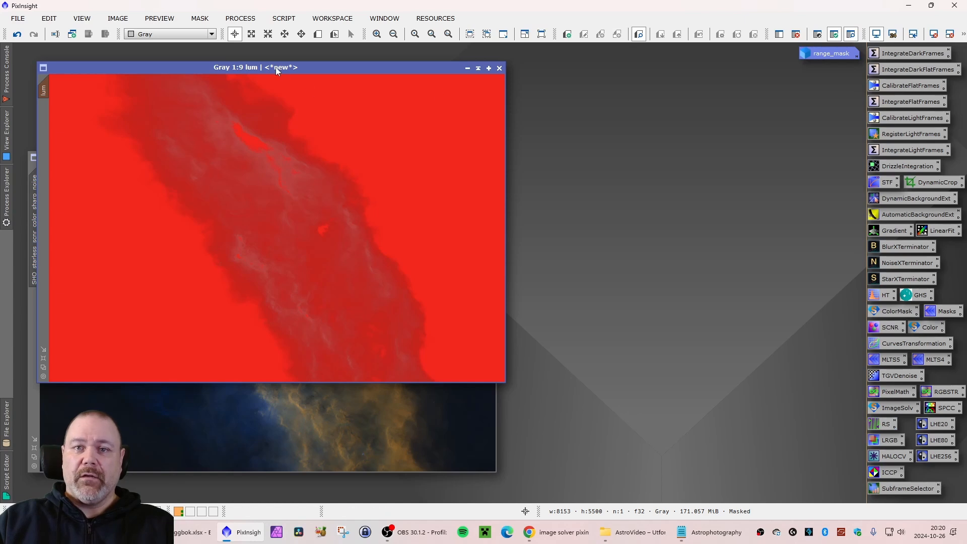
left_click_drag(276, 67, 293, 70)
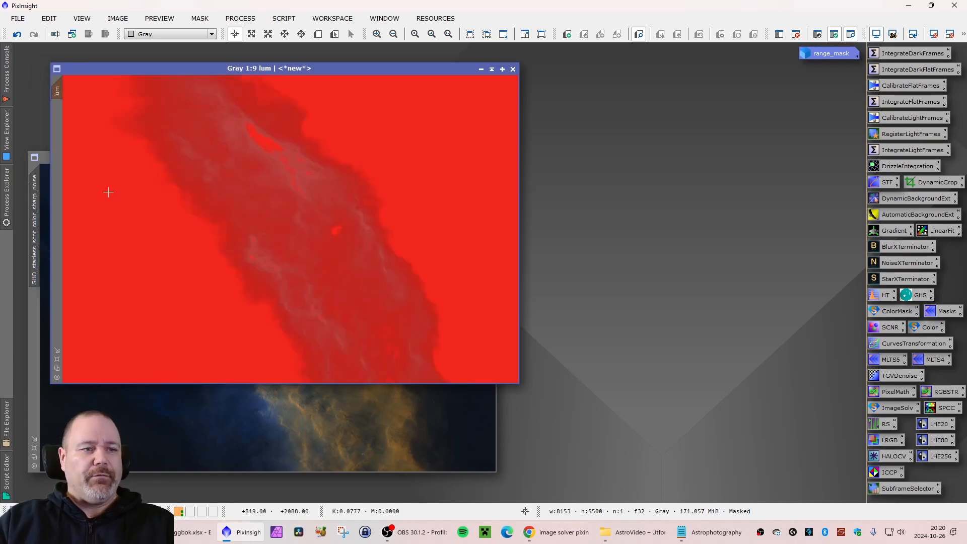
Hide the red mask overlay on lum while keeping the mask enabled, and enlarge the lum window to 1:7.
left_click(206, 23)
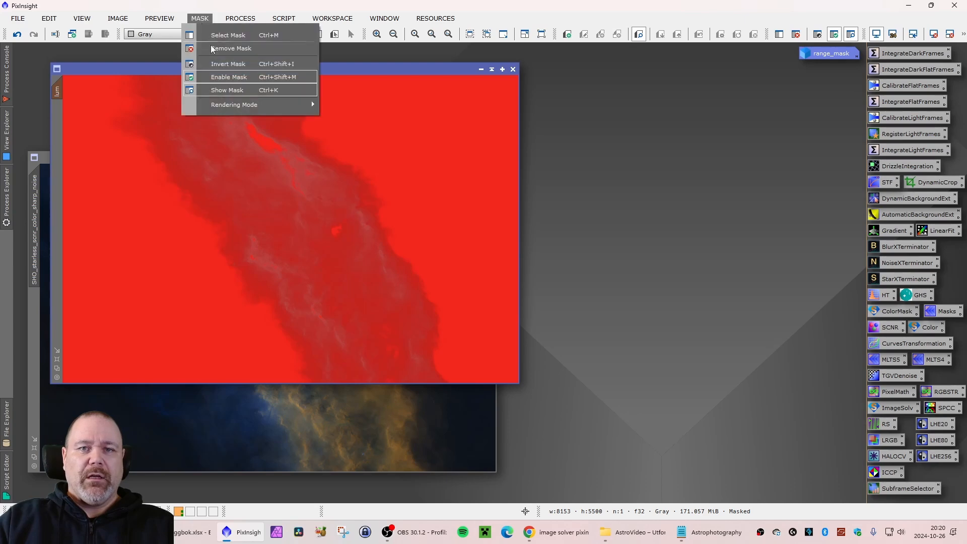
left_click(227, 86)
left_click_drag(234, 71, 253, 81)
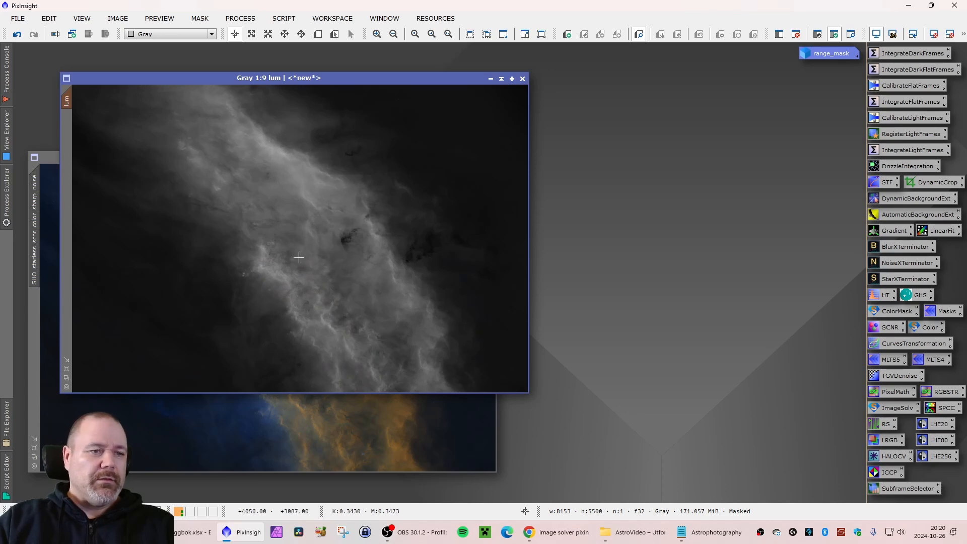
left_click_drag(304, 80, 282, 83)
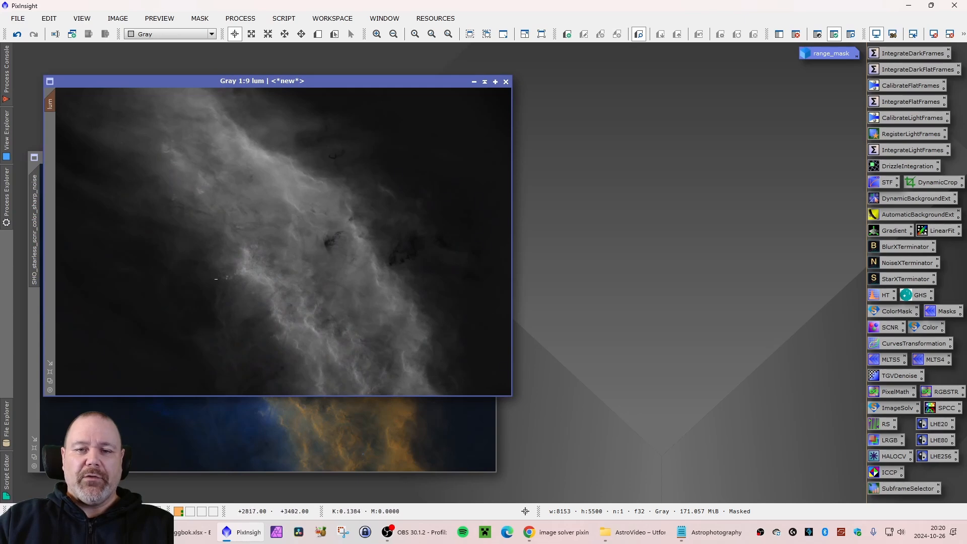
left_click(50, 381)
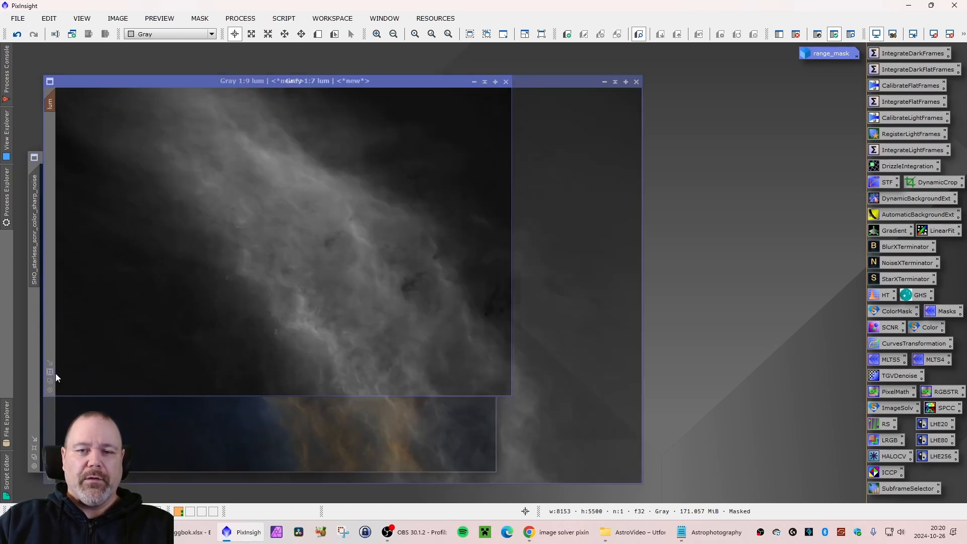
left_click_drag(327, 81, 301, 70)
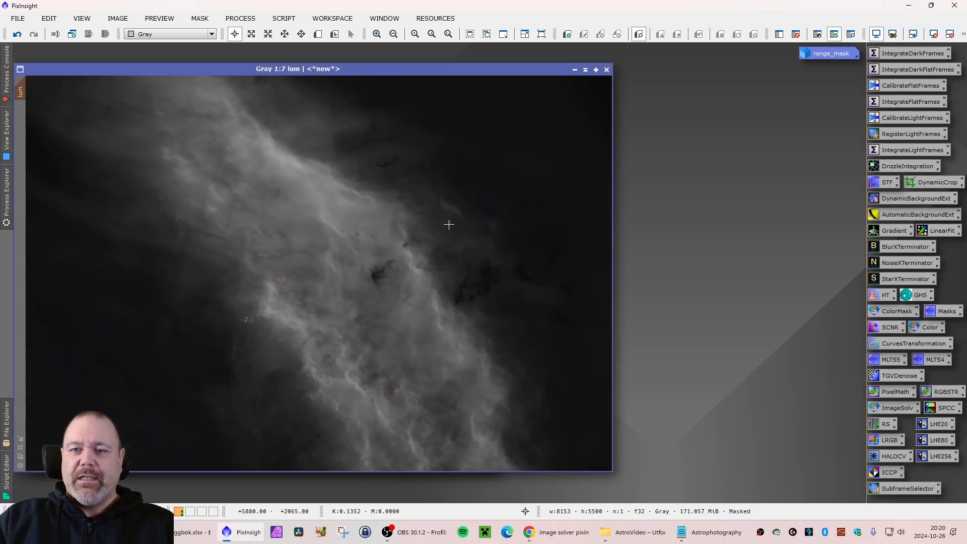
Apply the LHE20 LocalHistogramEqualization preset to lum with kernel radius 20, contrast limit 2.0 and amount 0.300.
double_click(939, 424)
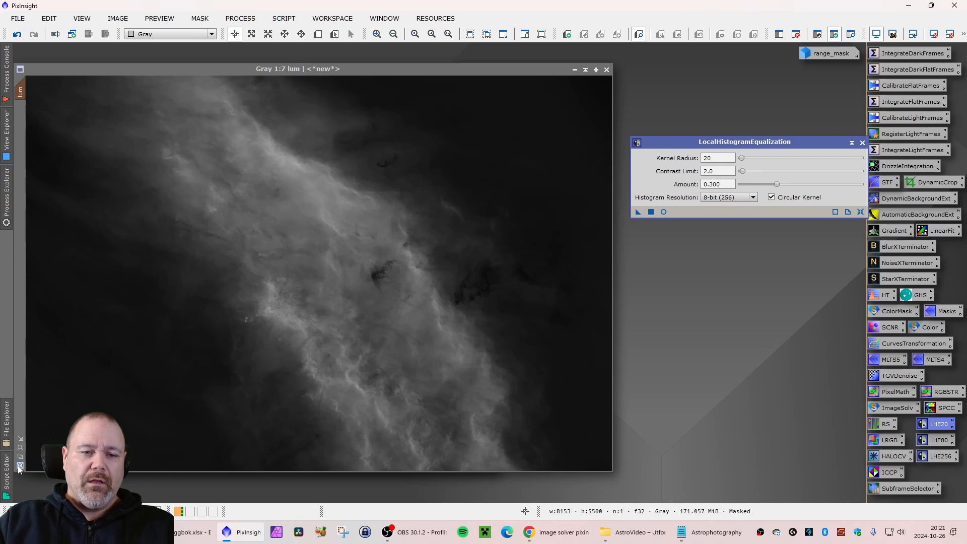
scroll(297, 172, "up", 6)
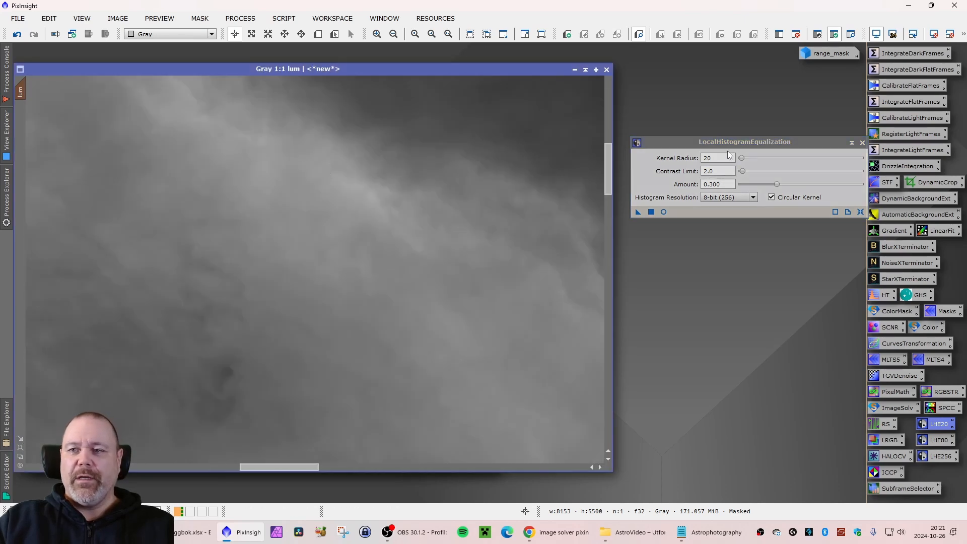
left_click_drag(730, 141, 730, 133)
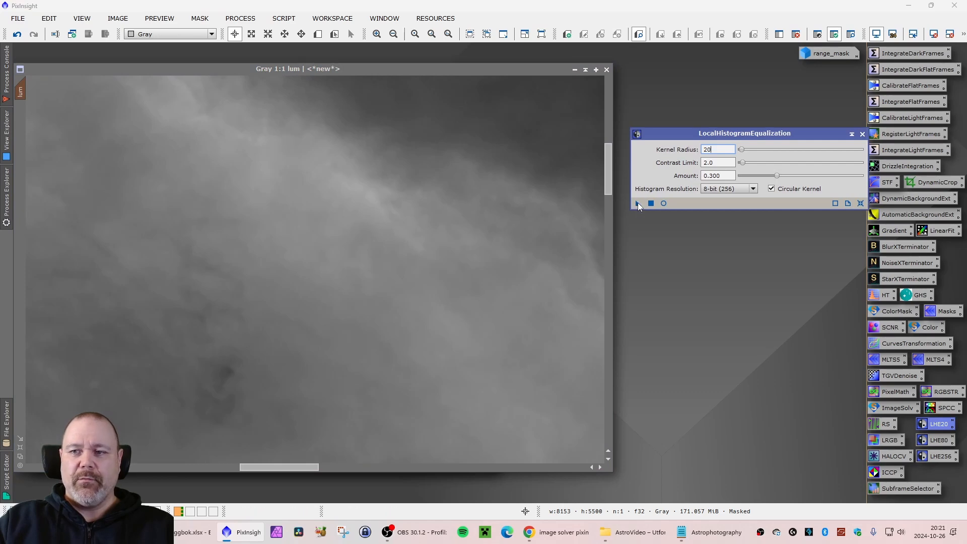
left_click_drag(637, 204, 319, 197)
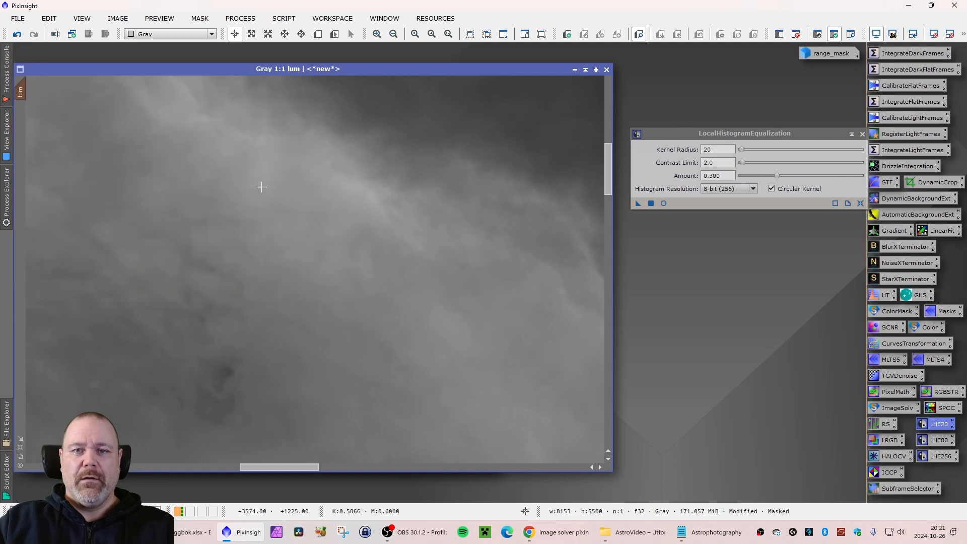
Compare lum before and after the radius-20 equalization in the bright nebula and along its dark upper edge.
left_click(17, 36)
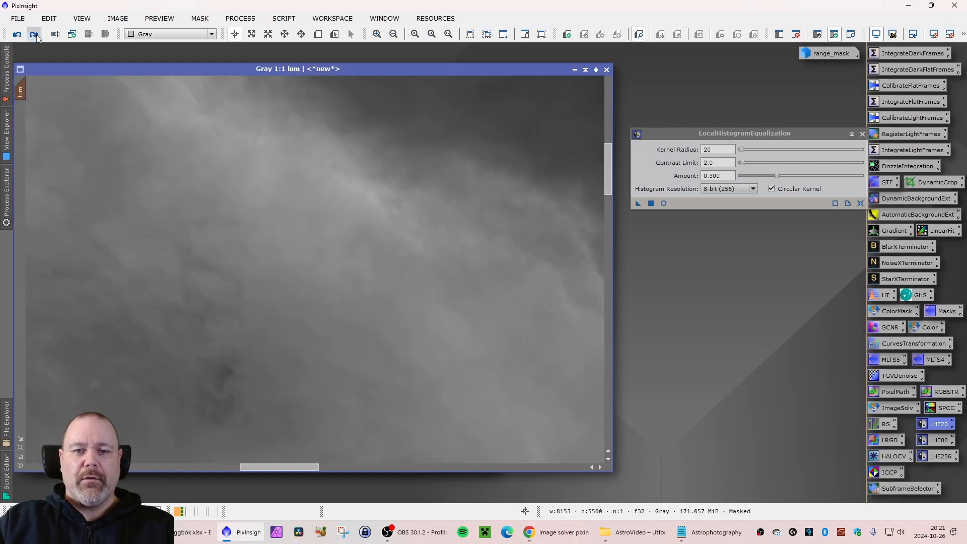
left_click(33, 34)
scroll(423, 108, "down", 2)
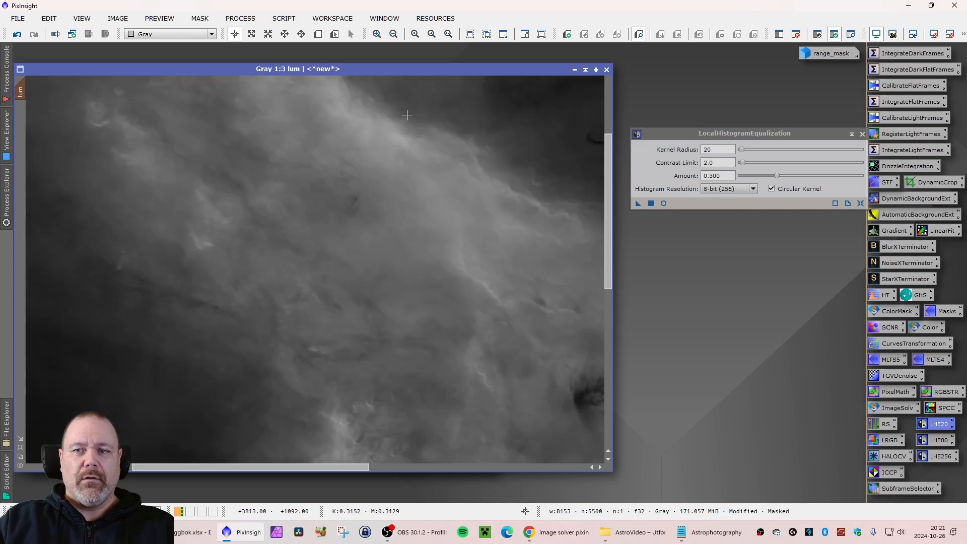
scroll(473, 125, "down", 2)
scroll(541, 112, "up", 4)
scroll(370, 119, "down", 1)
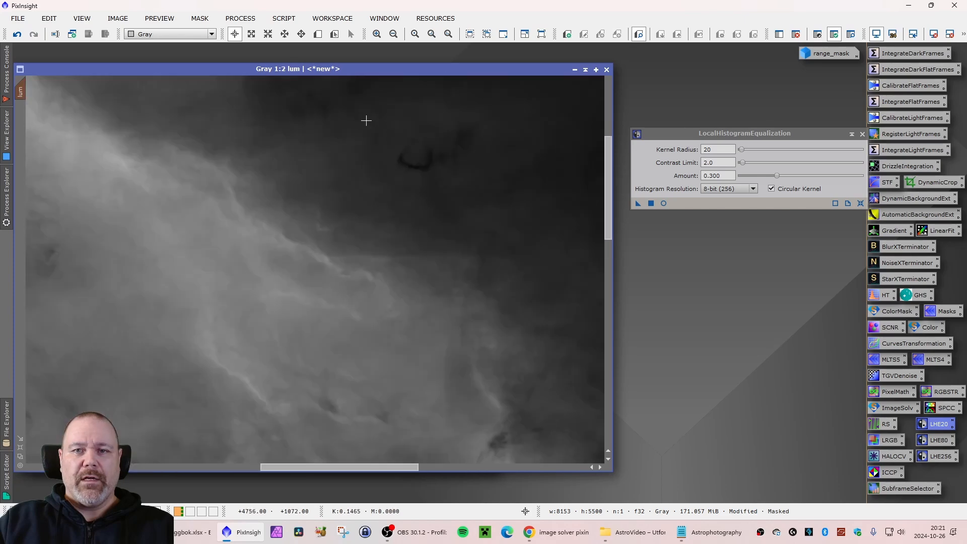
scroll(352, 119, "up", 1)
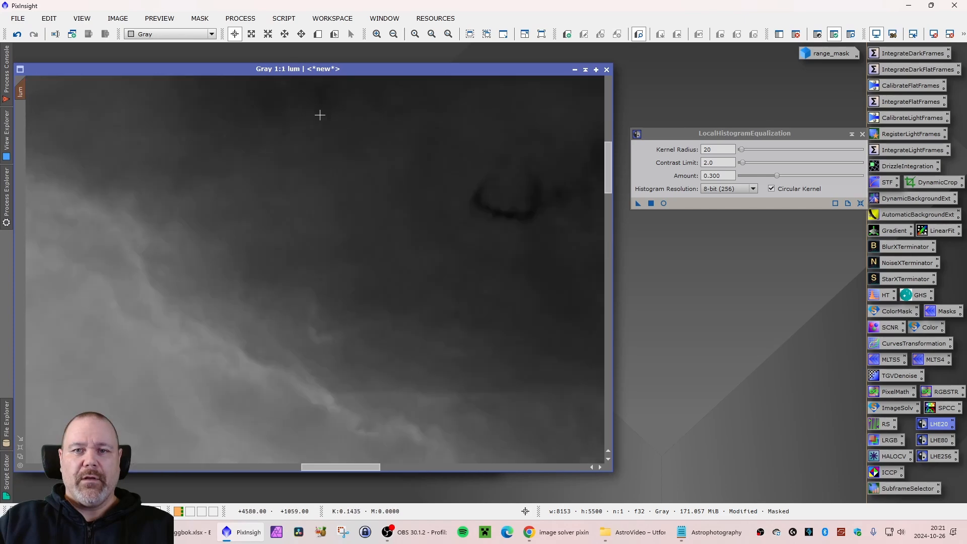
left_click(23, 38)
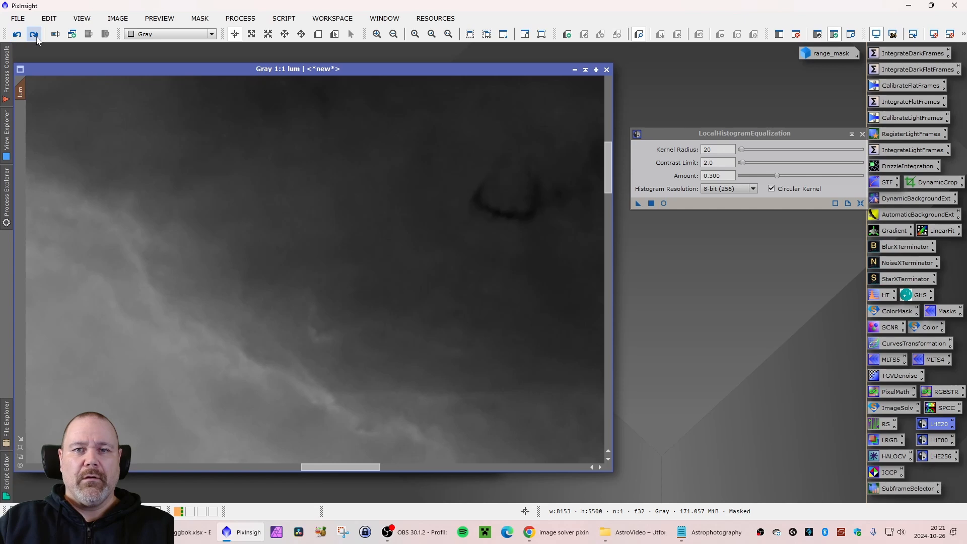
left_click(34, 34)
Examine the nebula's bright filament in lum at 3:1, comparing its detail with and without the radius-20 equalization.
scroll(320, 142, "up", 1)
scroll(320, 141, "up", 1)
scroll(302, 169, "down", 3)
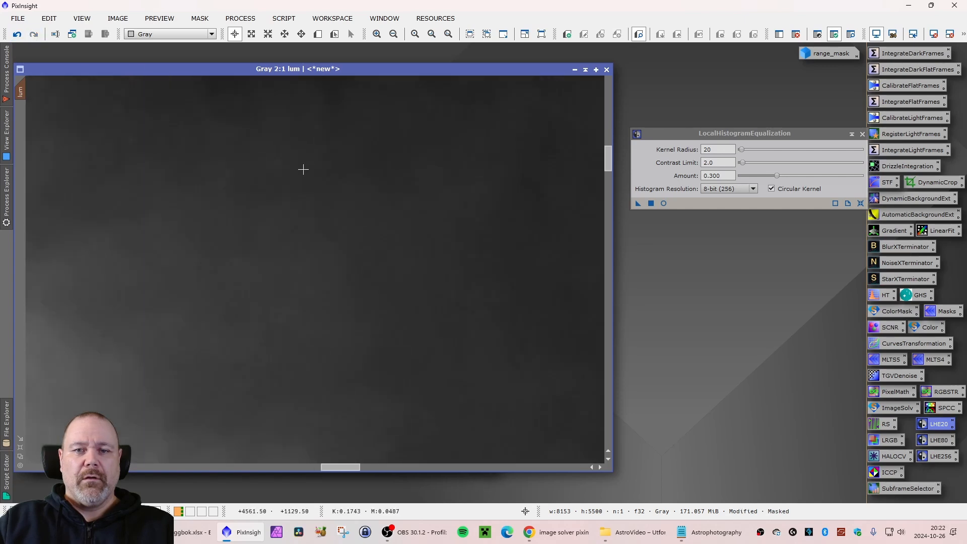
scroll(255, 278, "up", 4)
scroll(387, 269, "down", 2)
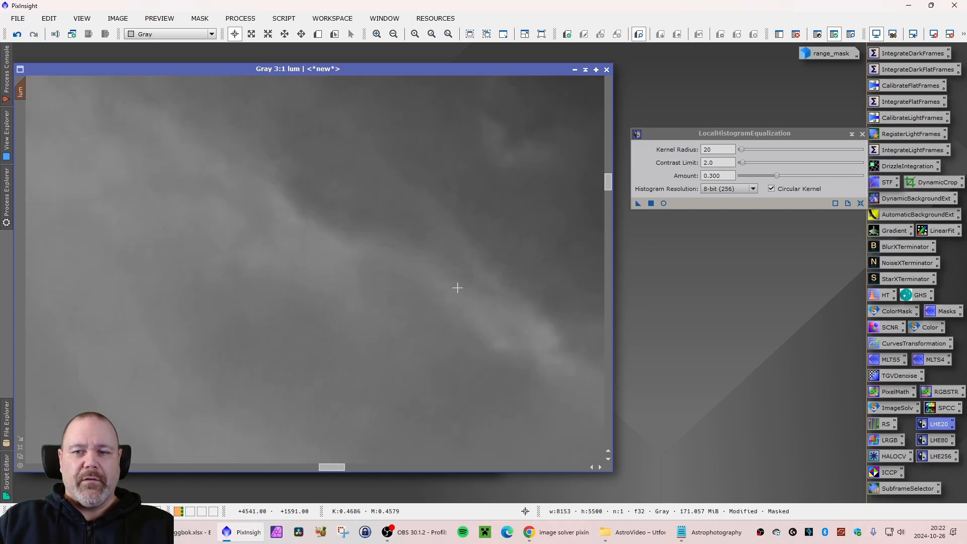
scroll(511, 301, "up", 1)
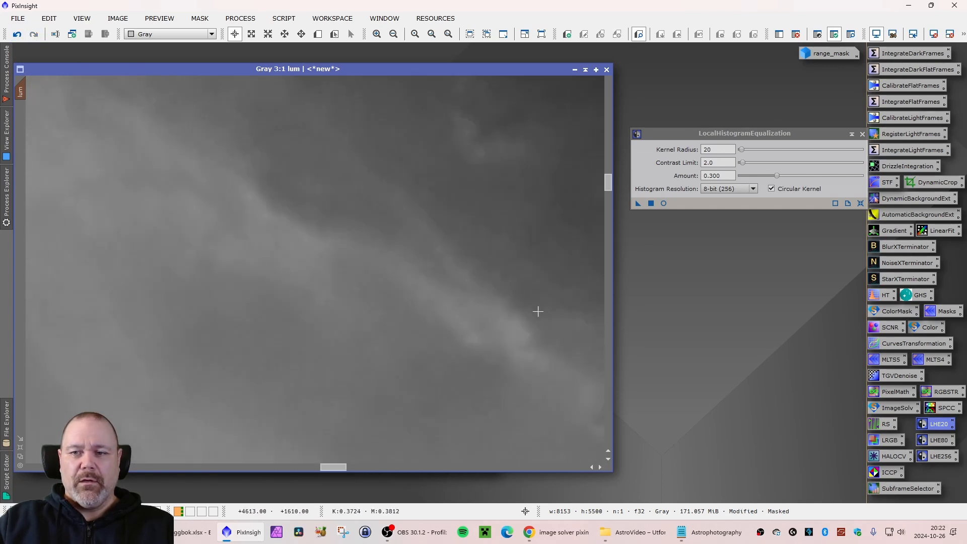
left_click(21, 35)
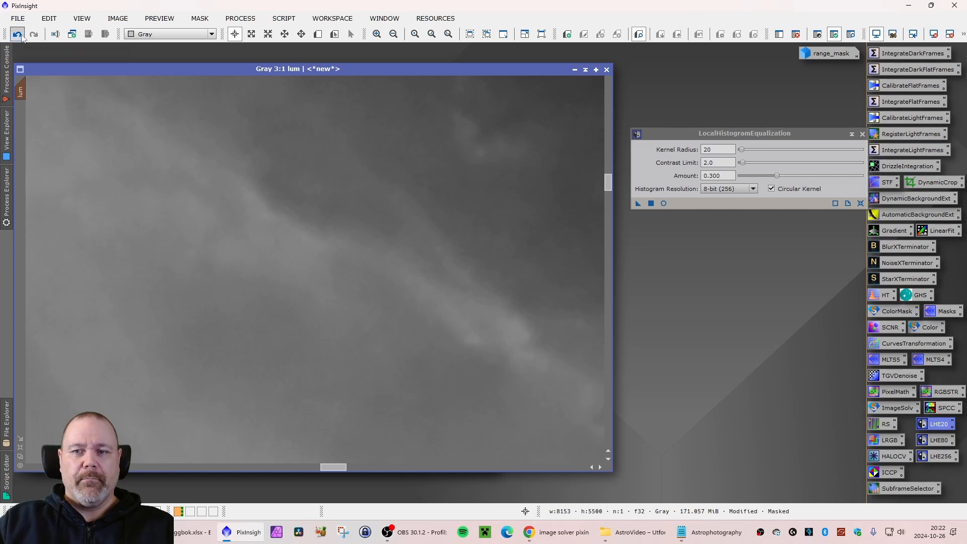
left_click(34, 35)
scroll(493, 225, "down", 9)
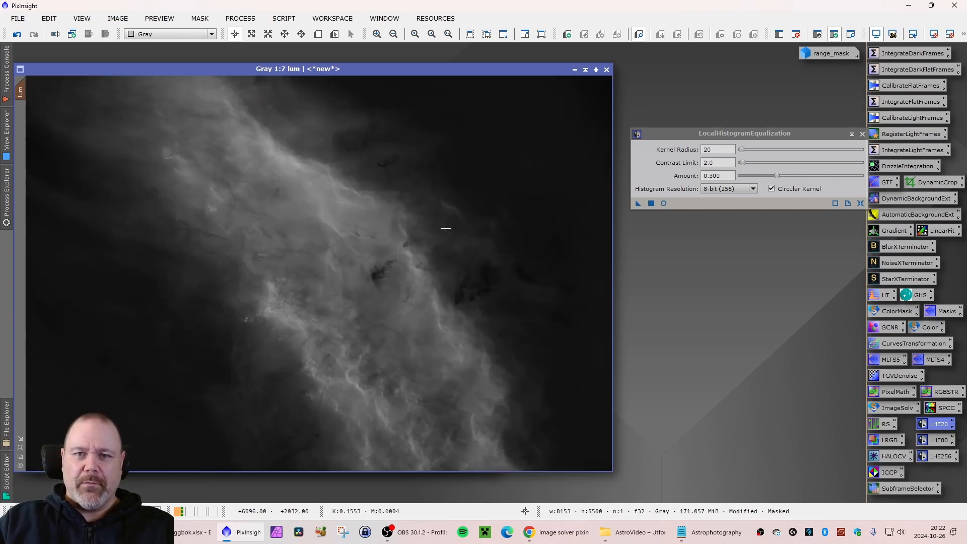
Replace the open LocalHistogramEqualization settings with the LHE80 preset, using kernel radius 80, and show lum at 1:2.
left_click(862, 134)
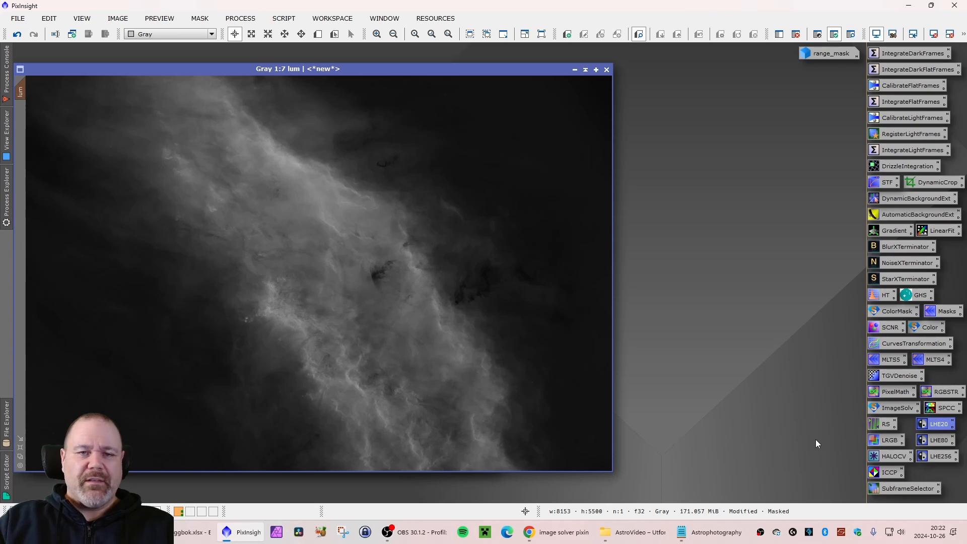
double_click(930, 441)
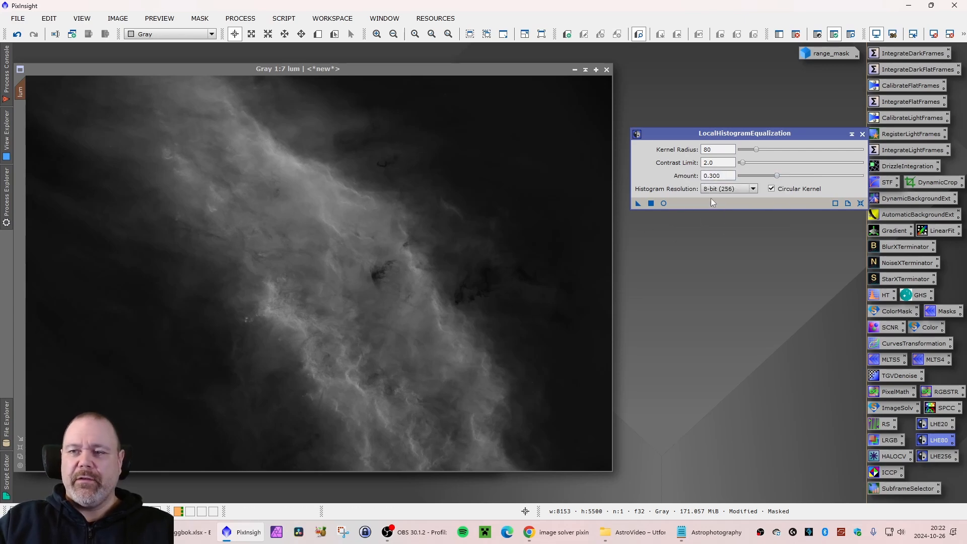
scroll(334, 179, "up", 2)
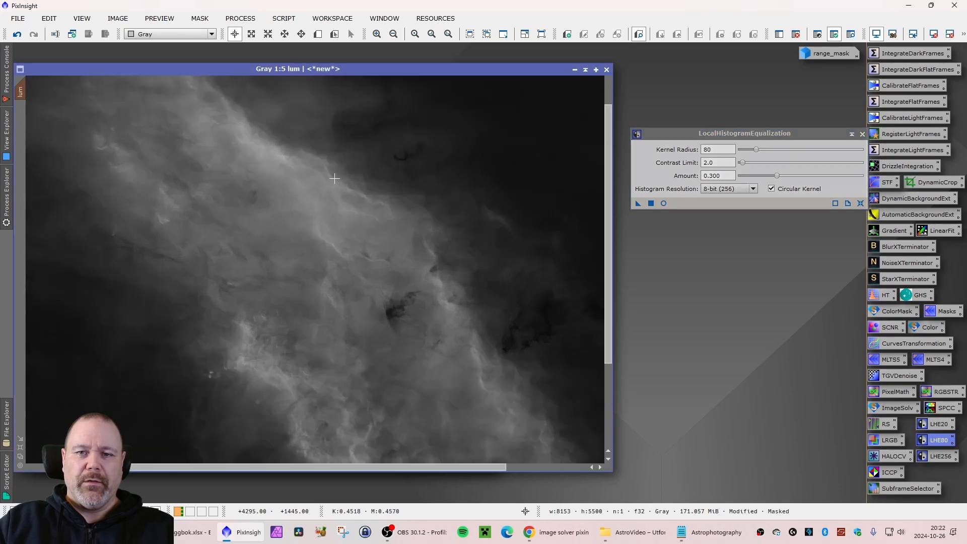
scroll(335, 178, "up", 3)
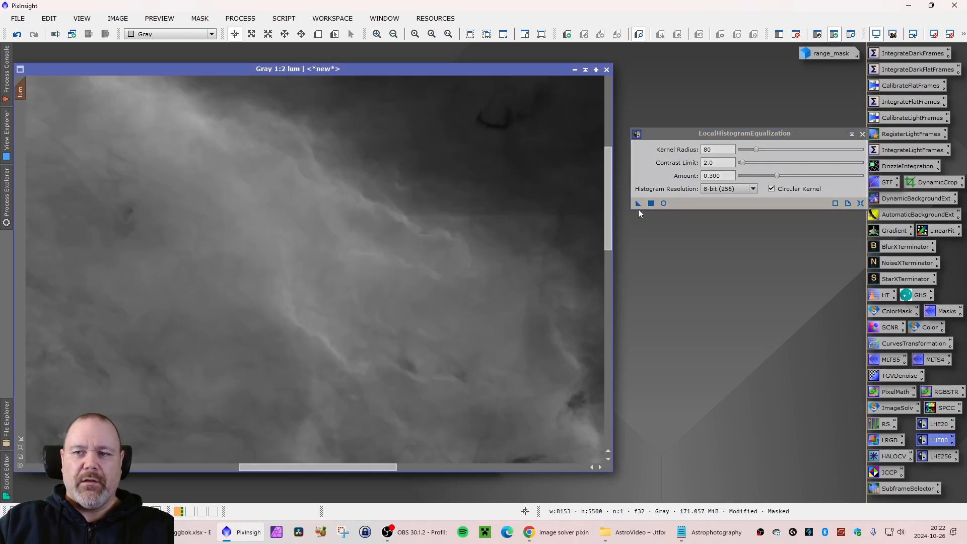
Try LocalHistogramEqualization with kernel radius 80 and amount 0.300 on lum, compare before and after, and undo it.
left_click_drag(638, 203, 323, 250)
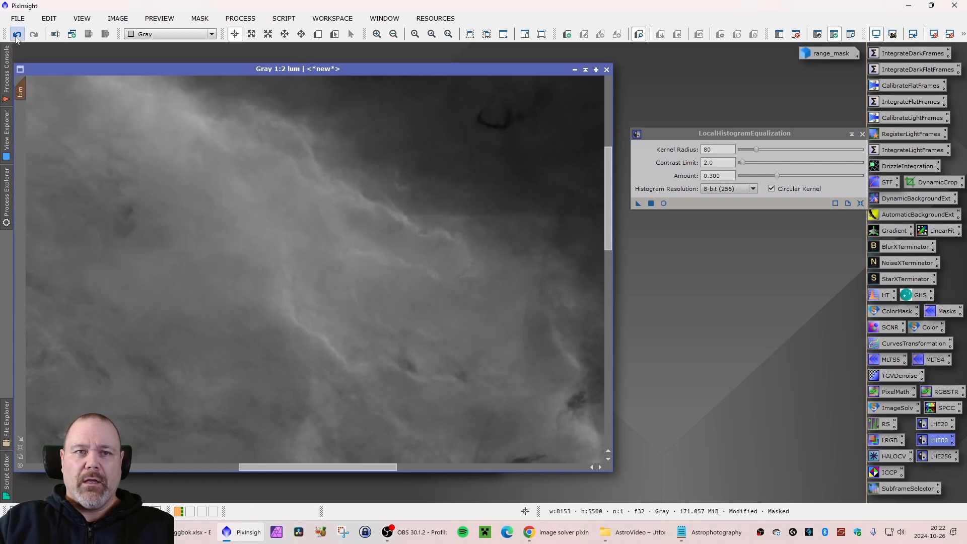
left_click(17, 34)
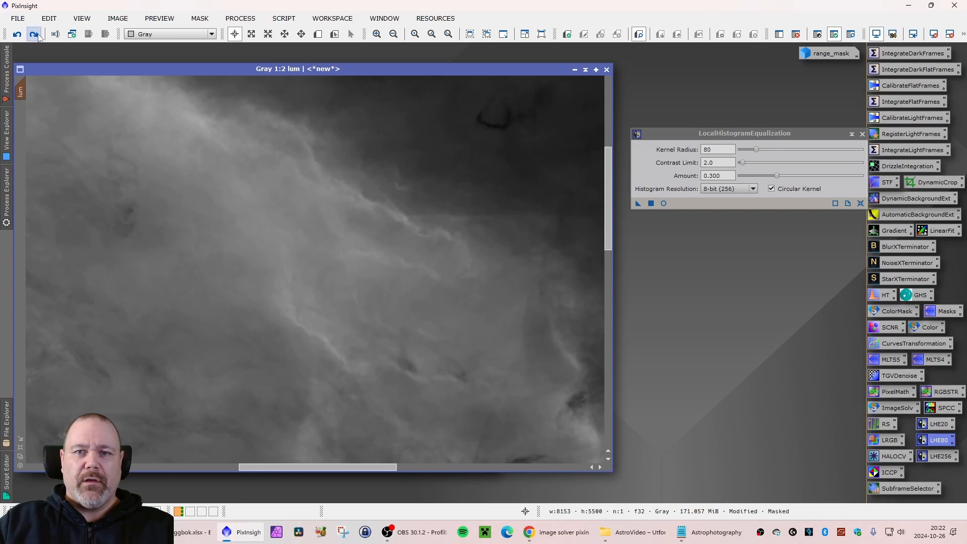
left_click(40, 36)
left_click(19, 36)
left_click(33, 36)
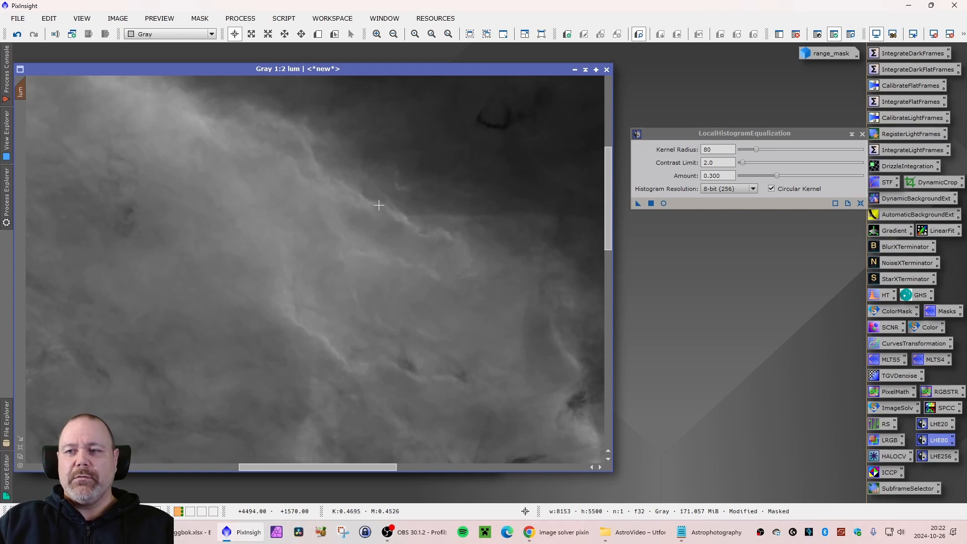
left_click(18, 35)
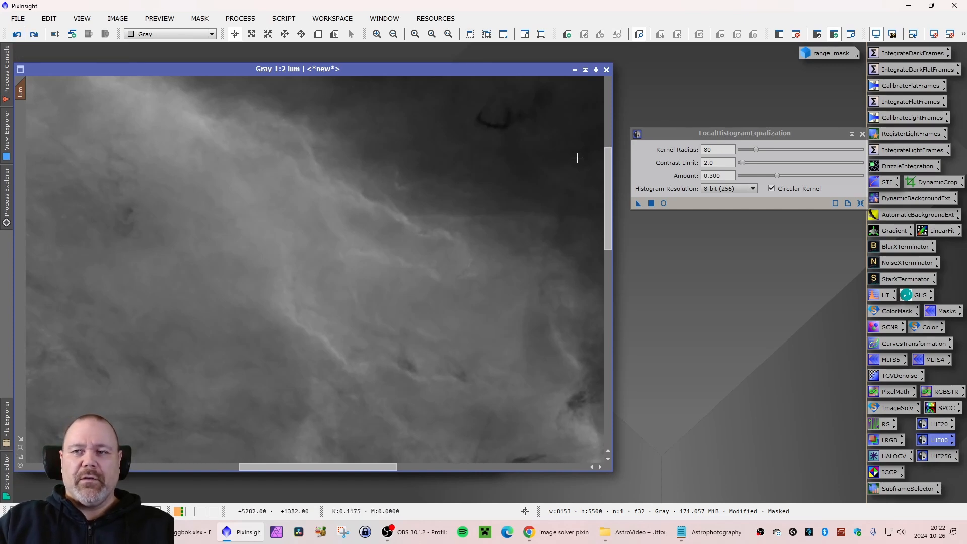
Set the LocalHistogramEqualization amount to 0.200 for the radius-80 pass.
left_click(713, 176)
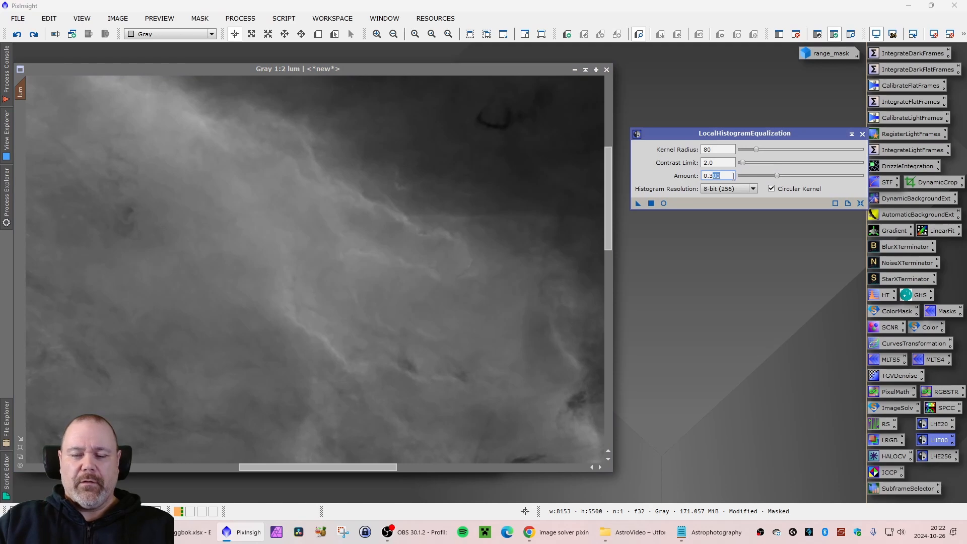
type("2")
key("BackSpace")
key("BackSpace")
type("200")
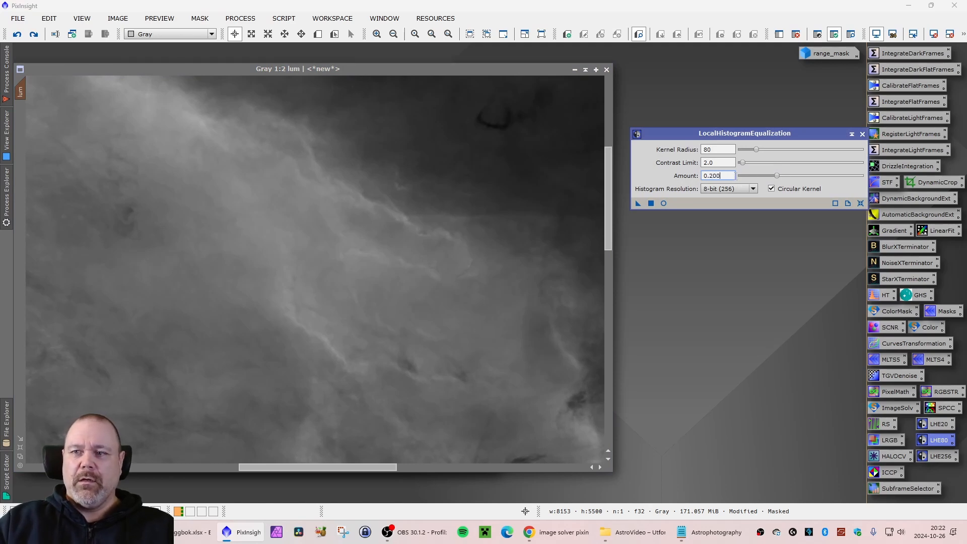
Apply LocalHistogramEqualization with kernel radius 80, contrast limit 2.0 and amount 0.200 to lum, check the result and close the process.
left_click(722, 266)
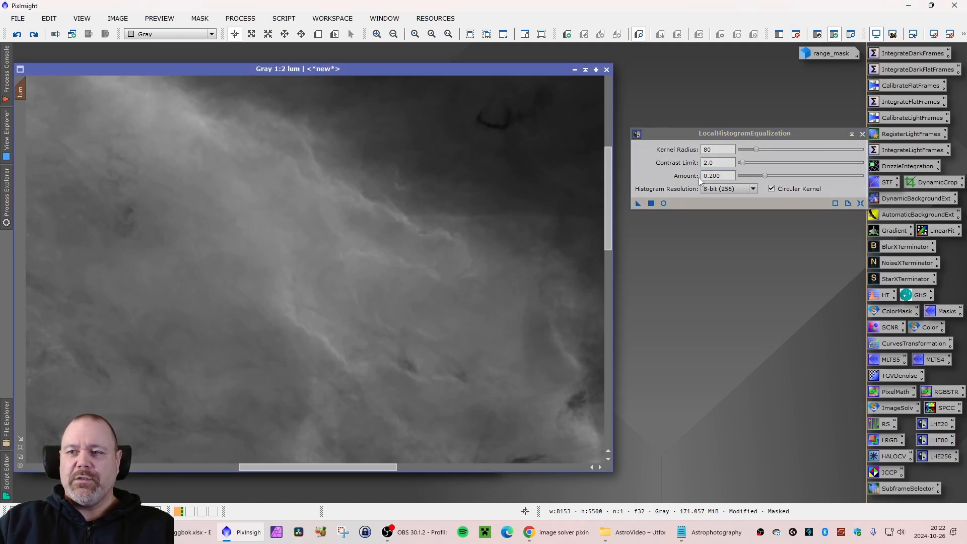
left_click(638, 203)
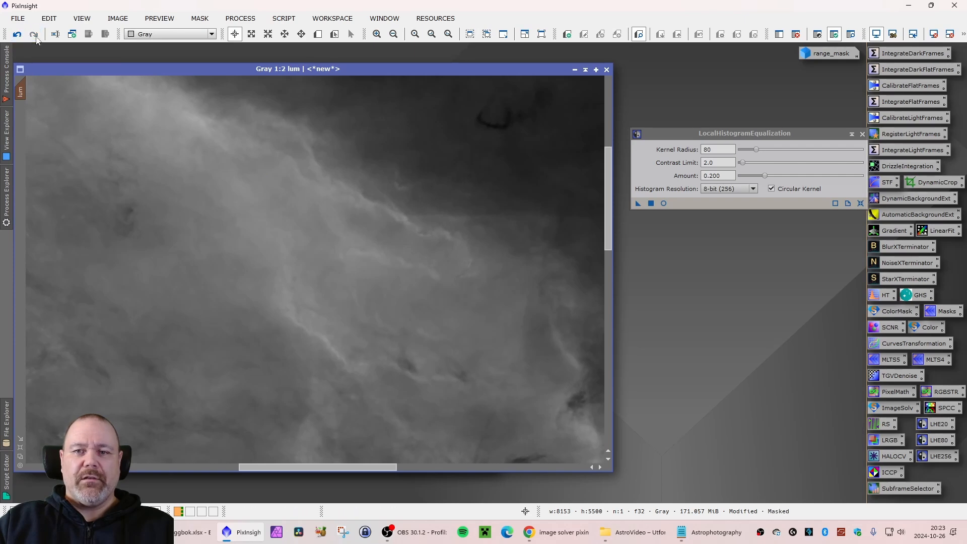
scroll(418, 218, "down", 4)
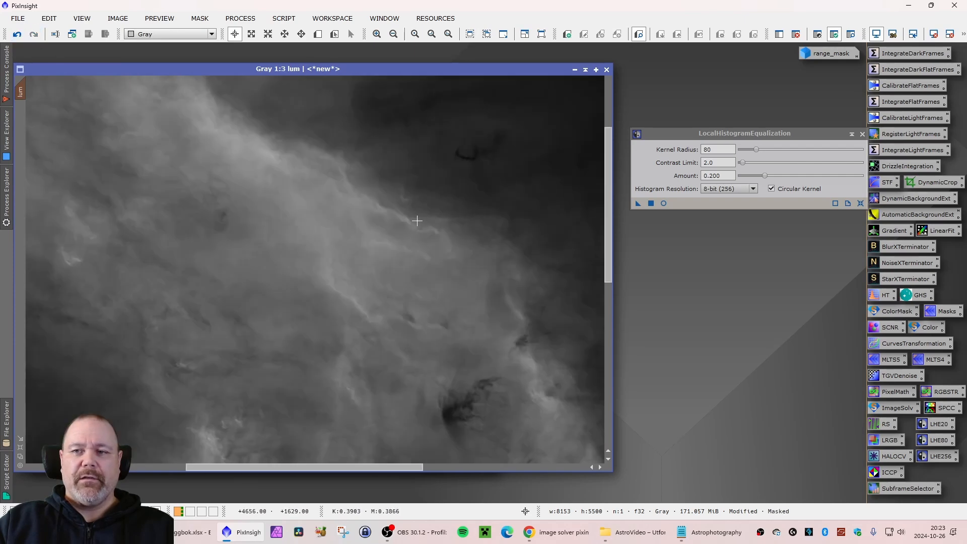
scroll(418, 217, "down", 1)
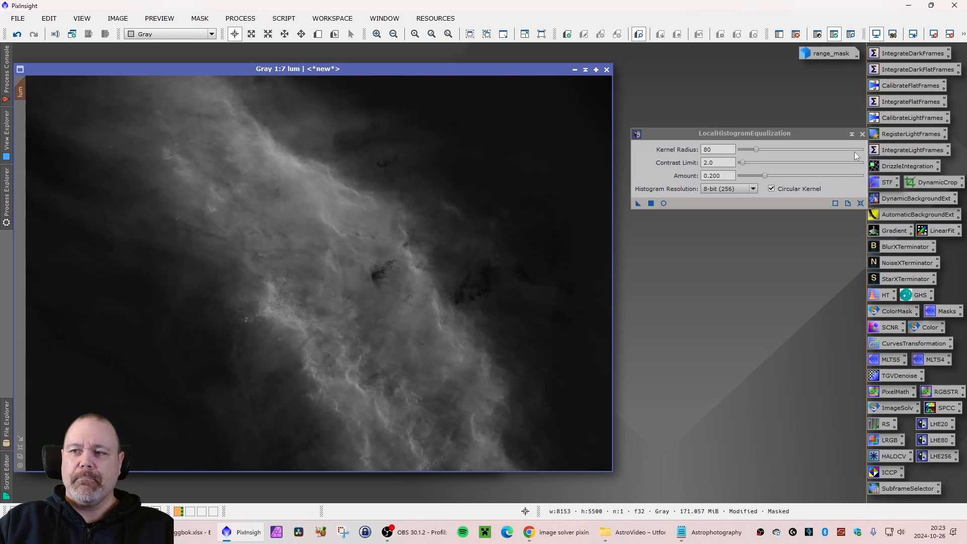
left_click(863, 133)
Remove the mask from the lum image and shift its window clear of the SHO image's edge.
left_click_drag(258, 66, 345, 69)
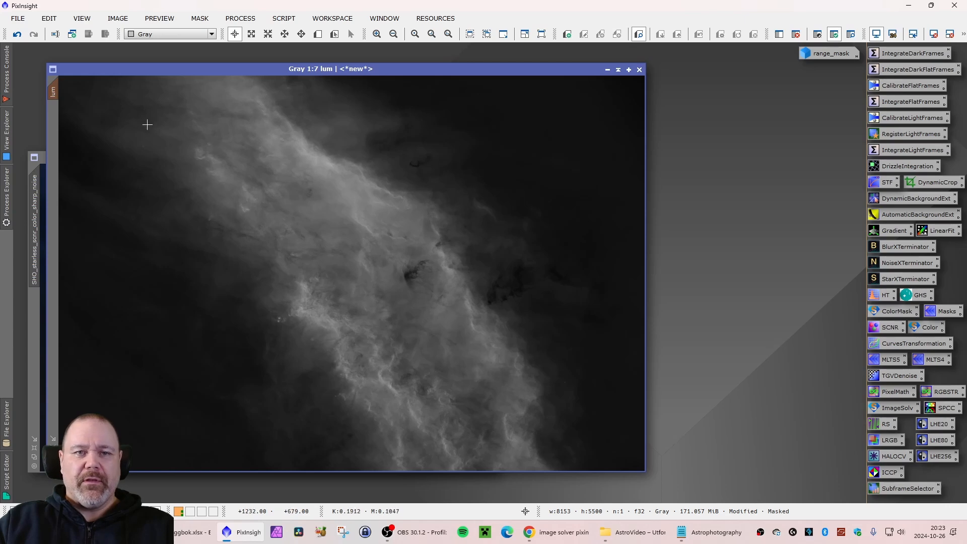
left_click_drag(131, 70, 118, 63)
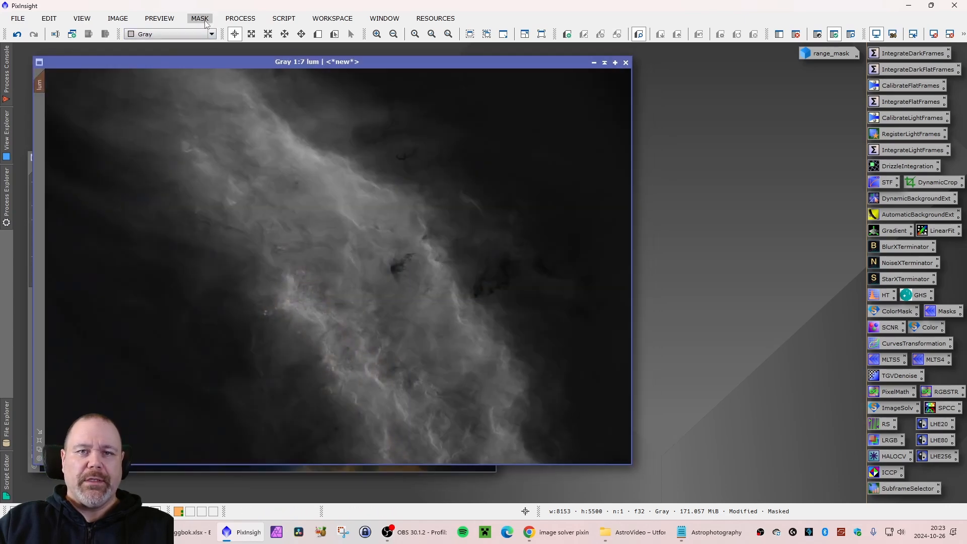
left_click(199, 18)
left_click(229, 51)
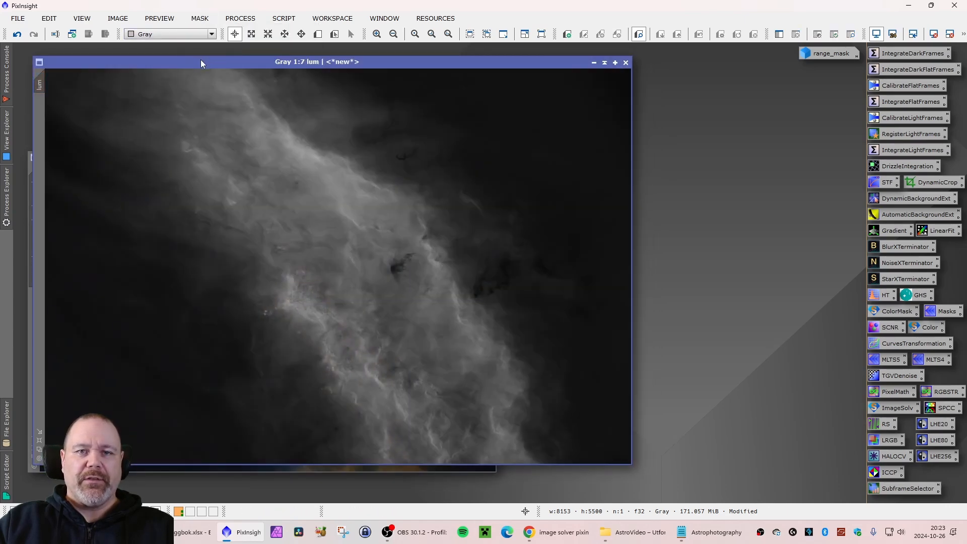
left_click_drag(200, 59, 206, 67)
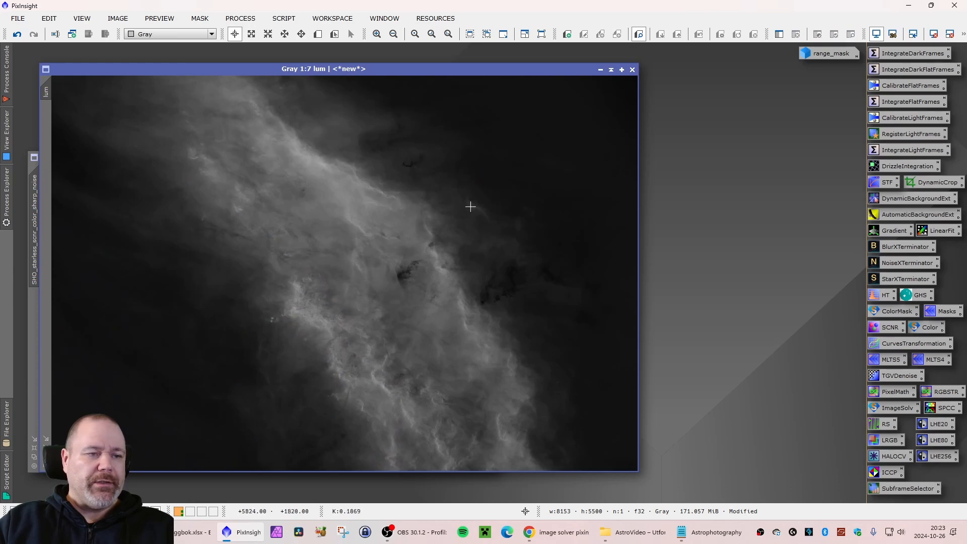
Sharpen lum with the MLTS4 MultiscaleLinearTransform preset, inspect the filament detail up close, and close the process.
double_click(933, 360)
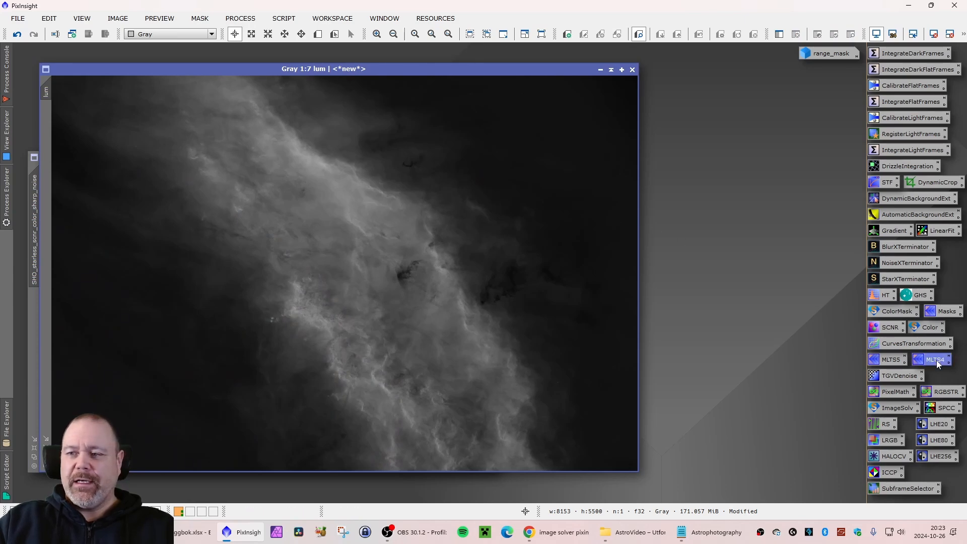
left_click_drag(757, 108, 764, 100)
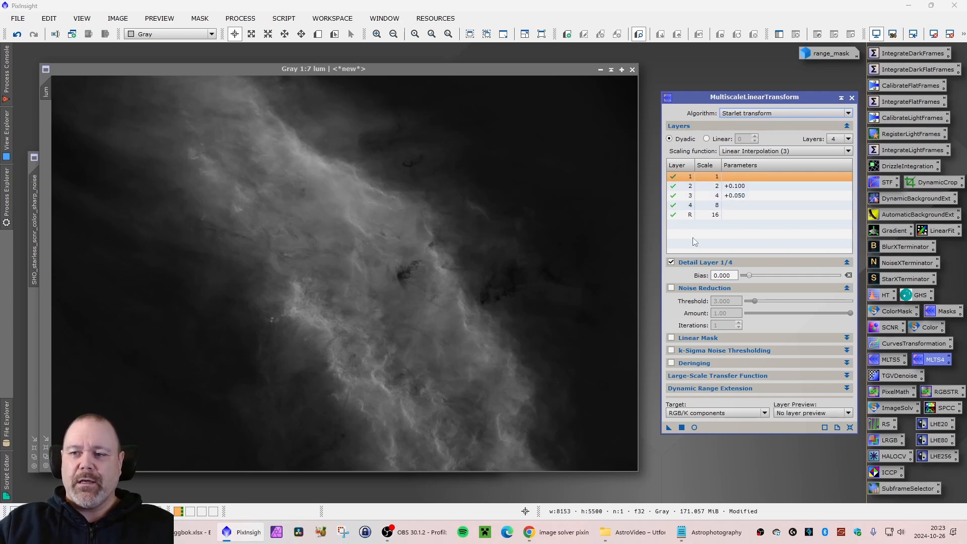
left_click_drag(666, 427, 340, 203)
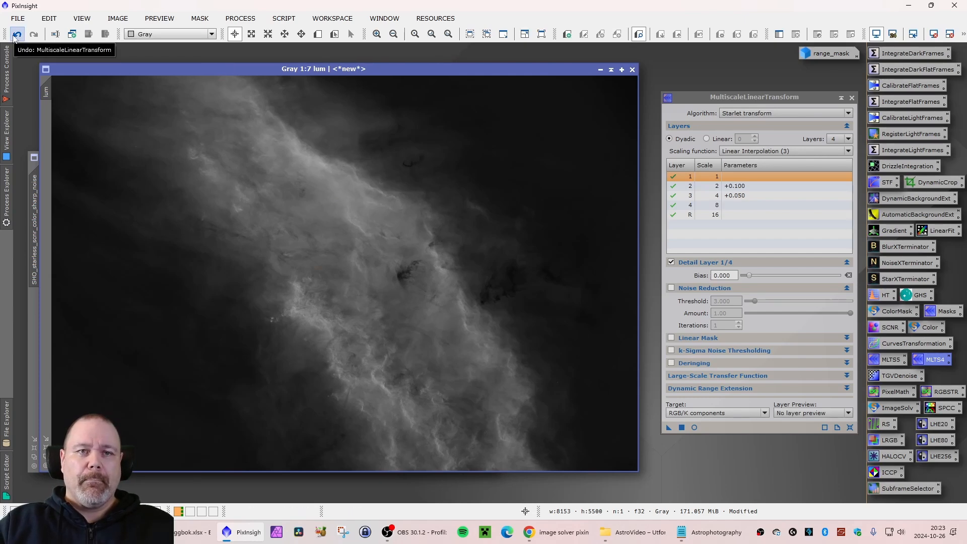
scroll(322, 174, "up", 6)
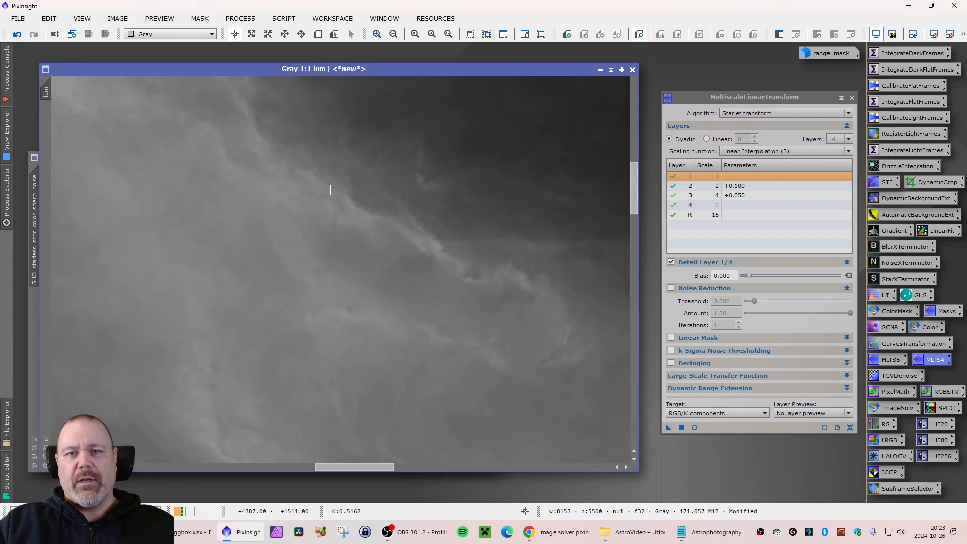
scroll(430, 237, "down", 6)
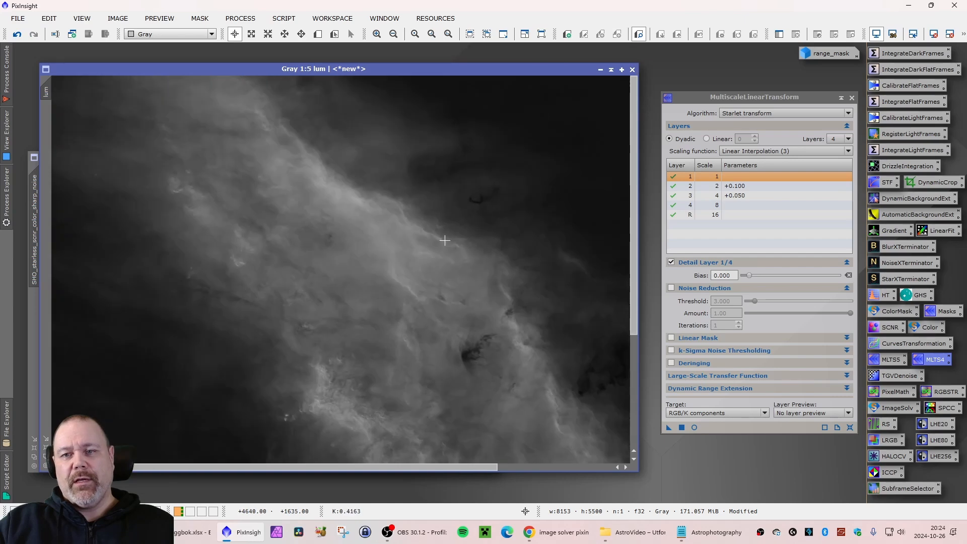
left_click_drag(323, 69, 346, 69)
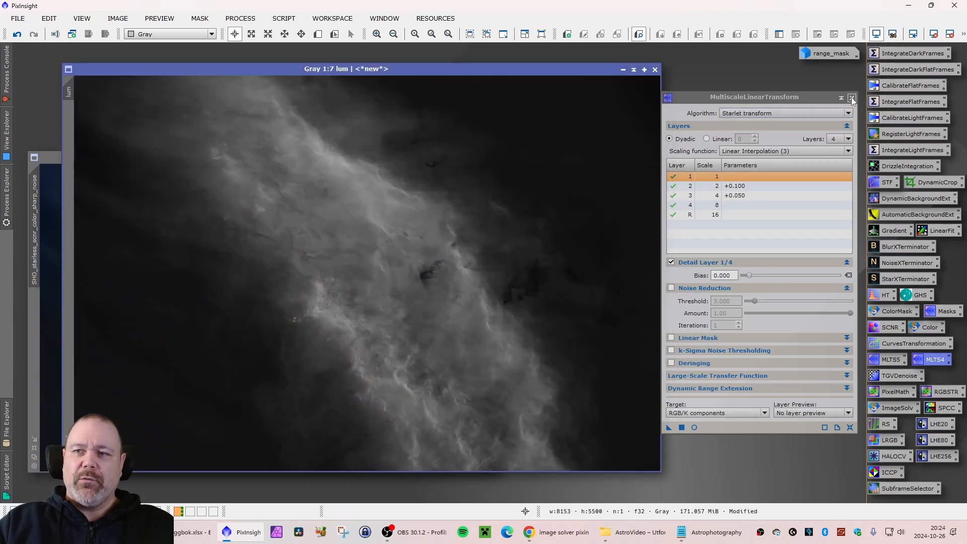
left_click(850, 98)
Reduce the lum view to 1:9 and arrange it side by side with the SHO_starless_scnr_color_sharp_noise image.
left_click_drag(391, 71, 521, 79)
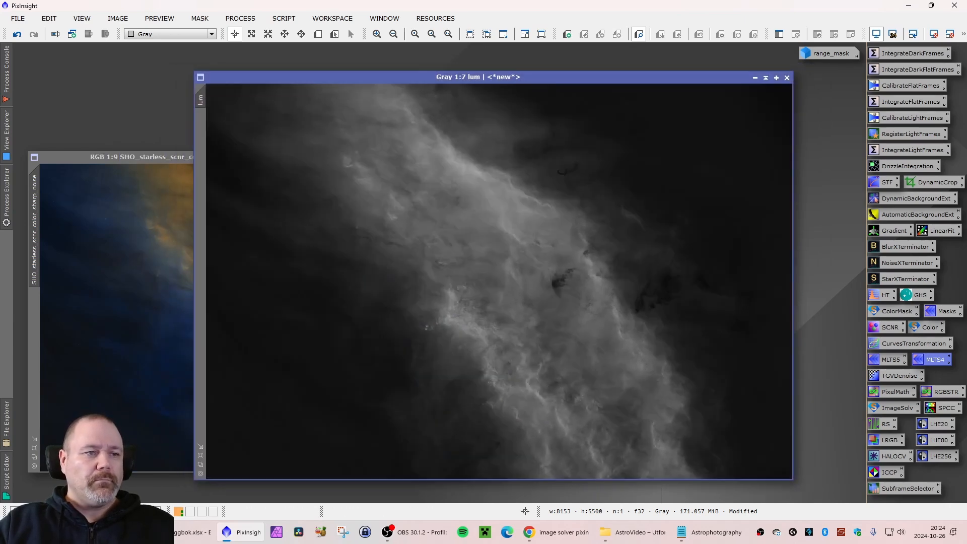
left_click_drag(532, 77, 550, 82)
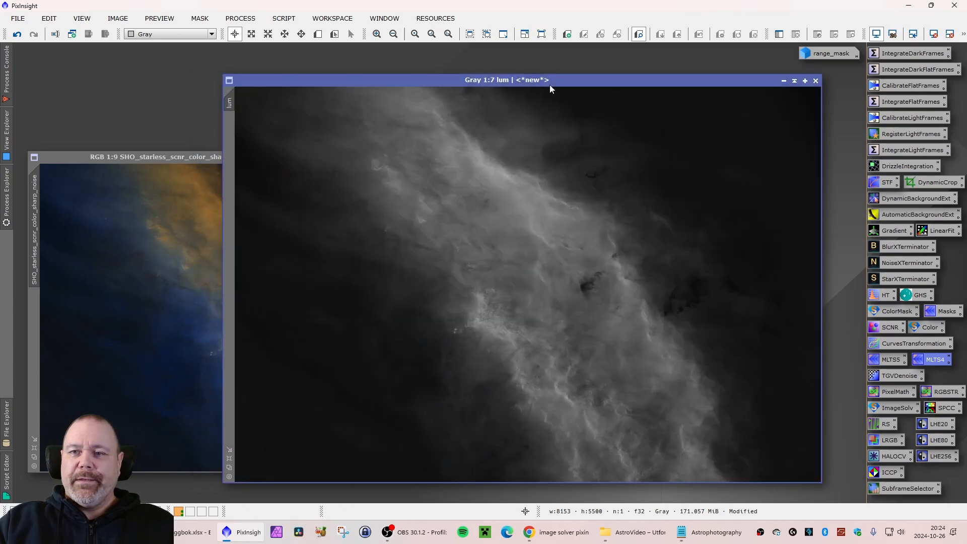
left_click(228, 463)
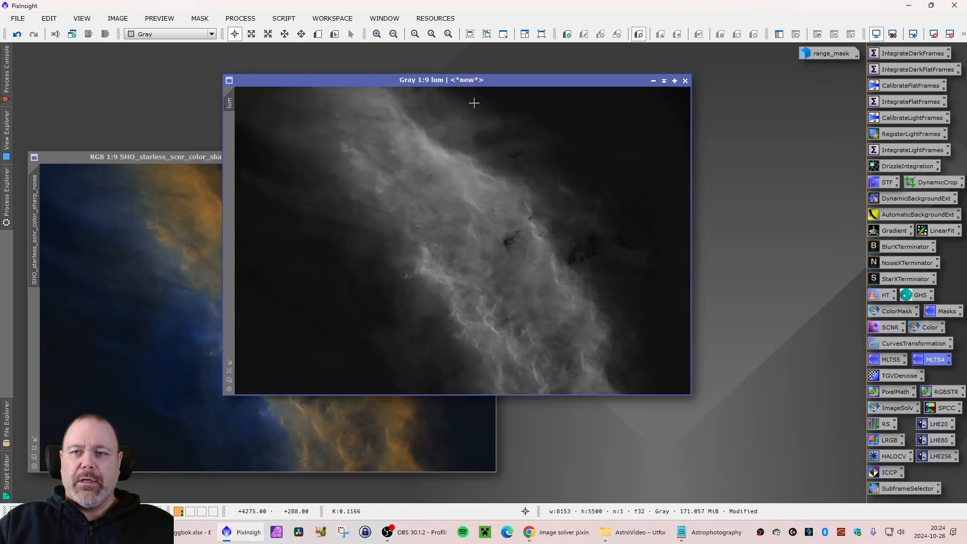
left_click_drag(486, 83, 673, 127)
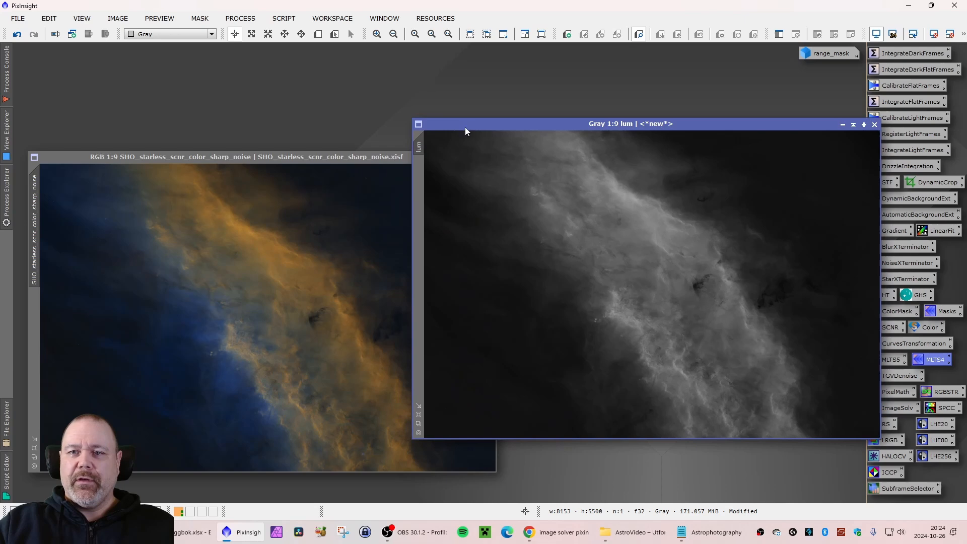
left_click(297, 160)
left_click_drag(245, 159, 231, 134)
left_click_drag(503, 123, 558, 140)
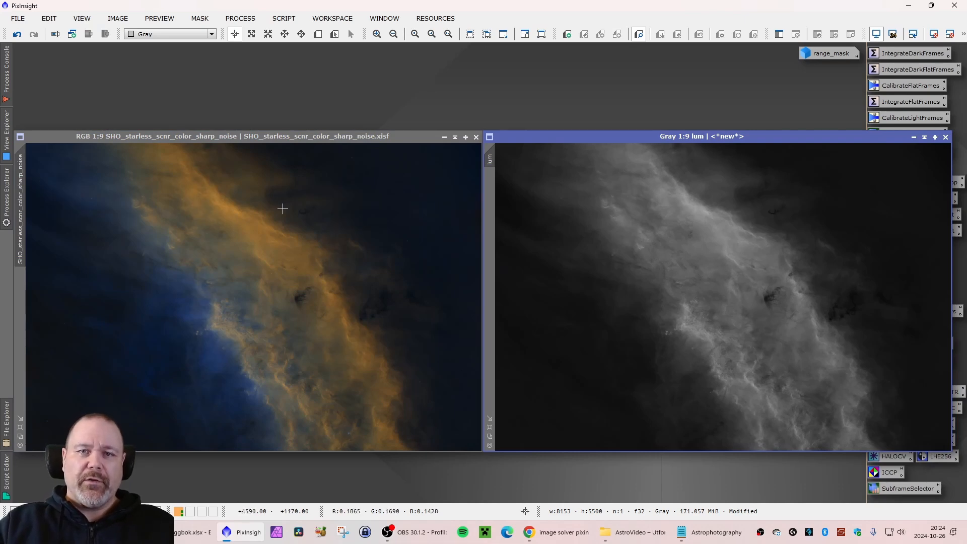
Open LRGBCombination and move its dialog above the two images.
left_click(244, 21)
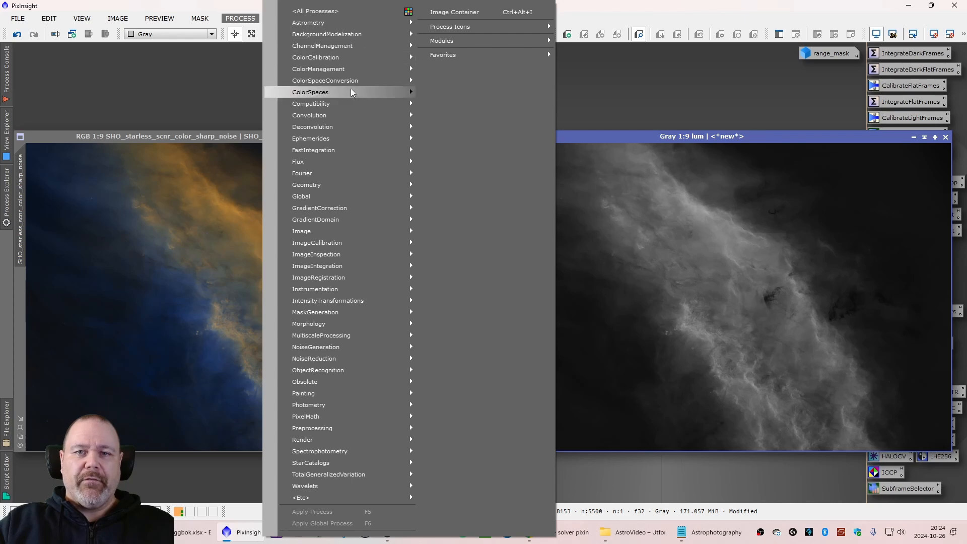
mouse_move(352, 97)
left_click(471, 171)
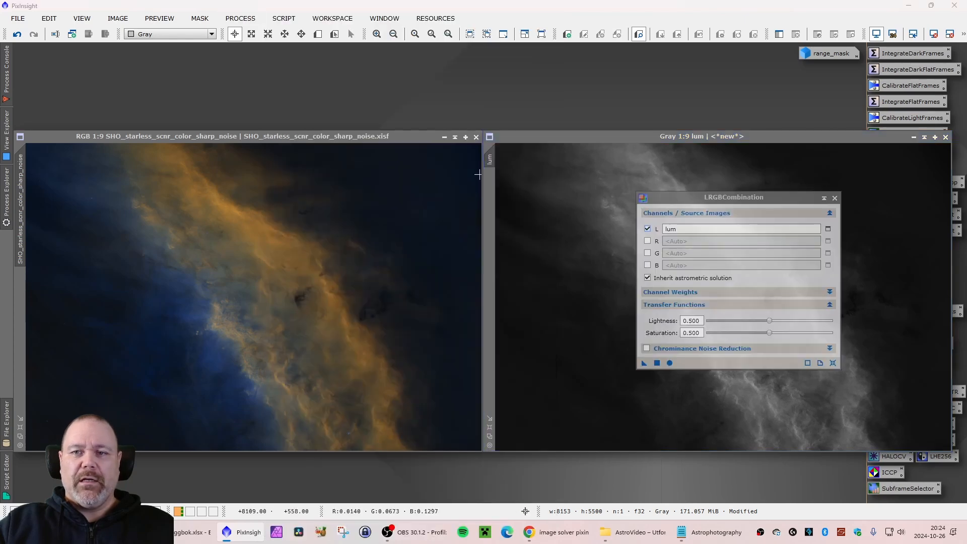
left_click_drag(718, 201, 425, 71)
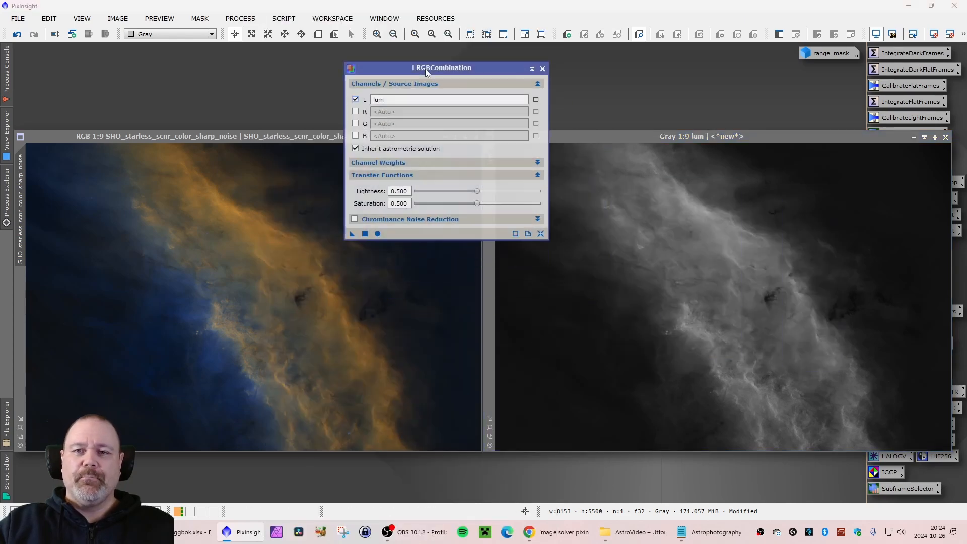
Enable the R, G and B channels, choose lum as the lightness source, and disable R, G and B again.
left_click(355, 111)
left_click(355, 123)
left_click(355, 135)
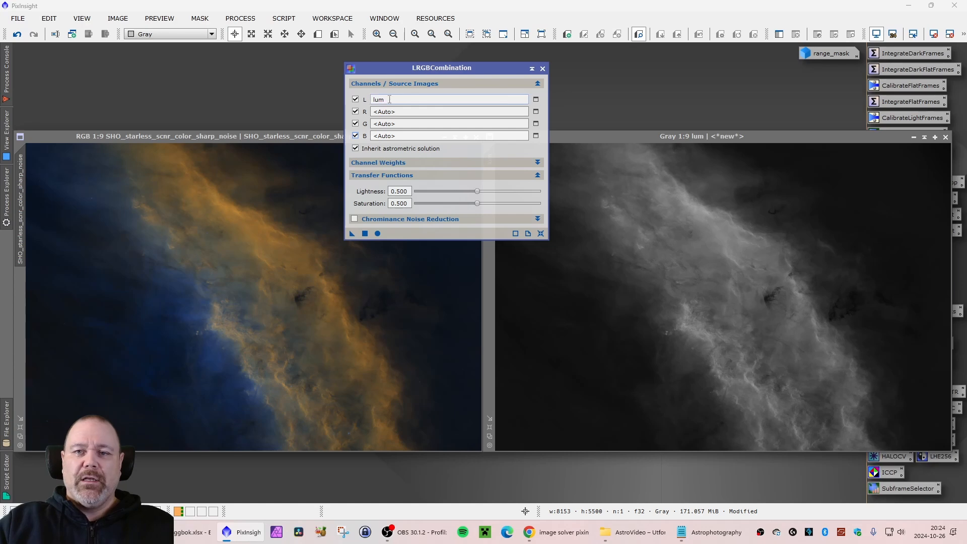
left_click(535, 101)
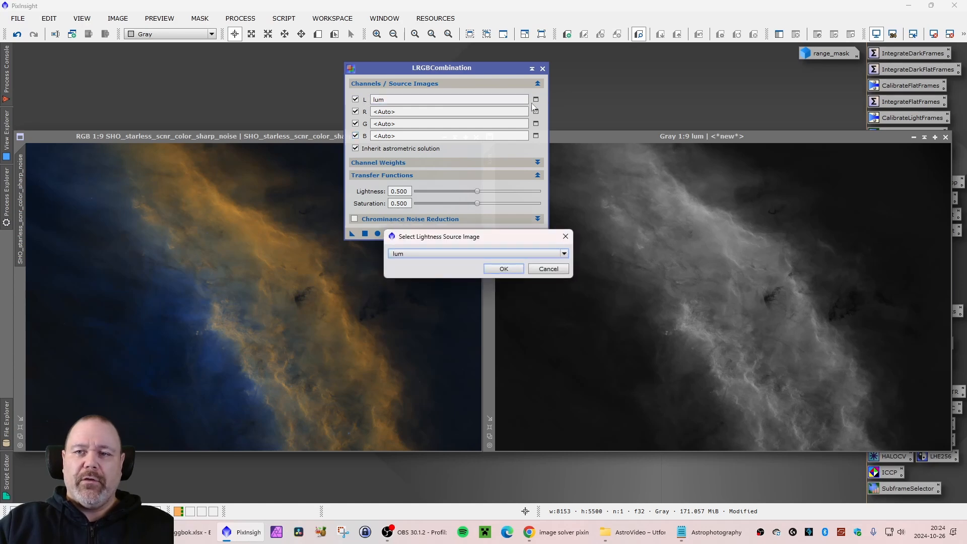
left_click(456, 252)
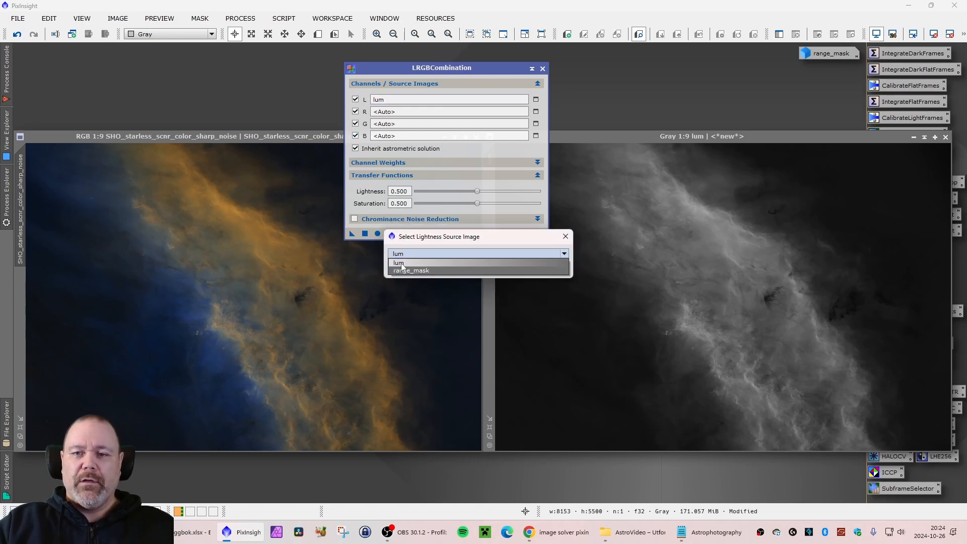
left_click(502, 261)
left_click(502, 266)
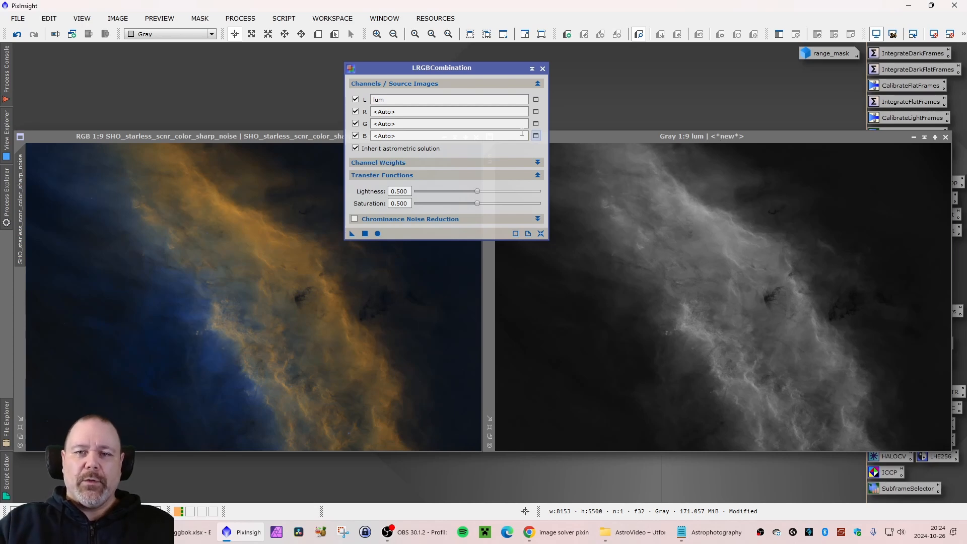
left_click(355, 111)
left_click(355, 123)
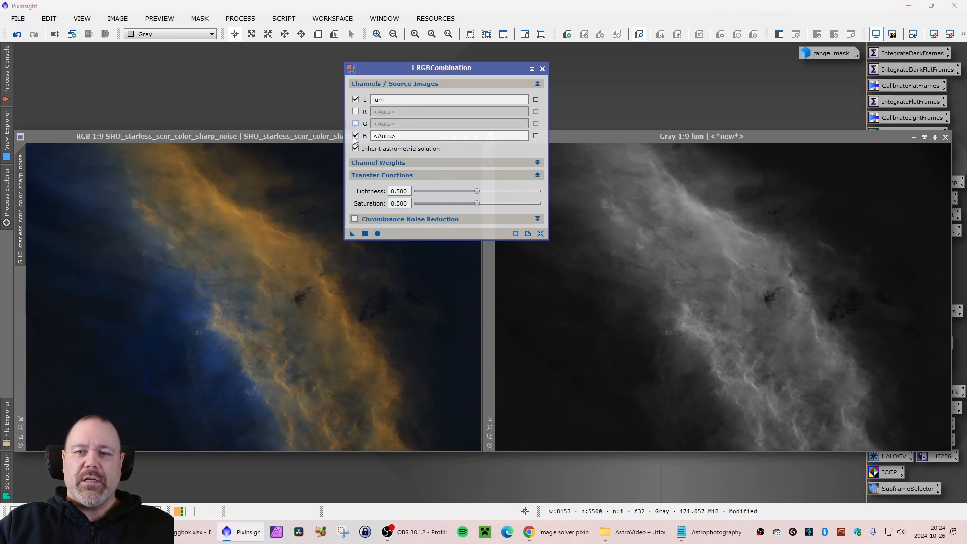
left_click(355, 135)
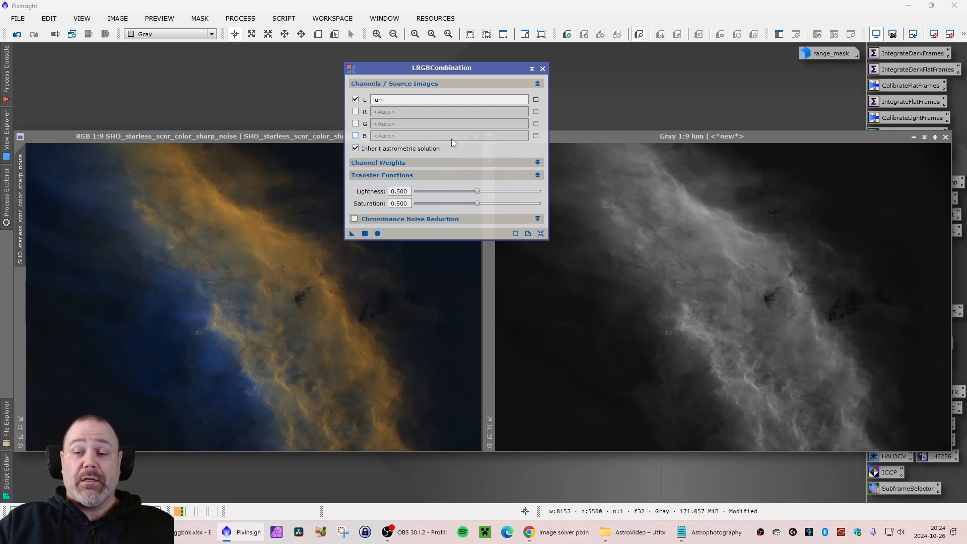
Apply LRGBCombination with only lum as L, lightness 0.500 and saturation 0.500, to the SHO starless image and inspect it at 1:2.
left_click_drag(431, 68, 453, 63)
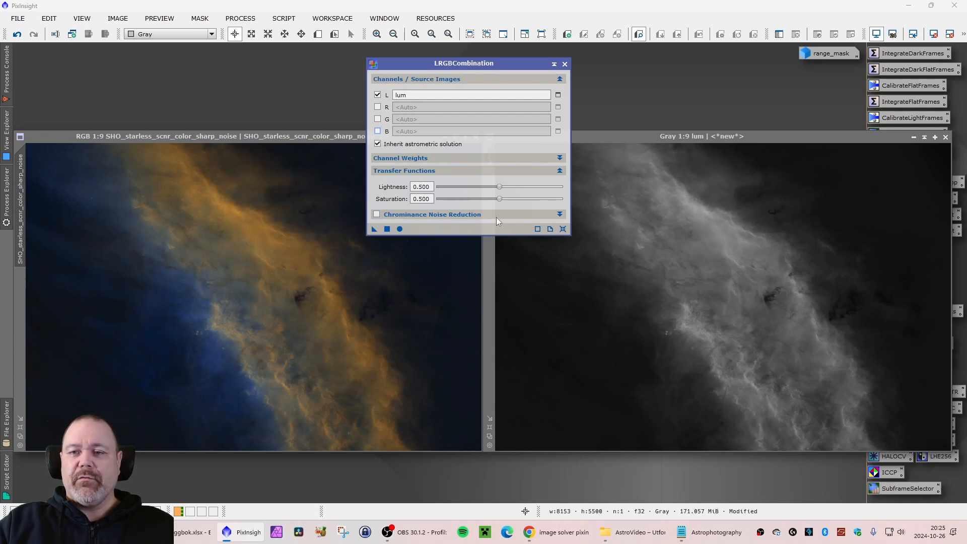
left_click_drag(480, 66, 393, 83)
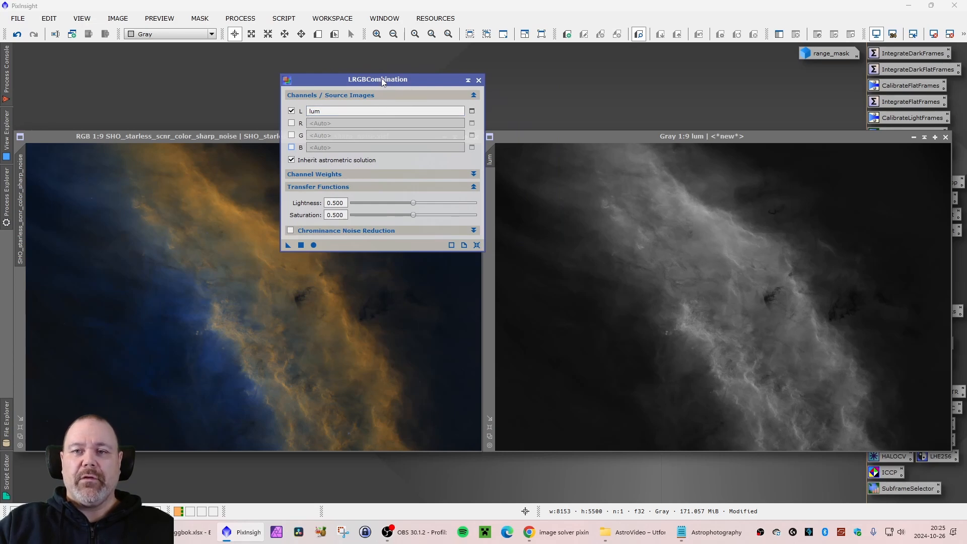
left_click_drag(380, 81, 660, 75)
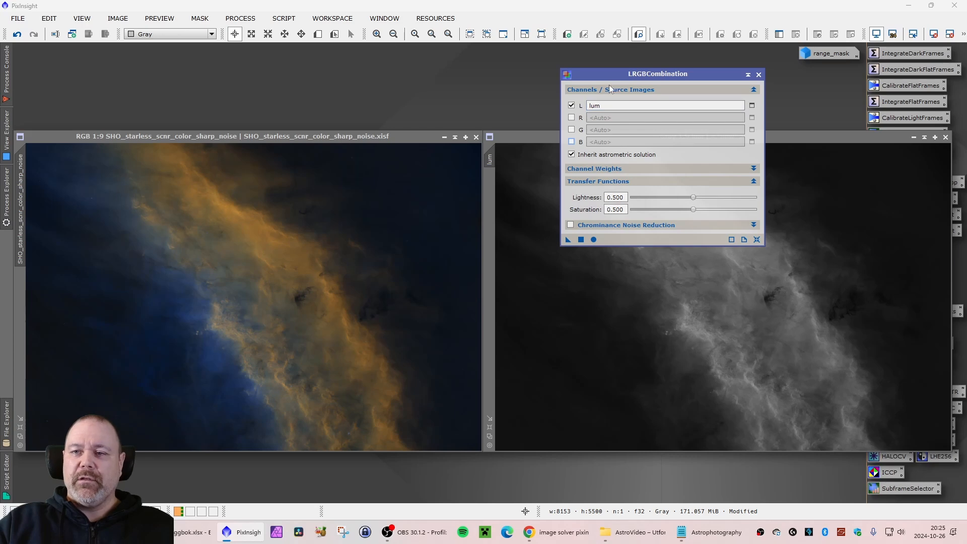
left_click_drag(603, 76, 627, 72)
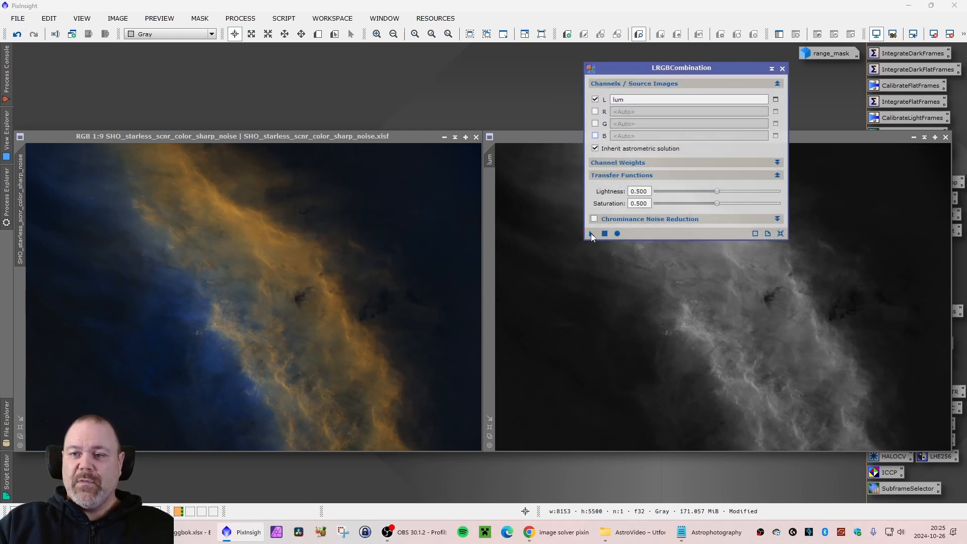
left_click_drag(590, 233, 217, 208)
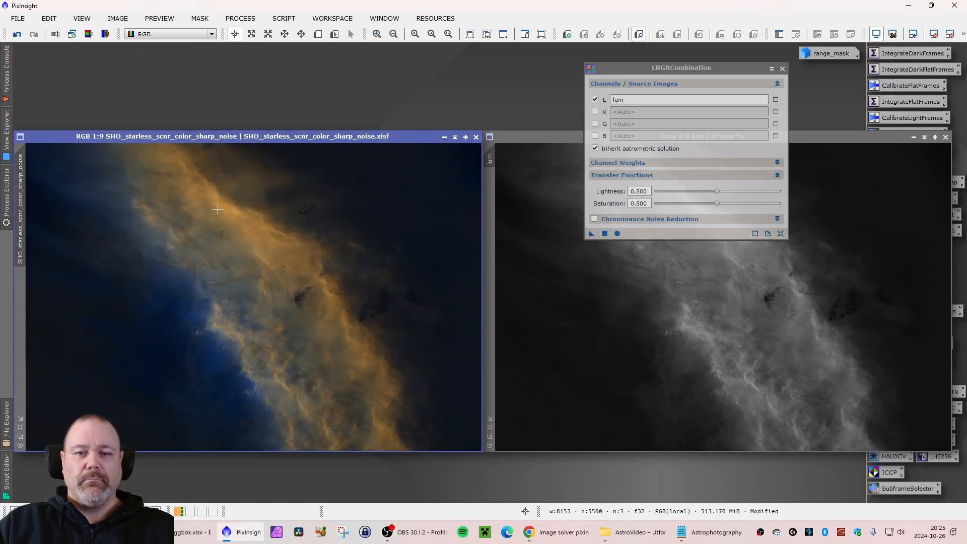
scroll(222, 202, "up", 6)
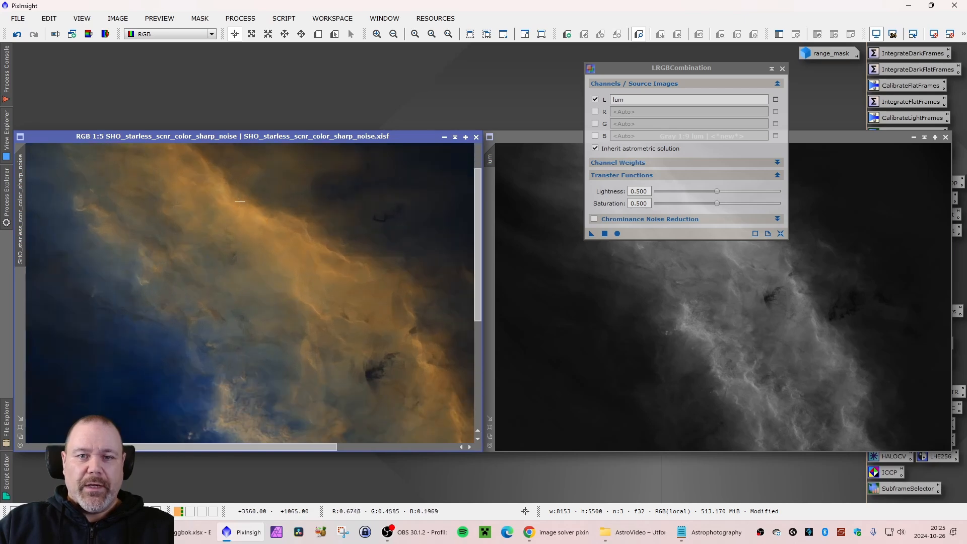
scroll(196, 207, "up", 1)
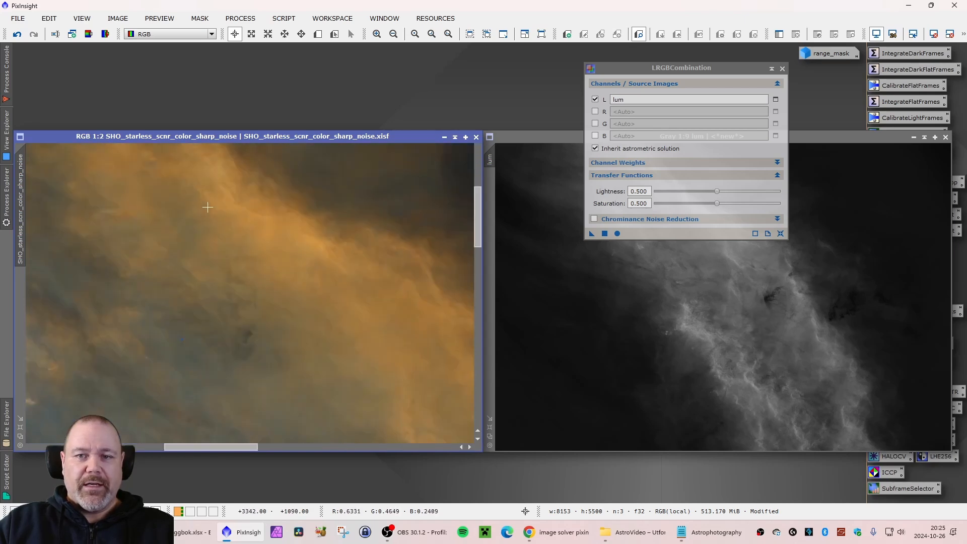
Compare the SHO starless image before and after LRGBCombination at 1:3, keep the combined version, and inspect it at 1:2 and 1:9.
scroll(204, 207, "down", 1)
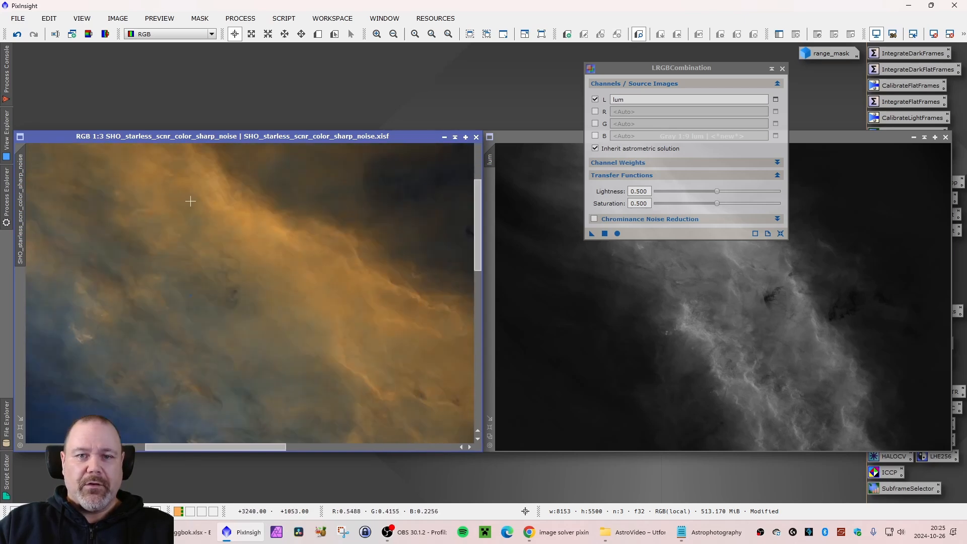
left_click(18, 37)
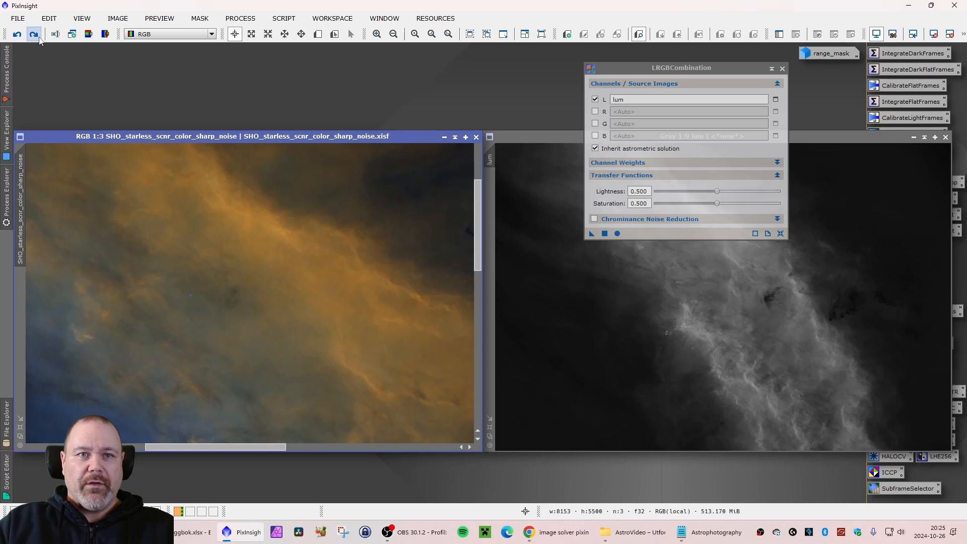
left_click(34, 35)
left_click(18, 35)
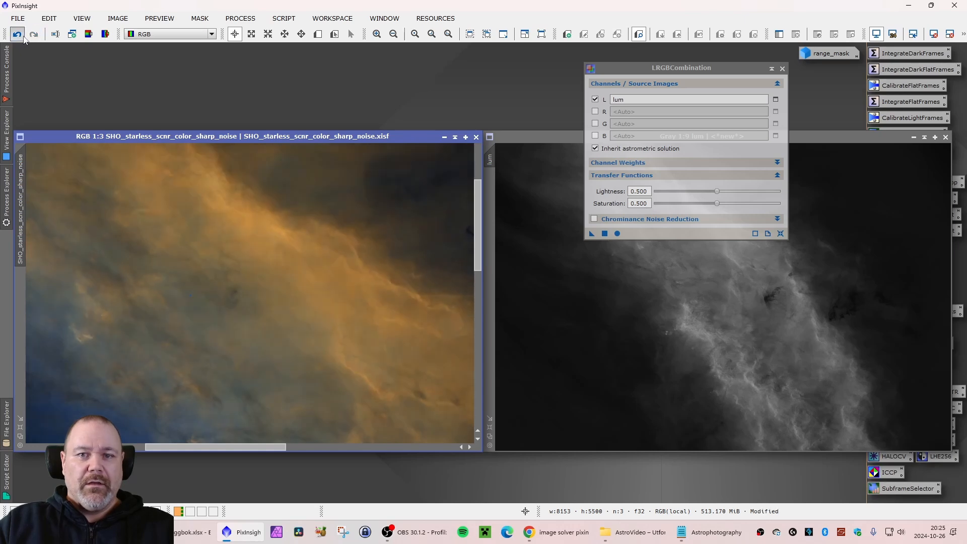
left_click(33, 35)
left_click(19, 35)
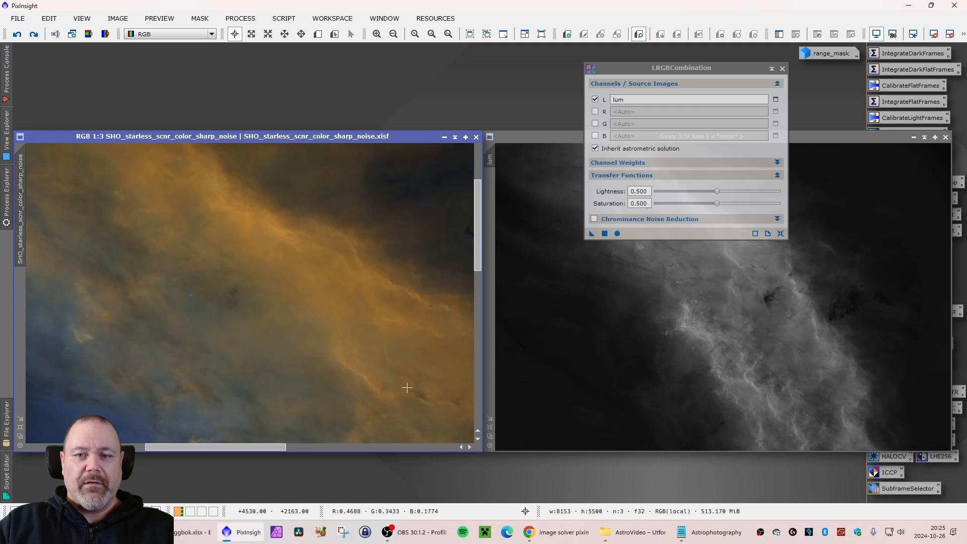
left_click(19, 35)
left_click(34, 35)
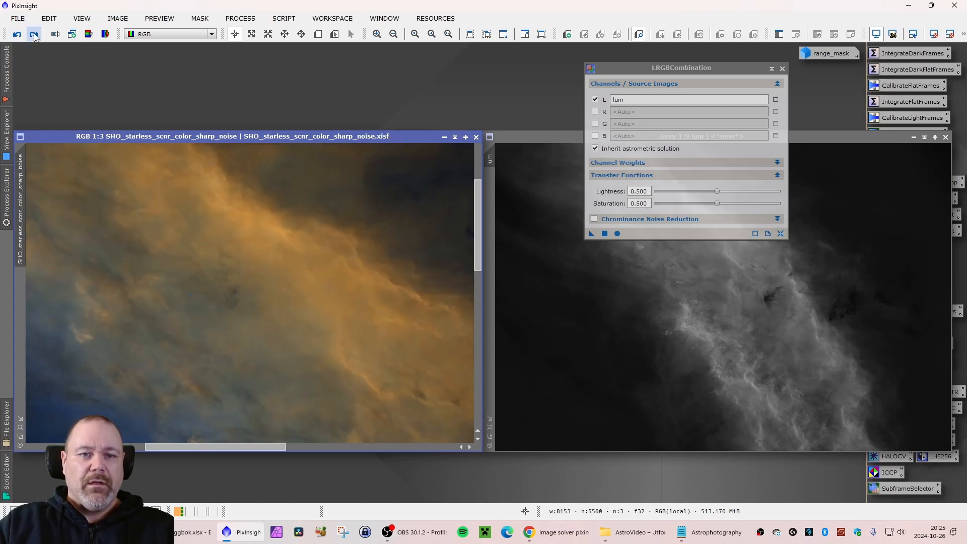
left_click(34, 34)
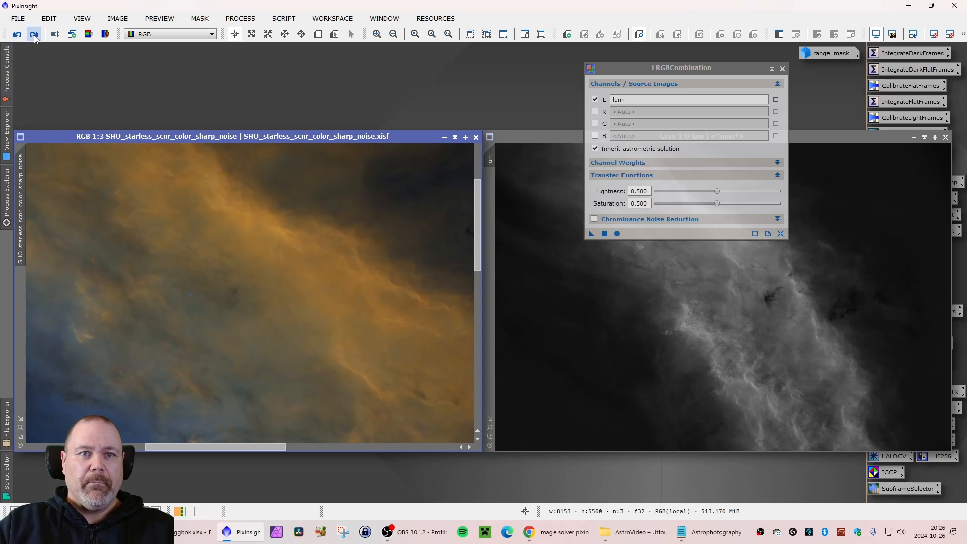
left_click(35, 39)
scroll(314, 226, "up", 2)
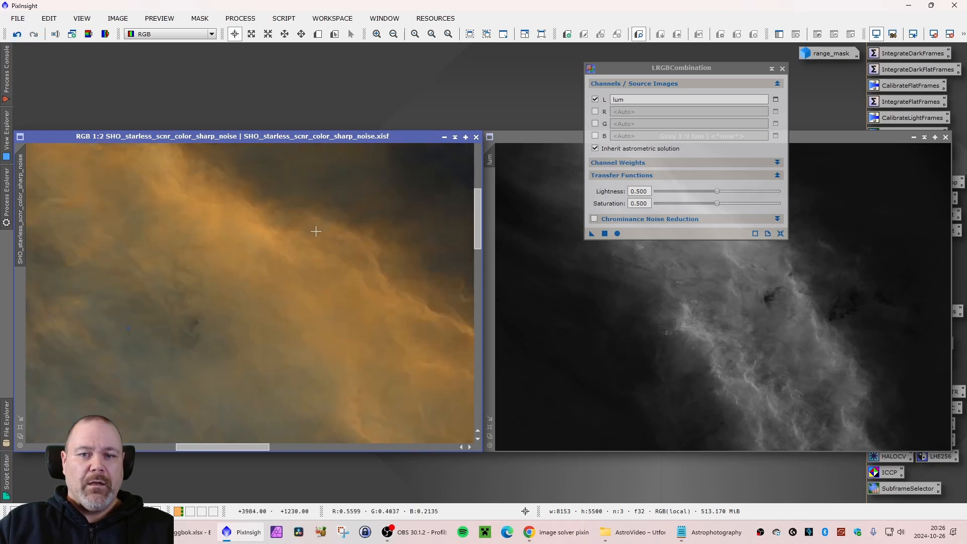
scroll(317, 226, "down", 2)
scroll(317, 225, "down", 7)
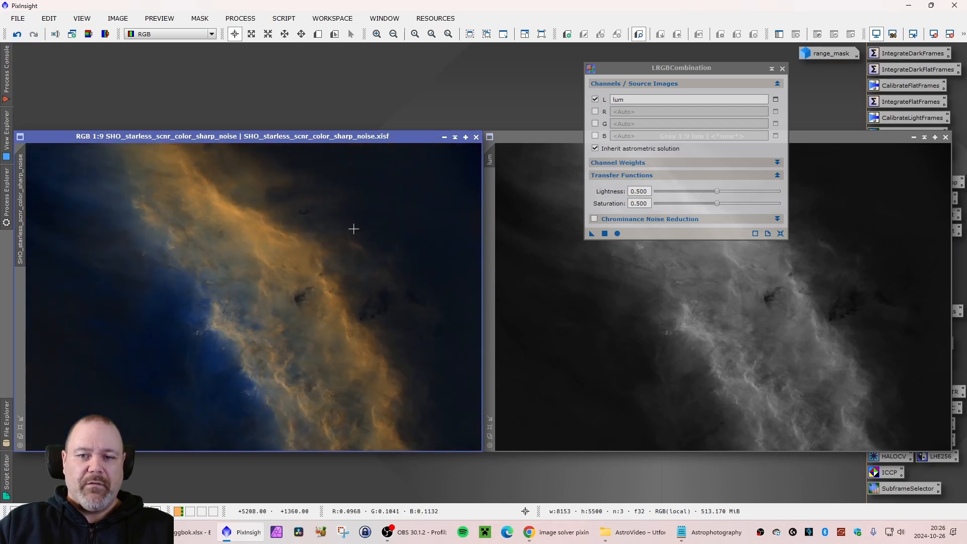
scroll(251, 202, "up", 1)
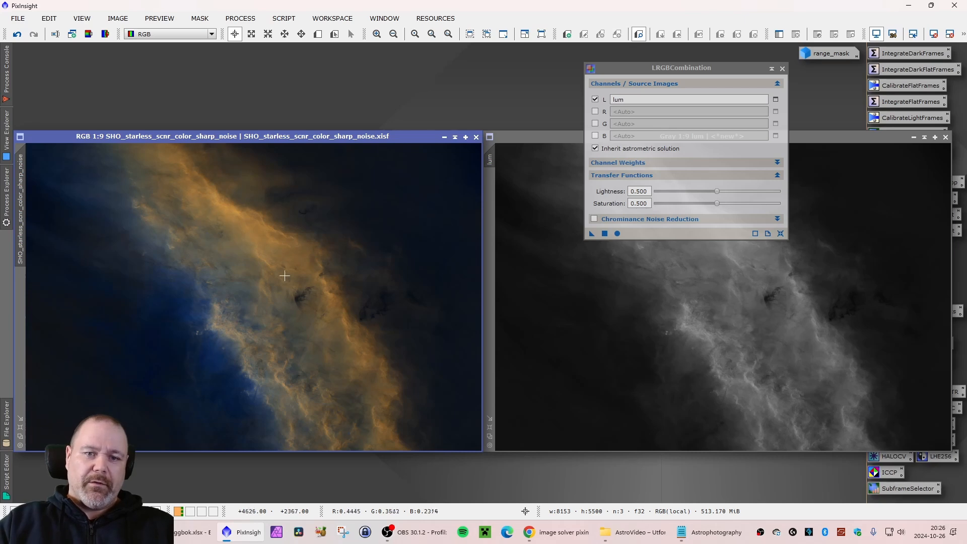
Close LRGBCombination, minimise the lum image, and park its icon below the range_mask icon.
left_click(782, 68)
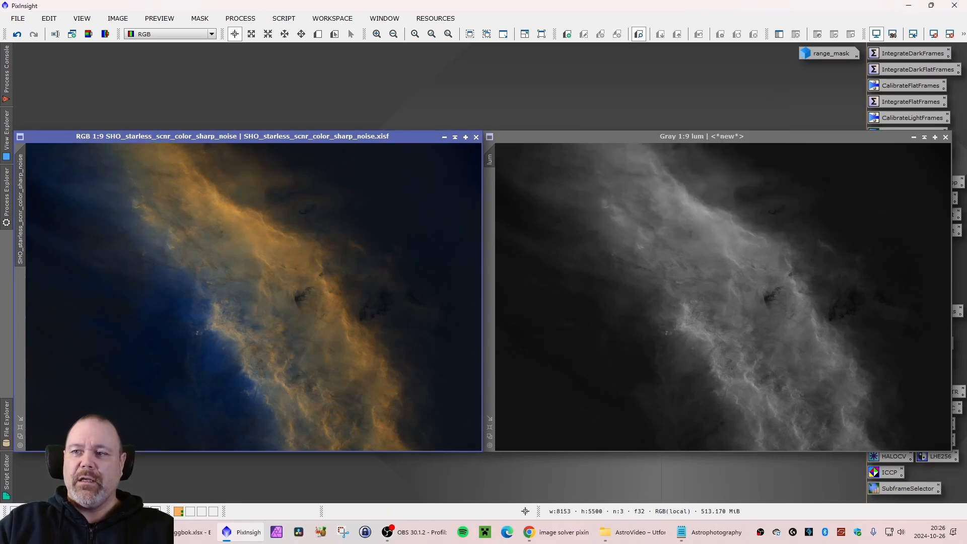
left_click(914, 137)
left_click_drag(735, 297, 820, 71)
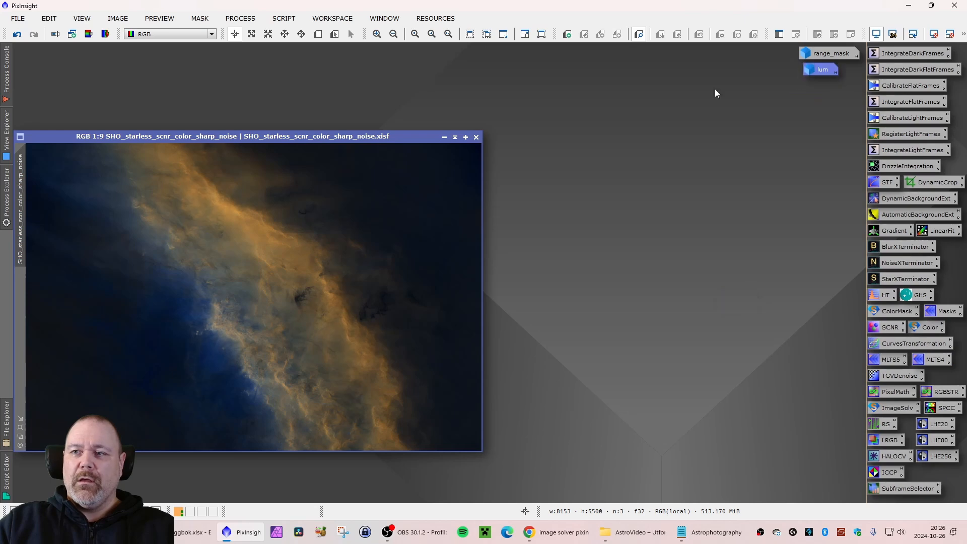
left_click_drag(246, 142, 269, 145)
Rename the colour image's identifier as SHO_starless_scnr_color_sharp_noise_slum.
right_click(44, 203)
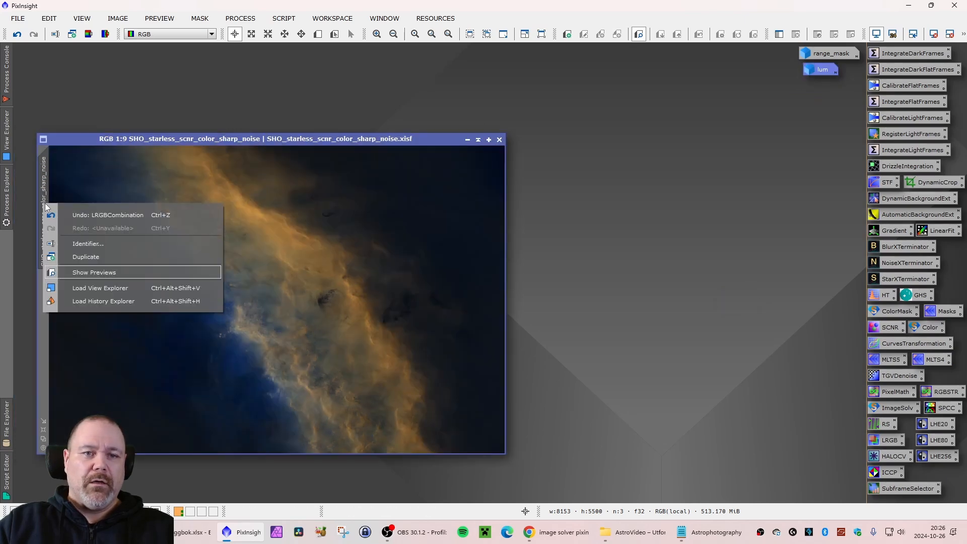
left_click(102, 241)
key("End")
type("_")
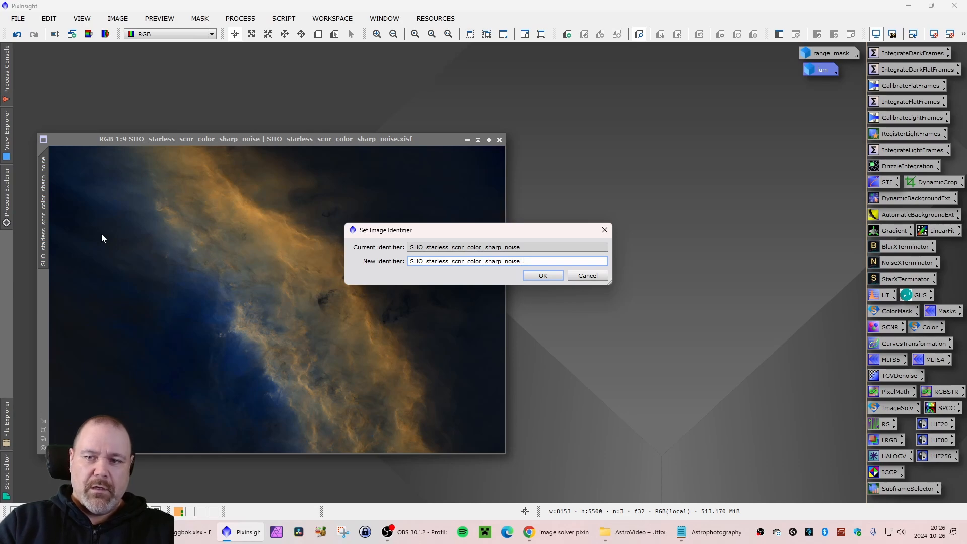
type("slu")
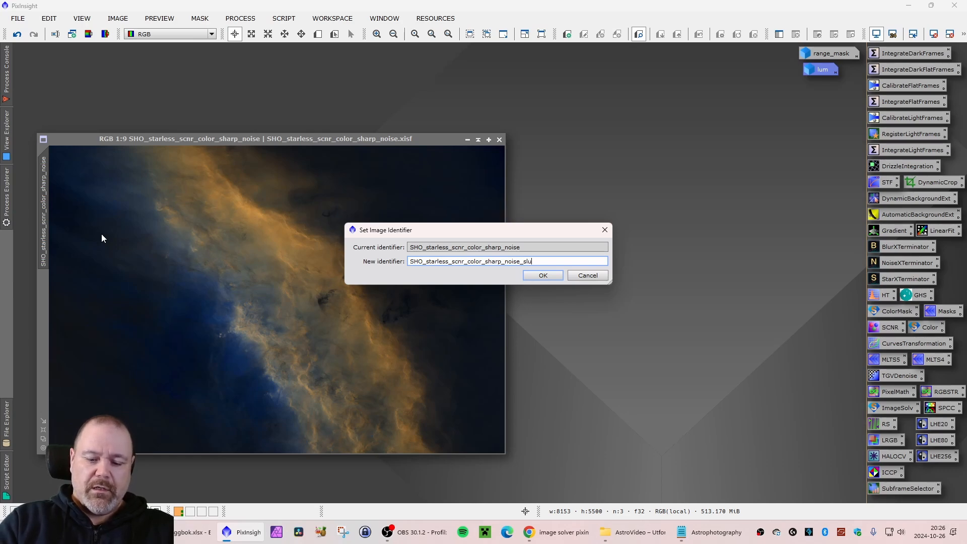
type("m")
key("Return")
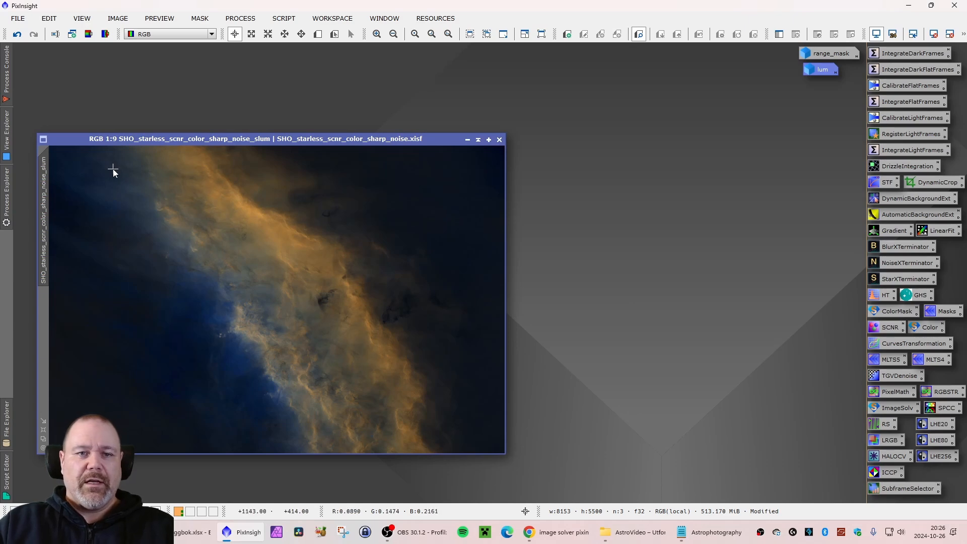
Save the image as SHO_starless_scnr_color_sharp_noise_slum.xisf in the Non-linear folder.
left_click(18, 18)
left_click(65, 117)
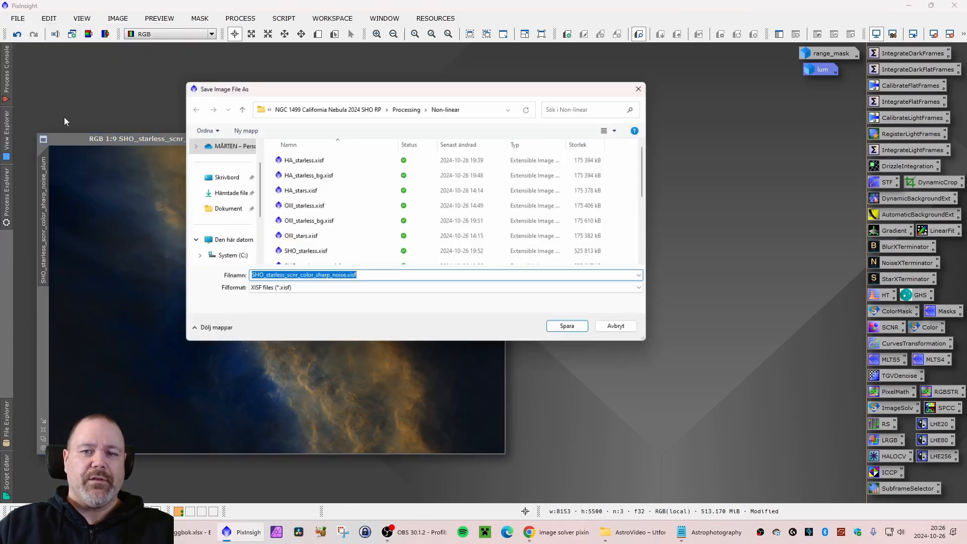
type("_slum")
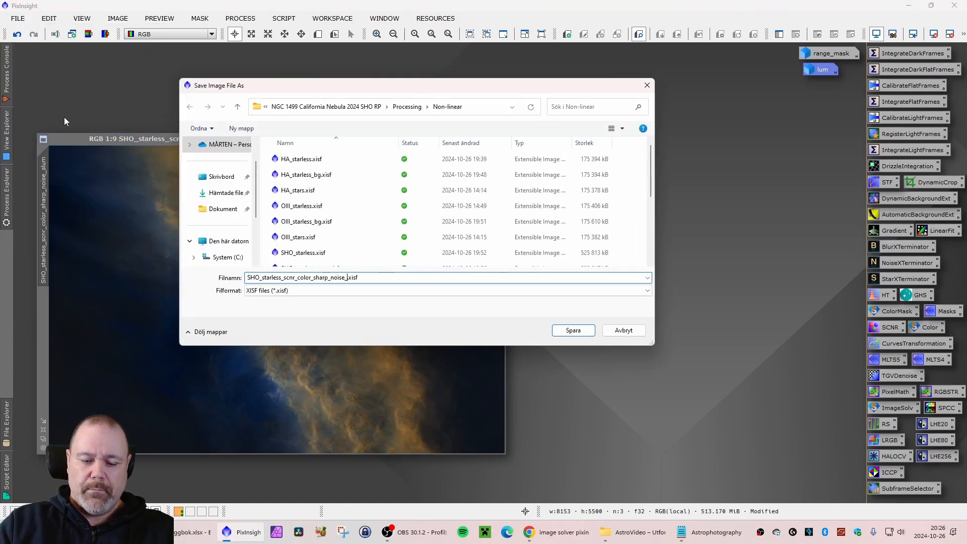
key("Return")
key("Return")
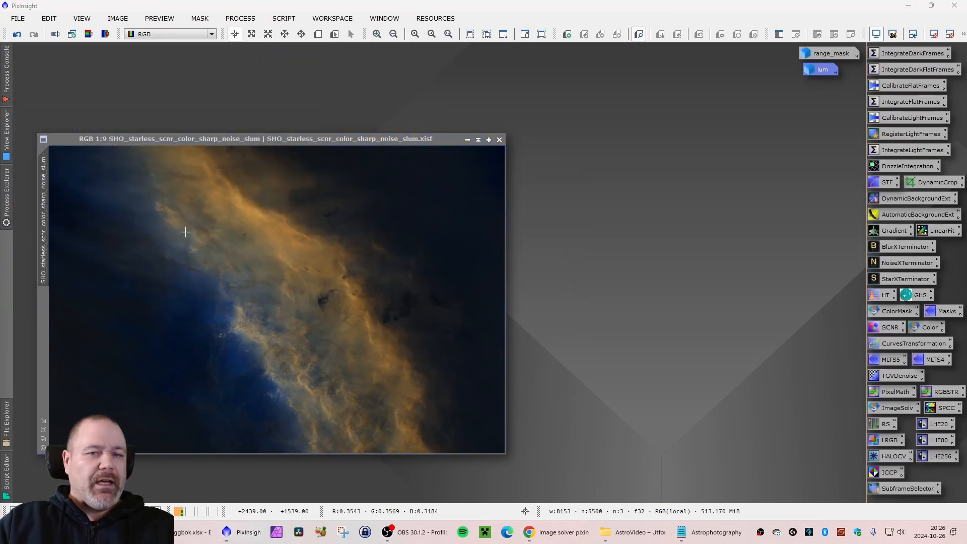
Open the SelectiveColorCorrection script on the slum image and widen its window for a larger preview.
left_click_drag(247, 143, 295, 135)
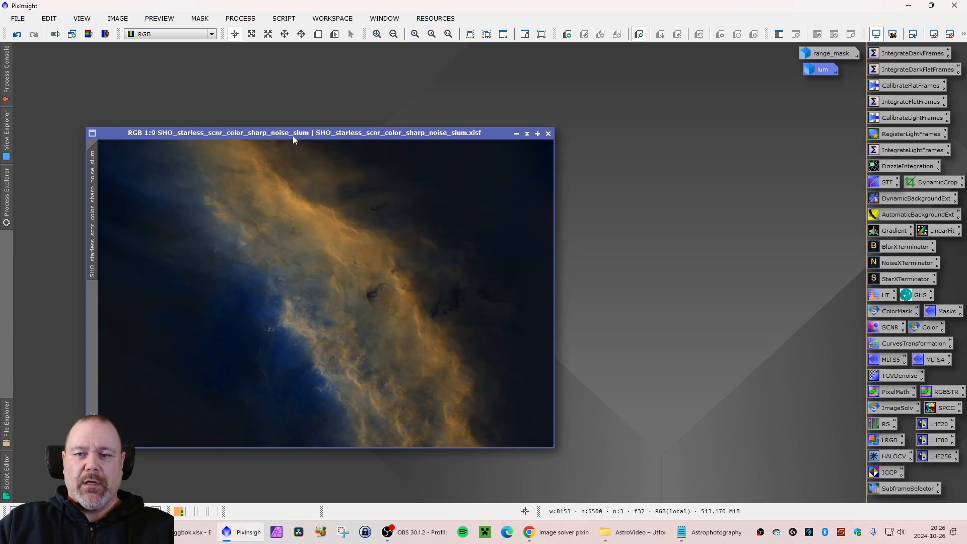
left_click_drag(288, 137, 243, 151)
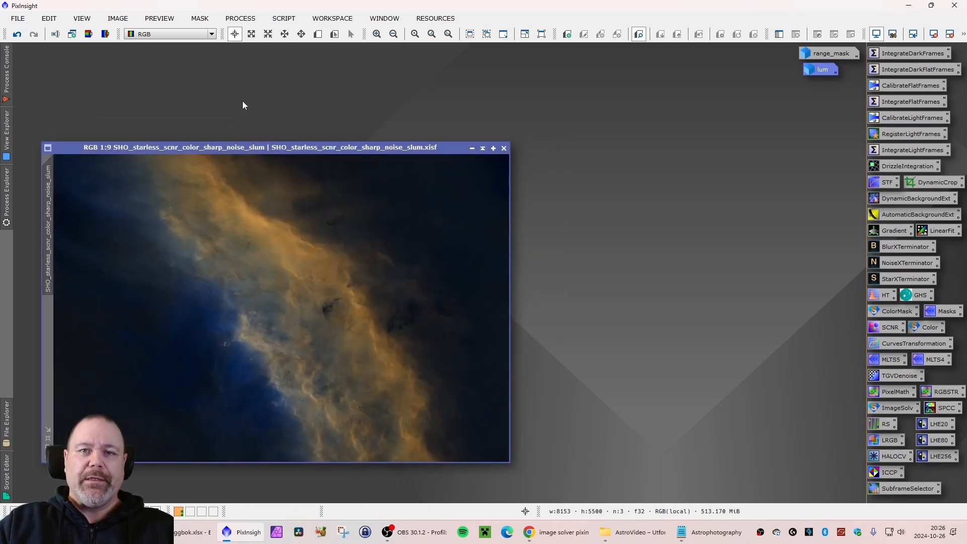
left_click(277, 20)
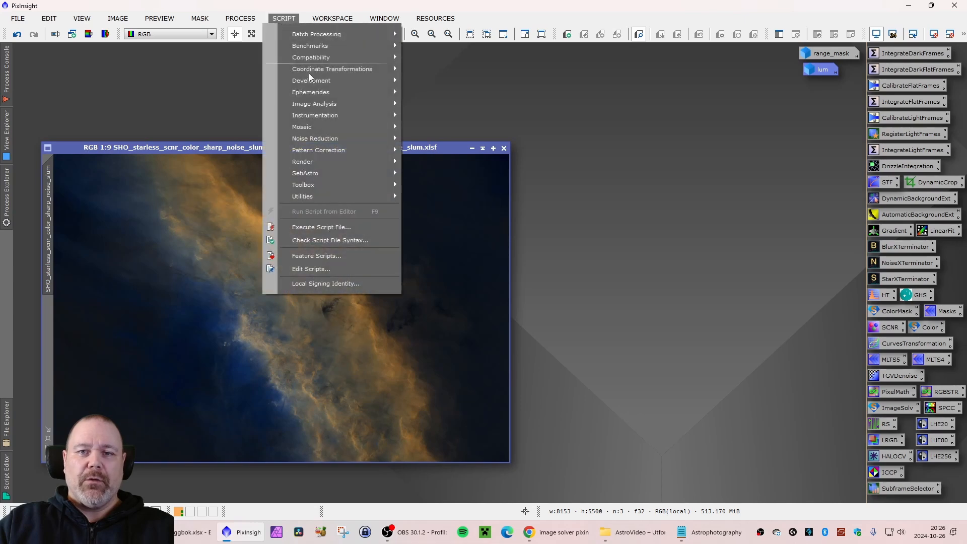
mouse_move(393, 186)
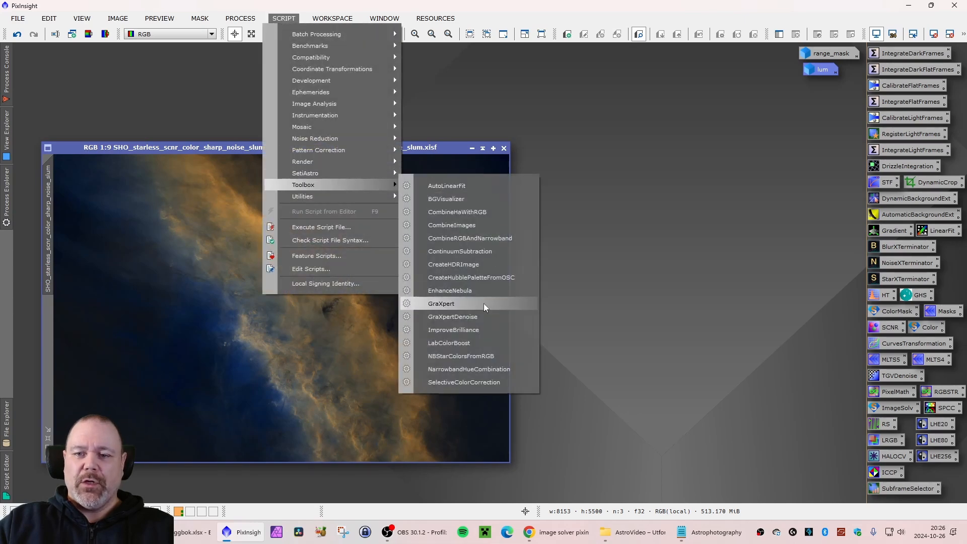
left_click(485, 379)
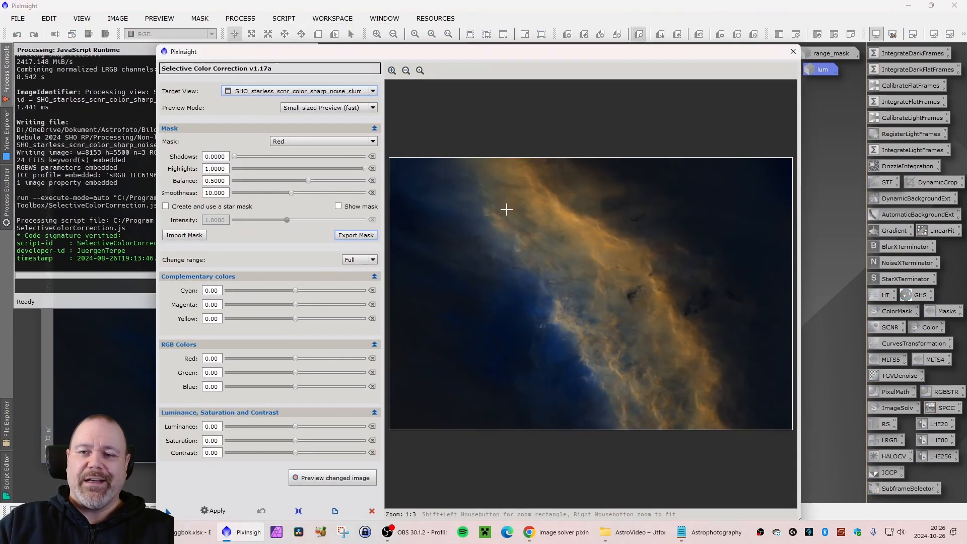
left_click_drag(539, 53, 403, 55)
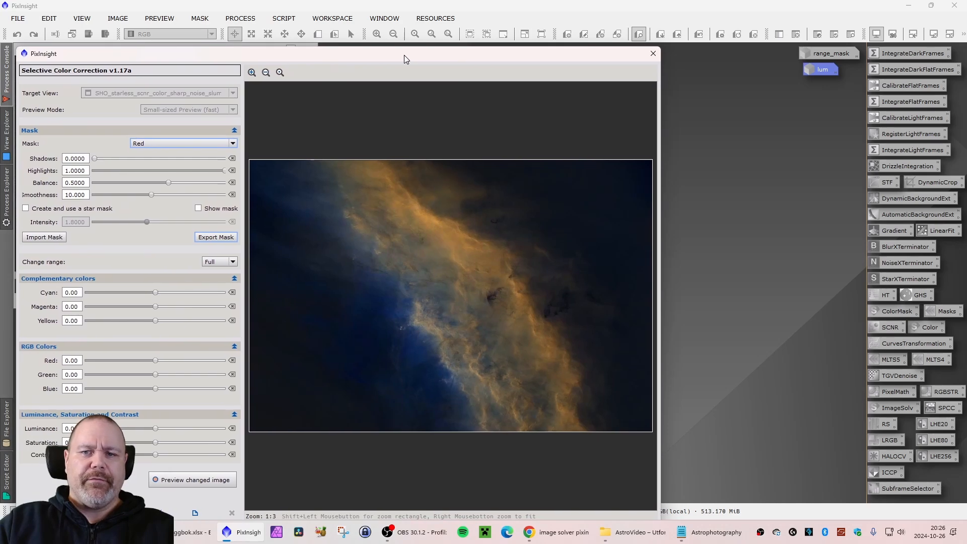
left_click_drag(661, 166, 942, 172)
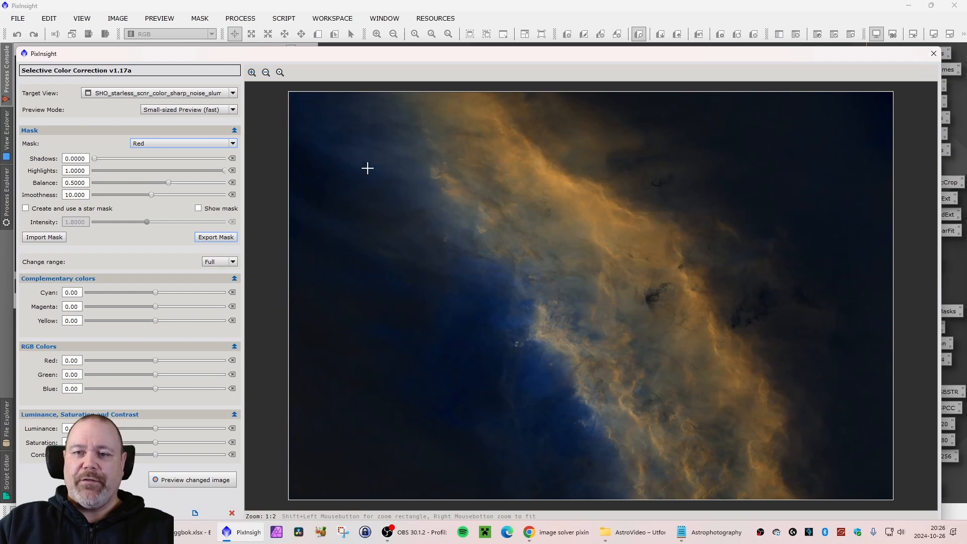
With the Blue mask, set Blue to 22.0, raise saturation slightly, and try a contrast boost before returning contrast to neutral.
left_click(232, 143)
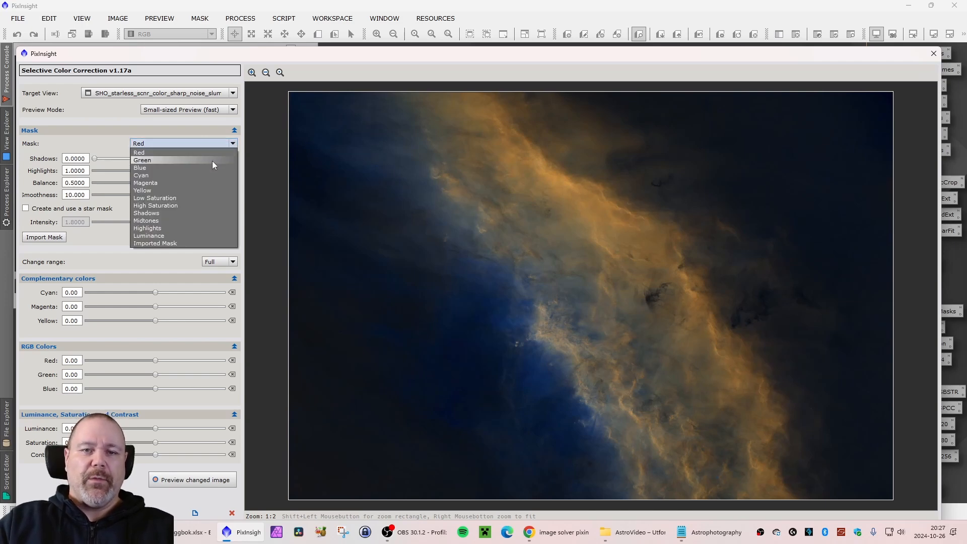
left_click(171, 167)
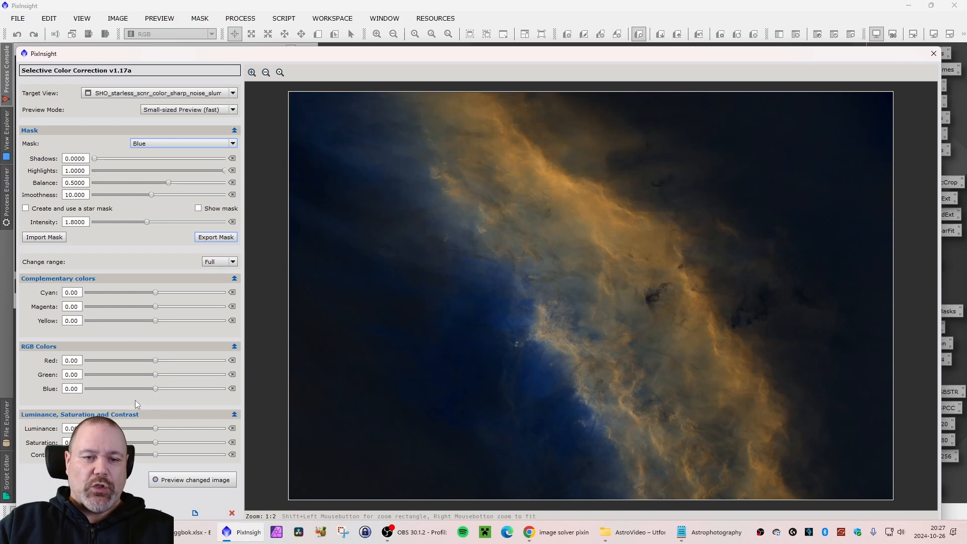
left_click_drag(155, 390, 177, 390)
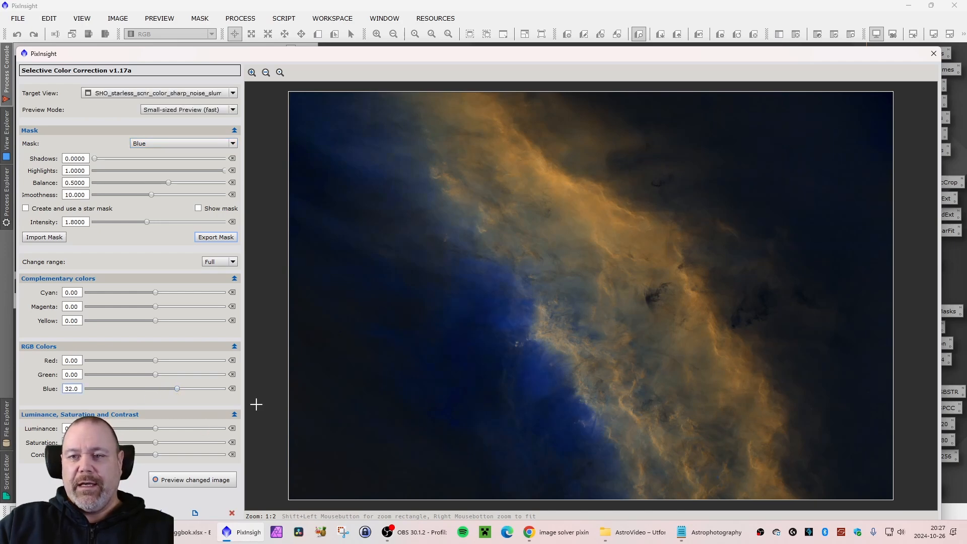
left_click(177, 389)
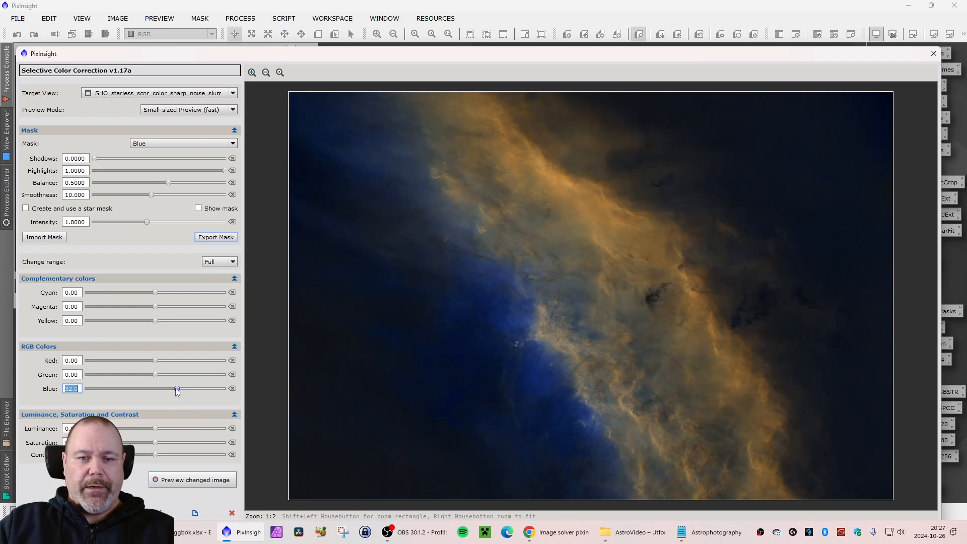
left_click_drag(177, 390, 169, 390)
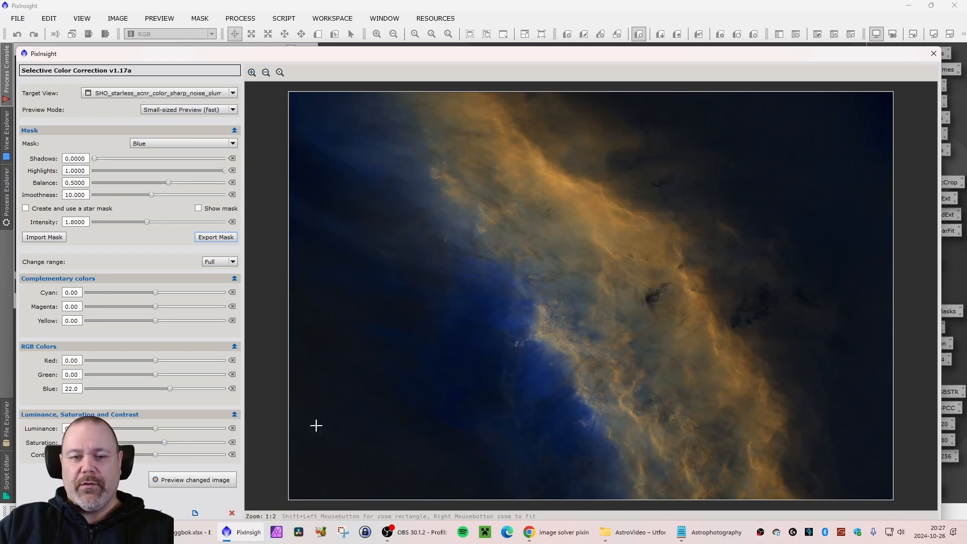
left_click_drag(156, 455, 182, 456)
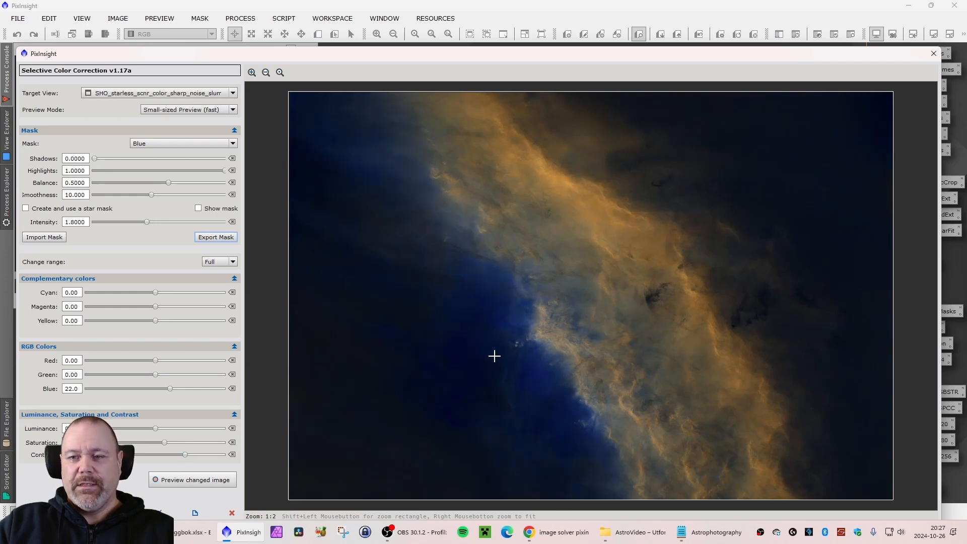
left_click_drag(184, 455, 161, 455)
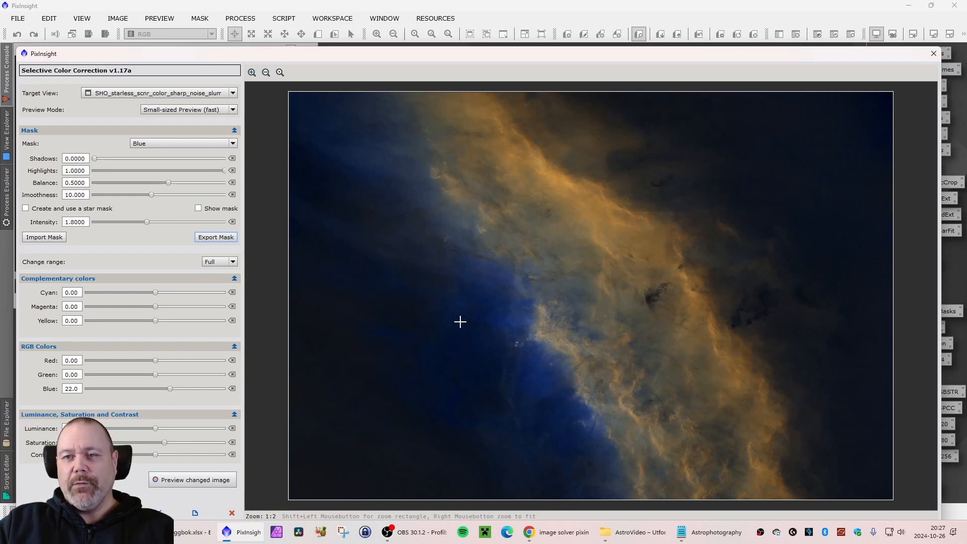
Switch the colour mask to Red and raise the contrast of the orange nebula areas.
left_click(234, 143)
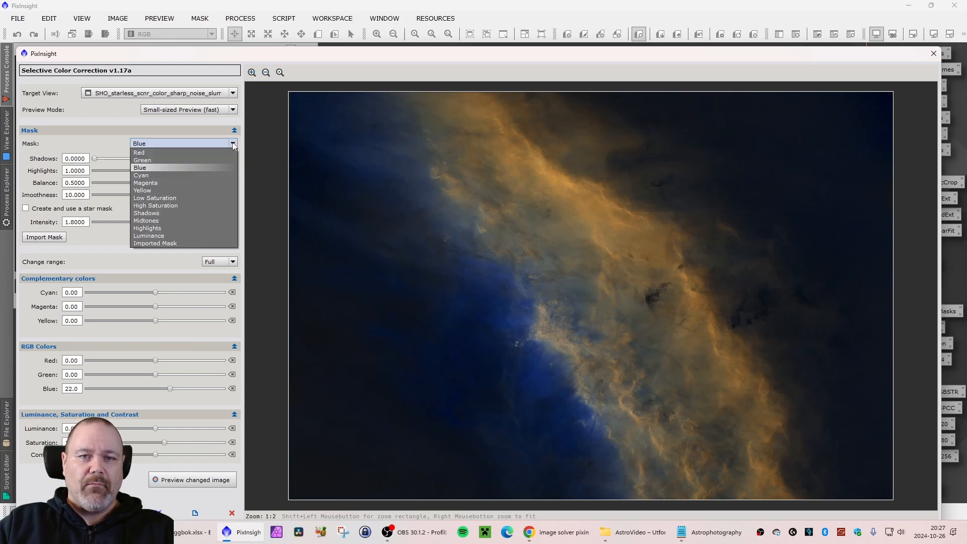
left_click(148, 152)
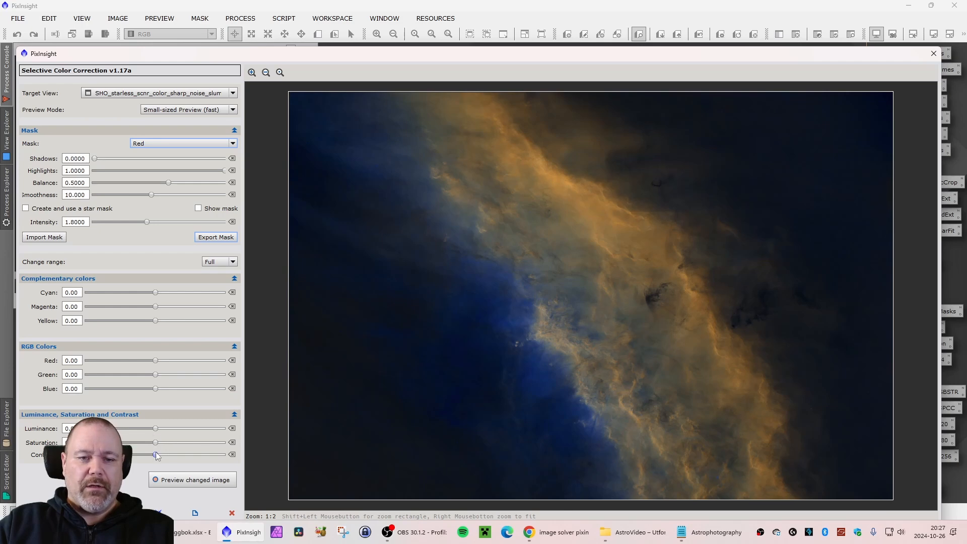
left_click_drag(156, 455, 196, 454)
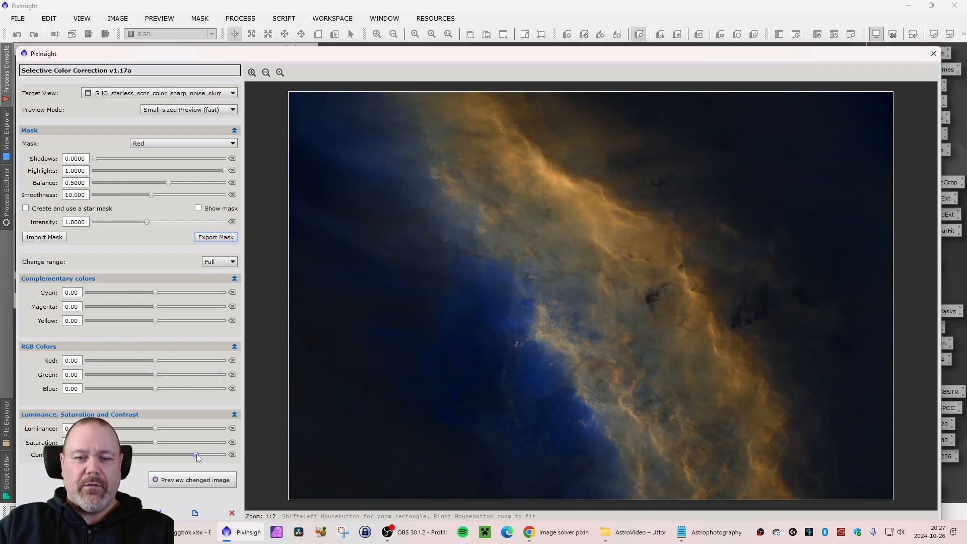
For the Red mask, return contrast to neutral, try a small Red boost before resetting Red to 0, and choose another mask colour.
left_click_drag(196, 455, 158, 456)
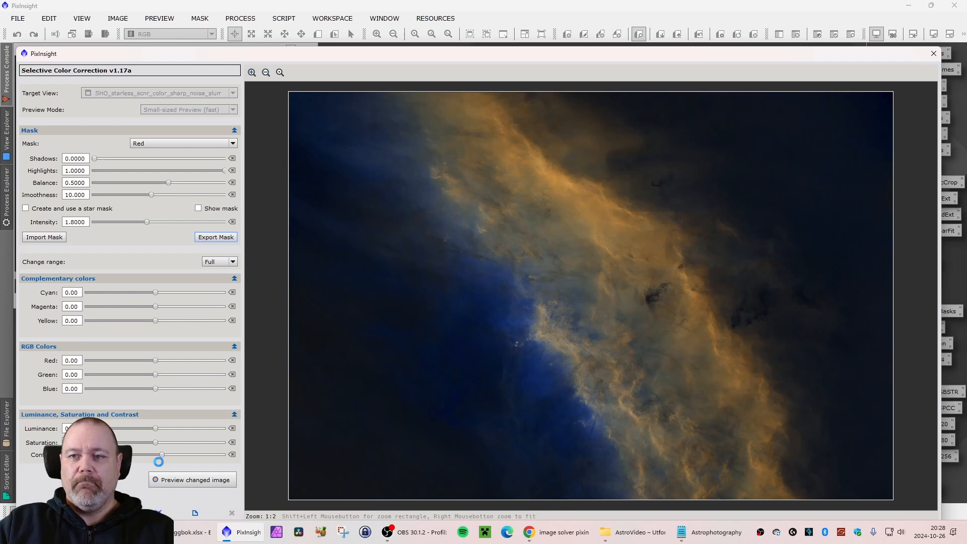
left_click_drag(164, 456, 160, 455)
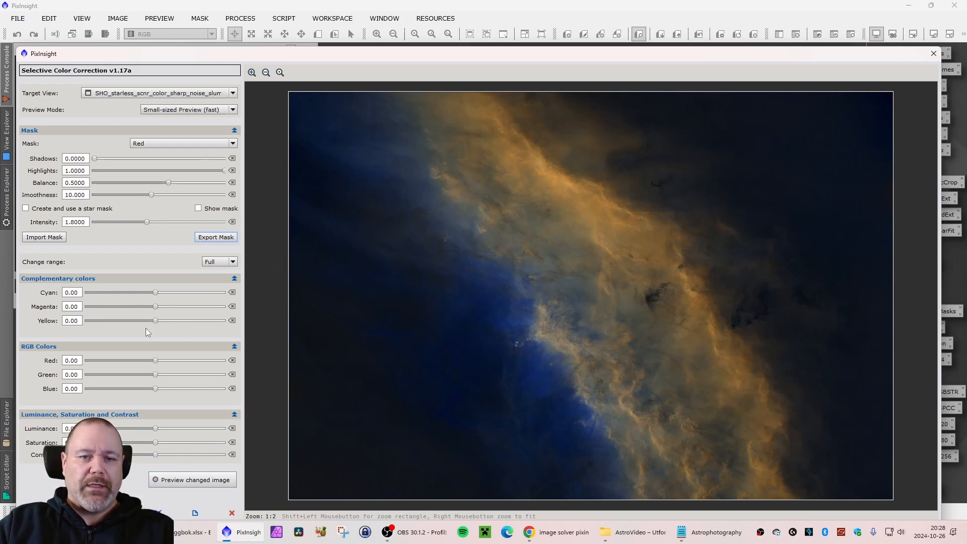
left_click_drag(155, 361, 168, 361)
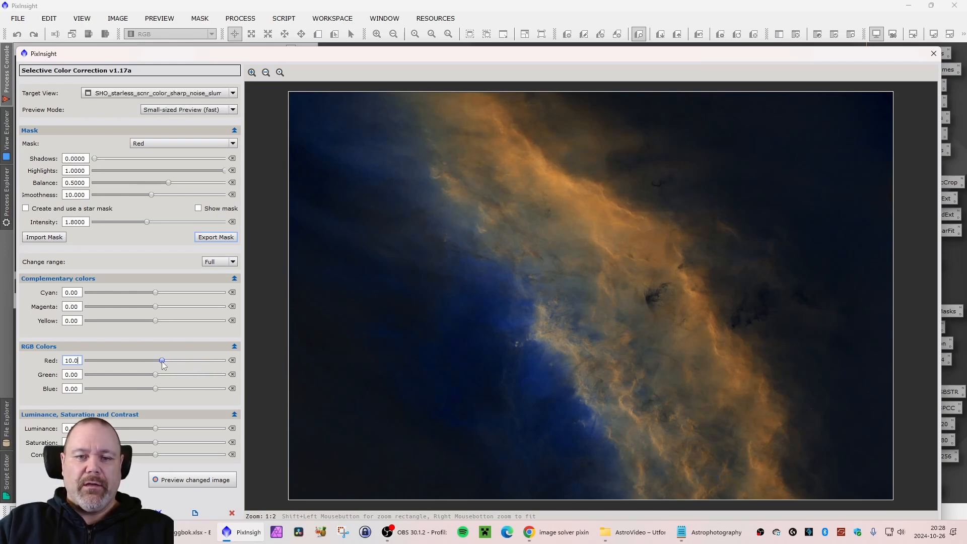
left_click_drag(168, 361, 160, 360)
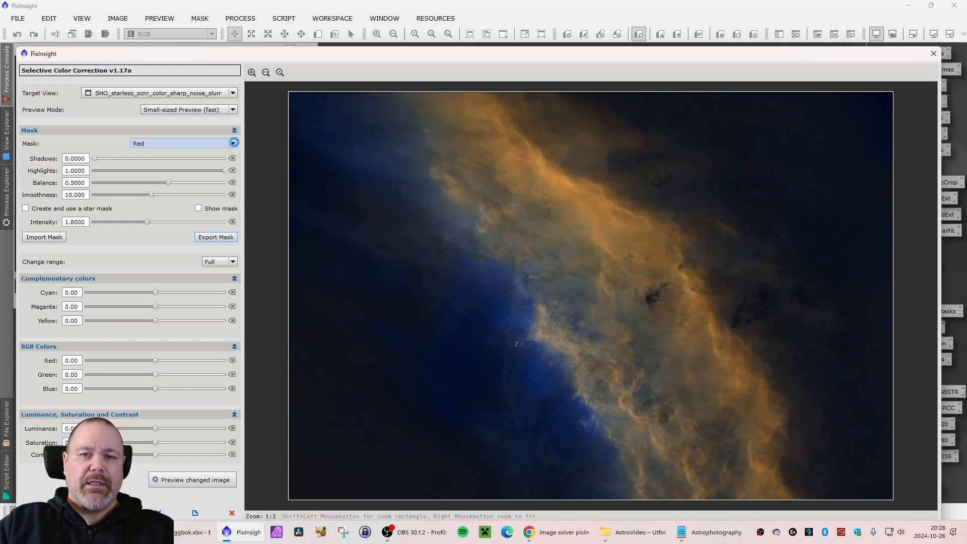
left_click(234, 143)
left_click(166, 236)
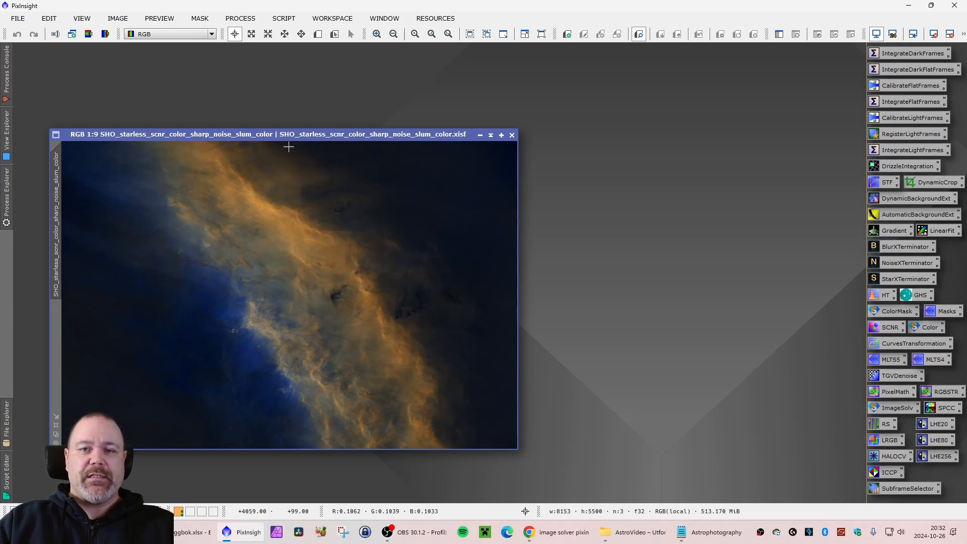
Run the DarkStructureEnhance script on the slum_color image with 8 layers to remove, amount 0.40 and 1 iteration.
left_click_drag(284, 135, 274, 132)
left_click(283, 19)
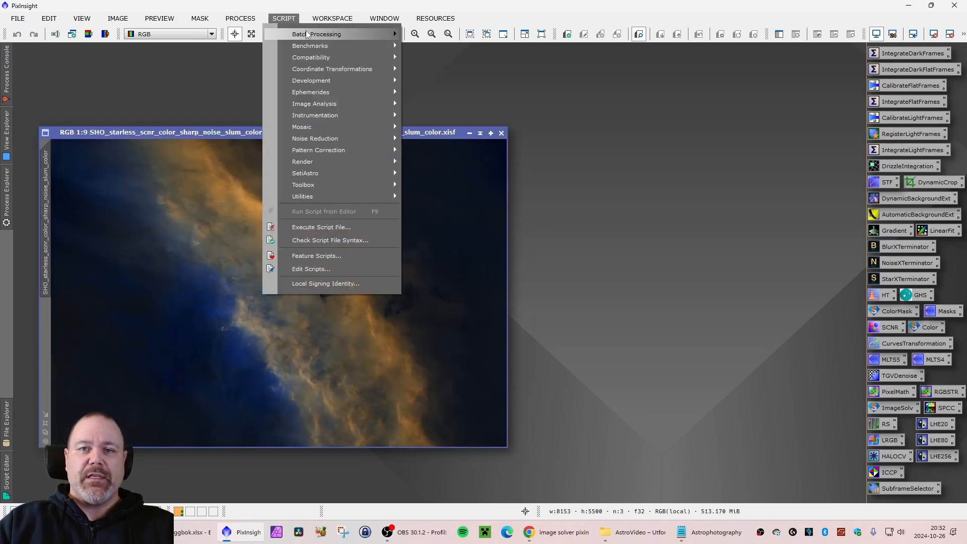
mouse_move(325, 200)
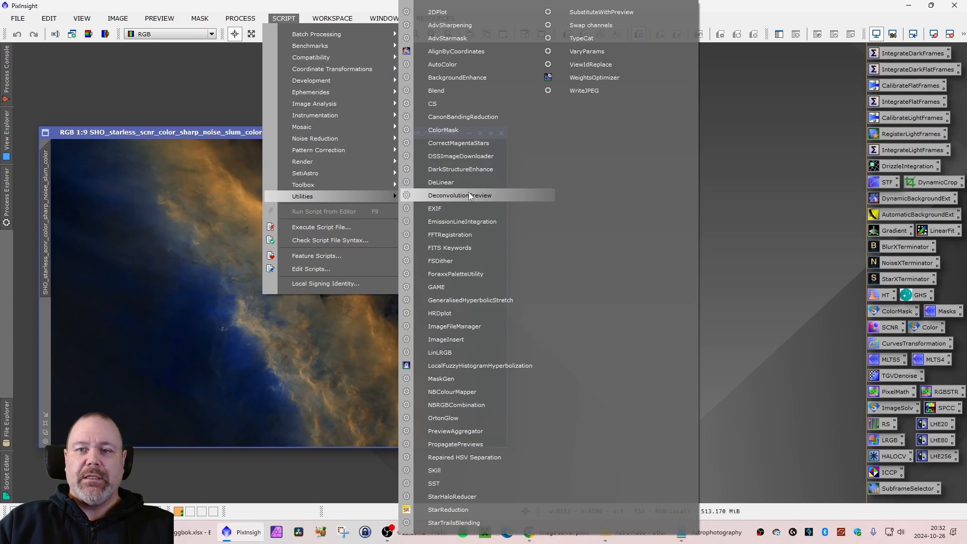
left_click(445, 174)
left_click_drag(454, 162, 692, 104)
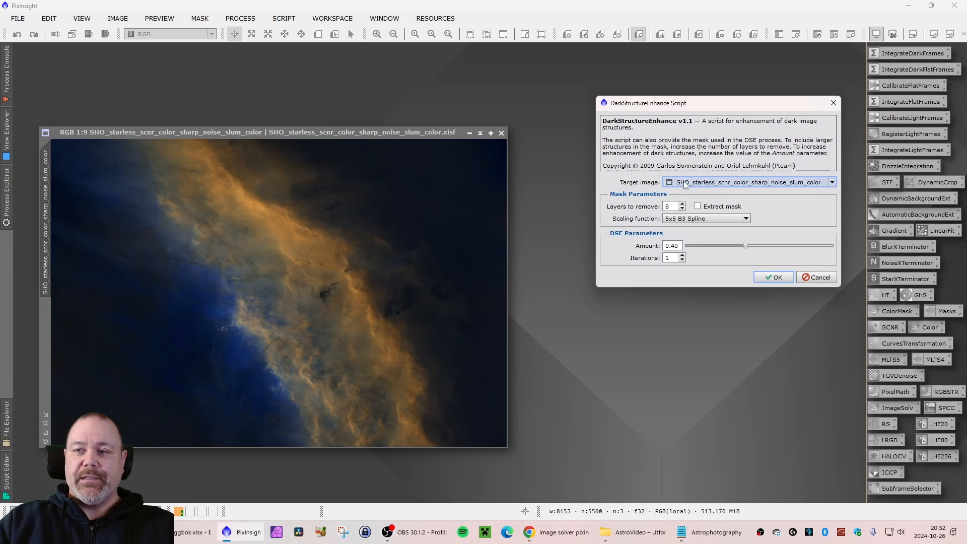
left_click(769, 276)
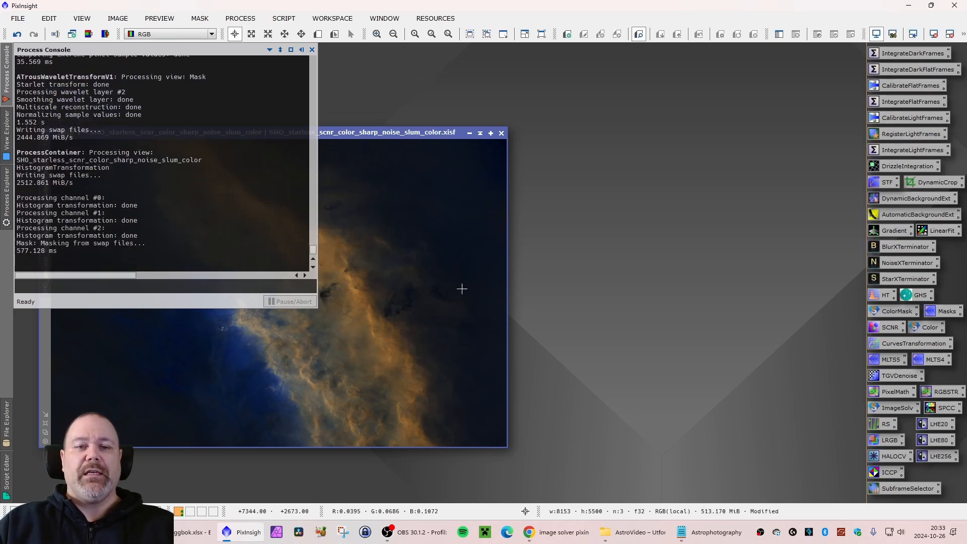
Compare the dark cloud in the middle of the nebula with and without the dark structure enhancement, keeping the enhanced version.
left_click(365, 134)
scroll(319, 272, "up", 2)
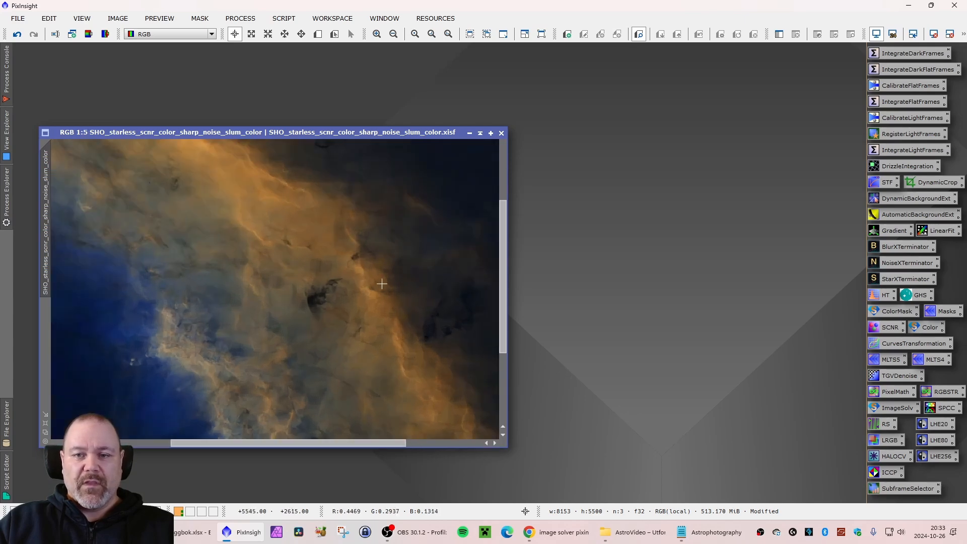
scroll(346, 302, "up", 1)
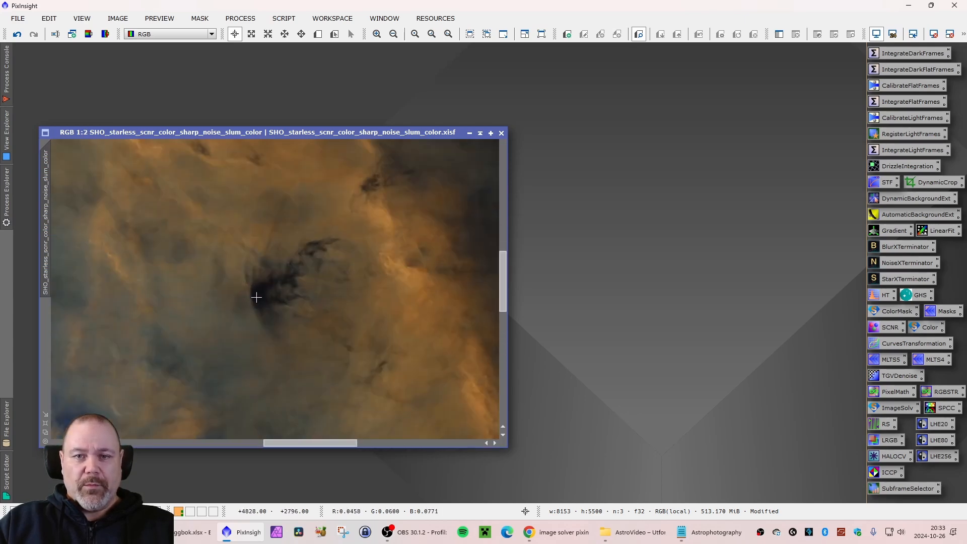
scroll(265, 298, "up", 1)
scroll(283, 298, "down", 2)
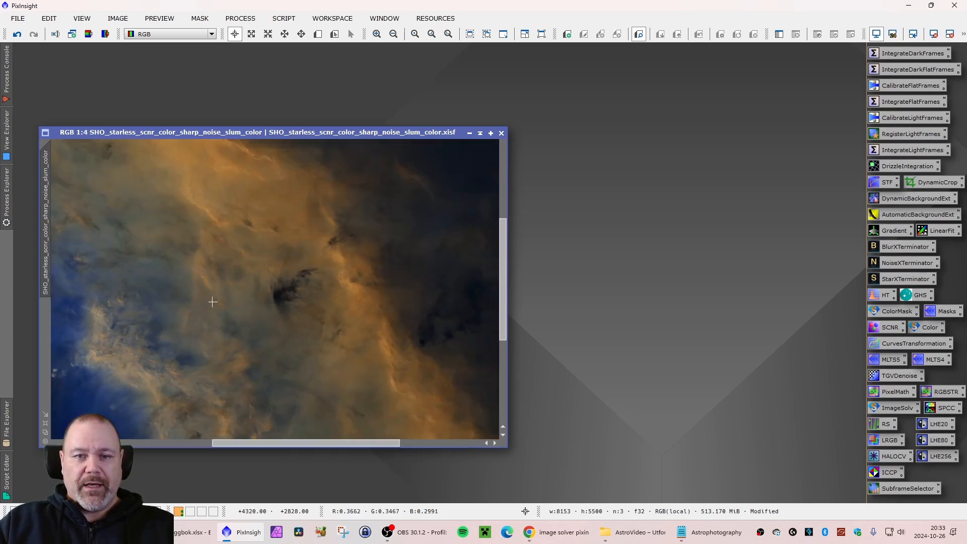
left_click(18, 35)
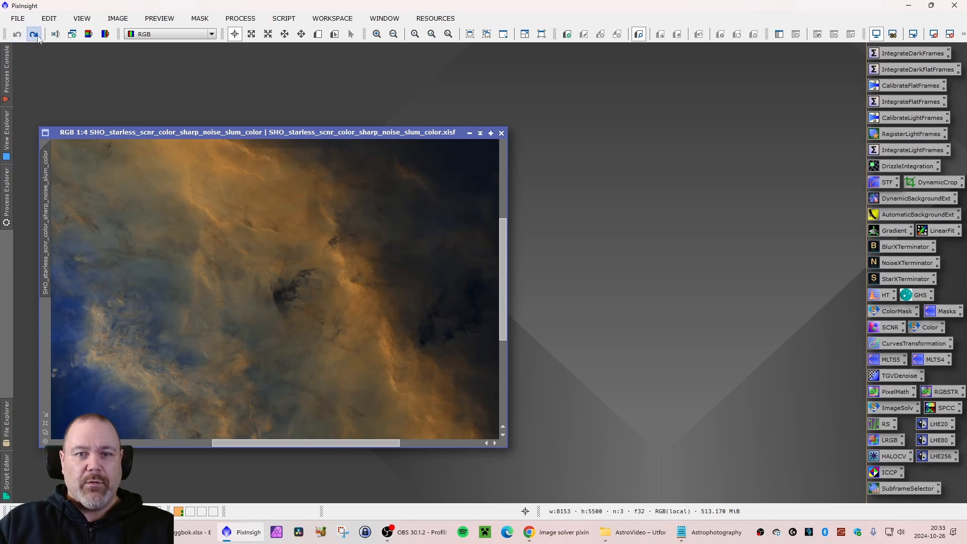
left_click(34, 36)
left_click(18, 37)
left_click(33, 35)
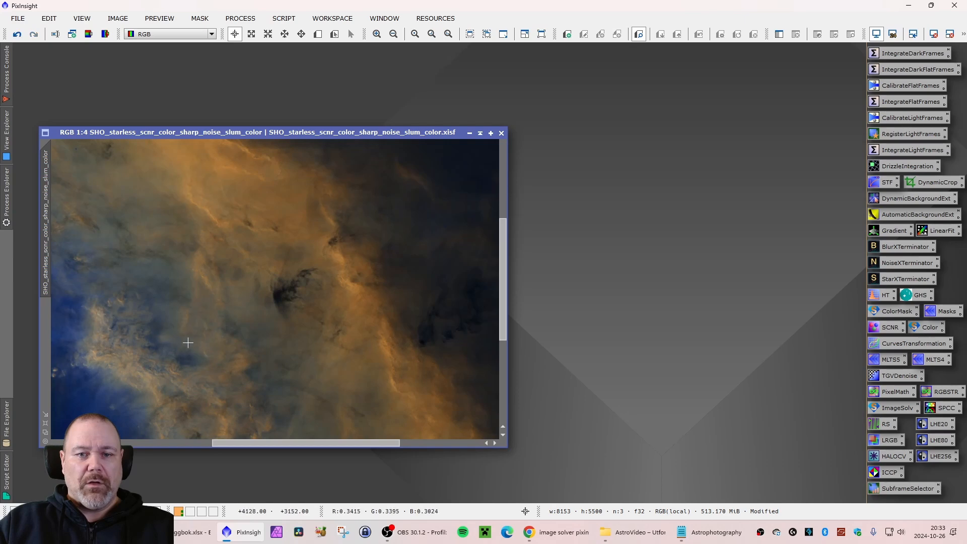
Compare the lower part of the nebula beside the blue area before and after the enhancement, leaving the enhancement applied.
scroll(188, 343, "up", 1)
left_click_drag(503, 308, 503, 382)
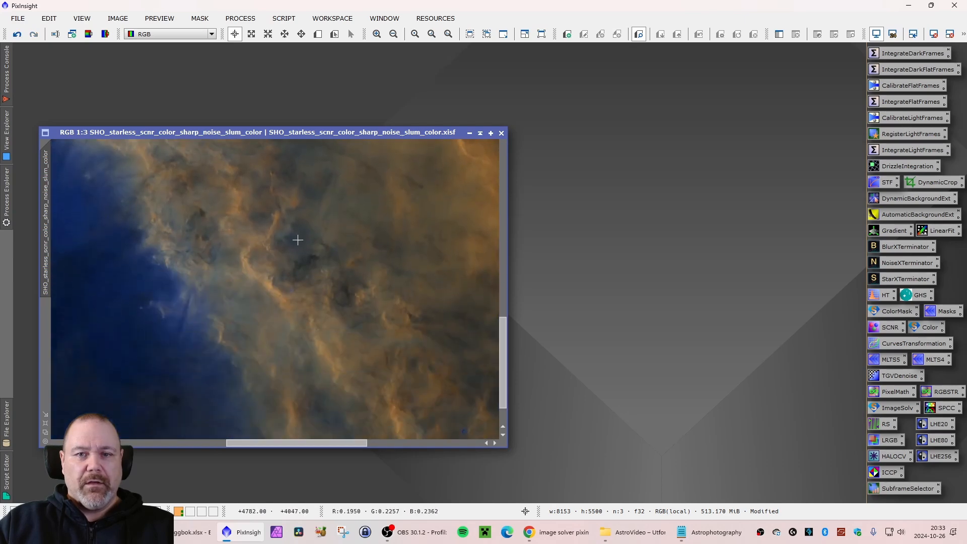
left_click(18, 35)
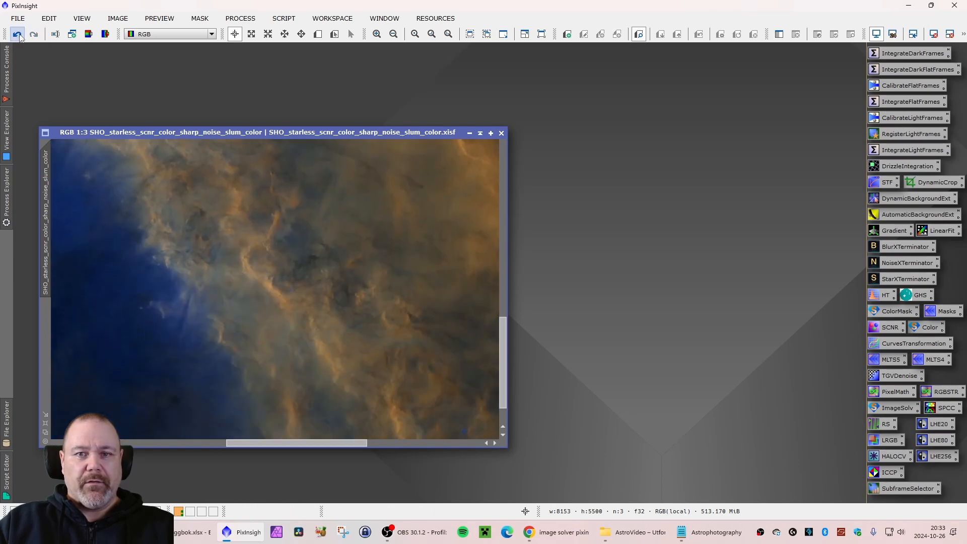
left_click(34, 35)
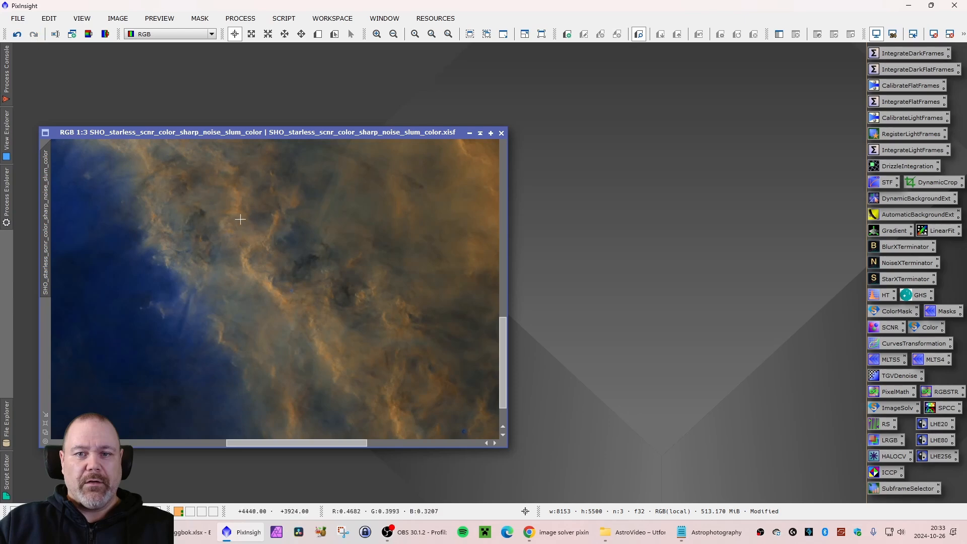
scroll(323, 262, "down", 6)
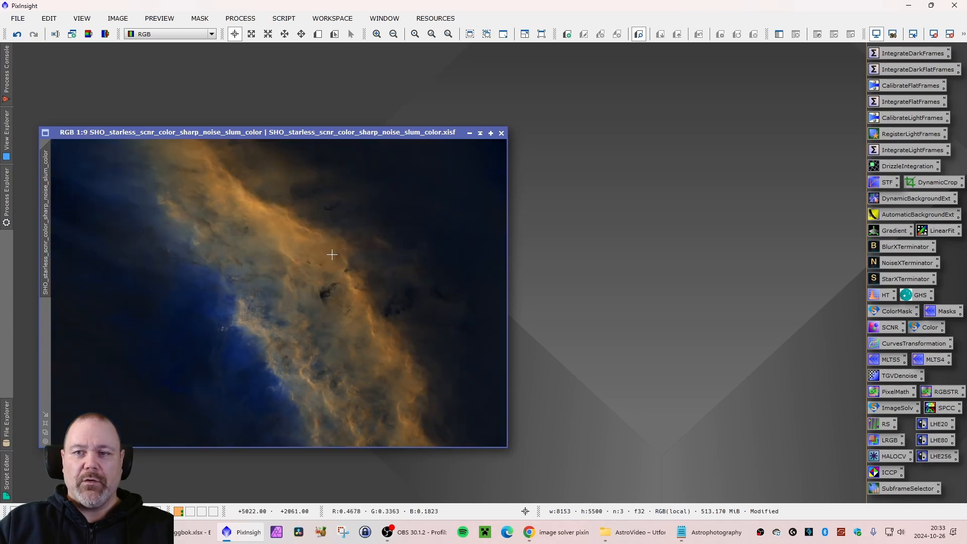
Change the image identifier to SHO_starless_scnr_color_sharp_noise_slum_color_ds.
left_click_drag(233, 131, 259, 140)
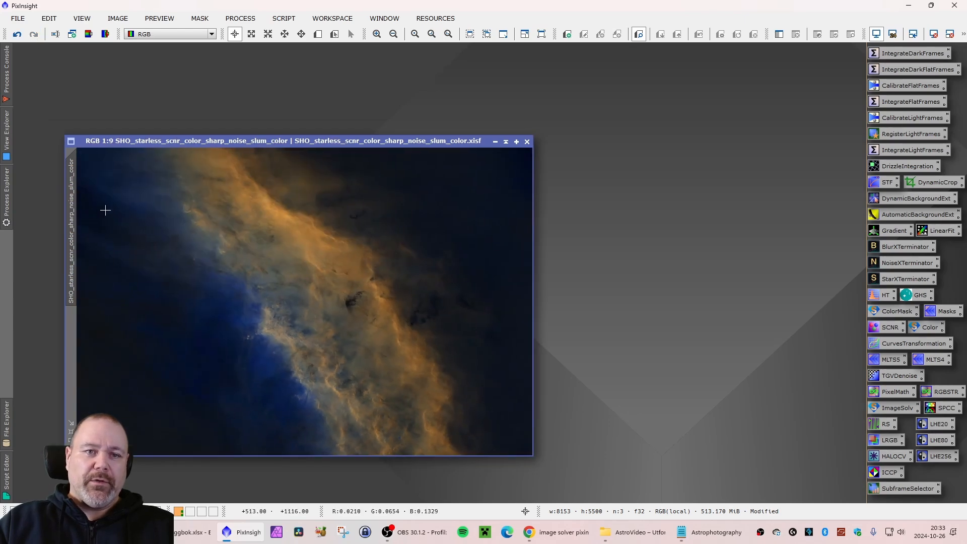
right_click(105, 210)
left_click(114, 255)
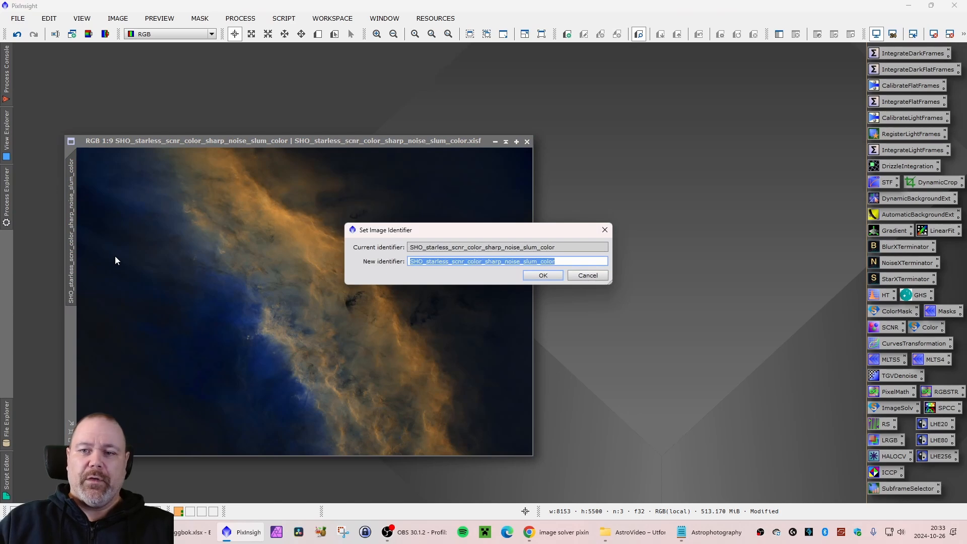
key("End")
type("_ds")
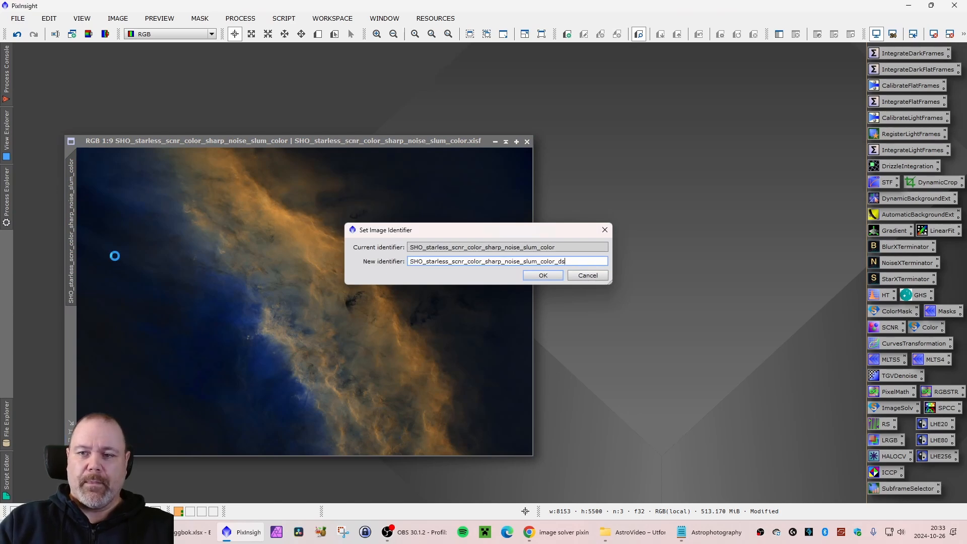
key("Return")
Save the image as SHO_starless_scnr_color_sharp_noise_slum_color_ds.xisf in the Non-linear folder, in 32-bit floating point format.
left_click(27, 20)
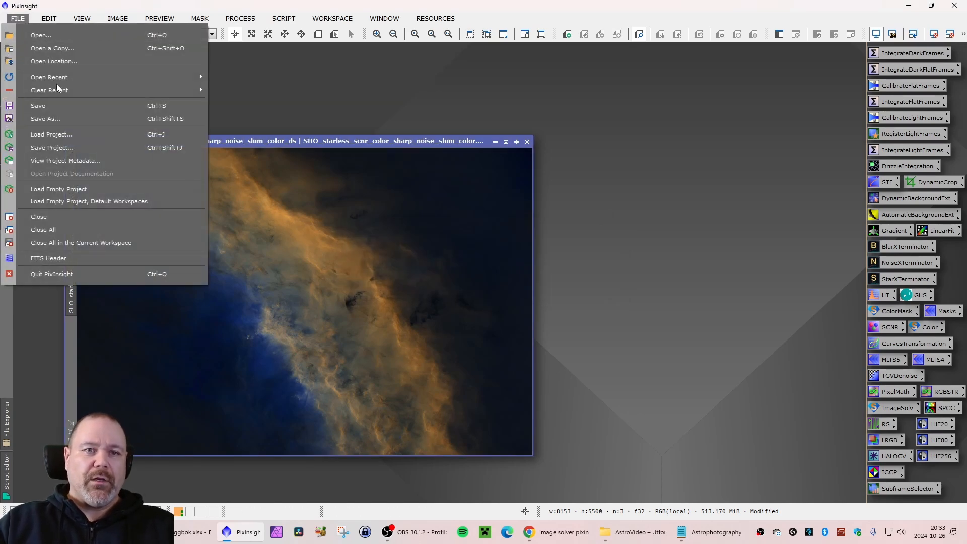
left_click(77, 119)
key("End")
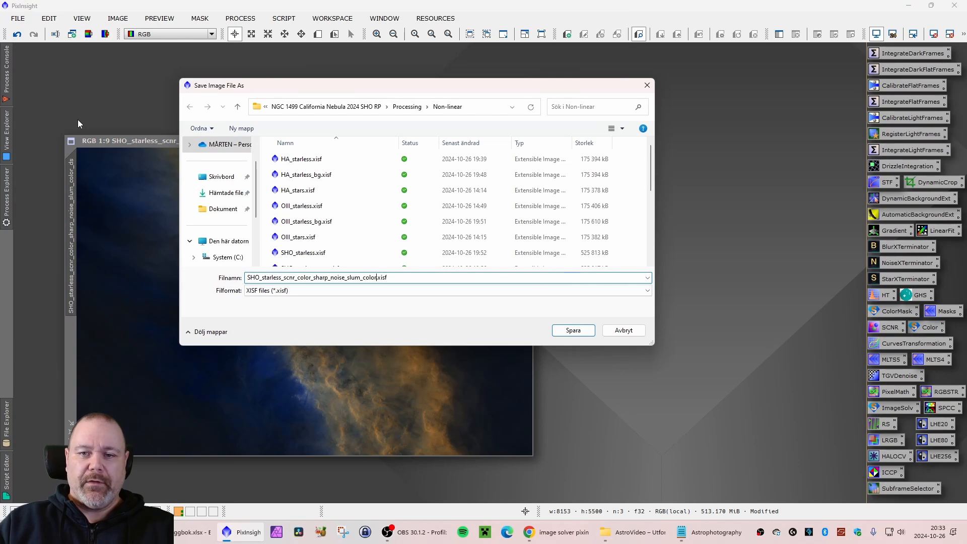
type("_ds")
key("Return")
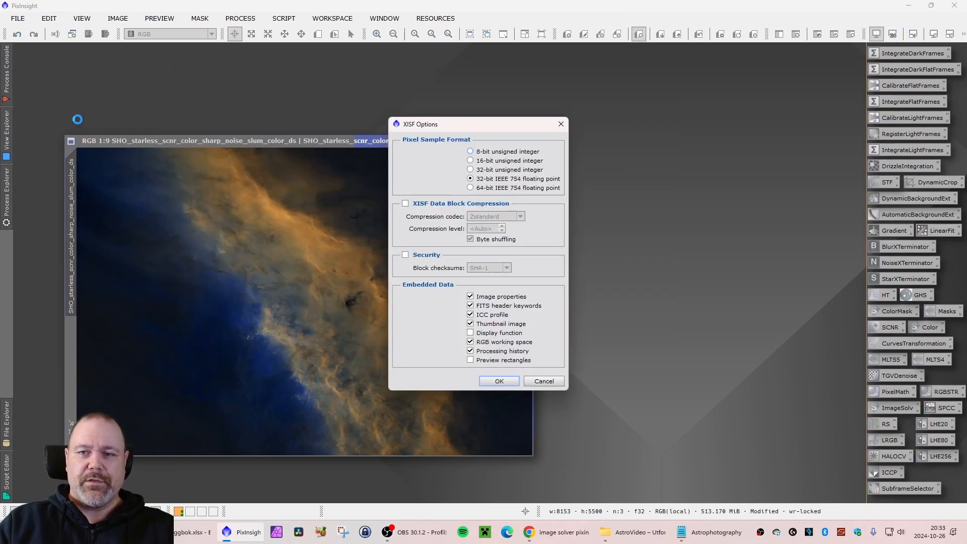
key("Return")
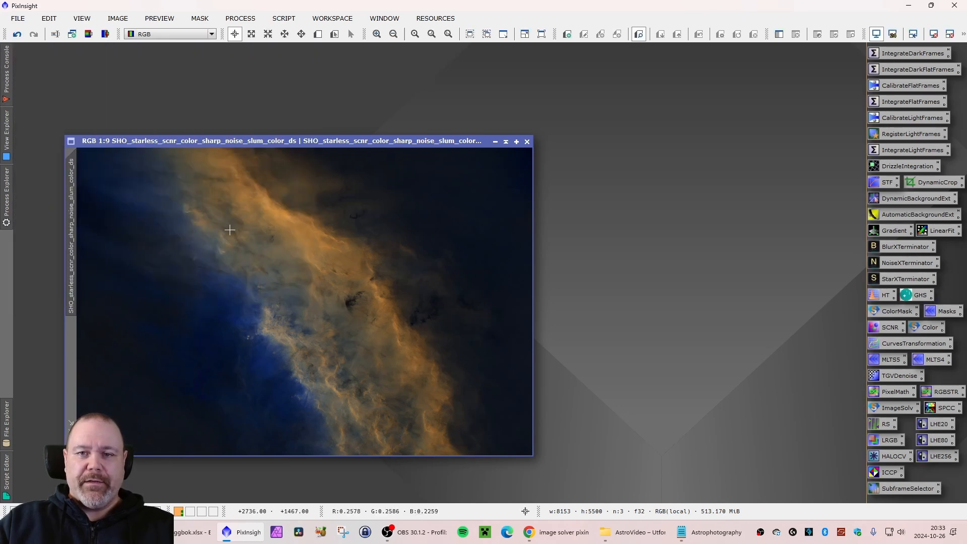
Shorten the image identifier to starless.
right_click(76, 211)
left_click(122, 250)
type("s")
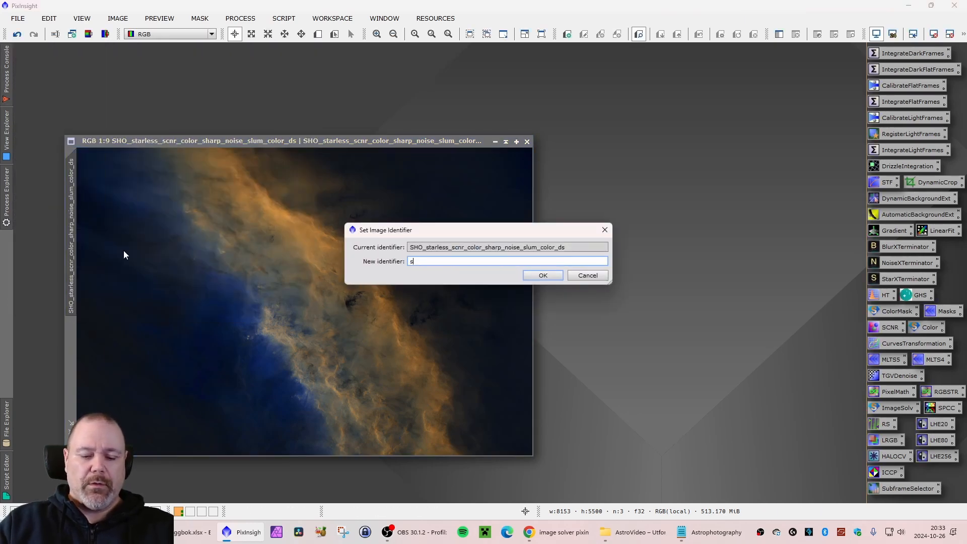
type("tarless")
key("Return")
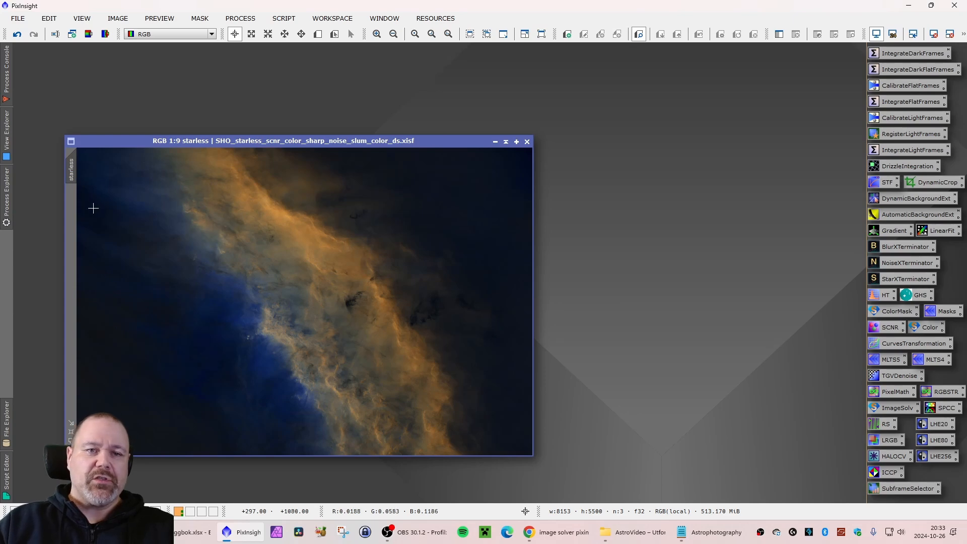
Save the image in the Final folder under Processing, overwriting the existing starless.xisf, in 32-bit floating point format.
left_click(18, 18)
left_click(65, 115)
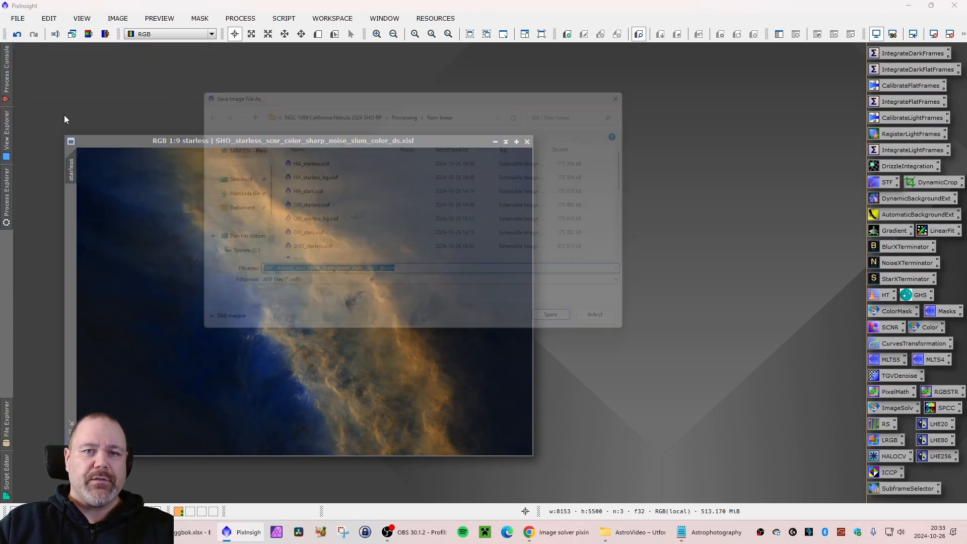
left_click(409, 107)
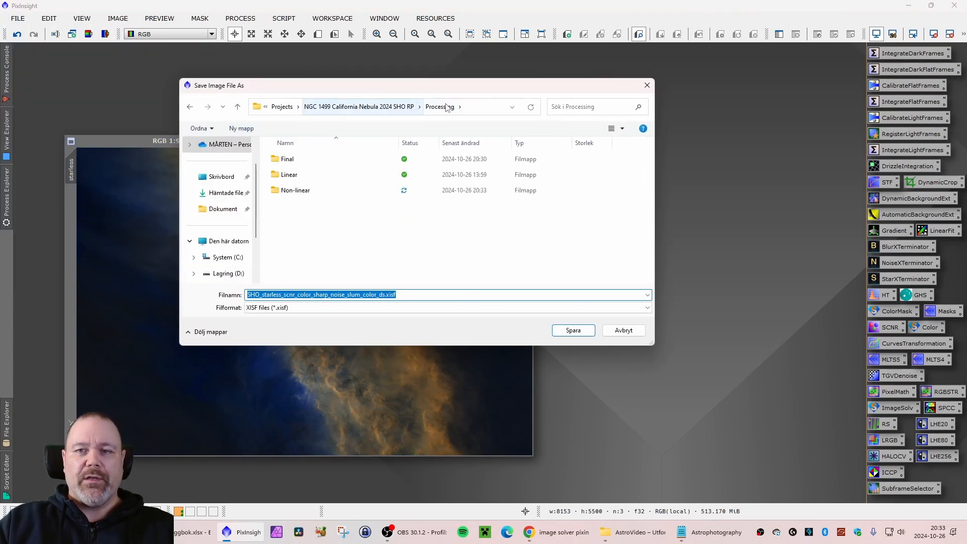
double_click(287, 159)
left_click(296, 160)
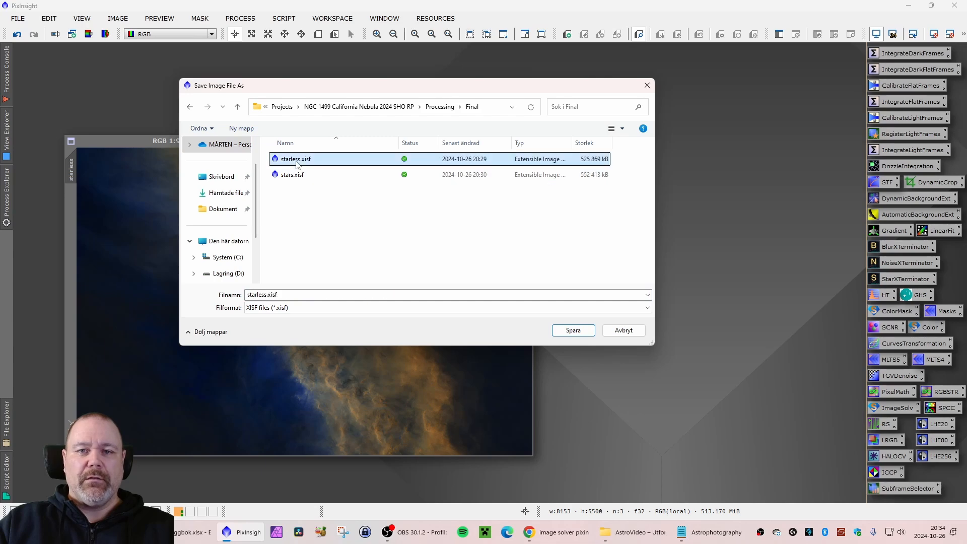
double_click(296, 161)
left_click(503, 291)
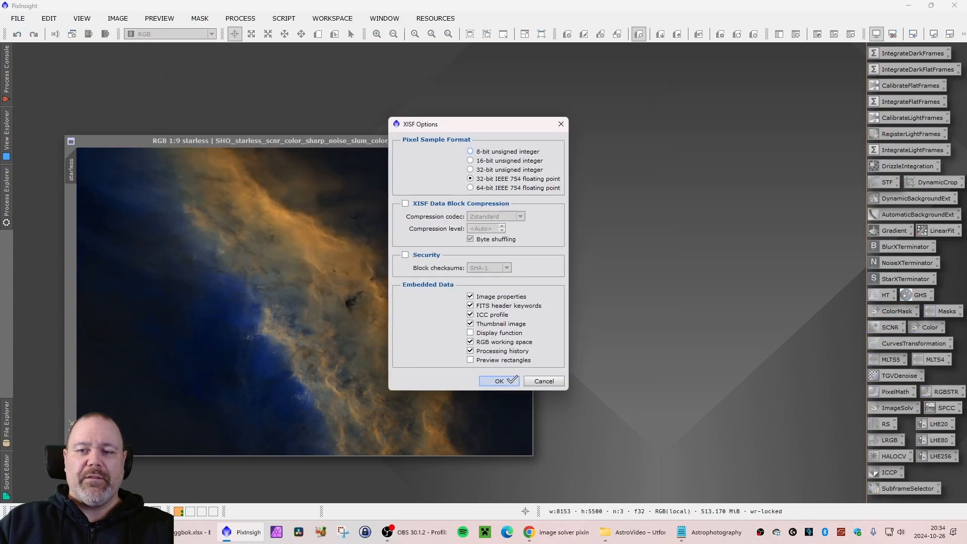
left_click(499, 381)
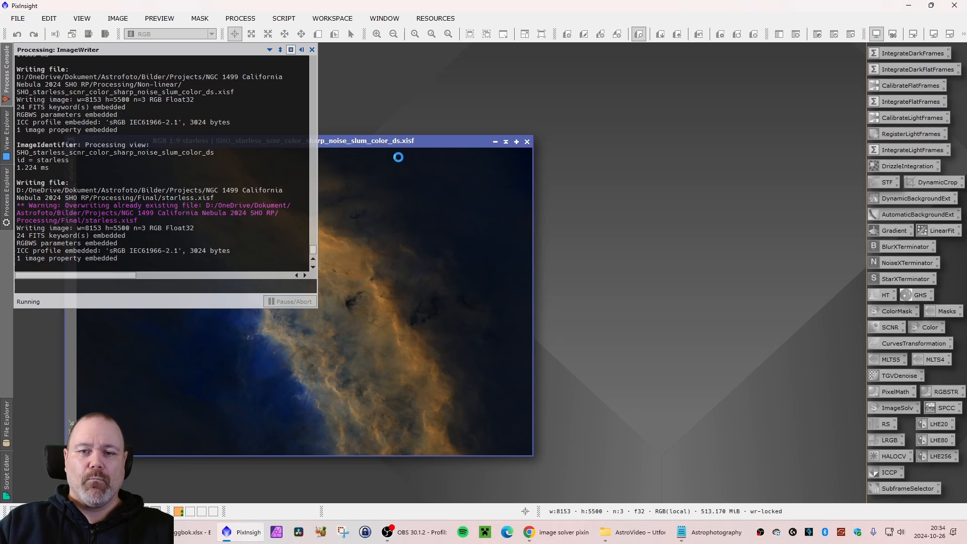
Open the star image SHO_stars_color.xisf from the Non-linear folder.
double_click(345, 108)
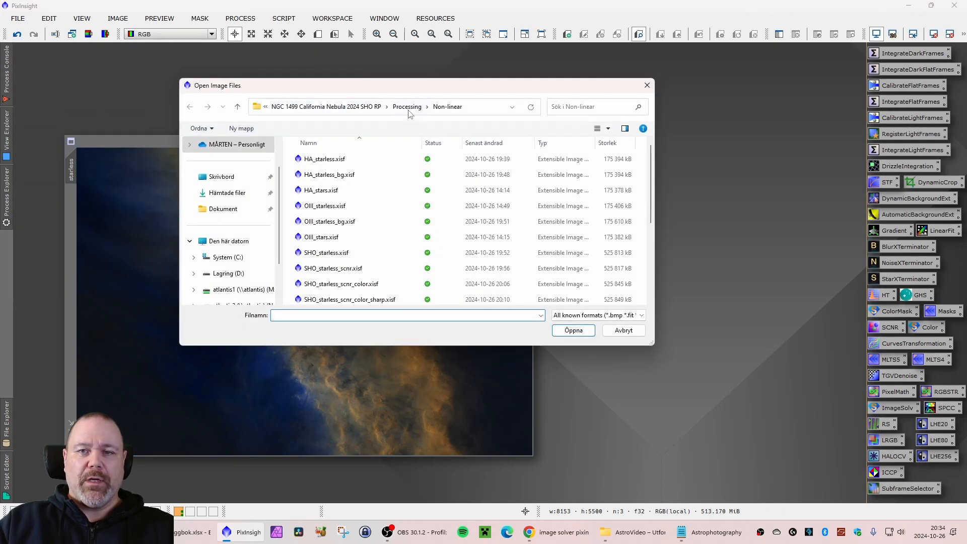
scroll(384, 233, "down", 3)
left_click(325, 251)
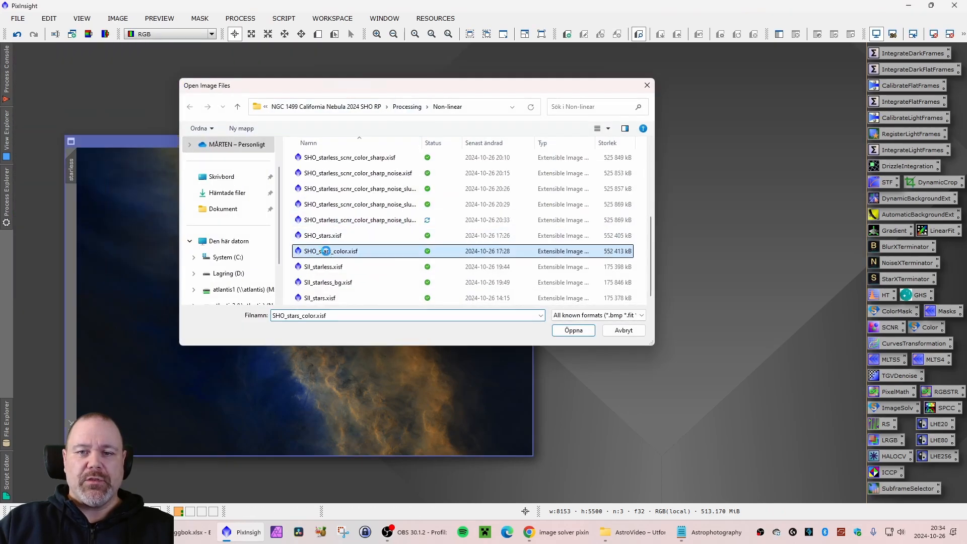
double_click(325, 251)
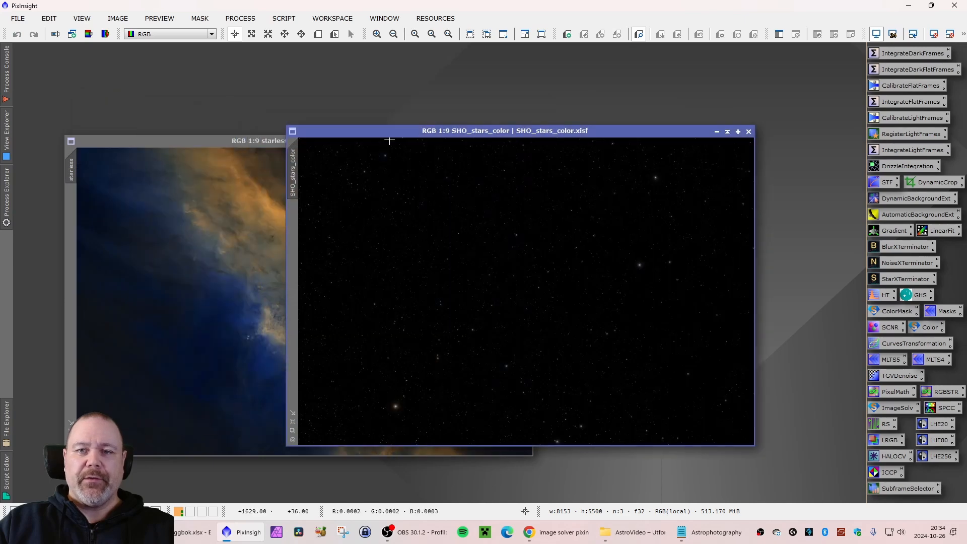
Move the starless image aside and change the star image's identifier to stars.
left_click_drag(253, 140, 204, 130)
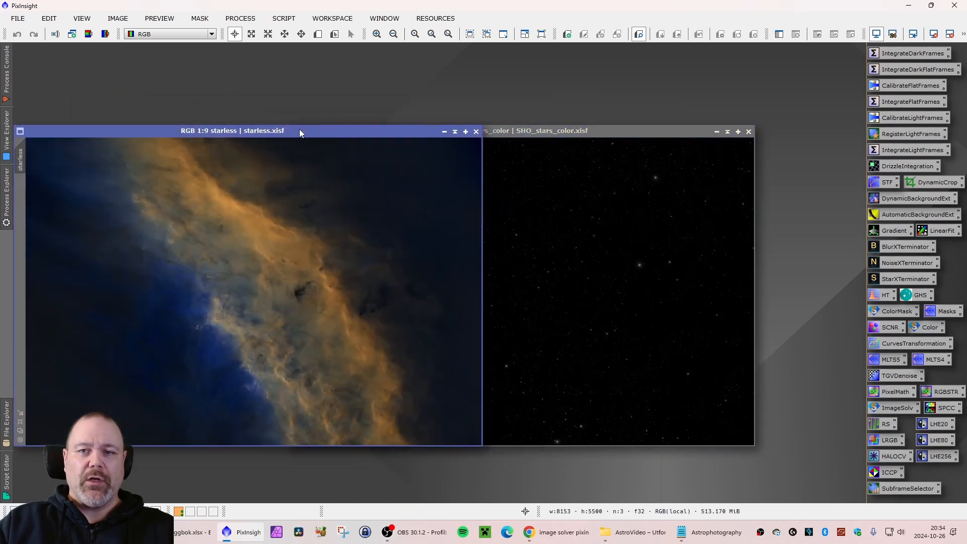
left_click(489, 136)
right_click(293, 185)
left_click(317, 224)
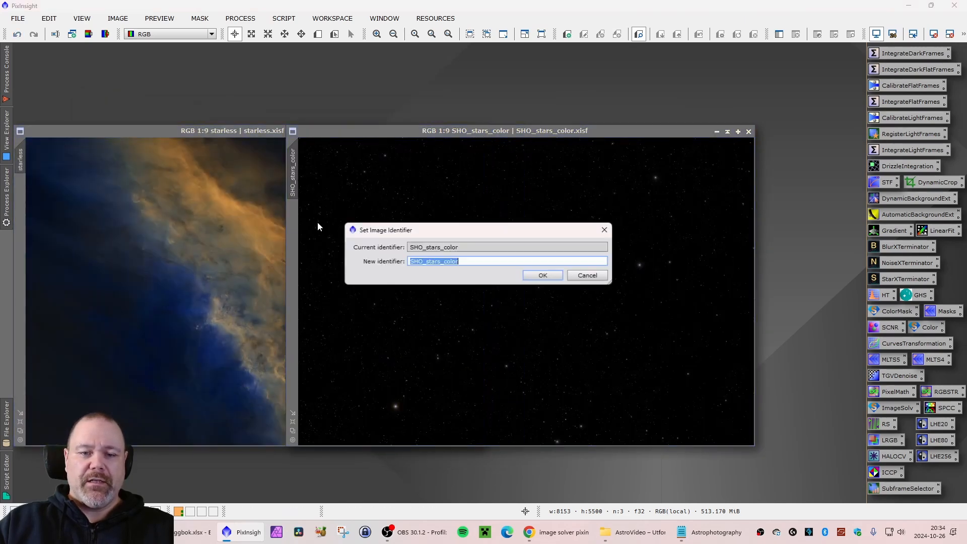
type("starless")
key("Return")
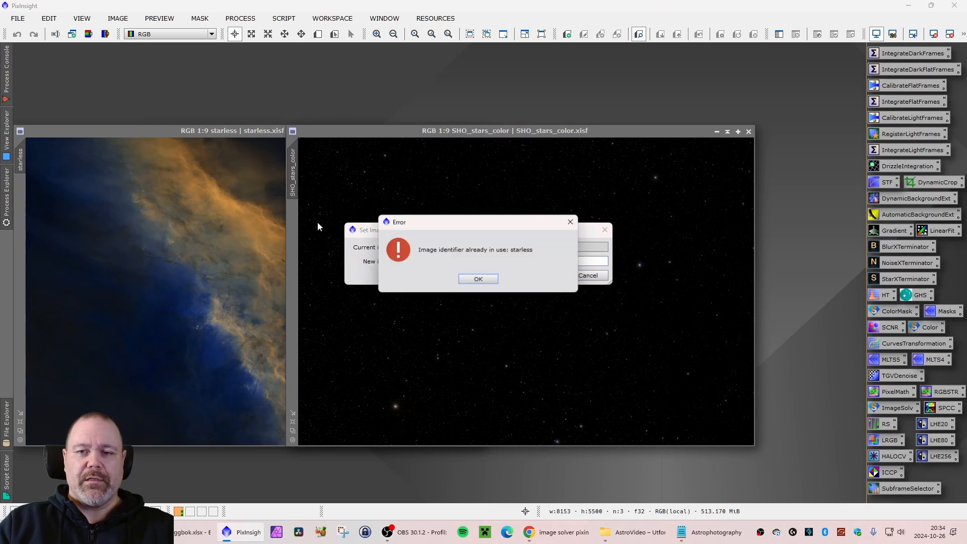
key("Return")
type("s")
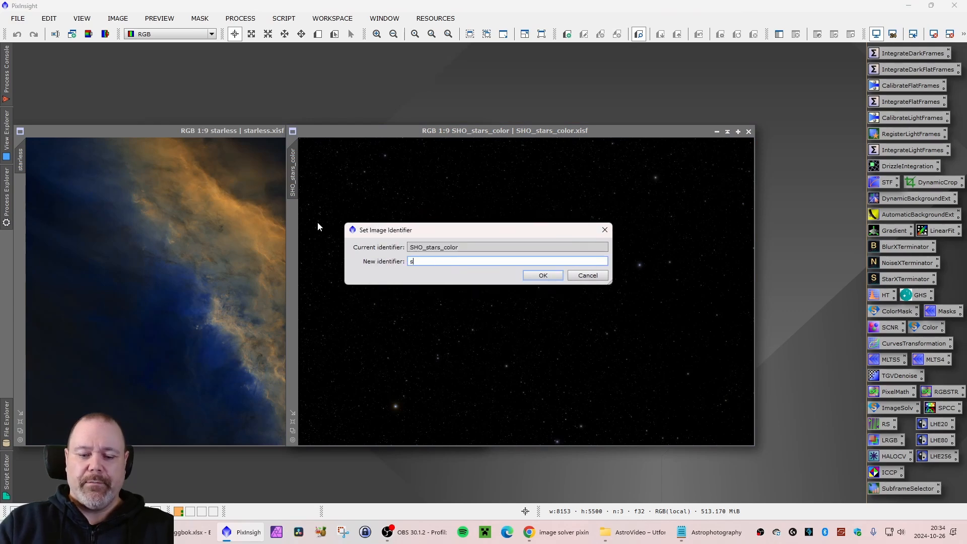
type("tars")
key("Return")
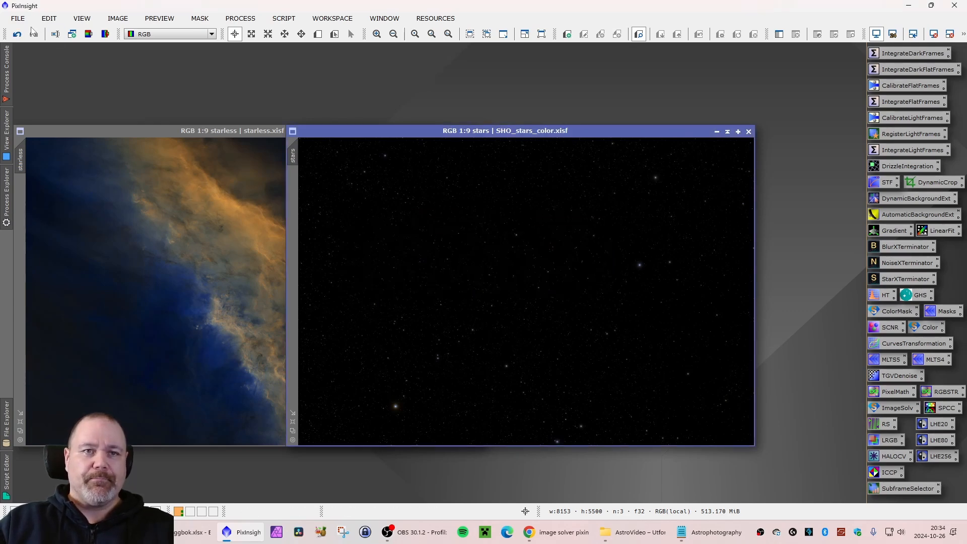
Save the star image in the Final folder under Processing, overwriting the existing stars.xisf, in 32-bit floating point format.
left_click(18, 18)
left_click(41, 118)
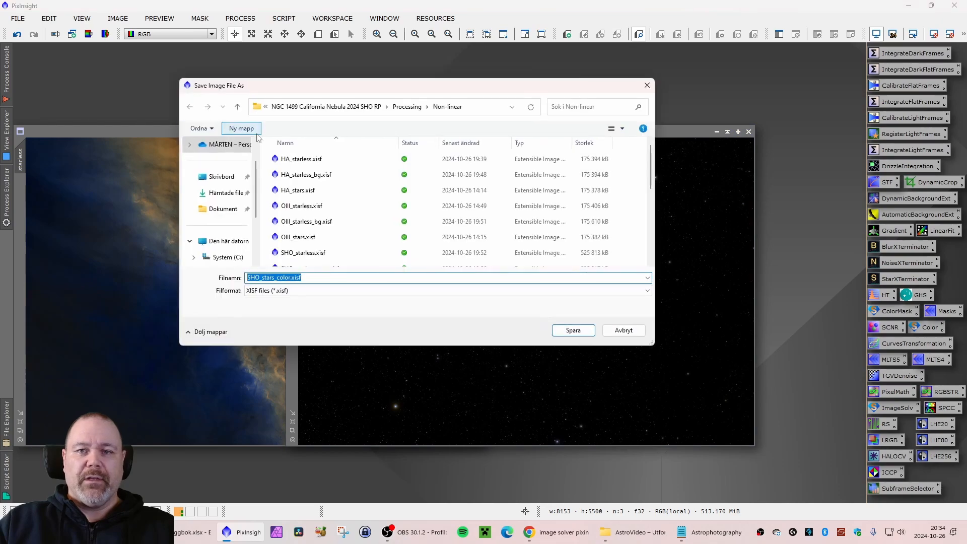
left_click(406, 106)
double_click(290, 160)
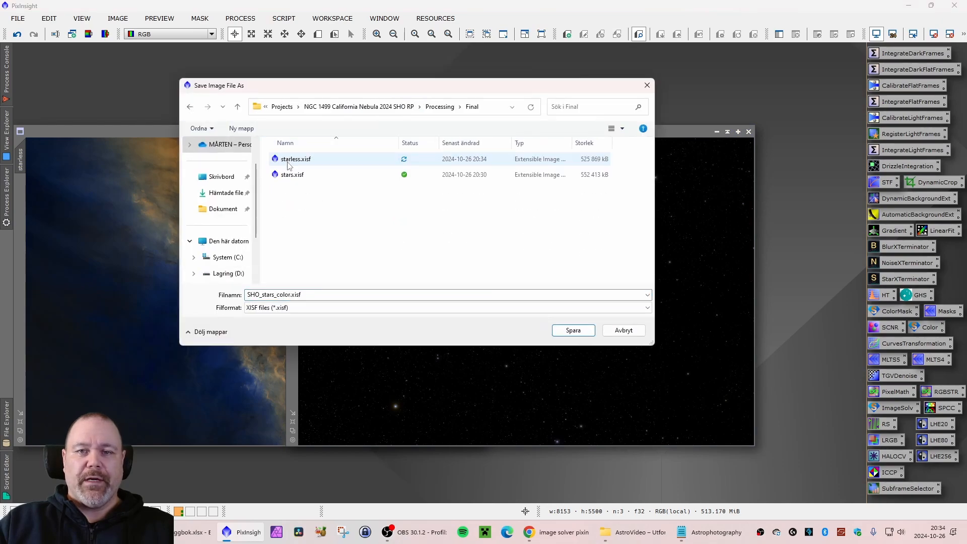
double_click(292, 174)
left_click(503, 286)
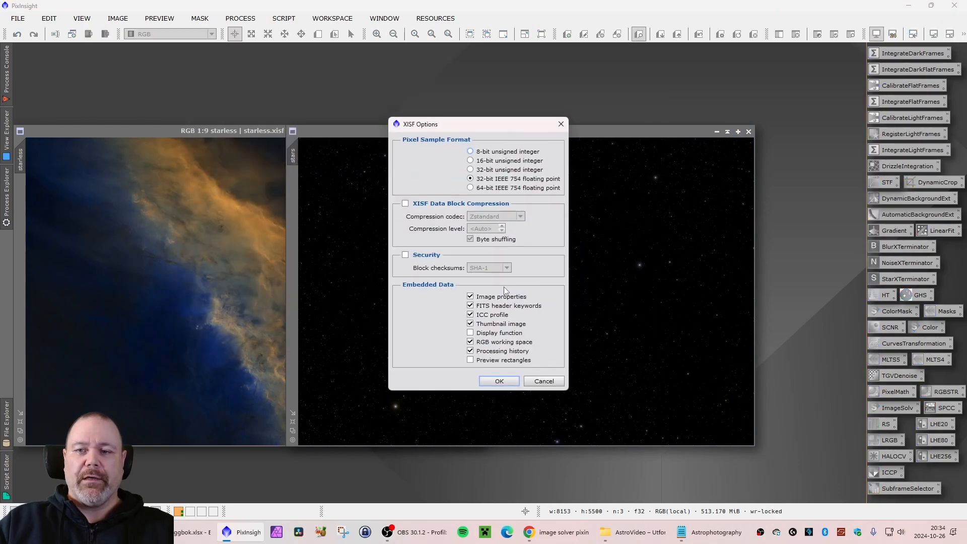
left_click(498, 381)
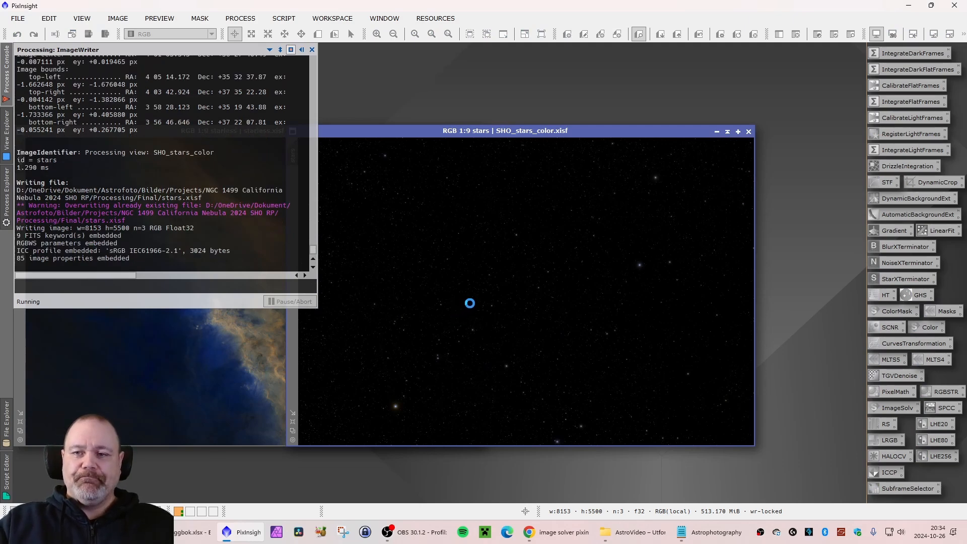
Try dimming the stars image with HistogramTransformation in a real-time preview, raising the midtones to about 0.633.
left_click_drag(420, 134, 334, 111)
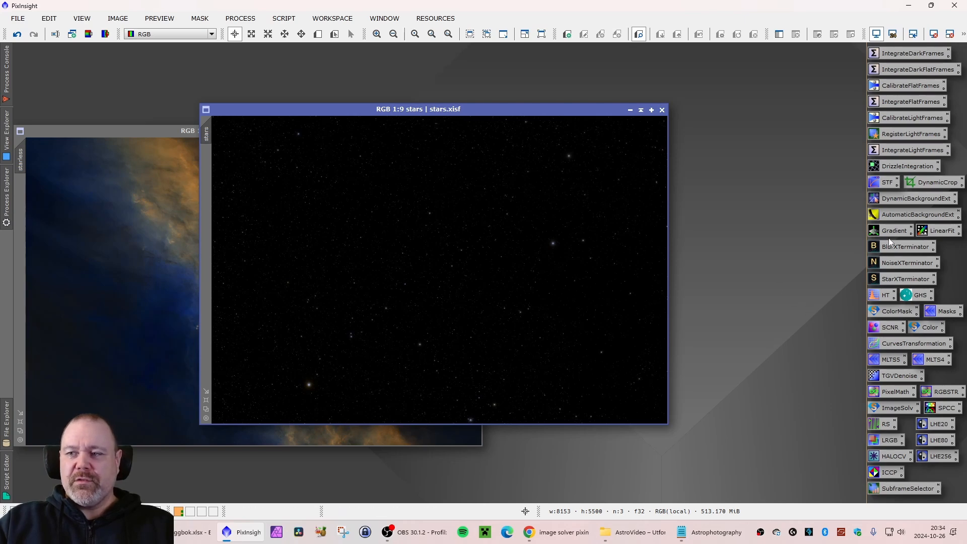
double_click(880, 296)
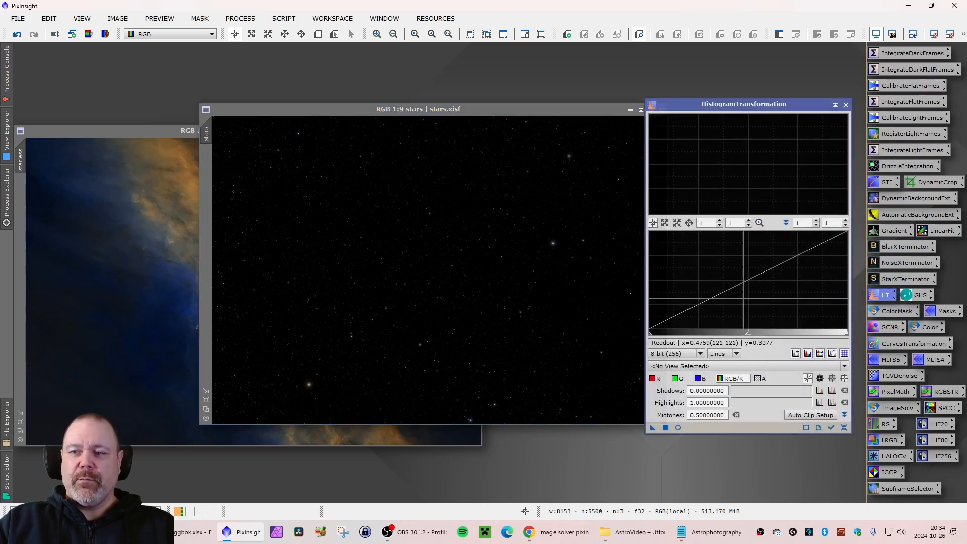
left_click(708, 365)
left_click(685, 392)
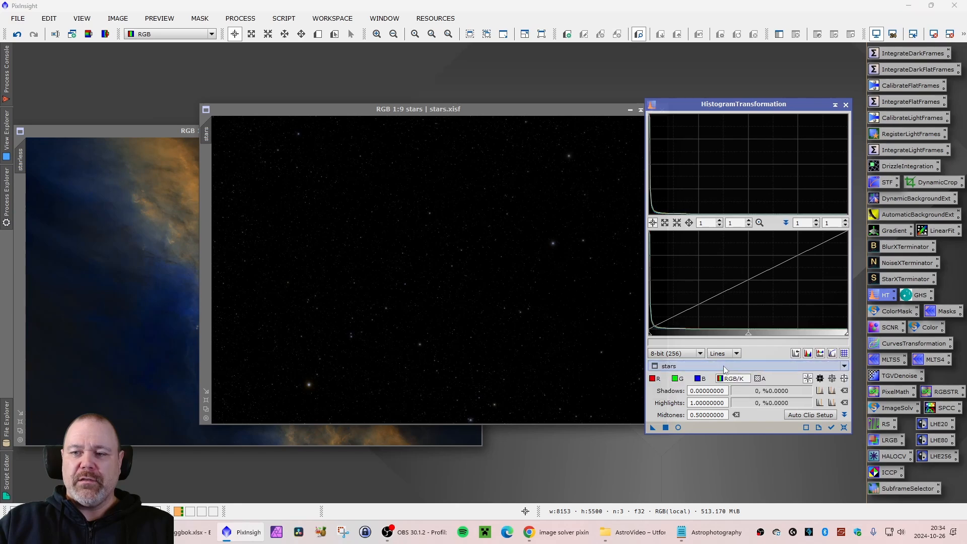
left_click(677, 427)
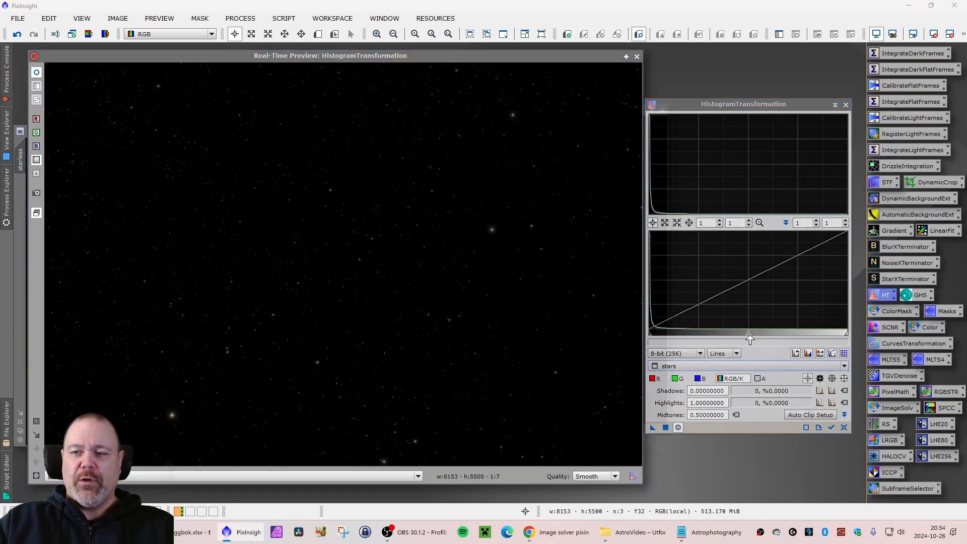
left_click_drag(749, 335, 774, 334)
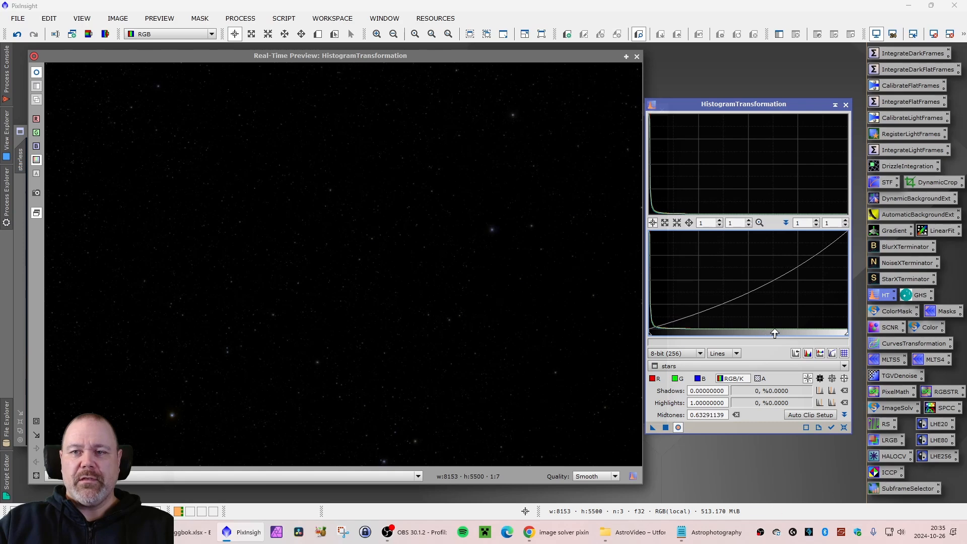
left_click(844, 427)
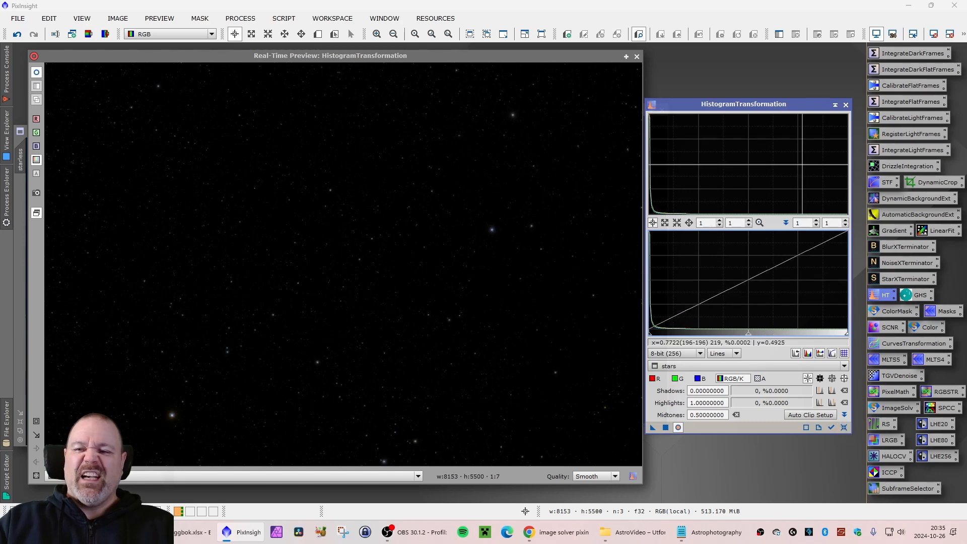
left_click(845, 105)
left_click(636, 57)
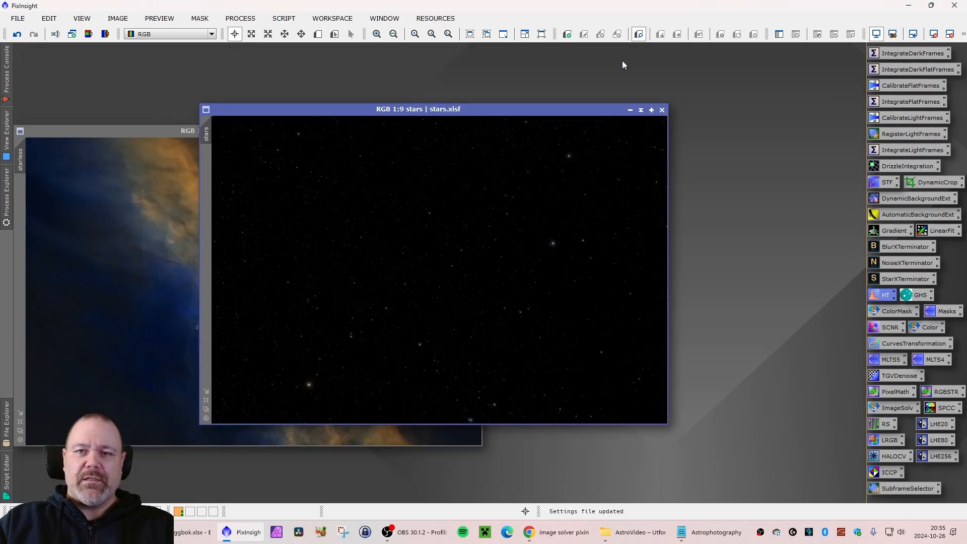
Arrange the starless and stars images side by side in the workspace.
left_click_drag(462, 109, 545, 108)
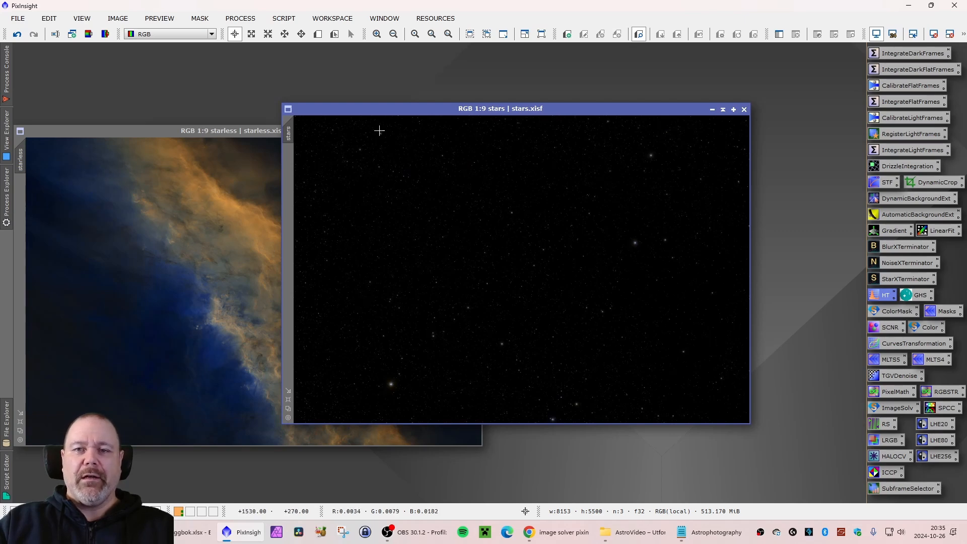
left_click_drag(396, 108, 449, 65)
left_click_drag(255, 130, 255, 57)
left_click_drag(547, 67, 695, 59)
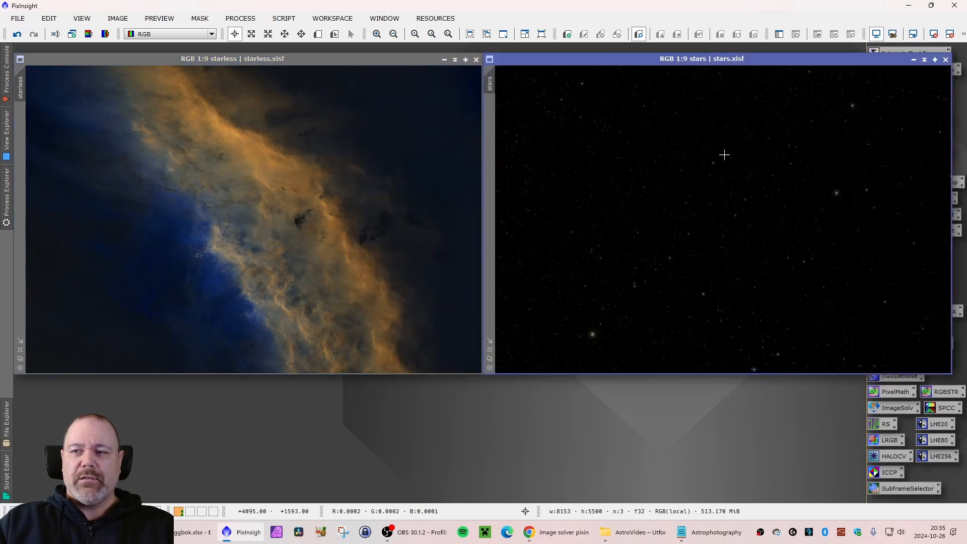
Combine the stars and starless images into a new image with the PixelMath expression ~(~stars*~starless).
double_click(891, 392)
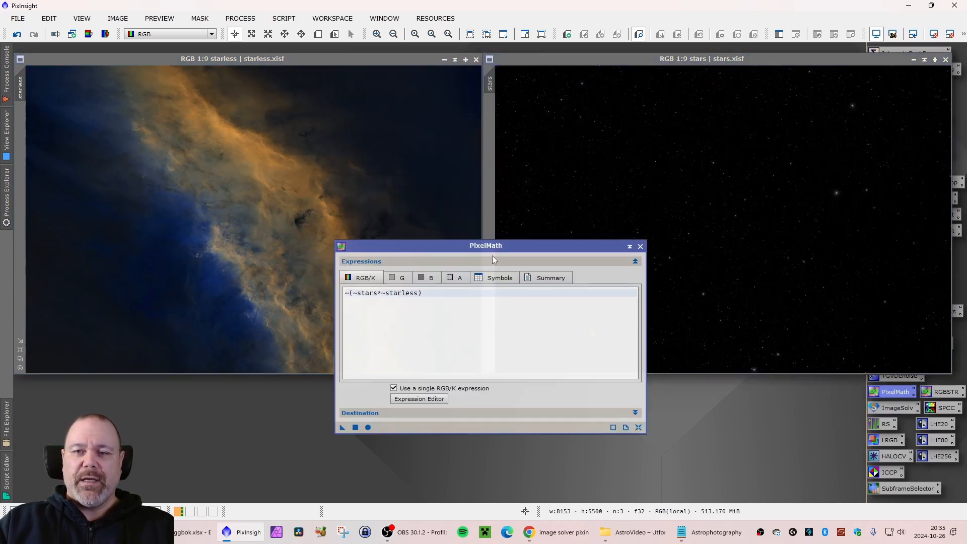
mouse_move(478, 243)
left_mouse_down()
mouse_move(444, 283)
mouse_move(478, 249)
left_mouse_up()
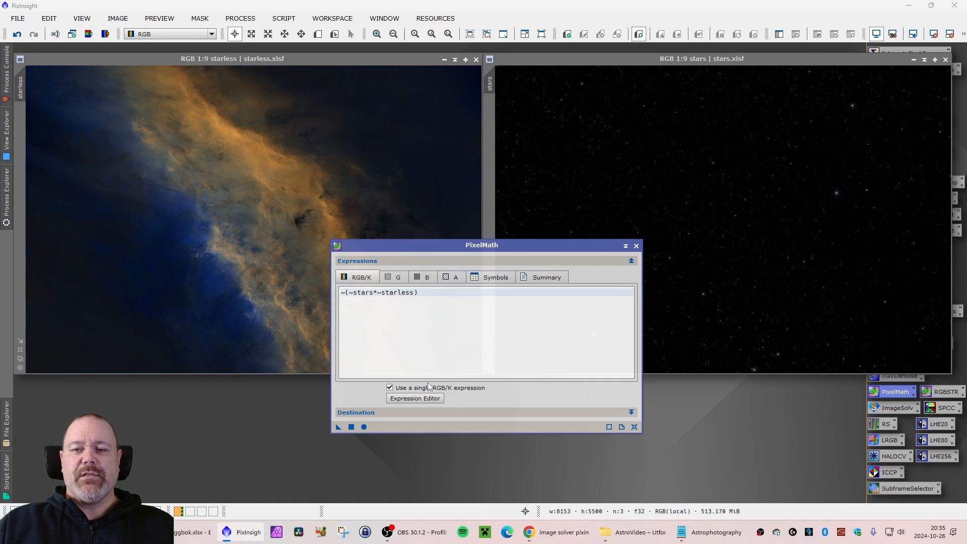
left_click(631, 413)
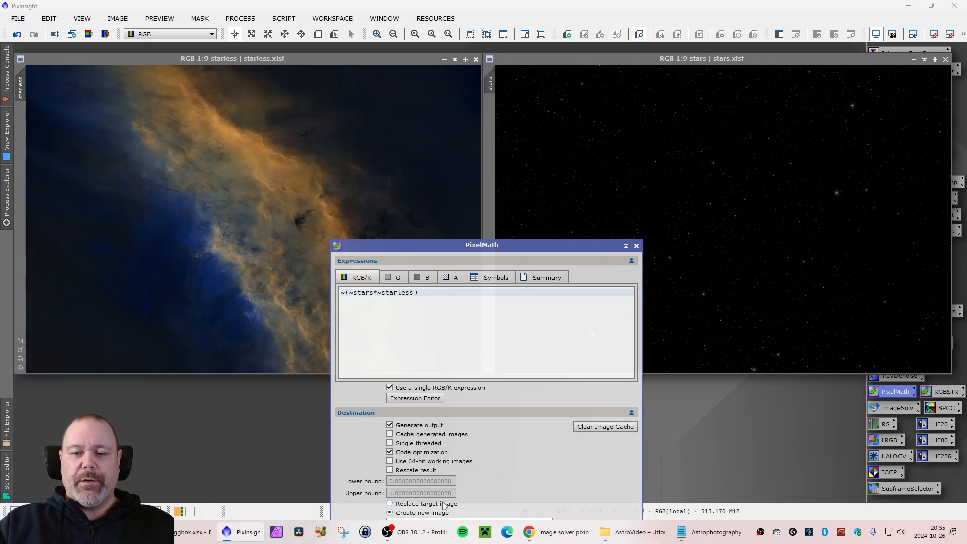
left_click(630, 413)
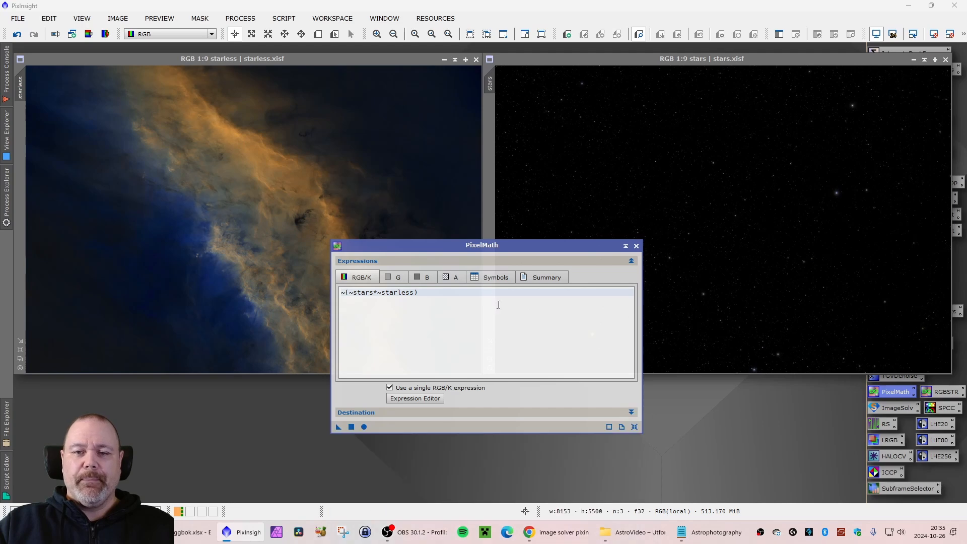
left_click_drag(434, 249, 421, 252)
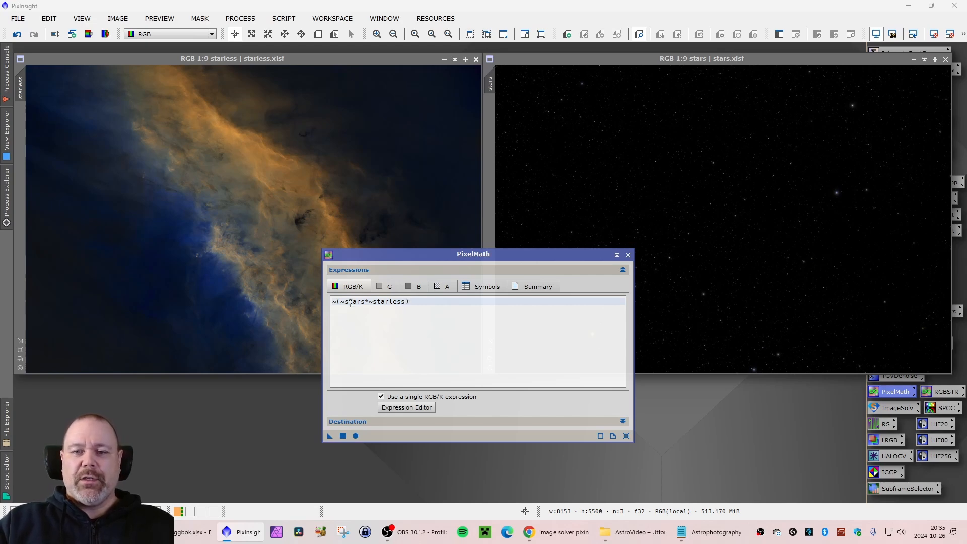
left_click_drag(416, 256, 423, 252)
left_click(349, 432)
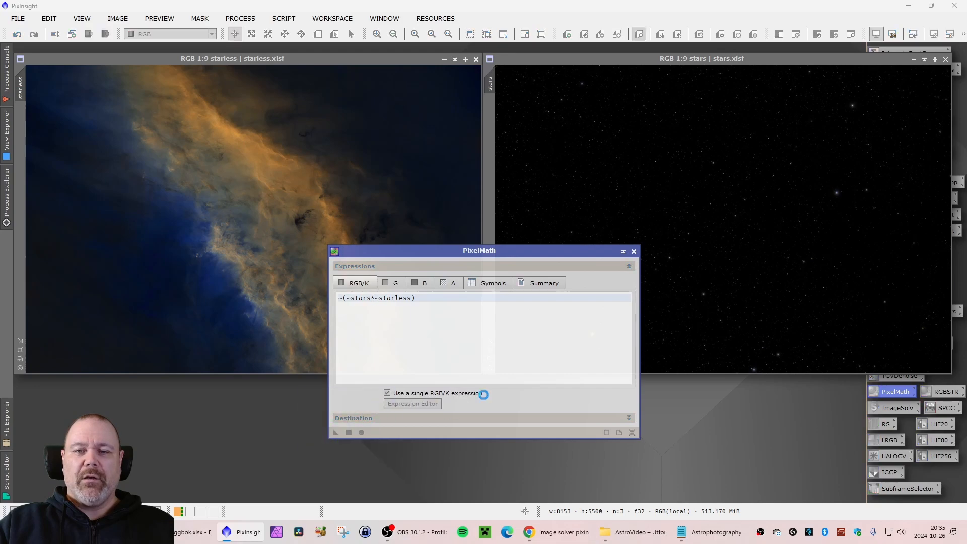
left_click(632, 252)
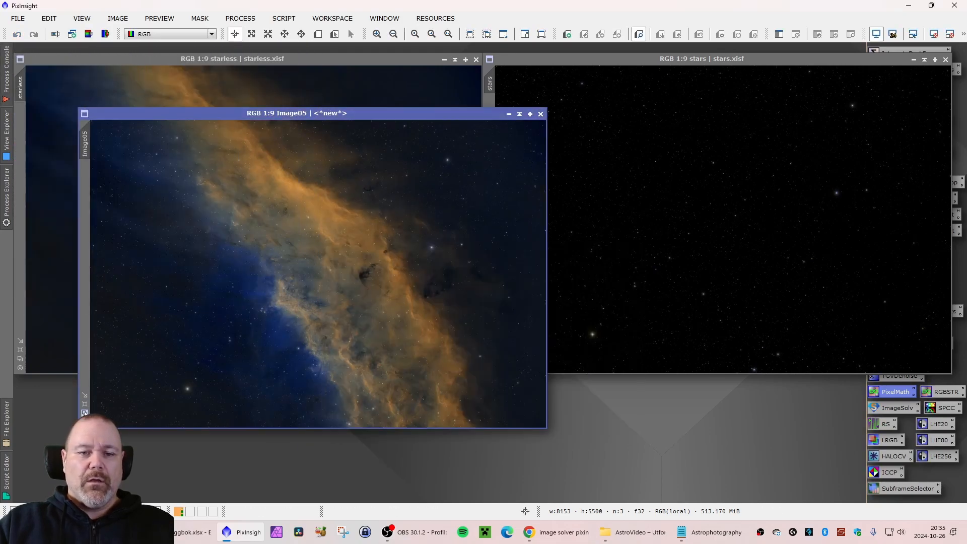
Minimize the stars and starless images and stack their icons clear of the enlarged combined image.
scroll(94, 403, "up", 2)
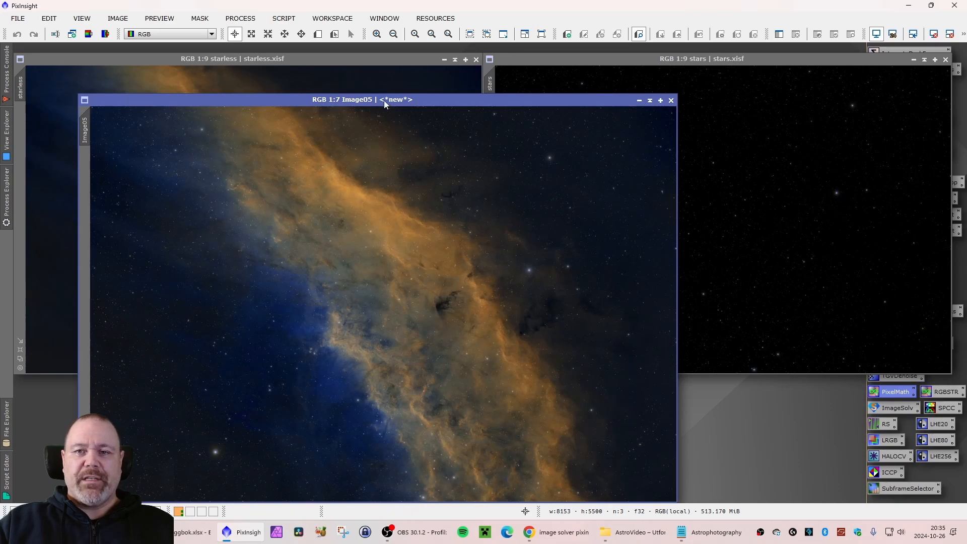
left_click_drag(384, 99, 369, 78)
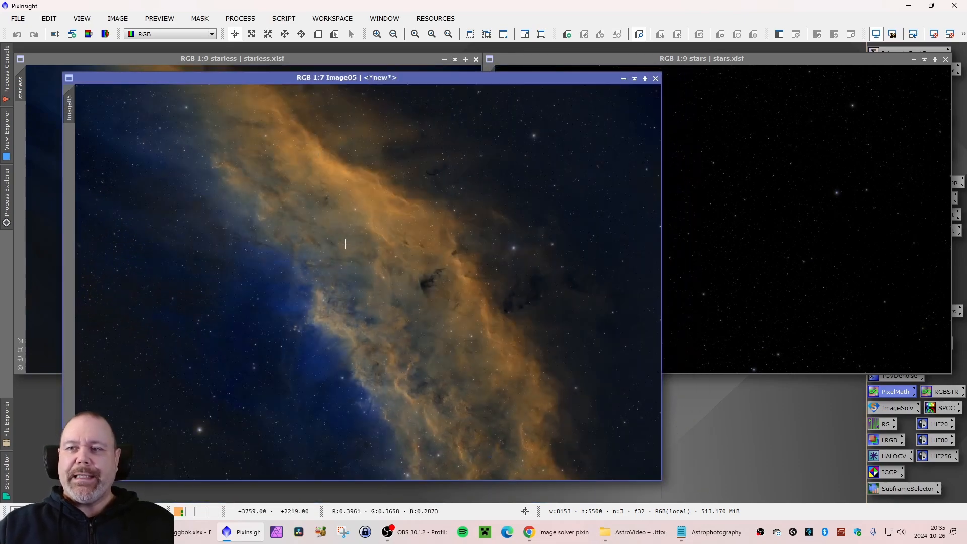
left_click_drag(355, 81, 304, 335)
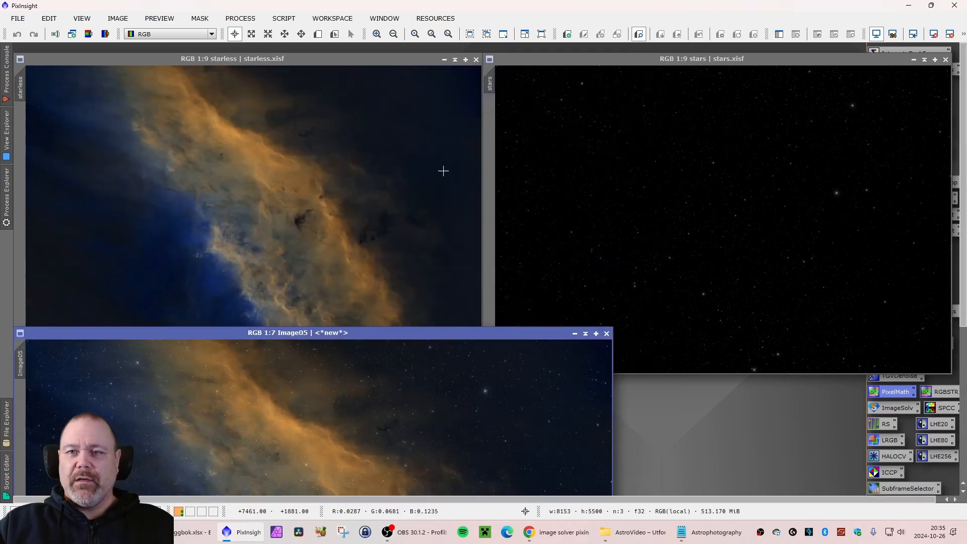
left_click_drag(437, 330, 481, 82)
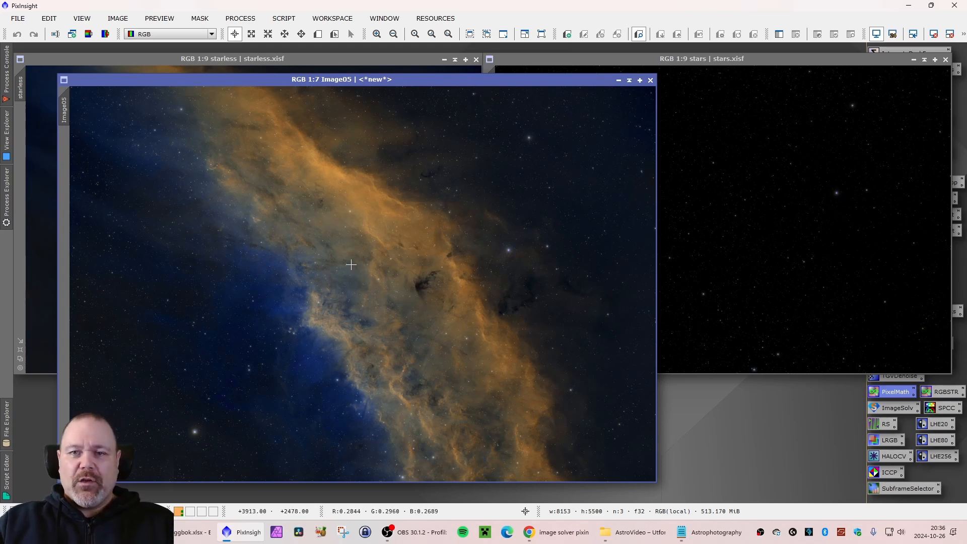
left_click(914, 59)
left_click(444, 60)
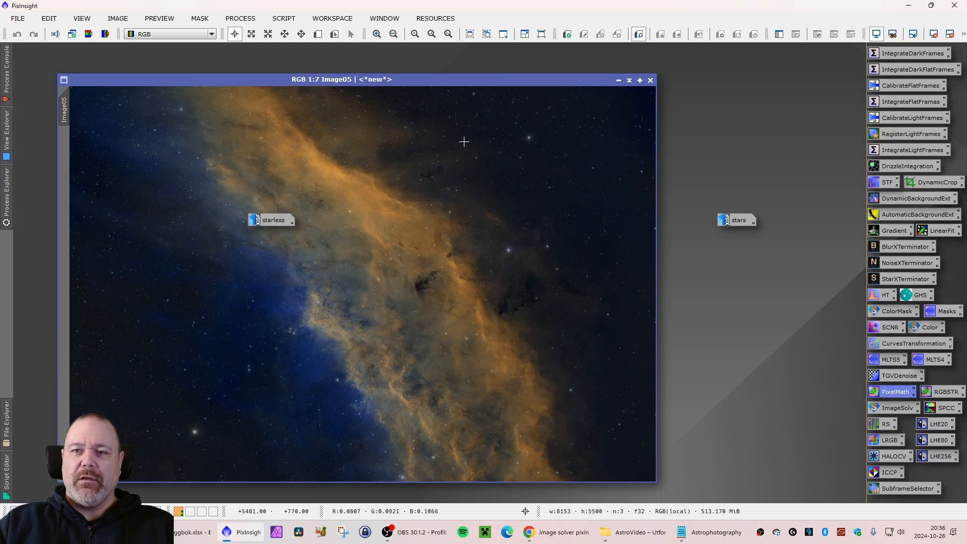
left_click_drag(271, 223, 826, 64)
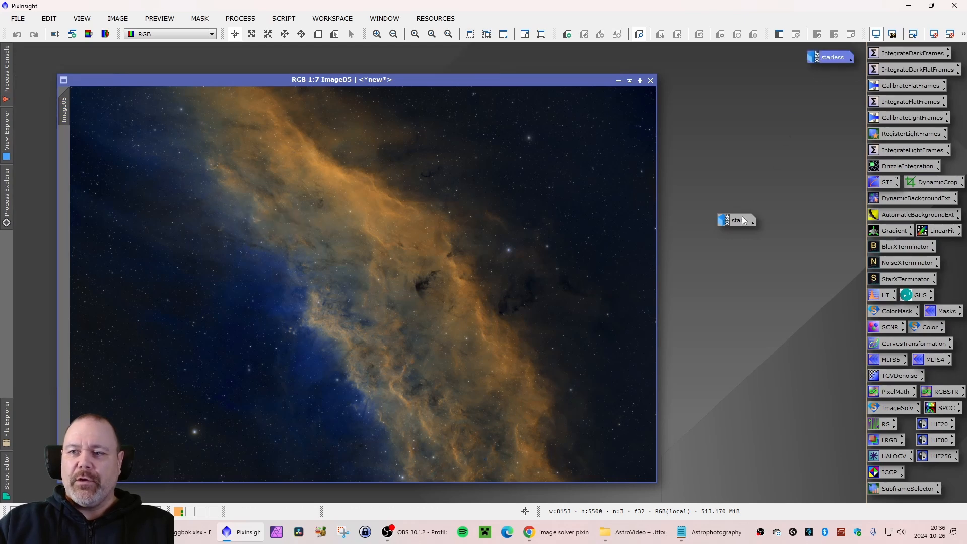
left_click_drag(738, 221, 825, 79)
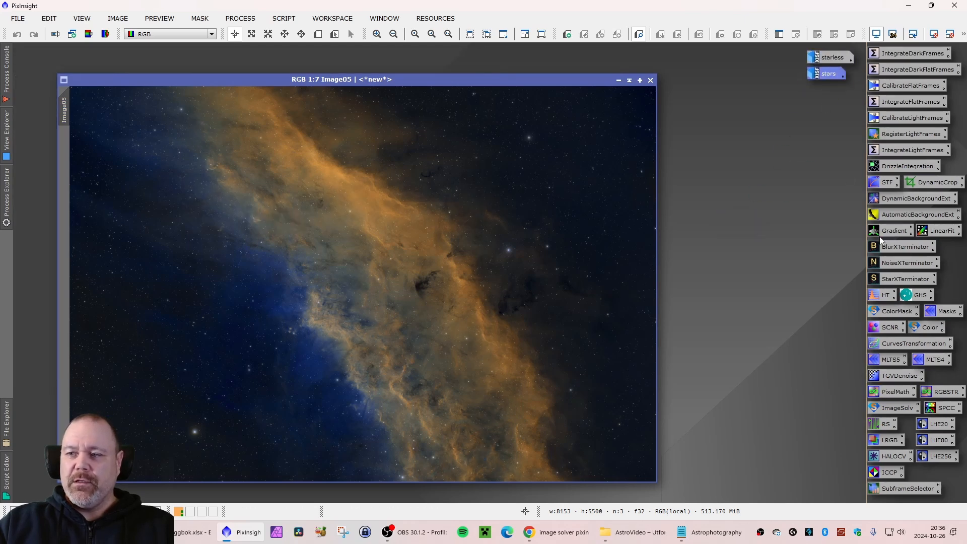
Open CurvesTransformation with a real-time preview of the combined image.
double_click(894, 345)
left_click_drag(691, 132, 750, 129)
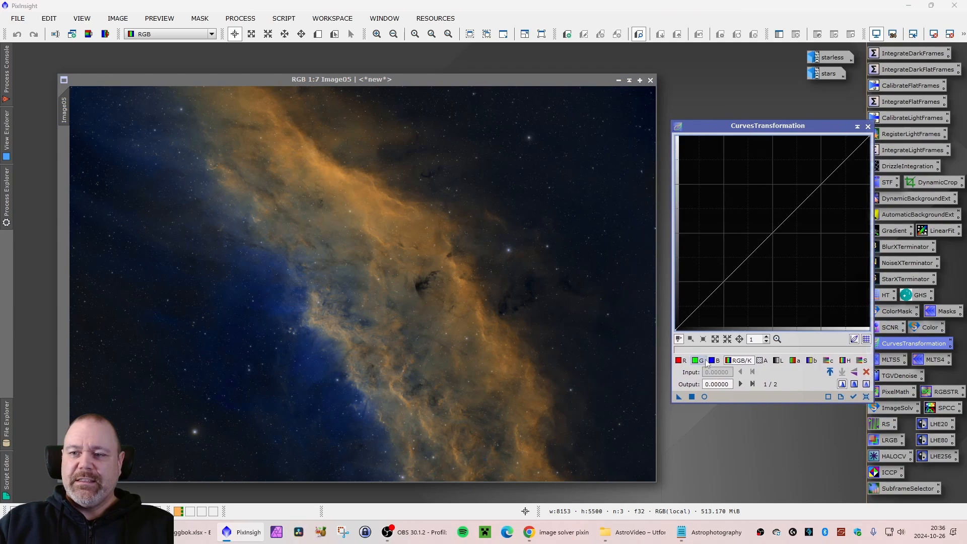
left_click(703, 396)
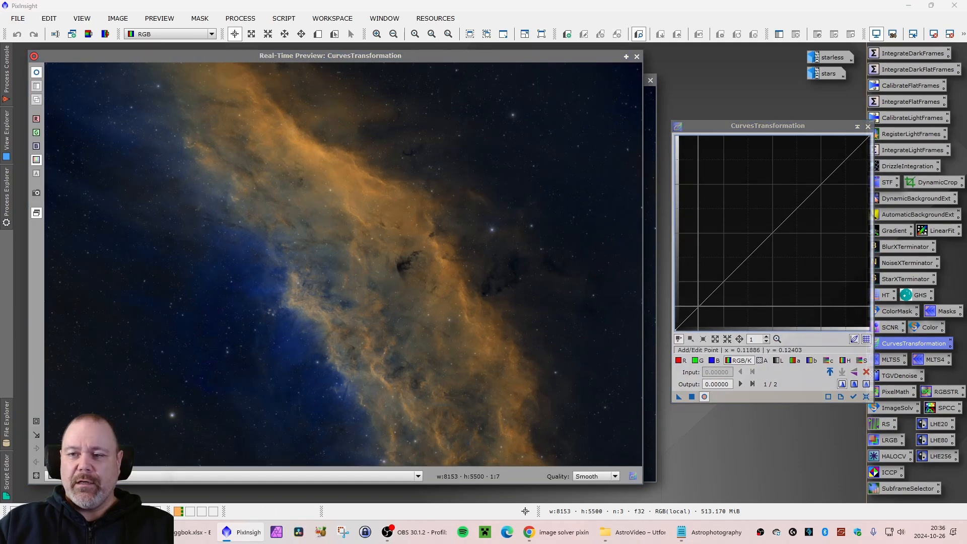
Try a gentle RGB/K contrast curve with the upper point at about 0.662 input and 0.682 output, and reset the curve.
left_click(701, 307)
left_click_drag(702, 307, 701, 305)
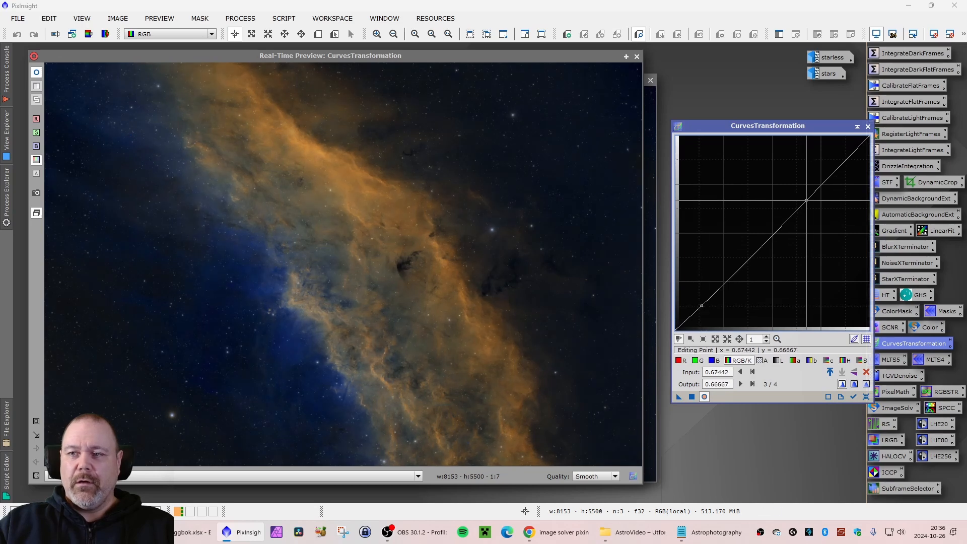
left_click(804, 197)
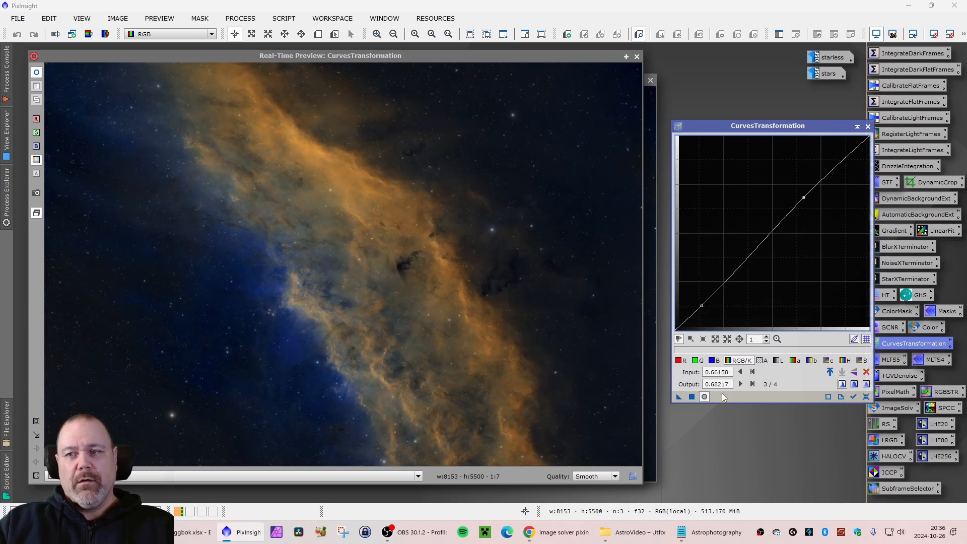
left_click(867, 396)
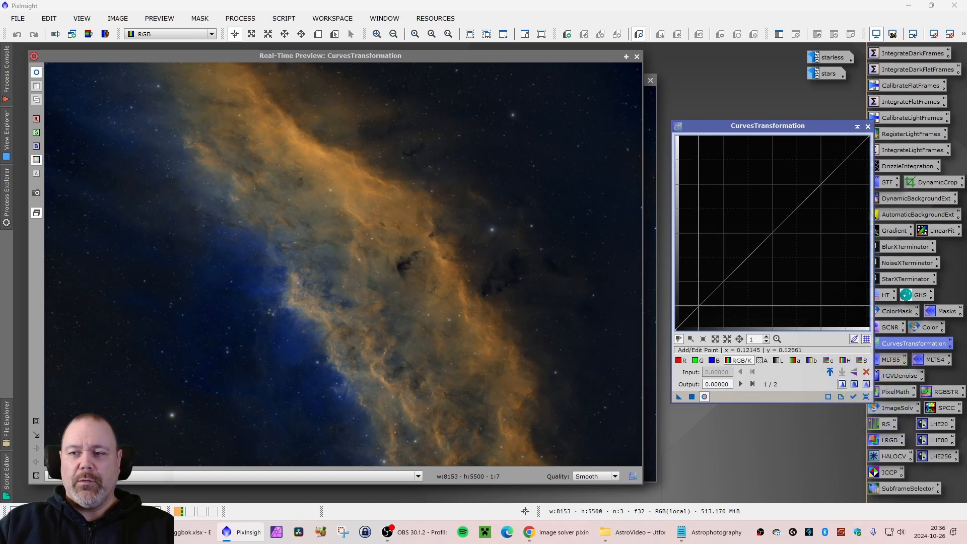
left_click_drag(701, 306, 702, 304)
left_click(865, 396)
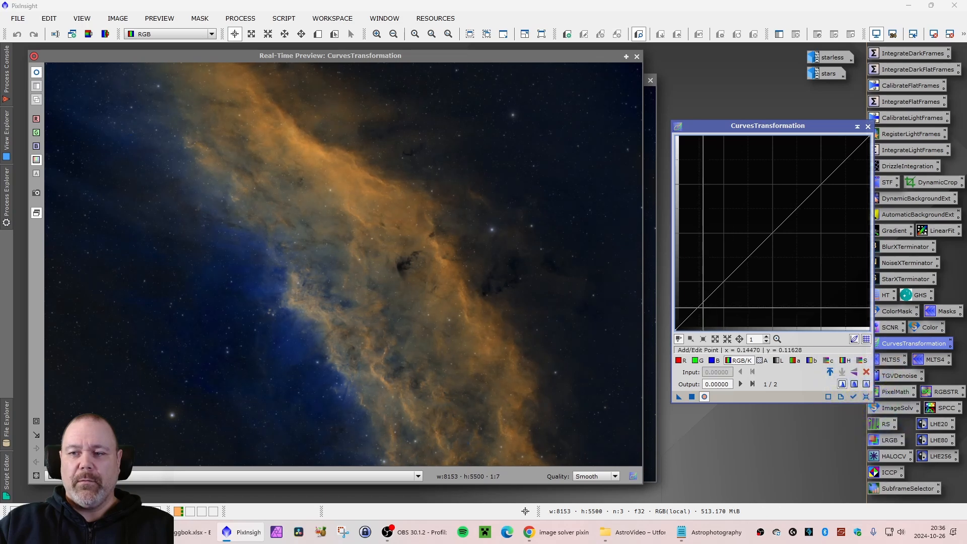
Apply an RGB/K curve through about 0.121/0.119 and 0.662/0.685 to the combined image, then close CurvesTransformation and its preview.
left_click(698, 307)
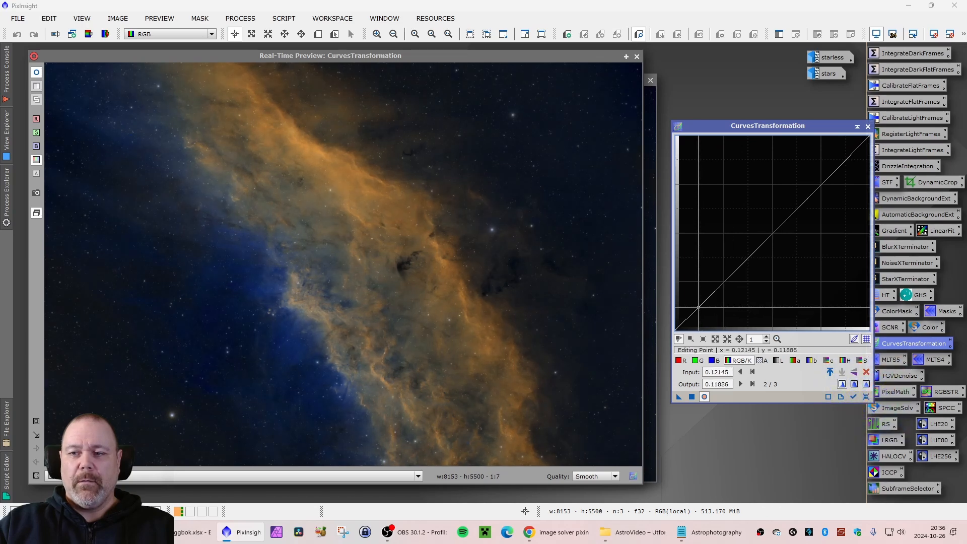
left_click(803, 196)
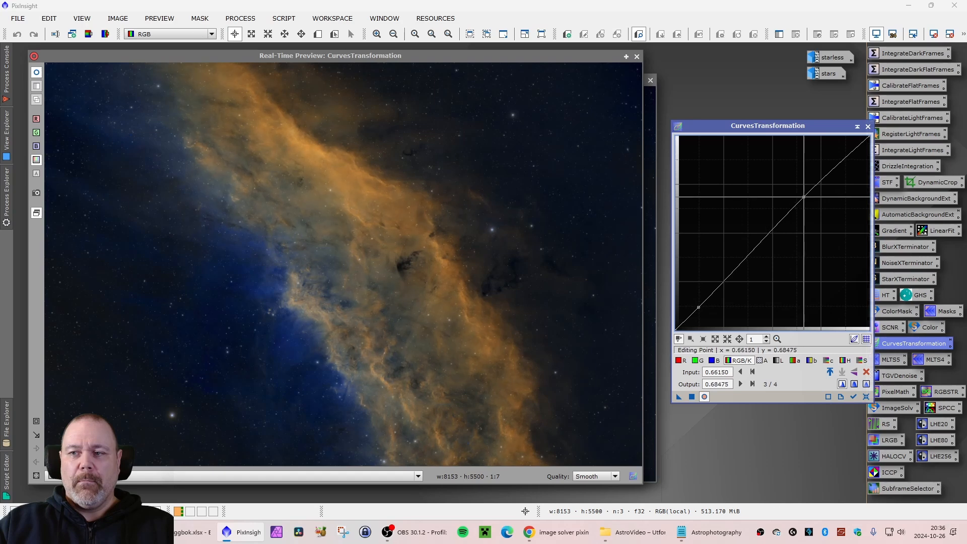
left_click(692, 397)
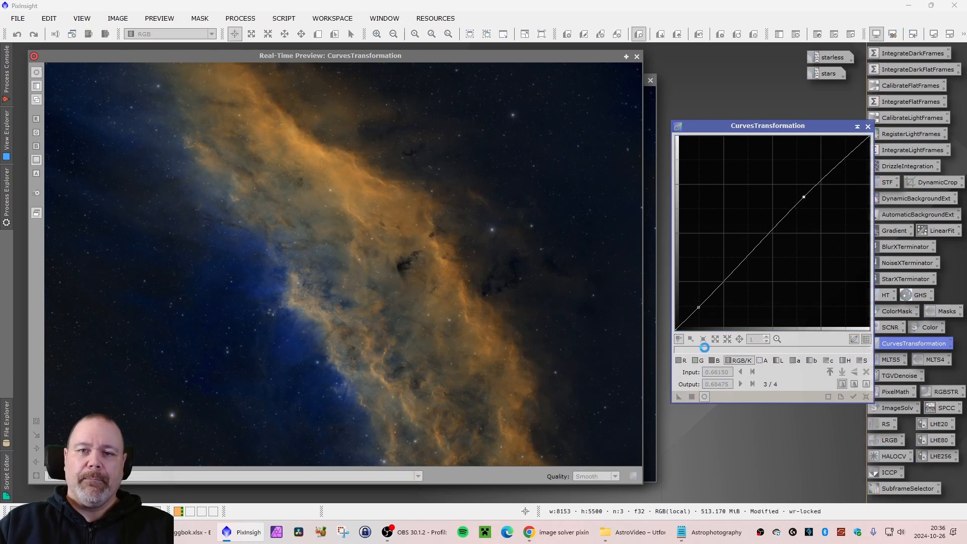
left_click(866, 397)
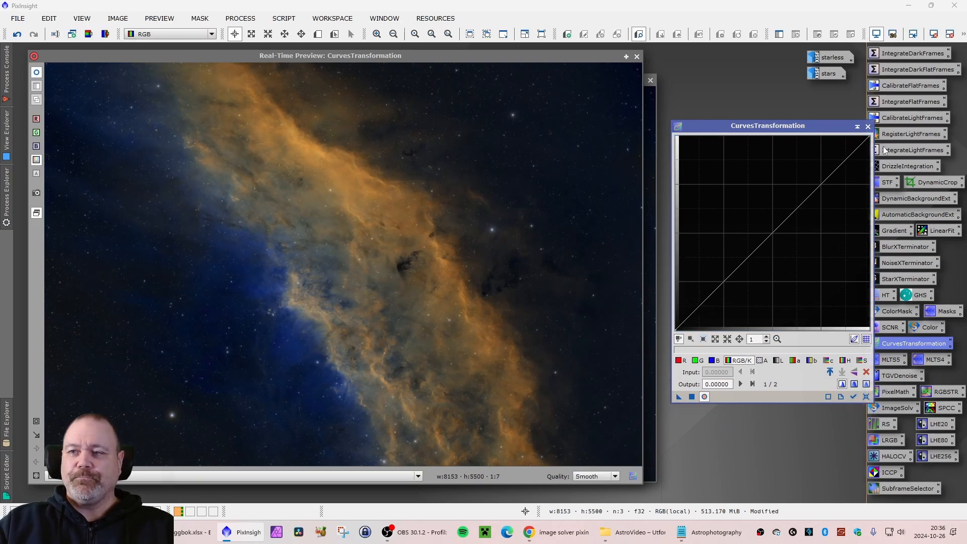
left_click(867, 127)
left_click(637, 57)
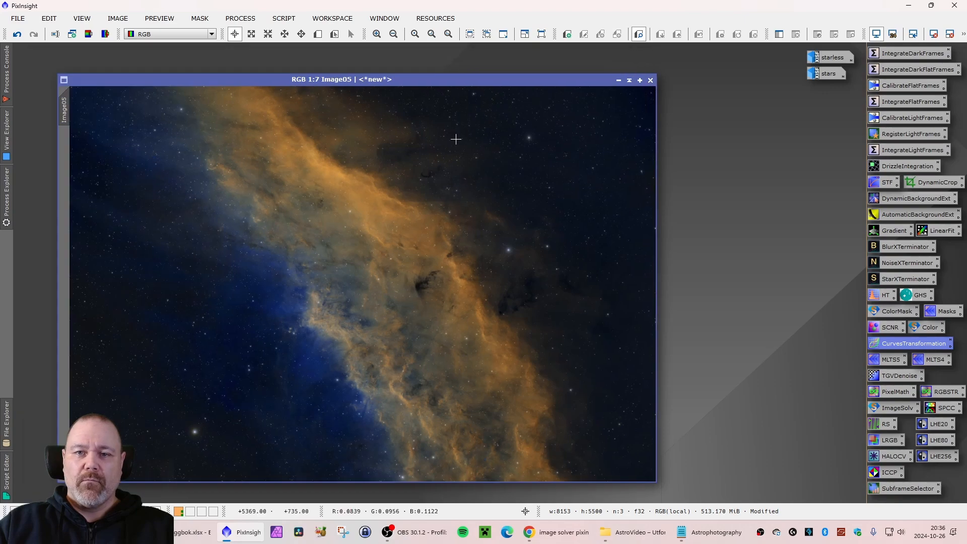
Rename the combined image's identifier to SHO_SRGB_stars.
left_click_drag(286, 81, 268, 72)
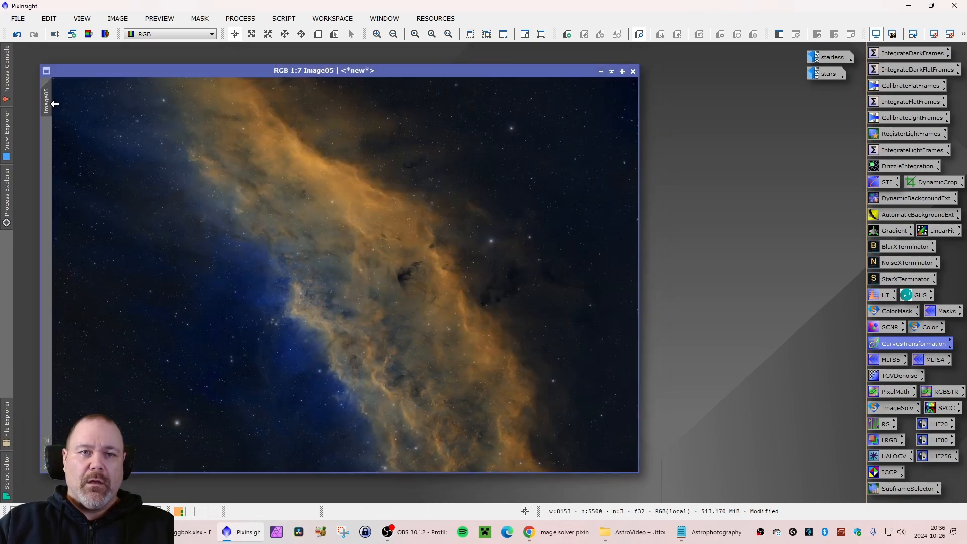
right_click(47, 104)
left_click(101, 138)
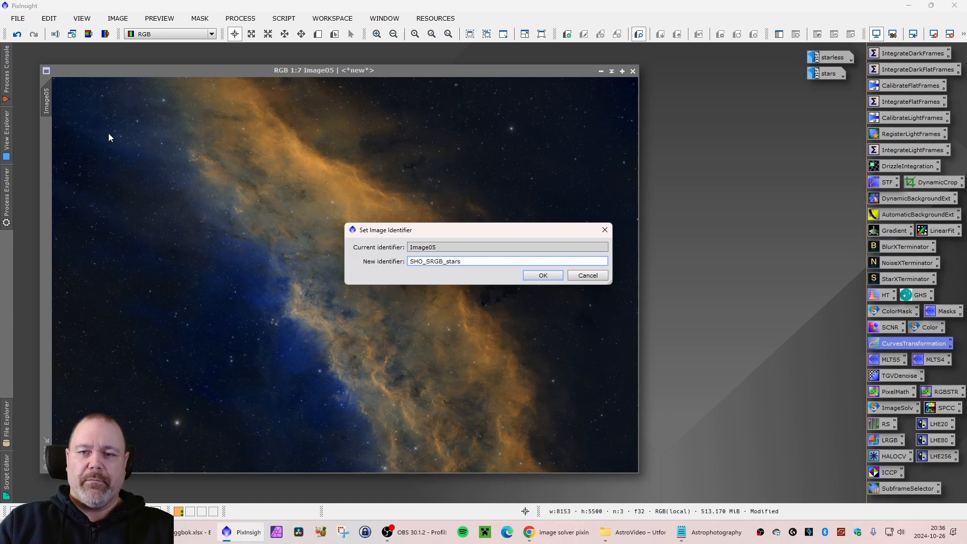
key("Return")
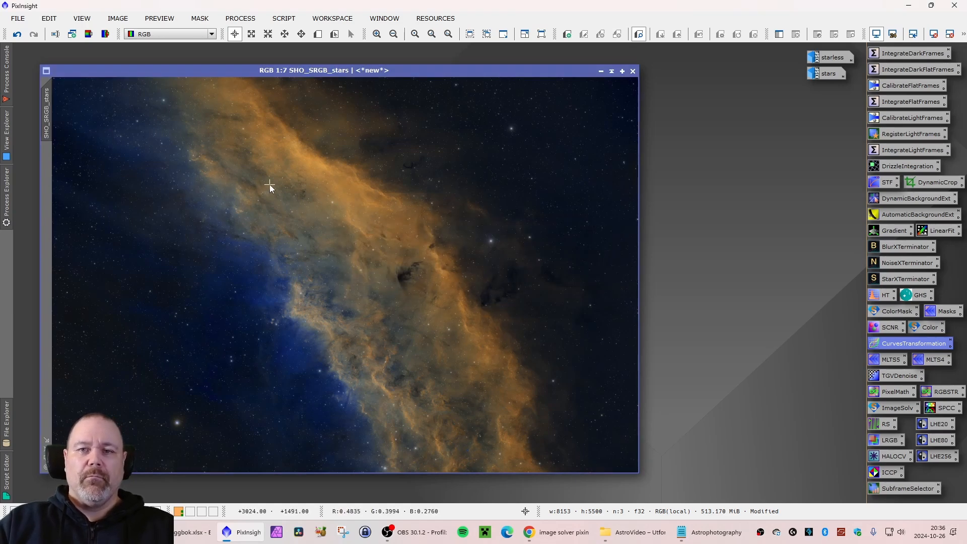
Save the combined image as SHO_SRGB_stars.xisf in the Final folder in 32-bit floating point format.
left_click(18, 18)
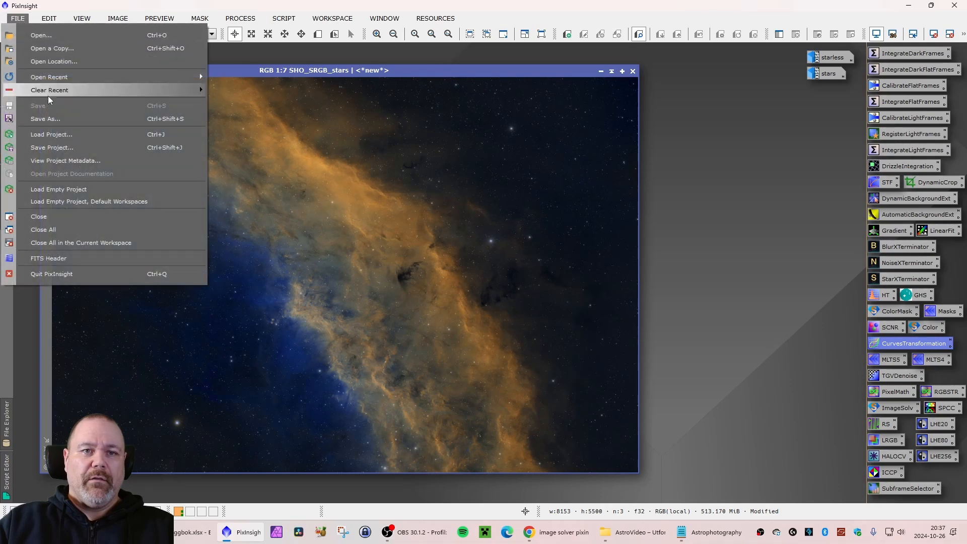
left_click(49, 113)
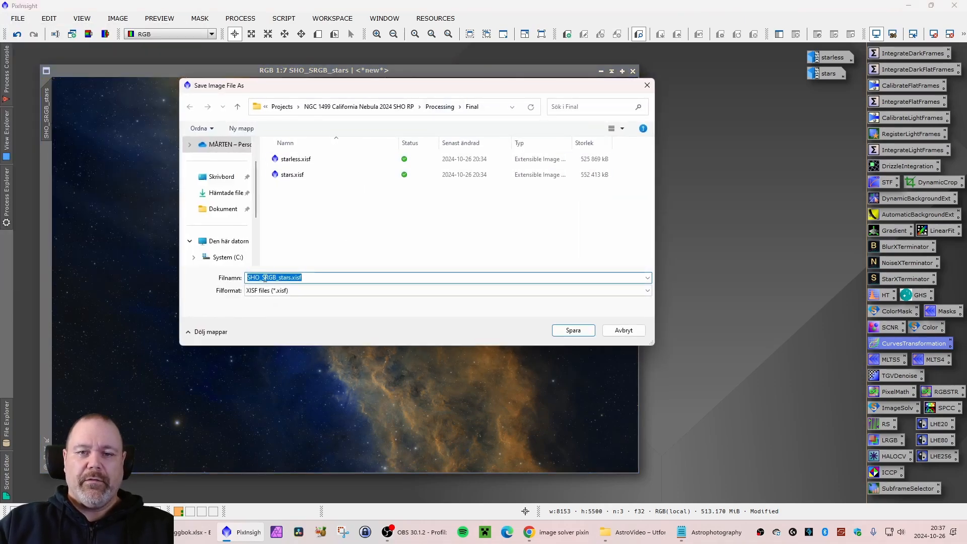
left_click(573, 330)
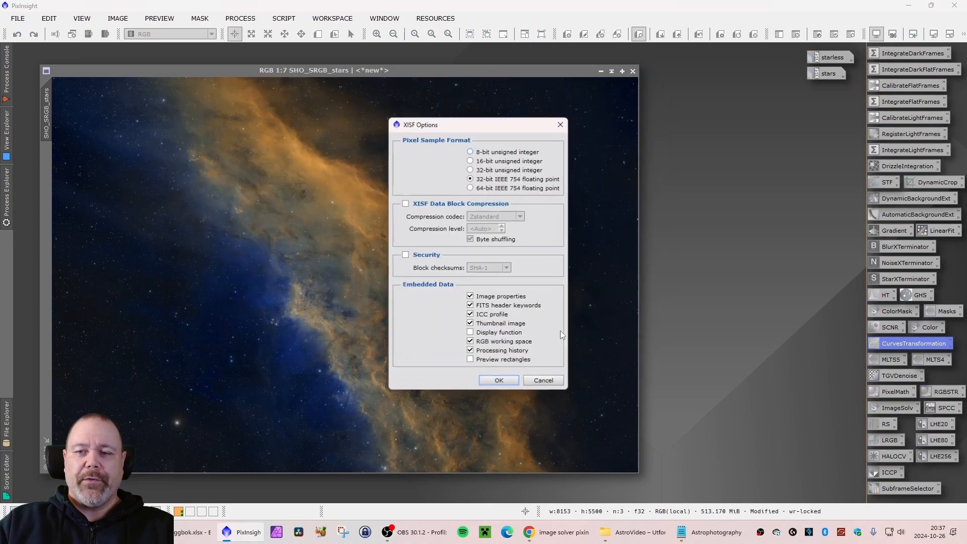
left_click(504, 376)
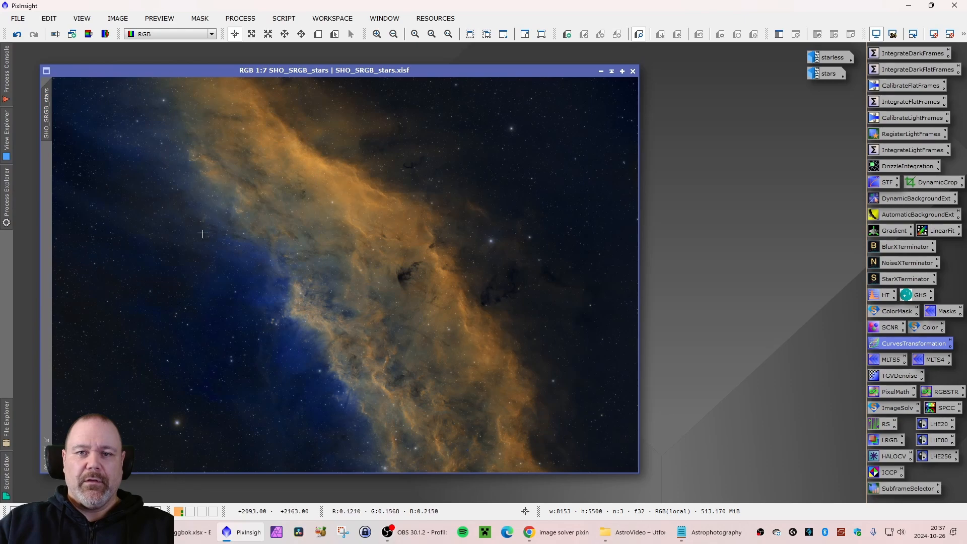
Delete the iconized starless and stars images and shrink the combined image's window to 1:9 near the workspace edge.
mouse_move(247, 71)
left_mouse_down()
mouse_move(262, 76)
mouse_move(246, 79)
left_mouse_up()
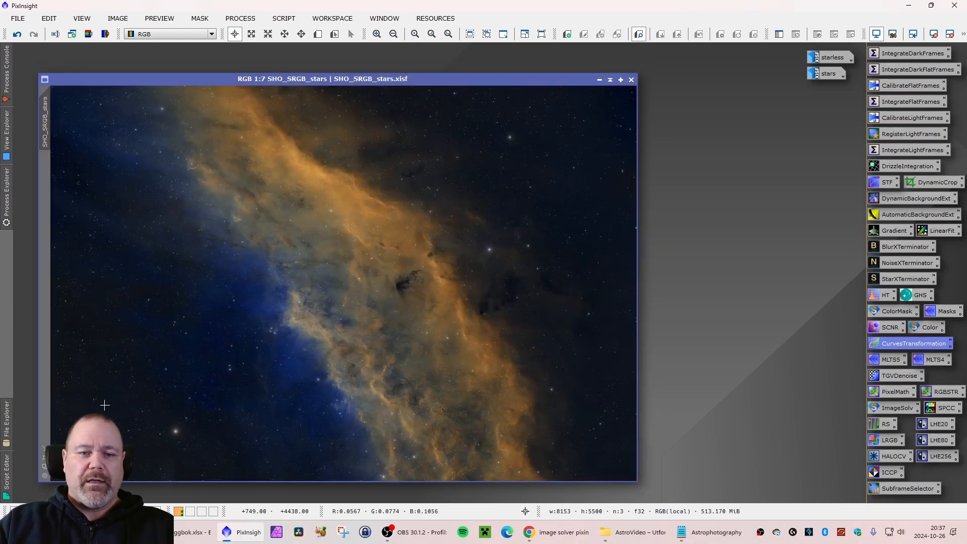
right_click(818, 60)
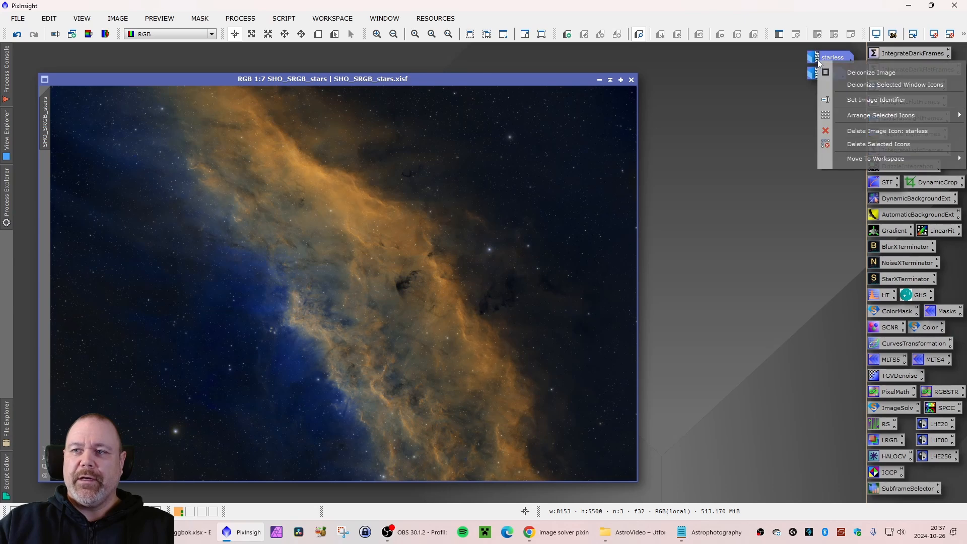
left_click(879, 144)
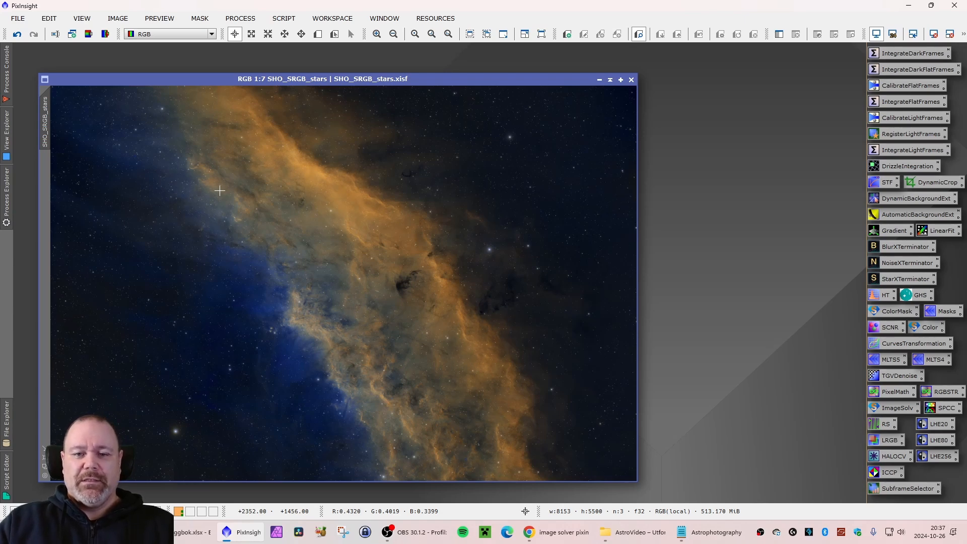
left_click(44, 457)
left_click_drag(252, 78, 227, 84)
Open Final_SHO.xisf from Processing/Final of the archived project NGC 1499 California Nebula 2022 SHO.
double_click(601, 138)
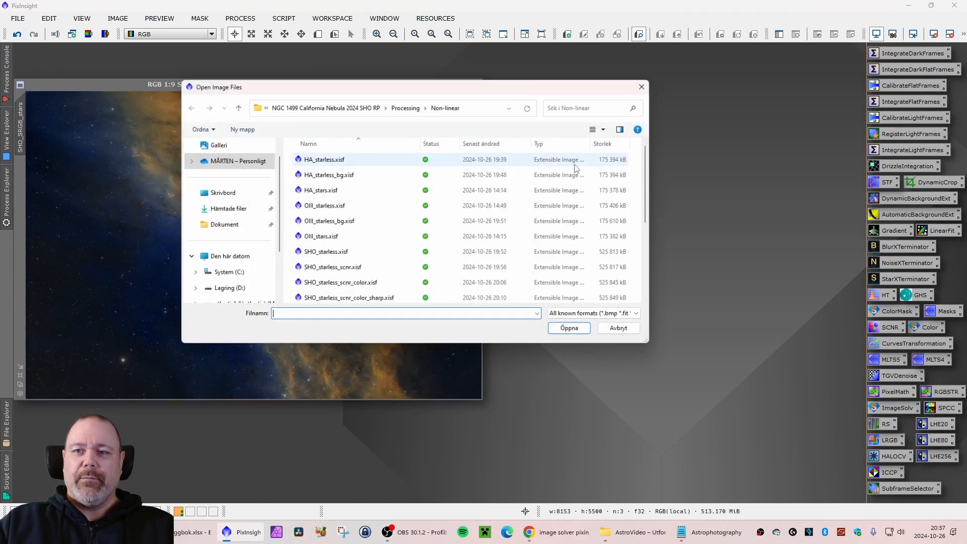
left_click(301, 108)
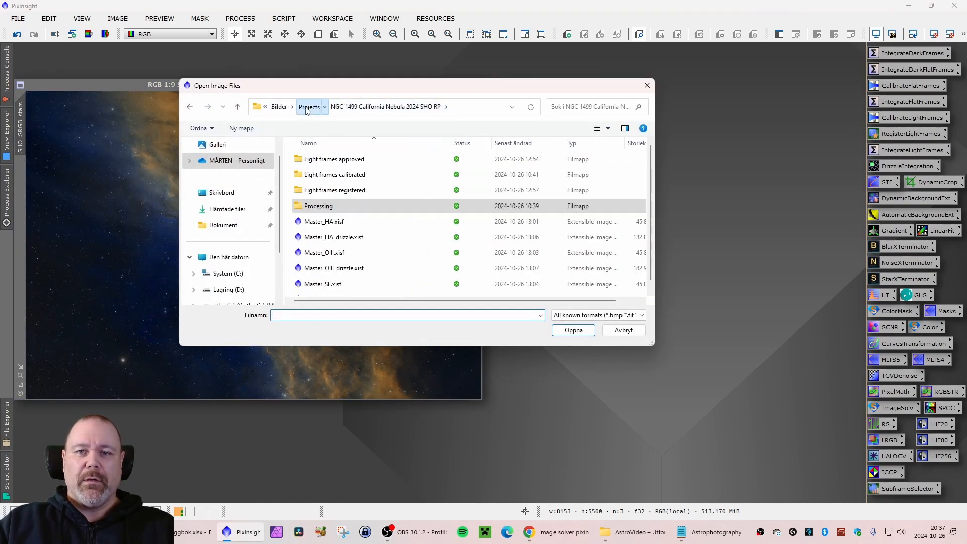
left_click(306, 108)
double_click(325, 159)
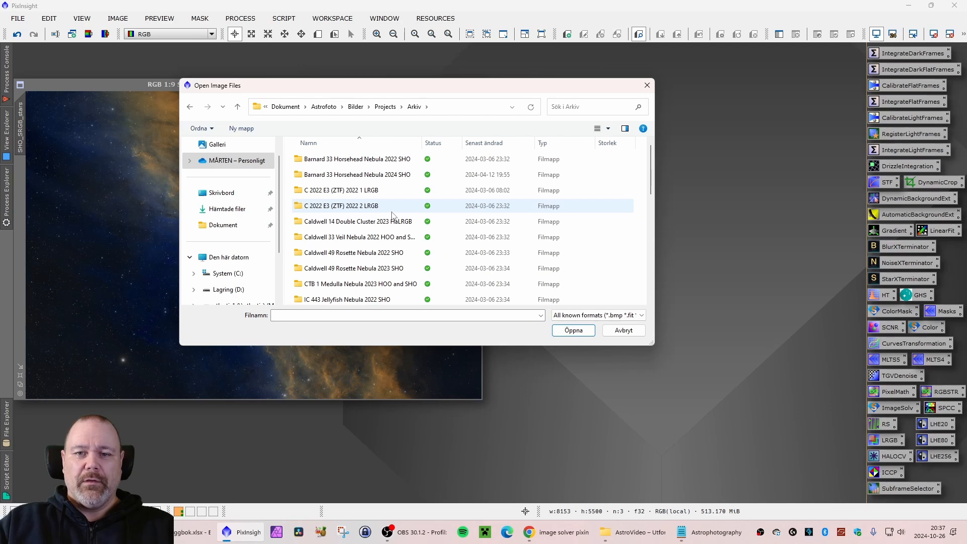
scroll(381, 228, "down", 1)
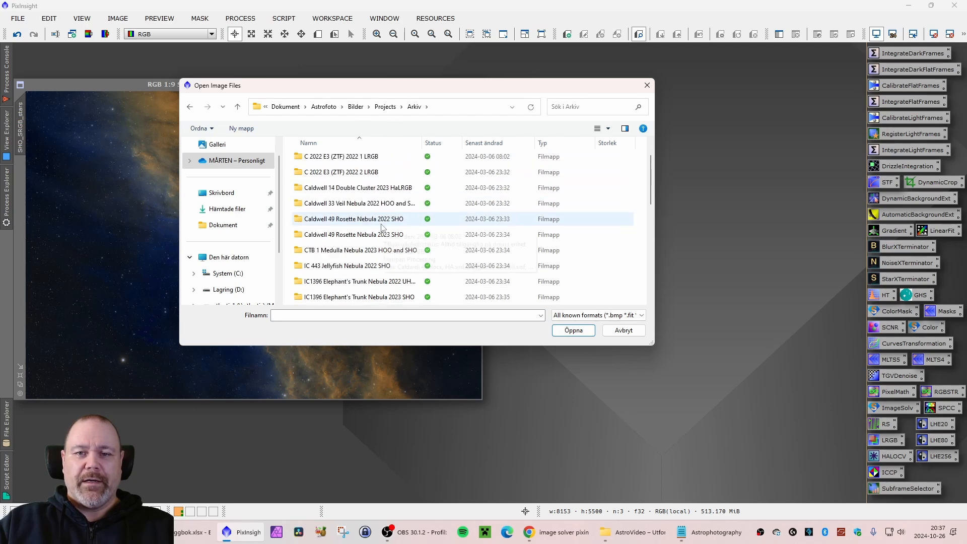
scroll(382, 227, "down", 3)
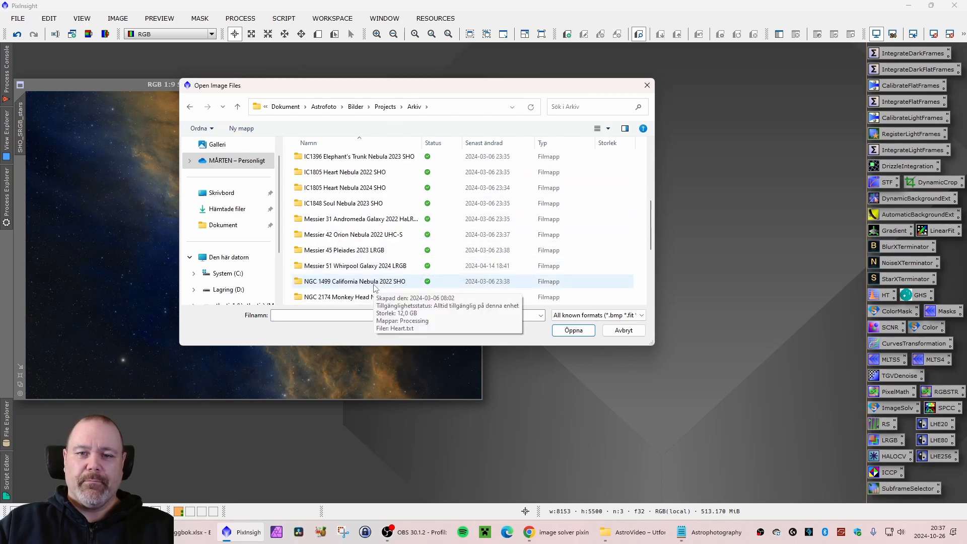
scroll(332, 277, "down", 1)
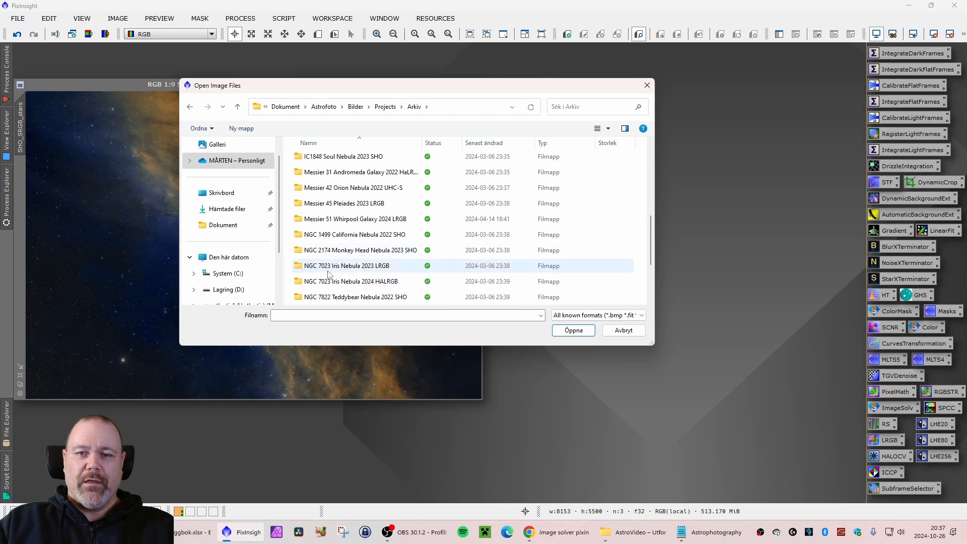
double_click(335, 236)
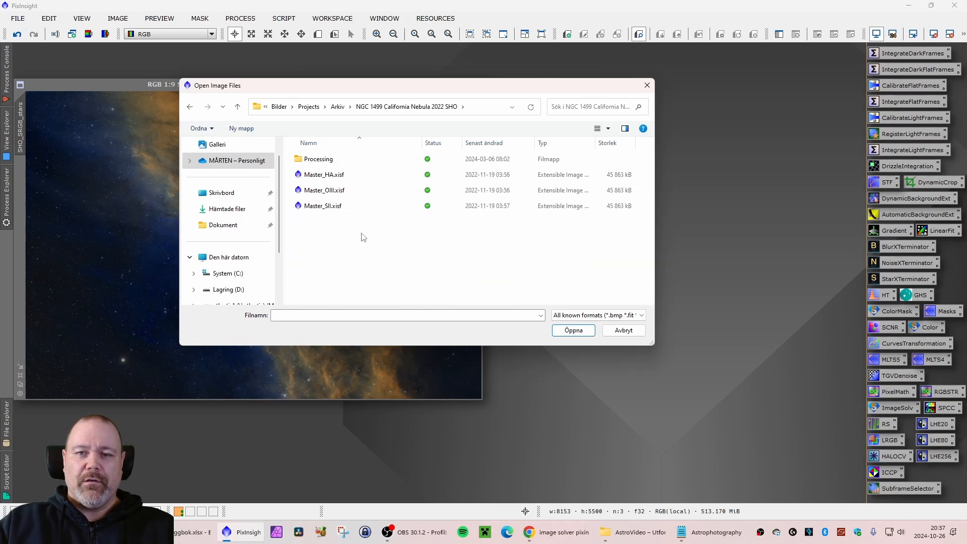
double_click(325, 161)
double_click(325, 160)
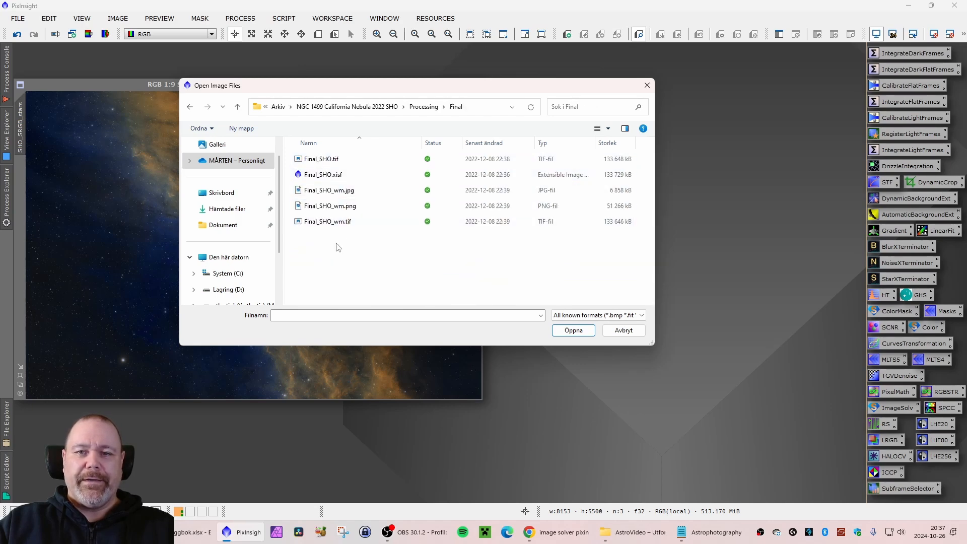
double_click(338, 178)
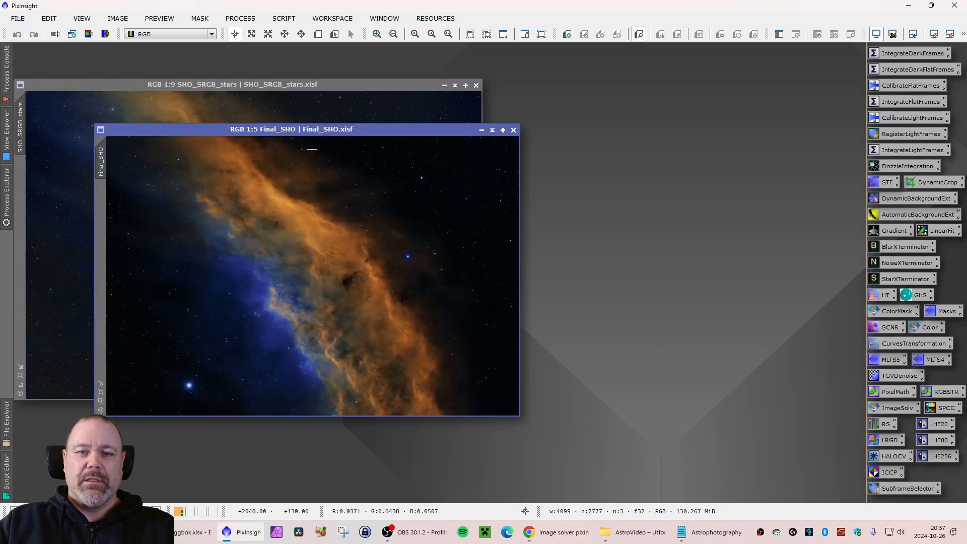
Place Final_SHO beside SHO_SRGB_stars and compare the stars of both images up close at 2:1 and 1:1.
left_click_drag(301, 134, 689, 88)
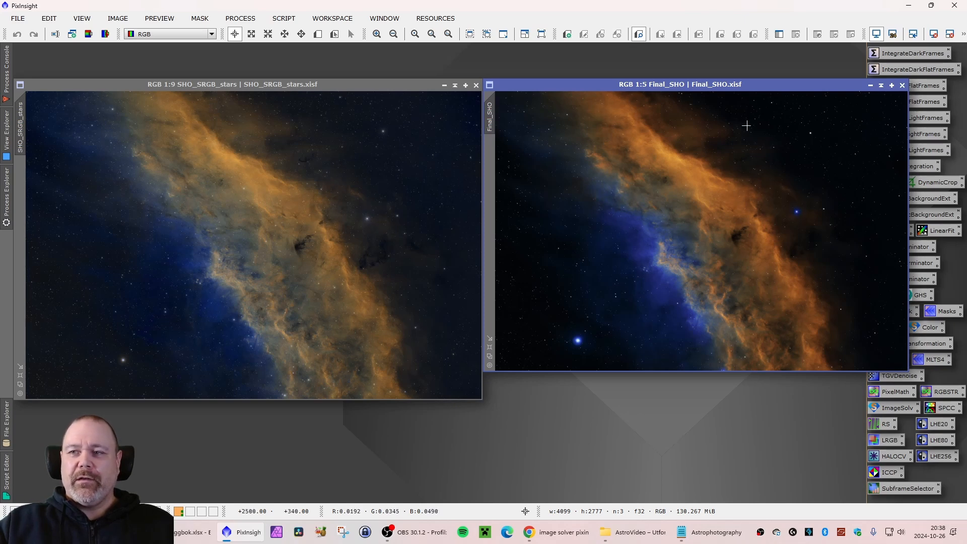
scroll(815, 126, "up", 5)
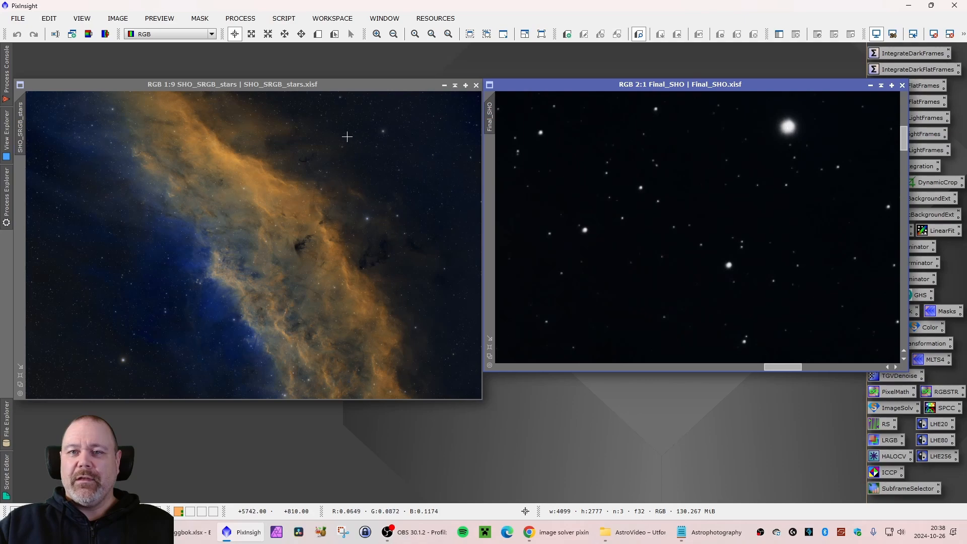
scroll(347, 137, "up", 10)
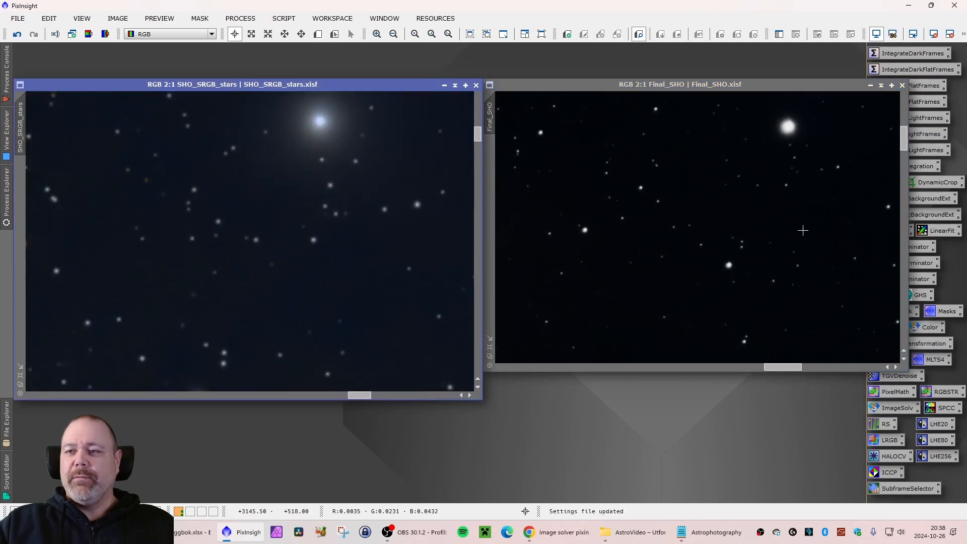
scroll(800, 243, "down", 1)
scroll(336, 183, "down", 1)
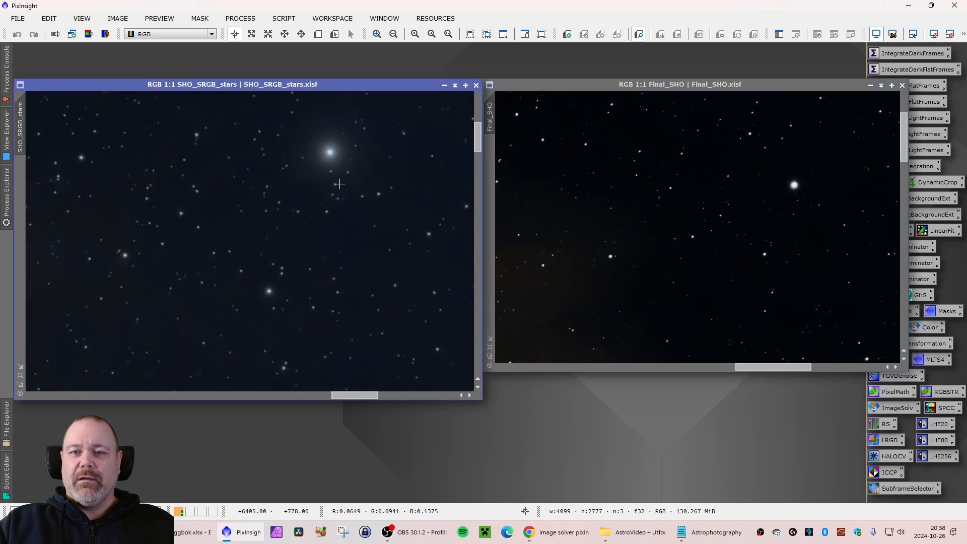
scroll(339, 183, "down", 1)
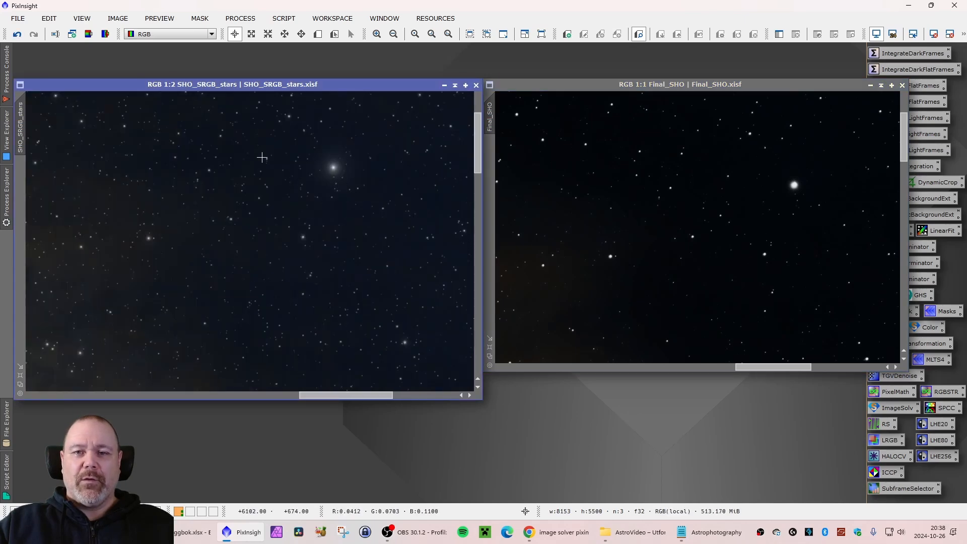
Compare the bright star in both images up close and the whole nebula with SHO_SRGB_stars at 1:9 and Final_SHO at 1:5.
scroll(314, 162, "up", 1)
scroll(752, 194, "down", 3)
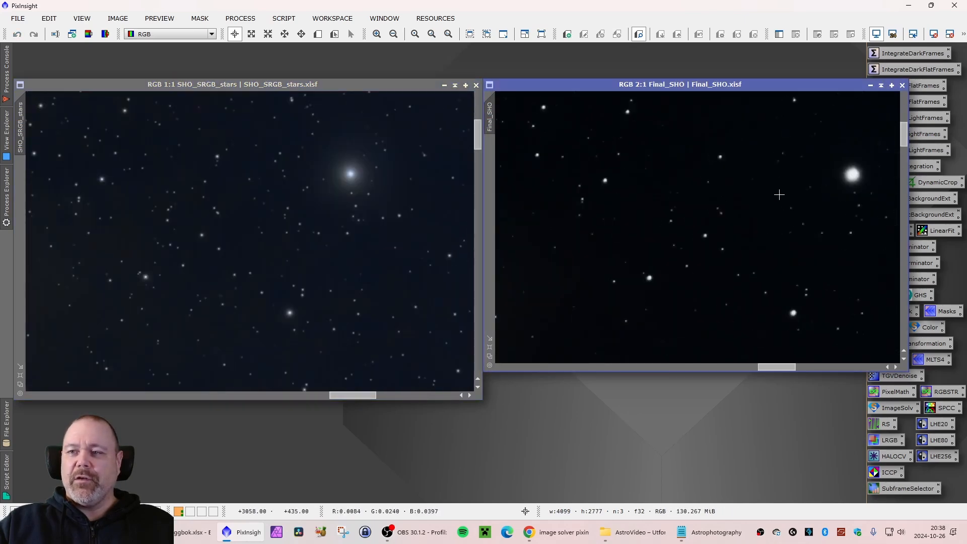
scroll(789, 195, "down", 1)
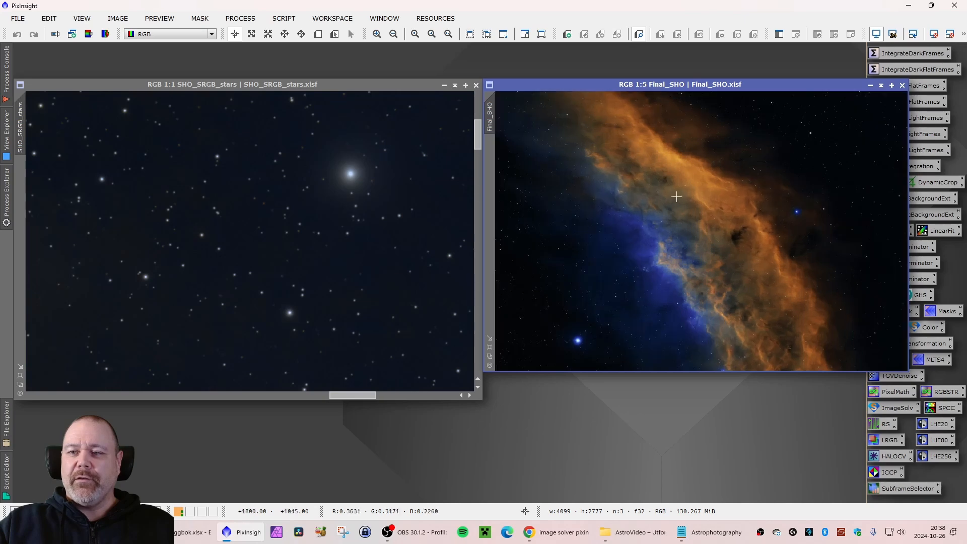
scroll(346, 199, "down", 7)
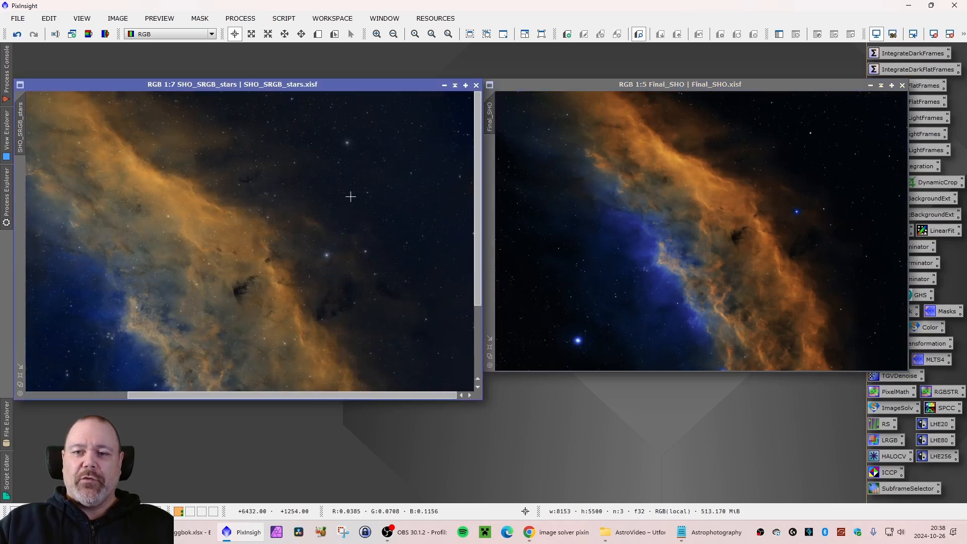
scroll(352, 197, "down", 1)
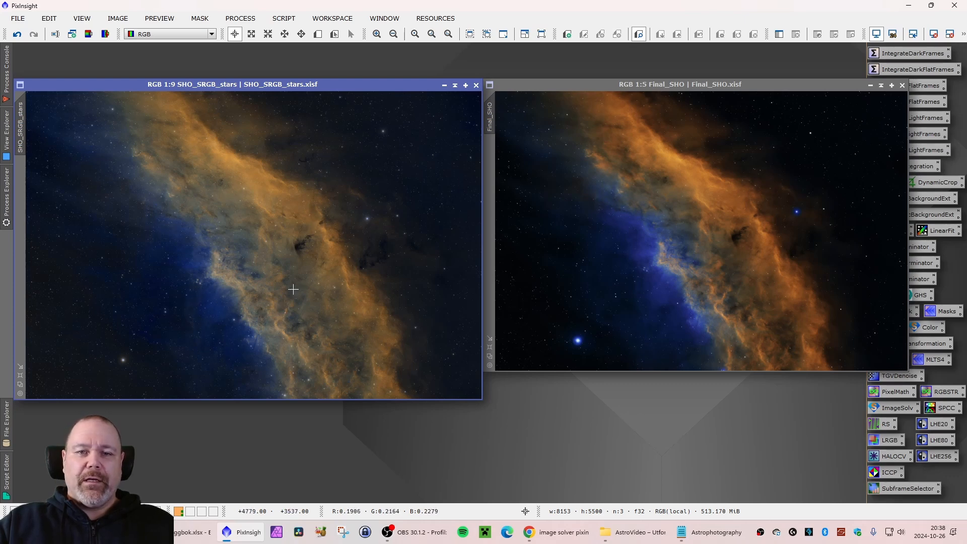
Enlarge SHO_SRGB_stars to 1:7 and Final_SHO to 1:4, and stack Final_SHO over SHO_SRGB_stars with both title bars reachable.
left_click(20, 383)
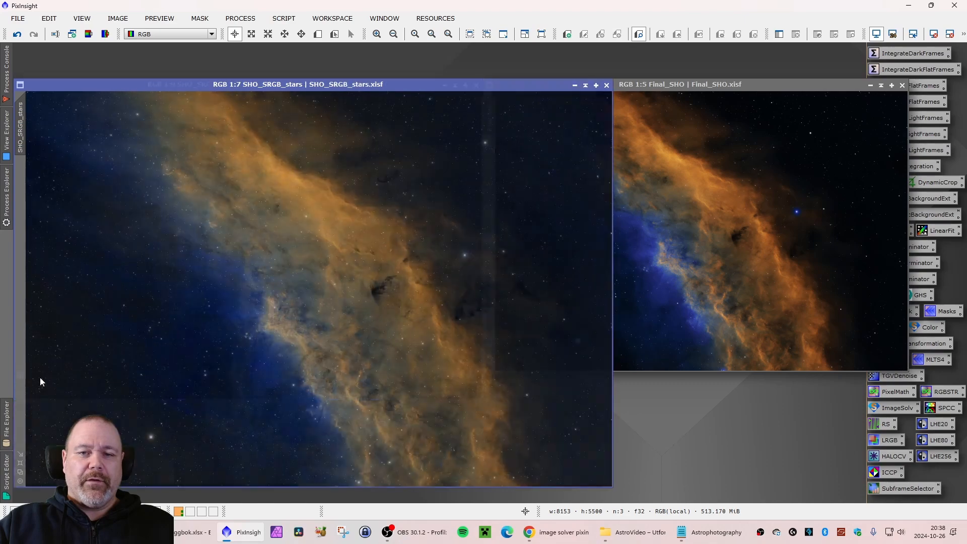
left_click(693, 89)
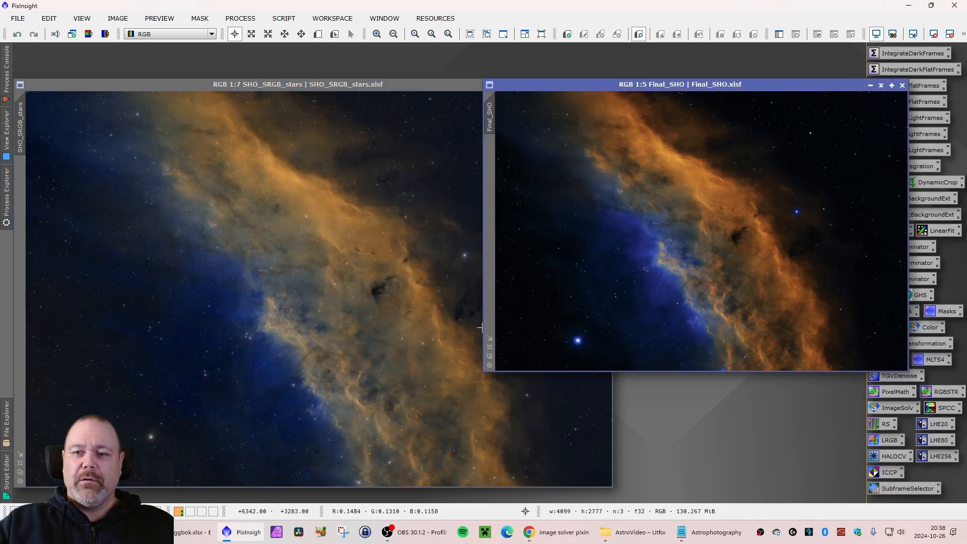
left_click(489, 350)
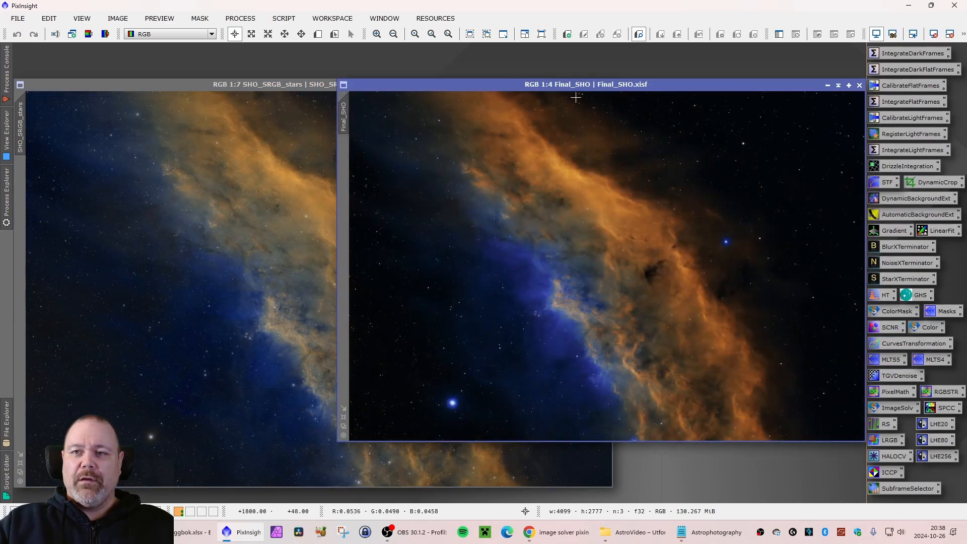
left_click_drag(560, 84, 237, 83)
left_click_drag(383, 82, 382, 64)
Alternate SHO_SRGB_stars and Final_SHO in front to compare the whole nebula, ending with SHO_SRGB_stars moved over Final_SHO.
left_click(546, 85)
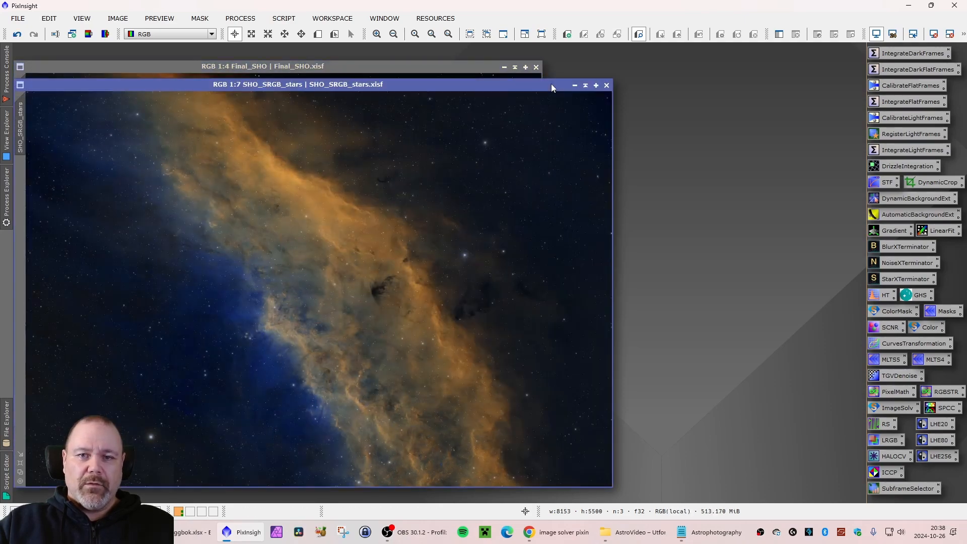
left_click(456, 67)
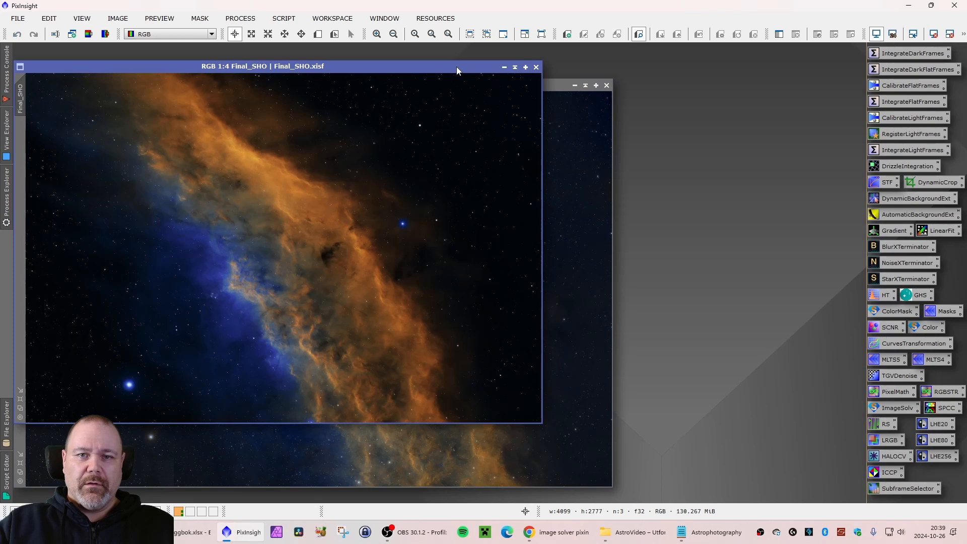
left_click(556, 85)
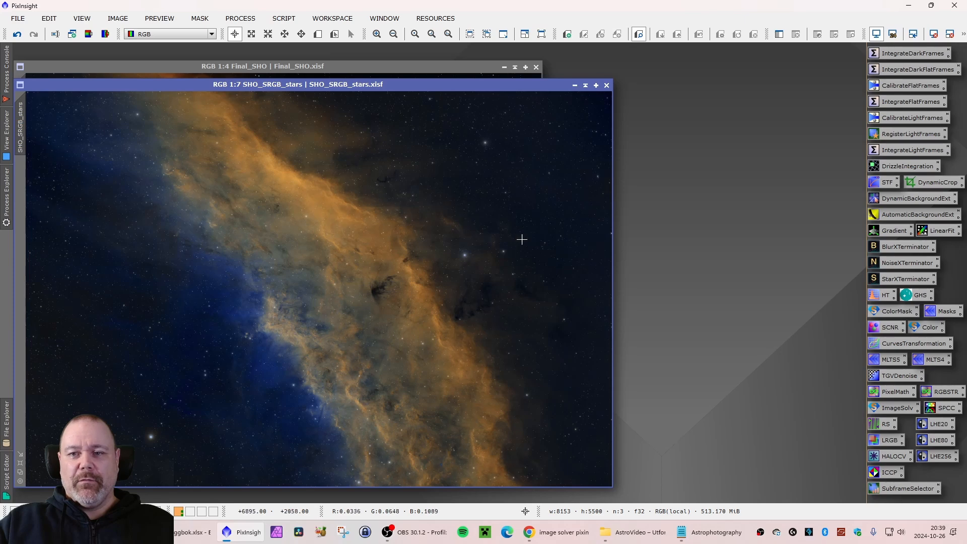
left_click(344, 70)
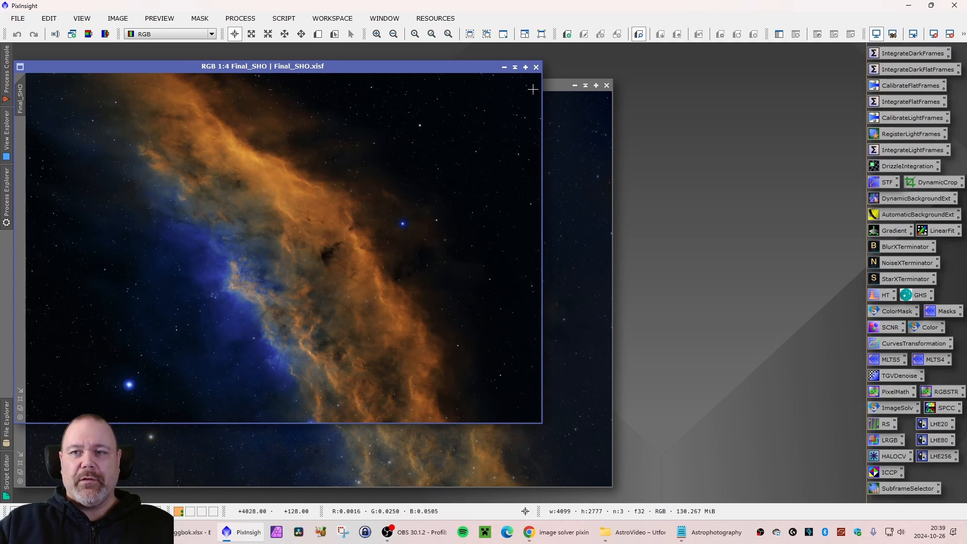
left_click_drag(556, 86, 527, 62)
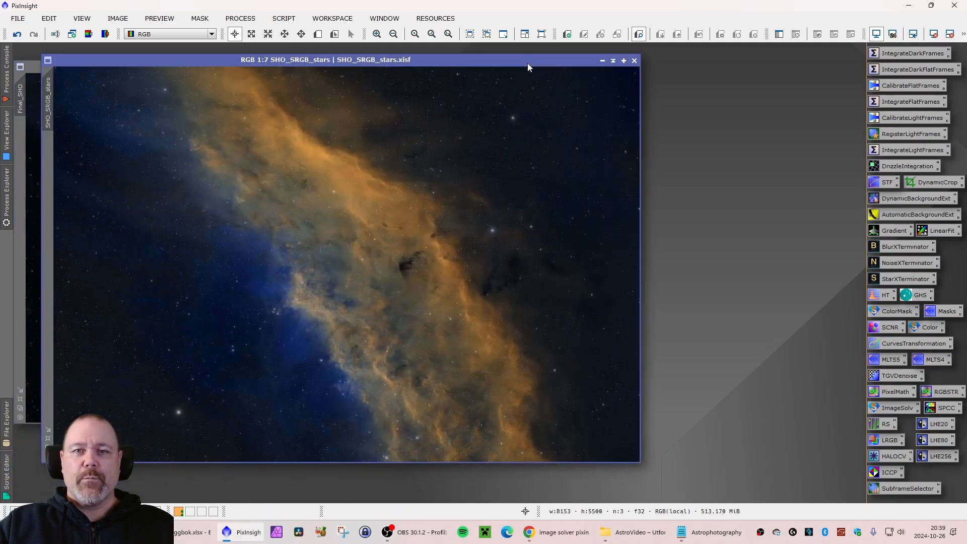